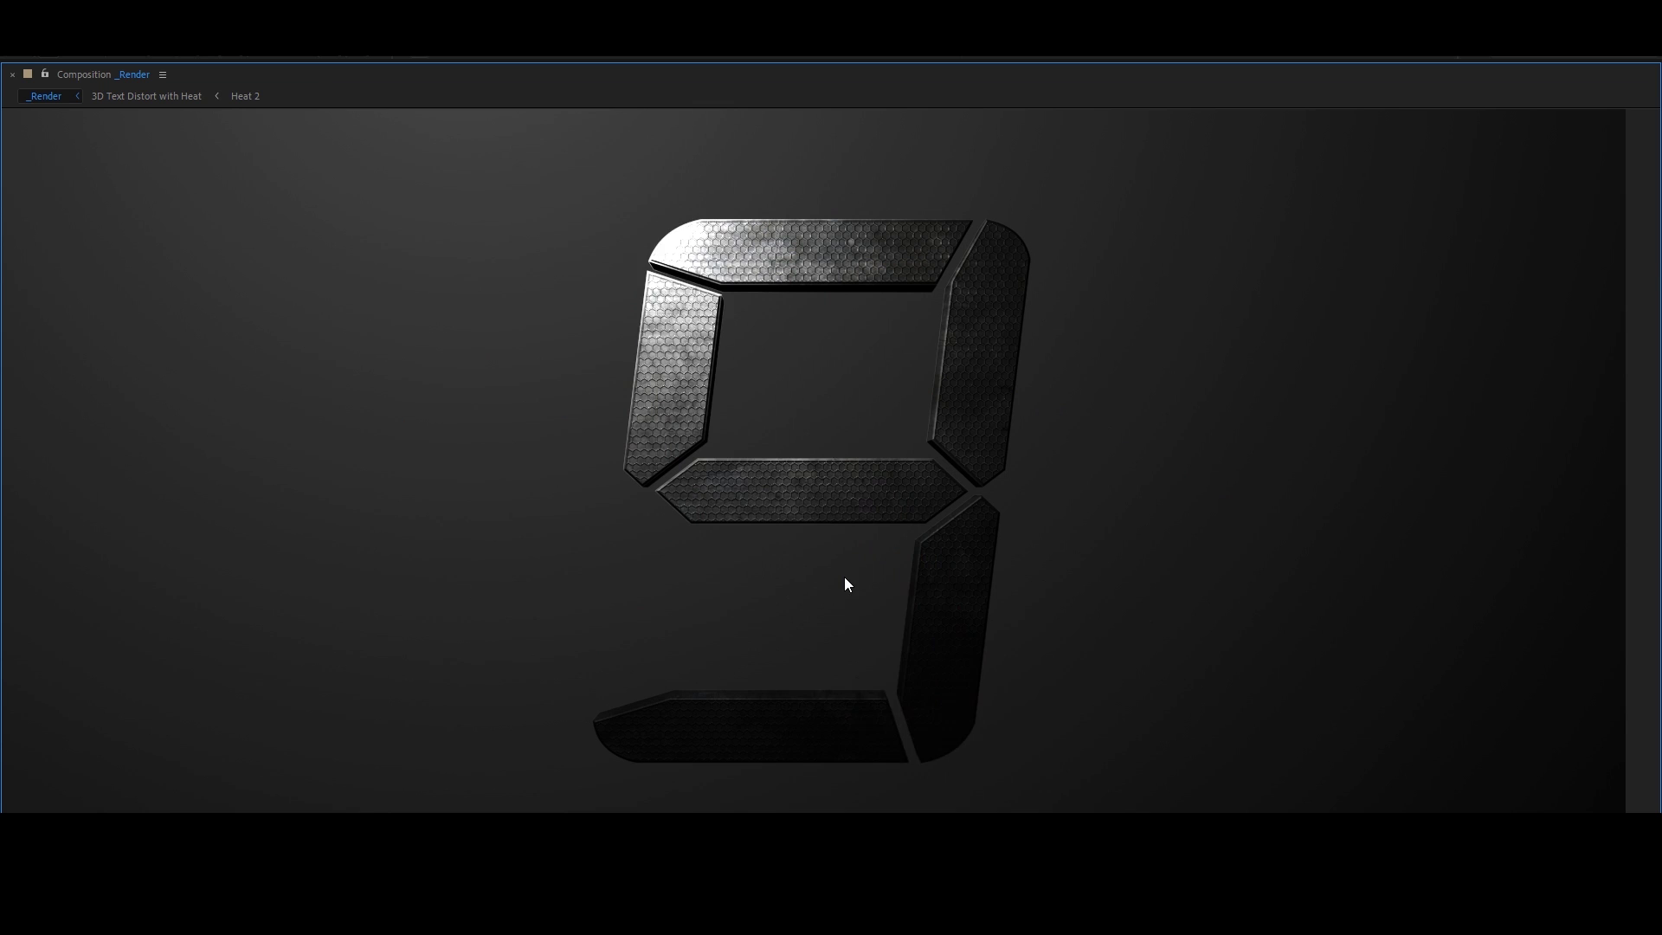
Reposition the control null just below the 9's middle segment to move the burning cut through the digit
{"action": "left_click", "coordinate": [833, 521]}
{"action": "mouse_move", "coordinate": [885, 524]}
{"action": "left_mouse_down"}
{"action": "mouse_move", "coordinate": [874, 555]}
{"action": "mouse_move", "coordinate": [817, 578]}
{"action": "left_mouse_up"}
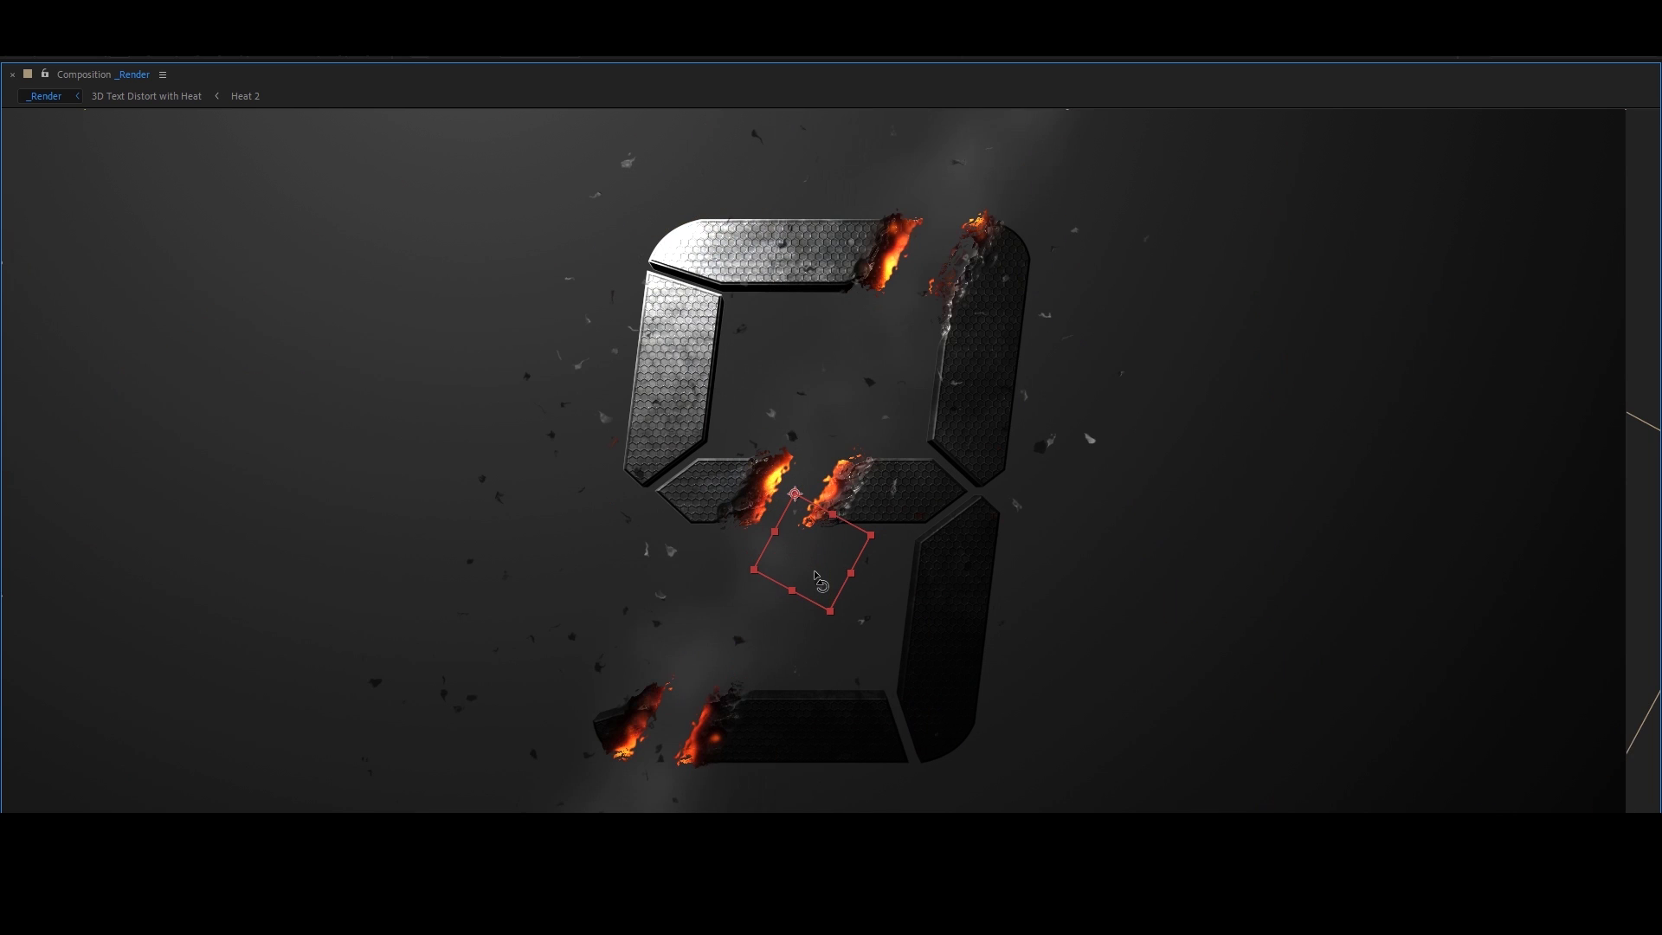
Change the Color Control on Null 1 to the blue 1A76C4 to recolour the burning edges
{"action": "key", "text": "grave"}
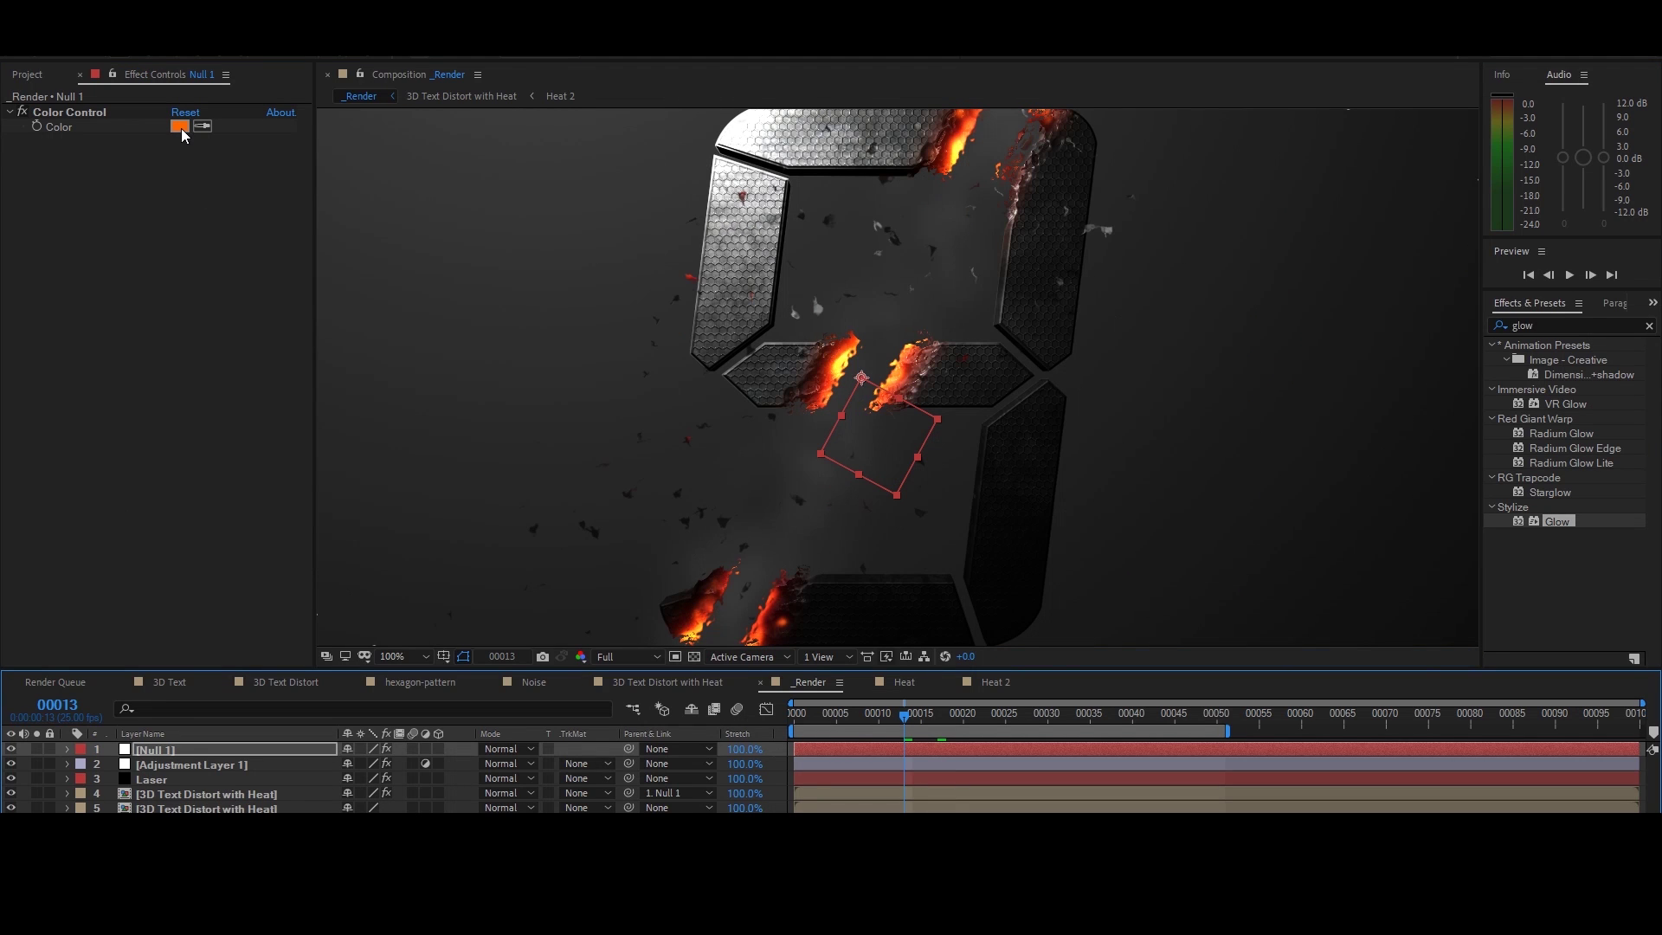
{"action": "left_click", "coordinate": [179, 126]}
{"action": "left_click", "coordinate": [1217, 392]}
{"action": "left_click", "coordinate": [1161, 353]}
{"action": "left_click", "coordinate": [1164, 355]}
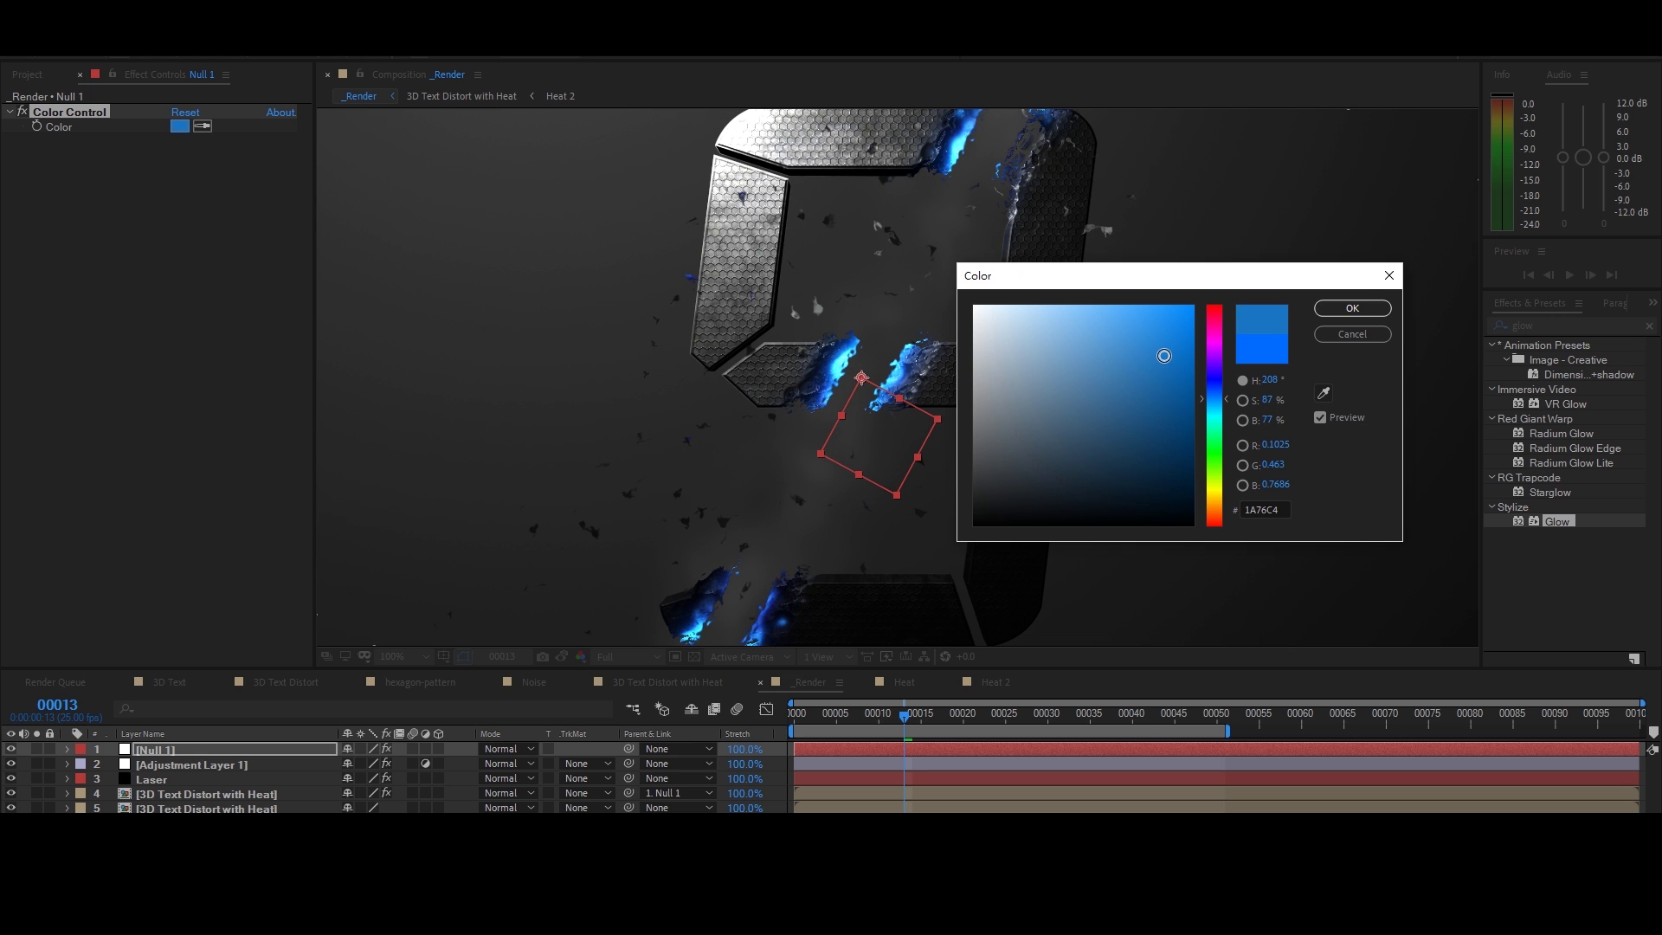
{"action": "left_click", "coordinate": [1352, 308]}
{"action": "key", "text": "grave"}
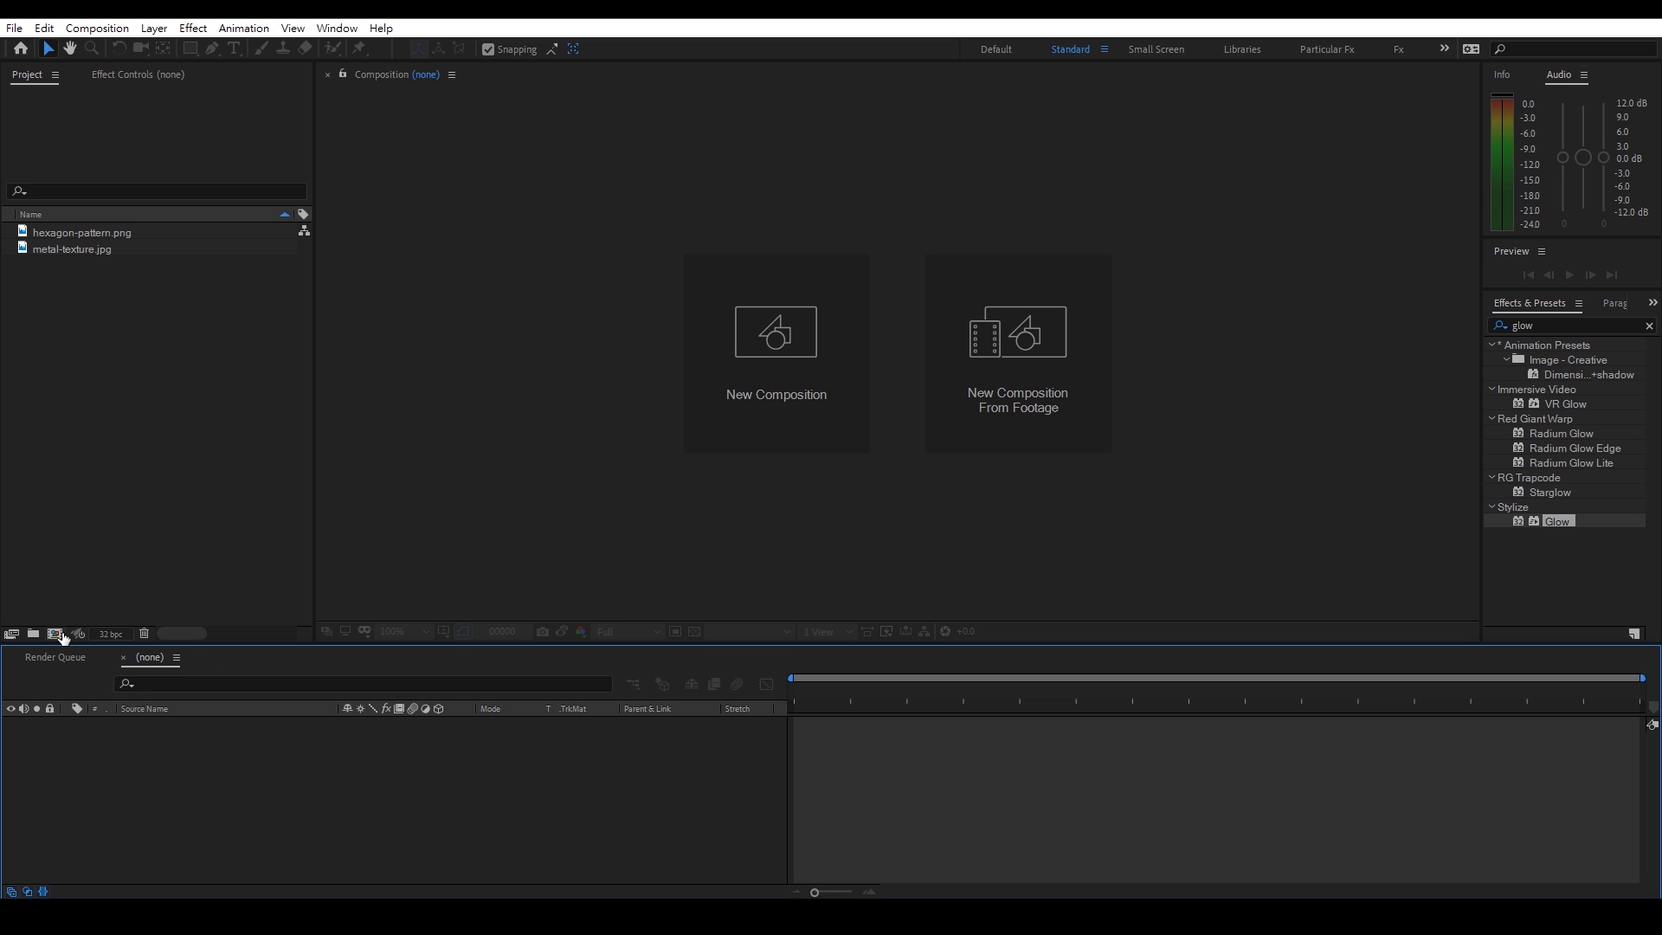
Create a composition named 3D Text with the HDTV 1080 25 preset, 1920 x 1080, lasting 100 frames
{"action": "left_click", "coordinate": [57, 634]}
{"action": "type", "text": "3D Text"}
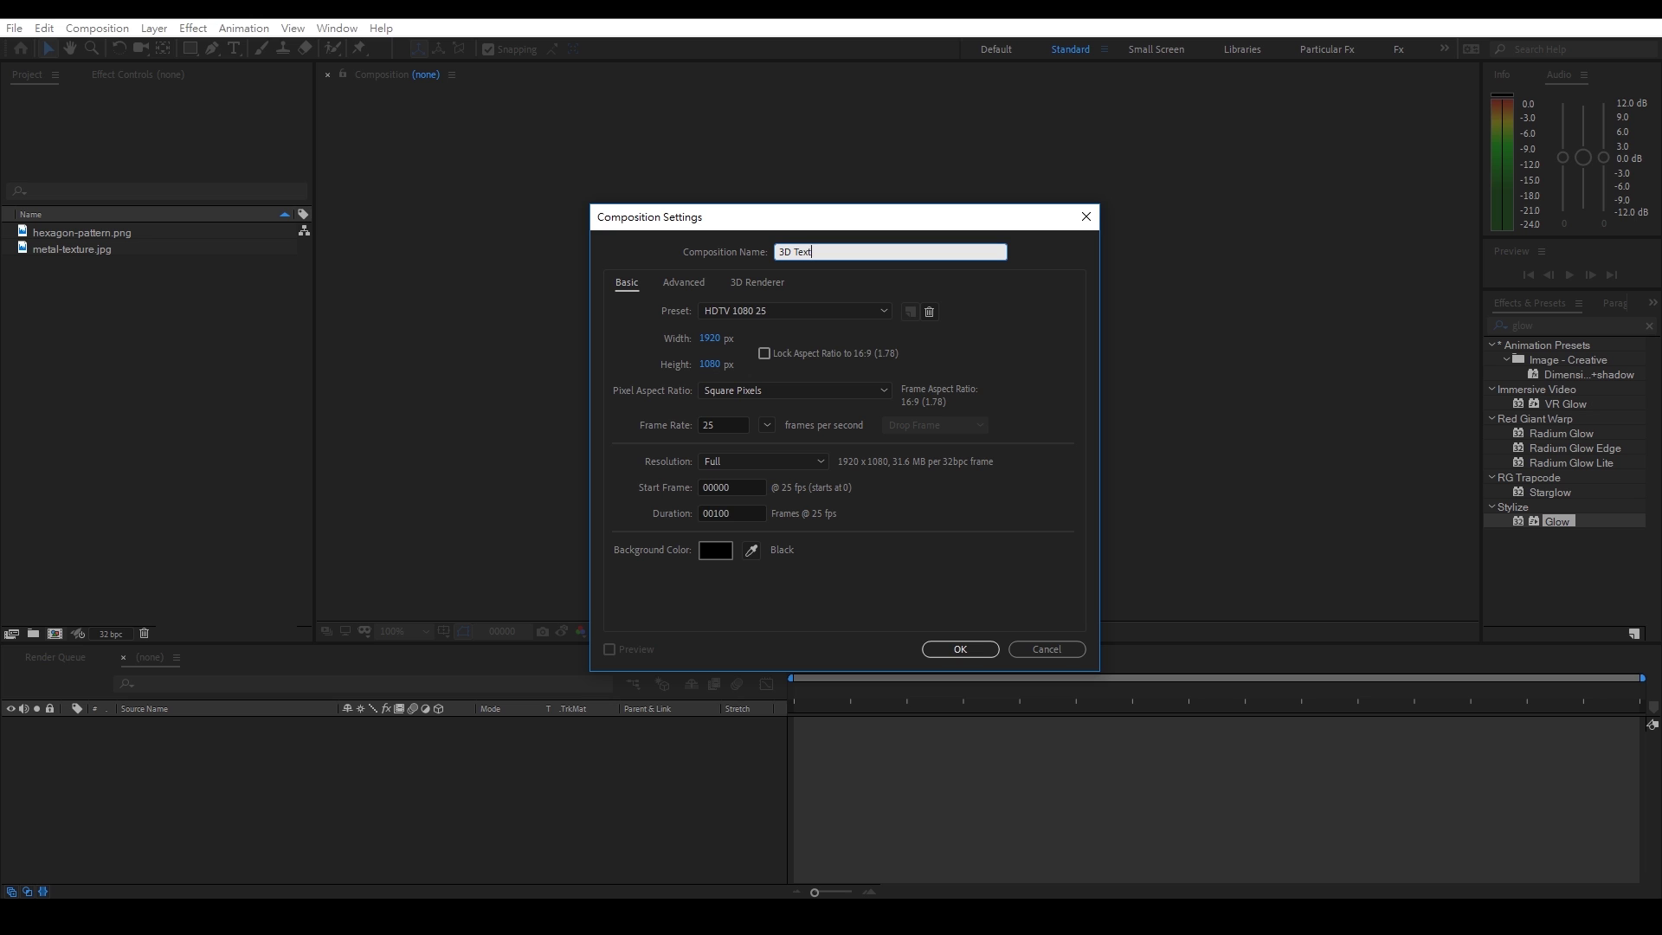
{"action": "left_click", "coordinate": [679, 324]}
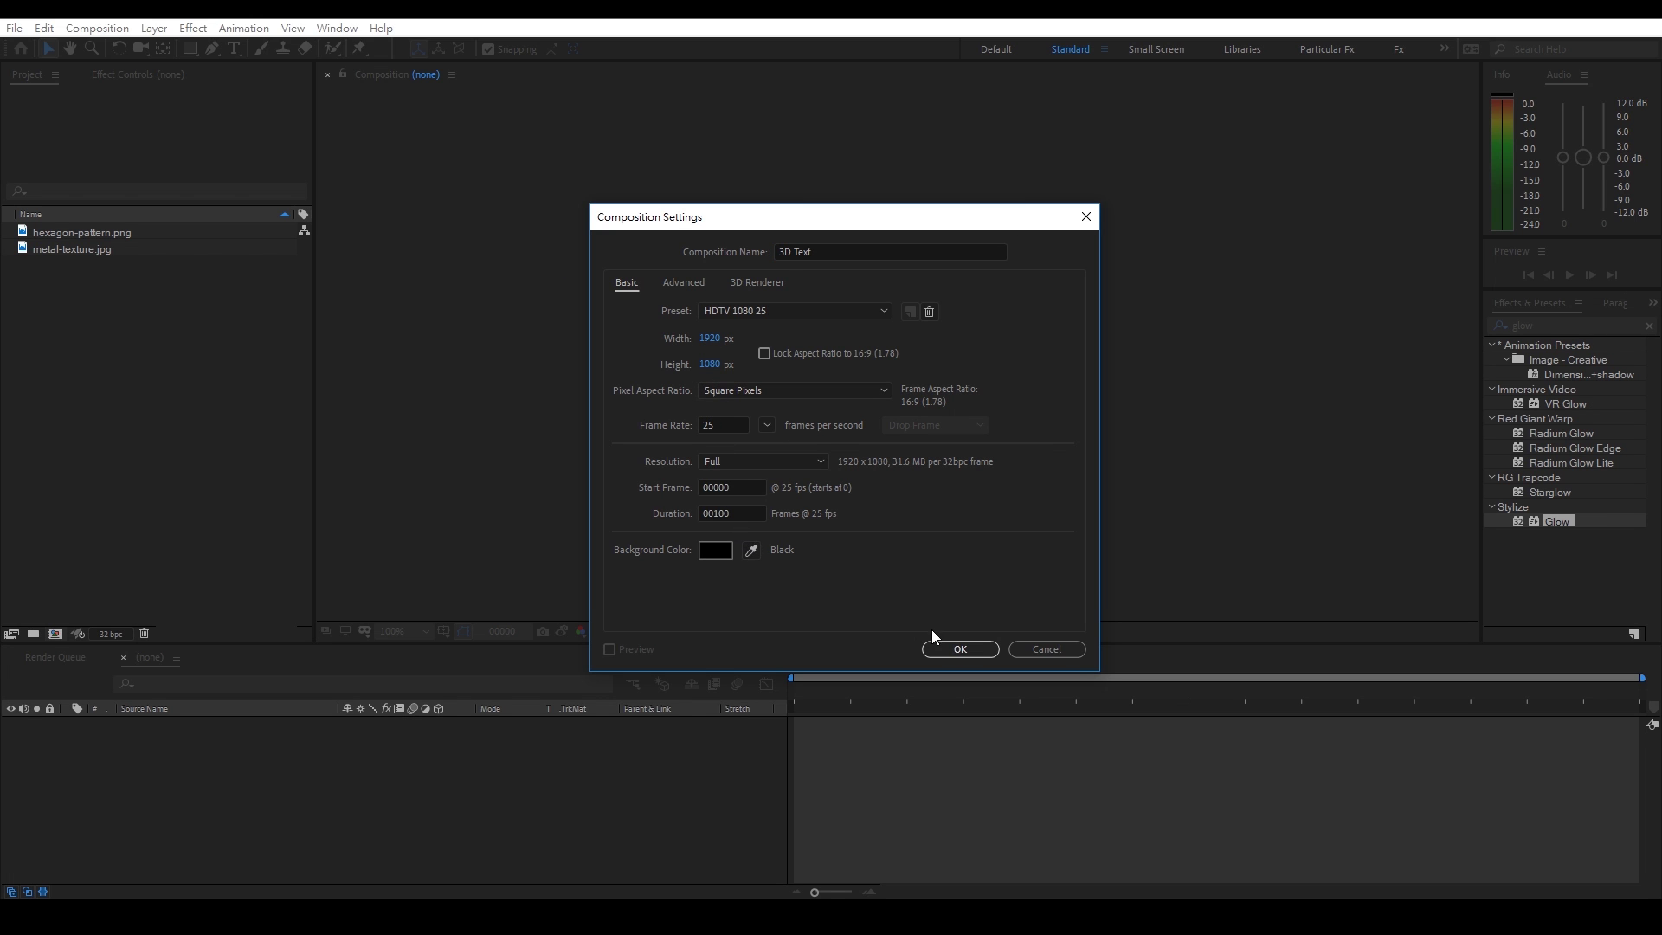
{"action": "left_click", "coordinate": [952, 649]}
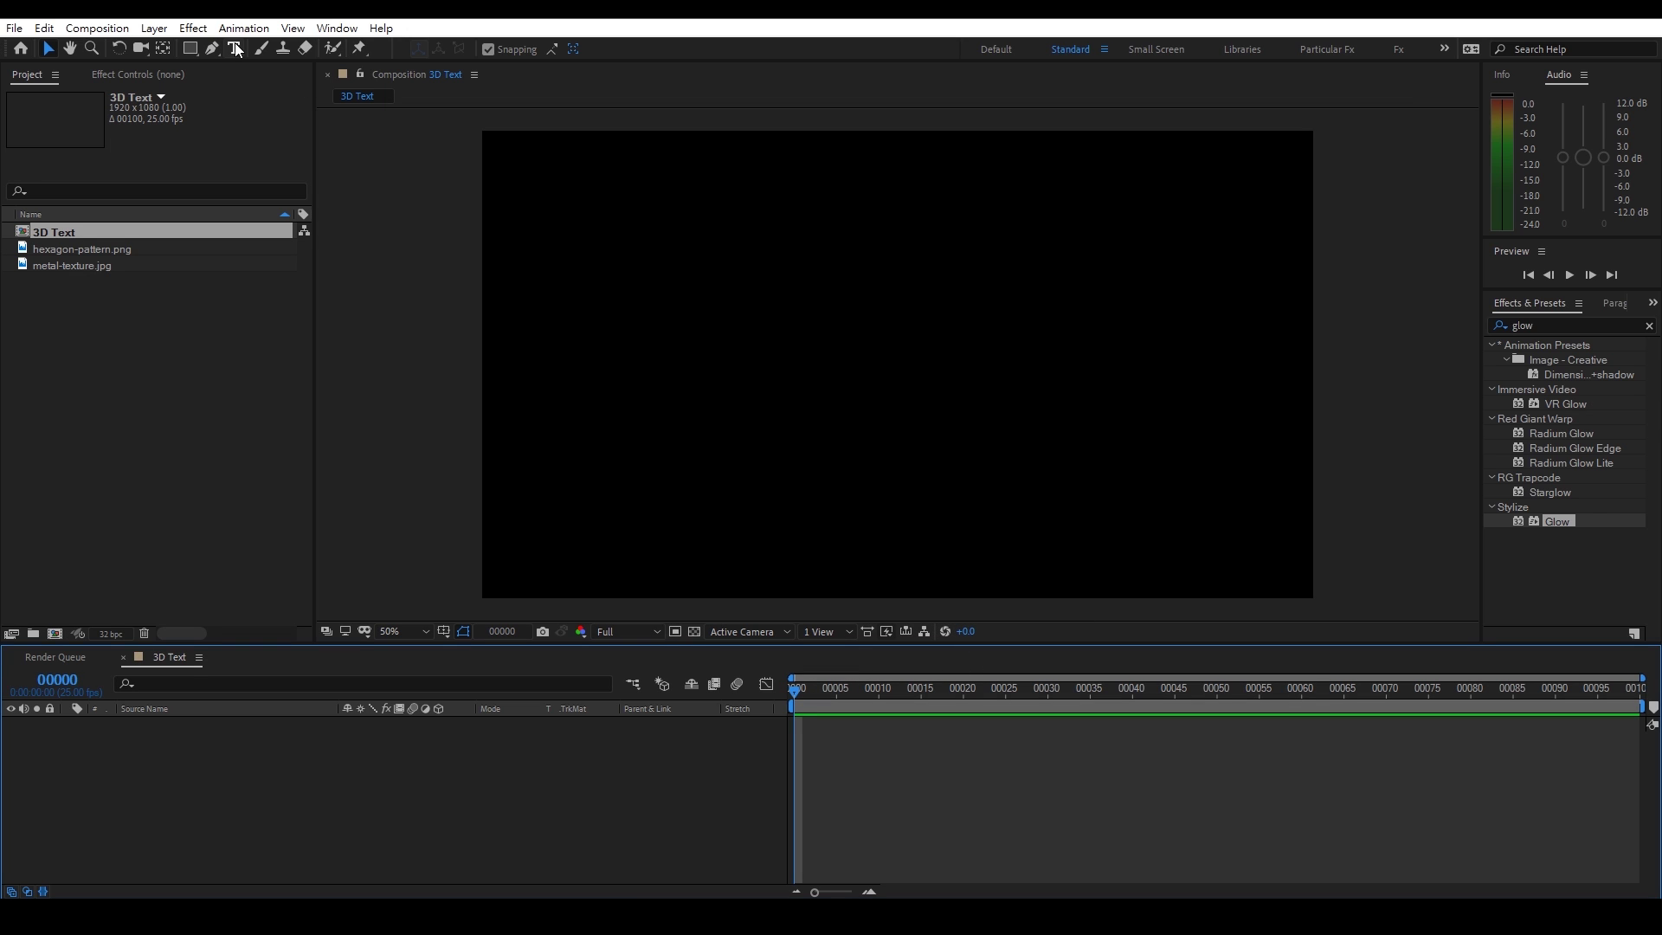
Add a paragraph text box around the middle of the frame containing 6 in the Digital-7 Italic font
{"action": "left_click", "coordinate": [236, 49]}
{"action": "left_click_drag", "start_coordinate": [669, 206], "coordinate": [1133, 533]}
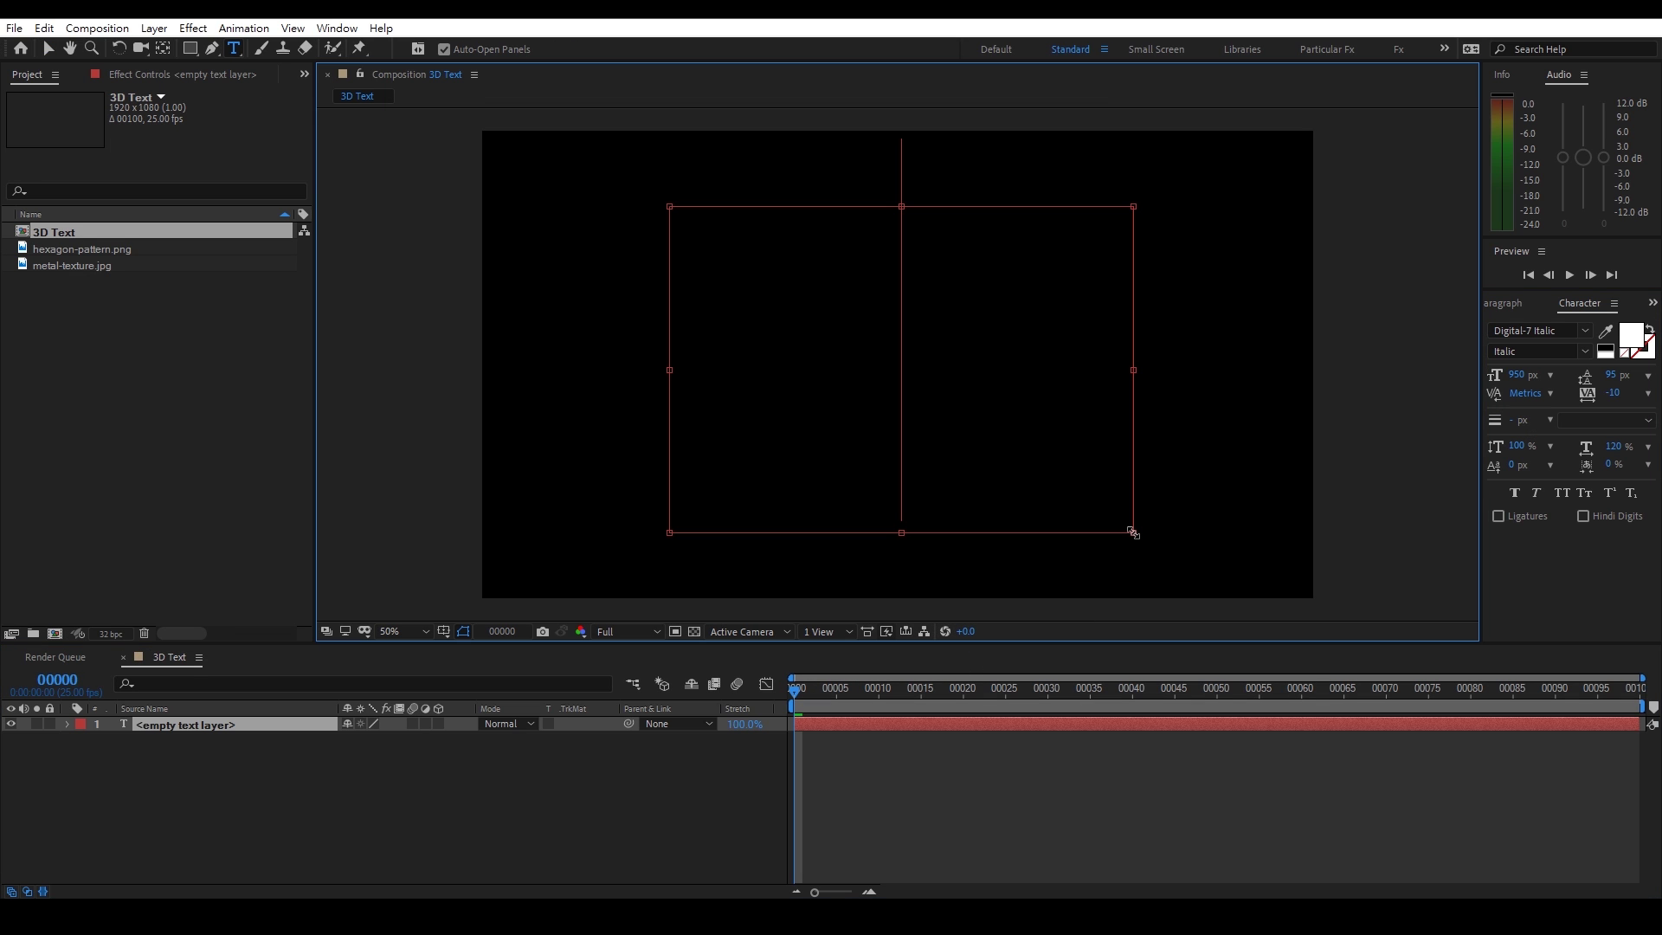
{"action": "type", "text": "6"}
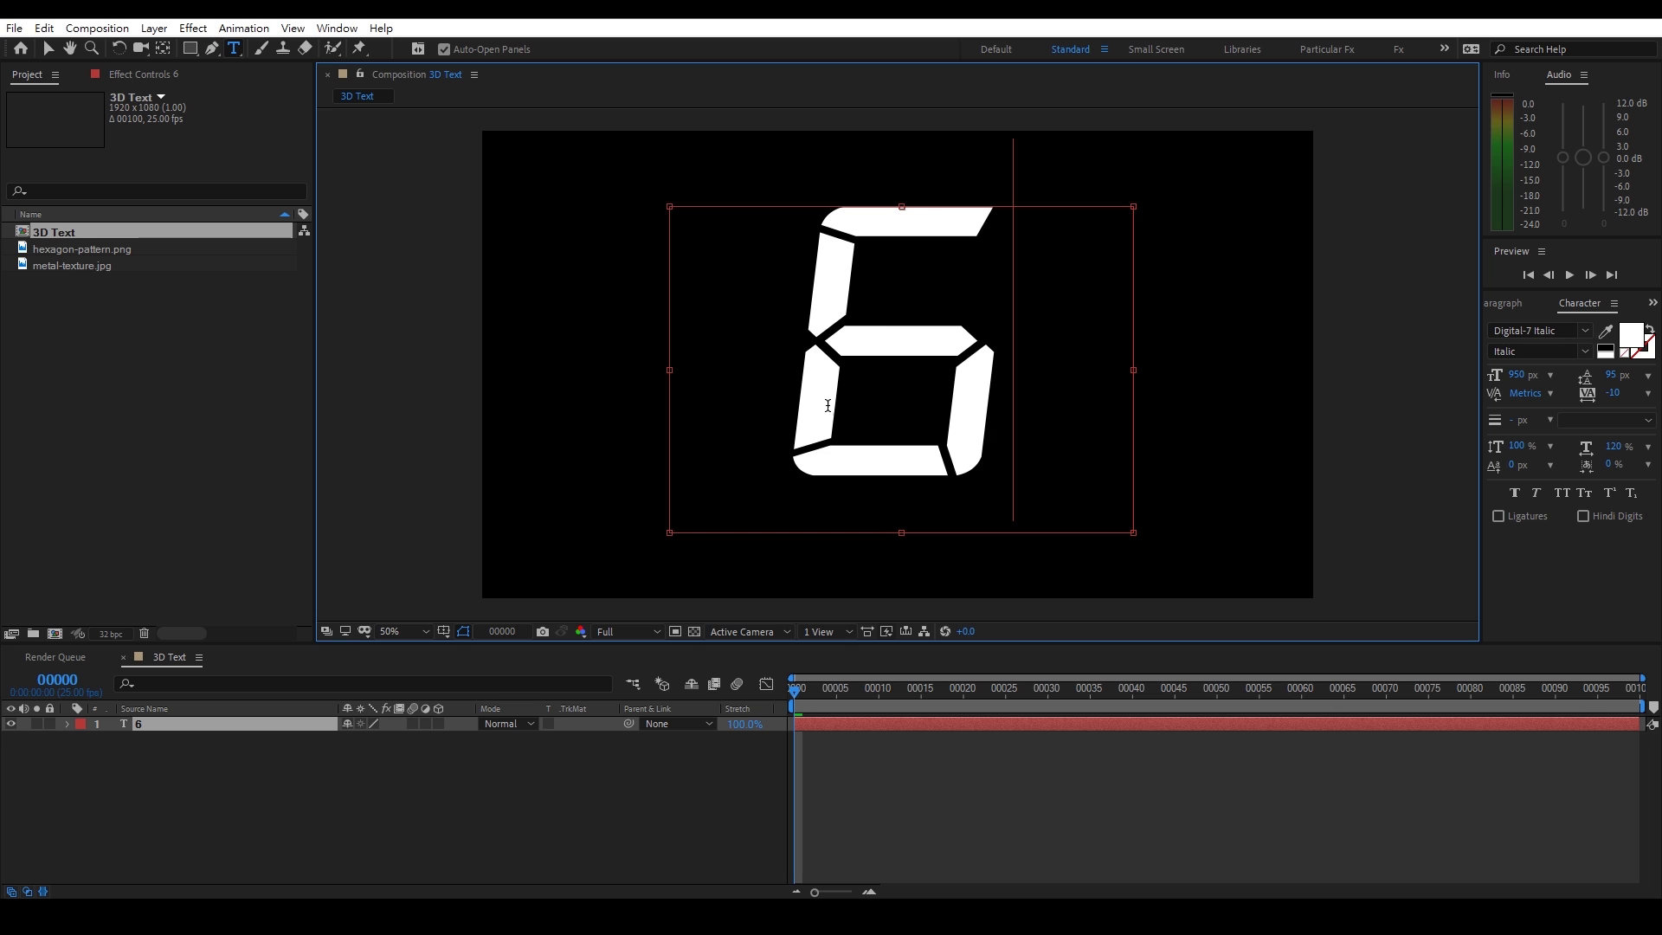
{"action": "key", "text": "ctrl+a"}
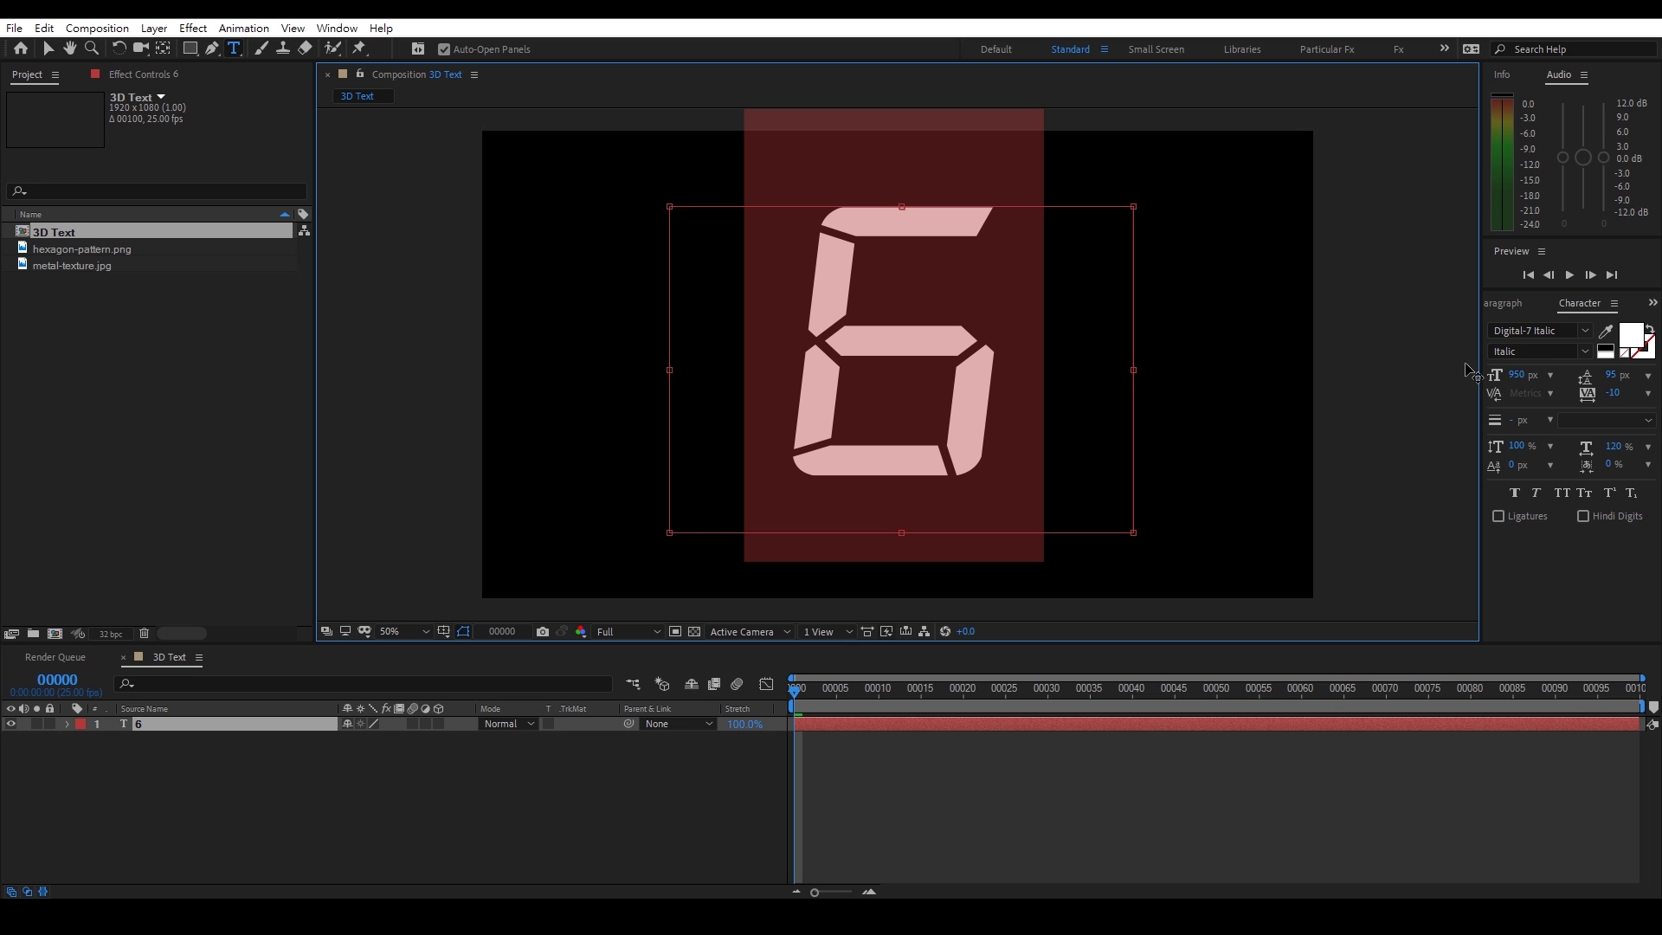
{"action": "left_click", "coordinate": [1585, 331]}
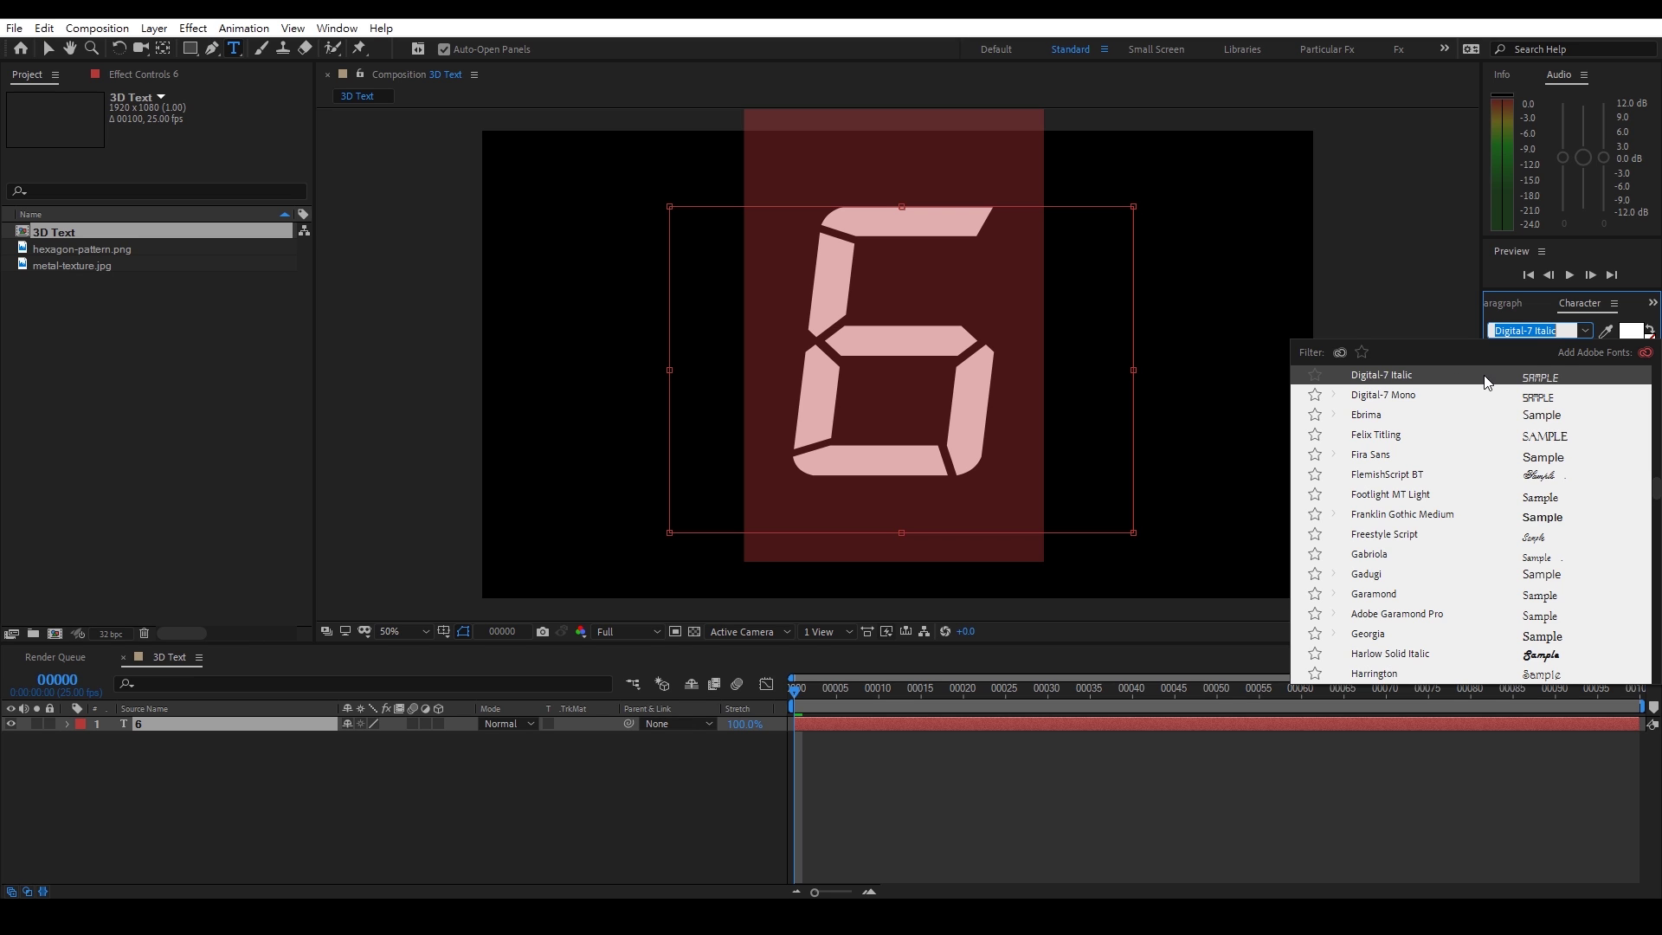
{"action": "left_click", "coordinate": [1587, 330]}
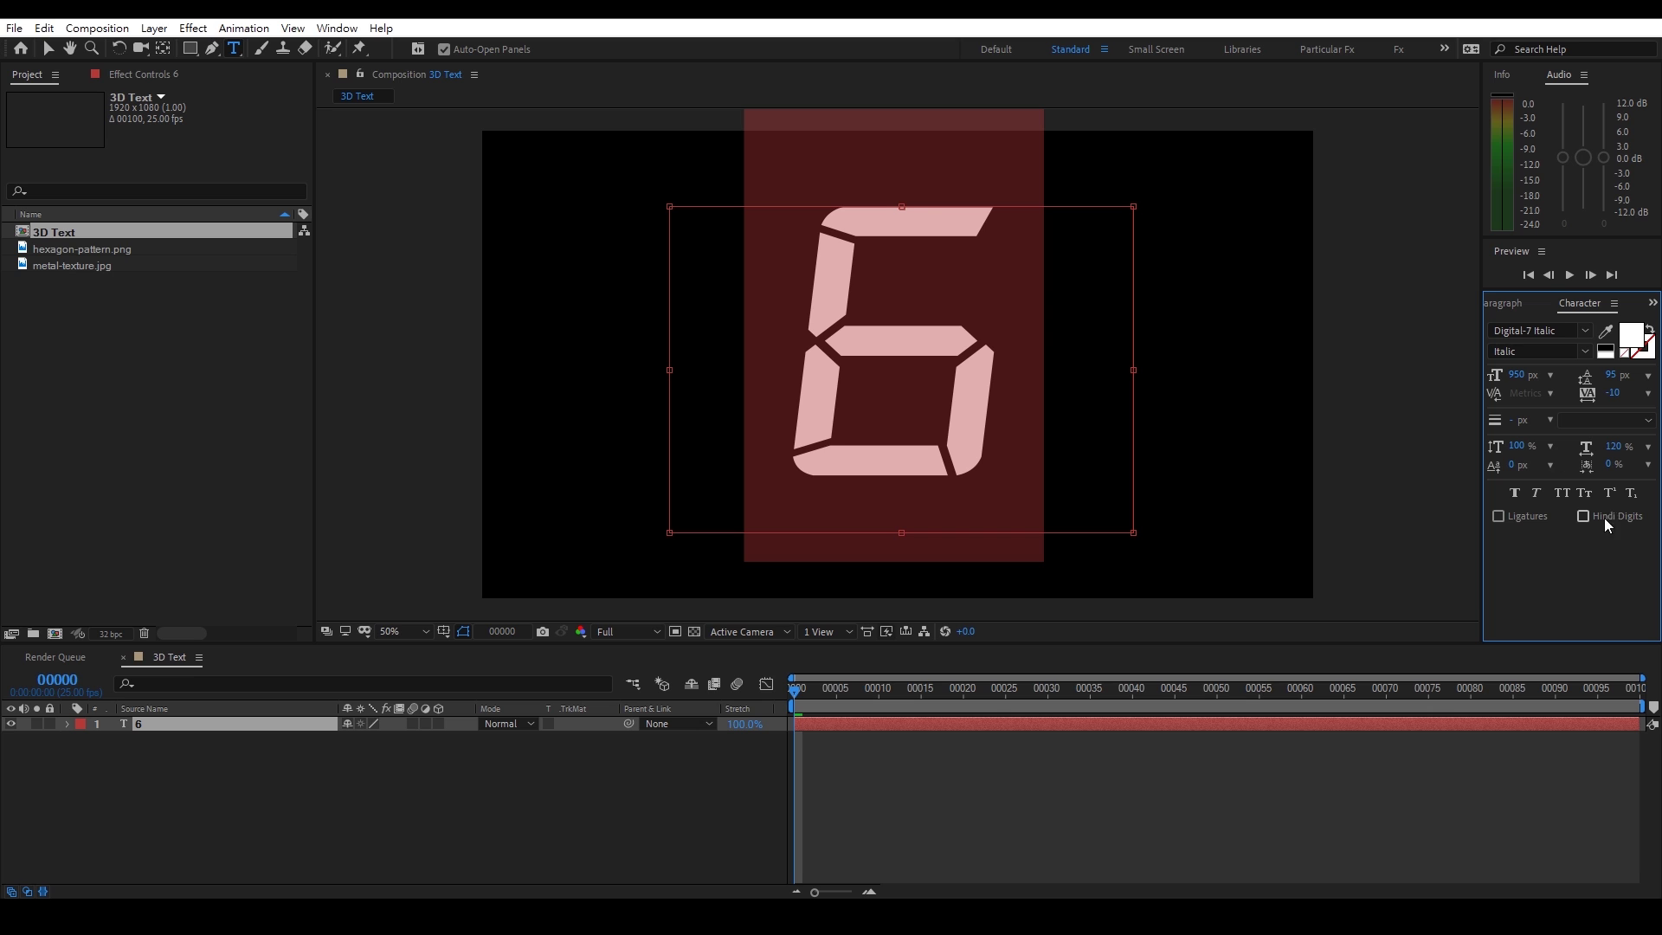
Snap the text layer's anchor point to the centre of the digit and keep snapping enabled
{"action": "left_click", "coordinate": [161, 49]}
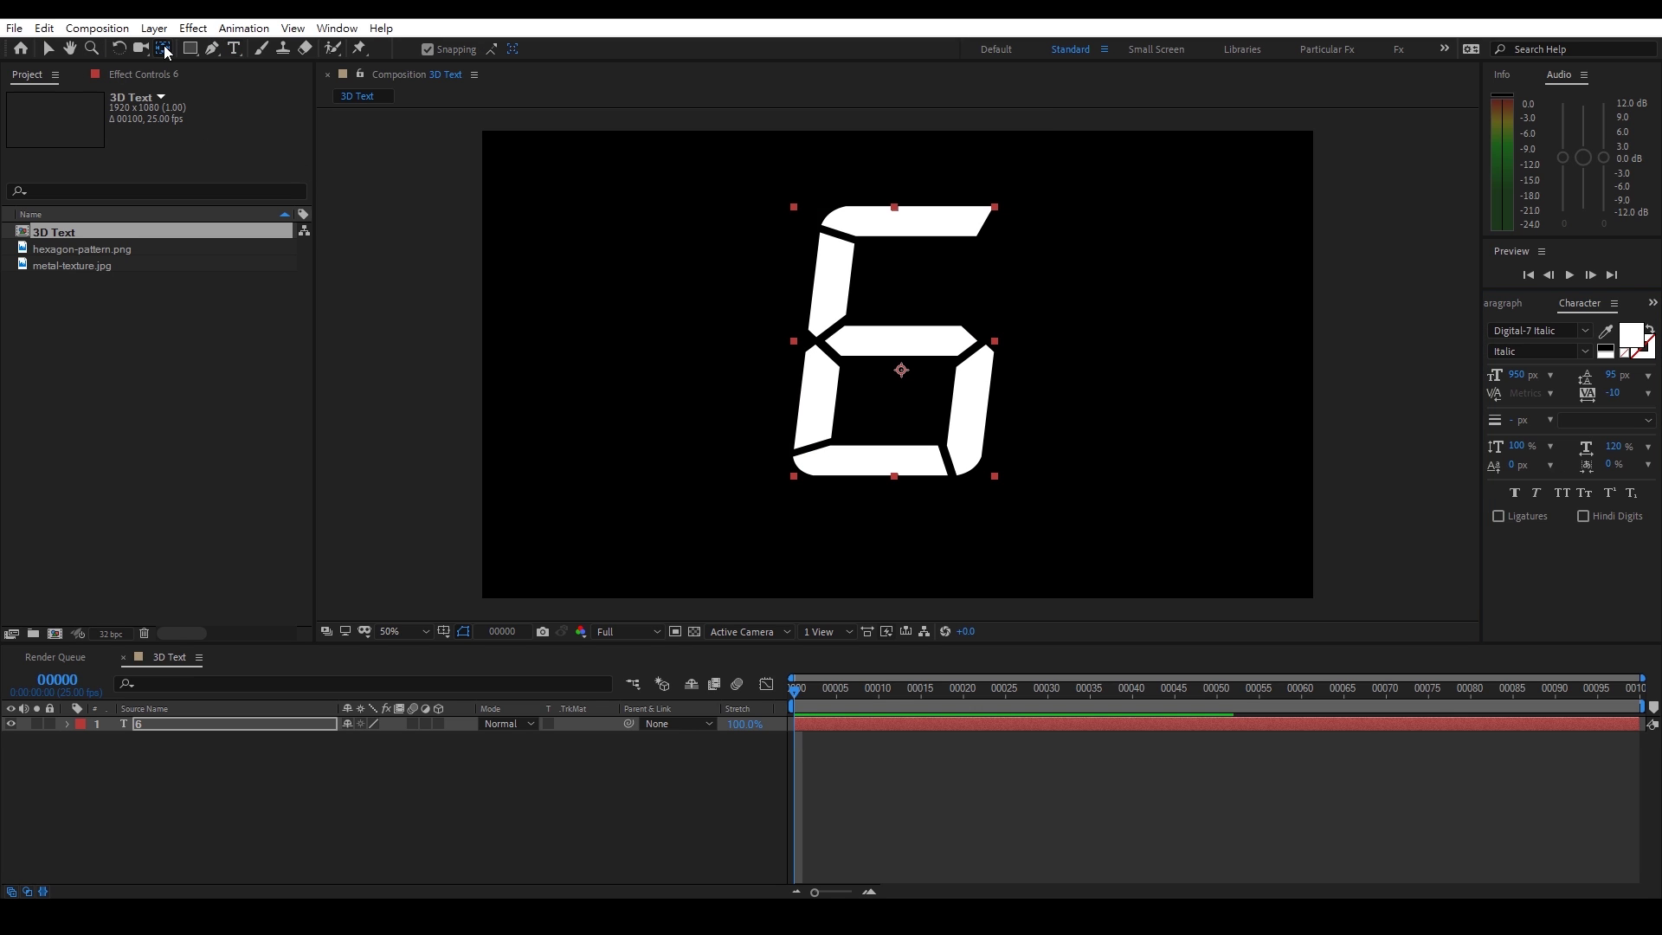
{"action": "left_click_drag", "start_coordinate": [901, 370], "coordinate": [894, 341]}
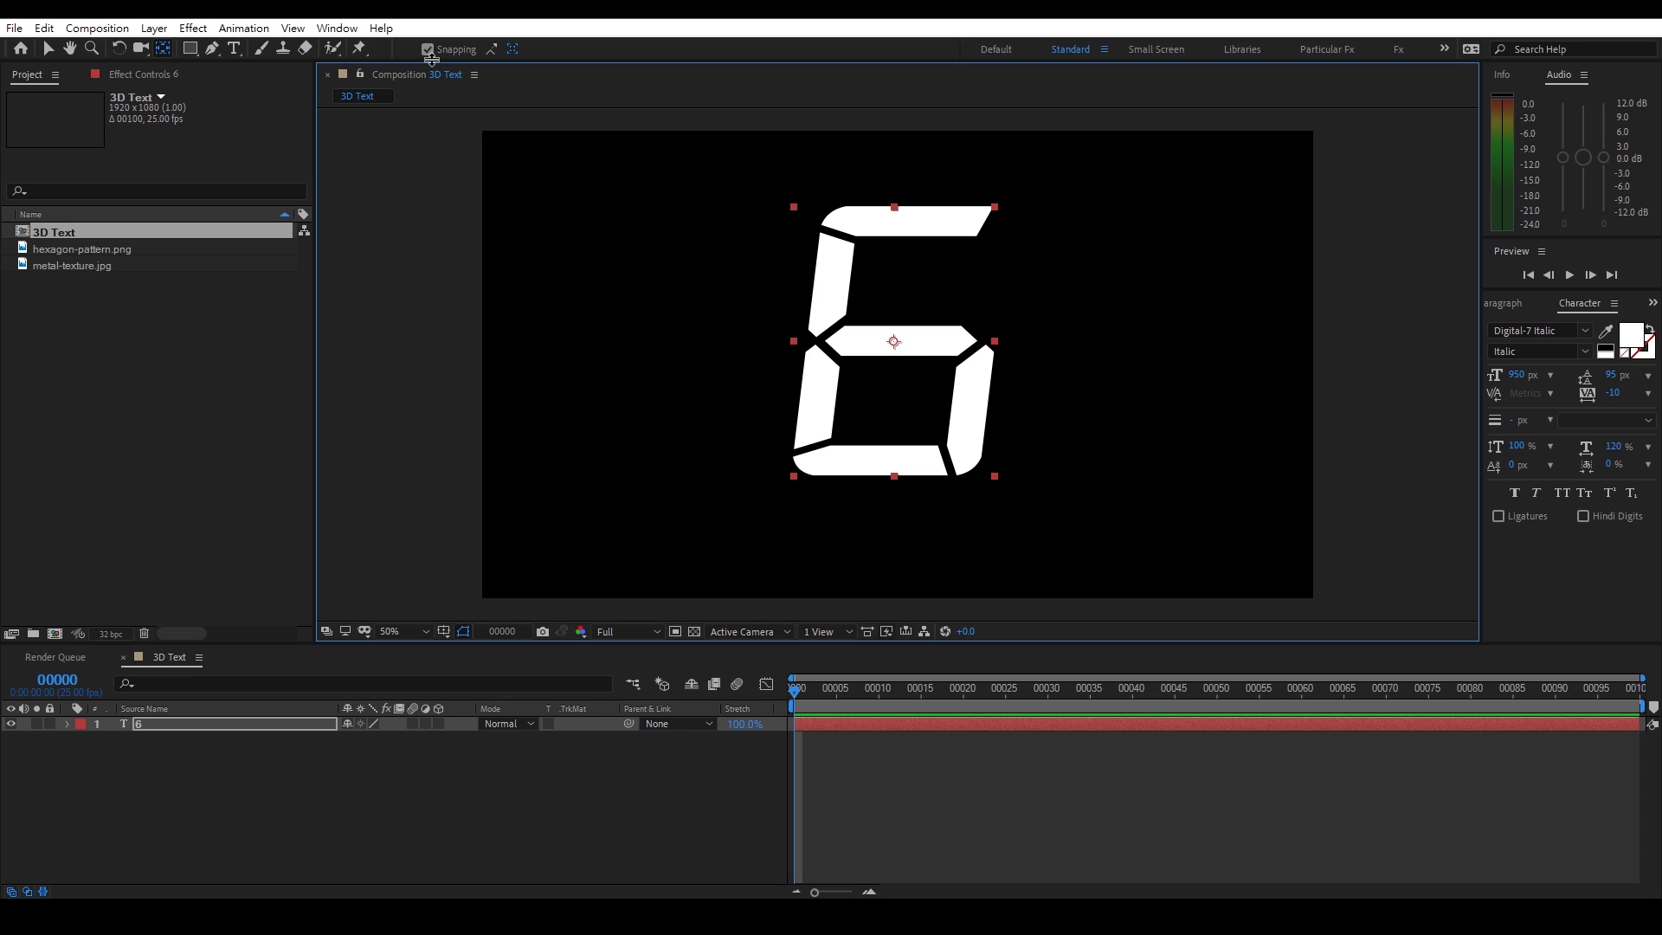
{"action": "left_click", "coordinate": [427, 49]}
{"action": "mouse_move", "coordinate": [895, 342]}
{"action": "left_mouse_down"}
{"action": "mouse_move", "coordinate": [859, 320]}
{"action": "mouse_move", "coordinate": [895, 301]}
{"action": "mouse_move", "coordinate": [922, 345]}
{"action": "left_mouse_up"}
{"action": "left_click", "coordinate": [427, 49]}
Turn on the Title/Action Safe guides and move the digit to the centre of the frame
{"action": "left_click", "coordinate": [48, 49]}
{"action": "left_click", "coordinate": [444, 632]}
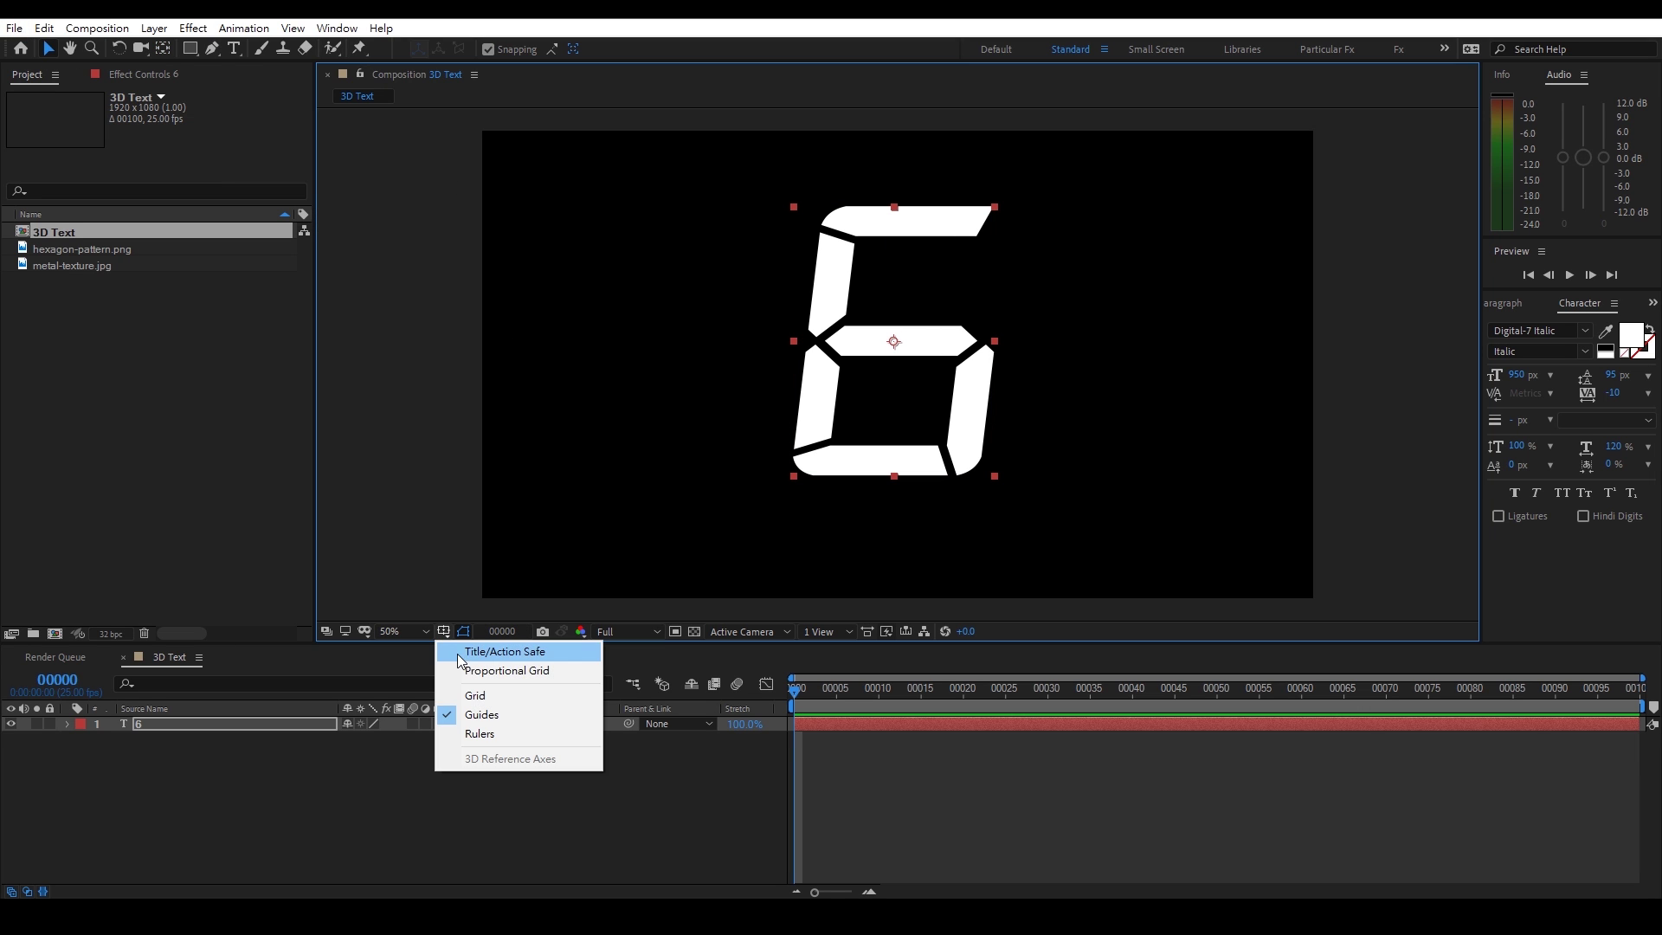
{"action": "left_click", "coordinate": [509, 652]}
{"action": "left_click_drag", "start_coordinate": [926, 385], "coordinate": [931, 403]}
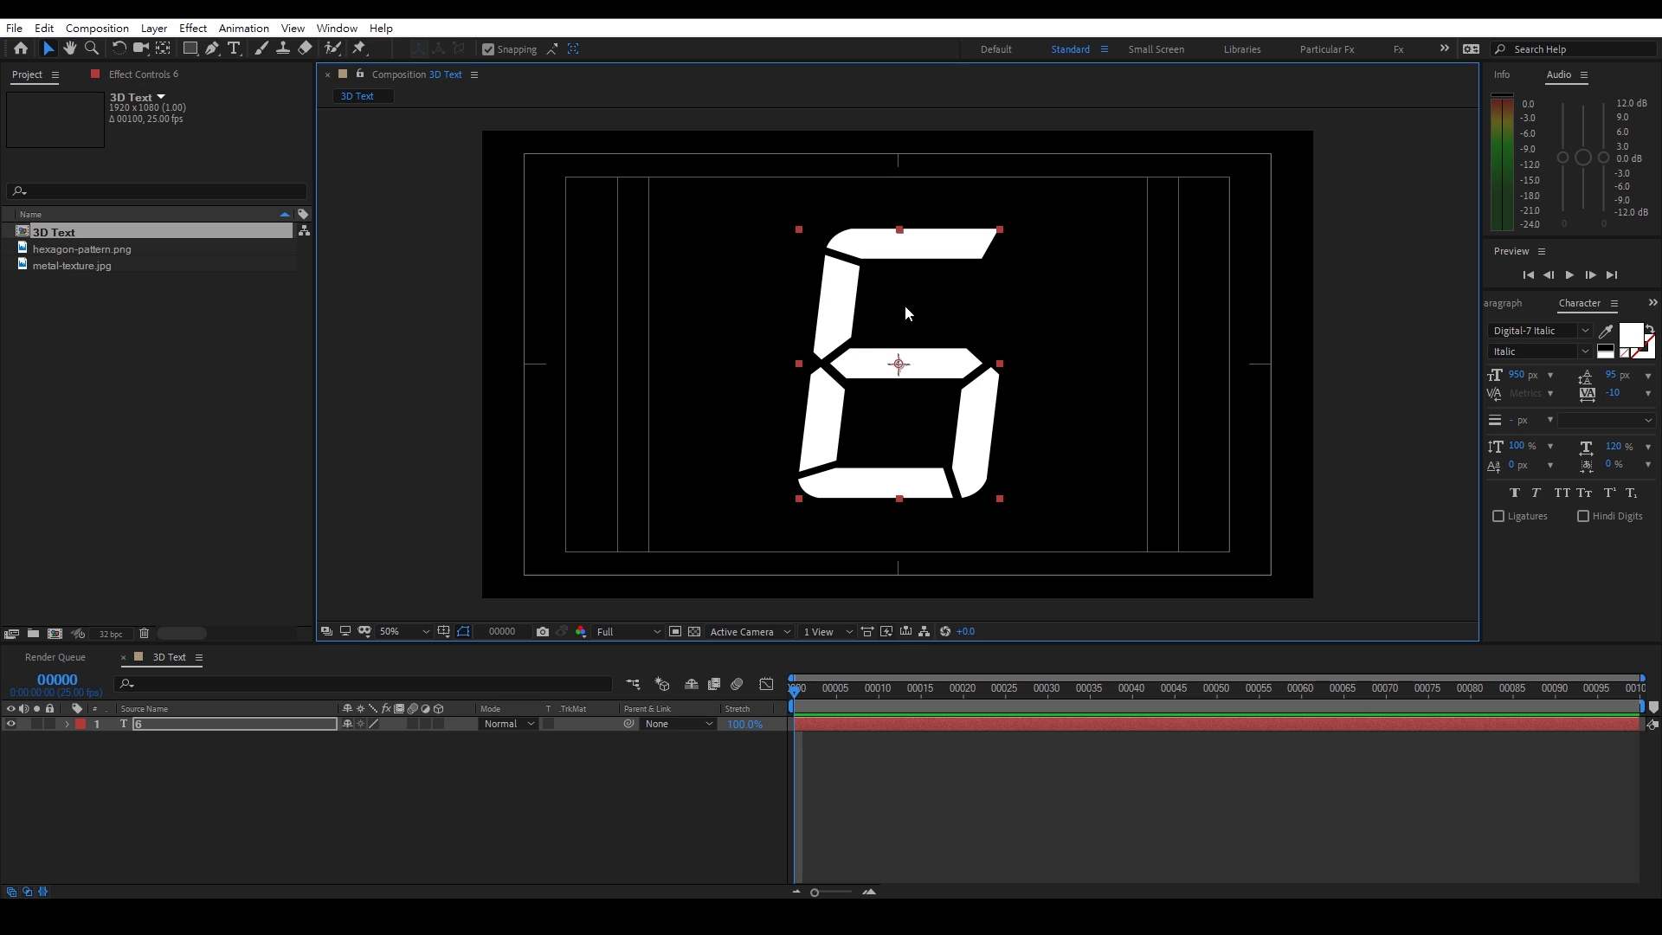
Make the digit a 3D layer and check the composition's renderer choices, keeping CINEMA 4D
{"action": "left_click", "coordinate": [440, 723]}
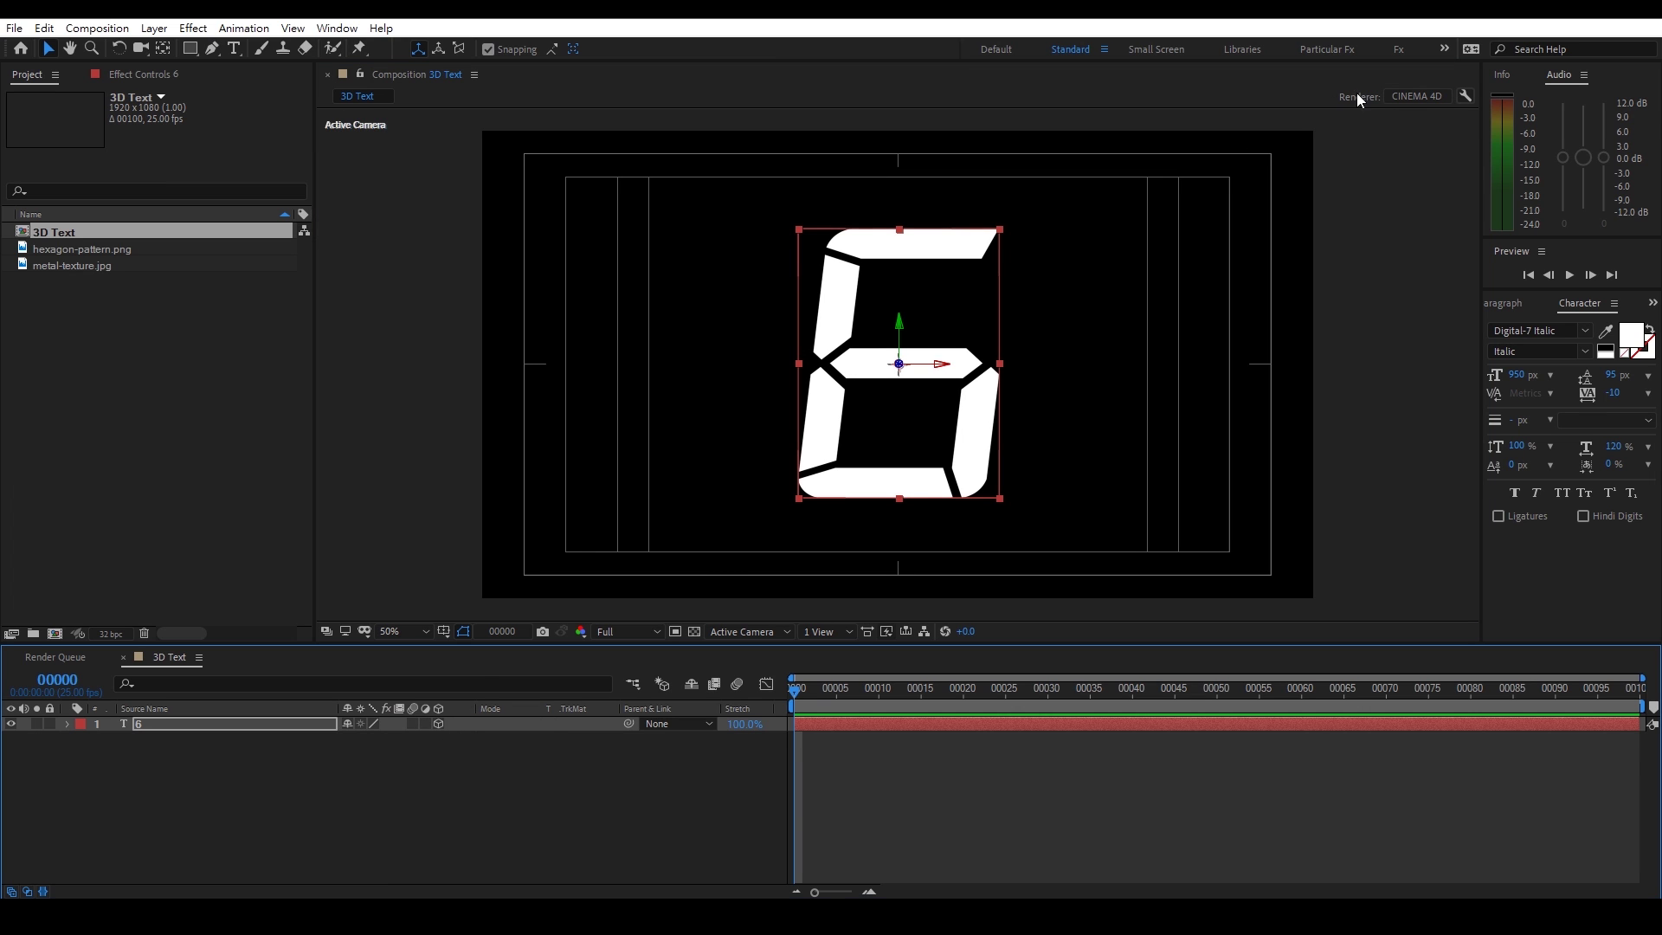
{"action": "left_click", "coordinate": [1395, 95]}
{"action": "left_click", "coordinate": [719, 363]}
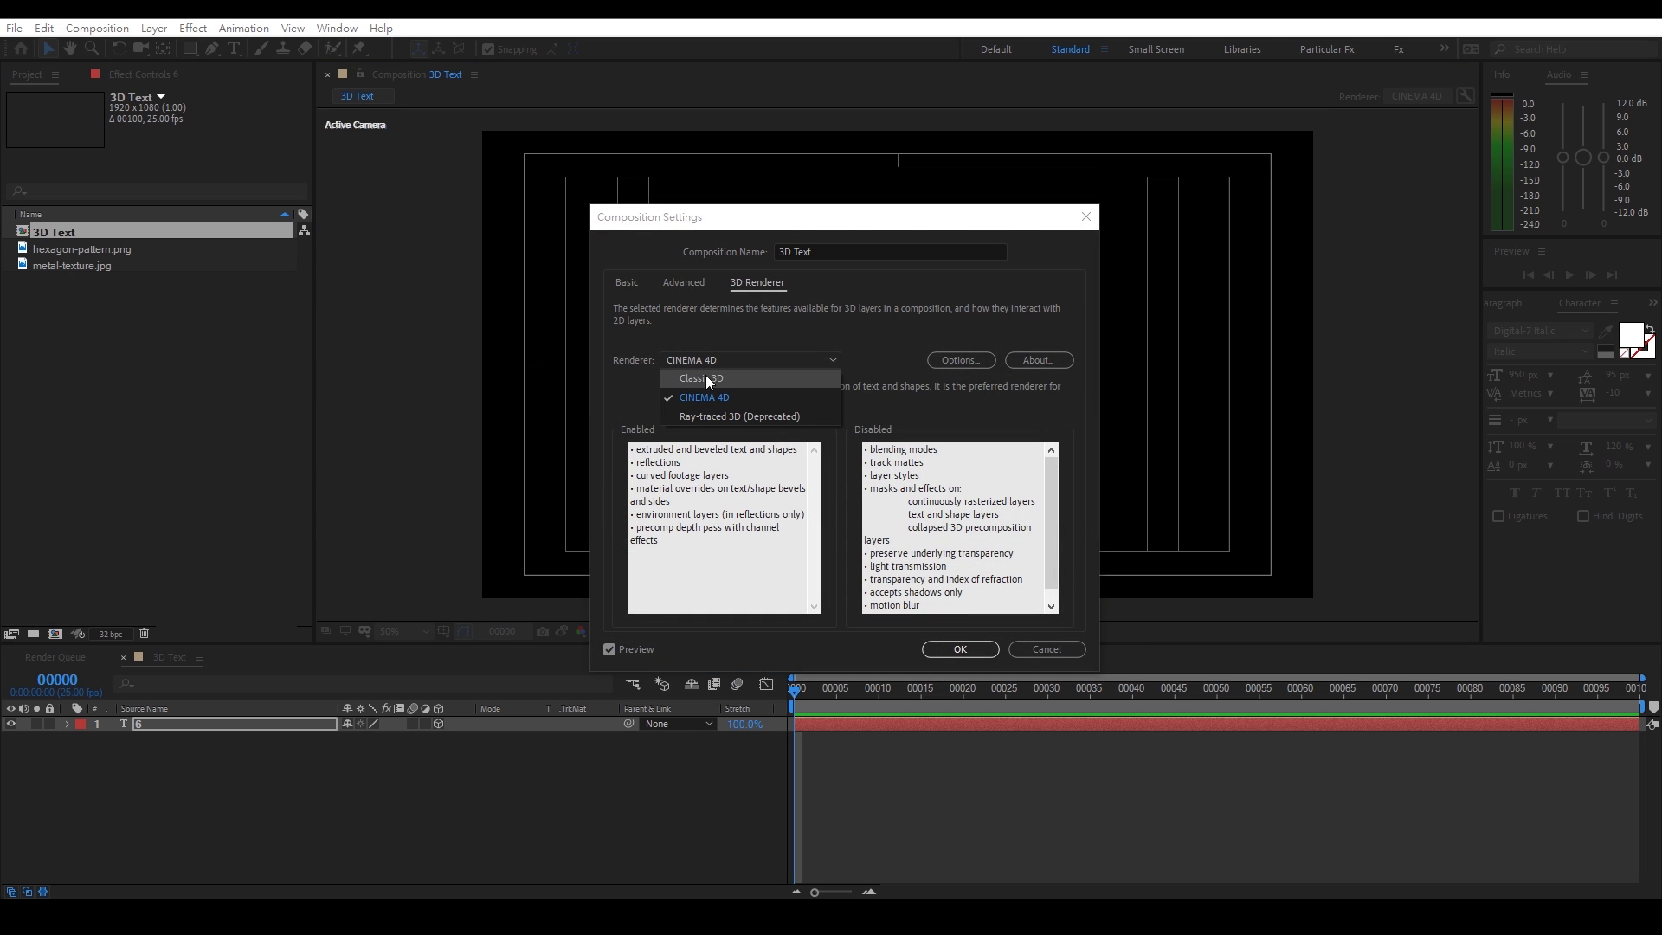
{"action": "left_click", "coordinate": [1037, 656]}
{"action": "left_click", "coordinate": [1038, 655]}
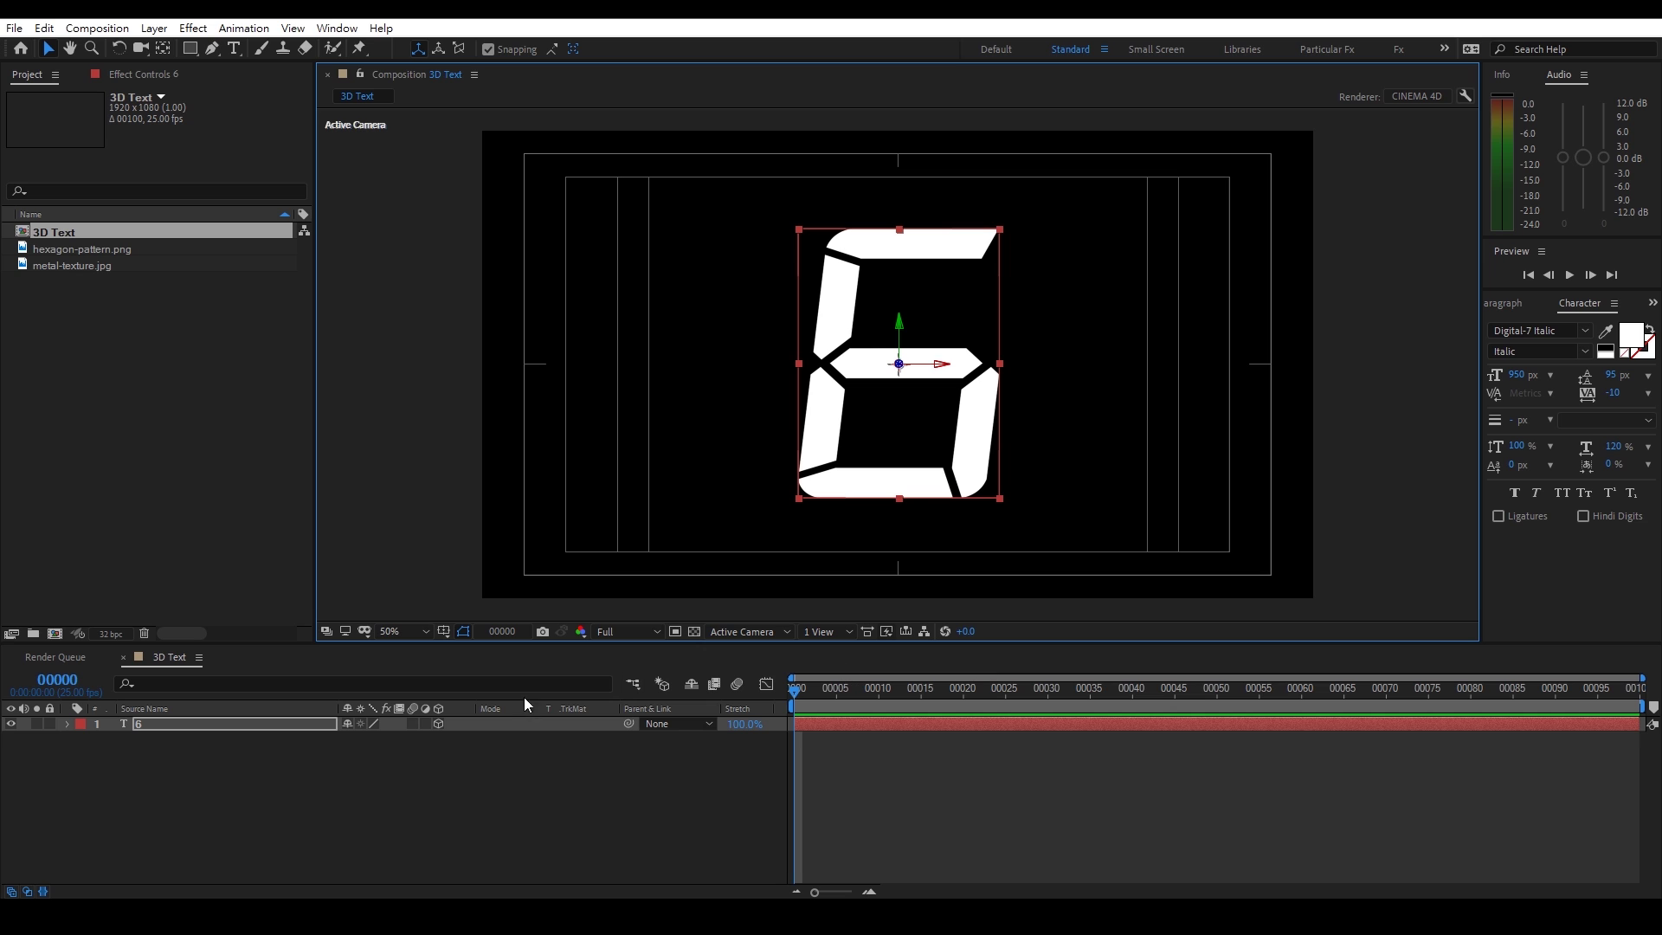
Set the digit's Extrusion Depth to 100 using a temporary two-view layout, and return to the single view
{"action": "left_click", "coordinate": [67, 723]}
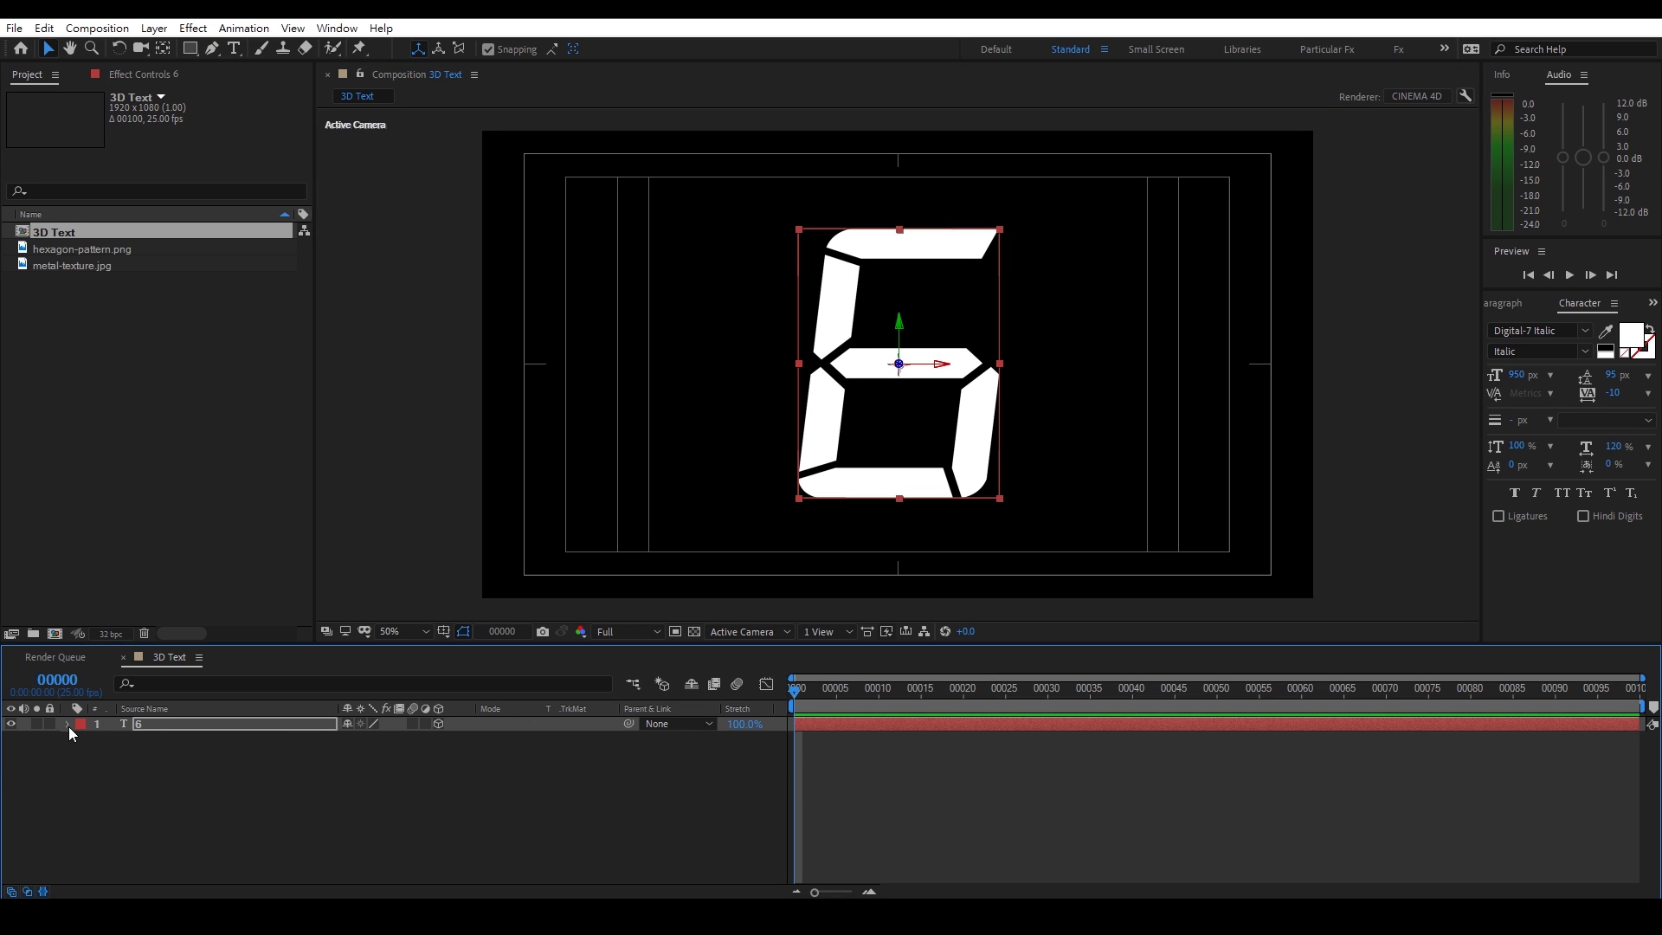
{"action": "left_click", "coordinate": [80, 769]}
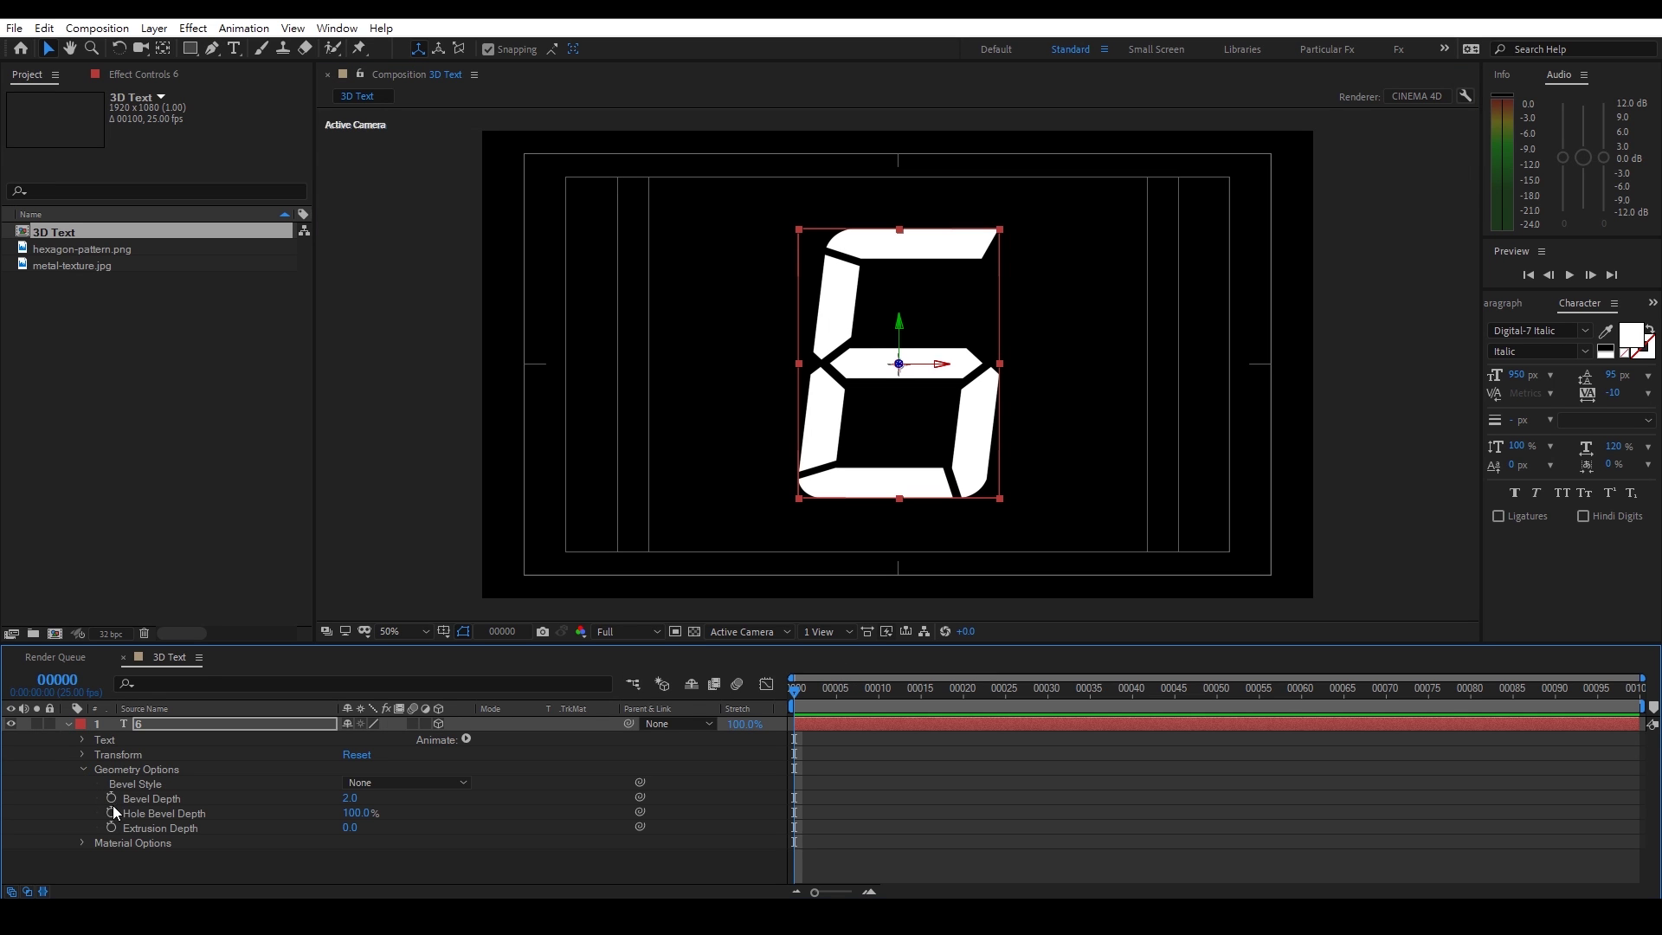
{"action": "left_click", "coordinate": [839, 642]}
{"action": "left_click", "coordinate": [843, 679]}
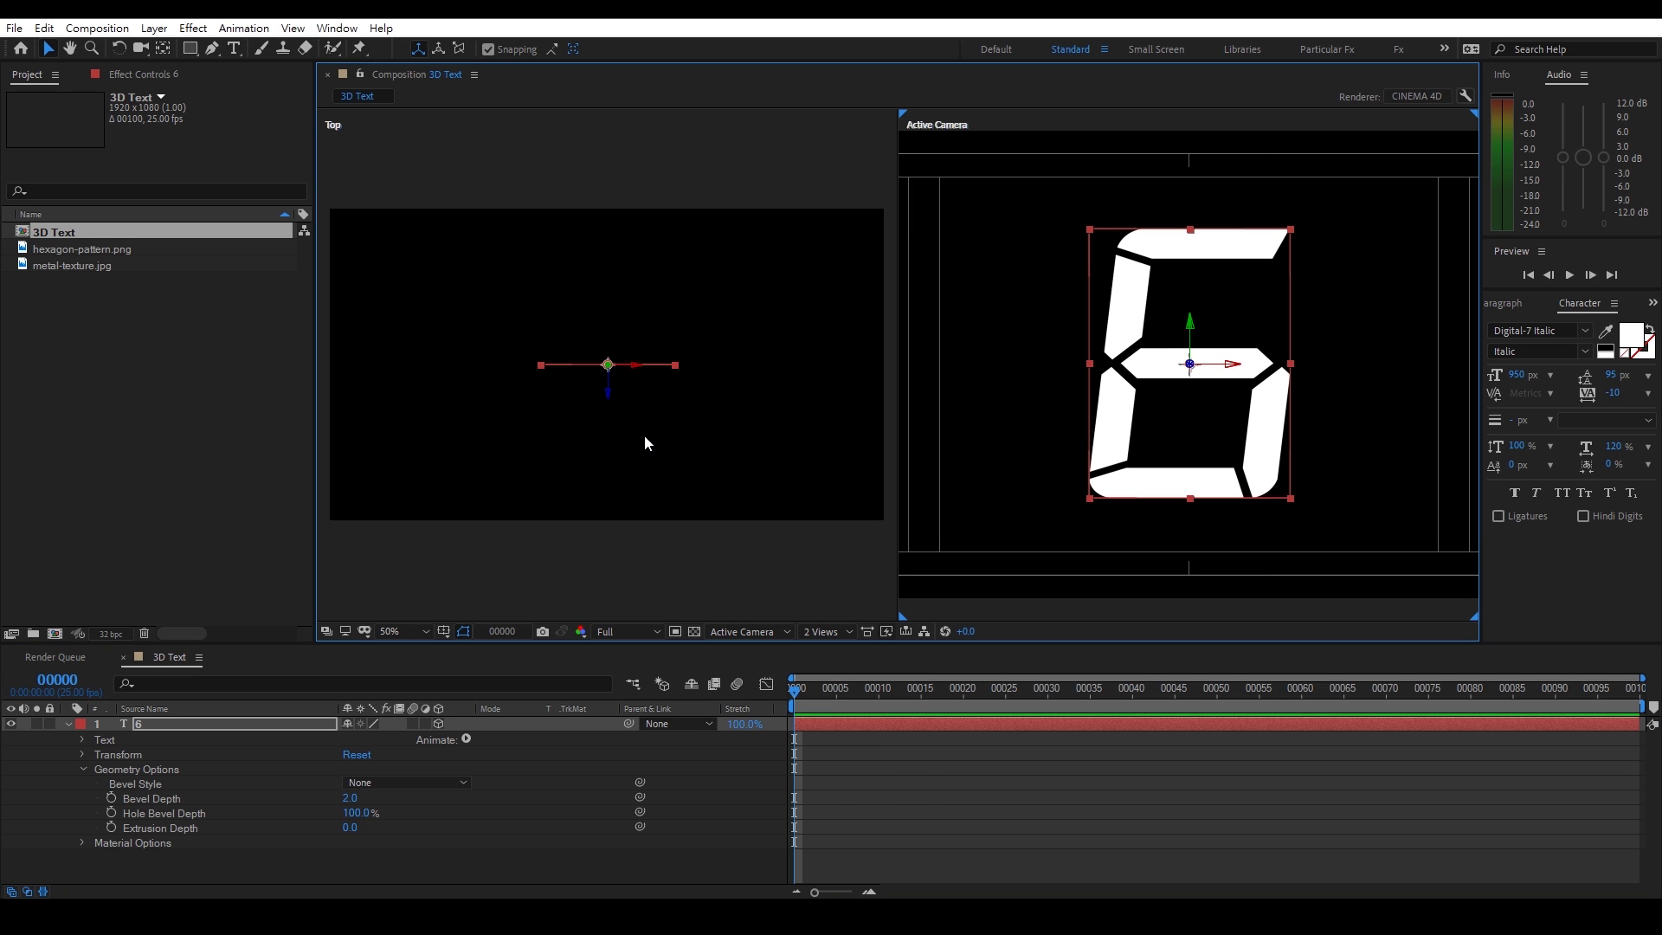
{"action": "left_click", "coordinate": [348, 827]}
{"action": "type", "text": "100"}
{"action": "key", "text": "Return"}
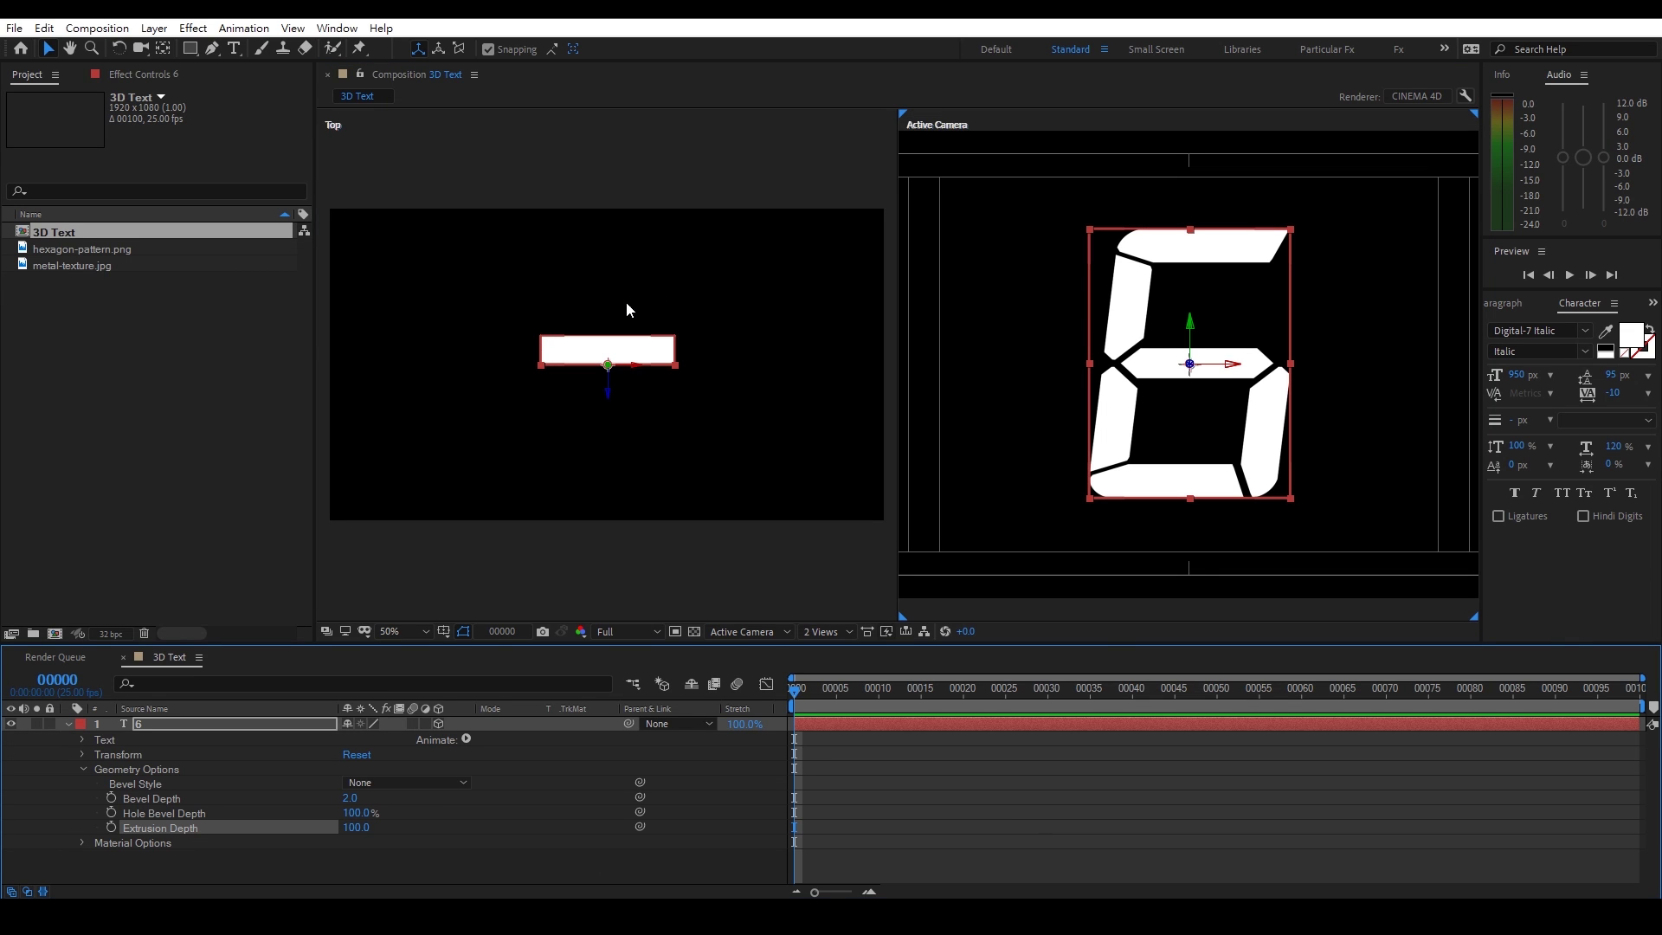
{"action": "left_click", "coordinate": [824, 631]}
{"action": "left_click", "coordinate": [821, 652]}
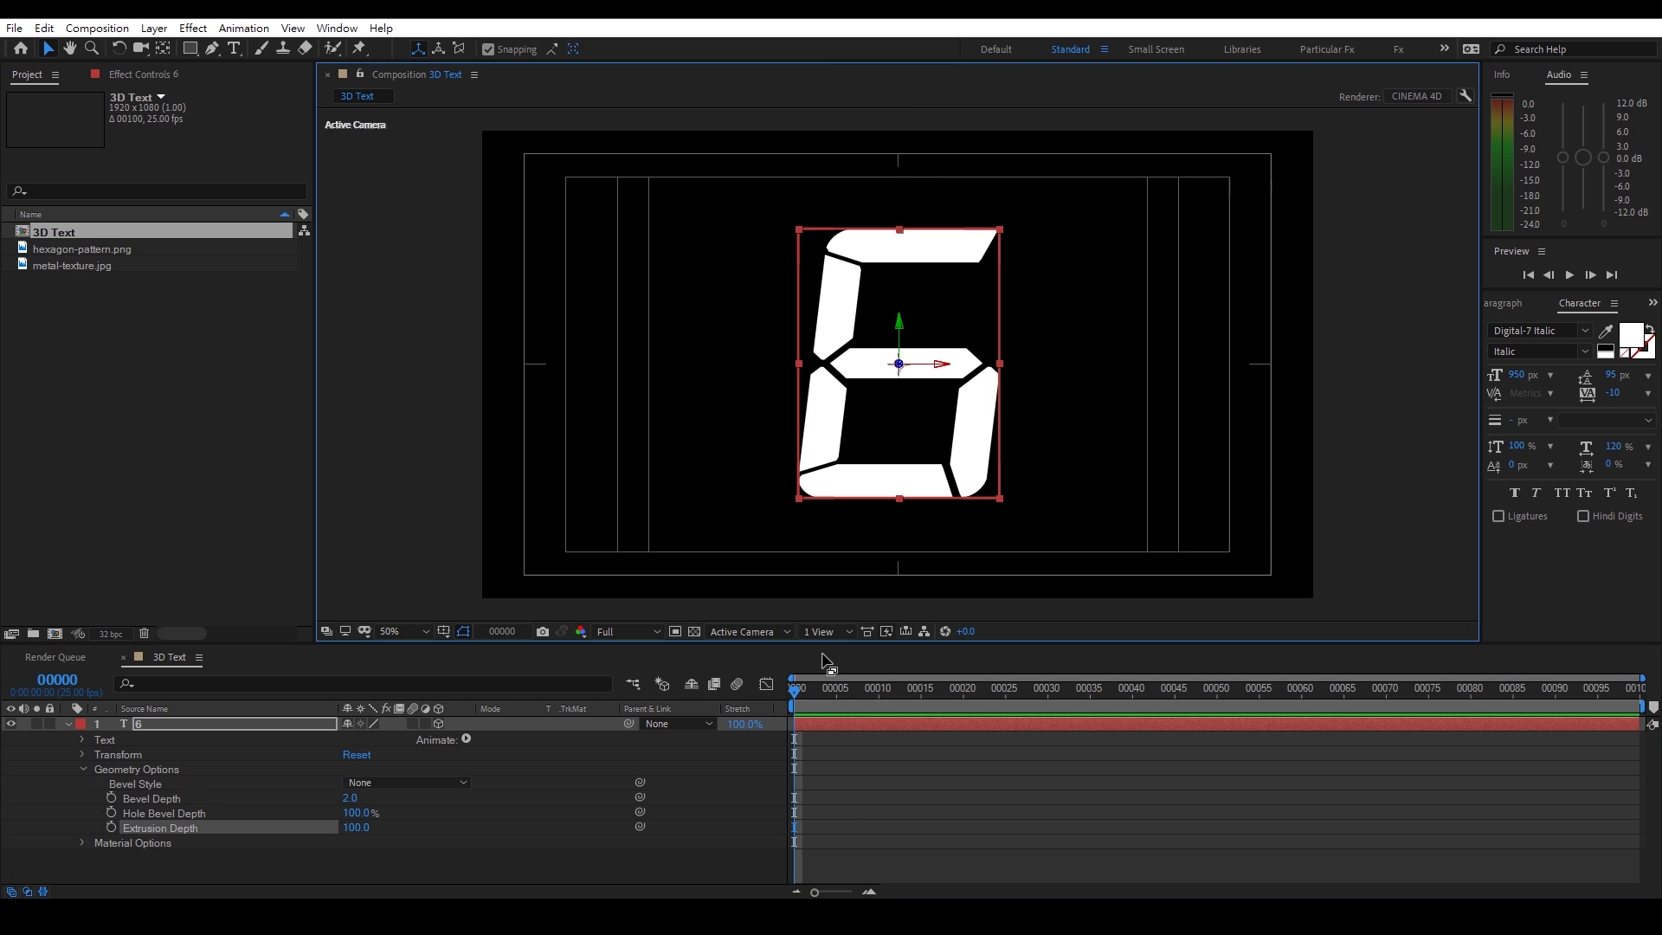
Add a white point light with 150% intensity, Smooth falloff, radius 500 and falloff distance 500, without shadows
{"action": "right_click", "coordinate": [438, 853]}
{"action": "mouse_move", "coordinate": [502, 667]}
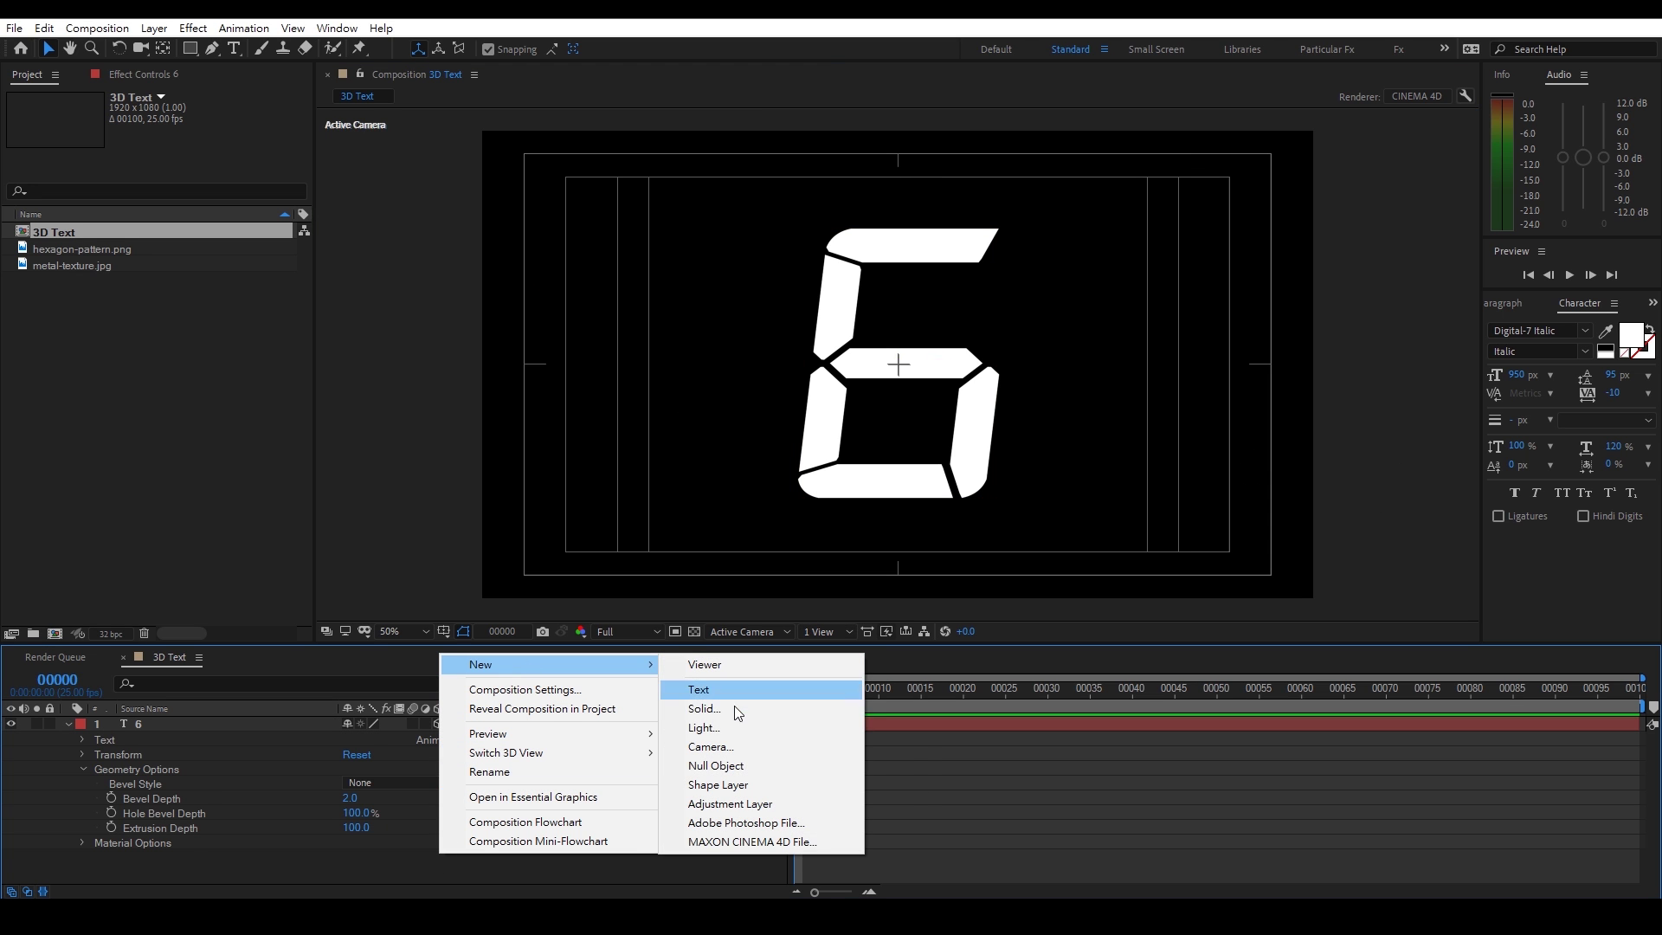
{"action": "left_click", "coordinate": [734, 725]}
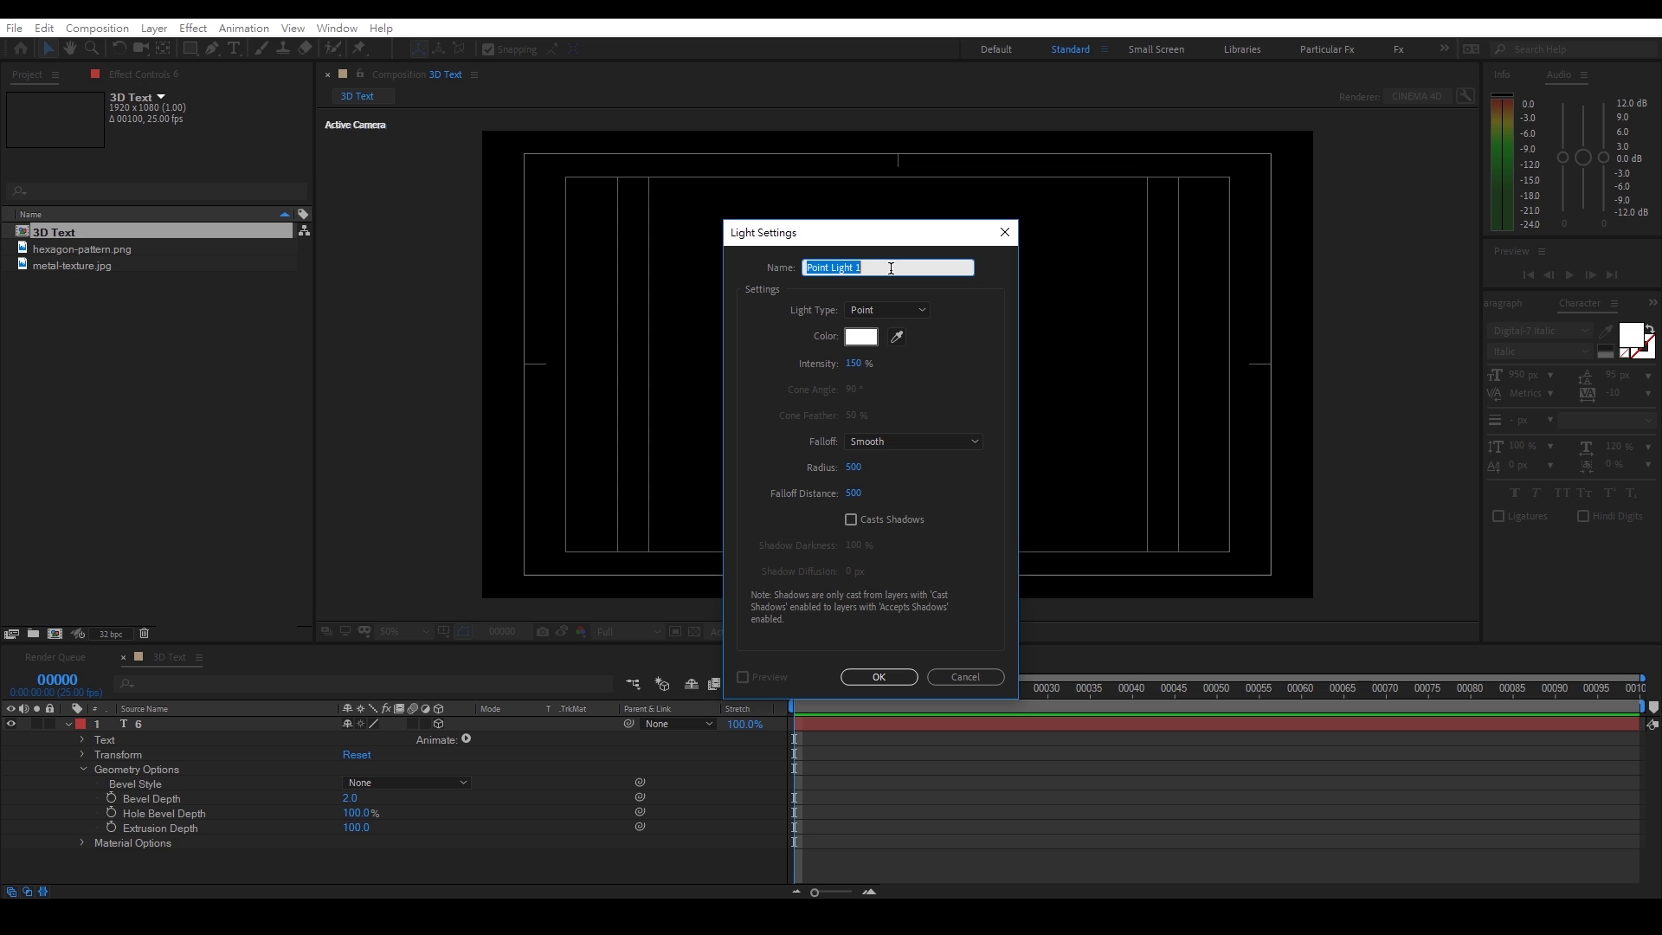
{"action": "left_click", "coordinate": [876, 676]}
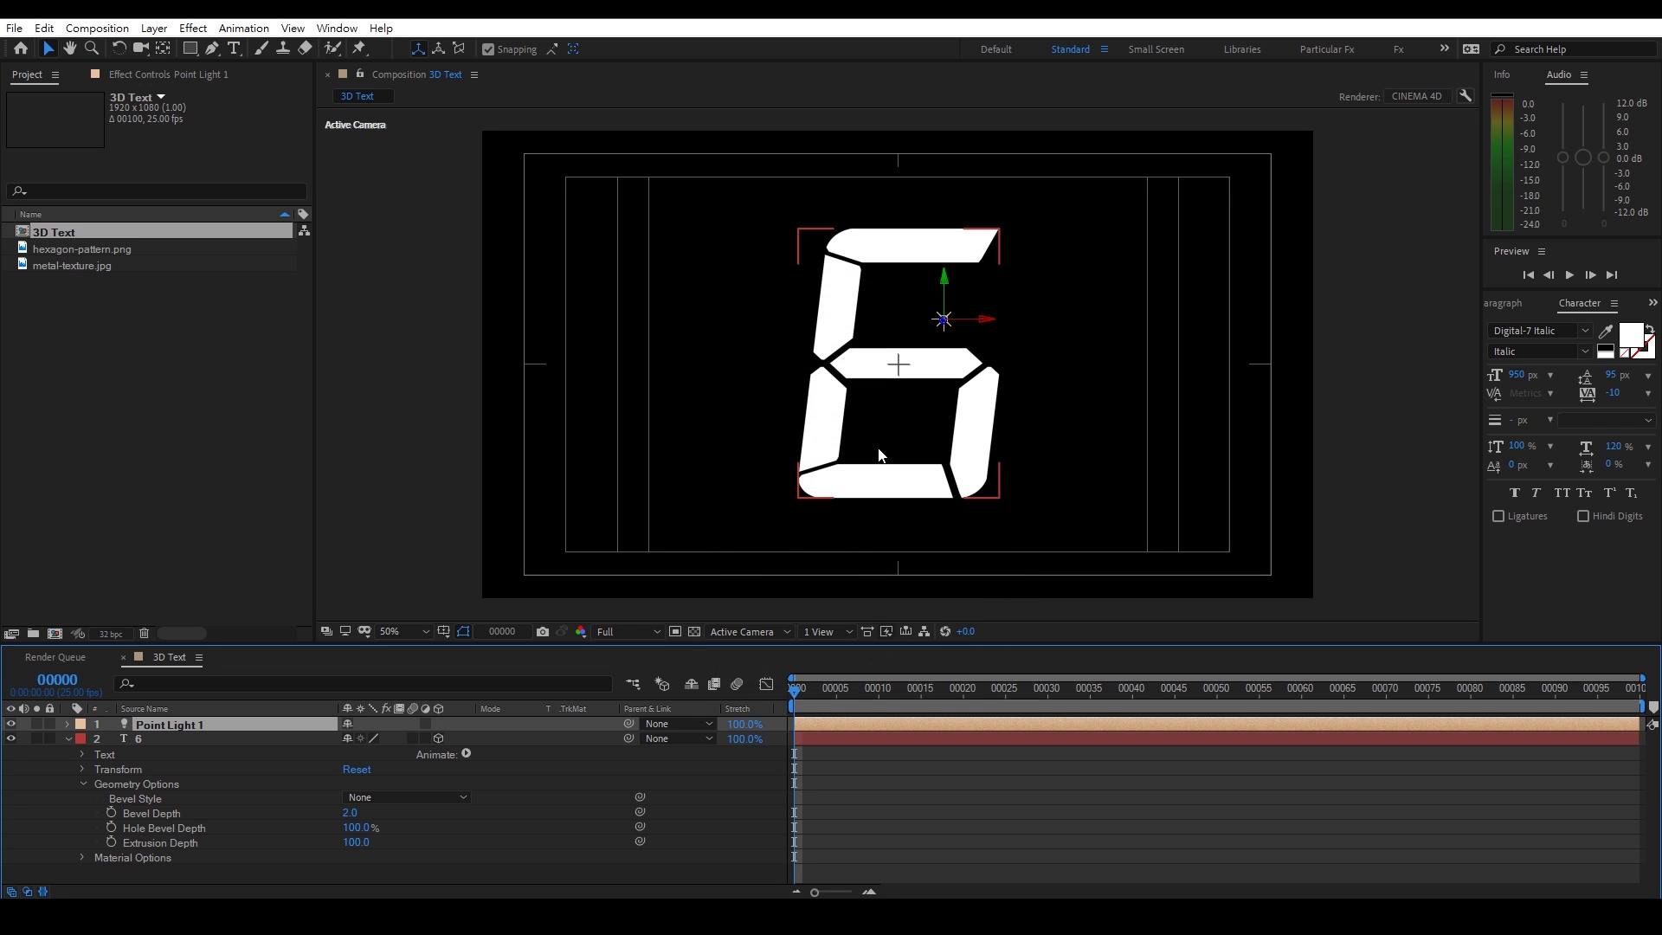
Position the point light above the digit's upper-left corner and closer to its front face, checking in two views, and return to one view
{"action": "left_click_drag", "start_coordinate": [954, 330], "coordinate": [782, 209]}
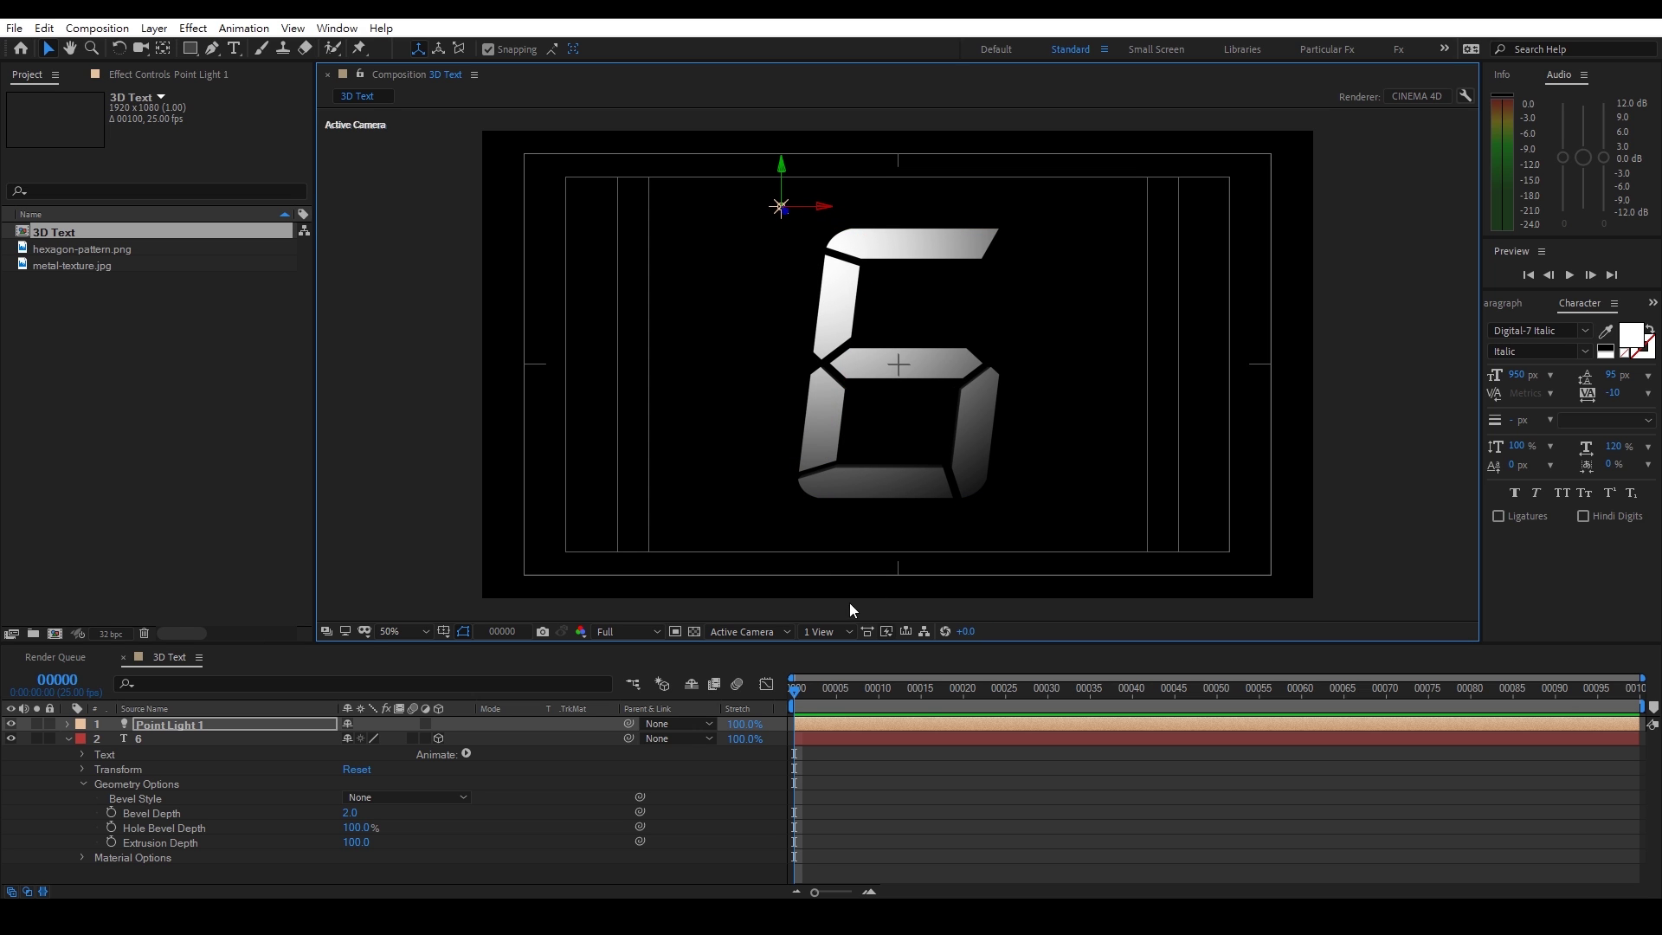
{"action": "left_click", "coordinate": [827, 631]}
{"action": "left_click", "coordinate": [856, 693]}
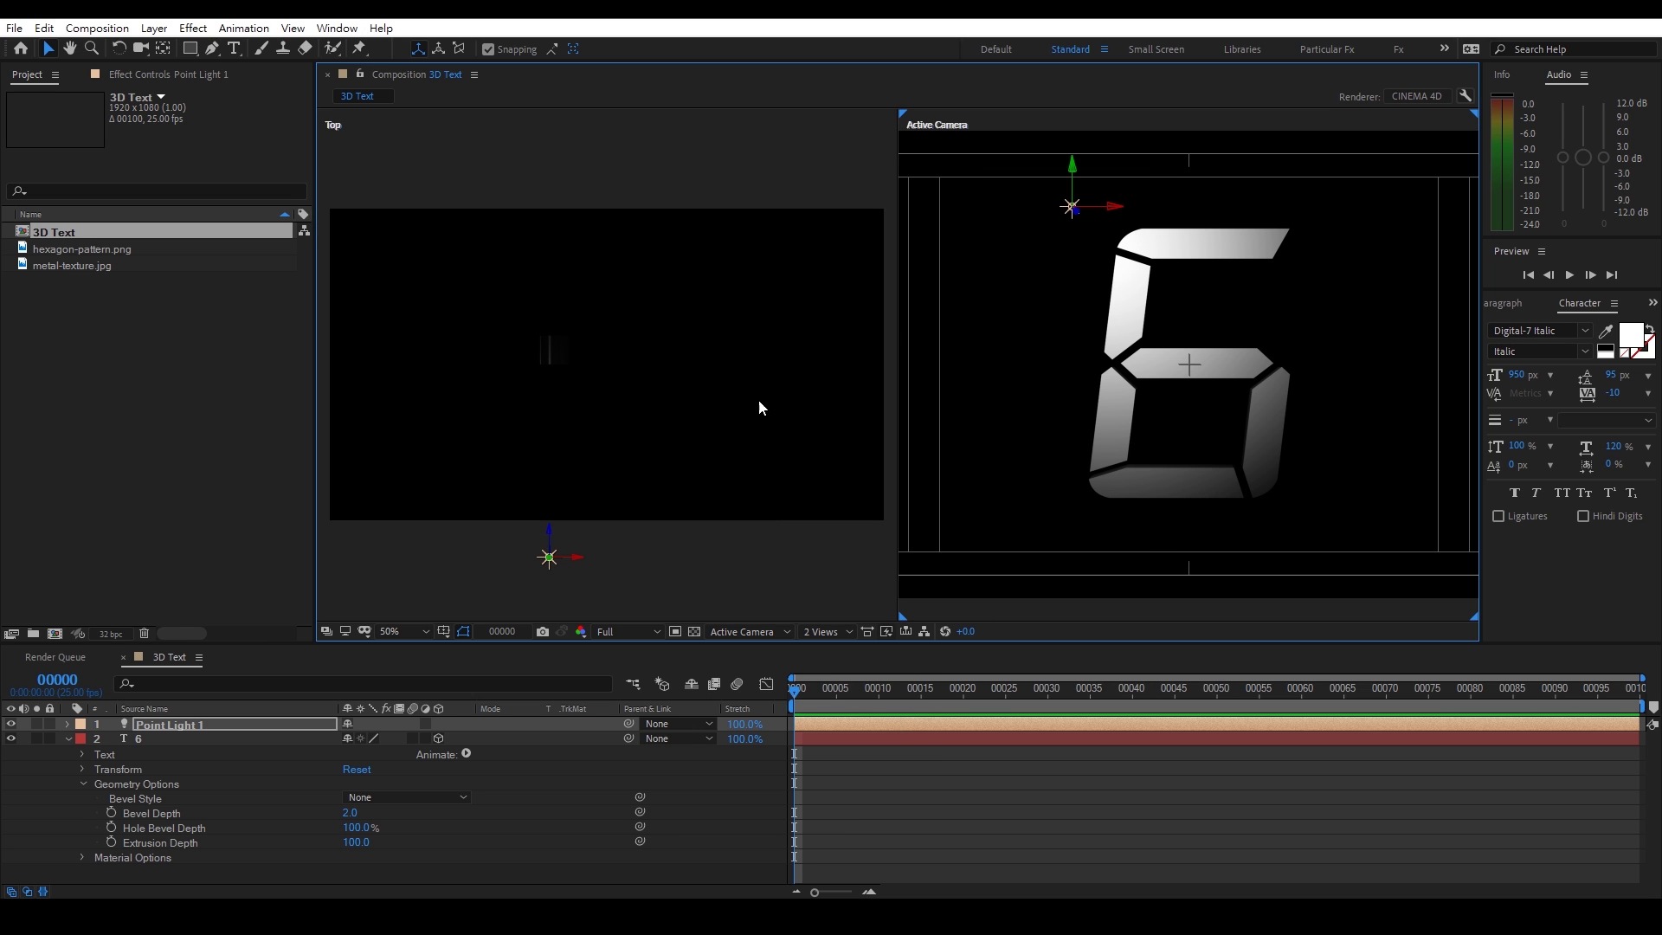
{"action": "left_click_drag", "start_coordinate": [549, 537], "coordinate": [542, 433]}
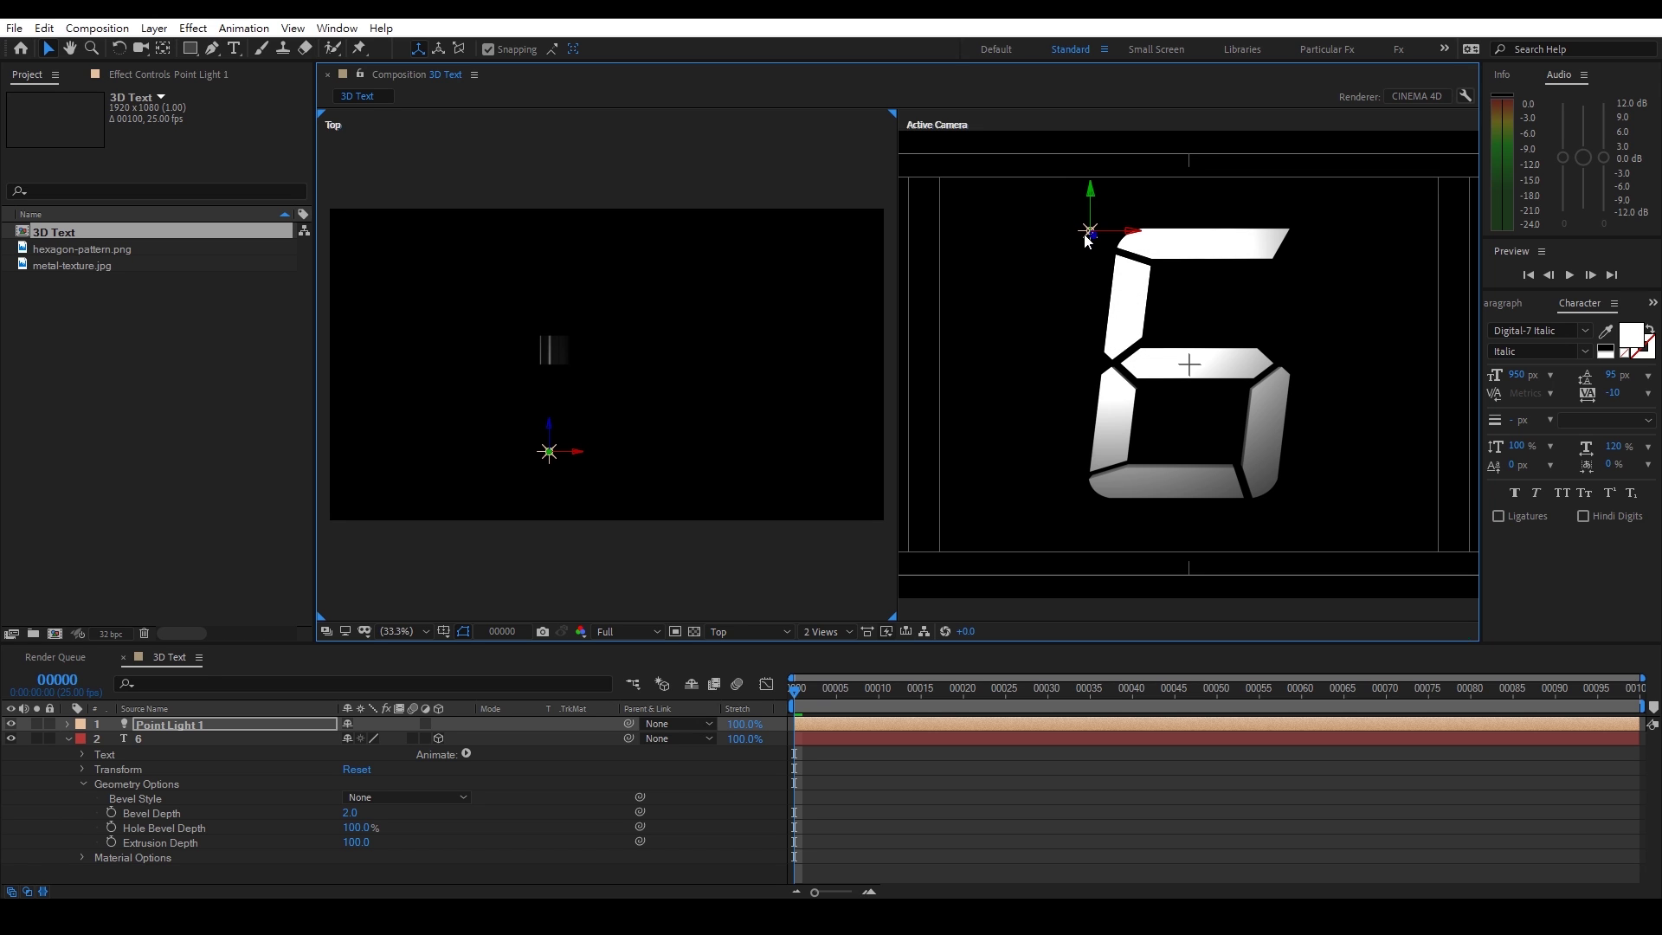
{"action": "left_click_drag", "start_coordinate": [1086, 239], "coordinate": [1065, 212]}
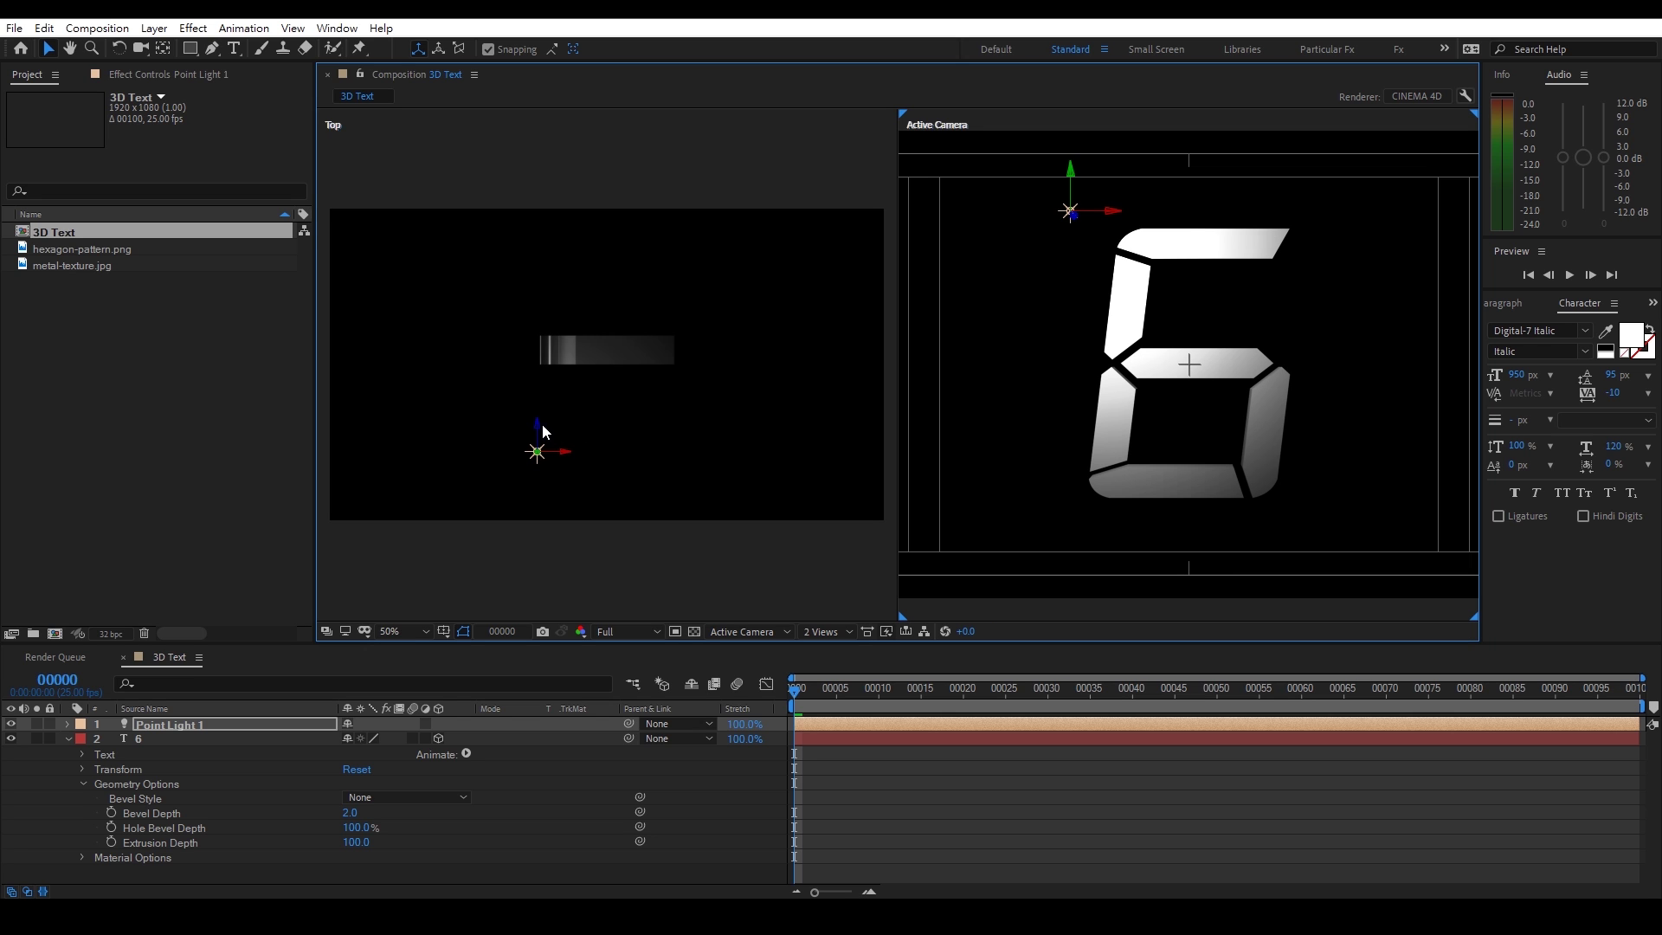
{"action": "left_click_drag", "start_coordinate": [542, 430], "coordinate": [544, 393]}
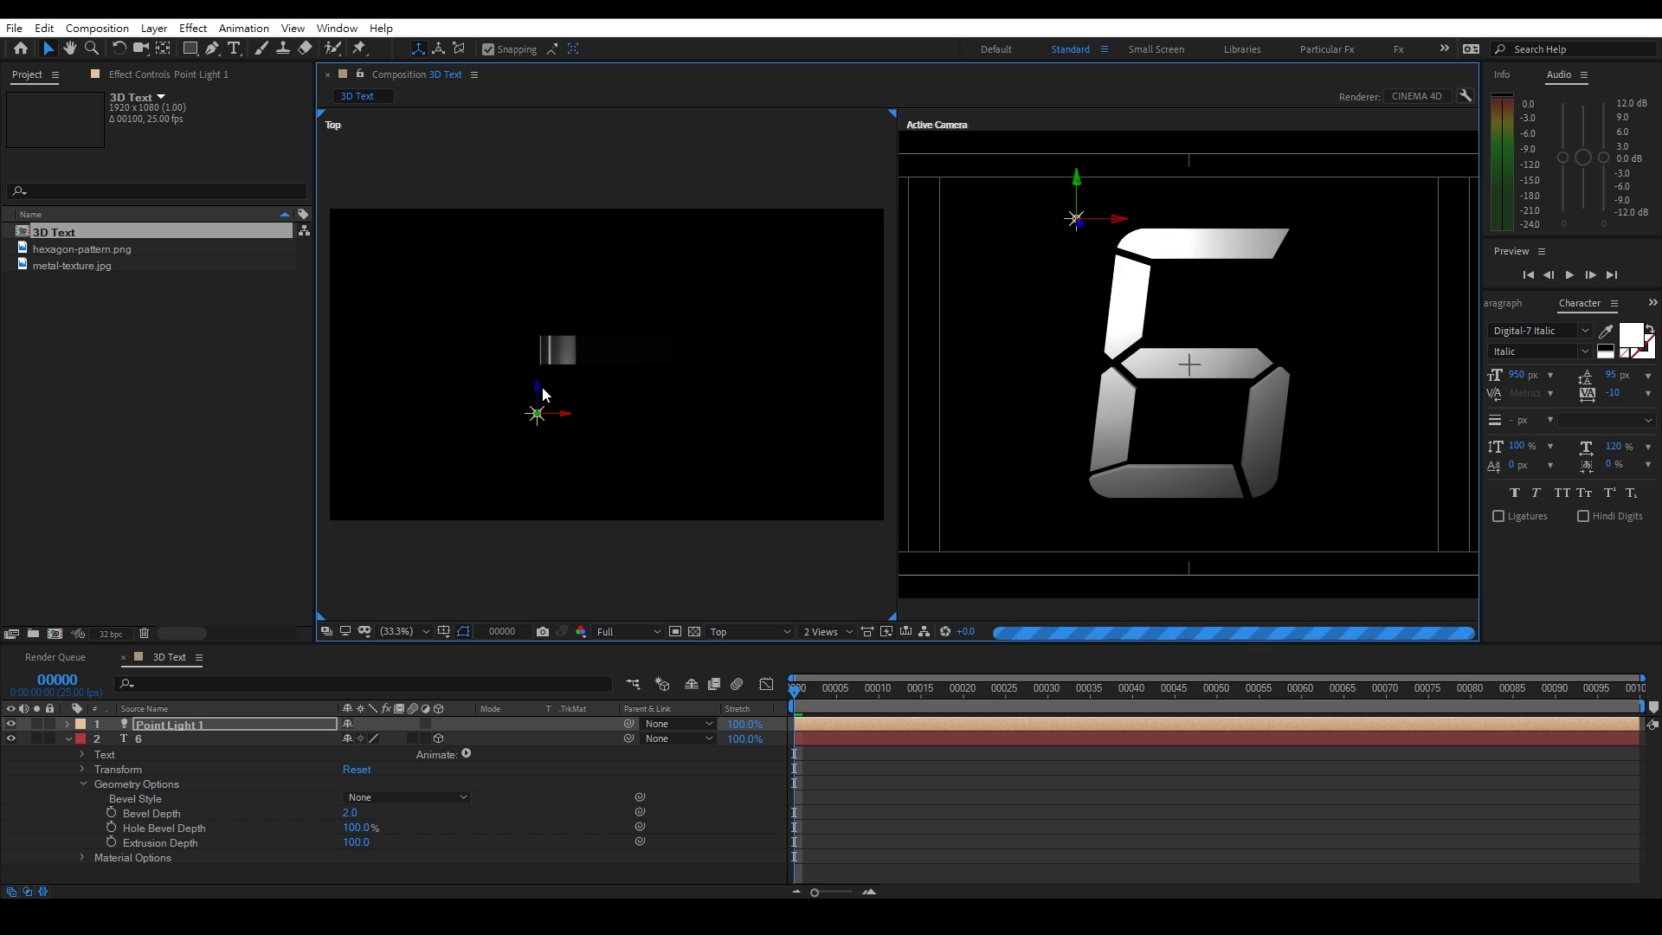
{"action": "left_click_drag", "start_coordinate": [1070, 225], "coordinate": [1080, 188]}
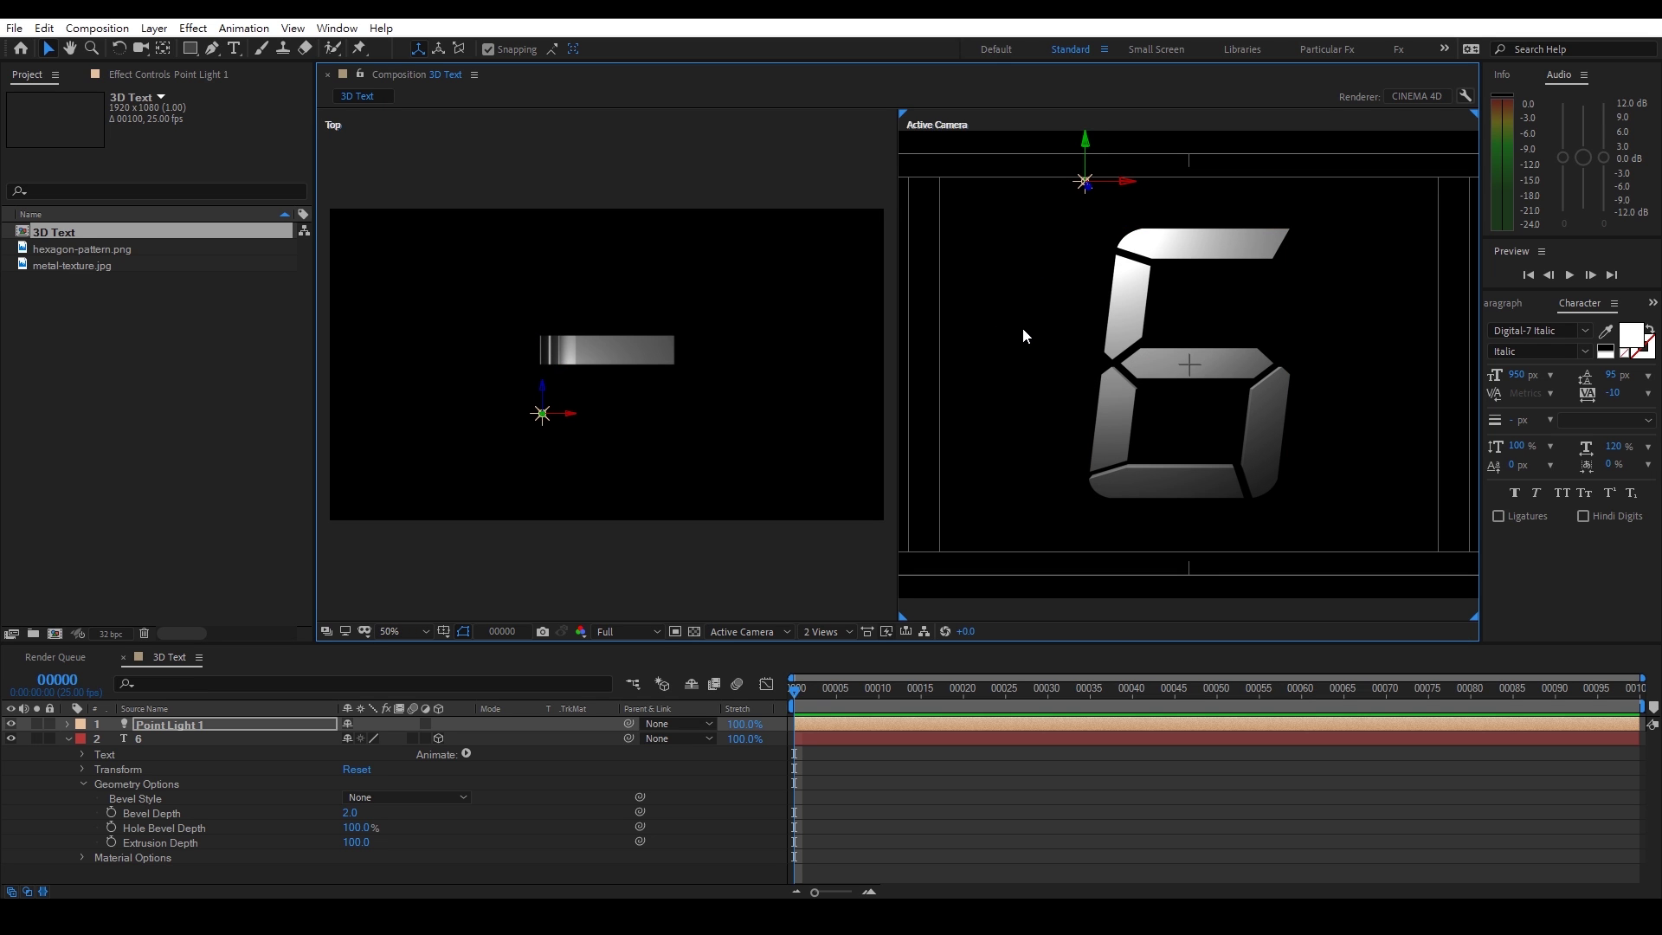
{"action": "left_click", "coordinate": [827, 631]}
{"action": "left_click", "coordinate": [832, 672]}
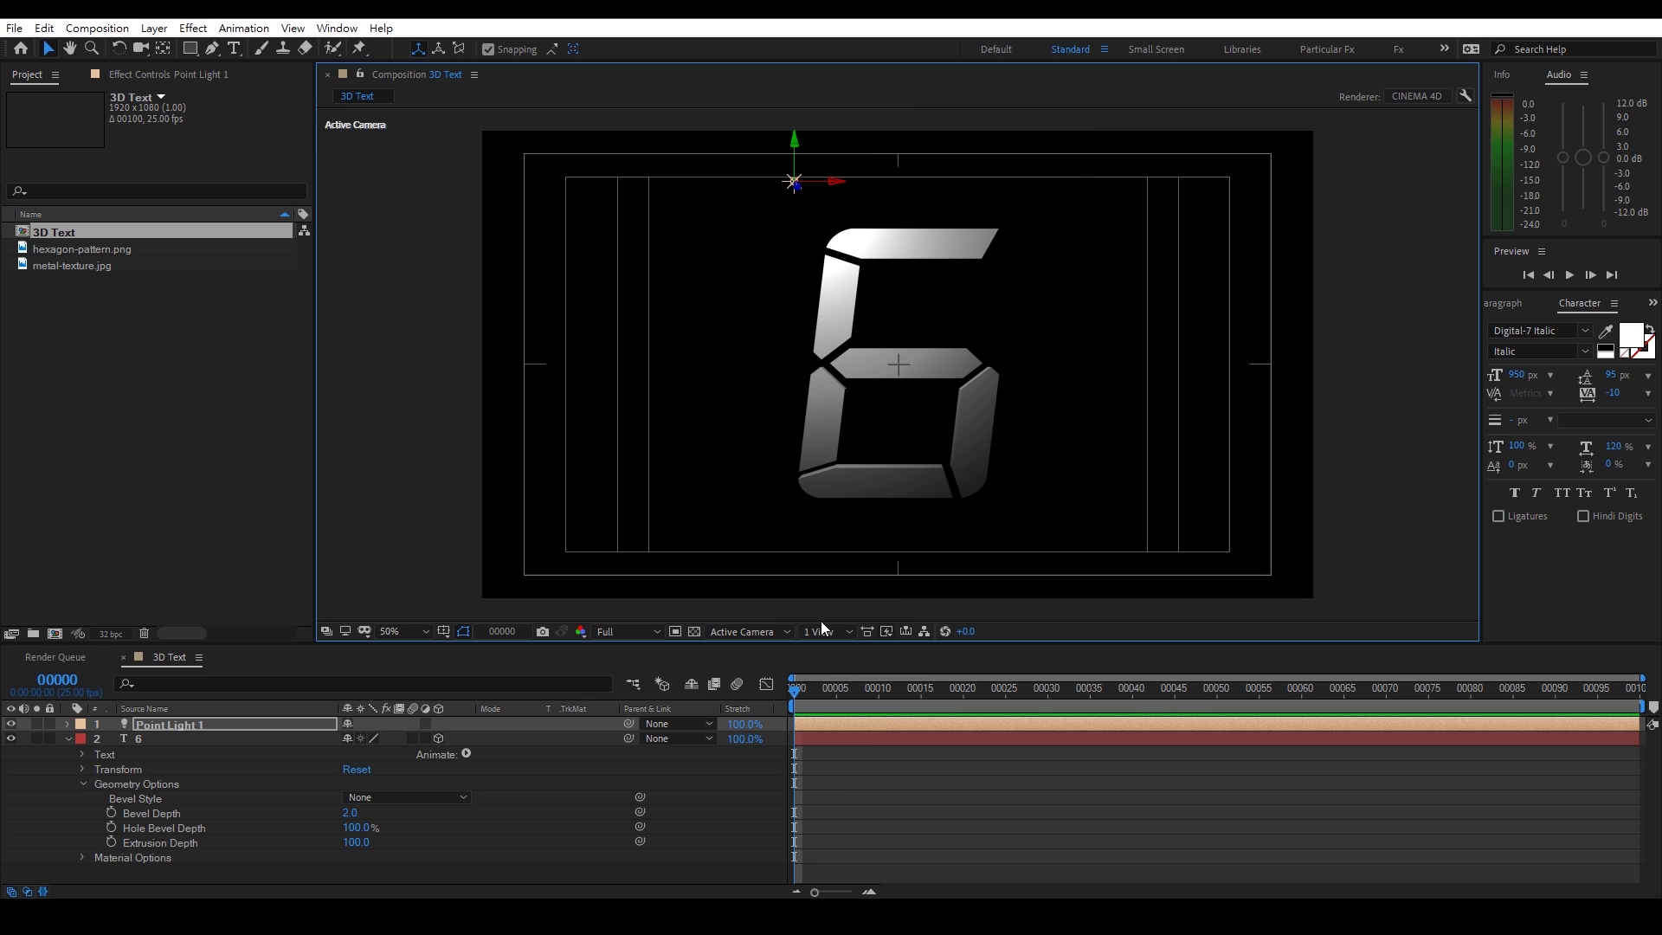
{"action": "left_click", "coordinate": [918, 769]}
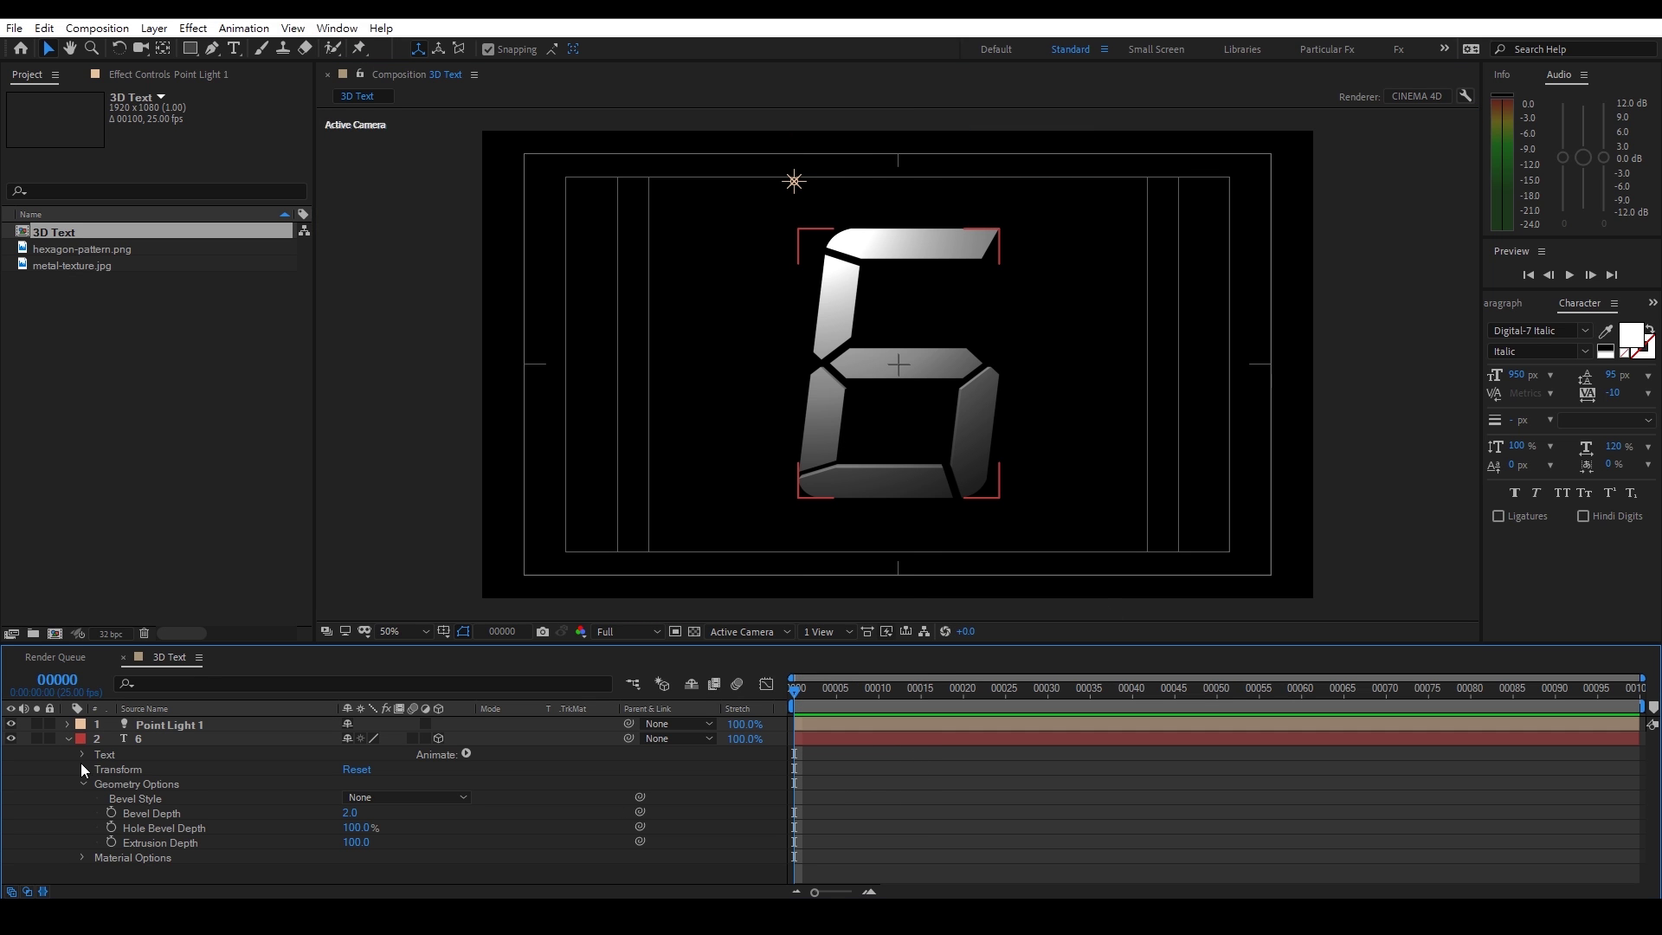
Collapse the digit layer's properties and add metal-texture.jpg between the point light and the digit layer
{"action": "left_click", "coordinate": [68, 739]}
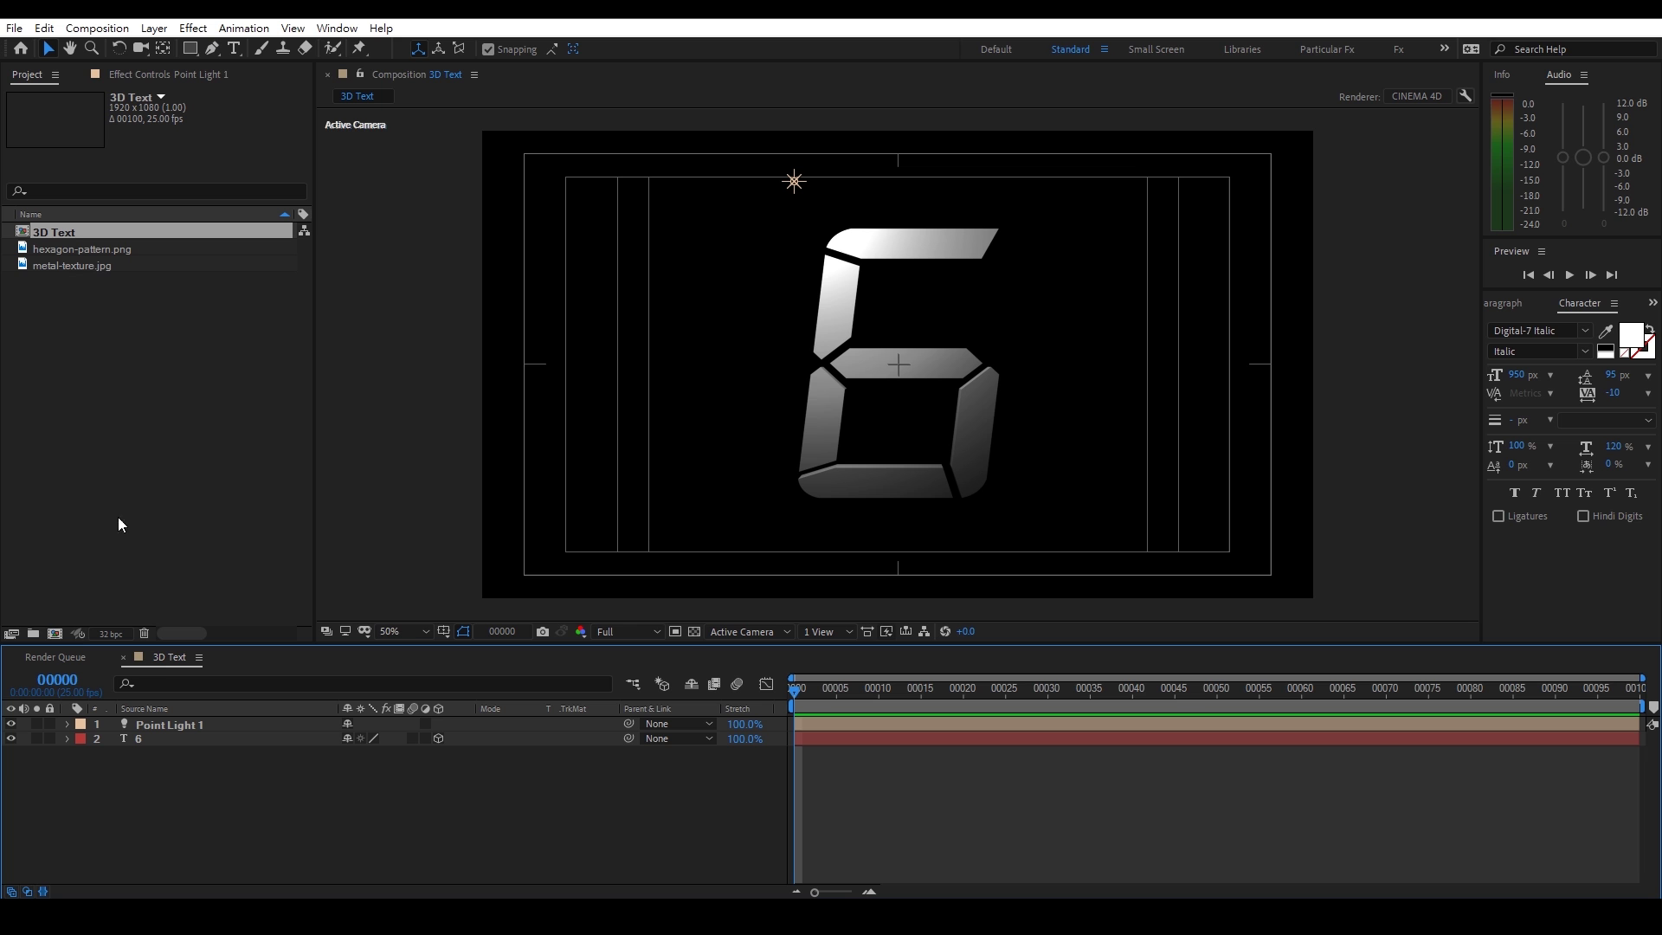
{"action": "left_click", "coordinate": [58, 268]}
{"action": "left_click_drag", "start_coordinate": [59, 268], "coordinate": [159, 732]}
{"action": "key", "text": "comma"}
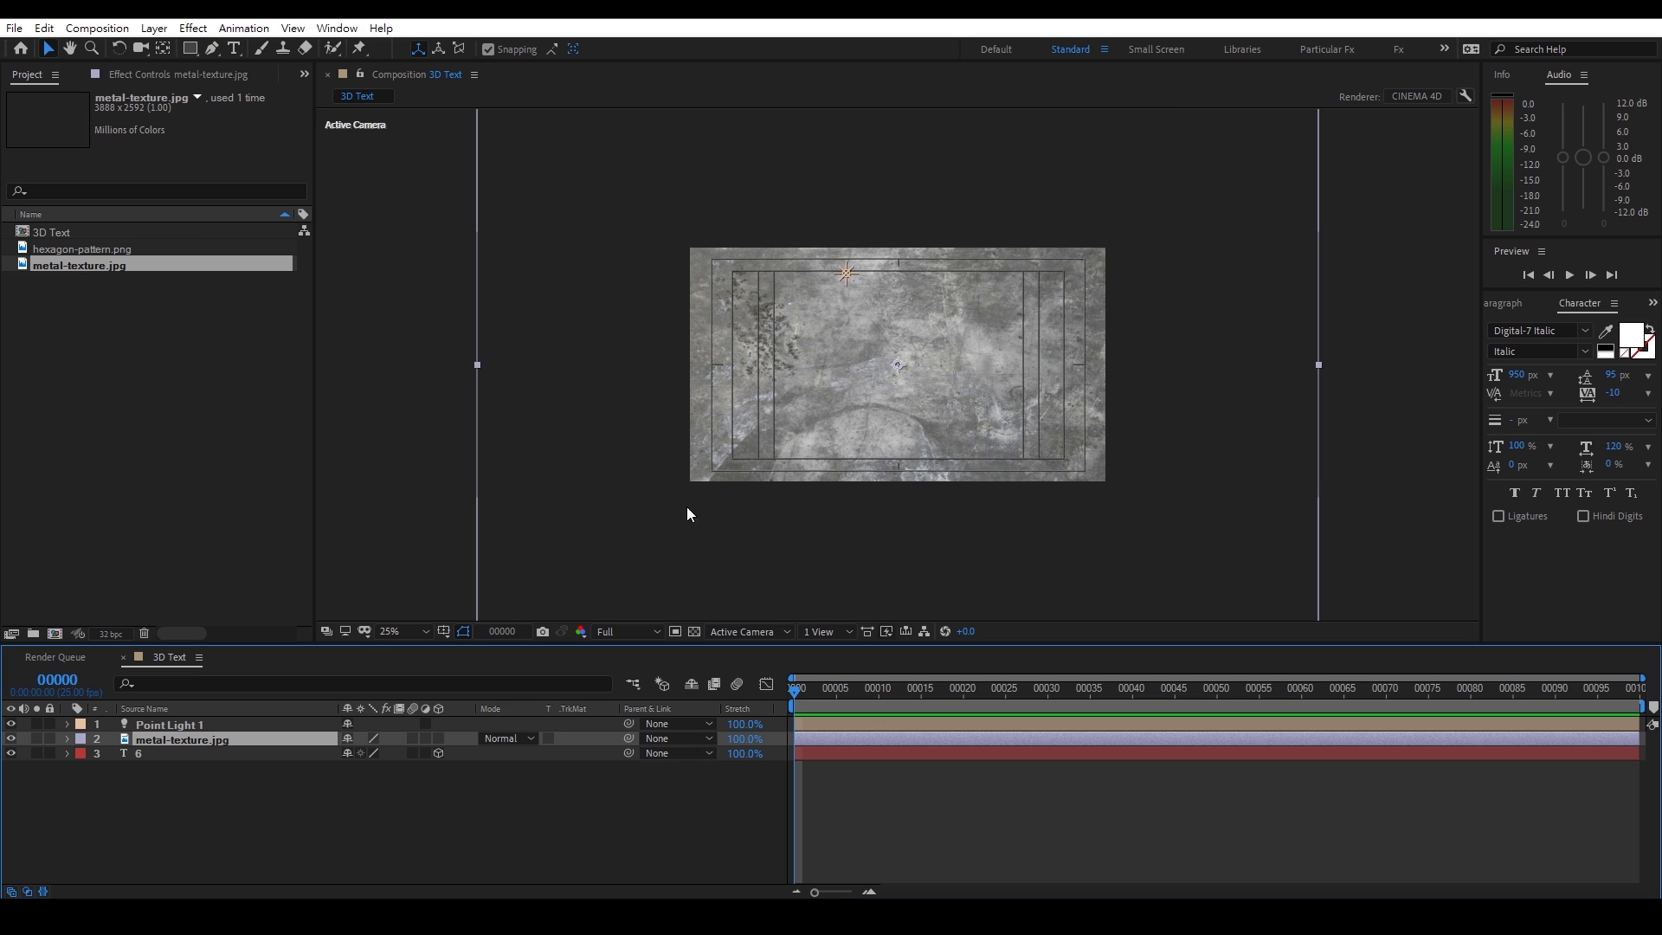
Duplicate the digit layer, name the copy 6, and solo it directly above the soloed metal texture layer
{"action": "left_click", "coordinate": [164, 756]}
{"action": "key", "text": "ctrl+d"}
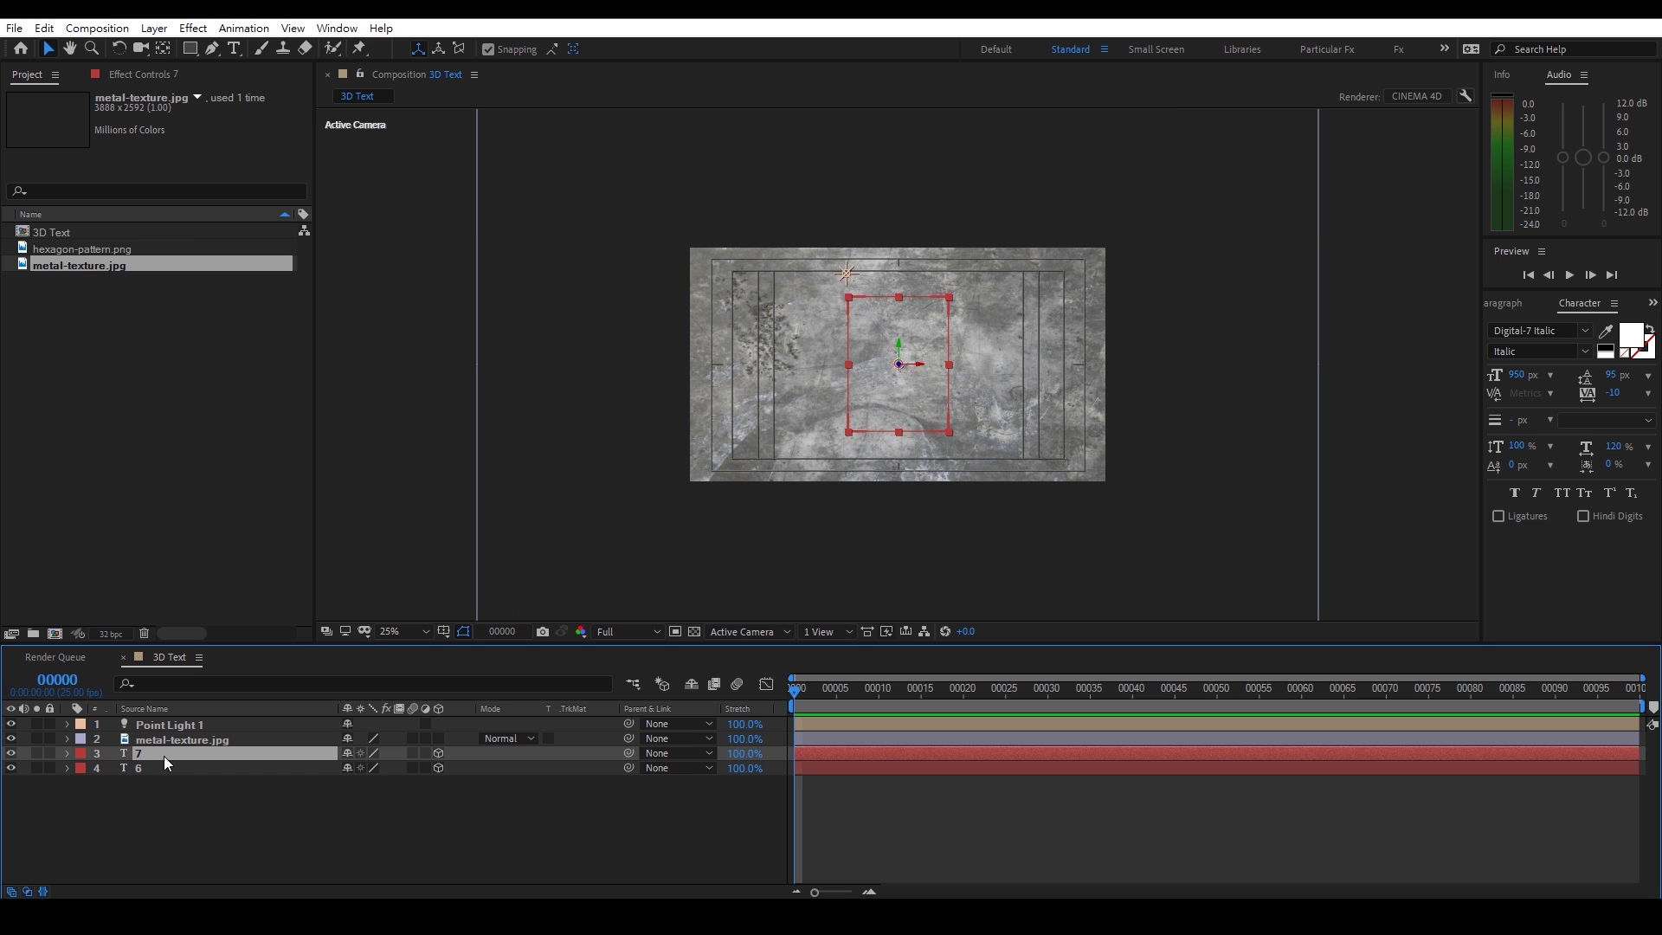
{"action": "left_click", "coordinate": [36, 753]}
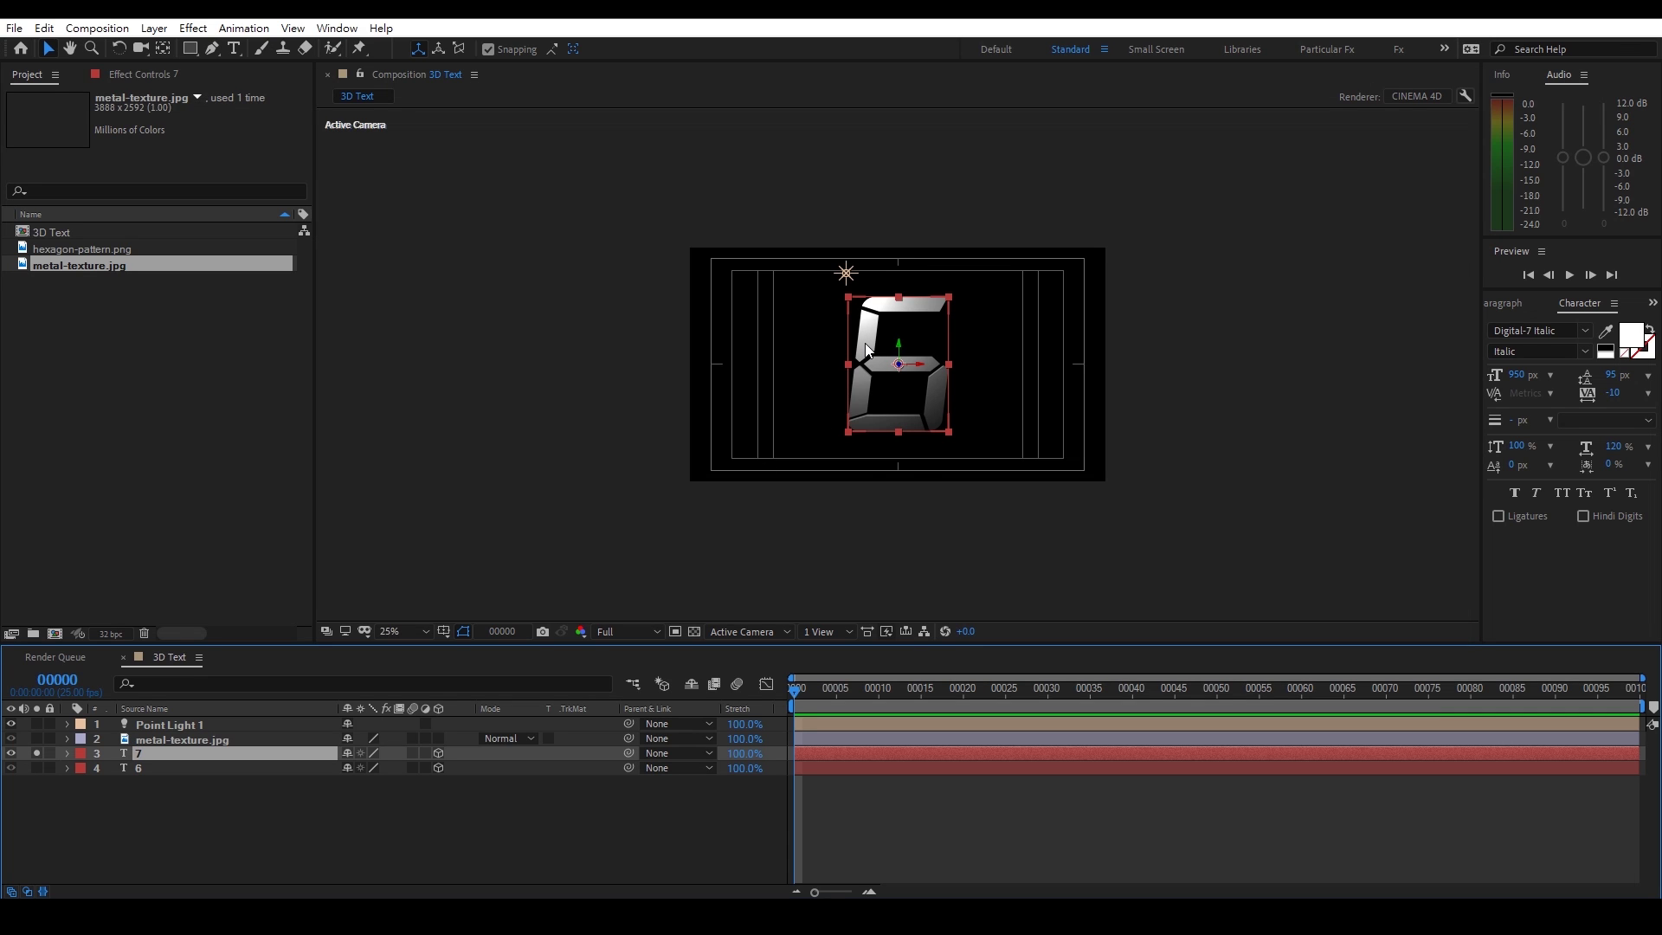
{"action": "key", "text": "Return"}
{"action": "type", "text": "6"}
{"action": "key", "text": "Return"}
{"action": "left_click_drag", "start_coordinate": [189, 739], "coordinate": [194, 765]}
{"action": "left_click", "coordinate": [36, 753]}
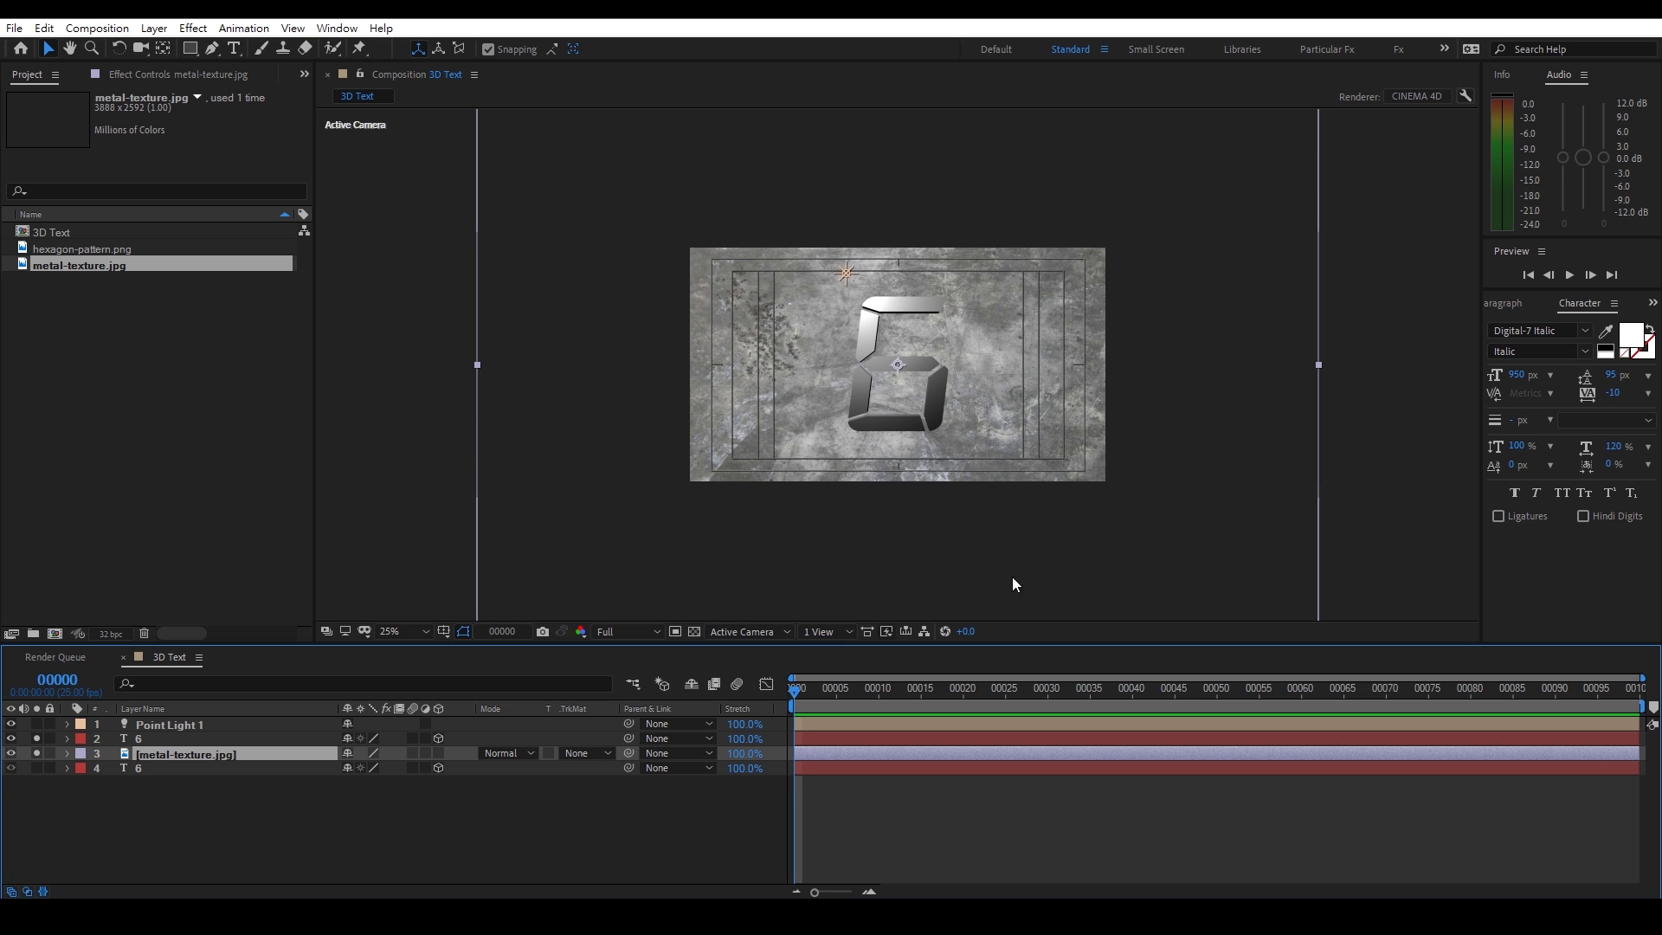
Scale the metal texture uniformly to 45% and shift it slightly up and to the left behind the digit
{"action": "key", "text": "s"}
{"action": "left_click", "coordinate": [404, 768]}
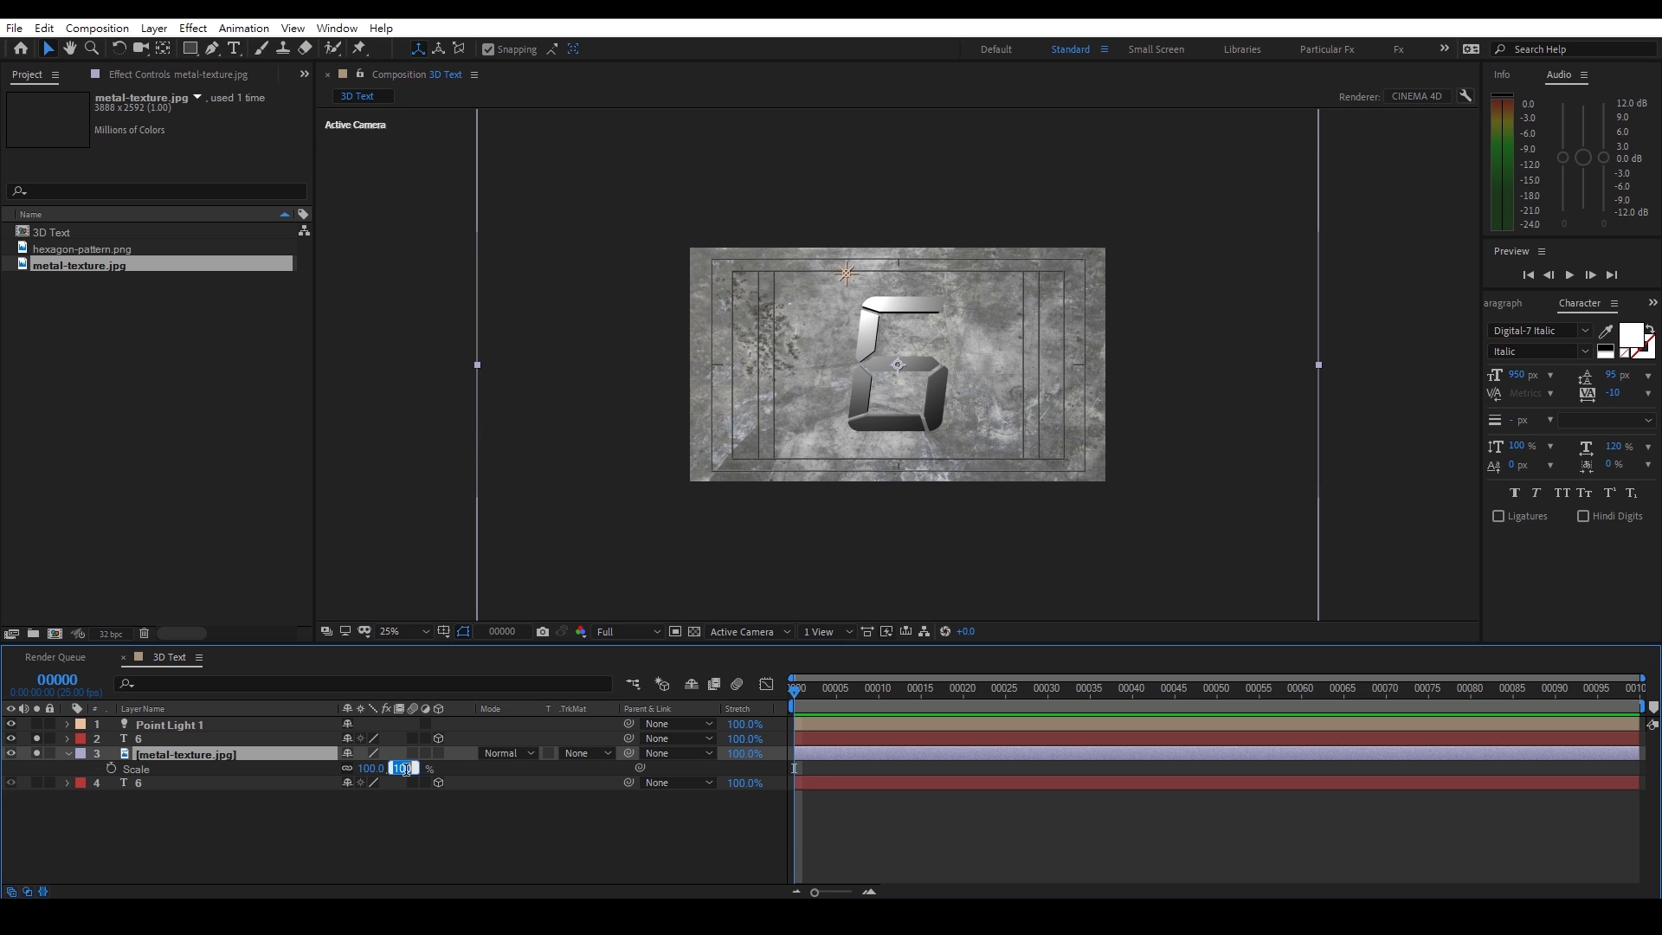
{"action": "type", "text": "45"}
{"action": "key", "text": "Return"}
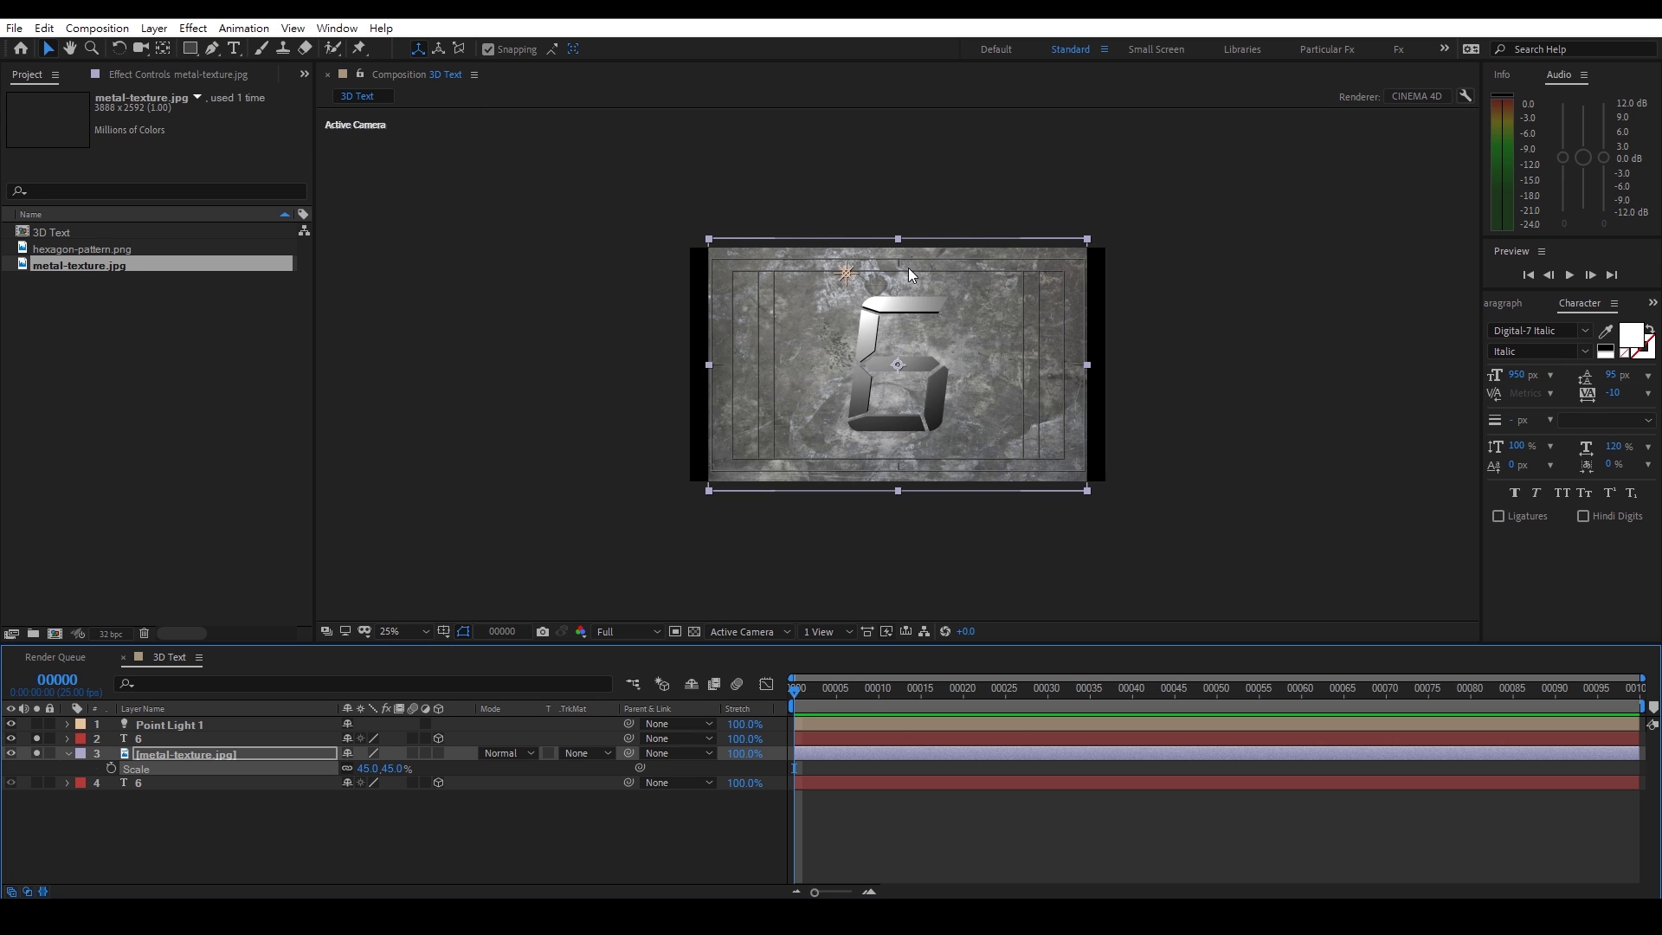
{"action": "key", "text": "period"}
{"action": "left_click_drag", "start_coordinate": [786, 238], "coordinate": [780, 230]}
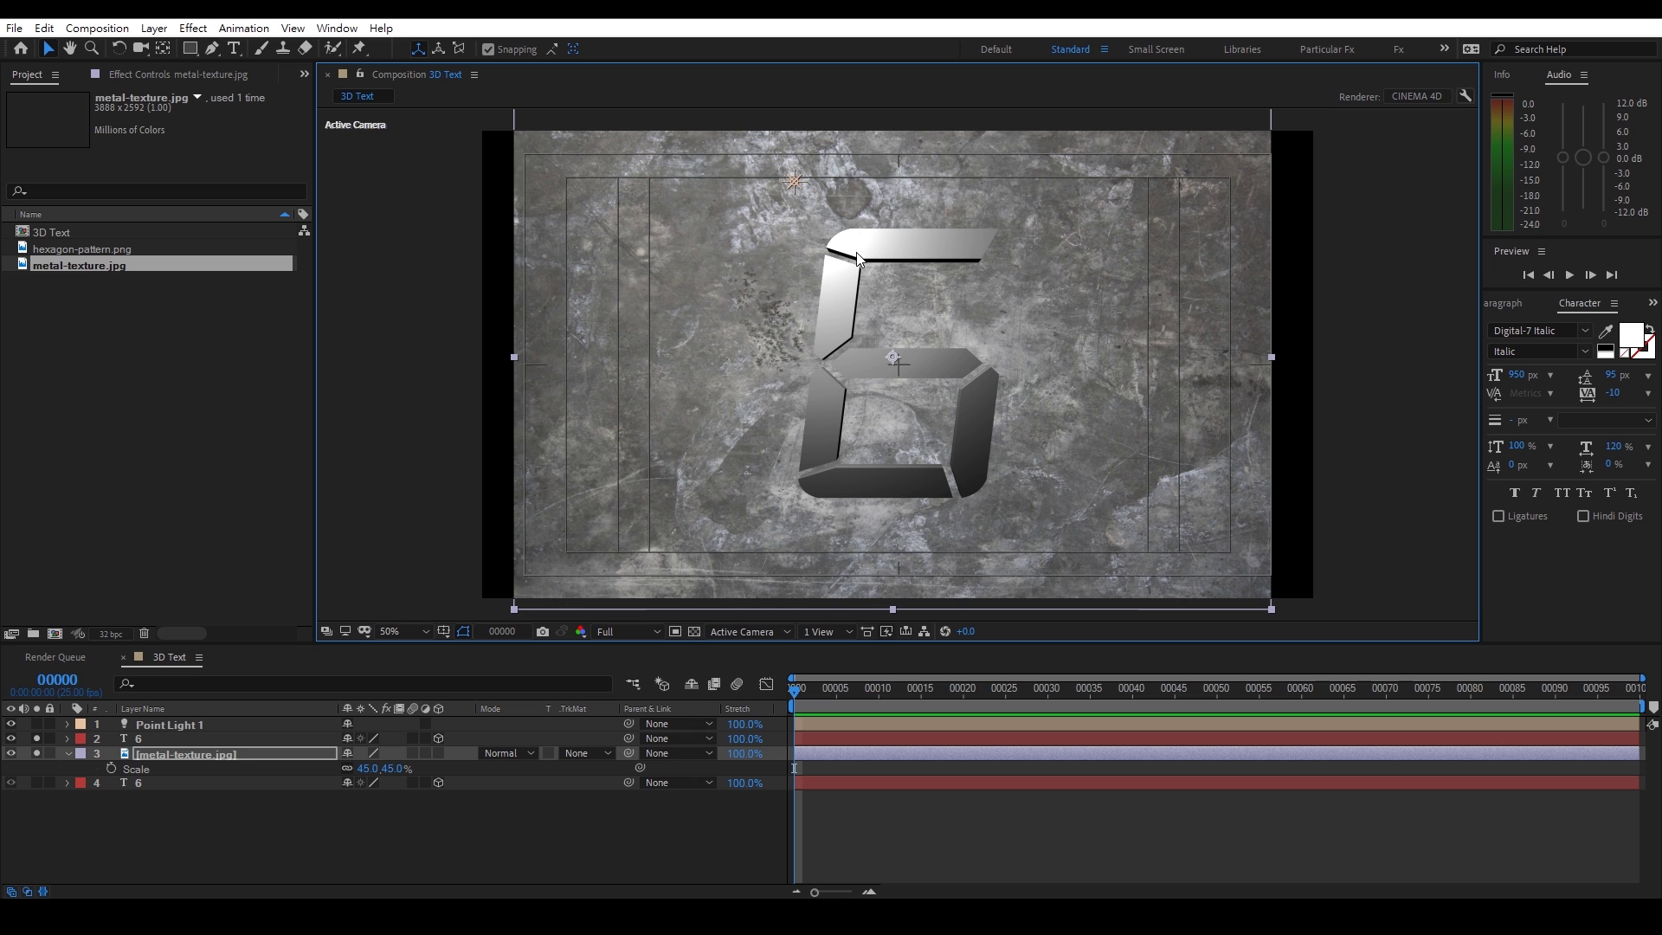
Set the metal texture's track matte to Alpha, using the duplicated digit above it
{"action": "left_click", "coordinate": [590, 752]}
{"action": "left_click", "coordinate": [607, 796]}
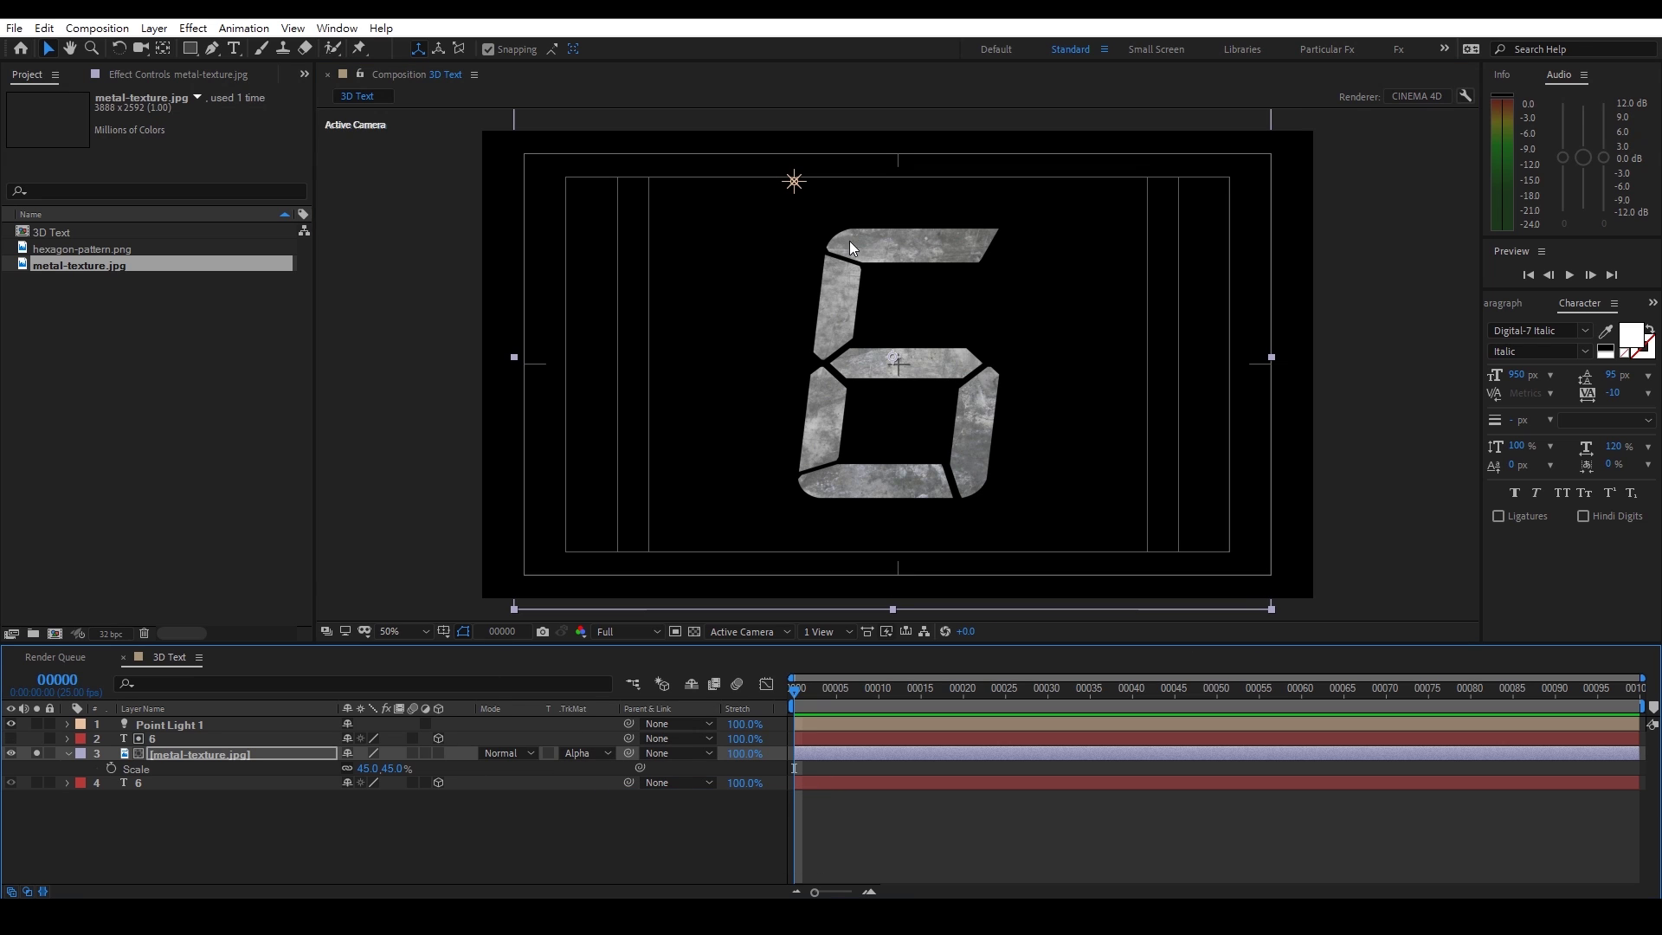
{"action": "scroll", "coordinate": [952, 373], "scroll_direction": "up", "scroll_amount": 2}
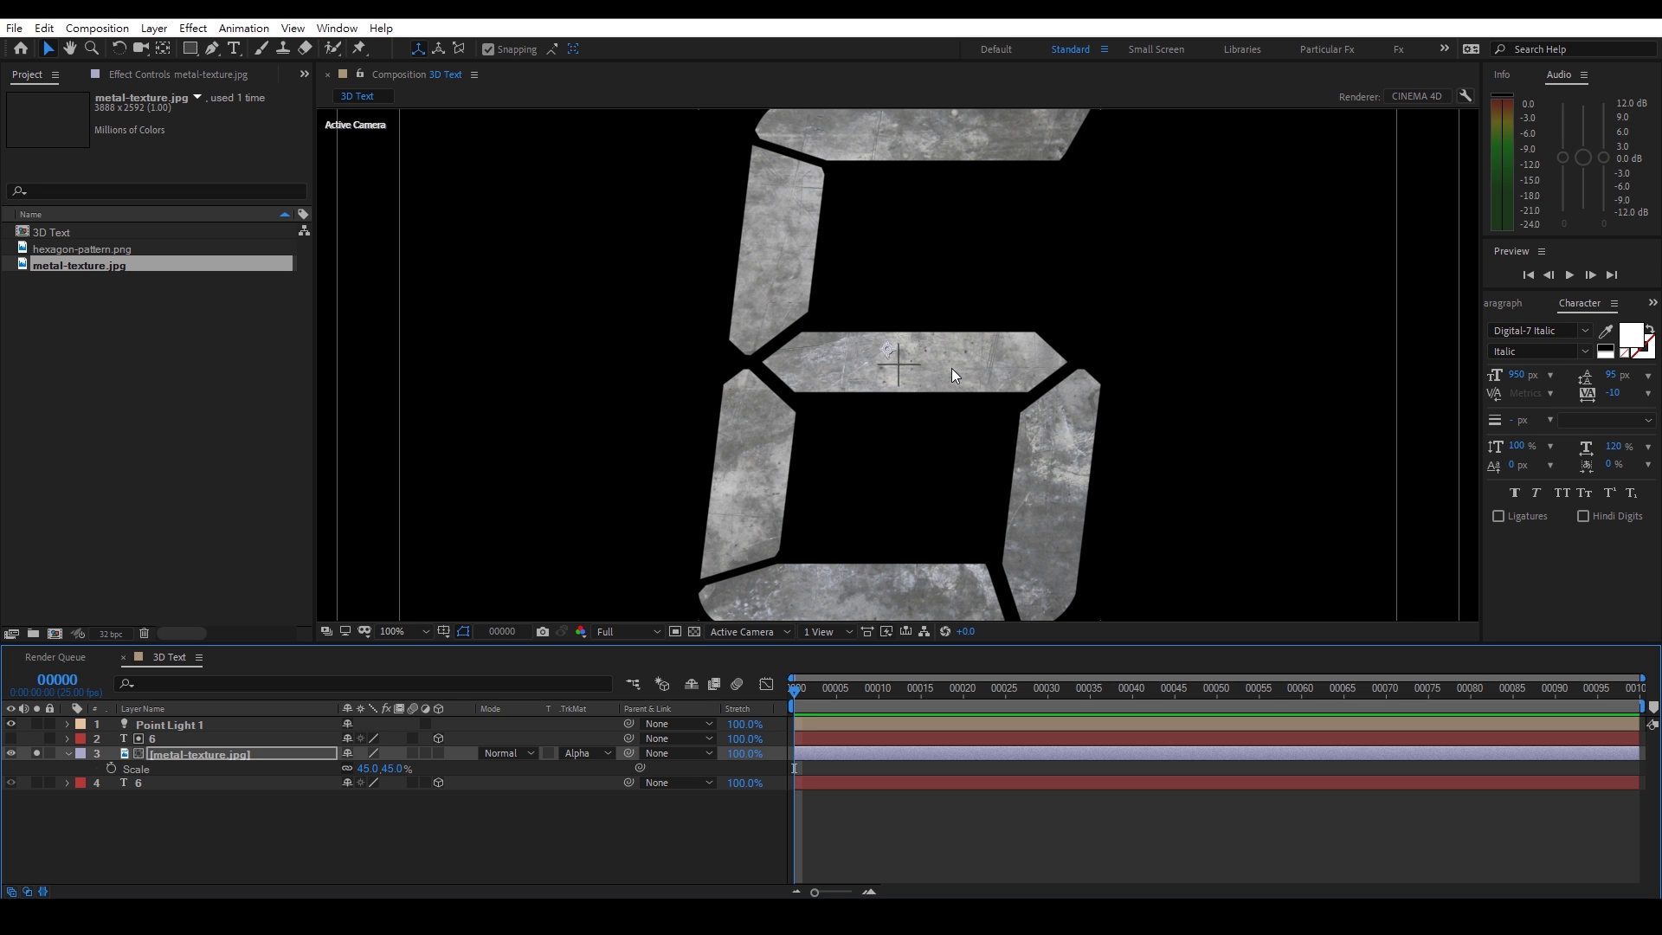
Try enlarging the metal texture to 188% scale and undo the change
{"action": "left_click_drag", "start_coordinate": [377, 768], "coordinate": [500, 746]}
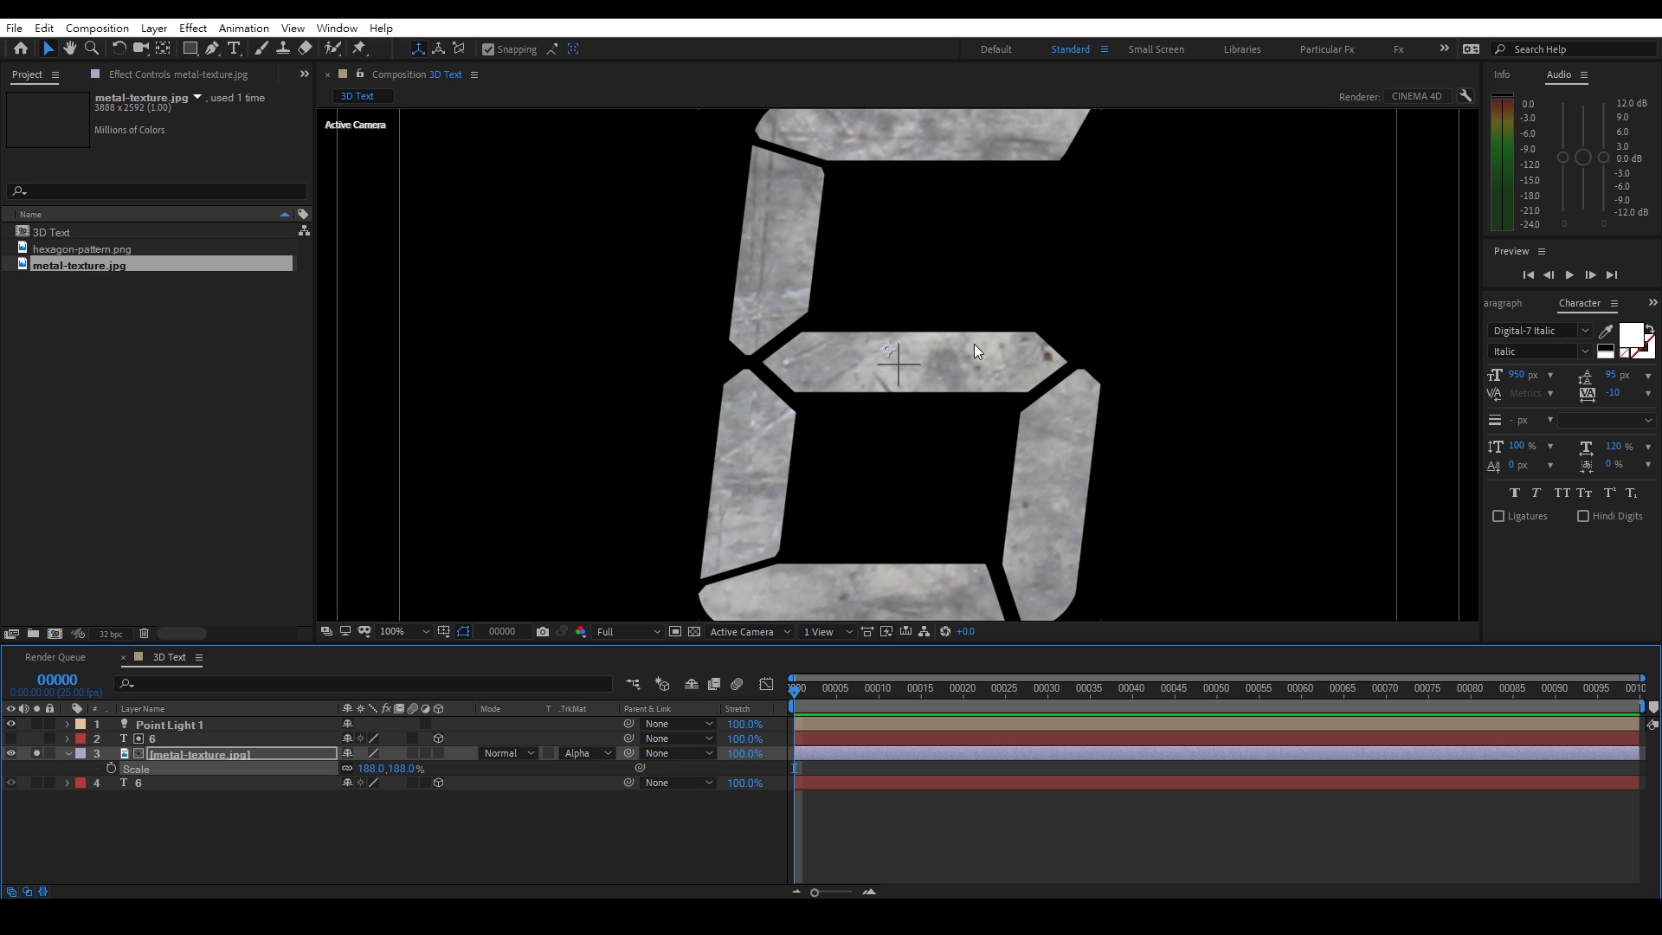
{"action": "key", "text": "ctrl+z"}
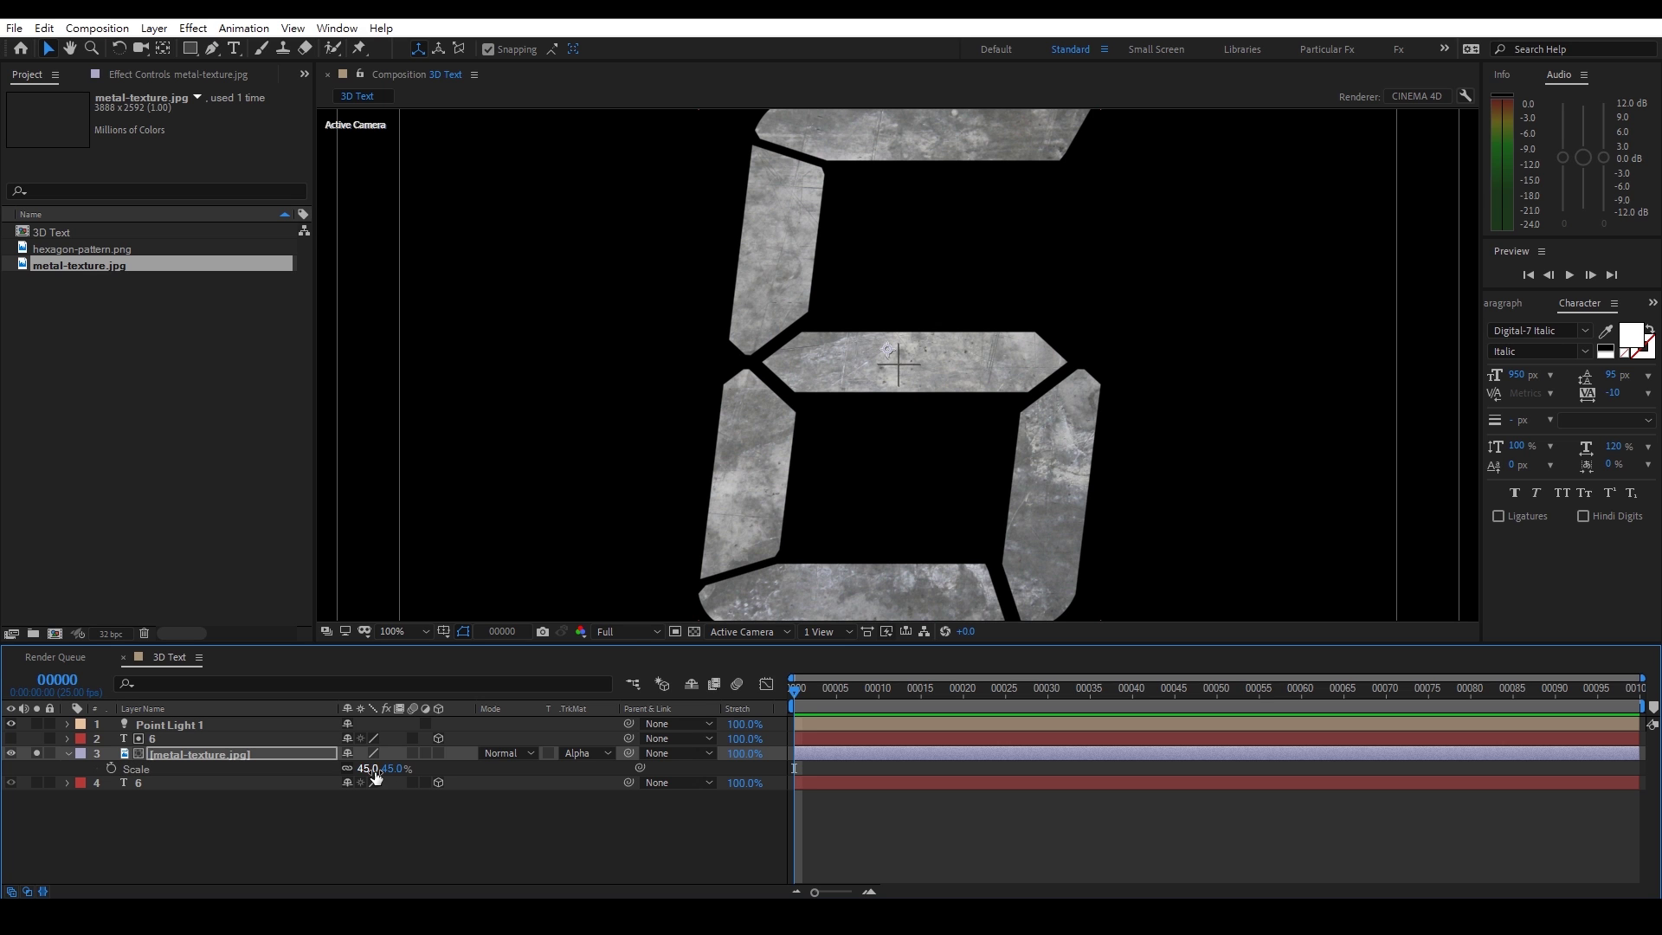
Turn off the metal texture's solo state and set its blending mode to Multiply over the lit digit
{"action": "left_click", "coordinate": [78, 774]}
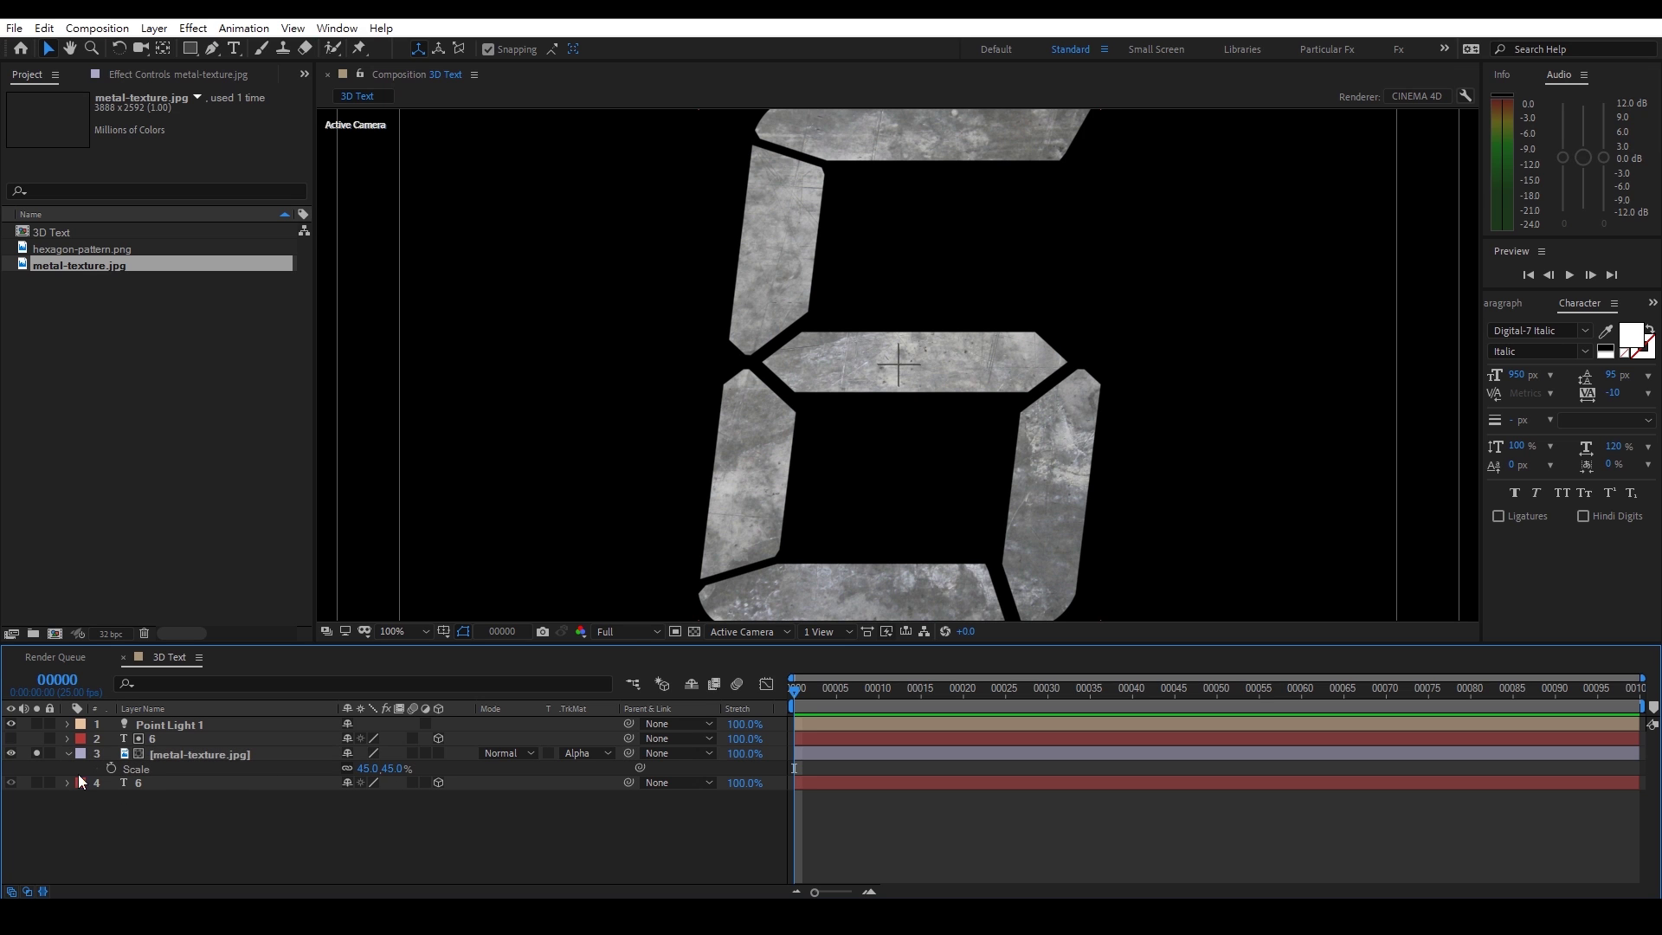
{"action": "left_click", "coordinate": [69, 752]}
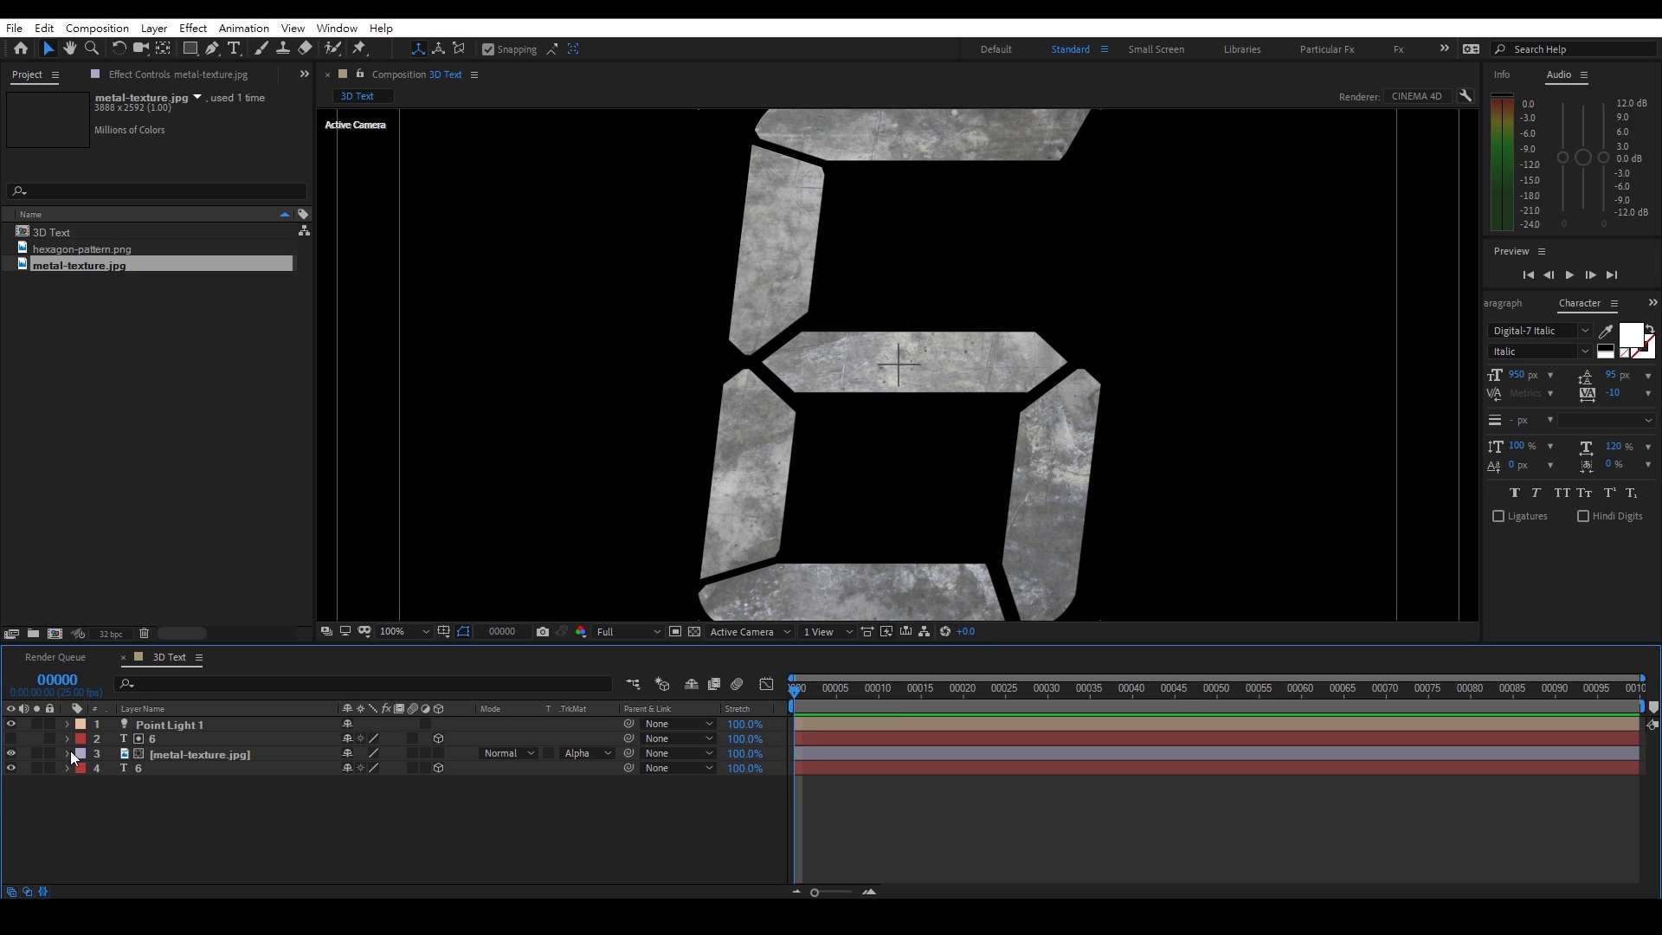
{"action": "key", "text": "comma"}
{"action": "left_click", "coordinate": [497, 753]}
{"action": "left_click", "coordinate": [631, 222]}
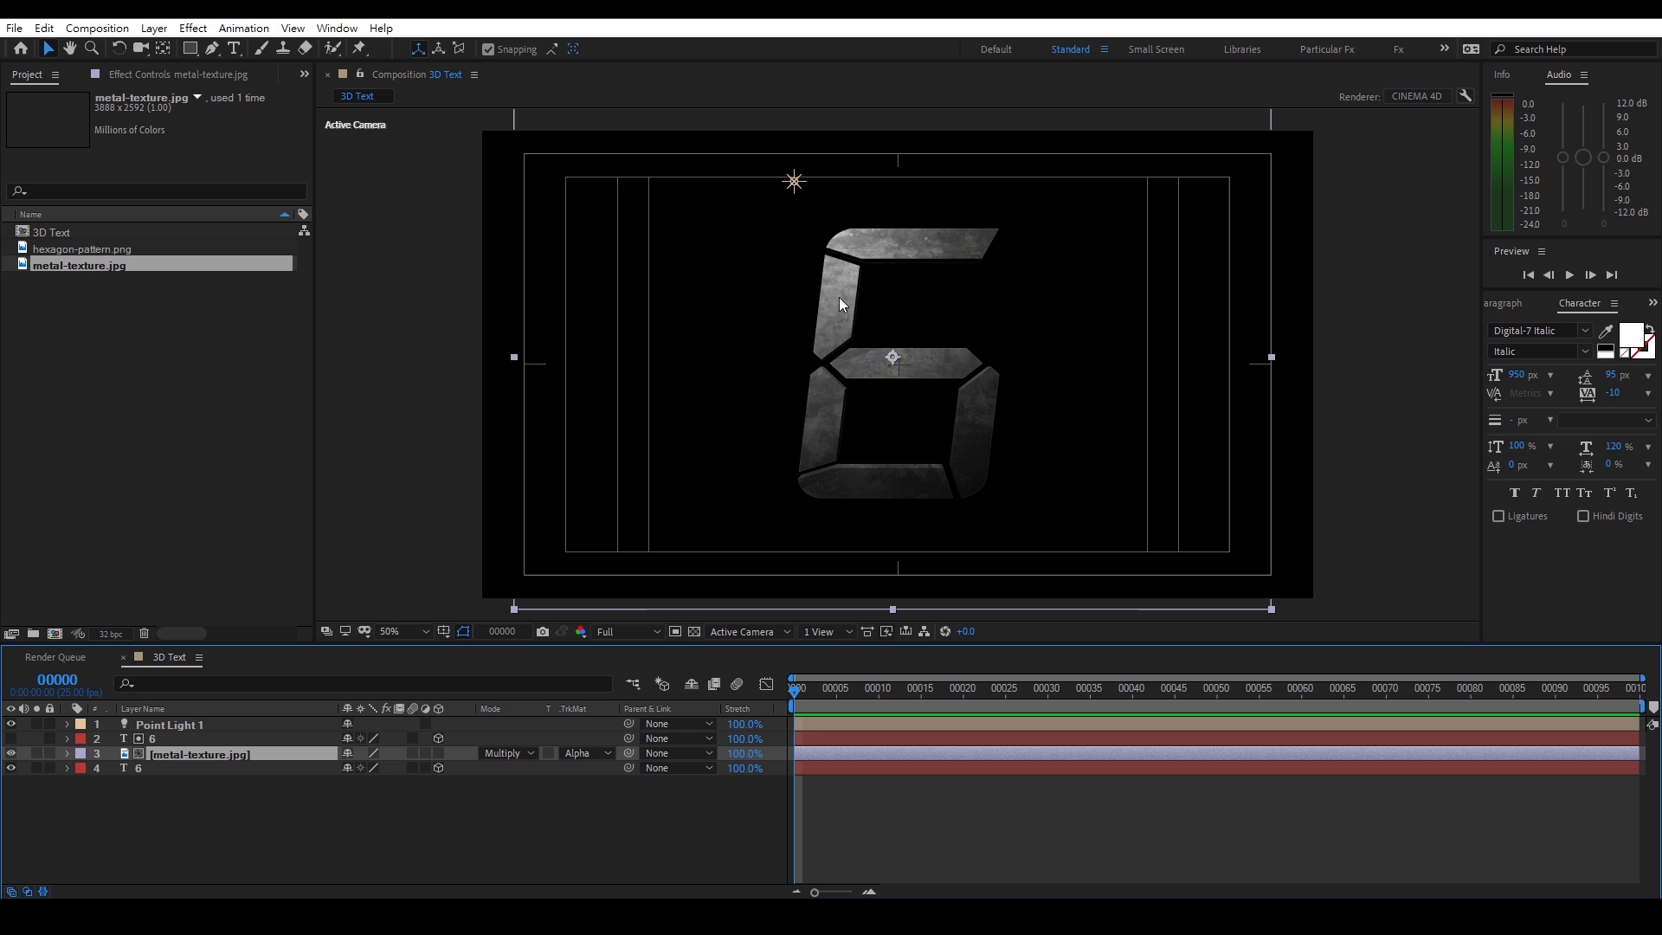
Give the original digit layer a Concave bevel style with a Bevel Depth of 3
{"action": "key", "text": "period"}
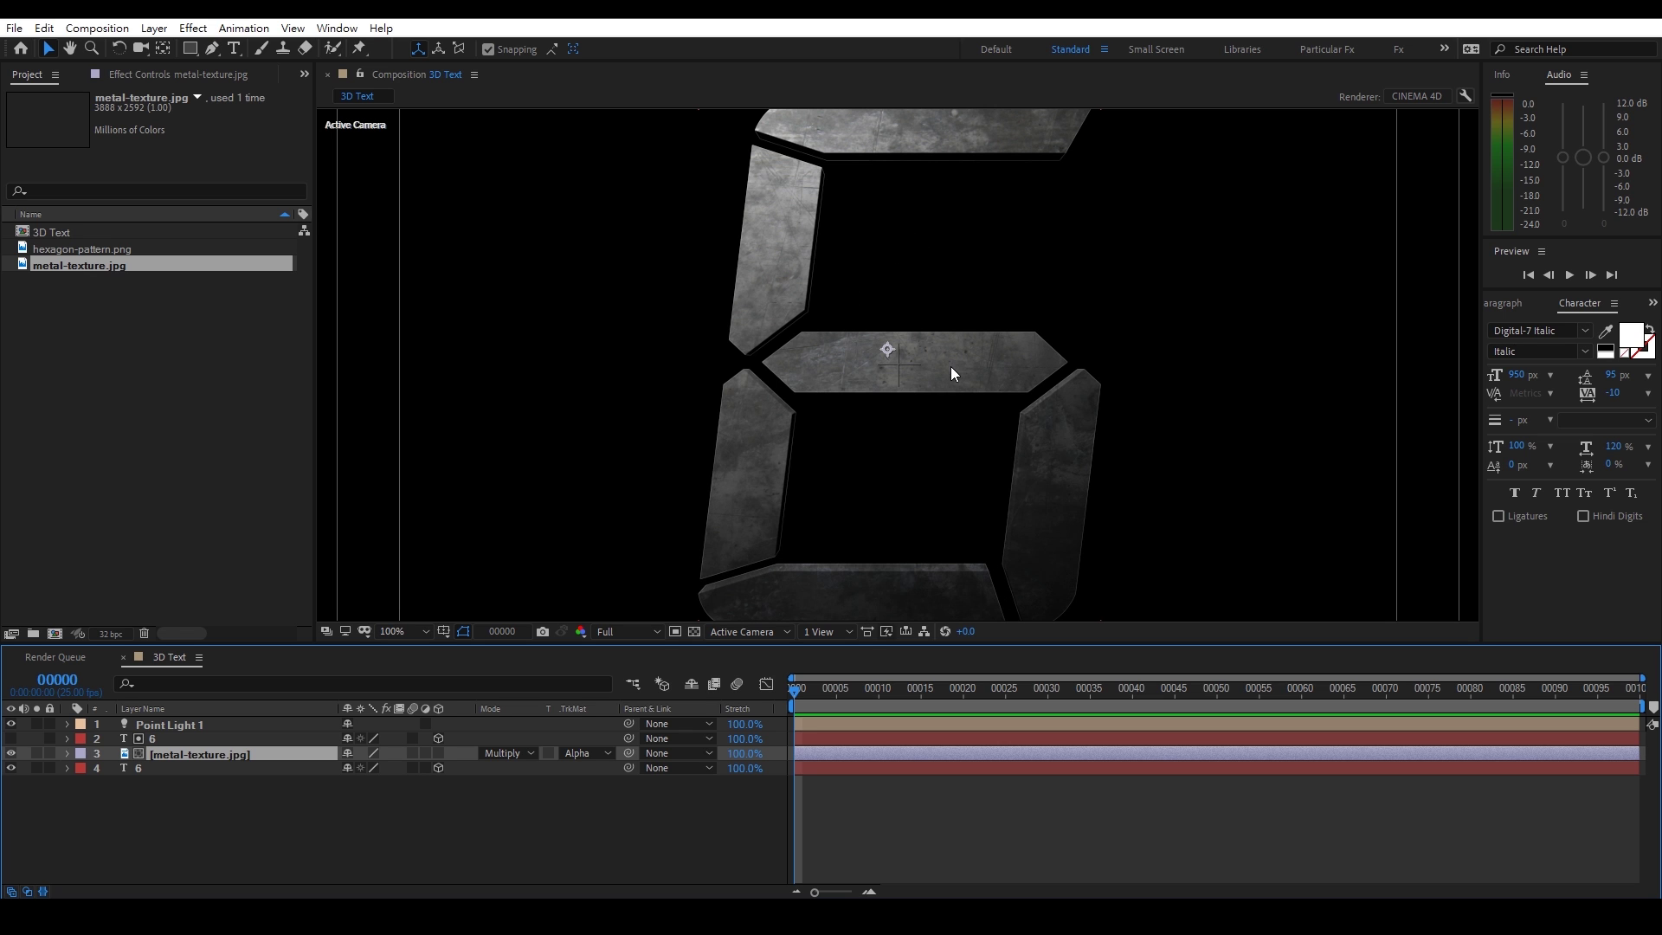
{"action": "scroll", "coordinate": [833, 563], "scroll_direction": "up", "scroll_amount": 1}
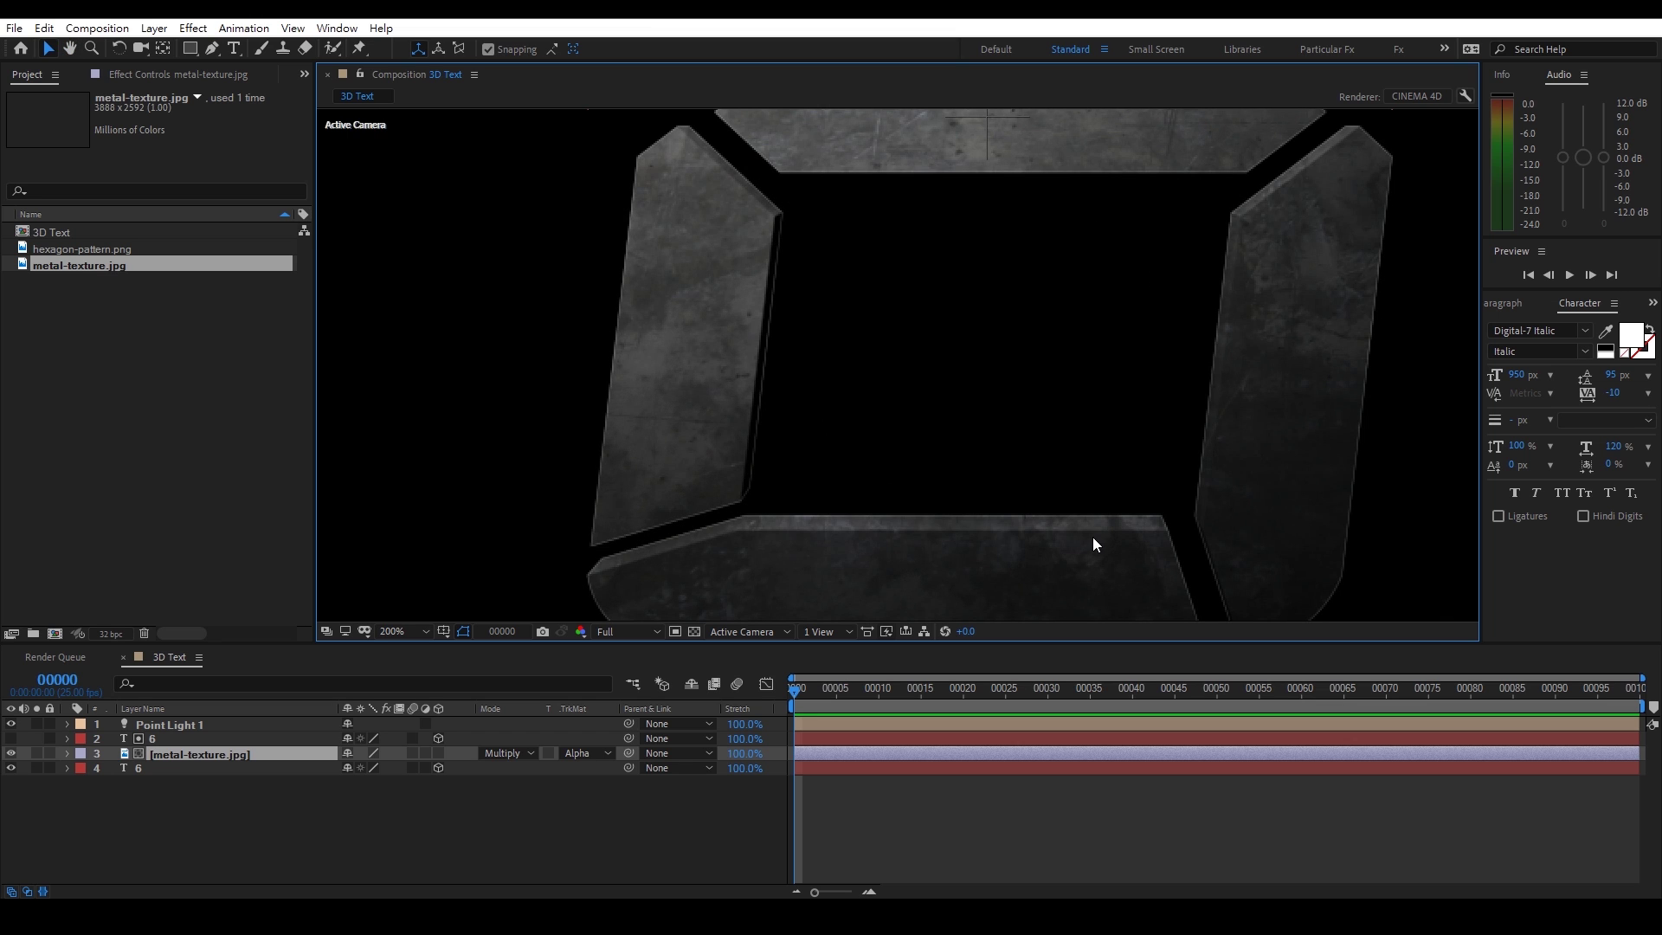
{"action": "key", "text": "comma"}
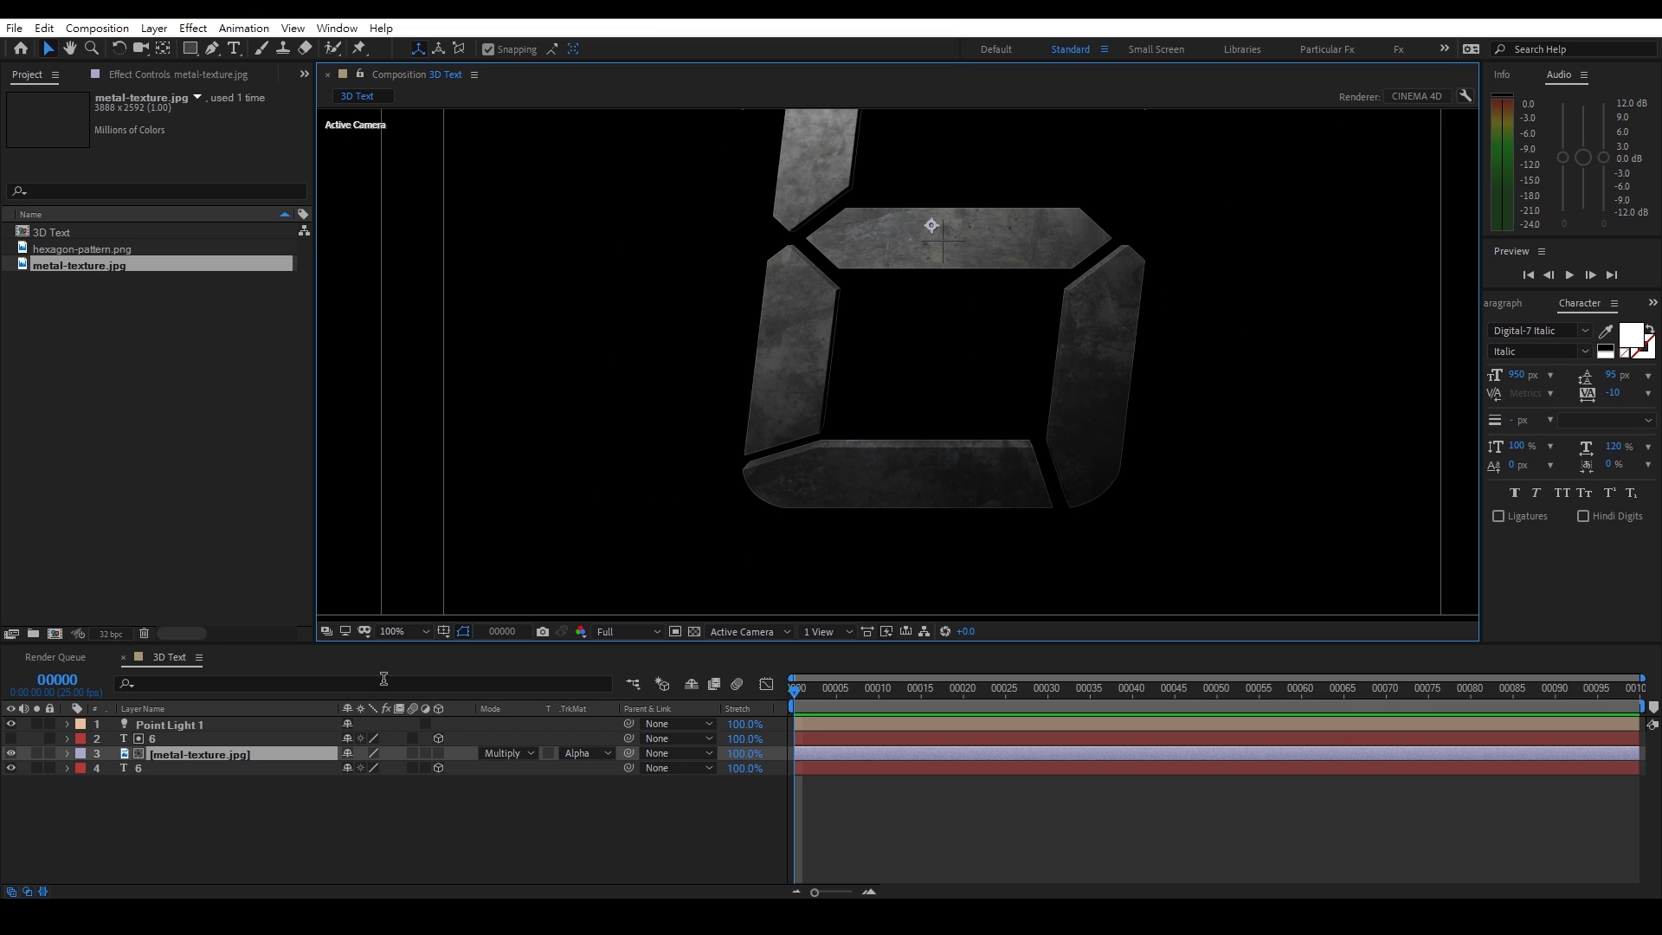
{"action": "left_click", "coordinate": [132, 769]}
{"action": "left_click", "coordinate": [67, 768]}
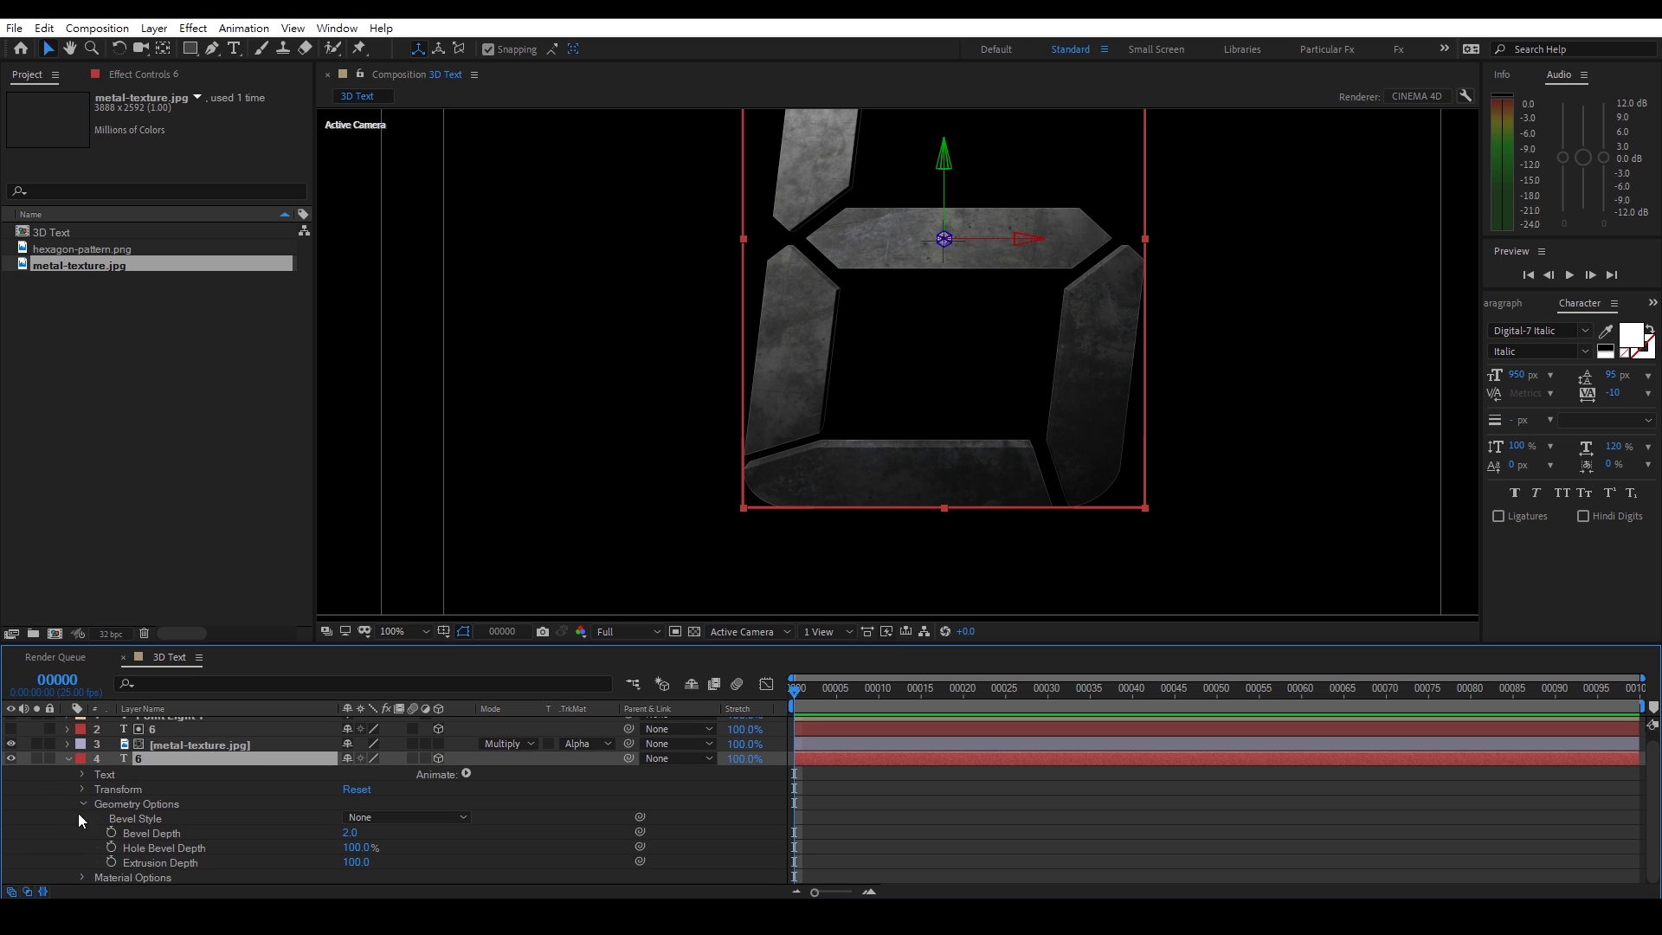
{"action": "left_click", "coordinate": [398, 817]}
{"action": "left_click", "coordinate": [403, 781]}
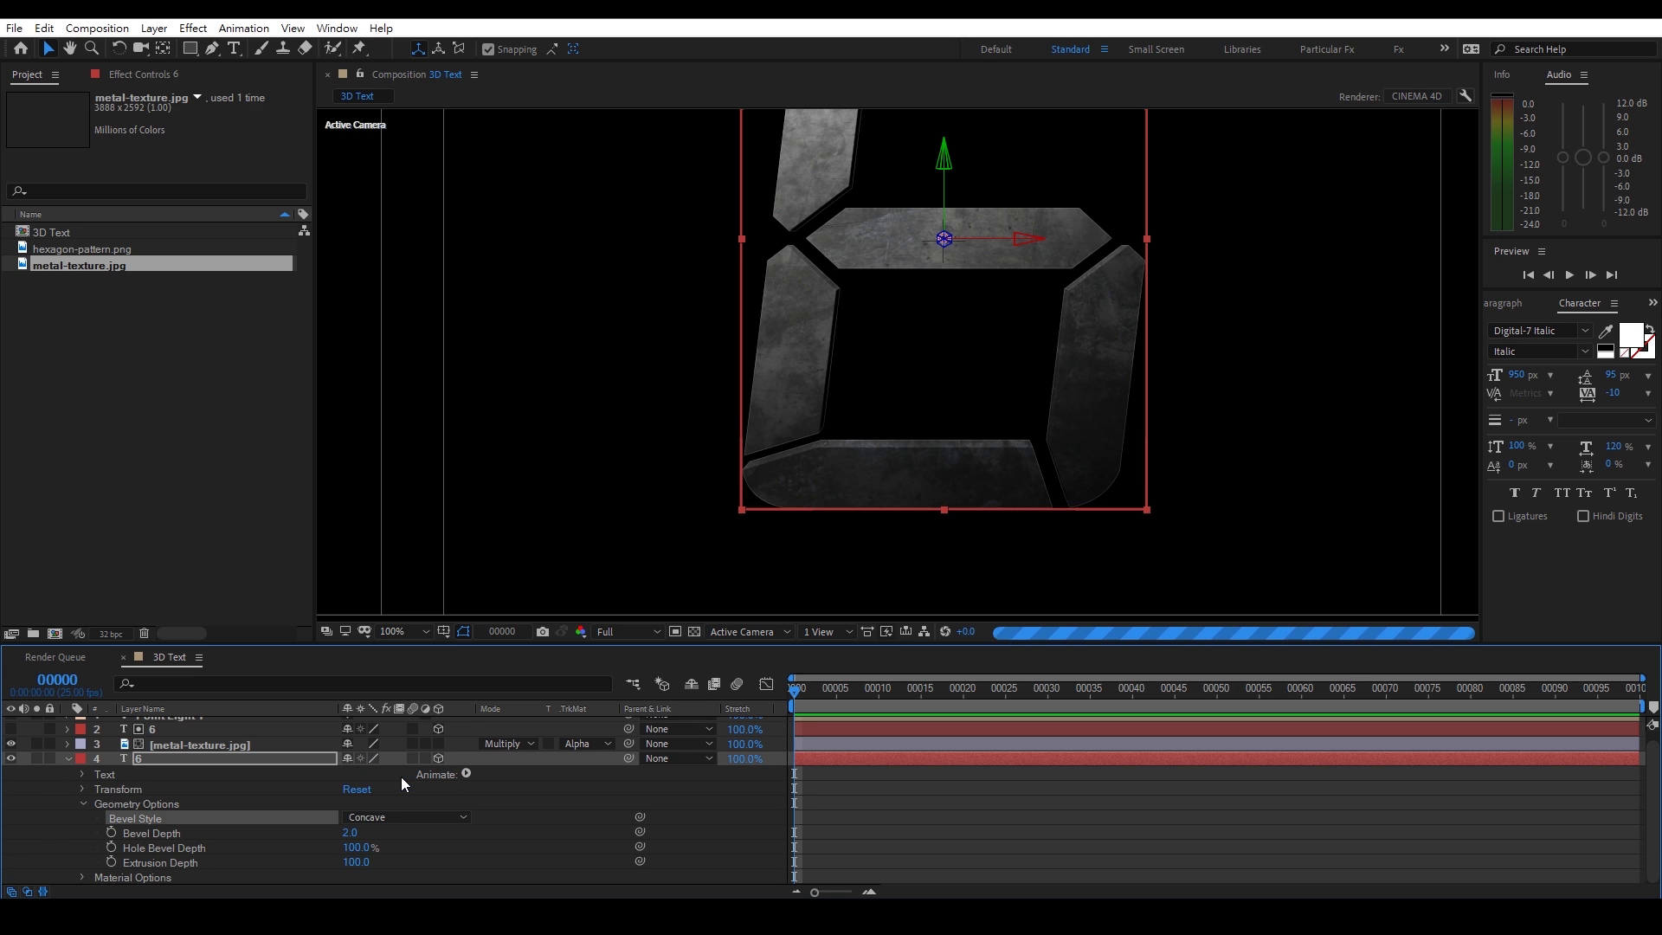
{"action": "left_click", "coordinate": [349, 832]}
{"action": "type", "text": "3"}
{"action": "key", "text": "Return"}
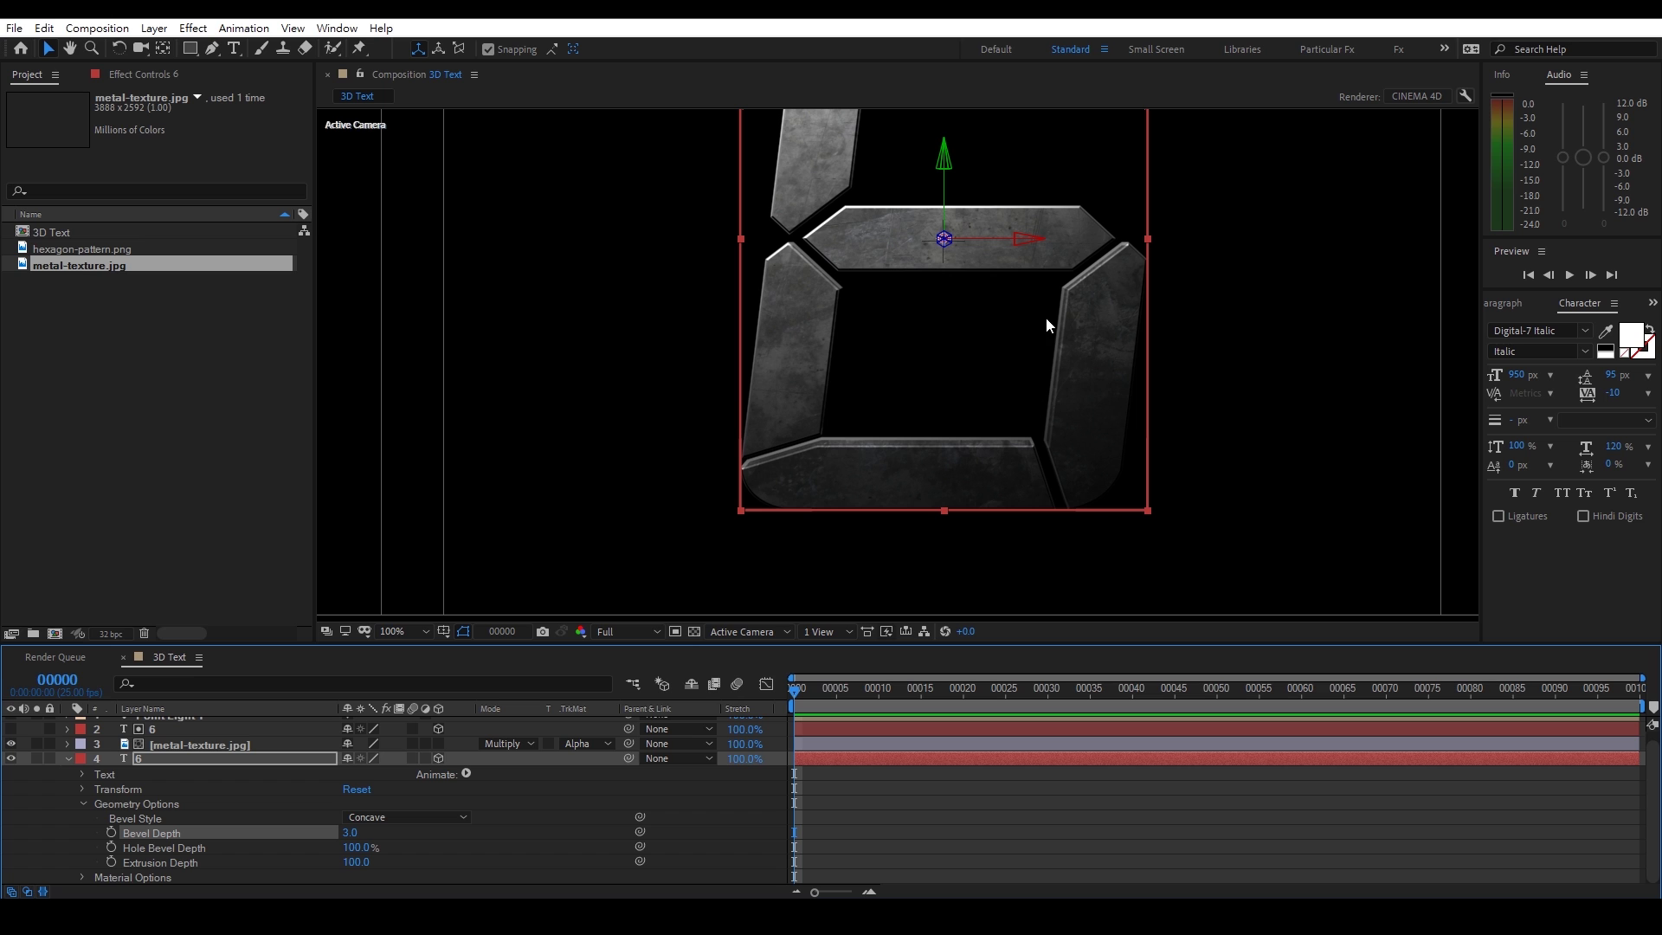
Apply the same Concave bevel with a Bevel Depth of 3 to the matte digit, and collapse both digit layers' properties
{"action": "left_click", "coordinate": [68, 729]}
{"action": "left_click", "coordinate": [82, 774]}
{"action": "left_click", "coordinate": [407, 787]}
{"action": "left_click", "coordinate": [393, 844]}
{"action": "left_click", "coordinate": [349, 803]}
{"action": "type", "text": "3"}
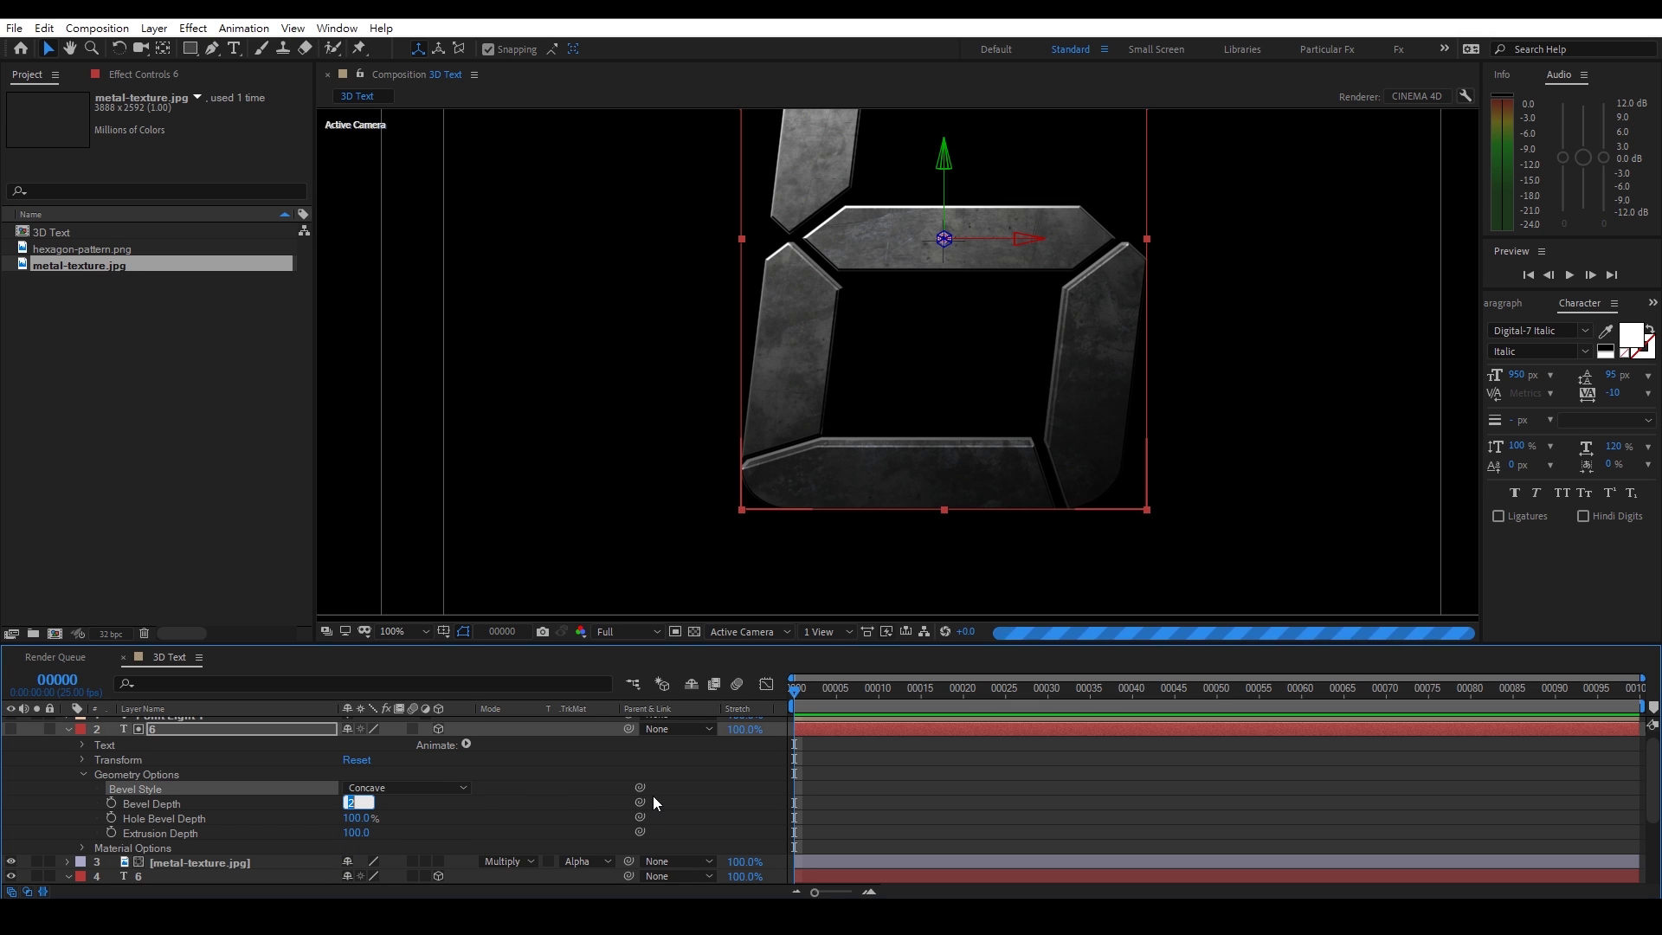
{"action": "key", "text": "Return"}
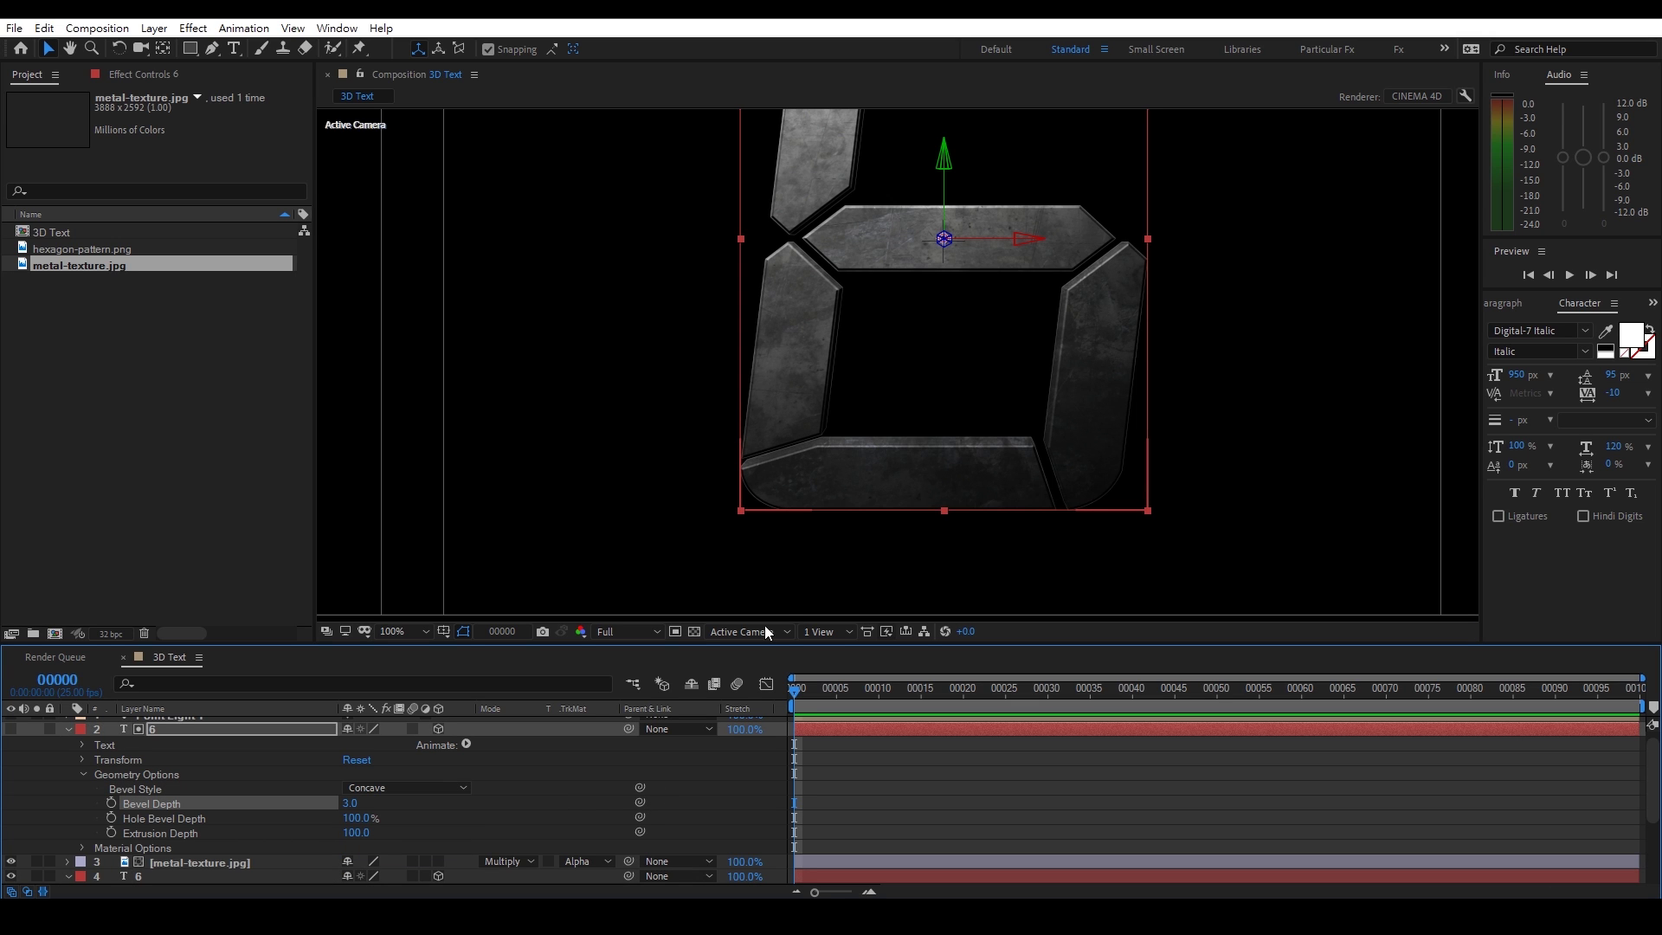
{"action": "left_click_drag", "start_coordinate": [852, 353], "coordinate": [772, 557]}
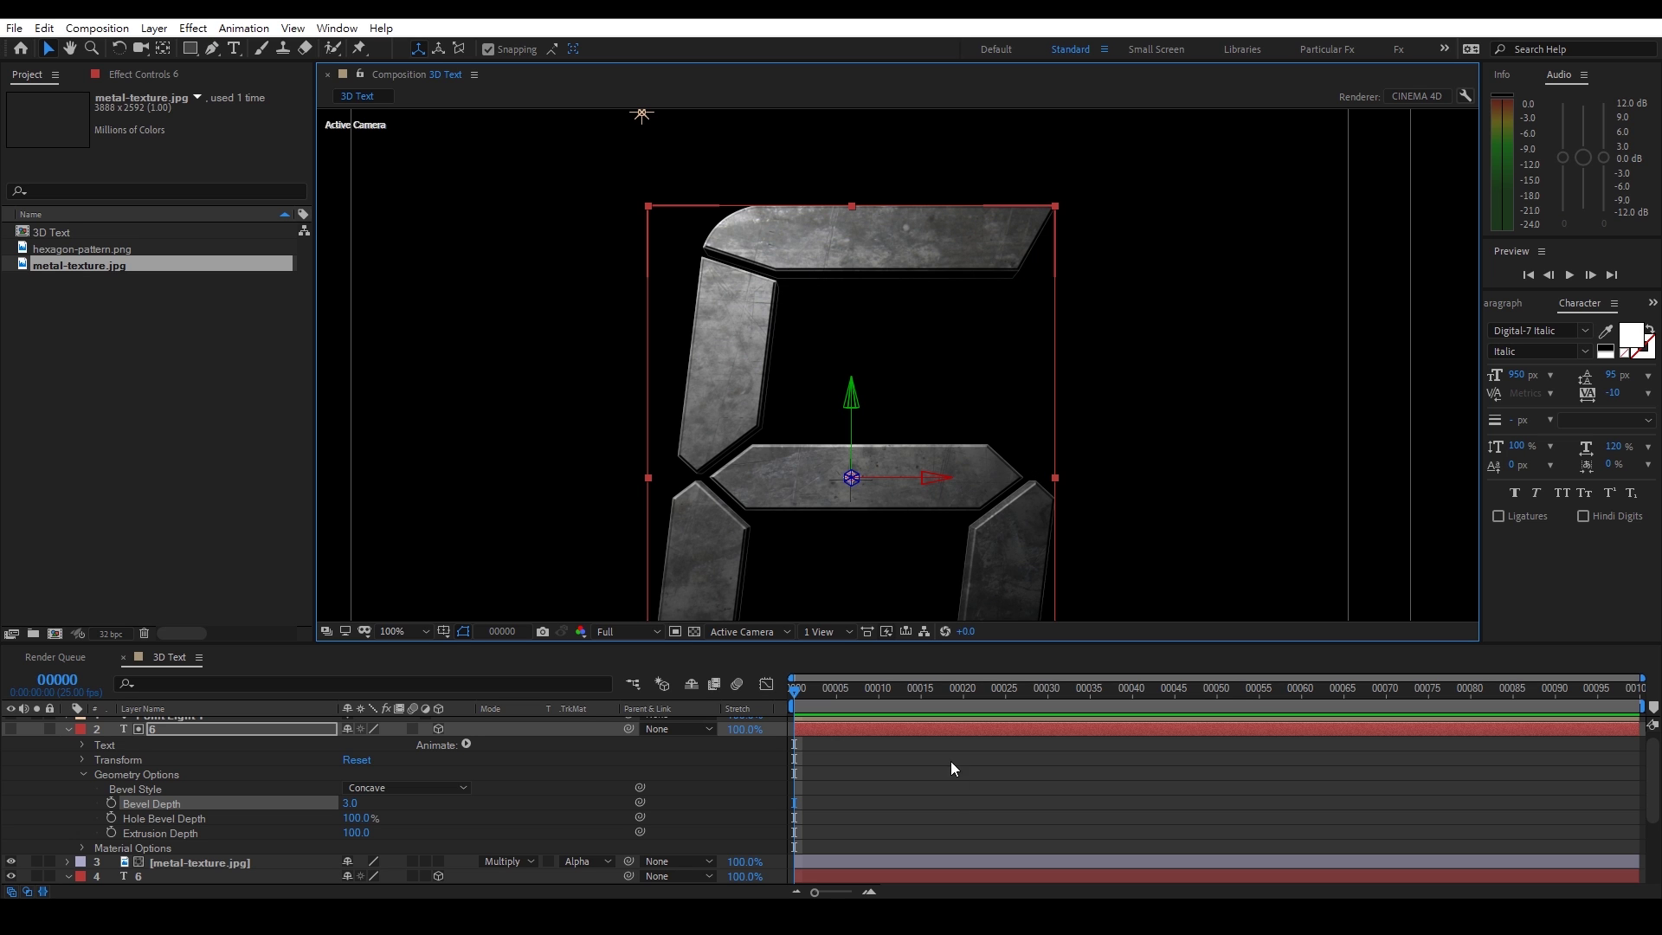
{"action": "left_click", "coordinate": [68, 729]}
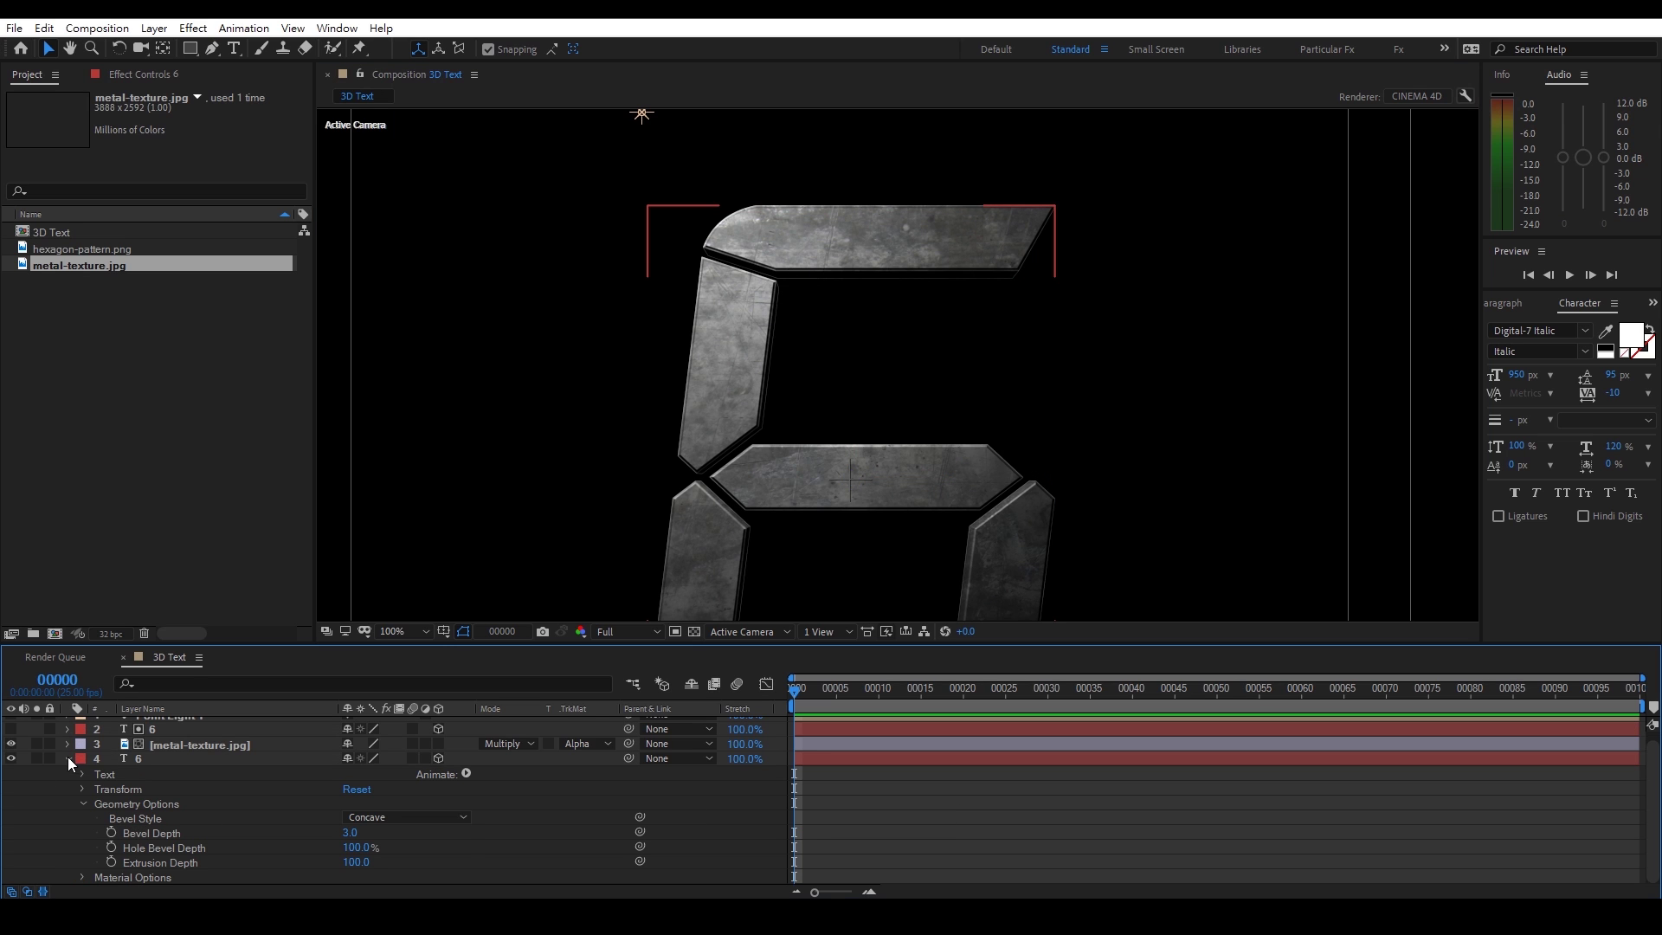
{"action": "left_click", "coordinate": [68, 758]}
{"action": "scroll", "coordinate": [818, 498], "scroll_direction": "down", "scroll_amount": 2}
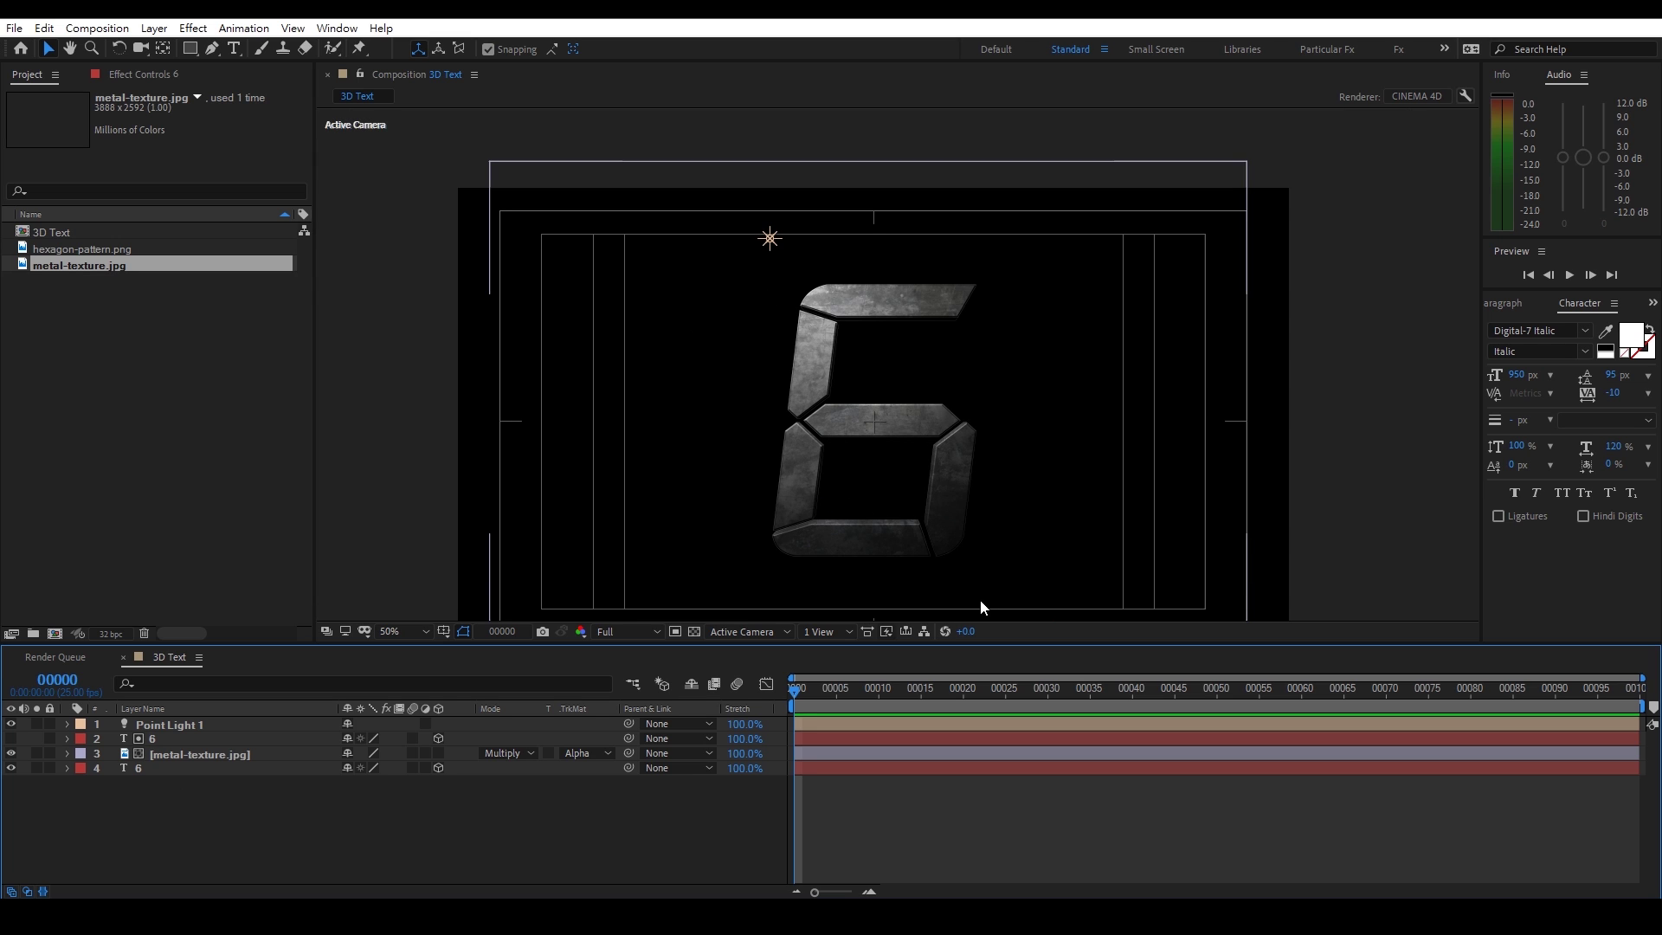
Nest the 3D Text composition in a new composition and rename the new one 3D Text Distort
{"action": "left_click", "coordinate": [142, 440]}
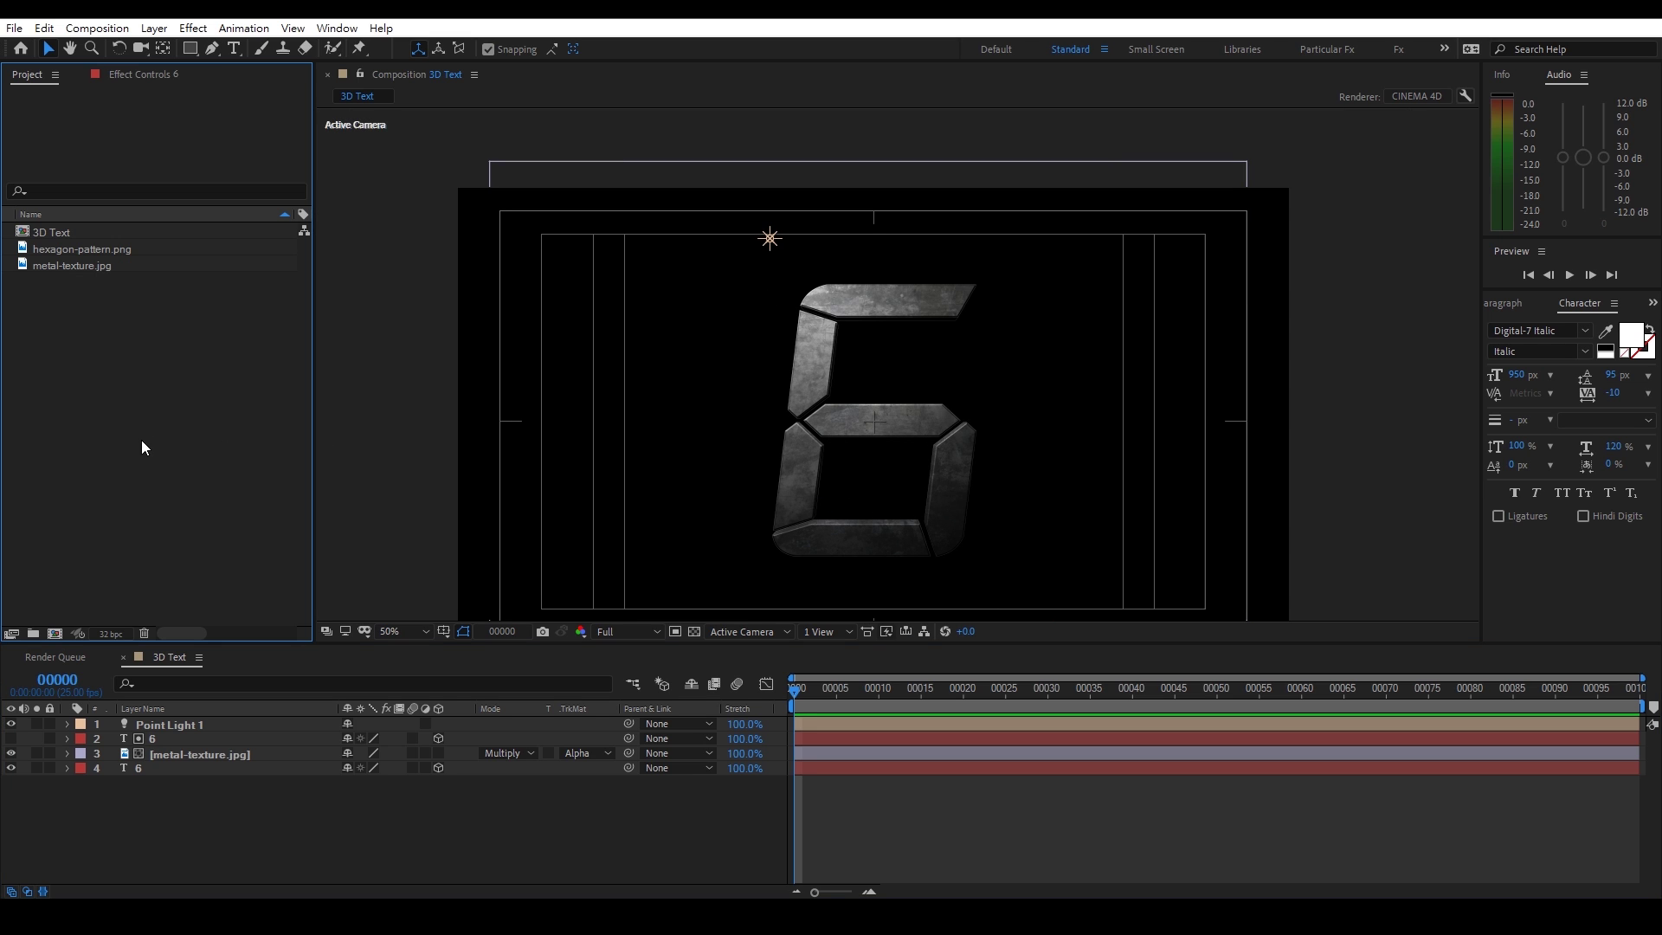
{"action": "left_click", "coordinate": [86, 232]}
{"action": "left_click_drag", "start_coordinate": [49, 633], "coordinate": [49, 633]}
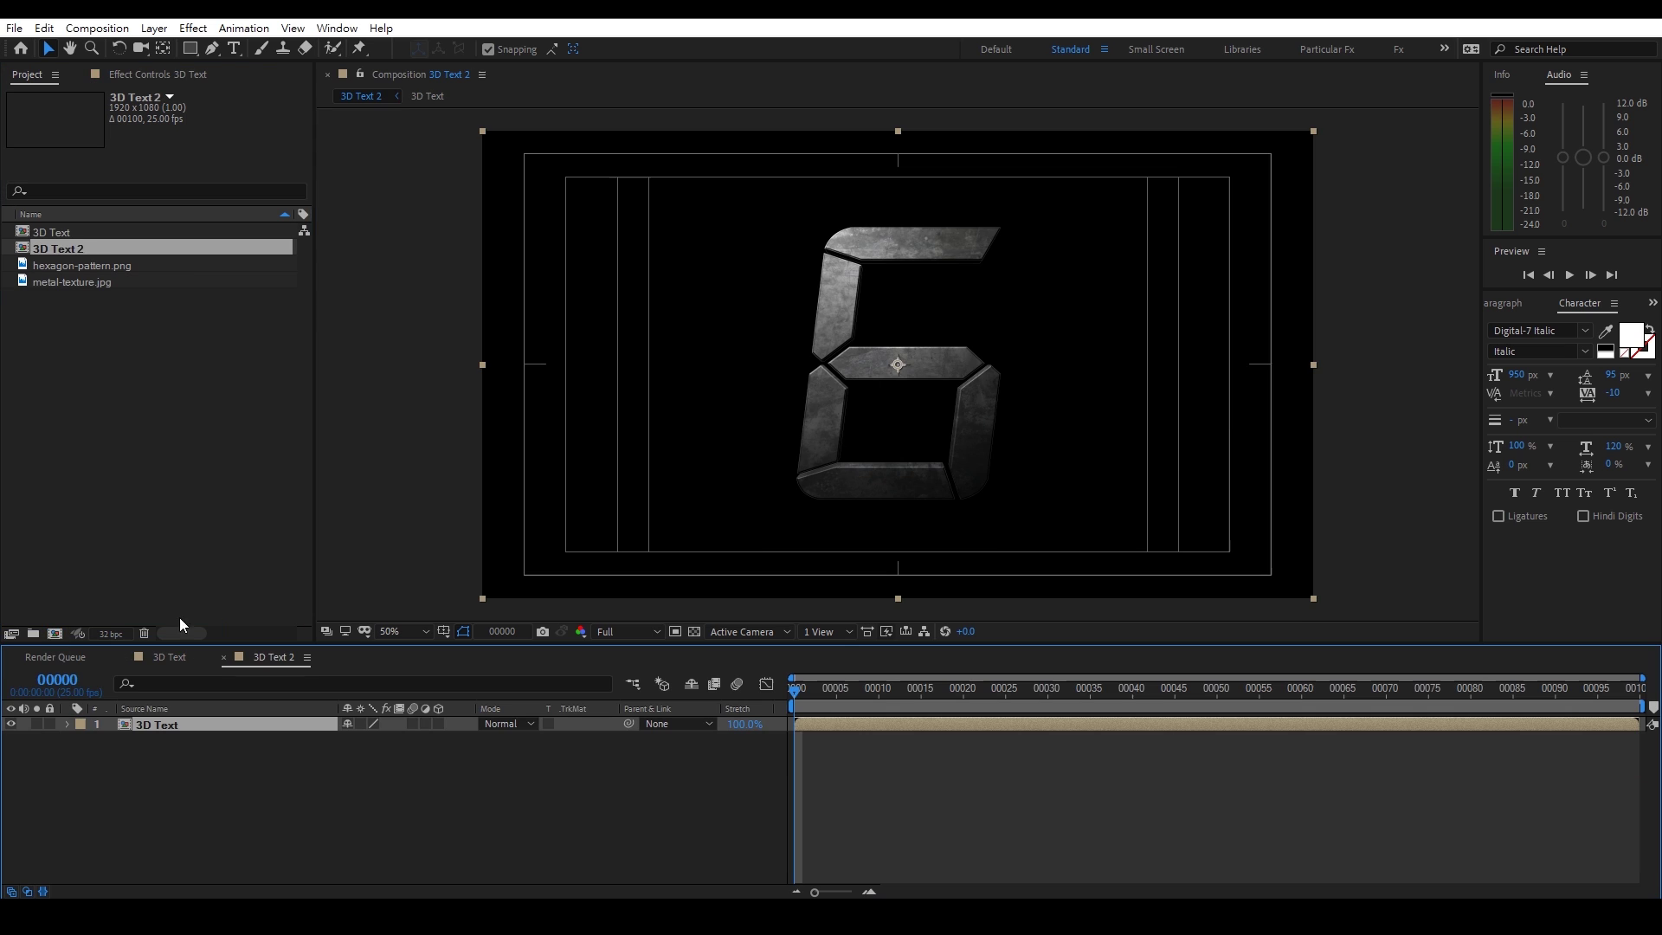
{"action": "left_click", "coordinate": [151, 249]}
{"action": "key", "text": "Return"}
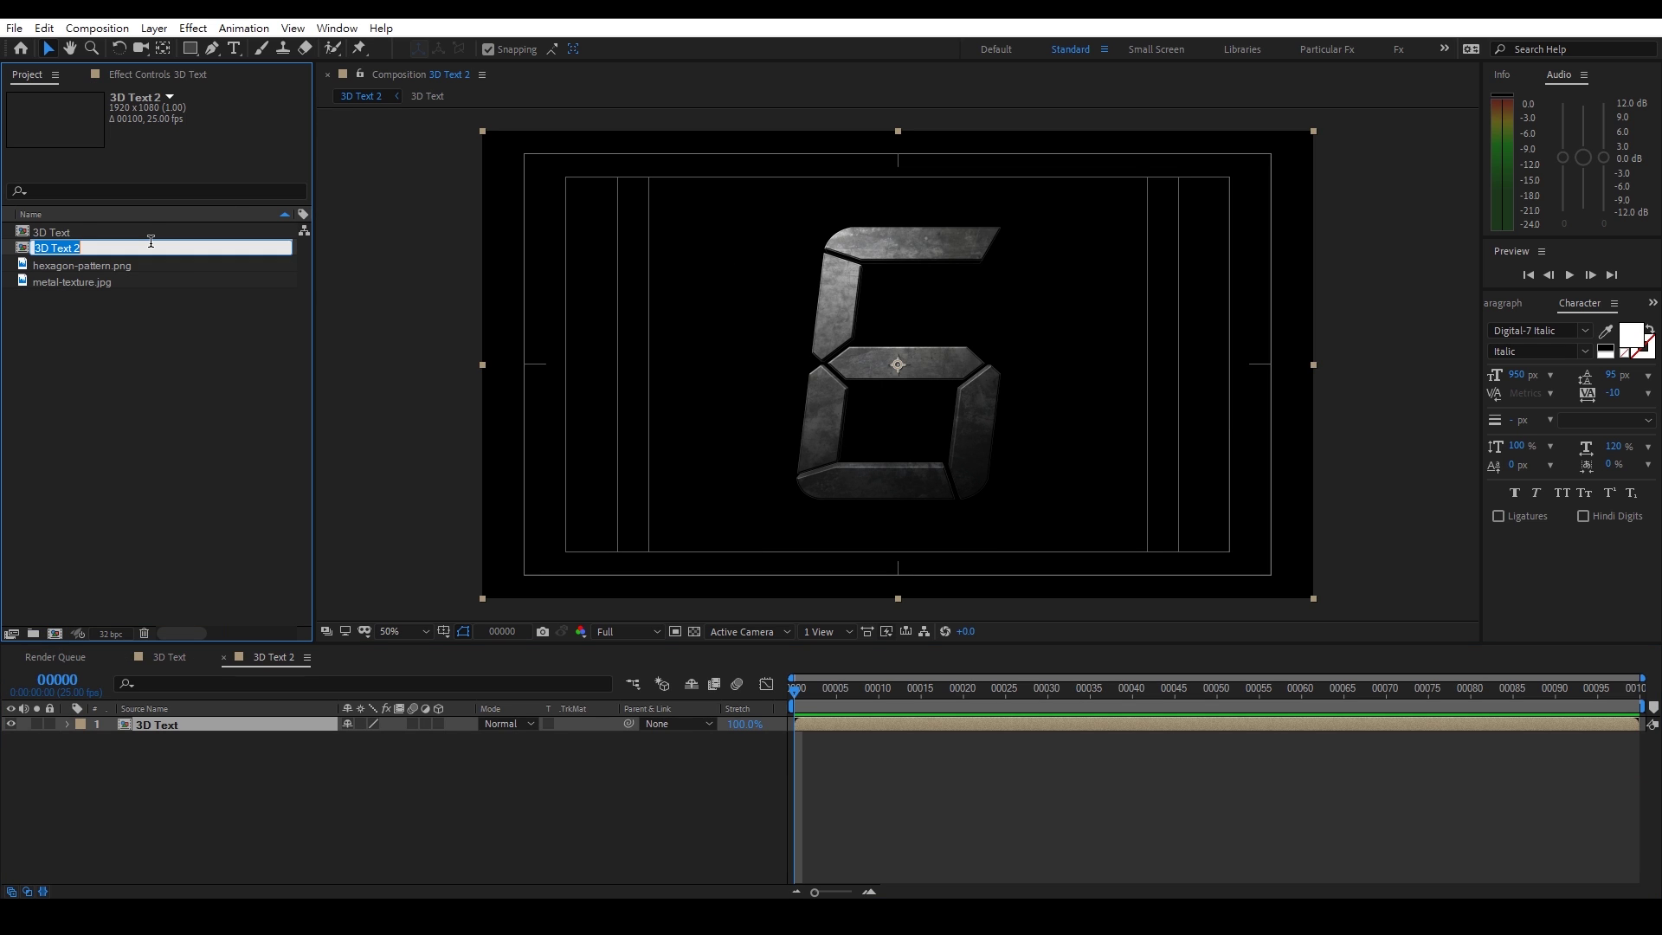
{"action": "type", "text": "Distort"}
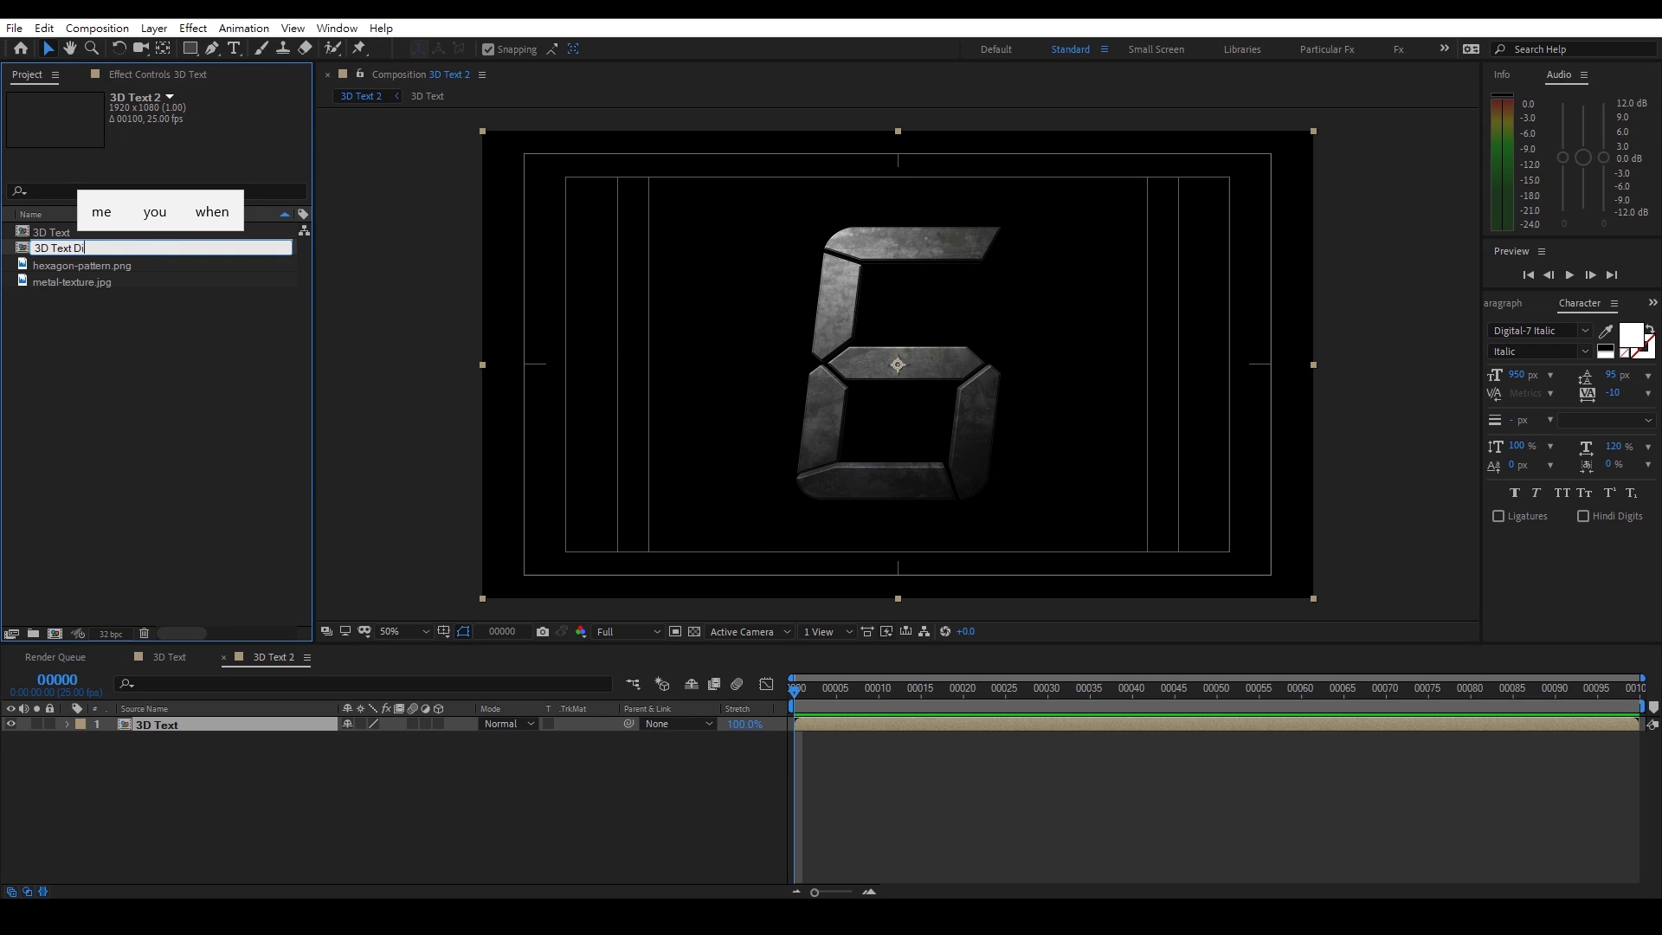
{"action": "key", "text": "Return"}
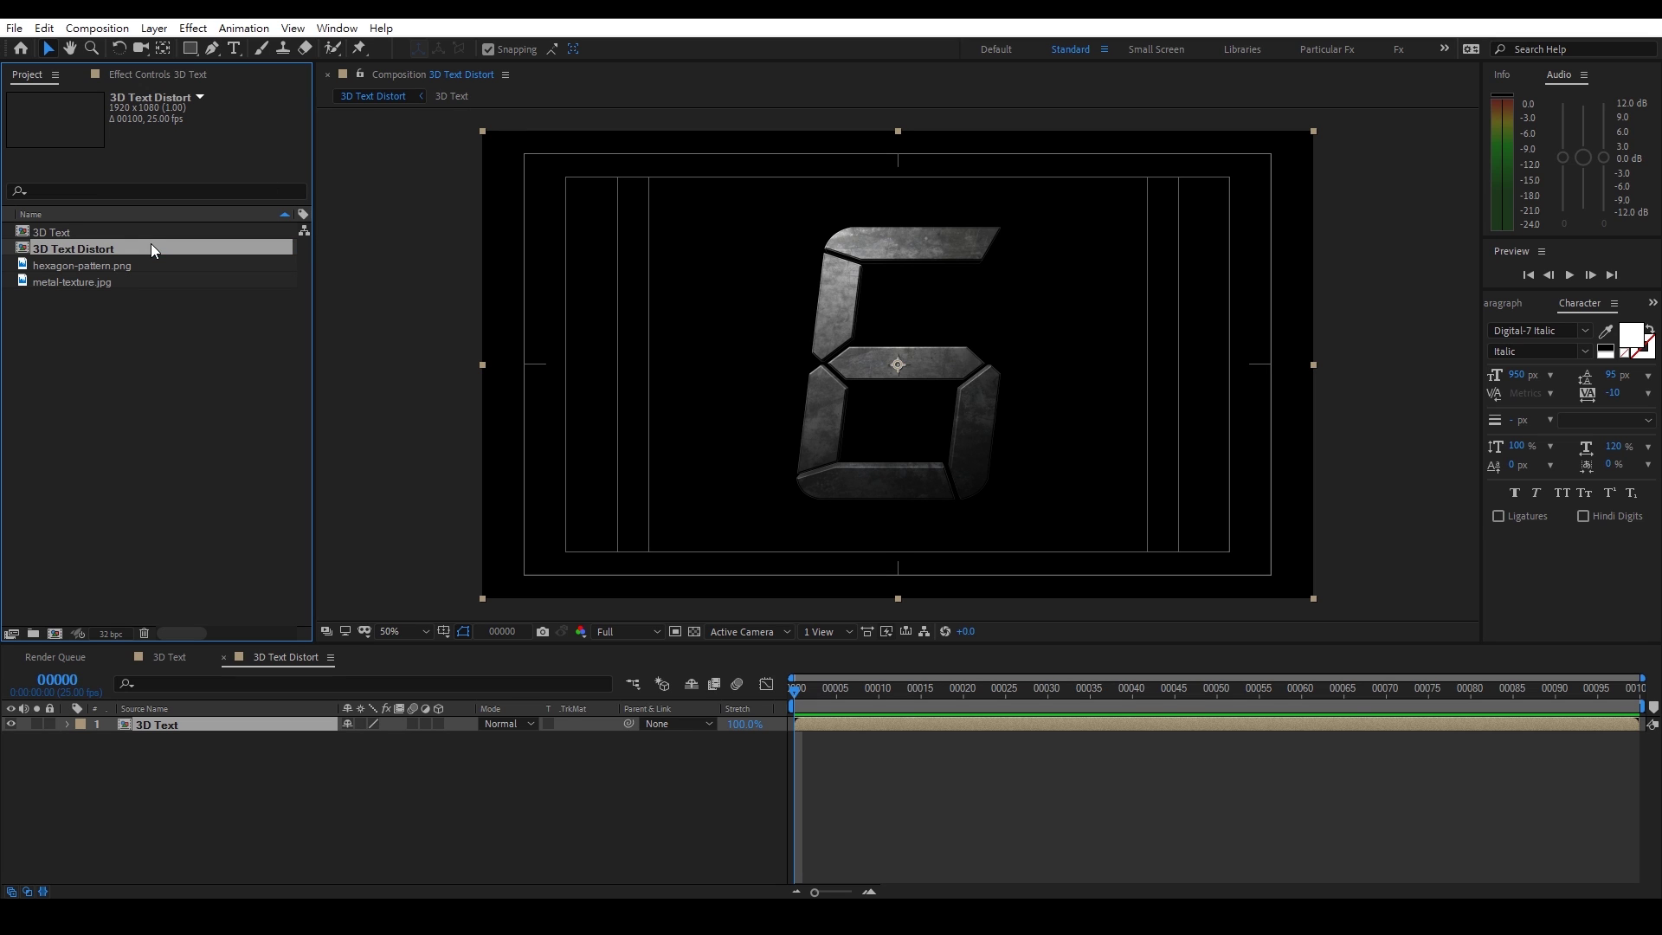
{"action": "left_click", "coordinate": [231, 782]}
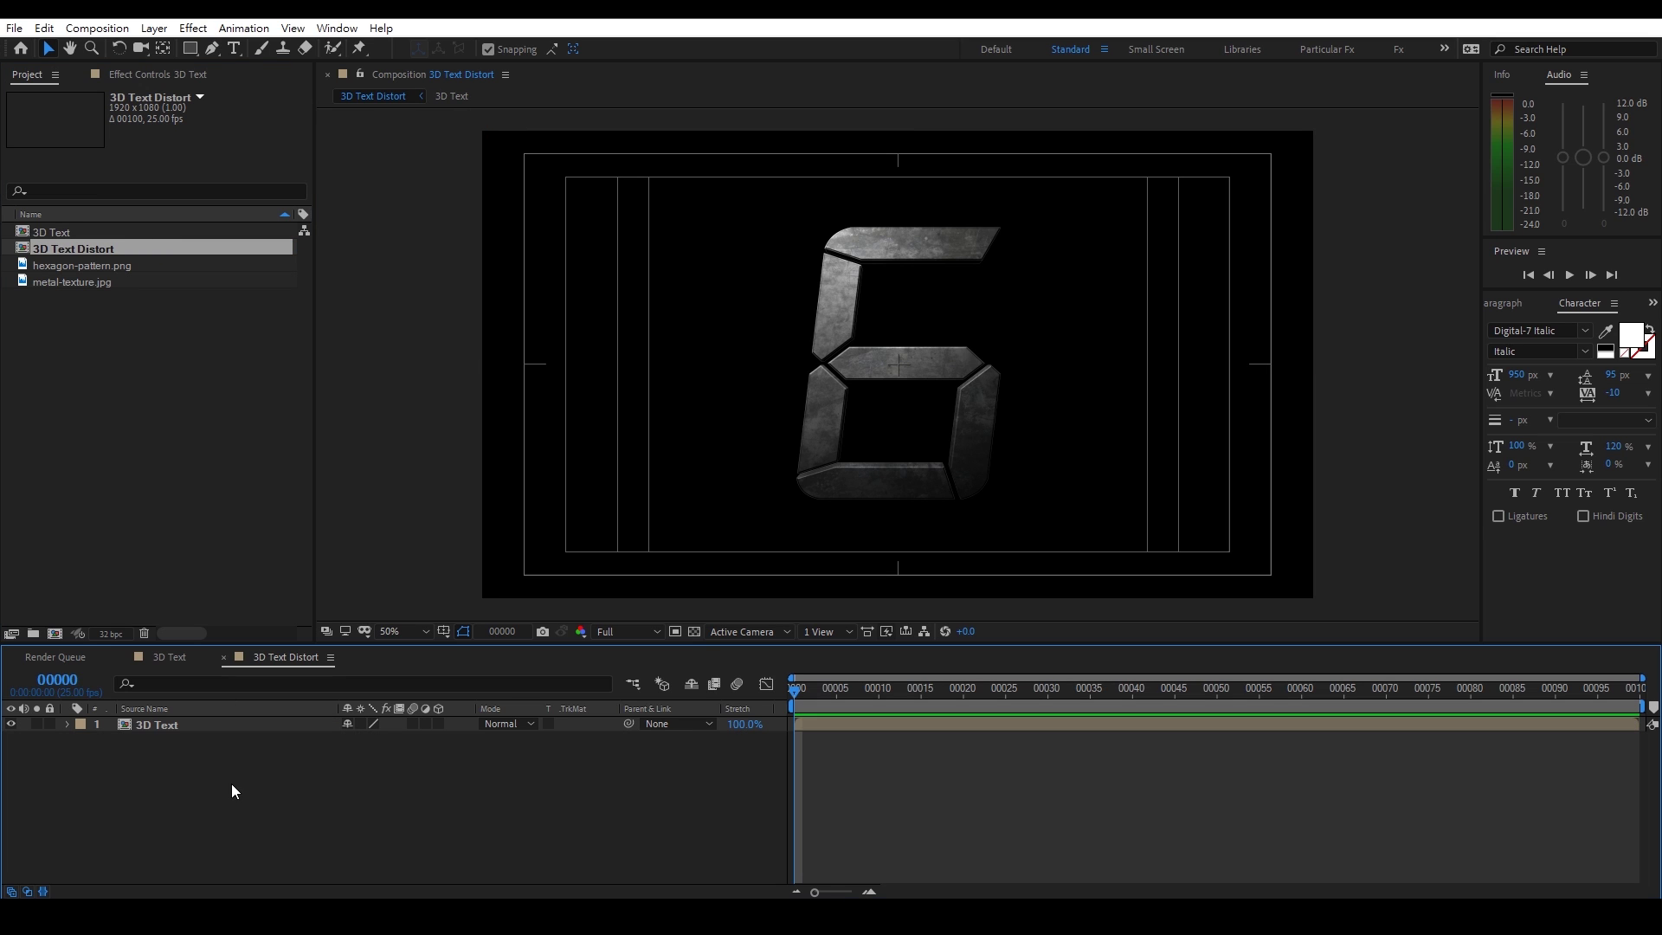
Create a new composition from hexagon-pattern.png, and reopen the 3D Text composition
{"action": "left_click", "coordinate": [114, 265]}
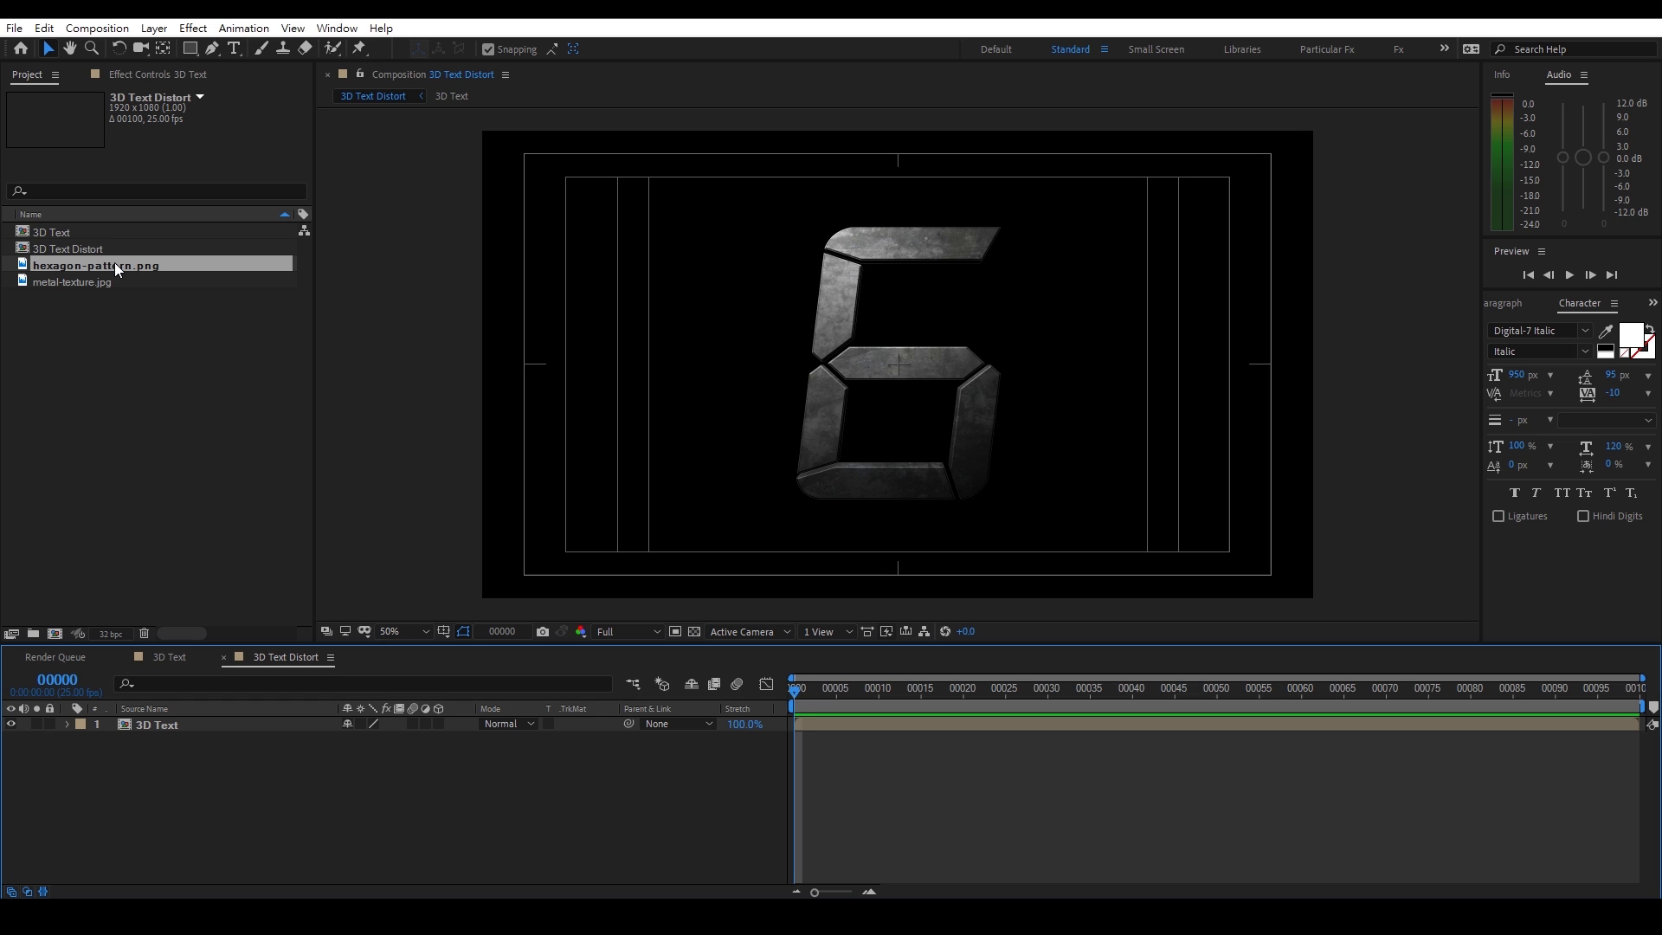
{"action": "left_click_drag", "start_coordinate": [114, 262], "coordinate": [55, 628]}
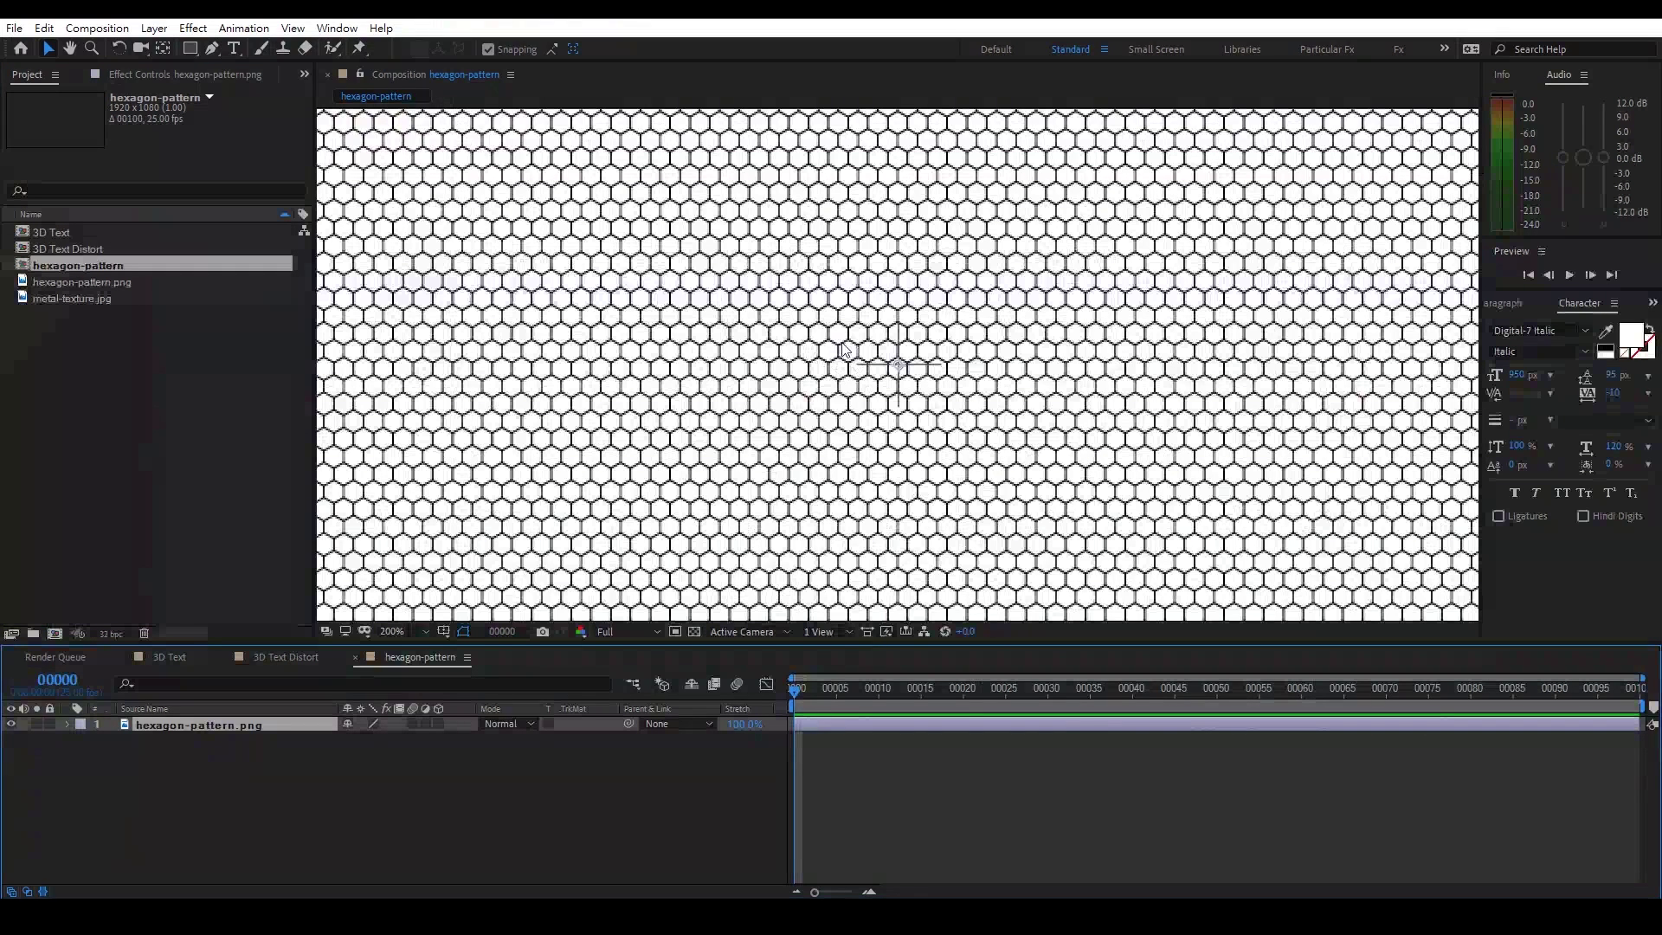
{"action": "scroll", "coordinate": [842, 350], "scroll_direction": "down", "scroll_amount": 5}
{"action": "double_click", "coordinate": [81, 230]}
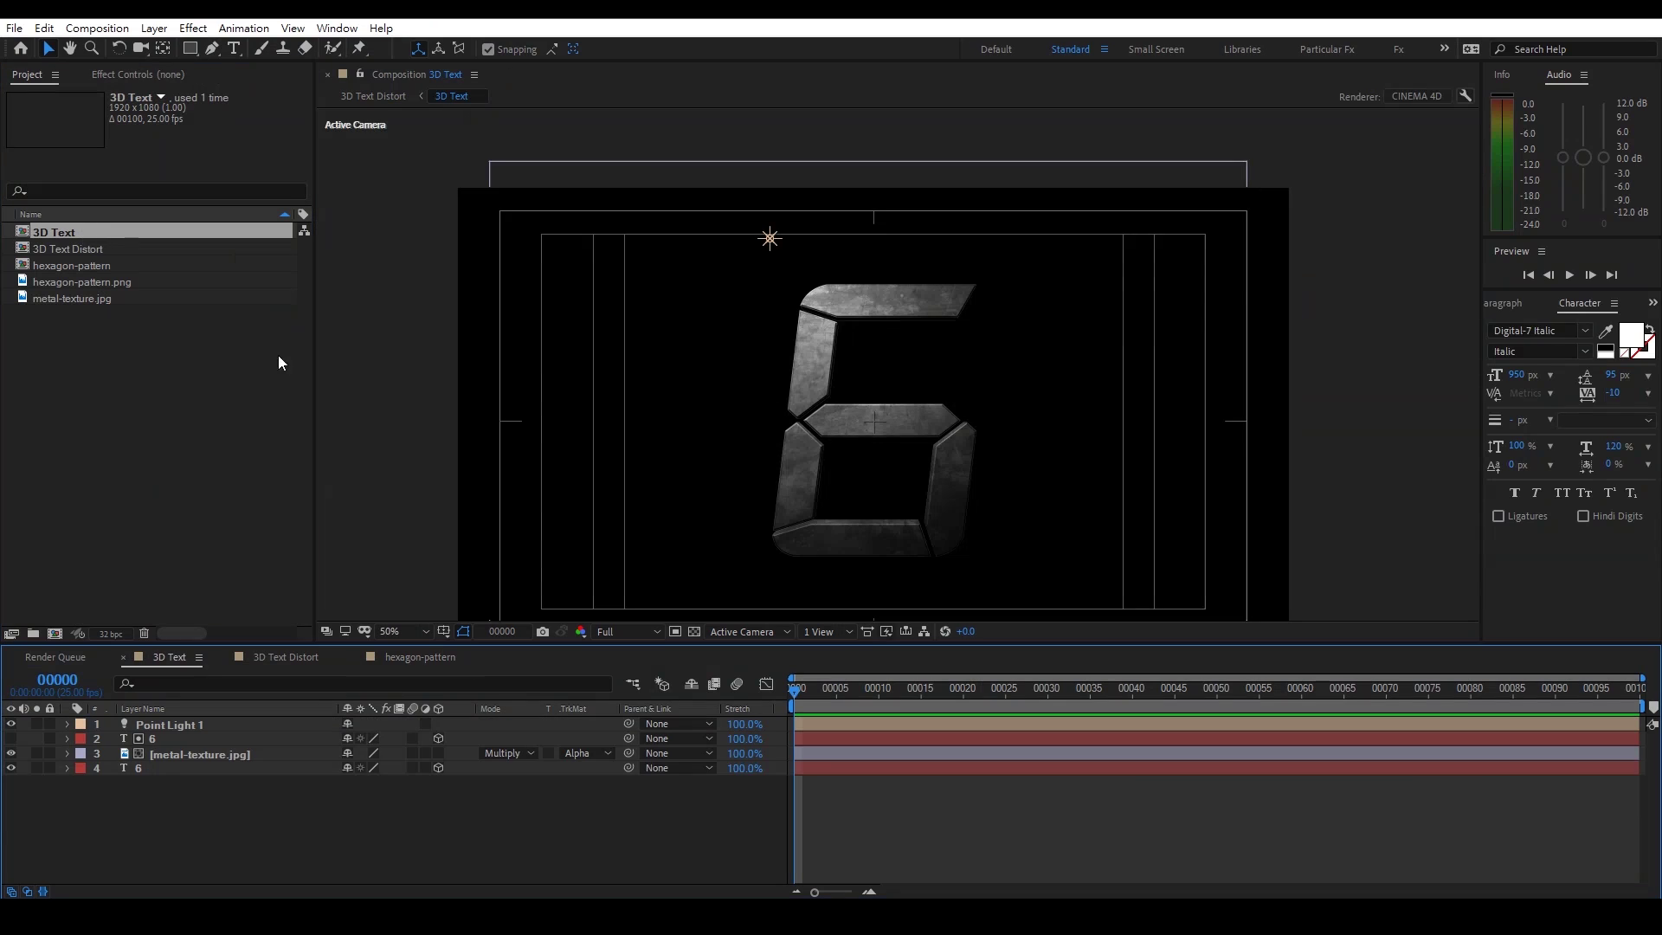
Copy the bottom digit layer from 3D Text into the hexagon-pattern composition and use it as an alpha matte for hexagon-pattern.png
{"action": "left_click", "coordinate": [96, 772]}
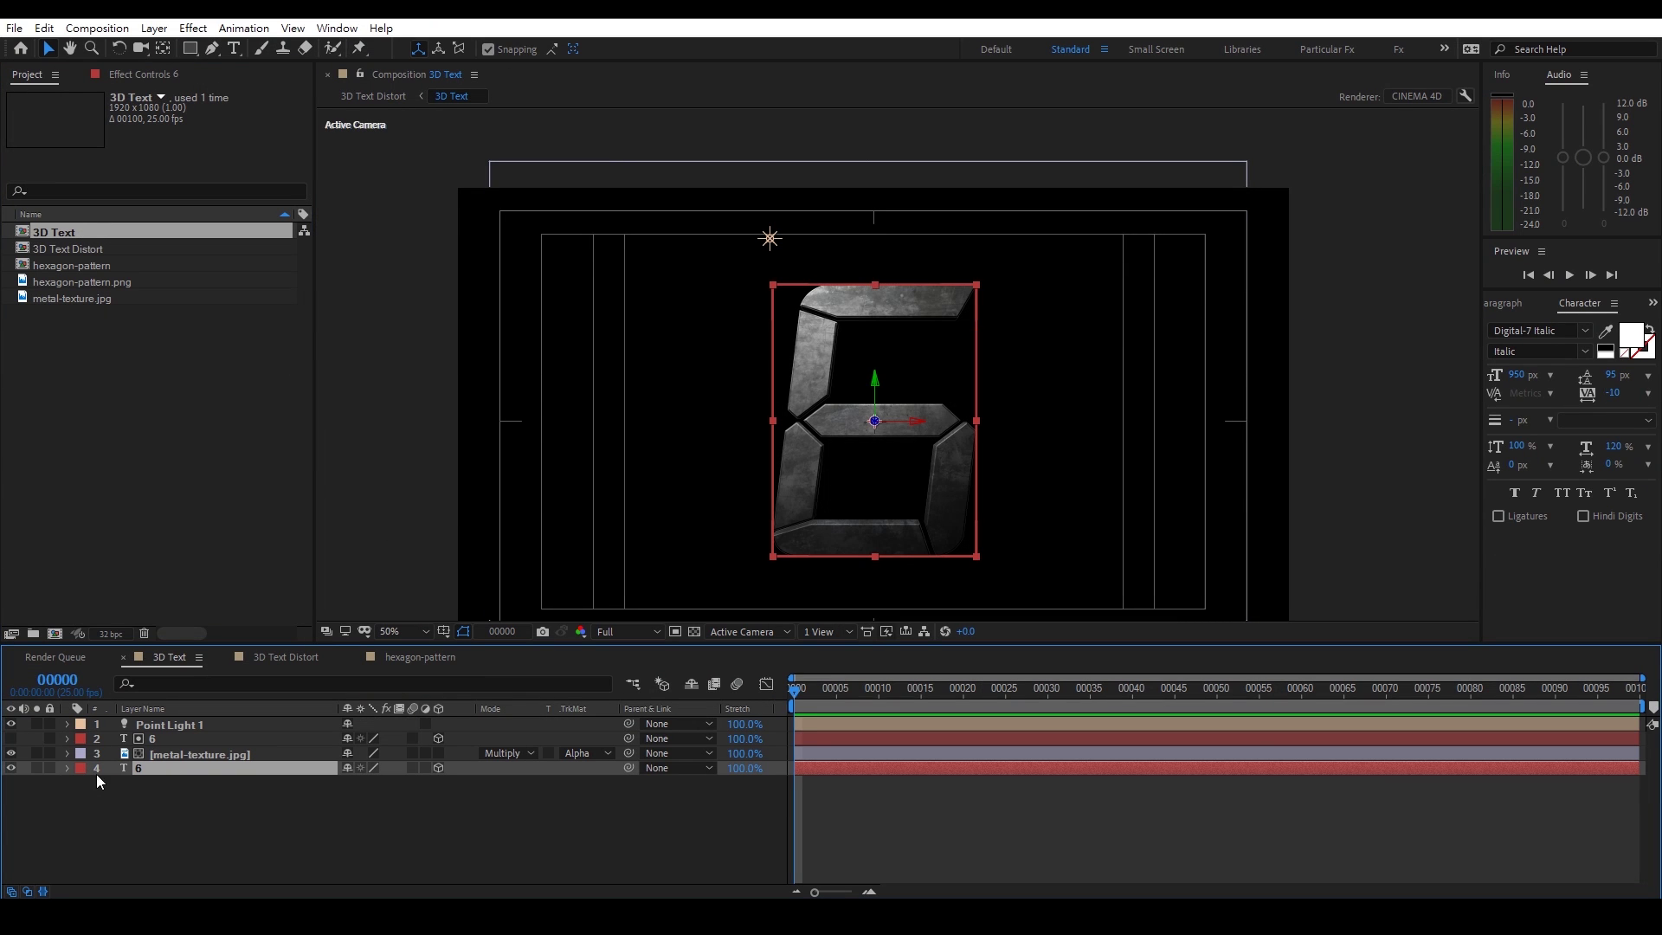
{"action": "left_click", "coordinate": [428, 656]}
{"action": "key", "text": "ctrl+v"}
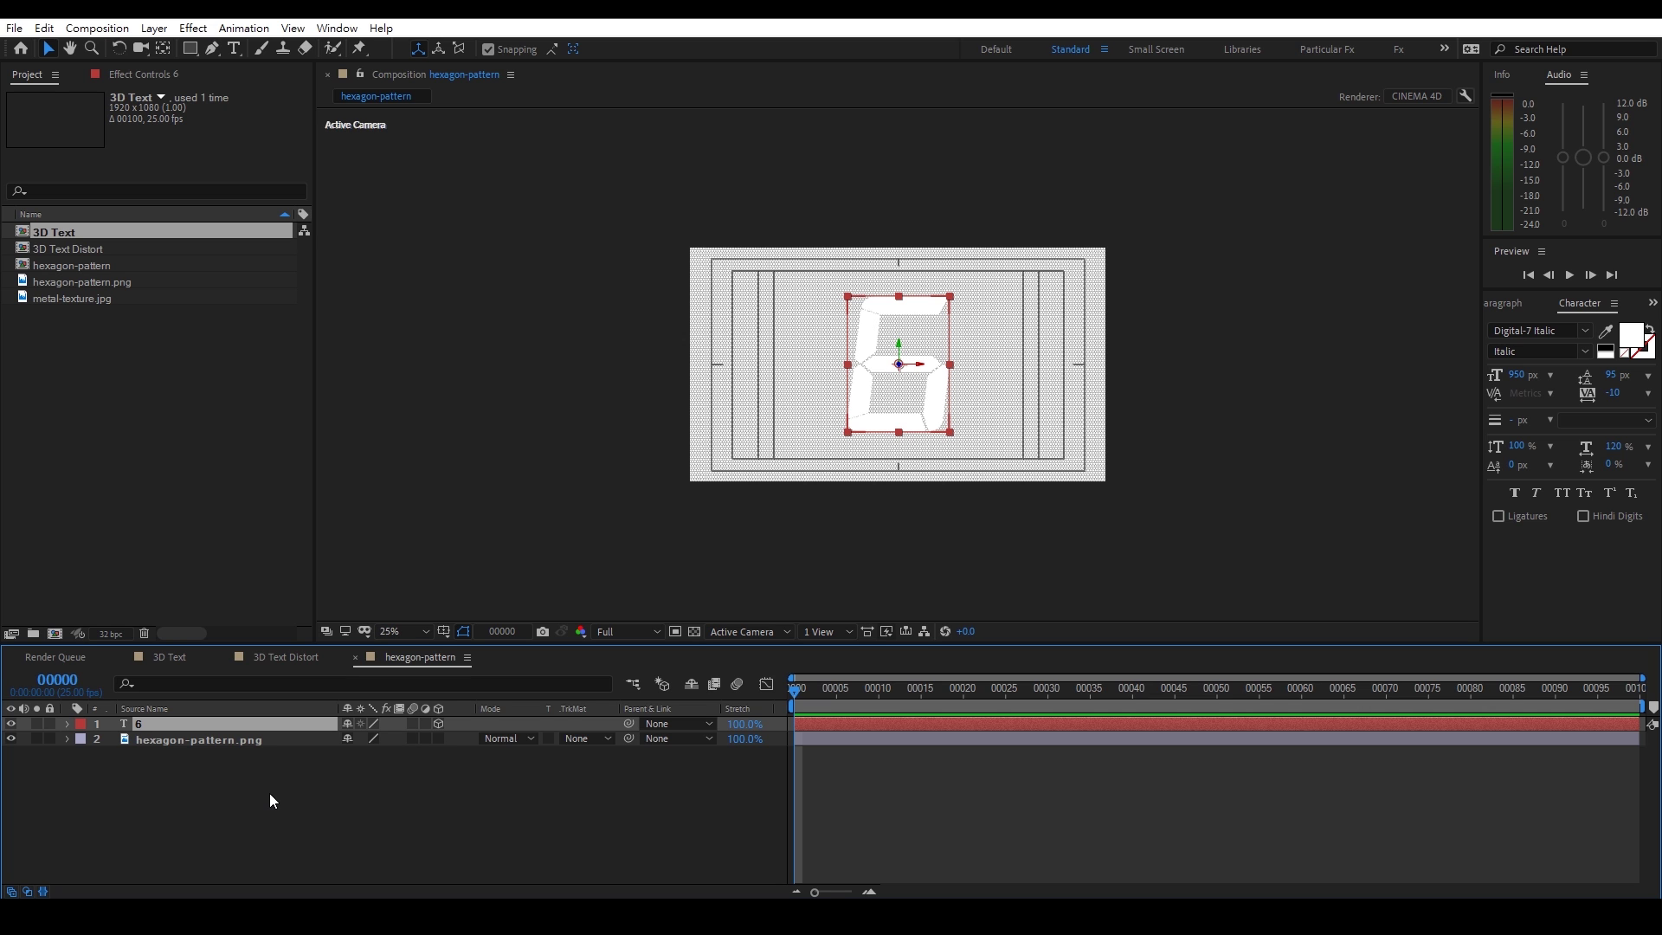
{"action": "left_click", "coordinate": [242, 744]}
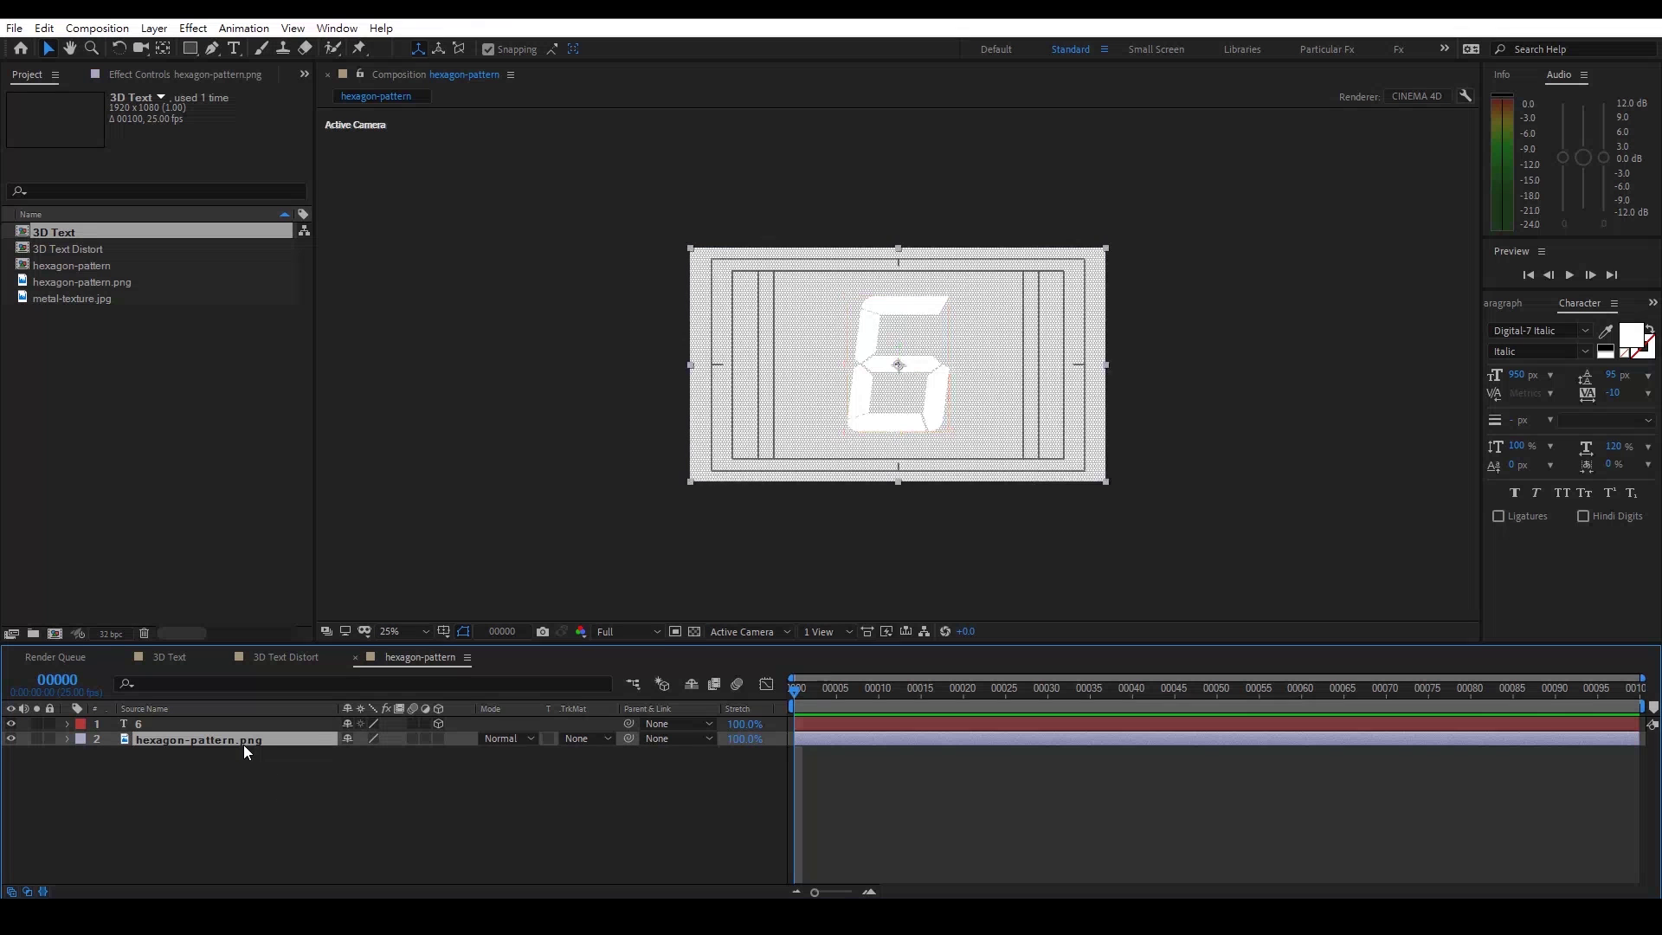
{"action": "left_click", "coordinate": [574, 738]}
{"action": "left_click", "coordinate": [626, 782]}
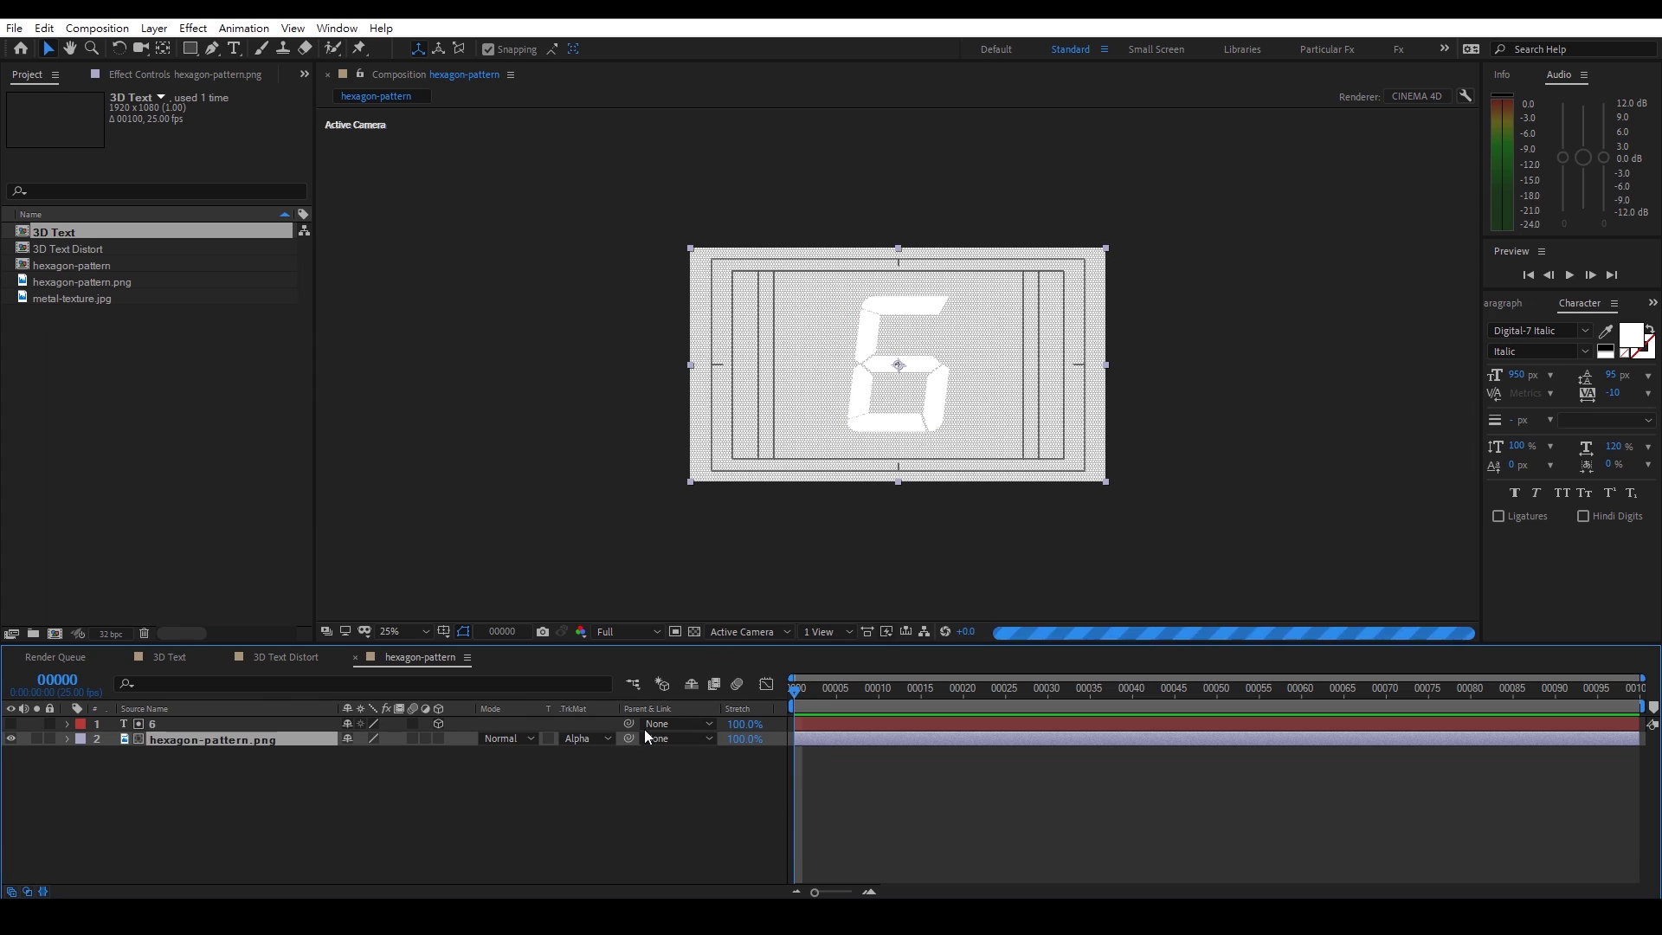
Scale the hexagon-pattern.png layer to 80%
{"action": "key", "text": "period"}
{"action": "key", "text": "period"}
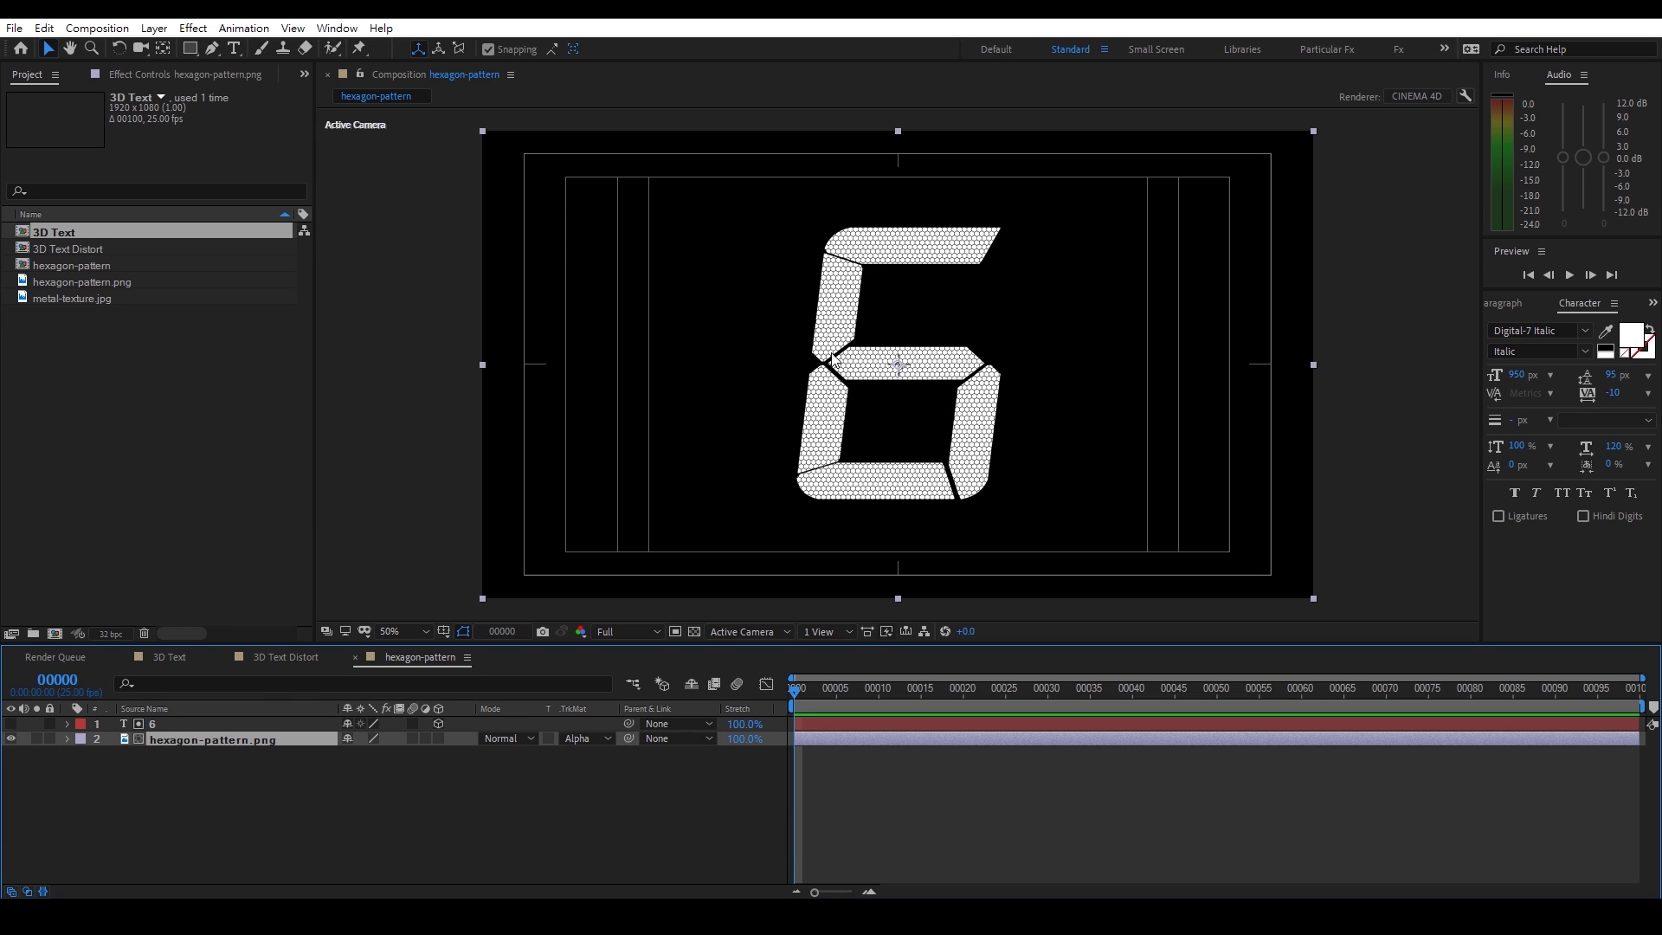
{"action": "key", "text": "s"}
{"action": "left_click", "coordinate": [371, 753]}
{"action": "type", "text": "80"}
{"action": "key", "text": "Return"}
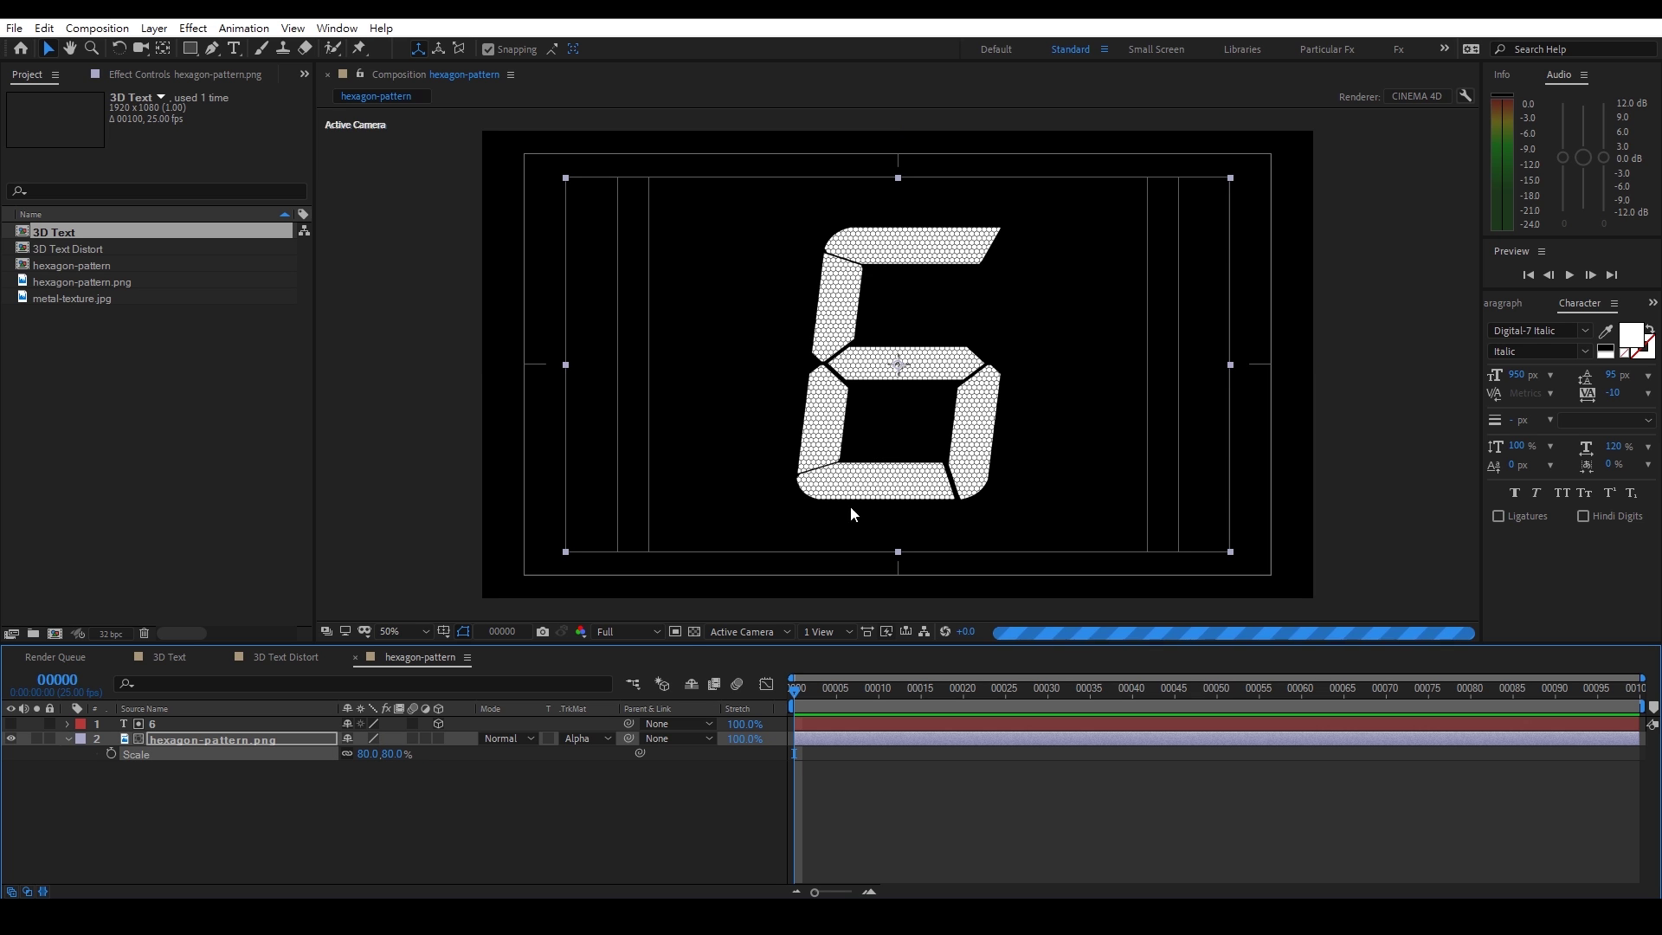
{"action": "key", "text": "period"}
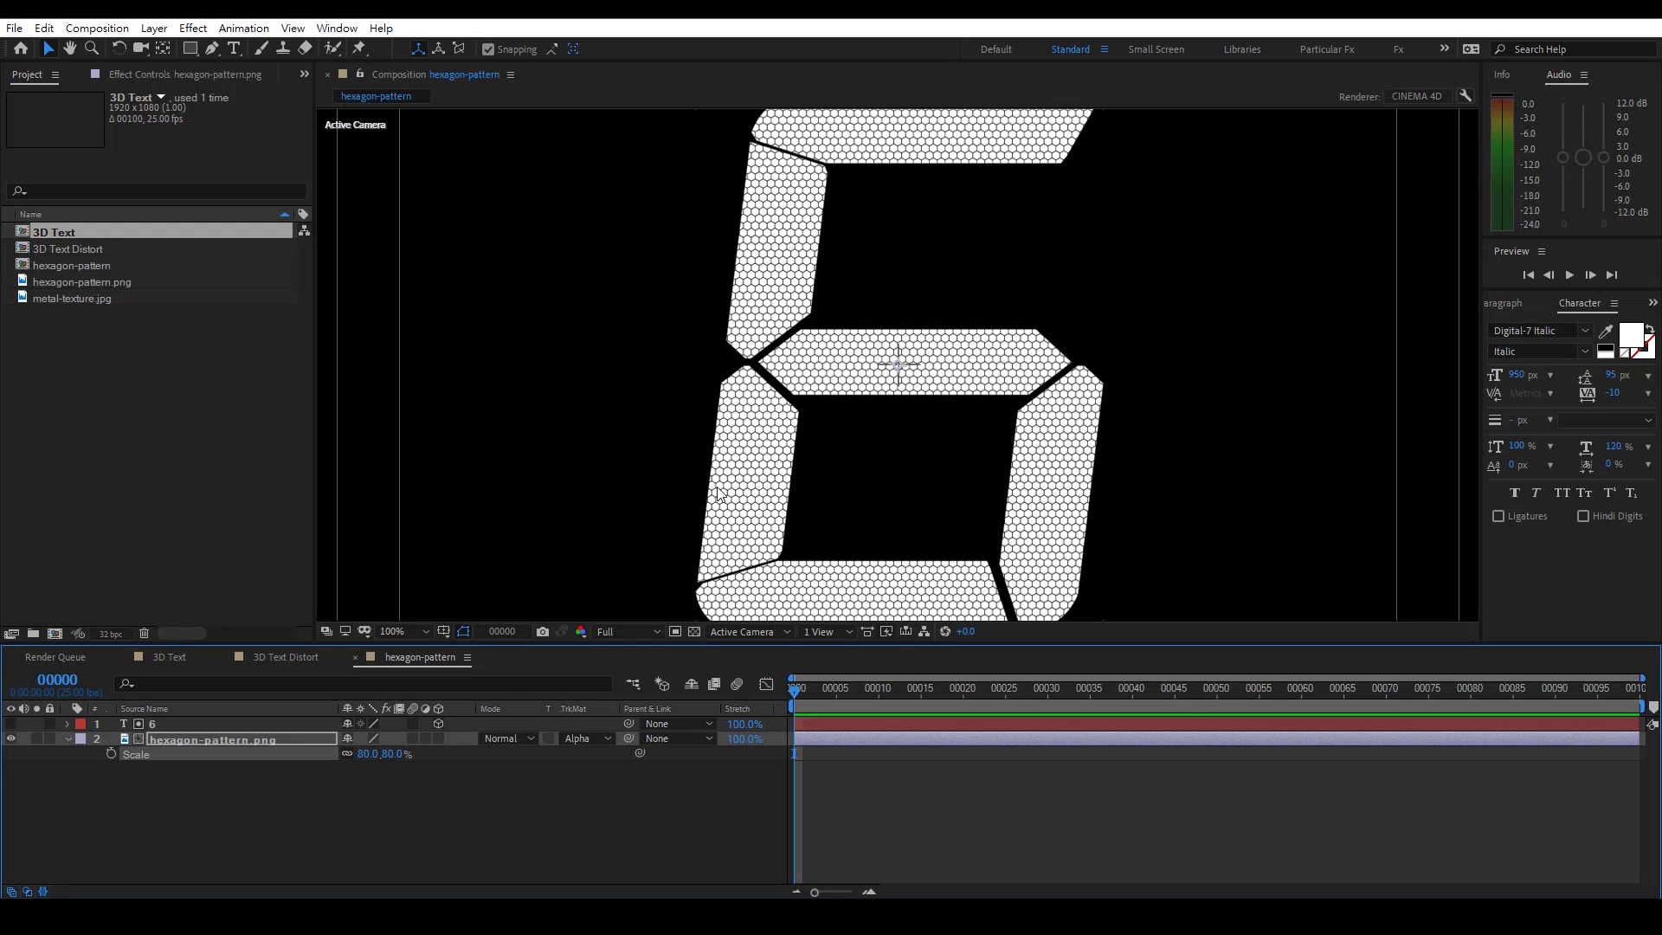
Add the hexagon-pattern composition above 3D Text in the 3D Text Distort composition and hide that new layer
{"action": "left_click", "coordinate": [264, 661]}
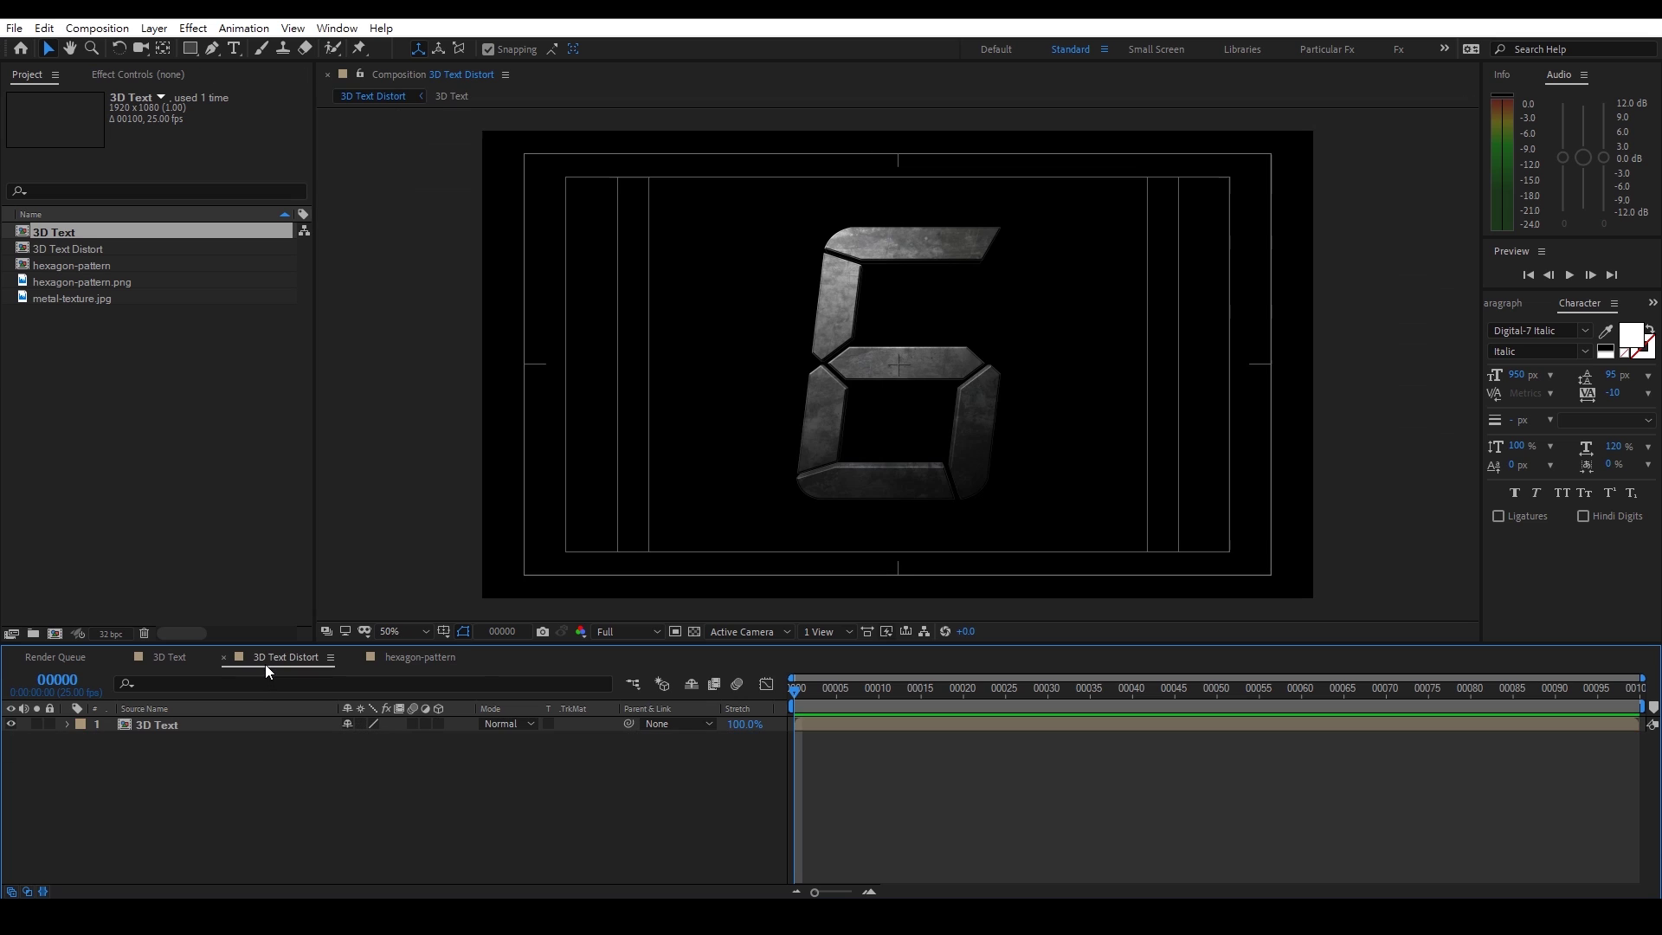
{"action": "left_click_drag", "start_coordinate": [86, 264], "coordinate": [203, 719]}
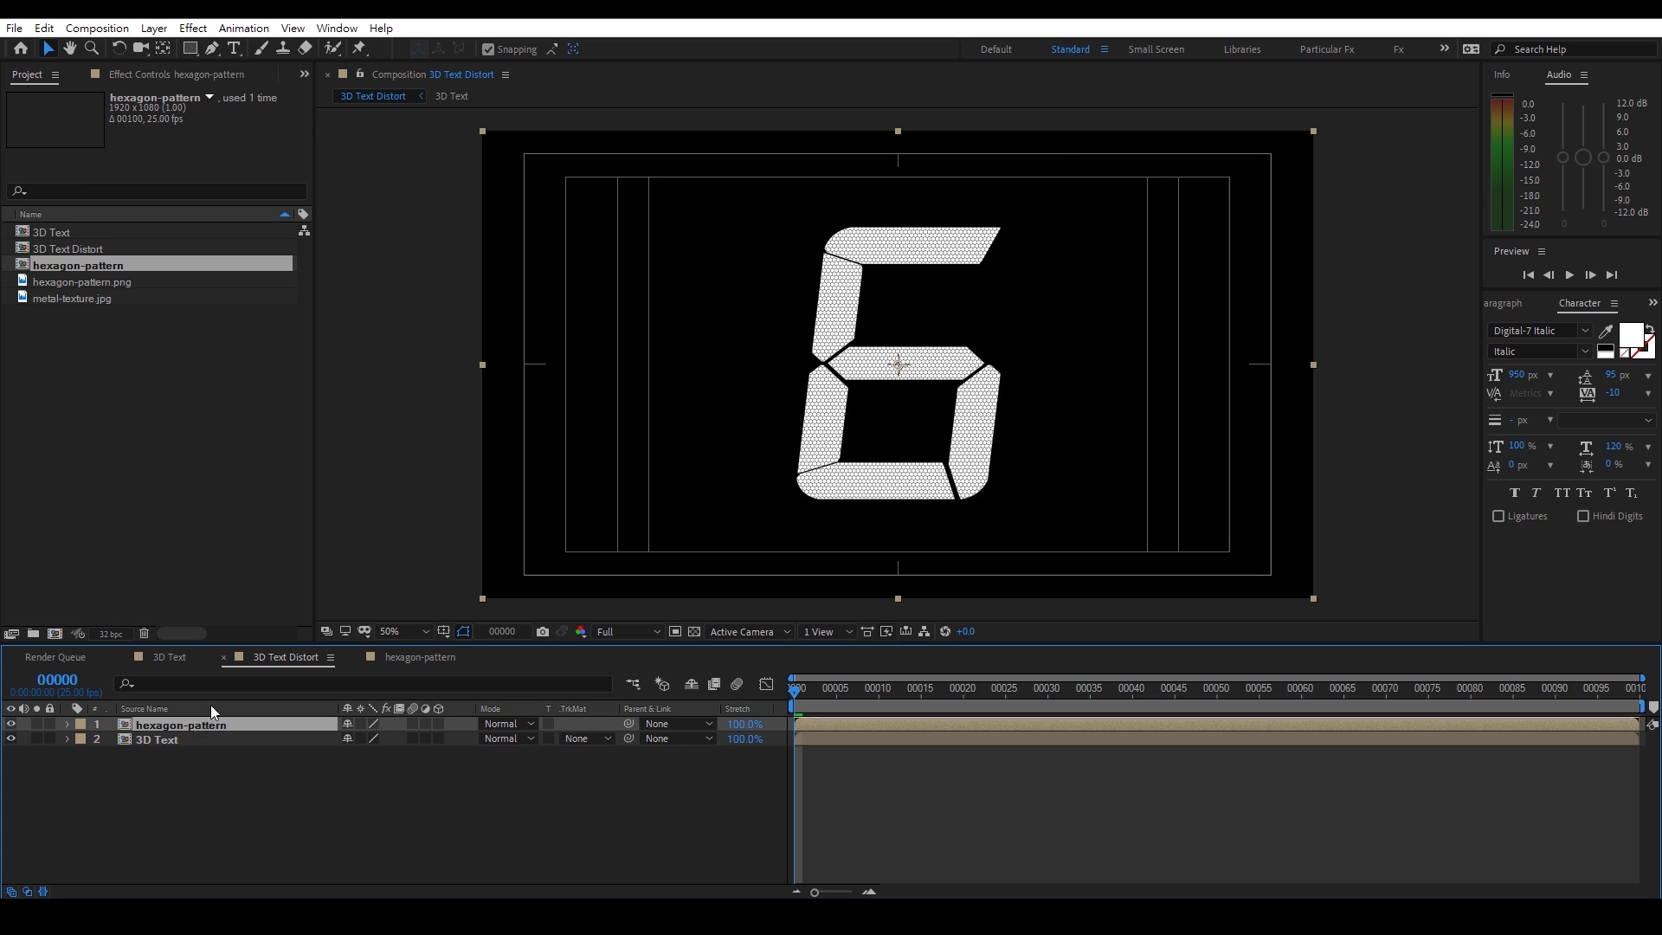
{"action": "key", "text": "period"}
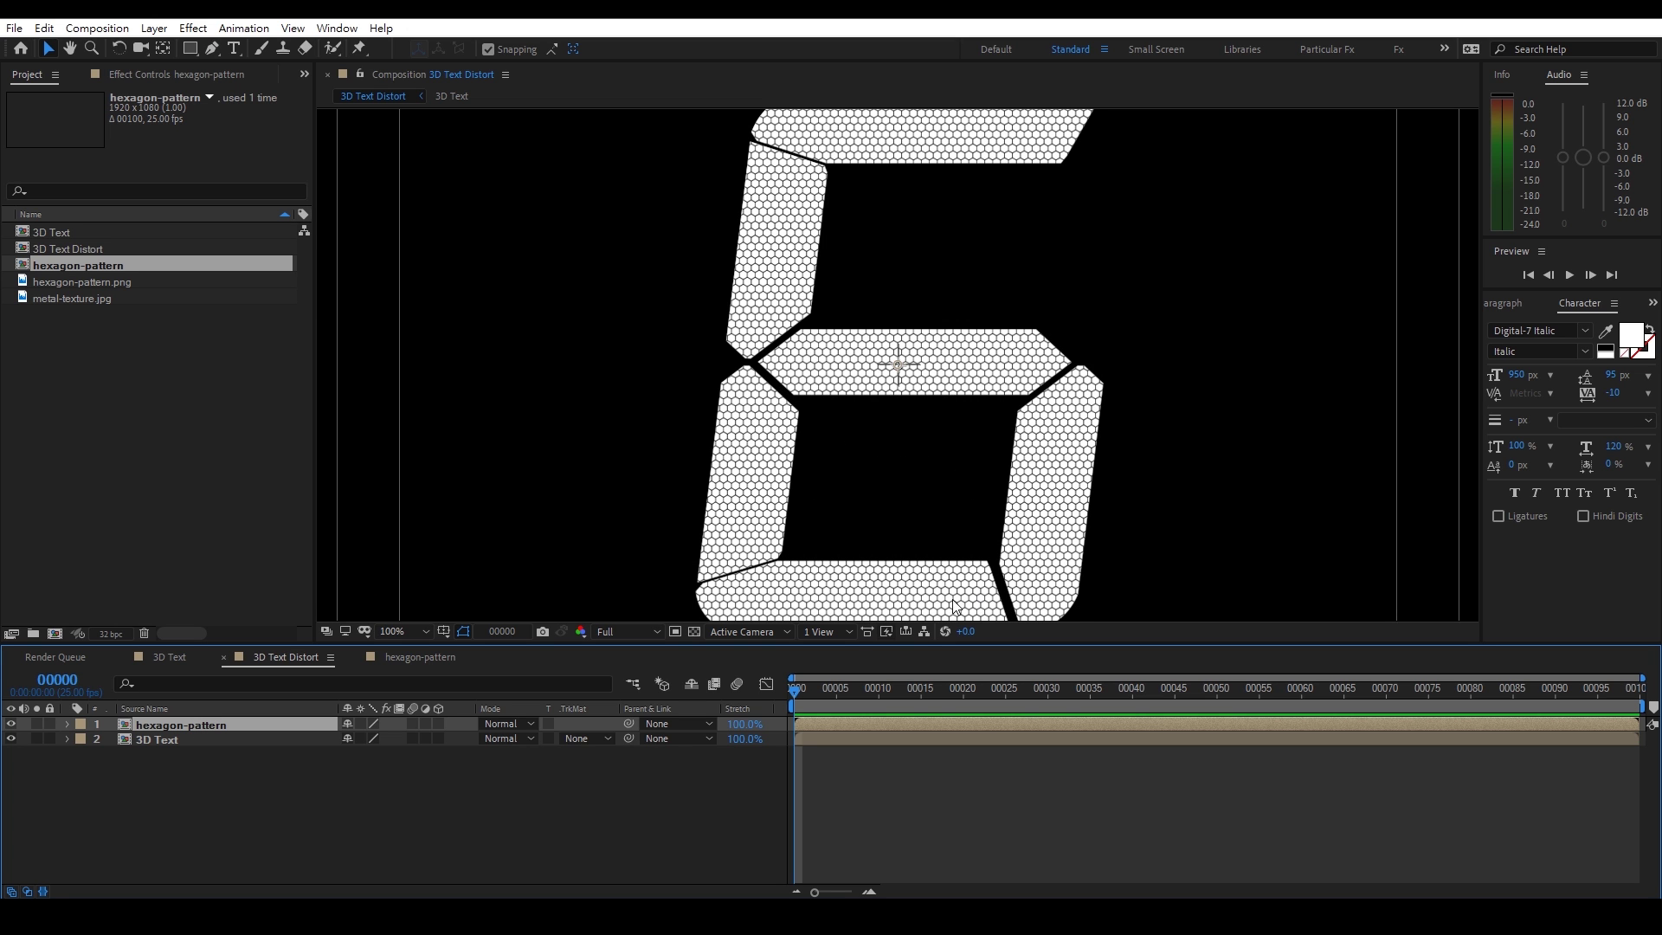
{"action": "left_click", "coordinate": [10, 723]}
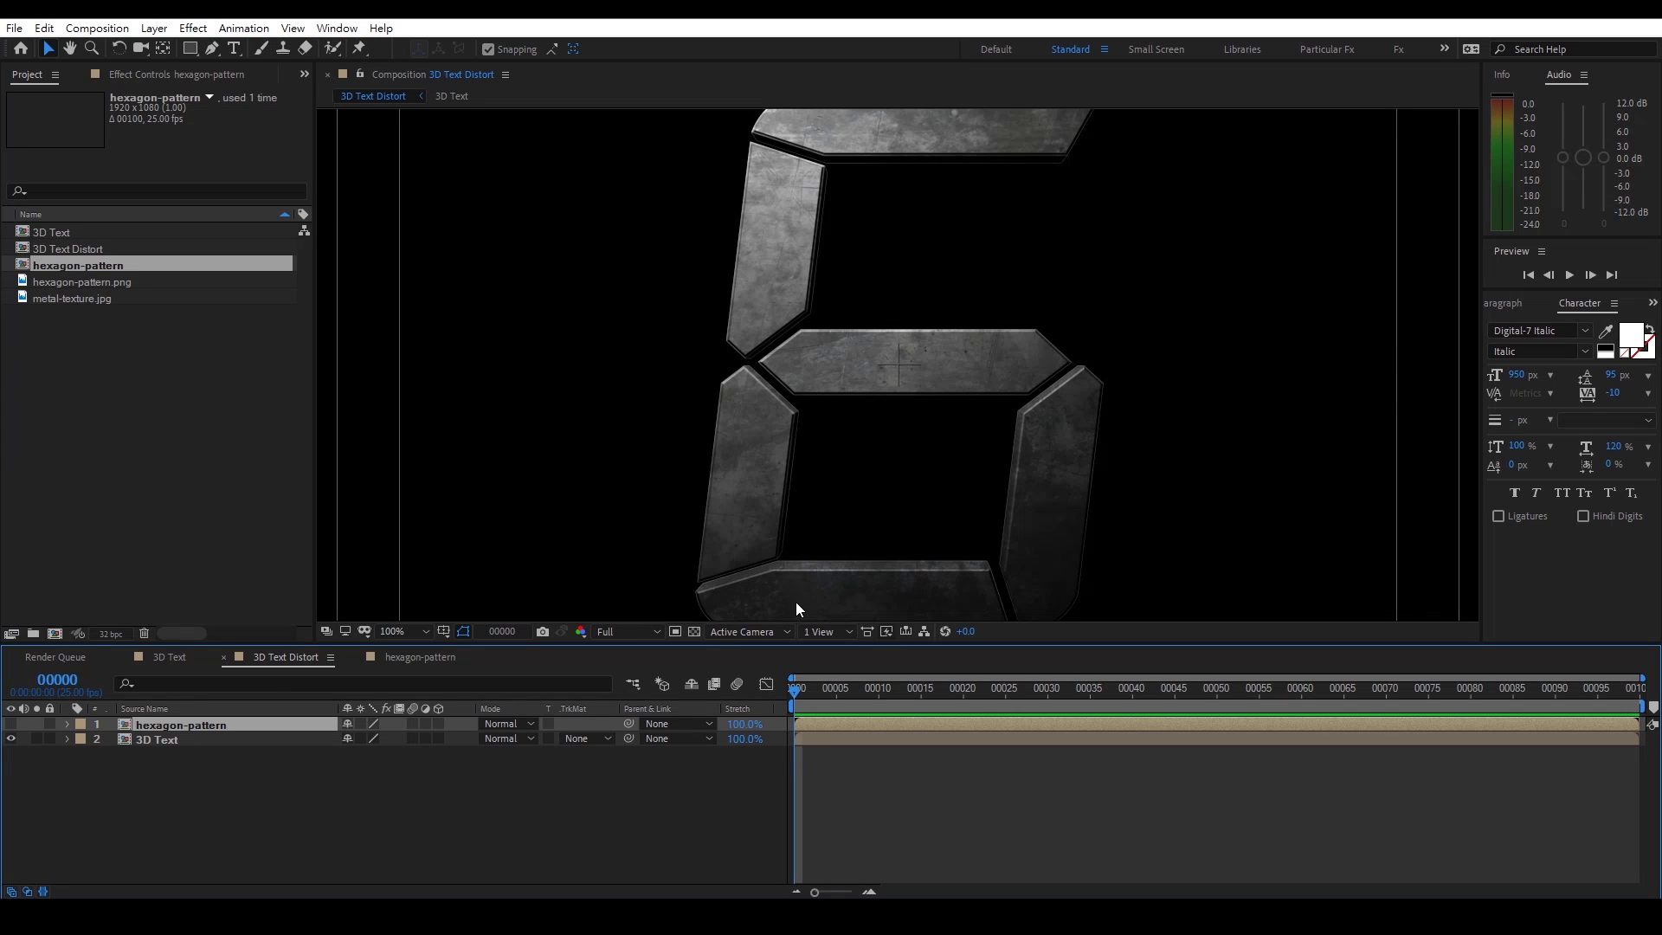
Set the matte digit's Bevel Style to None in hexagon-pattern, and compare the pattern with the metal digit in 3D Text Distort
{"action": "double_click", "coordinate": [283, 723]}
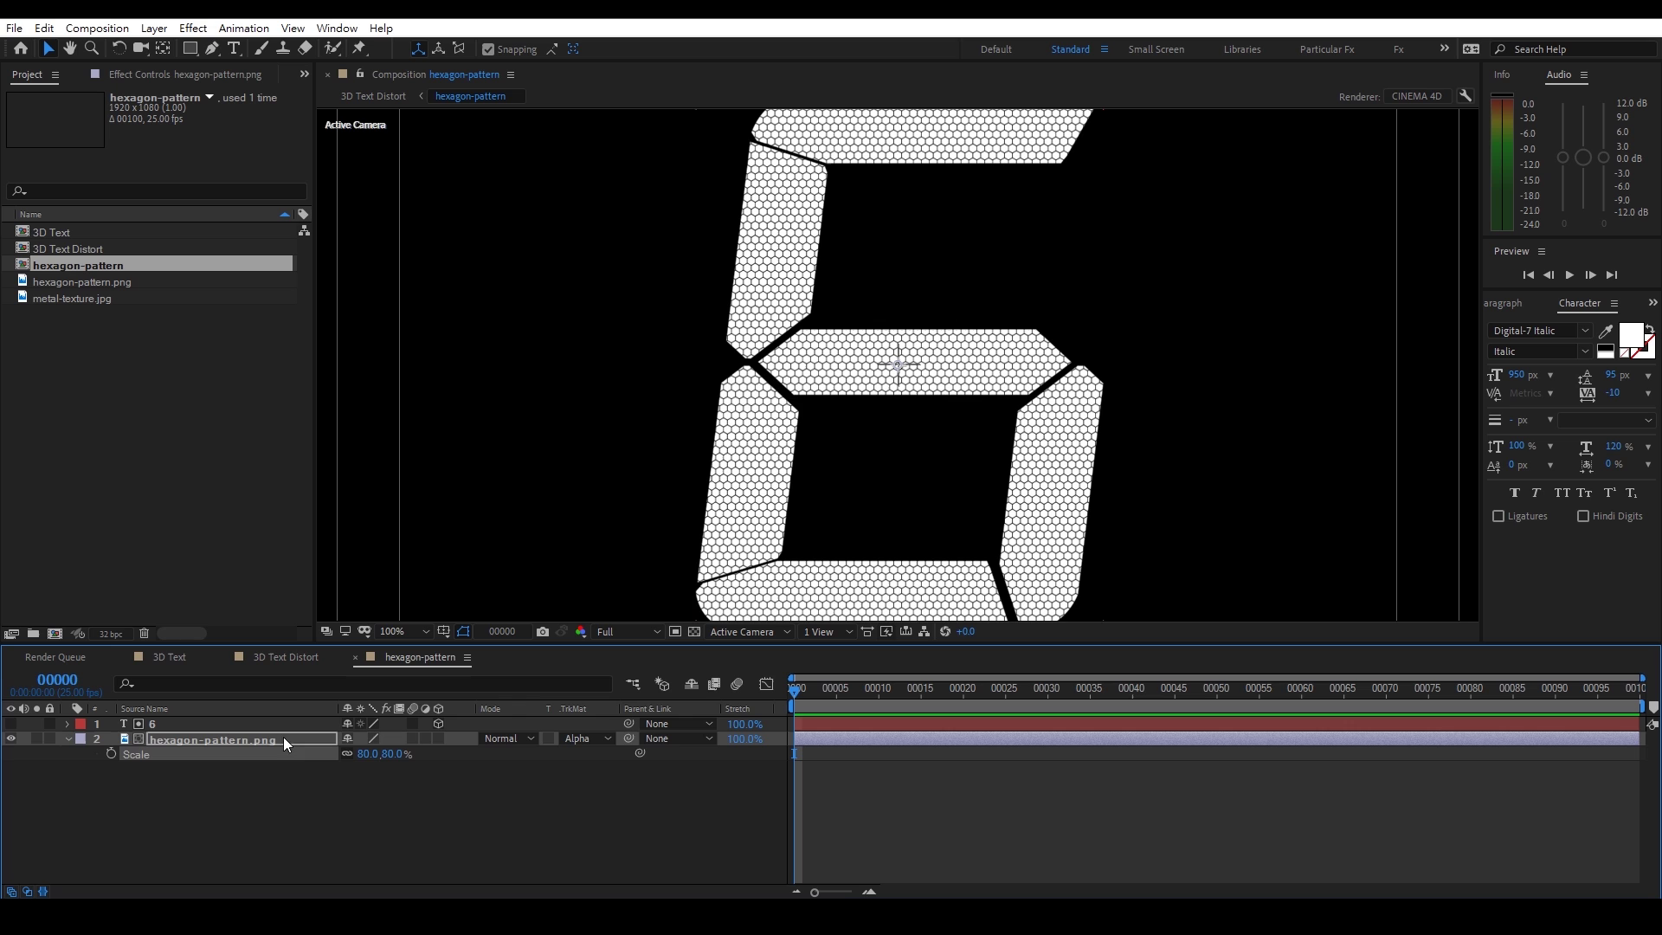
{"action": "left_click", "coordinate": [66, 723]}
{"action": "left_click", "coordinate": [83, 770]}
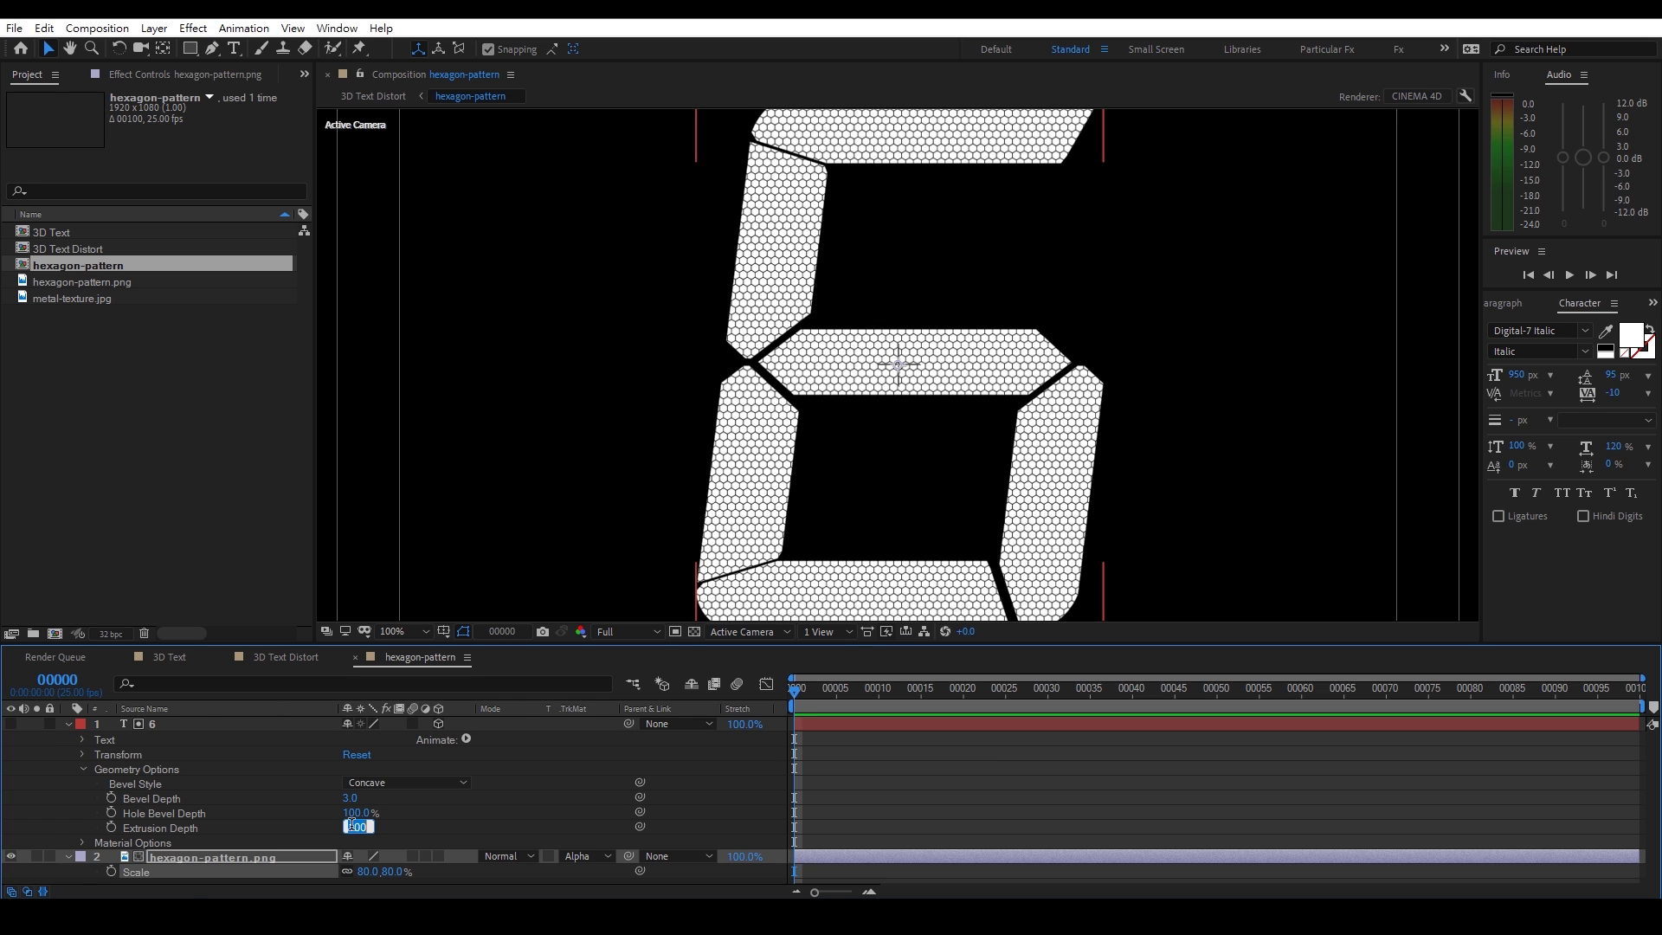
{"action": "left_click", "coordinate": [408, 782]}
{"action": "left_click", "coordinate": [415, 800]}
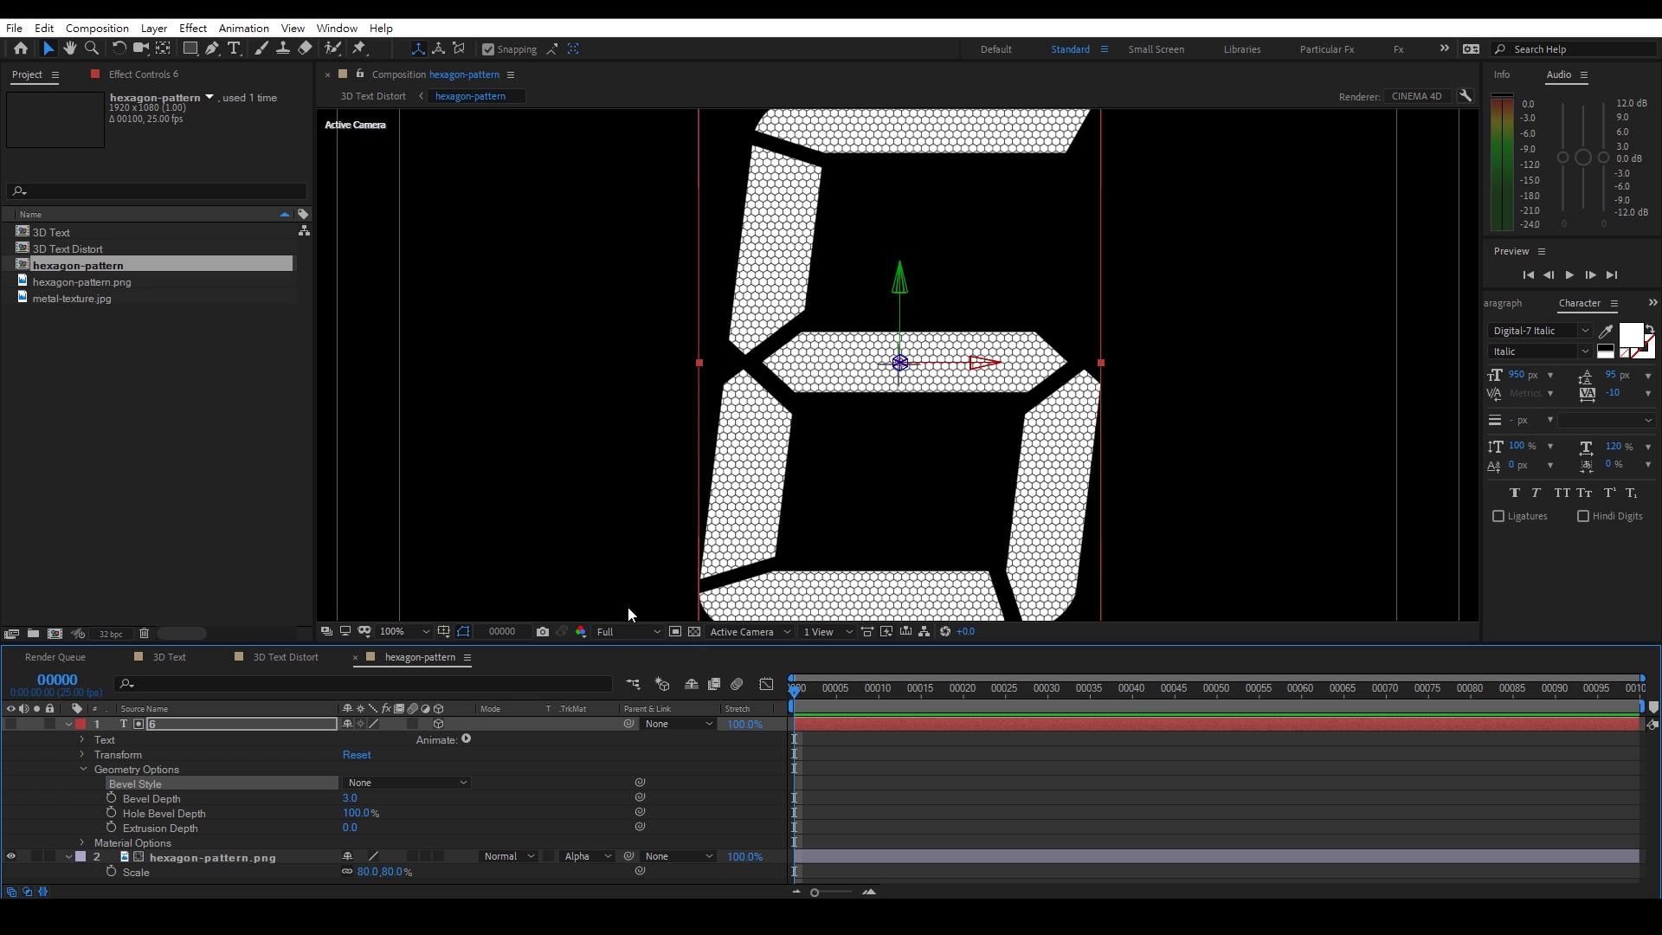
{"action": "left_click", "coordinate": [390, 92]}
{"action": "left_click", "coordinate": [10, 724]}
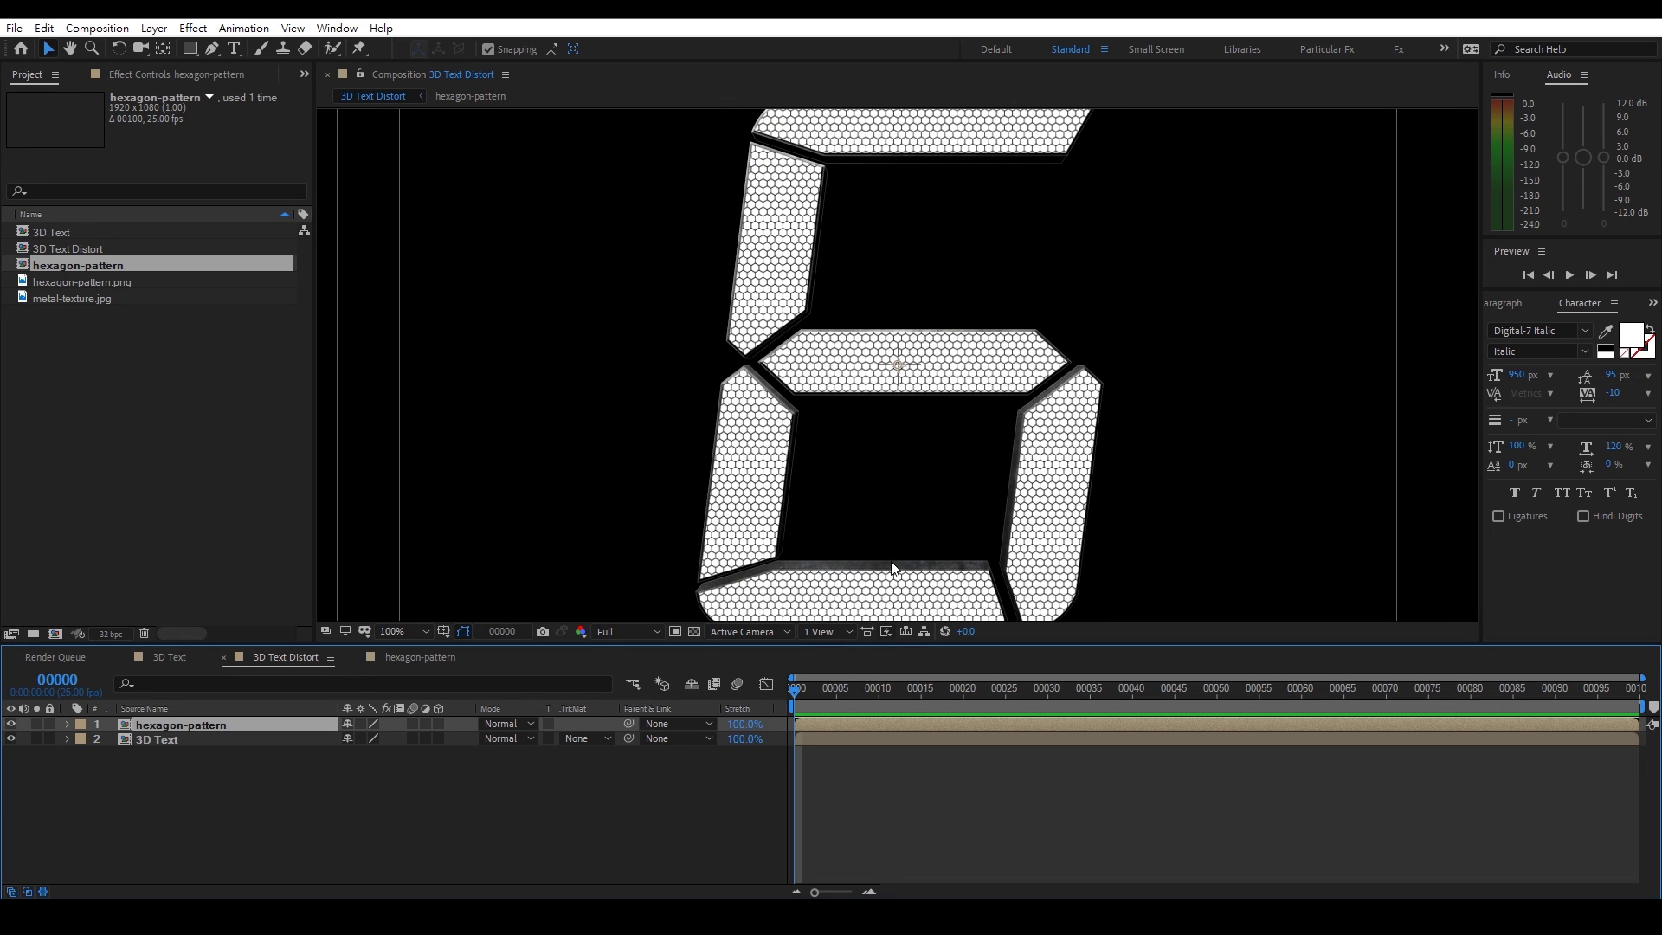
{"action": "left_click", "coordinate": [11, 724]}
Apply the CC Glass effect to the 3D Text layer in 3D Text Distort
{"action": "left_click", "coordinate": [265, 735]}
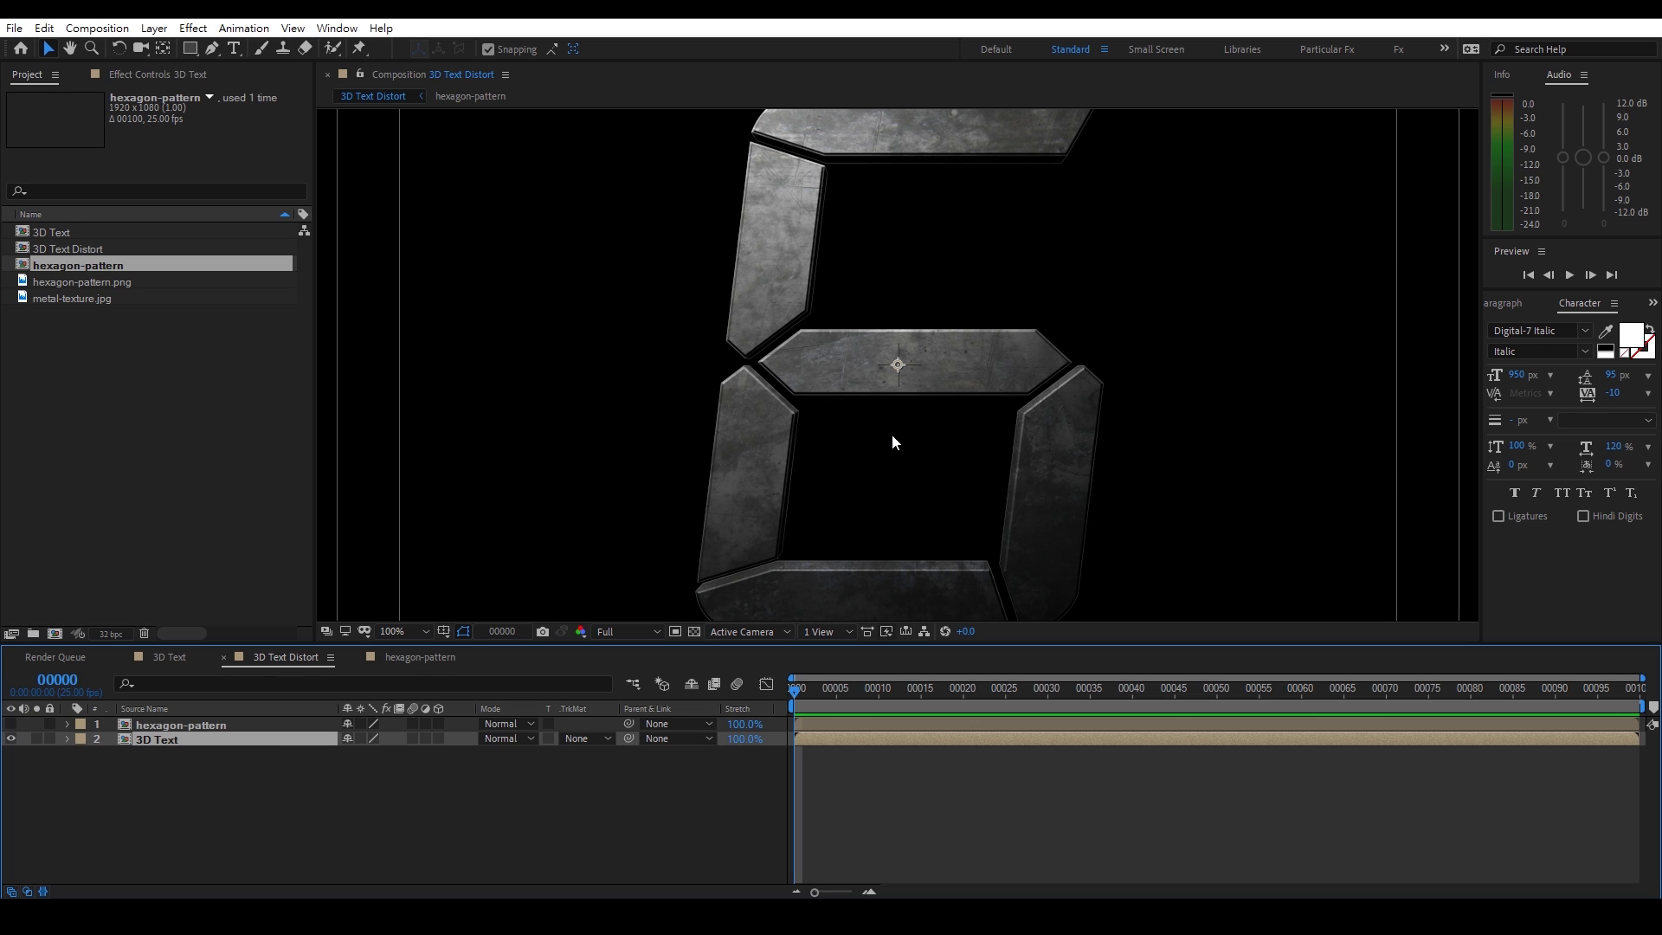
{"action": "key", "text": "comma"}
{"action": "left_click", "coordinate": [164, 78]}
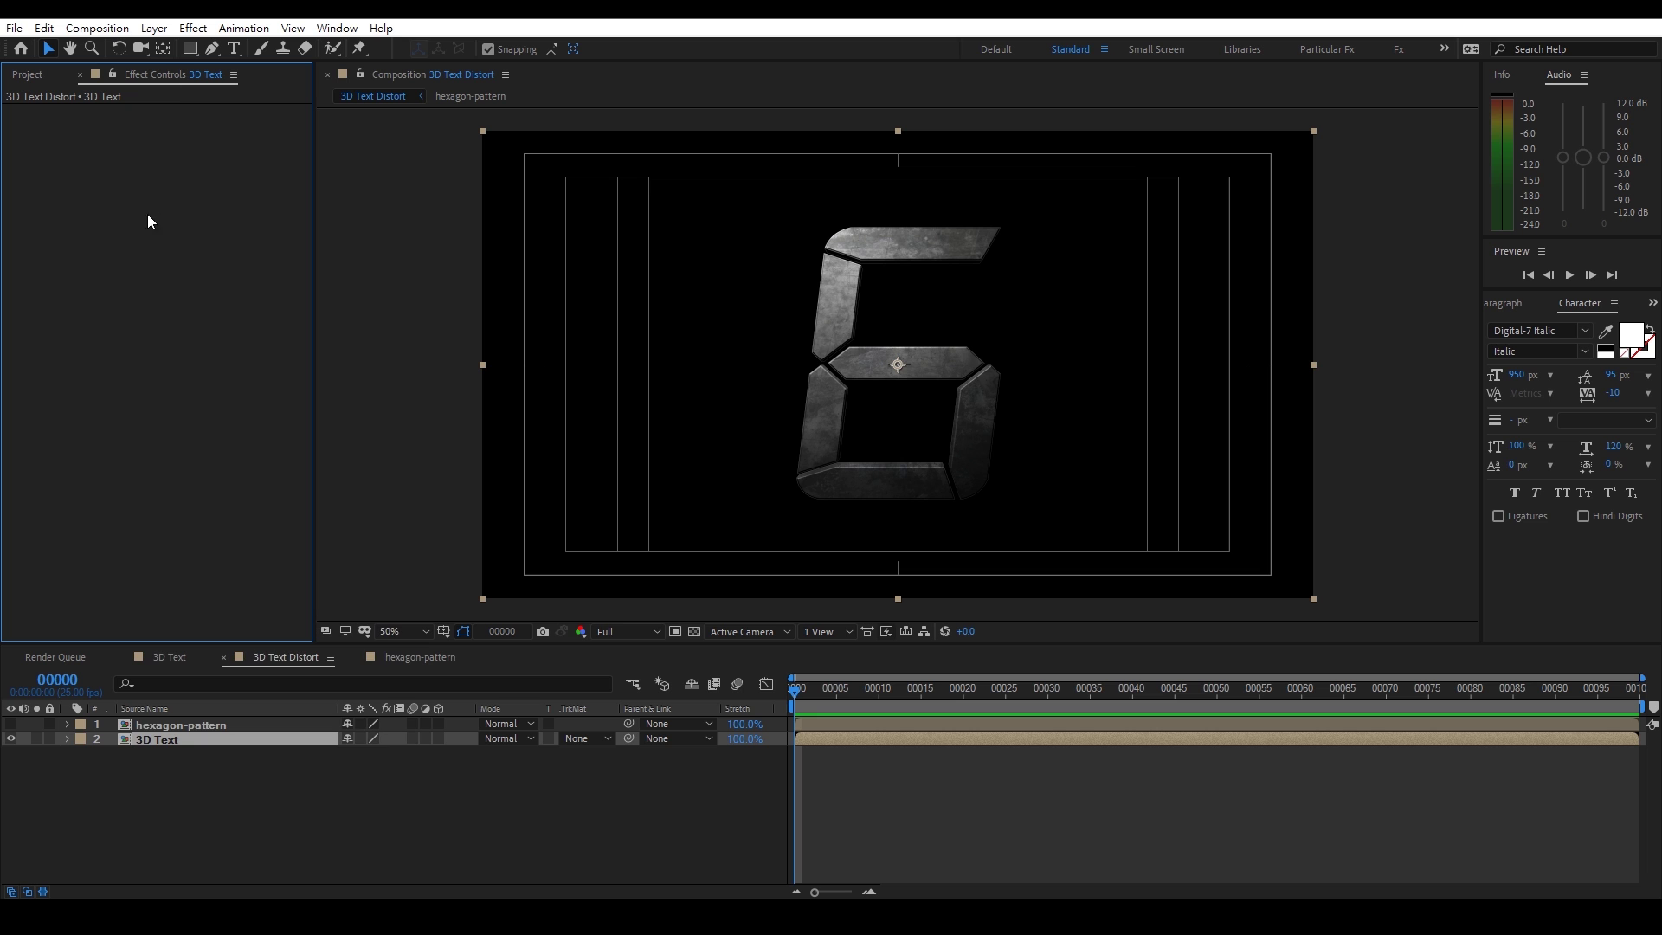
{"action": "right_click", "coordinate": [147, 215]}
{"action": "mouse_move", "coordinate": [217, 754]}
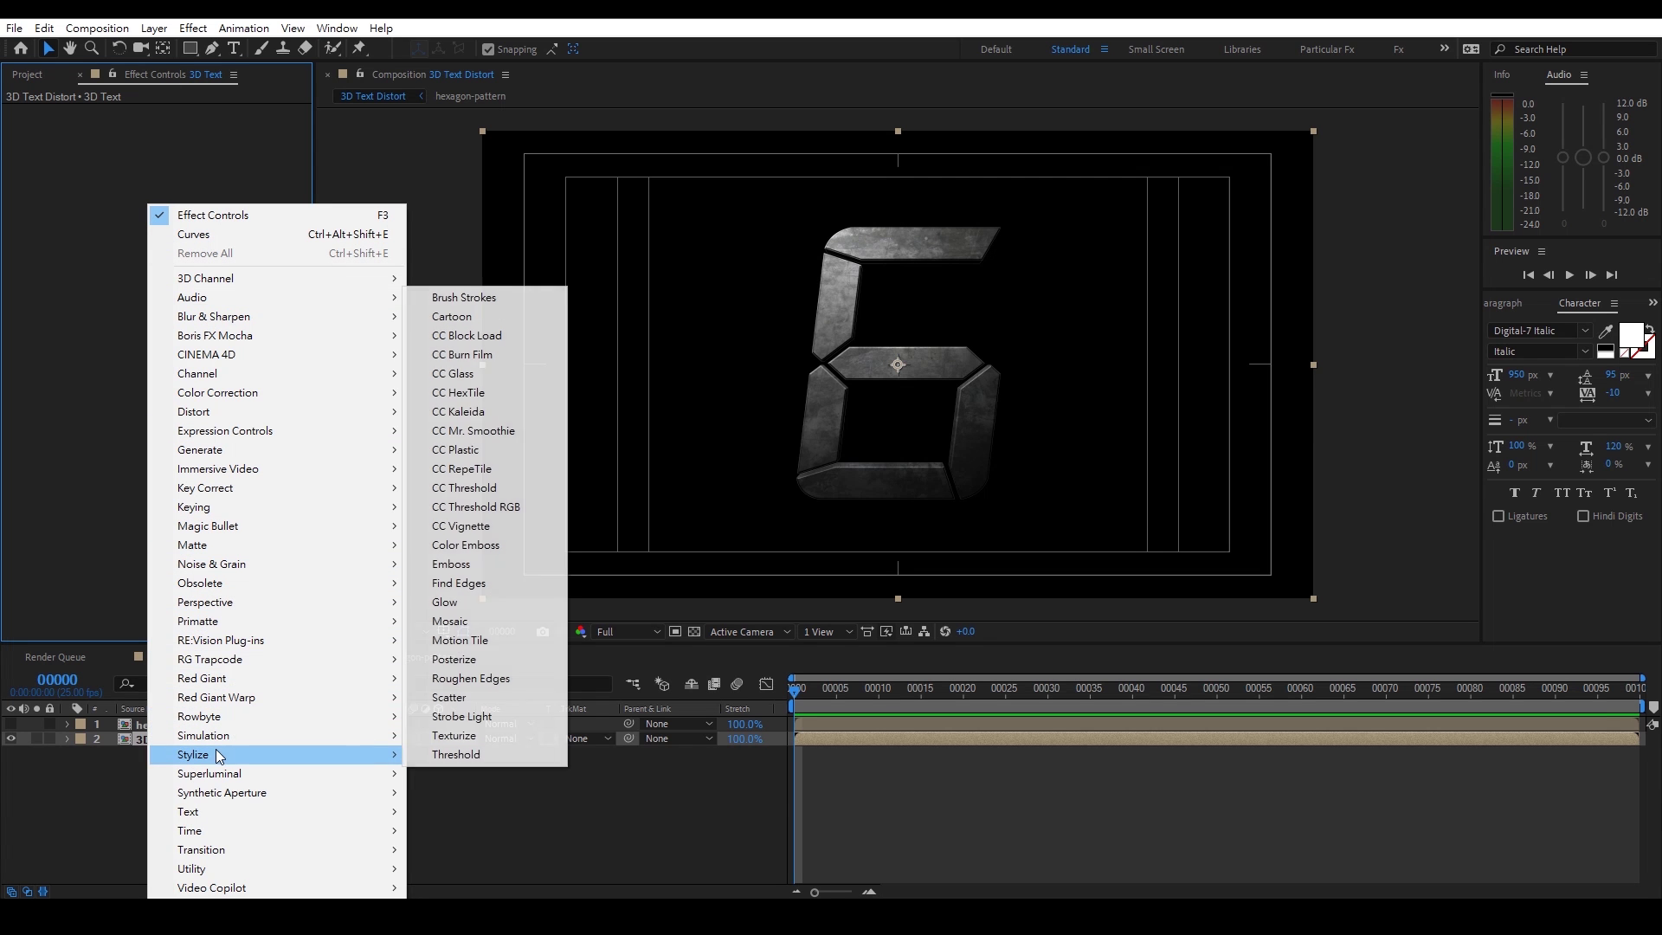
{"action": "left_click", "coordinate": [465, 379]}
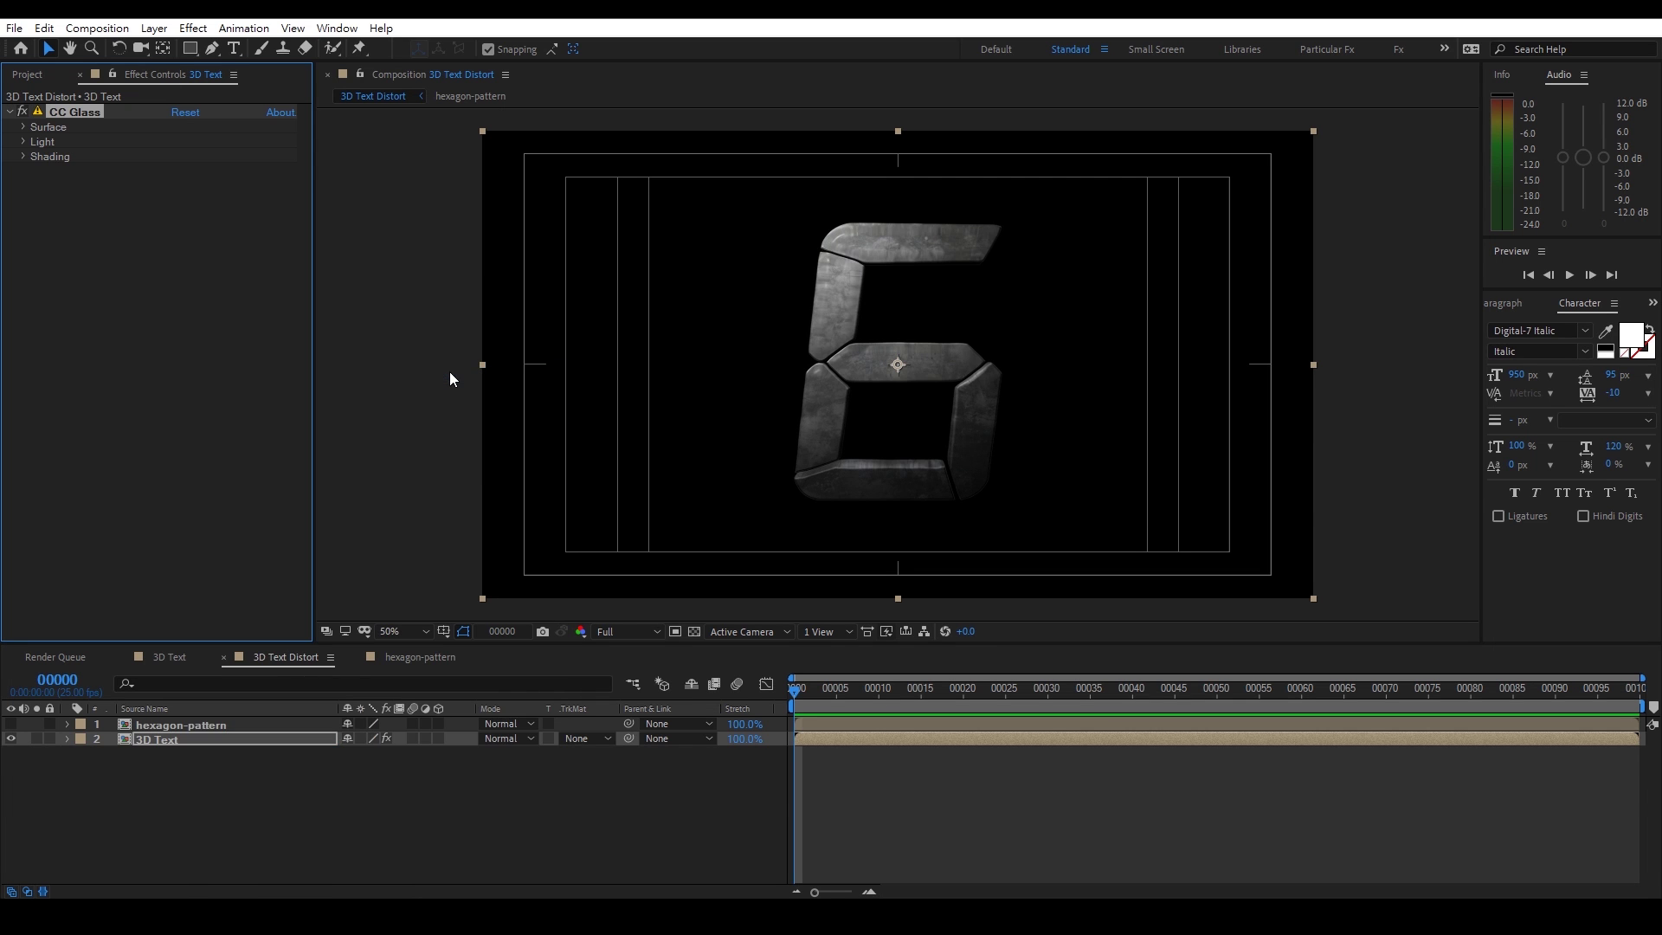
Set the CC Glass Bump Map to the hexagon-pattern layer
{"action": "key", "text": "period"}
{"action": "key", "text": "period"}
{"action": "left_click", "coordinate": [23, 127]}
{"action": "left_click", "coordinate": [205, 141]}
{"action": "left_click", "coordinate": [225, 181]}
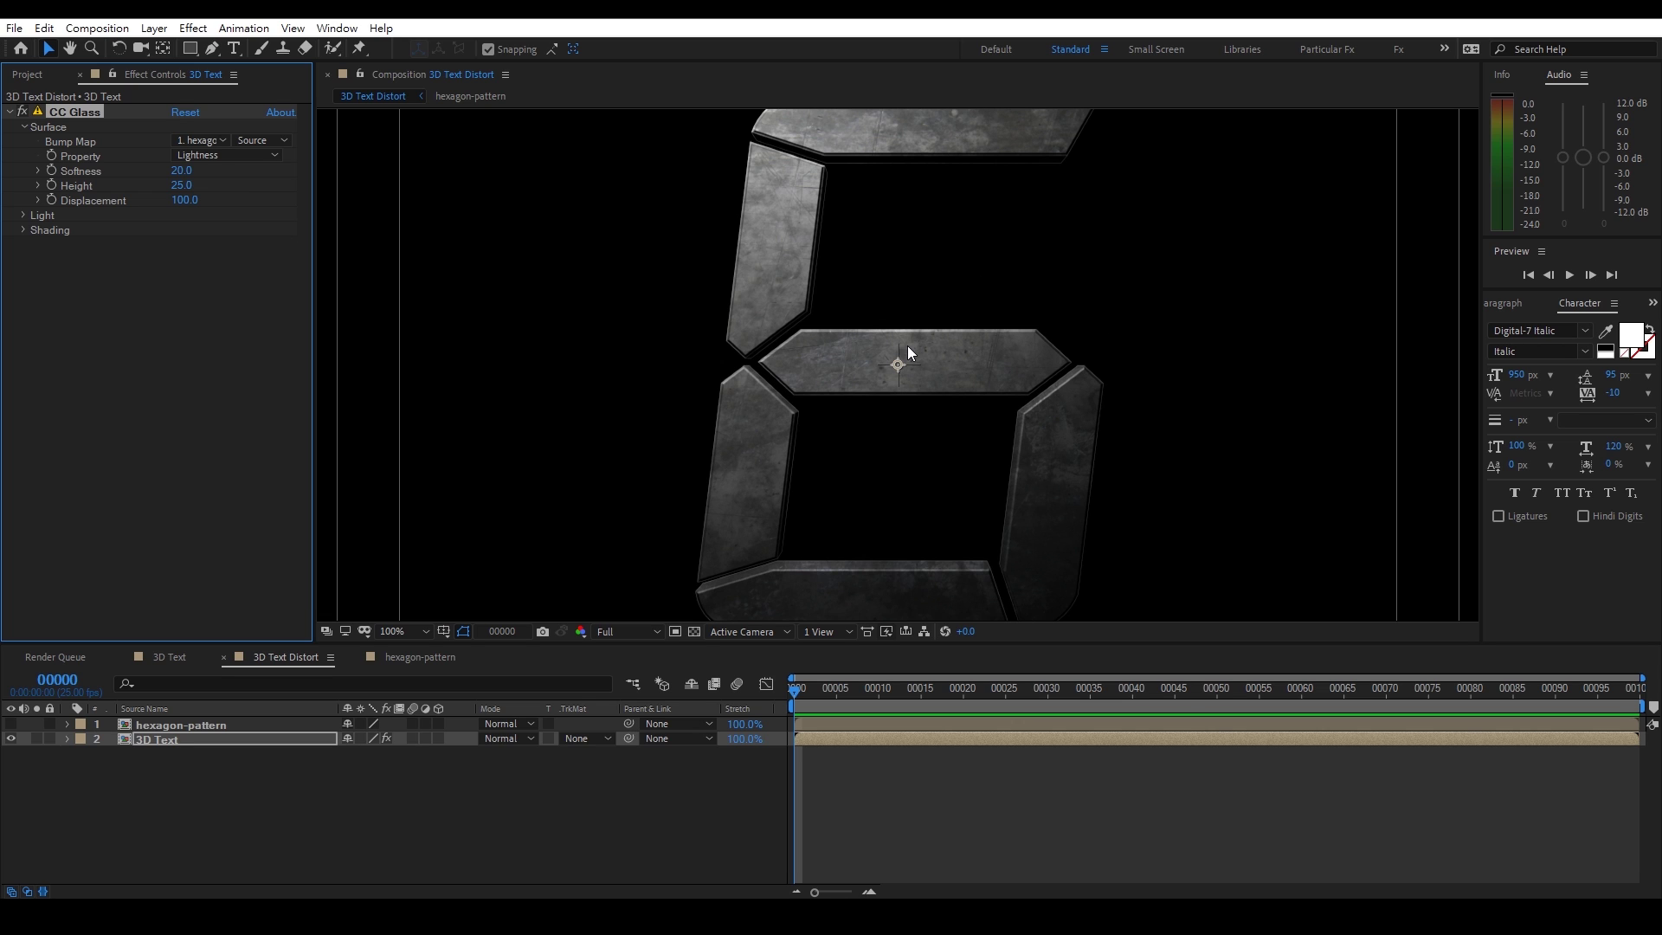
Set the CC Glass Softness to 0, Height to -2 and Displacement to -1, and inspect the digit's lower edges
{"action": "left_click", "coordinate": [180, 170]}
{"action": "type", "text": "0"}
{"action": "key", "text": "Return"}
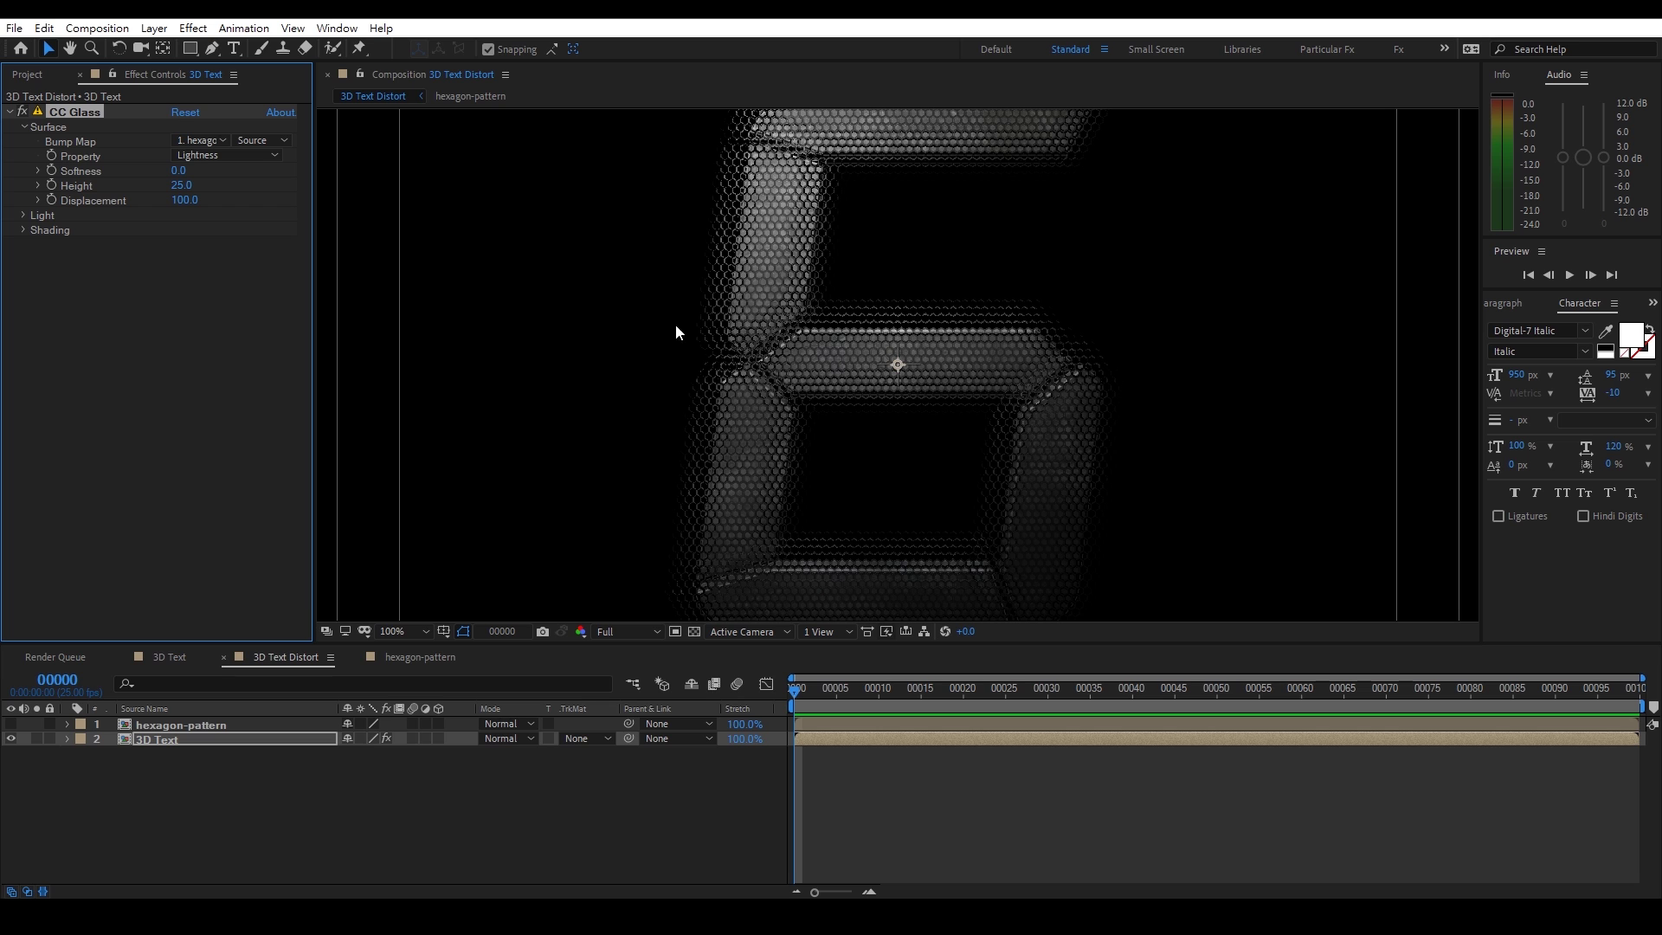
{"action": "left_click", "coordinate": [173, 185]}
{"action": "type", "text": "-2"}
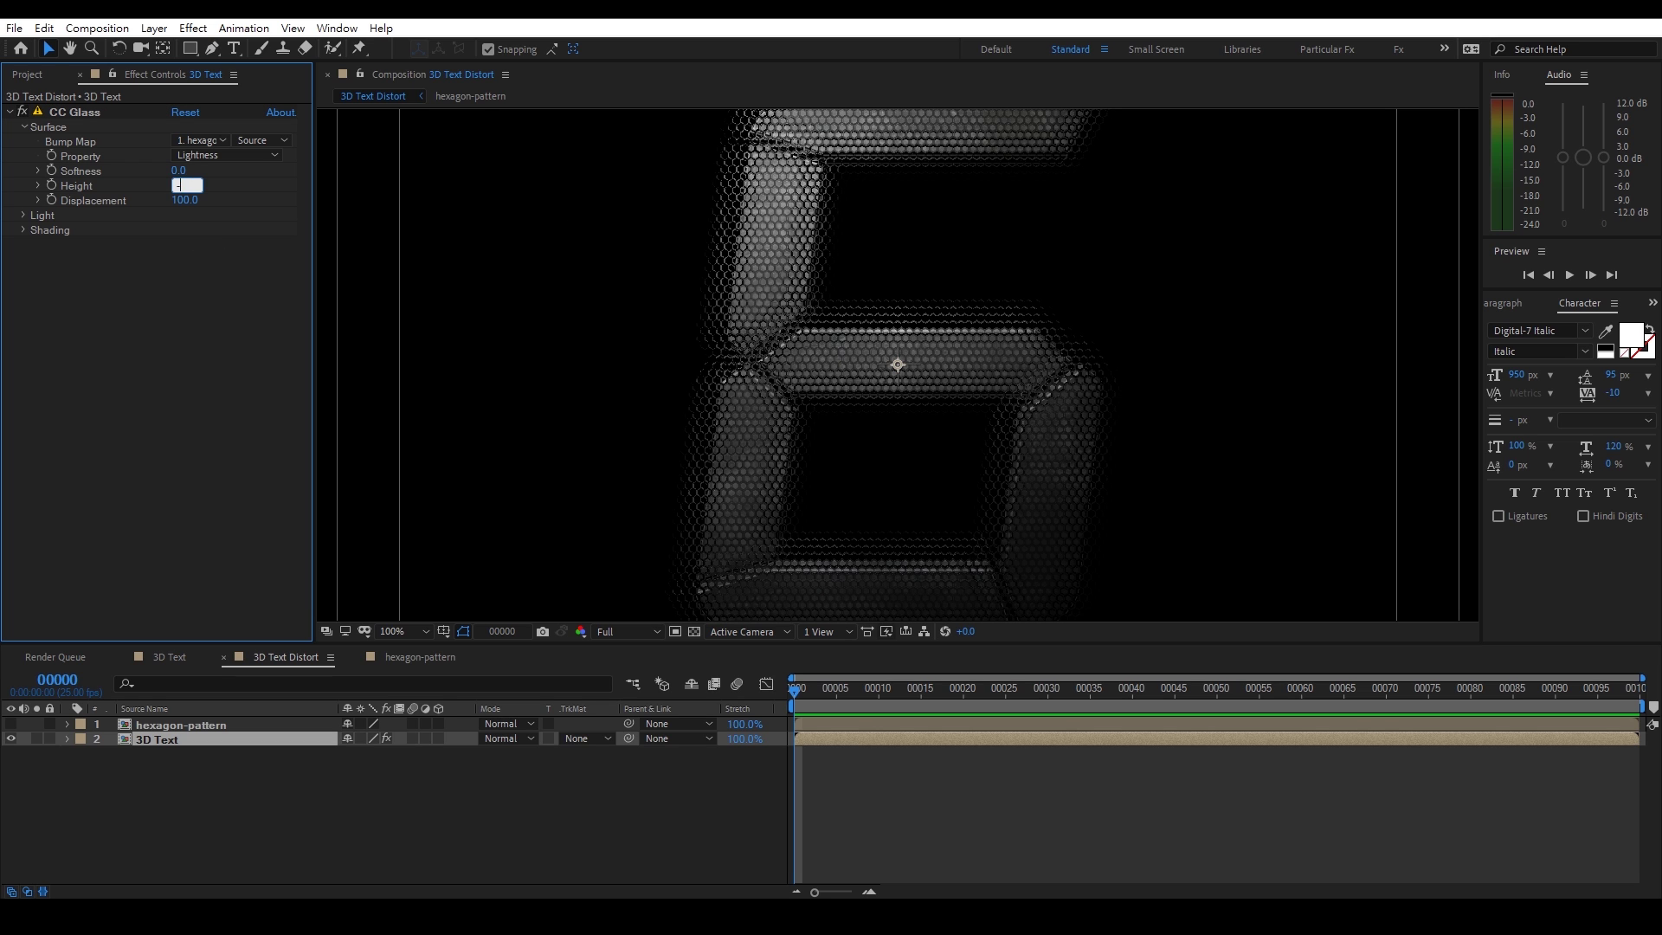
{"action": "key", "text": "Tab"}
{"action": "type", "text": "-1"}
{"action": "key", "text": "Return"}
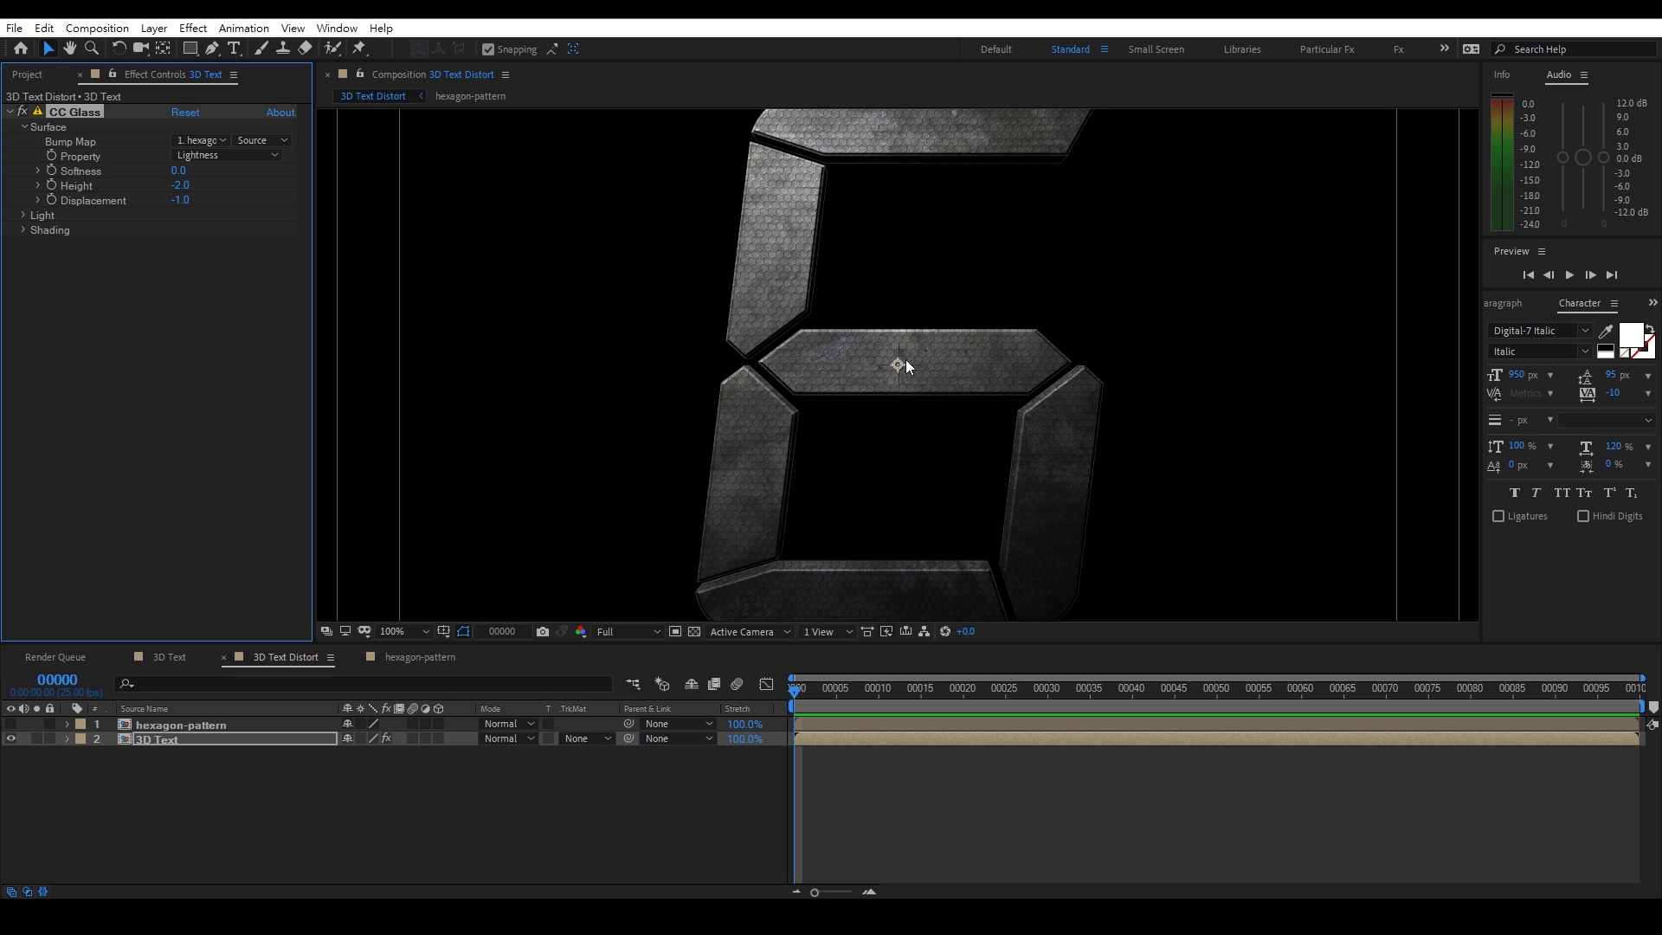
{"action": "scroll", "coordinate": [876, 547], "scroll_direction": "up", "scroll_amount": 2}
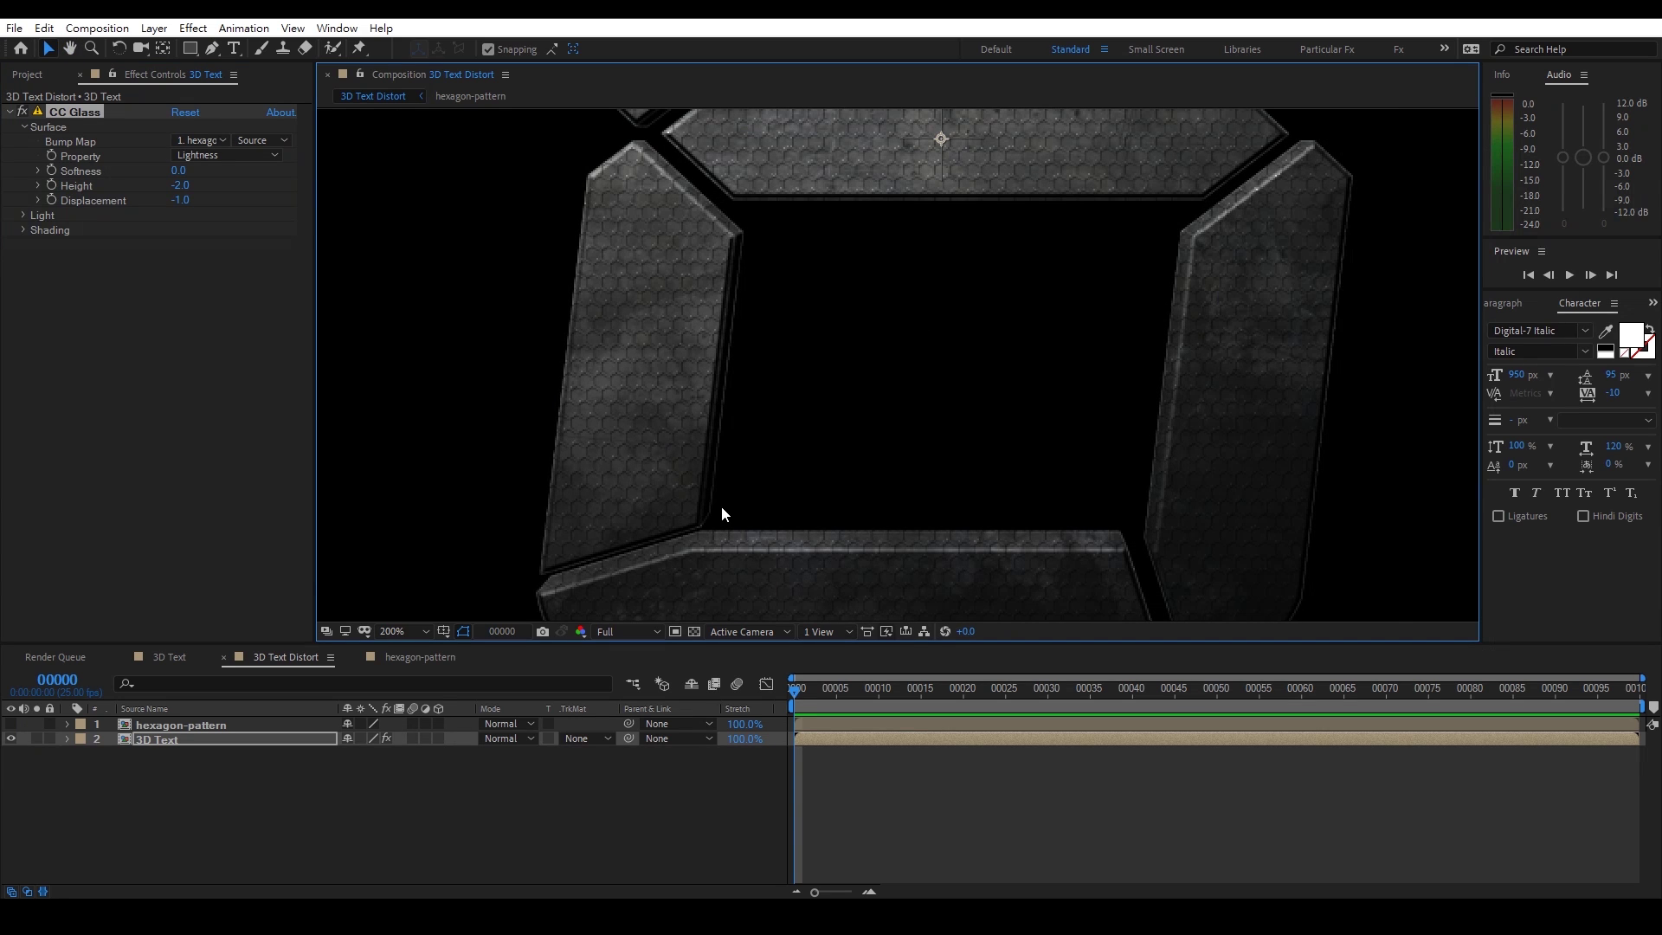
{"action": "left_click_drag", "start_coordinate": [820, 501], "coordinate": [876, 361]}
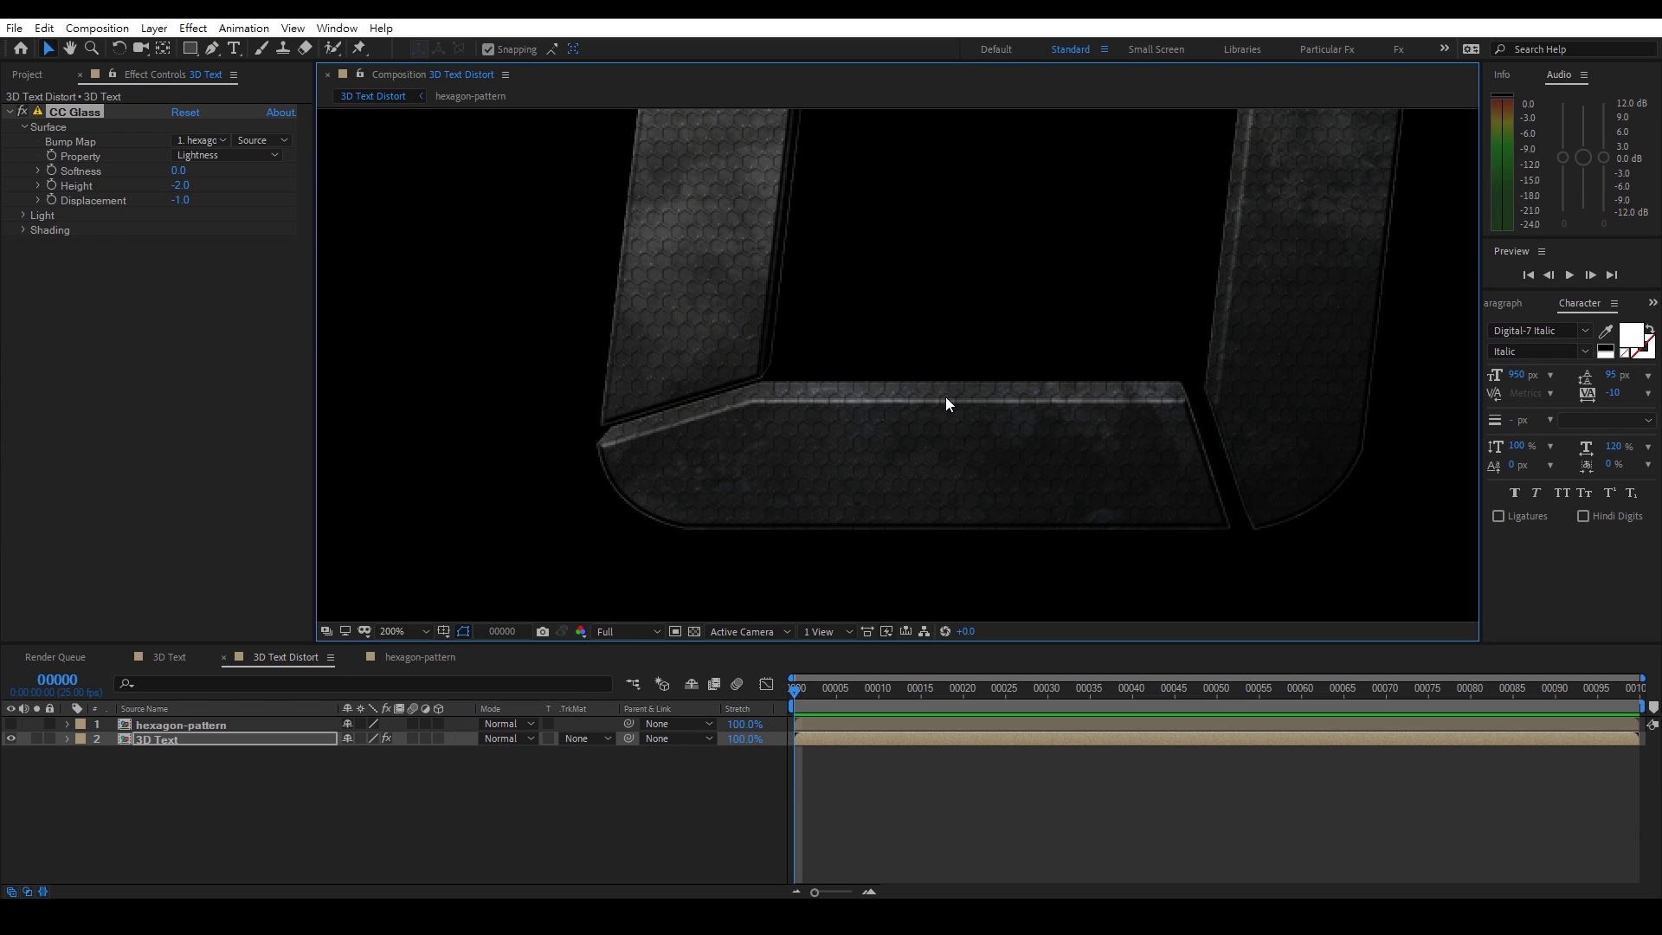
Create a comp-size black solid named 1920 x 1080 in the hexagon-pattern composition and place it beneath all other layers
{"action": "double_click", "coordinate": [173, 723]}
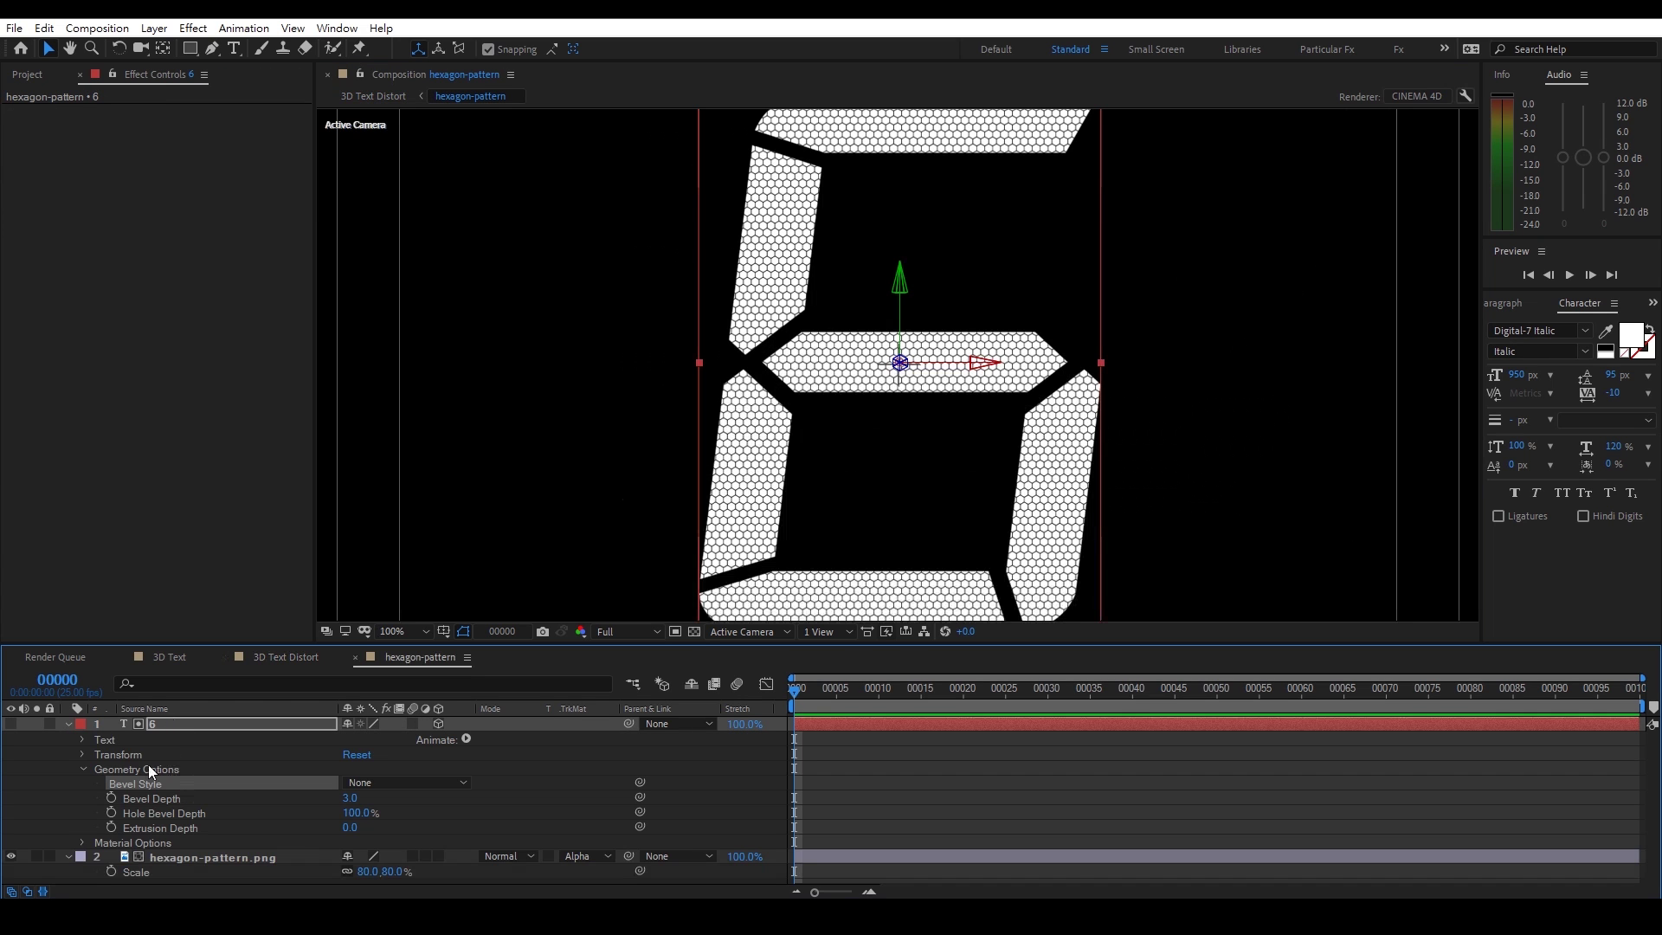
{"action": "left_click", "coordinate": [68, 723]}
{"action": "left_click", "coordinate": [68, 739]}
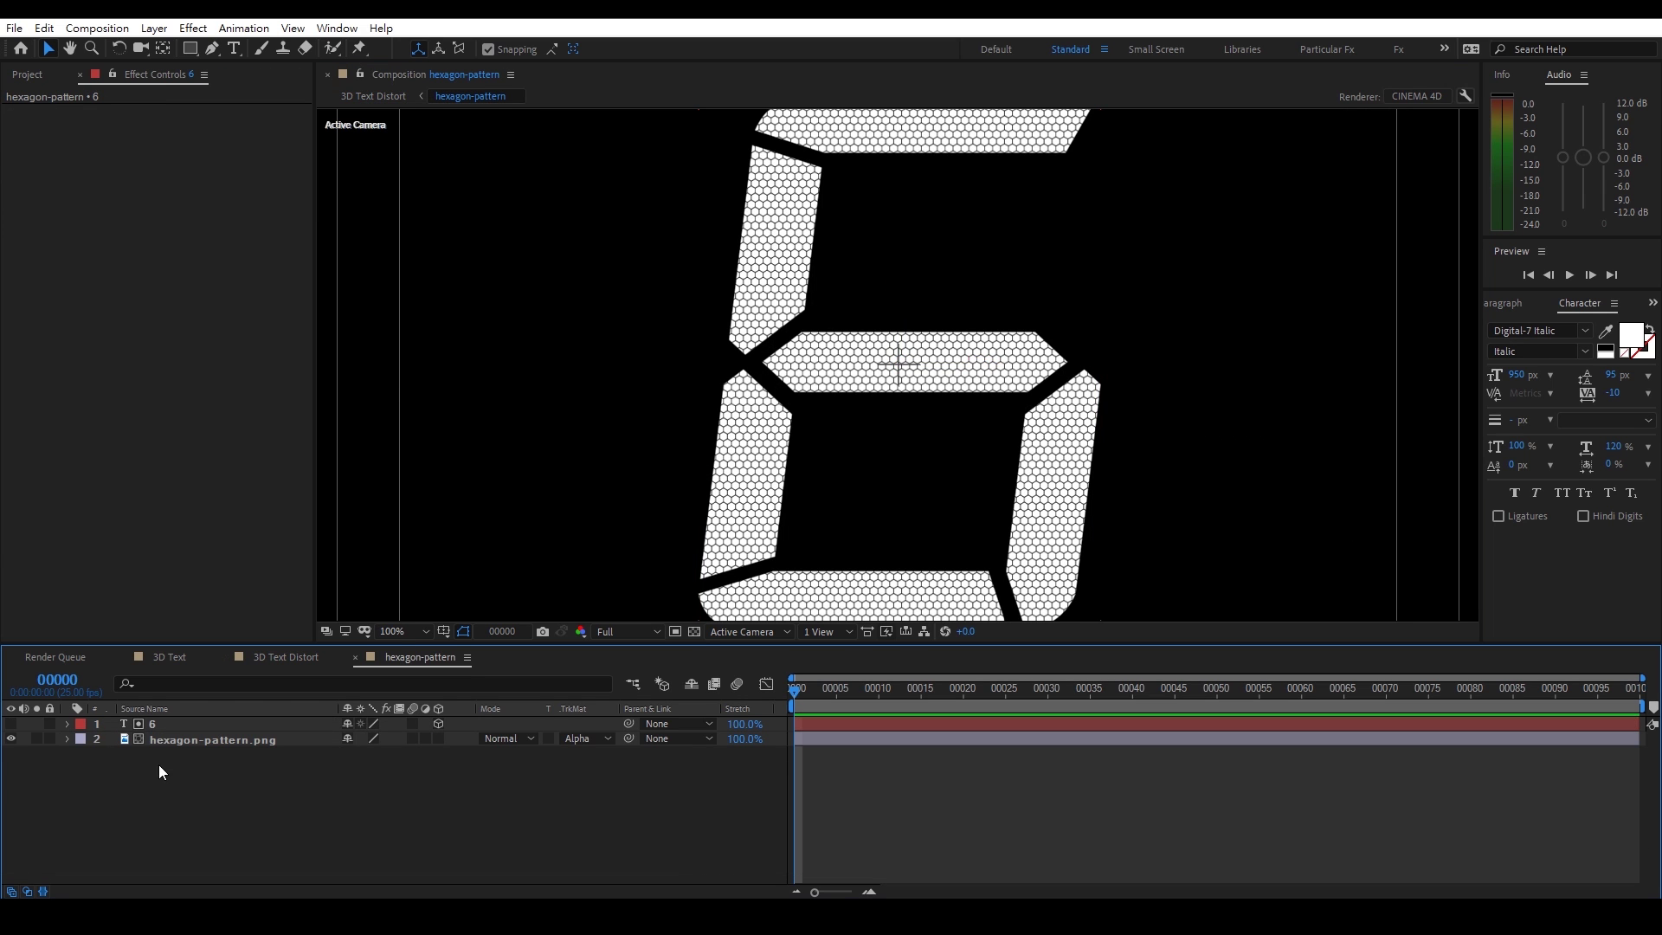
{"action": "right_click", "coordinate": [175, 774]}
{"action": "mouse_move", "coordinate": [237, 588]}
{"action": "left_click", "coordinate": [464, 629]}
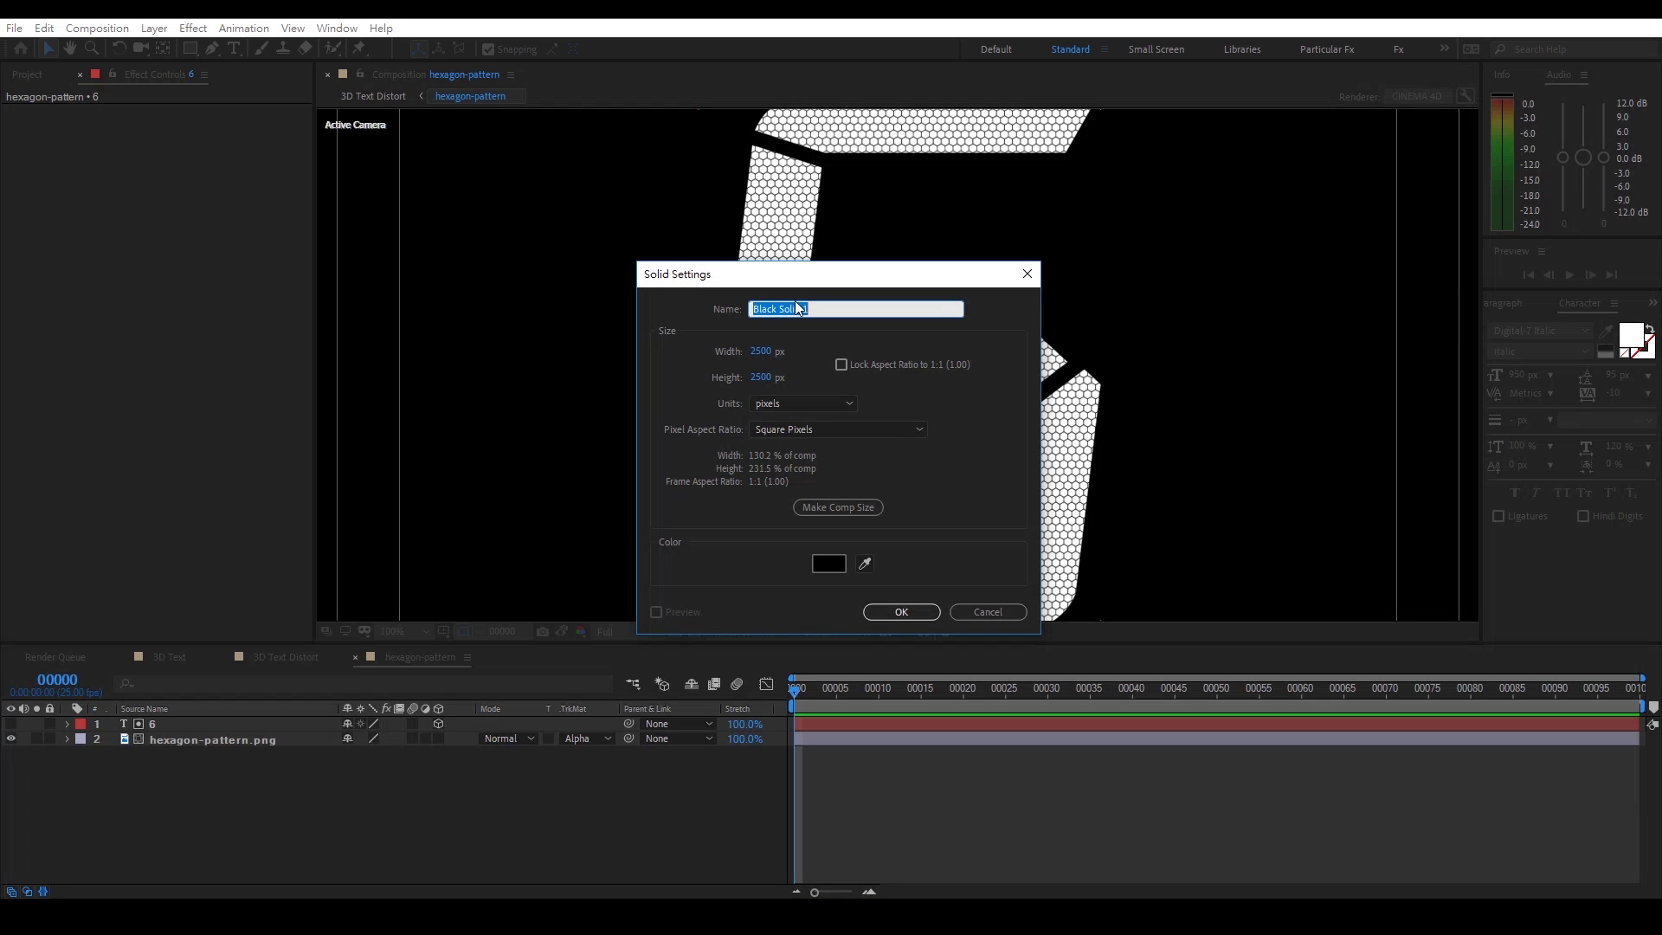
{"action": "type", "text": "1920 x 1080"}
{"action": "left_click", "coordinate": [826, 508]}
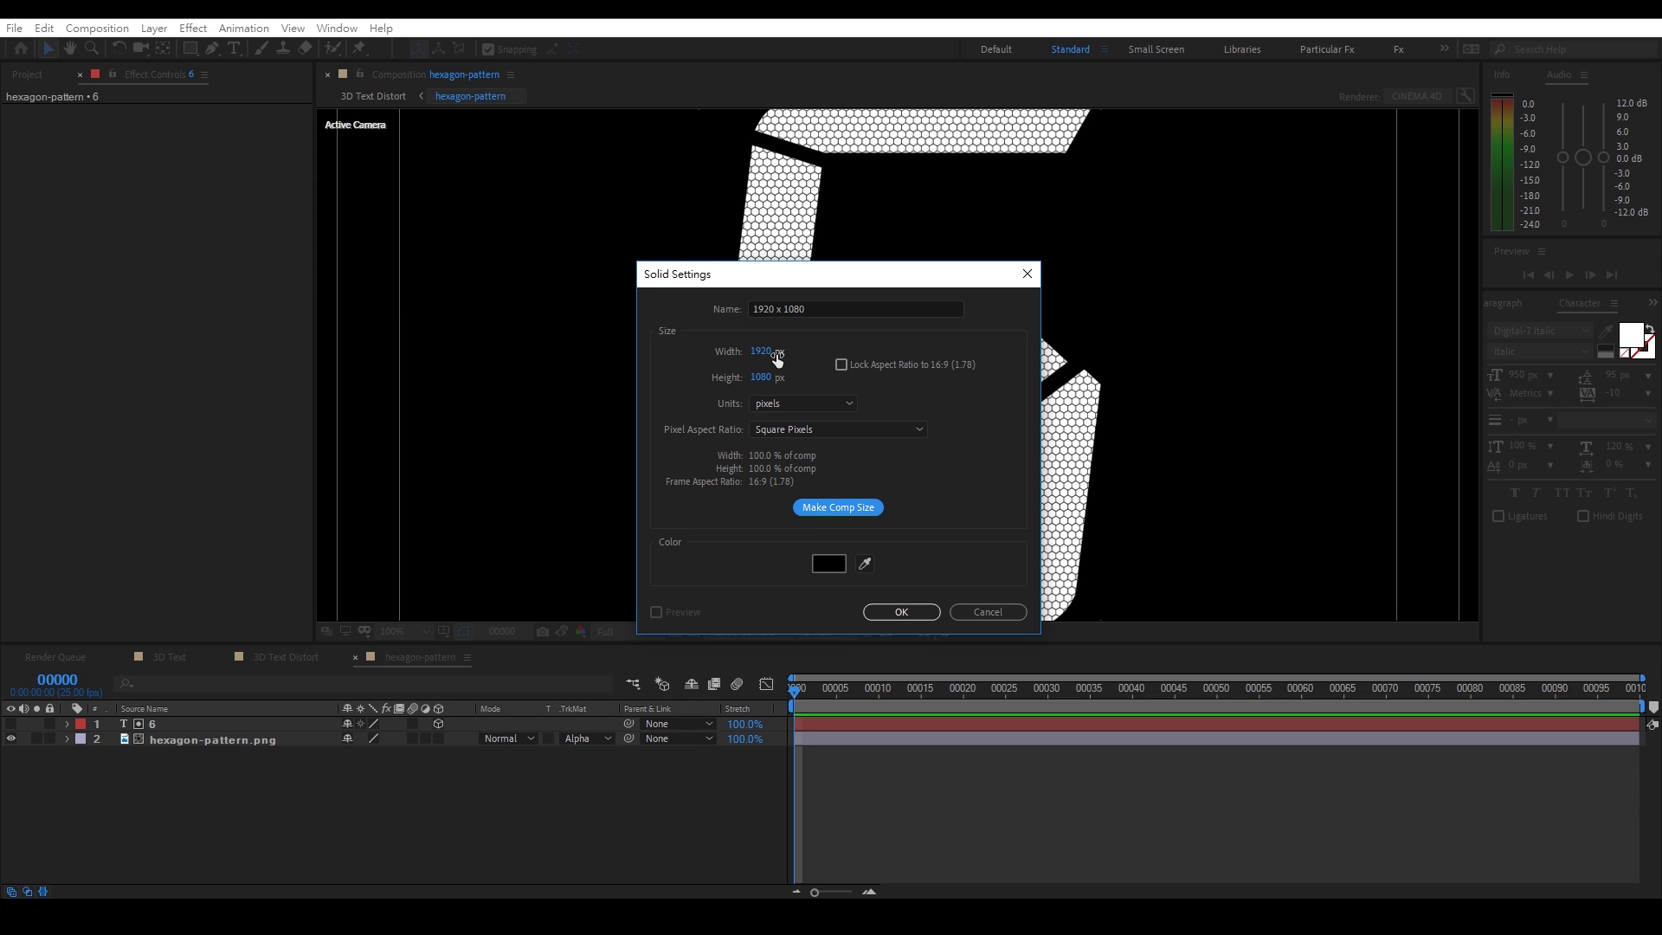
{"action": "left_click", "coordinate": [900, 610]}
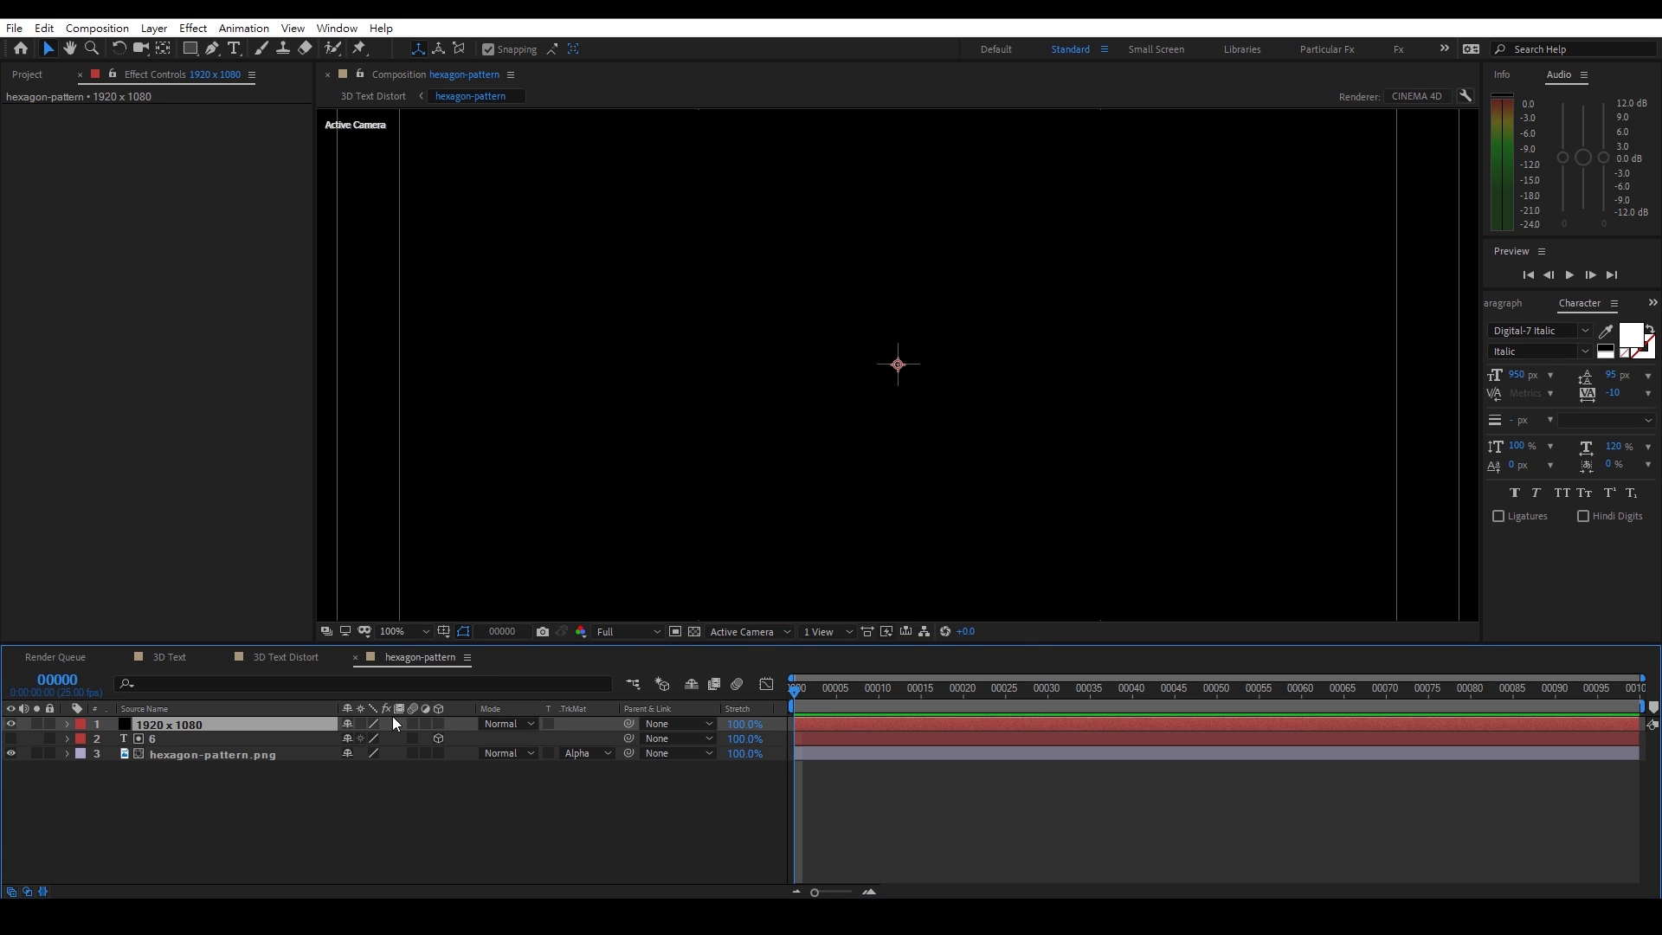
{"action": "left_click_drag", "start_coordinate": [159, 731], "coordinate": [179, 772]}
{"action": "scroll", "coordinate": [801, 408], "scroll_direction": "down", "scroll_amount": 2}
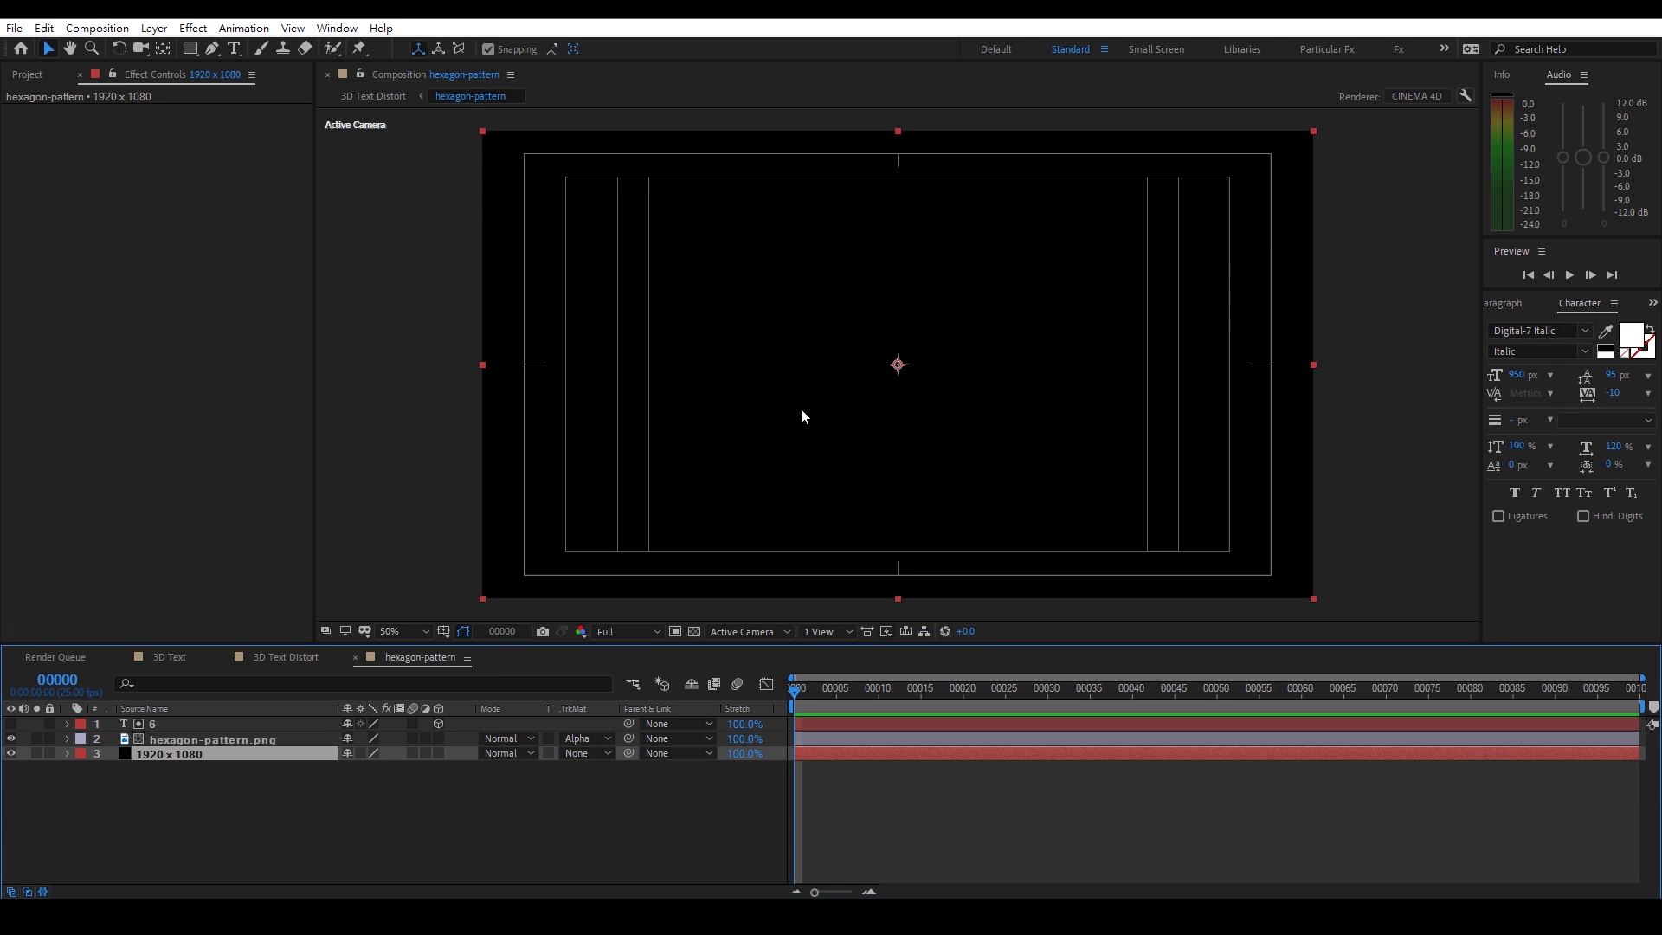
Toggle the transparency grid to check whether the hexagon-pattern composition has a transparent background
{"action": "left_click", "coordinate": [694, 631]}
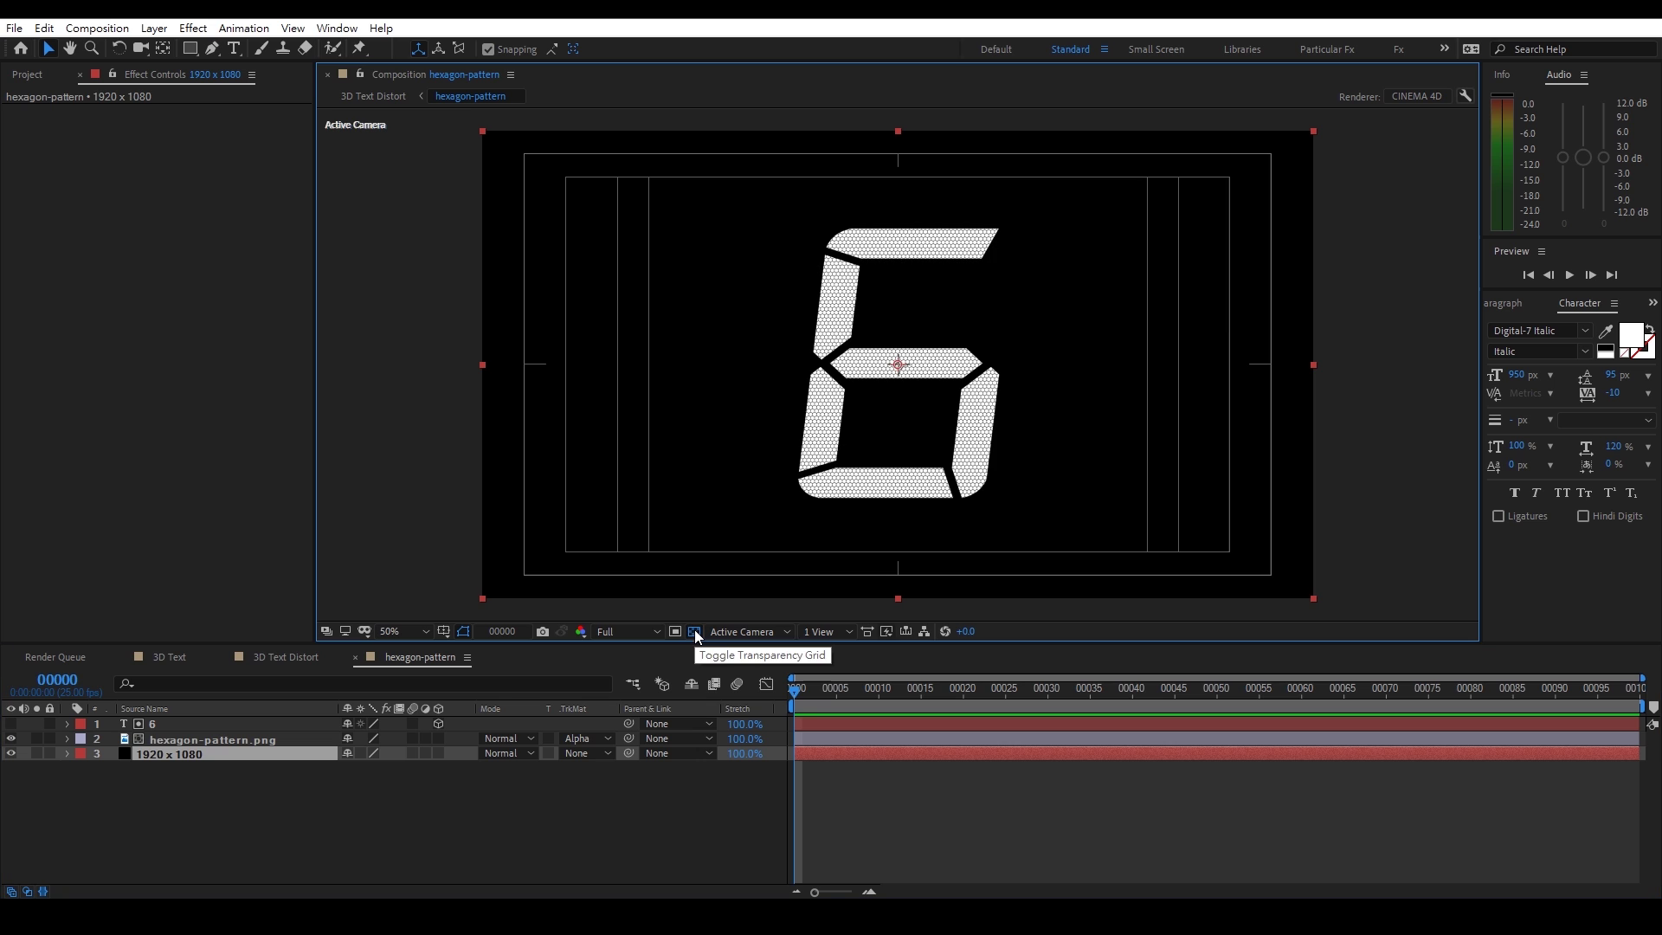
{"action": "left_click", "coordinate": [694, 631]}
{"action": "left_click", "coordinate": [694, 631]}
{"action": "left_click", "coordinate": [694, 631]}
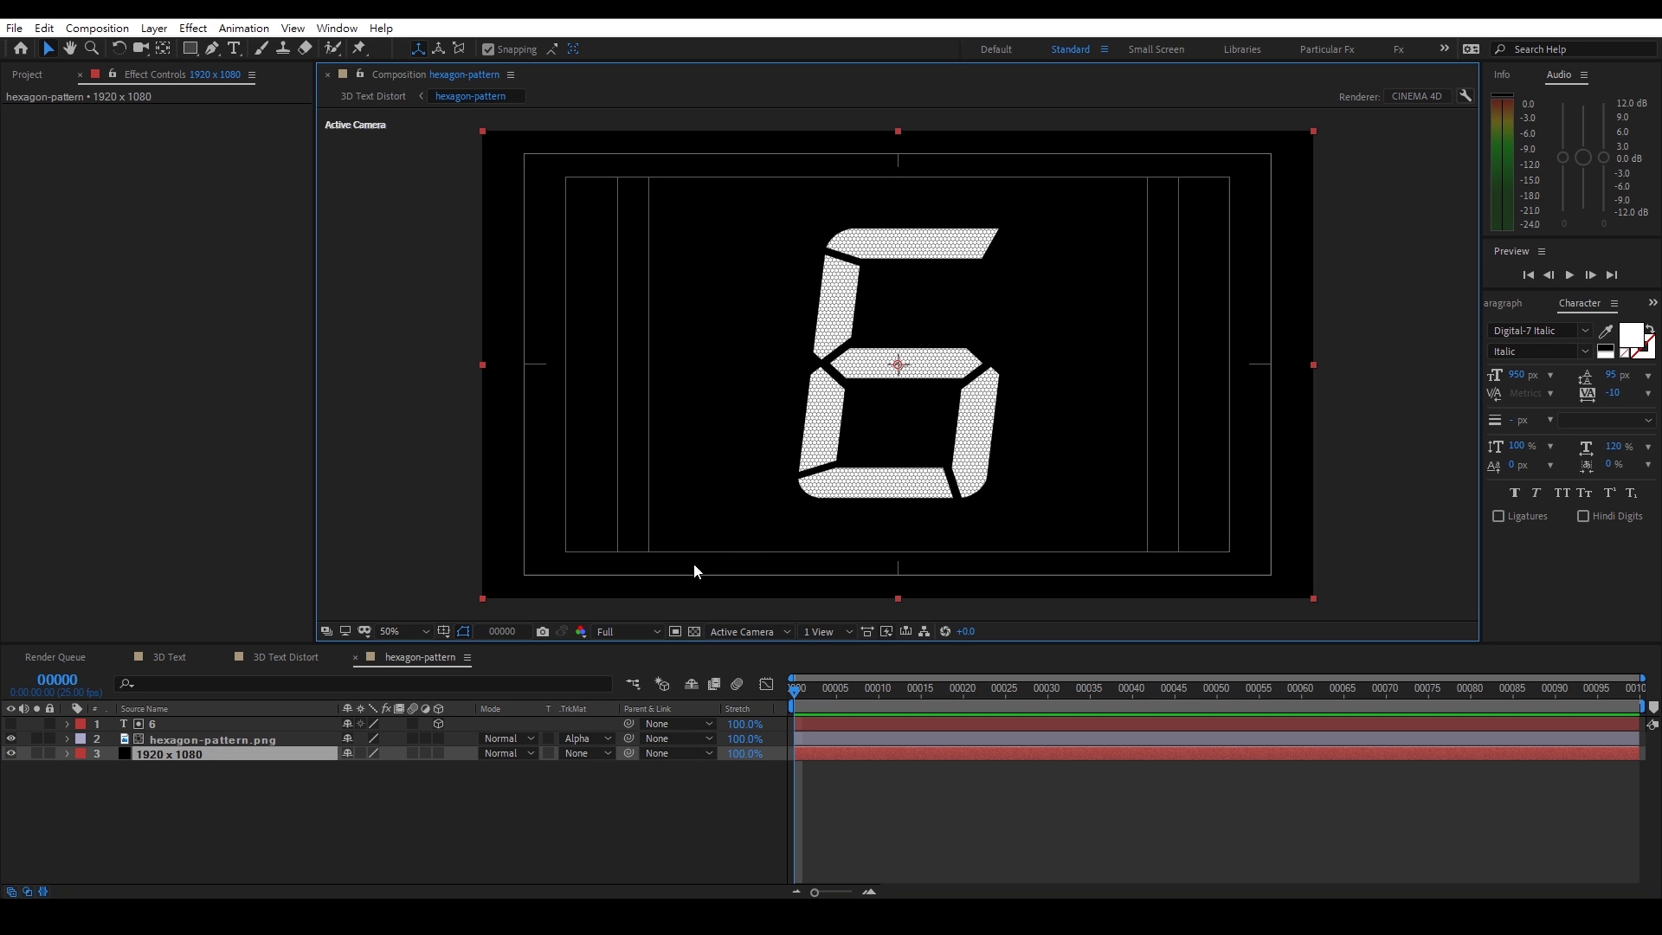
Check the digit's bevel edges in 3D Text Distort, and hide the 1920 x 1080 solid in hexagon-pattern
{"action": "left_click", "coordinate": [373, 96]}
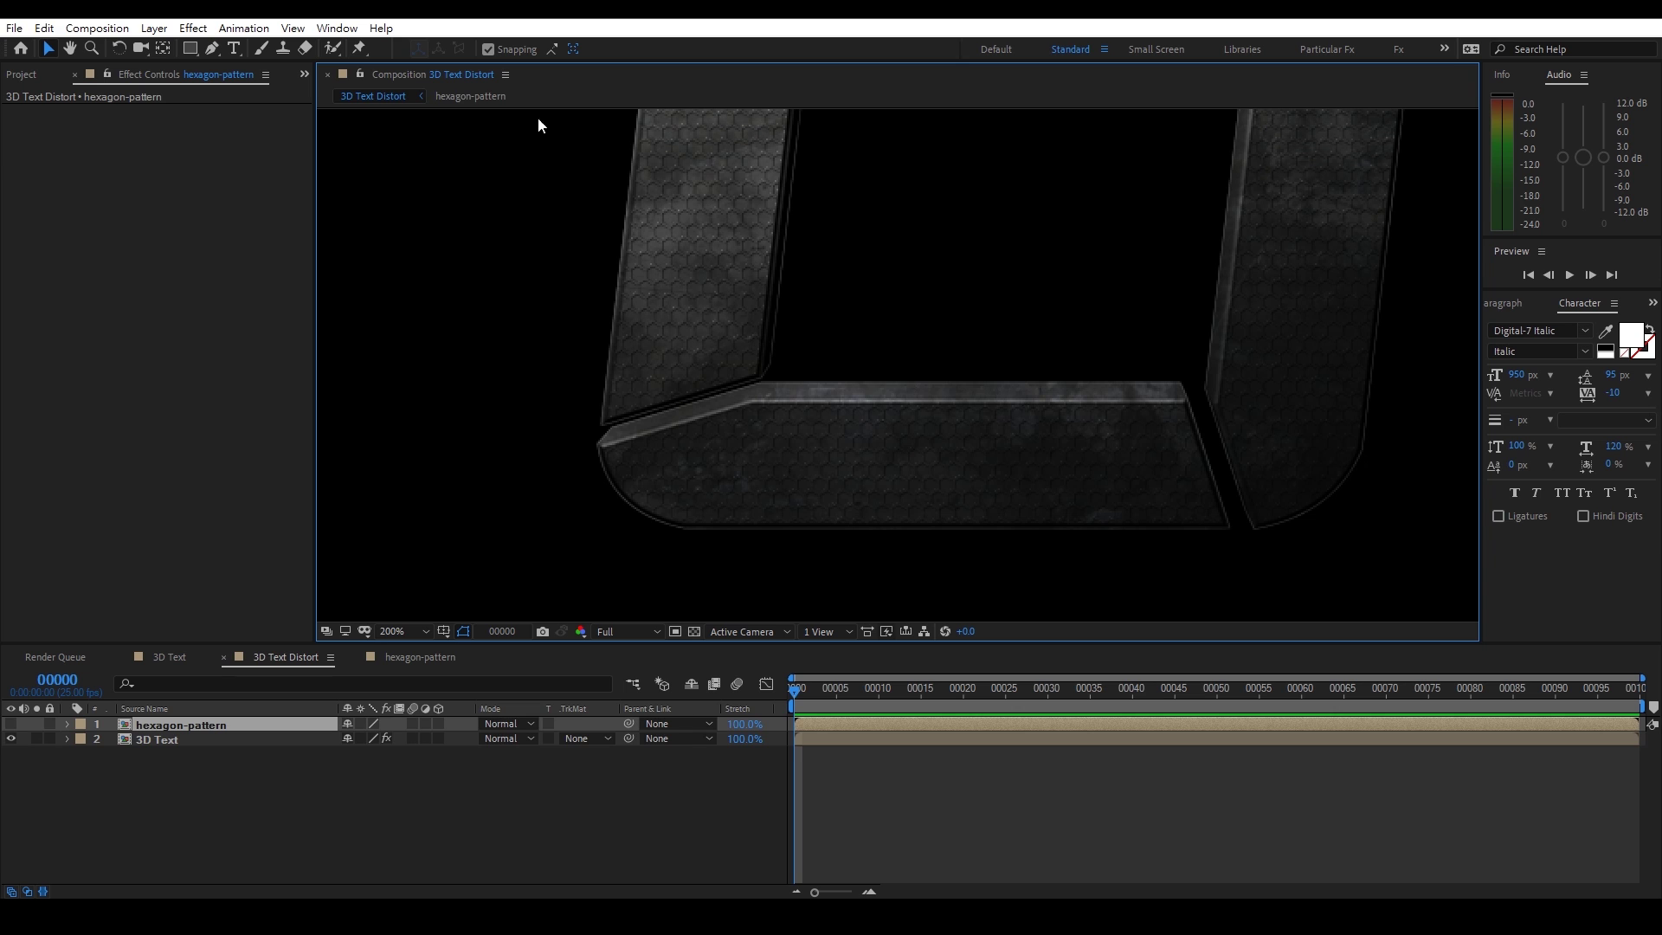
{"action": "left_click", "coordinate": [470, 95]}
{"action": "left_click", "coordinate": [22, 754]}
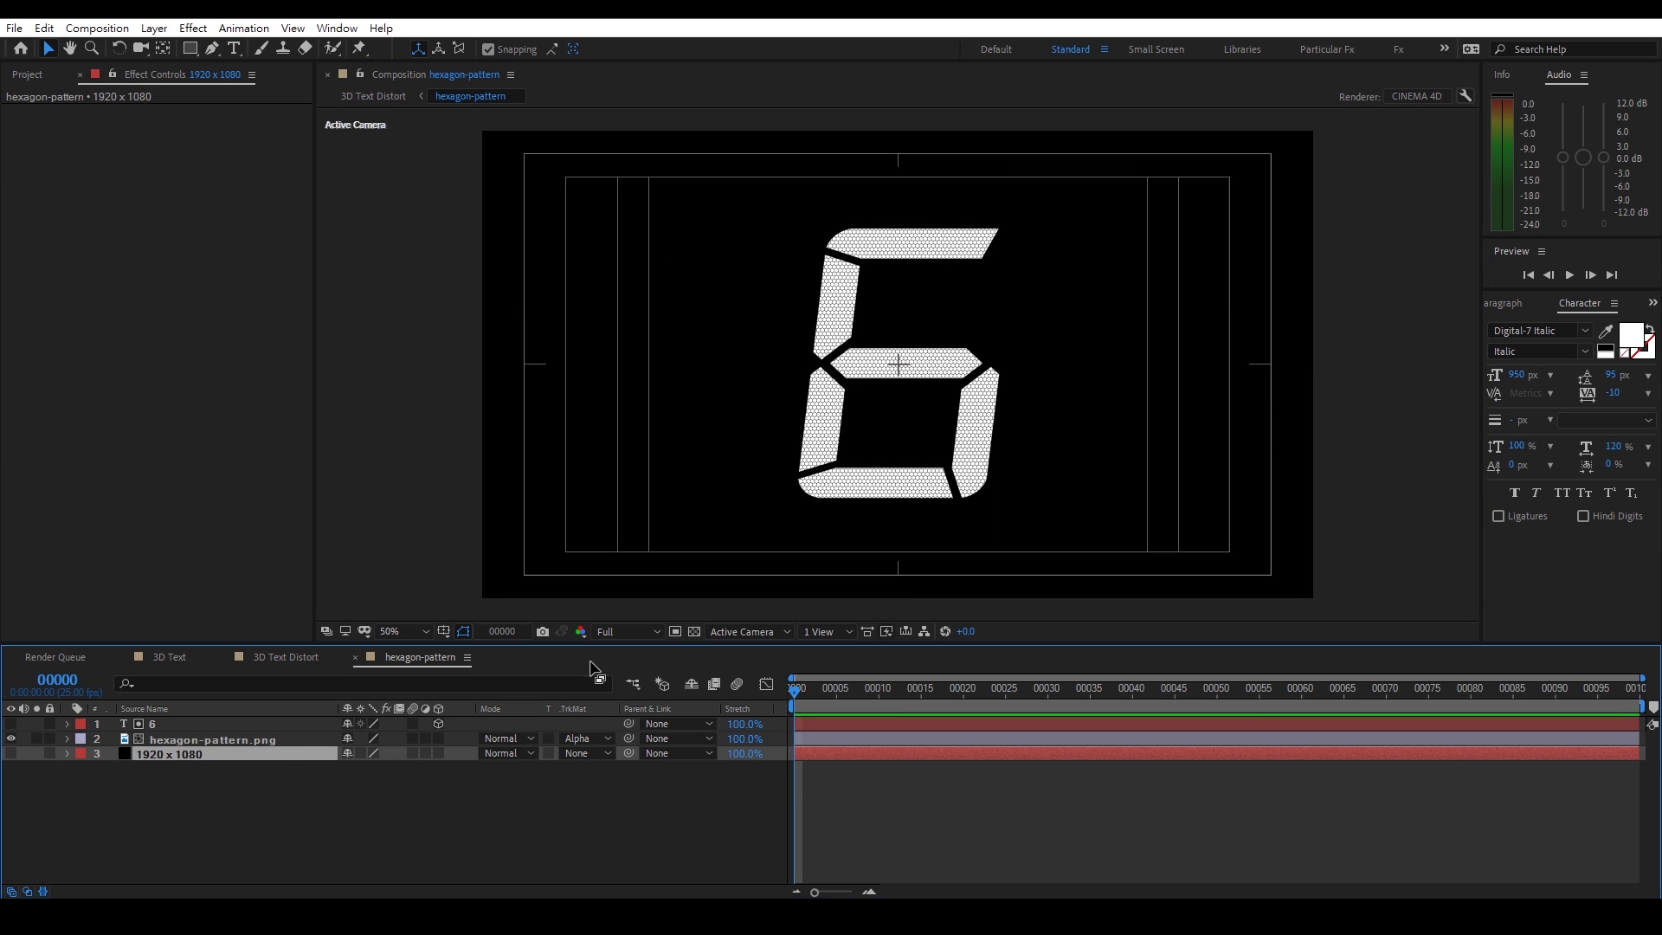
Compare the digit's bevel edges with the 1920 x 1080 solid hidden, and show the solid again in the hexagon-pattern composition
{"action": "left_click", "coordinate": [694, 631]}
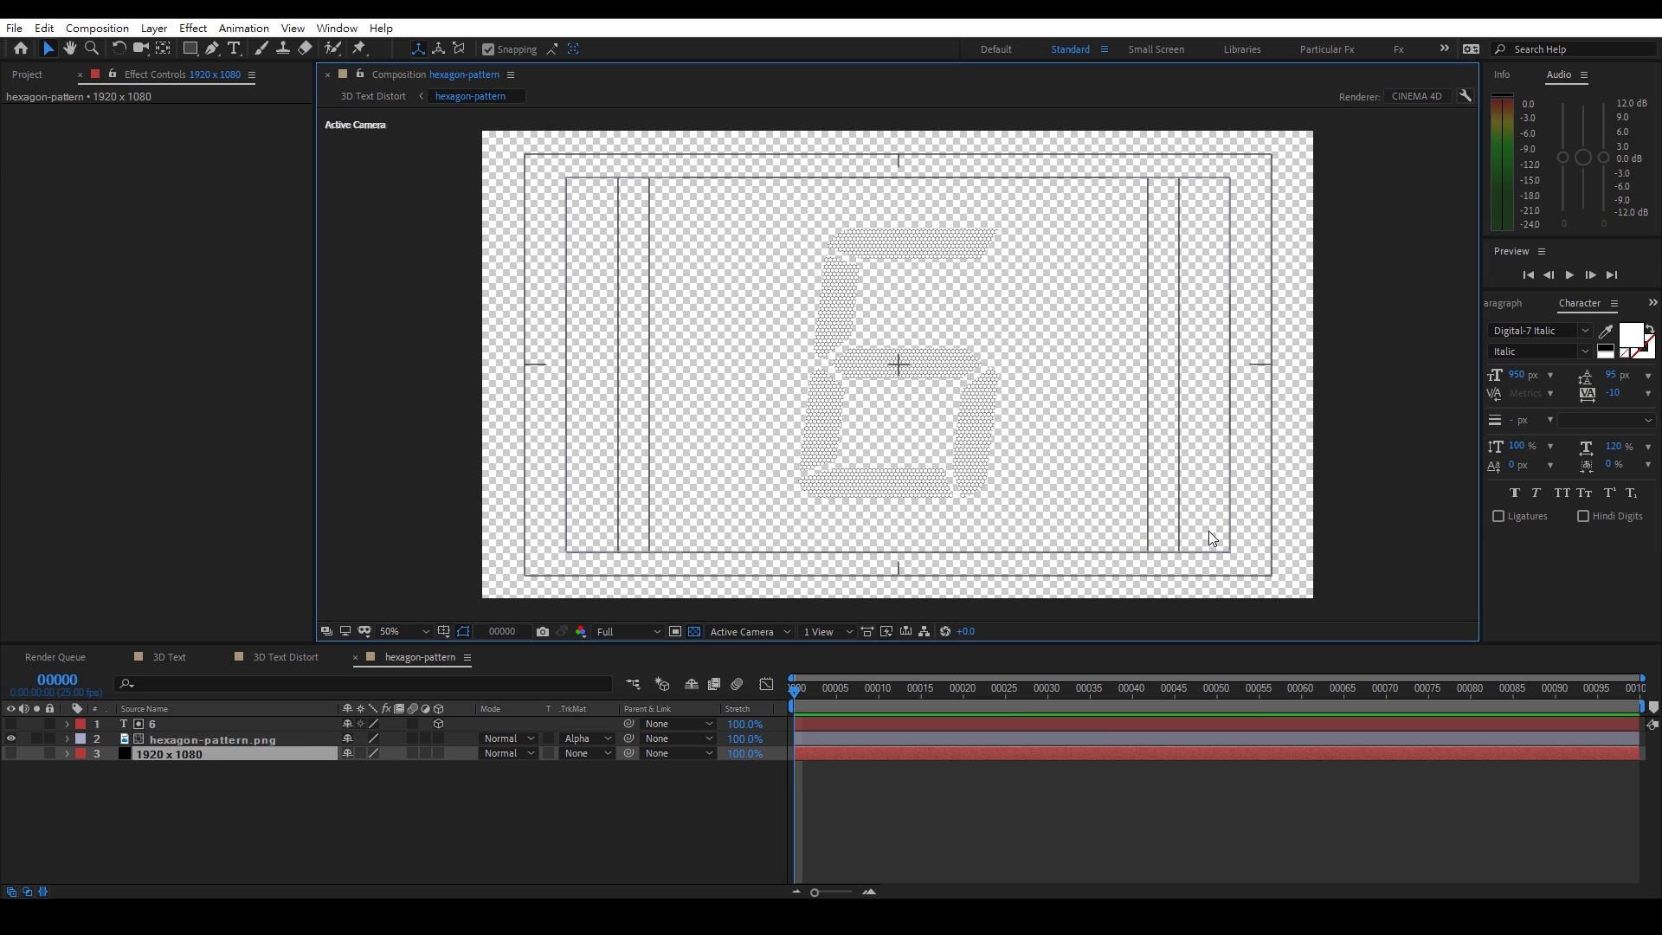
{"action": "left_click", "coordinate": [387, 95]}
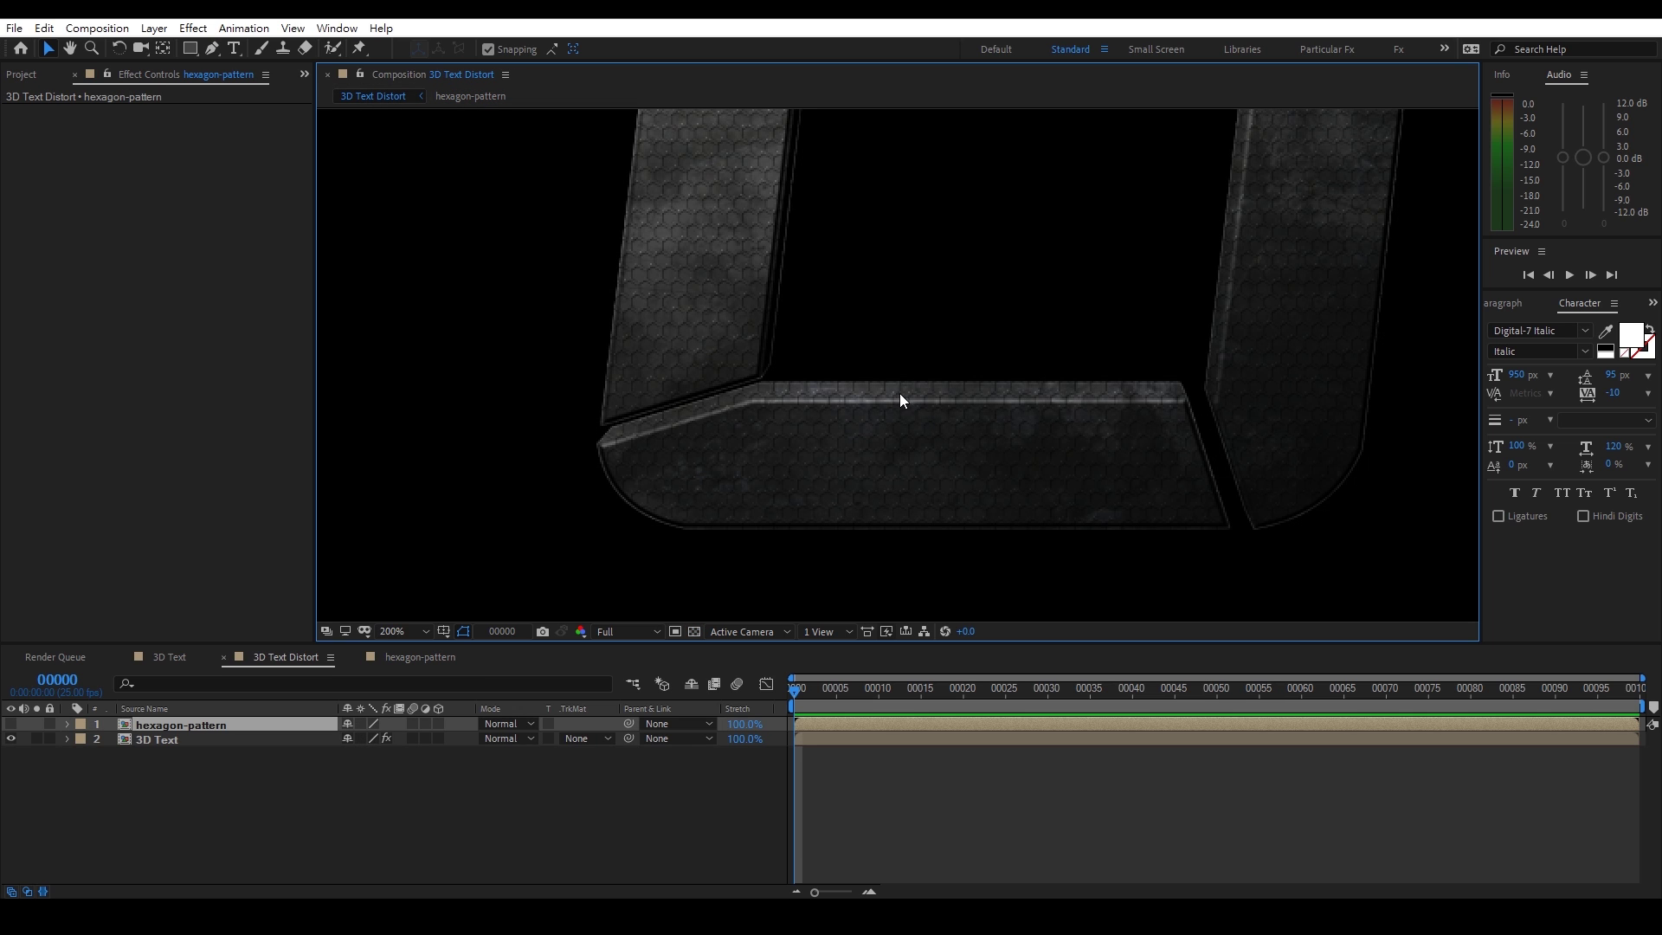
{"action": "left_click", "coordinate": [470, 95]}
{"action": "left_click", "coordinate": [12, 752]}
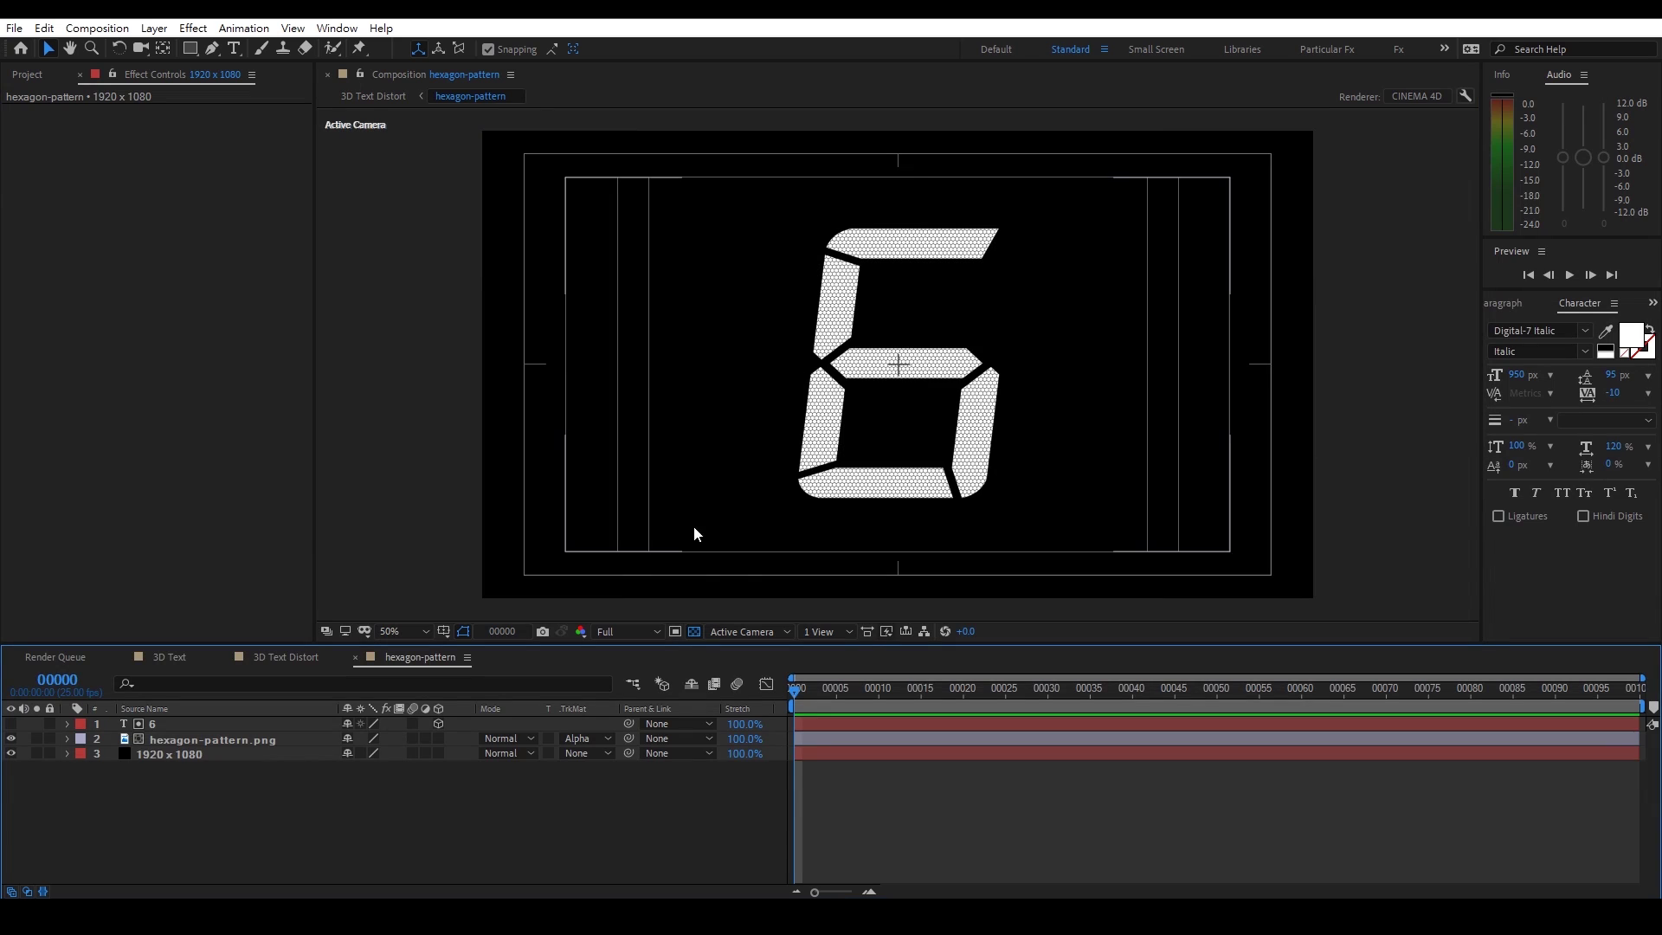
{"action": "left_click", "coordinate": [374, 95]}
{"action": "scroll", "coordinate": [904, 443], "scroll_direction": "down", "scroll_amount": 3}
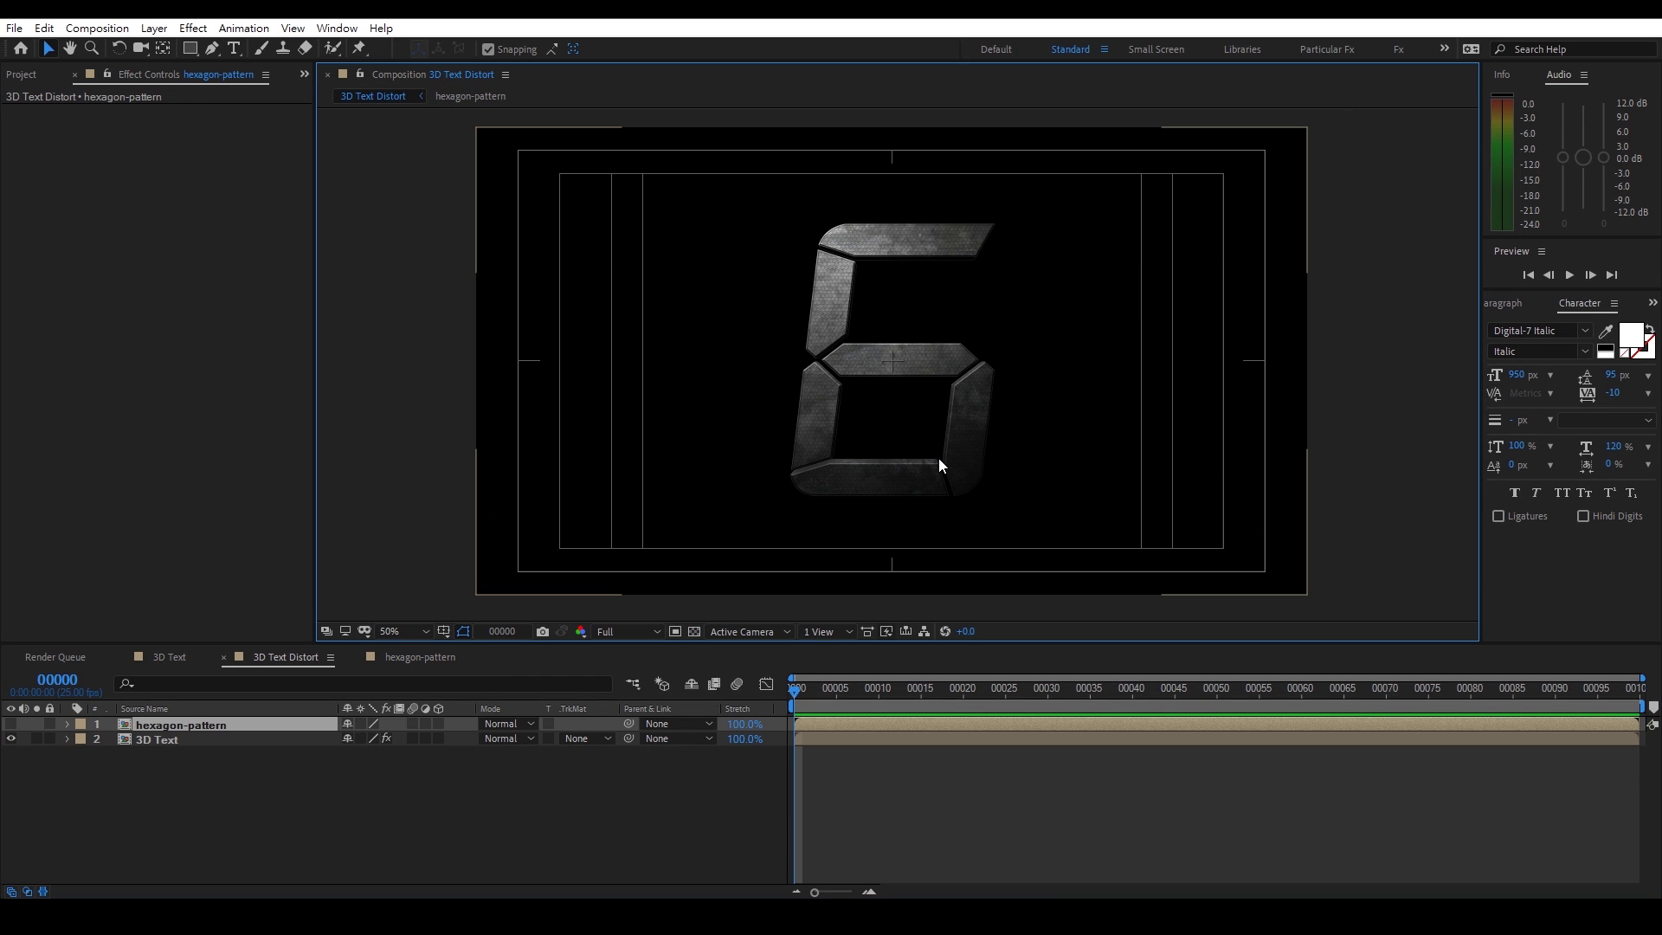
Expand the CC Glass Light settings on 3D Text, and add a white point light with 150% intensity and Smooth falloff
{"action": "left_click", "coordinate": [235, 476]}
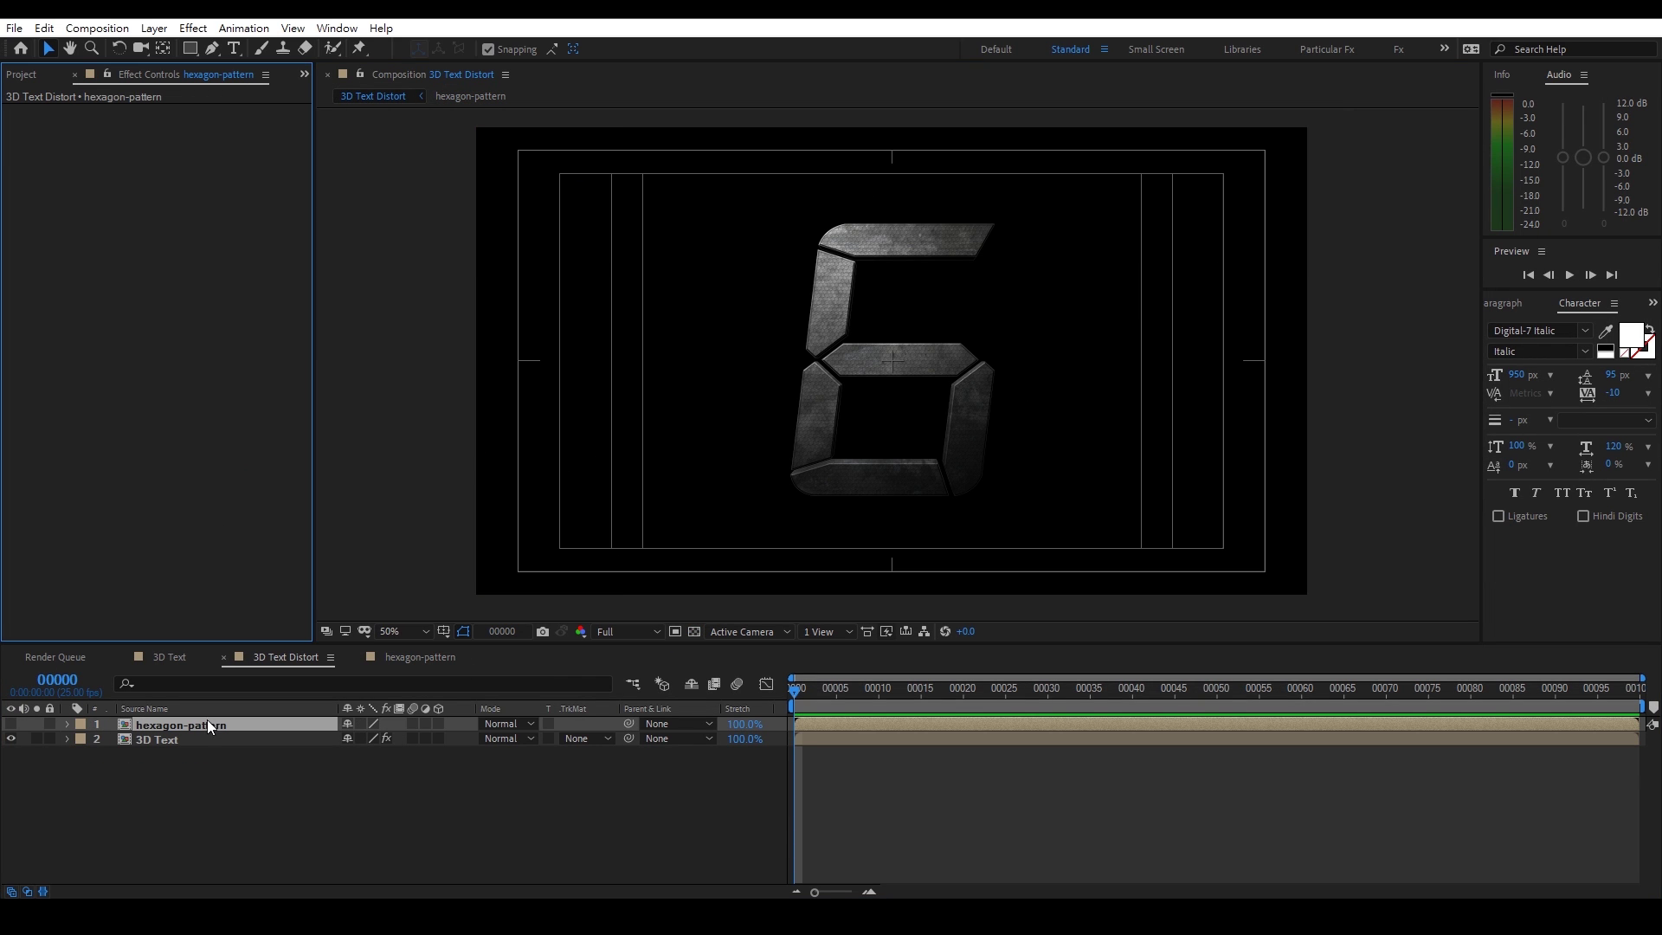
{"action": "left_click", "coordinate": [225, 782]}
{"action": "left_click", "coordinate": [272, 738]}
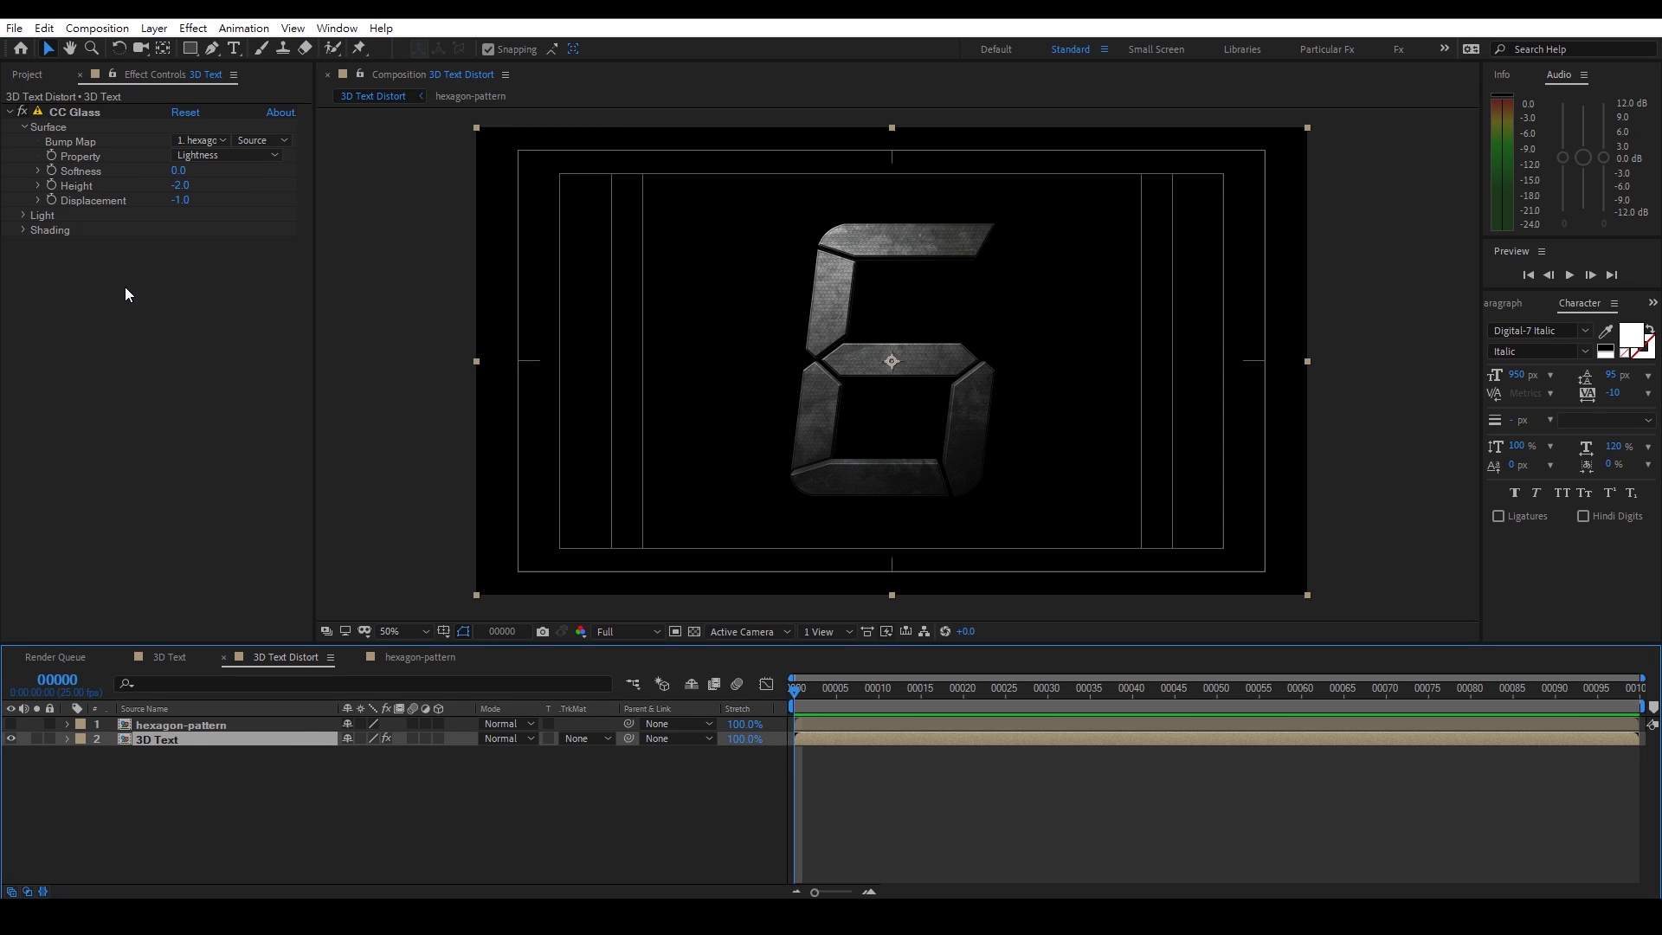
{"action": "left_click", "coordinate": [23, 215]}
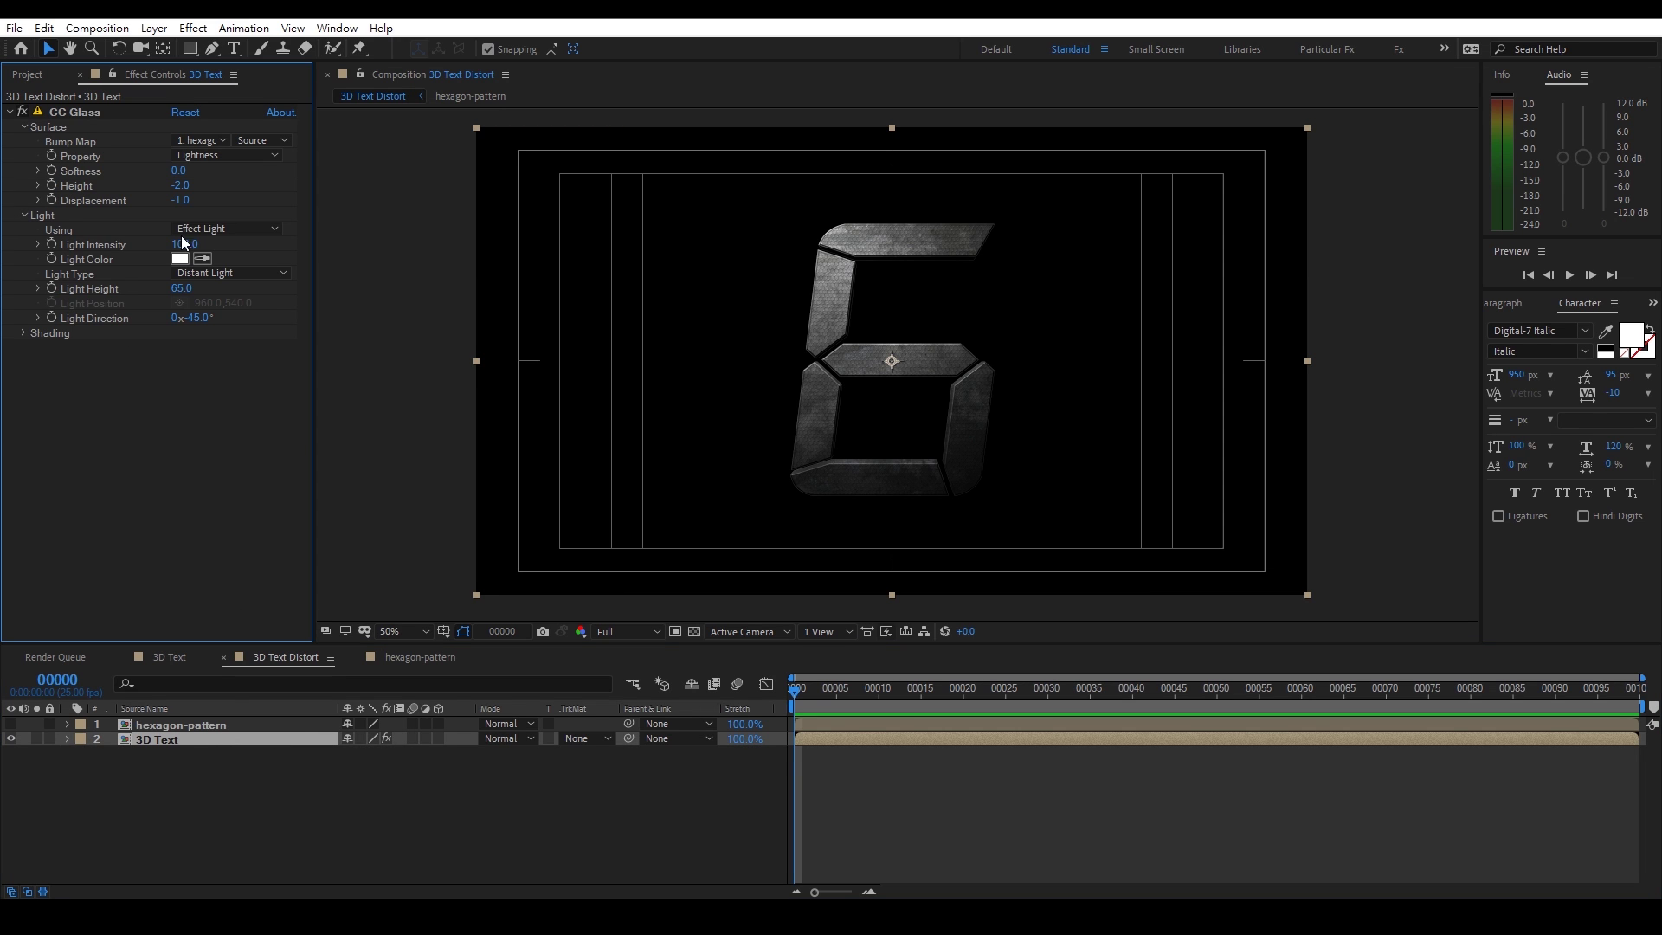
{"action": "left_click", "coordinate": [227, 788]}
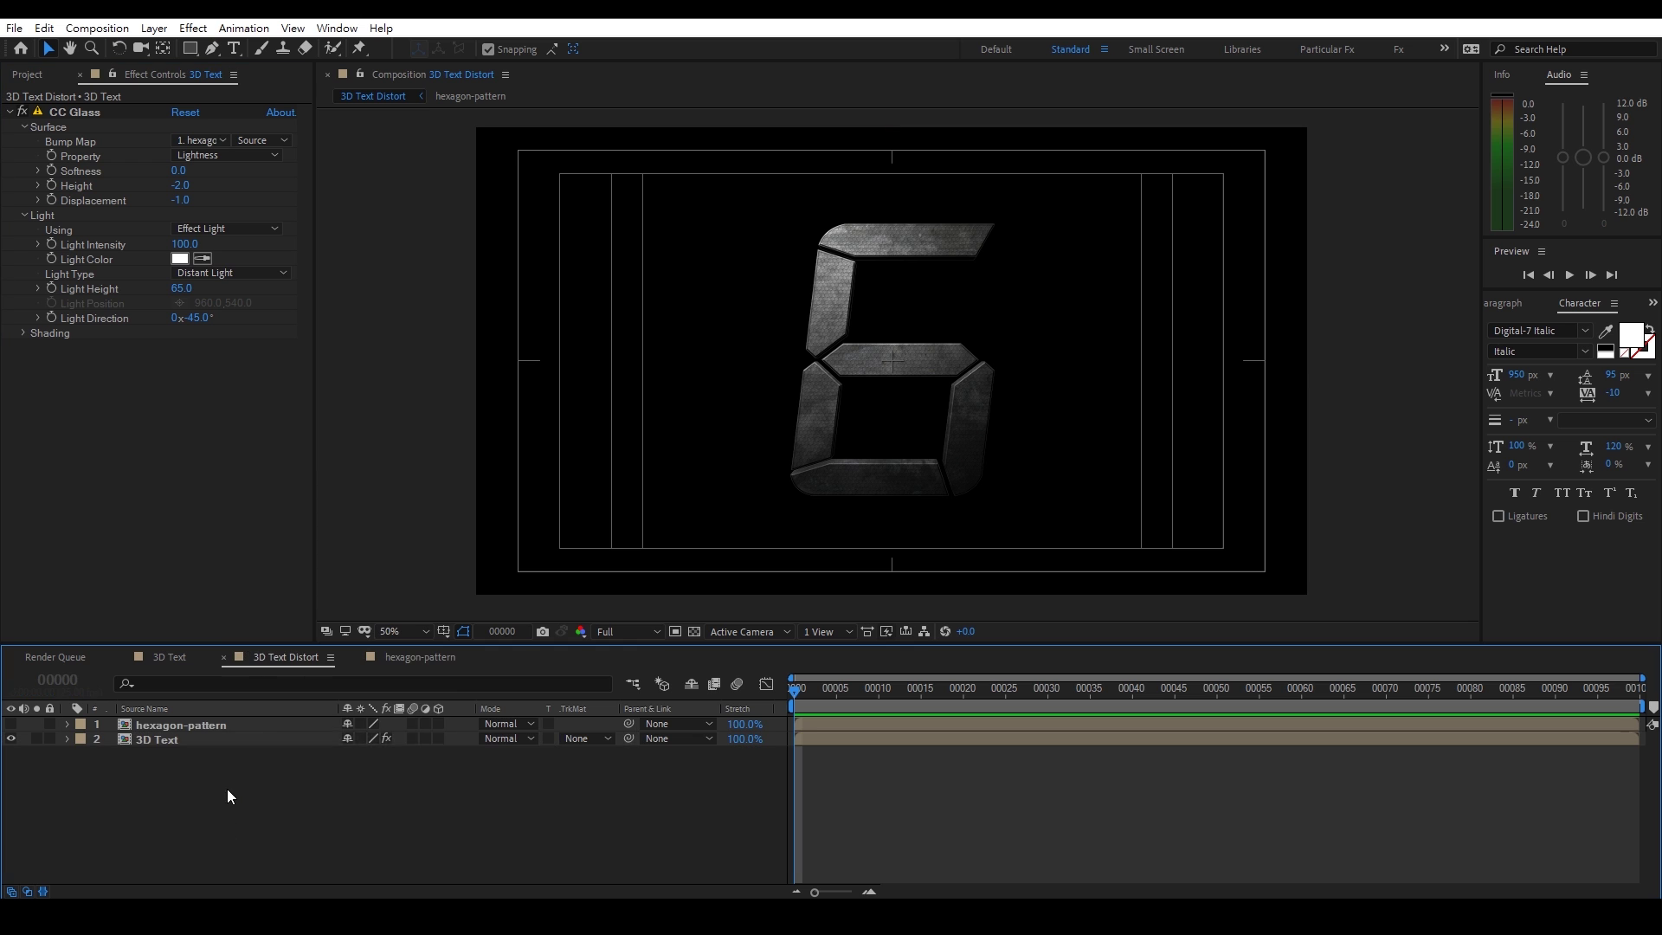
{"action": "right_click", "coordinate": [227, 788]}
{"action": "mouse_move", "coordinate": [305, 600]}
{"action": "left_click", "coordinate": [530, 662]}
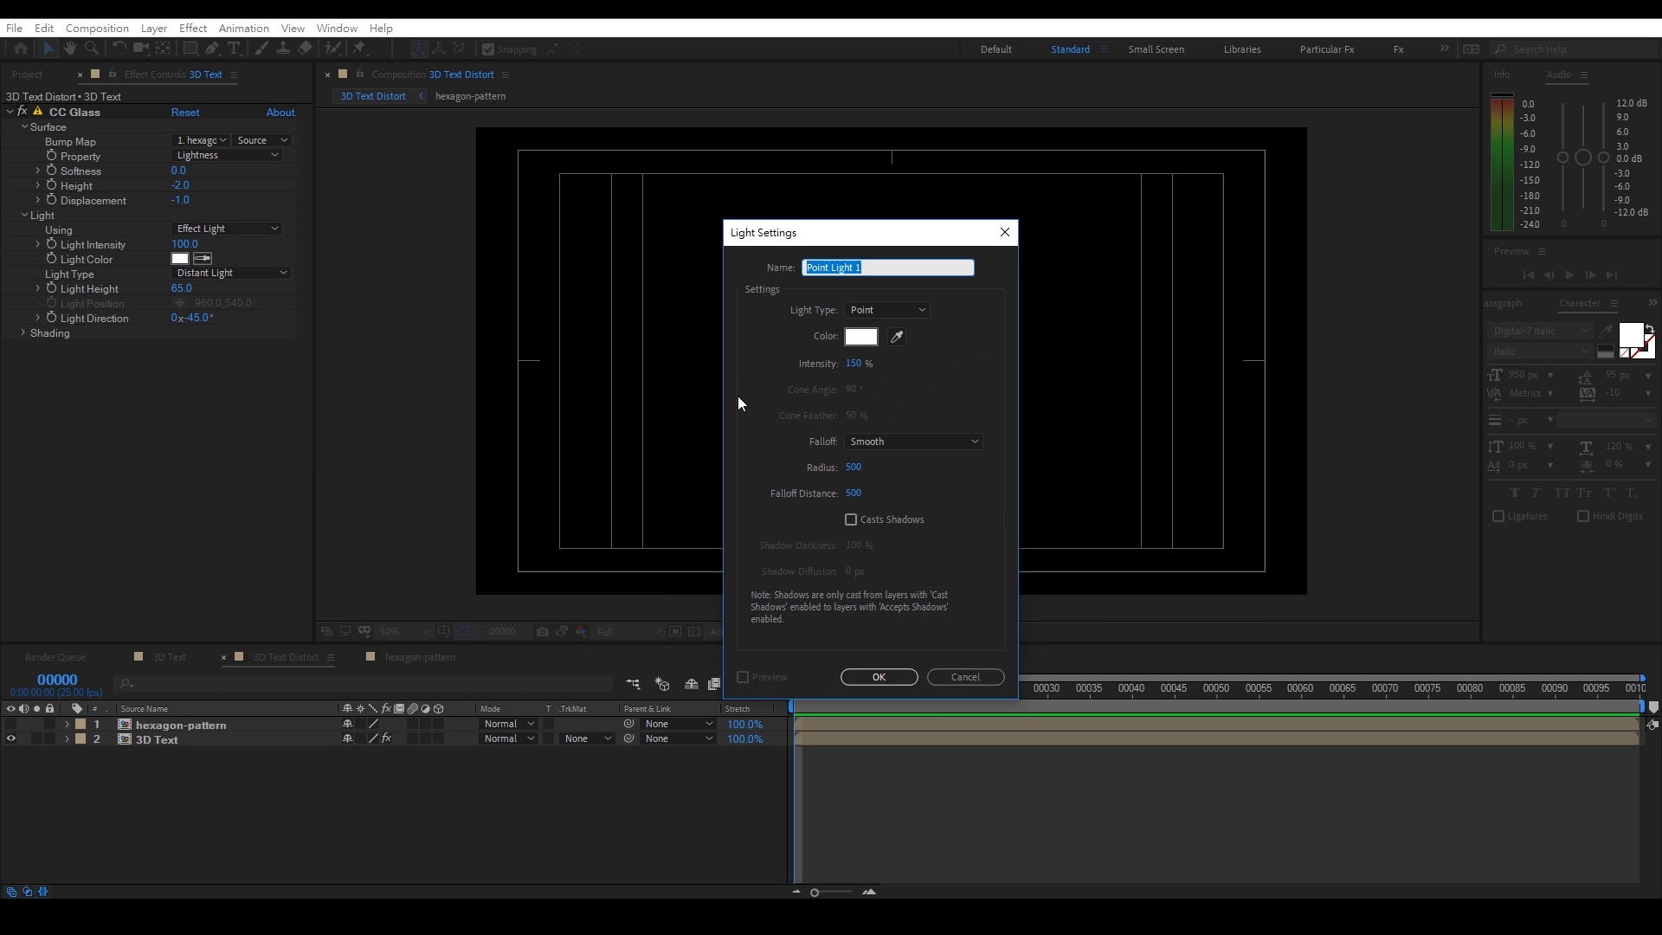
{"action": "left_click", "coordinate": [864, 677]}
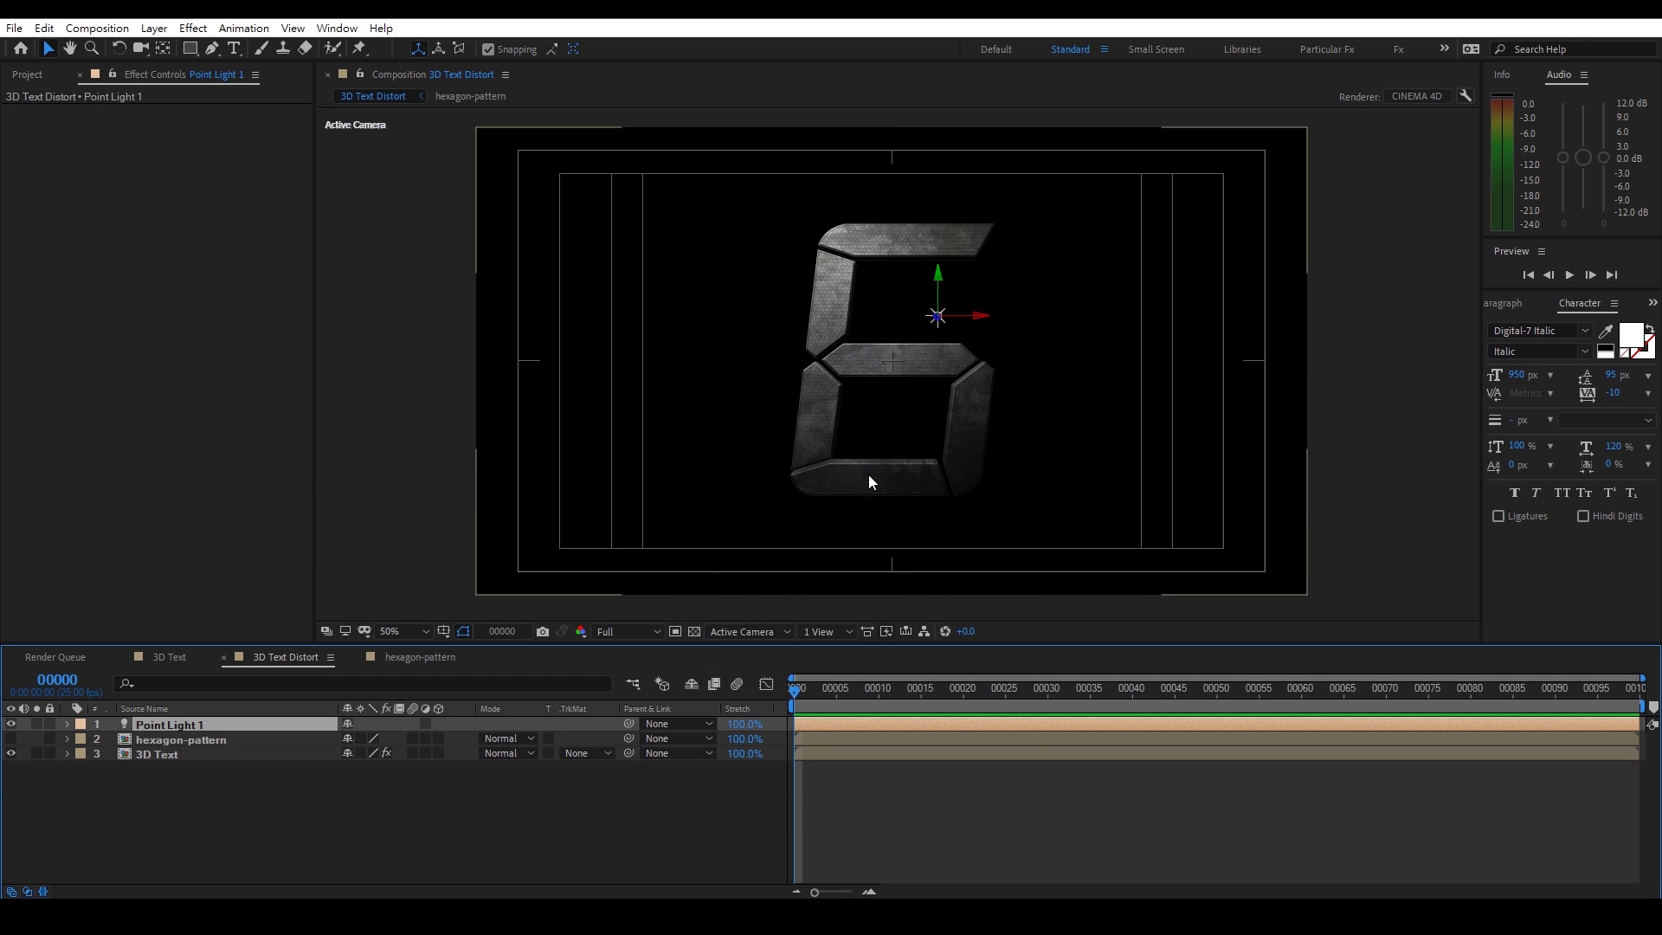
Move the point light to the left of the digit, and set the 3D Text layer's CC Glass lighting to use AE Lights
{"action": "left_click_drag", "start_coordinate": [944, 331], "coordinate": [801, 268]}
{"action": "key", "text": "ctrl+z"}
{"action": "left_click", "coordinate": [938, 319]}
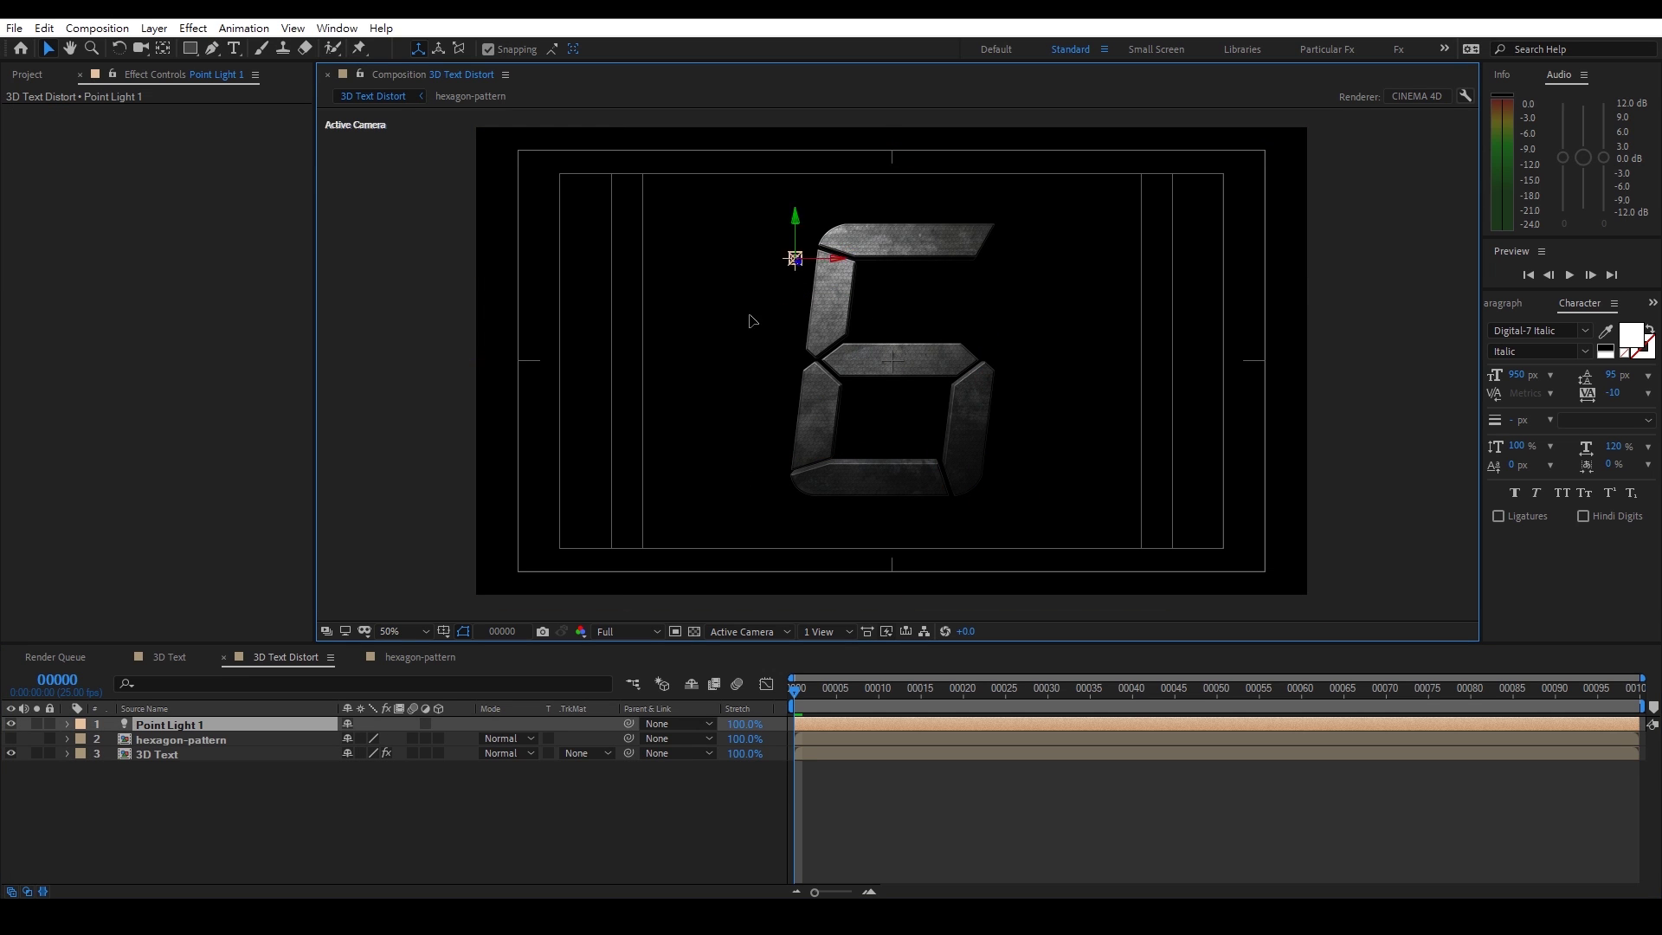
{"action": "left_click", "coordinate": [159, 753]}
{"action": "left_click", "coordinate": [218, 228]}
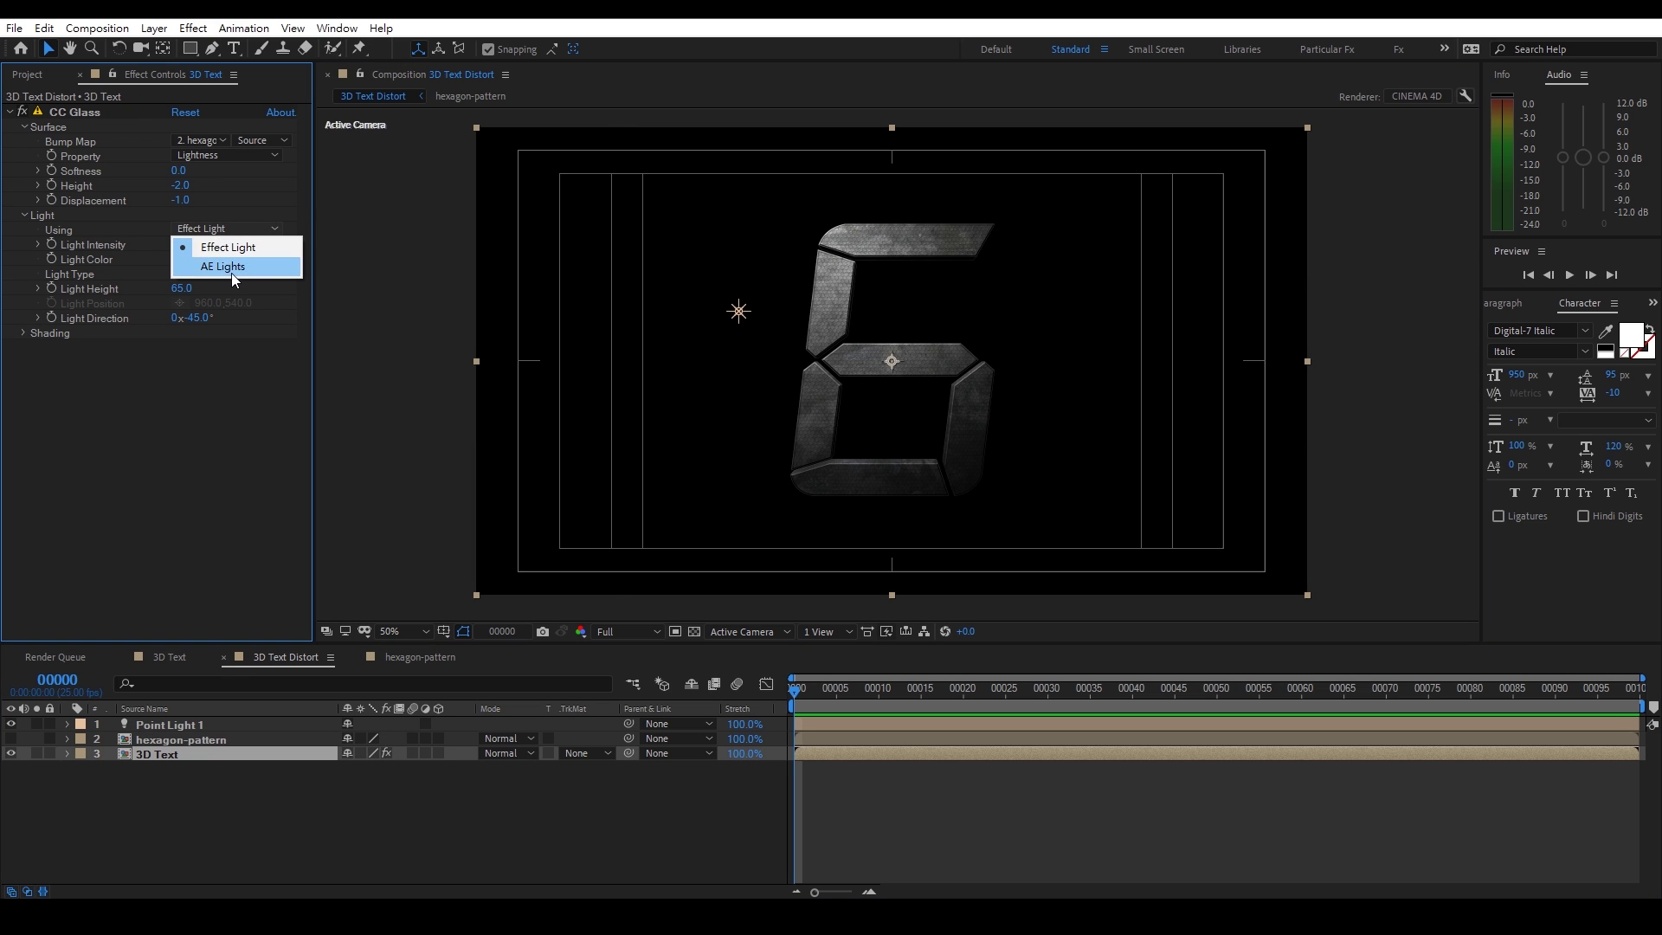
{"action": "left_click", "coordinate": [231, 268]}
Position the point light just above and left of the digit's upper-left corner while judging the highlights in an enlarged view
{"action": "left_click_drag", "start_coordinate": [742, 323], "coordinate": [796, 208]}
{"action": "key", "text": "z"}
{"action": "left_click", "coordinate": [908, 275]}
{"action": "key", "text": "grave"}
{"action": "key", "text": "space"}
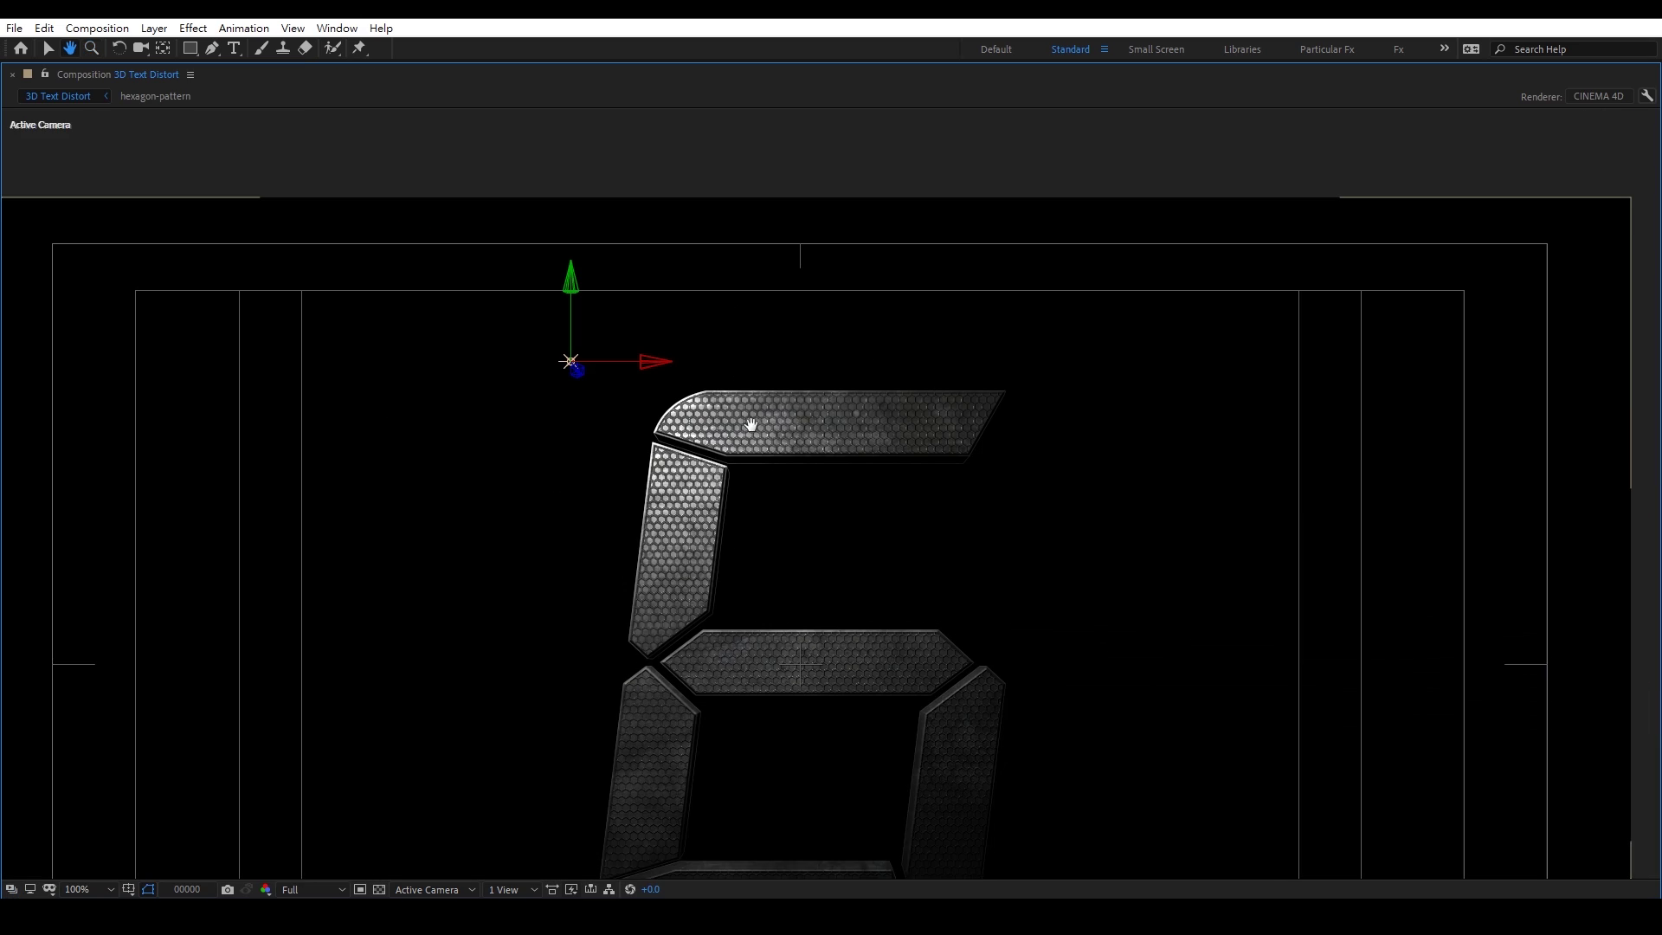
{"action": "left_click_drag", "start_coordinate": [749, 423], "coordinate": [739, 333]}
{"action": "key", "text": "v"}
{"action": "left_click_drag", "start_coordinate": [555, 277], "coordinate": [578, 247]}
{"action": "left_click_drag", "start_coordinate": [638, 303], "coordinate": [761, 434]}
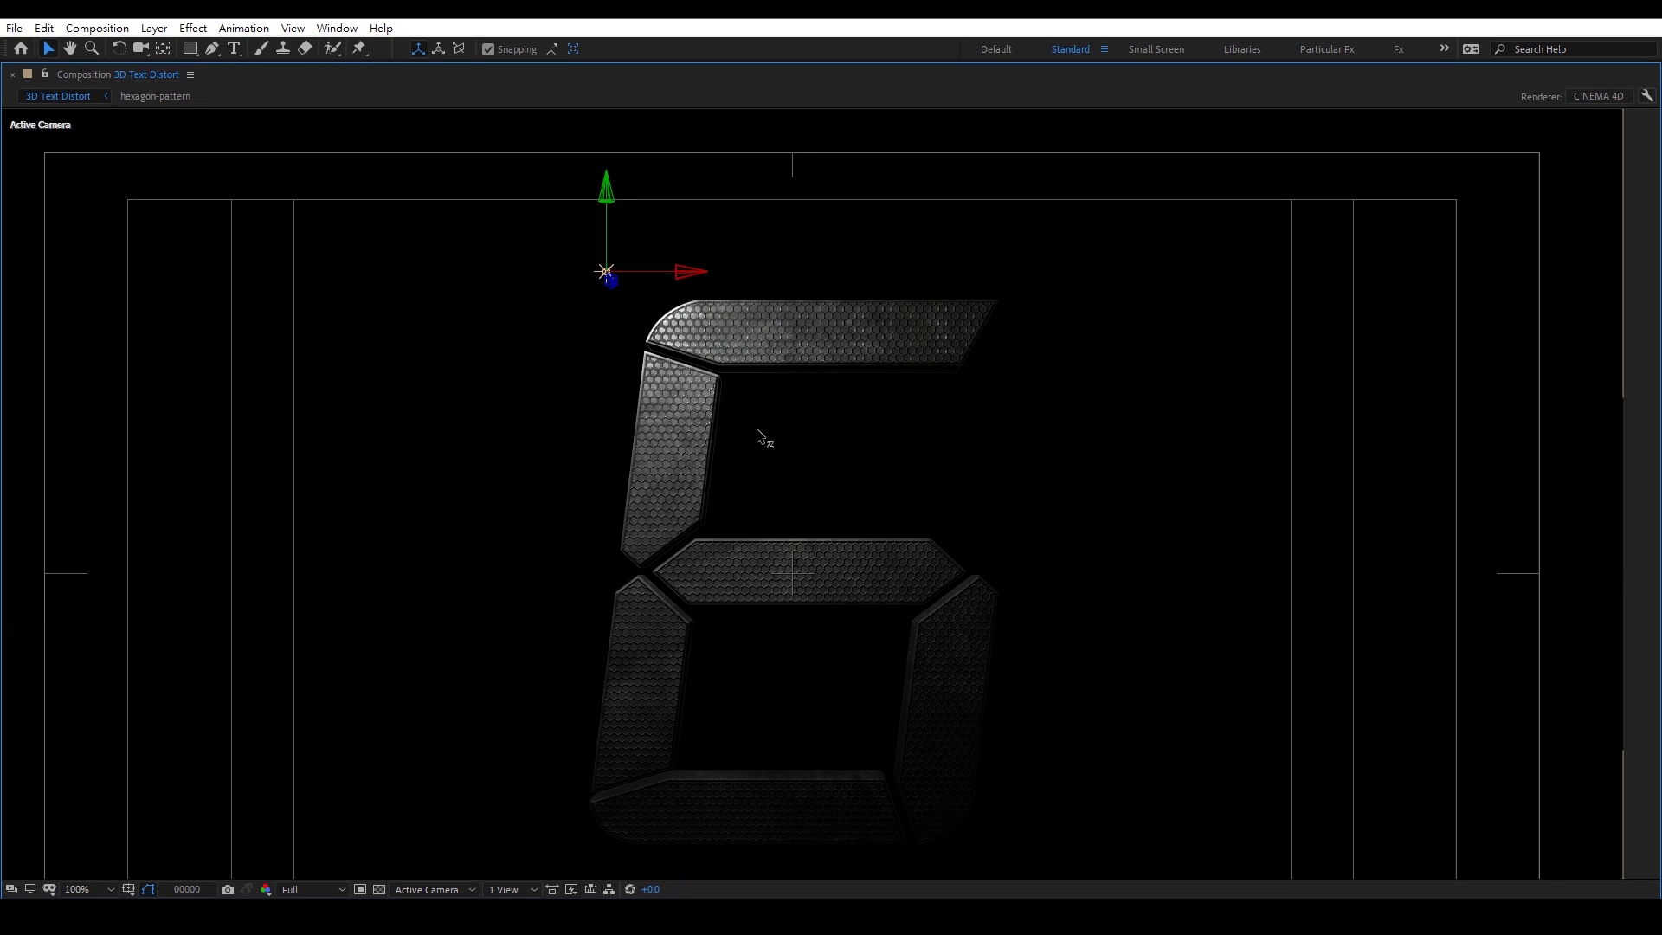
{"action": "left_click_drag", "start_coordinate": [584, 249], "coordinate": [612, 267]}
{"action": "left_click_drag", "start_coordinate": [734, 526], "coordinate": [672, 452]}
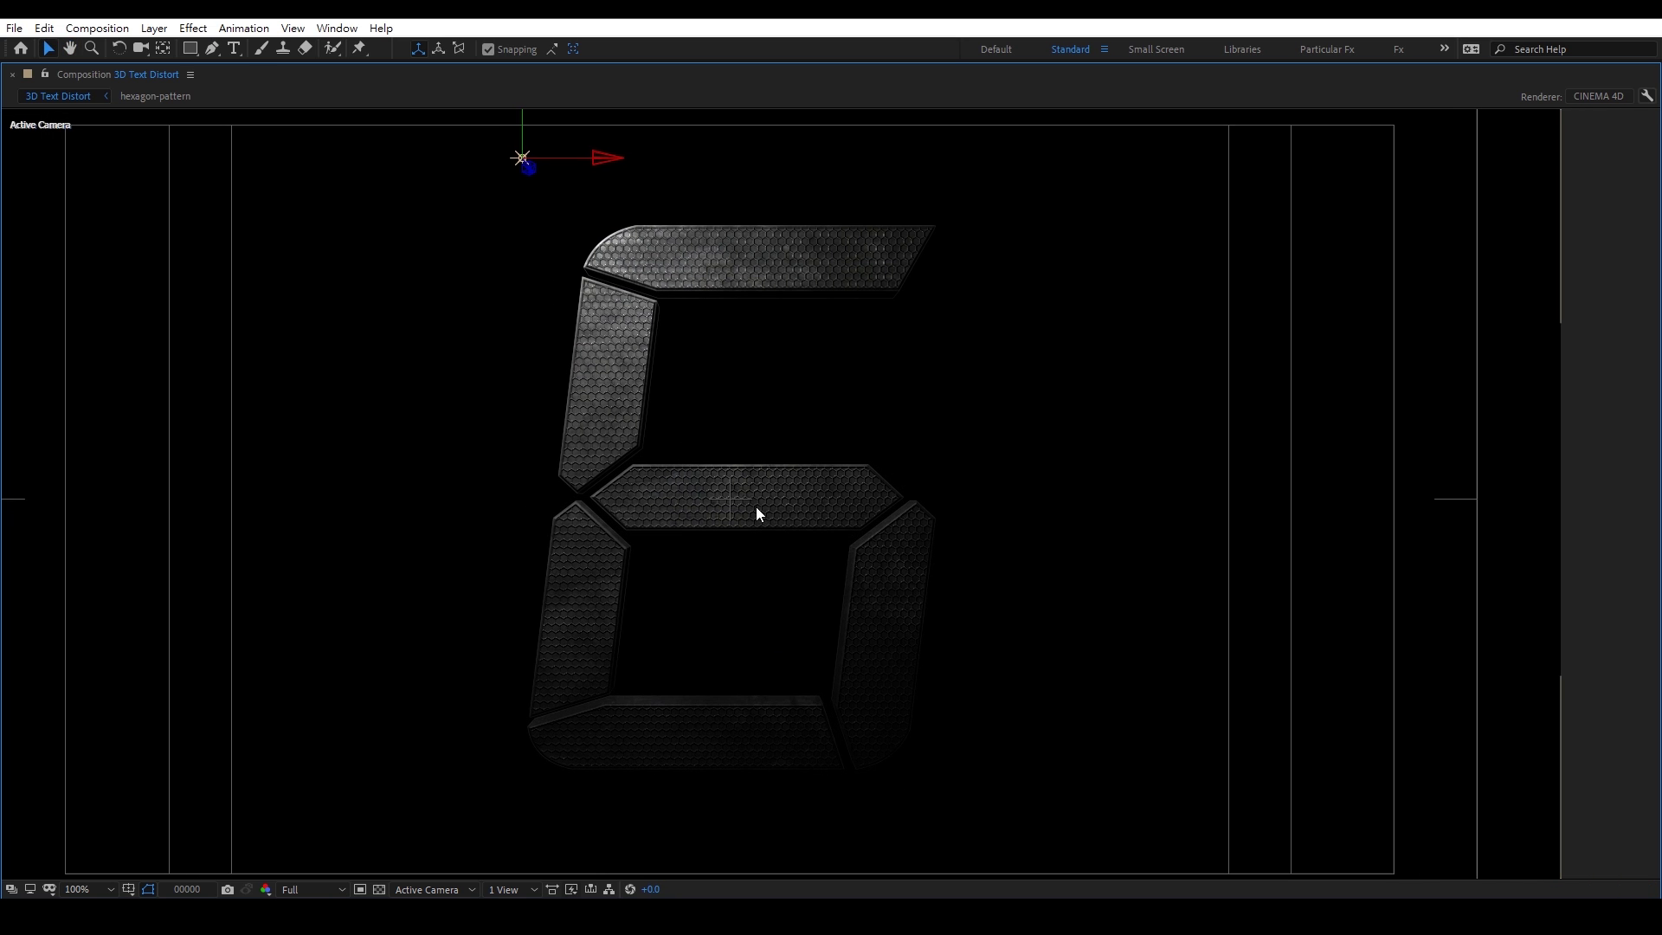
{"action": "scroll", "coordinate": [756, 507], "scroll_direction": "down", "scroll_amount": 2}
{"action": "key", "text": "grave"}
Add a white ambient light with 50% intensity to the 3D Text Distort composition
{"action": "left_click", "coordinate": [256, 810]}
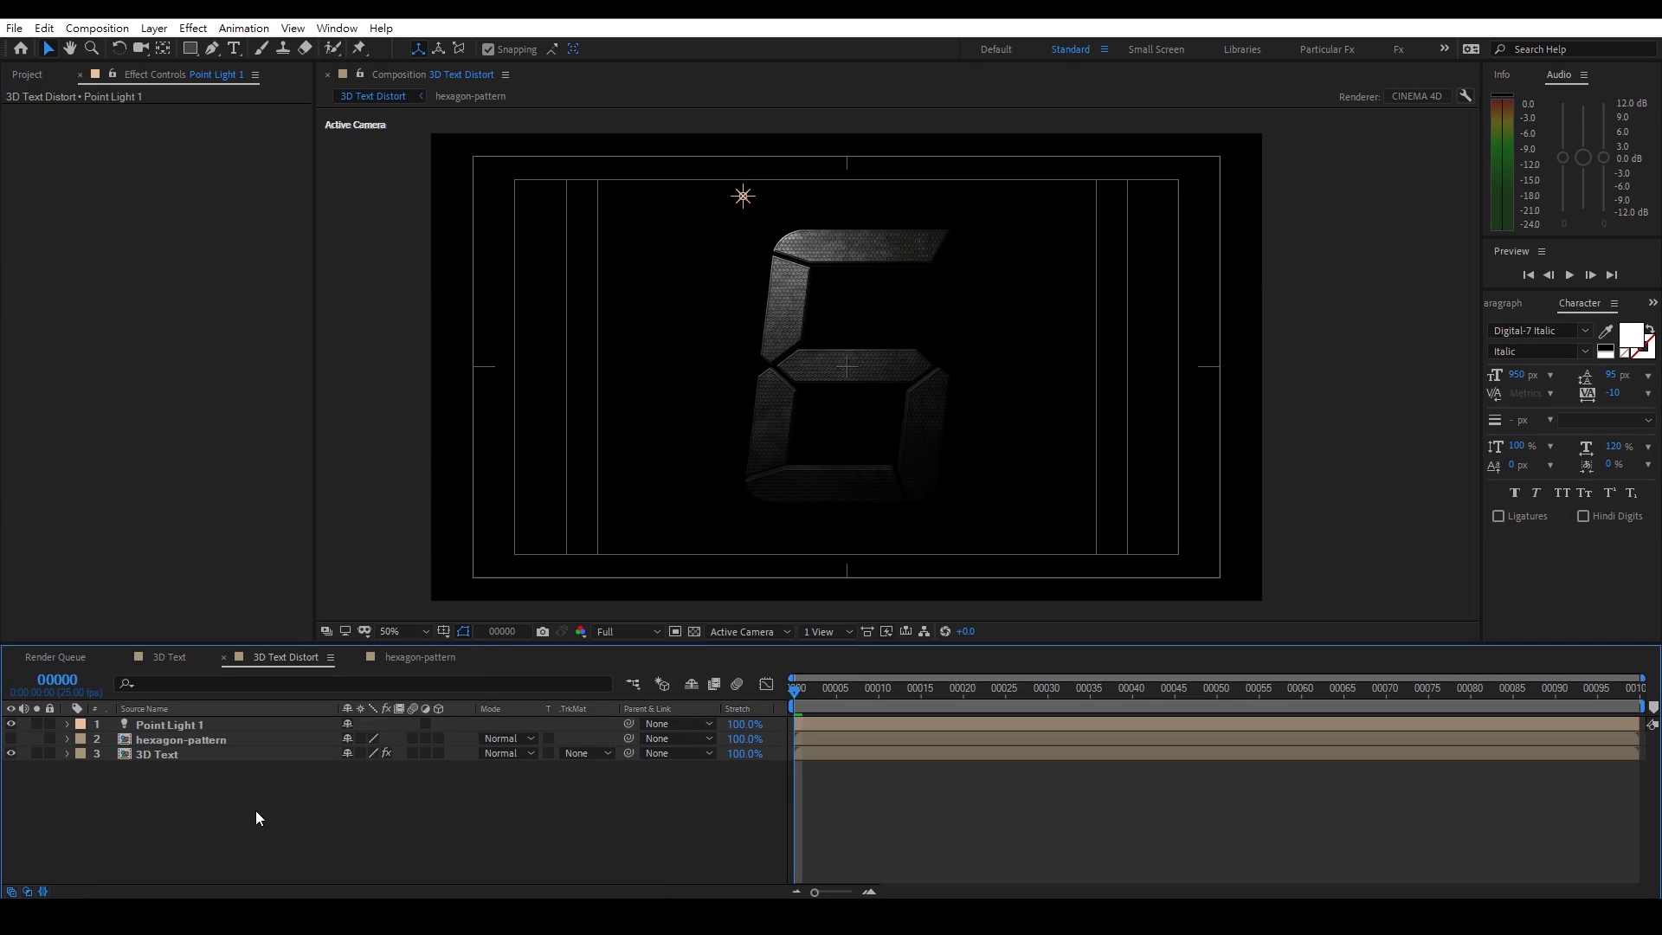
{"action": "right_click", "coordinate": [256, 810]}
{"action": "mouse_move", "coordinate": [306, 616]}
{"action": "left_click", "coordinate": [605, 683]}
{"action": "left_click", "coordinate": [902, 308]}
{"action": "left_click", "coordinate": [880, 386]}
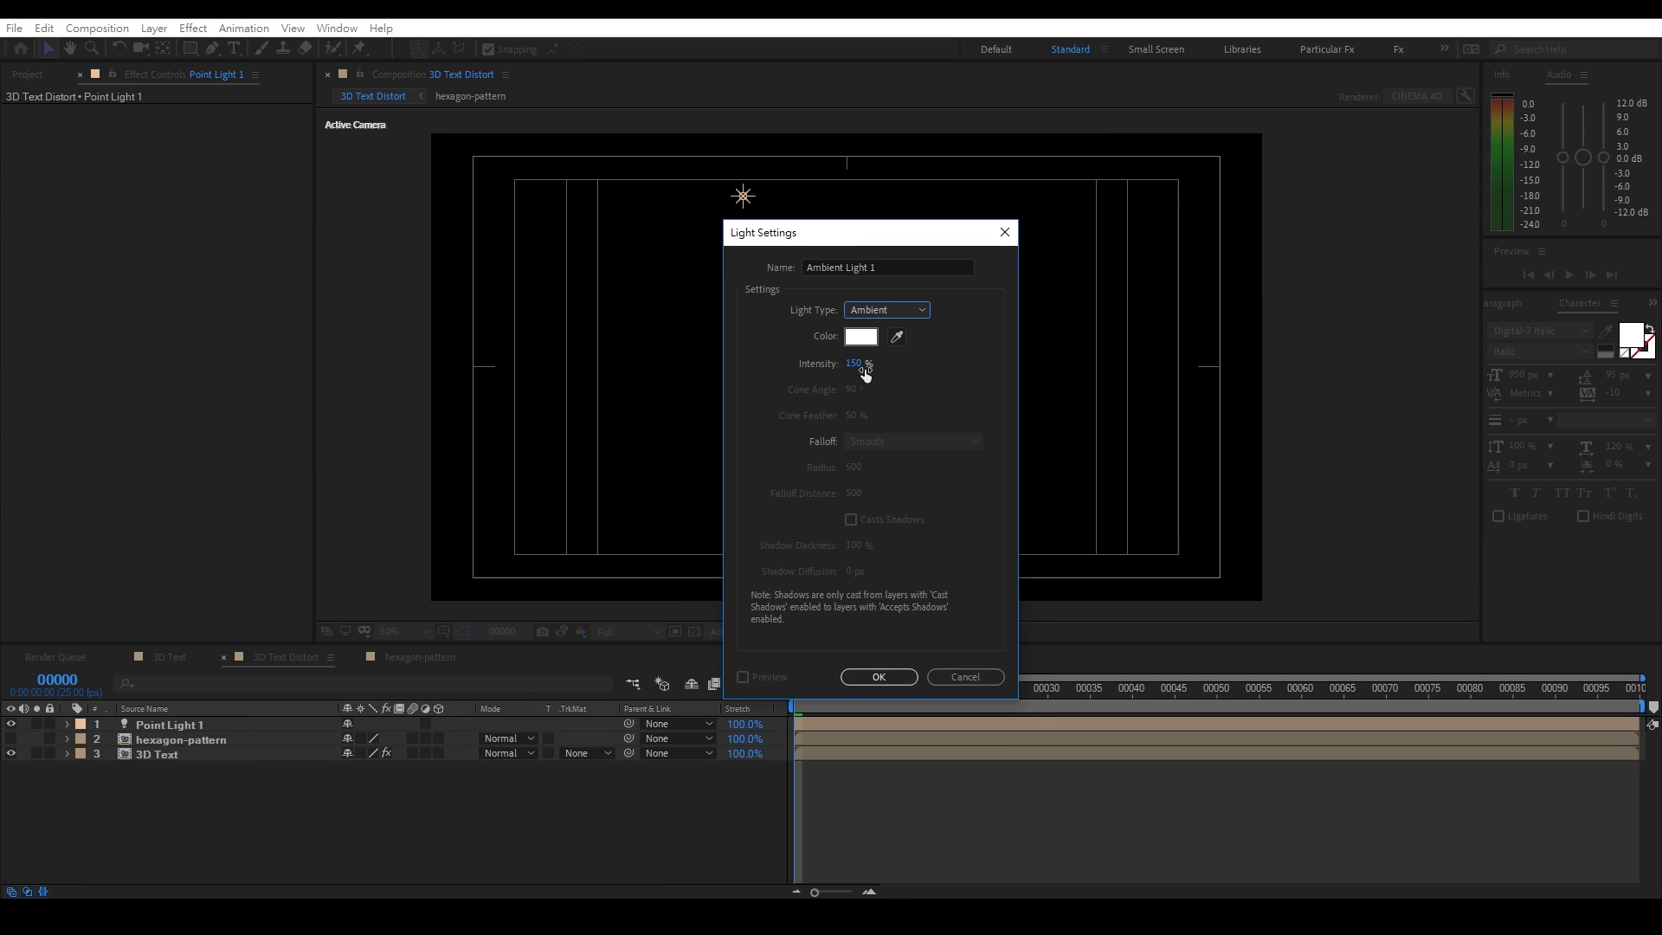
{"action": "type", "text": "50"}
{"action": "key", "text": "Return"}
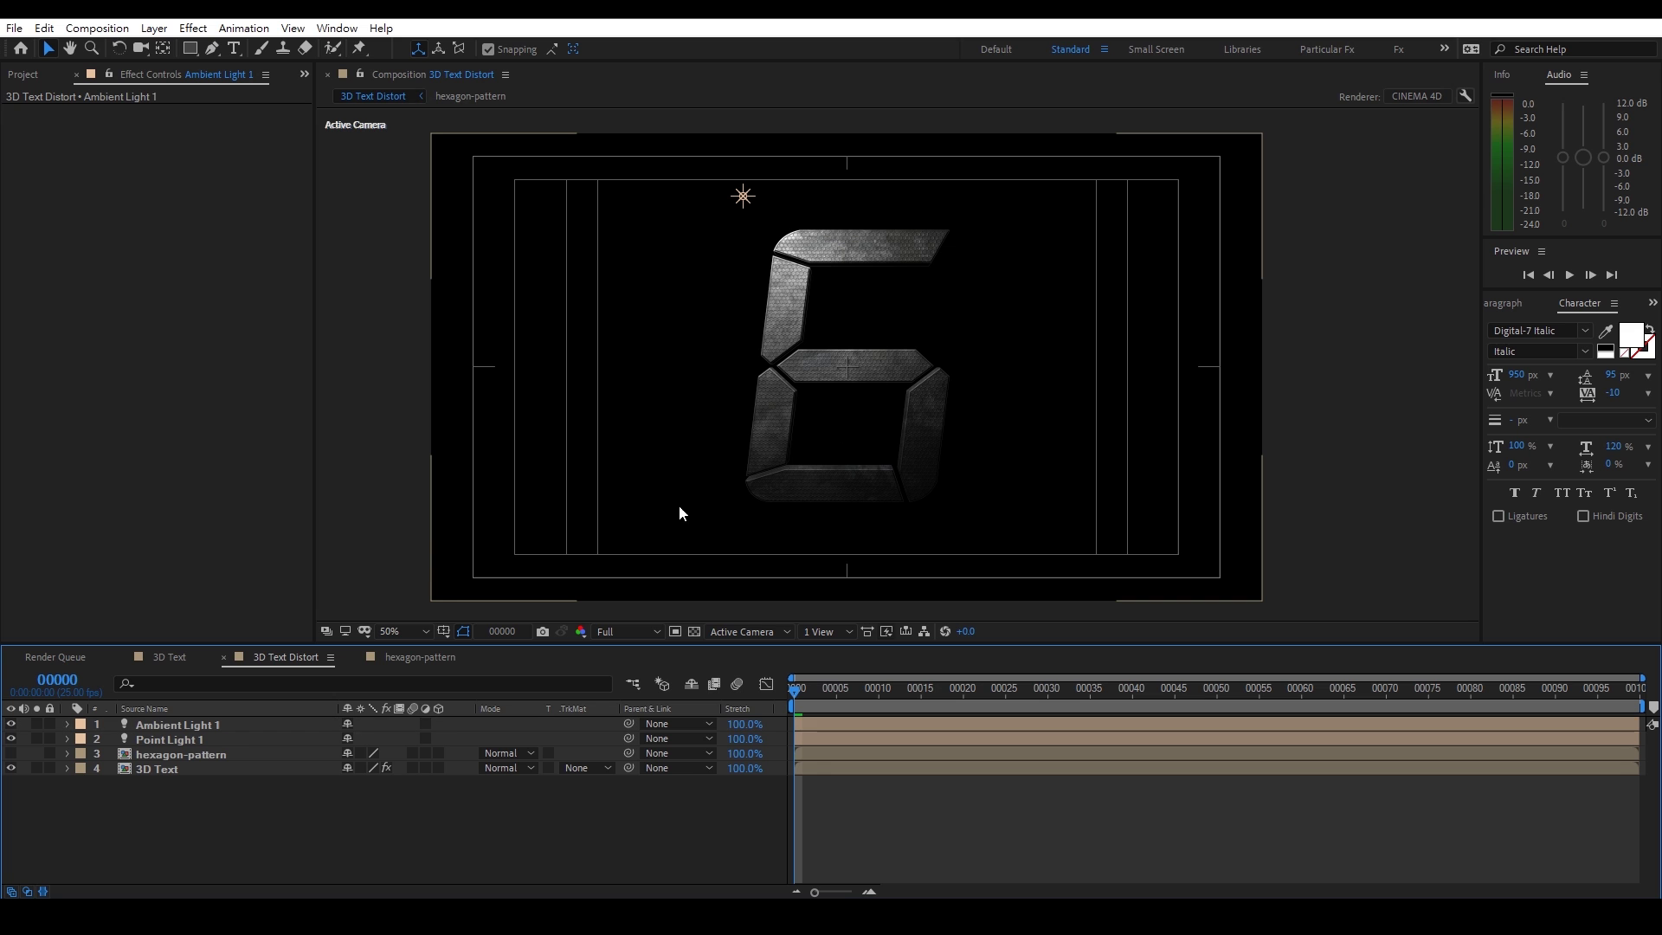
Create a black solid named 2500 x 2500 with a width and height of 2500 px
{"action": "right_click", "coordinate": [240, 833]}
{"action": "mouse_move", "coordinate": [416, 642]}
{"action": "left_click", "coordinate": [557, 685]}
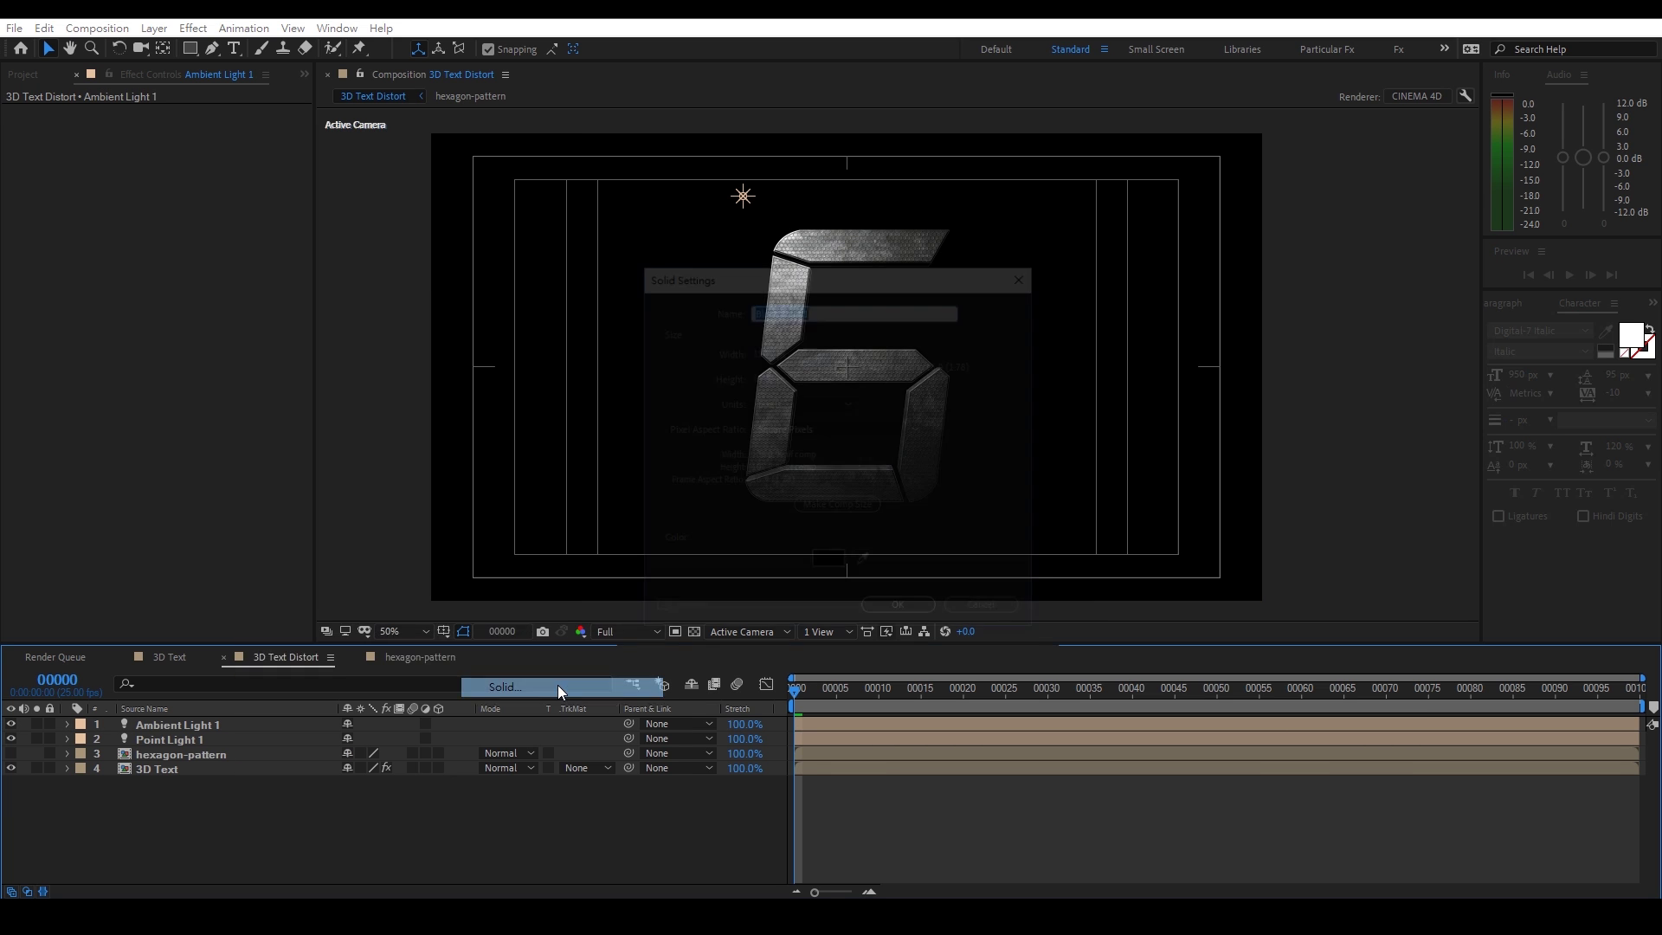
{"action": "type", "text": "25"}
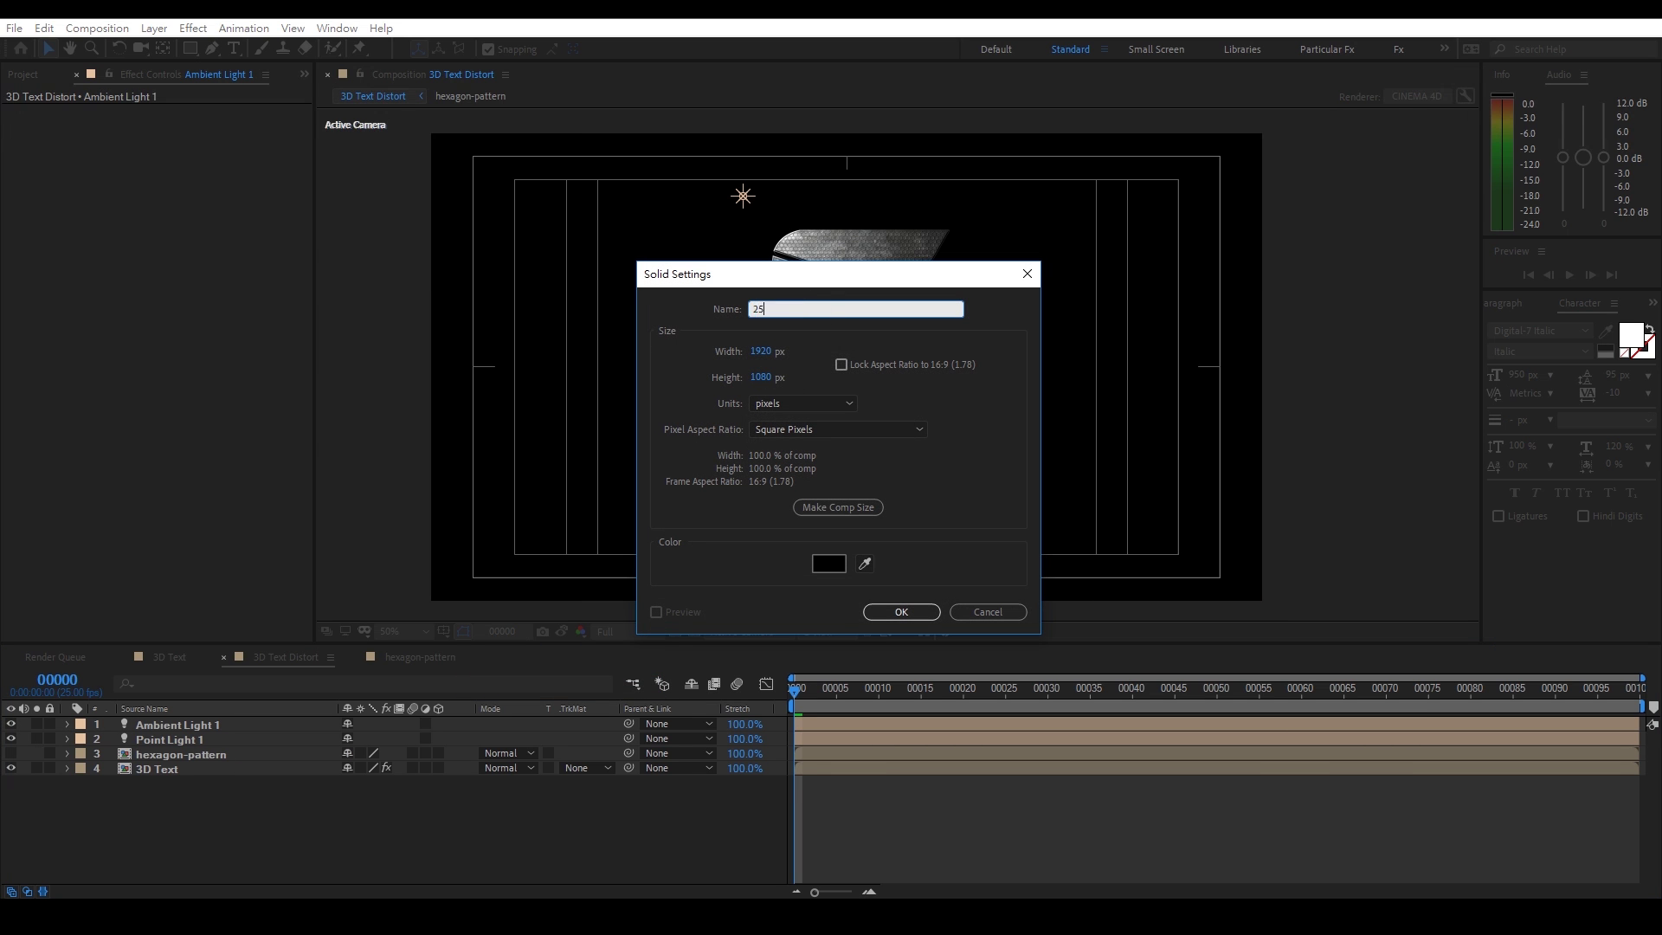
{"action": "type", "text": "00 x 2500"}
{"action": "key", "text": "Tab"}
{"action": "type", "text": "2500"}
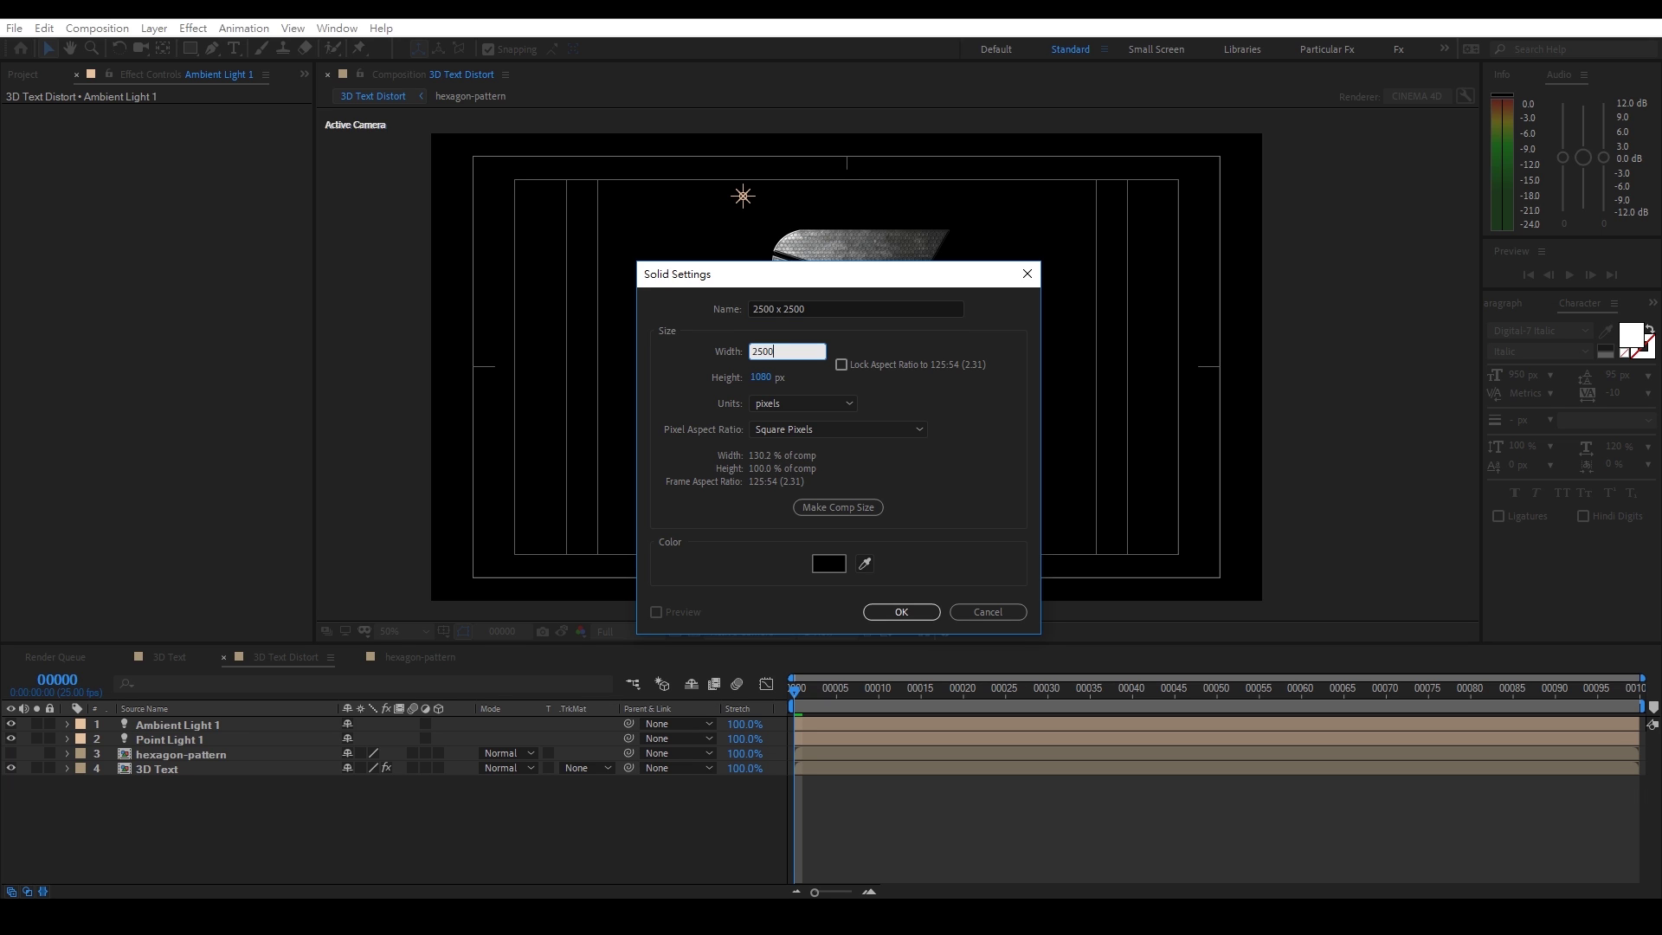
{"action": "key", "text": "Tab"}
{"action": "type", "text": "2500"}
{"action": "key", "text": "Return"}
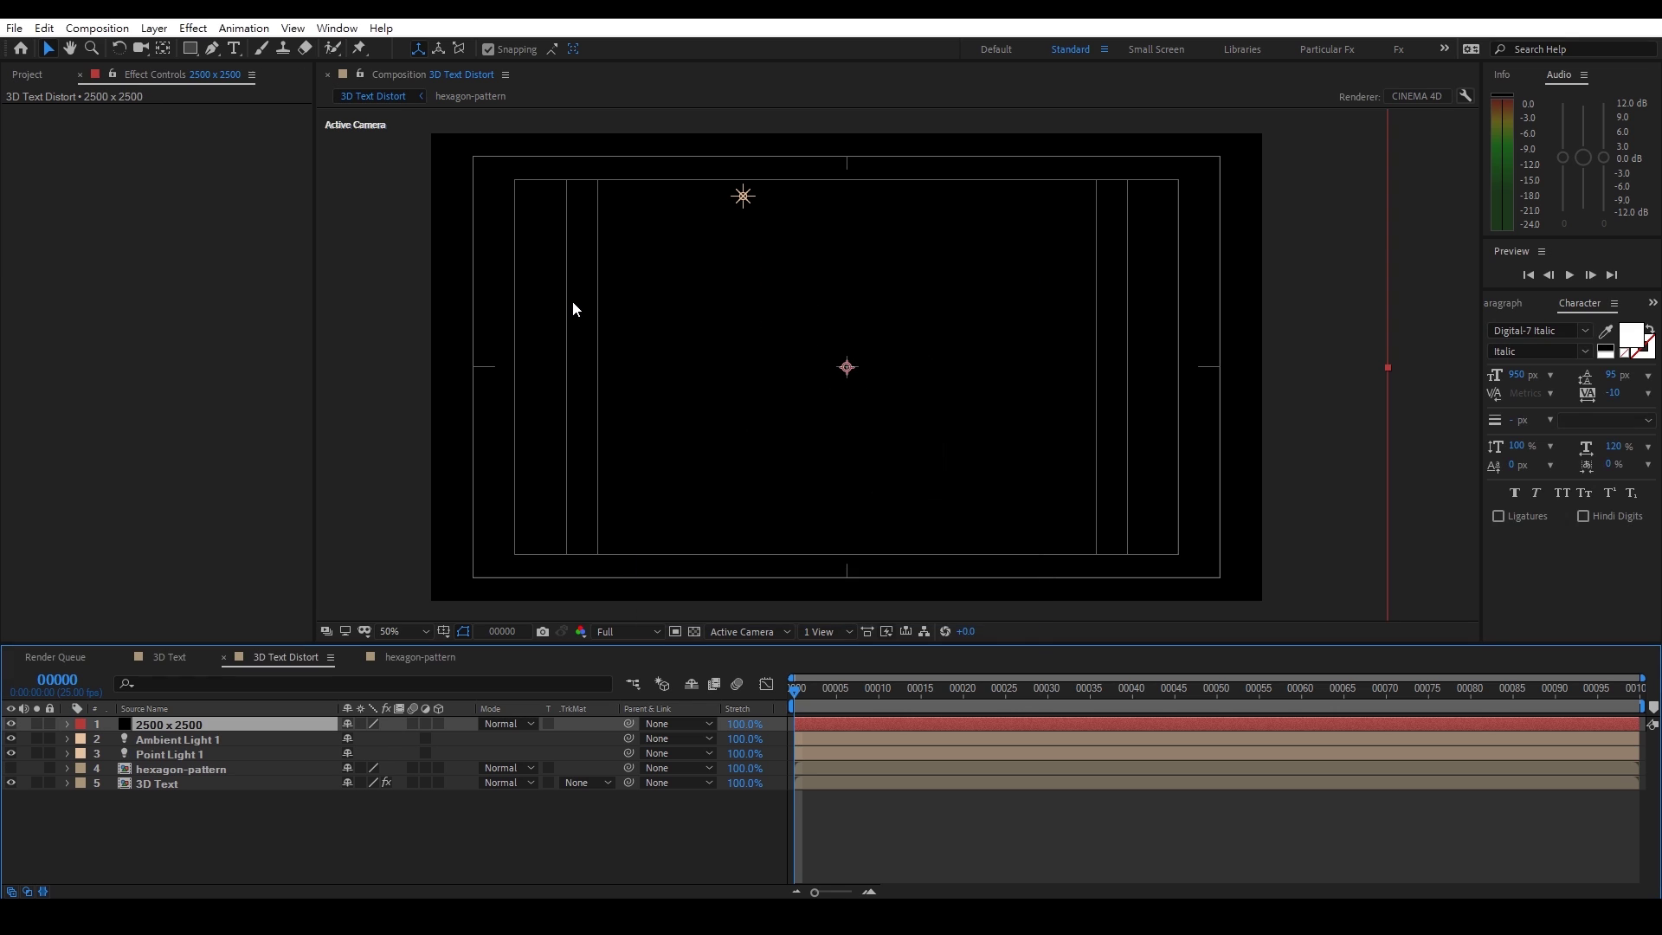
Place the 2500 x 2500 solid between the hexagon-pattern and 3D Text layers
{"action": "key", "text": "comma"}
{"action": "key", "text": "comma"}
{"action": "key", "text": "comma"}
{"action": "key", "text": "comma"}
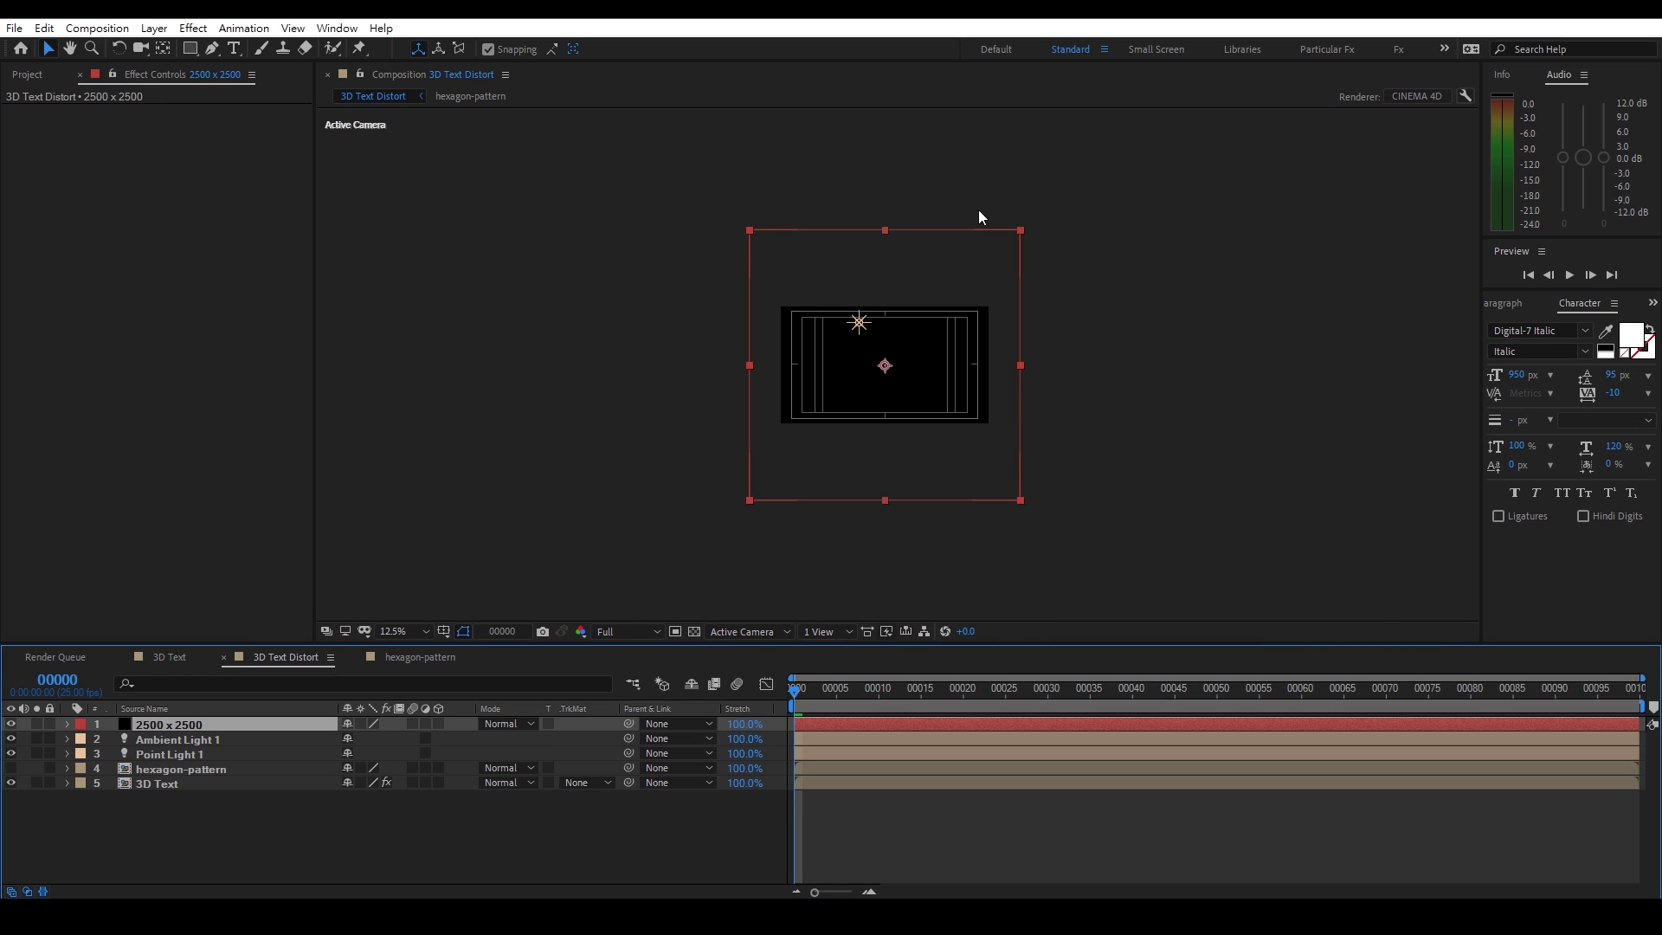
{"action": "left_click_drag", "start_coordinate": [278, 723], "coordinate": [267, 773]}
{"action": "left_click", "coordinate": [892, 443]}
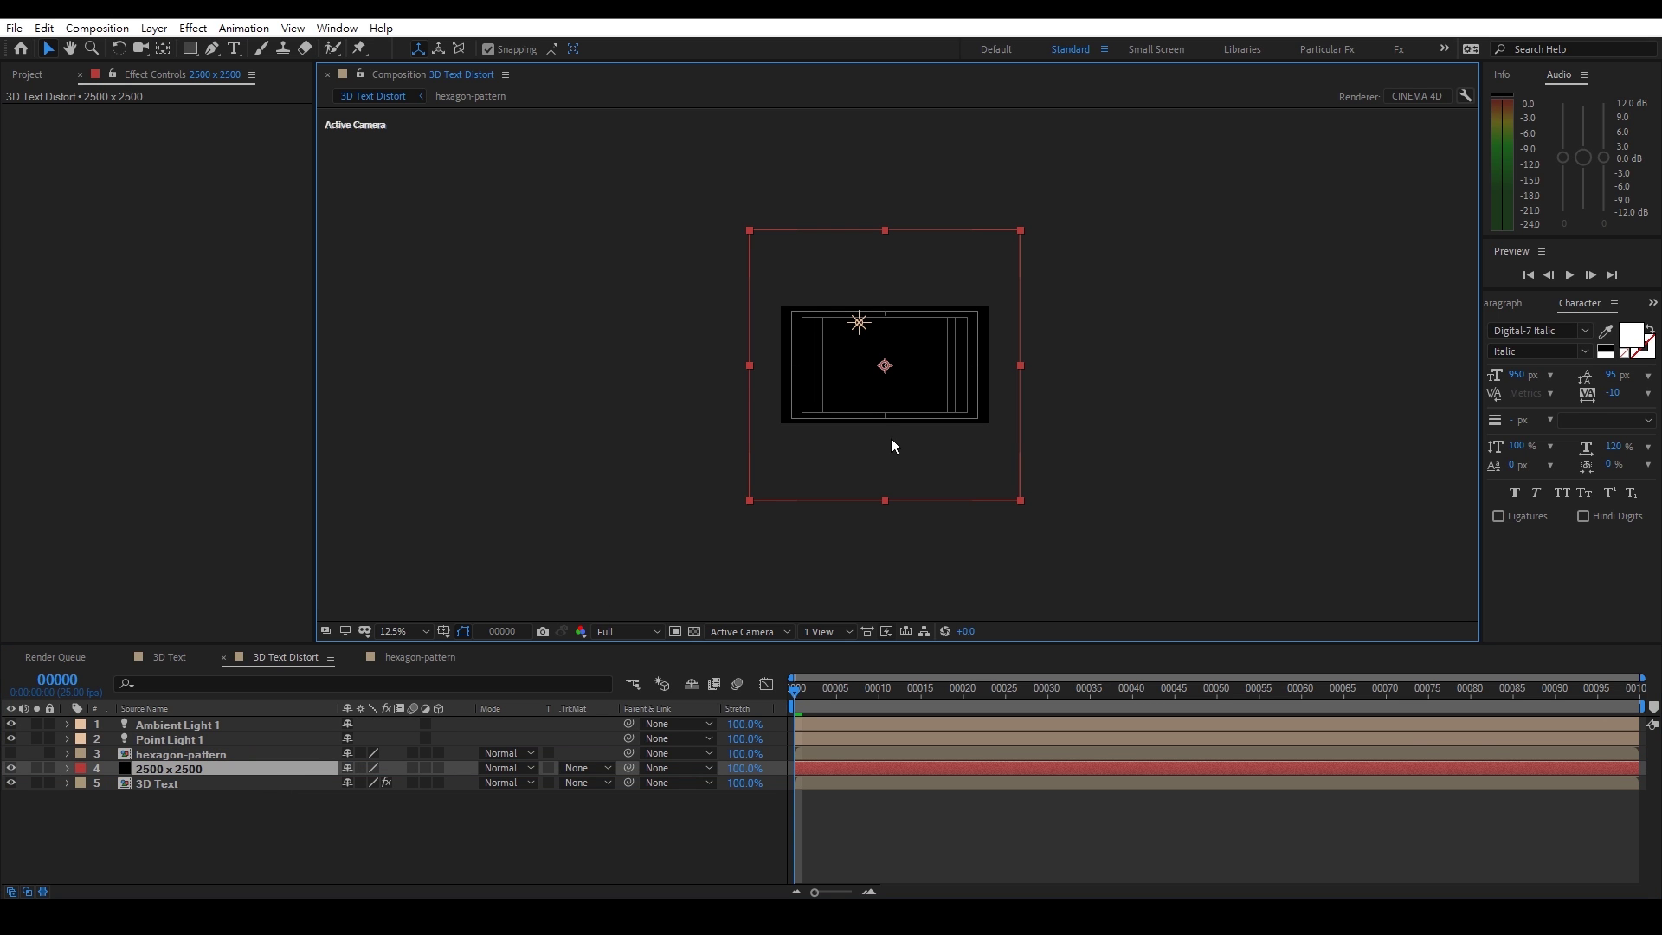
{"action": "key", "text": "w"}
{"action": "left_click_drag", "start_coordinate": [933, 251], "coordinate": [982, 443]}
{"action": "key", "text": "ctrl+z"}
{"action": "key", "text": "ctrl+z"}
Draw a straight vertical mask path on the 2500 x 2500 solid near its centre, running past its bottom and top edges
{"action": "left_click", "coordinate": [193, 769]}
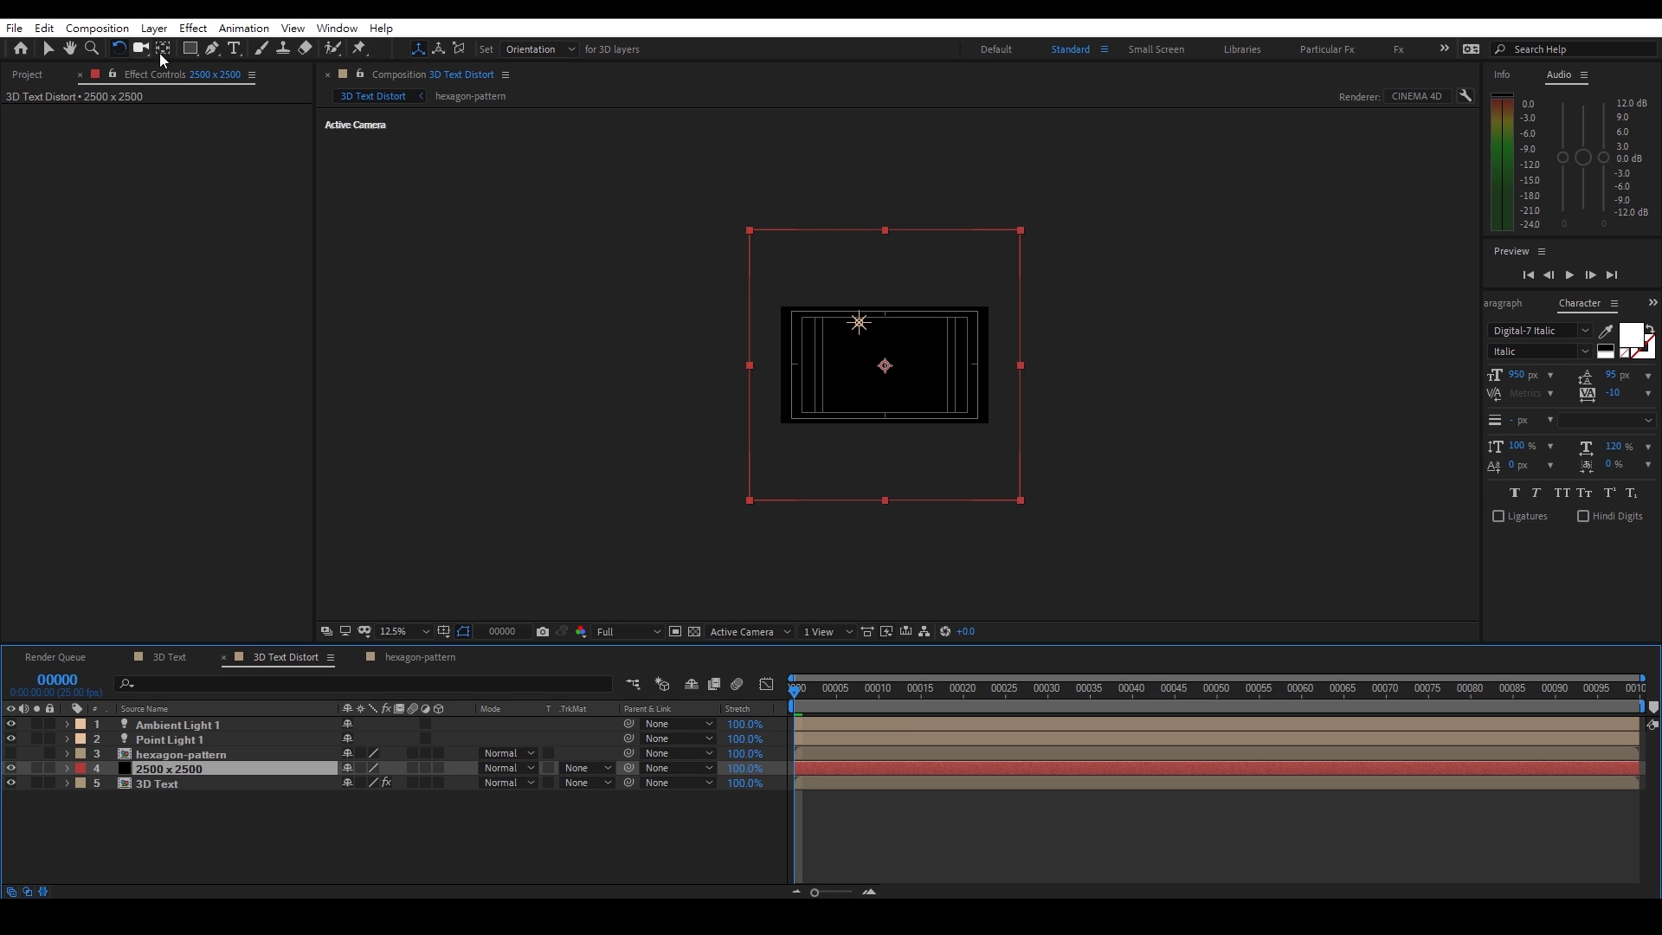
{"action": "left_click", "coordinate": [212, 48]}
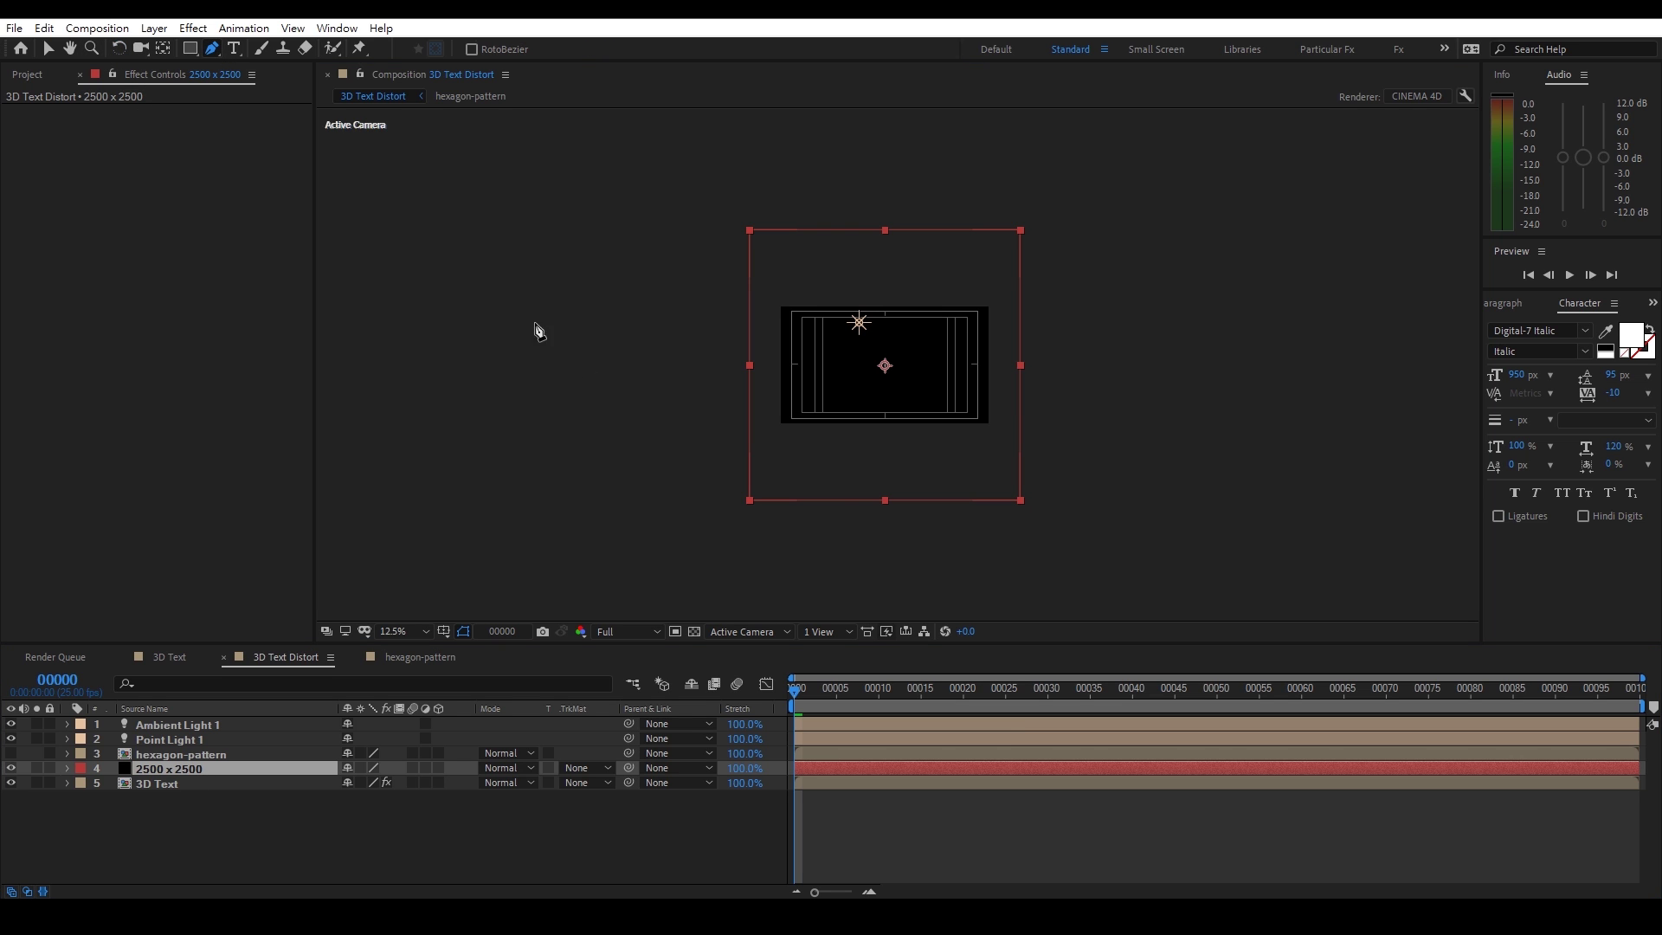
{"action": "left_click", "coordinate": [886, 517]}
{"action": "left_click", "coordinate": [886, 208]}
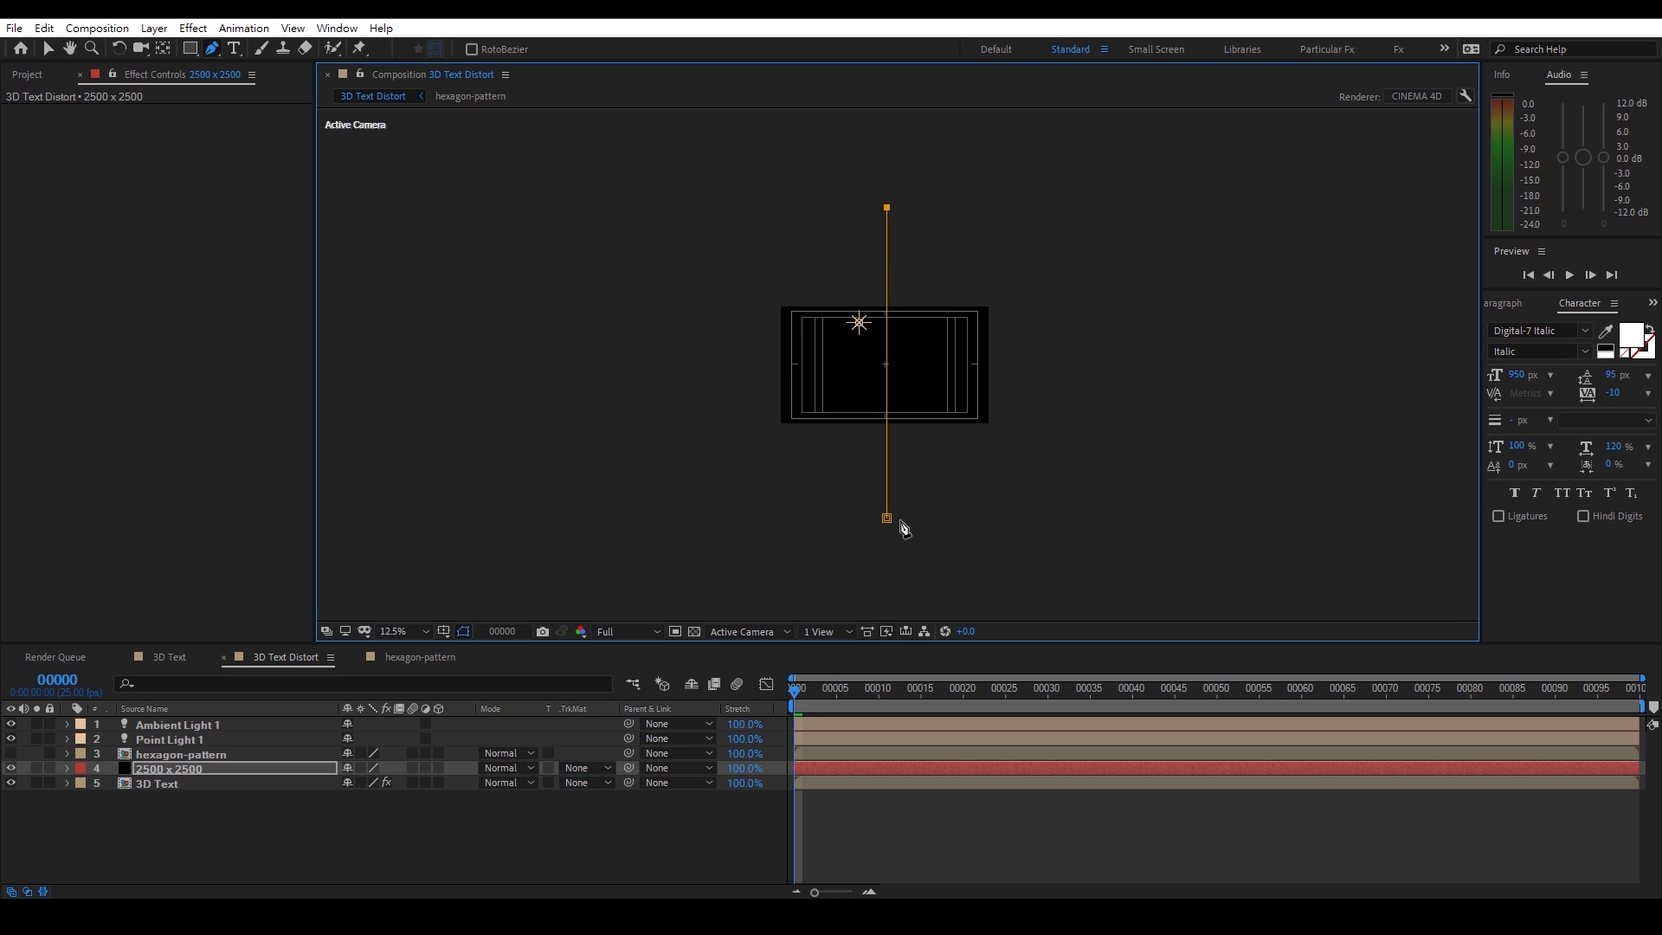
Nudge the vertical mask path left until it passes exactly through the composition's centre
{"action": "left_click", "coordinate": [48, 48]}
{"action": "left_click", "coordinate": [886, 522]}
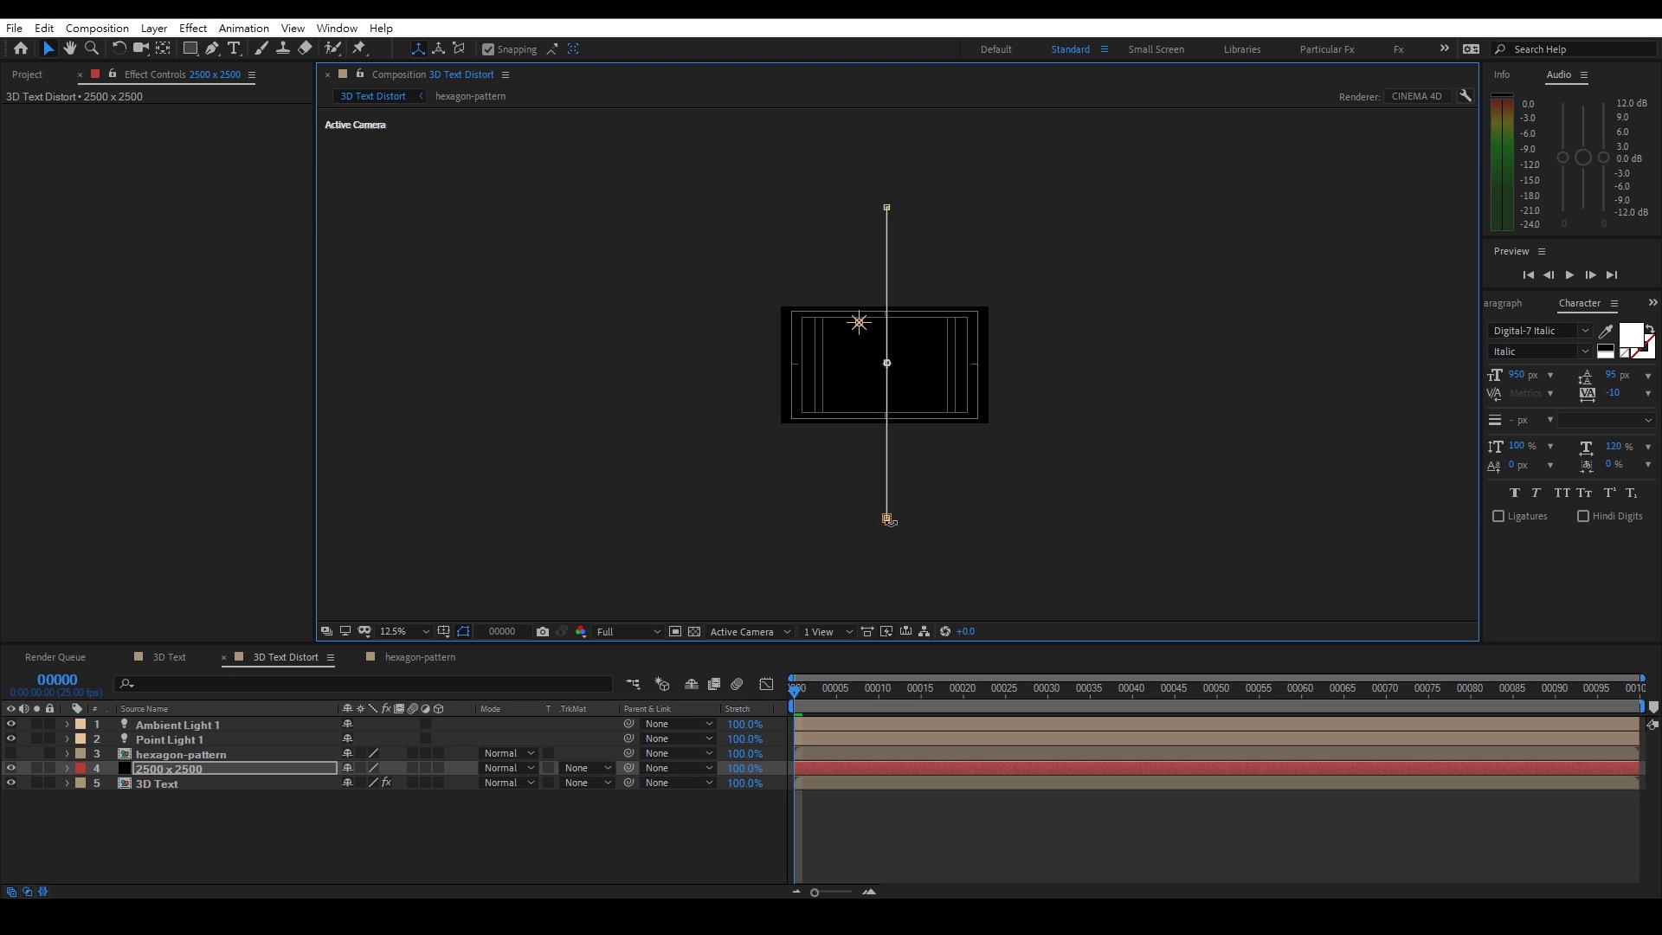
{"action": "scroll", "coordinate": [874, 381], "scroll_direction": "up", "scroll_amount": 4}
{"action": "key", "text": "Left"}
{"action": "key", "text": "Left"}
{"action": "key", "text": "Left"}
{"action": "key", "text": "Left"}
{"action": "key", "text": "Left"}
{"action": "key", "text": "Left"}
{"action": "key", "text": "Left"}
{"action": "key", "text": "Left"}
{"action": "key", "text": "Left"}
{"action": "key", "text": "Left"}
{"action": "key", "text": "Left"}
{"action": "key", "text": "Left"}
{"action": "key", "text": "Left"}
{"action": "key", "text": "Left"}
{"action": "key", "text": "Left"}
{"action": "key", "text": "Left"}
{"action": "key", "text": "Left"}
{"action": "key", "text": "Left"}
{"action": "key", "text": "Left"}
{"action": "key", "text": "Left"}
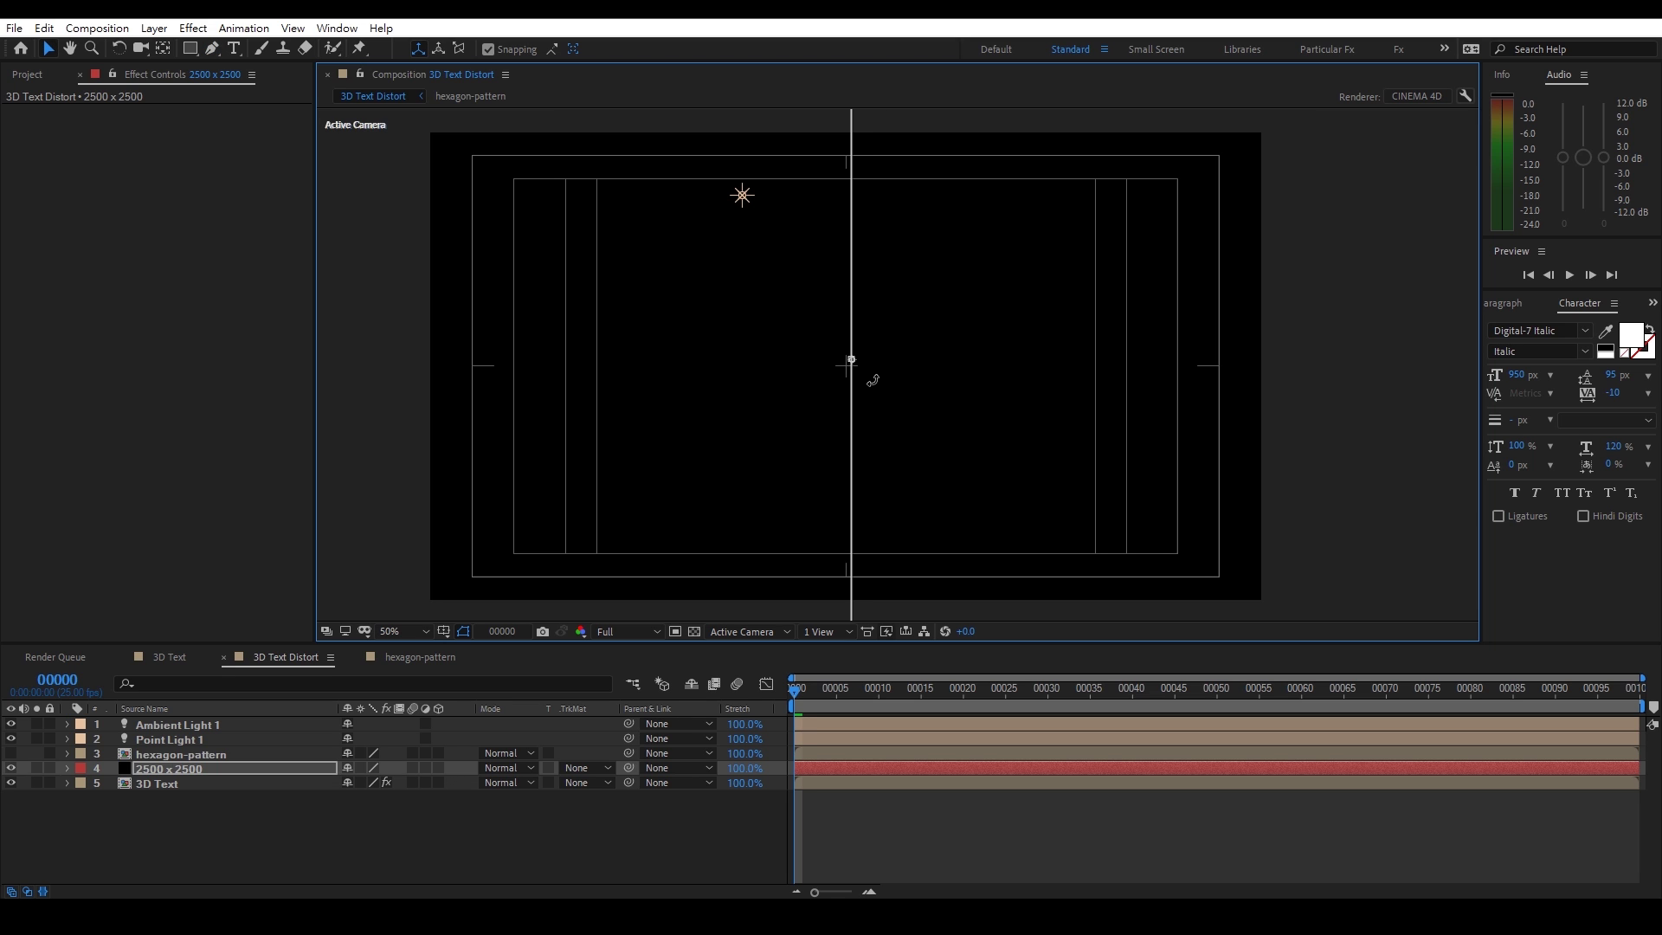
{"action": "key", "text": "period"}
{"action": "key", "text": "Return"}
{"action": "key", "text": "Return"}
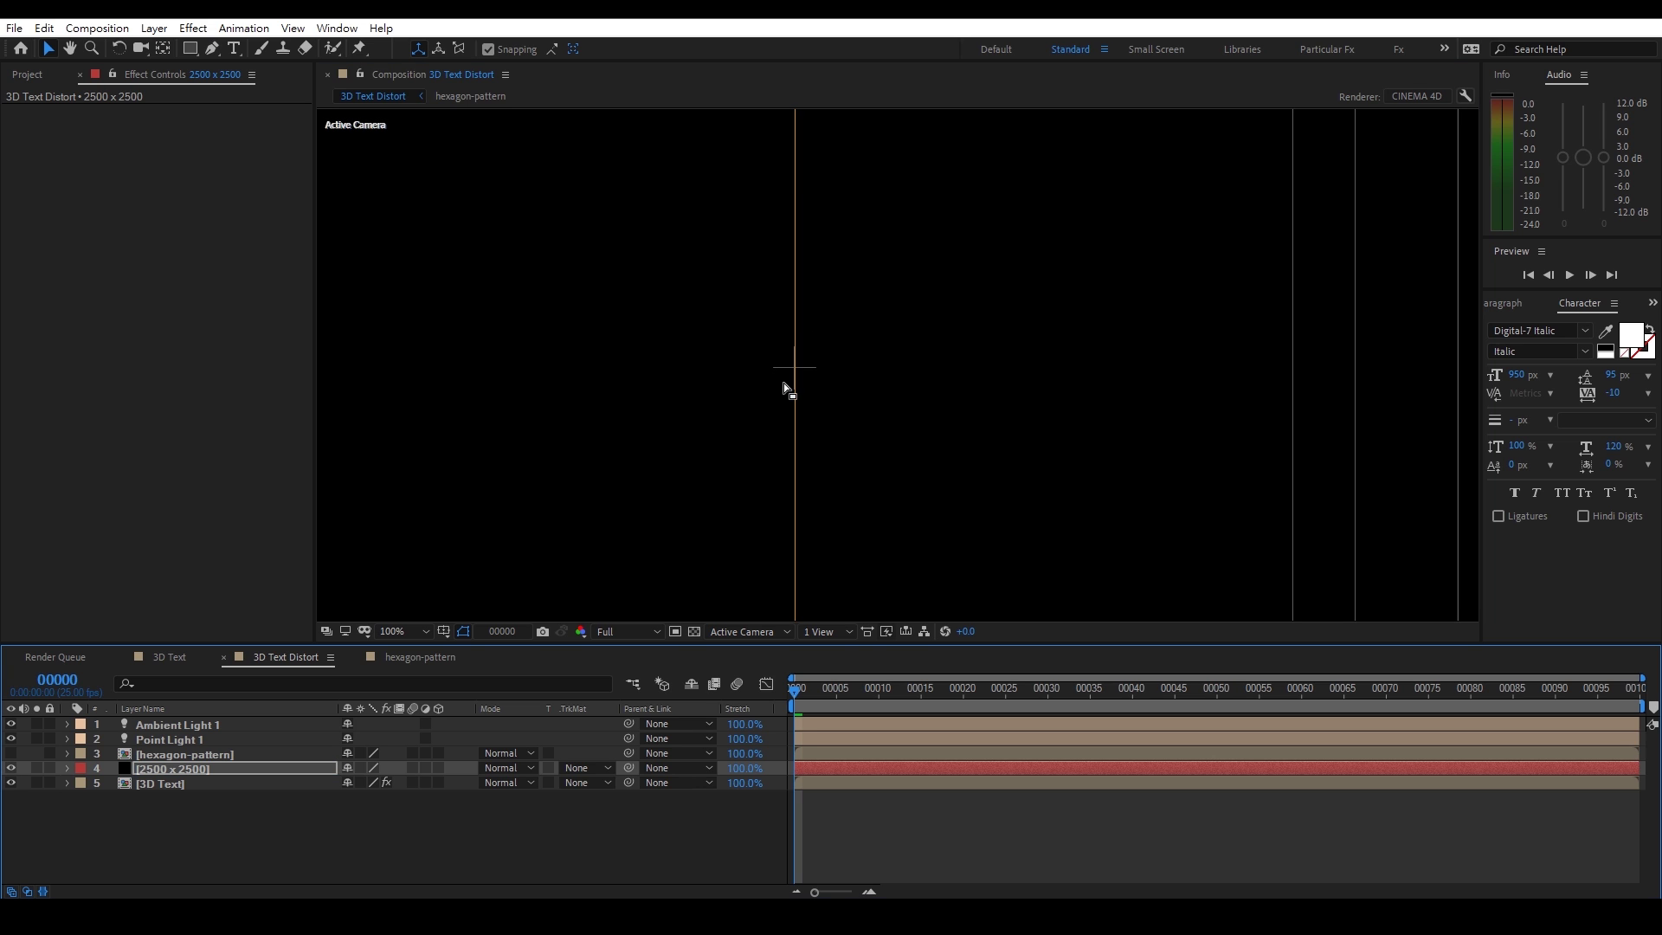
{"action": "key", "text": "comma"}
{"action": "key", "text": "comma"}
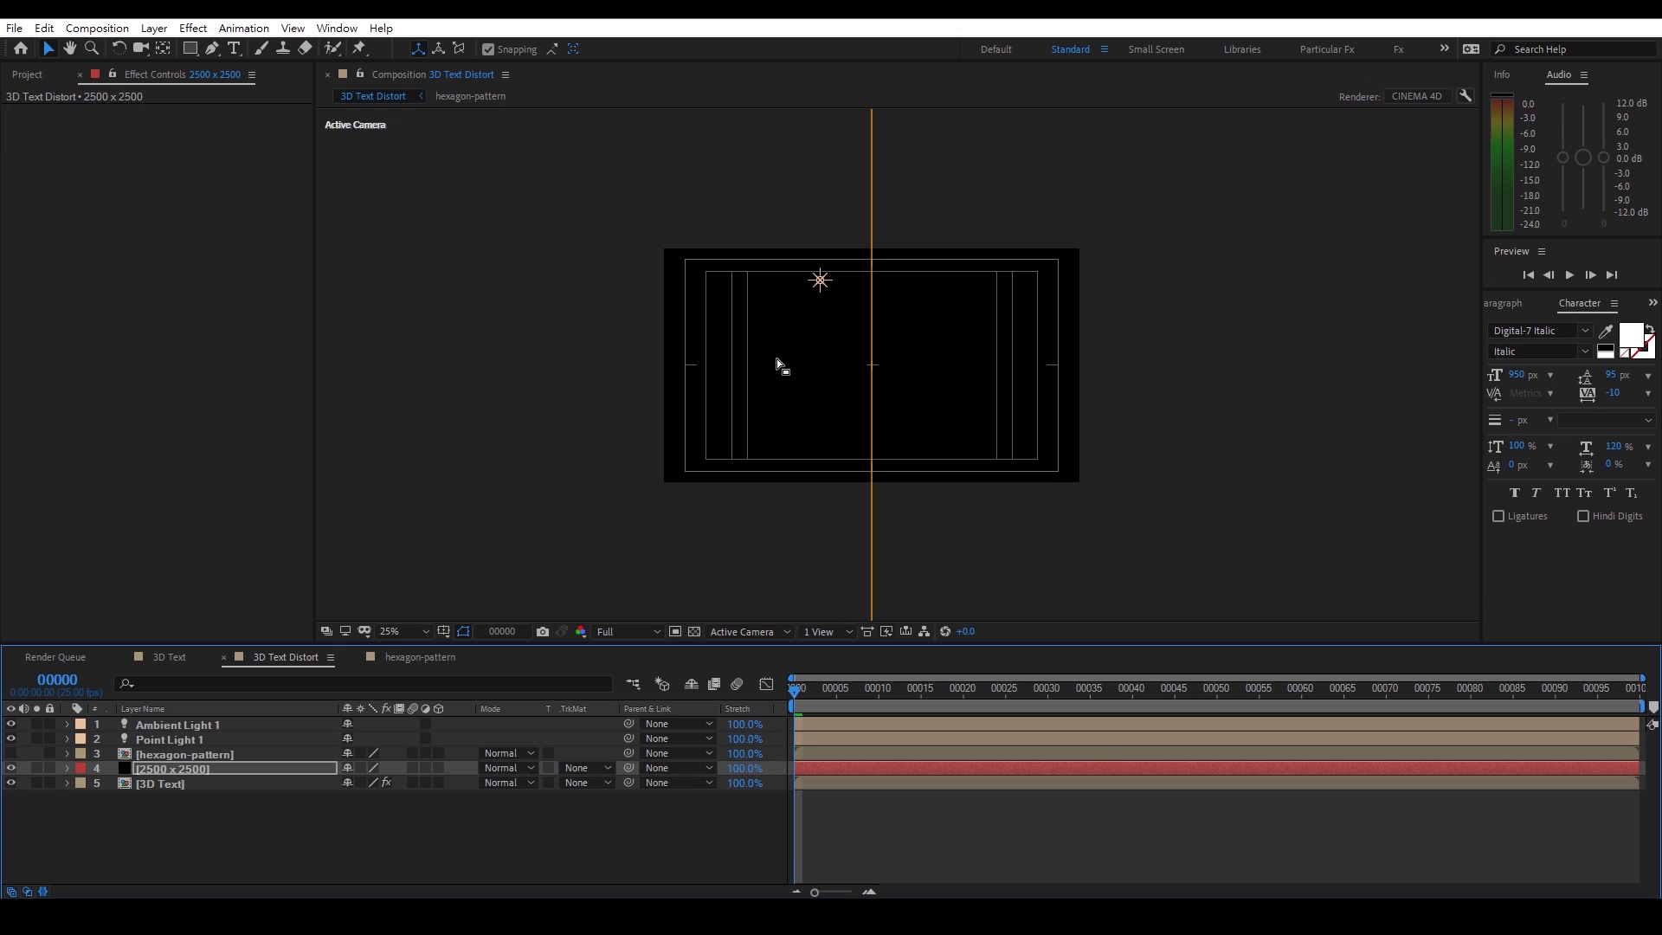
Apply the Stroke effect to the solid's Mask 1 path and set its Brush Size to 30
{"action": "right_click", "coordinate": [171, 364]}
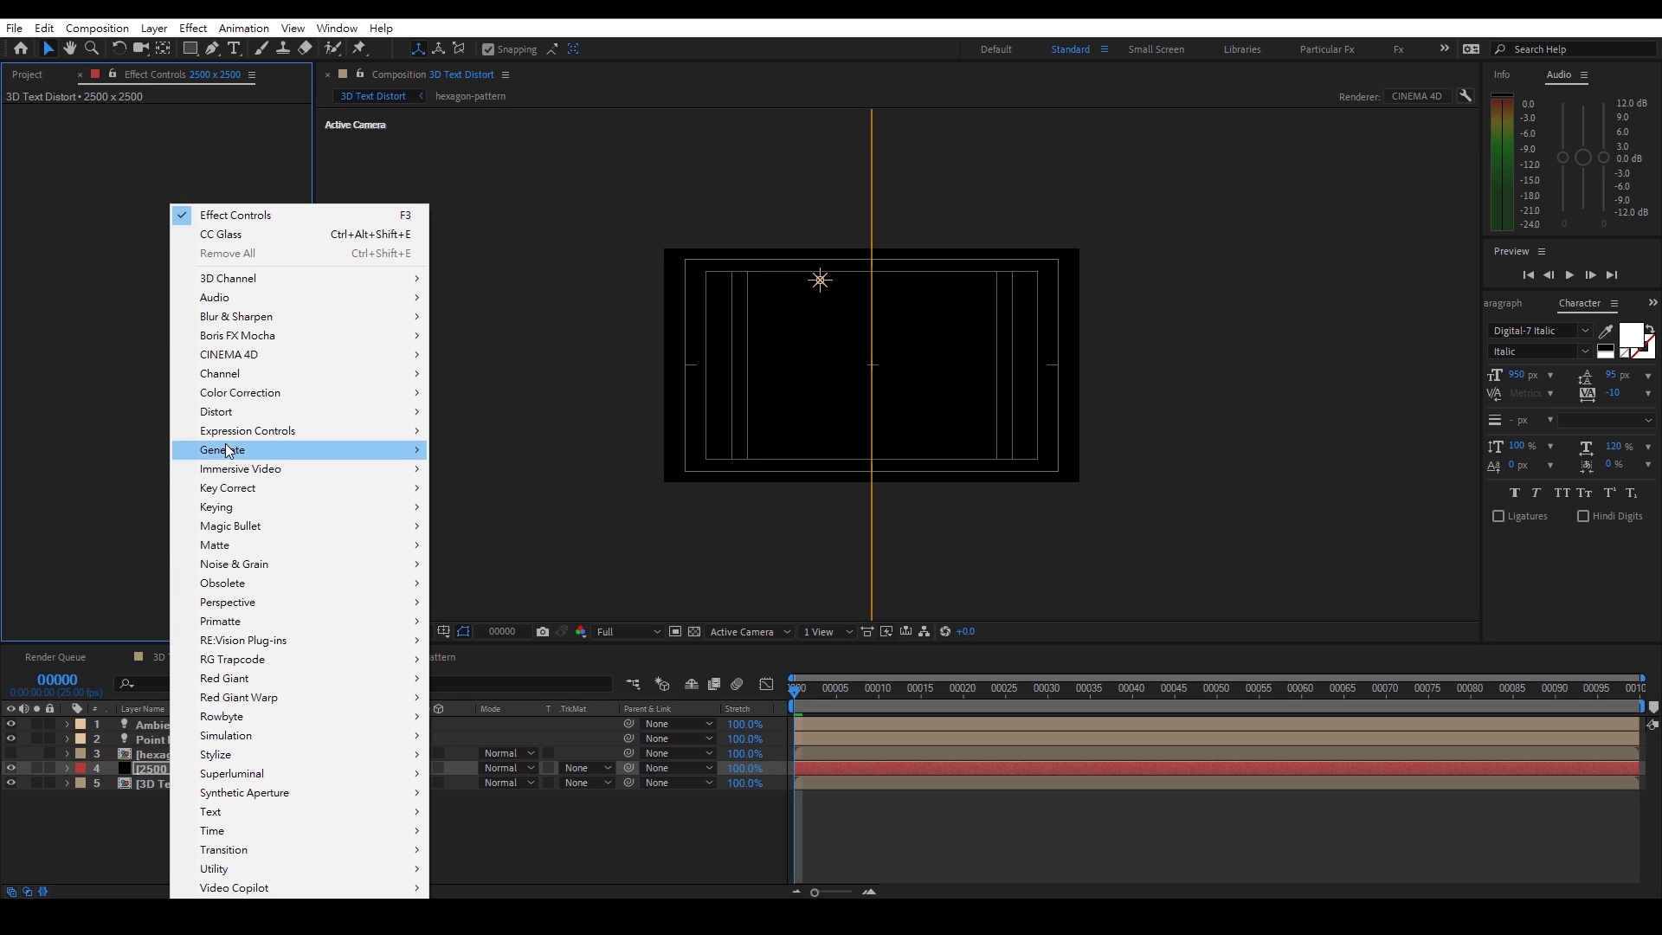
{"action": "mouse_move", "coordinate": [249, 450]}
{"action": "left_click", "coordinate": [491, 882]}
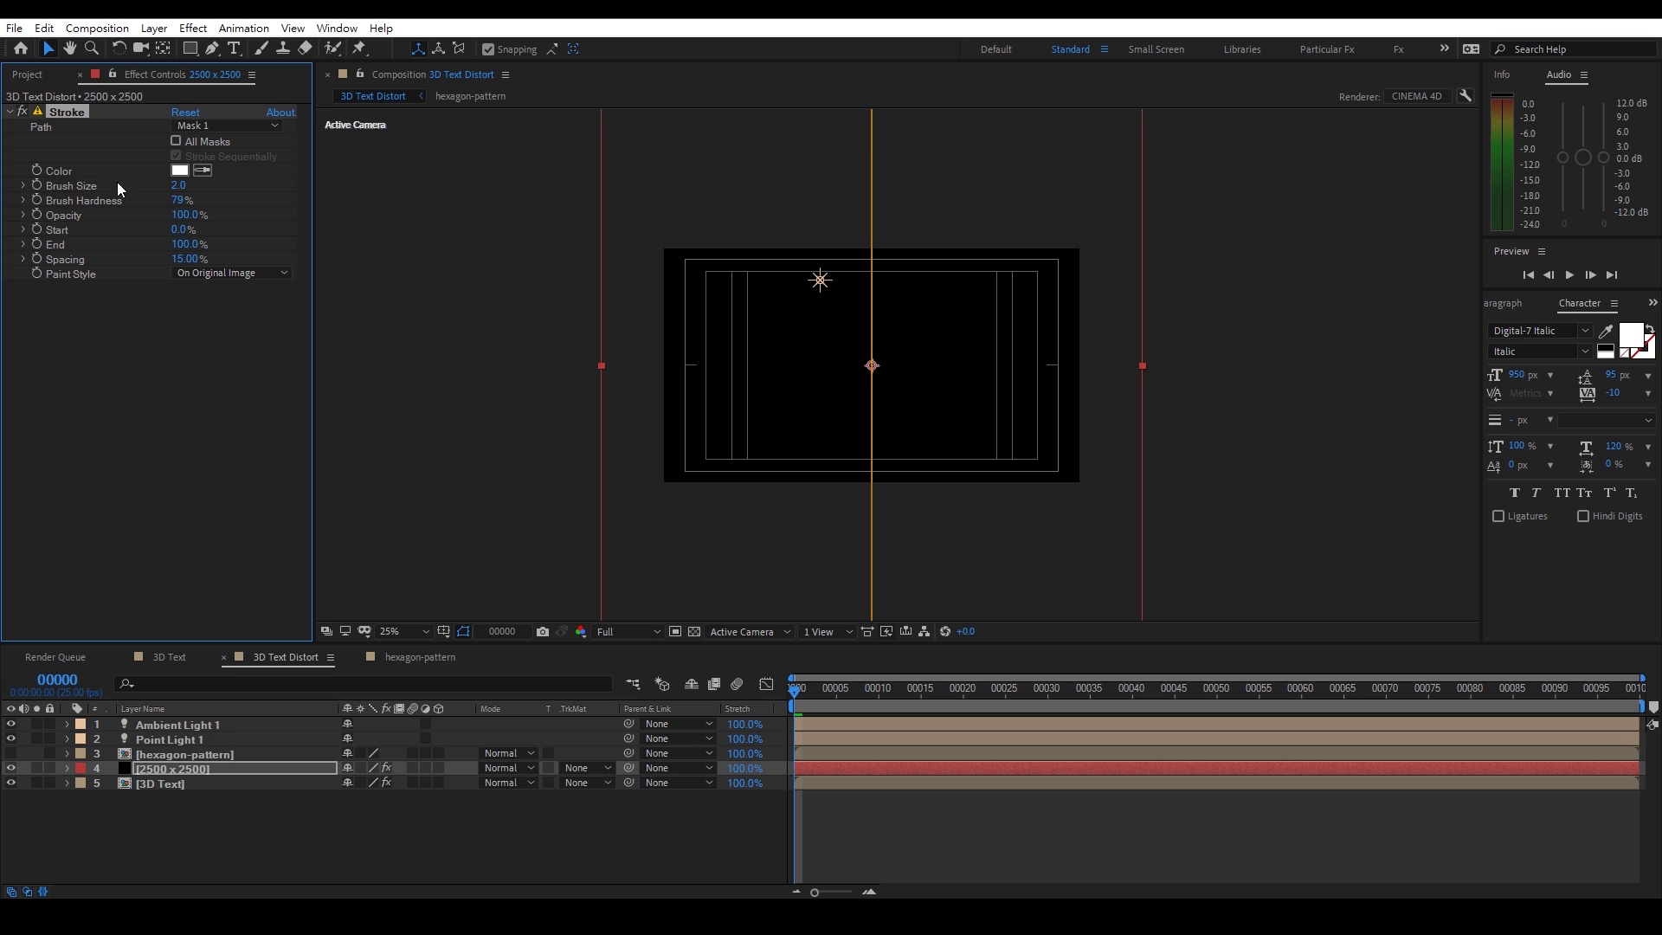
{"action": "left_click", "coordinate": [179, 185]}
{"action": "type", "text": "30"}
{"action": "key", "text": "Return"}
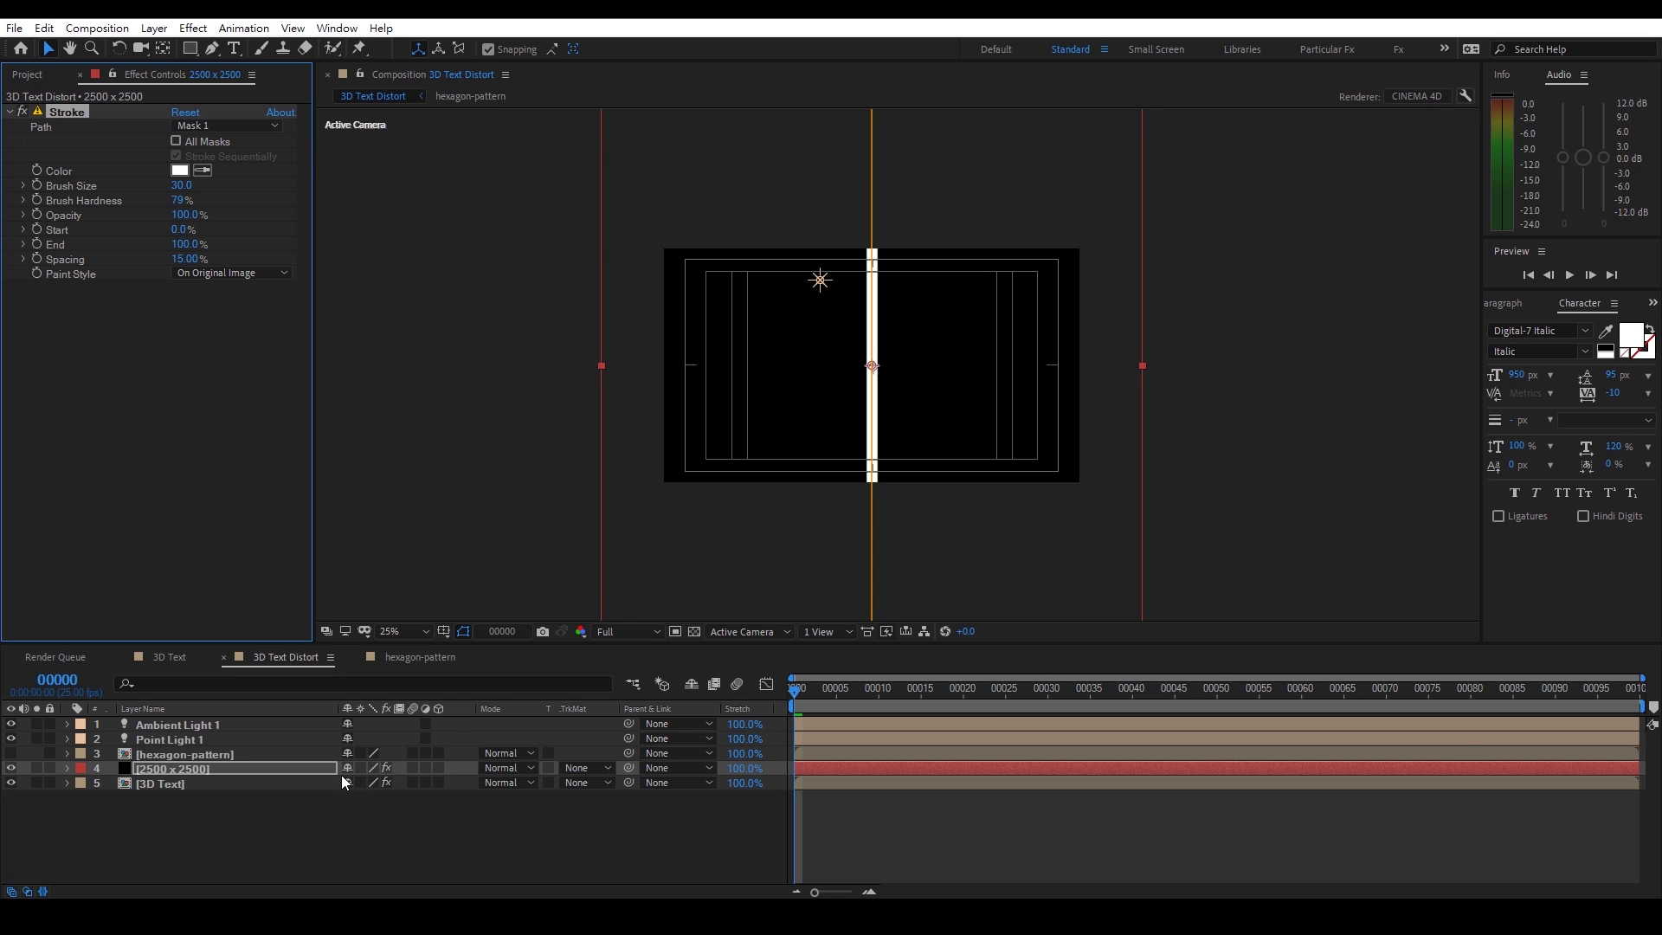
Solo the 3D Text and 2500 x 2500 layers and set the solid's Stroke Paint Style to On Transparent
{"action": "left_click", "coordinate": [300, 828]}
{"action": "left_click", "coordinate": [277, 783]}
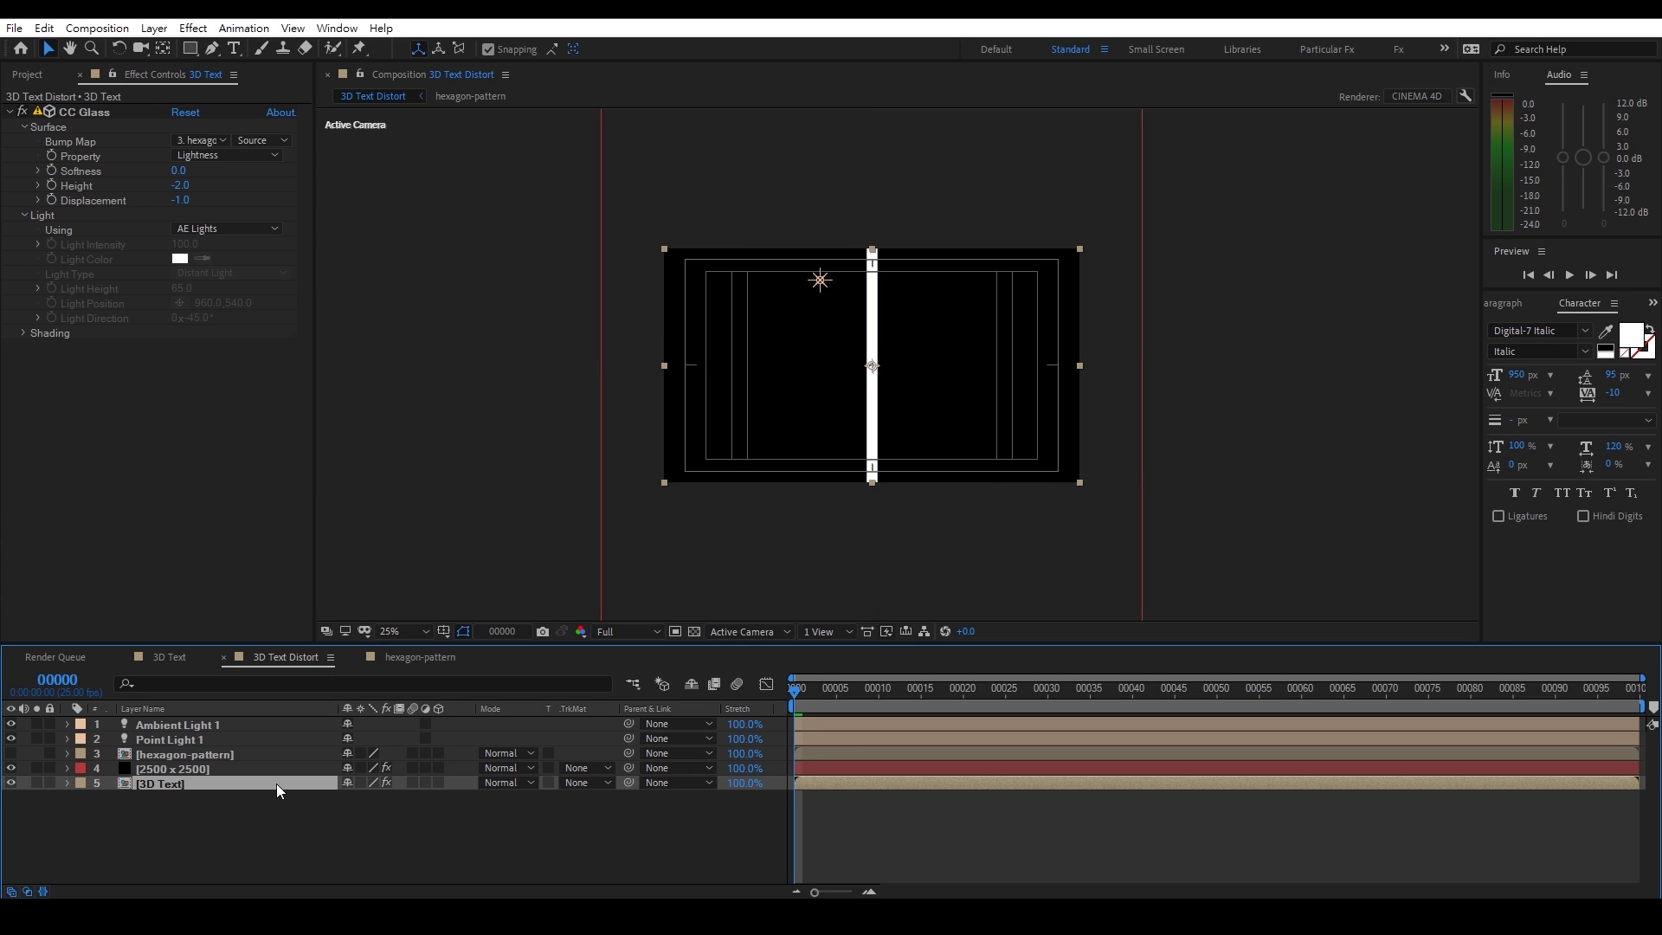
{"action": "left_click", "coordinate": [36, 782]}
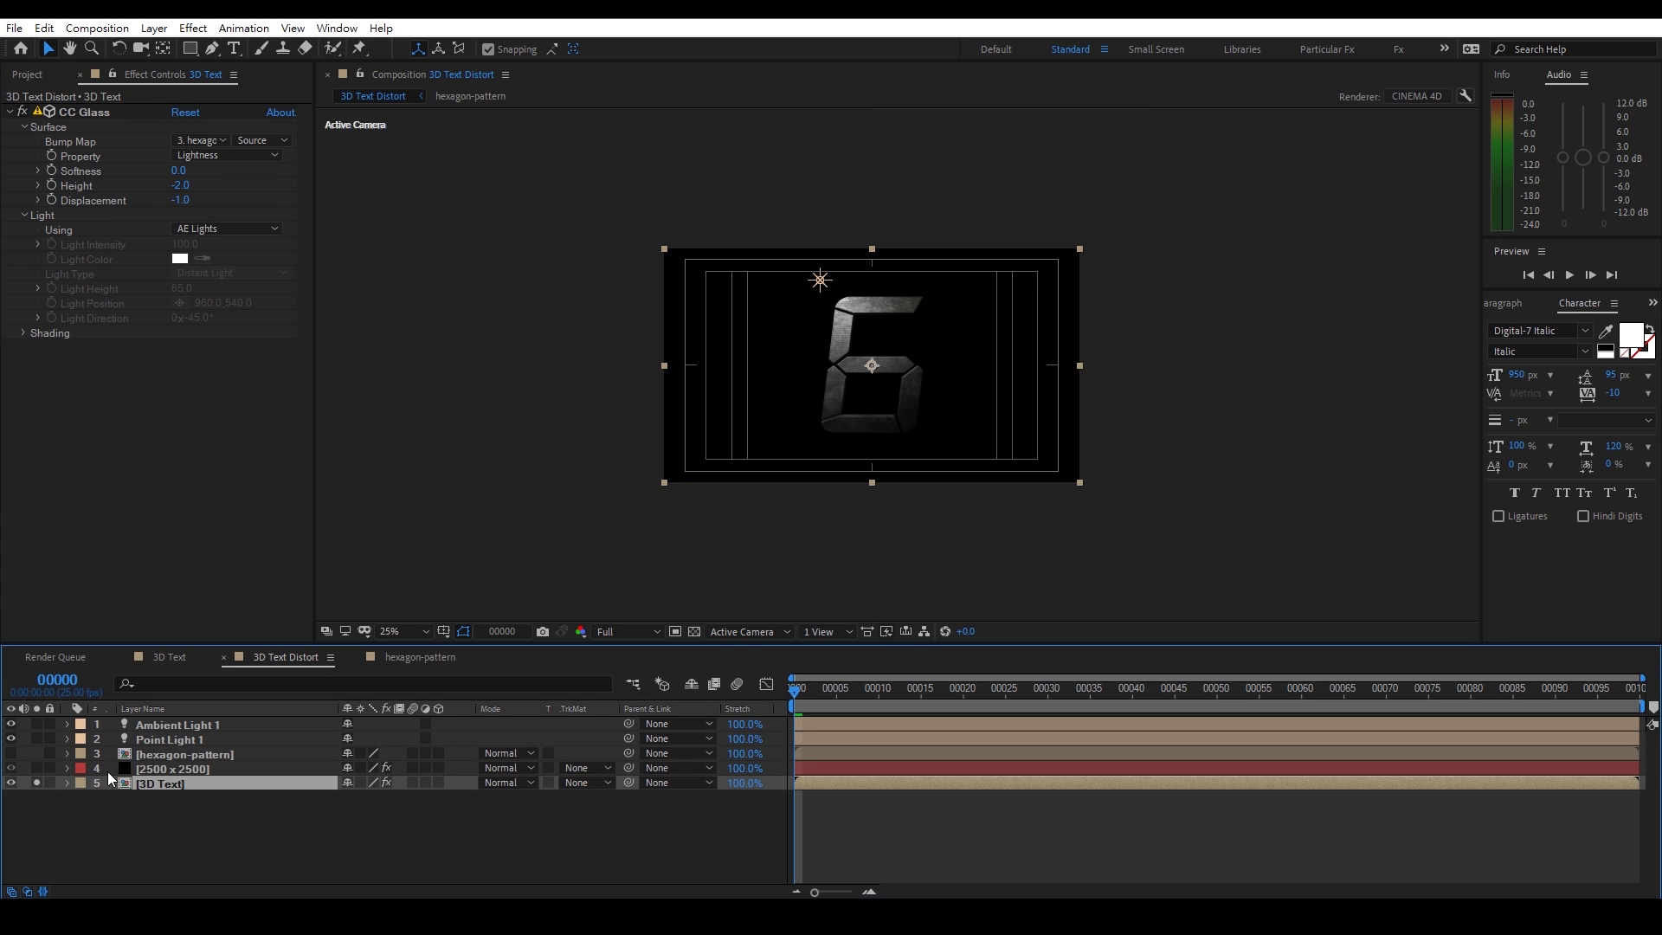
{"action": "left_click", "coordinate": [36, 768]}
{"action": "left_click", "coordinate": [143, 768]}
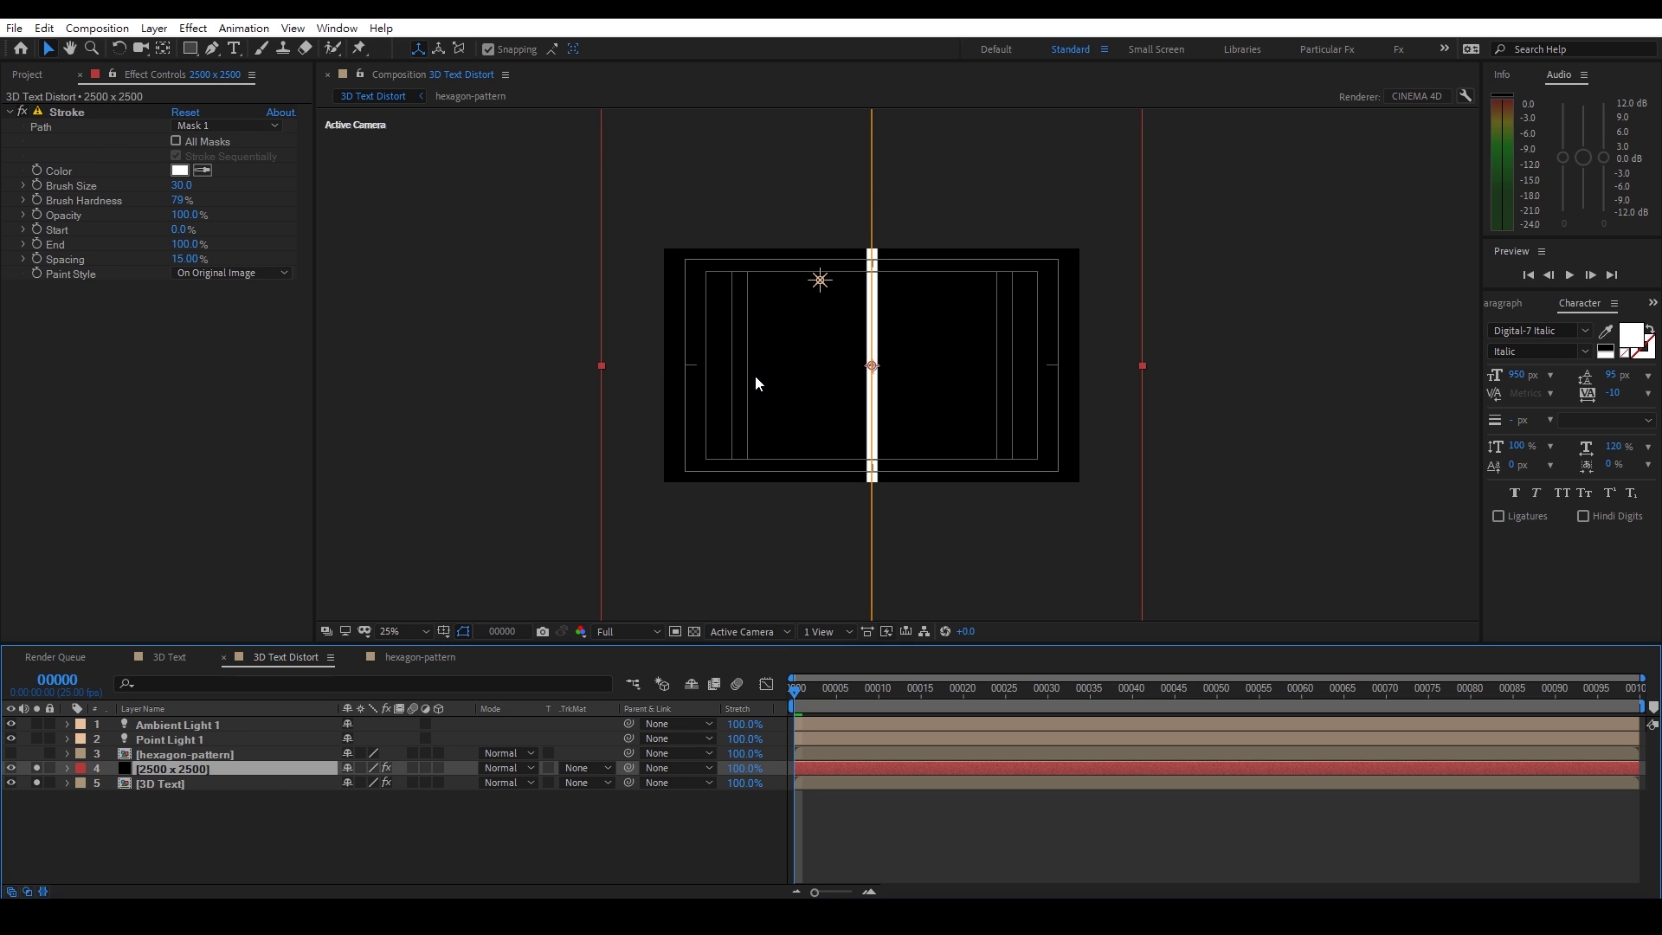
{"action": "left_click", "coordinate": [694, 631]}
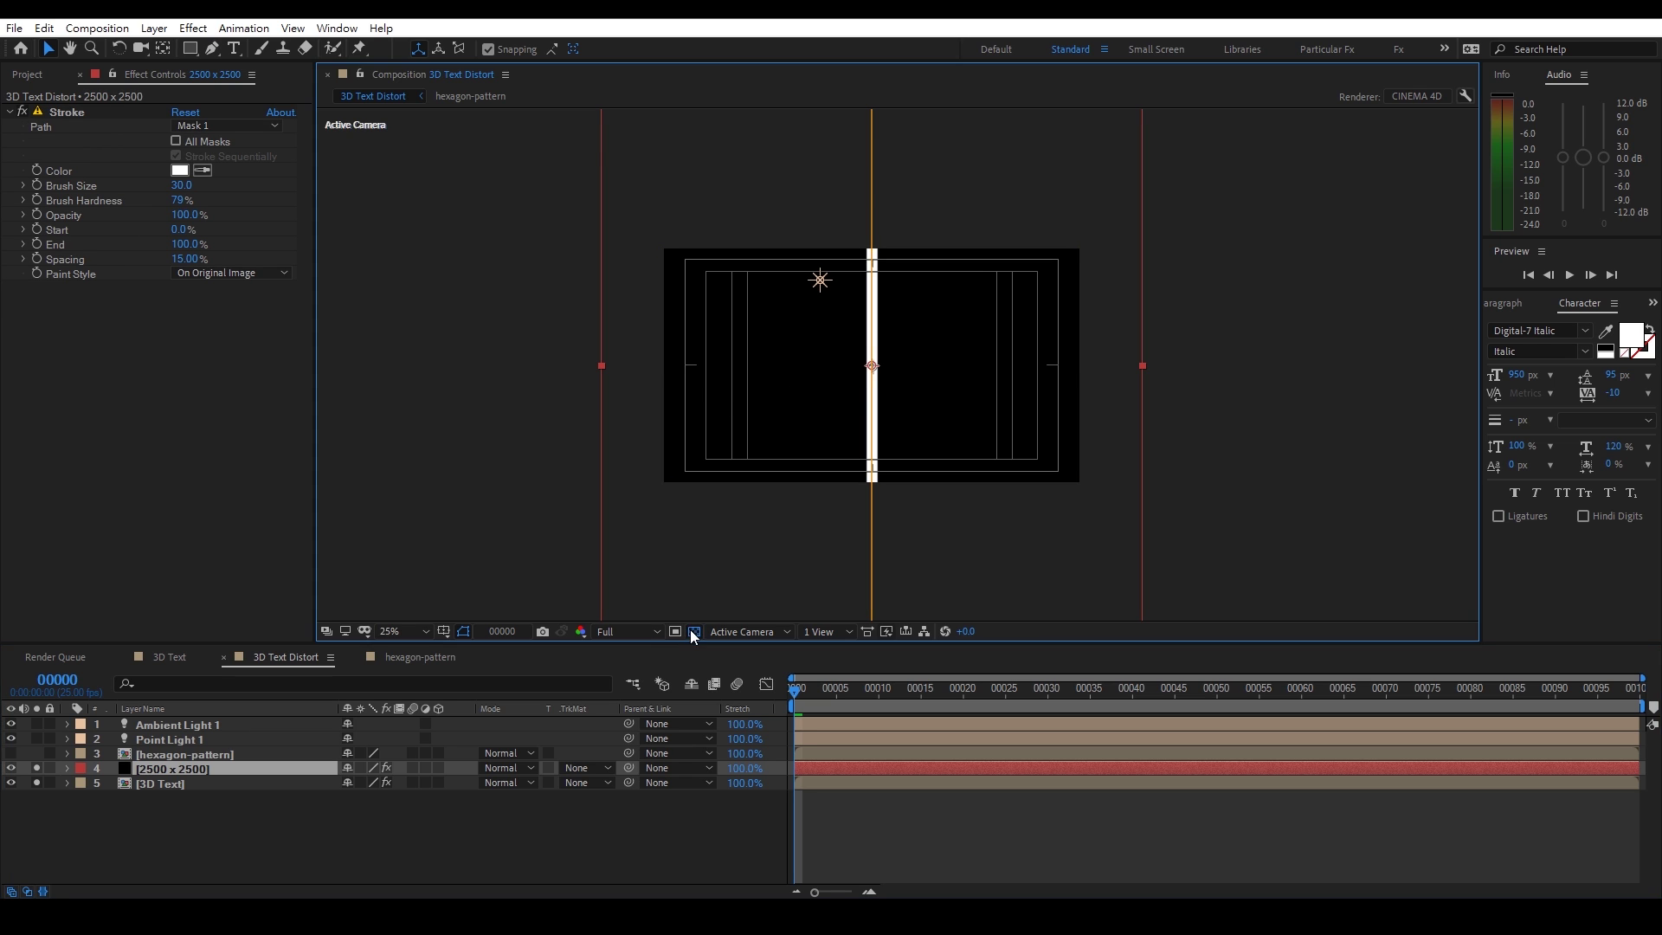
{"action": "left_click", "coordinate": [223, 273]}
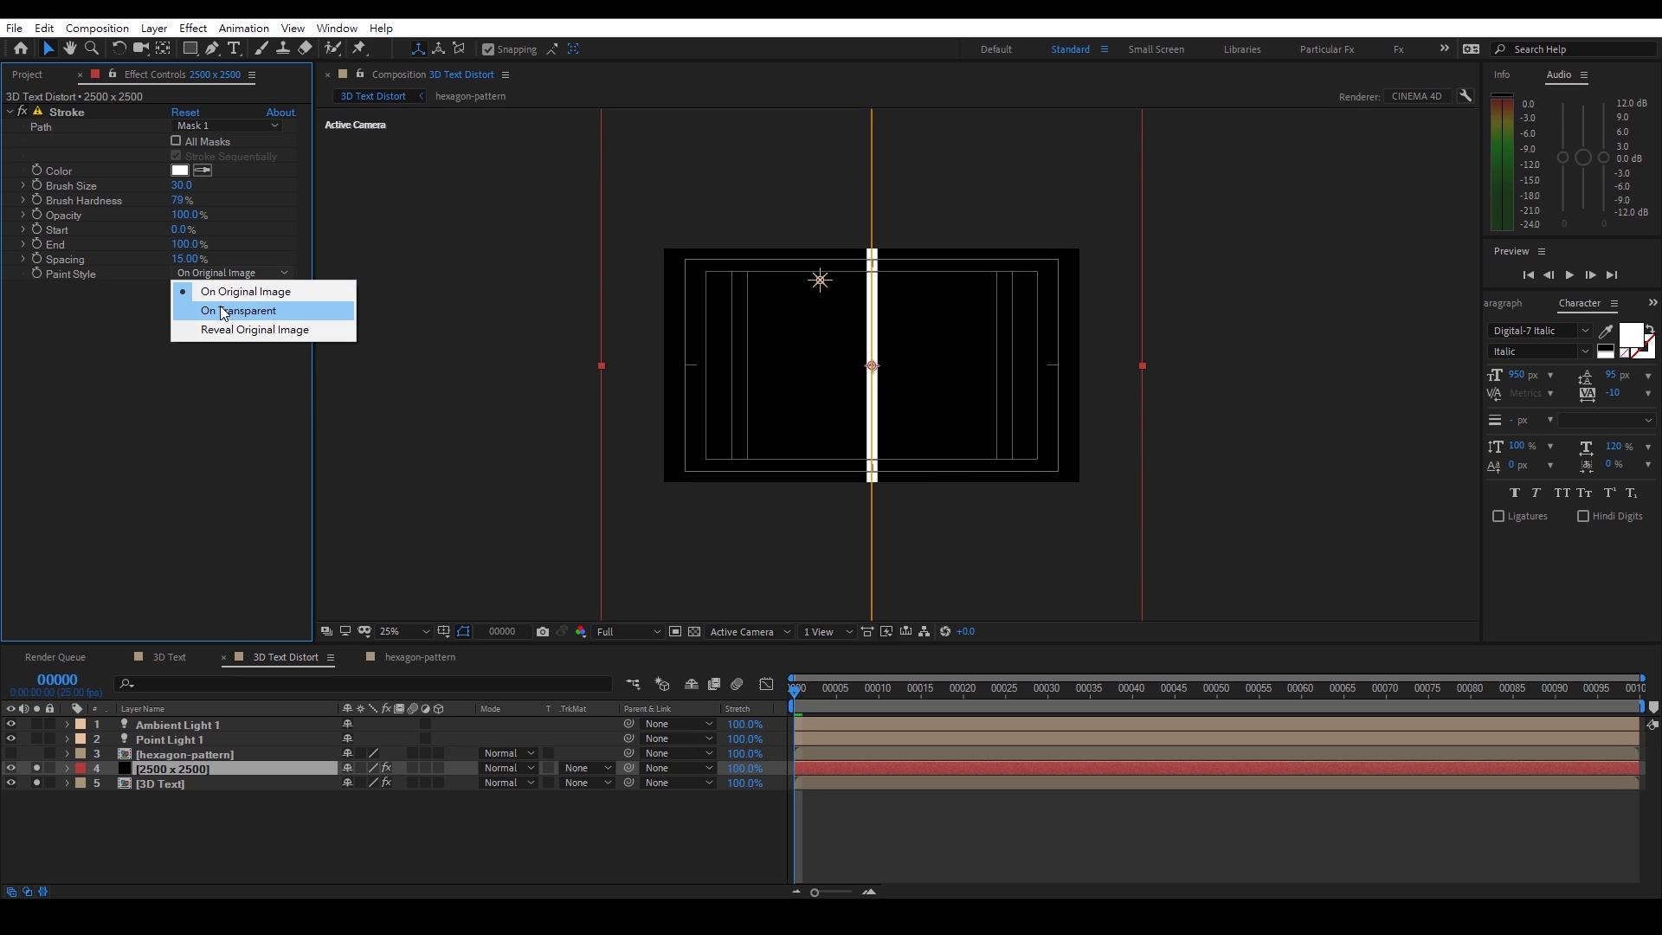
{"action": "left_click", "coordinate": [224, 311]}
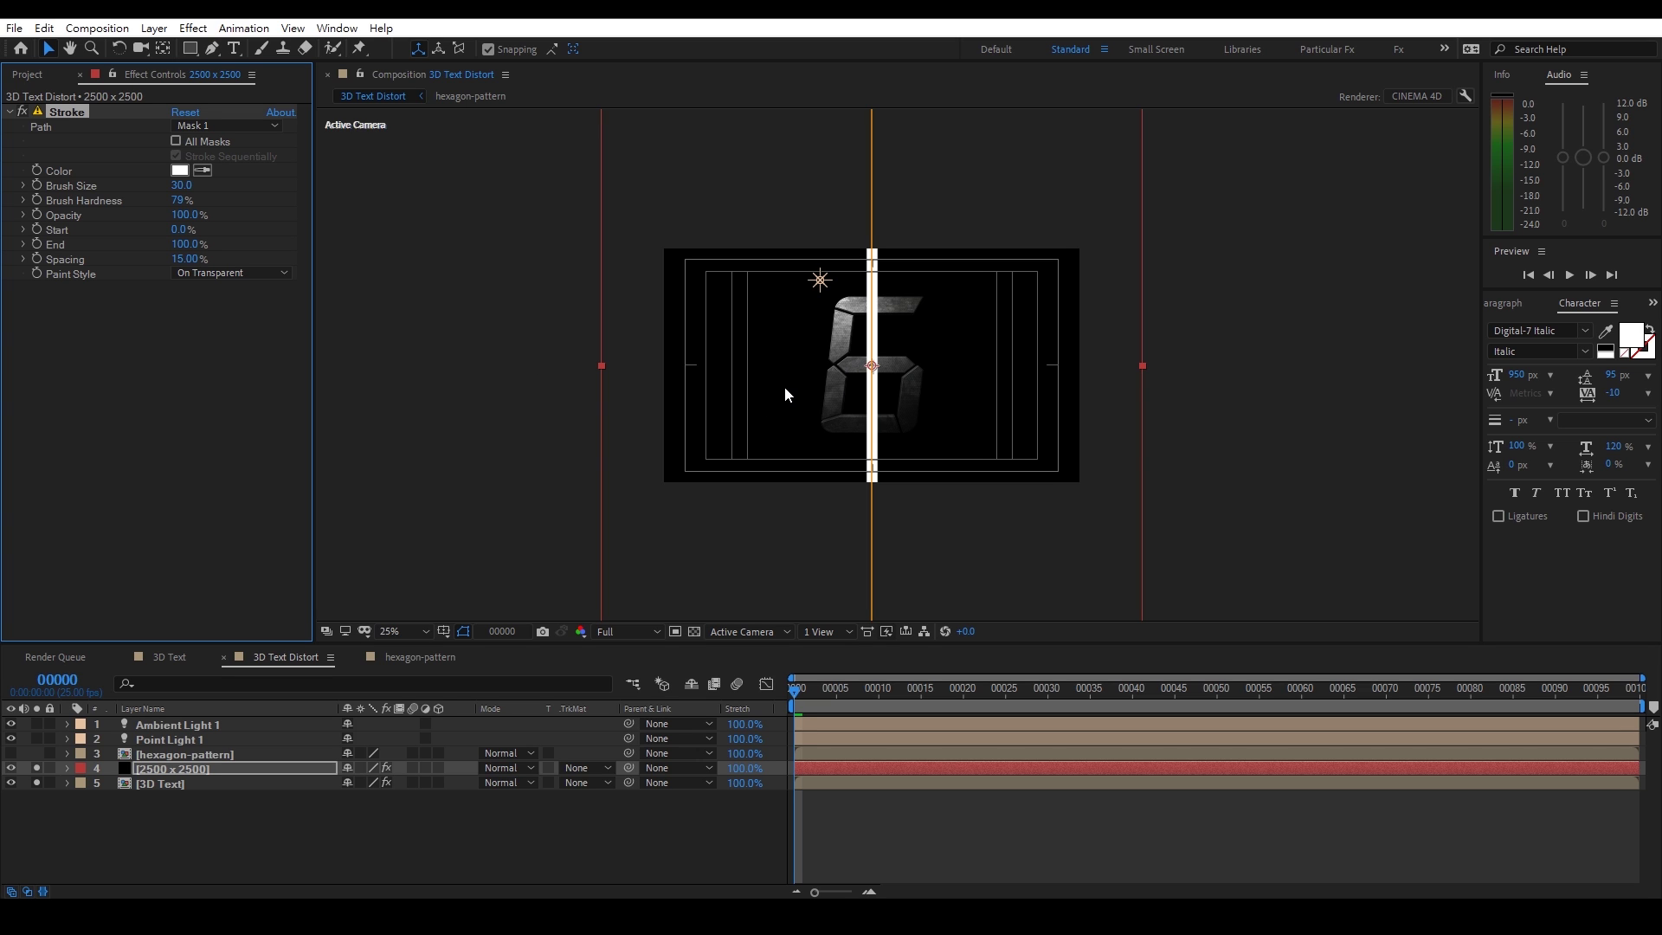
{"action": "left_click", "coordinate": [693, 631]}
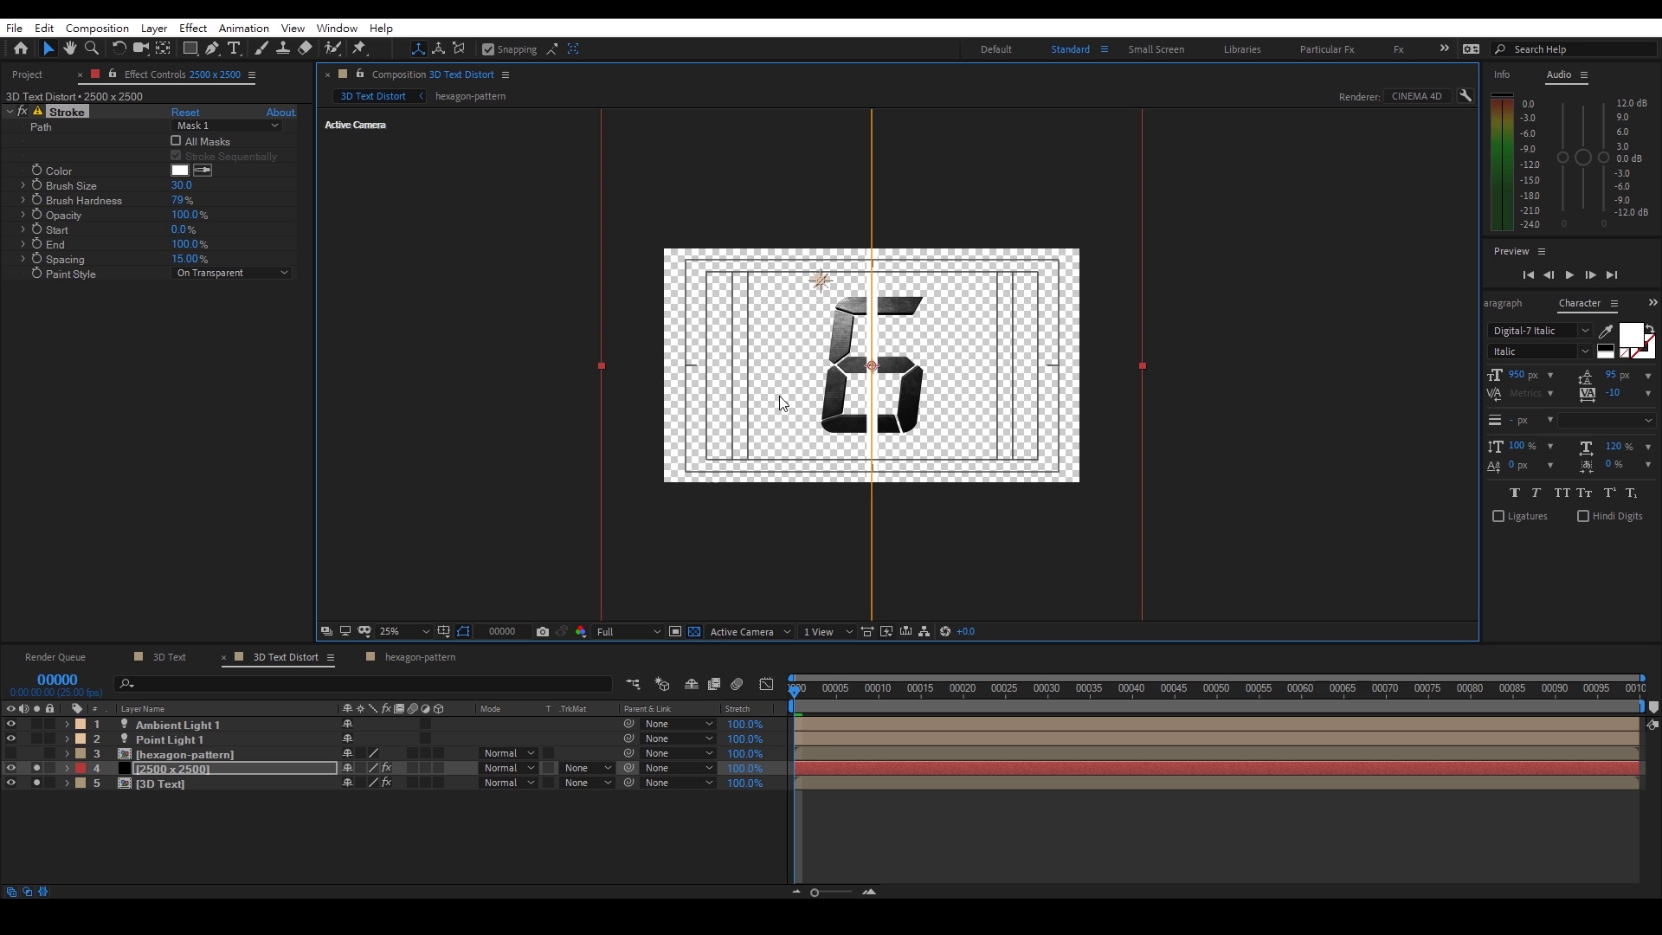
{"action": "left_click", "coordinate": [697, 627]}
Set the 3D Text layer's track matte to Alpha Inverted Matte "[2500 x 2500]" and inspect the cut against the transparency grid
{"action": "left_click", "coordinate": [263, 783]}
{"action": "left_click", "coordinate": [582, 782]}
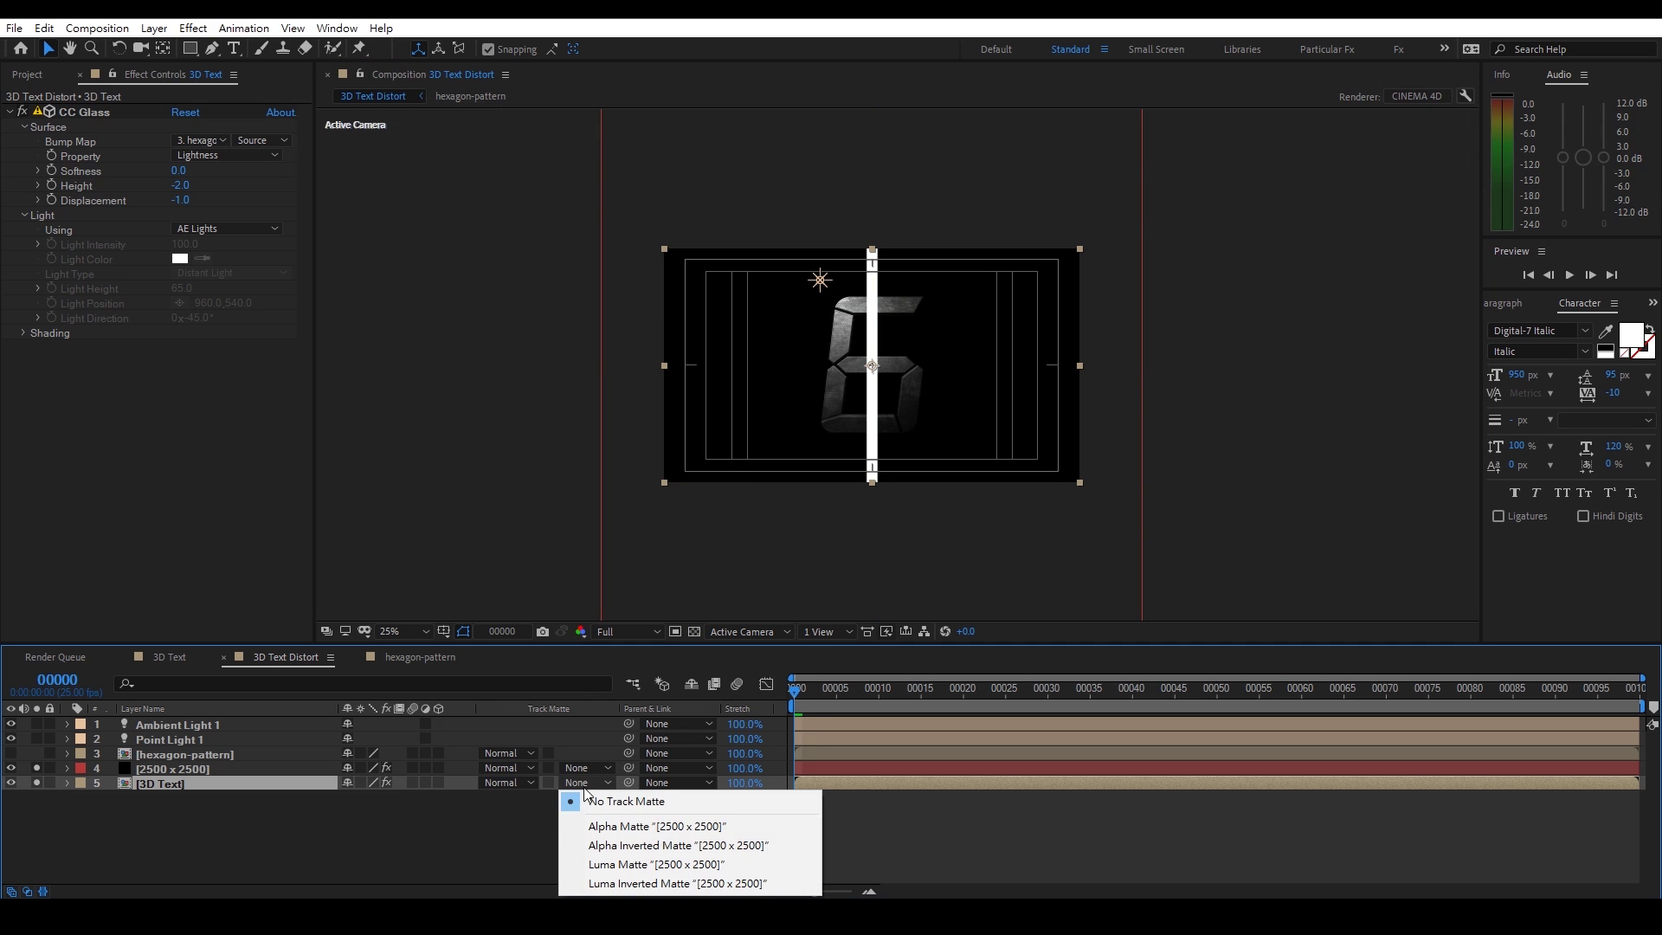
{"action": "left_click", "coordinate": [675, 847]}
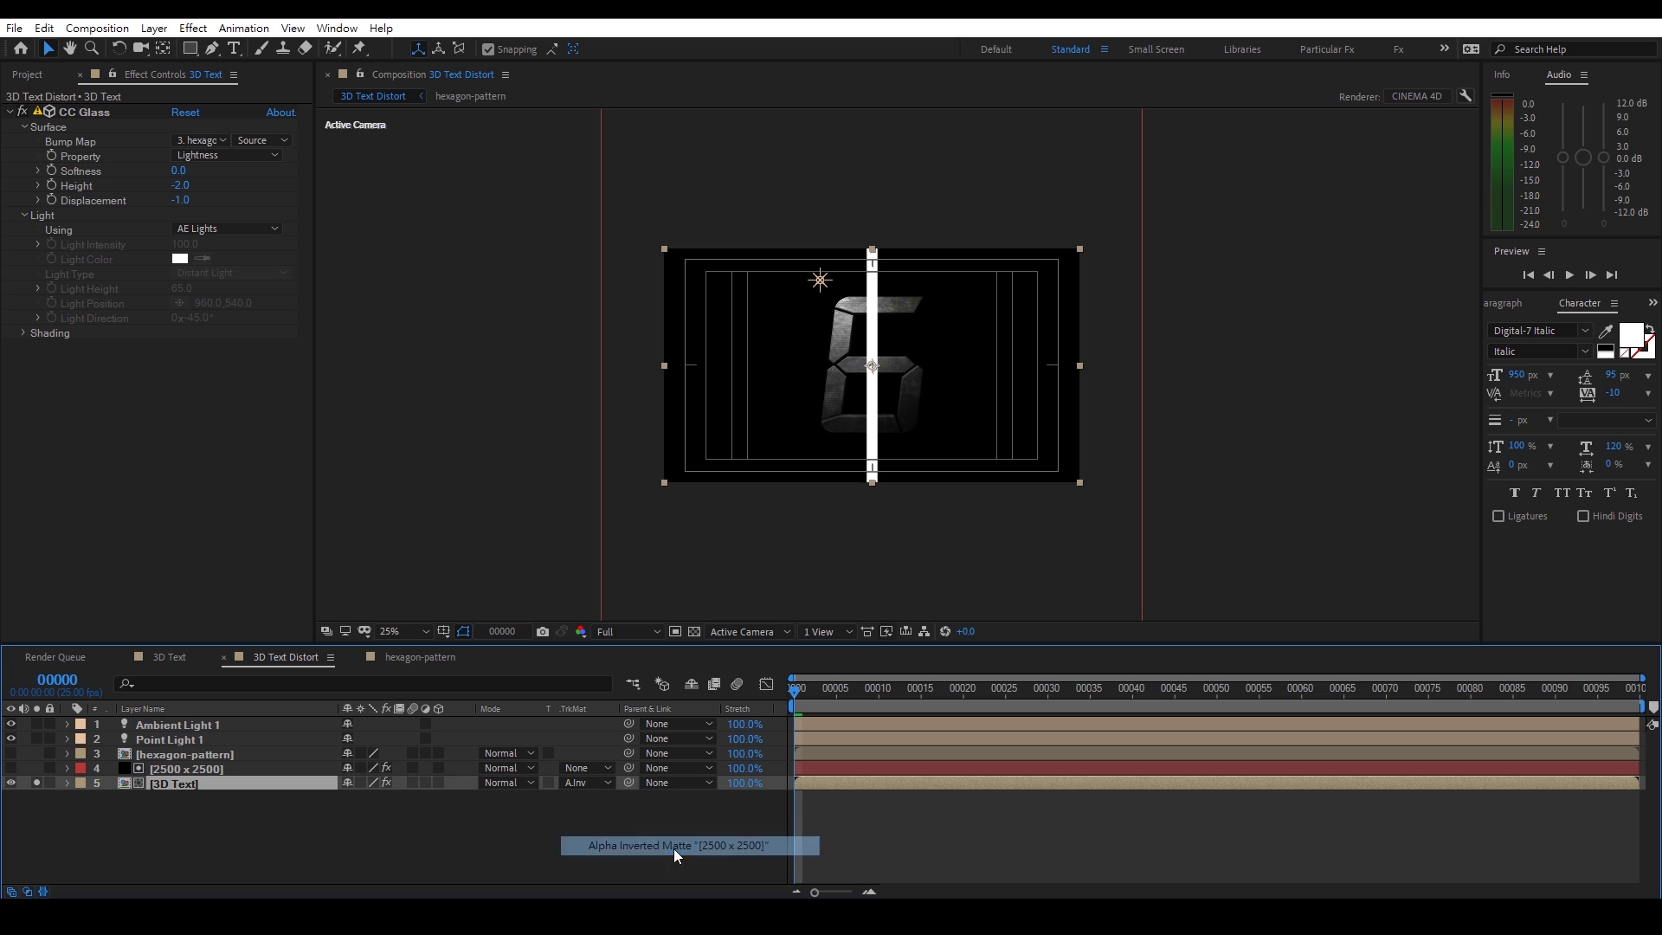
{"action": "key", "text": "period"}
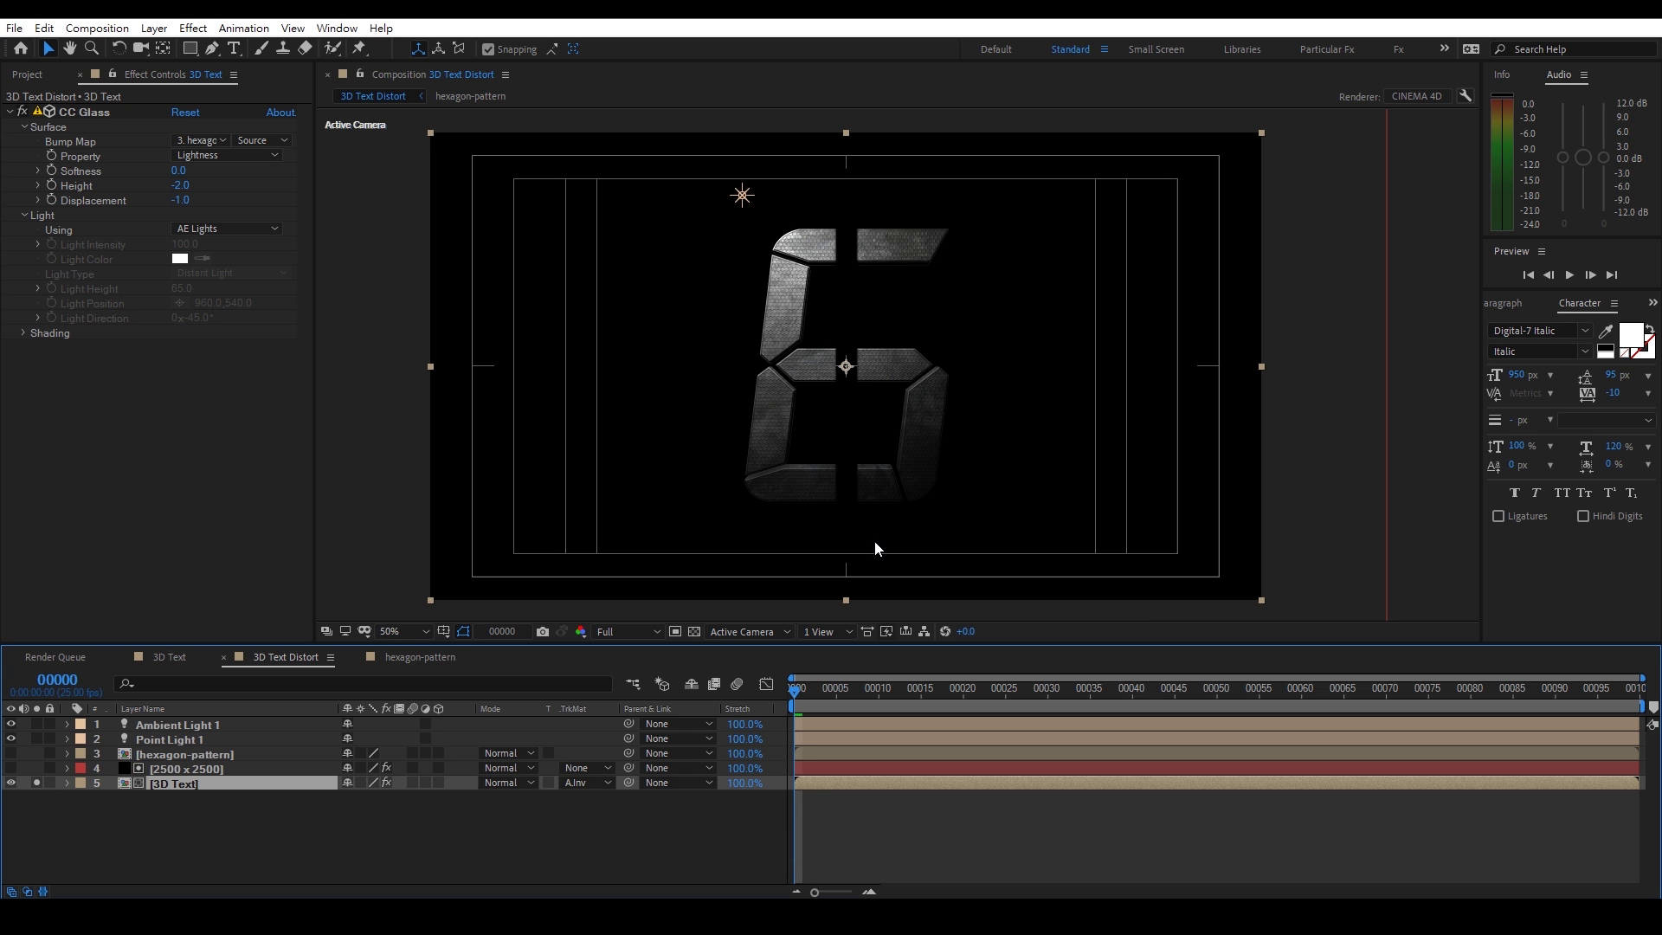
{"action": "left_click", "coordinate": [692, 632]}
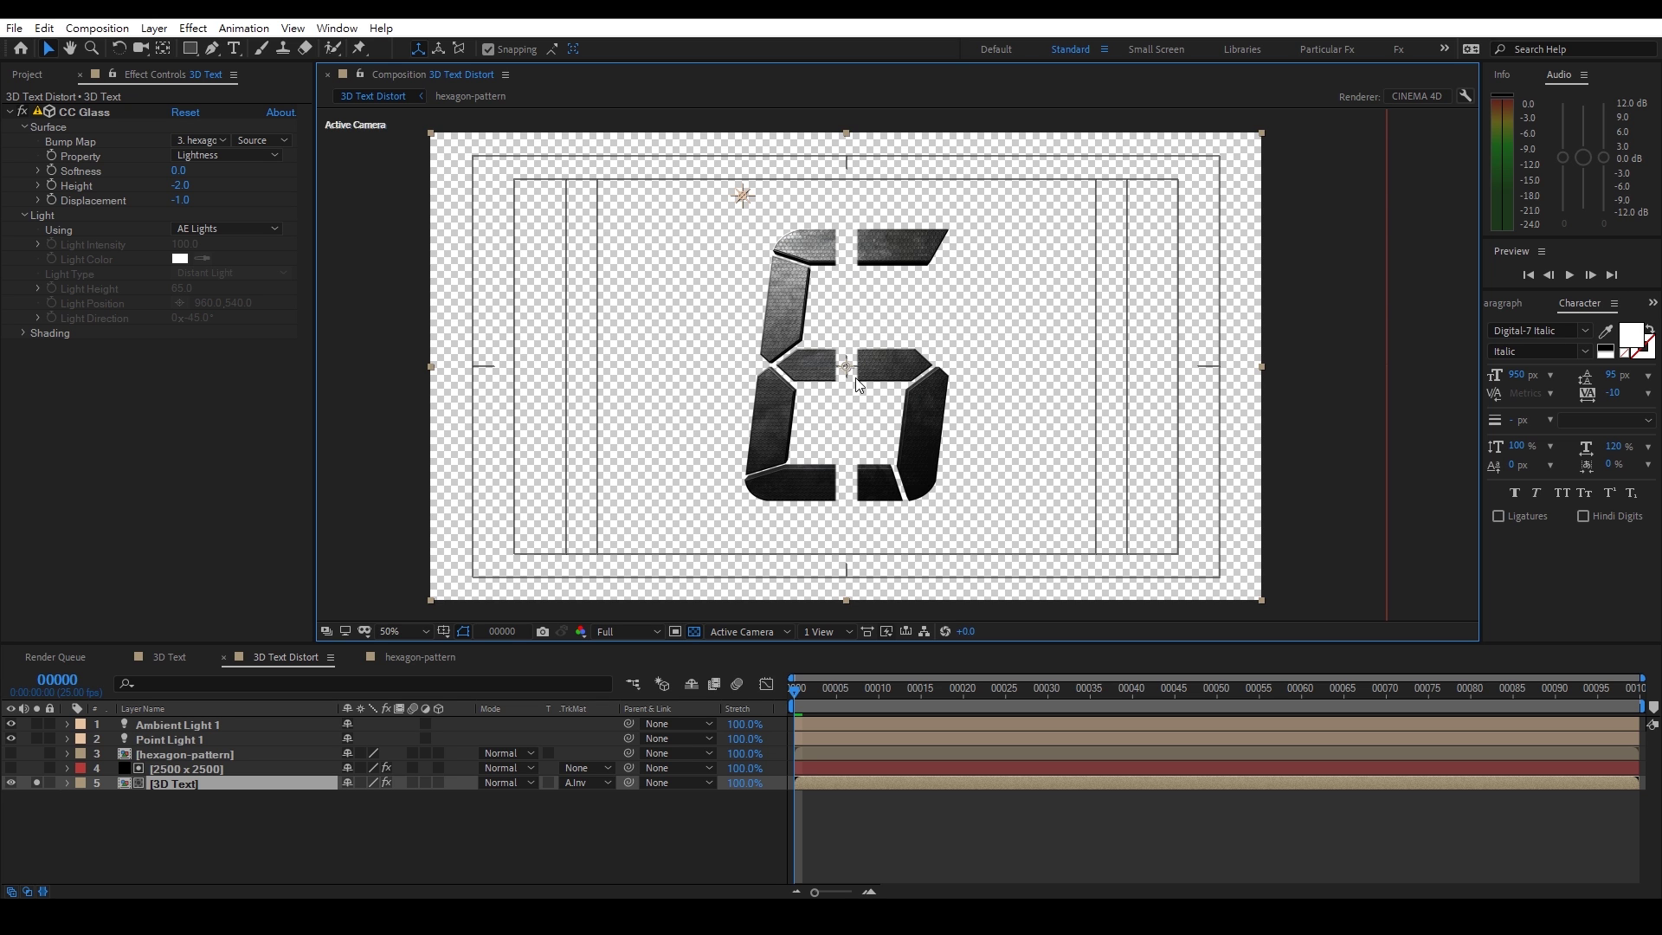
{"action": "key", "text": "period"}
{"action": "key", "text": "period"}
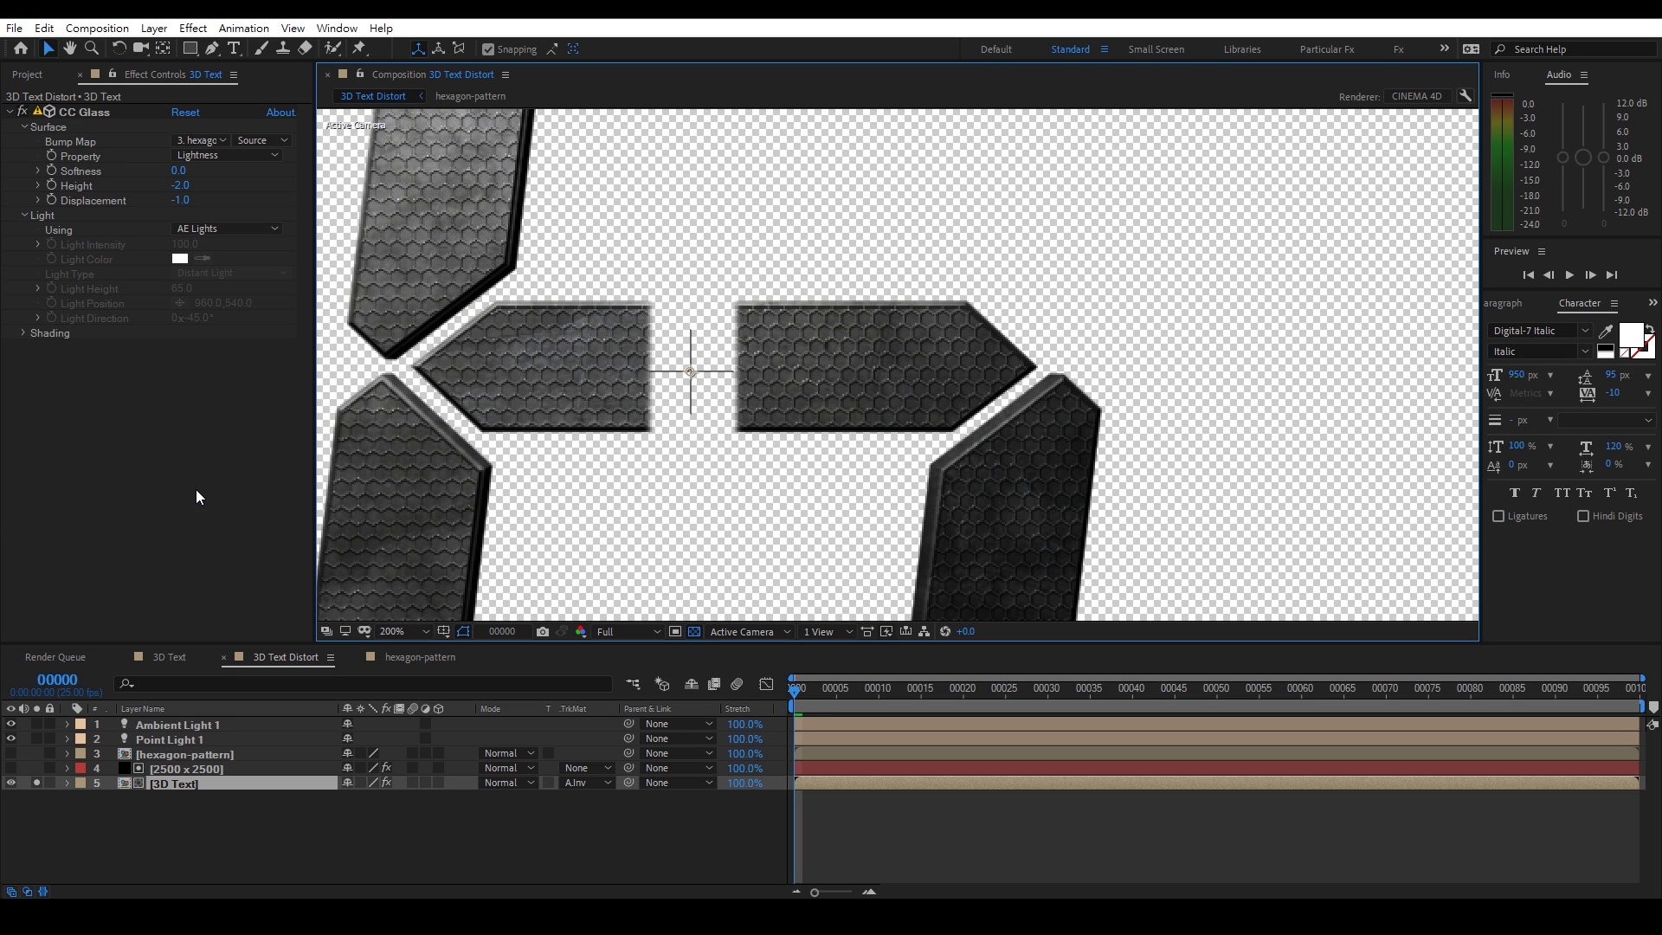
Make the 2500 x 2500 solid visible and solo it alone, with the transparency grid turned off
{"action": "left_click", "coordinate": [11, 768]}
{"action": "left_click", "coordinate": [37, 768]}
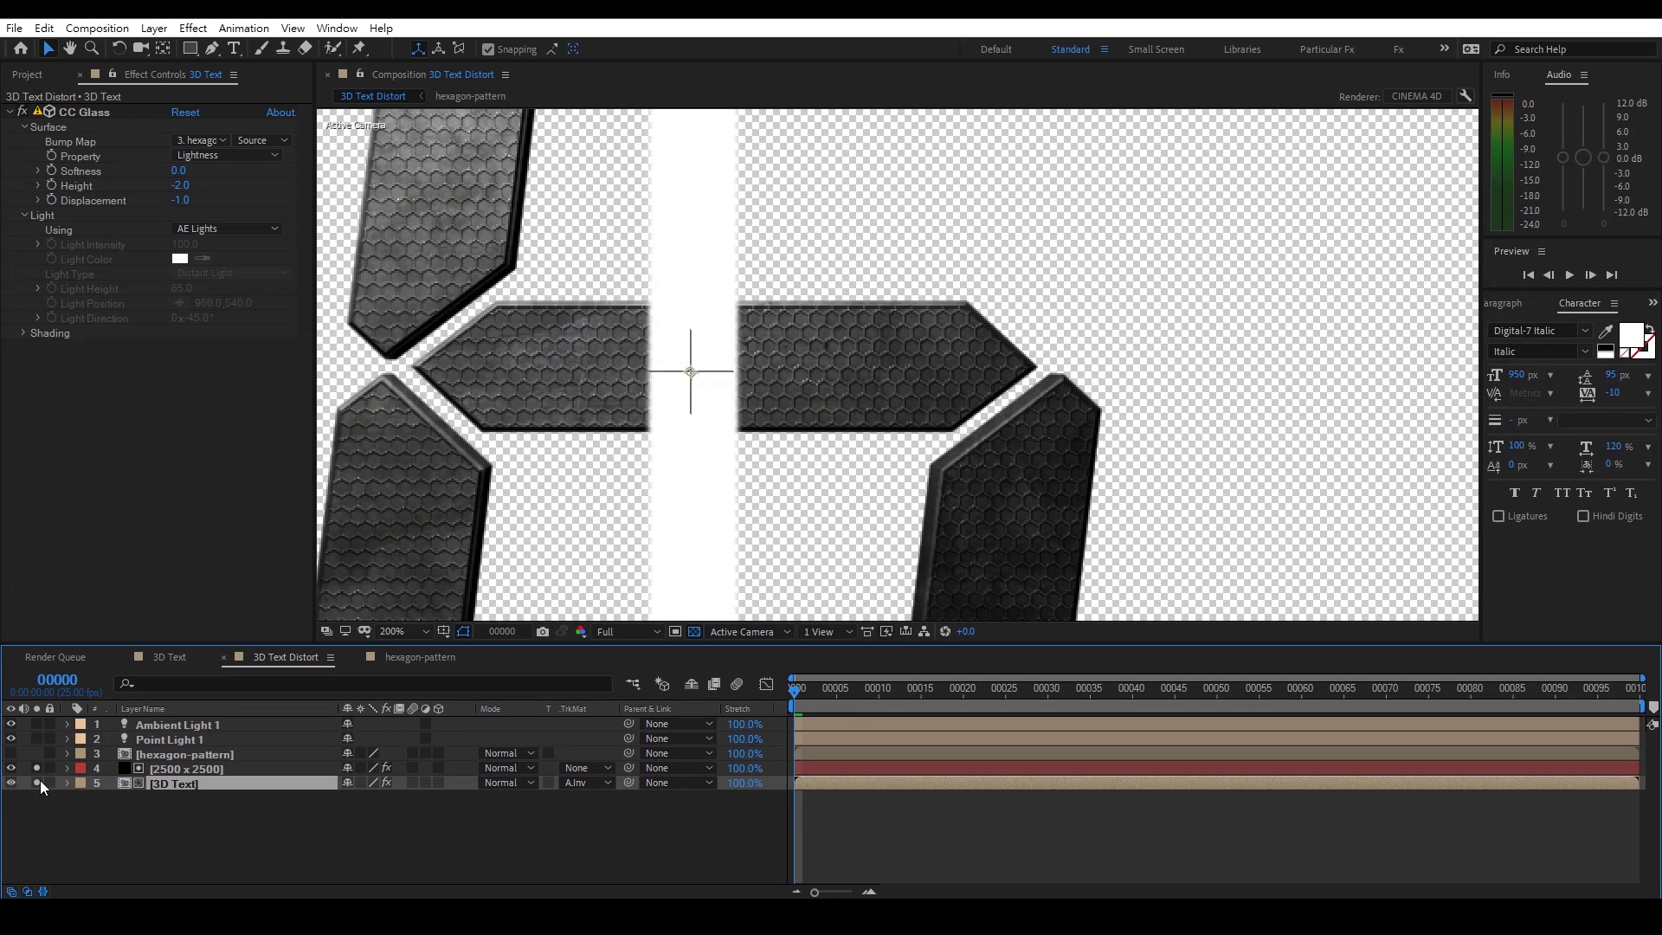
{"action": "left_click", "coordinate": [37, 782]}
{"action": "left_click", "coordinate": [692, 631]}
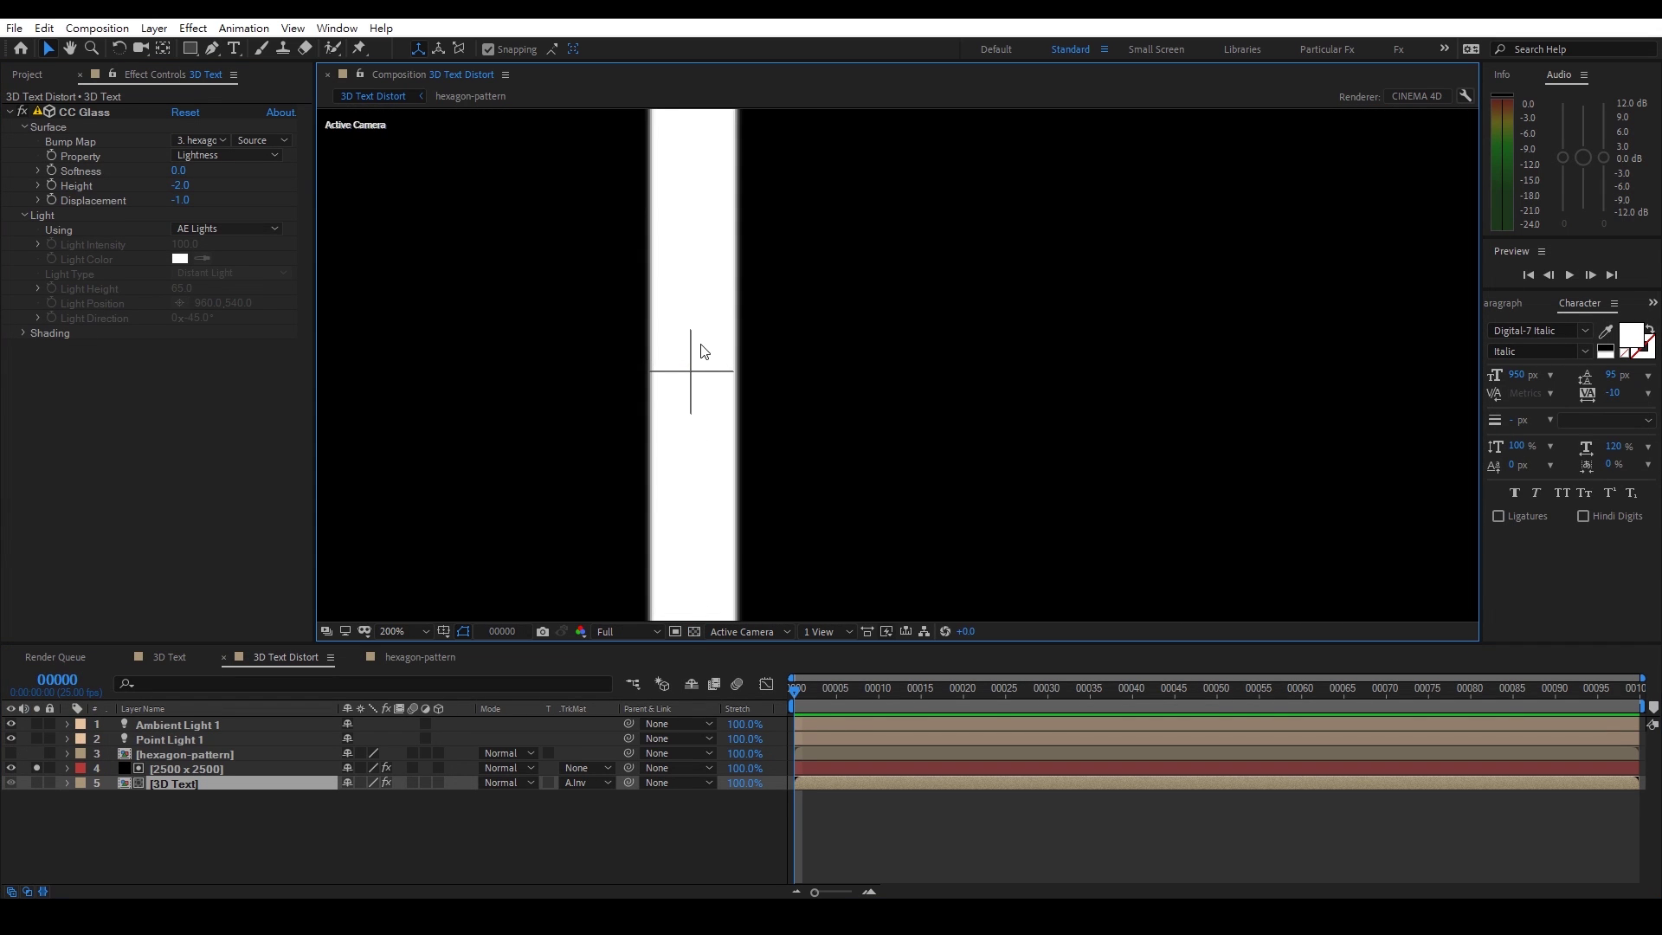
{"action": "key", "text": "comma"}
{"action": "key", "text": "comma"}
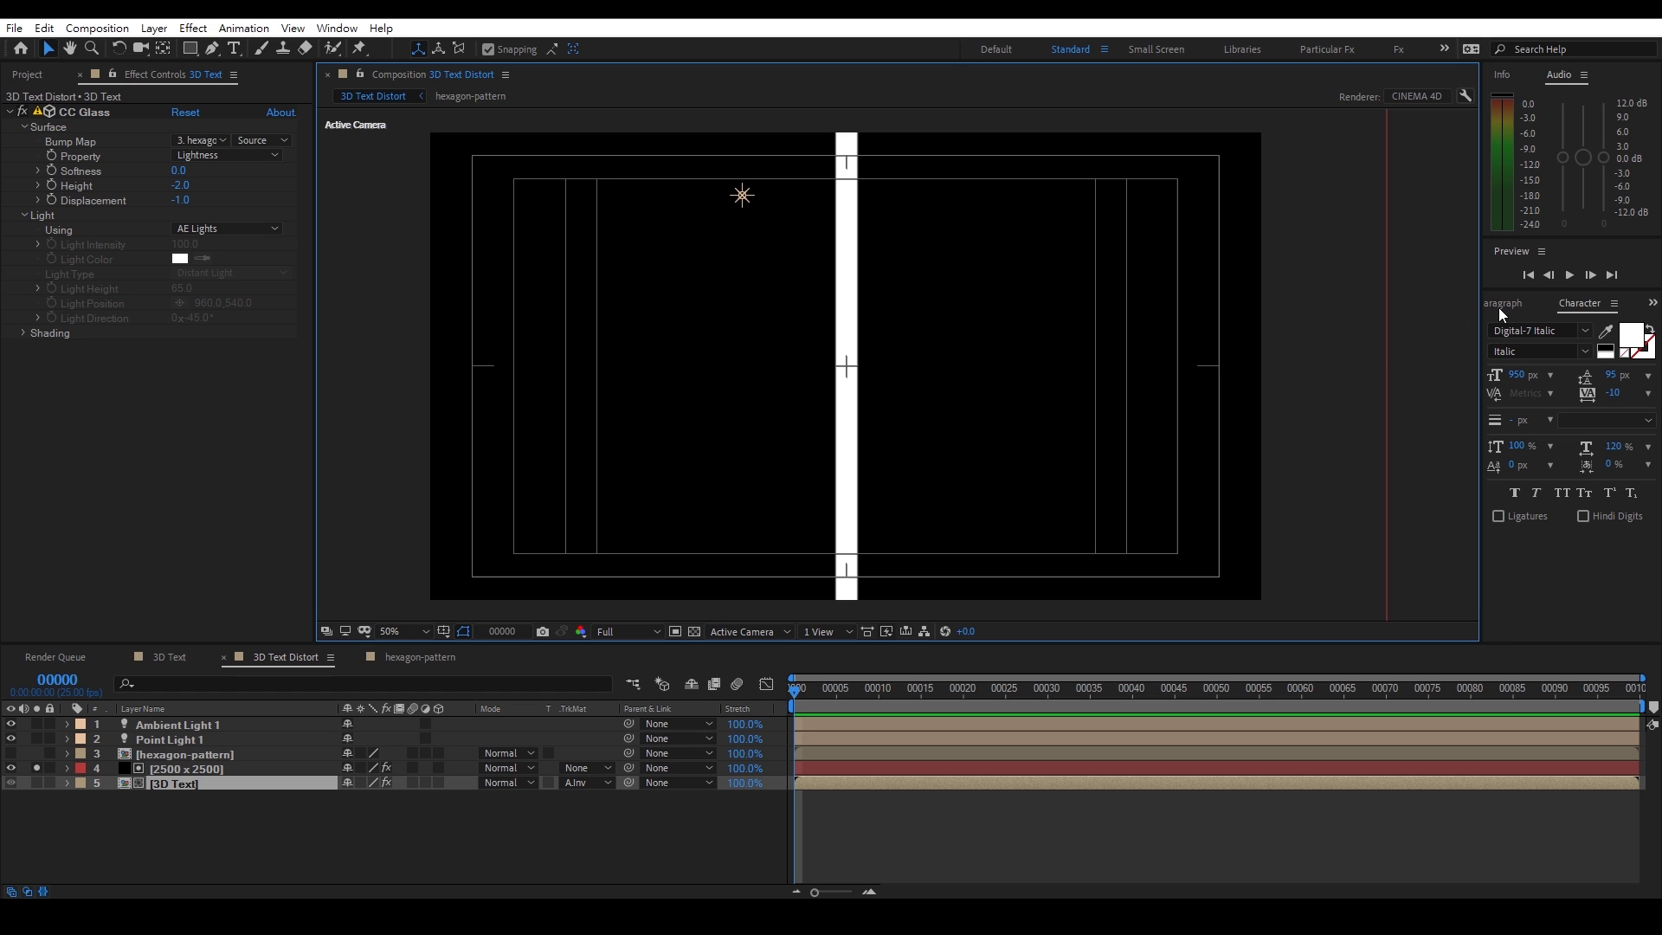
Find the Turbulent Displace effect and place it on the 2500 x 2500 solid below Stroke, not on the 3D Text layer
{"action": "left_click", "coordinate": [1539, 303]}
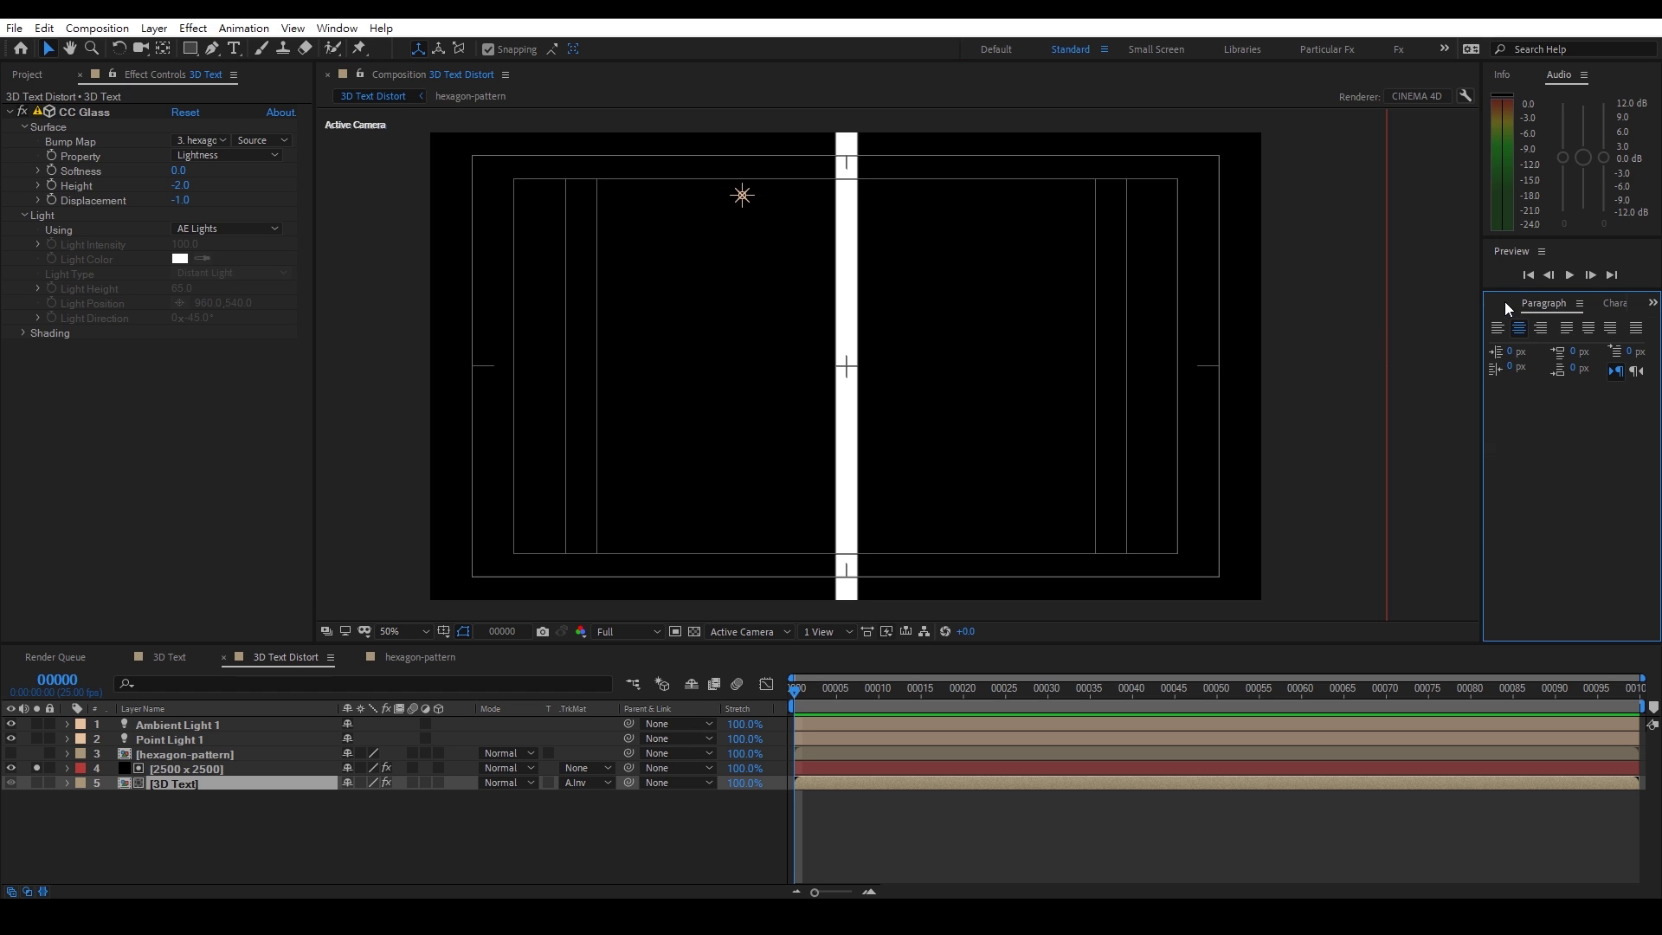
{"action": "left_click", "coordinate": [1504, 303]}
{"action": "left_click_drag", "start_coordinate": [1552, 327], "coordinate": [1266, 335]}
{"action": "type", "text": "turb"}
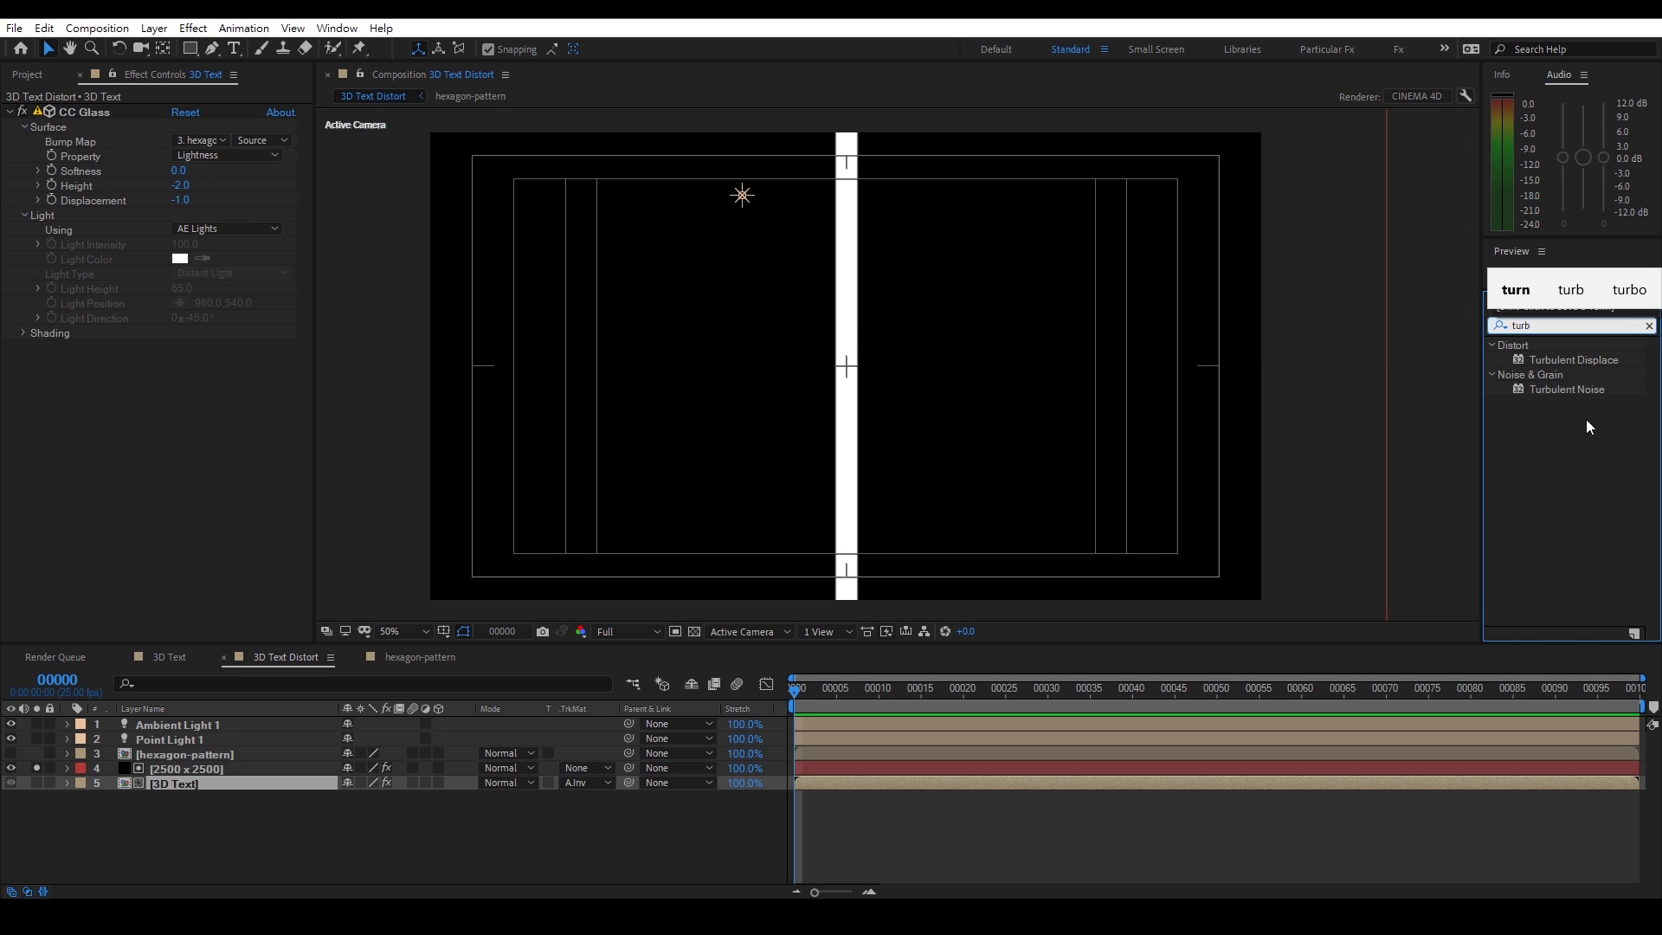
{"action": "left_click", "coordinate": [1566, 359]}
{"action": "left_click_drag", "start_coordinate": [1587, 356], "coordinate": [260, 437]}
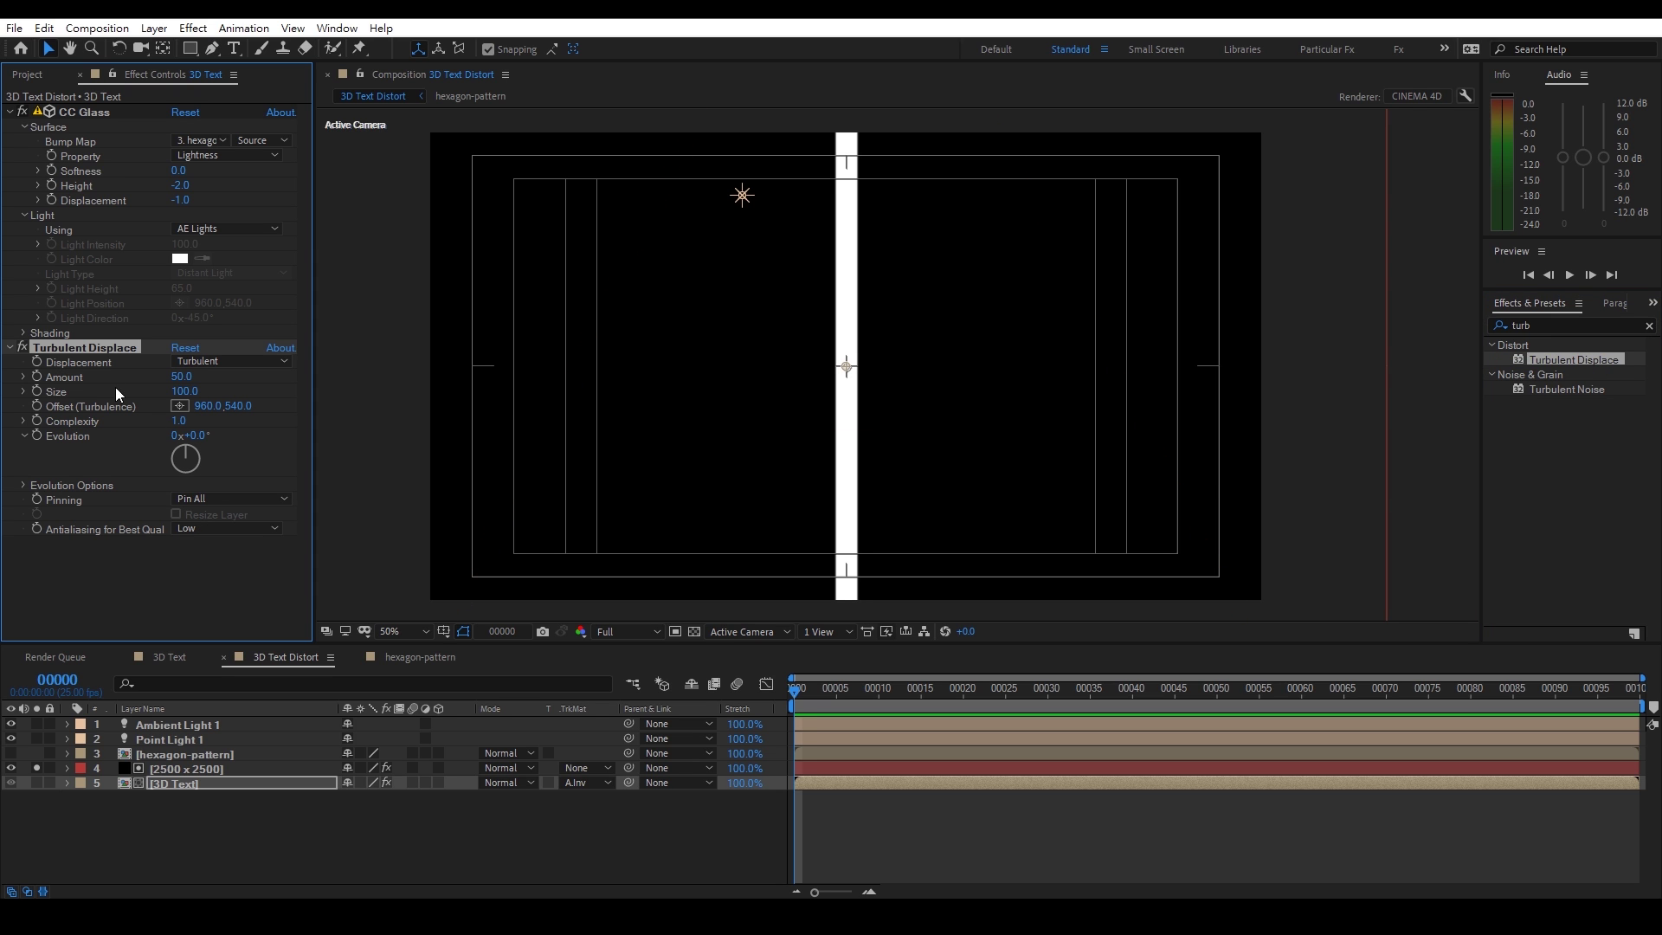
{"action": "key", "text": "Delete"}
{"action": "left_click", "coordinate": [163, 765]}
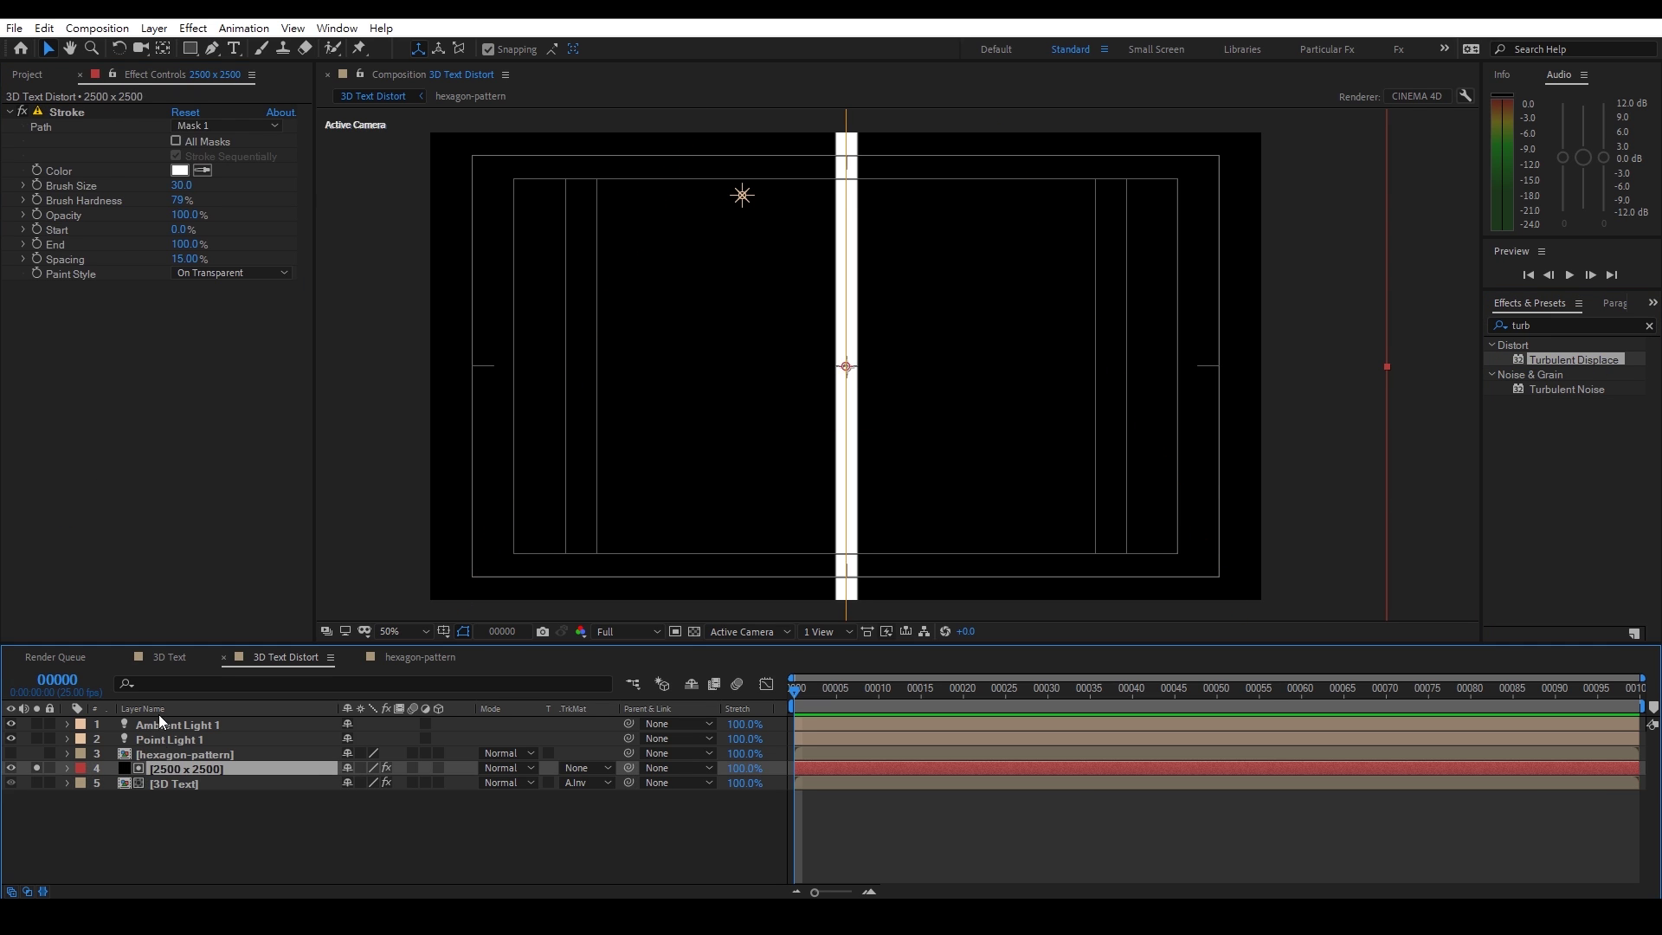
{"action": "key", "text": "ctrl+v"}
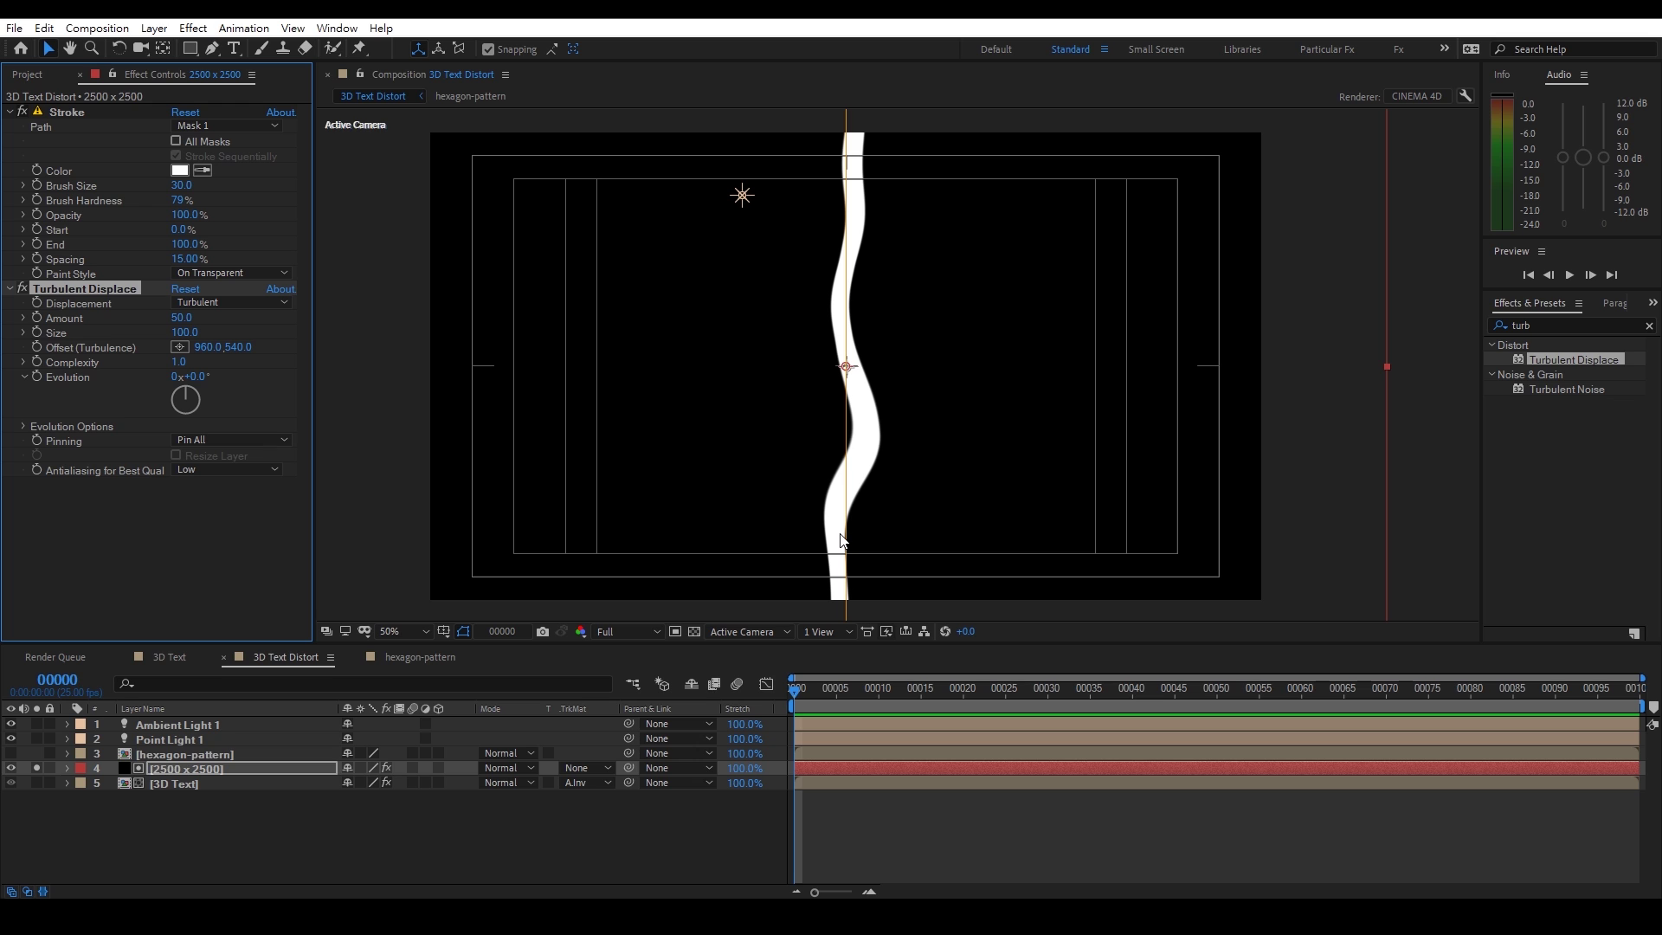
Set the Turbulent Displace Size on the solid to 2
{"action": "left_click_drag", "start_coordinate": [182, 336], "coordinate": [111, 332]}
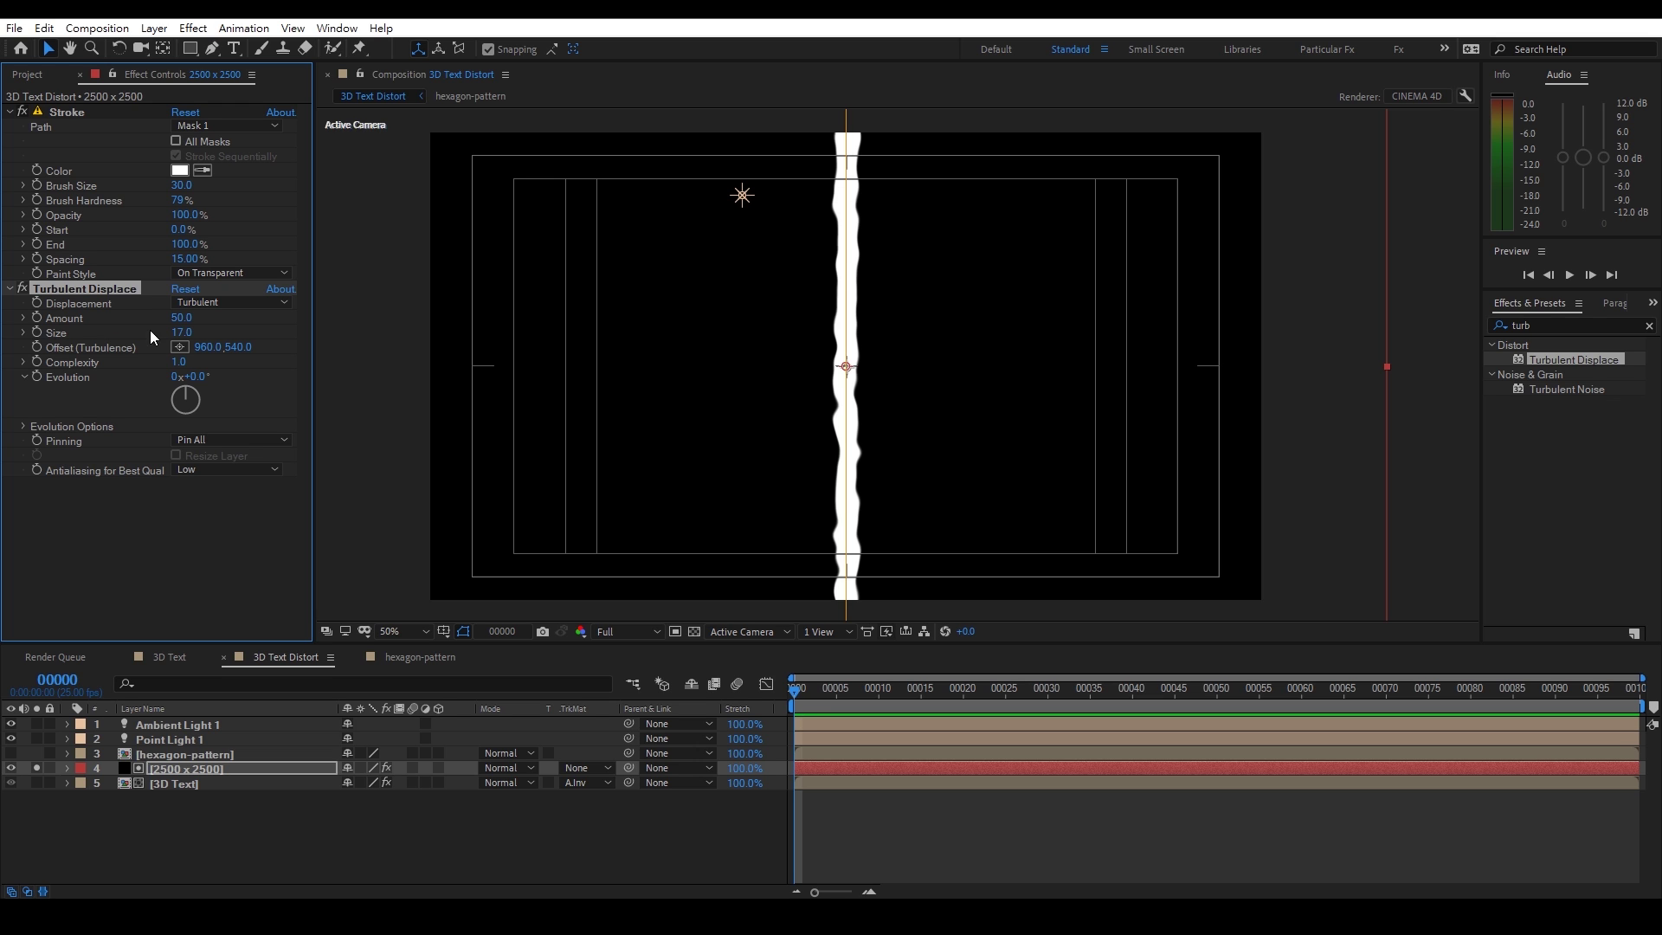
{"action": "left_click_drag", "start_coordinate": [180, 336], "coordinate": [168, 336]}
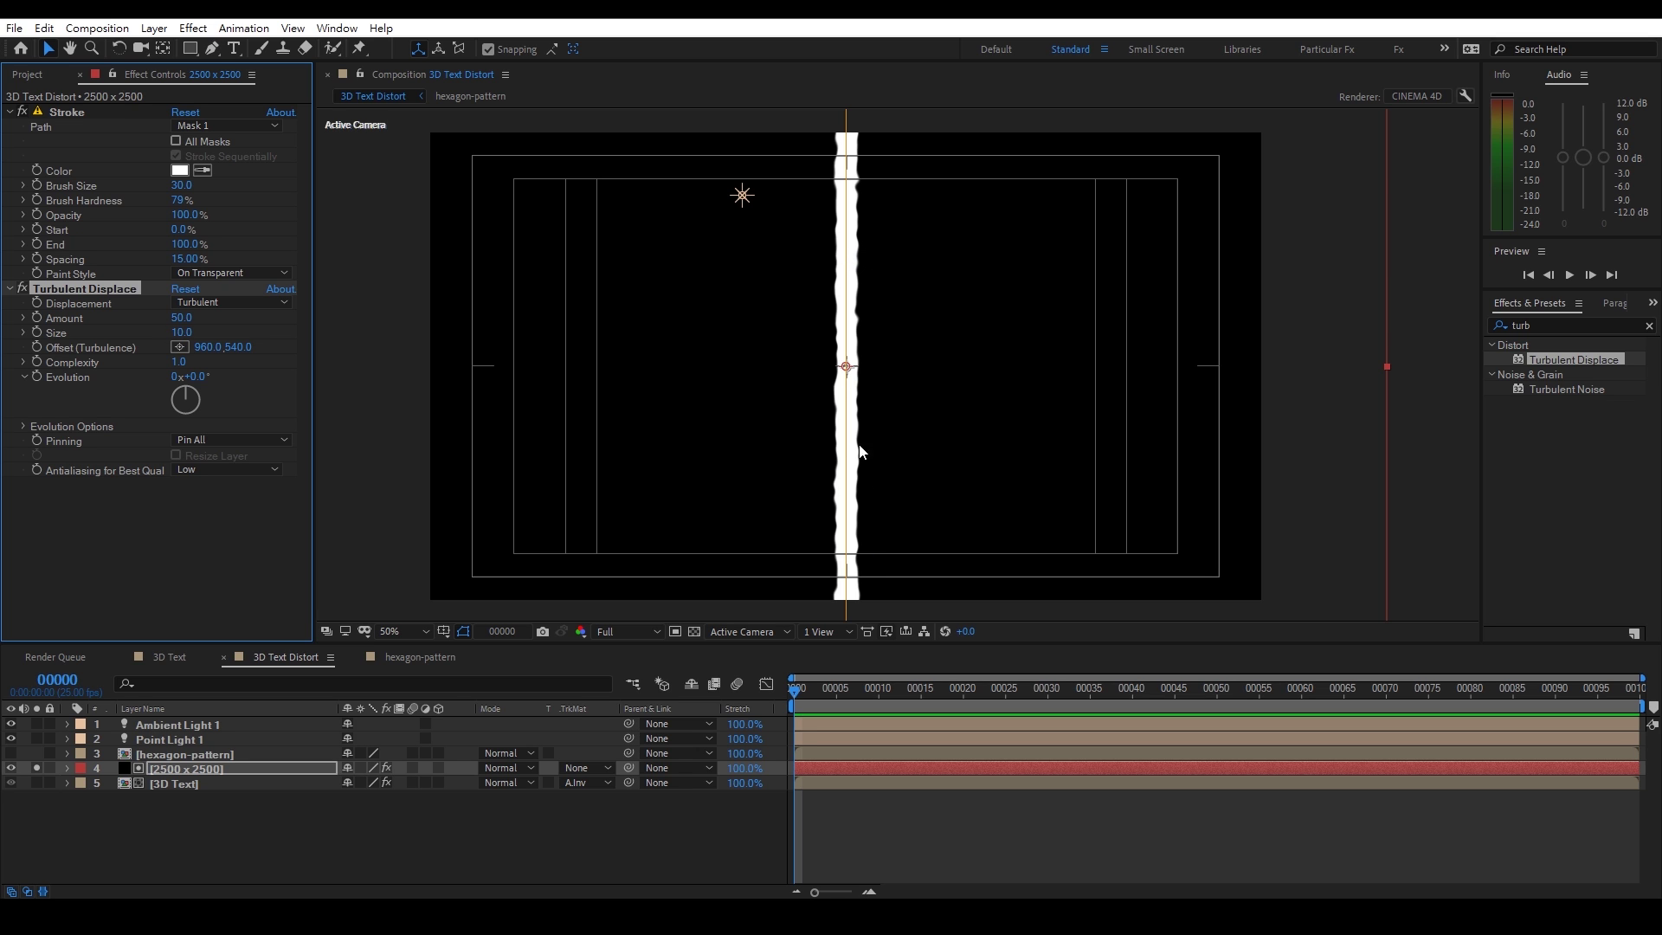
{"action": "left_click_drag", "start_coordinate": [180, 333], "coordinate": [147, 334]}
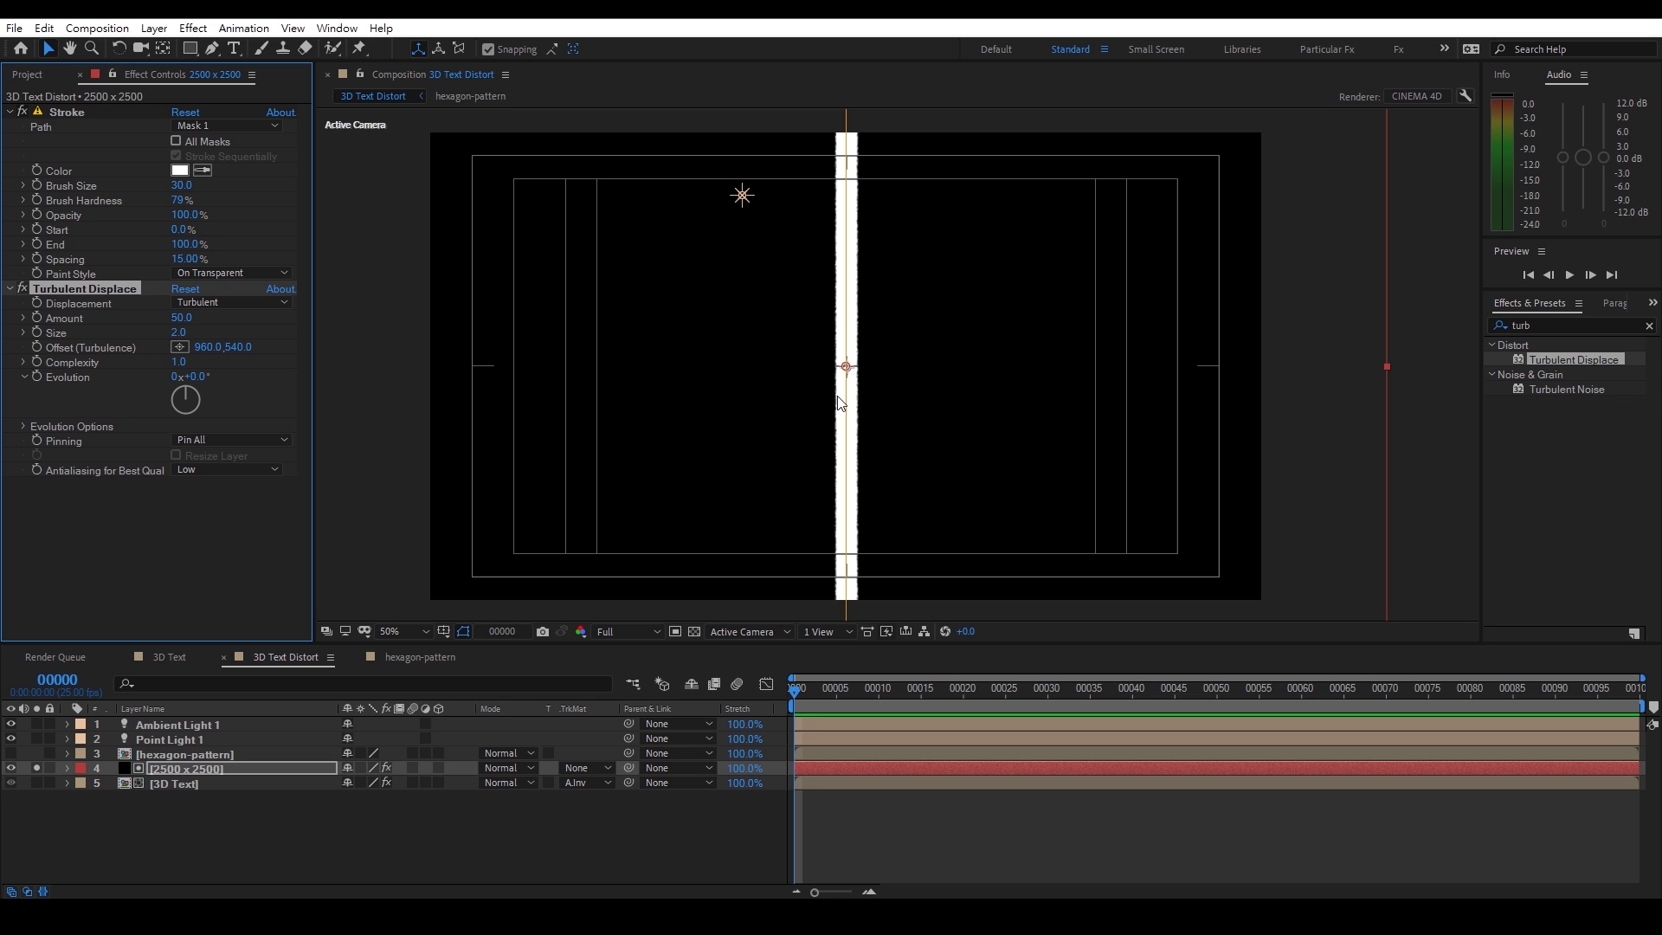
Set the Turbulent Displace Amount to 193, compare the smoother displacement types, and choose Bulge as the Displacement
{"action": "left_click", "coordinate": [251, 302]}
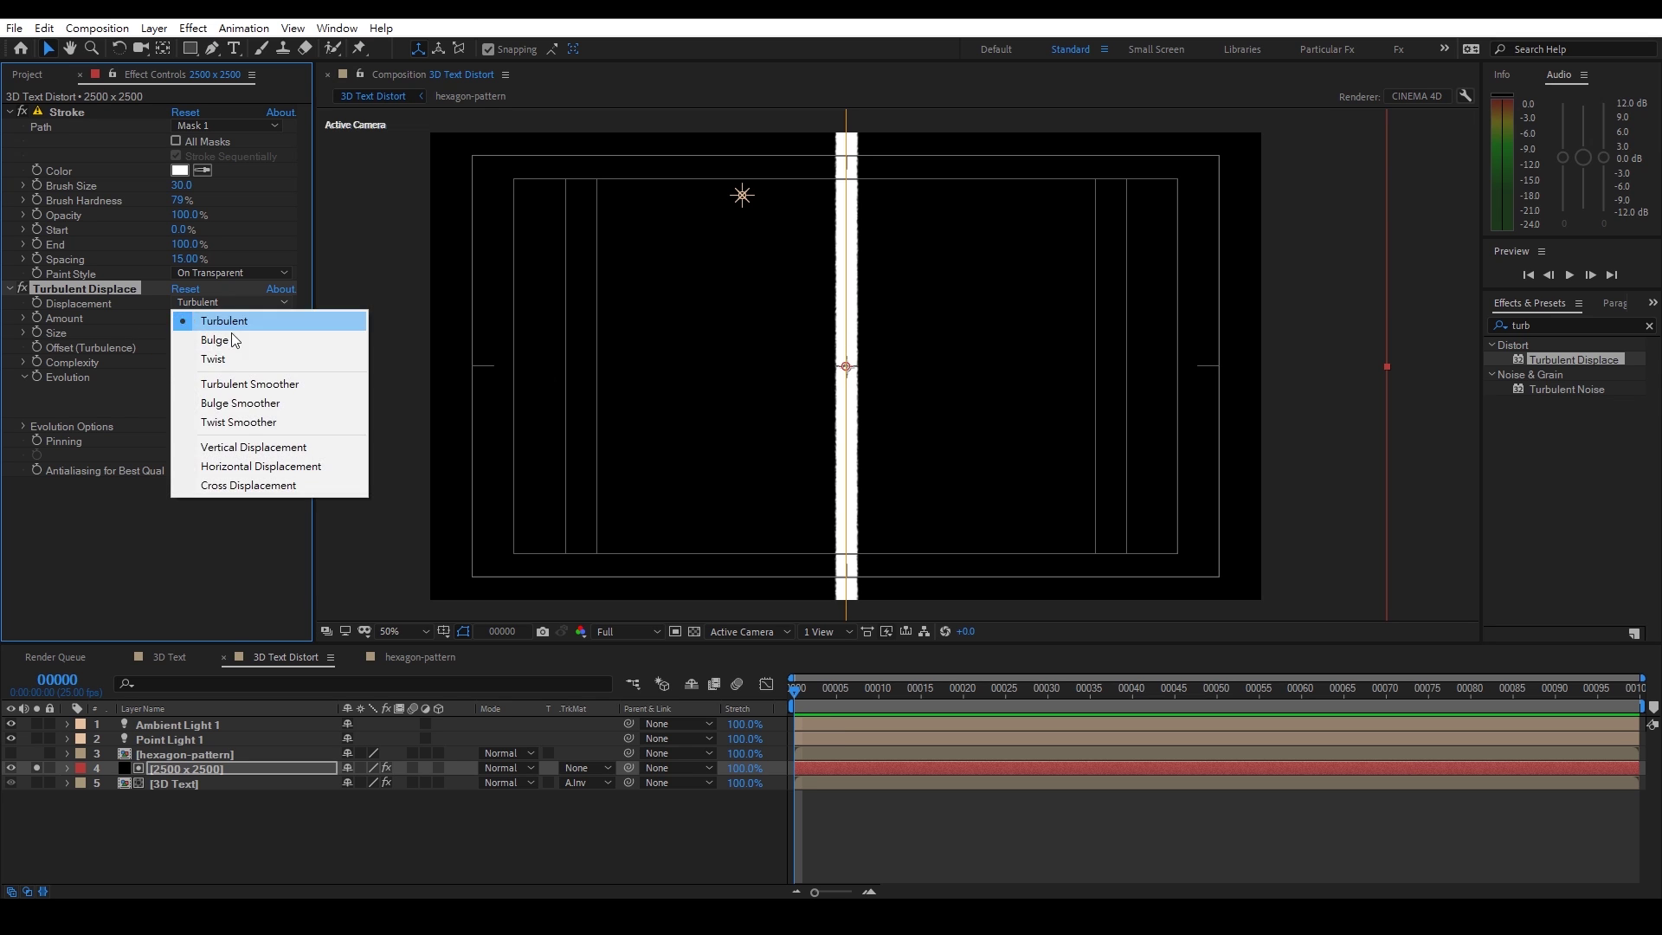
{"action": "left_click", "coordinate": [256, 390]}
{"action": "left_click_drag", "start_coordinate": [190, 318], "coordinate": [313, 318]}
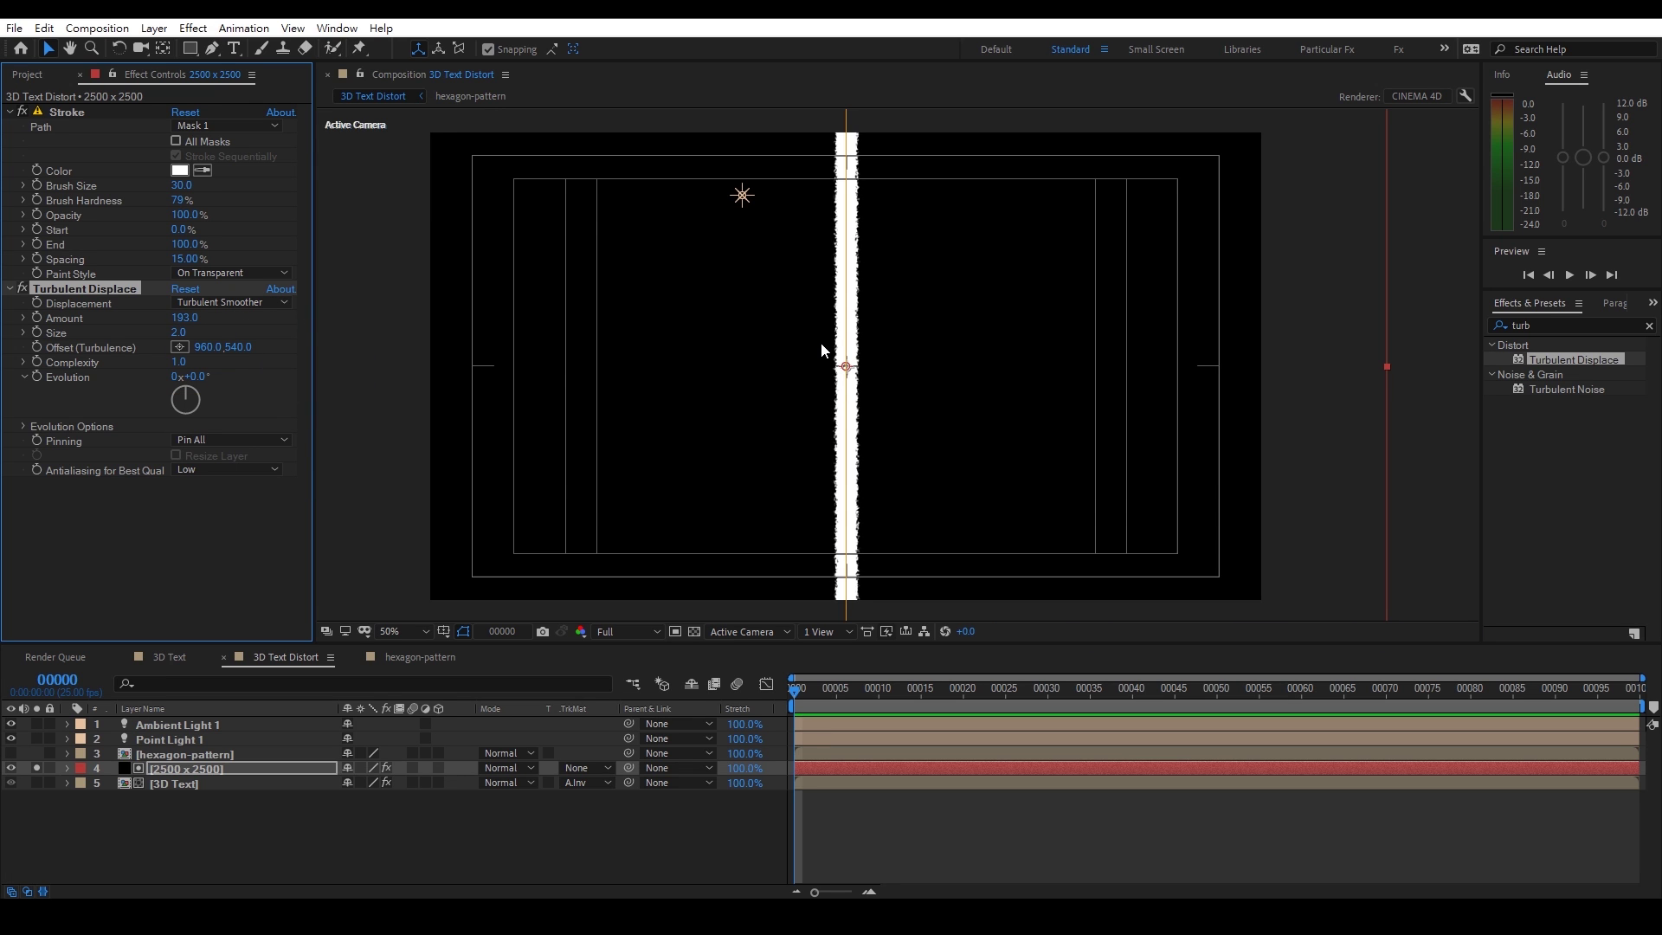
{"action": "scroll", "coordinate": [820, 341], "scroll_direction": "up", "scroll_amount": 2}
{"action": "left_click", "coordinate": [213, 302]}
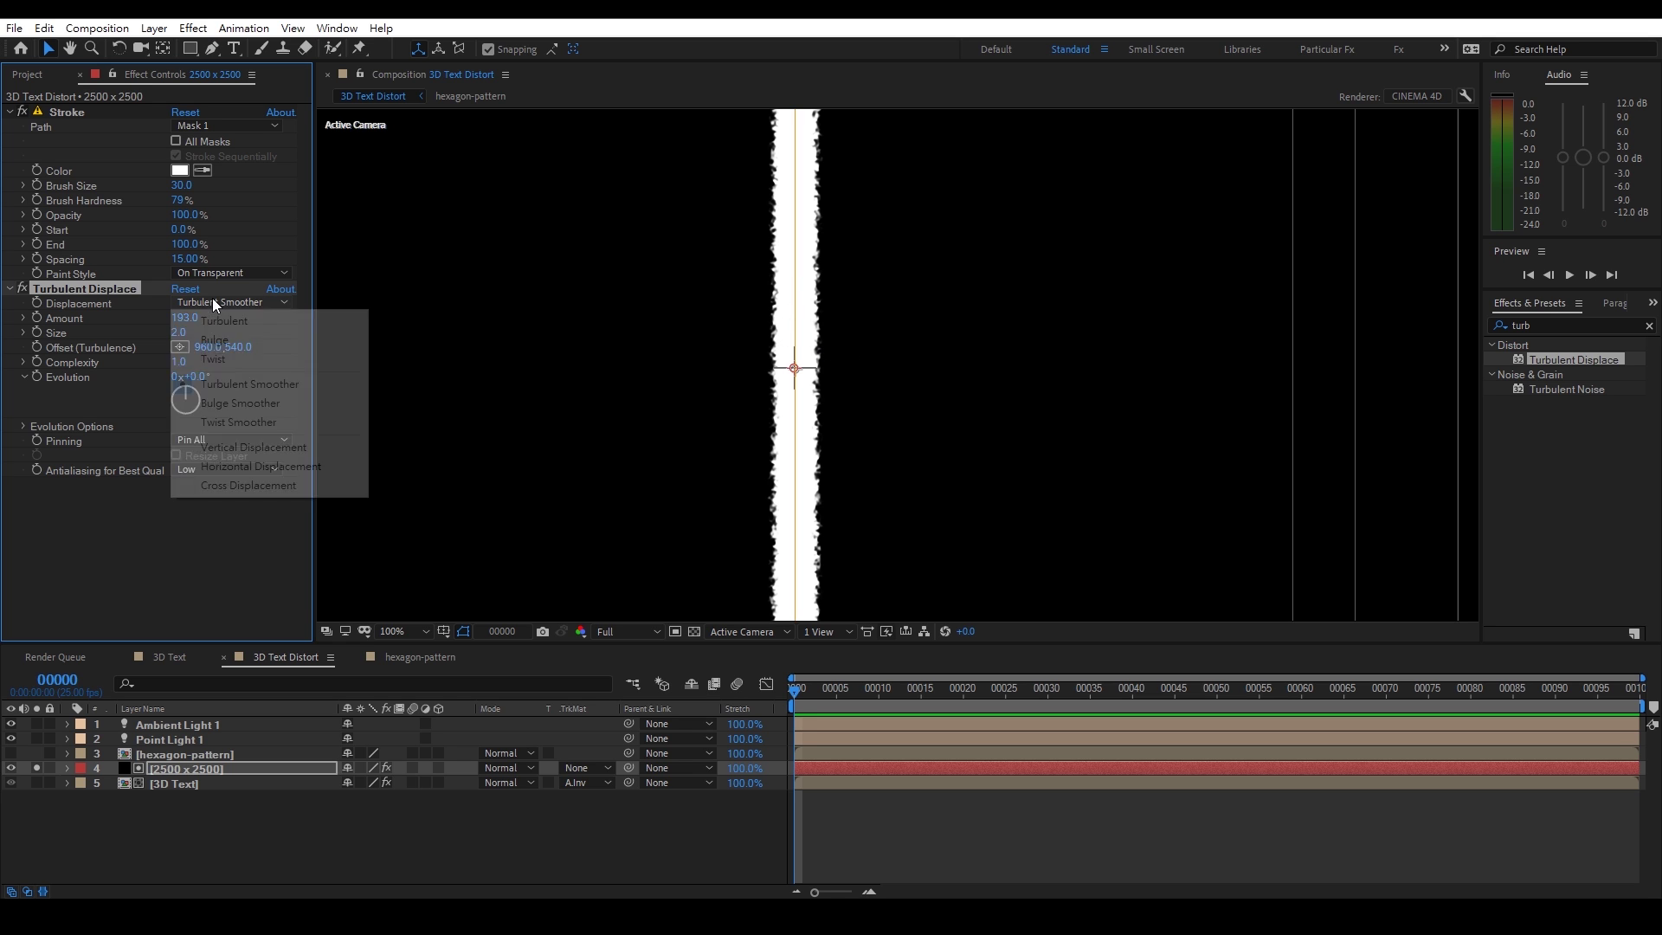
{"action": "left_click", "coordinate": [235, 402]}
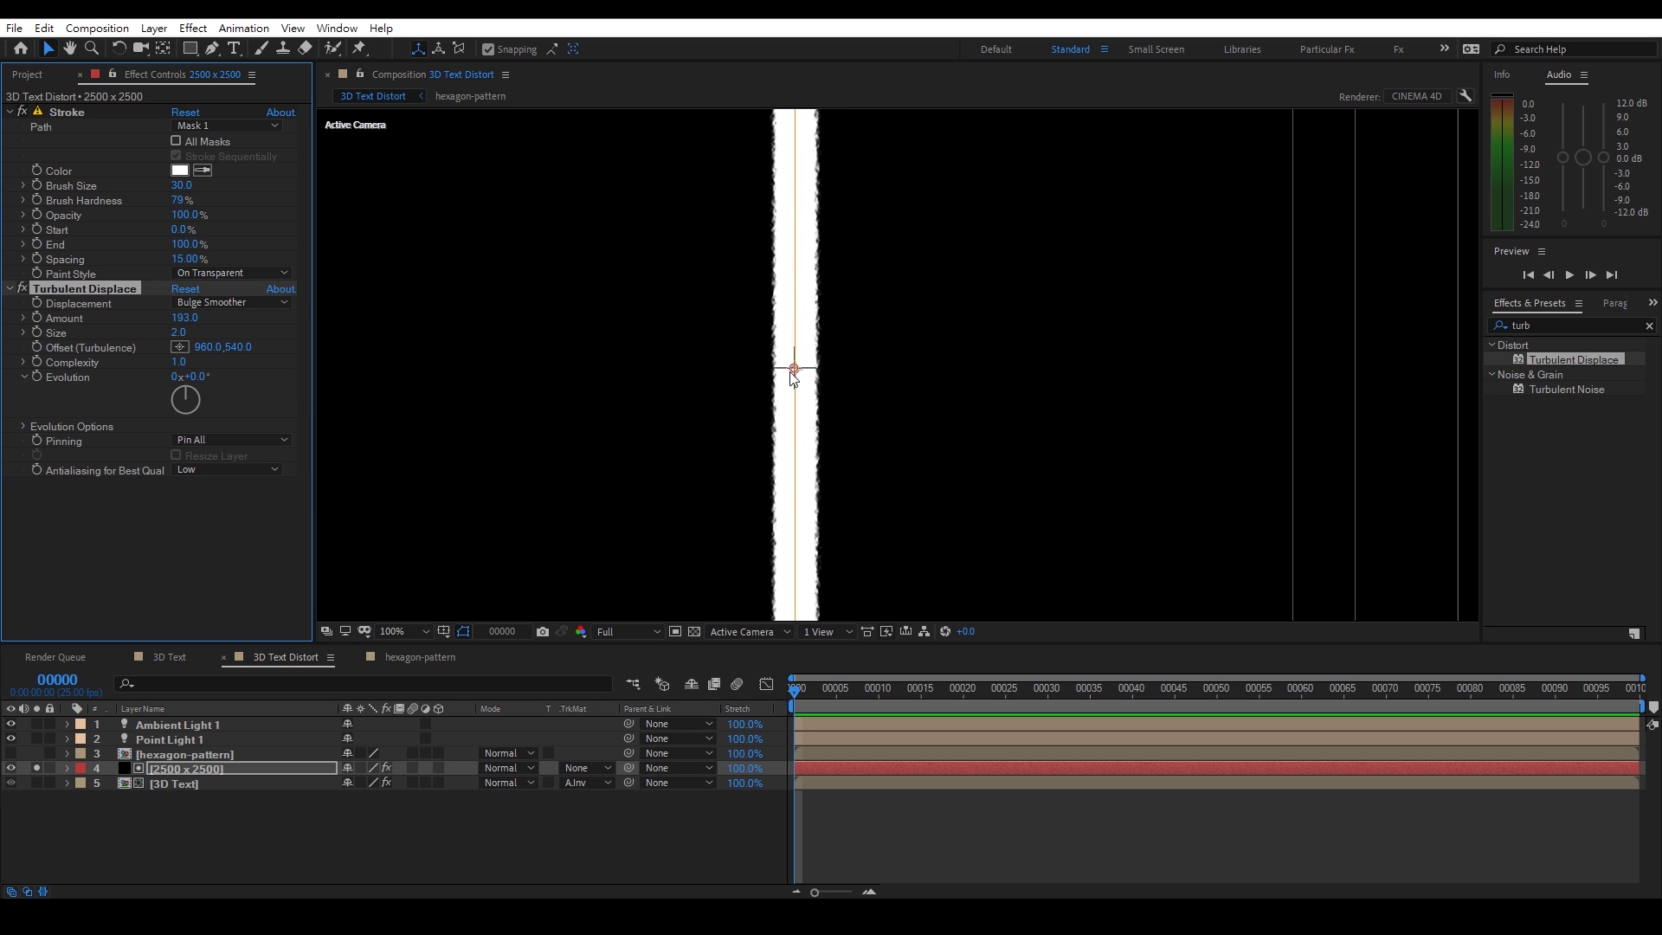
{"action": "left_click", "coordinate": [235, 303]}
{"action": "left_click", "coordinate": [252, 419]}
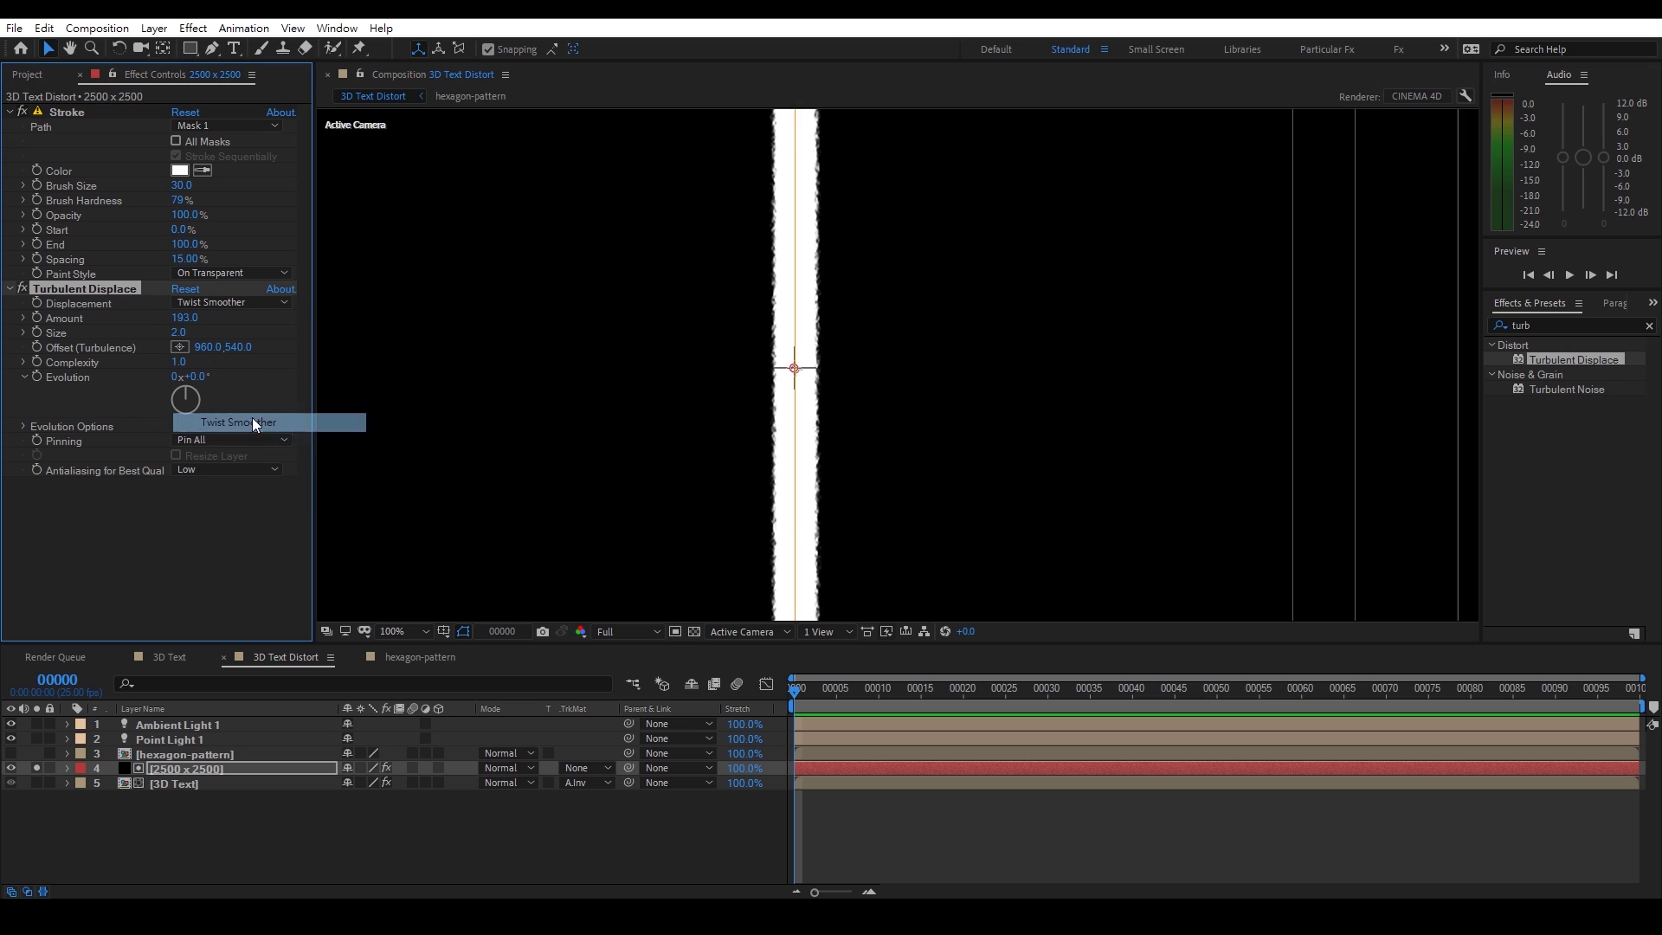
{"action": "left_click", "coordinate": [223, 303]}
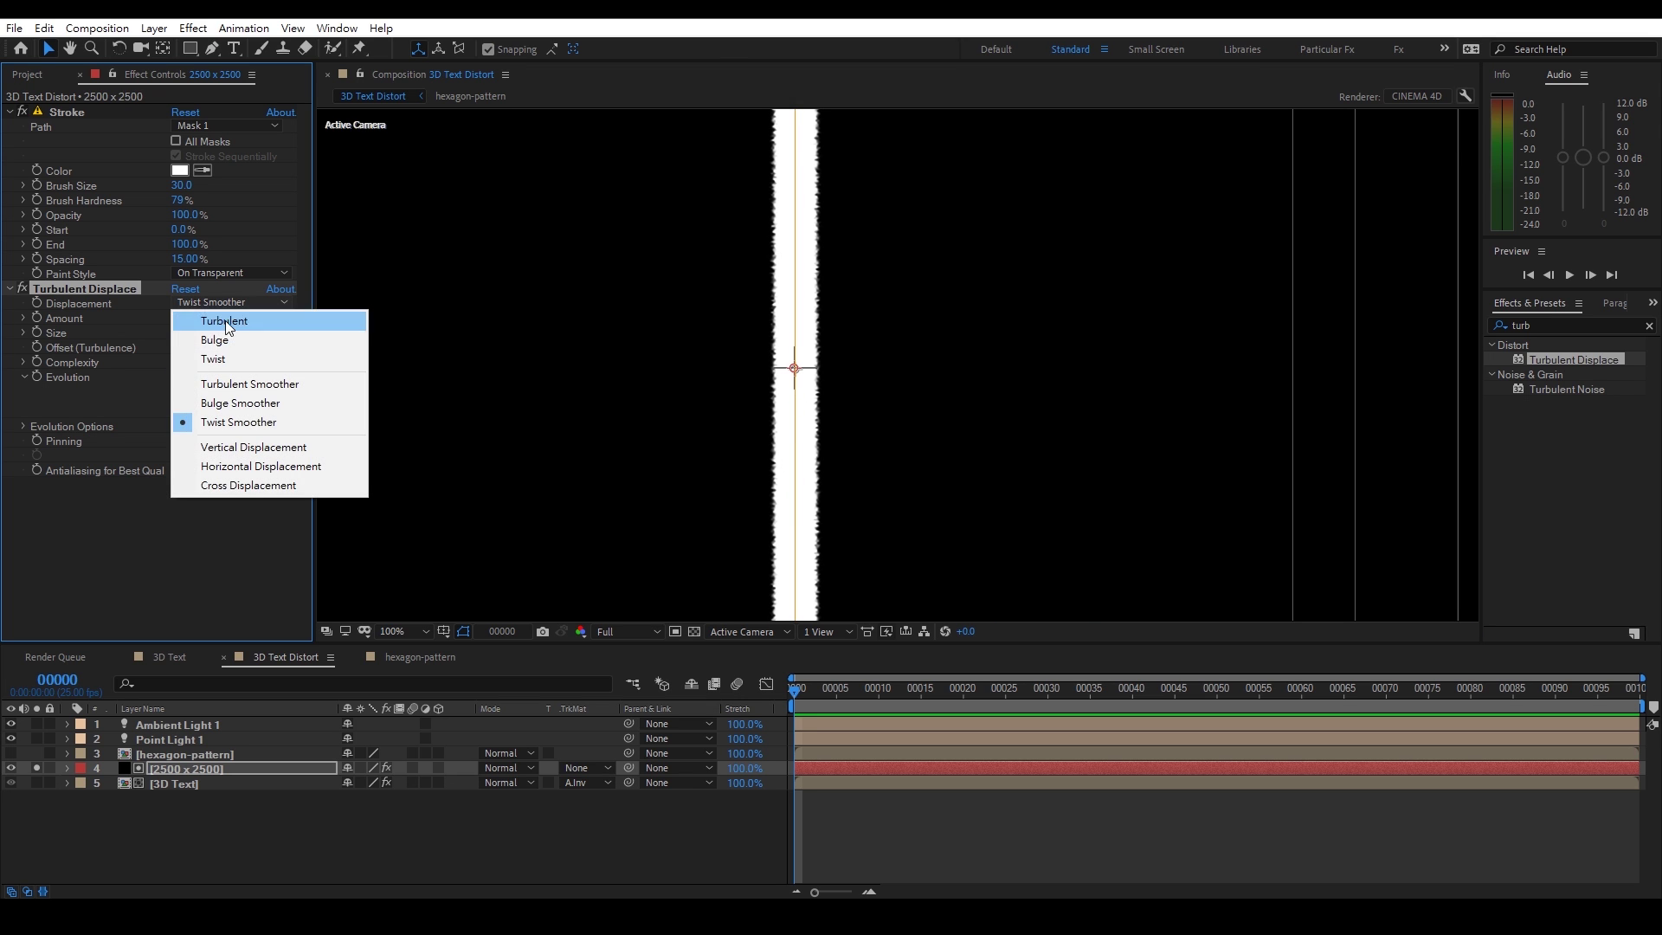
{"action": "left_click", "coordinate": [231, 340]}
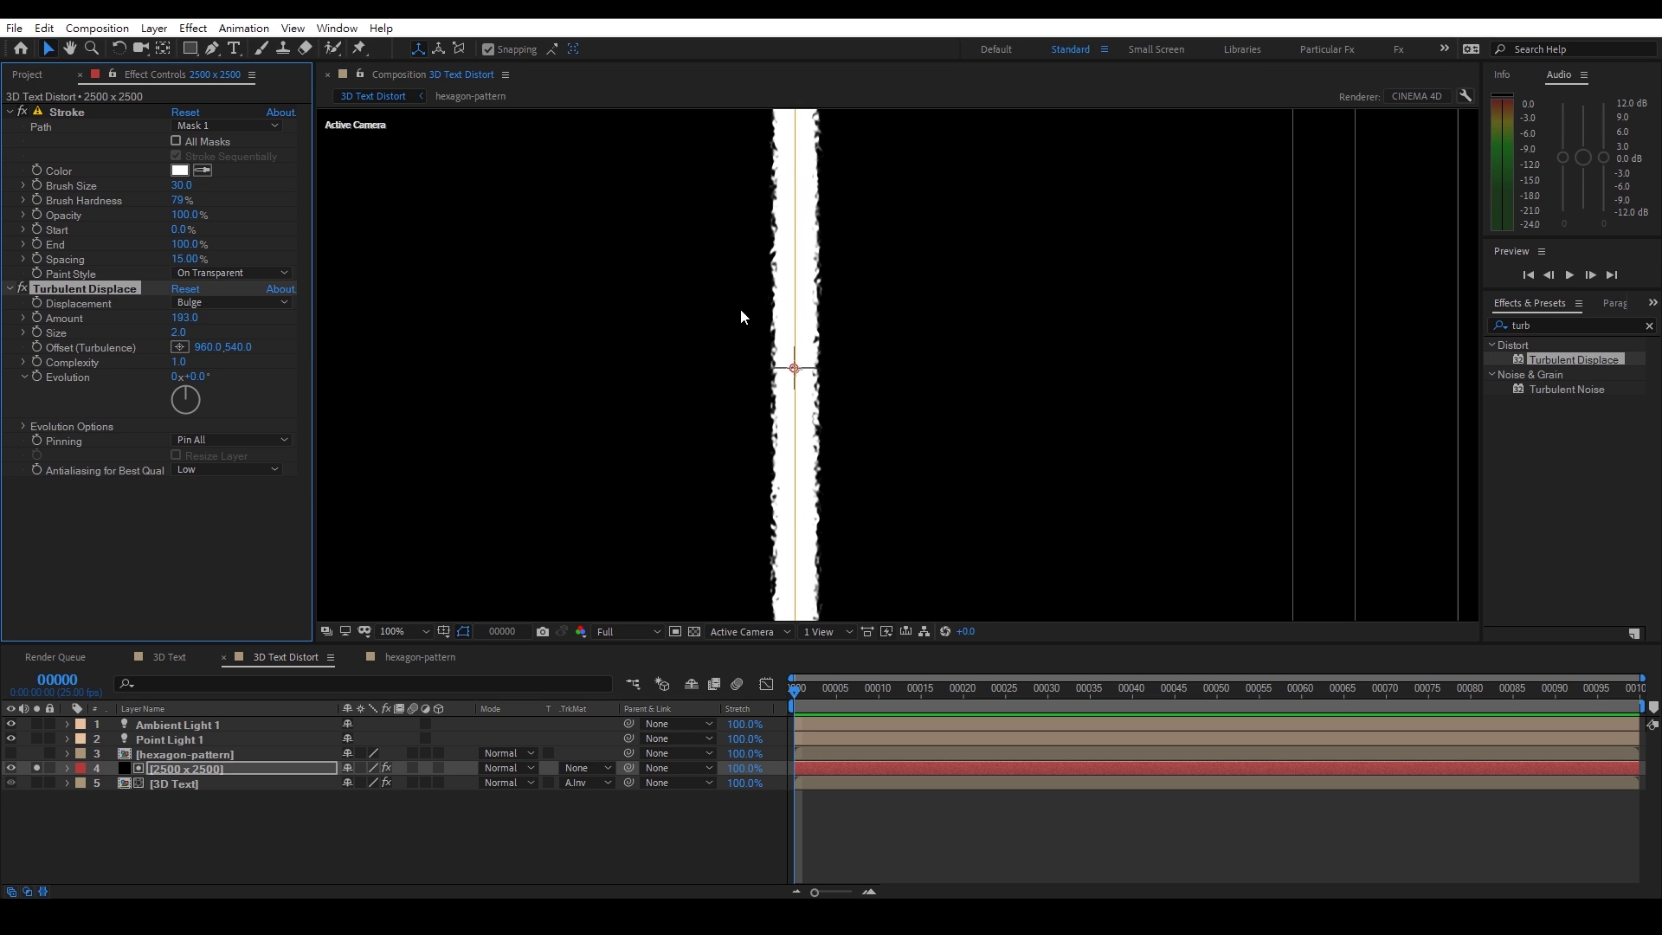
Unsolo and hide the 2500 x 2500 solid, and inspect the cut edges on the textured digit
{"action": "key", "text": "comma"}
{"action": "left_click", "coordinate": [37, 767]}
{"action": "left_click", "coordinate": [11, 768]}
{"action": "key", "text": "period"}
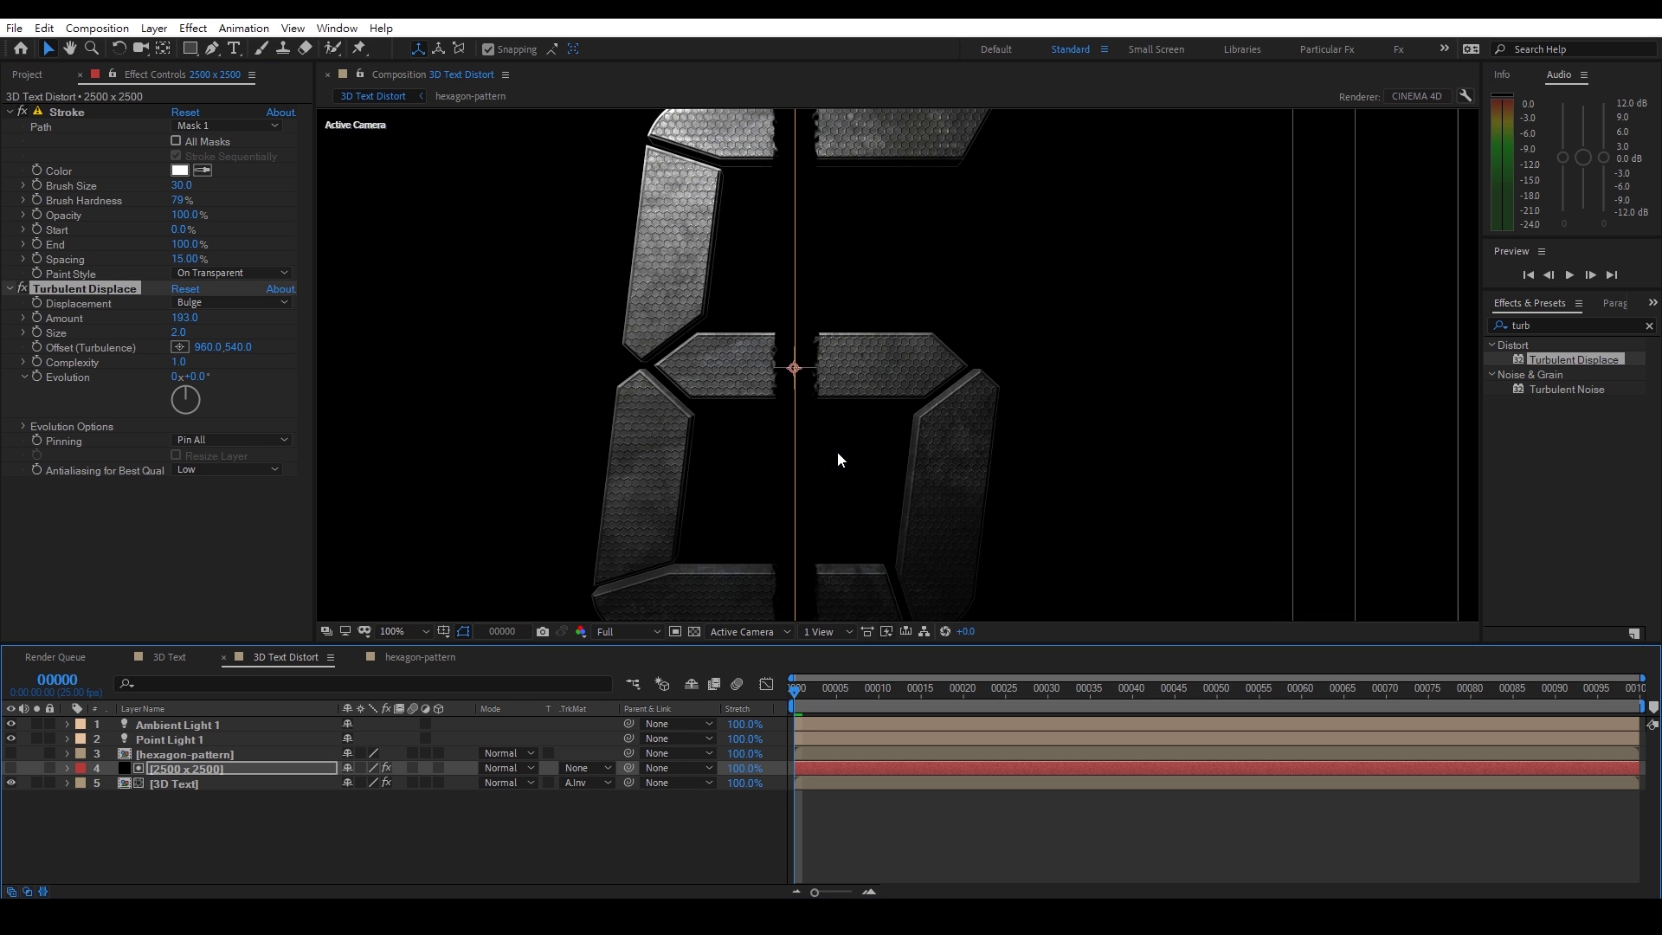
{"action": "scroll", "coordinate": [820, 293], "scroll_direction": "up", "scroll_amount": 3}
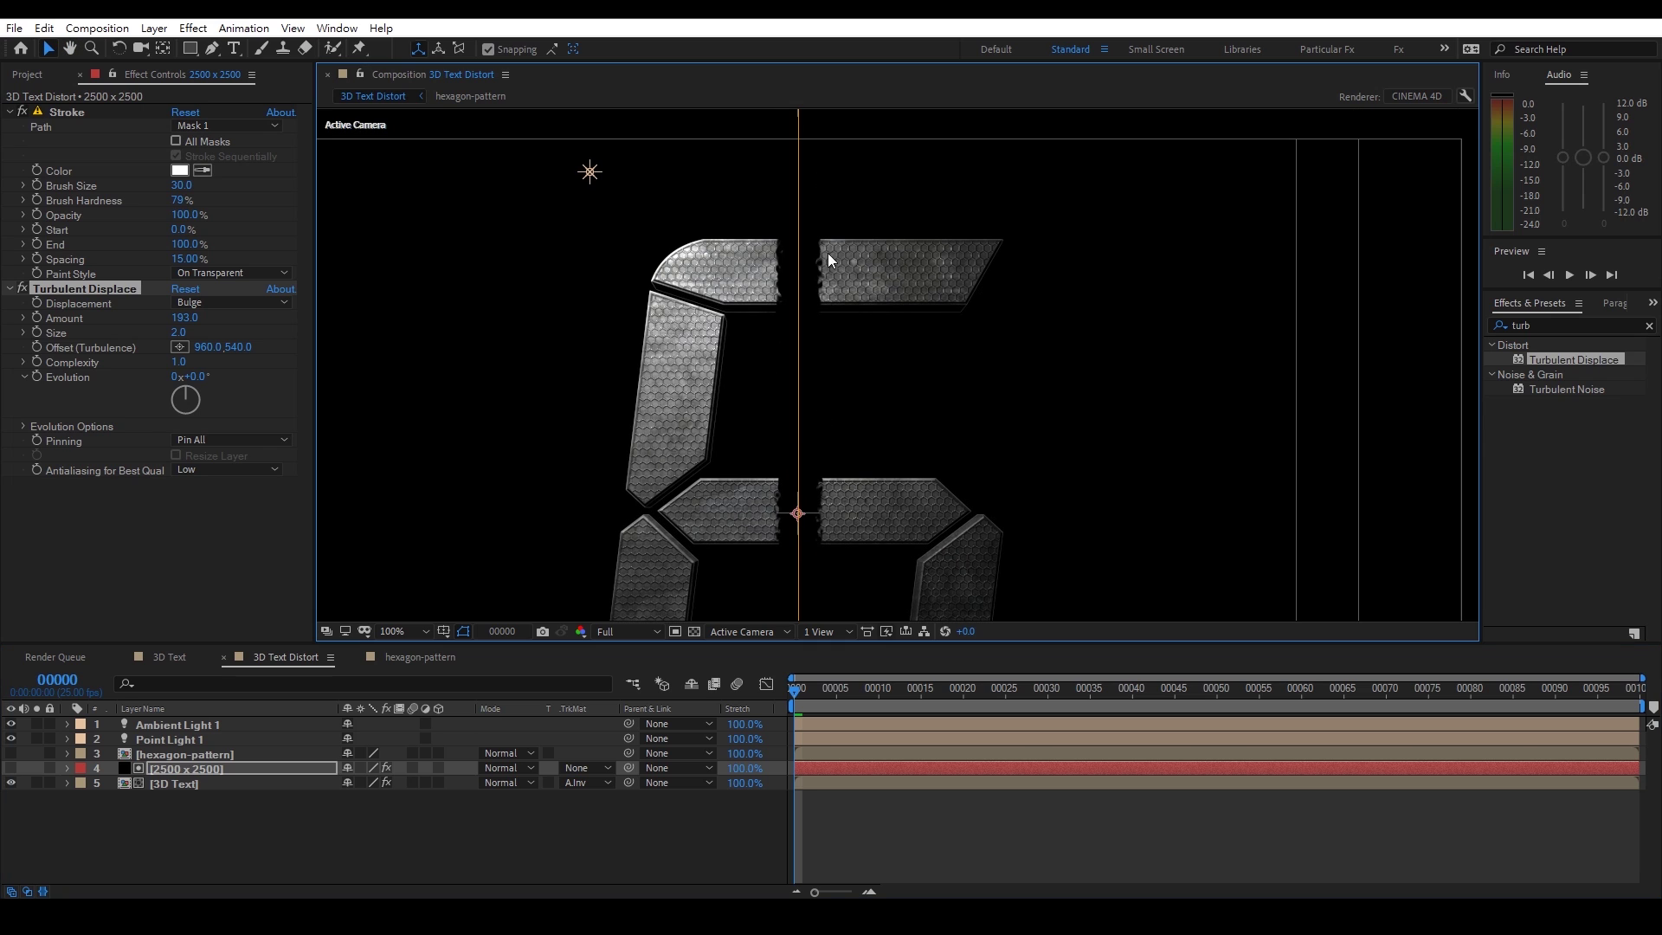
Set the Turbulent Displace Amount to 256, check the digit's middle cut, and deselect the layer
{"action": "left_click_drag", "start_coordinate": [184, 318], "coordinate": [267, 324]}
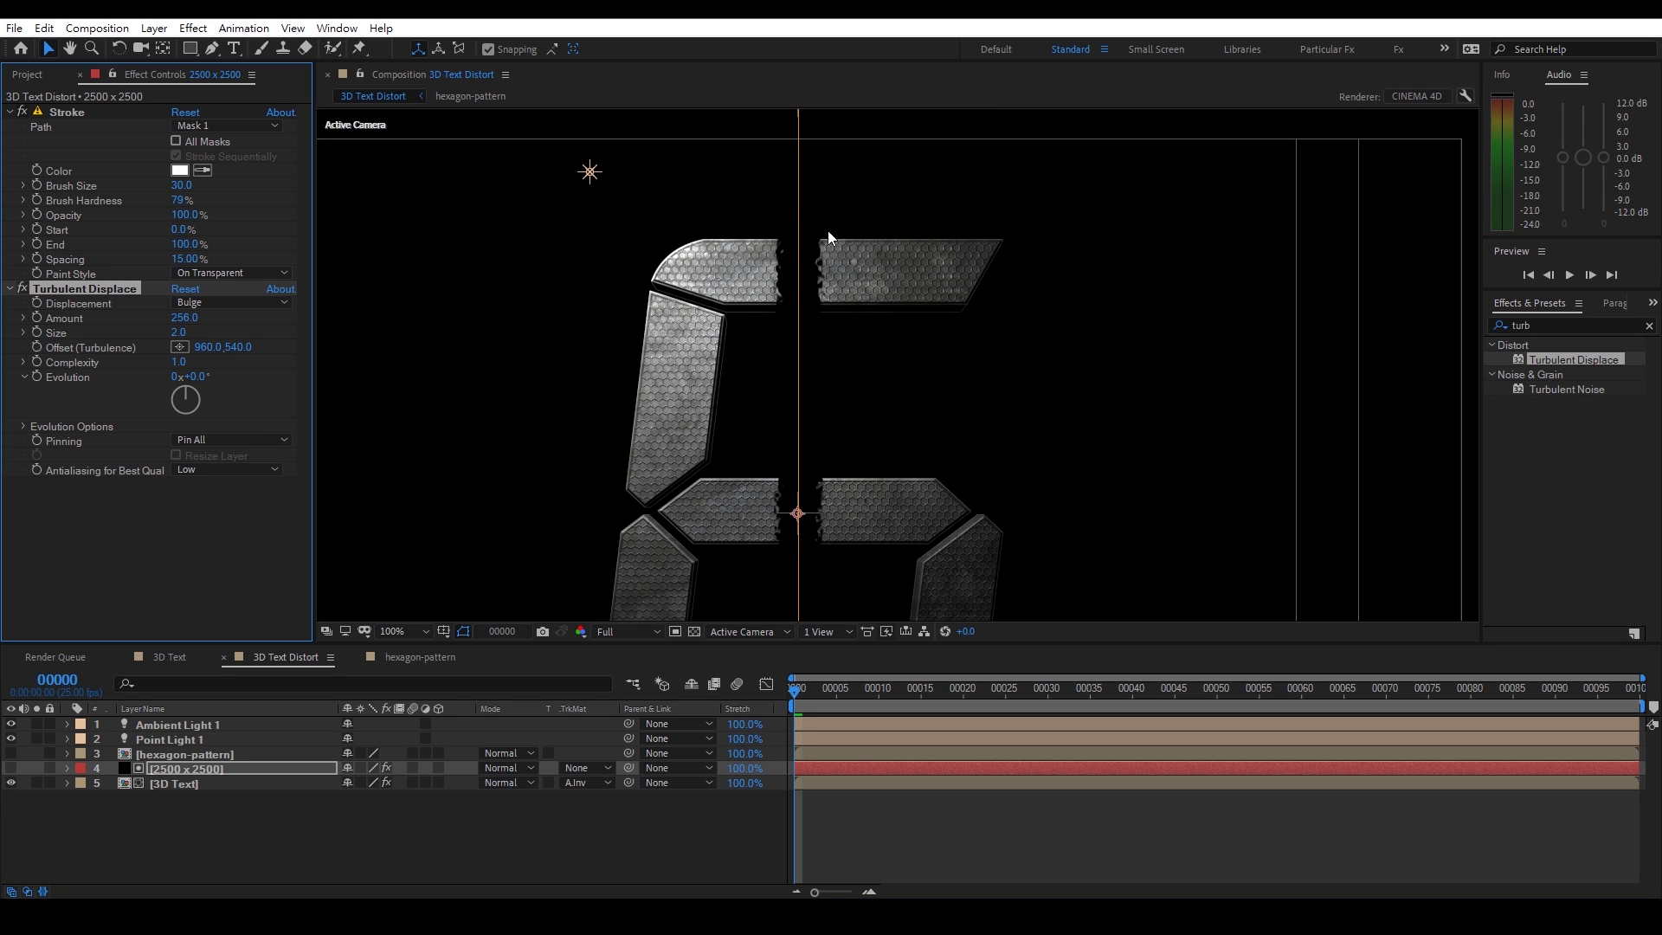
{"action": "left_click_drag", "start_coordinate": [806, 475], "coordinate": [785, 307]}
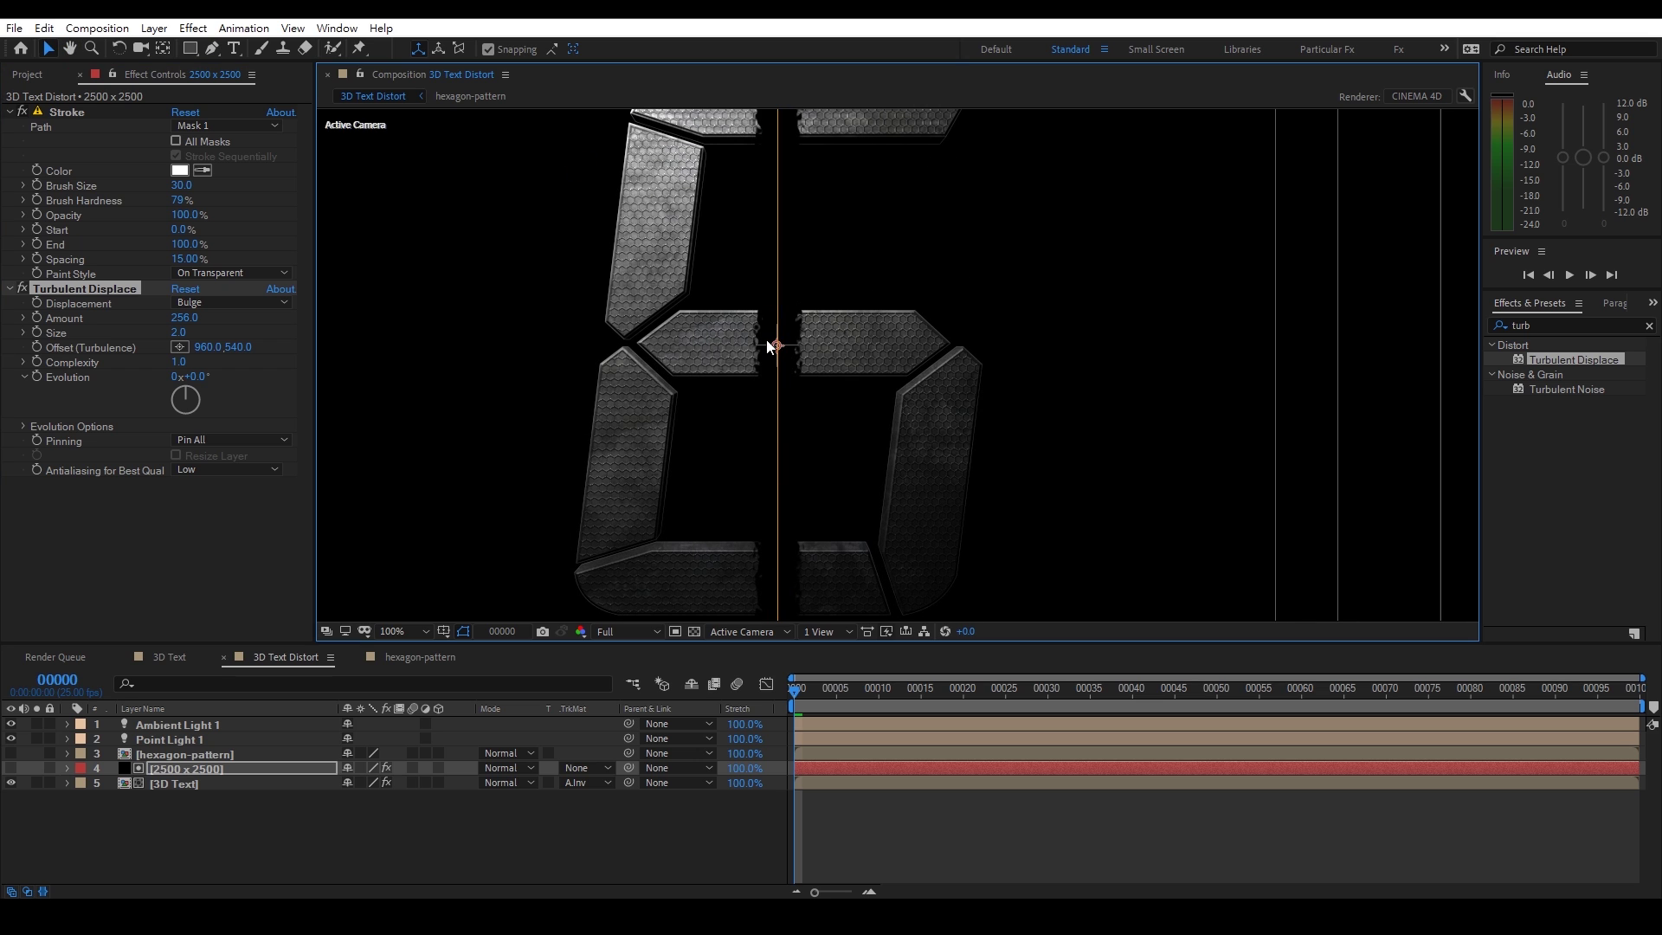
{"action": "left_click", "coordinate": [252, 848]}
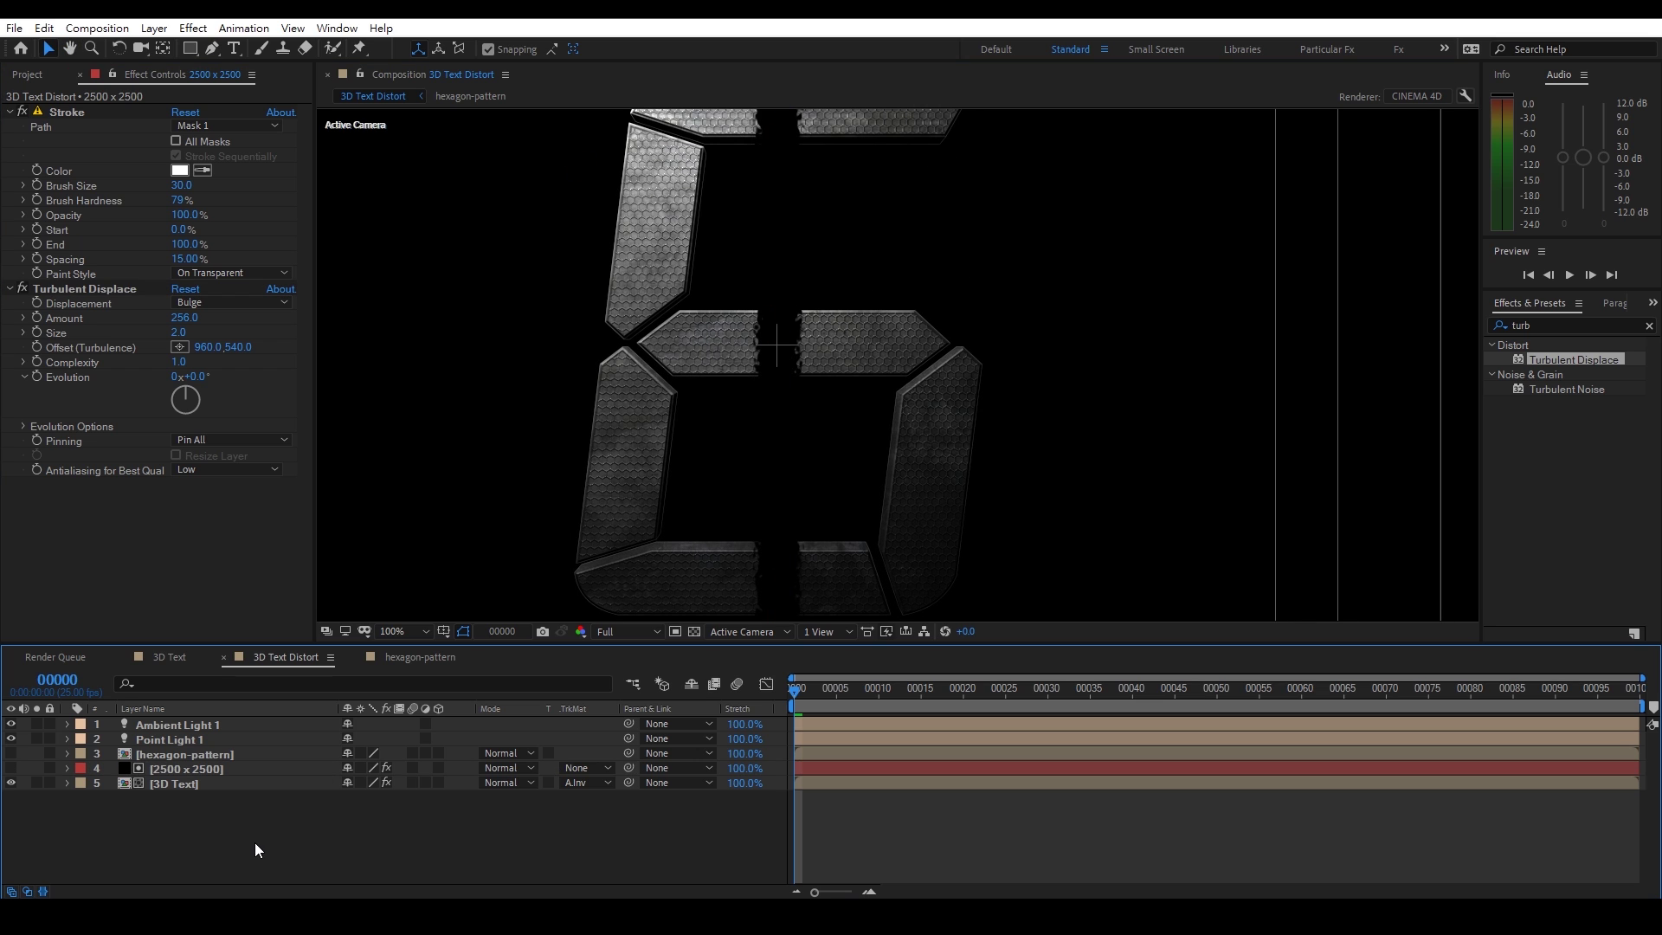
Create a new 1920 x 1080 composition named Noise at 25 fps
{"action": "left_click", "coordinate": [40, 73]}
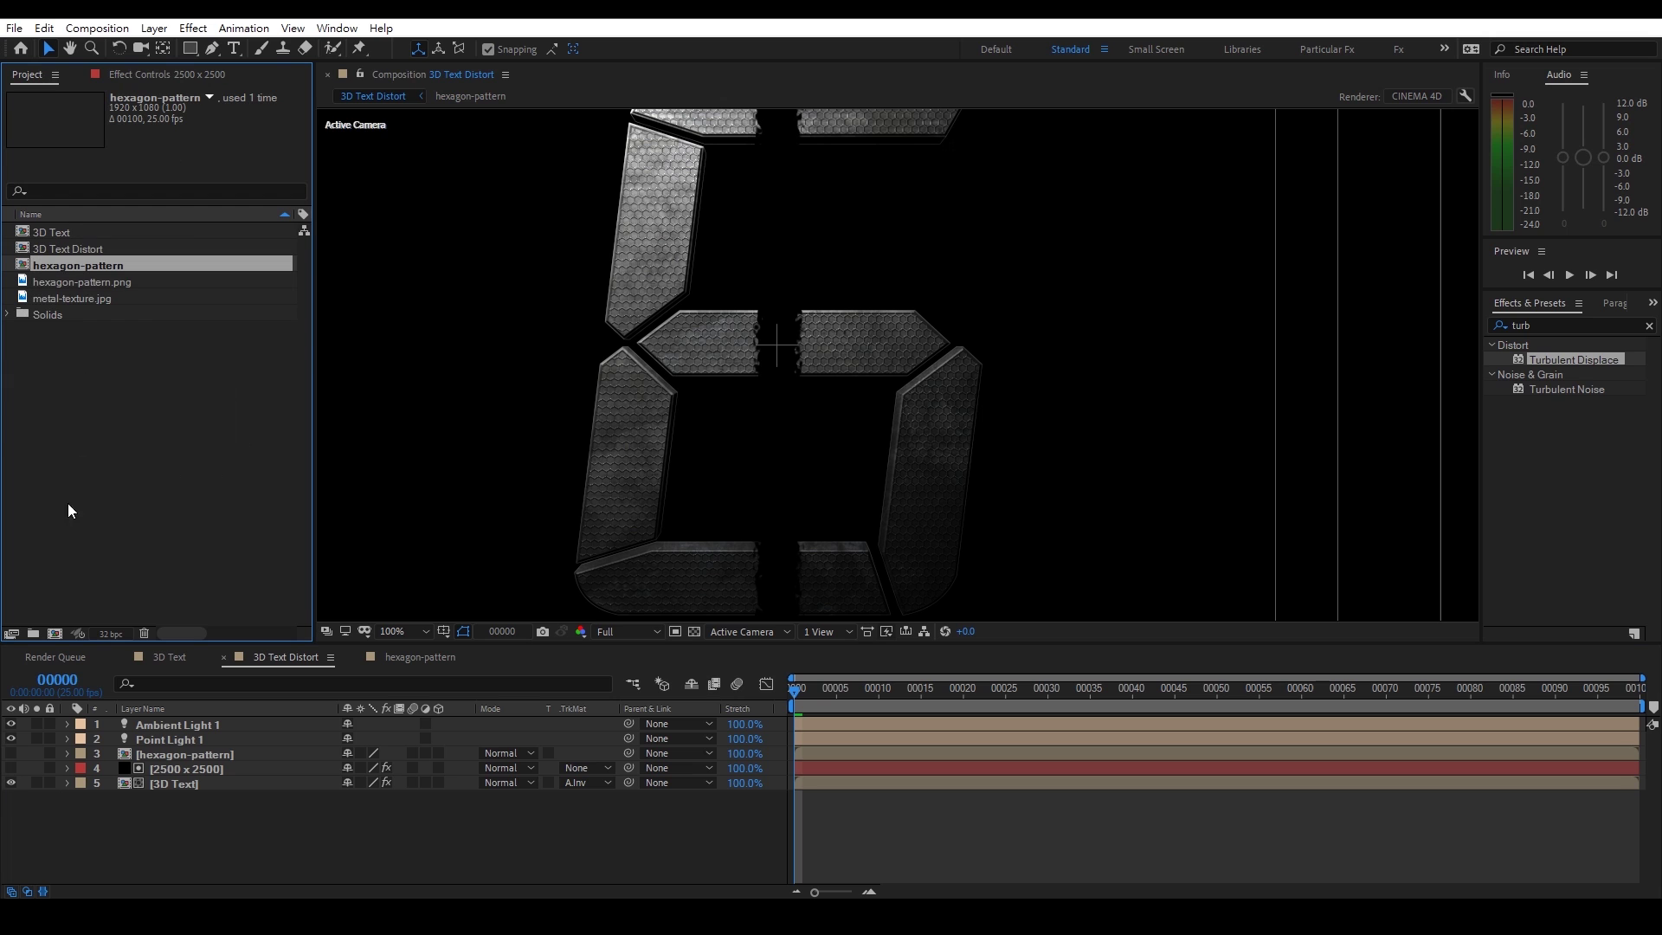
{"action": "left_click", "coordinate": [53, 632]}
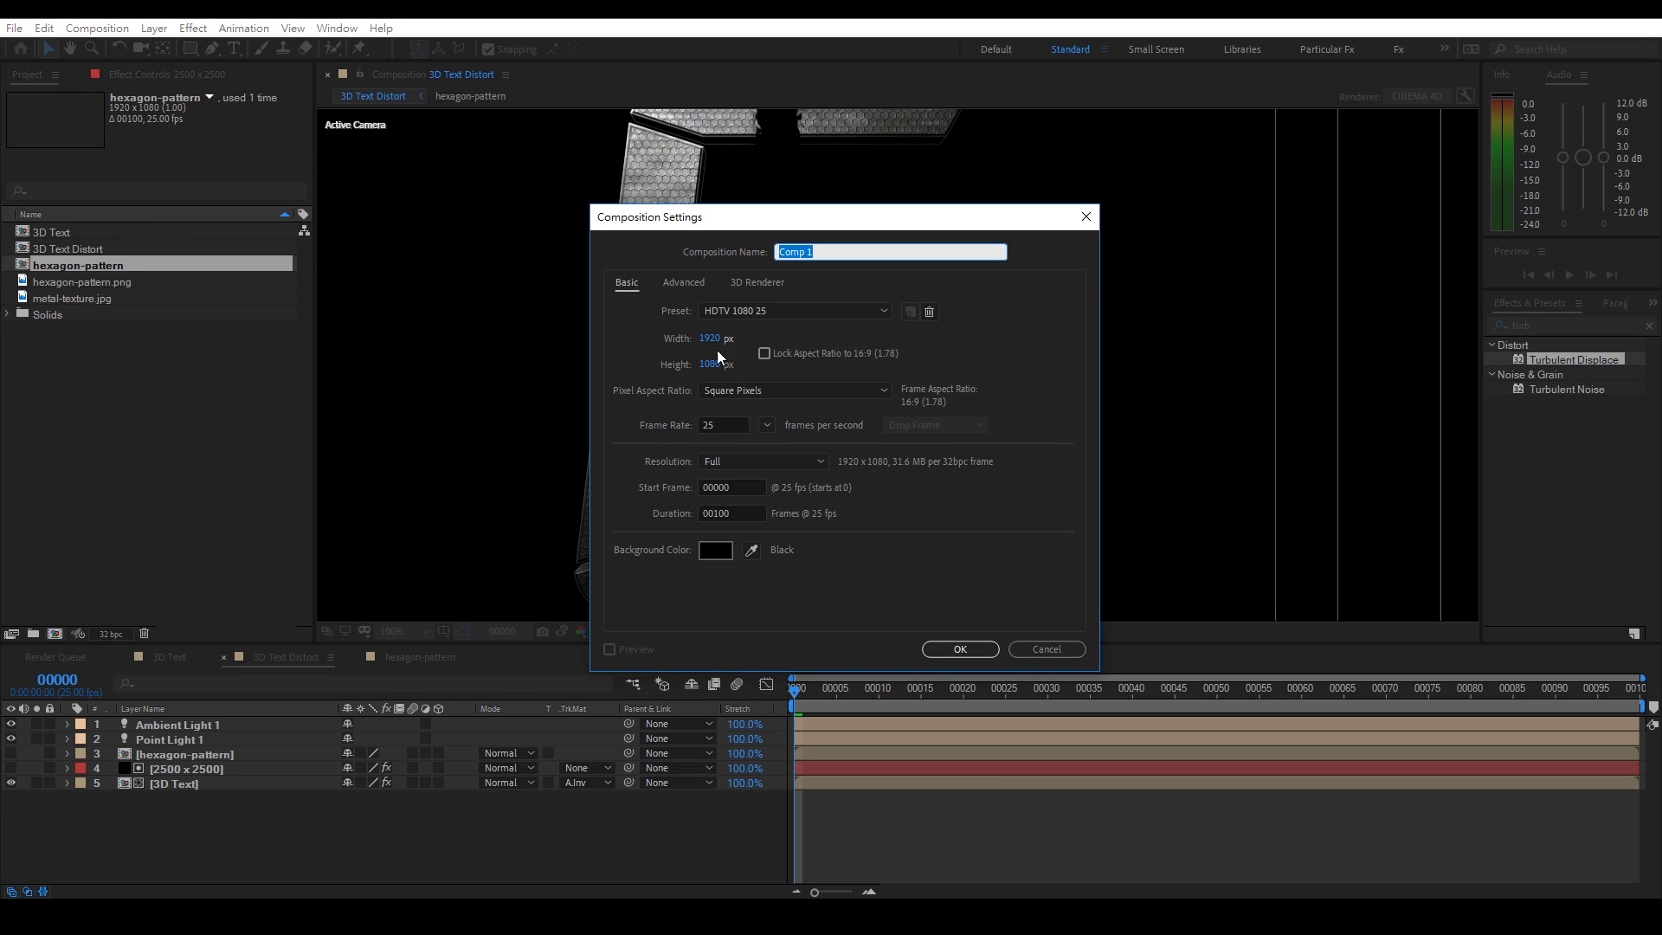
{"action": "type", "text": "Noise"}
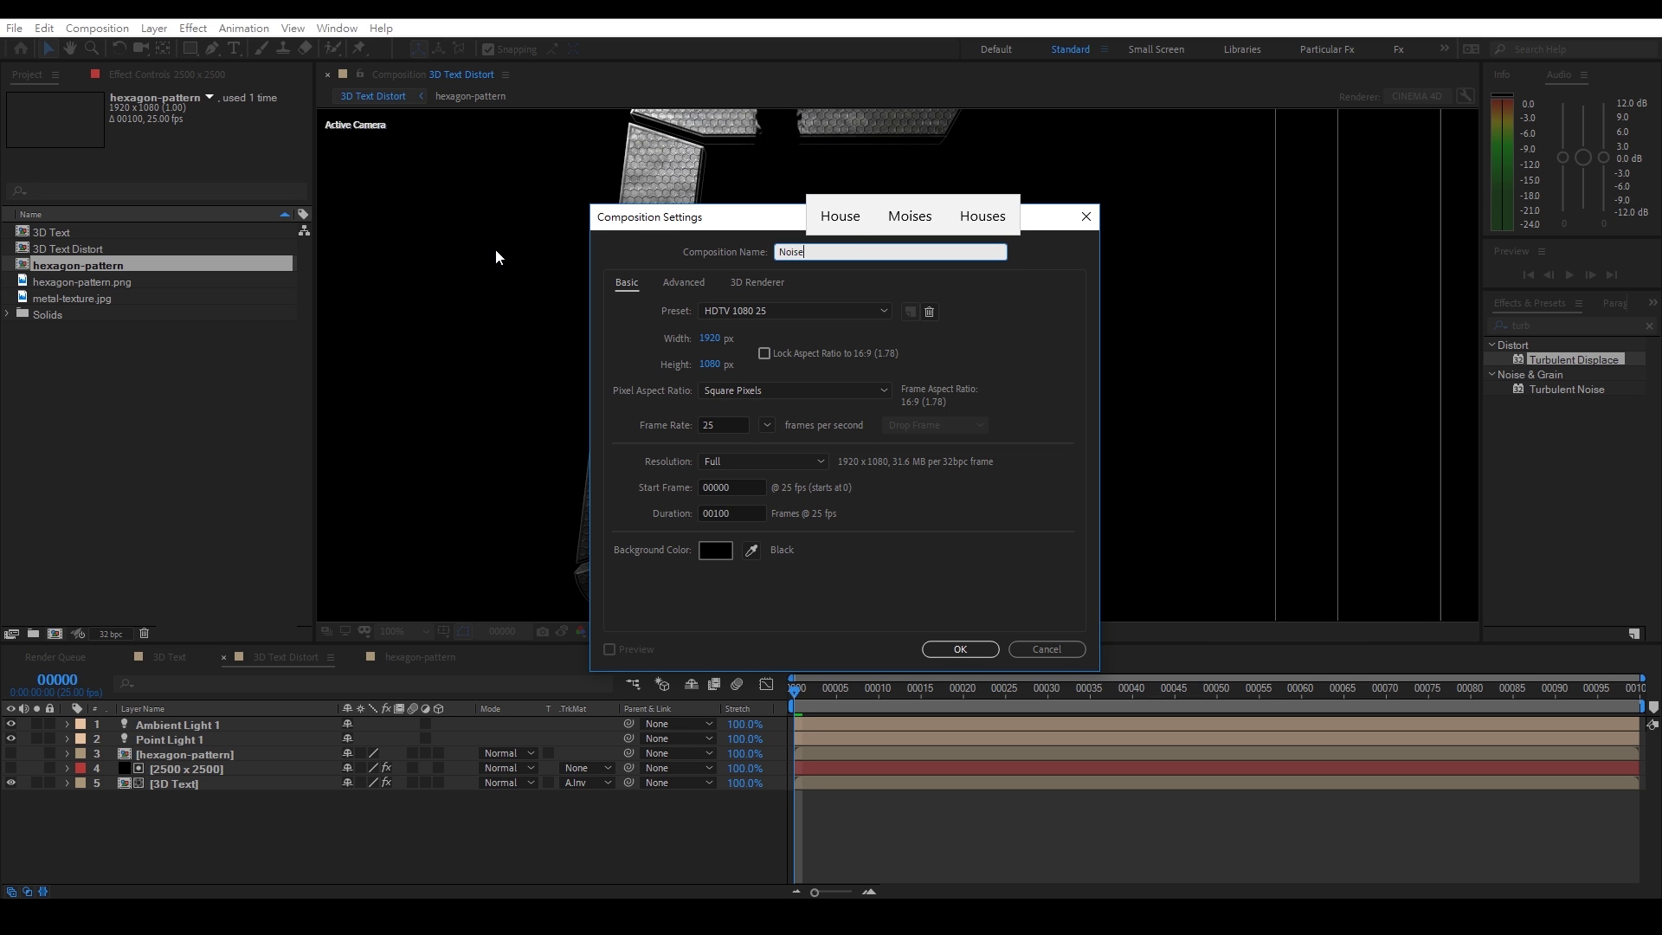
{"action": "key", "text": "Return"}
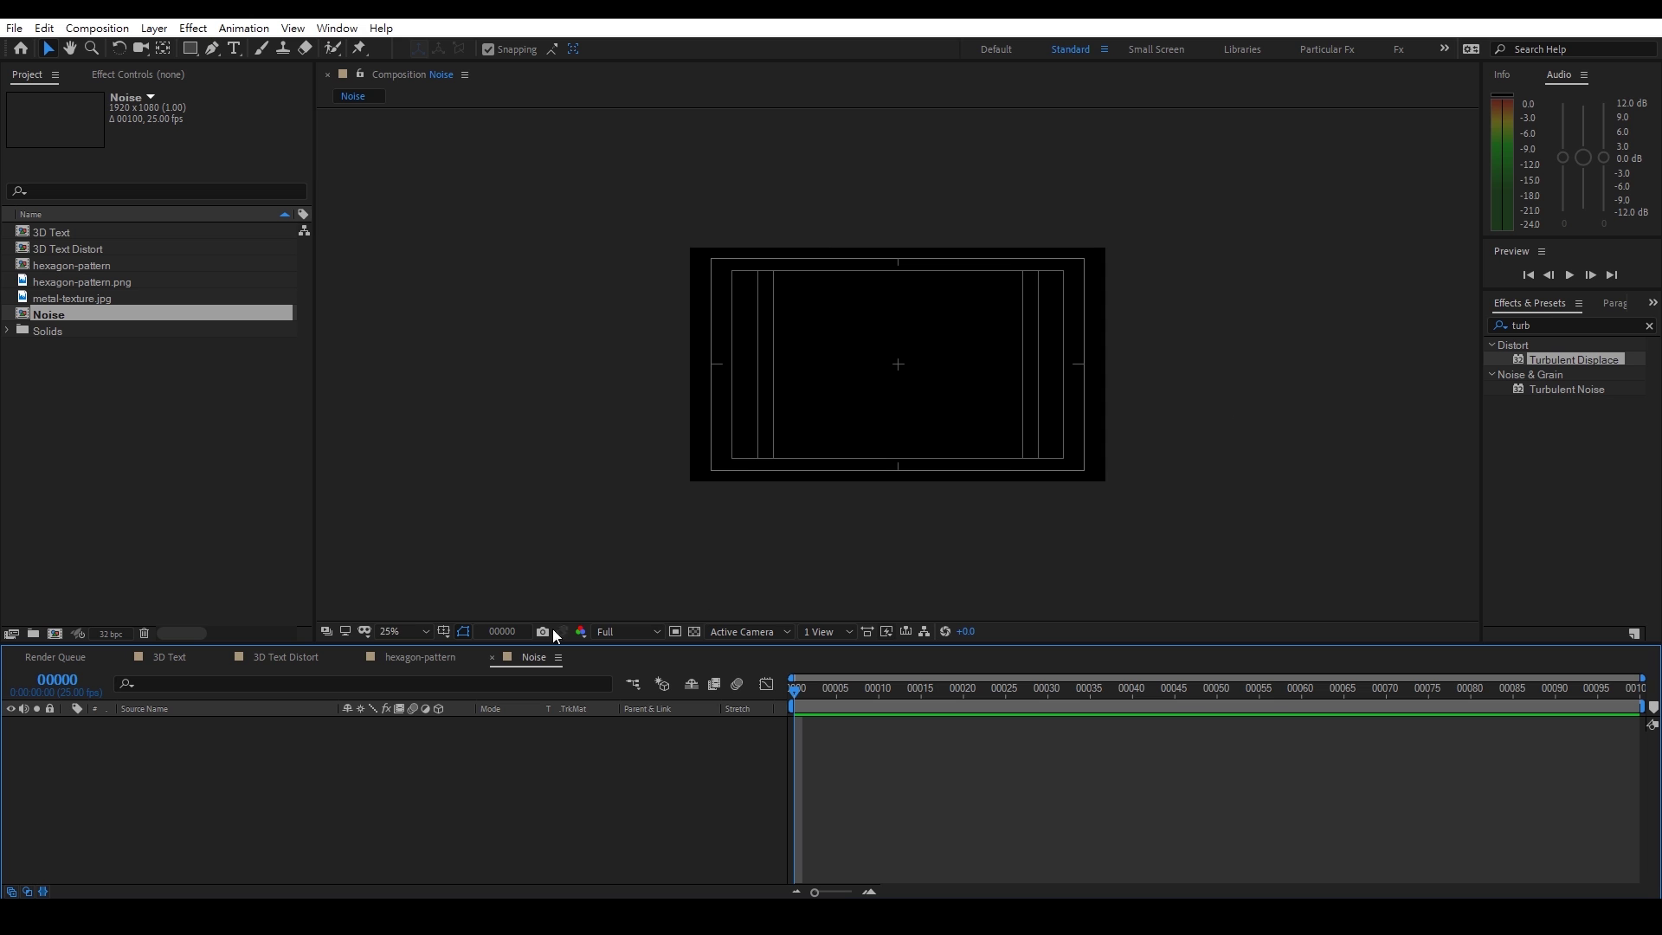
Copy the 2500 x 2500 solid from the 3D Text Distort composition into the Noise composition
{"action": "left_click", "coordinate": [267, 655]}
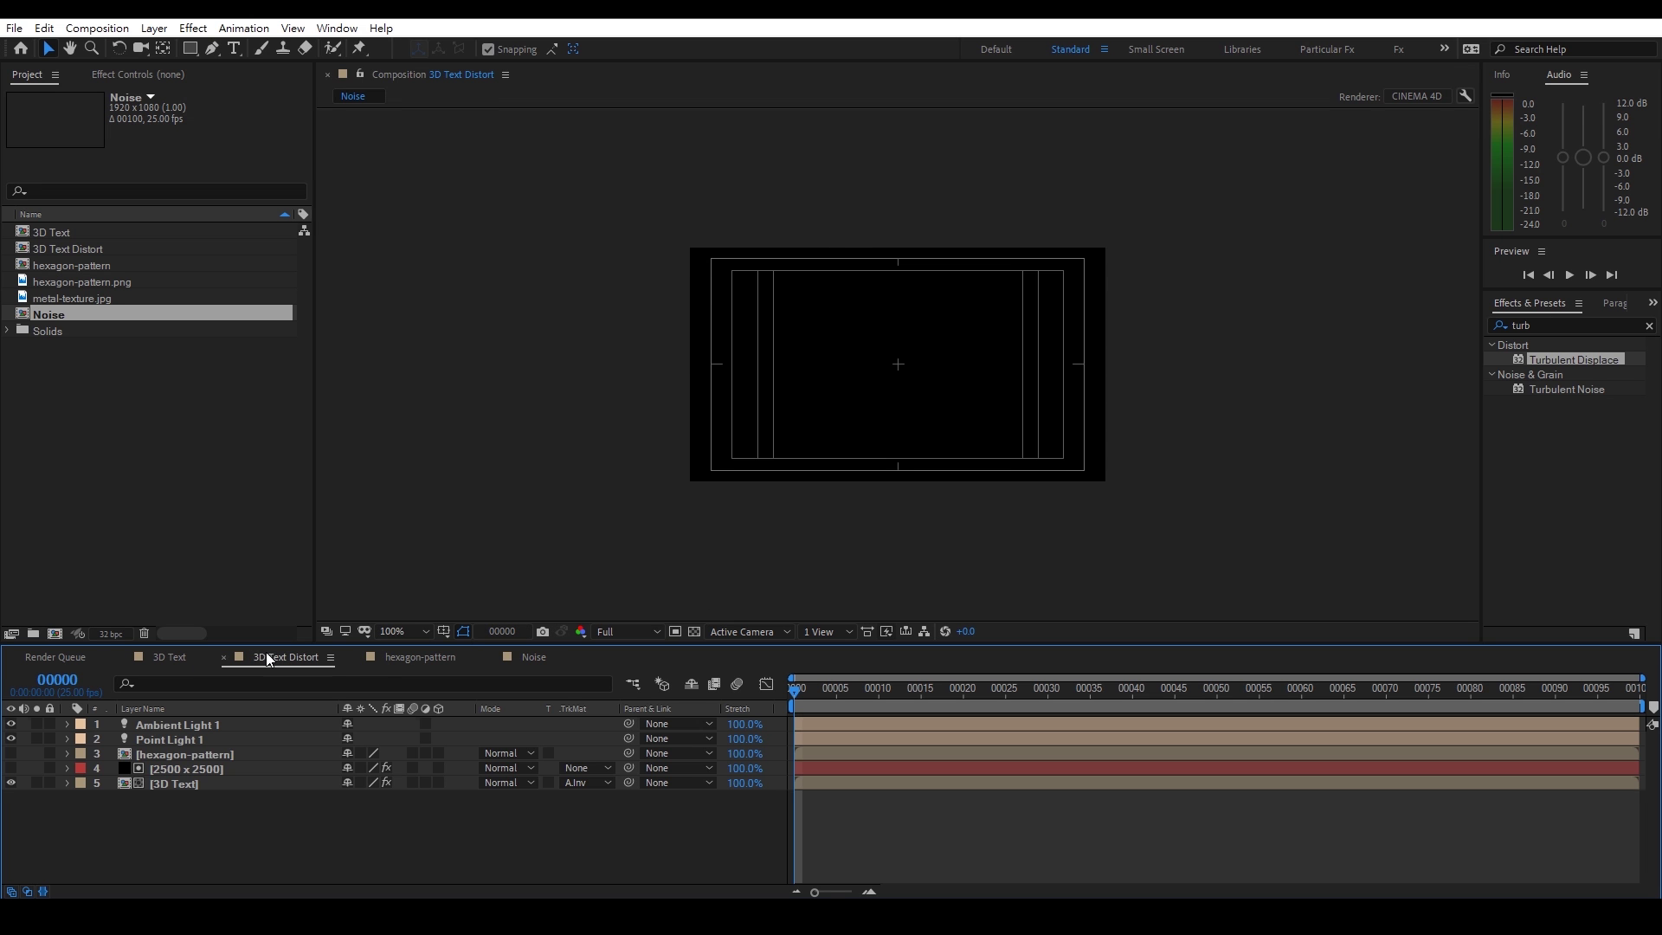
{"action": "left_click", "coordinate": [170, 769]}
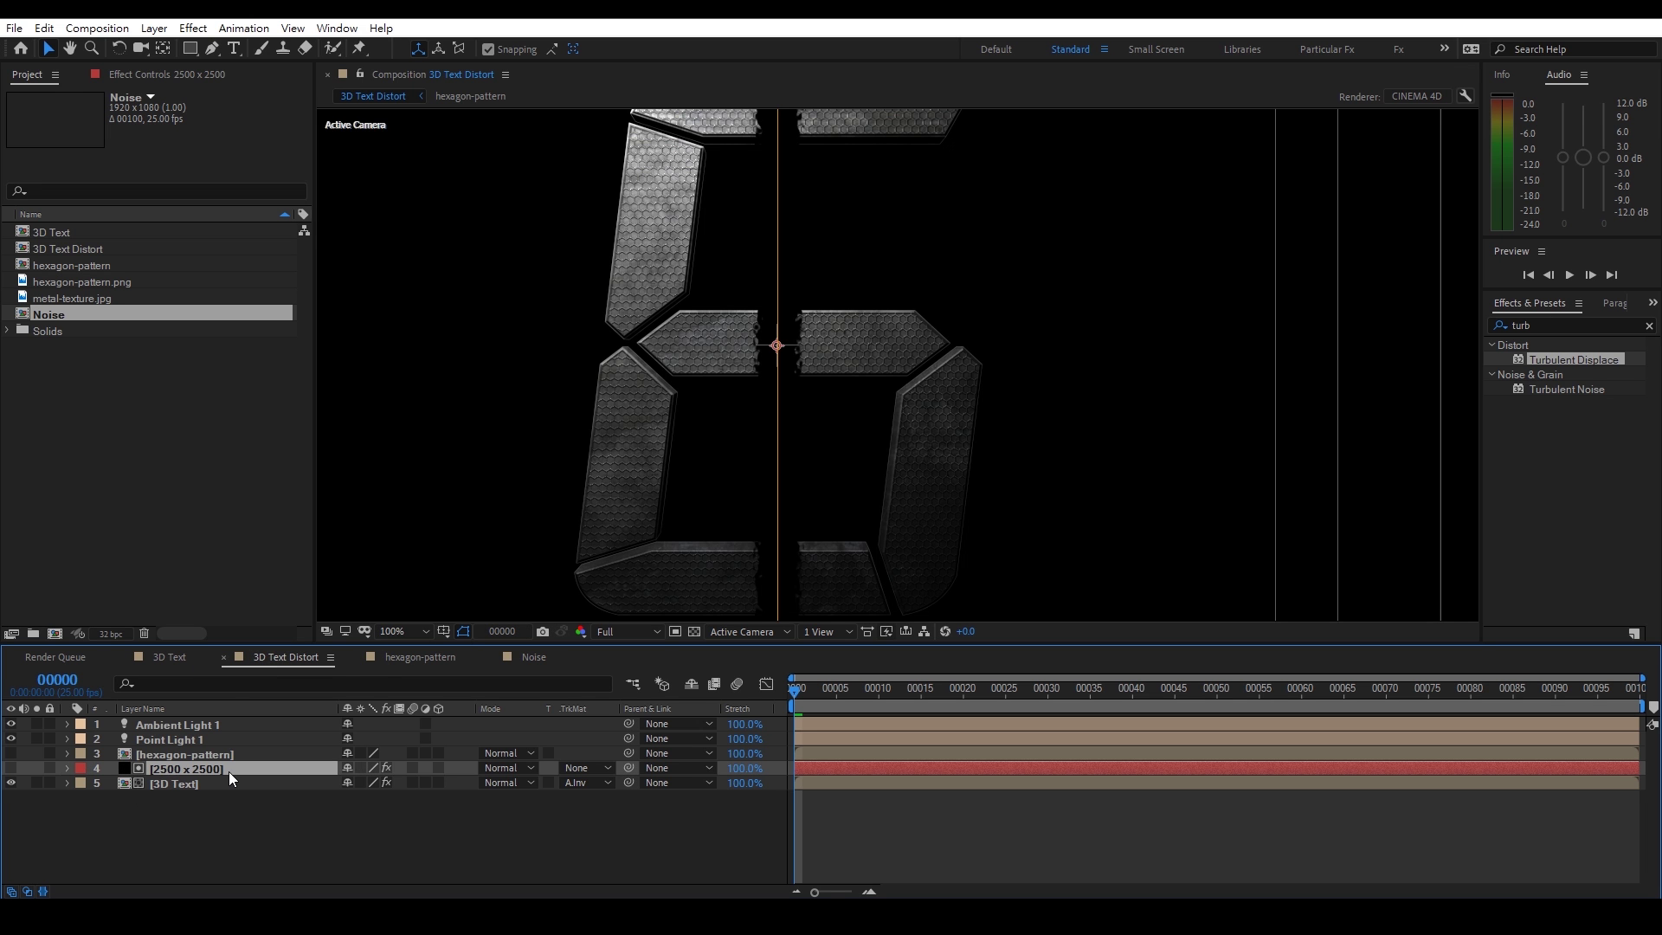
{"action": "left_click", "coordinate": [532, 658]}
{"action": "key", "text": "ctrl+v"}
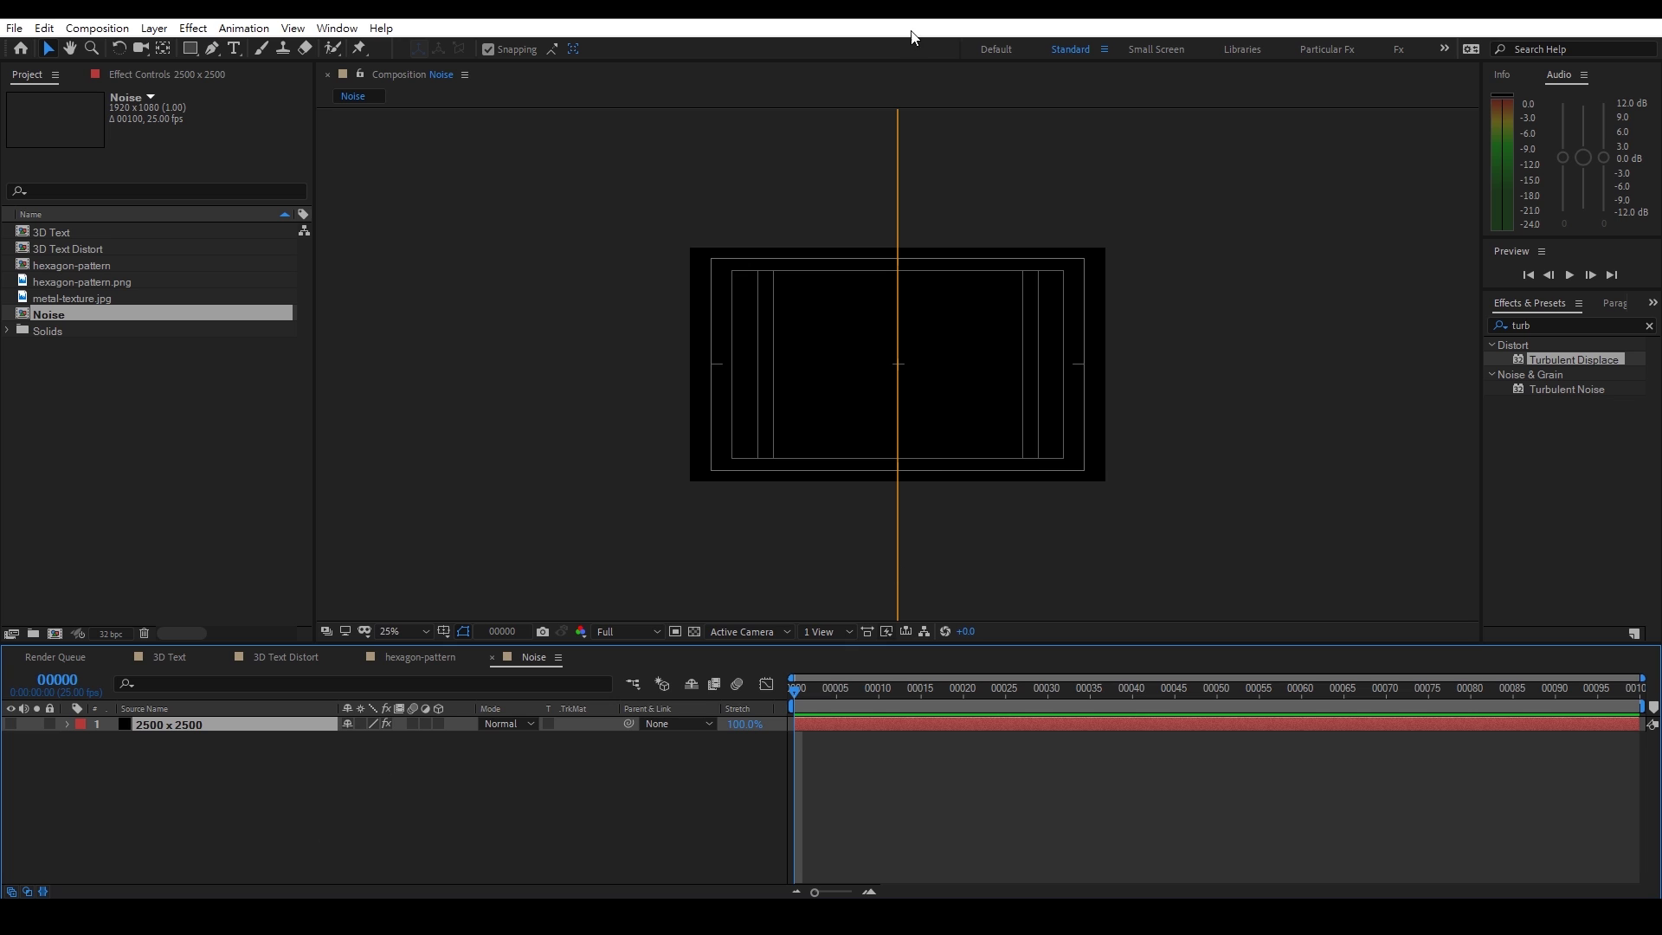
Duplicate the 2500 x 2500 solid, delete Mask 1 from the lower copy, and make that copy visible
{"action": "key", "text": "ctrl+d"}
{"action": "left_click", "coordinate": [216, 739]}
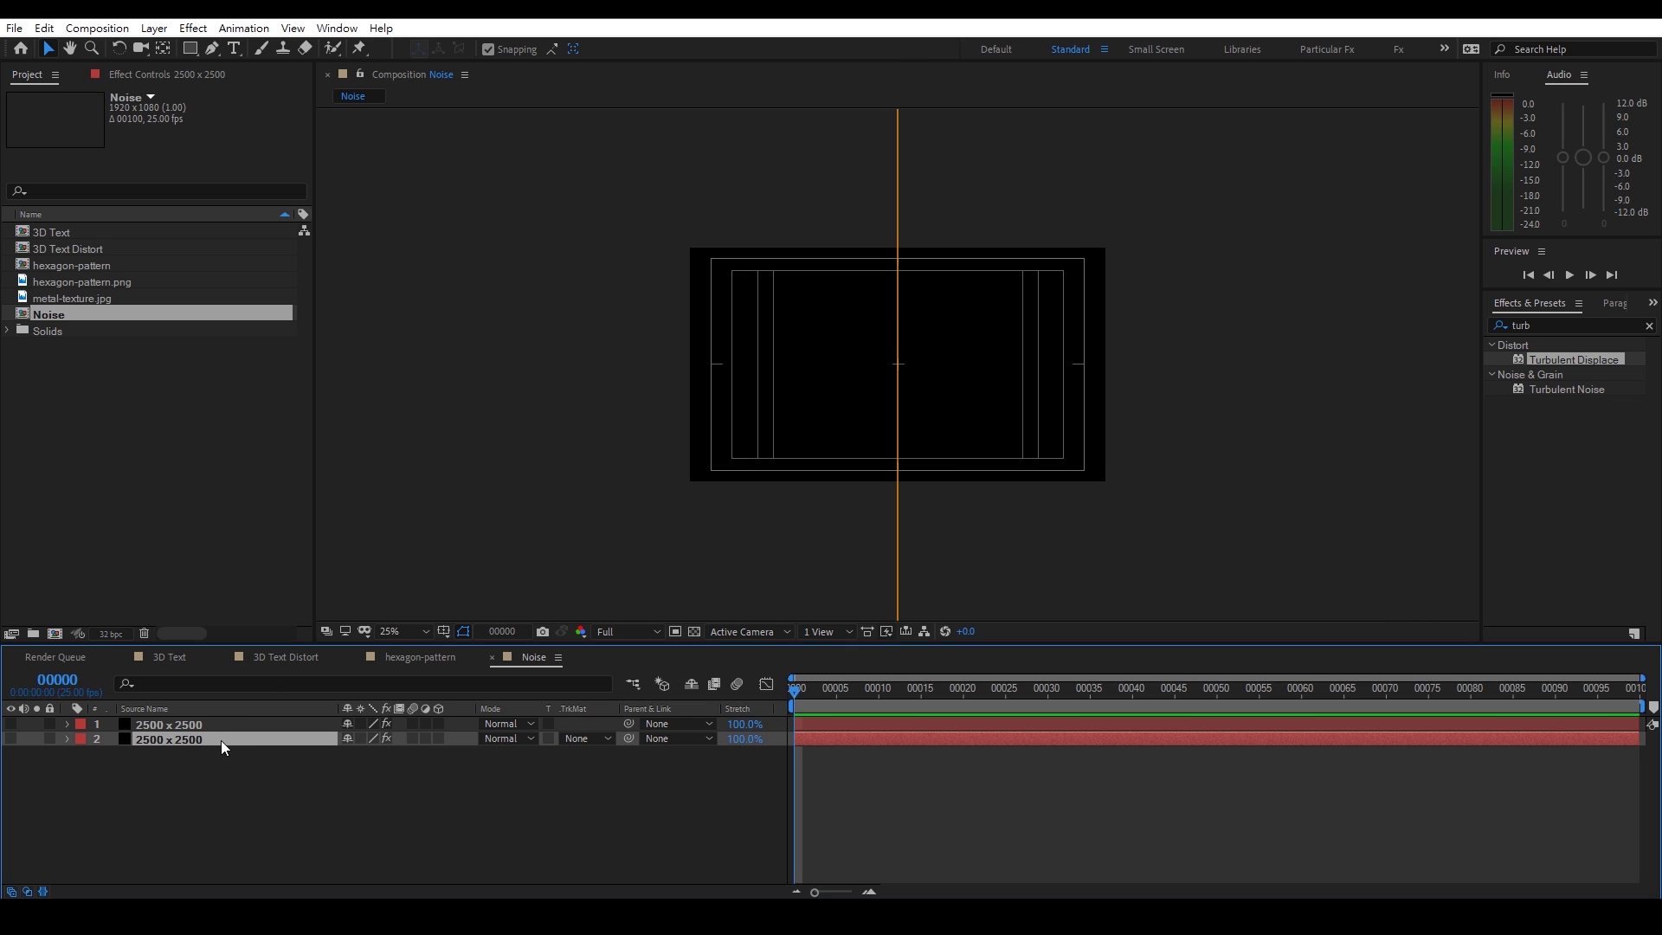
{"action": "key", "text": "m"}
{"action": "left_click", "coordinate": [148, 754]}
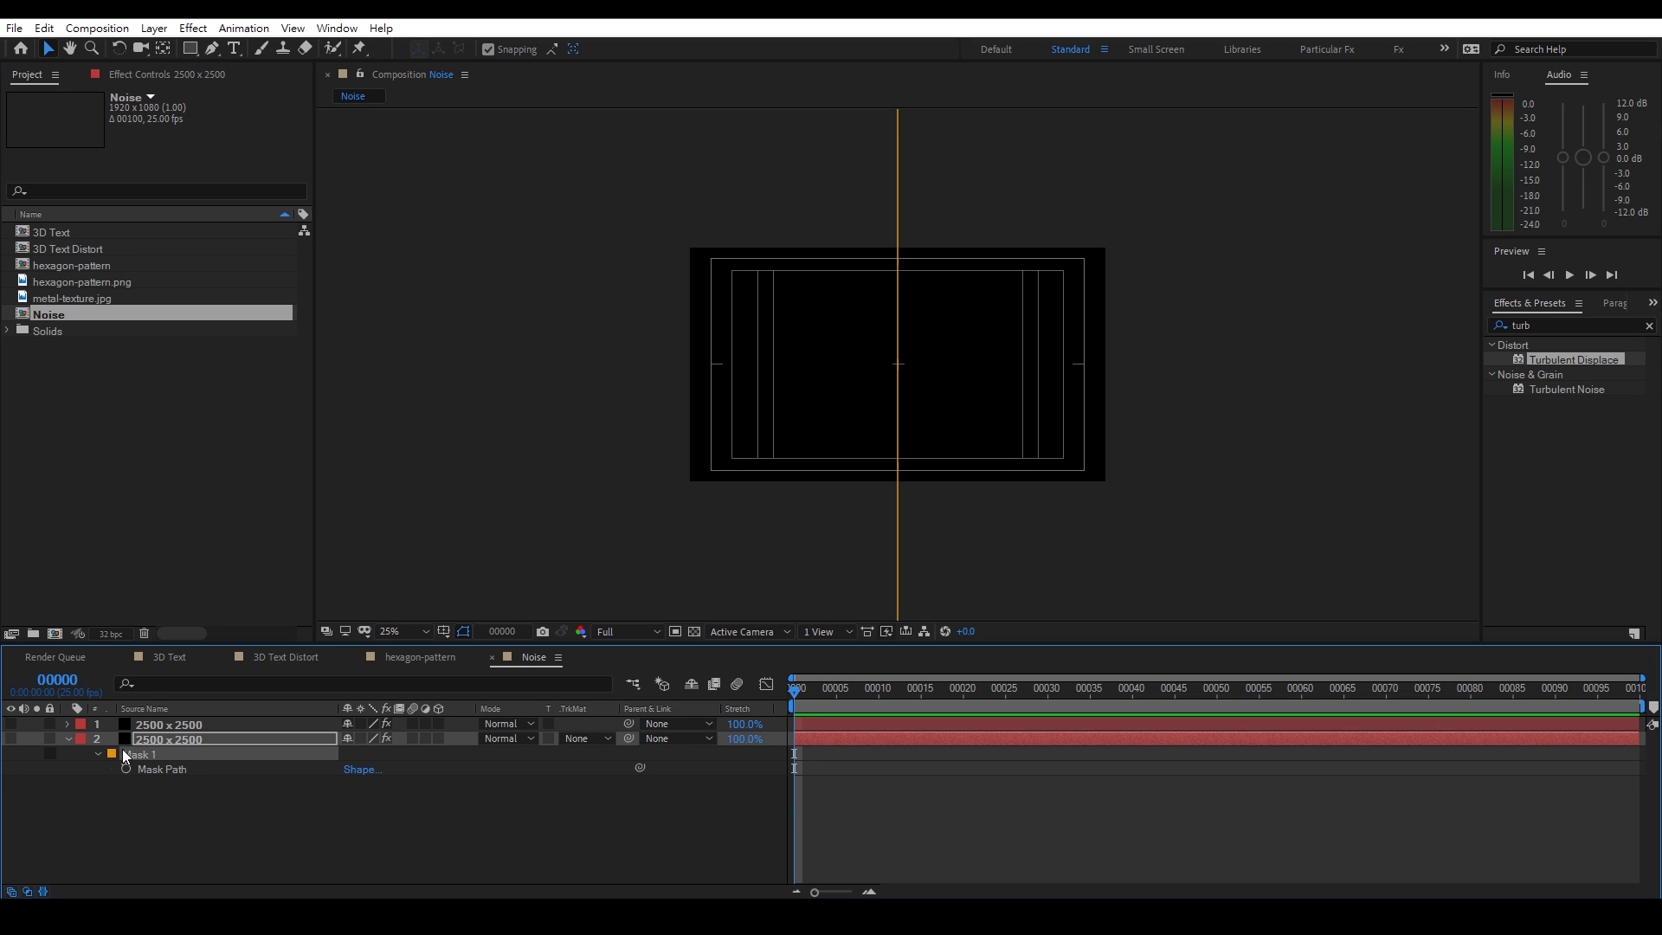
{"action": "key", "text": "Delete"}
{"action": "left_click", "coordinate": [11, 739]}
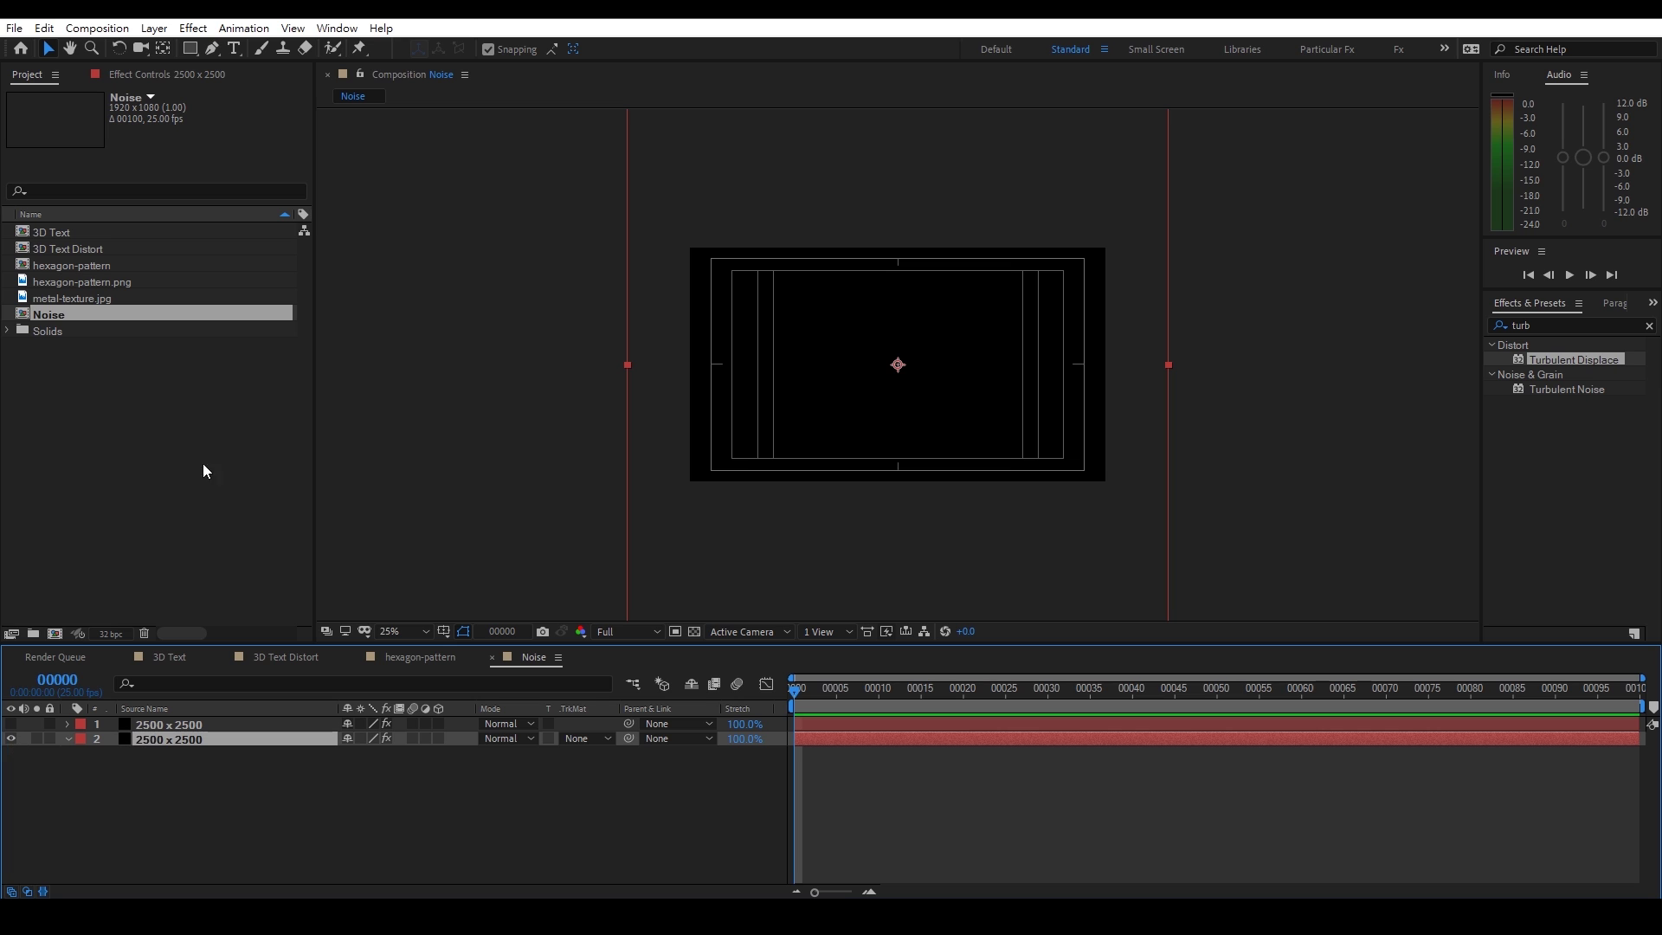
Remove the Stroke and Turbulent Displace effects from the lower solid
{"action": "left_click", "coordinate": [154, 74]}
{"action": "left_click", "coordinate": [53, 113]}
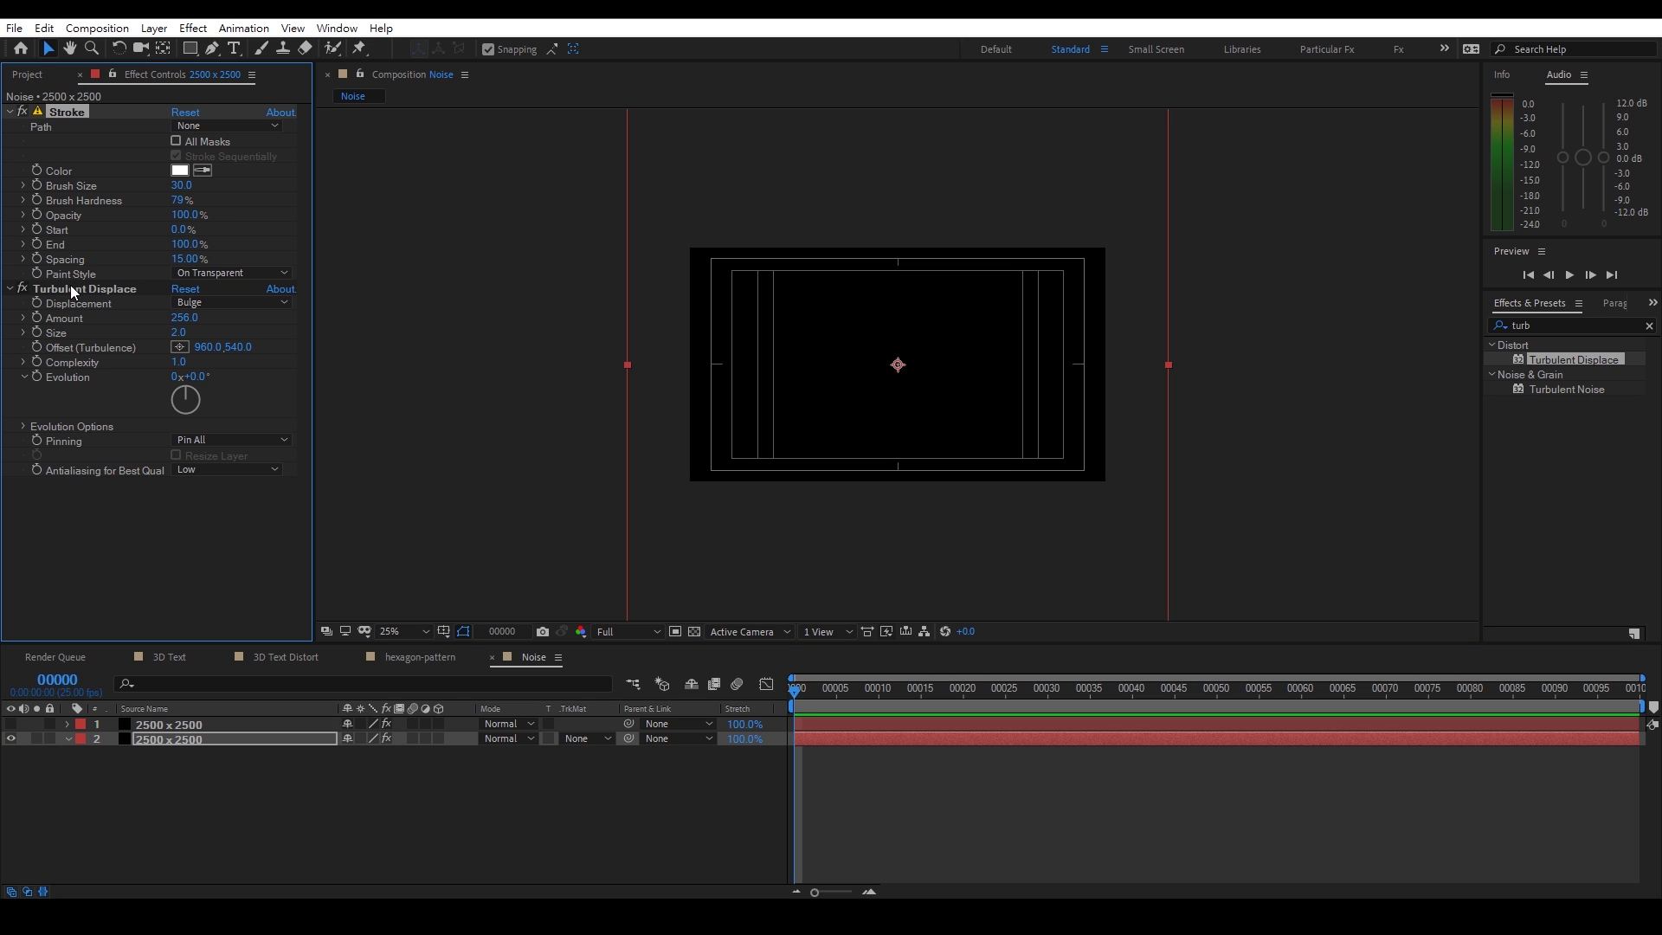
{"action": "left_click", "coordinate": [76, 289], "text": "shift"}
{"action": "key", "text": "Delete"}
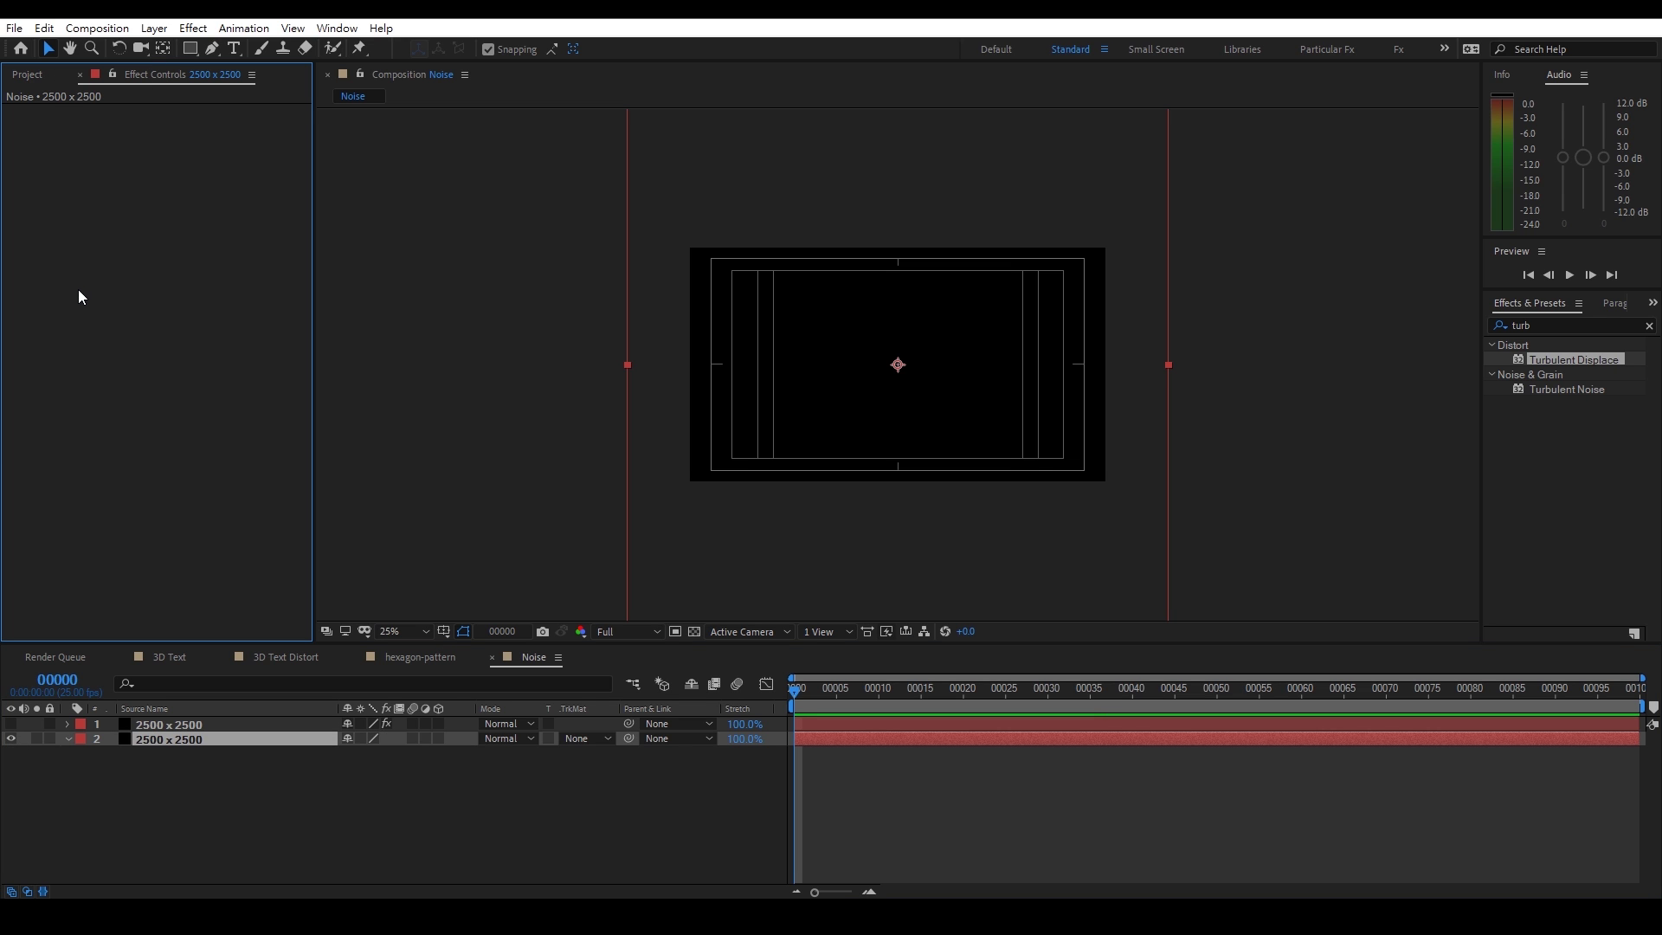
Find the Fractal Noise effect and apply it to the lower 2500 x 2500 solid
{"action": "left_click", "coordinate": [180, 739]}
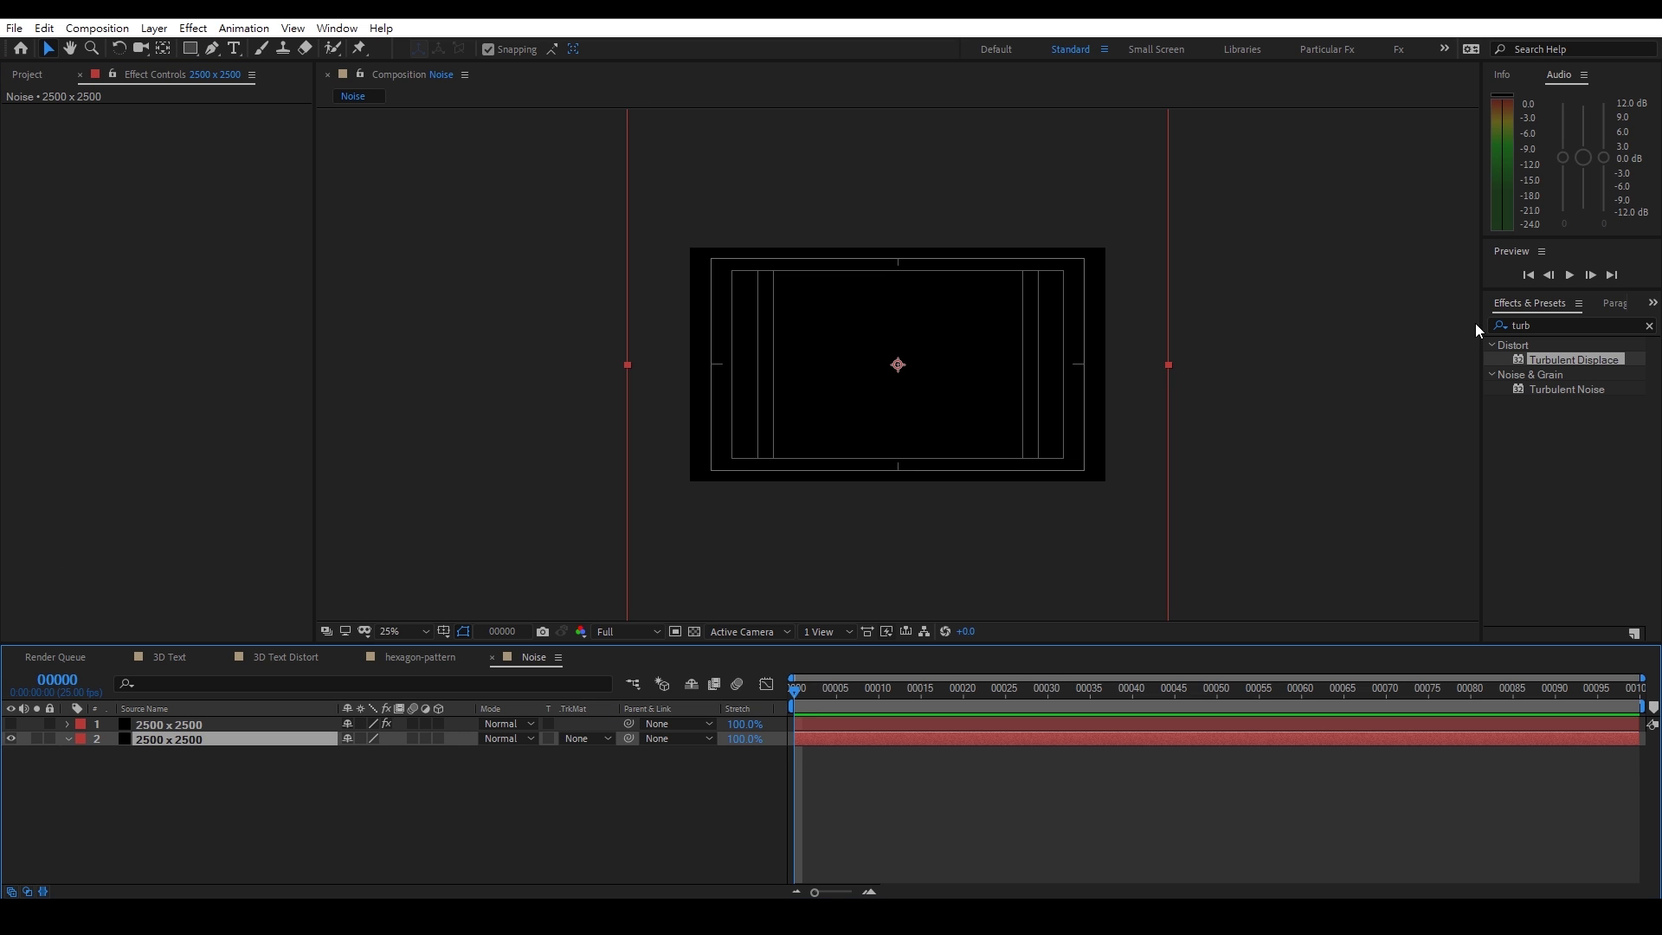
{"action": "double_click", "coordinate": [1521, 326]}
{"action": "type", "text": "frac"}
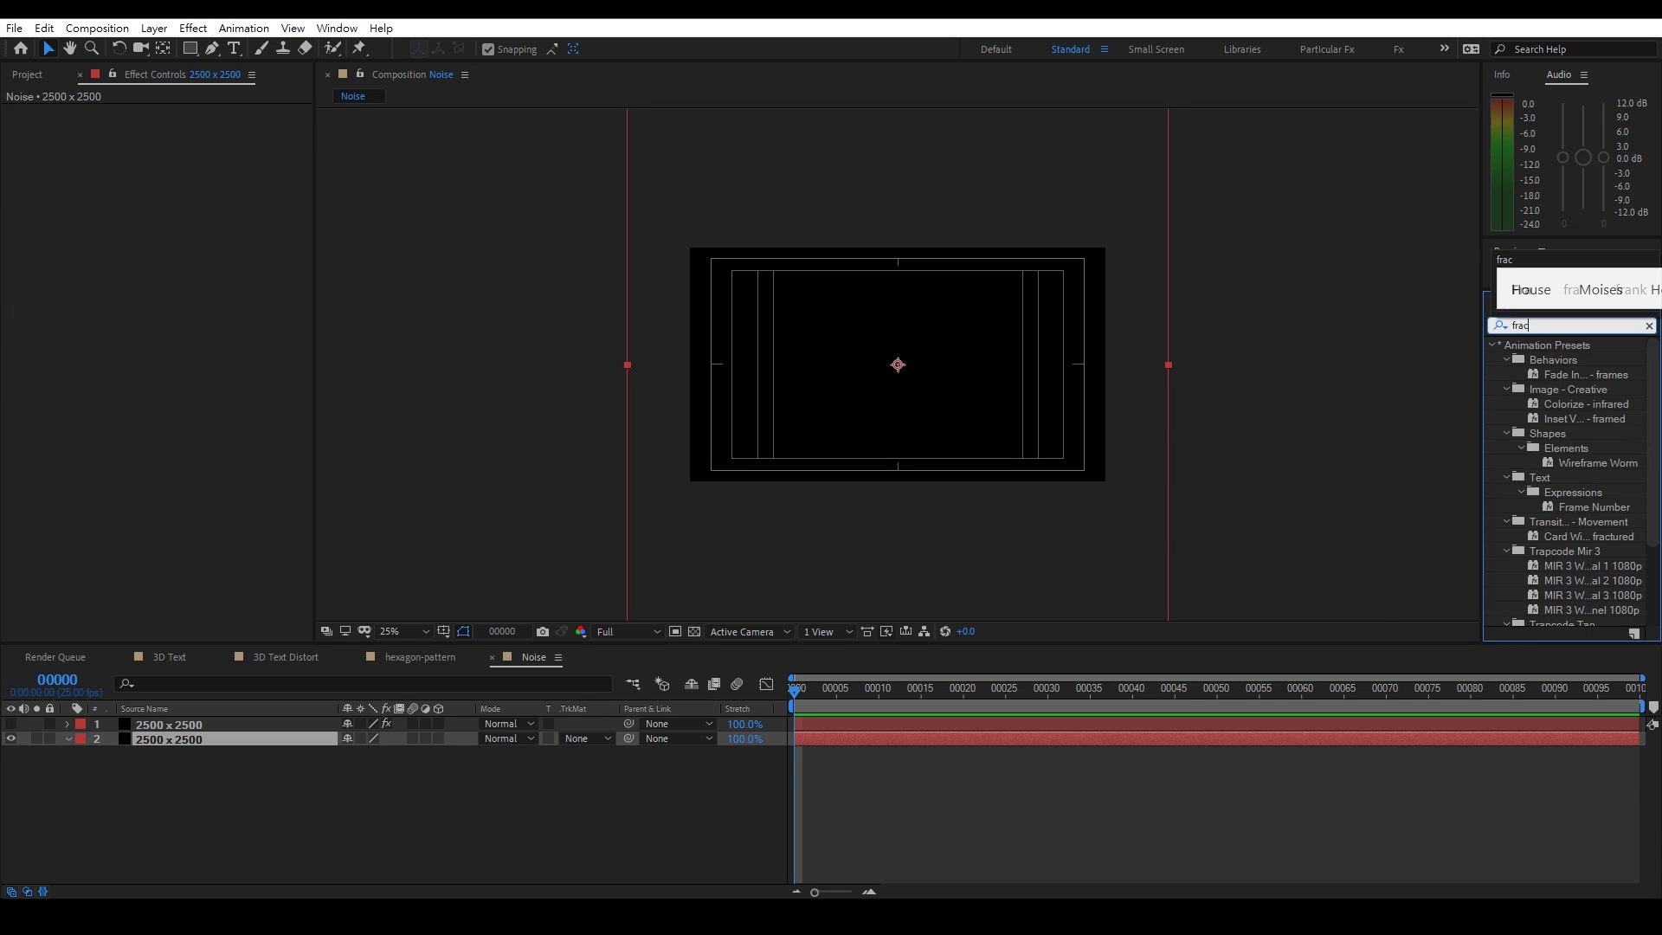
{"action": "left_click_drag", "start_coordinate": [1574, 459], "coordinate": [928, 402]}
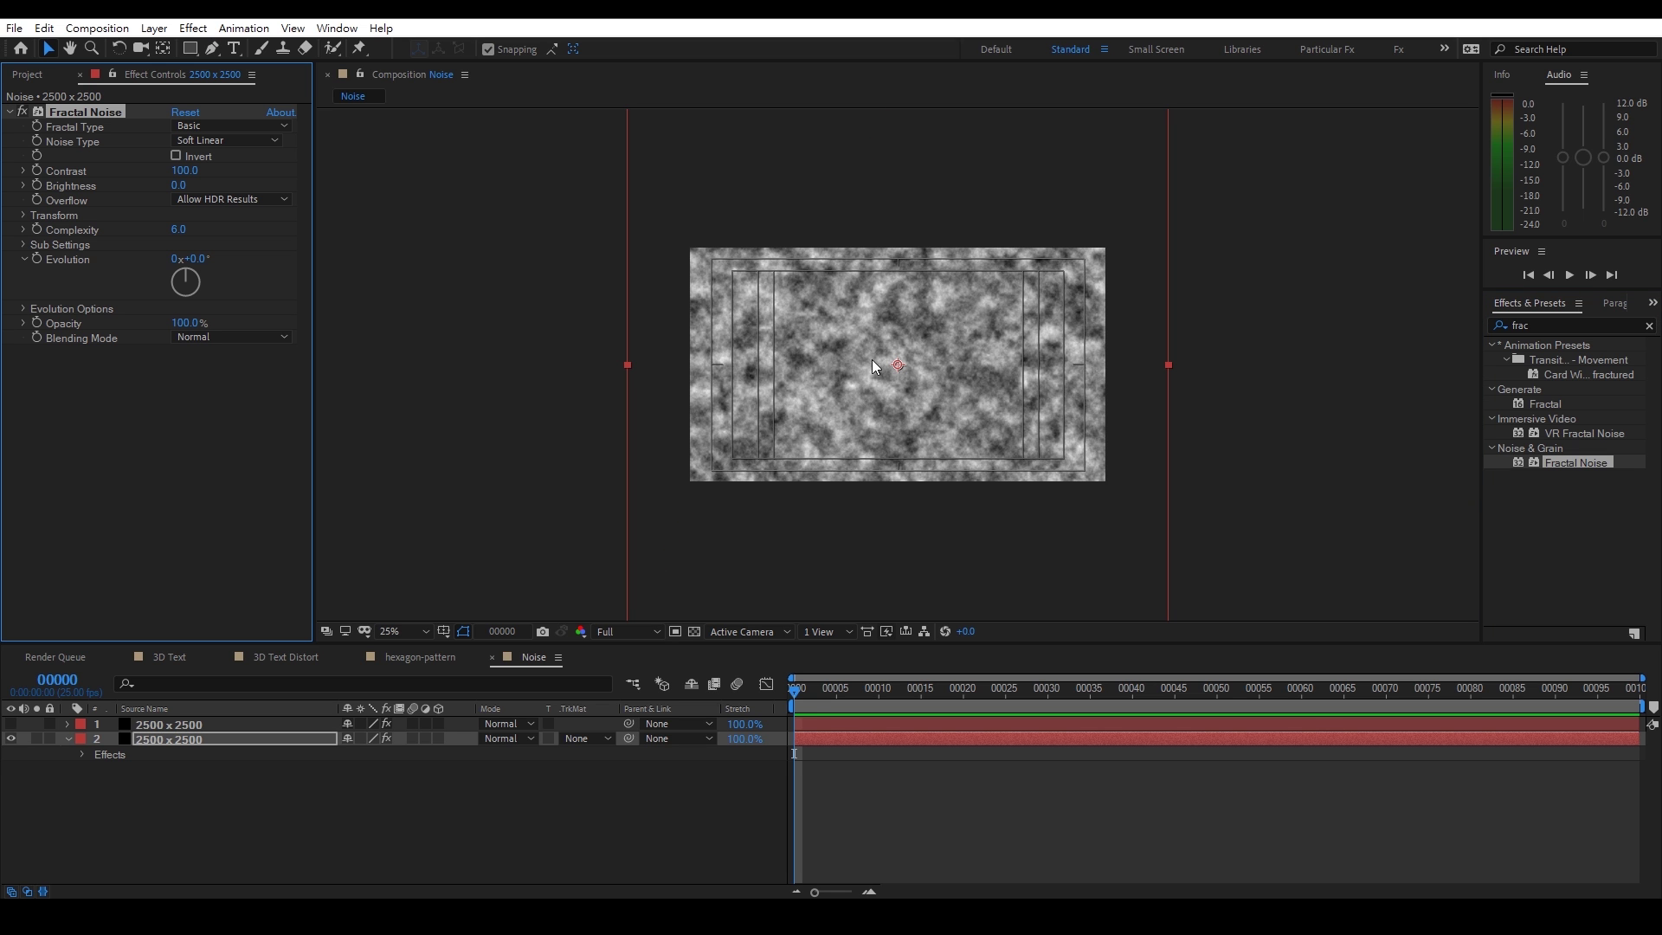
Set the Fractal Noise Contrast to 191 and its Transform Scale to 70
{"action": "key", "text": "period"}
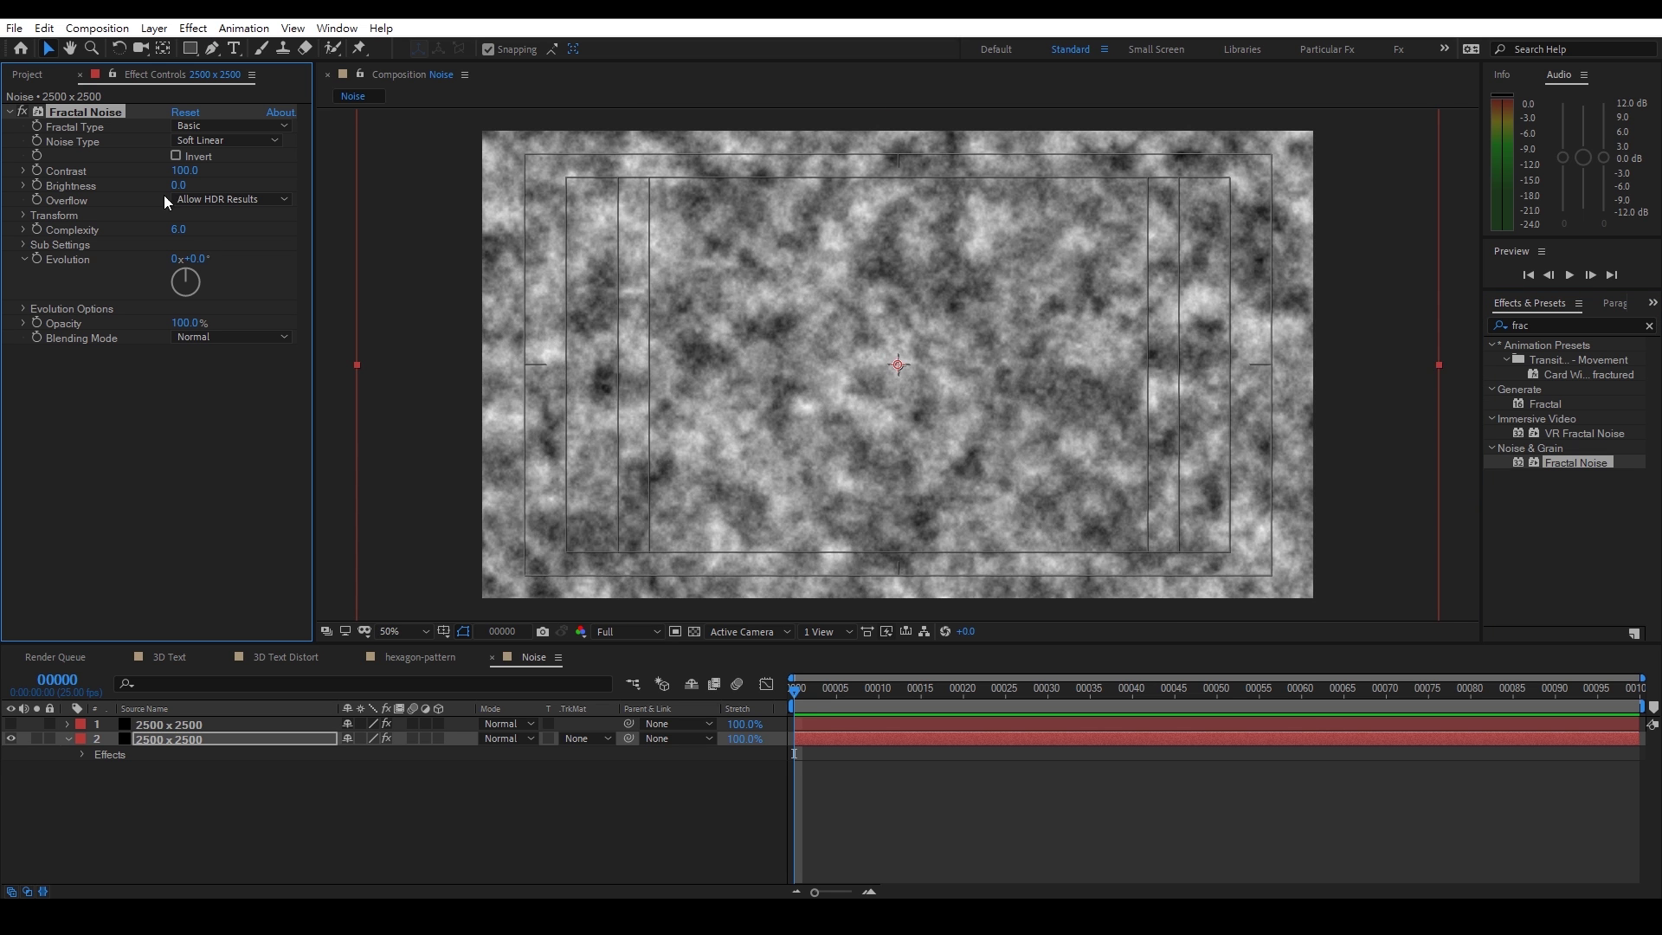
{"action": "left_click_drag", "start_coordinate": [183, 170], "coordinate": [254, 173]}
{"action": "left_click", "coordinate": [16, 215]}
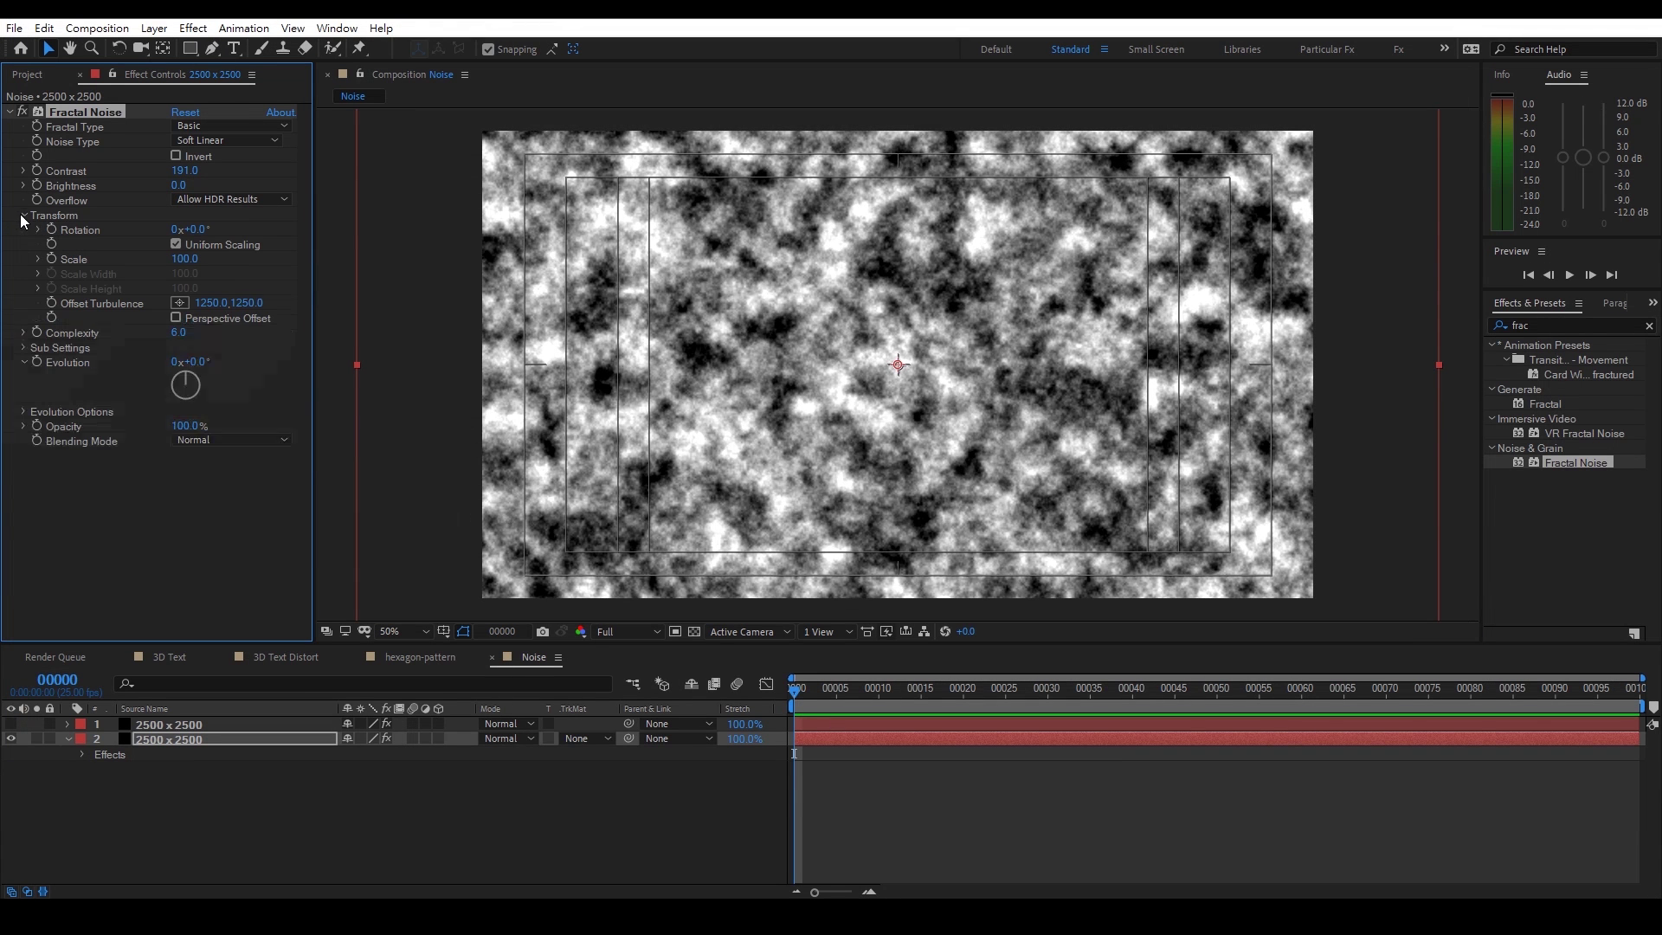
{"action": "left_click_drag", "start_coordinate": [184, 259], "coordinate": [158, 261]}
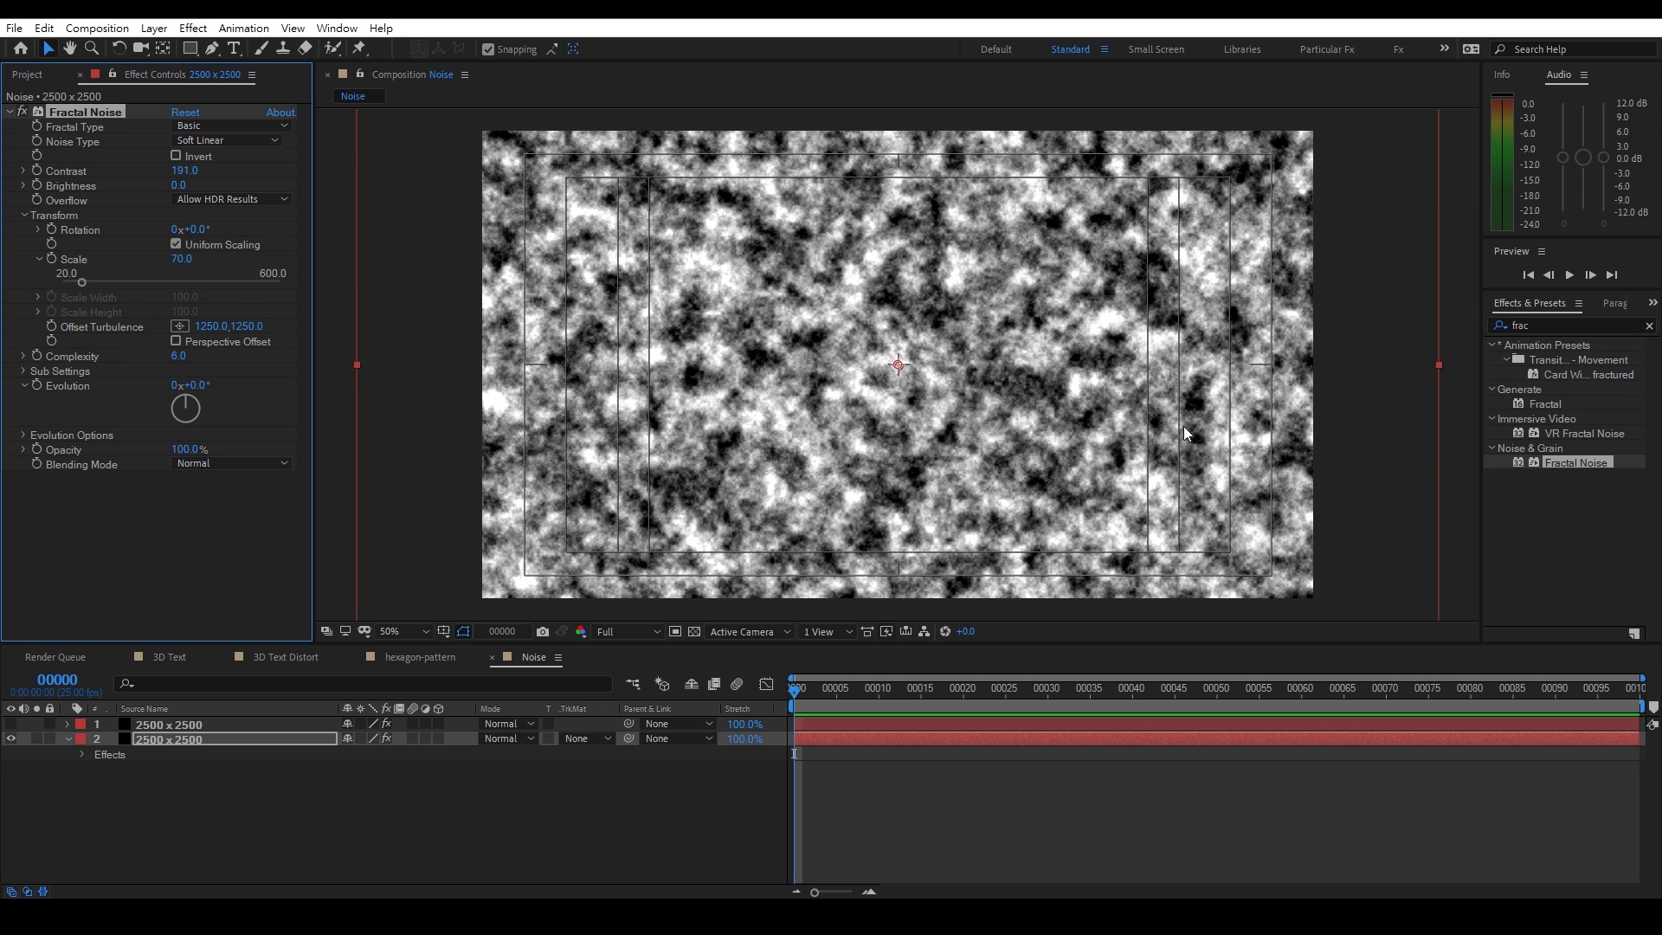
Check the upper stroke solid over the noise, hide it again, and use it as the noise layer's Alpha Matte
{"action": "left_click", "coordinate": [260, 720]}
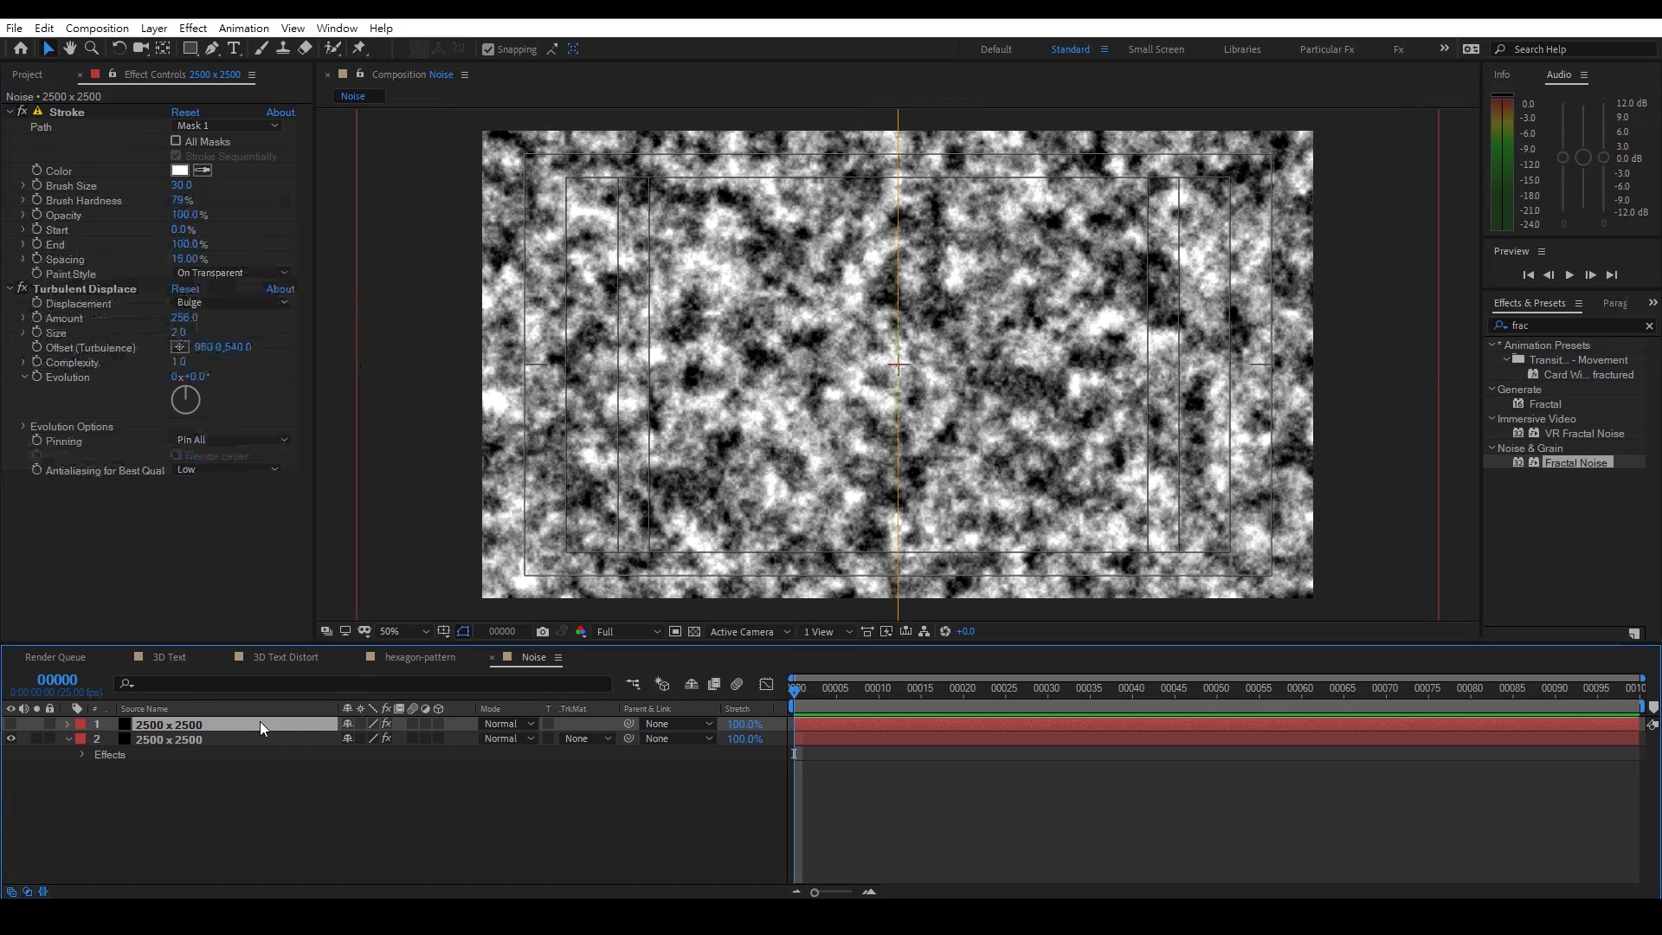
{"action": "left_click", "coordinate": [11, 724]}
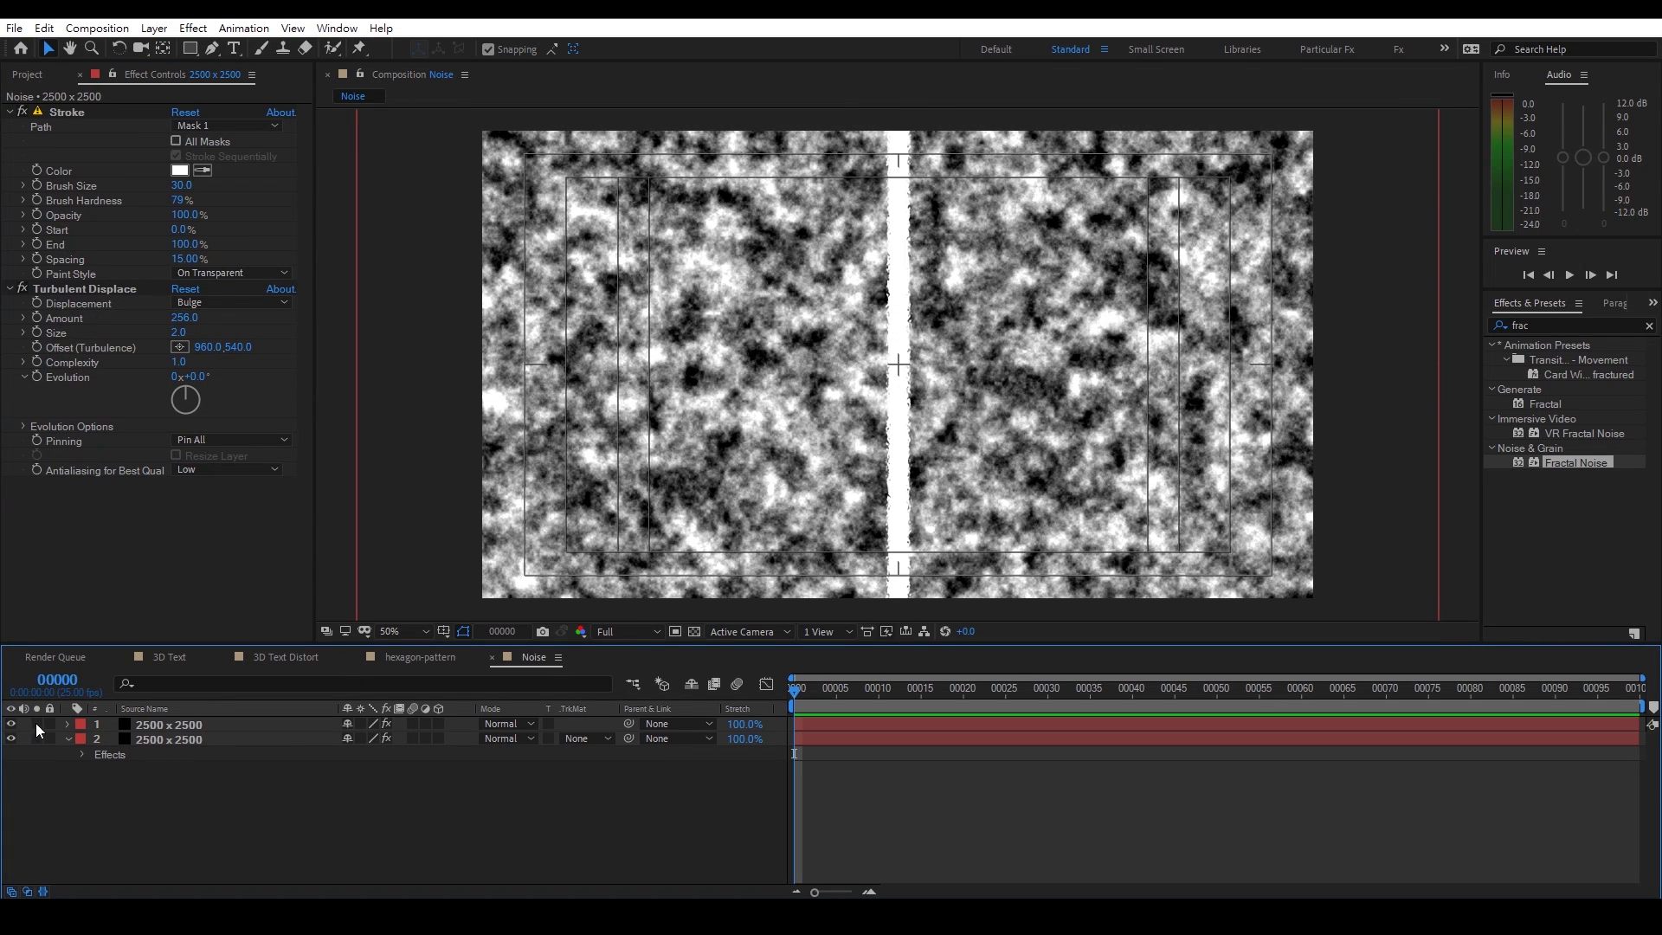
{"action": "left_click", "coordinate": [36, 723]}
{"action": "left_click", "coordinate": [38, 725]}
{"action": "left_click", "coordinate": [11, 724]}
{"action": "left_click", "coordinate": [216, 738]}
{"action": "left_click", "coordinate": [587, 739]}
{"action": "left_click", "coordinate": [602, 783]}
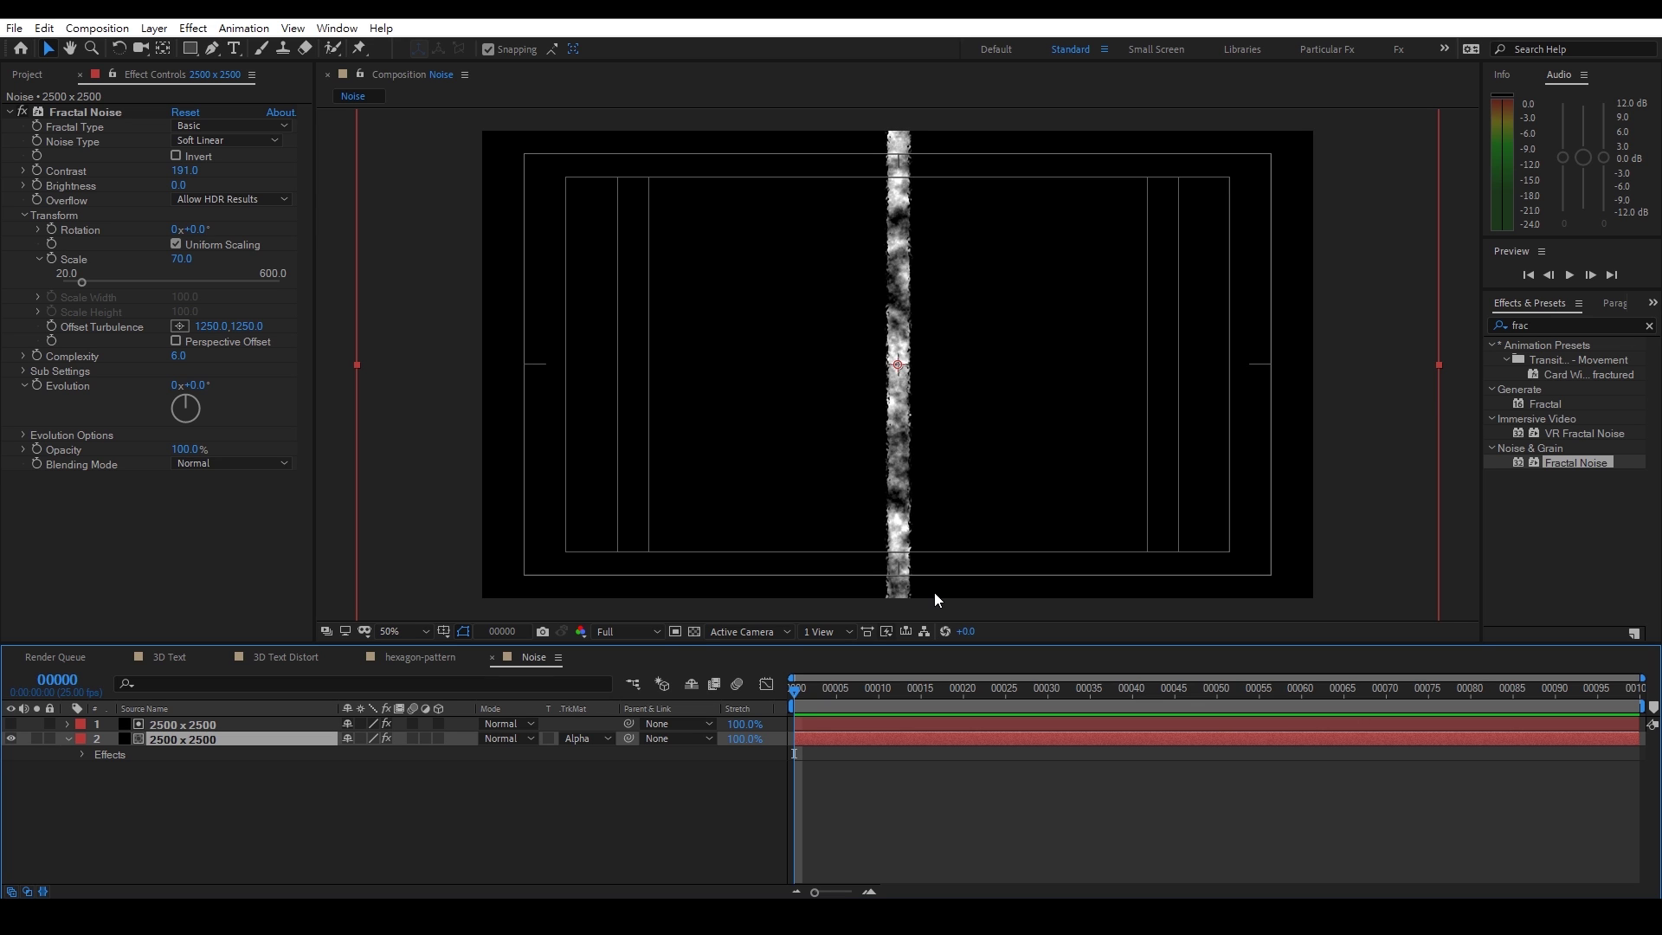
Widen the upper matte solid's stroke by trying a Brush Size of 50 and settling on 55
{"action": "left_click", "coordinate": [193, 725]}
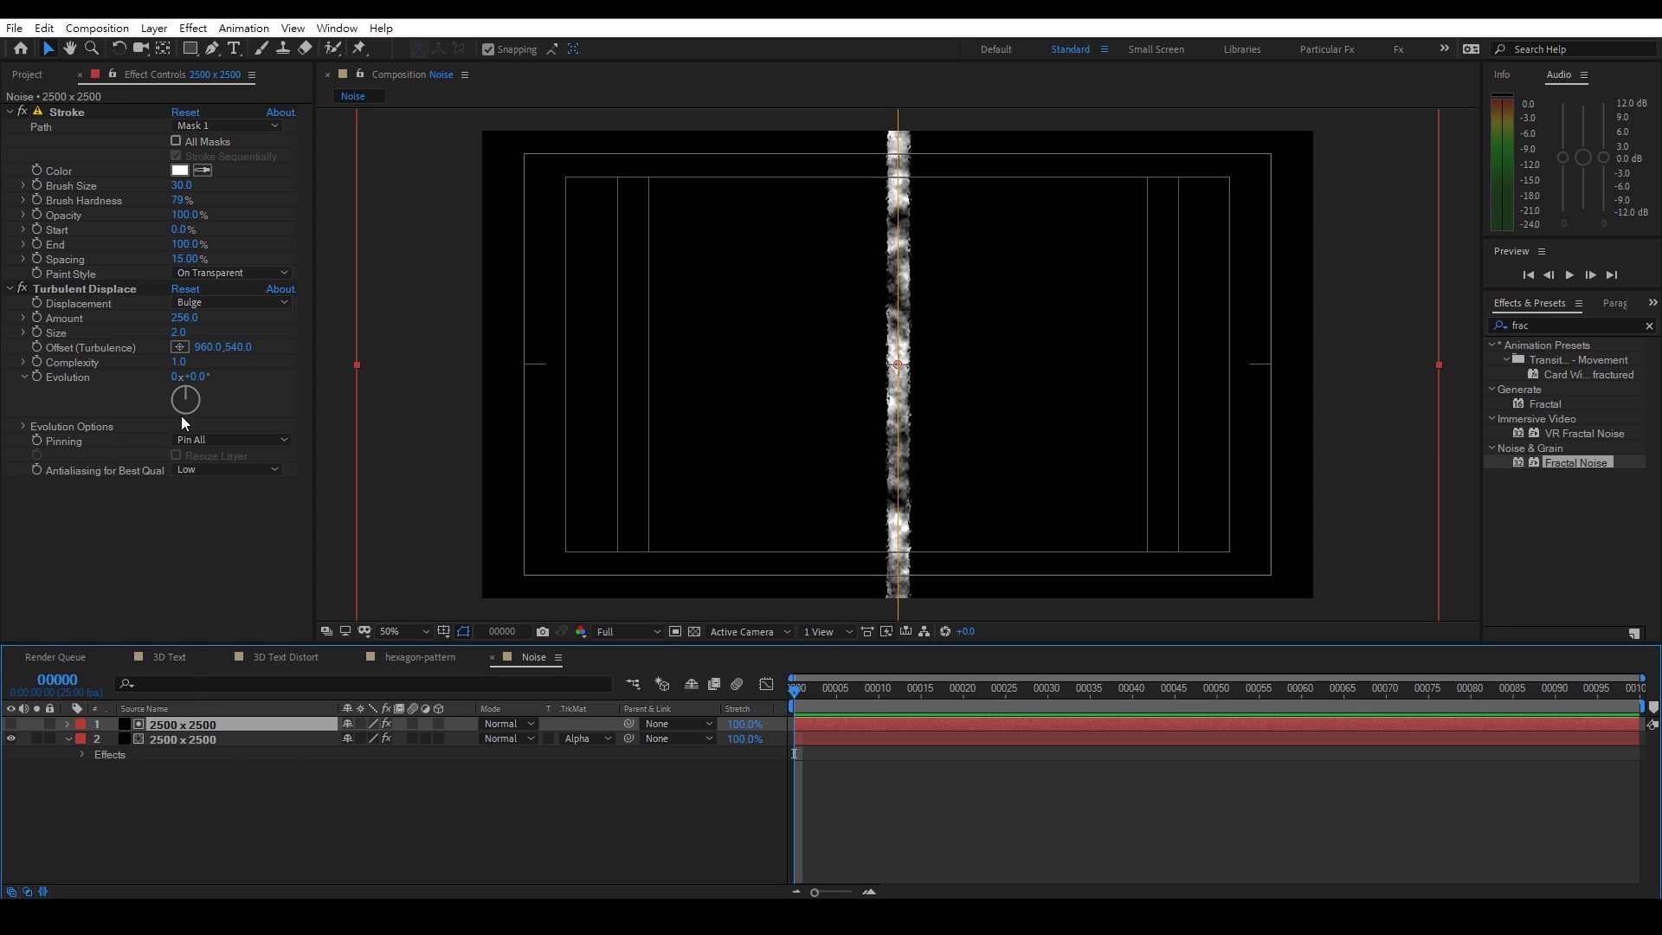
{"action": "left_click", "coordinate": [181, 185]}
{"action": "type", "text": "50"}
{"action": "key", "text": "Return"}
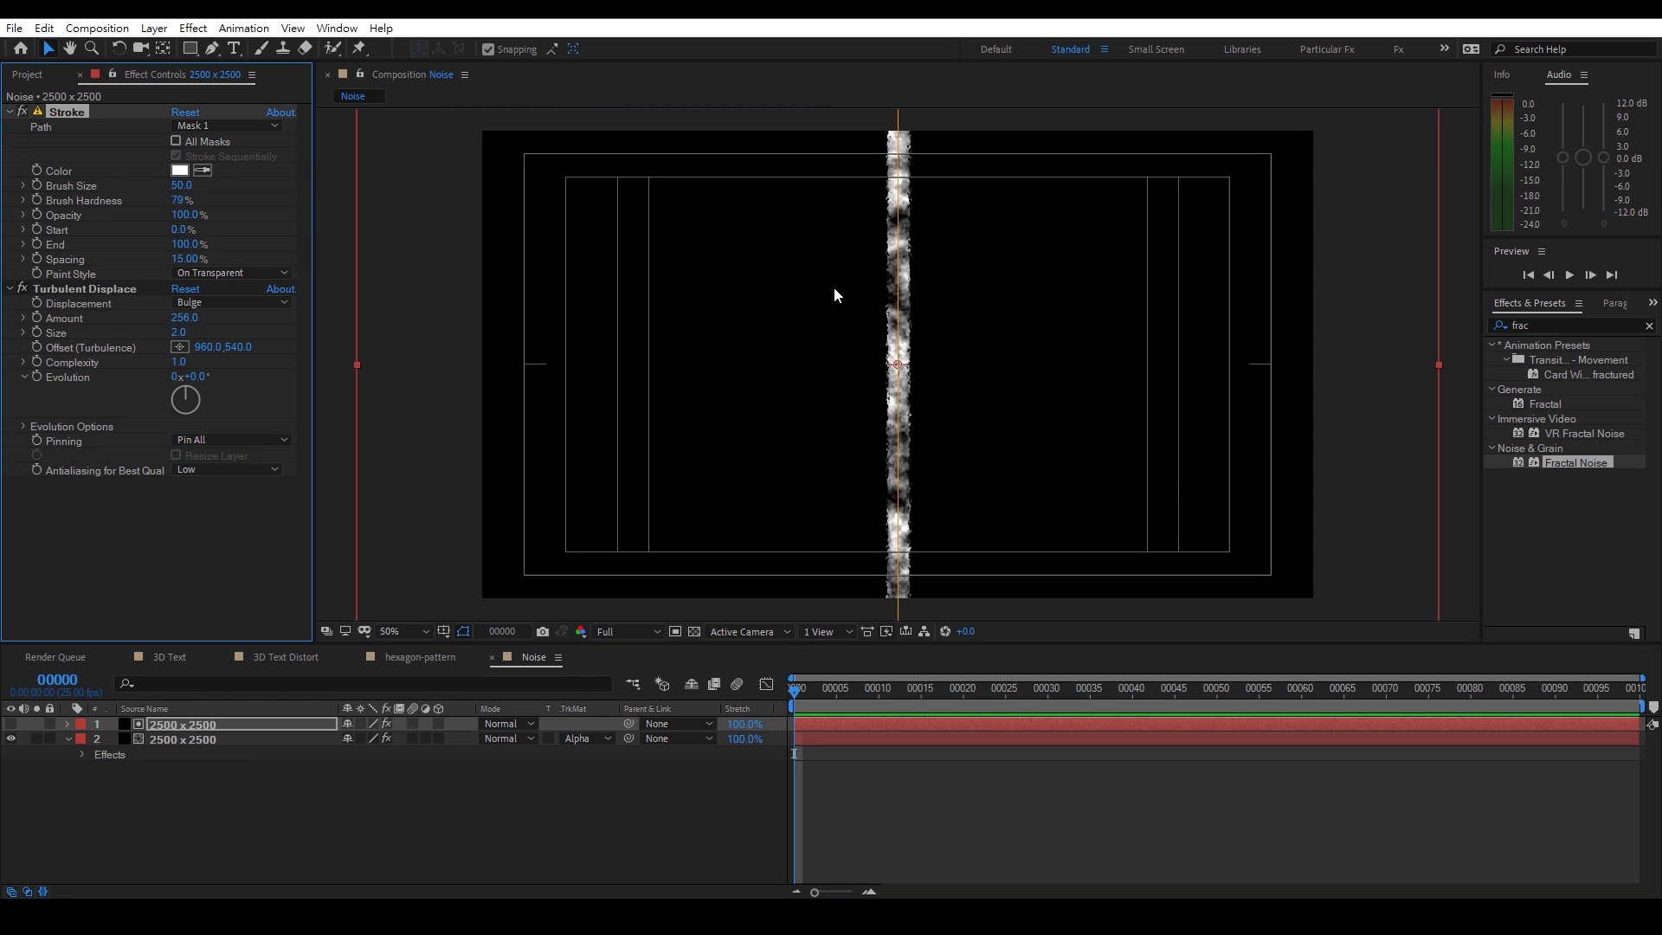
{"action": "left_click", "coordinate": [181, 185]}
{"action": "type", "text": "55"}
{"action": "key", "text": "Return"}
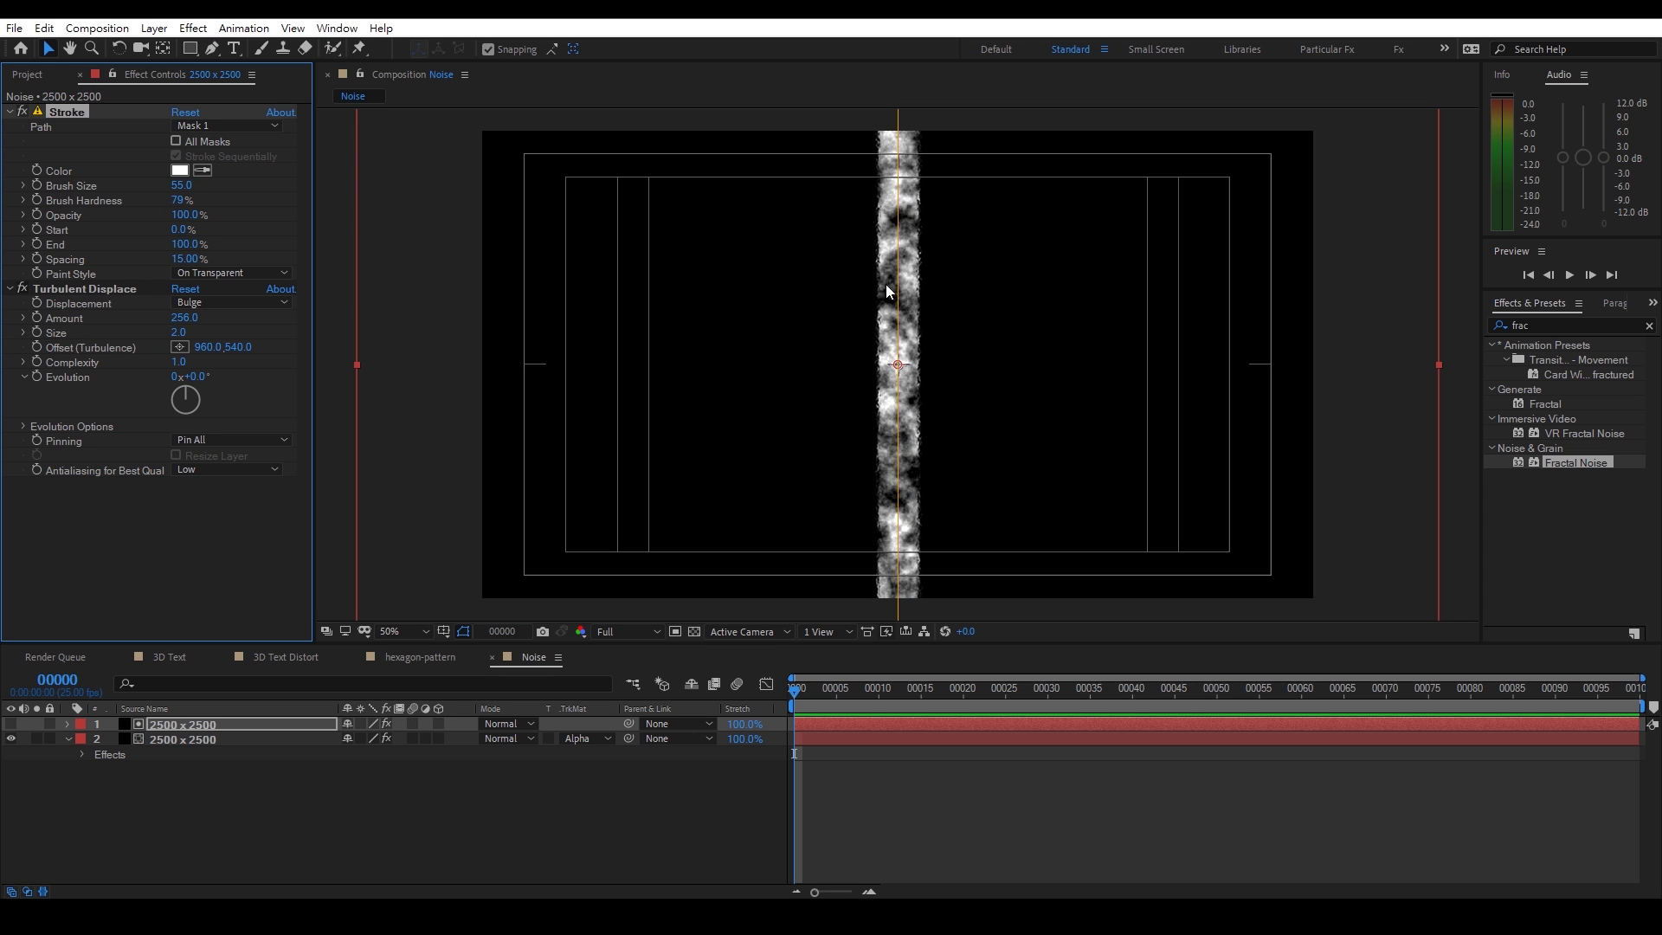
Add a Fast Box Blur to the upper matte solid with a Blur Radius of 8 and check its softened edges
{"action": "right_click", "coordinate": [131, 515]}
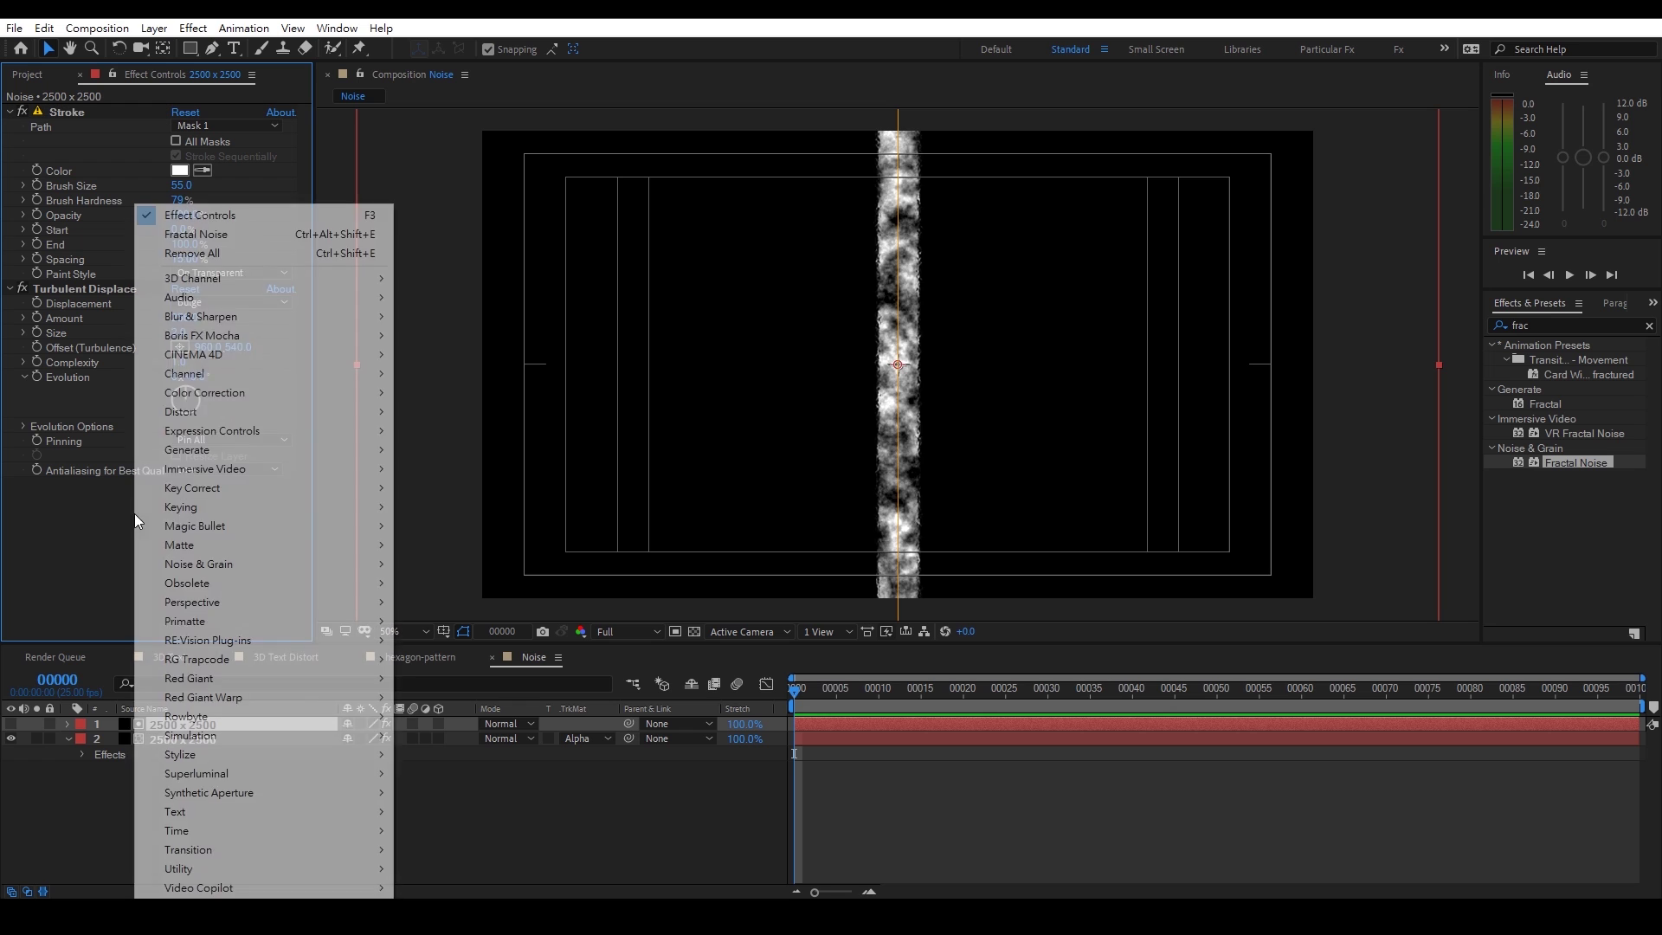
{"action": "mouse_move", "coordinate": [217, 319]}
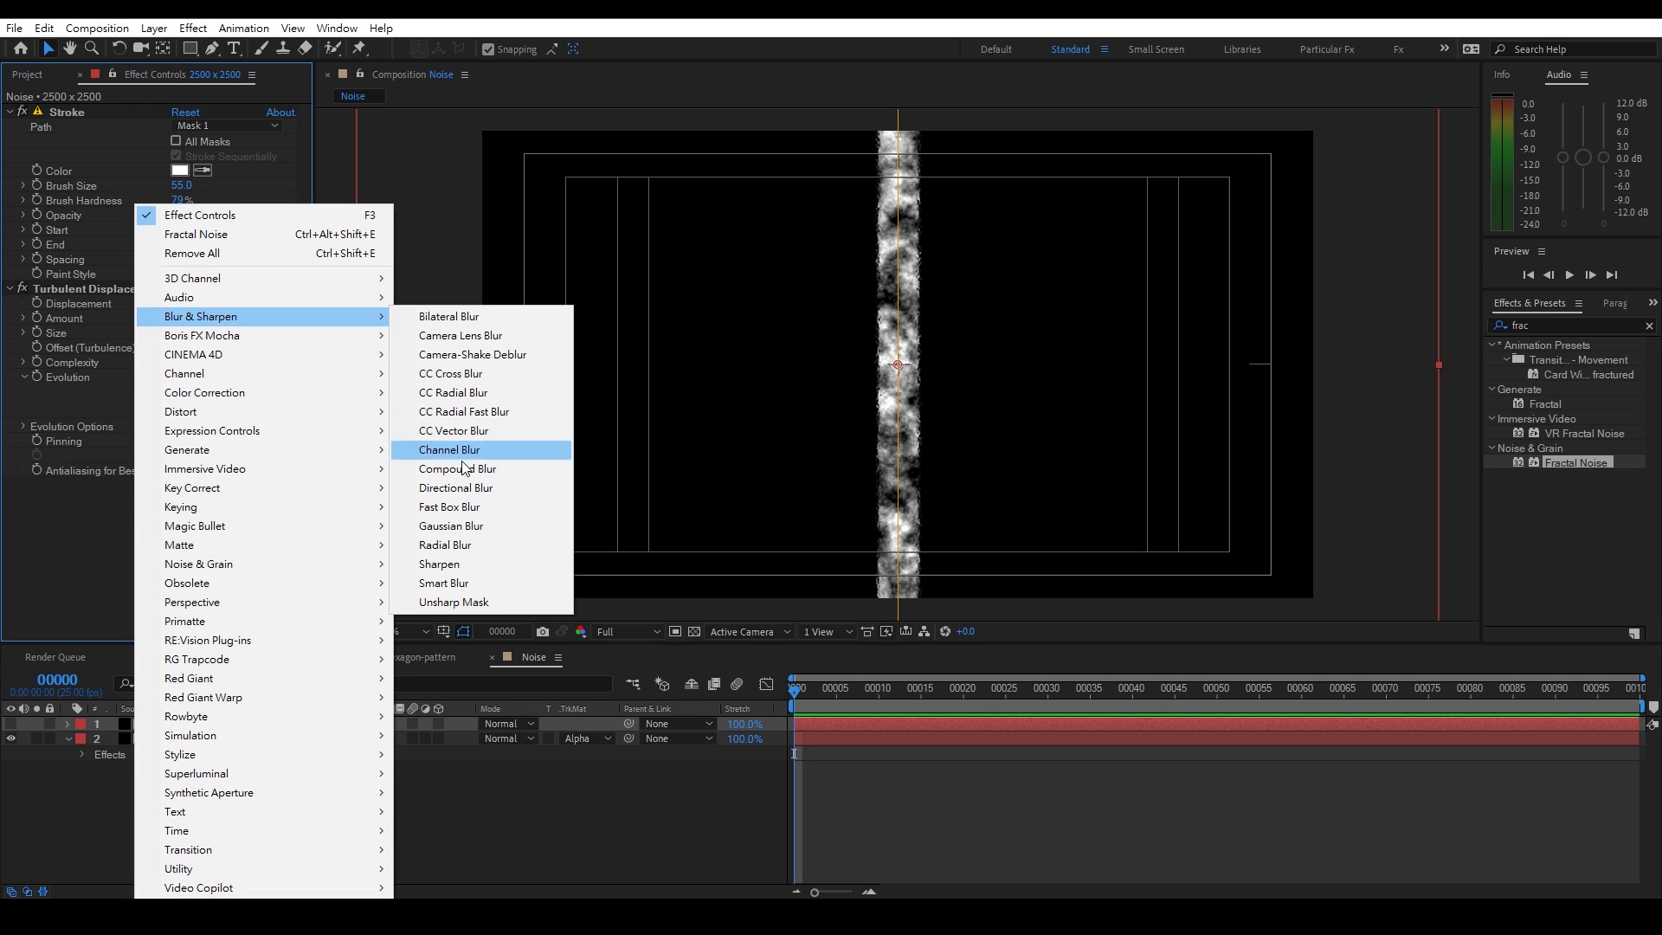
{"action": "left_click", "coordinate": [463, 509]}
{"action": "left_click_drag", "start_coordinate": [176, 499], "coordinate": [187, 498]}
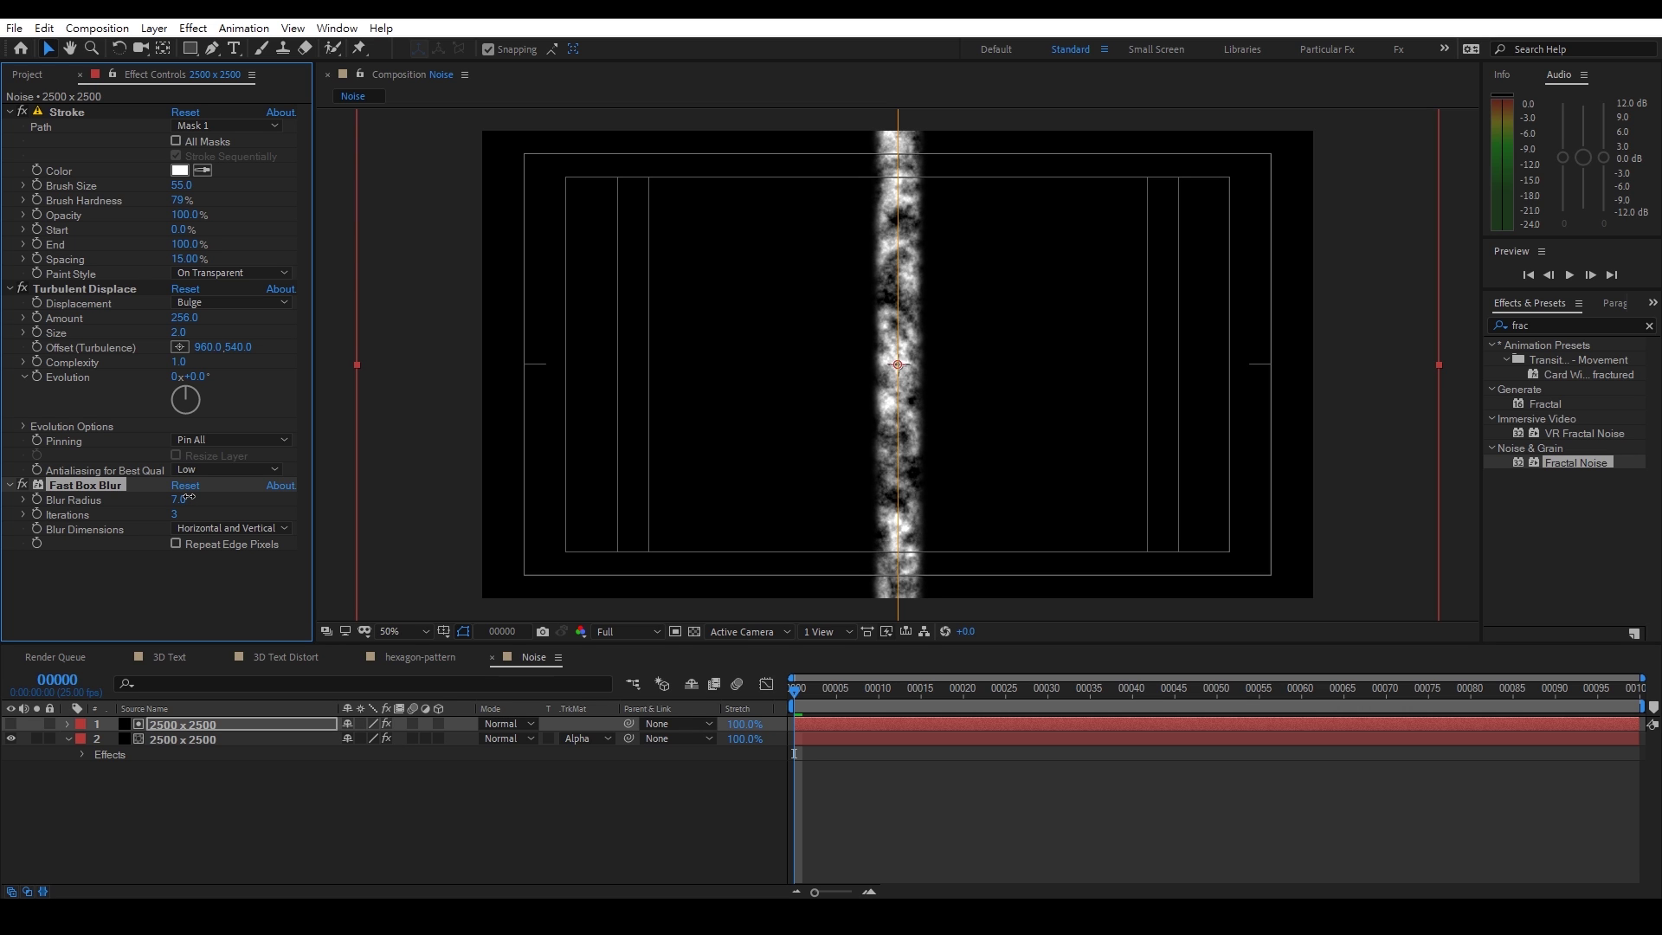
{"action": "key", "text": "period"}
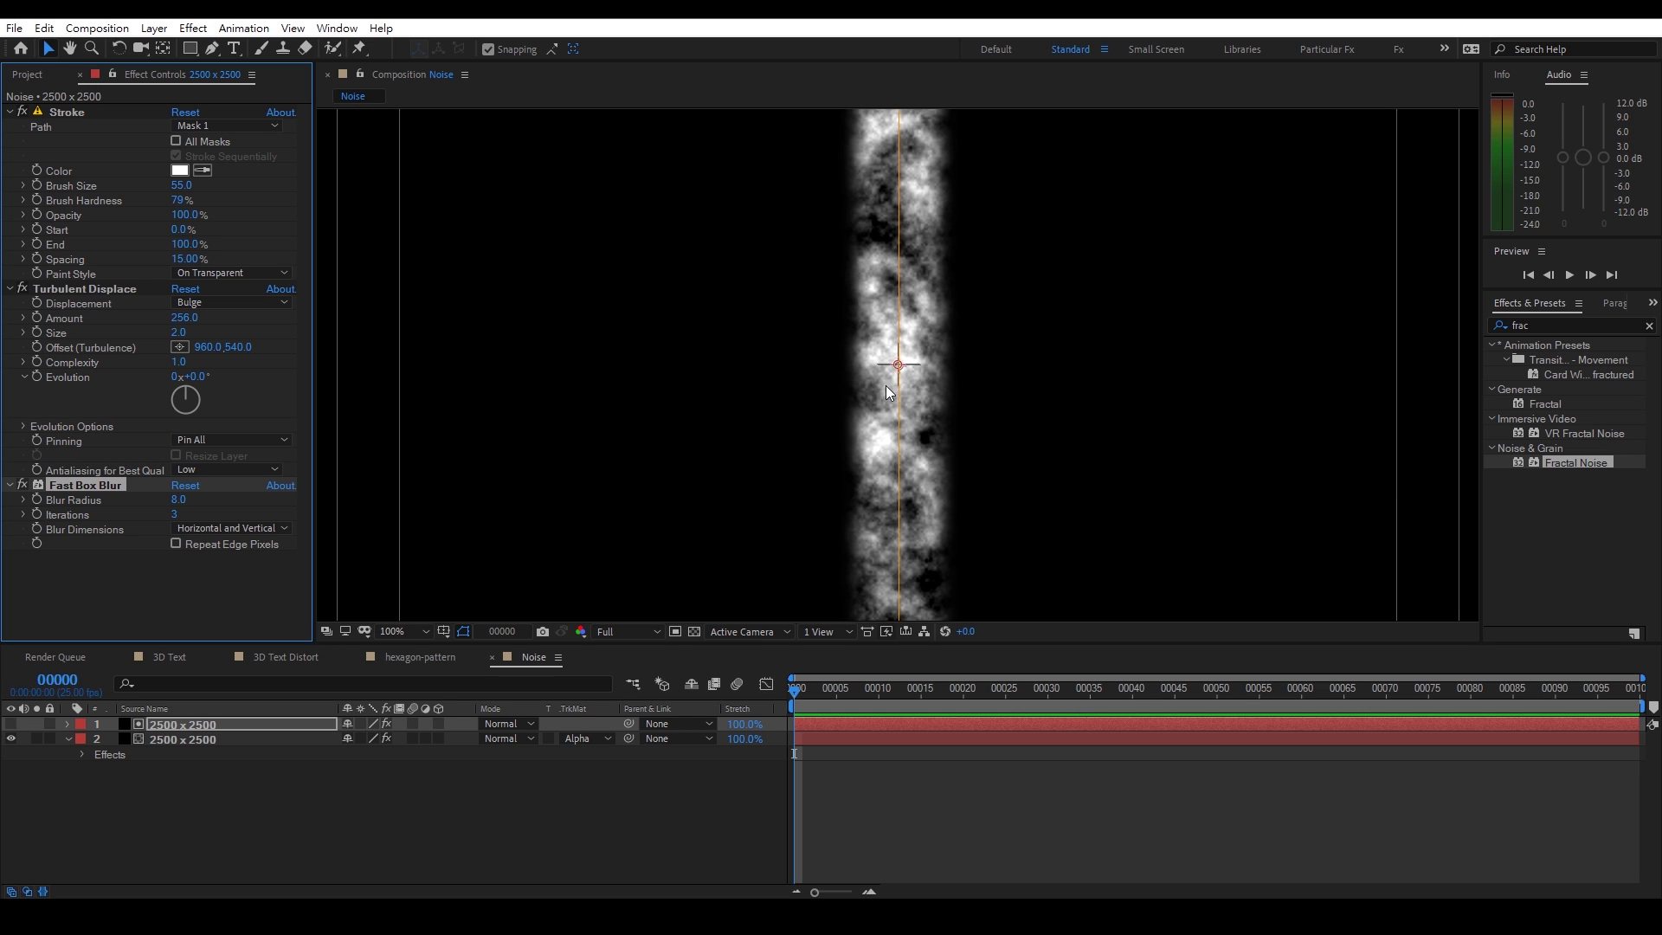
{"action": "key", "text": "comma"}
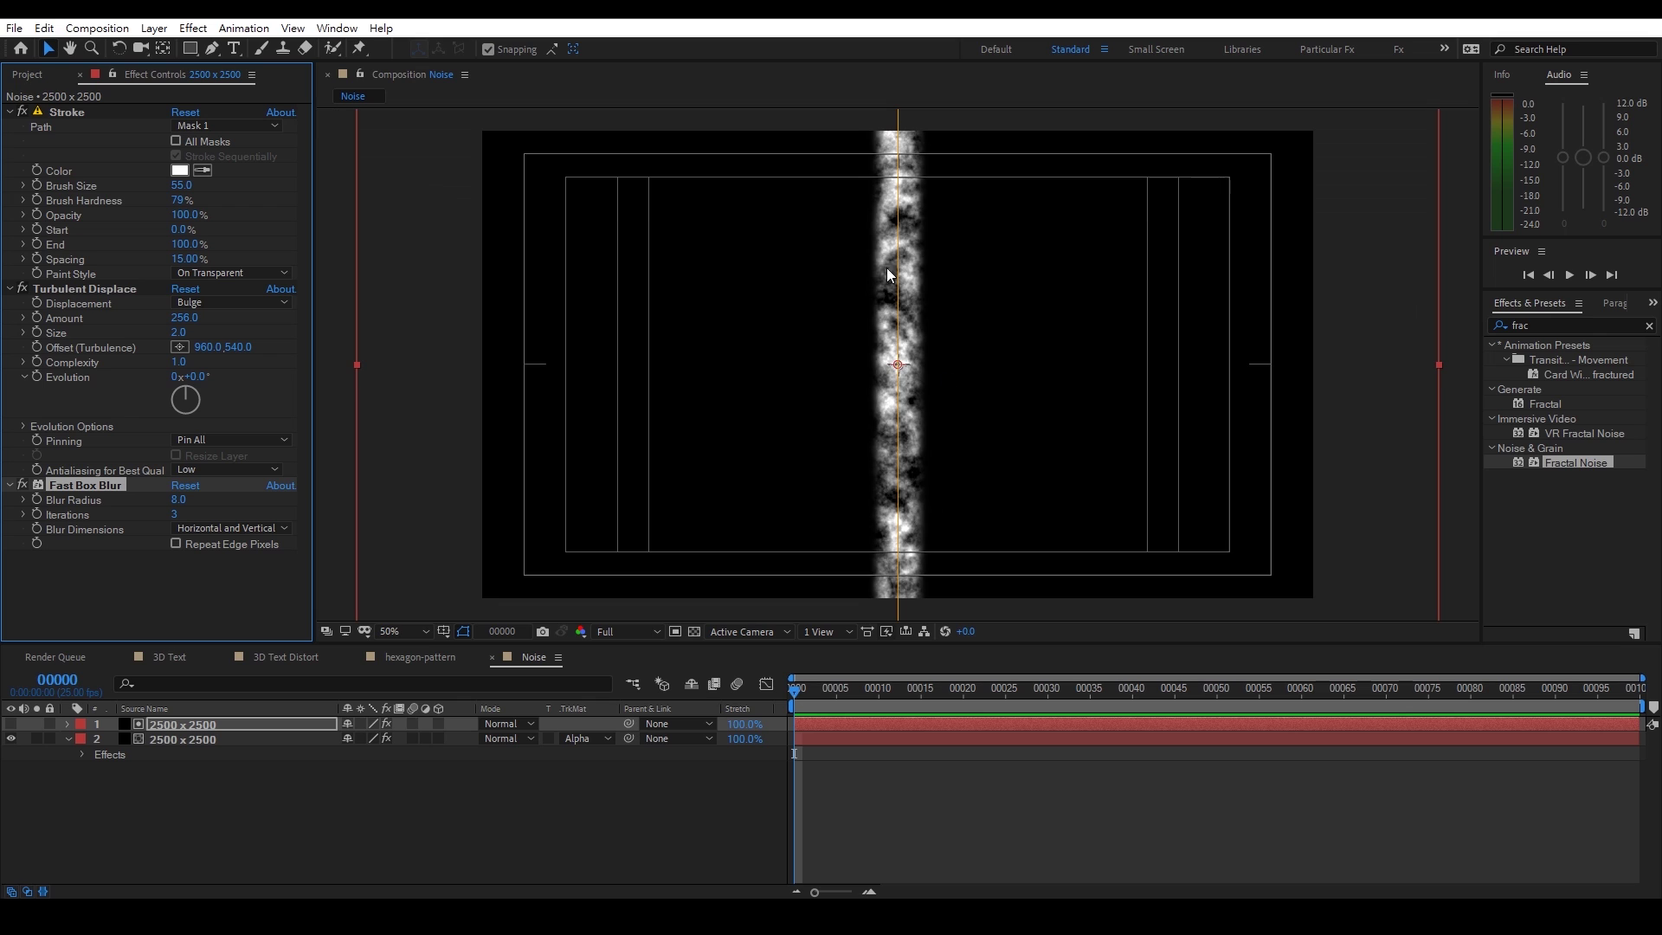
Move Turbulent Displace below Fast Box Blur on the matte solid and set its Size to 7
{"action": "left_click", "coordinate": [22, 289]}
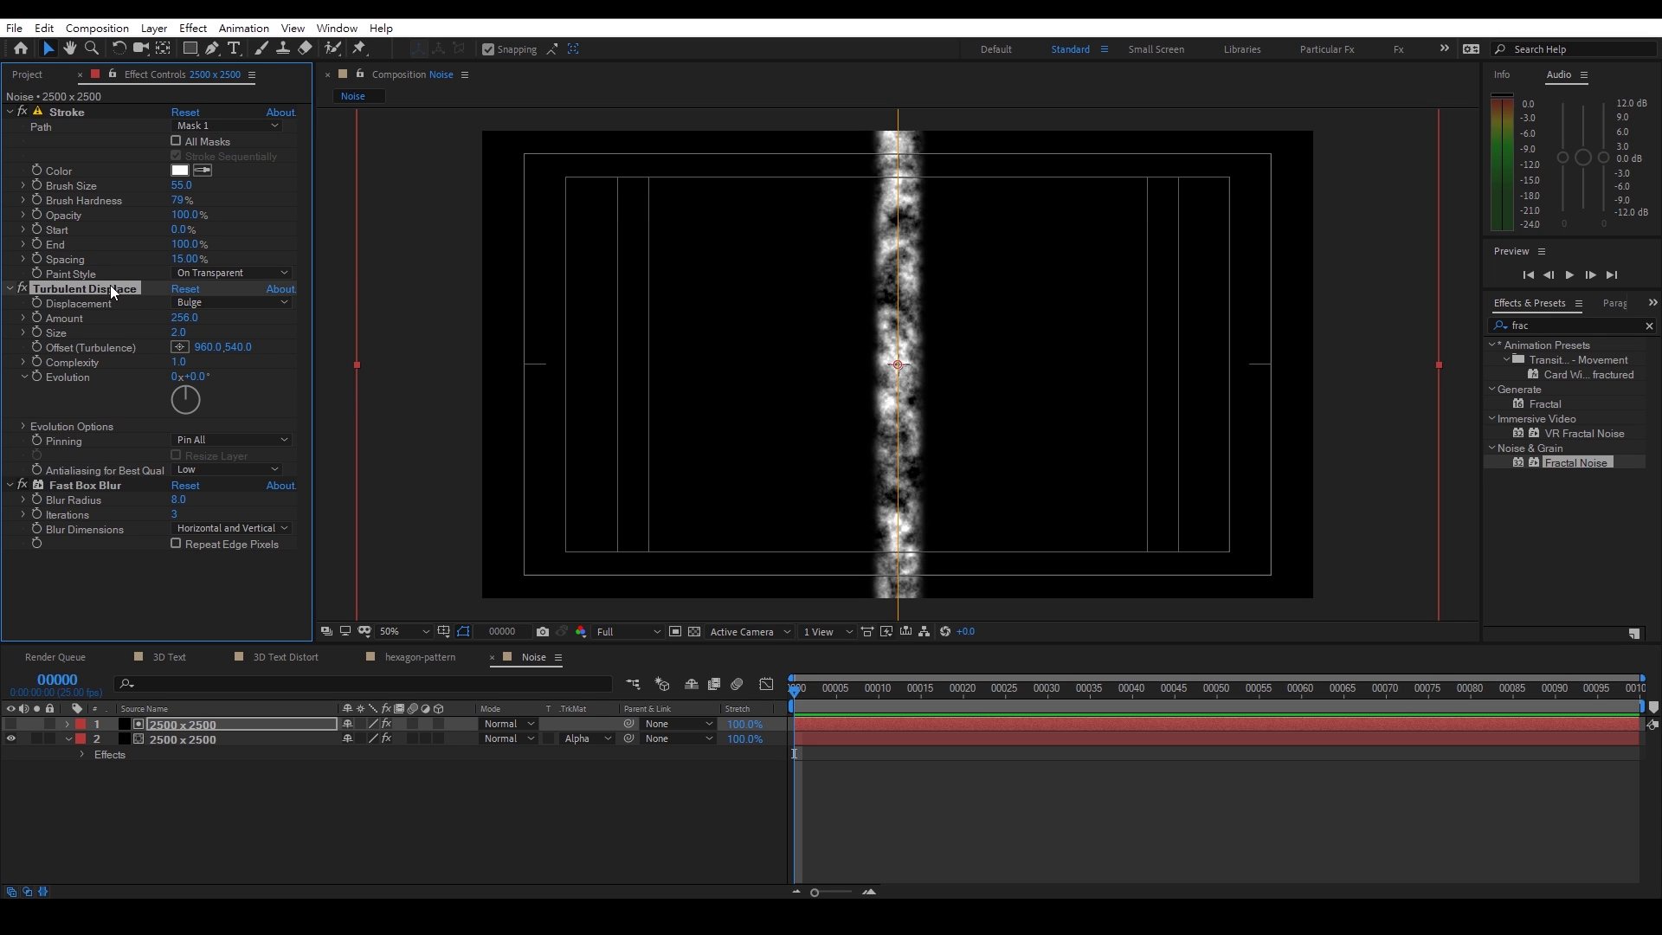
{"action": "left_click_drag", "start_coordinate": [111, 283], "coordinate": [116, 561]}
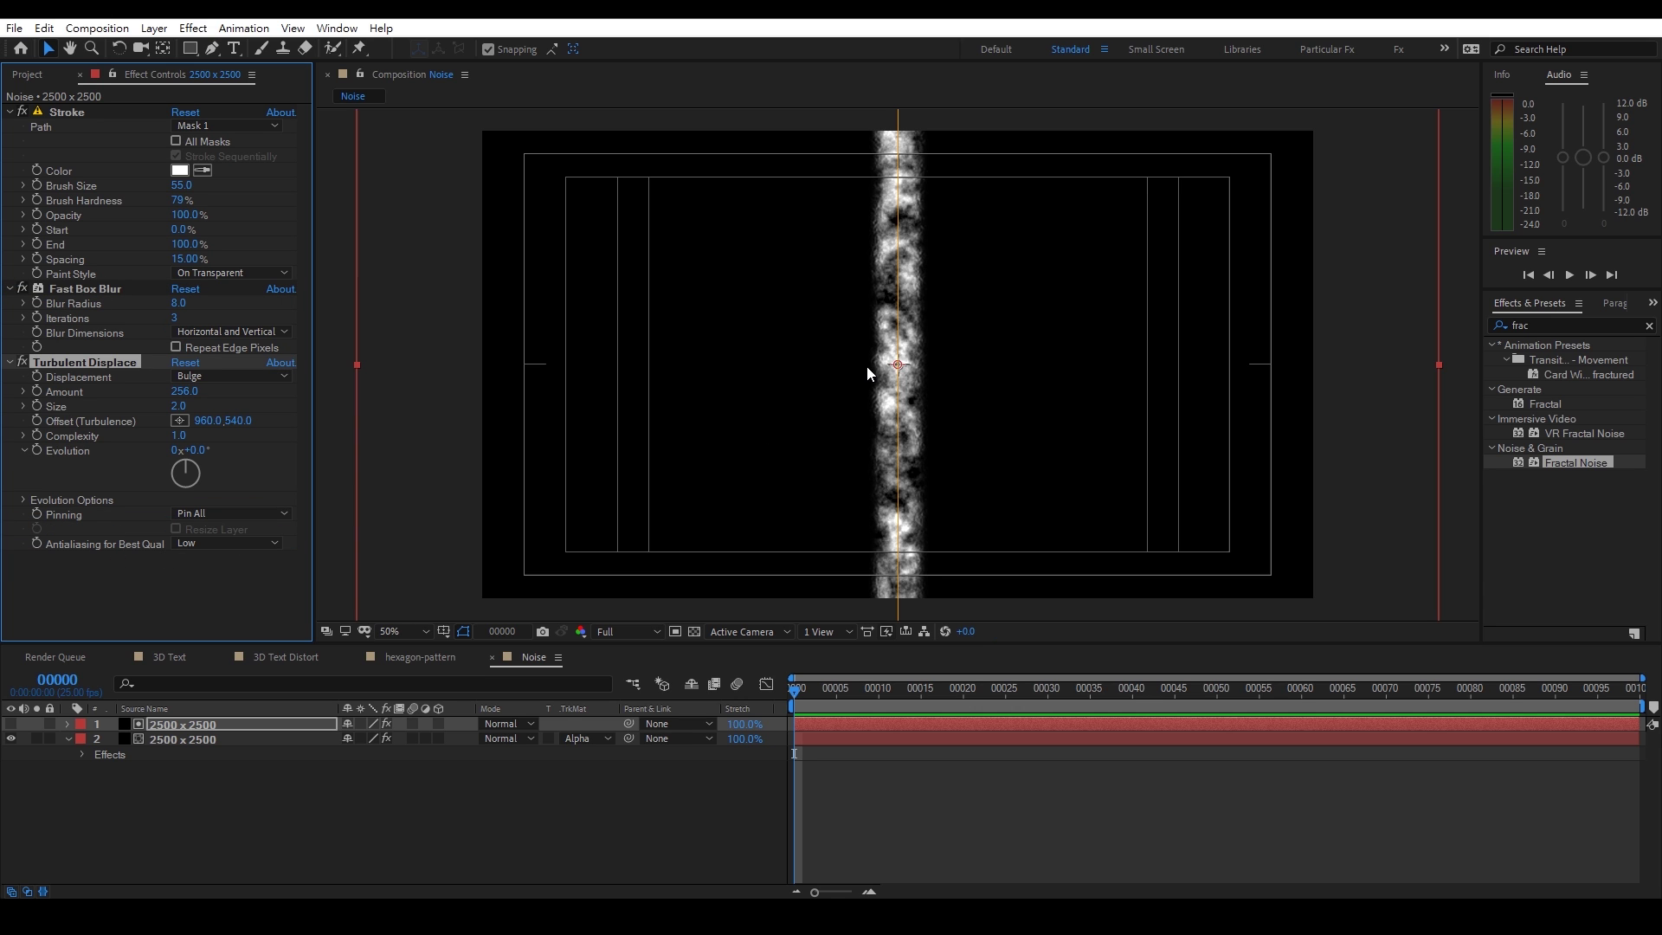
{"action": "key", "text": "period"}
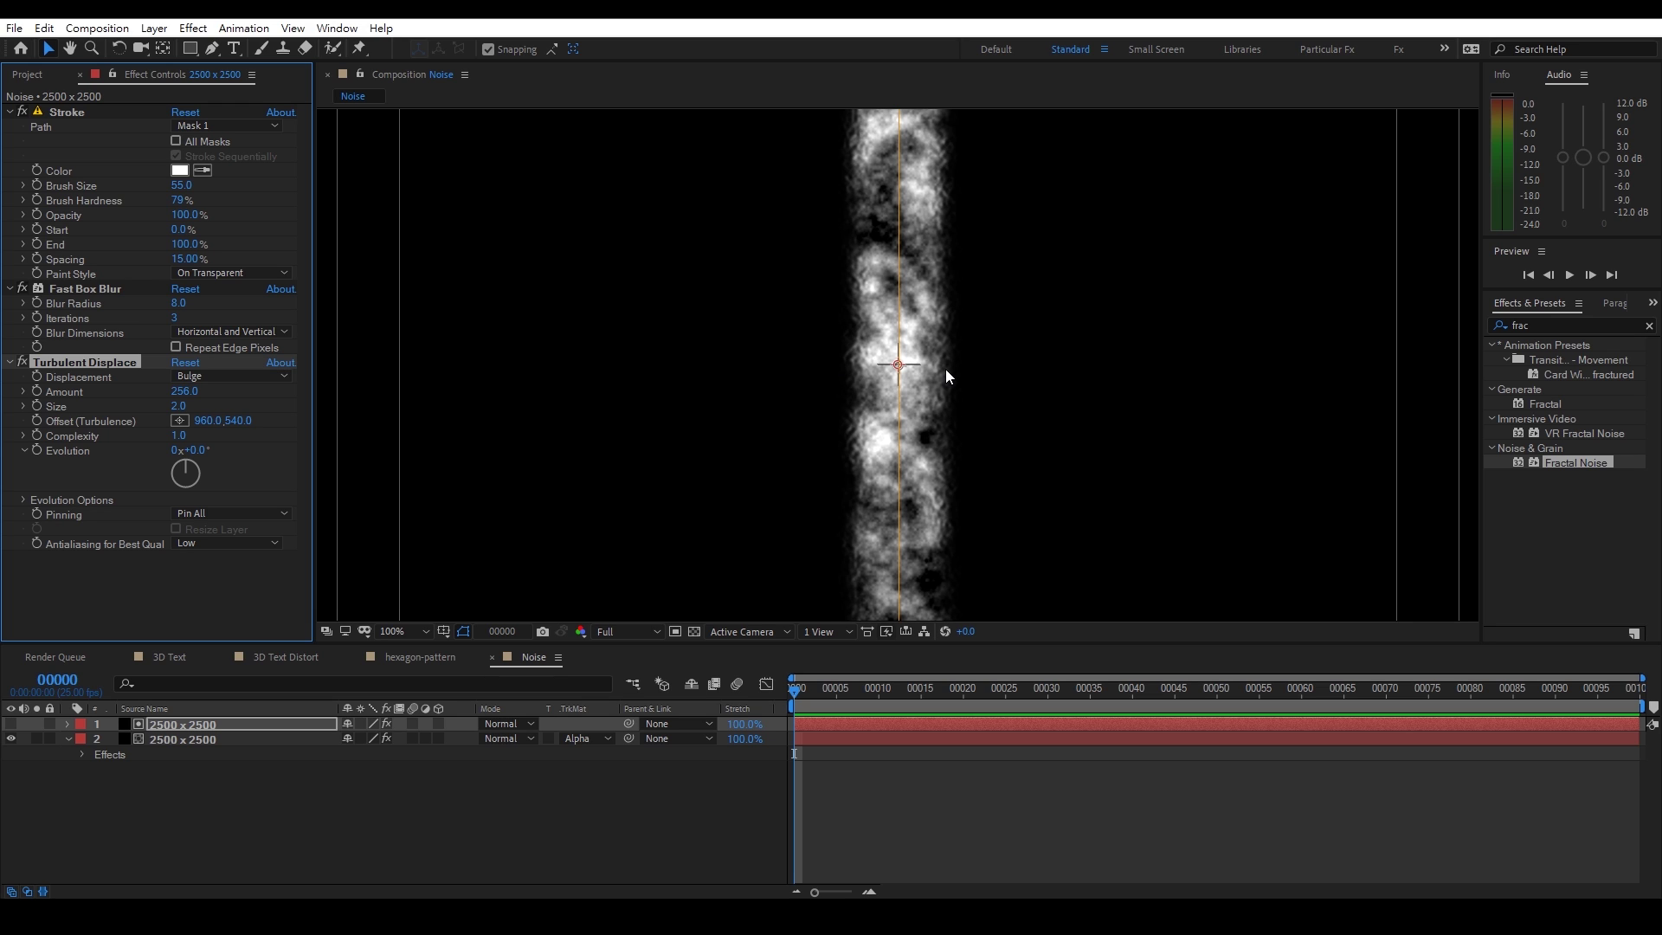
{"action": "left_click_drag", "start_coordinate": [176, 405], "coordinate": [178, 405]}
{"action": "scroll", "coordinate": [900, 377], "scroll_direction": "down", "scroll_amount": 2}
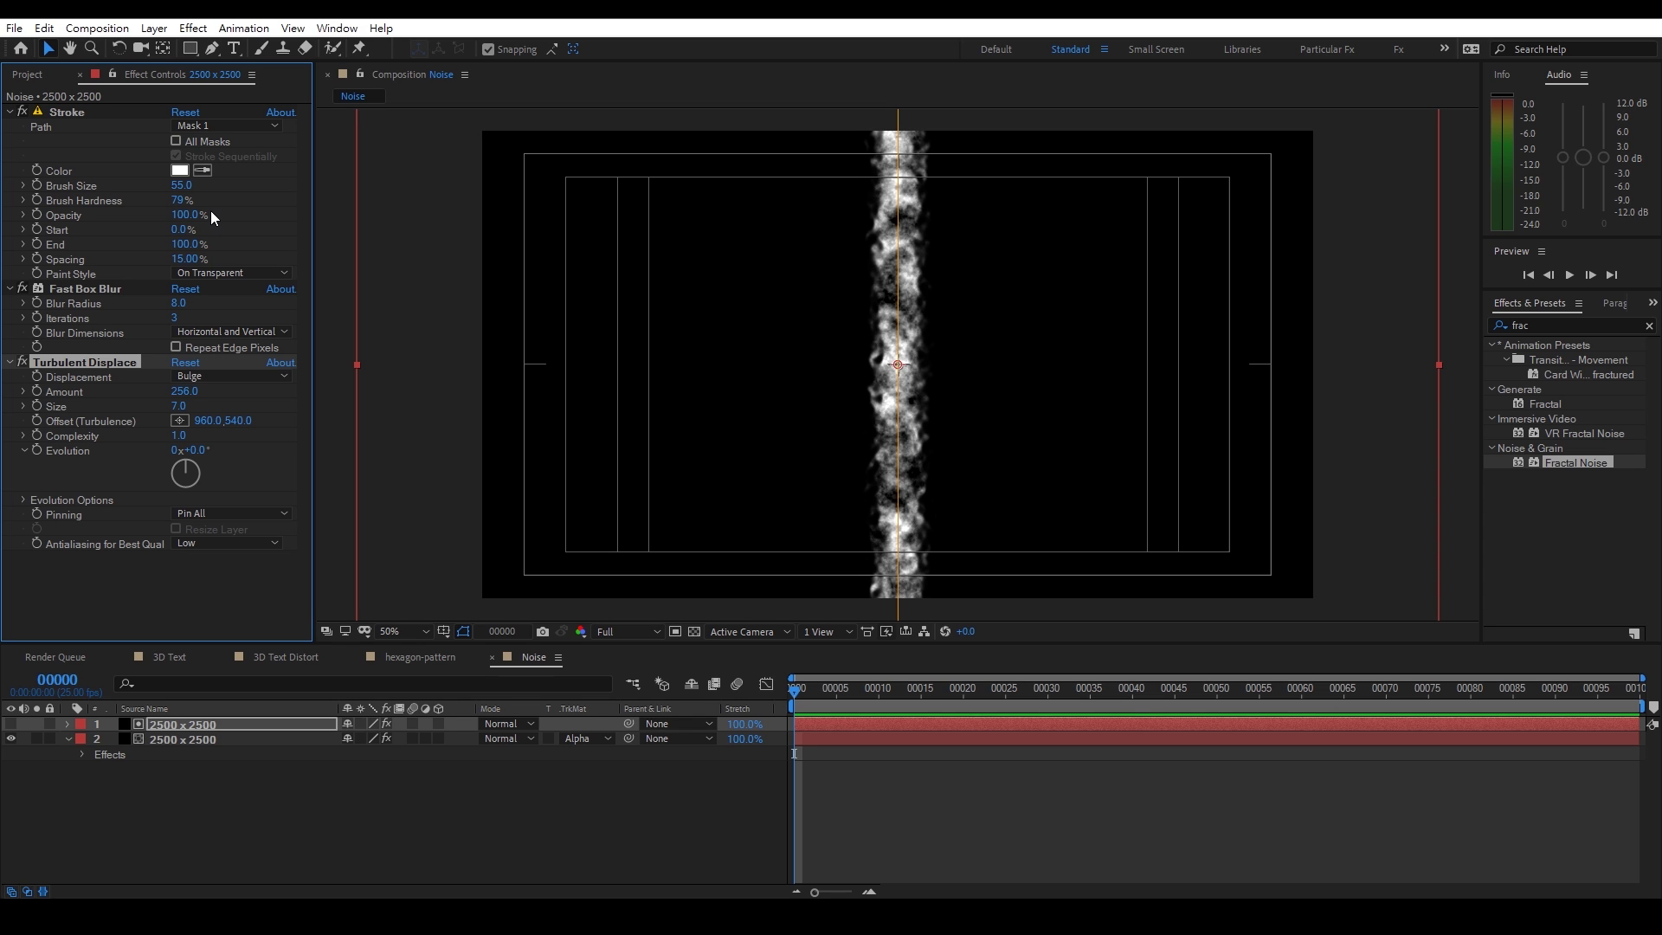
Set the matte solid's Stroke Brush Size to 60 and deselect the layer
{"action": "left_click", "coordinate": [180, 185]}
{"action": "type", "text": "60"}
{"action": "key", "text": "Return"}
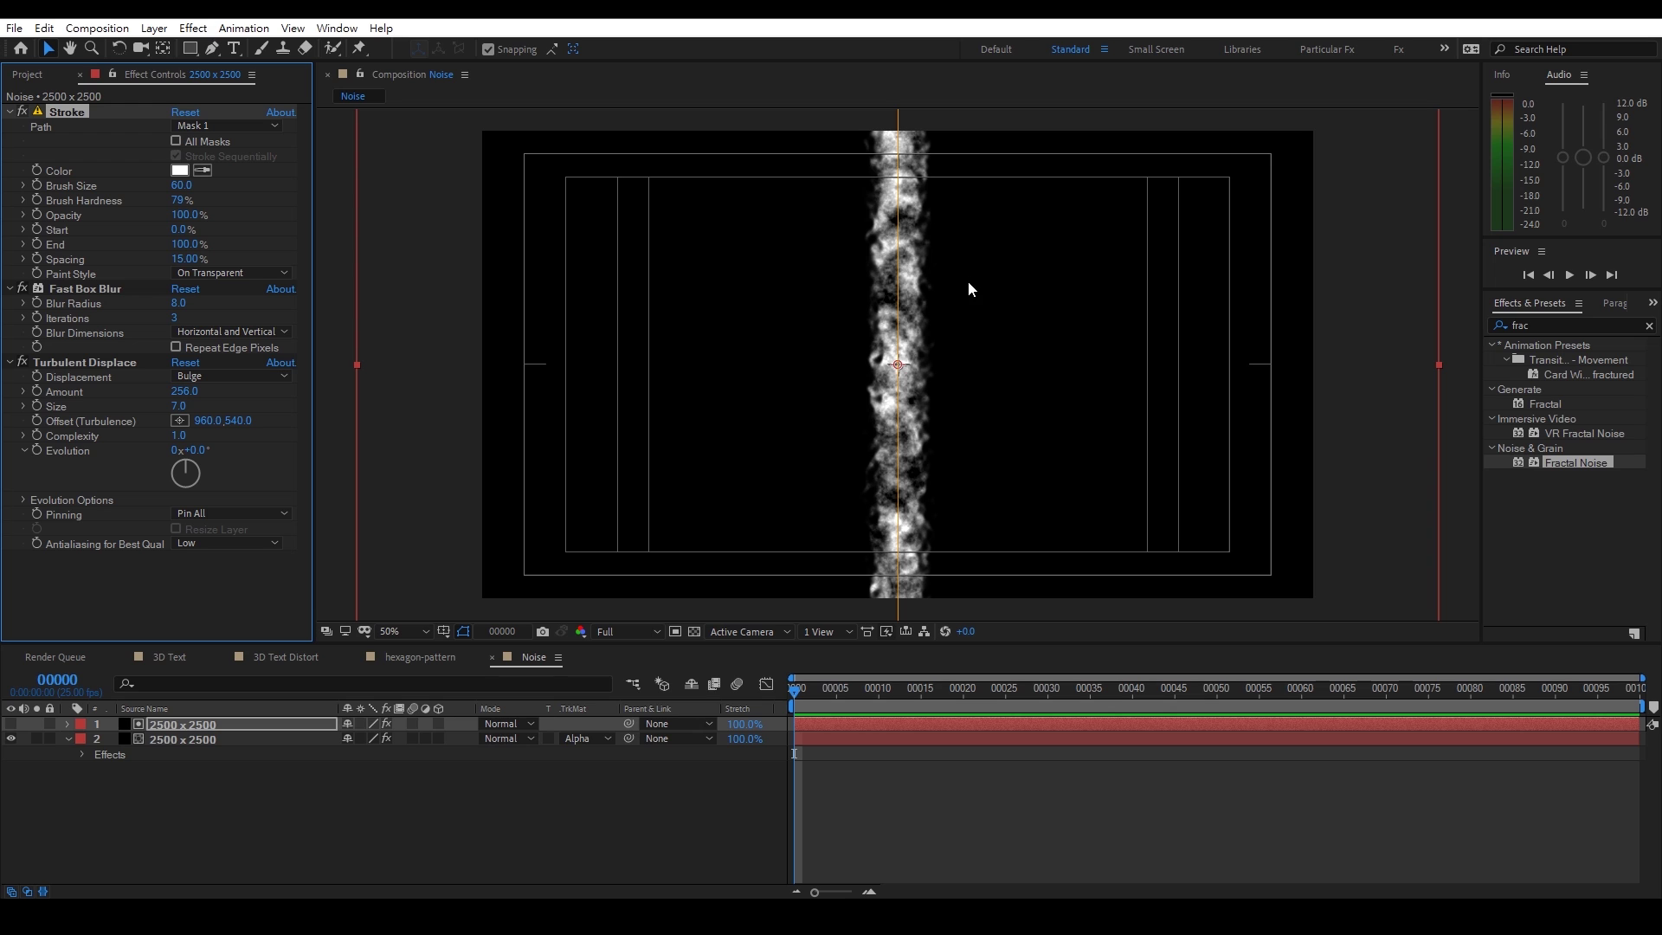
{"action": "left_click", "coordinate": [185, 761]}
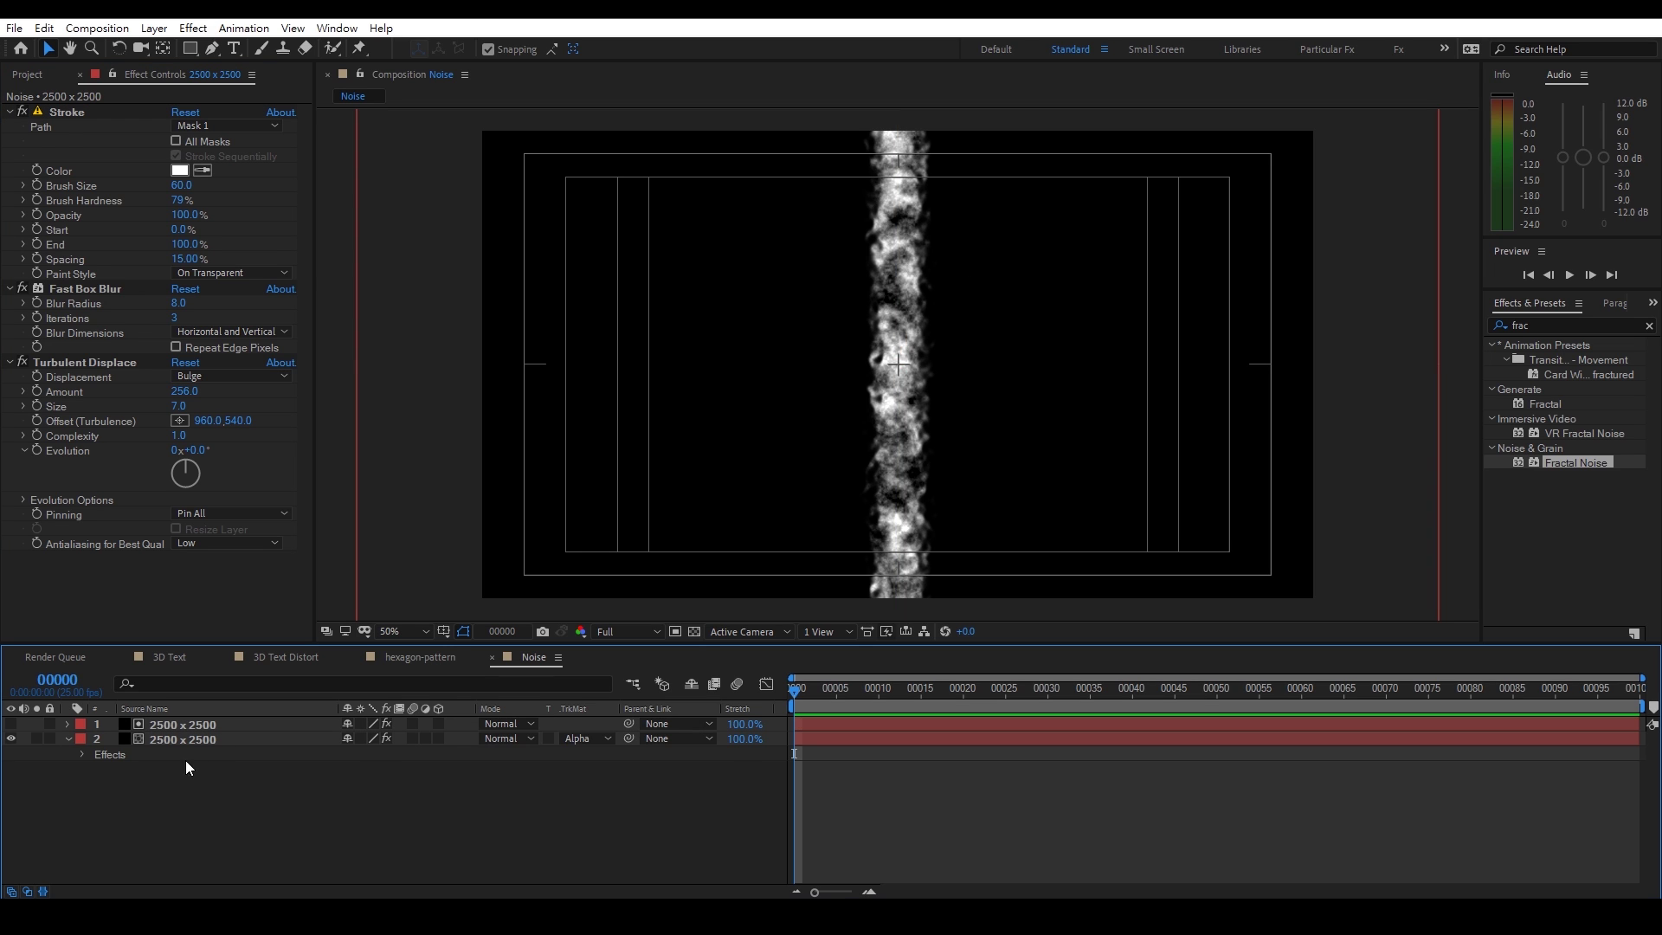
Rename the lower fractal-noise solid as Noise and the upper stroke solid as Mask
{"action": "left_click", "coordinate": [191, 738]}
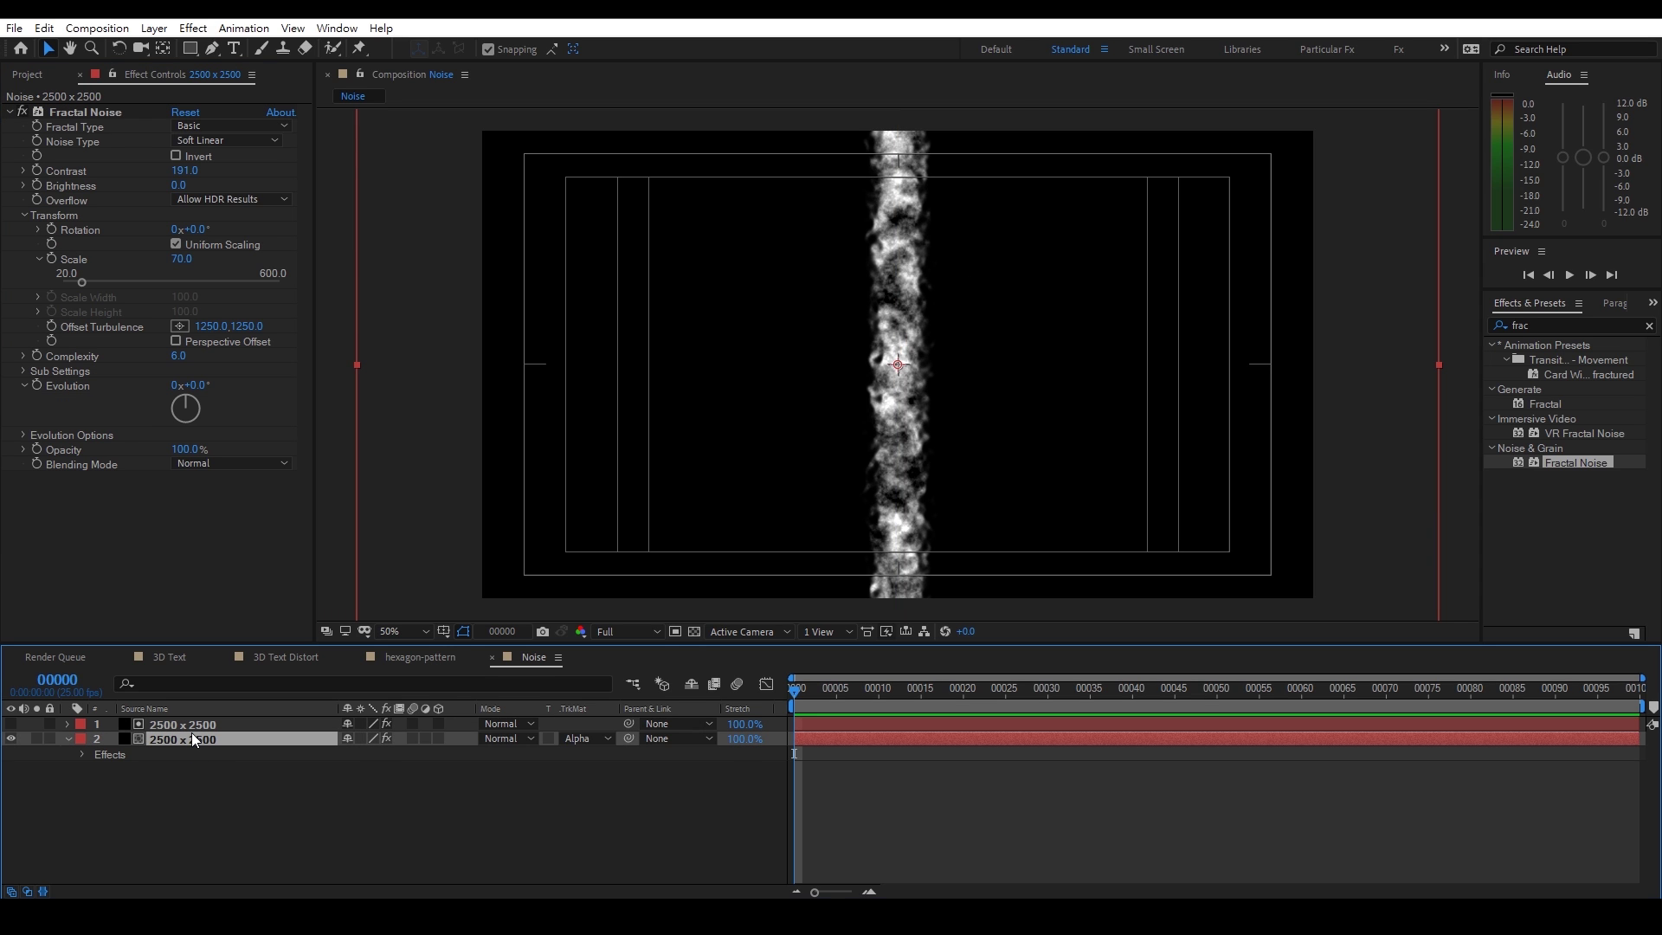
{"action": "key", "text": "Return"}
{"action": "type", "text": "Noise"}
{"action": "key", "text": "Return"}
{"action": "left_click", "coordinate": [197, 720]}
{"action": "key", "text": "Return"}
{"action": "type", "text": "Mask"}
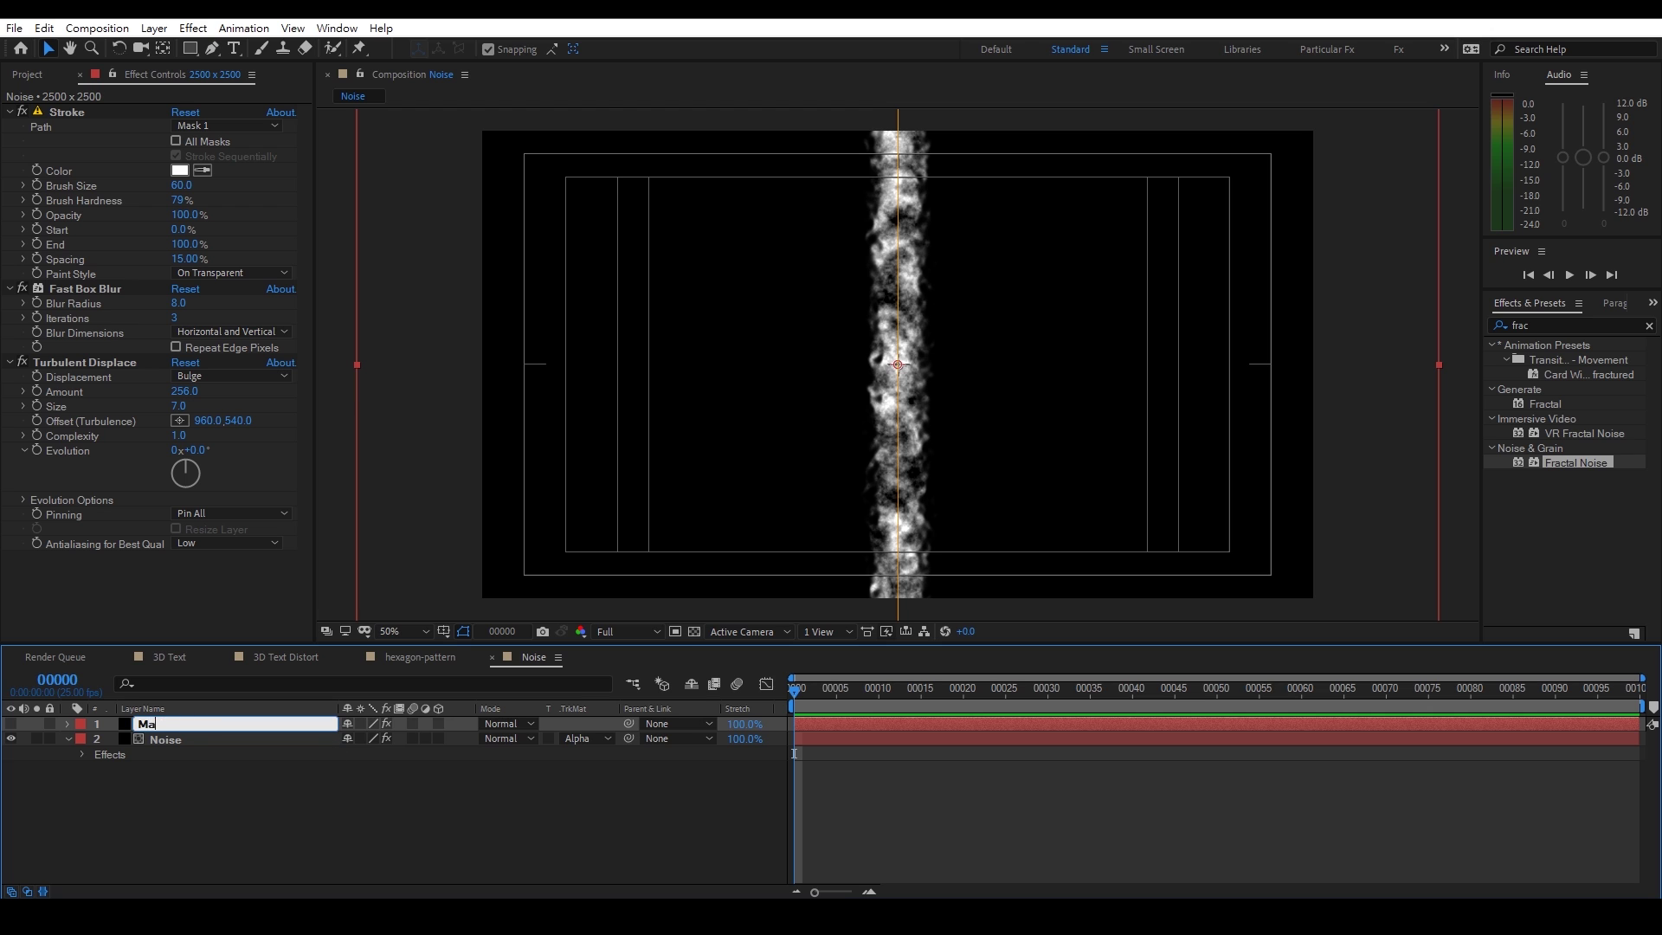
{"action": "key", "text": "Return"}
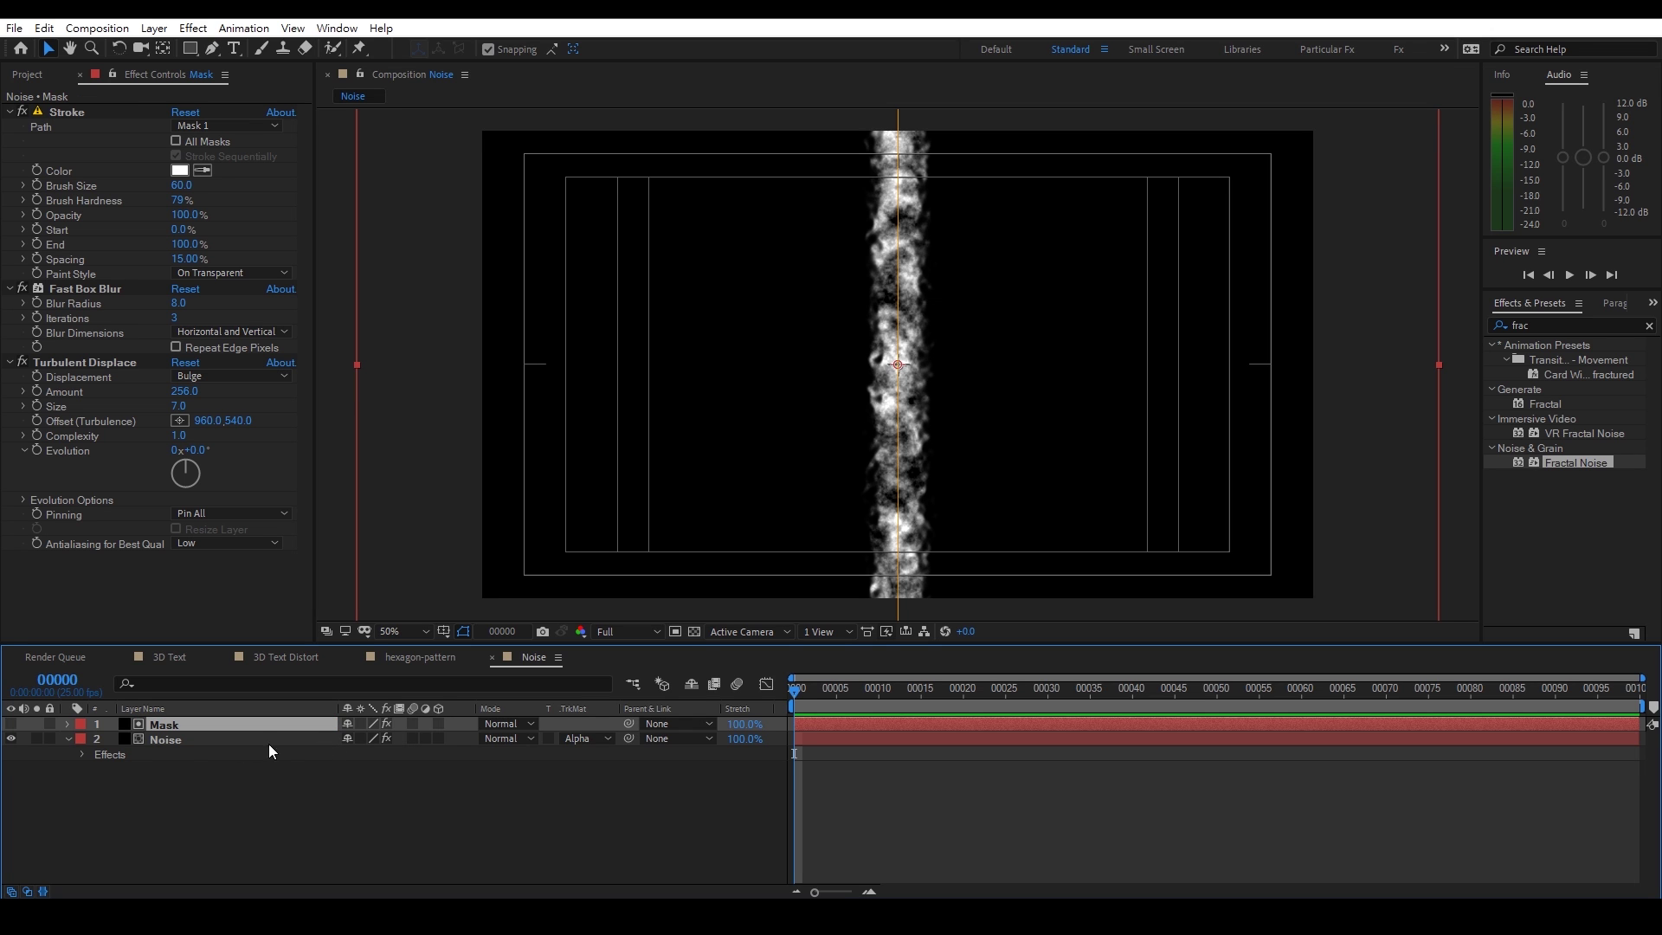
Duplicate the Mask and Noise layers together as a second matte pair and clear the selection
{"action": "left_click", "coordinate": [195, 741]}
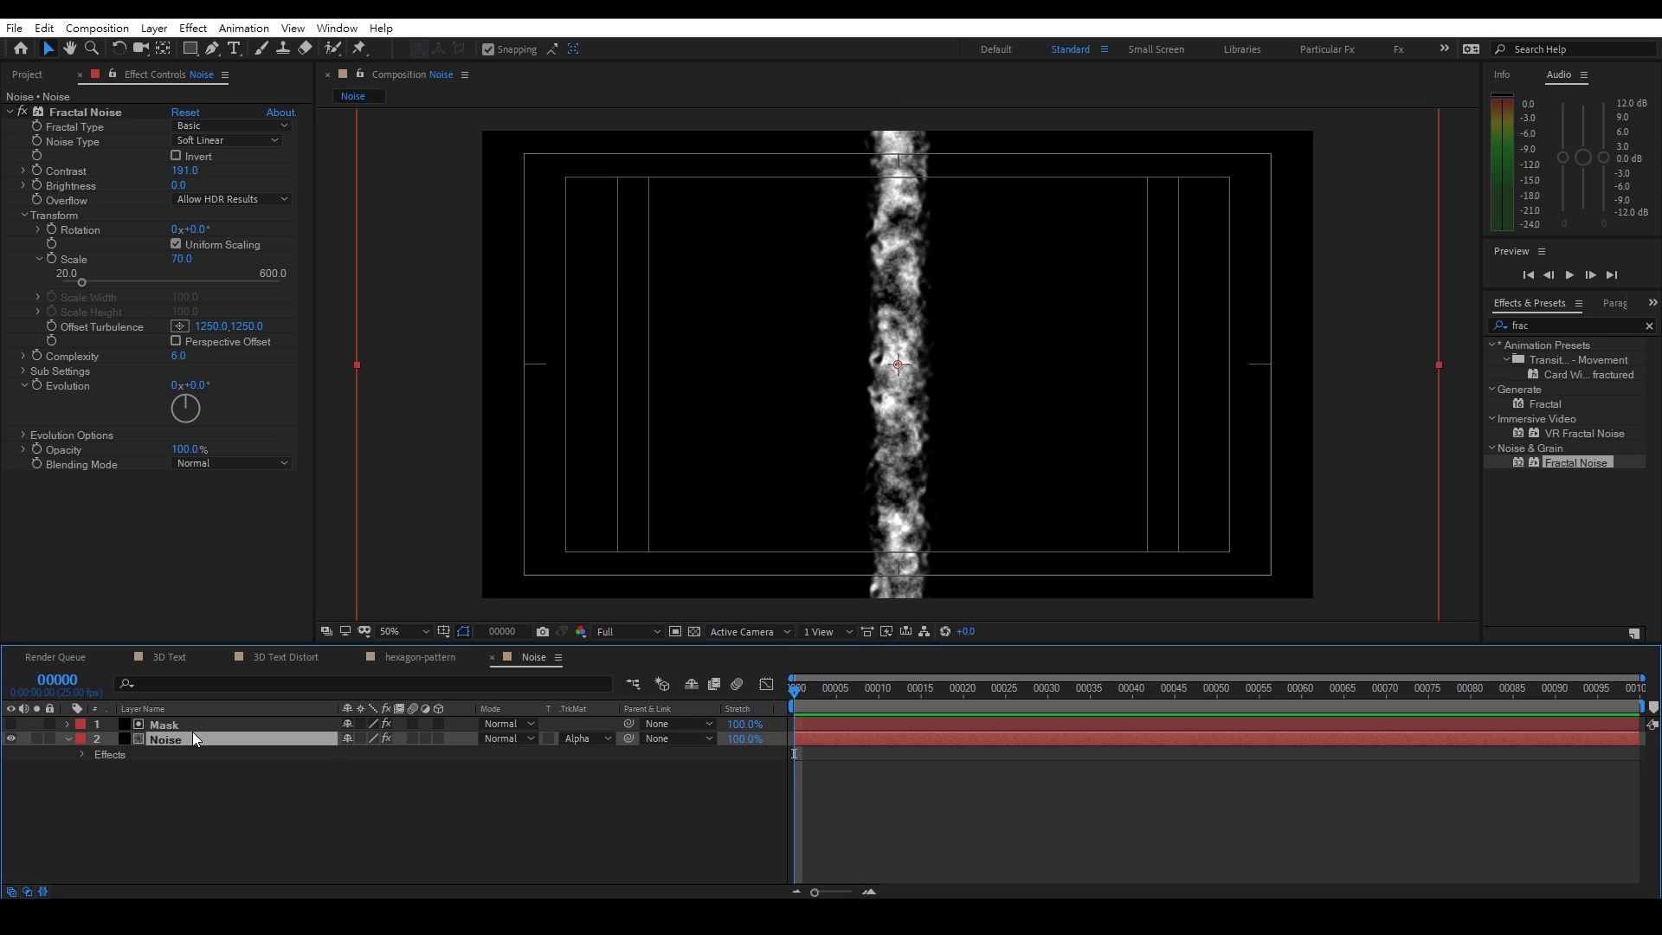
{"action": "left_click", "coordinate": [192, 728], "text": "shift"}
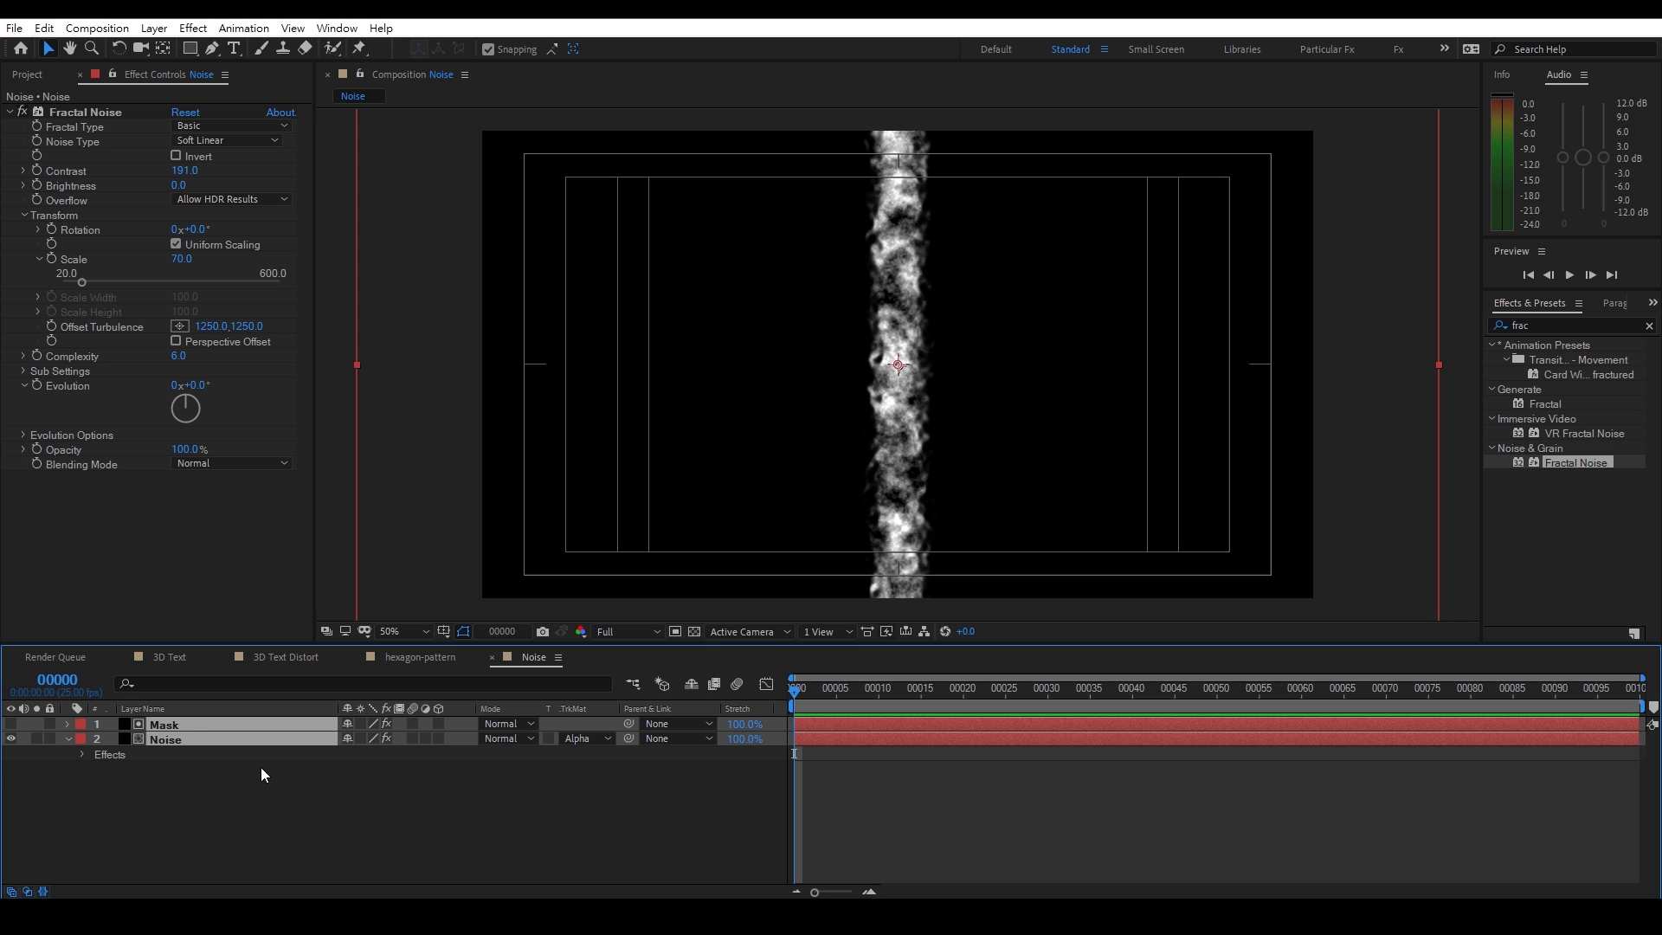
{"action": "key", "text": "ctrl+d"}
{"action": "left_click", "coordinate": [293, 815]}
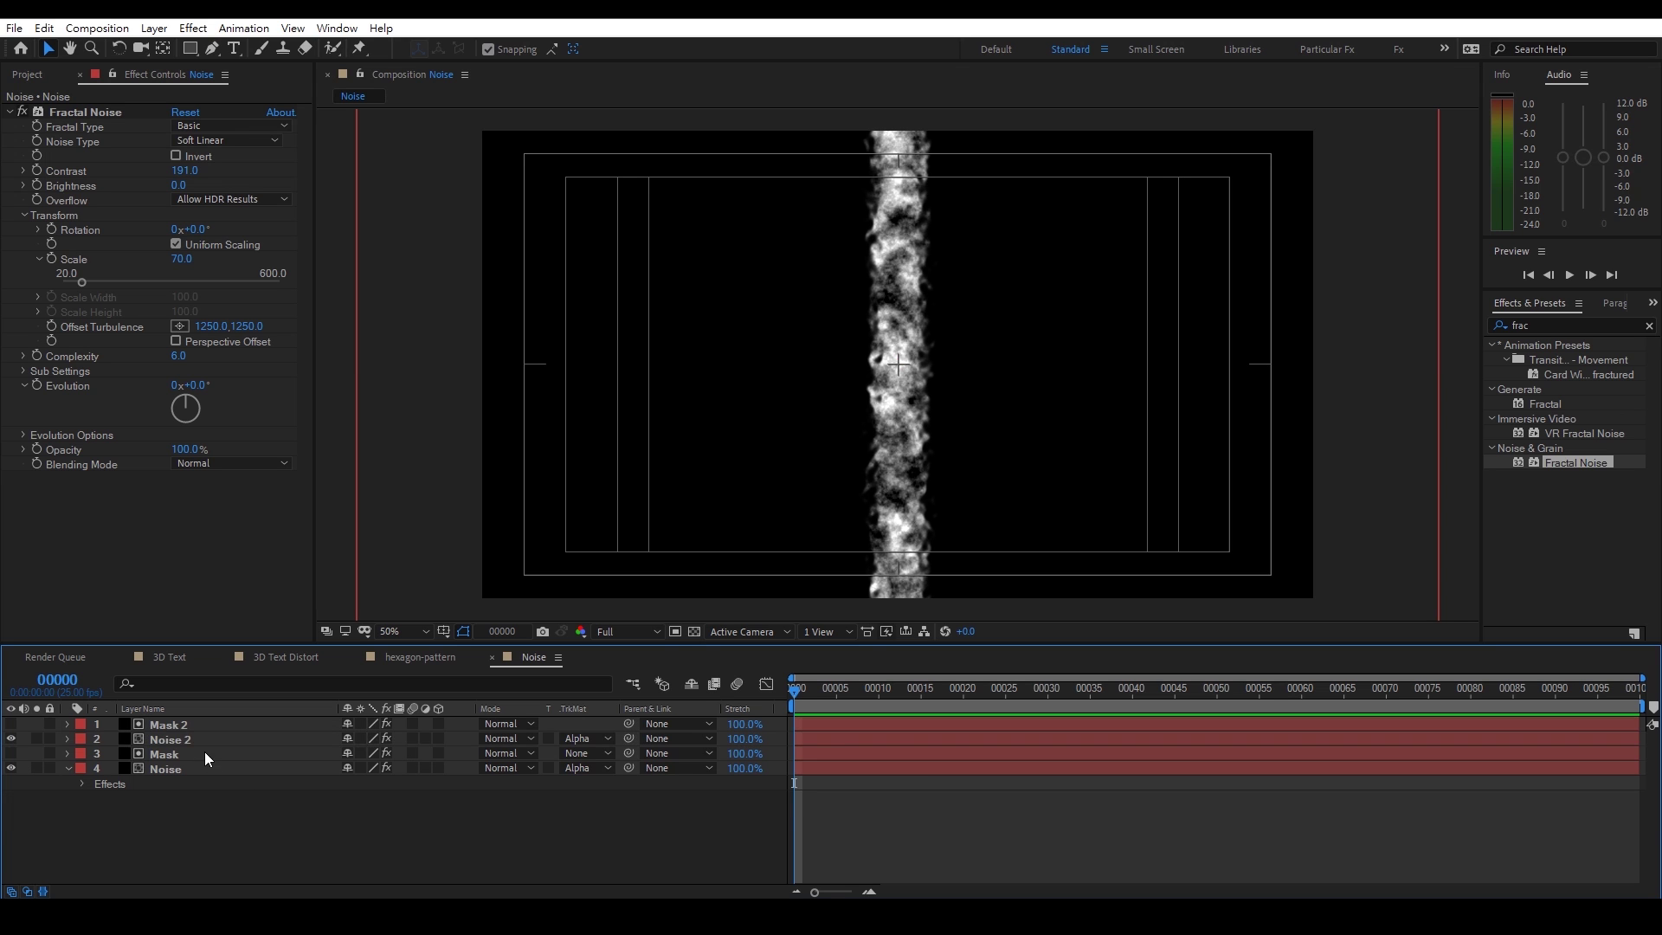
Solo Noise 2 and set its Fractal Noise to Fractal Type Rocky and Noise Type Block
{"action": "left_click", "coordinate": [137, 736]}
{"action": "left_click", "coordinate": [36, 738]}
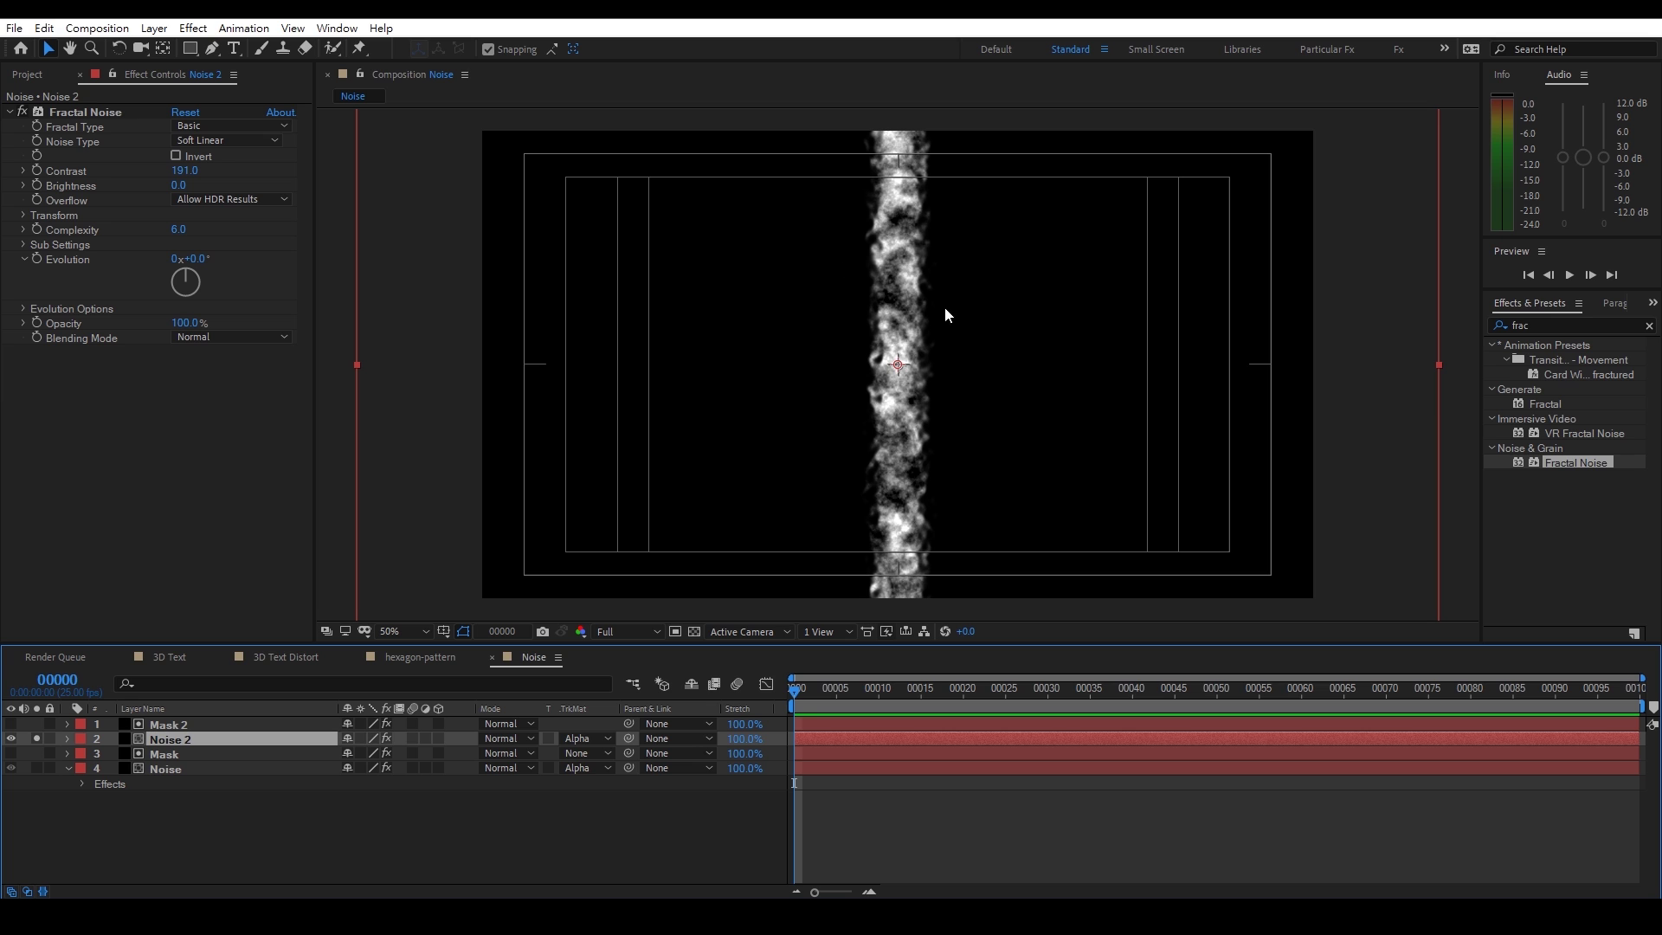
{"action": "left_click", "coordinate": [213, 128]}
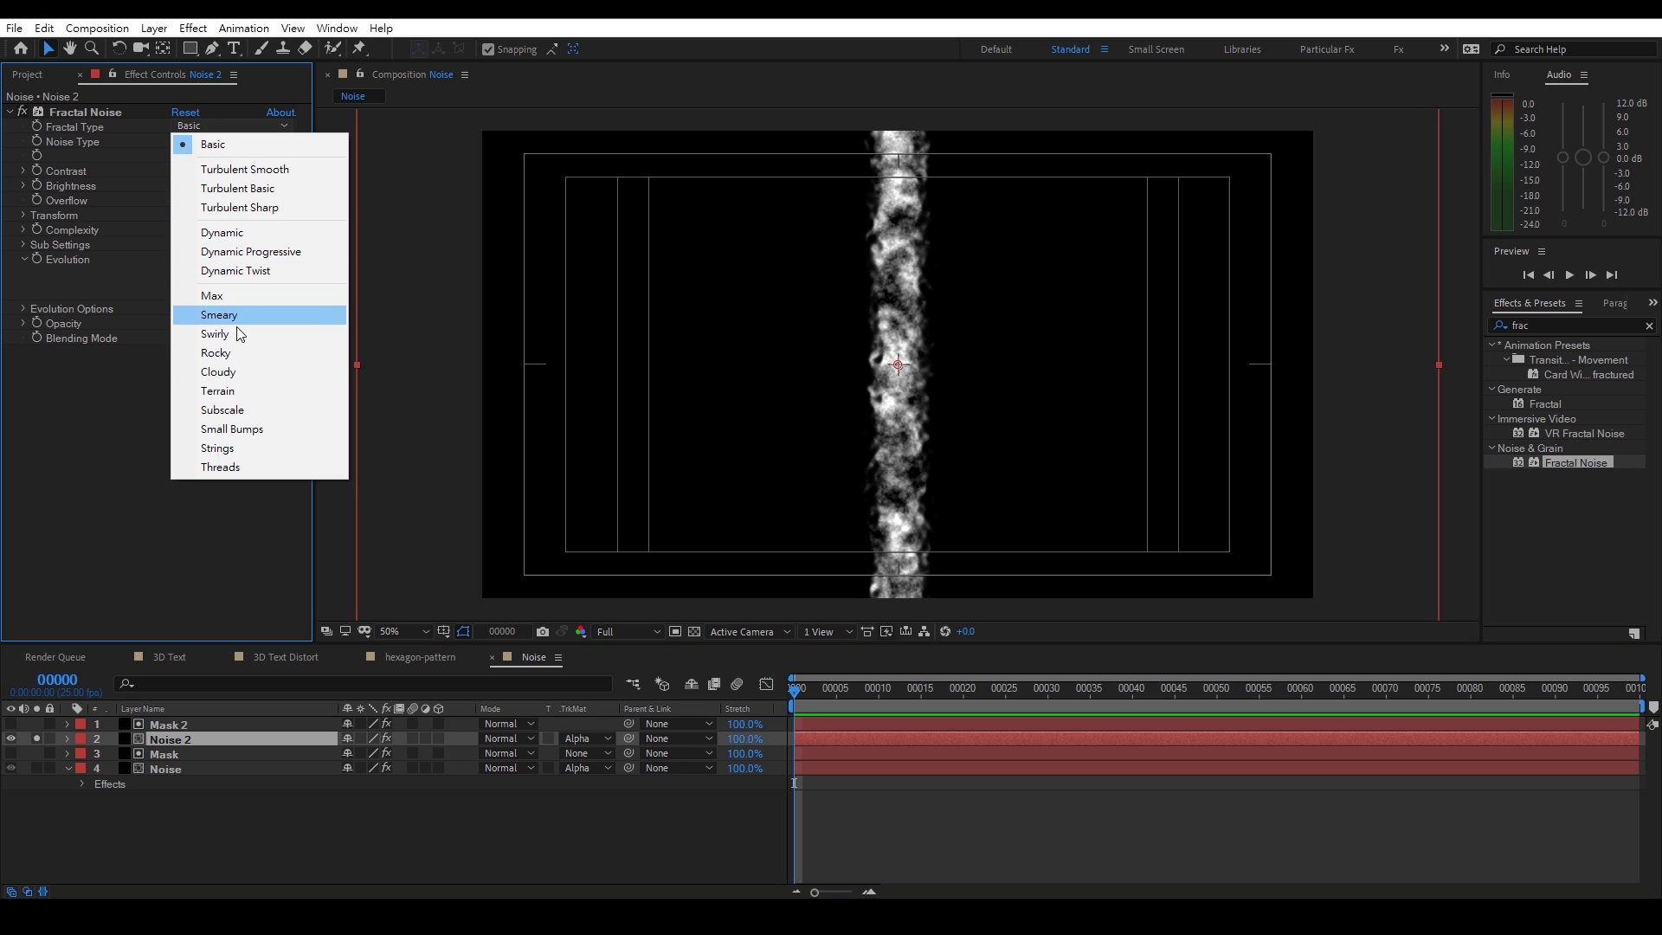
{"action": "left_click", "coordinate": [236, 354]}
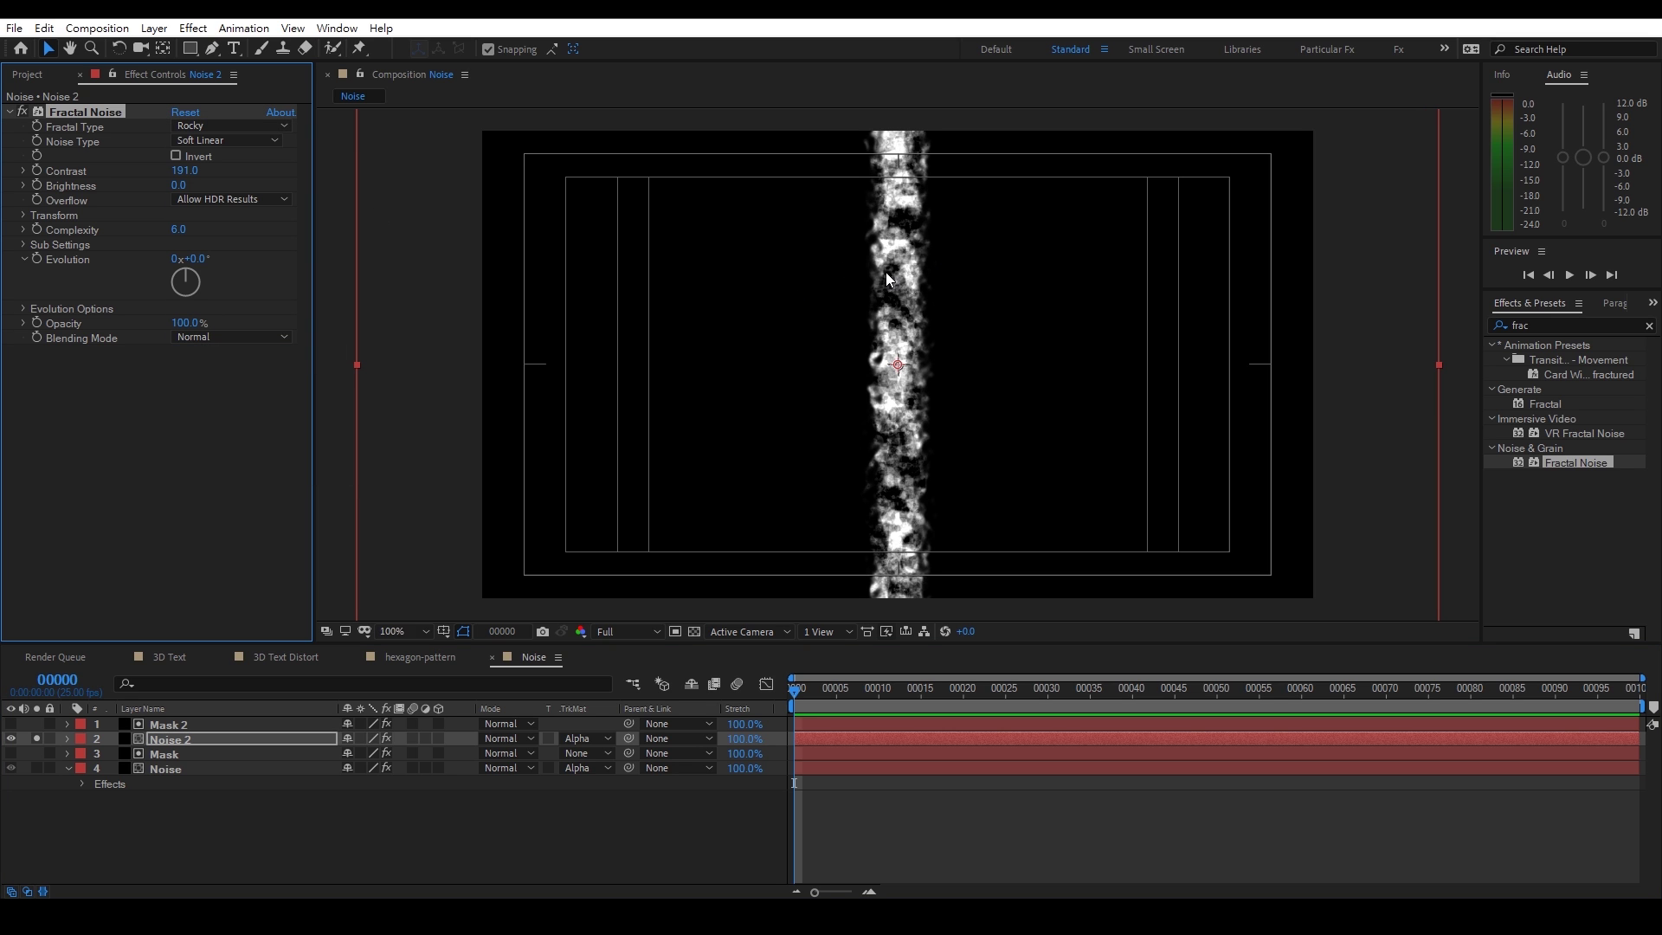
{"action": "key", "text": "slash"}
{"action": "left_click", "coordinate": [255, 140]}
{"action": "left_click", "coordinate": [212, 154]}
{"action": "key", "text": "comma"}
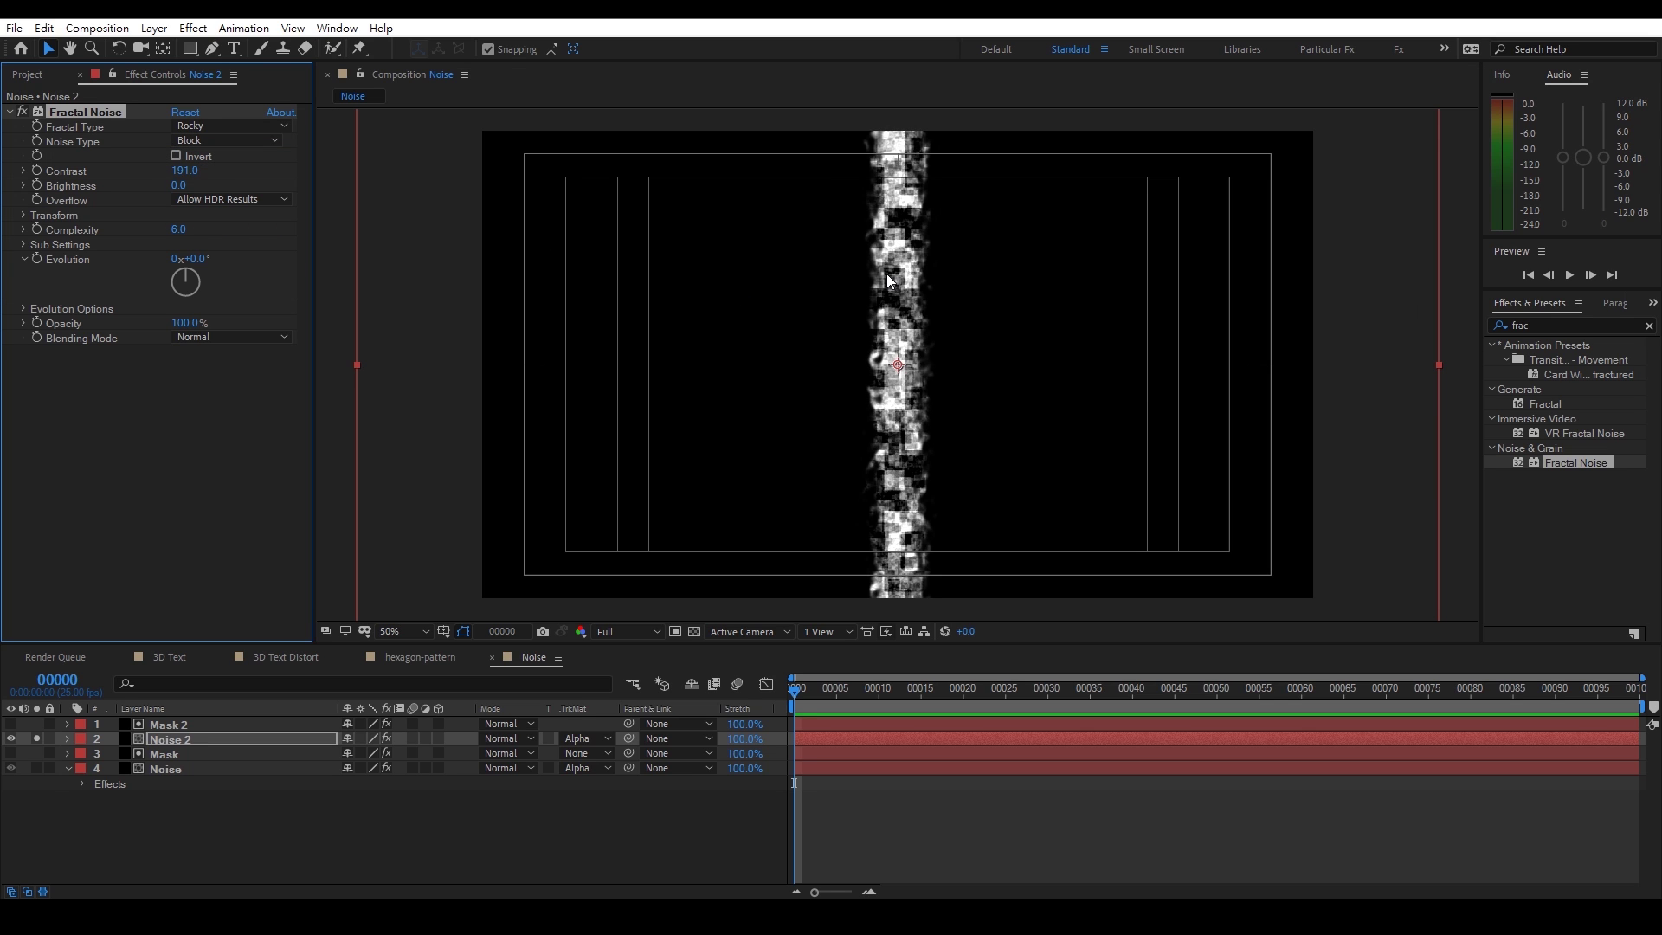
Set the Fractal Noise transform on Noise 2 to Scale 50 and Rotation 45°
{"action": "left_click", "coordinate": [23, 215]}
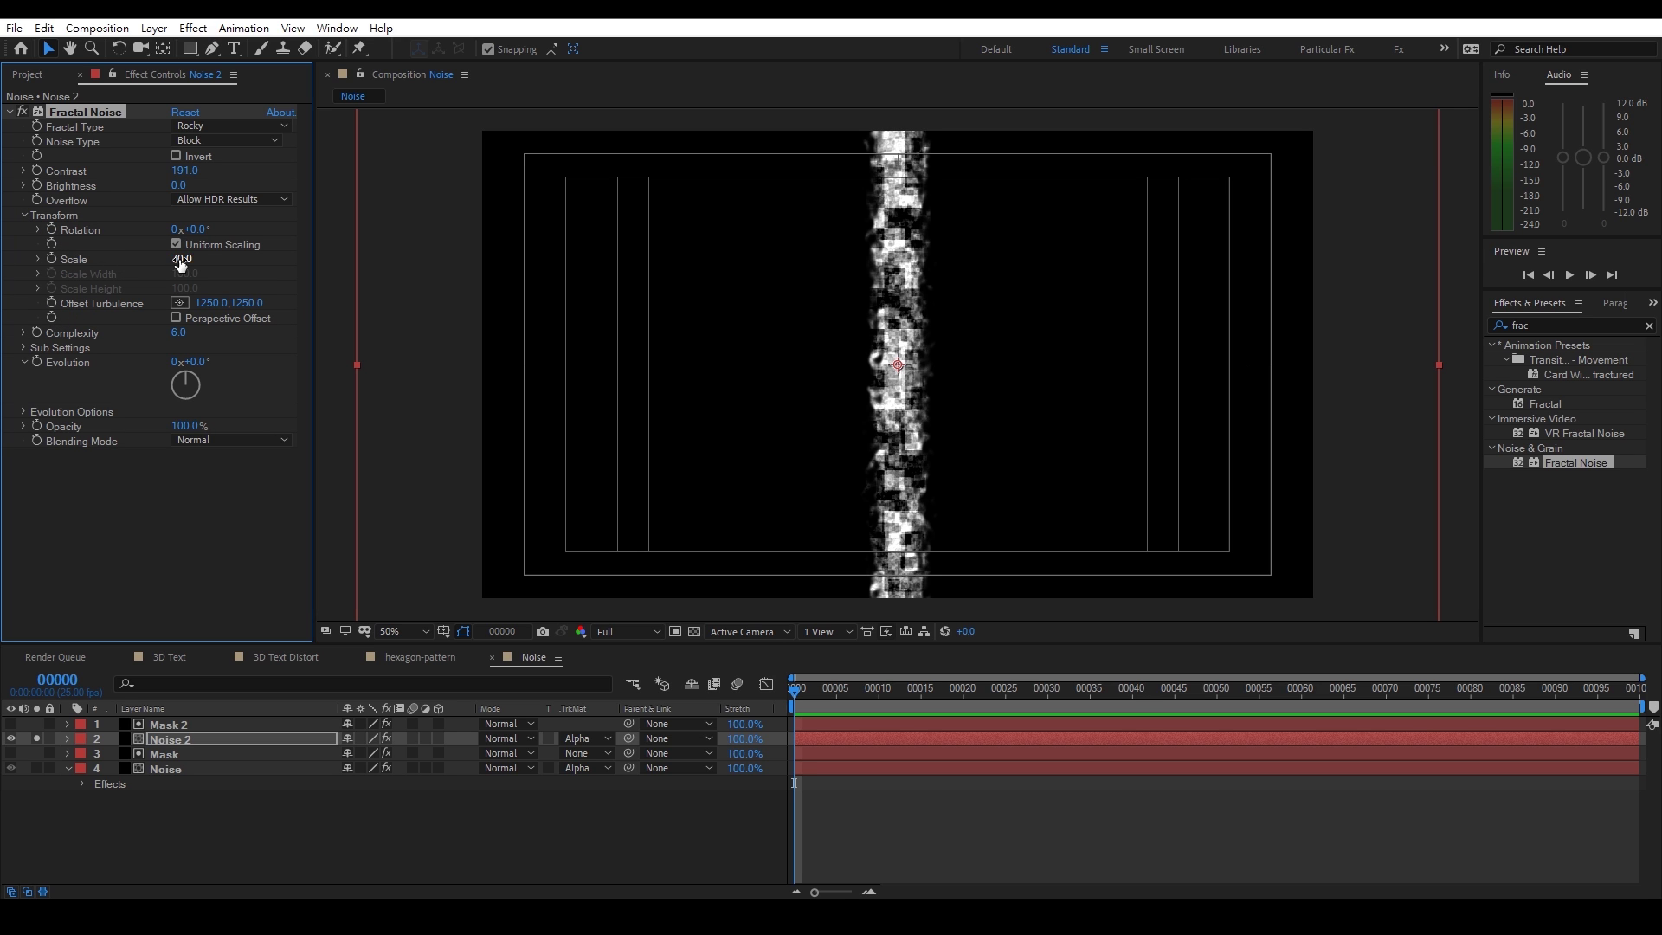
{"action": "left_click", "coordinate": [37, 259]}
{"action": "left_click_drag", "start_coordinate": [81, 282], "coordinate": [74, 282]}
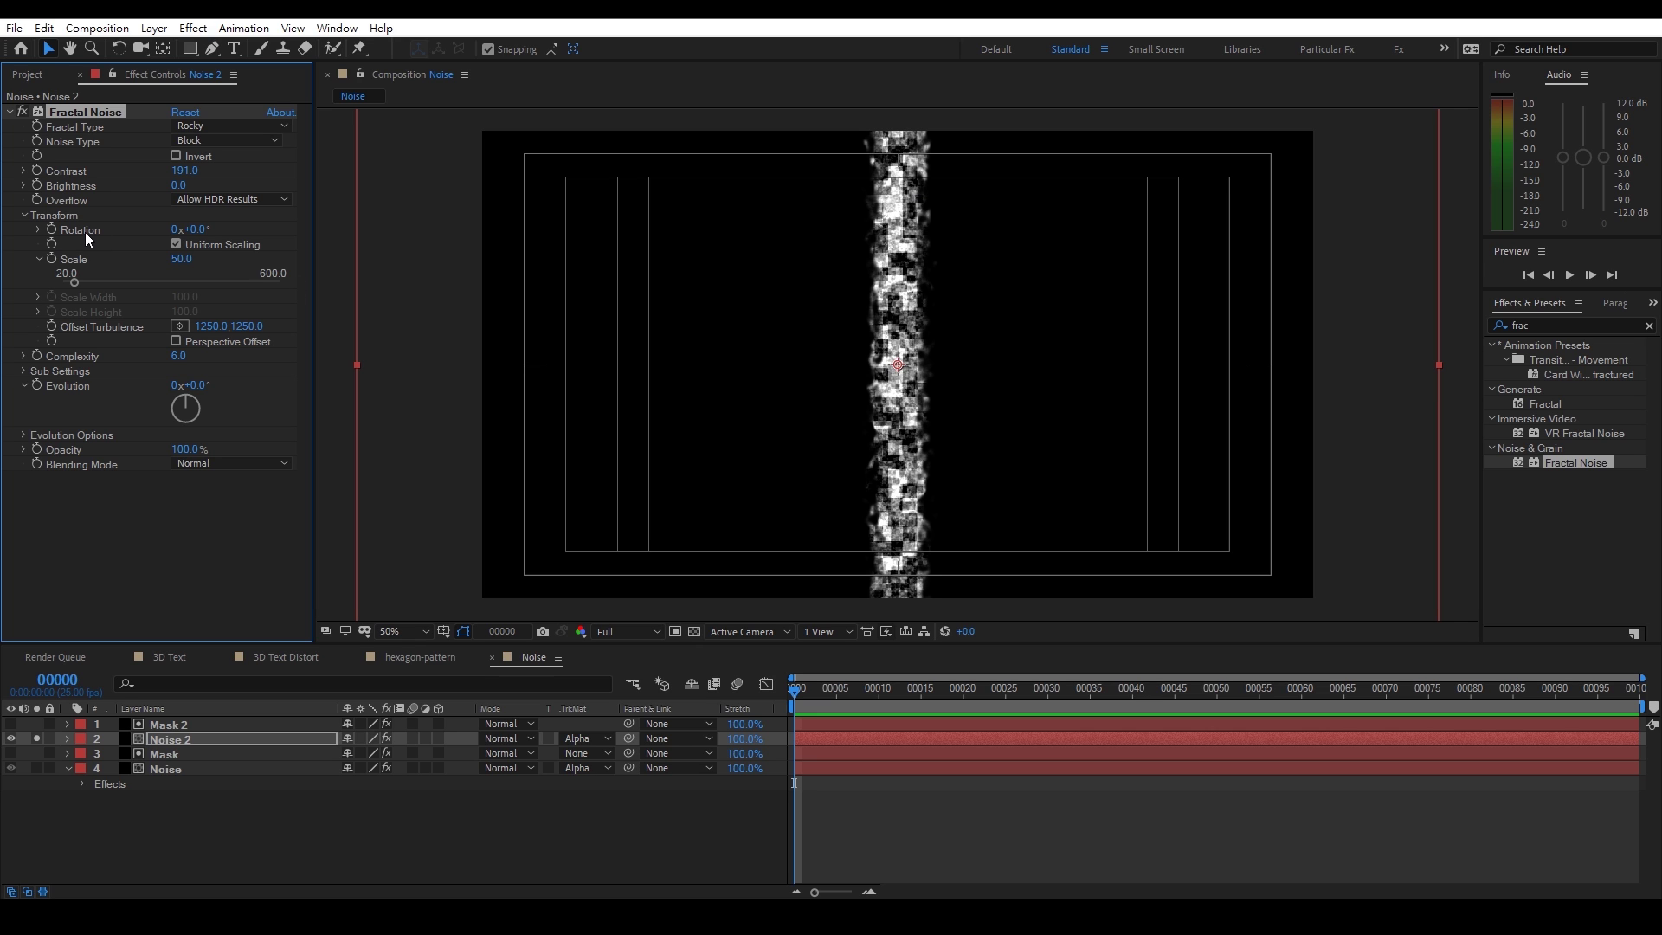
{"action": "left_click", "coordinate": [204, 229]}
{"action": "type", "text": "45"}
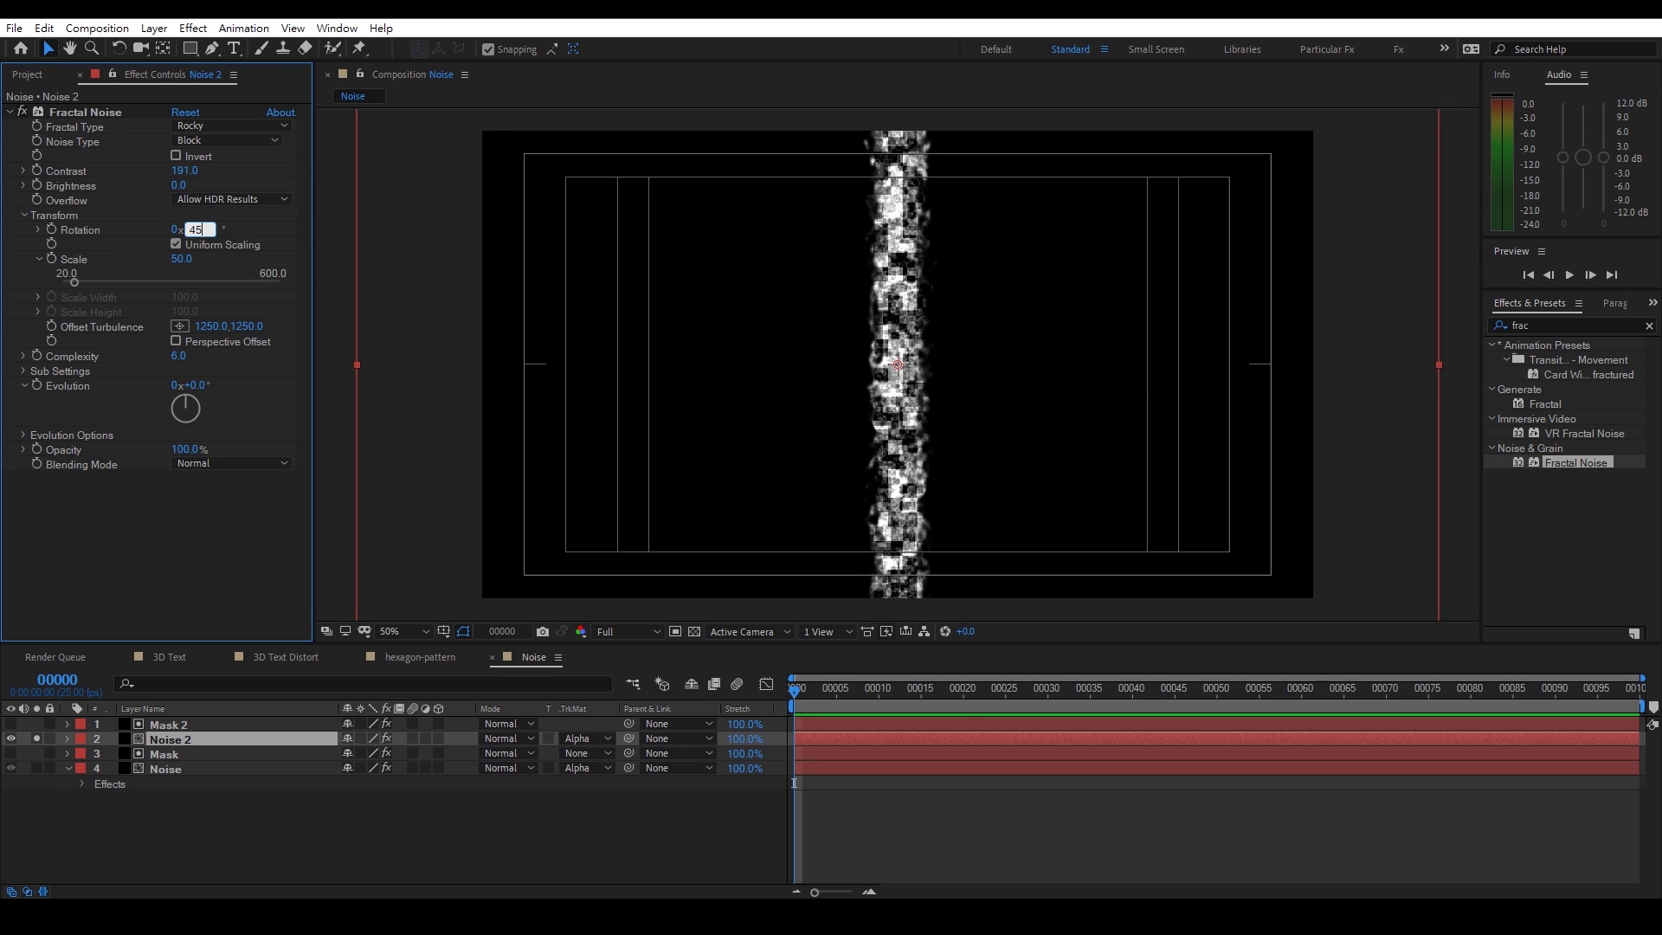
{"action": "key", "text": "Return"}
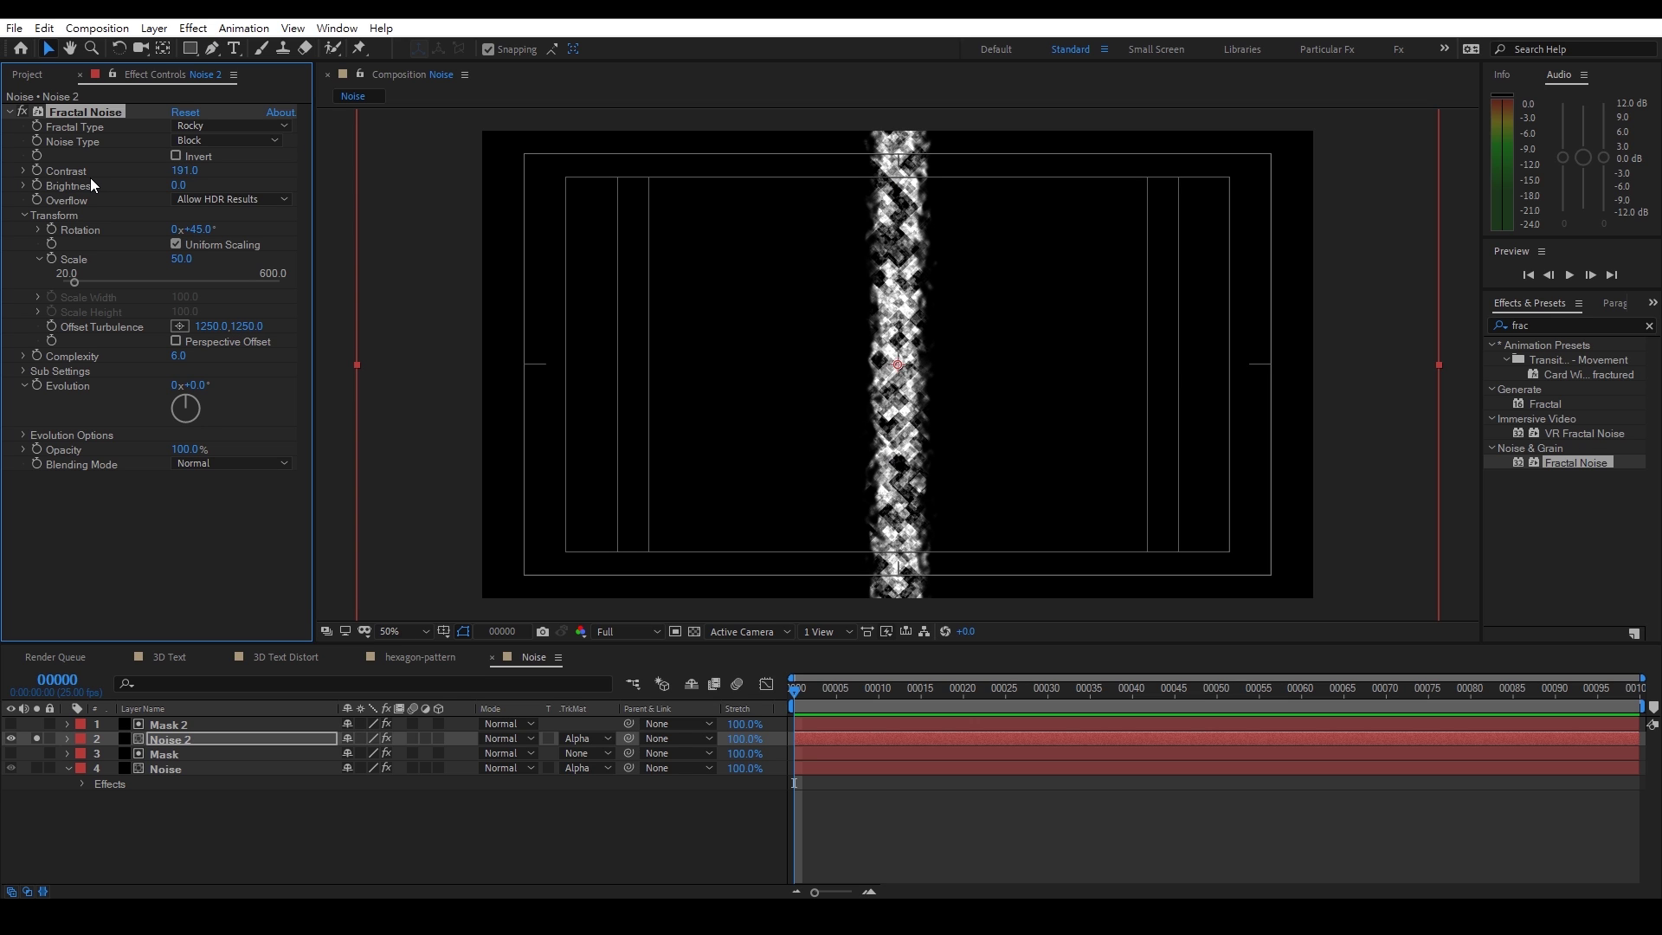
Set Mask 2's Stroke Brush Size to 45, then unsolo Noise 2 and check the combined strip up close
{"action": "left_click", "coordinate": [162, 726]}
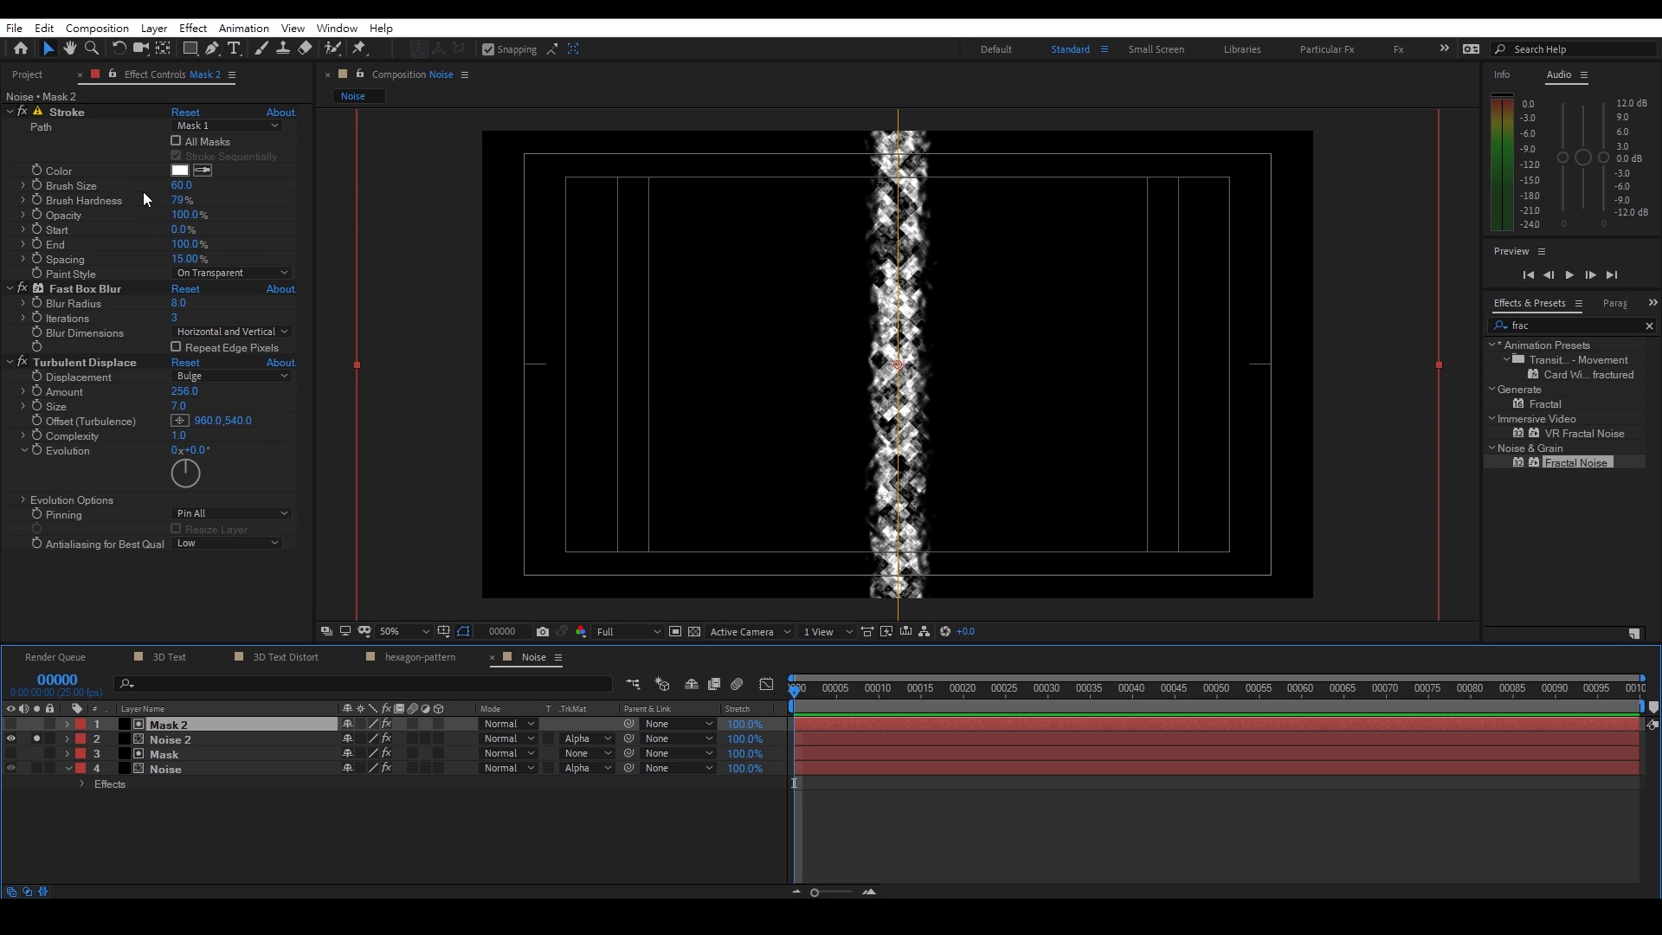
{"action": "left_click", "coordinate": [181, 185]}
{"action": "type", "text": "45"}
{"action": "key", "text": "Return"}
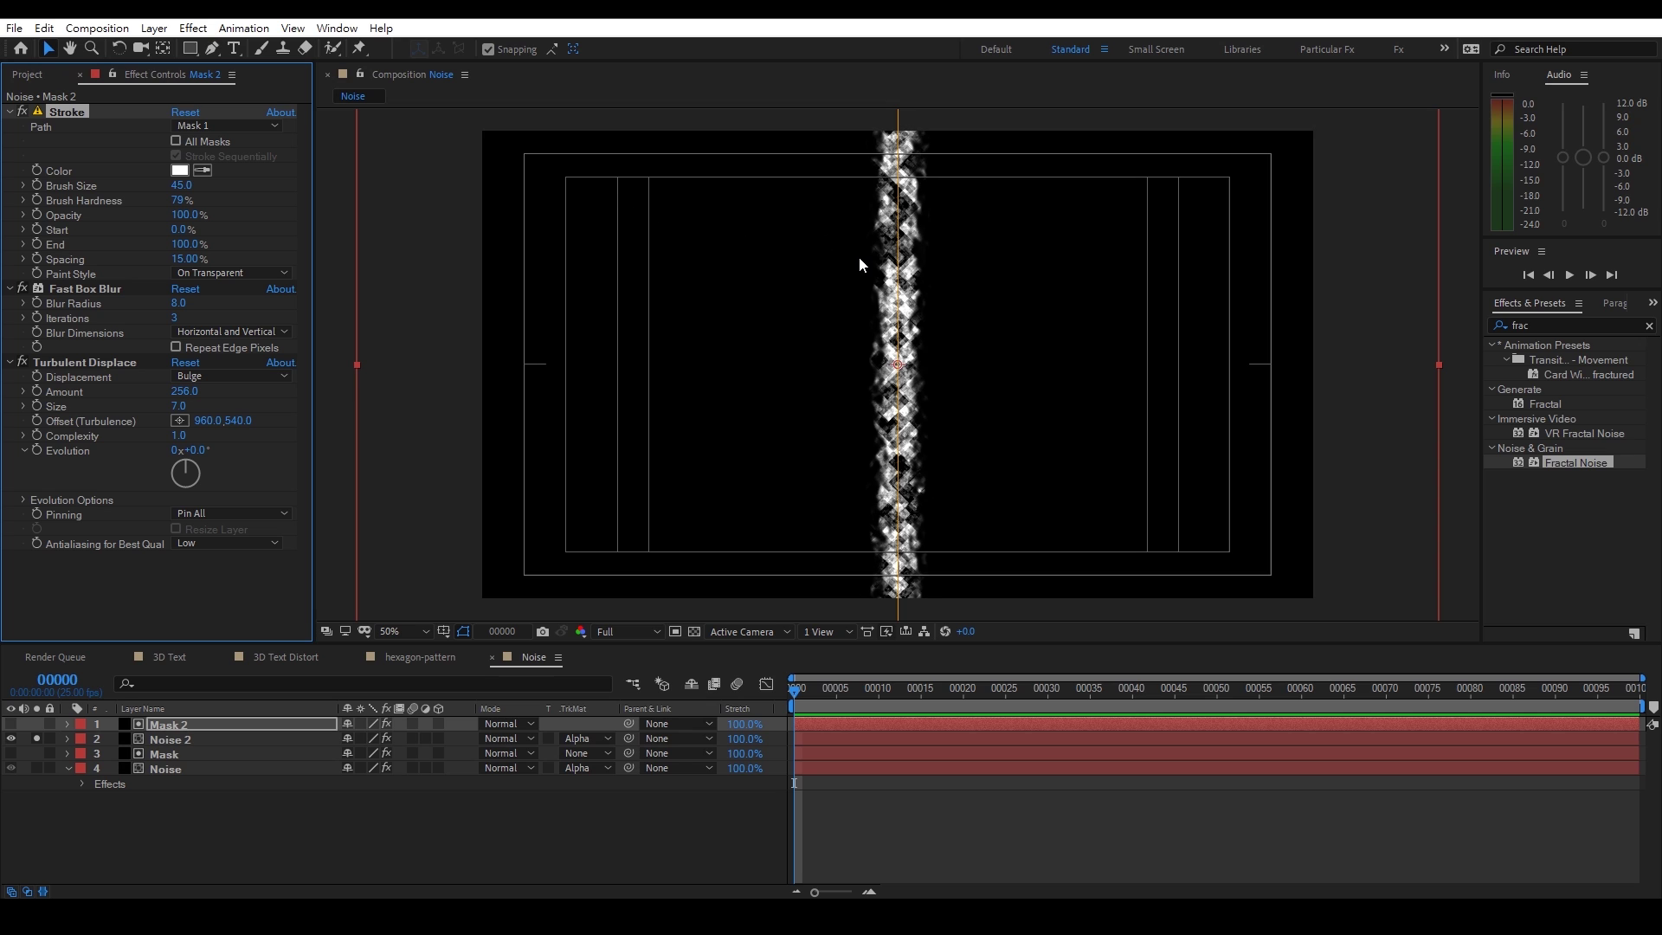
{"action": "left_click", "coordinate": [40, 740]}
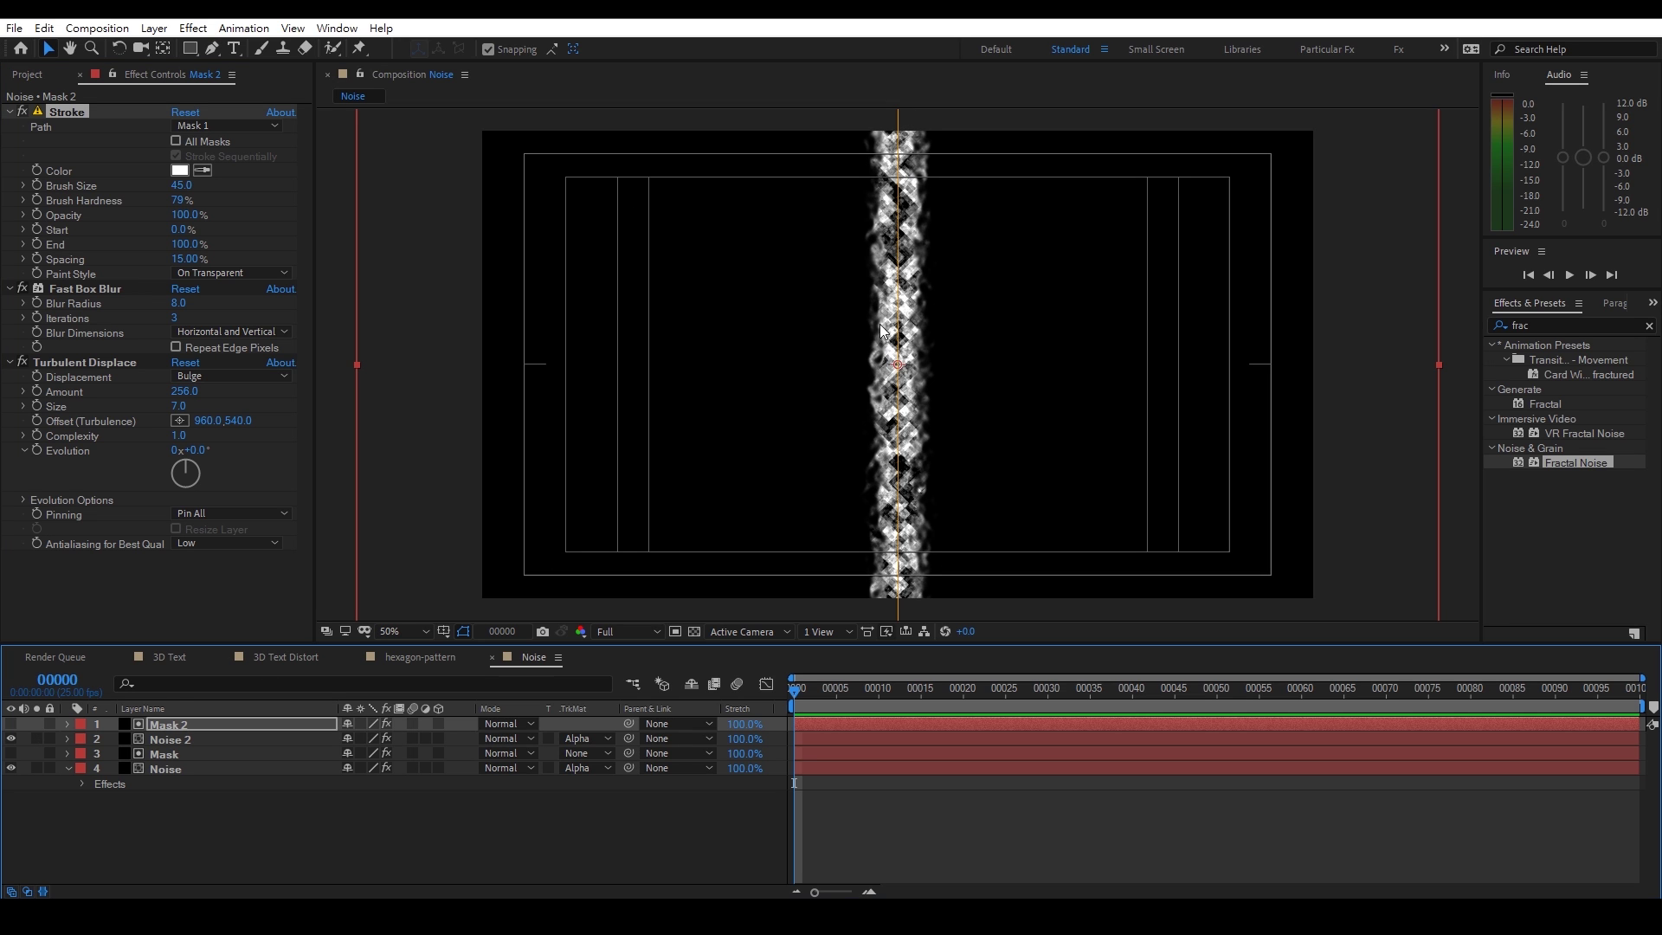
{"action": "key", "text": "slash"}
{"action": "left_click_drag", "start_coordinate": [910, 192], "coordinate": [907, 148]}
{"action": "left_click_drag", "start_coordinate": [926, 432], "coordinate": [915, 534]}
{"action": "scroll", "coordinate": [903, 315], "scroll_direction": "down", "scroll_amount": 1}
{"action": "mouse_move", "coordinate": [903, 315]}
{"action": "left_mouse_down"}
{"action": "mouse_move", "coordinate": [894, 356]}
{"action": "mouse_move", "coordinate": [886, 325]}
{"action": "left_mouse_up"}
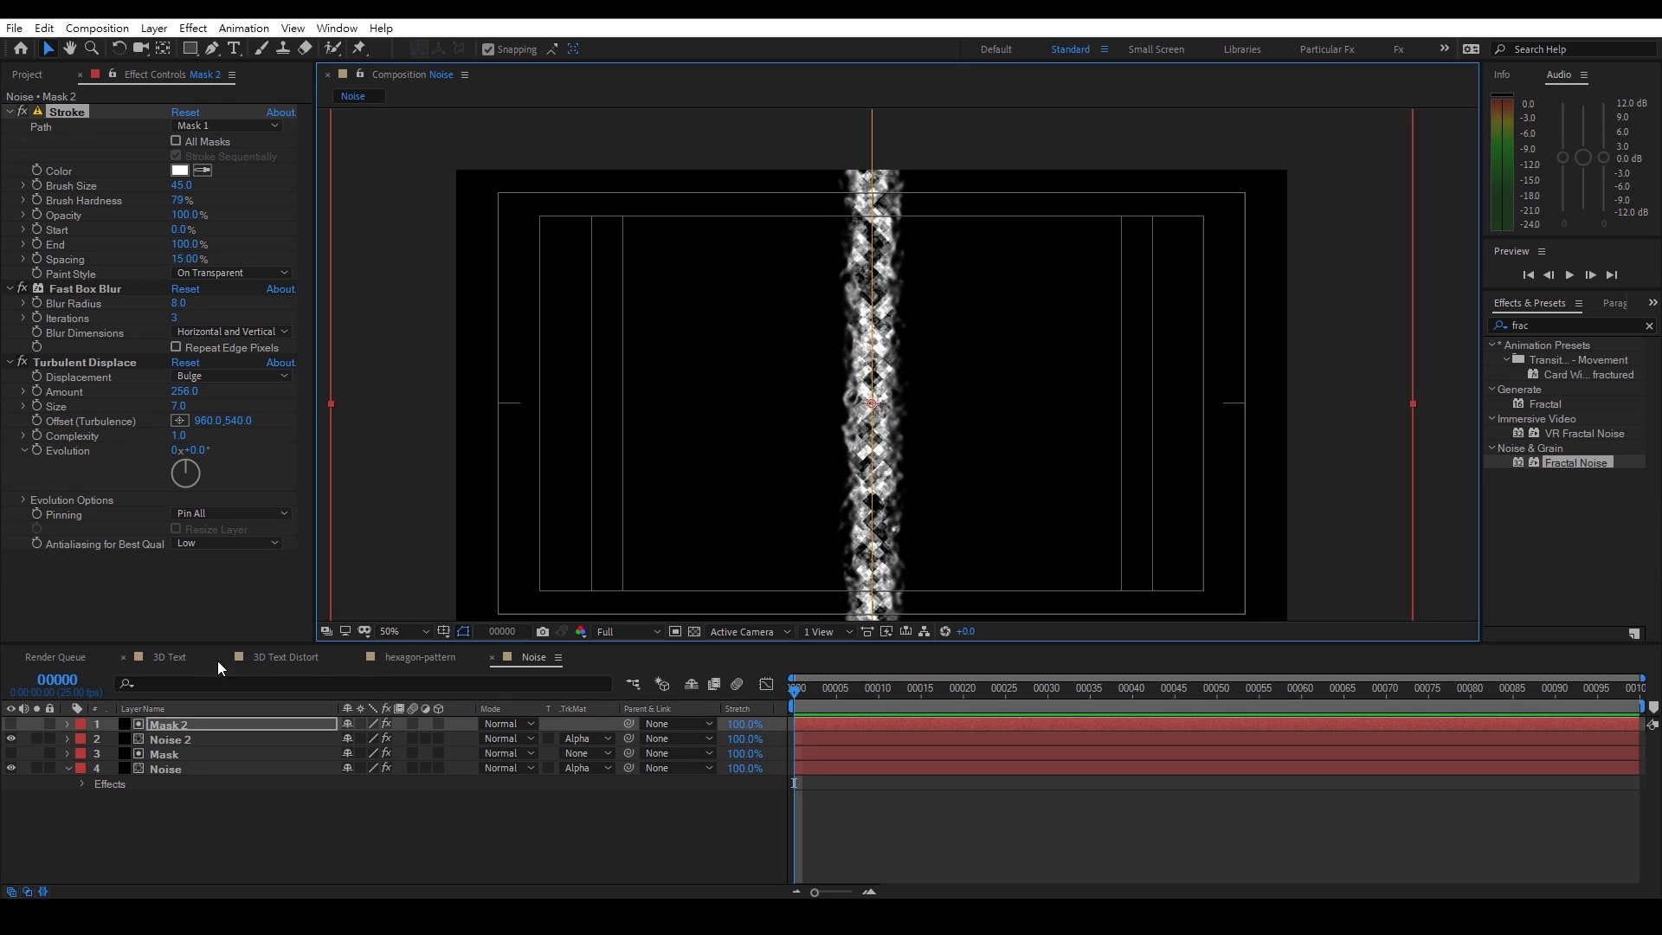
Add the Noise composition to 3D Text Distort above the hexagon-pattern layer and hide it
{"action": "left_click", "coordinate": [254, 656]}
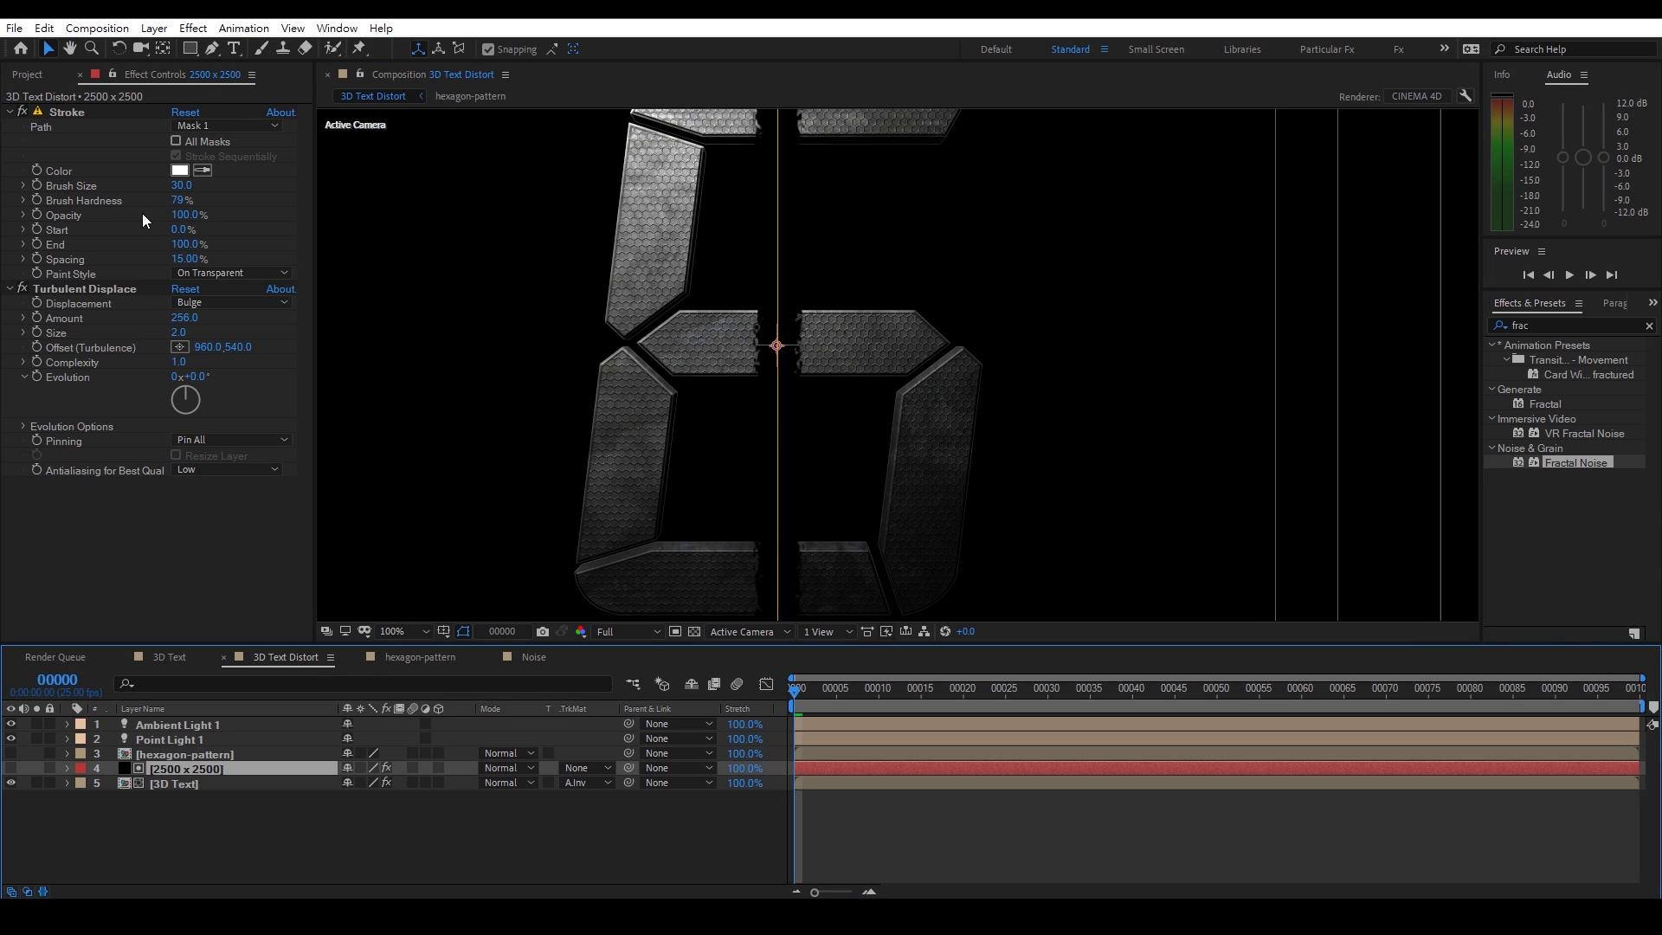
{"action": "left_click", "coordinate": [29, 76]}
{"action": "left_click_drag", "start_coordinate": [60, 314], "coordinate": [152, 743]}
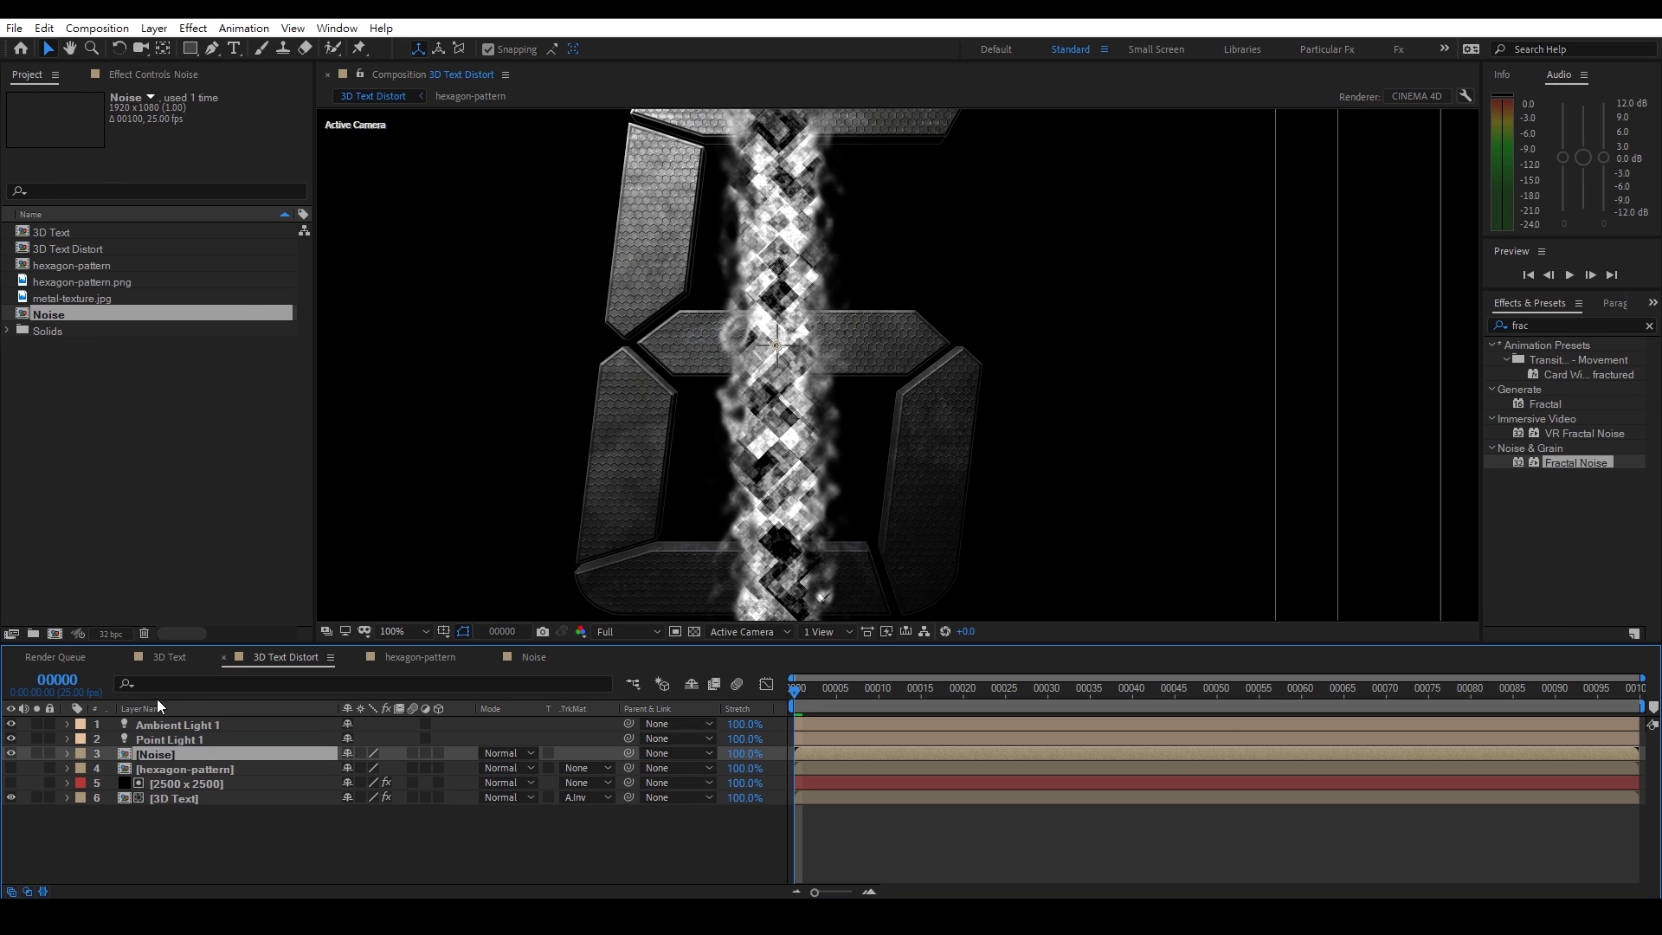
{"action": "key", "text": "comma"}
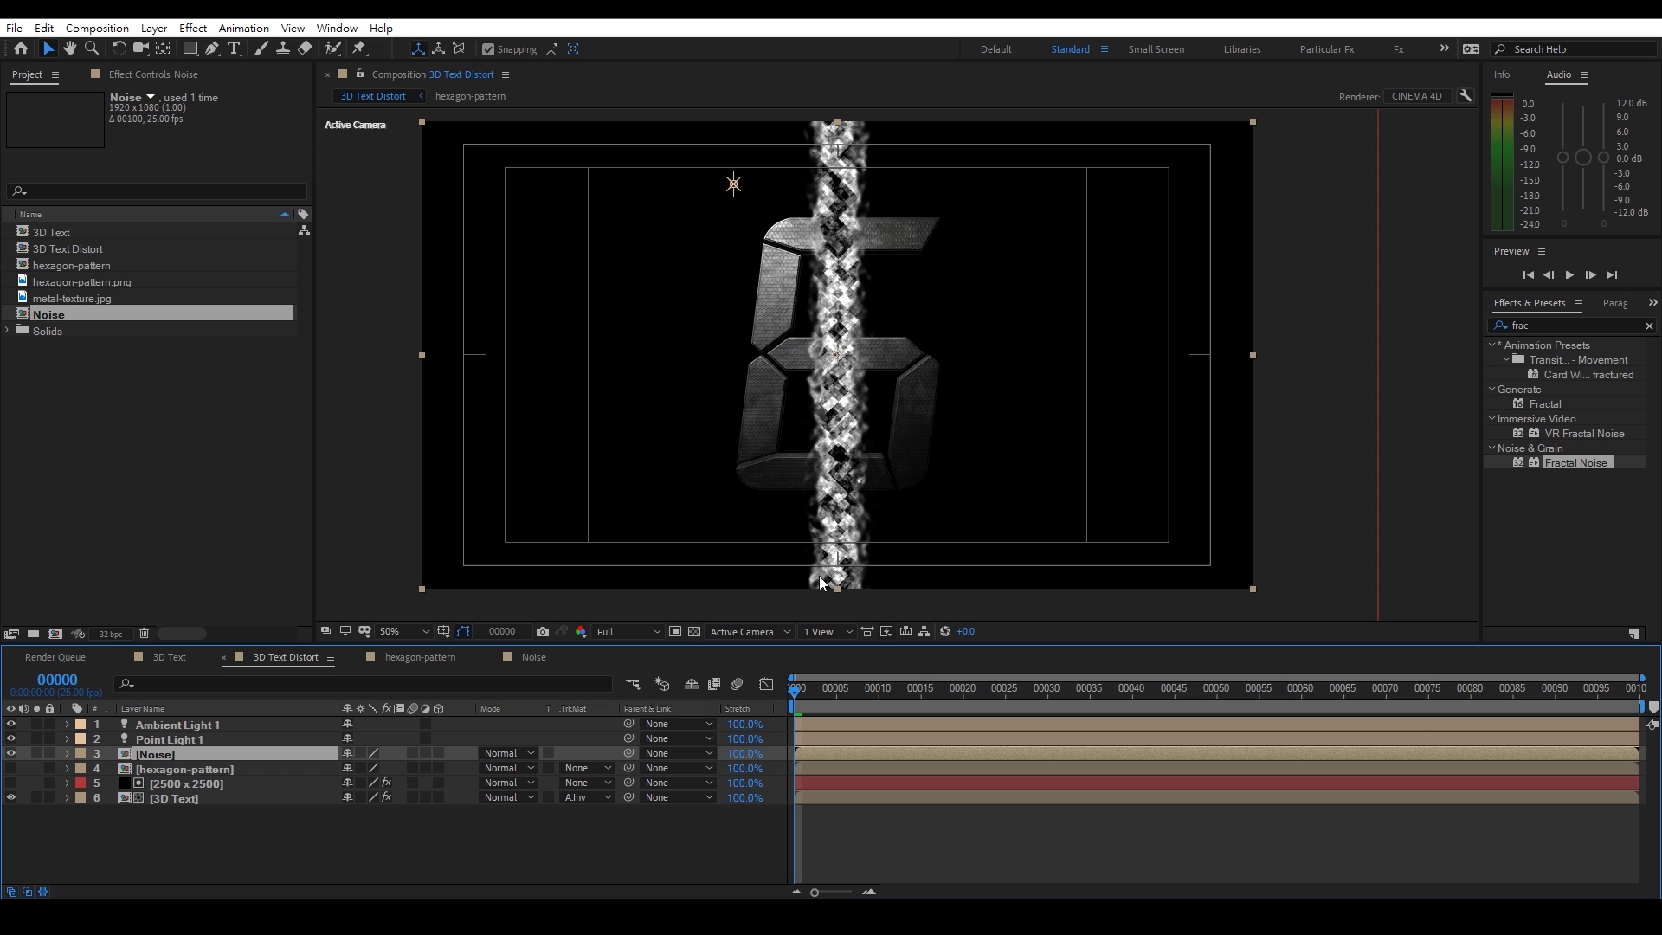
{"action": "left_click", "coordinate": [11, 753]}
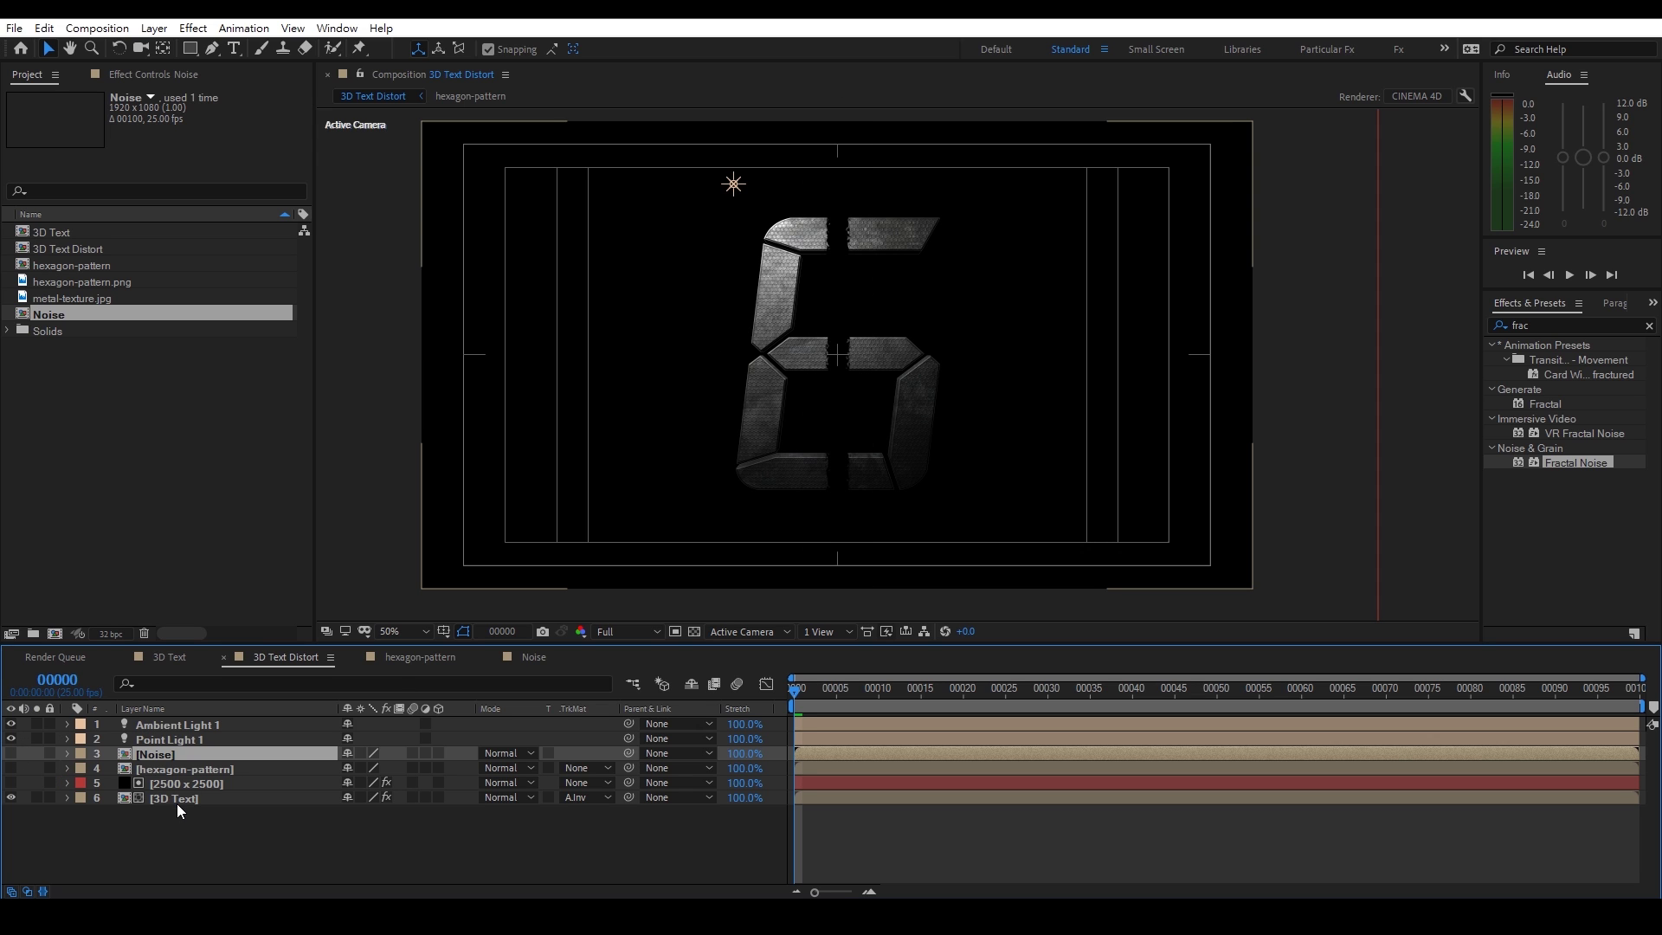
Add a second CC Glass effect to the 3D Text layer with the Noise layer as its Bump Map
{"action": "left_click", "coordinate": [177, 798]}
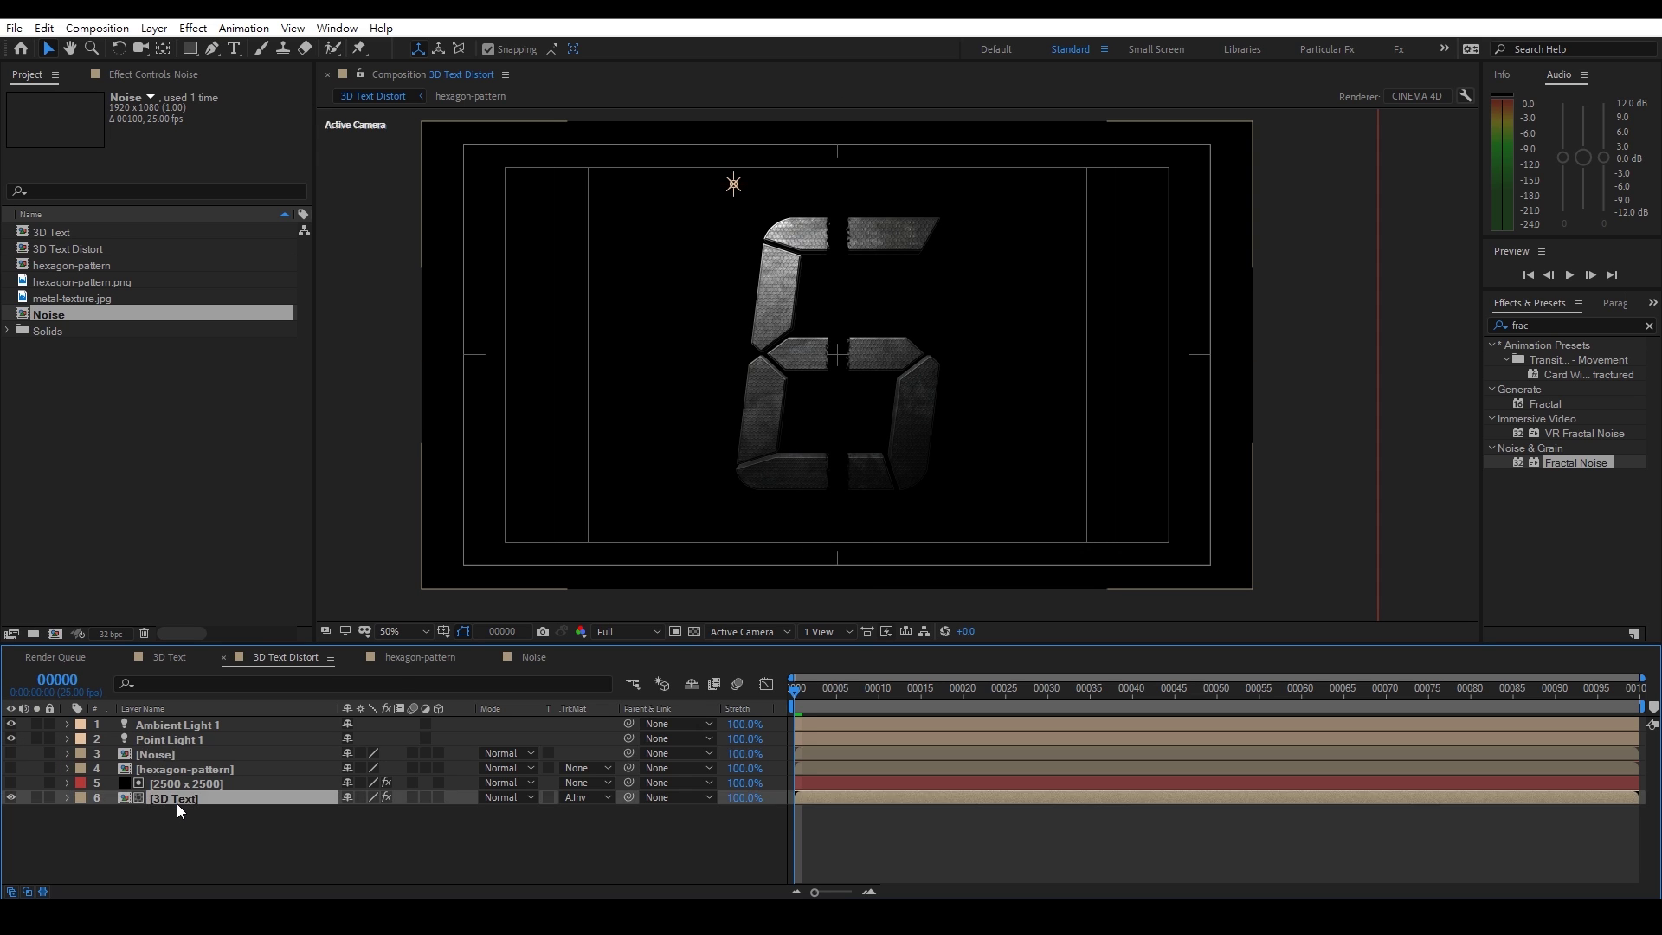
{"action": "left_click", "coordinate": [157, 71]}
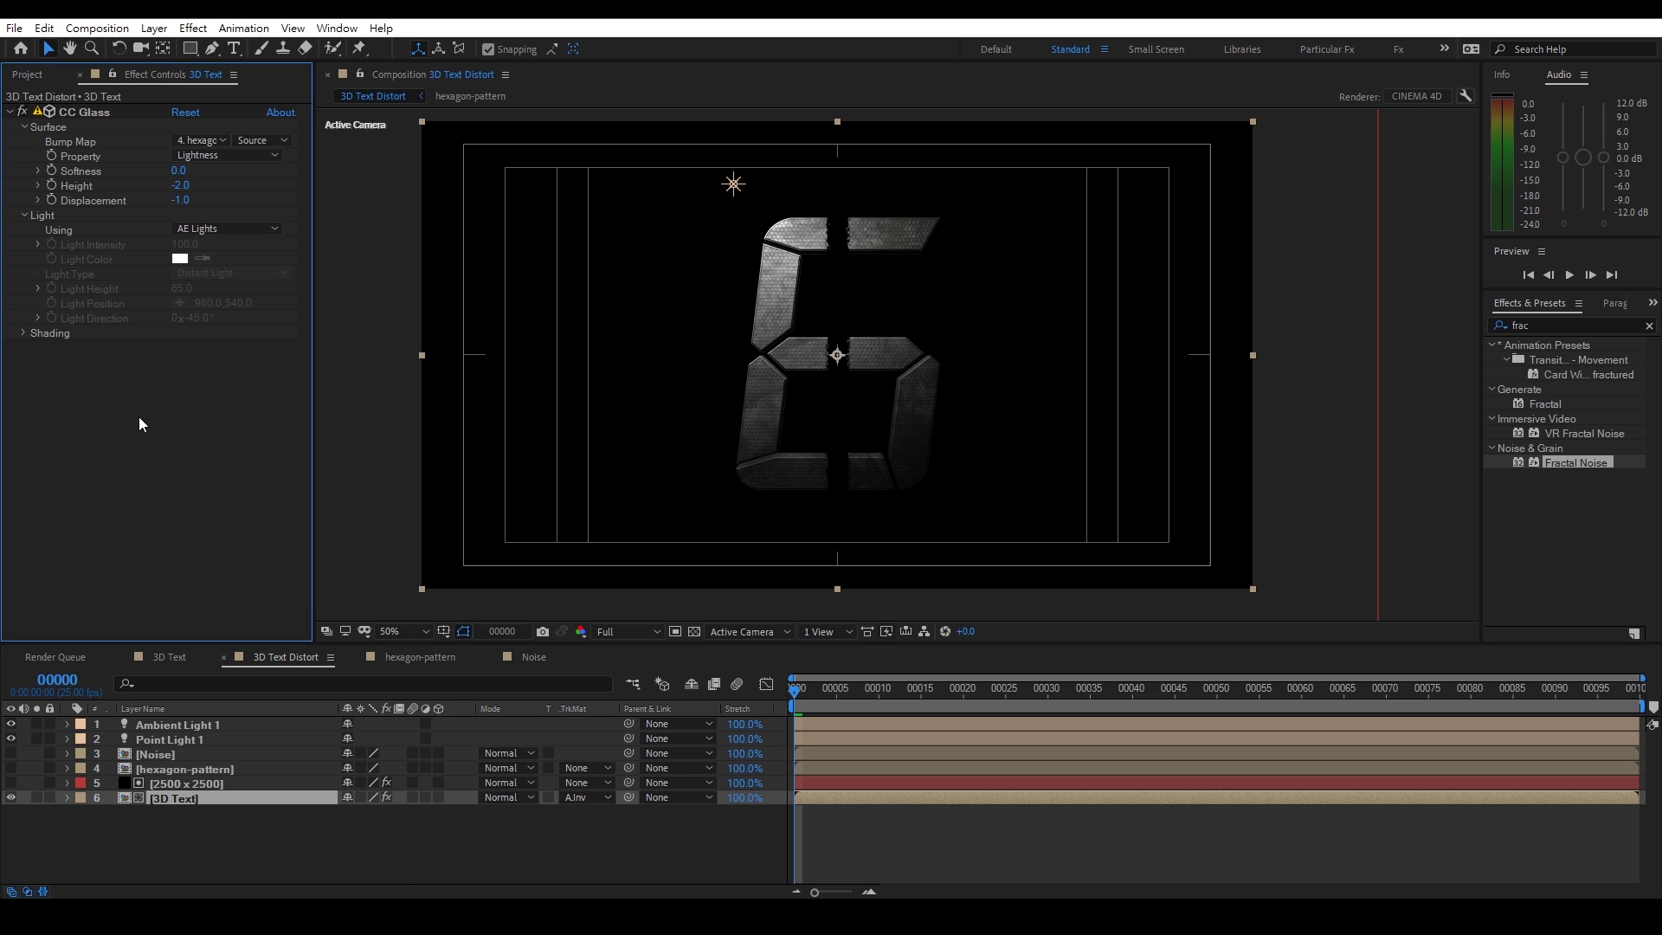
{"action": "right_click", "coordinate": [138, 418]}
{"action": "mouse_move", "coordinate": [346, 754]}
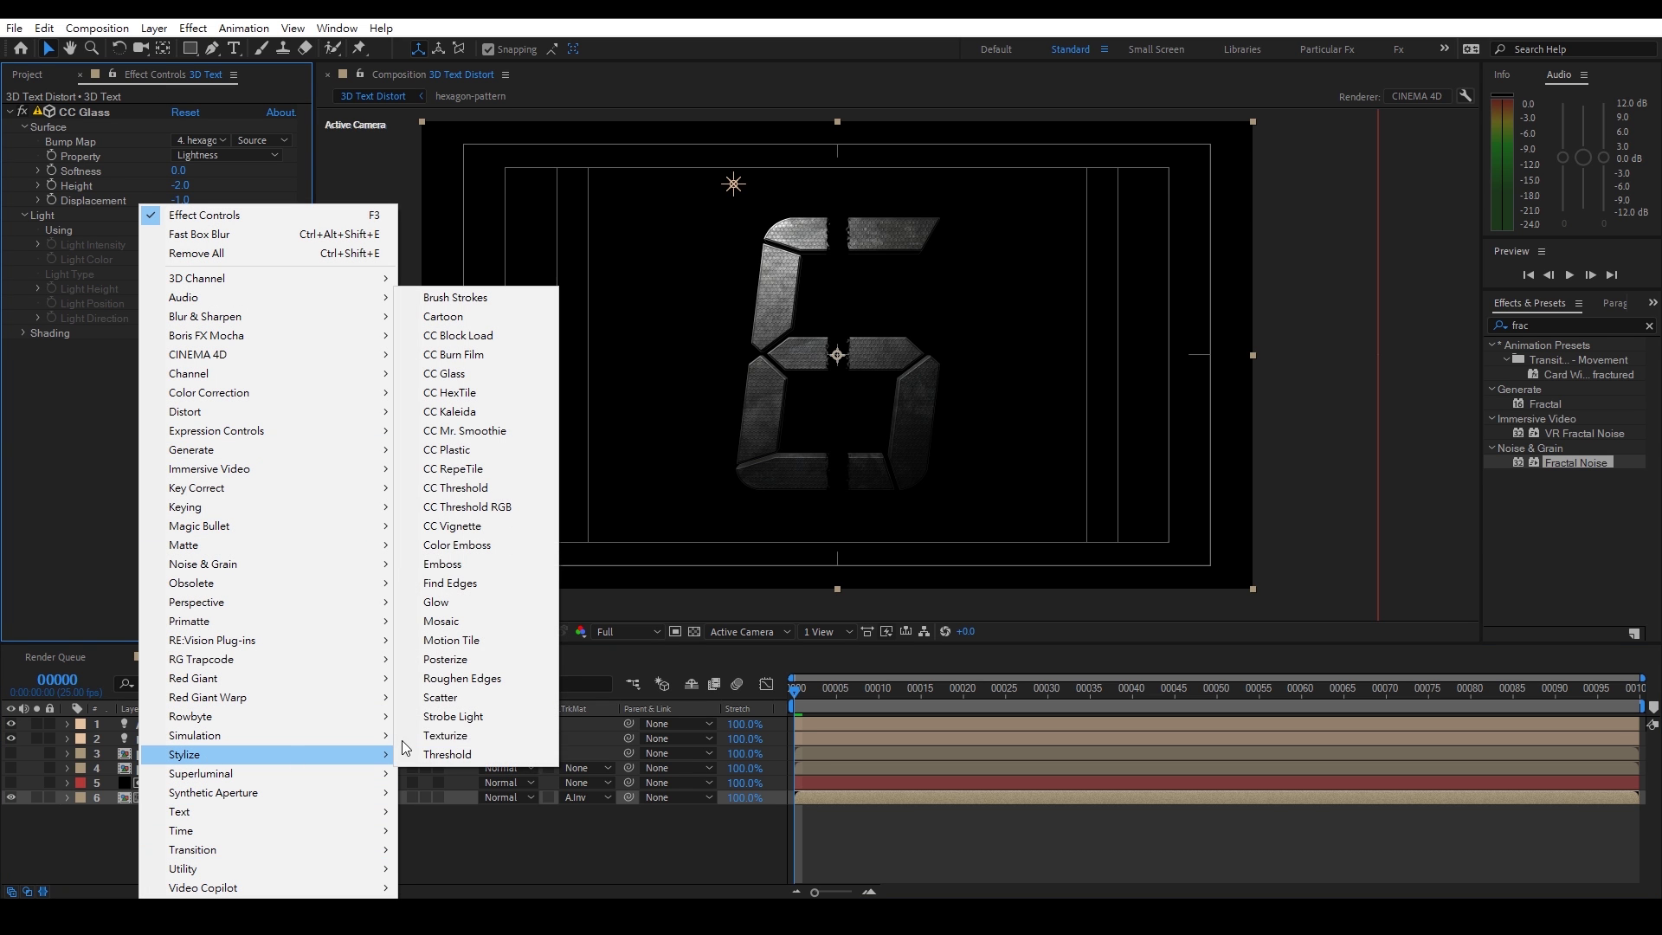
{"action": "left_click", "coordinate": [463, 374]}
{"action": "left_click", "coordinate": [24, 363]}
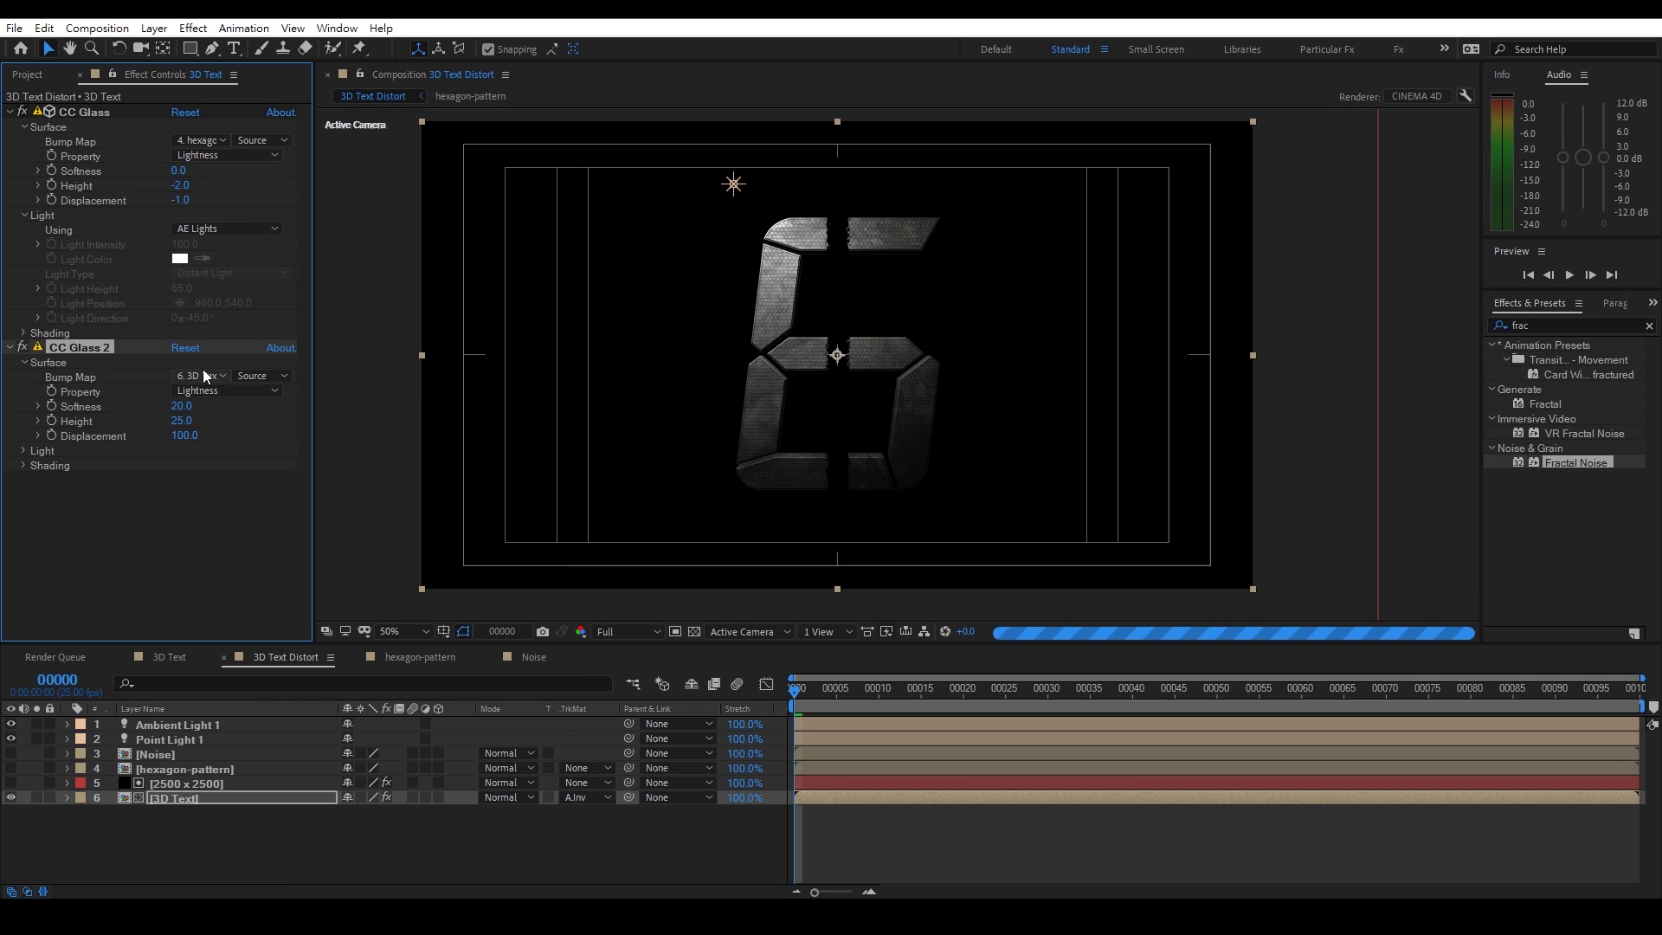
{"action": "left_click", "coordinate": [206, 376]}
{"action": "left_click", "coordinate": [223, 419]}
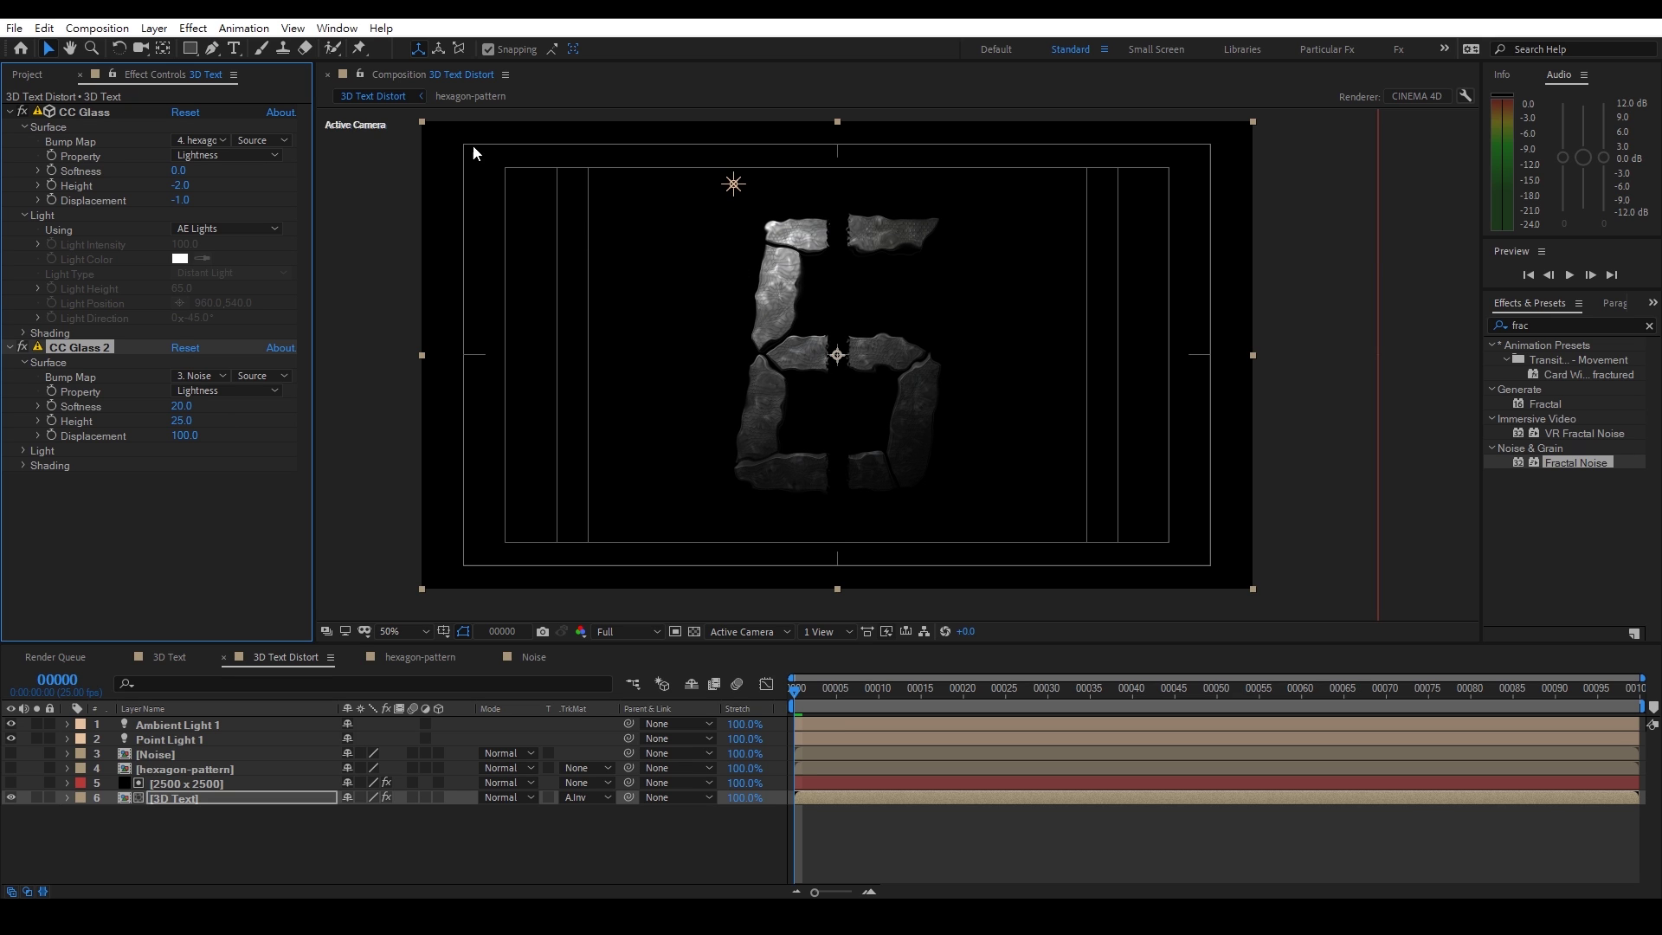
Open the Noise composition from its layer and check its background against the transparency grid
{"action": "left_click", "coordinate": [149, 785]}
{"action": "left_click", "coordinate": [154, 794]}
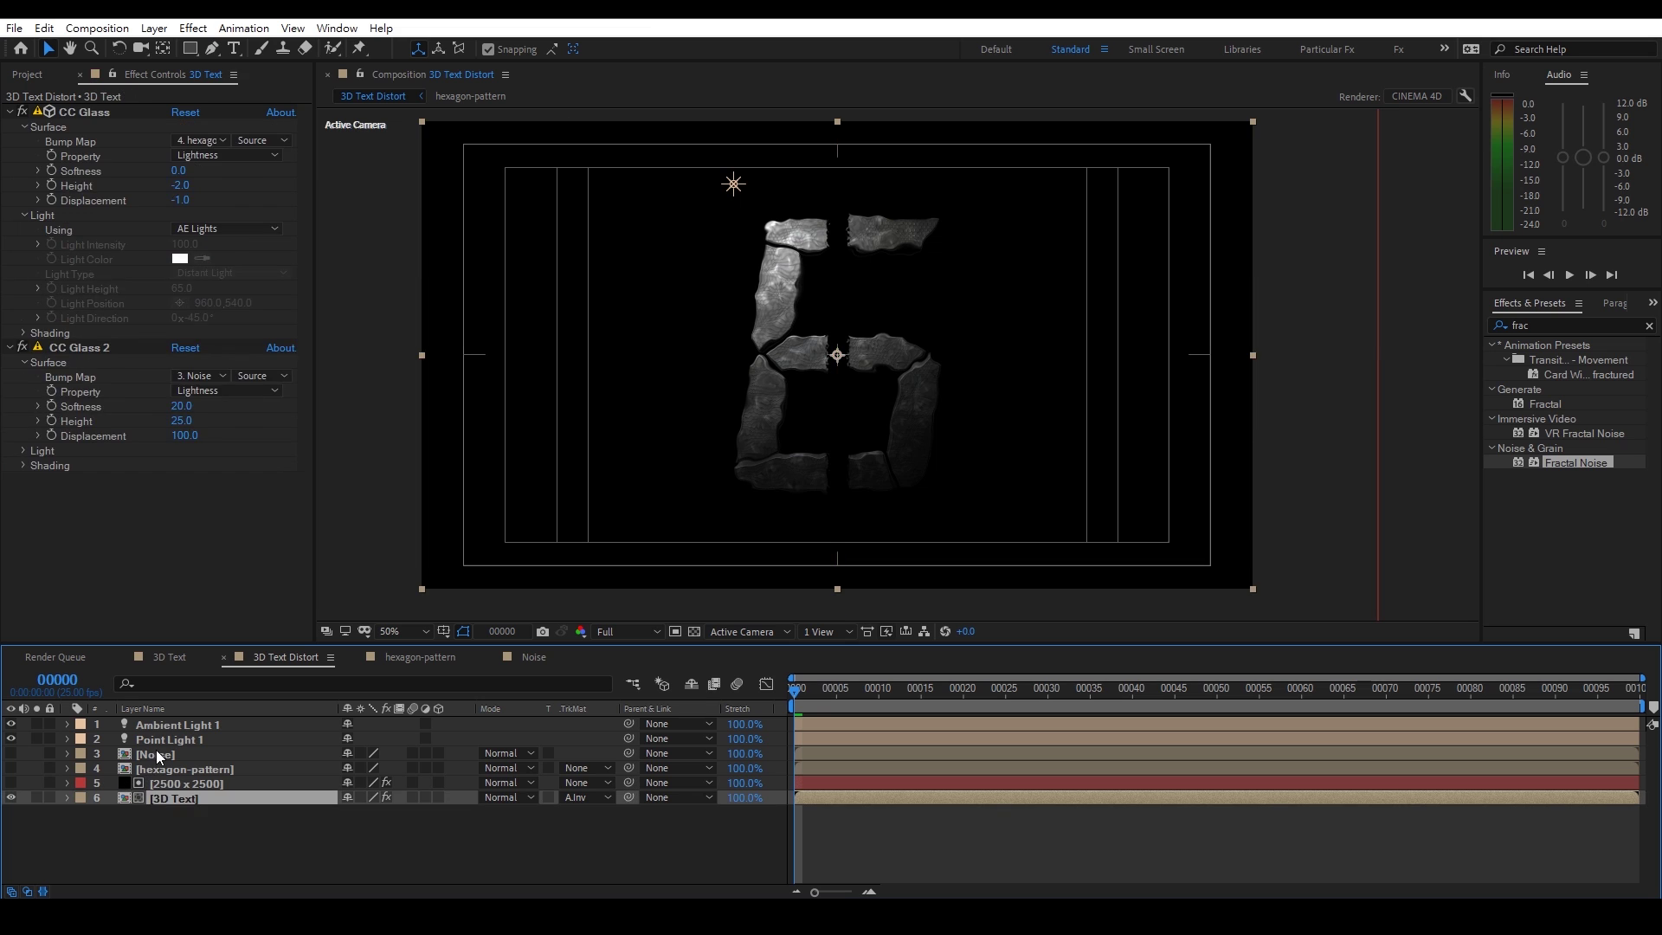
{"action": "left_click", "coordinate": [130, 752]}
{"action": "double_click", "coordinate": [180, 754]}
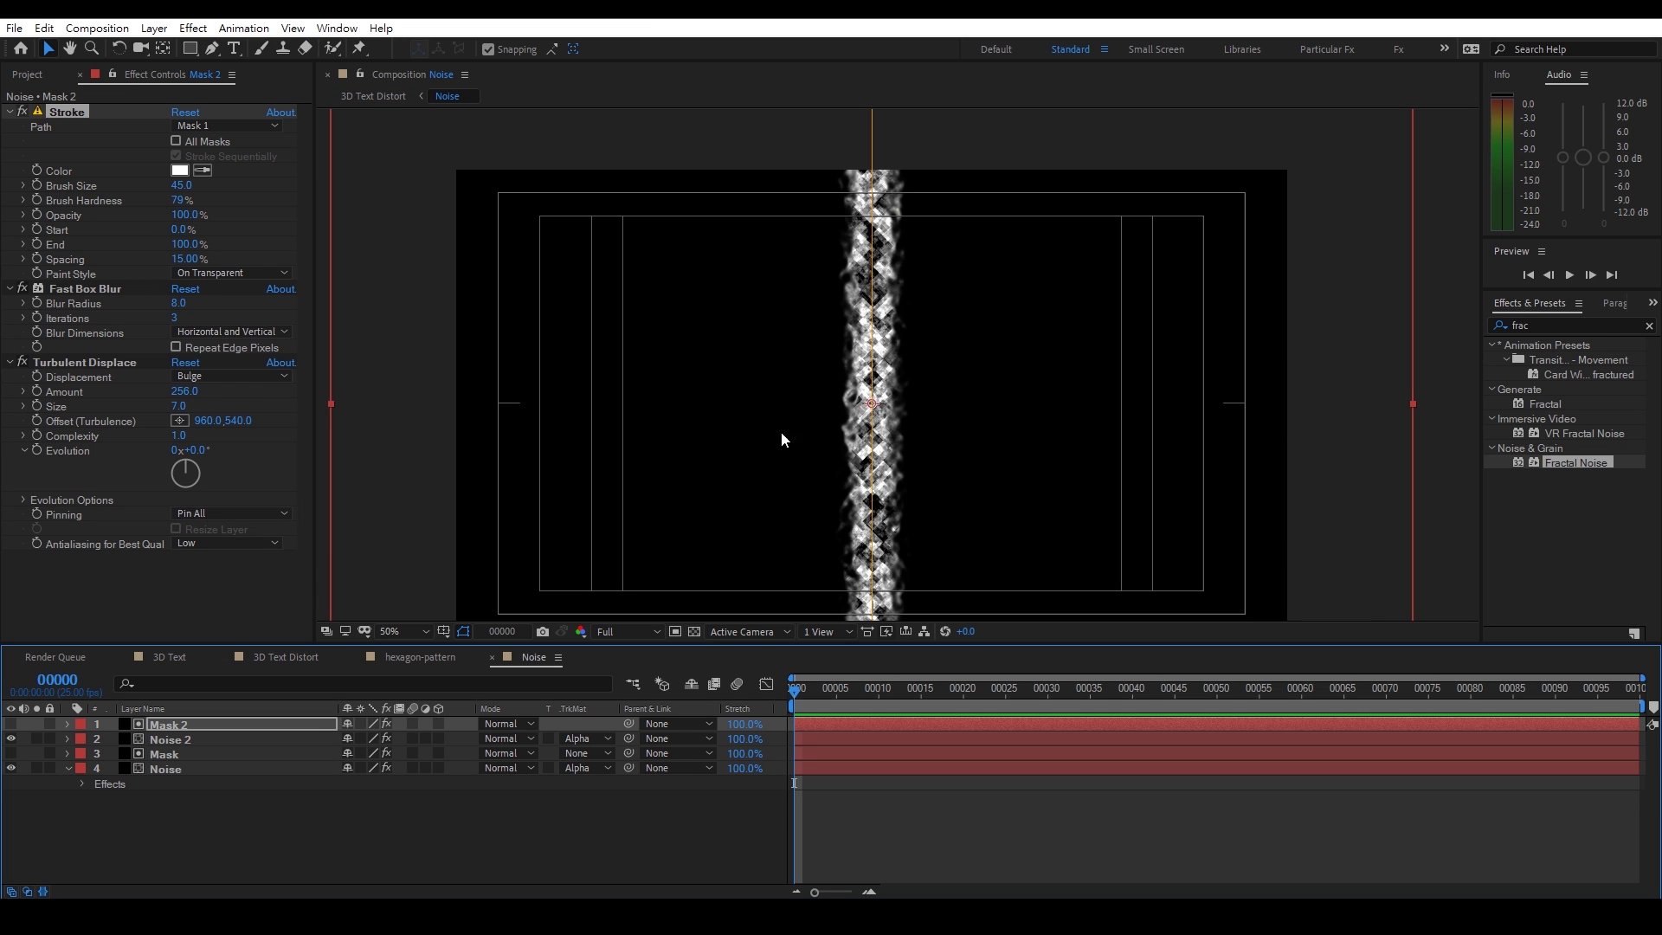
{"action": "left_click", "coordinate": [695, 631]}
{"action": "left_click", "coordinate": [694, 632]}
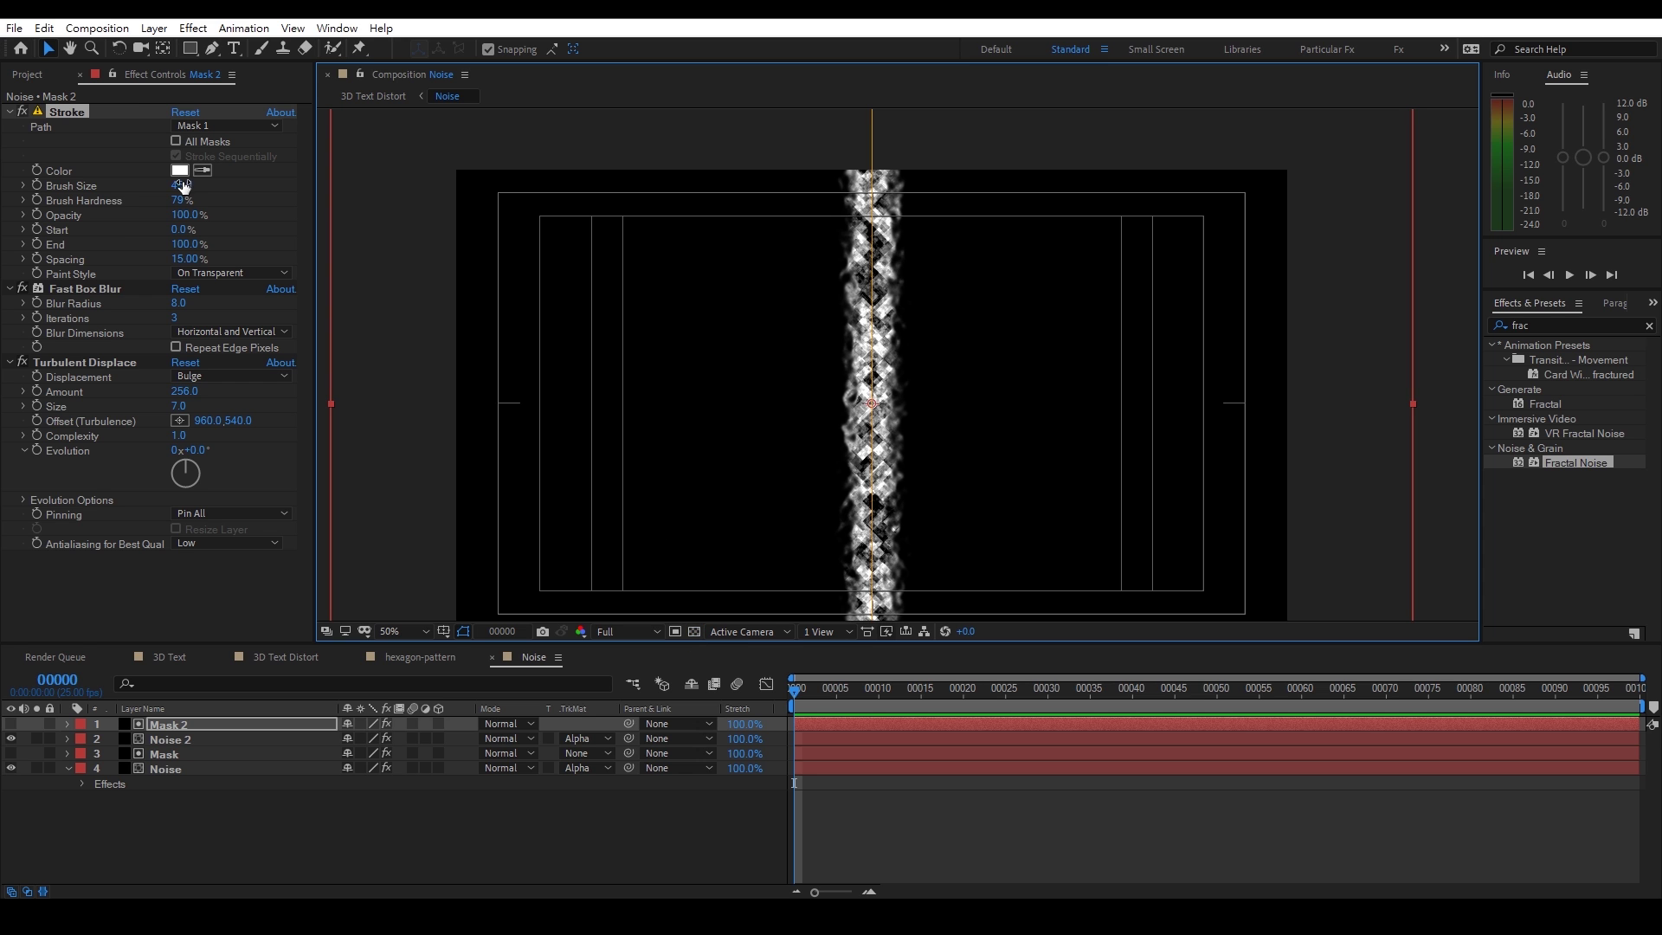
Place the black 1920 x 1080 solid beneath all layers in the Noise composition as an opaque background
{"action": "left_click", "coordinate": [27, 74]}
{"action": "left_click", "coordinate": [8, 330]}
{"action": "left_click_drag", "start_coordinate": [90, 349], "coordinate": [205, 810]}
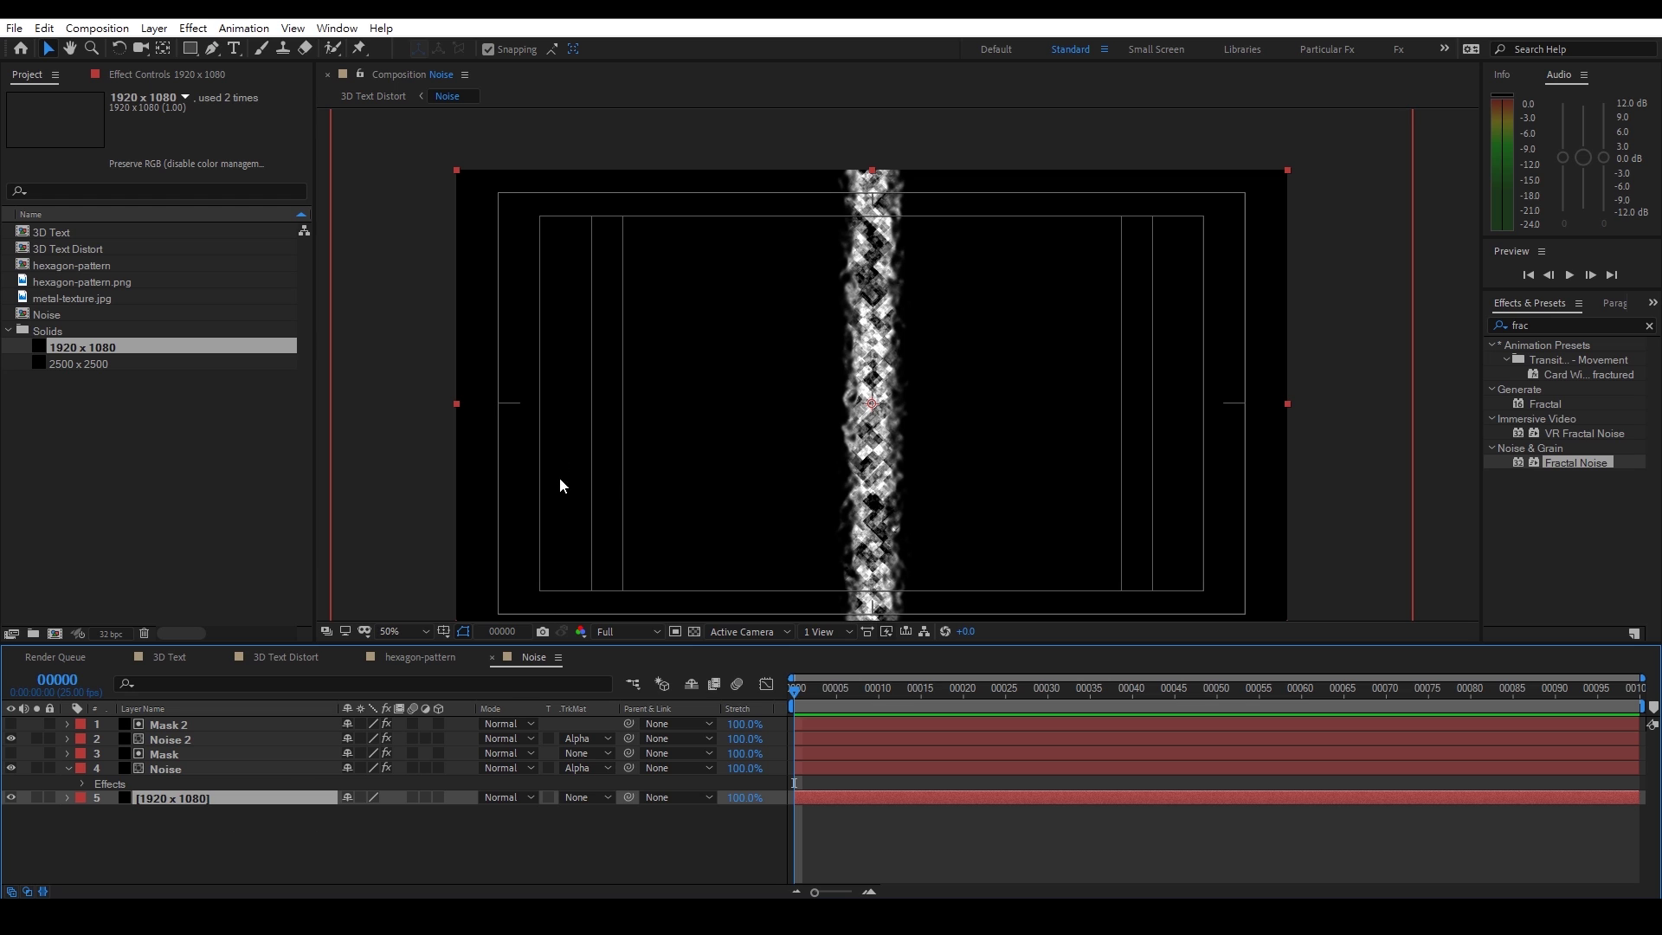
{"action": "left_click", "coordinate": [693, 631]}
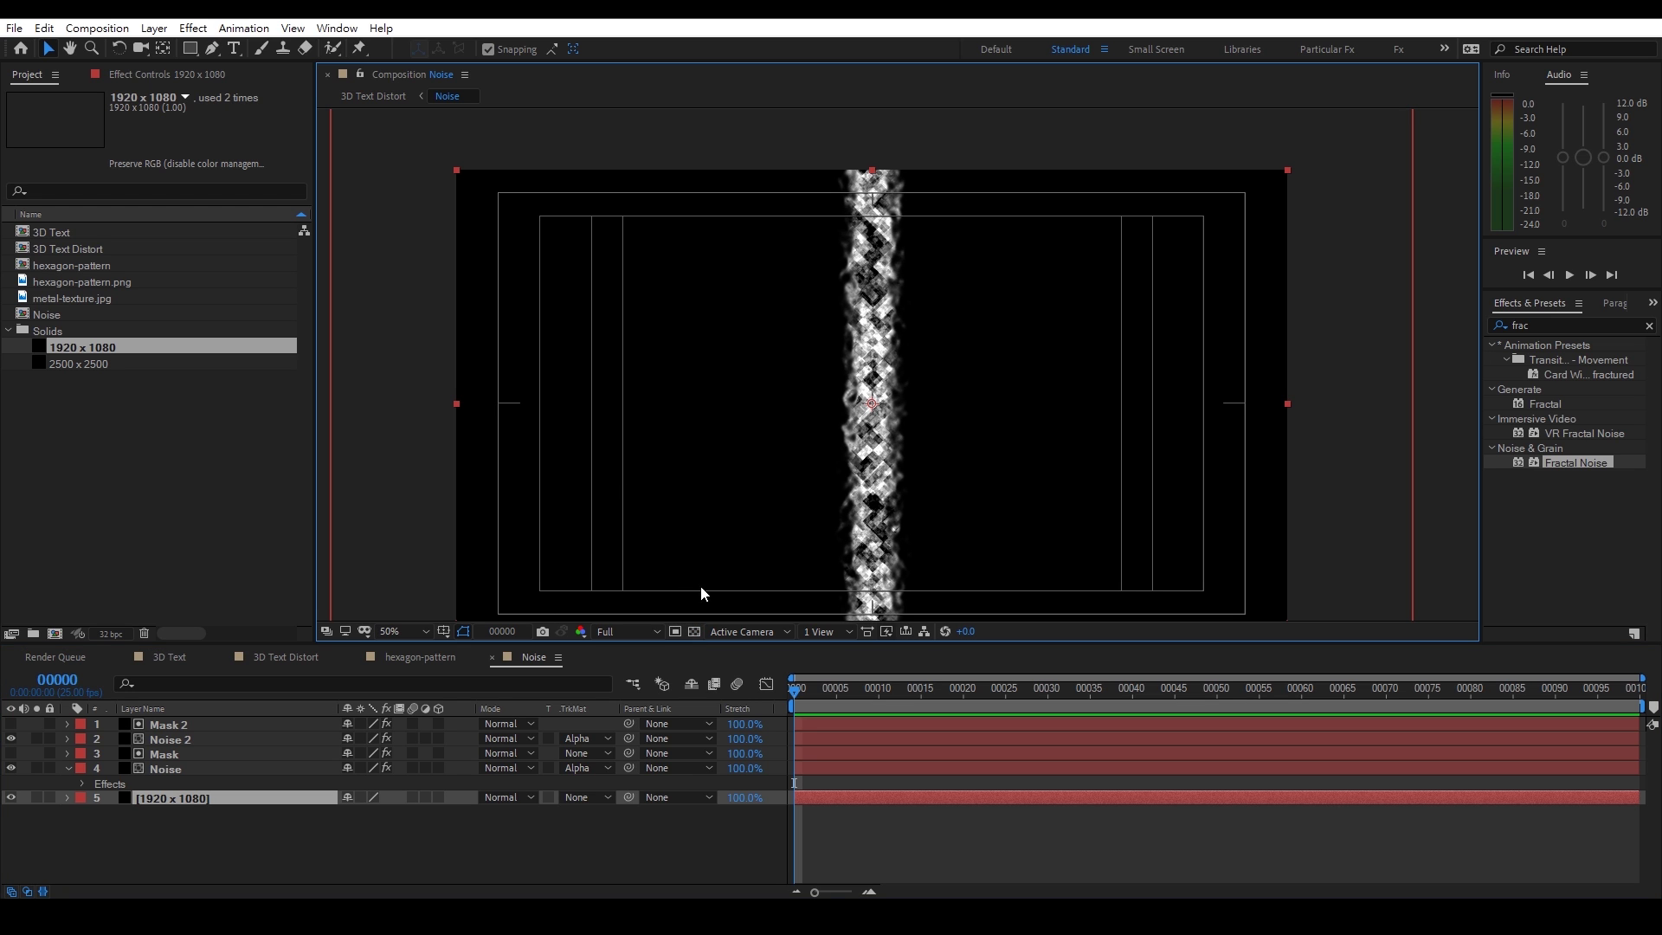
Return to the 3D Text Distort composition, examine the digit's cut edges up close and show the effect controls
{"action": "left_click", "coordinate": [373, 95]}
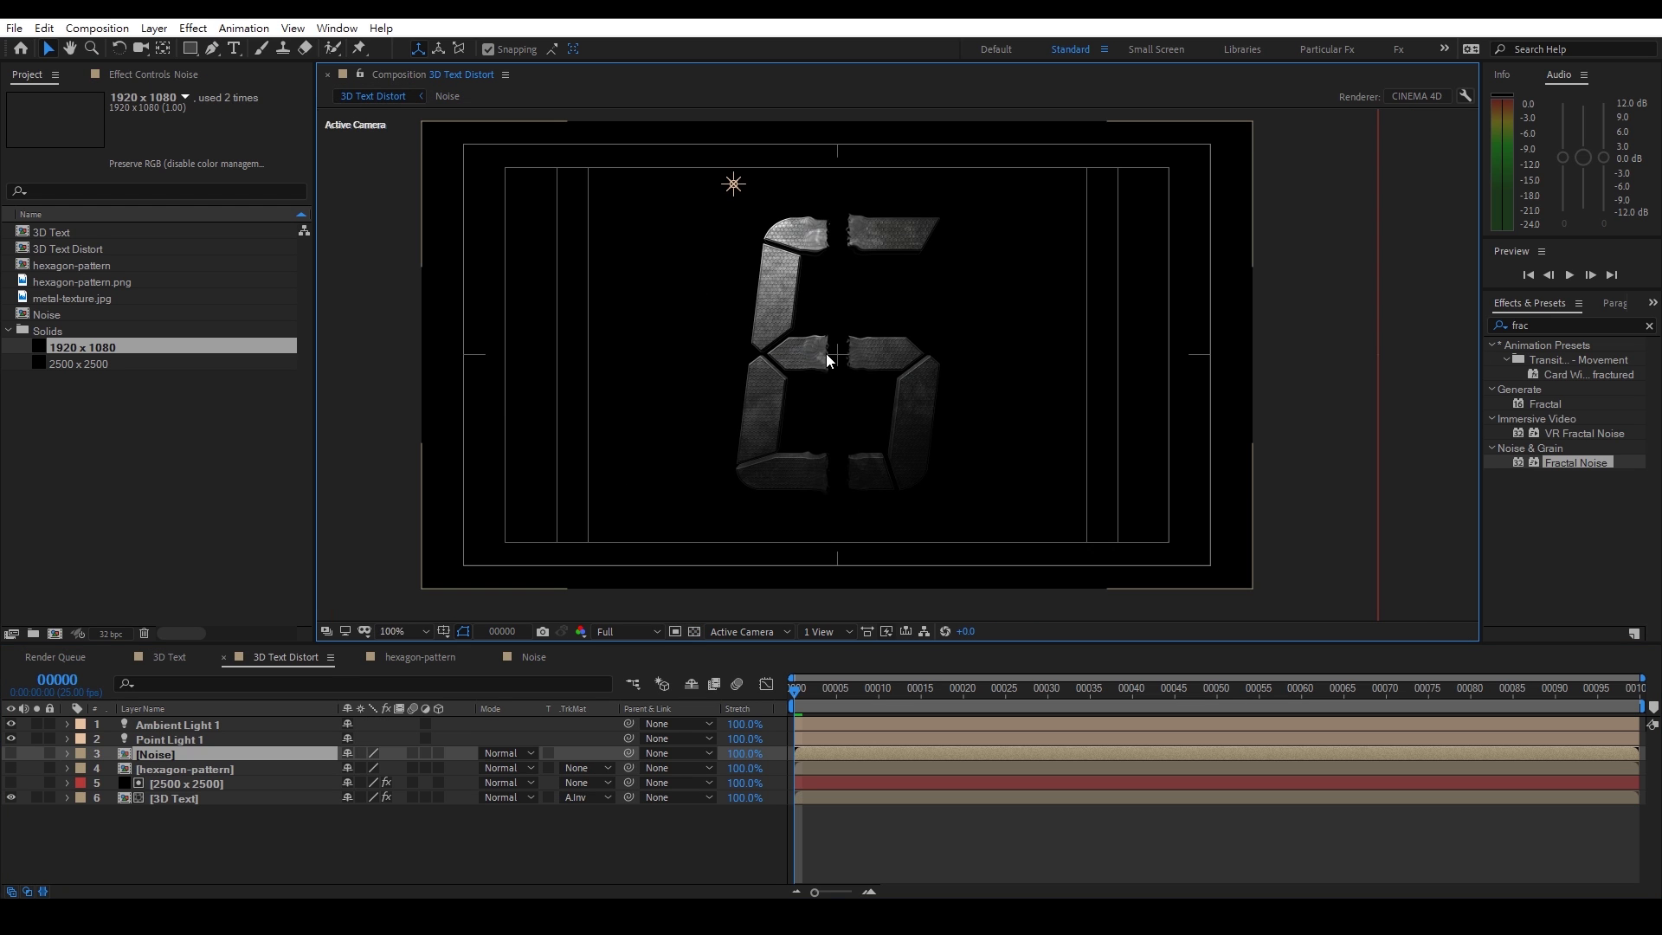
{"action": "scroll", "coordinate": [826, 353], "scroll_direction": "up", "scroll_amount": 2}
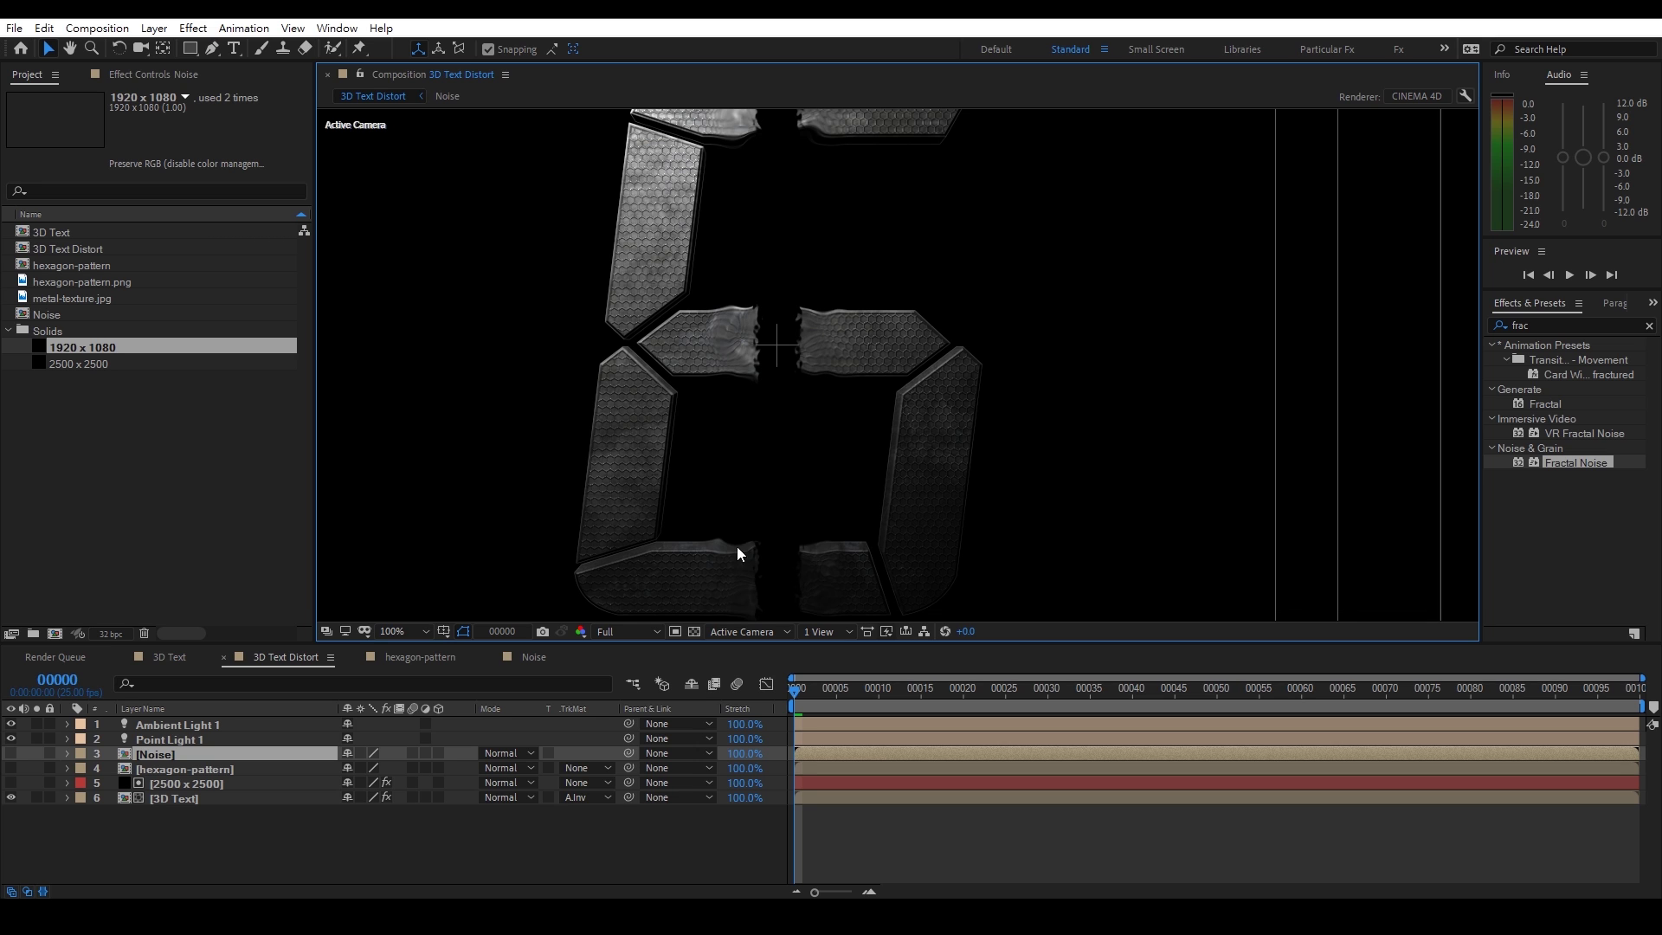
{"action": "left_click", "coordinate": [165, 74]}
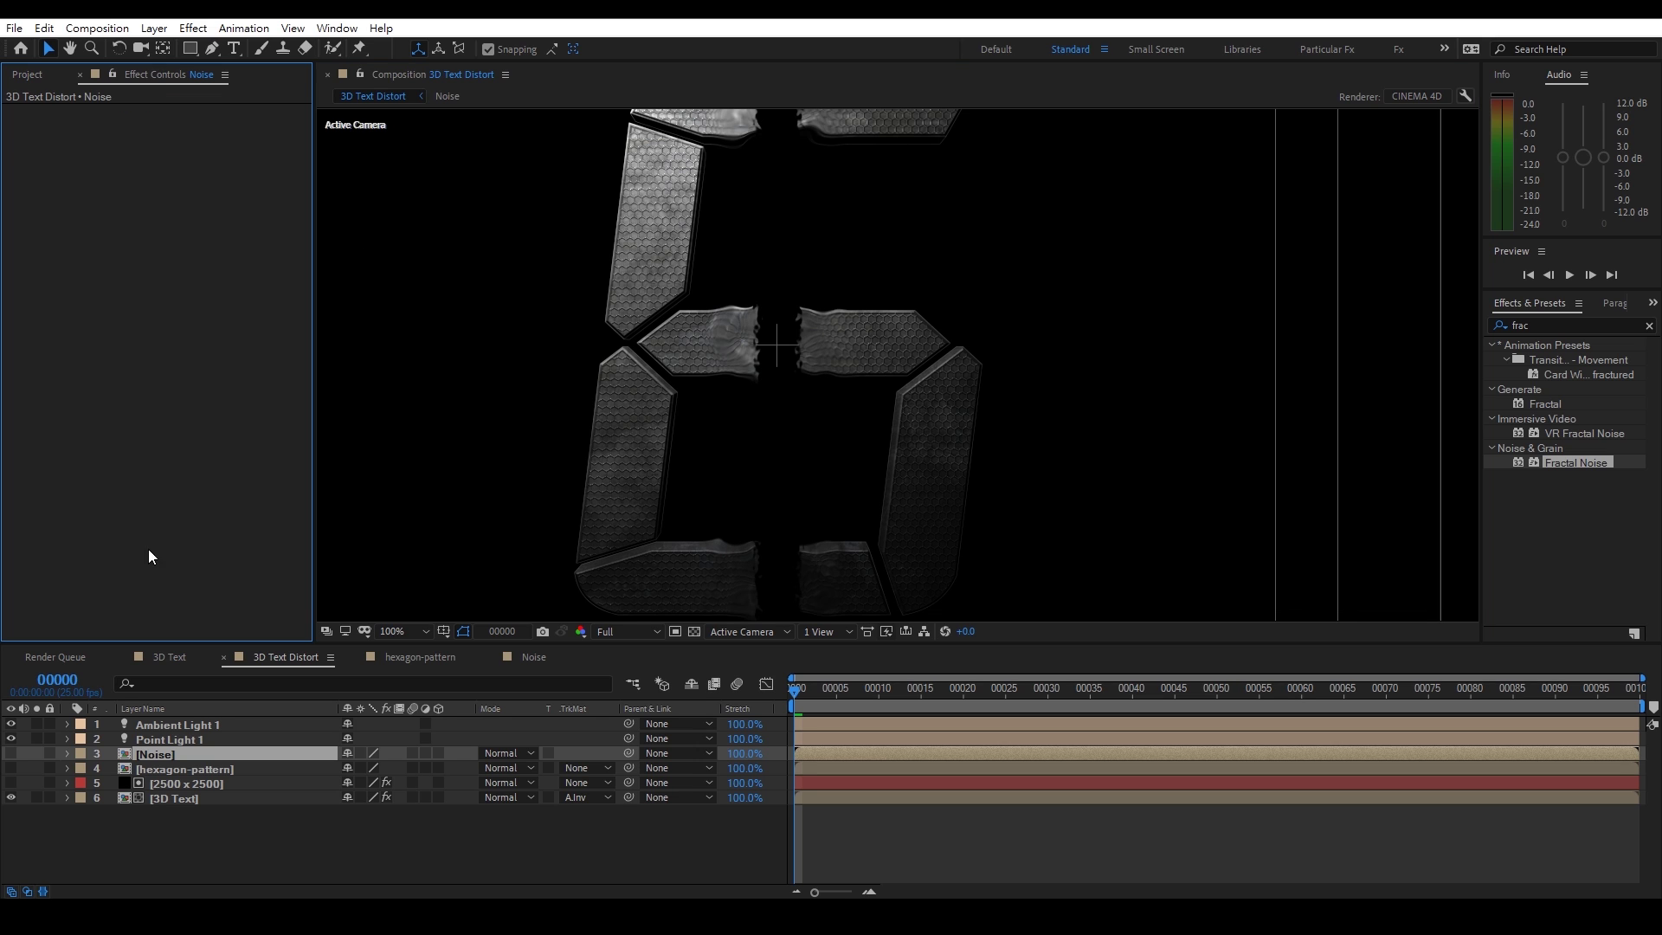
Set the Softness of the 3D Text layer's second CC Glass effect to 2
{"action": "left_click", "coordinate": [147, 797]}
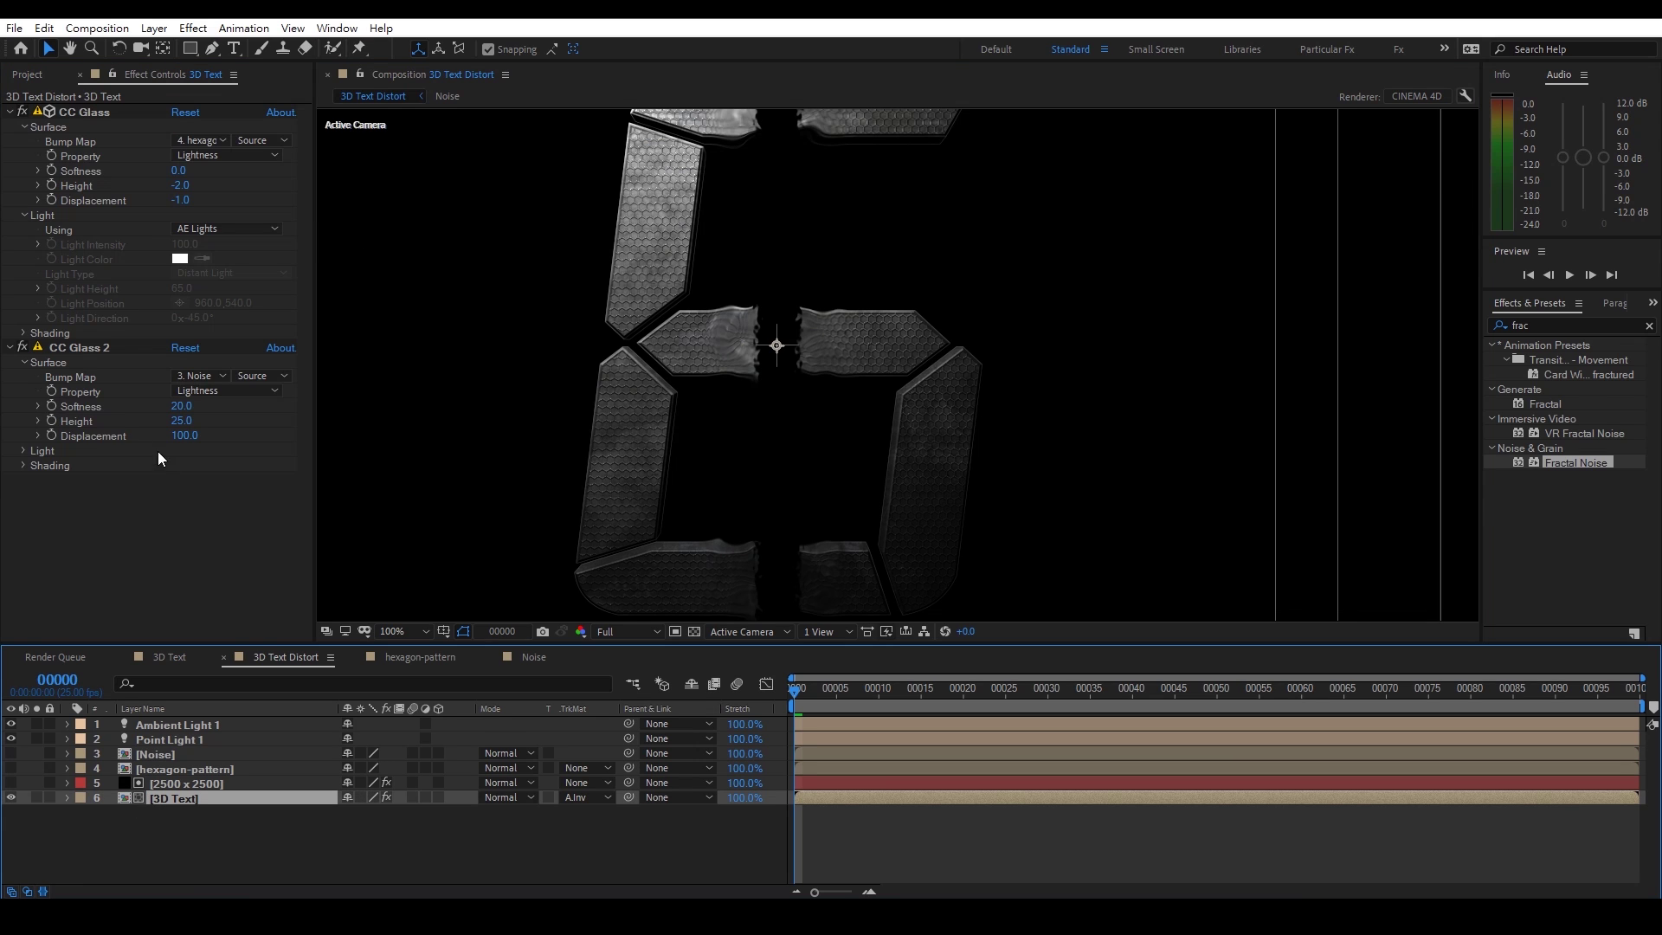
{"action": "left_click_drag", "start_coordinate": [173, 406], "coordinate": [139, 407]}
{"action": "left_click", "coordinate": [176, 407]}
{"action": "type", "text": "2"}
{"action": "key", "text": "Return"}
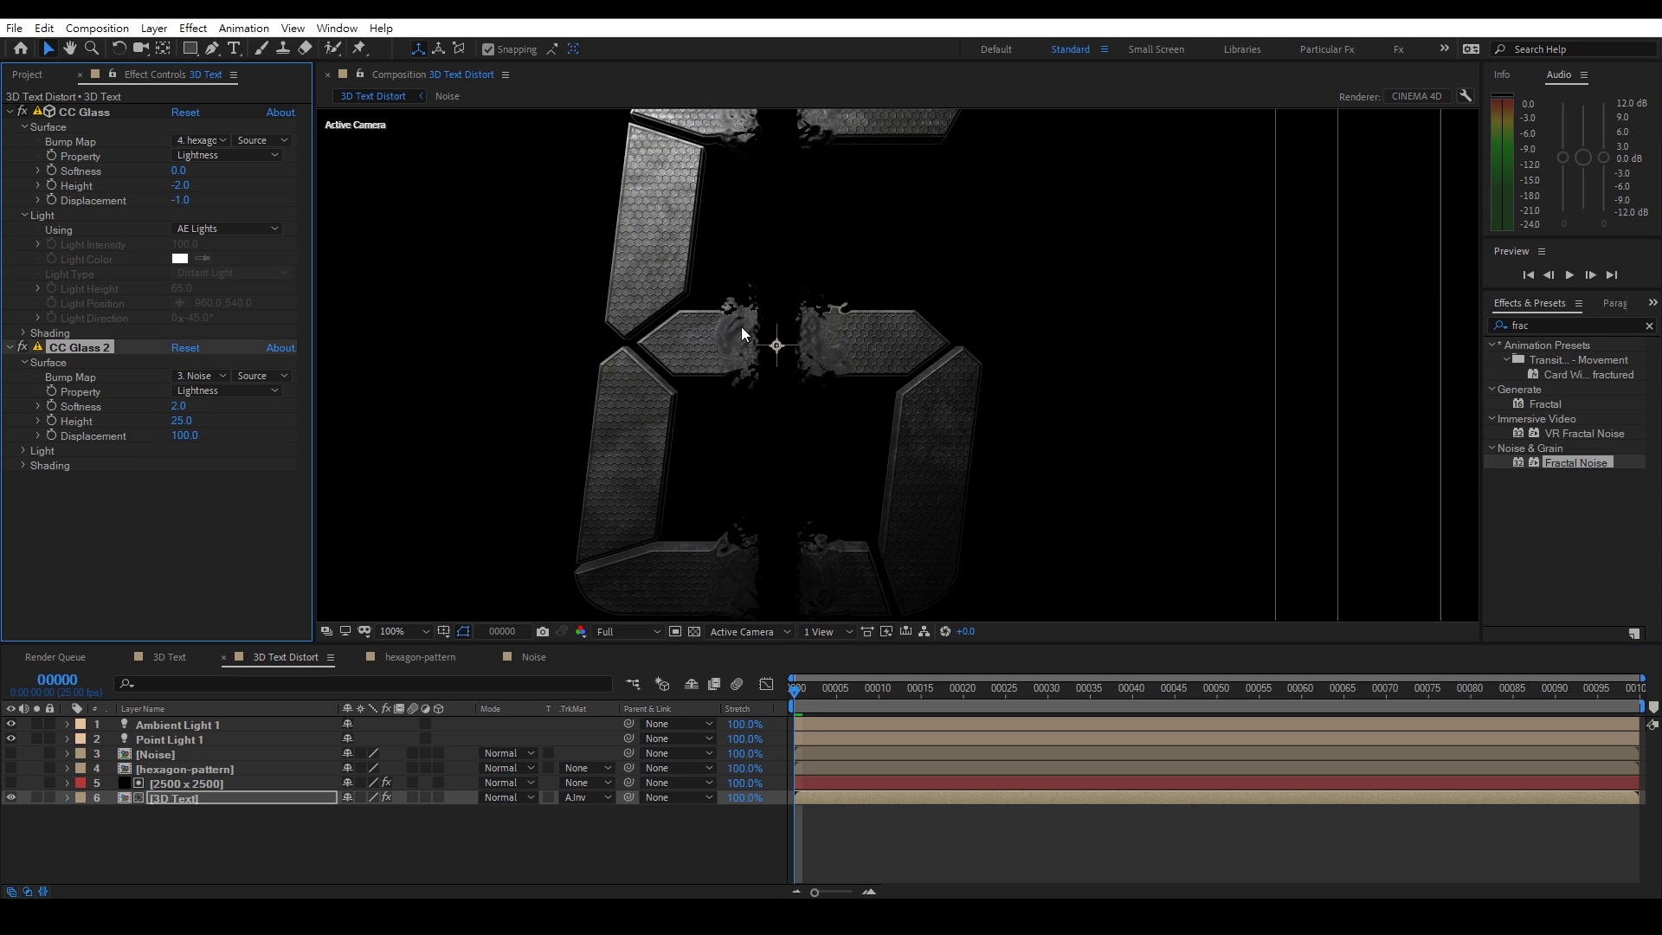
Set the second CC Glass effect's Height to -67 and Displacement to 8 to roughen the digit's cut edges
{"action": "left_click_drag", "start_coordinate": [158, 424], "coordinate": [132, 436]}
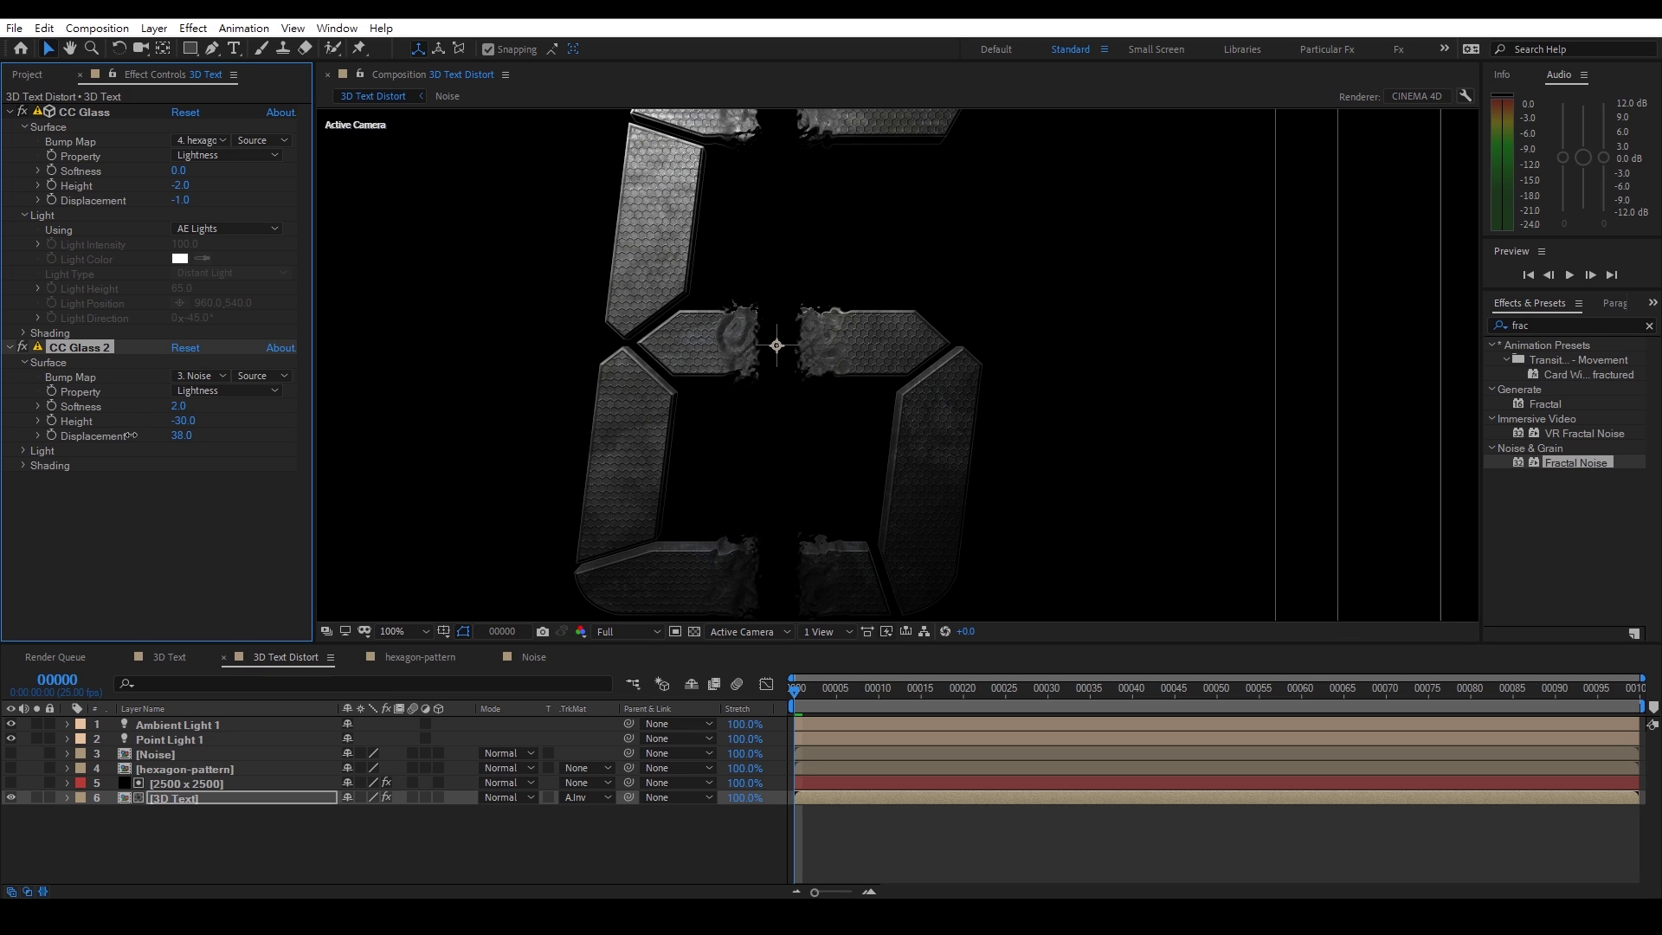
{"action": "left_click_drag", "start_coordinate": [888, 478], "coordinate": [842, 567]}
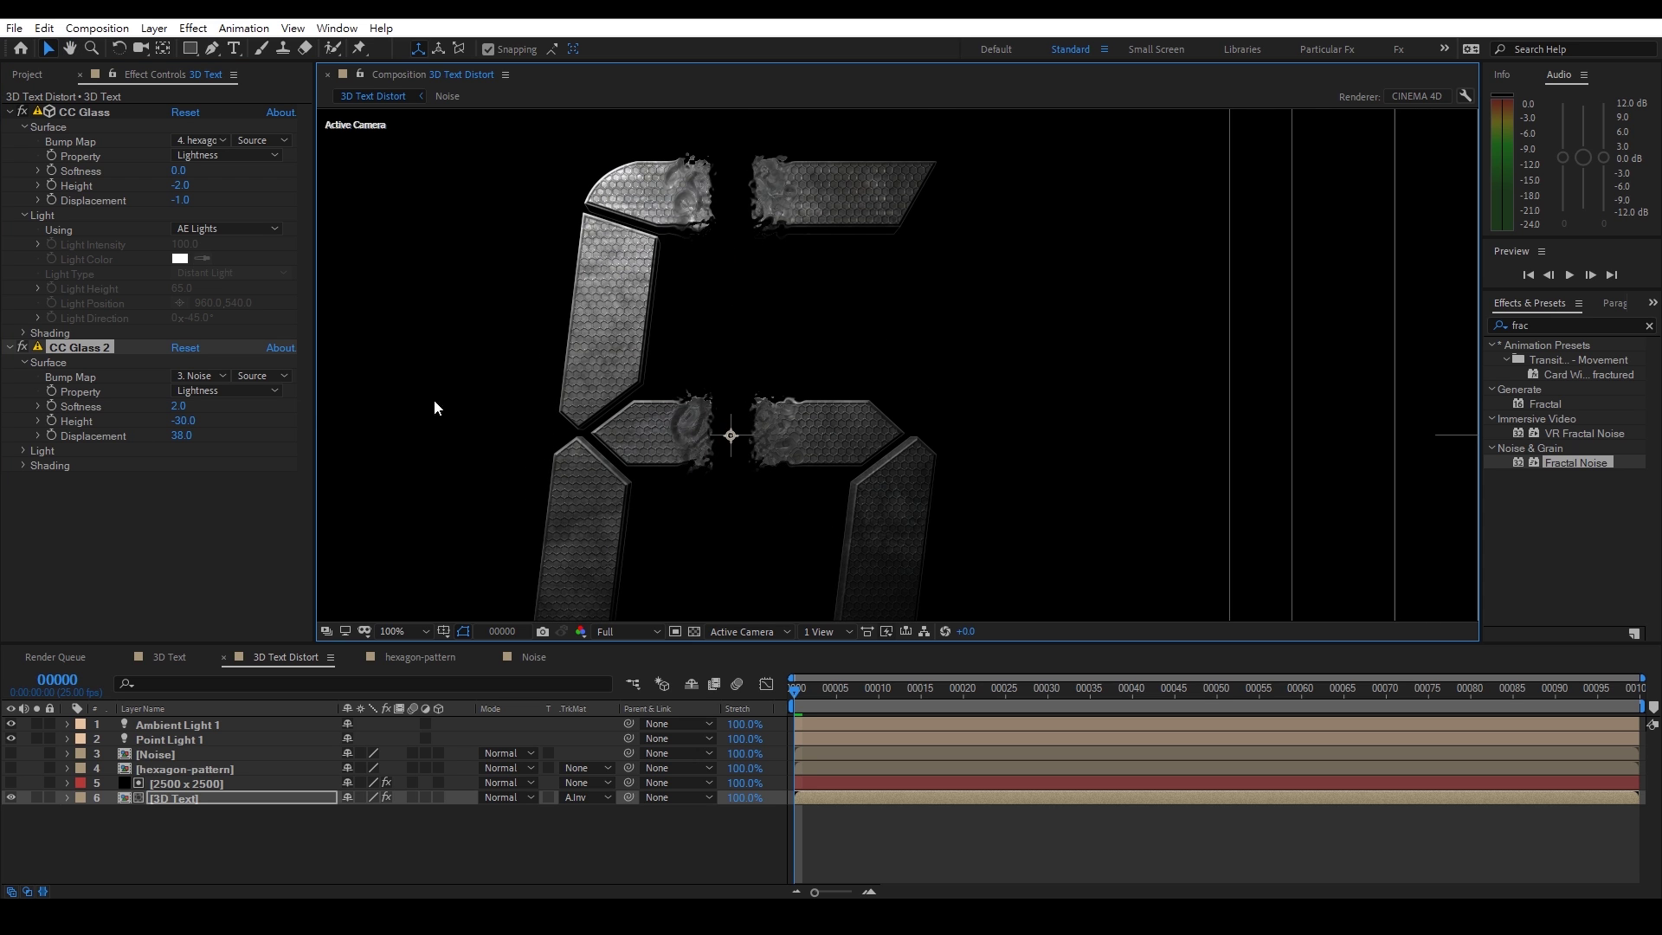
{"action": "mouse_move", "coordinate": [193, 423]}
{"action": "left_mouse_down"}
{"action": "mouse_move", "coordinate": [161, 424]}
{"action": "mouse_move", "coordinate": [175, 436]}
{"action": "left_mouse_up"}
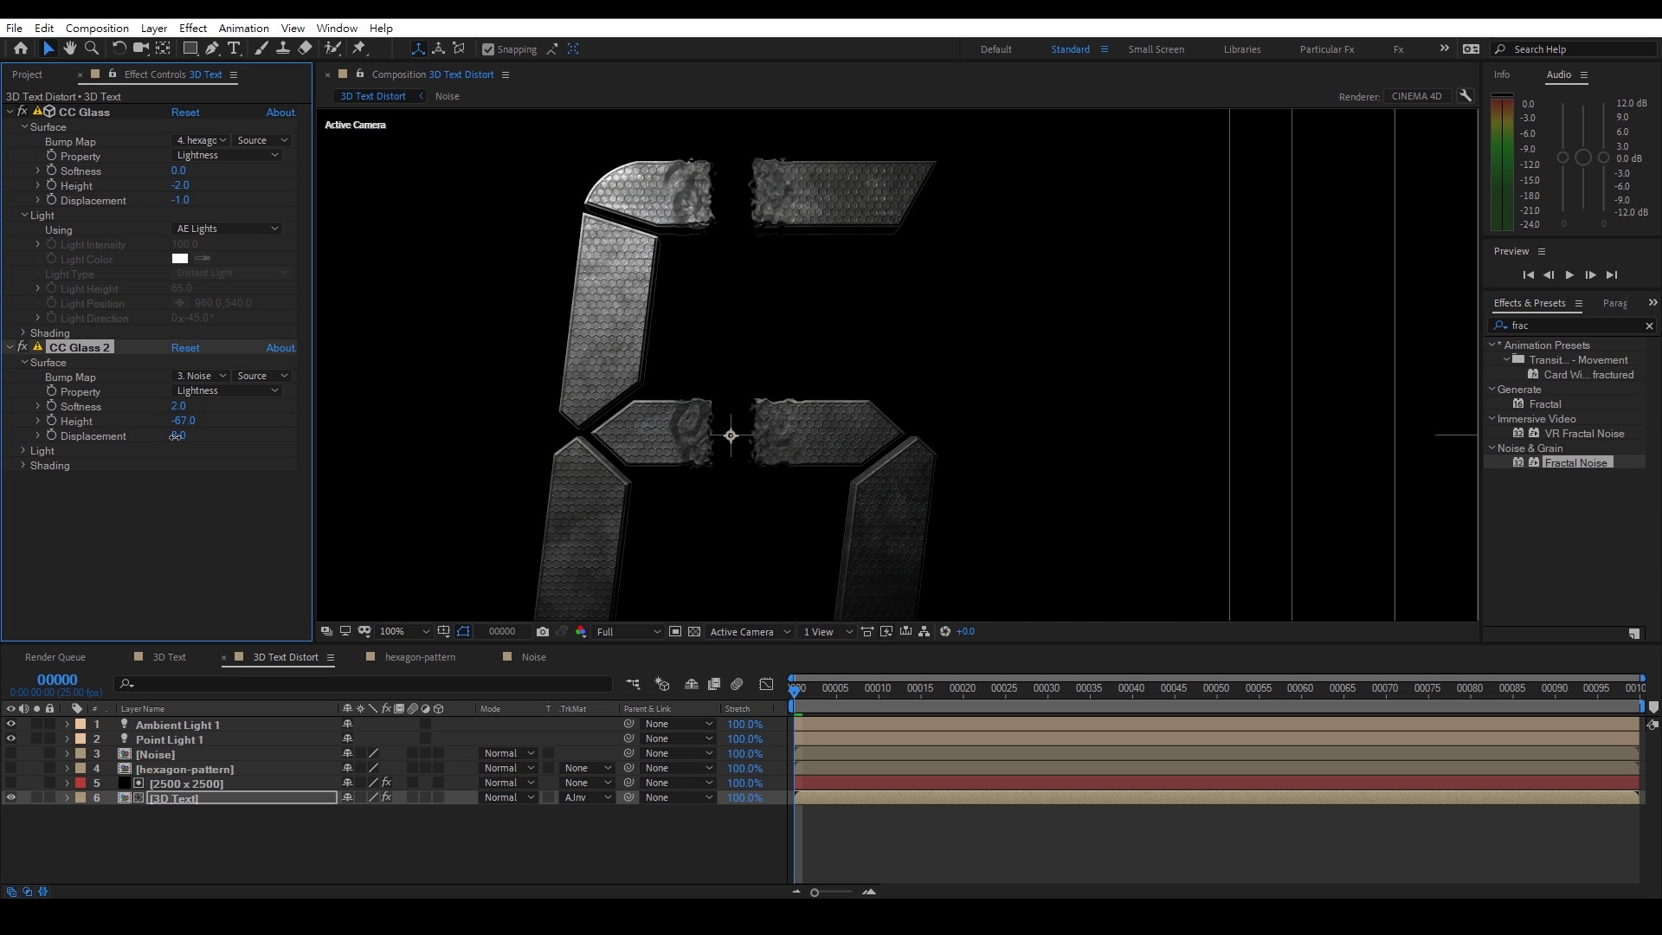
{"action": "left_click_drag", "start_coordinate": [701, 454], "coordinate": [720, 344]}
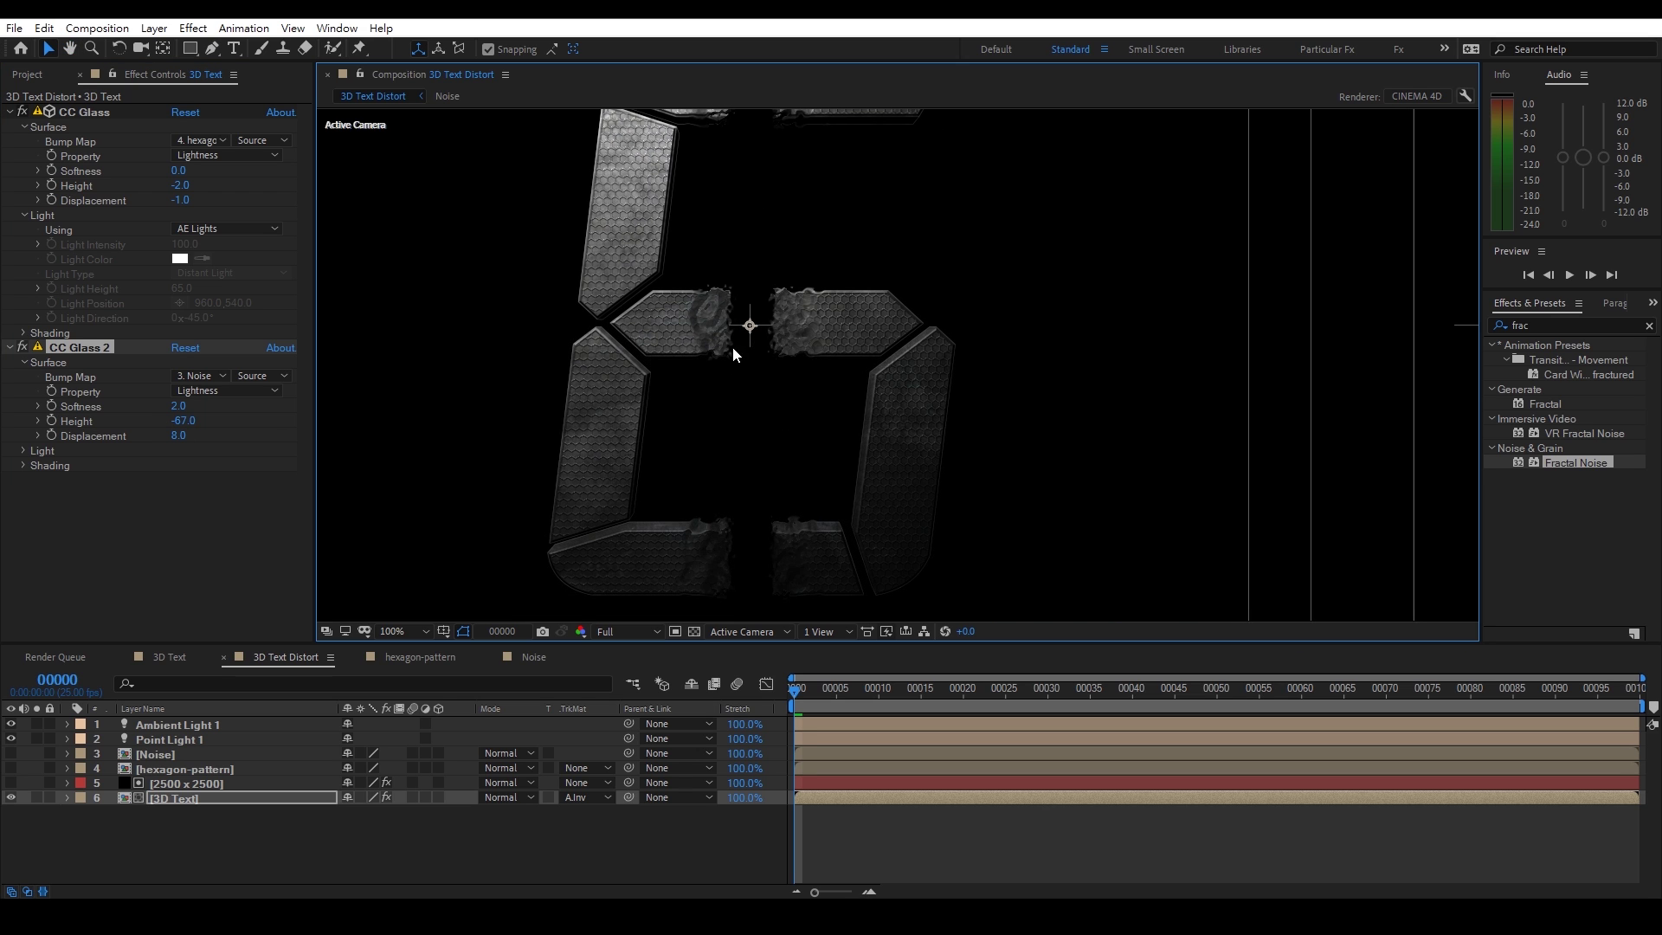
Switch the second CC Glass effect's lighting to AE Lights and check the digit's cut edges
{"action": "left_click", "coordinate": [24, 451]}
{"action": "left_click", "coordinate": [190, 464]}
{"action": "left_click", "coordinate": [216, 501]}
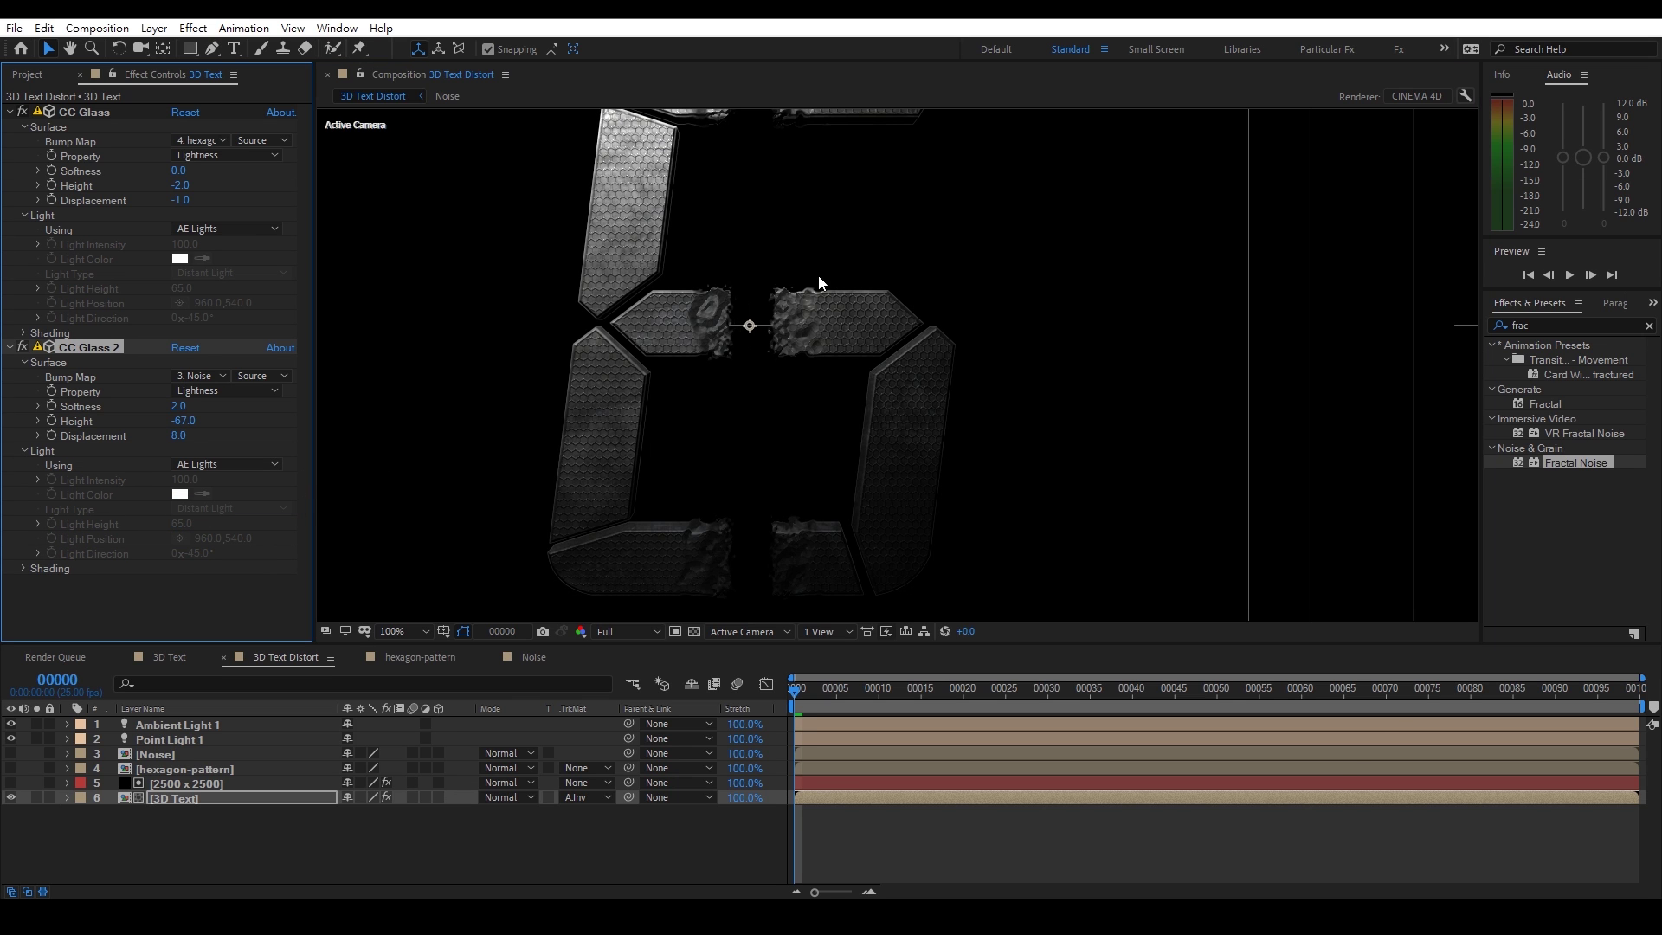
{"action": "left_click_drag", "start_coordinate": [821, 277], "coordinate": [782, 402]}
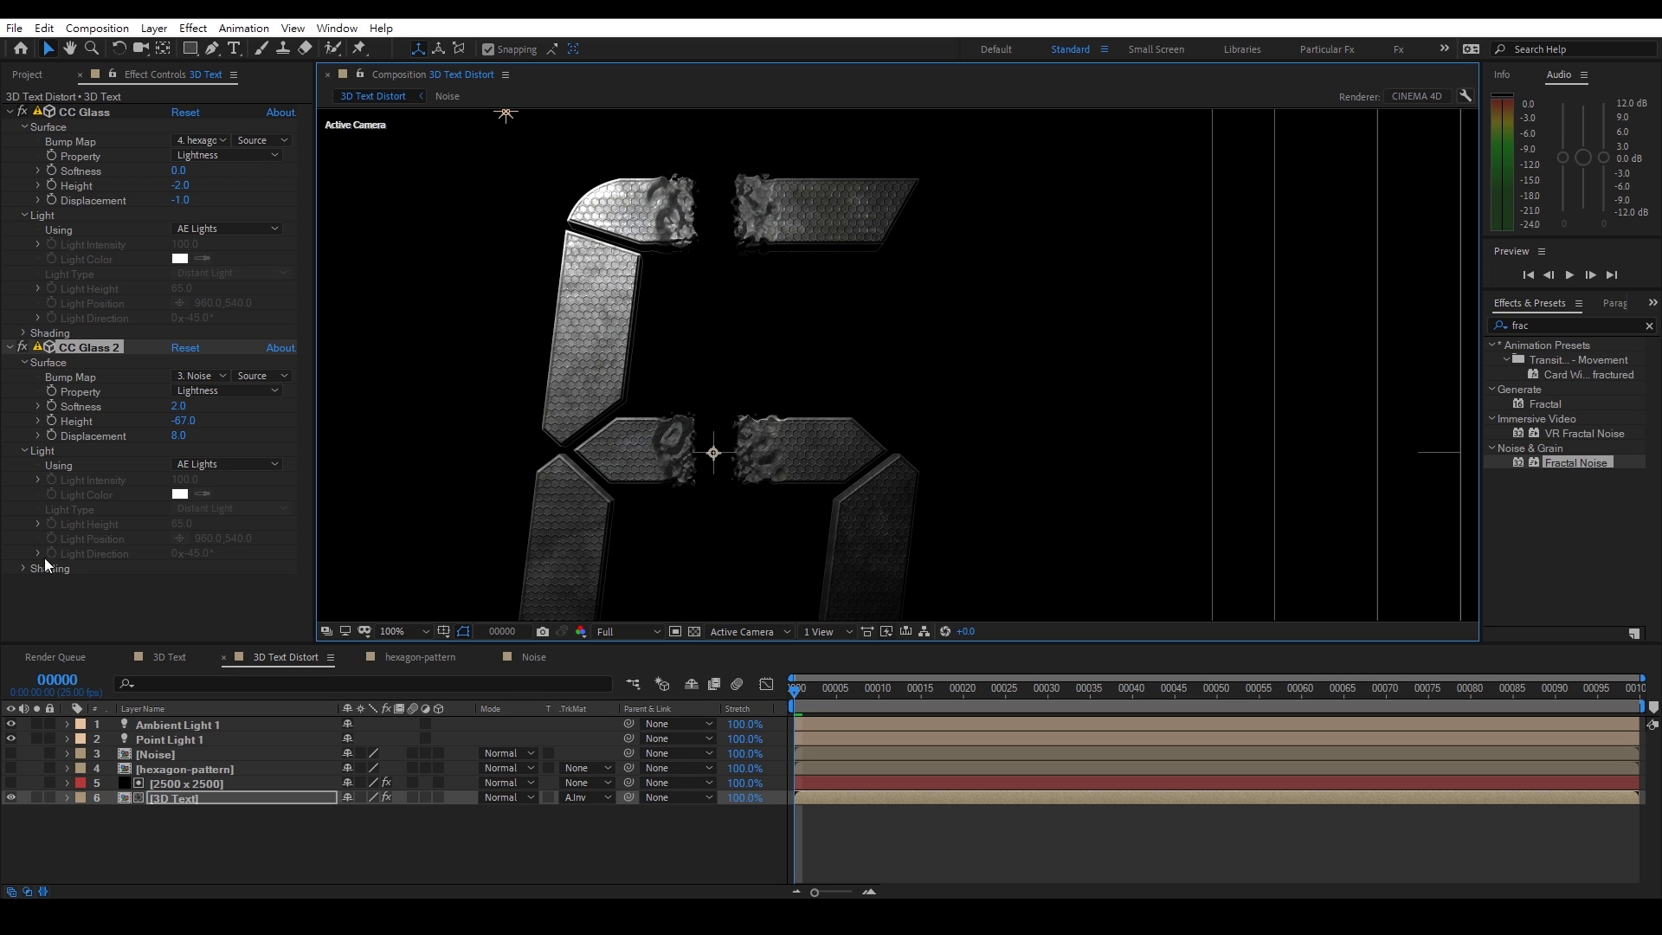
Set the second CC Glass effect's Specular shading to 100 and compare the cut edges with a lower value
{"action": "left_click", "coordinate": [24, 568]}
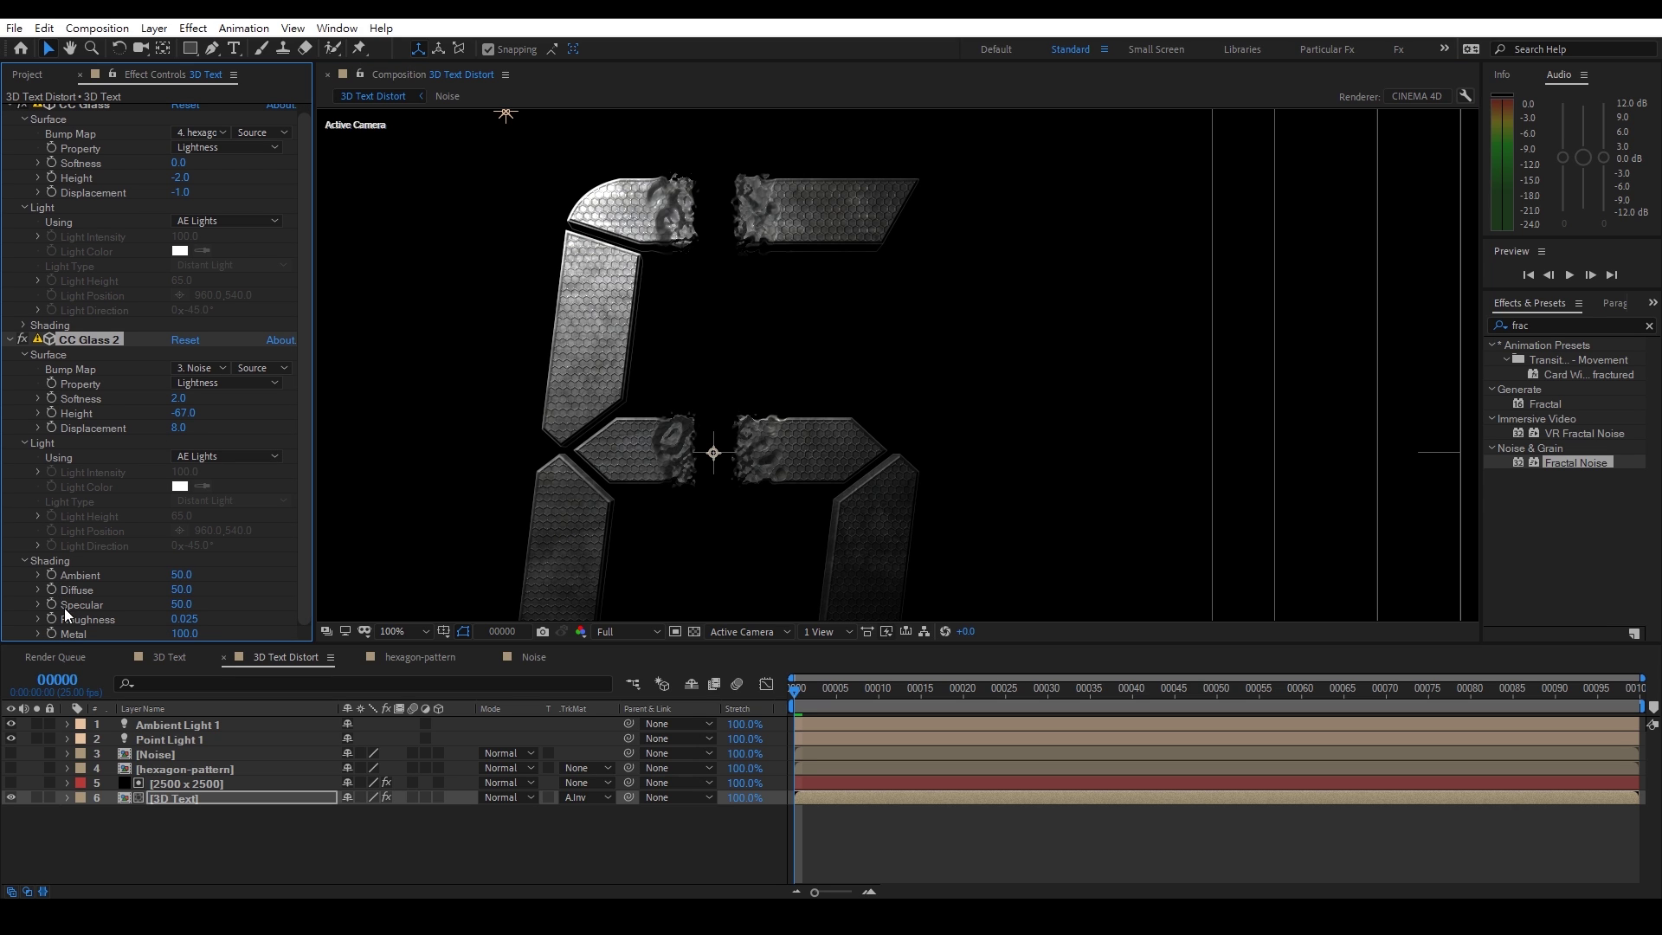
{"action": "left_click_drag", "start_coordinate": [182, 604], "coordinate": [393, 606]}
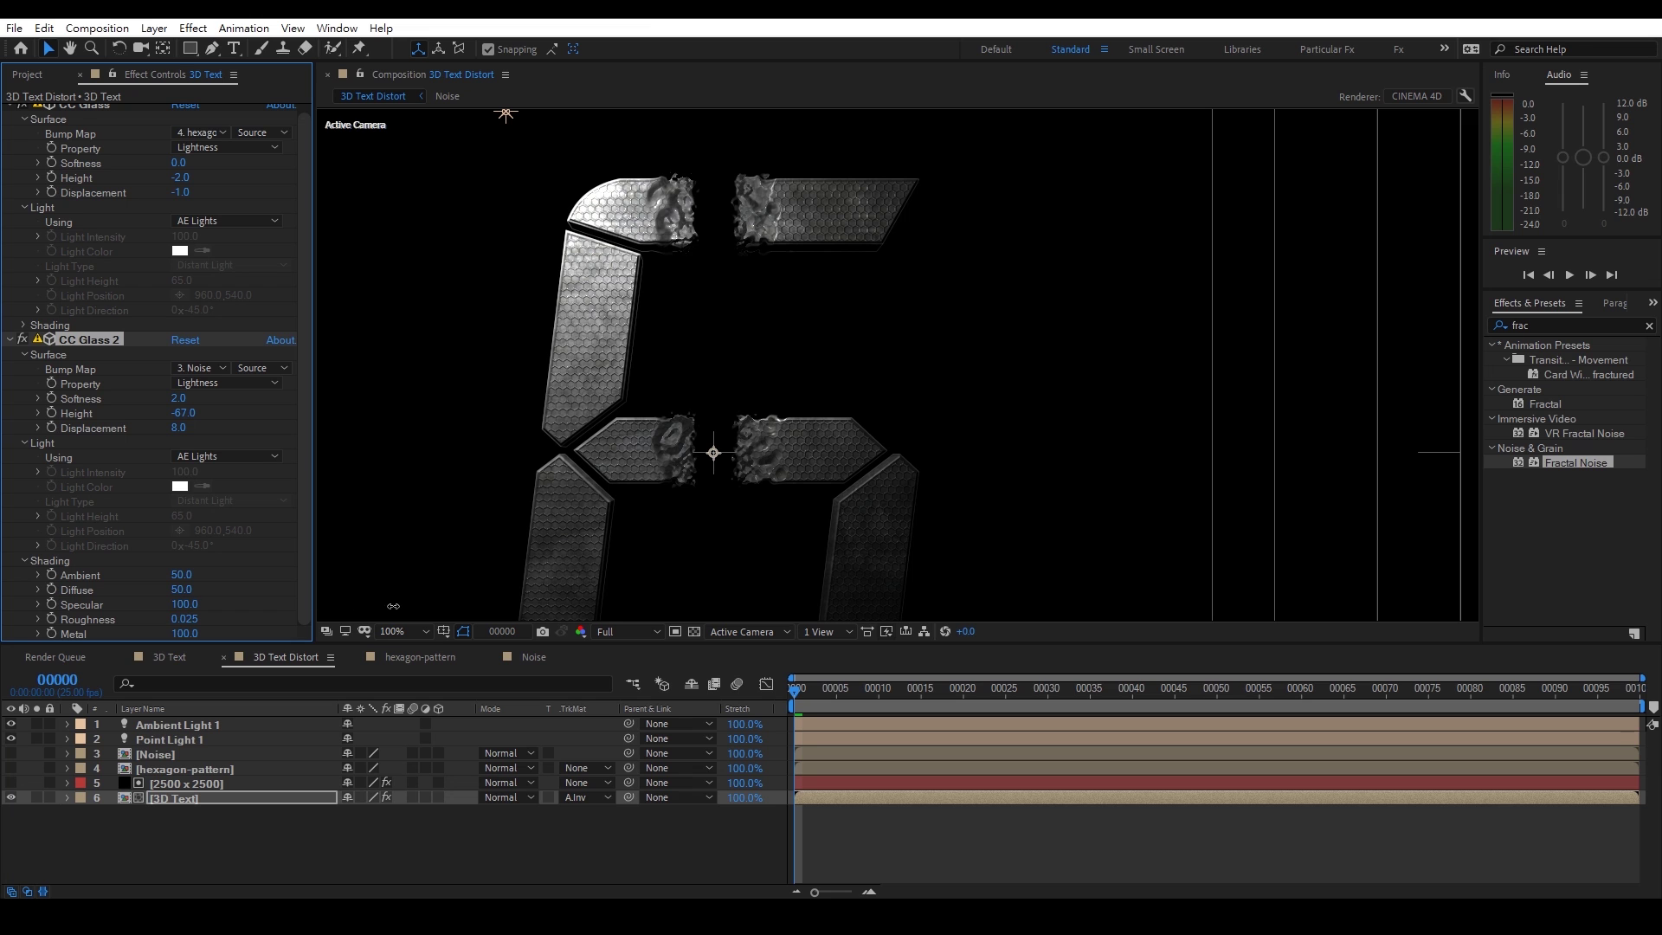
{"action": "scroll", "coordinate": [729, 479], "scroll_direction": "up", "scroll_amount": 2}
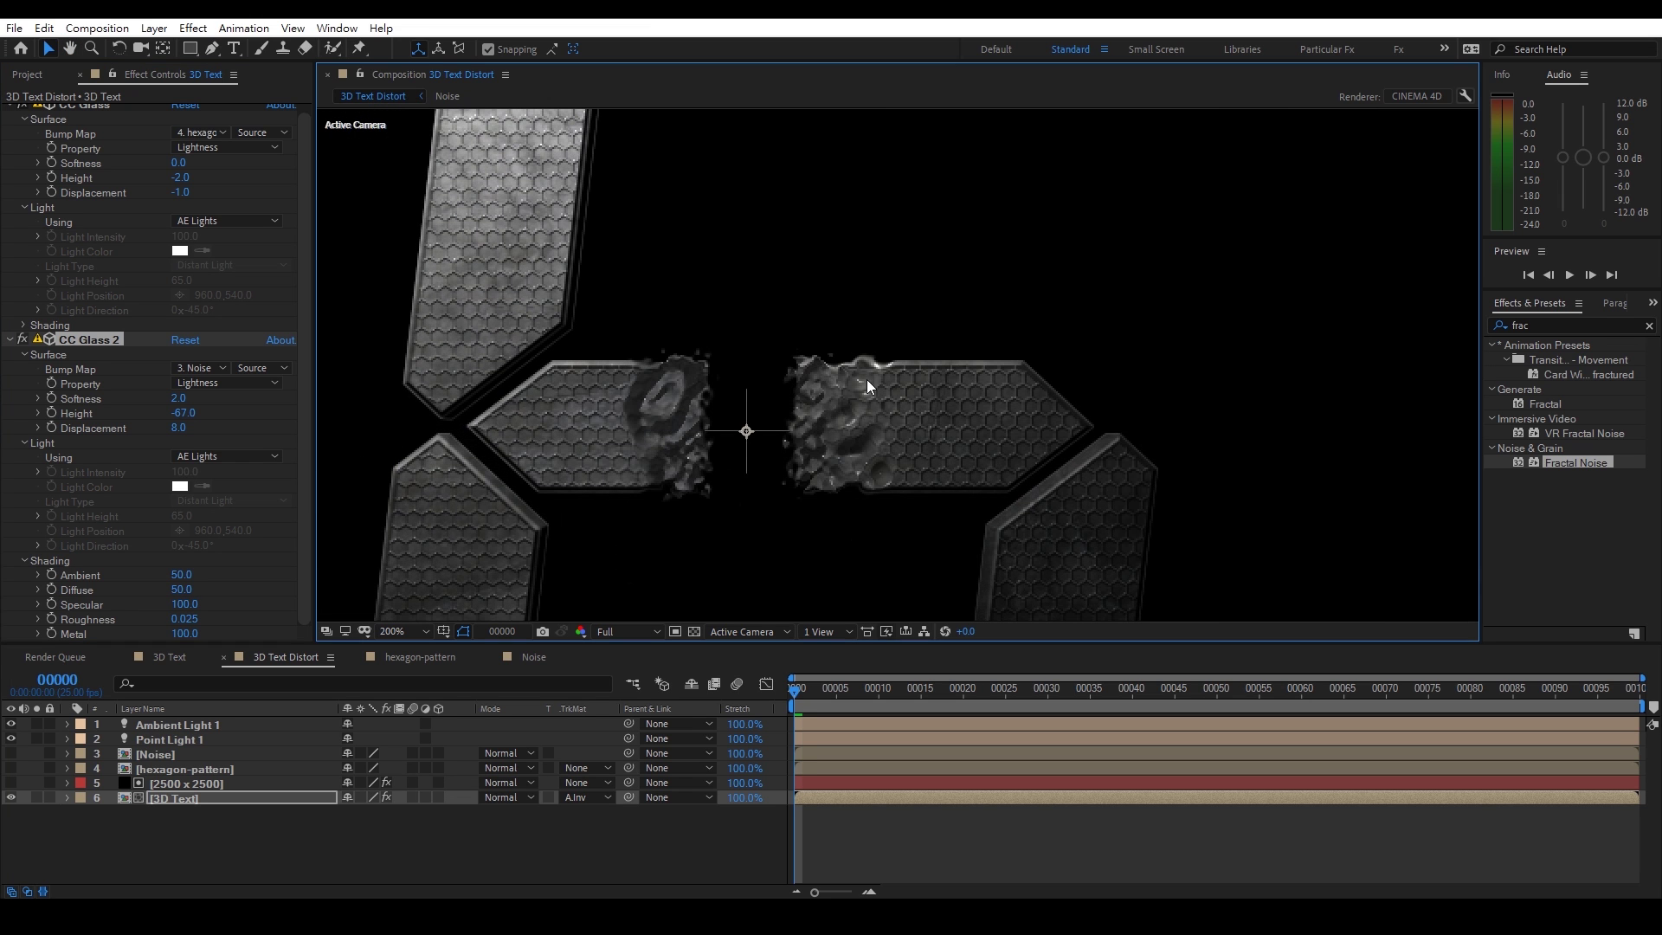
{"action": "left_click_drag", "start_coordinate": [184, 605], "coordinate": [4, 597]}
{"action": "key", "text": "ctrl+z"}
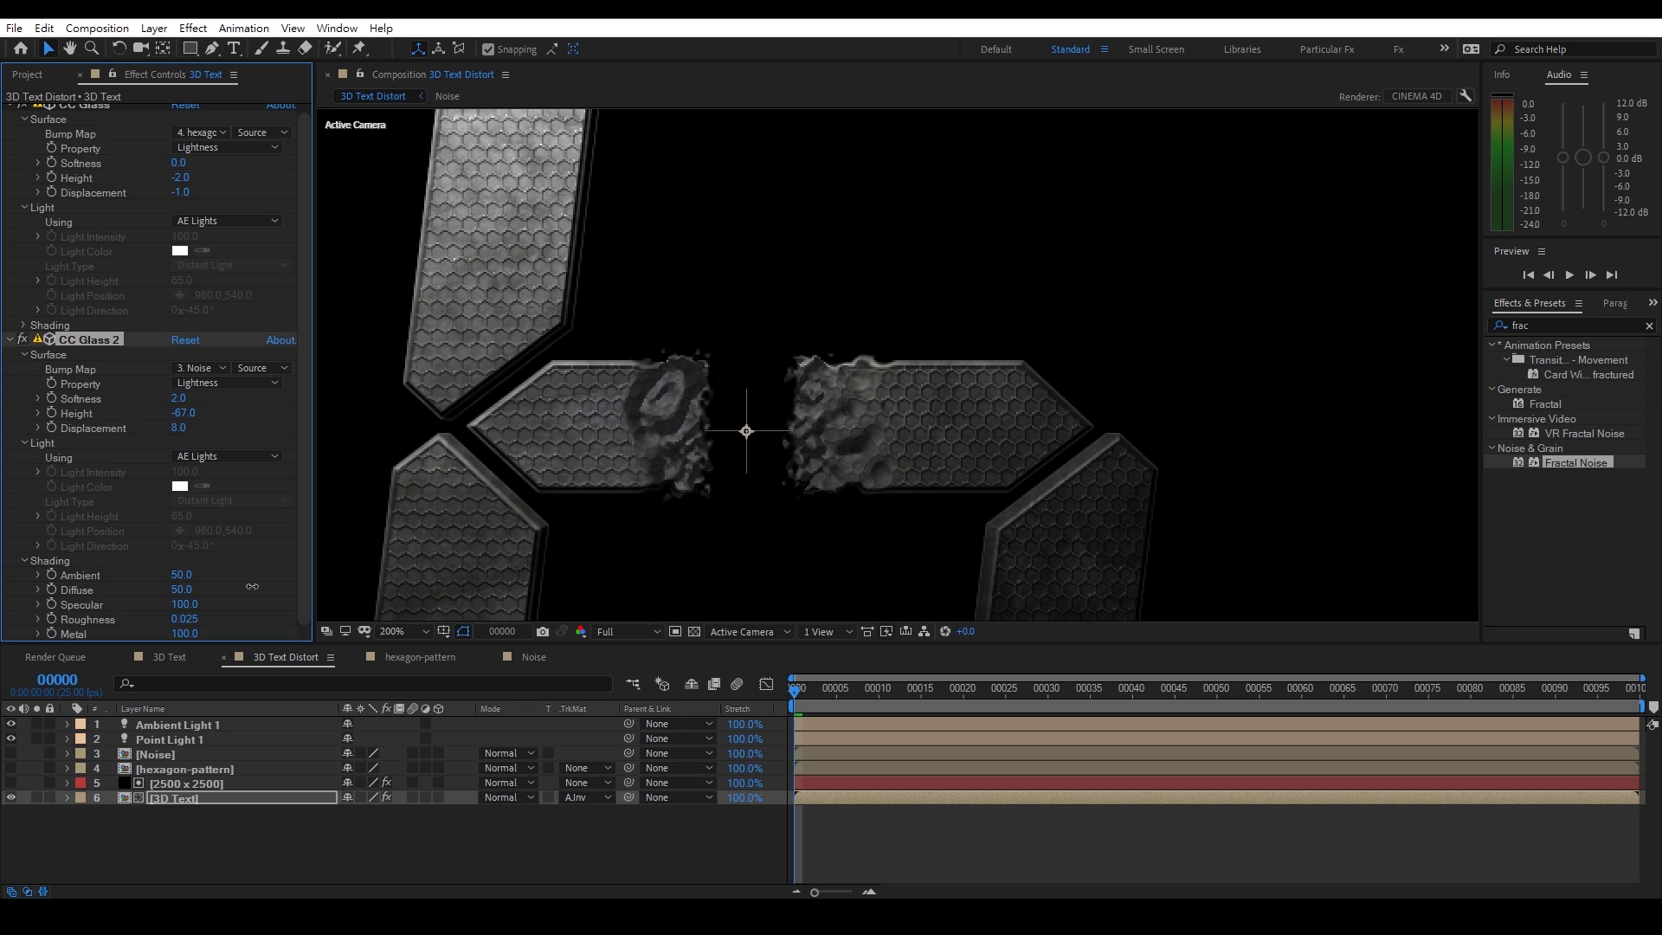
{"action": "scroll", "coordinate": [880, 443], "scroll_direction": "down", "scroll_amount": 2}
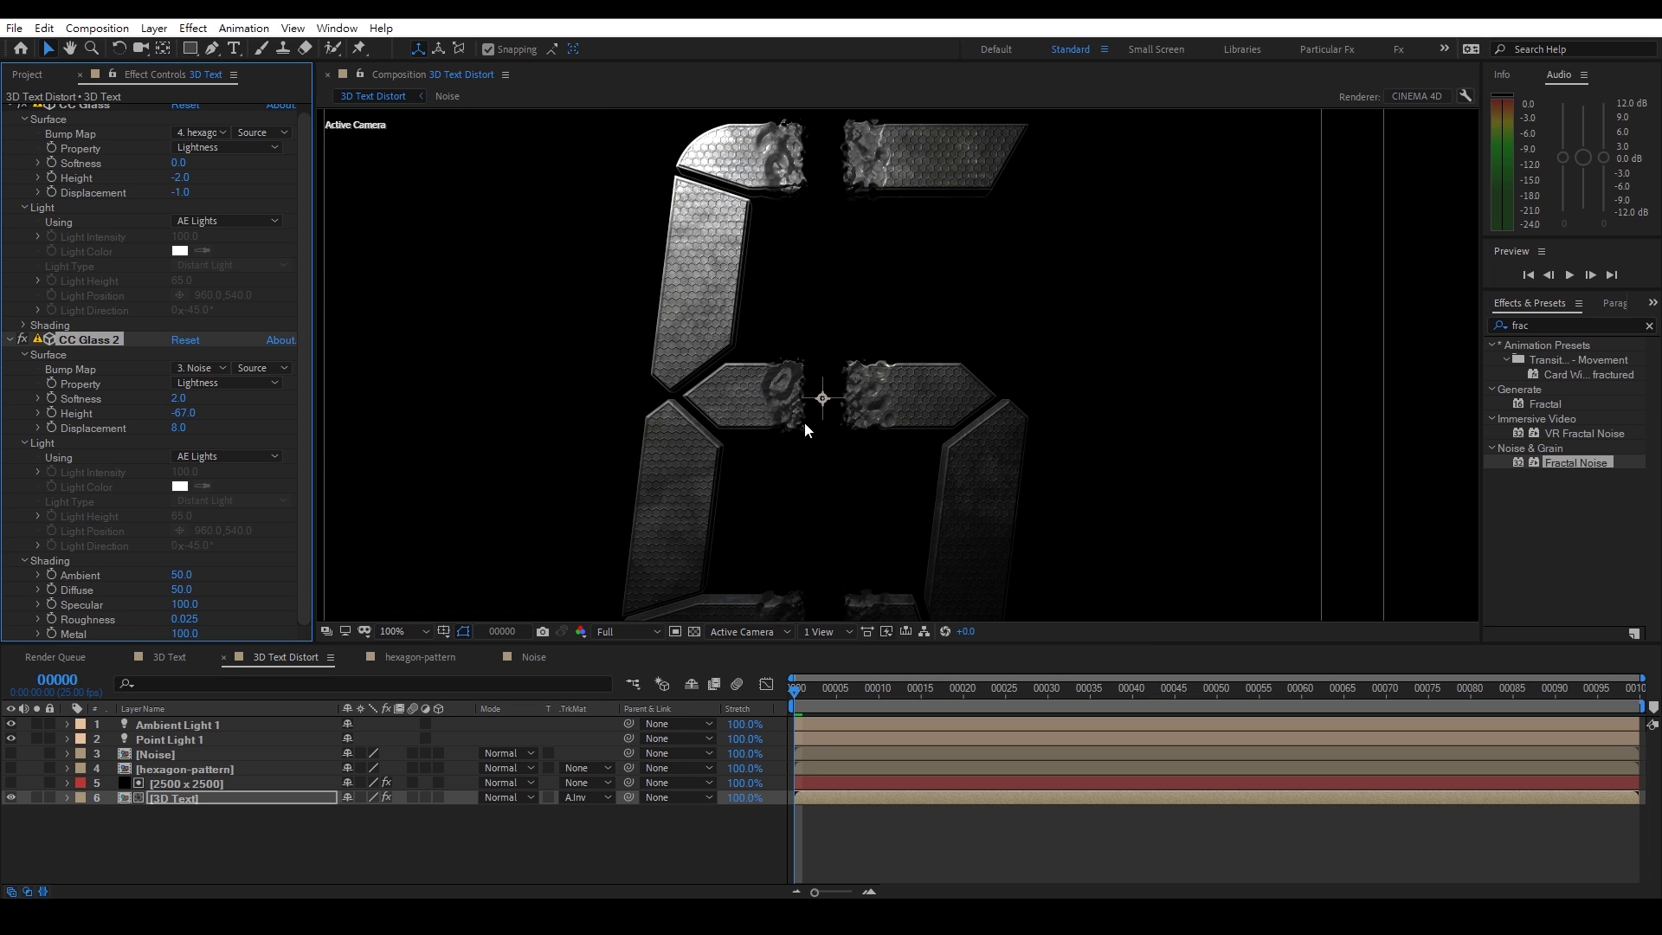
Duplicate the second CC Glass effect on the 3D Text layer
{"action": "left_click", "coordinate": [8, 340]}
{"action": "left_click_drag", "start_coordinate": [898, 242], "coordinate": [845, 209]}
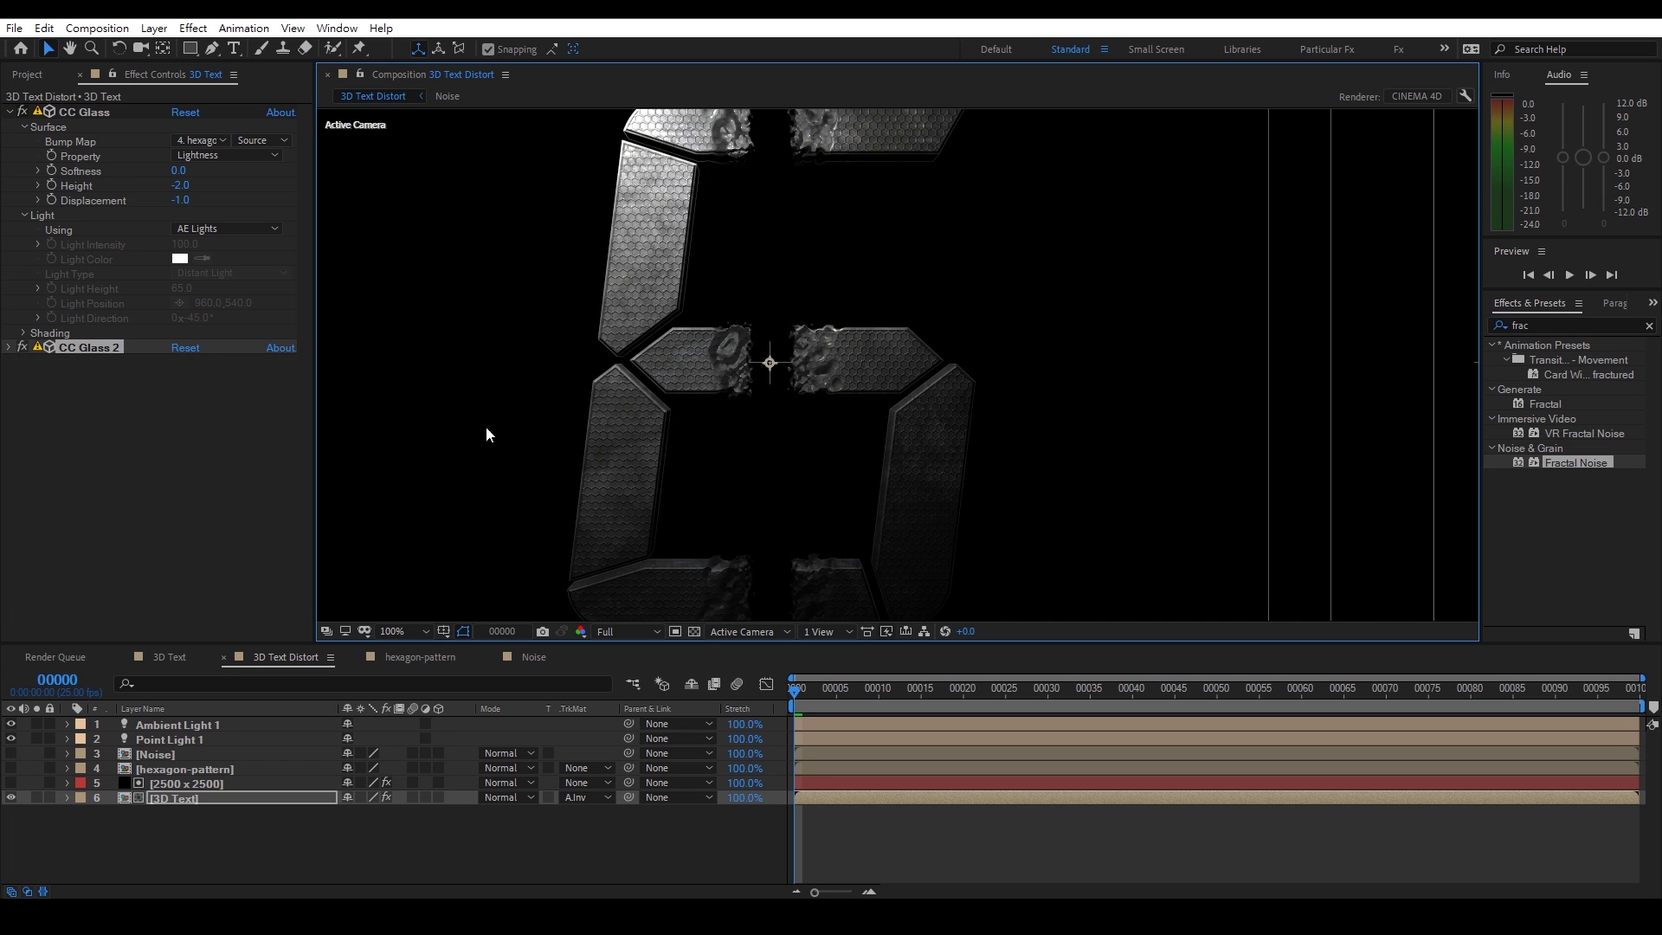
{"action": "key", "text": "ctrl+d"}
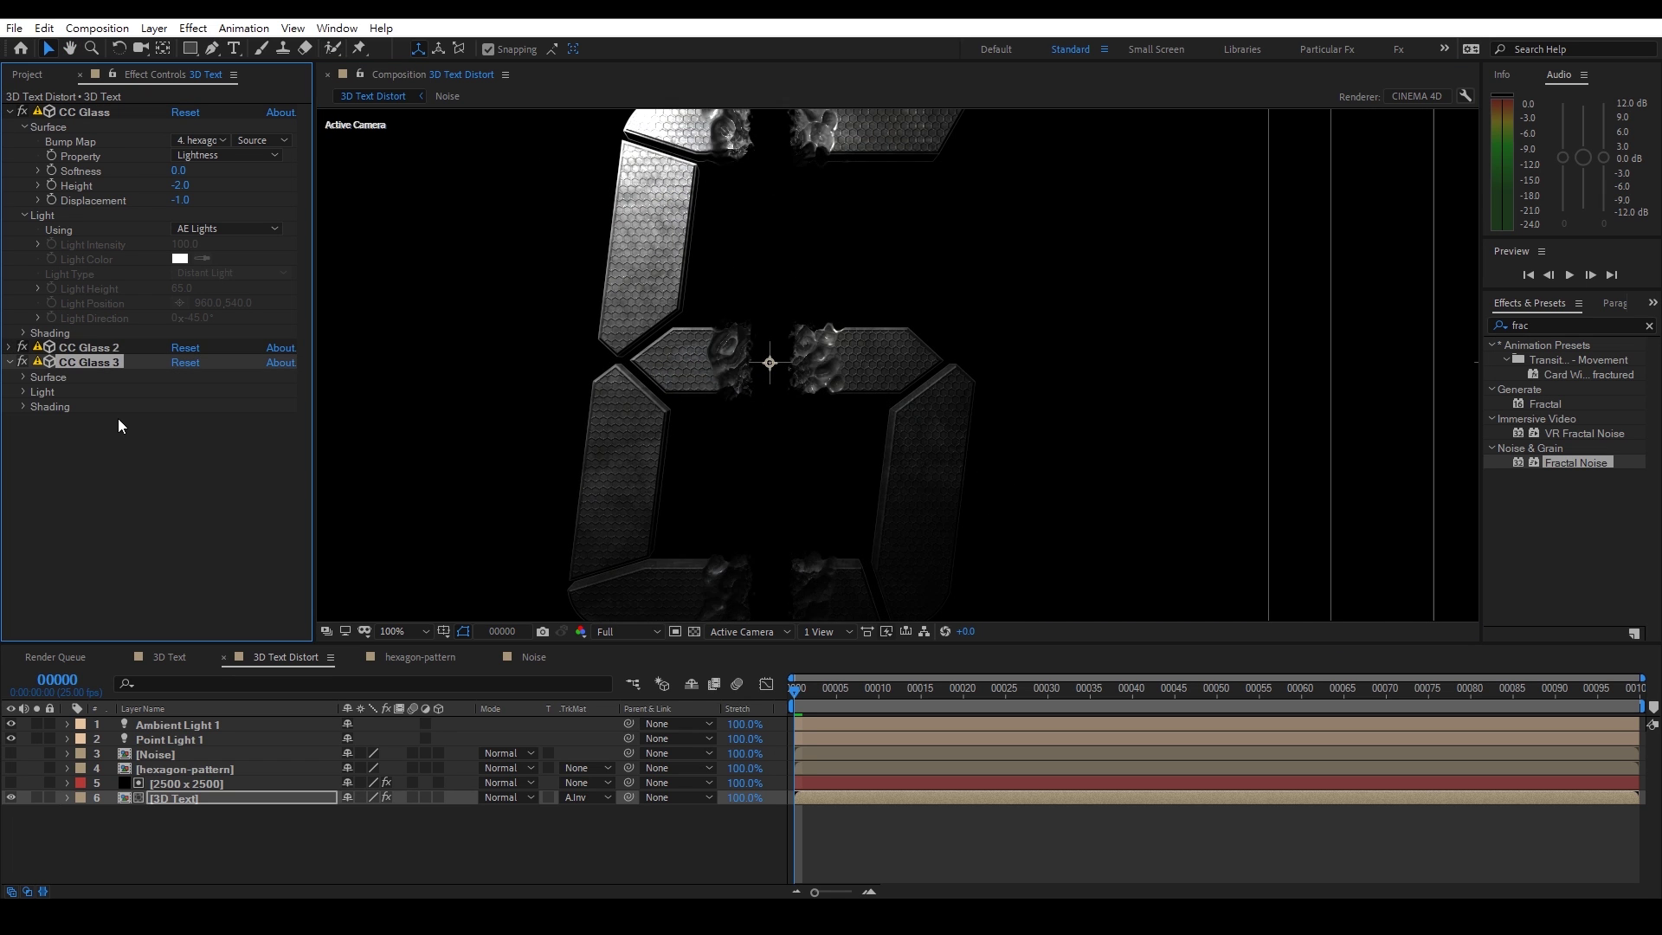
Set the third CC Glass effect's Softness to 0.7, Height to -45 and Displacement to 18 for finer edge detail
{"action": "left_click", "coordinate": [10, 347]}
{"action": "scroll", "coordinate": [34, 399], "scroll_direction": "down", "scroll_amount": 2}
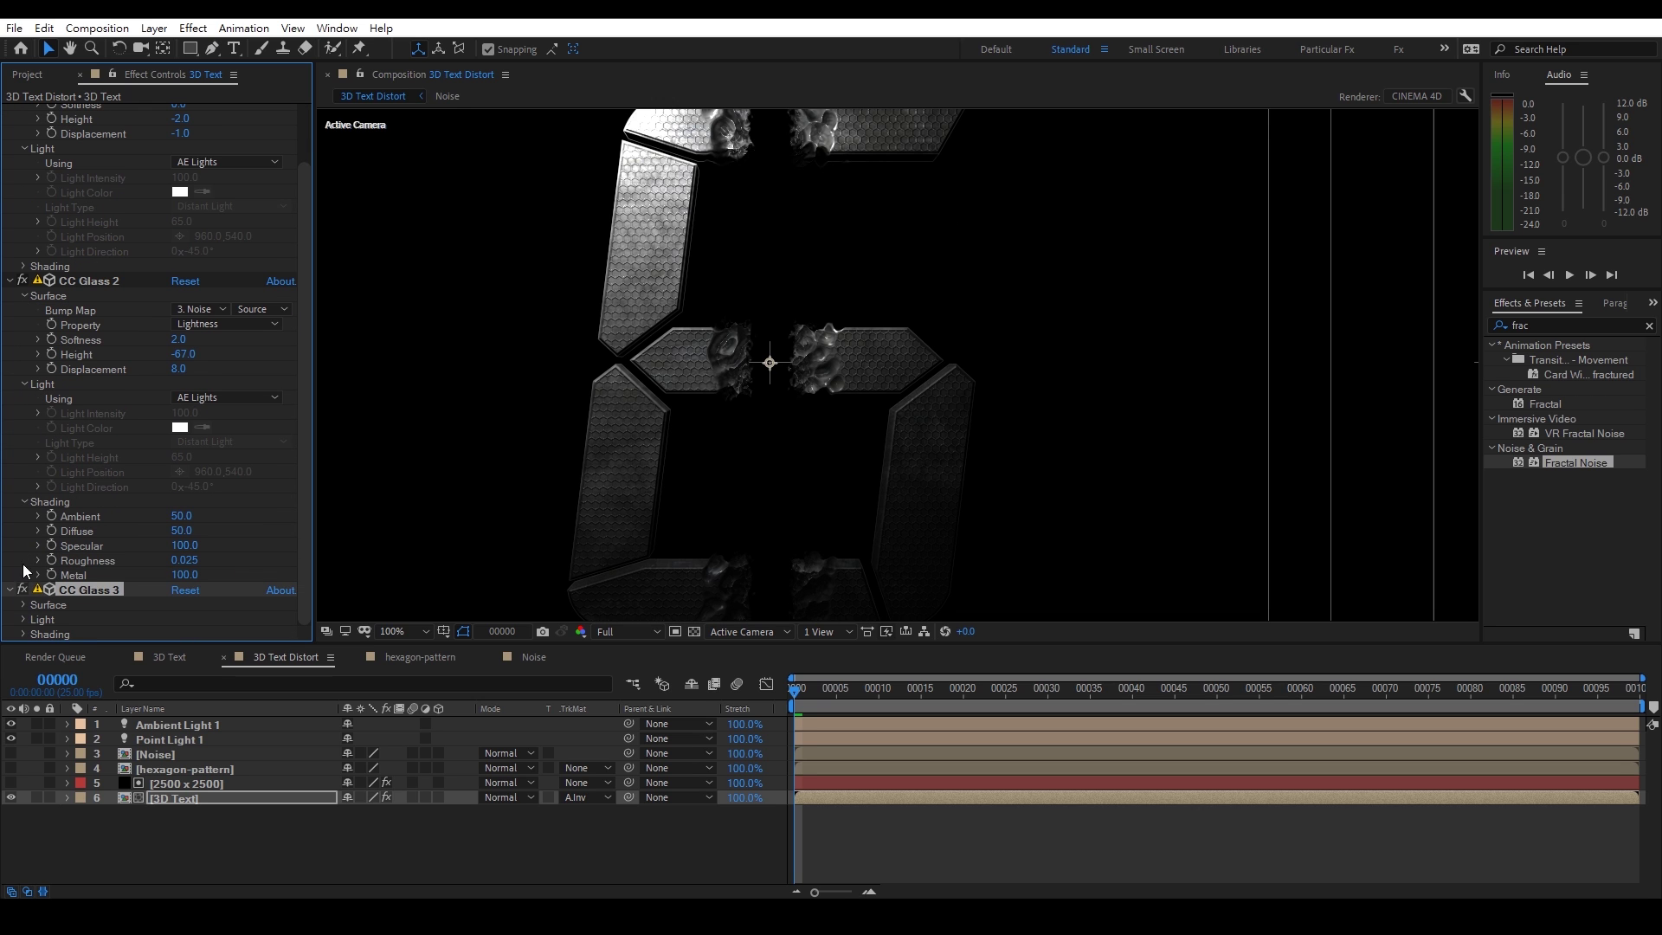
{"action": "scroll", "coordinate": [52, 589], "scroll_direction": "down", "scroll_amount": 1}
{"action": "scroll", "coordinate": [65, 556], "scroll_direction": "down", "scroll_amount": 1}
{"action": "left_click", "coordinate": [178, 575]}
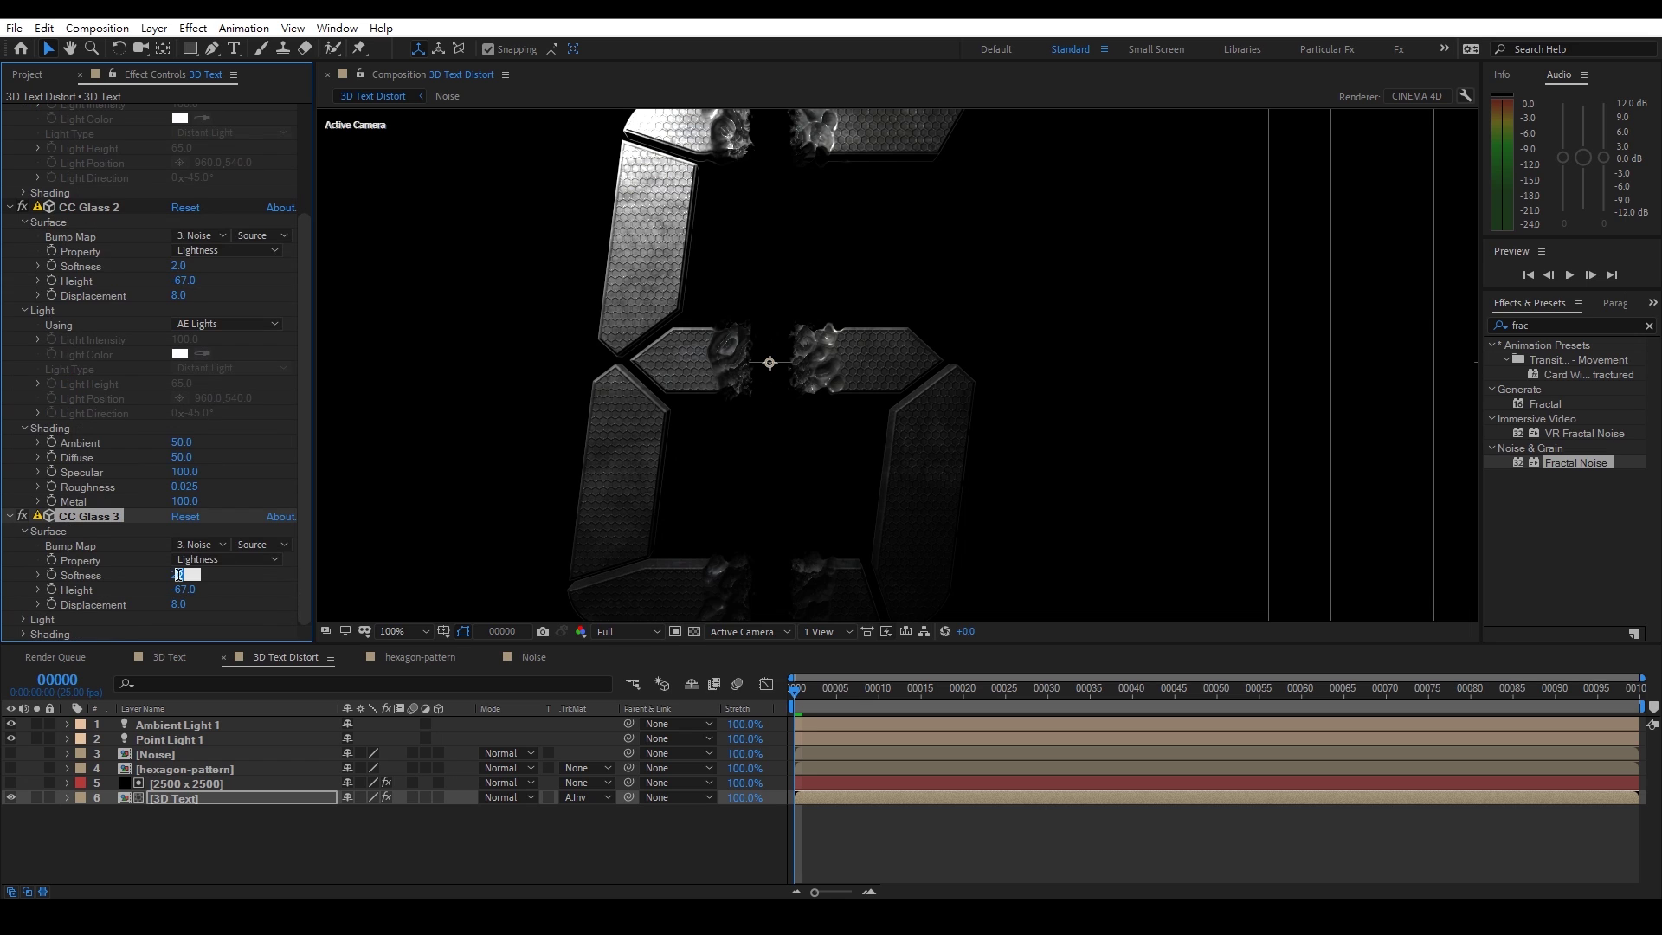
{"action": "key", "text": "BackSpace"}
{"action": "type", "text": ".2"}
{"action": "key", "text": "Return"}
{"action": "key", "text": "period"}
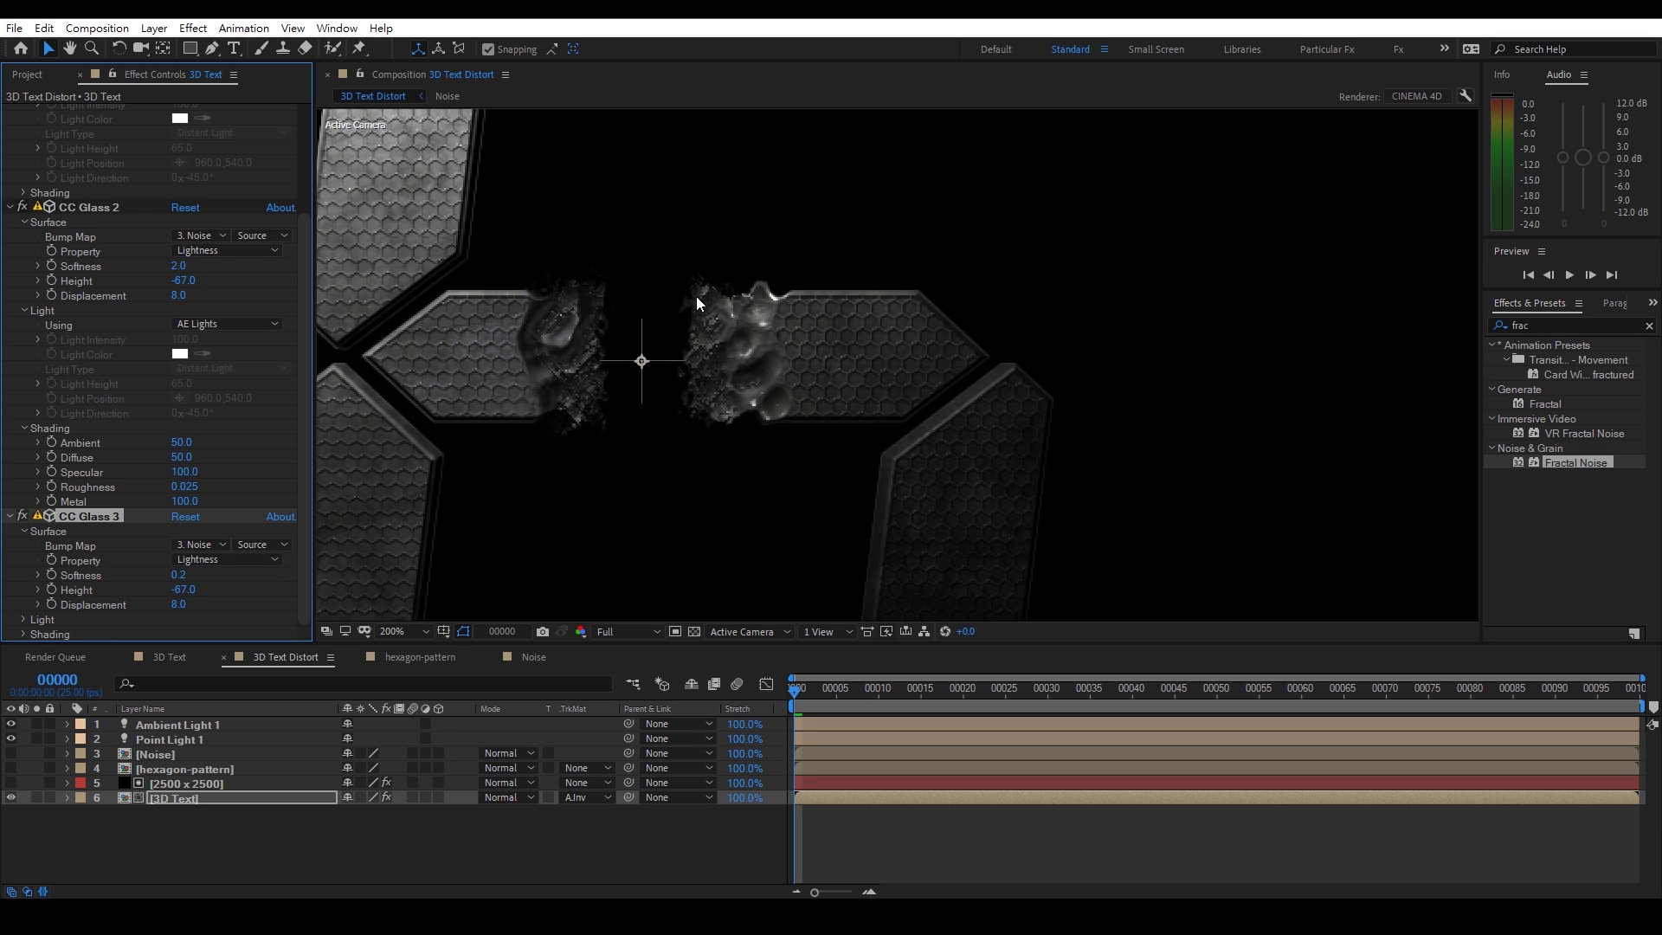
{"action": "mouse_move", "coordinate": [184, 590]}
{"action": "left_mouse_down"}
{"action": "mouse_move", "coordinate": [211, 589]}
{"action": "mouse_move", "coordinate": [187, 603]}
{"action": "mouse_move", "coordinate": [187, 573]}
{"action": "left_mouse_up"}
{"action": "mouse_move", "coordinate": [656, 351]}
{"action": "left_mouse_down"}
{"action": "mouse_move", "coordinate": [683, 556]}
{"action": "mouse_move", "coordinate": [675, 723]}
{"action": "mouse_move", "coordinate": [707, 663]}
{"action": "left_mouse_up"}
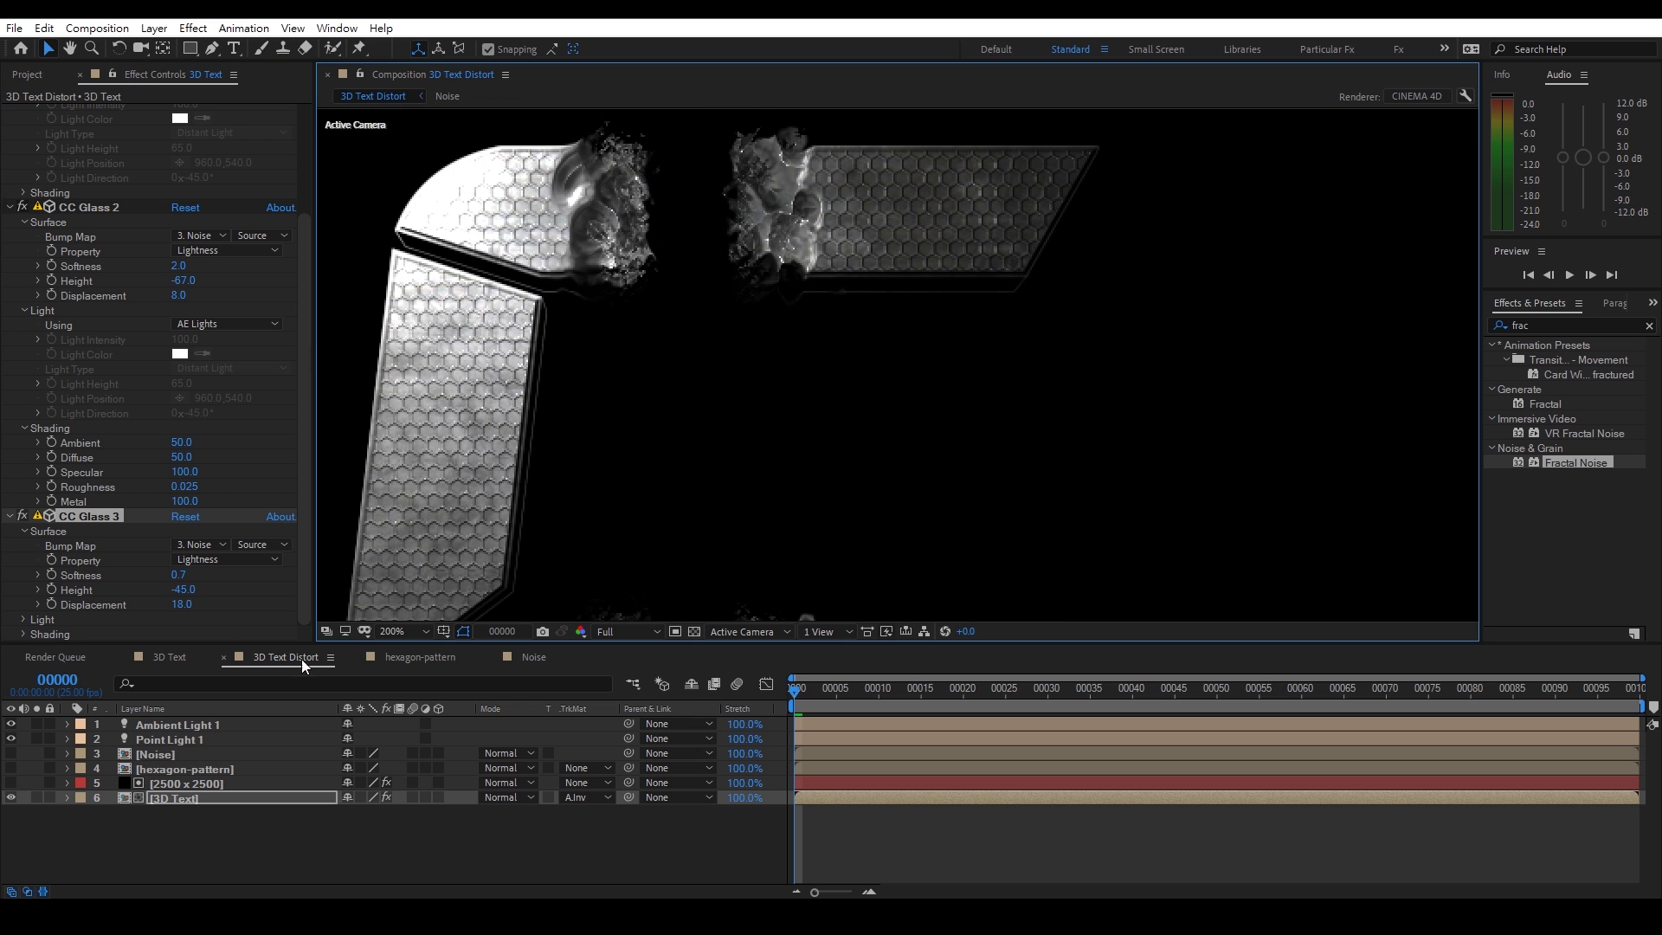
Try a Softness of 0 on the third CC Glass effect and compare the digit's cut edges with the Noise composition
{"action": "left_click_drag", "start_coordinate": [182, 574], "coordinate": [174, 575]}
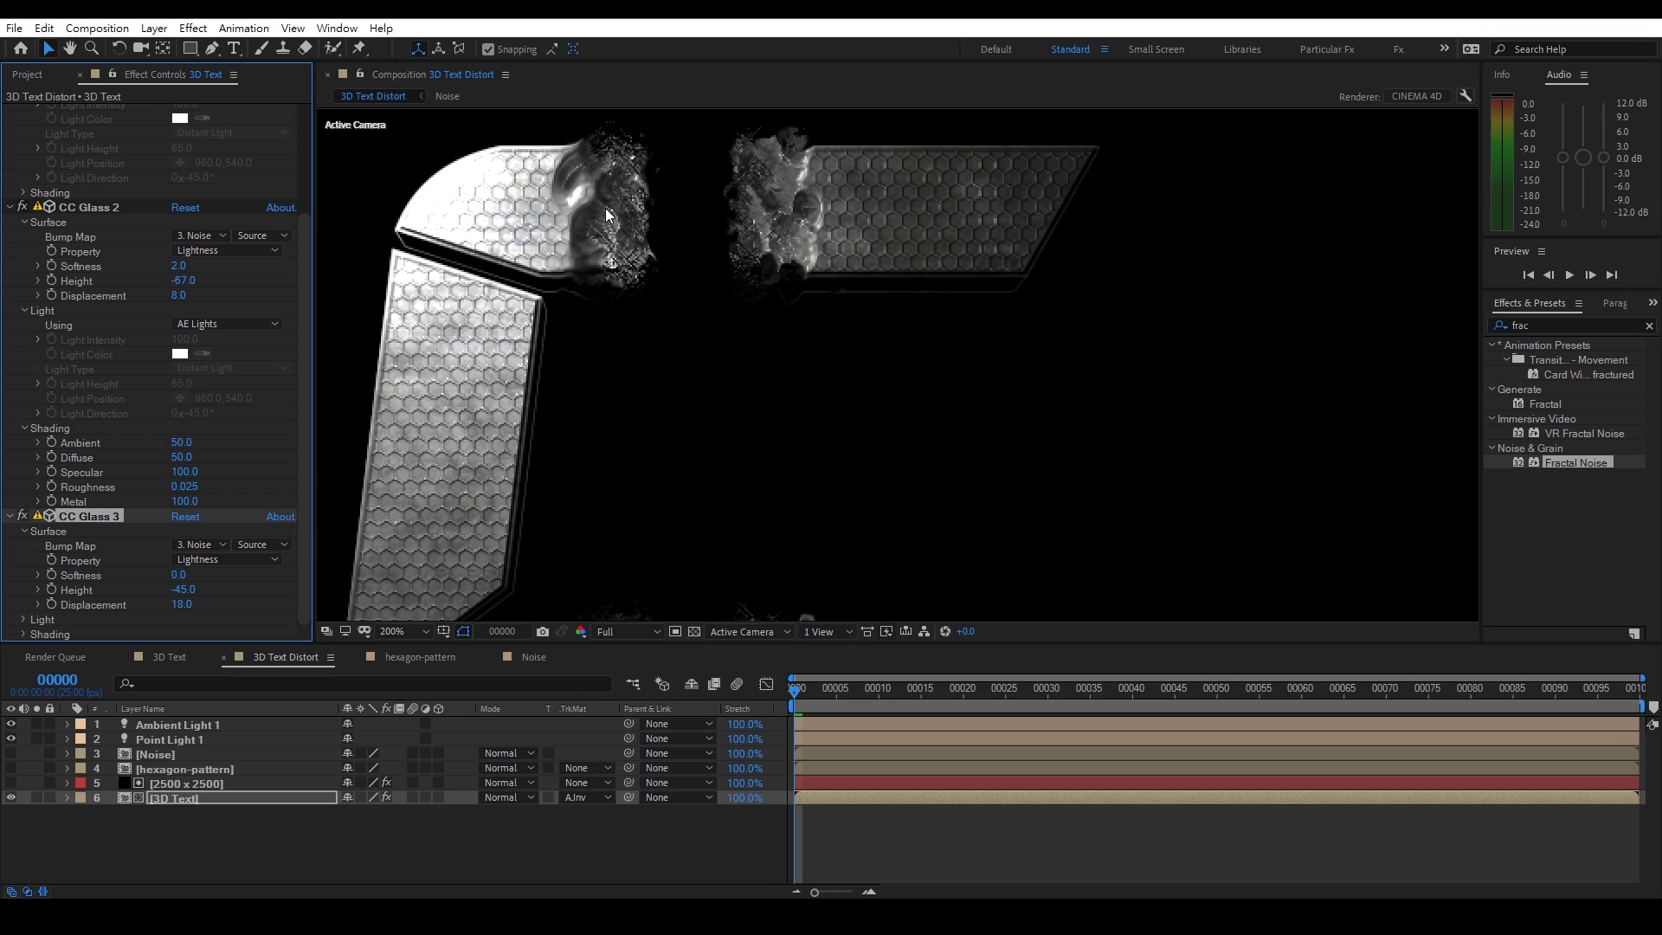
{"action": "left_click", "coordinate": [450, 96]}
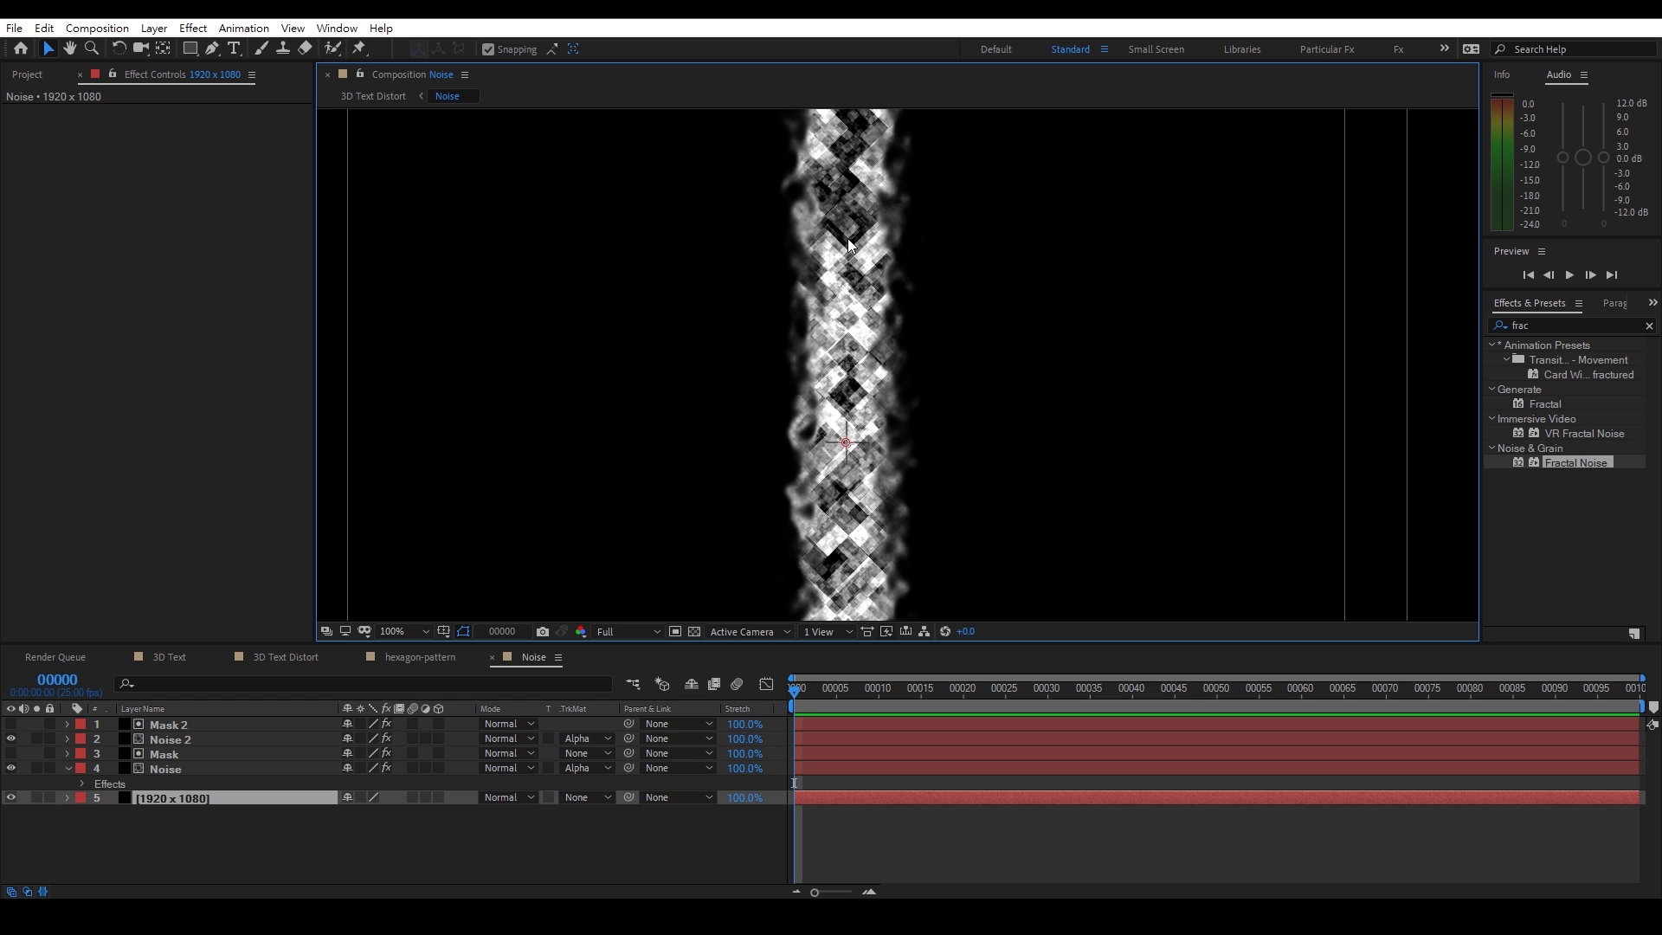
{"action": "left_click", "coordinate": [373, 96]}
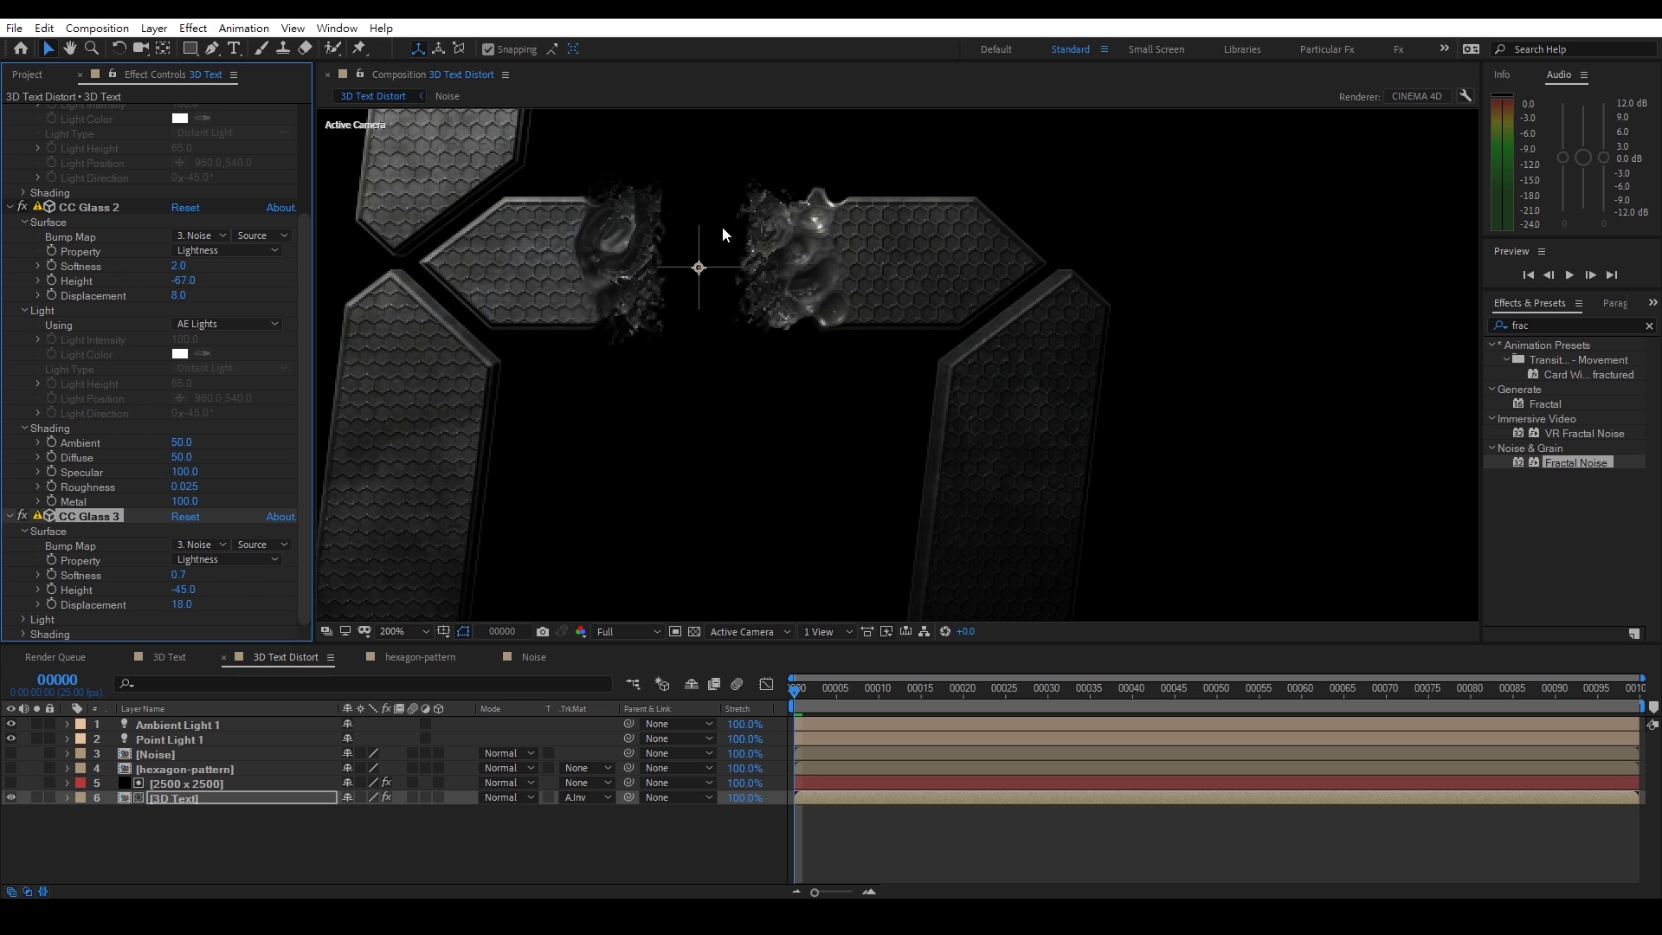
{"action": "scroll", "coordinate": [690, 303], "scroll_direction": "down", "scroll_amount": 1}
{"action": "left_click_drag", "start_coordinate": [811, 259], "coordinate": [788, 308]}
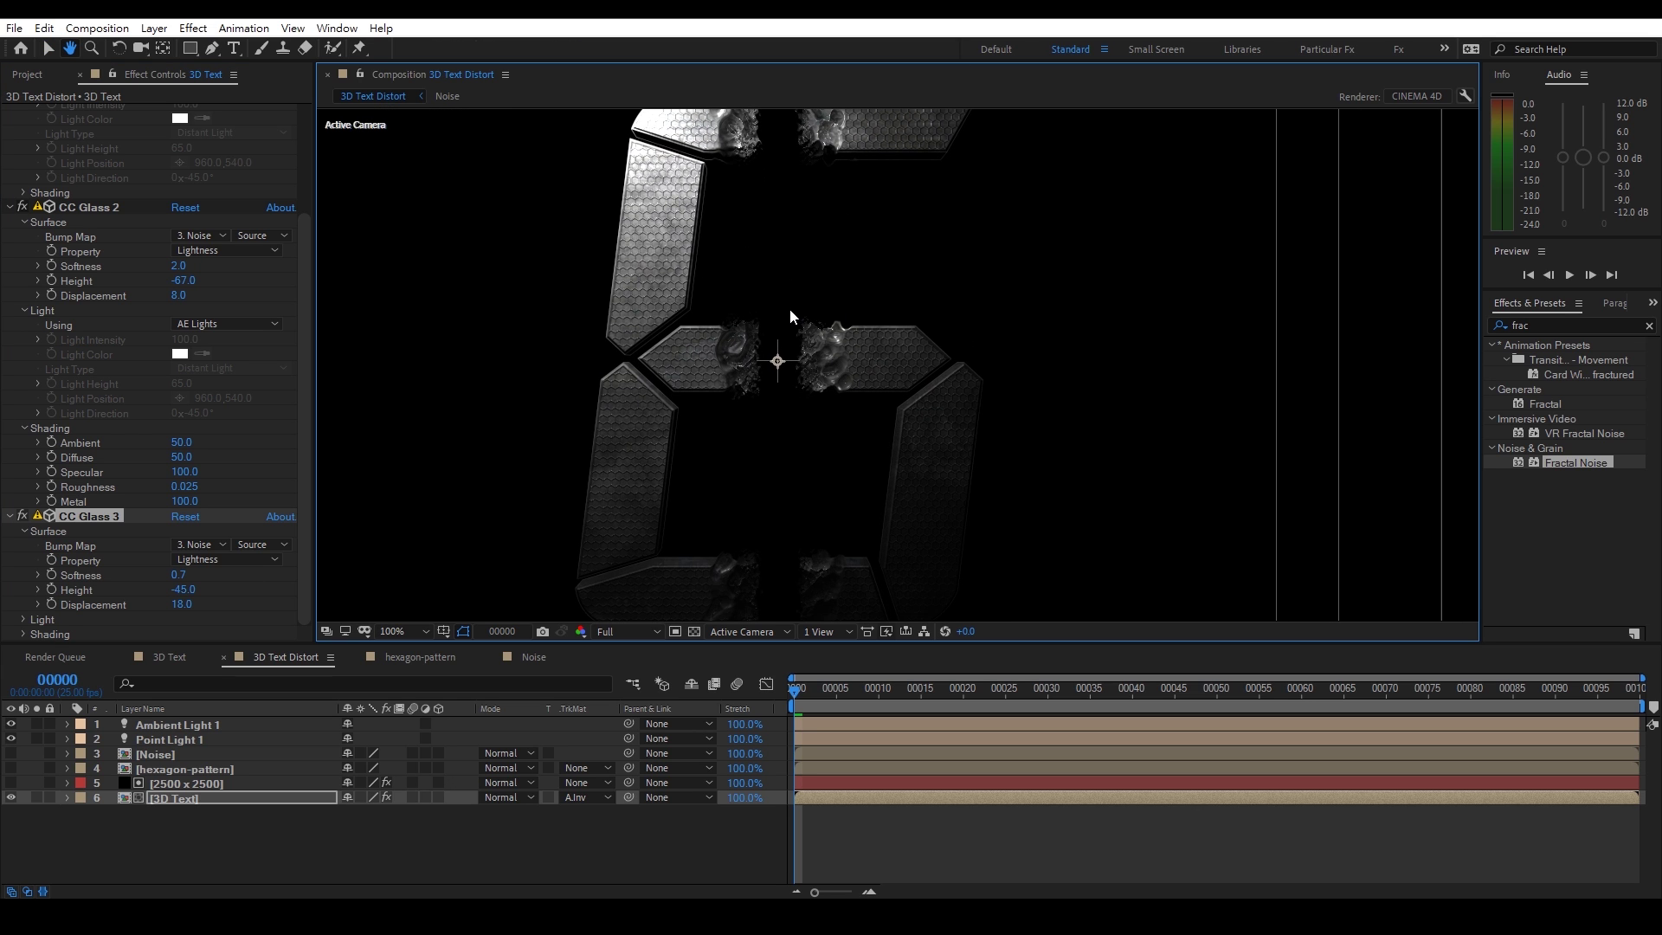
{"action": "key", "text": "v"}
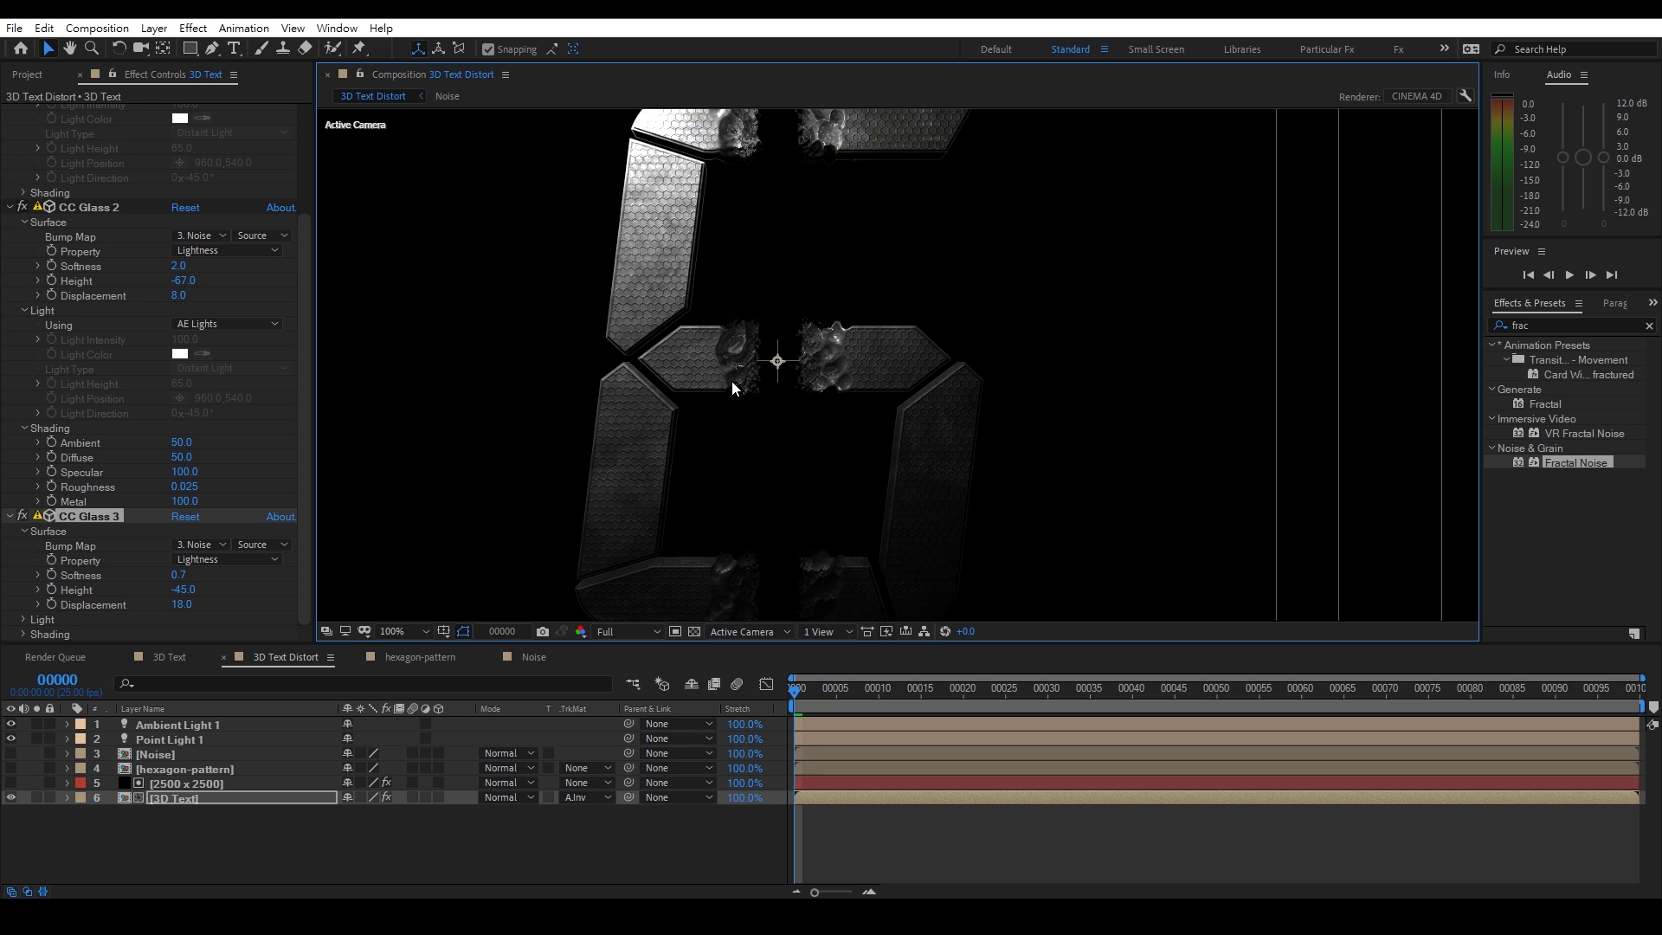
In the Noise composition, set the Mask layer's Stroke Brush Size to 50 and check the cut edges in 3D Text Distort
{"action": "left_click", "coordinate": [446, 96]}
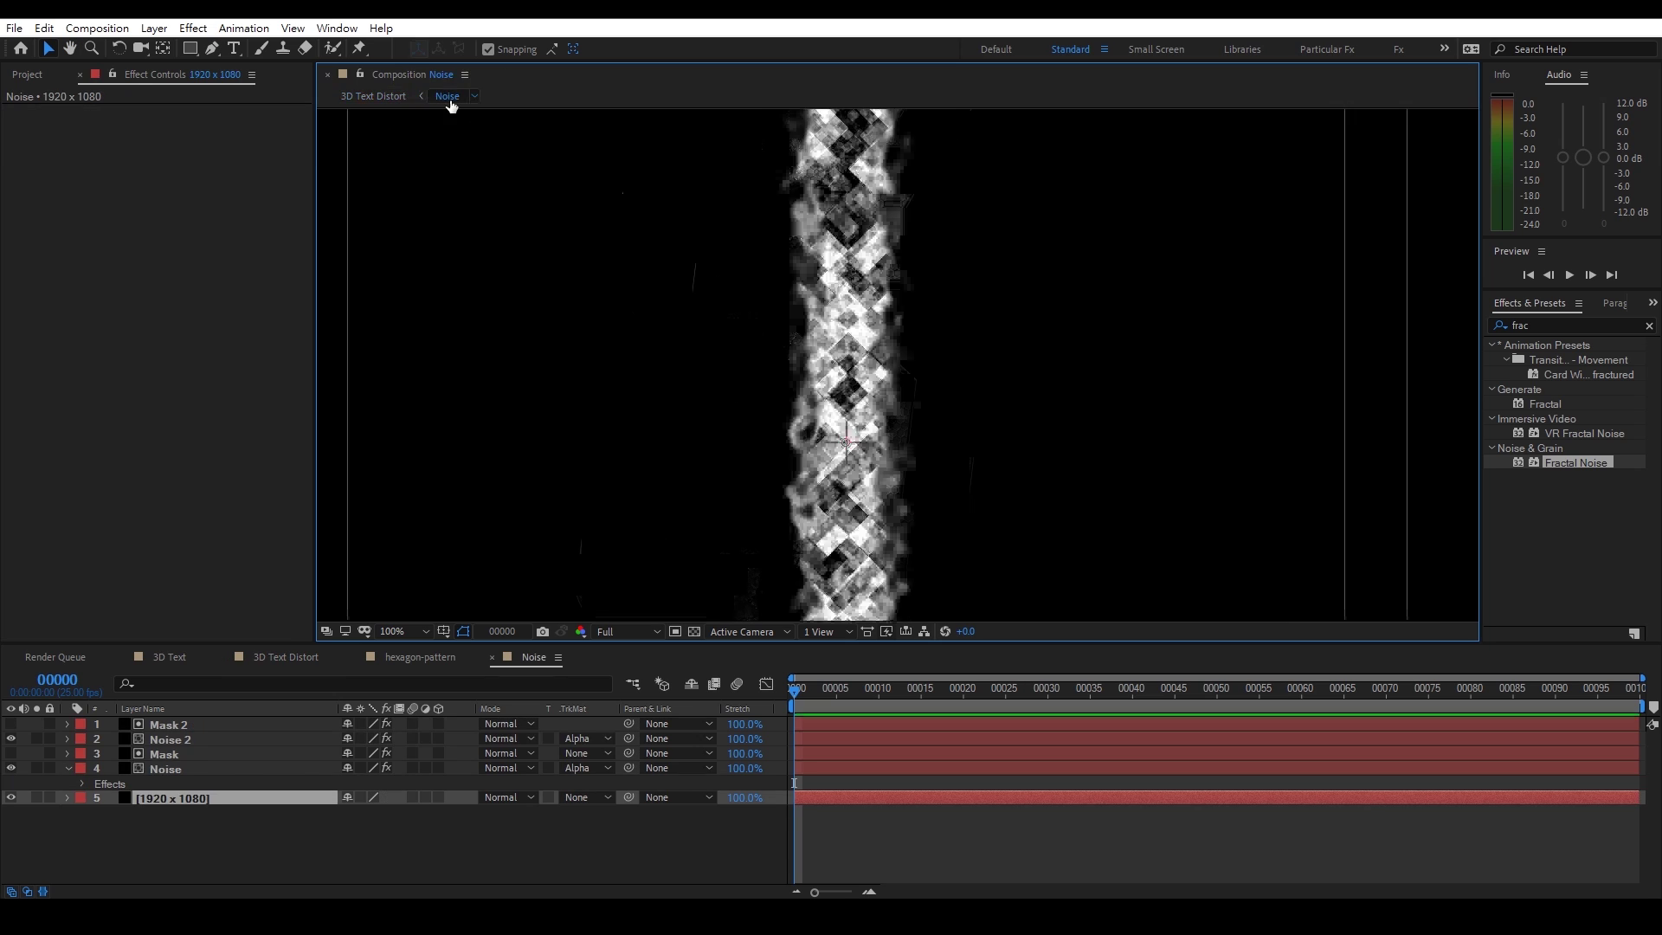
{"action": "left_click", "coordinate": [68, 768]}
{"action": "left_click", "coordinate": [171, 766]}
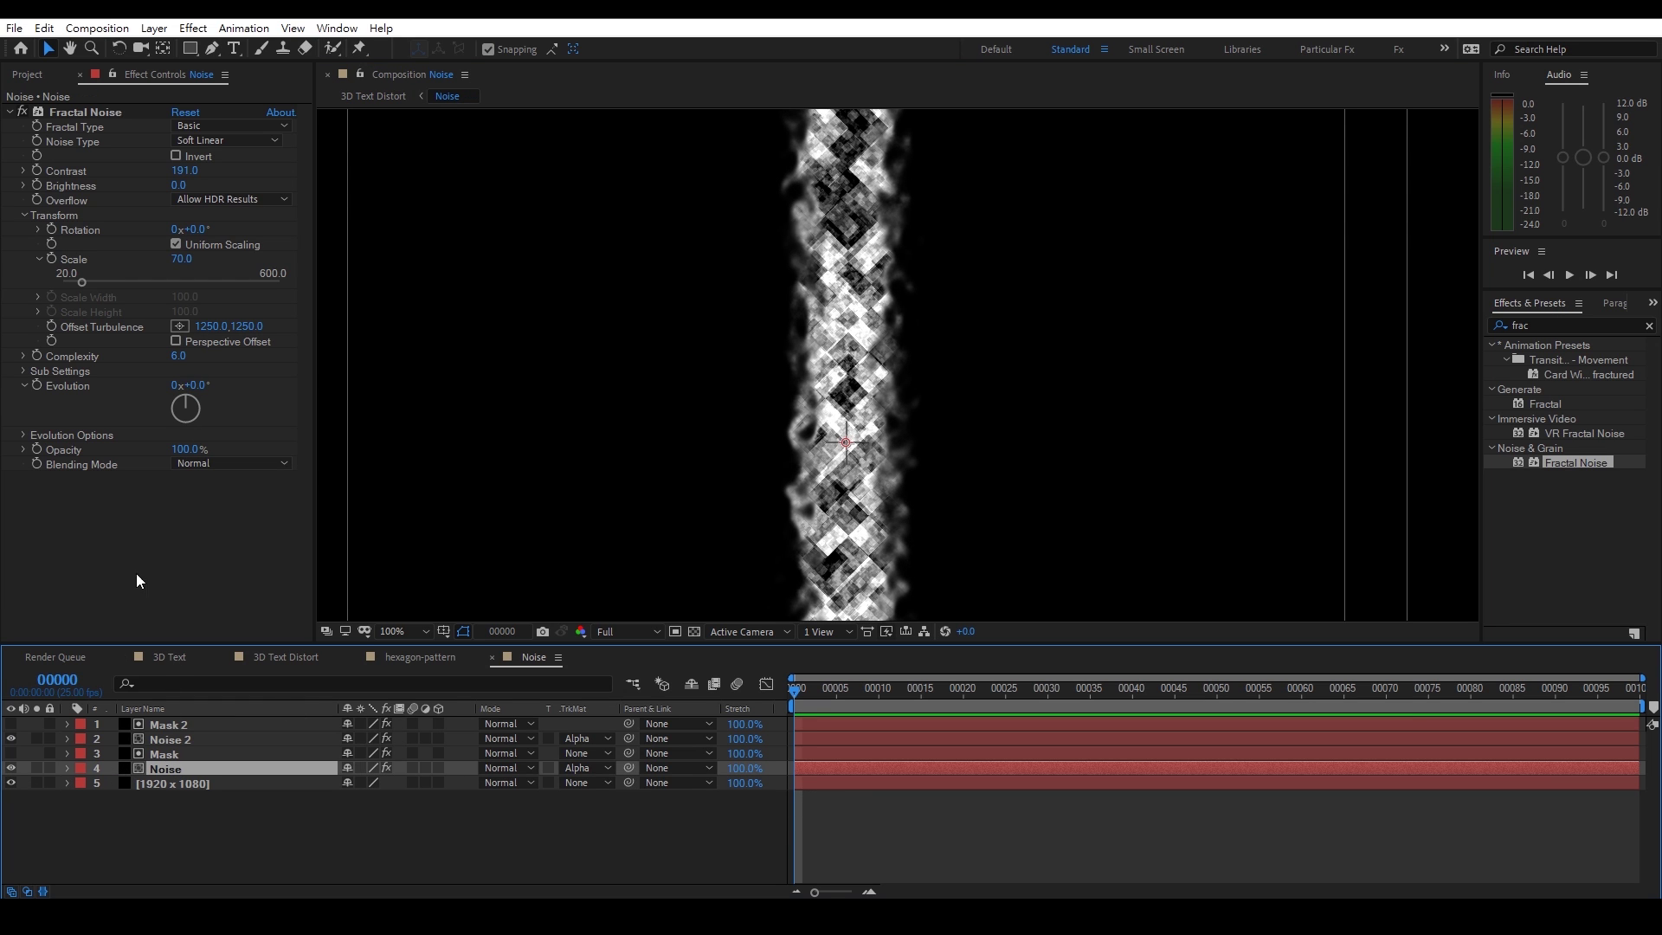
{"action": "left_click", "coordinate": [153, 753]}
{"action": "left_click", "coordinate": [182, 185]}
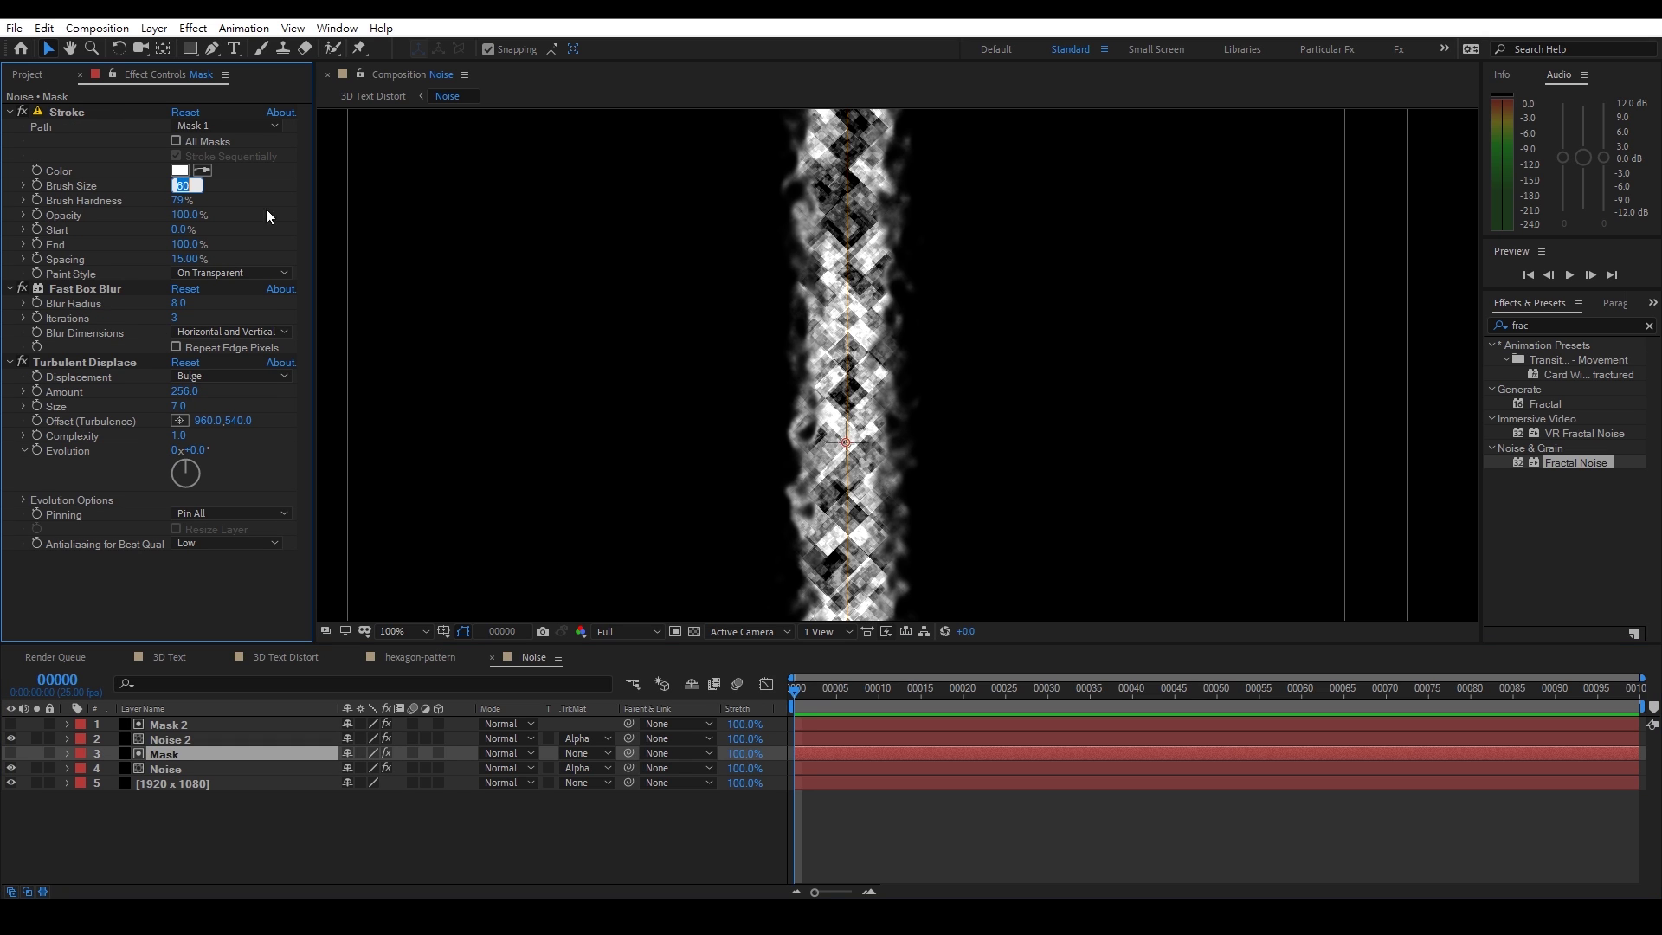
{"action": "type", "text": "50"}
{"action": "key", "text": "Return"}
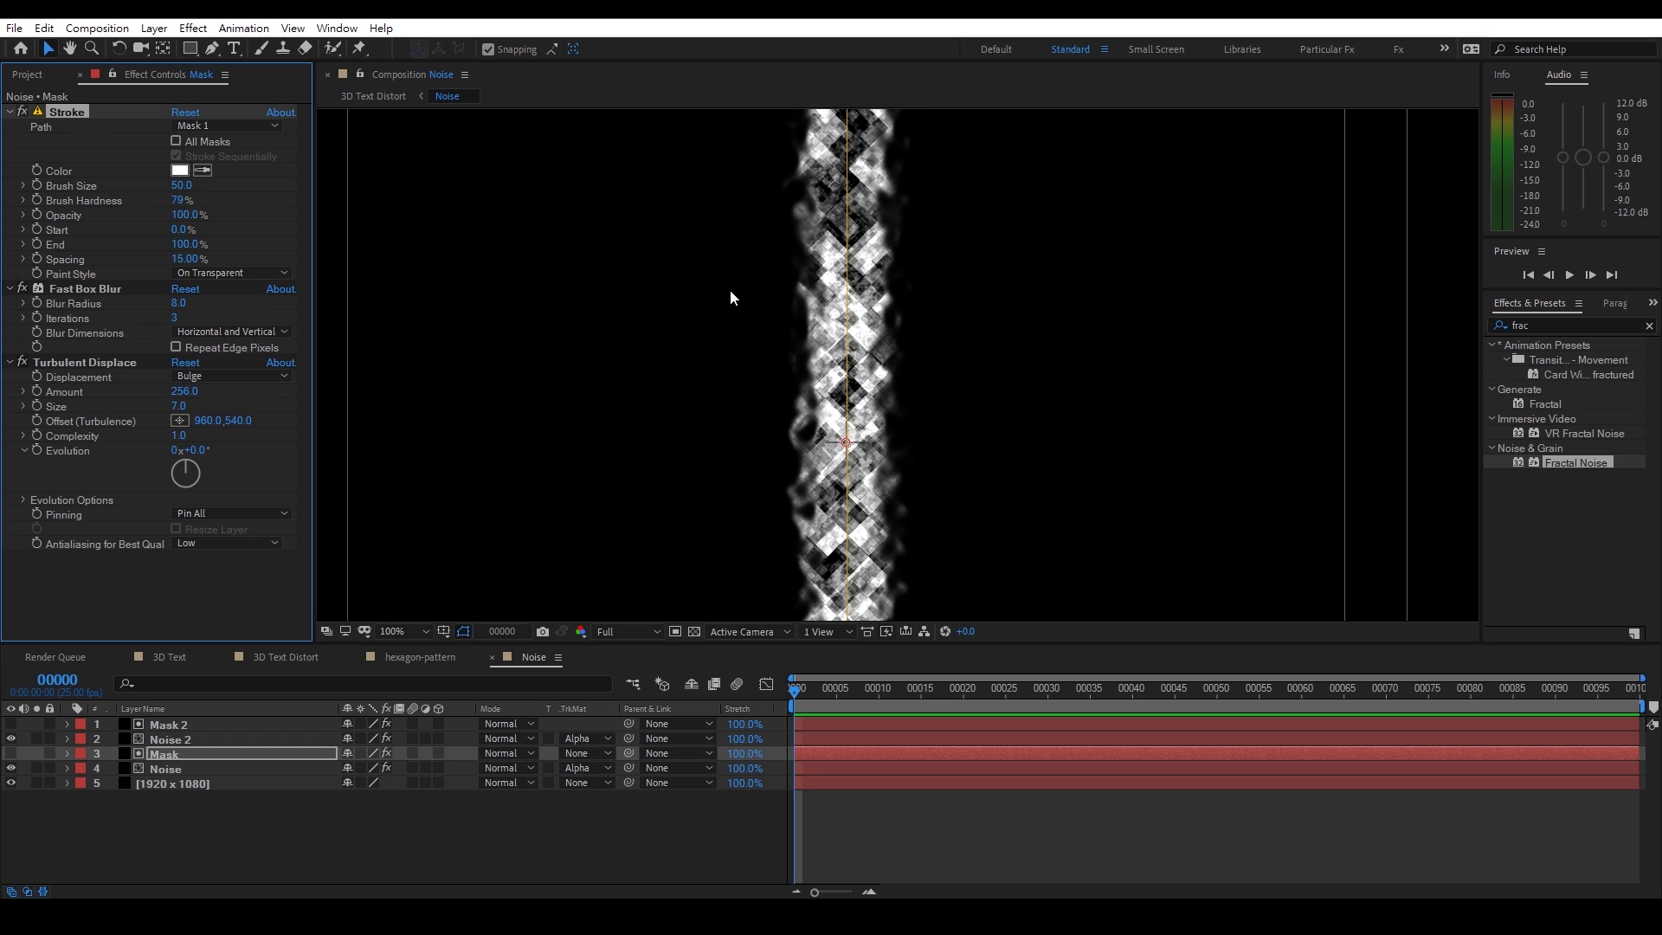
{"action": "left_click", "coordinate": [394, 96]}
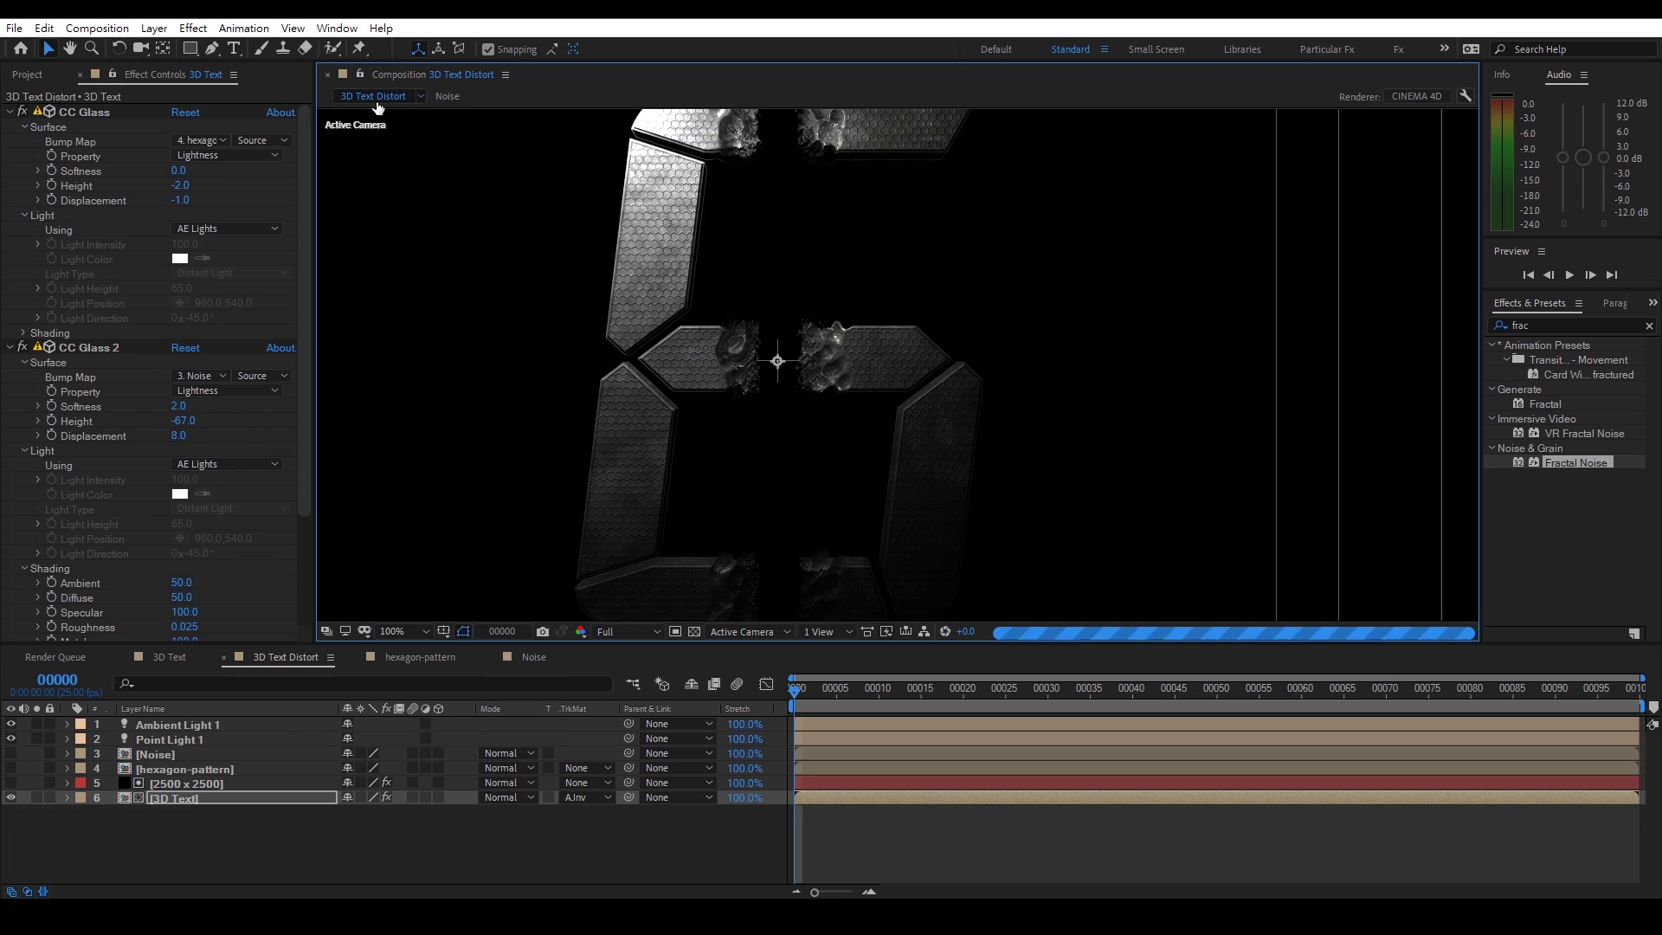
{"action": "key", "text": "period"}
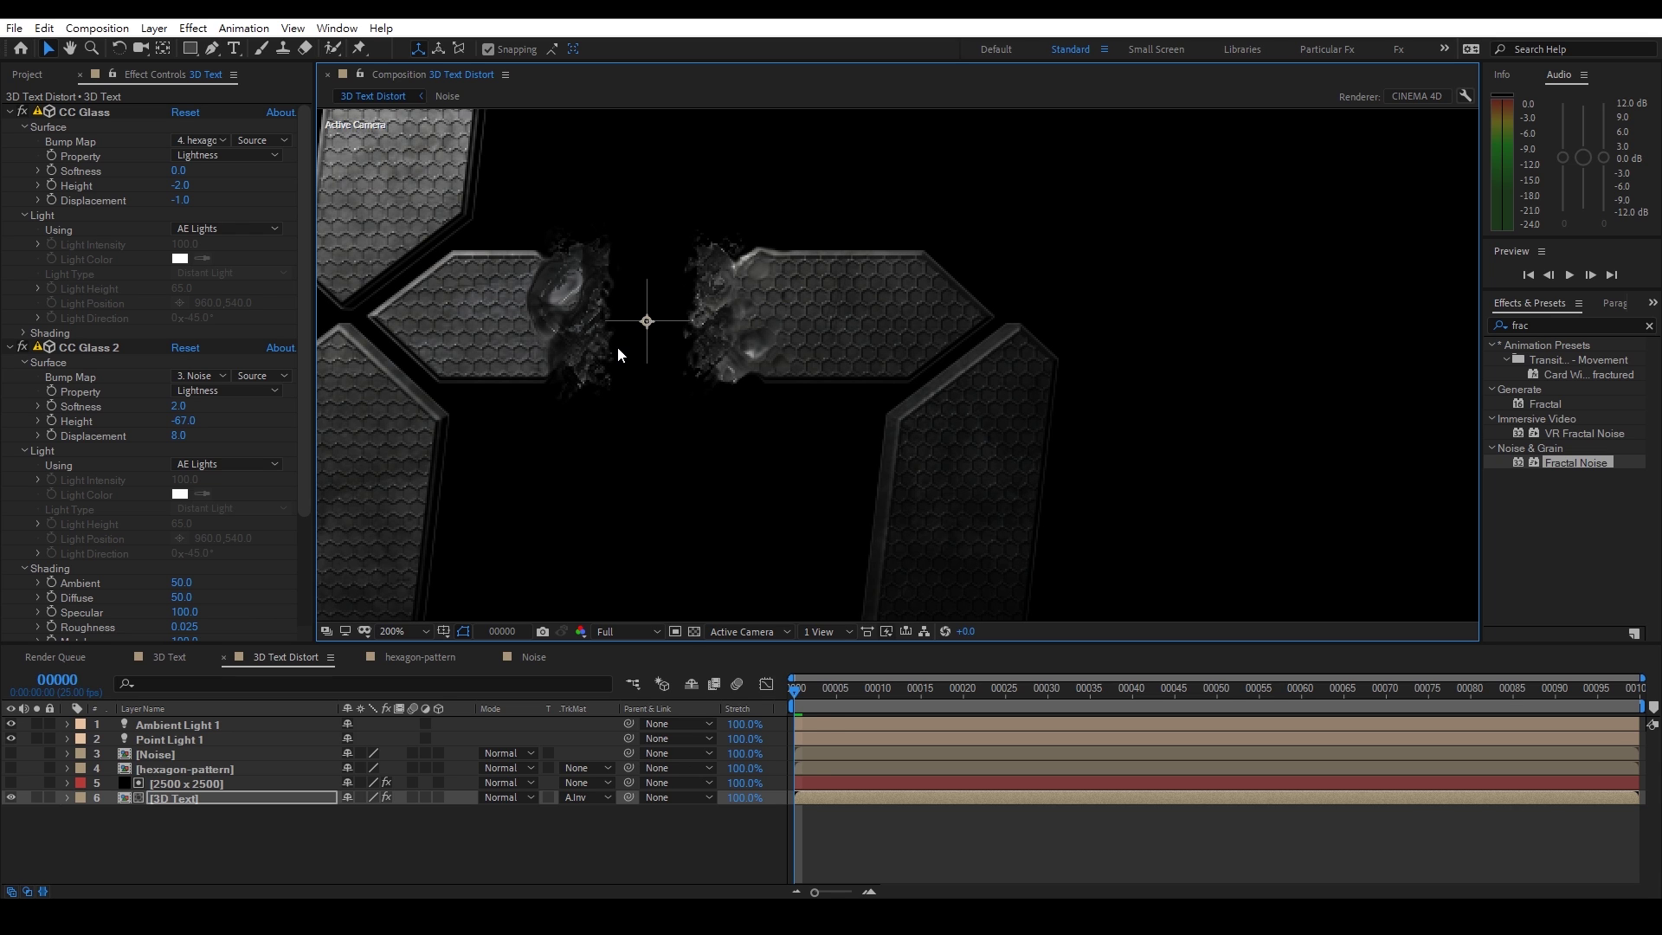
{"action": "key", "text": "comma"}
Create a new composition from the 3D Text Distort composition in the project
{"action": "left_click", "coordinate": [196, 833]}
{"action": "left_click", "coordinate": [35, 74]}
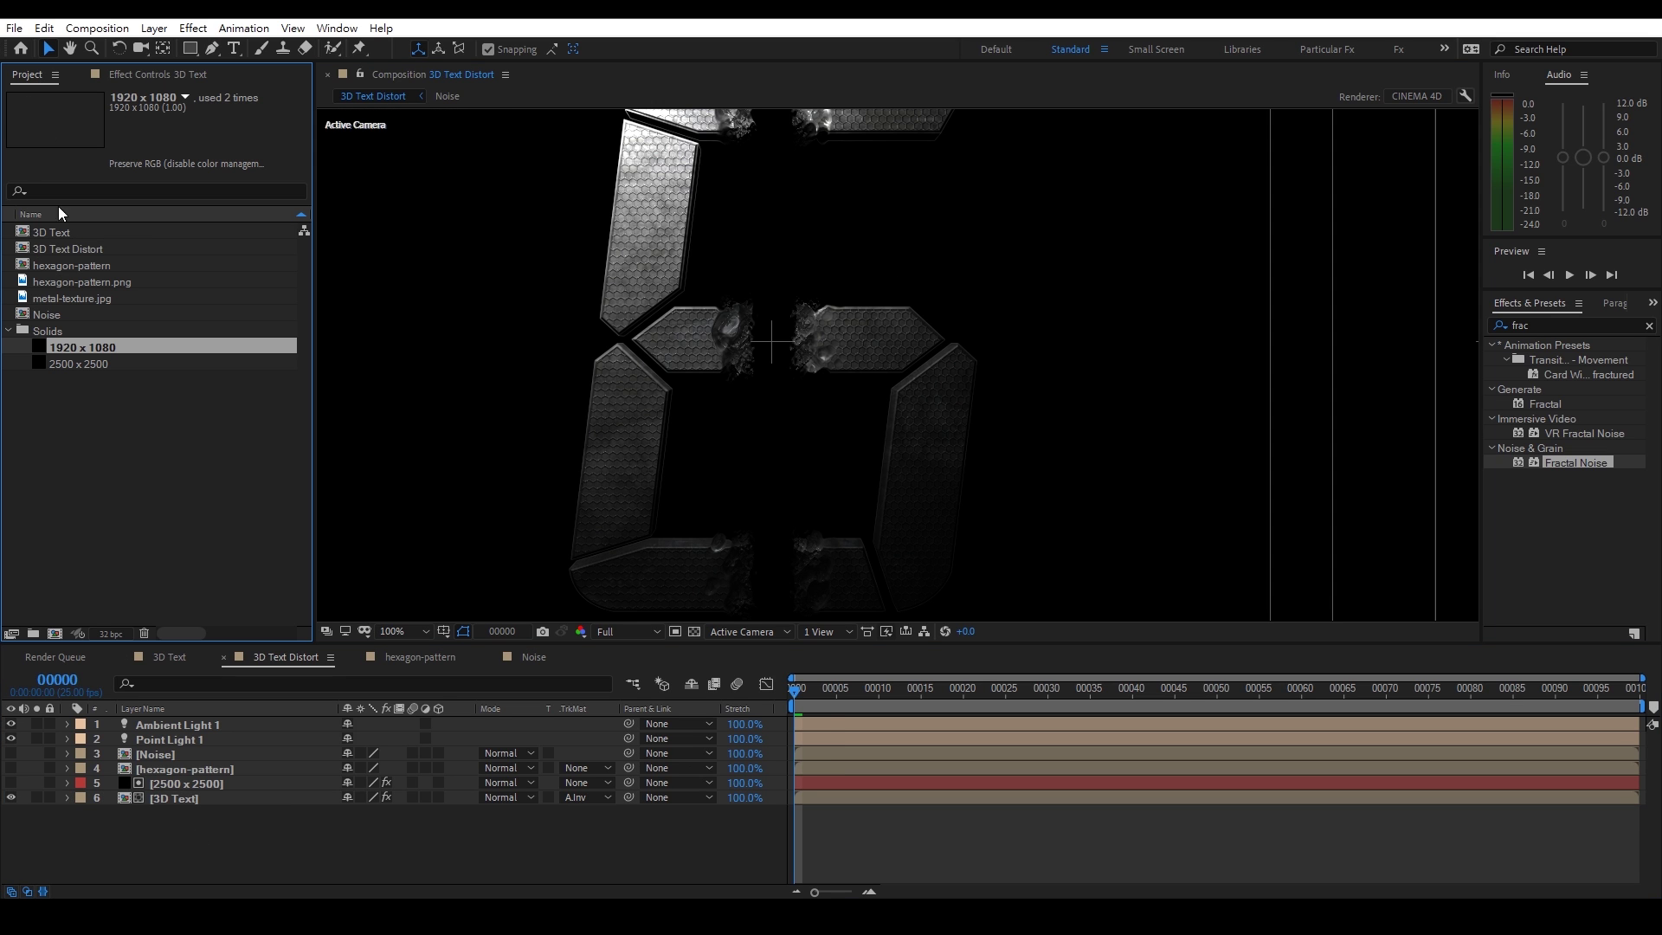
{"action": "left_click", "coordinate": [51, 249]}
{"action": "left_click_drag", "start_coordinate": [161, 251], "coordinate": [54, 632]}
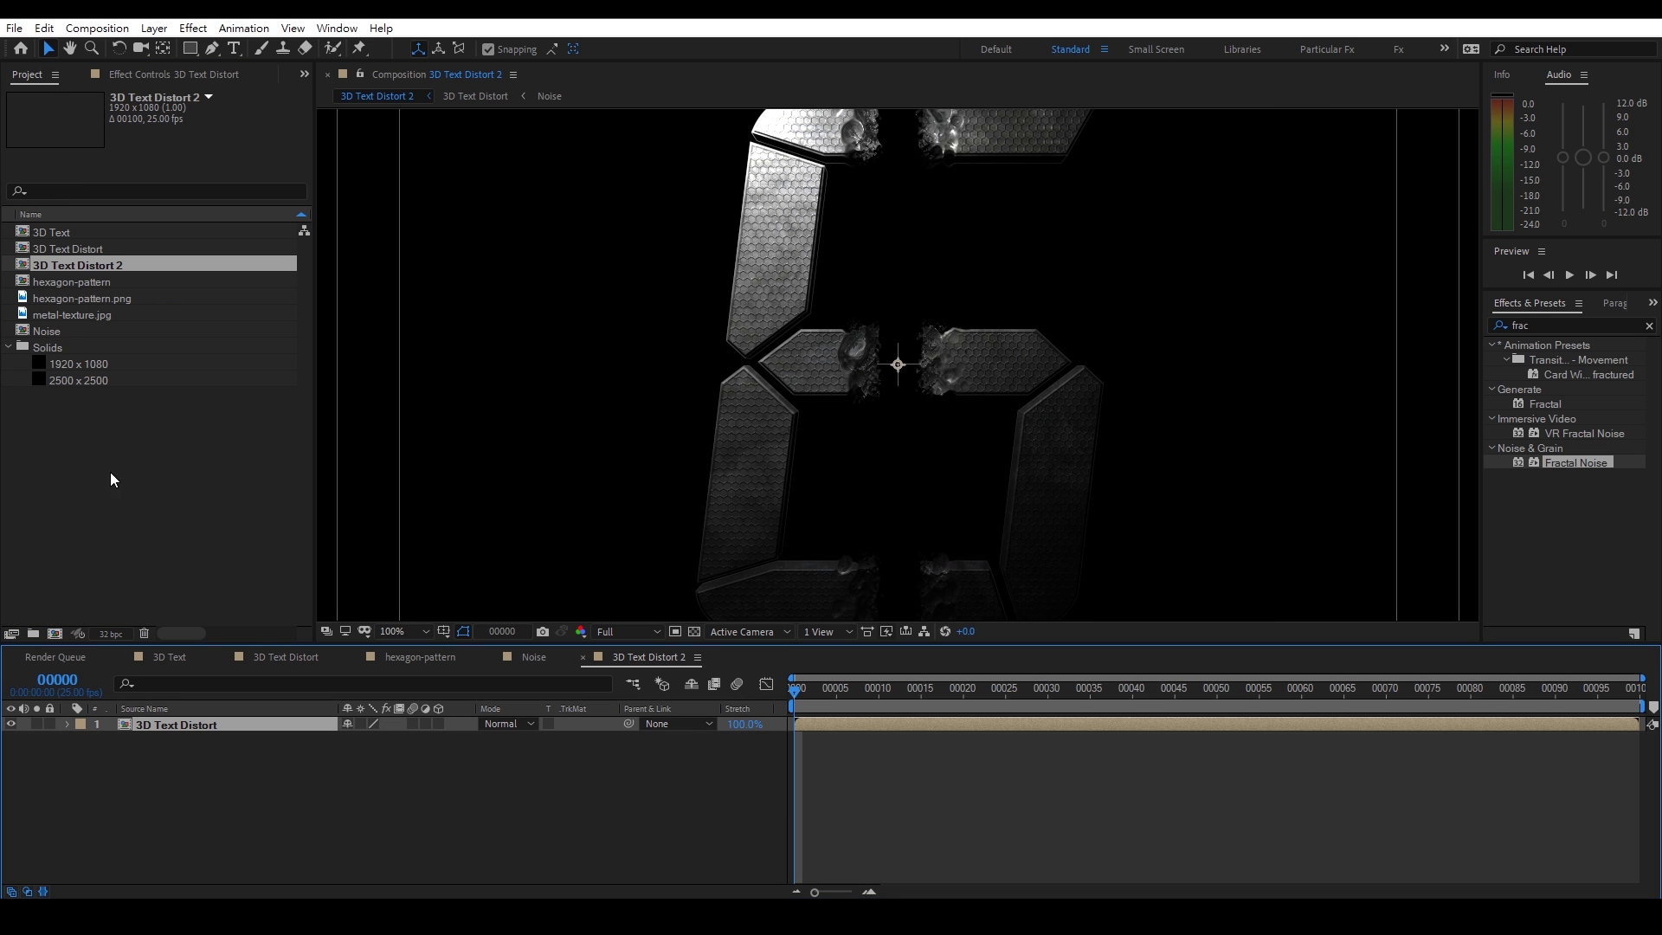
Rename the new composition "3D Text Distort with Heat" and show its whole frame
{"action": "key", "text": "Return"}
{"action": "left_click", "coordinate": [210, 270]}
{"action": "key", "text": "BackSpace"}
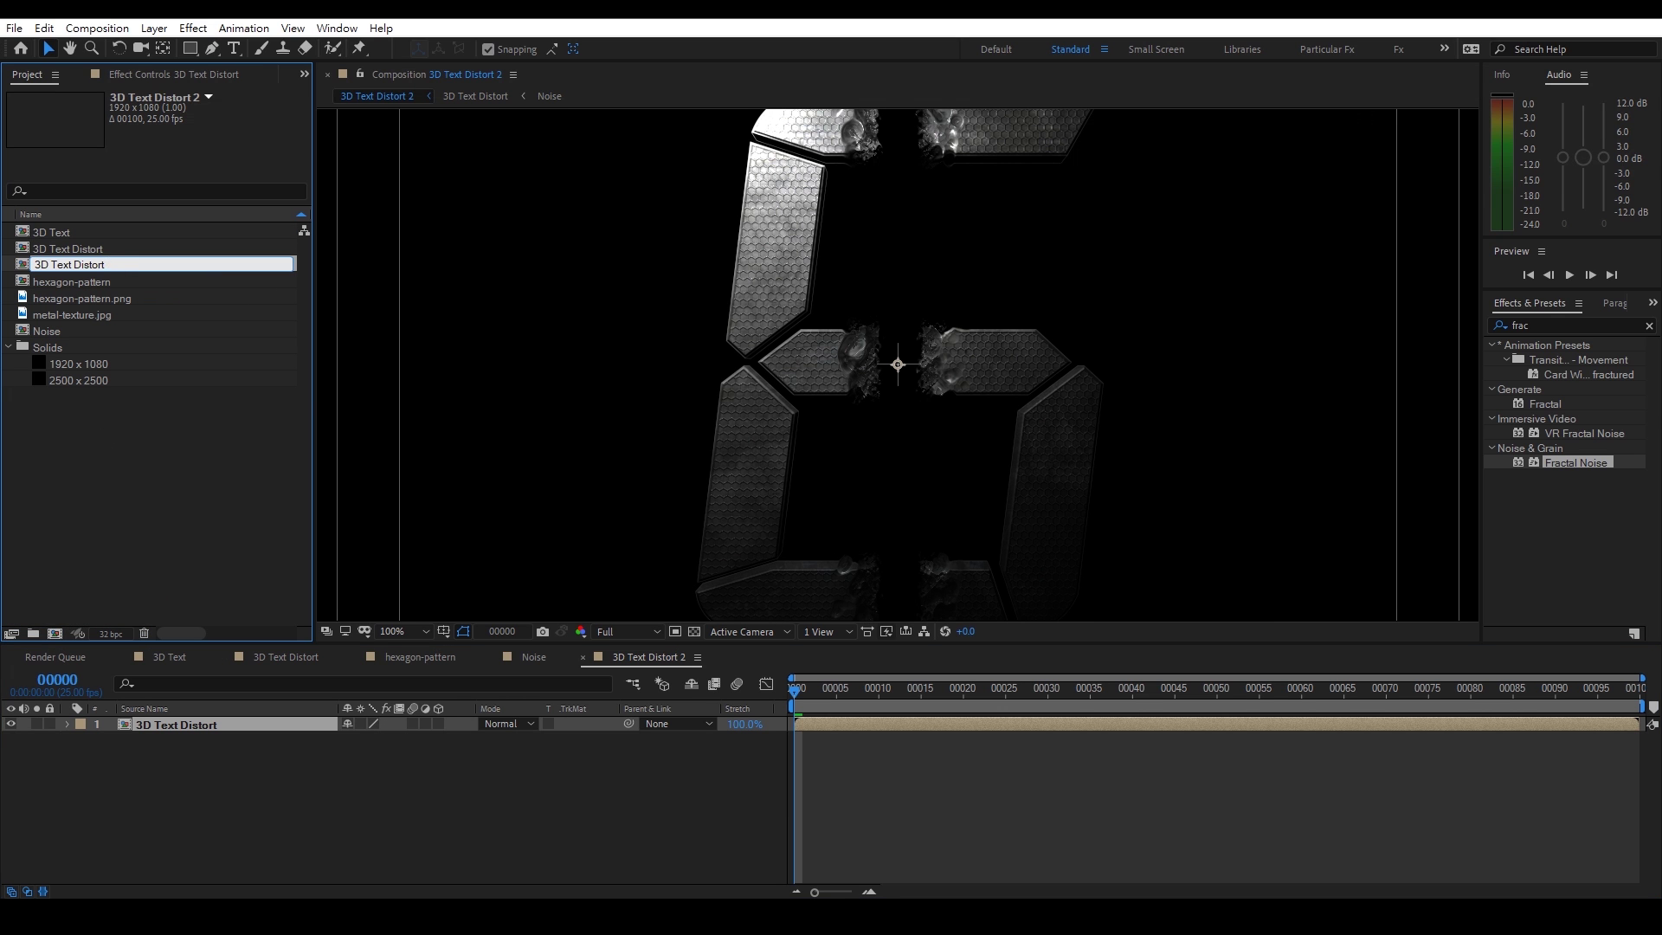
{"action": "type", "text": "with Heat"}
{"action": "key", "text": "Return"}
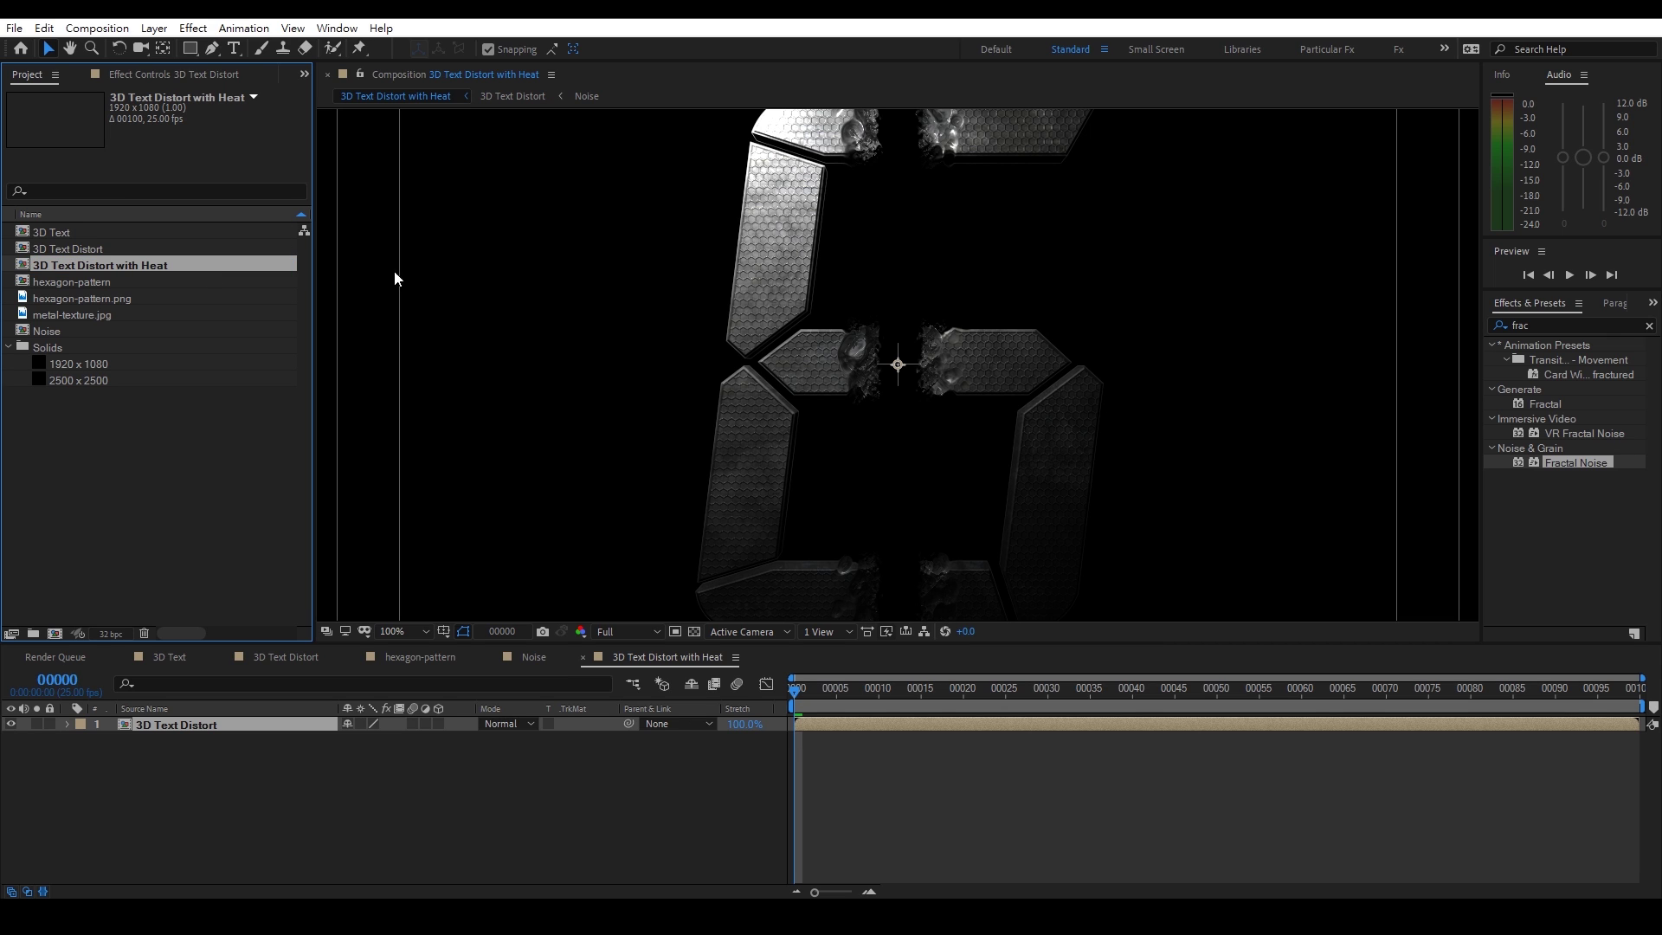
{"action": "key", "text": "comma"}
{"action": "key", "text": "comma"}
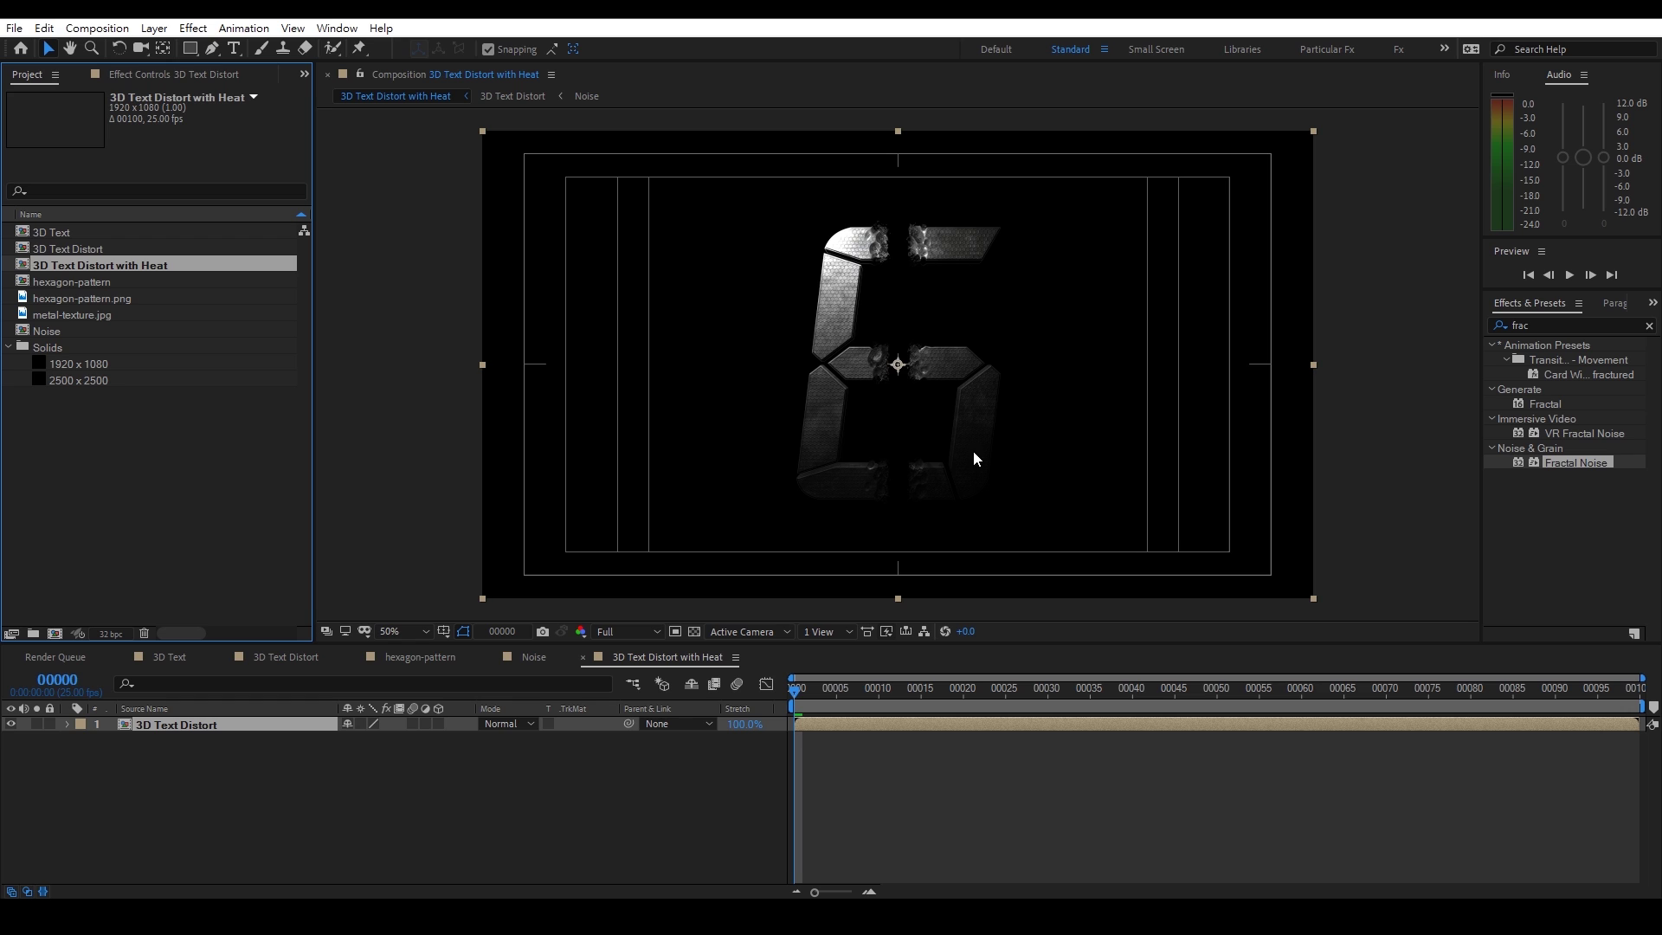
Duplicate the Noise composition in the project and open the copy
{"action": "left_click", "coordinate": [141, 520]}
{"action": "left_click", "coordinate": [9, 347]}
{"action": "left_click", "coordinate": [52, 330]}
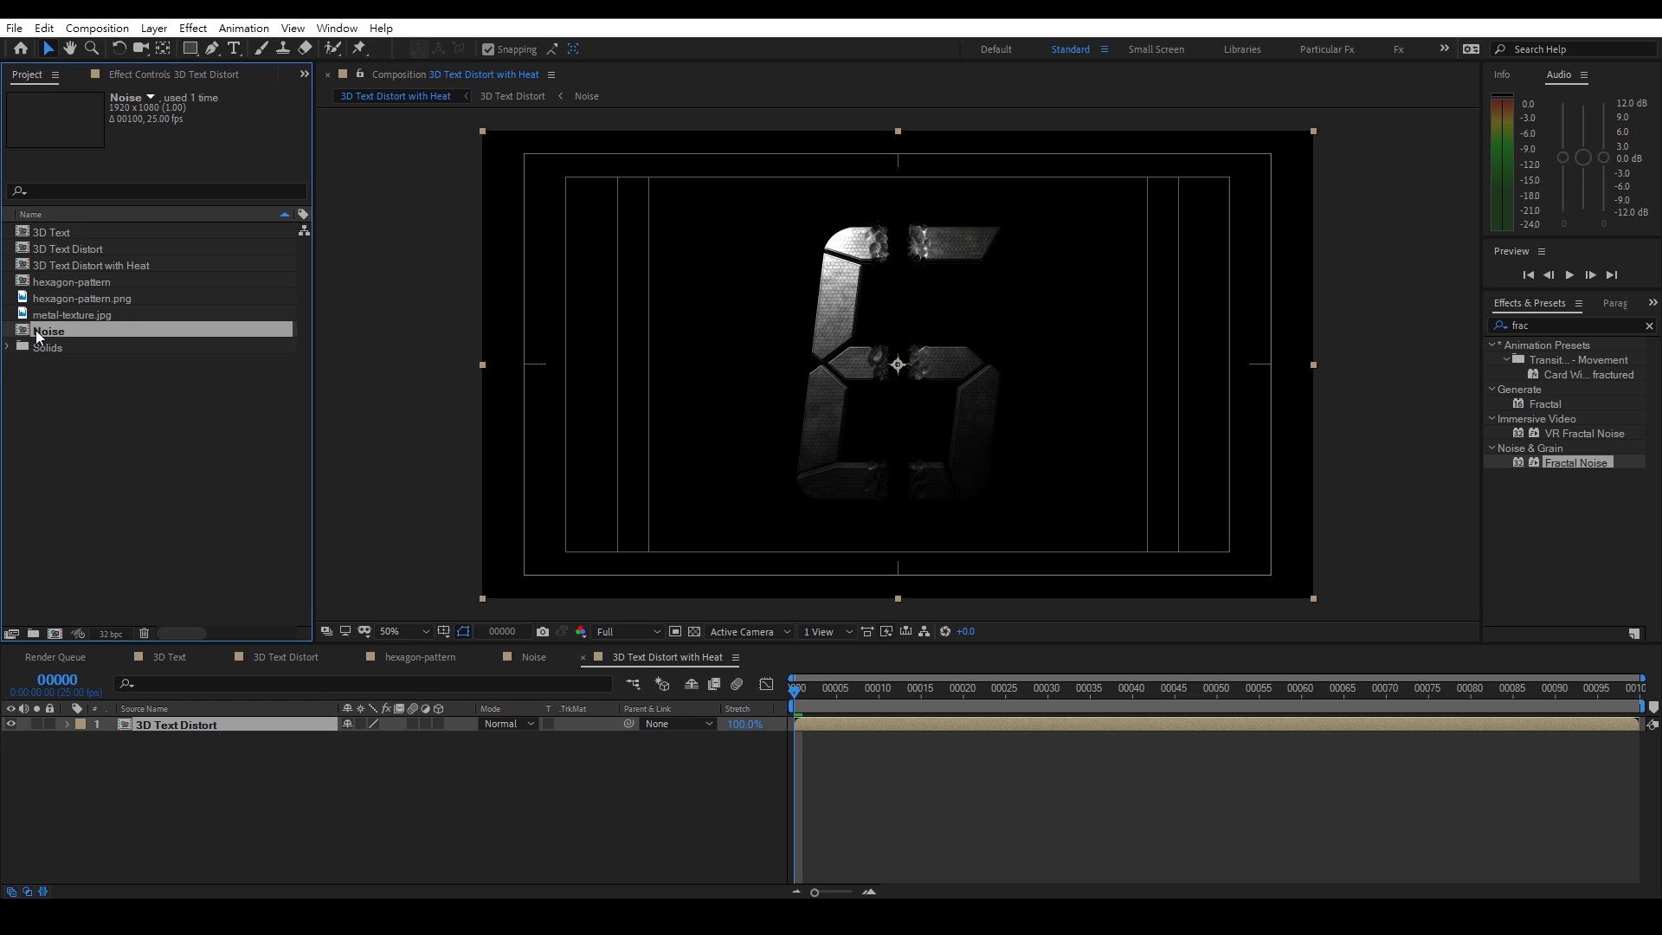
{"action": "key", "text": "ctrl+d"}
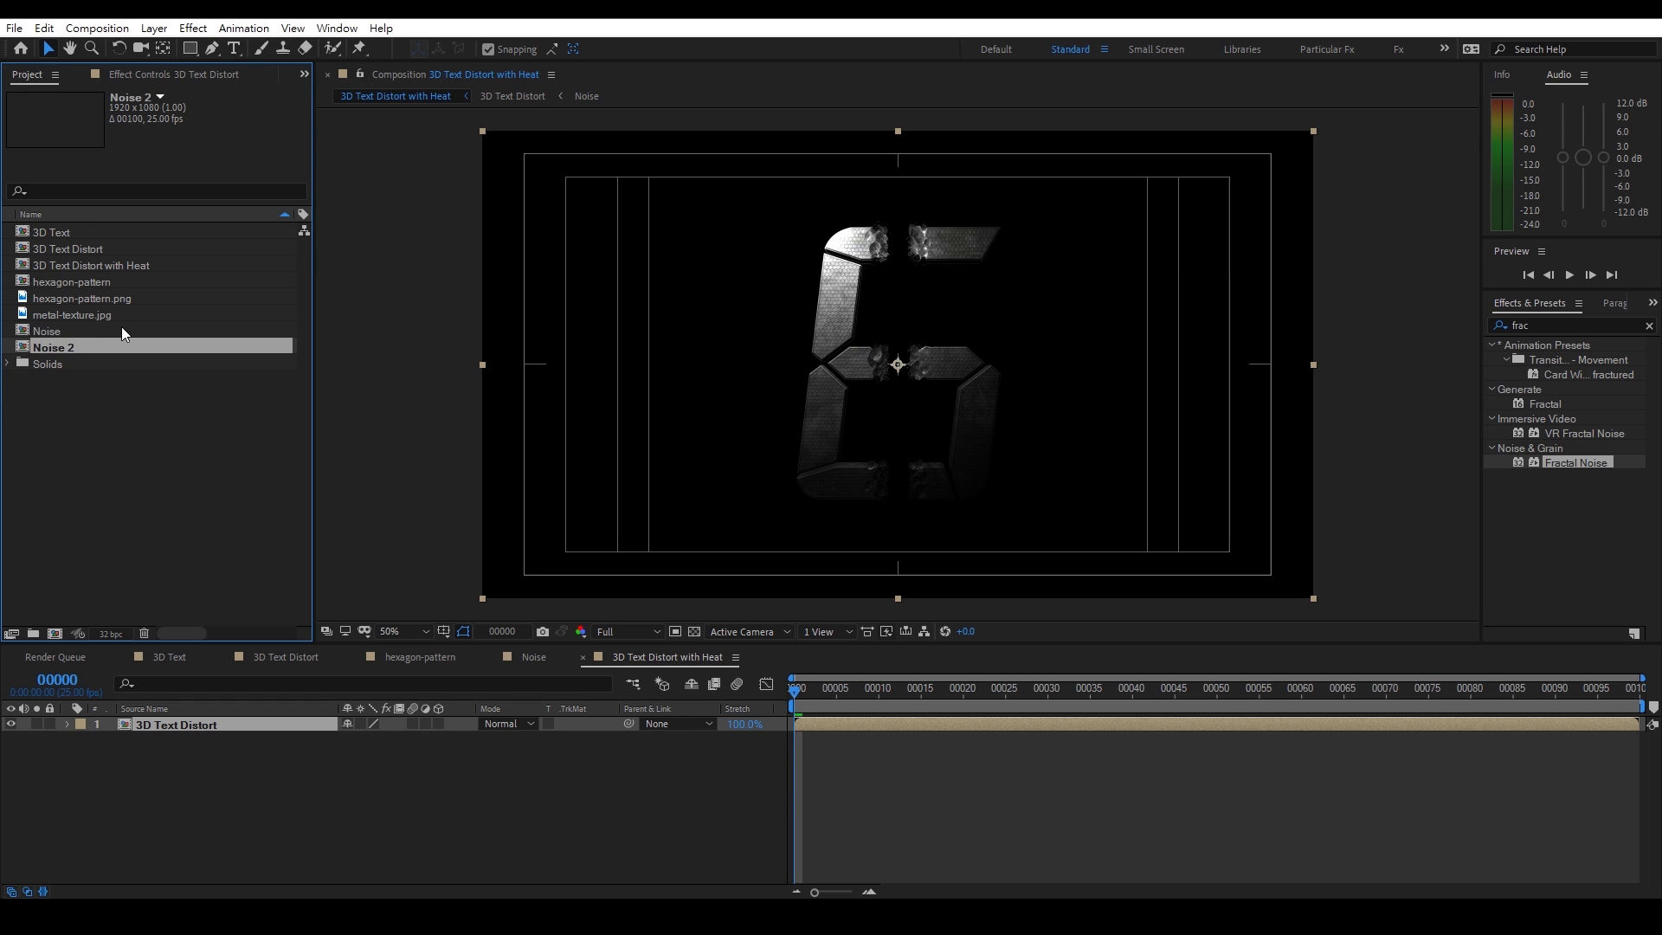
{"action": "double_click", "coordinate": [117, 345]}
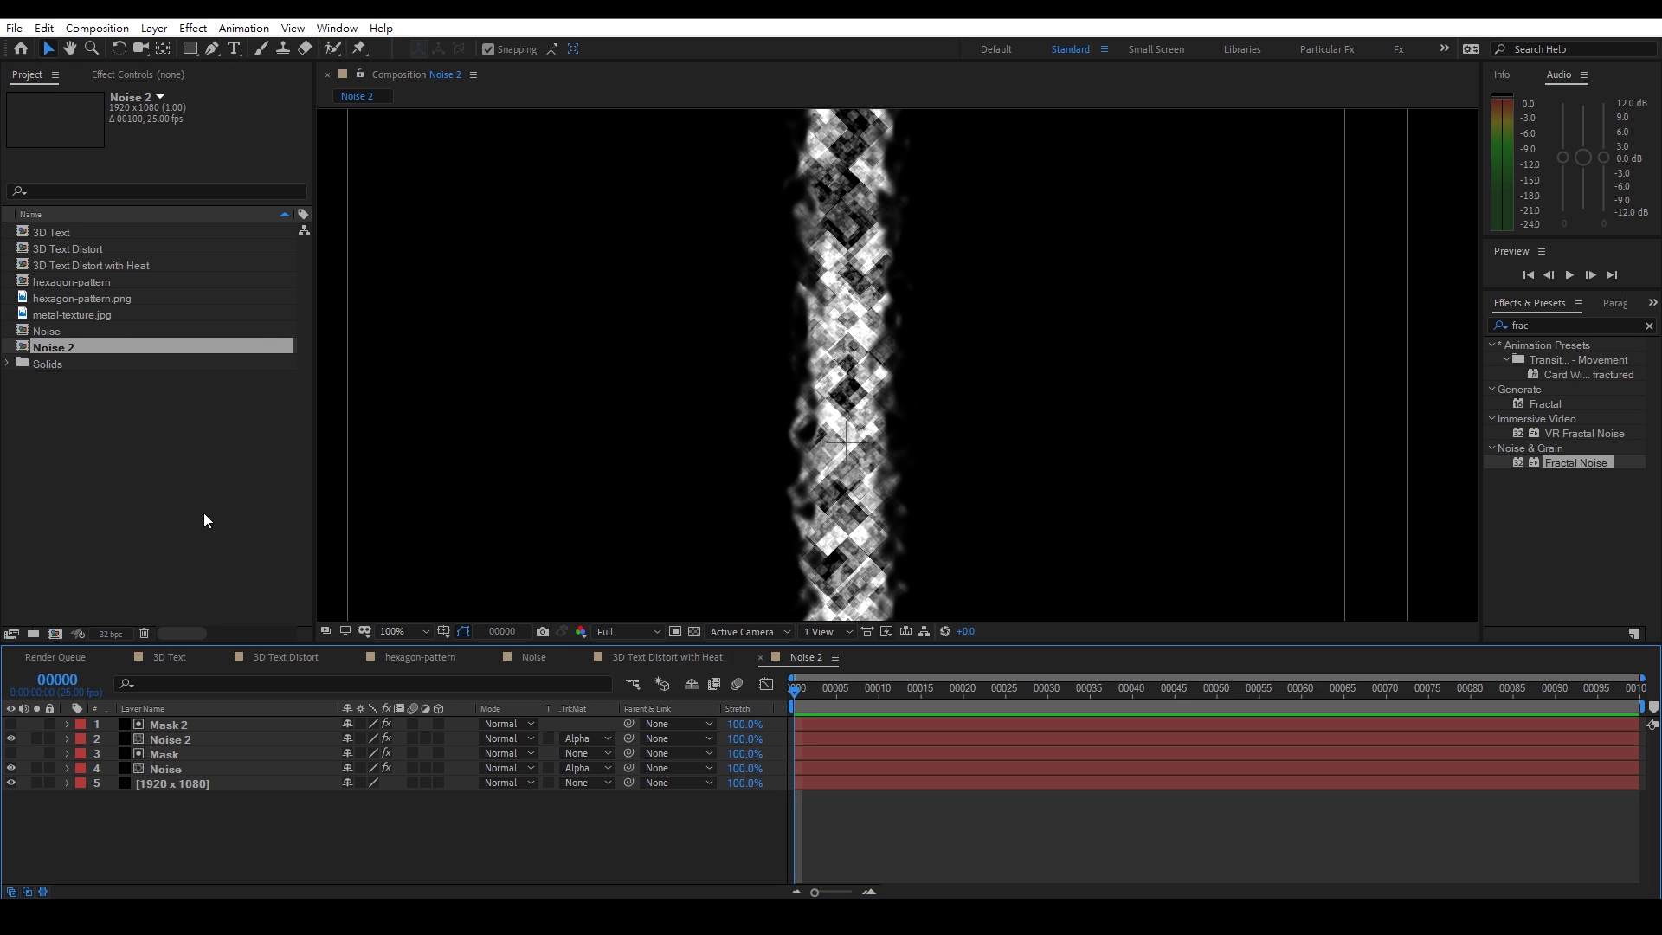
Rename the duplicated noise composition "Heat"
{"action": "left_click", "coordinate": [96, 346]}
{"action": "key", "text": "Return"}
{"action": "type", "text": "Heat"}
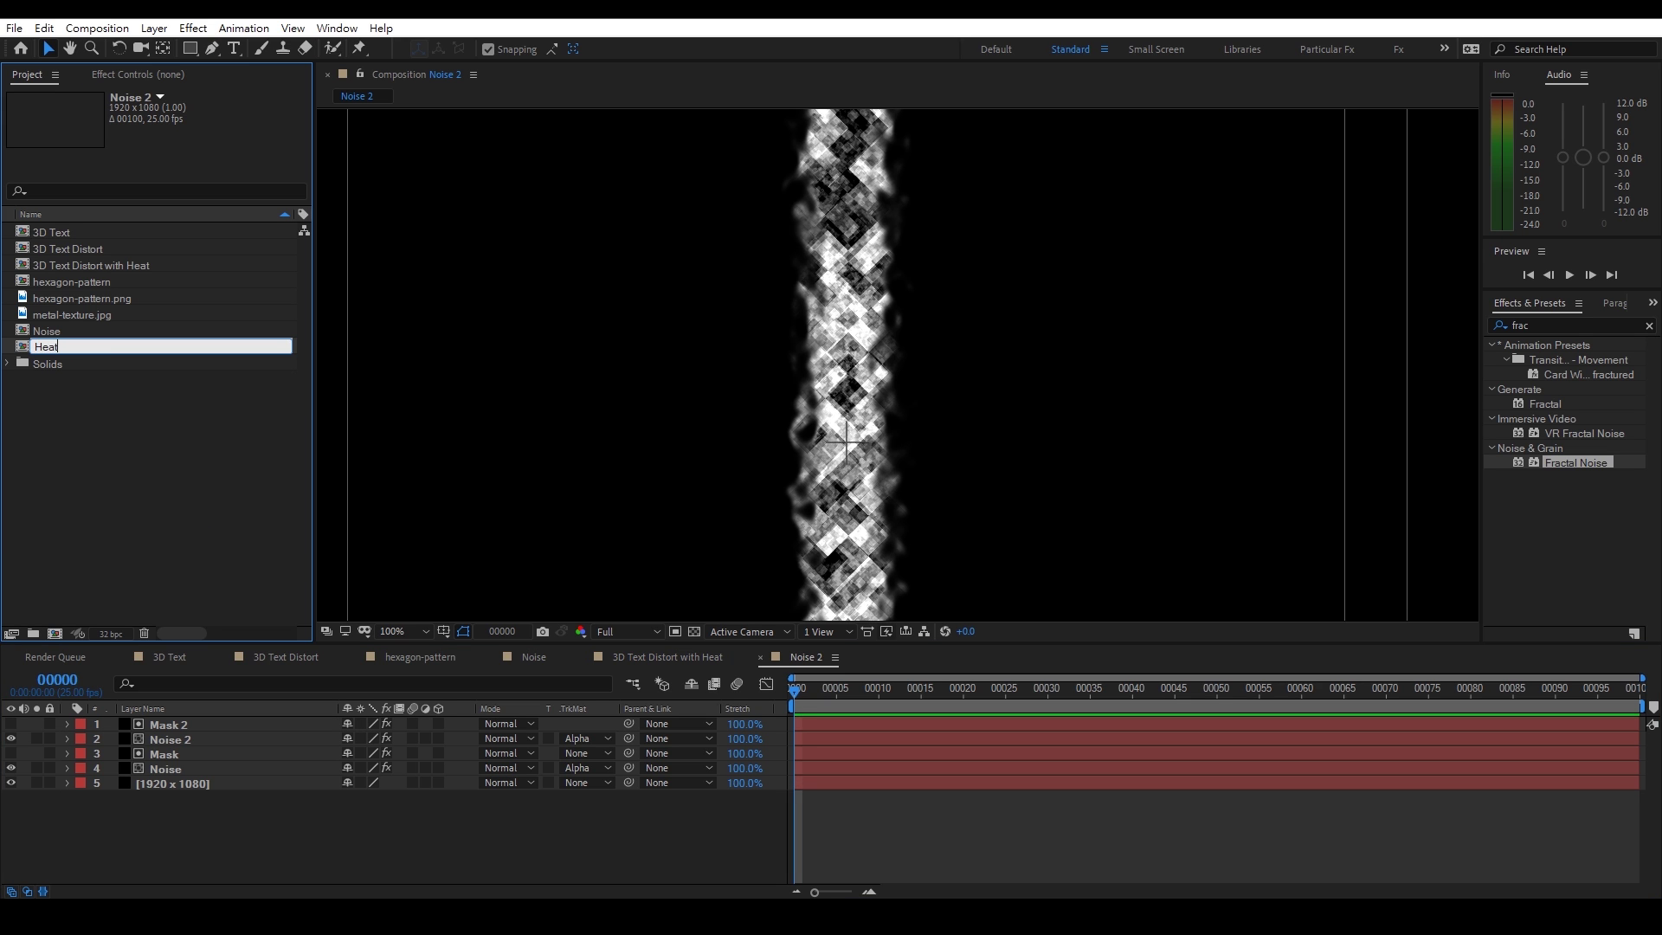
{"action": "key", "text": "Return"}
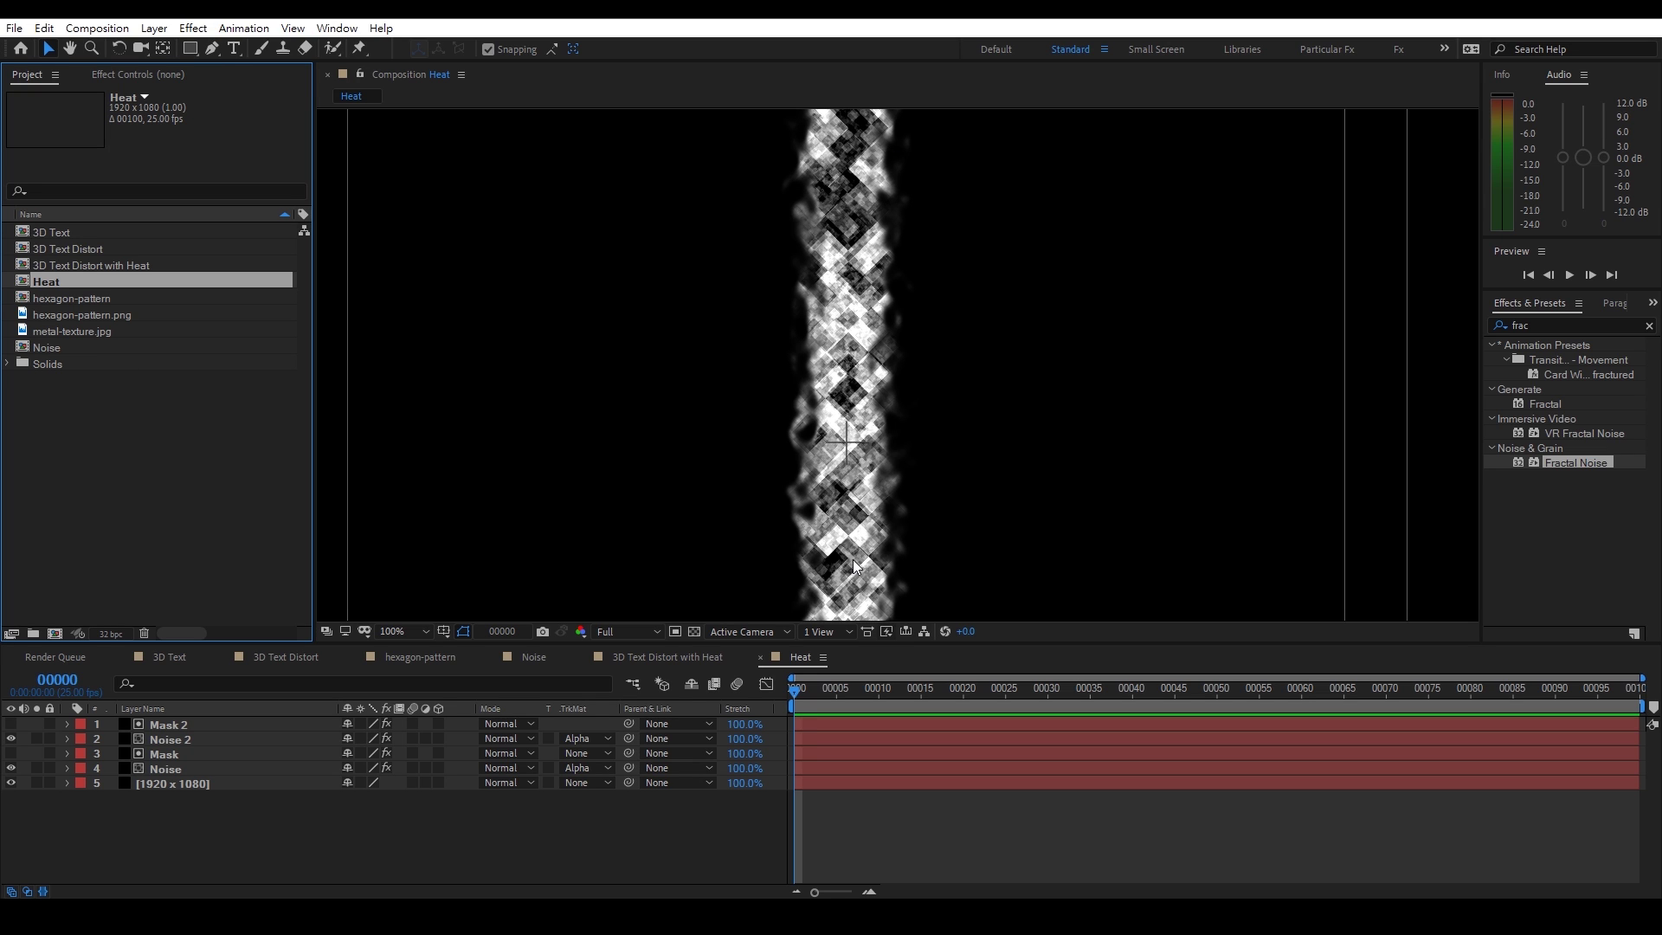
In the Heat composition, hide the Noise 2 layer and set the Noise layer's Fractal Noise Contrast to 161
{"action": "left_click", "coordinate": [12, 739]}
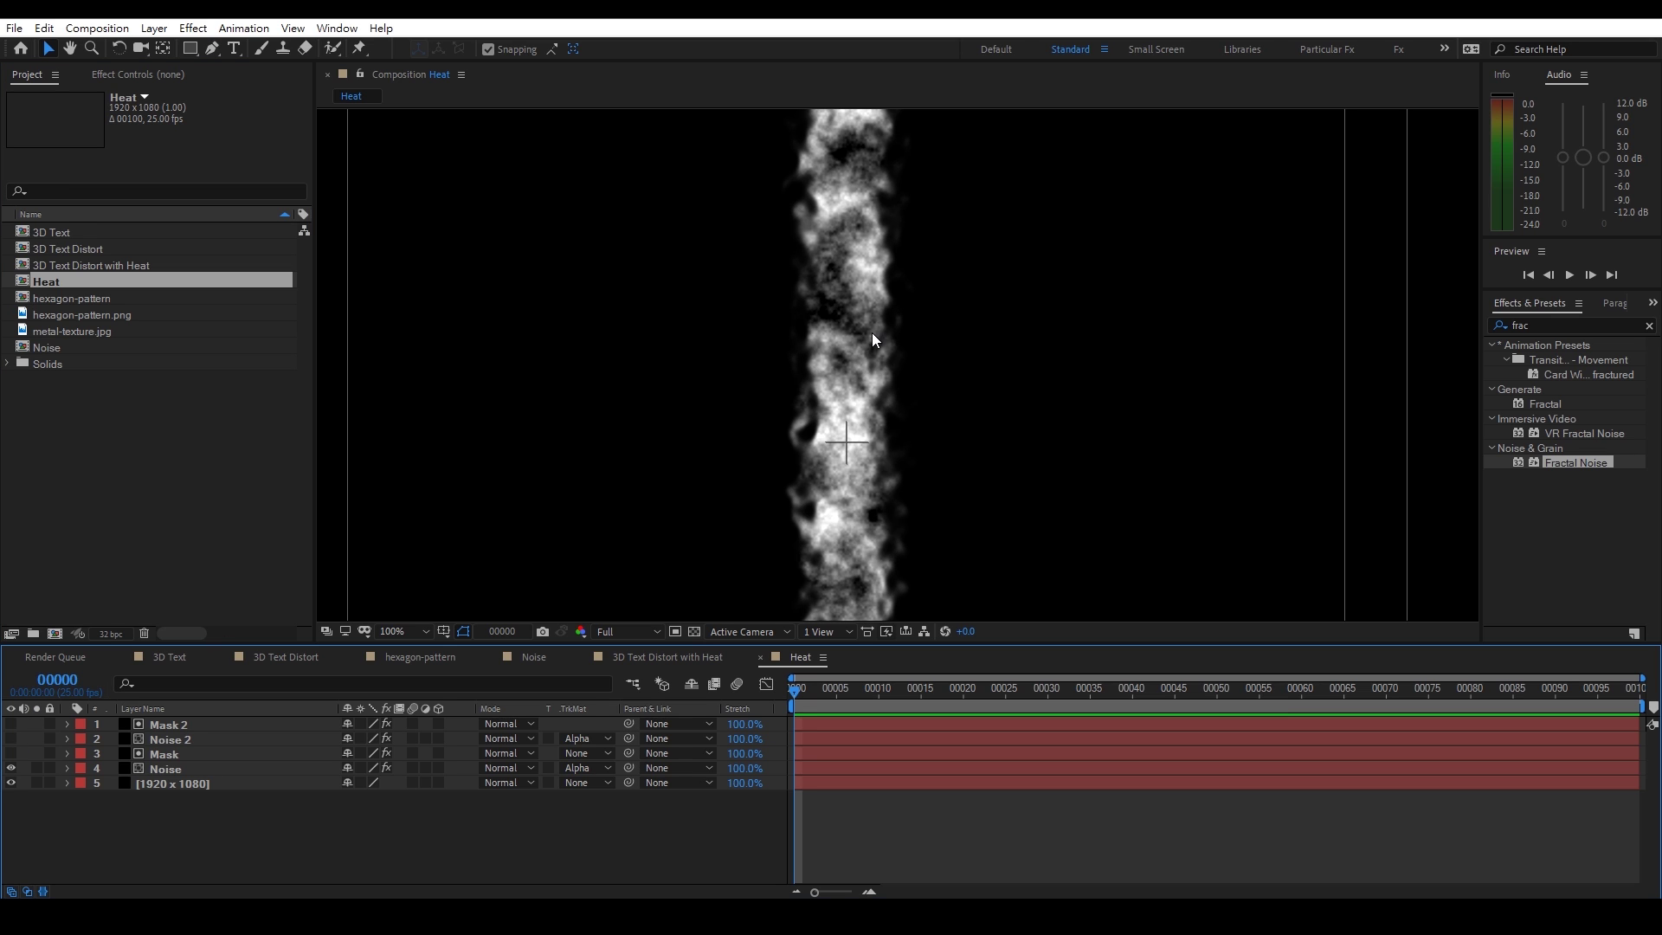
{"action": "scroll", "coordinate": [822, 288], "scroll_direction": "down", "scroll_amount": 1}
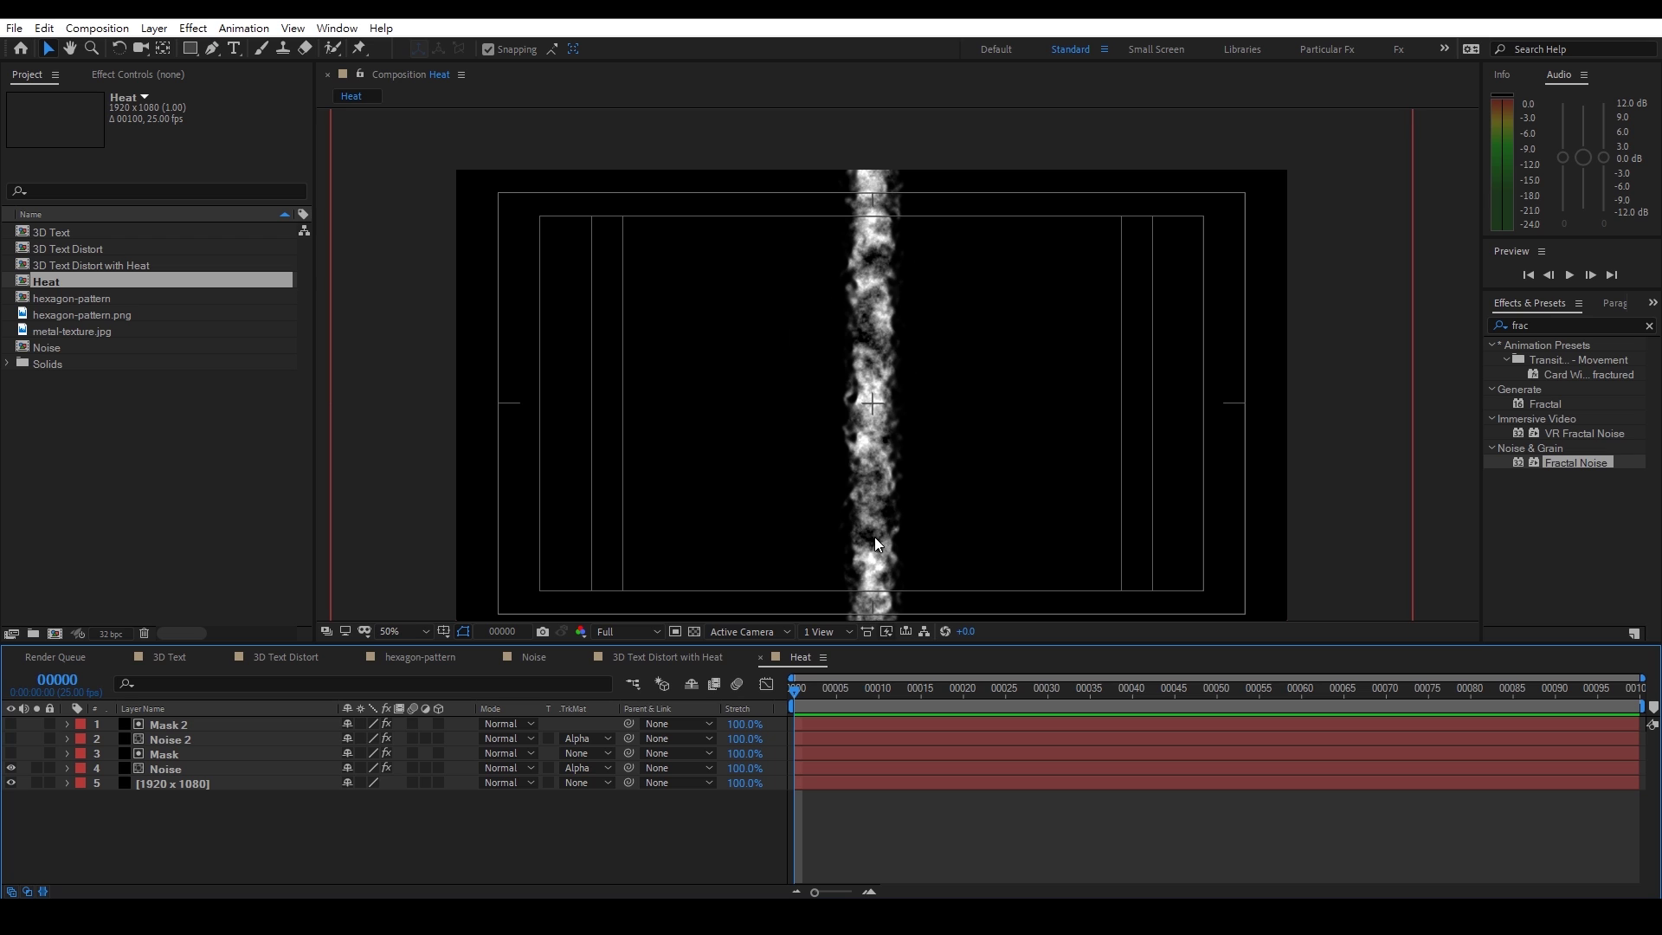
{"action": "left_click", "coordinate": [158, 767]}
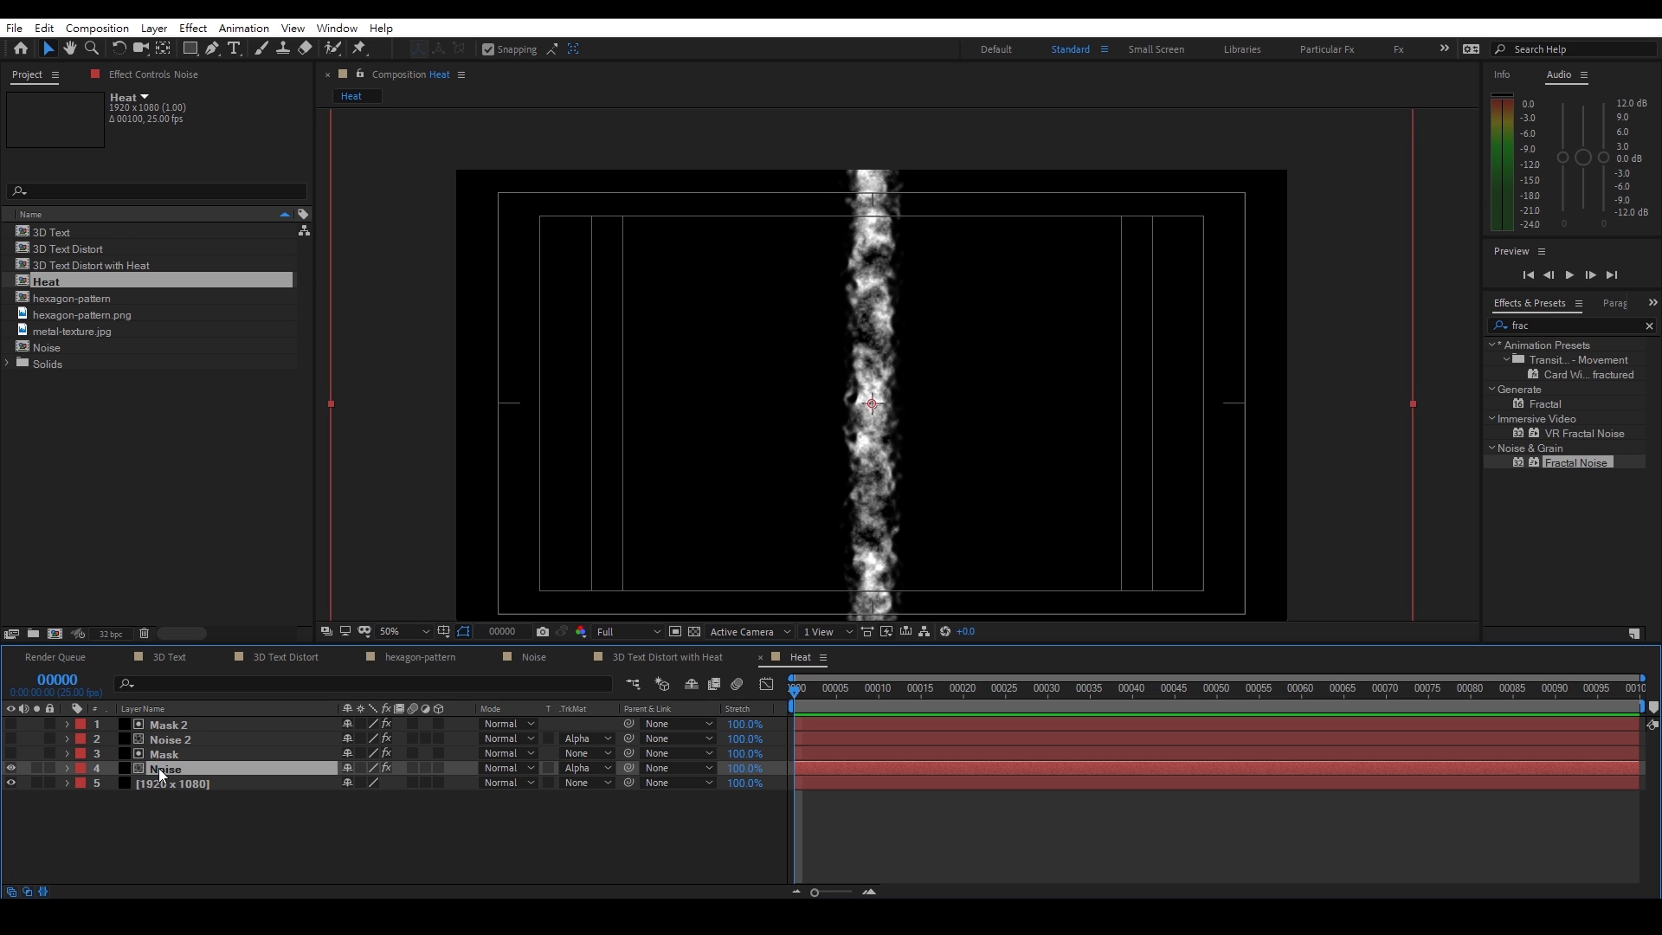
{"action": "left_click", "coordinate": [158, 75]}
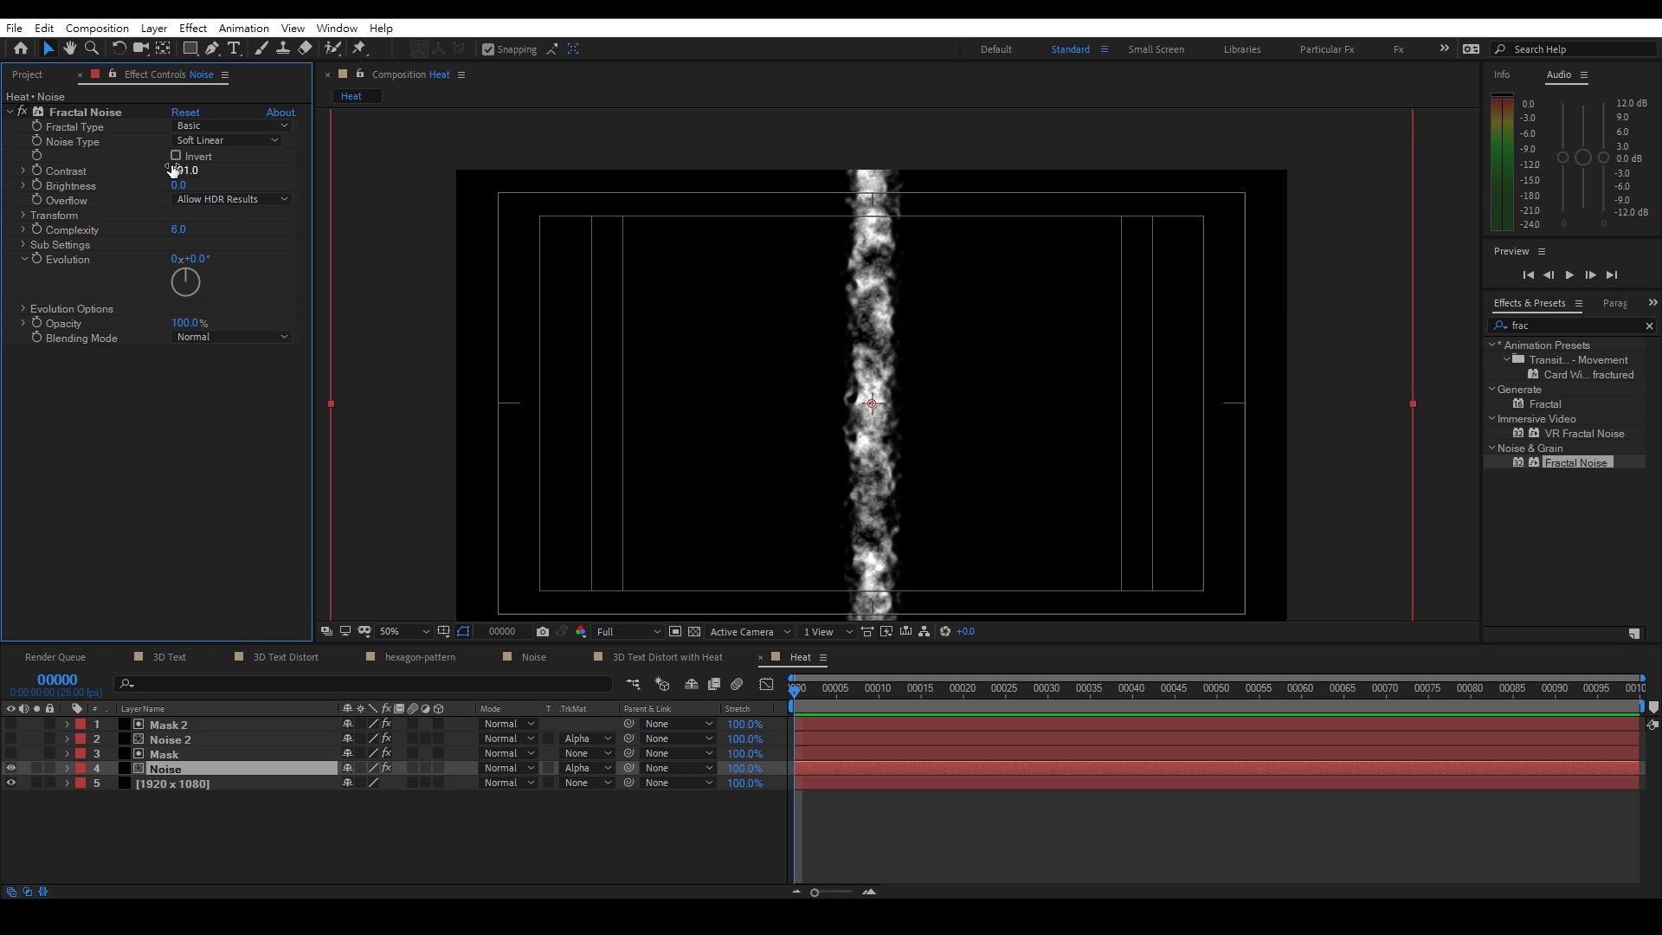
{"action": "left_click_drag", "start_coordinate": [191, 170], "coordinate": [147, 172]}
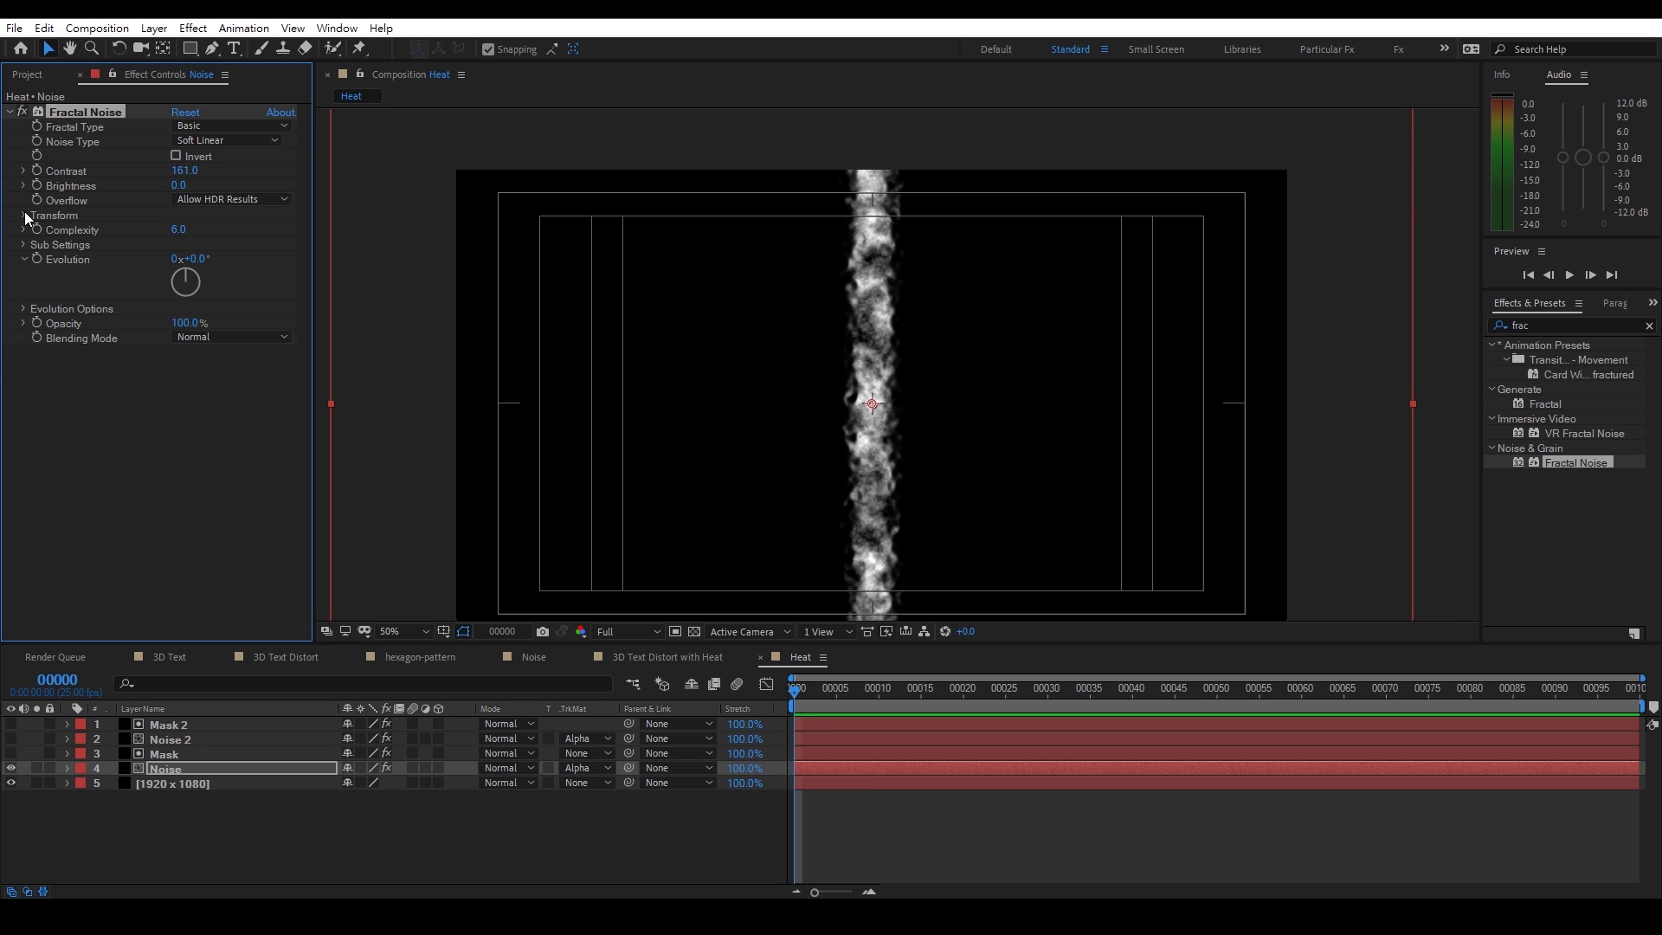
Set the Stroke Brush Size on the Heat composition's Mask layer to 35
{"action": "left_click", "coordinate": [149, 754]}
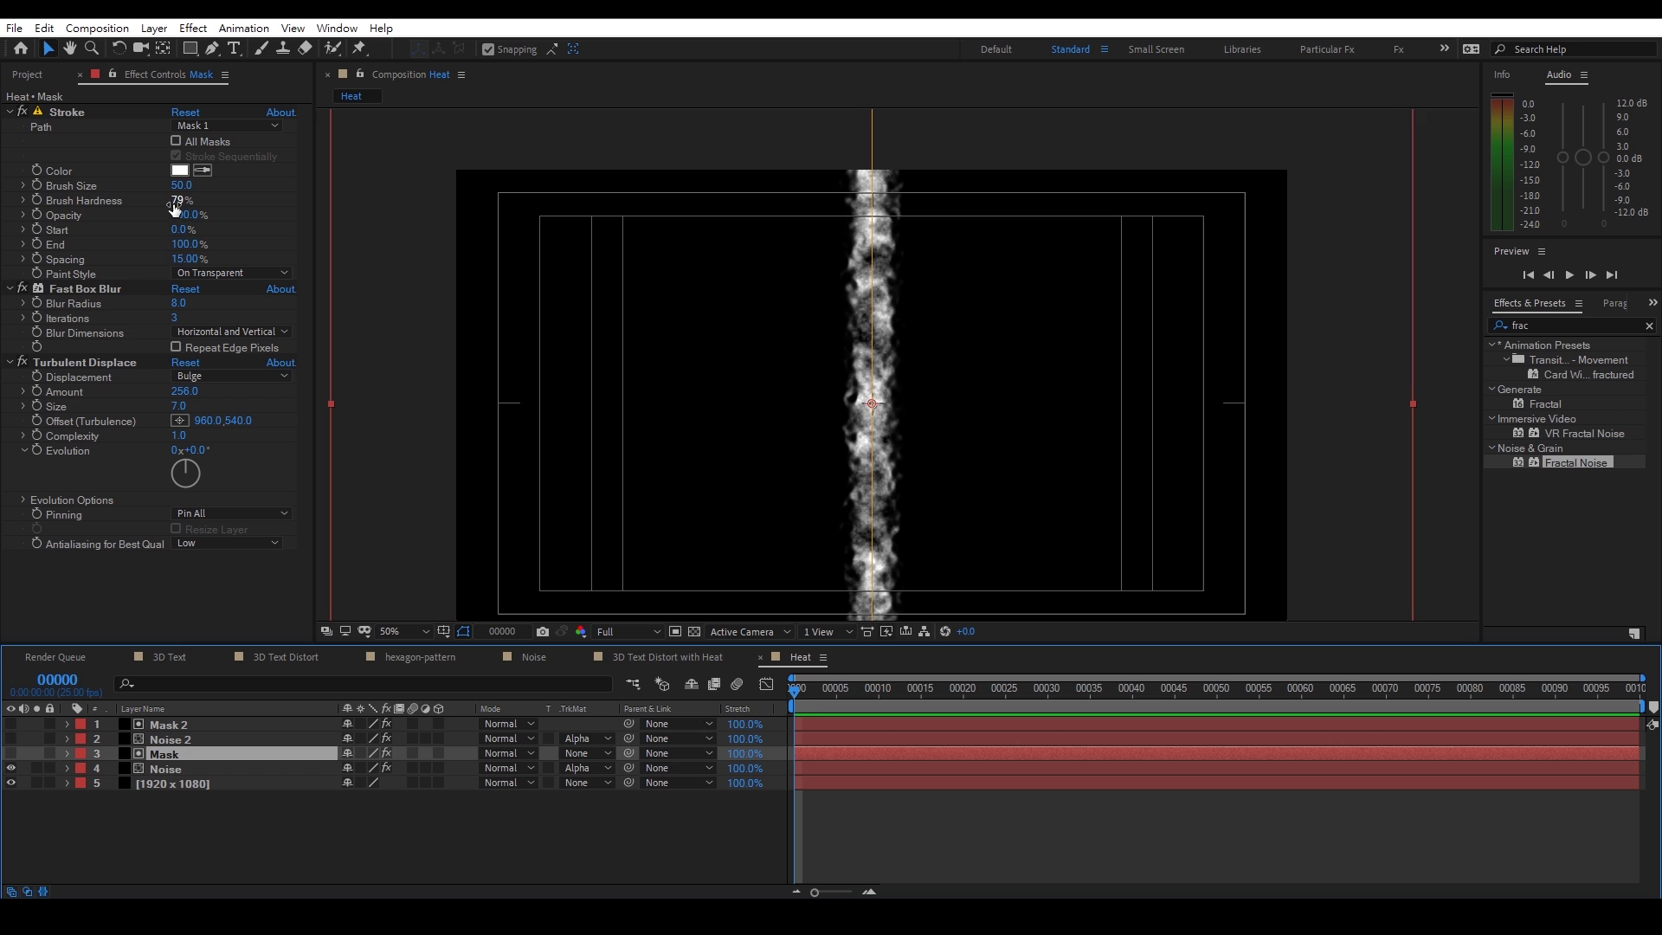
{"action": "left_click_drag", "start_coordinate": [181, 185], "coordinate": [170, 184]}
{"action": "type", "text": "35"}
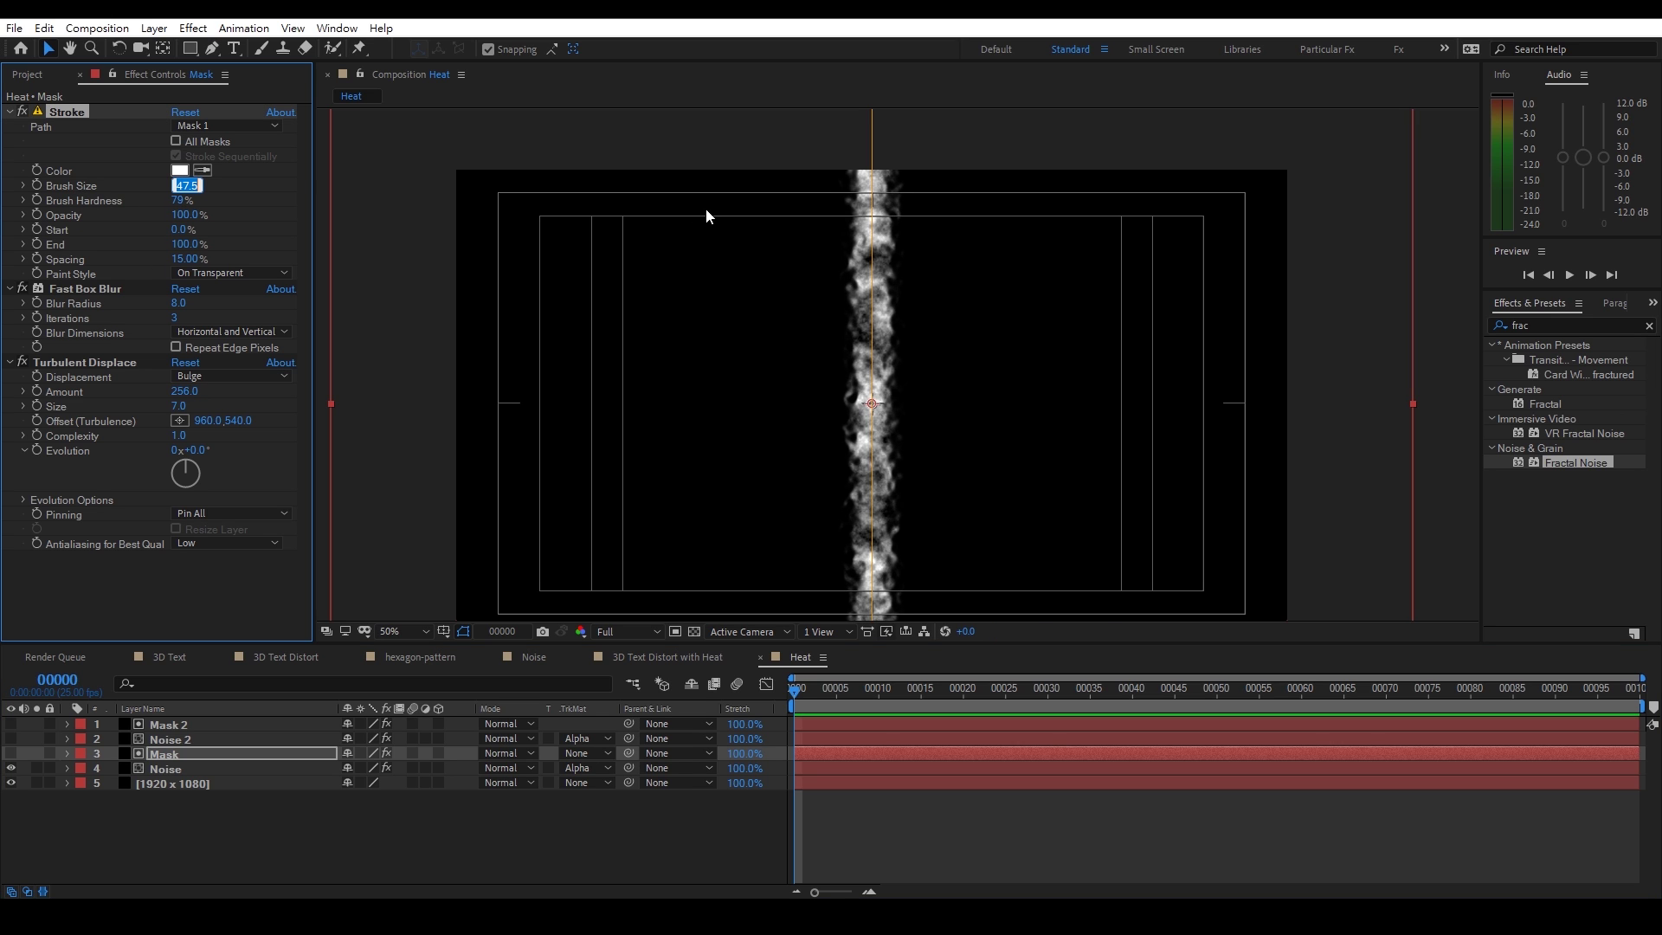
{"action": "key", "text": "Return"}
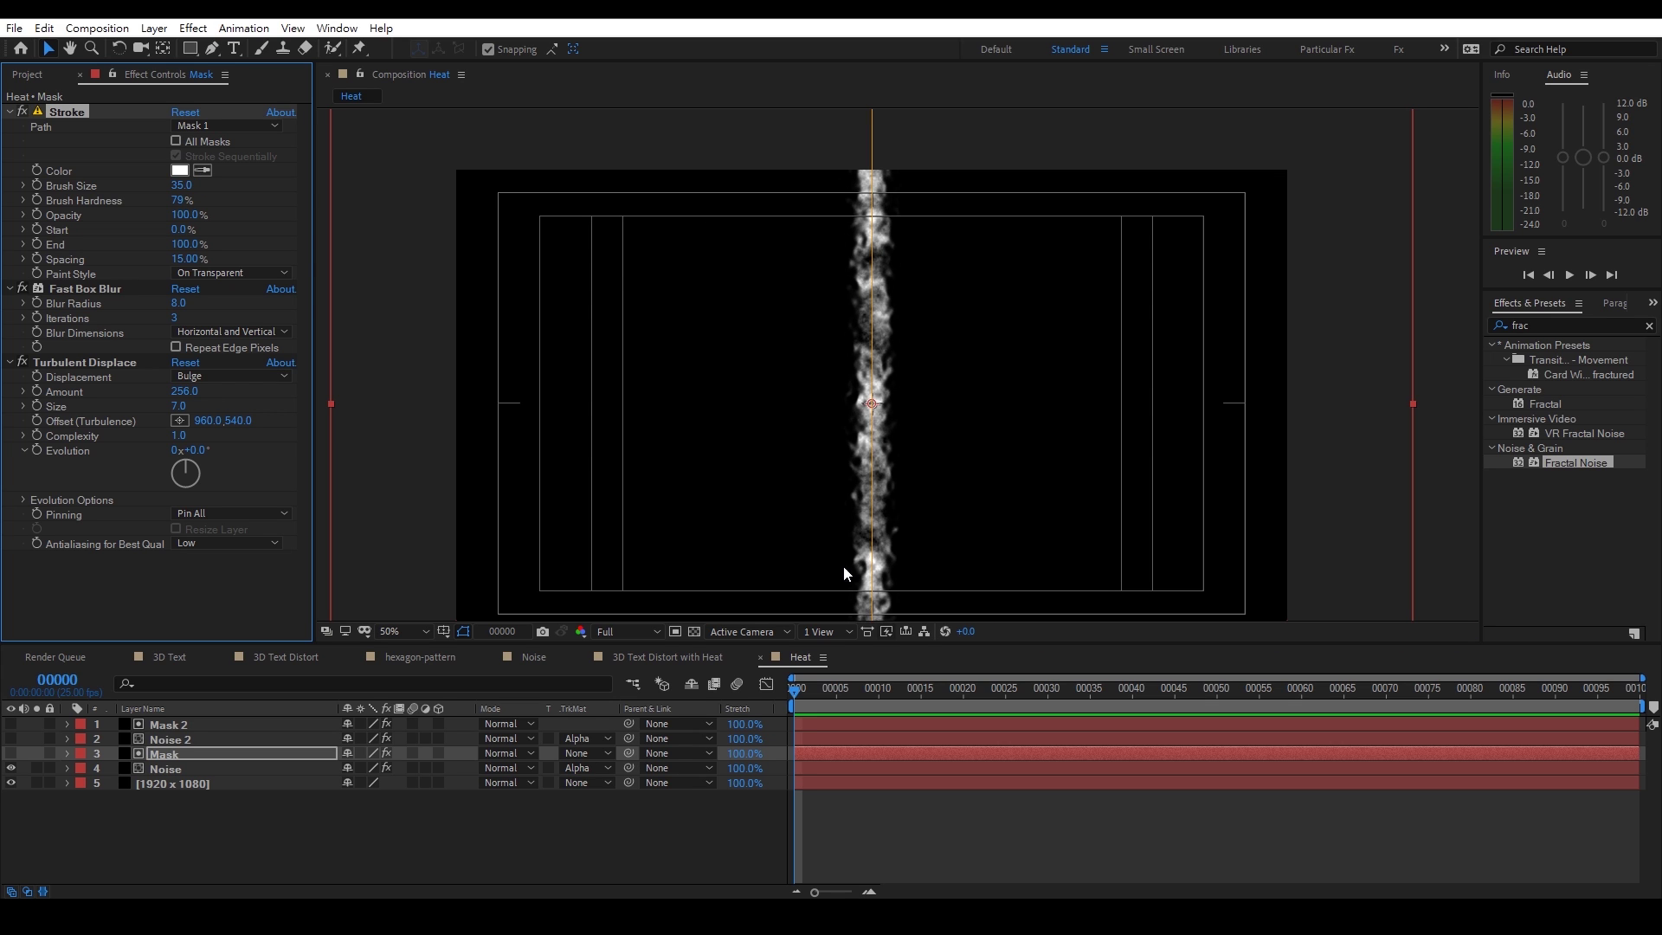
Add the Heat composition as the top layer in the 3D Text Distort with Heat composition
{"action": "left_click", "coordinate": [28, 74]}
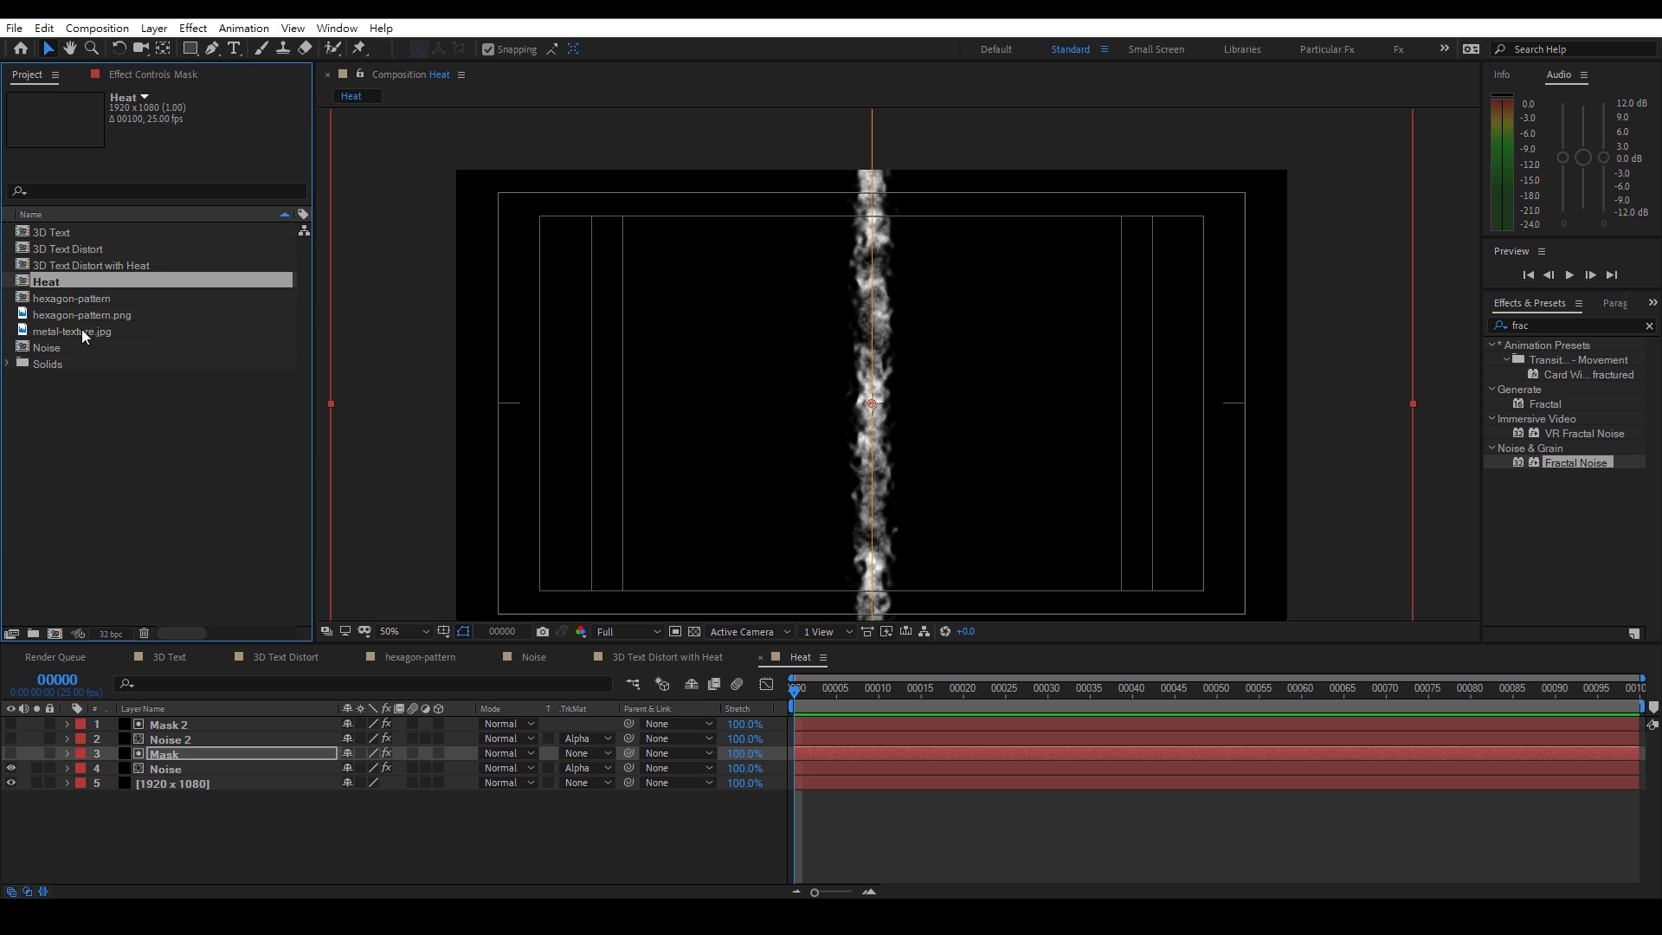
{"action": "double_click", "coordinate": [85, 261]}
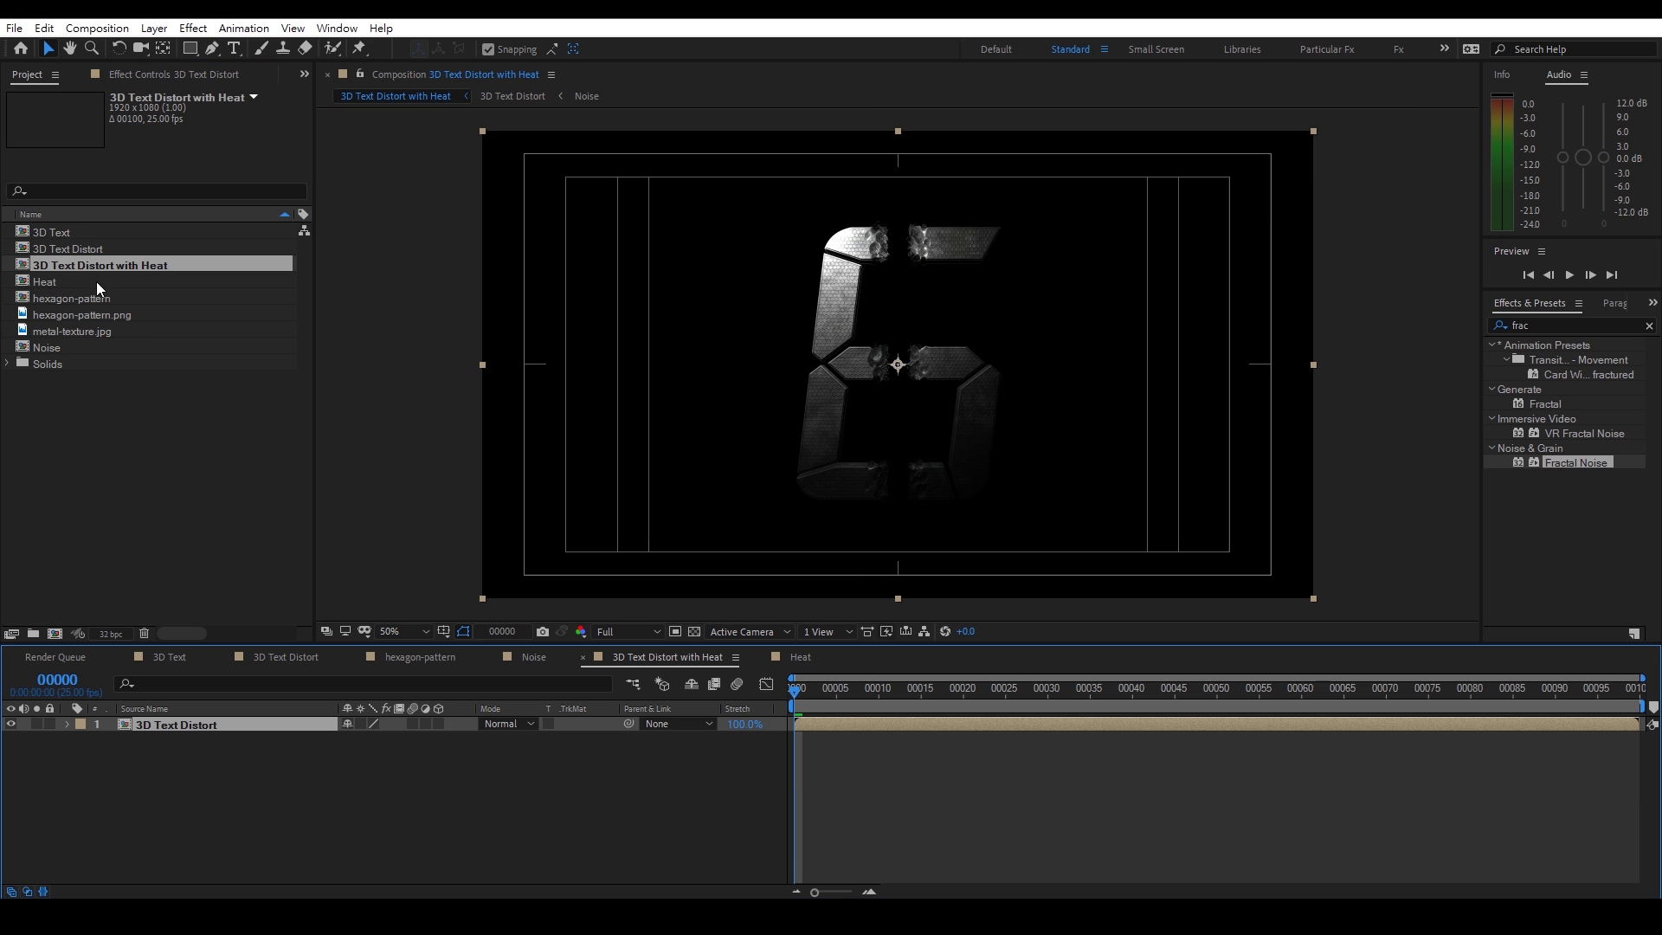
{"action": "left_click_drag", "start_coordinate": [58, 282], "coordinate": [169, 719]}
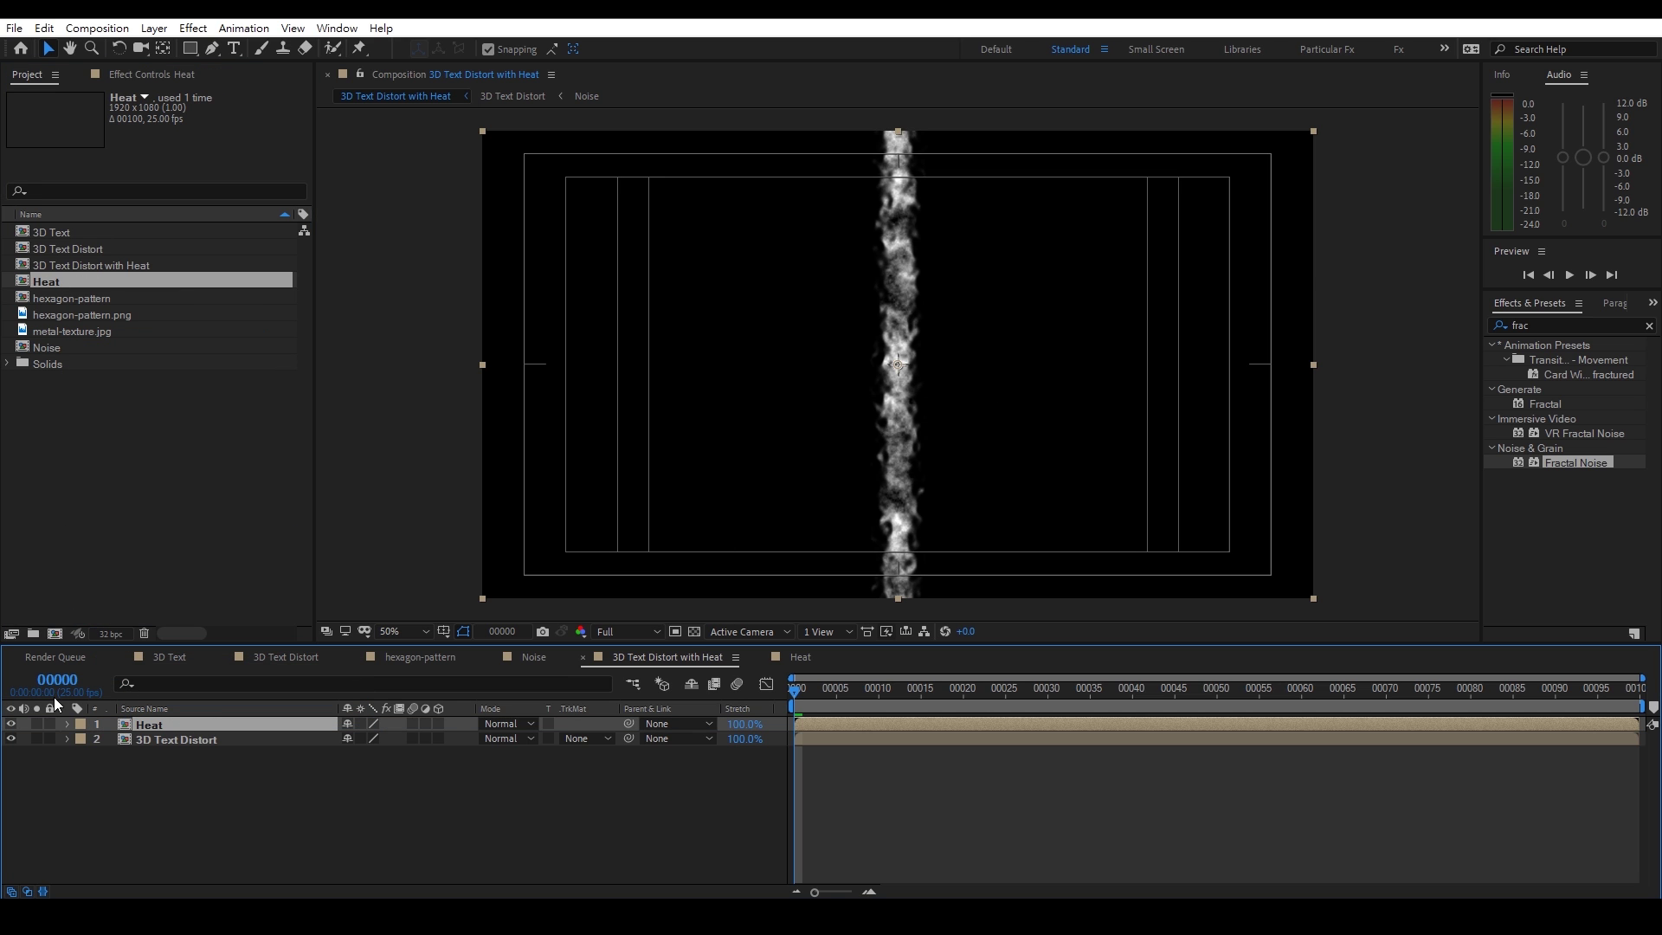
Duplicate the 3D Text Distort layer, place Heat between the two copies, and use the upper copy as Heat's alpha matte
{"action": "left_click", "coordinate": [149, 742]}
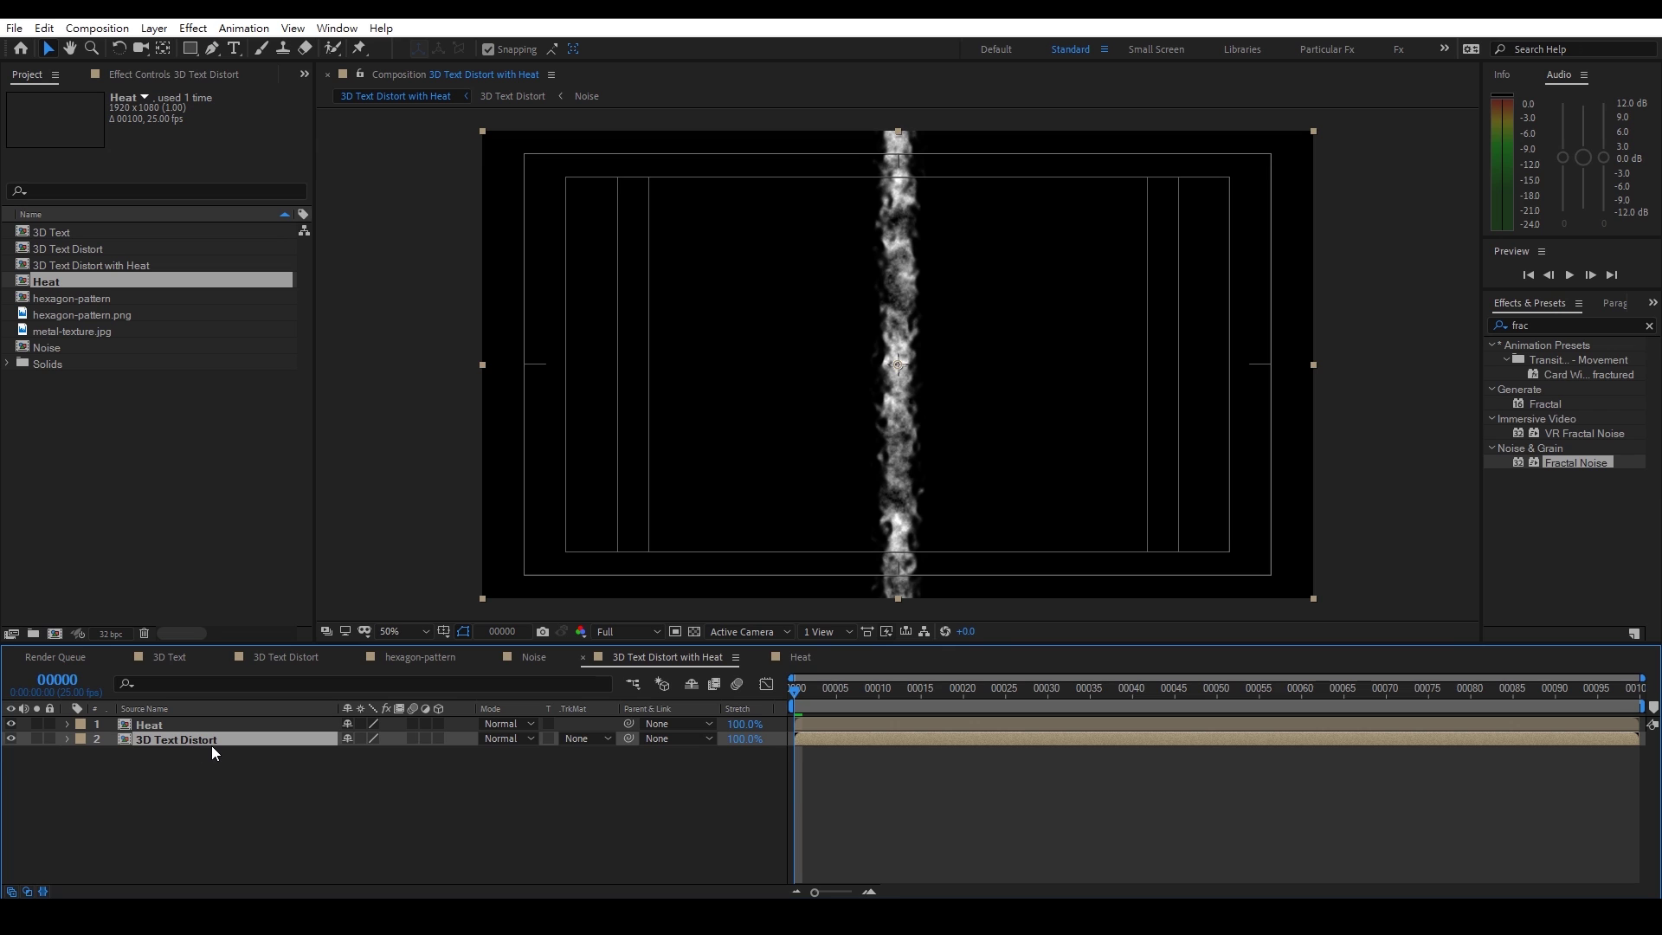
{"action": "key", "text": "ctrl+d"}
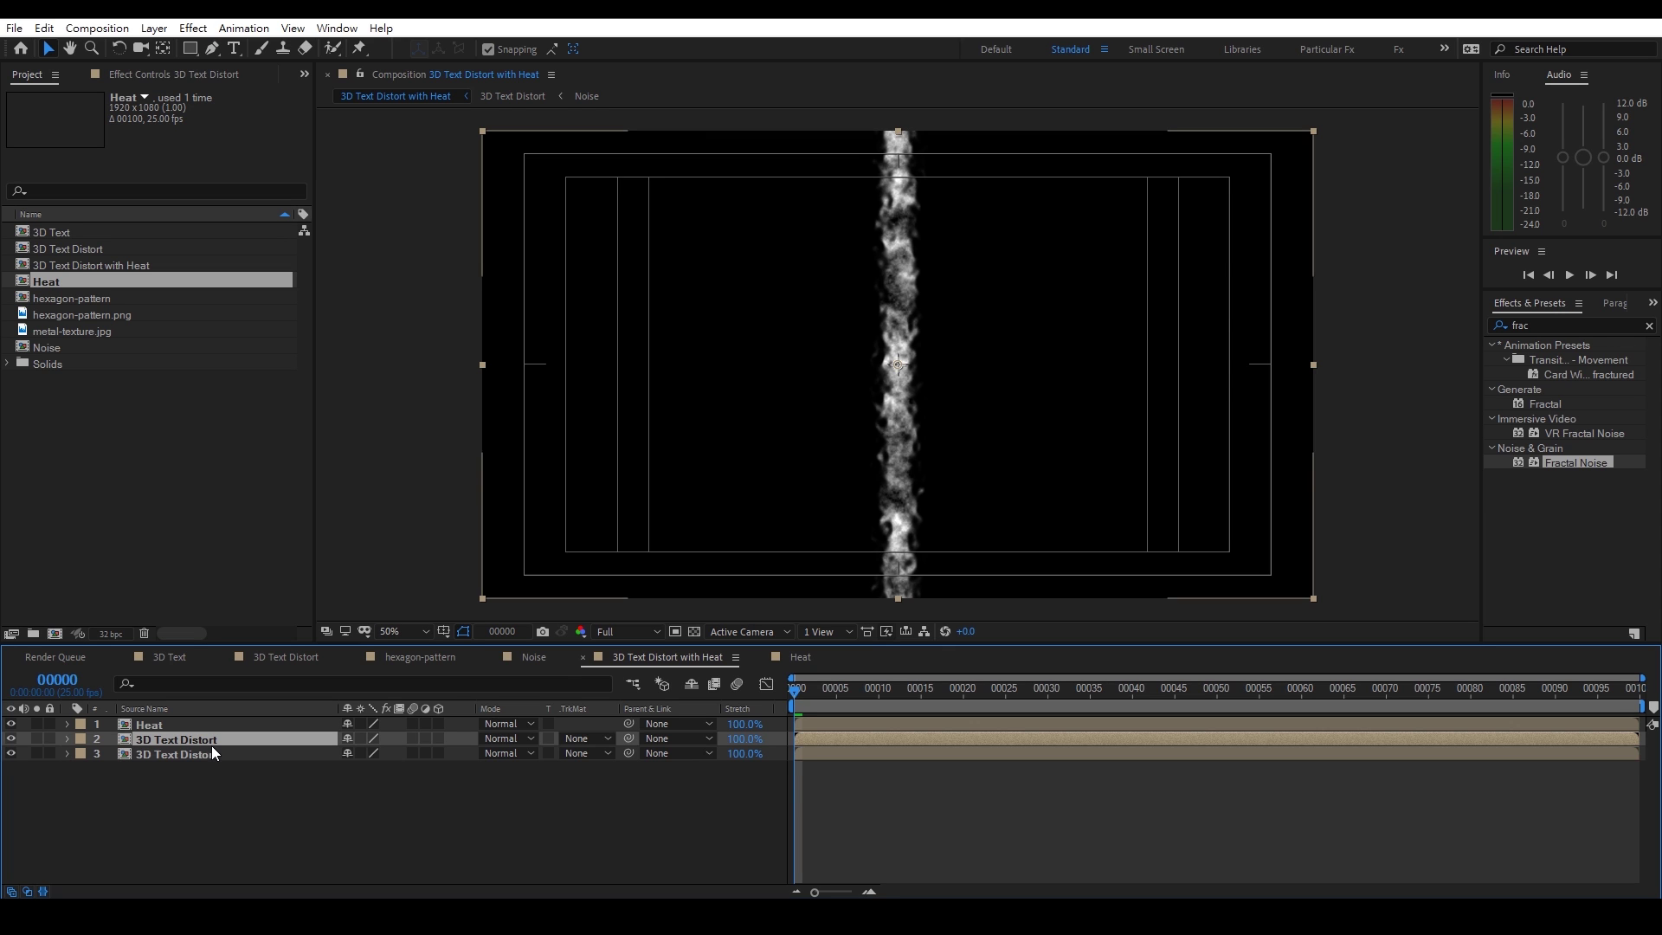
{"action": "left_click_drag", "start_coordinate": [187, 721], "coordinate": [192, 748]}
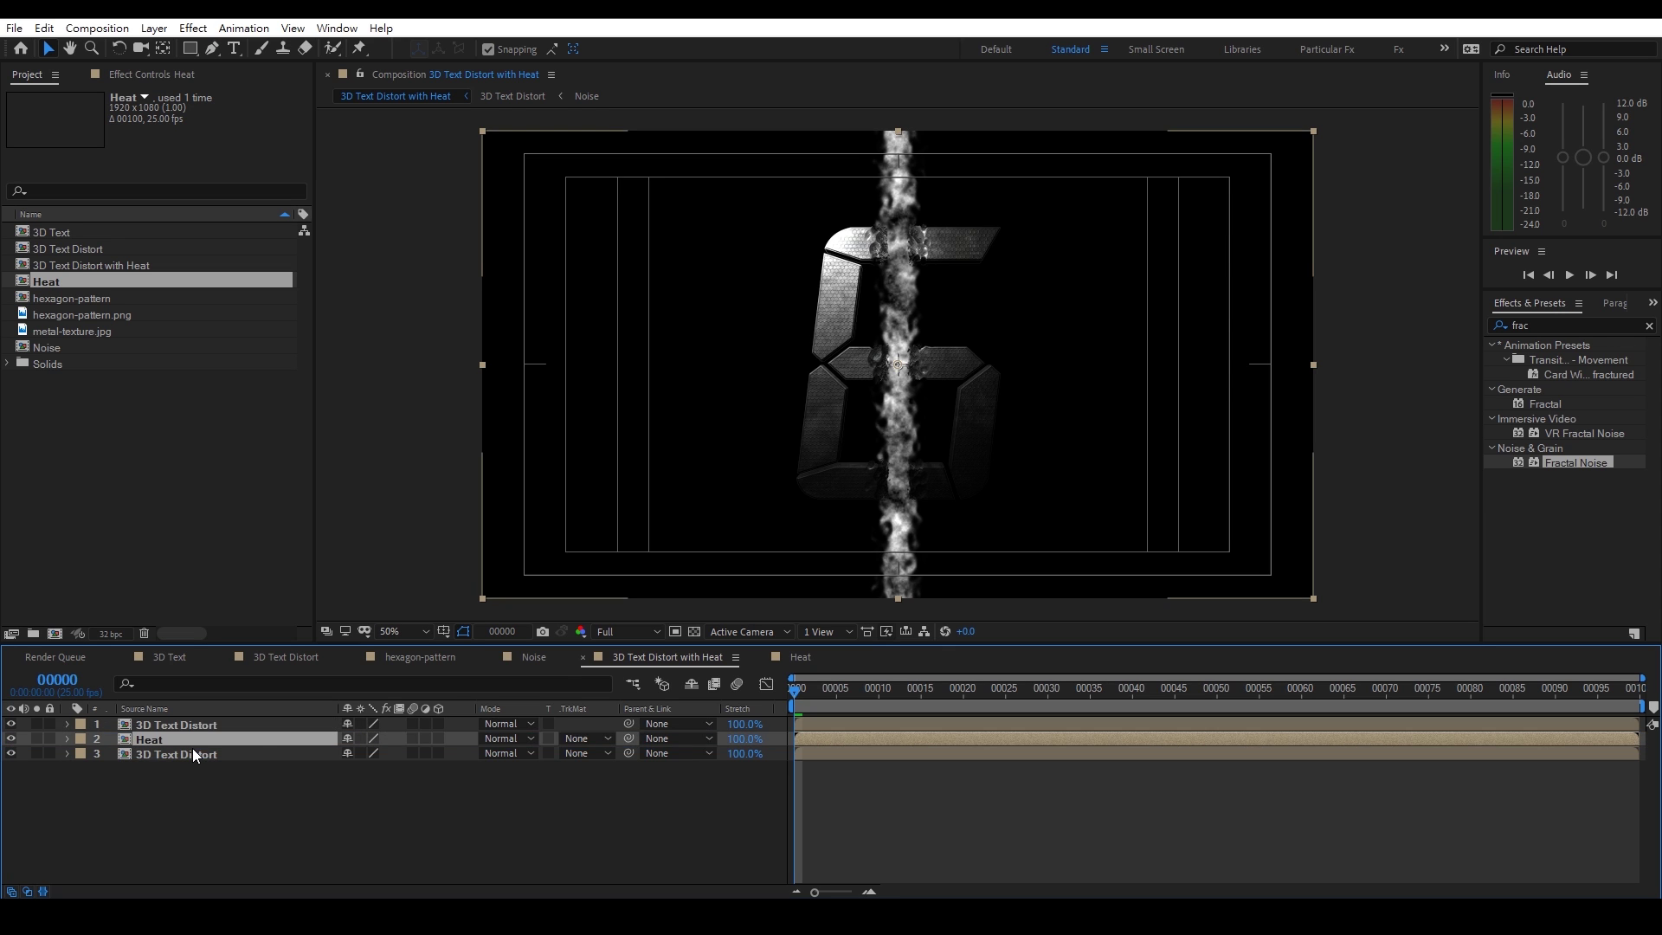
{"action": "left_click", "coordinate": [590, 739]}
{"action": "left_click", "coordinate": [605, 779]}
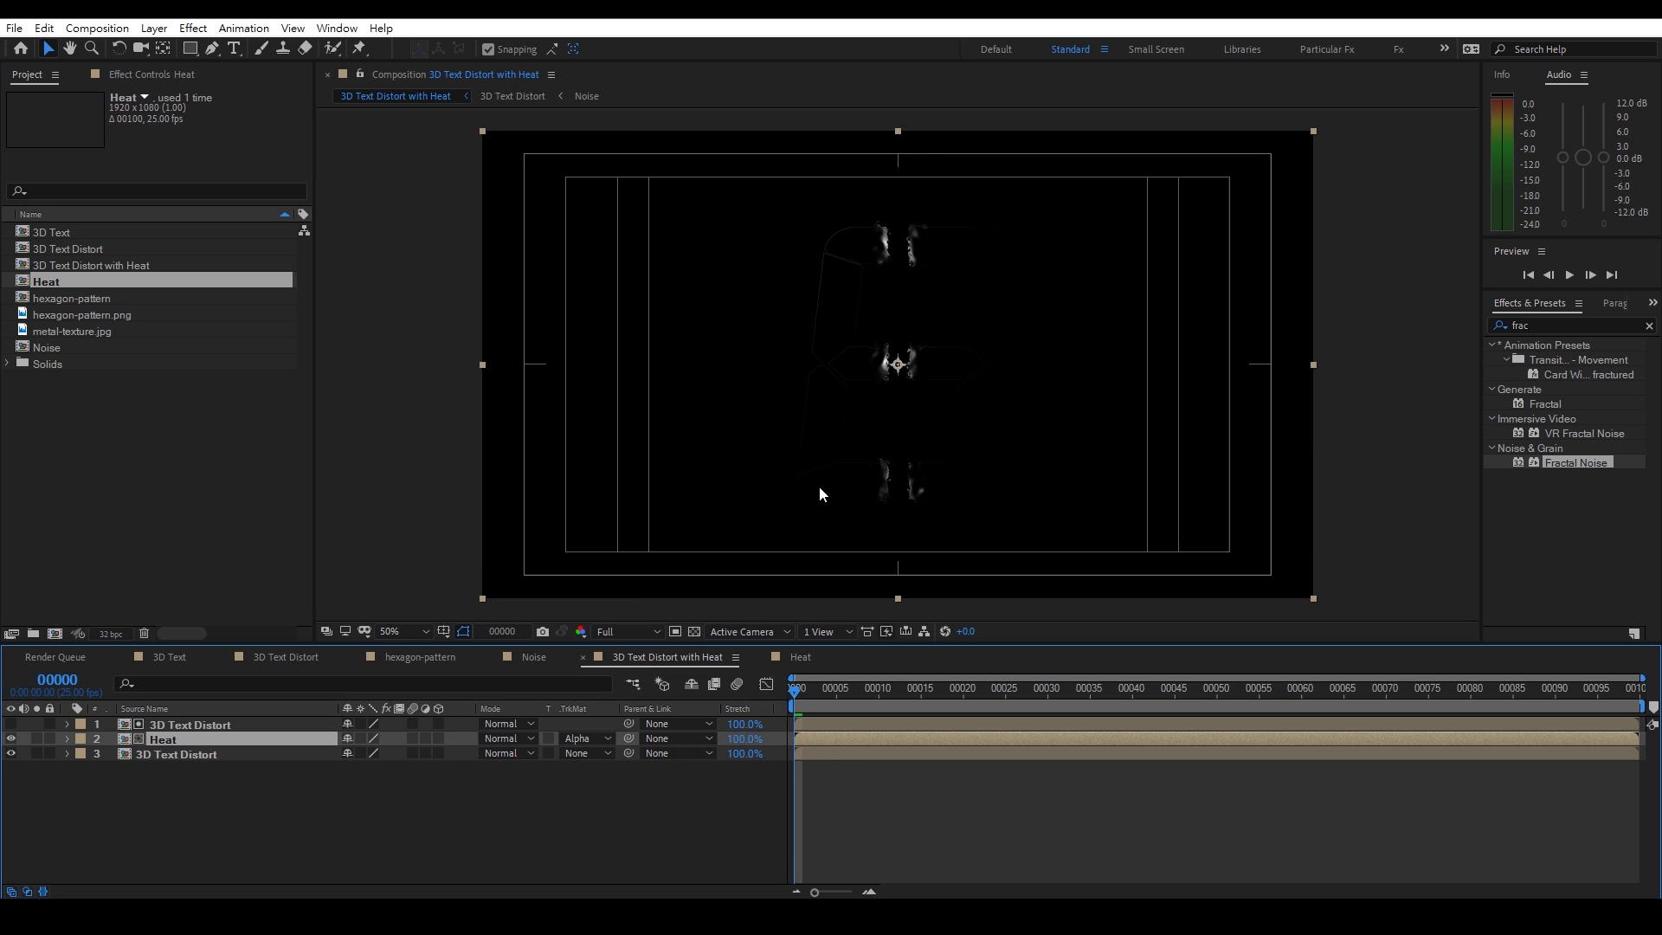
Hide the black 1920 x 1080 solid in the Heat composition, check its transparency, and return to 3D Text Distort with Heat
{"action": "scroll", "coordinate": [880, 465], "scroll_direction": "up", "scroll_amount": 2}
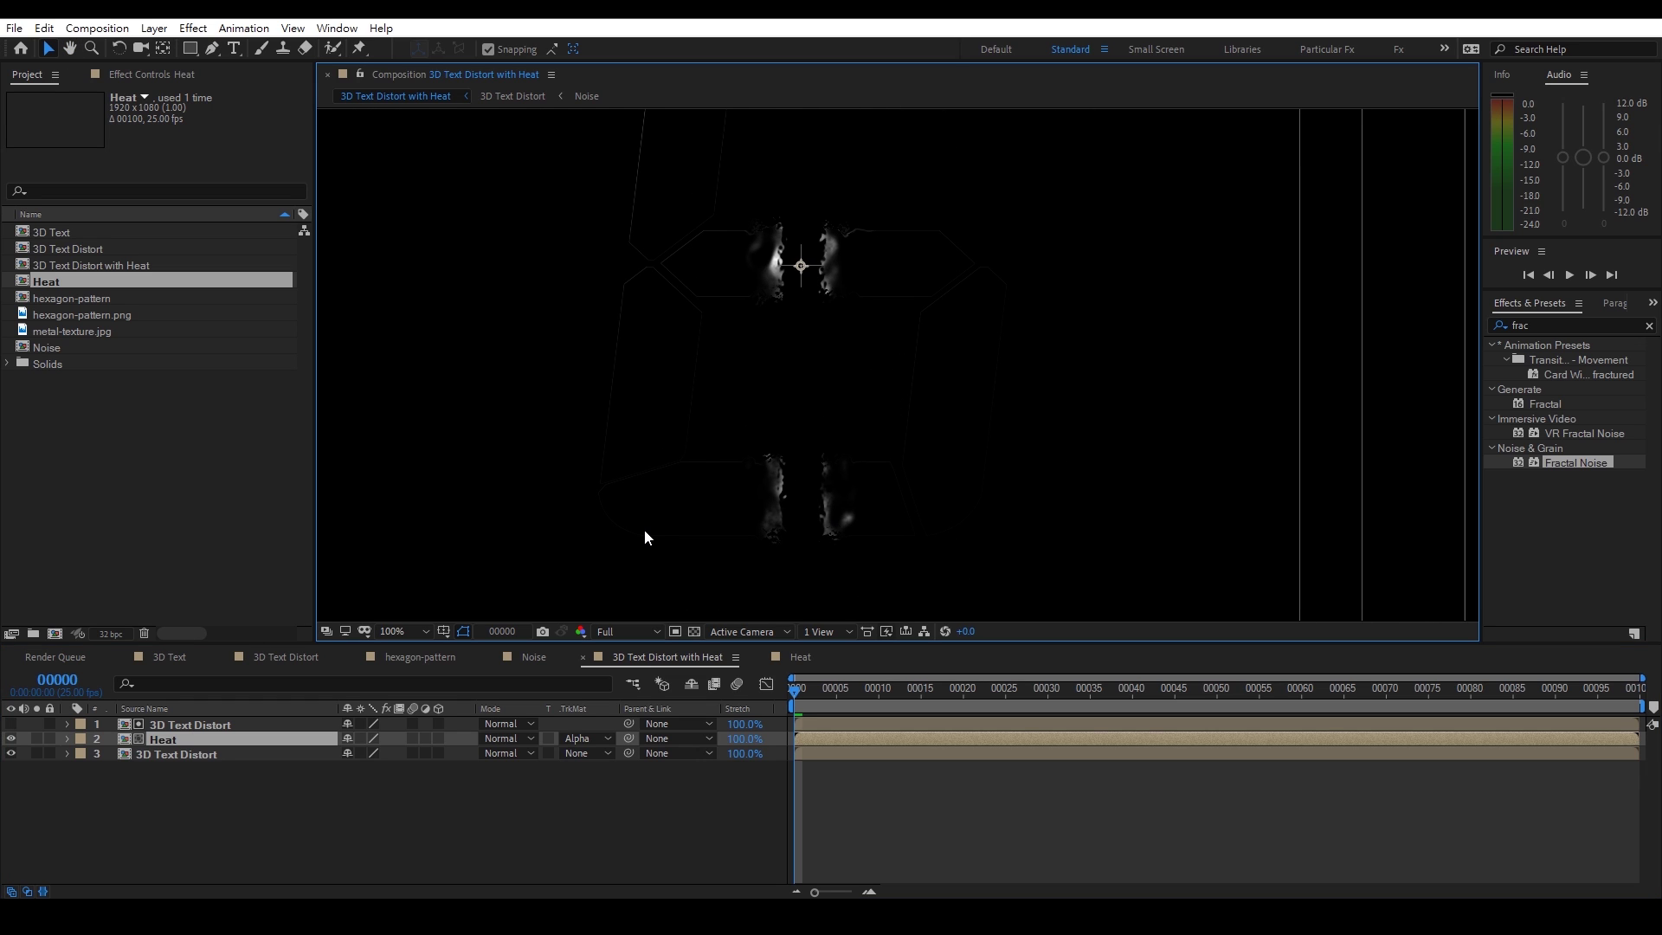
{"action": "double_click", "coordinate": [163, 739]}
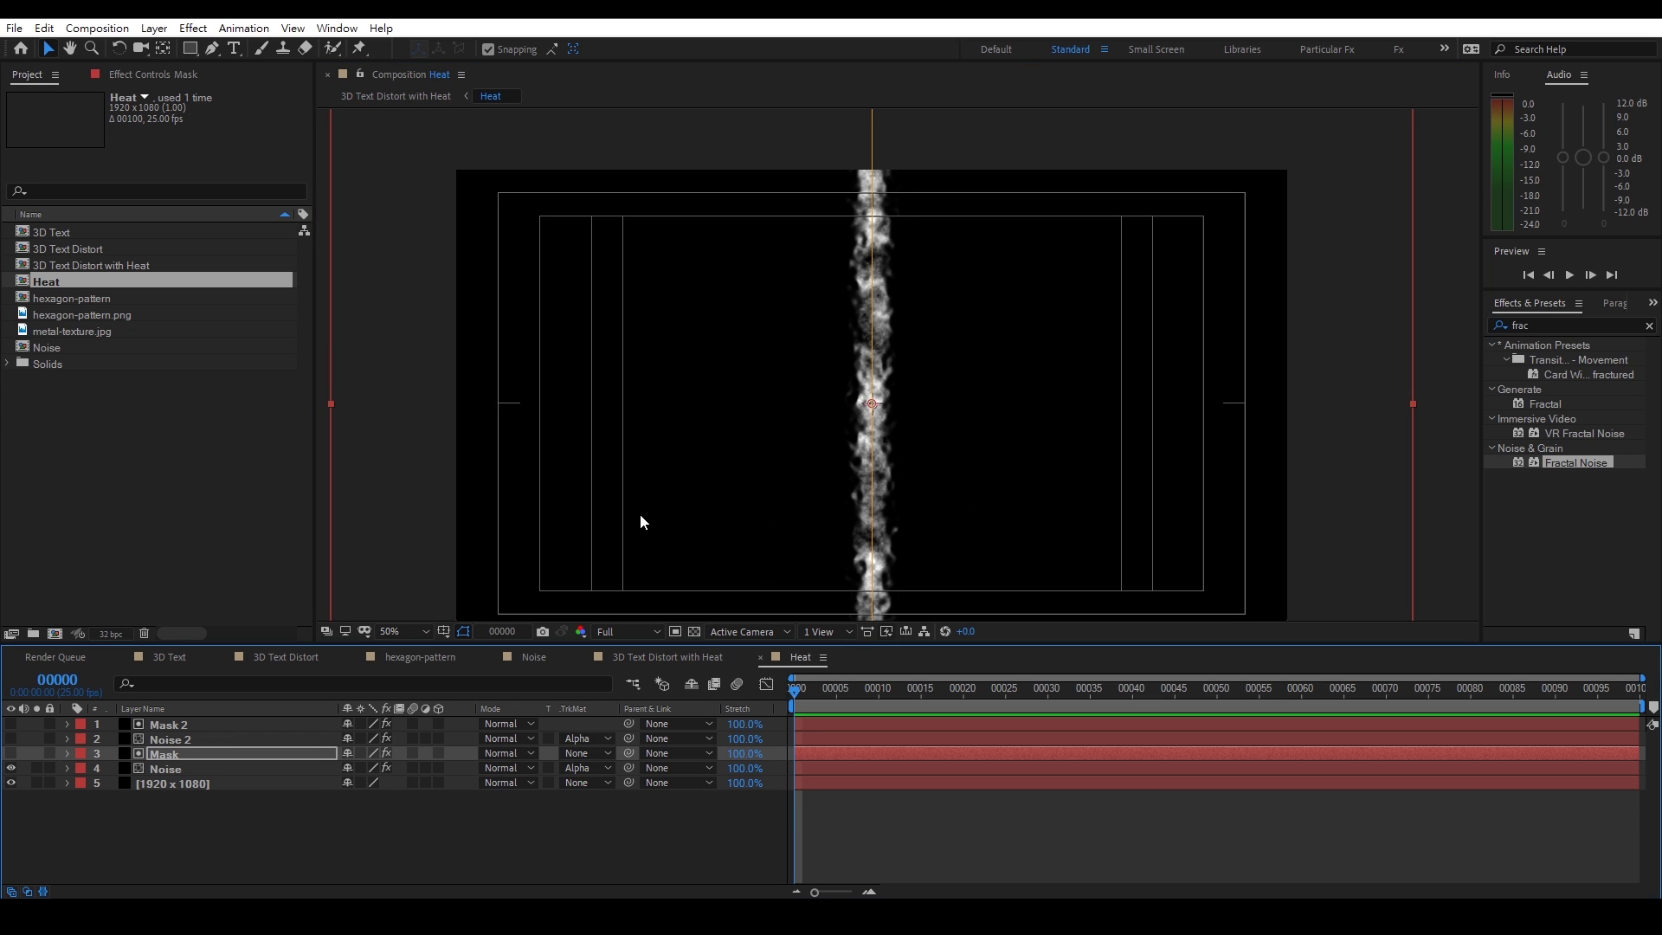
{"action": "left_click", "coordinate": [10, 783]}
{"action": "left_click", "coordinate": [695, 631]}
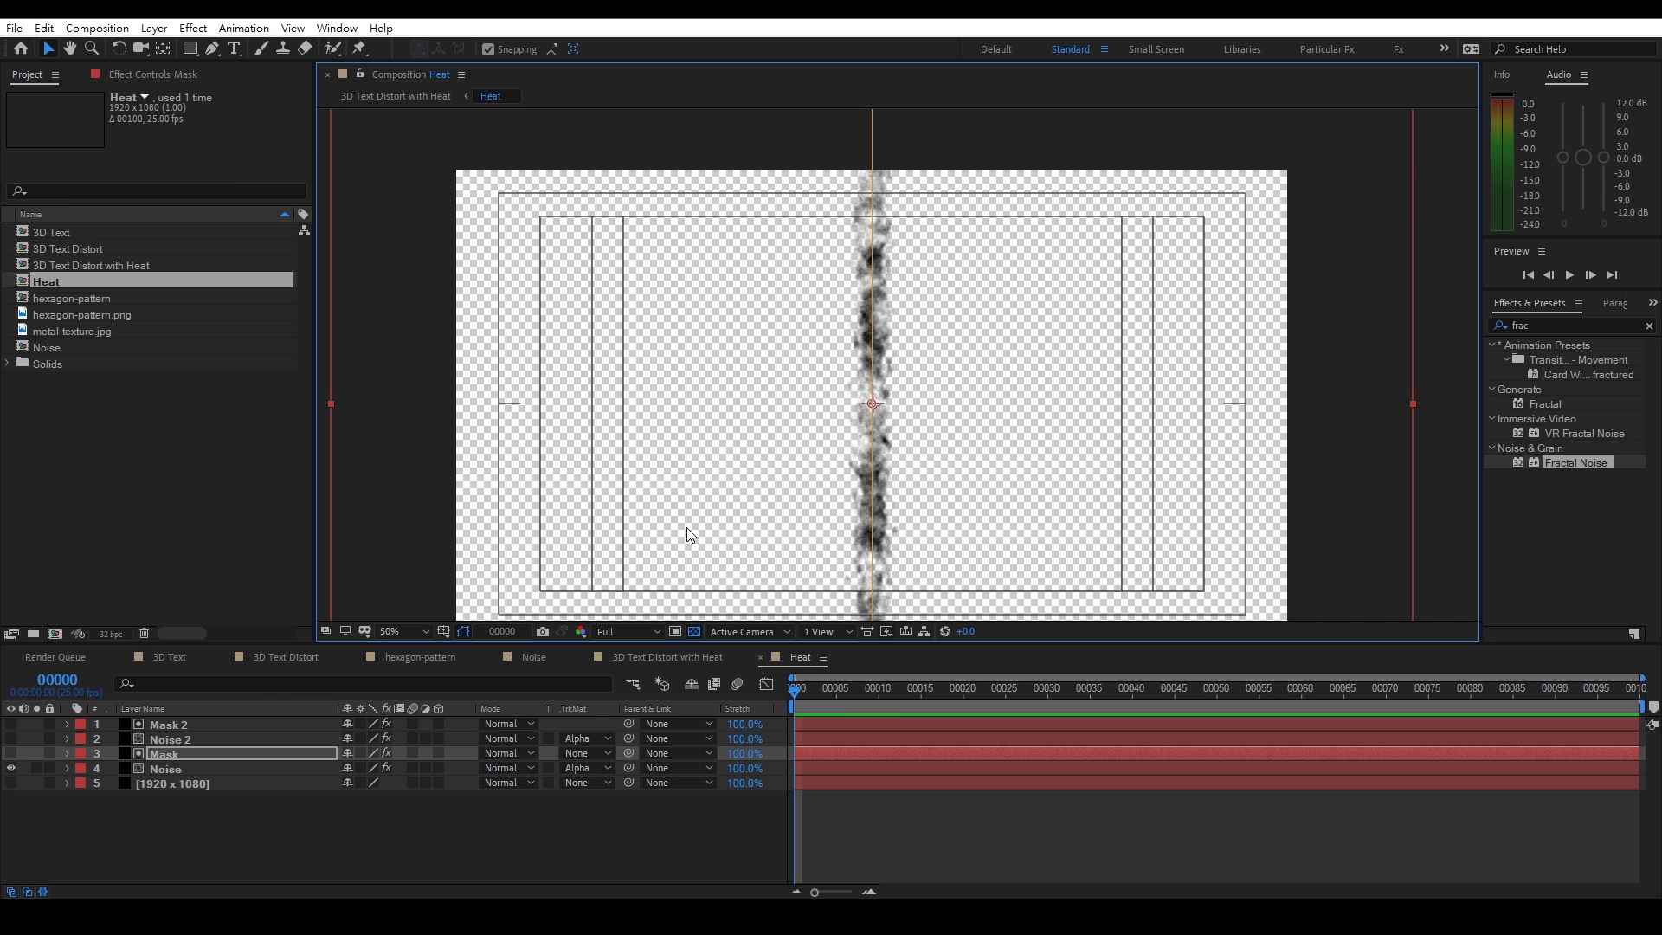
{"action": "left_click", "coordinate": [694, 632]}
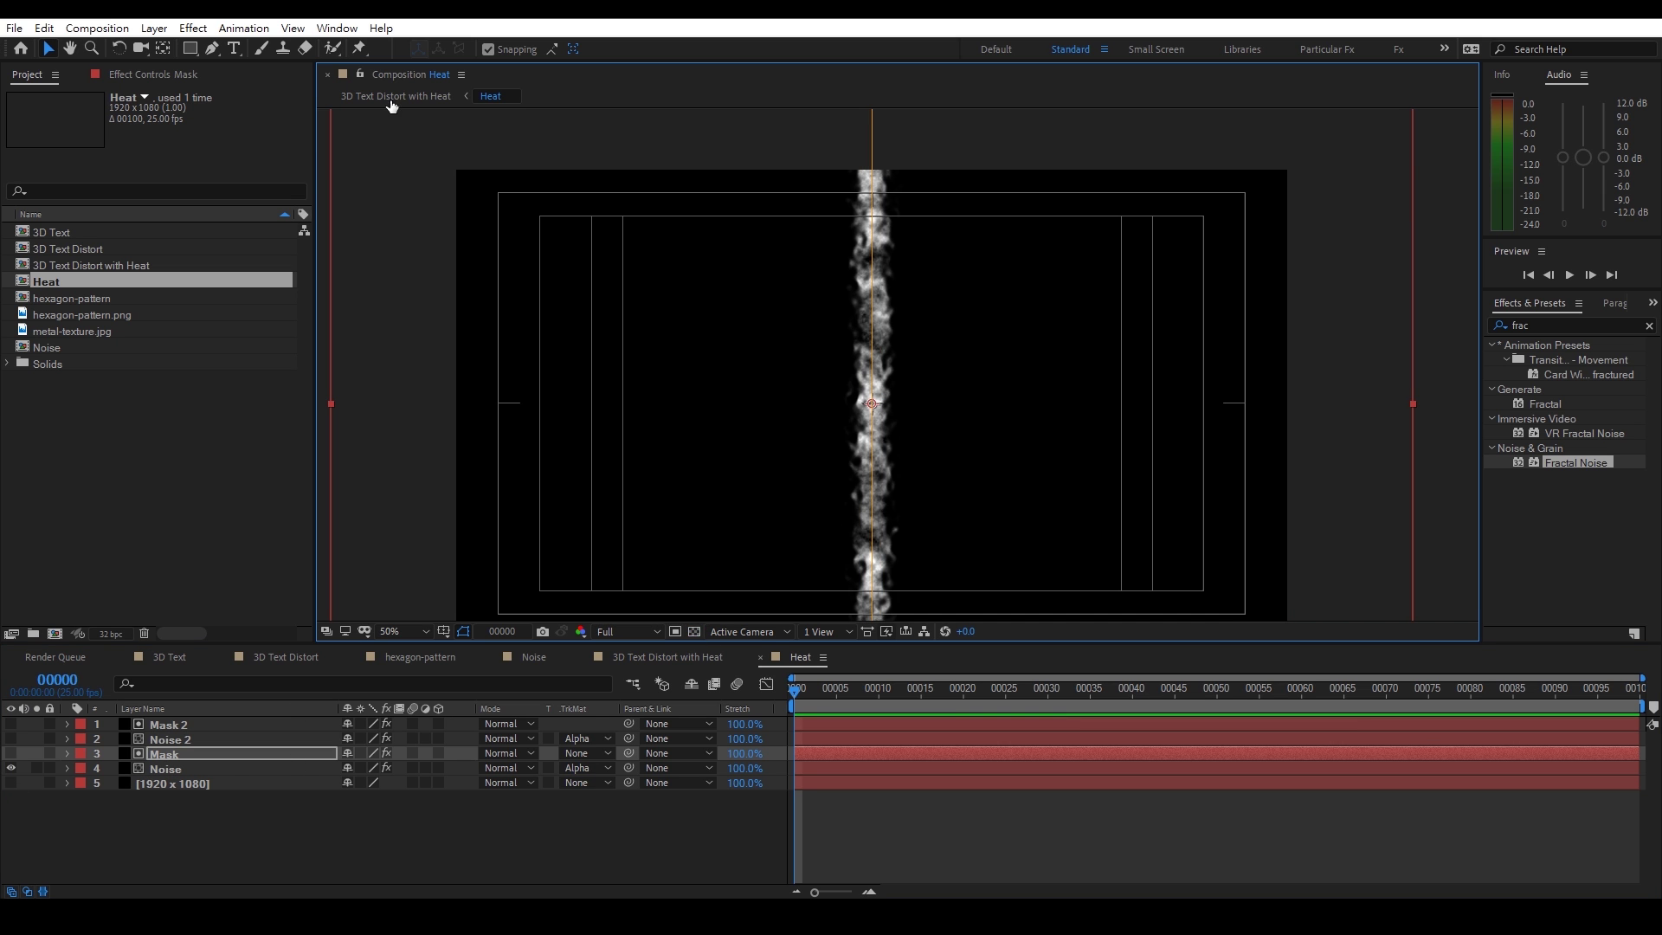
{"action": "left_click", "coordinate": [367, 95]}
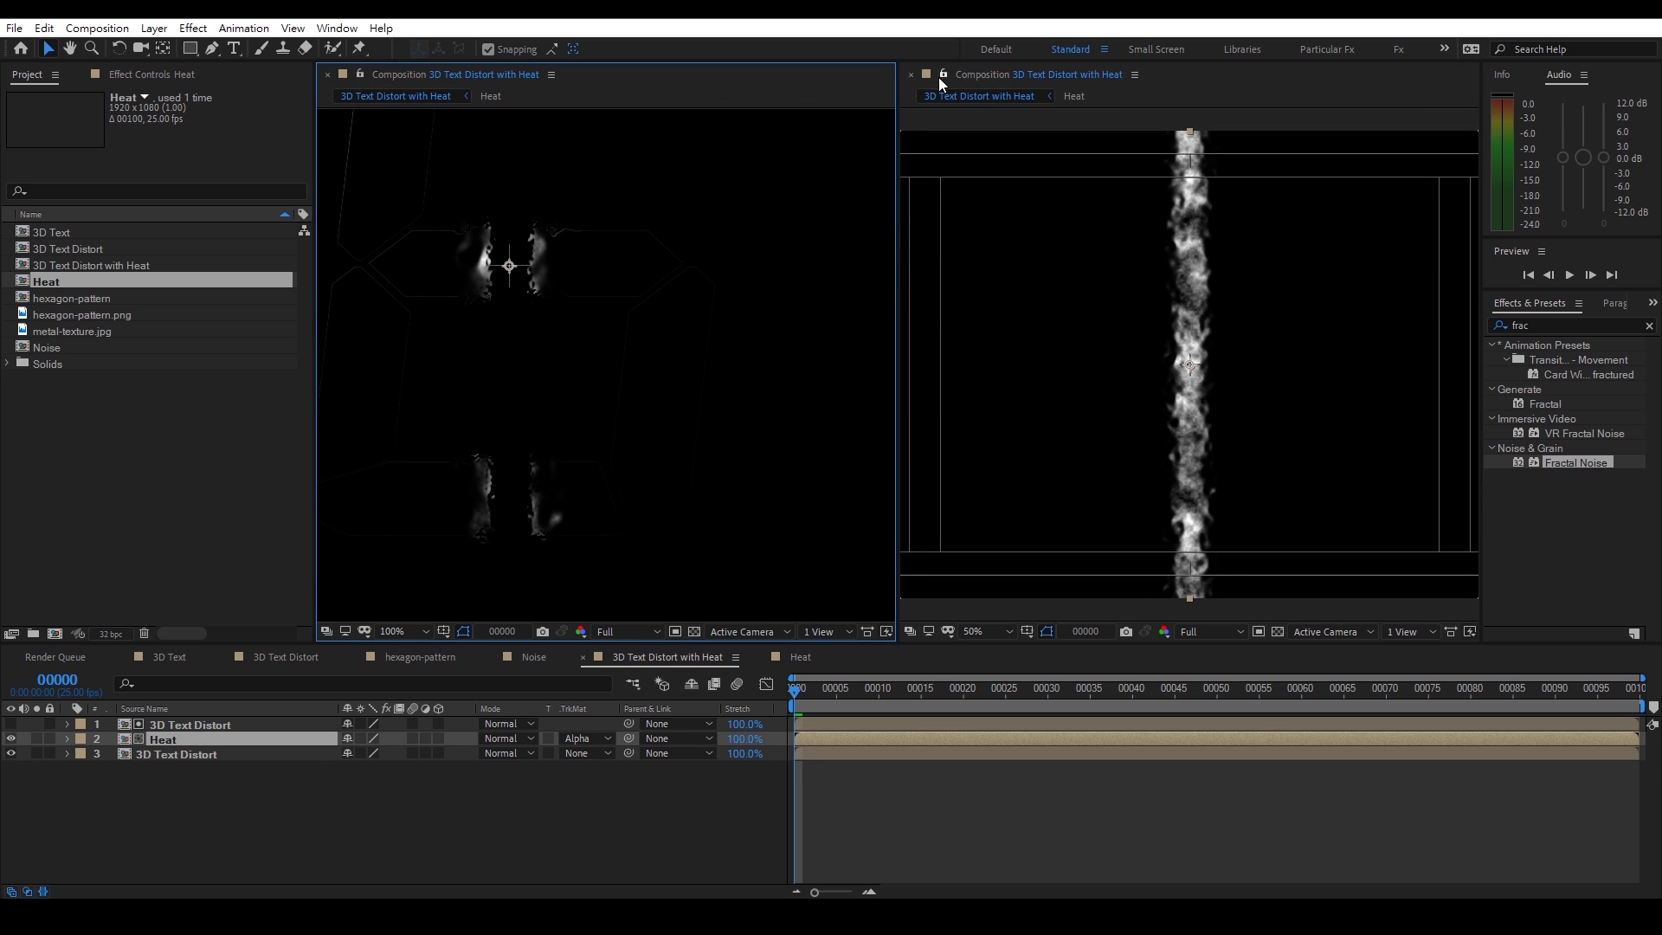
Solo the Heat layer to inspect the heat along the cut edges up close, then show all layers again
{"action": "left_click", "coordinate": [36, 738]}
{"action": "scroll", "coordinate": [771, 498], "scroll_direction": "down", "scroll_amount": 2}
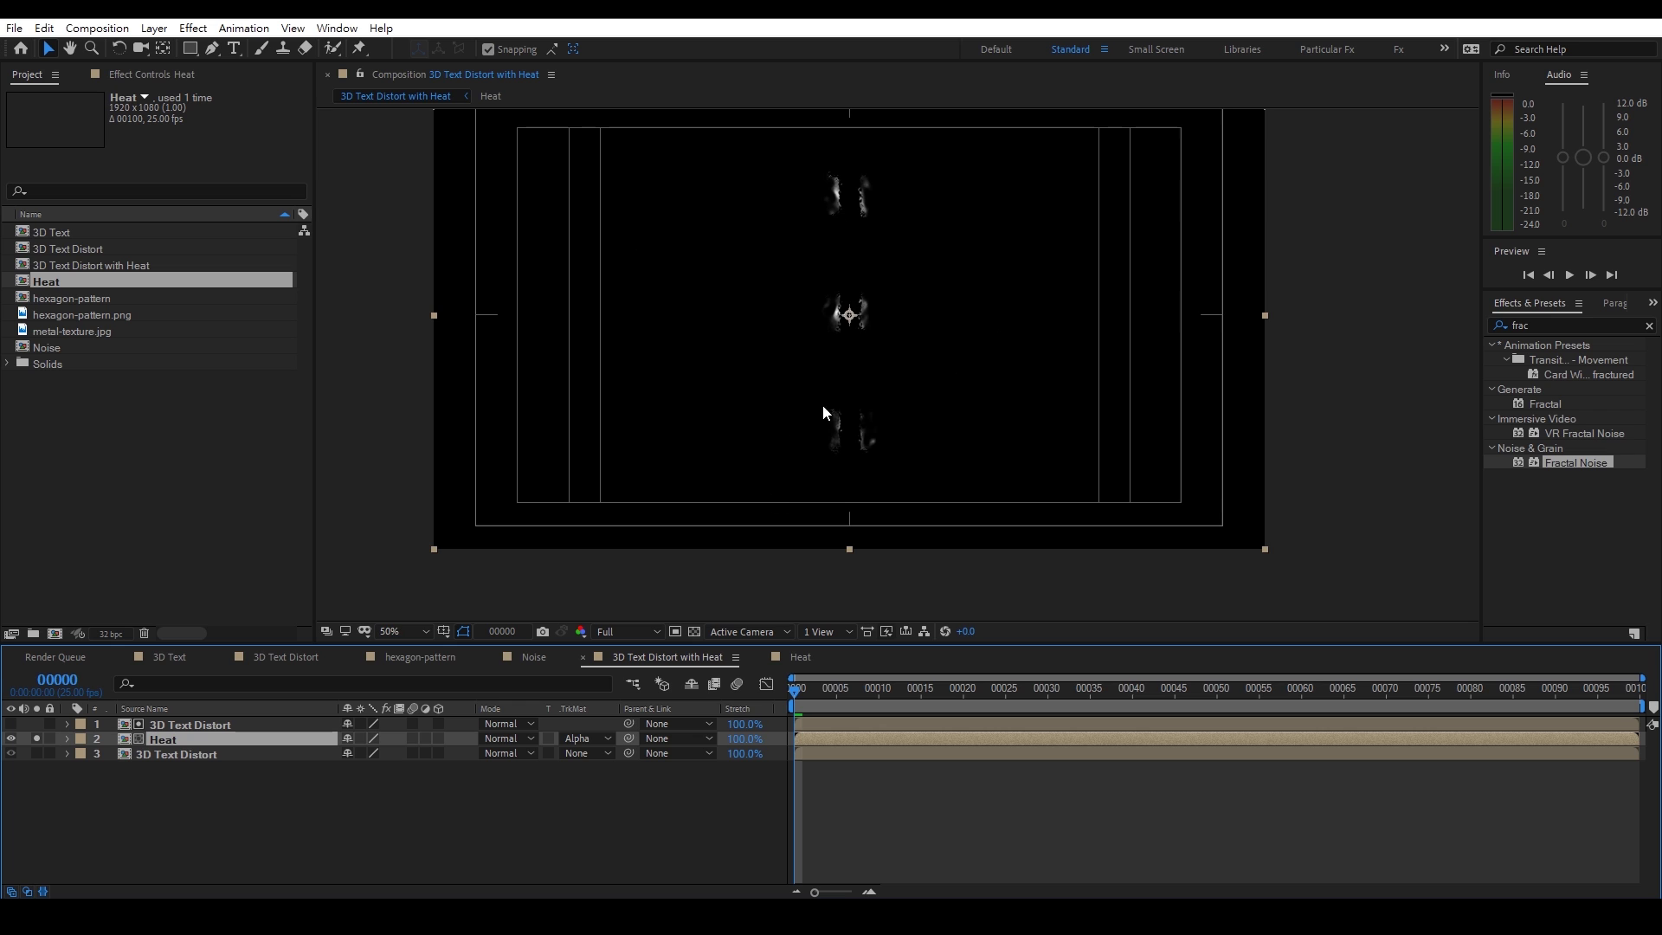
{"action": "scroll", "coordinate": [849, 279], "scroll_direction": "up", "scroll_amount": 2}
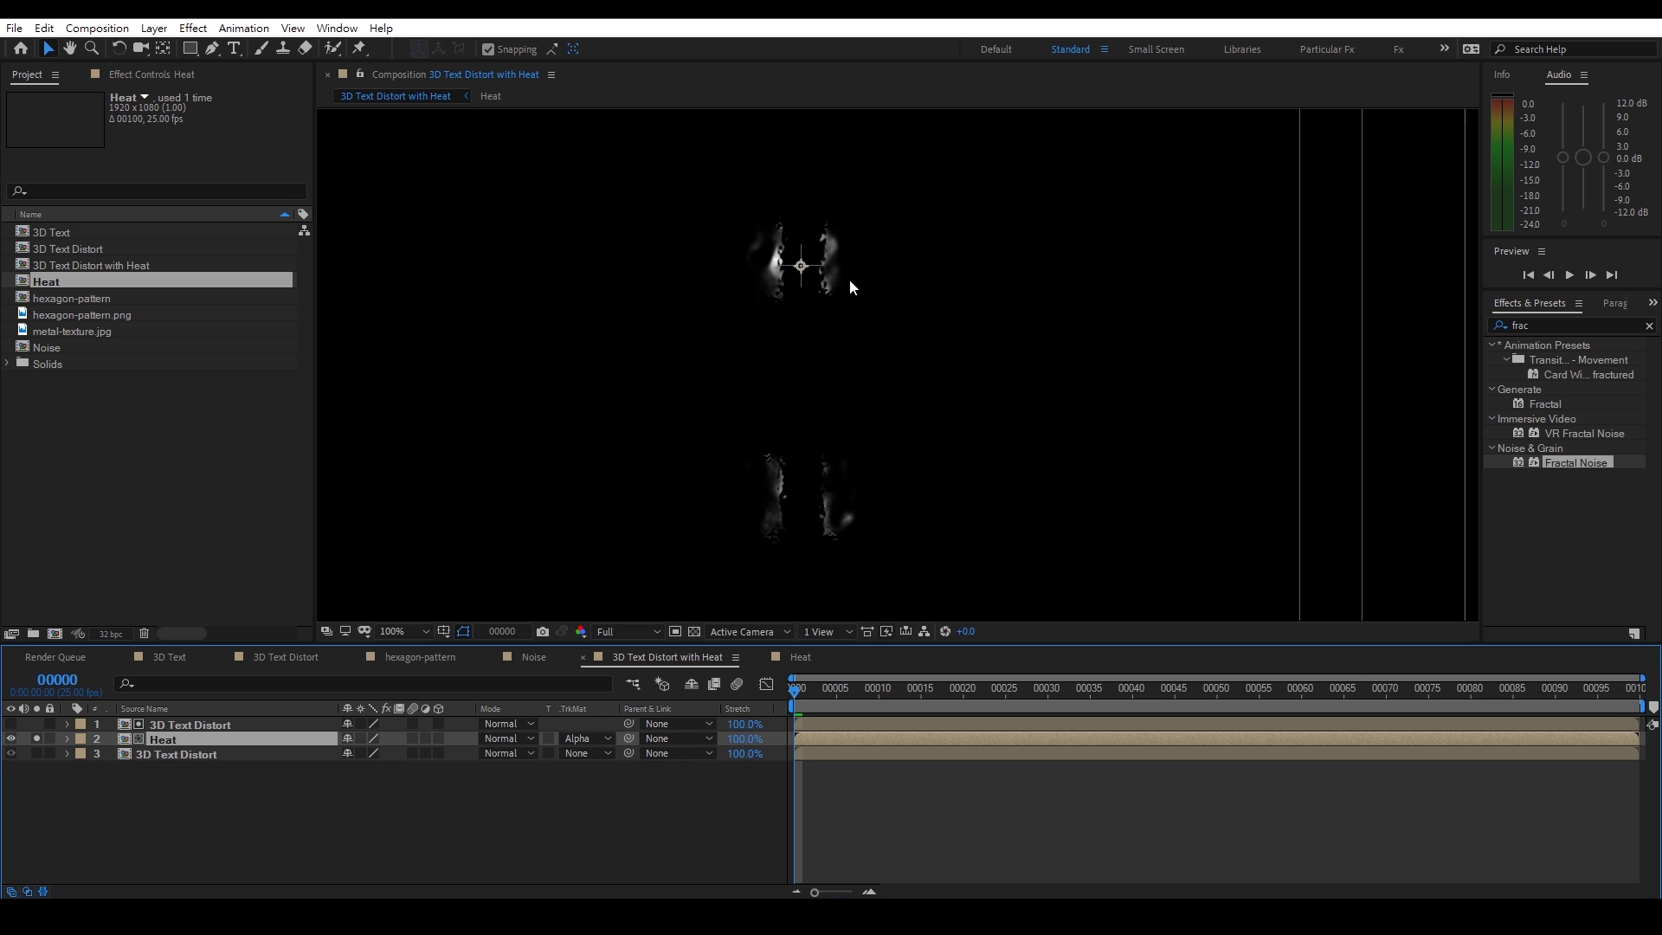
{"action": "left_click", "coordinate": [37, 738]}
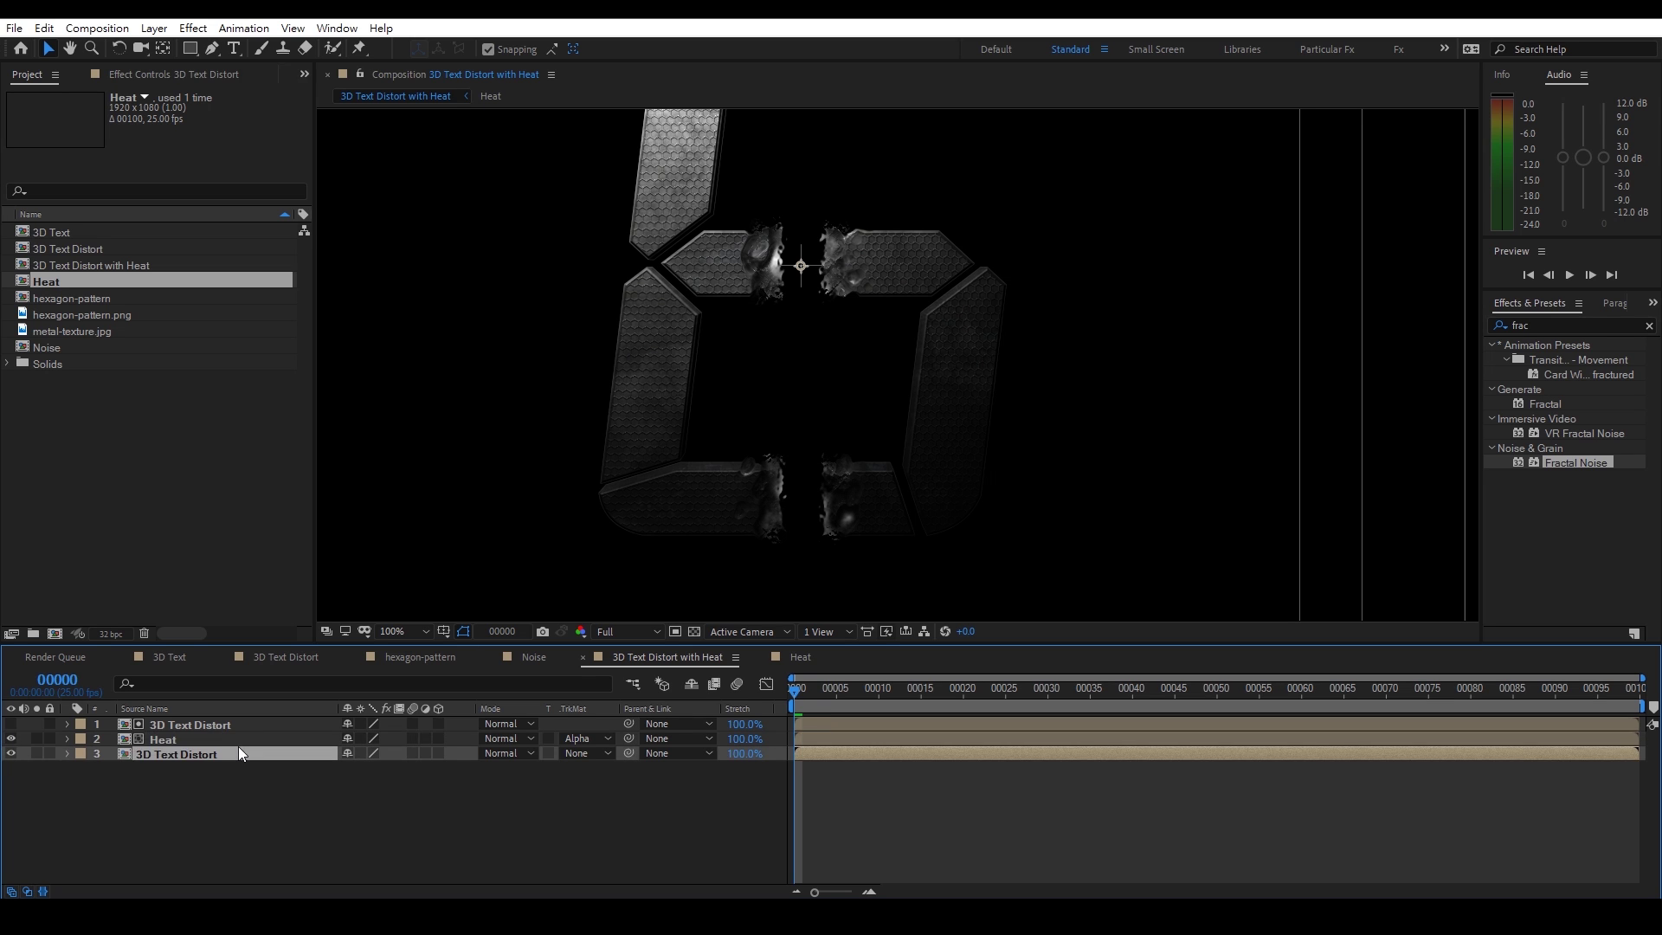
Set the Heat layer's blending mode to Add
{"action": "left_click", "coordinate": [143, 73]}
{"action": "left_click_drag", "start_coordinate": [804, 266], "coordinate": [788, 430]}
{"action": "key", "text": "v"}
{"action": "left_click", "coordinate": [502, 739]}
{"action": "left_click", "coordinate": [591, 323]}
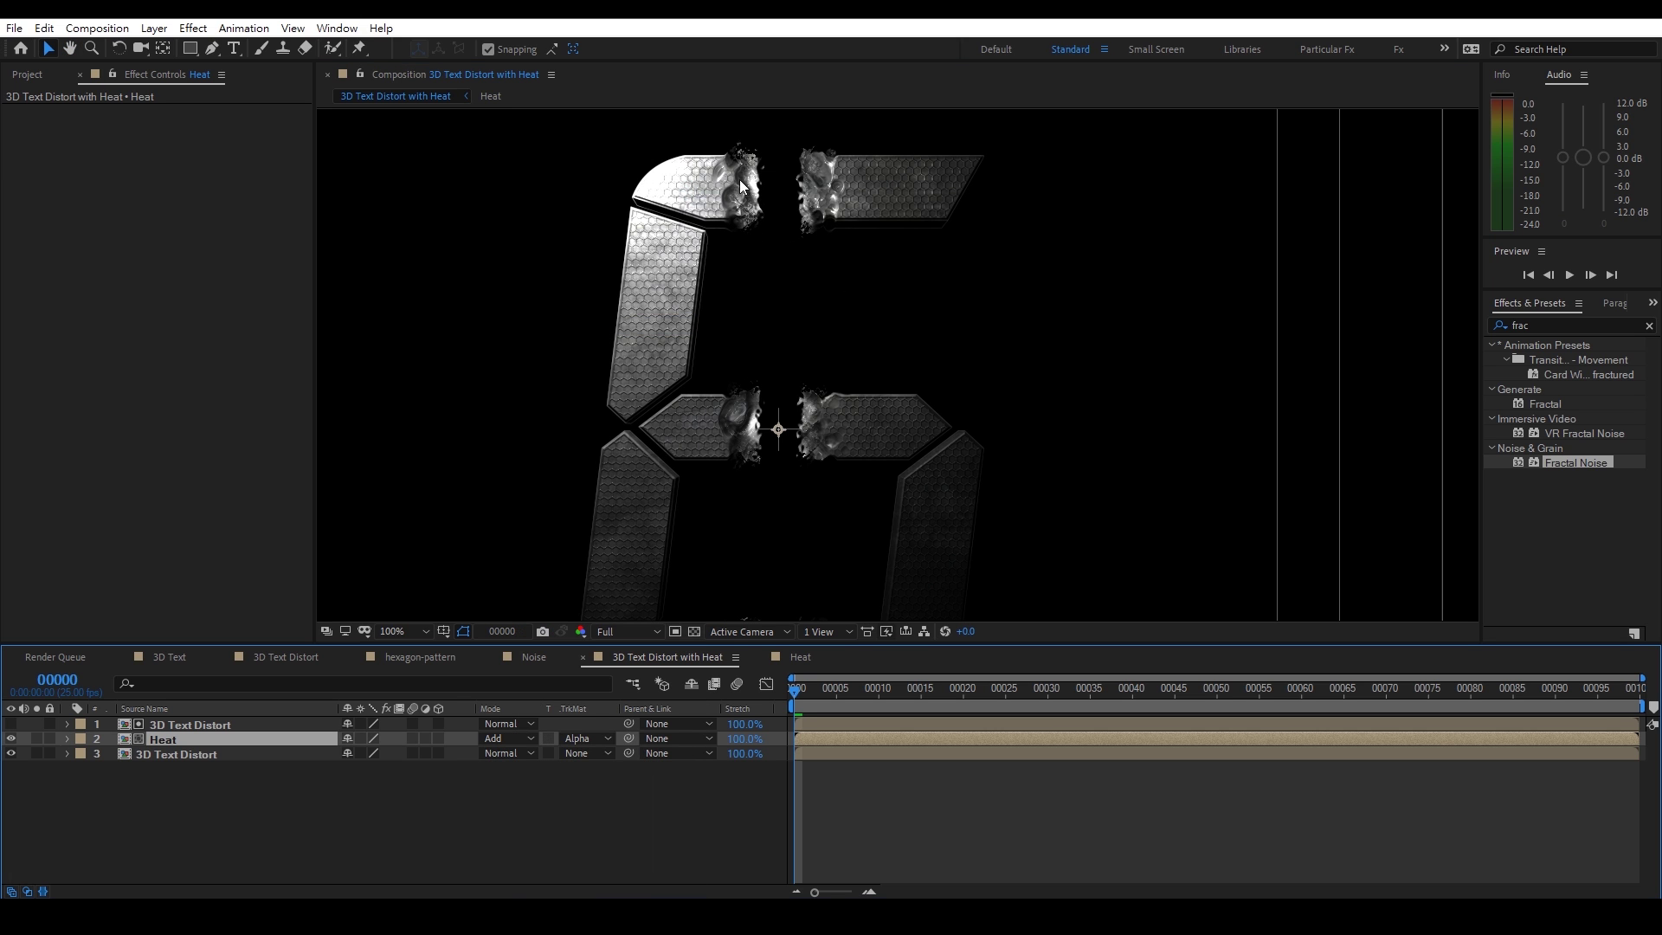
Apply a Tint effect to the Heat layer and map white to a saturated blue of about 0066FF
{"action": "right_click", "coordinate": [175, 345]}
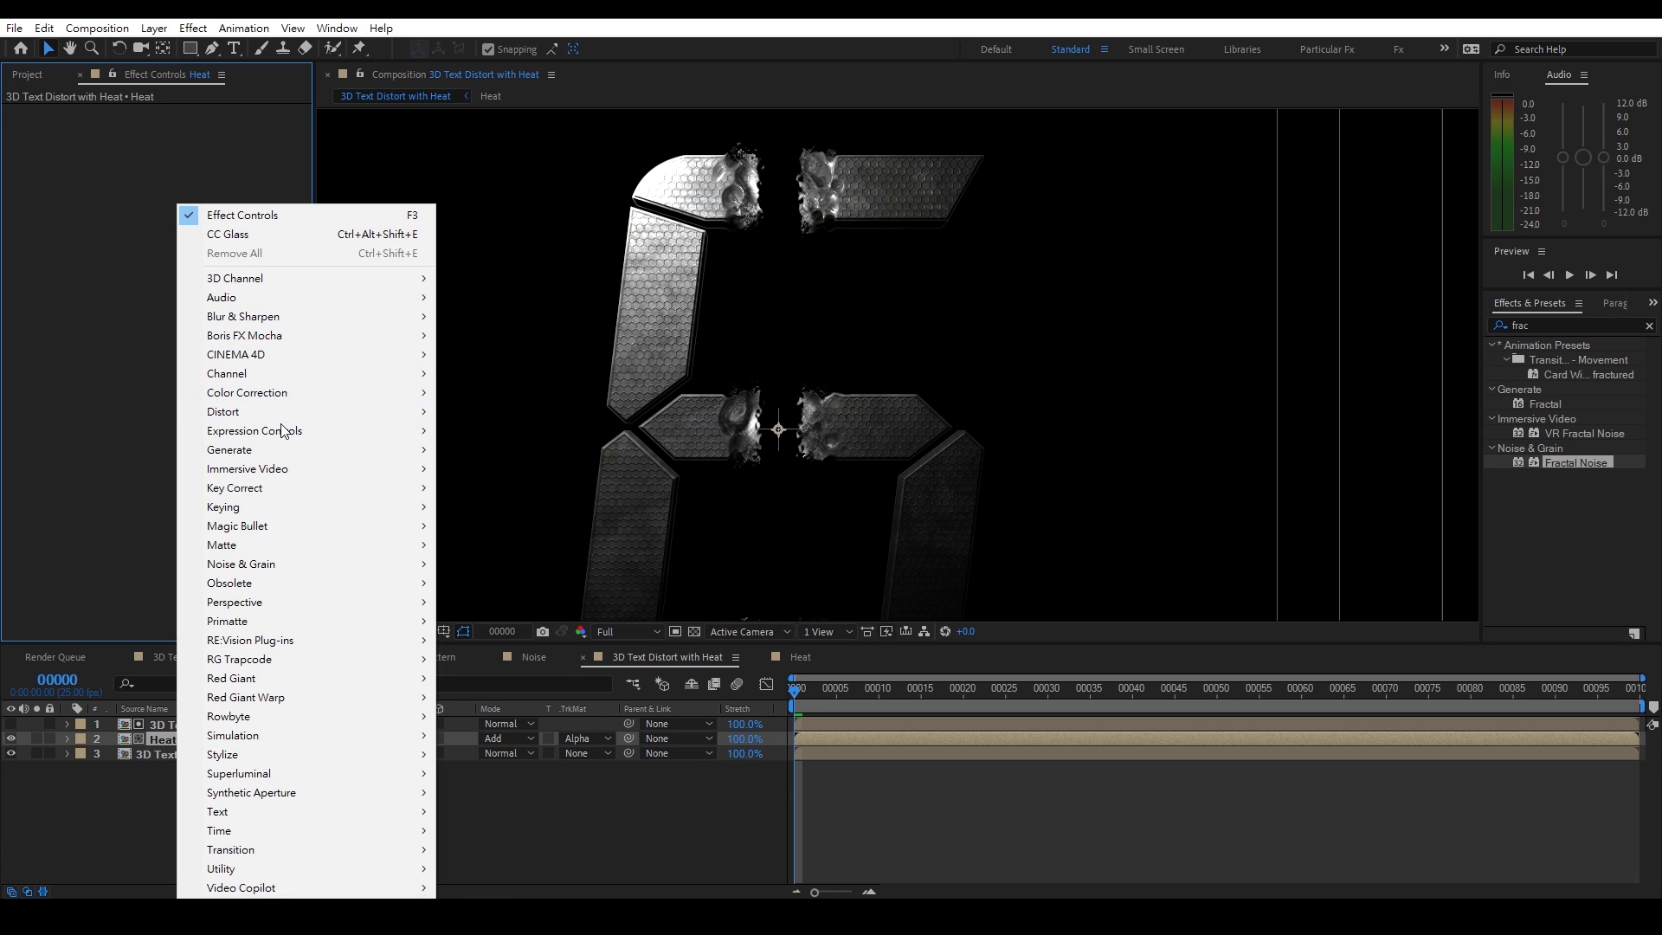
{"action": "mouse_move", "coordinate": [272, 394]}
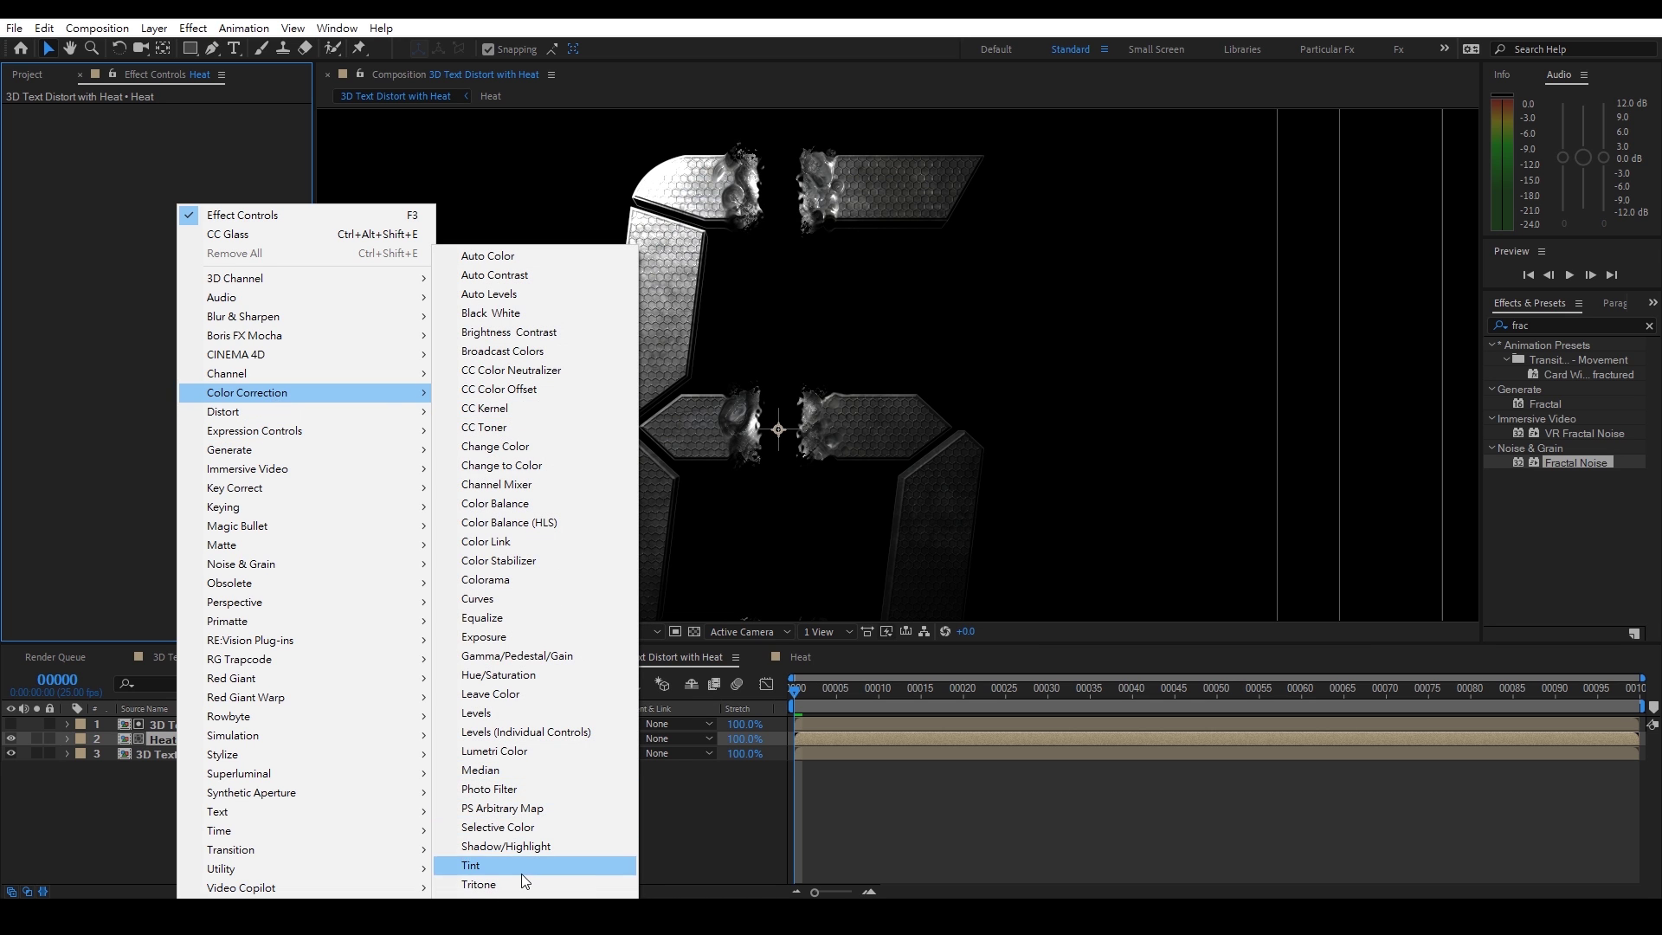
{"action": "left_click", "coordinate": [521, 872]}
{"action": "left_click", "coordinate": [180, 141]}
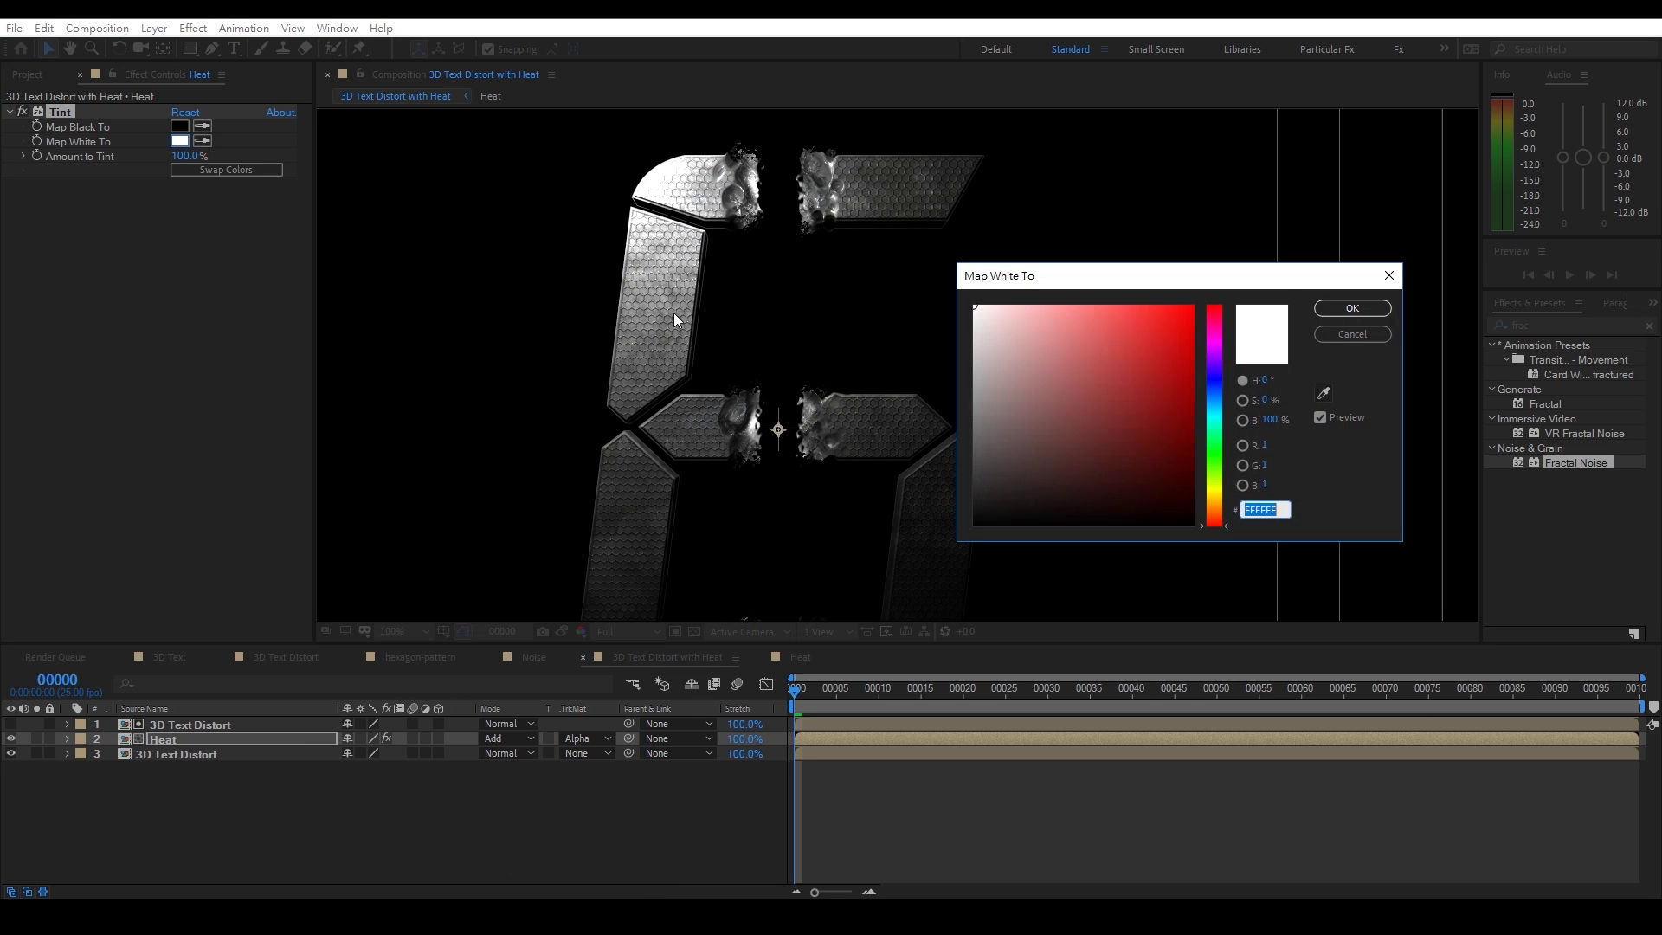
{"action": "left_click", "coordinate": [1214, 394]}
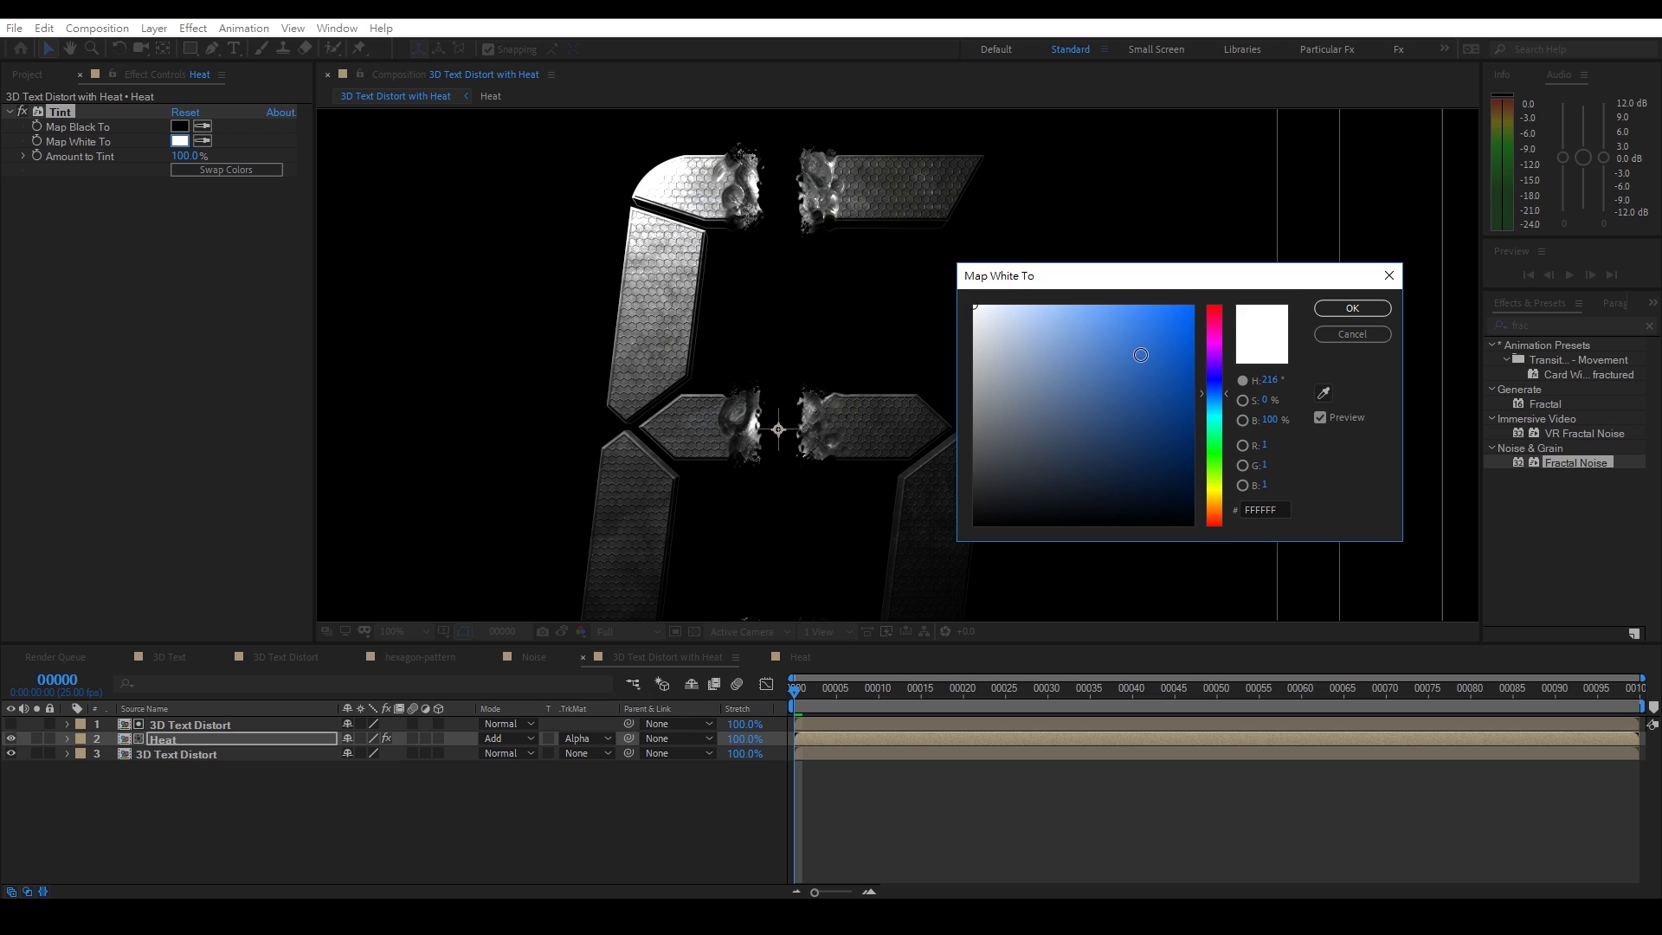
{"action": "left_click_drag", "start_coordinate": [1141, 355], "coordinate": [1193, 304]}
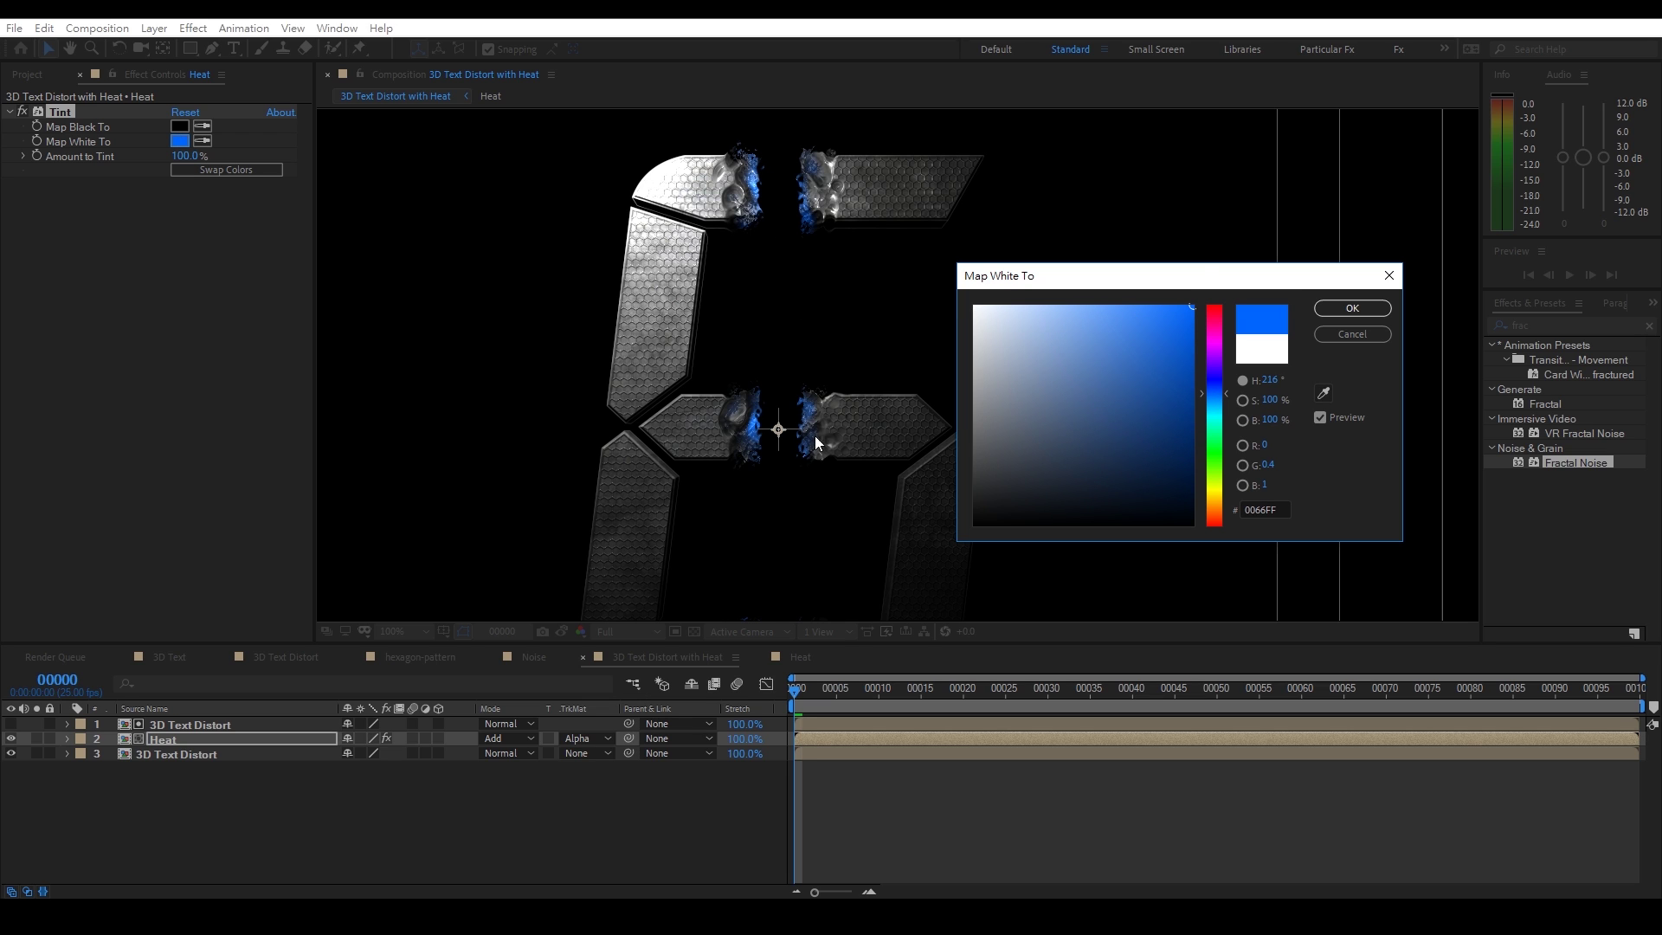
{"action": "left_click", "coordinate": [1213, 397]}
{"action": "left_click", "coordinate": [1341, 309]}
{"action": "scroll", "coordinate": [770, 344], "scroll_direction": "down", "scroll_amount": 4}
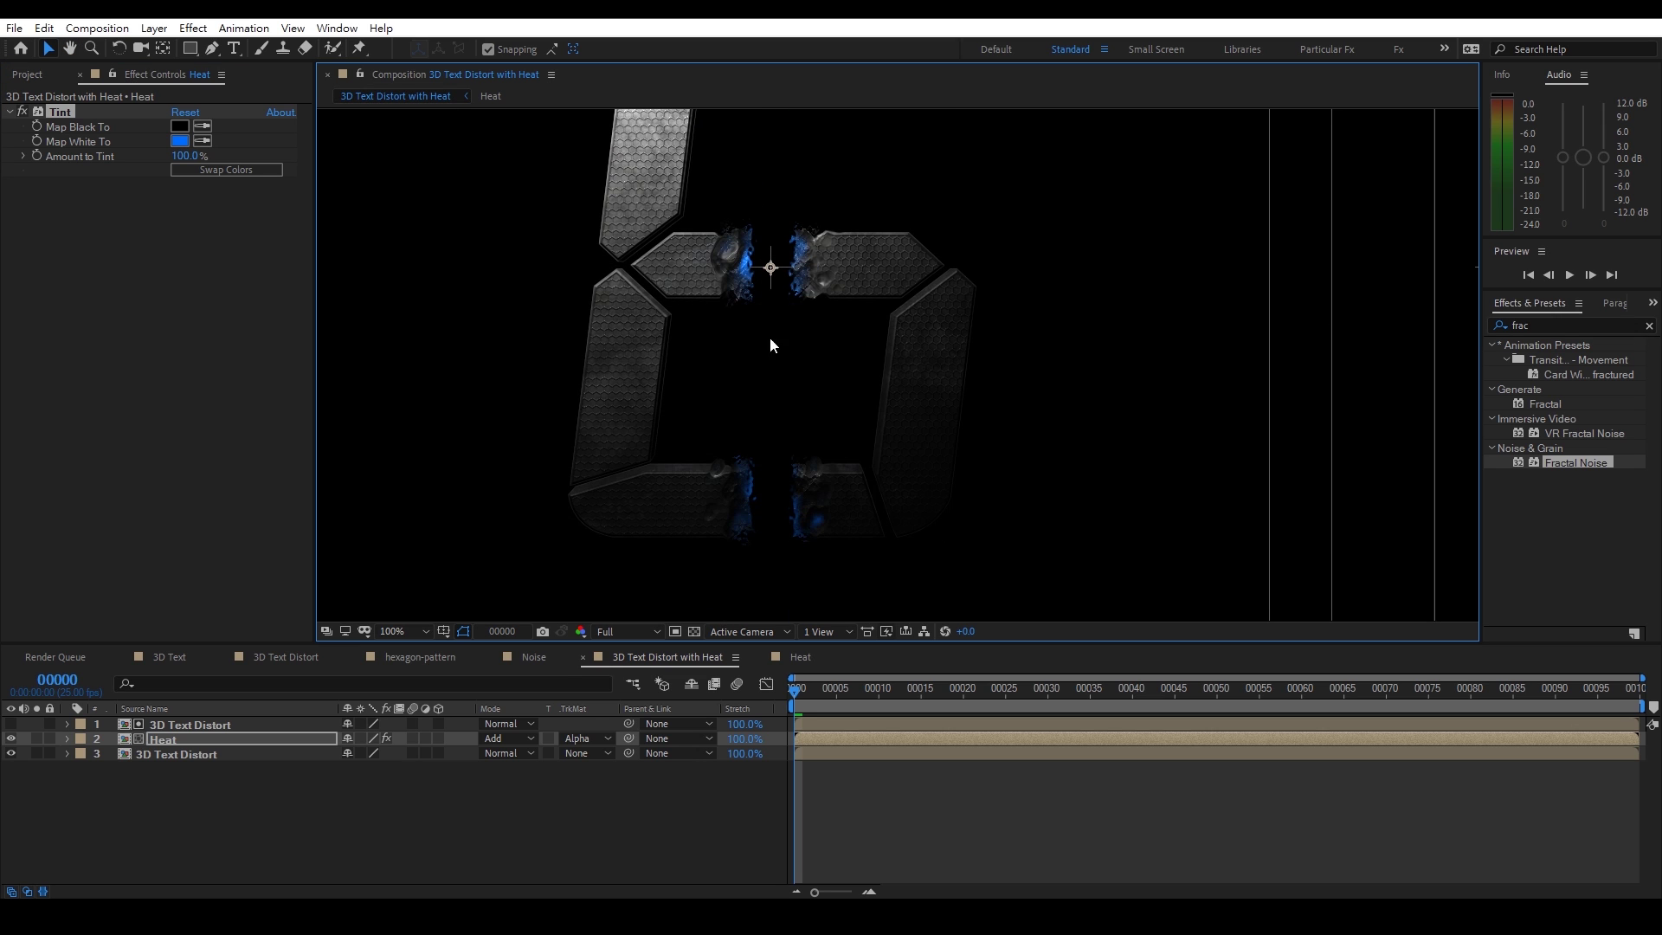
Apply a Glow effect to the Heat layer with a threshold of 25.5% and a radius of 85
{"action": "left_click_drag", "start_coordinate": [779, 302], "coordinate": [761, 414]}
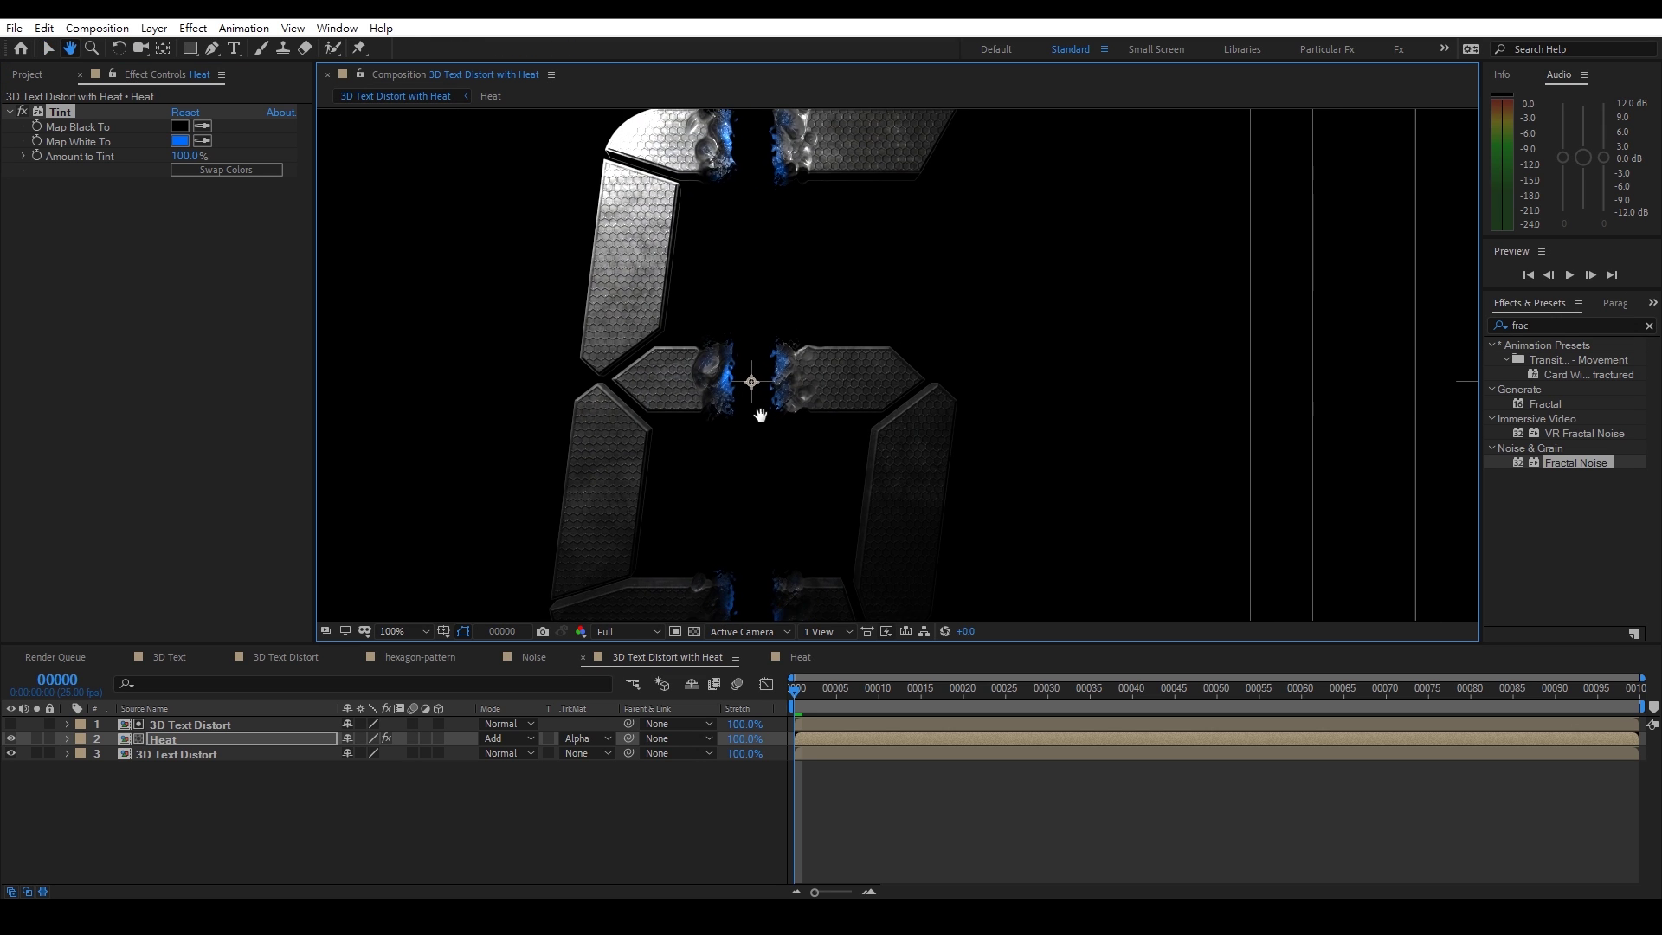
{"action": "left_click", "coordinate": [1538, 325]}
{"action": "type", "text": "glow"}
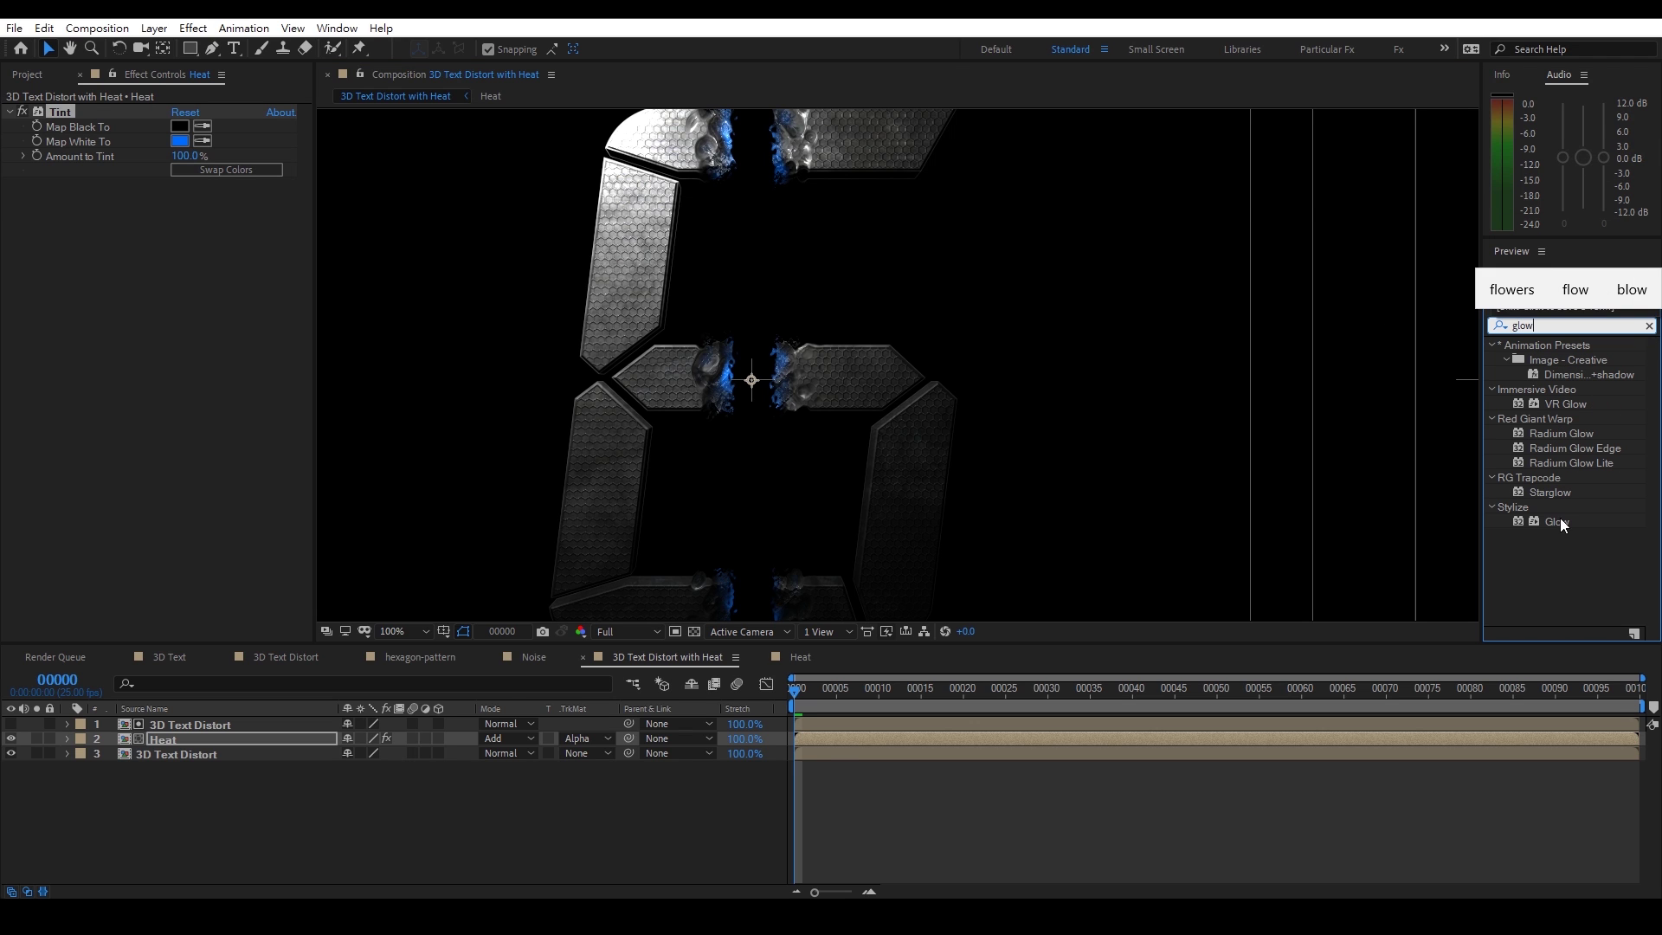
{"action": "left_click_drag", "start_coordinate": [1559, 517], "coordinate": [121, 407]}
{"action": "left_click_drag", "start_coordinate": [191, 232], "coordinate": [122, 216]}
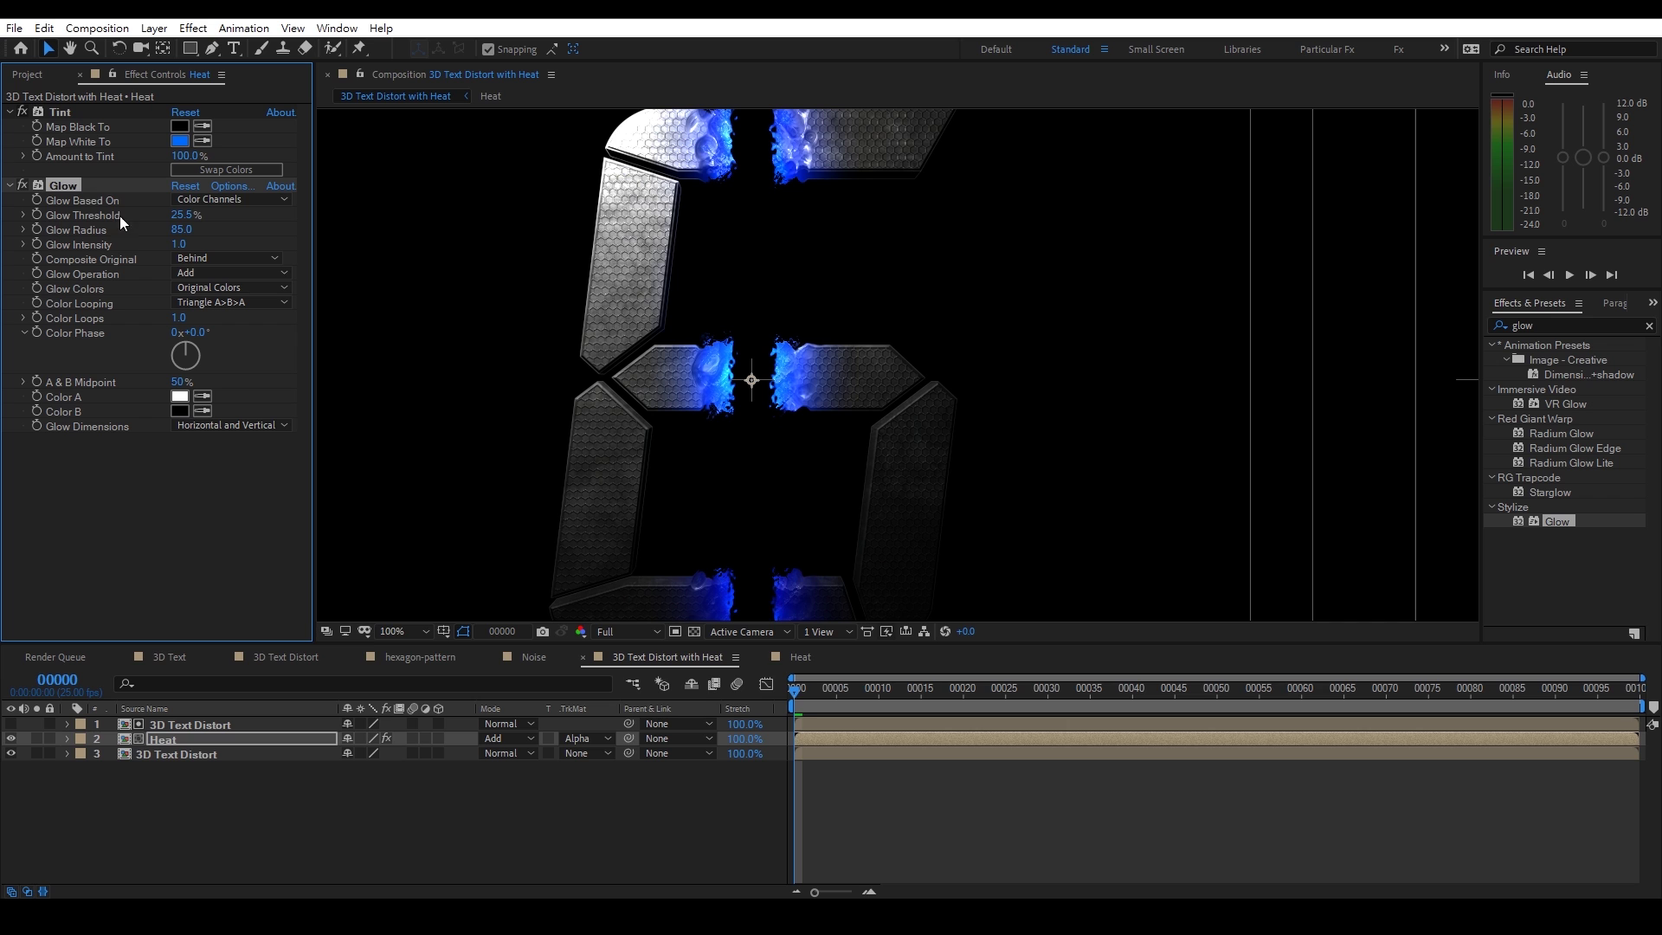
{"action": "key", "text": "comma"}
{"action": "key", "text": "period"}
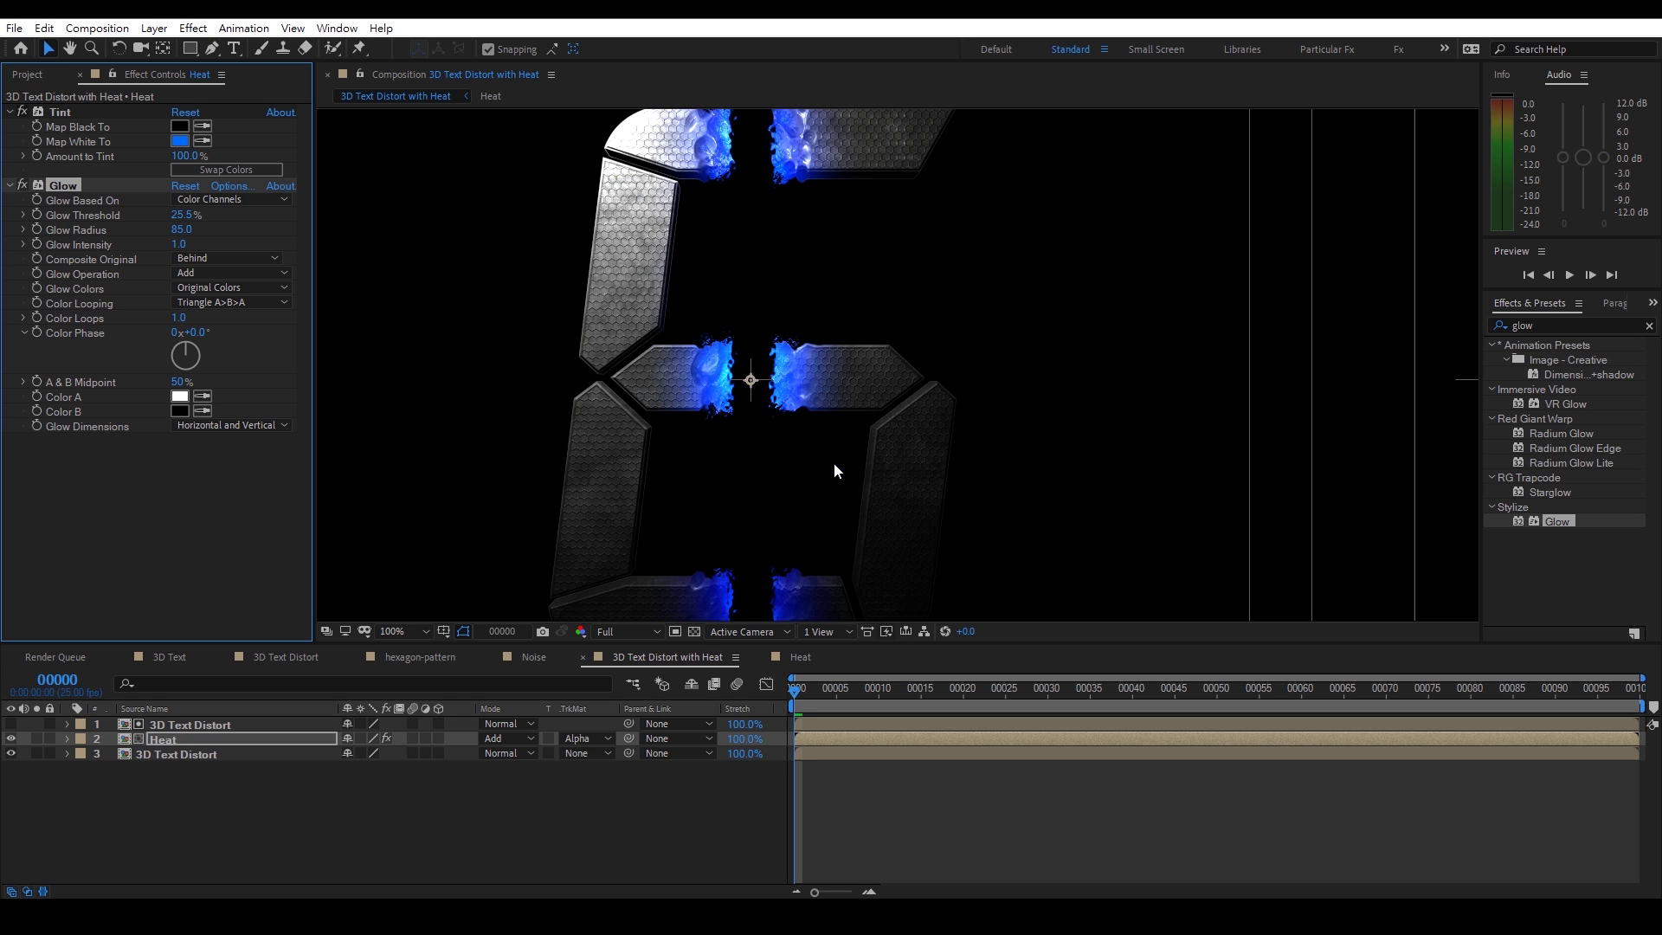
Duplicate the Heat layer together with its 3D Text Distort matte layer
{"action": "left_click", "coordinate": [176, 726], "text": "ctrl"}
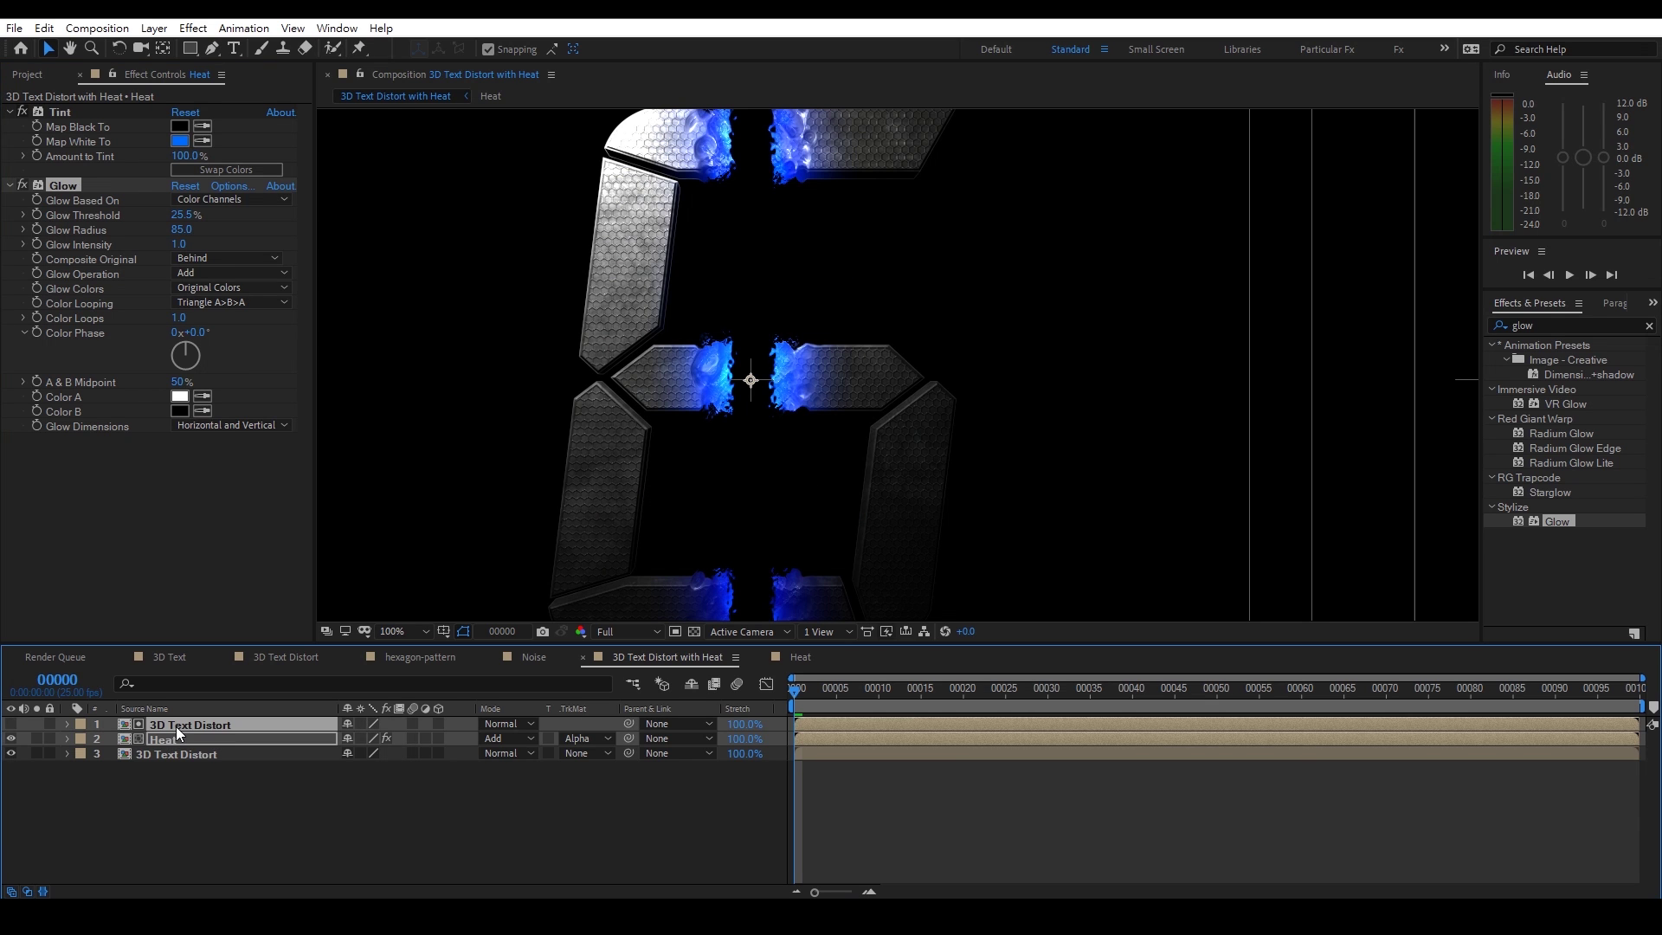
{"action": "left_click", "coordinate": [177, 765]}
{"action": "left_click", "coordinate": [175, 736]}
{"action": "left_click", "coordinate": [183, 726], "text": "shift"}
{"action": "key", "text": "ctrl+d"}
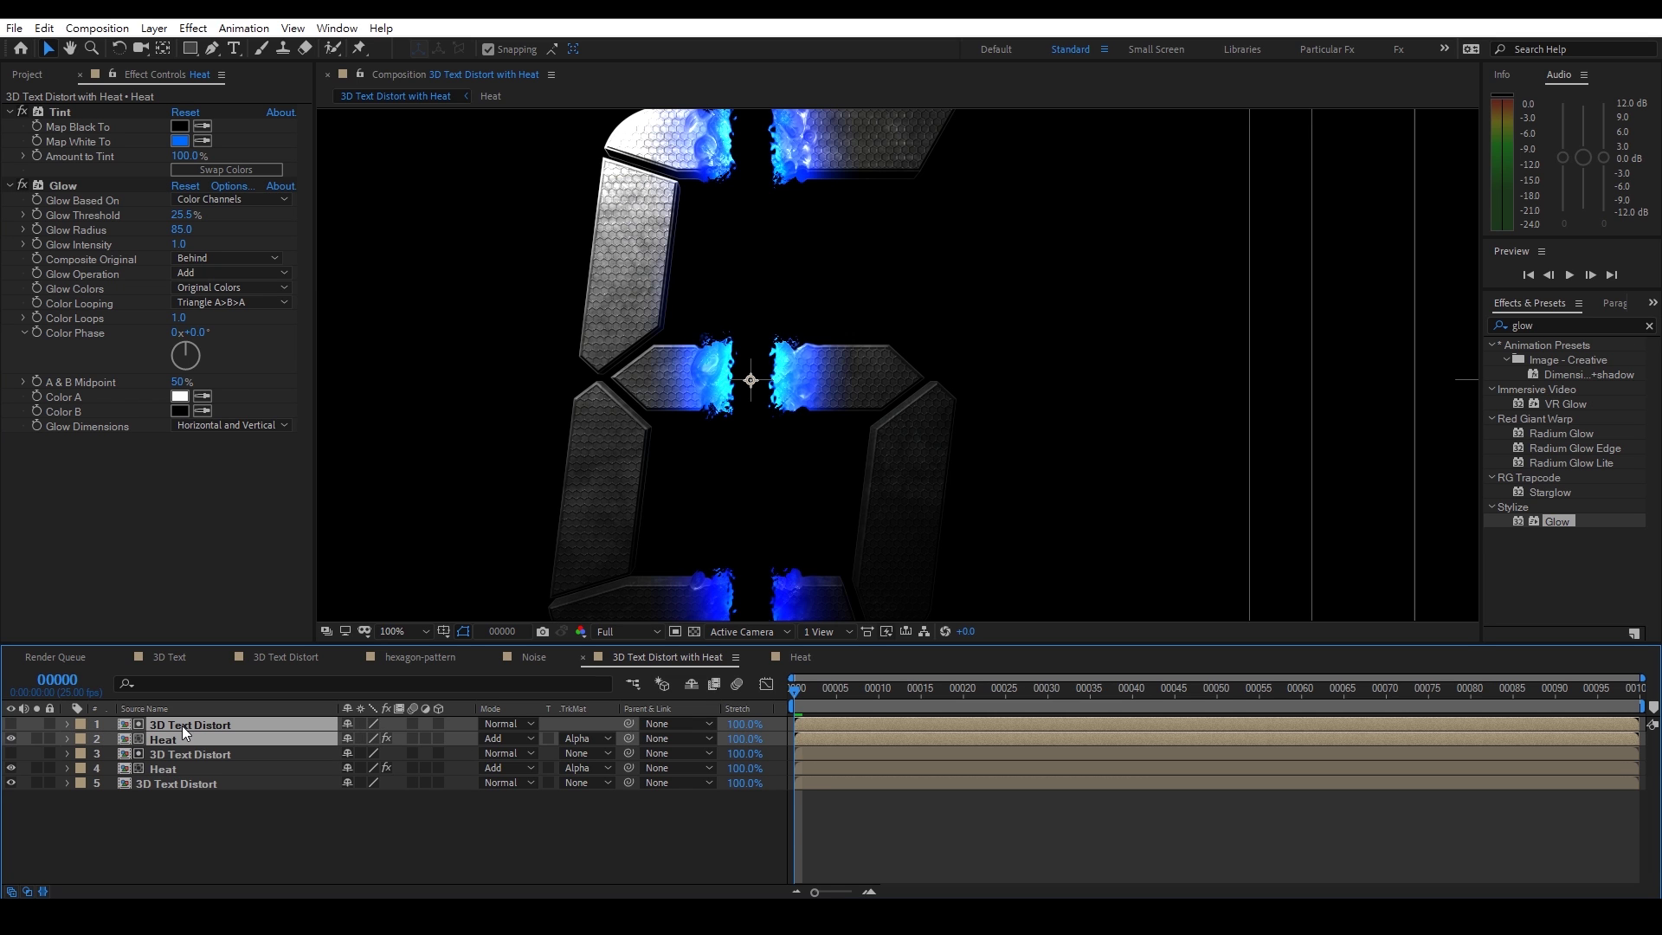
Set the upper Heat layer's Glow threshold to 24.7% and radius to 36, soloing the layer temporarily to judge the glow
{"action": "left_click", "coordinate": [189, 751]}
{"action": "left_click", "coordinate": [184, 739]}
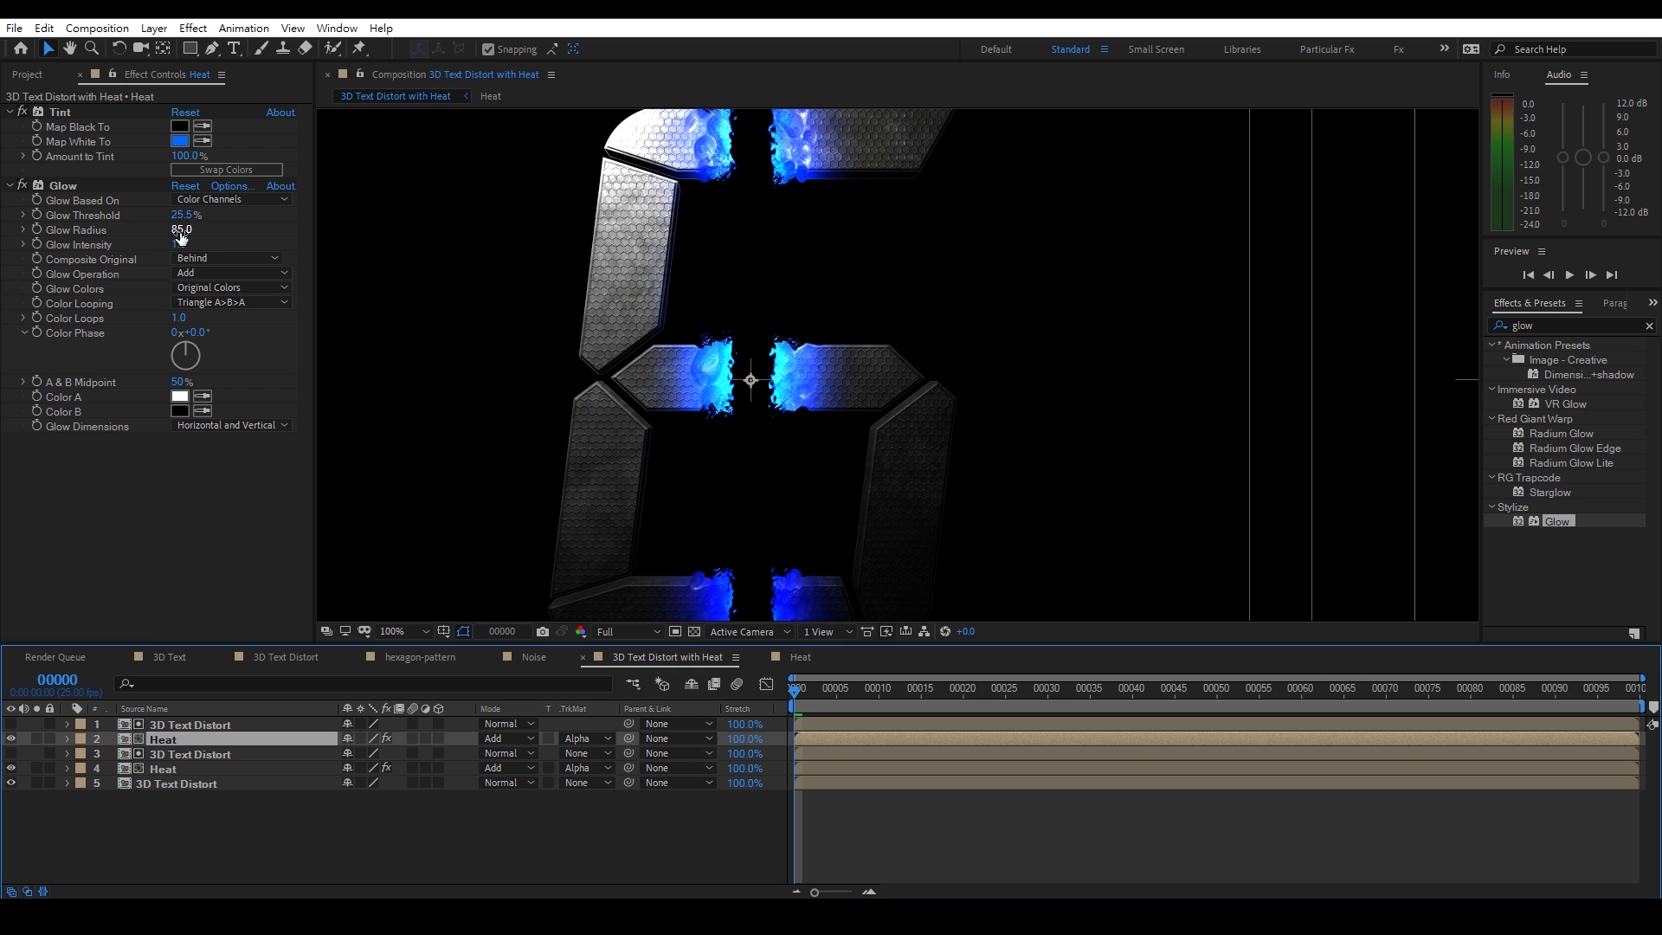
{"action": "left_click_drag", "start_coordinate": [178, 231], "coordinate": [4, 238]}
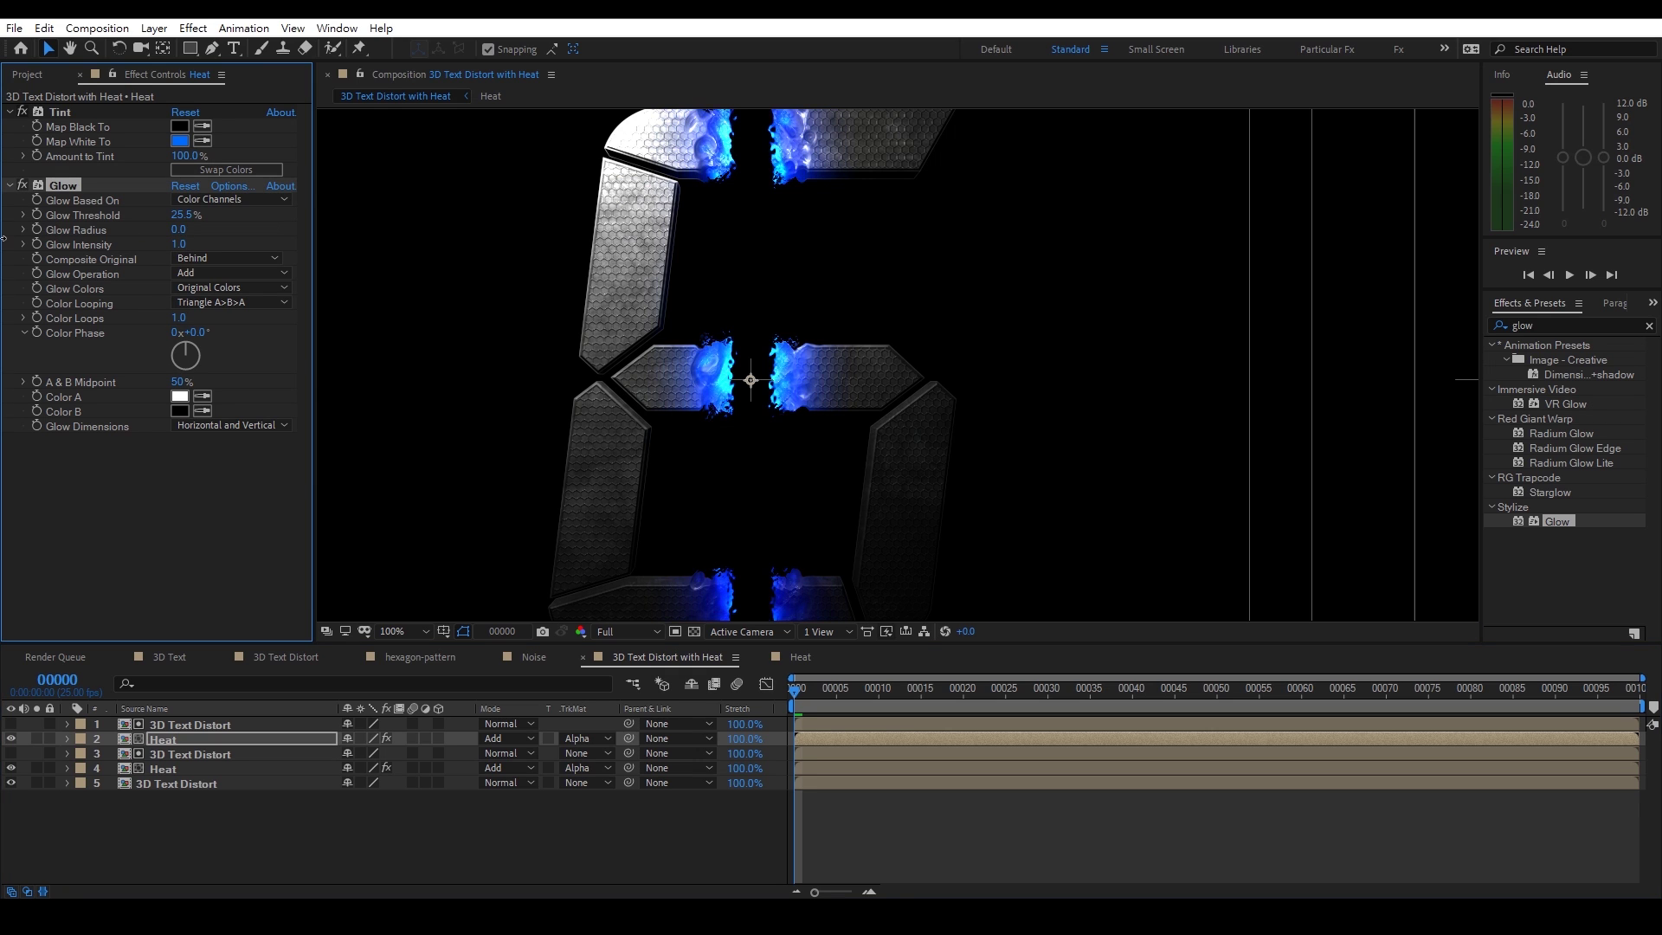
{"action": "left_click_drag", "start_coordinate": [179, 218], "coordinate": [191, 212]}
{"action": "left_click_drag", "start_coordinate": [179, 232], "coordinate": [203, 230]}
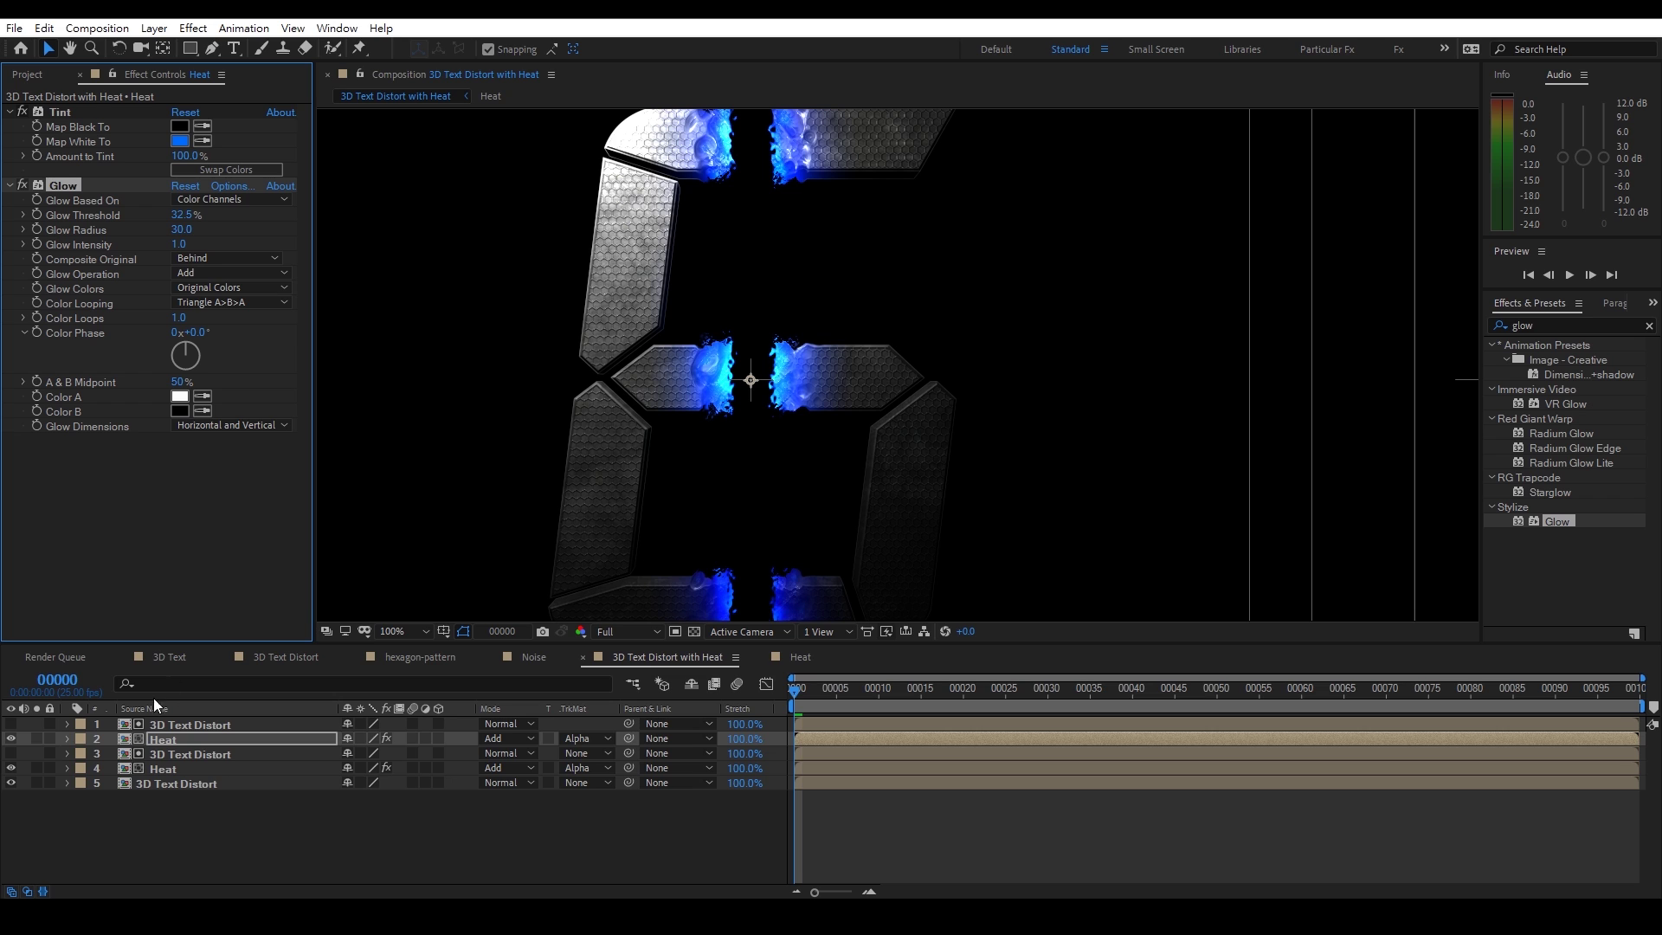
{"action": "left_click", "coordinate": [38, 735]}
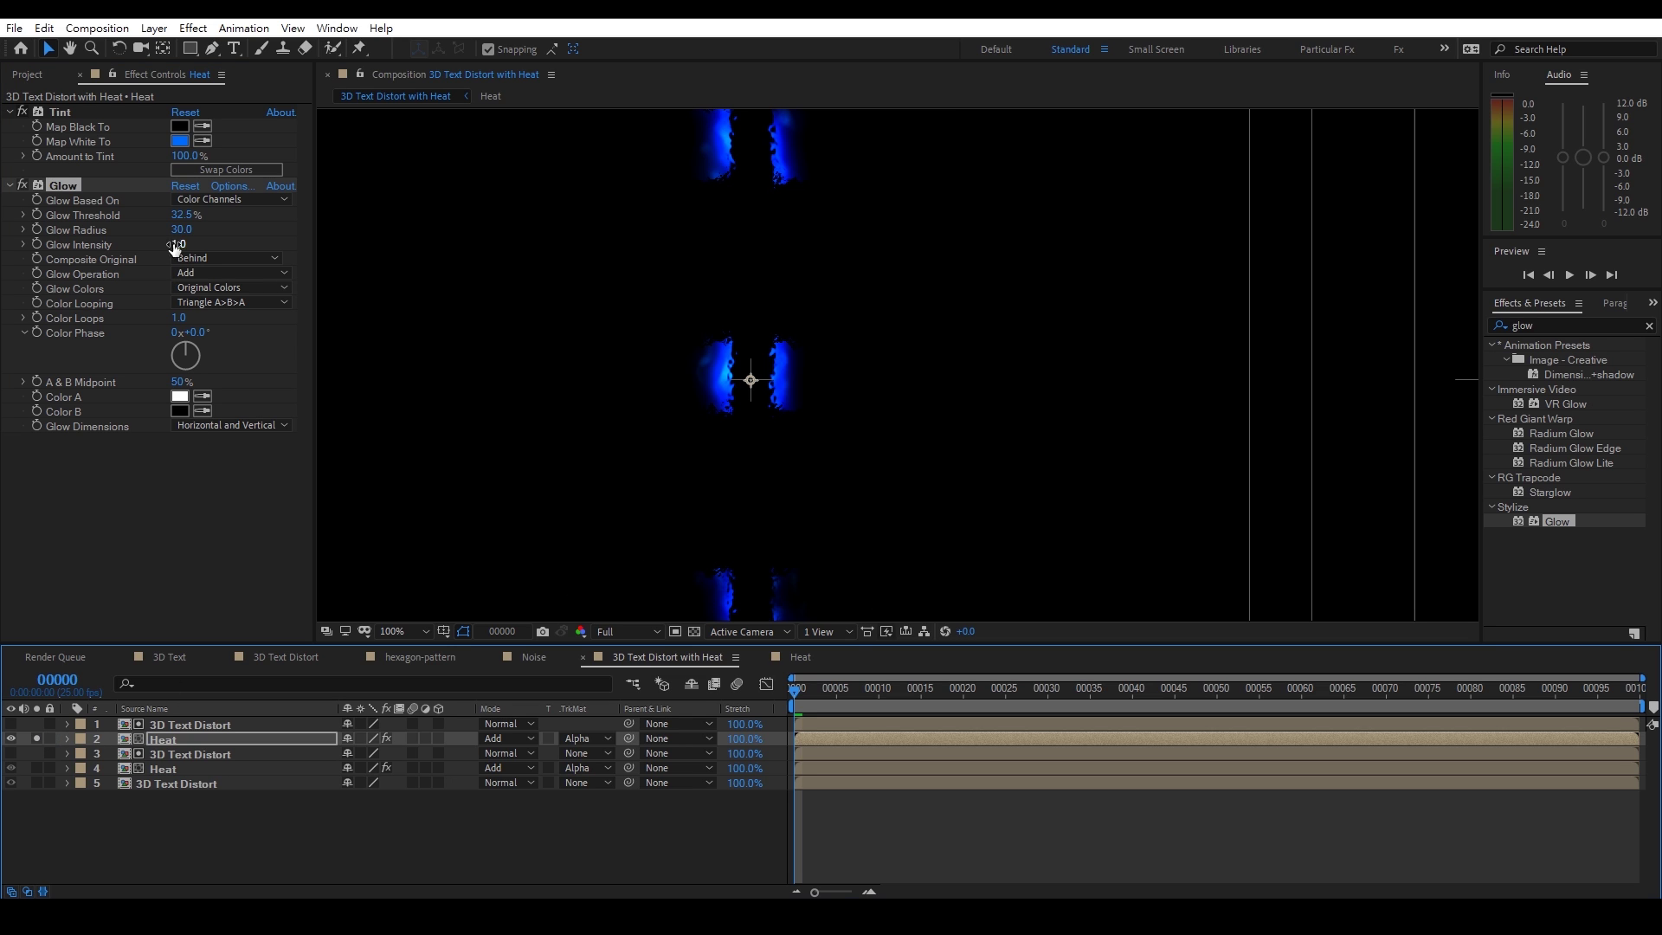
{"action": "mouse_move", "coordinate": [182, 215]}
{"action": "left_mouse_down"}
{"action": "mouse_move", "coordinate": [162, 215]}
{"action": "mouse_move", "coordinate": [189, 231]}
{"action": "left_mouse_up"}
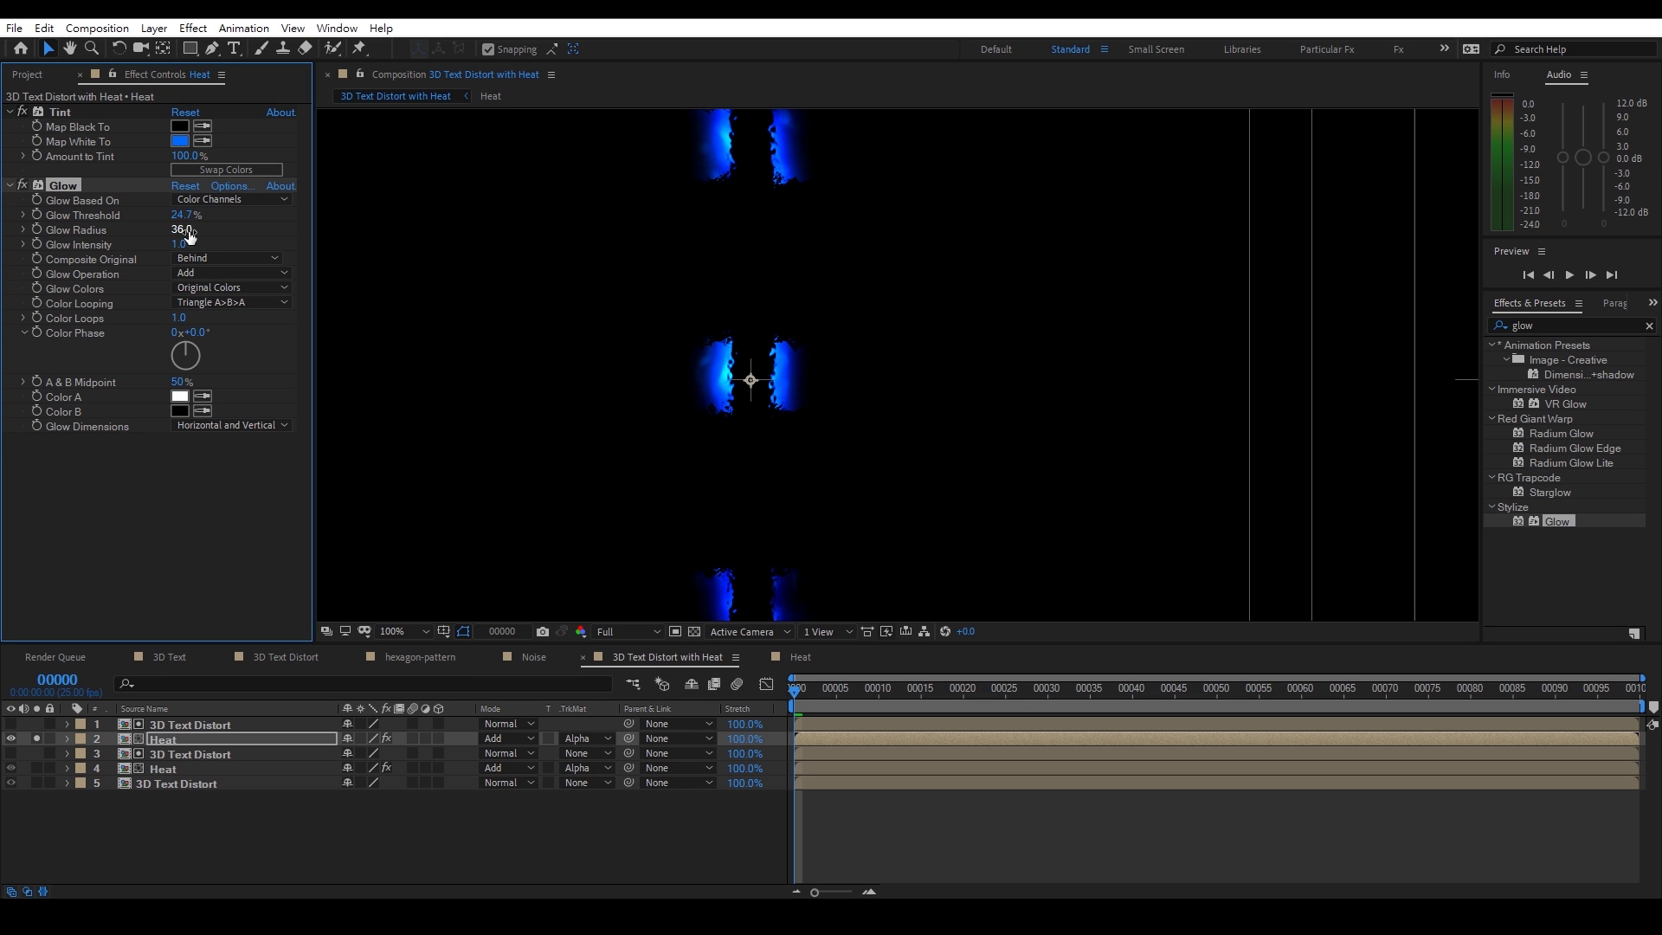
{"action": "left_click", "coordinate": [39, 737]}
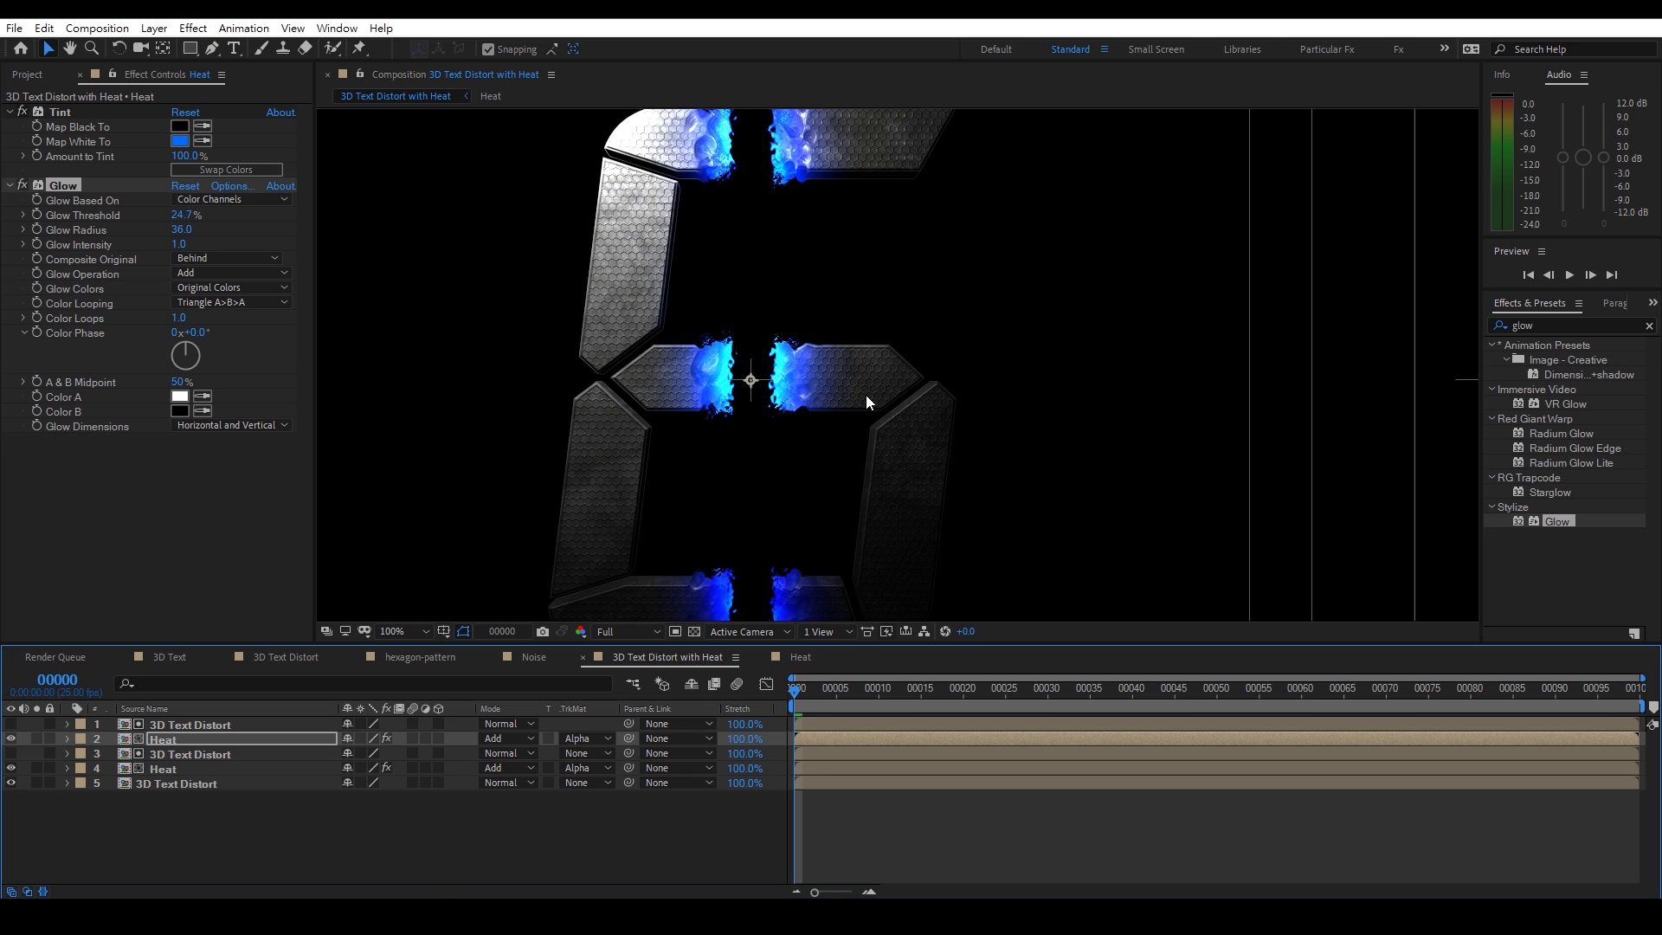
Add a Curves effect to the upper Heat layer, raise the RGB curve to brighten it, solo the layer and collapse its effects
{"action": "right_click", "coordinate": [185, 519]}
{"action": "mouse_move", "coordinate": [260, 392]}
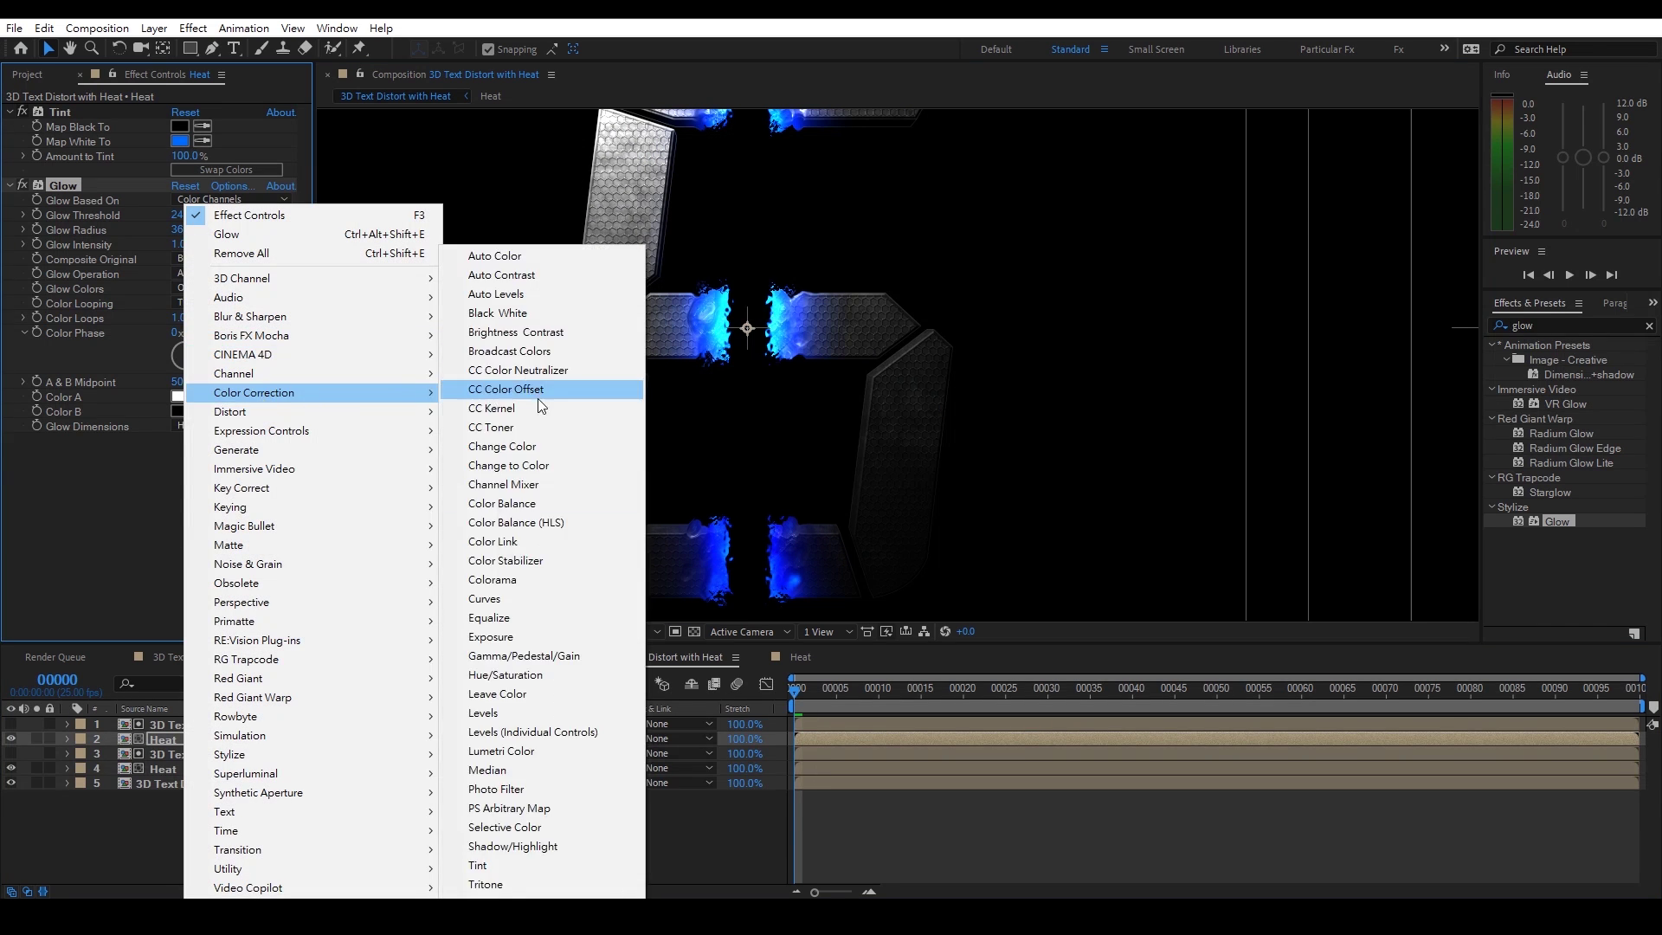
{"action": "left_click", "coordinate": [532, 599]}
{"action": "left_click_drag", "start_coordinate": [178, 449], "coordinate": [158, 422]}
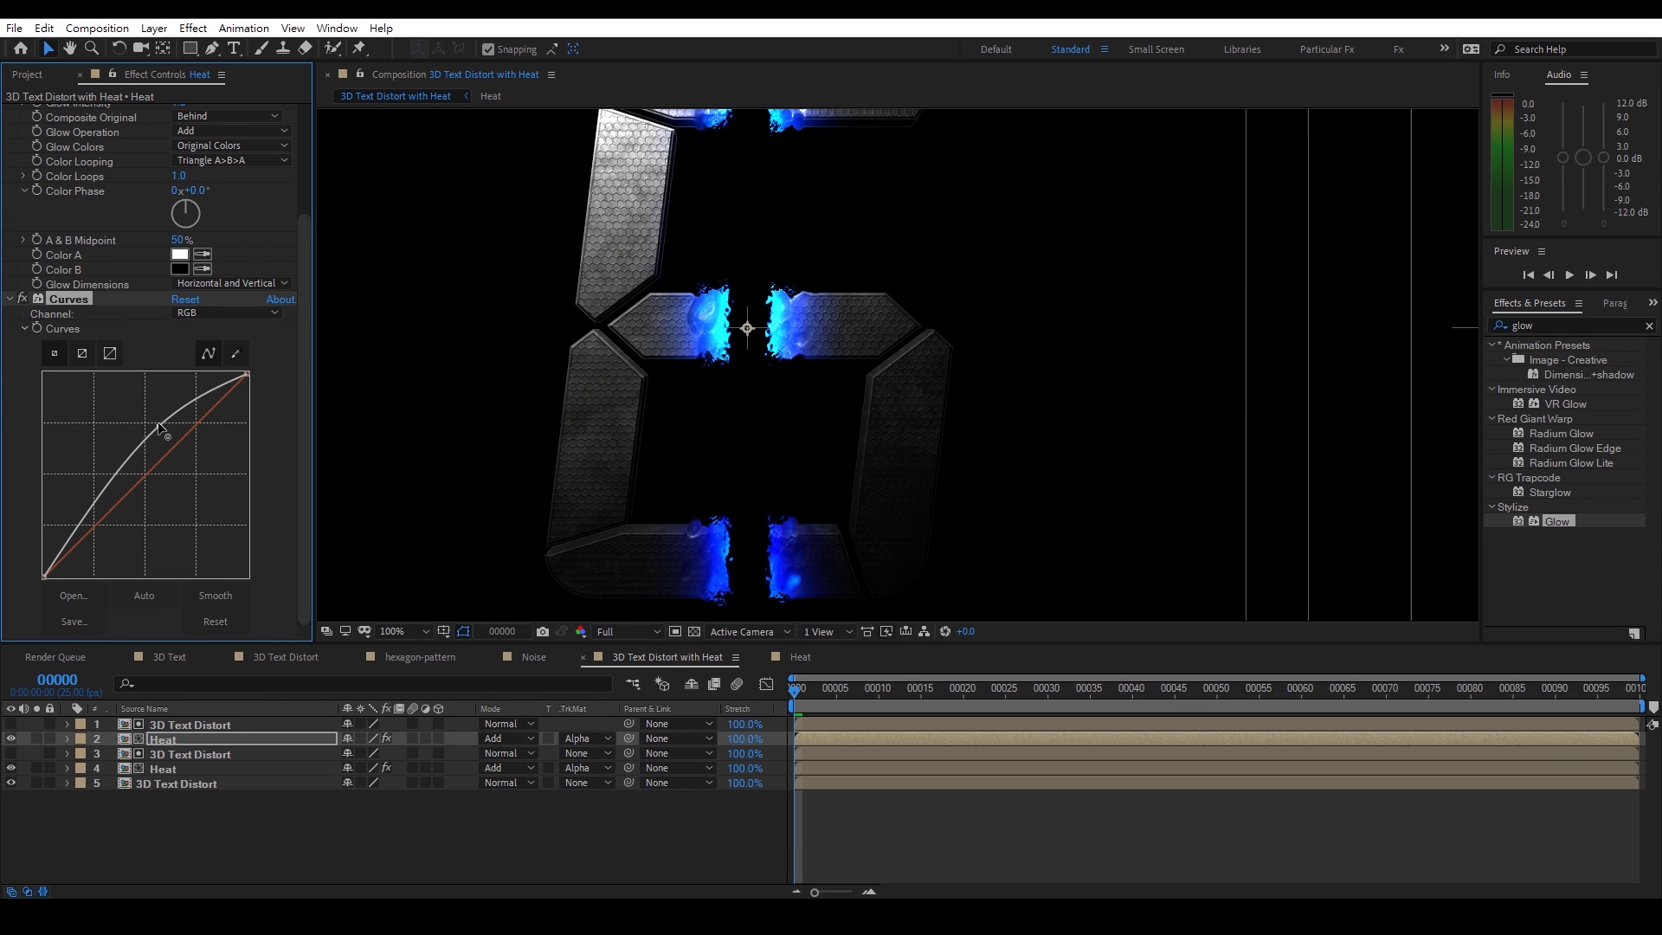
{"action": "mouse_move", "coordinate": [86, 513]}
{"action": "left_mouse_down"}
{"action": "mouse_move", "coordinate": [91, 543]}
{"action": "mouse_move", "coordinate": [74, 527]}
{"action": "left_mouse_up"}
{"action": "left_click", "coordinate": [37, 739]}
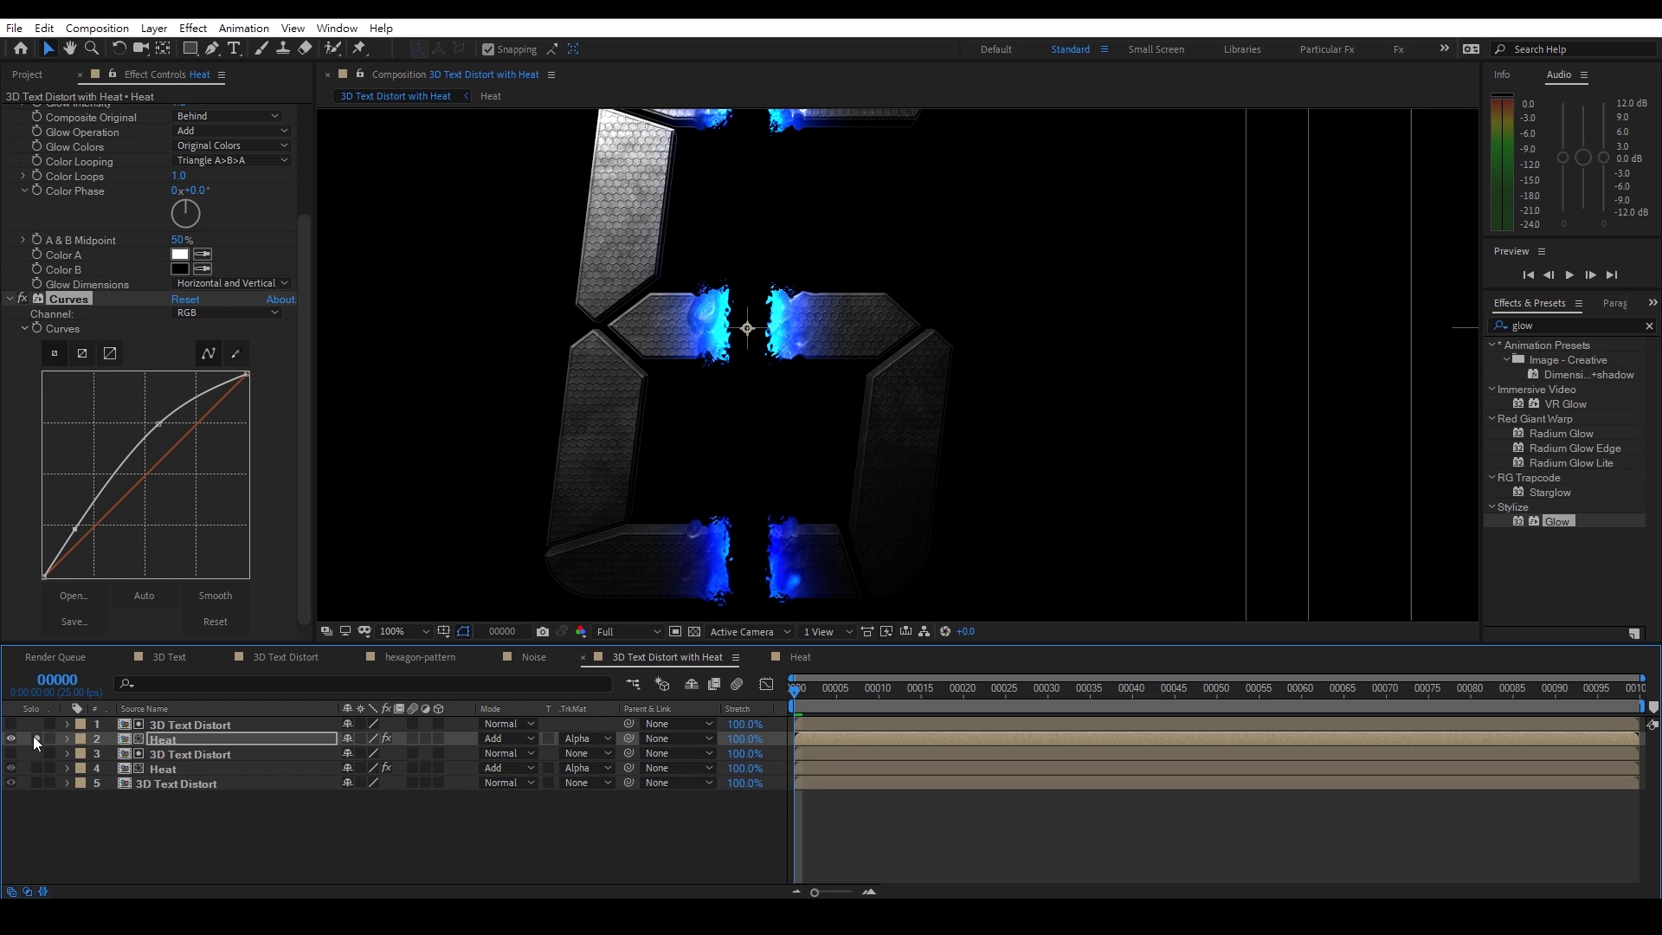
{"action": "left_click", "coordinate": [10, 298]}
{"action": "left_click", "coordinate": [10, 112]}
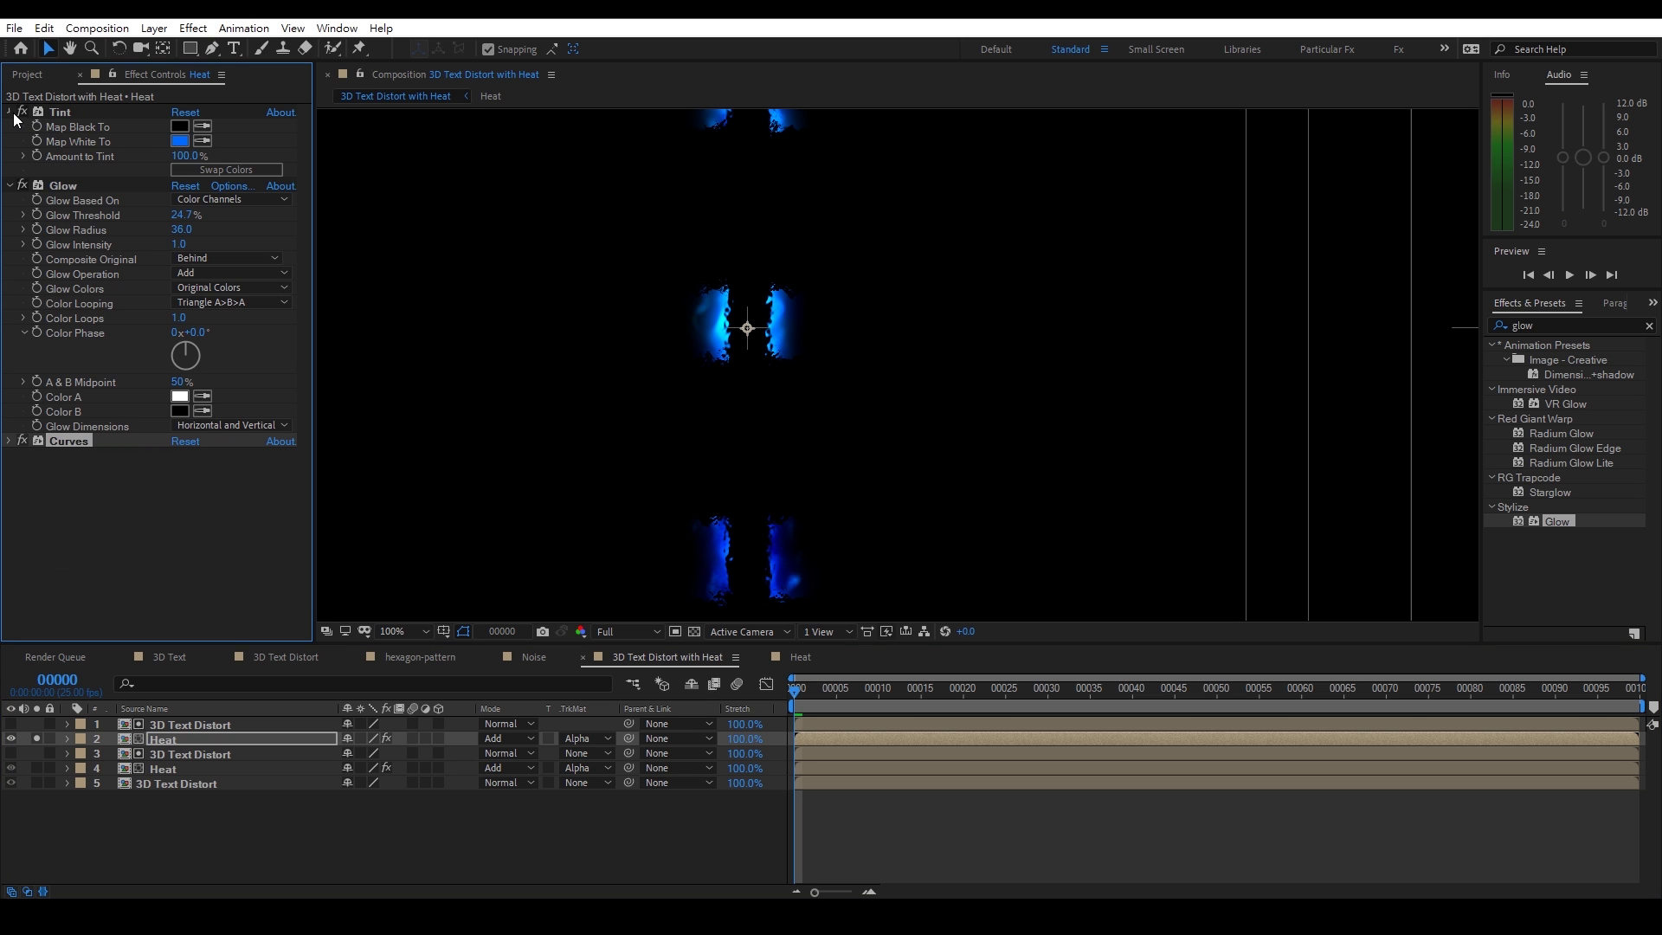
{"action": "left_click", "coordinate": [10, 126]}
Add Hue/Saturation to the upper Heat layer with master saturation -25 and lightness 6, and show all layers again
{"action": "right_click", "coordinate": [100, 232]}
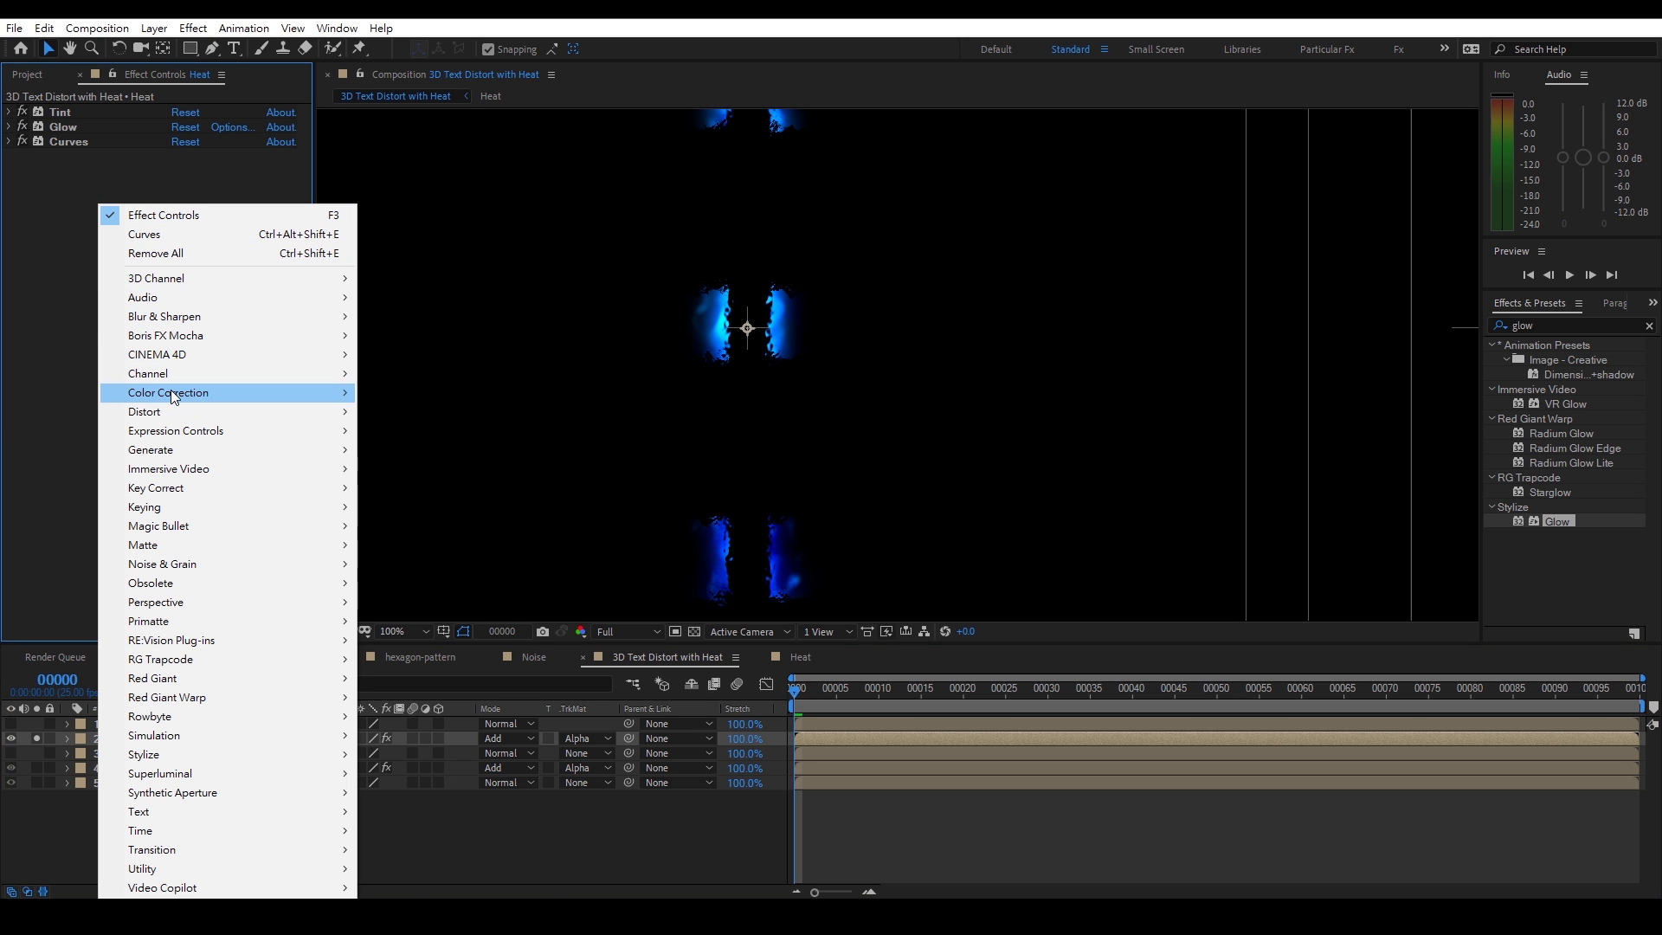
{"action": "mouse_move", "coordinate": [173, 392]}
{"action": "left_click", "coordinate": [428, 666]}
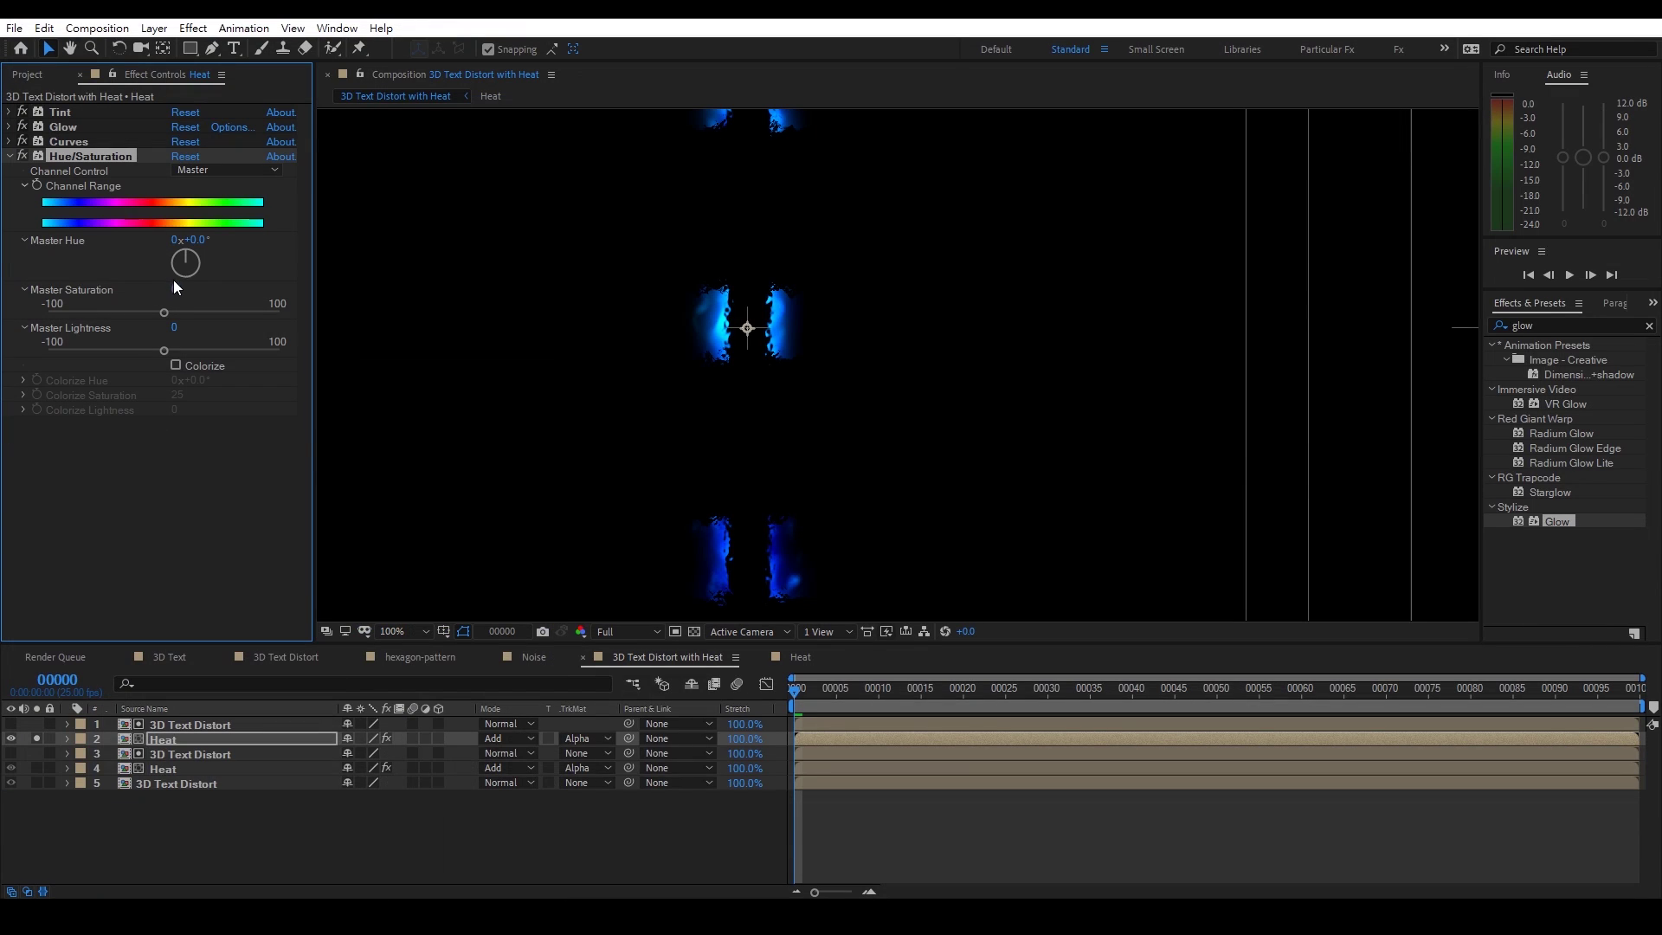
{"action": "mouse_move", "coordinate": [174, 286]}
{"action": "left_mouse_down"}
{"action": "mouse_move", "coordinate": [131, 285]}
{"action": "mouse_move", "coordinate": [148, 285]}
{"action": "left_mouse_up"}
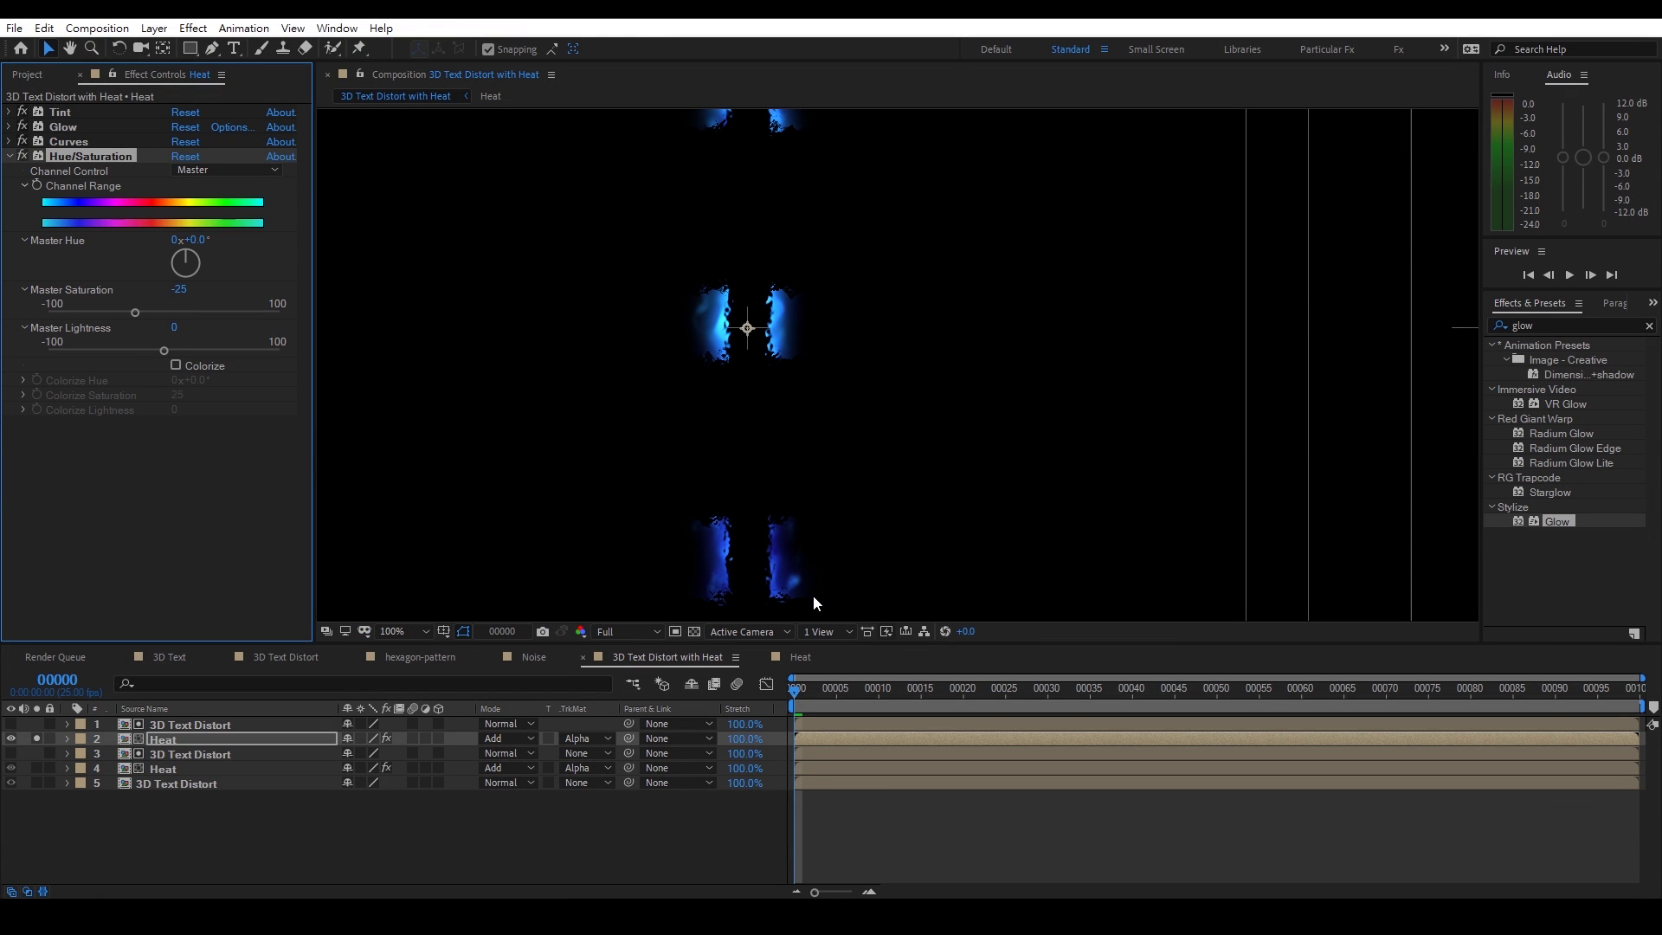
{"action": "left_click", "coordinate": [169, 352]}
{"action": "left_click", "coordinate": [38, 737]}
{"action": "left_click_drag", "start_coordinate": [794, 357], "coordinate": [787, 325]}
{"action": "scroll", "coordinate": [831, 335], "scroll_direction": "down", "scroll_amount": 1}
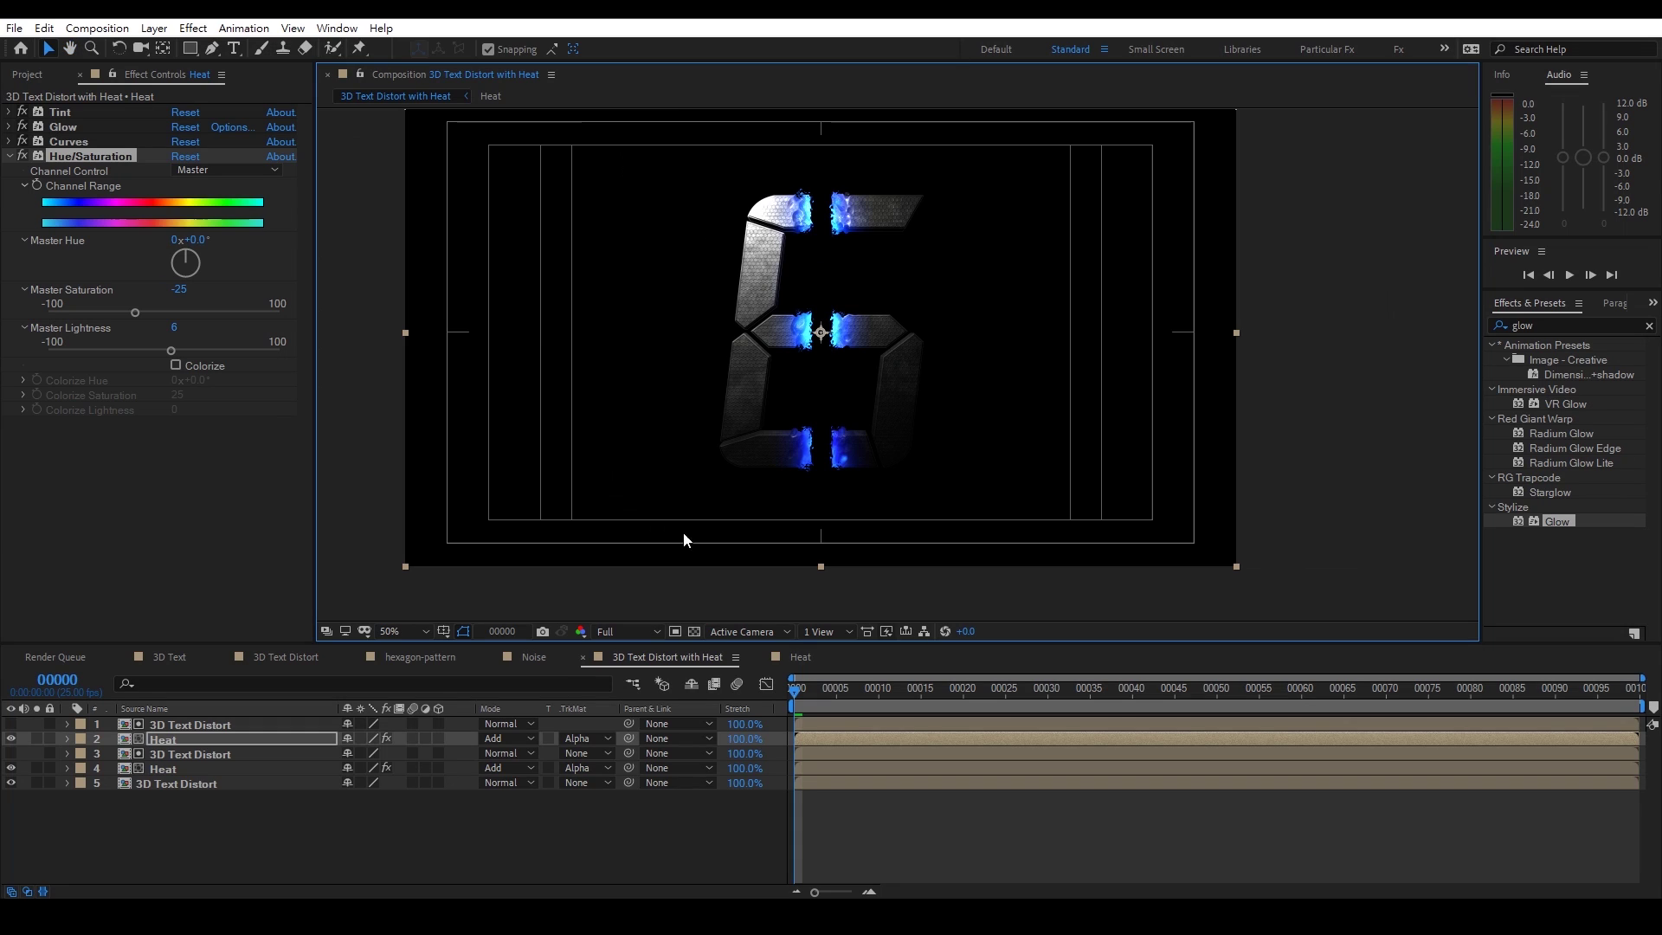
{"action": "left_click", "coordinate": [191, 824]}
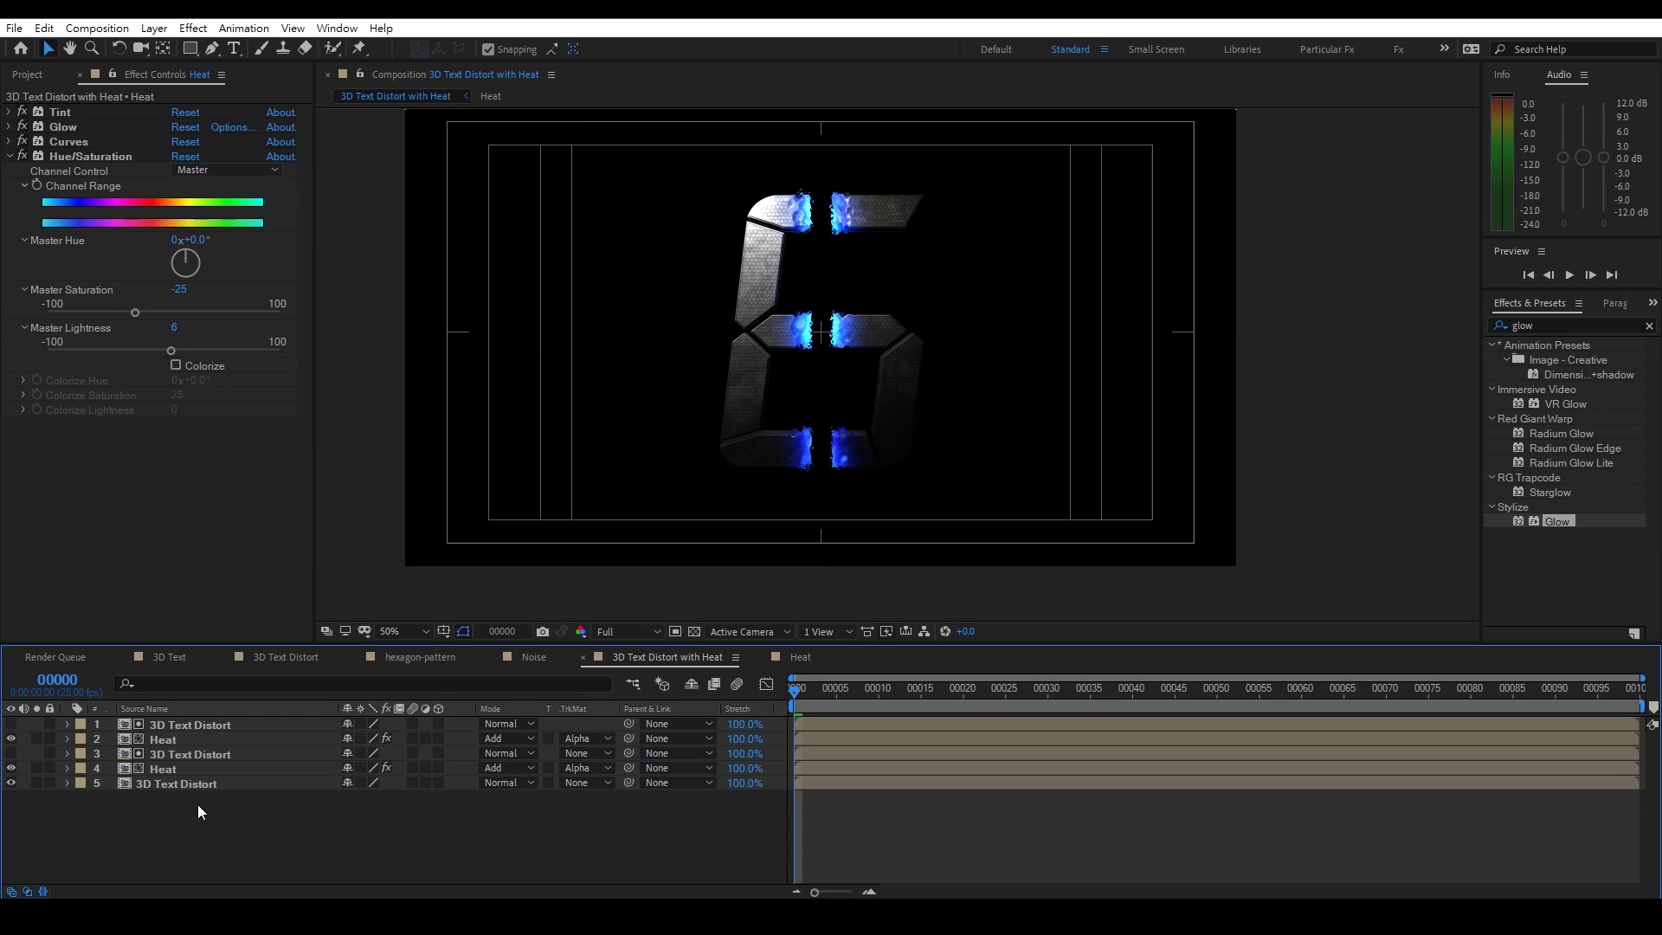
Create a new composition from 3D Text Distort with Heat and rename it _Render
{"action": "left_click", "coordinate": [44, 75]}
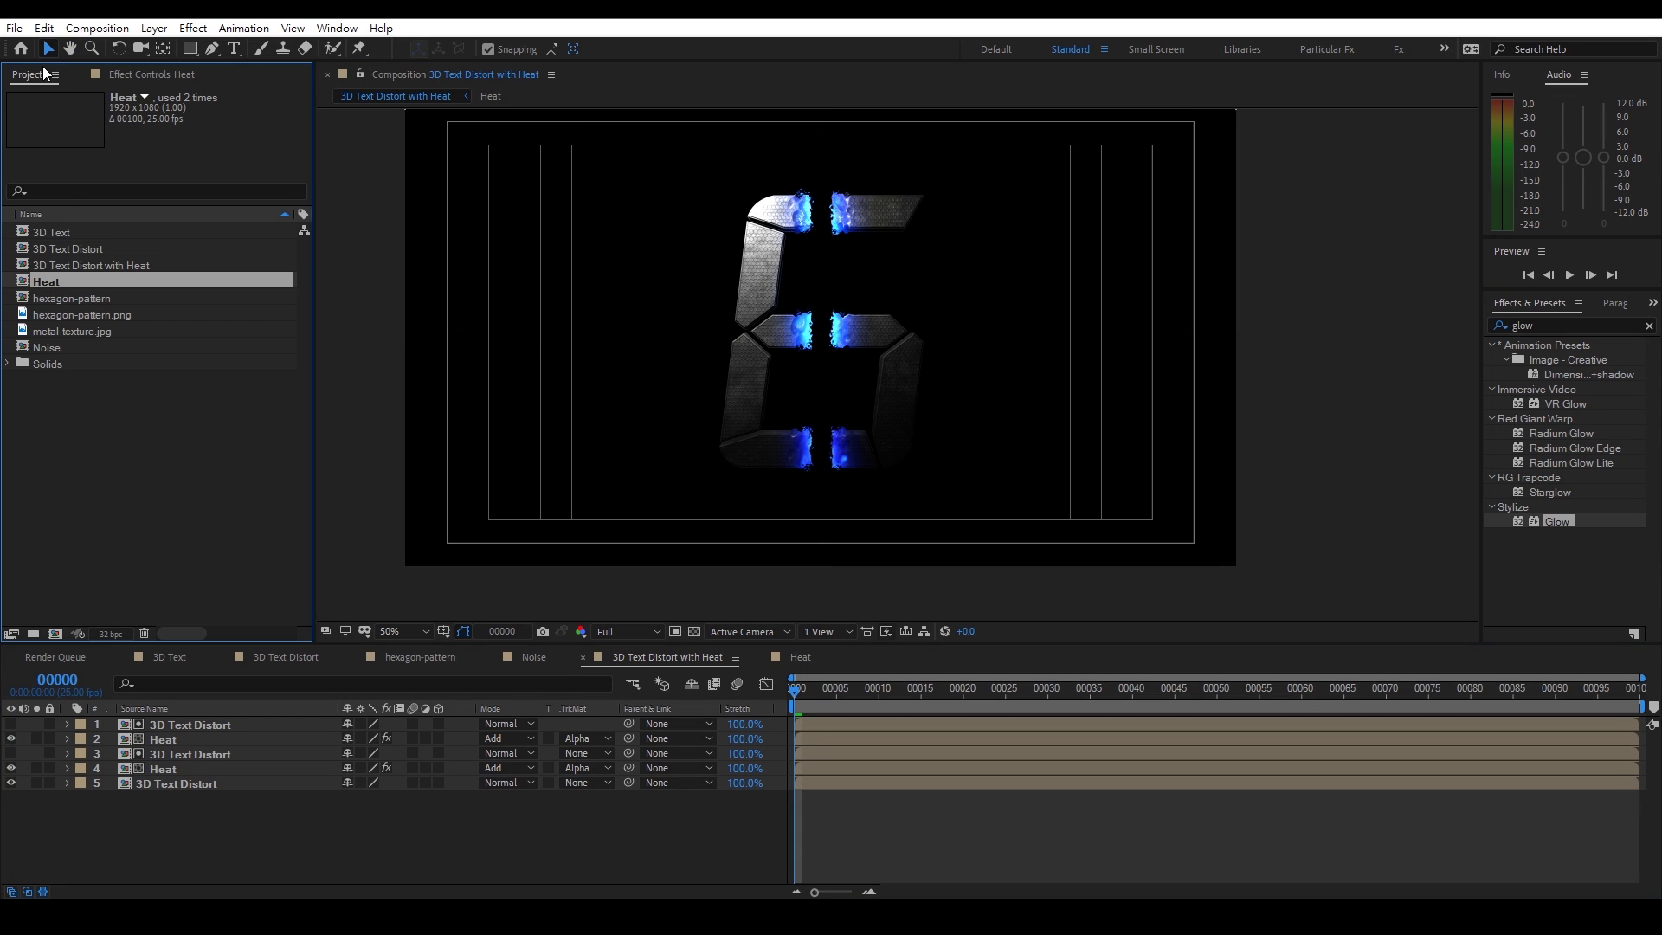
{"action": "left_click", "coordinate": [81, 264]}
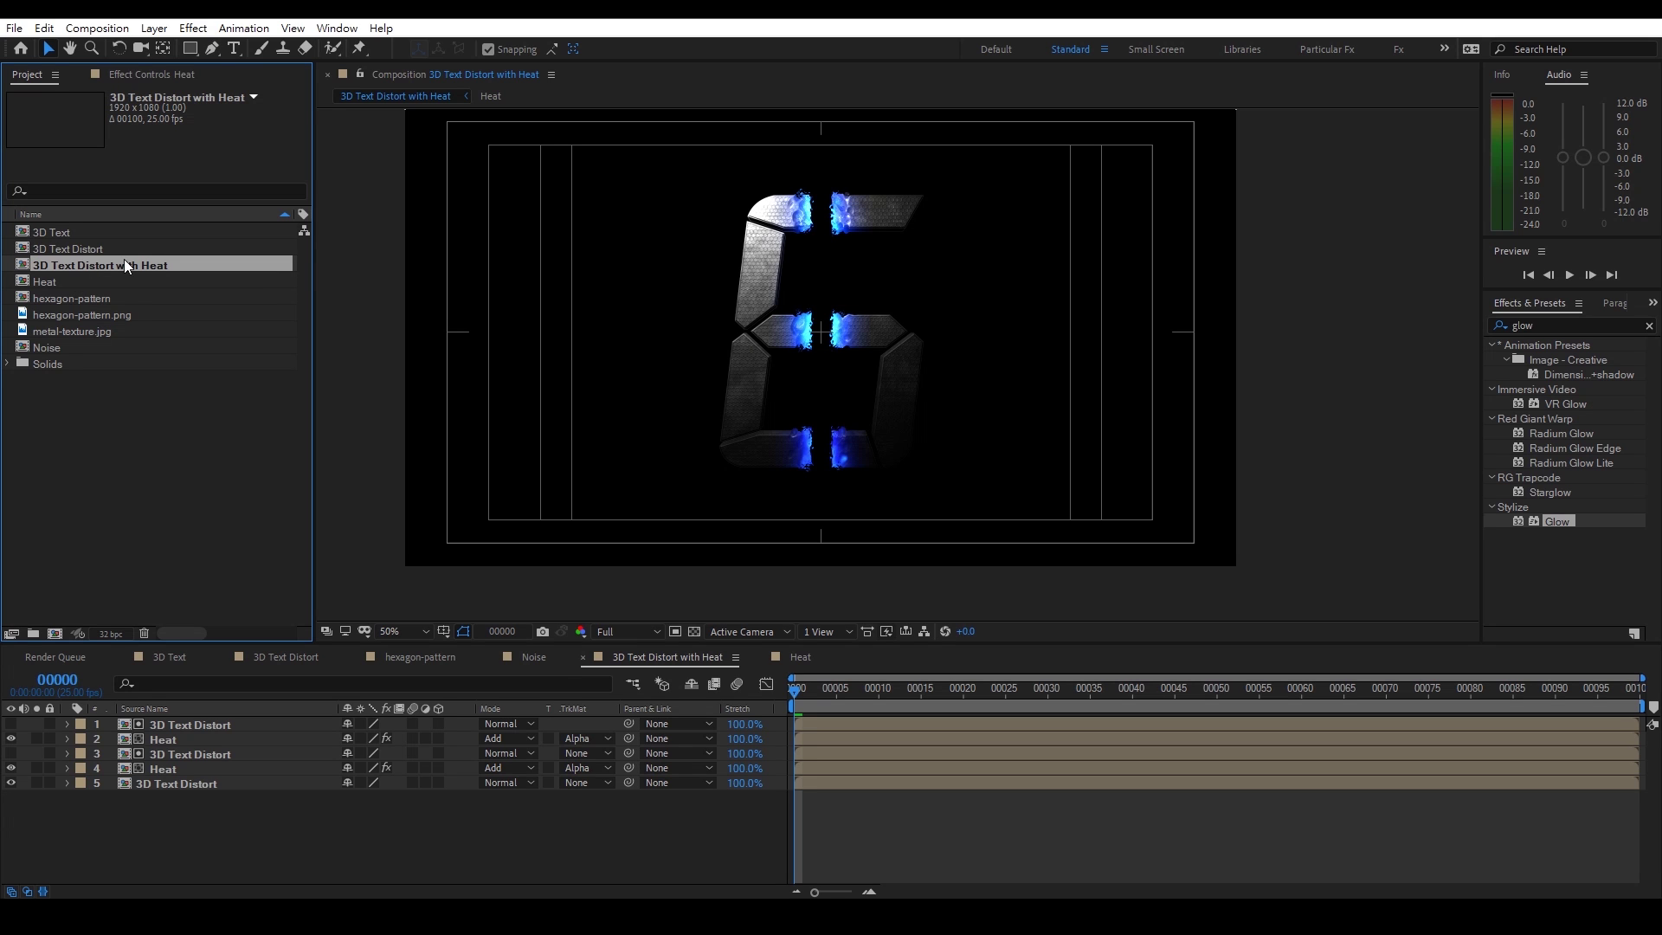
{"action": "left_click_drag", "start_coordinate": [127, 259], "coordinate": [59, 630]}
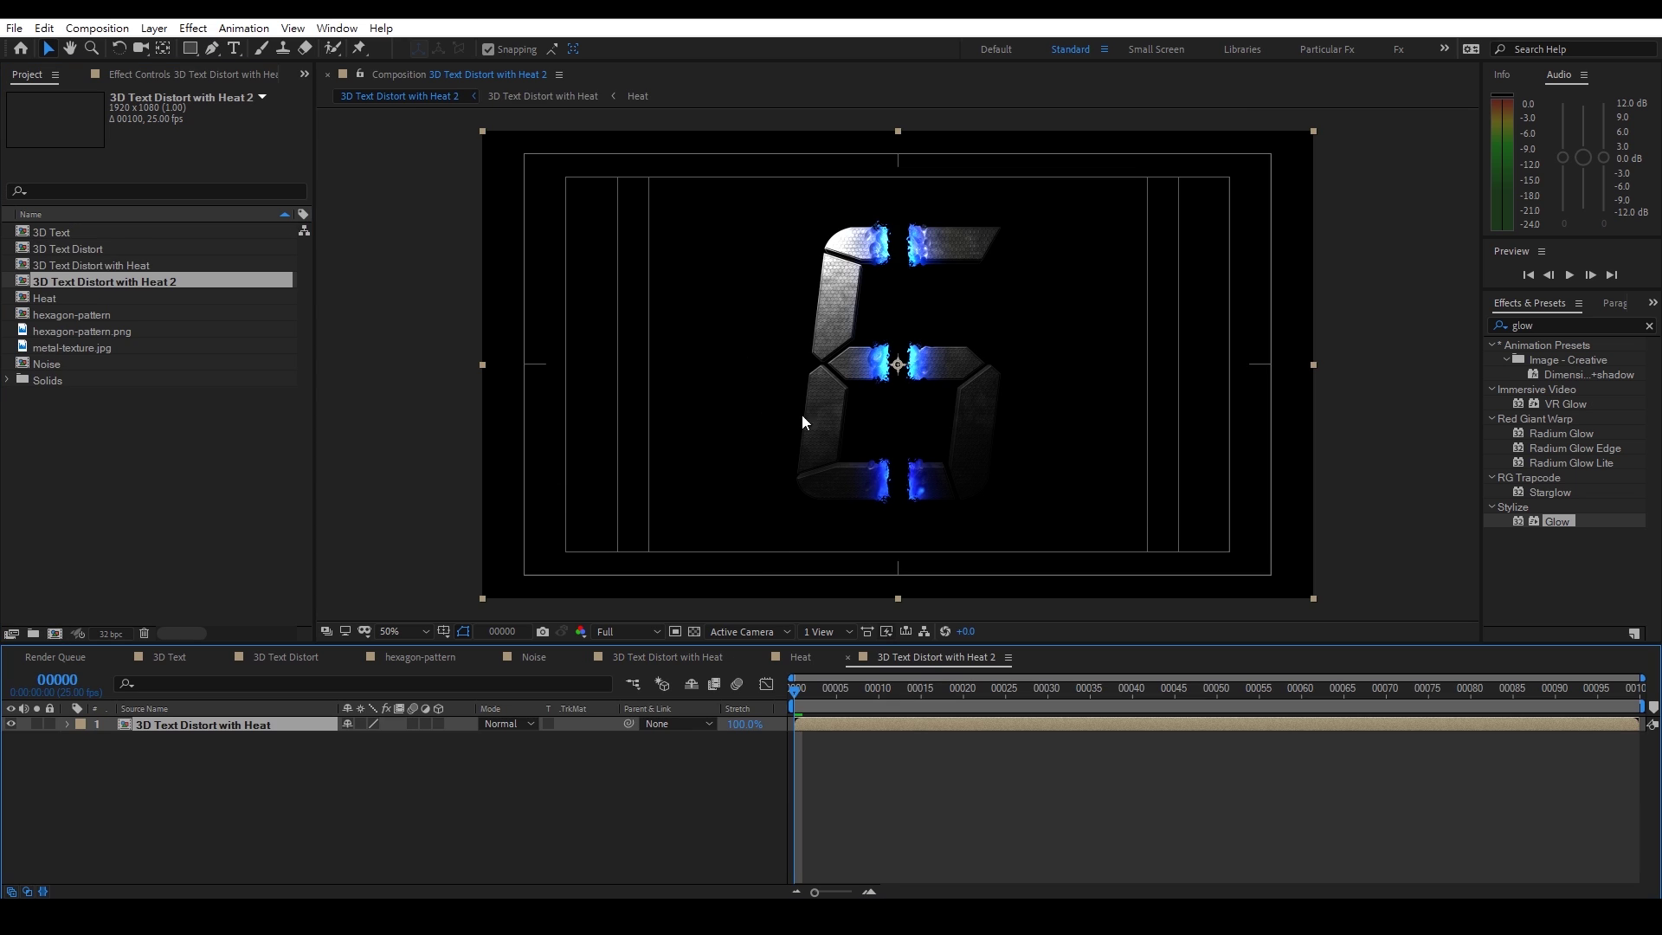
{"action": "left_click", "coordinate": [206, 278]}
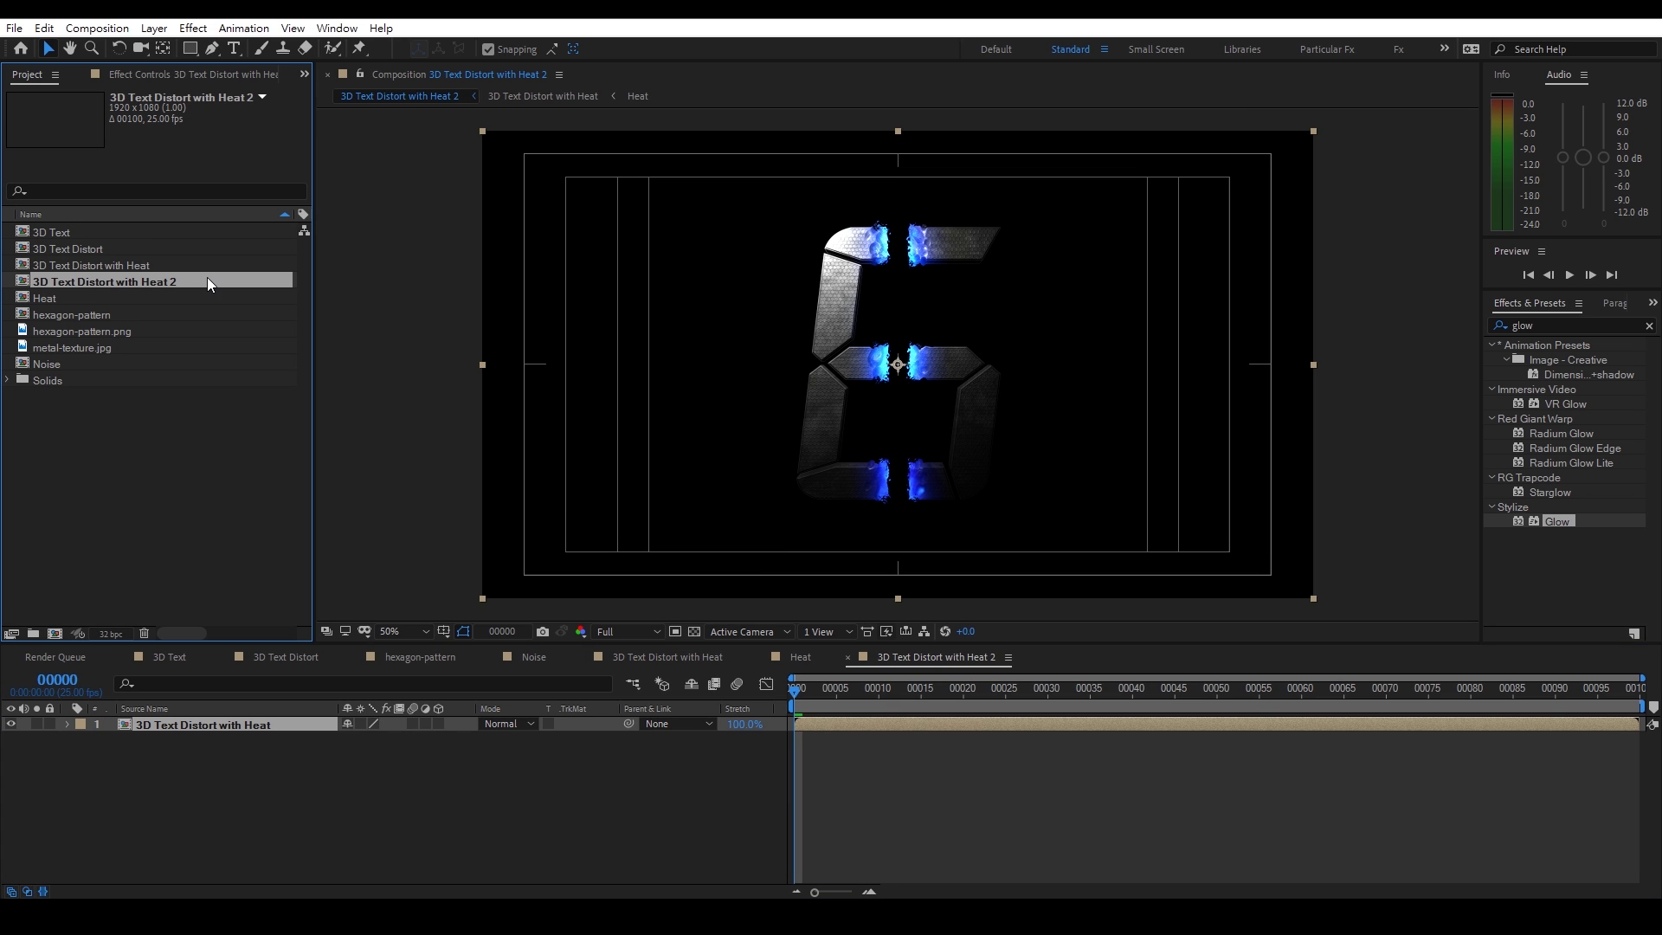
{"action": "key", "text": "Return"}
{"action": "type", "text": "_Render"}
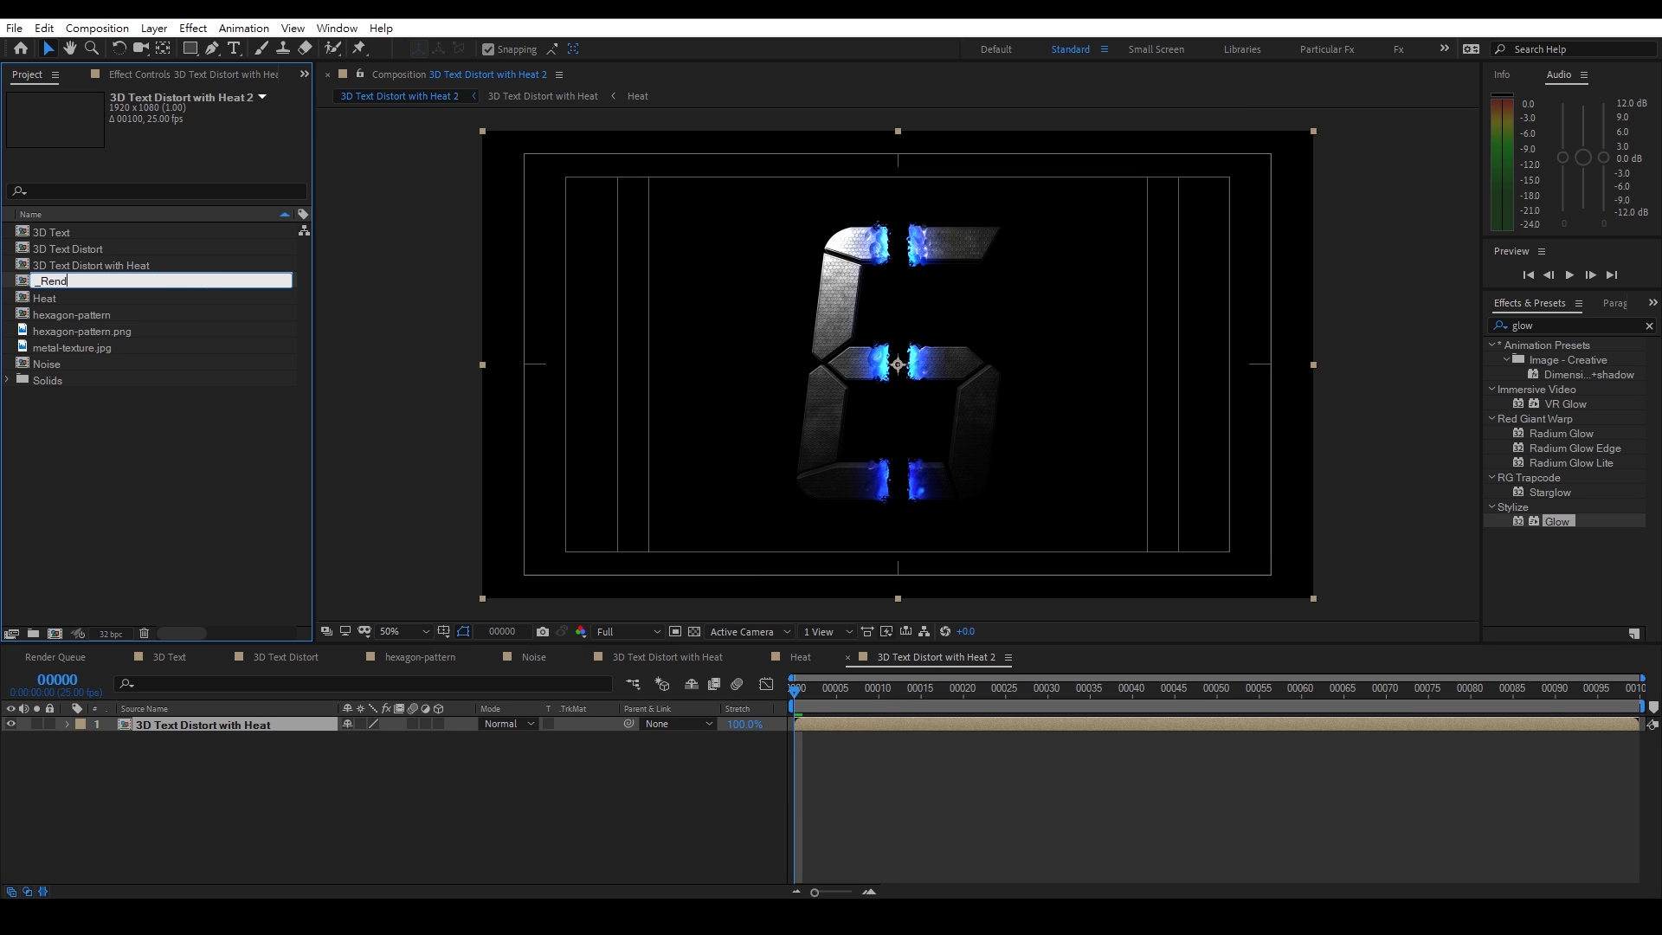
{"action": "key", "text": "Return"}
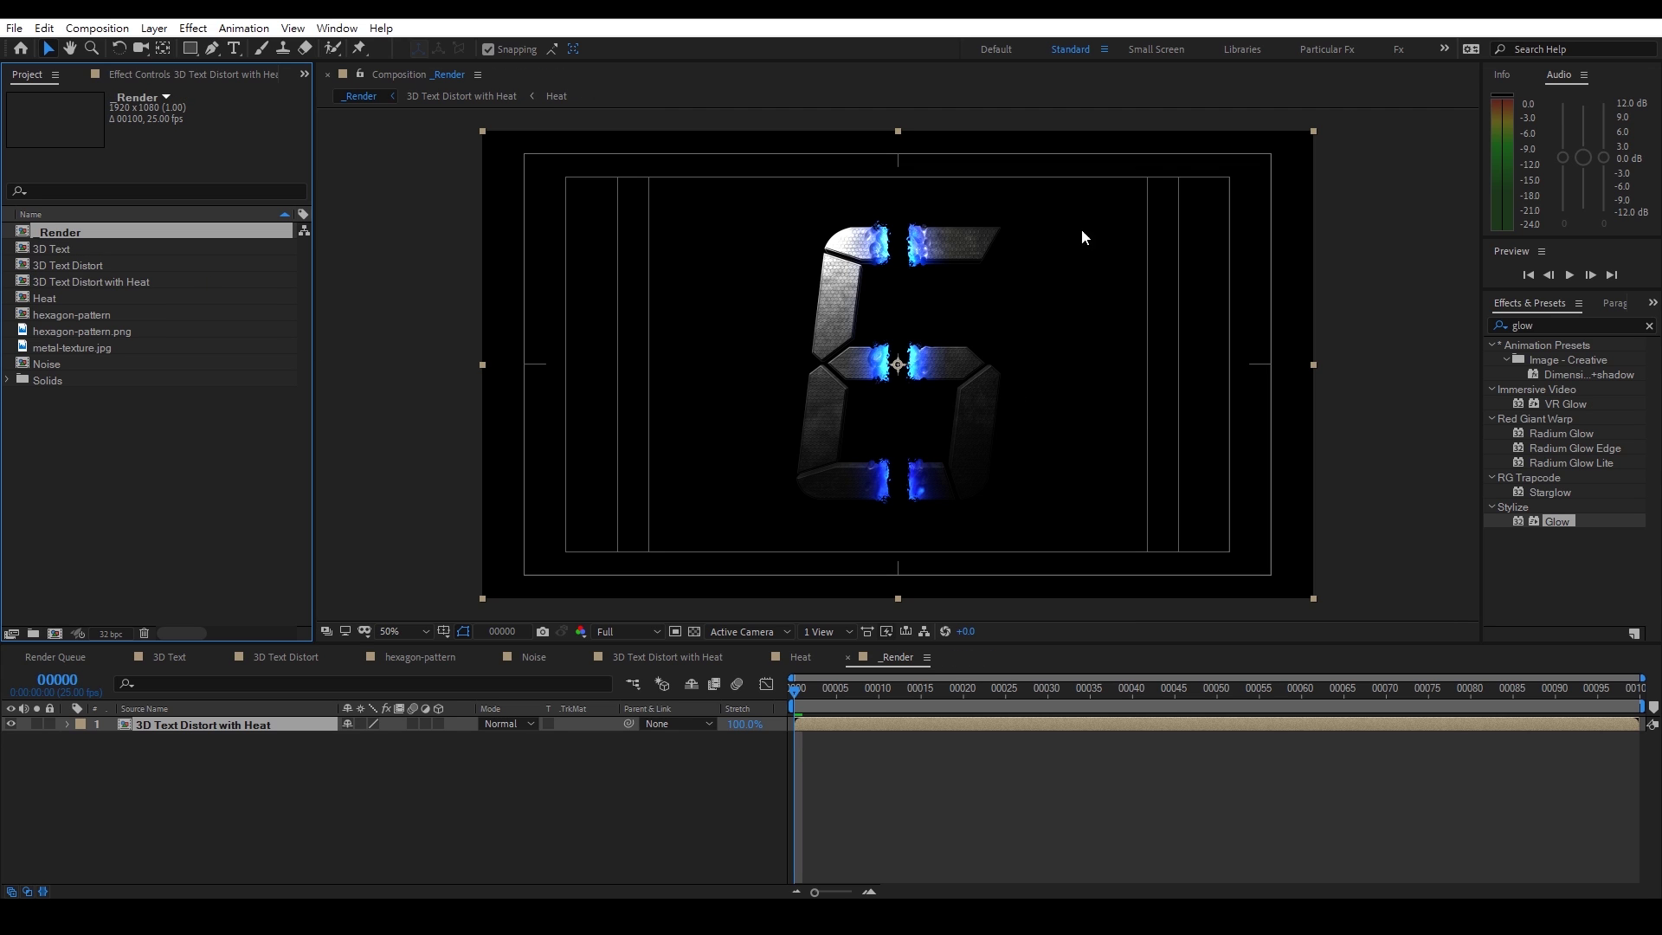
Place the 1920 x 1080 solid below the digit layer in the _Render composition and show its effect controls
{"action": "left_click", "coordinate": [387, 819]}
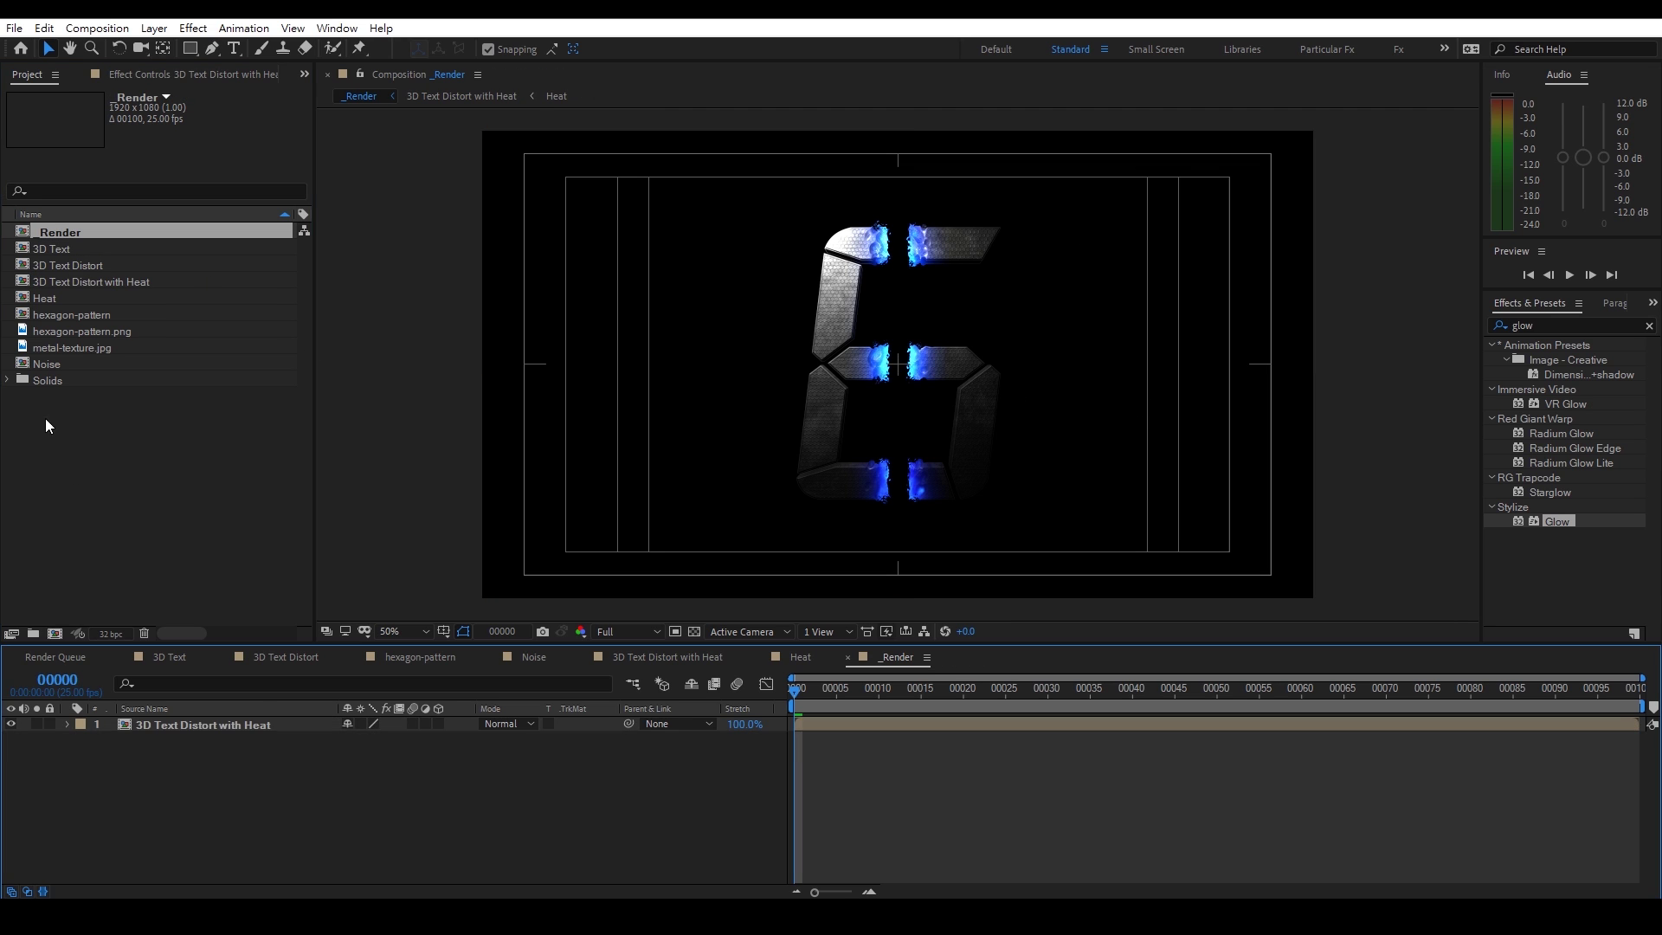
{"action": "left_click", "coordinate": [7, 381]}
{"action": "left_click_drag", "start_coordinate": [97, 400], "coordinate": [206, 817]}
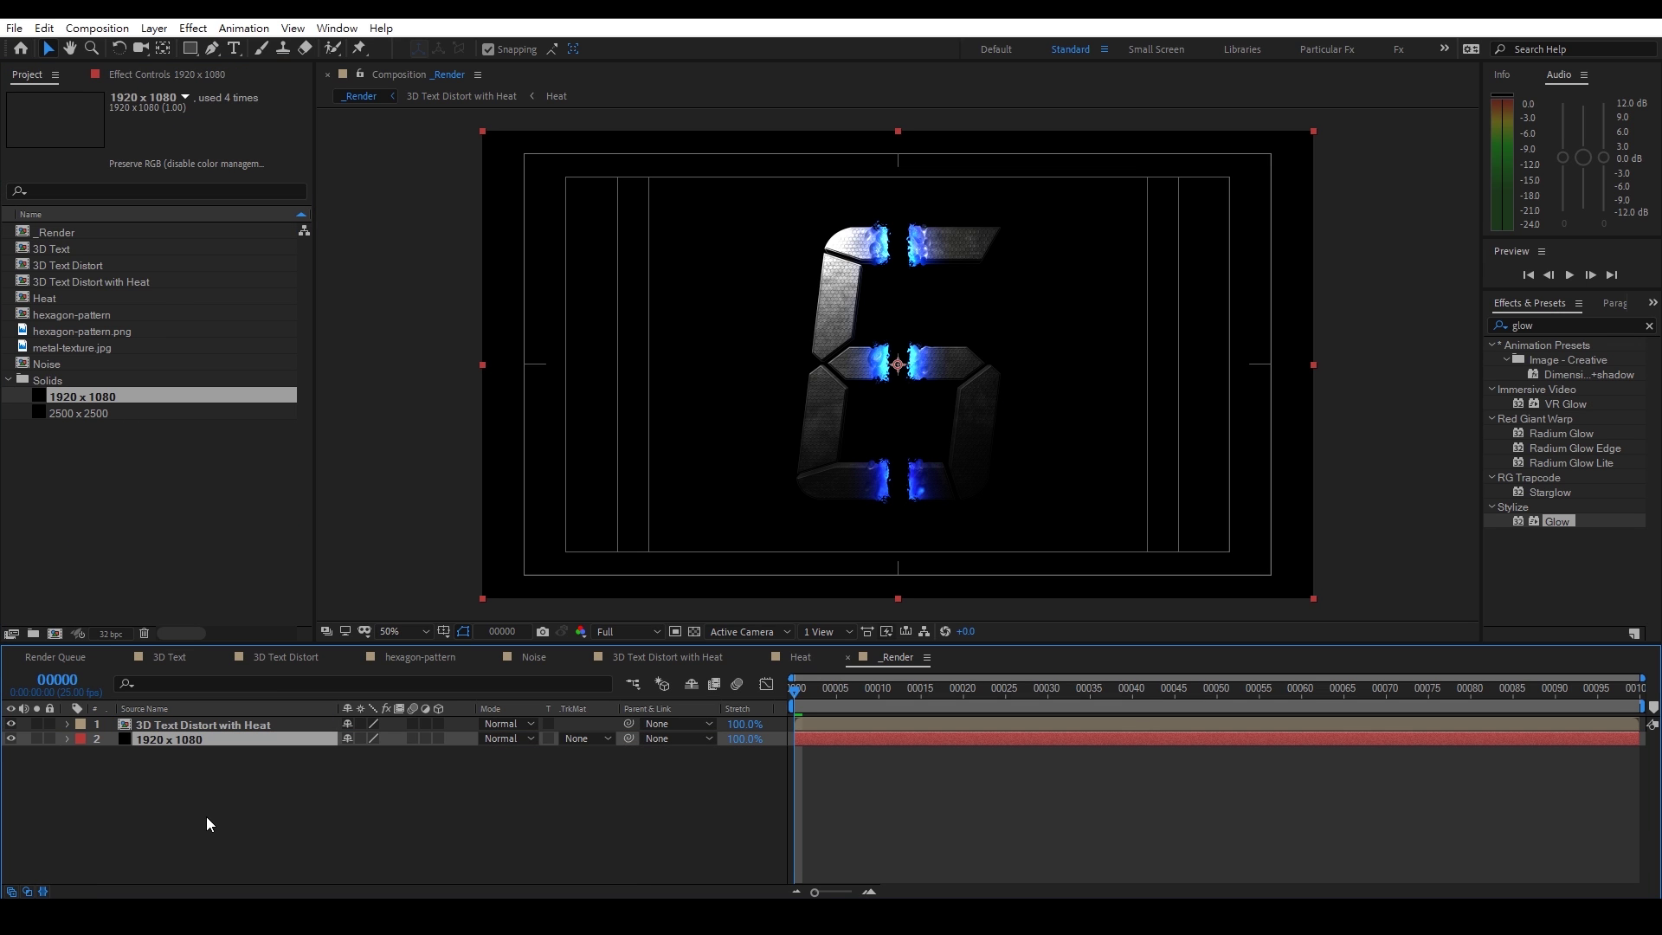
{"action": "left_click", "coordinate": [133, 76]}
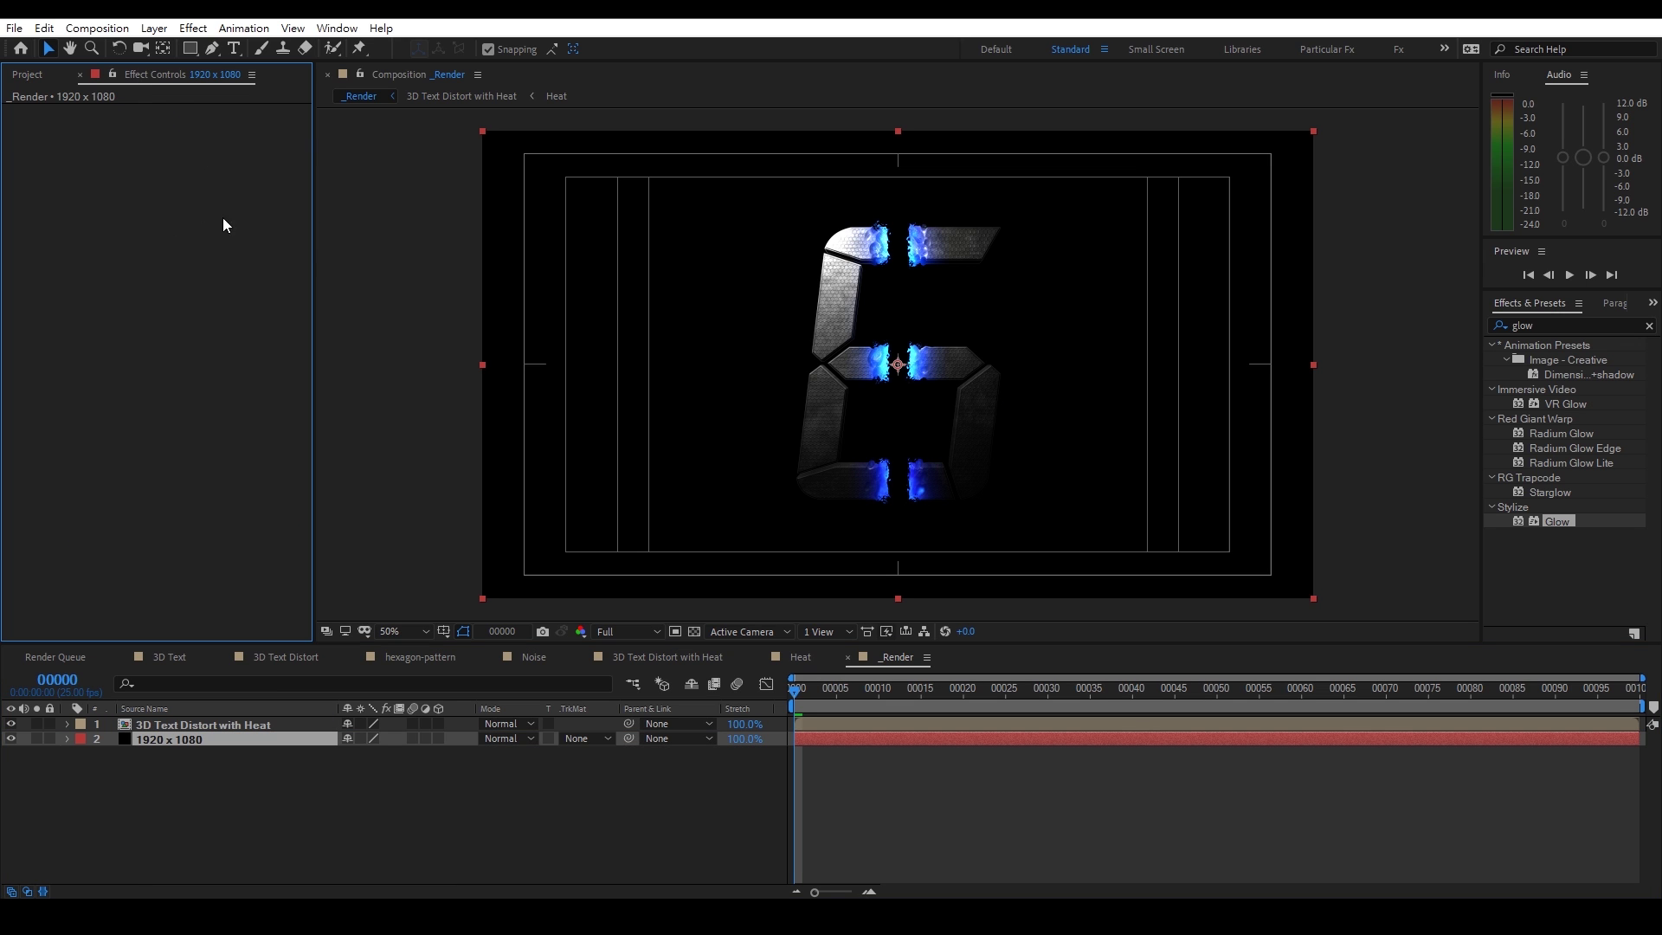
Apply a Gradient Ramp effect to the 1920 x 1080 solid
{"action": "left_click", "coordinate": [1596, 330]}
{"action": "type", "text": "grad"}
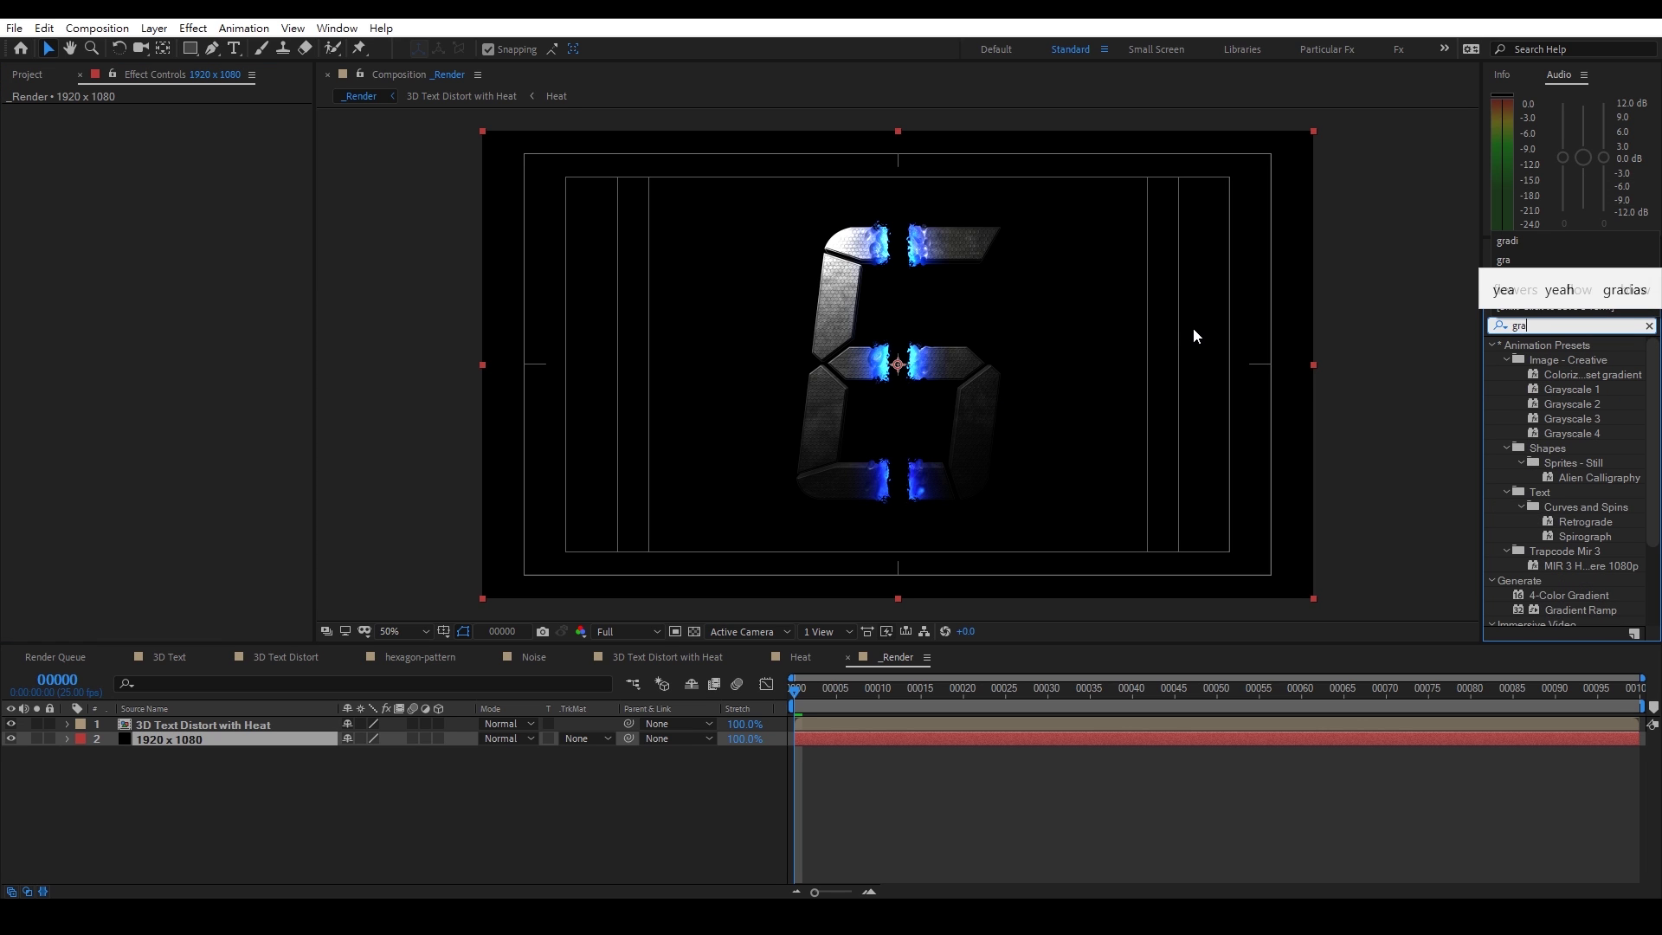
{"action": "left_click", "coordinate": [1569, 525]}
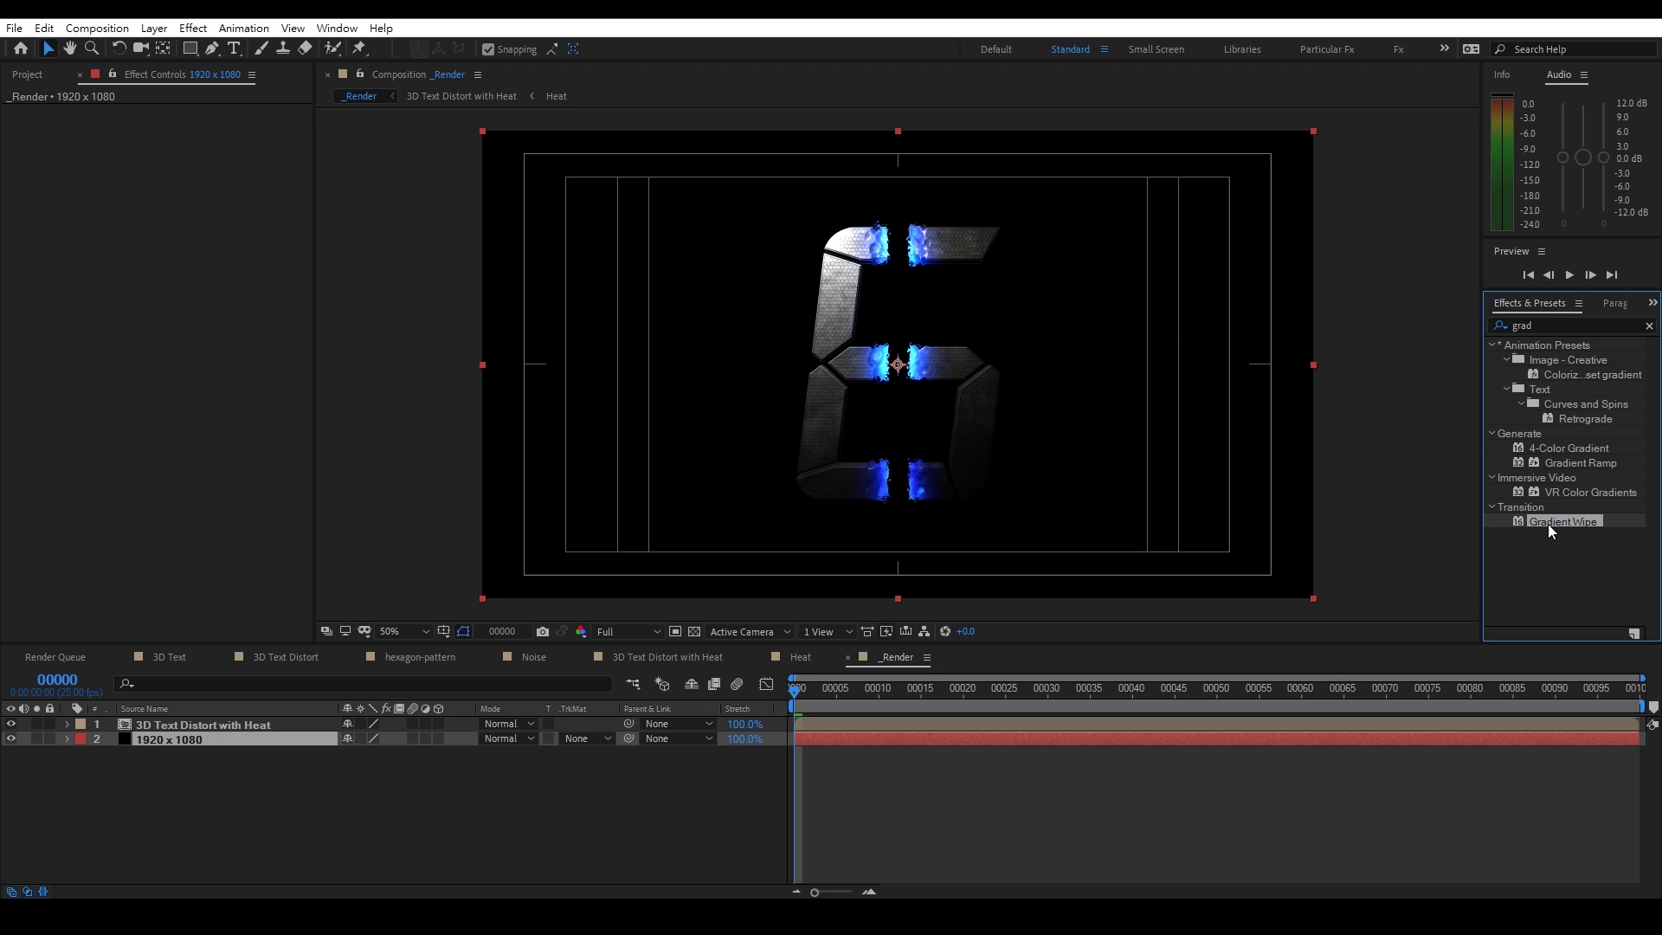
{"action": "left_click", "coordinate": [1559, 465]}
{"action": "left_click_drag", "start_coordinate": [1613, 462], "coordinate": [211, 738]}
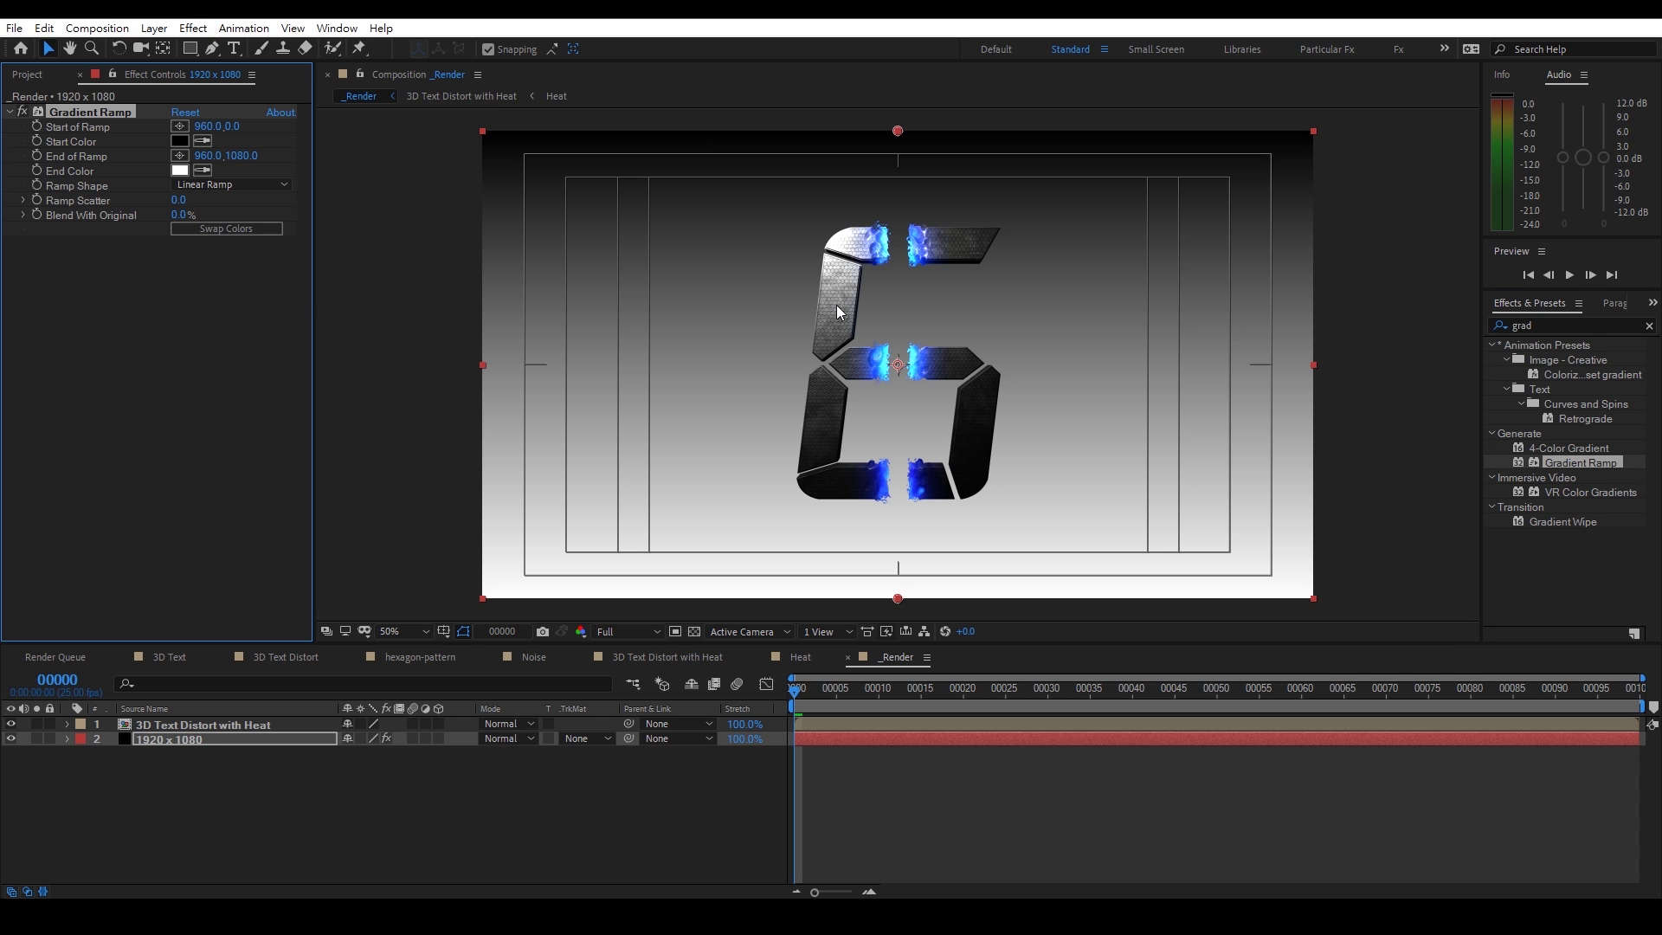
Change the gradient to a Radial Ramp and move its start point to about 650, 134
{"action": "left_click", "coordinate": [264, 185]}
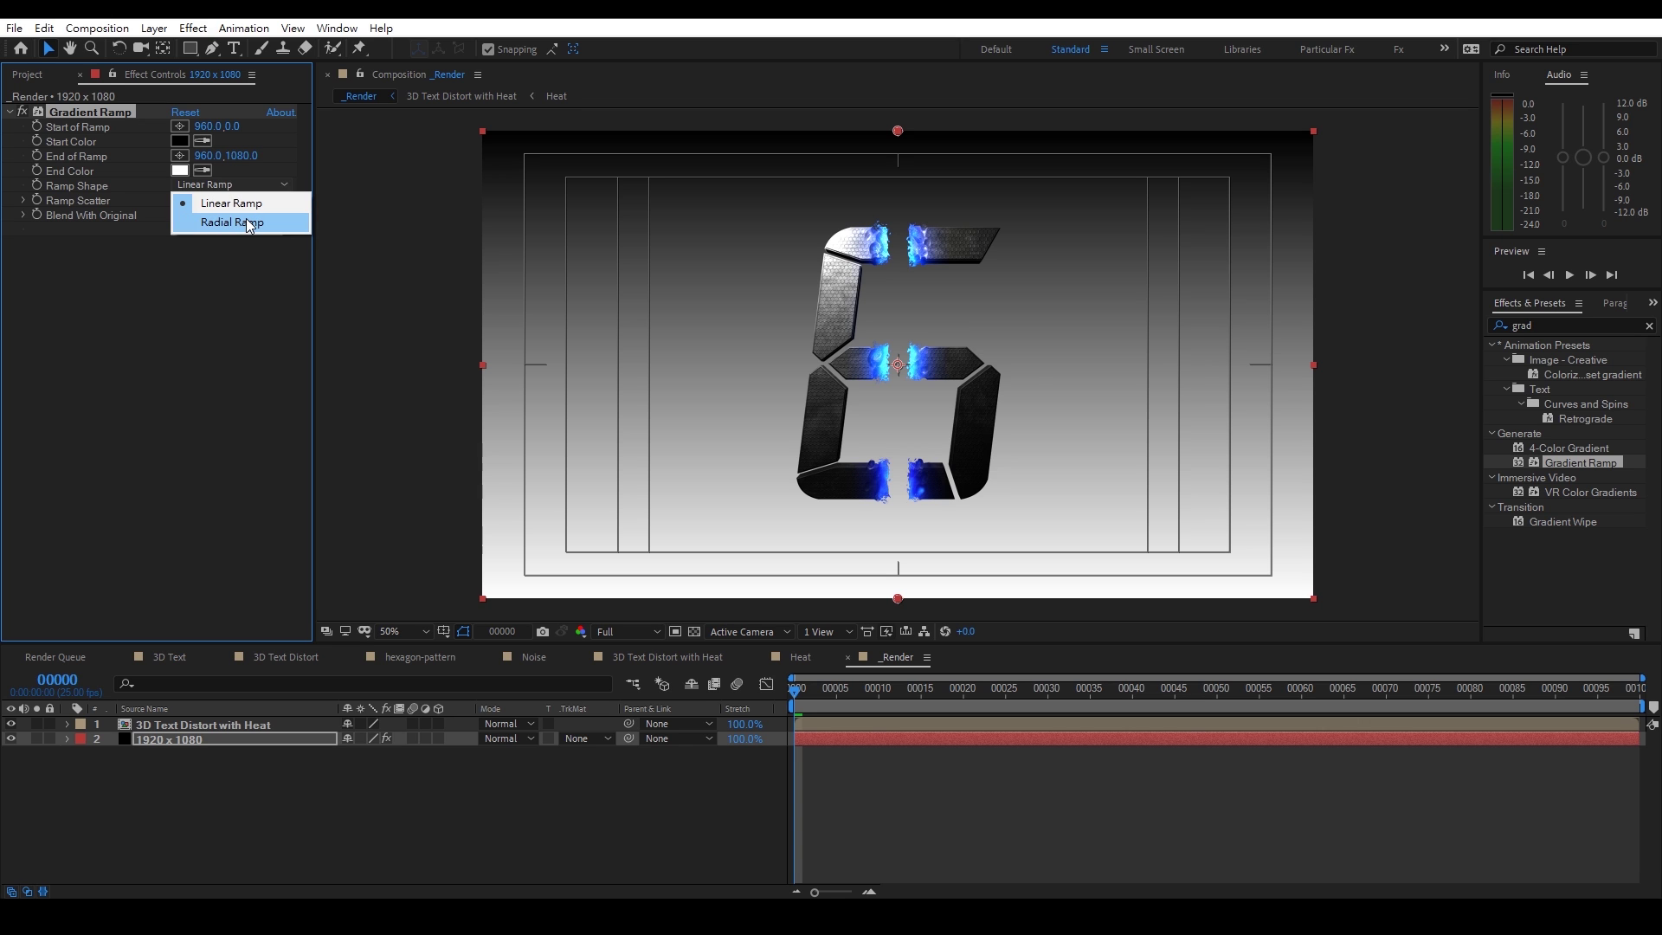
{"action": "left_click", "coordinate": [249, 222]}
{"action": "left_click_drag", "start_coordinate": [892, 128], "coordinate": [758, 189]}
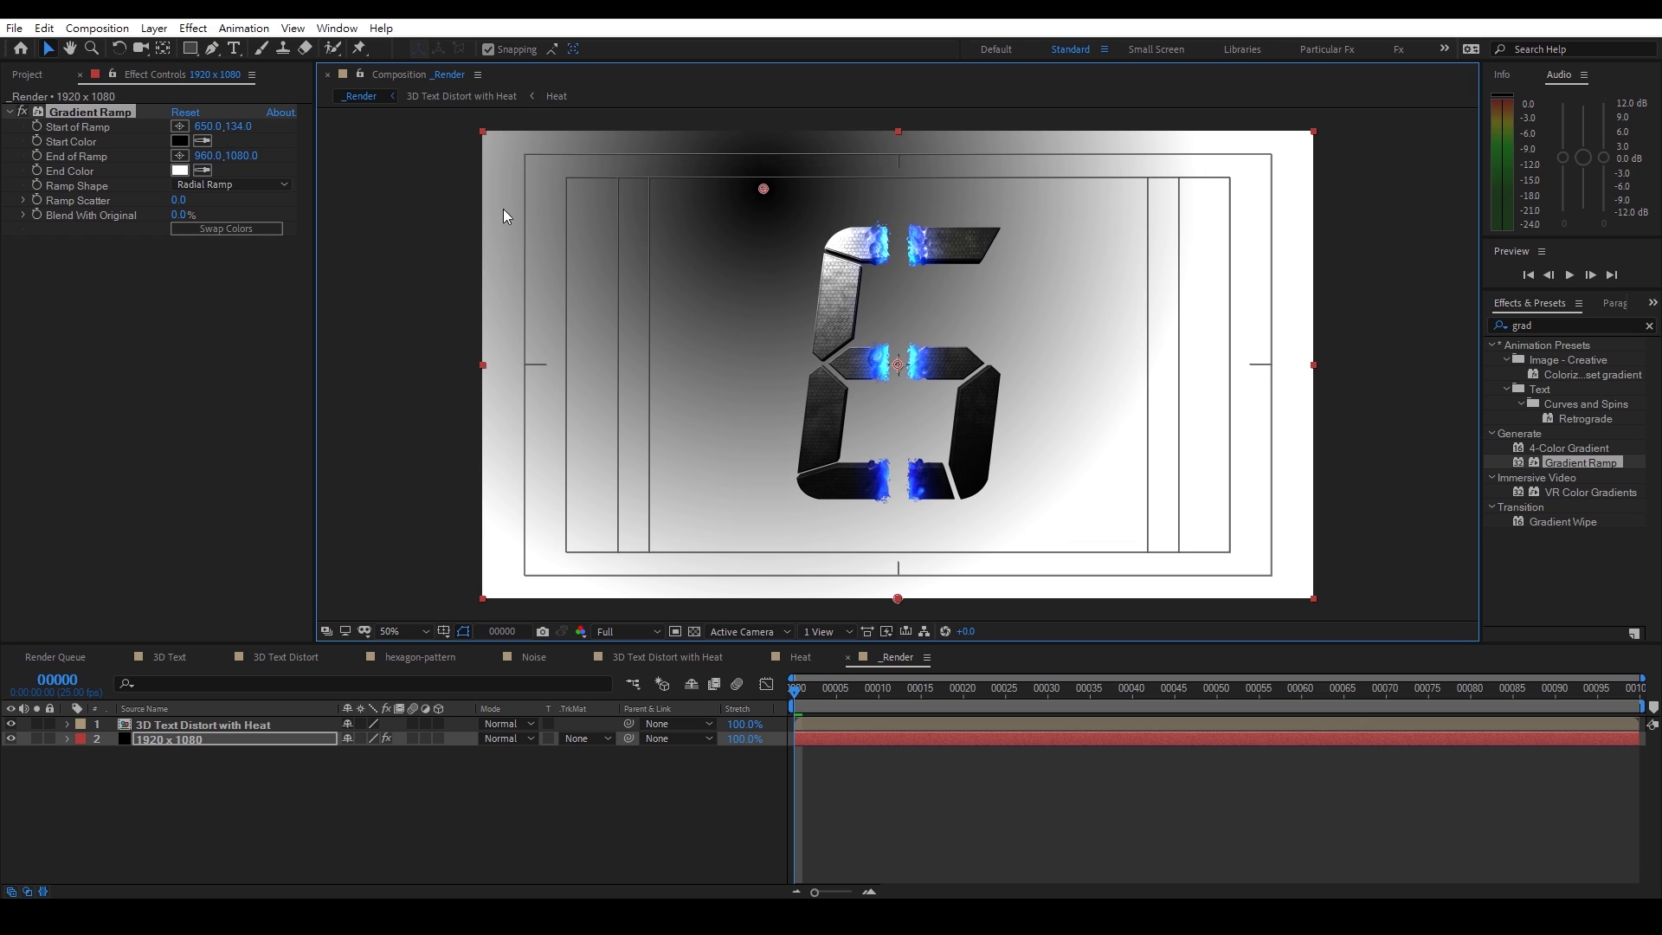
Swap the Gradient Ramp colors and move the end of the ramp to about 2152, 1188
{"action": "left_click", "coordinate": [230, 226]}
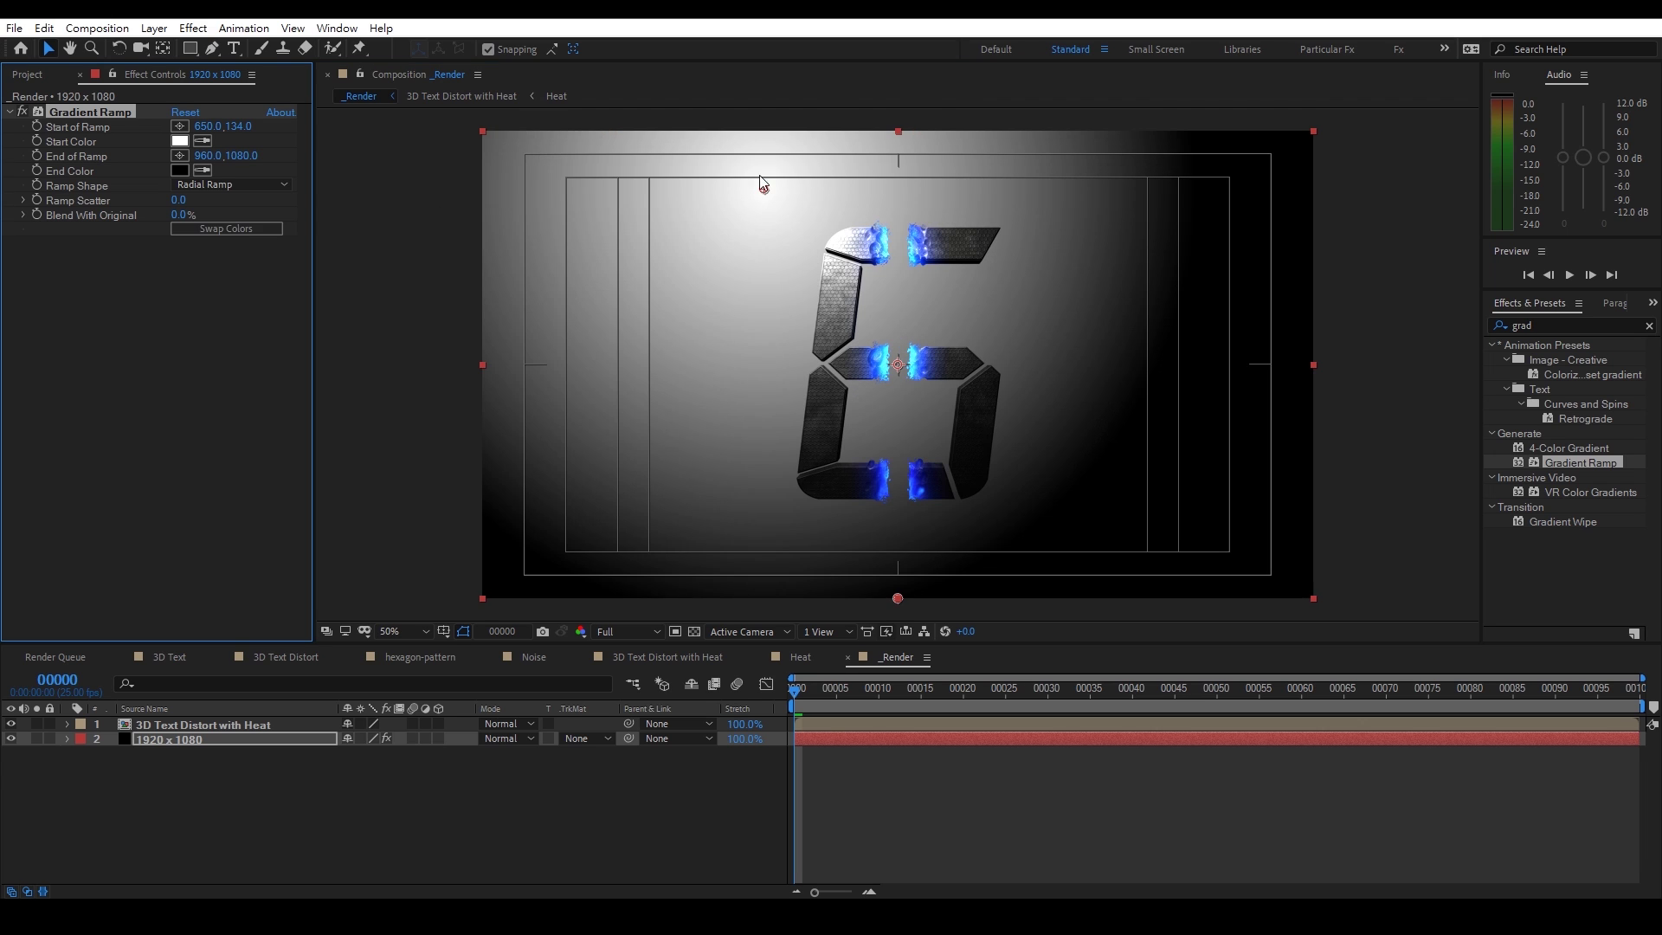
{"action": "scroll", "coordinate": [801, 279], "scroll_direction": "down", "scroll_amount": 2}
{"action": "left_click_drag", "start_coordinate": [898, 481], "coordinate": [1155, 524]}
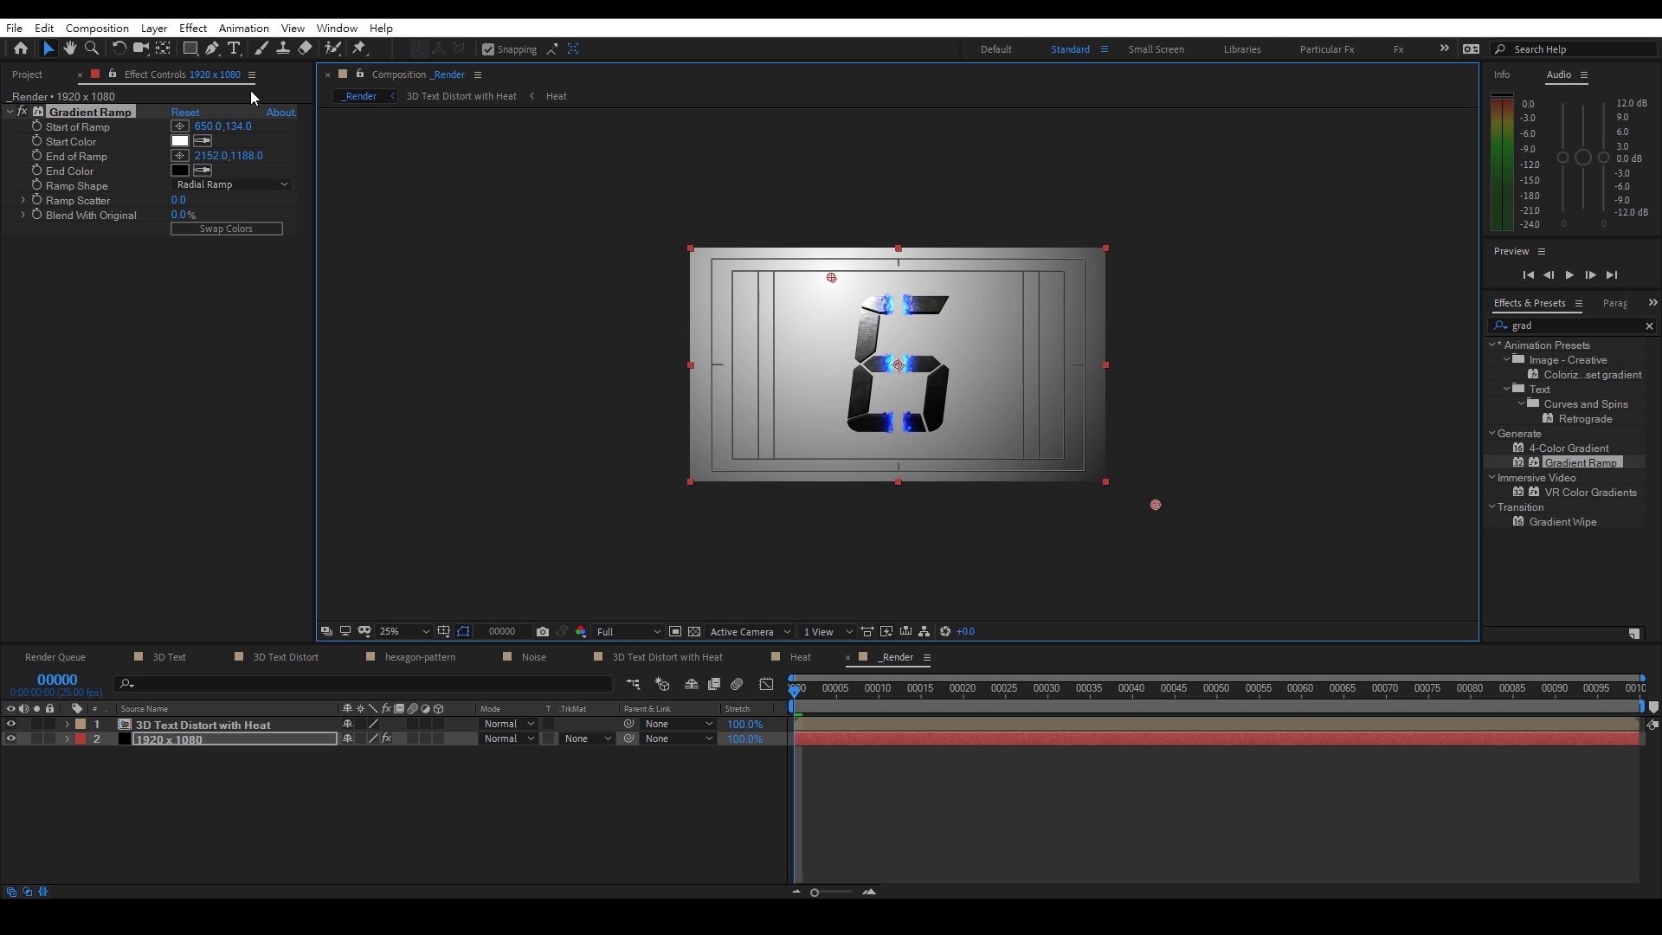
Set the ramp's start color to gray 707070
{"action": "left_click", "coordinate": [179, 141]}
{"action": "left_click_drag", "start_coordinate": [1049, 408], "coordinate": [931, 426]}
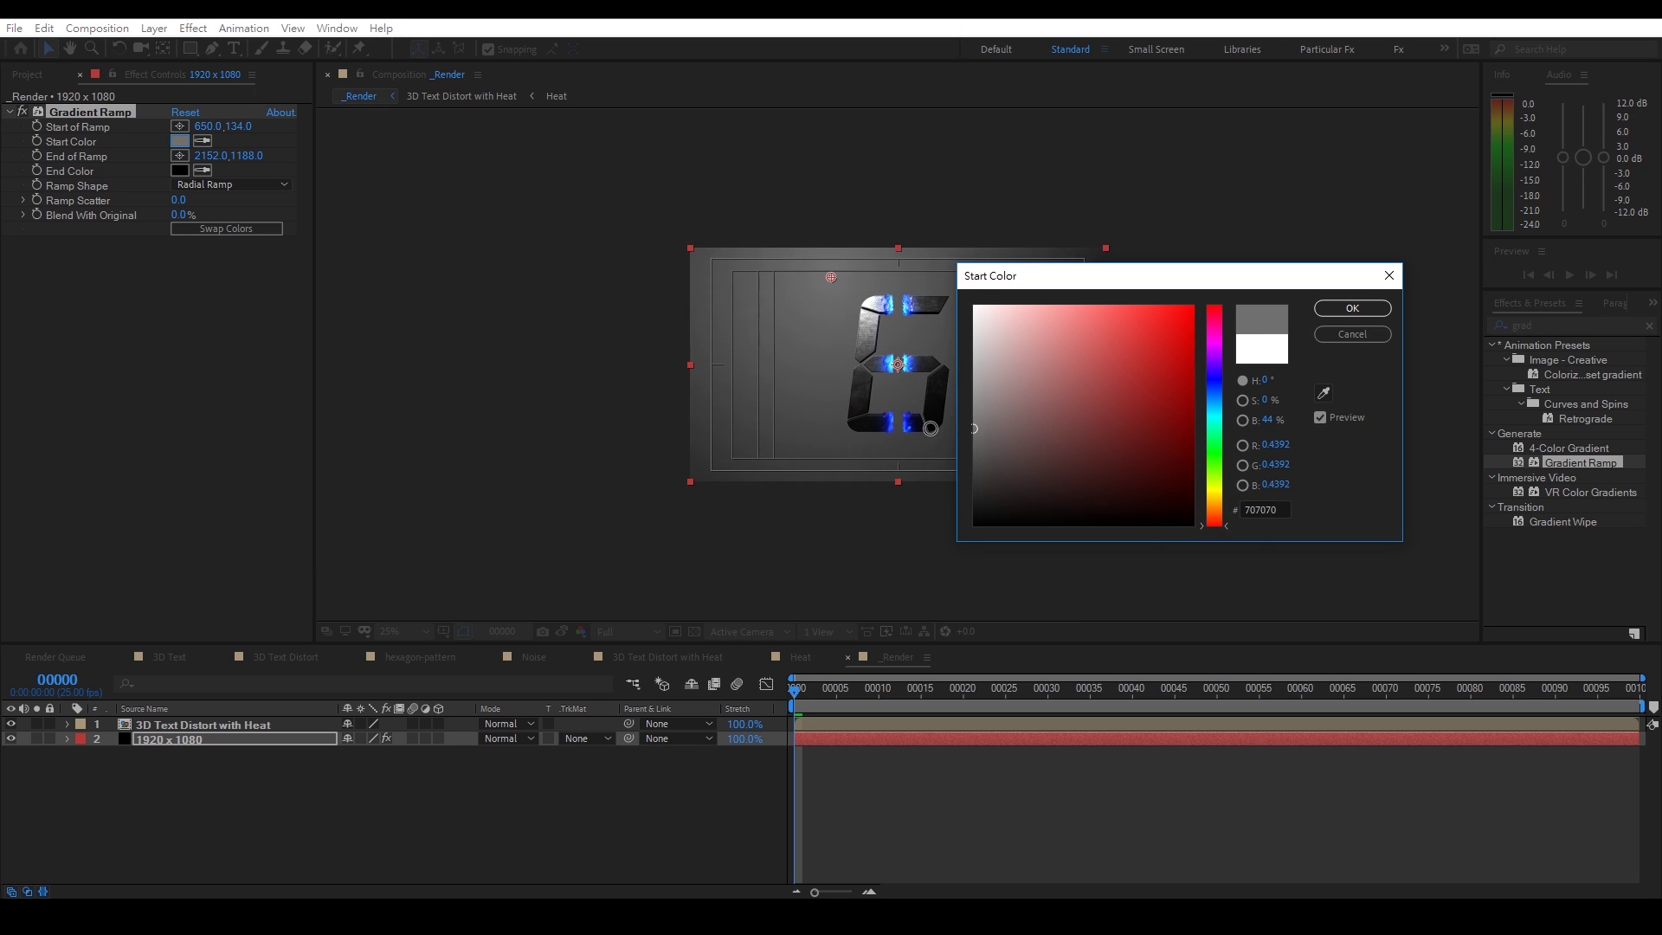
{"action": "key", "text": "Return"}
Move the ramp's start to about 586, -66 and its end to about 2104, 1020, and slightly darken the start color
{"action": "left_click_drag", "start_coordinate": [830, 276], "coordinate": [829, 264]}
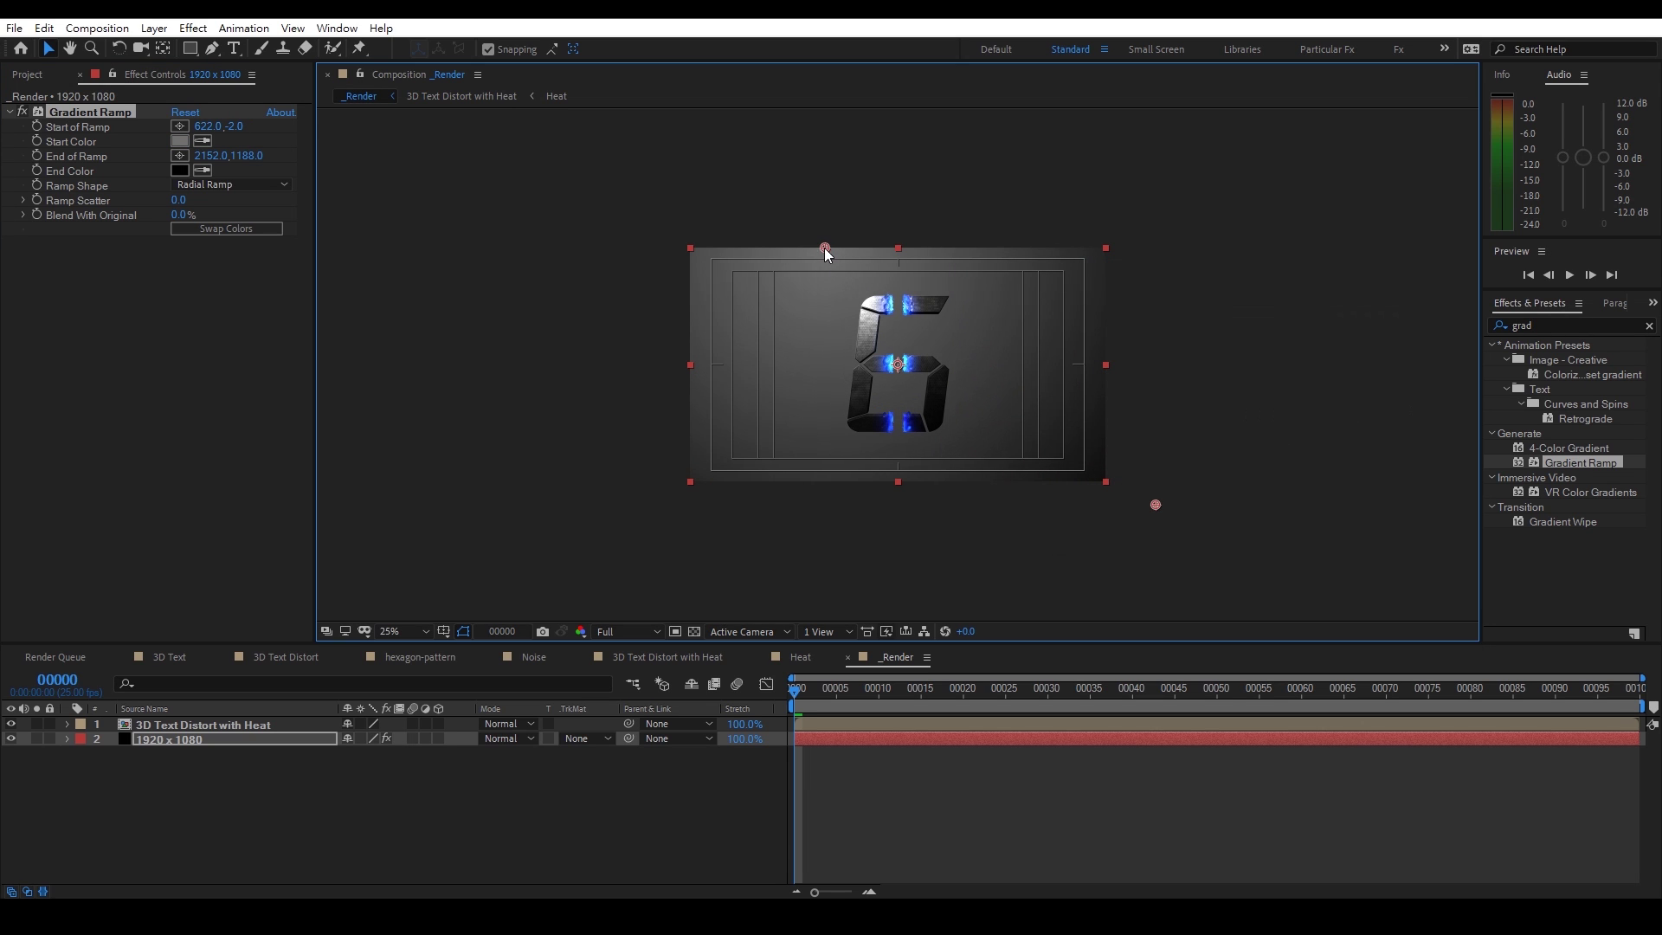
{"action": "left_click_drag", "start_coordinate": [1155, 506], "coordinate": [1109, 488]}
{"action": "left_click_drag", "start_coordinate": [828, 249], "coordinate": [822, 235]}
{"action": "key", "text": "period"}
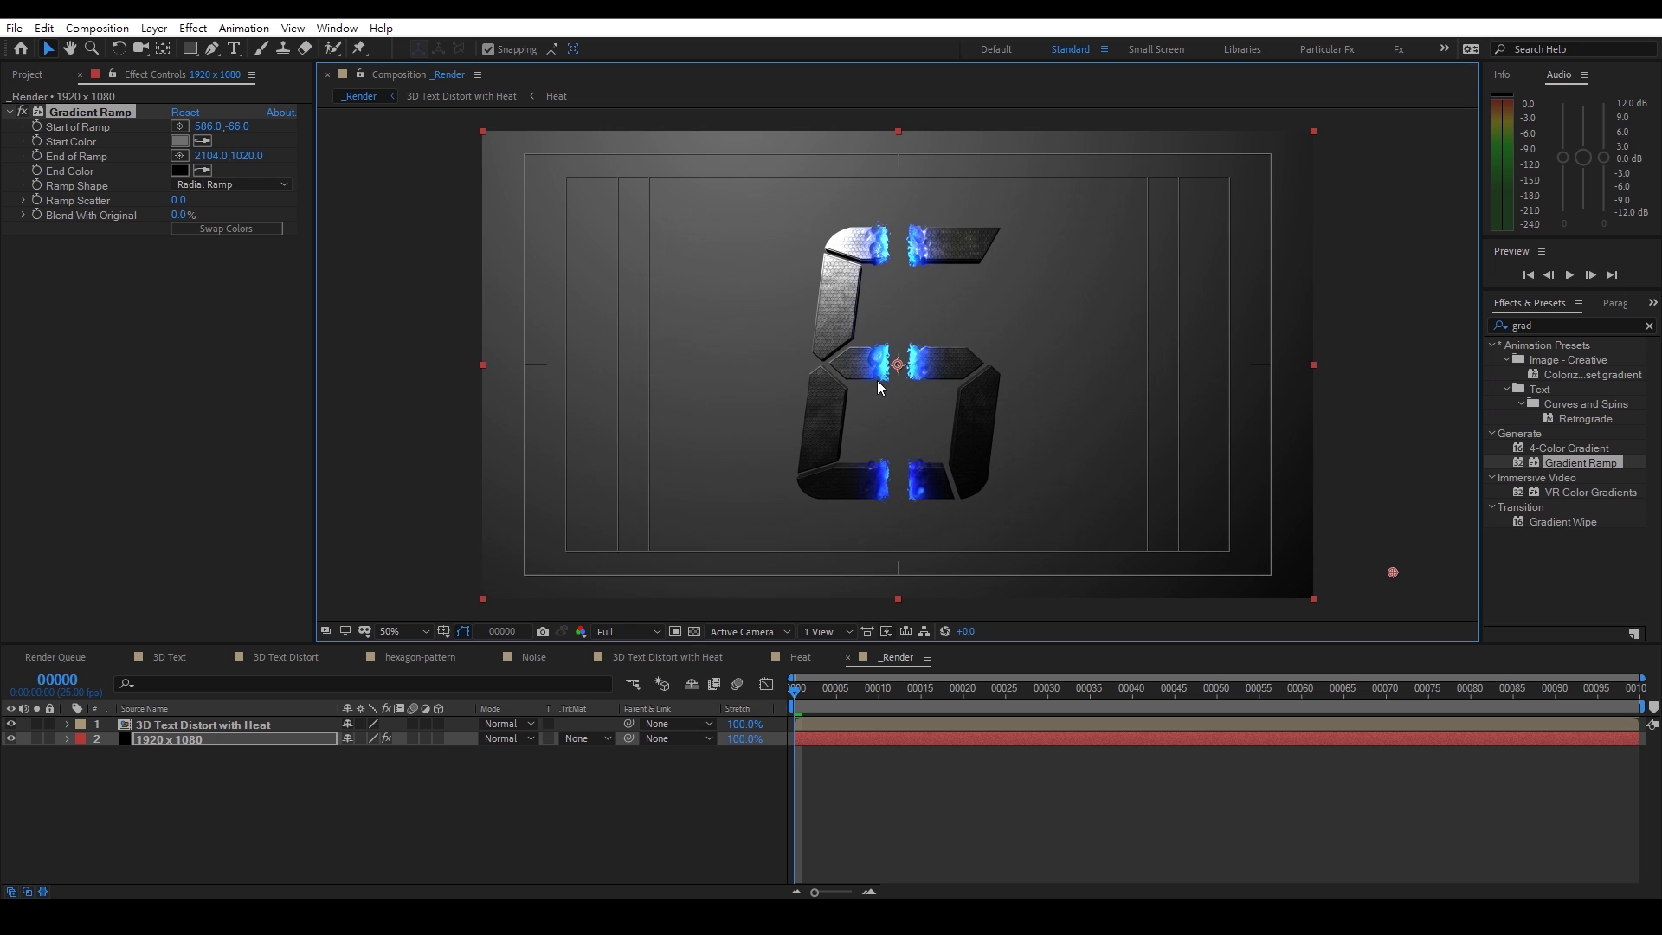
{"action": "left_click", "coordinate": [180, 141]}
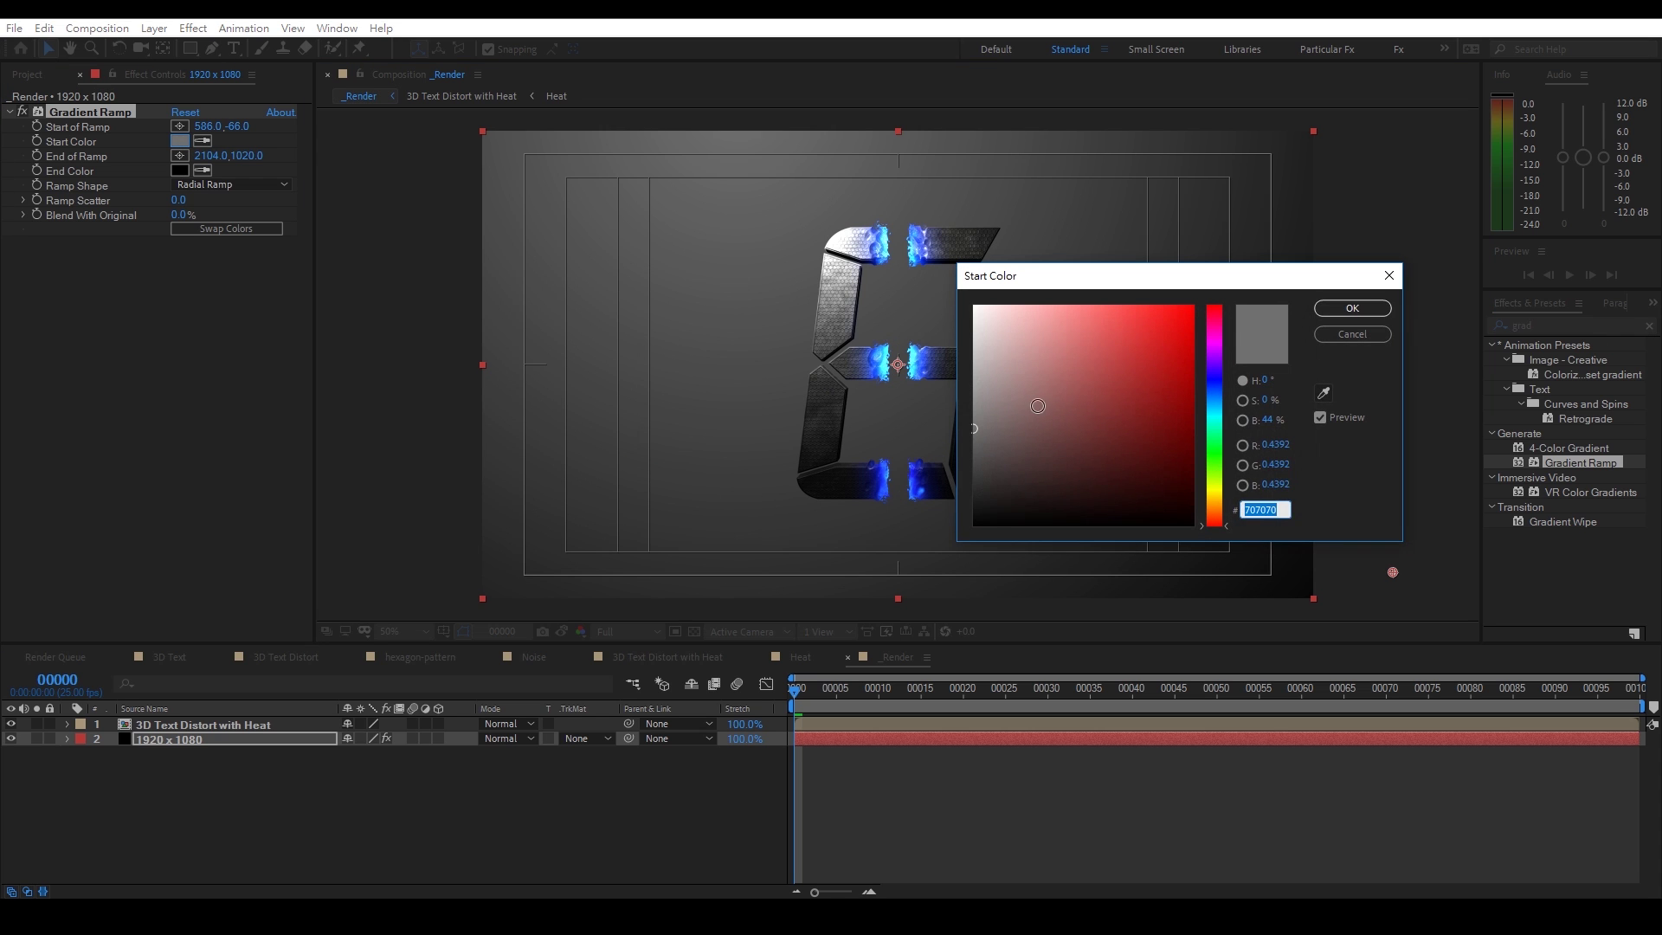
{"action": "left_click", "coordinate": [1351, 307]}
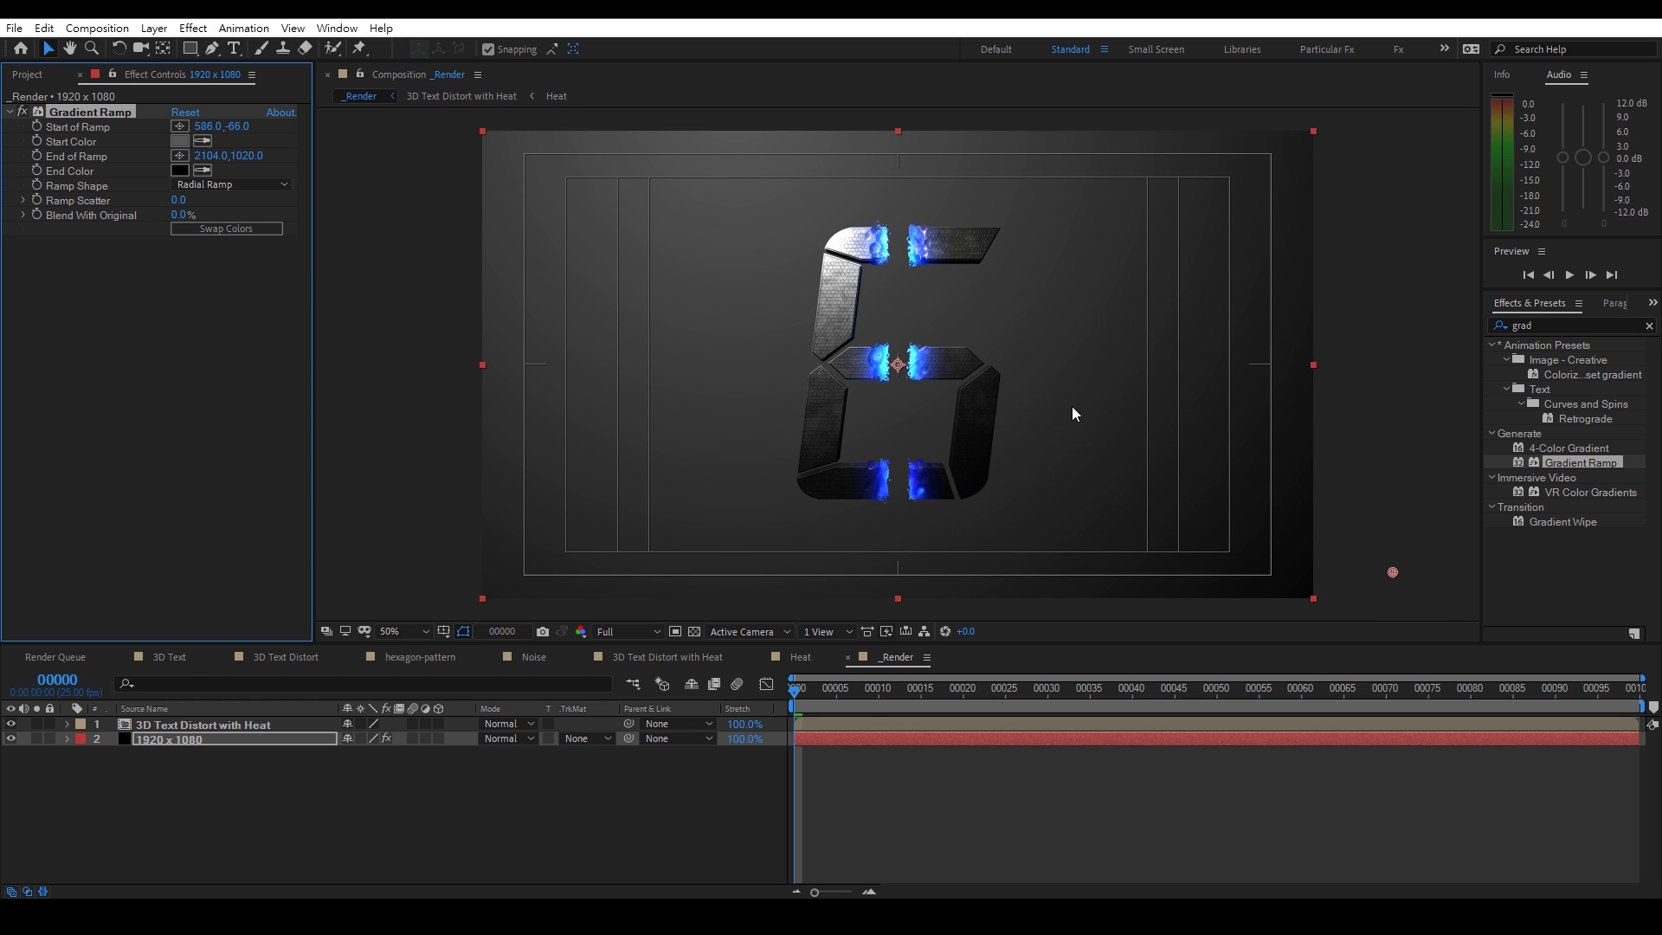
Add a null object to the _Render composition
{"action": "left_click", "coordinate": [283, 788]}
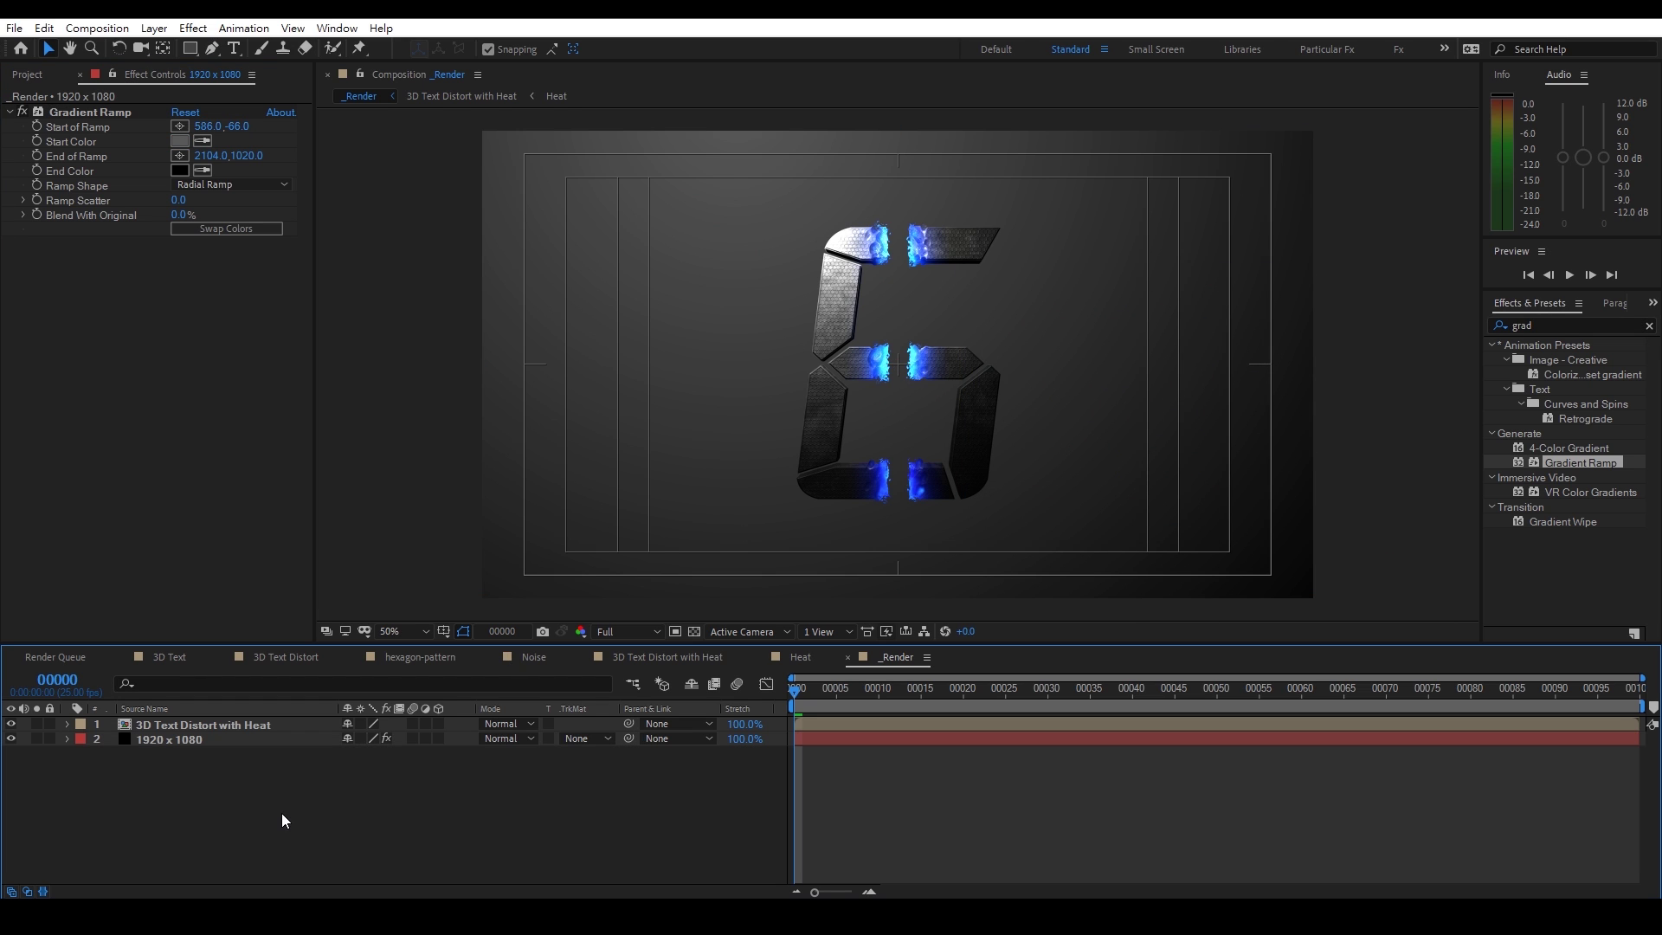
{"action": "right_click", "coordinate": [268, 782]}
{"action": "mouse_move", "coordinate": [456, 597]}
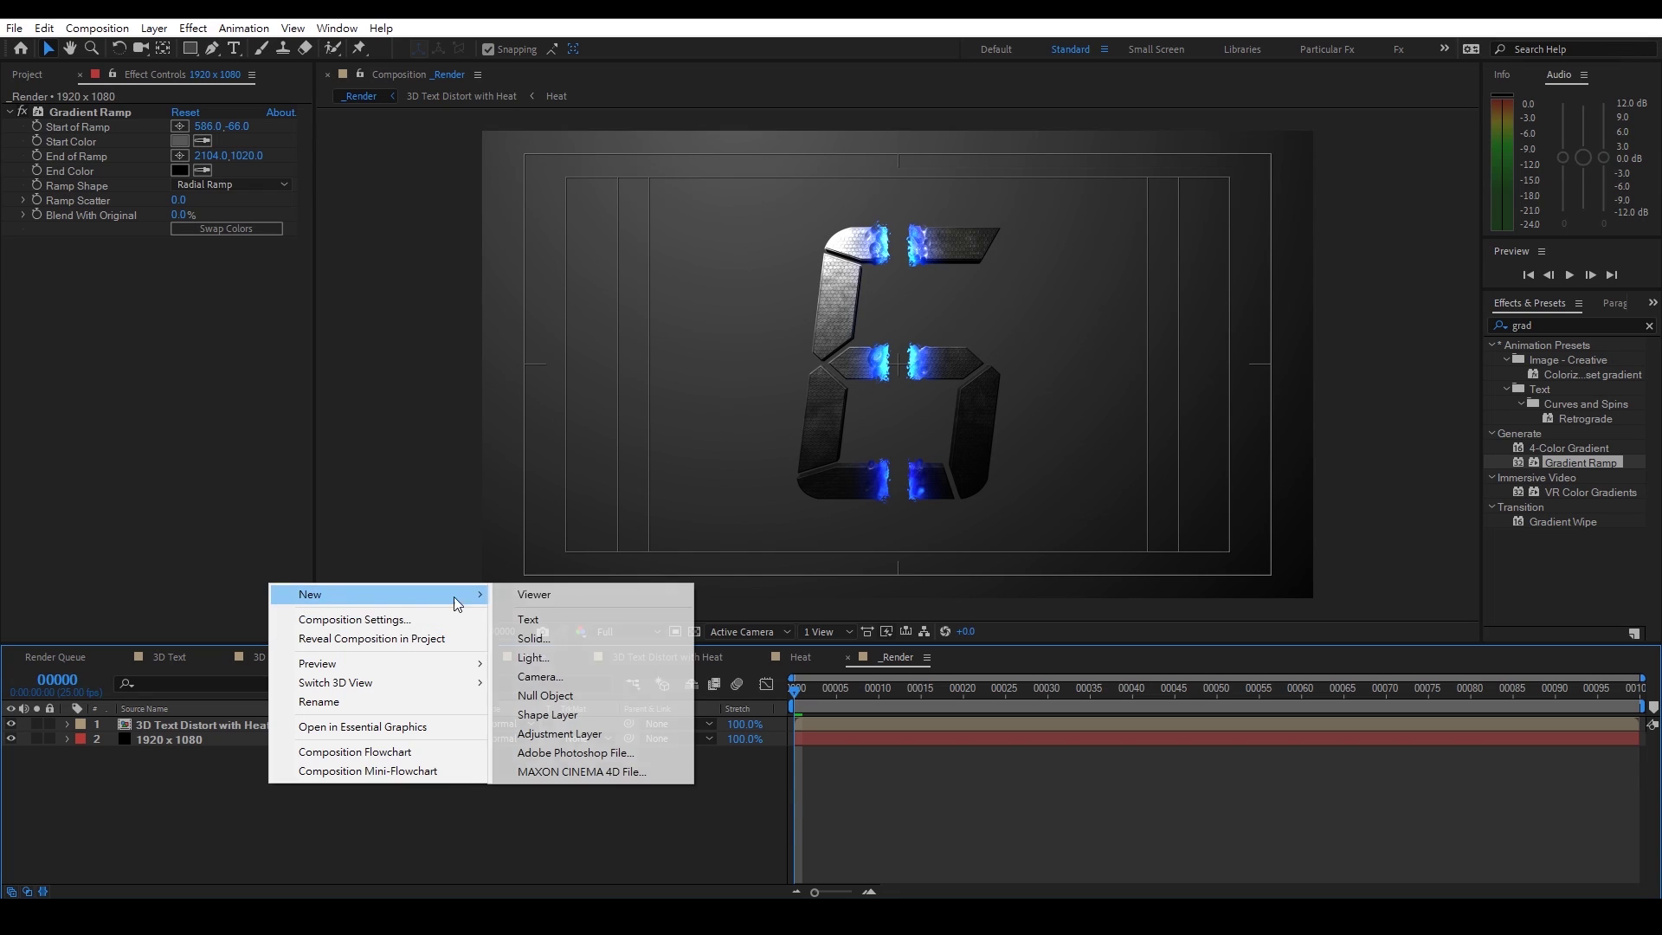
{"action": "left_click", "coordinate": [567, 695]}
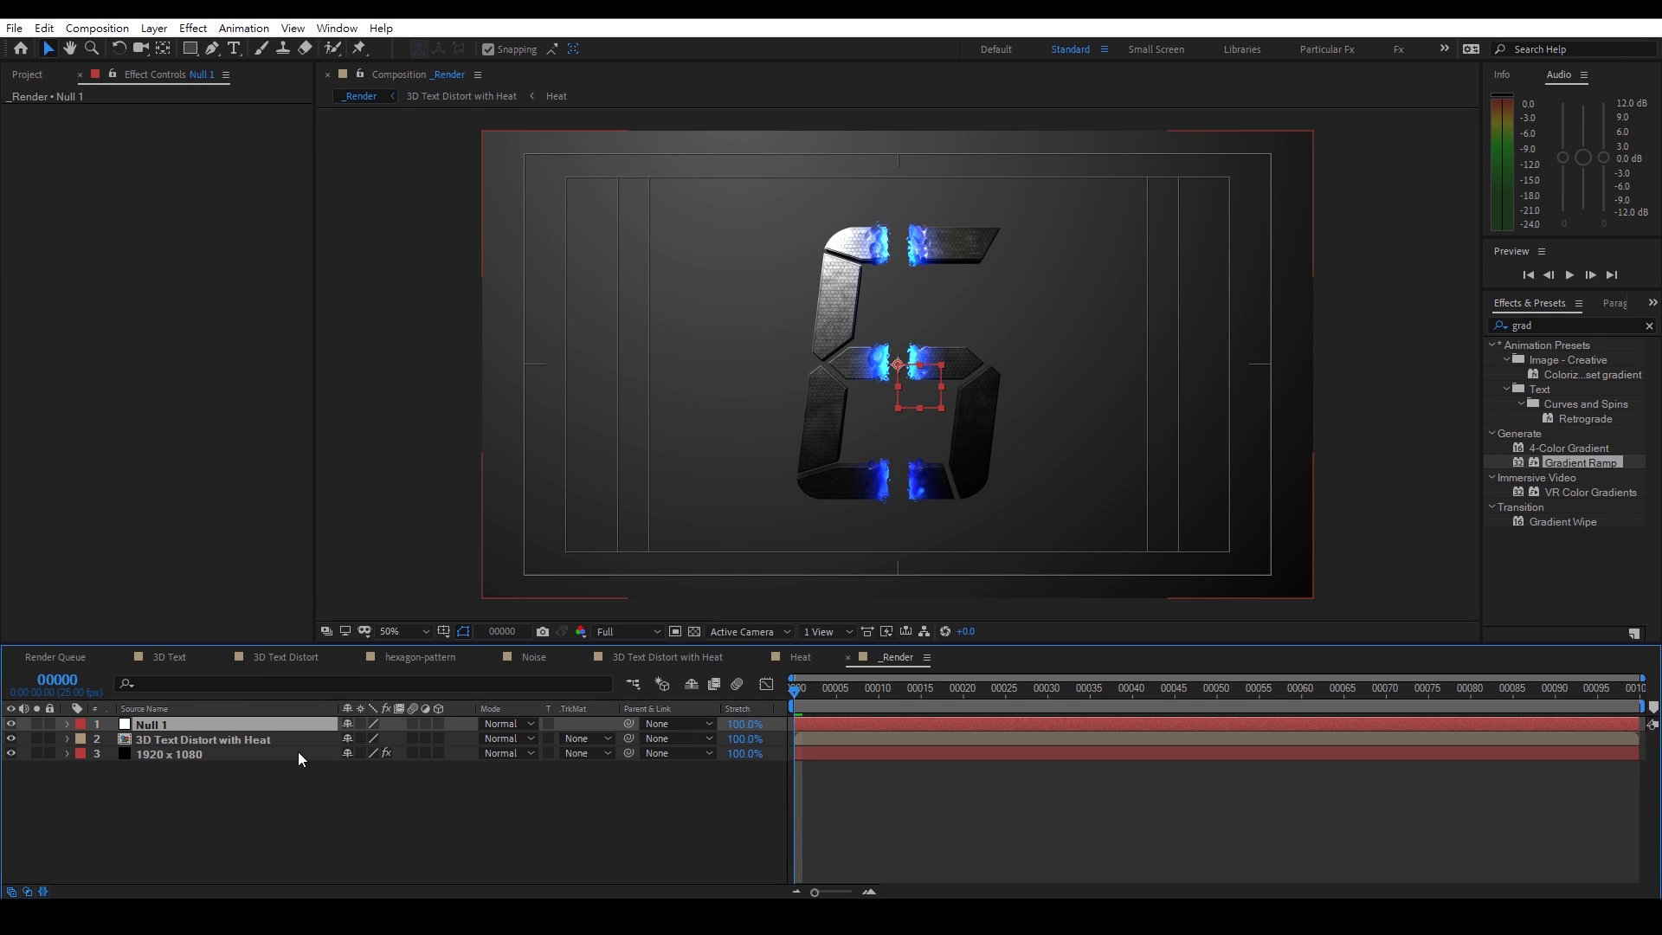
Undock the _Render timeline as a floating window beside the other timelines and reveal the null's Rotation property
{"action": "left_click", "coordinate": [926, 657]}
{"action": "left_click", "coordinate": [1004, 249]}
{"action": "left_click_drag", "start_coordinate": [160, 644], "coordinate": [1190, 434]}
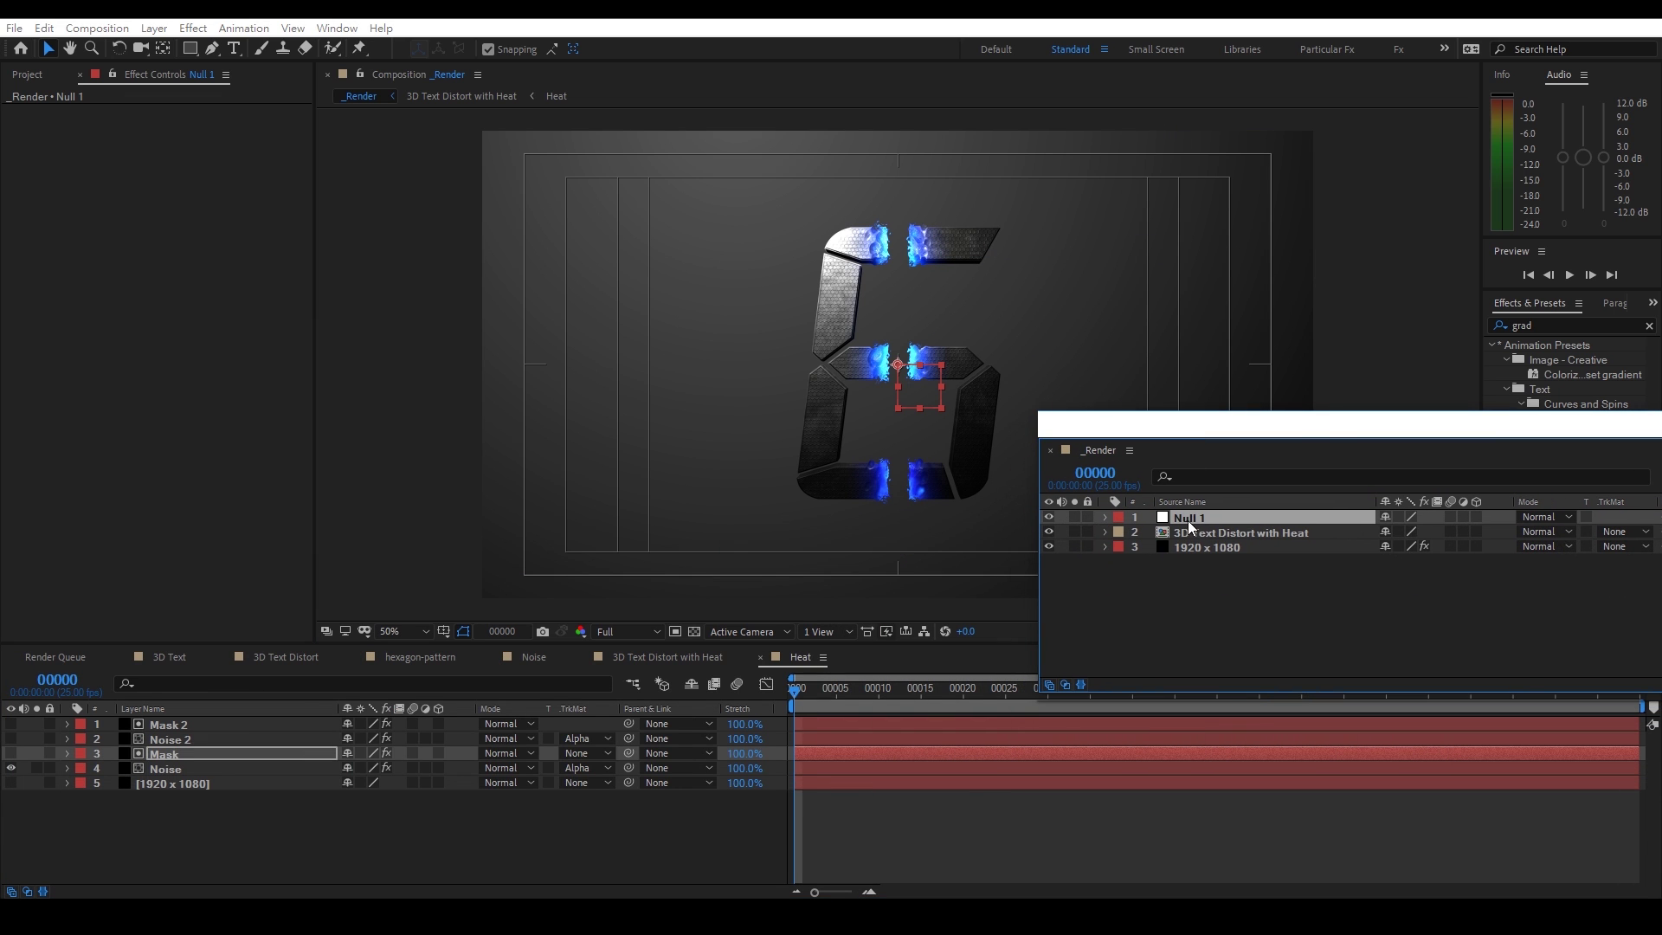
{"action": "key", "text": "r"}
{"action": "left_click", "coordinate": [1160, 533]}
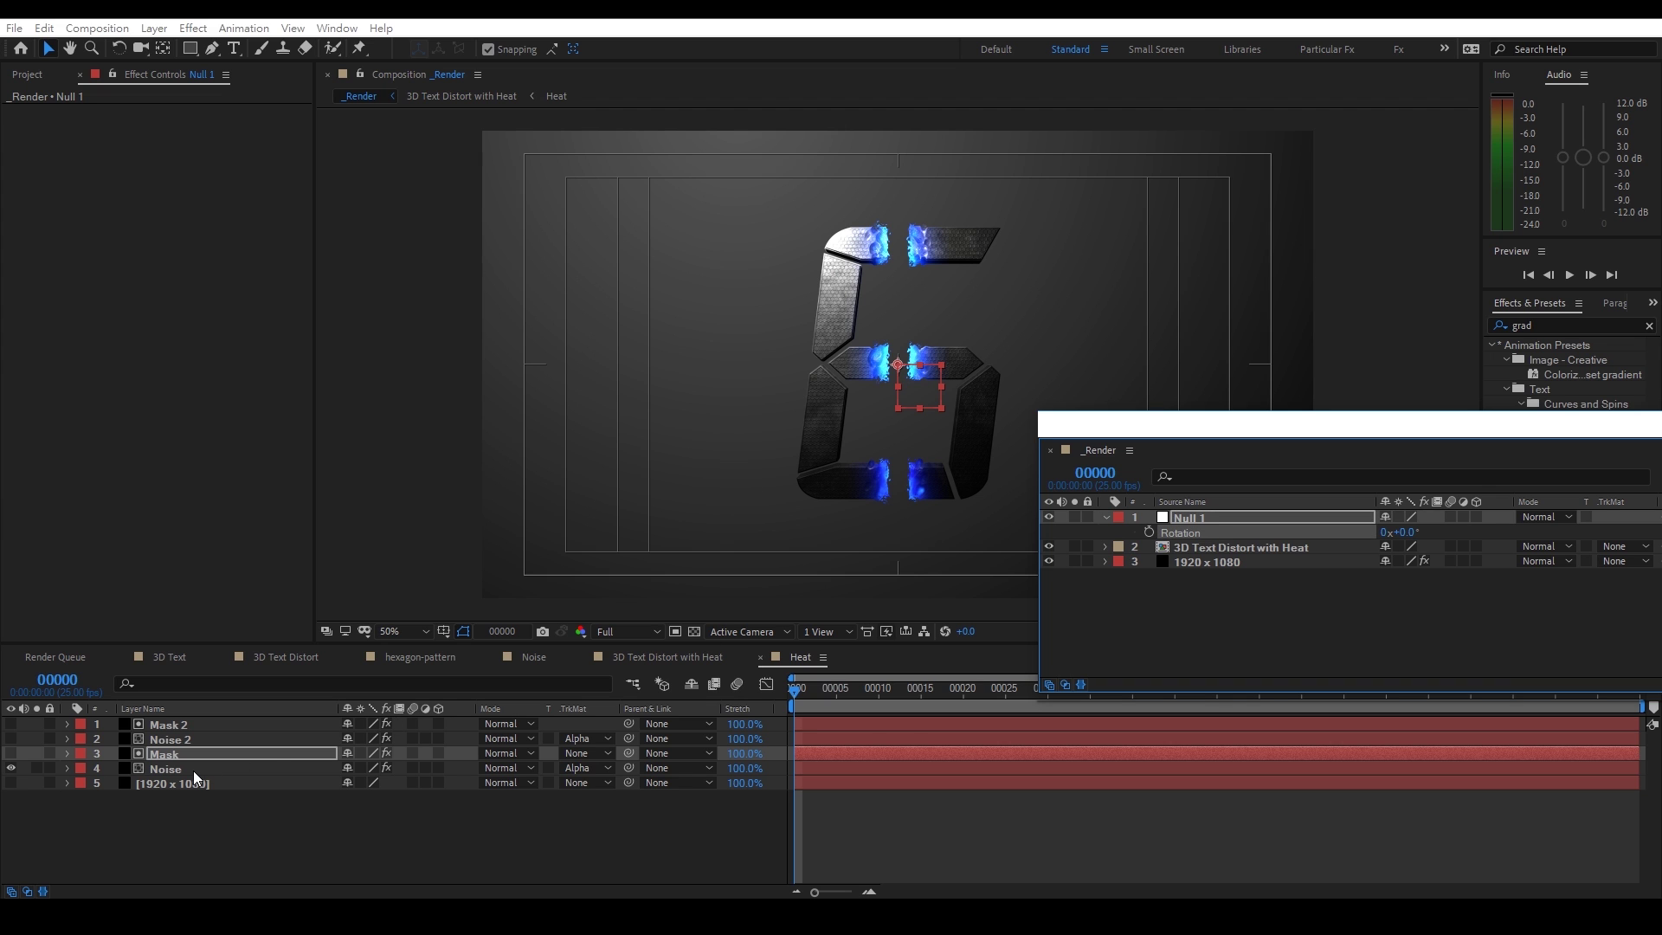
In the 3D Text Distort composition, rename the 2500 x 2500 layer as Mask
{"action": "left_click", "coordinate": [309, 656]}
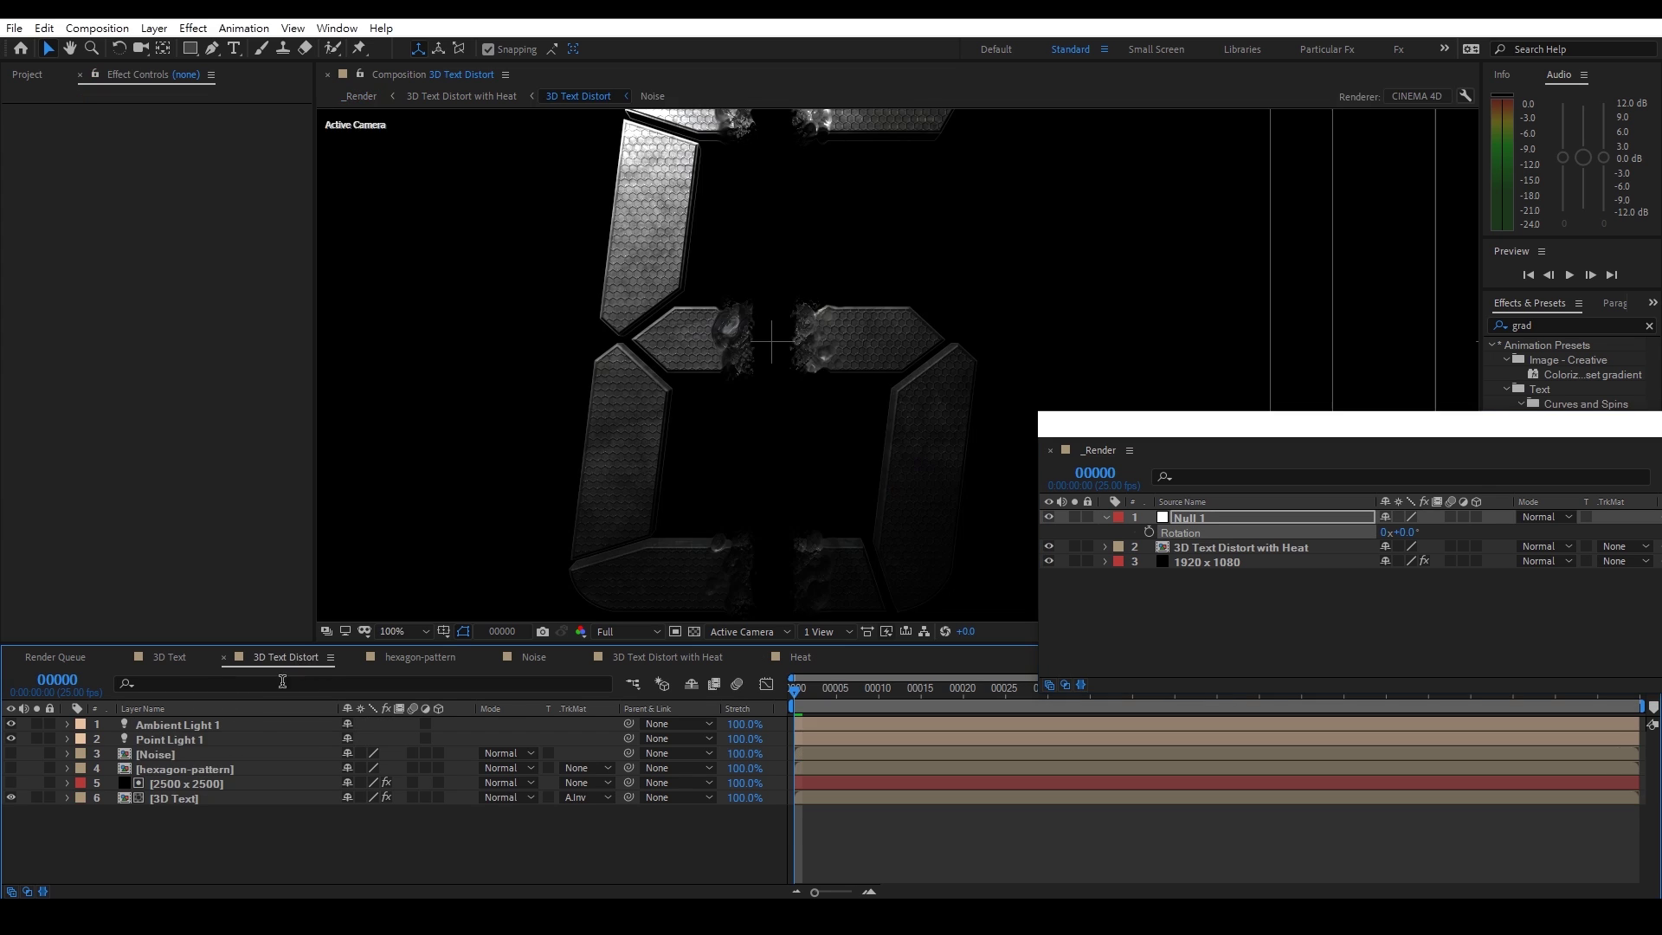
{"action": "left_click", "coordinate": [163, 785]}
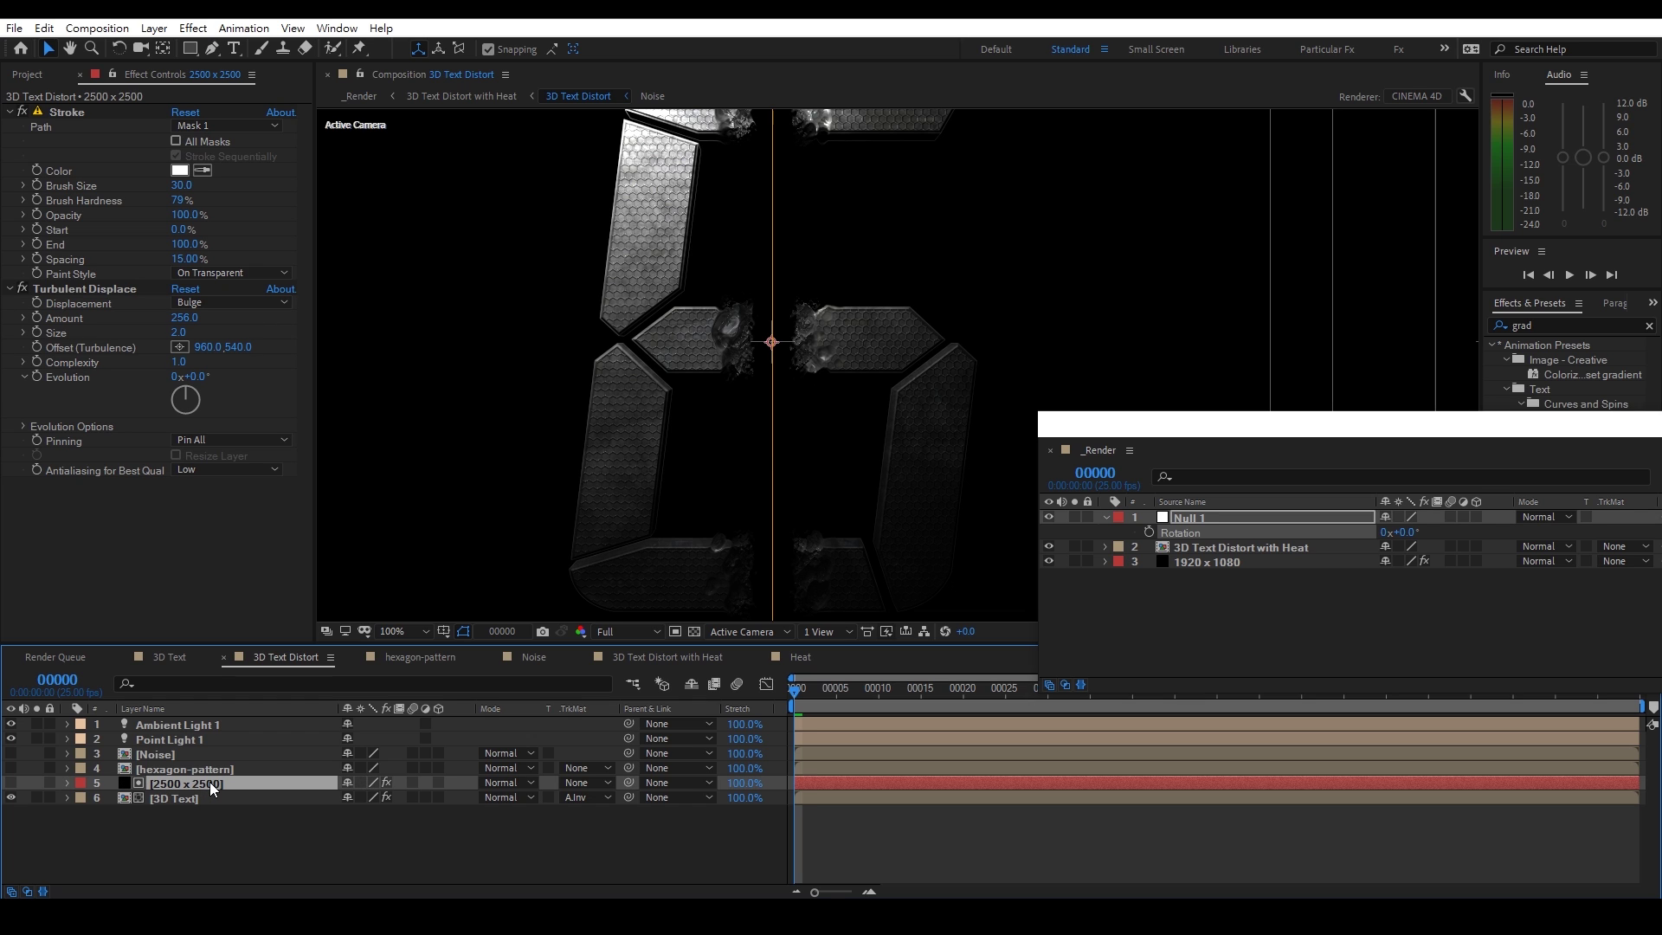
{"action": "key", "text": "Return"}
{"action": "type", "text": "Mask"}
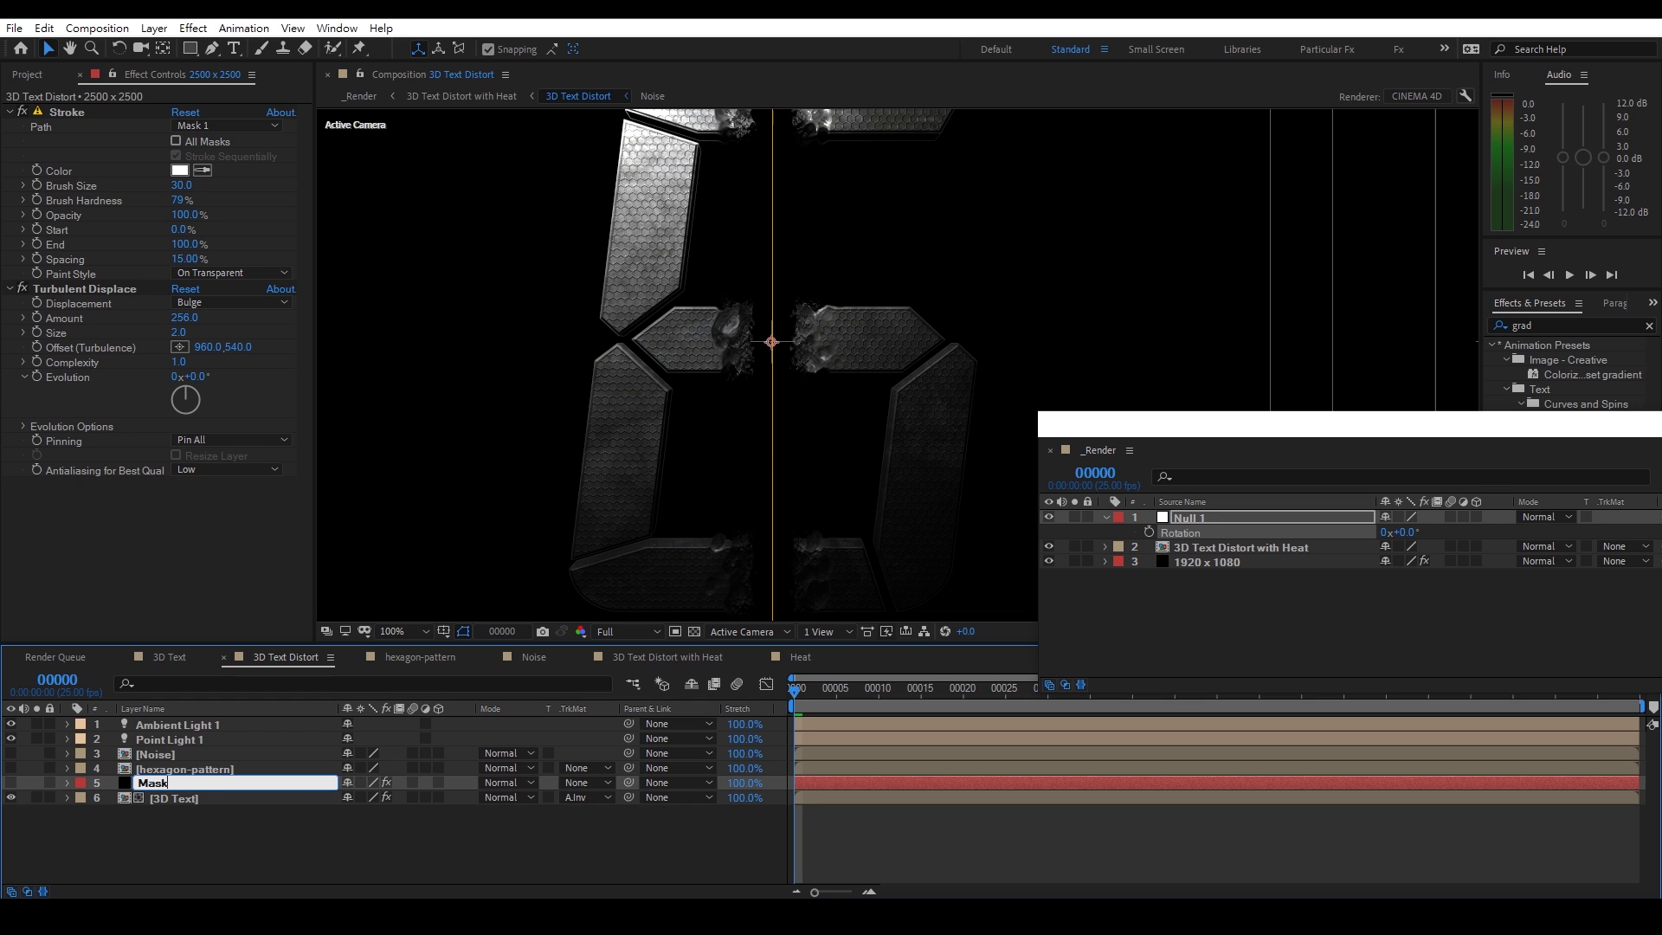
{"action": "key", "text": "Return"}
Solo the Mask layer to inspect its stroke, and restore the layer's solo and visibility states
{"action": "left_click", "coordinate": [11, 782]}
{"action": "left_click", "coordinate": [36, 782]}
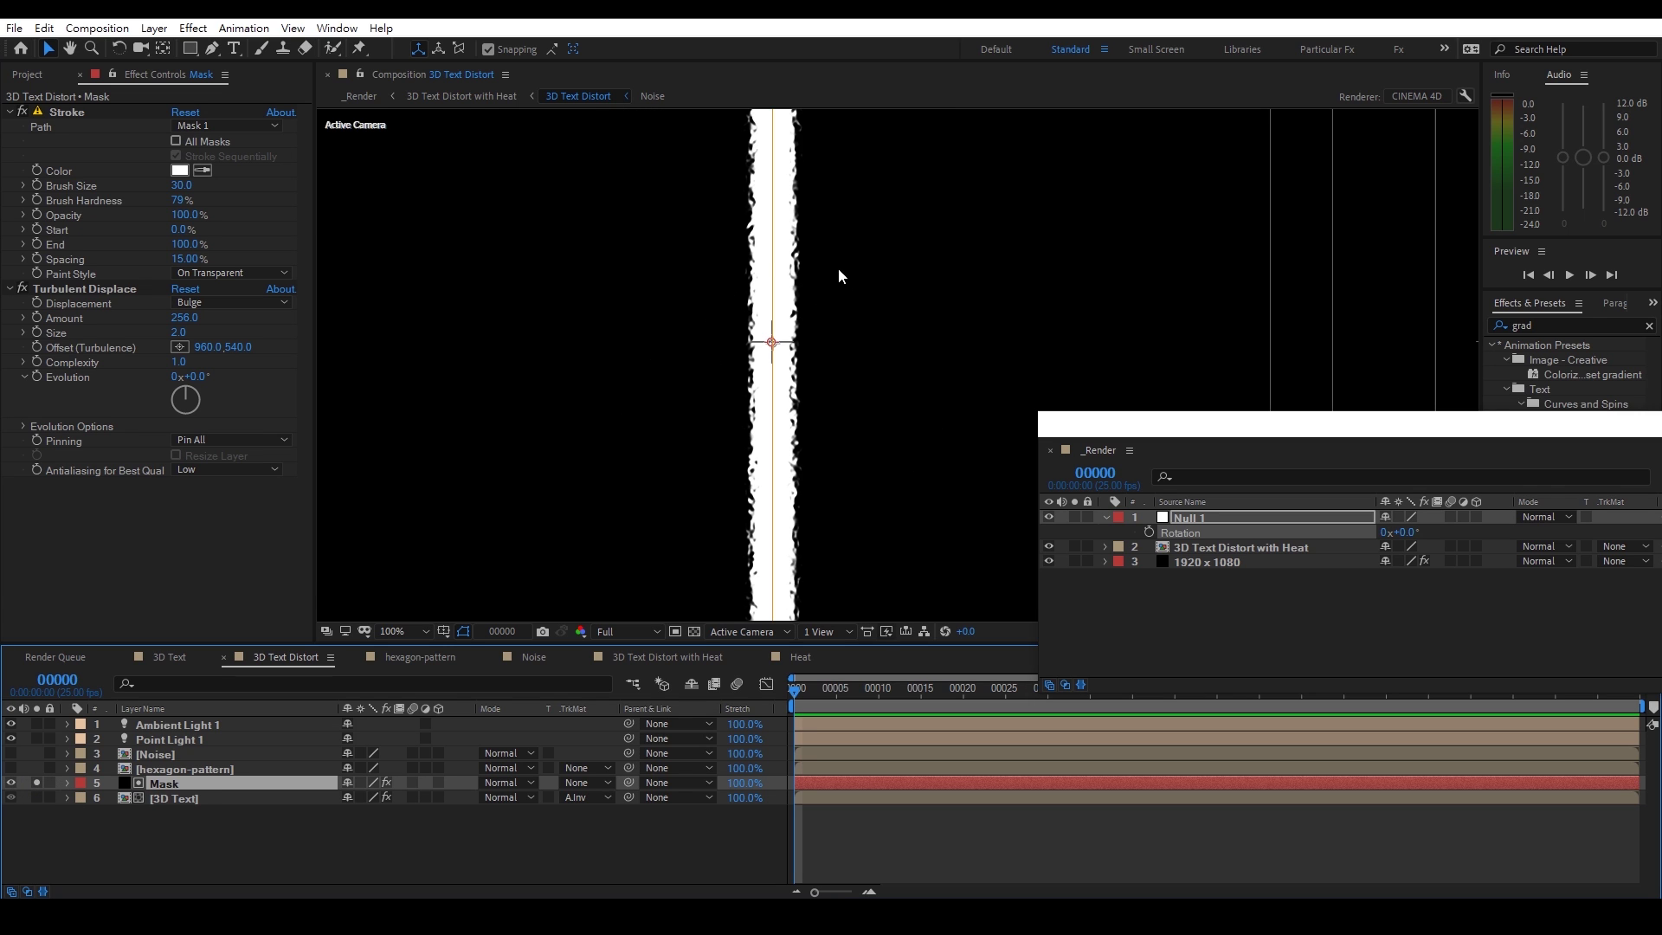
{"action": "left_click", "coordinate": [36, 782]}
{"action": "left_click", "coordinate": [10, 782]}
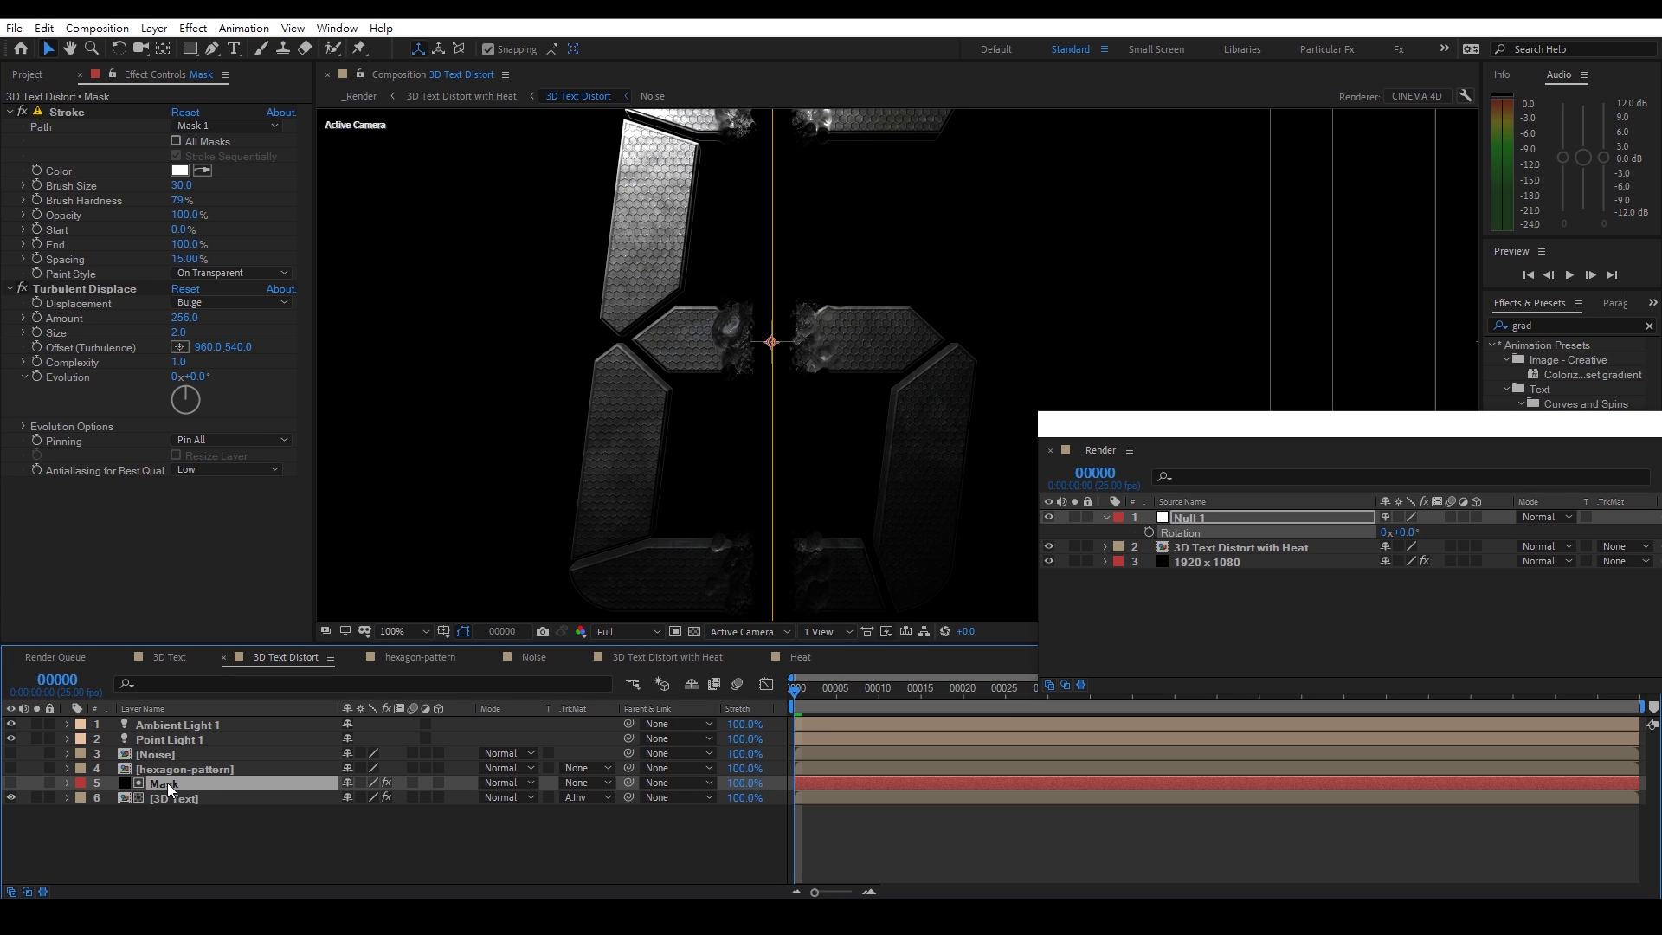
Link the Mask layer's rotation to the rotation of Null 1 in _Render with an expression
{"action": "key", "text": "r"}
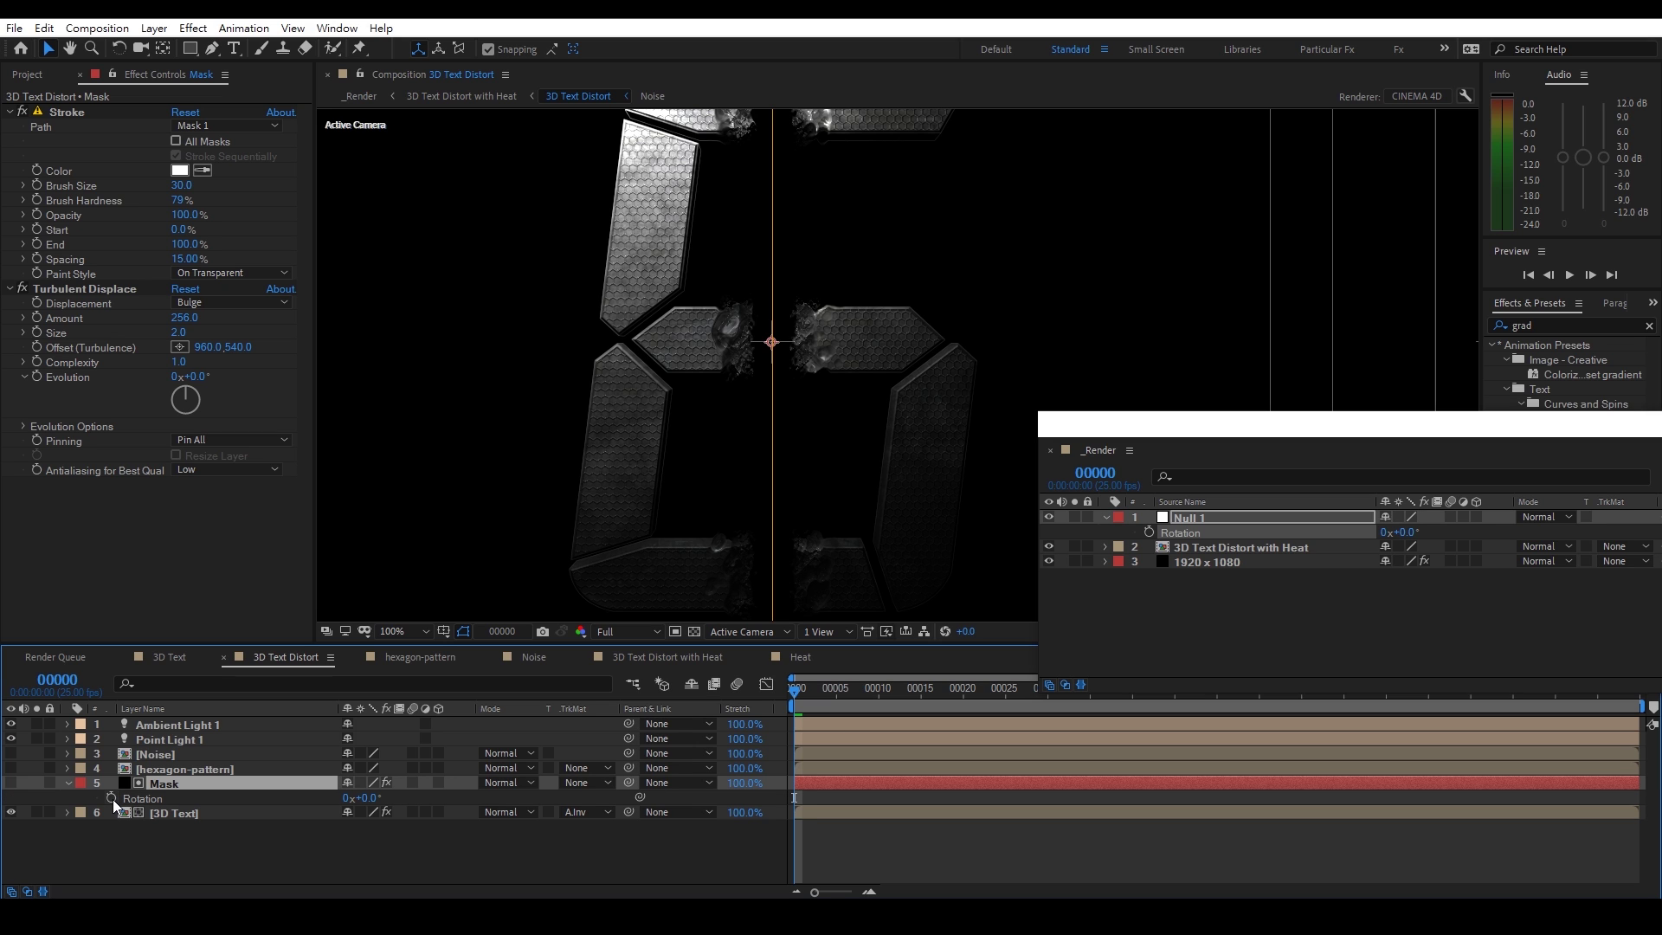
{"action": "left_click", "coordinate": [110, 797], "text": "alt"}
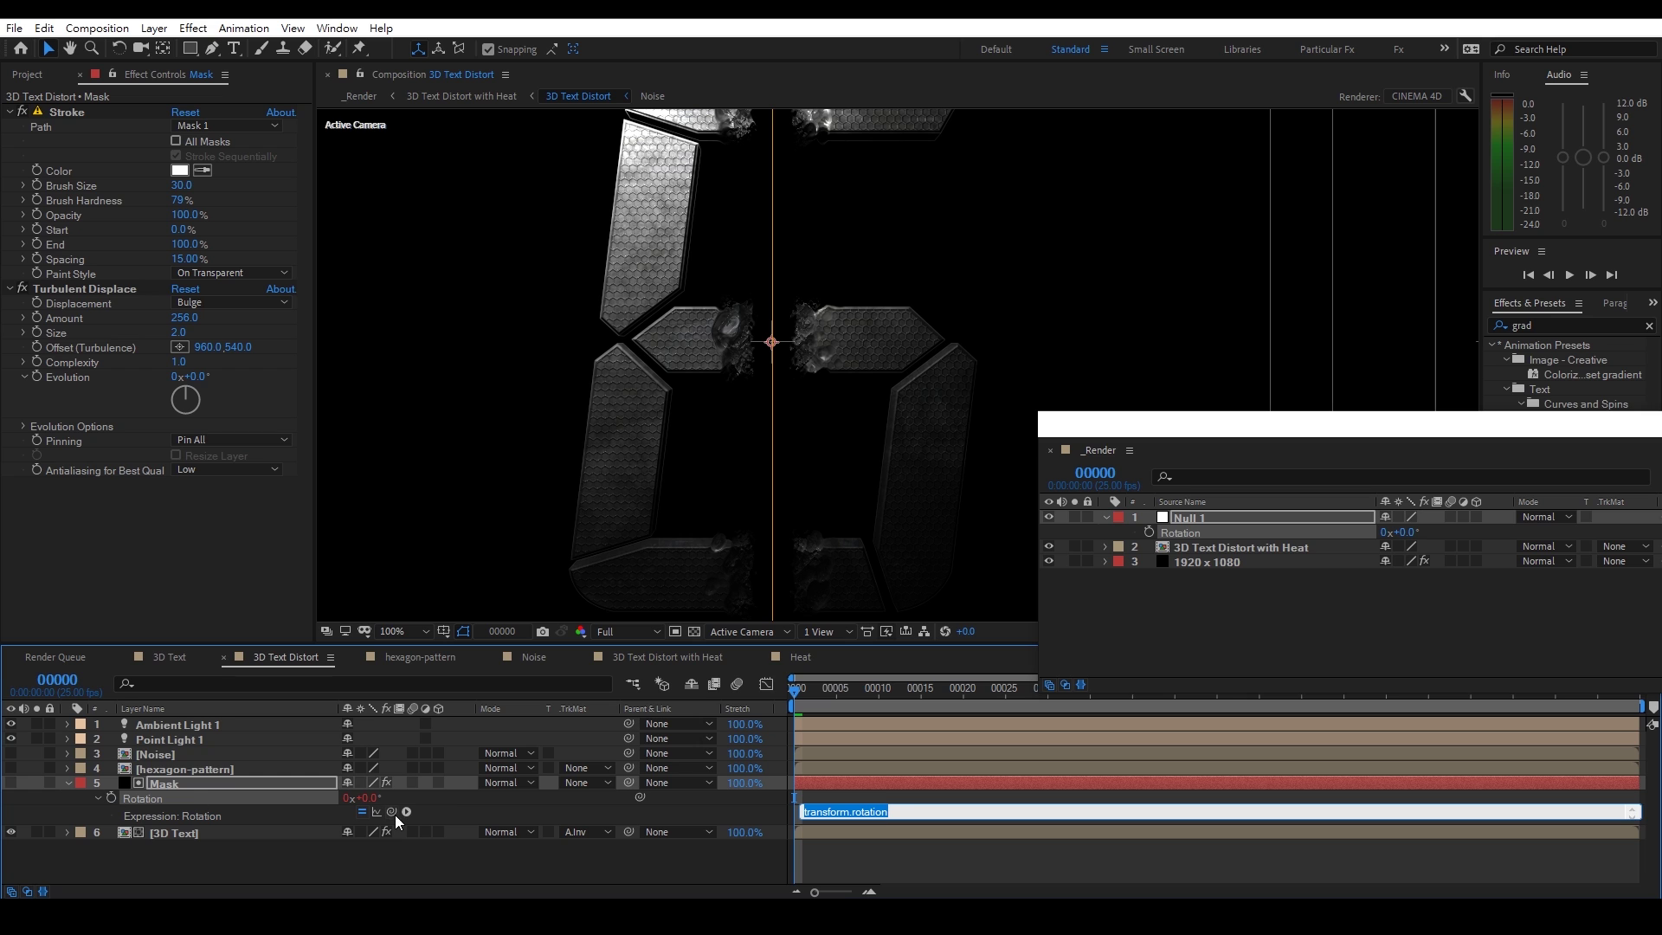
{"action": "left_click_drag", "start_coordinate": [391, 812], "coordinate": [1175, 536]}
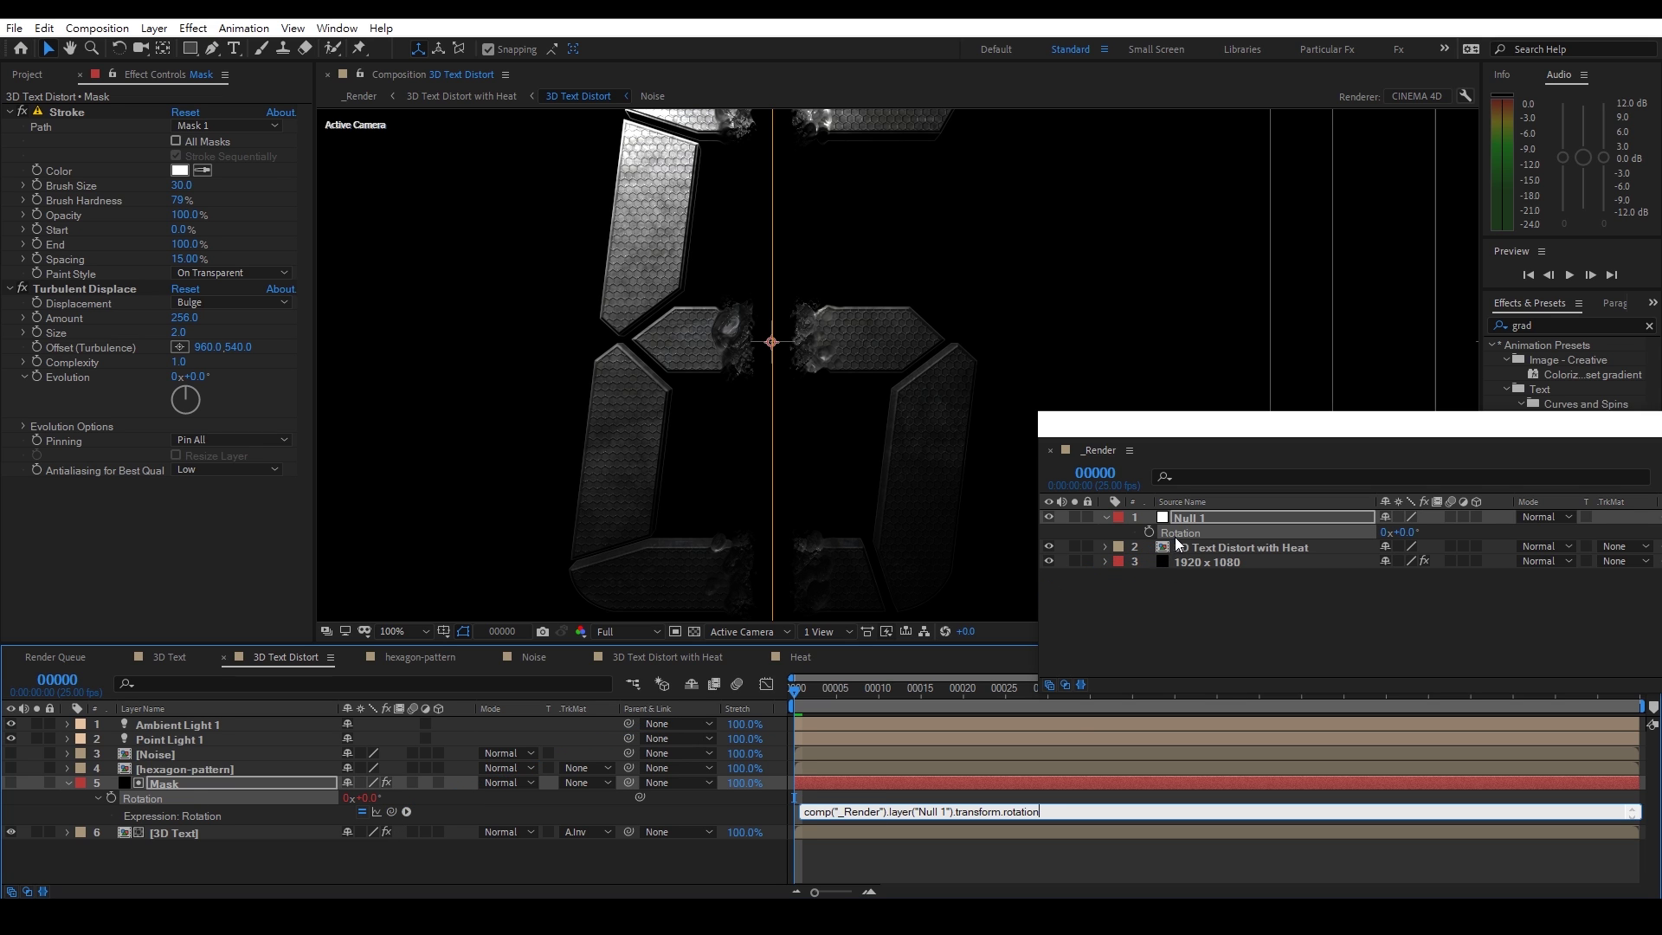
{"action": "left_click", "coordinate": [1001, 854]}
Test the Mask link by rotating Null 1 in the viewer, and undo the rotation
{"action": "left_click", "coordinate": [1181, 519]}
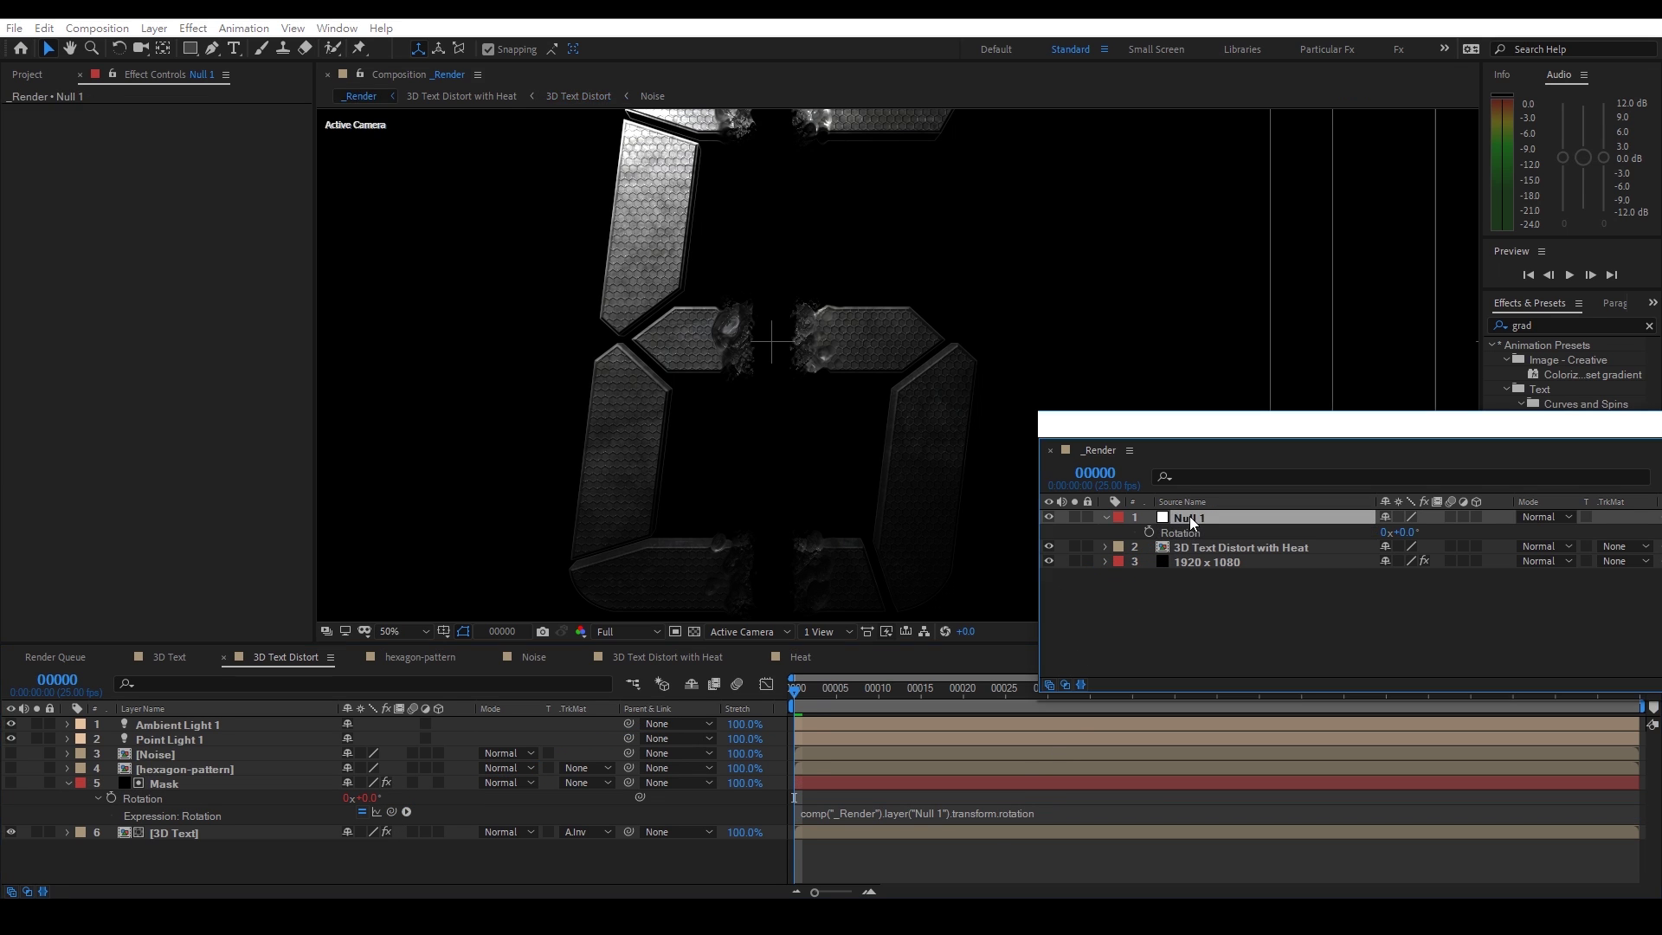
{"action": "key", "text": "w"}
{"action": "mouse_move", "coordinate": [924, 386]}
{"action": "left_mouse_down"}
{"action": "mouse_move", "coordinate": [948, 383]}
{"action": "mouse_move", "coordinate": [939, 413]}
{"action": "left_mouse_up"}
{"action": "key", "text": "ctrl+z"}
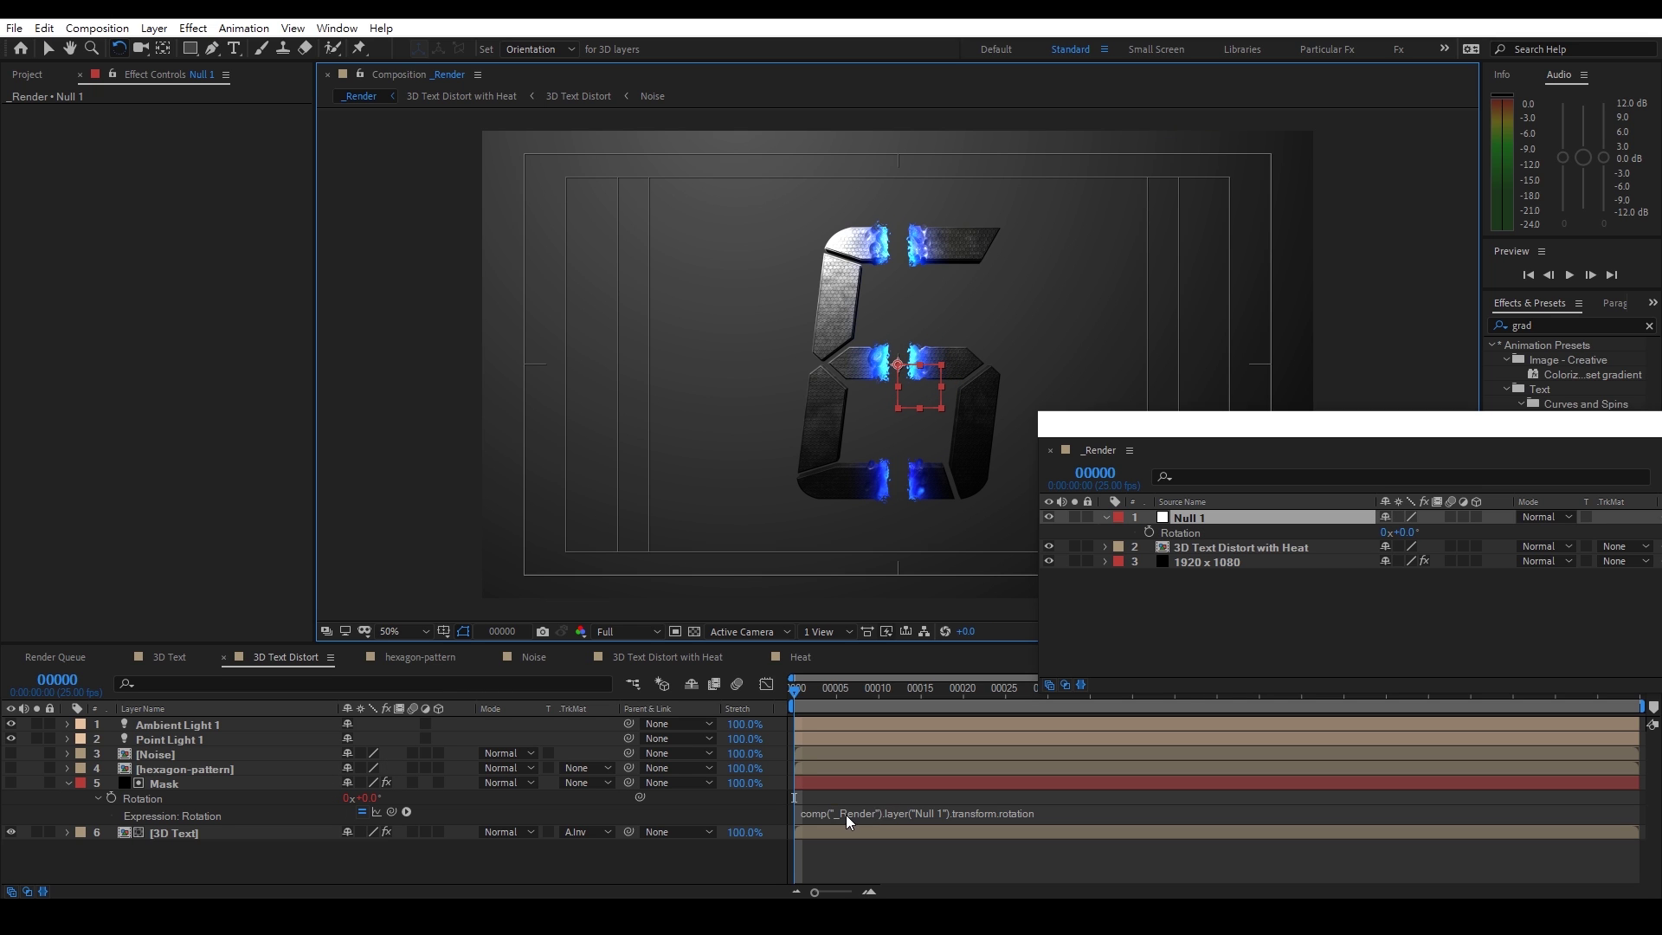
Copy the rotation expression from the Mask layer in 3D Text Distort
{"action": "left_click", "coordinate": [906, 813]}
{"action": "key", "text": "ctrl+c"}
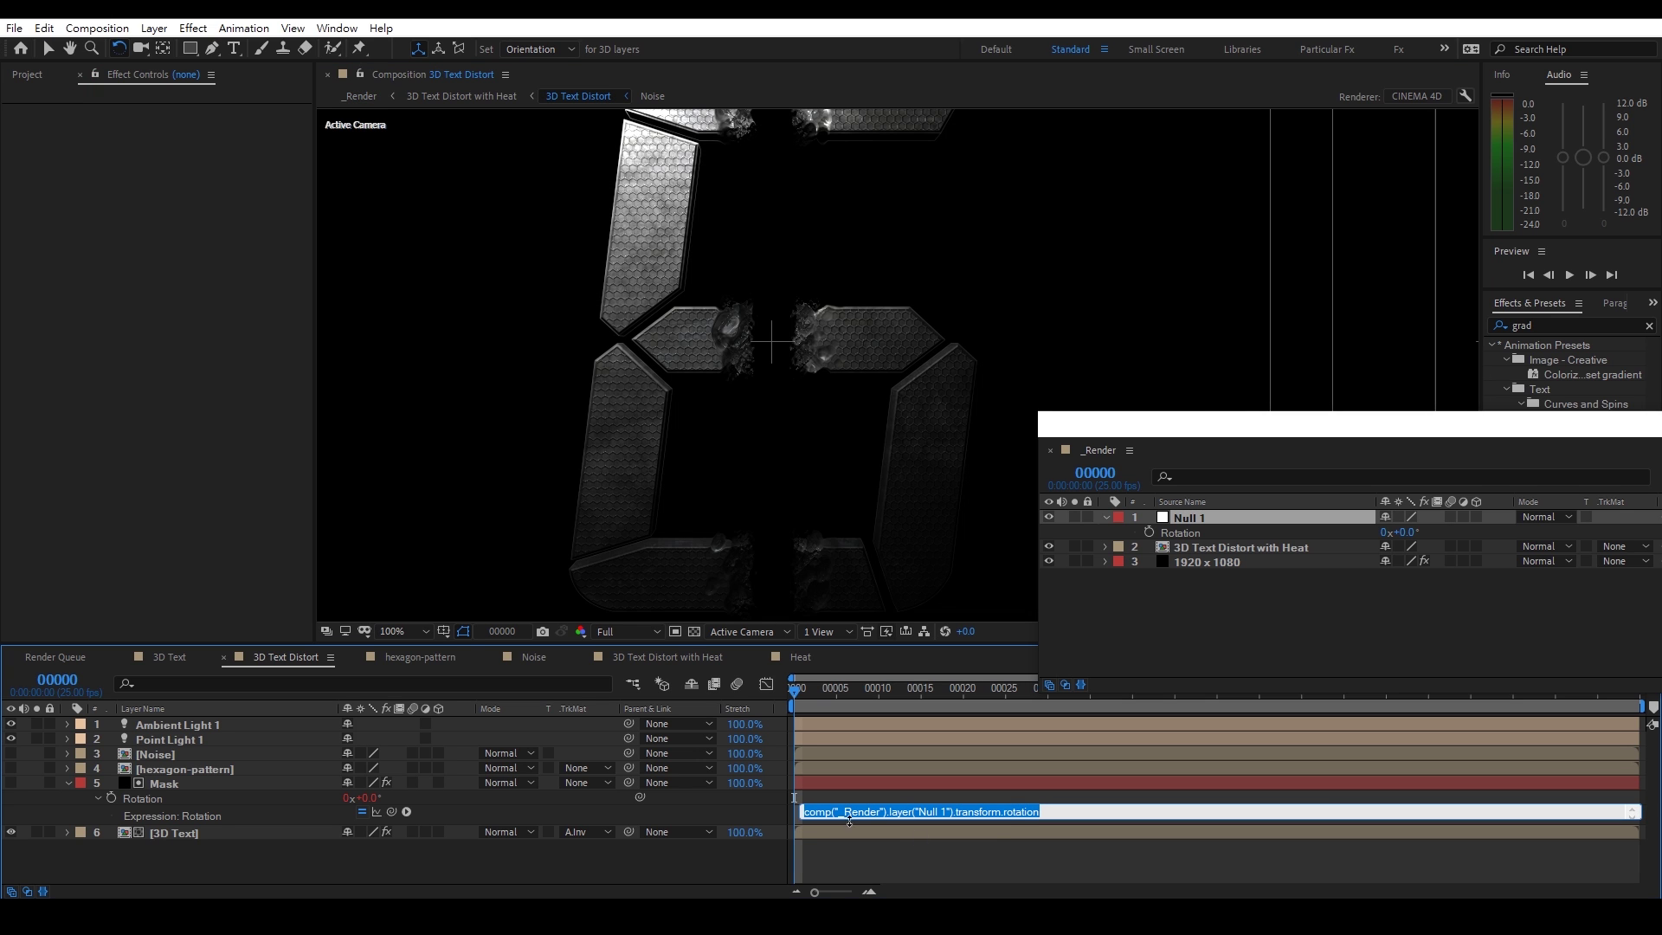
{"action": "left_click", "coordinate": [431, 859]}
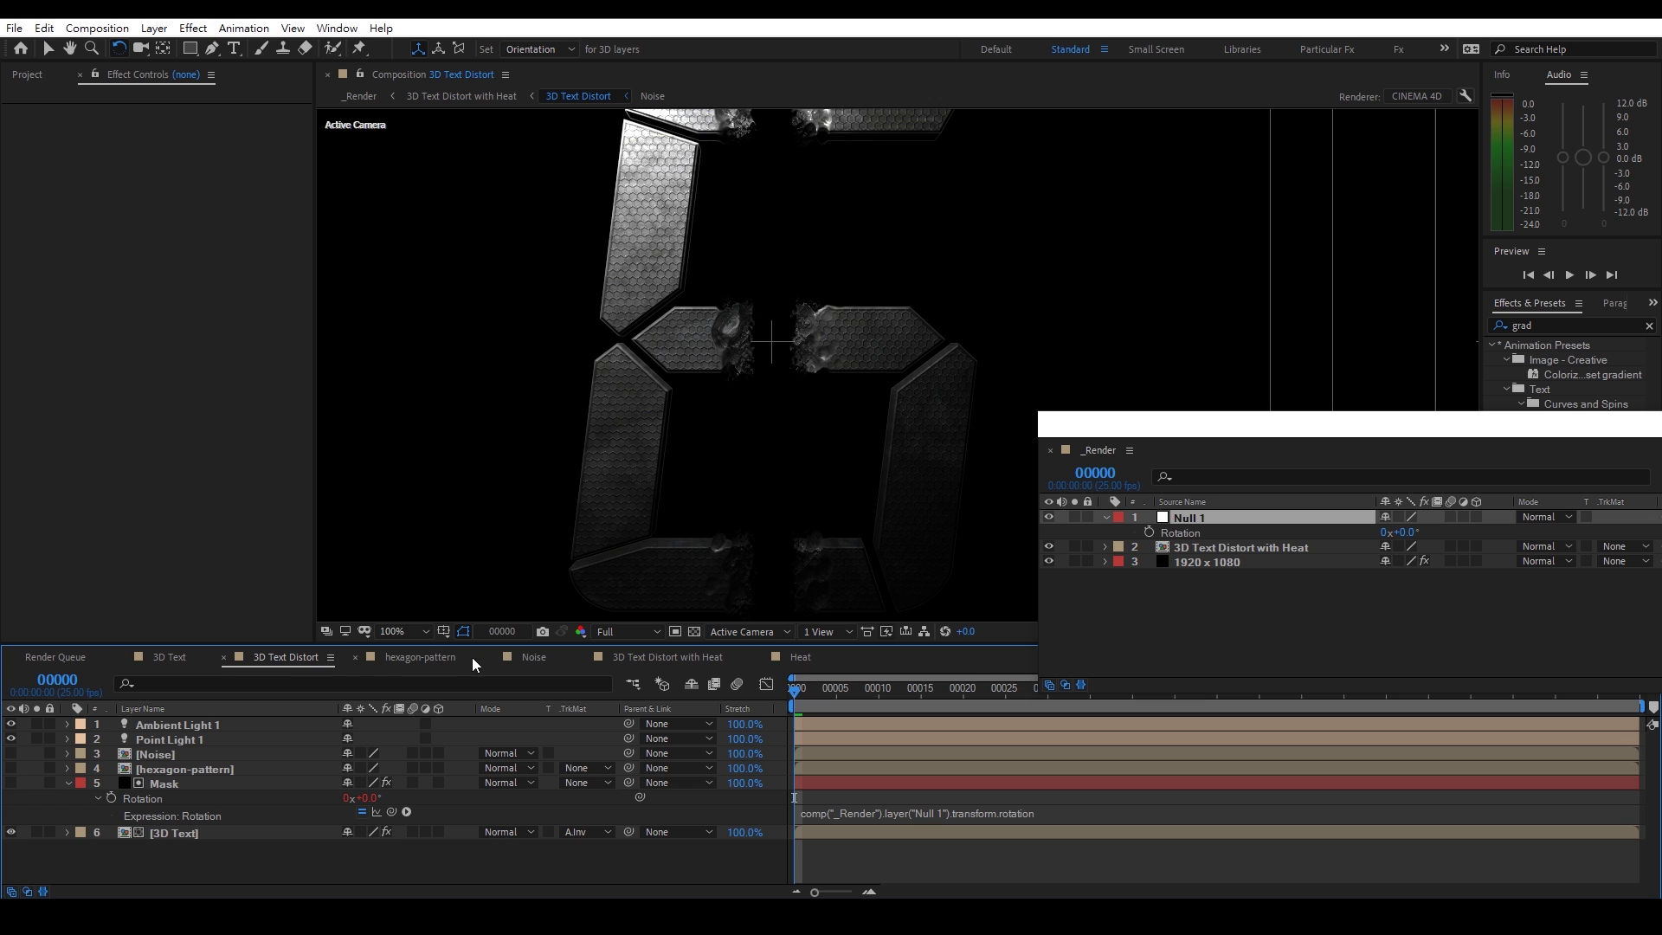
In the Noise composition, lock the 1920 x 1080 layer and reveal the rotation of the four mask and noise layers
{"action": "left_click", "coordinate": [531, 656]}
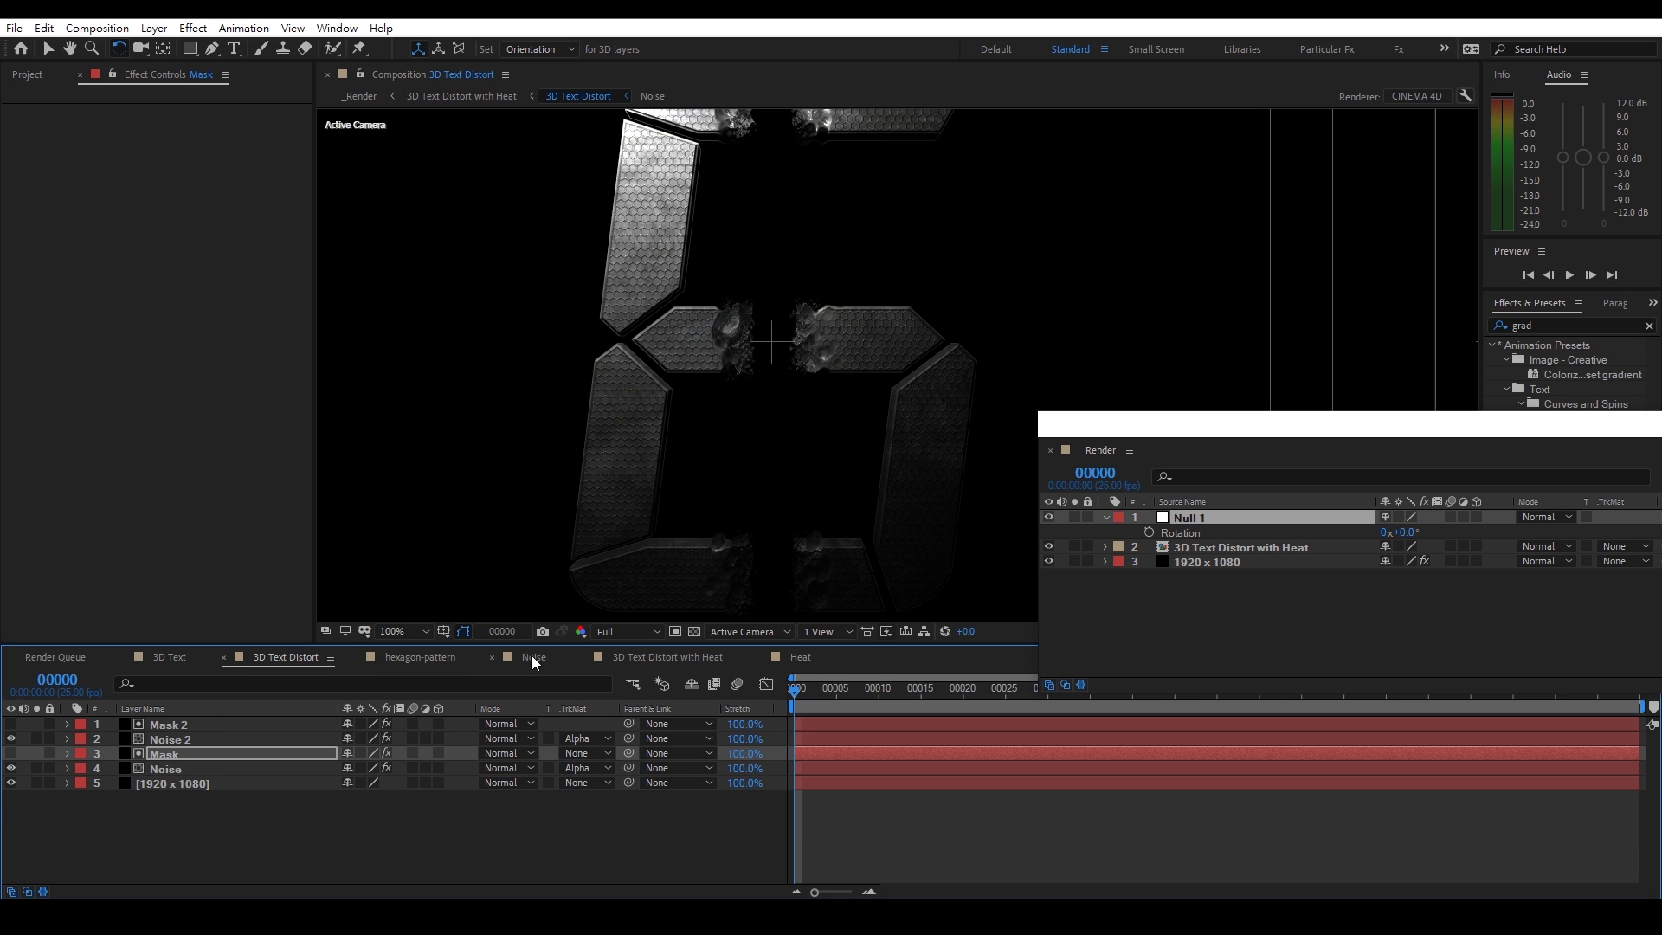
{"action": "left_click", "coordinate": [52, 782]}
{"action": "left_click", "coordinate": [184, 765]}
{"action": "left_click", "coordinate": [178, 723], "text": "shift"}
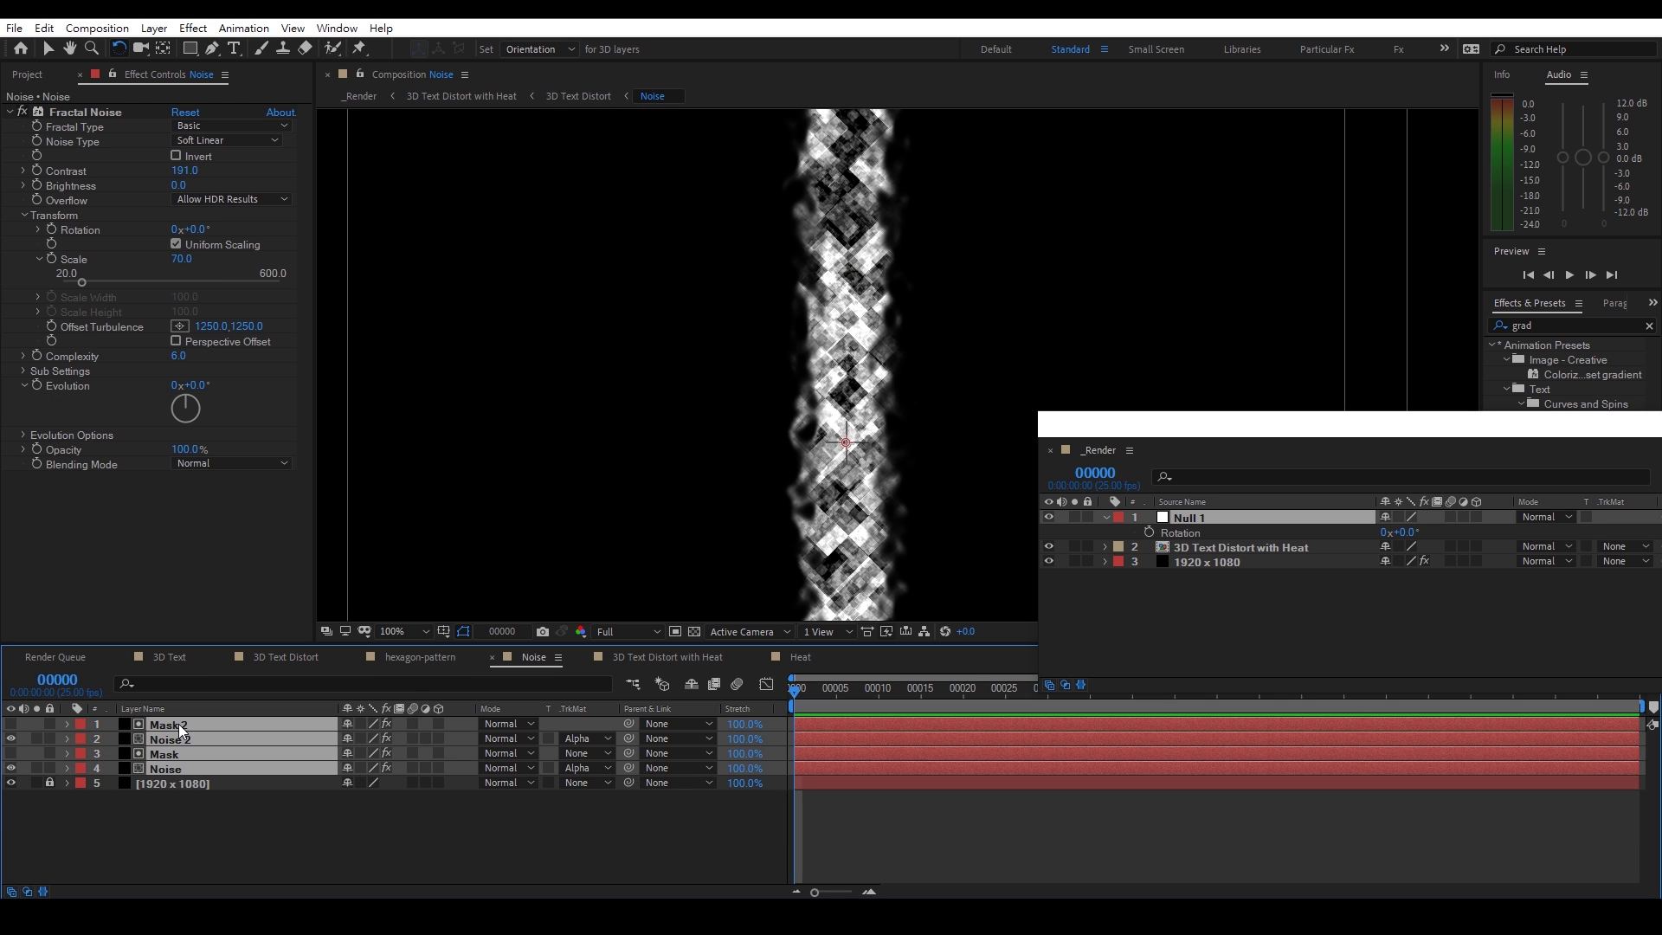
{"action": "key", "text": "r"}
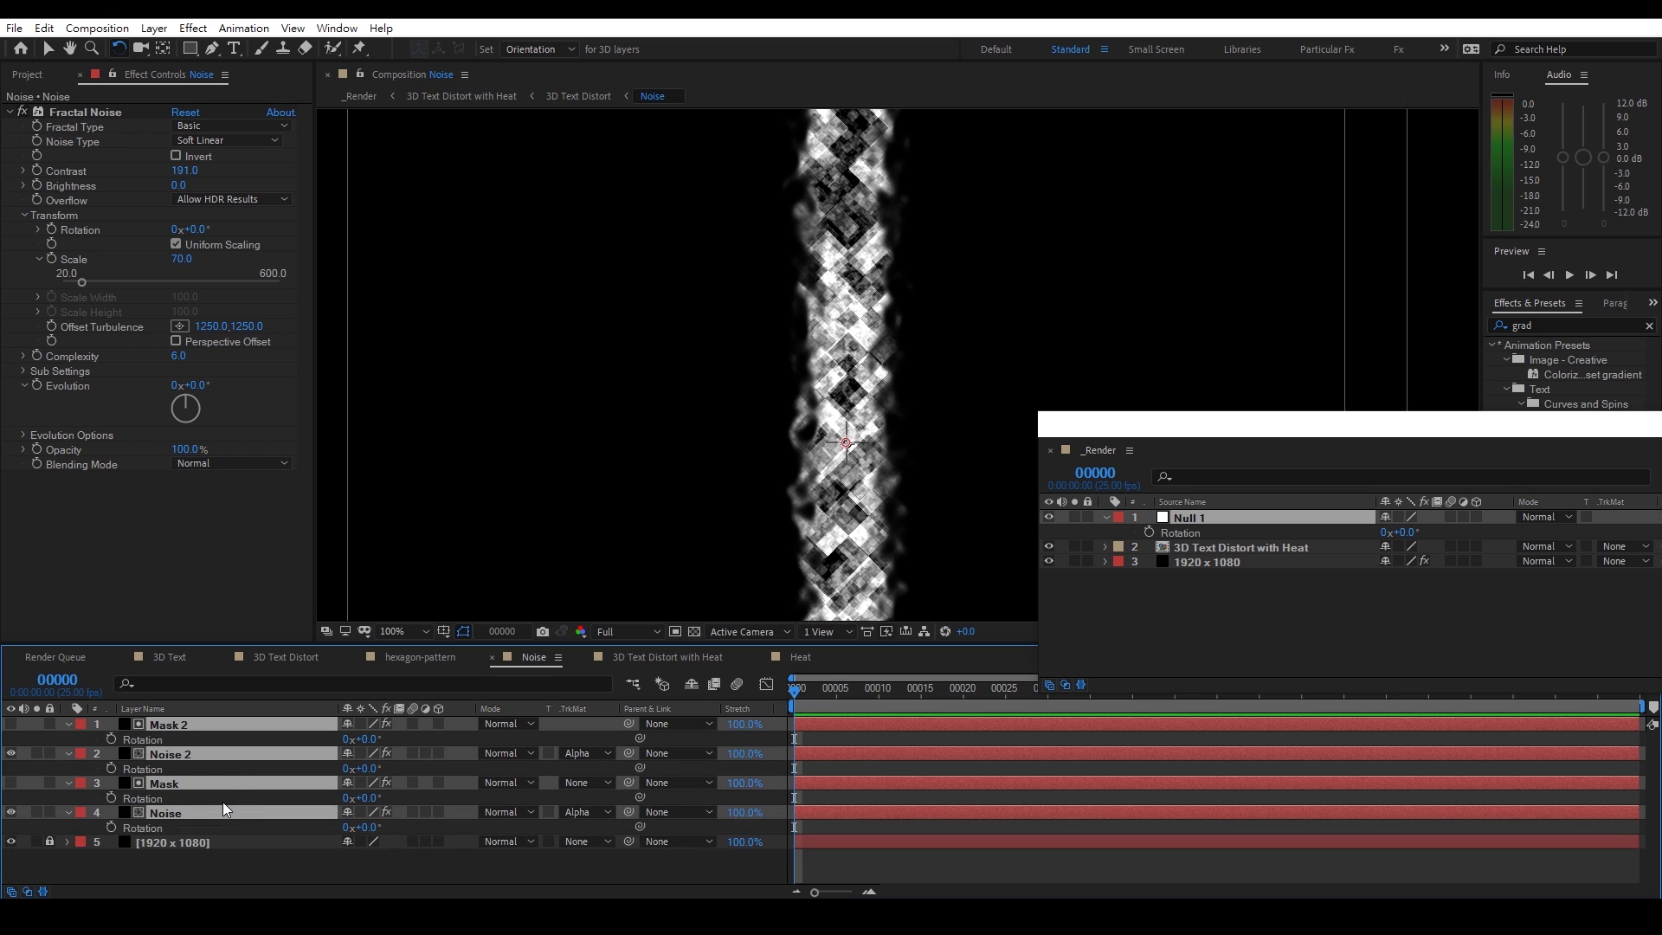
Paste the expression comp("_Render").layer("Null 1").transform.rotation into the rotation of Noise, Mask, Noise 2 and Mask 2
{"action": "left_click", "coordinate": [112, 827], "text": "alt"}
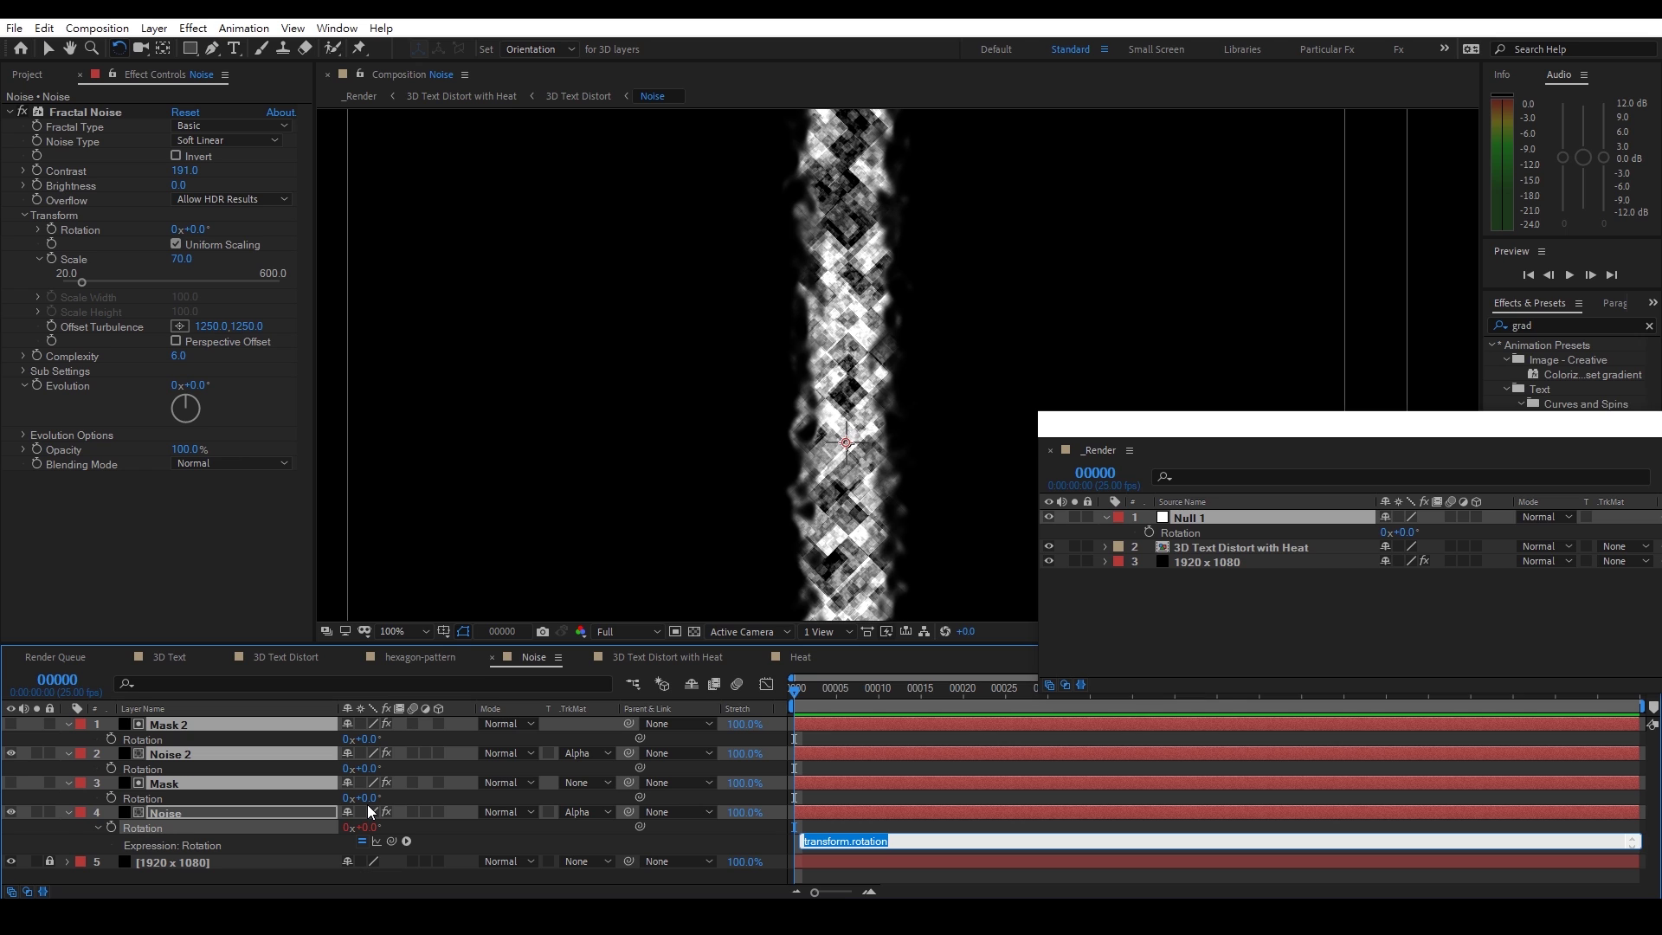
{"action": "key", "text": "ctrl+v"}
{"action": "left_click", "coordinate": [110, 797], "text": "alt"}
{"action": "key", "text": "ctrl+v"}
{"action": "left_click", "coordinate": [111, 767], "text": "alt"}
{"action": "key", "text": "ctrl+v"}
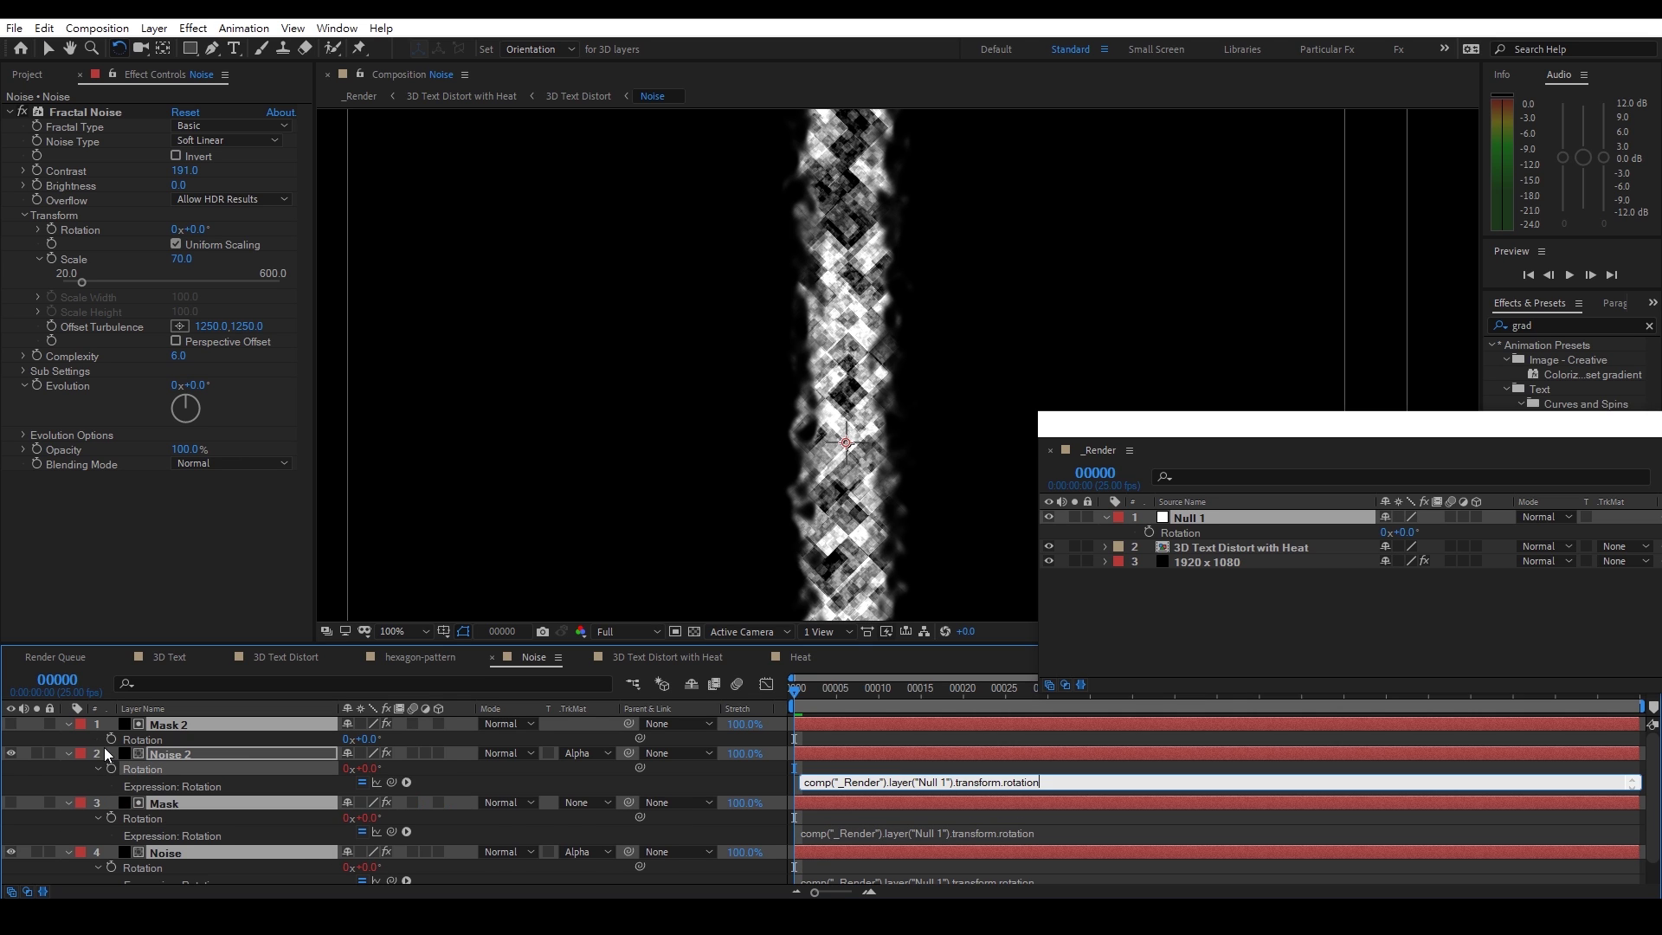
{"action": "left_click", "coordinate": [106, 739], "text": "alt"}
{"action": "key", "text": "ctrl+v"}
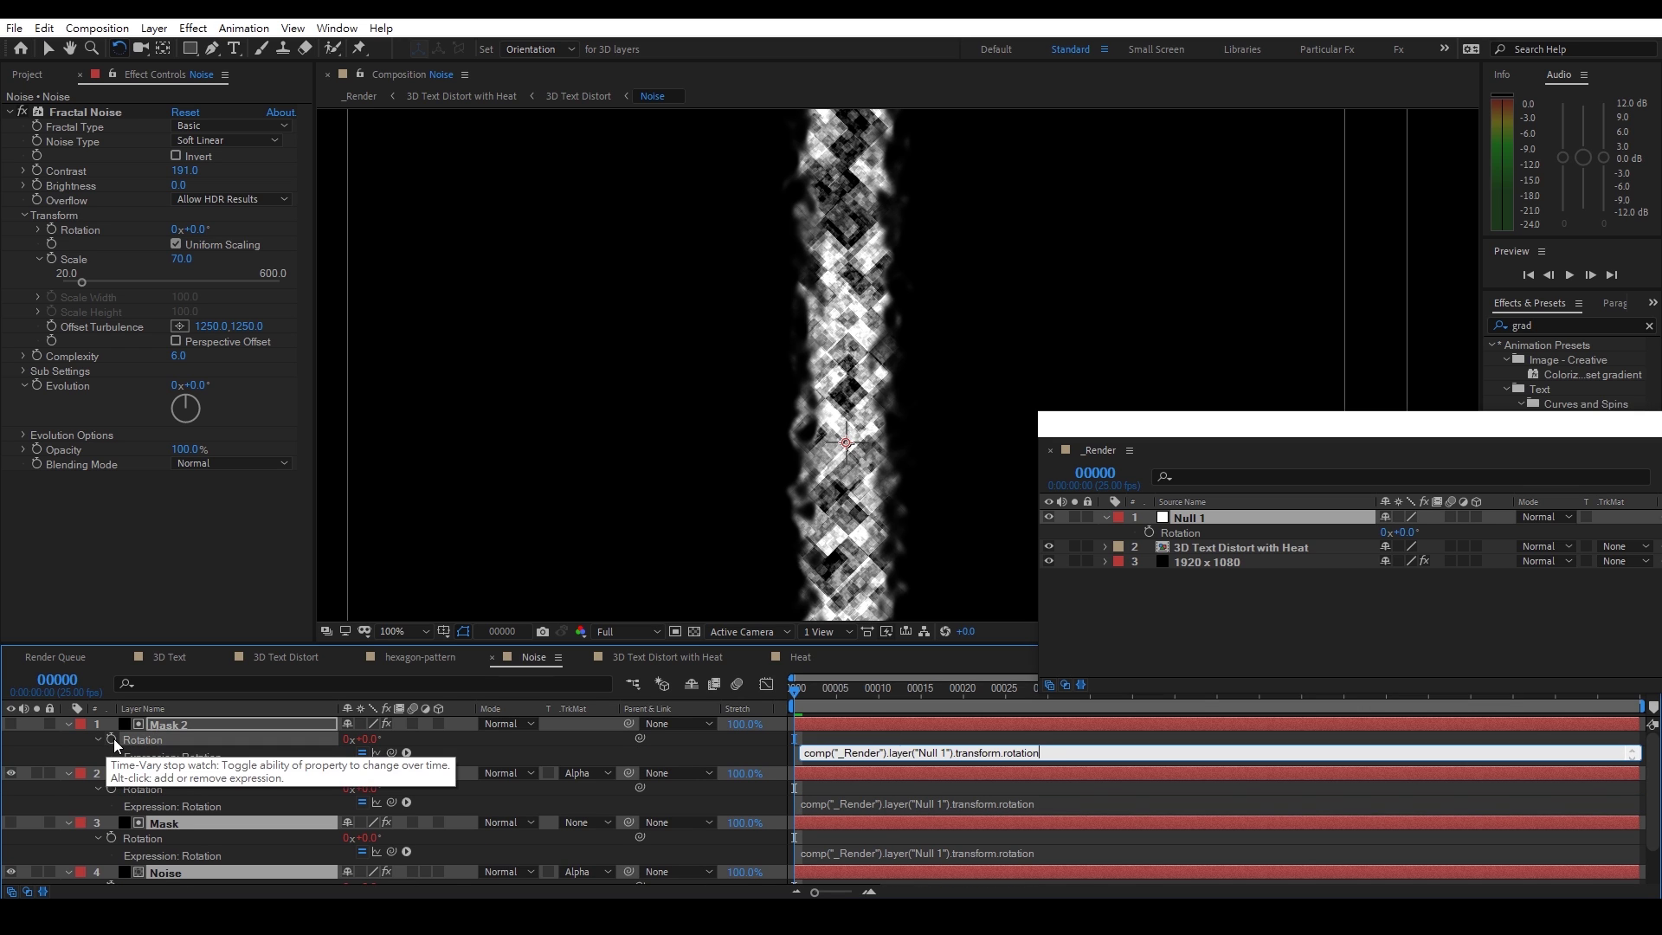
{"action": "left_click", "coordinate": [64, 743]}
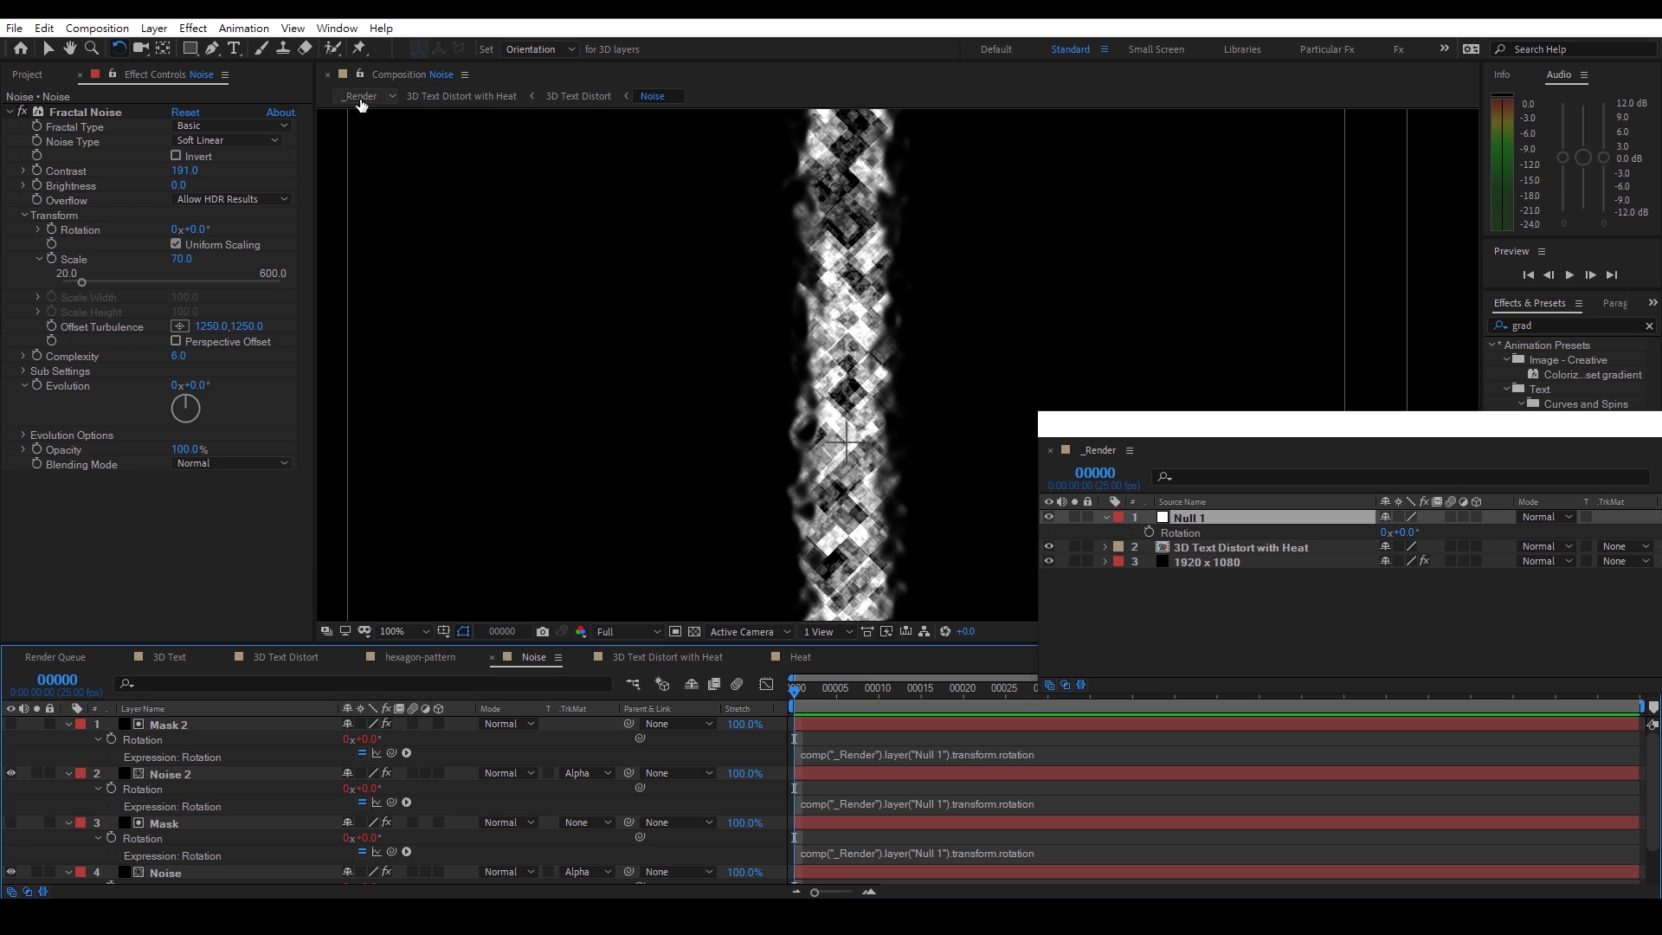
Test the linked noise layers by rotating Null 1 to about -20°, and undo the rotation
{"action": "left_click", "coordinate": [1228, 517]}
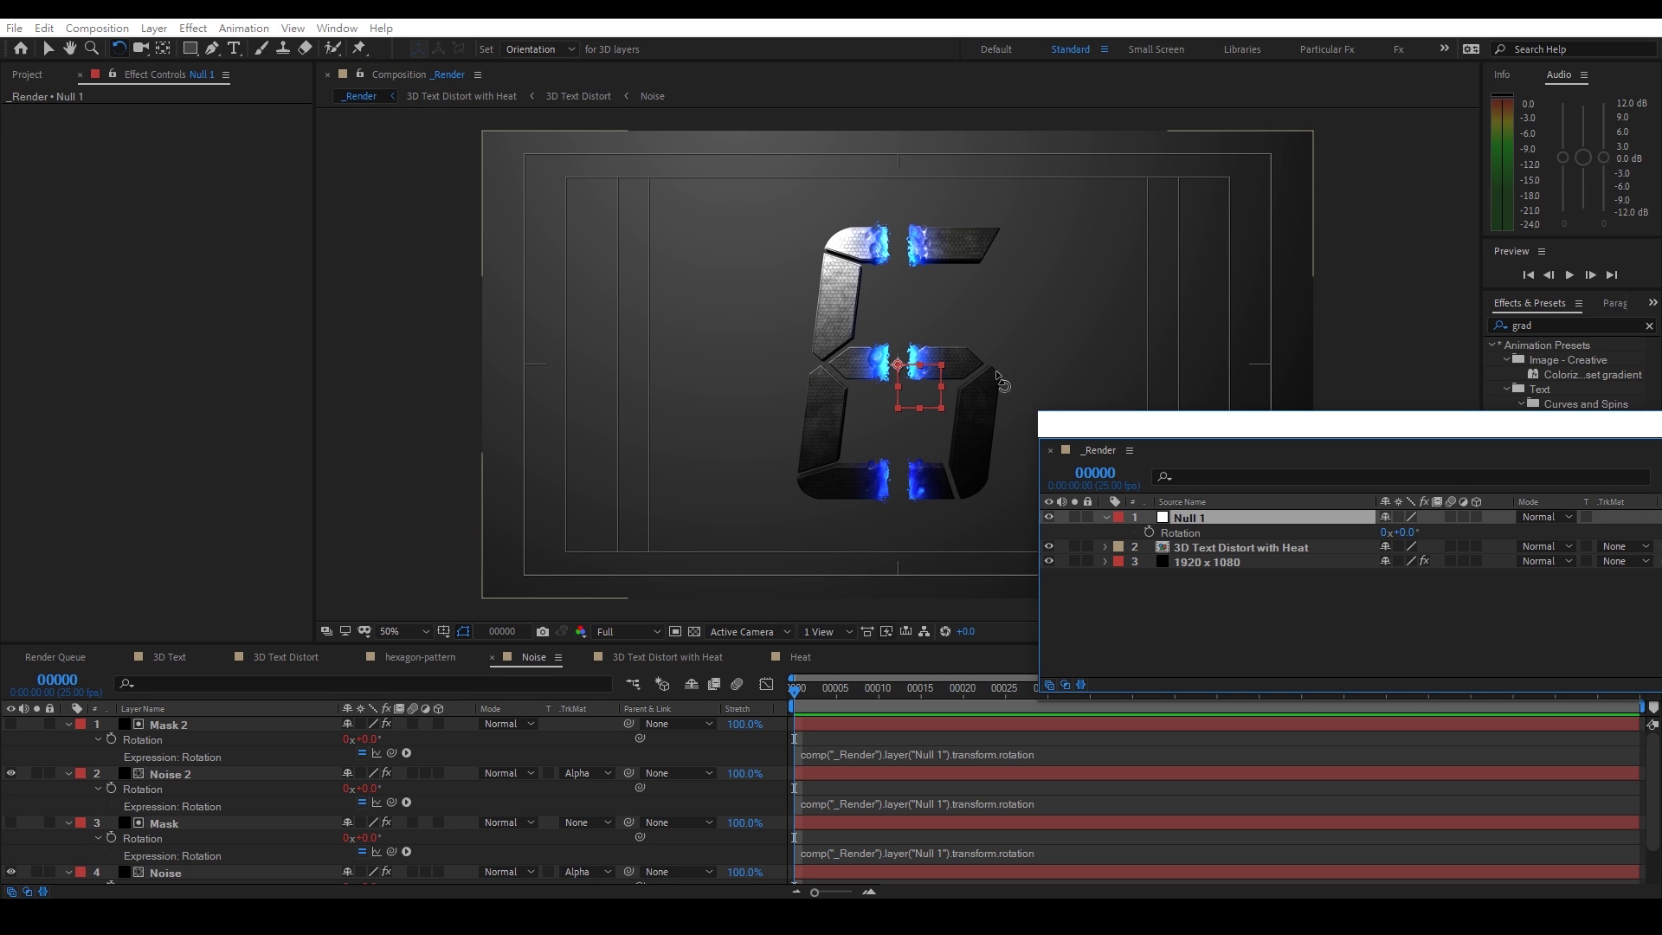
{"action": "mouse_move", "coordinate": [930, 394]}
{"action": "left_mouse_down"}
{"action": "mouse_move", "coordinate": [952, 418]}
{"action": "mouse_move", "coordinate": [953, 235]}
{"action": "mouse_move", "coordinate": [891, 422]}
{"action": "mouse_move", "coordinate": [946, 392]}
{"action": "left_mouse_up"}
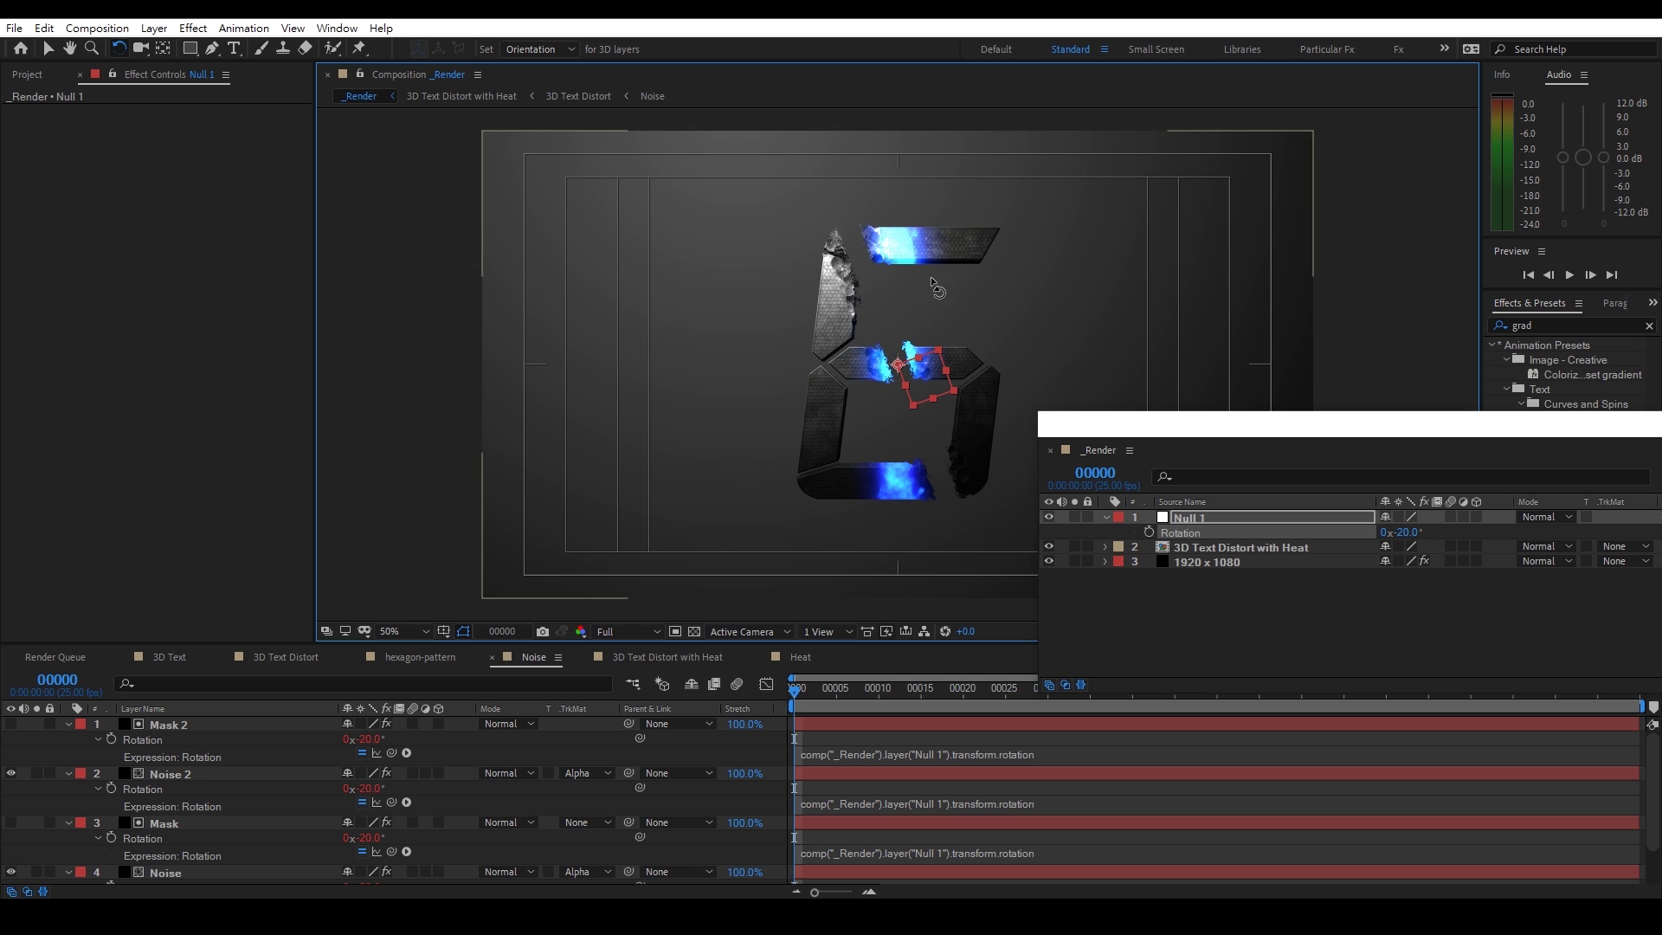
{"action": "key", "text": "ctrl+z"}
{"action": "key", "text": "ctrl+z"}
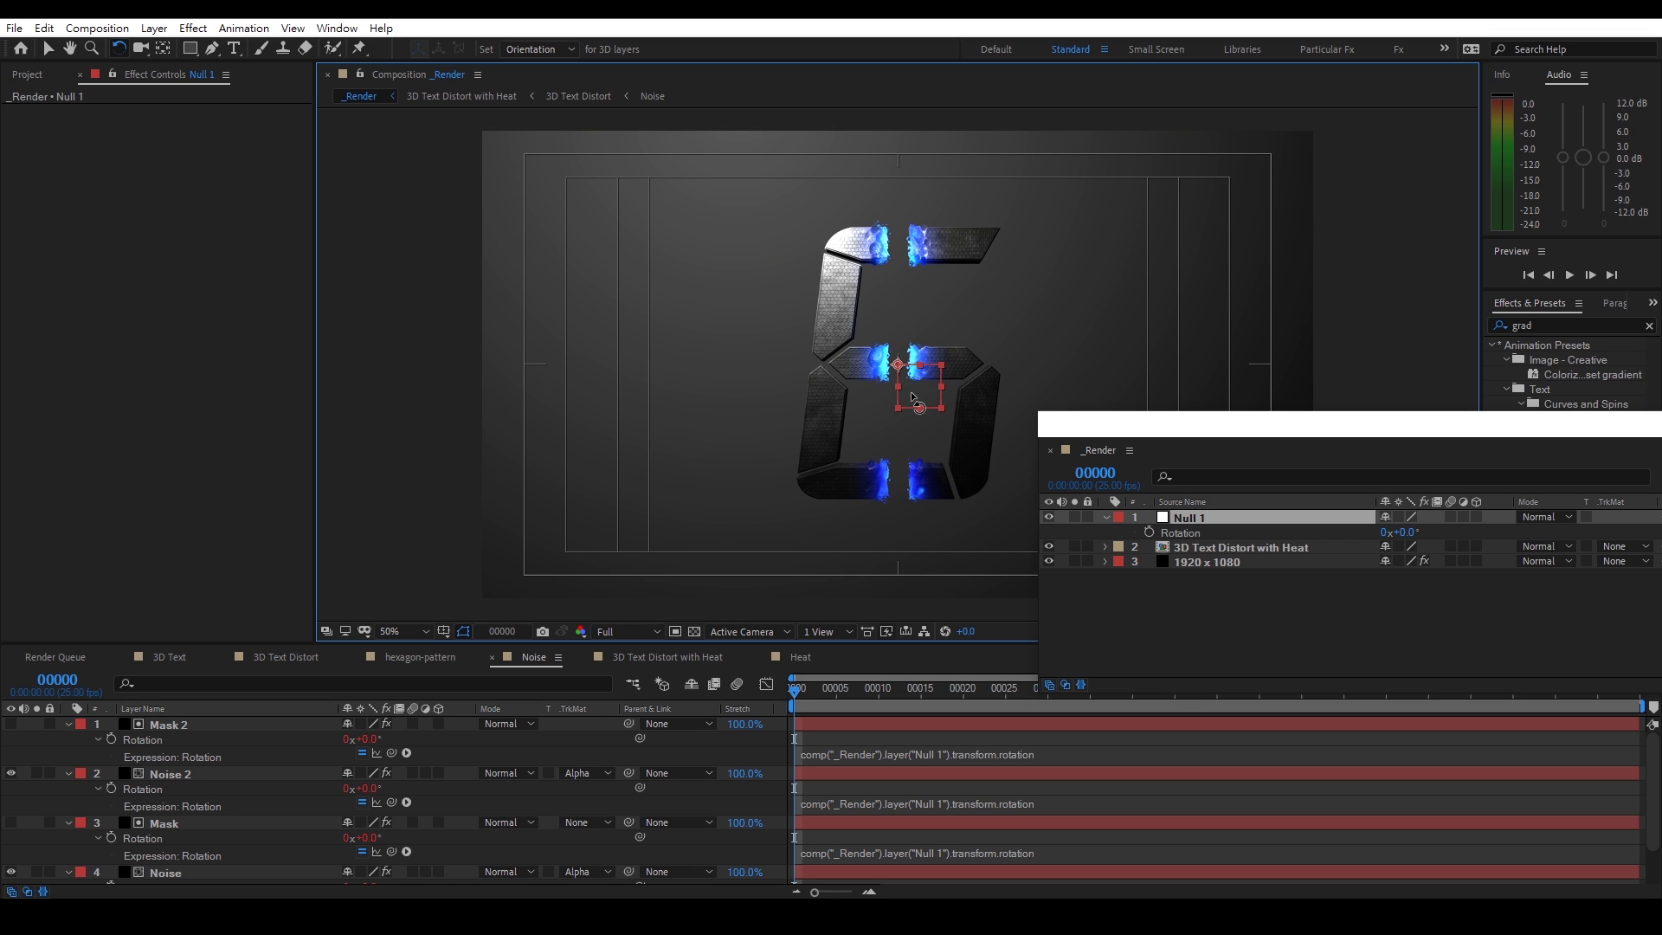
Collapse the properties of all unlocked layers in the Noise composition and deselect them
{"action": "left_click", "coordinate": [264, 744]}
{"action": "key", "text": "ctrl+a"}
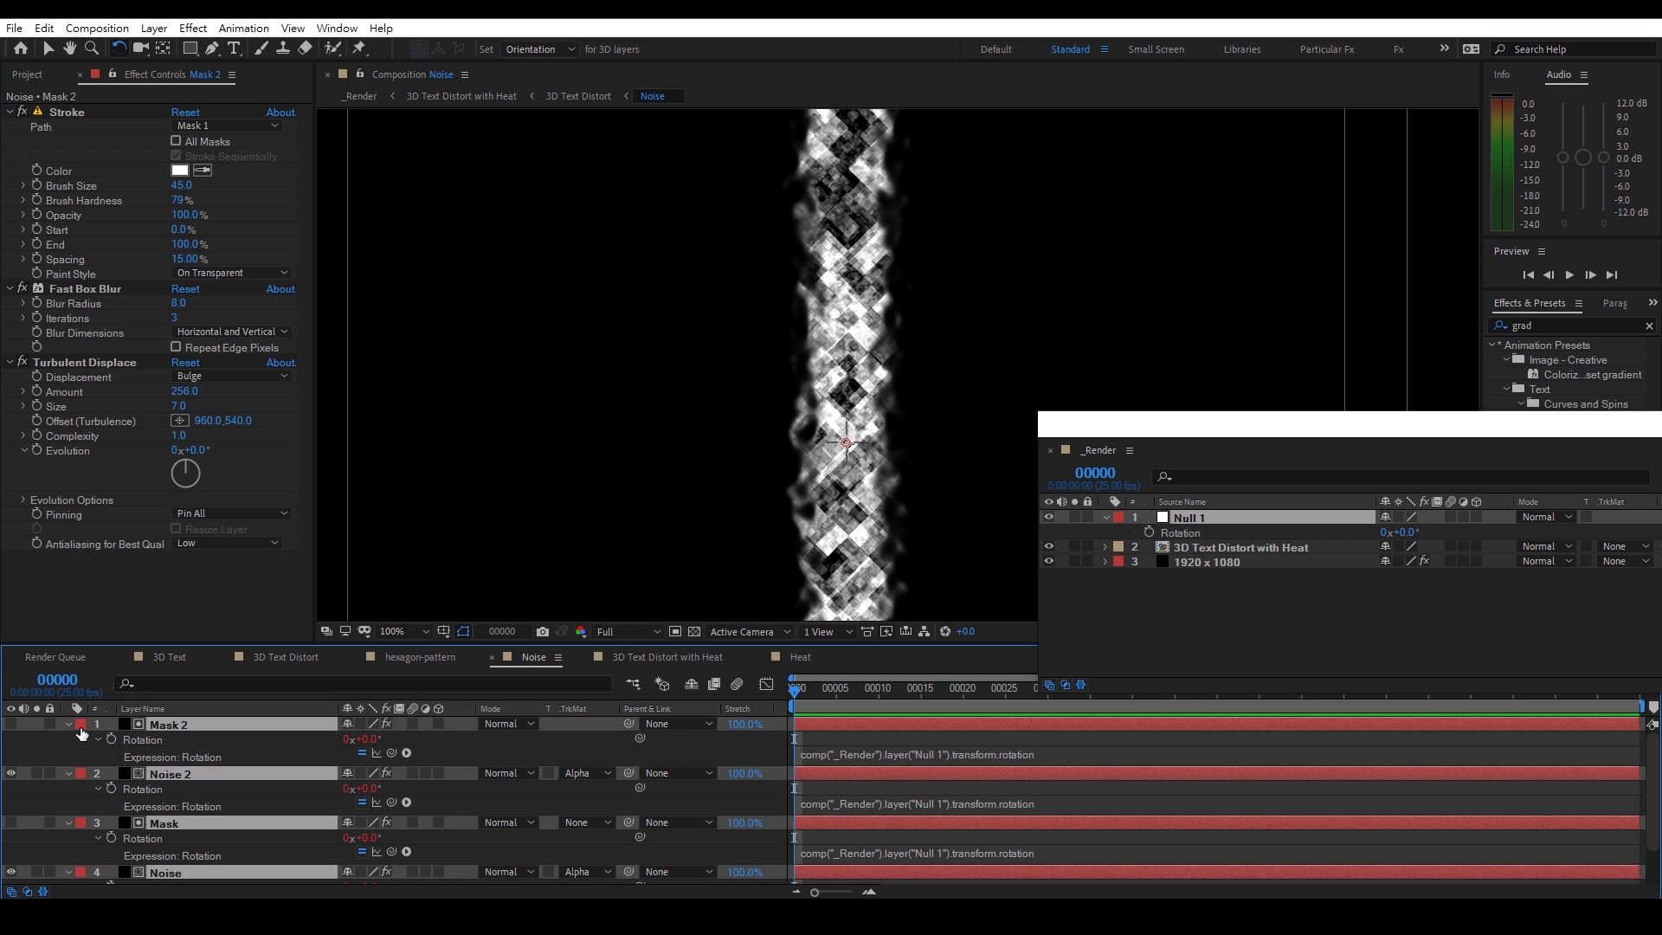
{"action": "left_click", "coordinate": [69, 723]}
{"action": "left_click", "coordinate": [157, 808]}
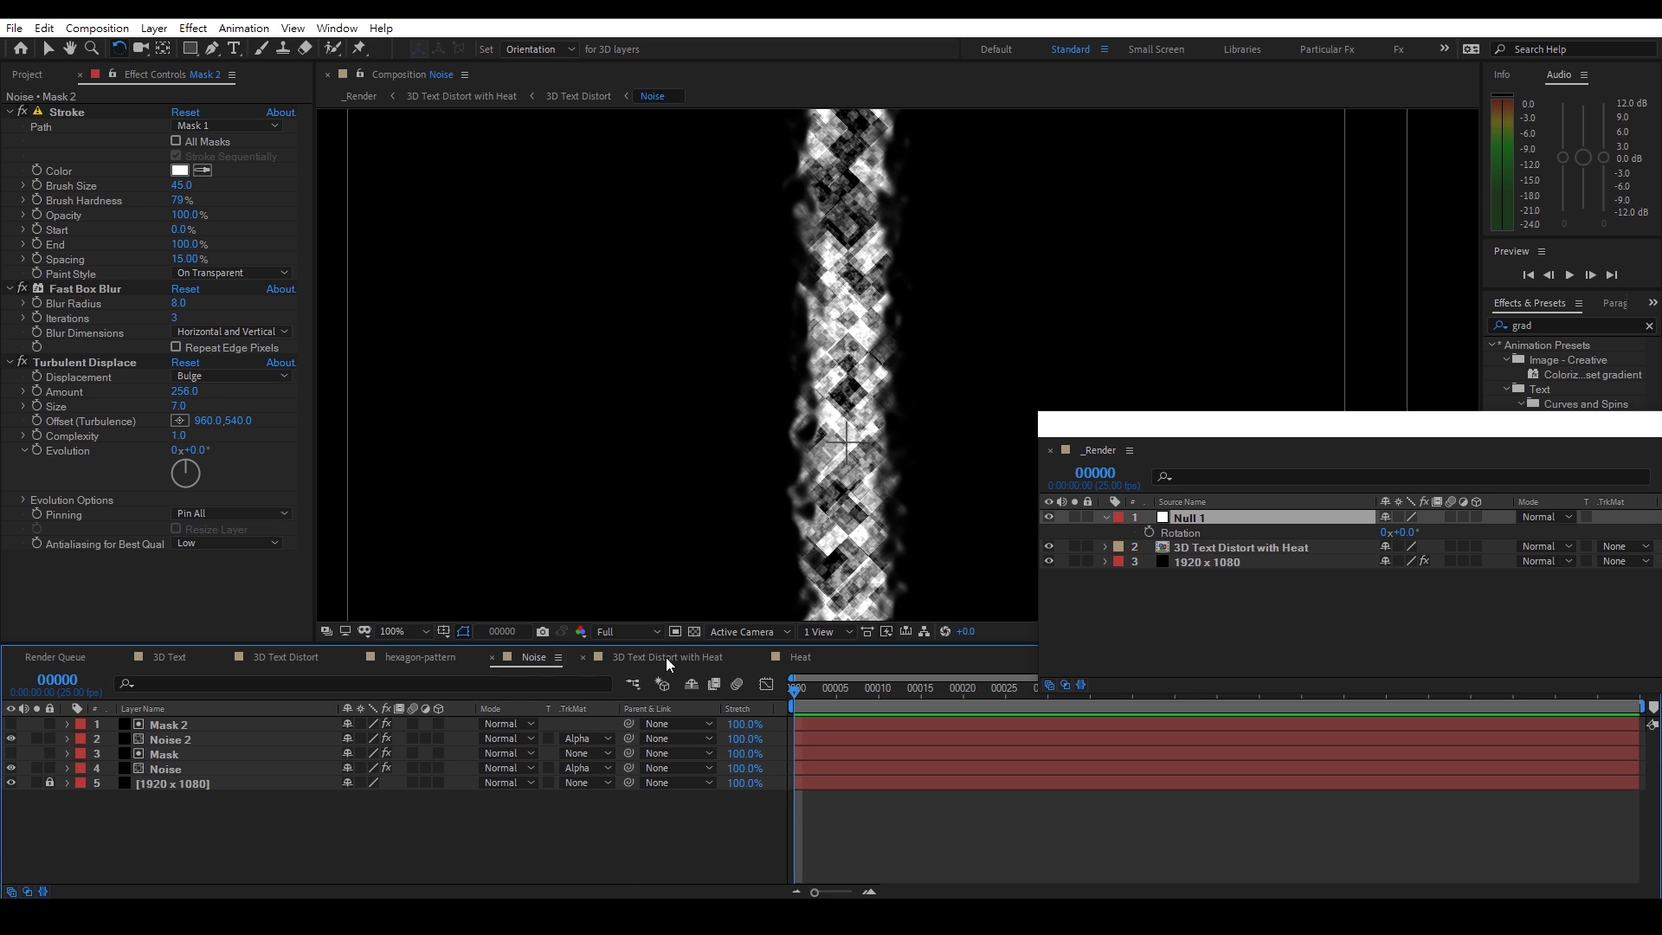
Open the Heat composition and select its Mask layer
{"action": "left_click", "coordinate": [797, 657]}
{"action": "left_click", "coordinate": [173, 753]}
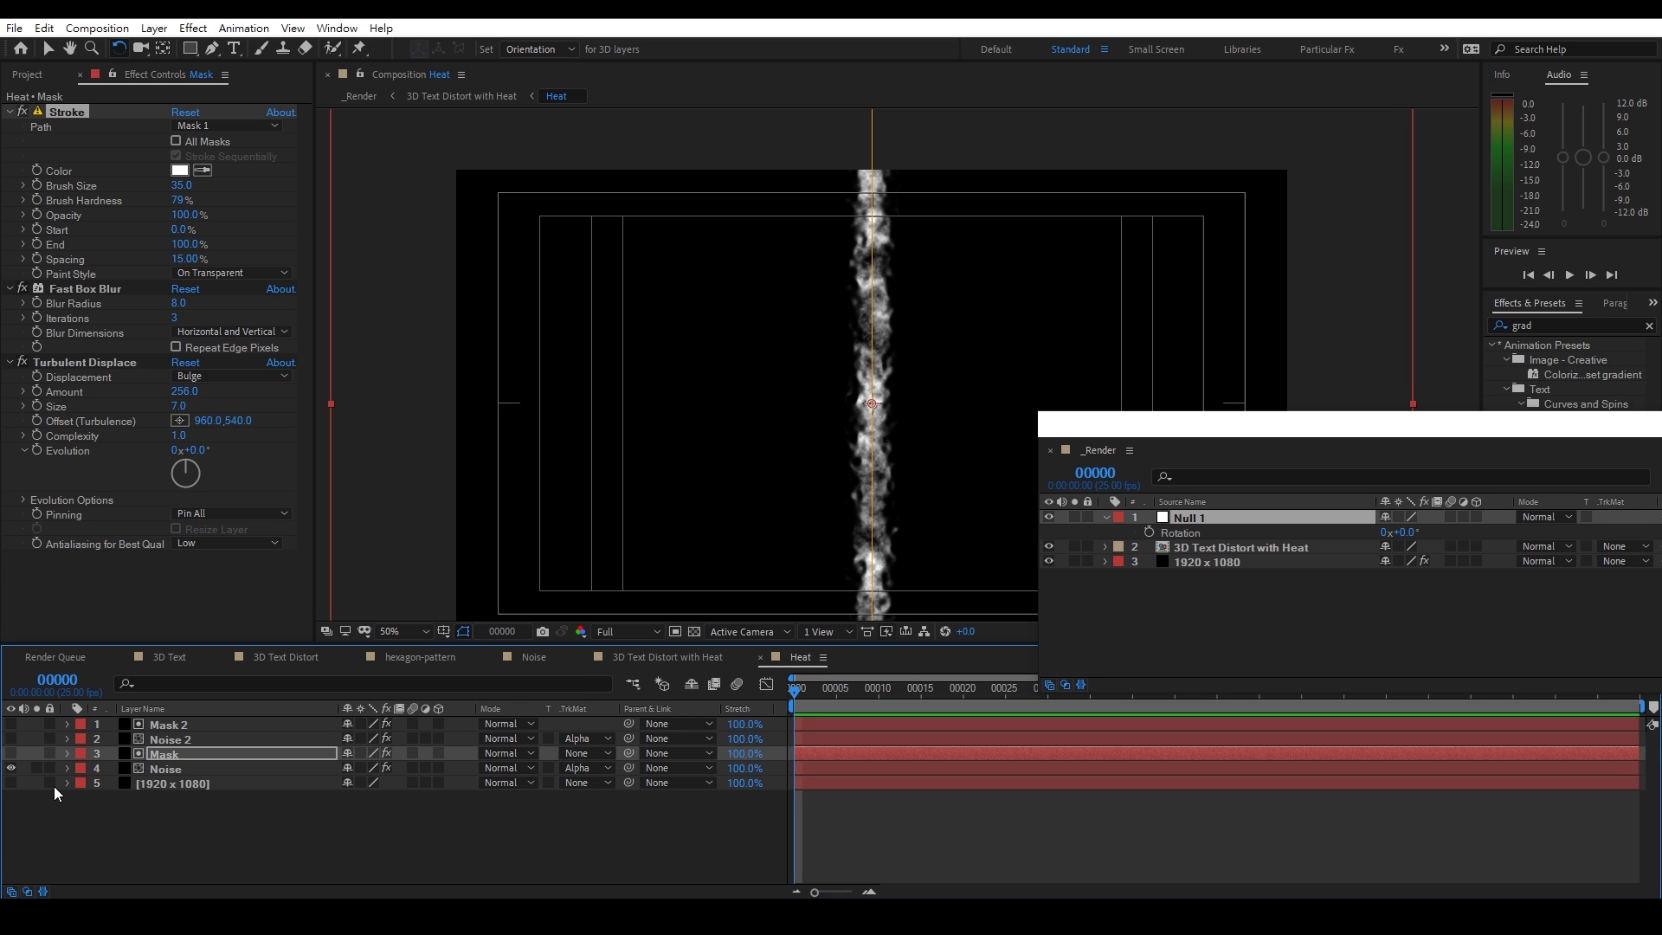
Lock the 1920 x 1080 solid and set the Noise layer's rotation expression to comp("_Render").layer("Null 1").transform.rotation
{"action": "left_click", "coordinate": [50, 784]}
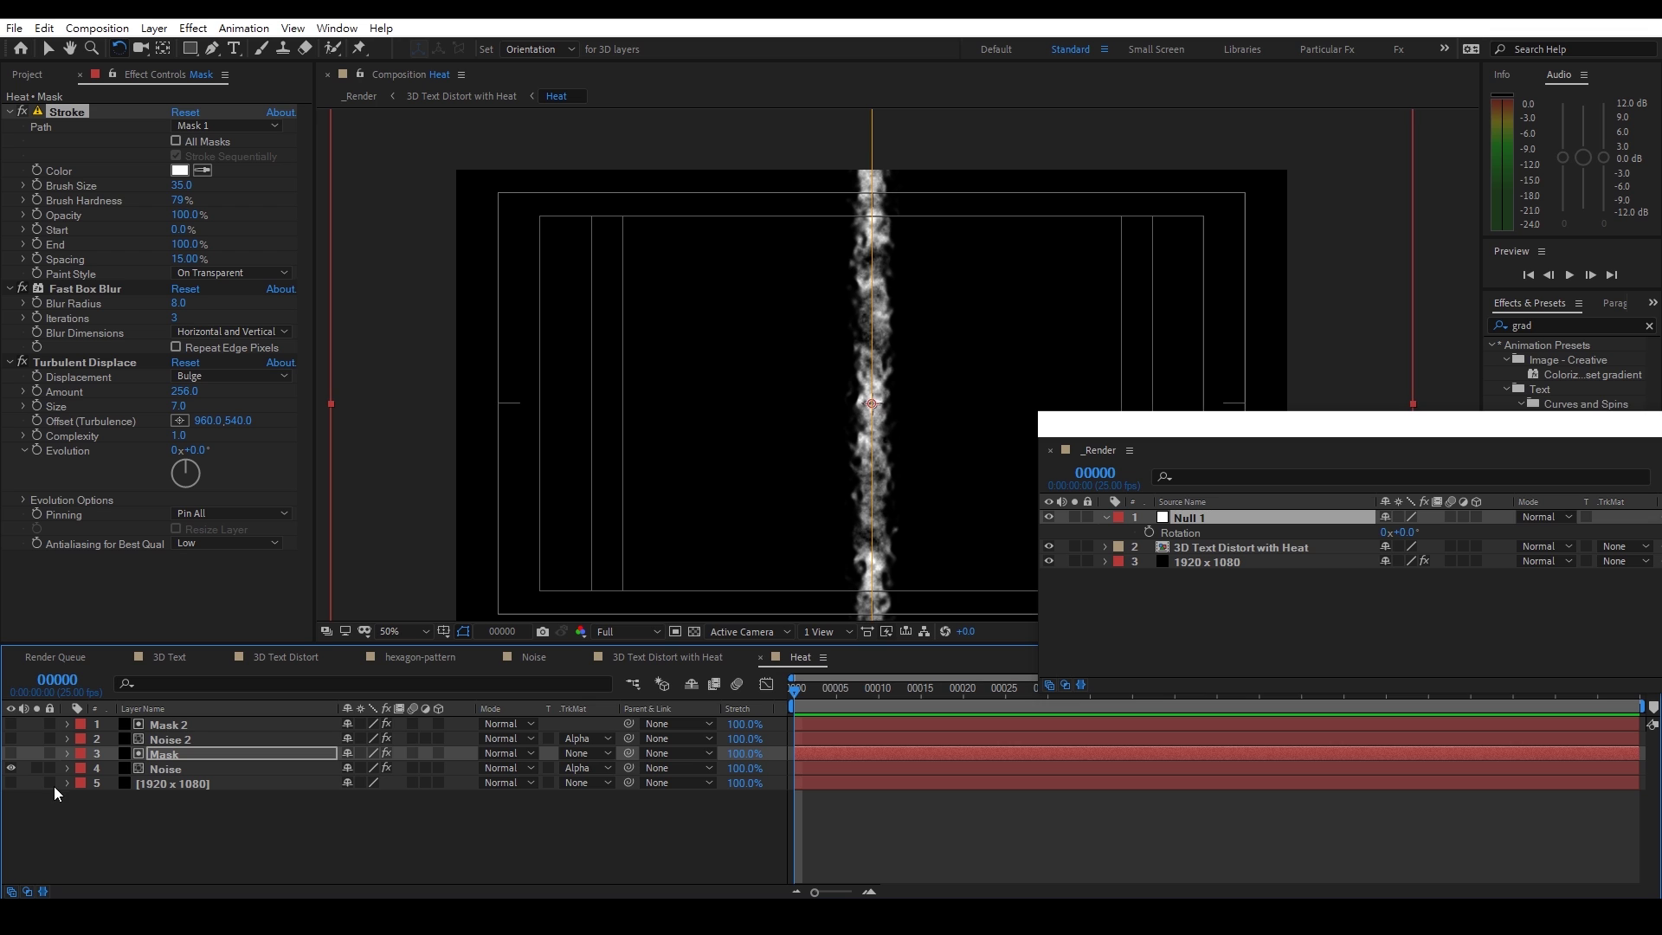
{"action": "left_click", "coordinate": [164, 766]}
{"action": "key", "text": "ctrl+v"}
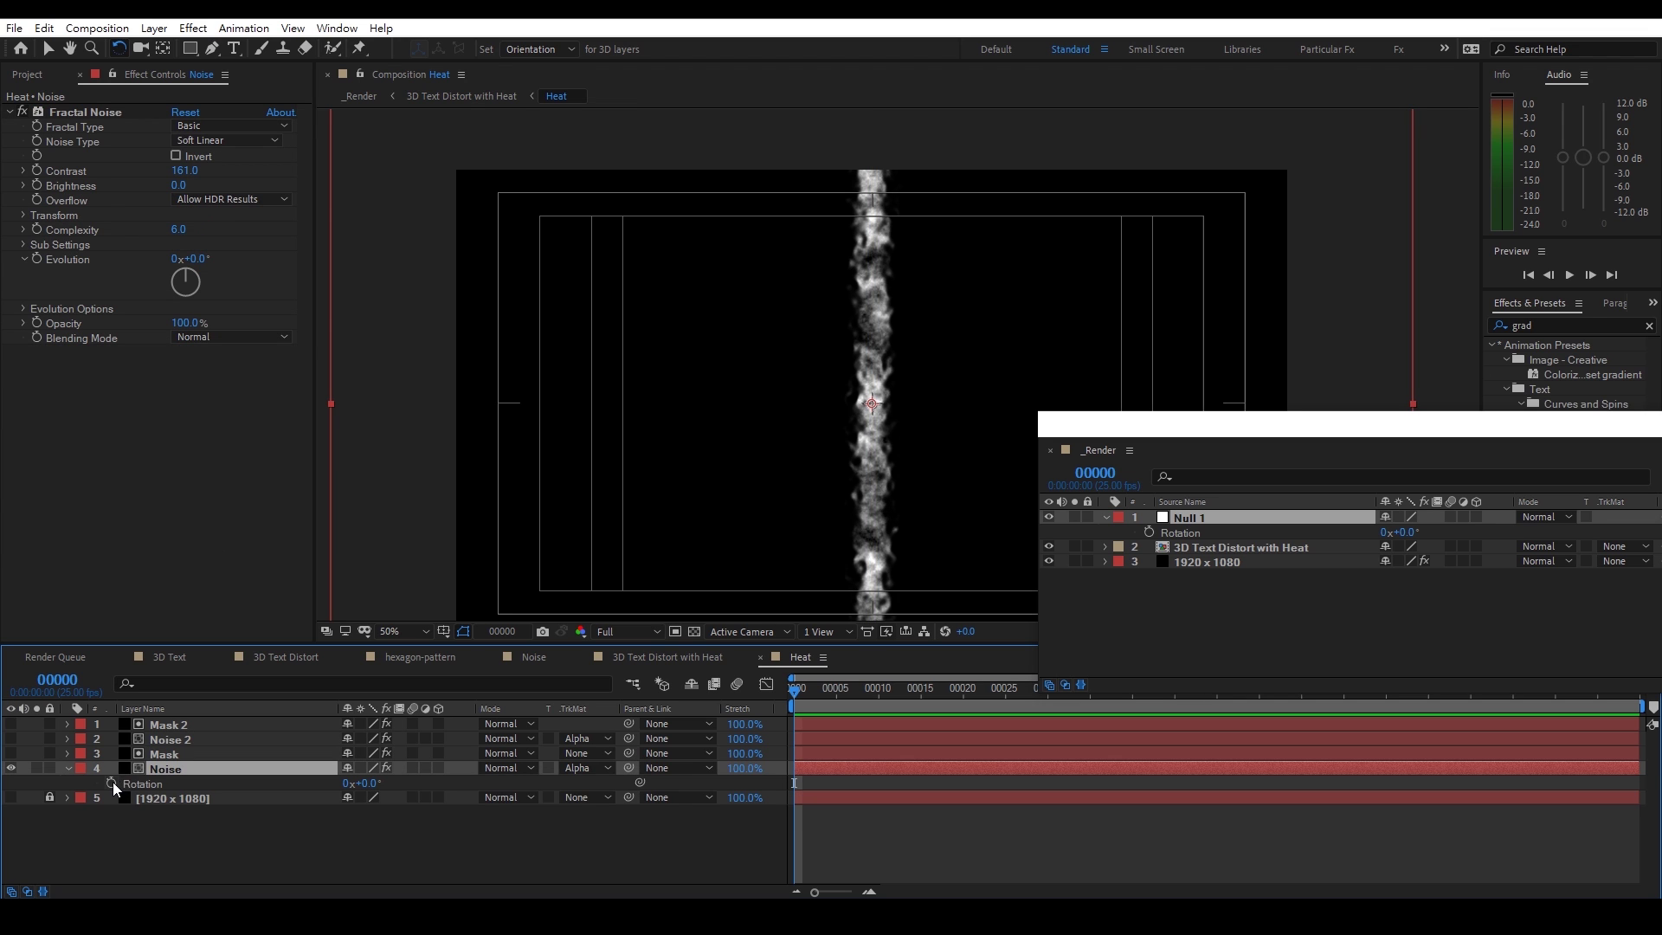
Apply the same Null 1 rotation expression to the Mask layer's rotation in the Heat composition
{"action": "left_click", "coordinate": [147, 754]}
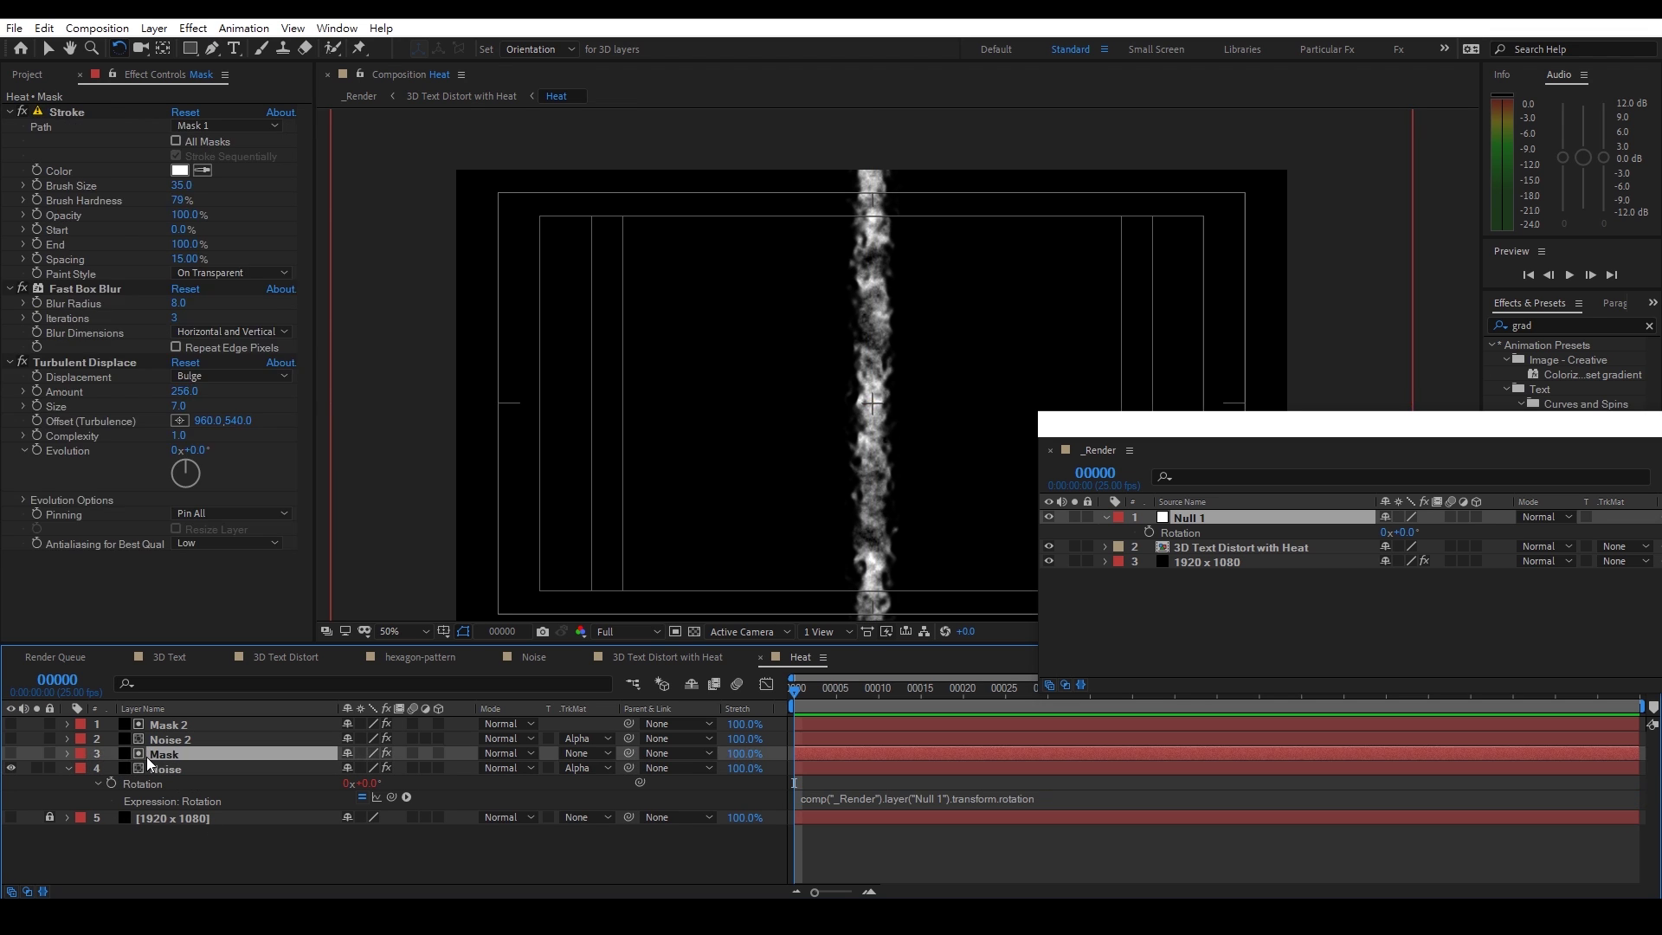
{"action": "key", "text": "r"}
{"action": "left_click", "coordinate": [112, 769], "text": "alt"}
{"action": "key", "text": "ctrl+v"}
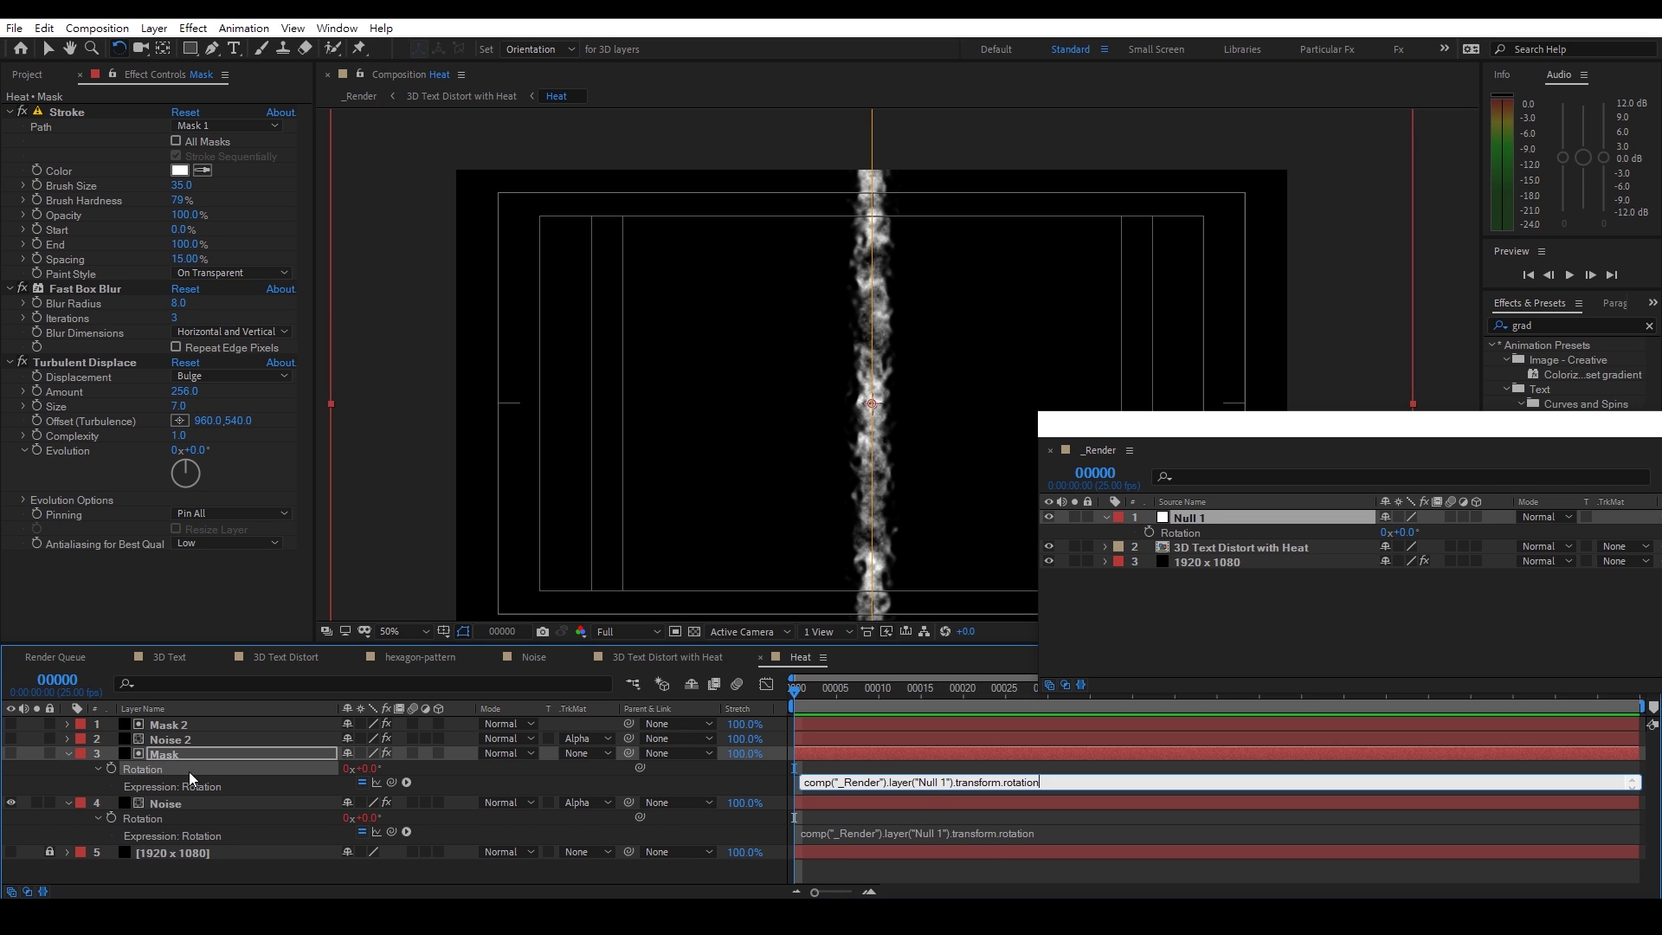
{"action": "left_click", "coordinate": [55, 777]}
Delete the Mask 2 and Noise 2 layers from the Heat composition and collapse the remaining layers
{"action": "left_click", "coordinate": [156, 737]}
{"action": "left_click", "coordinate": [194, 726], "text": "shift"}
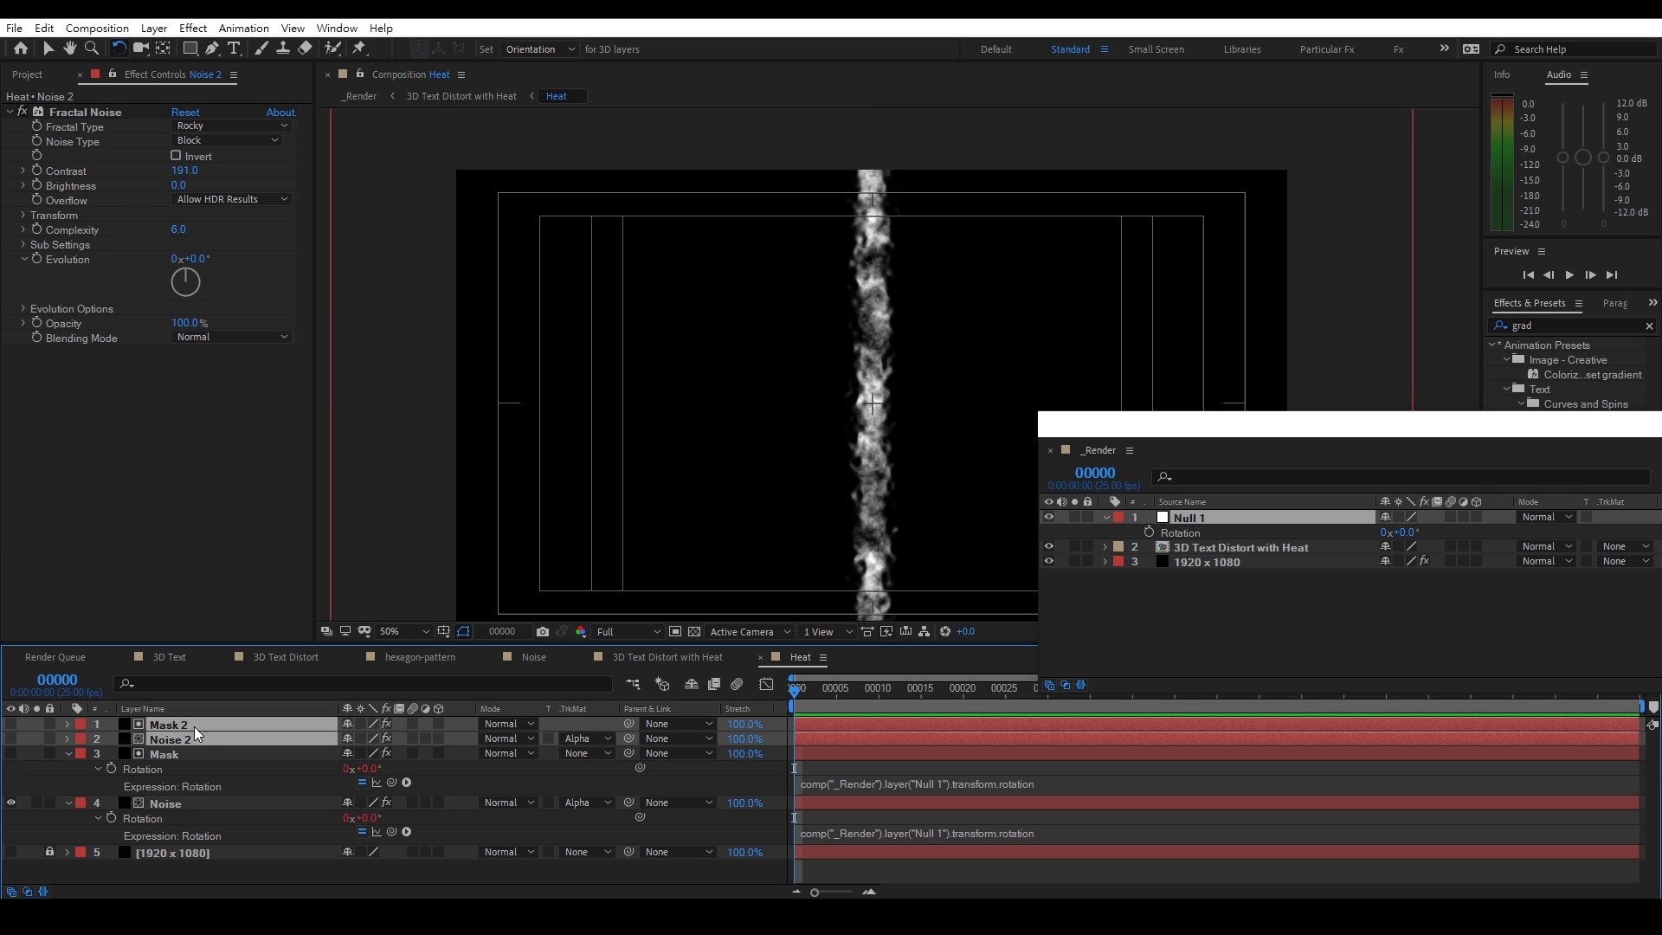
{"action": "key", "text": "Delete"}
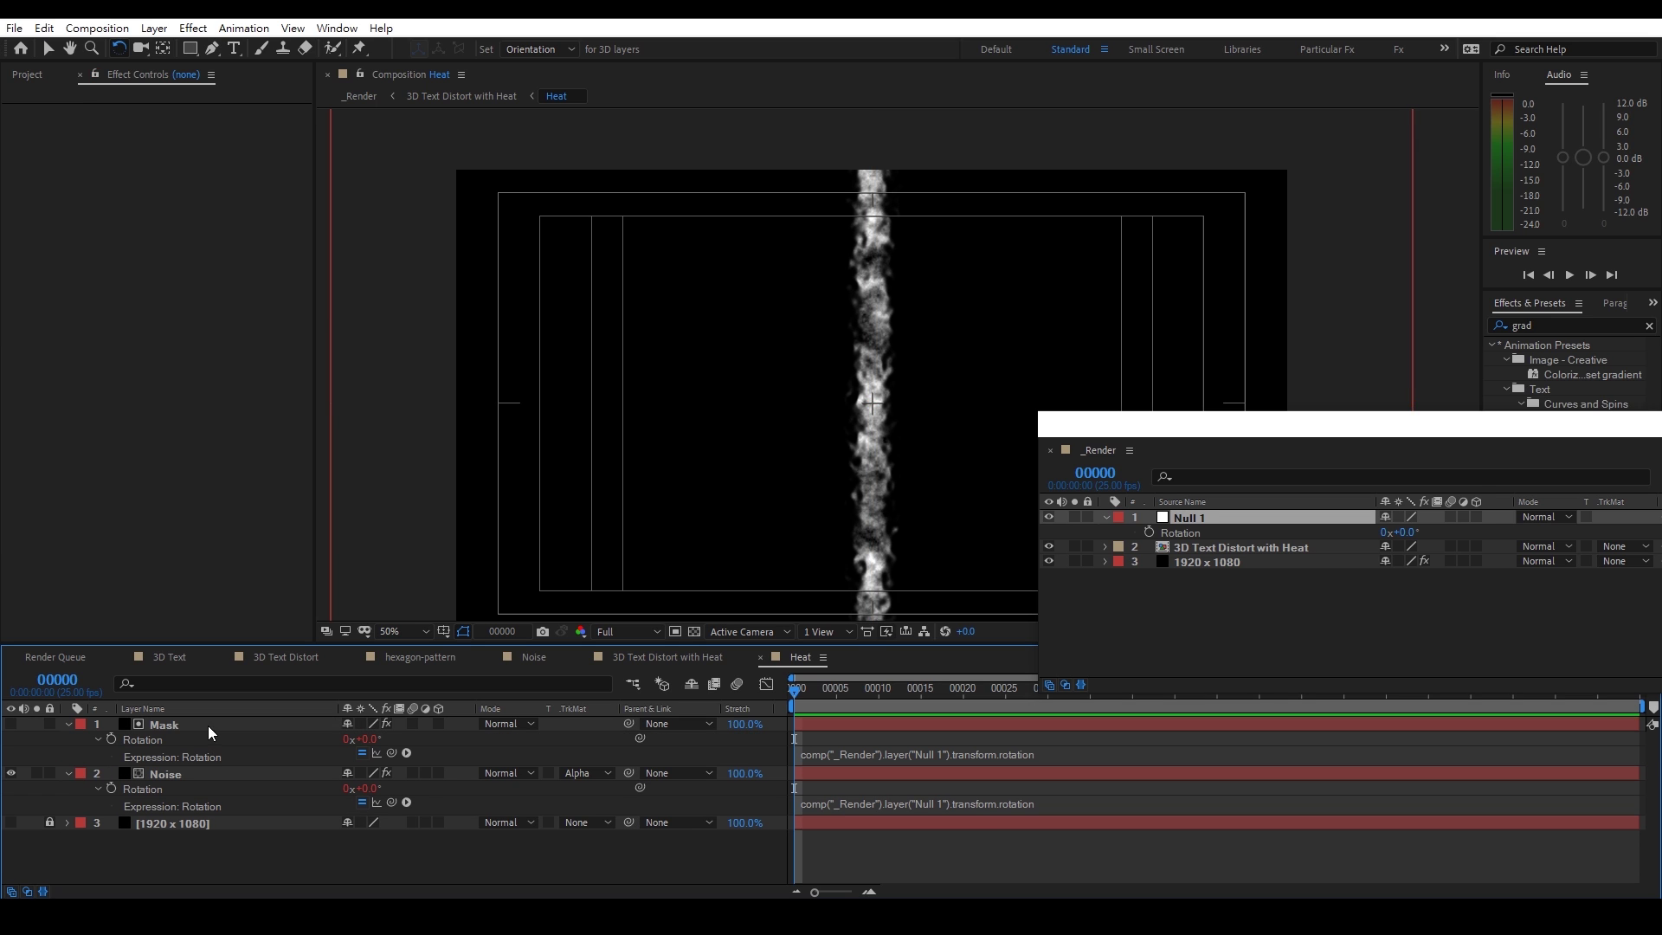
{"action": "left_click", "coordinate": [69, 773]}
{"action": "left_click", "coordinate": [69, 724]}
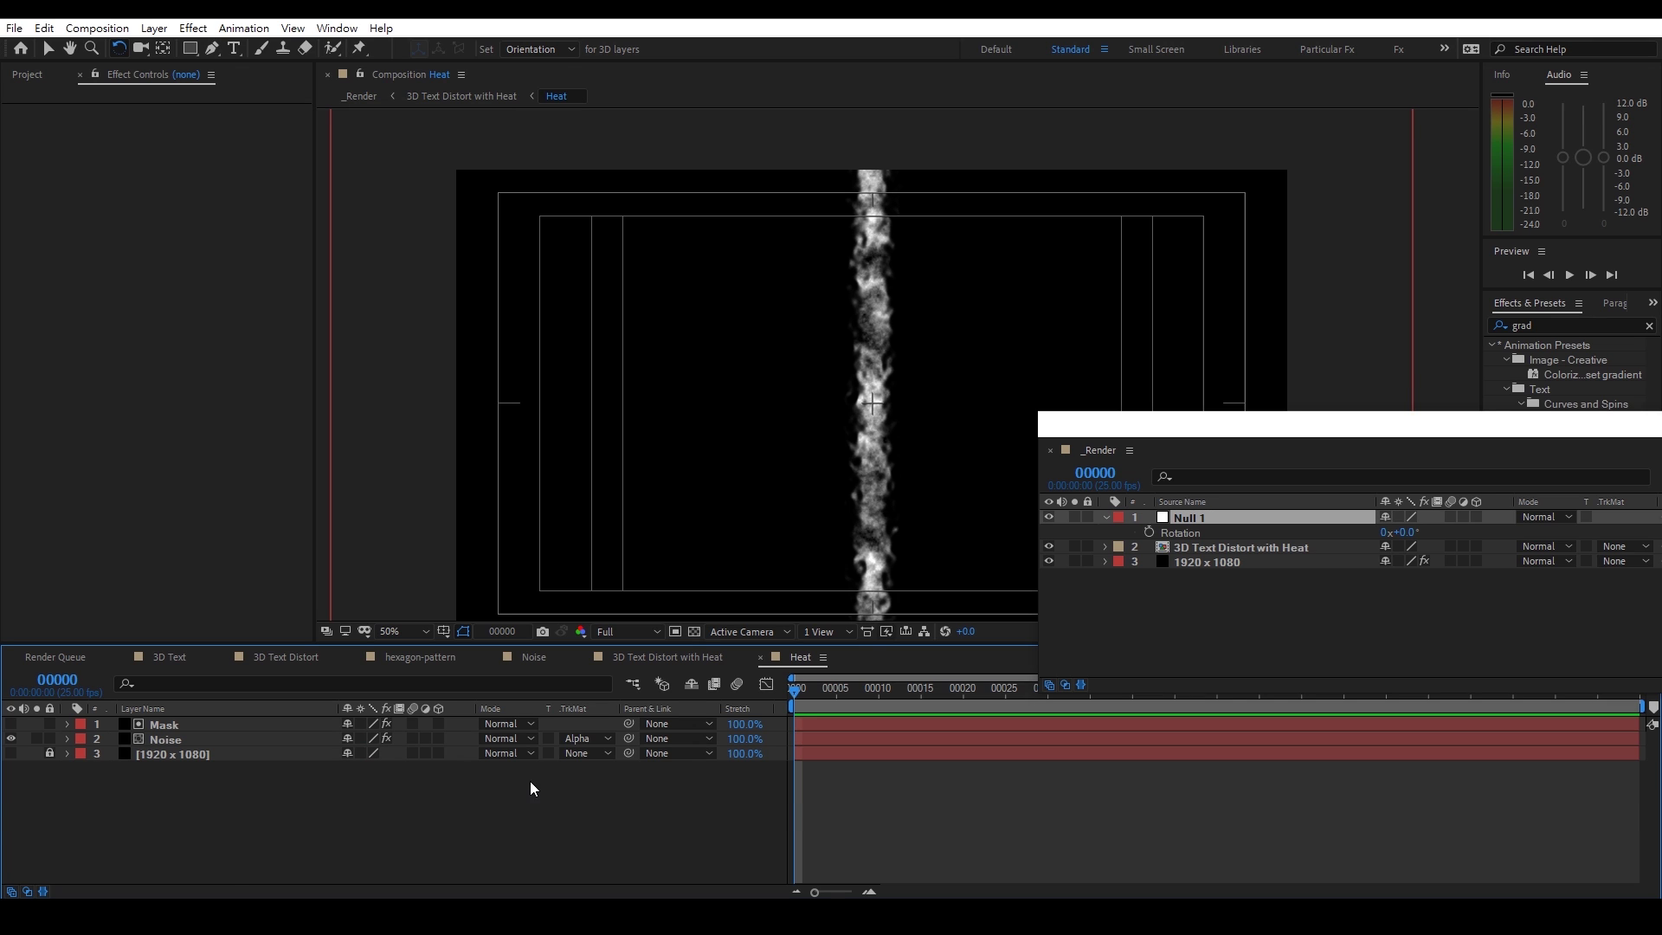
Rotate Null 1 in the _Render composition to test the linked heat effect, and reset its rotation to 0
{"action": "left_click", "coordinate": [1195, 531]}
{"action": "mouse_move", "coordinate": [925, 394]}
{"action": "left_mouse_down"}
{"action": "mouse_move", "coordinate": [941, 382]}
{"action": "mouse_move", "coordinate": [908, 378]}
{"action": "mouse_move", "coordinate": [924, 403]}
{"action": "mouse_move", "coordinate": [938, 394]}
{"action": "left_mouse_up"}
{"action": "scroll", "coordinate": [938, 393], "scroll_direction": "up", "scroll_amount": 2}
{"action": "left_click_drag", "start_coordinate": [913, 474], "coordinate": [932, 448]}
{"action": "scroll", "coordinate": [827, 364], "scroll_direction": "down", "scroll_amount": 2}
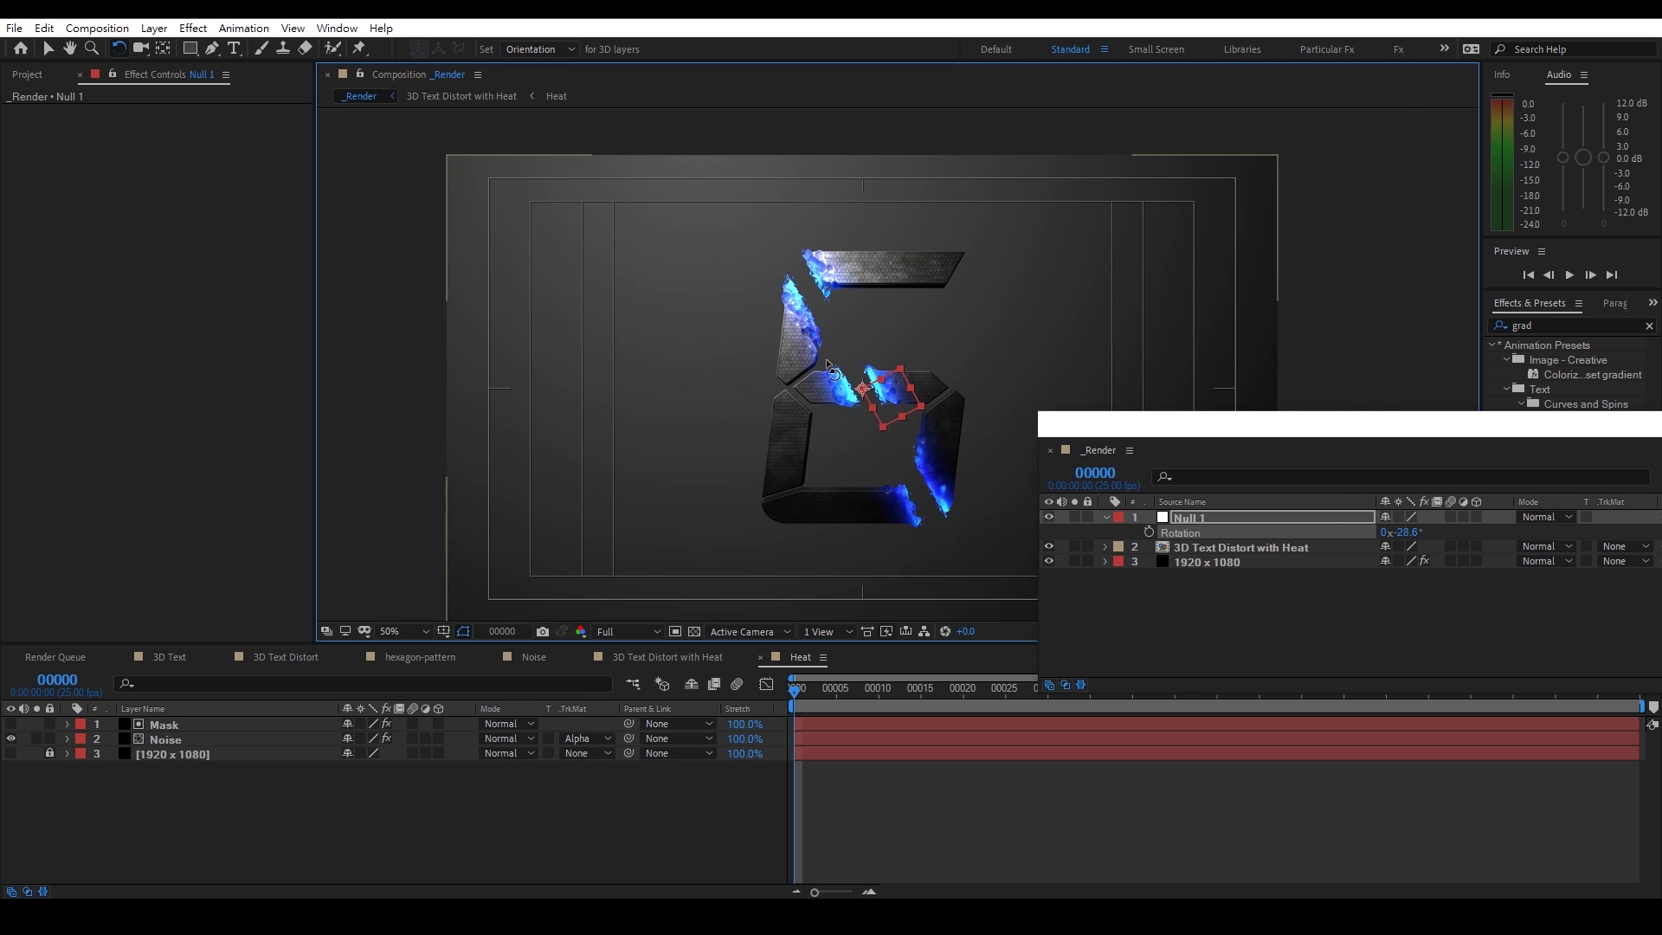
{"action": "left_click", "coordinate": [1401, 534]}
{"action": "type", "text": "0"}
{"action": "key", "text": "Return"}
Dock the _Render timeline beside the other compositions and add a Color Control effect to Null 1
{"action": "left_click_drag", "start_coordinate": [1177, 434], "coordinate": [911, 656]}
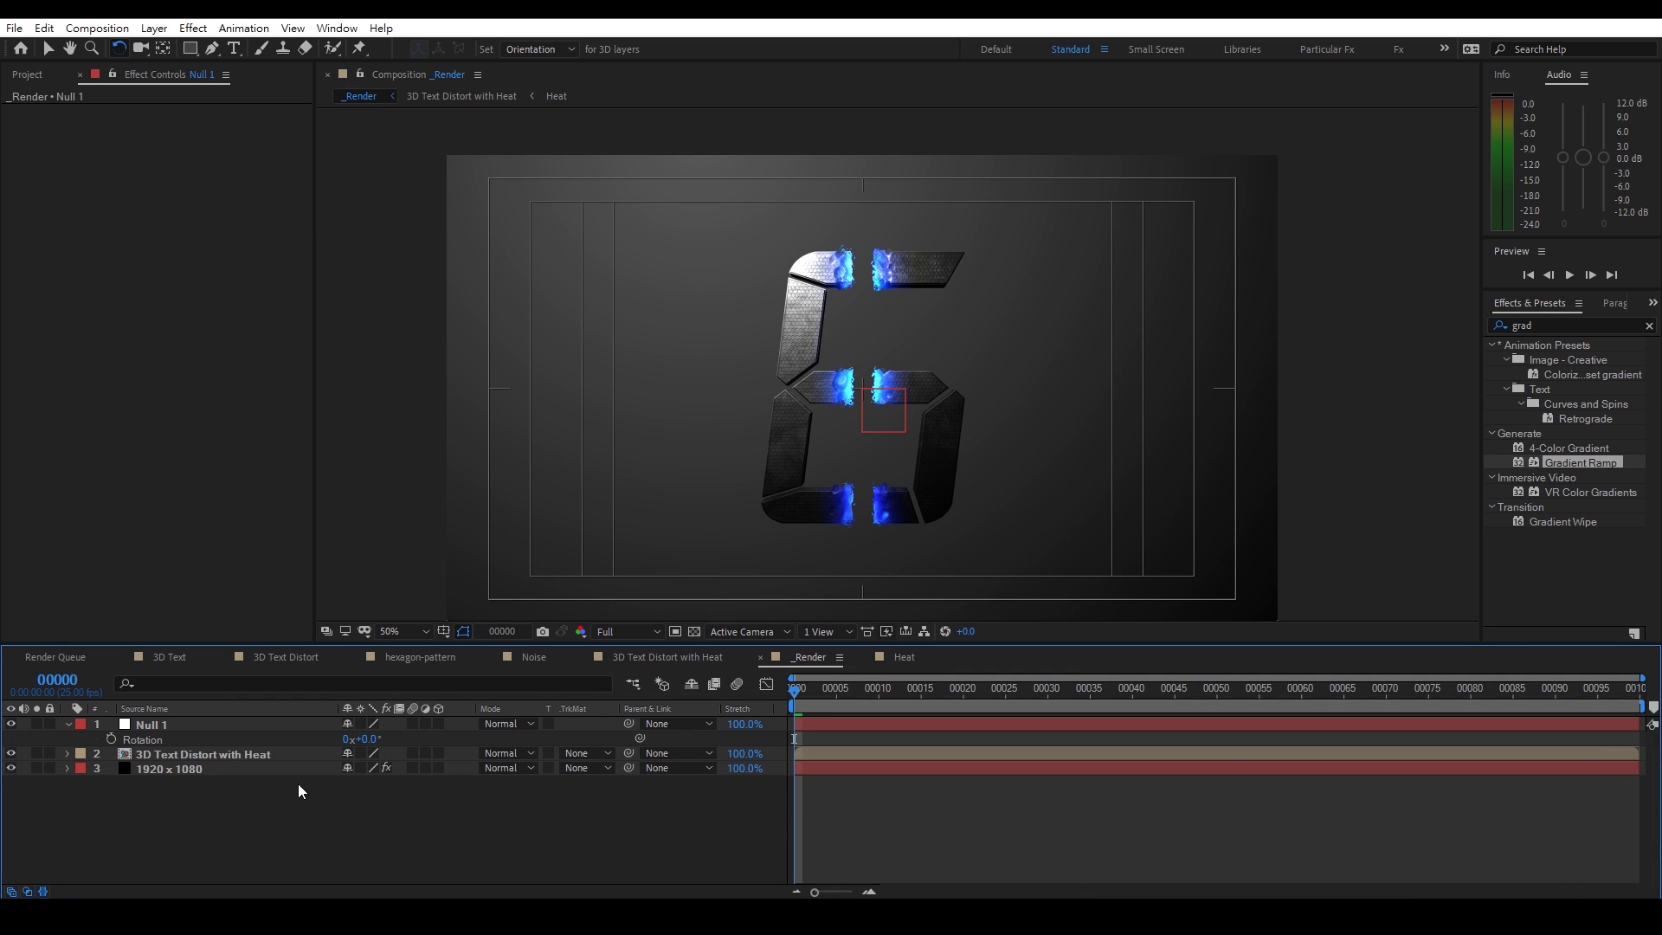
{"action": "left_click", "coordinate": [168, 727]}
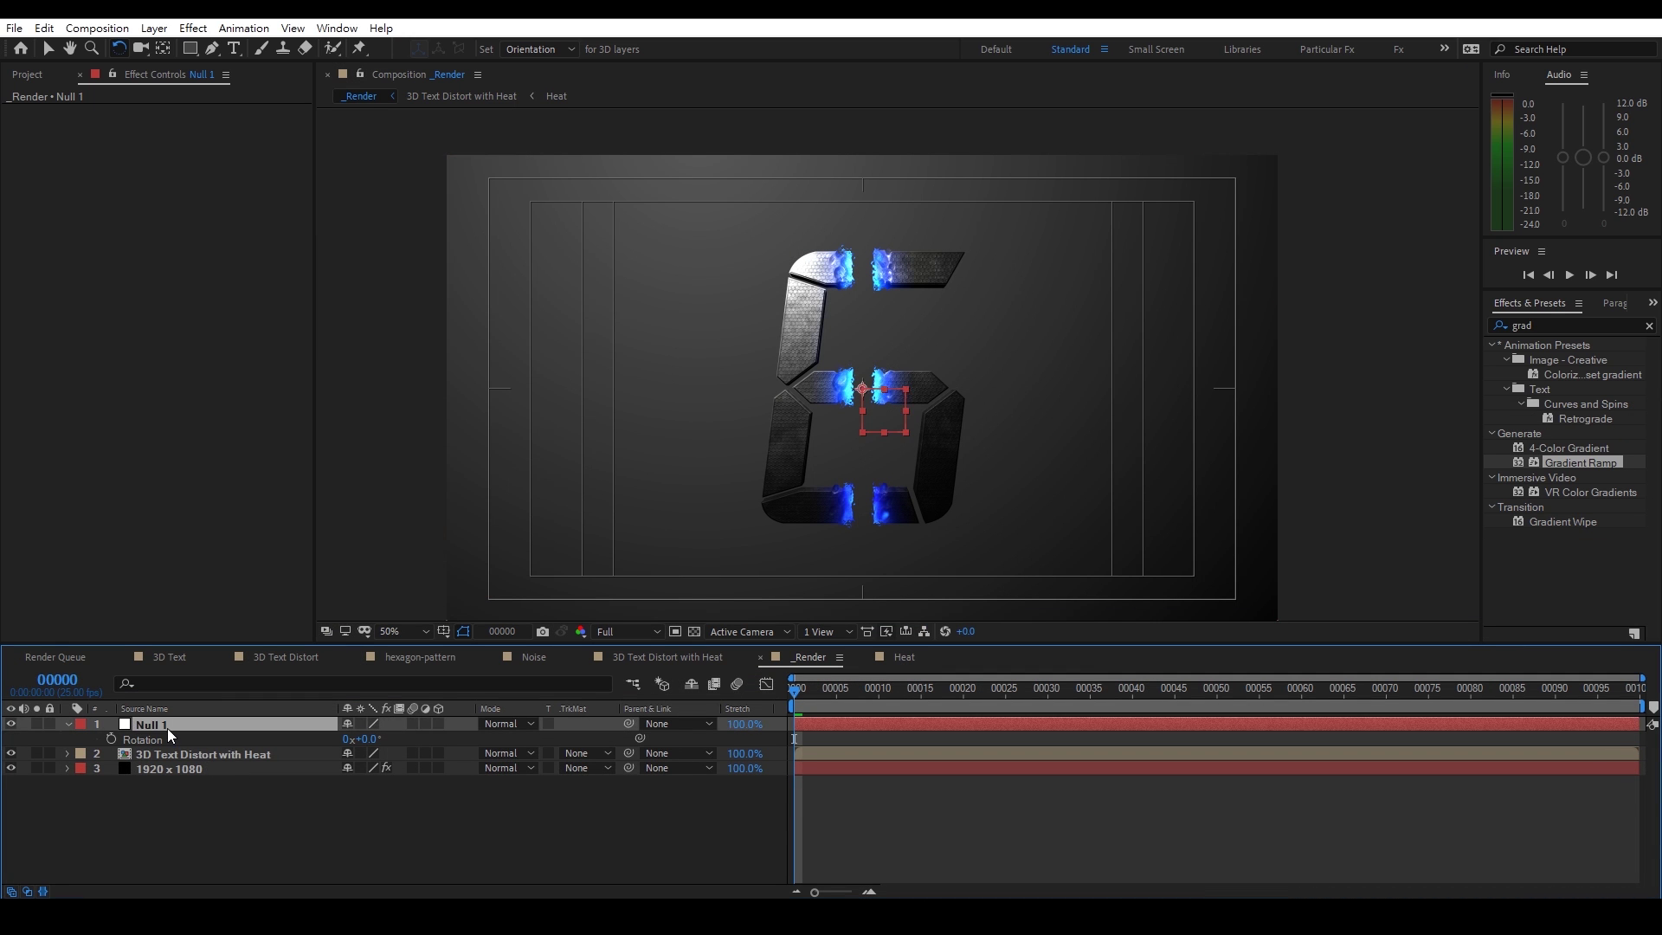
{"action": "right_click", "coordinate": [209, 330]}
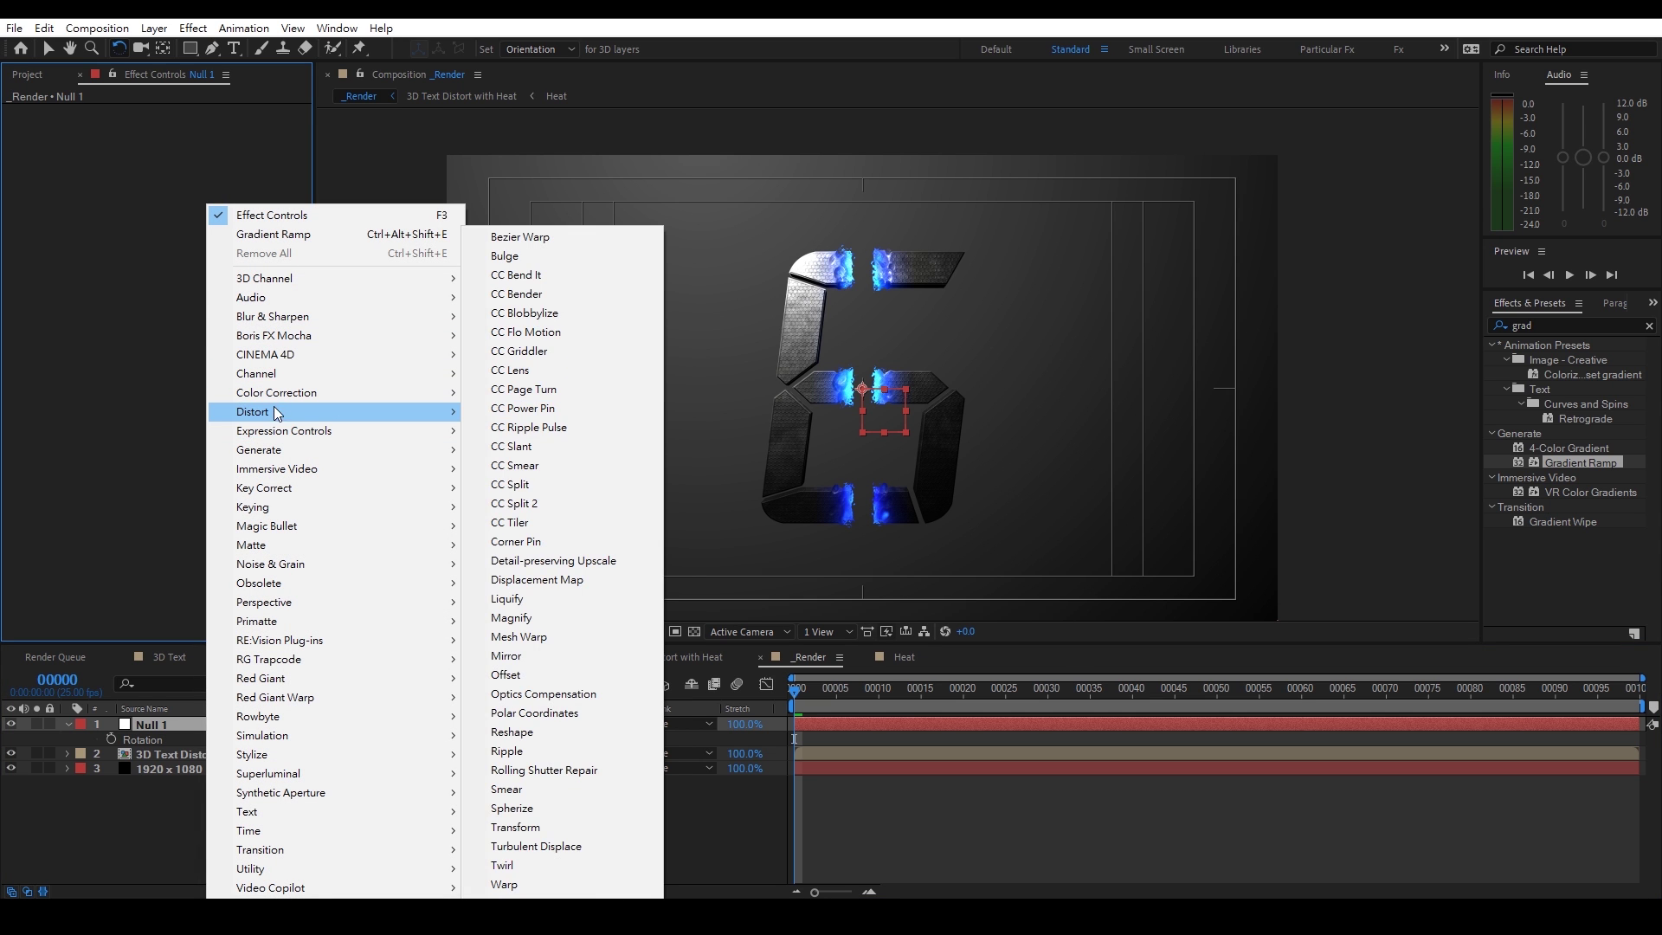
{"action": "mouse_move", "coordinate": [247, 437]}
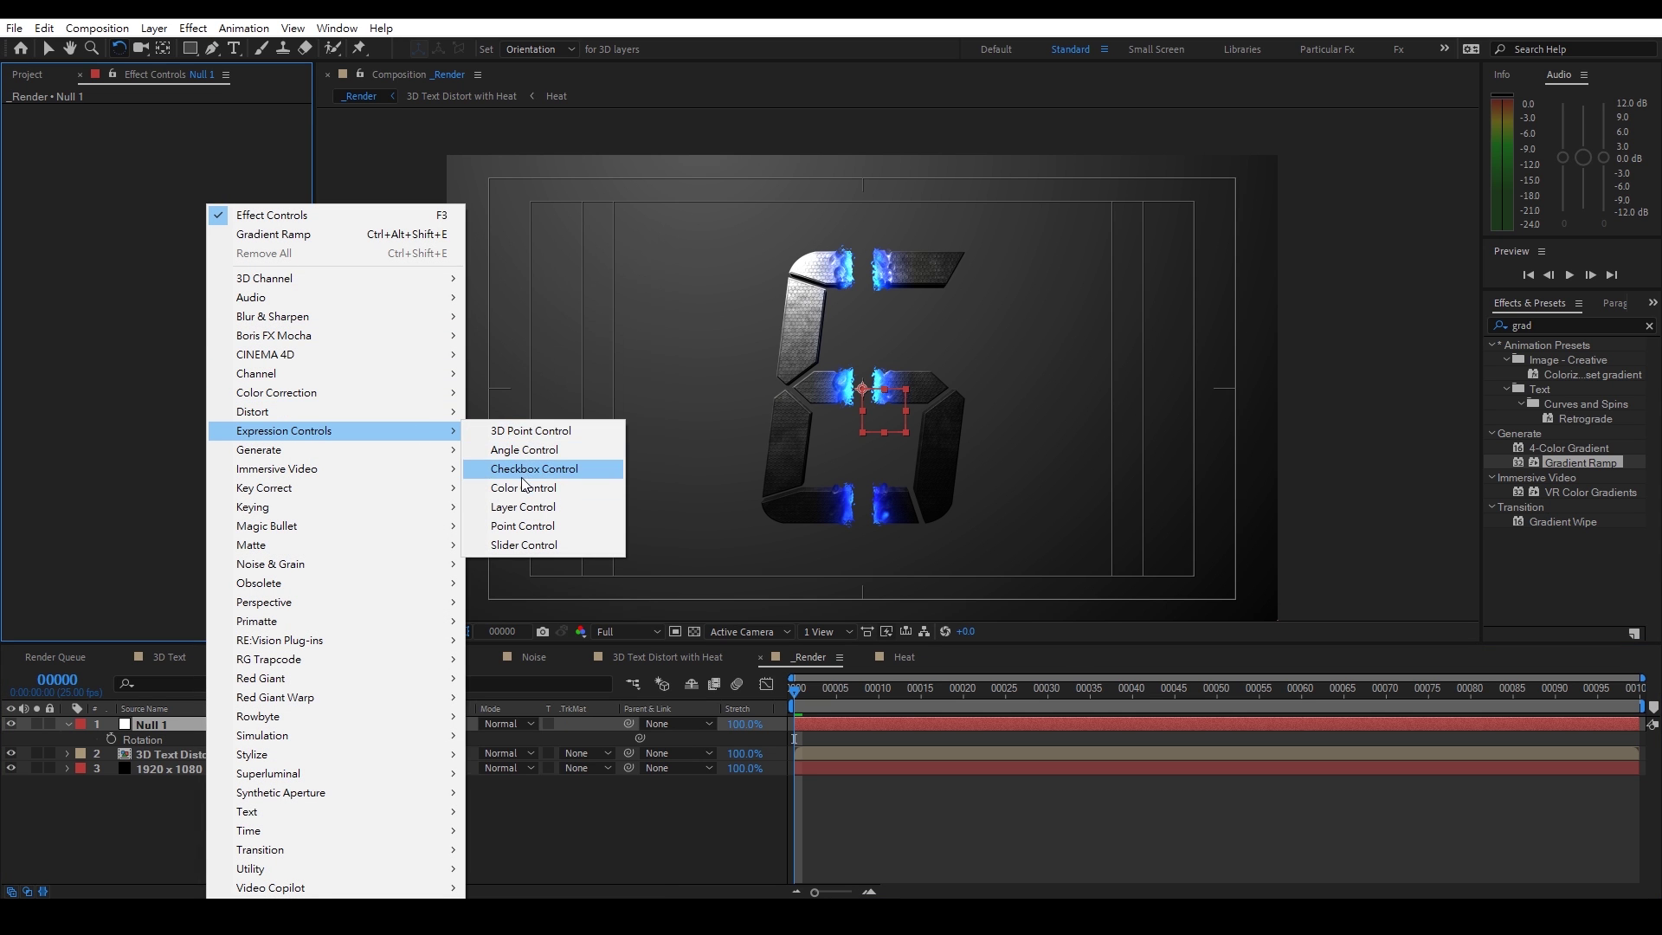
{"action": "left_click", "coordinate": [522, 487]}
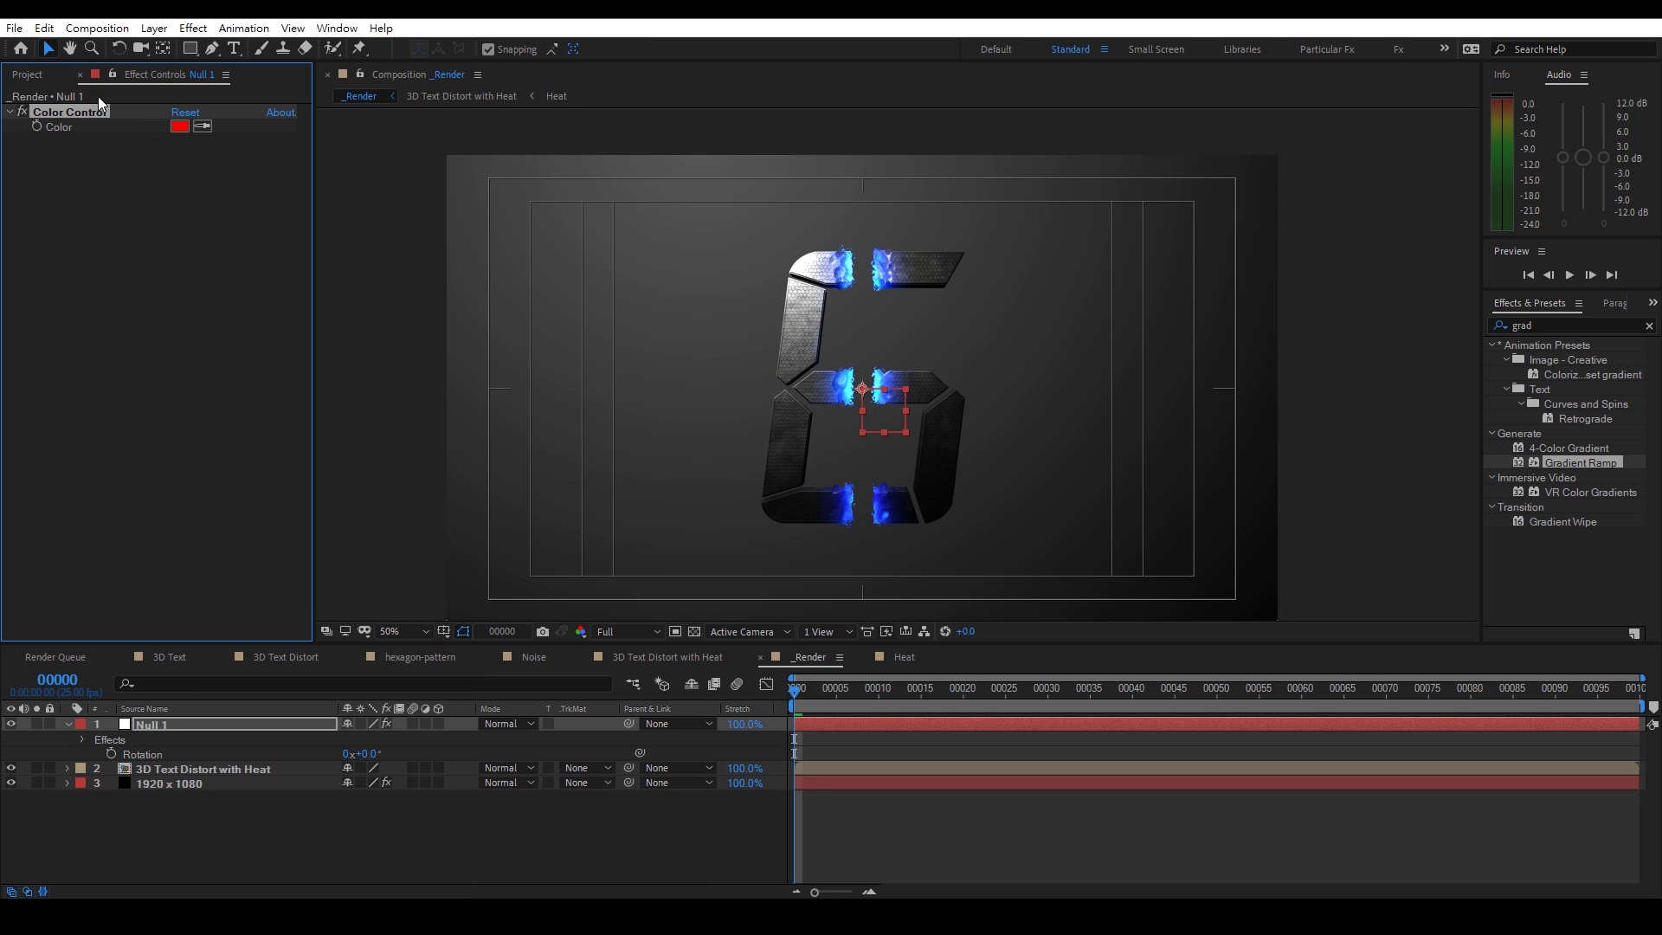
Float the _Render timeline in its own window over the Heat composition's timeline, keeping the layer columns accessible
{"action": "left_click", "coordinate": [837, 658]}
{"action": "left_click", "coordinate": [892, 249]}
{"action": "left_click_drag", "start_coordinate": [251, 641], "coordinate": [984, 466]}
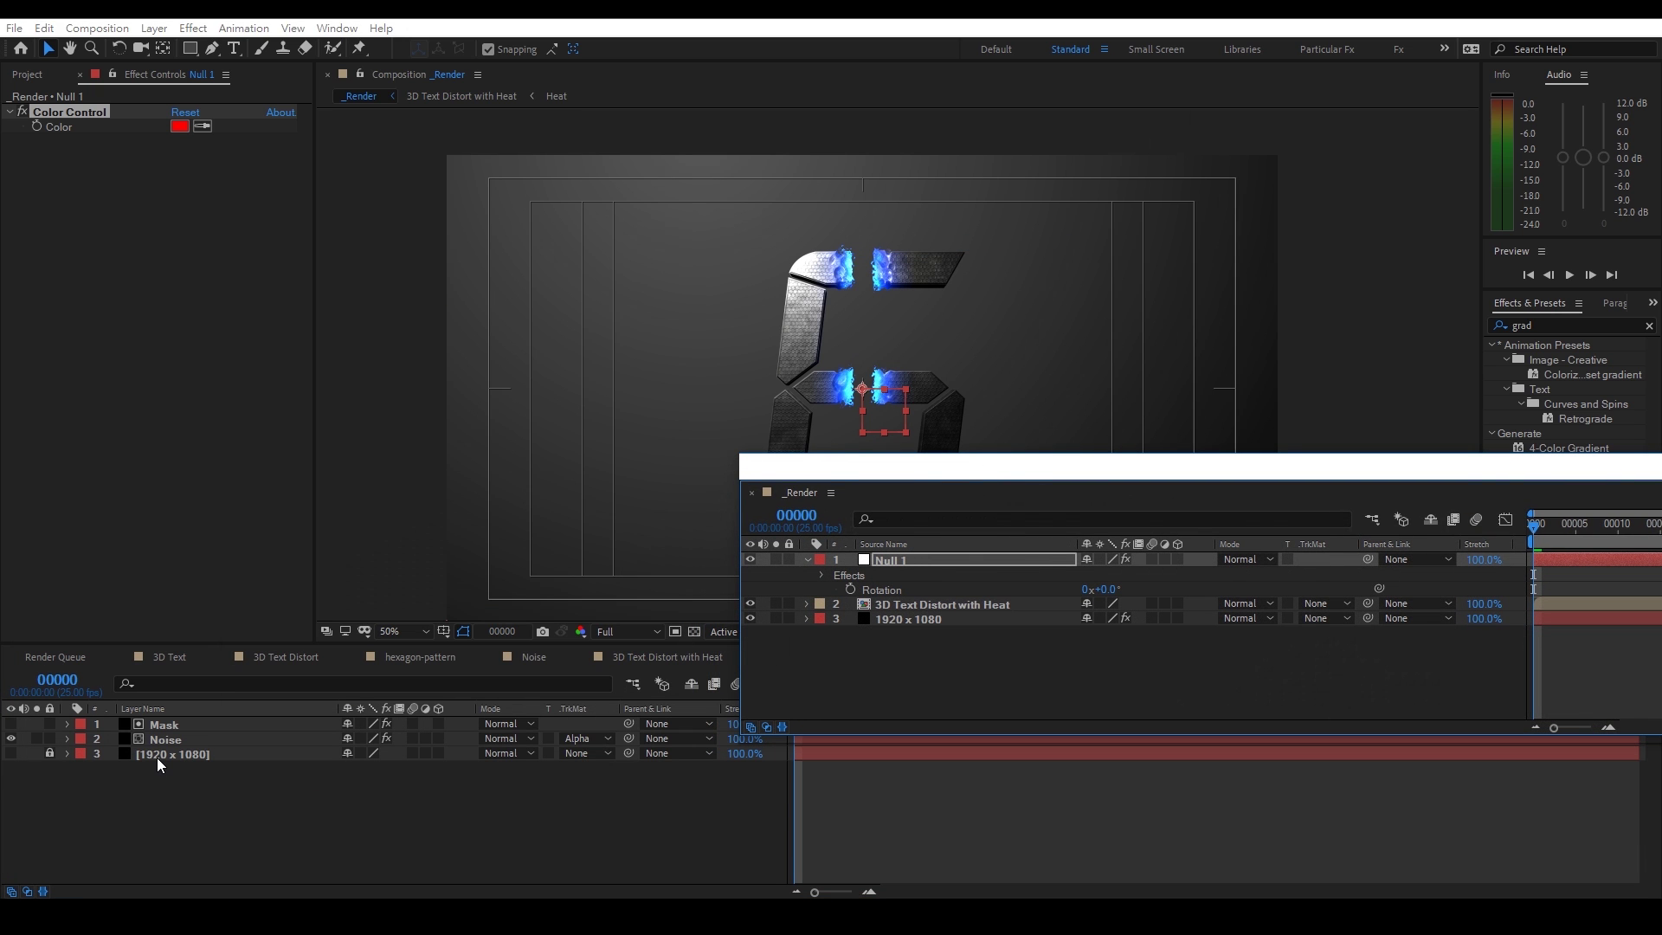
{"action": "left_click_drag", "start_coordinate": [838, 480], "coordinate": [980, 470]}
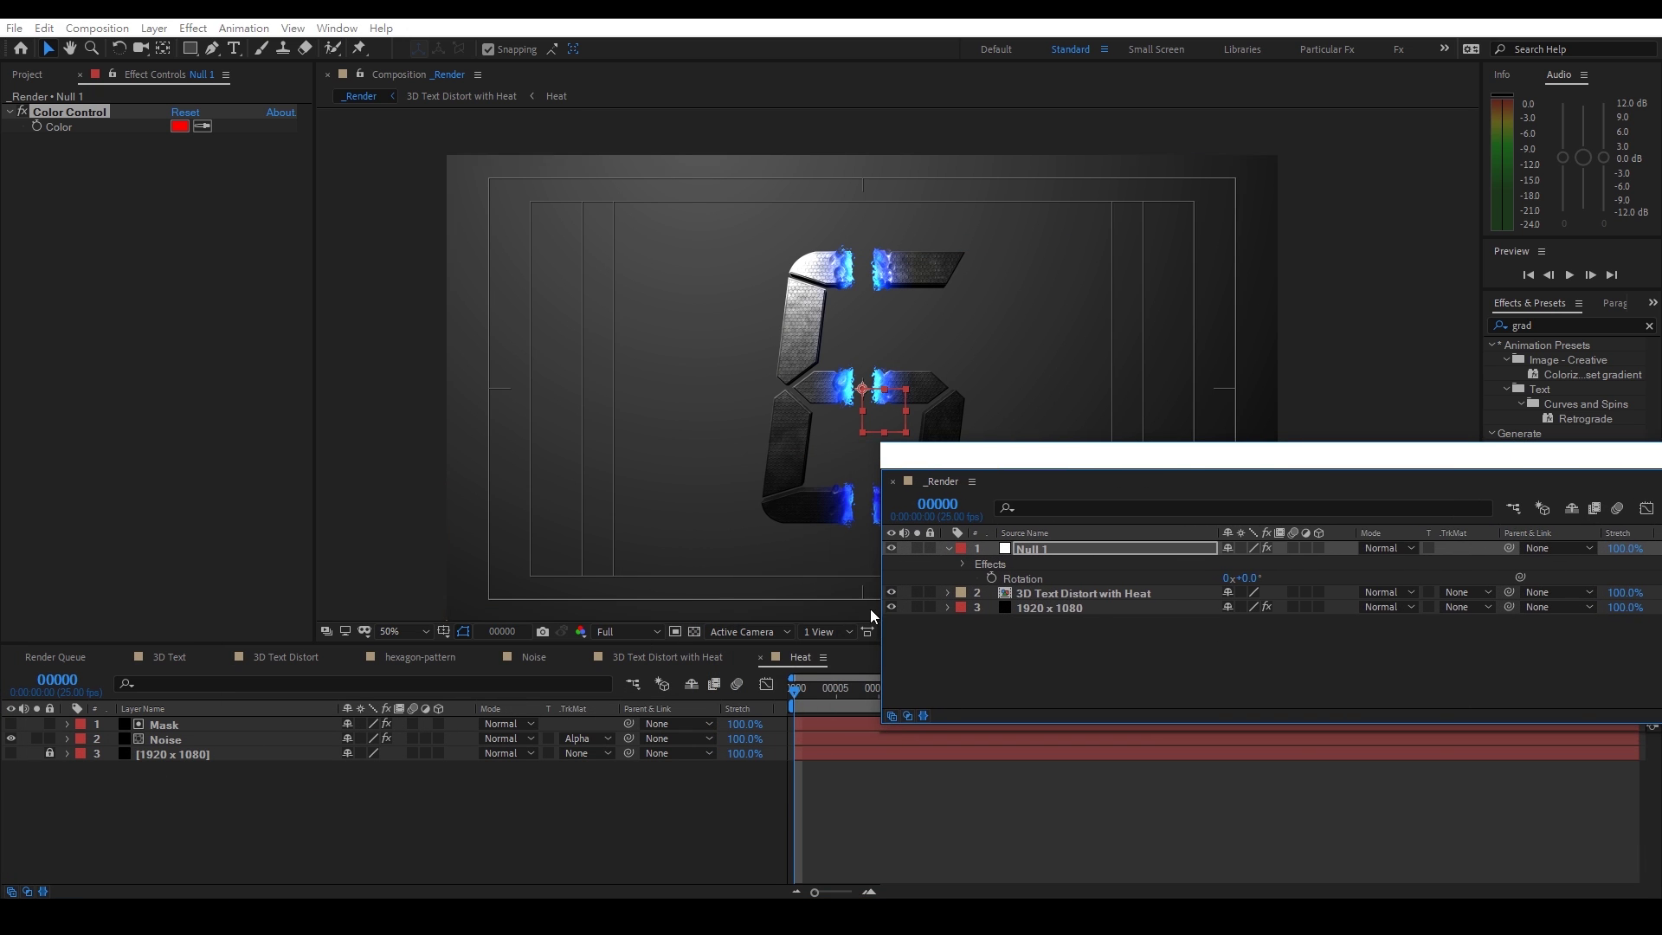
{"action": "left_click", "coordinate": [798, 659]}
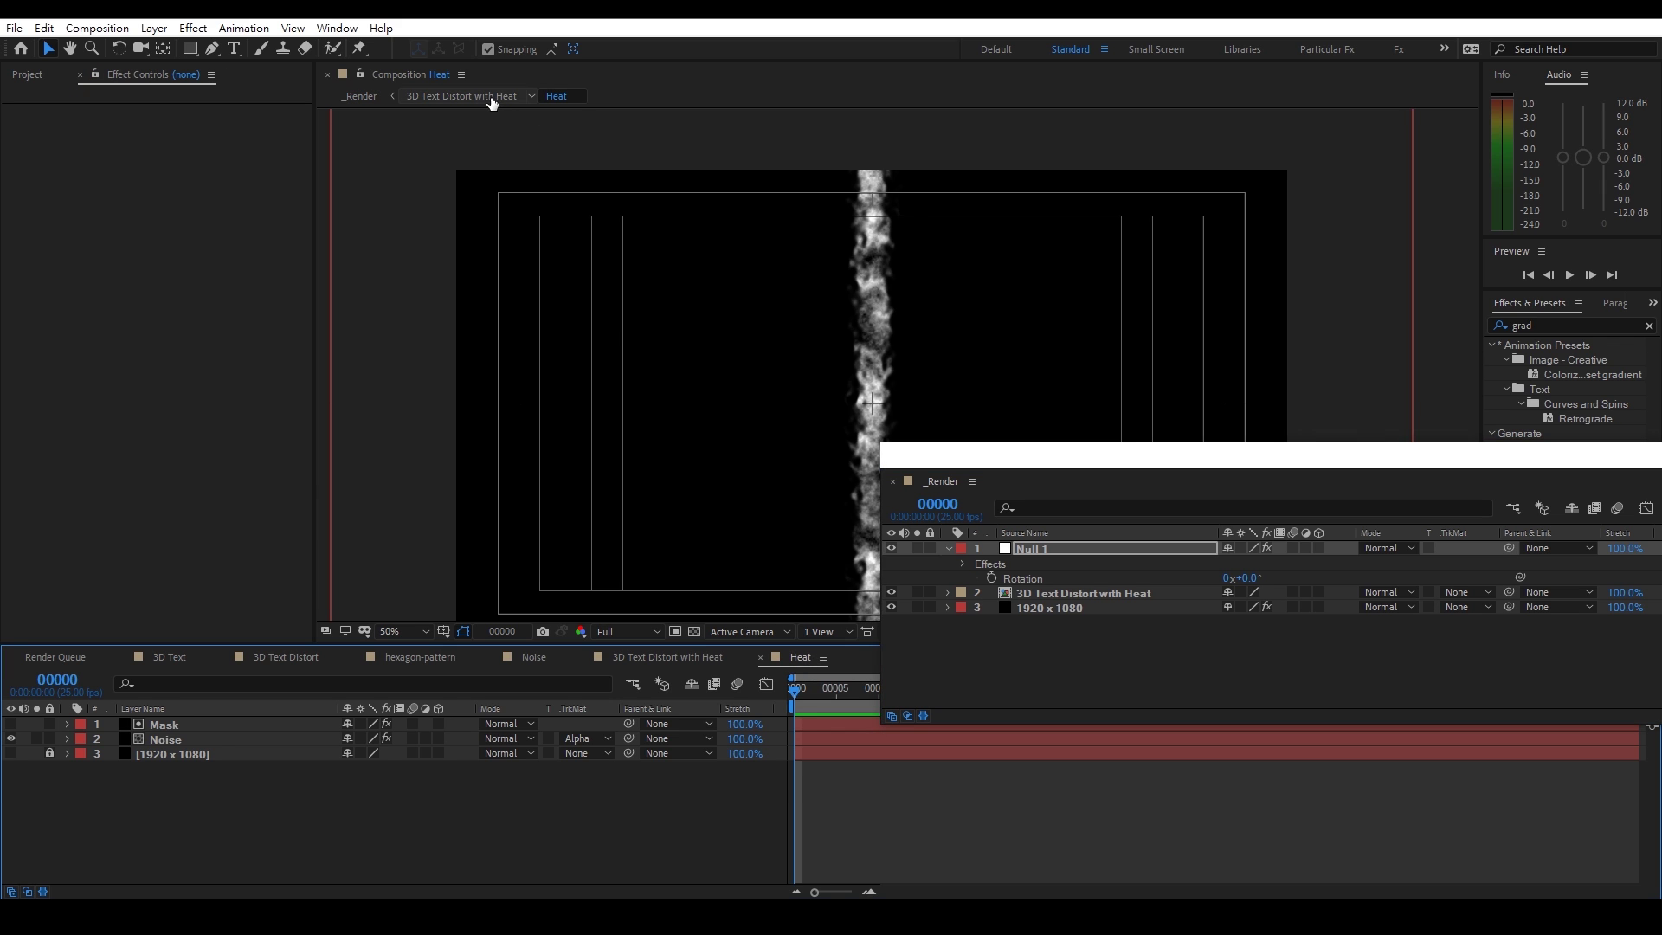
In 3D Text Distort with Heat, link the upper Heat layer's Tint Map White To color to Null 1's Color Control color
{"action": "left_click", "coordinate": [458, 96]}
{"action": "left_click", "coordinate": [153, 741]}
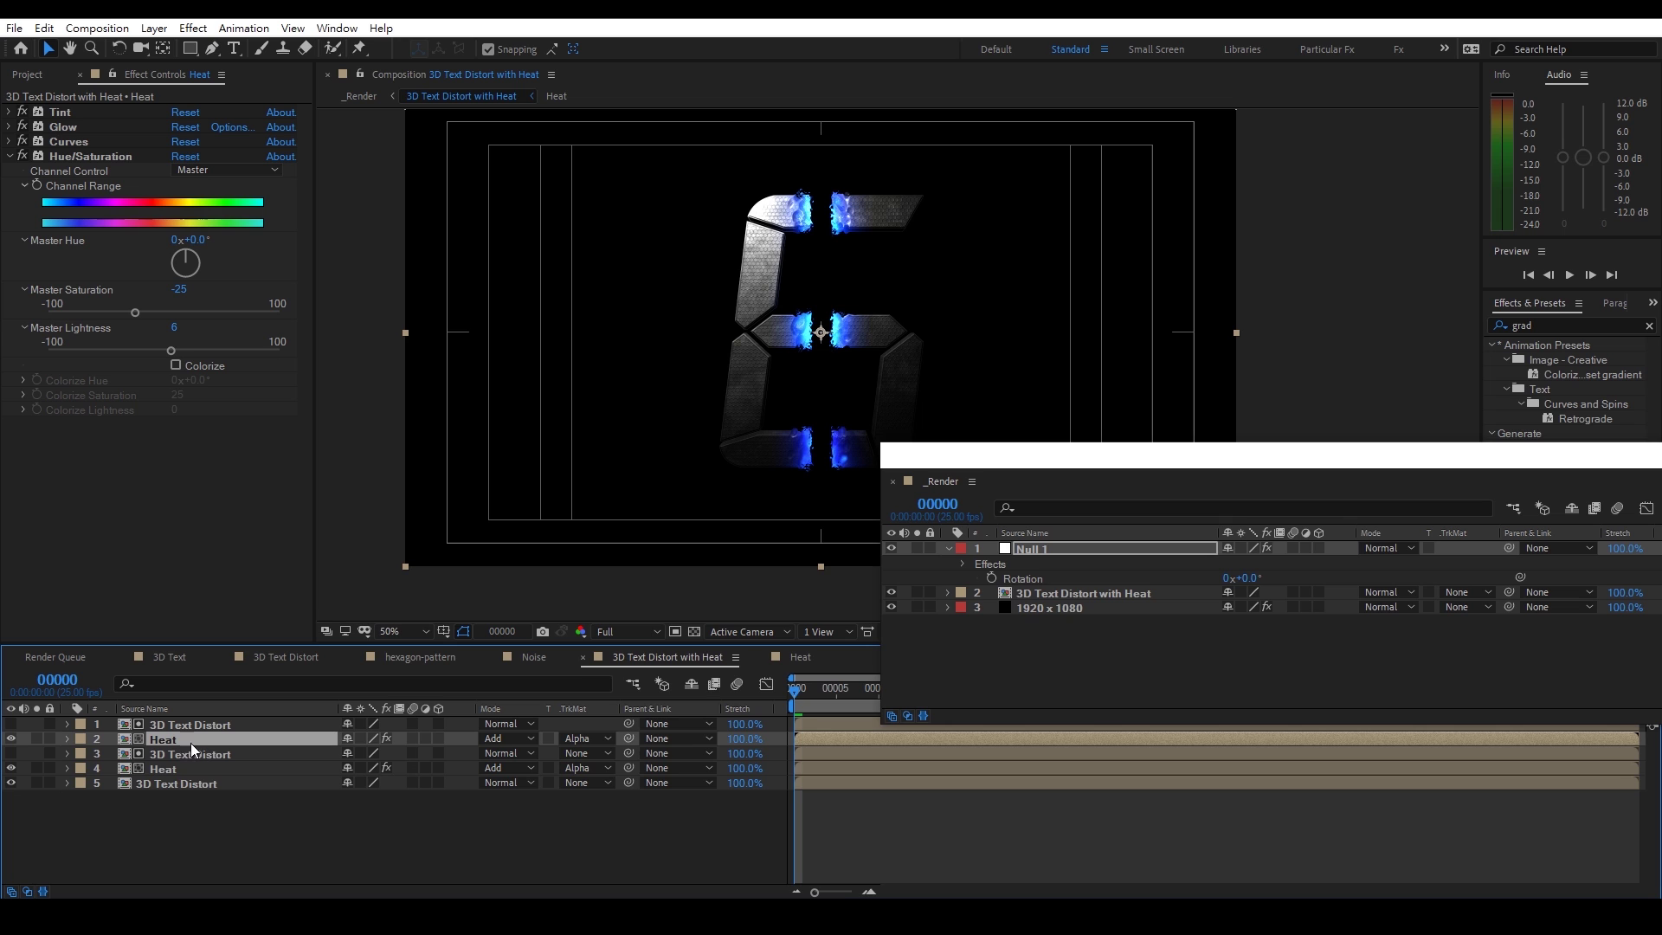
{"action": "left_click", "coordinate": [9, 112]}
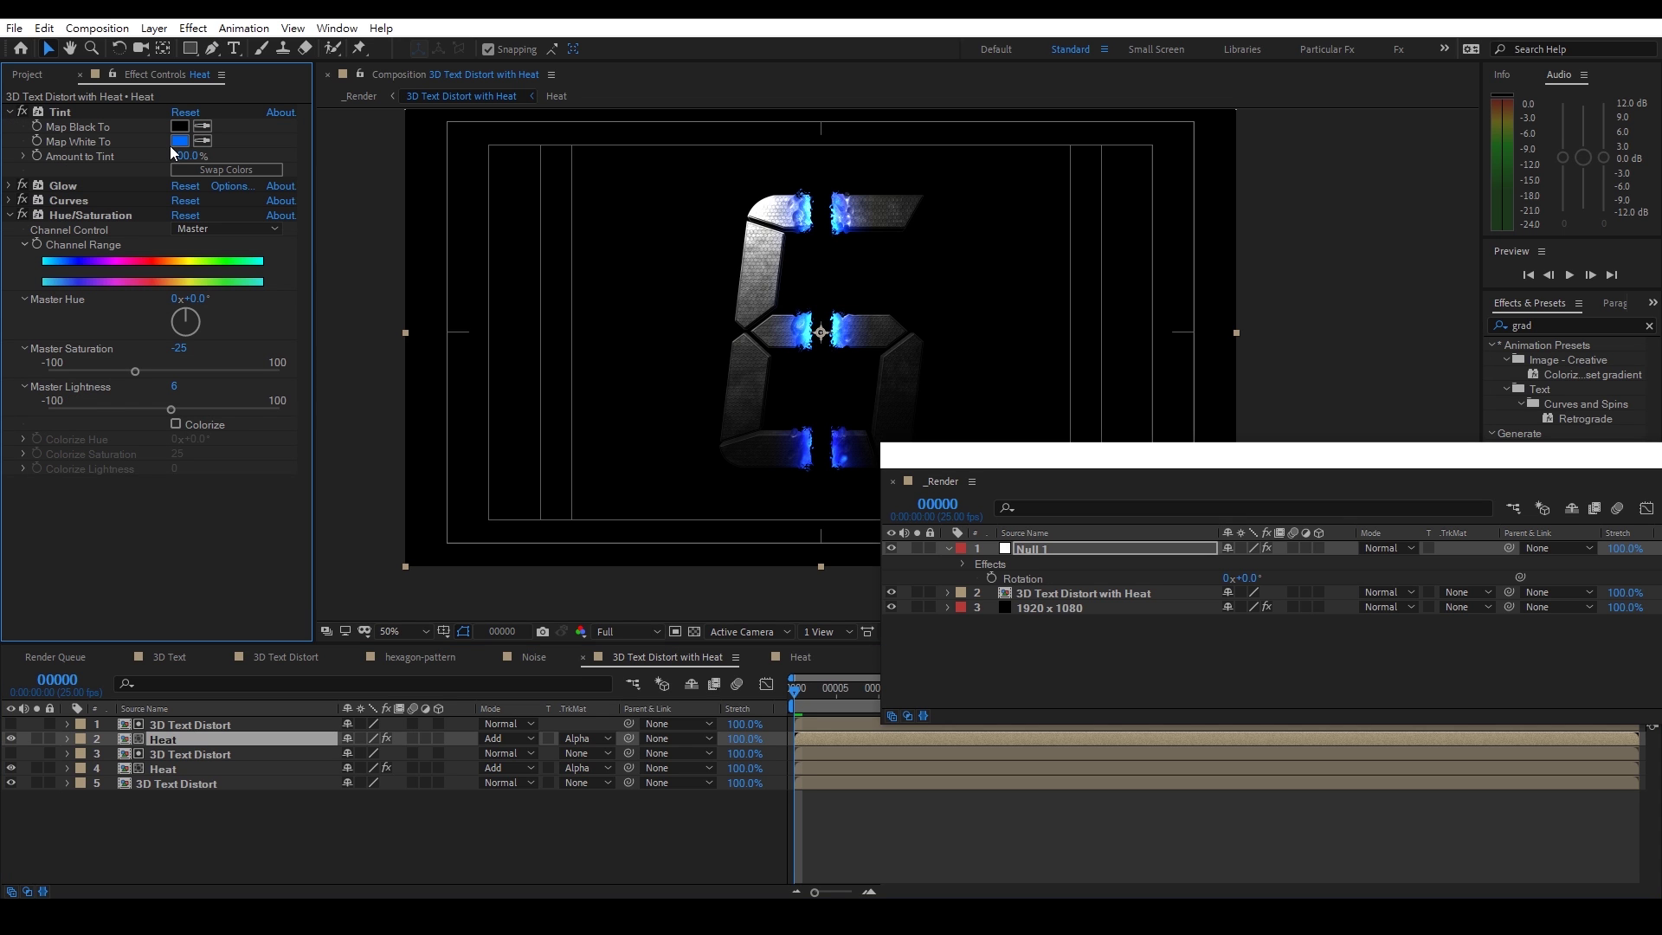
{"action": "left_click", "coordinate": [38, 139], "text": "alt"}
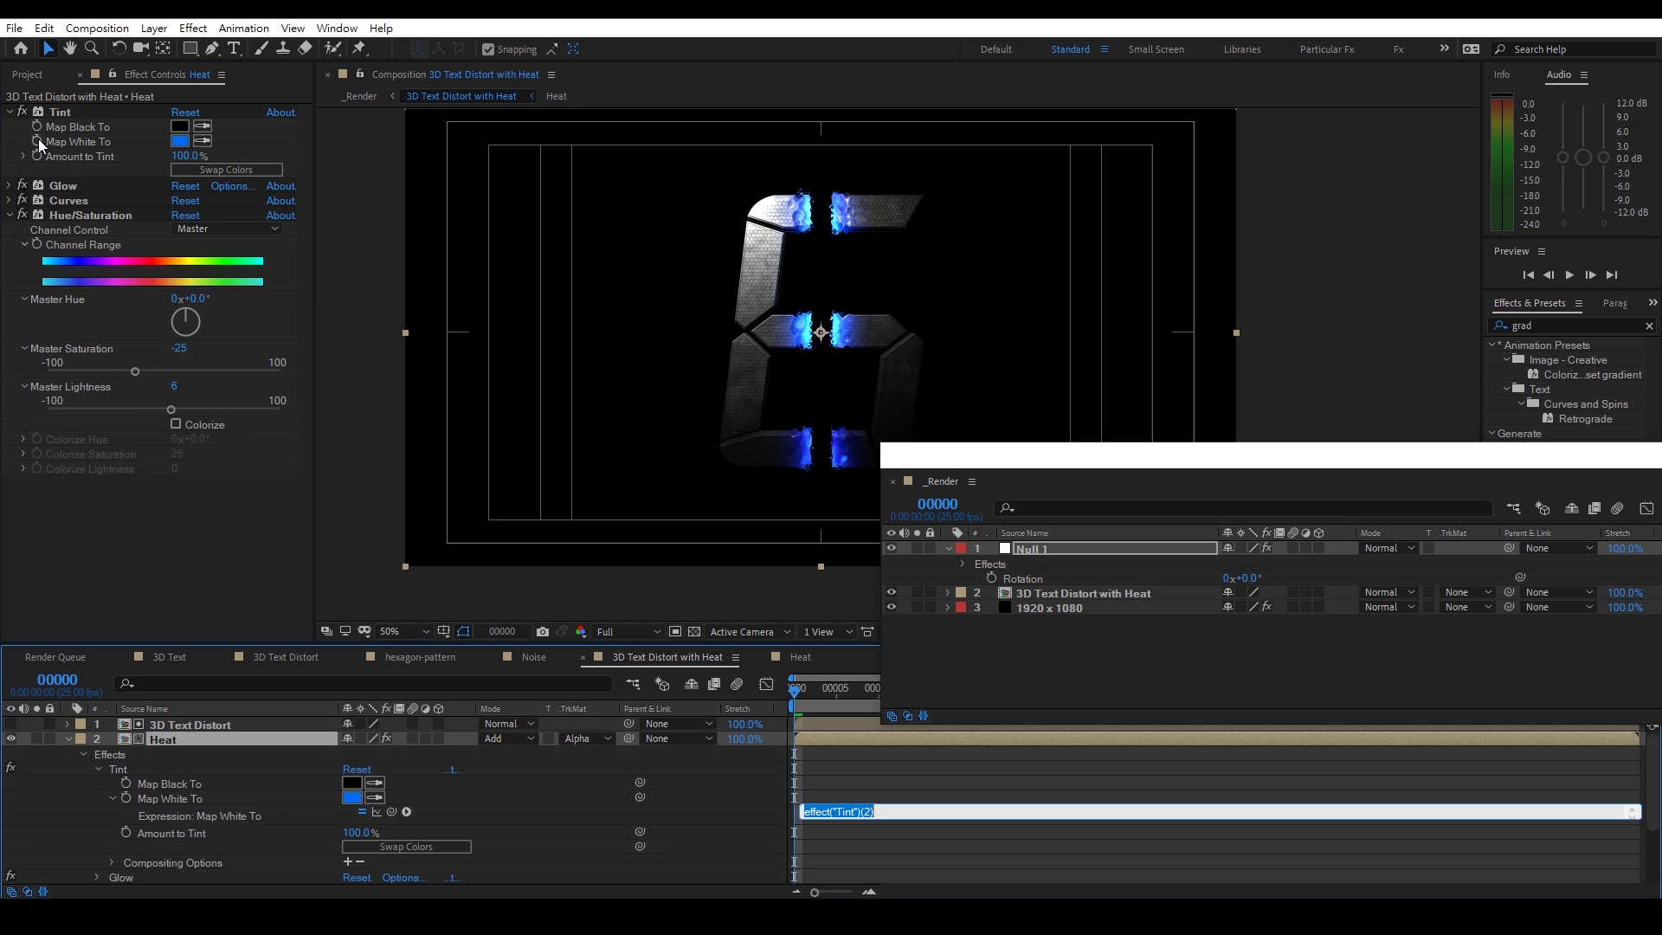
{"action": "left_click", "coordinate": [962, 566]}
{"action": "left_click", "coordinate": [977, 578]}
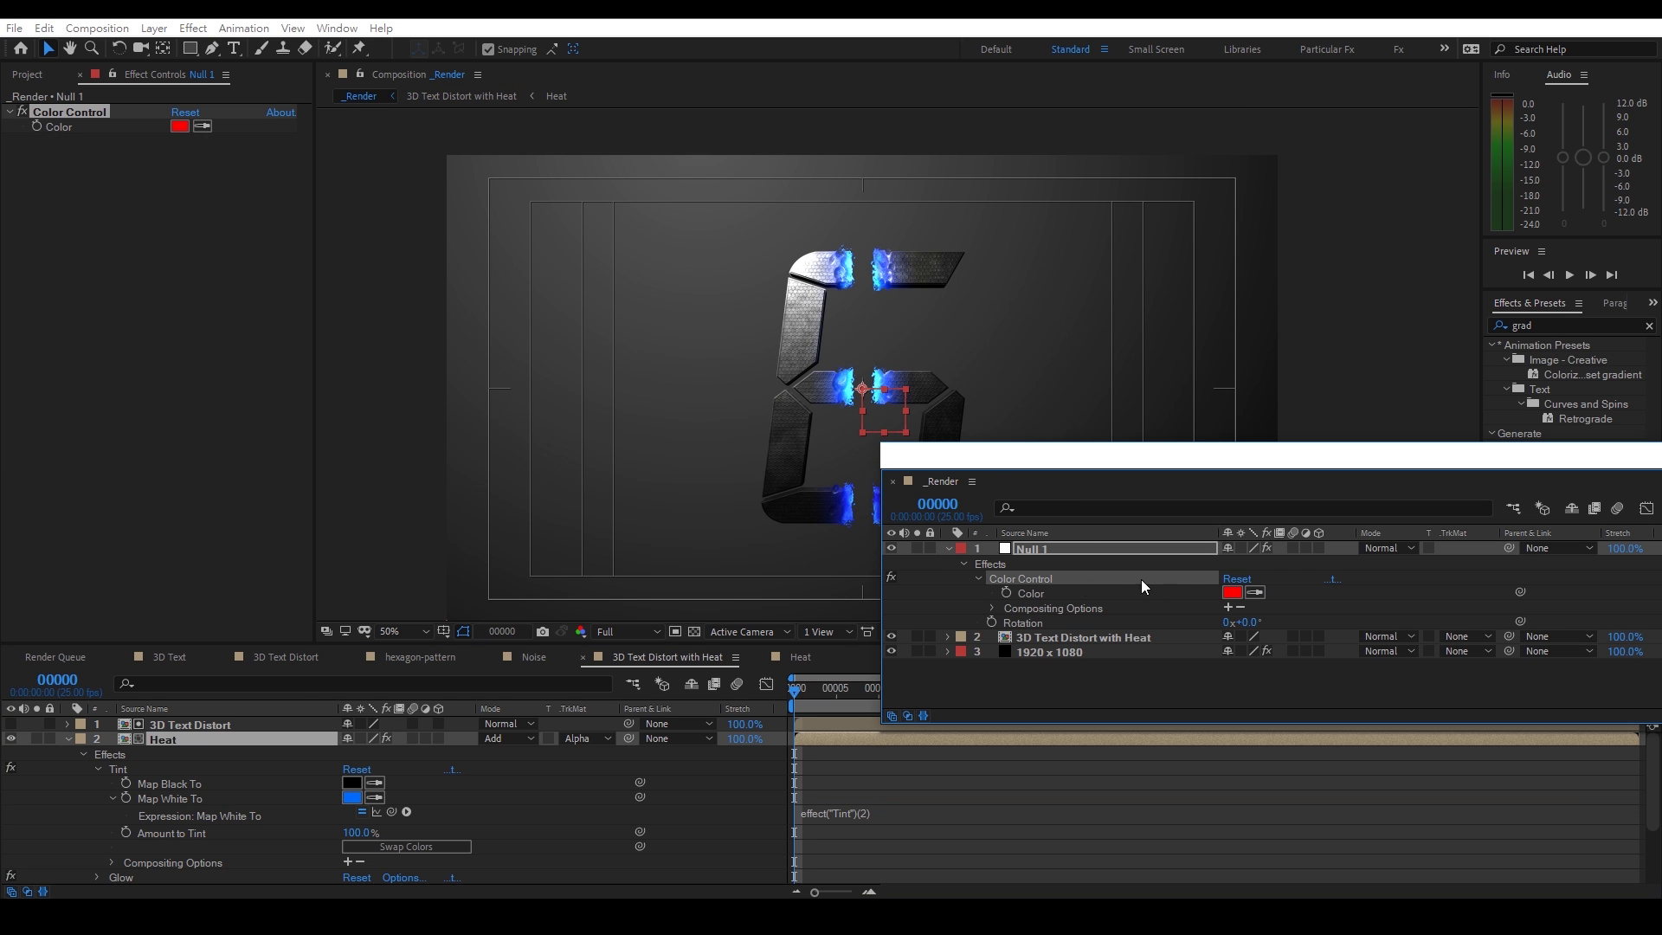
{"action": "left_click", "coordinate": [392, 810]}
{"action": "left_click_drag", "start_coordinate": [392, 810], "coordinate": [1046, 594]}
{"action": "left_click", "coordinate": [1064, 765]}
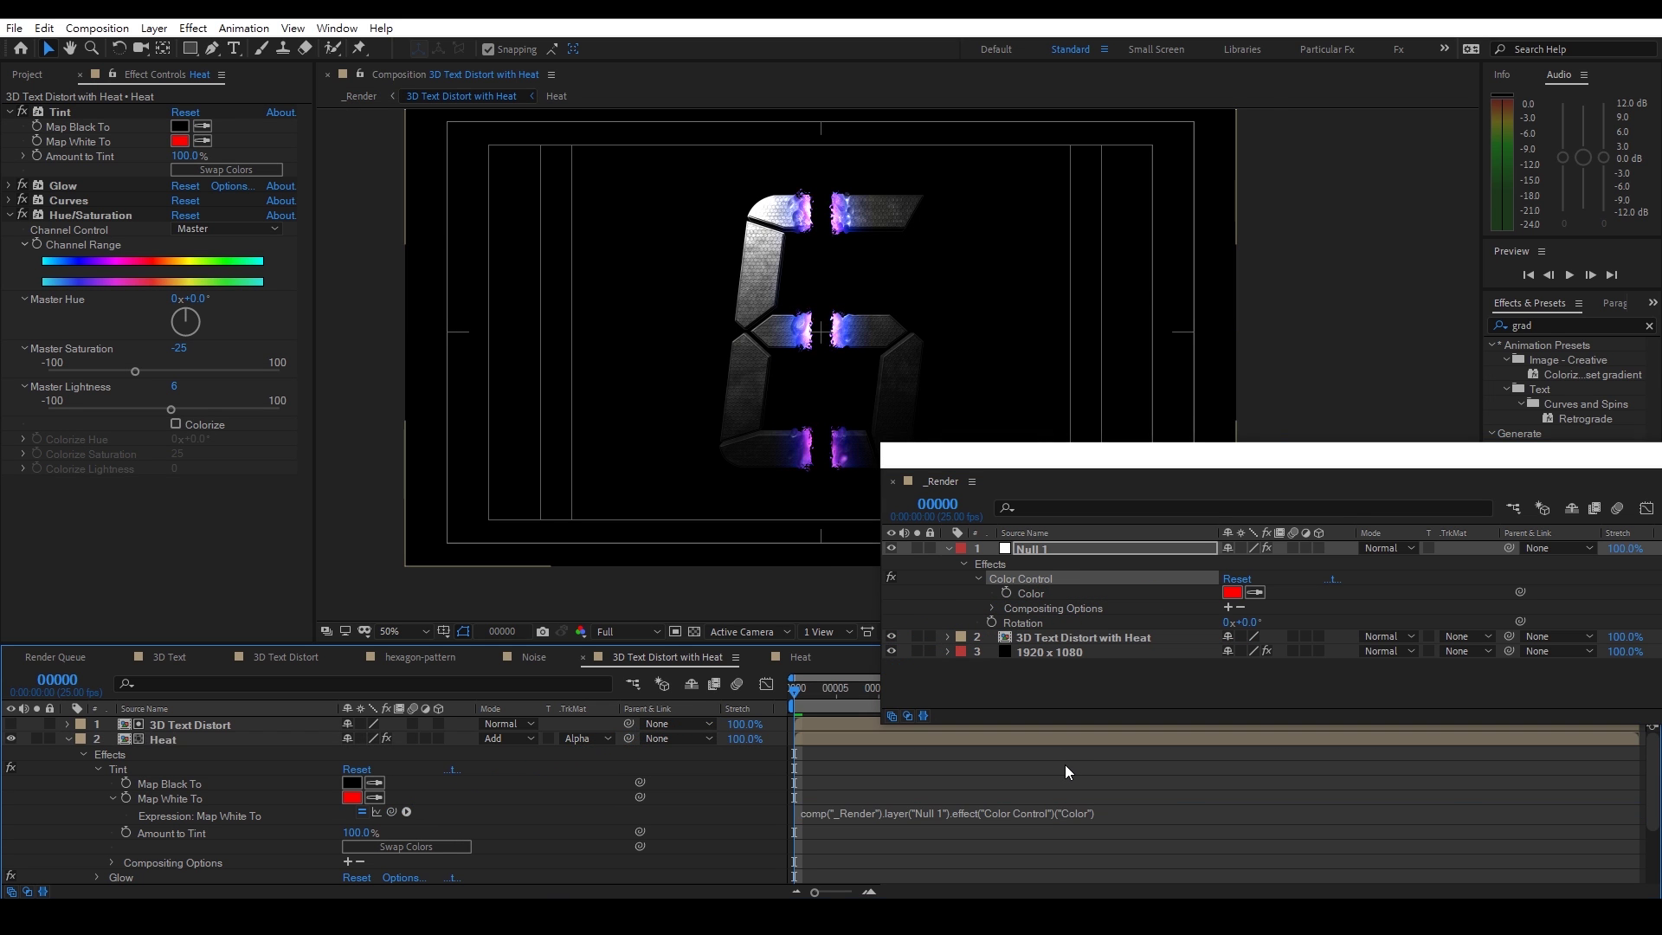
Copy the Color Control expression from the upper Heat layer's Map White To property and collapse that layer
{"action": "left_click", "coordinate": [1008, 811]}
{"action": "key", "text": "ctrl+c"}
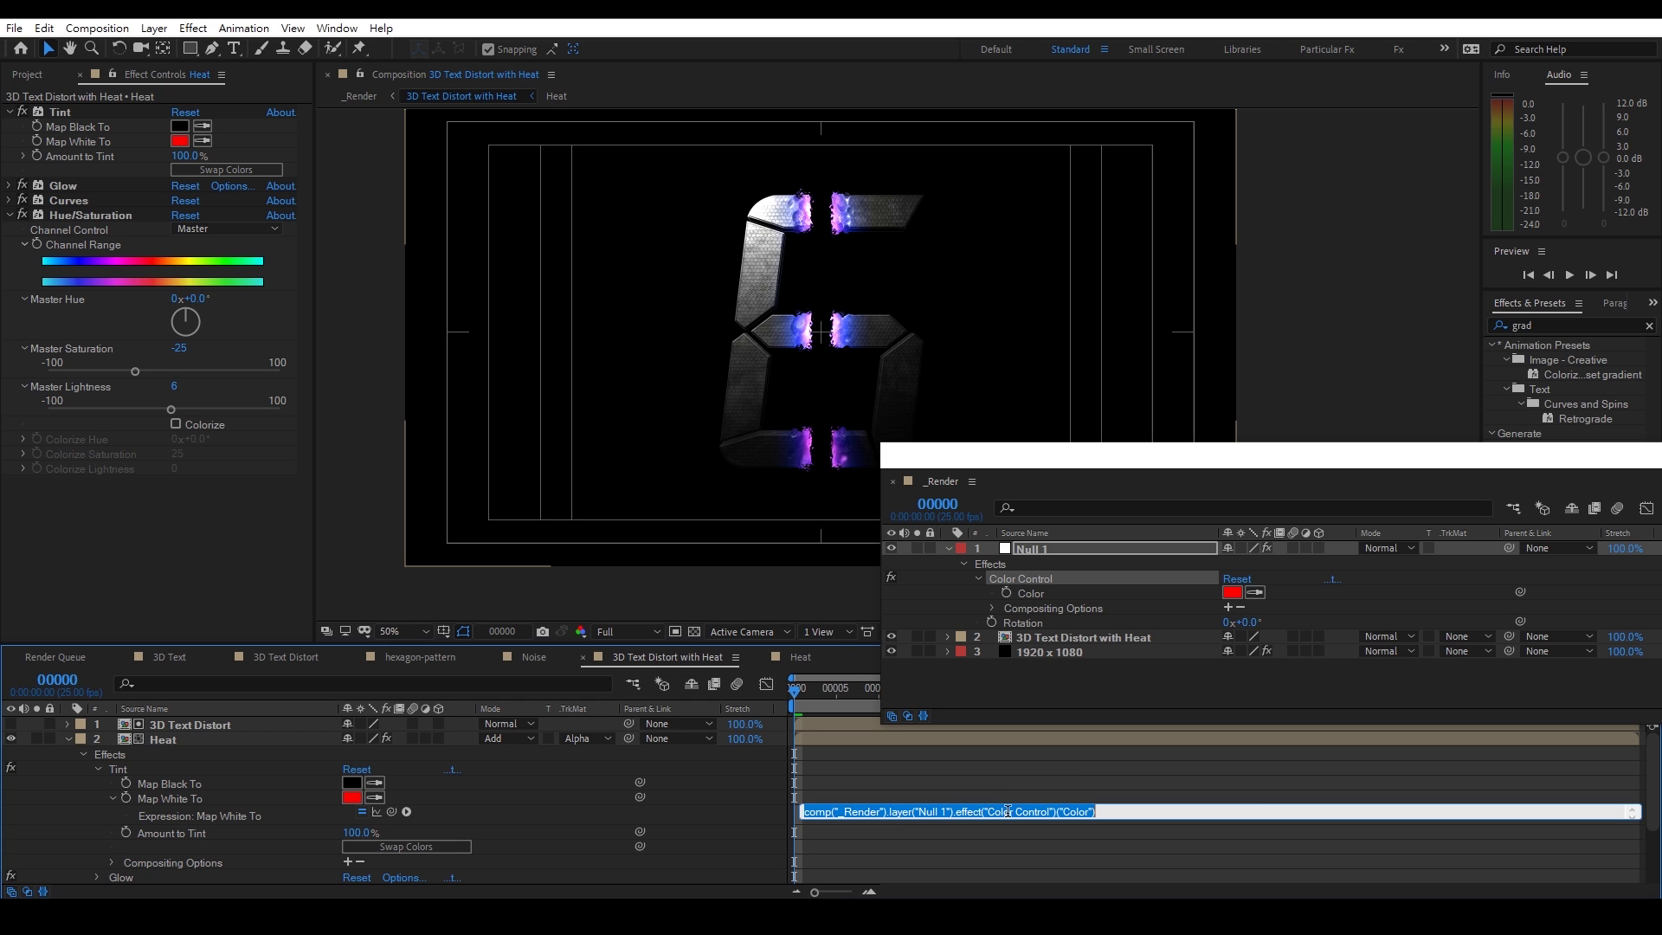
{"action": "left_click", "coordinate": [979, 814]}
{"action": "left_click", "coordinate": [768, 803]}
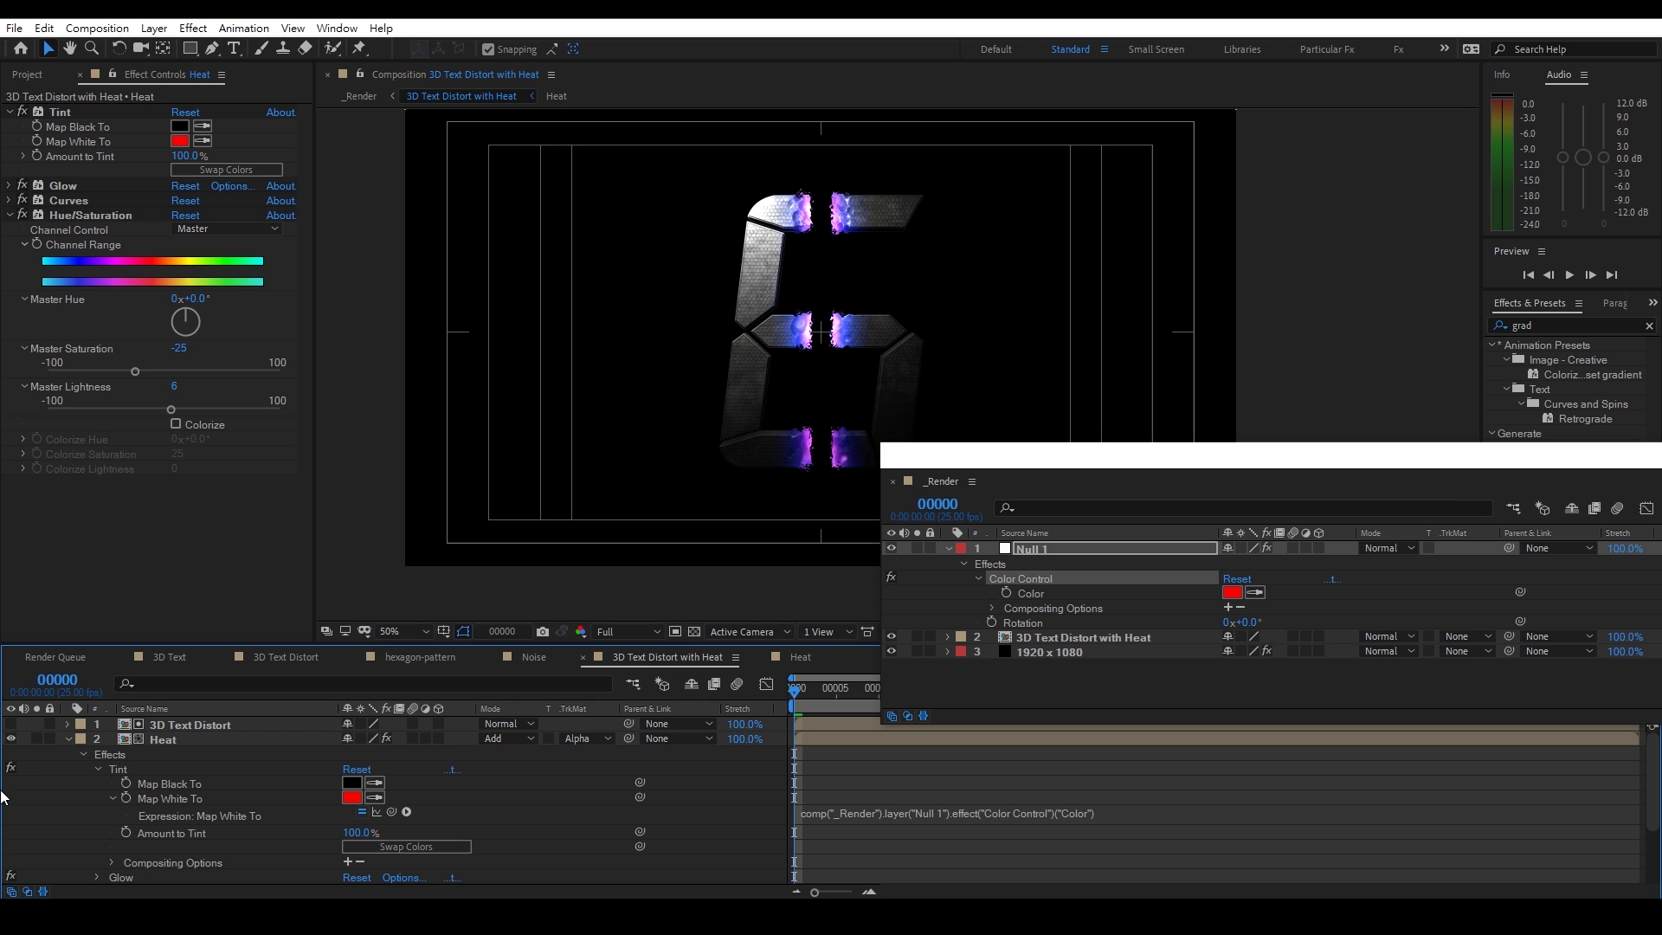
{"action": "left_click", "coordinate": [69, 739]}
Paste the Color Control expression into the lower Heat layer's Tint Map White To property and collapse that layer
{"action": "left_click", "coordinate": [143, 768]}
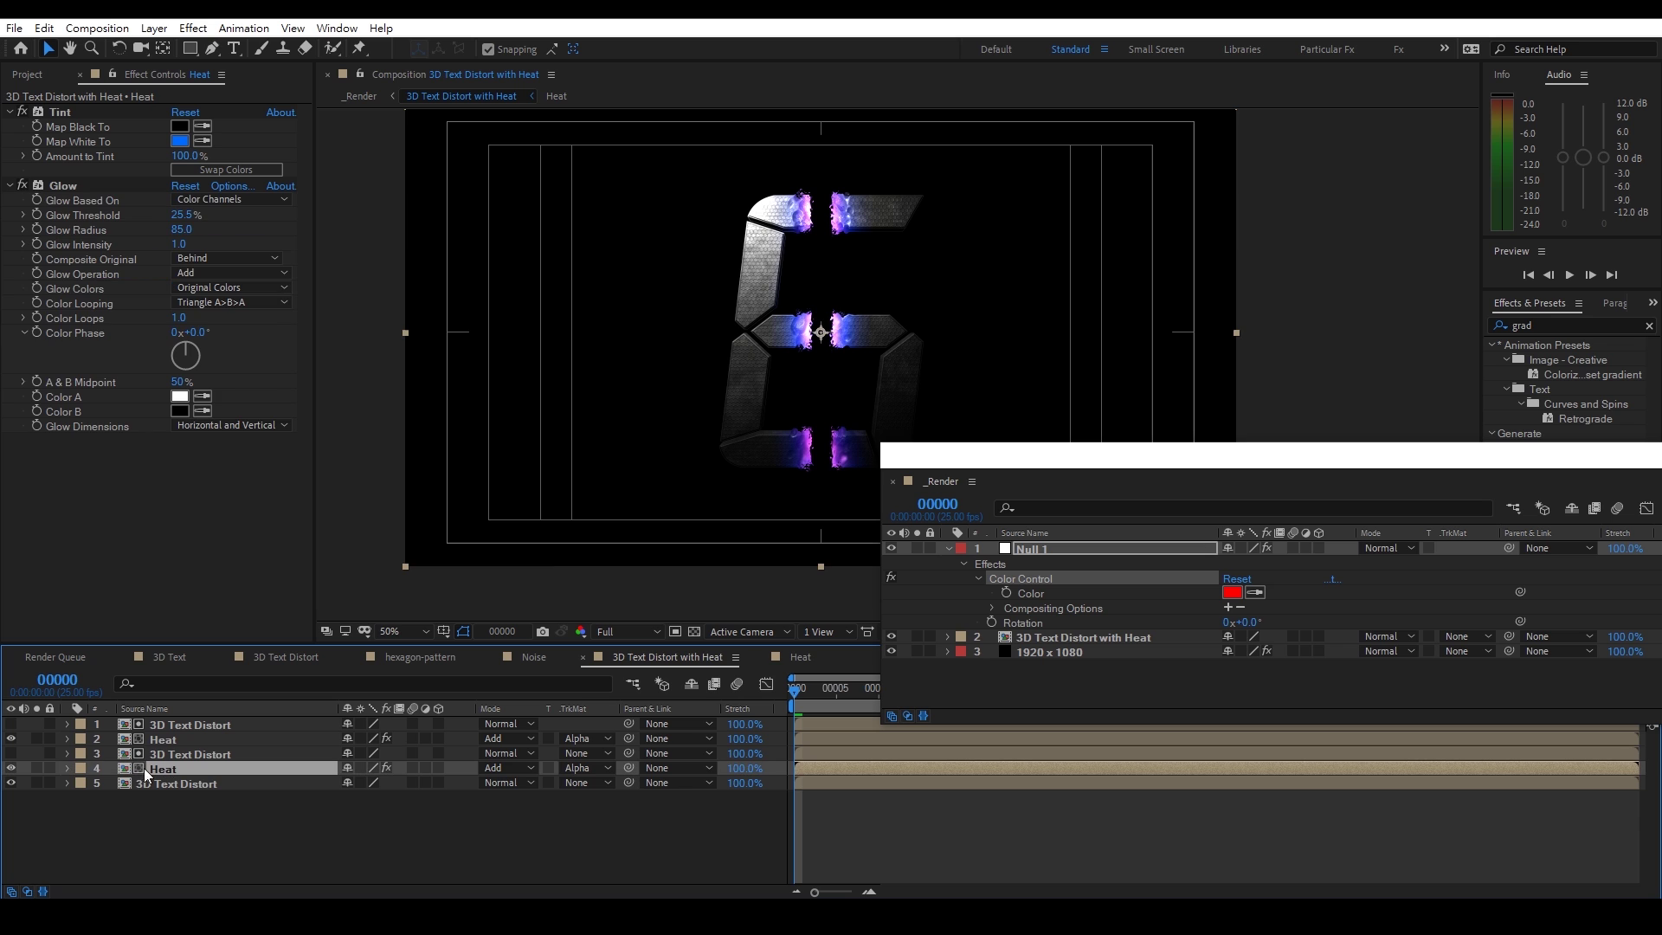
{"action": "left_click", "coordinate": [67, 769]}
{"action": "left_click", "coordinate": [81, 784]}
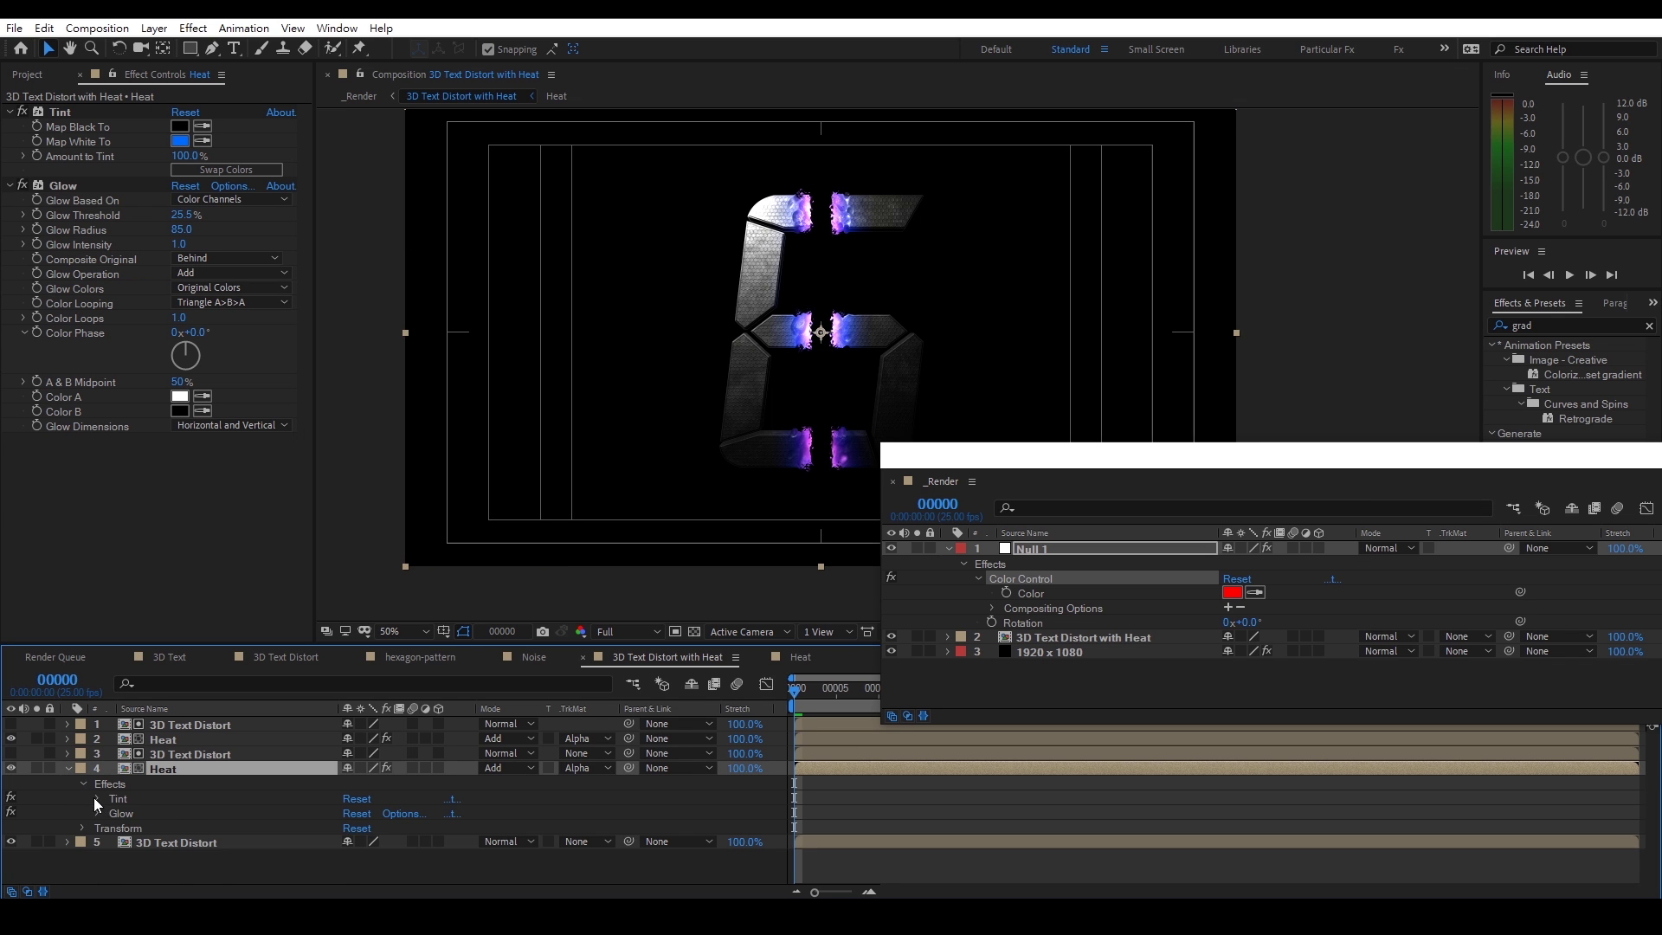
{"action": "left_click", "coordinate": [97, 798]}
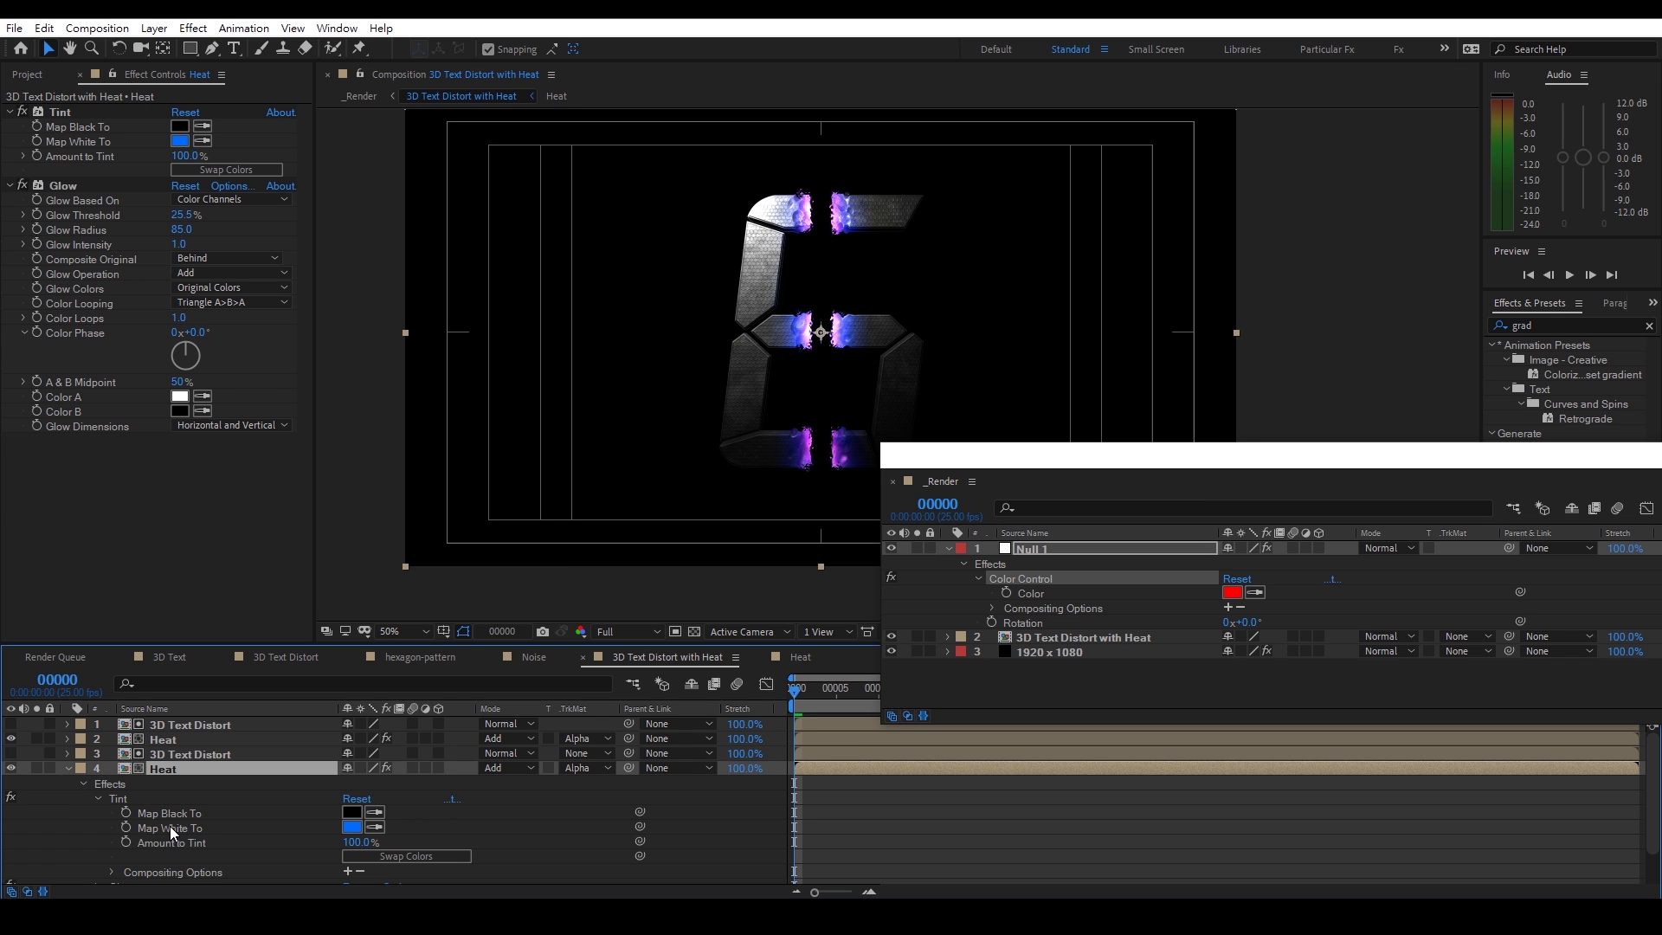
{"action": "left_click", "coordinate": [126, 827], "text": "alt"}
{"action": "key", "text": "ctrl+v"}
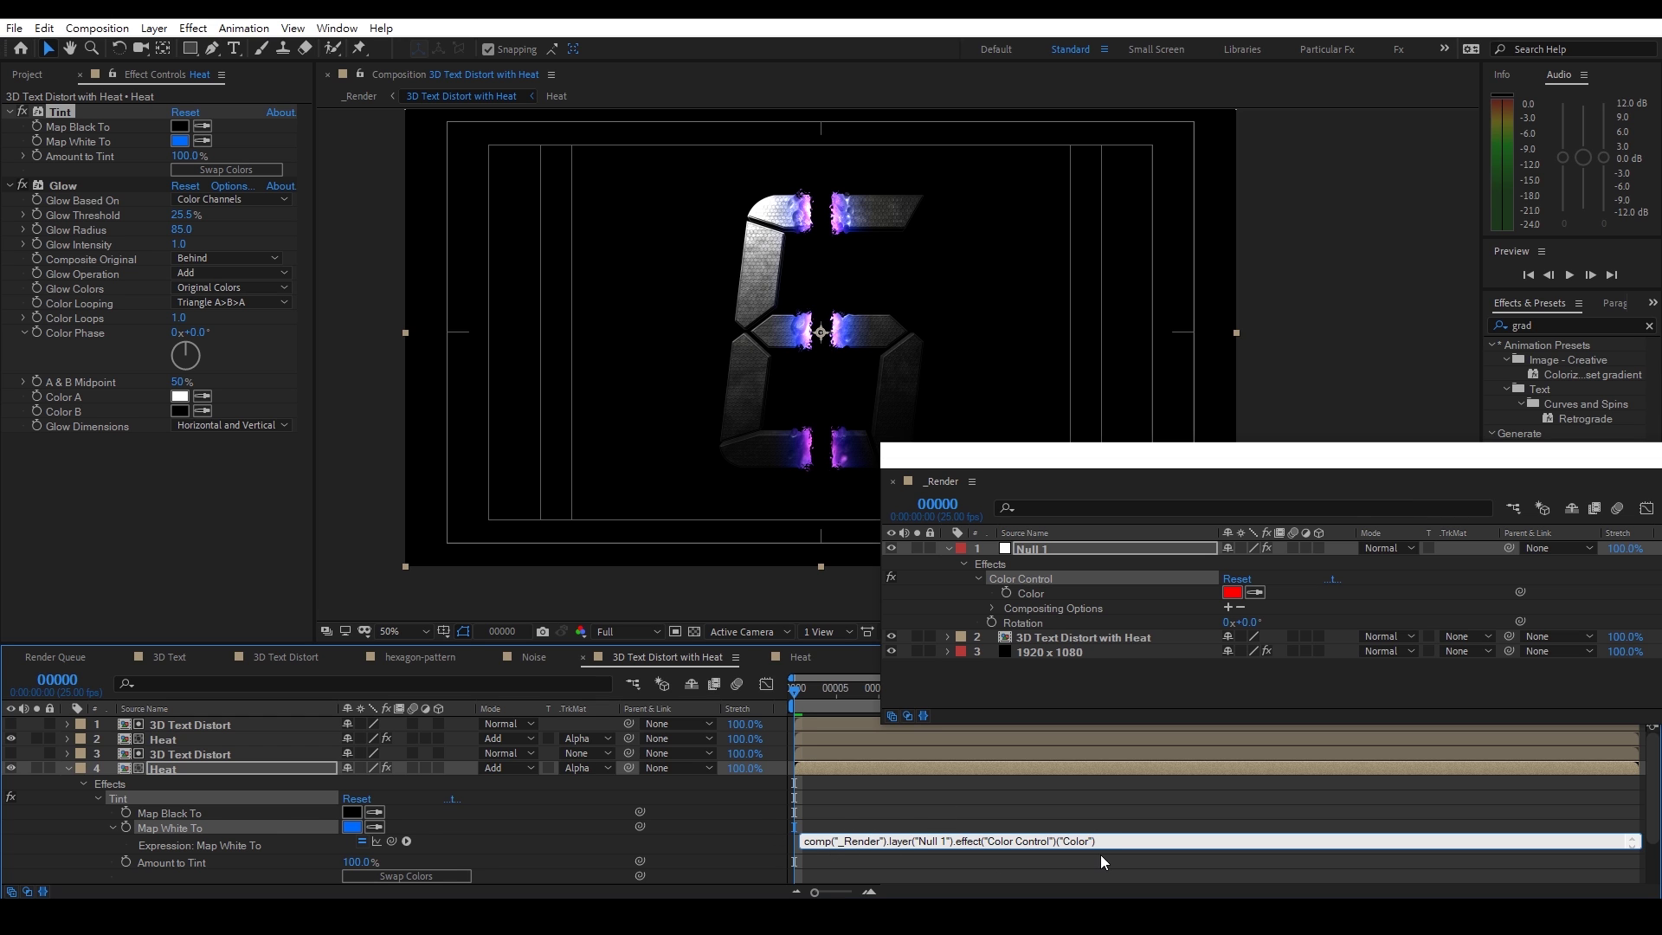
{"action": "left_click", "coordinate": [1016, 807]}
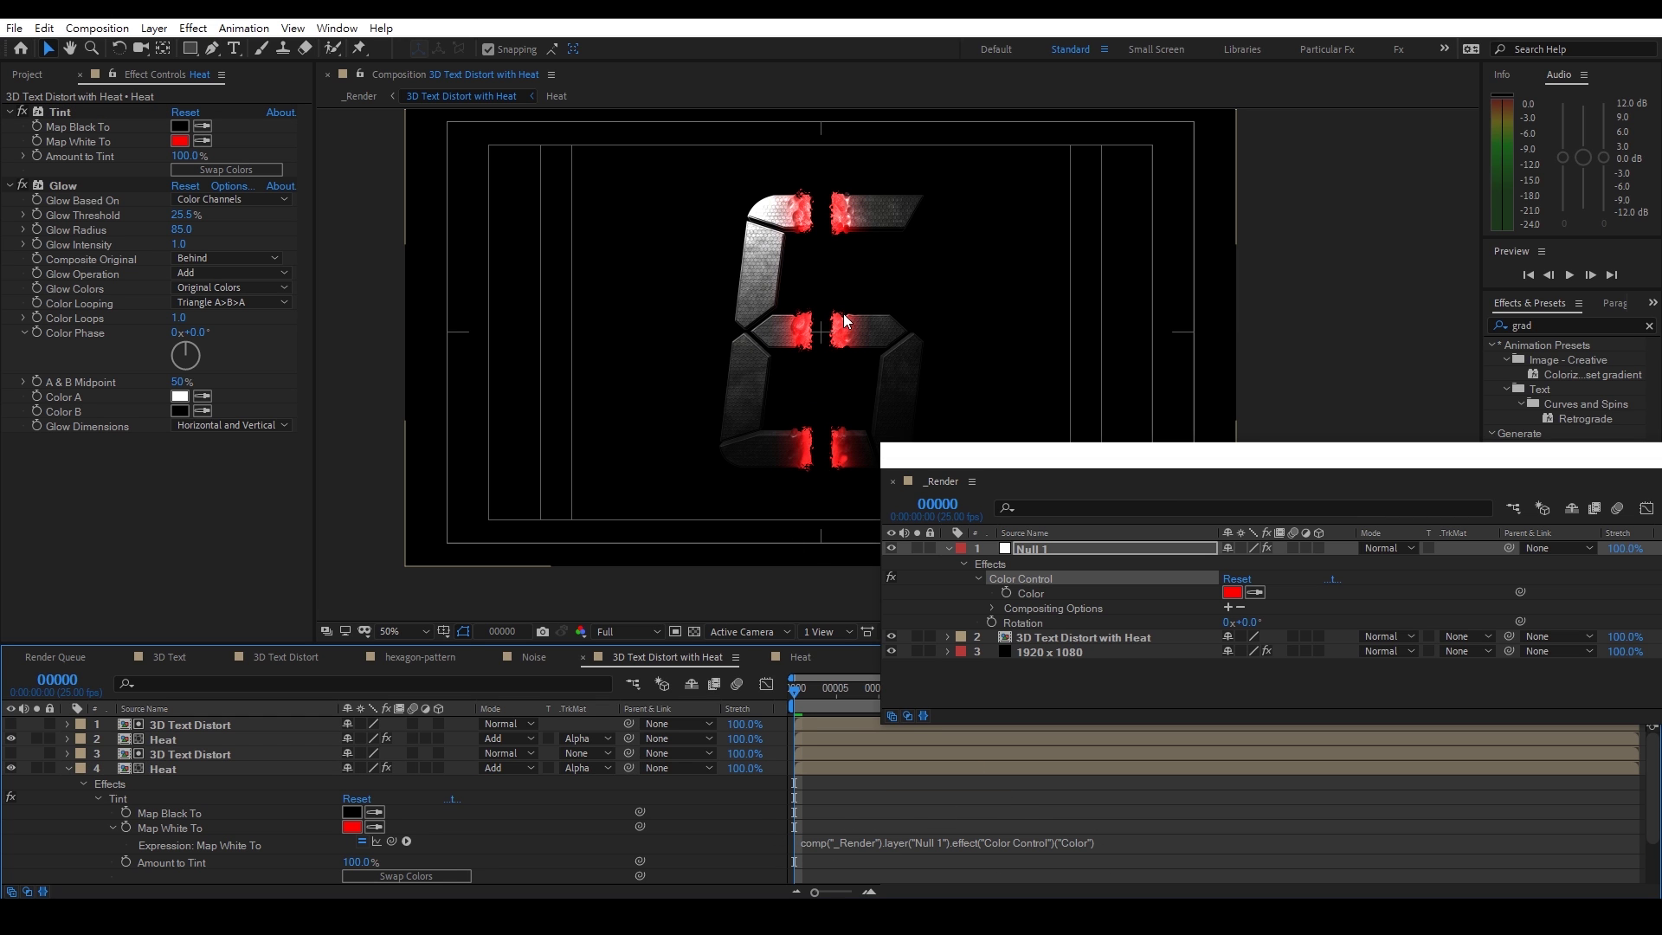
{"action": "left_click", "coordinate": [1052, 549]}
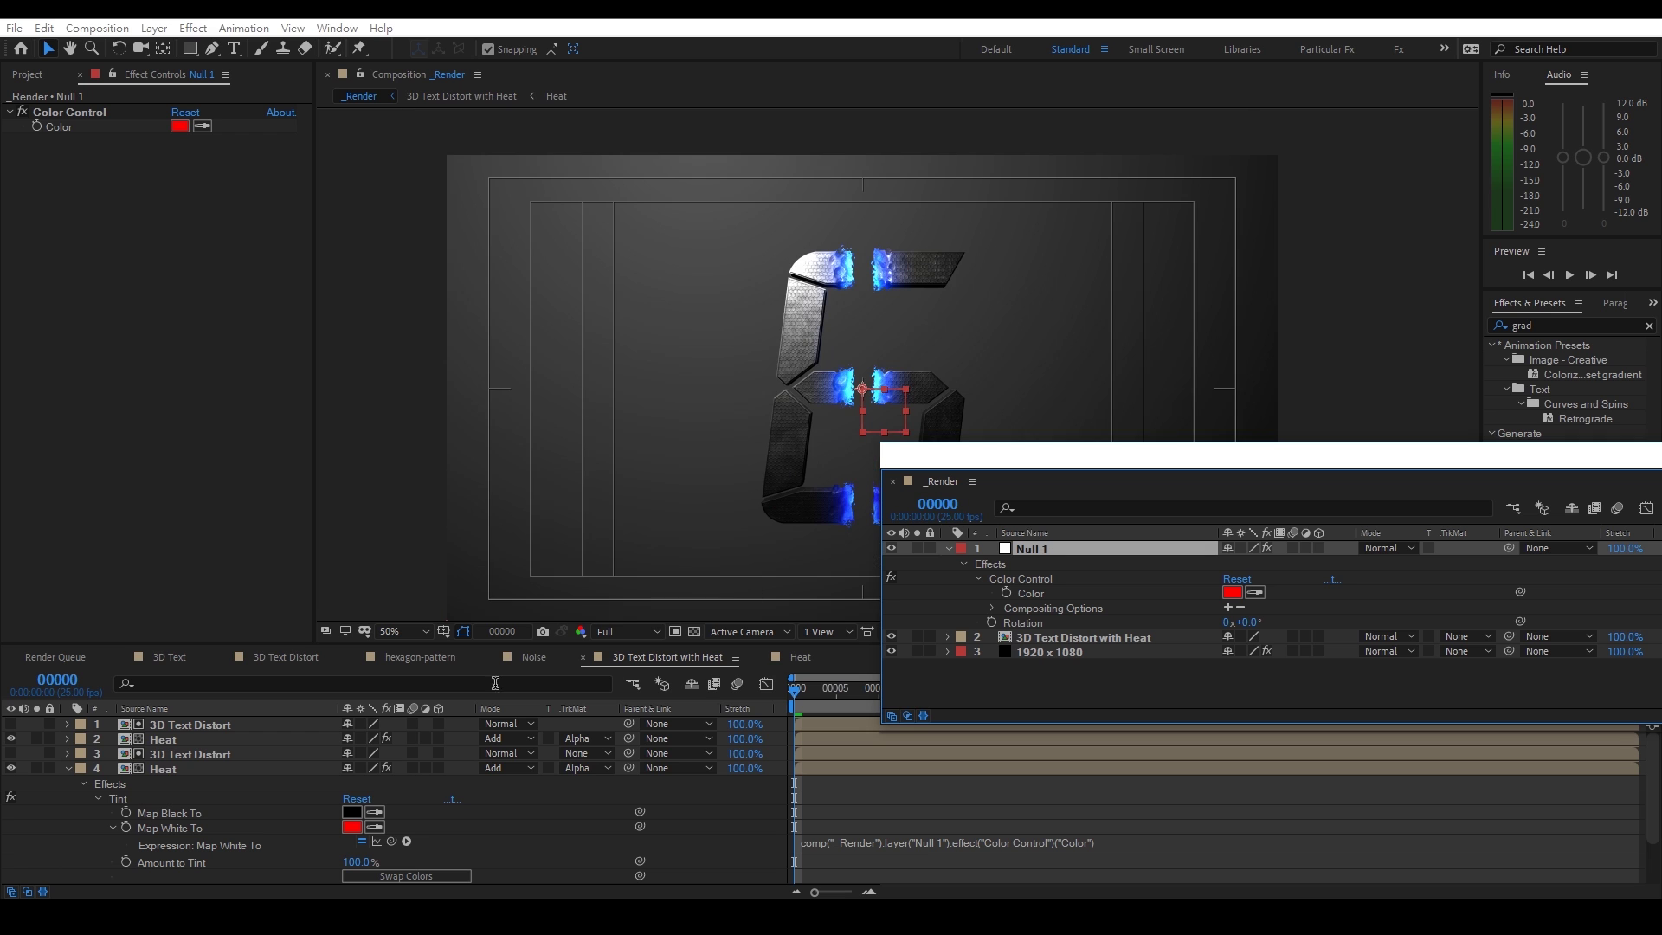
{"action": "left_click", "coordinate": [70, 768]}
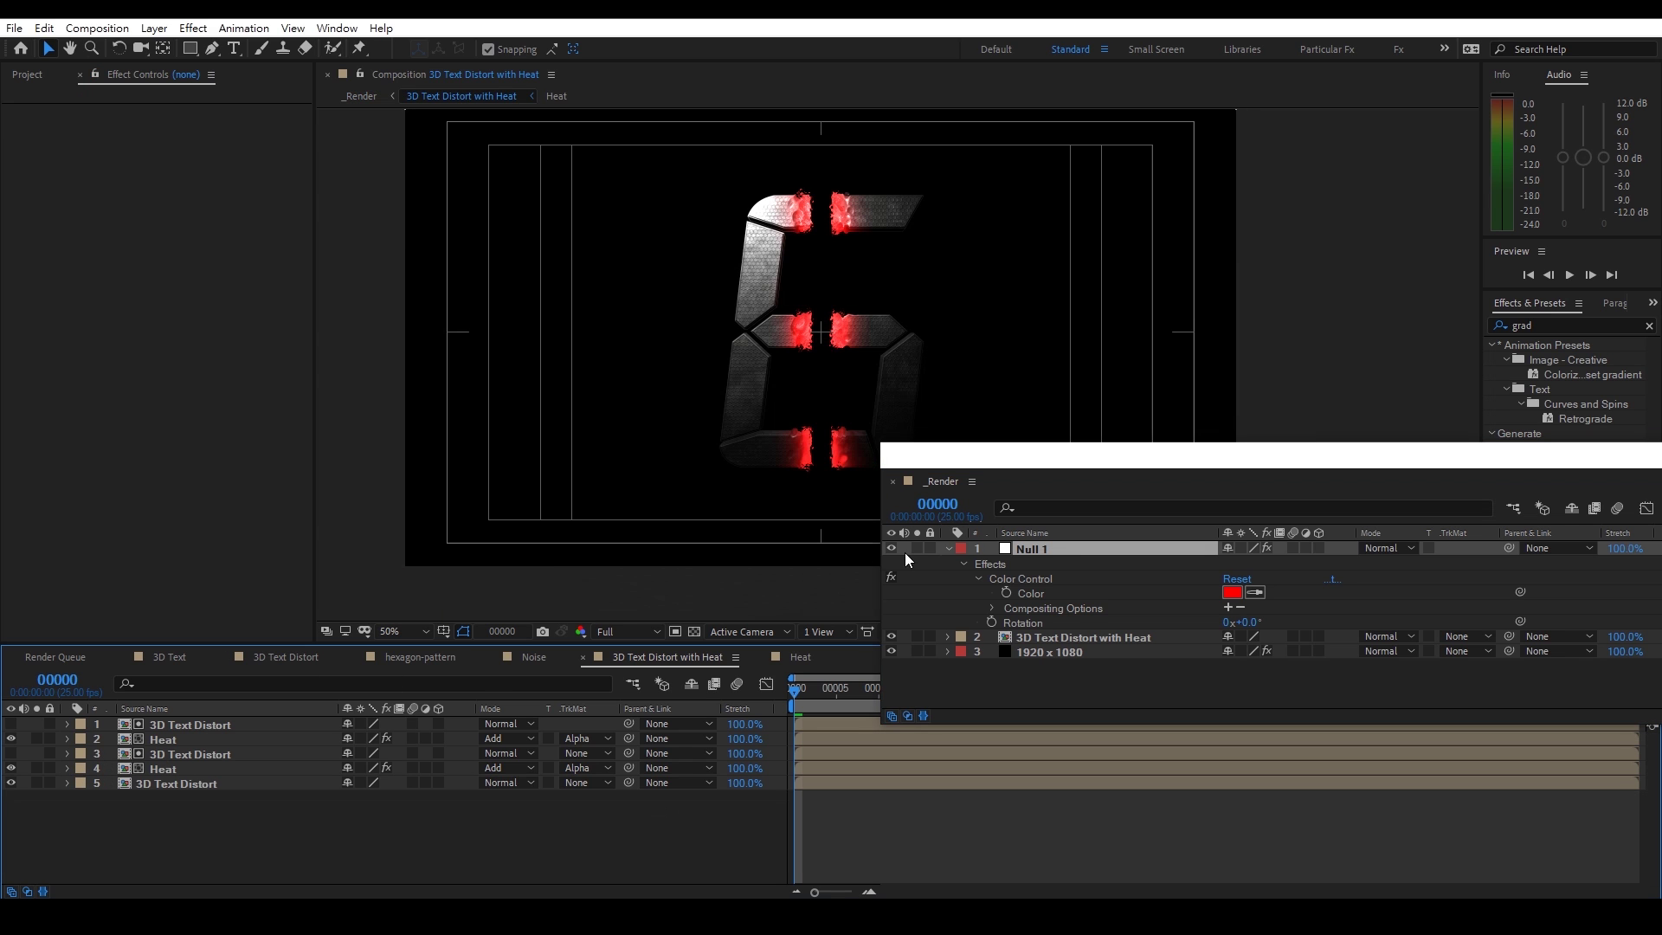
Try an orange color in Null 1's Color Control and settle on the blue 0060FF
{"action": "left_click", "coordinate": [1047, 551]}
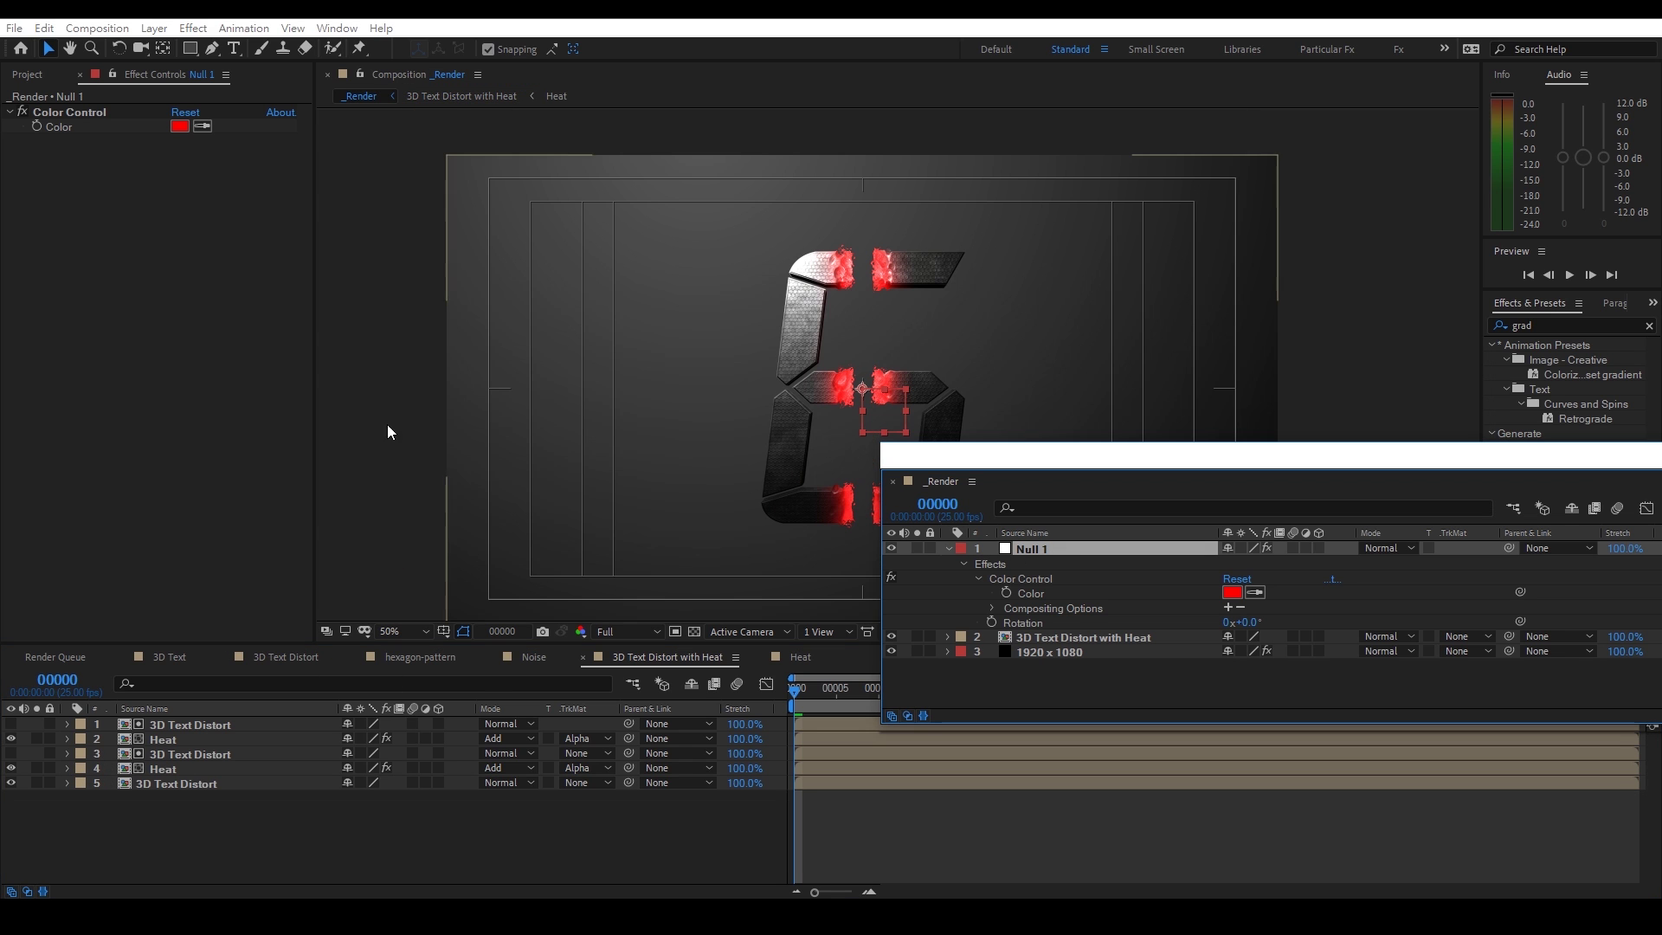
{"action": "left_click", "coordinate": [180, 129]}
{"action": "left_click_drag", "start_coordinate": [1223, 398], "coordinate": [1223, 516]}
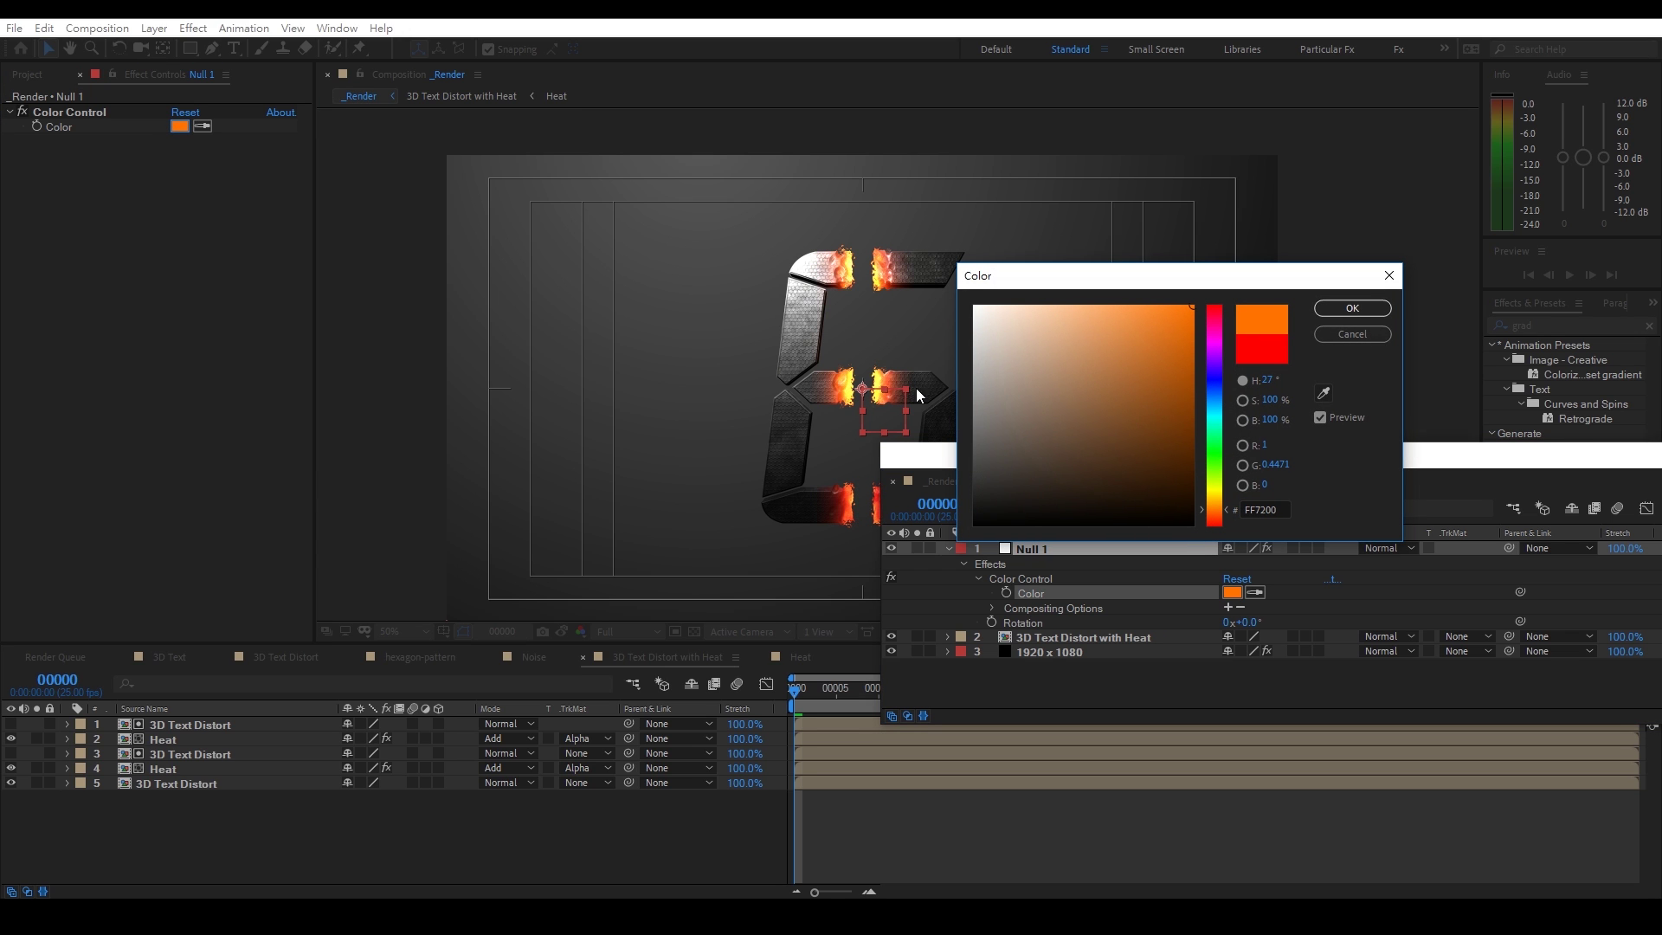
{"action": "left_click", "coordinate": [1216, 395]}
{"action": "left_click_drag", "start_coordinate": [1215, 395], "coordinate": [1212, 391]}
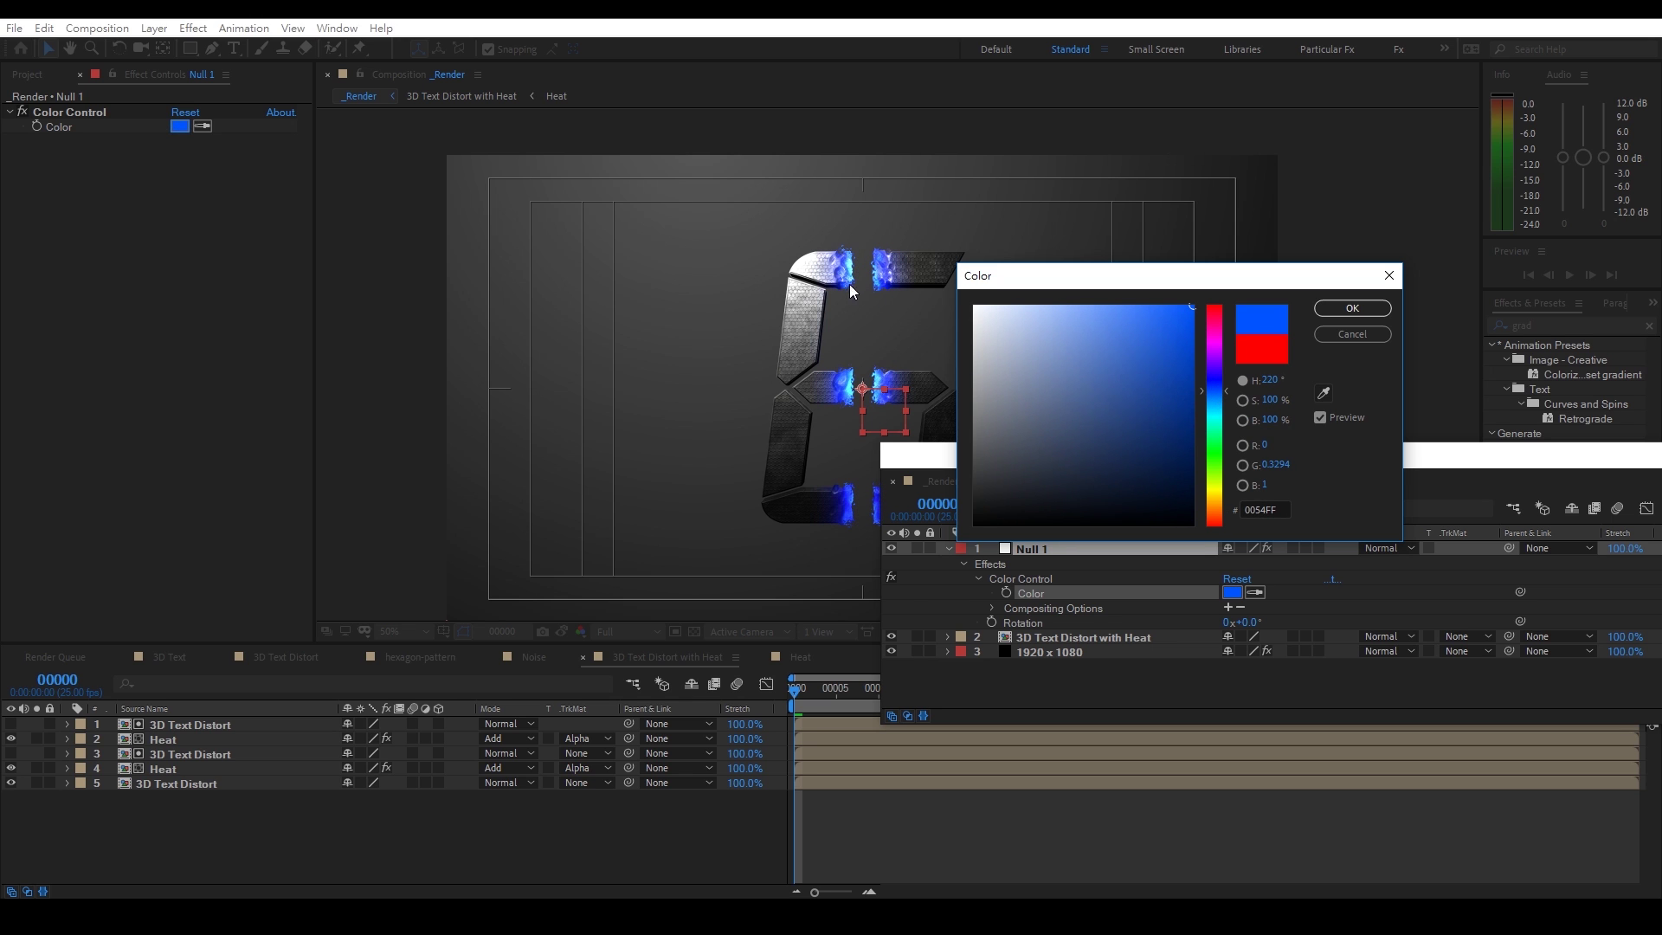
{"action": "left_click", "coordinate": [1214, 396]}
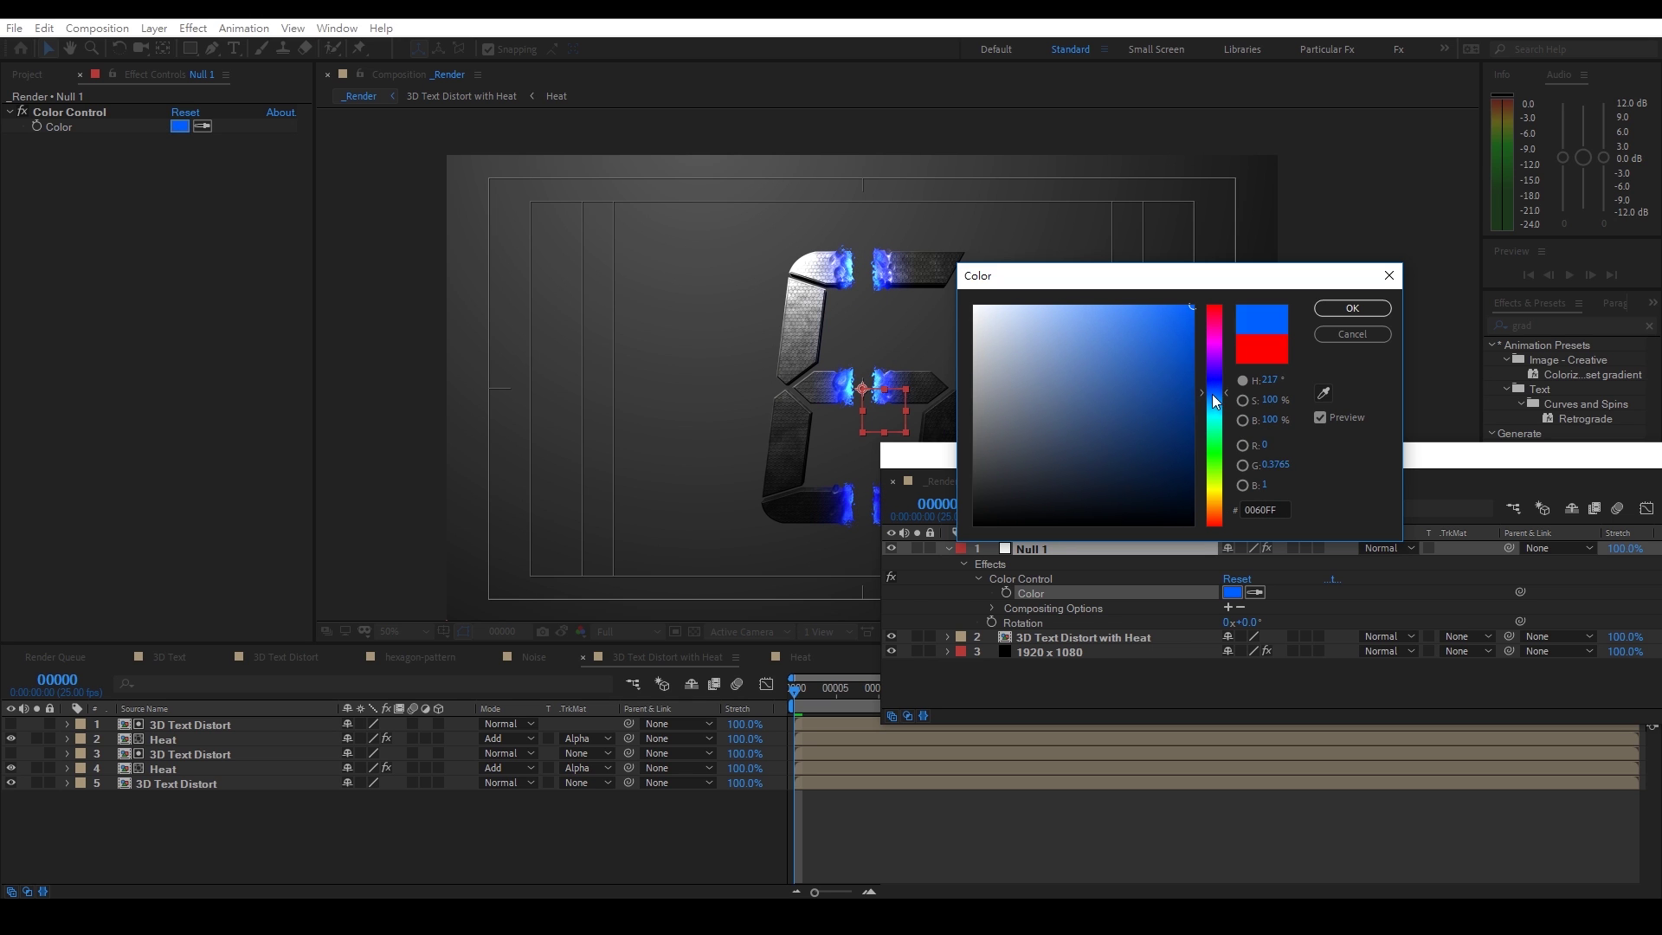
{"action": "left_click", "coordinate": [1351, 308]}
Dock the _Render timeline back and rotate Null 1 to about -13° in the composition view
{"action": "left_click_drag", "start_coordinate": [939, 476], "coordinate": [907, 651]}
{"action": "scroll", "coordinate": [890, 403], "scroll_direction": "up", "scroll_amount": 2}
{"action": "key", "text": "w"}
{"action": "mouse_move", "coordinate": [907, 458]}
{"action": "left_mouse_down"}
{"action": "mouse_move", "coordinate": [896, 488]}
{"action": "mouse_move", "coordinate": [912, 476]}
{"action": "left_mouse_up"}
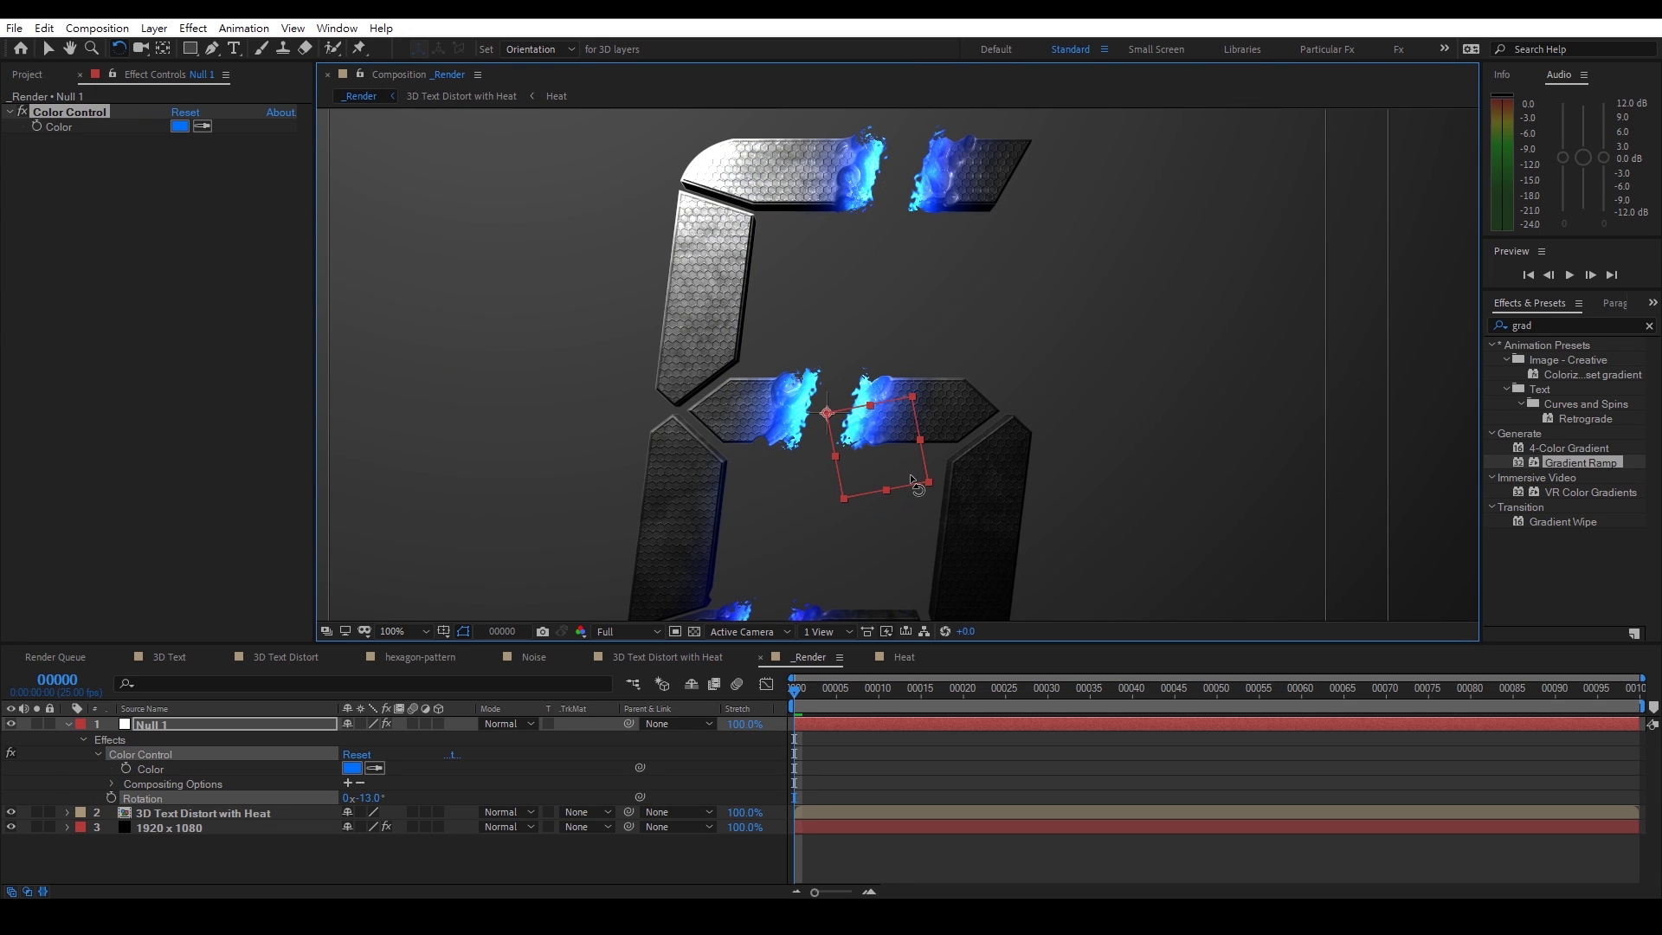
Undo Null 1's rotation changes, zoom the composition out to 50%, and collapse the layer
{"action": "key", "text": "ctrl+z"}
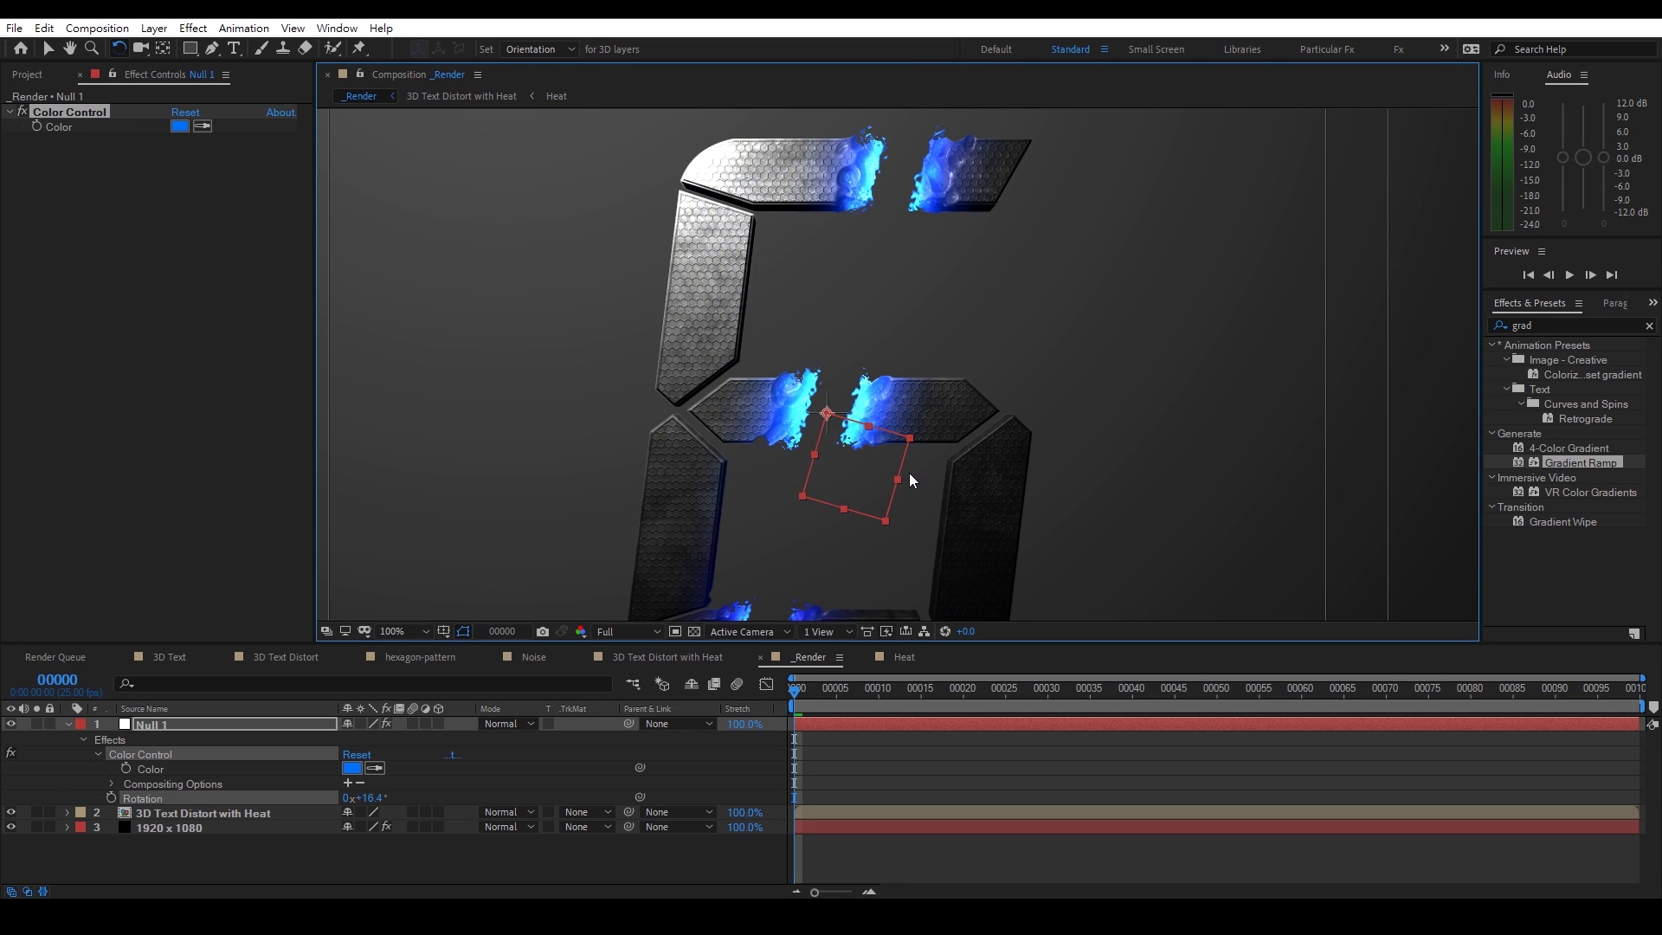
{"action": "key", "text": "ctrl+z"}
{"action": "key", "text": "comma"}
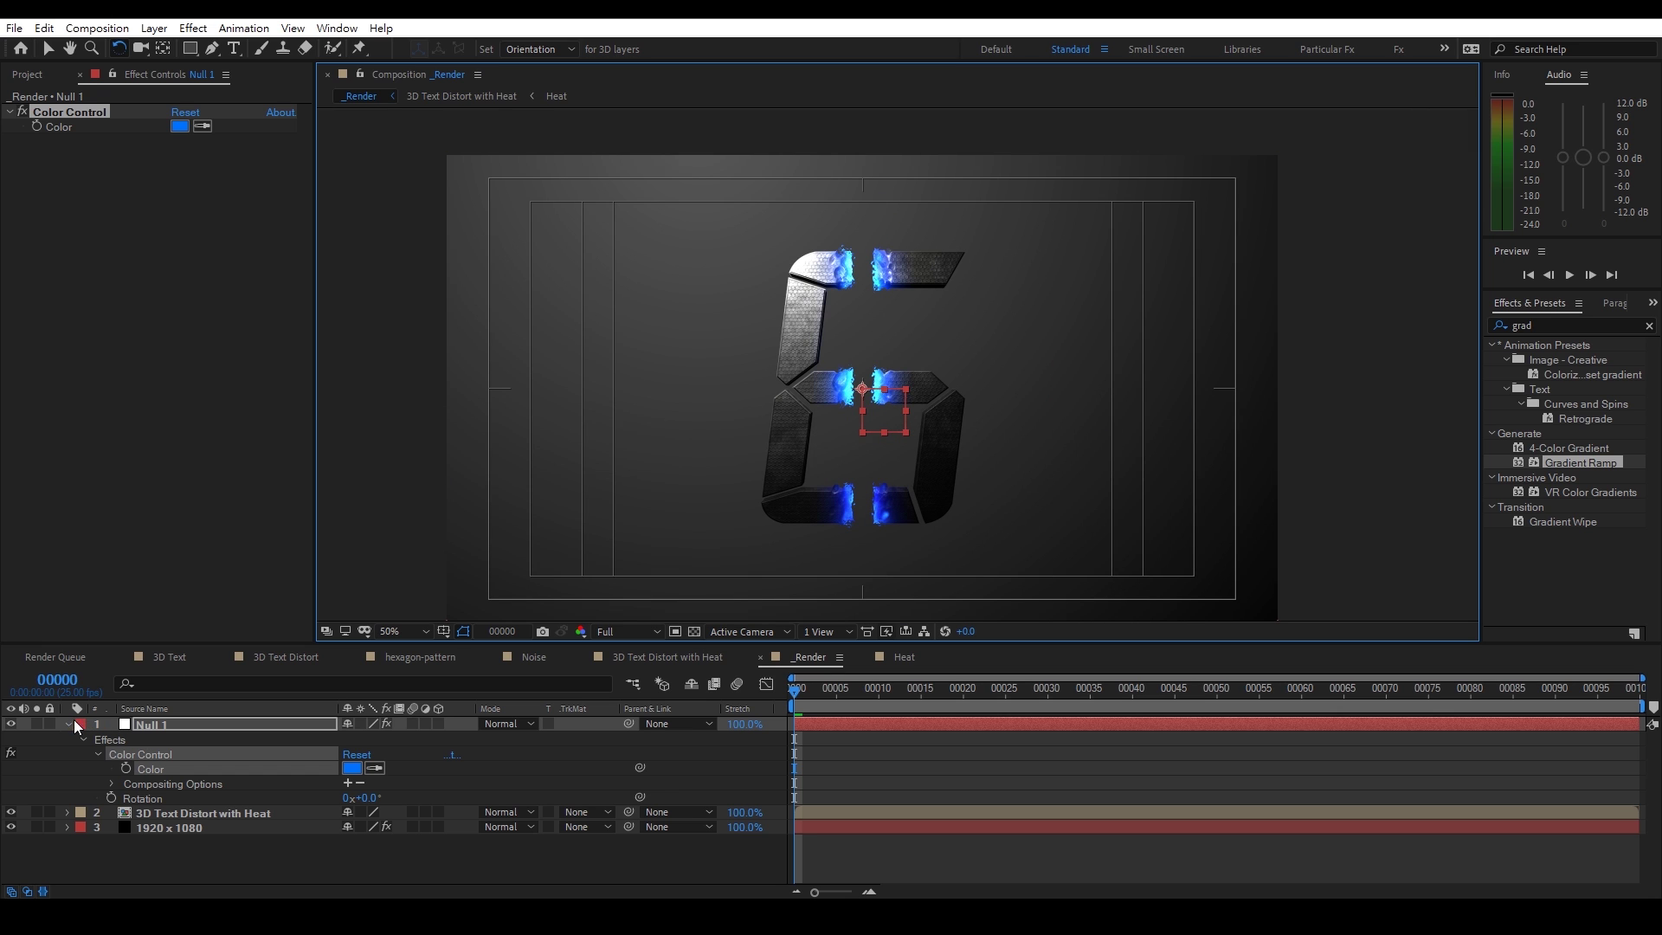
{"action": "left_click", "coordinate": [69, 724]}
{"action": "left_click", "coordinate": [199, 795]}
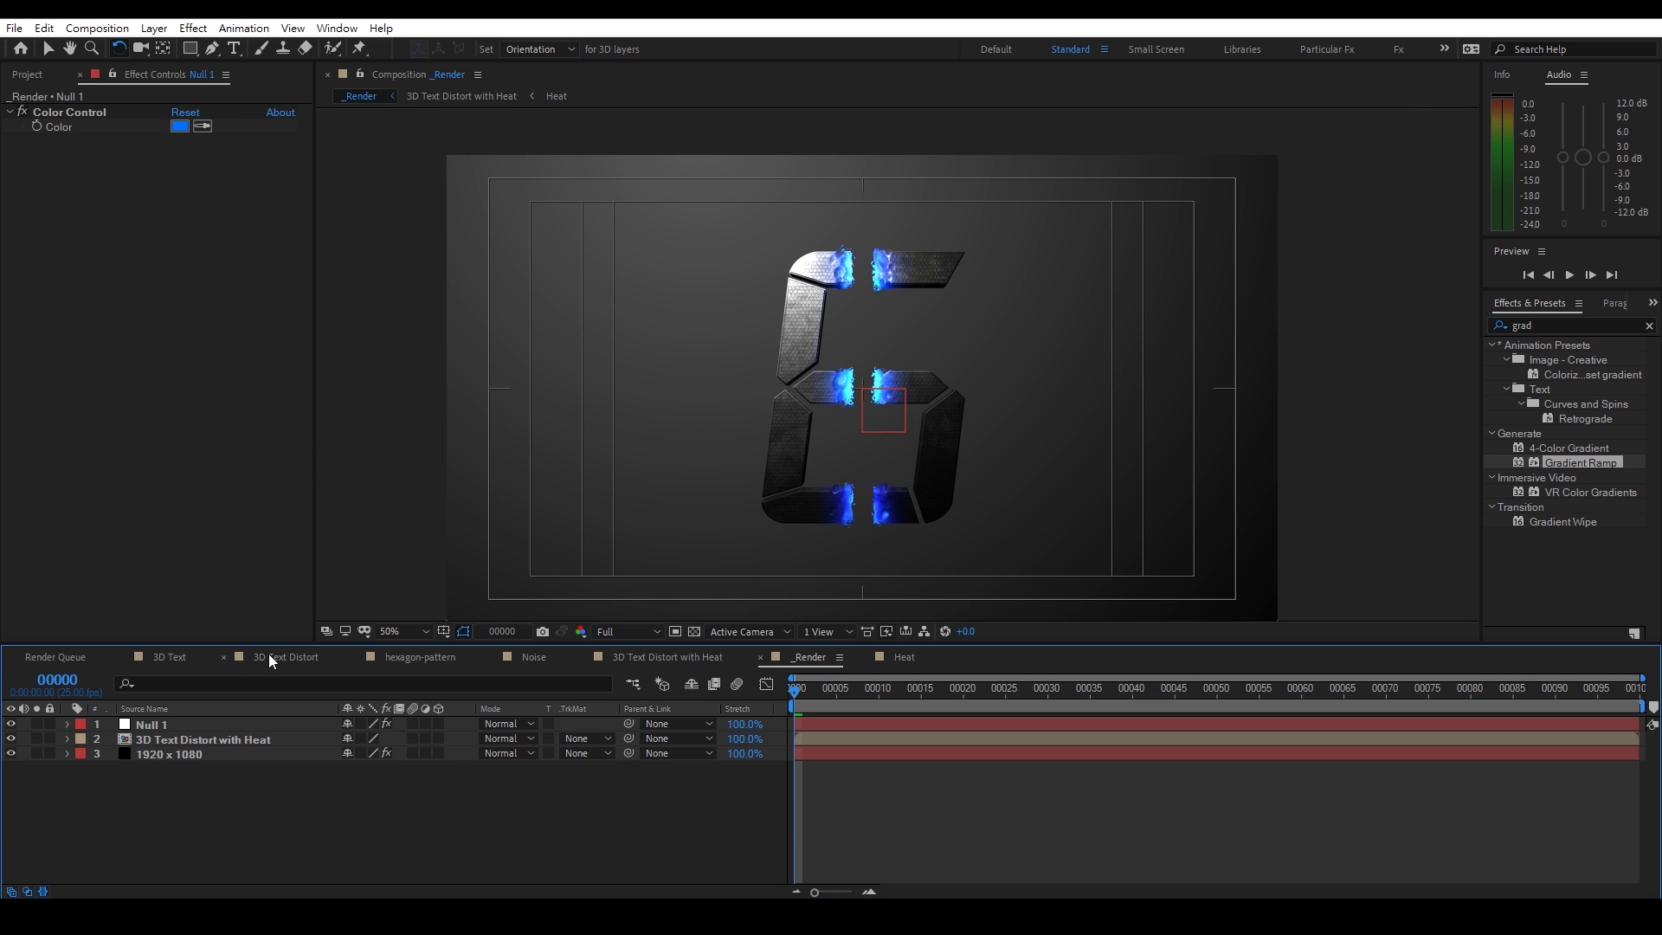
Copy the Mask layer from the 3D Text Distort composition into _Render and place it directly below Null 1
{"action": "left_click", "coordinate": [277, 652]}
{"action": "left_click", "coordinate": [183, 784]}
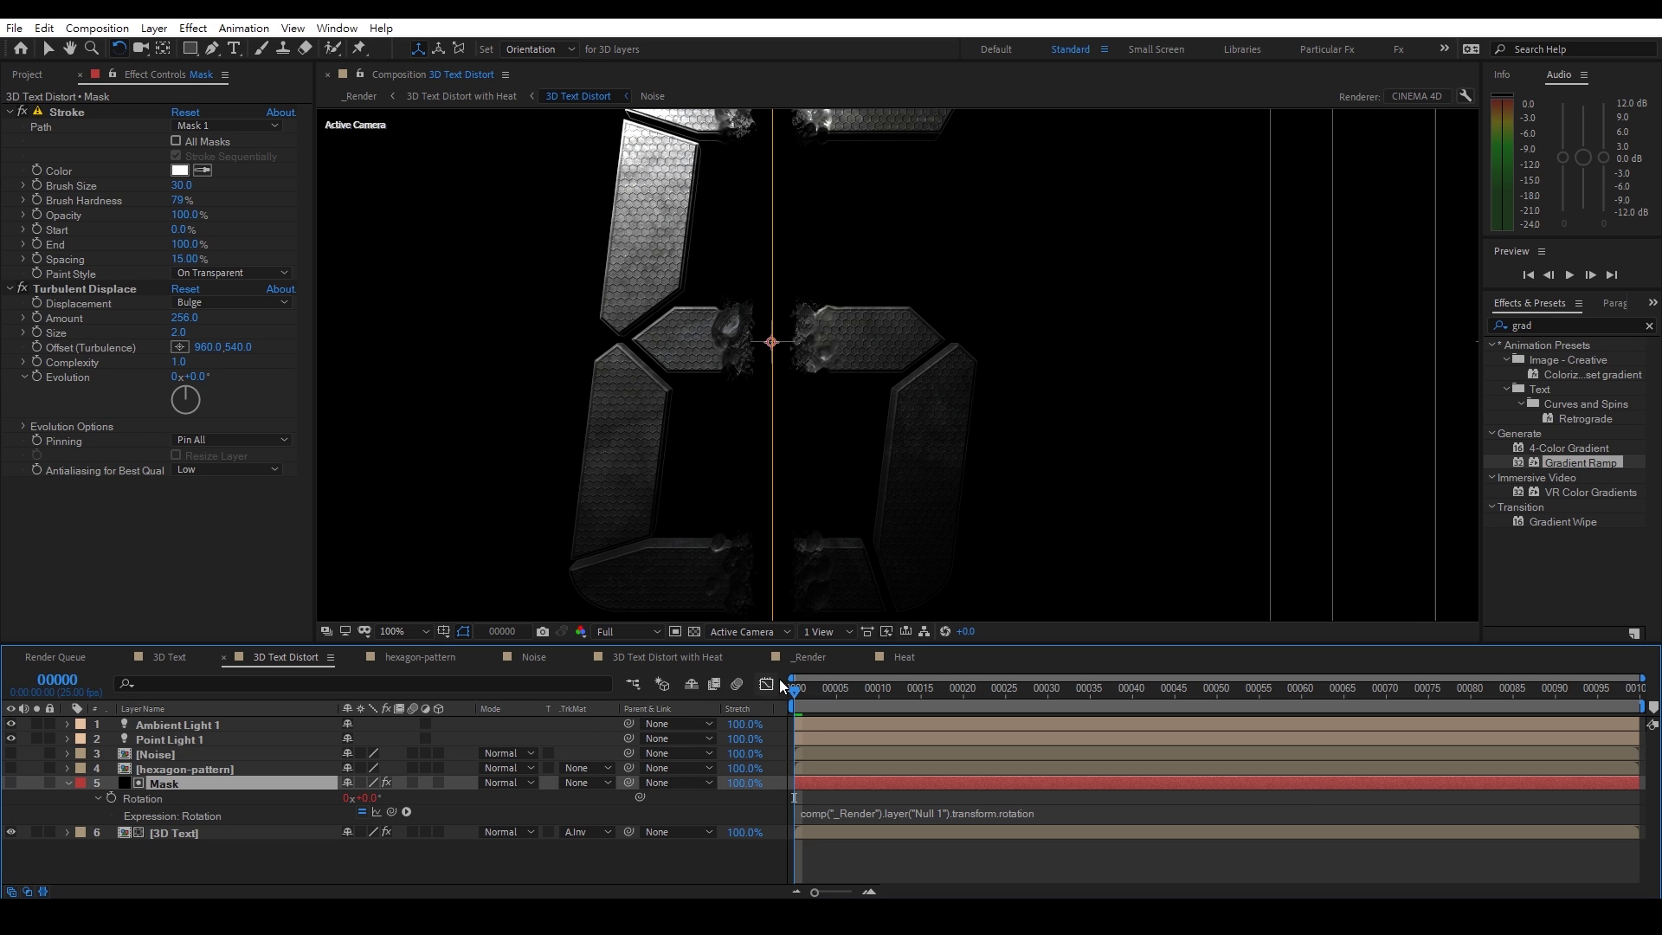
{"action": "left_click", "coordinate": [812, 657]}
{"action": "left_click", "coordinate": [178, 726]}
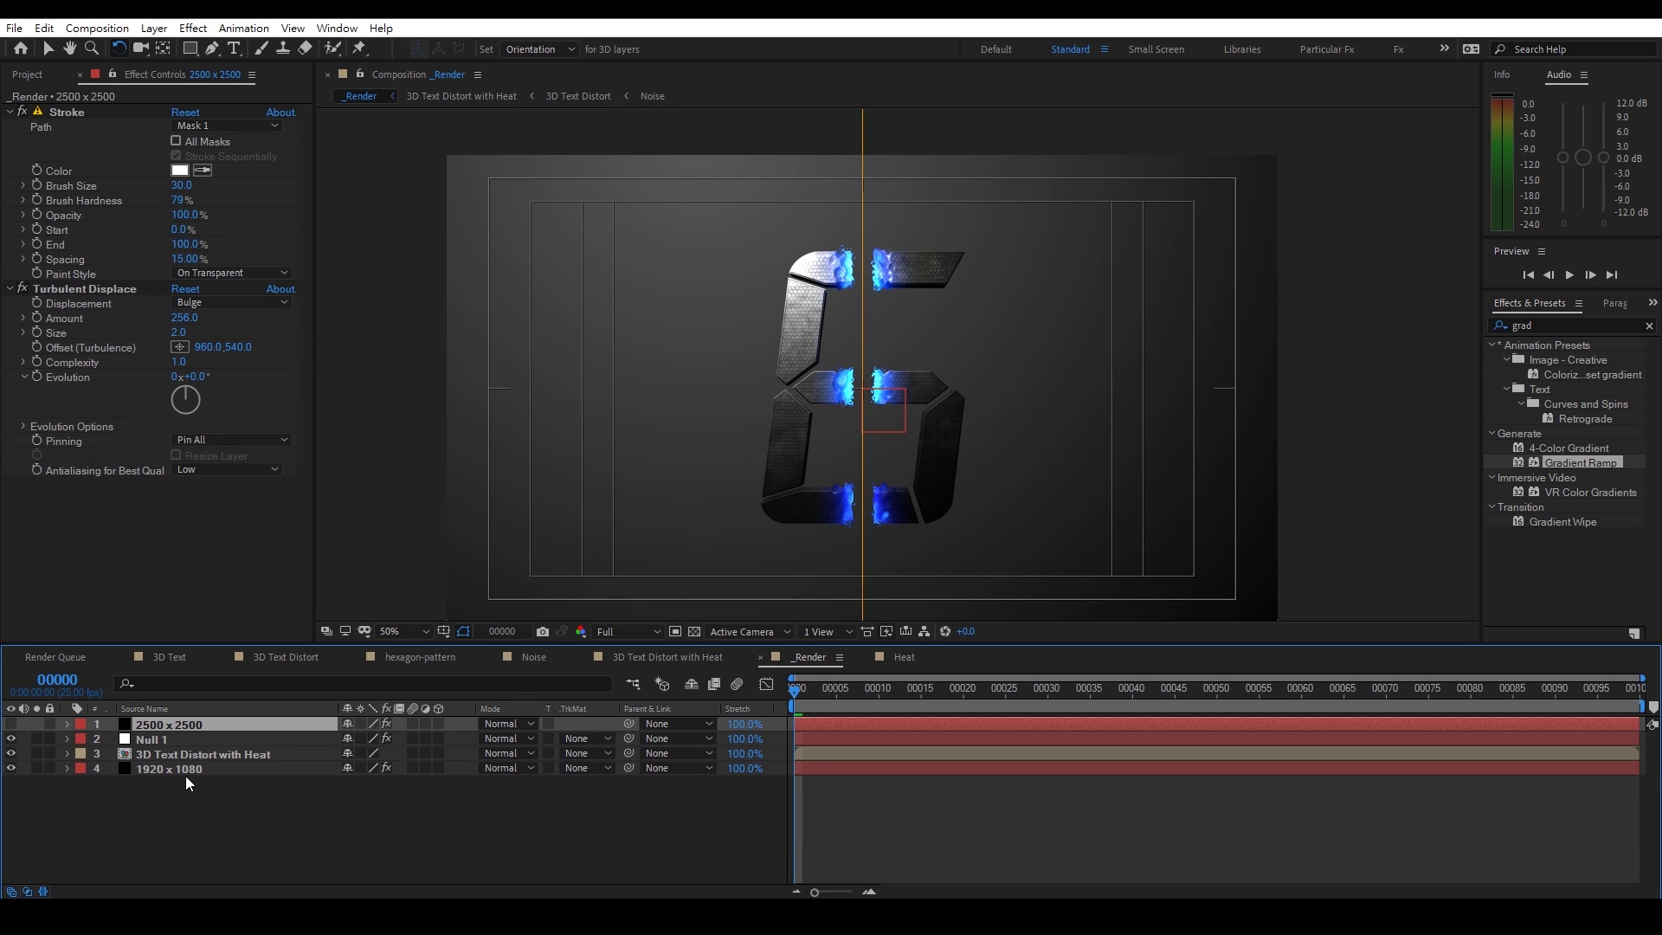
{"action": "left_click_drag", "start_coordinate": [179, 723], "coordinate": [104, 750]}
Make the 2500 x 2500 layer visible and disable its Turbulent Displace effect while viewing it soloed, ending with solo off
{"action": "left_click", "coordinate": [10, 738]}
{"action": "left_click", "coordinate": [38, 738]}
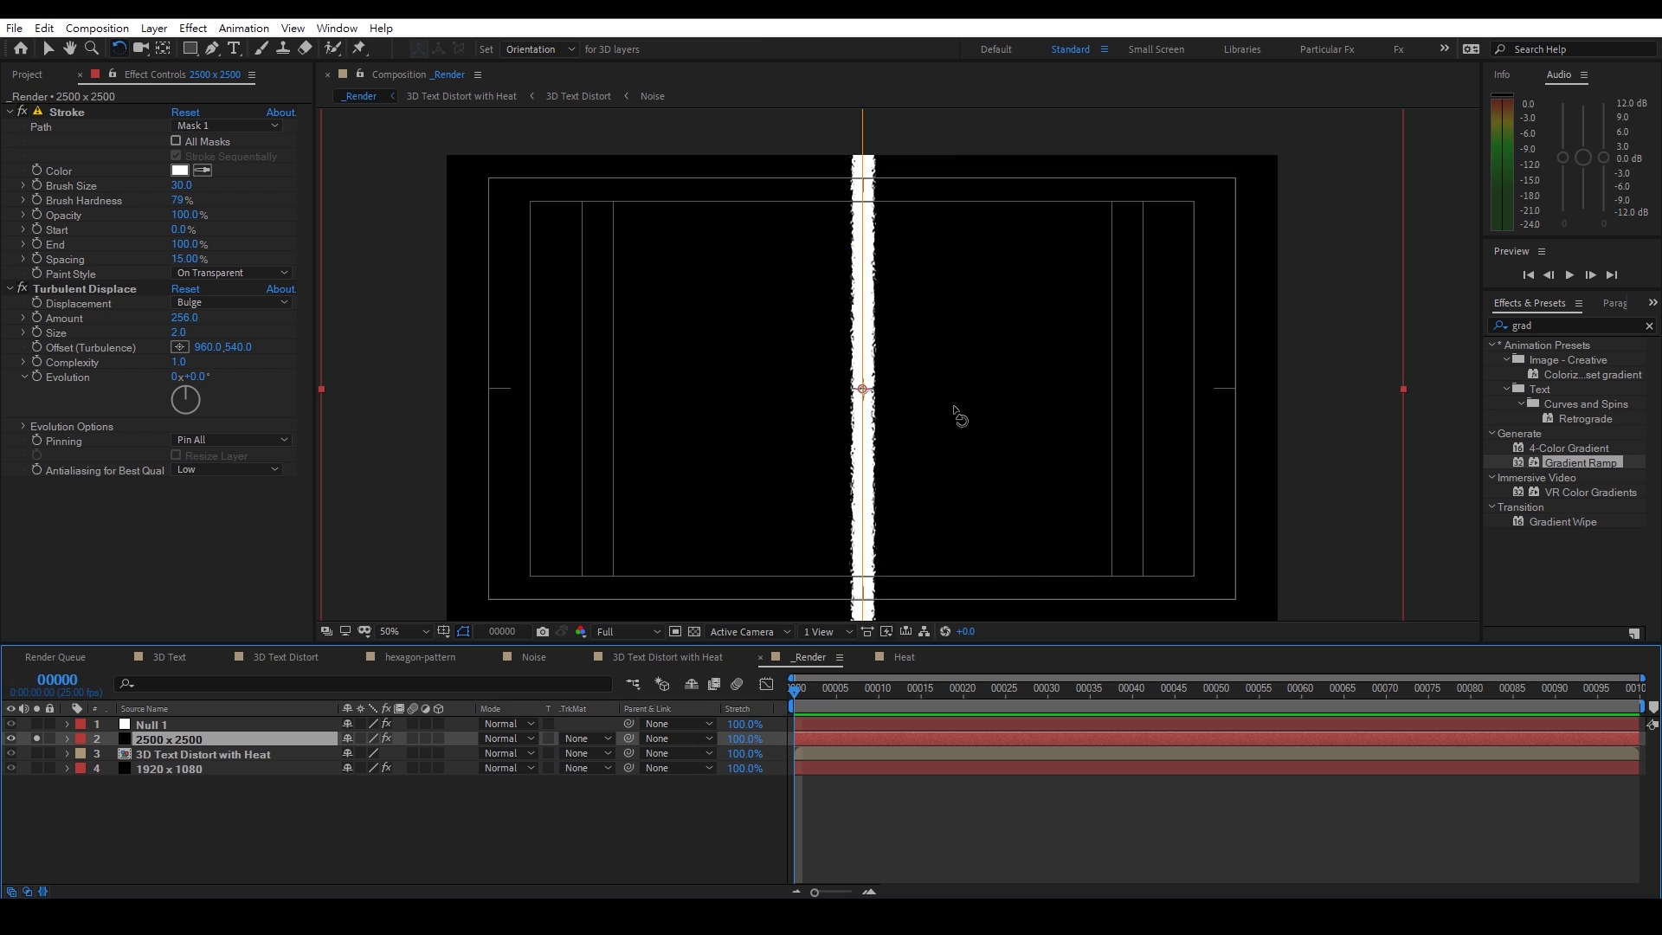
{"action": "key", "text": "v"}
{"action": "left_click", "coordinate": [22, 288]}
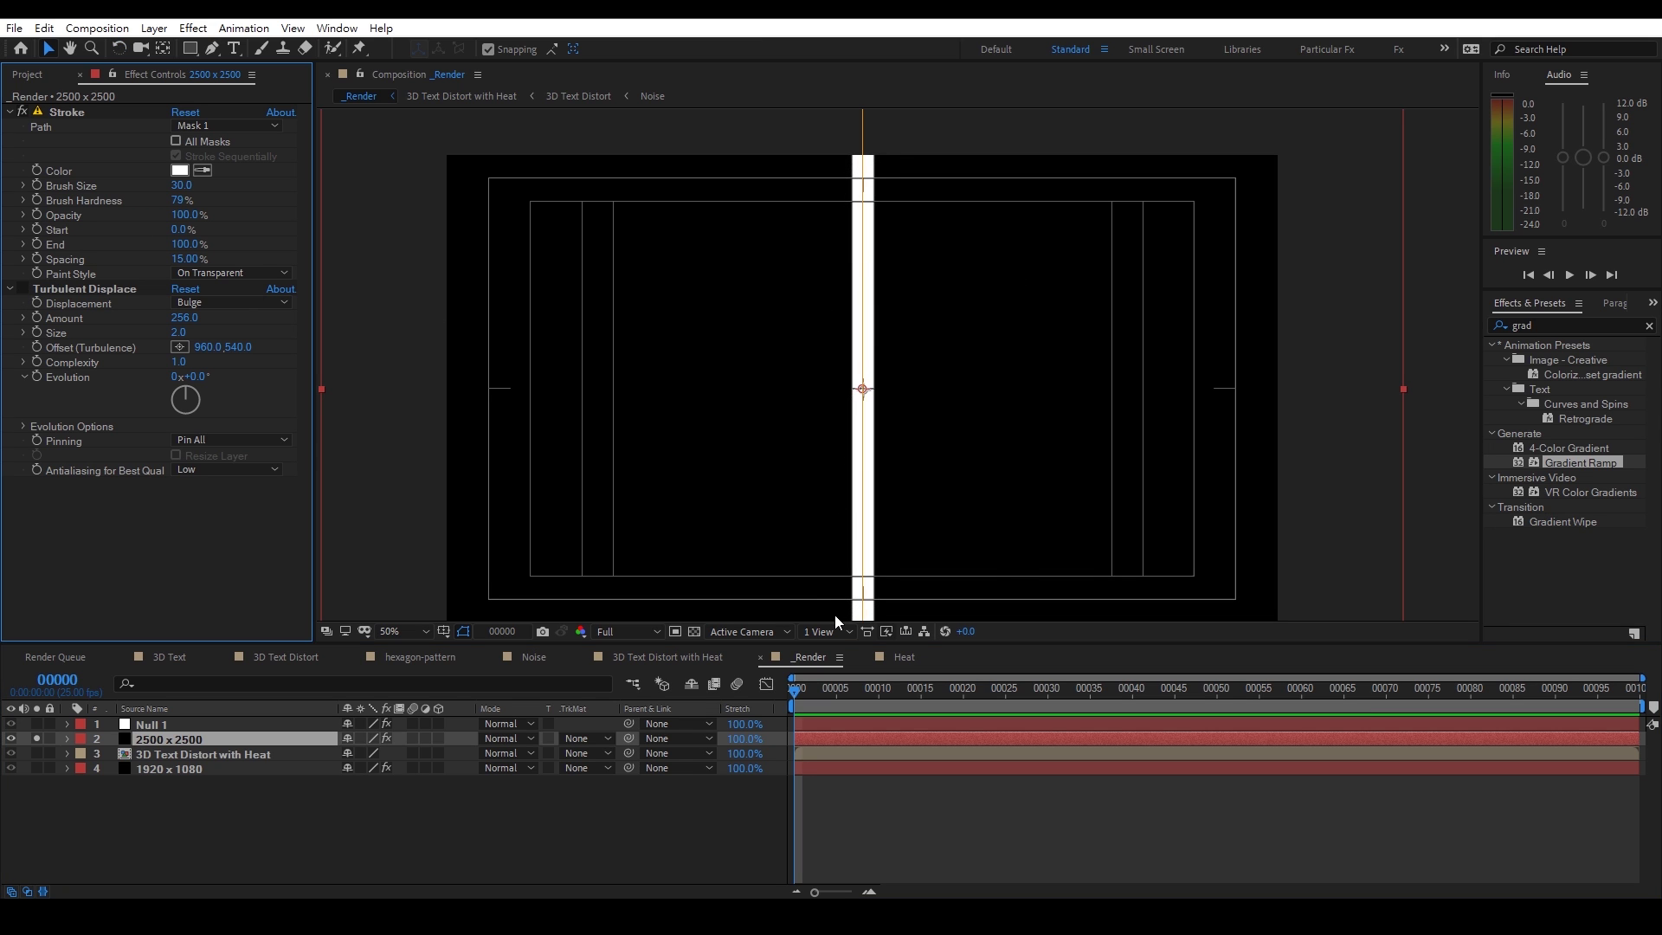
{"action": "left_click", "coordinate": [37, 738]}
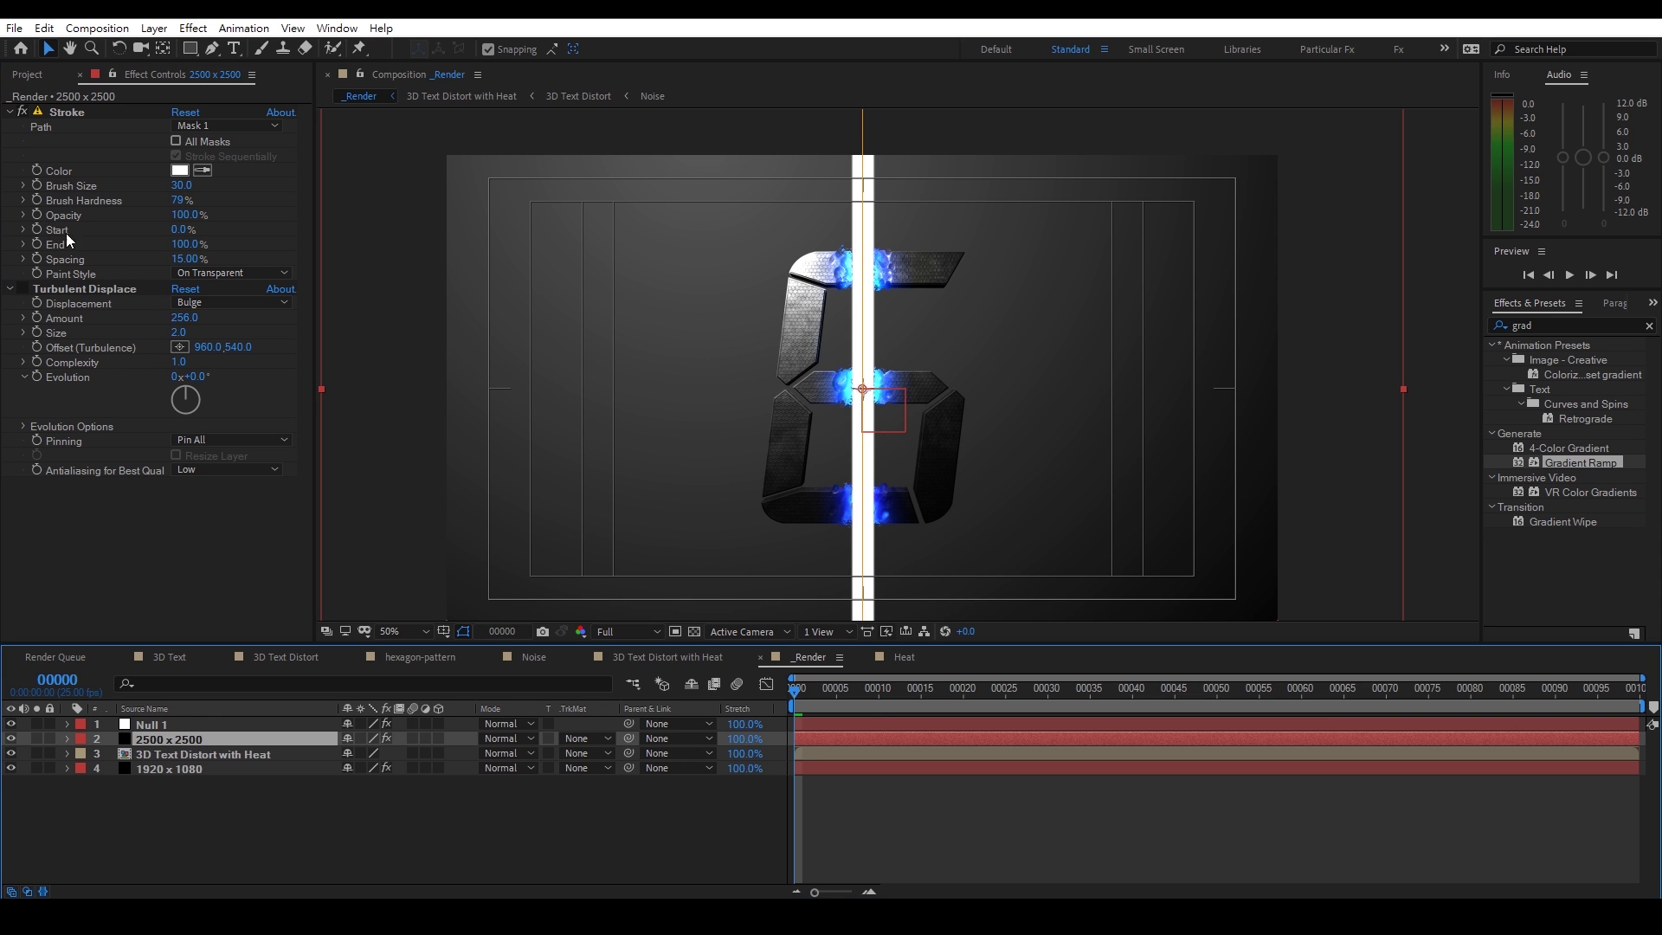
Set the Stroke End to 0% with a keyframe at frame 0 and reveal the layer's keyframes
{"action": "mouse_move", "coordinate": [178, 244]}
{"action": "left_mouse_down"}
{"action": "mouse_move", "coordinate": [105, 243]}
{"action": "mouse_move", "coordinate": [197, 244]}
{"action": "mouse_move", "coordinate": [98, 247]}
{"action": "left_mouse_up"}
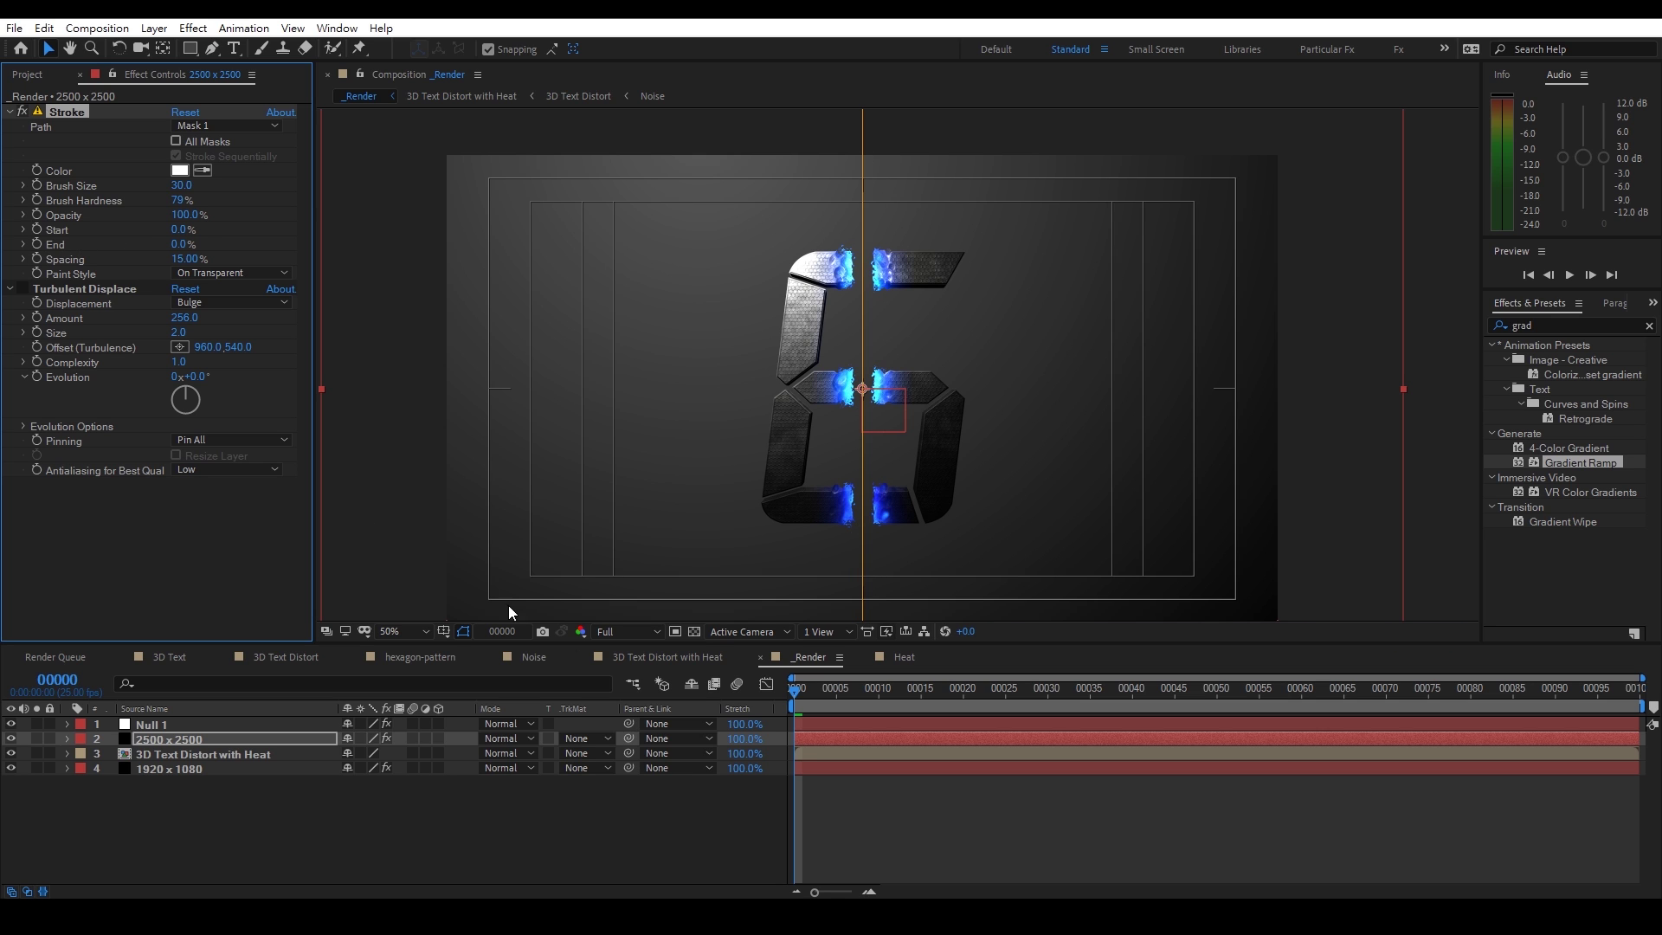
{"action": "left_click", "coordinate": [720, 694]}
{"action": "left_click", "coordinate": [63, 245]}
{"action": "left_click", "coordinate": [798, 736]}
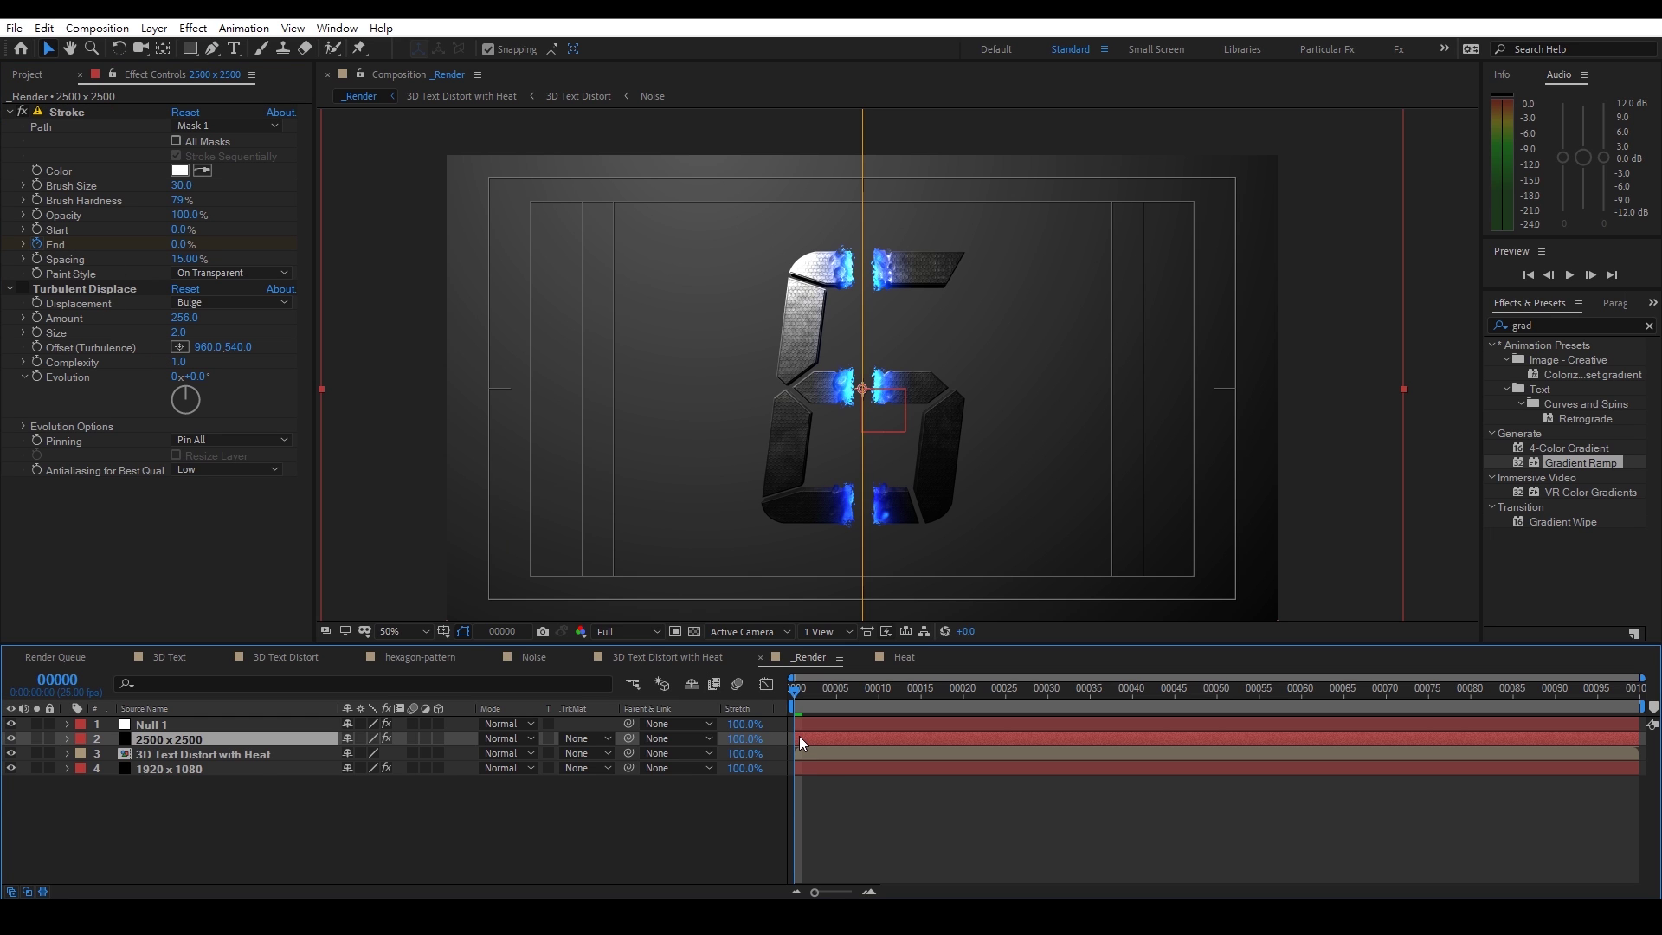
{"action": "key", "text": "u"}
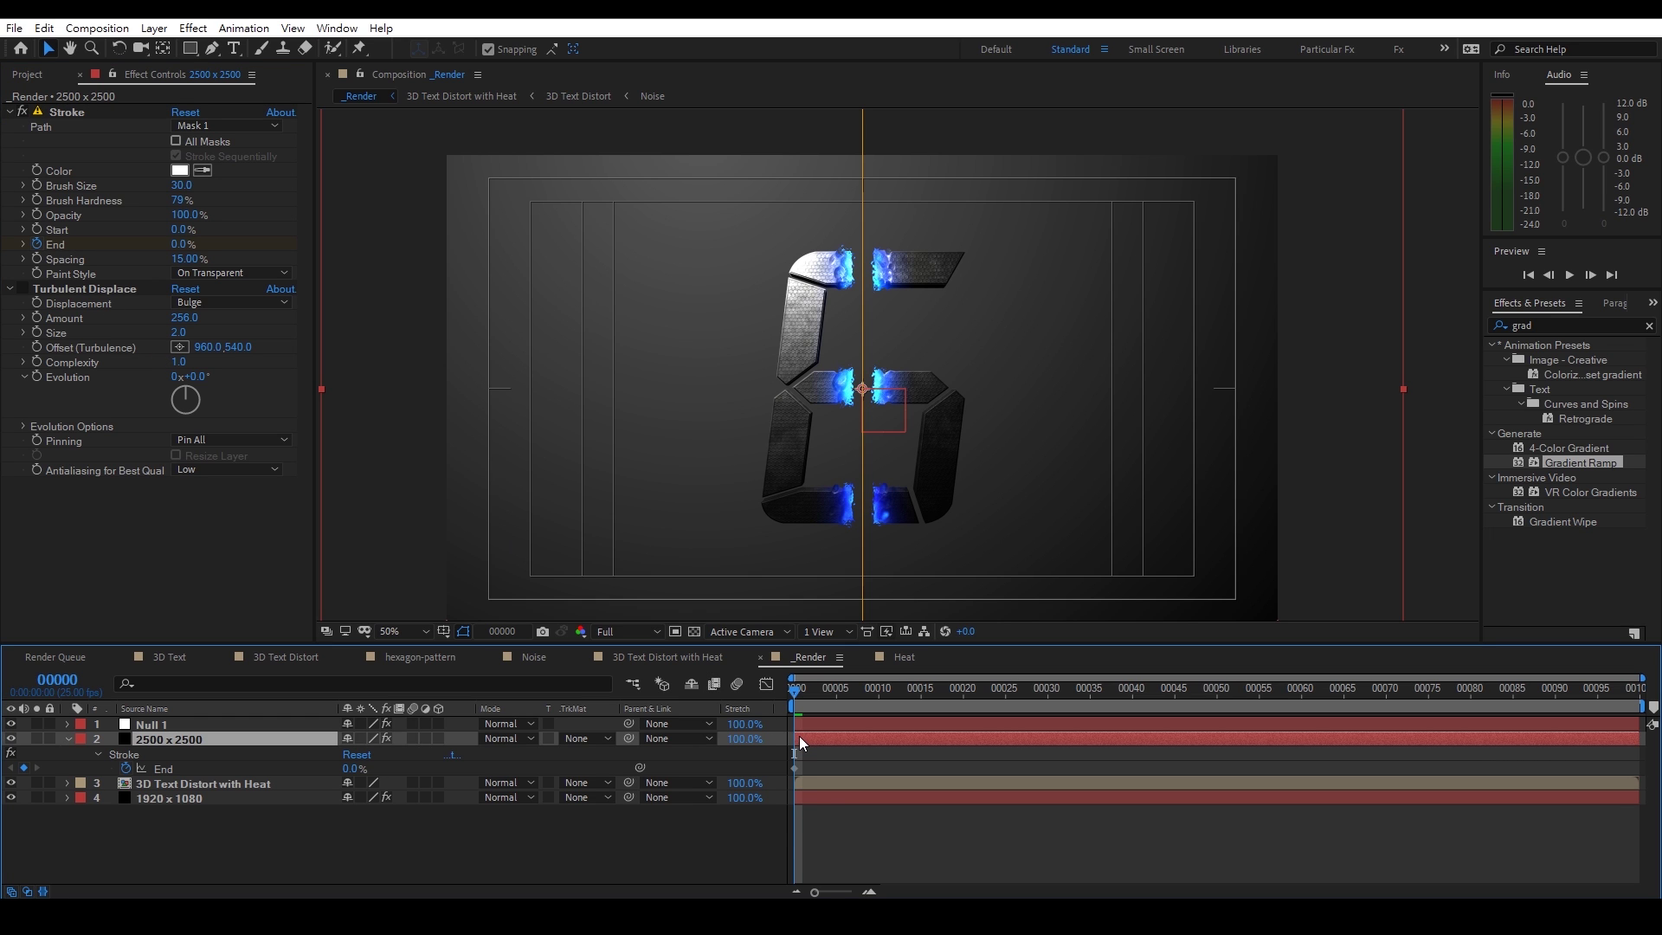
Keyframe the Stroke End to 100% at frame 5 and scrub through the growing line
{"action": "key", "text": "space"}
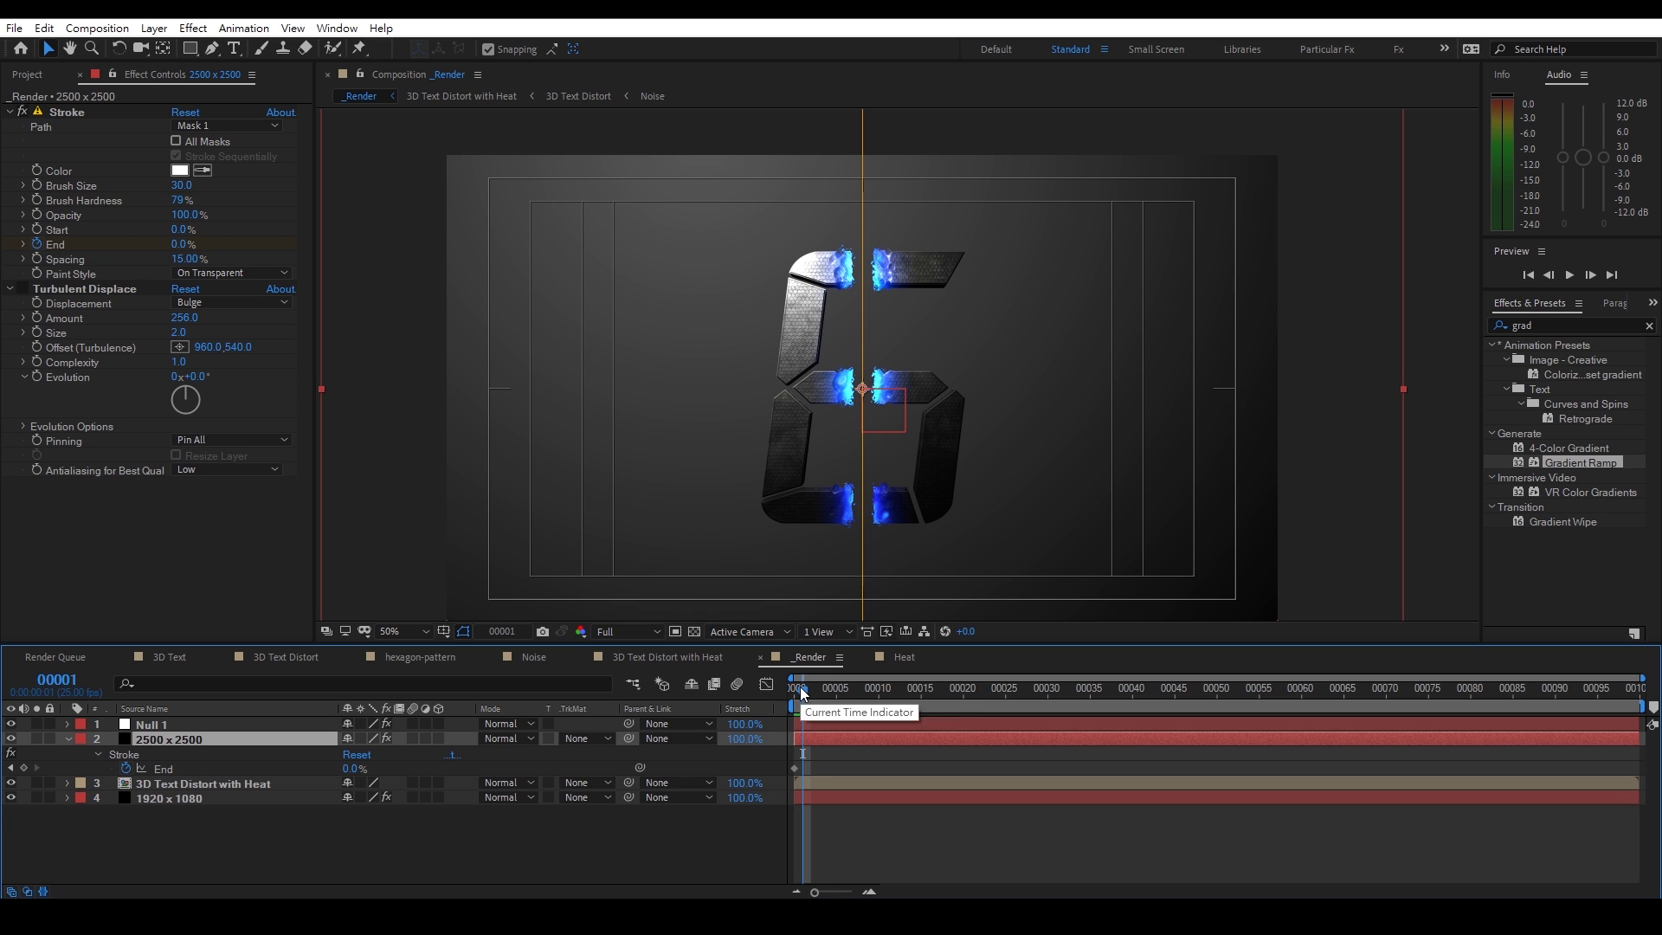
{"action": "key", "text": "space"}
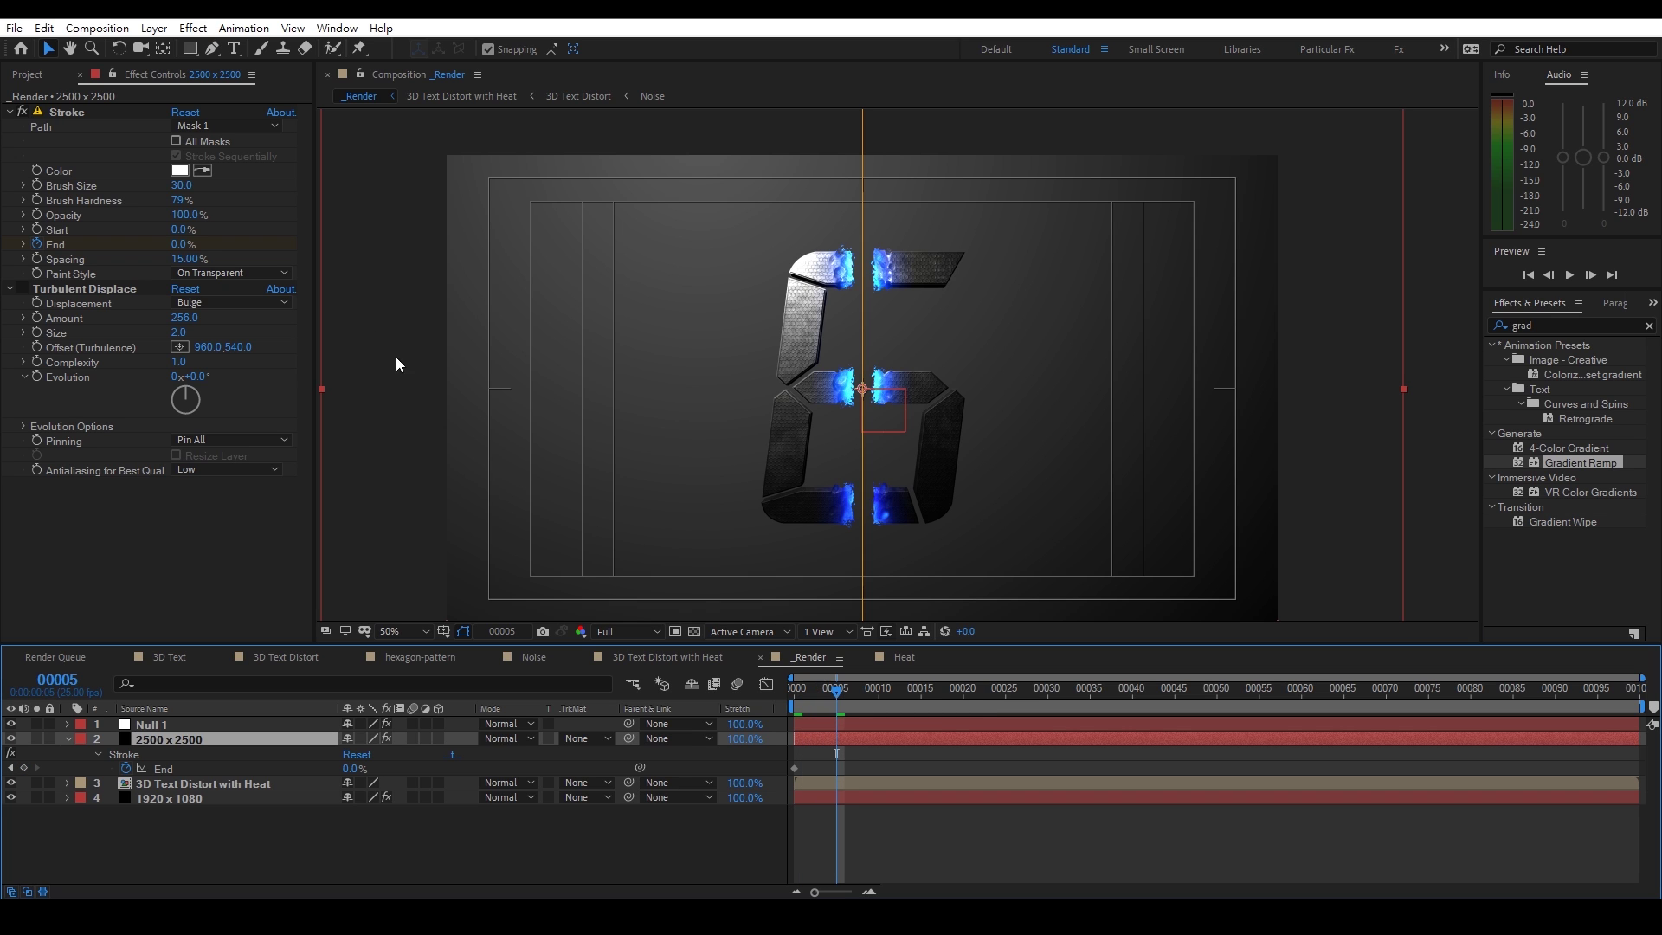
{"action": "left_click", "coordinate": [181, 244]}
{"action": "type", "text": "100"}
{"action": "key", "text": "Return"}
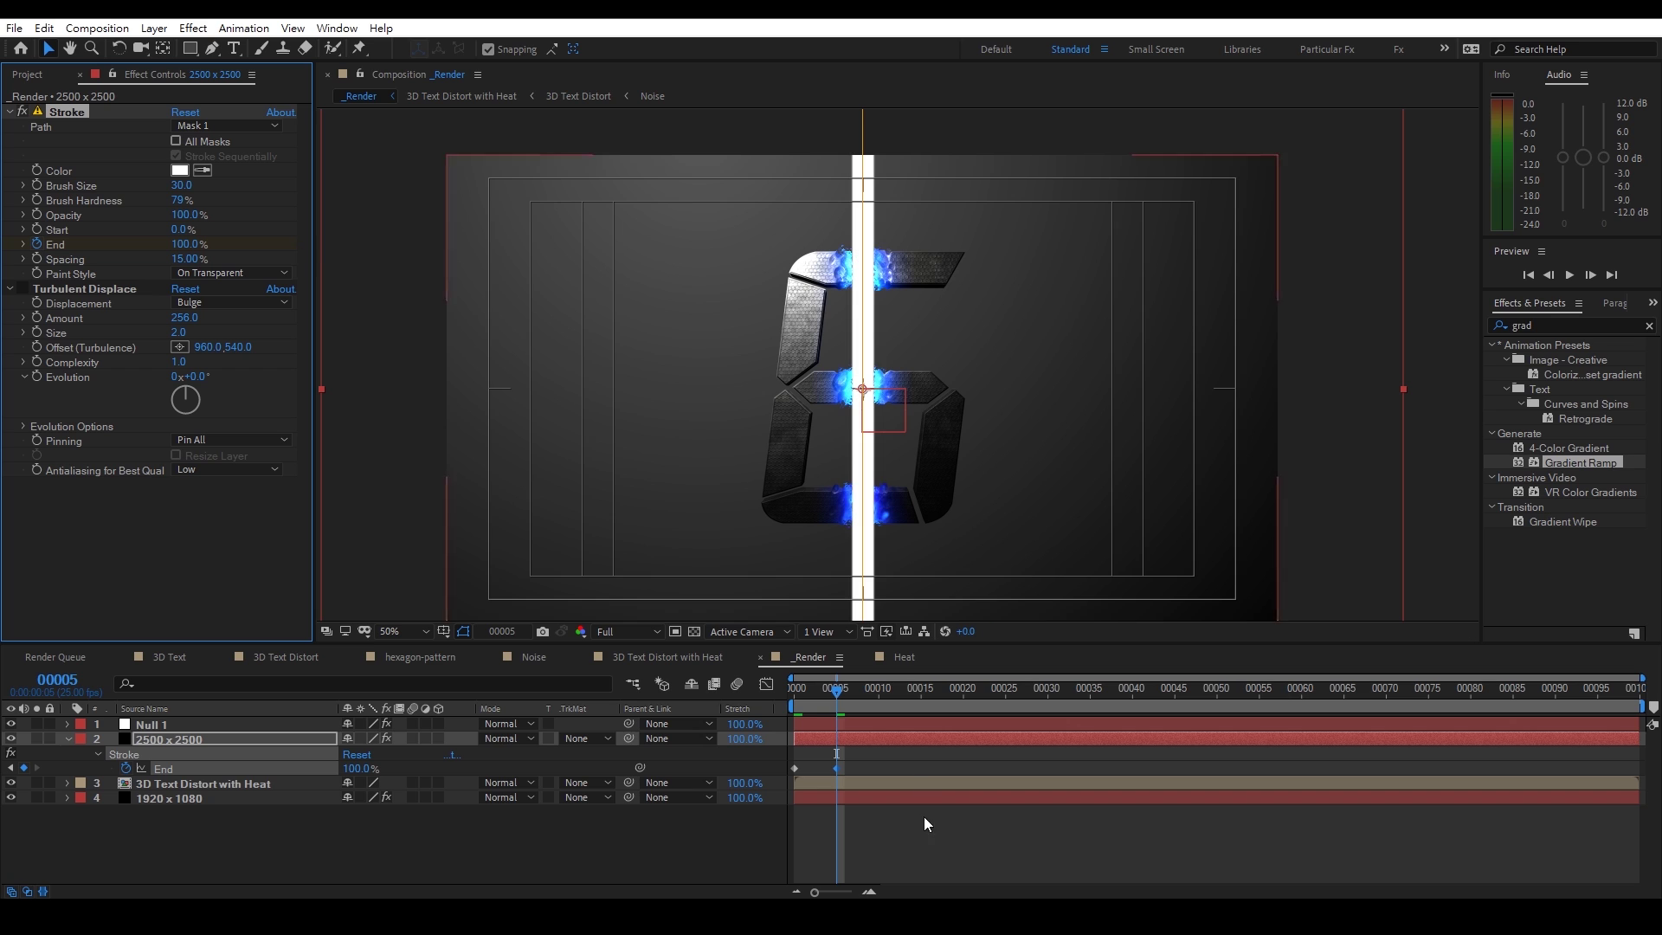
{"action": "left_click_drag", "start_coordinate": [803, 690], "coordinate": [833, 693]}
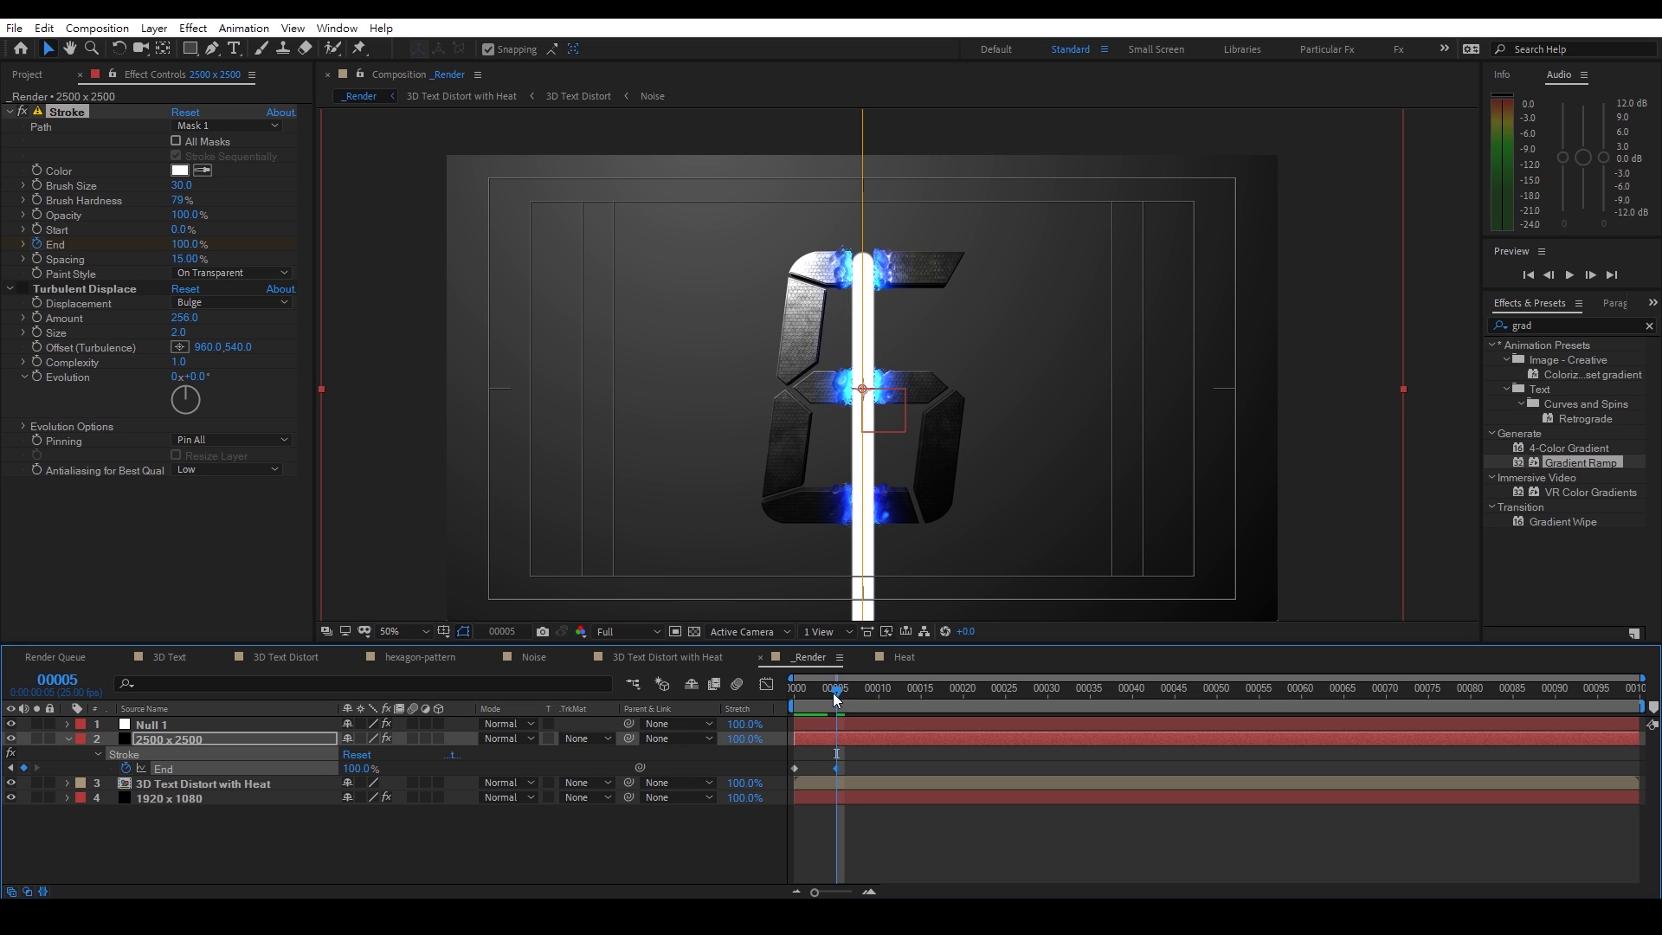
Keyframe the Stroke Start at 0% on frame 5 and 100% on frame 15, and scrub through the wipe-off
{"action": "left_click", "coordinate": [36, 230]}
{"action": "left_click", "coordinate": [848, 740]}
{"action": "key", "text": "u"}
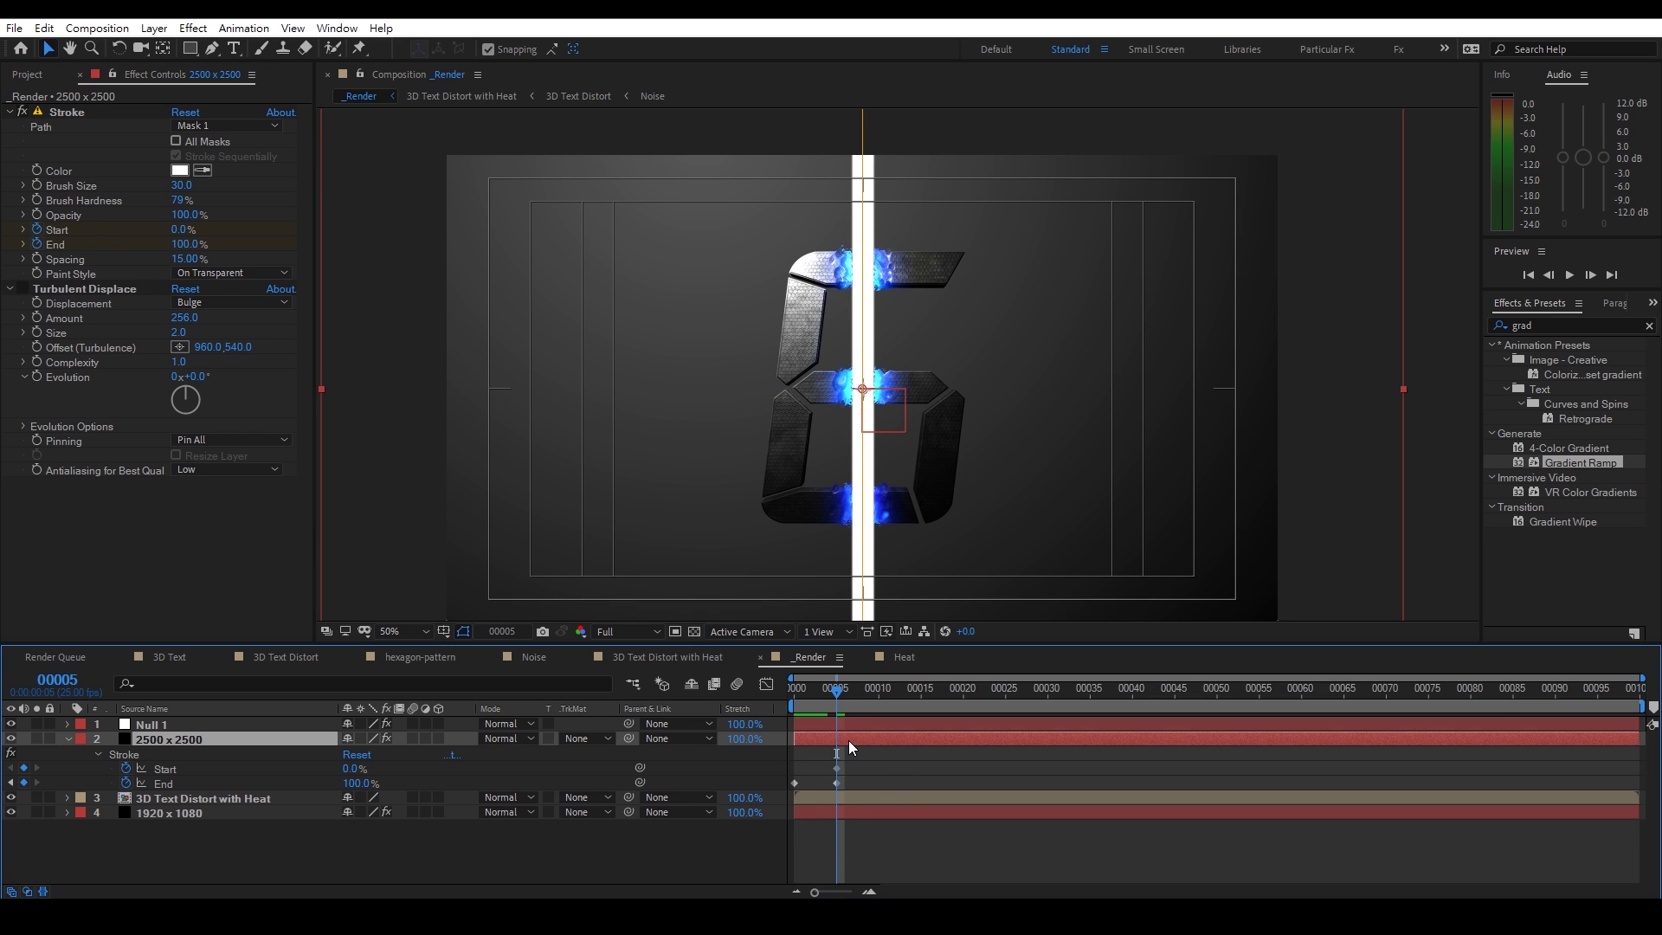
{"action": "left_click_drag", "start_coordinate": [844, 698], "coordinate": [916, 700]}
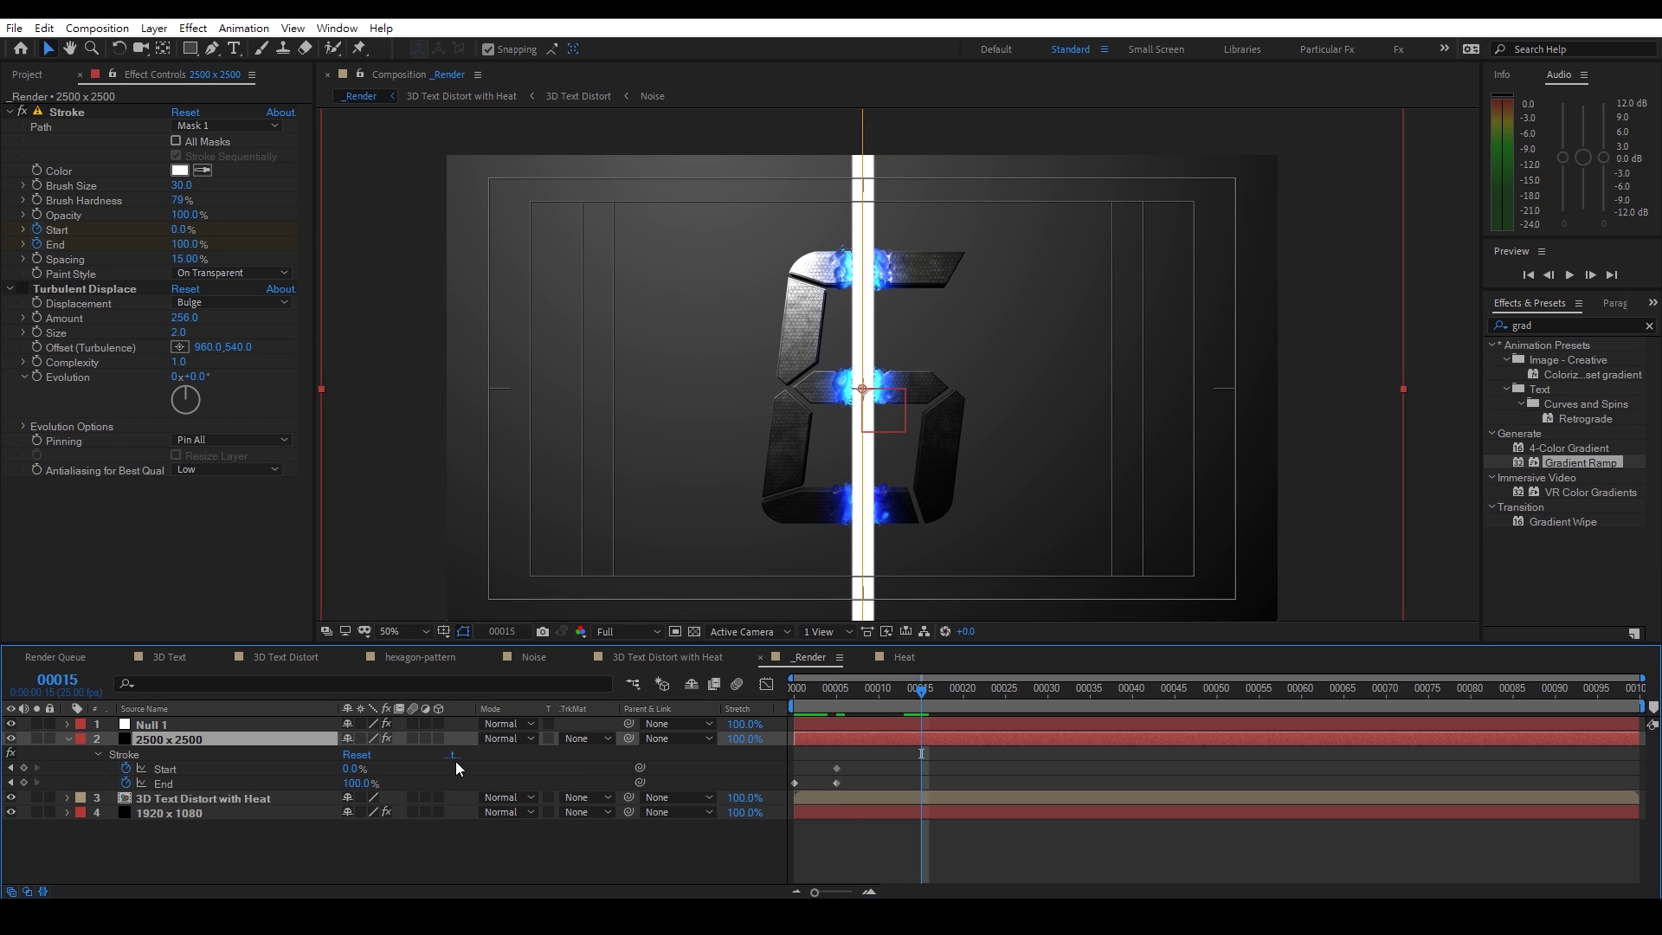
{"action": "left_click_drag", "start_coordinate": [357, 770], "coordinate": [651, 762]}
{"action": "left_click_drag", "start_coordinate": [839, 695], "coordinate": [879, 698]}
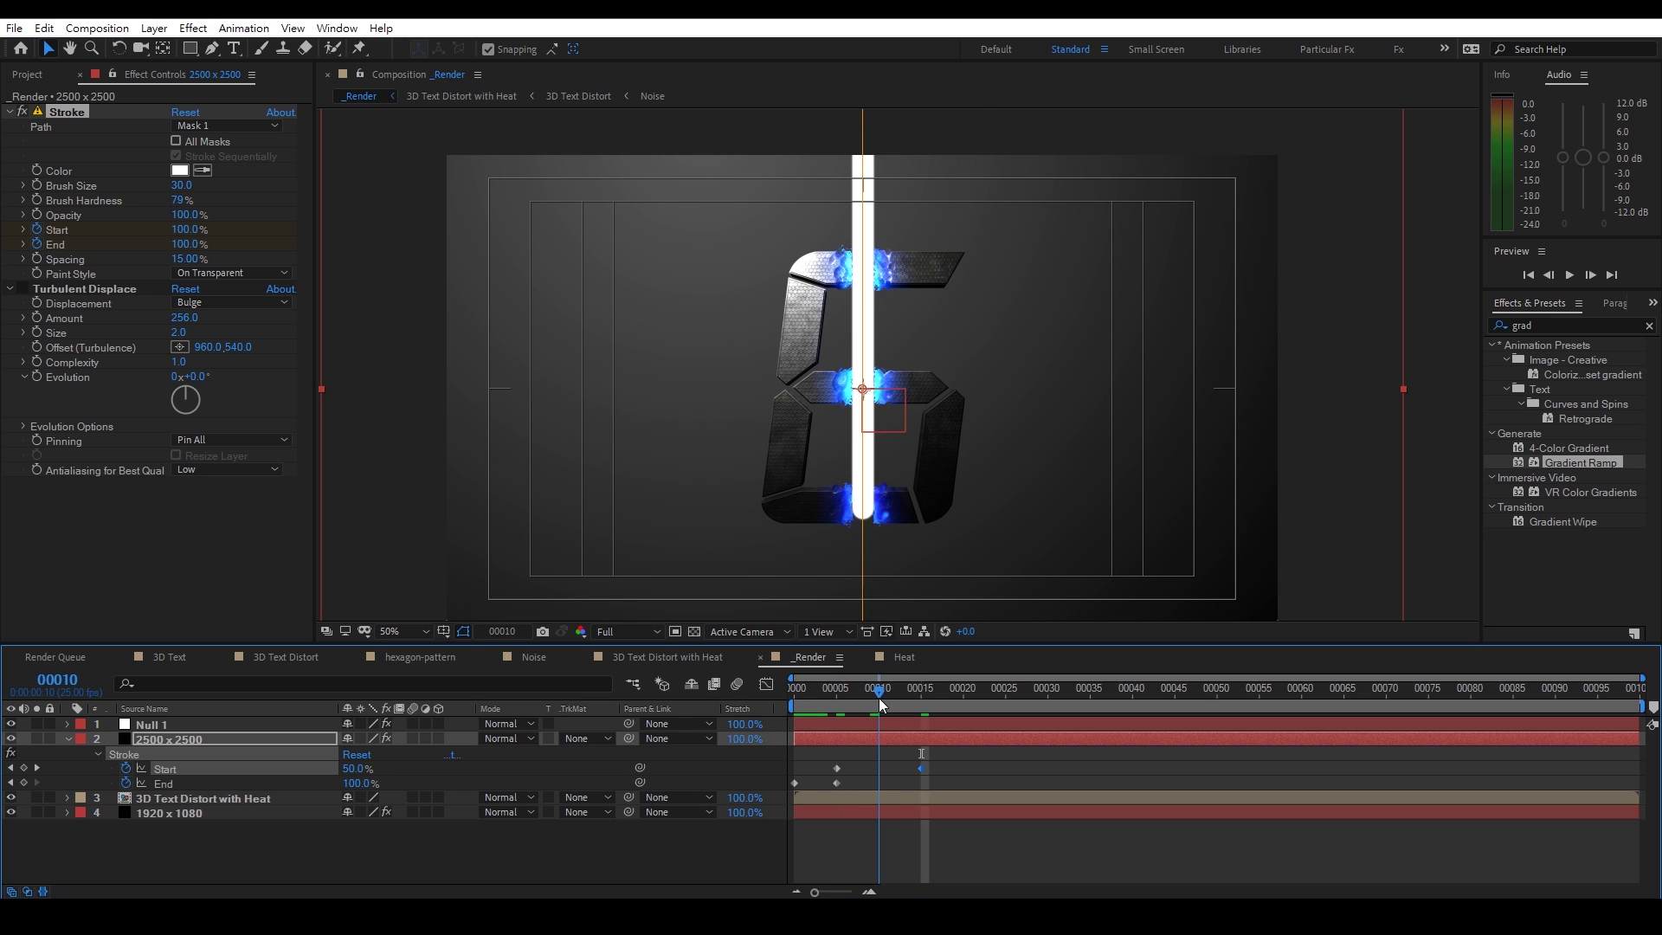
{"action": "left_click", "coordinate": [894, 696]}
{"action": "left_click", "coordinate": [904, 697]}
Keyframe the Stroke Brush Size at 30 on frame 5 and 0 on frame 12, and review the shrinking line
{"action": "left_click_drag", "start_coordinate": [909, 699], "coordinate": [836, 699]}
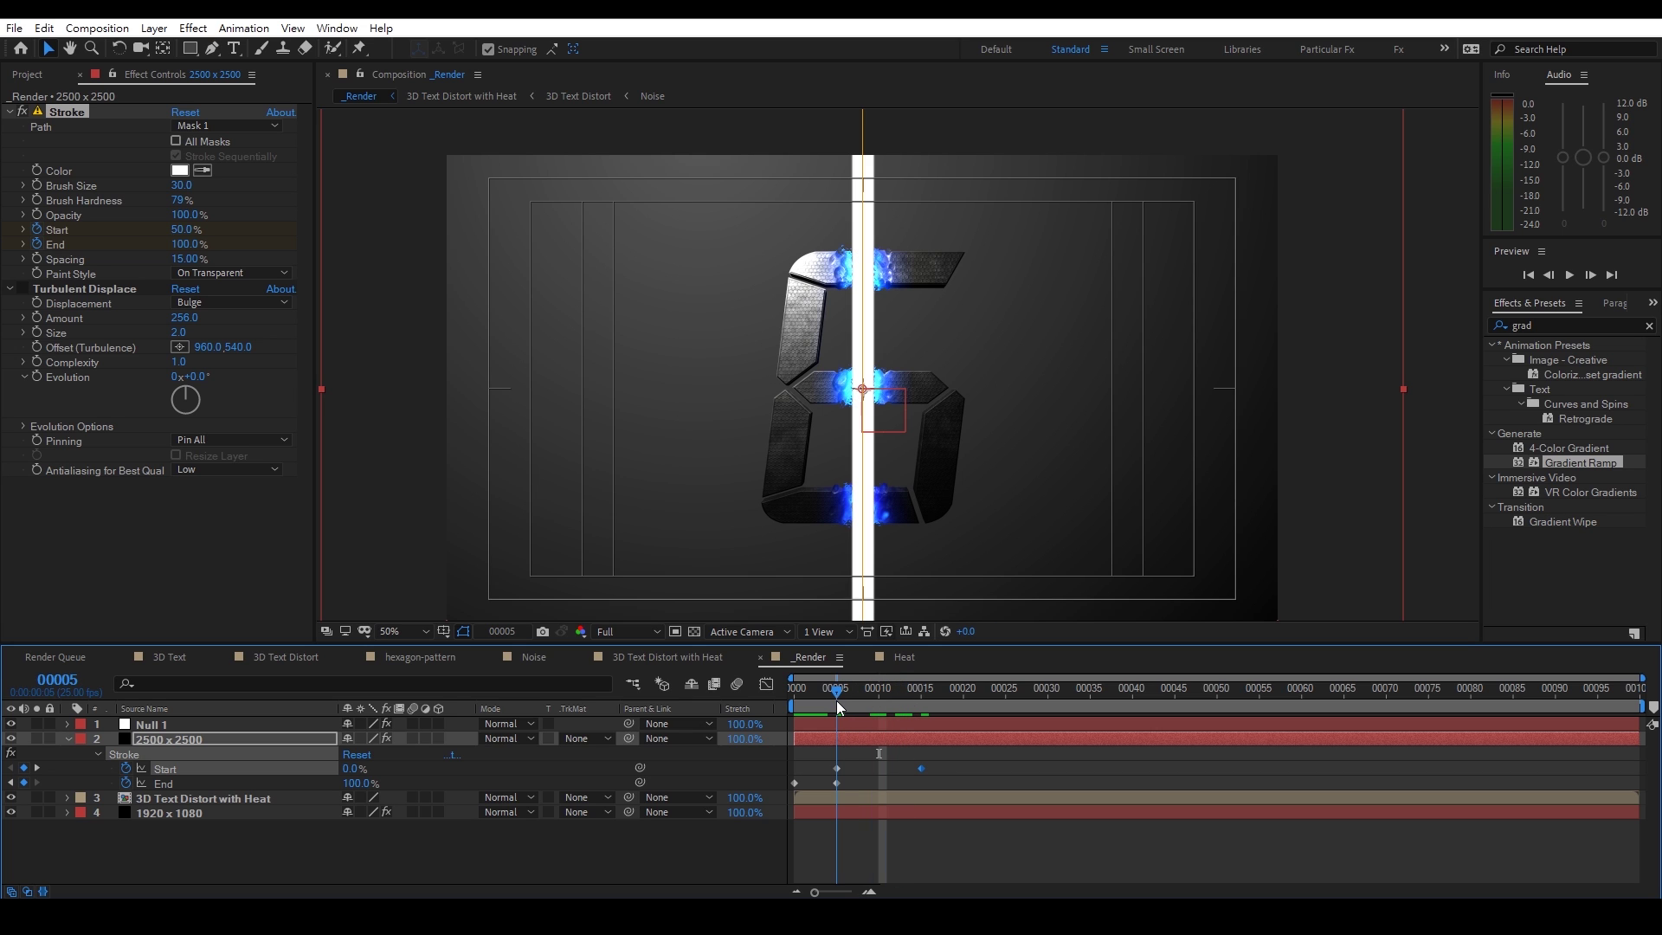
{"action": "left_click", "coordinate": [36, 186]}
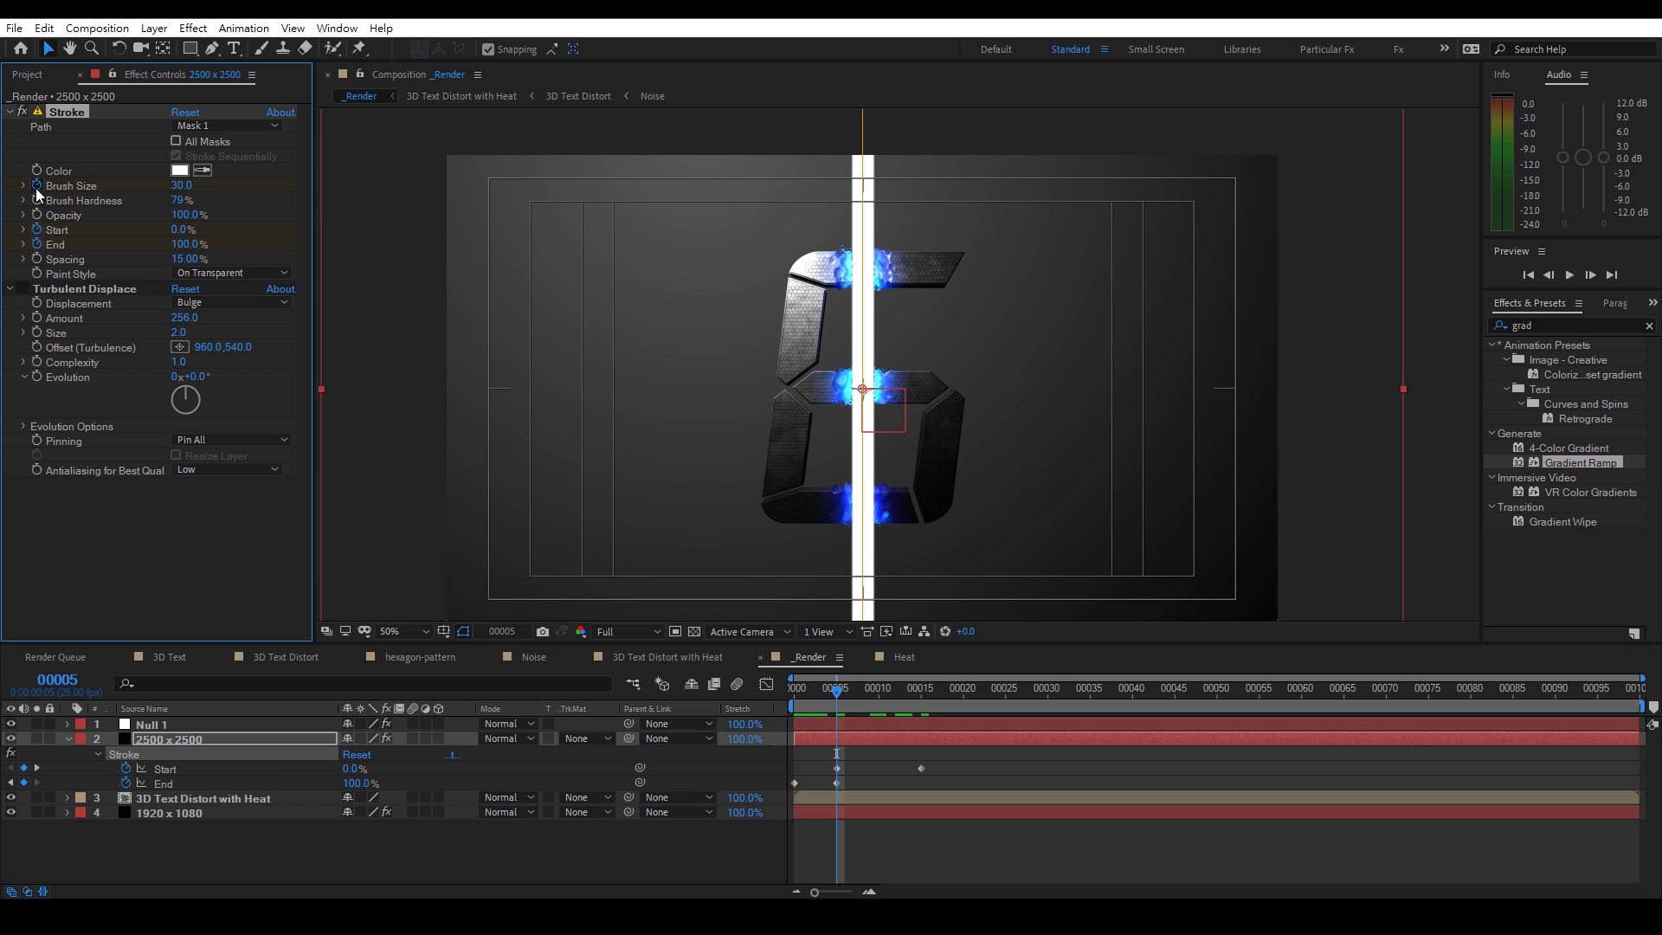
{"action": "left_click", "coordinate": [860, 740]}
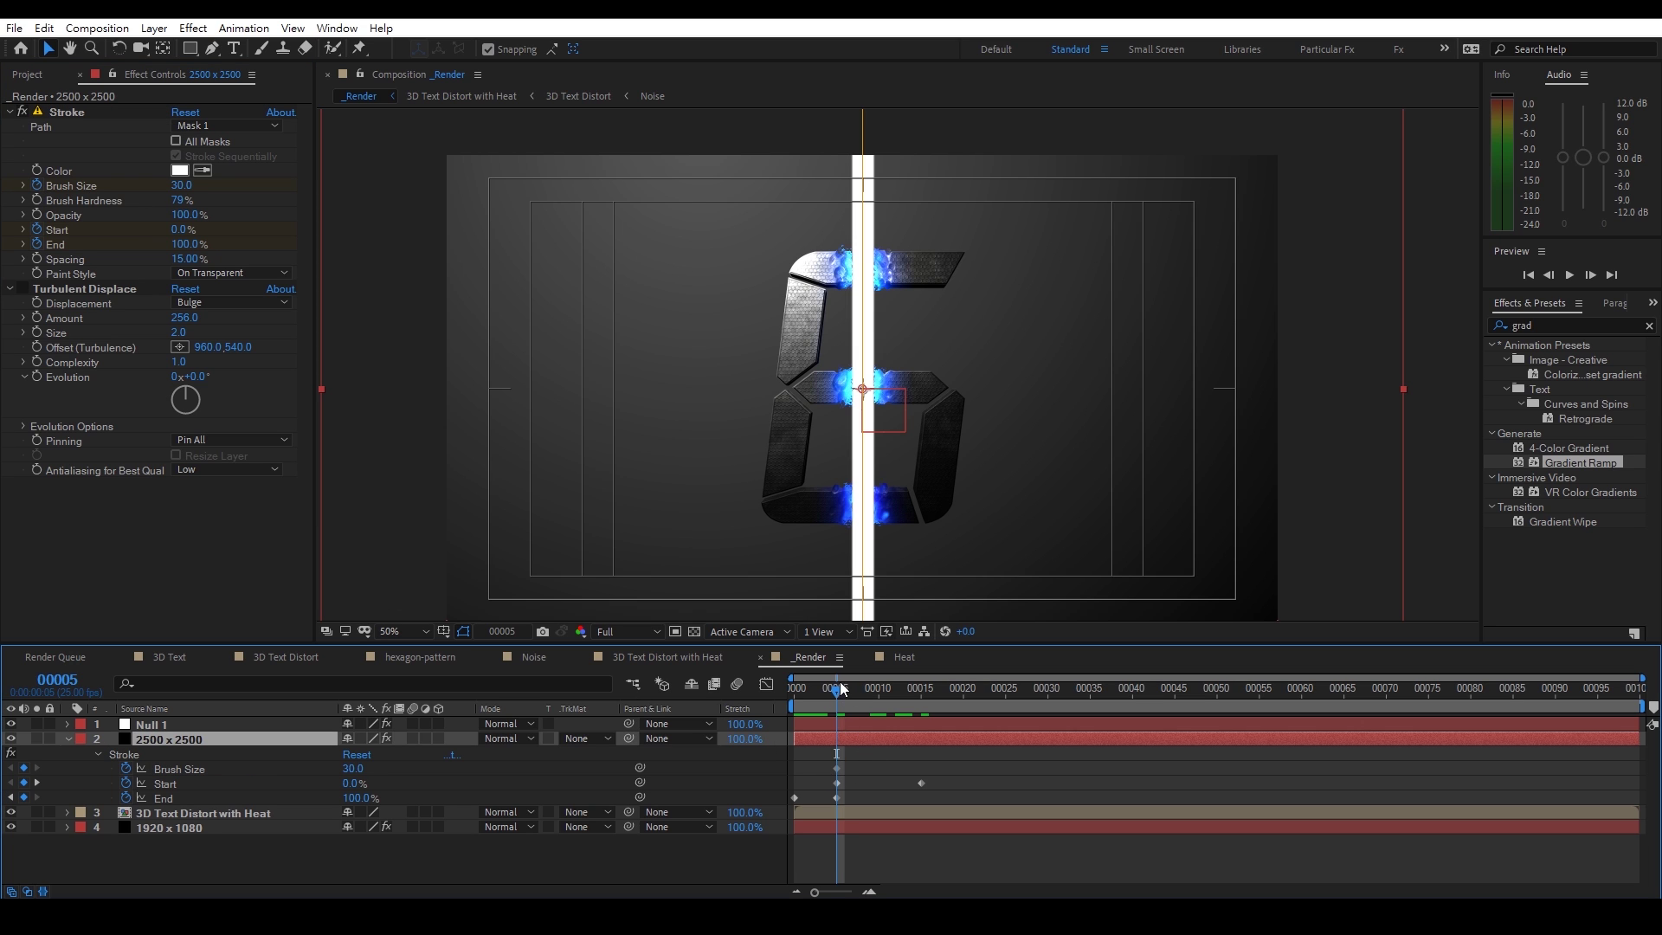
{"action": "left_click_drag", "start_coordinate": [846, 687], "coordinate": [885, 692]}
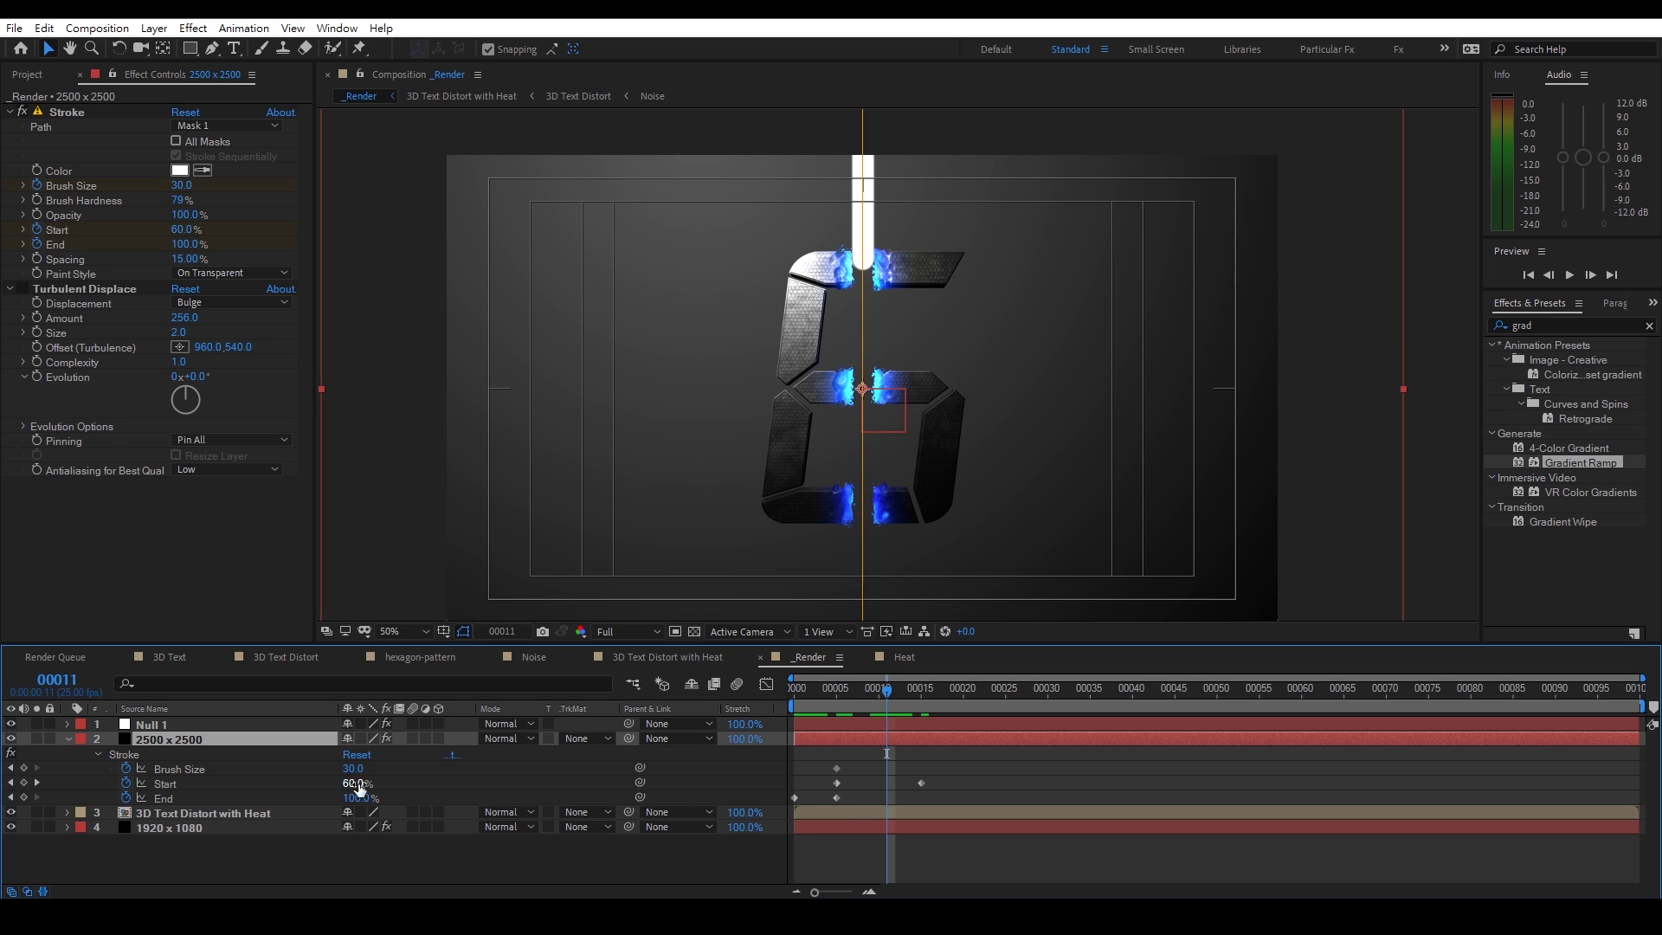
{"action": "left_click_drag", "start_coordinate": [352, 768], "coordinate": [4, 765]}
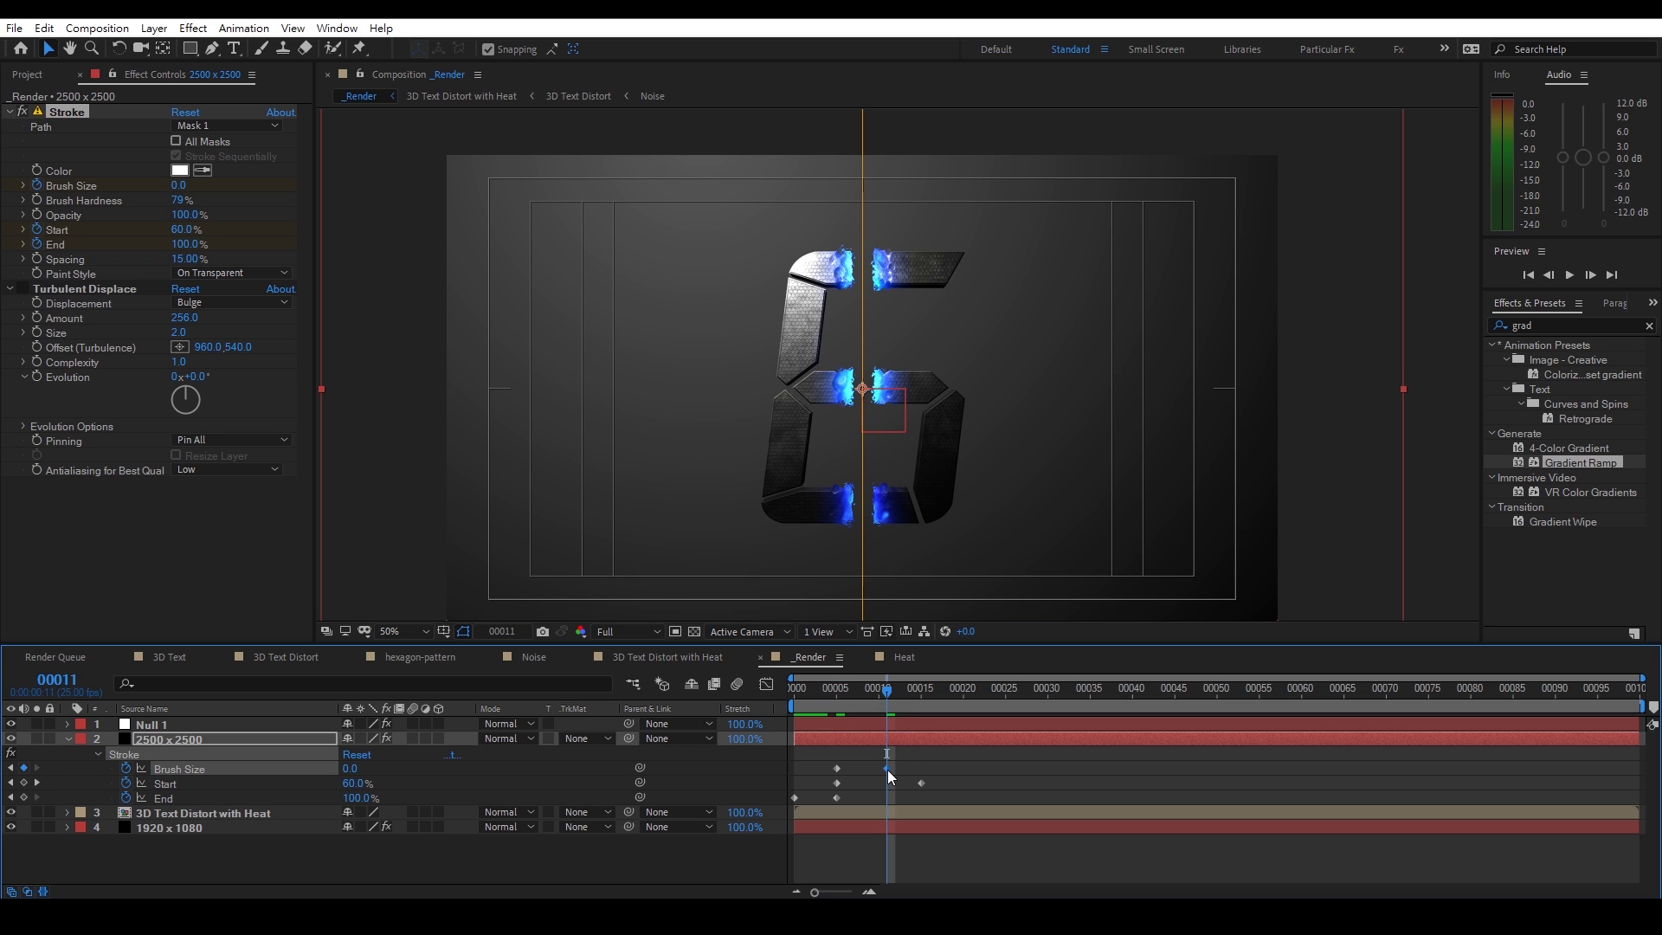
{"action": "left_click_drag", "start_coordinate": [888, 770], "coordinate": [894, 771]}
{"action": "mouse_move", "coordinate": [882, 692]}
{"action": "left_mouse_down"}
{"action": "mouse_move", "coordinate": [896, 694]}
{"action": "mouse_move", "coordinate": [822, 700]}
{"action": "mouse_move", "coordinate": [903, 703]}
{"action": "mouse_move", "coordinate": [803, 707]}
{"action": "mouse_move", "coordinate": [901, 709]}
{"action": "mouse_move", "coordinate": [820, 709]}
{"action": "left_mouse_up"}
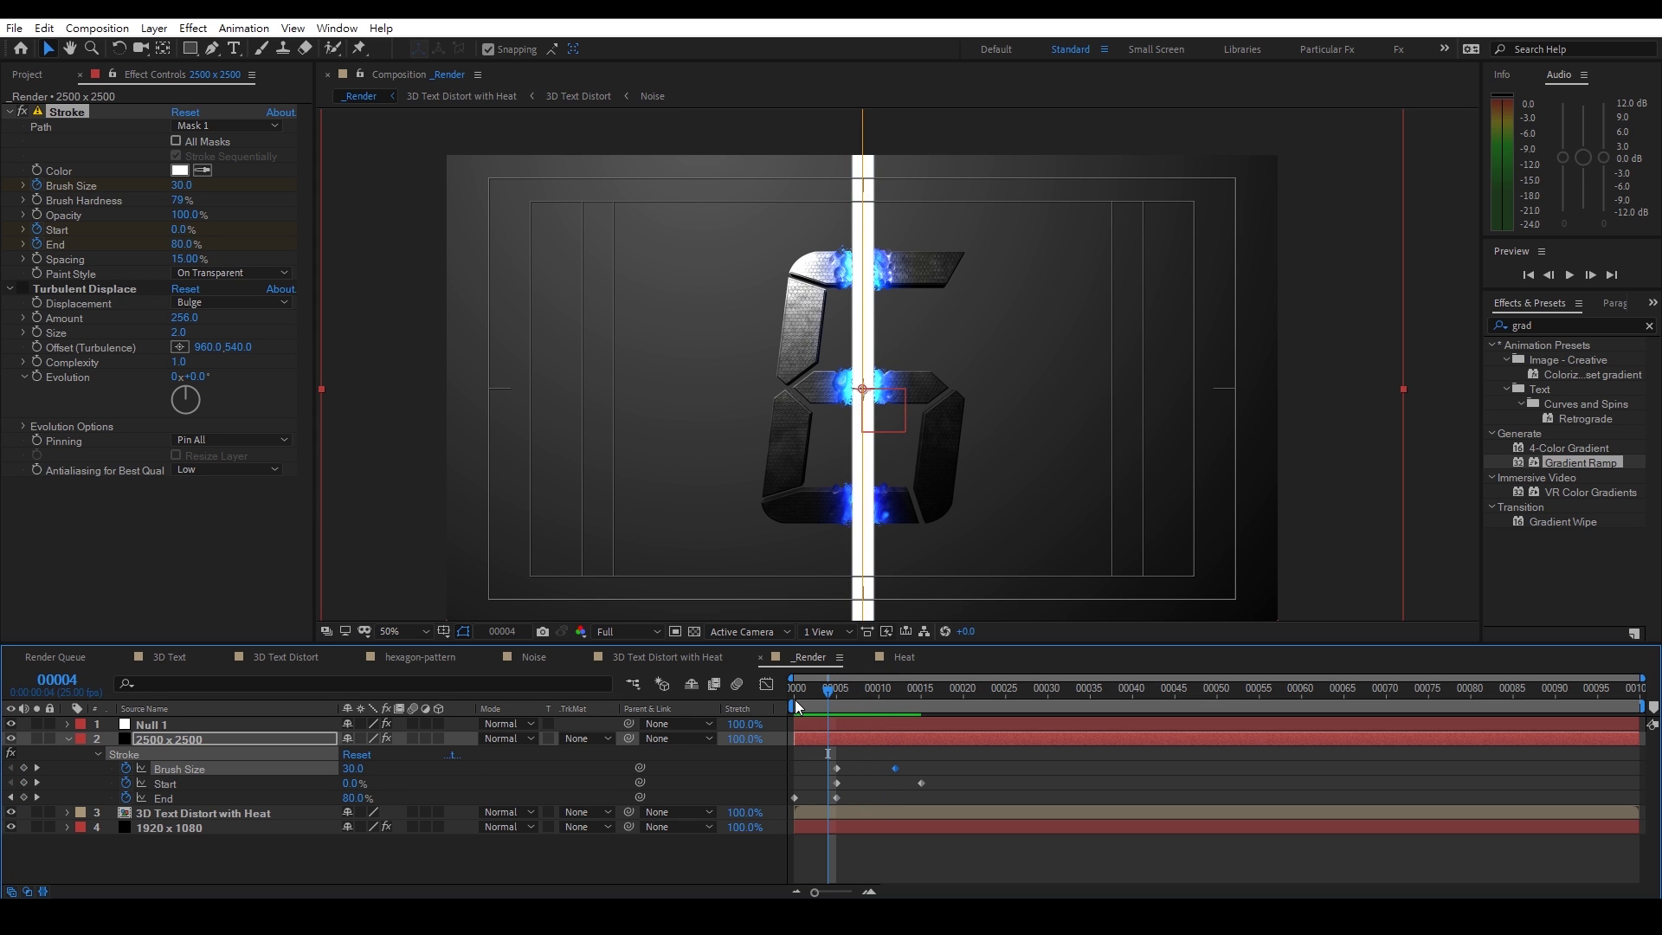
Keyframe the Brush Size to 200 at frame 2 and move the frame 5 Brush Size keyframe to frame 3
{"action": "left_click_drag", "start_coordinate": [824, 693], "coordinate": [810, 694]}
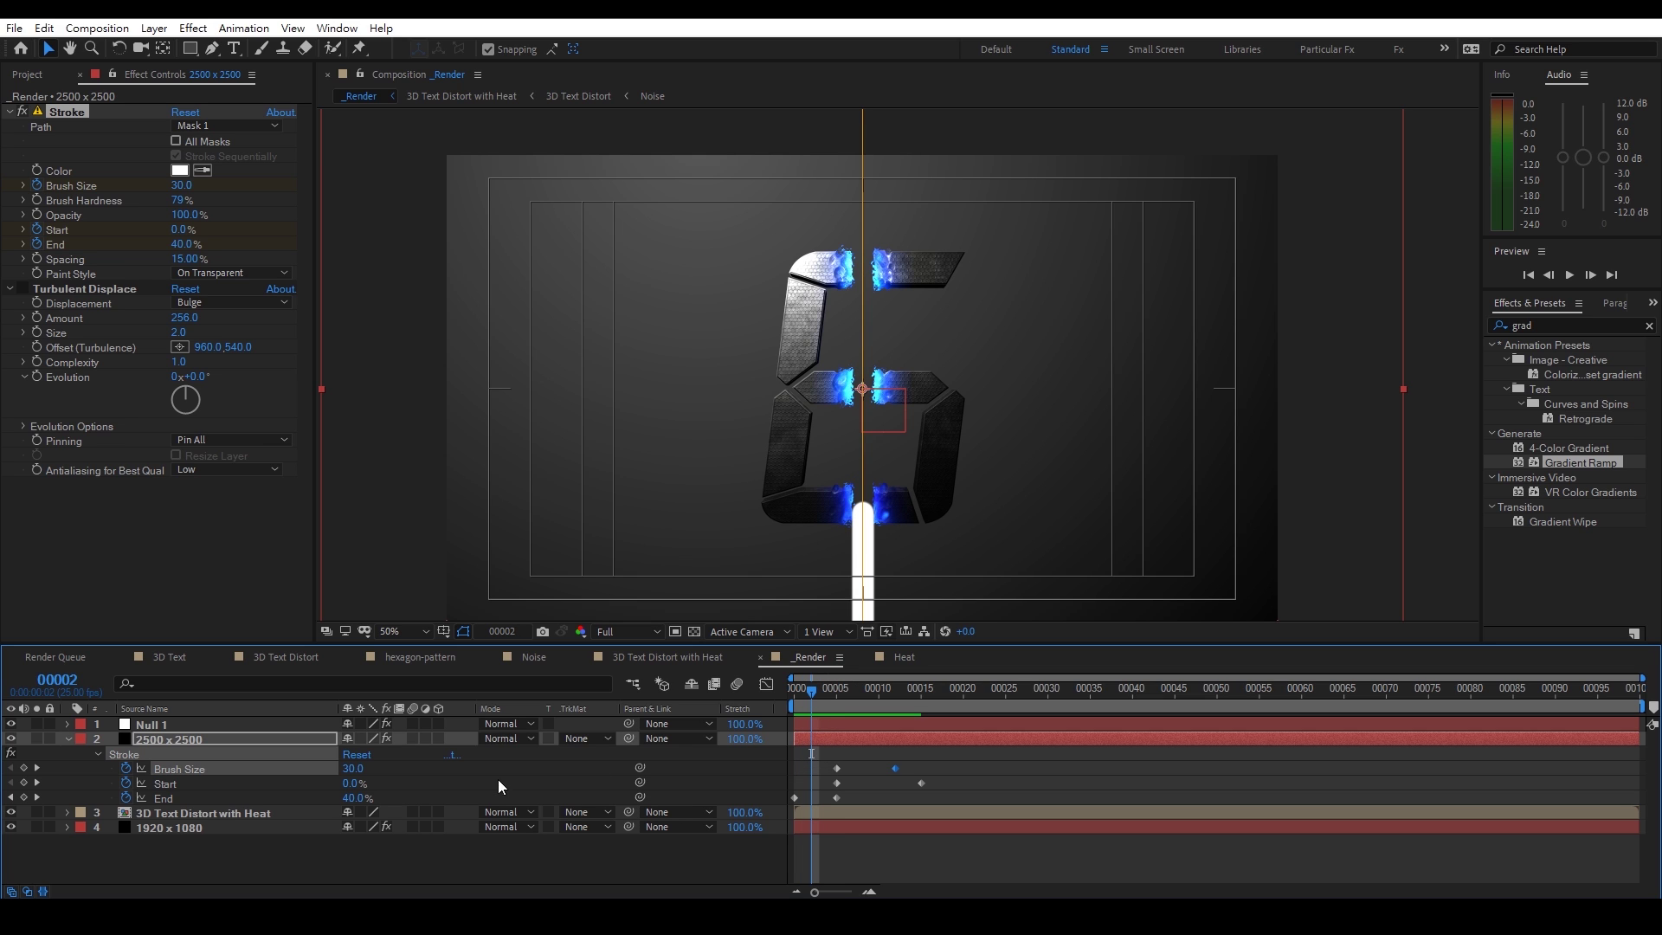
{"action": "left_click_drag", "start_coordinate": [361, 769], "coordinate": [494, 770]}
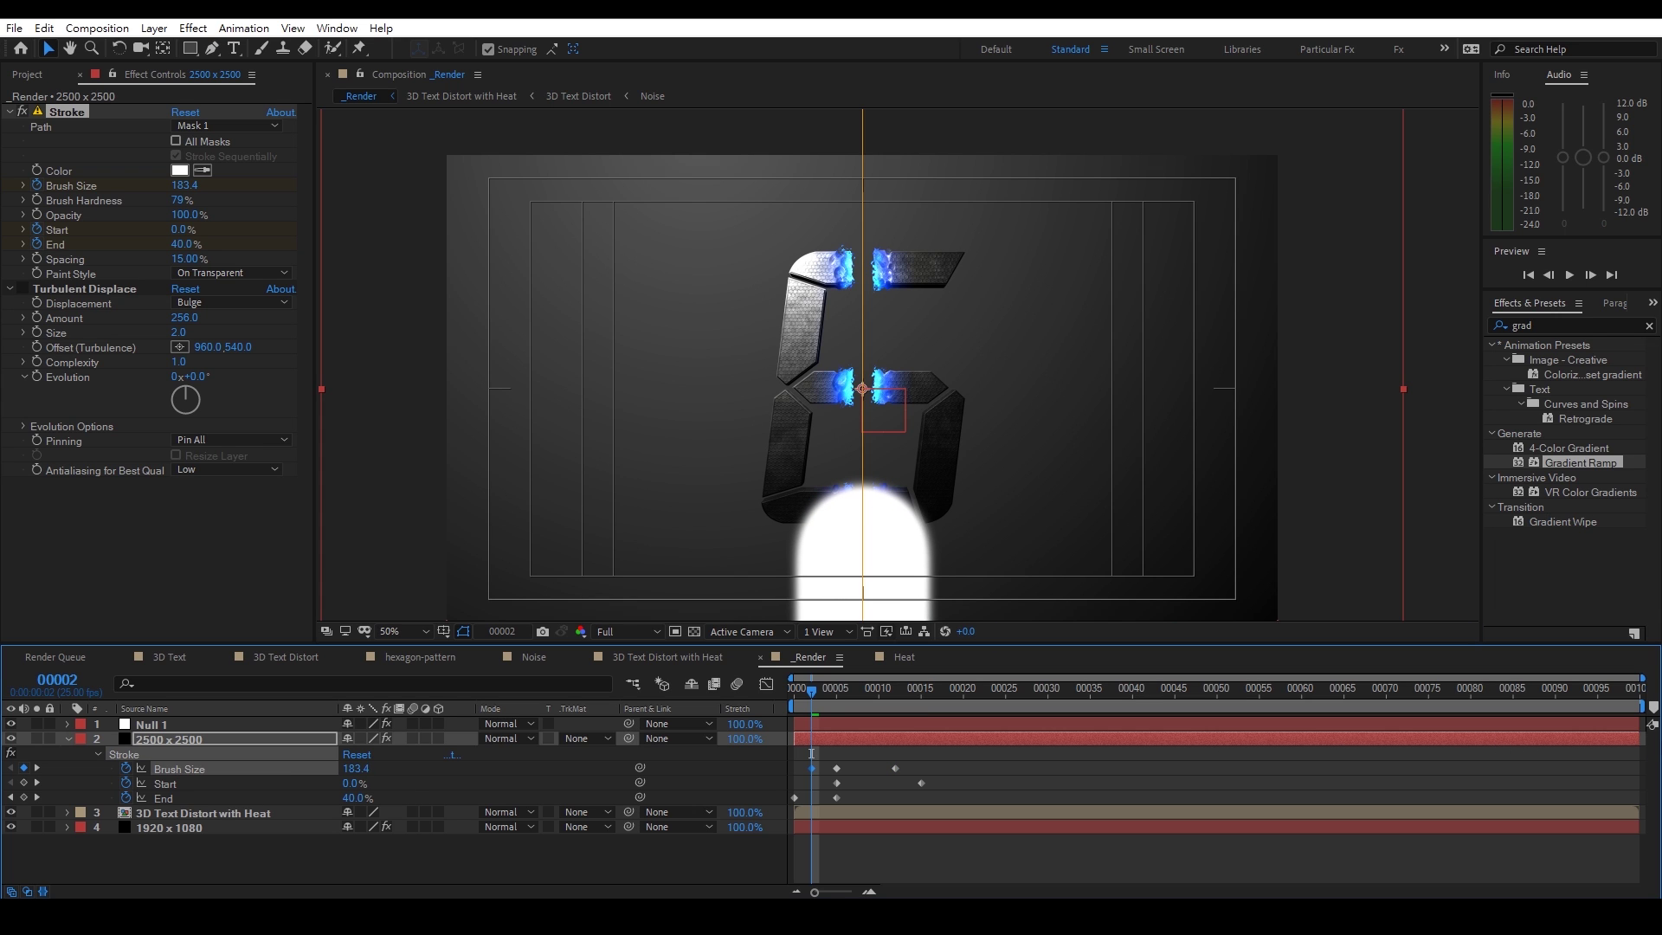
{"action": "left_click", "coordinate": [362, 769]}
{"action": "type", "text": "2000"}
{"action": "key", "text": "Return"}
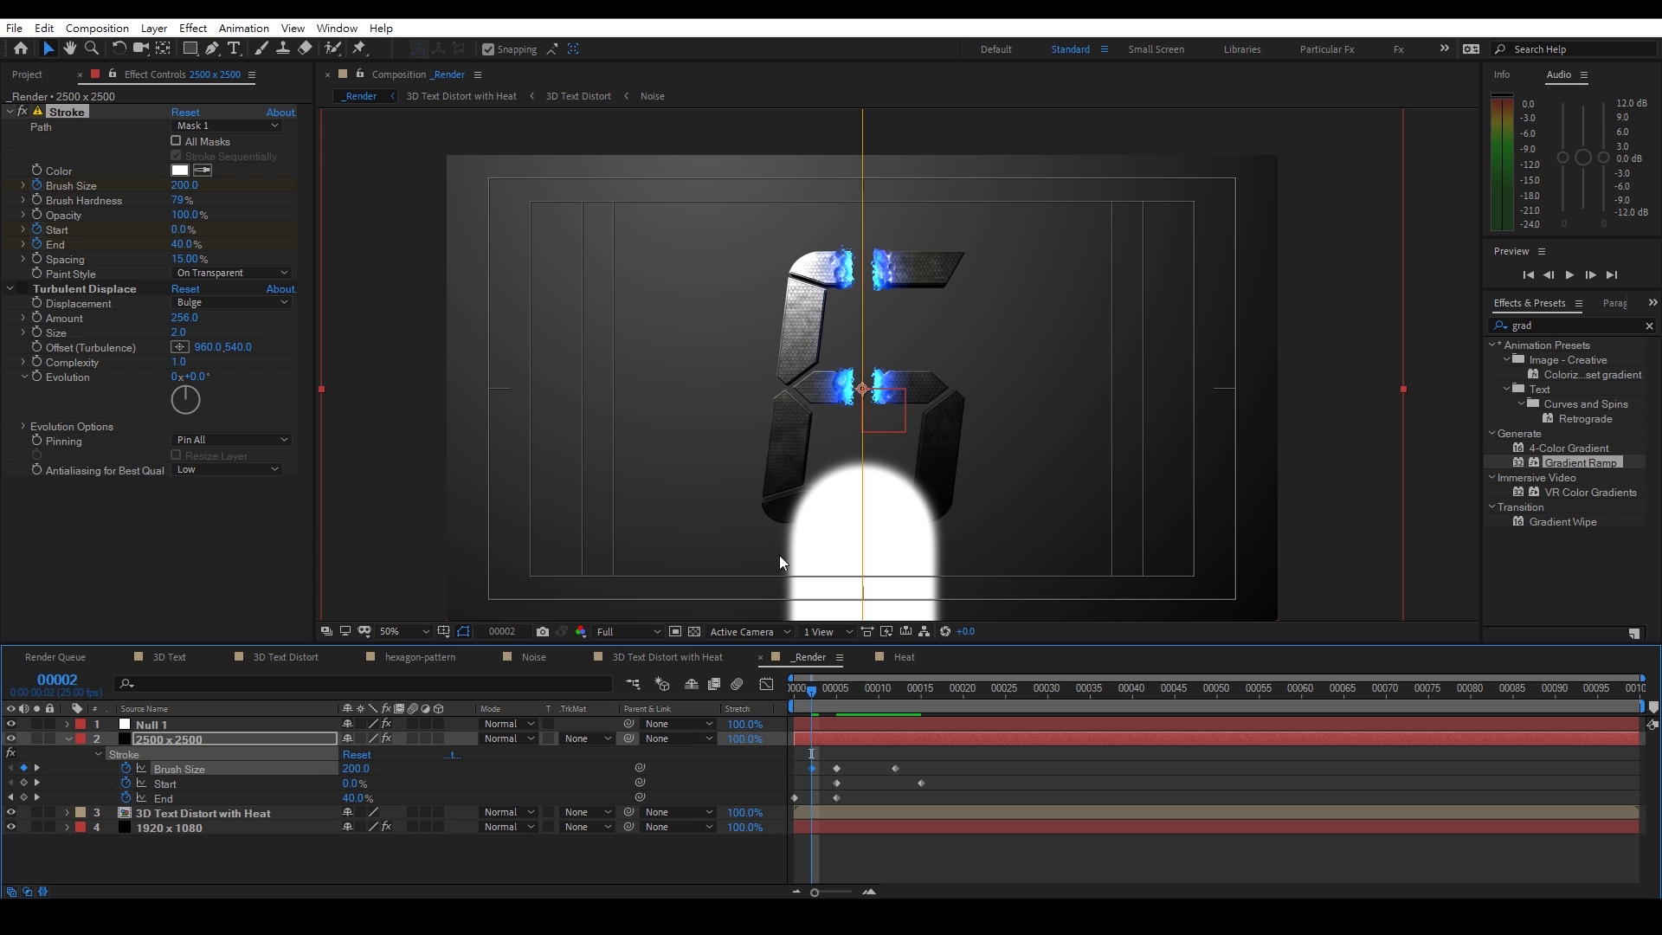
{"action": "left_click_drag", "start_coordinate": [841, 767], "coordinate": [824, 770]}
{"action": "mouse_move", "coordinate": [808, 695]}
{"action": "left_mouse_down"}
{"action": "mouse_move", "coordinate": [945, 694]}
{"action": "mouse_move", "coordinate": [778, 704]}
{"action": "mouse_move", "coordinate": [874, 698]}
{"action": "mouse_move", "coordinate": [804, 700]}
{"action": "left_mouse_up"}
Try a Brush Hardness of 100% on the Stroke effect and settle on 0%
{"action": "left_click_drag", "start_coordinate": [176, 202], "coordinate": [251, 201]}
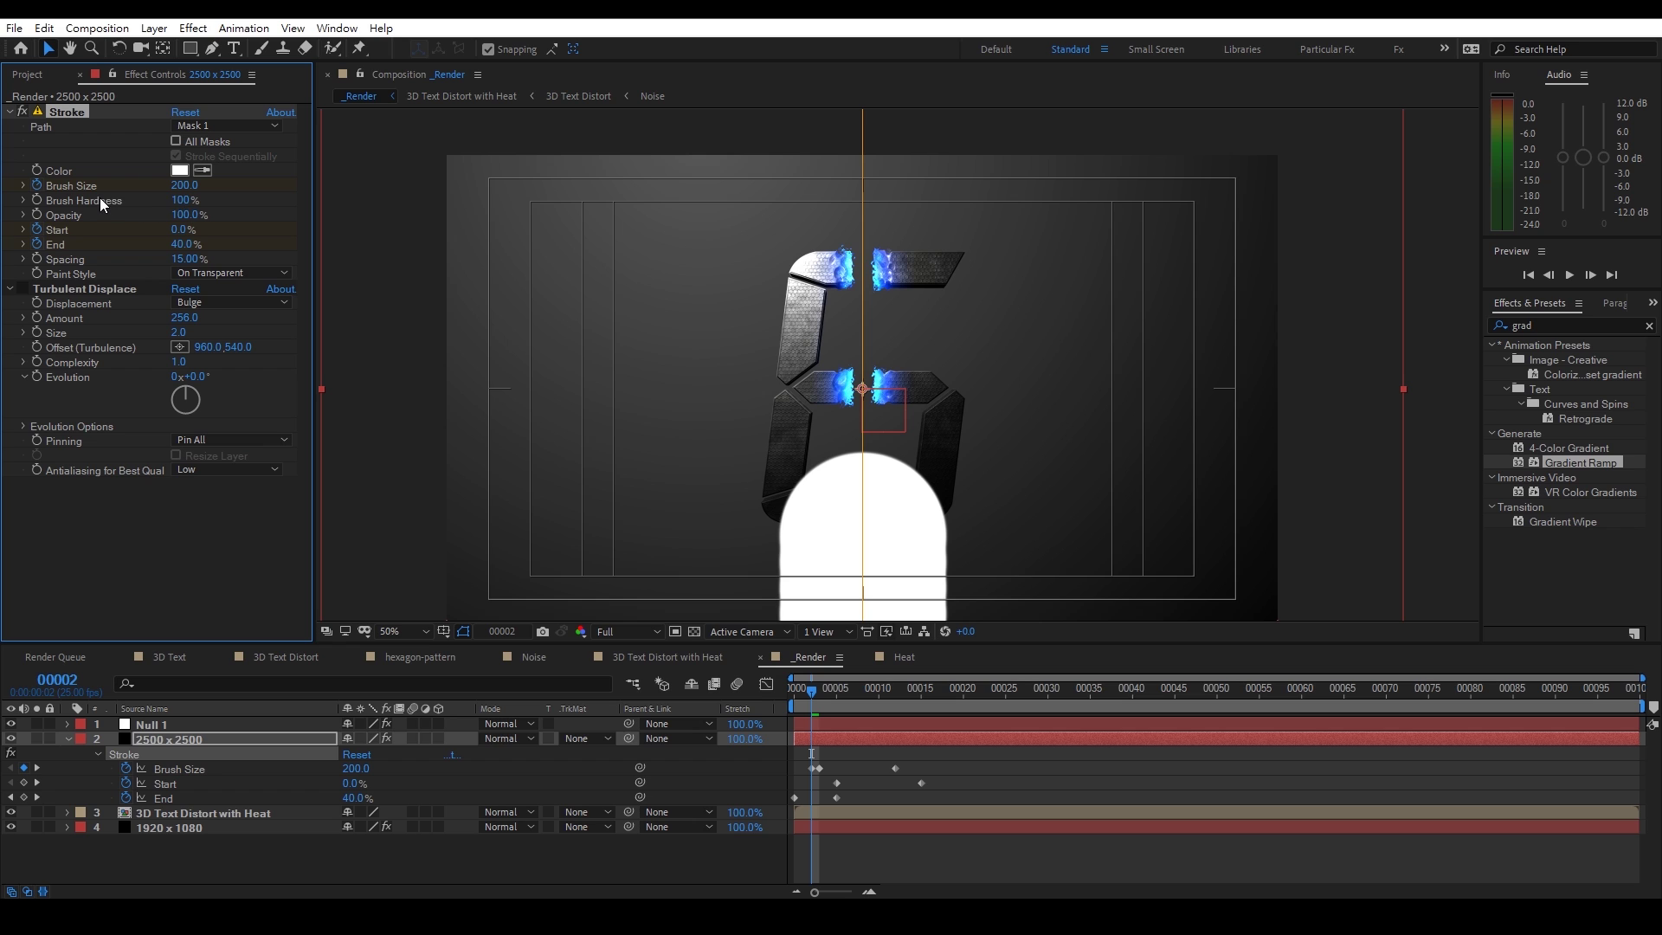
{"action": "left_click", "coordinate": [187, 200]}
{"action": "type", "text": "0"}
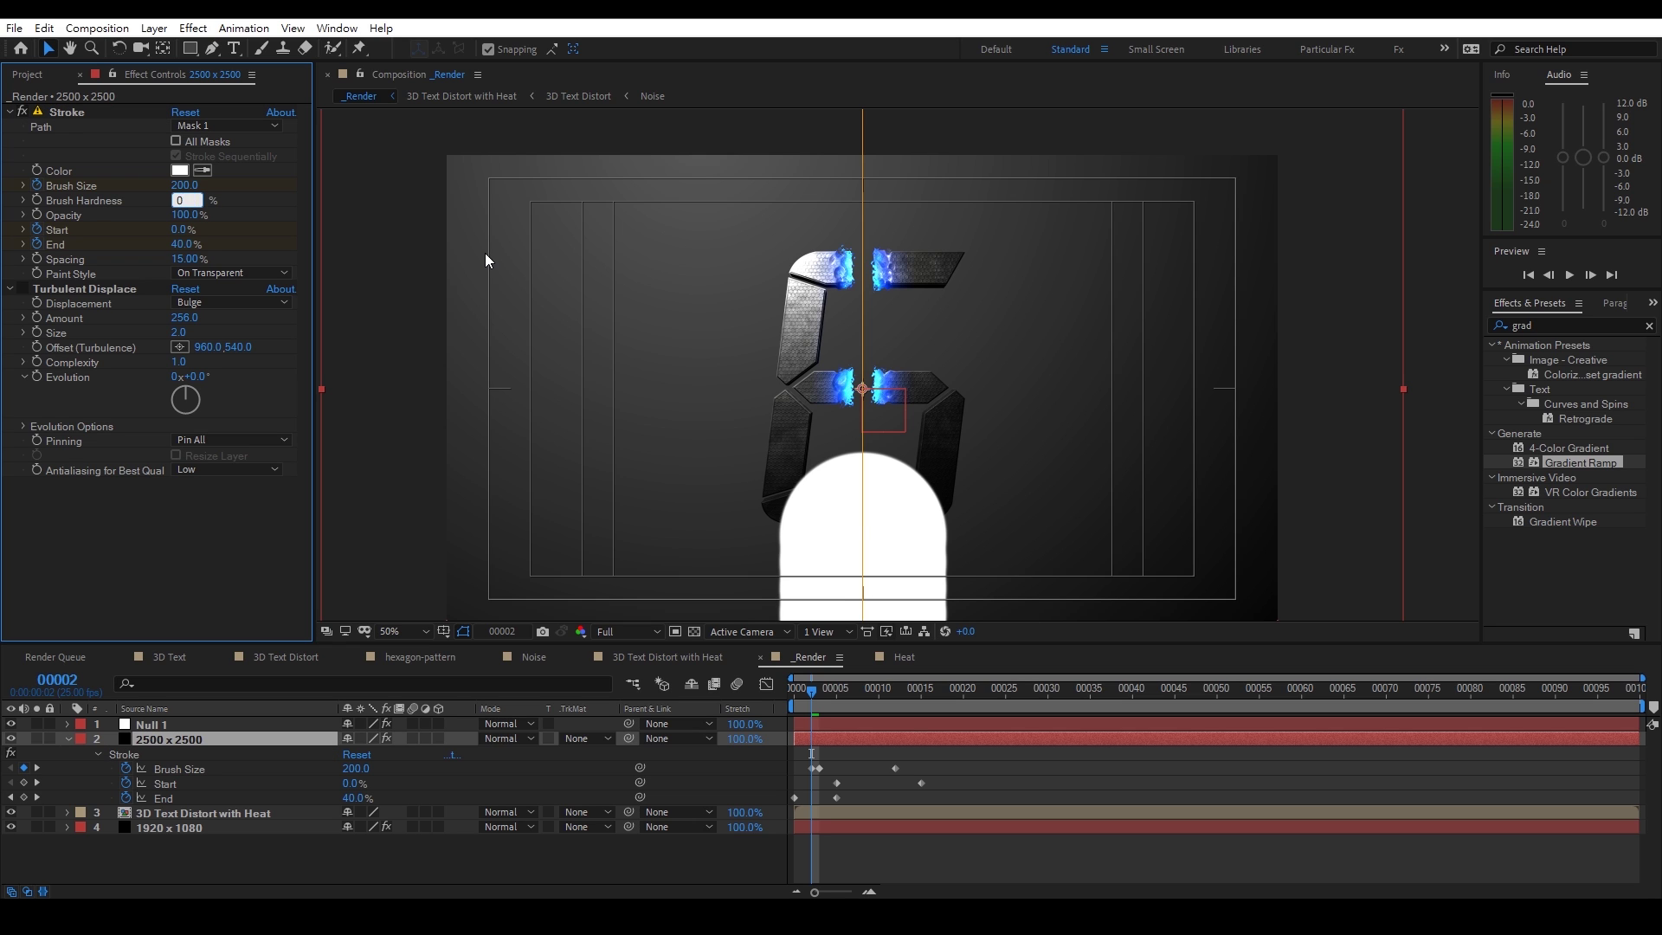
{"action": "key", "text": "Return"}
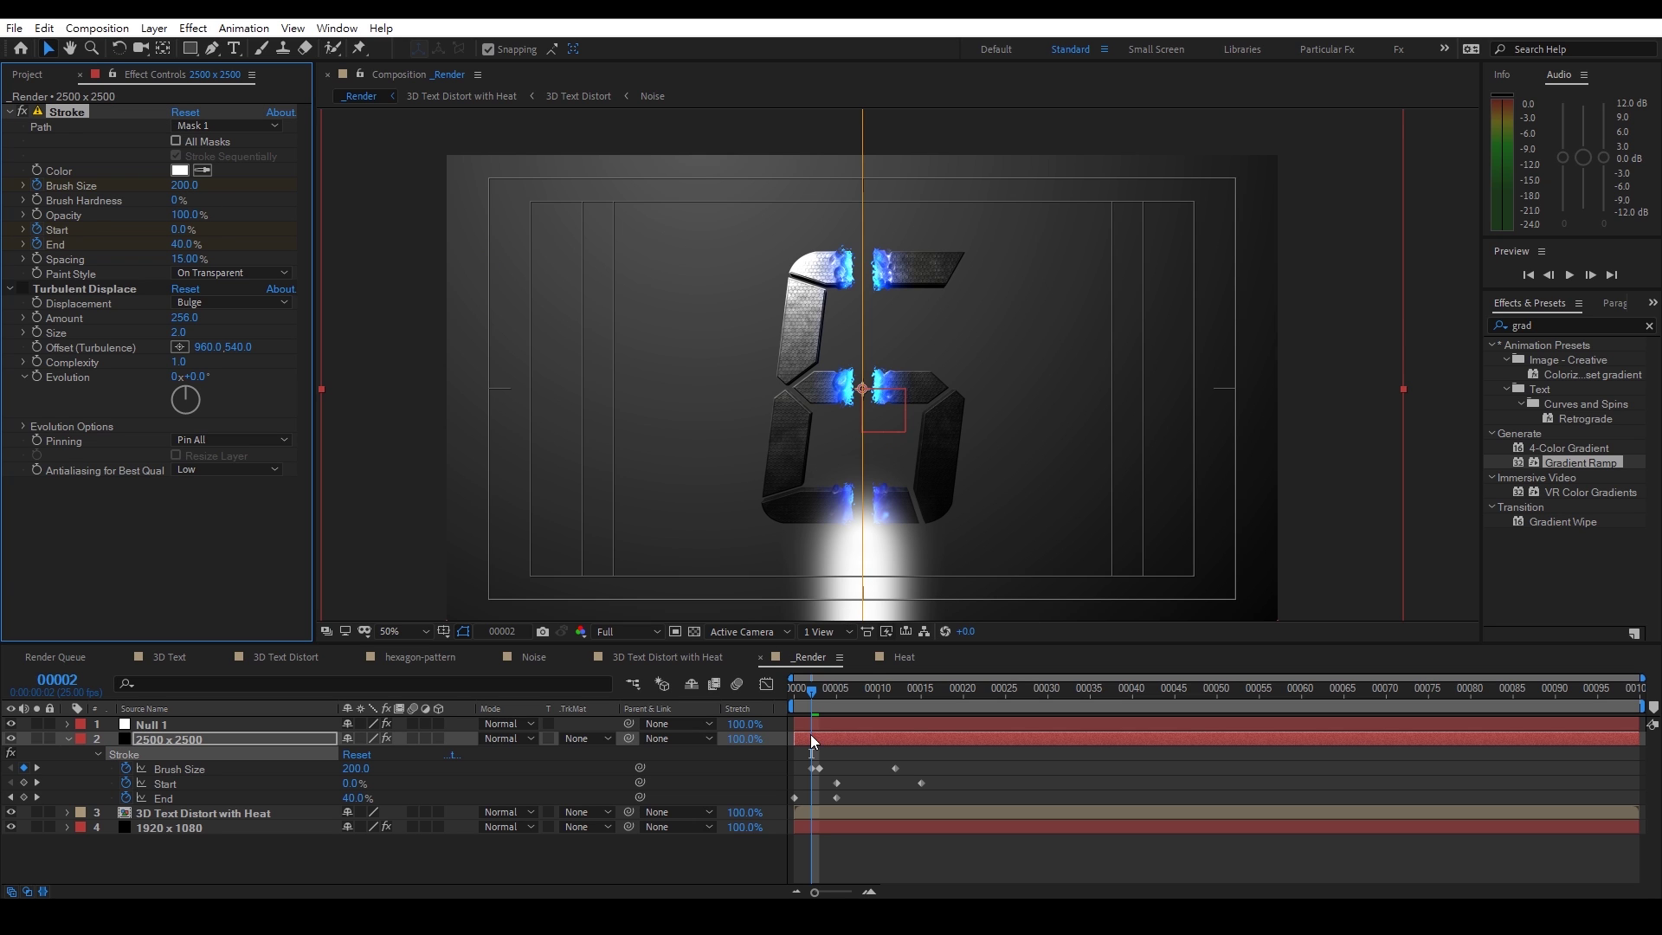
Change the Brush Size keyframe at frame 3 to 40 and scrub through the opening frames
{"action": "mouse_move", "coordinate": [810, 691]}
{"action": "left_mouse_down"}
{"action": "mouse_move", "coordinate": [891, 693]}
{"action": "mouse_move", "coordinate": [791, 709]}
{"action": "mouse_move", "coordinate": [921, 715]}
{"action": "mouse_move", "coordinate": [818, 714]}
{"action": "left_mouse_up"}
{"action": "left_click", "coordinate": [820, 769]}
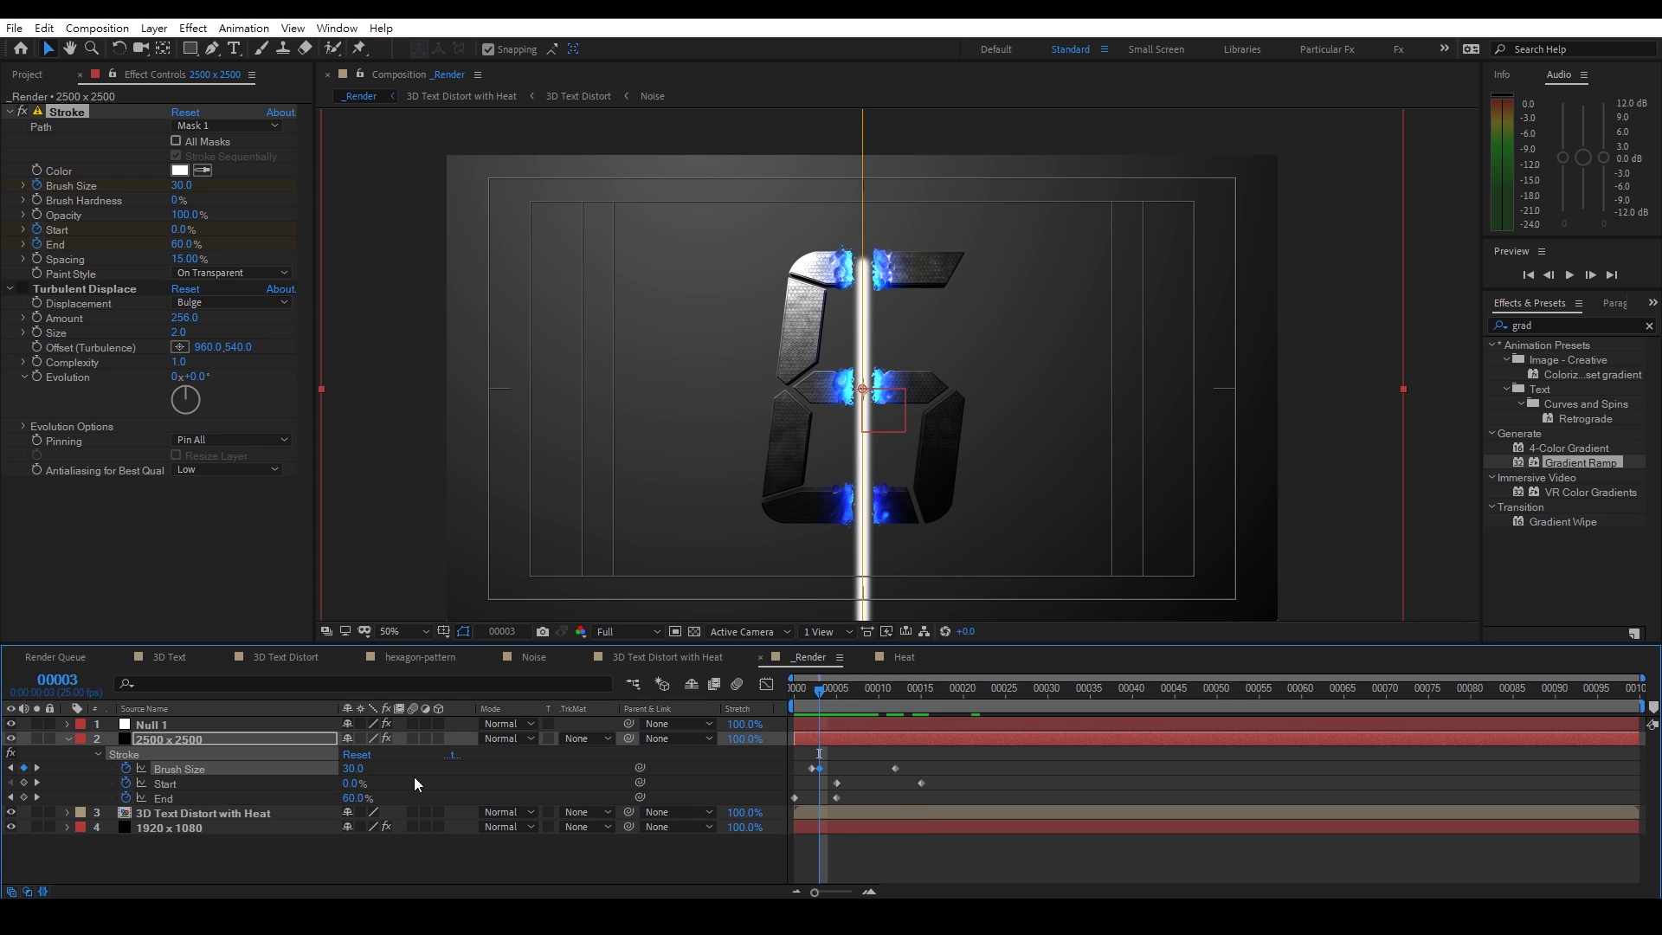
{"action": "left_click", "coordinate": [353, 769]}
{"action": "type", "text": "40"}
{"action": "key", "text": "Return"}
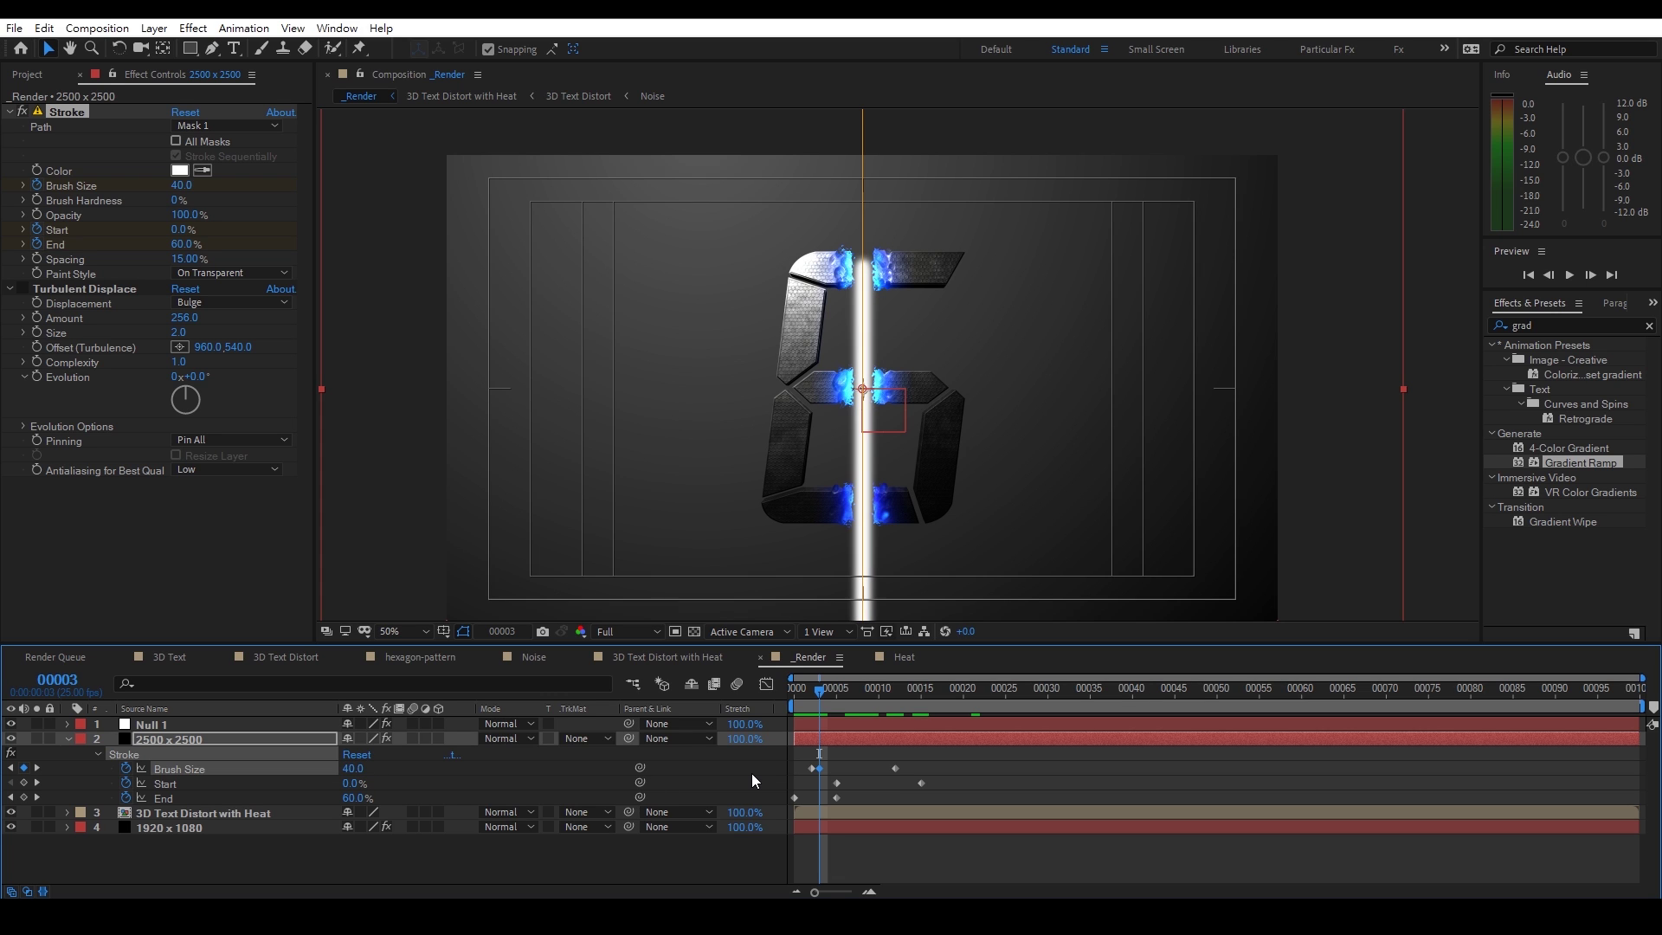
{"action": "mouse_move", "coordinate": [800, 697]}
{"action": "left_mouse_down"}
{"action": "mouse_move", "coordinate": [955, 696]}
{"action": "mouse_move", "coordinate": [786, 701]}
{"action": "mouse_move", "coordinate": [869, 705]}
{"action": "mouse_move", "coordinate": [816, 704]}
{"action": "left_mouse_up"}
Link the Stroke effect's Color on the 2500 x 2500 layer to the Null 1 Color Control with an expression
{"action": "left_click", "coordinate": [178, 170]}
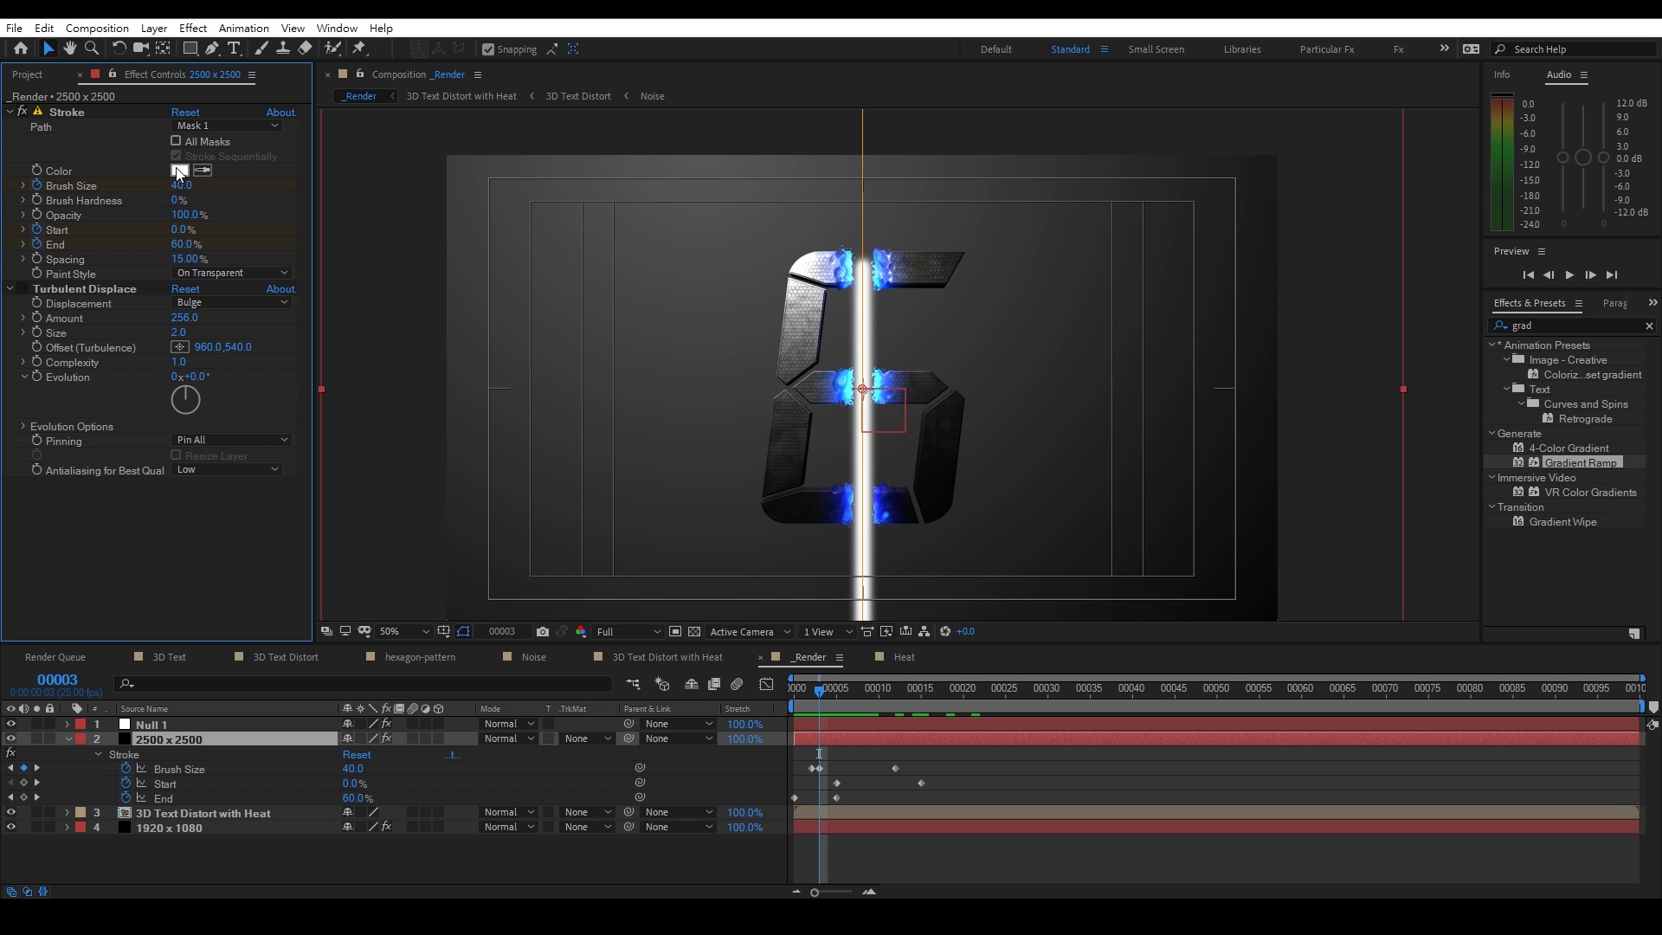
{"action": "left_click", "coordinate": [37, 171], "text": "alt"}
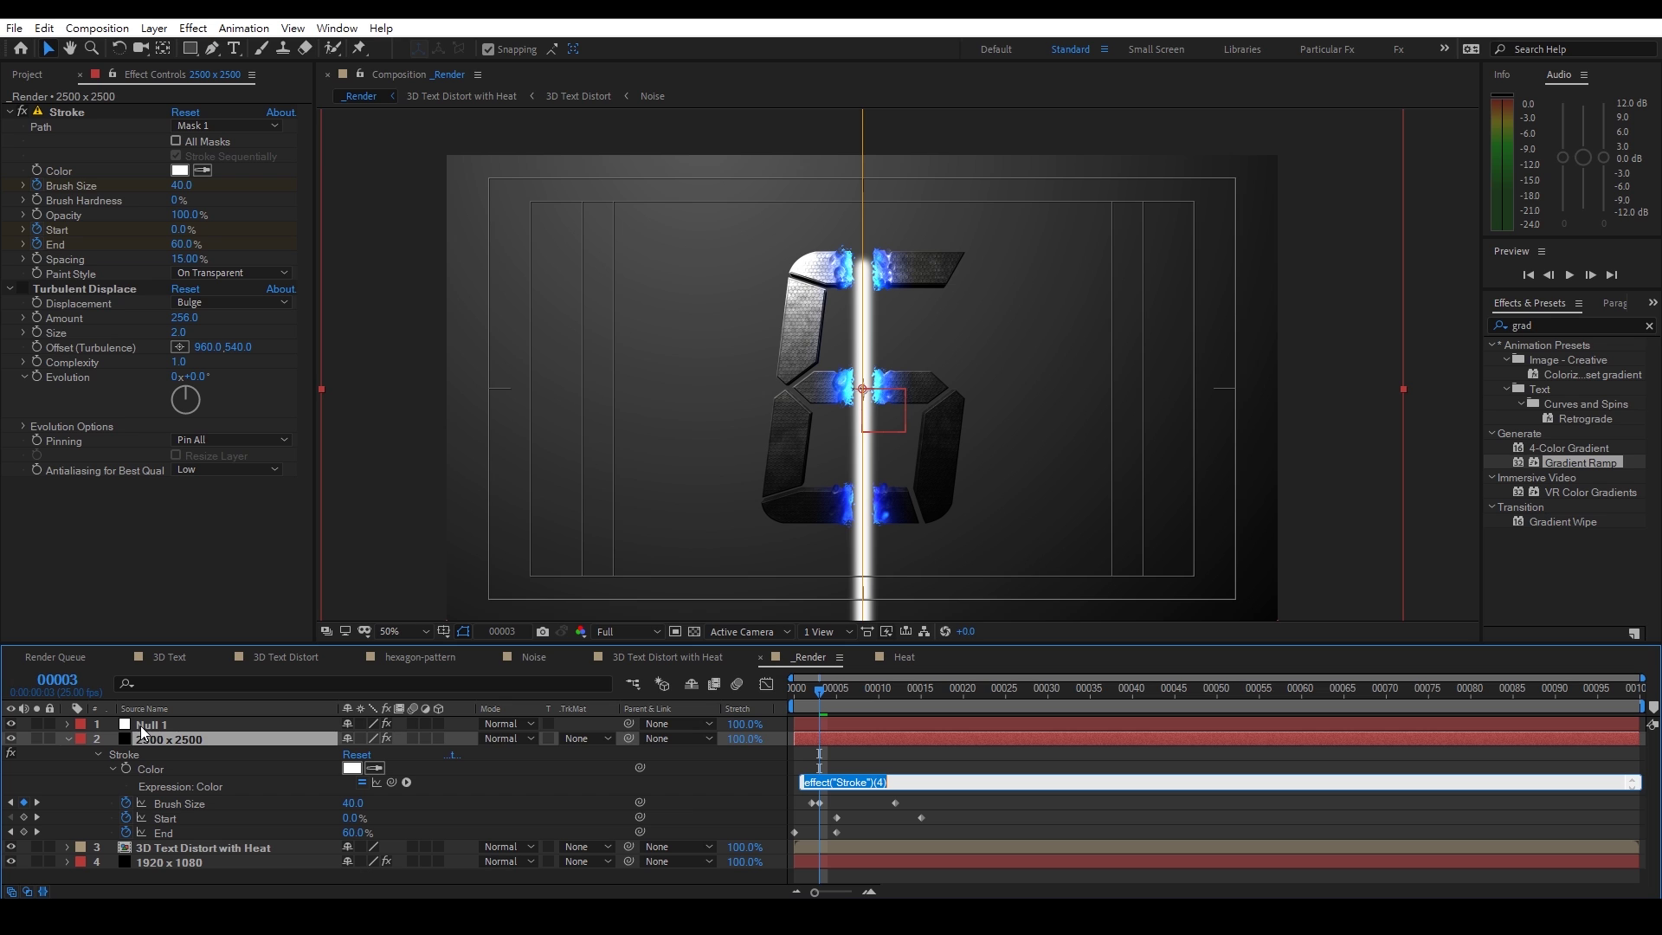
{"action": "left_click", "coordinate": [142, 725]}
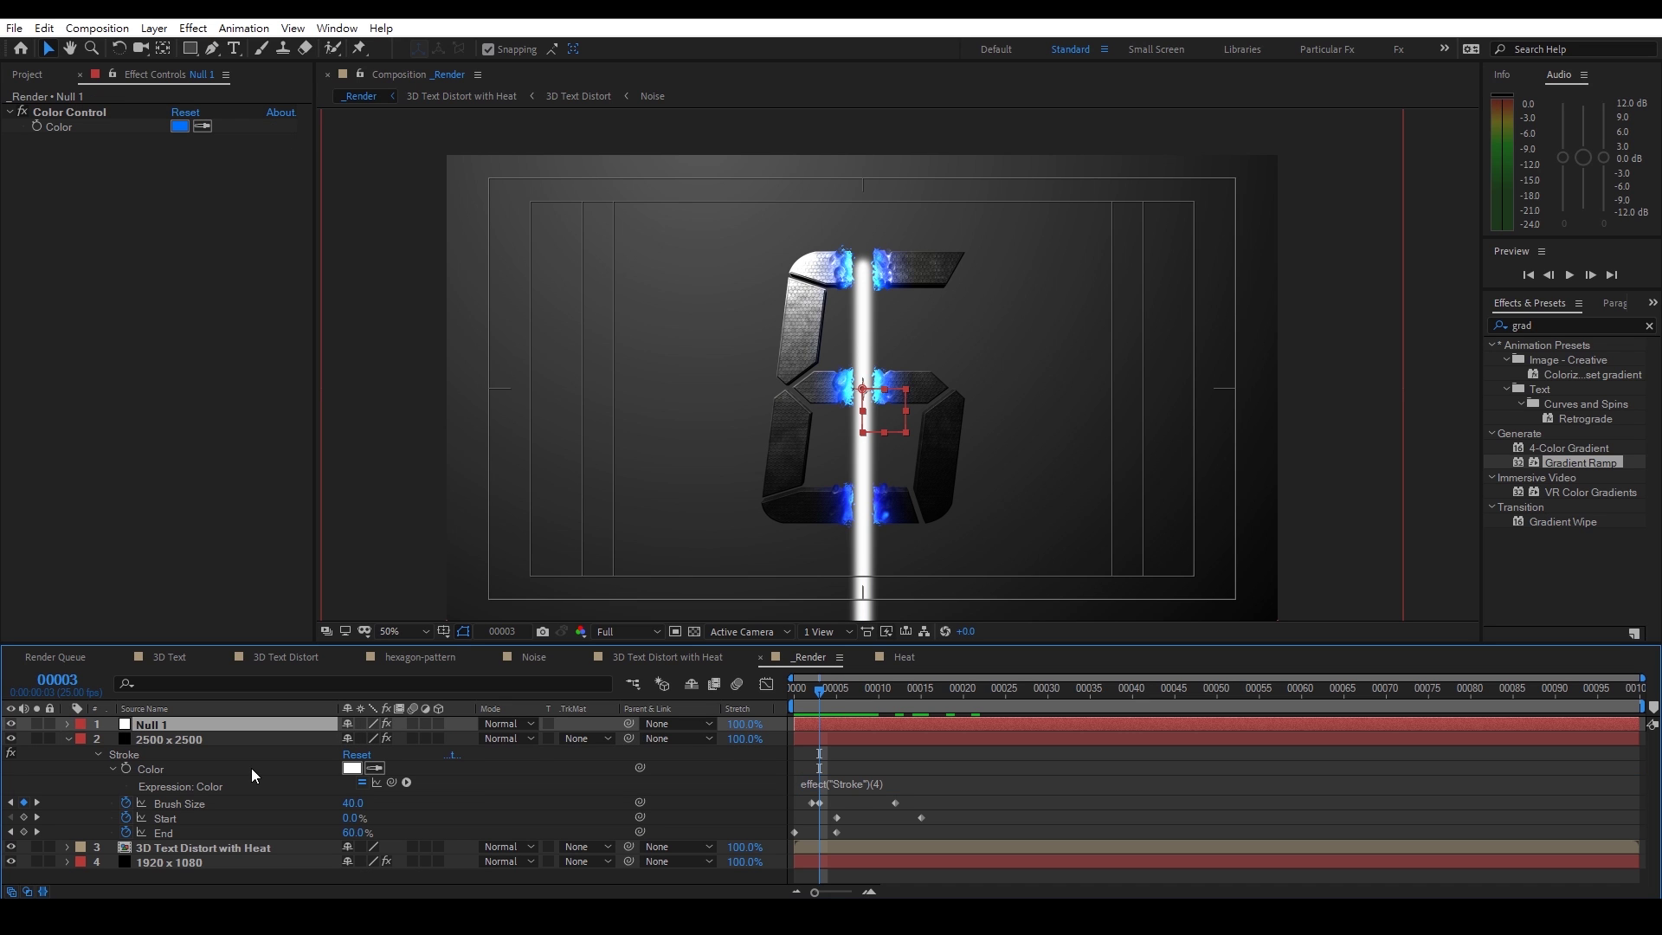
{"action": "mouse_move", "coordinate": [393, 782]}
{"action": "left_mouse_down"}
{"action": "mouse_move", "coordinate": [283, 605]}
{"action": "mouse_move", "coordinate": [95, 121]}
{"action": "mouse_move", "coordinate": [81, 125]}
{"action": "left_mouse_up"}
{"action": "left_click", "coordinate": [838, 756]}
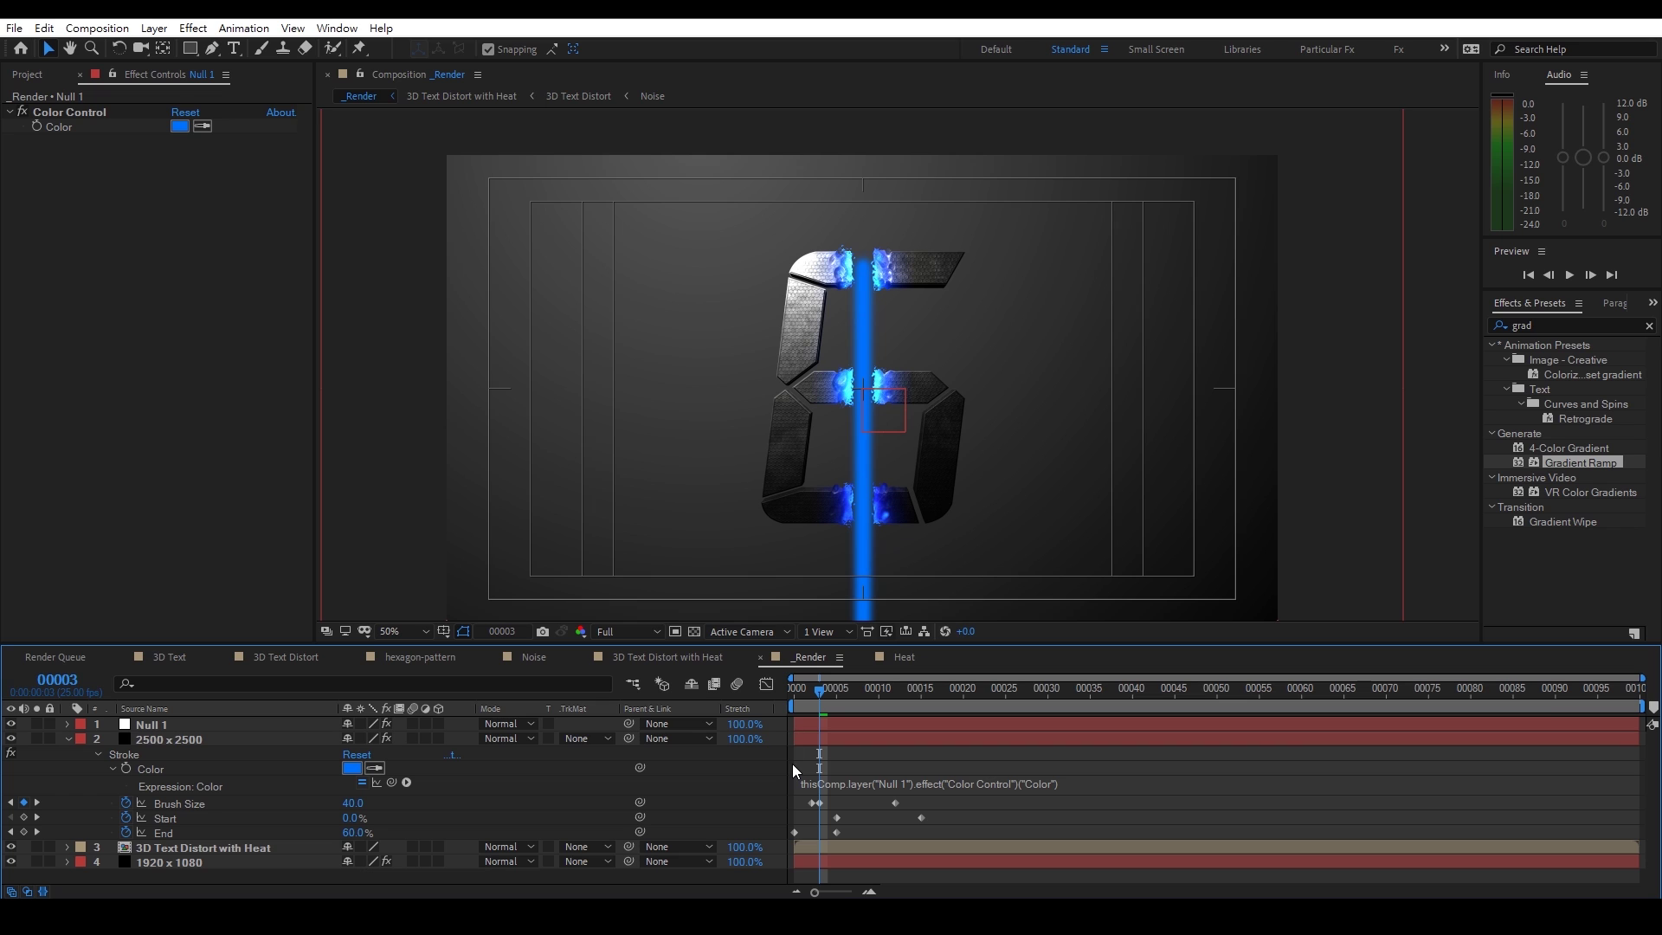
{"action": "left_click", "coordinate": [67, 739]}
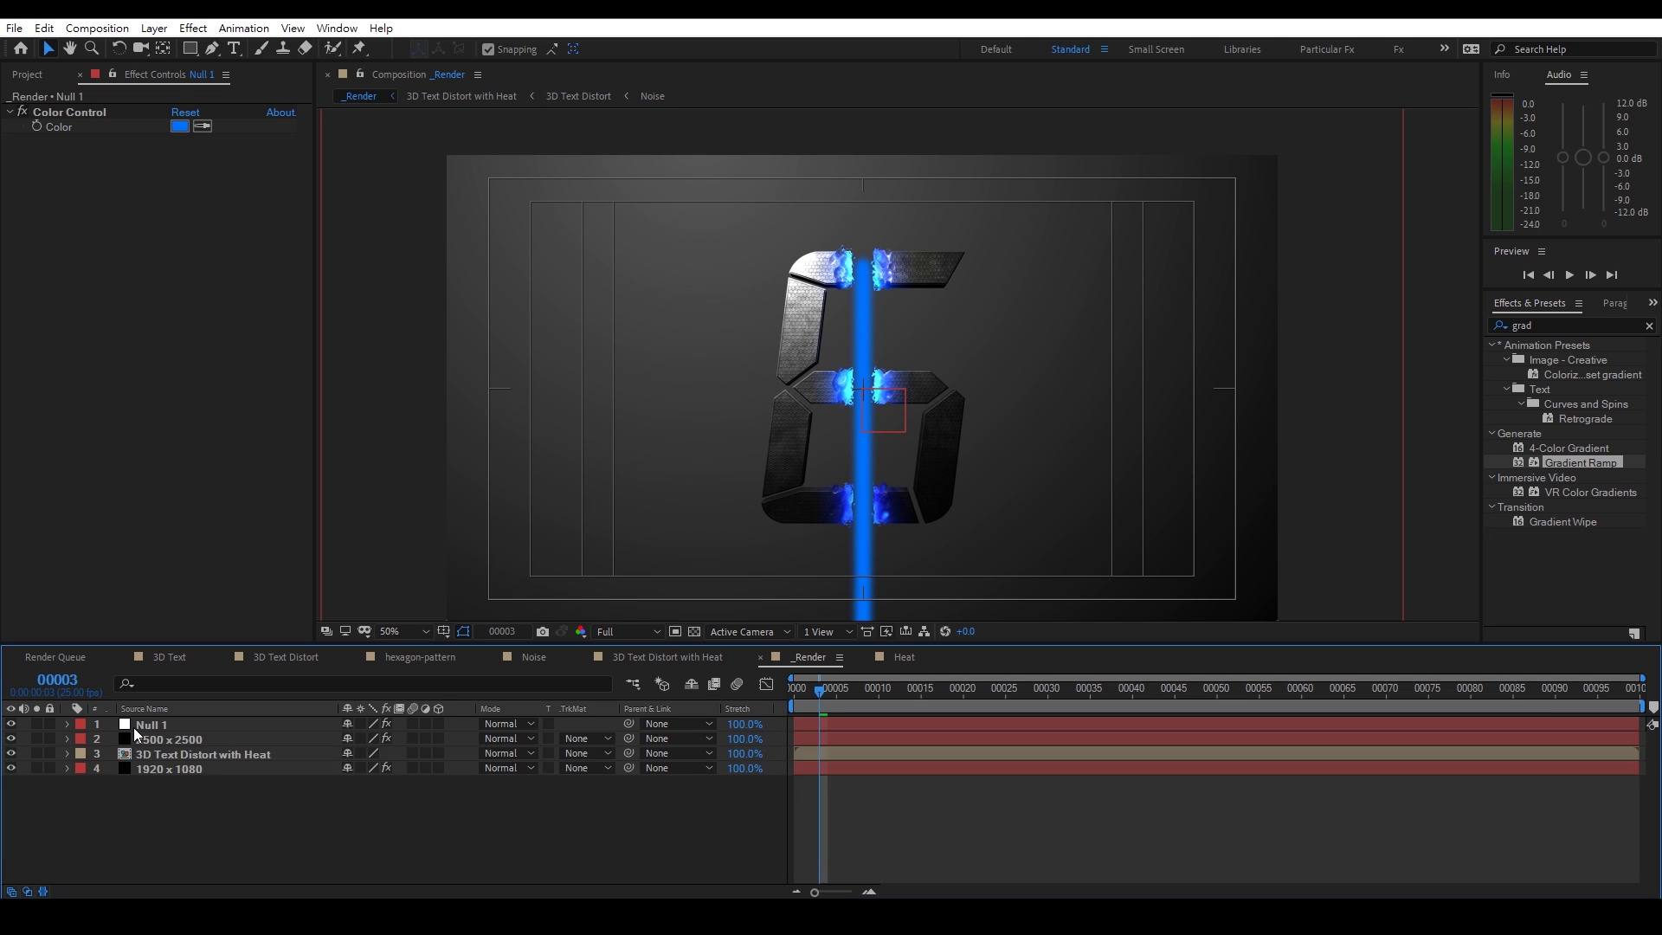
Apply the Glow effect to the 2500 x 2500 layer and place it between Stroke and Turbulent Displace
{"action": "left_click", "coordinate": [149, 723]}
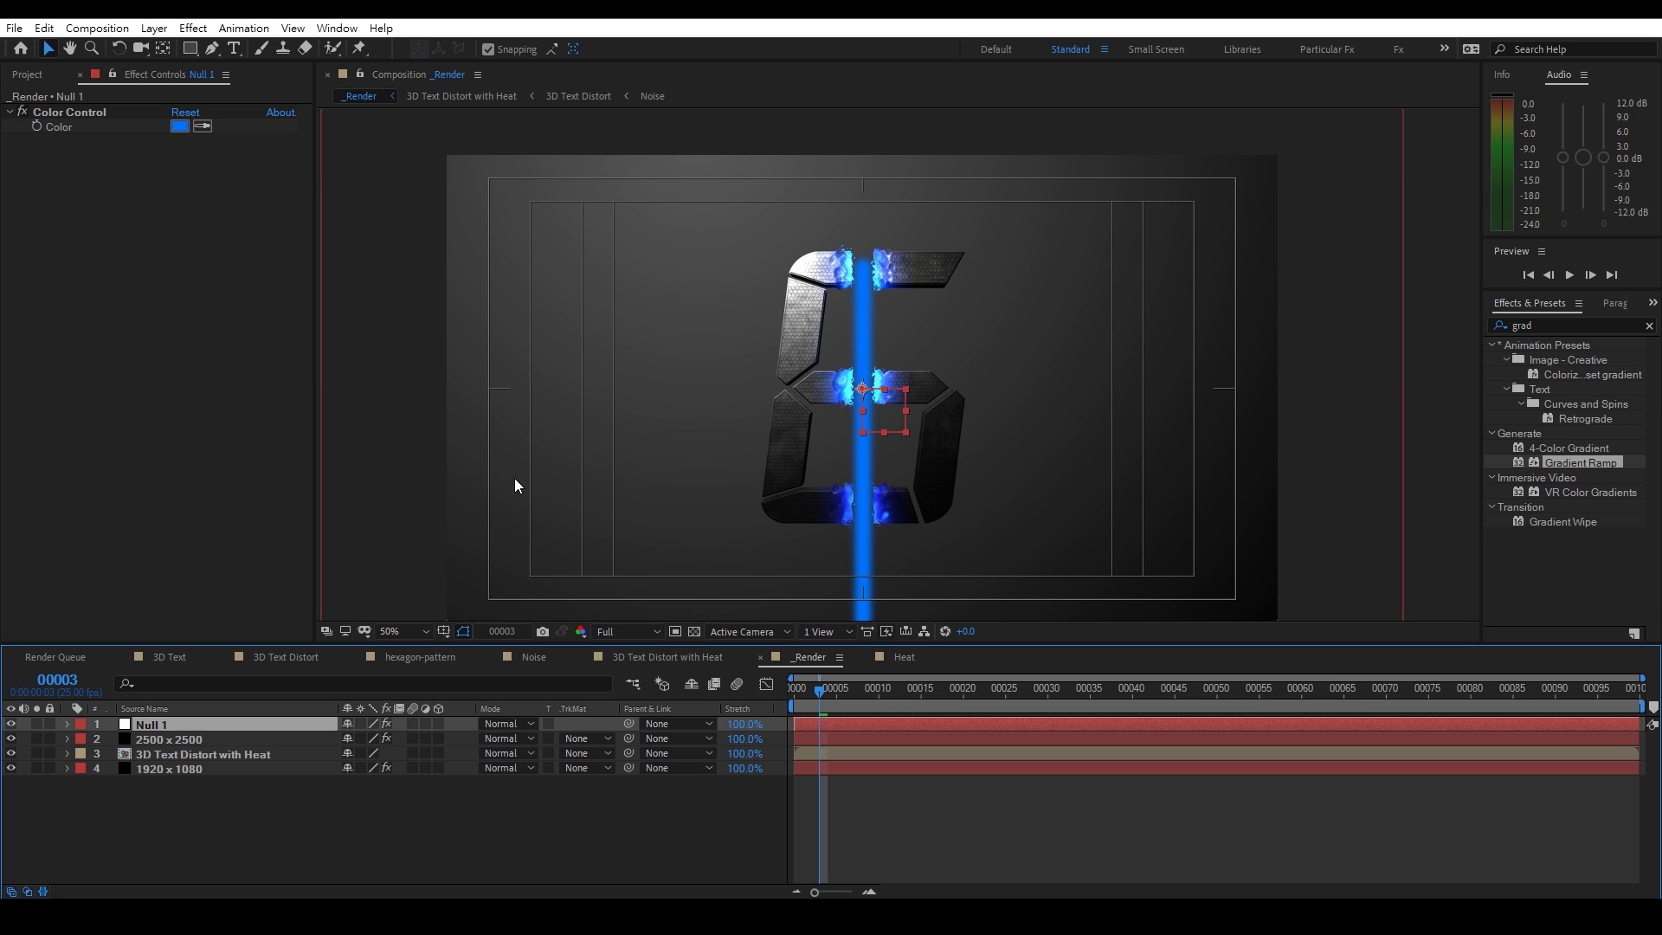
{"action": "left_click", "coordinate": [159, 739]}
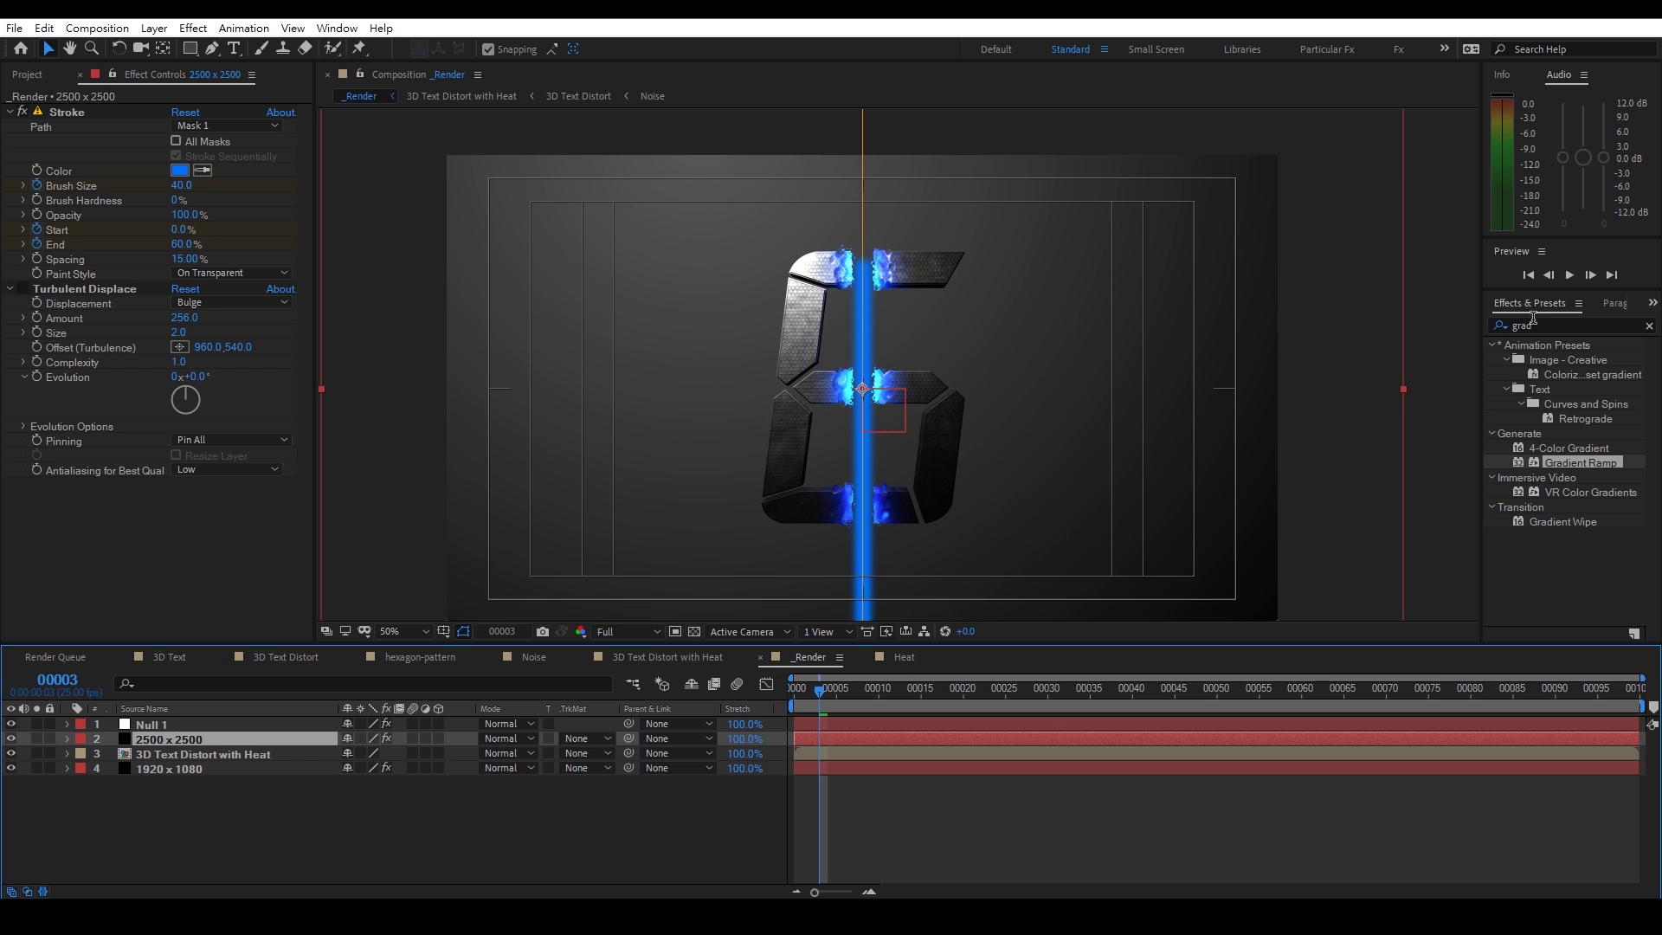
{"action": "key", "text": "ctrl+5"}
{"action": "type", "text": "glow"}
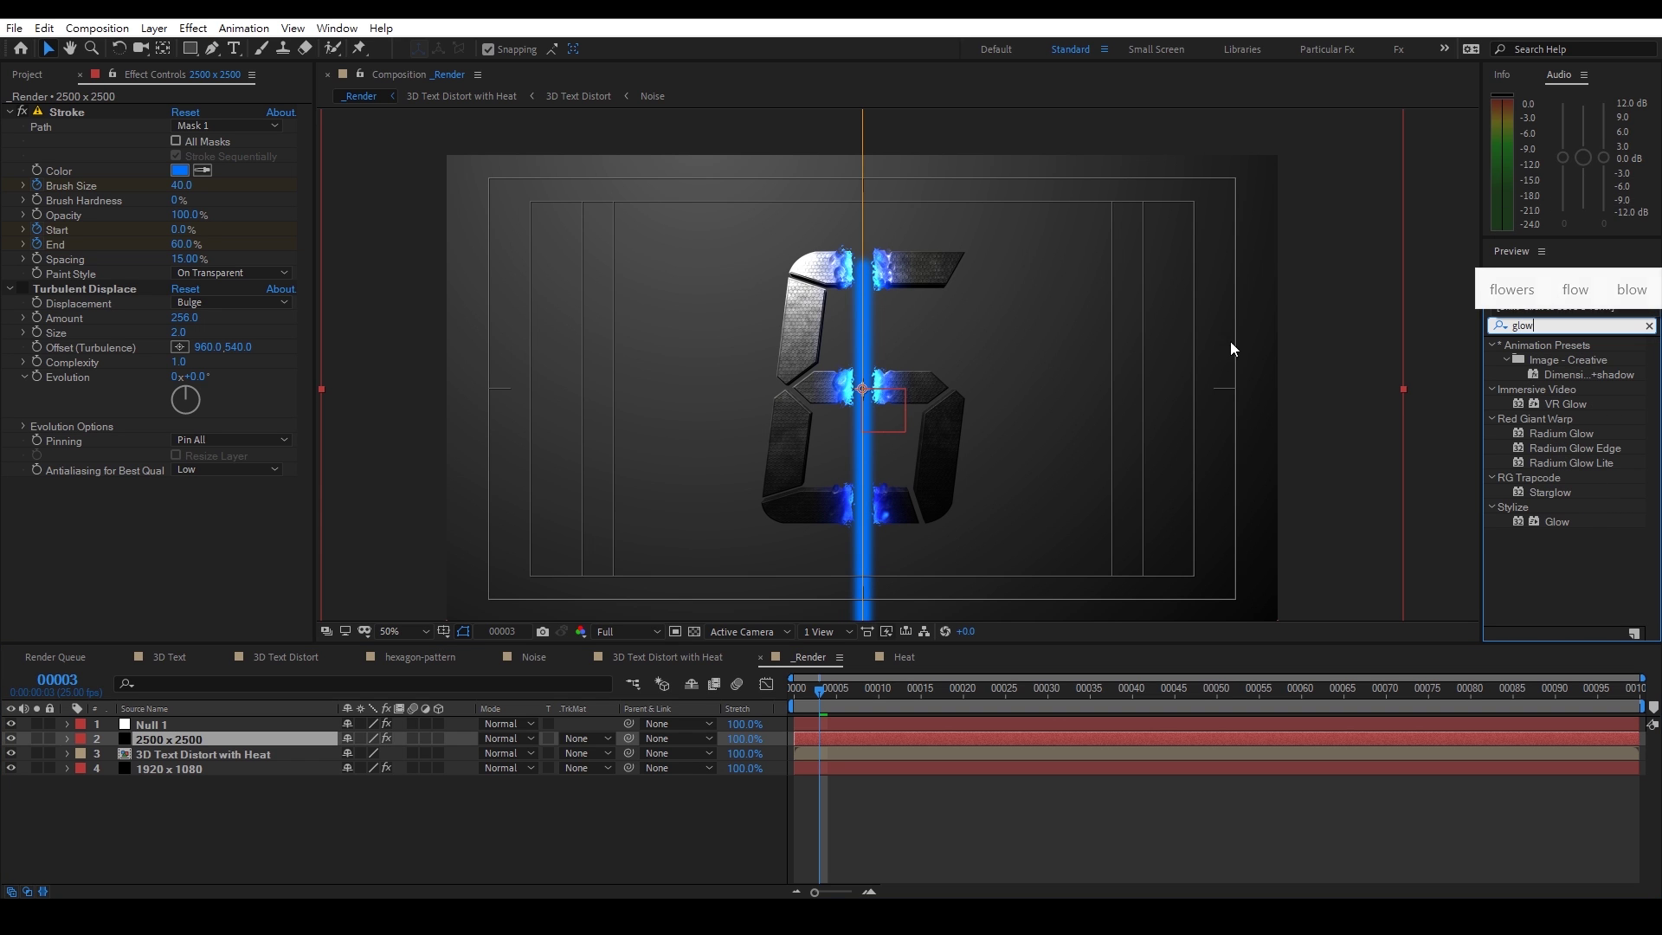
{"action": "left_click_drag", "start_coordinate": [4, 482], "coordinate": [140, 510]}
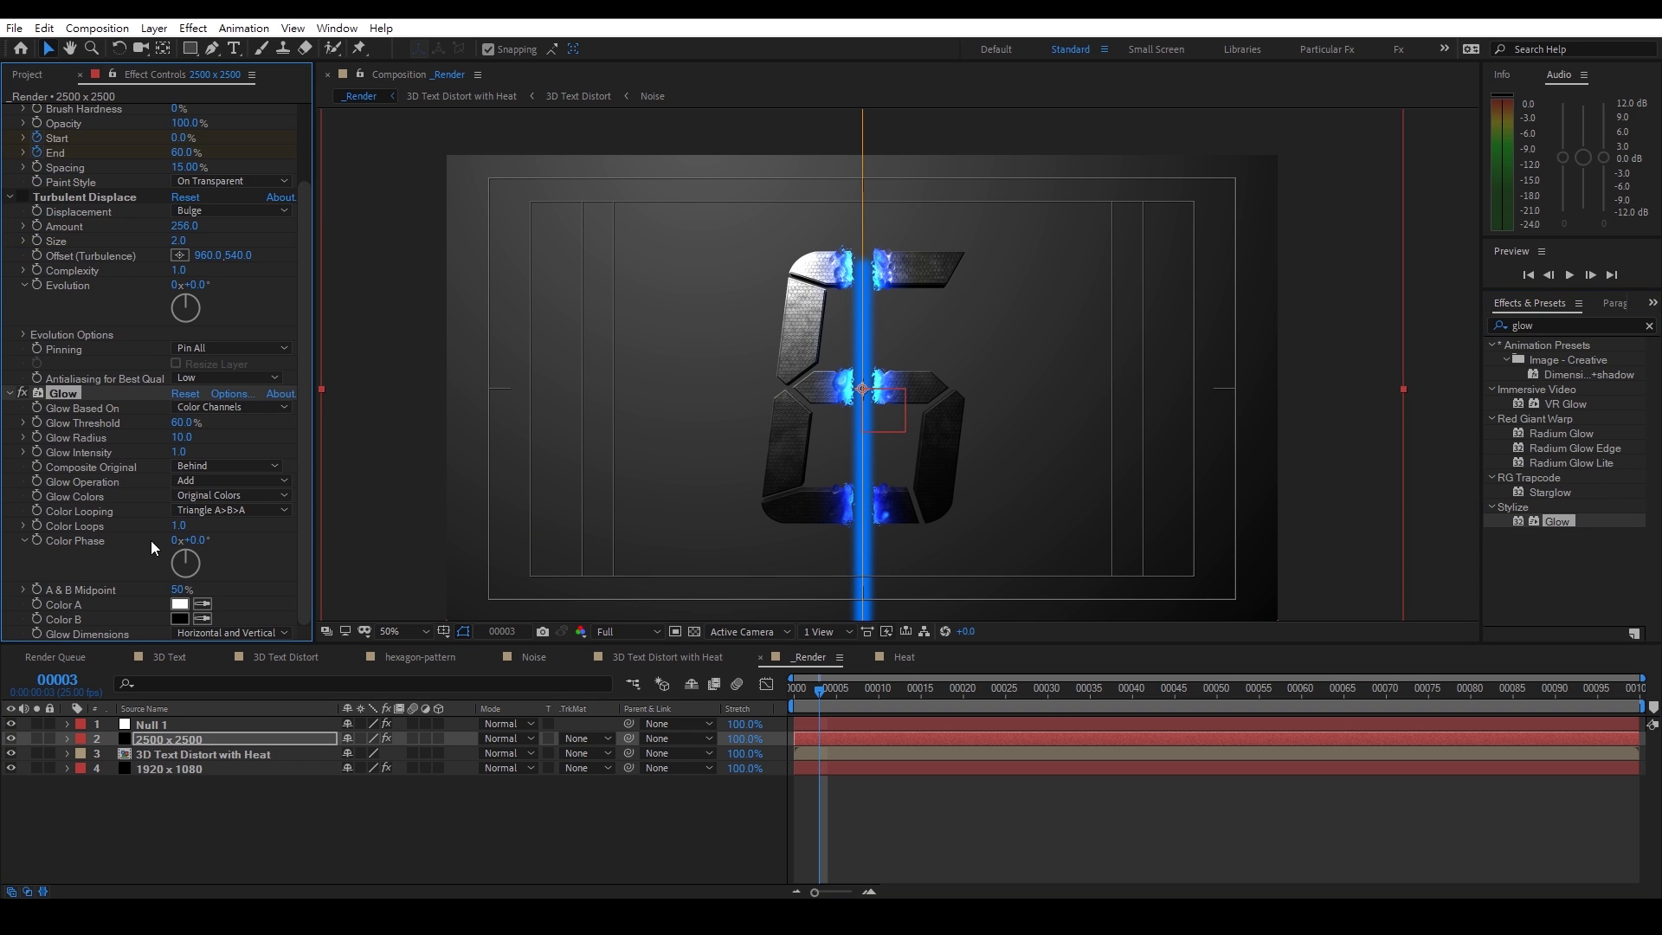
{"action": "scroll", "coordinate": [121, 325], "scroll_direction": "down", "scroll_amount": 1}
{"action": "left_click_drag", "start_coordinate": [80, 274], "coordinate": [96, 562]}
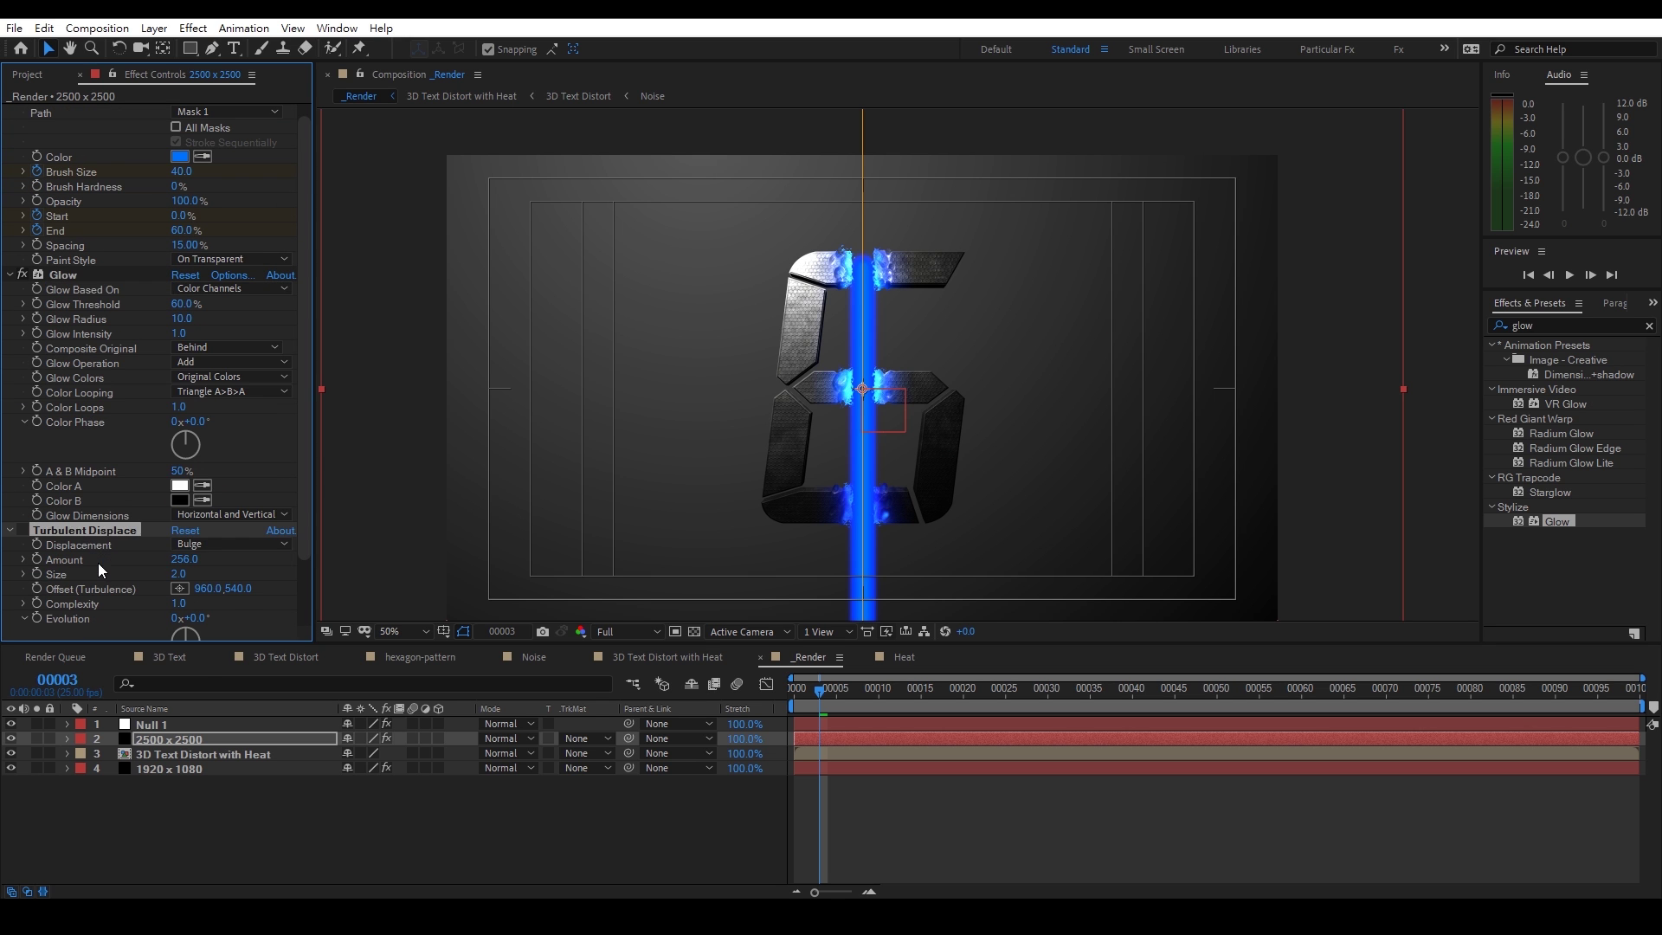
{"action": "scroll", "coordinate": [97, 508], "scroll_direction": "up", "scroll_amount": 1}
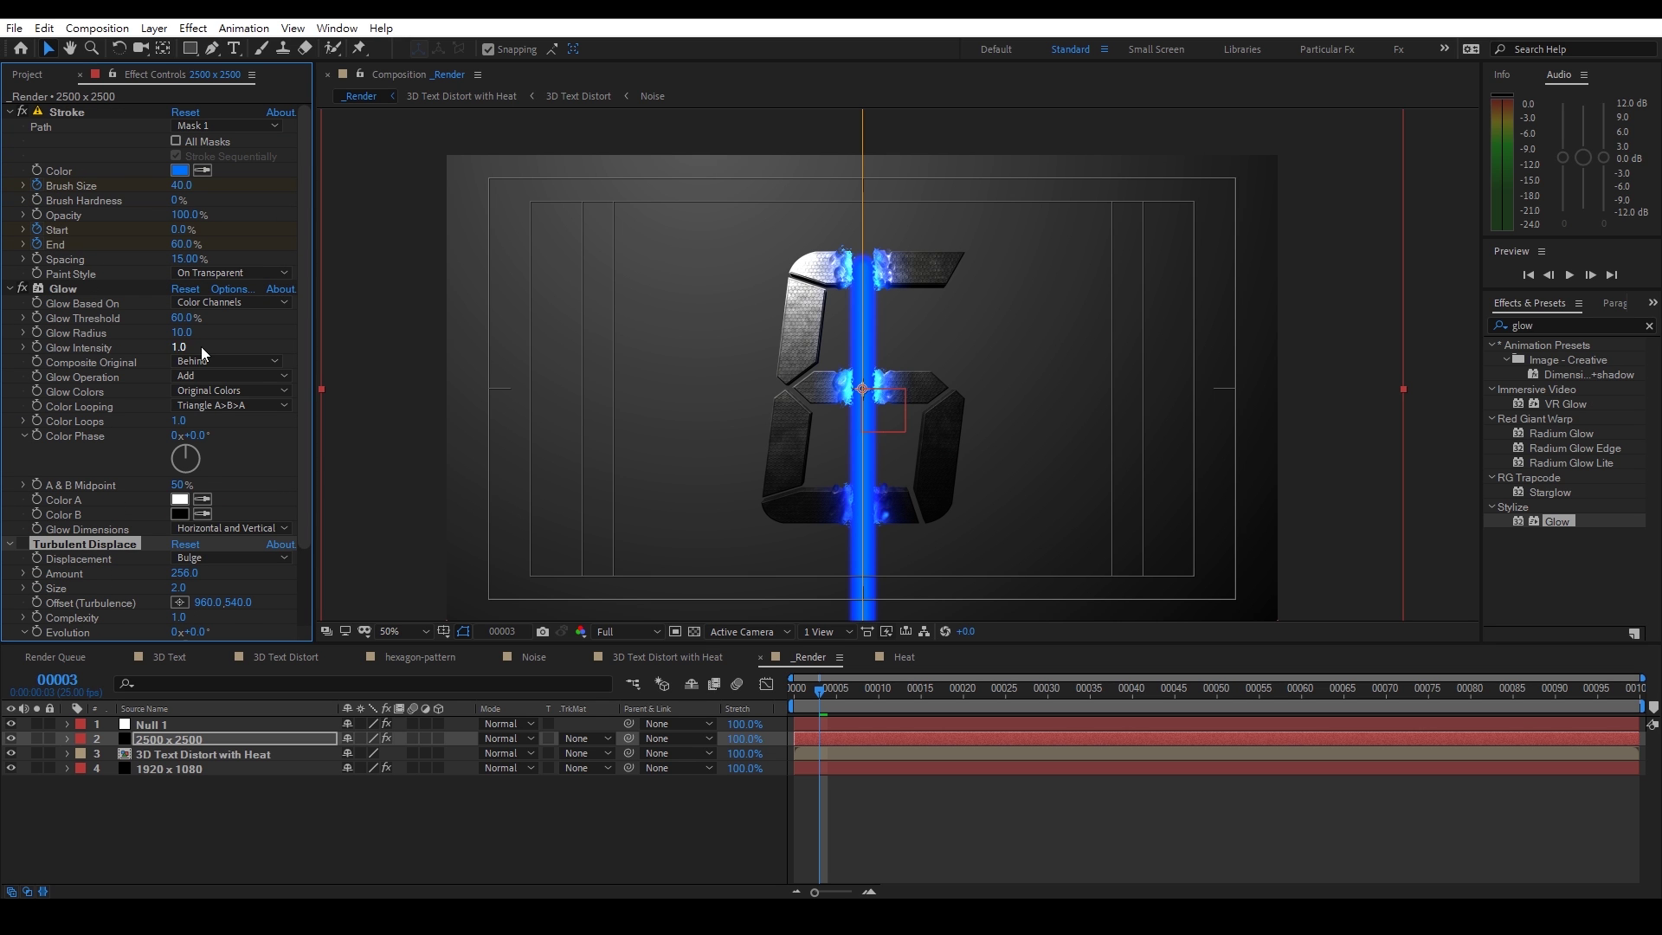
Set the Glow Radius to 44 and the Glow Threshold to 14.1%
{"action": "scroll", "coordinate": [900, 376], "scroll_direction": "up", "scroll_amount": 2}
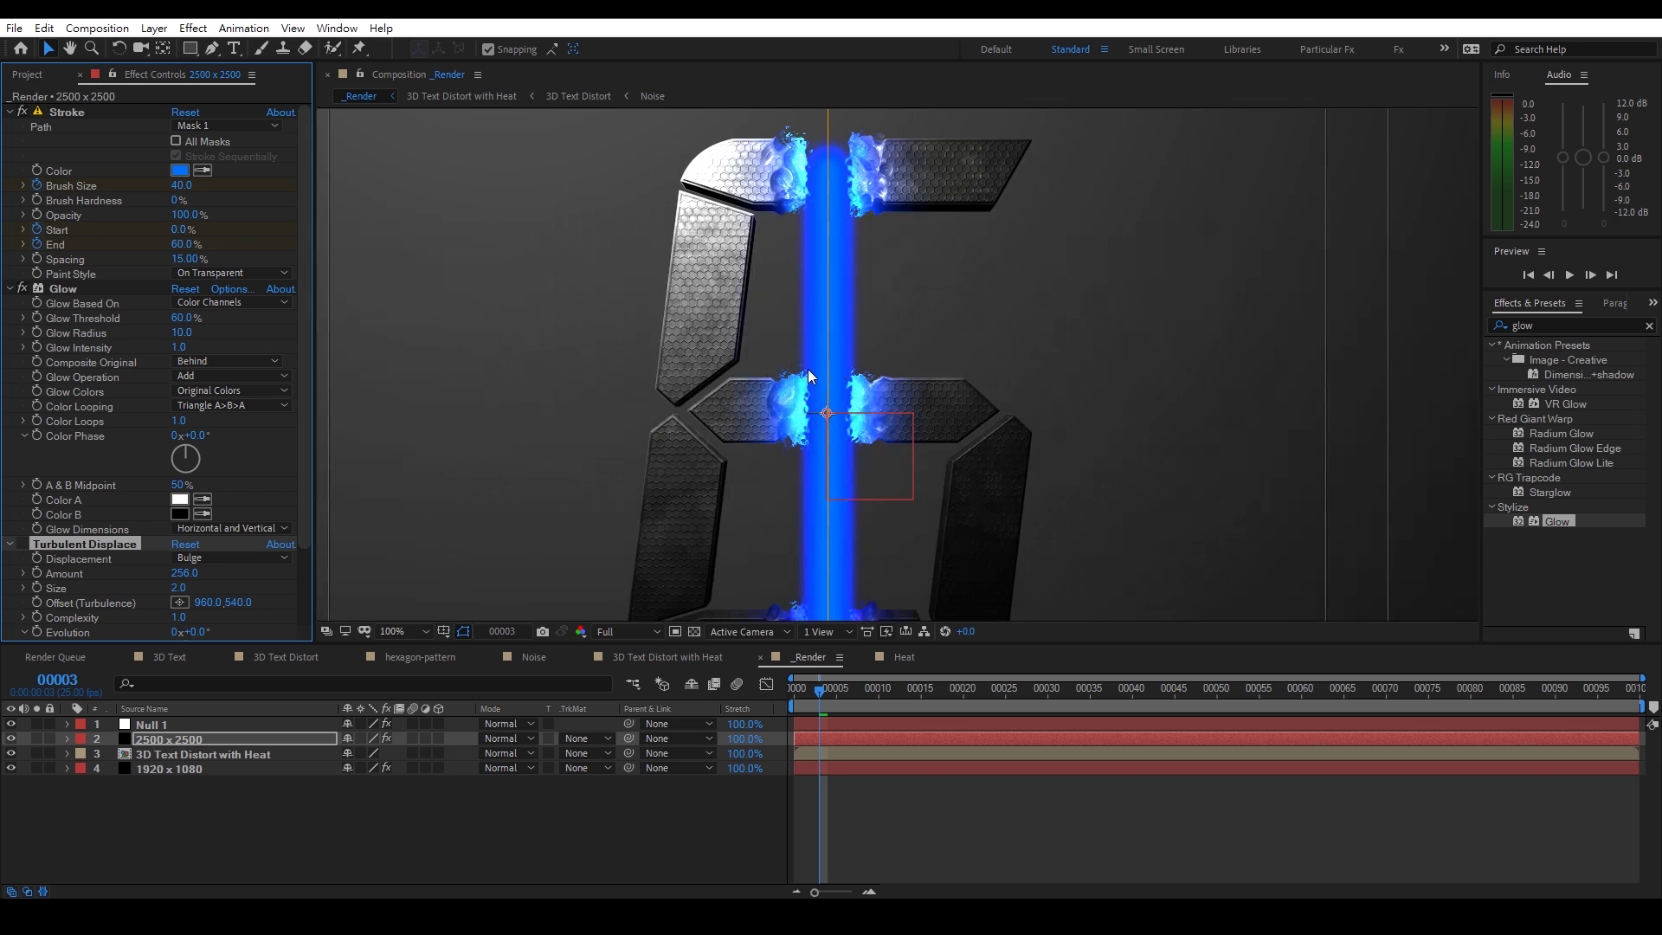
{"action": "mouse_move", "coordinate": [182, 332]}
{"action": "left_mouse_down"}
{"action": "mouse_move", "coordinate": [218, 332]}
{"action": "mouse_move", "coordinate": [82, 314]}
{"action": "mouse_move", "coordinate": [163, 332]}
{"action": "mouse_move", "coordinate": [161, 318]}
{"action": "left_mouse_up"}
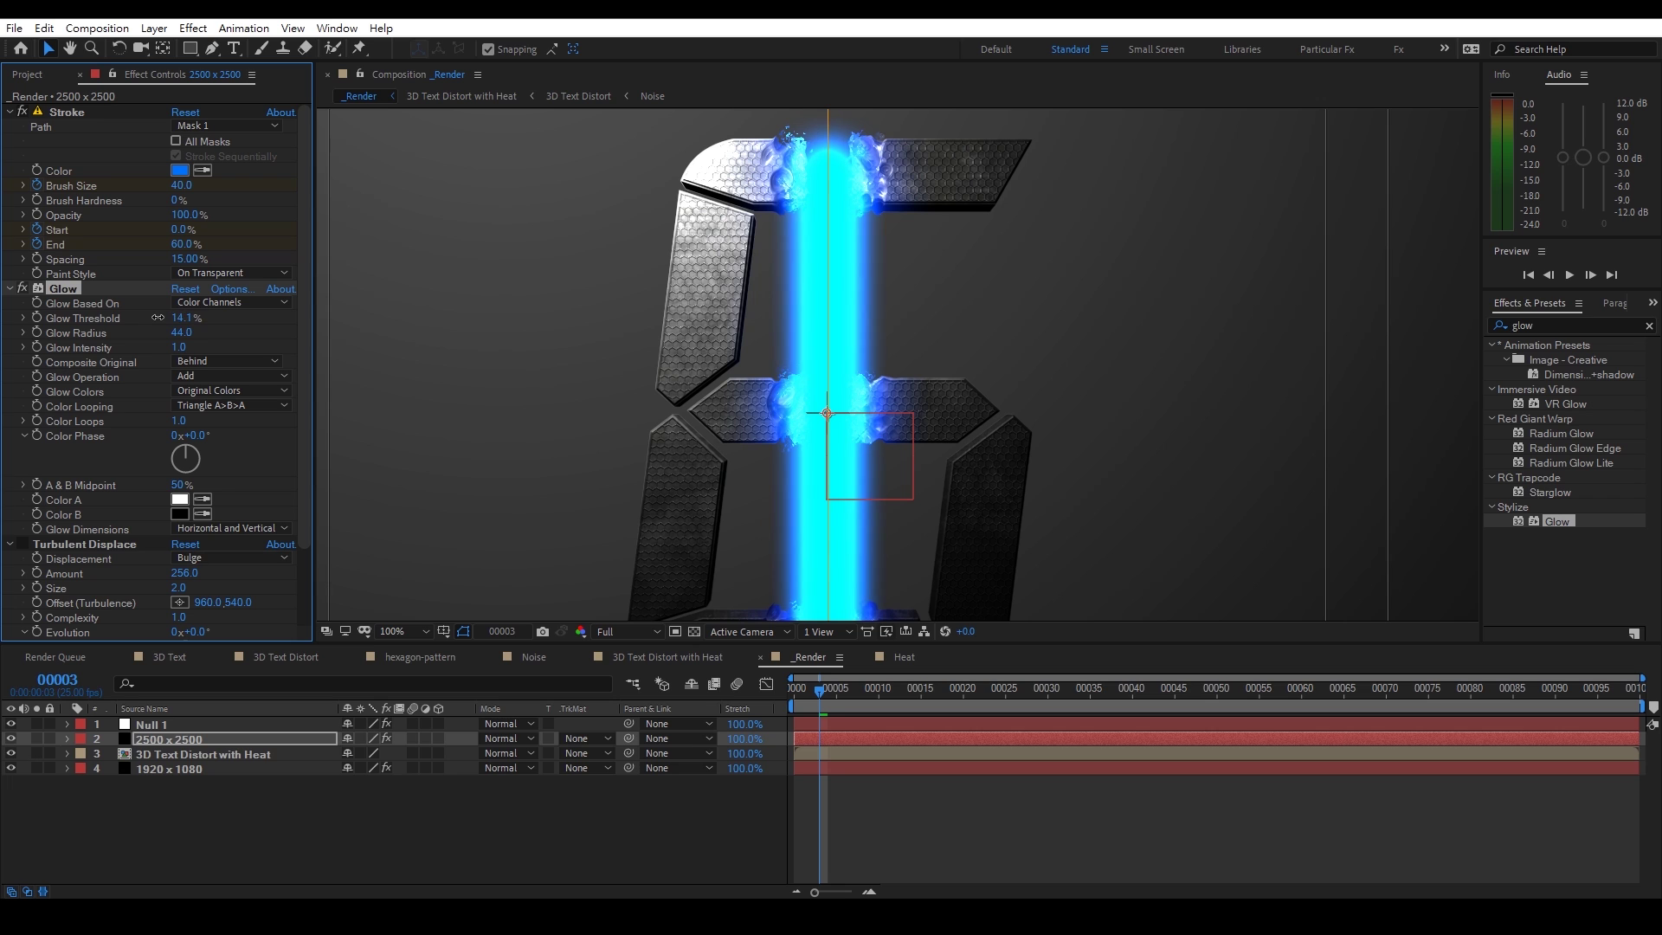
{"action": "key", "text": "comma"}
{"action": "key", "text": "comma"}
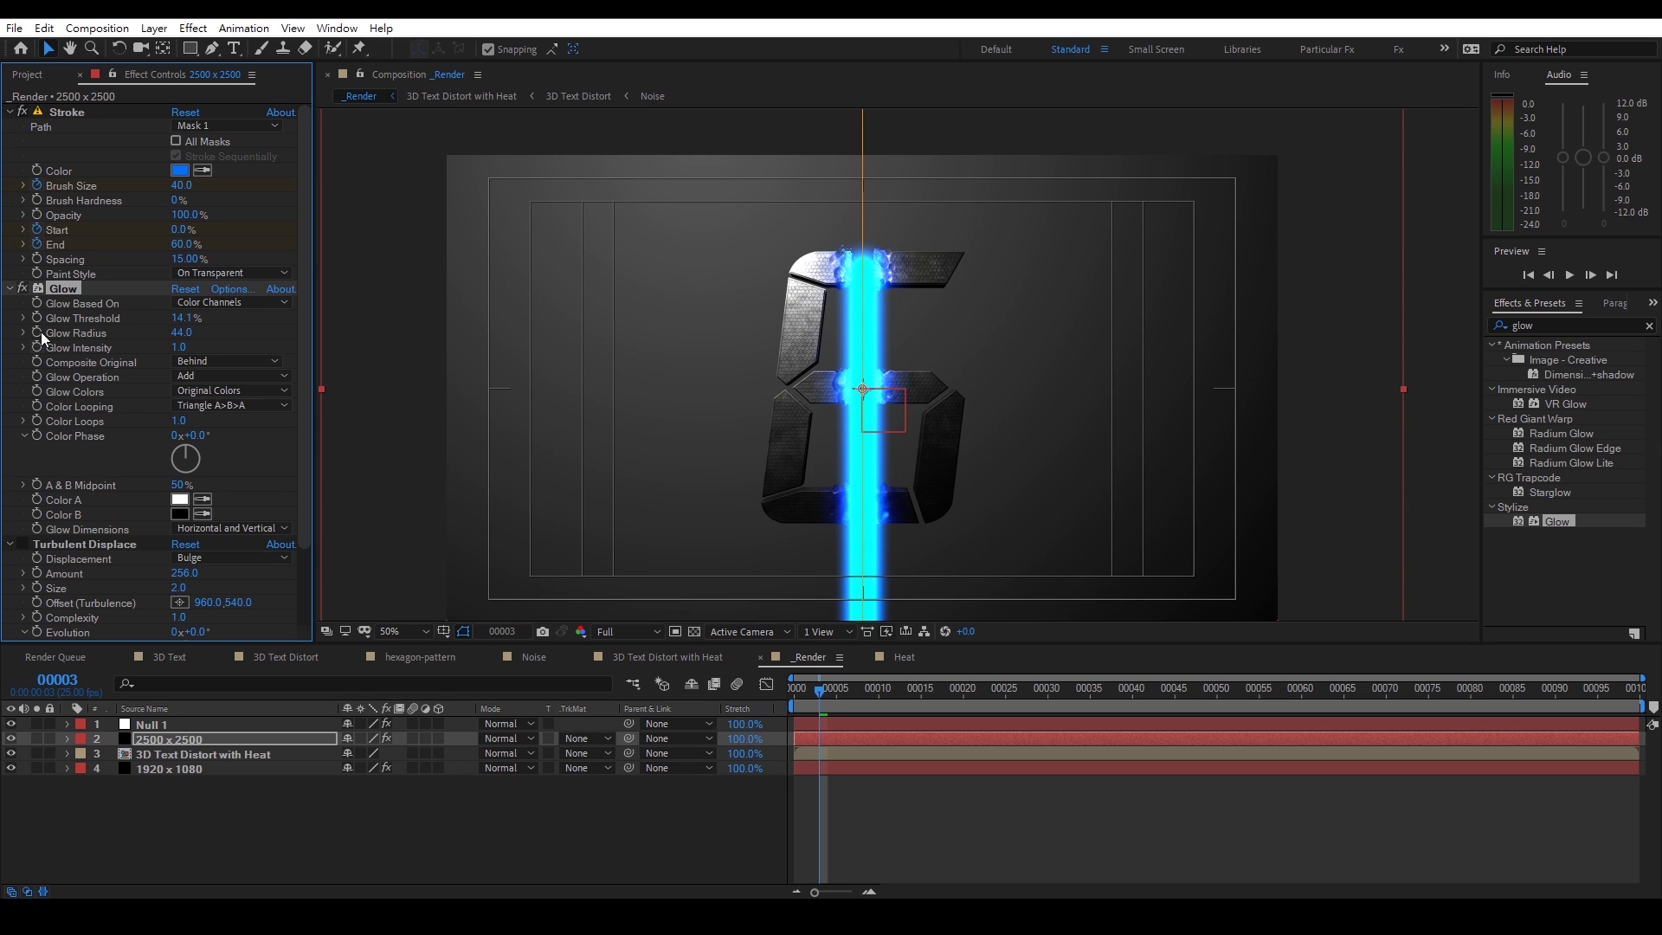
Add a Hue/Saturation effect to the 2500 x 2500 layer and set its Master Saturation to -43
{"action": "left_click", "coordinate": [11, 288]}
{"action": "left_click", "coordinate": [11, 303]}
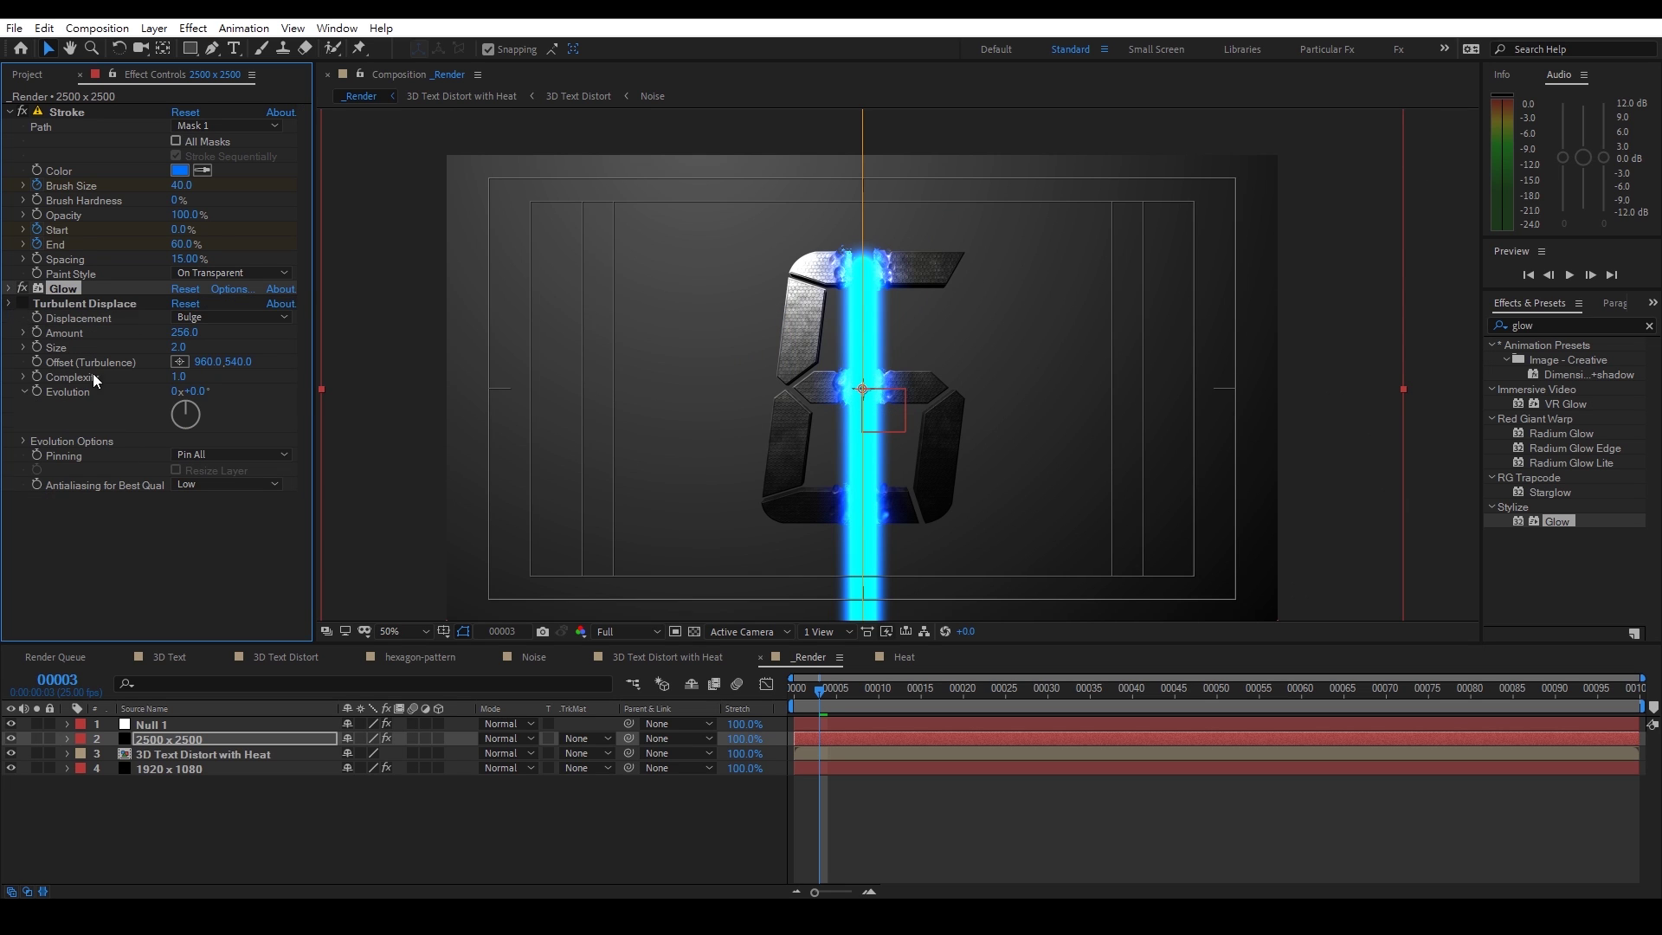
{"action": "right_click", "coordinate": [97, 376]}
{"action": "mouse_move", "coordinate": [213, 396]}
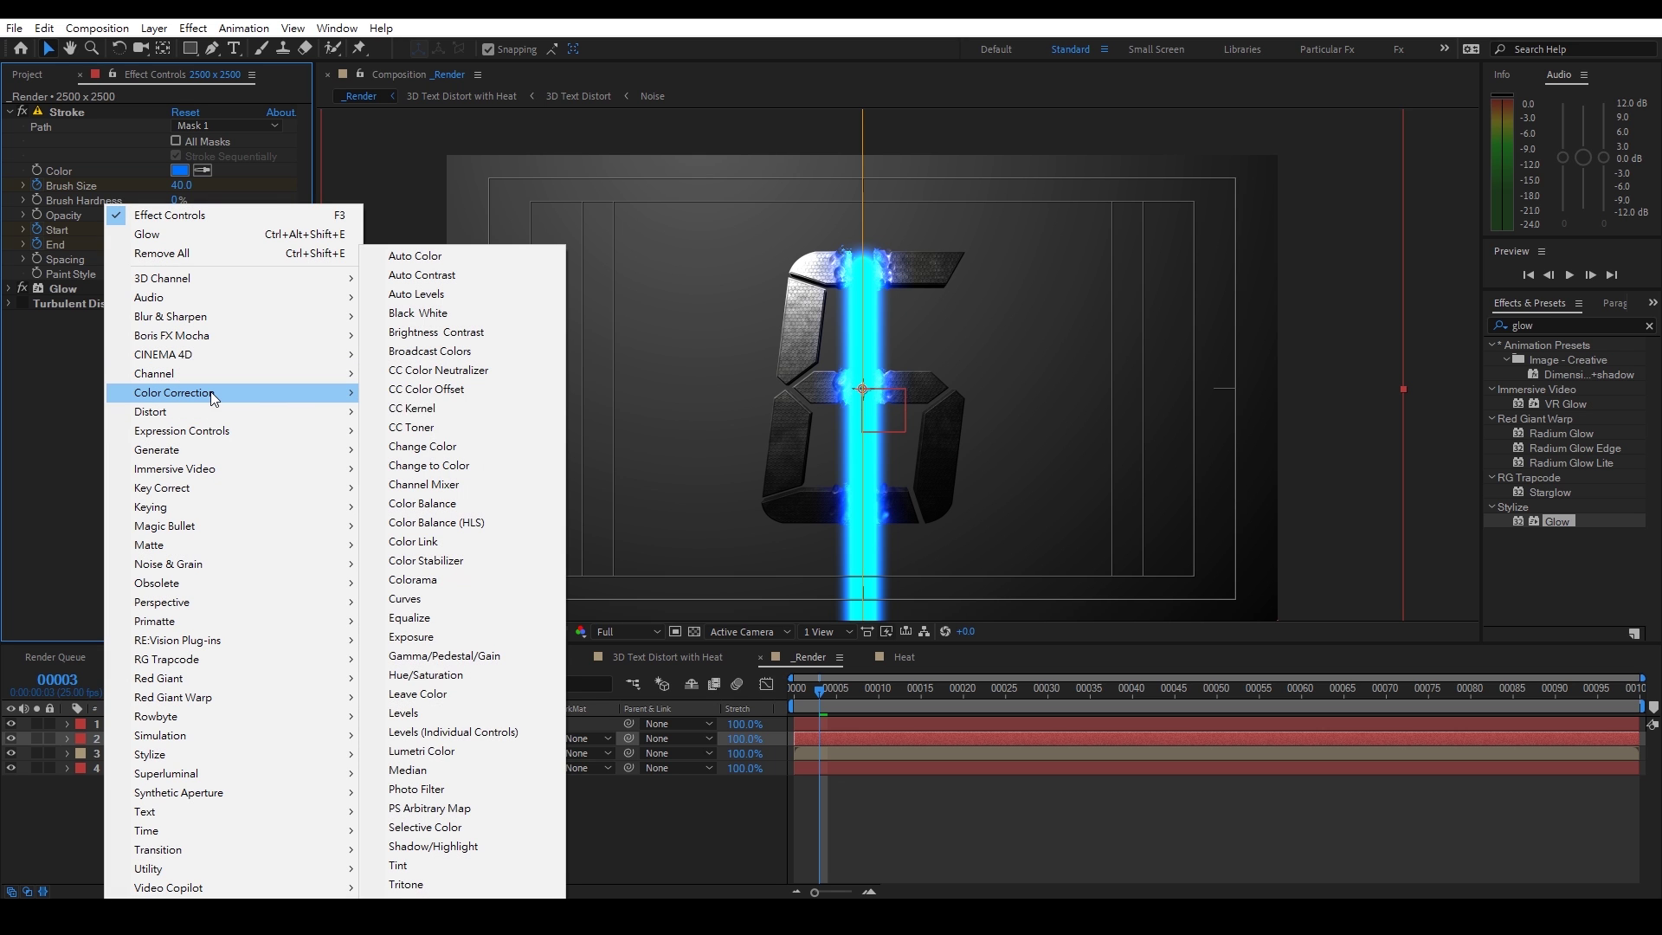
{"action": "left_click", "coordinate": [428, 674]}
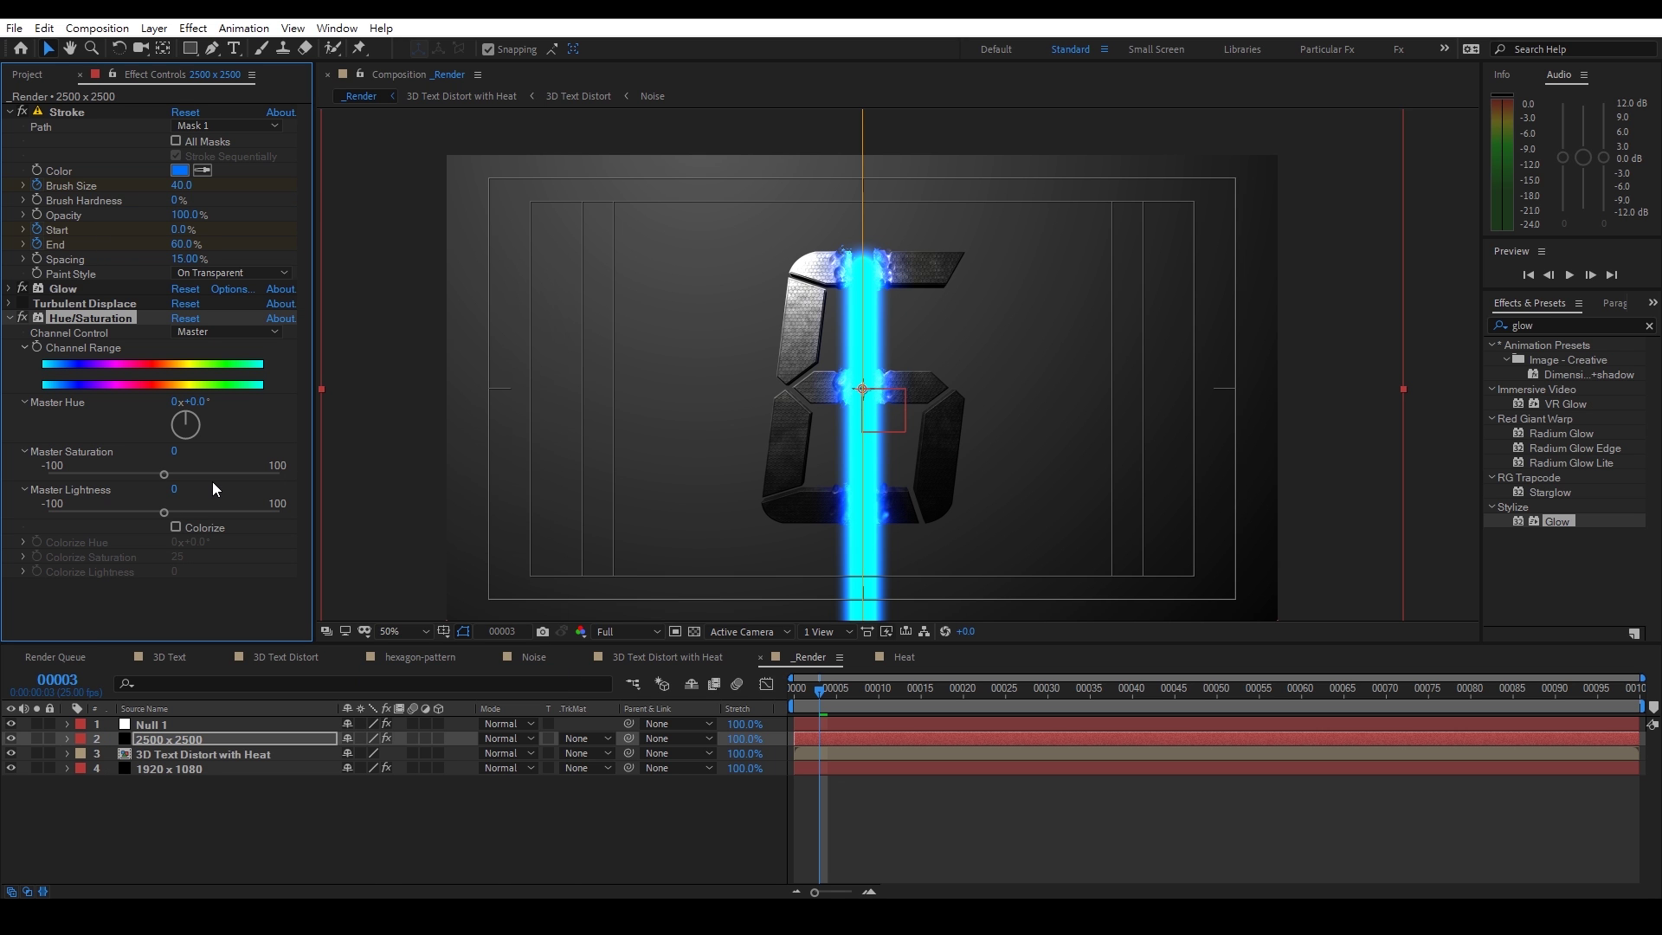
{"action": "left_click_drag", "start_coordinate": [180, 448], "coordinate": [135, 451]}
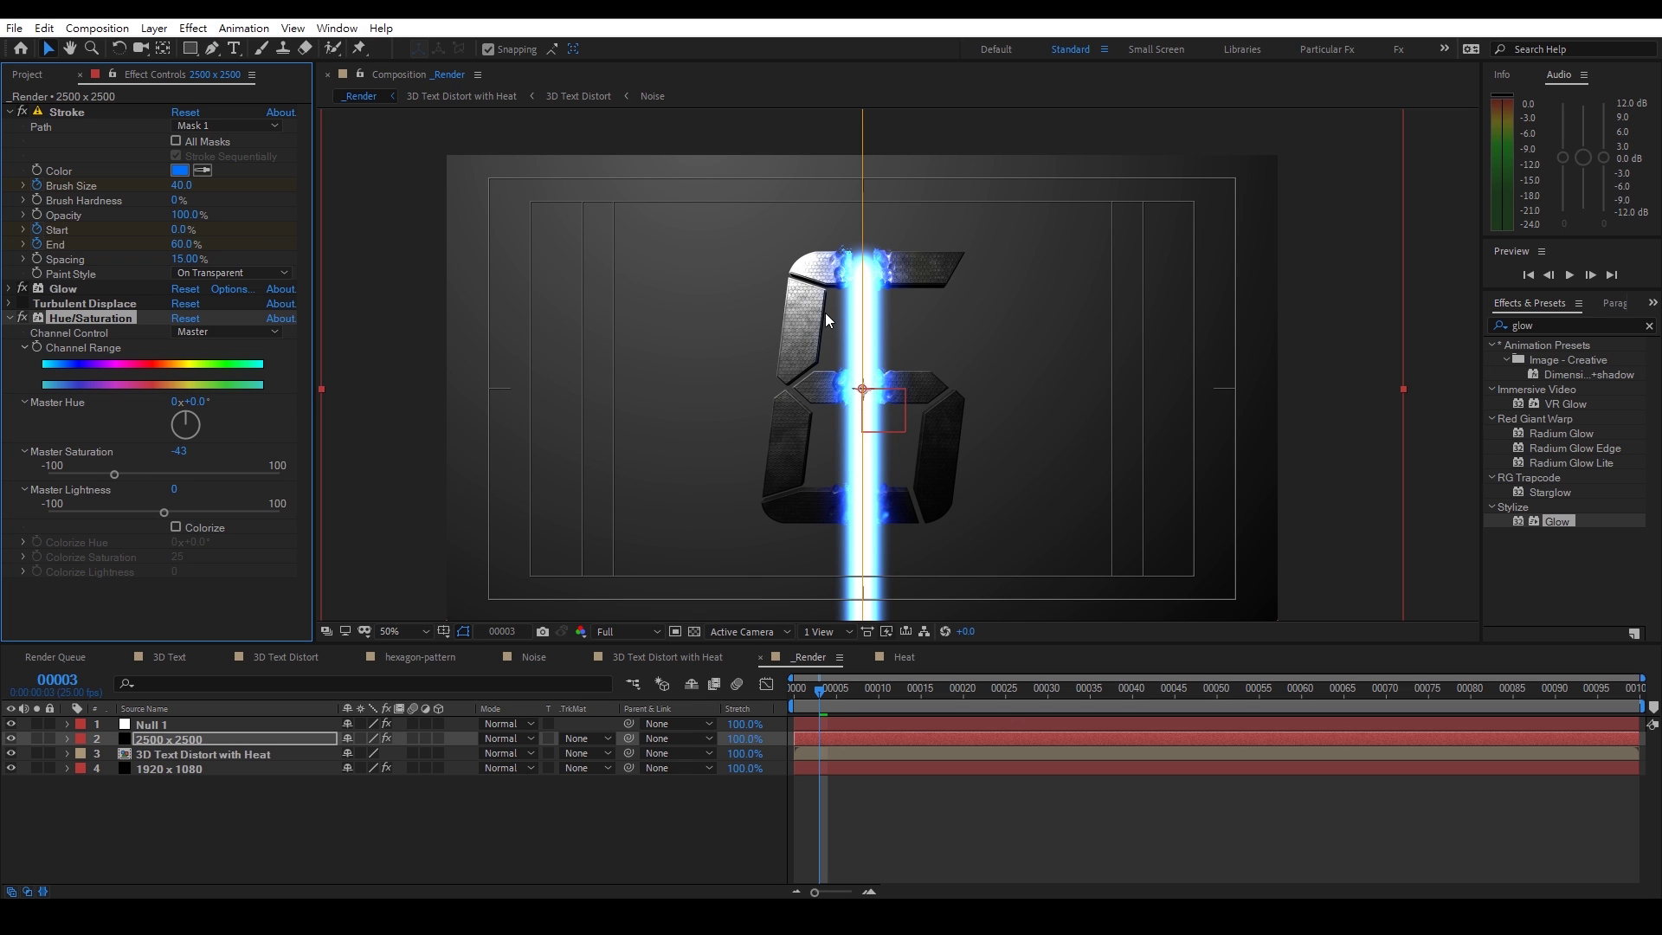
Move Turbulent Displace directly above Glow and enable it, checking the streak at frame 6
{"action": "scroll", "coordinate": [829, 314], "scroll_direction": "up", "scroll_amount": 1}
{"action": "left_click_drag", "start_coordinate": [60, 301], "coordinate": [66, 278]}
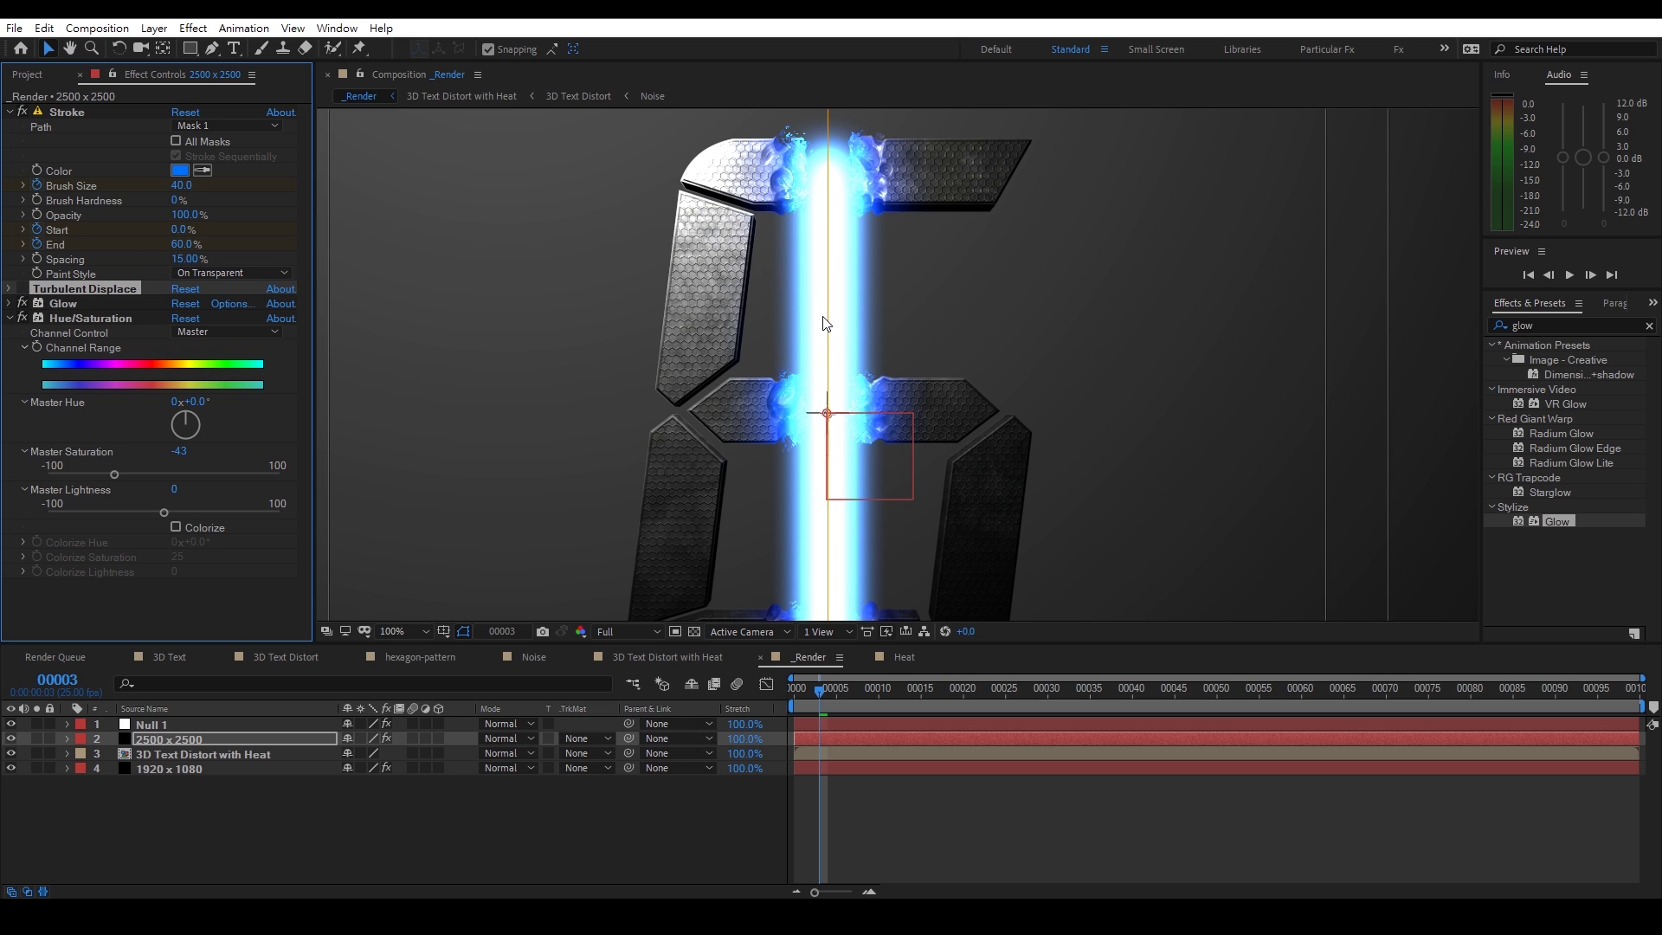
{"action": "left_click_drag", "start_coordinate": [822, 698], "coordinate": [842, 698]}
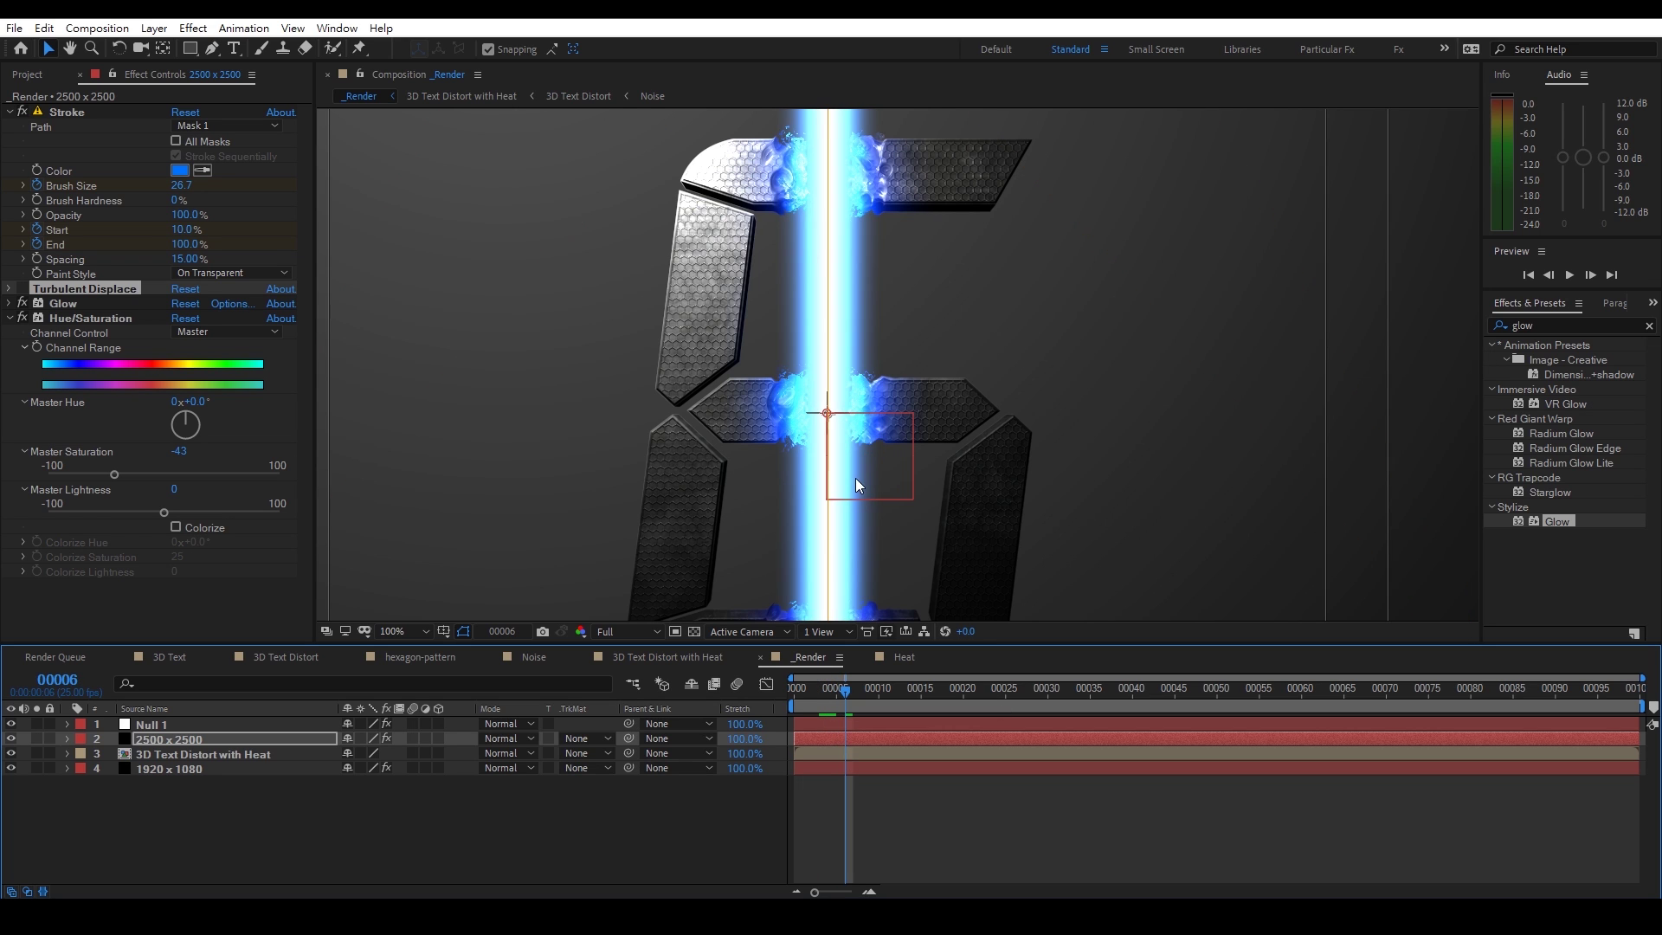
{"action": "left_click", "coordinate": [23, 290]}
{"action": "left_click", "coordinate": [10, 289]}
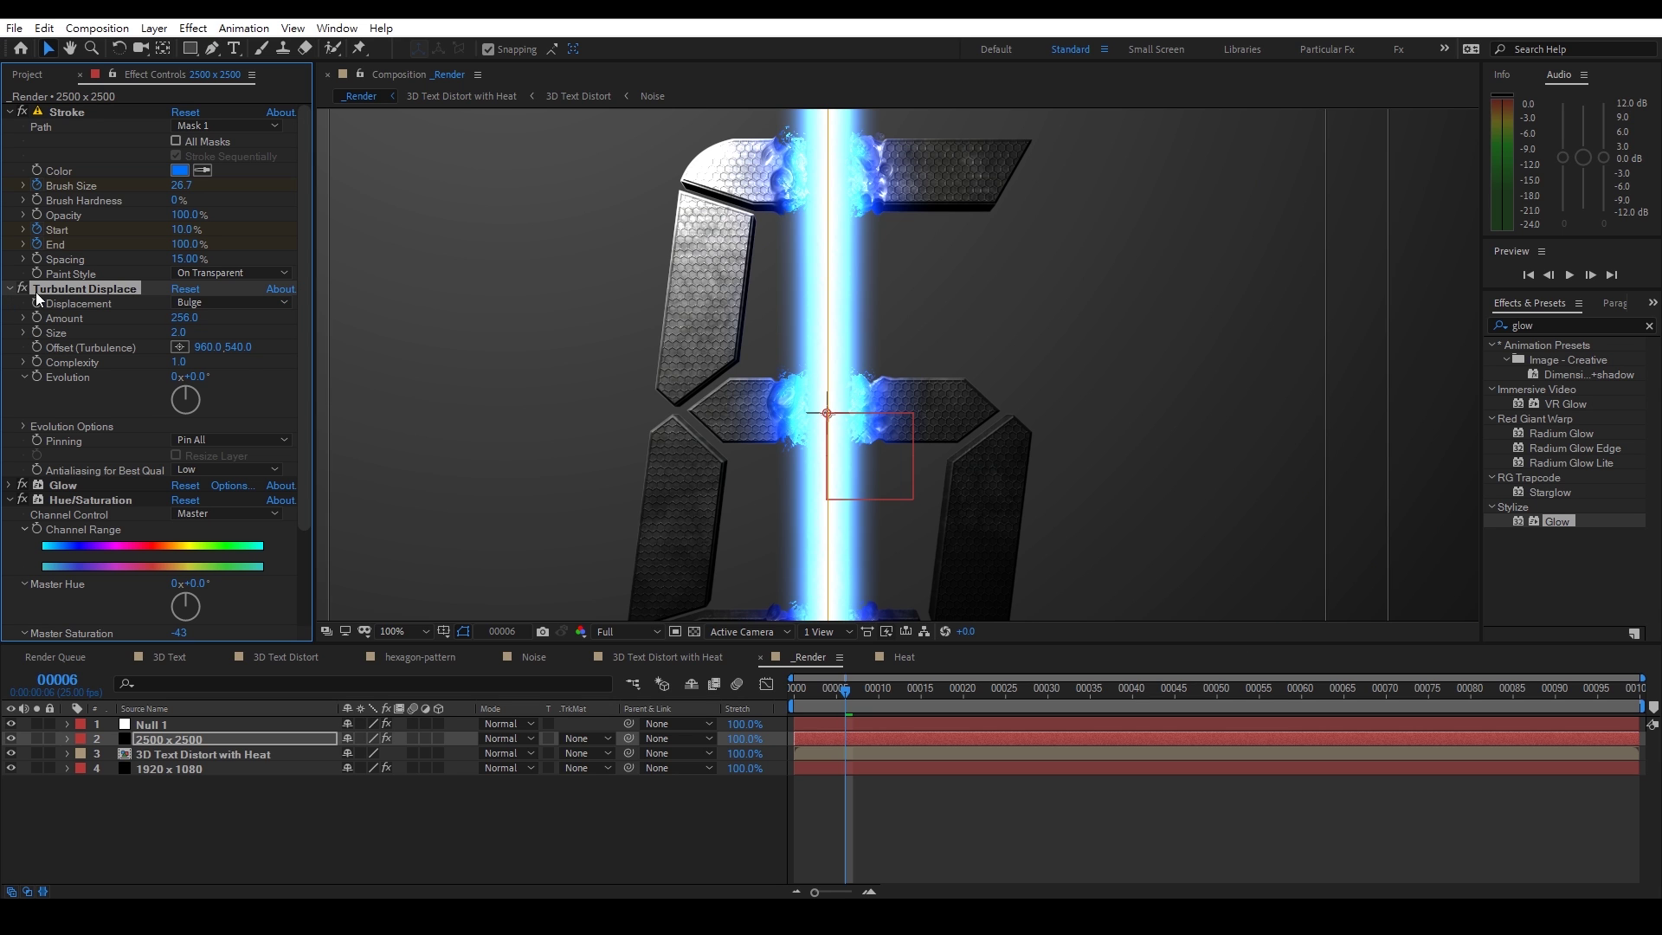
Try a Turbulent Displace Size of 5 and check the streak at frame 8
{"action": "mouse_move", "coordinate": [174, 334]}
{"action": "left_mouse_down"}
{"action": "mouse_move", "coordinate": [191, 333]}
{"action": "mouse_move", "coordinate": [177, 336]}
{"action": "left_mouse_up"}
{"action": "left_click", "coordinate": [178, 335]}
{"action": "type", "text": "5"}
{"action": "key", "text": "Return"}
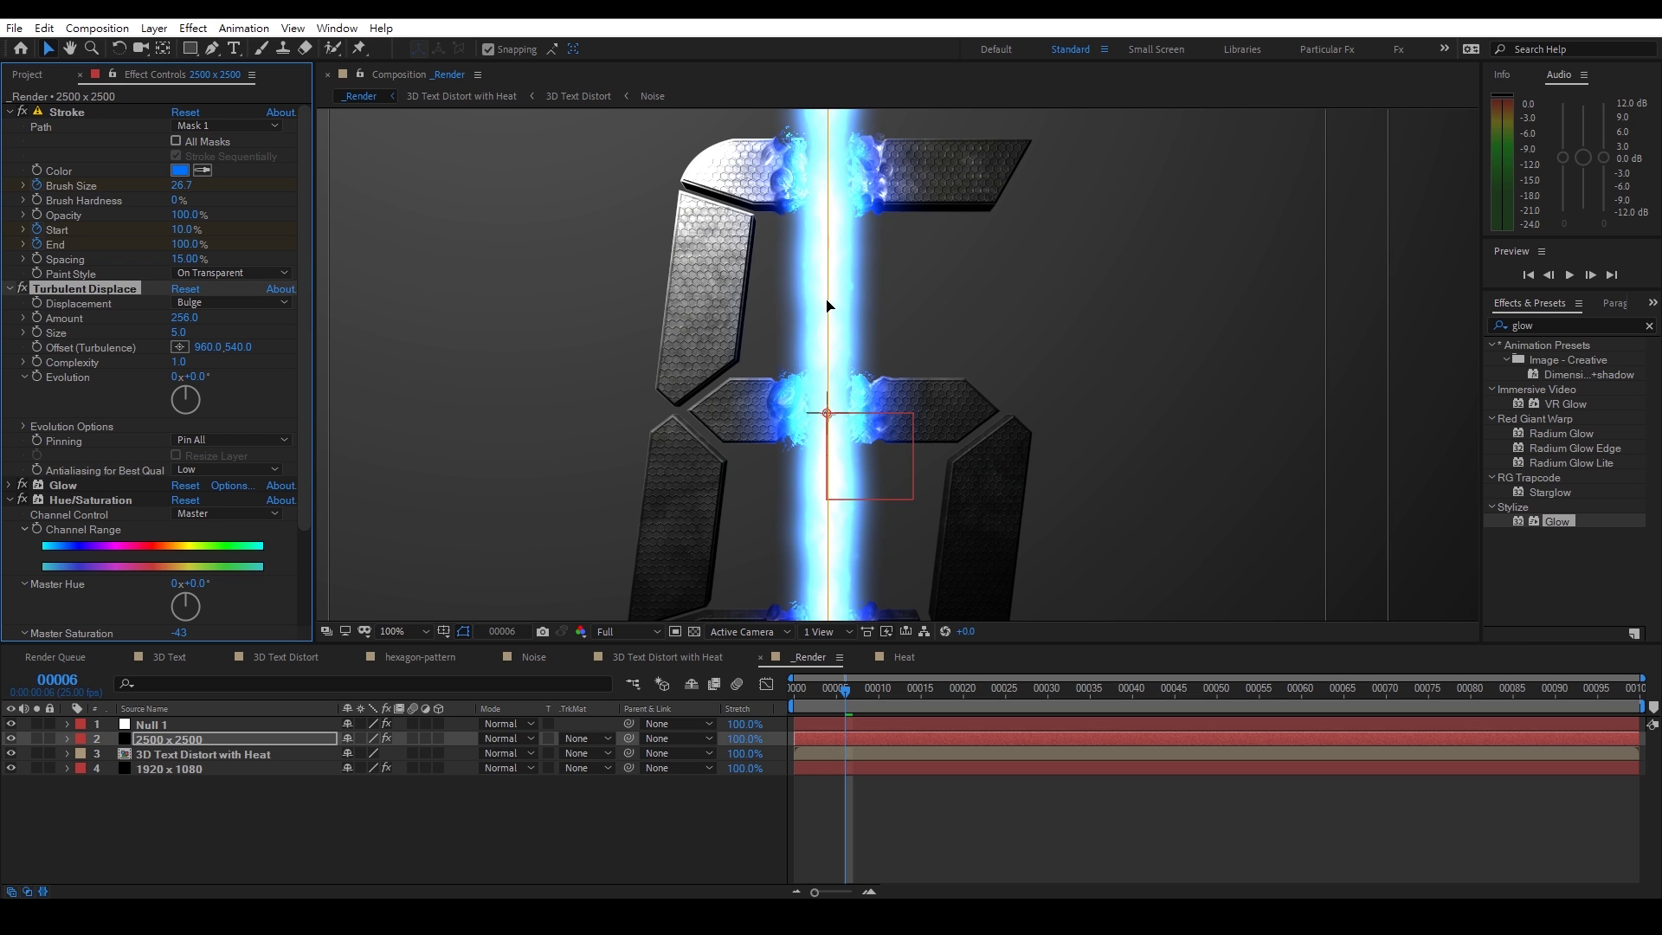
{"action": "scroll", "coordinate": [828, 298], "scroll_direction": "down", "scroll_amount": 2}
{"action": "left_click", "coordinate": [852, 691]}
{"action": "left_click", "coordinate": [857, 691]}
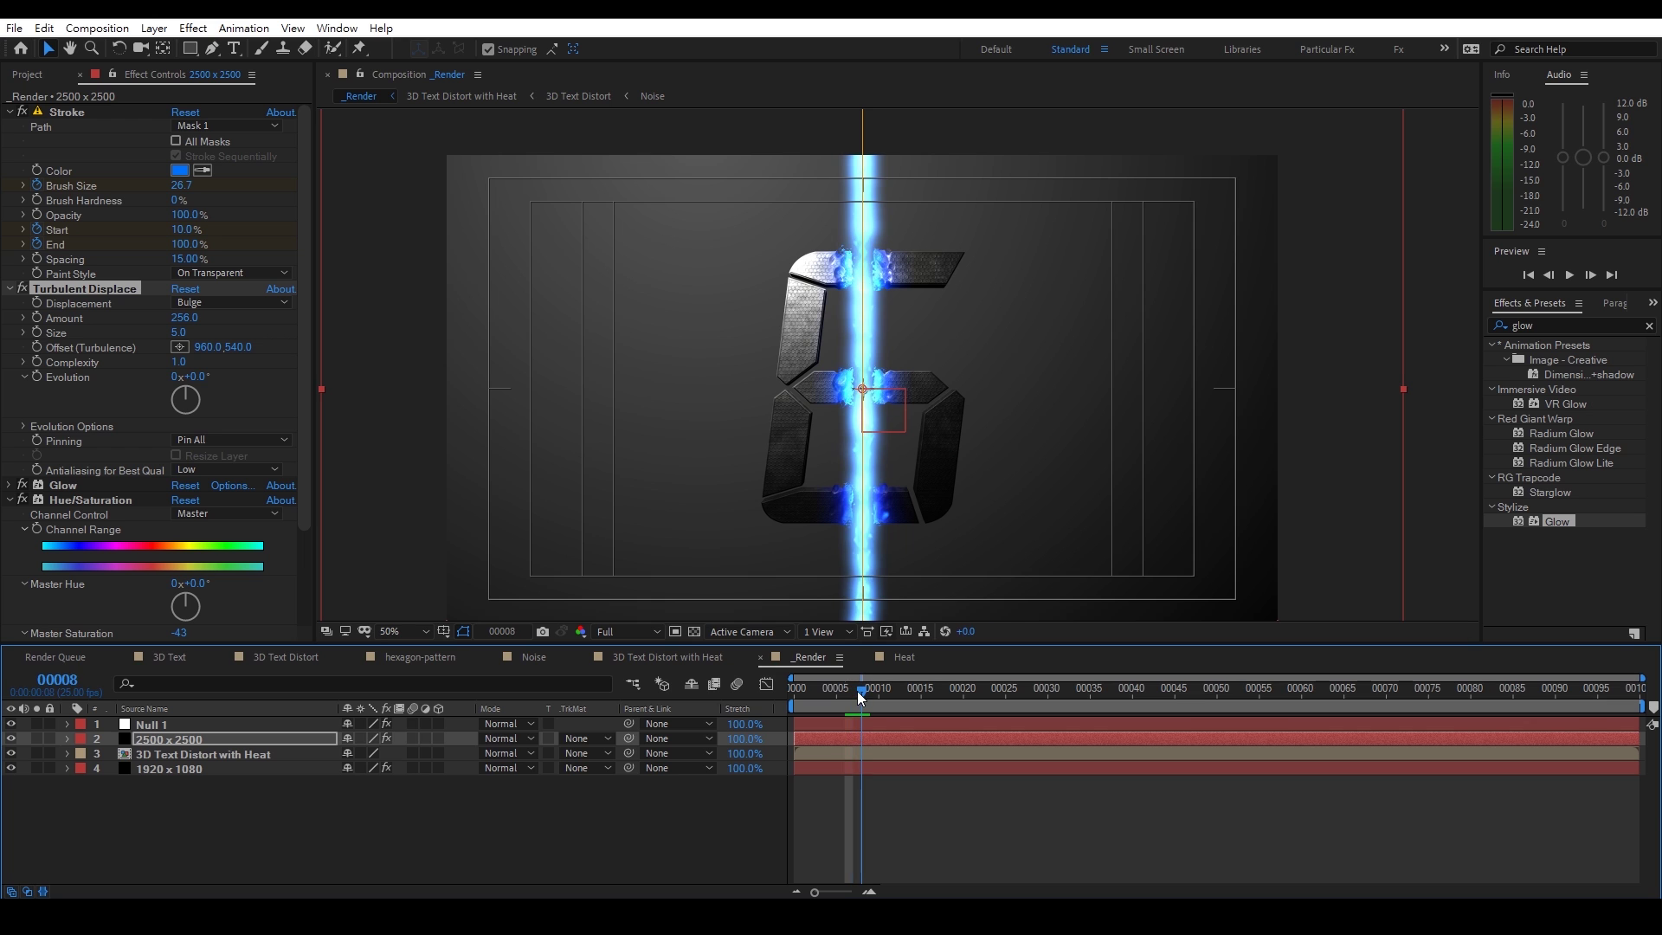
Set the Turbulent Displace Amount to 132 and Size to 3, and check the streak up to frame 10
{"action": "scroll", "coordinate": [845, 407], "scroll_direction": "up", "scroll_amount": 2}
{"action": "left_click_drag", "start_coordinate": [184, 317], "coordinate": [84, 319]}
{"action": "left_click", "coordinate": [178, 332]}
{"action": "key", "text": "Return"}
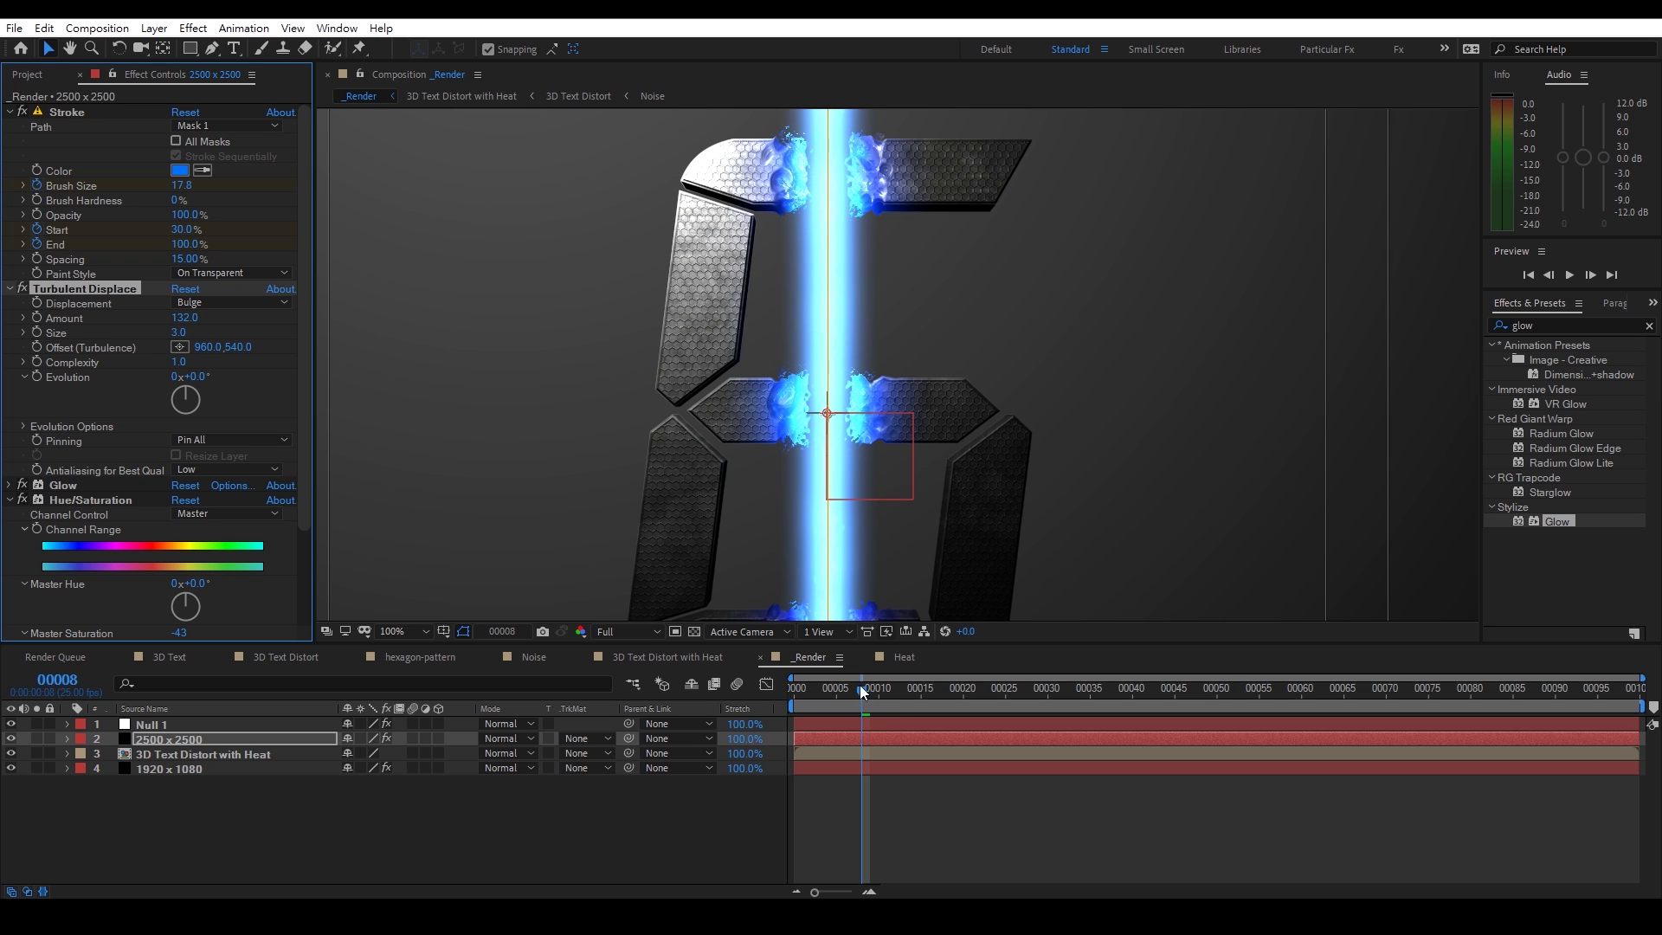
{"action": "key", "text": "Page_Down"}
{"action": "key", "text": "Page_Down"}
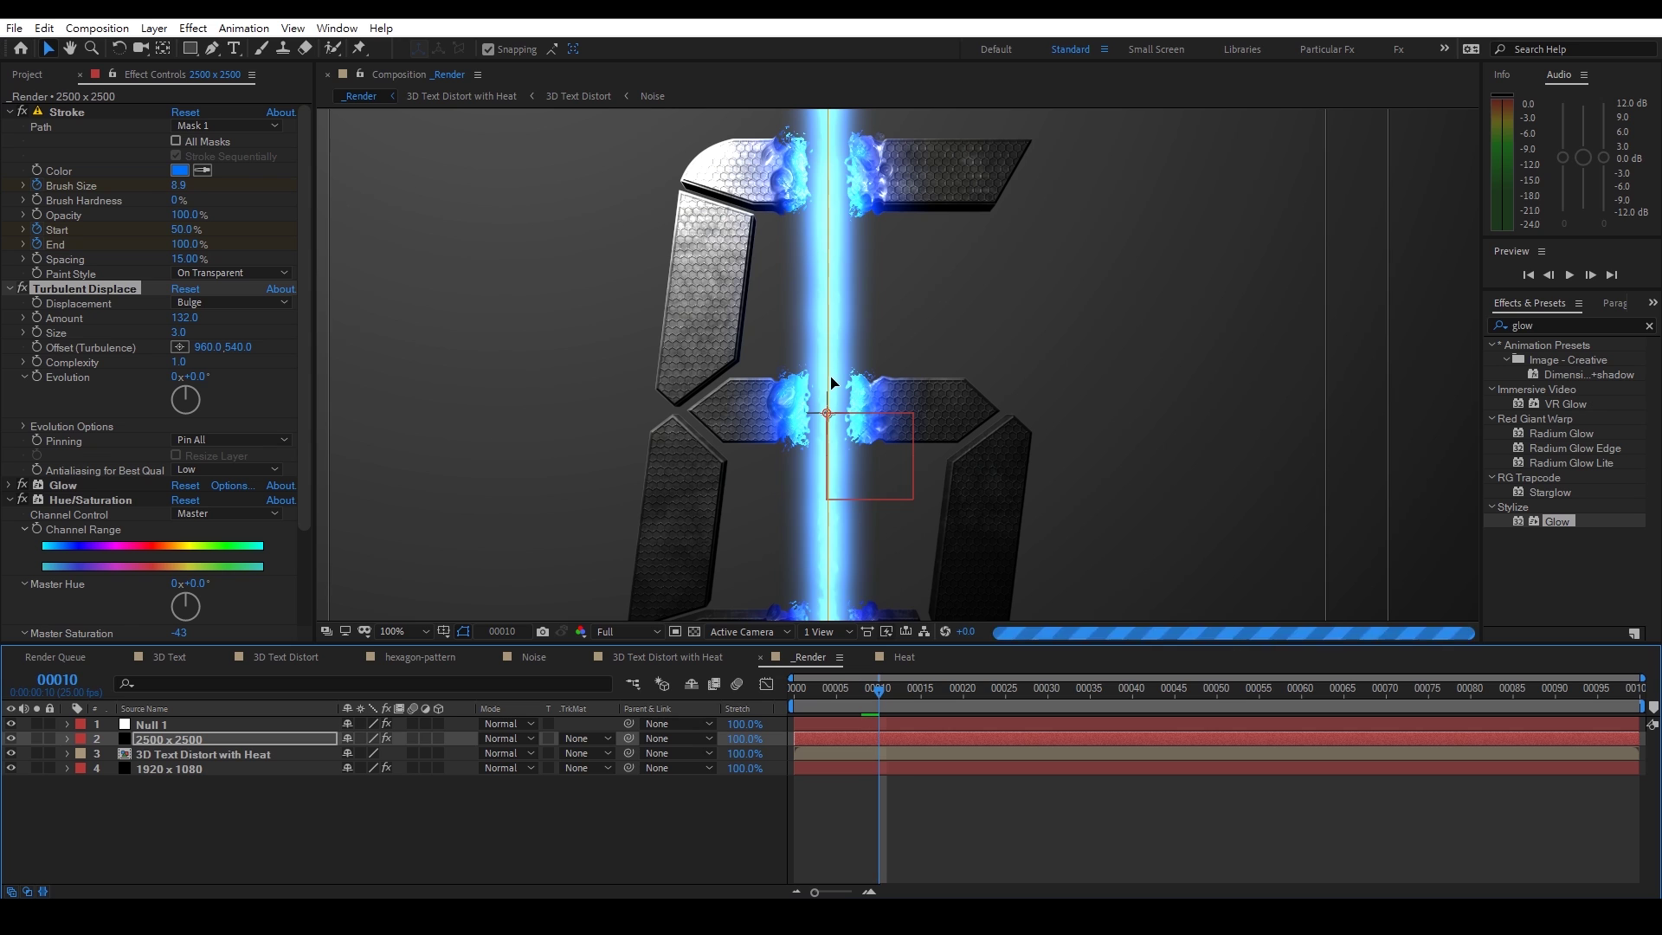
Lower the Turbulent Displace Amount to 49 and move the effect below Hue/Saturation
{"action": "left_click_drag", "start_coordinate": [179, 320], "coordinate": [101, 320]}
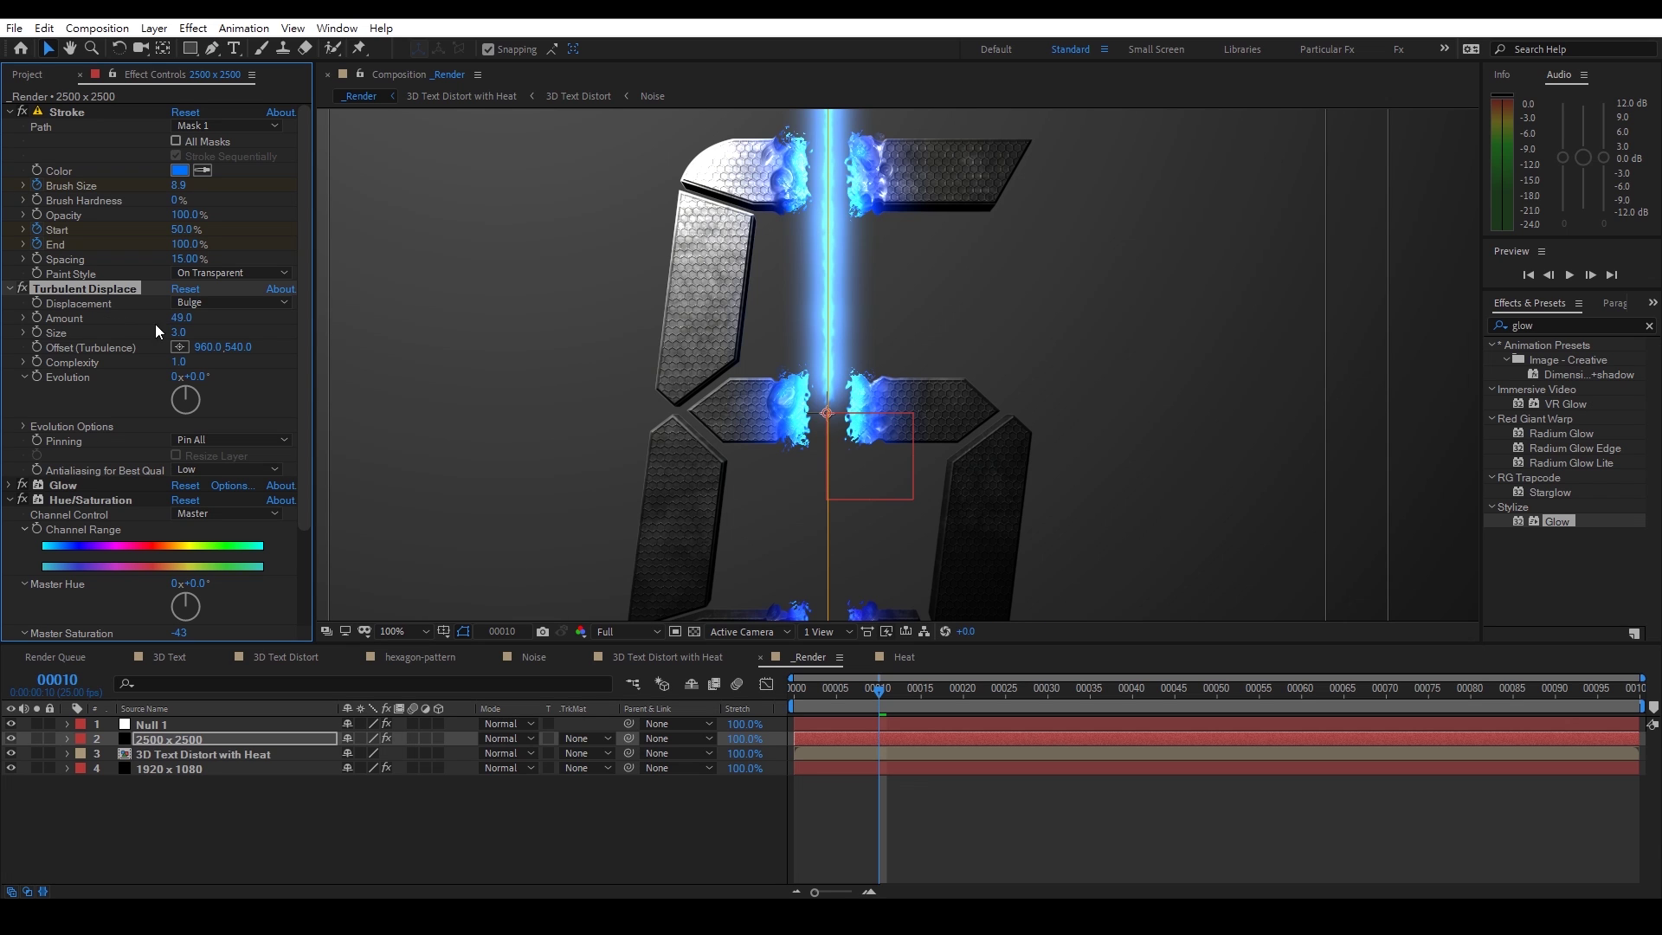
{"action": "left_click", "coordinate": [862, 696]}
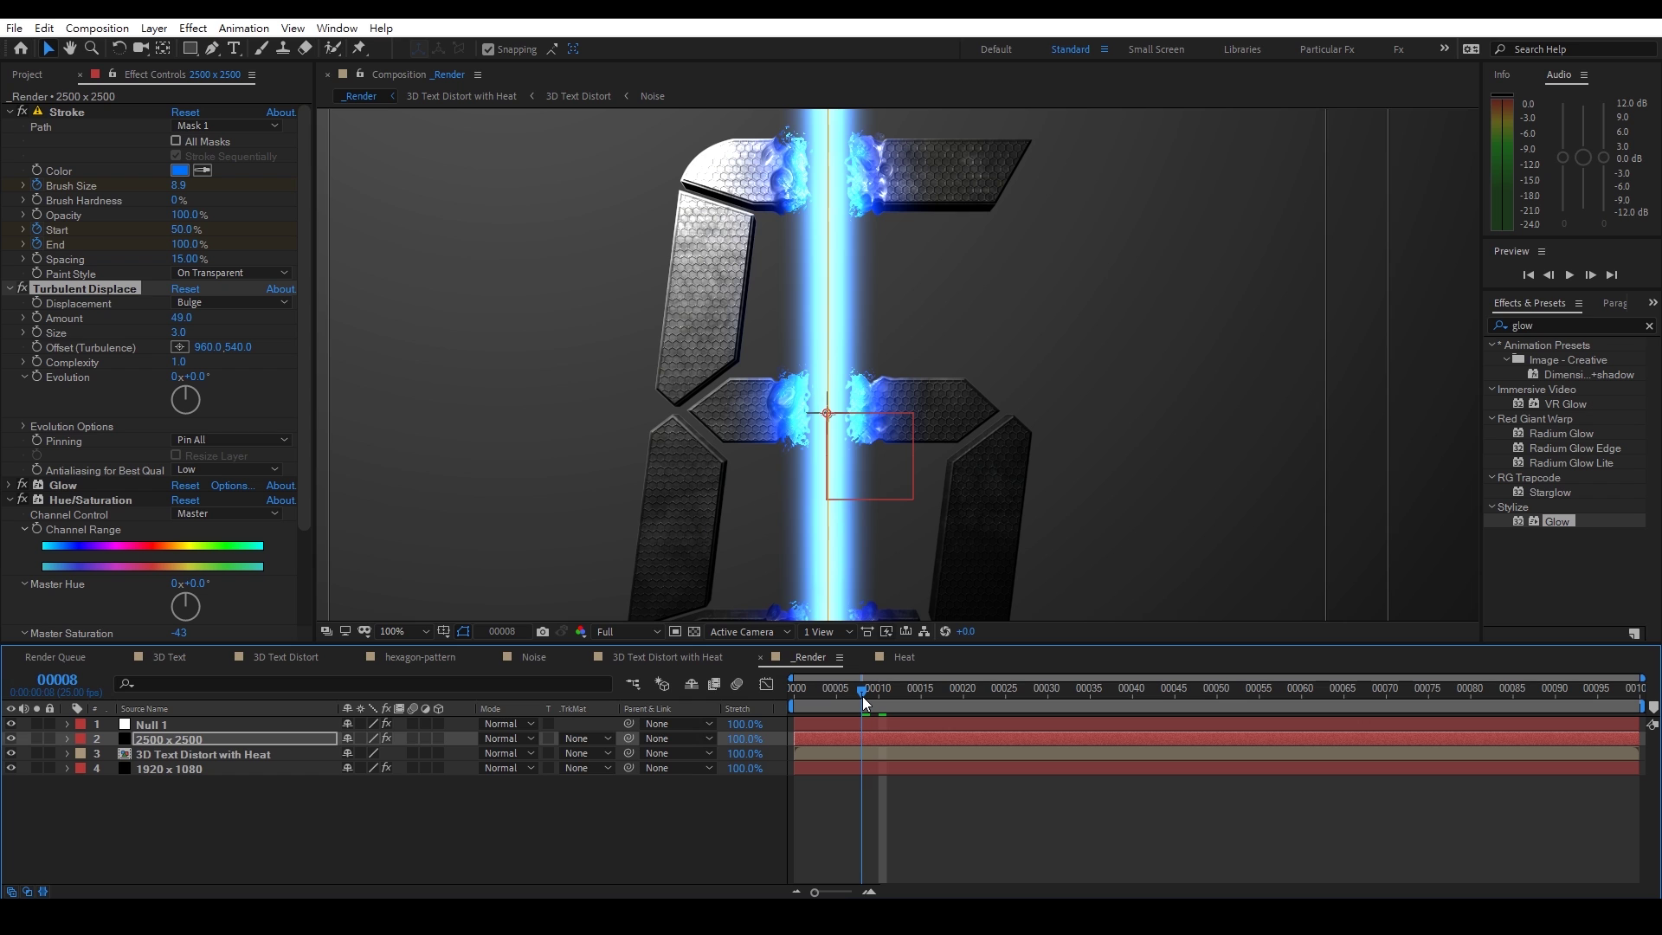
{"action": "left_click_drag", "start_coordinate": [102, 289], "coordinate": [133, 610]}
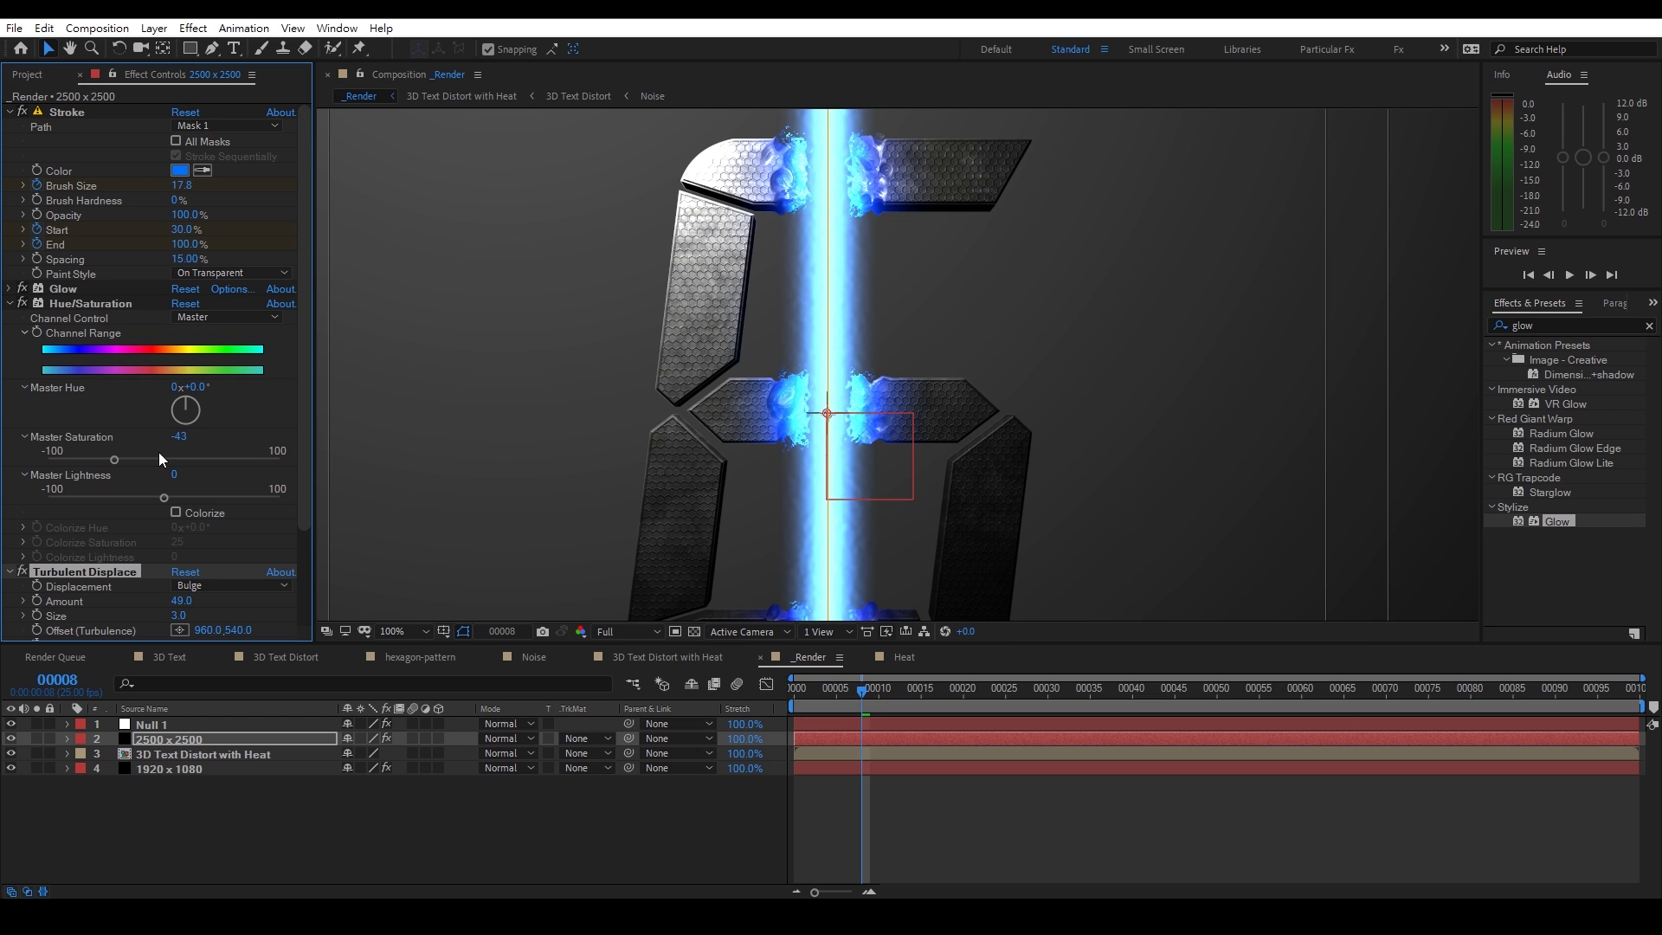
{"action": "scroll", "coordinate": [151, 458], "scroll_direction": "down", "scroll_amount": 2}
{"action": "scroll", "coordinate": [61, 220], "scroll_direction": "up", "scroll_amount": 2}
{"action": "left_click", "coordinate": [11, 111]}
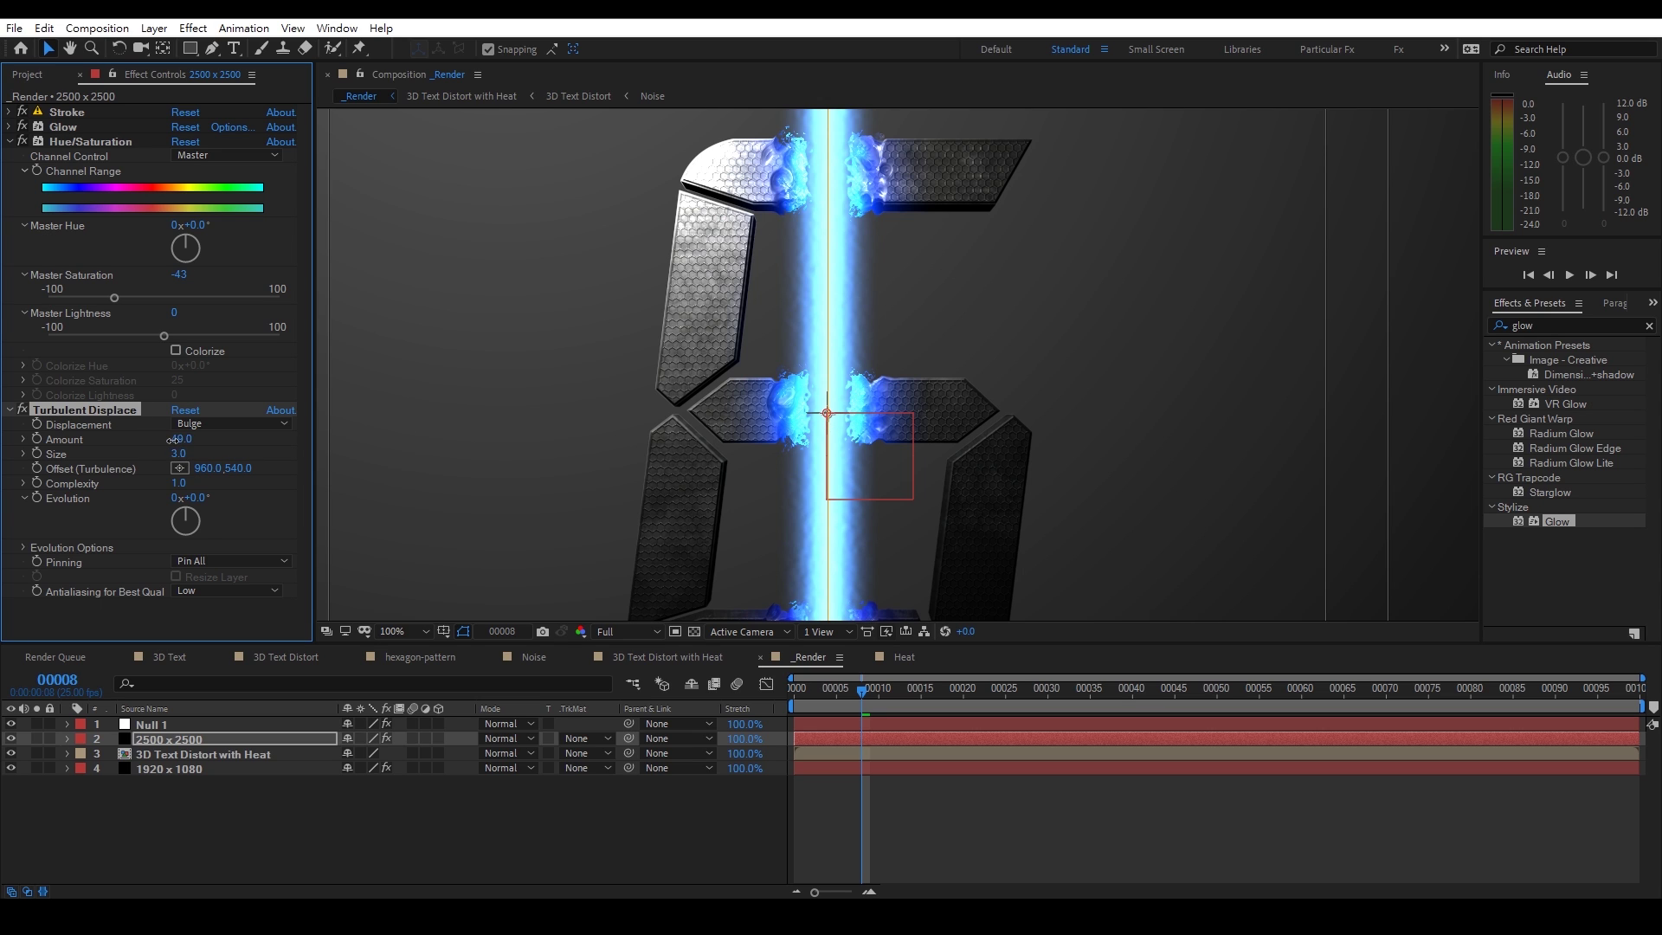
Set the Turbulent Displace Amount to 32 and scrub through the opening frames to review the streak
{"action": "left_click_drag", "start_coordinate": [170, 439], "coordinate": [159, 440]}
{"action": "left_click_drag", "start_coordinate": [795, 688], "coordinate": [909, 688]}
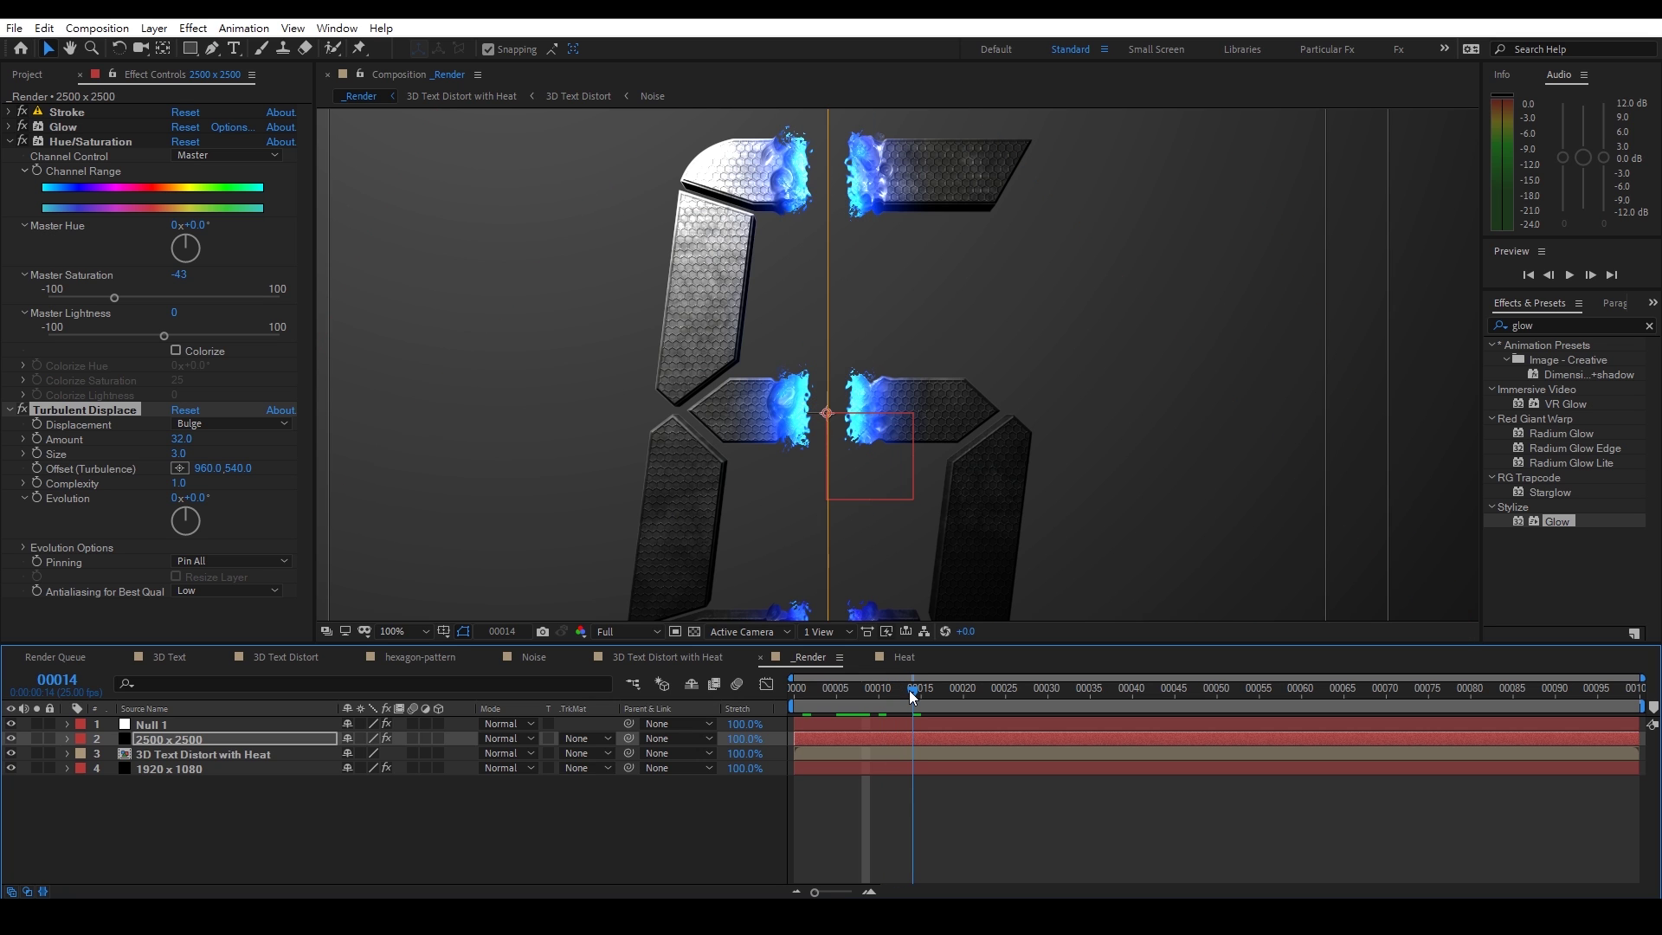
{"action": "key", "text": "comma"}
{"action": "key", "text": "comma"}
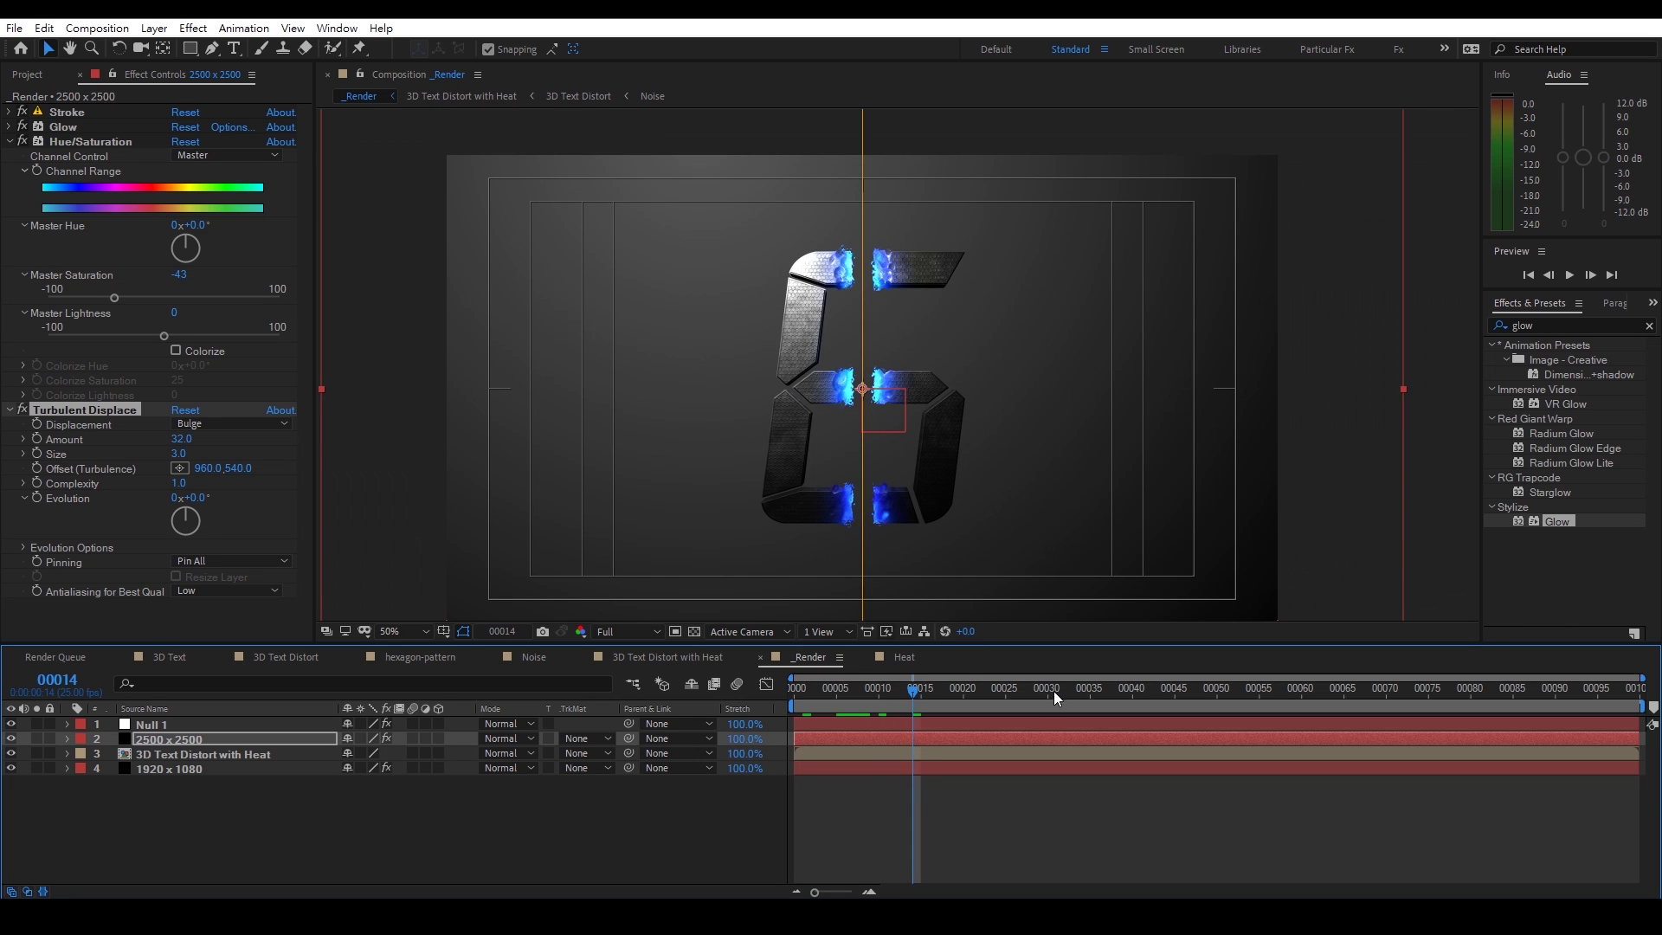
End the work area at frame 35, preview the animation, and return to frame 0 with the 2500 x 2500 layer selected
{"action": "left_click", "coordinate": [1090, 689]}
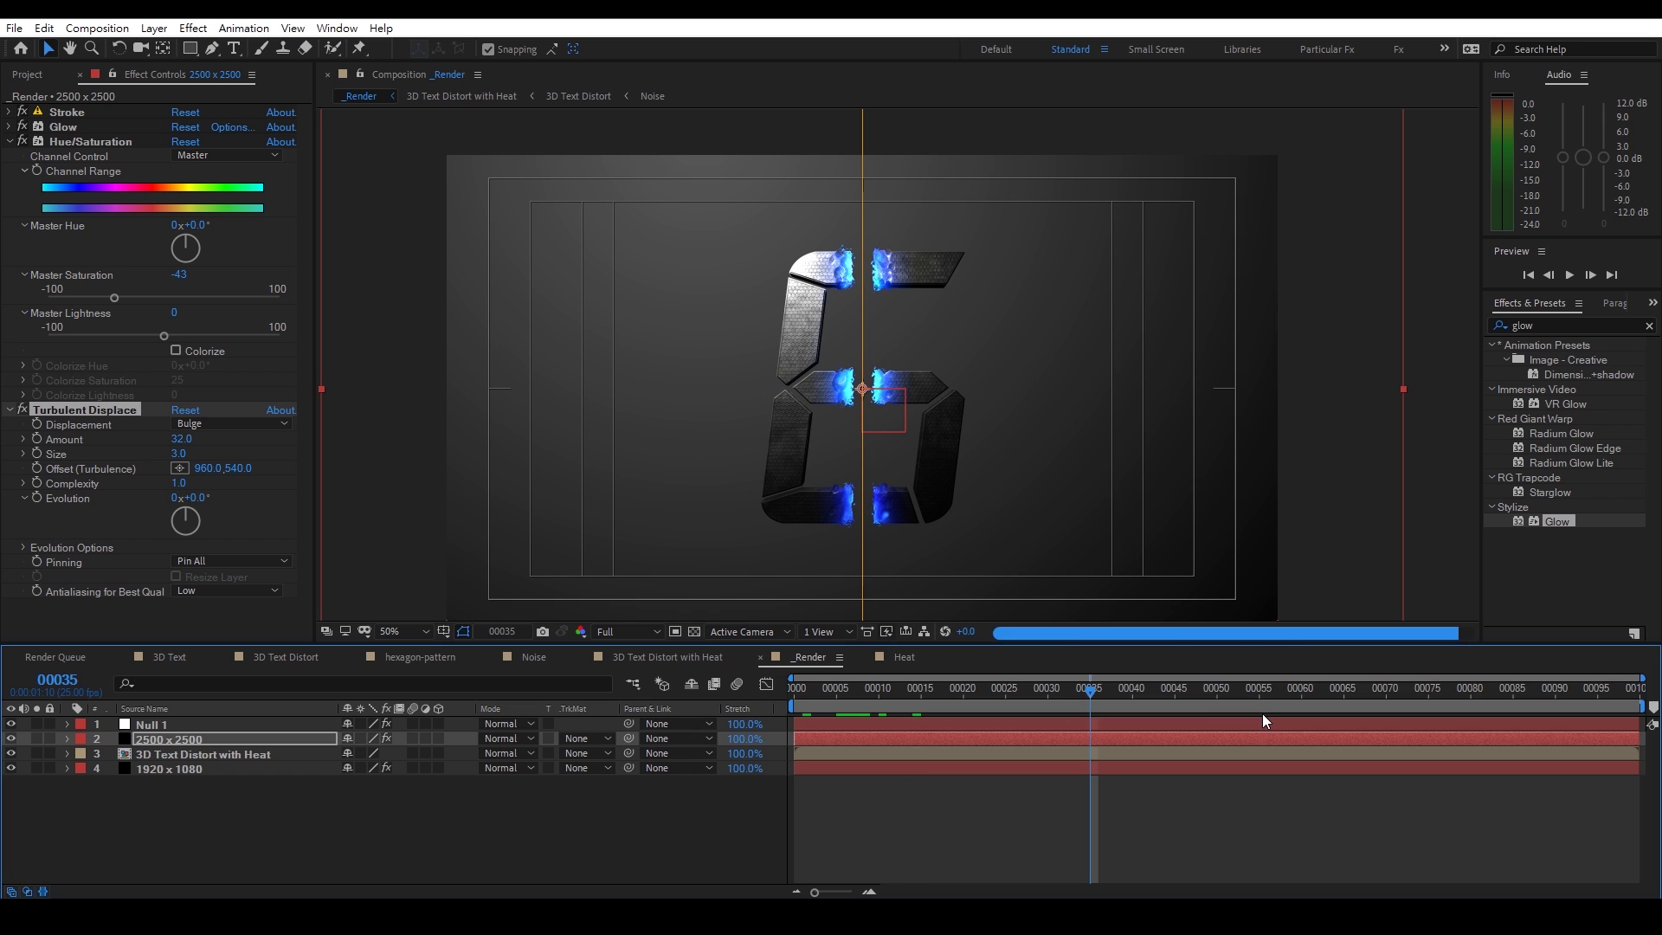
{"action": "key", "text": "n"}
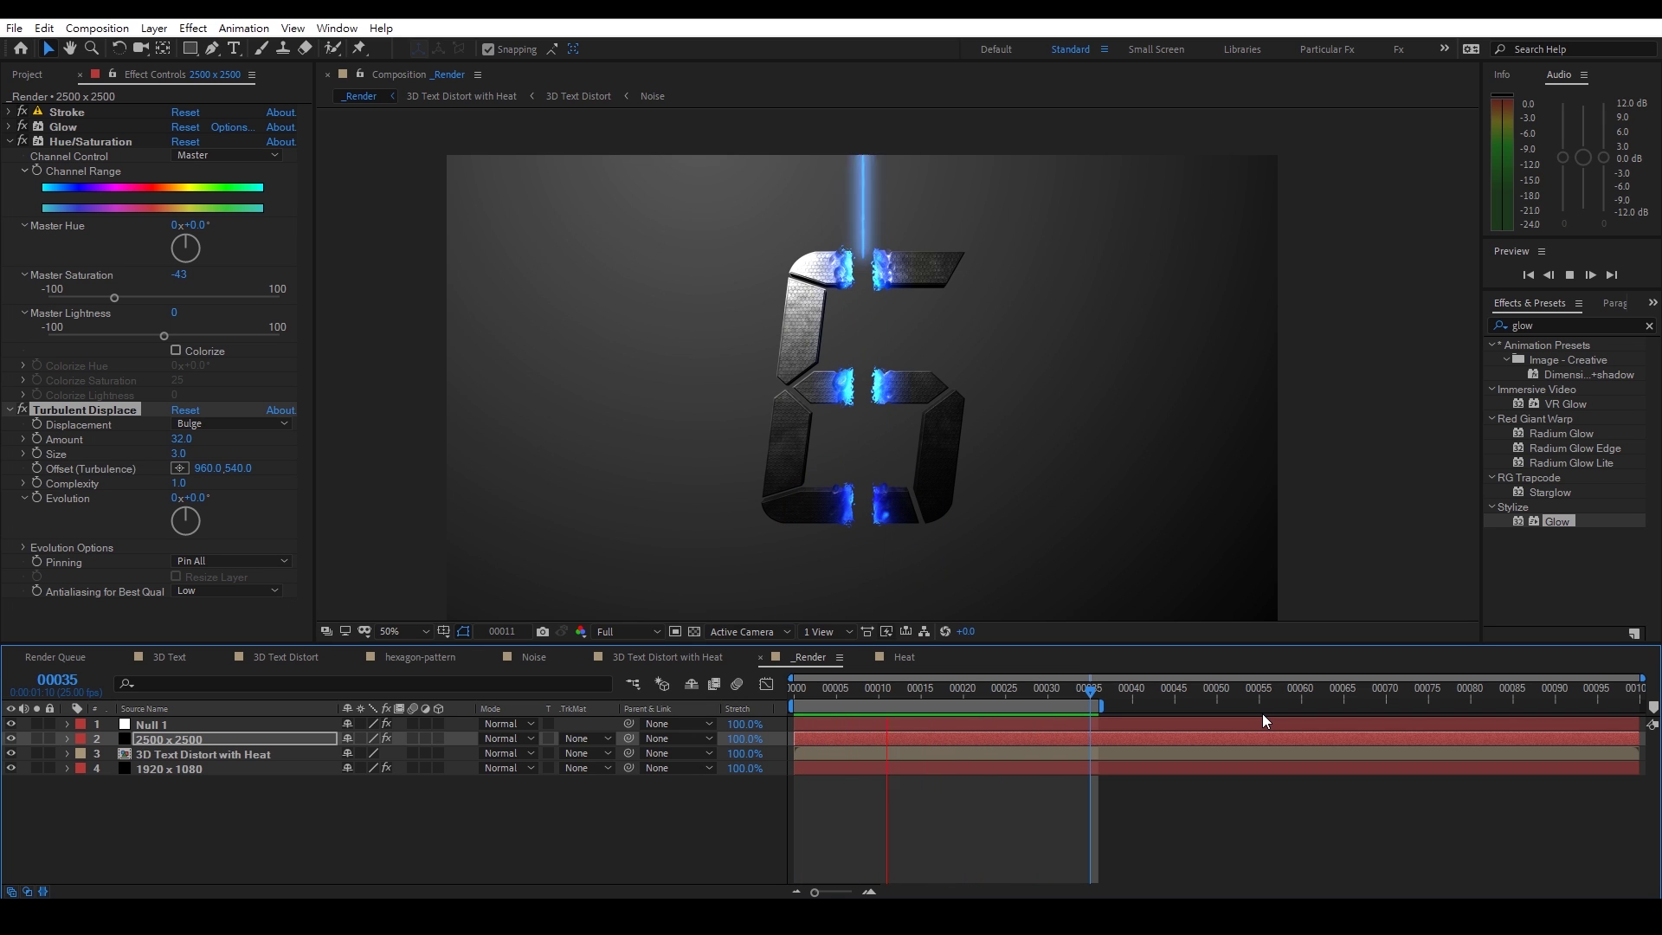
{"action": "key", "text": "space"}
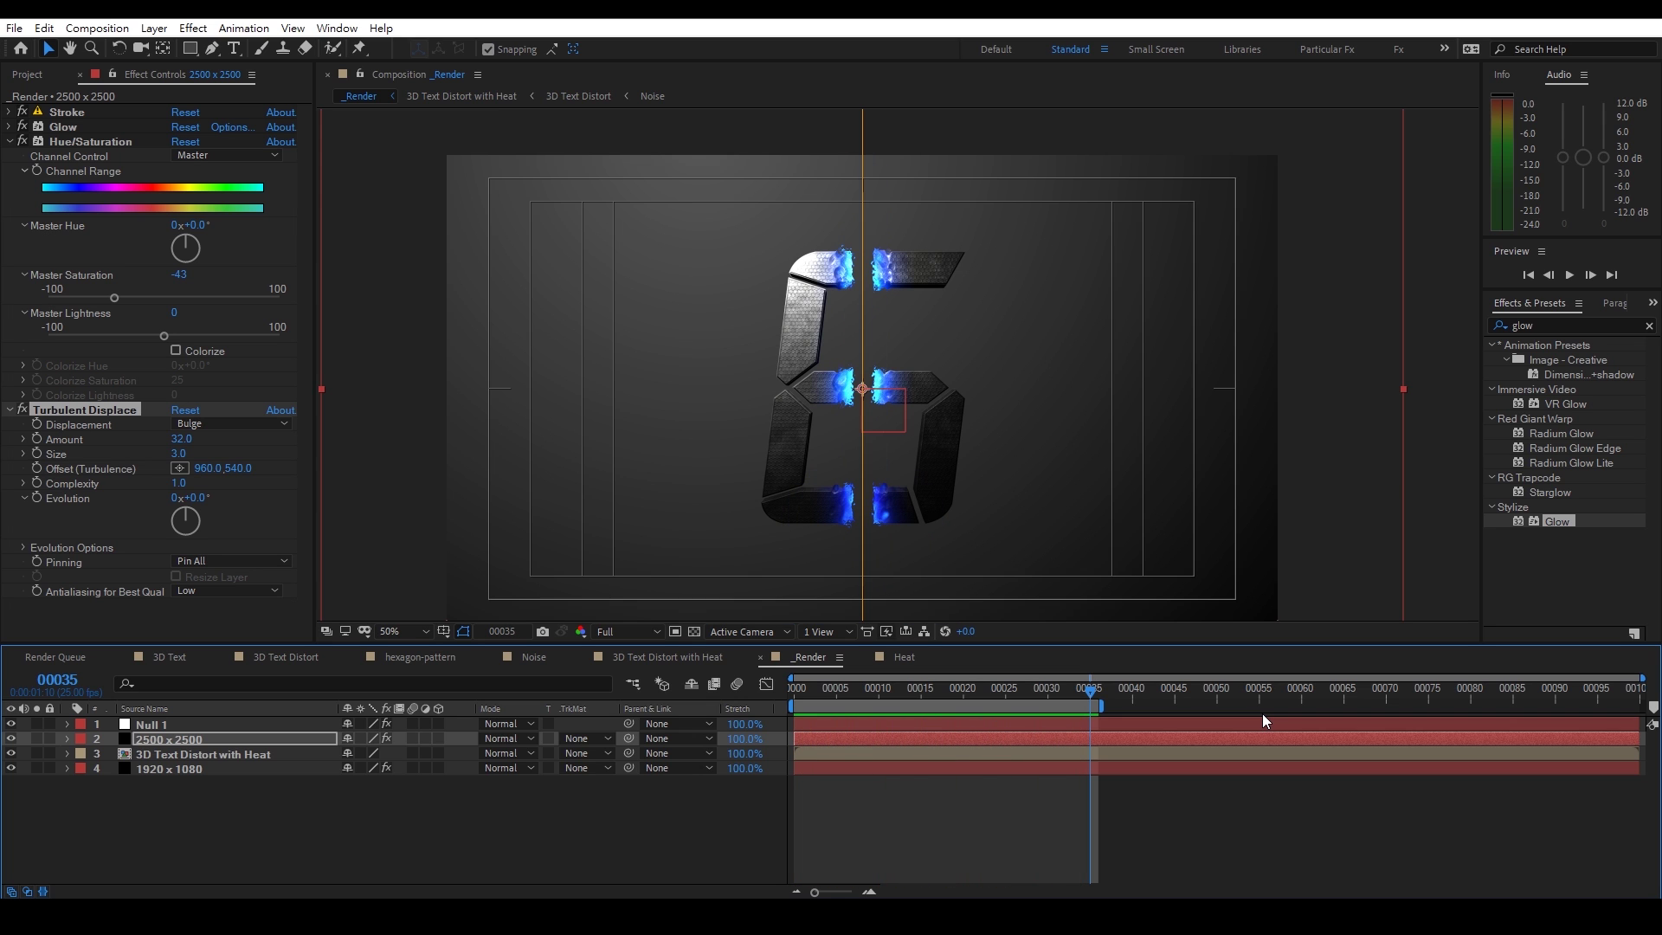
{"action": "mouse_move", "coordinate": [812, 684]}
{"action": "left_mouse_down"}
{"action": "mouse_move", "coordinate": [787, 688]}
{"action": "mouse_move", "coordinate": [879, 689]}
{"action": "mouse_move", "coordinate": [791, 688]}
{"action": "left_mouse_up"}
{"action": "left_click", "coordinate": [231, 739]}
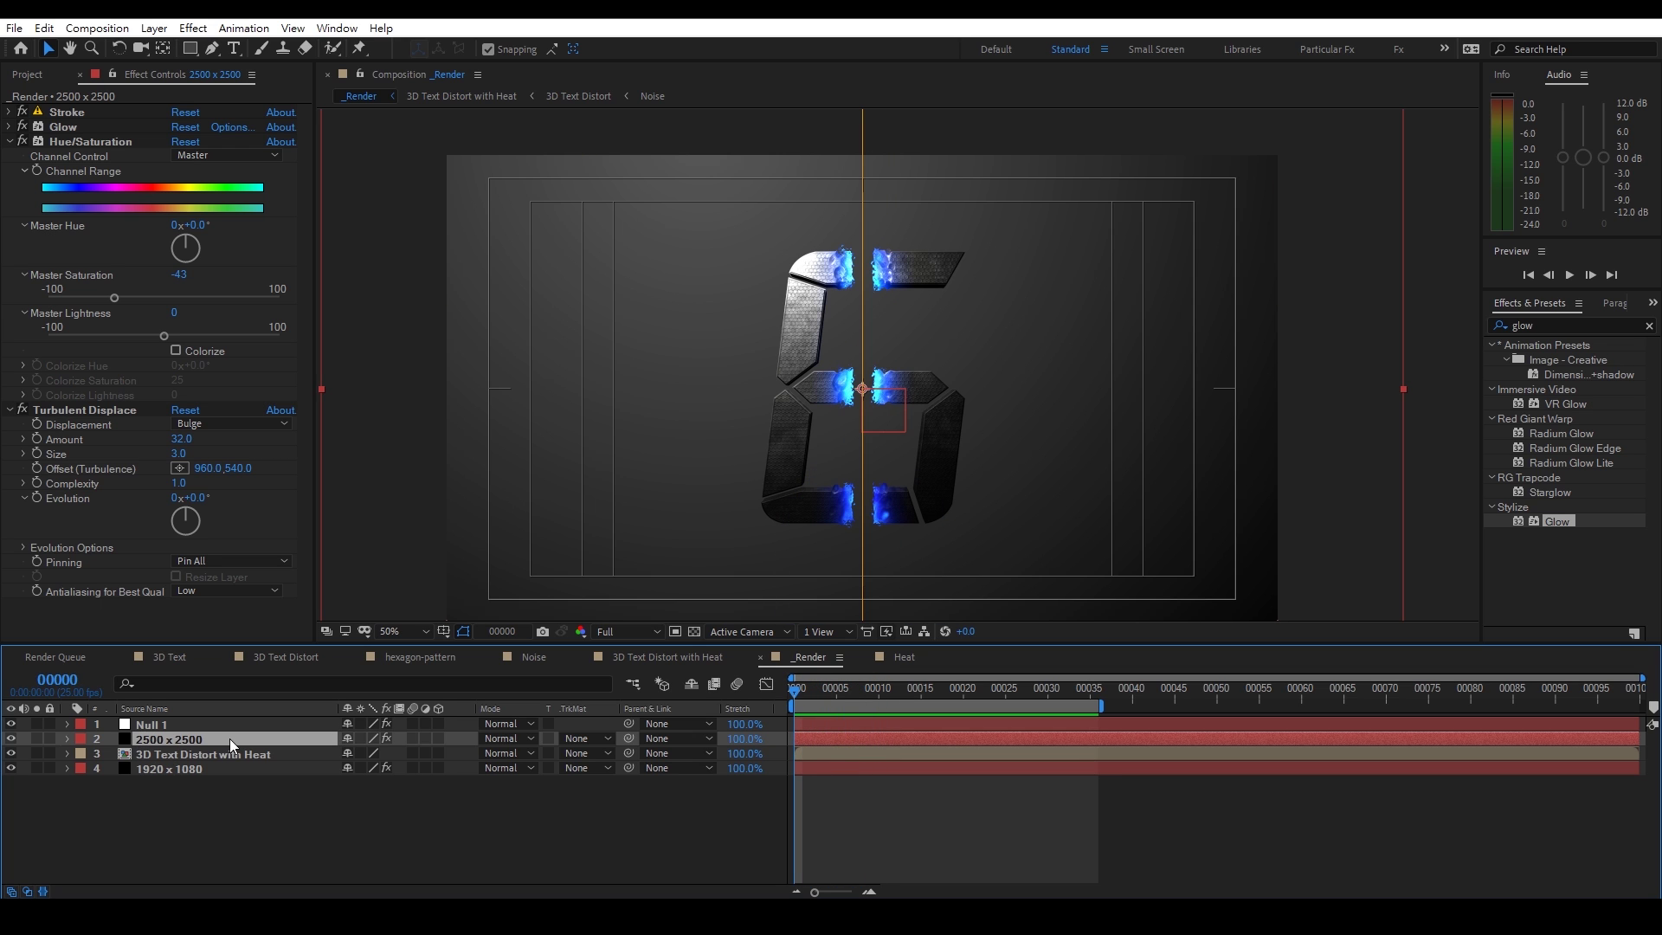
Rename the 2500 x 2500 layer as Laser
{"action": "key", "text": "Return"}
{"action": "type", "text": "Laser"}
{"action": "key", "text": "Return"}
Reveal the Laser layer's keyframed properties and copy all the Stroke Start and End keyframes
{"action": "key", "text": "u"}
{"action": "left_click", "coordinate": [162, 784]}
{"action": "left_click", "coordinate": [162, 797]}
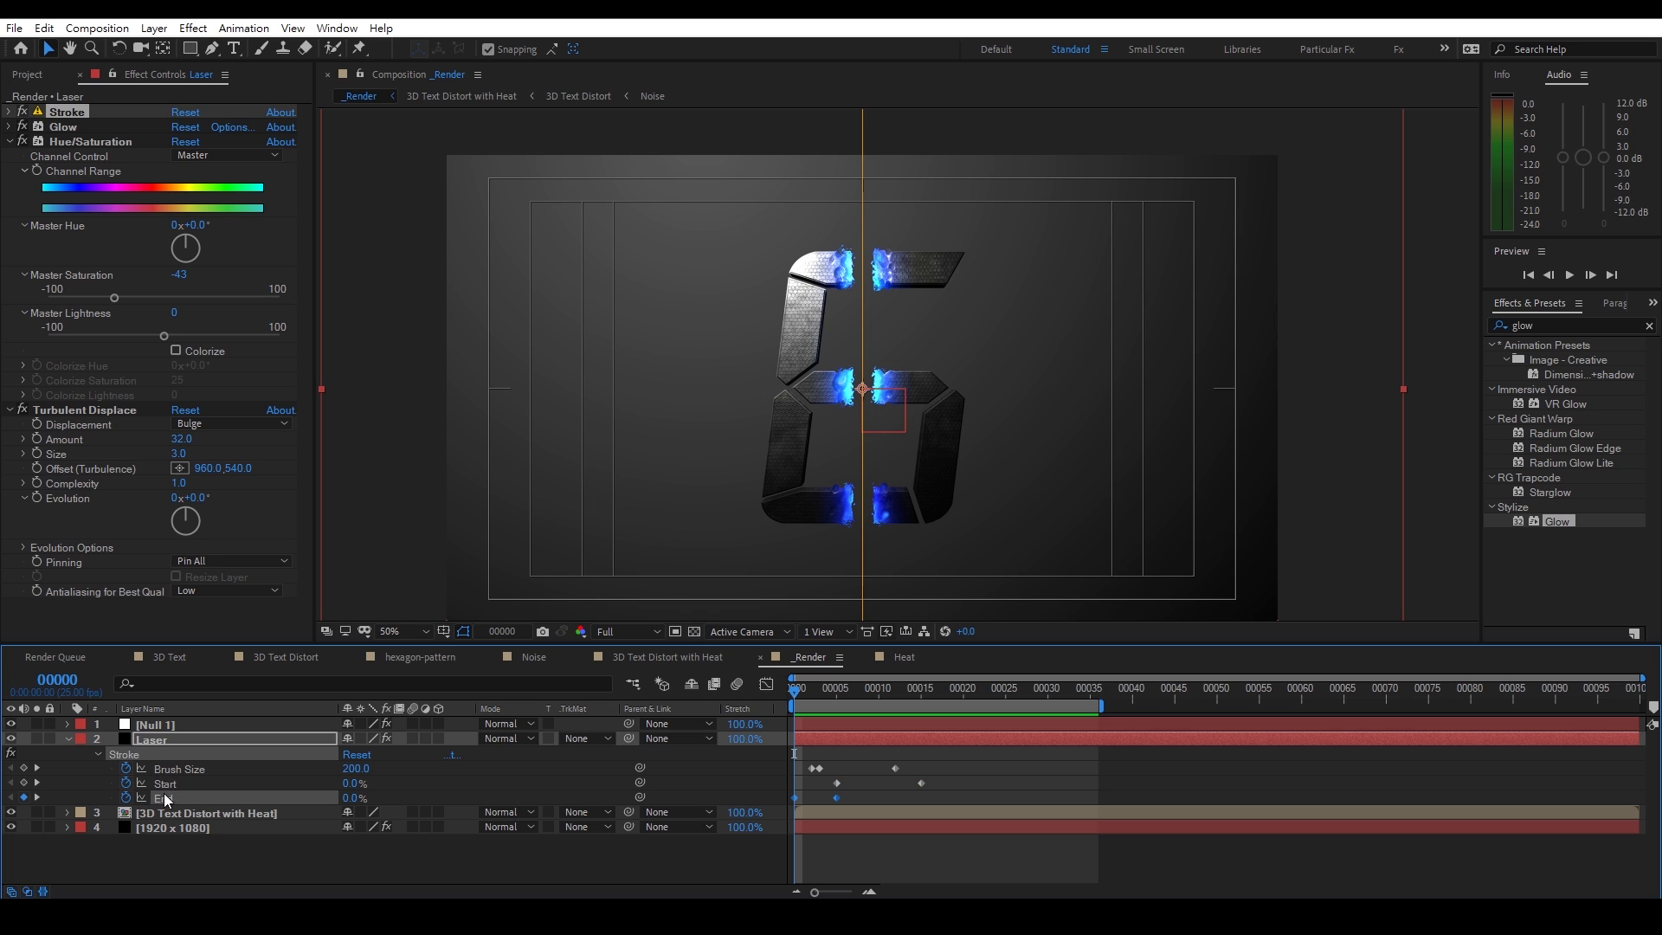
{"action": "left_click_drag", "start_coordinate": [943, 786], "coordinate": [780, 801]}
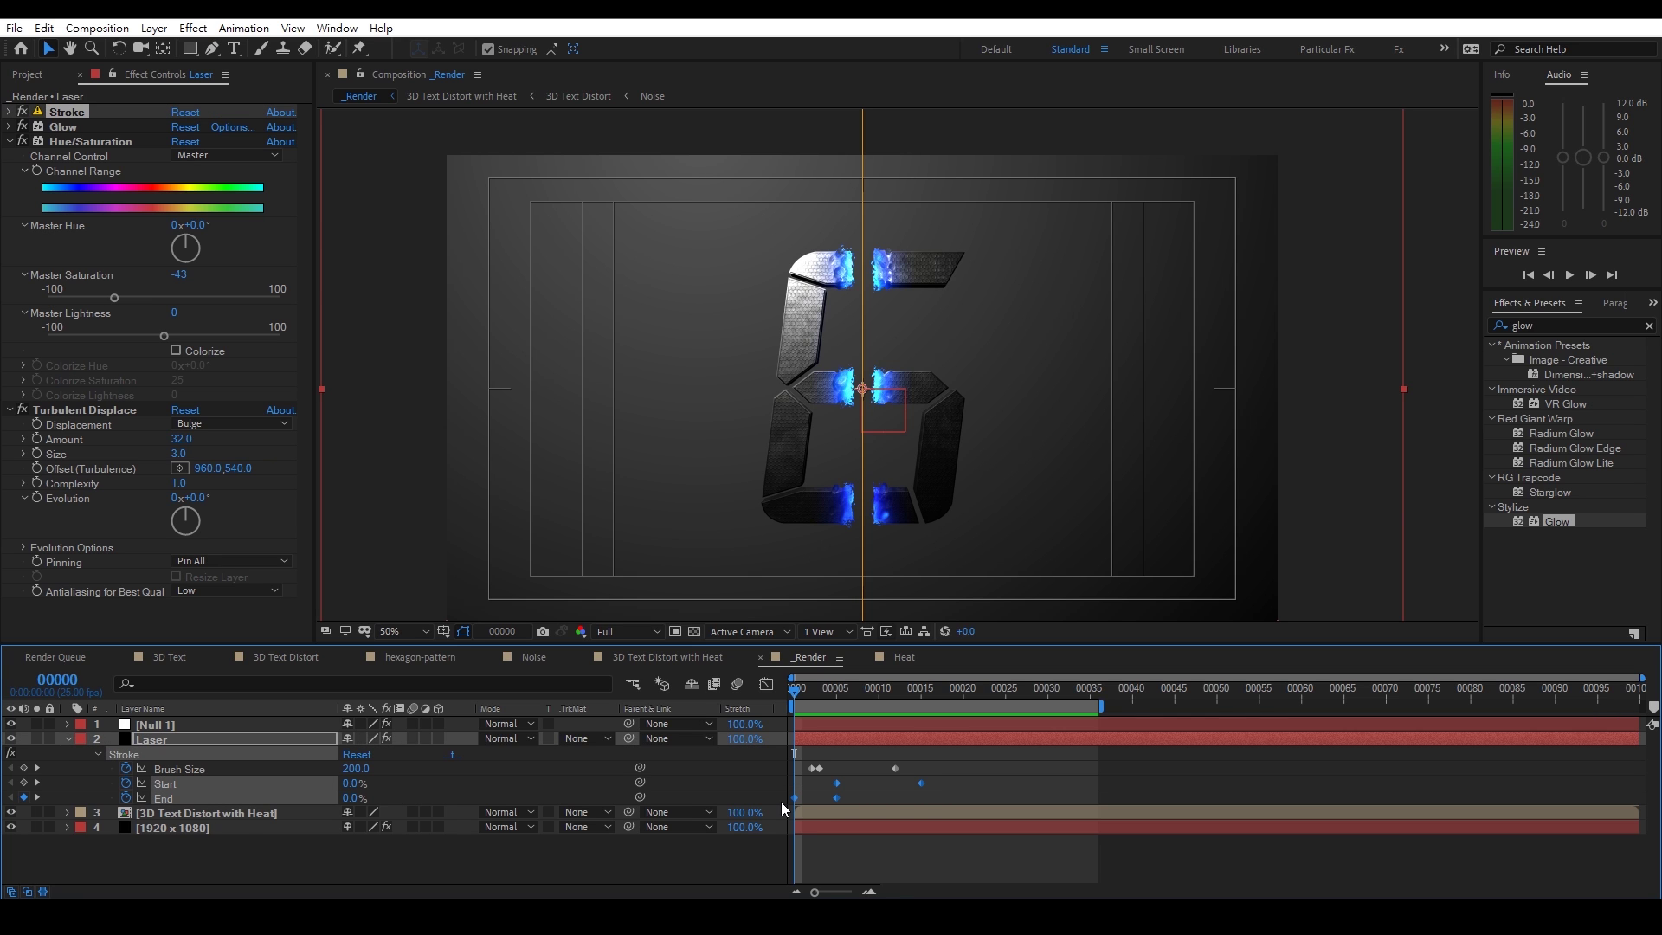
{"action": "left_click", "coordinate": [246, 876]}
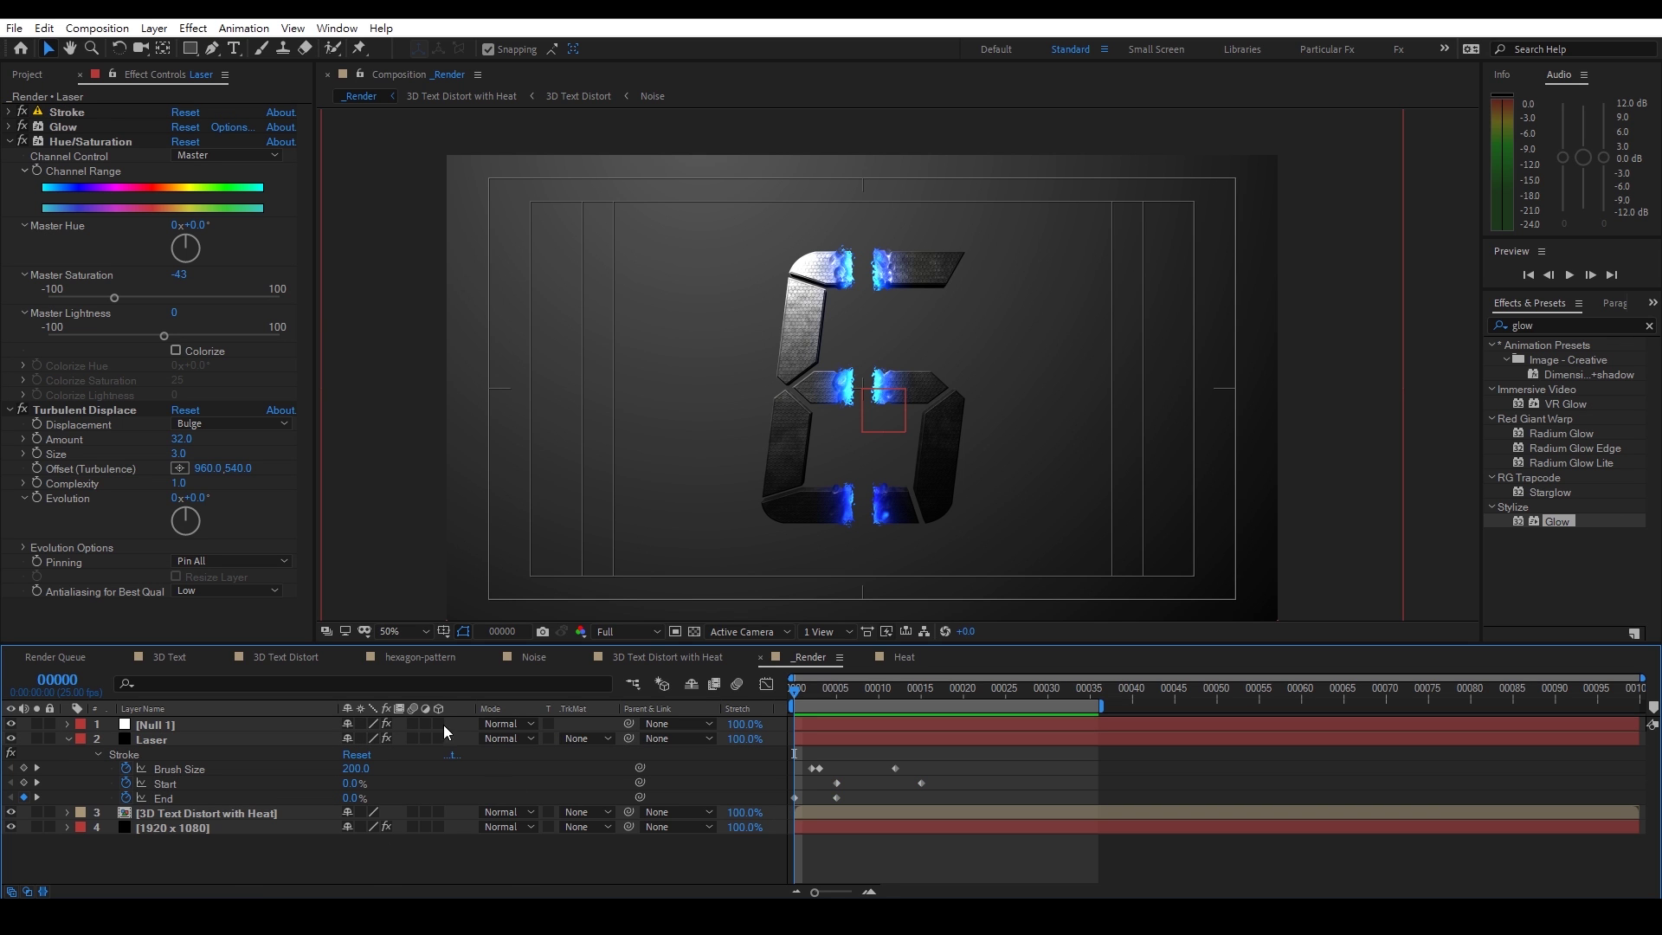
Paste the keyframes onto the Mask layer's Stroke in 3D Text Distort from frame 0 and check the cut up to frame 6
{"action": "left_click", "coordinate": [273, 656]}
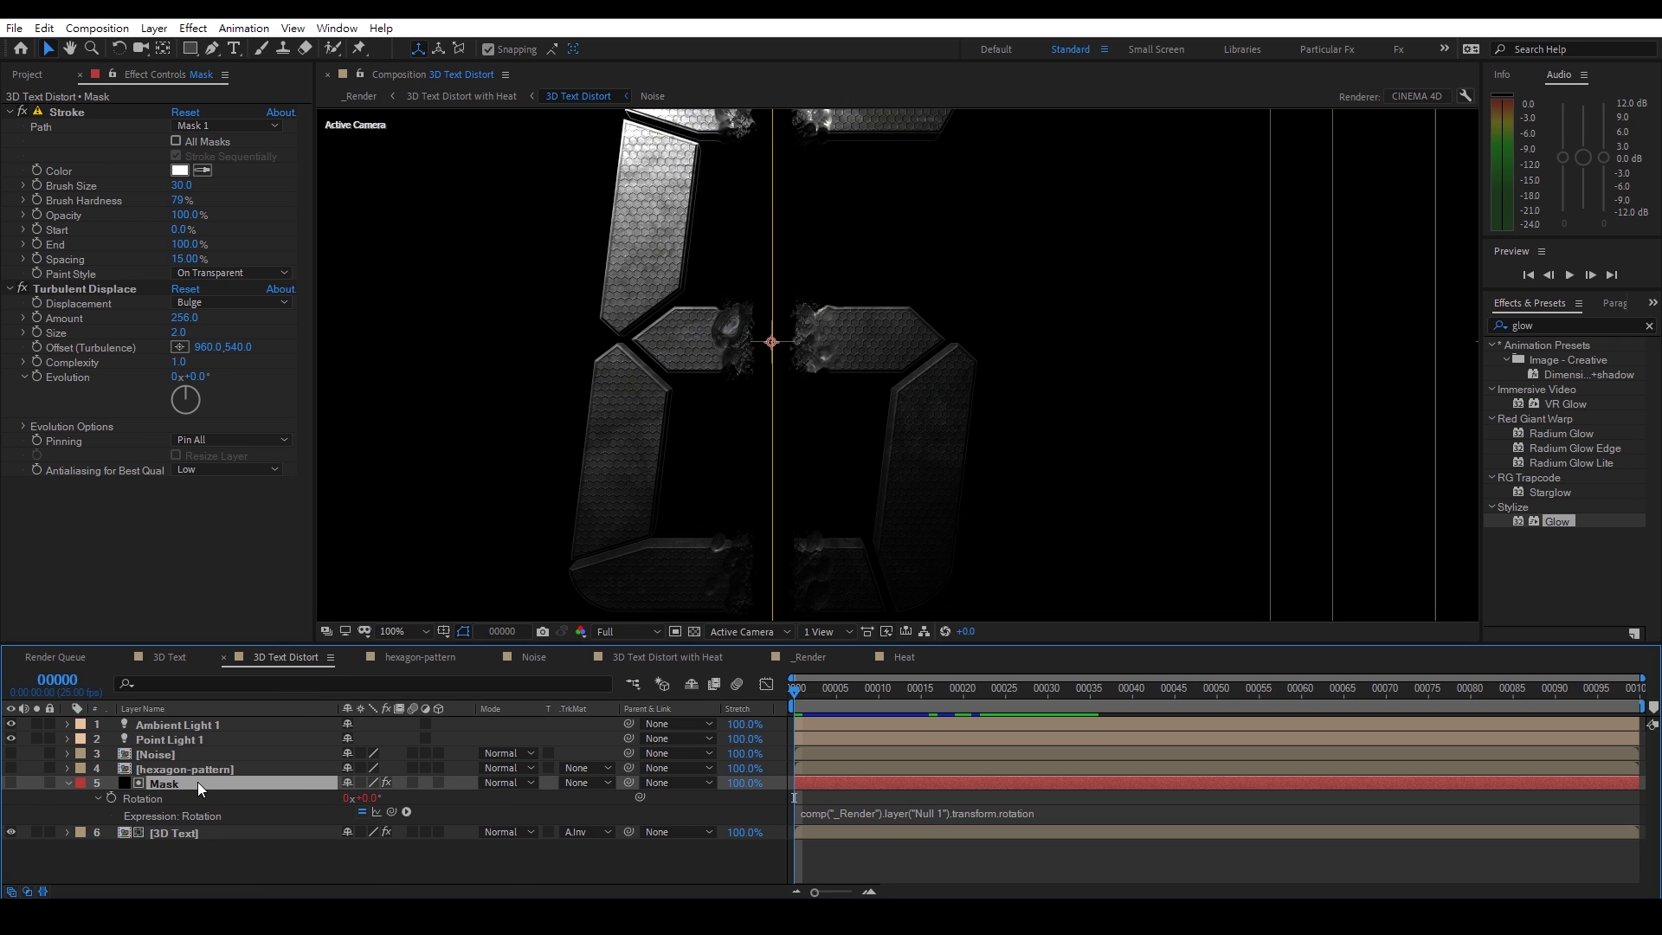
{"action": "key", "text": "e"}
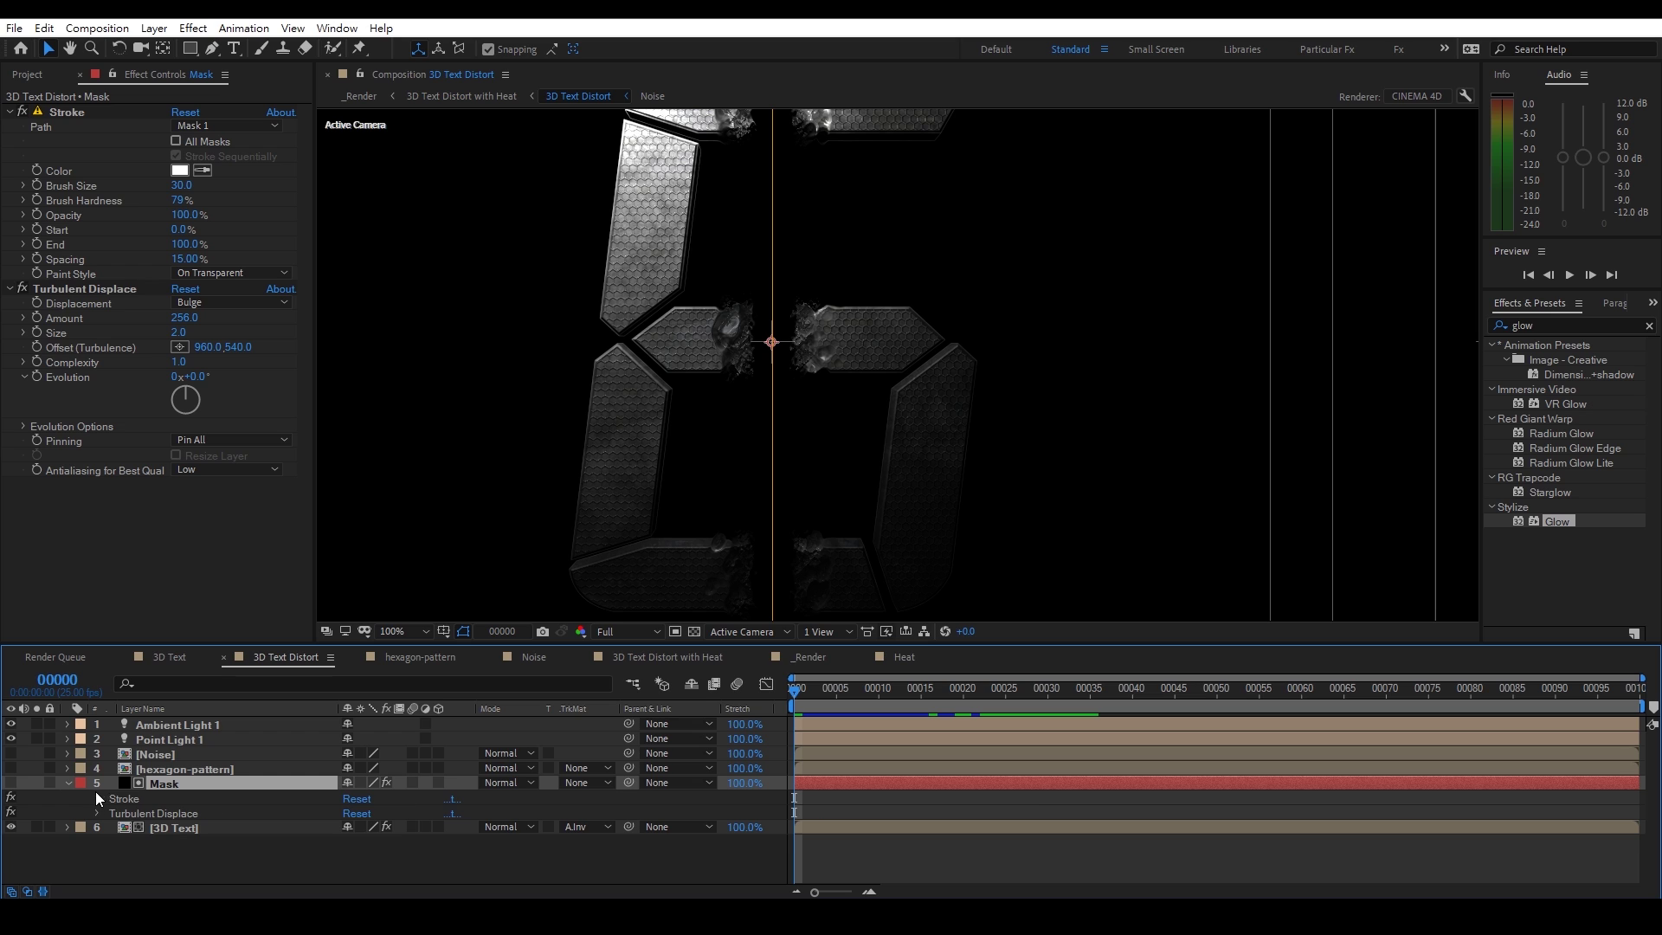
{"action": "left_click", "coordinate": [106, 798]}
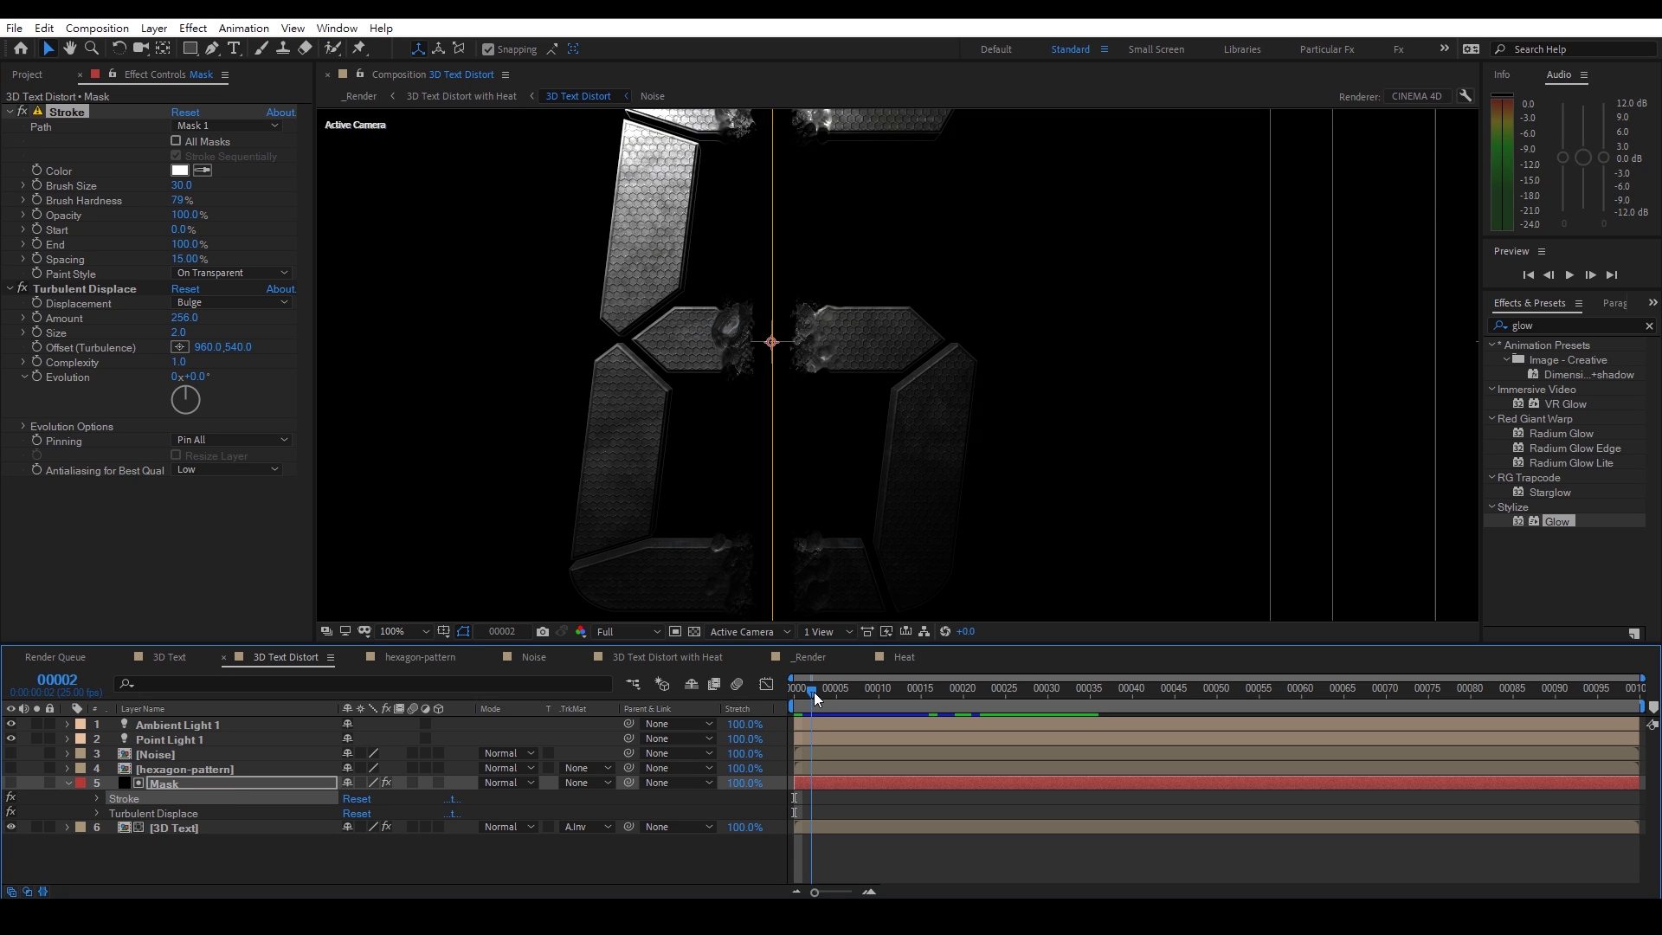
{"action": "key", "text": "ctrl+v"}
{"action": "key", "text": "u"}
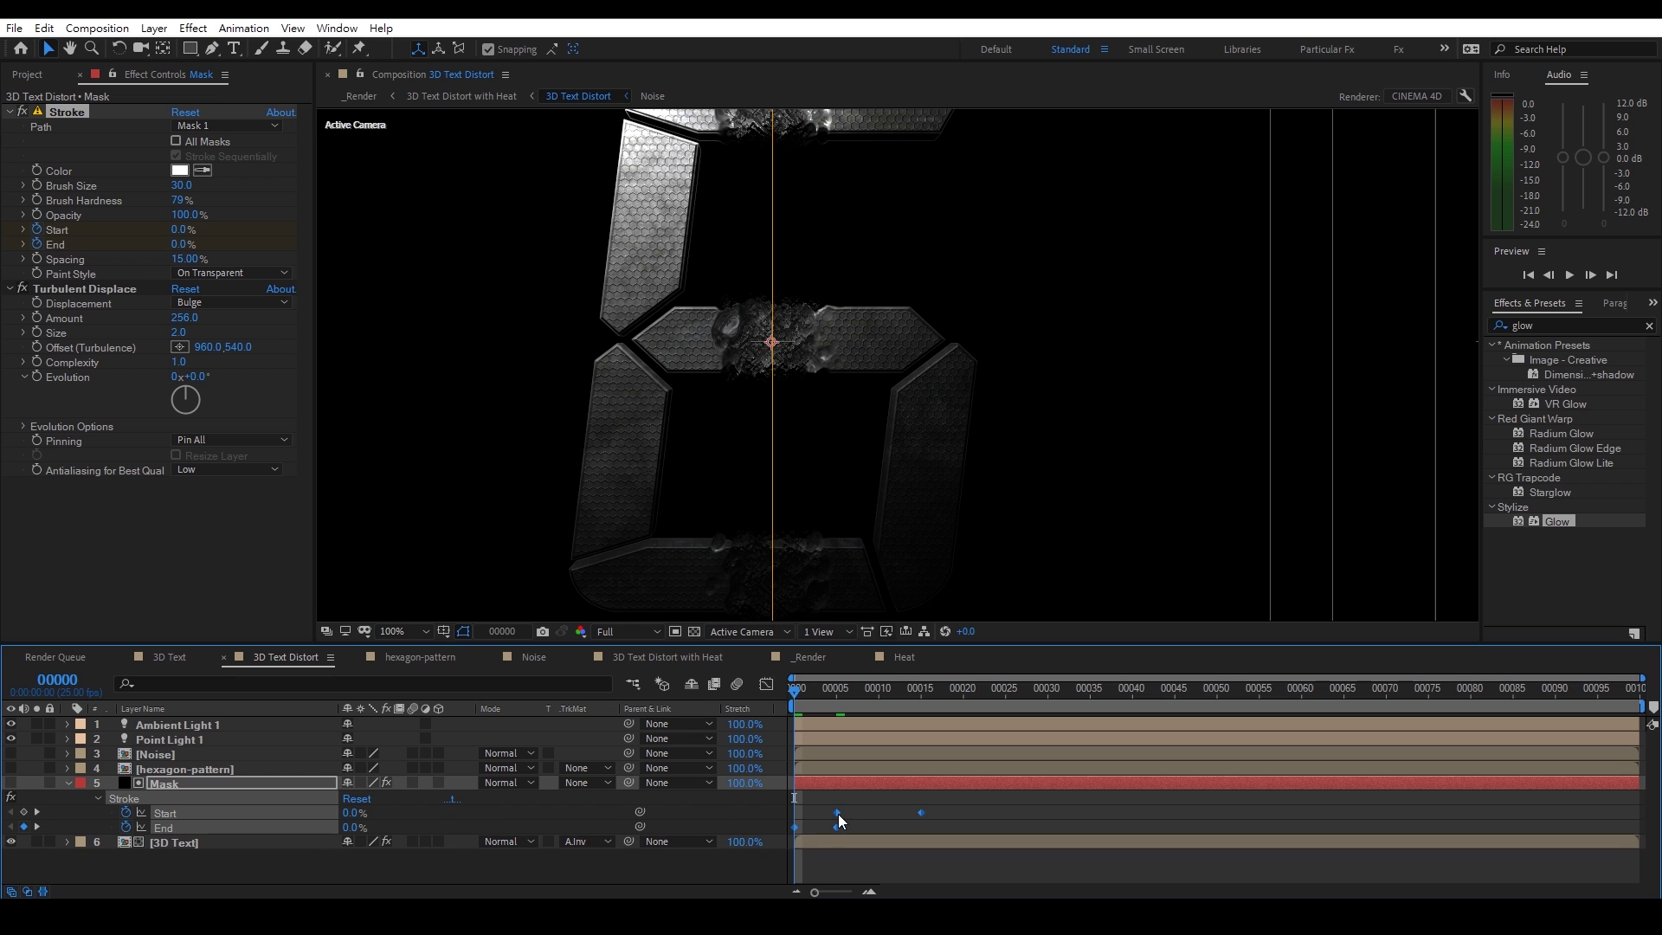
{"action": "key", "text": "comma"}
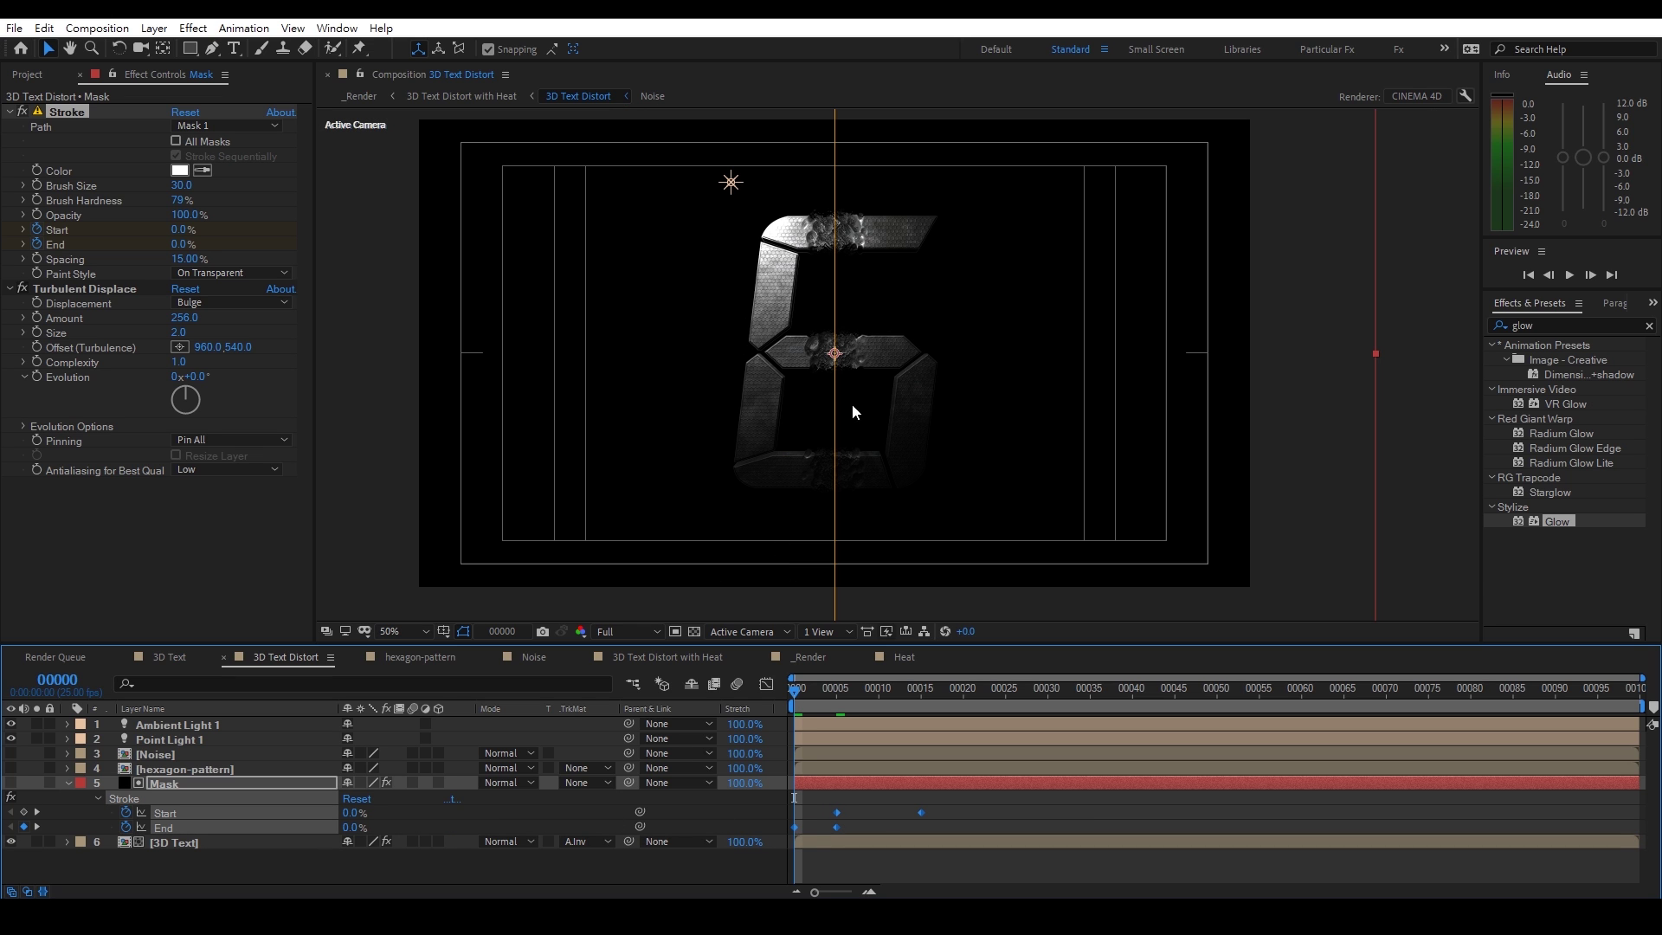
{"action": "key", "text": "period"}
{"action": "left_click_drag", "start_coordinate": [802, 688], "coordinate": [822, 689]}
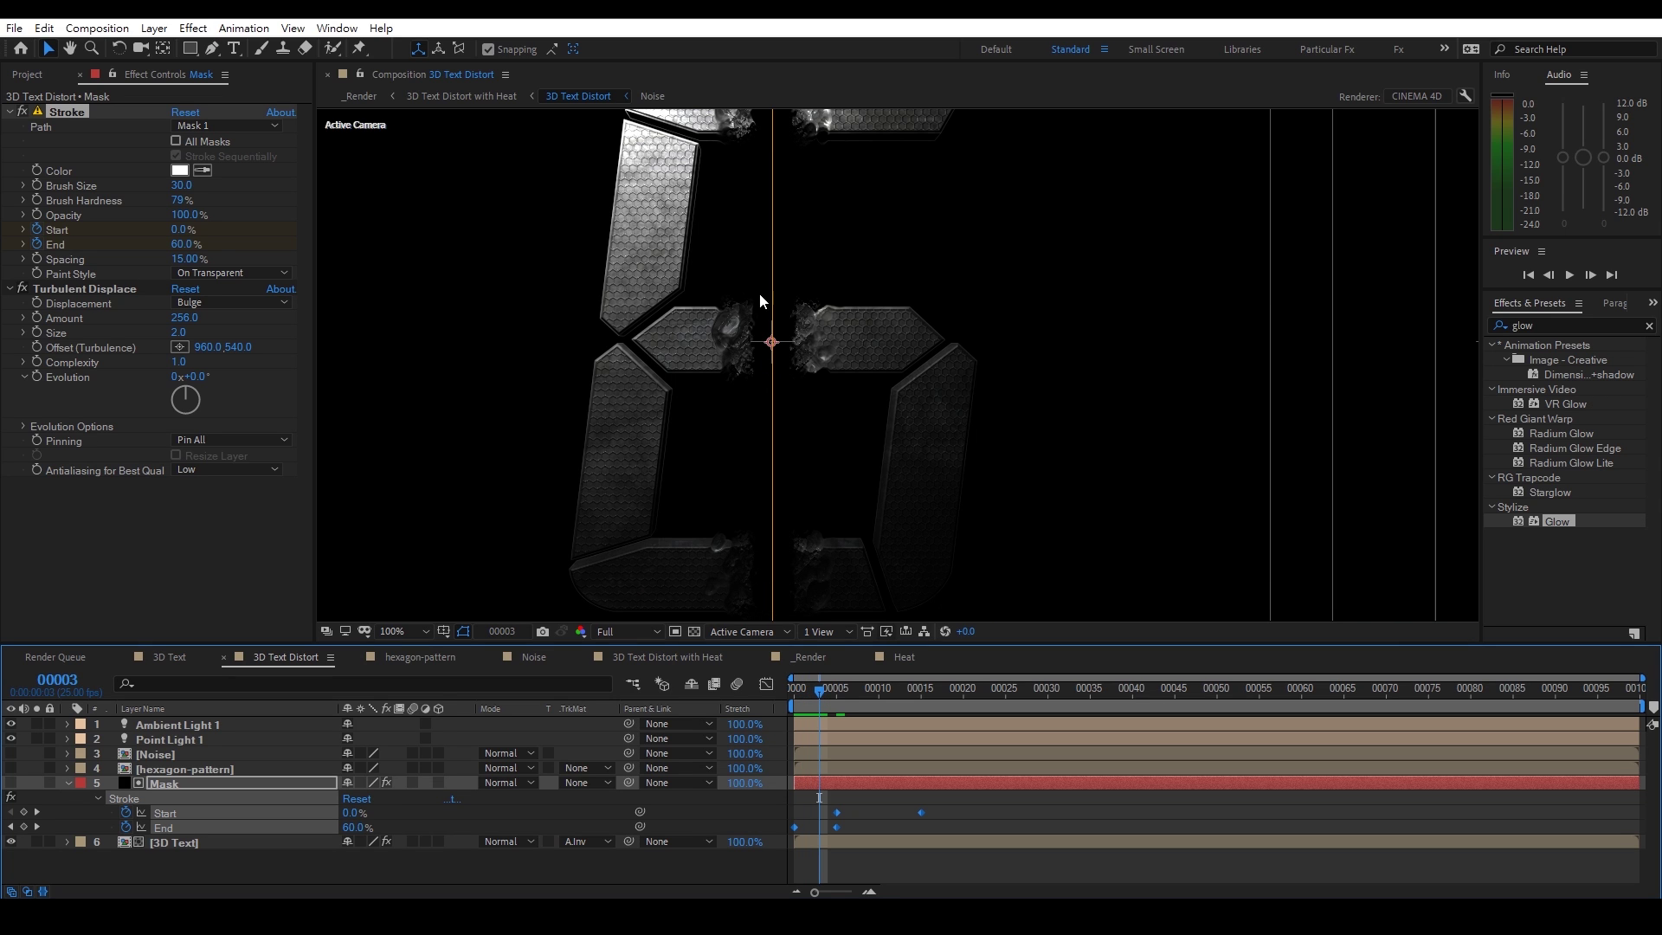
{"action": "left_click_drag", "start_coordinate": [836, 690], "coordinate": [849, 697]}
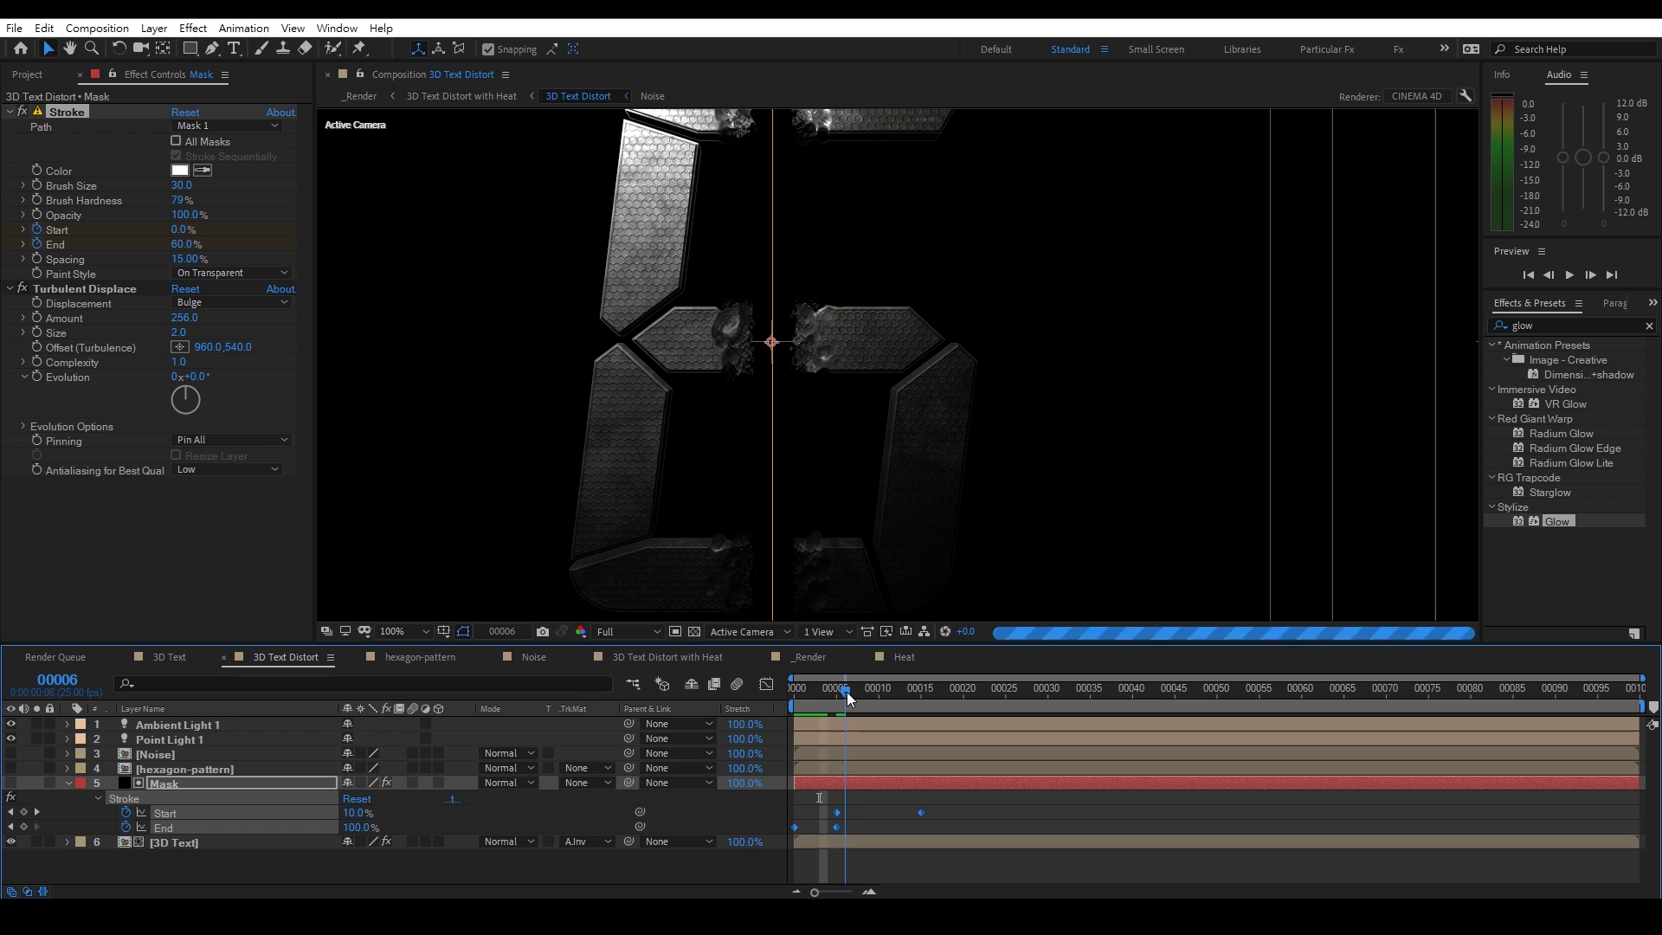
Delete the Mask's Stroke Start keyframe at frame 15, then copy the remaining Start and End keyframes from frame 0
{"action": "left_click", "coordinate": [900, 801]}
{"action": "left_click", "coordinate": [920, 812]}
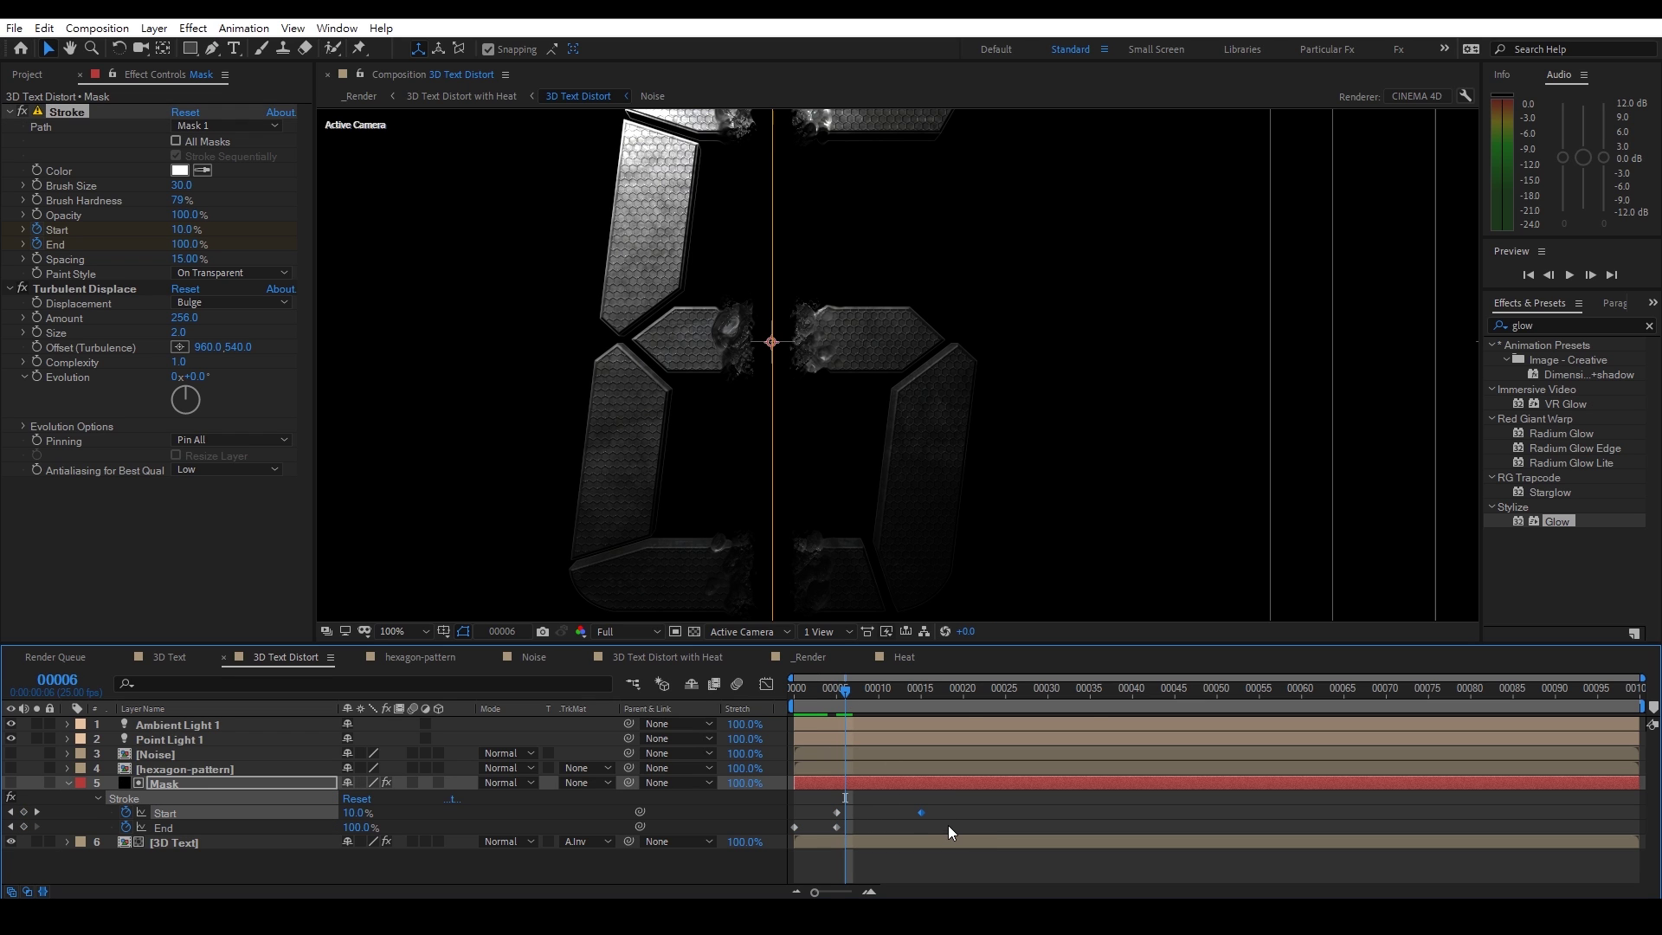
{"action": "key", "text": "Delete"}
{"action": "key", "text": "Home"}
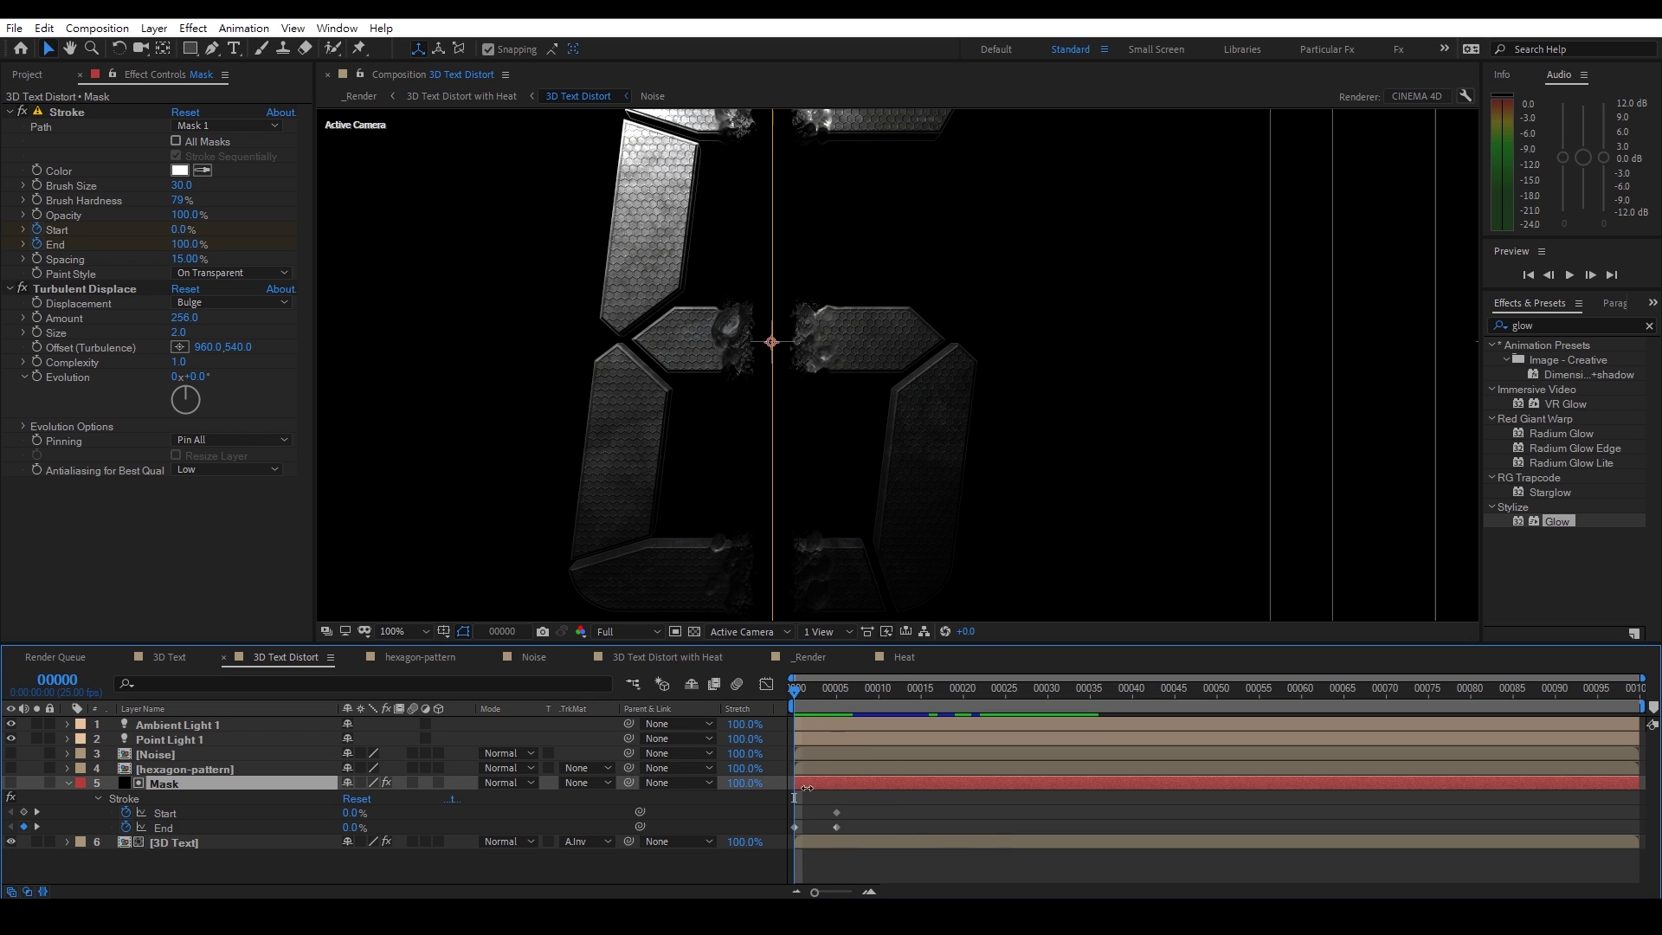
{"action": "left_click_drag", "start_coordinate": [855, 802], "coordinate": [782, 833]}
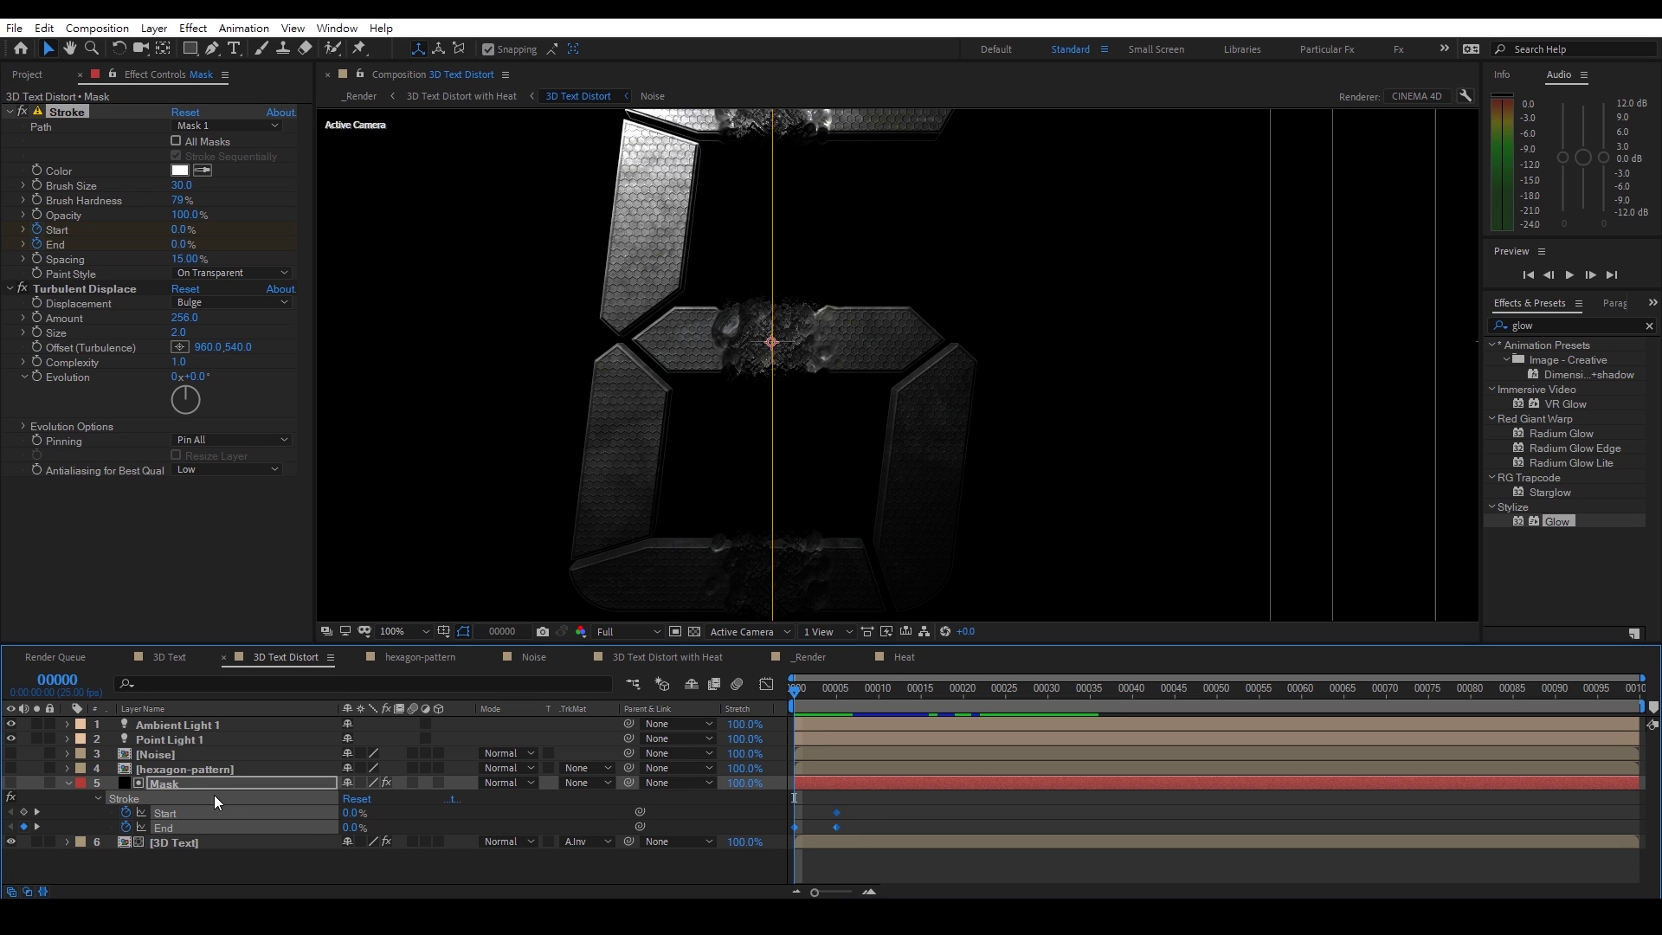
Open the Noise composition and paste the Start and End keyframes onto the Mask layer's Stroke at frame 0
{"action": "left_click", "coordinate": [179, 758]}
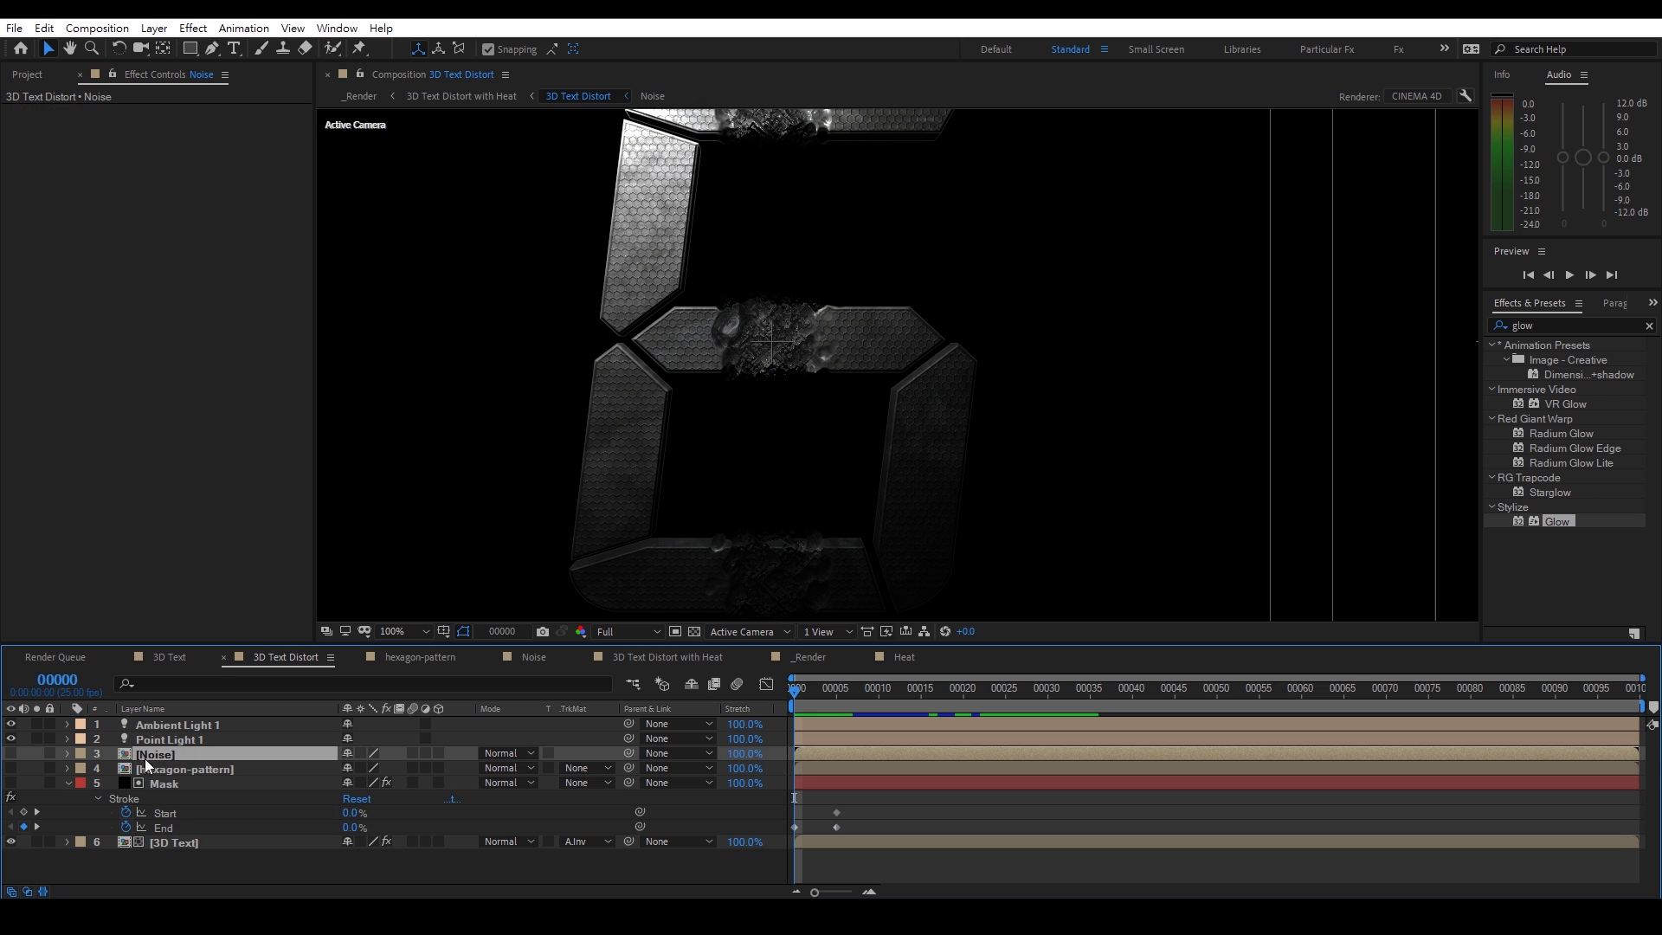
{"action": "double_click", "coordinate": [187, 751]}
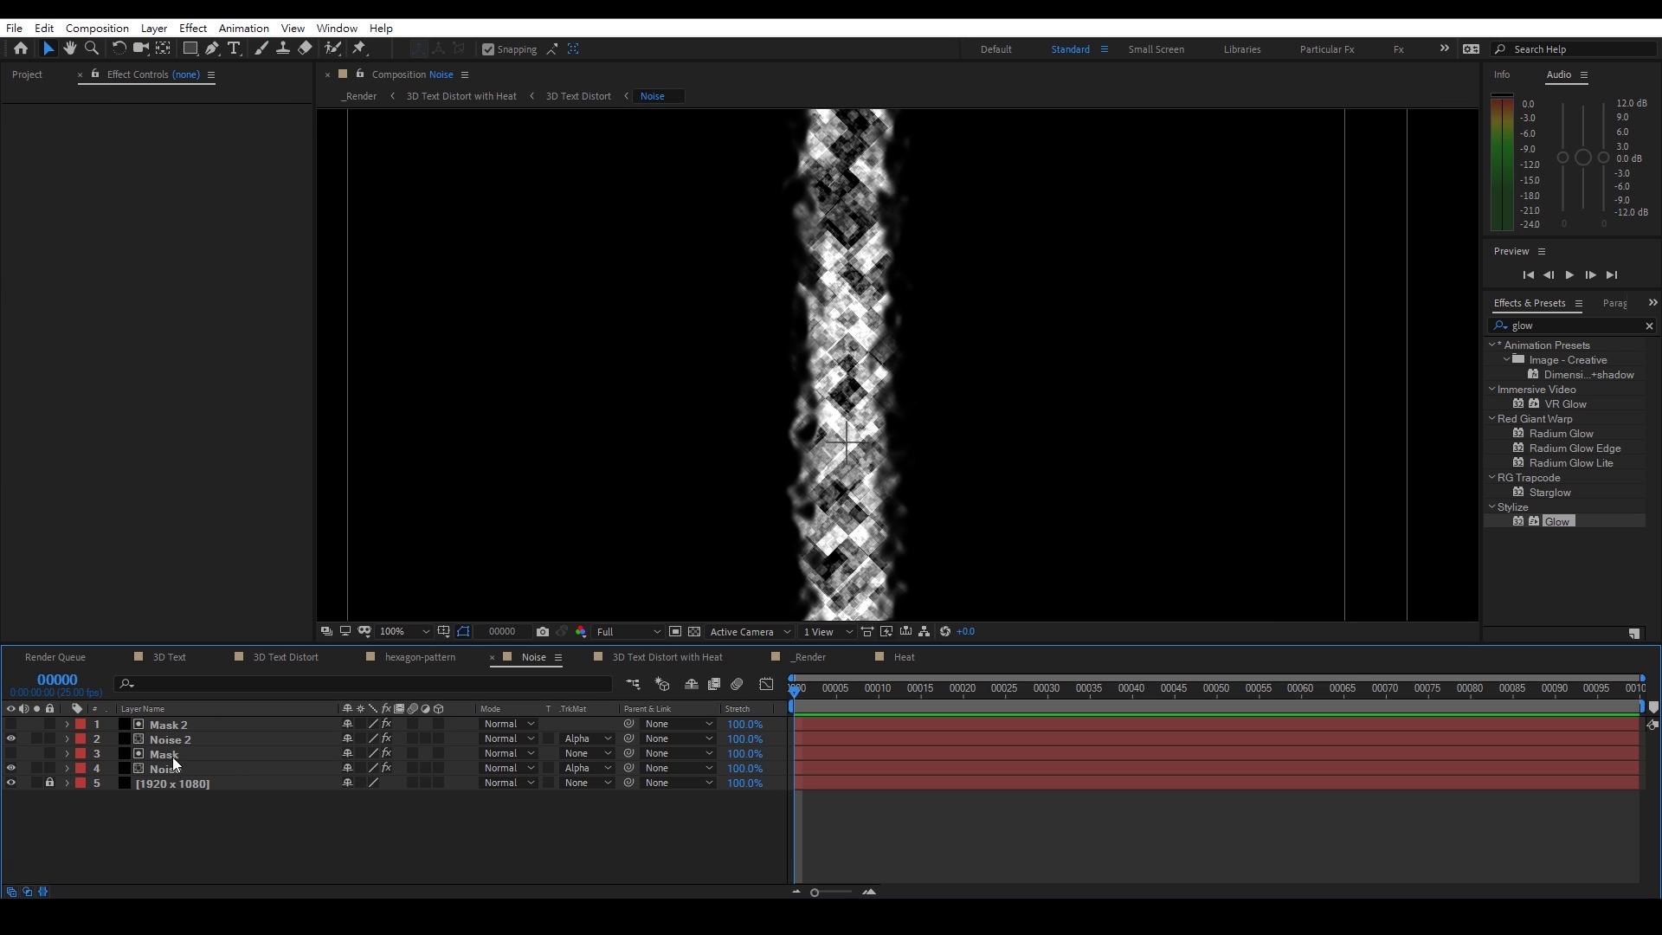
{"action": "left_click", "coordinate": [173, 754]}
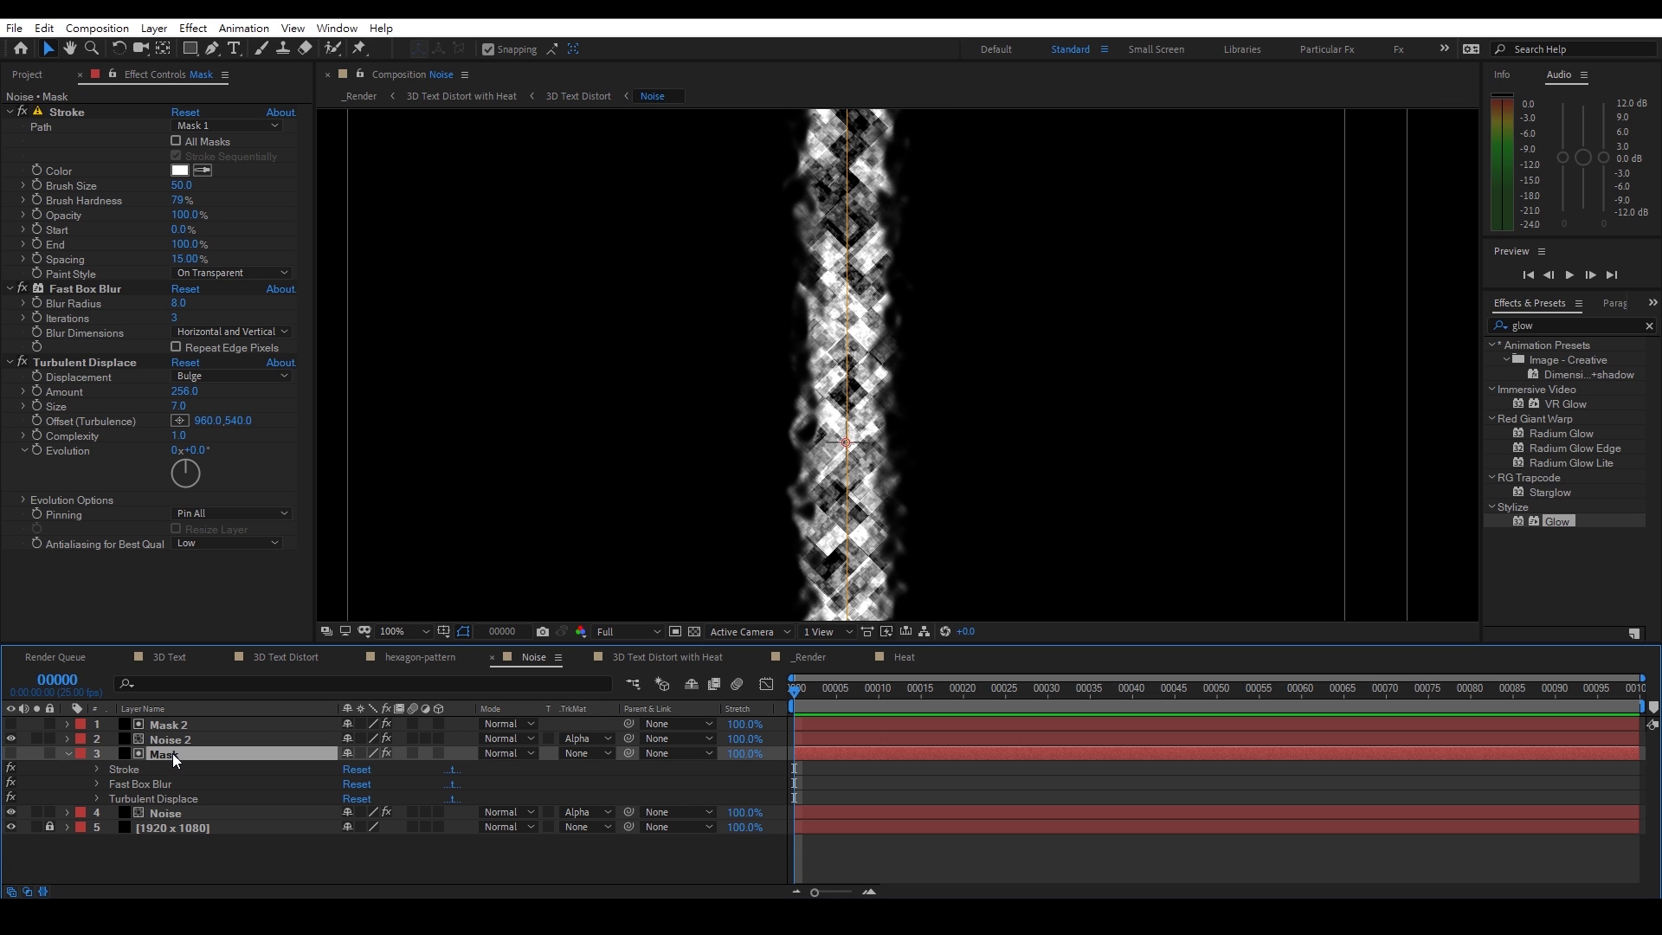
{"action": "left_click", "coordinate": [122, 770]}
{"action": "key", "text": "ctrl+v"}
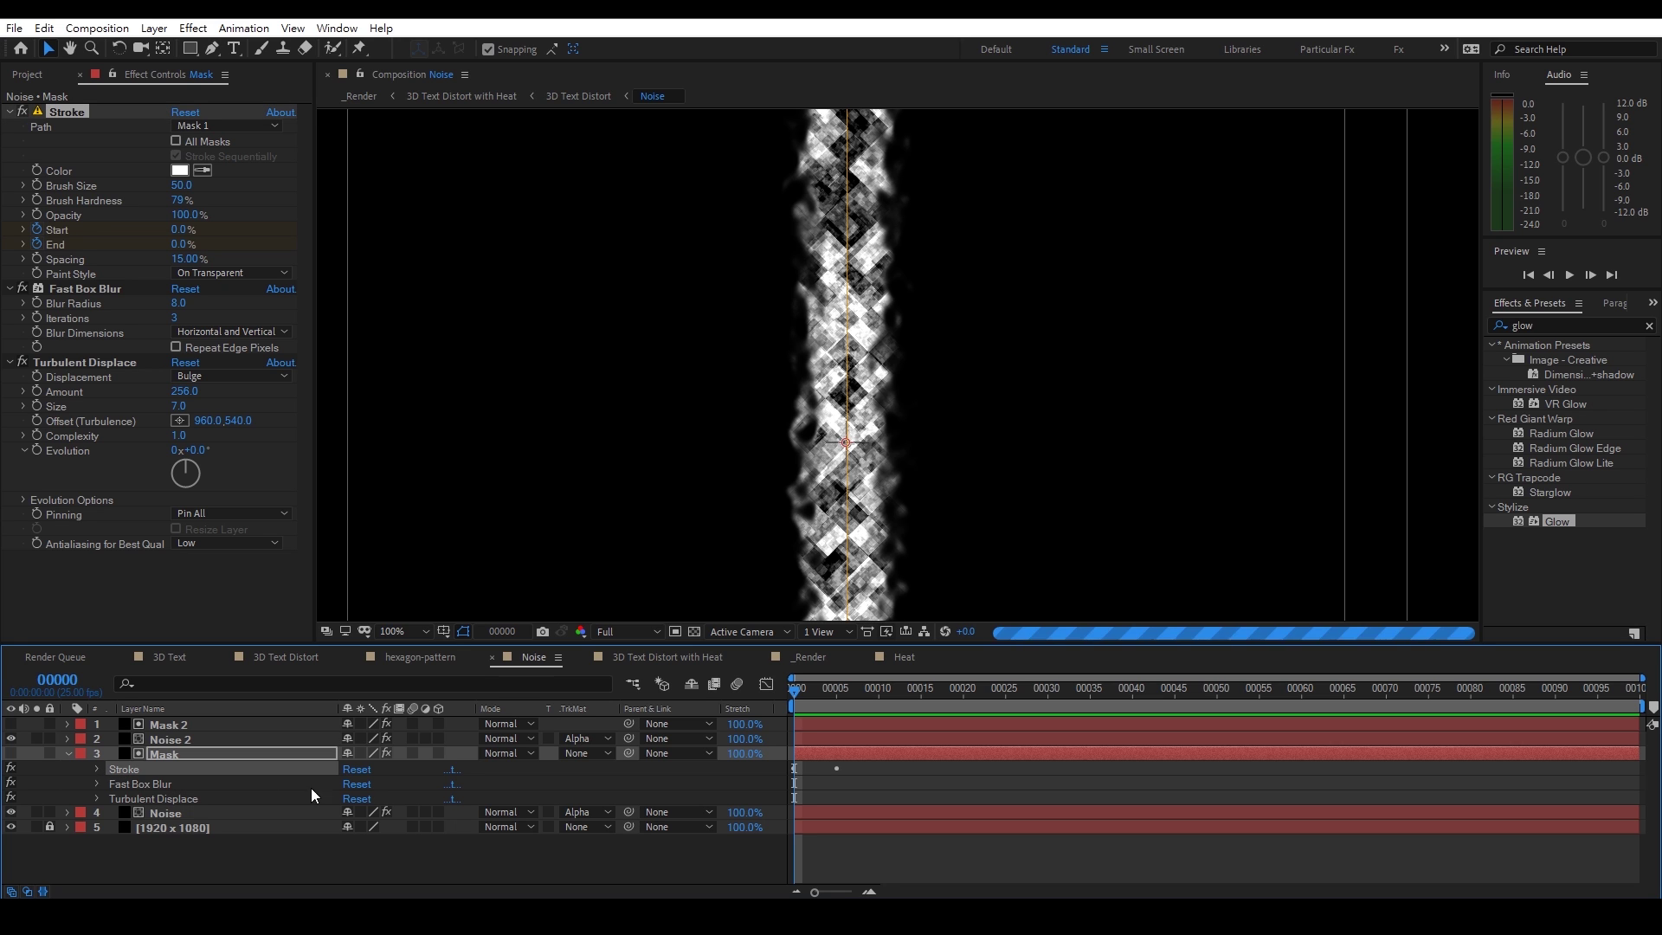
{"action": "key", "text": "u"}
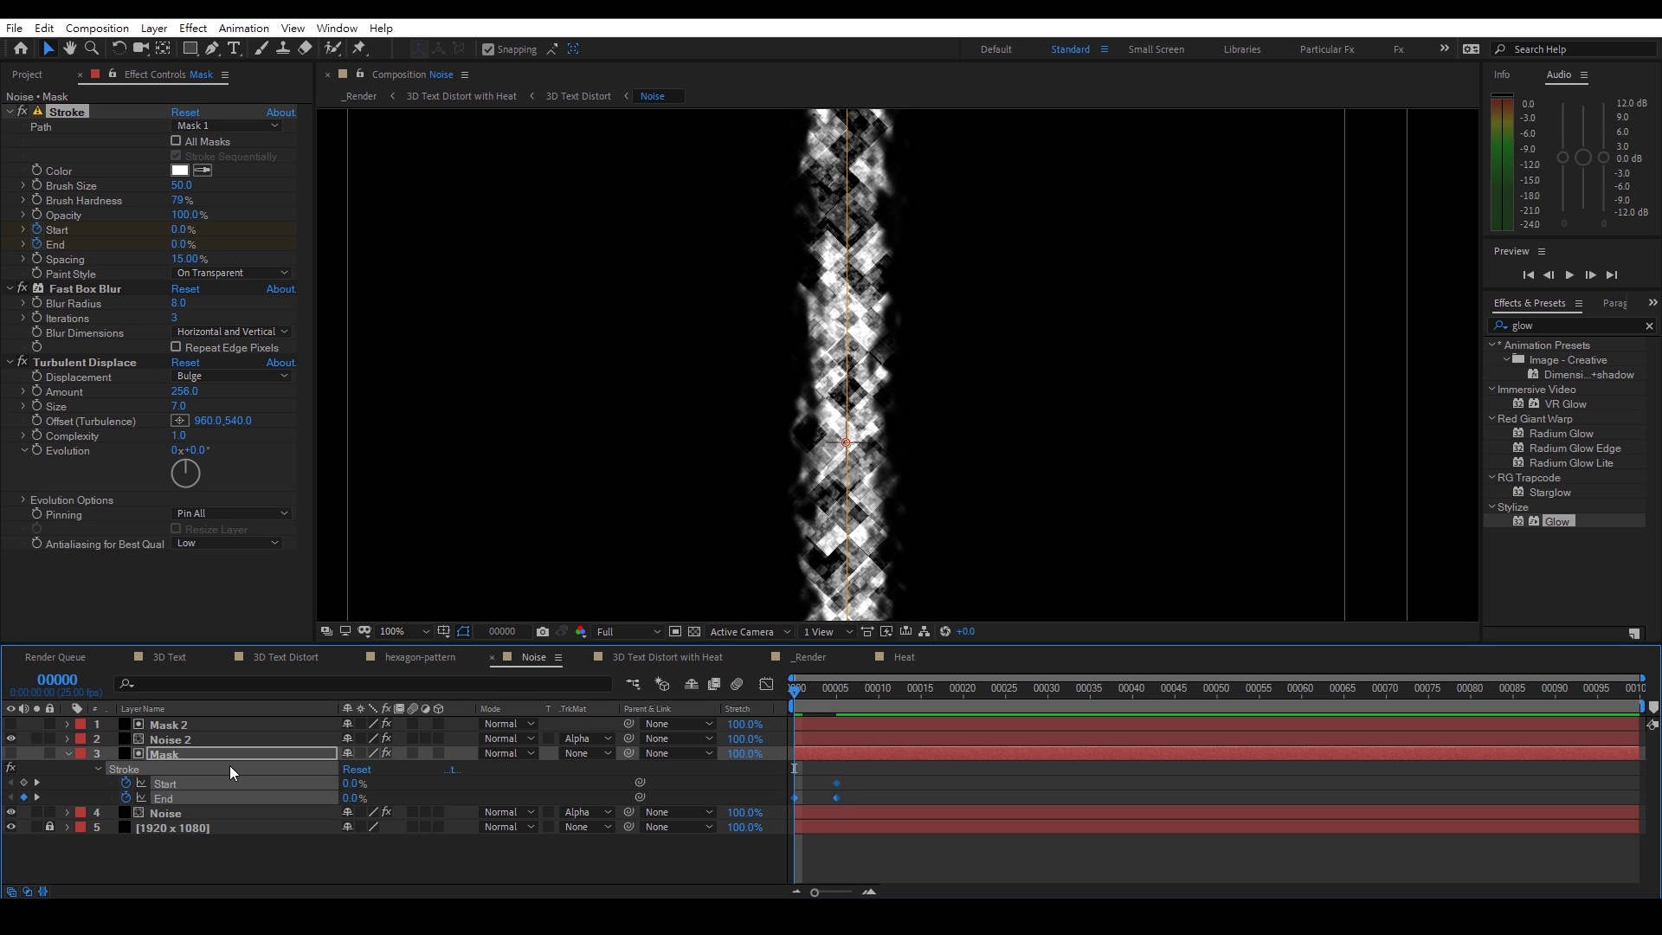
Paste the same Start and End keyframes onto the Mask 2 layer's Stroke at frame 0
{"action": "left_click", "coordinate": [177, 724]}
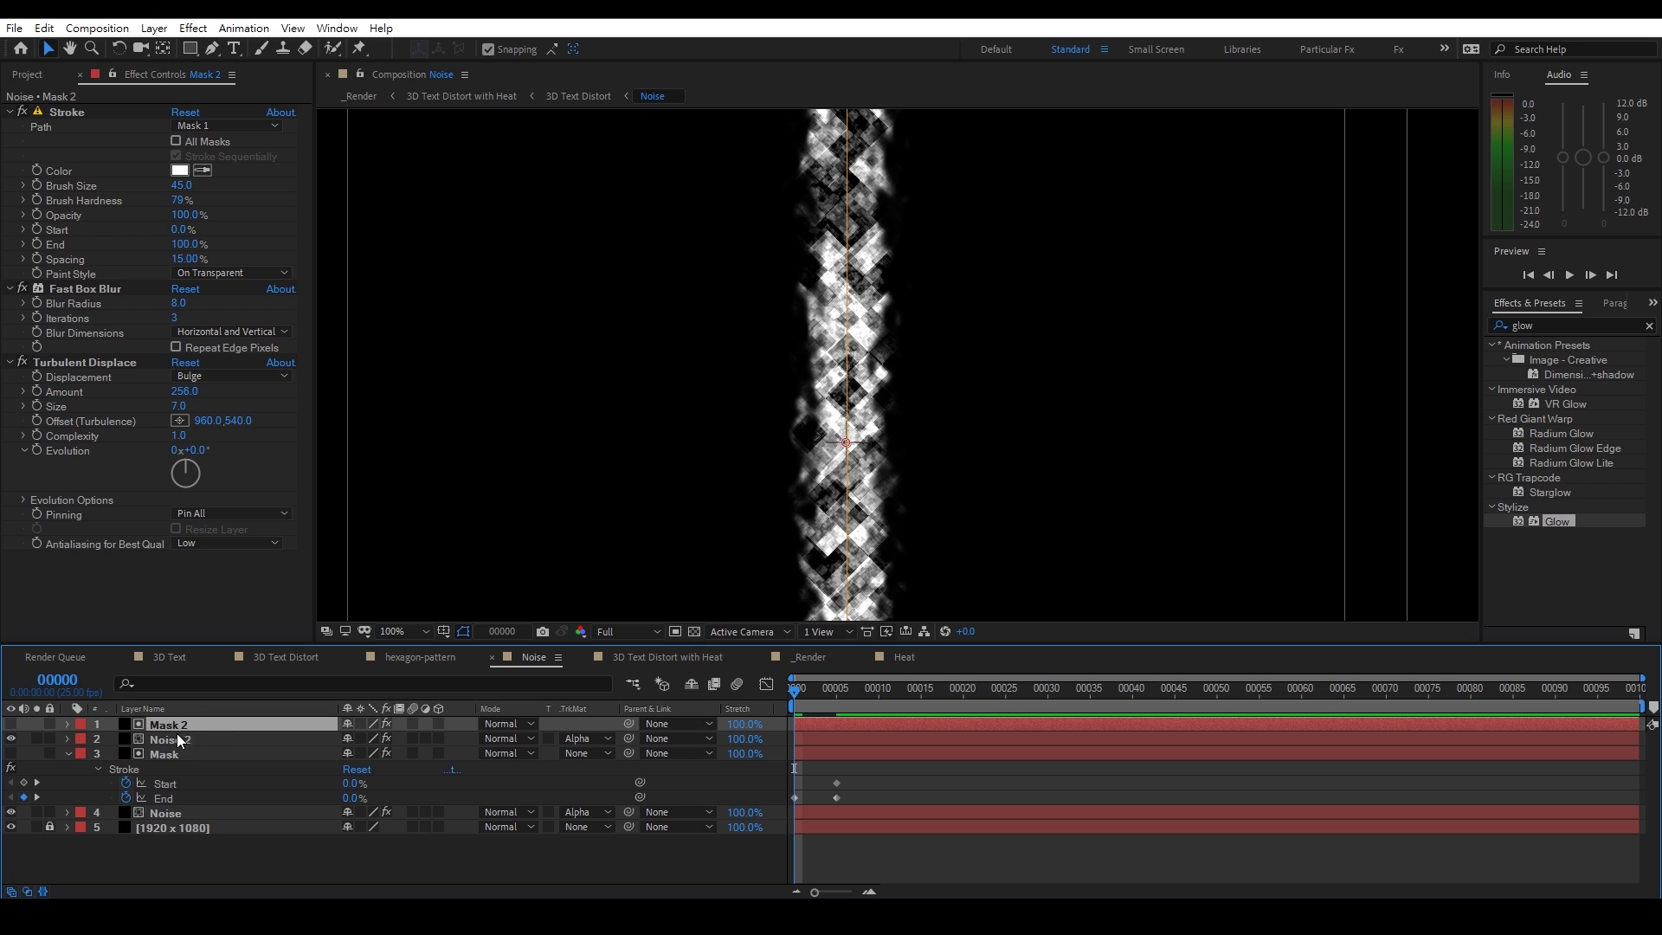
{"action": "key", "text": "e"}
{"action": "left_click", "coordinate": [154, 736]}
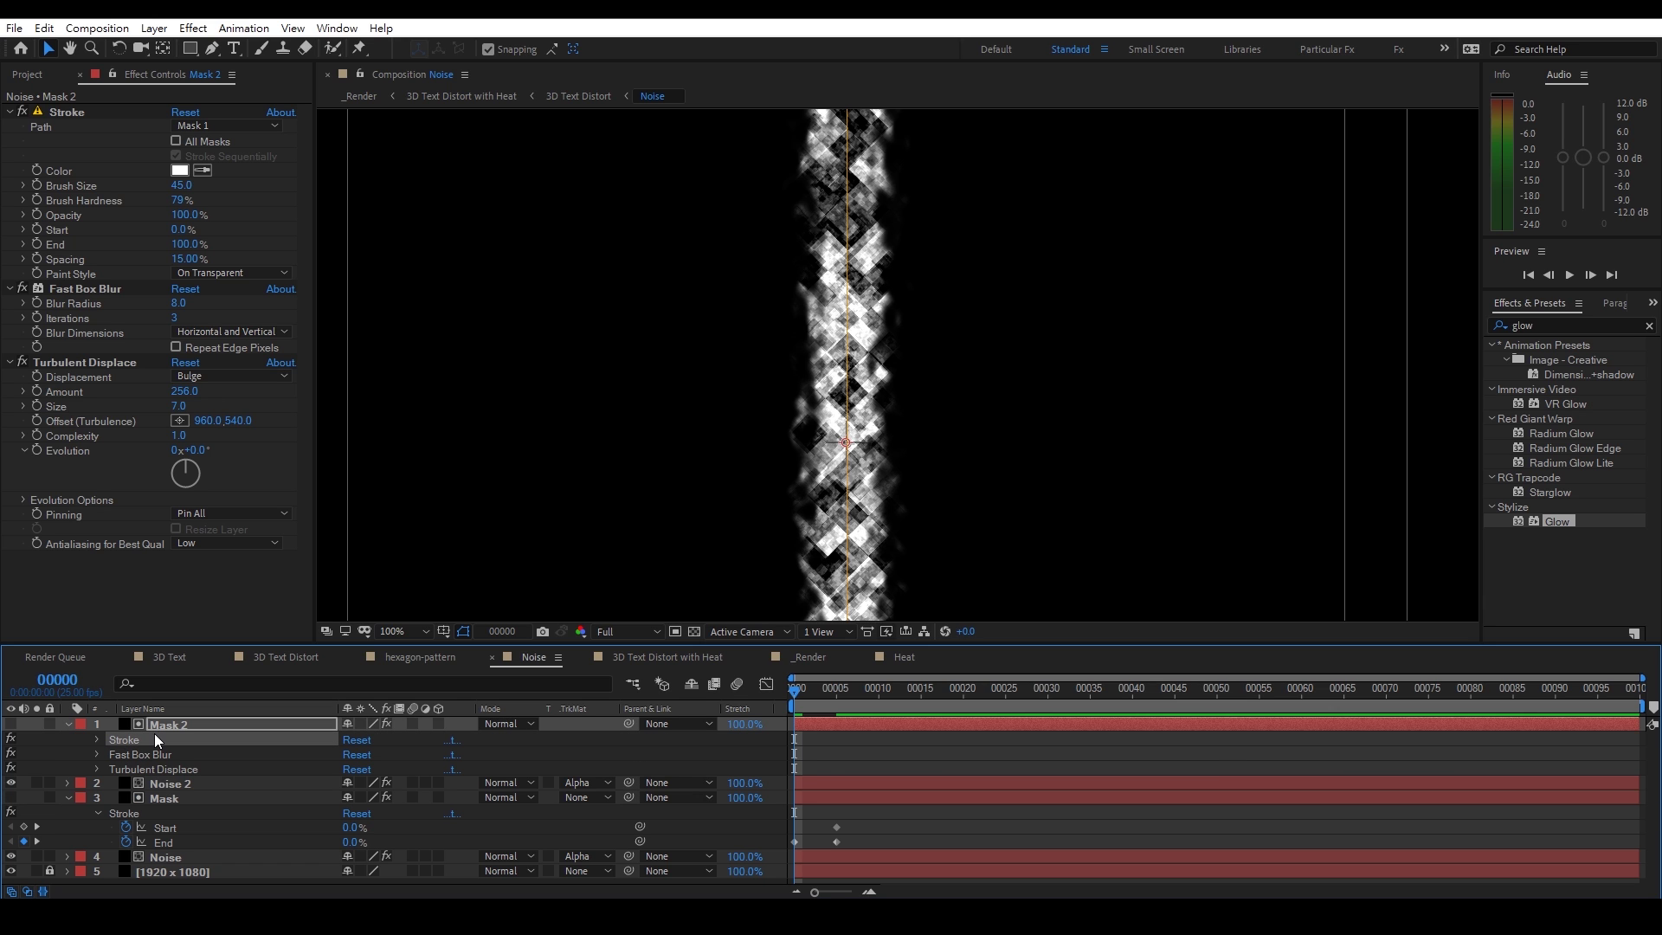
{"action": "key", "text": "ctrl+v"}
{"action": "key", "text": "u"}
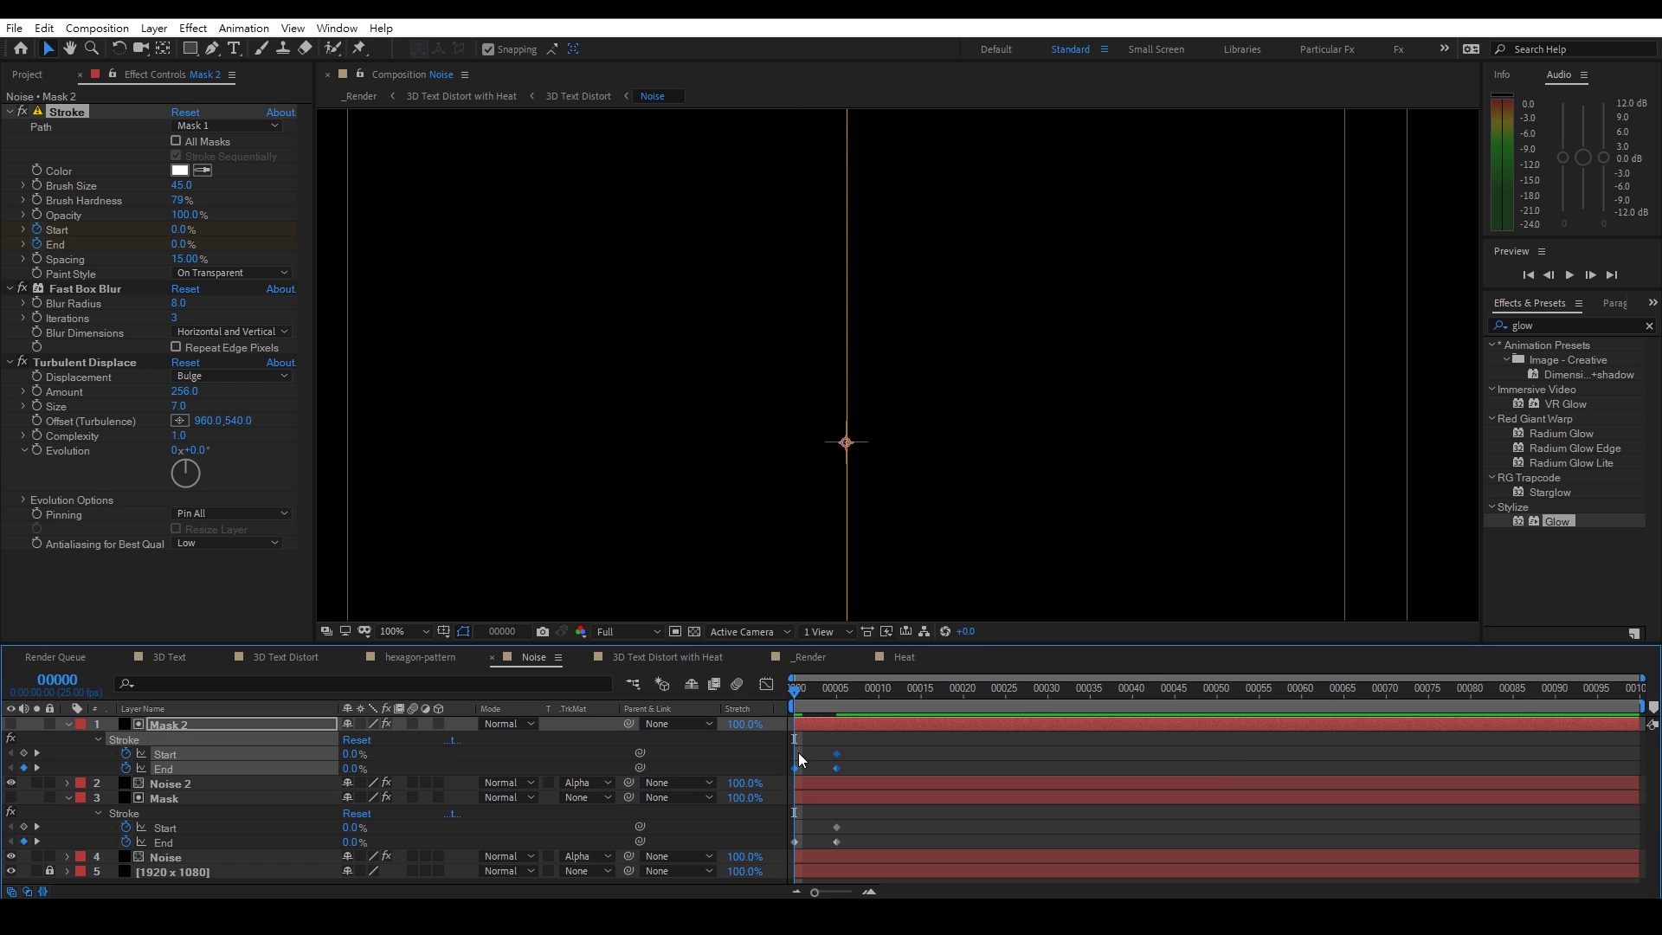
Check the noise reveal up to frame 5, then inspect the opening frame in the _Render composition
{"action": "key", "text": "comma"}
{"action": "key", "text": "comma"}
{"action": "left_click", "coordinate": [806, 697]}
{"action": "left_click", "coordinate": [811, 698]}
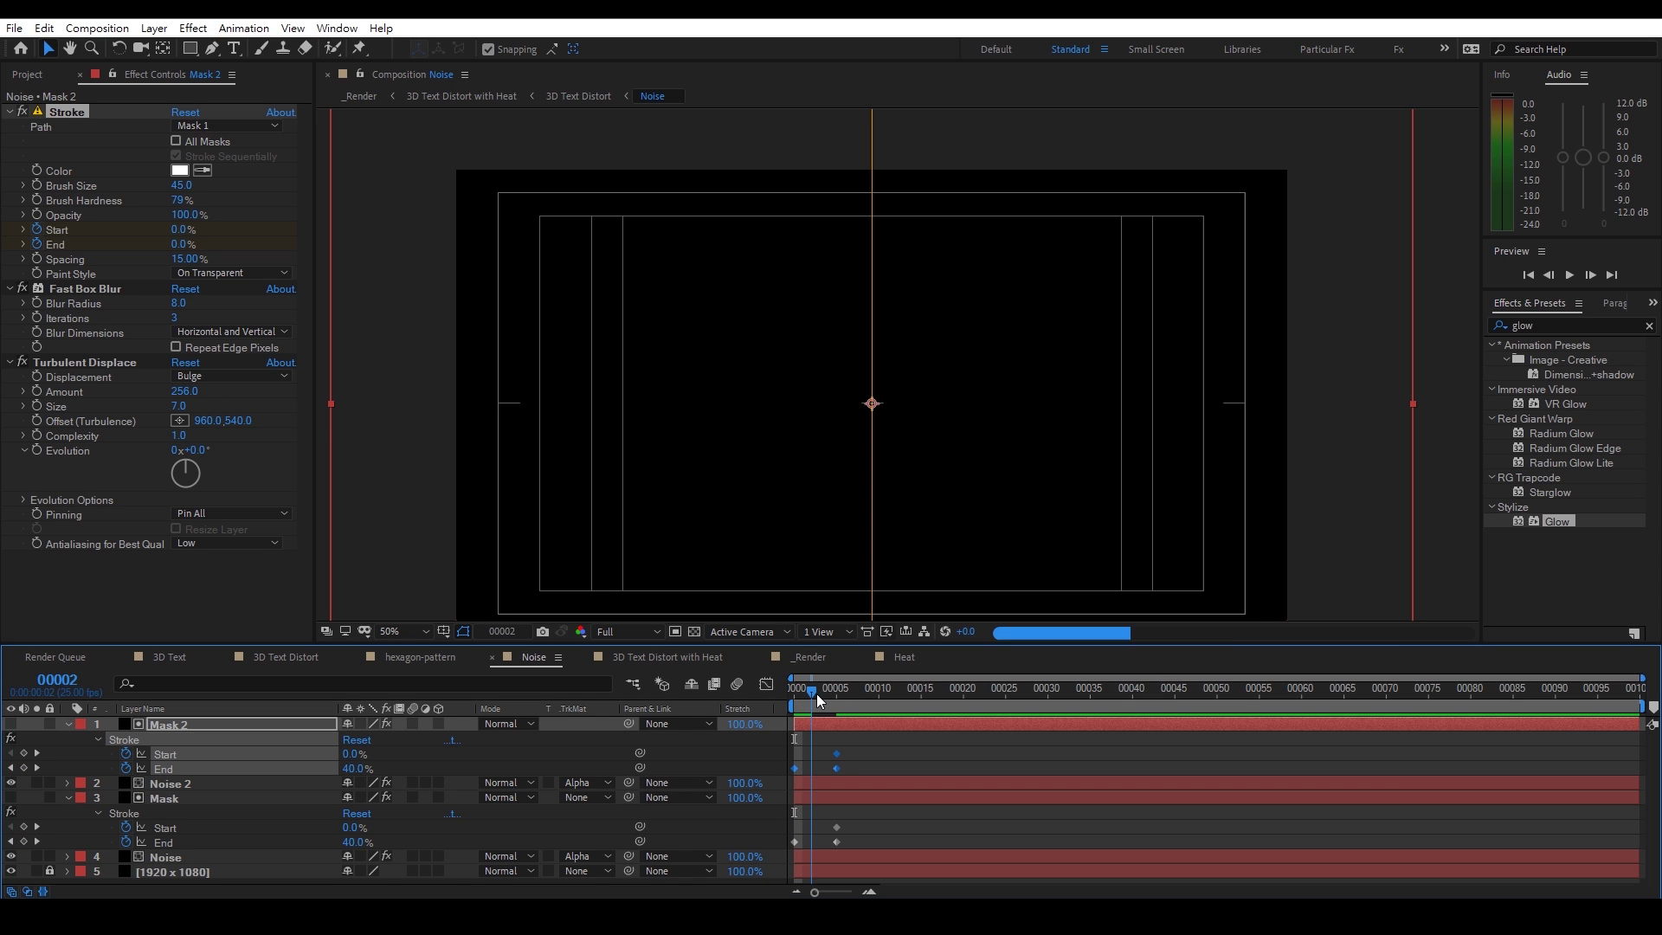
{"action": "left_click", "coordinate": [828, 695]}
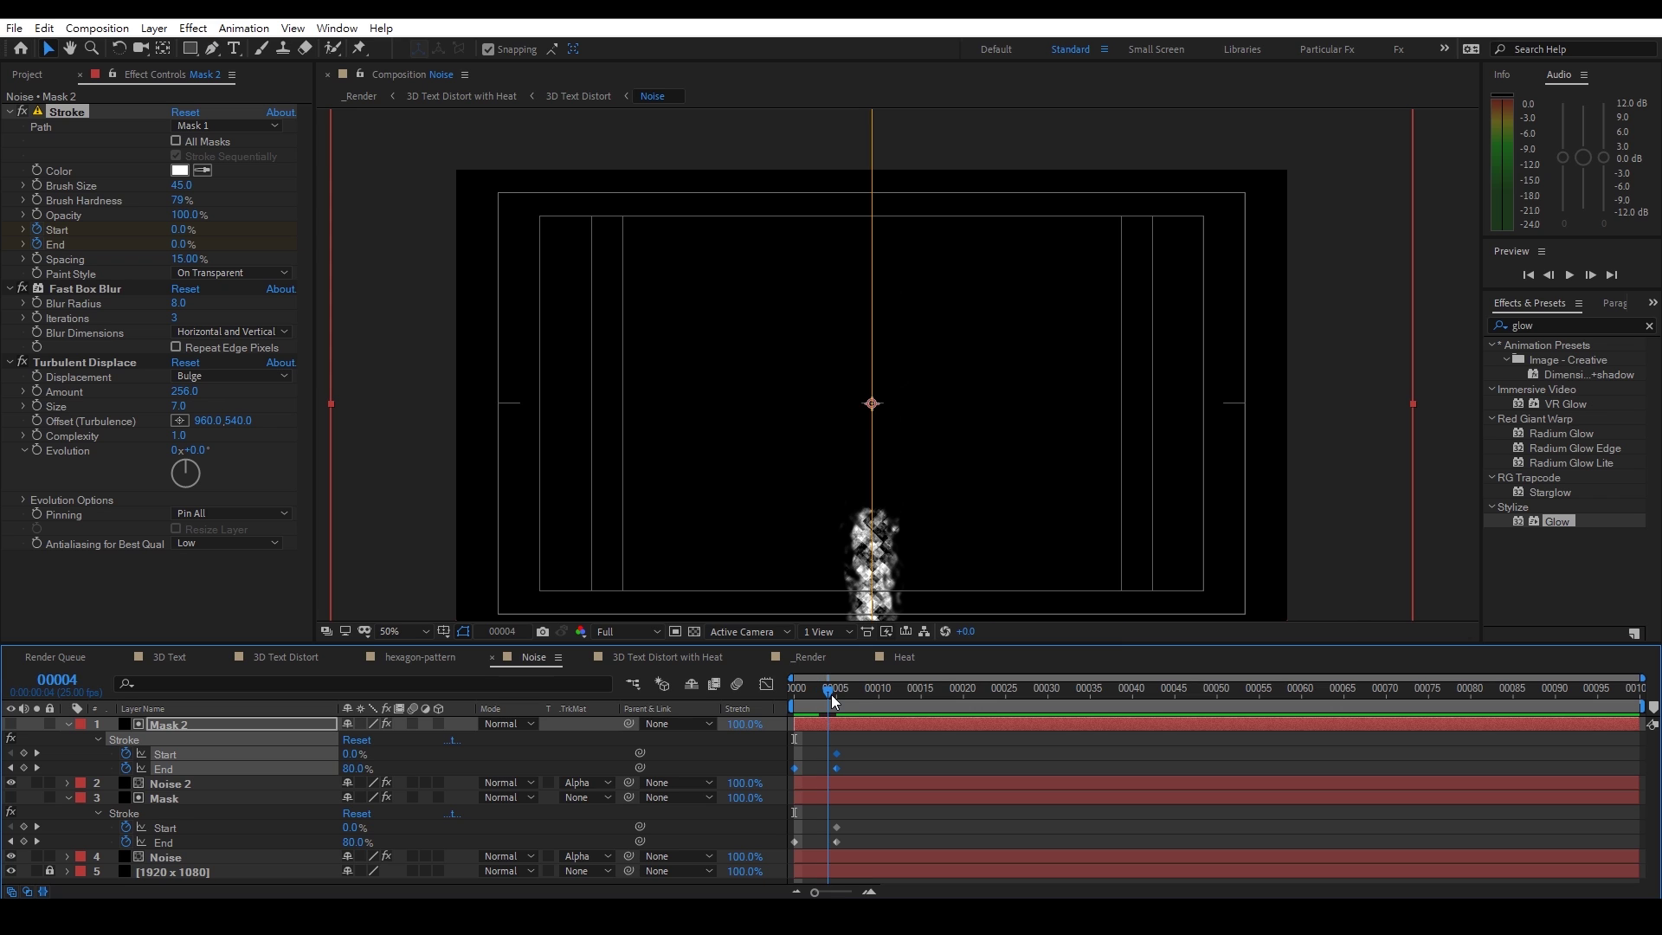
{"action": "left_click", "coordinate": [837, 695]}
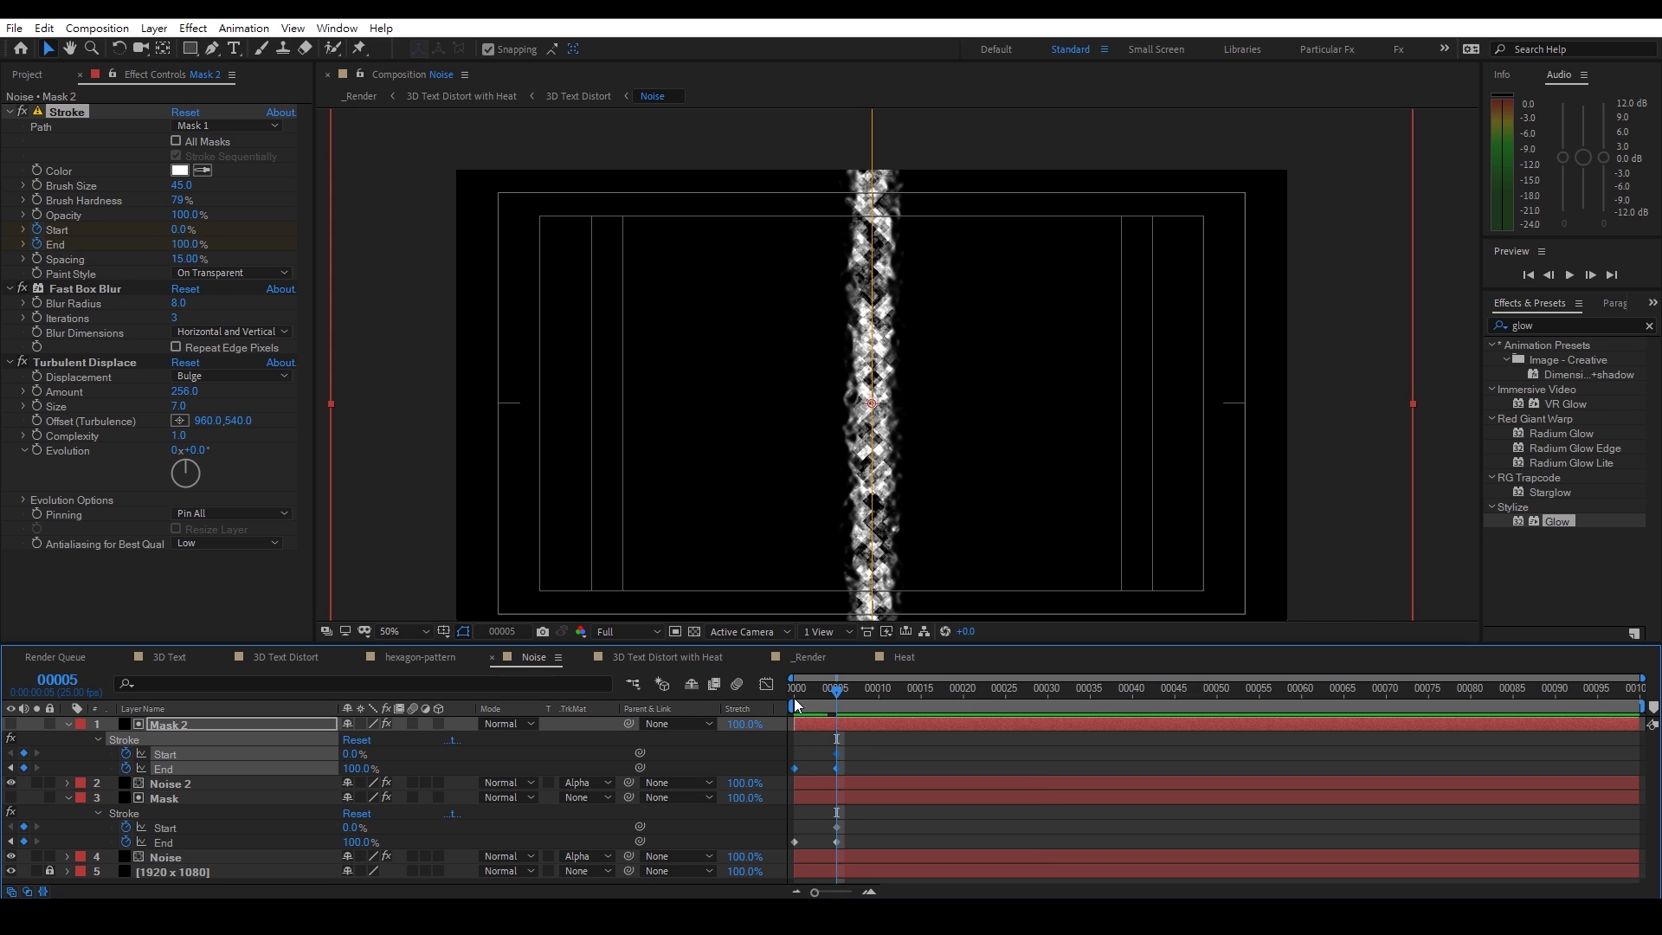
{"action": "left_click", "coordinate": [359, 96]}
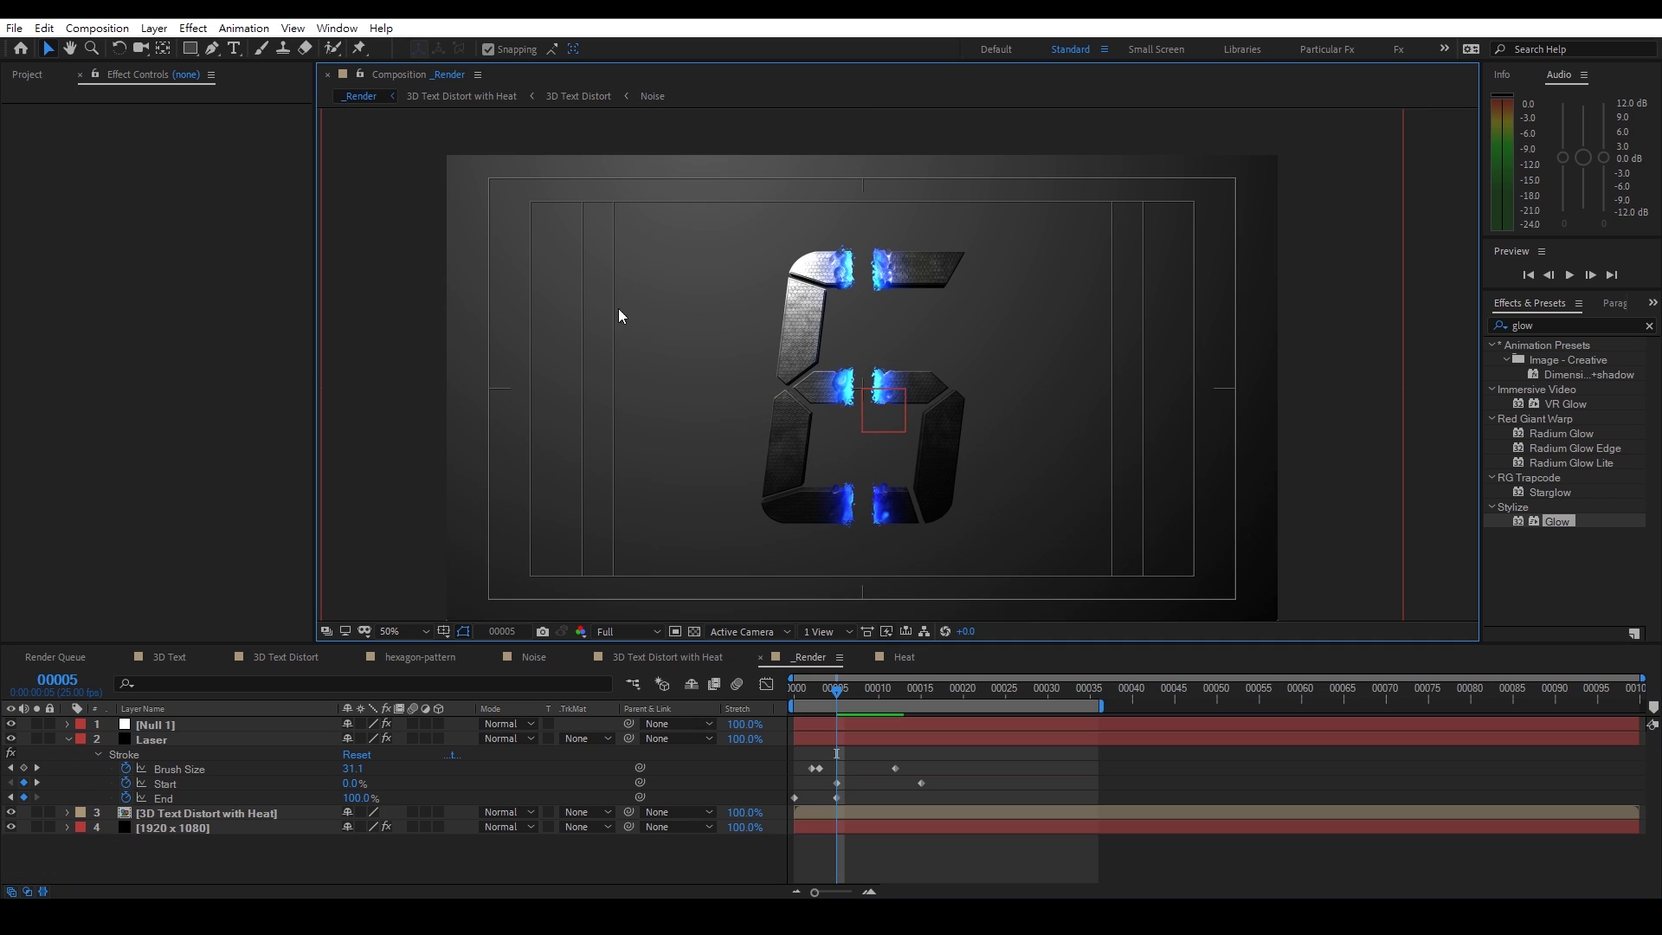
{"action": "left_click", "coordinate": [801, 690]}
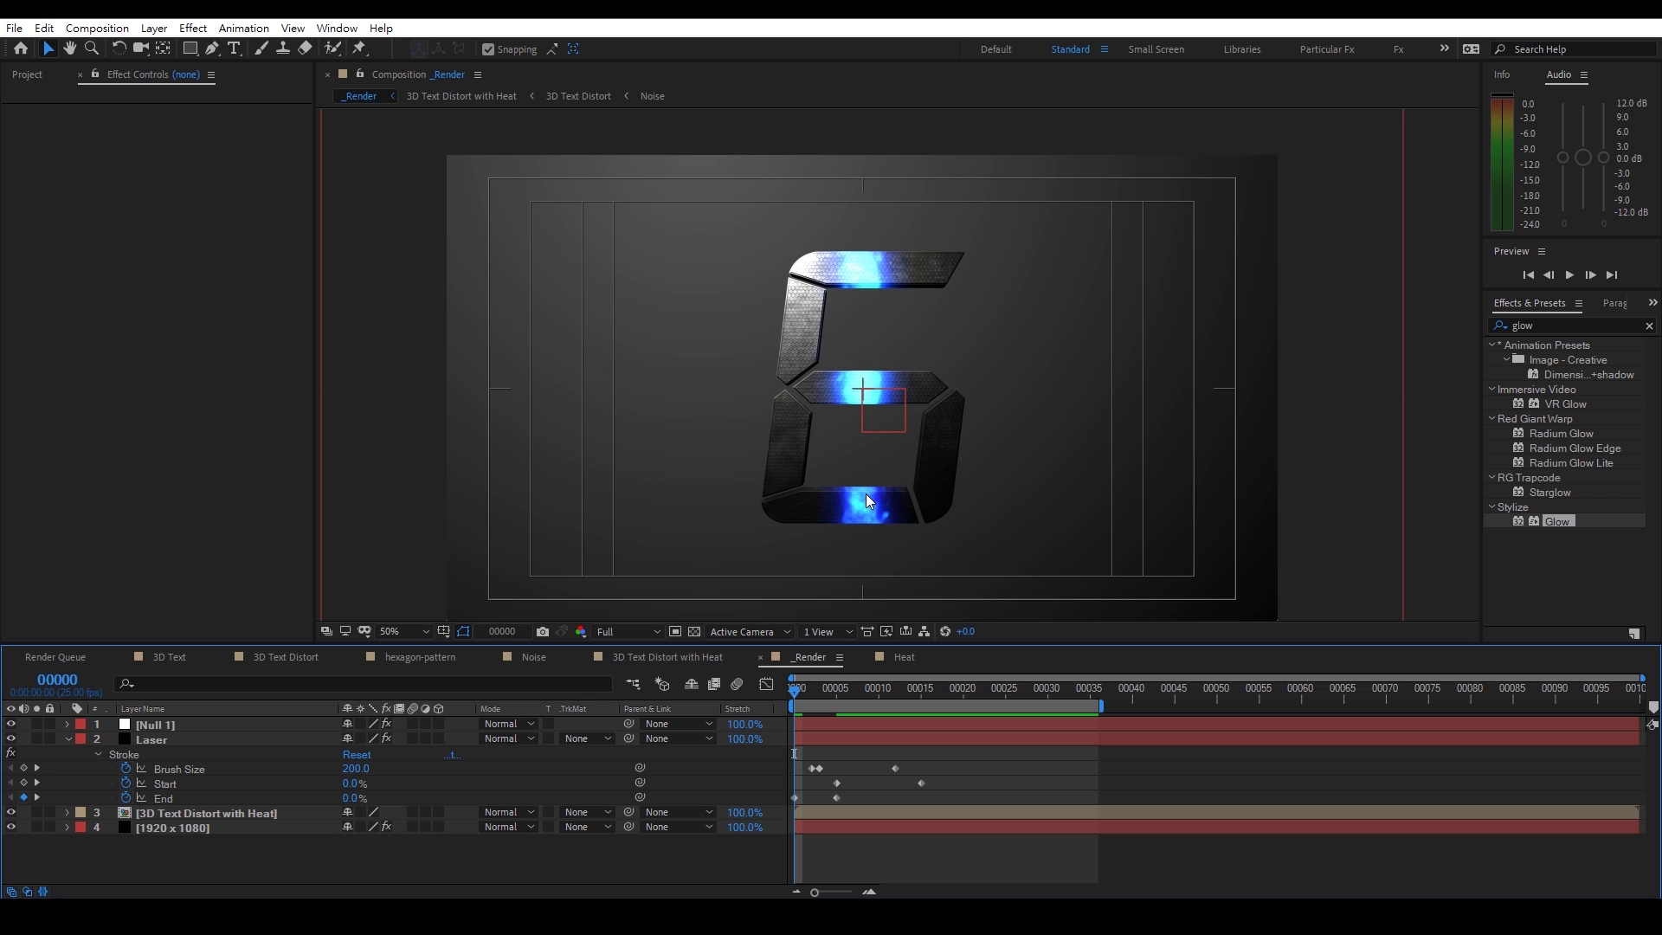
Paste the Start and End keyframes onto the Mask layer's Stroke in the Heat composition at frame 0 and scrub the reveal
{"action": "left_click", "coordinate": [900, 656]}
{"action": "left_click", "coordinate": [163, 725]}
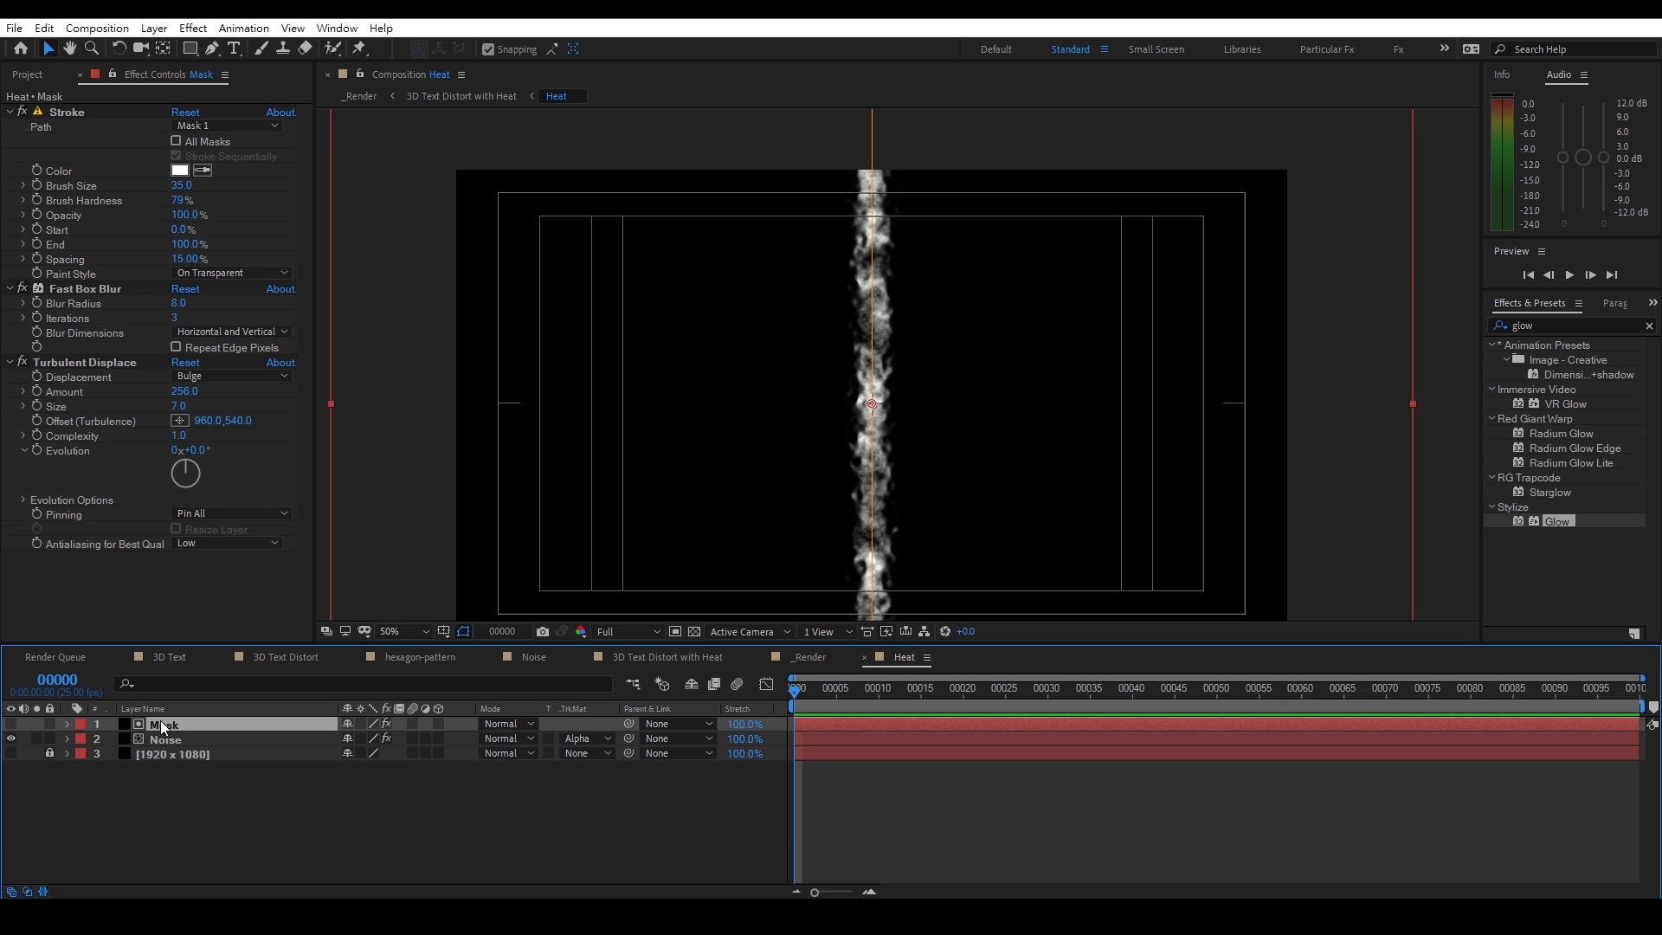
{"action": "key", "text": "e"}
{"action": "left_click", "coordinate": [149, 741]}
{"action": "key", "text": "ctrl+v"}
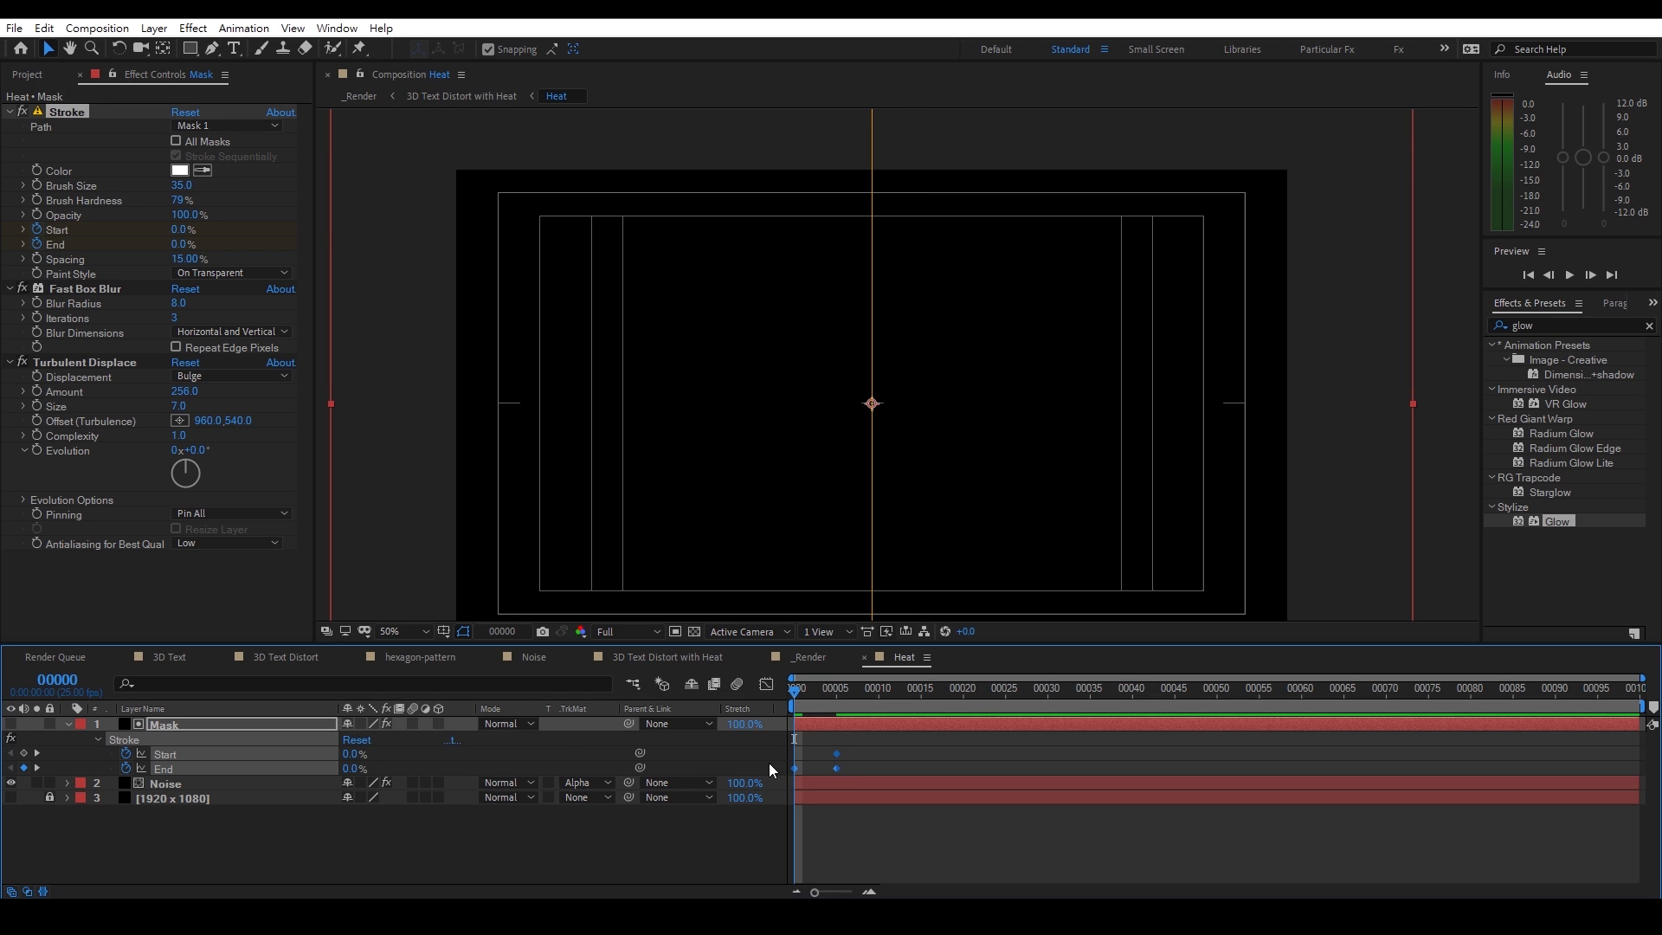
{"action": "left_click_drag", "start_coordinate": [793, 695], "coordinate": [831, 694]}
Return to _Render at frame 0 and inspect the Laser layer's Rotation property
{"action": "left_click", "coordinate": [466, 96]}
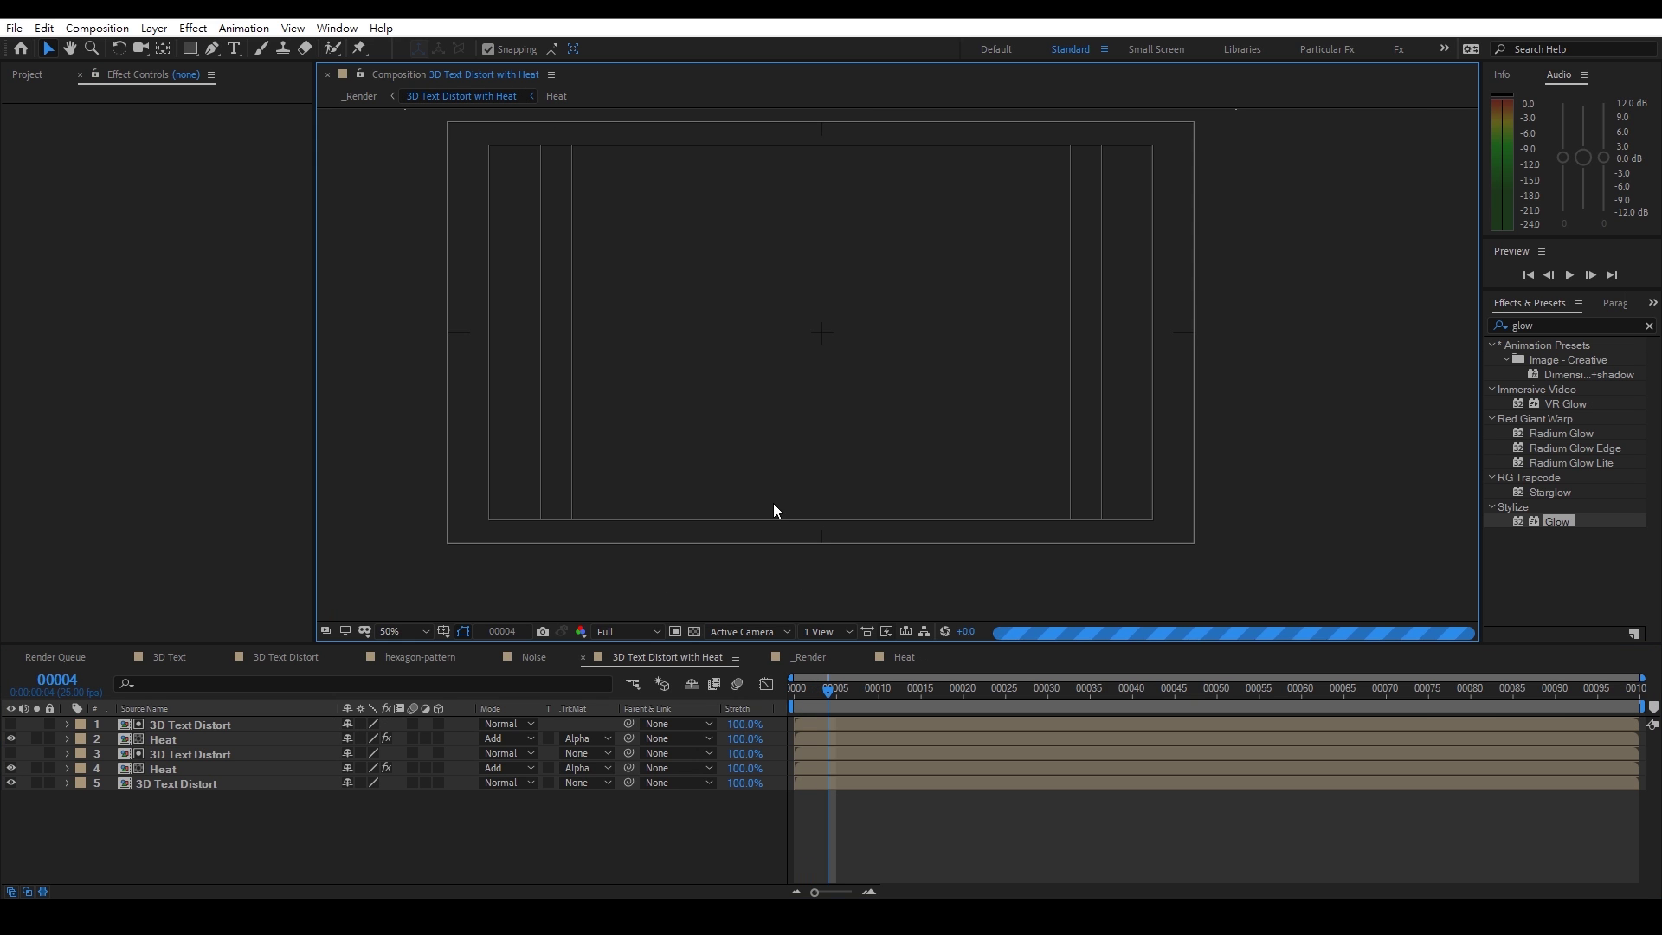
{"action": "left_click", "coordinate": [359, 96]}
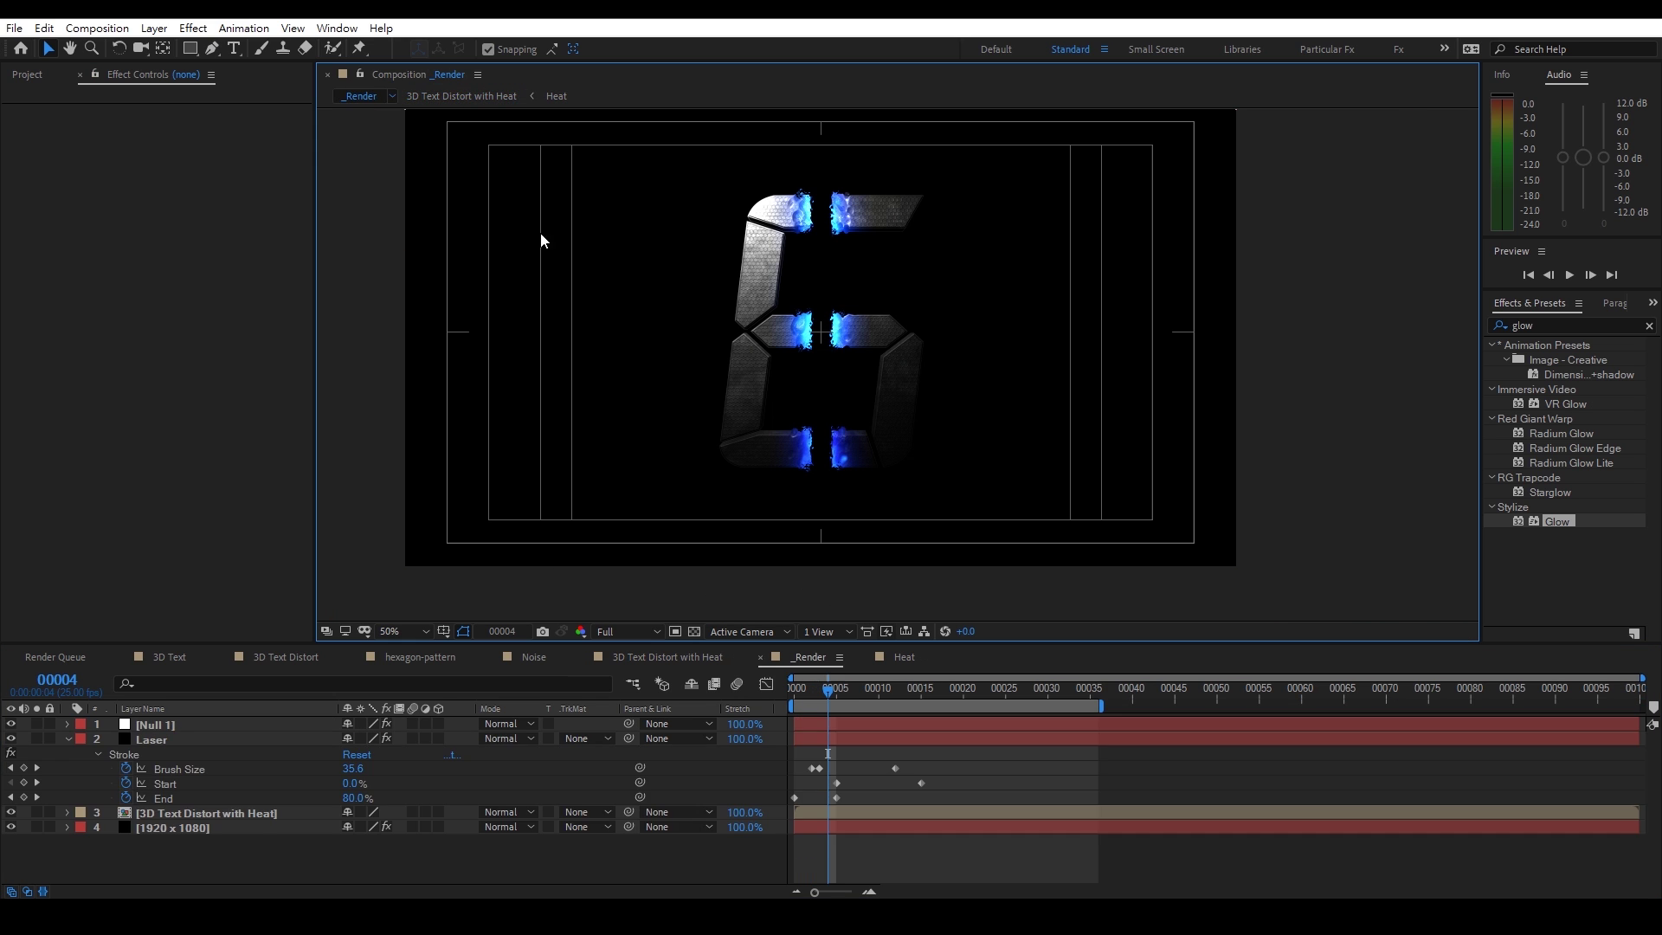
{"action": "mouse_move", "coordinate": [817, 684]}
{"action": "left_mouse_down"}
{"action": "mouse_move", "coordinate": [803, 690]}
{"action": "mouse_move", "coordinate": [912, 687]}
{"action": "mouse_move", "coordinate": [746, 687]}
{"action": "mouse_move", "coordinate": [917, 688]}
{"action": "mouse_move", "coordinate": [725, 689]}
{"action": "left_mouse_up"}
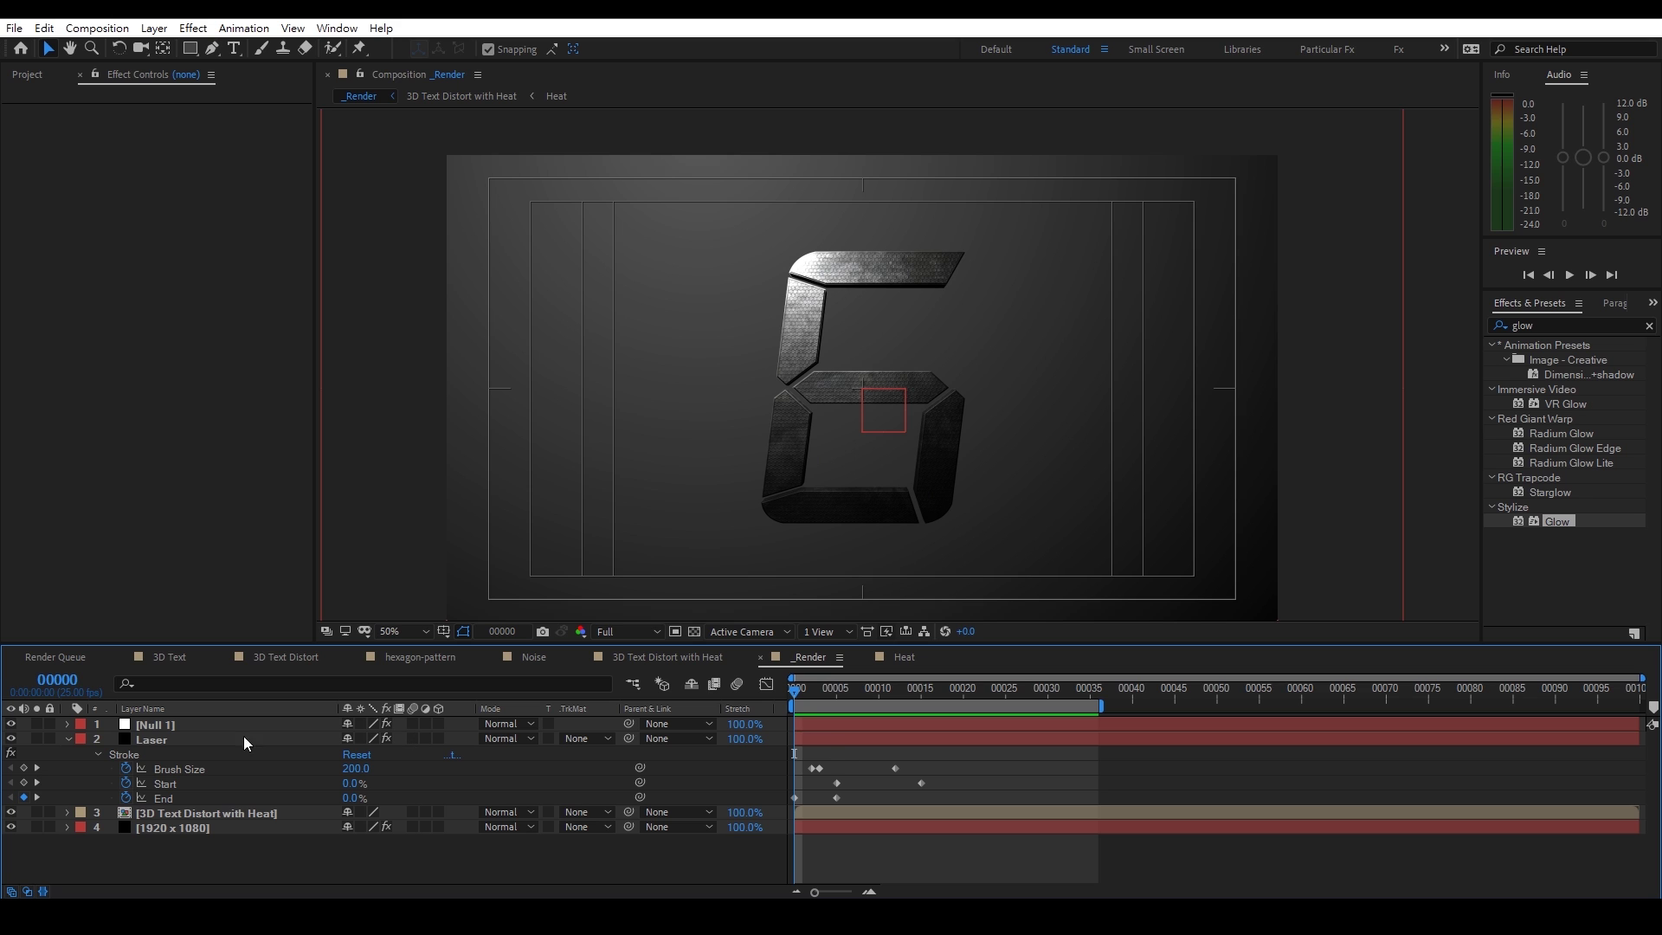
{"action": "left_click", "coordinate": [72, 741]}
{"action": "left_click", "coordinate": [156, 741]}
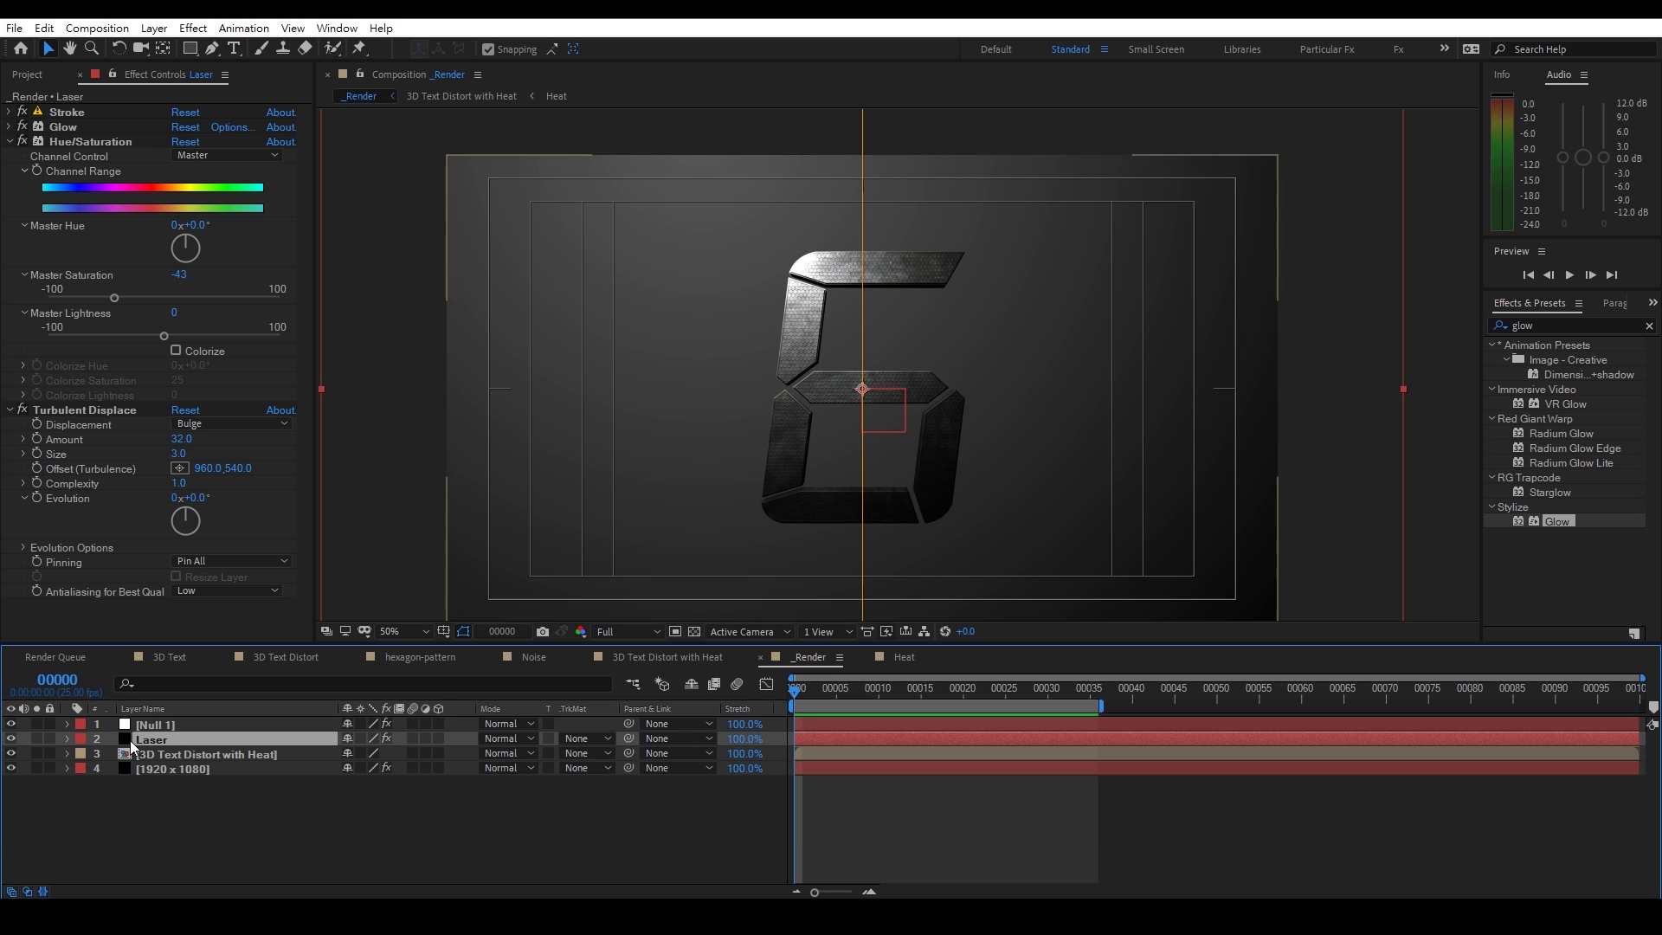
{"action": "key", "text": "r"}
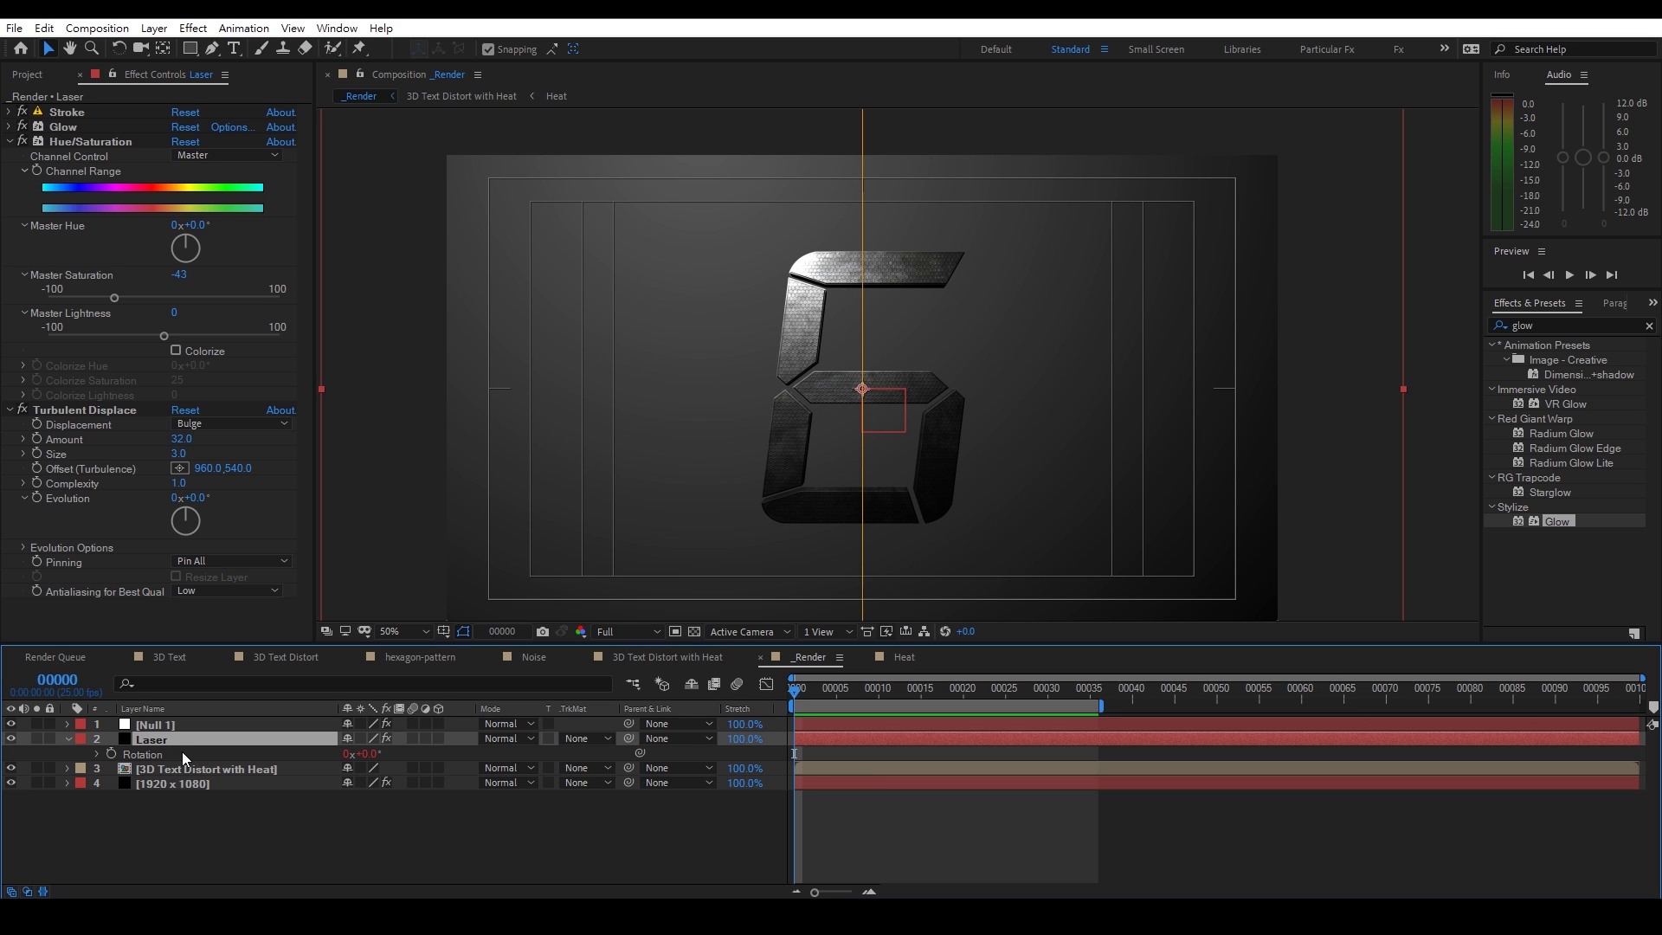
{"action": "key", "text": "r"}
Rotate Null 1 clockwise in the _Render view at frame 4 to tilt the laser cut diagonally
{"action": "left_click_drag", "start_coordinate": [812, 687], "coordinate": [831, 688]}
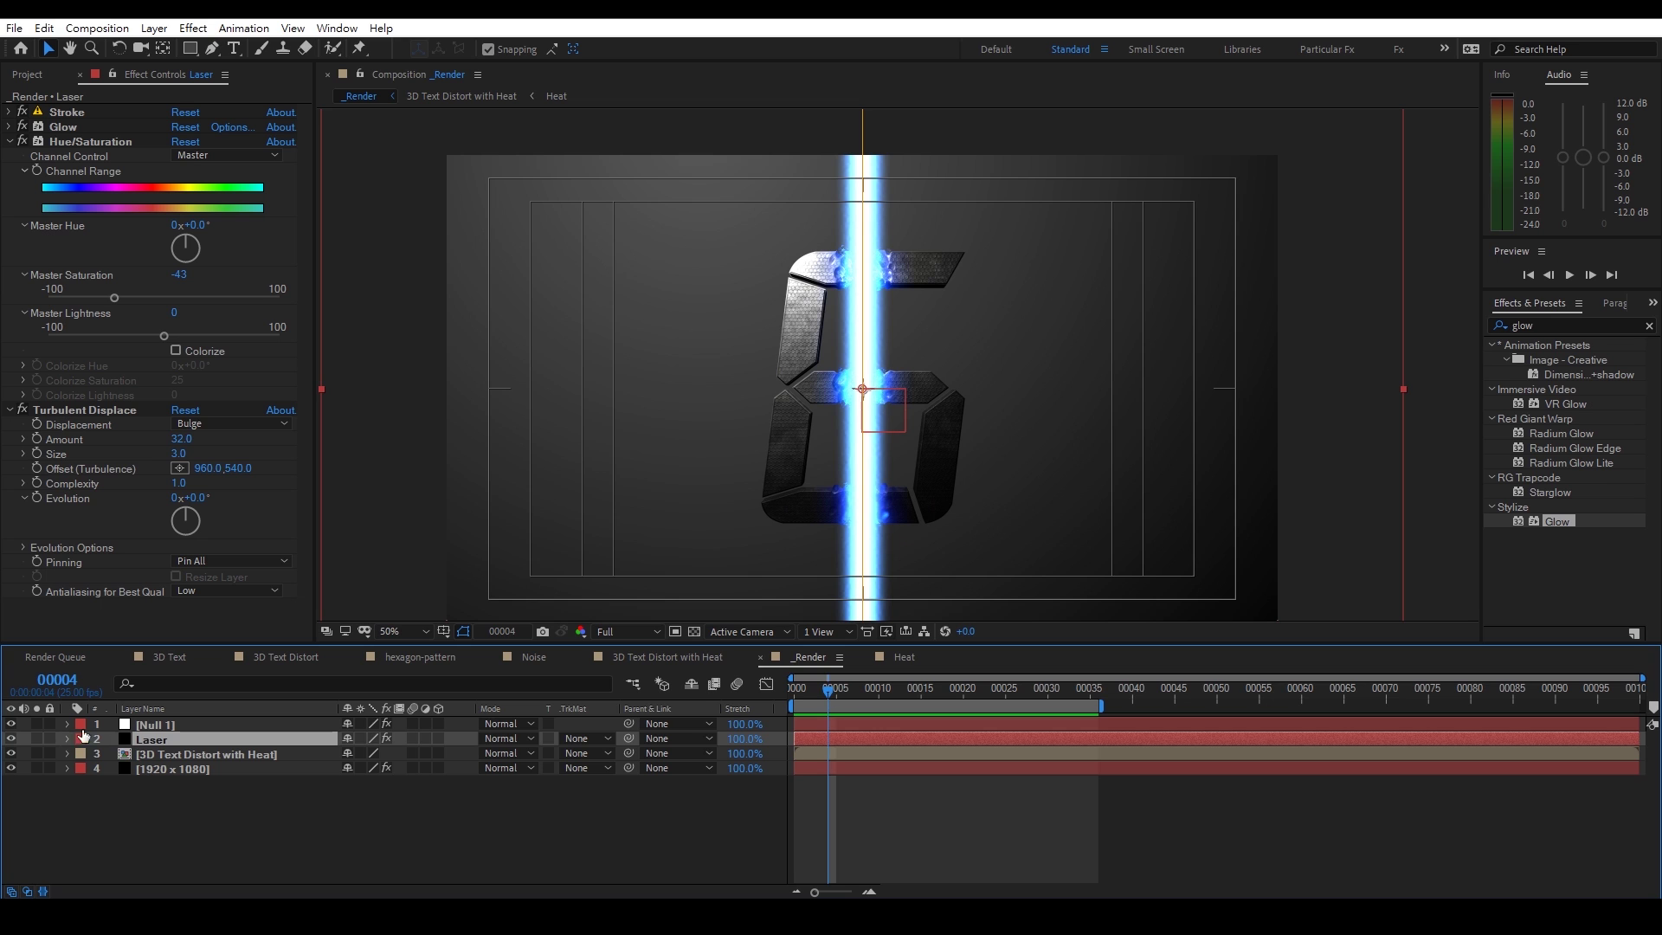
{"action": "left_click", "coordinate": [160, 727]}
{"action": "key", "text": "w"}
{"action": "left_click_drag", "start_coordinate": [873, 417], "coordinate": [1026, 423]}
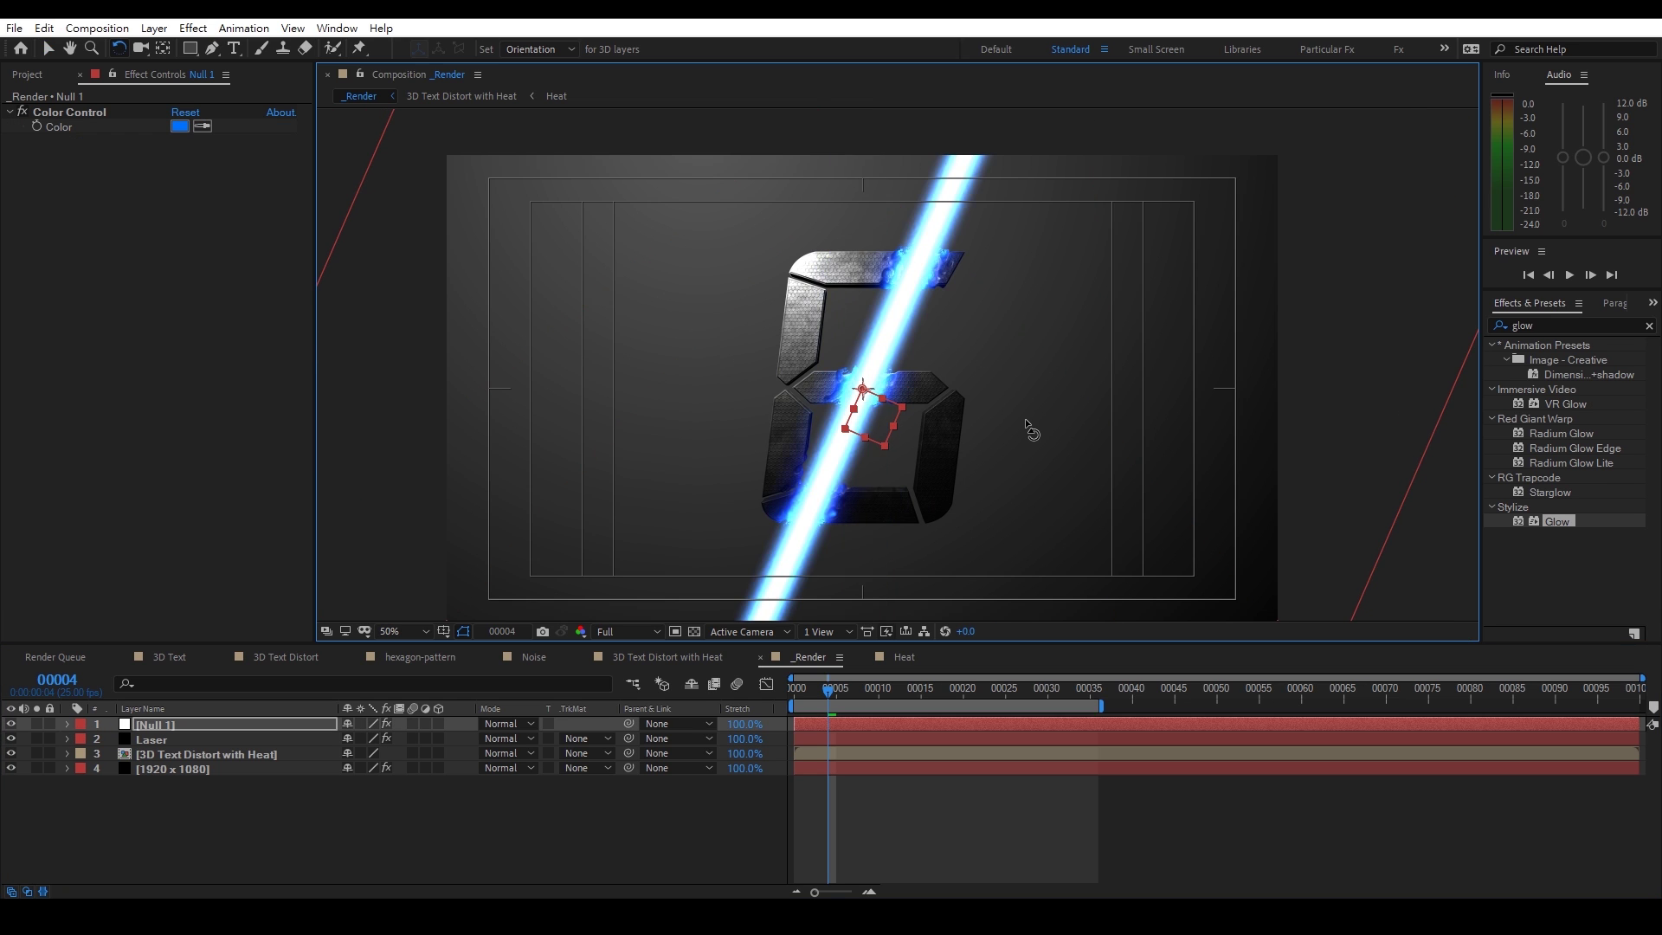
Try tilting Null 1 to the opposite diagonal, undo both trial rotations, and return to frame 0
{"action": "left_click_drag", "start_coordinate": [887, 435], "coordinate": [915, 413]}
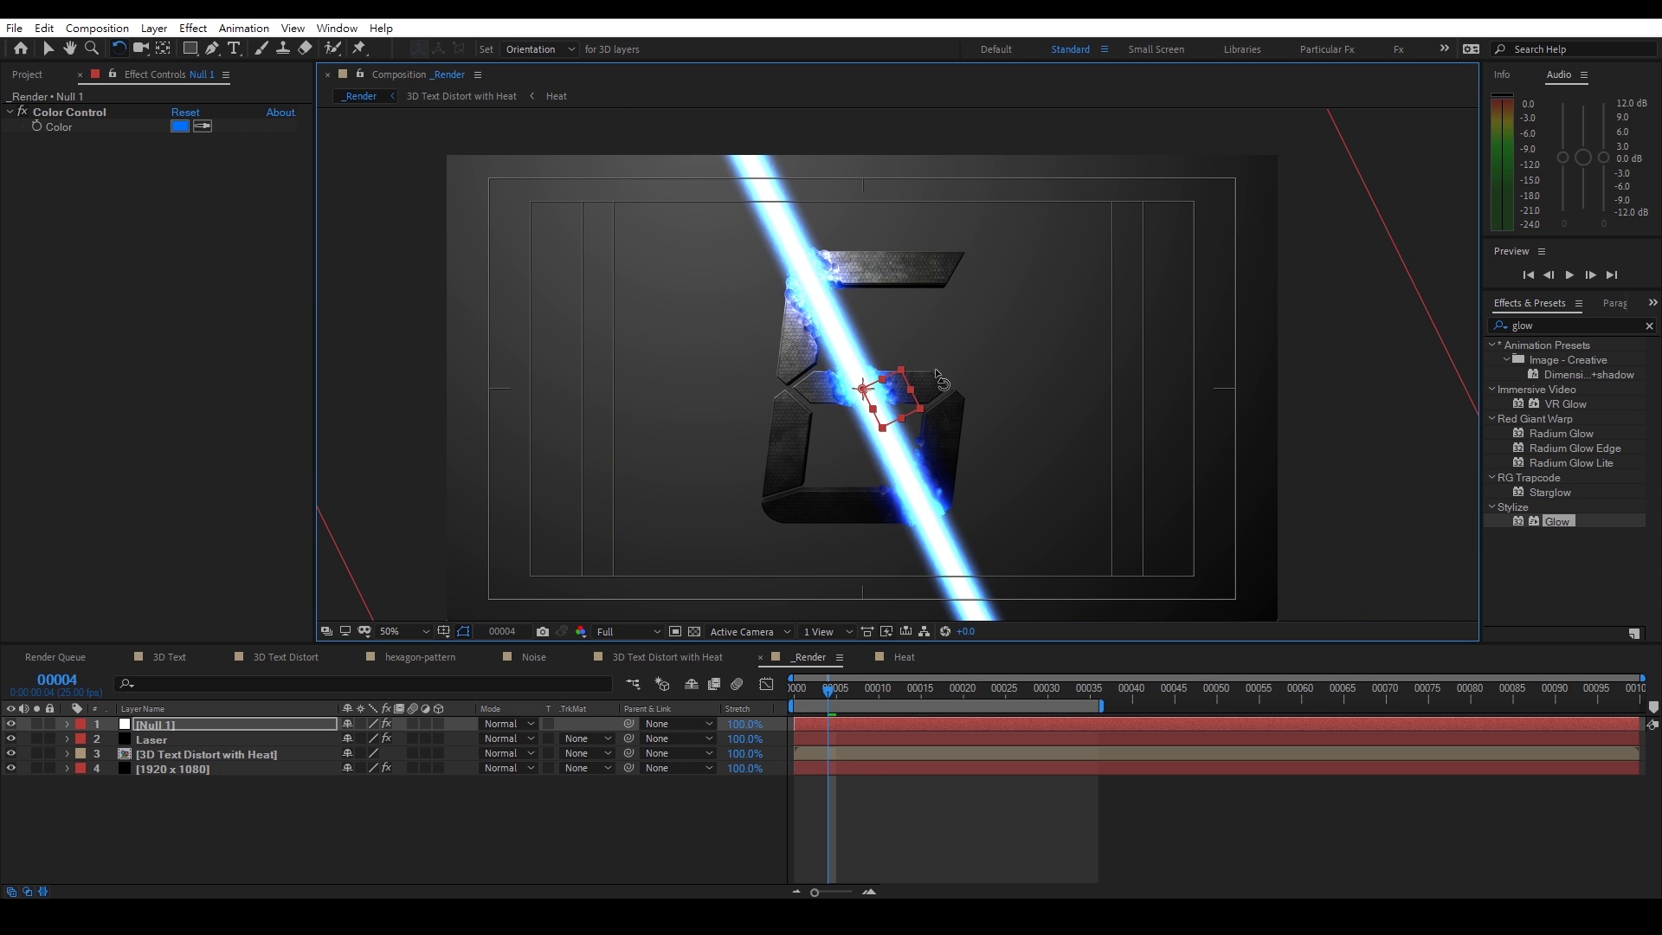
{"action": "key", "text": "ctrl+z"}
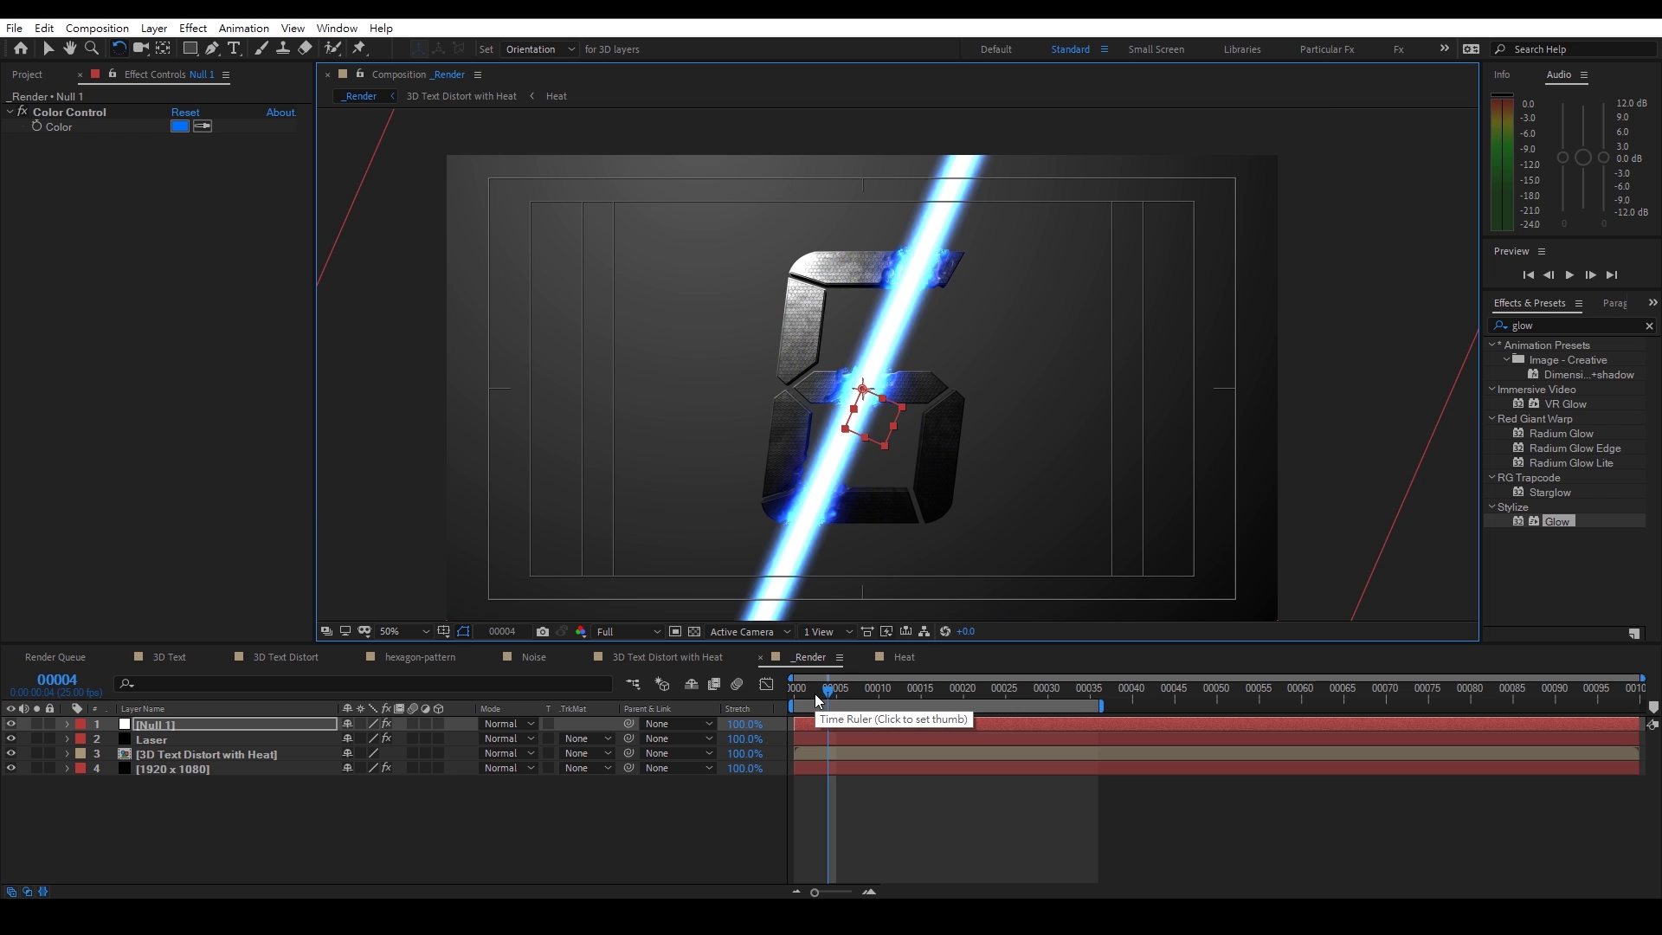
{"action": "key", "text": "ctrl+z"}
{"action": "left_click", "coordinate": [798, 819]}
{"action": "left_click_drag", "start_coordinate": [809, 677], "coordinate": [753, 682]}
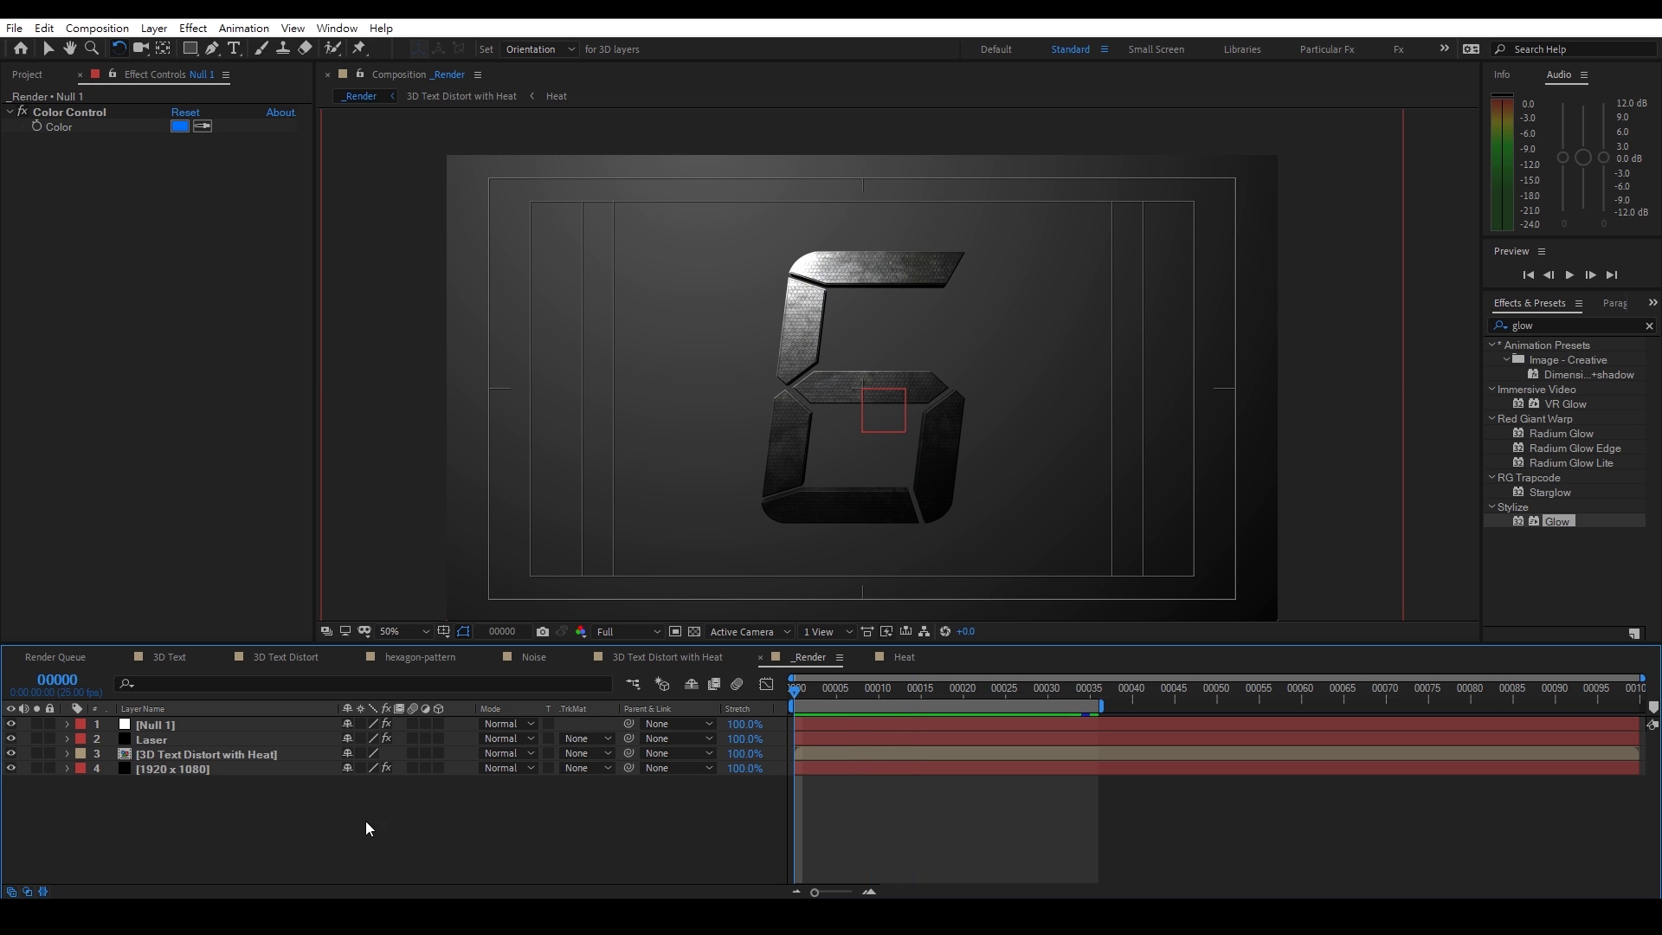
Add a Position keyframe at frame 2 to the 3D Text Distort with Heat layer, keeping it at 960, 540
{"action": "left_click", "coordinate": [200, 755]}
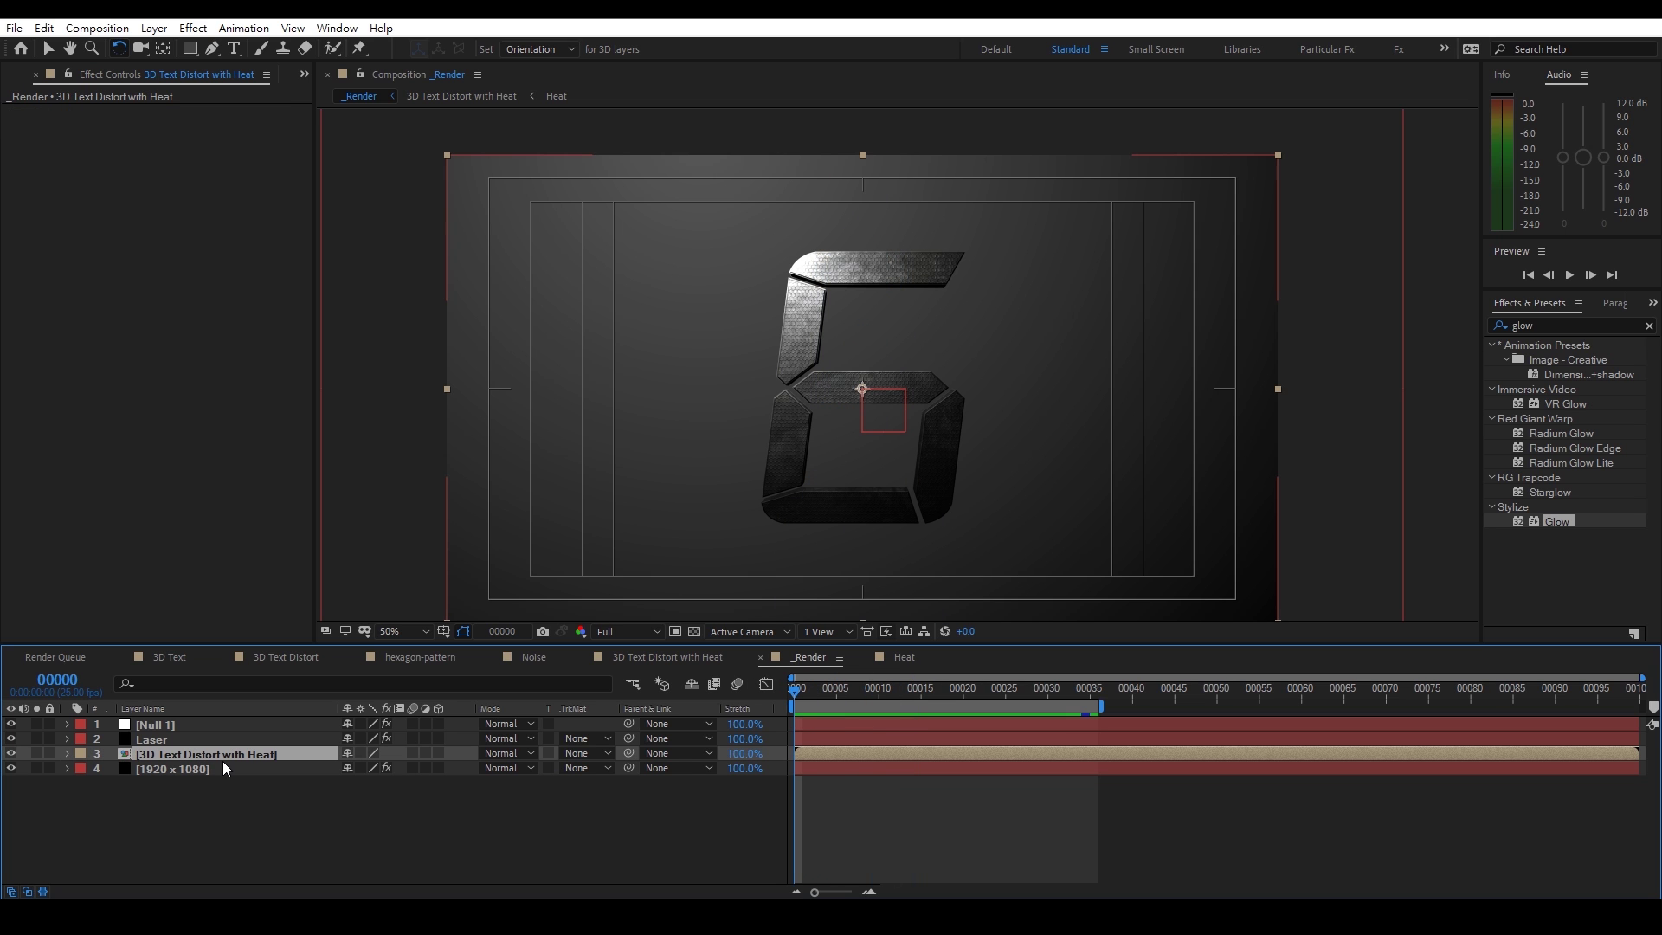
{"action": "key", "text": "p"}
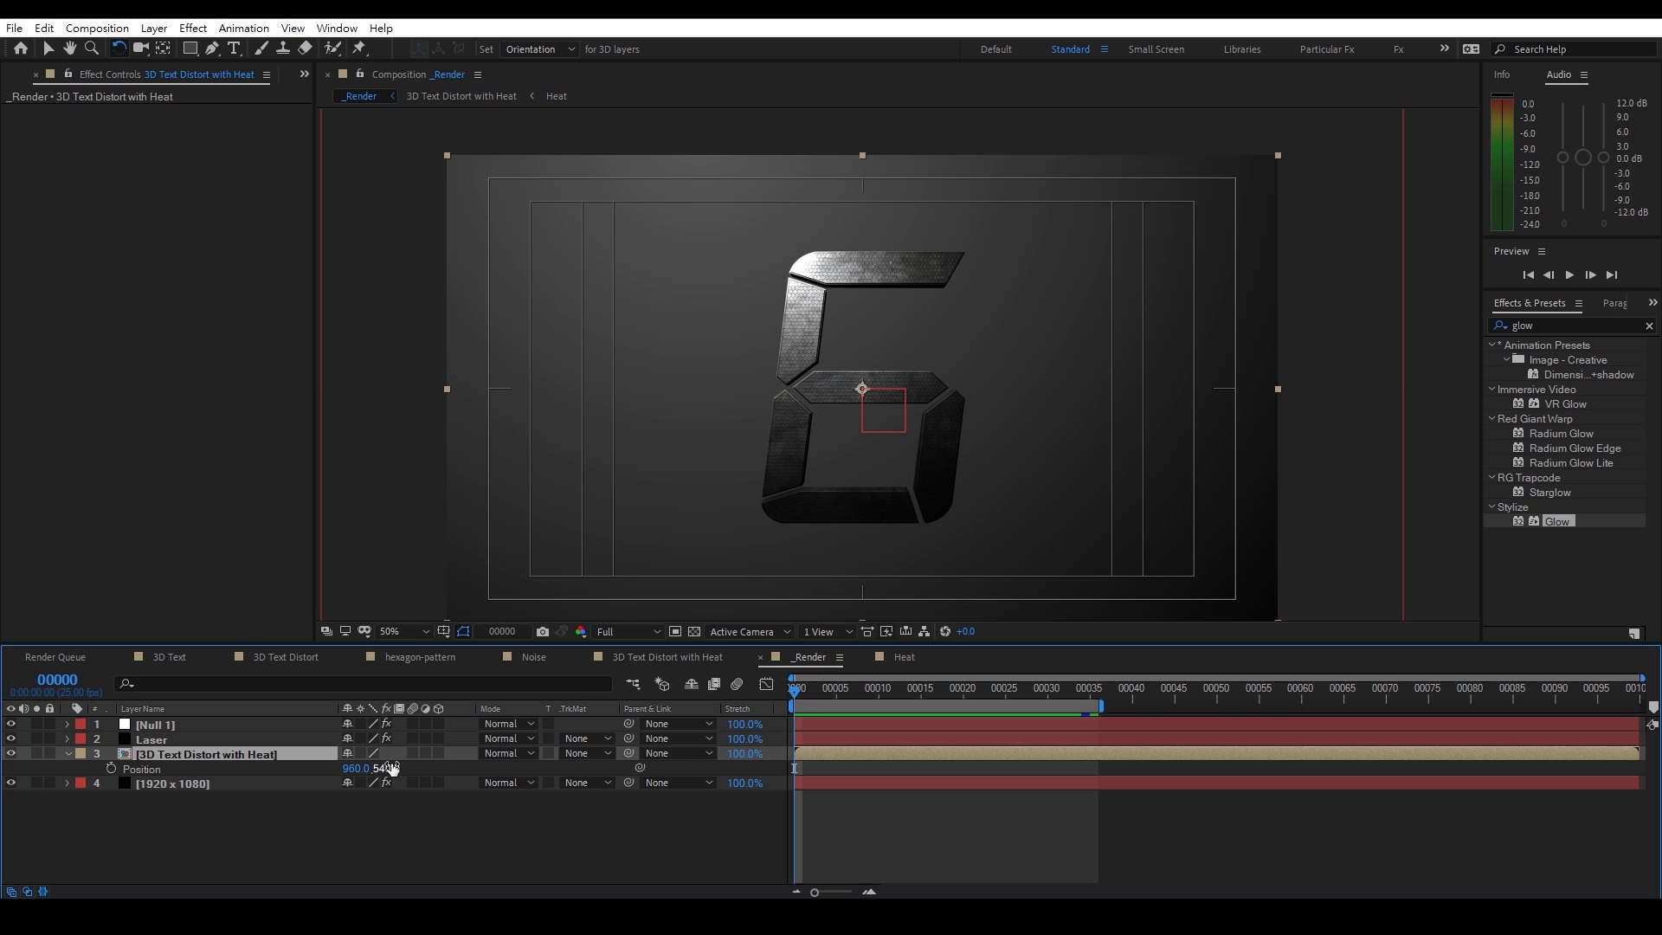
{"action": "key", "text": "Page_Down"}
{"action": "key", "text": "Page_Down"}
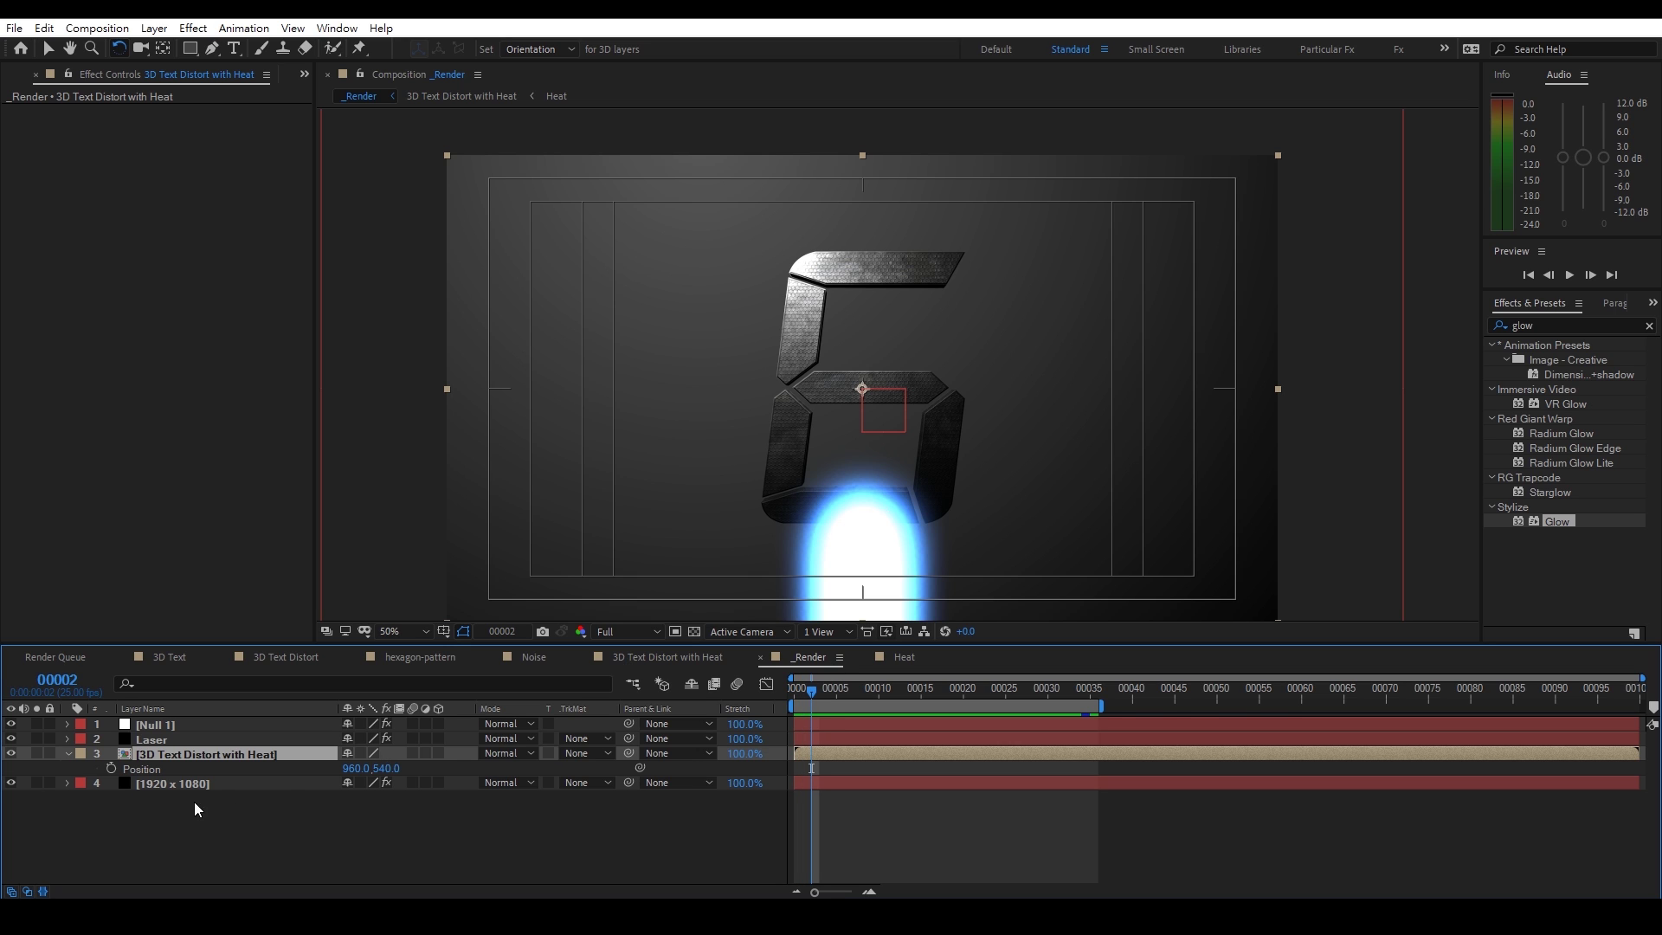
{"action": "left_click", "coordinate": [110, 768]}
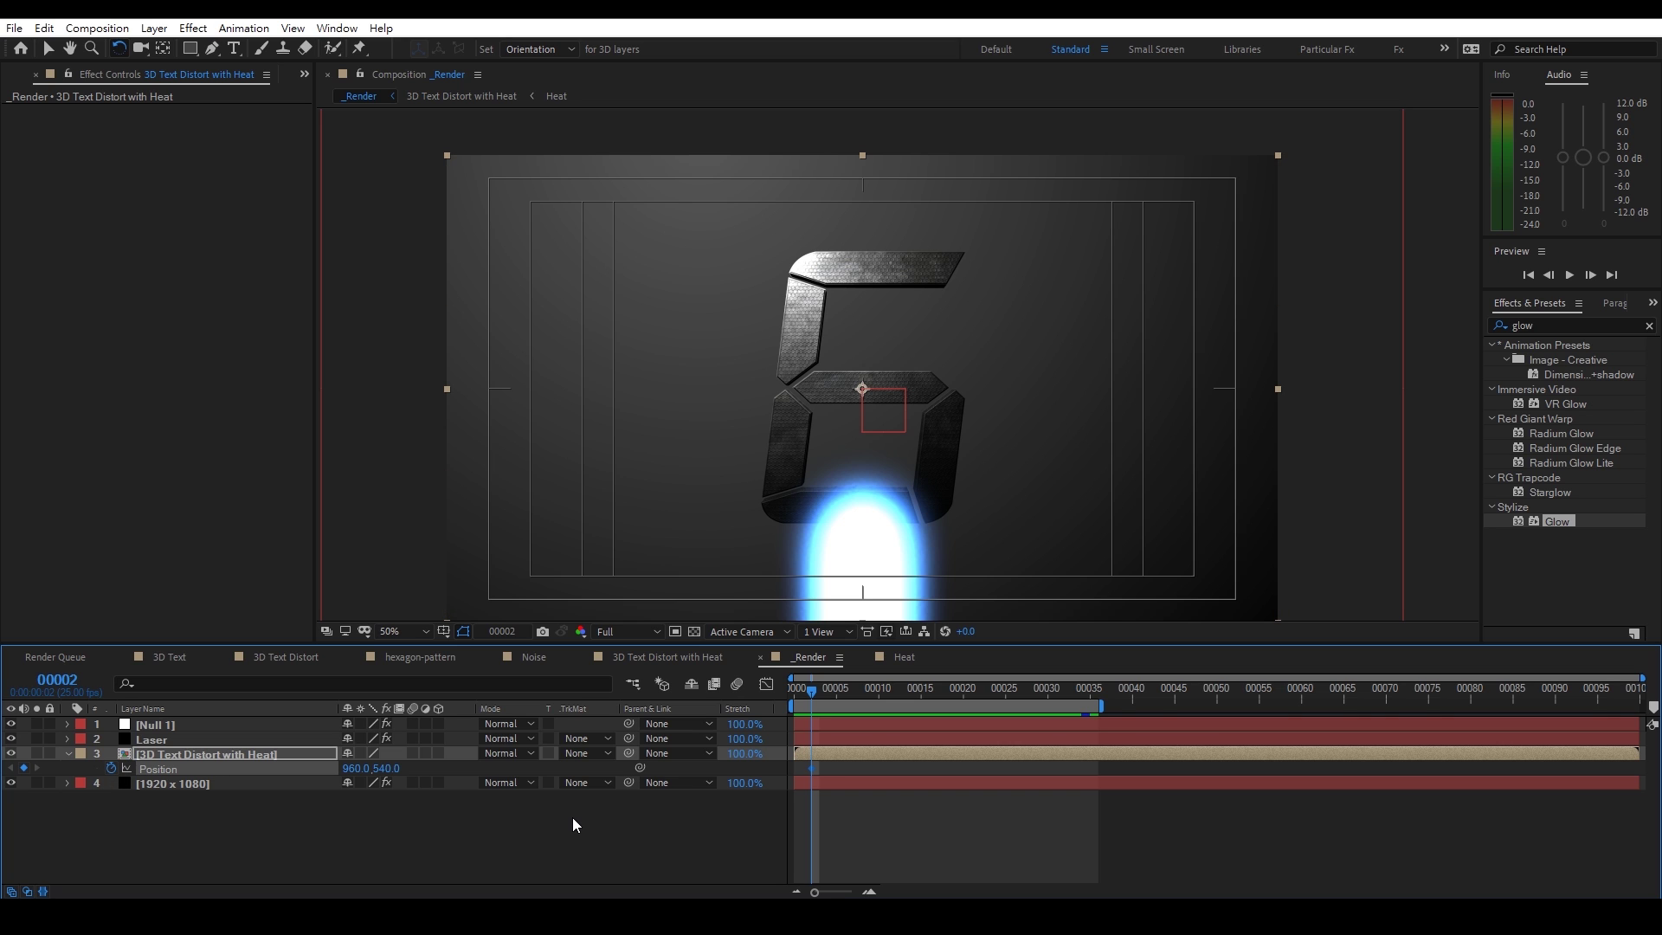
Nudge the 3D Text Distort with Heat layer up and right to Position 966, 532 at frame 3
{"action": "key", "text": "Page_Down"}
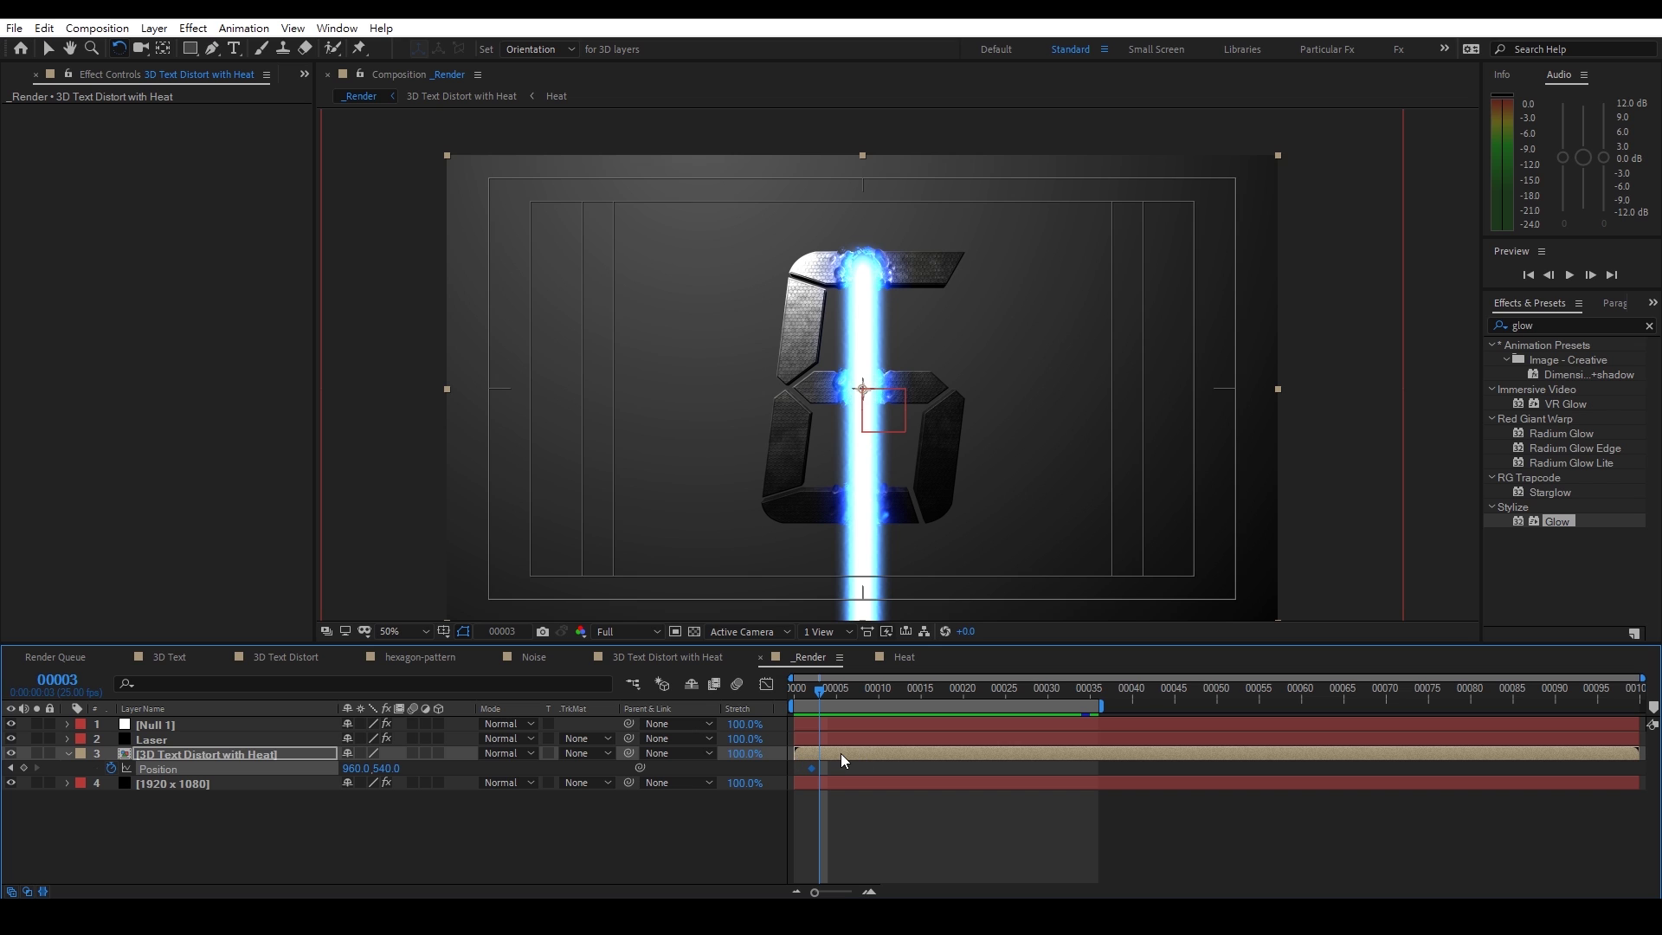
{"action": "key", "text": "Up"}
{"action": "key", "text": "Up"}
{"action": "key", "text": "Up"}
{"action": "key", "text": "Up"}
{"action": "key", "text": "Up"}
{"action": "key", "text": "Up"}
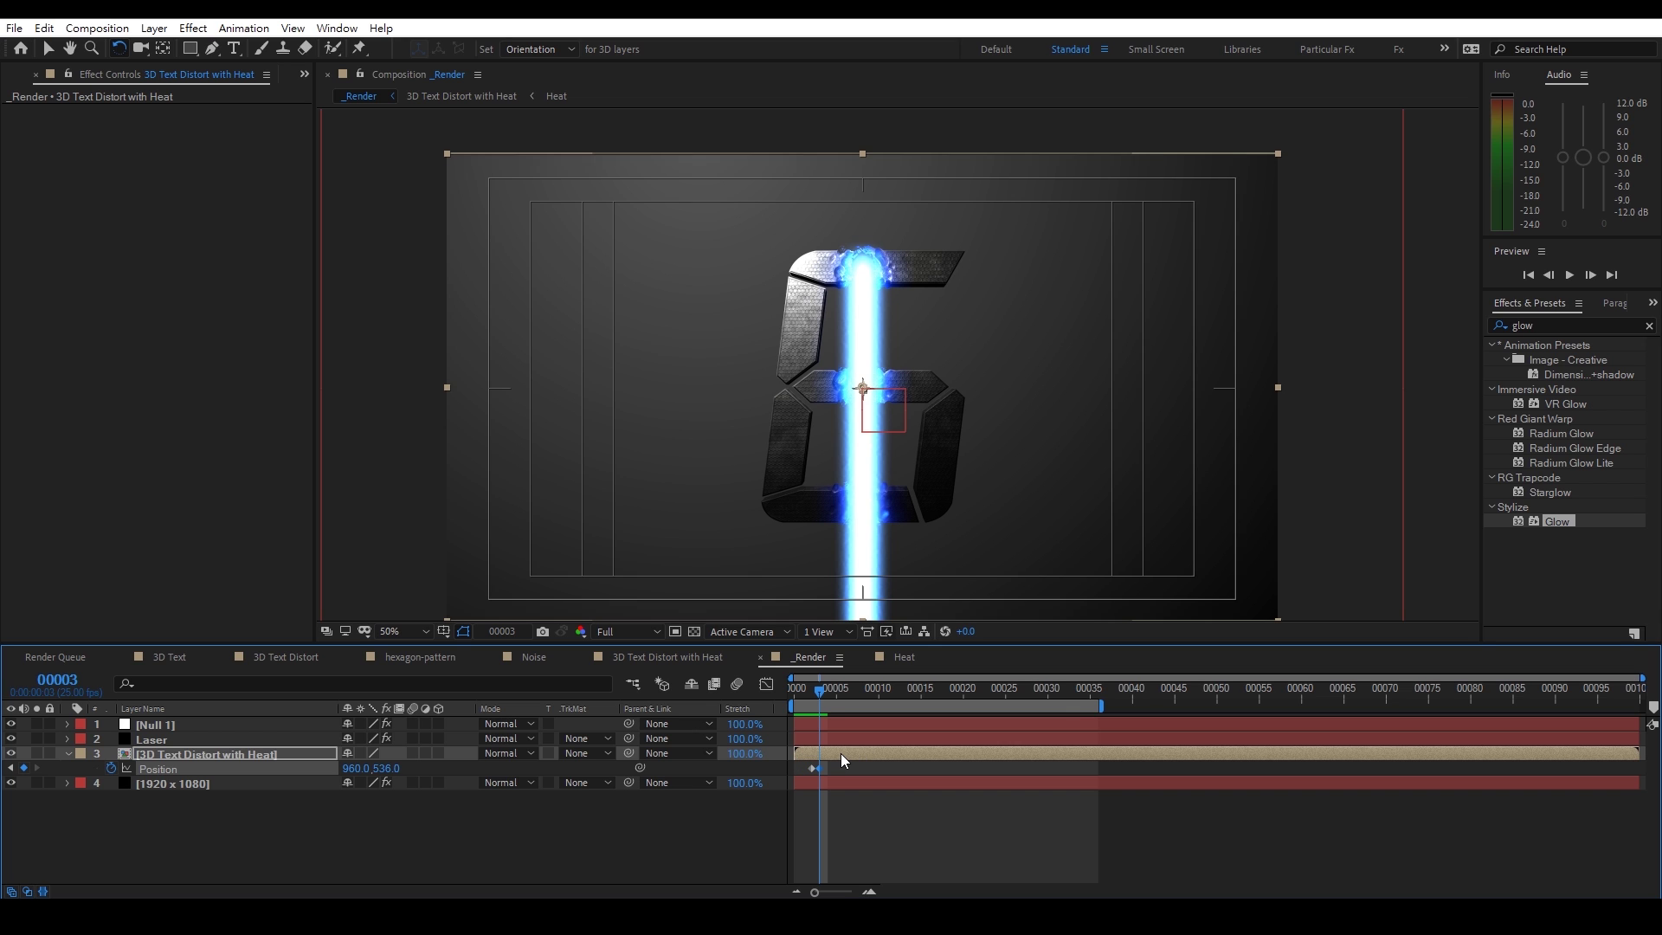
{"action": "key", "text": "Up"}
{"action": "key", "text": "Up"}
{"action": "key", "text": "Up"}
{"action": "key", "text": "Up"}
{"action": "key", "text": "Right"}
{"action": "key", "text": "Right"}
{"action": "key", "text": "Right"}
{"action": "key", "text": "Right"}
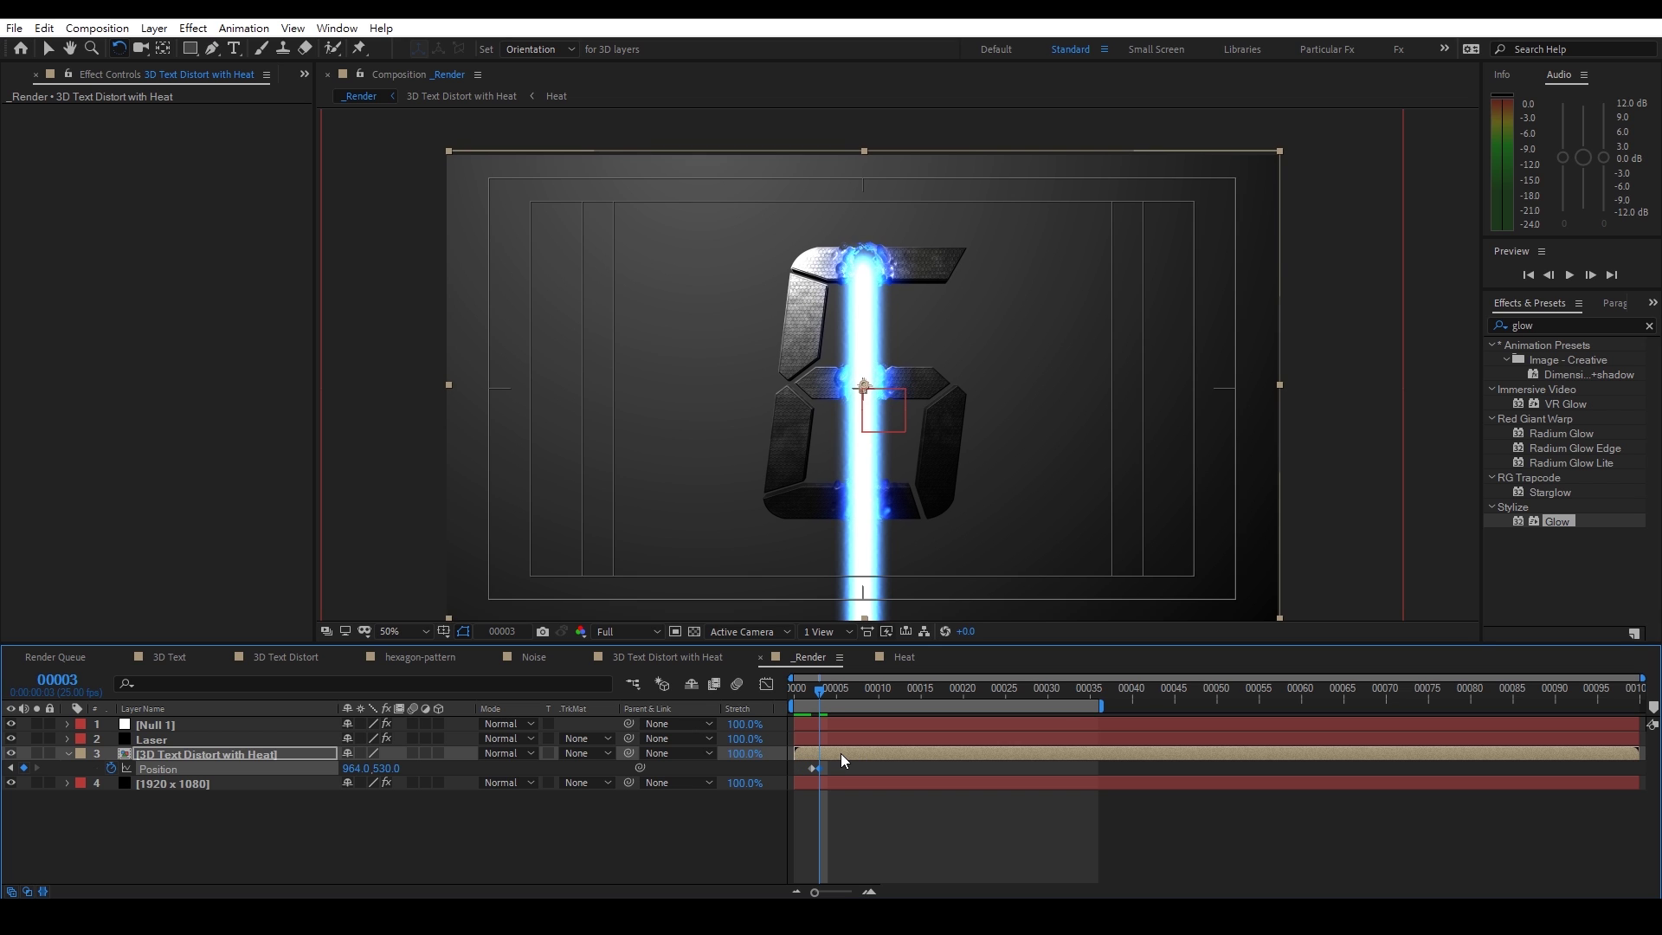
{"action": "left_click_drag", "start_coordinate": [881, 509], "coordinate": [891, 473]}
{"action": "key", "text": "Right"}
{"action": "key", "text": "Right"}
{"action": "key", "text": "Down"}
{"action": "key", "text": "Down"}
{"action": "key", "text": "w"}
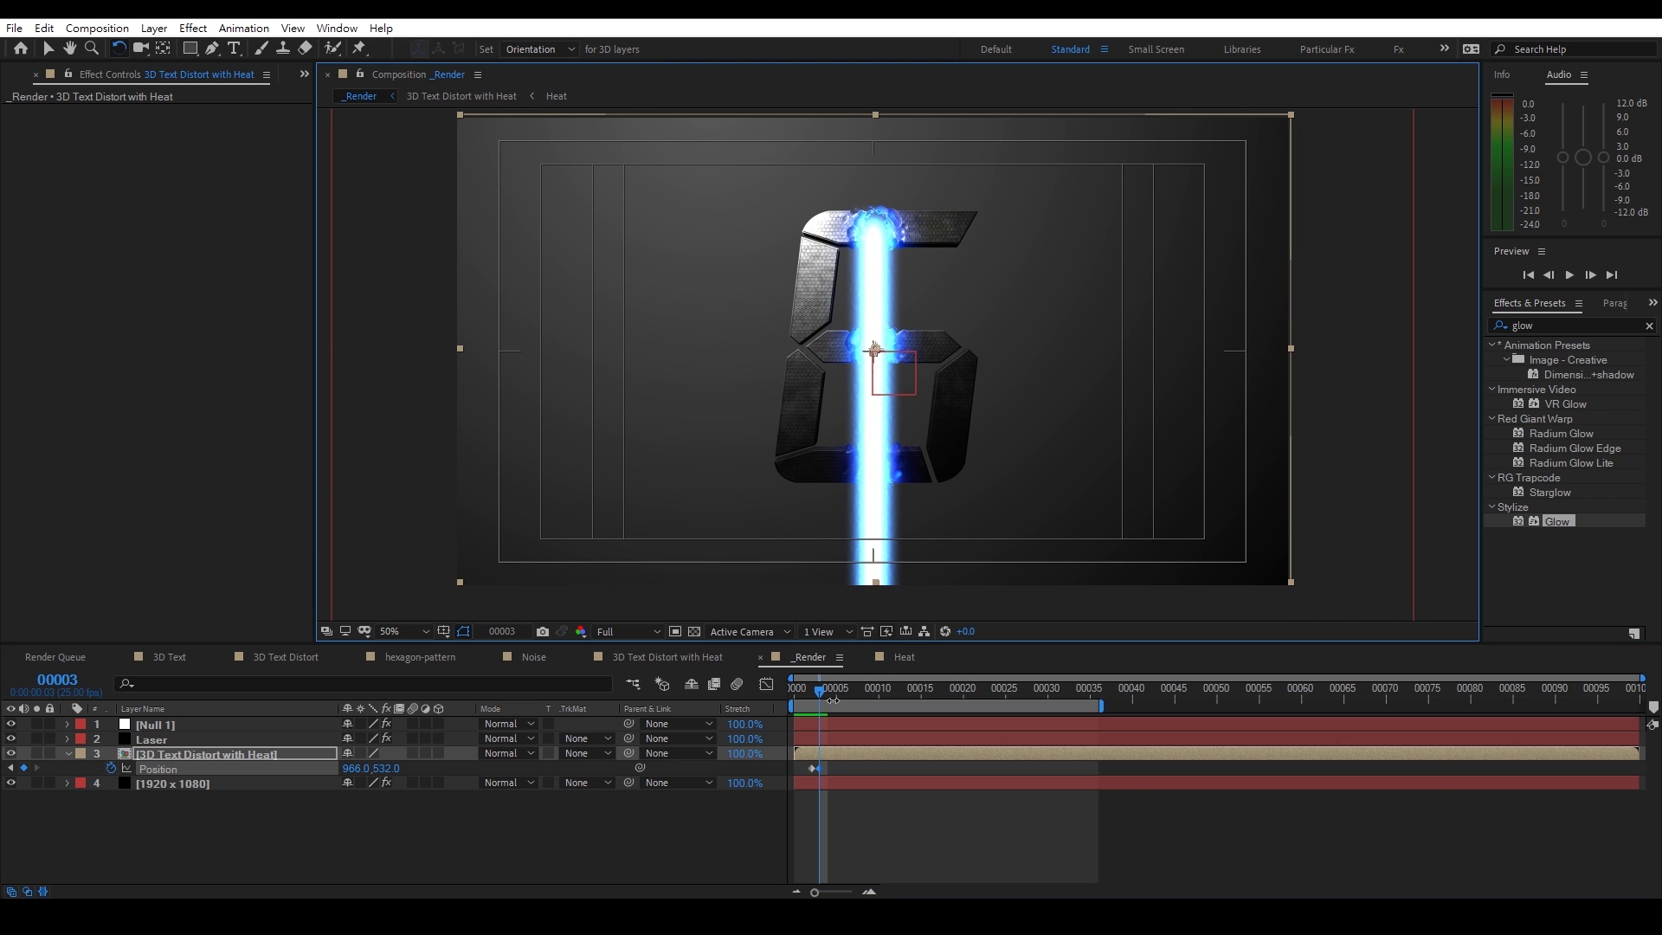
Nudge the 3D Text Distort with Heat layer down and left to Position 958, 554 at frame 4
{"action": "key", "text": "Page_Down"}
{"action": "key", "text": "shift+Down"}
{"action": "key", "text": "shift+Down"}
{"action": "key", "text": "Left"}
{"action": "key", "text": "Left"}
{"action": "key", "text": "Left"}
{"action": "key", "text": "Left"}
{"action": "key", "text": "Left"}
{"action": "key", "text": "Left"}
{"action": "key", "text": "Left"}
{"action": "key", "text": "Left"}
{"action": "key", "text": "Down"}
{"action": "key", "text": "Down"}
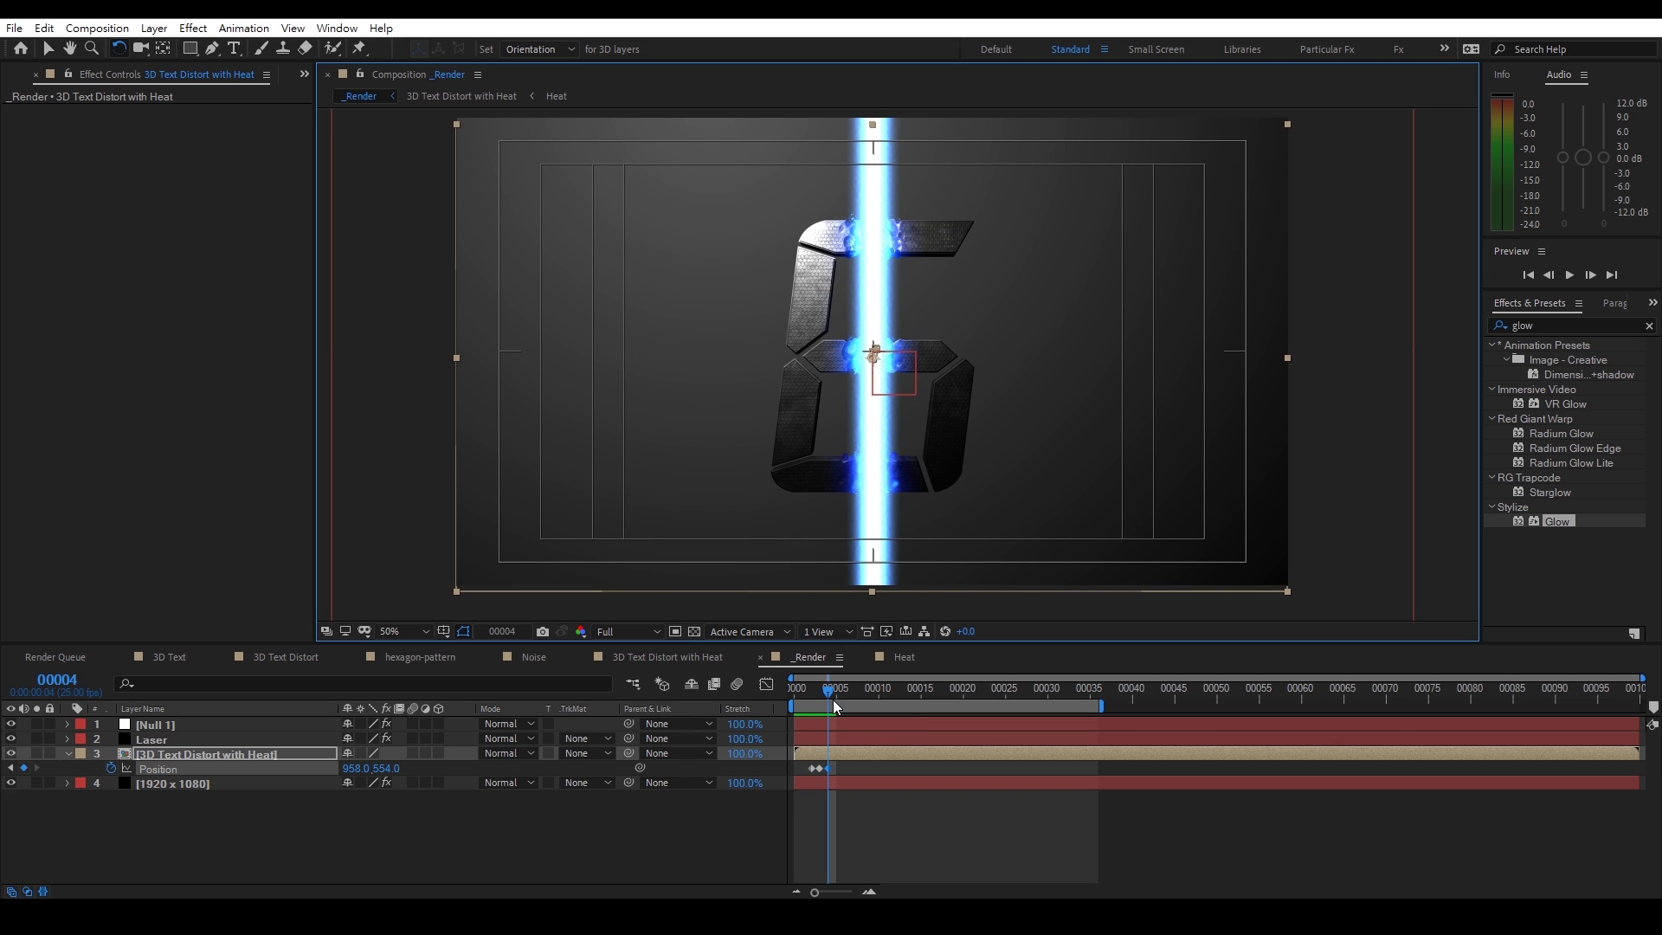
Copy the frame 2 Position keyframe to frame 5 to return the shaken text layer to 960, 540
{"action": "key", "text": "Page_Down"}
{"action": "left_click", "coordinate": [811, 770]}
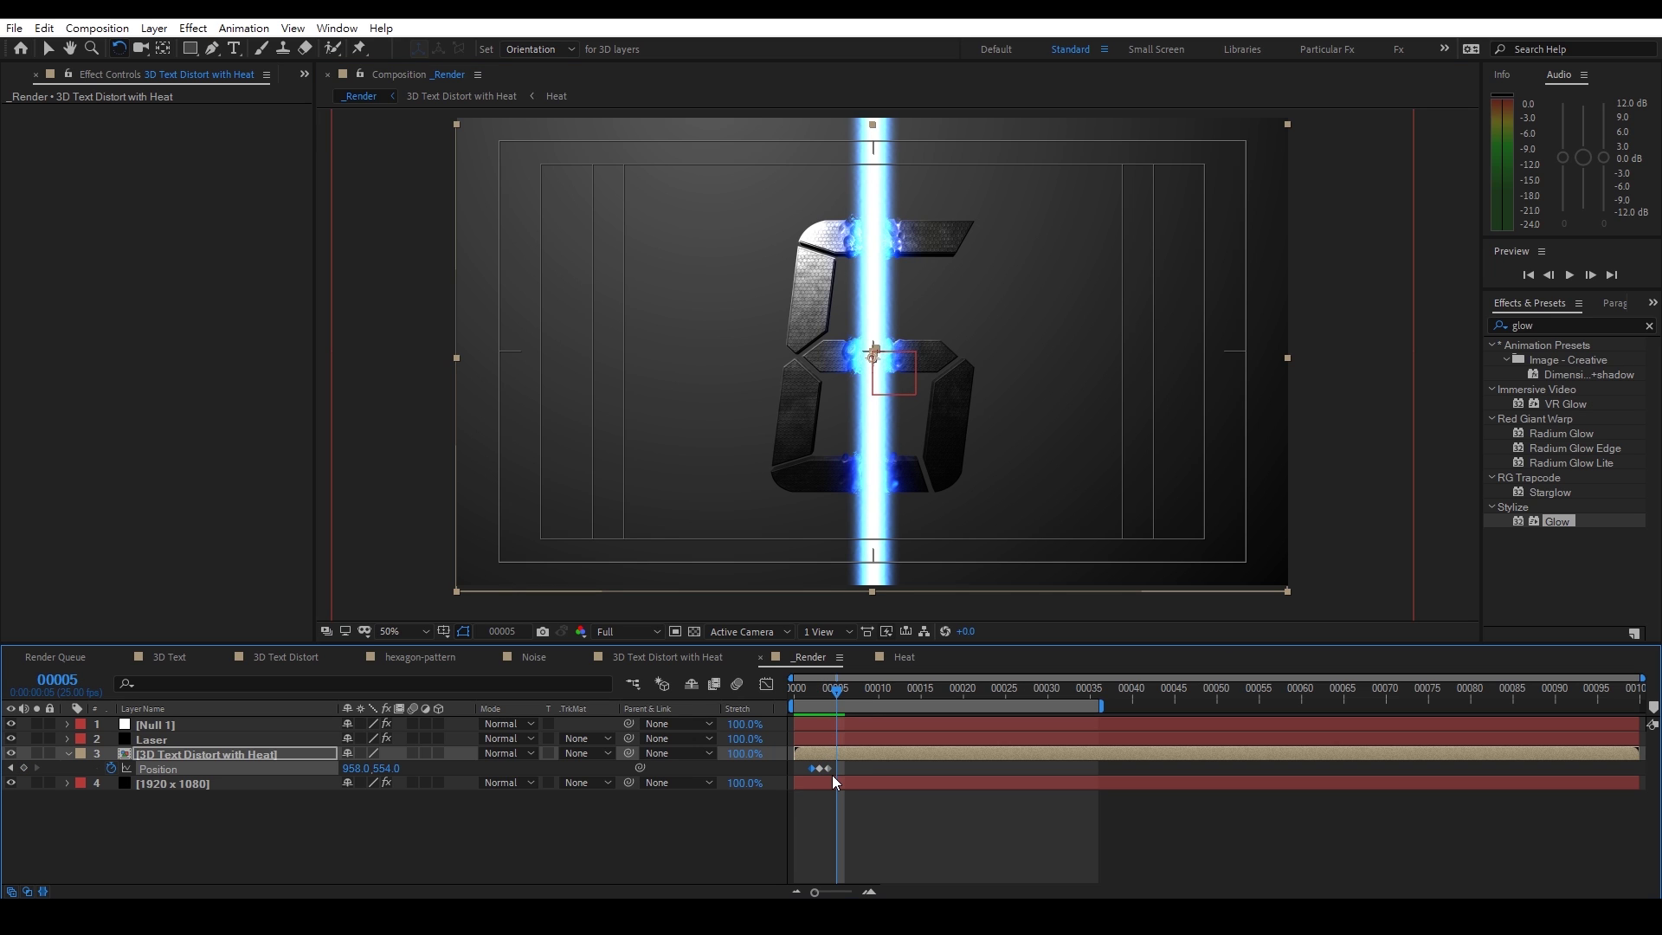
{"action": "key", "text": "ctrl+v"}
{"action": "left_click", "coordinate": [869, 772]}
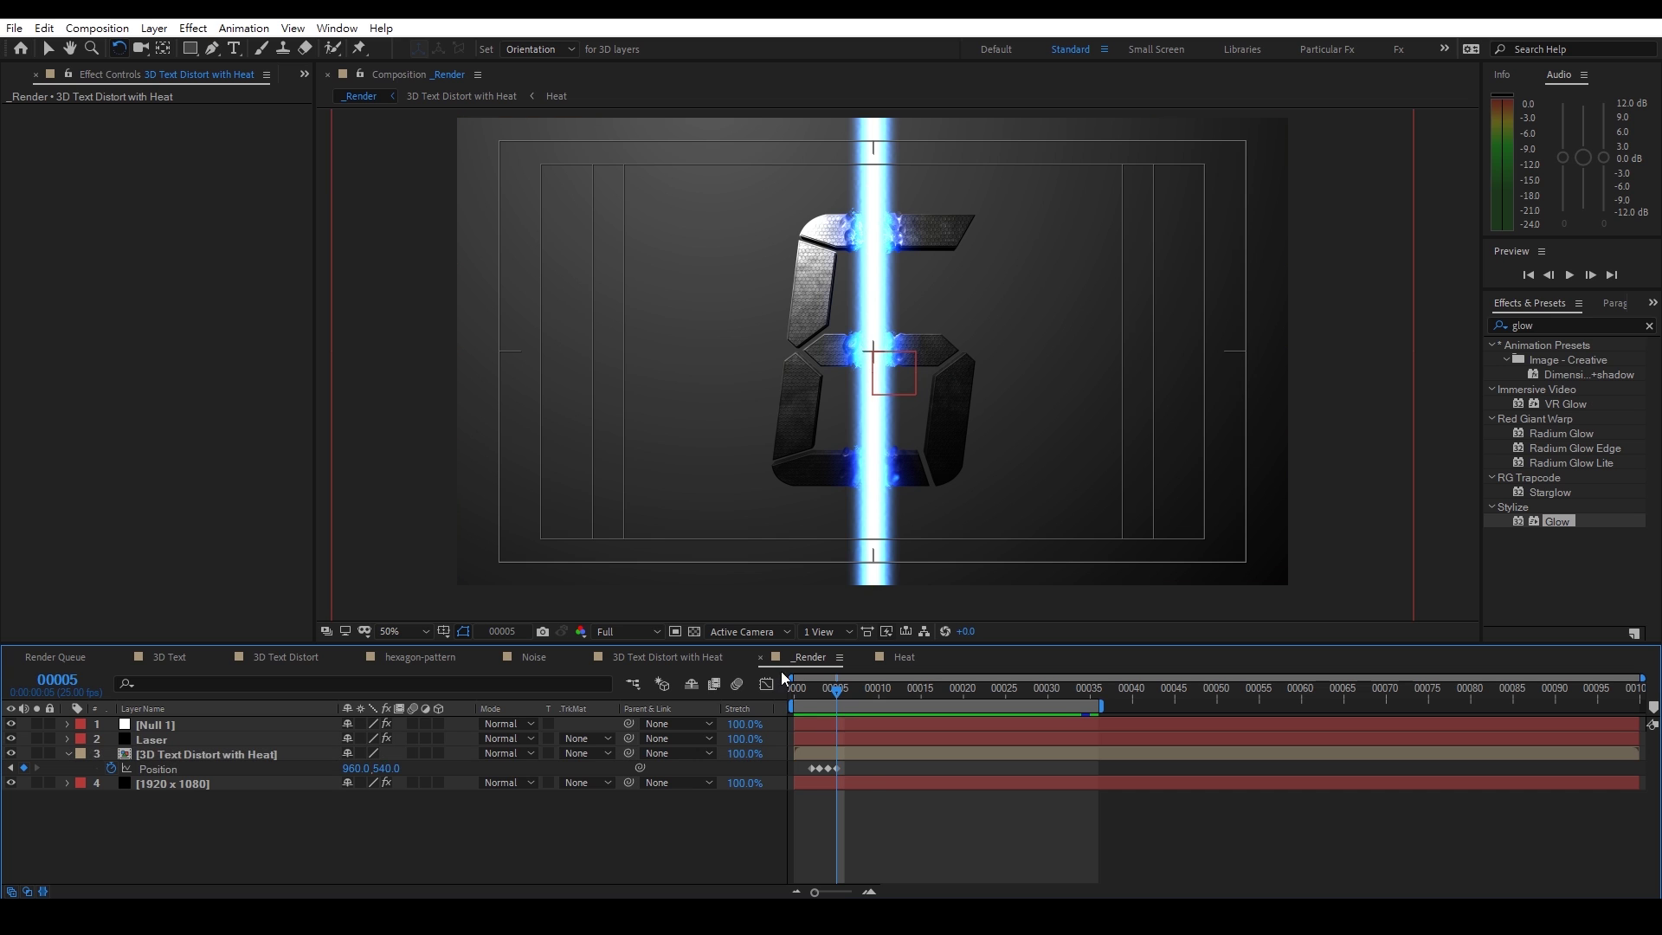
Preview the laser slice and text shake from frame 0, then scrub the timeline to frame 19
{"action": "left_click_drag", "start_coordinate": [796, 691], "coordinate": [732, 711]}
{"action": "key", "text": "space"}
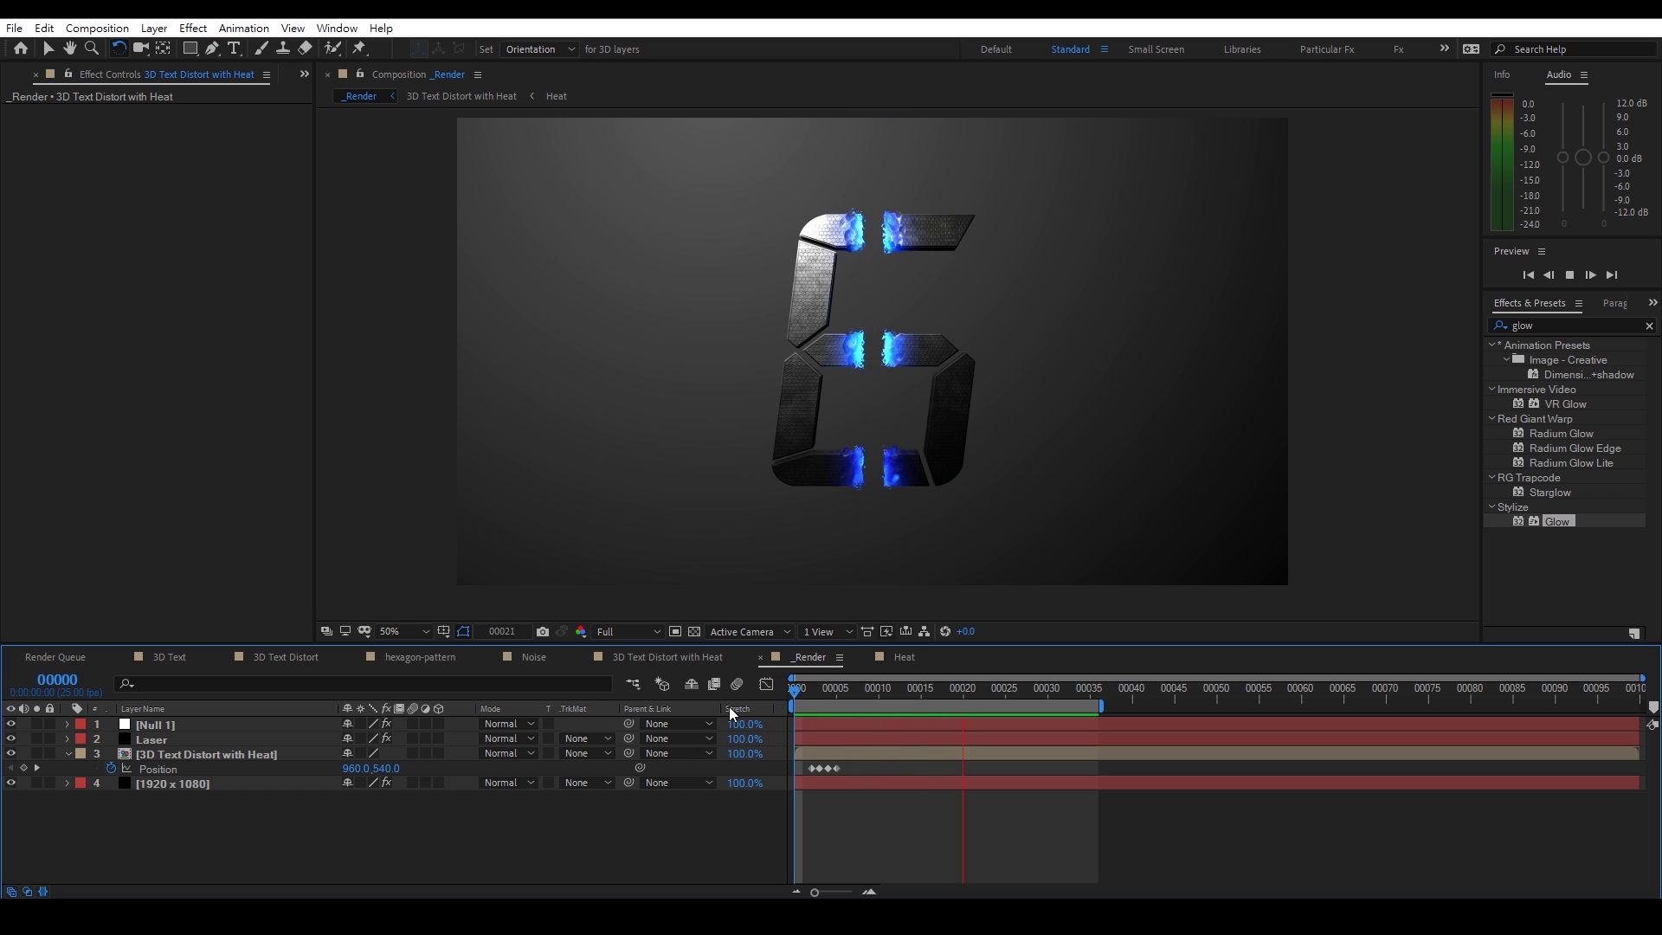
{"action": "key", "text": "space"}
{"action": "left_click_drag", "start_coordinate": [818, 688], "coordinate": [953, 692]}
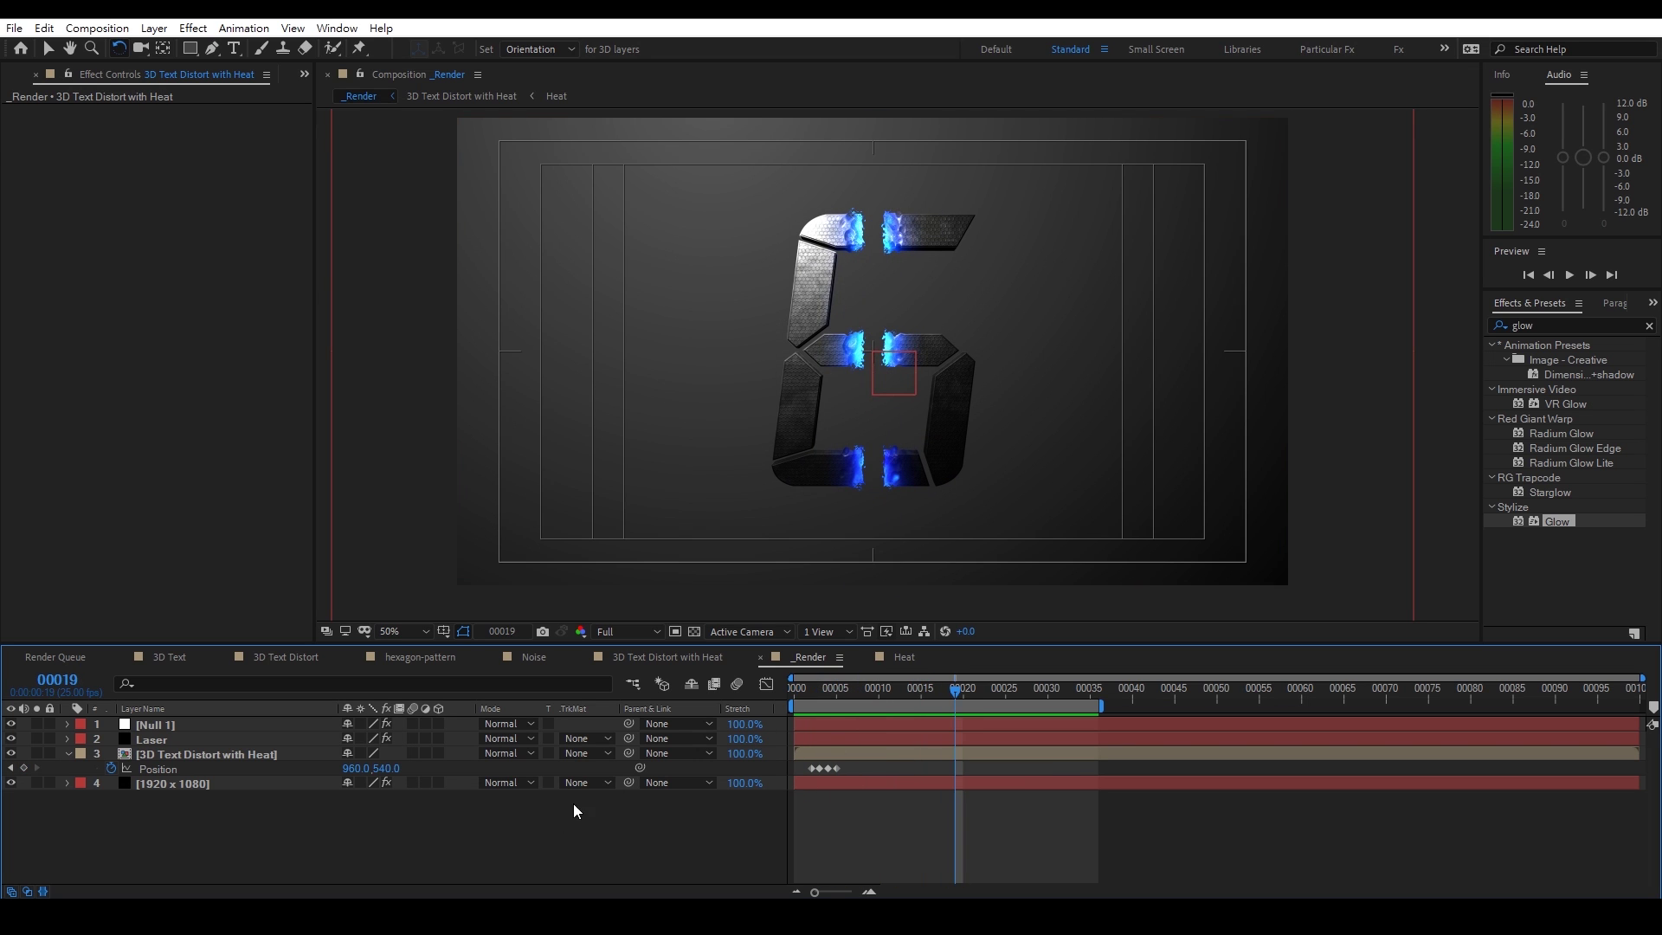
Open the 3D Text Distort with Heat composition and solo the lower Heat layer at frame 7
{"action": "left_click", "coordinate": [156, 755]}
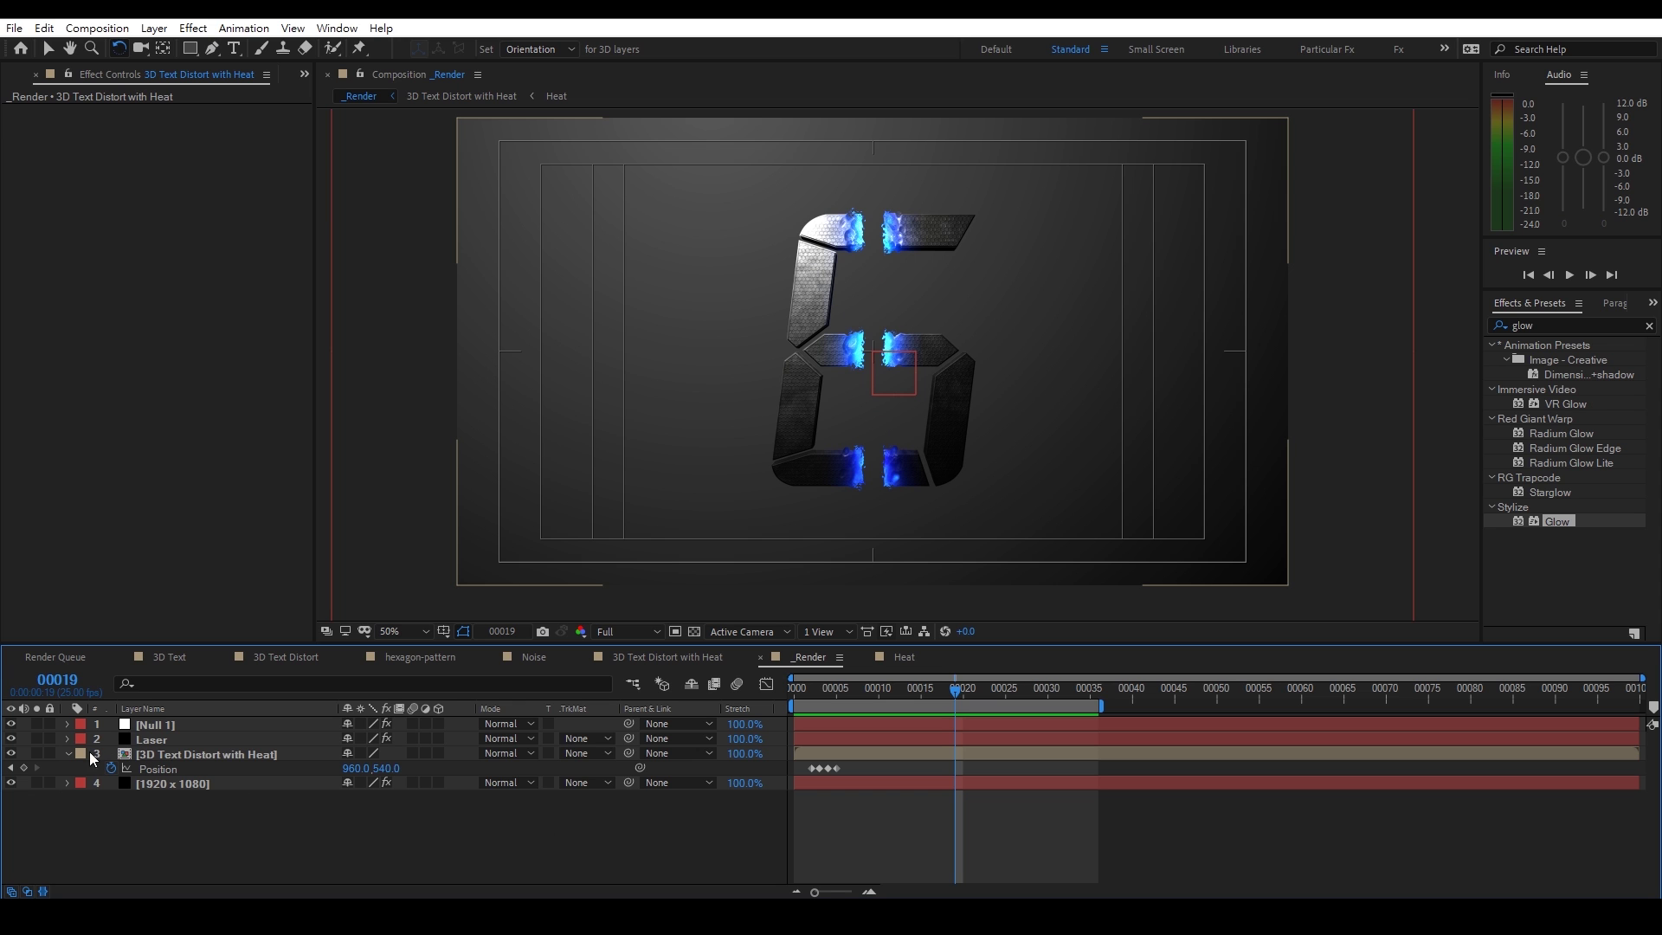
{"action": "double_click", "coordinate": [185, 753]}
{"action": "left_click", "coordinate": [194, 768]}
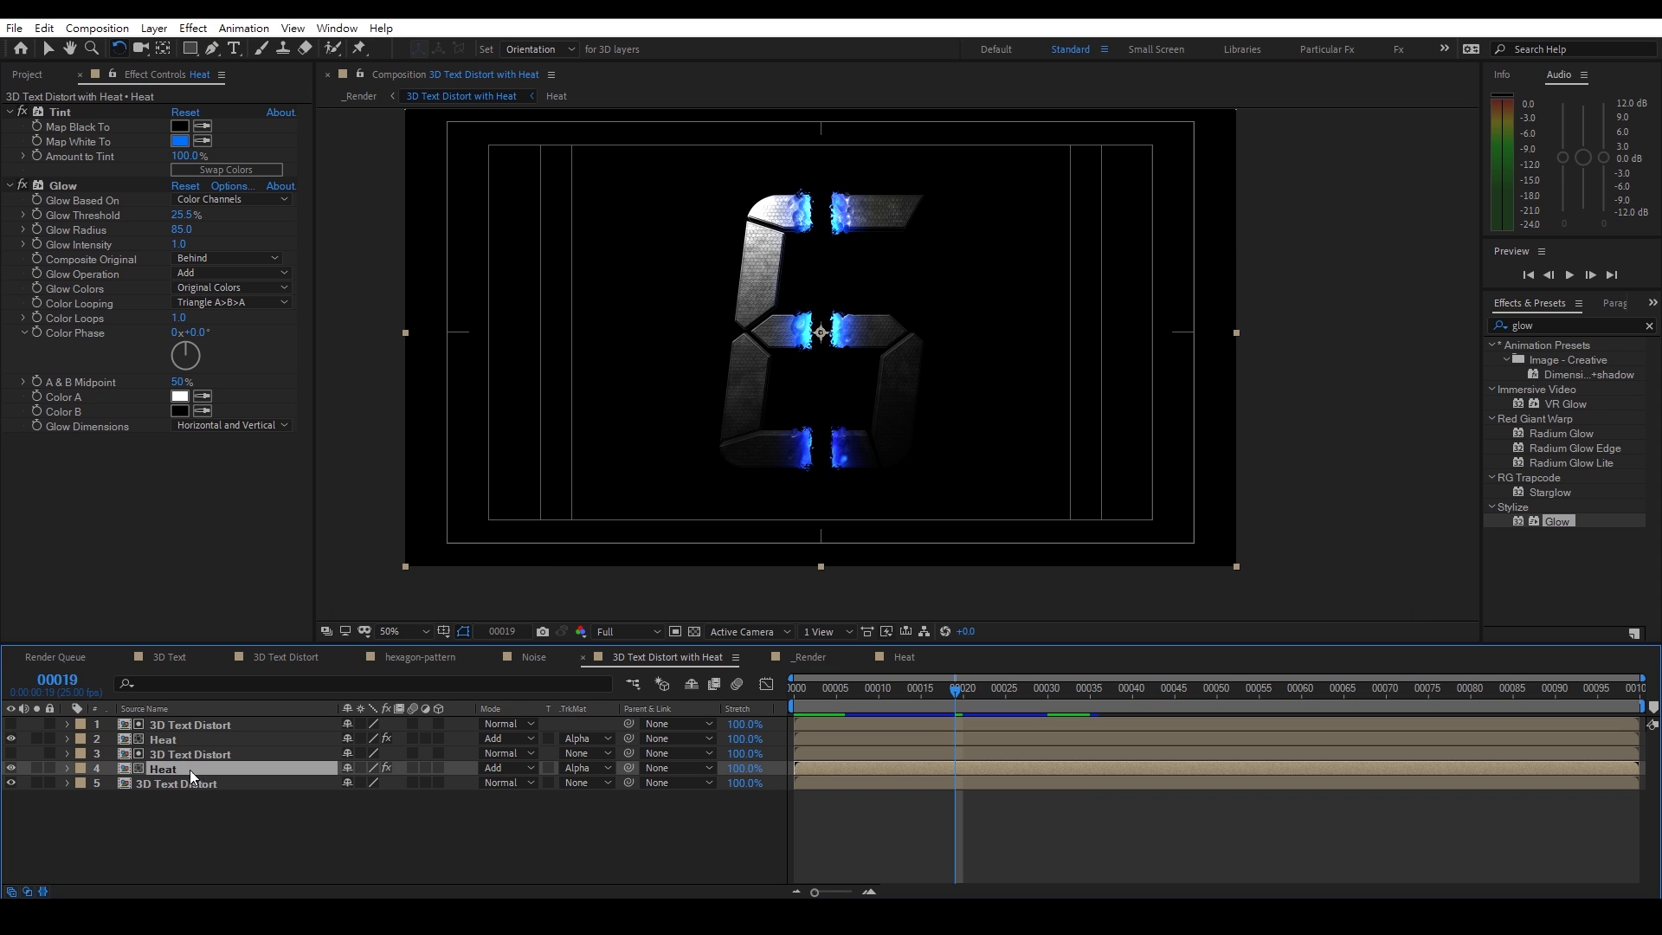
{"action": "left_click", "coordinate": [162, 738]}
{"action": "mouse_move", "coordinate": [858, 698]}
{"action": "left_mouse_down"}
{"action": "mouse_move", "coordinate": [777, 698]}
{"action": "mouse_move", "coordinate": [849, 698]}
{"action": "left_mouse_up"}
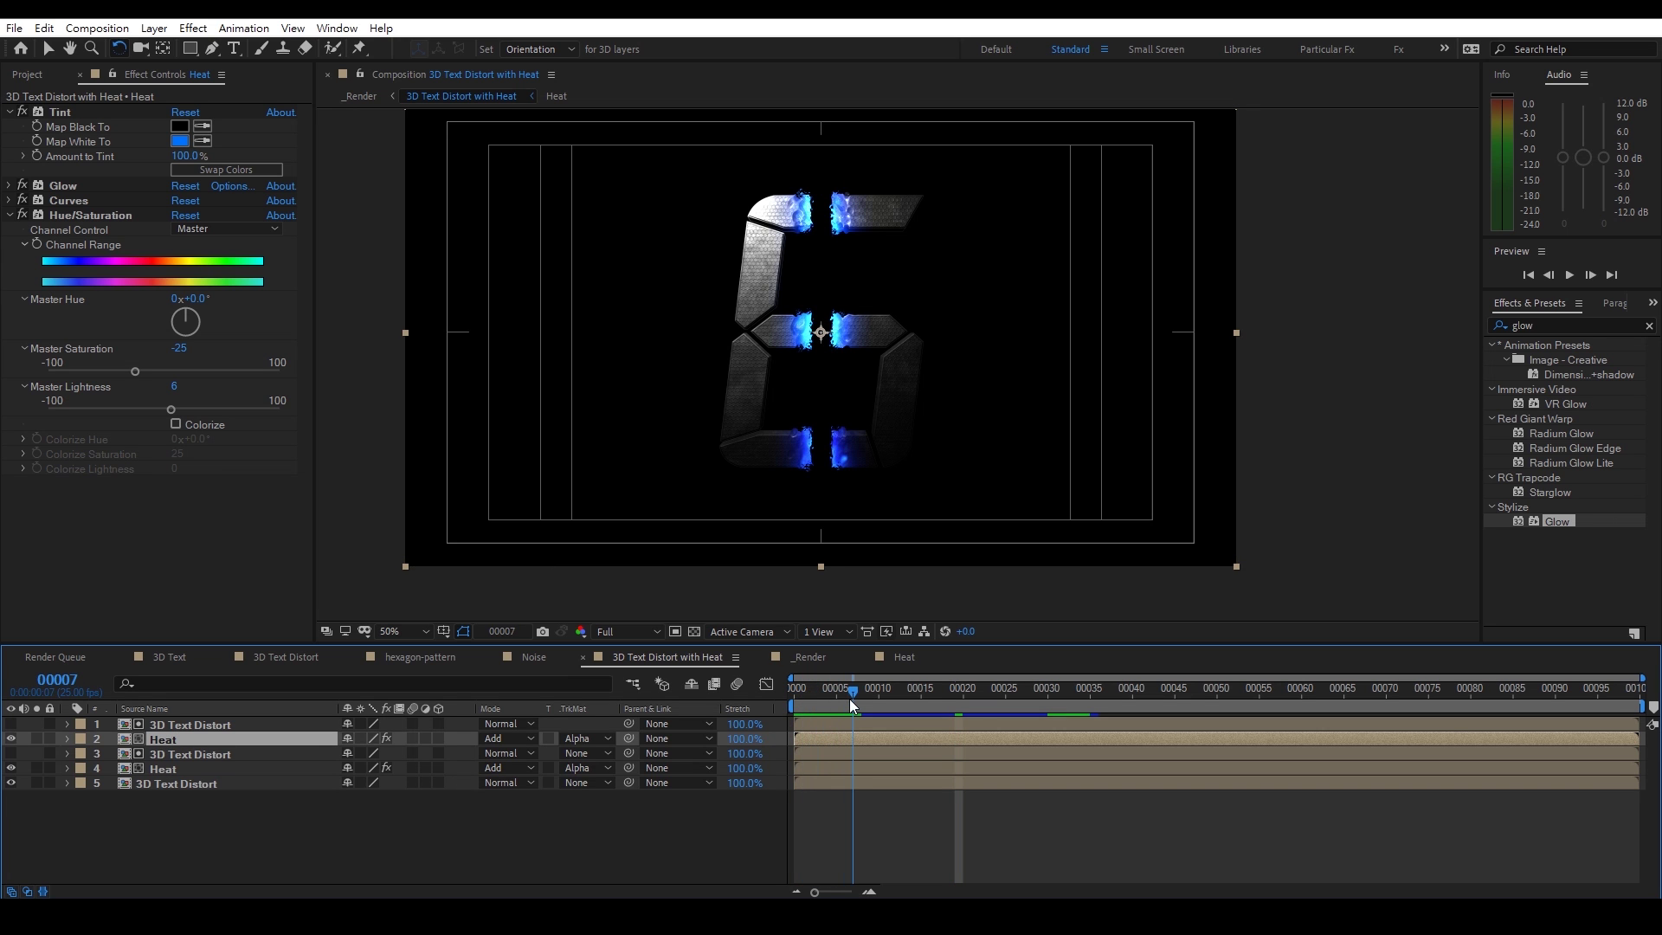
{"action": "key", "text": "period"}
{"action": "left_click", "coordinate": [158, 768]}
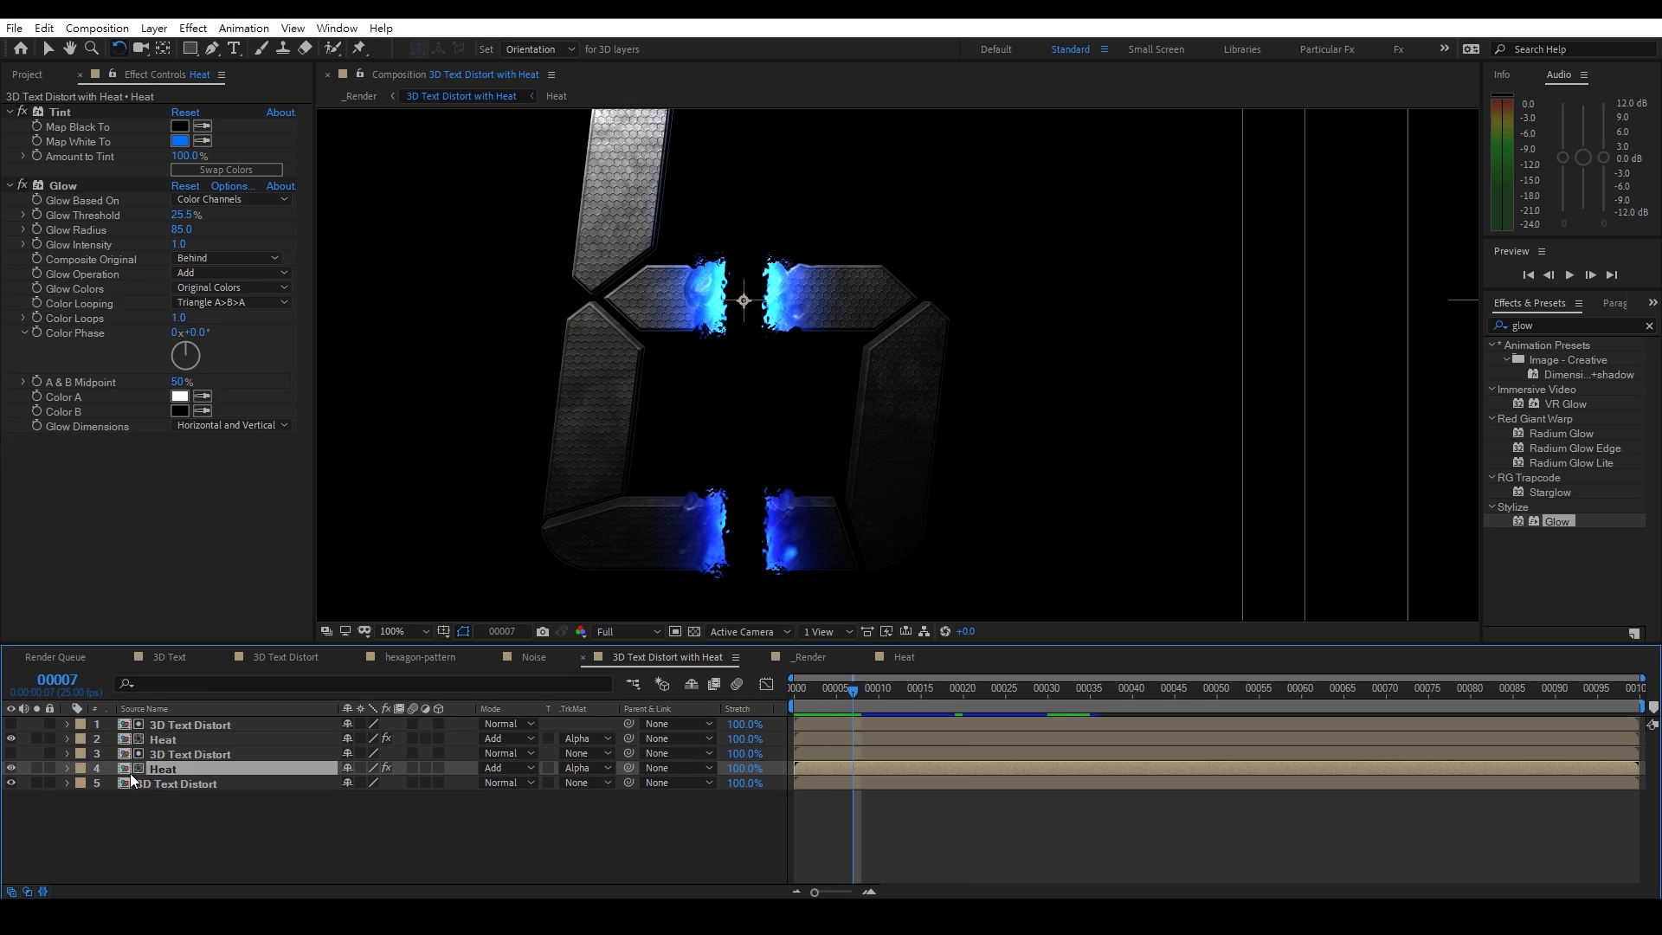
{"action": "left_click", "coordinate": [37, 768]}
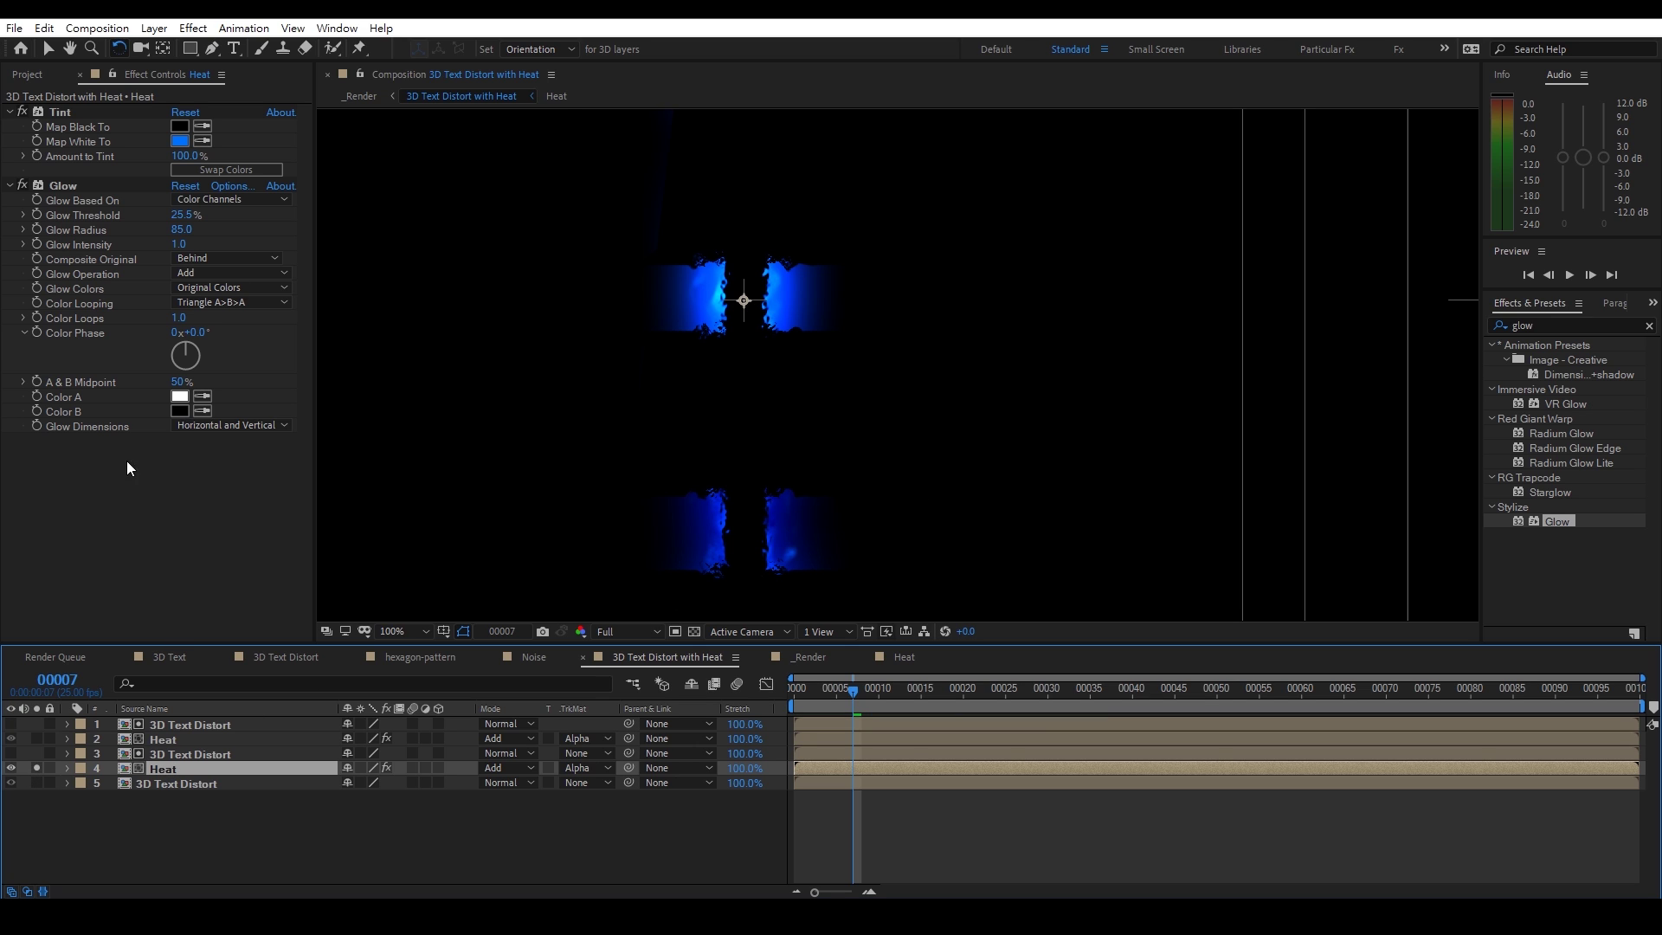
Keyframe the lower Heat layer's Glow Radius at 85 and Glow Intensity at 1.0 on frame 4
{"action": "left_click", "coordinate": [39, 244]}
{"action": "left_click", "coordinate": [37, 230]}
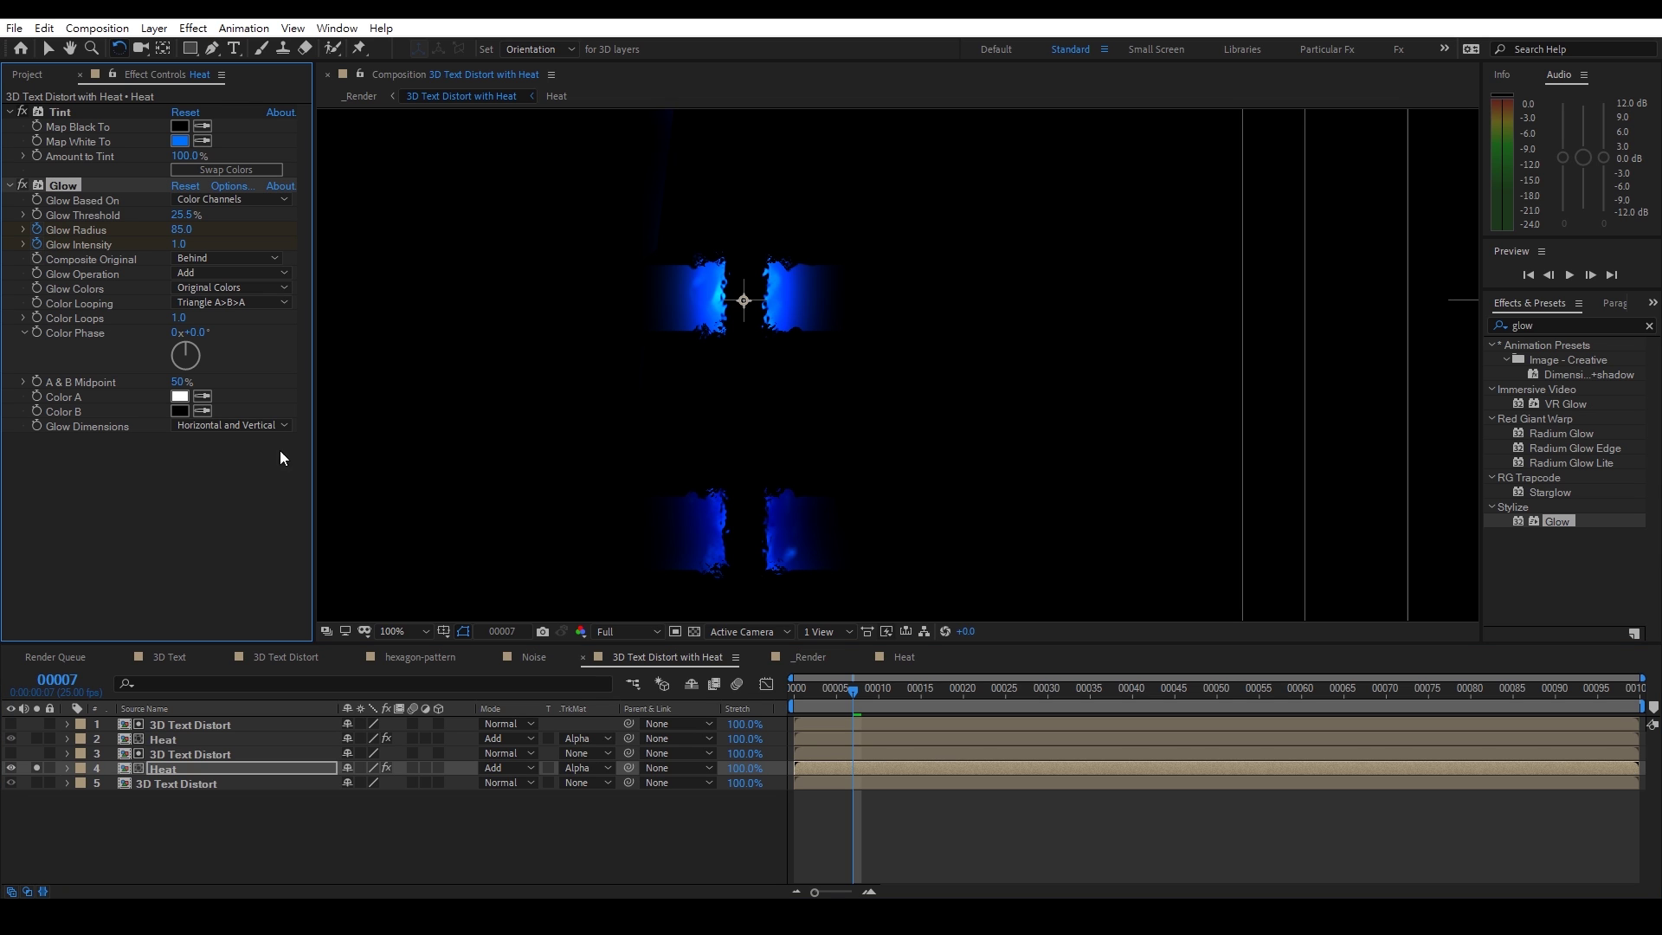
{"action": "left_click", "coordinate": [820, 770]}
{"action": "key", "text": "u"}
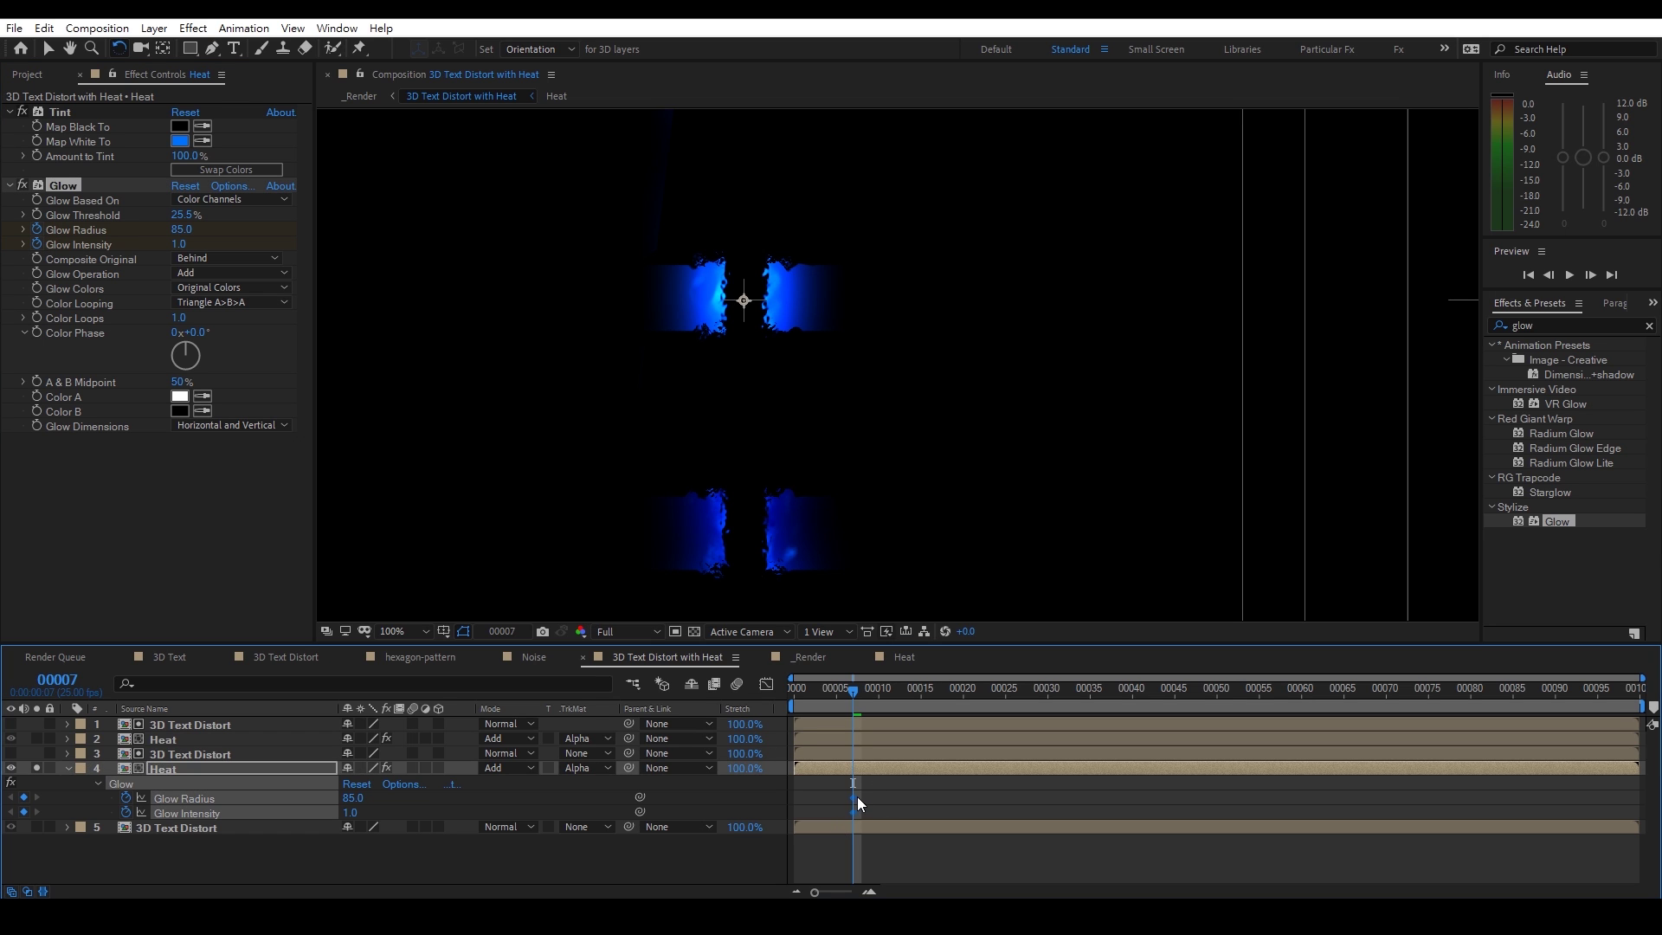
{"action": "left_click_drag", "start_coordinate": [801, 689], "coordinate": [829, 698]}
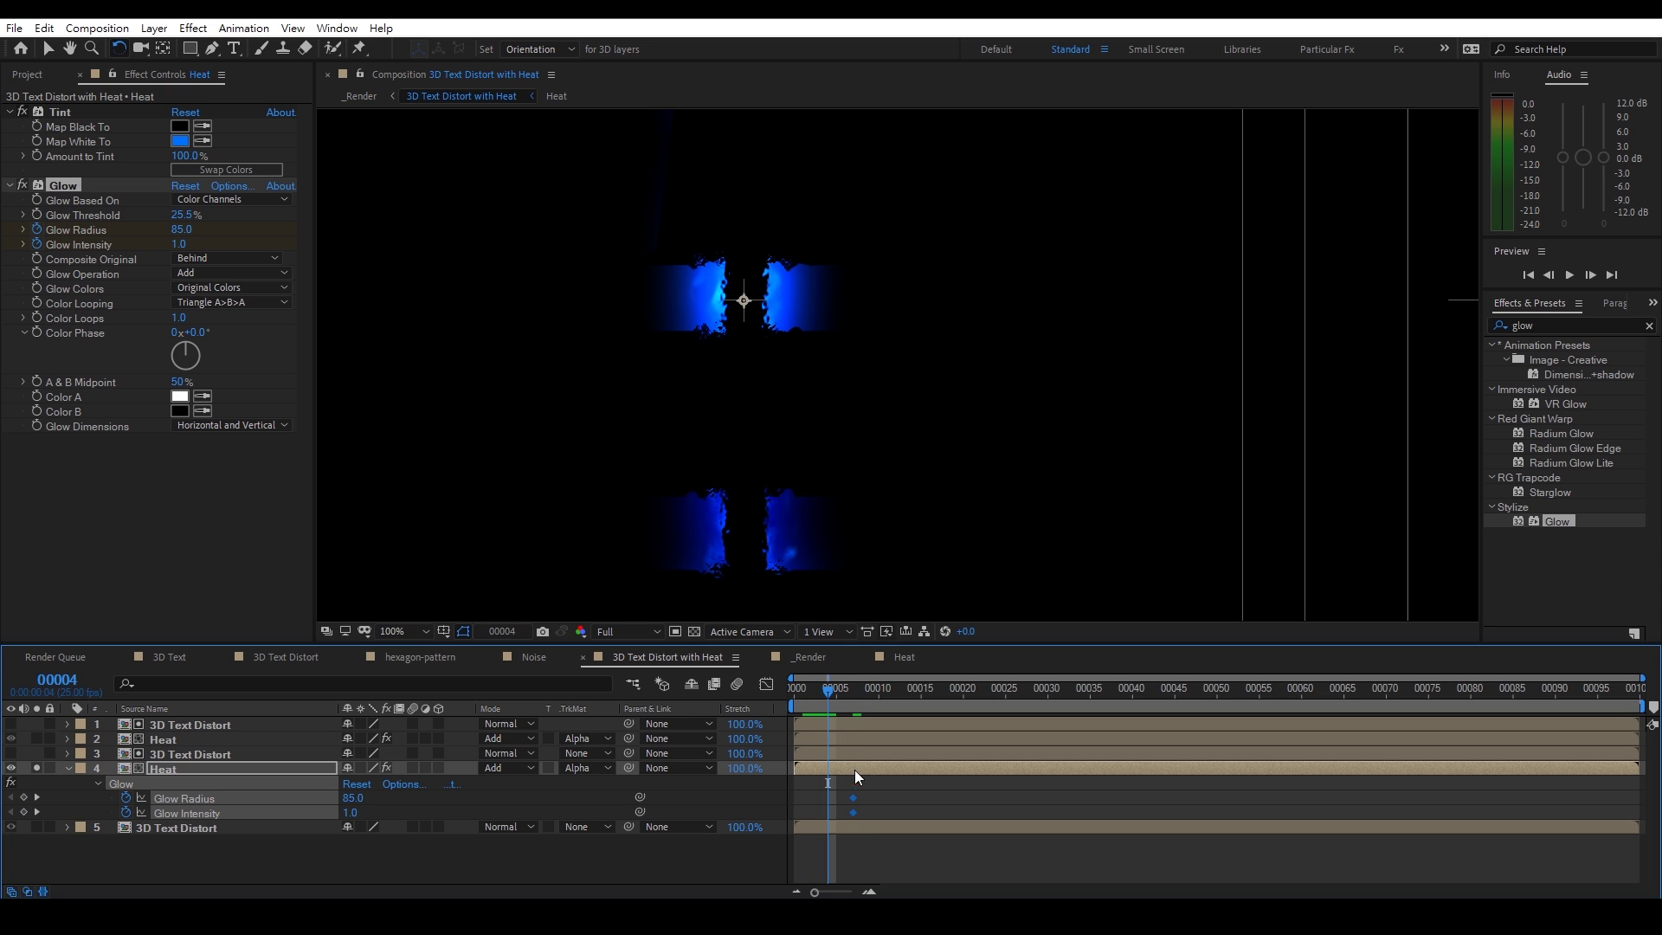
{"action": "left_click_drag", "start_coordinate": [850, 798], "coordinate": [834, 797]}
Set the lower Heat layer's Glow Radius and Glow Intensity to 0 at frame 30
{"action": "left_click_drag", "start_coordinate": [834, 689], "coordinate": [1046, 699]}
{"action": "left_click_drag", "start_coordinate": [351, 798], "coordinate": [247, 798]}
{"action": "left_click_drag", "start_coordinate": [351, 811], "coordinate": [268, 812]}
{"action": "left_click", "coordinate": [191, 812]}
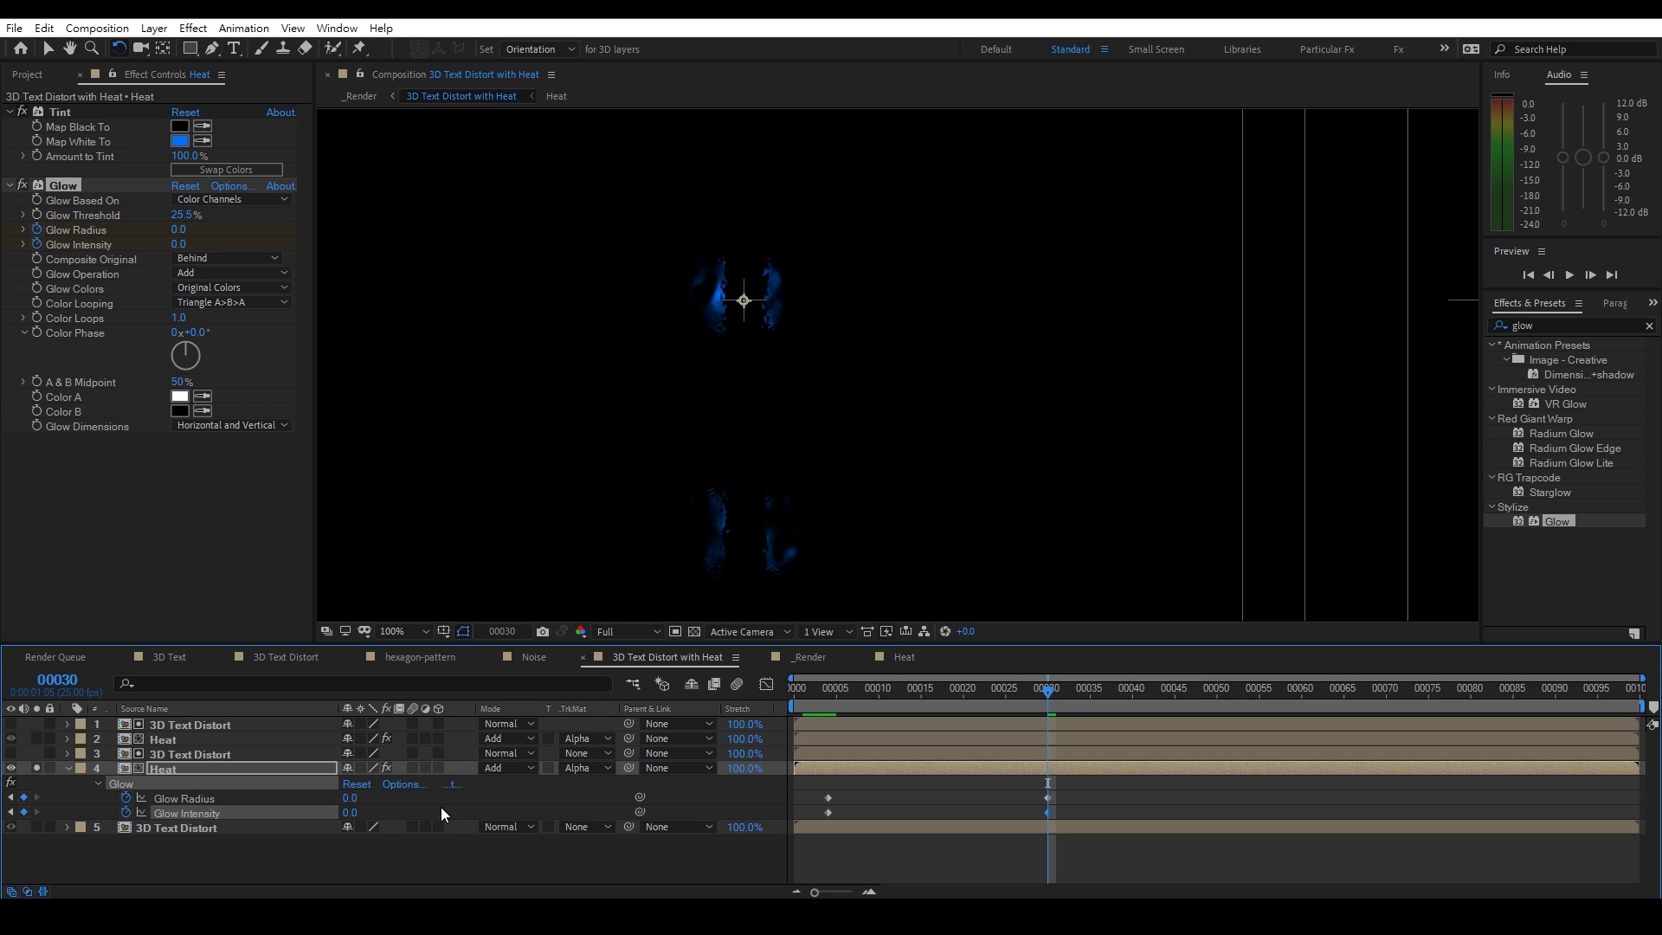
Animate the lower Heat layer's Opacity from 100% at frame 4 to 0% at frame 30
{"action": "left_click", "coordinate": [221, 772]}
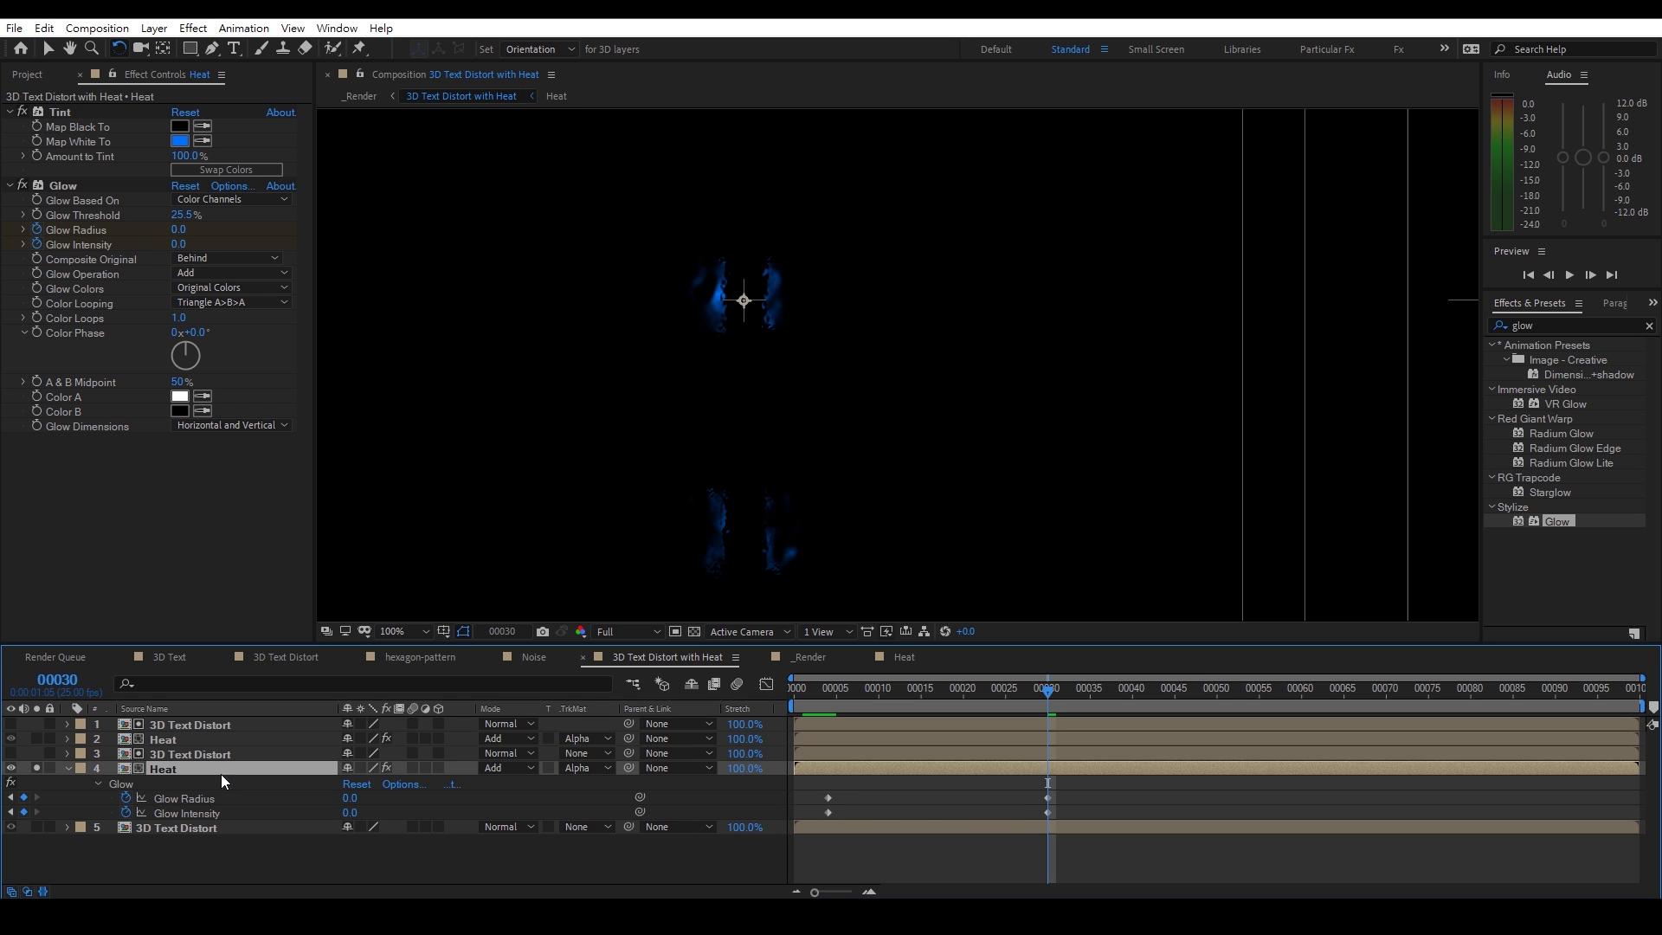
{"action": "key", "text": "shift+t"}
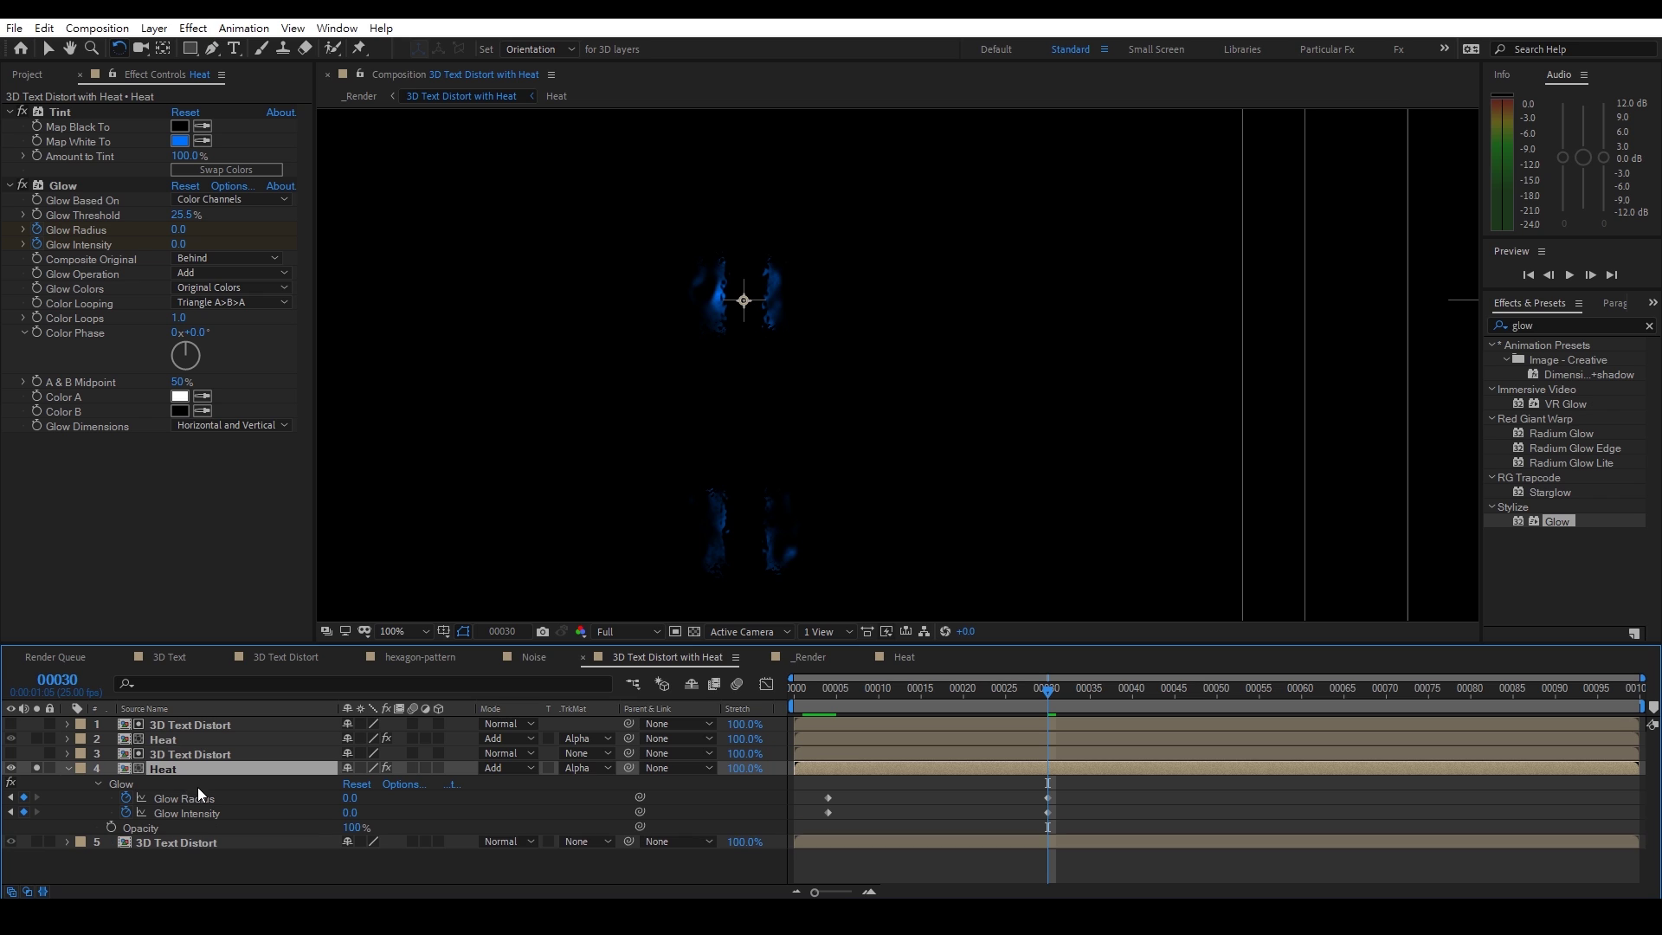
{"action": "left_click", "coordinate": [112, 826]}
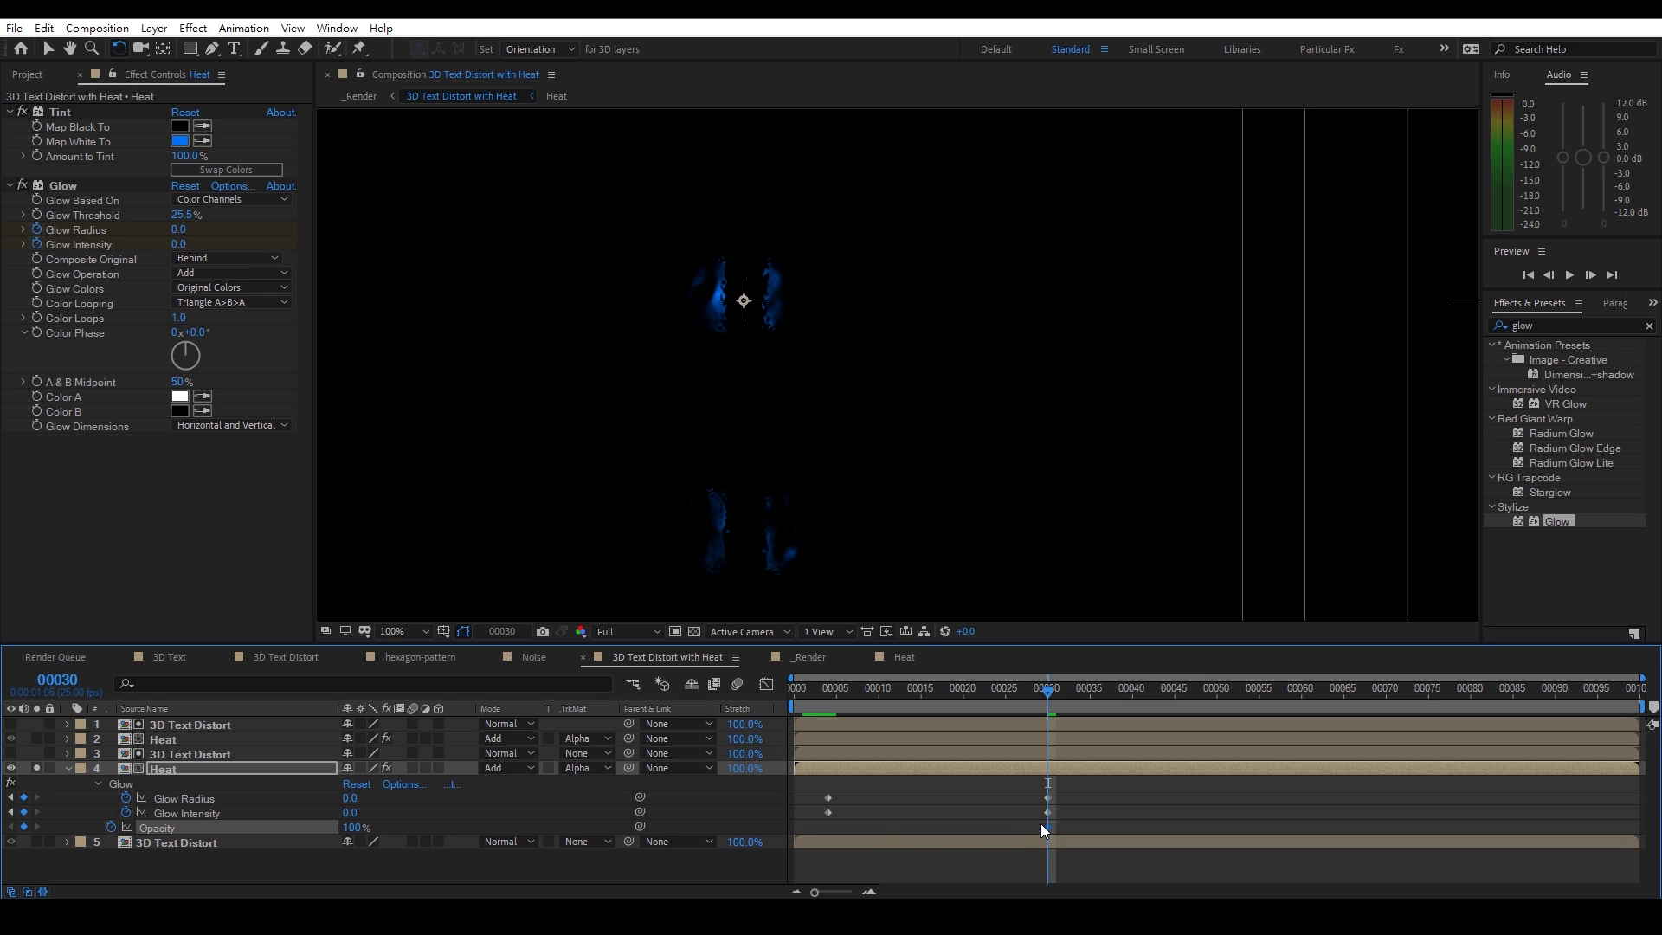
{"action": "left_click_drag", "start_coordinate": [1047, 827], "coordinate": [828, 826]}
{"action": "left_click_drag", "start_coordinate": [357, 829], "coordinate": [77, 850]}
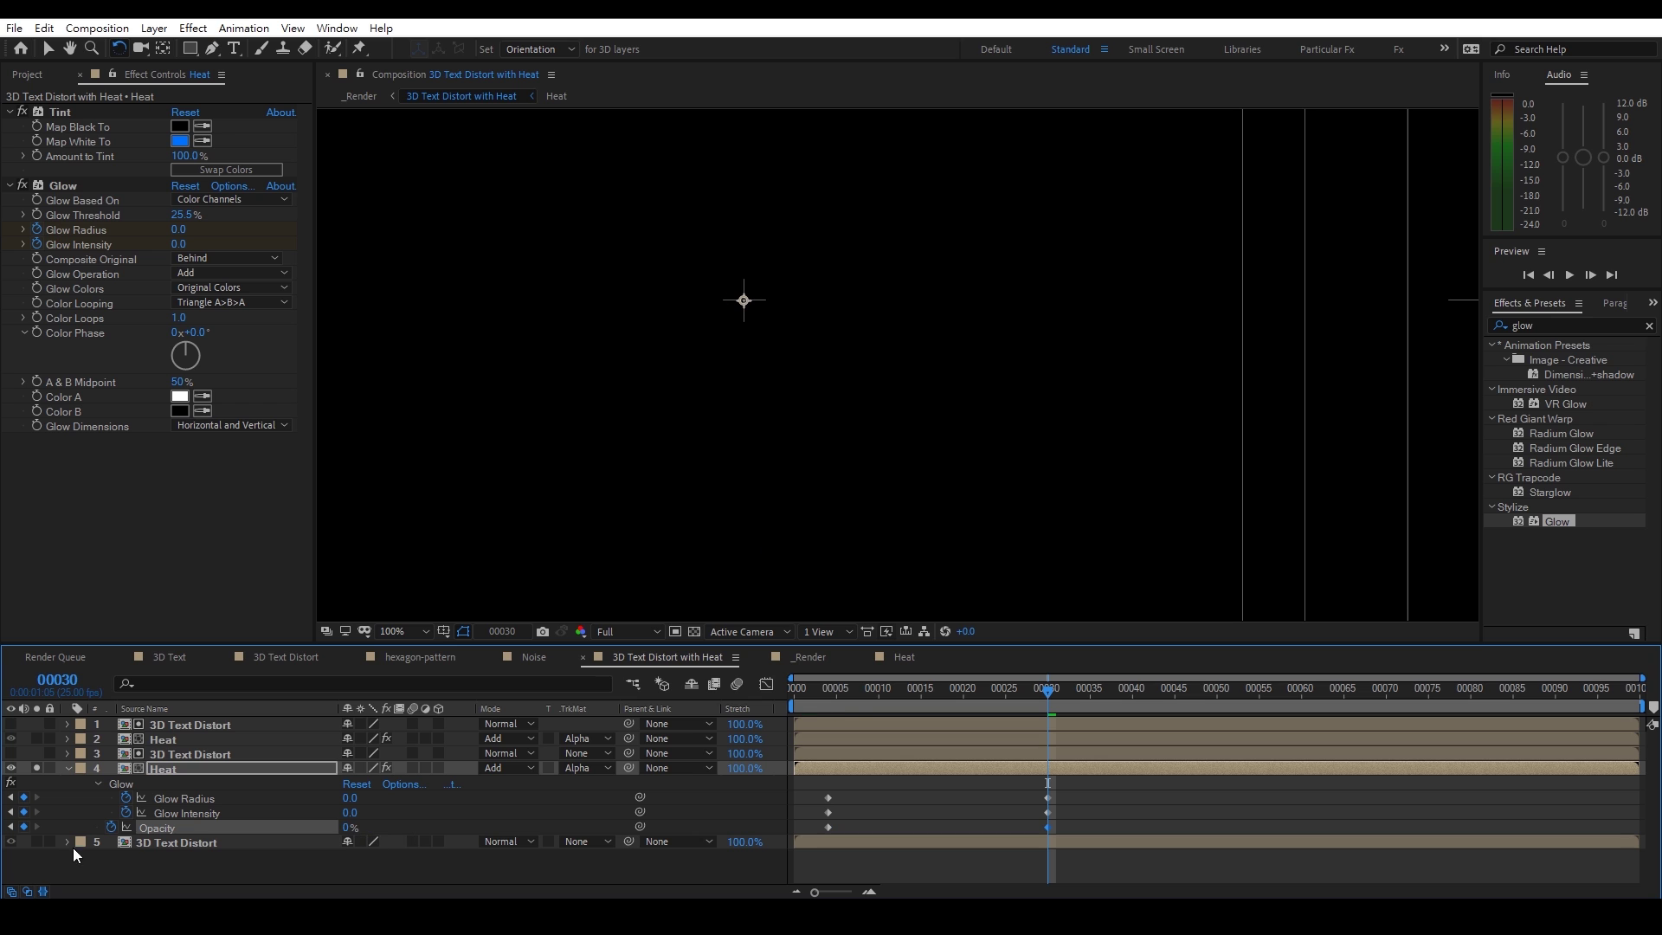
Stagger the lower Heat layer's end keyframes: Glow Radius at frame 25, Glow Intensity at frame 28 and Opacity at frame 31
{"action": "left_click_drag", "start_coordinate": [827, 697], "coordinate": [903, 724]}
{"action": "mouse_move", "coordinate": [1049, 798]}
{"action": "left_mouse_down"}
{"action": "mouse_move", "coordinate": [1005, 798]}
{"action": "mouse_move", "coordinate": [1057, 829]}
{"action": "mouse_move", "coordinate": [1031, 811]}
{"action": "left_mouse_up"}
{"action": "left_click_drag", "start_coordinate": [841, 708], "coordinate": [829, 757]}
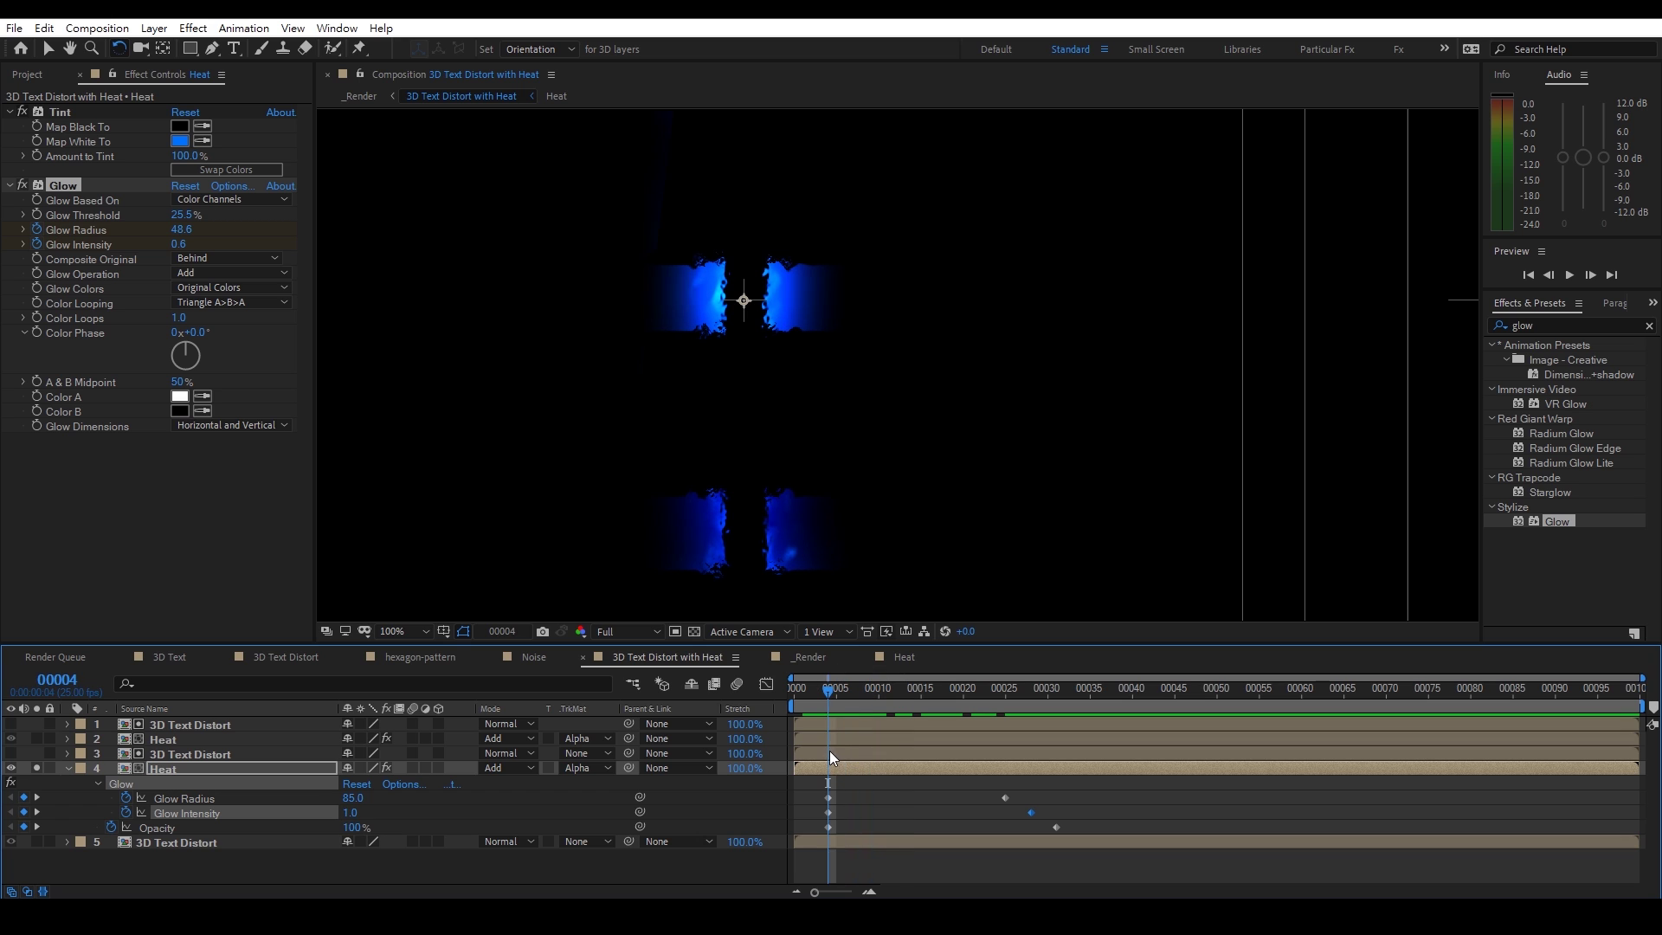
Solo the upper Heat layer and keyframe its Glow Radius at 36 and Glow Intensity at 1.0 on frame 4
{"action": "left_click", "coordinate": [200, 740]}
{"action": "left_click", "coordinate": [37, 768]}
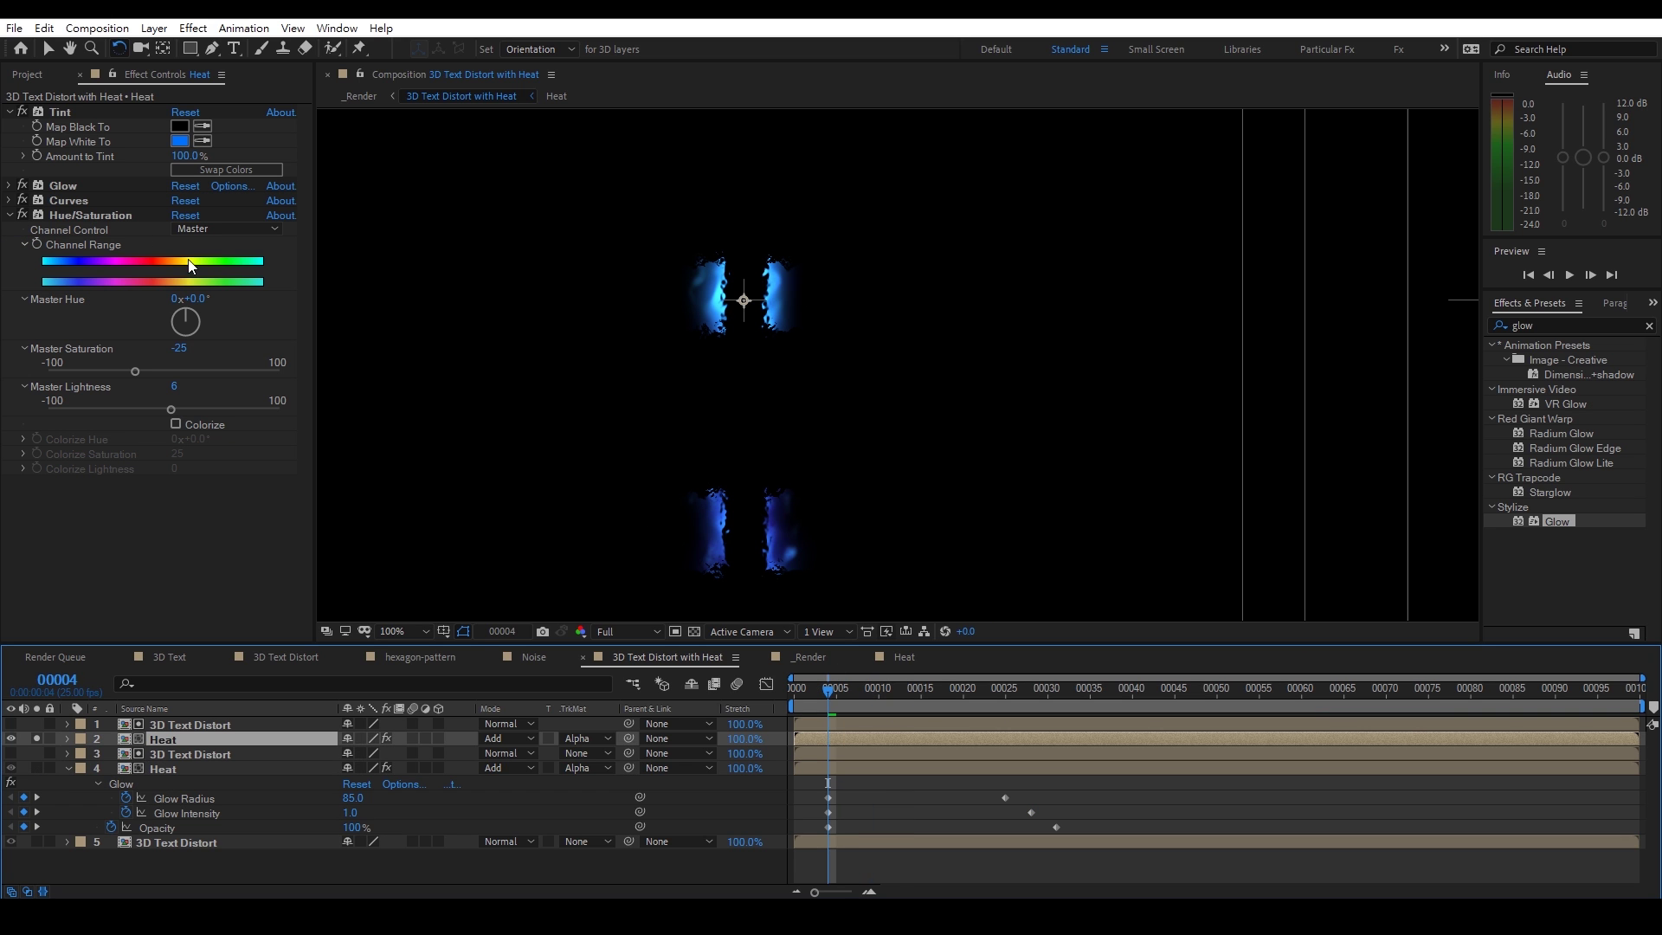
{"action": "left_click", "coordinate": [9, 186]}
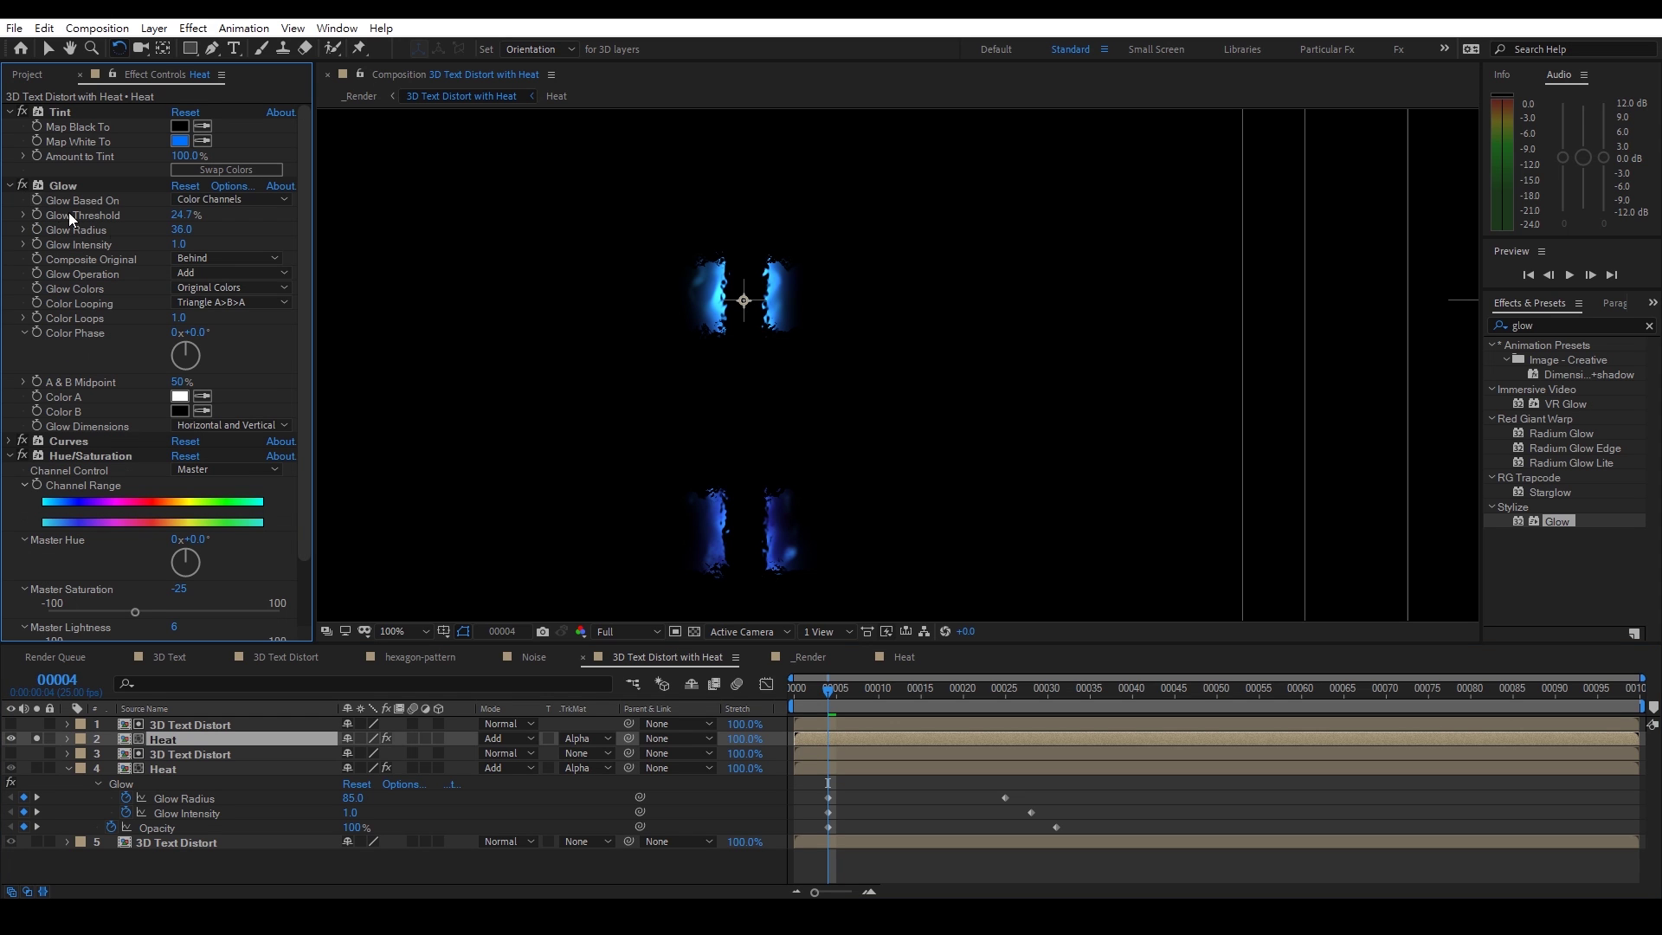
{"action": "left_click", "coordinate": [34, 246]}
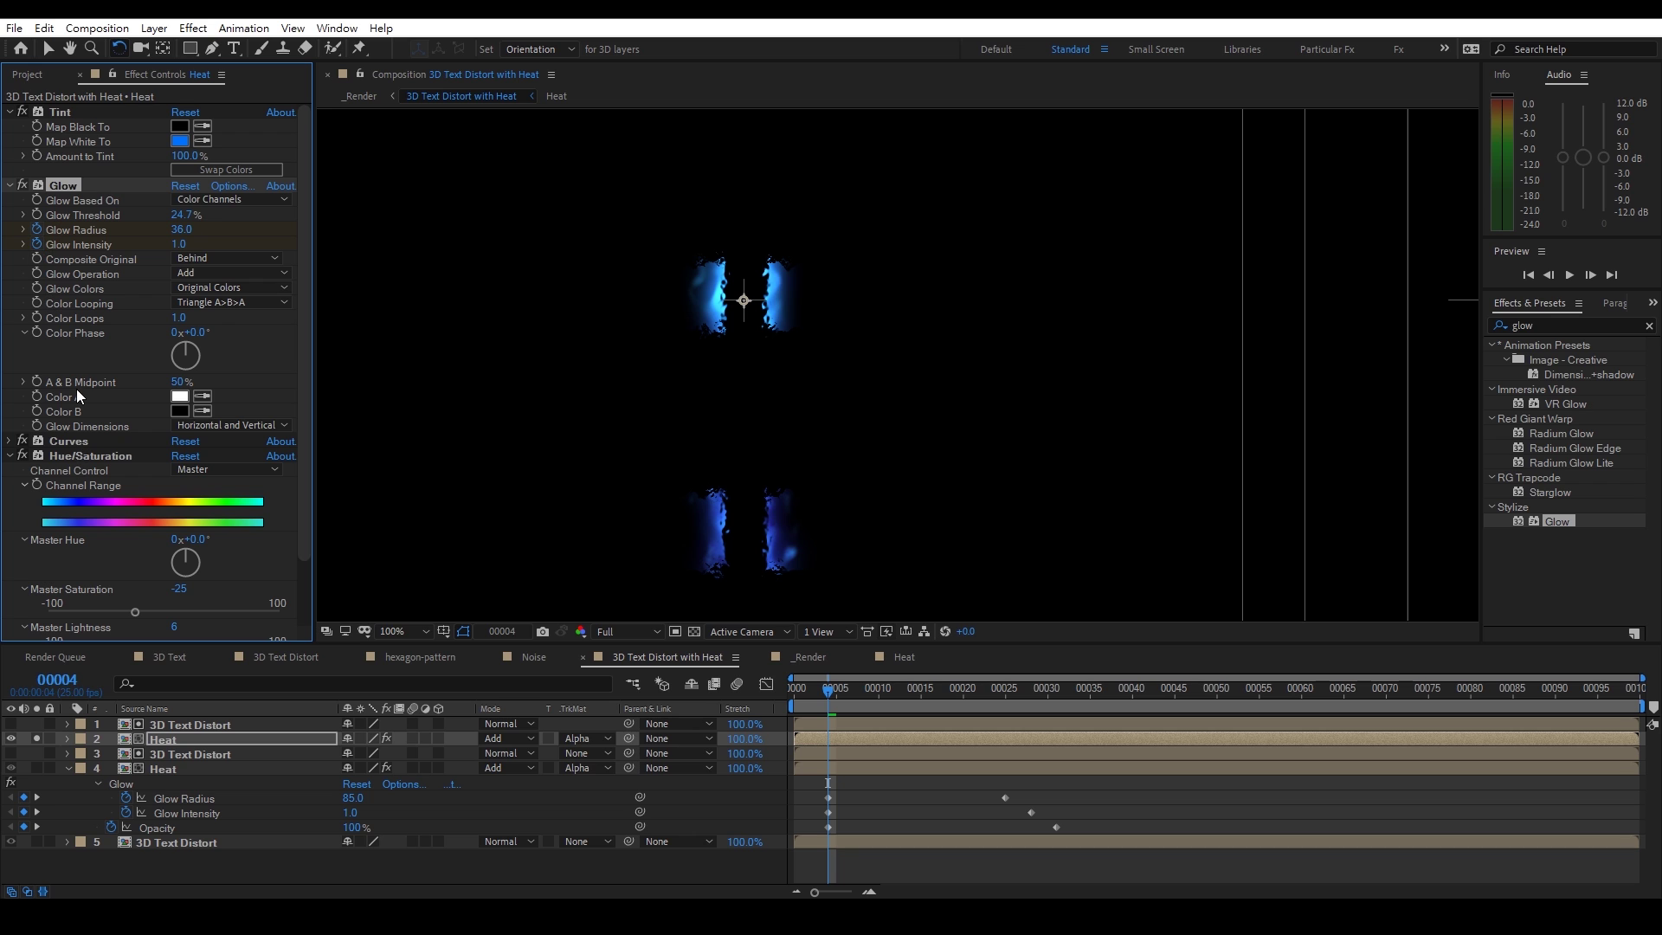
{"action": "left_click", "coordinate": [168, 737]}
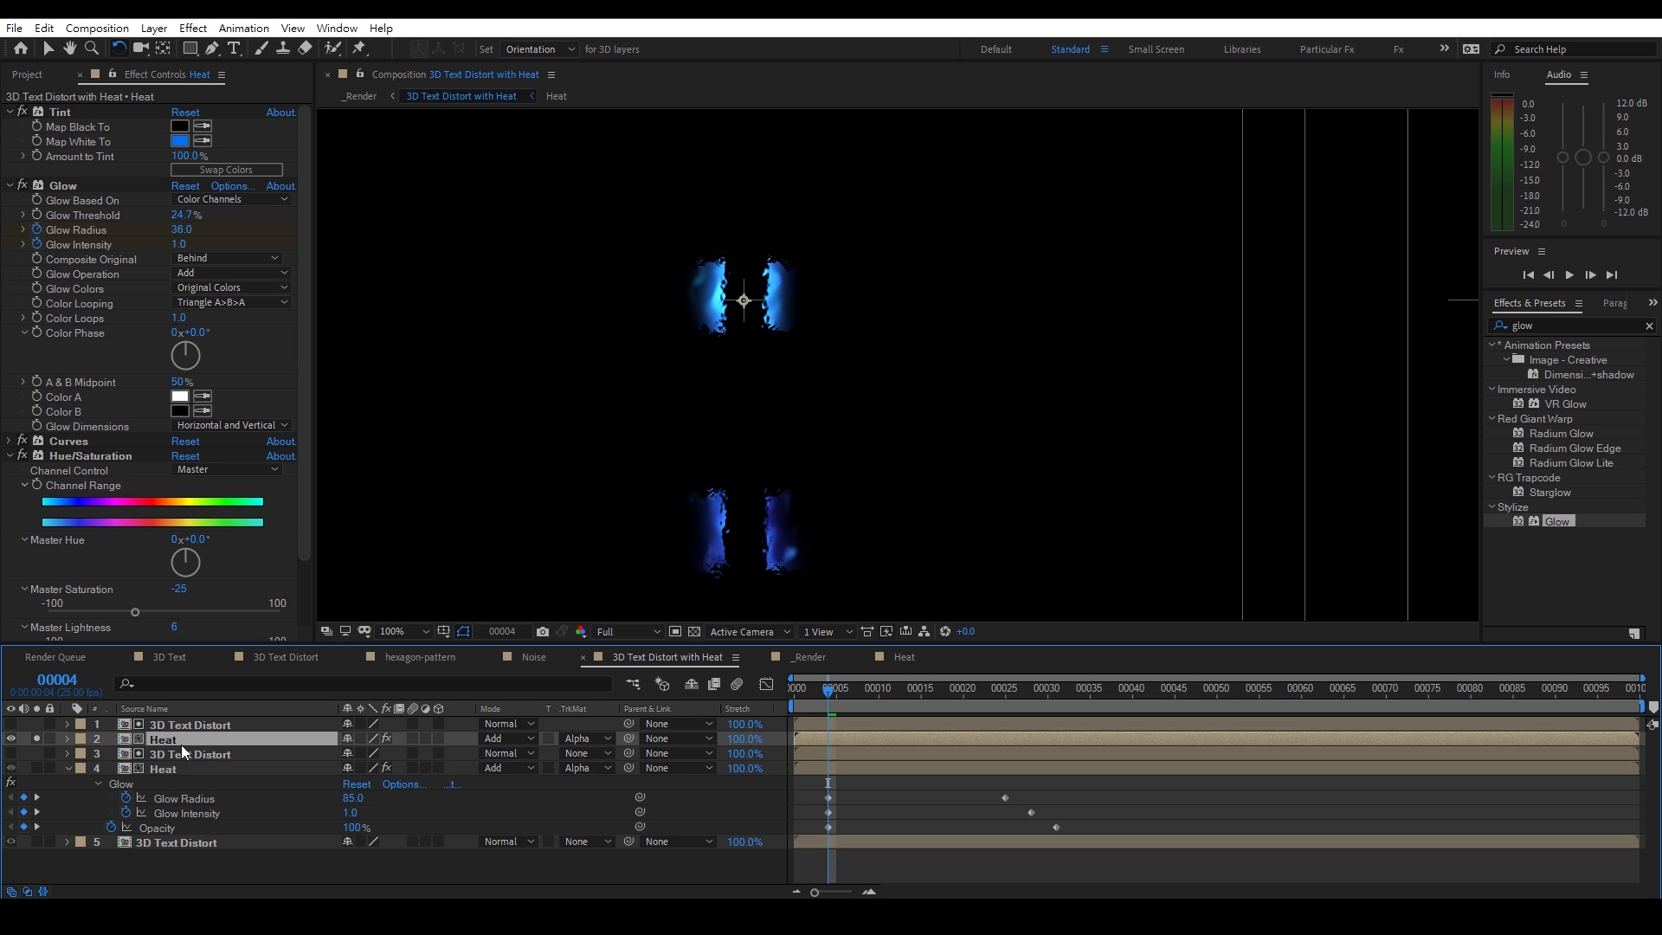
{"action": "key", "text": "u"}
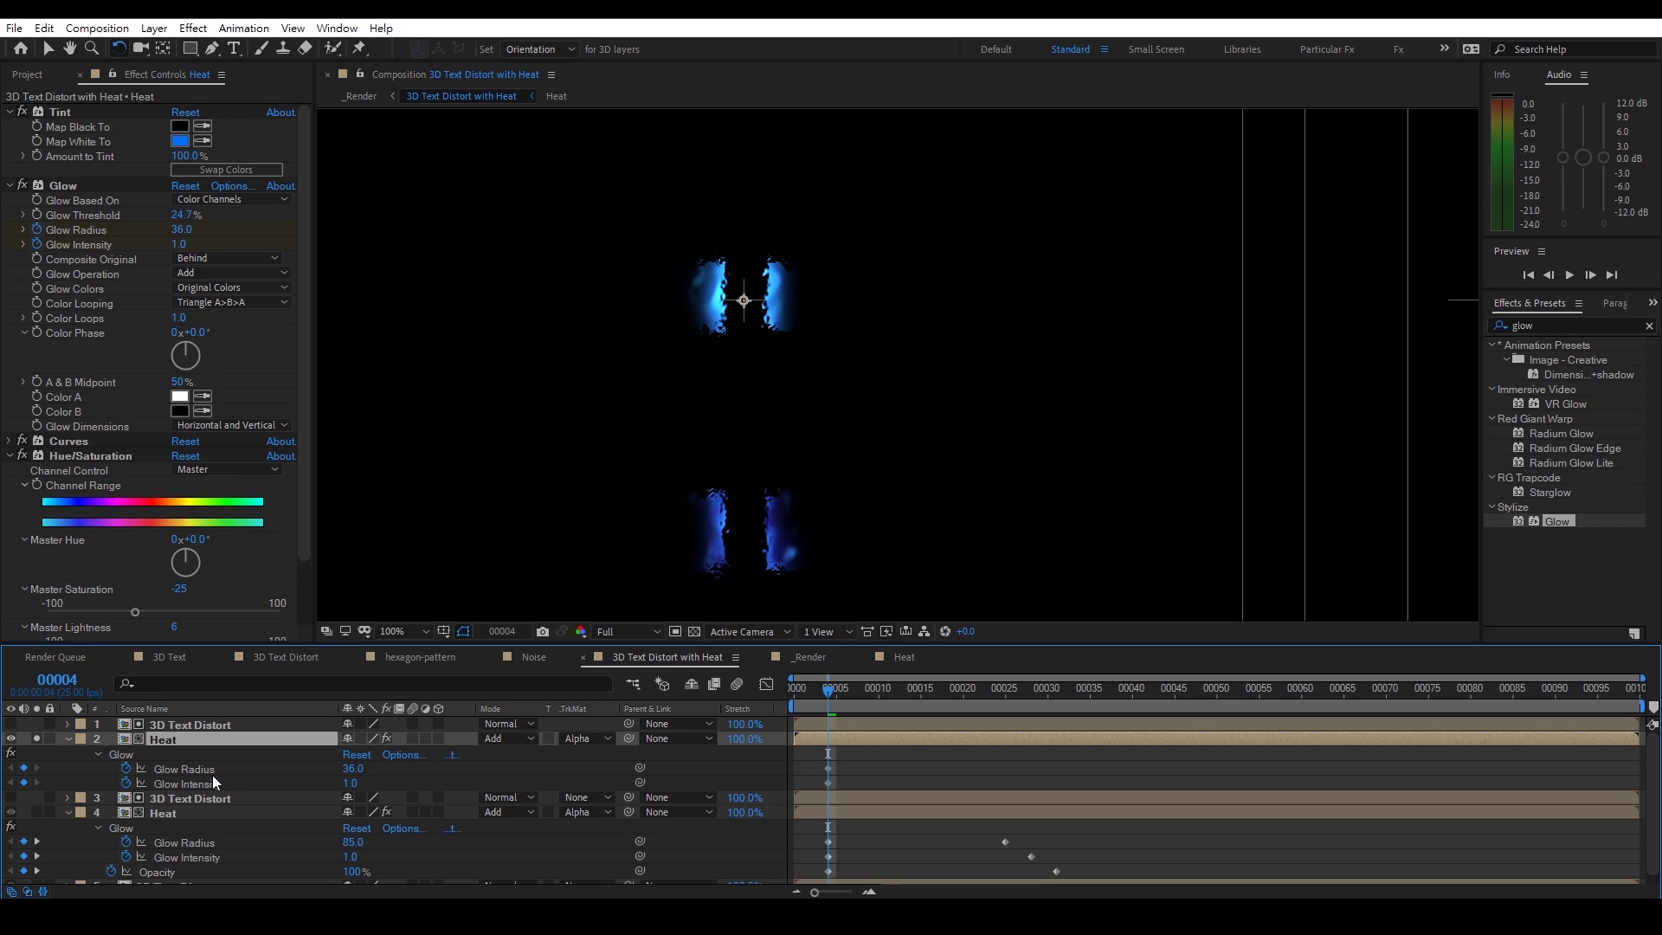
Keyframe the upper Heat layer's Opacity at 100% on frame 4
{"action": "key", "text": "shift+t"}
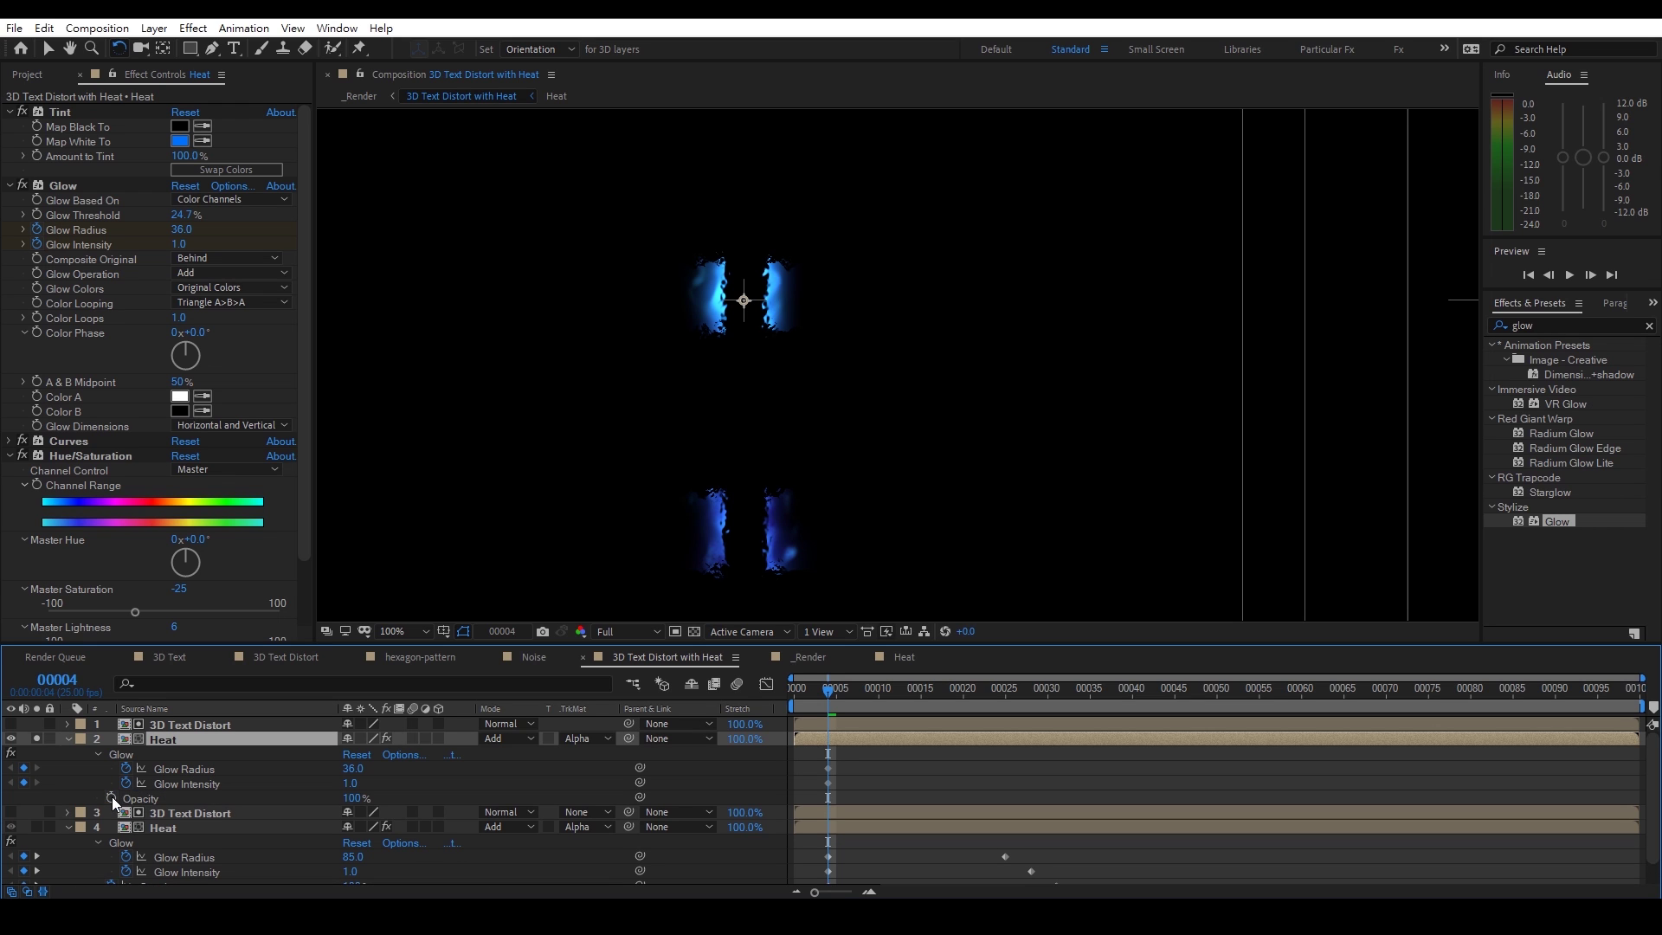
{"action": "left_click", "coordinate": [112, 796]}
{"action": "scroll", "coordinate": [886, 779], "scroll_direction": "down", "scroll_amount": 1}
Set the upper Heat layer's Glow Radius and Glow Intensity to 0 at frame 25
{"action": "left_click_drag", "start_coordinate": [879, 705], "coordinate": [1007, 718]}
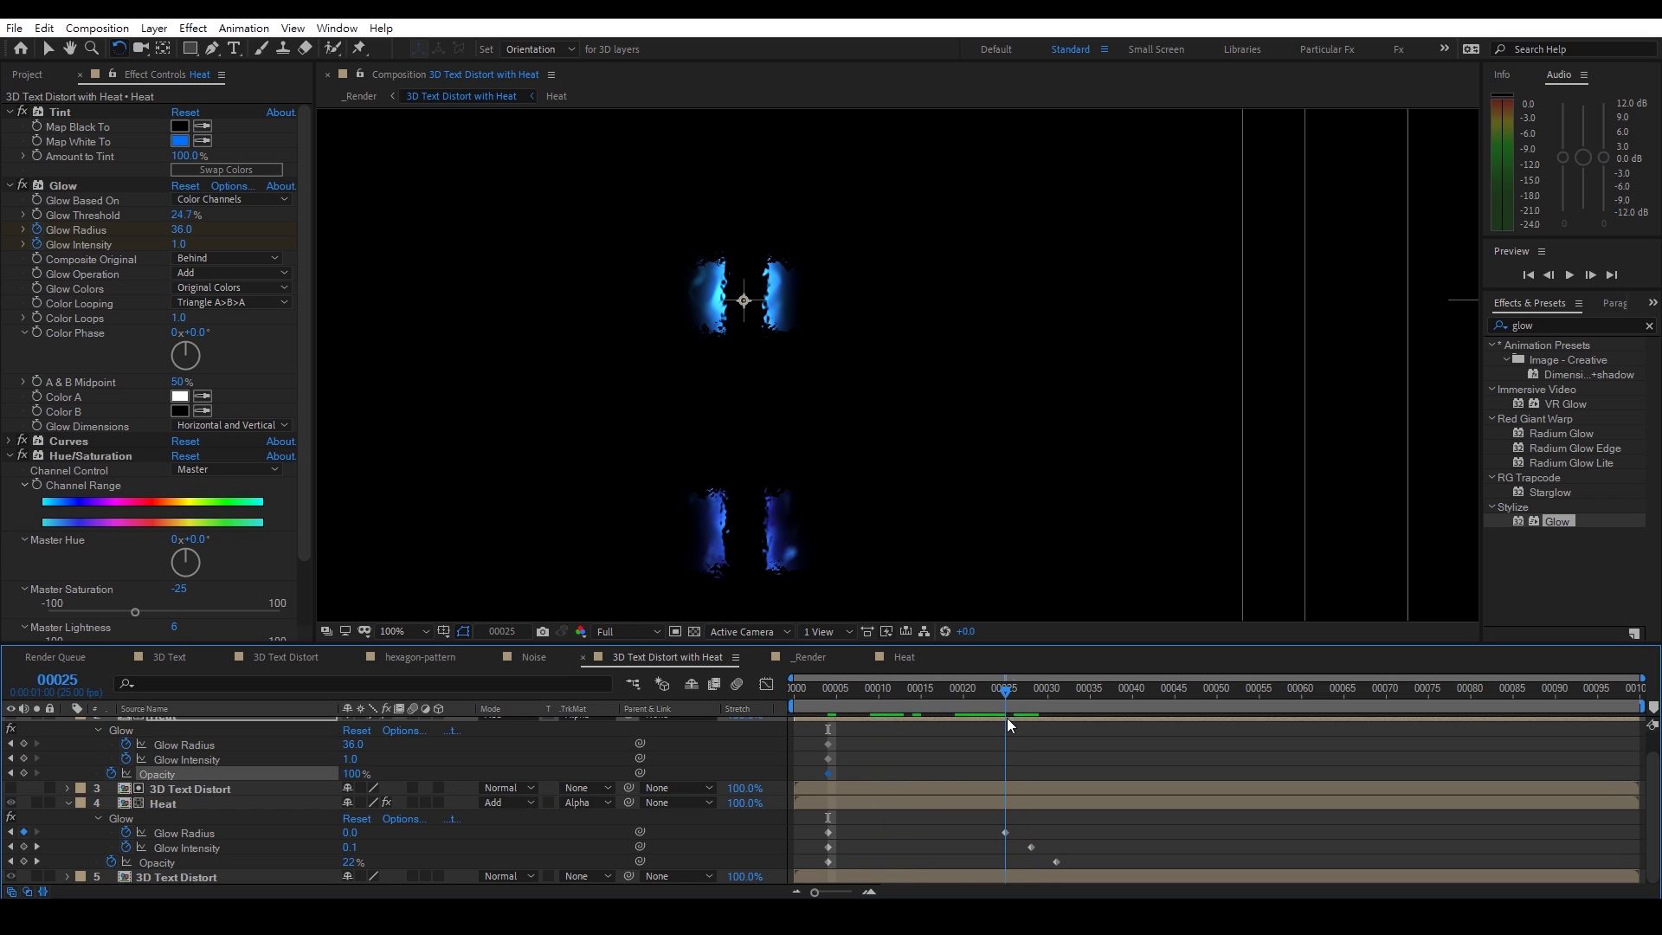
{"action": "left_click", "coordinate": [295, 745]}
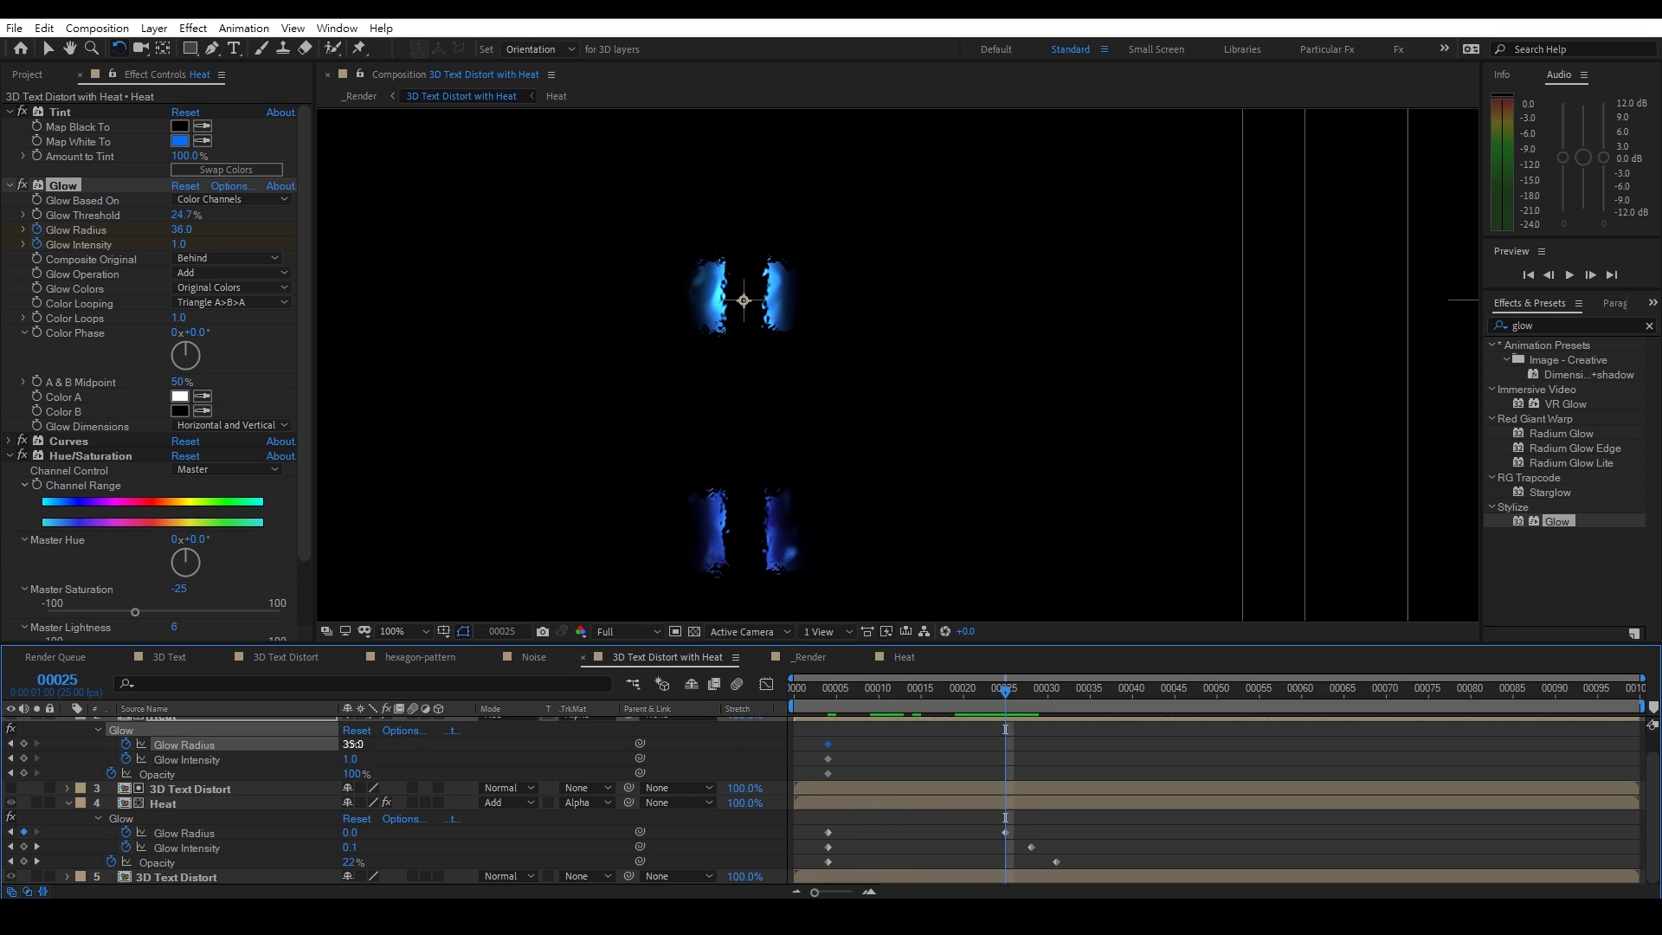
{"action": "type", "text": "0"}
{"action": "key", "text": "Return"}
{"action": "left_click", "coordinate": [386, 754]}
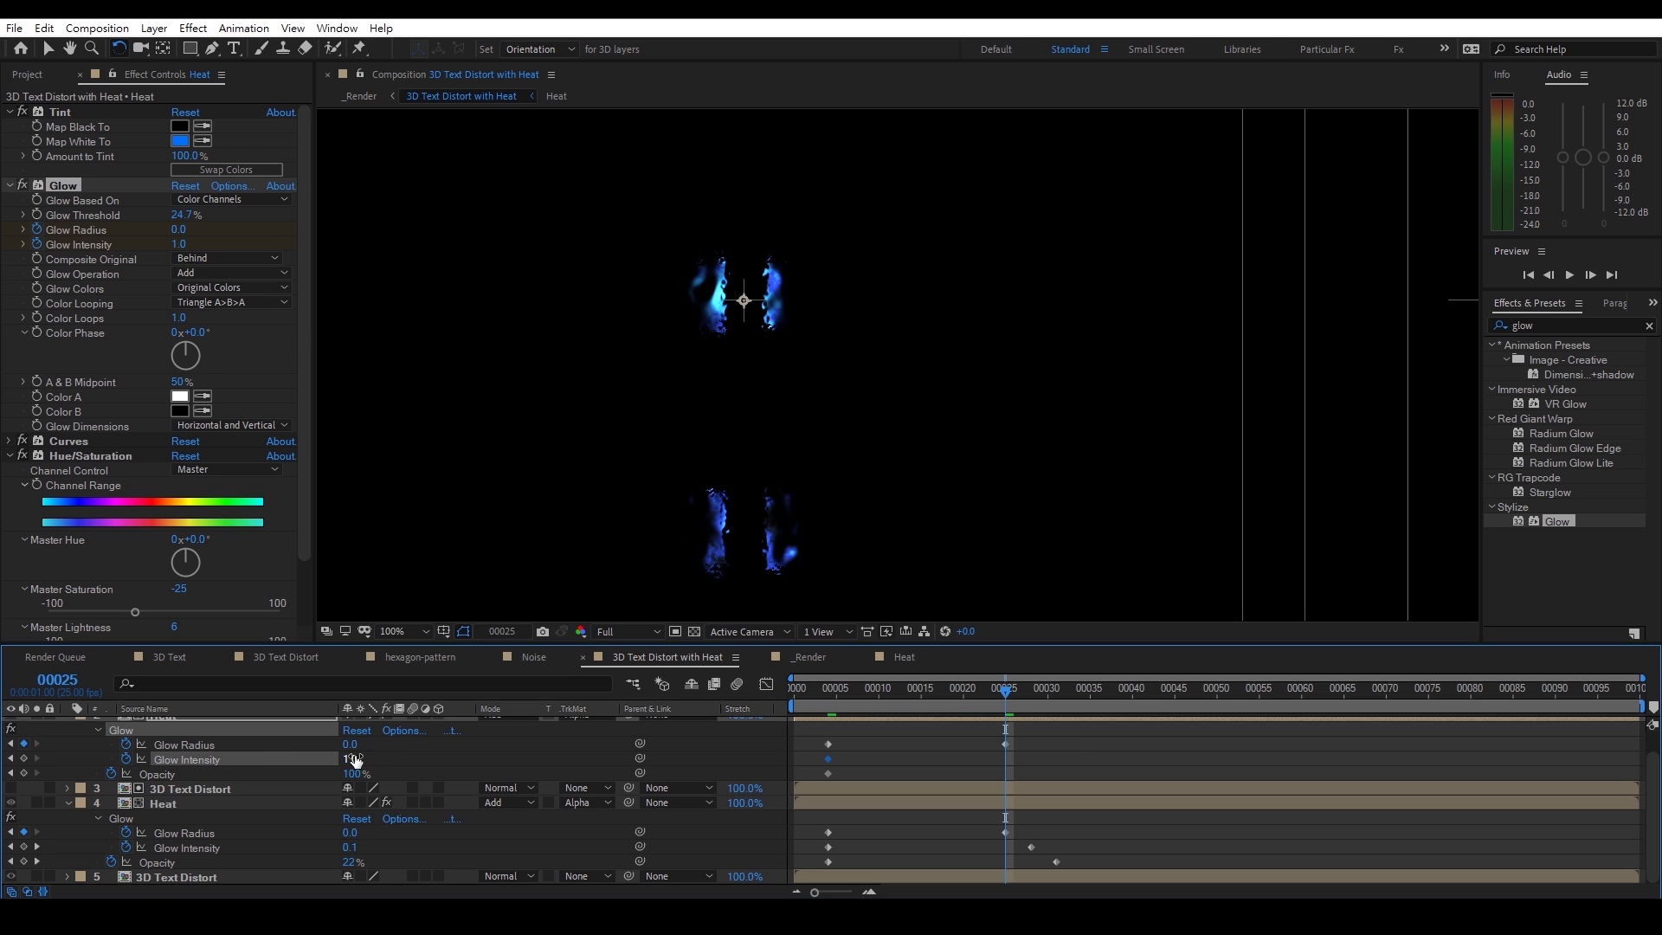
{"action": "type", "text": "0"}
{"action": "key", "text": "Return"}
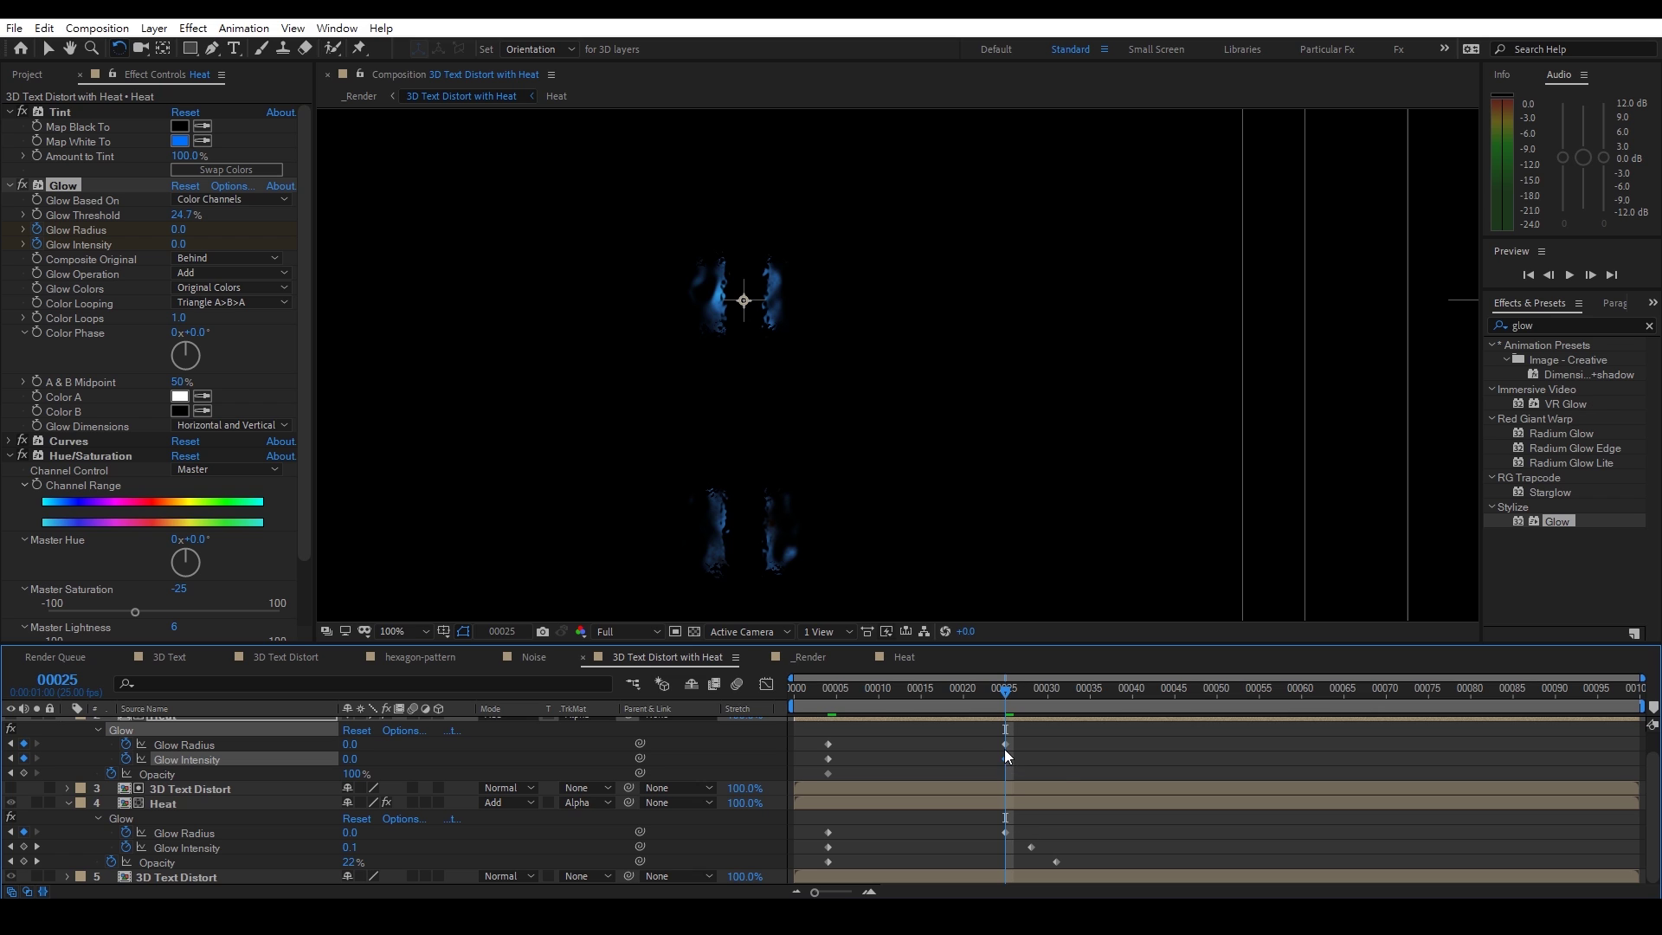
Move the upper Heat layer's Glow Intensity end keyframe to frame 28 and set its Opacity to 0% at frame 31
{"action": "left_click_drag", "start_coordinate": [1005, 741], "coordinate": [1025, 760]}
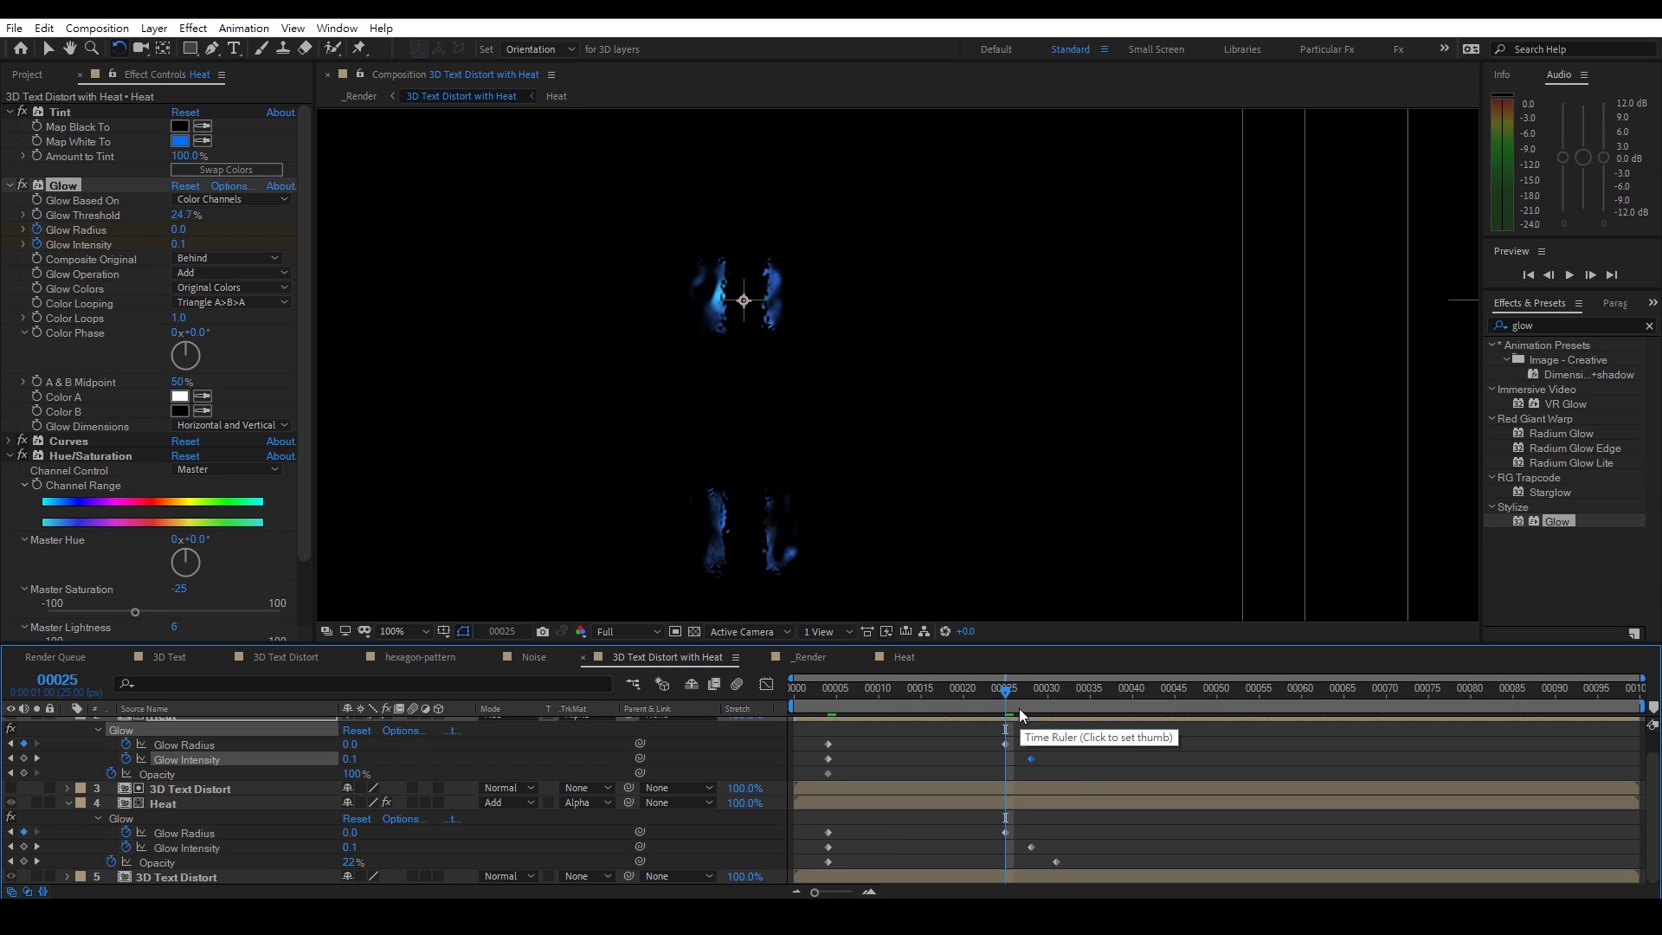
{"action": "left_click", "coordinate": [1066, 698]}
{"action": "left_click_drag", "start_coordinate": [1063, 700], "coordinate": [1056, 700]}
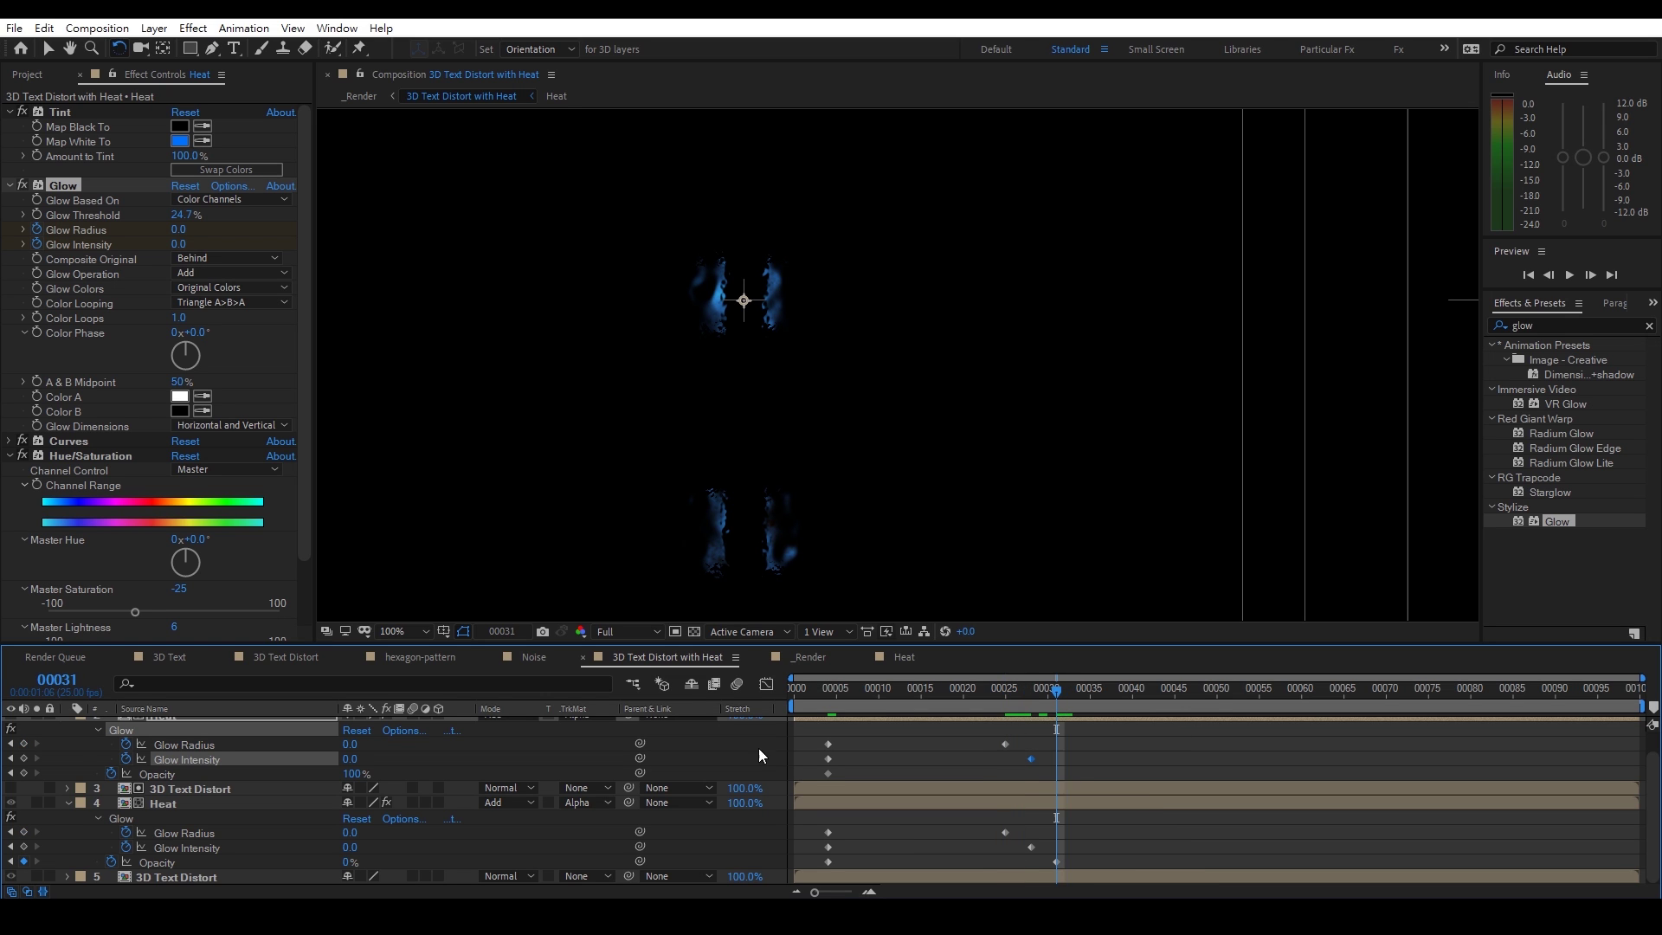
{"action": "left_click_drag", "start_coordinate": [356, 773], "coordinate": [260, 773]}
Shift the upper Heat layer's end keyframes to frame 28 for Glow Radius, 31 for Glow Intensity and 34 for Opacity, and collapse the layer
{"action": "left_click_drag", "start_coordinate": [1124, 739], "coordinate": [1031, 748]}
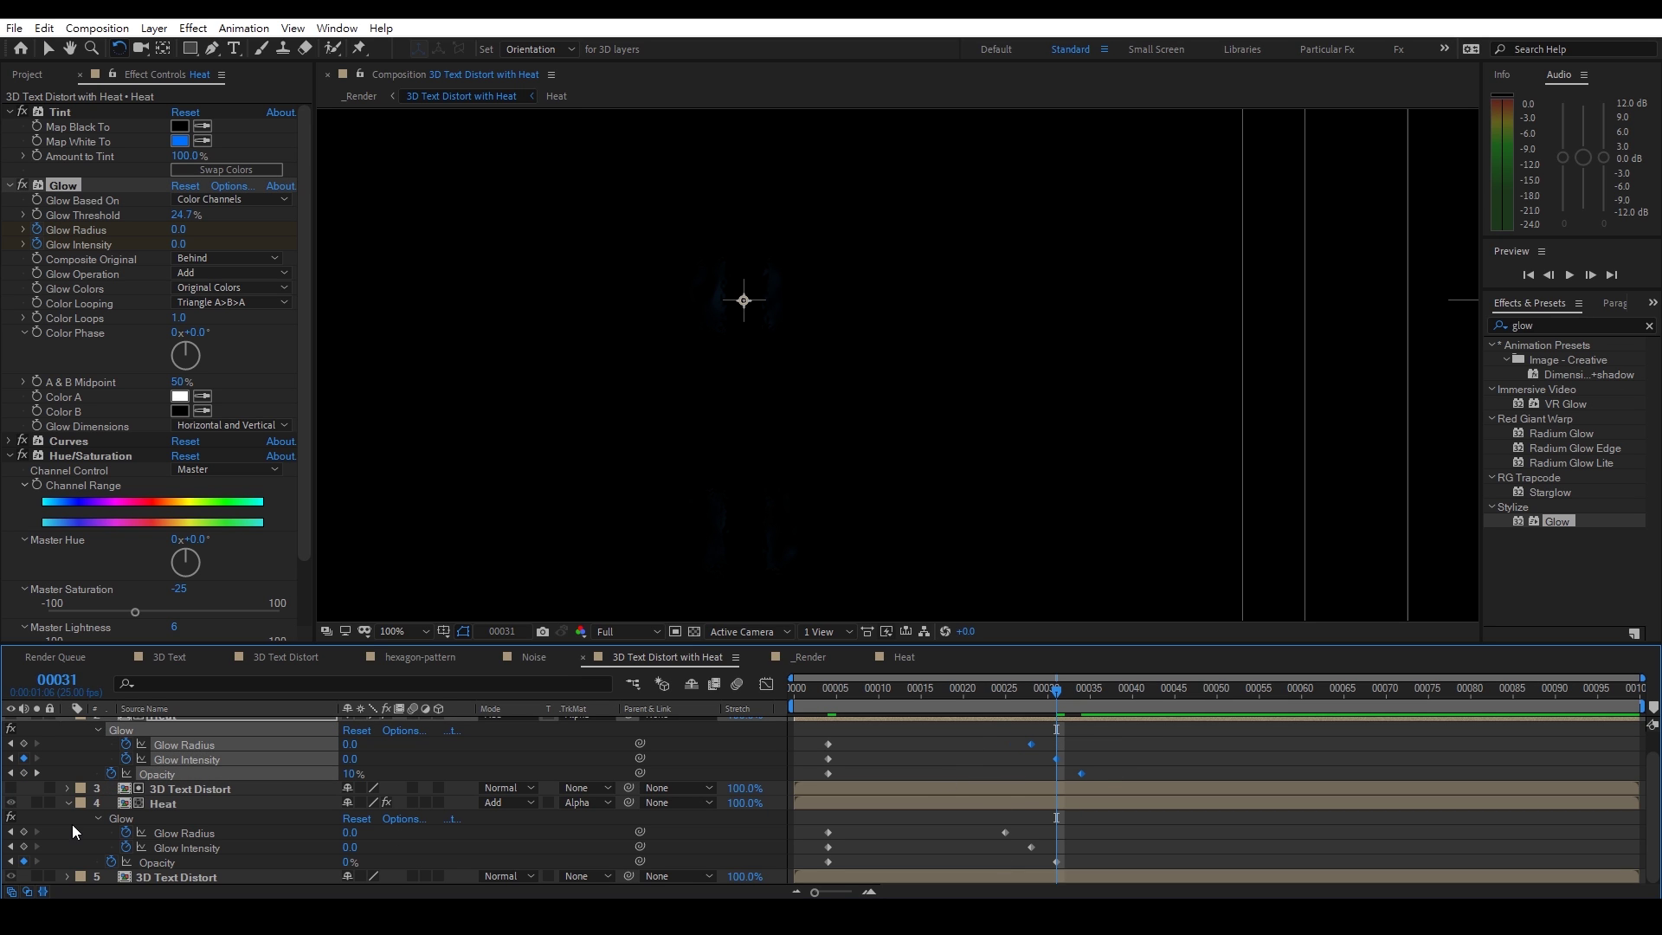
{"action": "scroll", "coordinate": [73, 813], "scroll_direction": "up", "scroll_amount": 1}
{"action": "left_click", "coordinate": [68, 738]}
Preview the heat glow fade-out on the text with the work area ending at frame 47
{"action": "left_click_drag", "start_coordinate": [793, 693], "coordinate": [1065, 692]}
{"action": "left_click_drag", "start_coordinate": [933, 481], "coordinate": [952, 524]}
{"action": "key", "text": "space"}
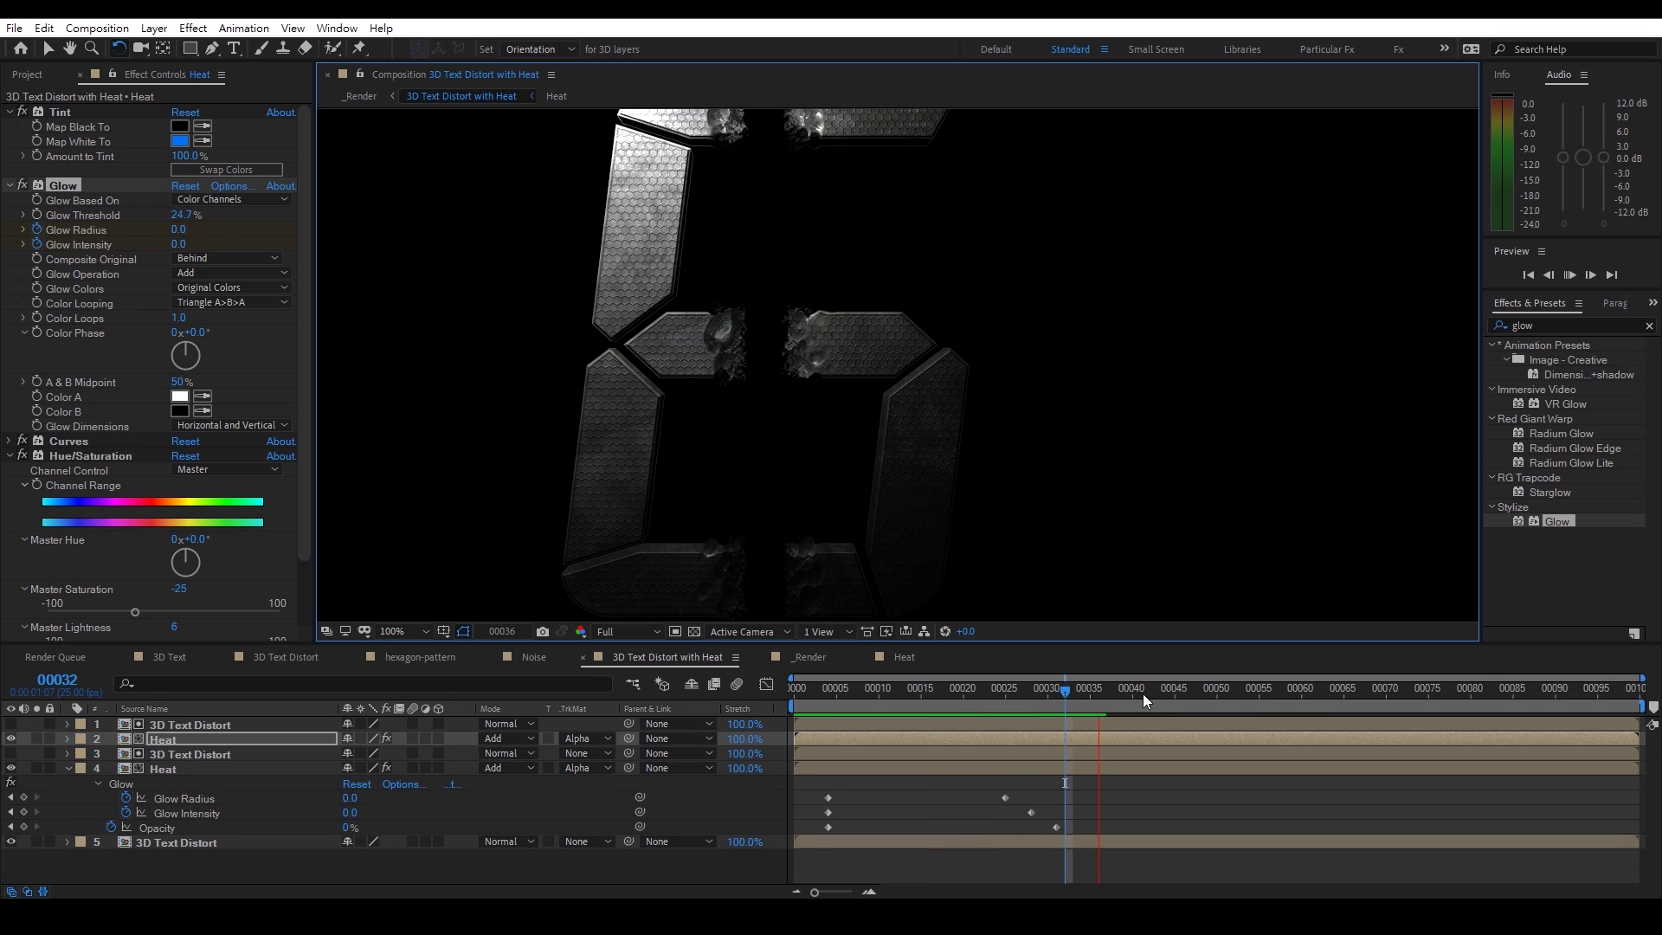
{"action": "left_click", "coordinate": [1183, 694]}
{"action": "key", "text": "n"}
{"action": "key", "text": "space"}
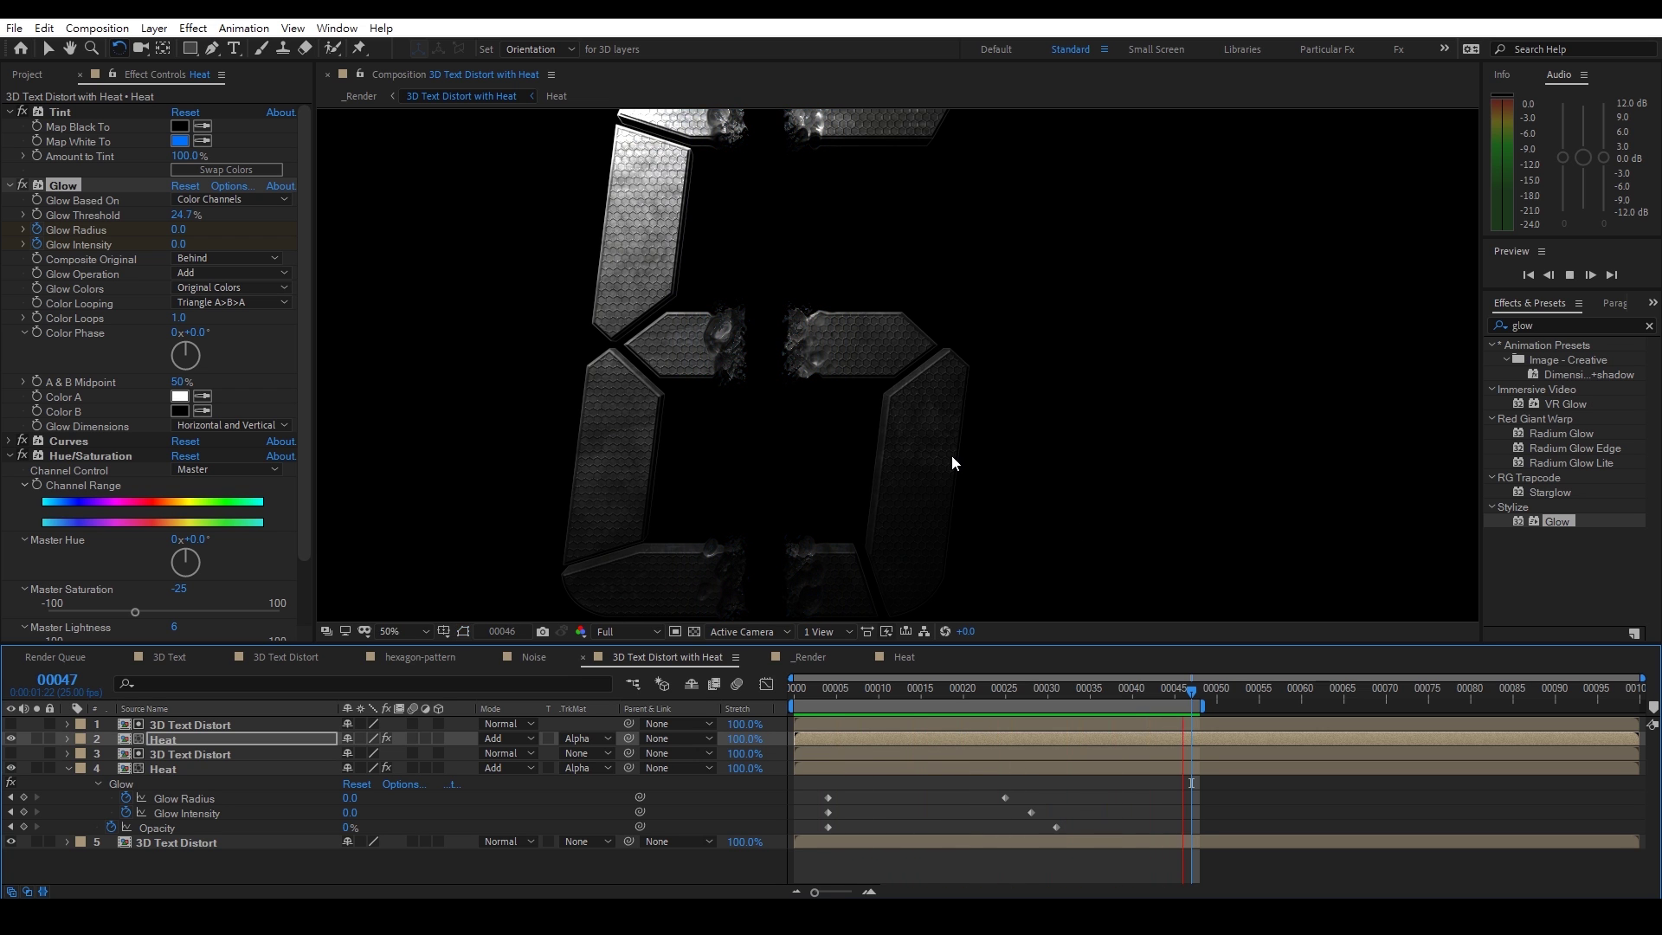
Replay the fade-out on the whole text and extend the work area back to the full composition length
{"action": "key", "text": "comma"}
{"action": "key", "text": "comma"}
{"action": "key", "text": "space"}
{"action": "left_click_drag", "start_coordinate": [1146, 688], "coordinate": [1098, 718]}
{"action": "key", "text": "space"}
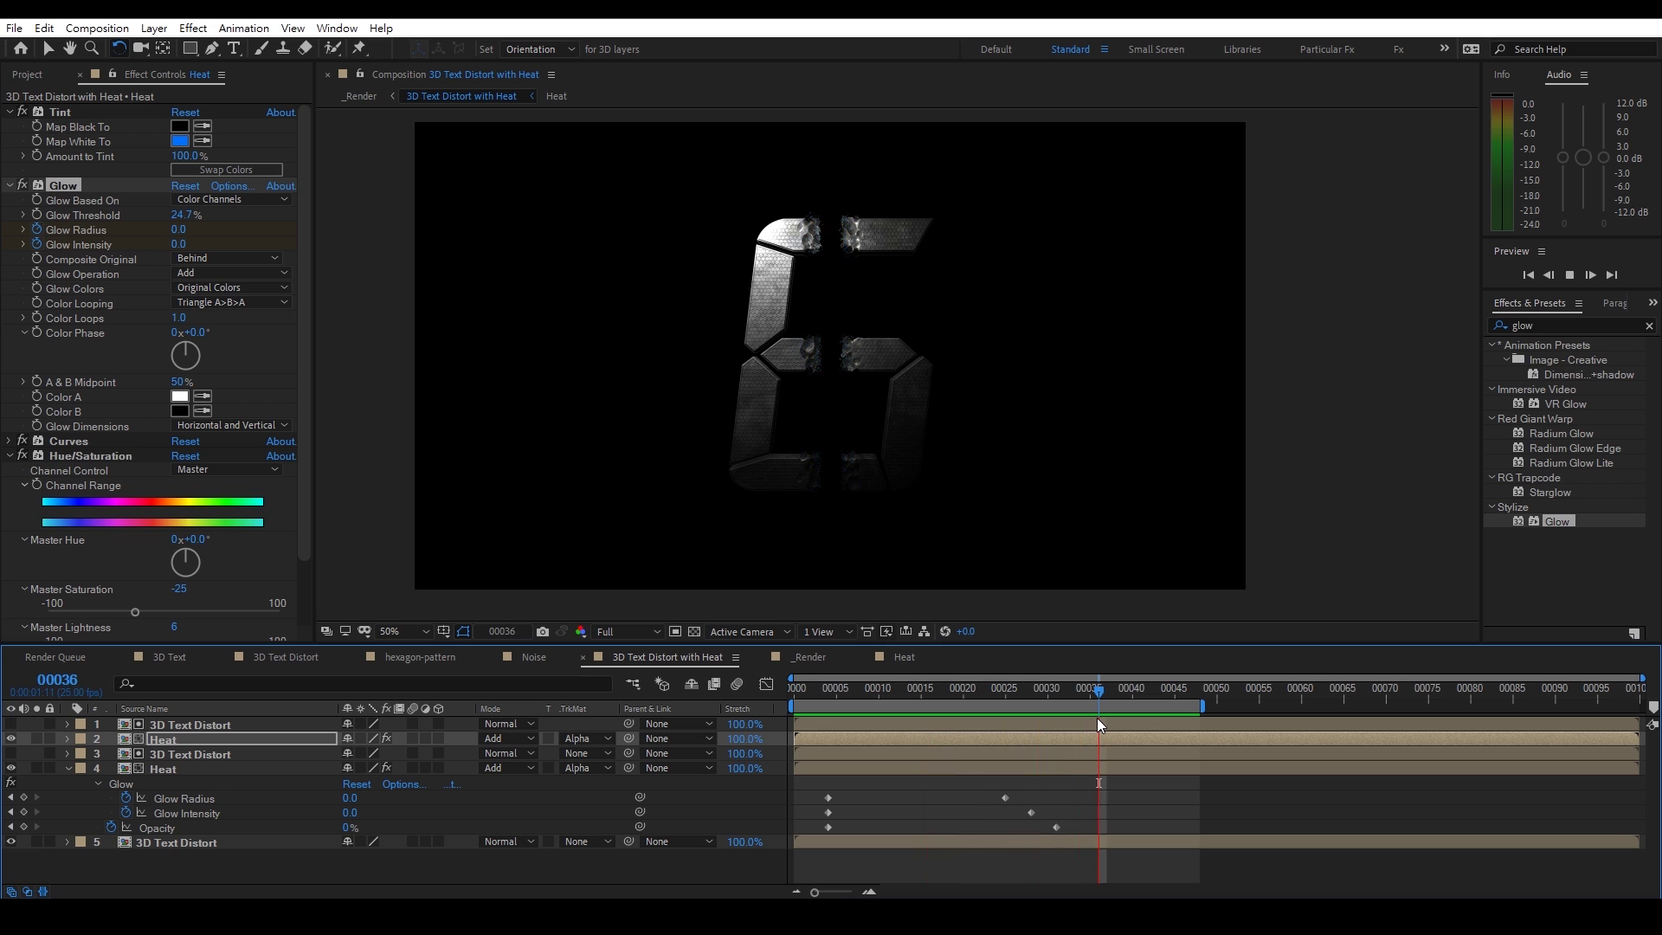
{"action": "key", "text": "space"}
{"action": "left_click_drag", "start_coordinate": [1204, 705], "coordinate": [1641, 729]}
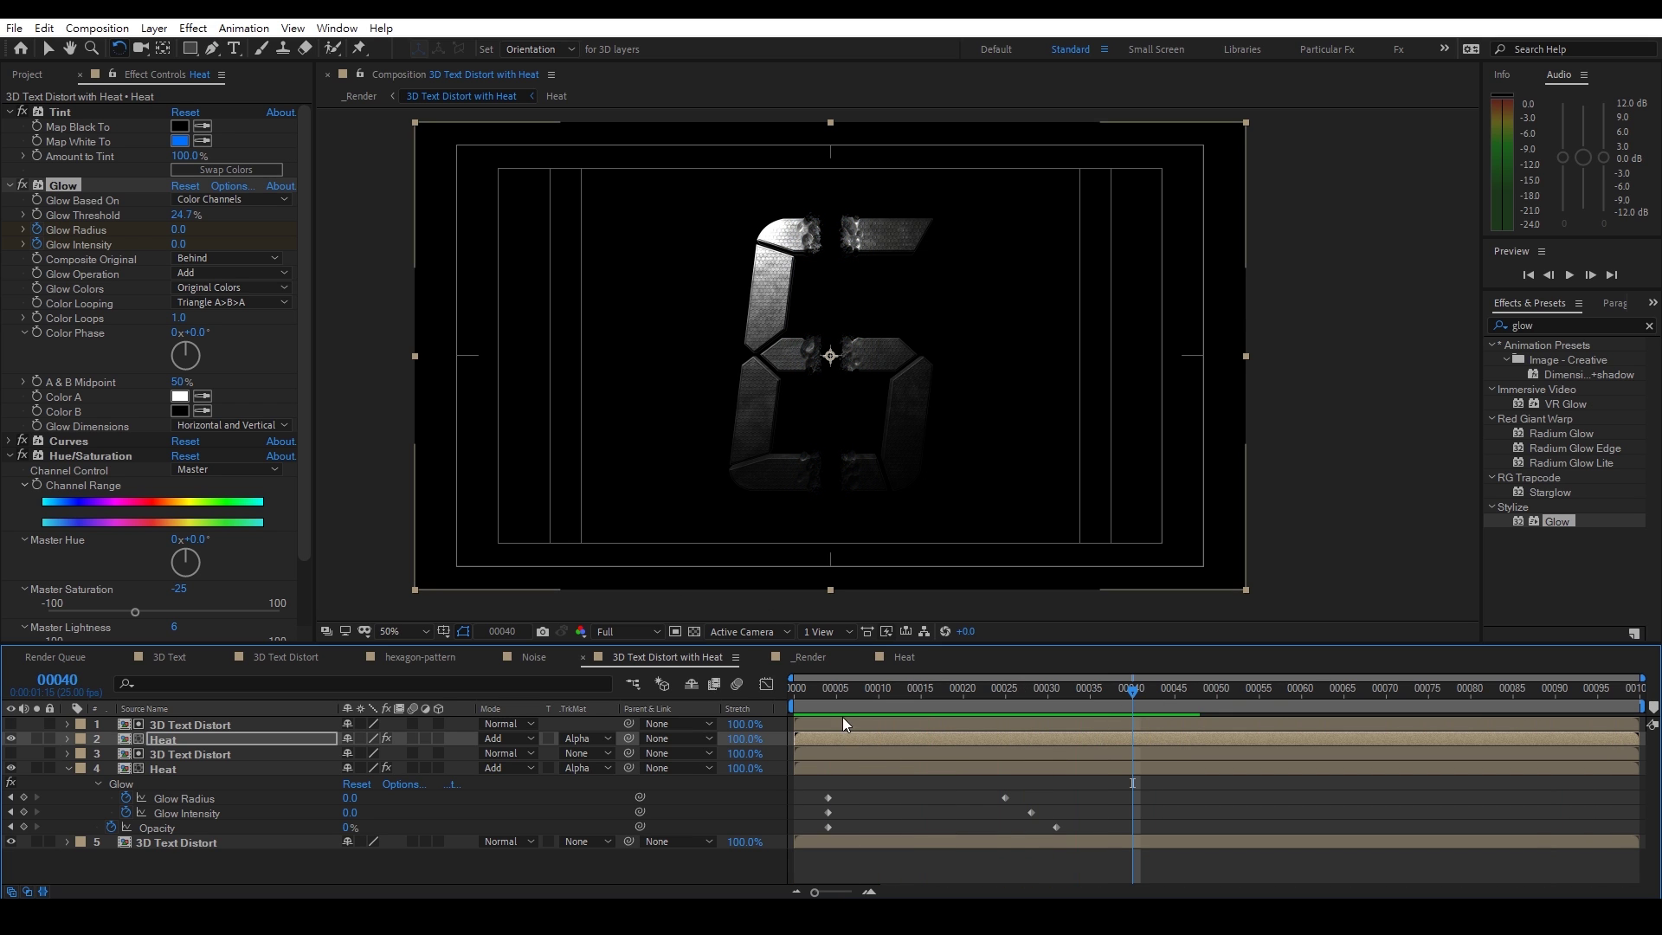
{"action": "left_click_drag", "start_coordinate": [822, 696], "coordinate": [773, 691]}
Open the _Render composition and preview the laser slice and heat fade up to frame 30
{"action": "left_click", "coordinate": [360, 96]}
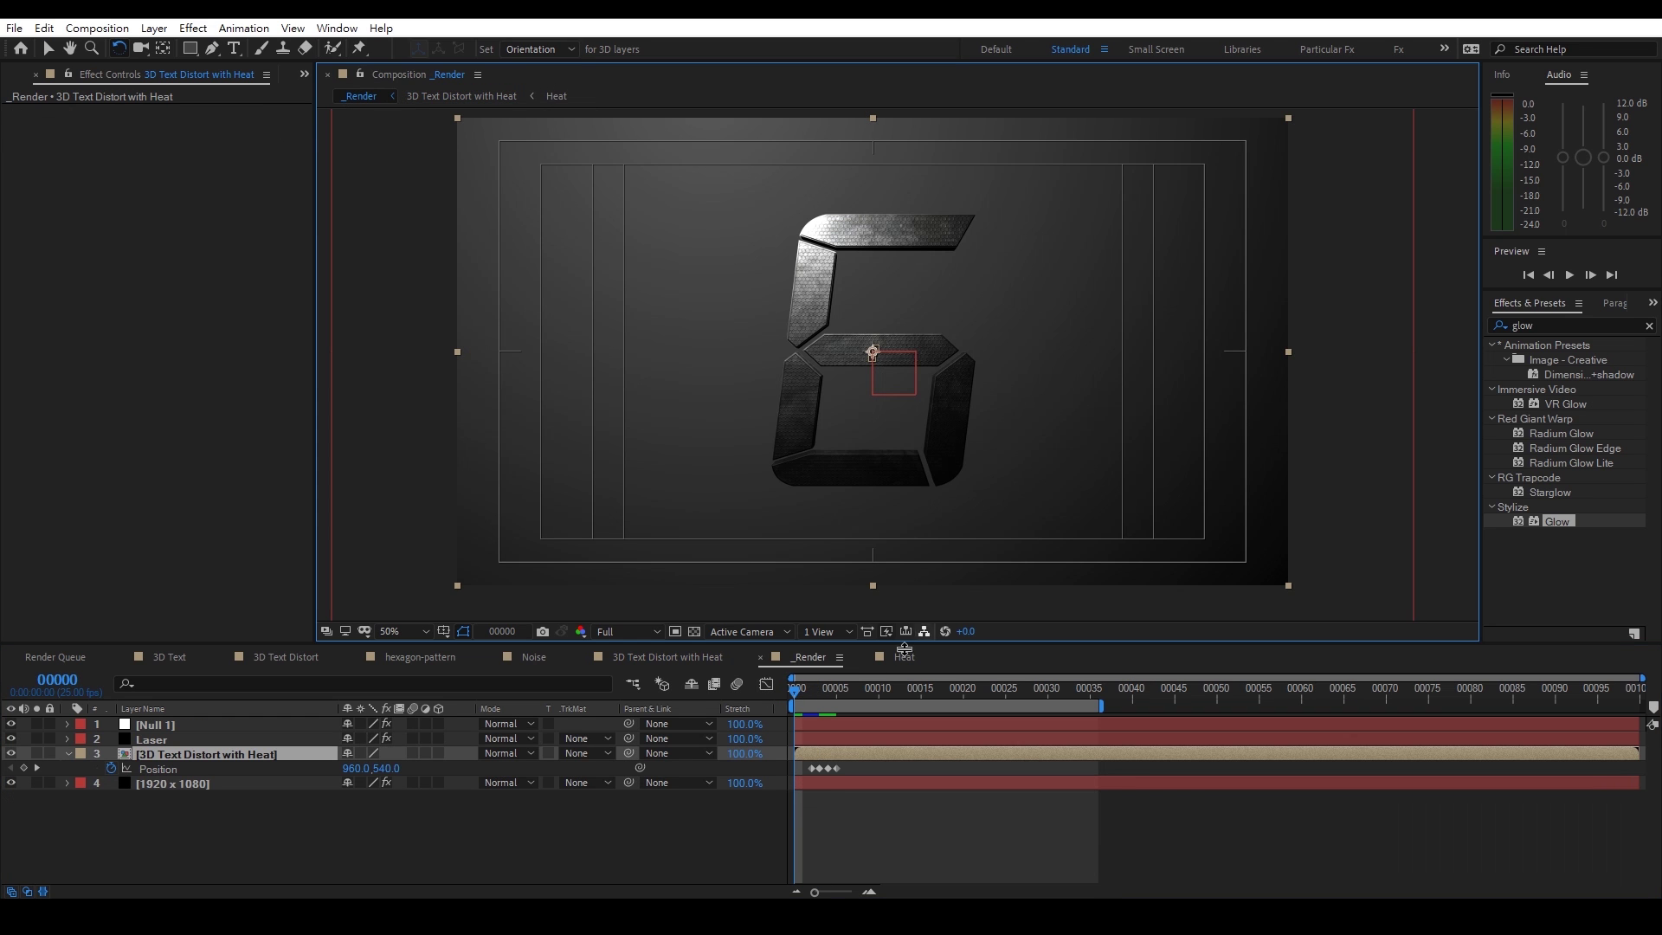
{"action": "left_click", "coordinate": [805, 690]}
{"action": "left_click_drag", "start_coordinate": [804, 691], "coordinate": [958, 704]}
{"action": "key", "text": "space"}
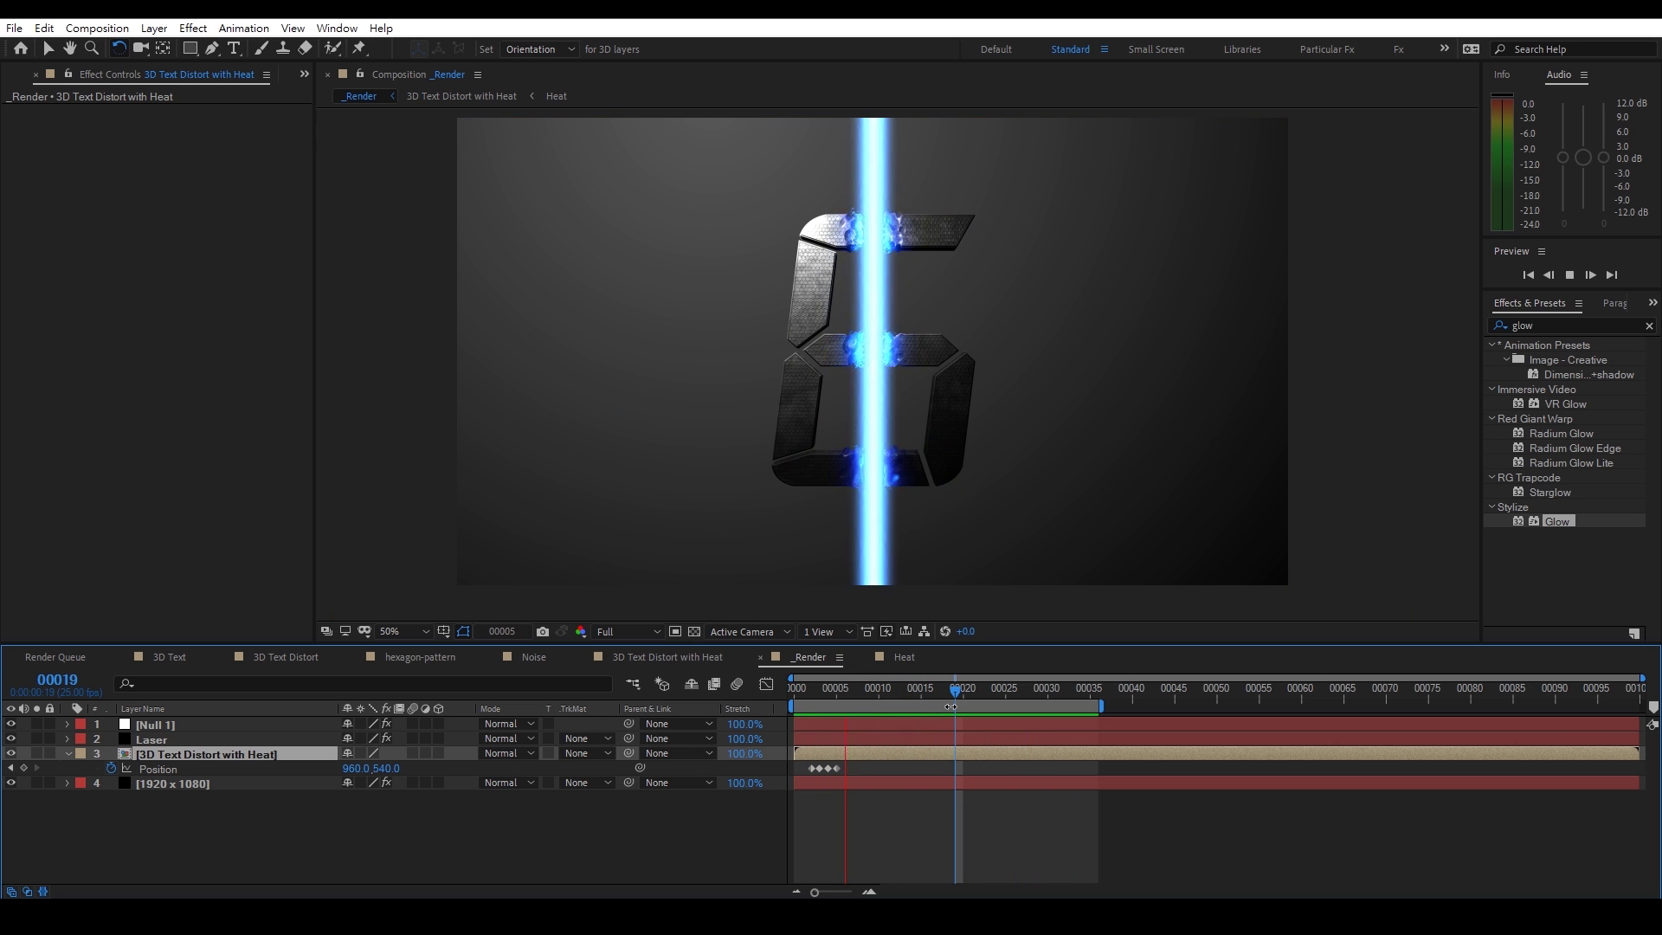
{"action": "key", "text": "space"}
{"action": "left_click_drag", "start_coordinate": [931, 694], "coordinate": [1048, 695]}
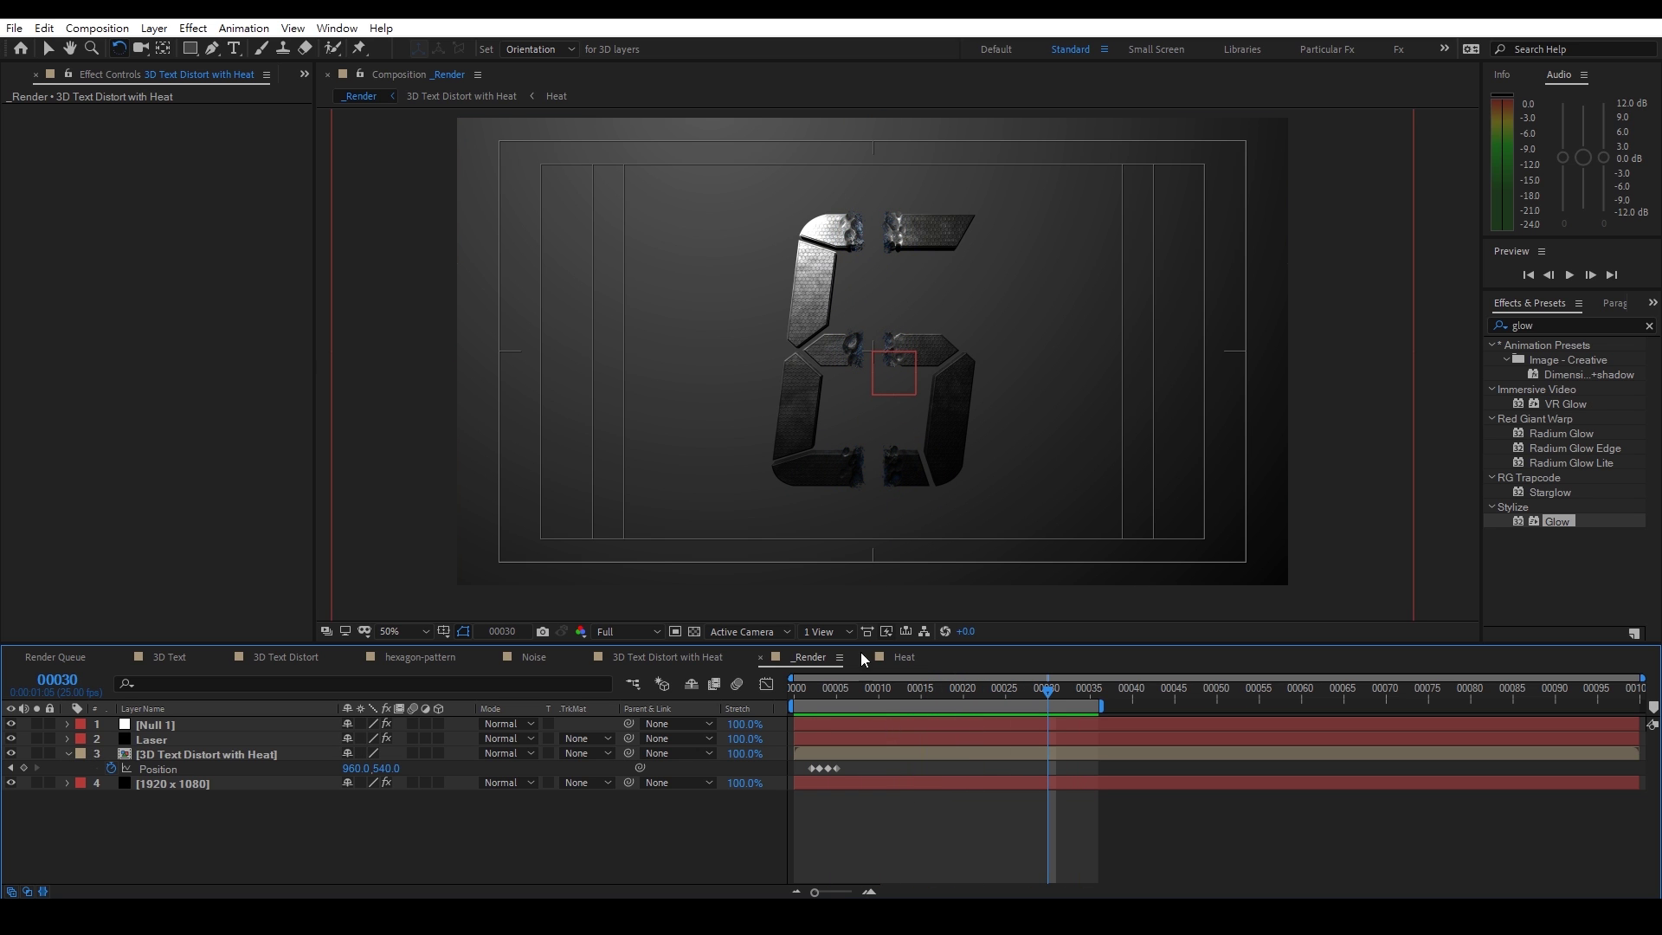
Copy the Mask and Noise layers from the Heat composition into _Render
{"action": "left_click", "coordinate": [178, 786]}
{"action": "left_click", "coordinate": [67, 754]}
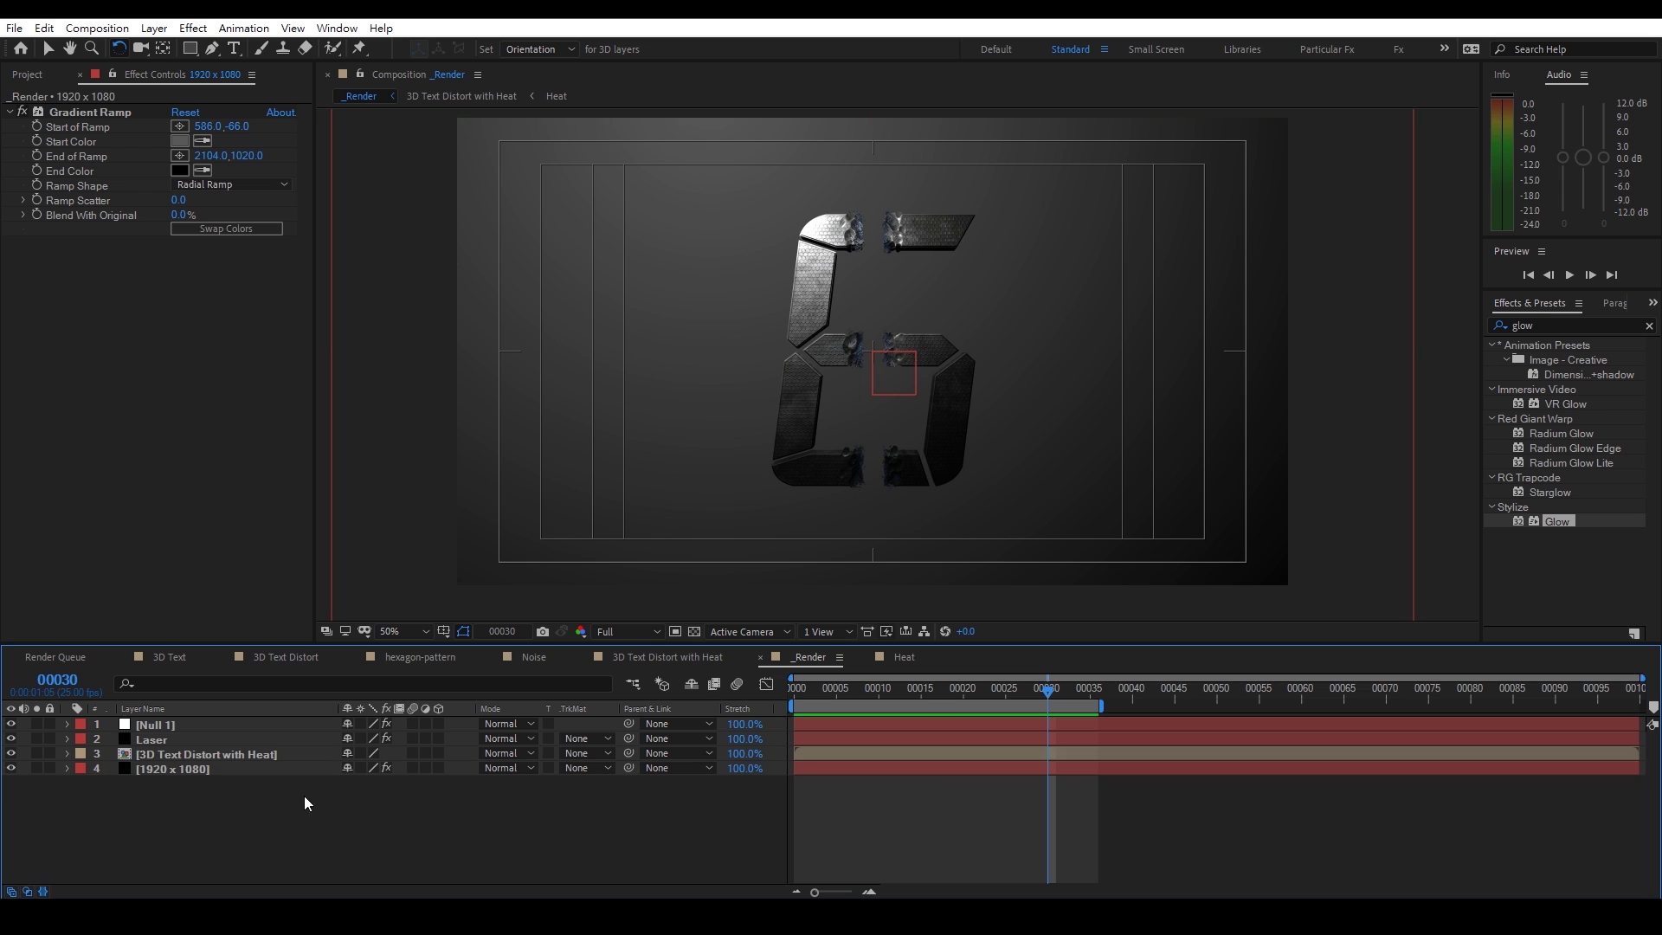
{"action": "left_click", "coordinate": [904, 657]}
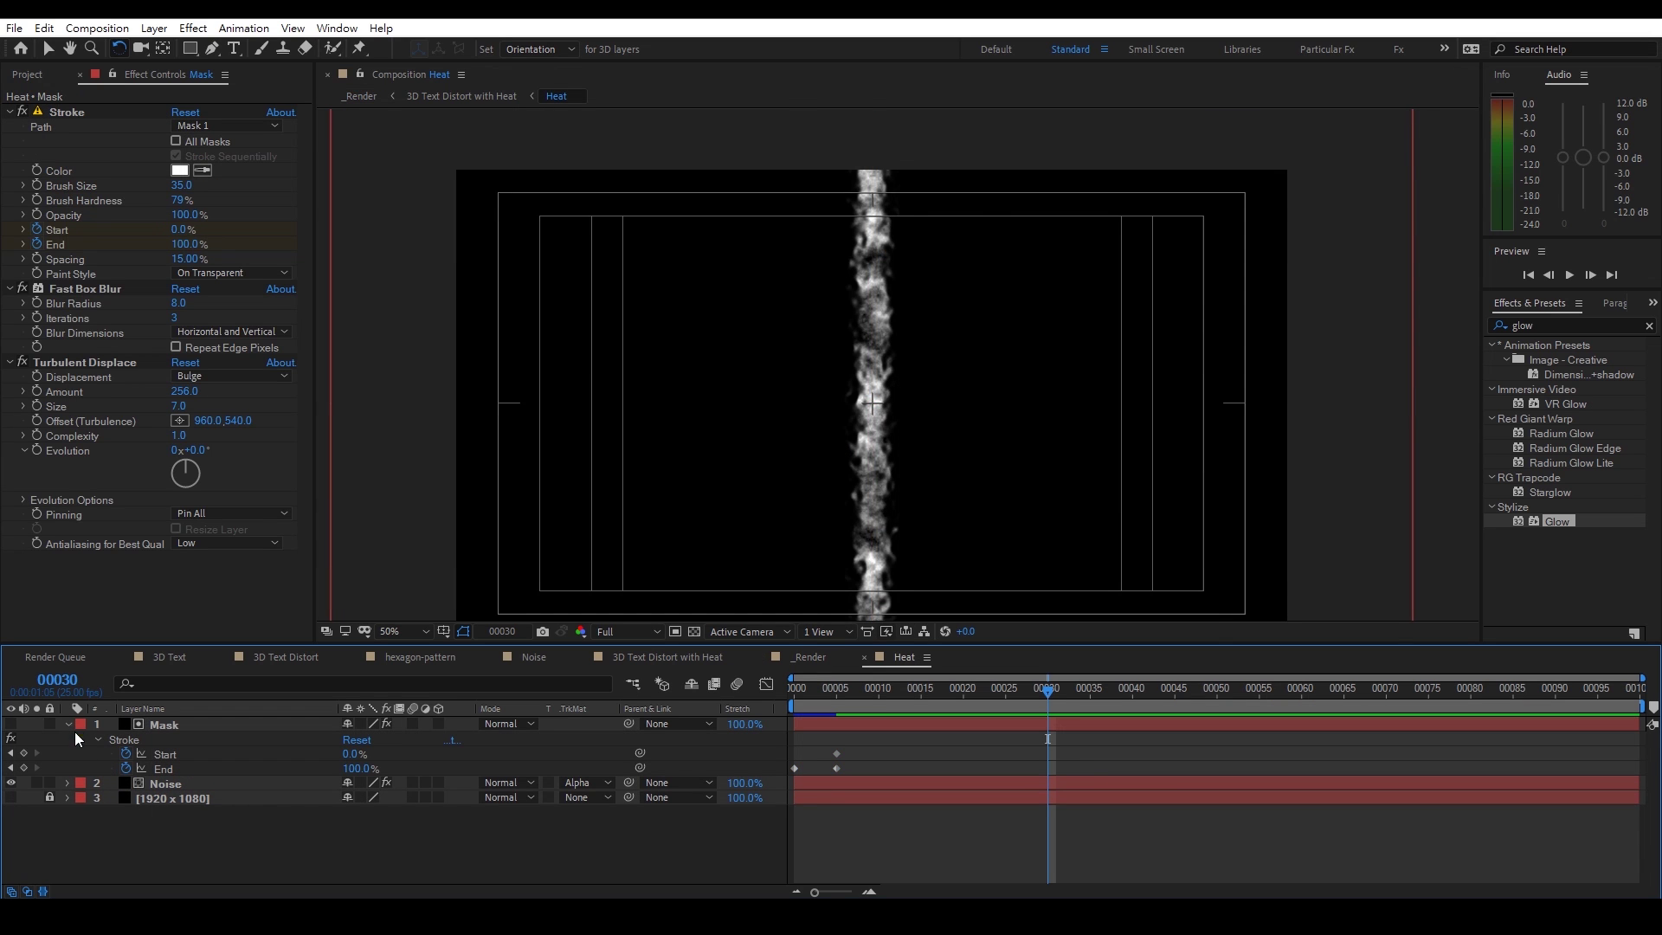
{"action": "left_click", "coordinate": [70, 724]}
{"action": "left_click", "coordinate": [165, 736]}
{"action": "left_click", "coordinate": [173, 722], "text": "shift"}
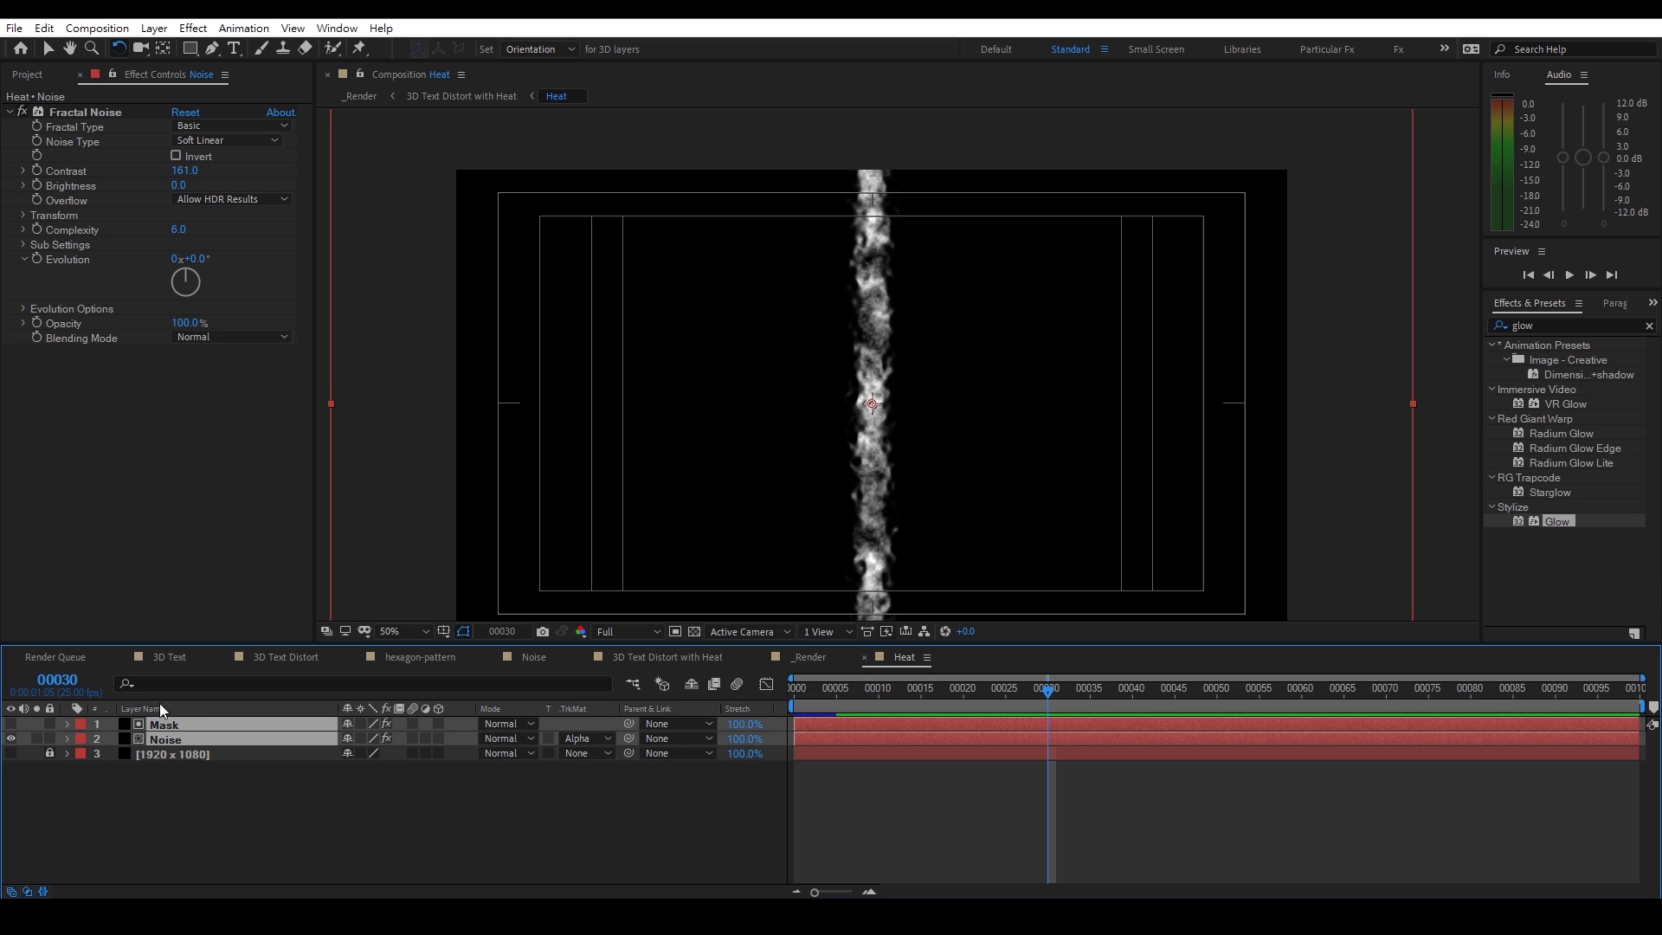
{"action": "left_click", "coordinate": [818, 656]}
{"action": "key", "text": "ctrl+v"}
Place the pasted Mask and Noise layers between the 3D Text Distort with Heat layer and the 1920 x 1080 background
{"action": "left_click_drag", "start_coordinate": [190, 738], "coordinate": [162, 770]}
{"action": "left_click", "coordinate": [183, 813]}
{"action": "left_click", "coordinate": [166, 769]}
{"action": "left_click", "coordinate": [164, 790]}
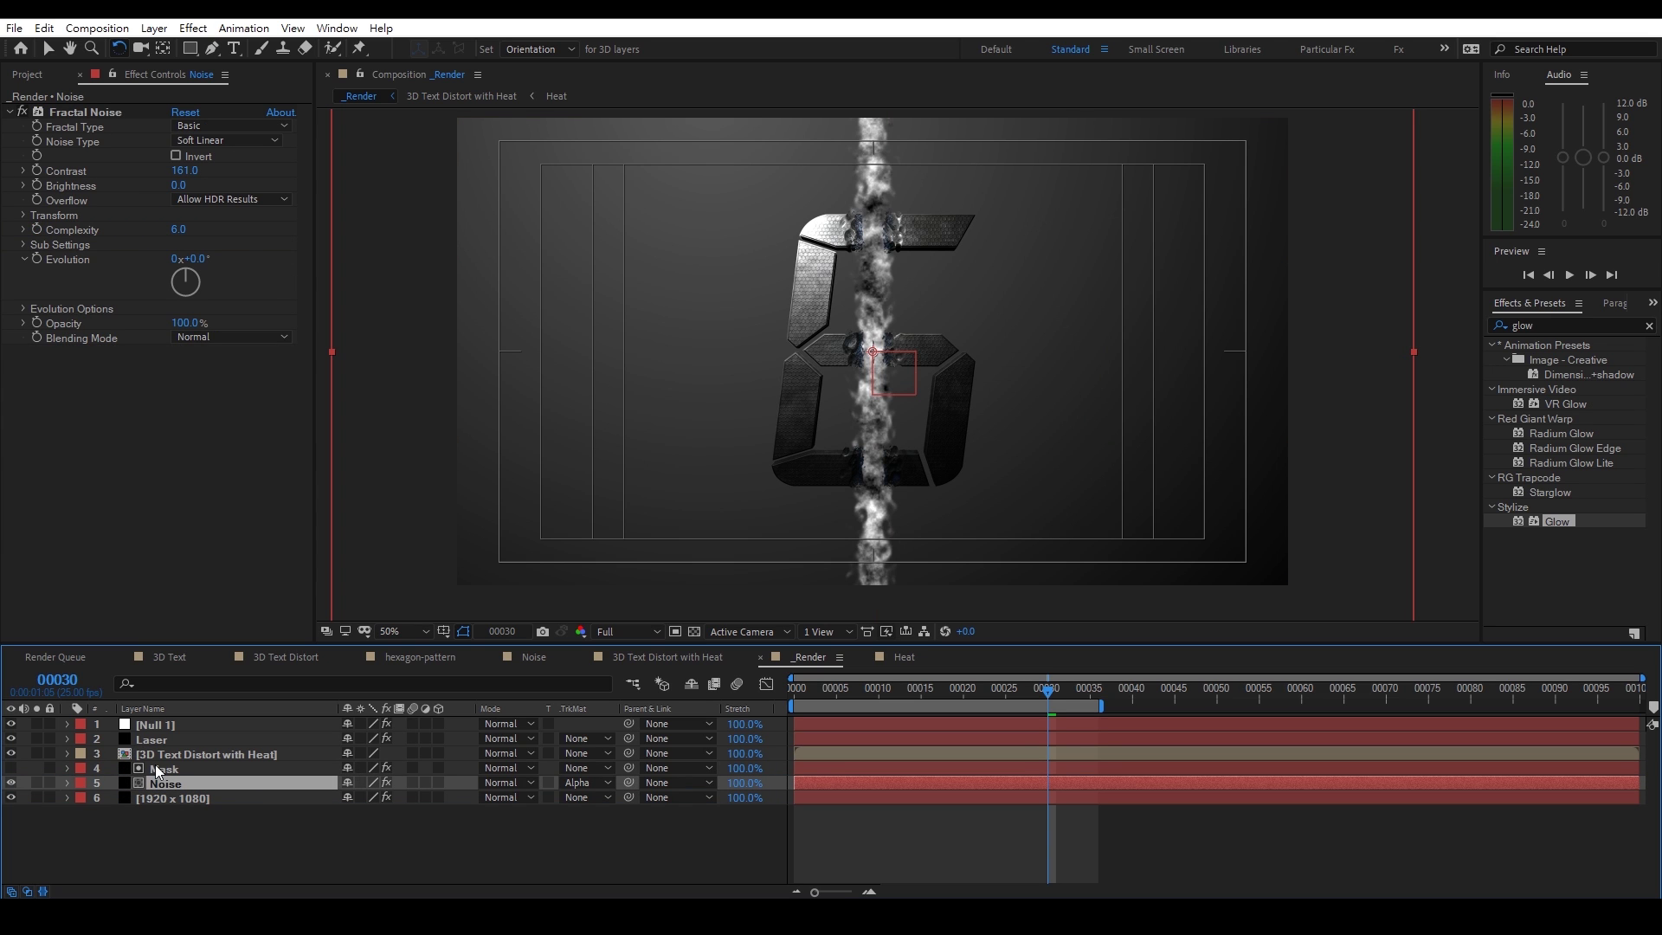
Rename the 1920 x 1080 background layer to BG Color and lock it
{"action": "left_click", "coordinate": [47, 796]}
{"action": "left_click", "coordinate": [40, 796]}
{"action": "left_click", "coordinate": [48, 796]}
{"action": "left_click", "coordinate": [190, 797]}
{"action": "key", "text": "Return"}
{"action": "type", "text": "BG Color"}
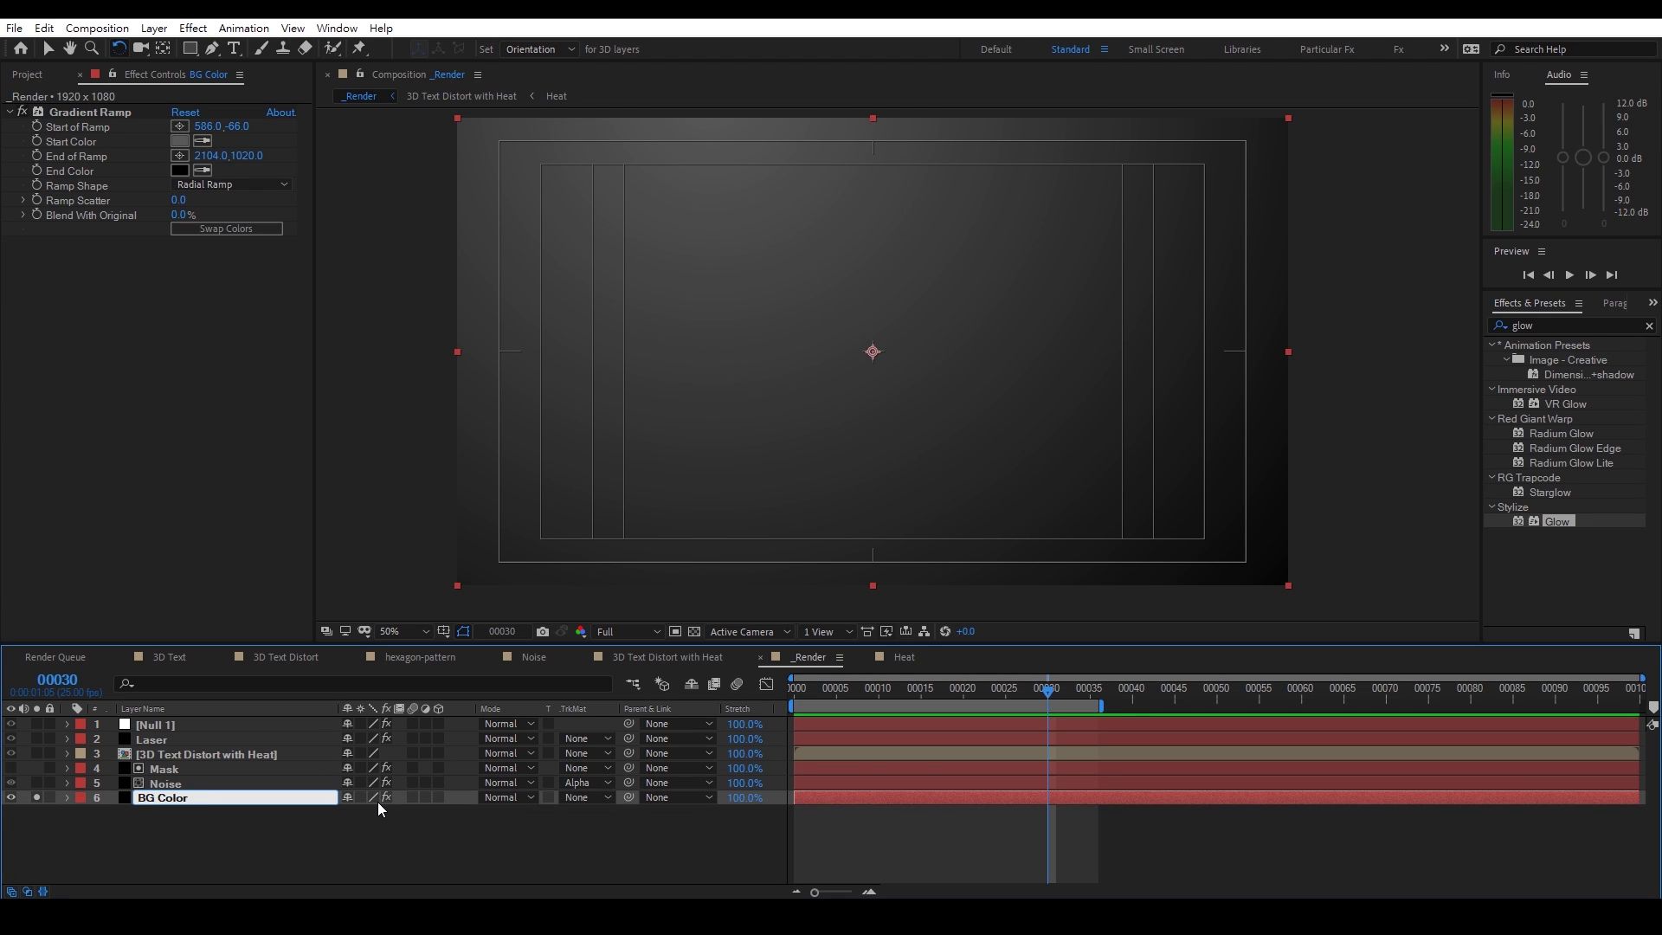
{"action": "key", "text": "Return"}
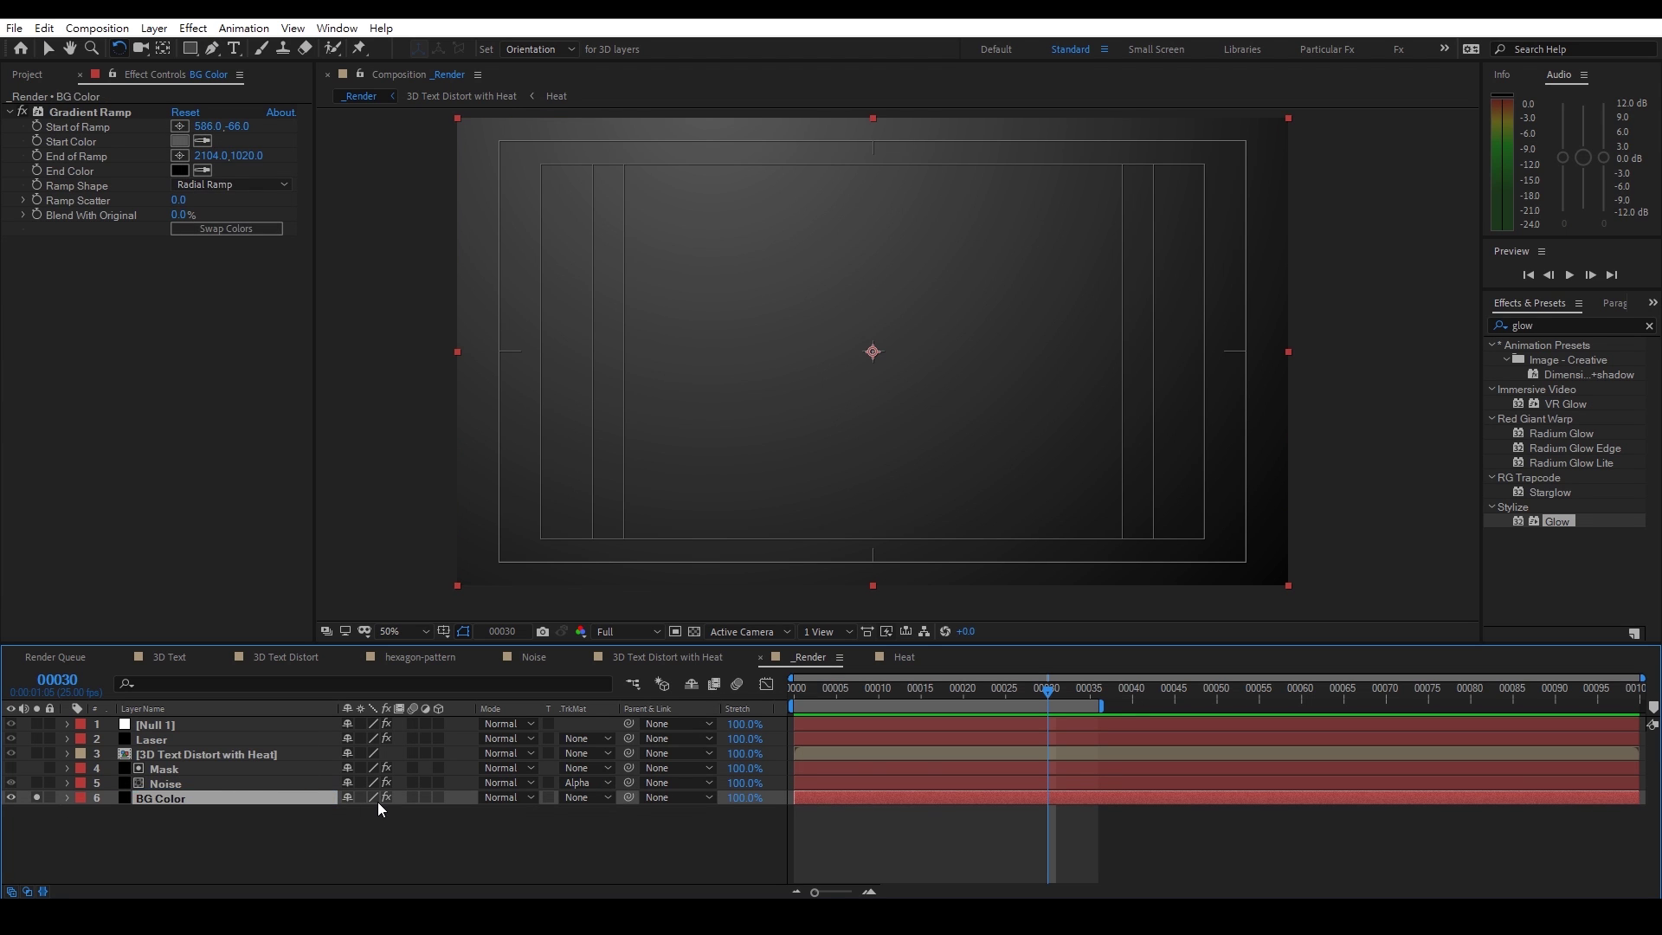
{"action": "left_click", "coordinate": [49, 796]}
{"action": "left_click", "coordinate": [36, 797]}
Solo the Noise layer in _Render and set its Fractal Noise type to Dynamic
{"action": "left_click", "coordinate": [165, 768]}
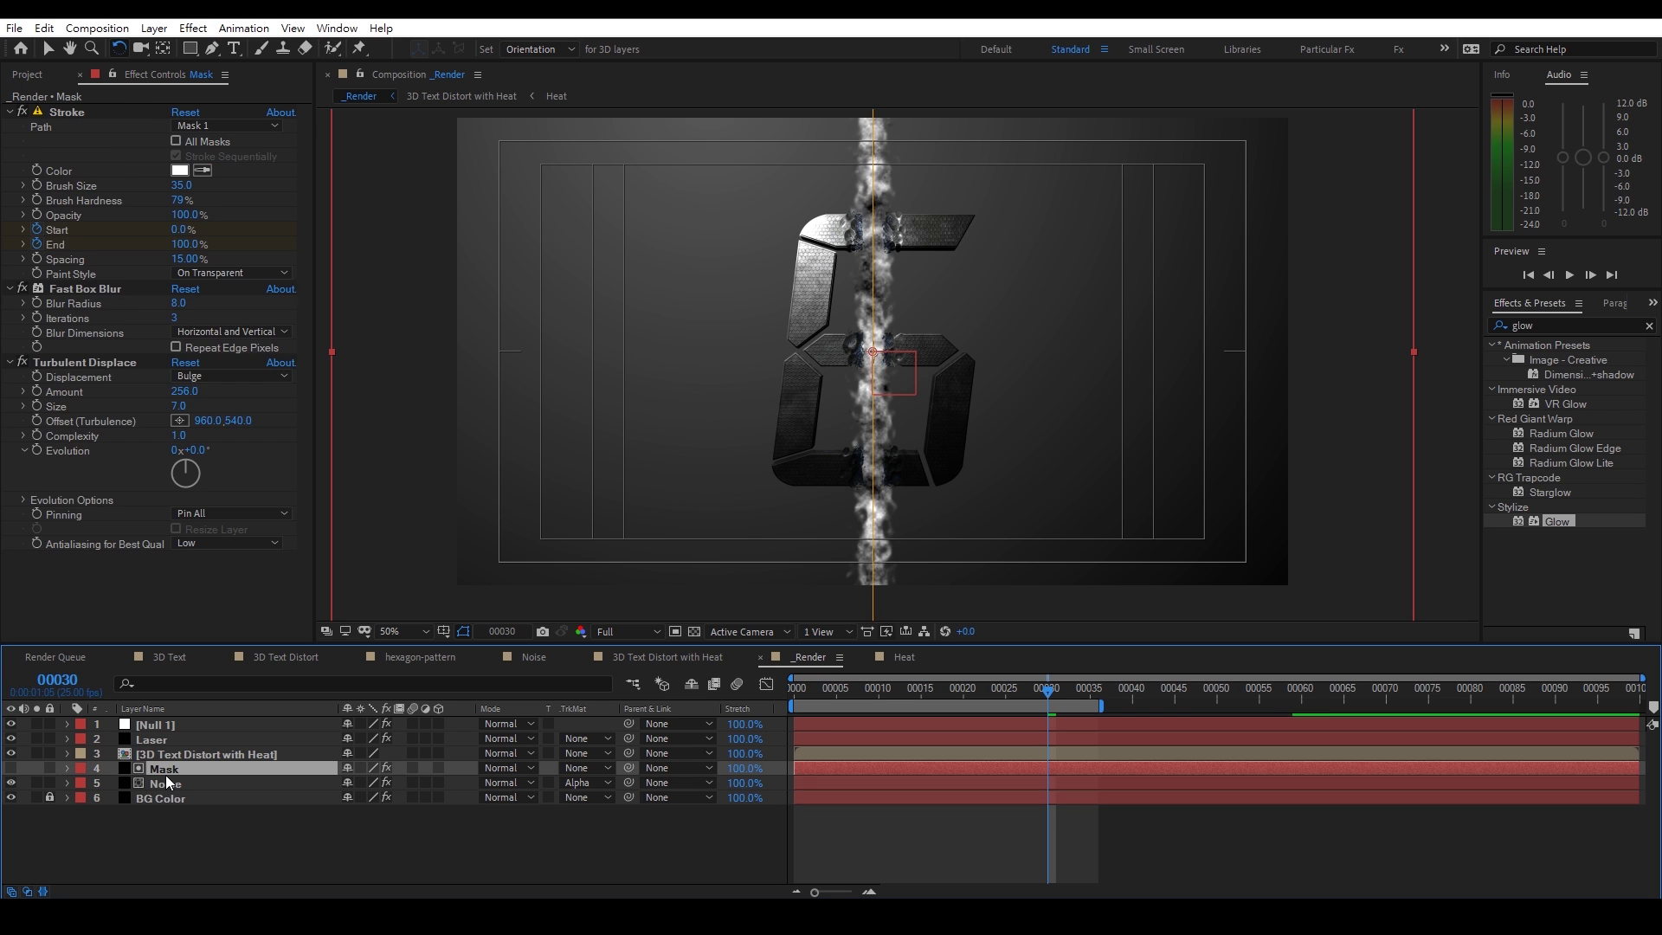
{"action": "left_click", "coordinate": [164, 782]}
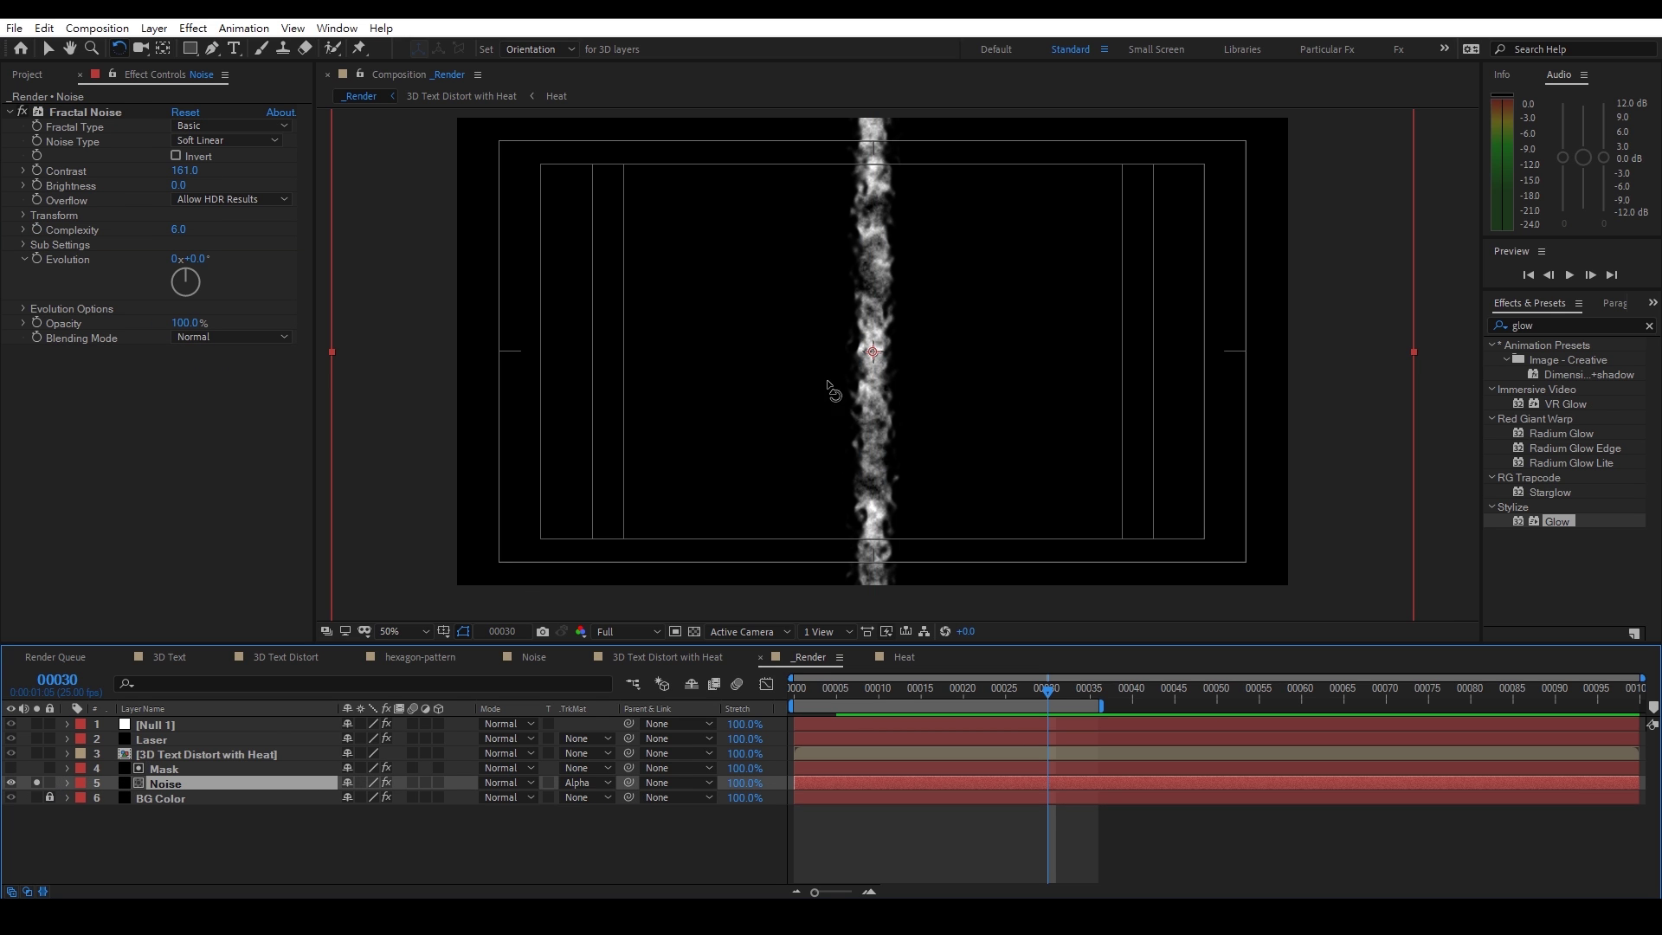
{"action": "key", "text": "v"}
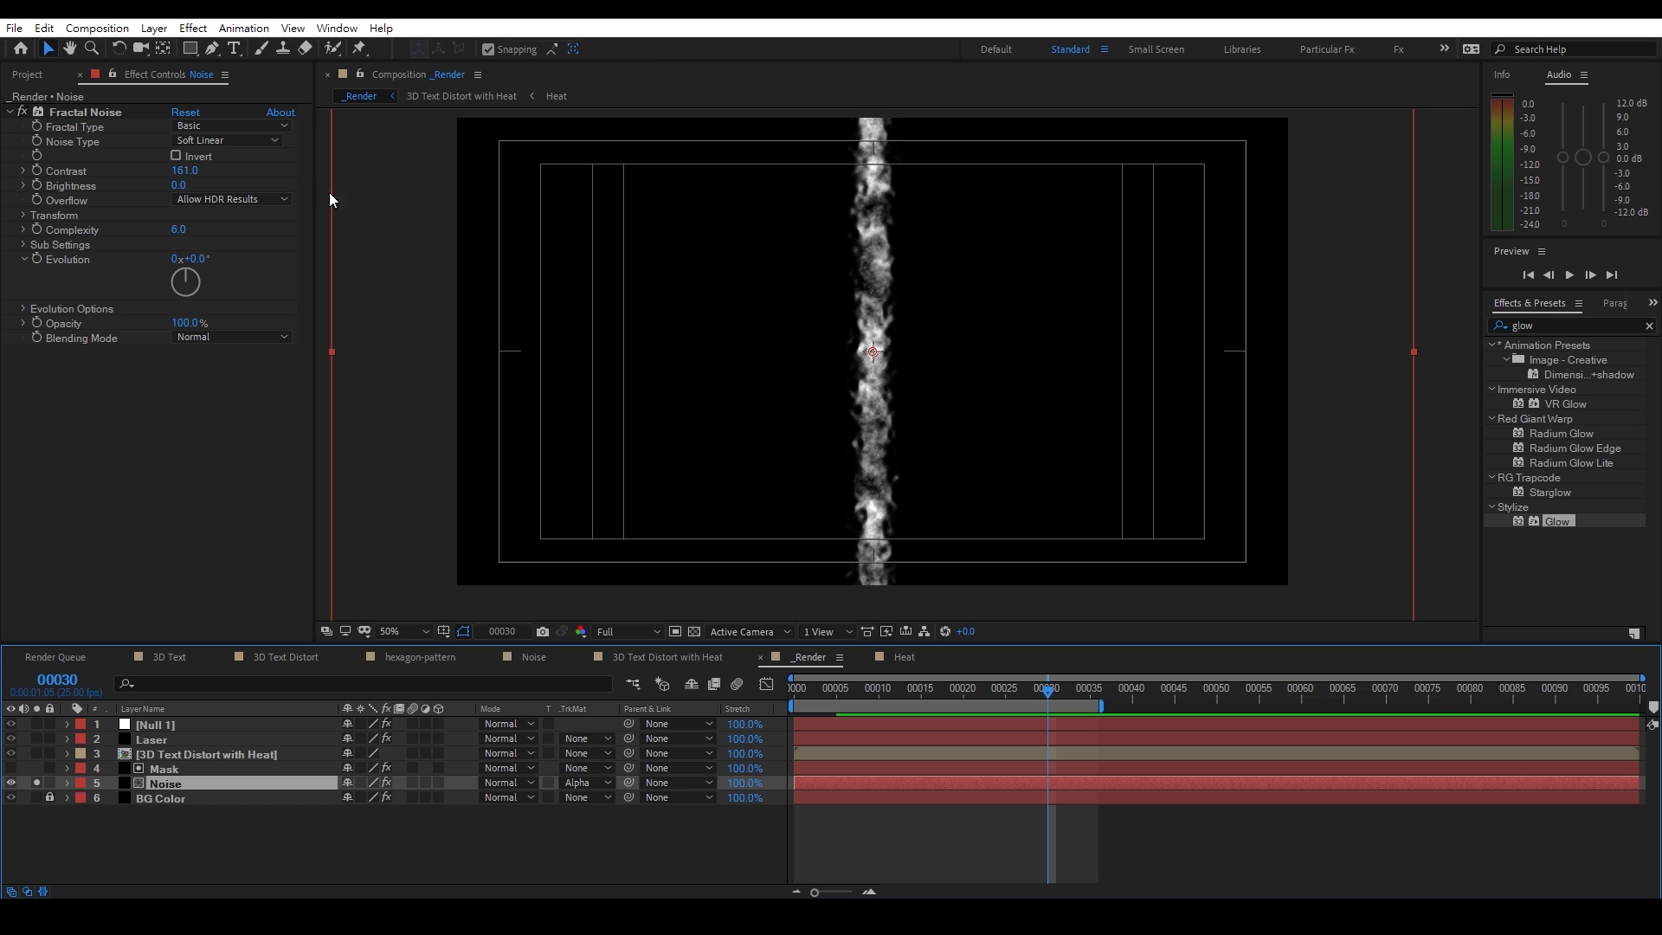
{"action": "left_click", "coordinate": [232, 125]}
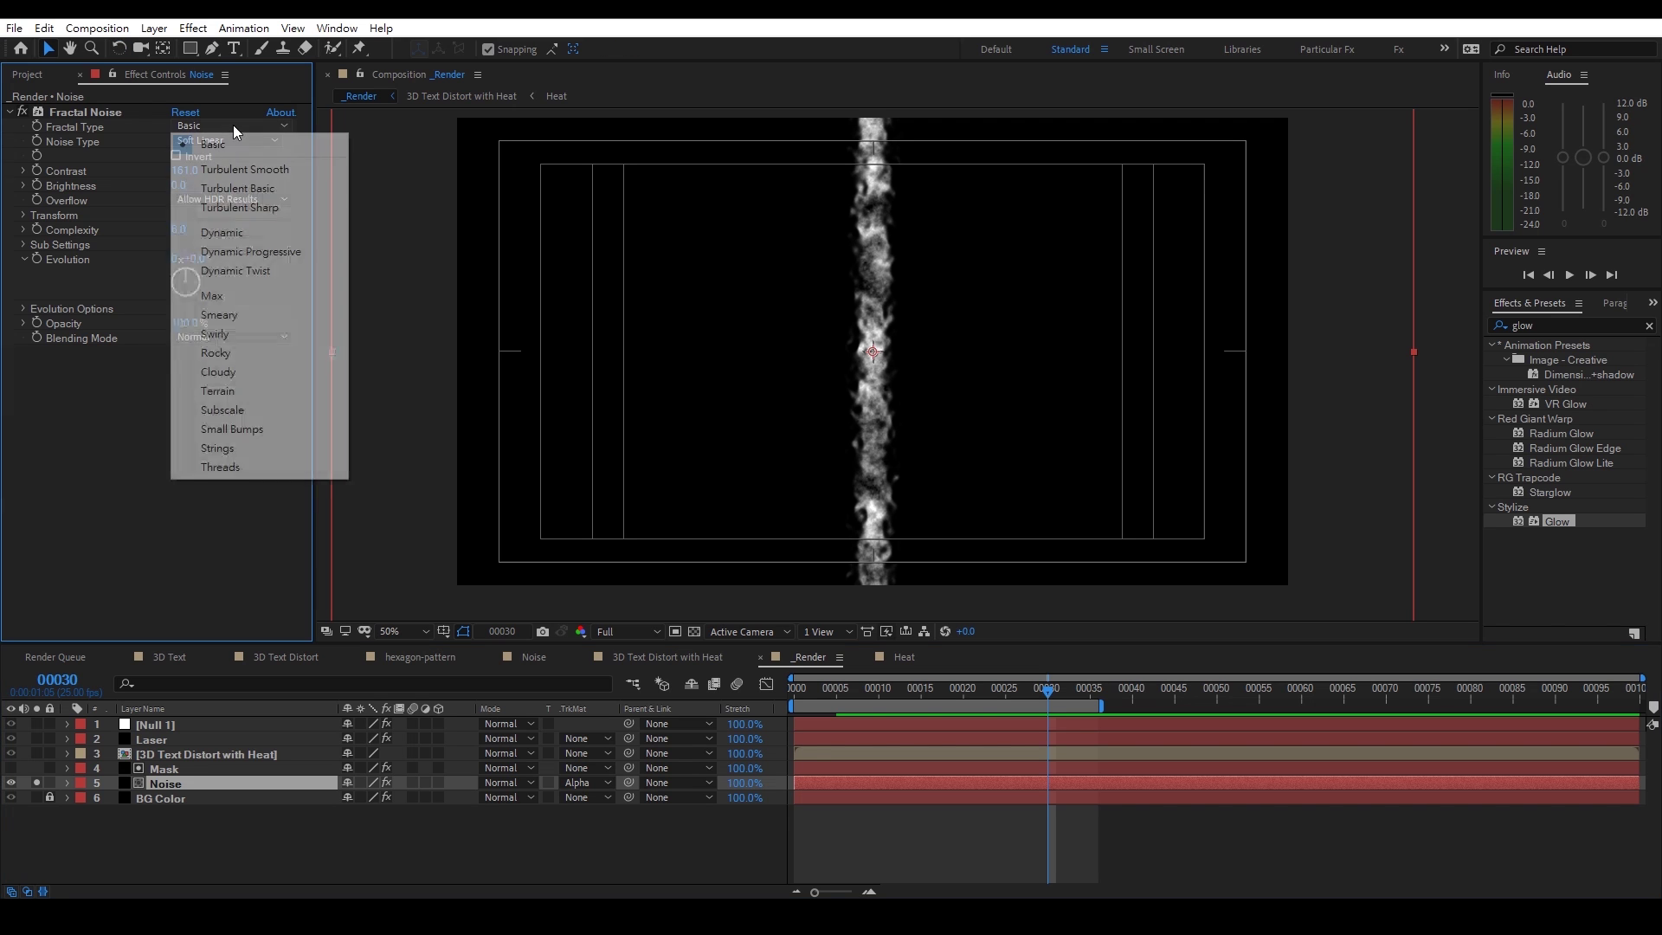
{"action": "left_click", "coordinate": [246, 230]}
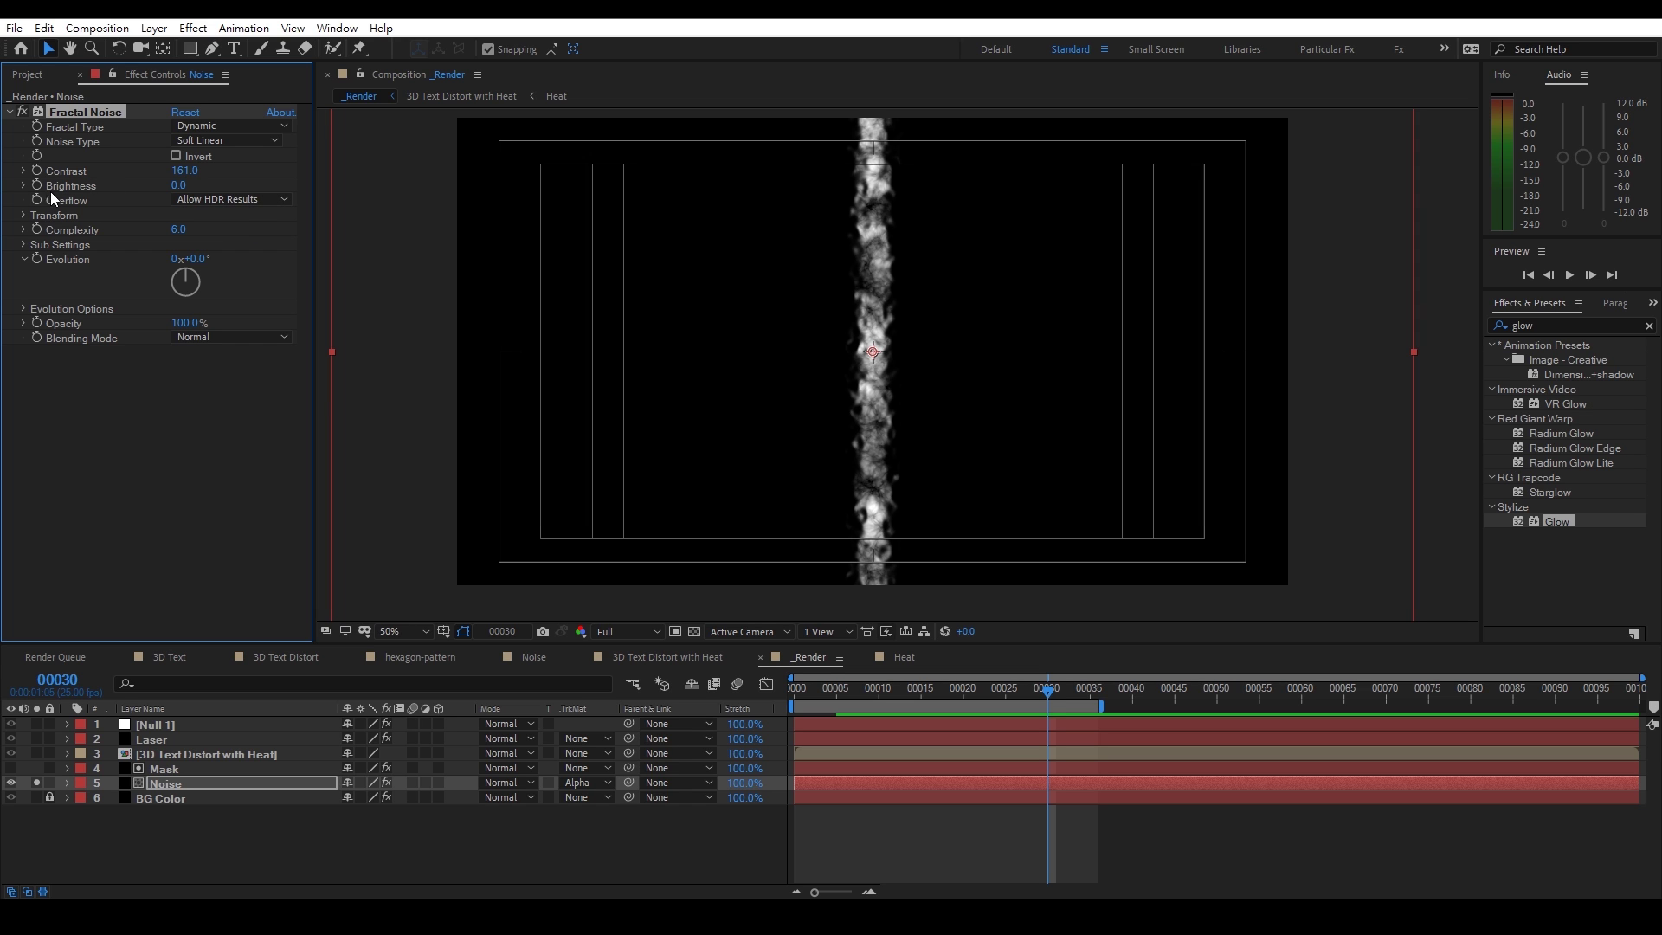
Set the Noise layer's Fractal Noise Scale to 147 and invert the noise
{"action": "left_click", "coordinate": [29, 216]}
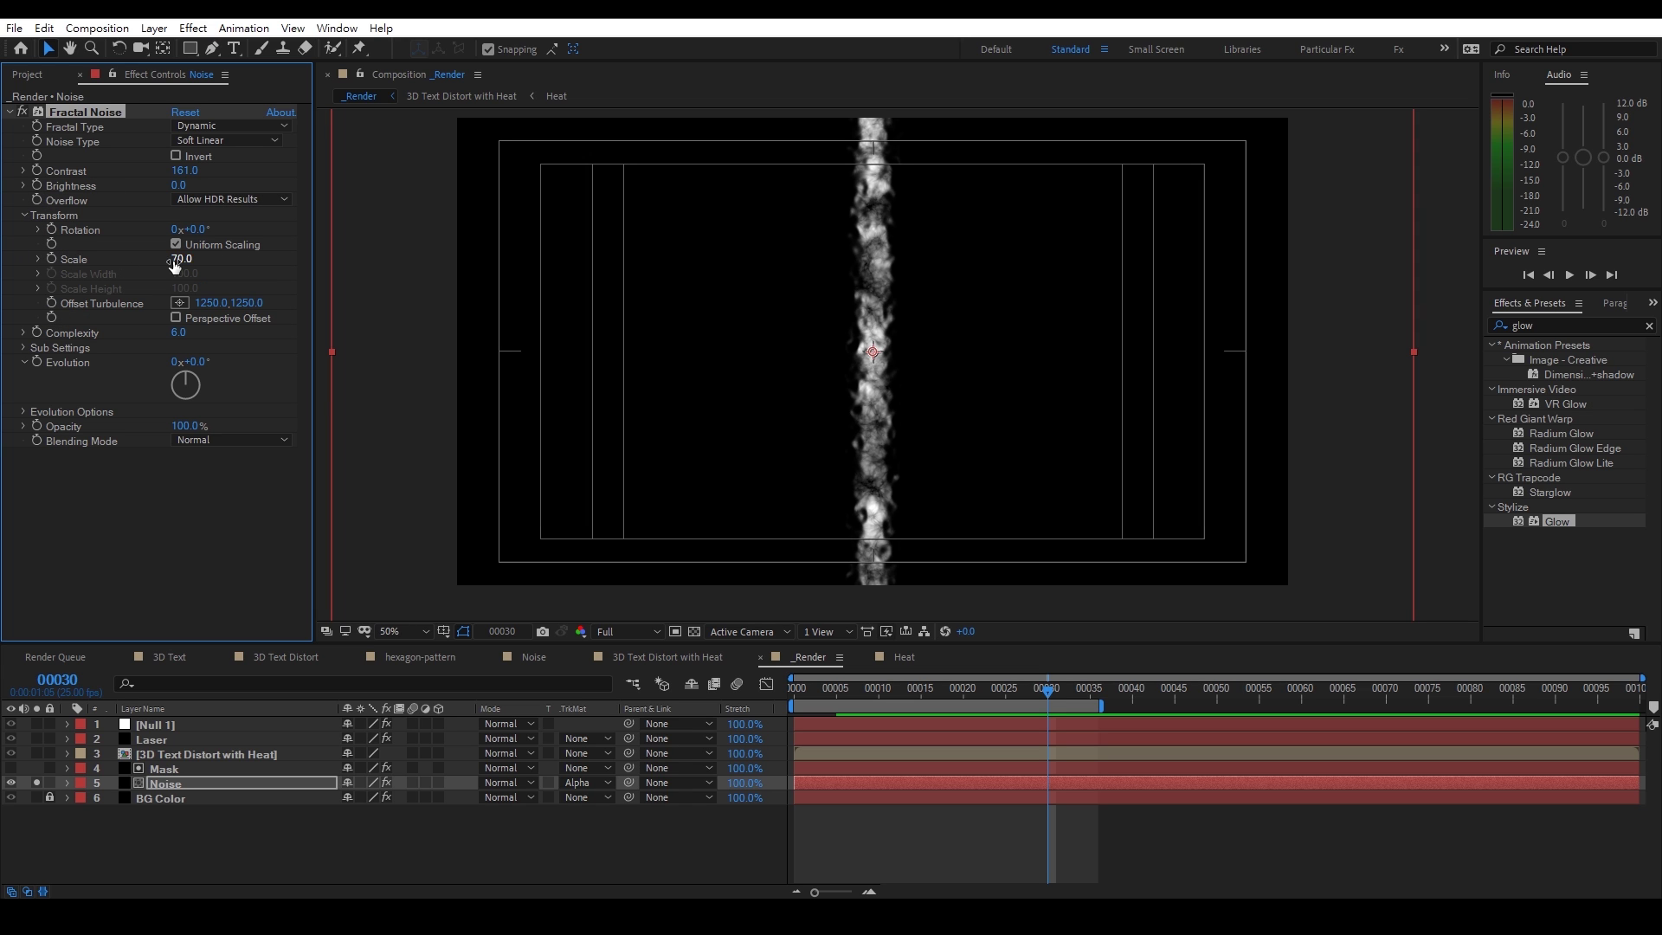
{"action": "left_click", "coordinate": [38, 259]}
{"action": "left_click_drag", "start_coordinate": [183, 259], "coordinate": [240, 260]}
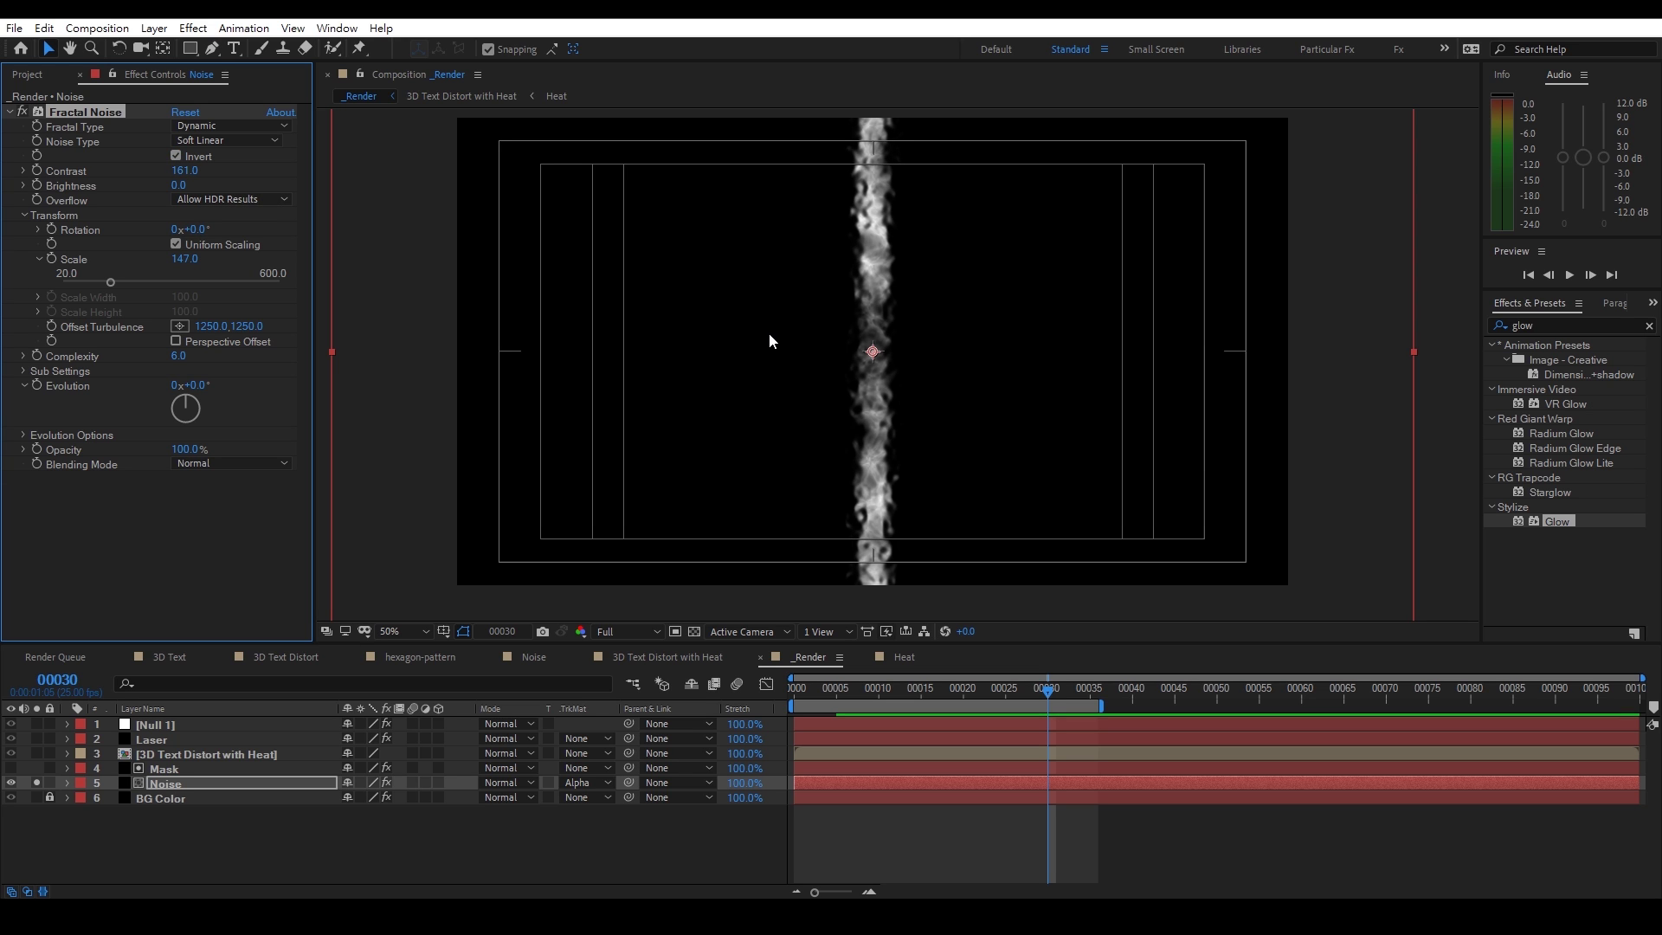
{"action": "scroll", "coordinate": [888, 356], "scroll_direction": "up", "scroll_amount": 2}
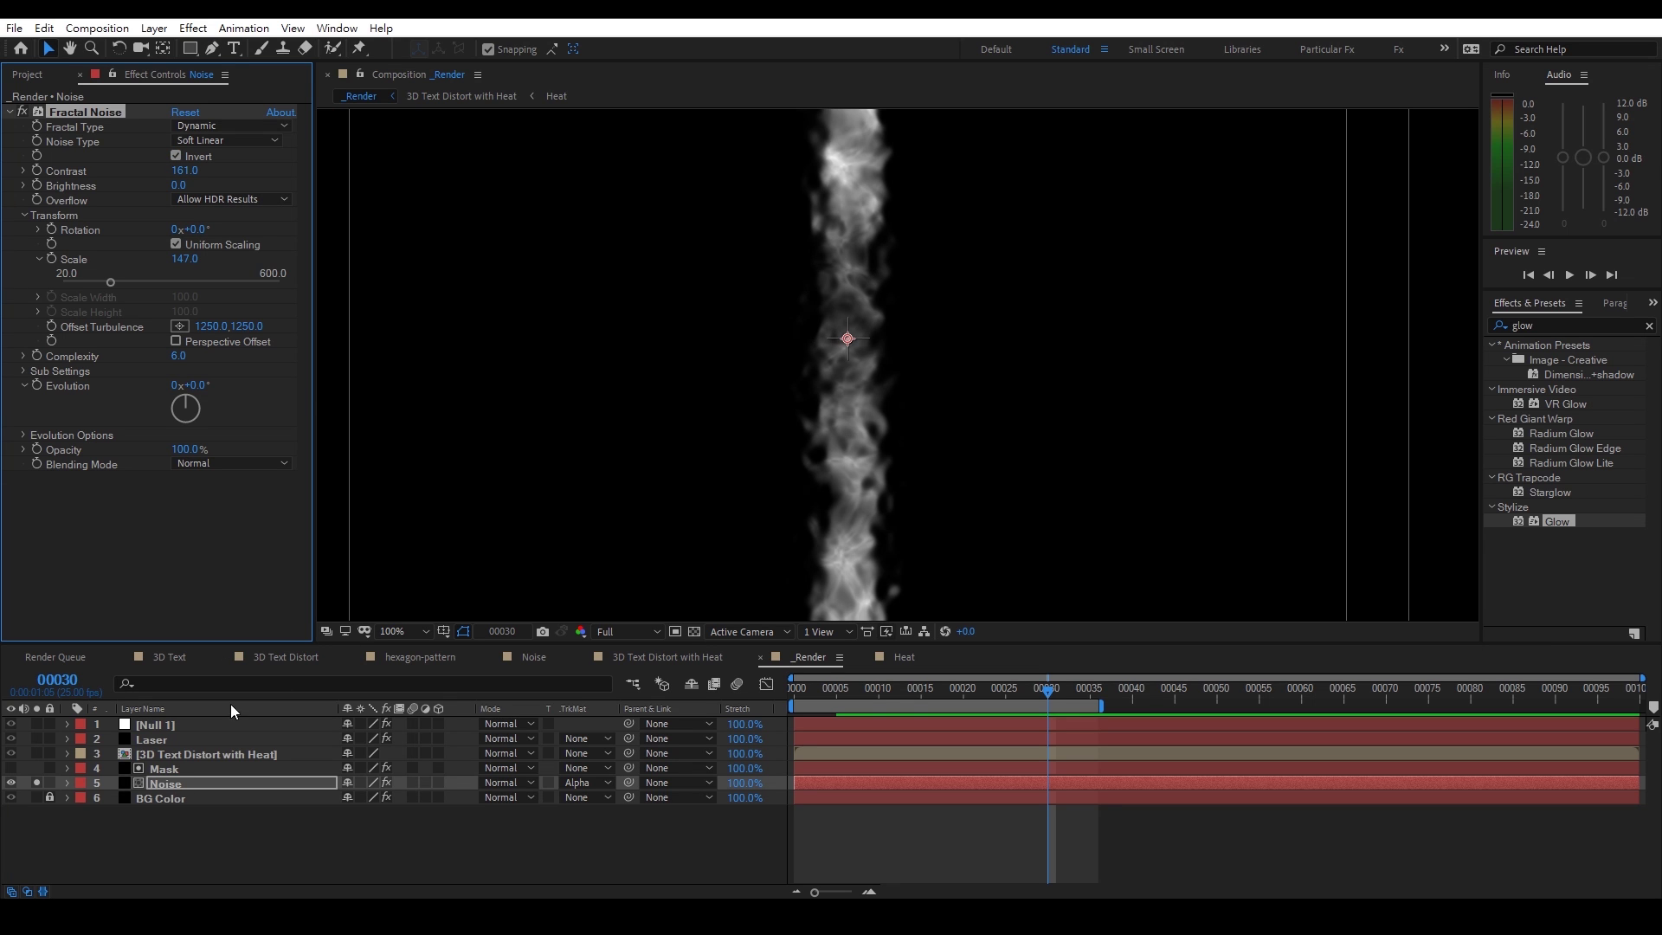
Set the Stroke effect's Brush Size to 50 on the Mask layer in _Render
{"action": "left_click", "coordinate": [164, 769]}
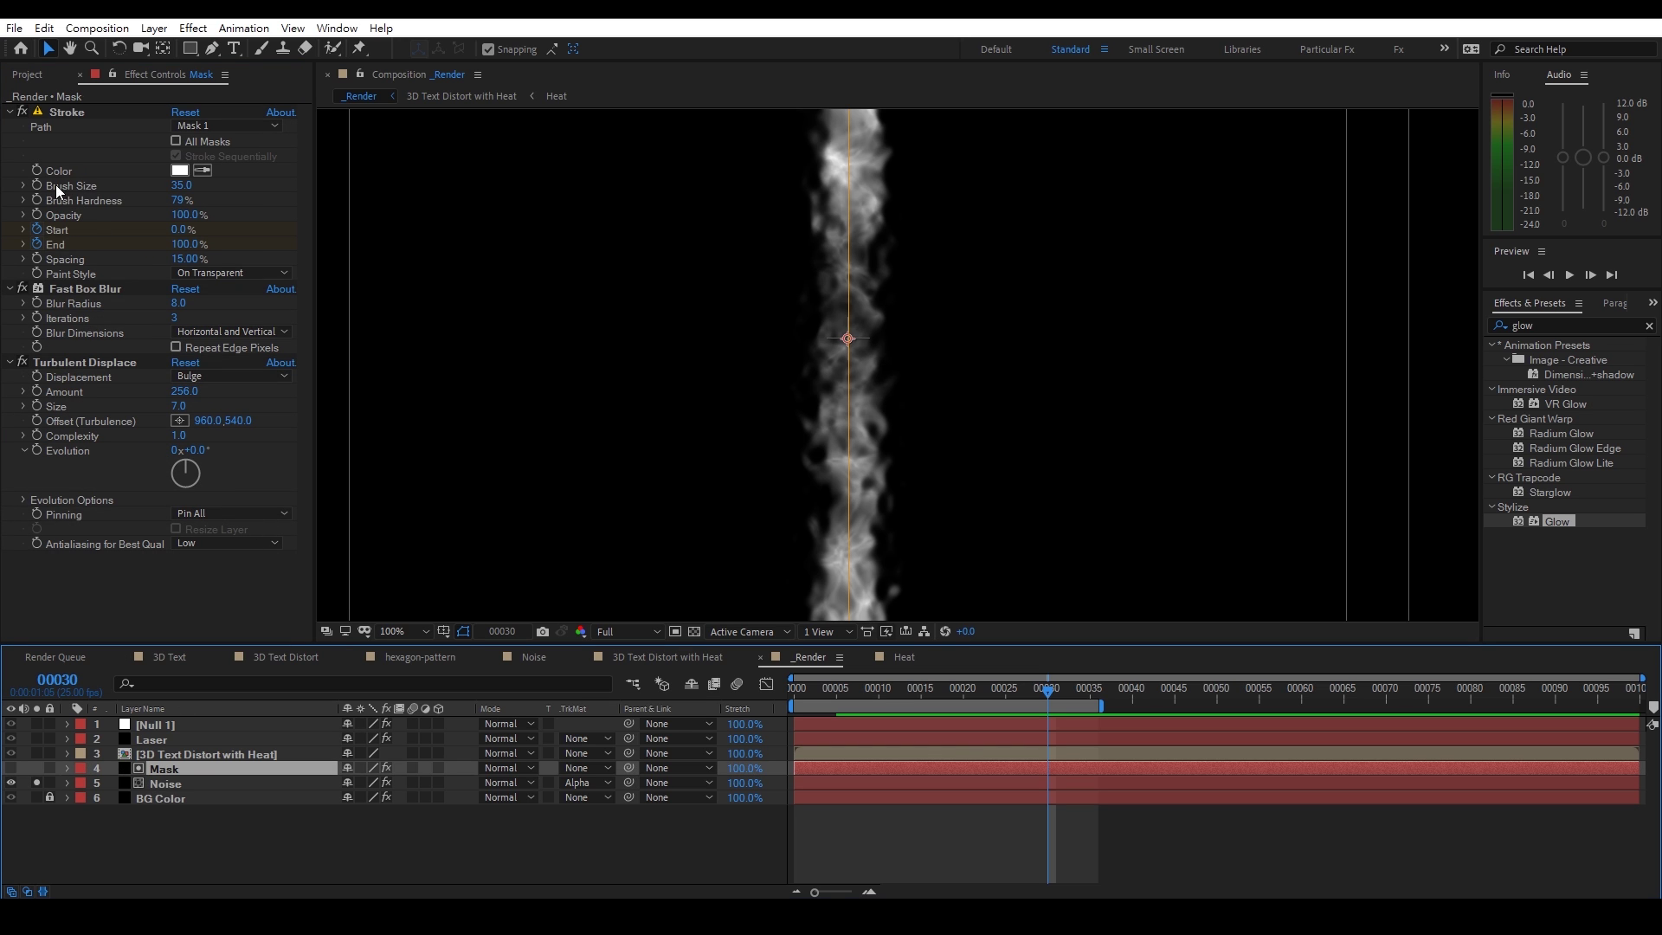
{"action": "left_click", "coordinate": [180, 186]}
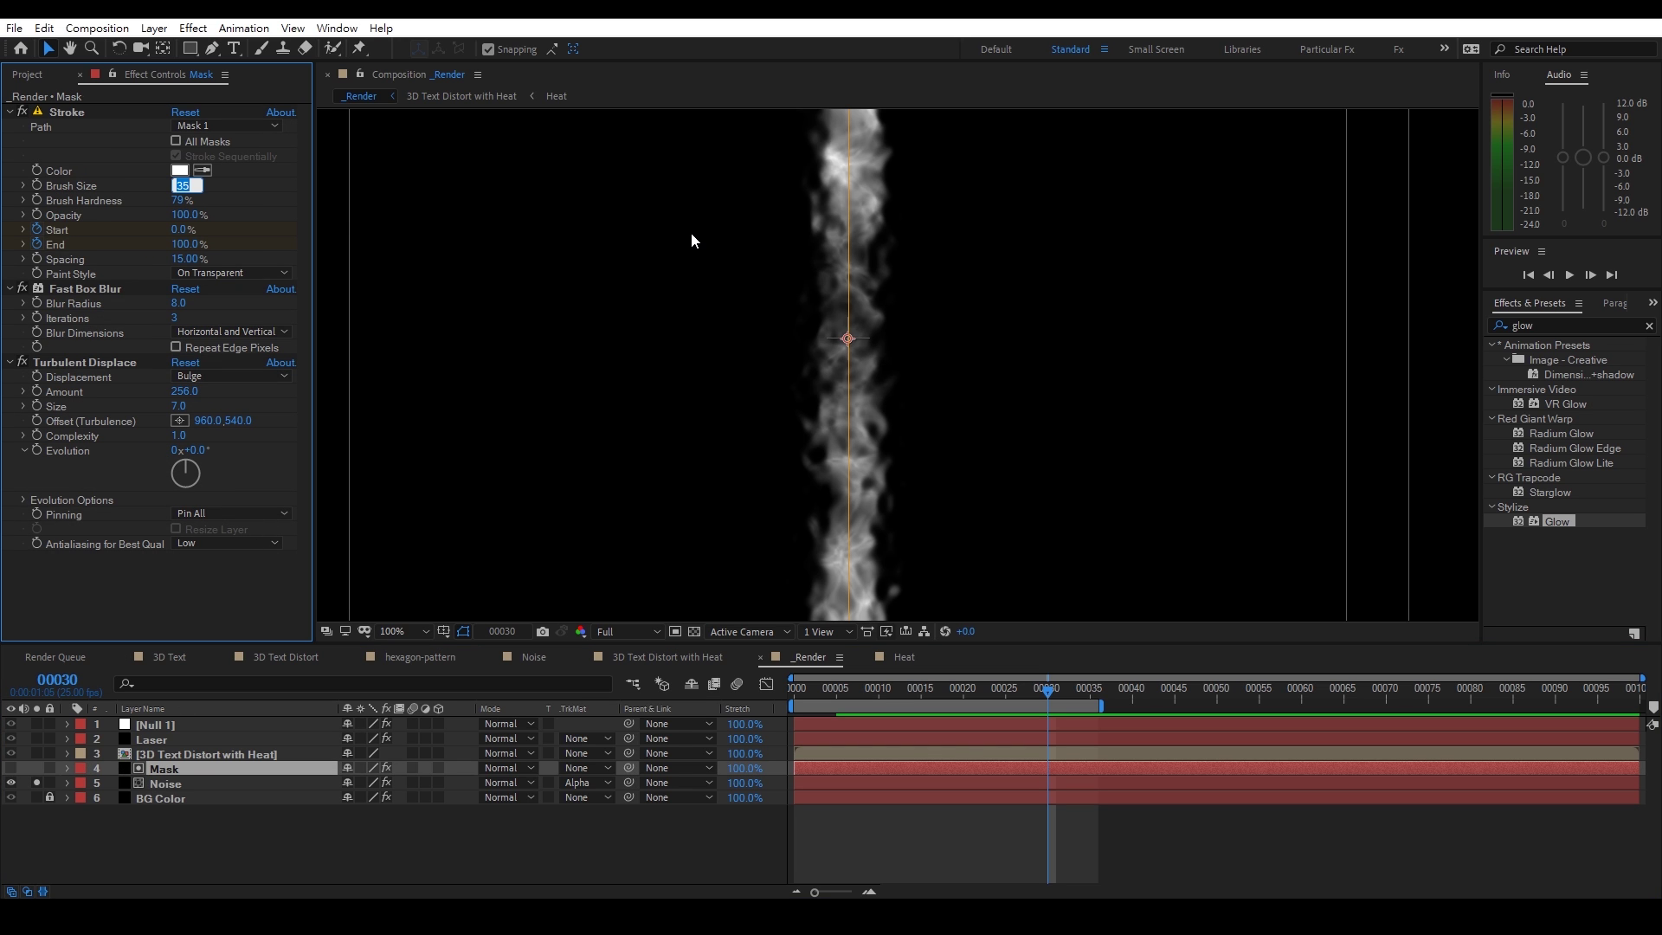
{"action": "type", "text": "50"}
{"action": "key", "text": "Return"}
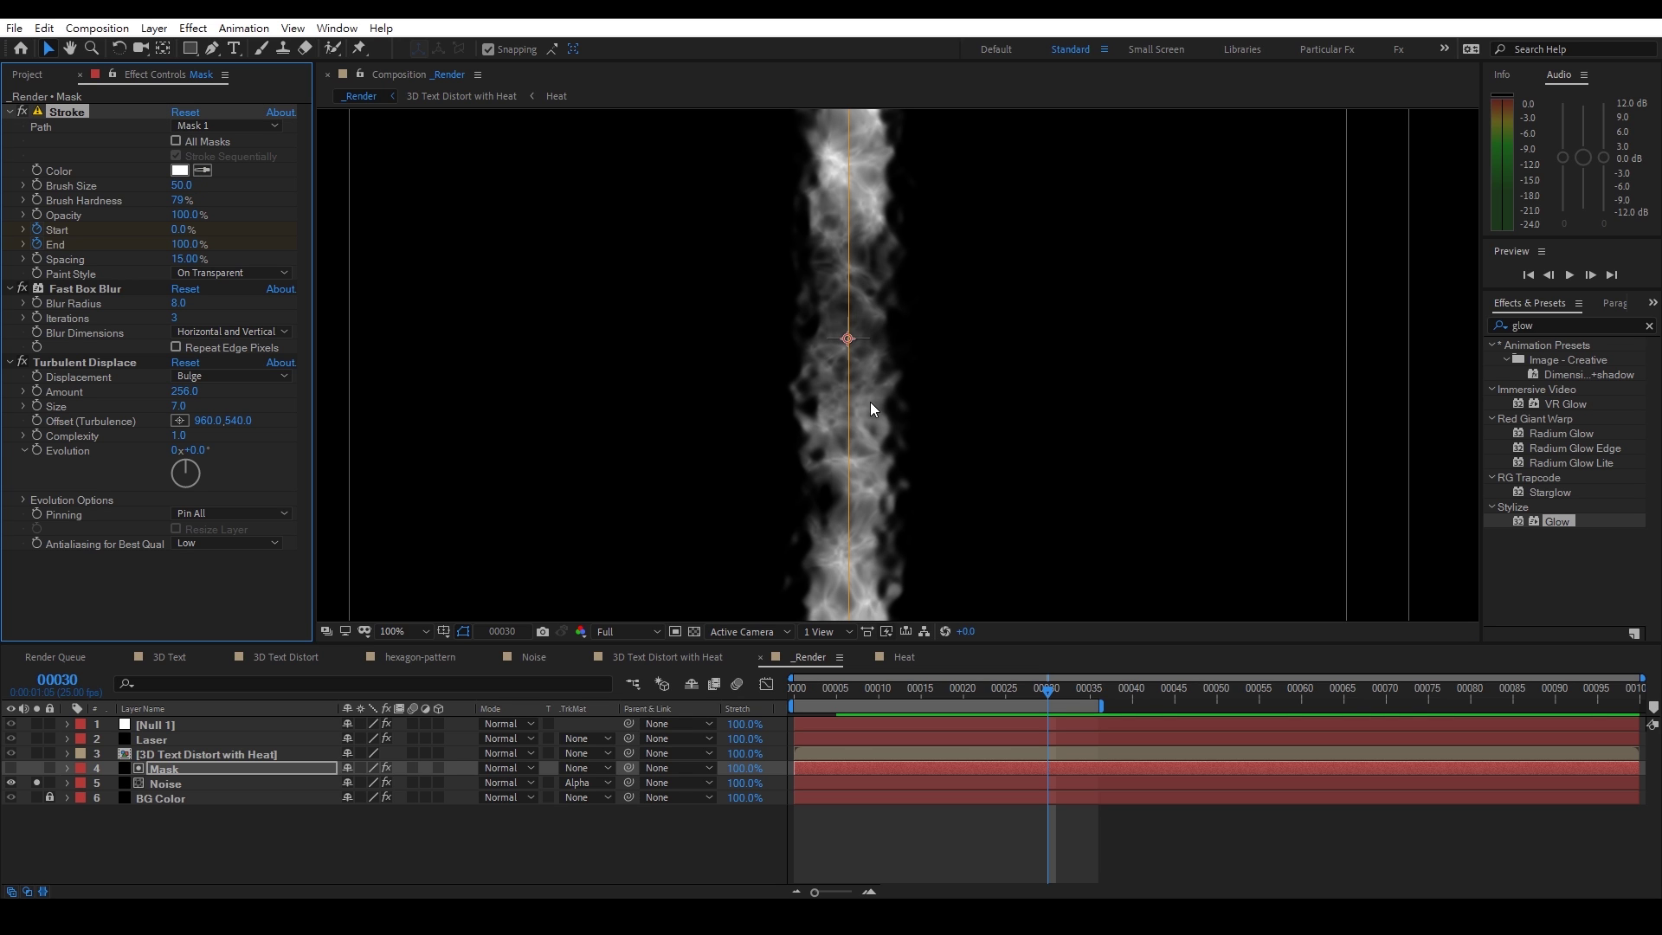
Set the Mask layer's Fast Box Blur radius to 29 and increase its Turbulent Displace Size
{"action": "left_click_drag", "start_coordinate": [179, 303], "coordinate": [194, 302]}
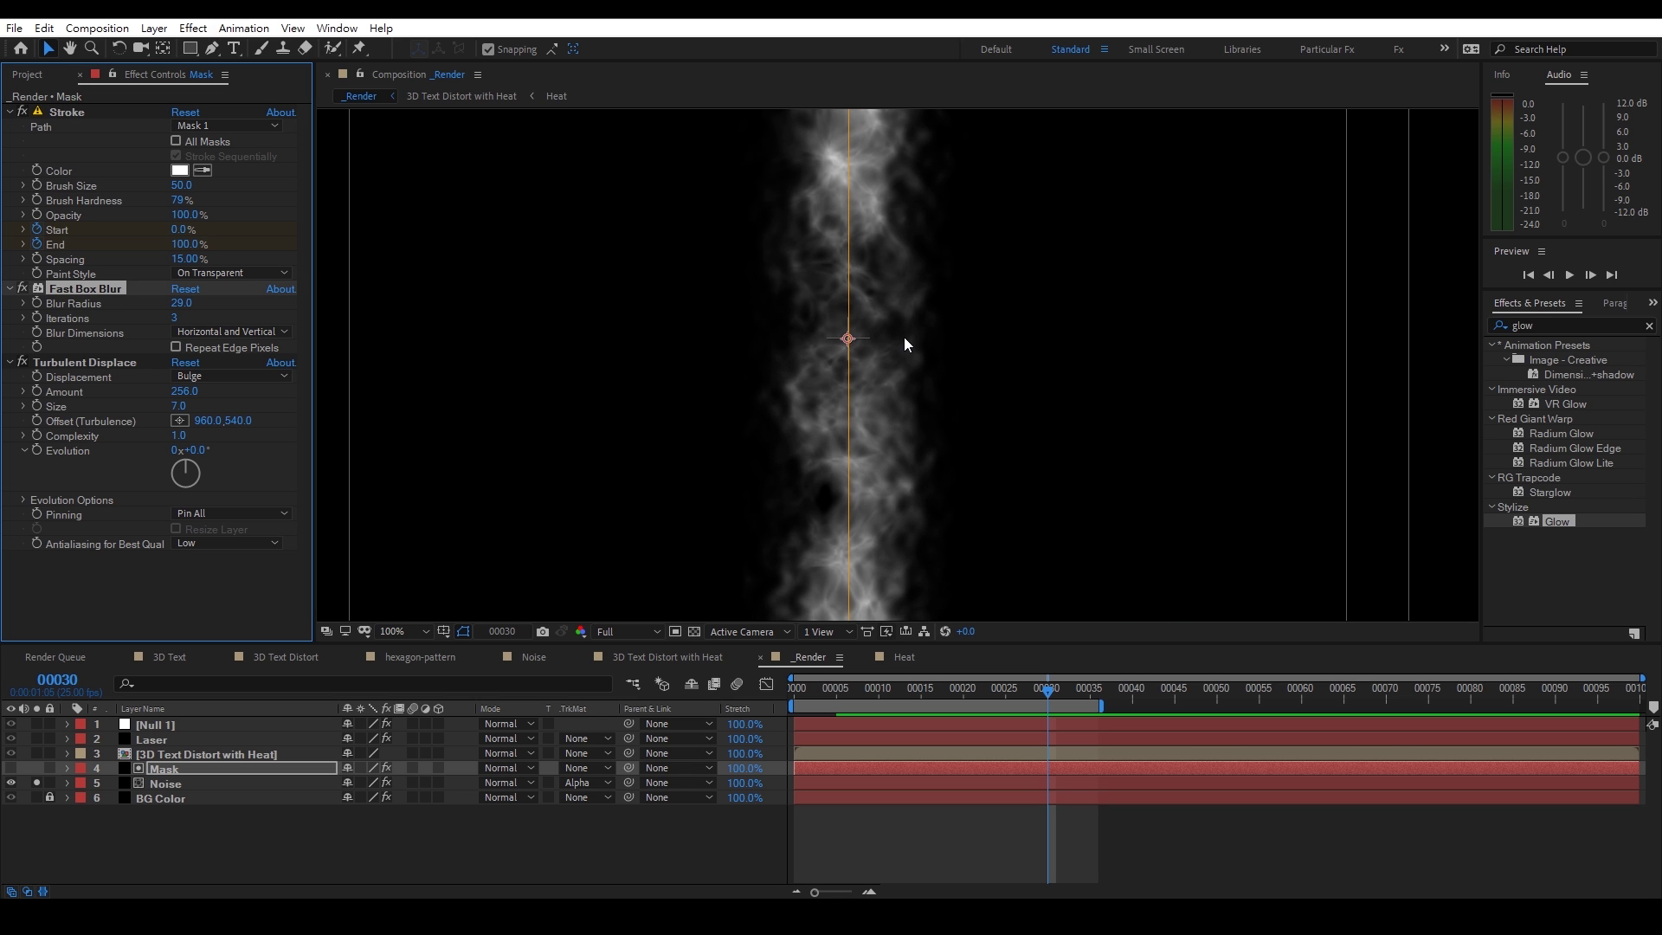
{"action": "scroll", "coordinate": [904, 336], "scroll_direction": "down", "scroll_amount": 2}
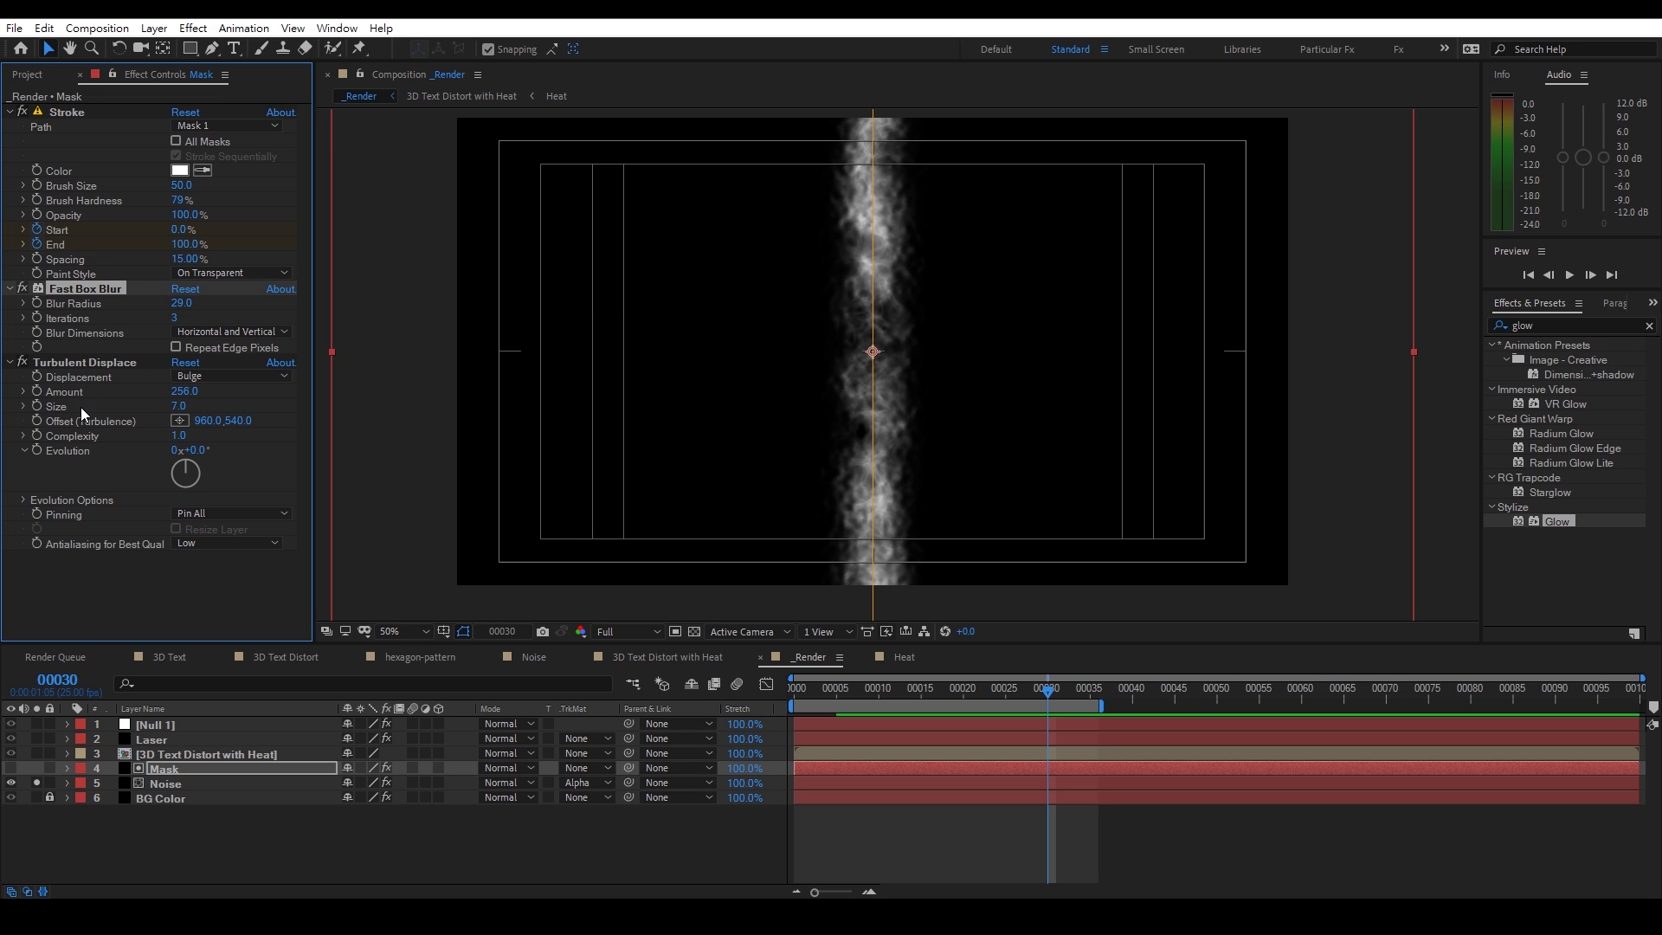
{"action": "left_click_drag", "start_coordinate": [179, 406], "coordinate": [188, 407]}
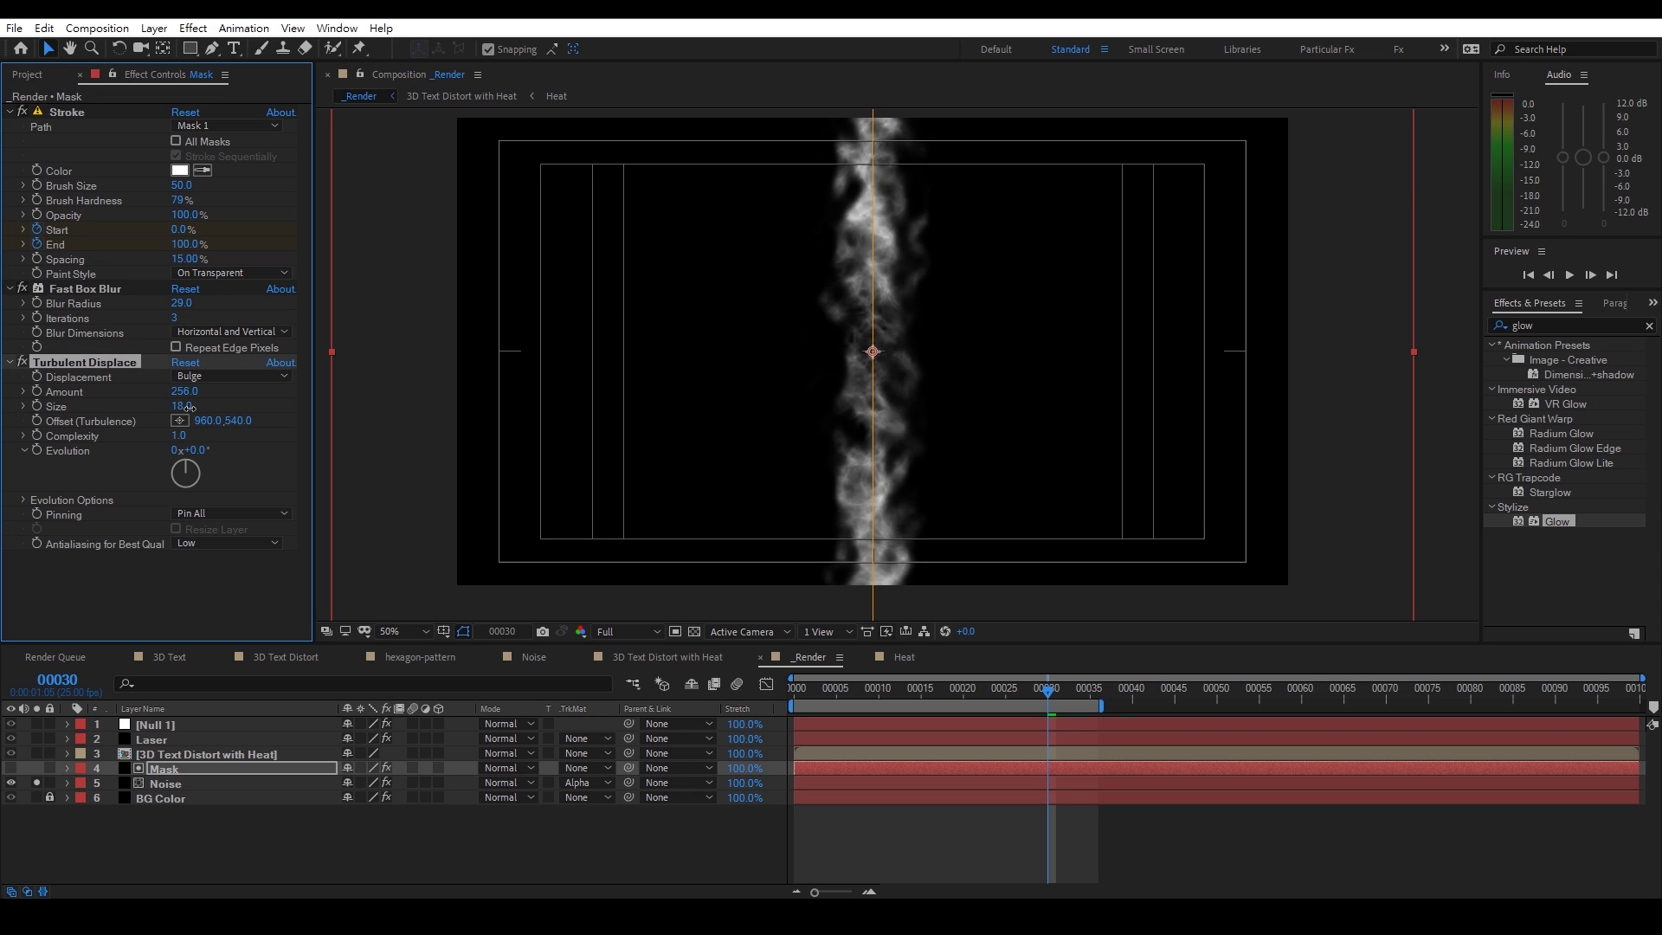
Move Fast Box Blur below Turbulent Displace on the Mask layer and set its Blur Radius to 21
{"action": "scroll", "coordinate": [891, 368], "scroll_direction": "up", "scroll_amount": 2}
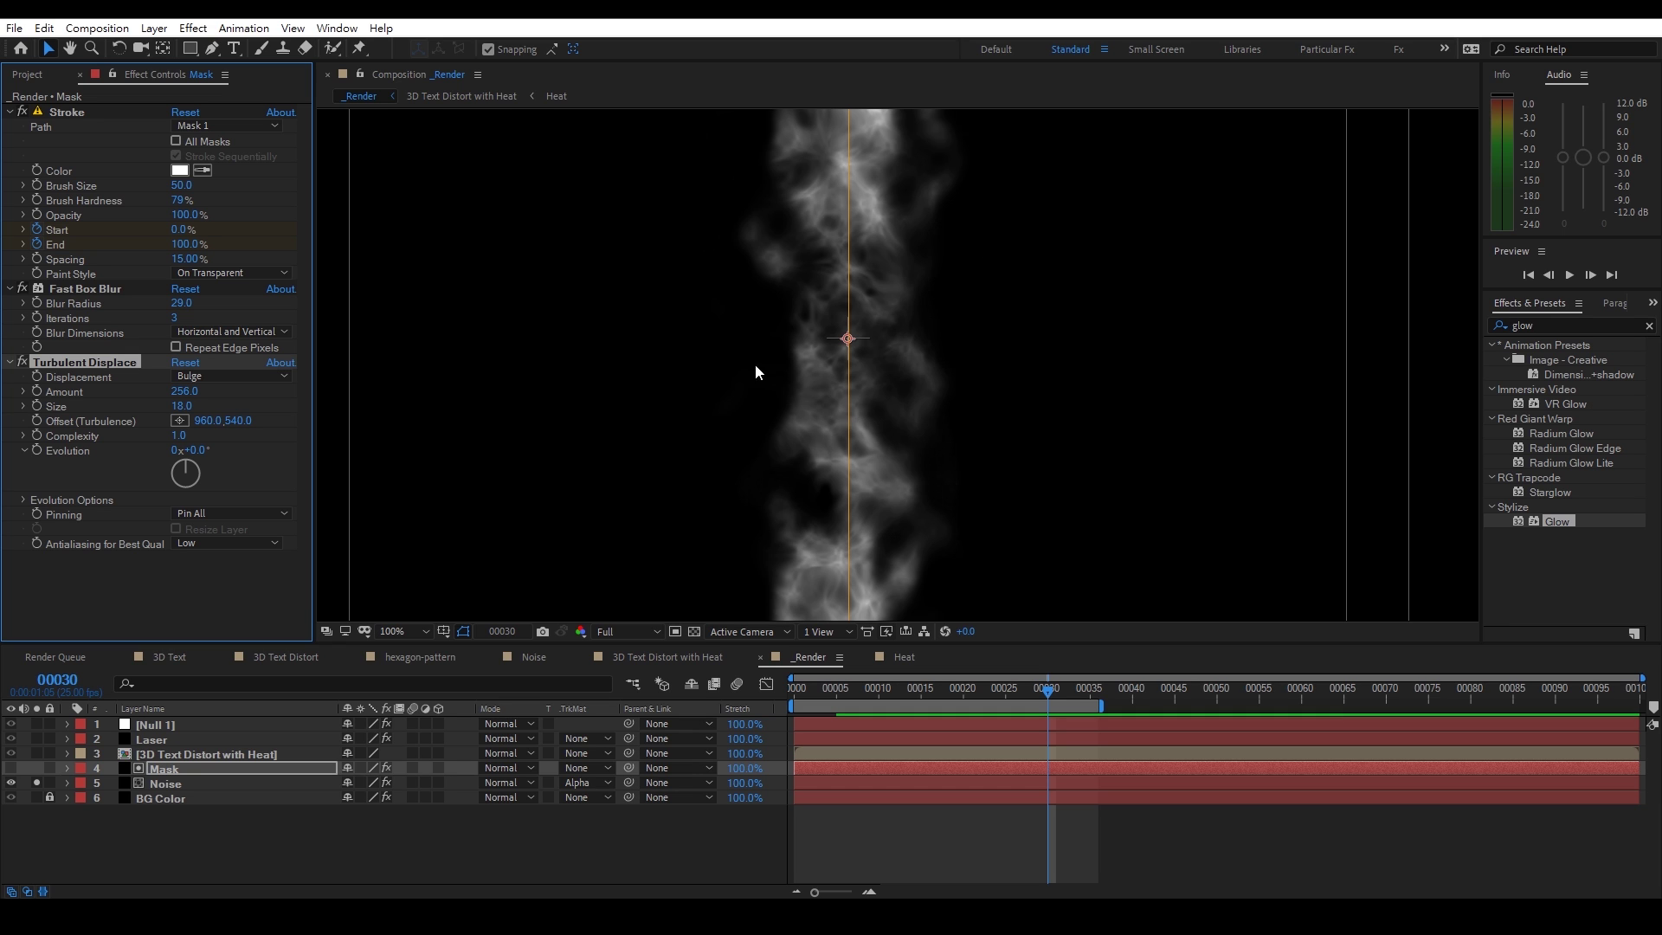
{"action": "scroll", "coordinate": [904, 320], "scroll_direction": "down", "scroll_amount": 1}
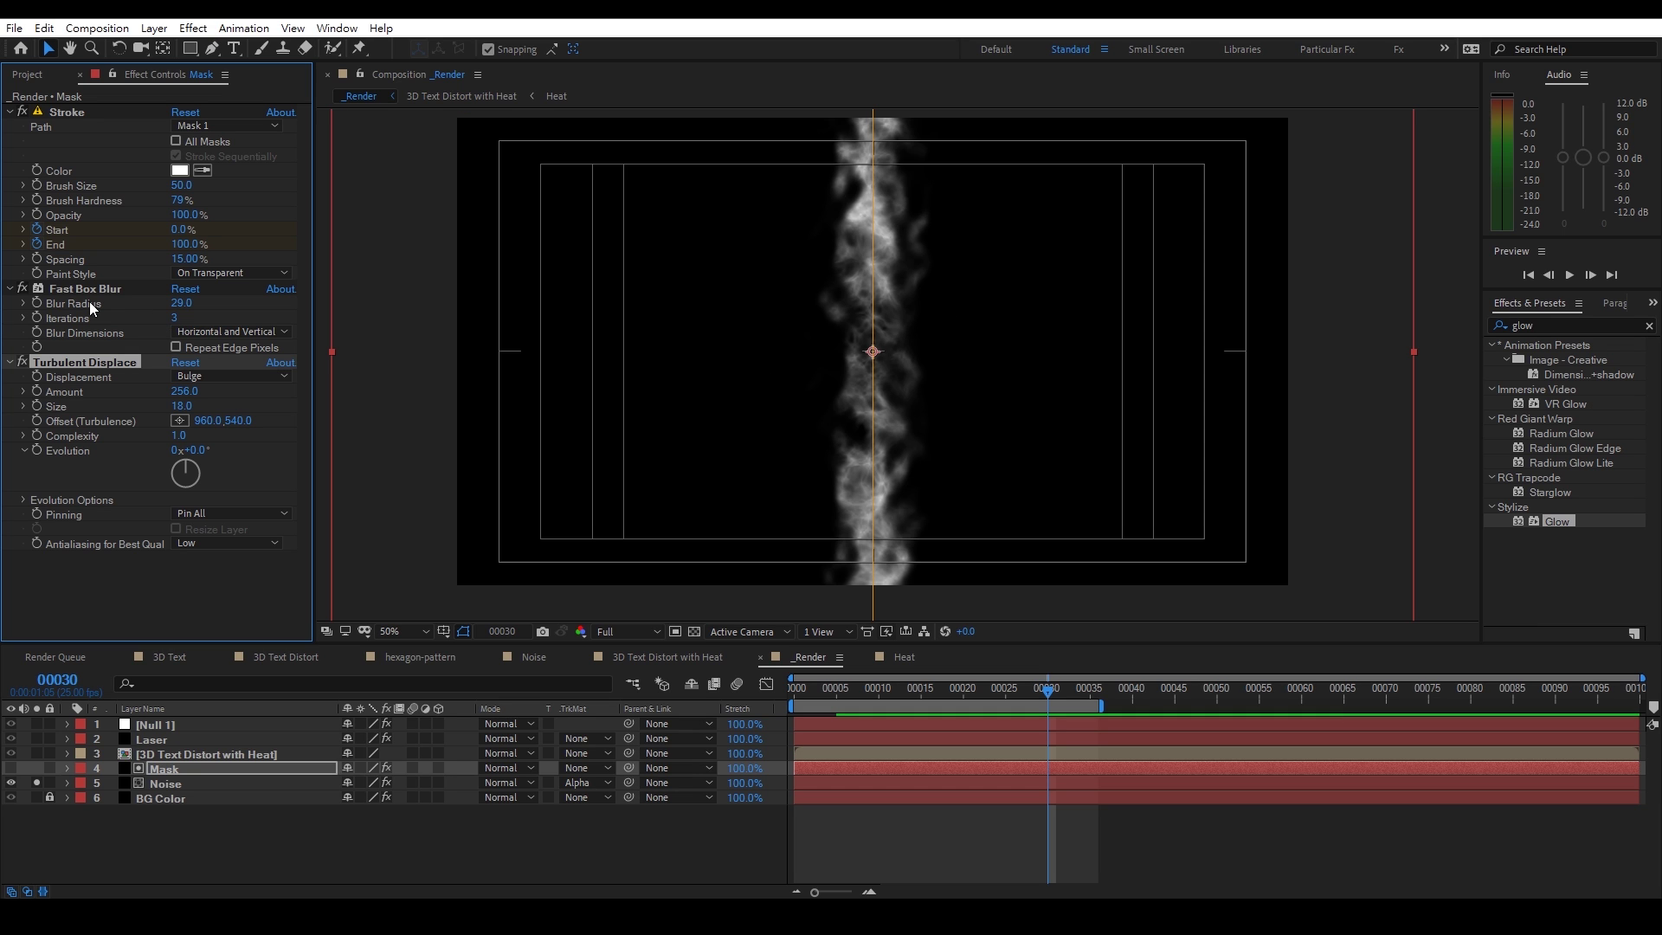
{"action": "left_click_drag", "start_coordinate": [92, 289], "coordinate": [129, 556]}
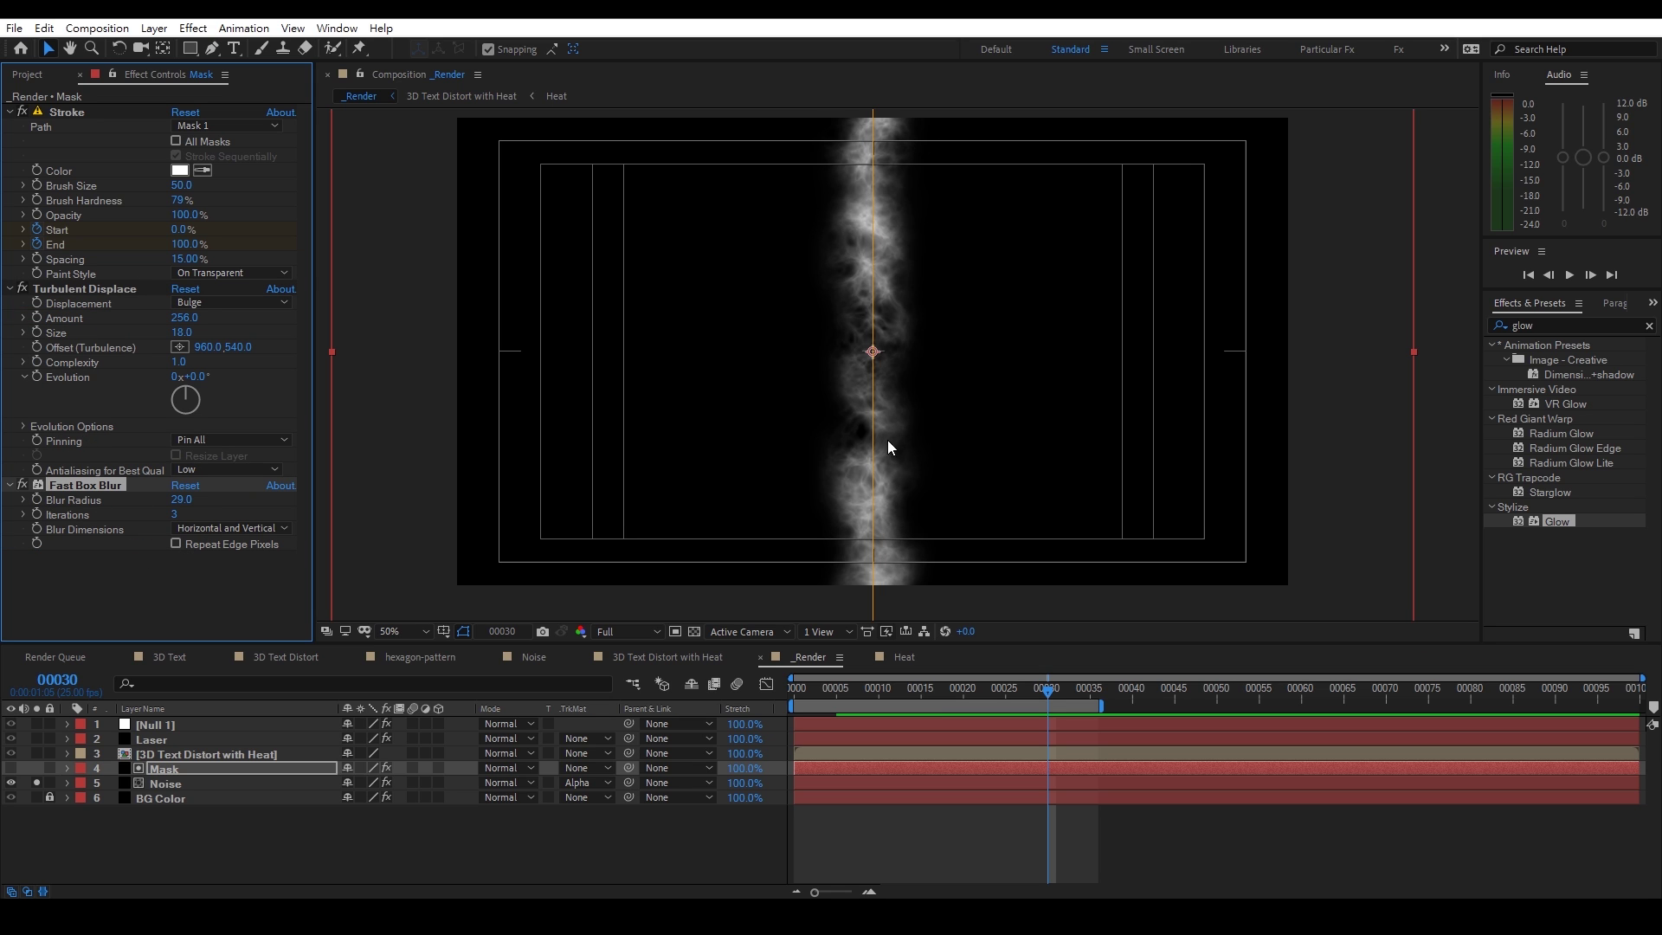
{"action": "left_click_drag", "start_coordinate": [181, 499], "coordinate": [175, 500]}
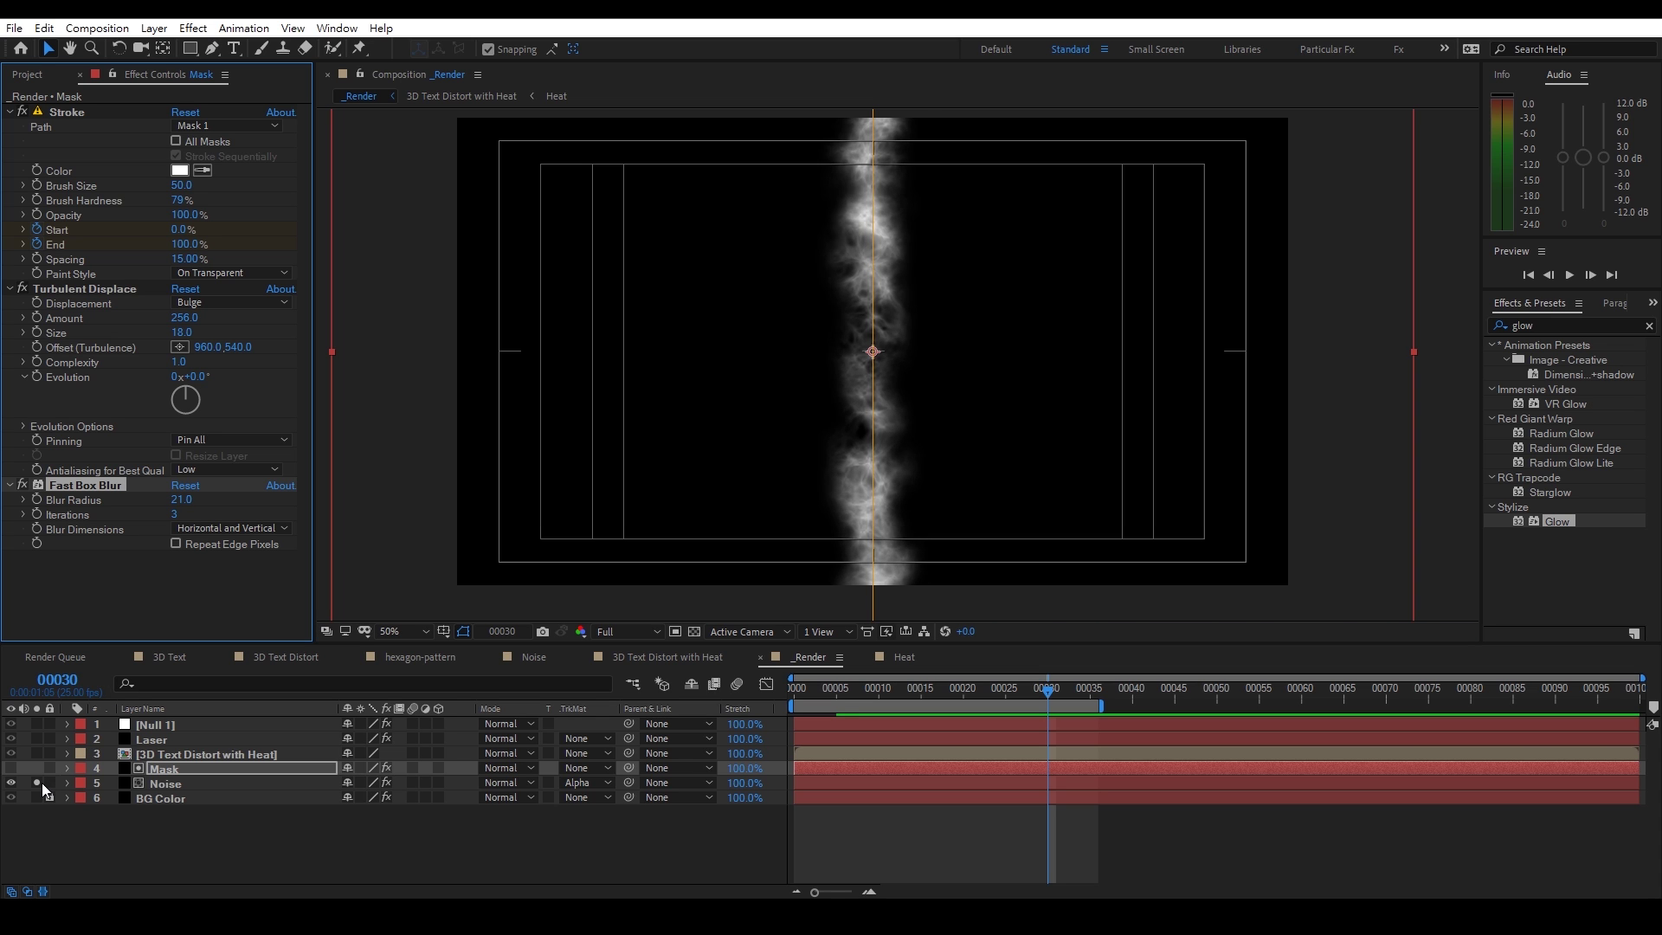
Turn off solo on the Noise layer in _Render and set its blending mode to Screen
{"action": "left_click", "coordinate": [38, 782]}
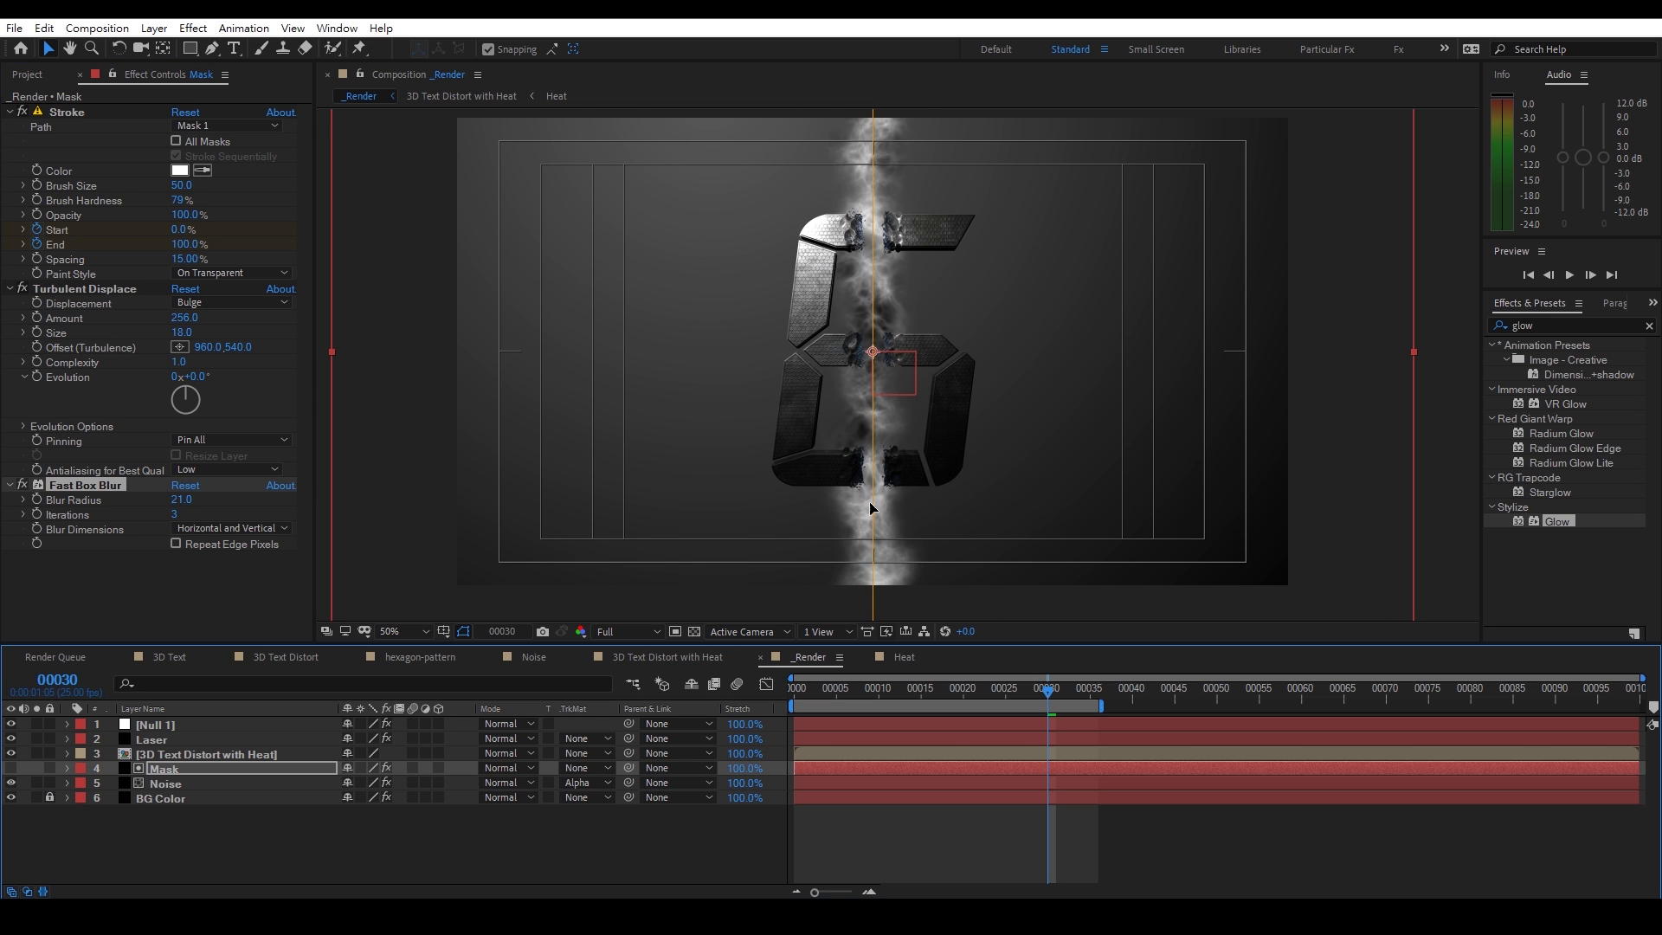
{"action": "left_click", "coordinate": [230, 784]}
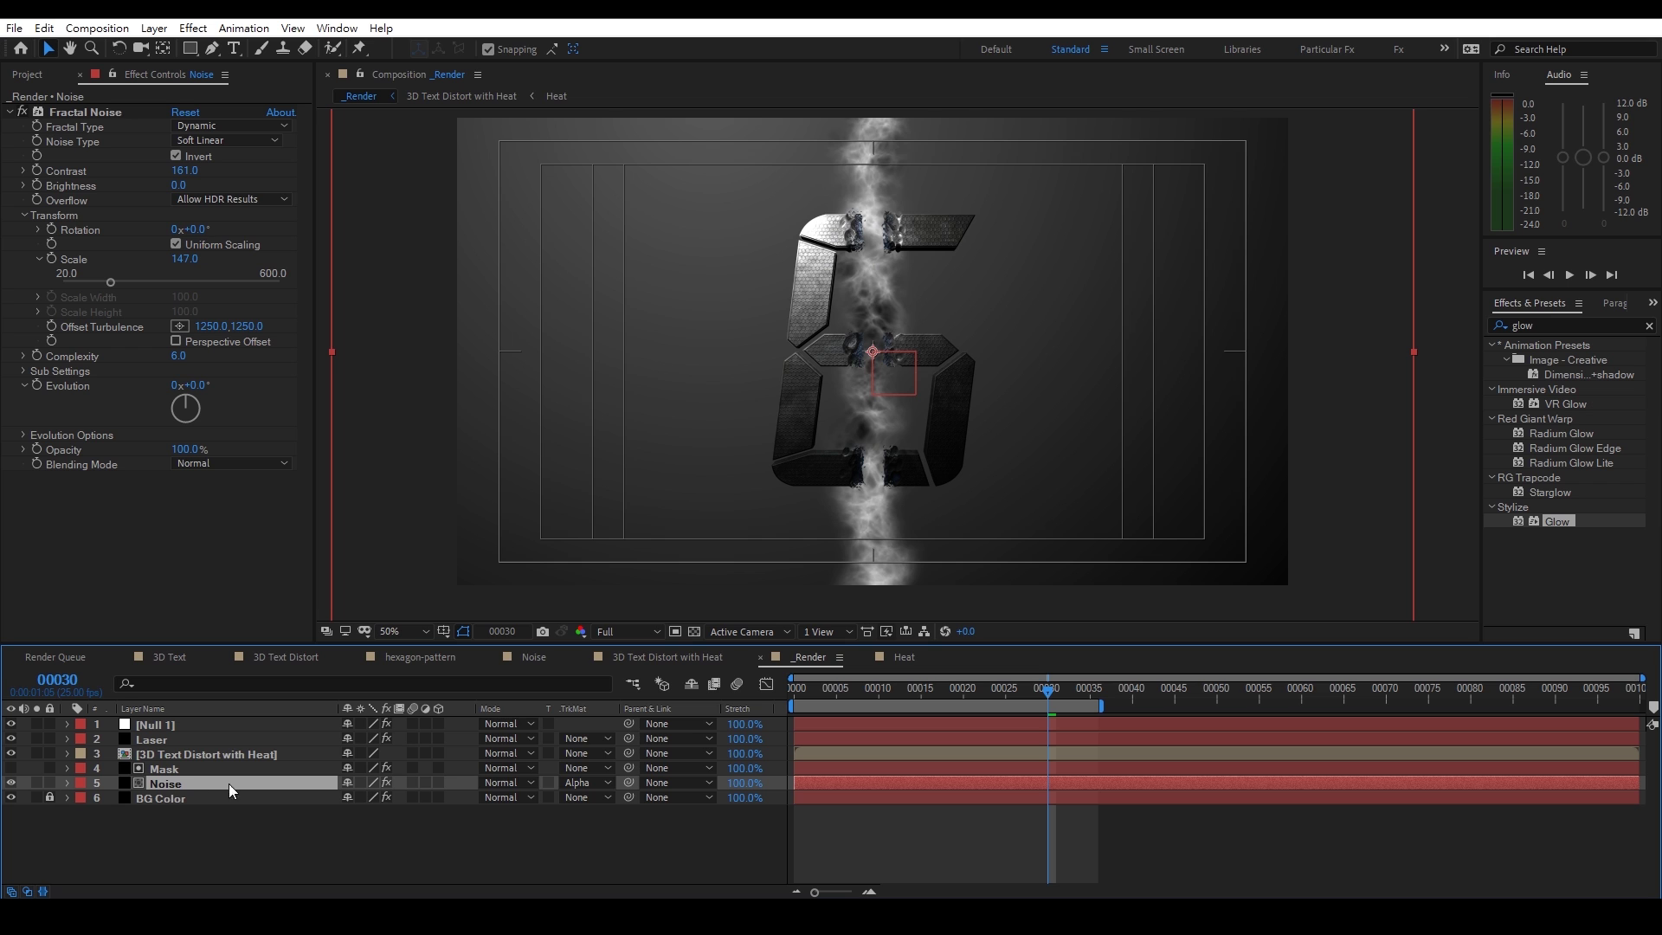
{"action": "left_click", "coordinate": [521, 783]}
{"action": "left_click", "coordinate": [548, 241]}
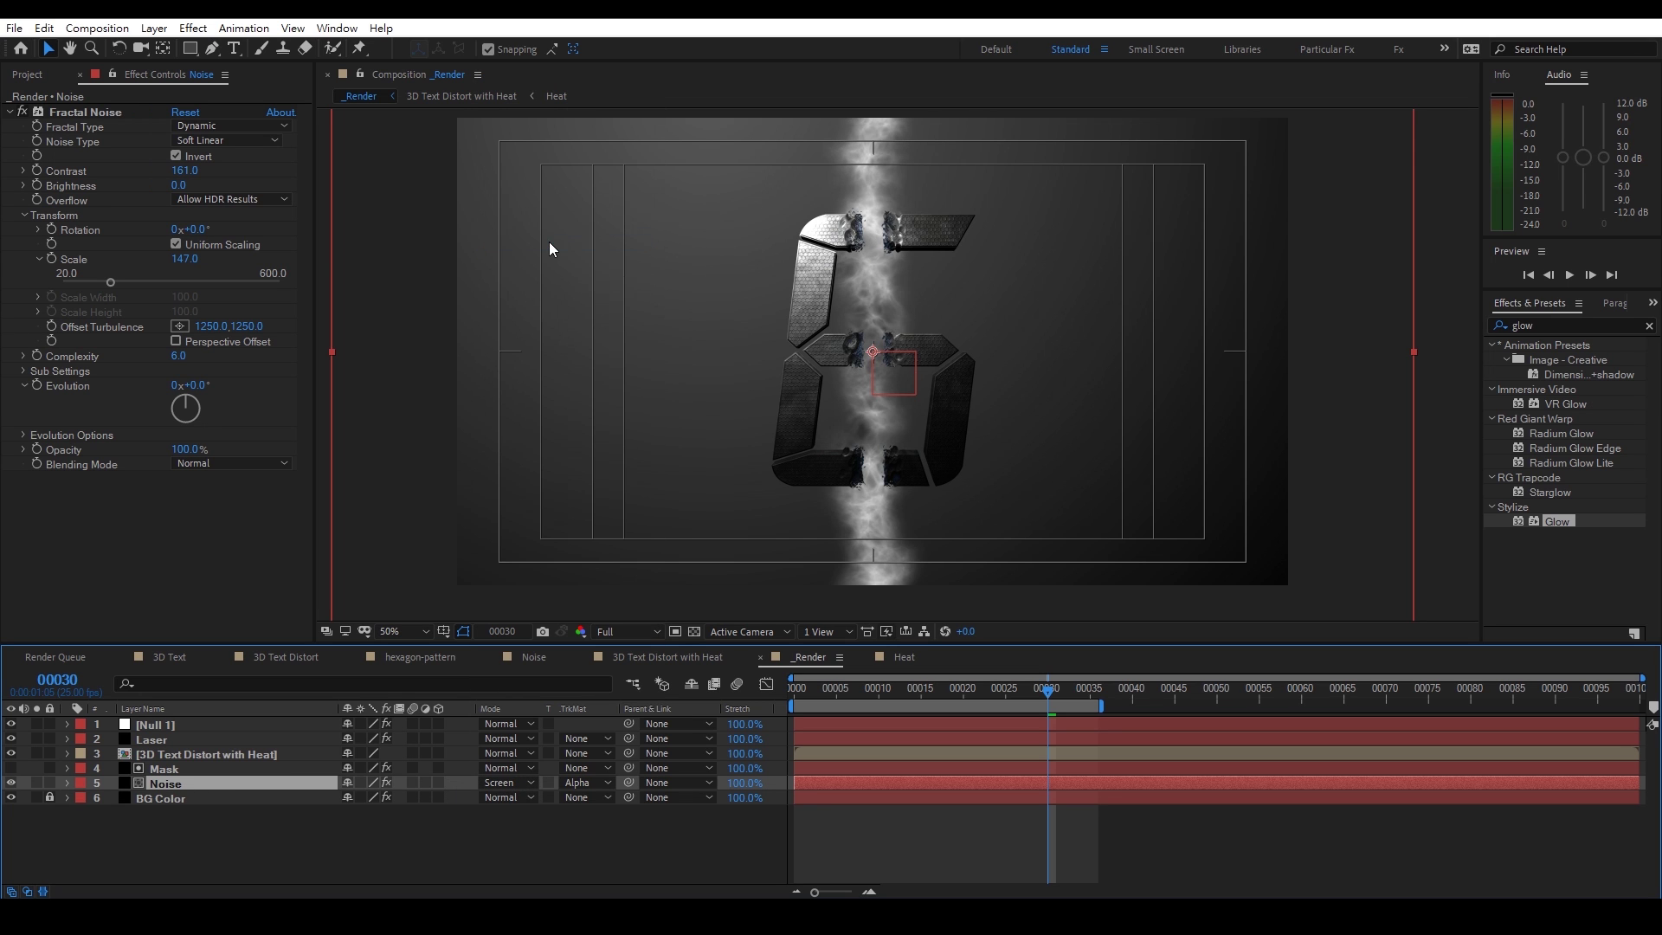
Increase the Noise layer's Fractal Noise Scale to 219
{"action": "left_click", "coordinate": [187, 537]}
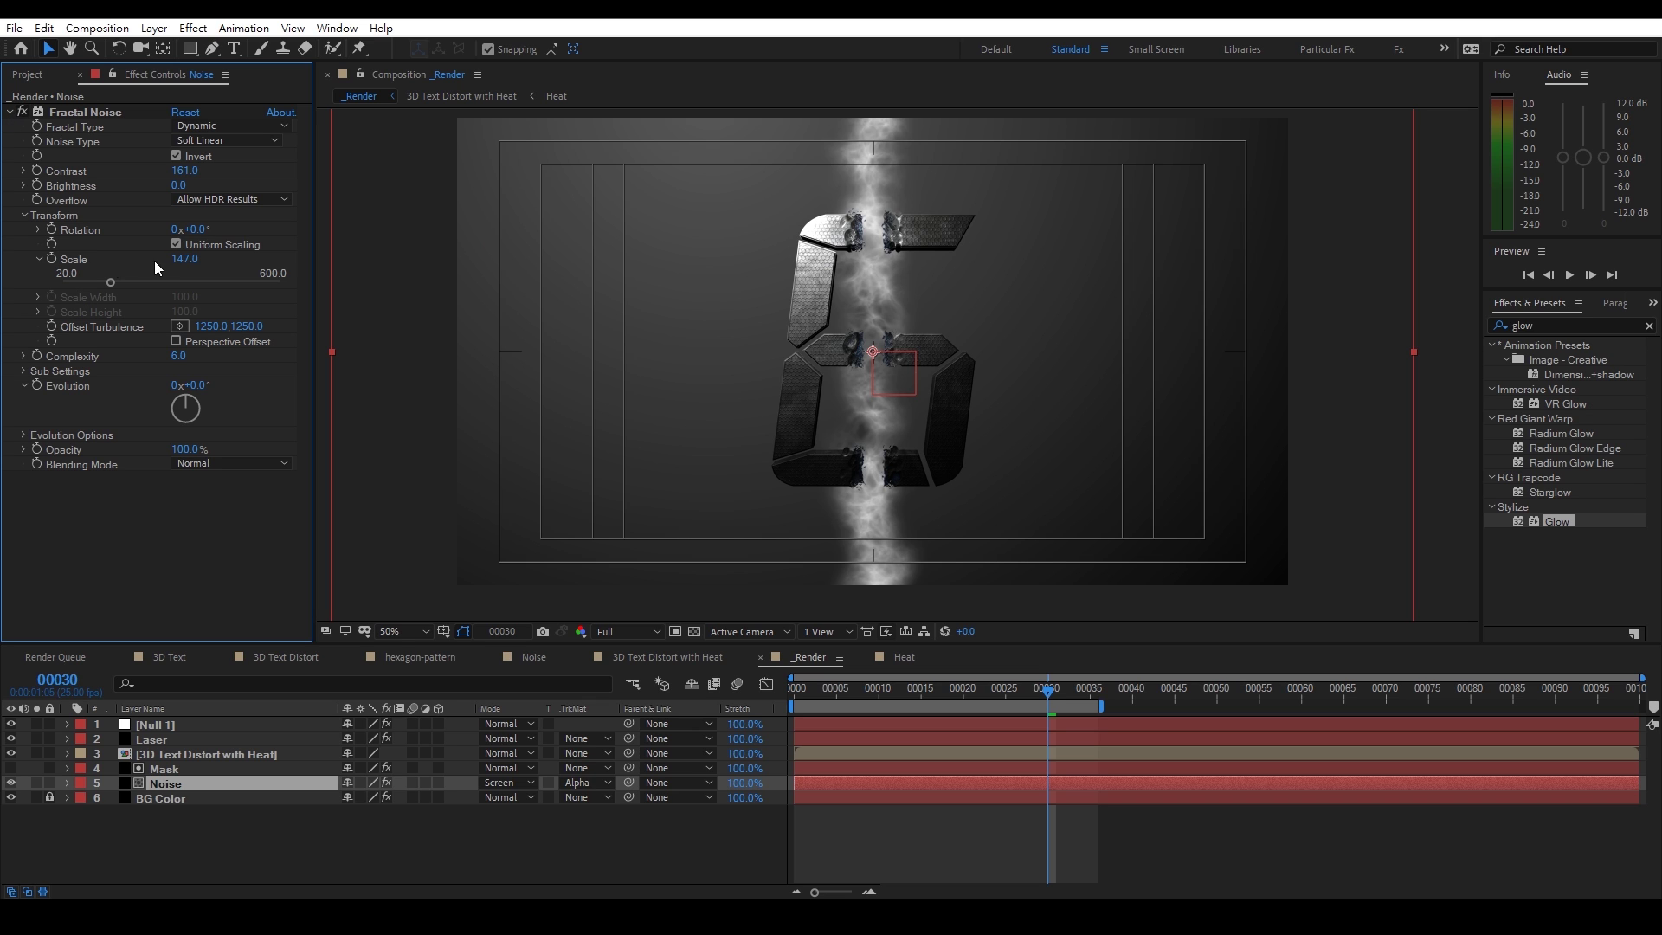
{"action": "left_click_drag", "start_coordinate": [185, 257], "coordinate": [241, 261]}
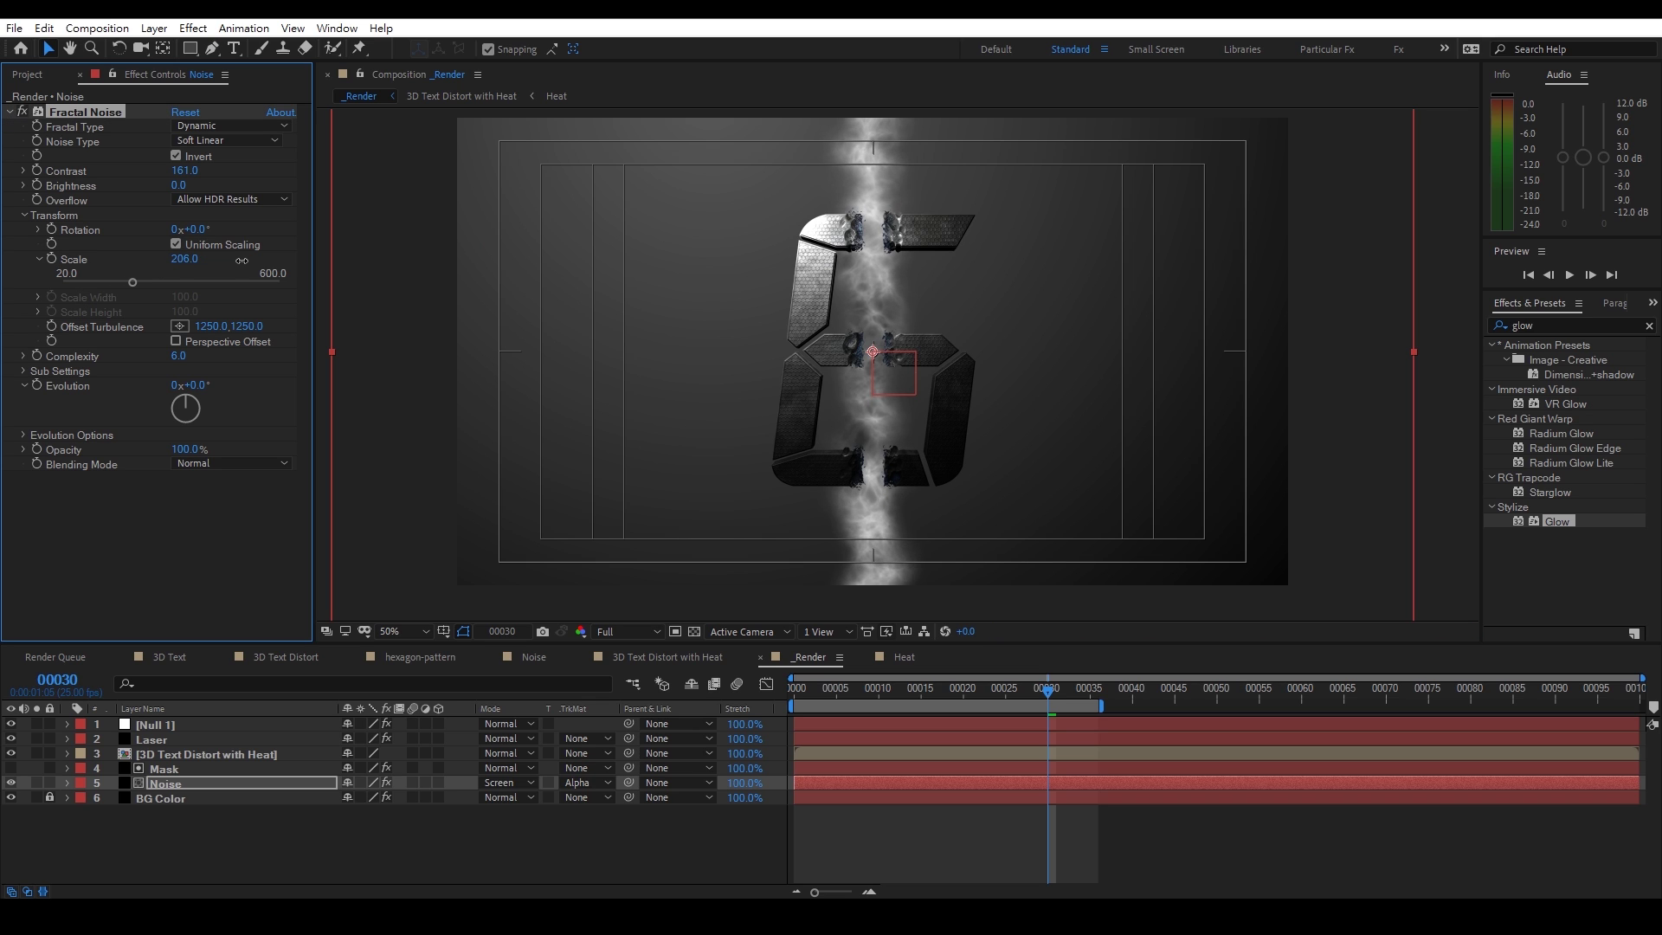
{"action": "left_click_drag", "start_coordinate": [248, 261], "coordinate": [259, 261]}
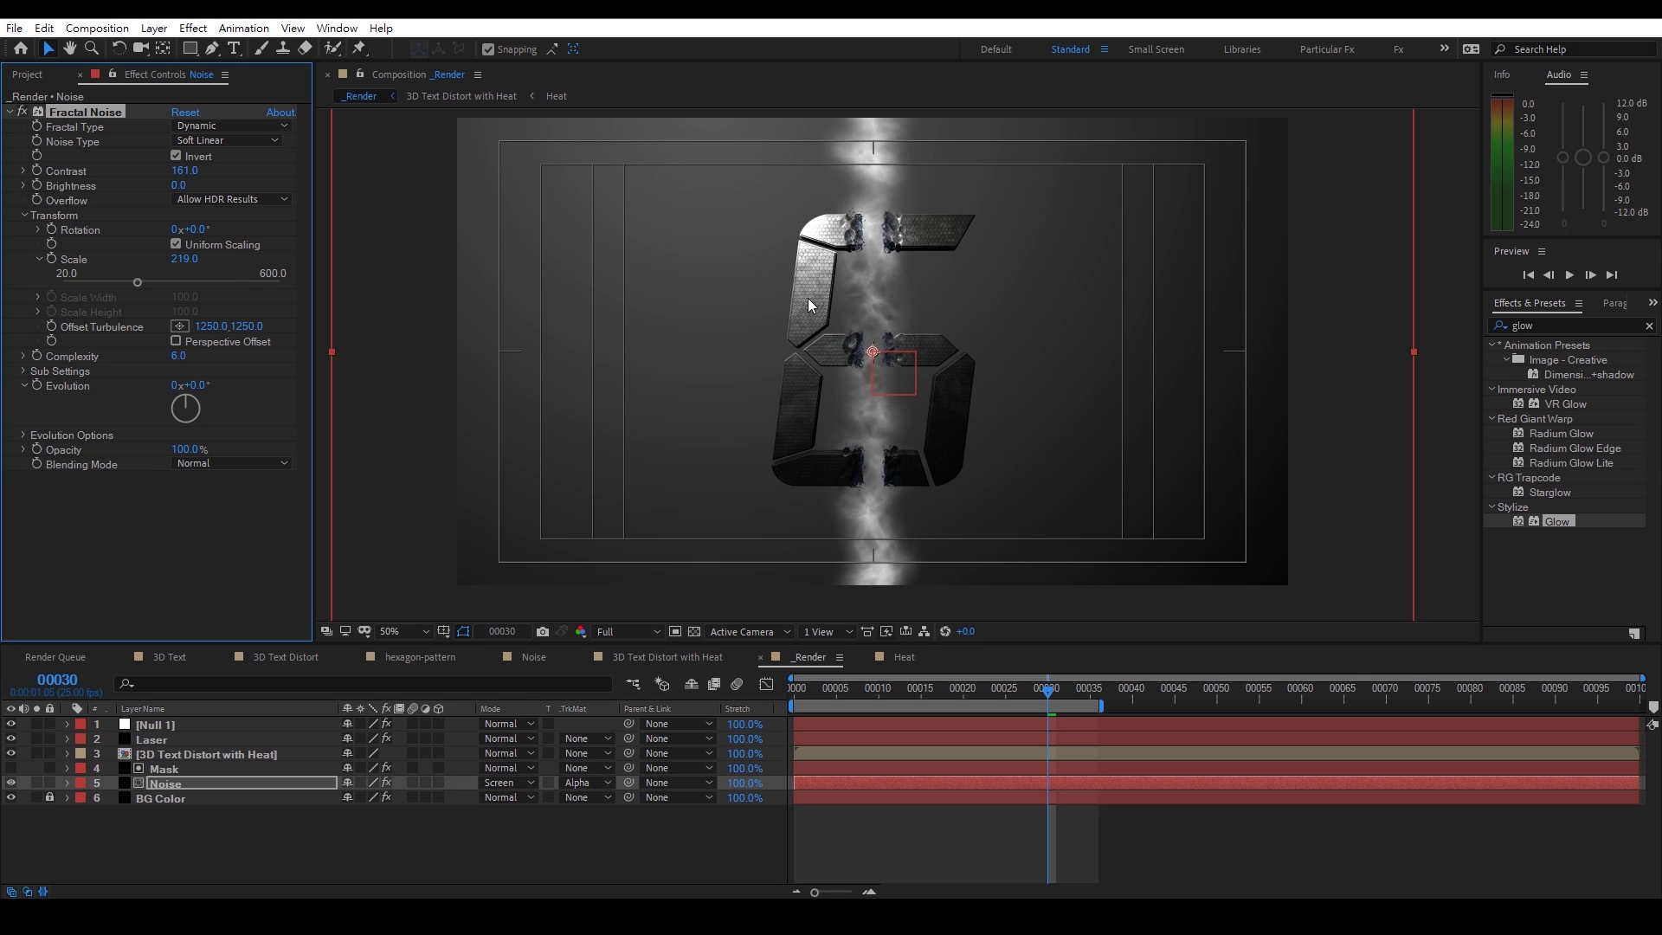
Add a Fast Box Blur effect to the Noise layer with a Blur Radius of 4 and preview the smoke
{"action": "left_click", "coordinate": [10, 112]}
{"action": "right_click", "coordinate": [120, 206]}
{"action": "mouse_move", "coordinate": [208, 316]}
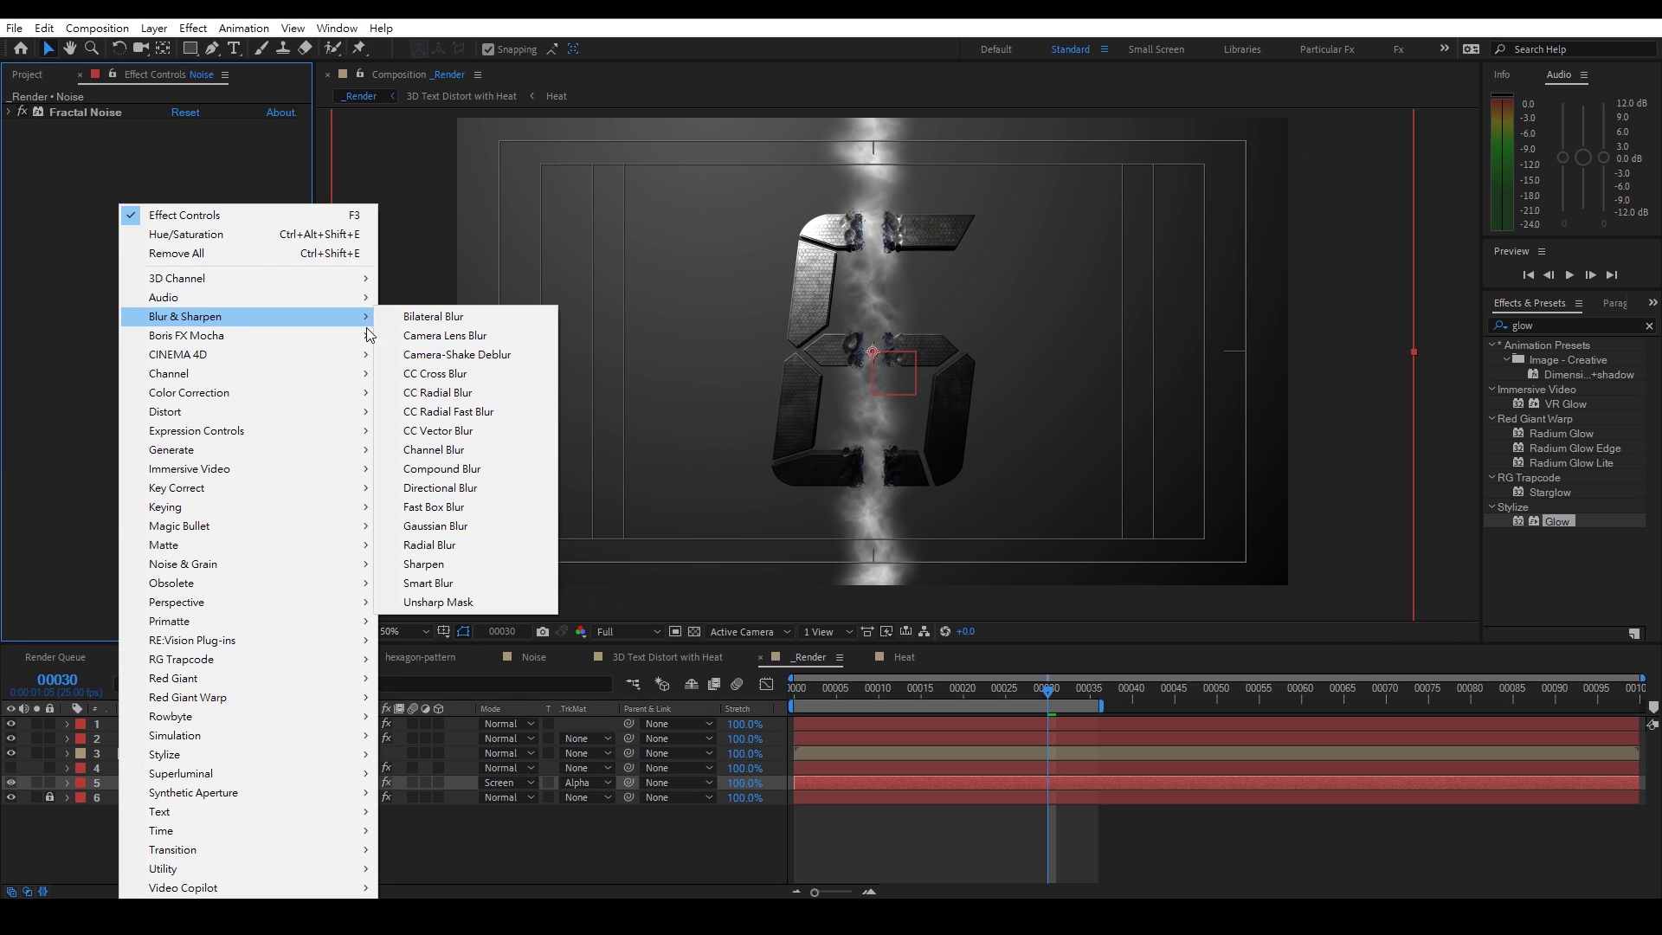
{"action": "left_click", "coordinate": [424, 506]}
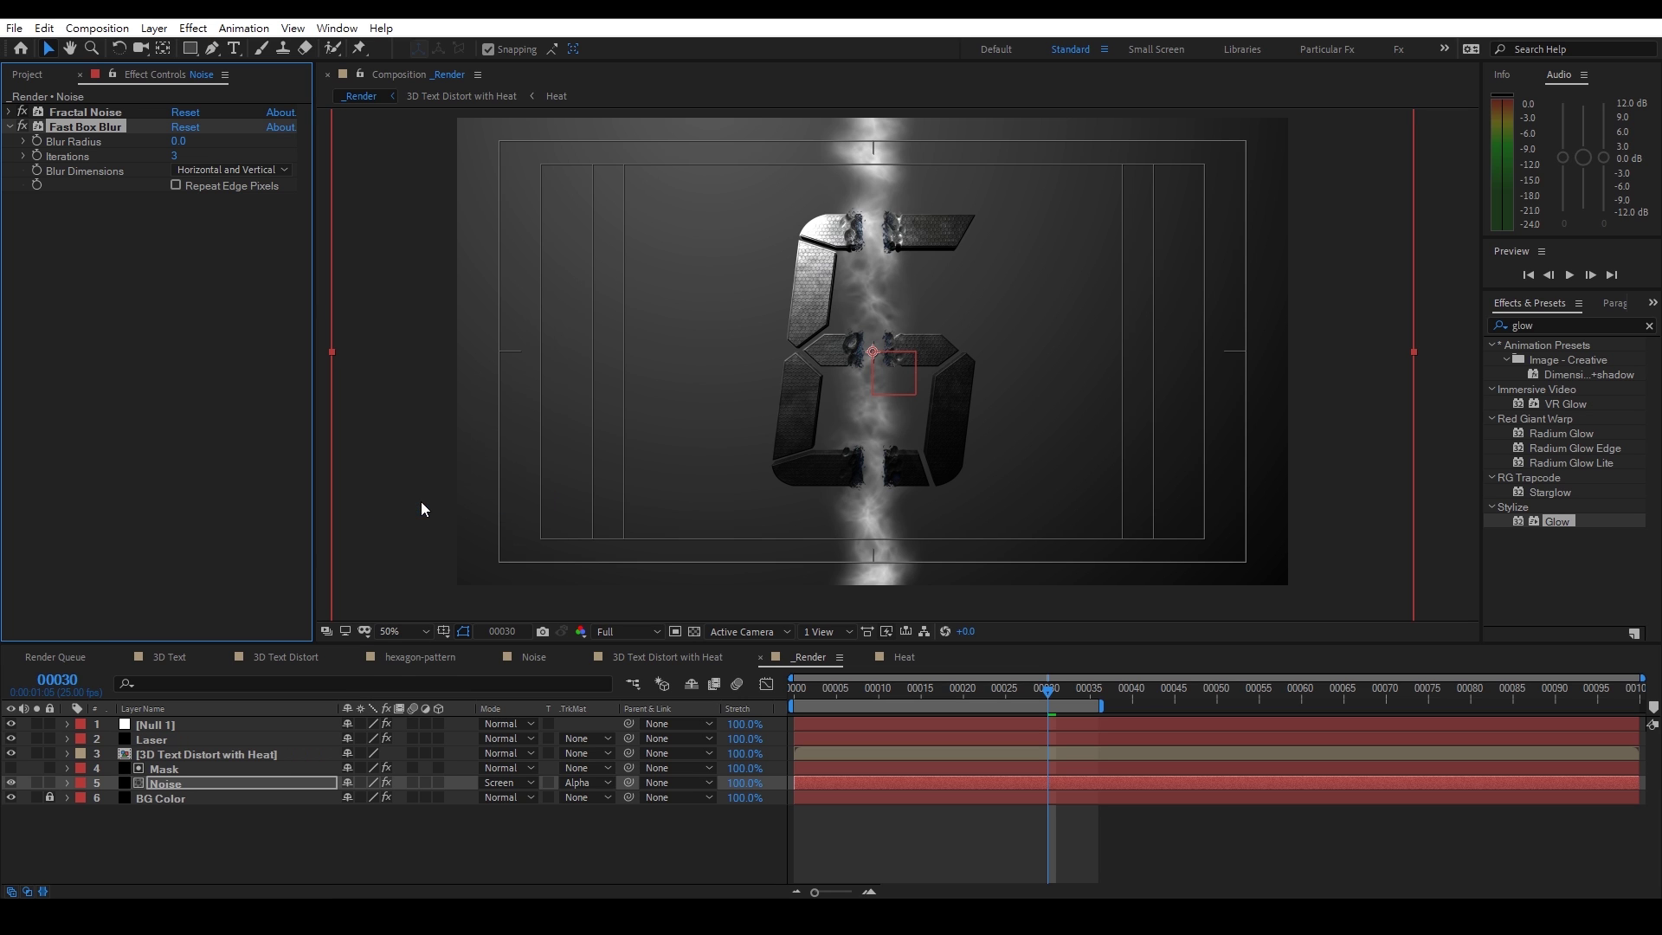
{"action": "left_click", "coordinate": [178, 141]}
{"action": "type", "text": "4"}
{"action": "key", "text": "Return"}
{"action": "left_click_drag", "start_coordinate": [185, 142], "coordinate": [181, 141]}
{"action": "left_click_drag", "start_coordinate": [800, 688], "coordinate": [853, 688]}
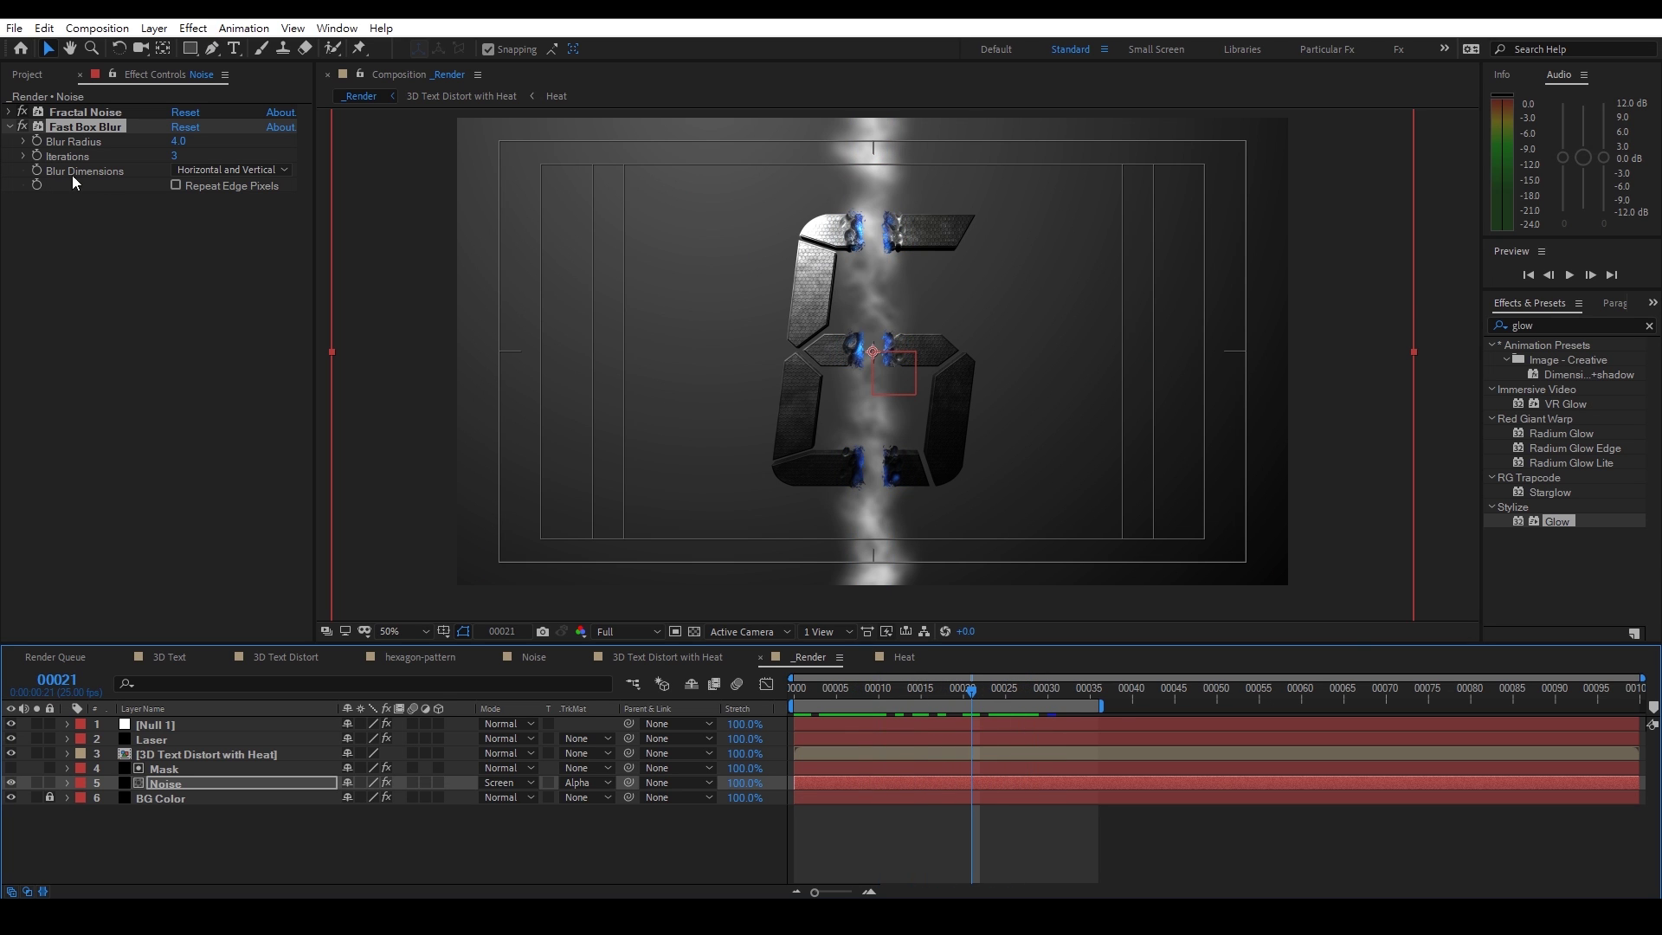
Add a keyframe for the Mask layer's Turbulent Displace Offset (Turbulence) at frame 5 and reveal the layer's keyframes
{"action": "left_click", "coordinate": [7, 112]}
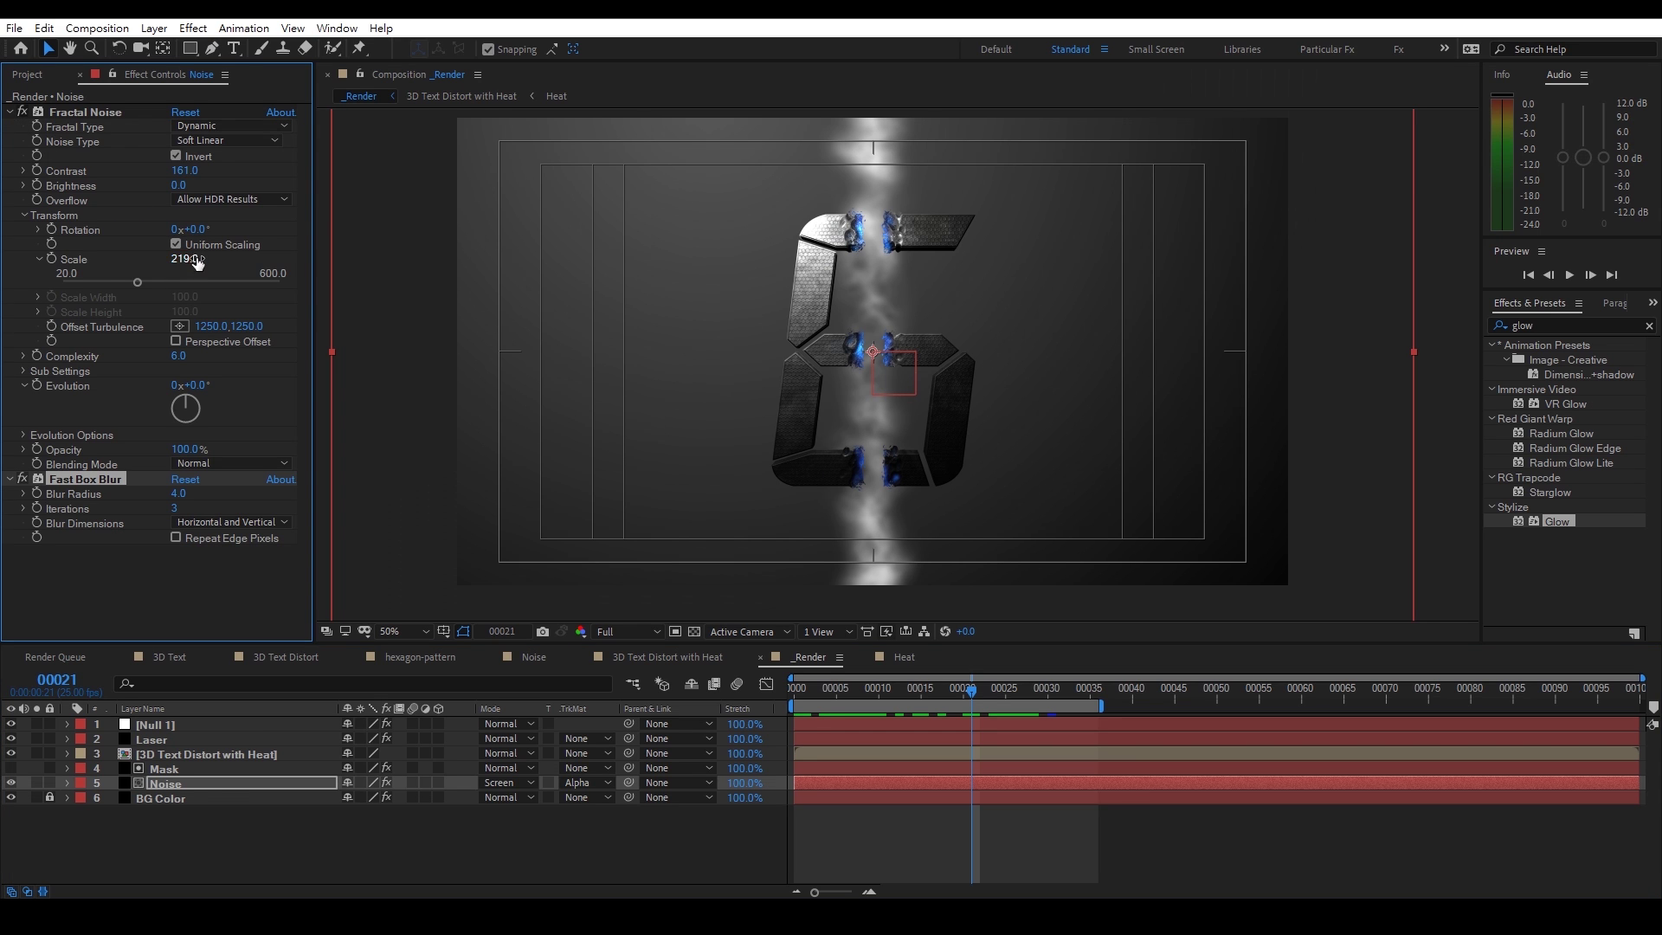
{"action": "left_click", "coordinate": [210, 765]}
{"action": "key", "text": "u"}
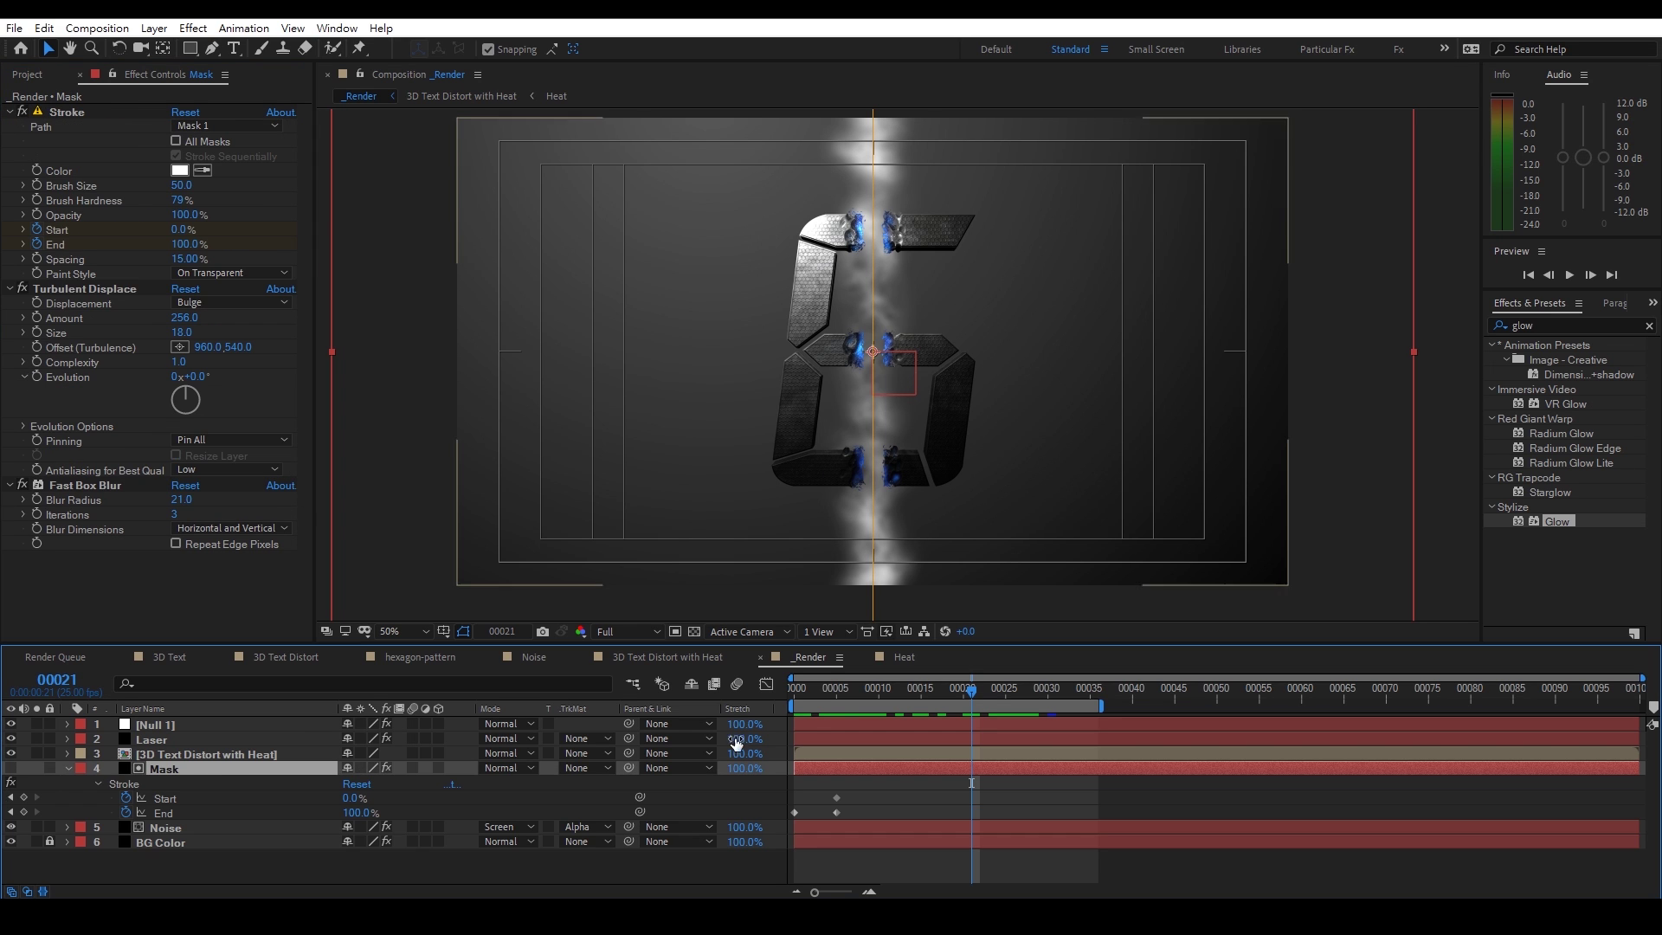
{"action": "left_click", "coordinate": [836, 691]}
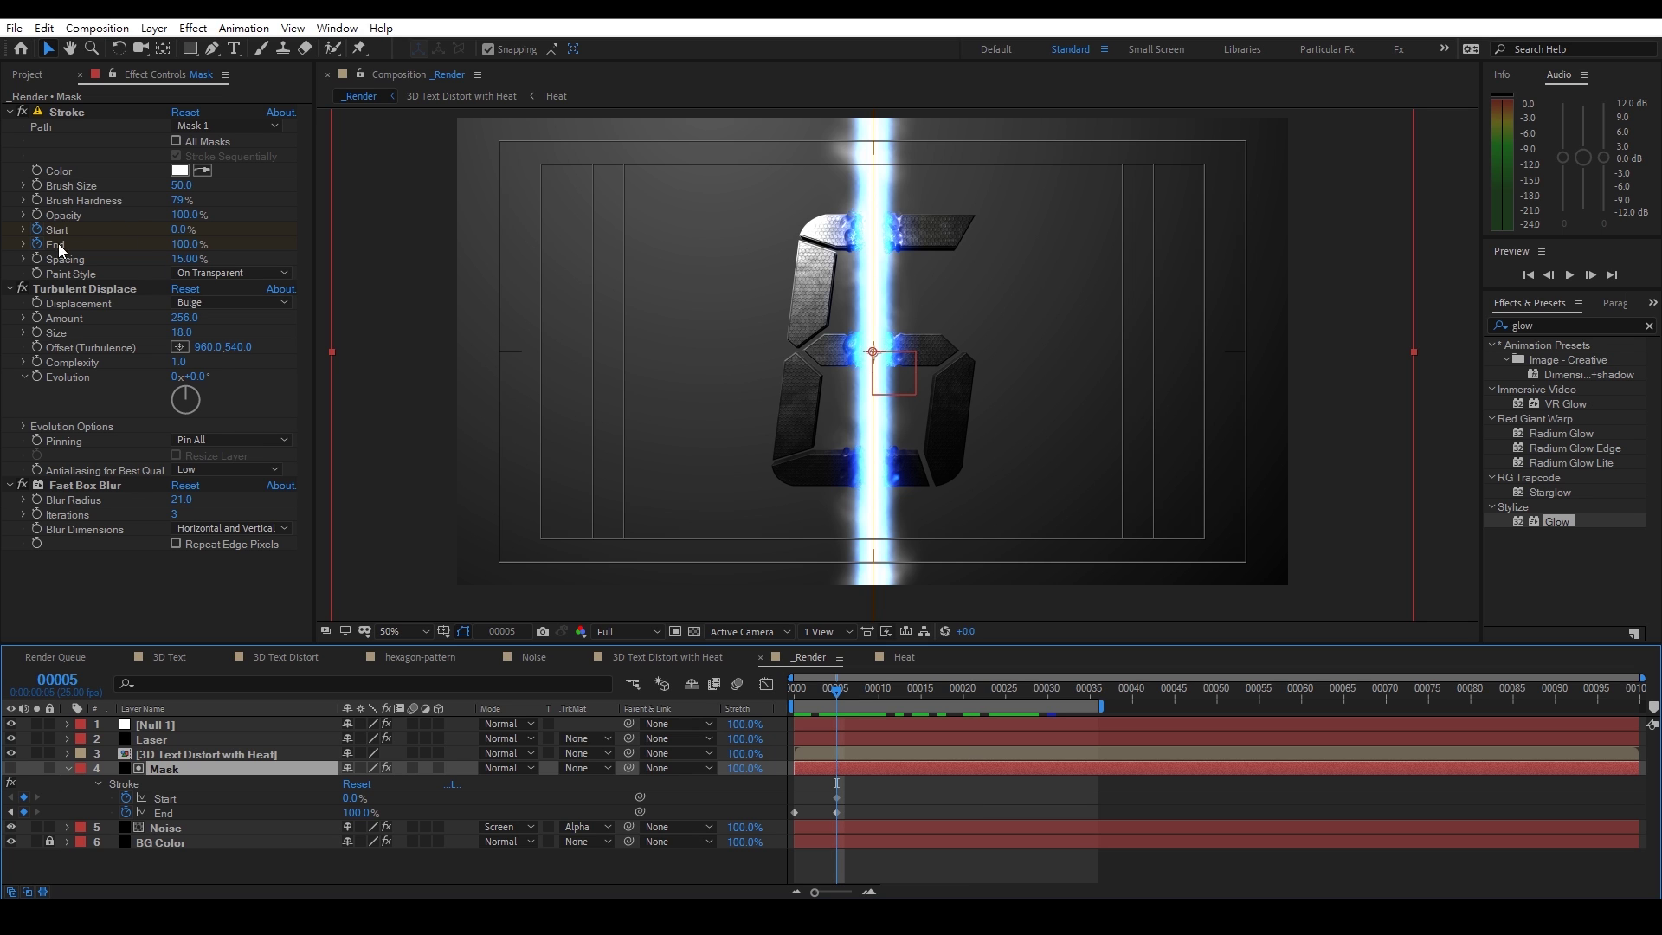
{"action": "left_click", "coordinate": [37, 348]}
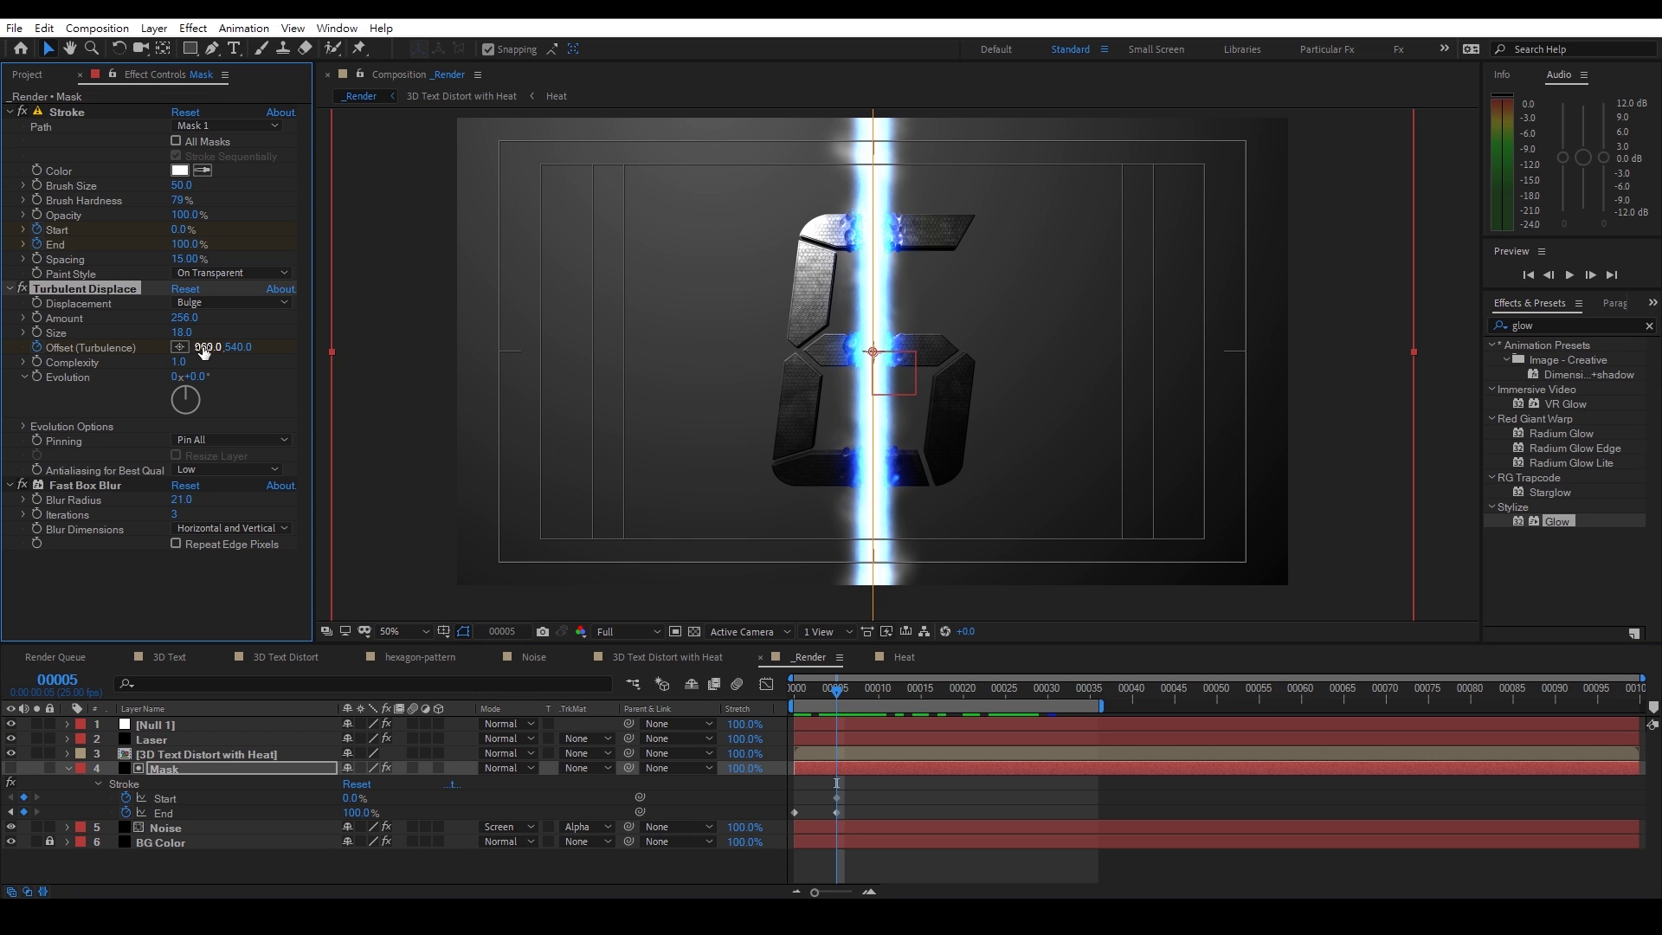
{"action": "left_click", "coordinate": [845, 767]}
{"action": "key", "text": "u"}
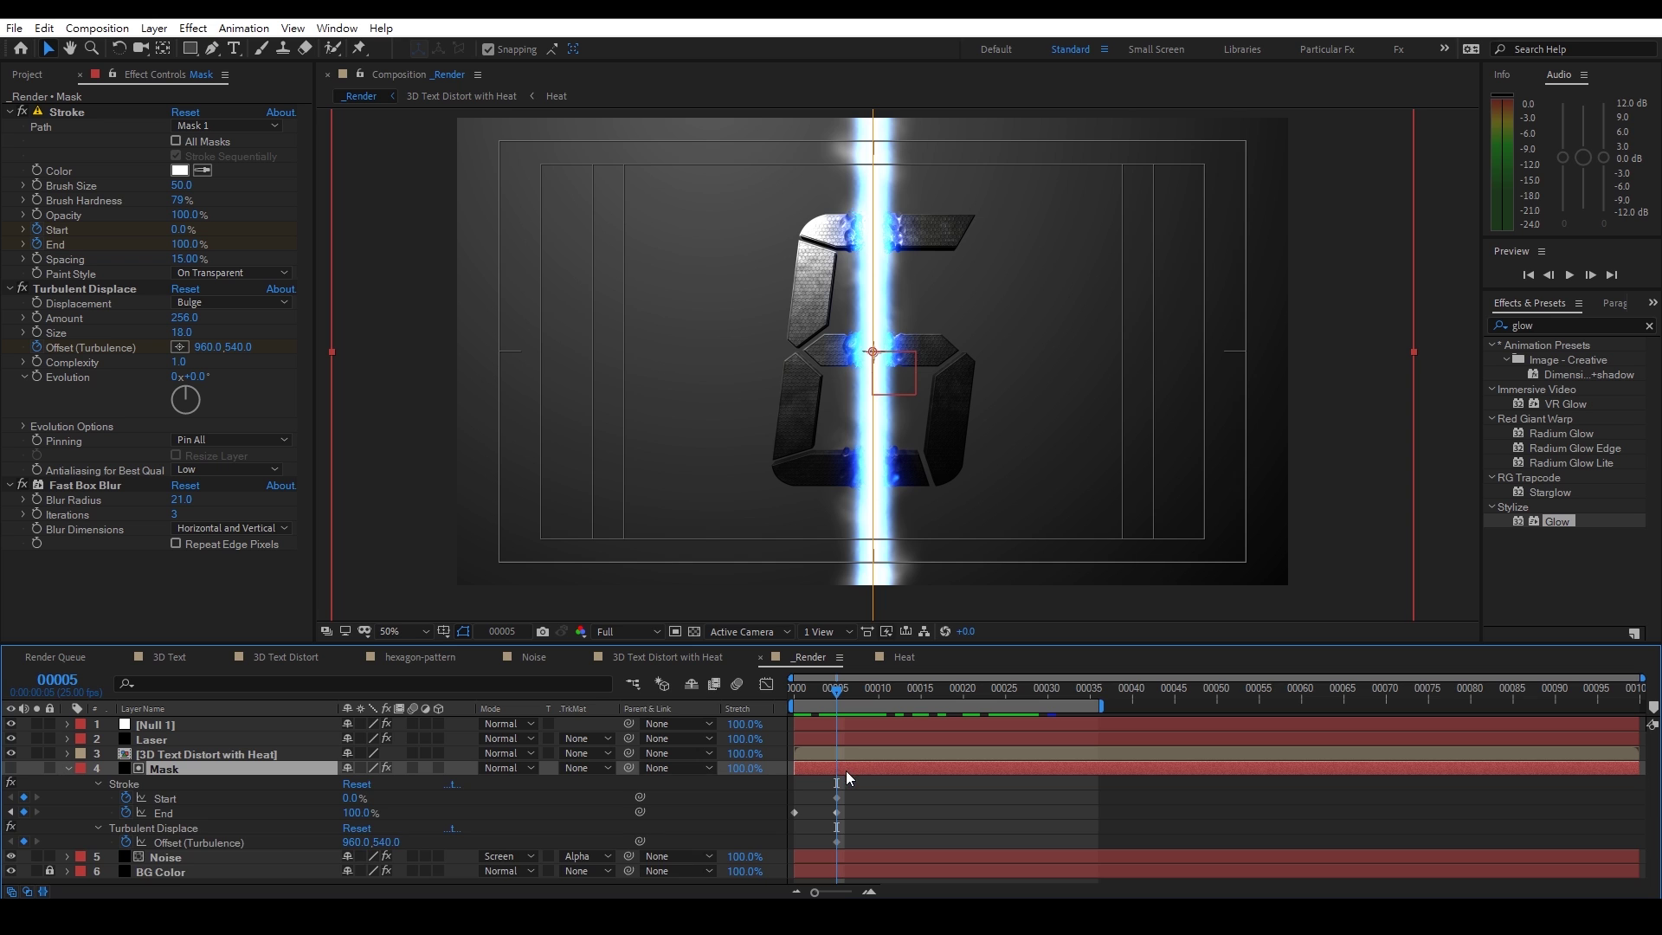
Extend the work area to frame 60 and set the Mask layer's Offset (Turbulence) to 960, 244 at frame 45
{"action": "left_click_drag", "start_coordinate": [835, 688], "coordinate": [1302, 707]}
{"action": "left_click_drag", "start_coordinate": [1134, 692], "coordinate": [1175, 695]}
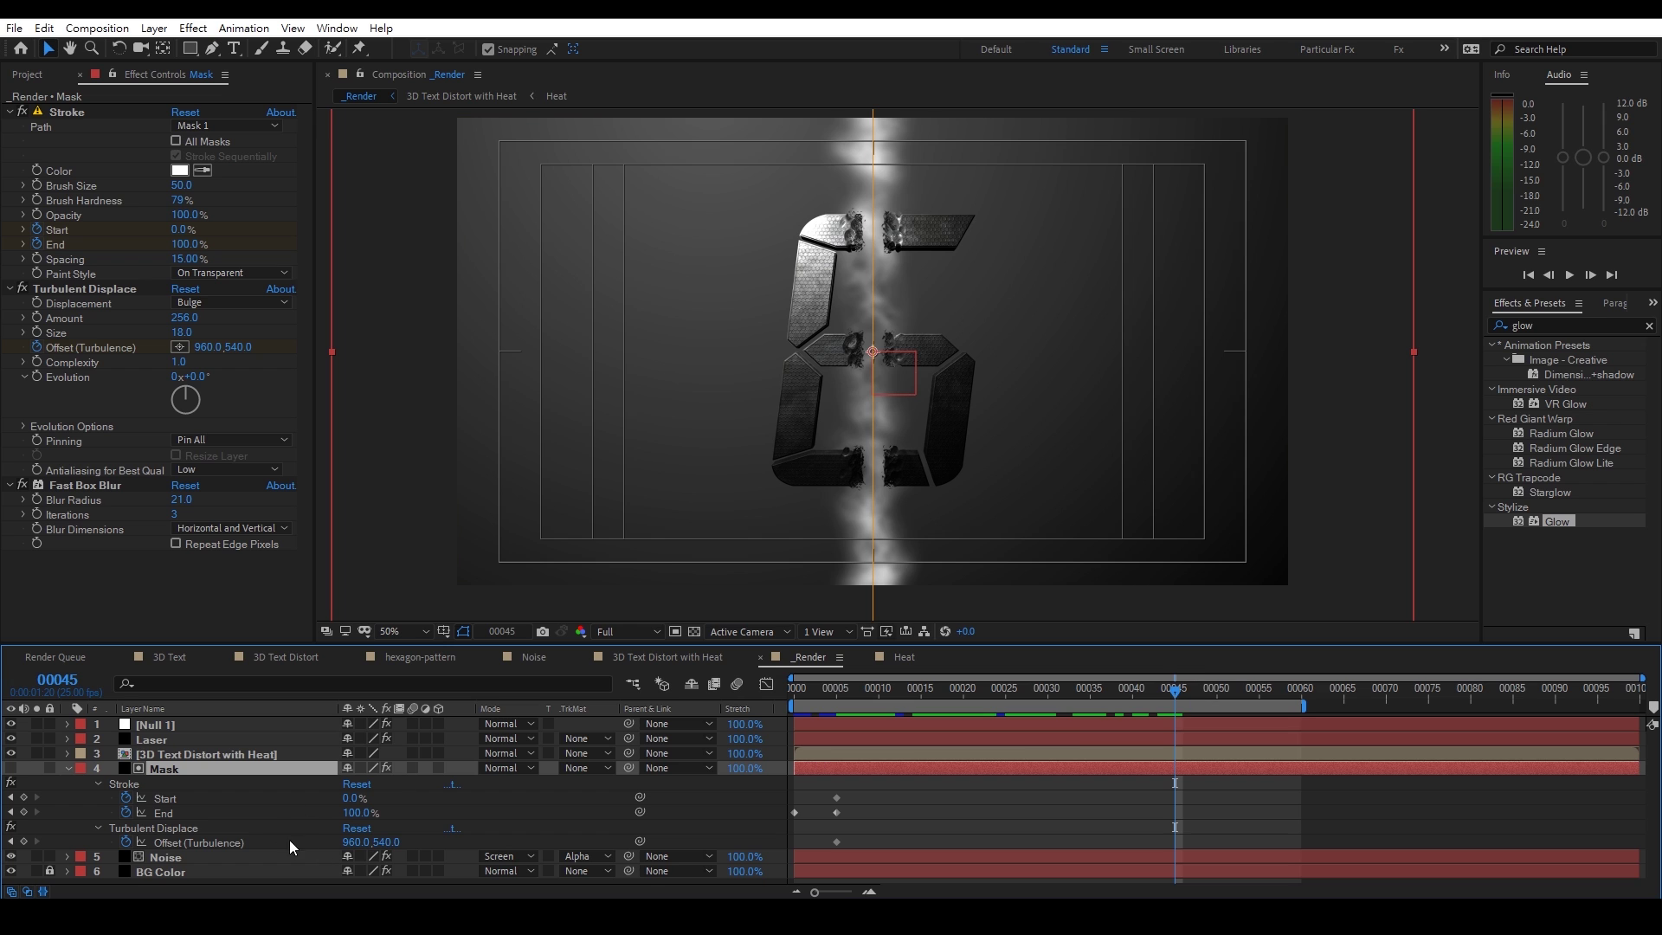
{"action": "left_click_drag", "start_coordinate": [385, 842], "coordinate": [136, 827]}
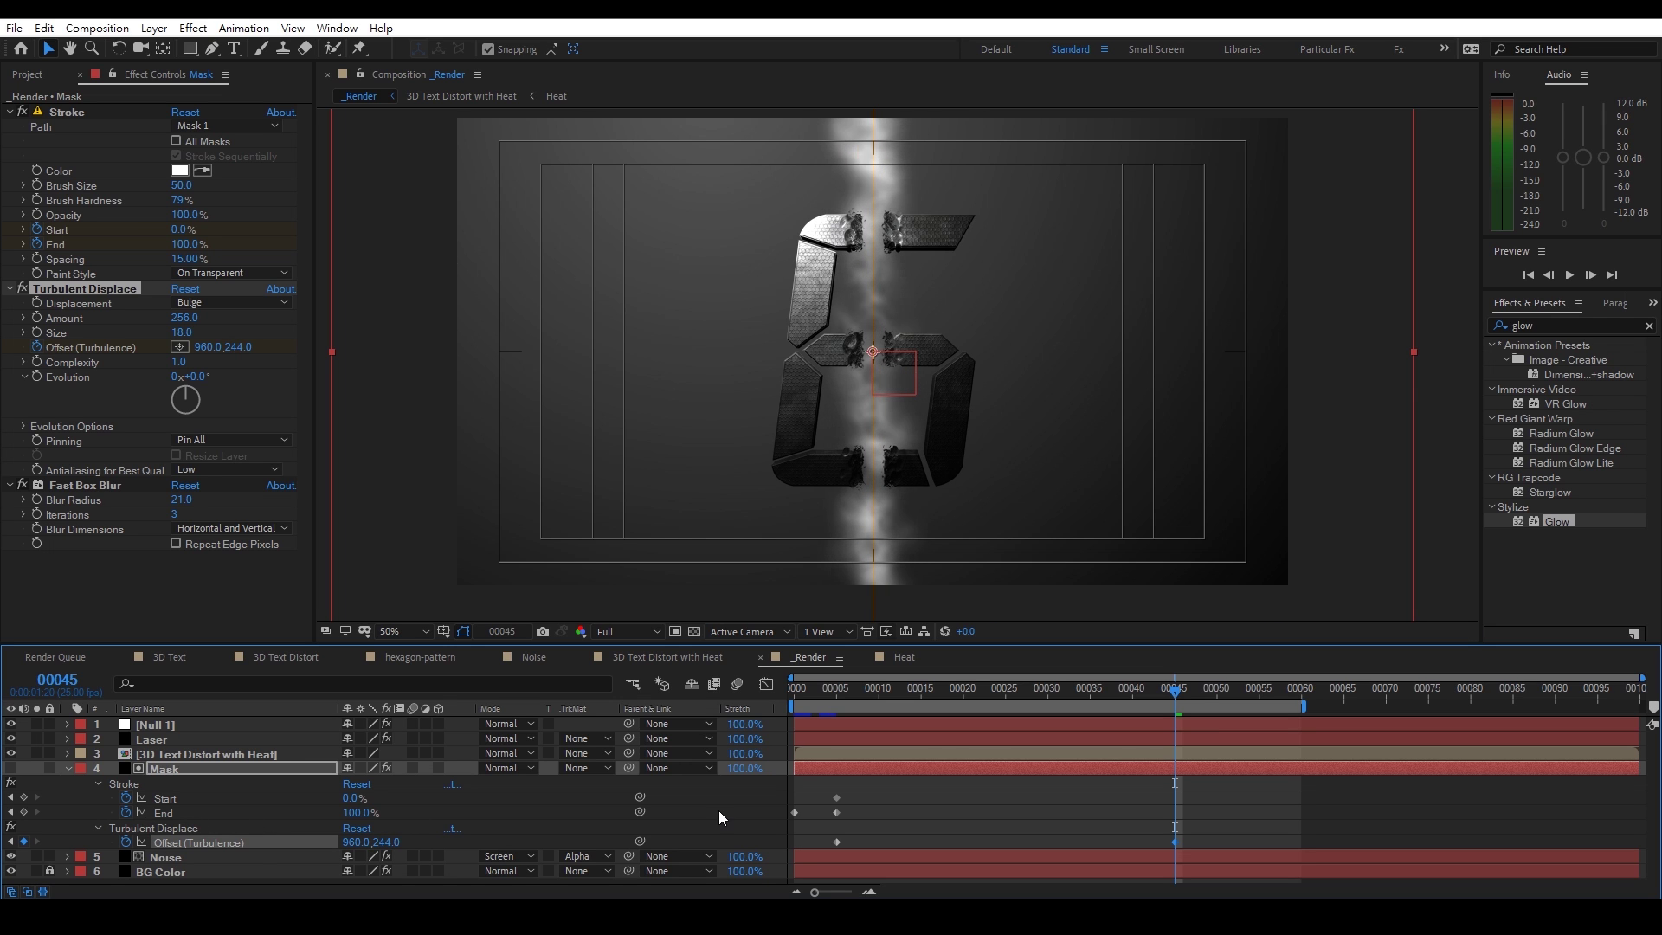
Animate the Noise layer's Fractal Noise Offset Turbulence from 1250, 1250 at frame 5 to 1250, 773 at frame 45
{"action": "mouse_move", "coordinate": [833, 694]}
{"action": "left_mouse_down"}
{"action": "mouse_move", "coordinate": [1172, 708]}
{"action": "mouse_move", "coordinate": [827, 708]}
{"action": "left_mouse_up"}
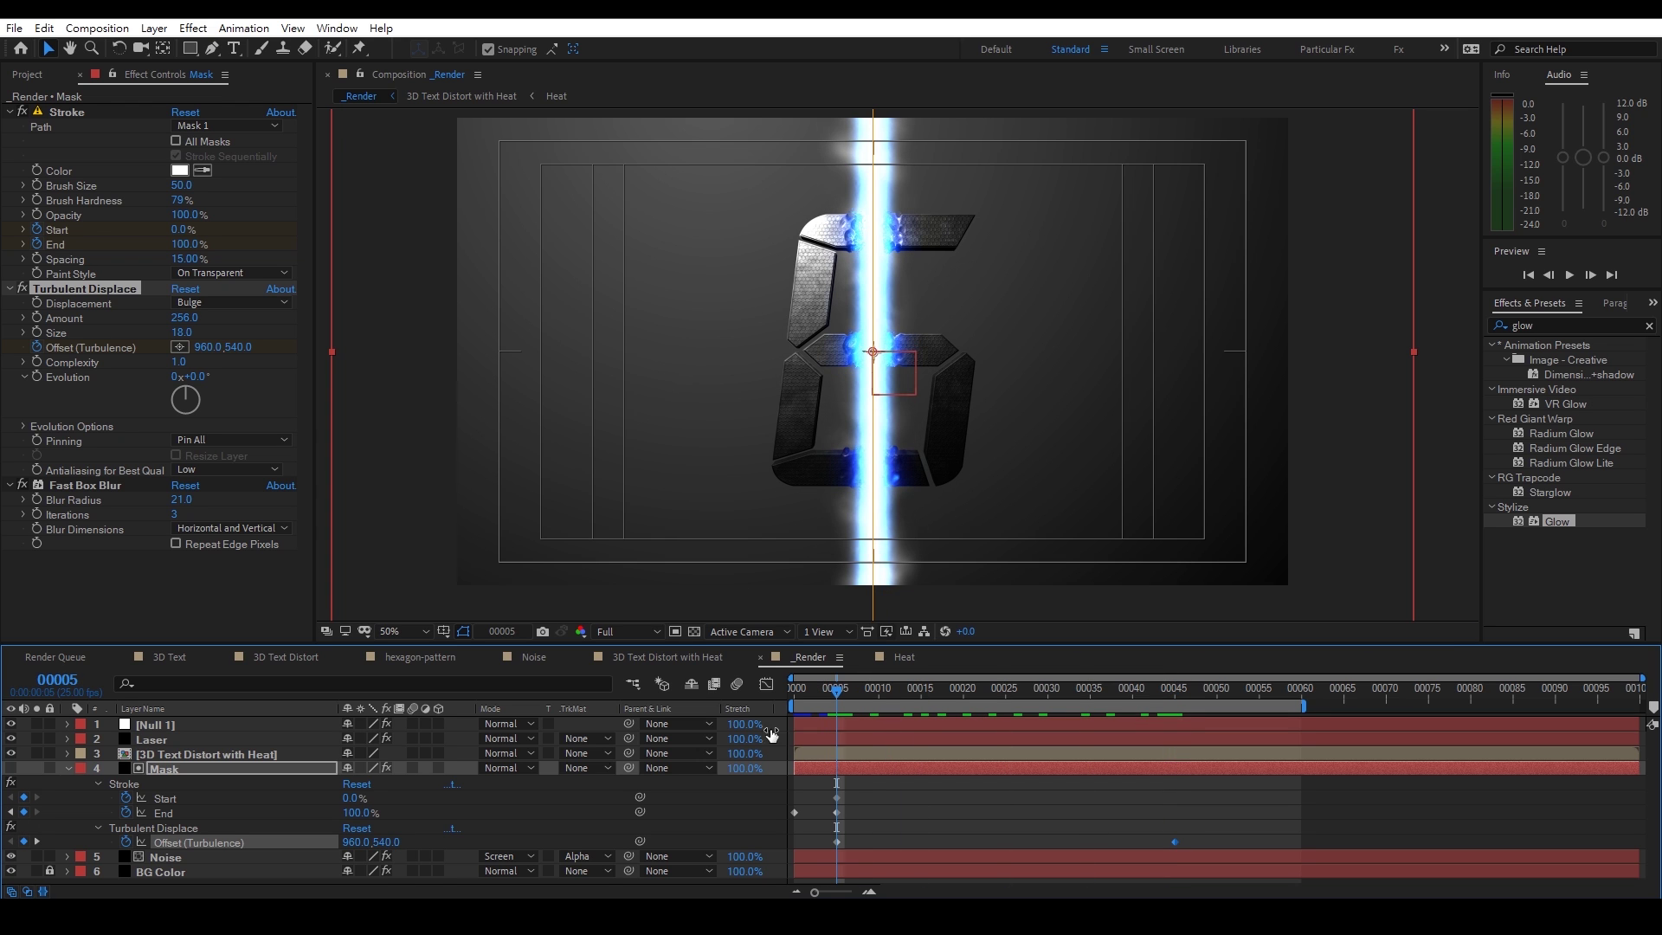
{"action": "left_click", "coordinate": [163, 857]}
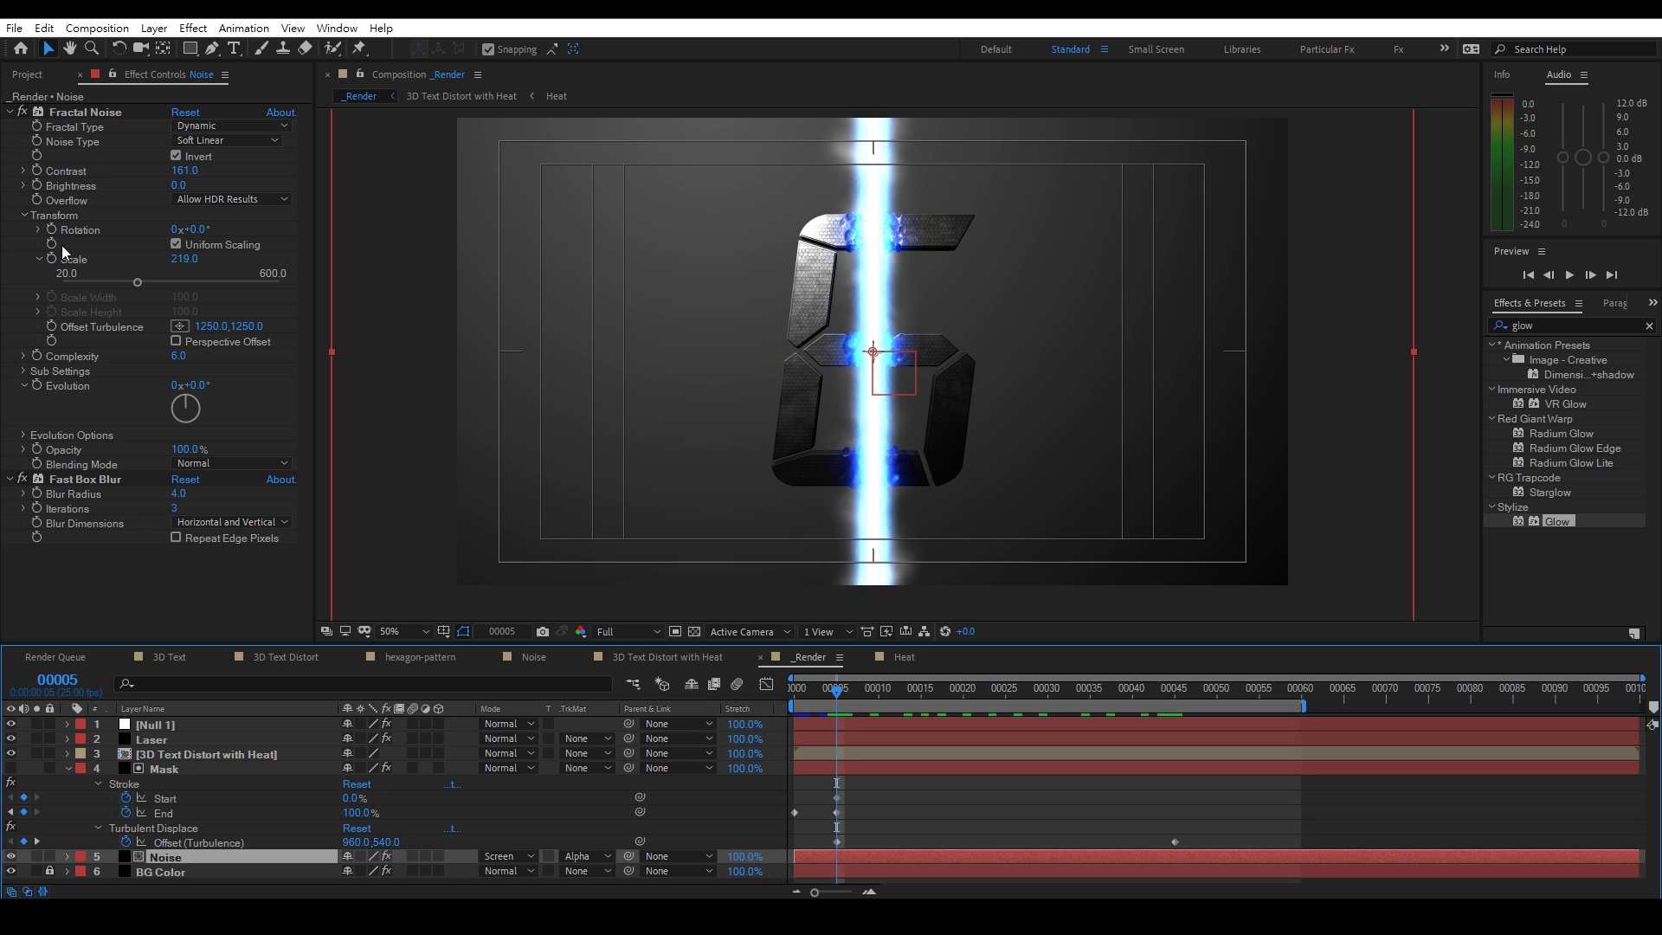
{"action": "left_click", "coordinate": [50, 325]}
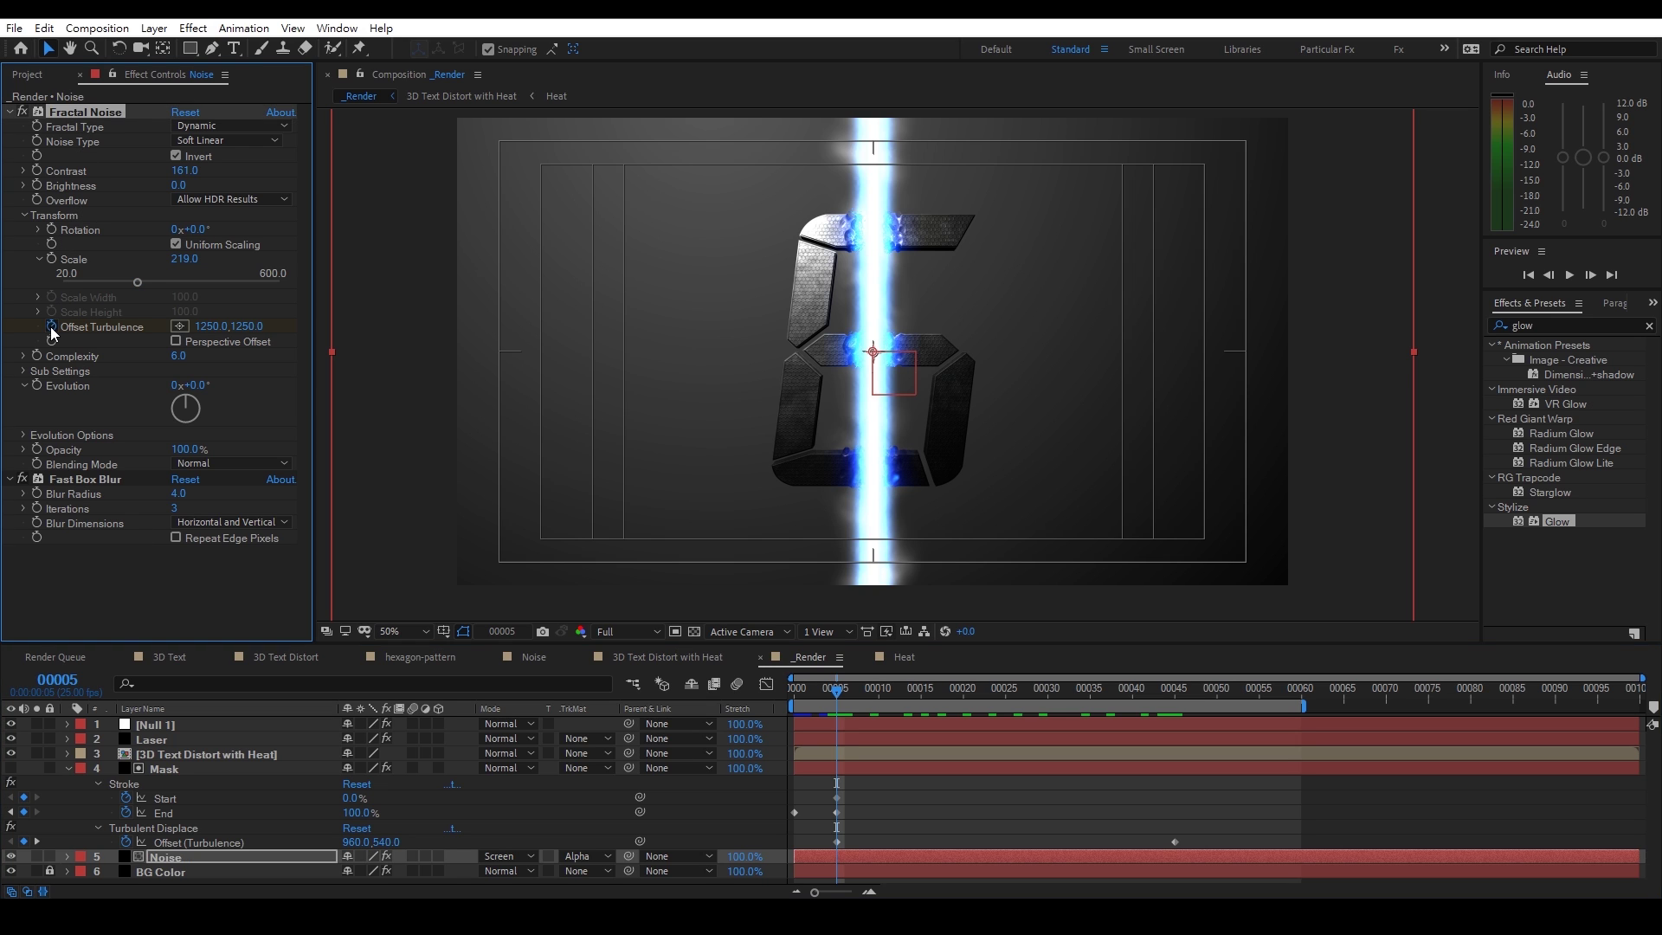
{"action": "left_click", "coordinate": [190, 856]}
{"action": "key", "text": "u"}
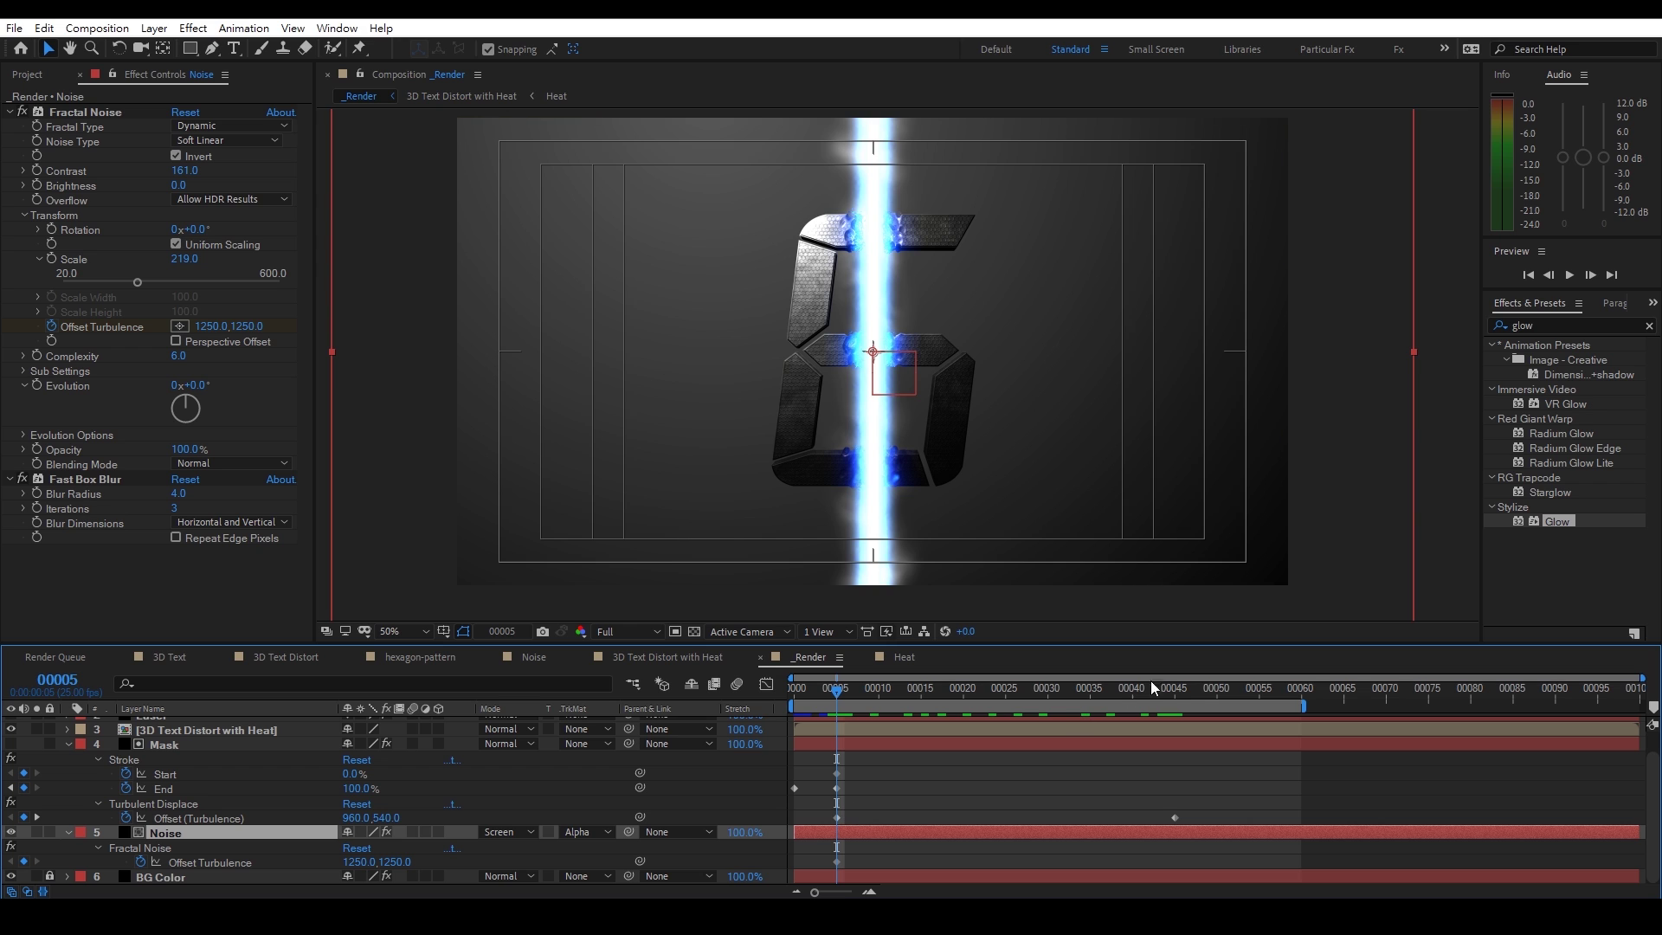
{"action": "left_click", "coordinate": [1172, 693]}
{"action": "left_click_drag", "start_coordinate": [401, 862], "coordinate": [4, 857]}
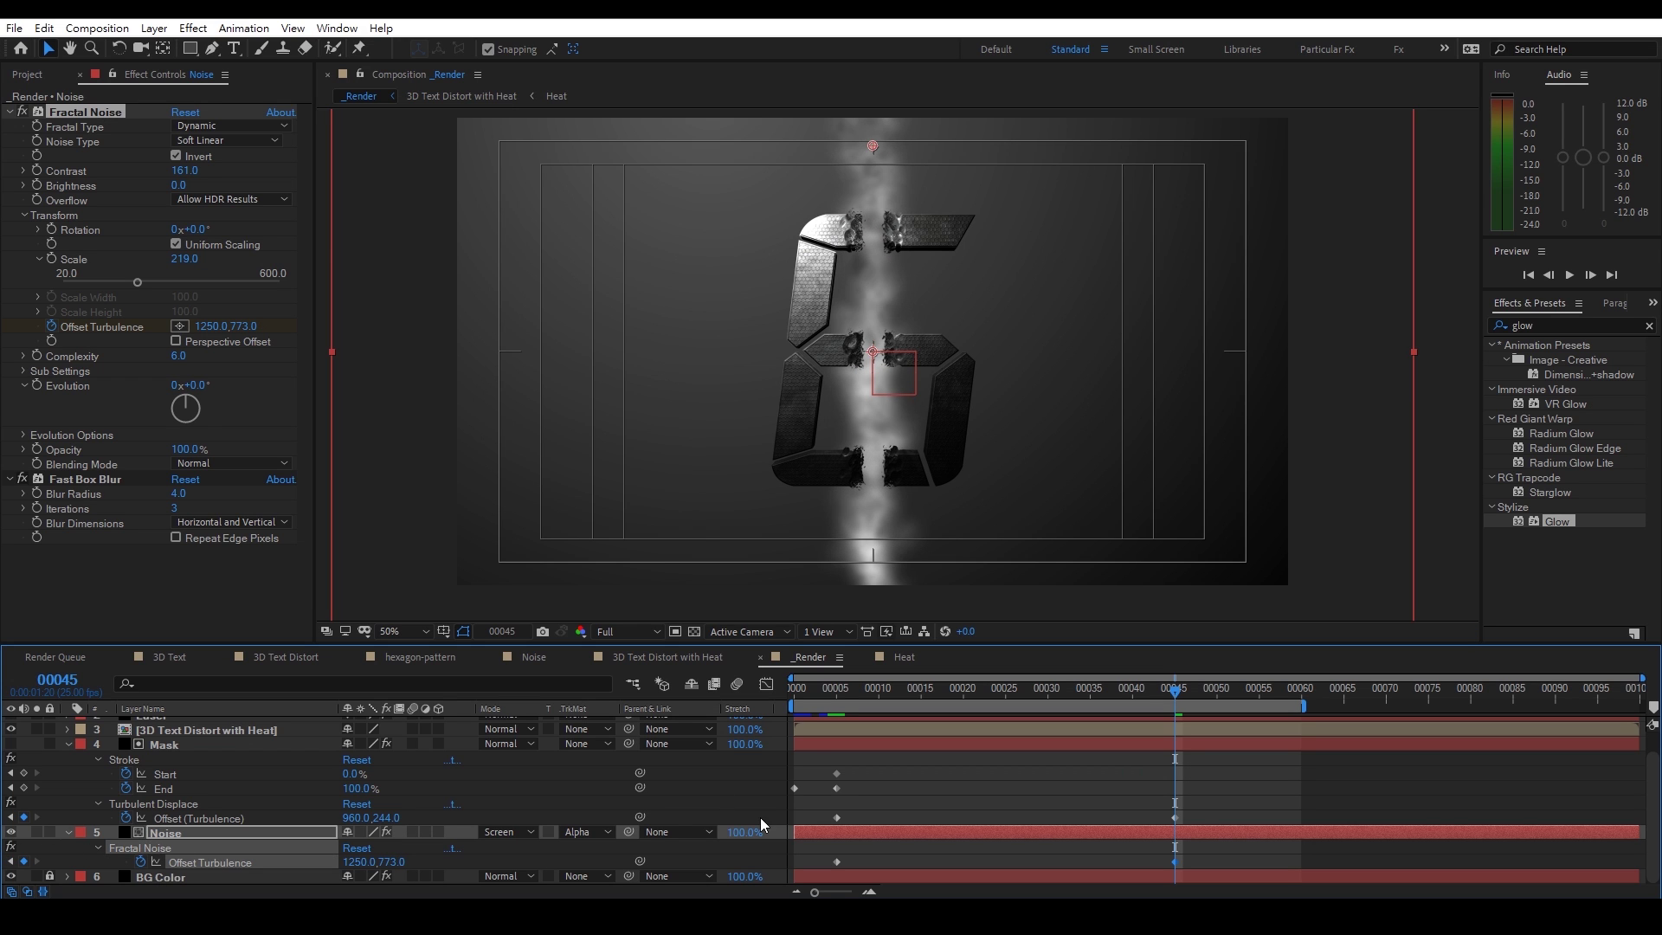
{"action": "left_click_drag", "start_coordinate": [837, 694], "coordinate": [1104, 705]}
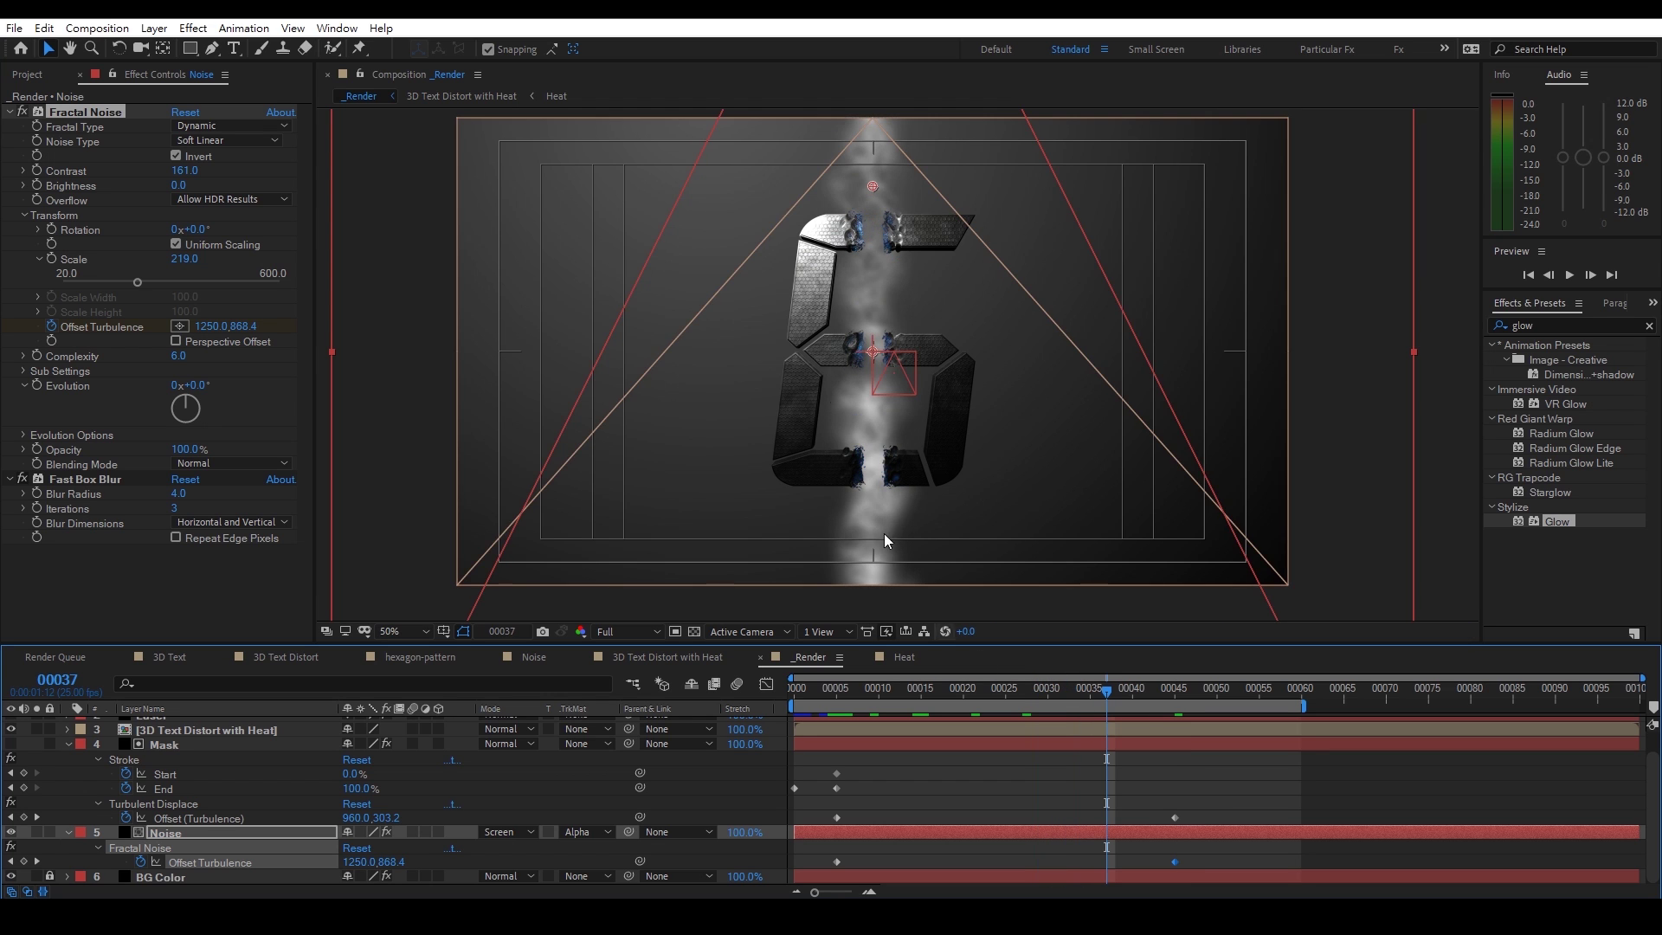
Animate the Mask layer's Stroke Brush Size from 50 at frame 5 to 80 at frame 45
{"action": "left_click", "coordinate": [836, 692]}
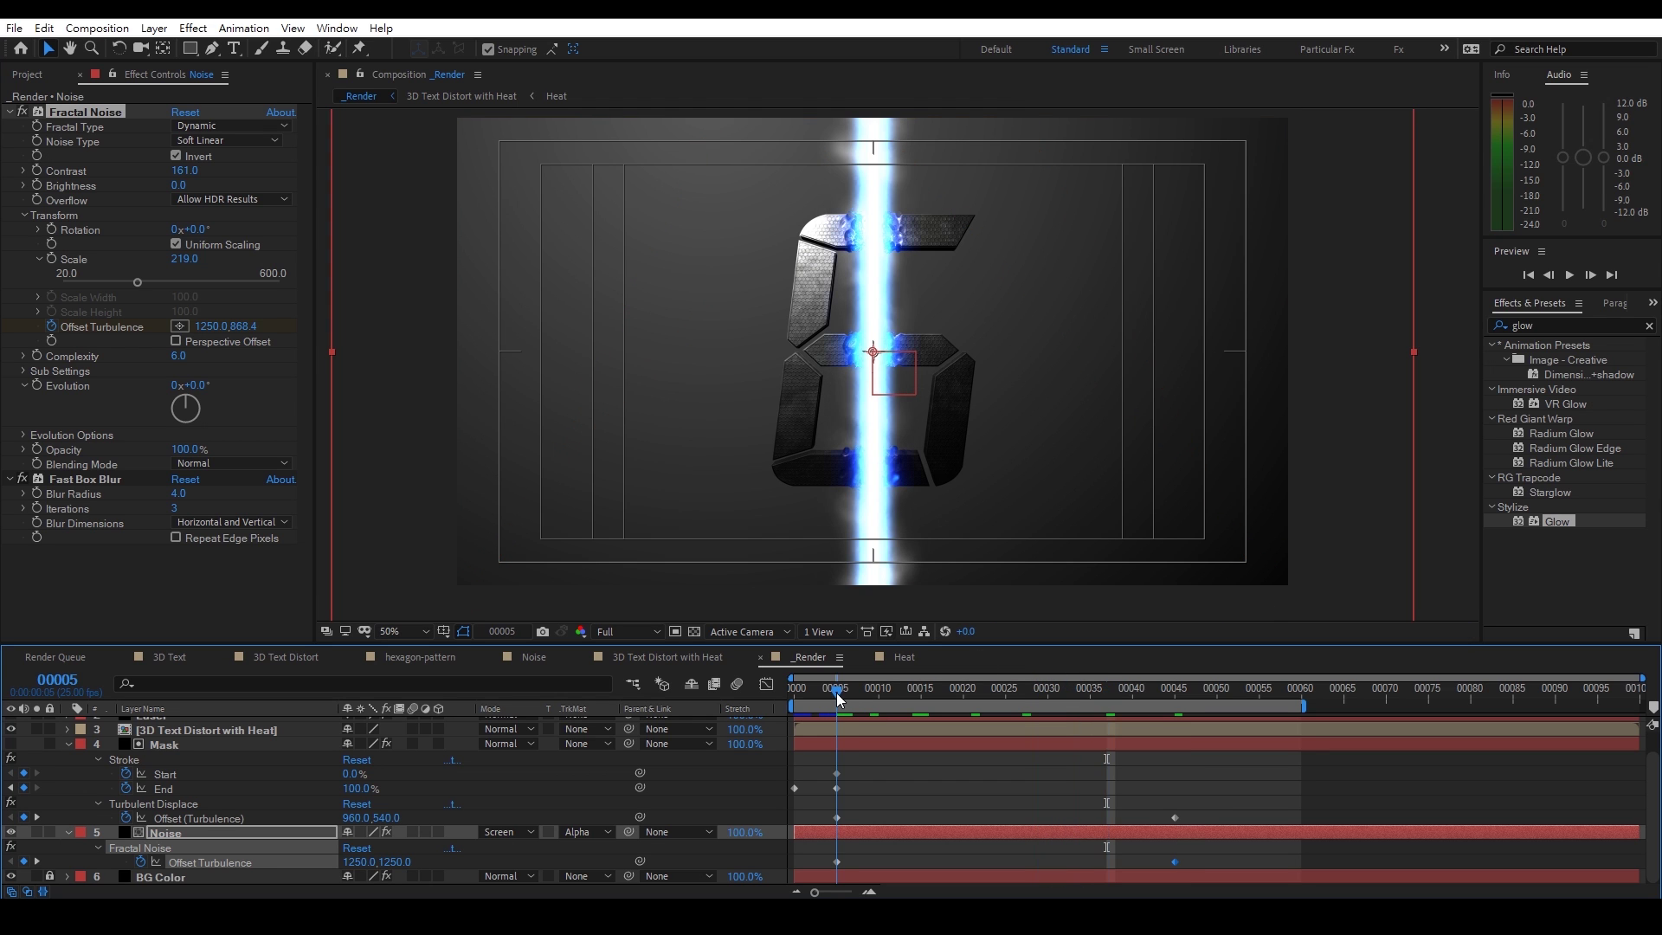
{"action": "left_click", "coordinate": [163, 744]}
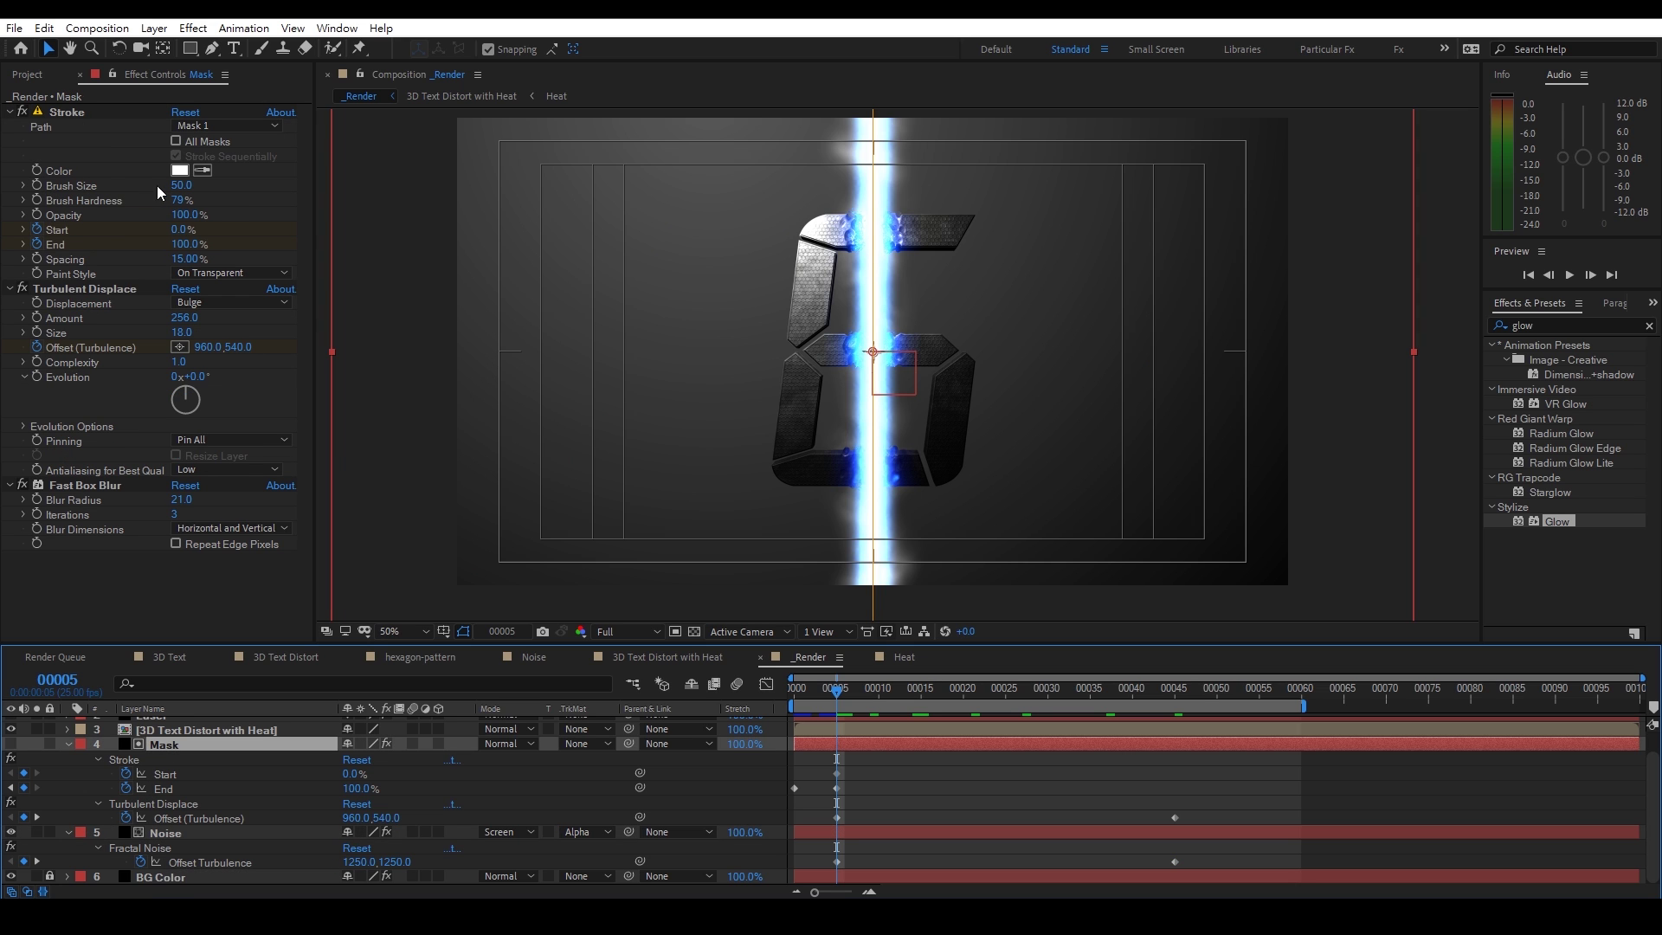
{"action": "left_click", "coordinate": [38, 185]}
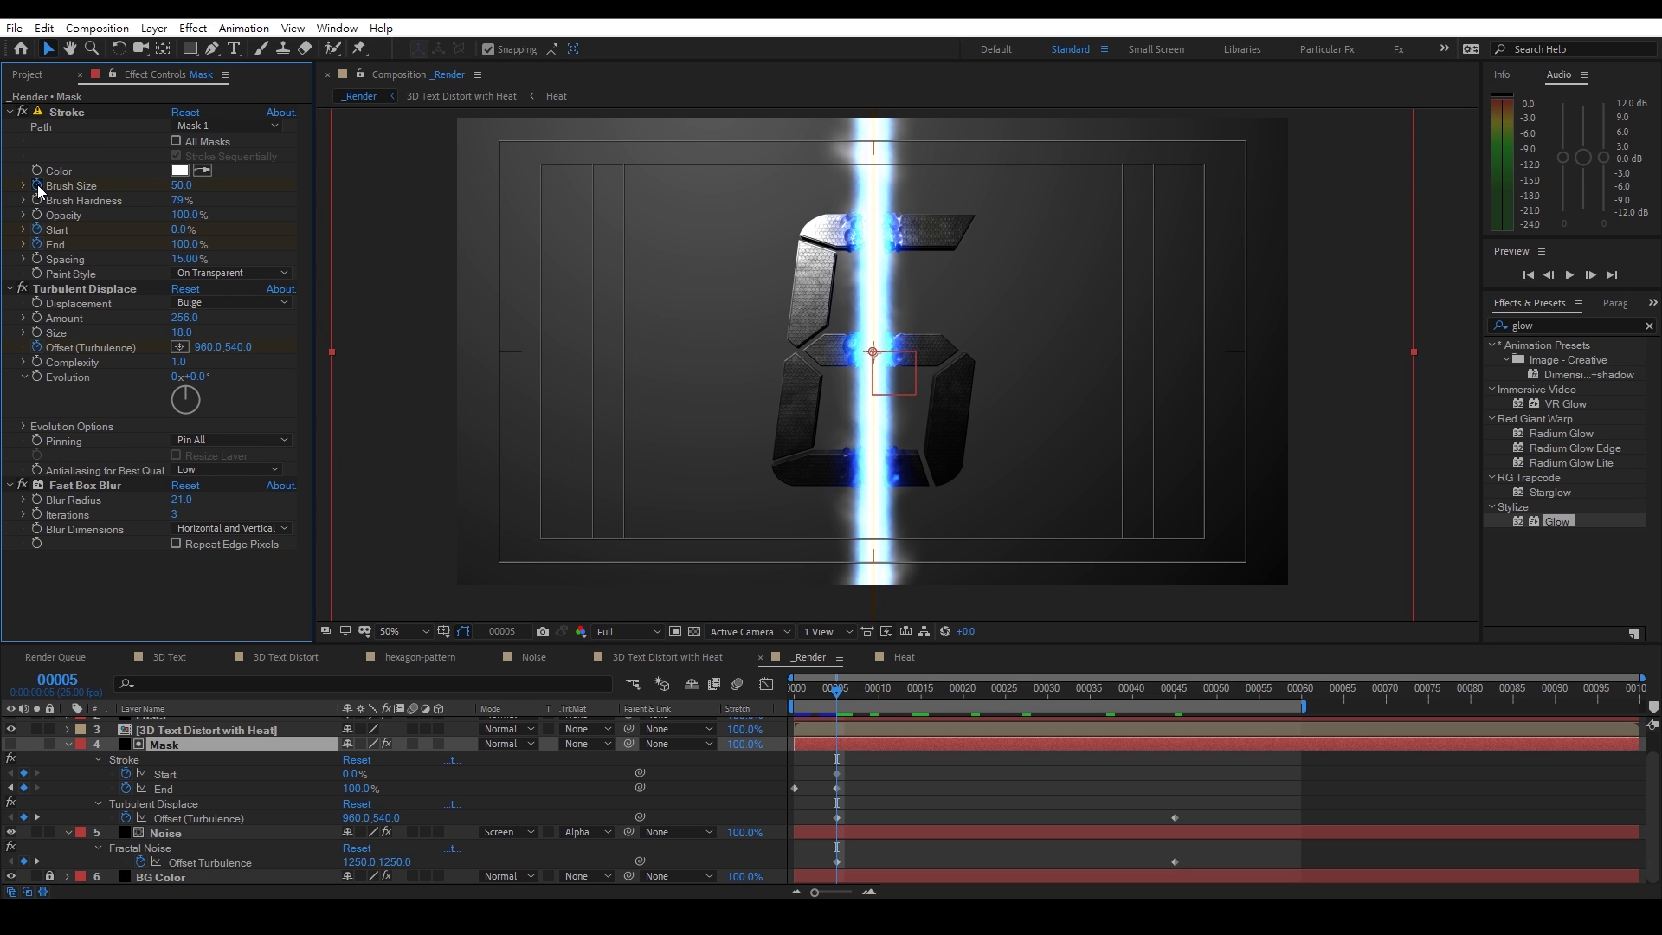
{"action": "left_click", "coordinate": [833, 741]}
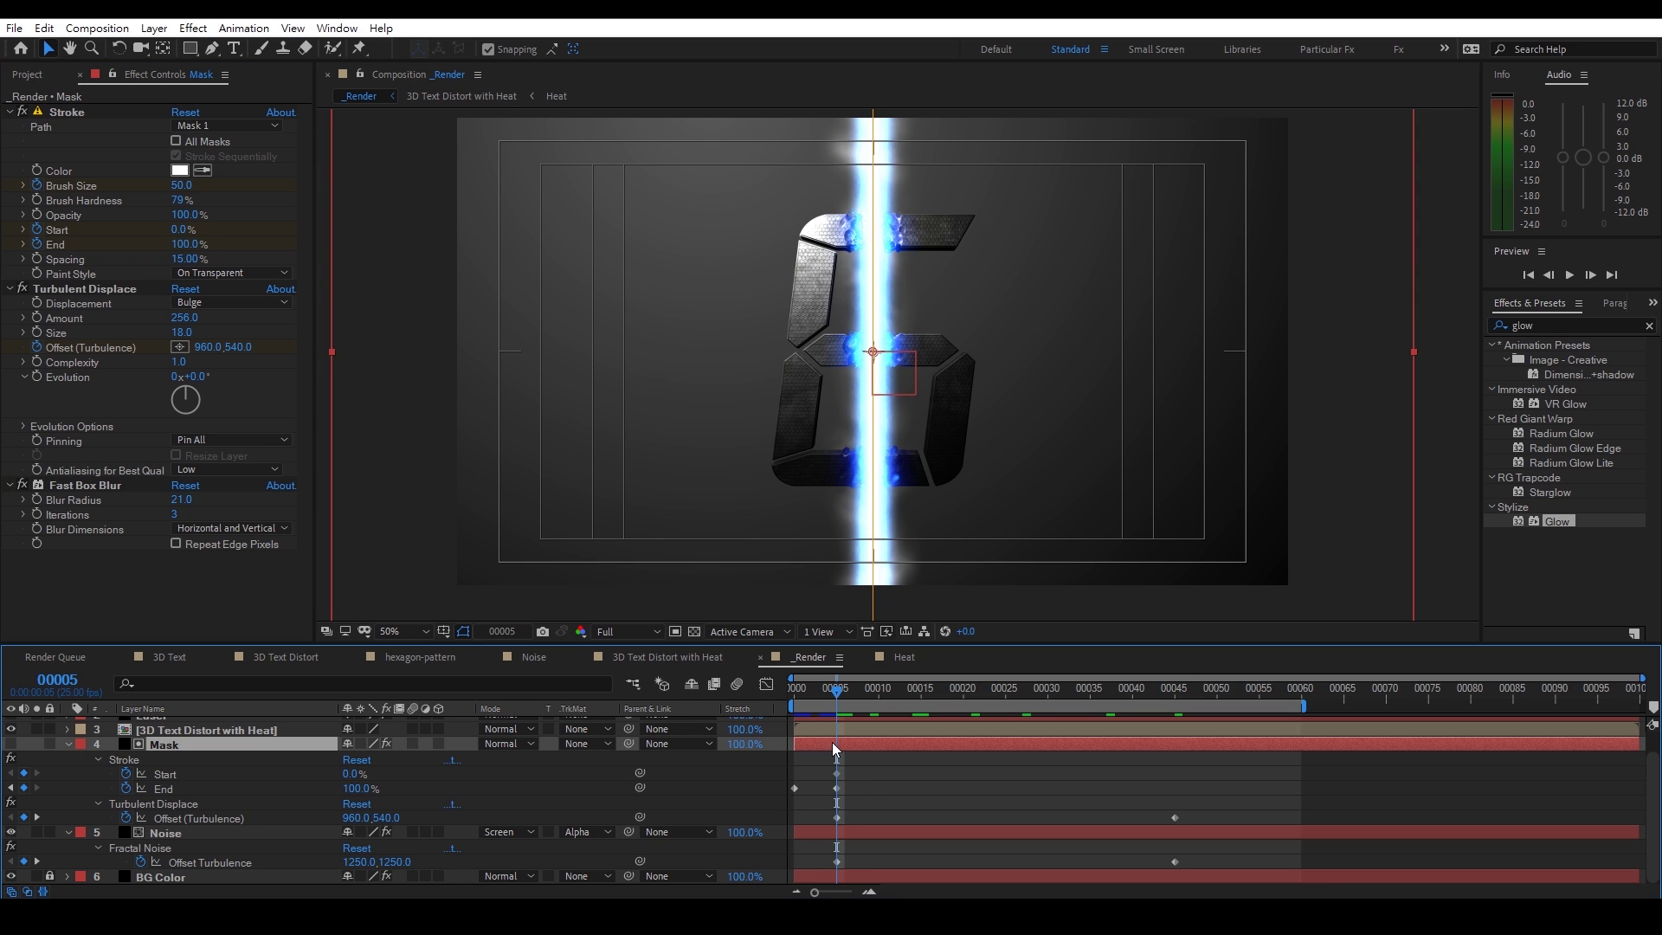
{"action": "key", "text": "u"}
{"action": "left_click_drag", "start_coordinate": [862, 692], "coordinate": [1181, 697]}
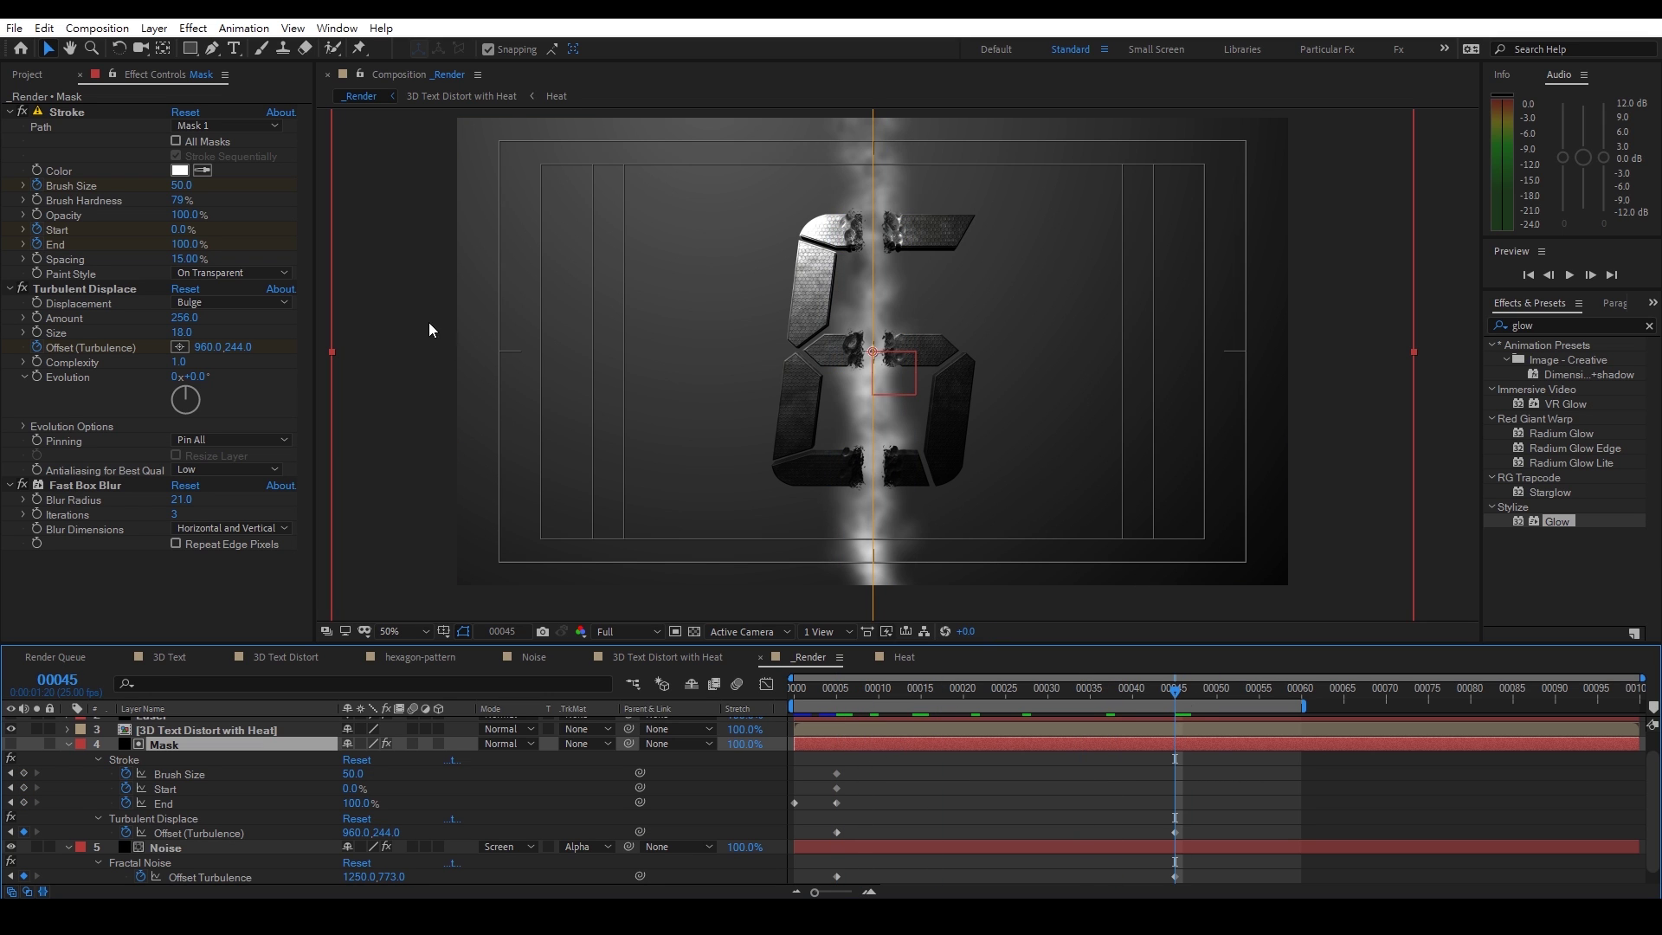
{"action": "left_click", "coordinate": [181, 185]}
{"action": "type", "text": "80"}
{"action": "key", "text": "Return"}
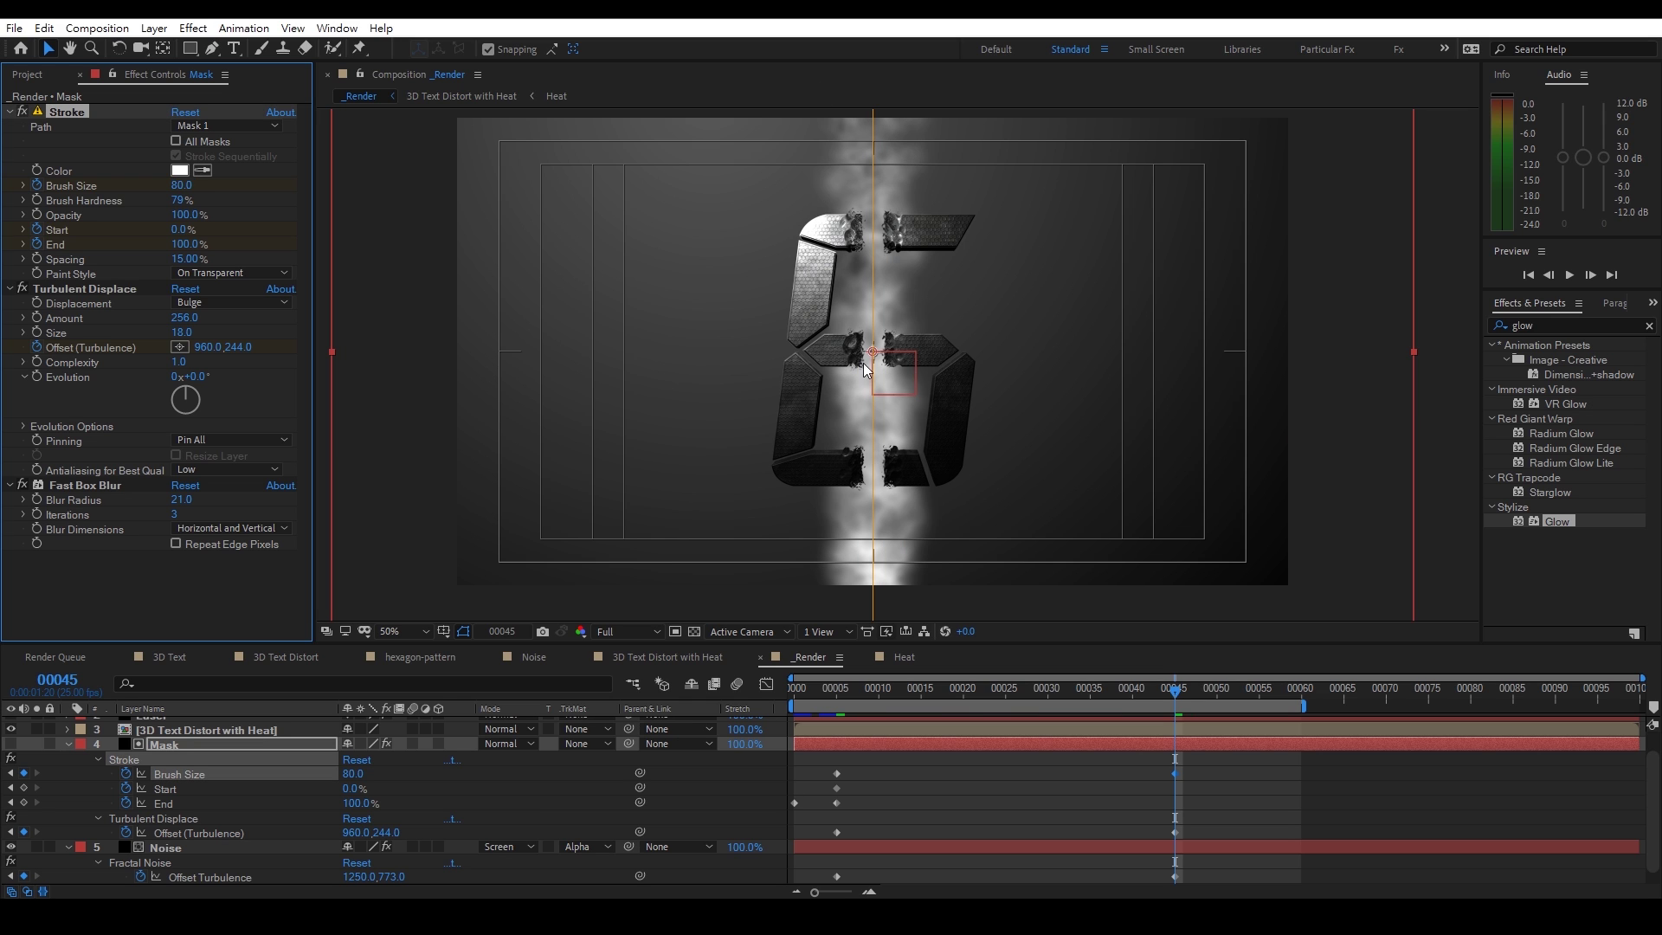
Add a Blur Radius keyframe to the Noise layer's Fast Box Blur at frame 45
{"action": "scroll", "coordinate": [135, 839], "scroll_direction": "down", "scroll_amount": 1}
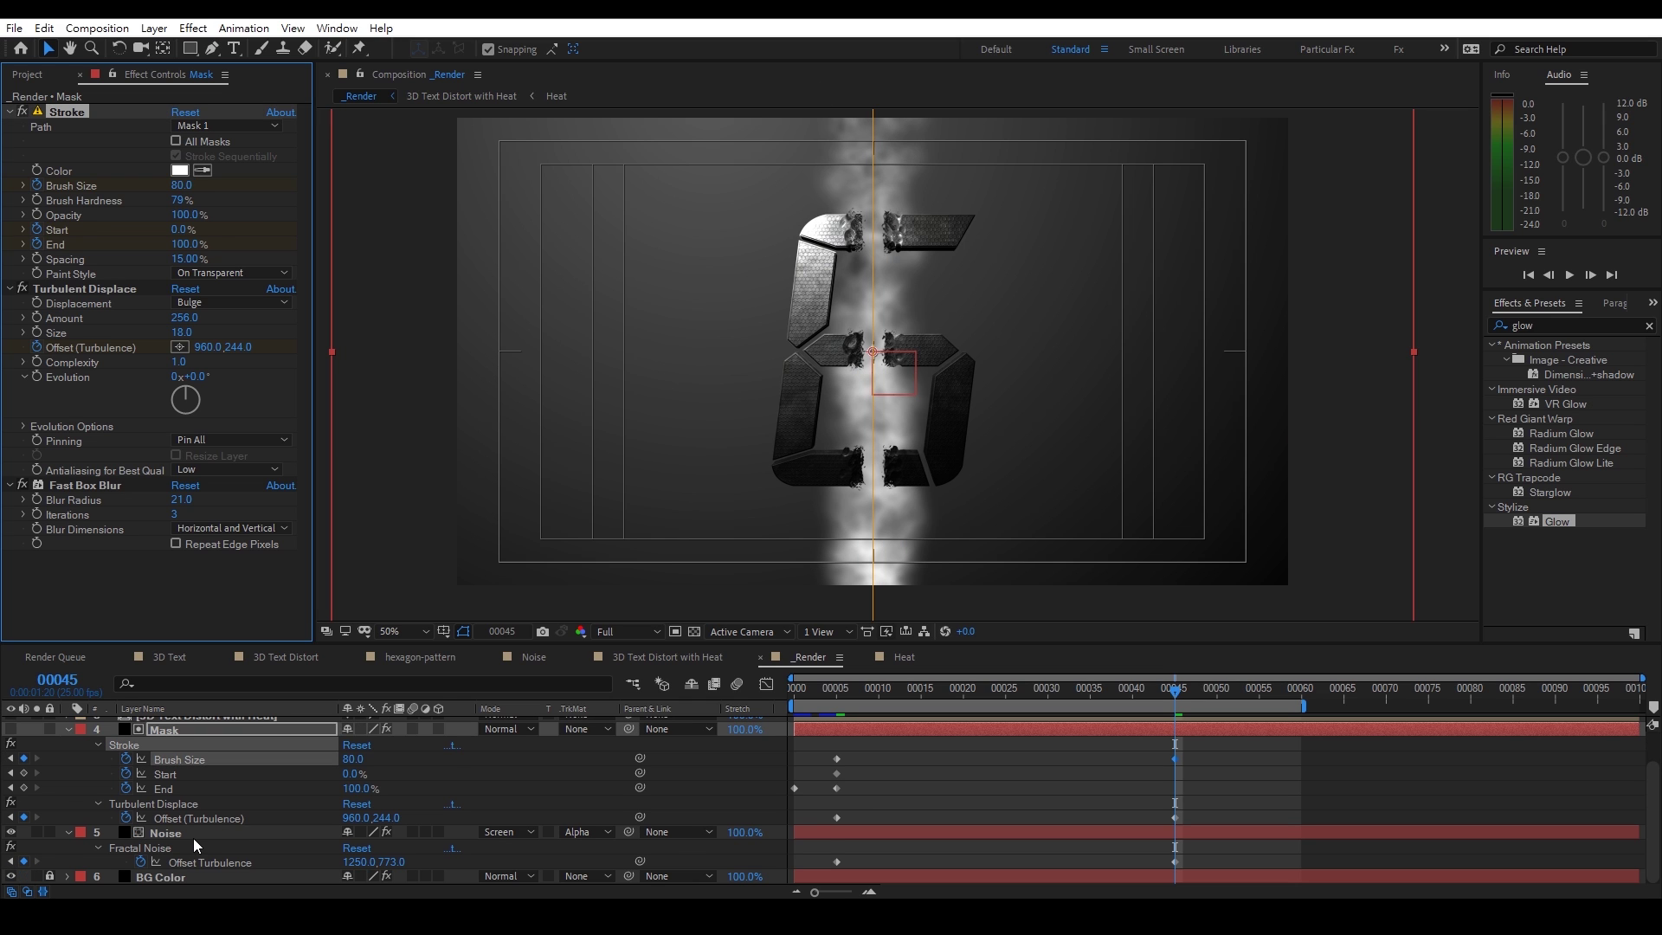
{"action": "left_click", "coordinate": [173, 832]}
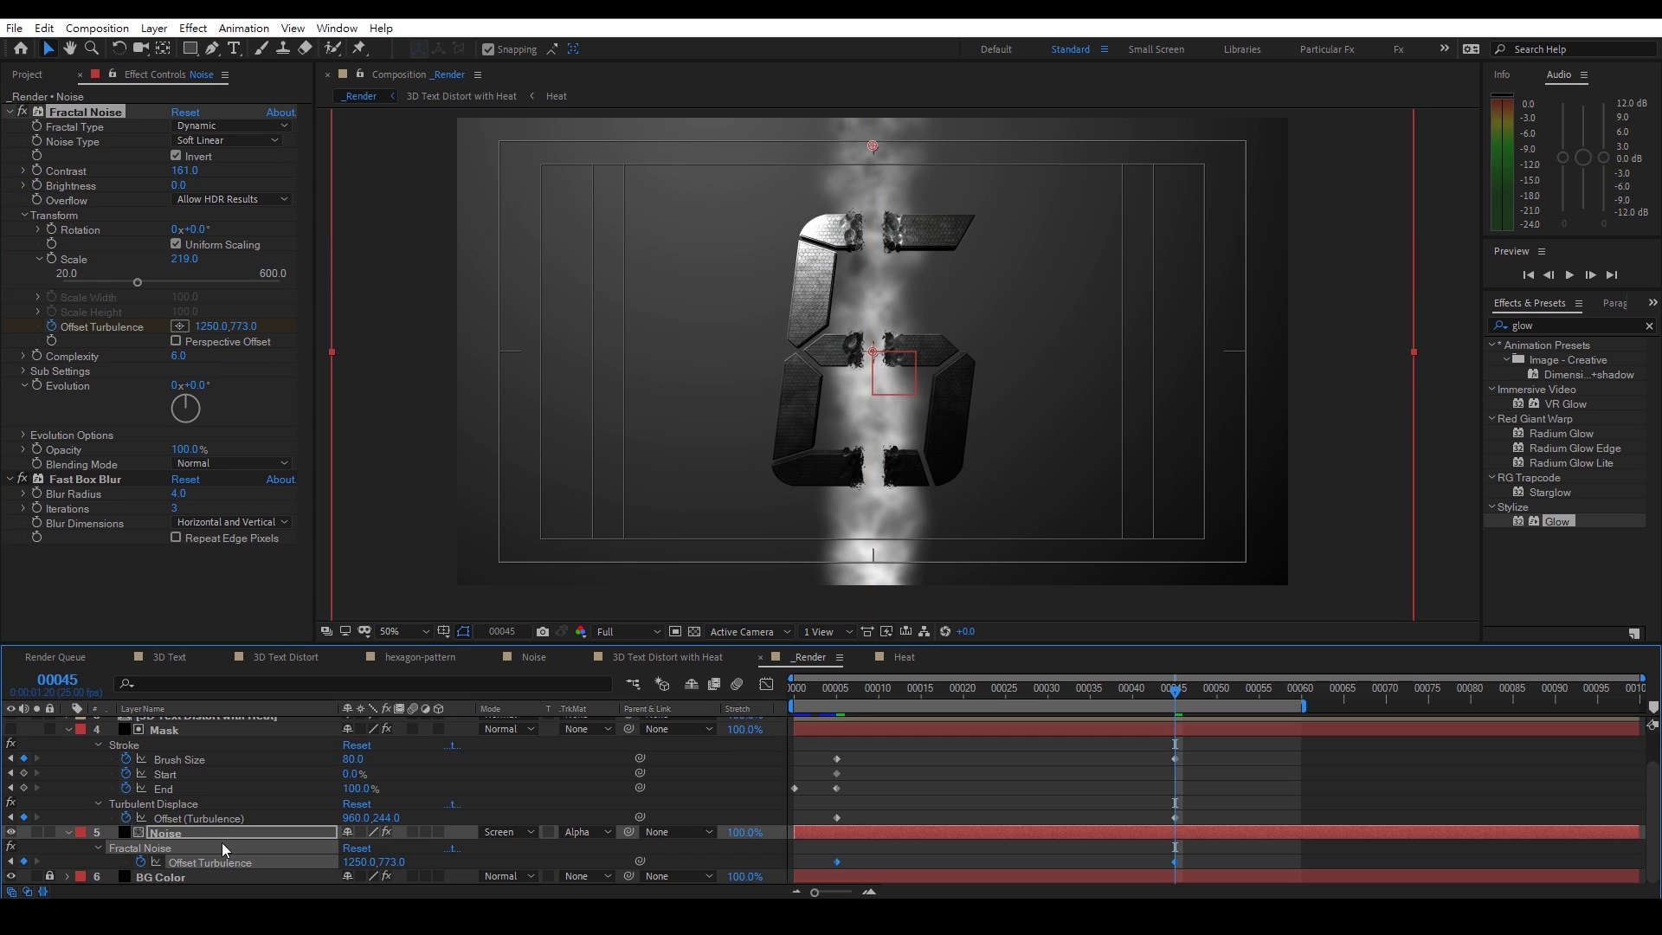
{"action": "left_click", "coordinate": [58, 483]}
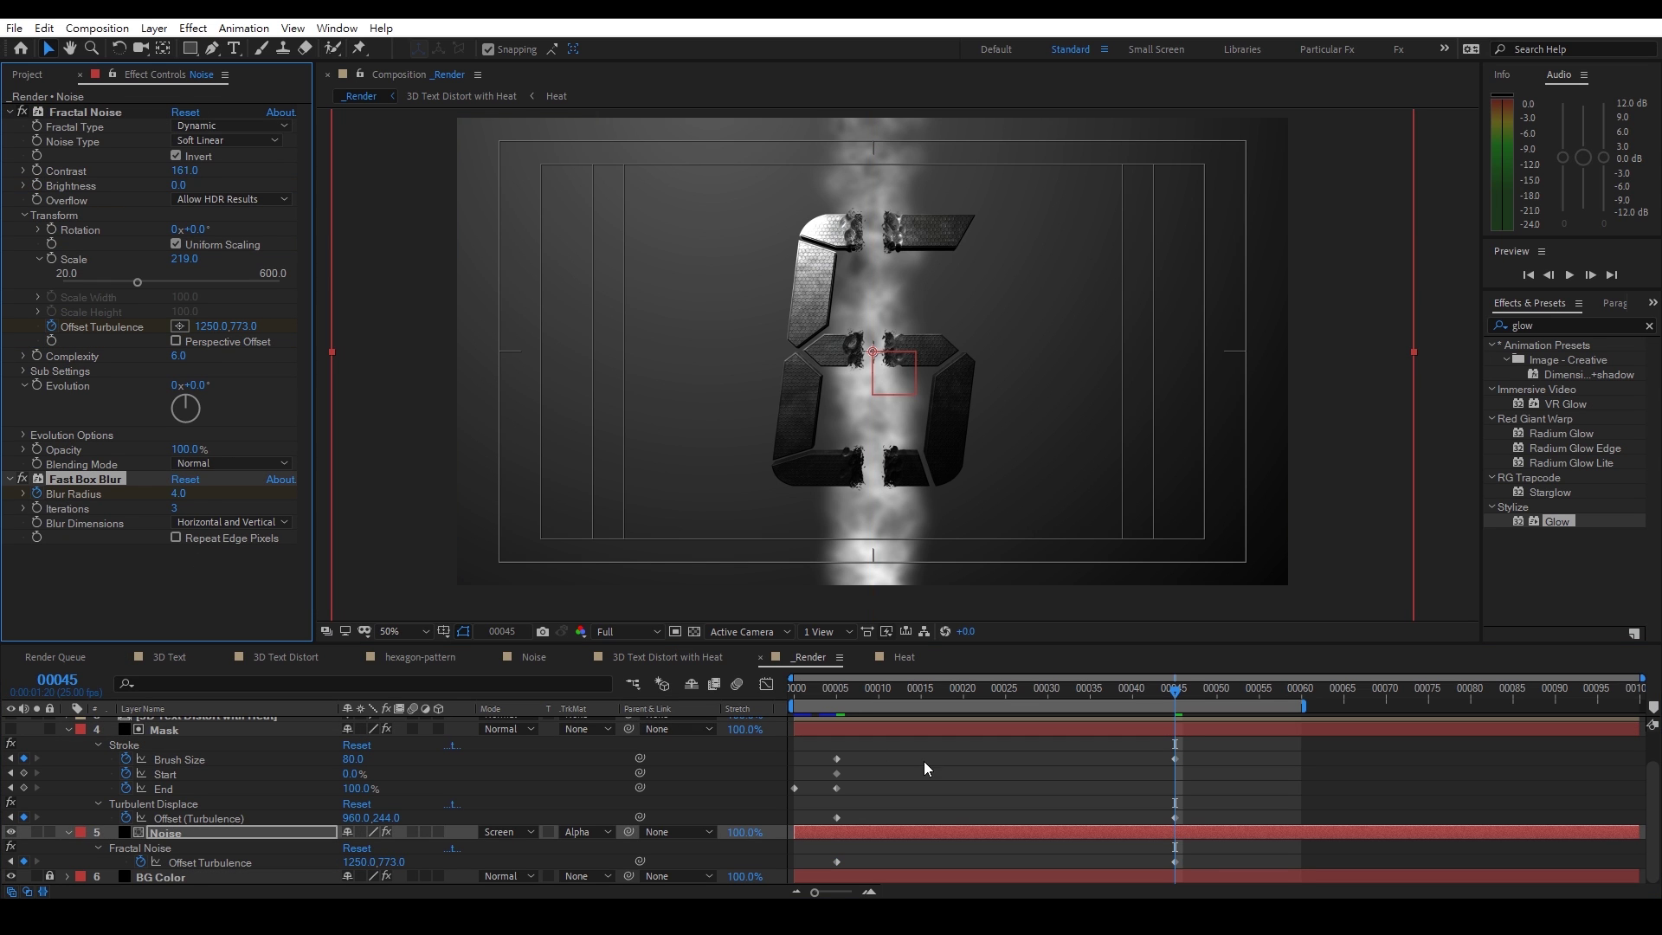
Move the Noise layer's Fast Box Blur Radius keyframe to frame 5 and set Blur Radius to 20 at frame 45
{"action": "left_click", "coordinate": [964, 831]}
{"action": "key", "text": "u"}
{"action": "key", "text": "u"}
{"action": "scroll", "coordinate": [1155, 833], "scroll_direction": "down", "scroll_amount": 3}
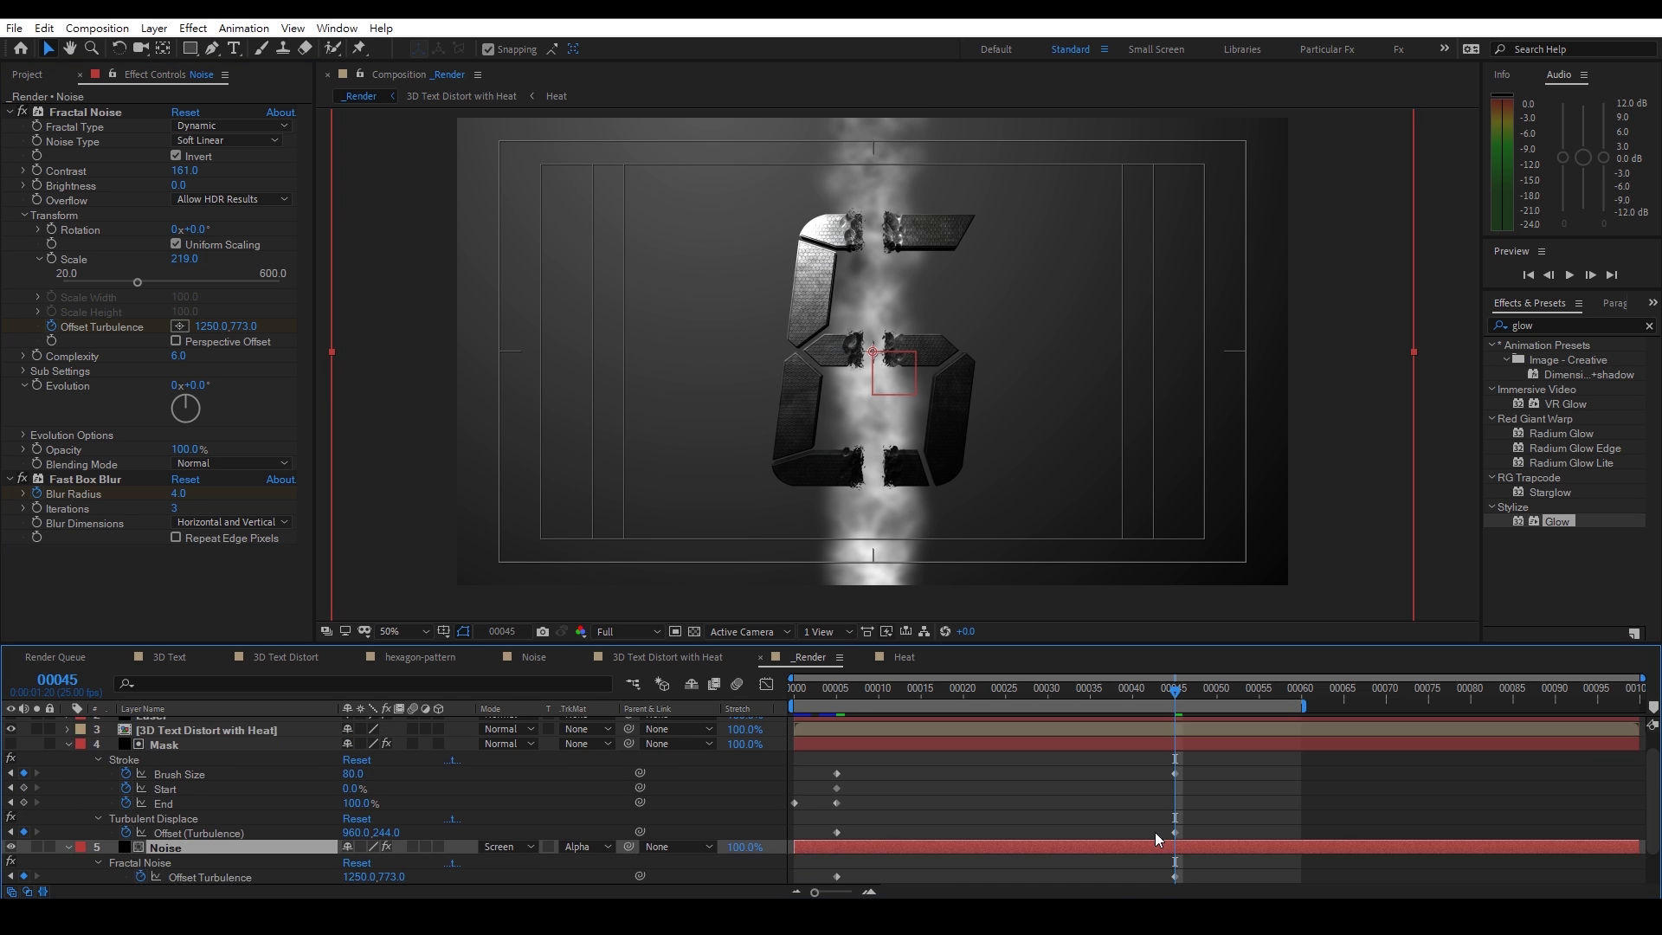
{"action": "left_click_drag", "start_coordinate": [1177, 861], "coordinate": [969, 866]}
{"action": "left_click_drag", "start_coordinate": [844, 869], "coordinate": [841, 866]}
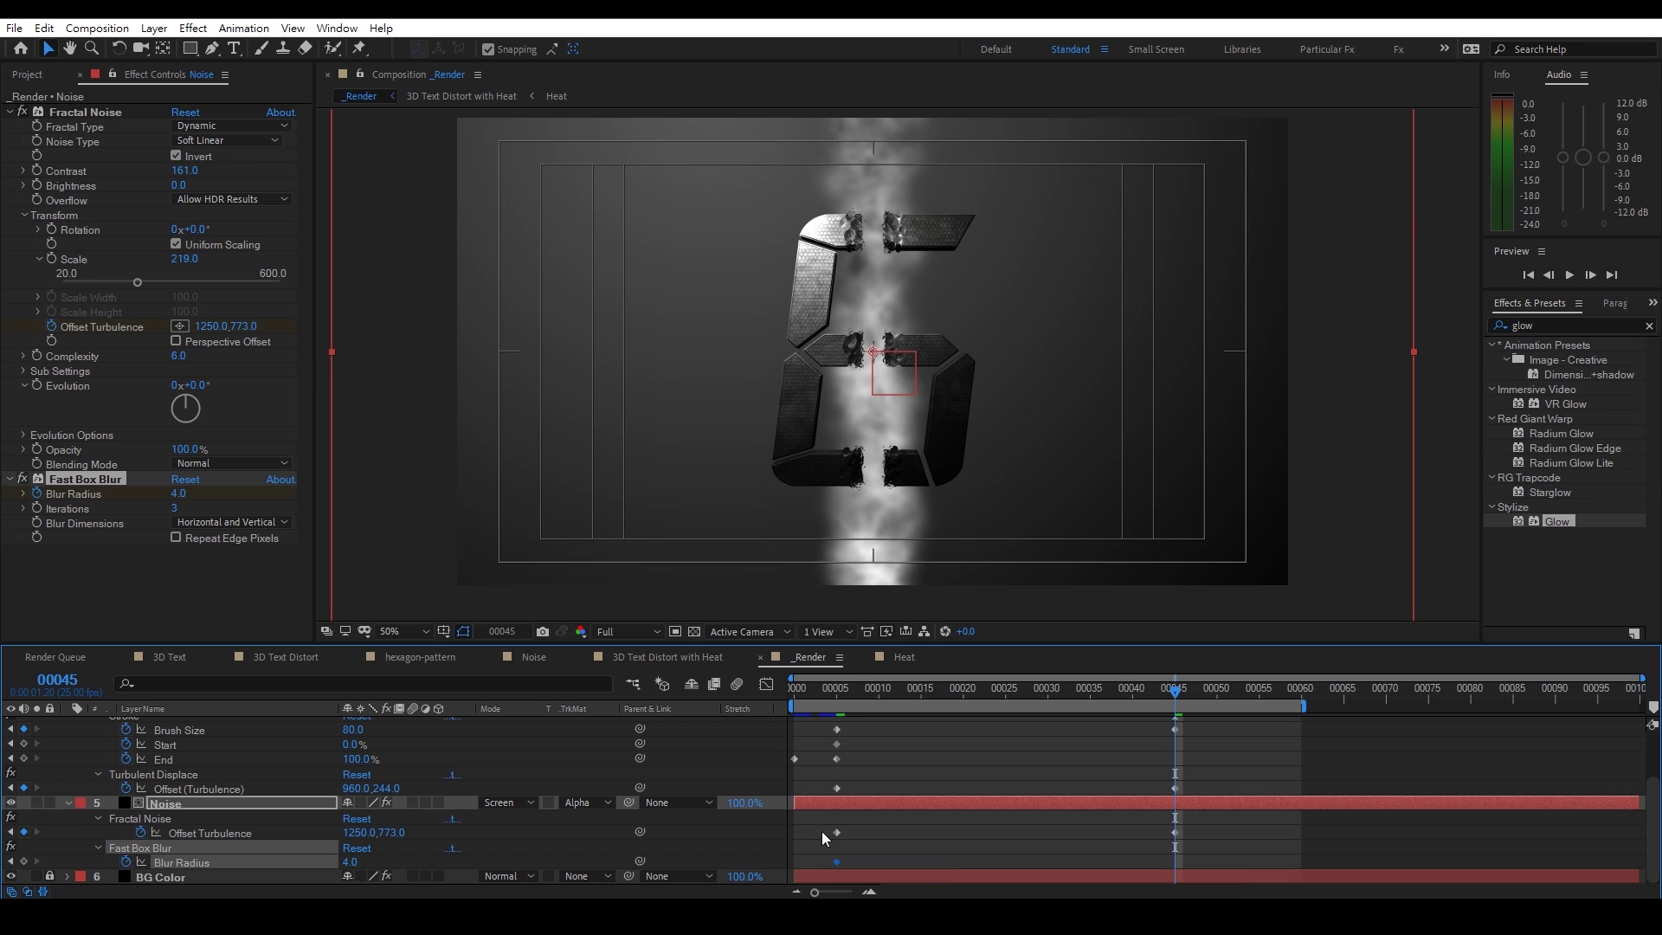
{"action": "left_click", "coordinate": [350, 861]}
{"action": "type", "text": "20"}
{"action": "key", "text": "Return"}
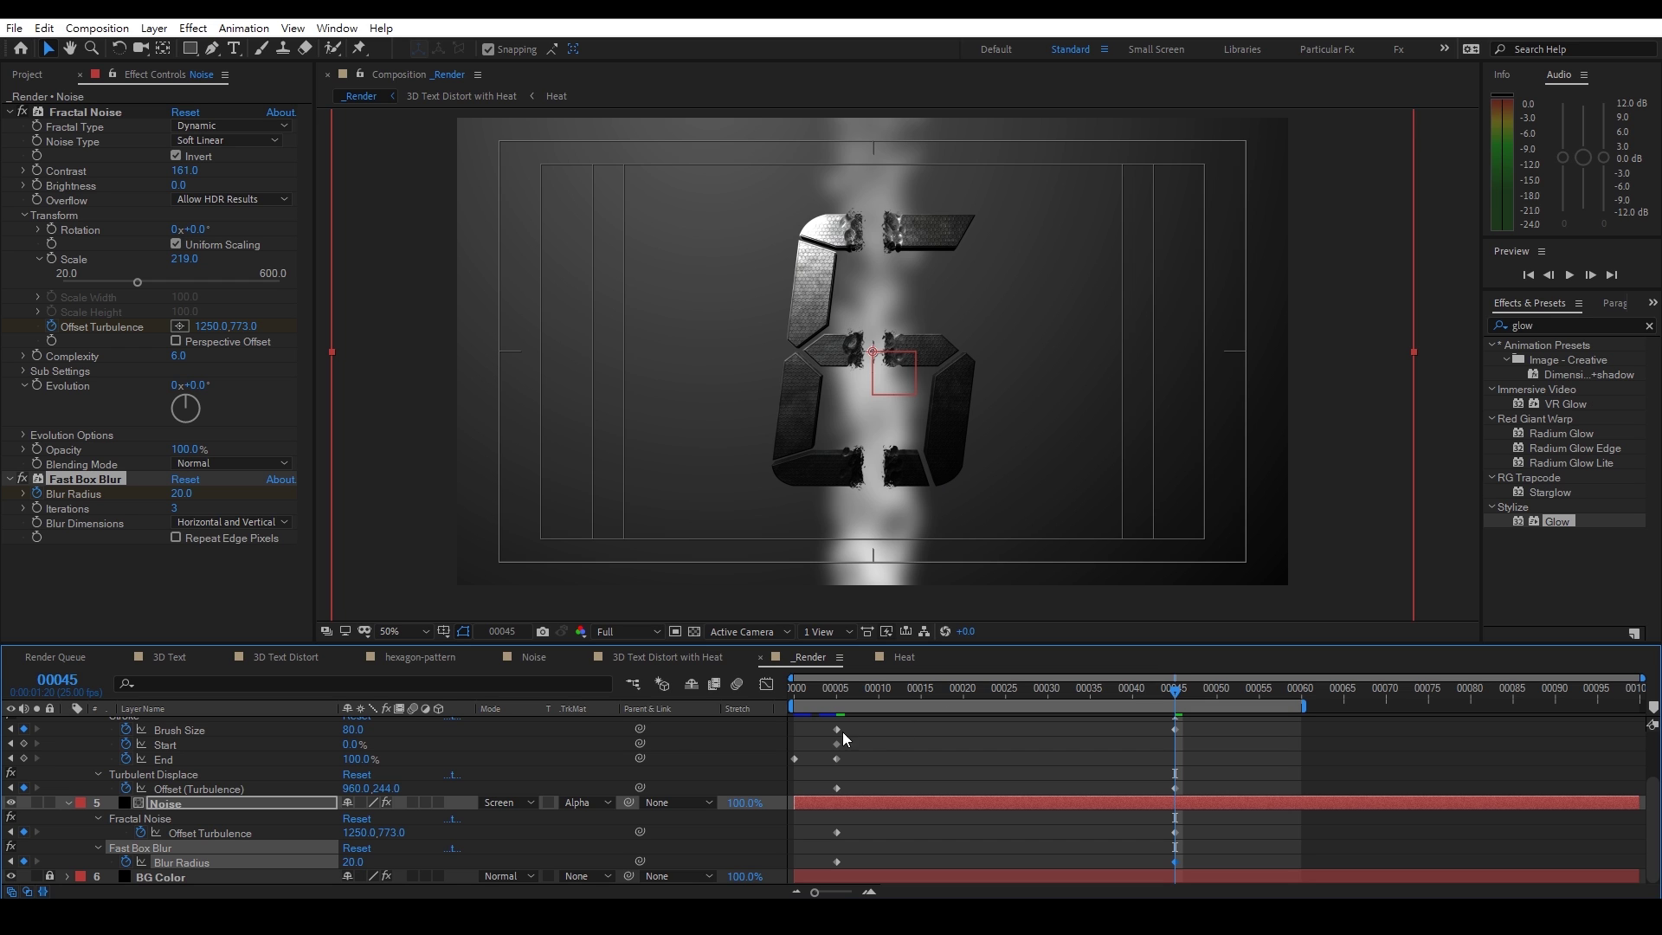
Animate the Noise layer's Opacity from 35% at frame 5 to 0% at frame 45
{"action": "left_click", "coordinate": [219, 808]}
{"action": "key", "text": "alt+shift+t"}
{"action": "left_click", "coordinate": [113, 860]}
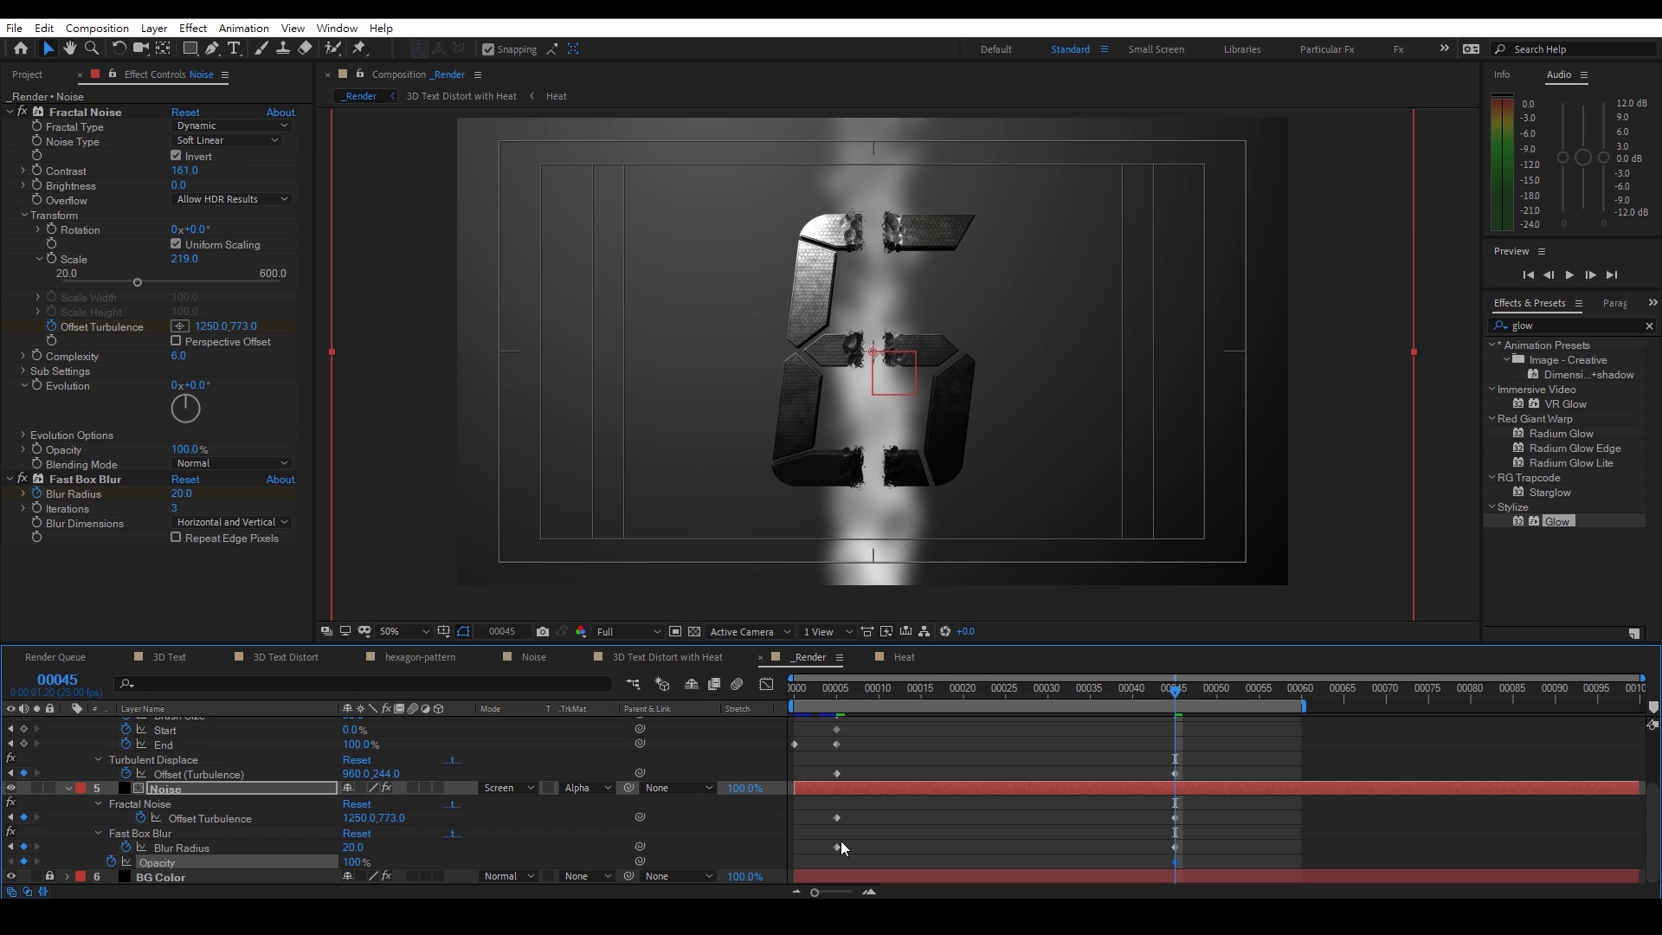
{"action": "left_click_drag", "start_coordinate": [873, 867], "coordinate": [820, 867]}
{"action": "left_click", "coordinate": [357, 863]}
{"action": "type", "text": "0"}
{"action": "key", "text": "Return"}
{"action": "left_click", "coordinate": [839, 686]}
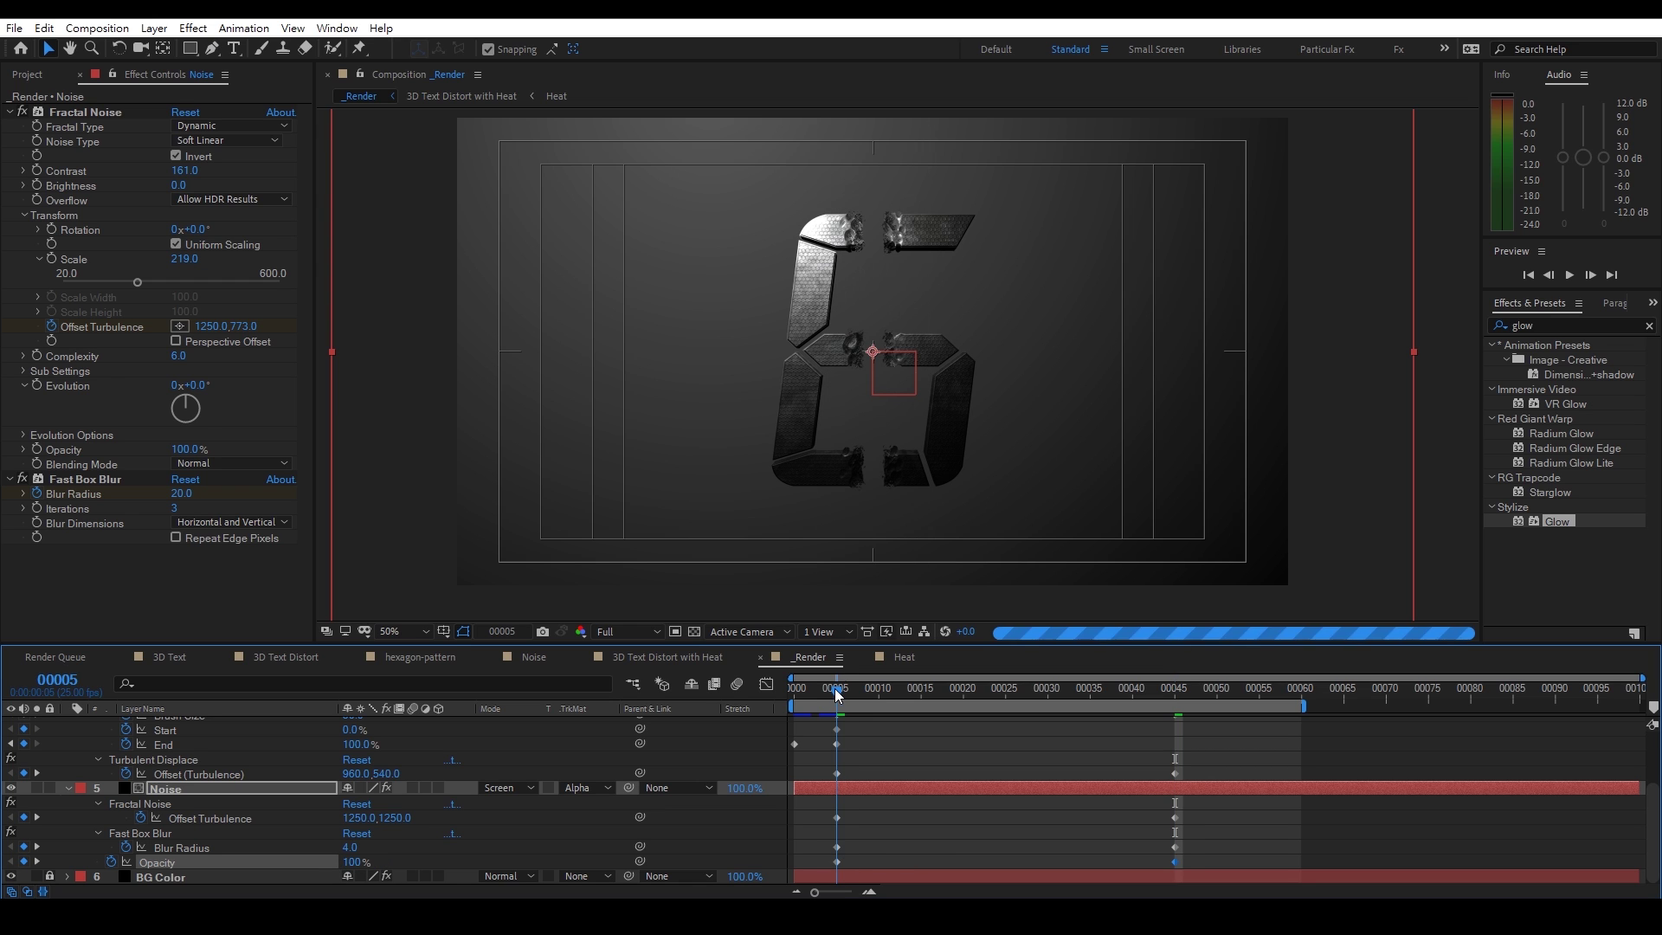
{"action": "left_click", "coordinate": [353, 863]}
{"action": "type", "text": "35"}
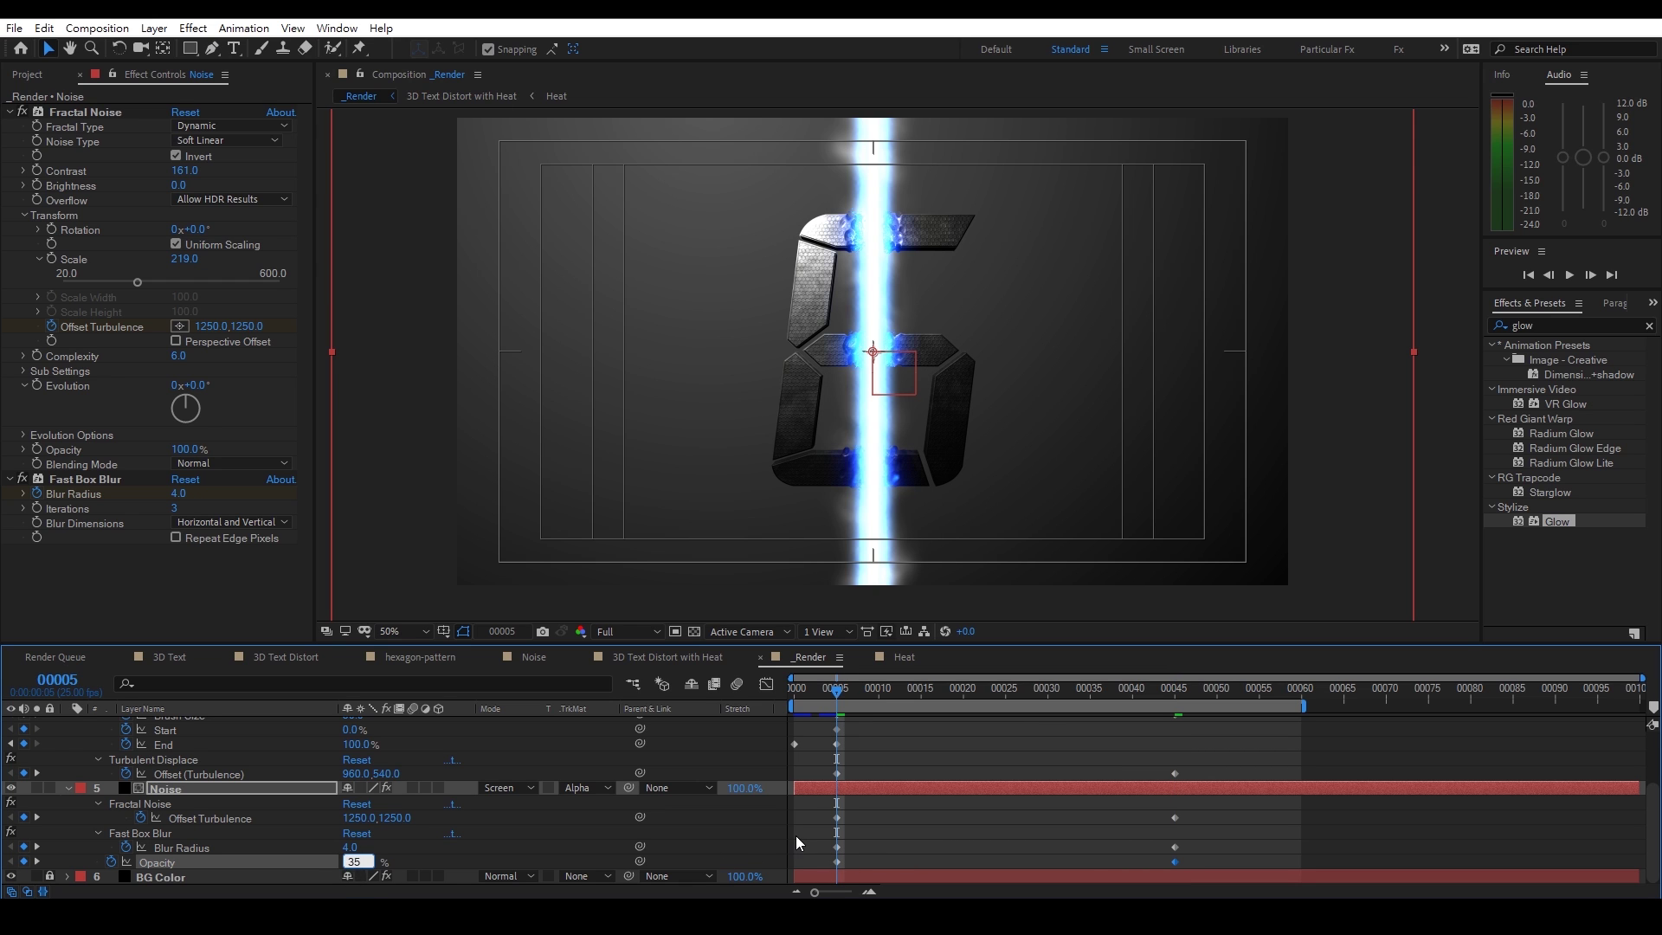
{"action": "key", "text": "Return"}
{"action": "left_click", "coordinate": [803, 822]}
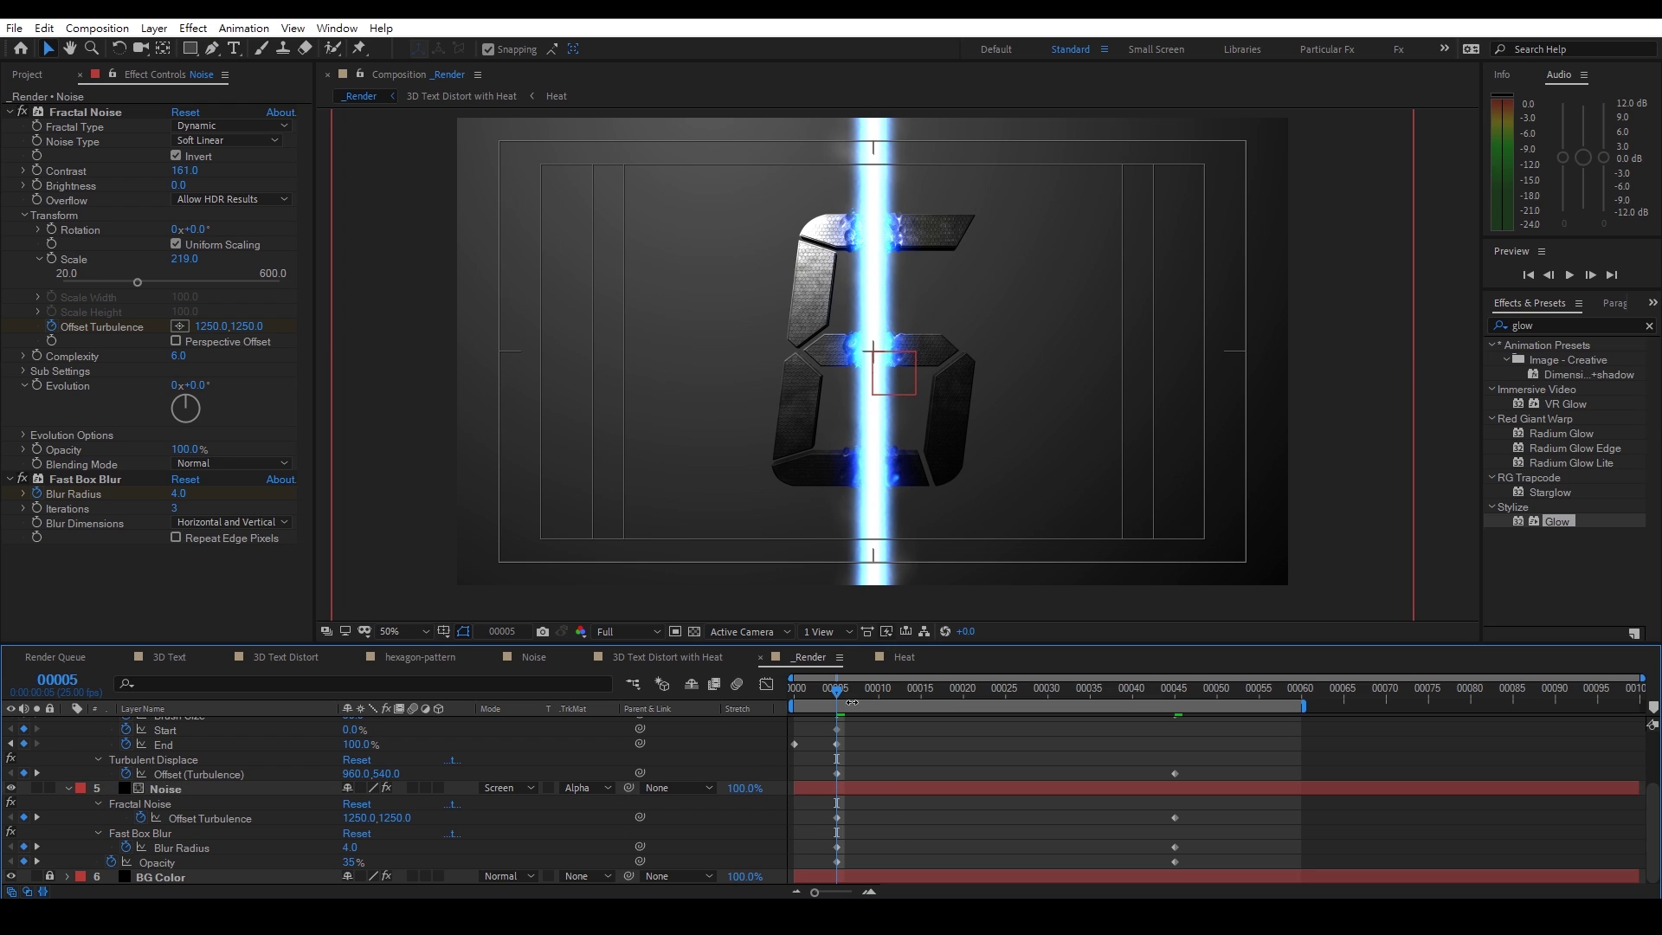
Add a Blur Radius keyframe to the Mask layer's Fast Box Blur at frame 5
{"action": "mouse_move", "coordinate": [845, 692]}
{"action": "left_mouse_down"}
{"action": "mouse_move", "coordinate": [1145, 694]}
{"action": "mouse_move", "coordinate": [828, 694]}
{"action": "mouse_move", "coordinate": [1040, 704]}
{"action": "mouse_move", "coordinate": [914, 703]}
{"action": "left_mouse_up"}
{"action": "scroll", "coordinate": [250, 805], "scroll_direction": "up", "scroll_amount": 2}
{"action": "left_click", "coordinate": [158, 734]}
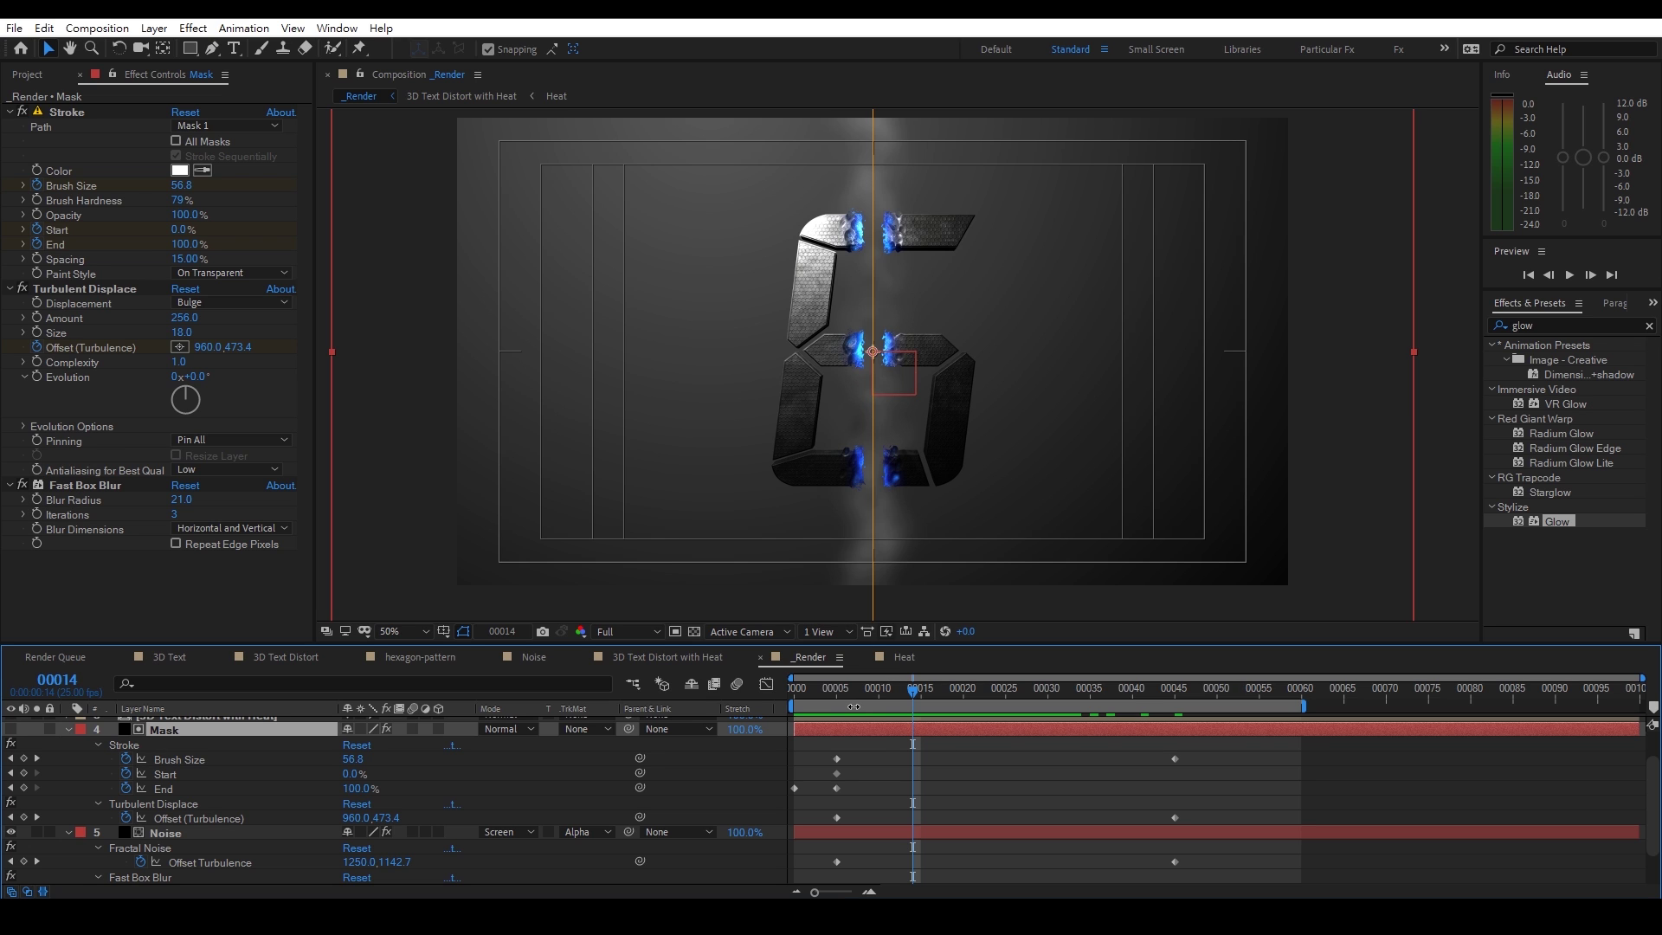
{"action": "left_click", "coordinate": [829, 696]}
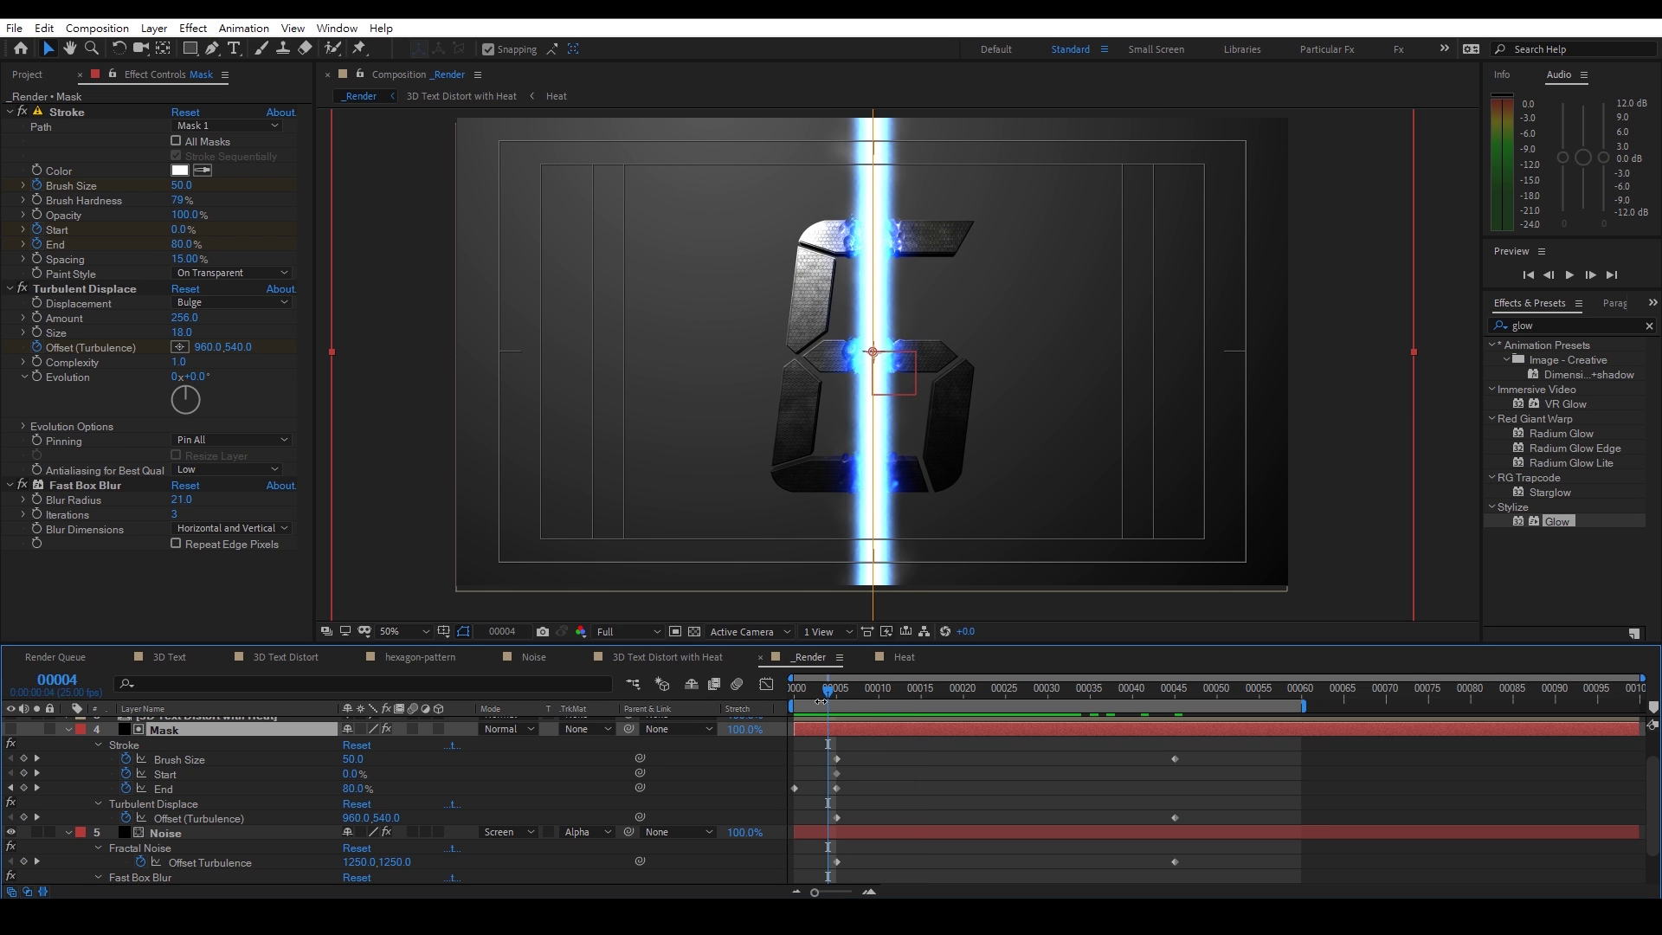
{"action": "left_click_drag", "start_coordinate": [832, 698], "coordinate": [839, 701]}
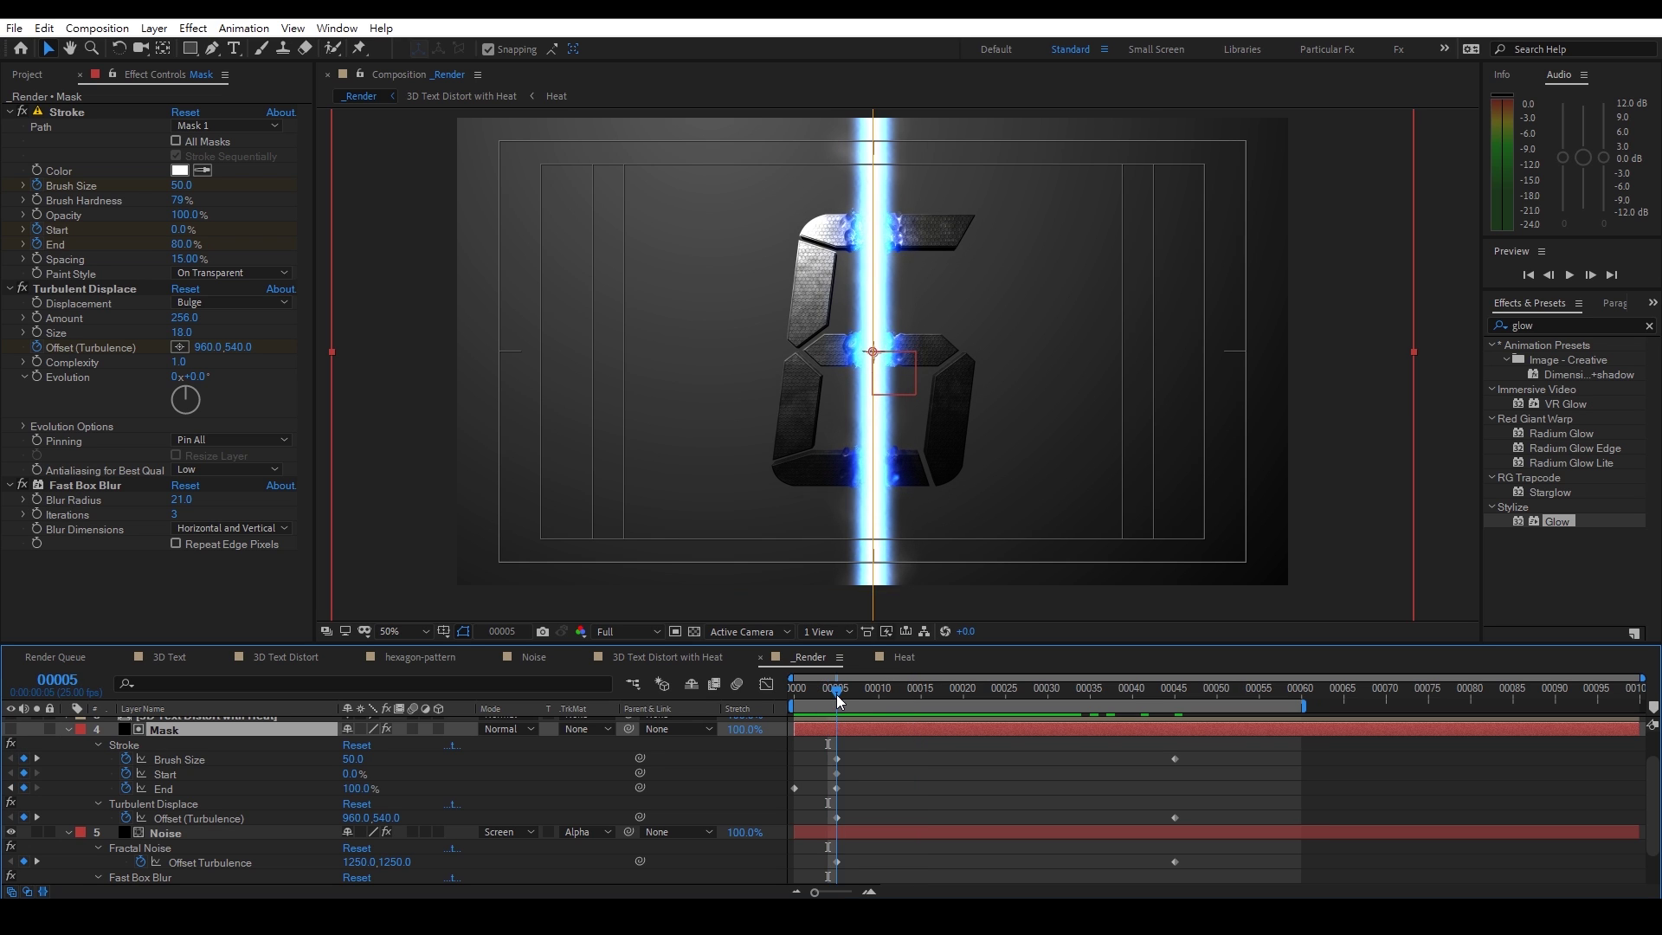
{"action": "left_click", "coordinate": [36, 500]}
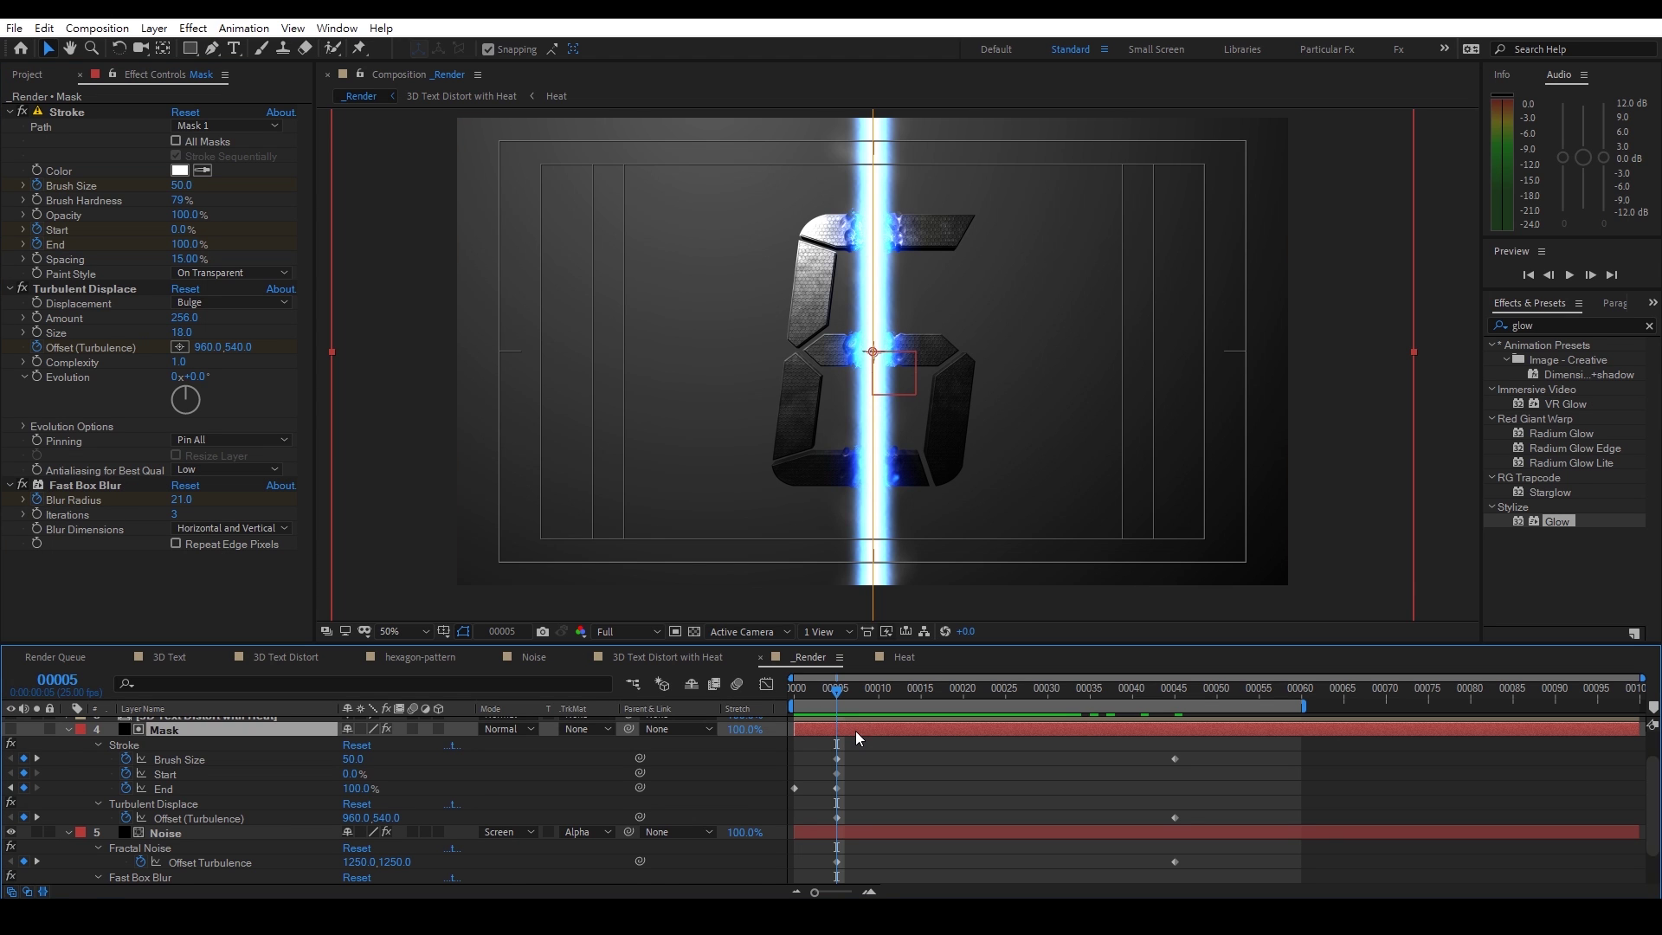
{"action": "scroll", "coordinate": [855, 730], "scroll_direction": "up", "scroll_amount": 3}
{"action": "scroll", "coordinate": [845, 809], "scroll_direction": "down", "scroll_amount": 3}
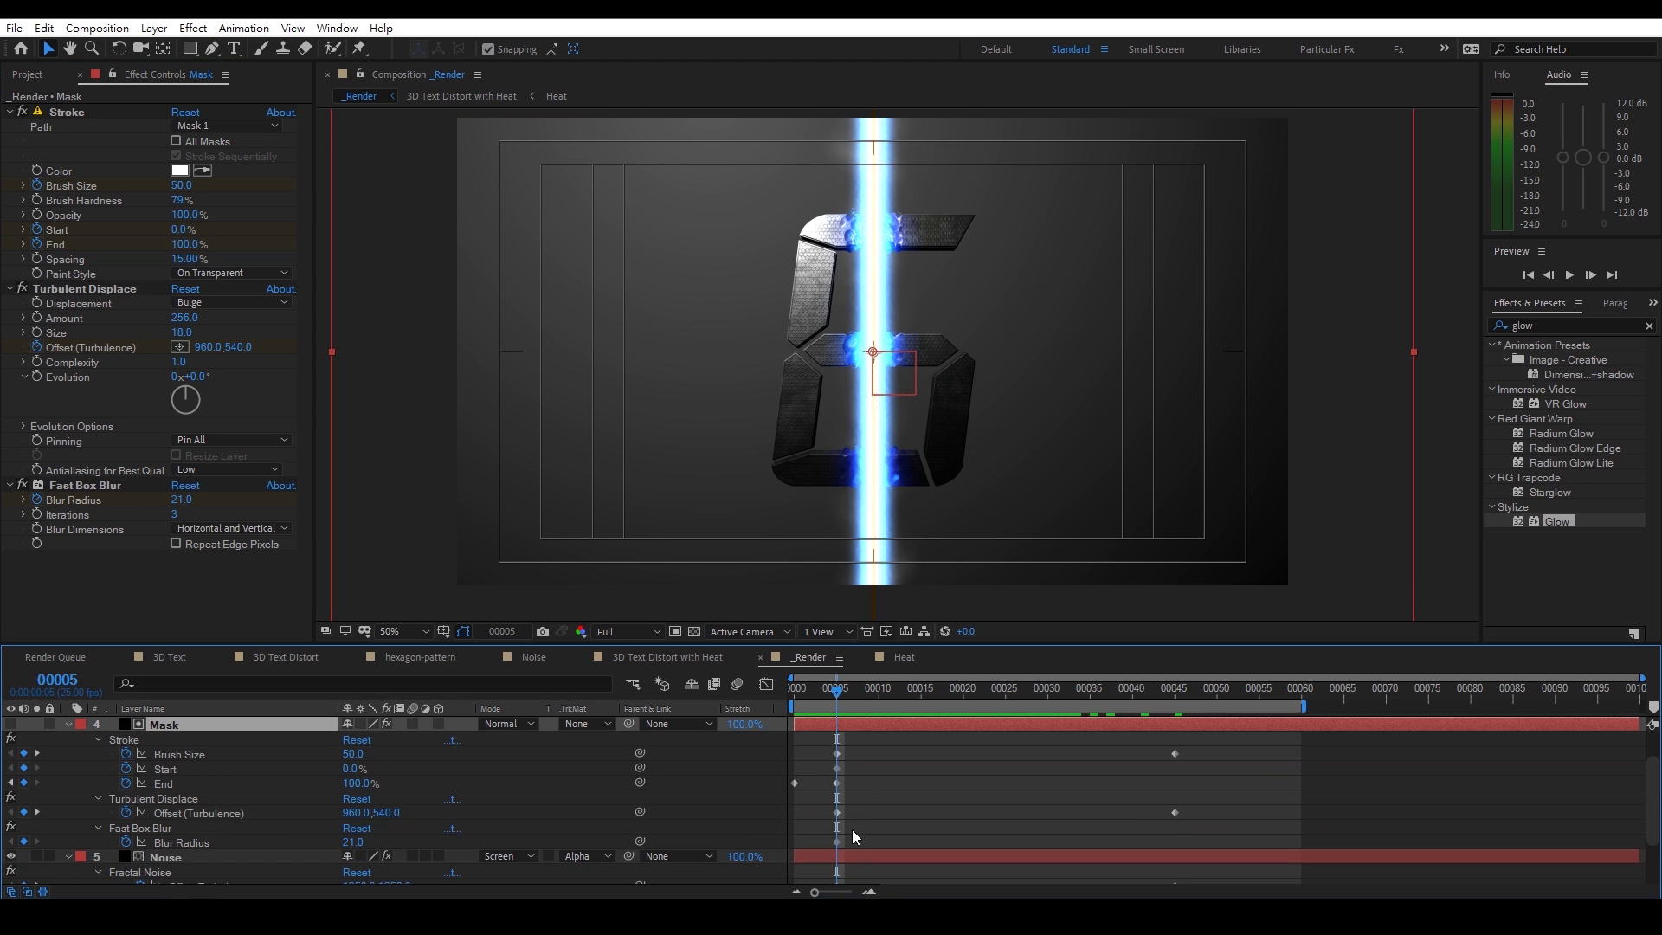
{"action": "left_click", "coordinate": [836, 841]}
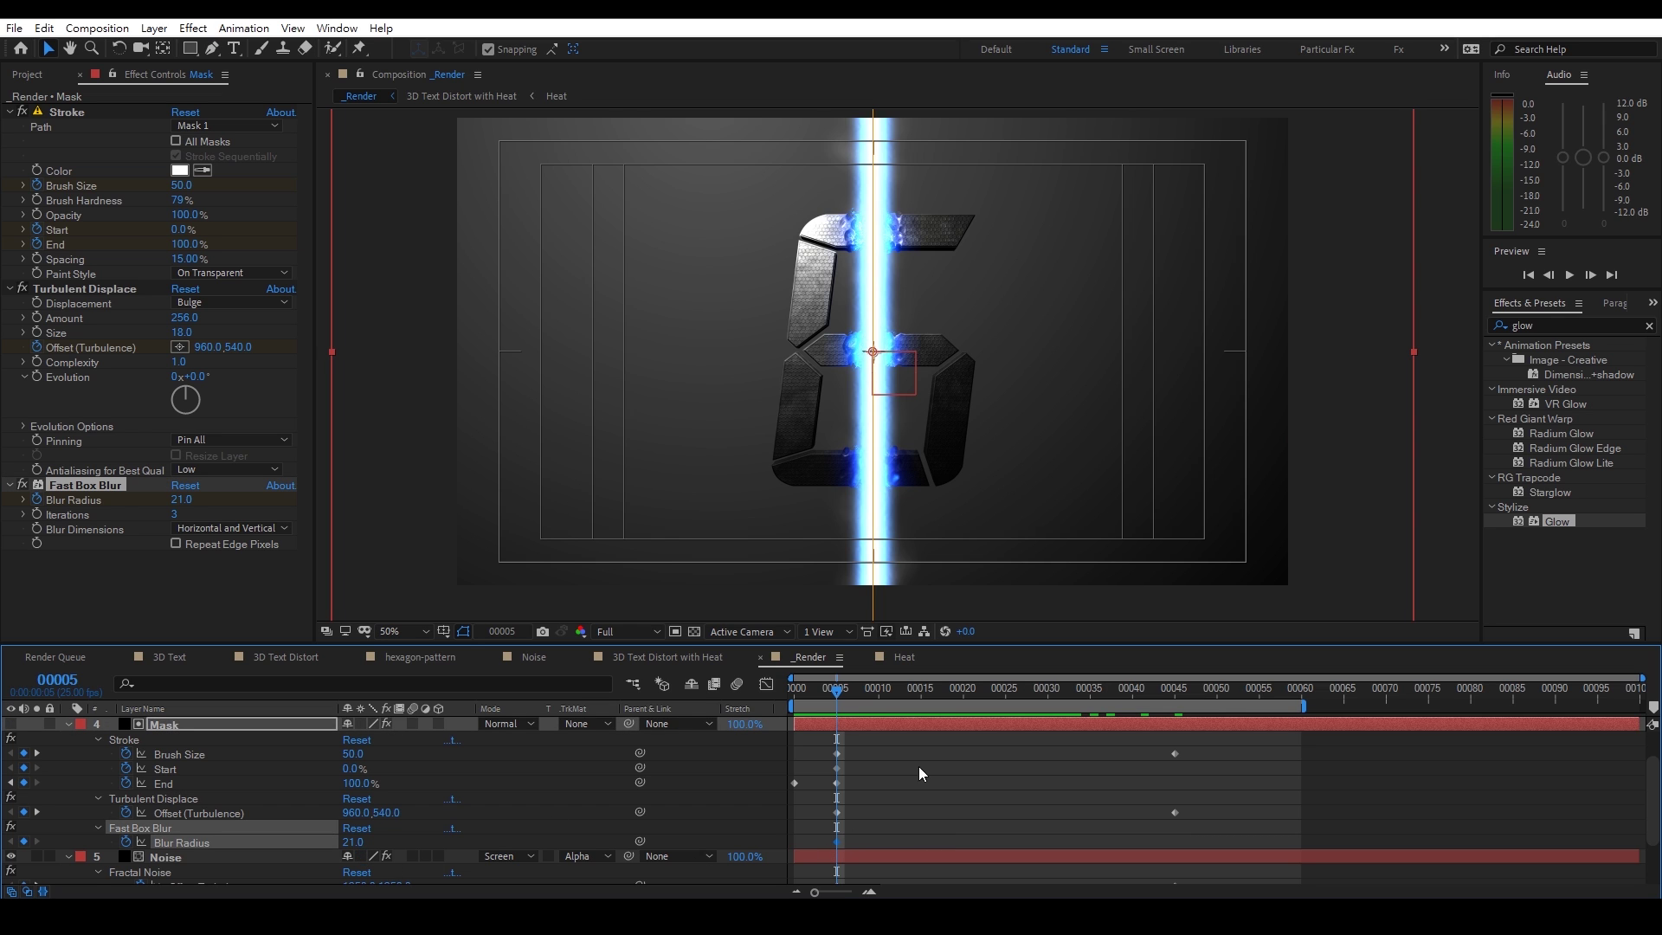
Set the Mask layer's Fast Box Blur Radius to 40 at frame 45
{"action": "left_click", "coordinate": [1175, 693]}
{"action": "left_click", "coordinate": [353, 841]}
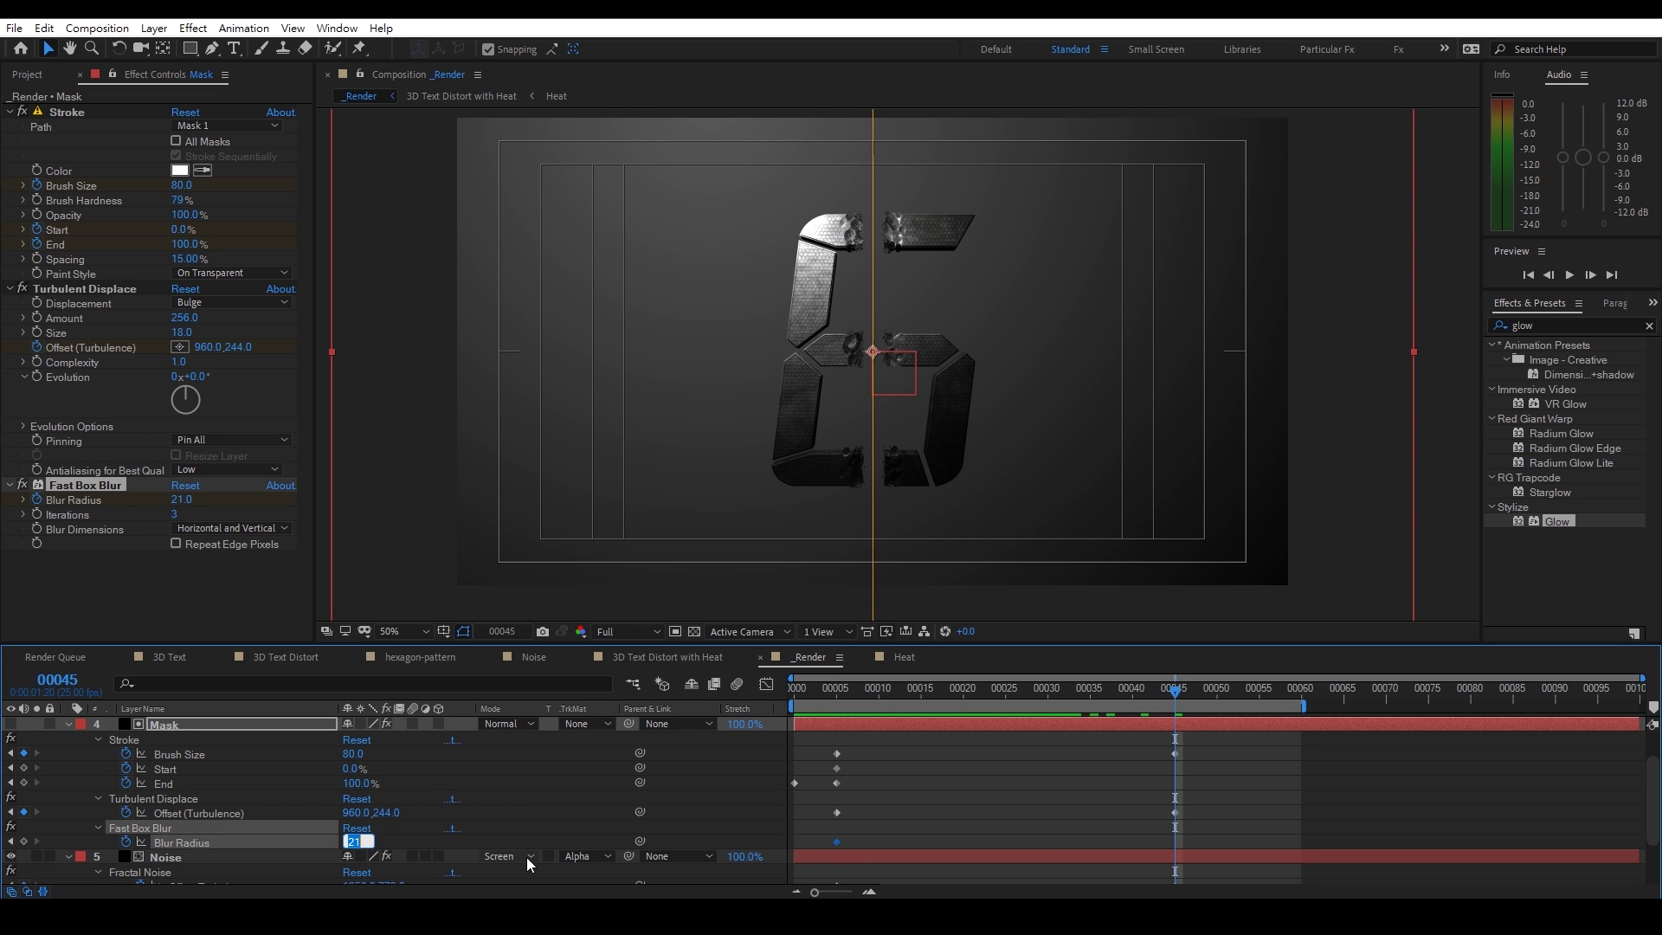
{"action": "type", "text": "40"}
{"action": "key", "text": "Return"}
Preview the slice and smoke animation from frame 0, then check the laser around frame 4
{"action": "left_click_drag", "start_coordinate": [814, 684], "coordinate": [772, 699]}
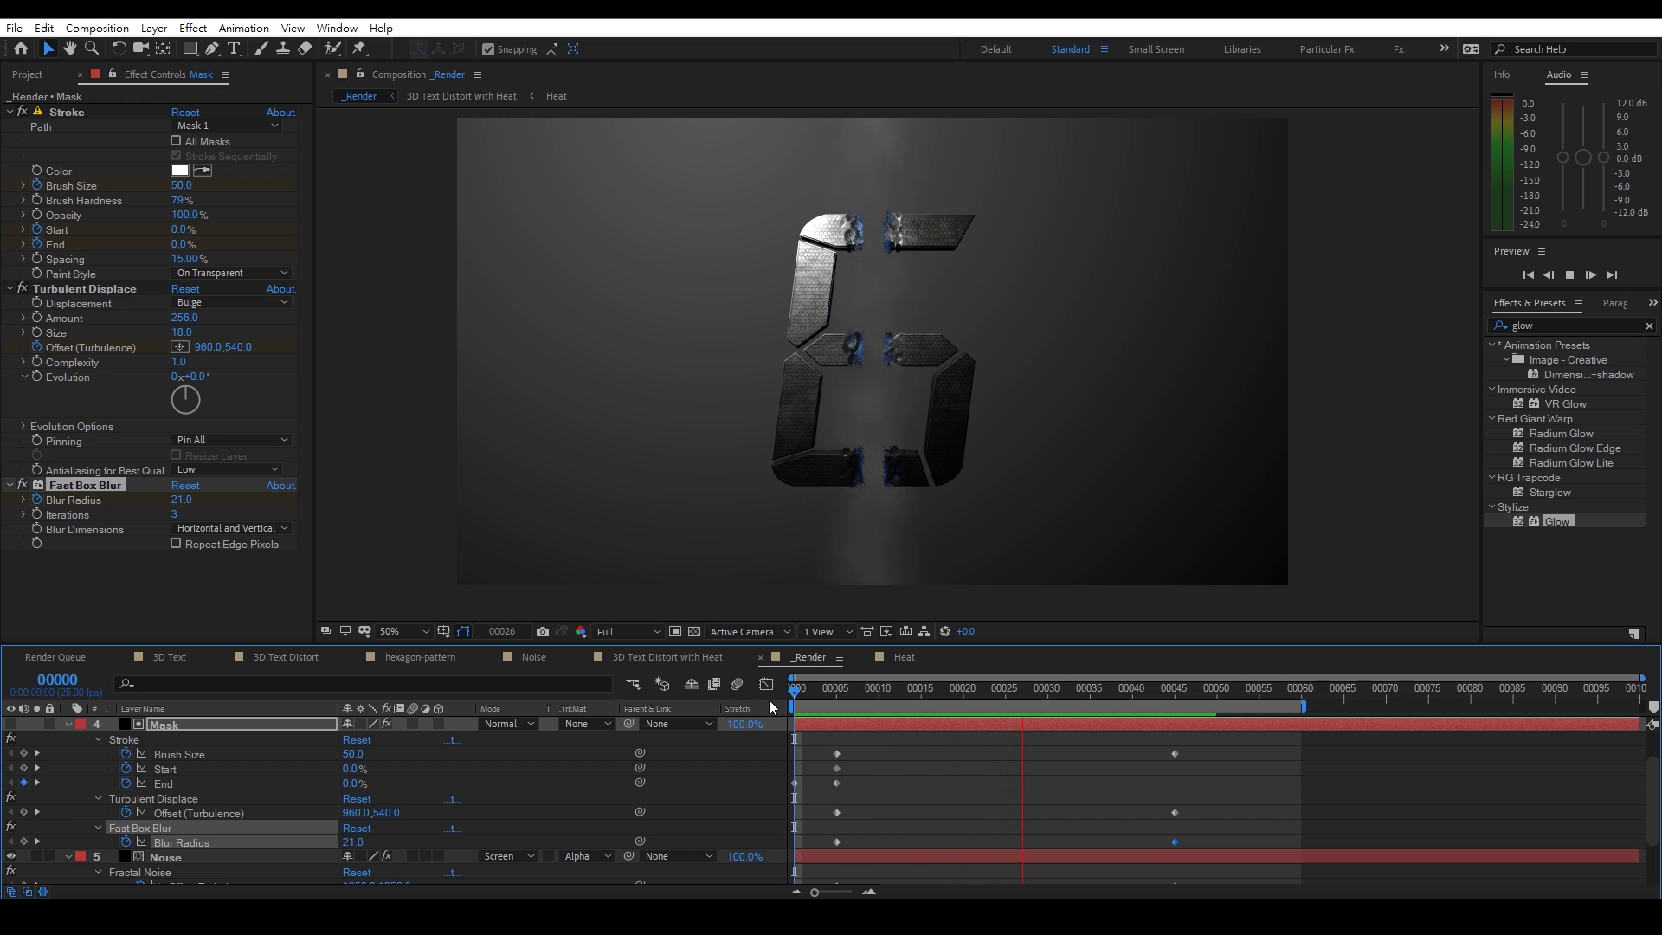
{"action": "key", "text": "space"}
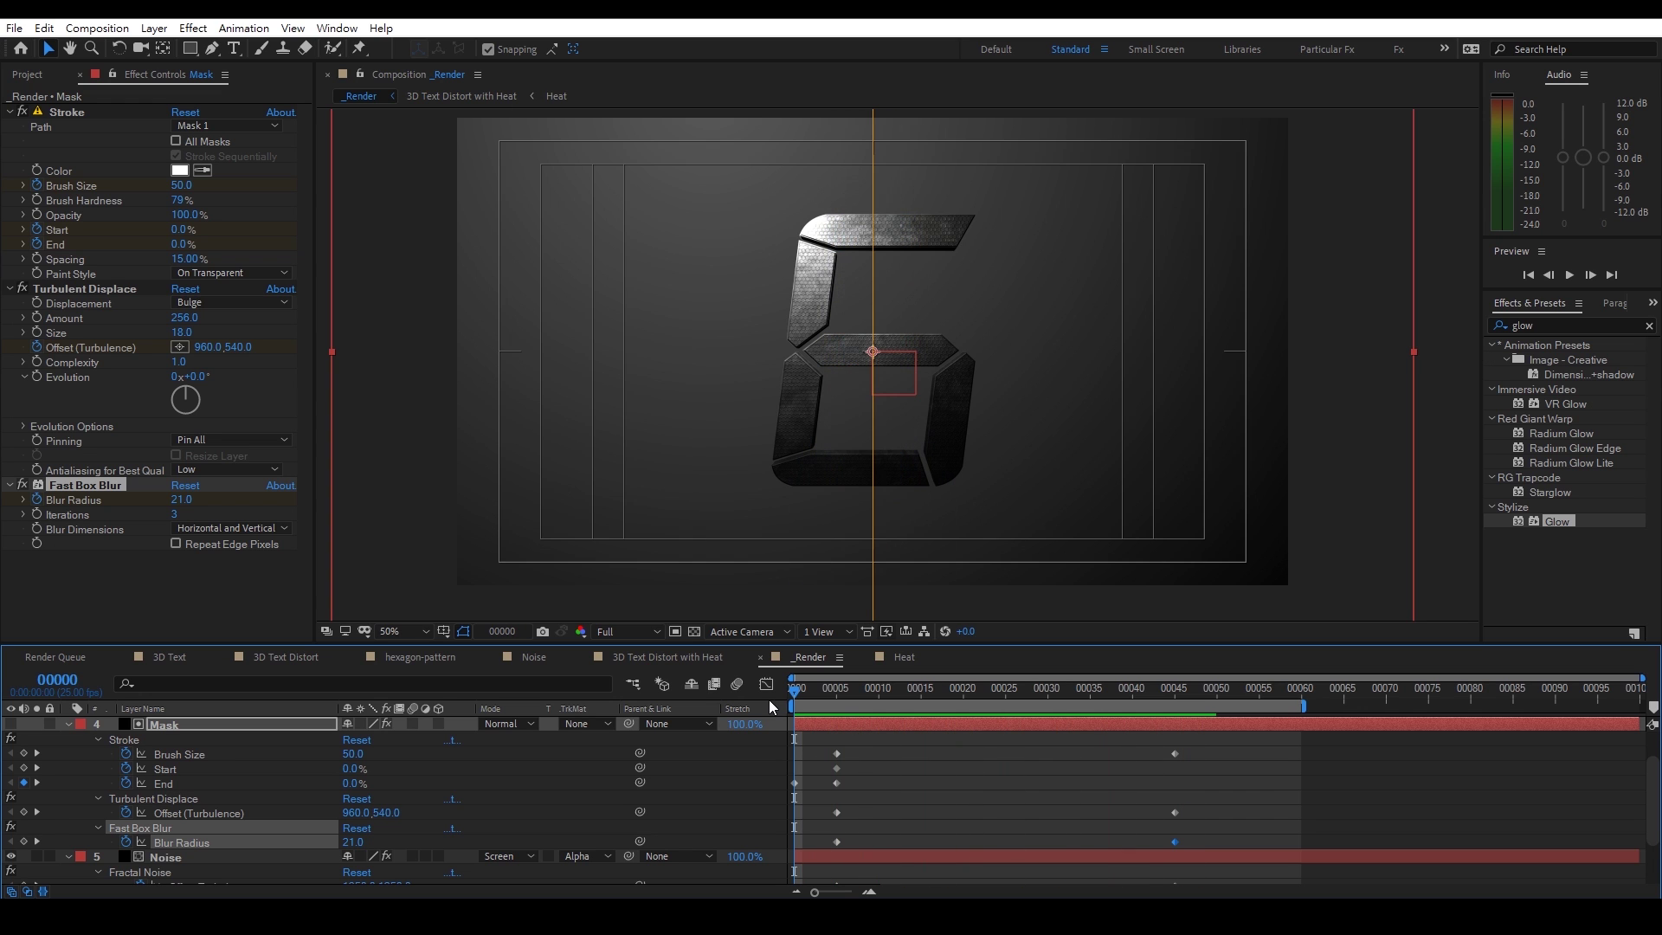
{"action": "left_click_drag", "start_coordinate": [798, 698], "coordinate": [827, 697]}
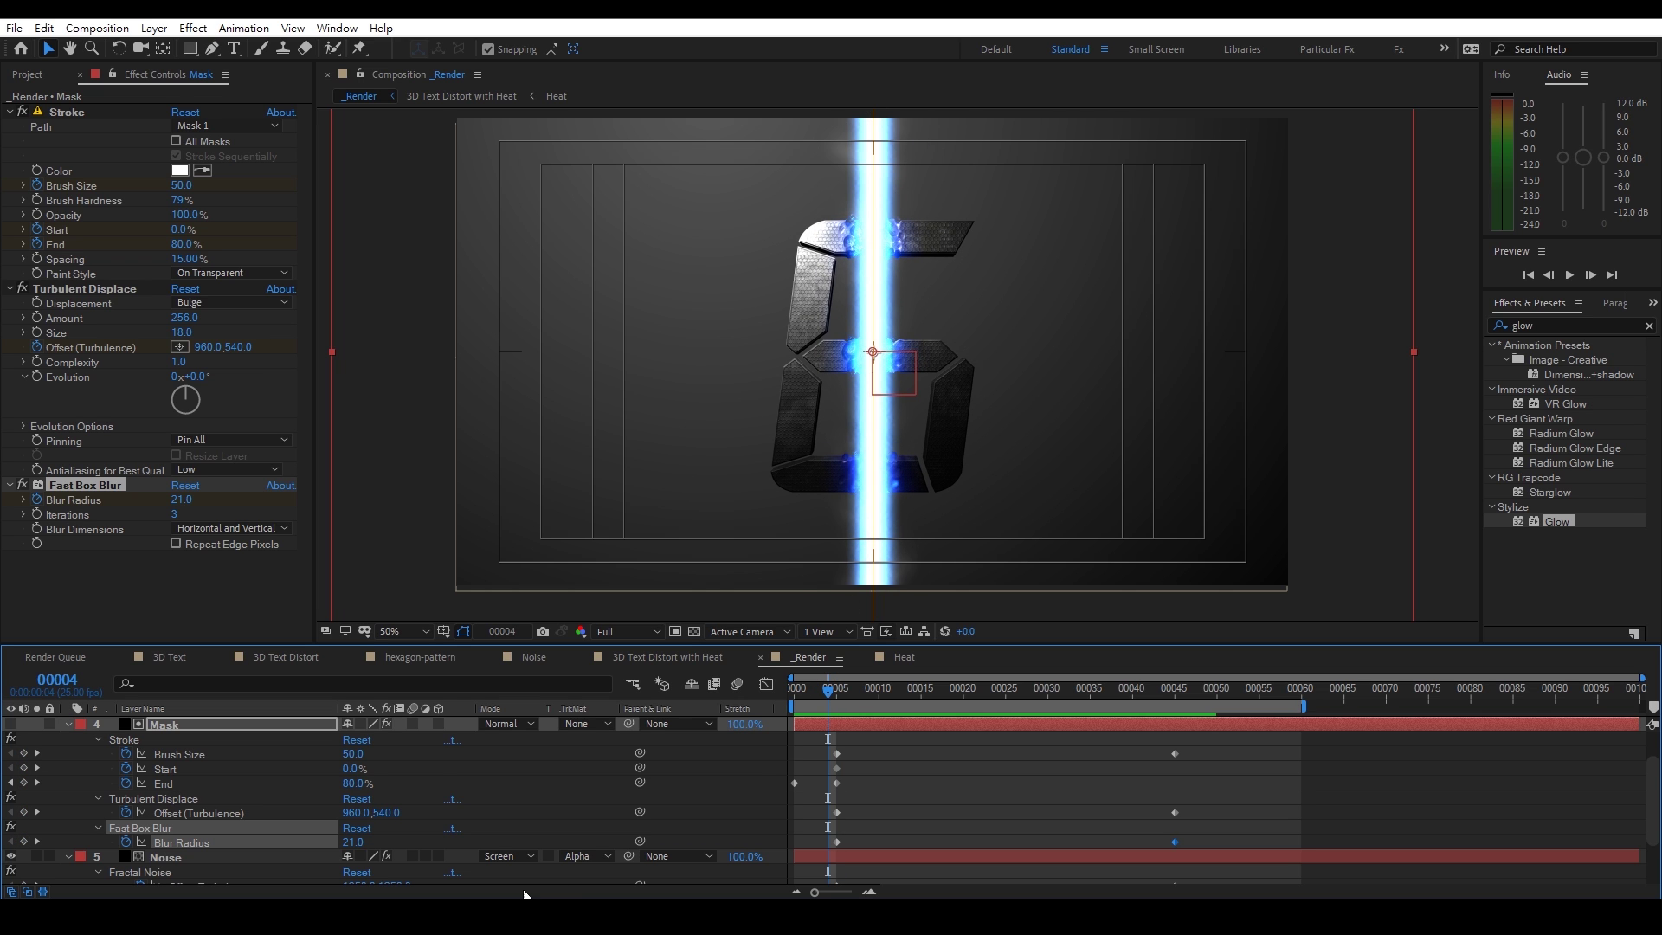
Delay the Mask layer's Stroke keyframes, placing the first End keyframe at frame 1 and the Start and last End keyframes at frame 11
{"action": "scroll", "coordinate": [489, 862], "scroll_direction": "down", "scroll_amount": 3}
{"action": "left_click", "coordinate": [187, 788]}
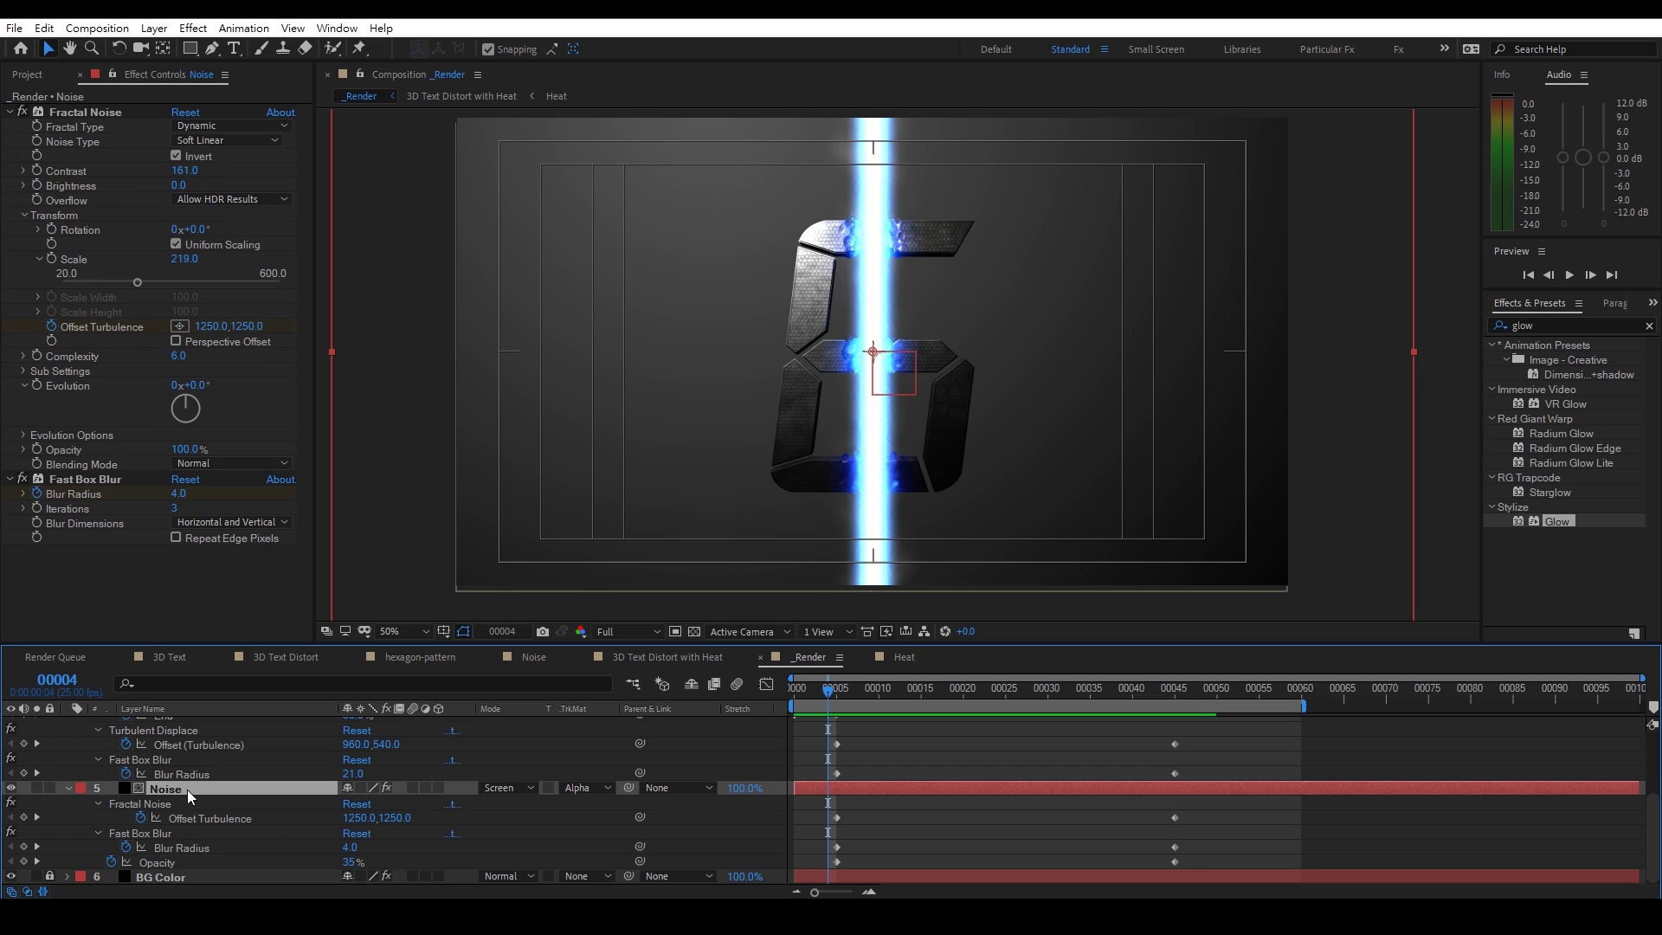
{"action": "scroll", "coordinate": [196, 791], "scroll_direction": "up", "scroll_amount": 2}
{"action": "left_click", "coordinate": [207, 747]}
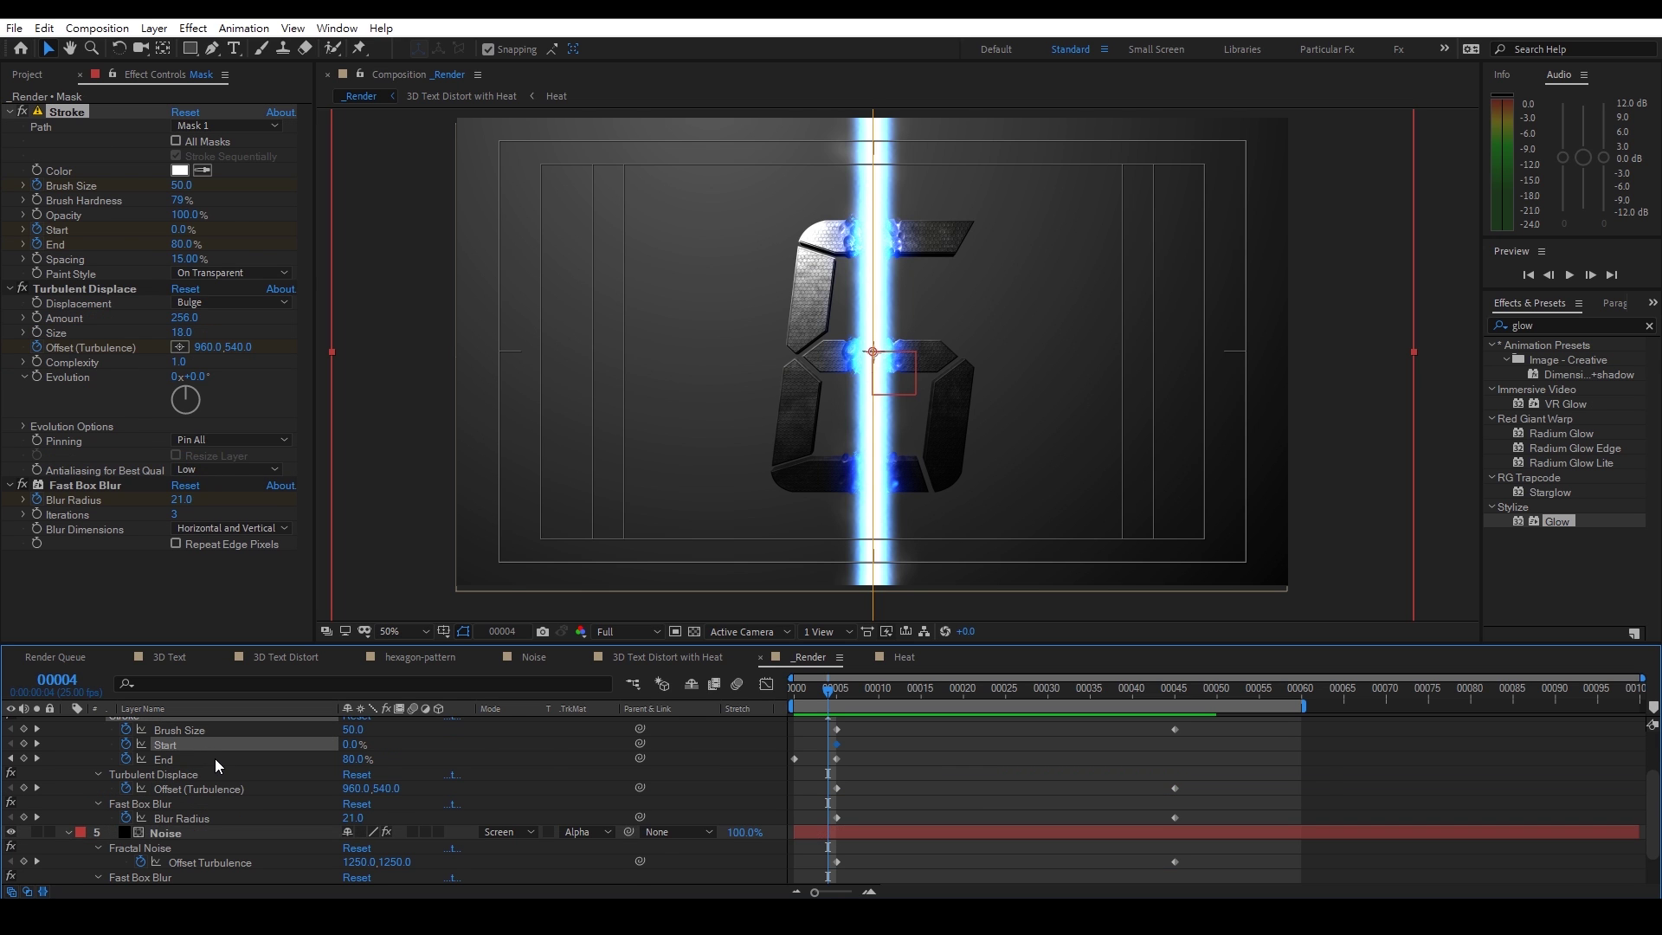
{"action": "scroll", "coordinate": [215, 758], "scroll_direction": "up", "scroll_amount": 2}
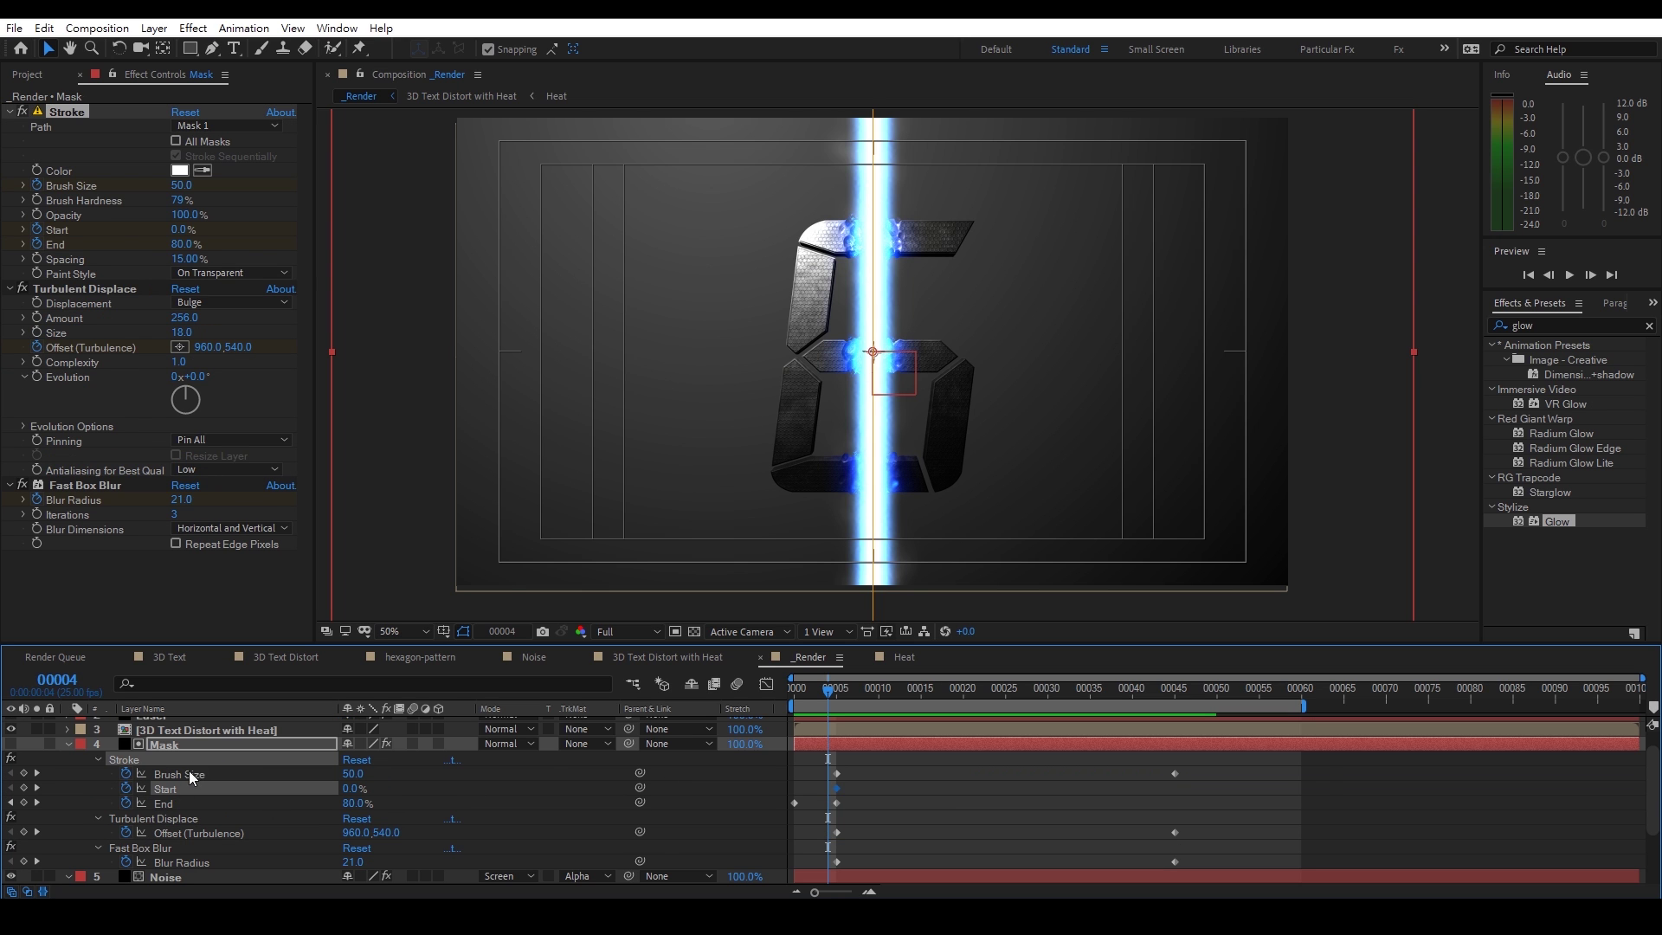
{"action": "left_click", "coordinate": [170, 800], "text": "shift"}
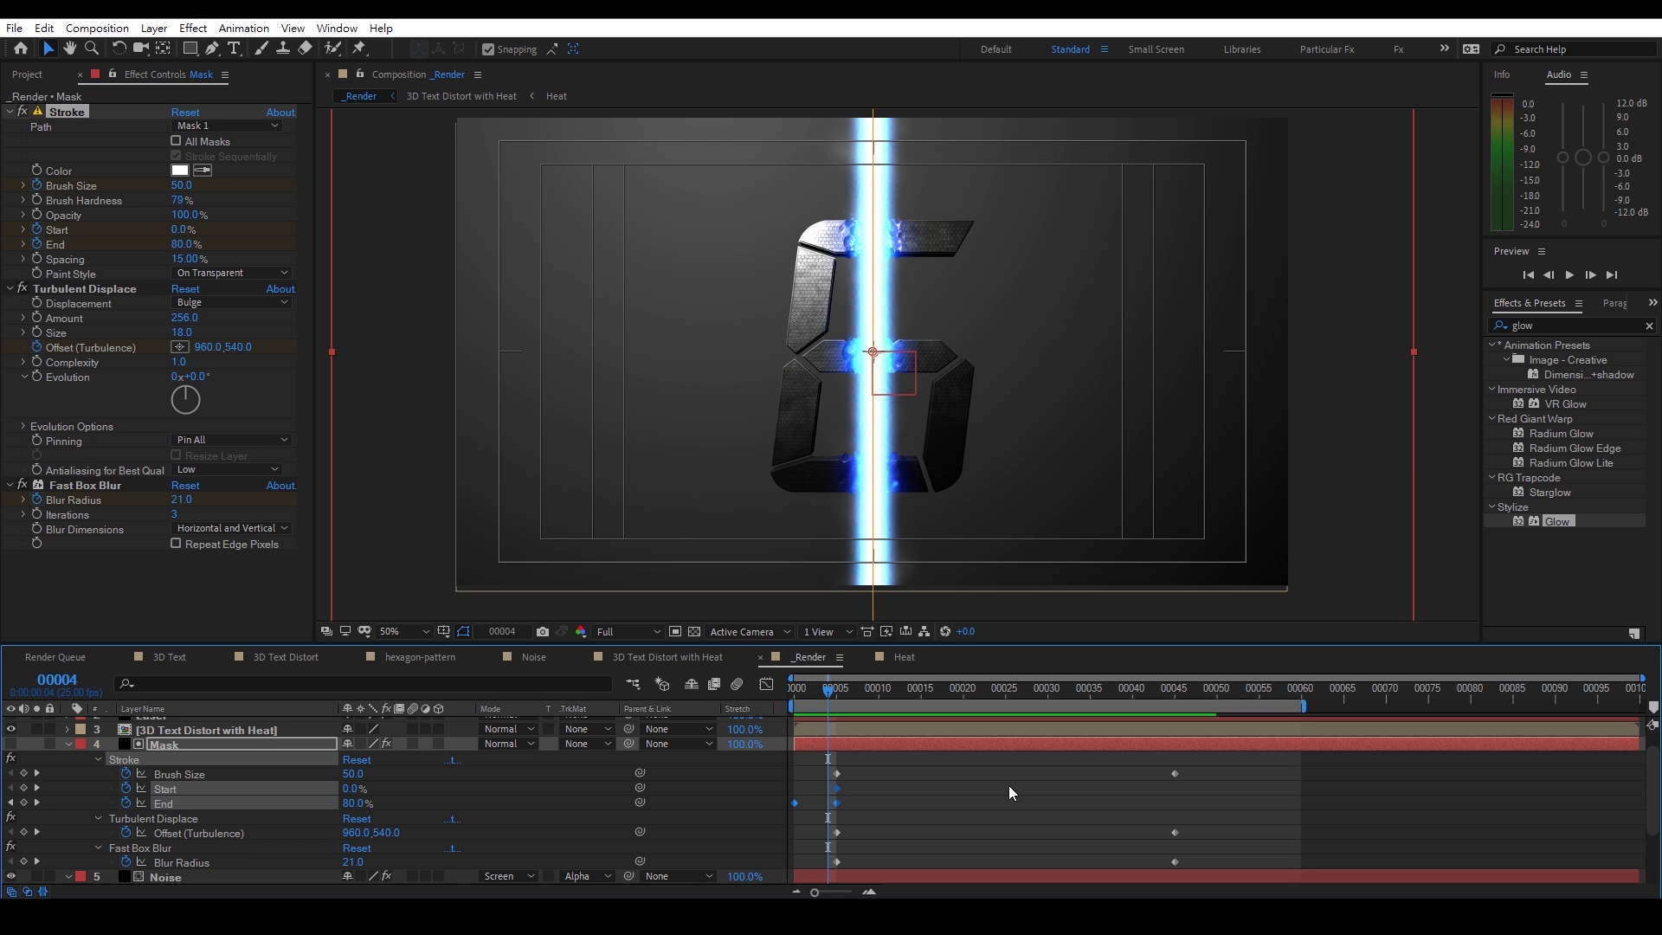
{"action": "left_click", "coordinate": [879, 800]}
{"action": "left_click_drag", "start_coordinate": [855, 786], "coordinate": [791, 812]}
{"action": "left_click_drag", "start_coordinate": [852, 780], "coordinate": [886, 787]}
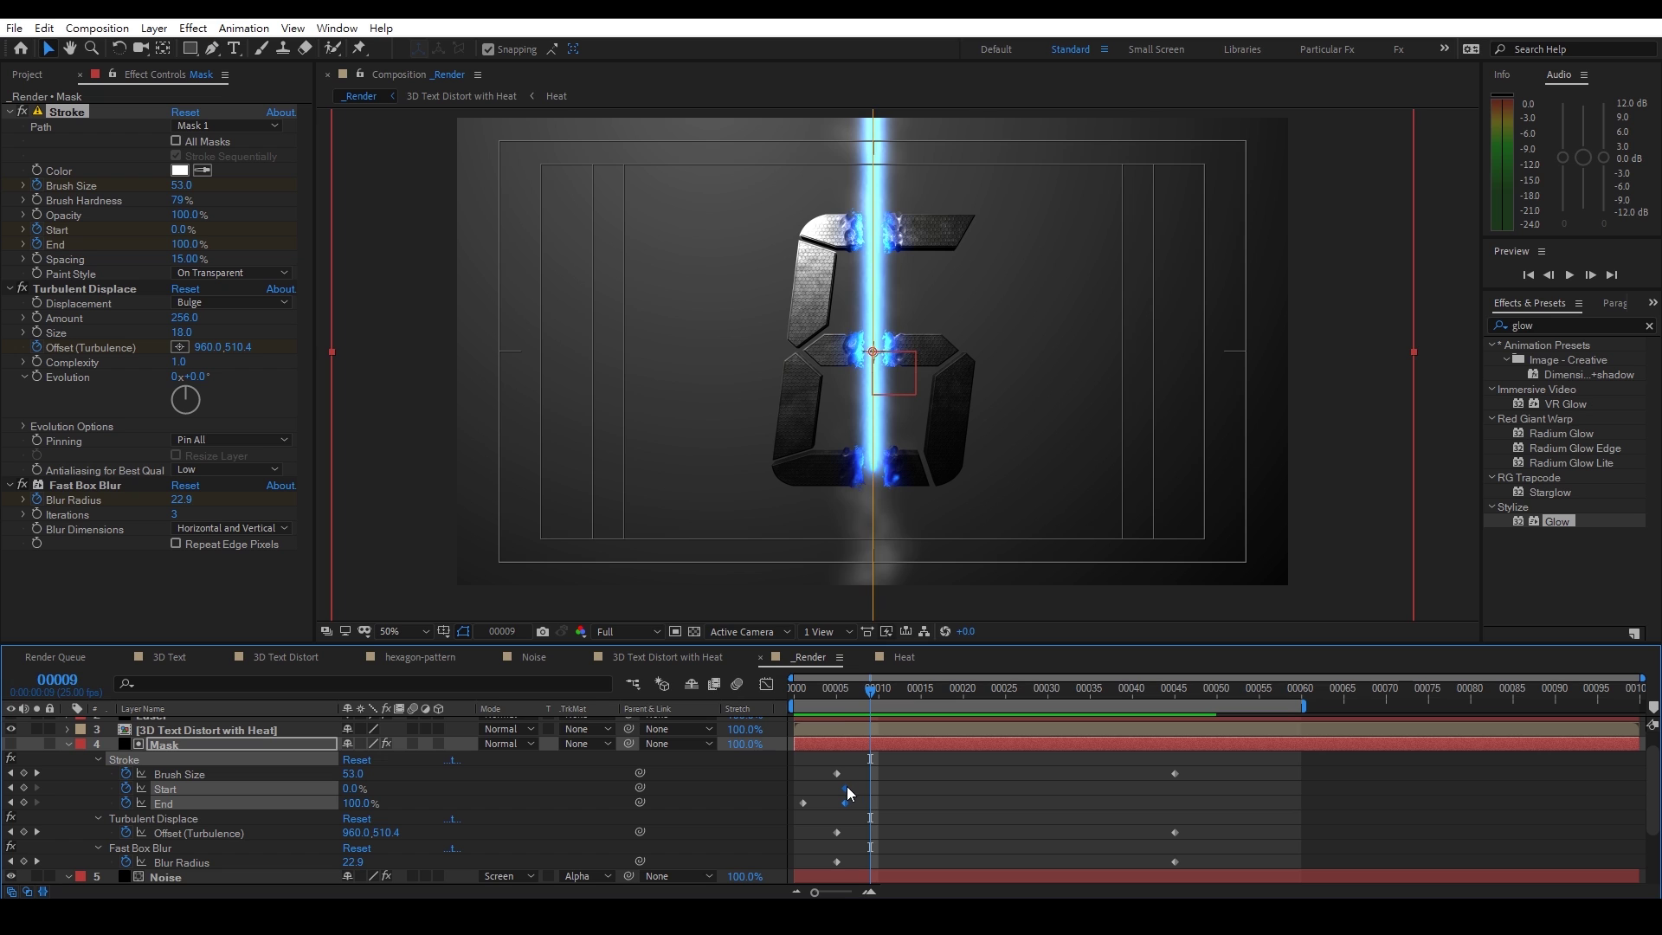
{"action": "key", "text": "j"}
{"action": "key", "text": "j"}
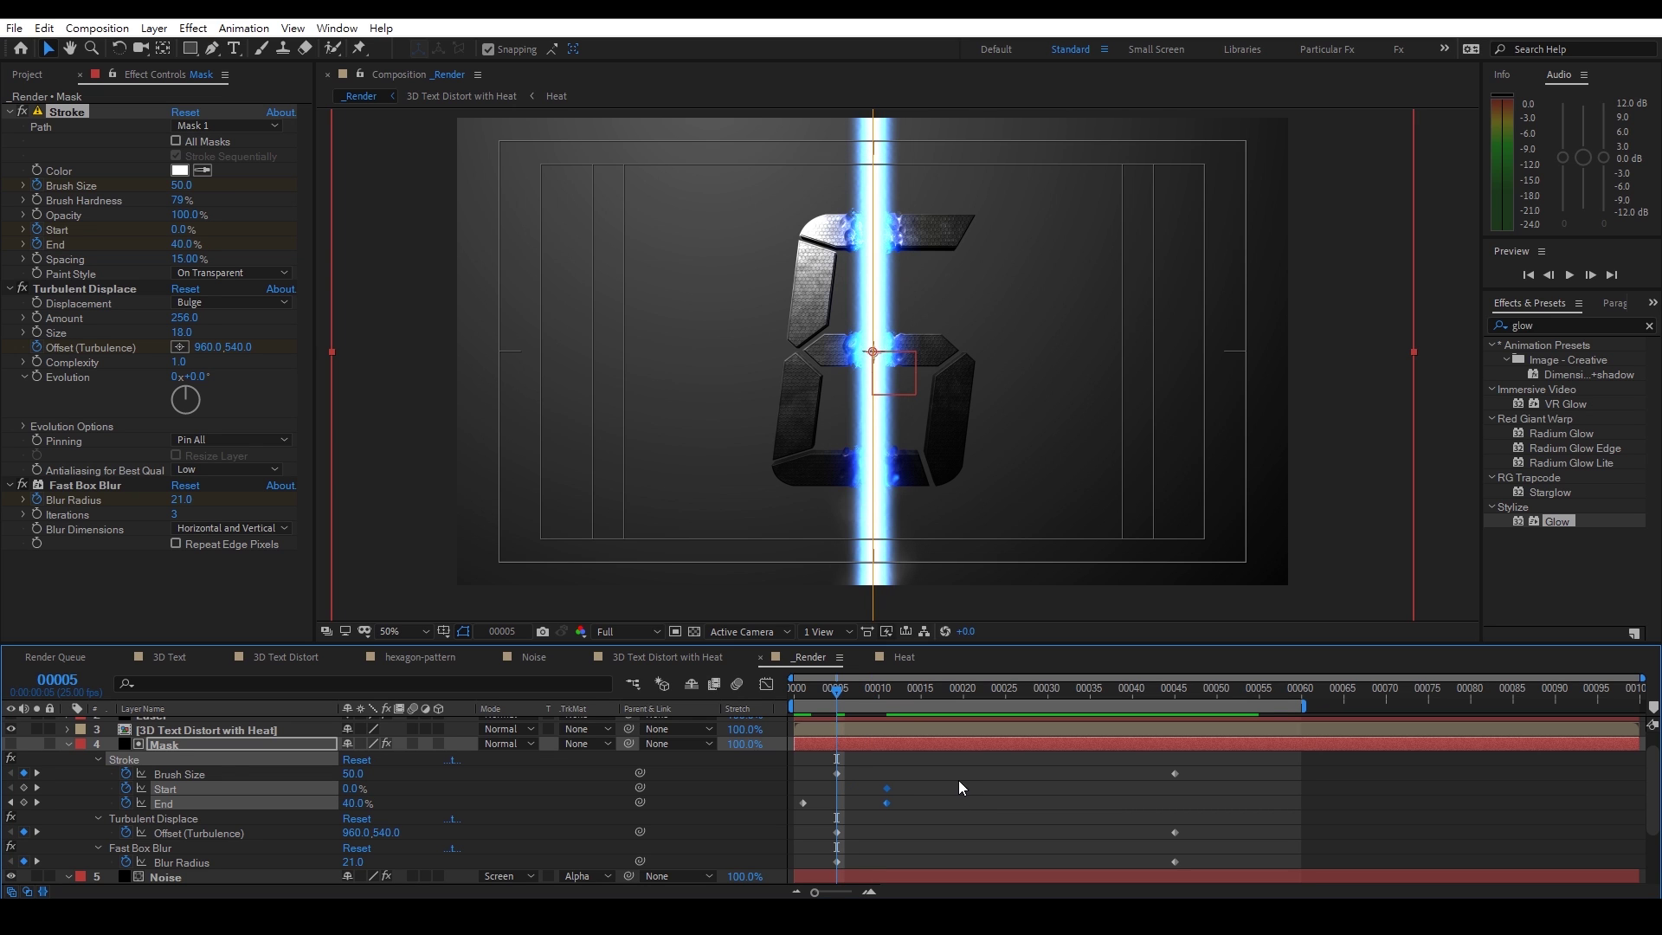
{"action": "left_click", "coordinate": [958, 781]}
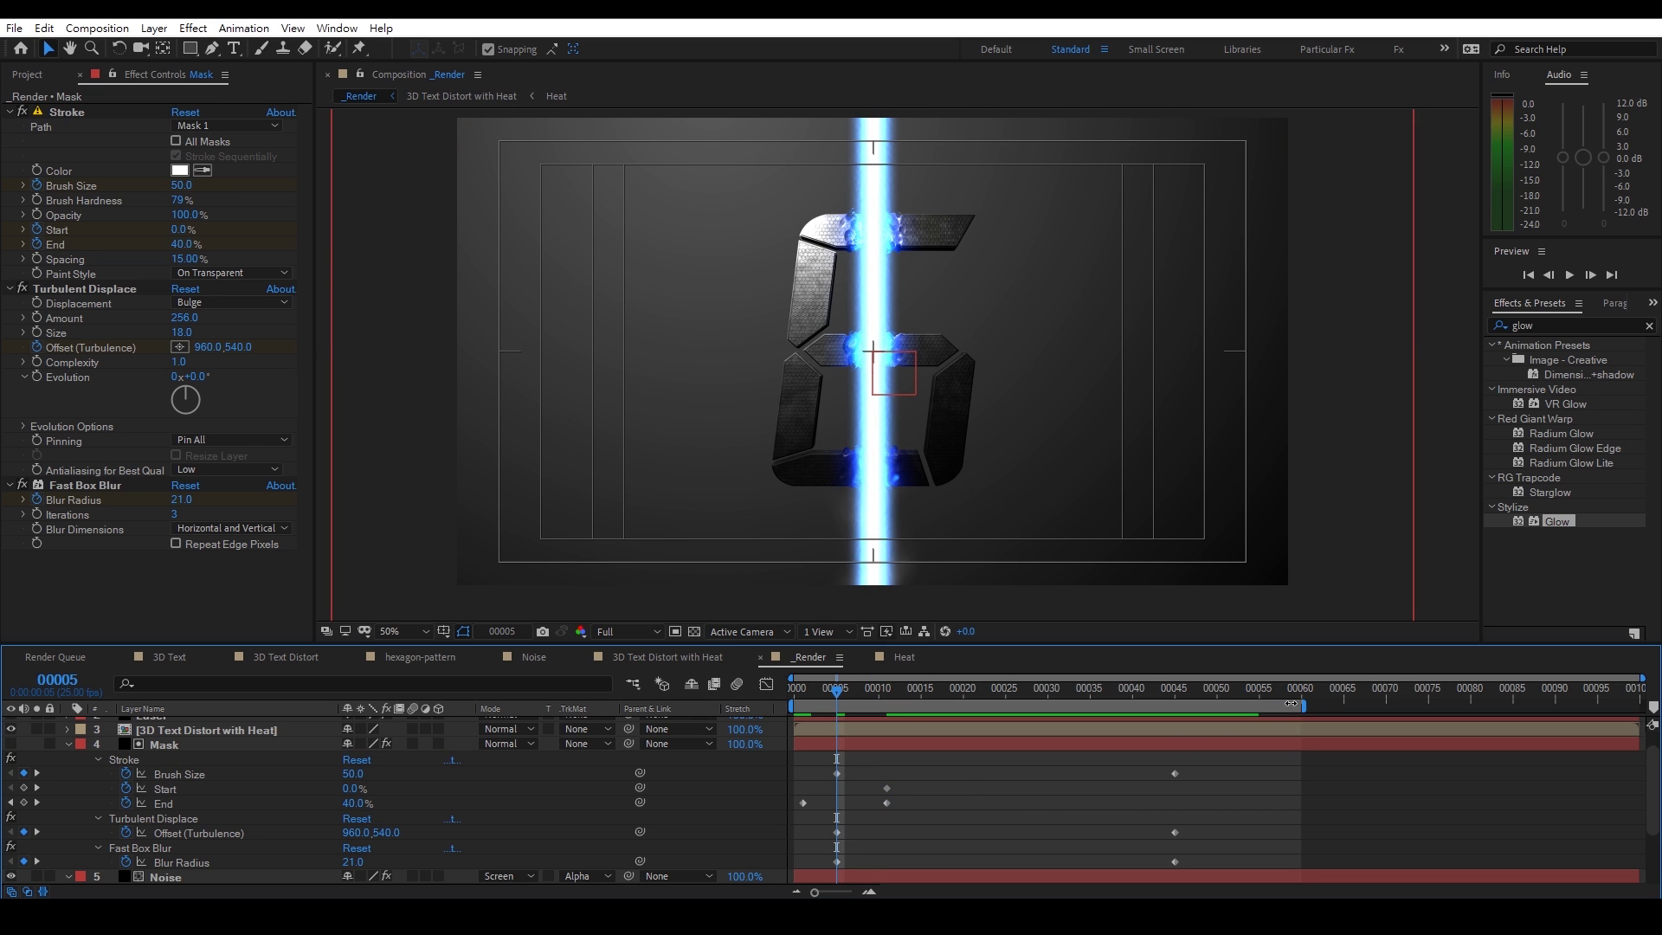
Shorten the work area to end at frame 55 and preview the animation
{"action": "left_click_drag", "start_coordinate": [1306, 707], "coordinate": [1260, 707]}
{"action": "key", "text": "space"}
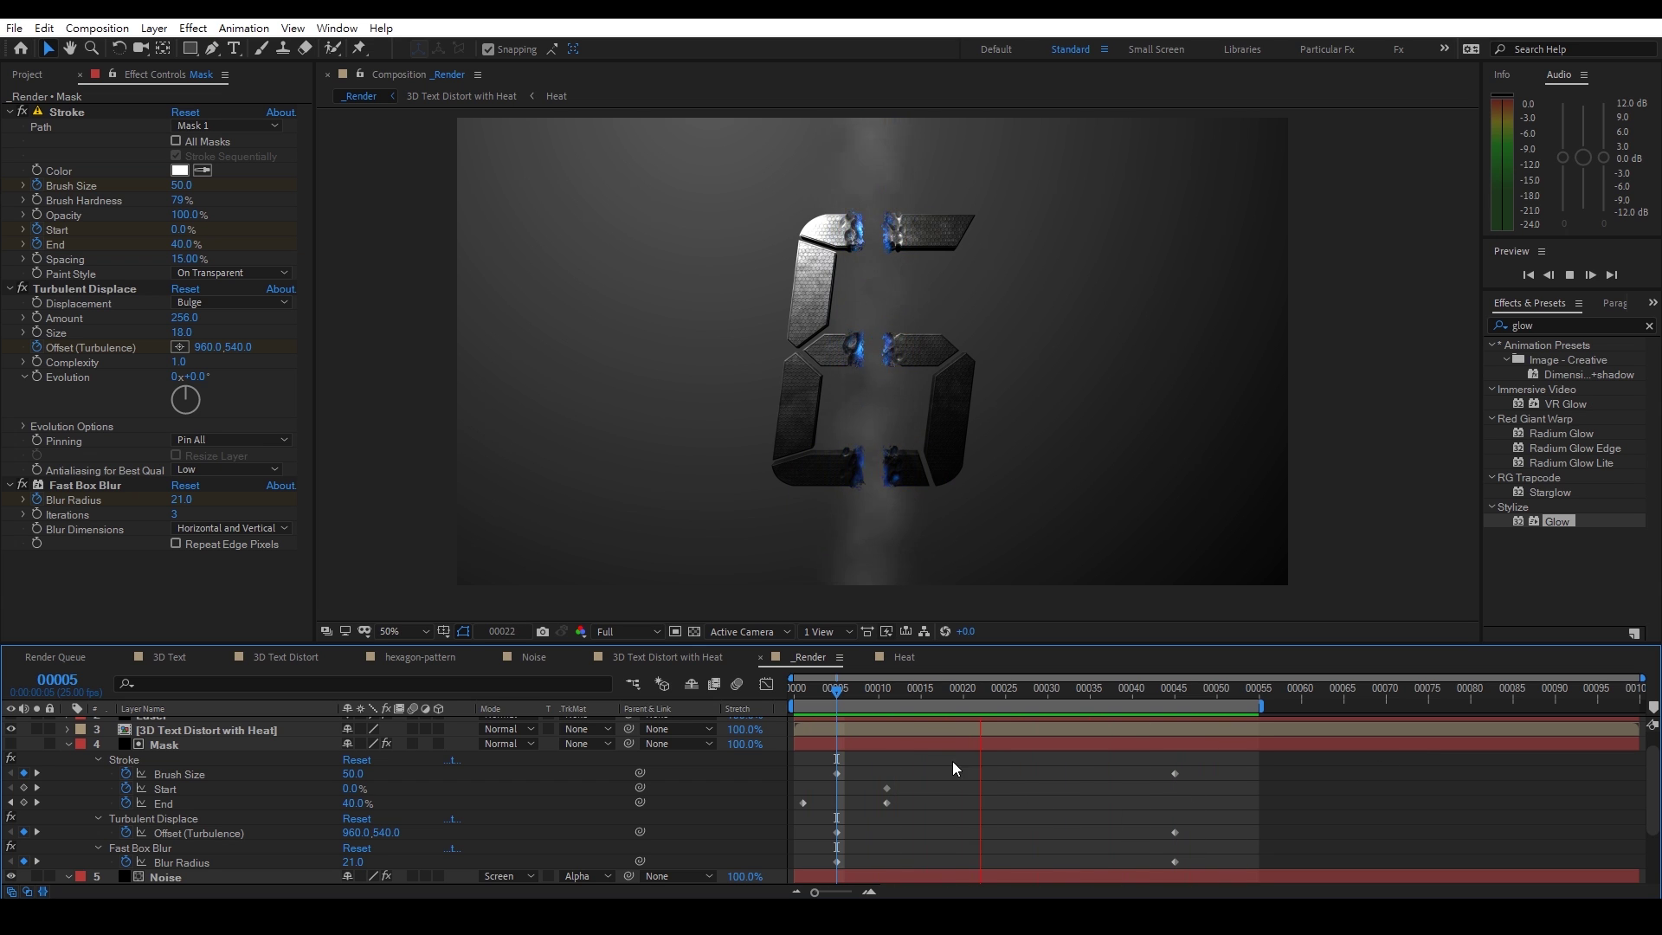
{"action": "left_click", "coordinate": [828, 688]}
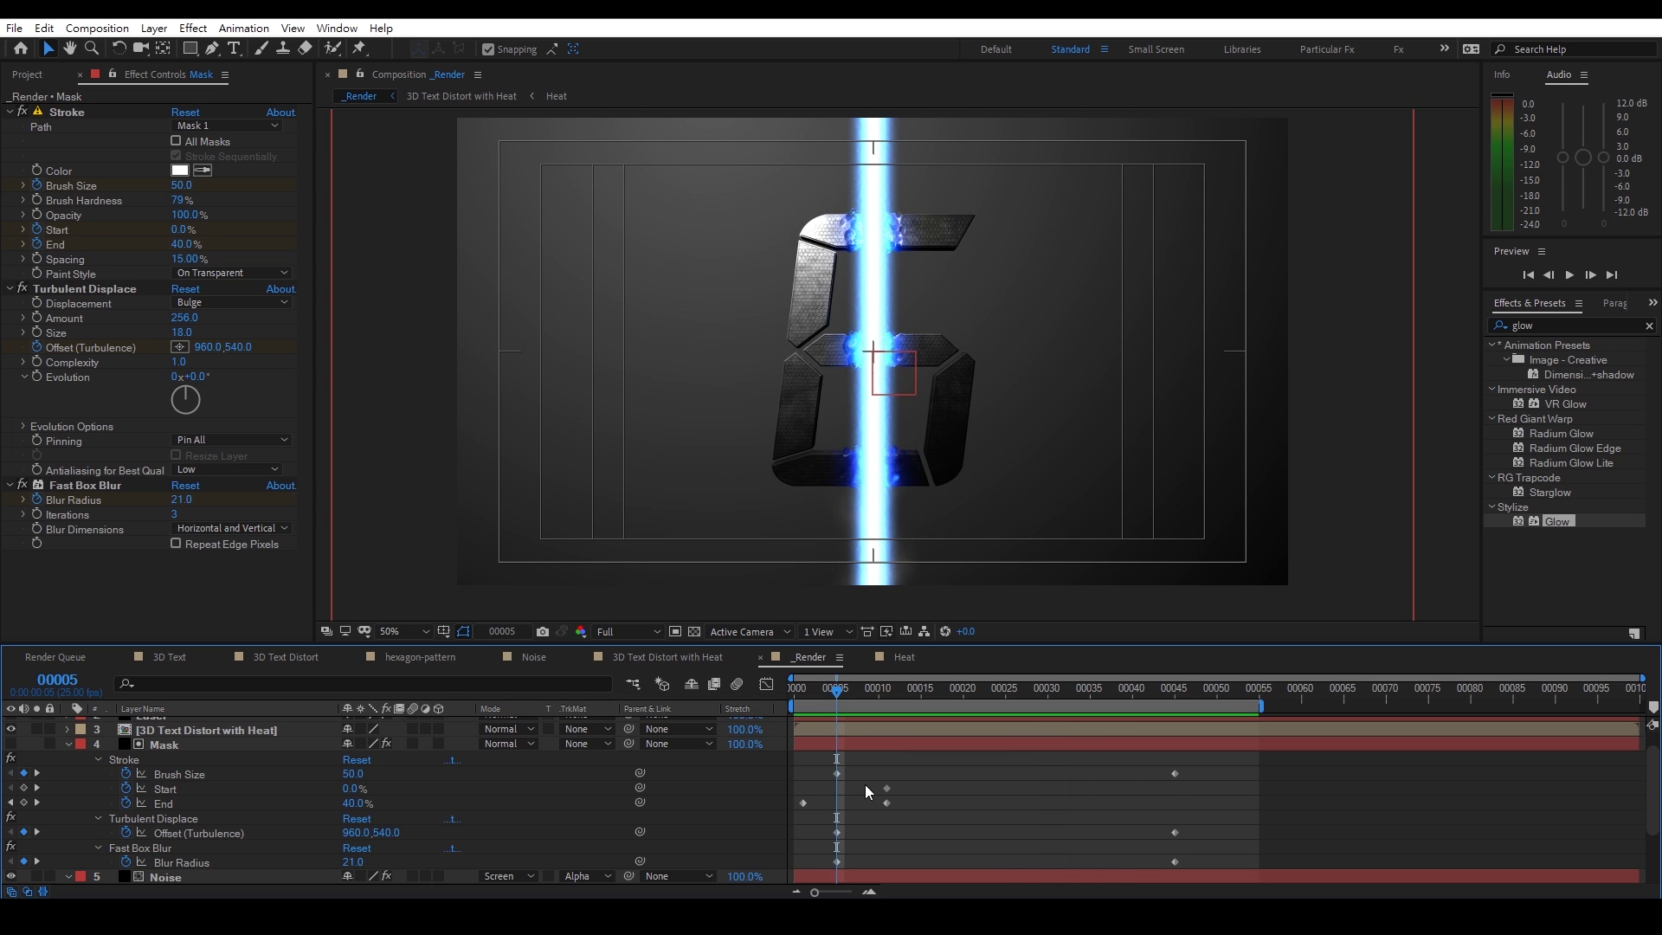
Set the Noise layer's Opacity to 25% at frame 5
{"action": "scroll", "coordinate": [865, 784], "scroll_direction": "down", "scroll_amount": 2}
{"action": "left_click", "coordinate": [286, 852]}
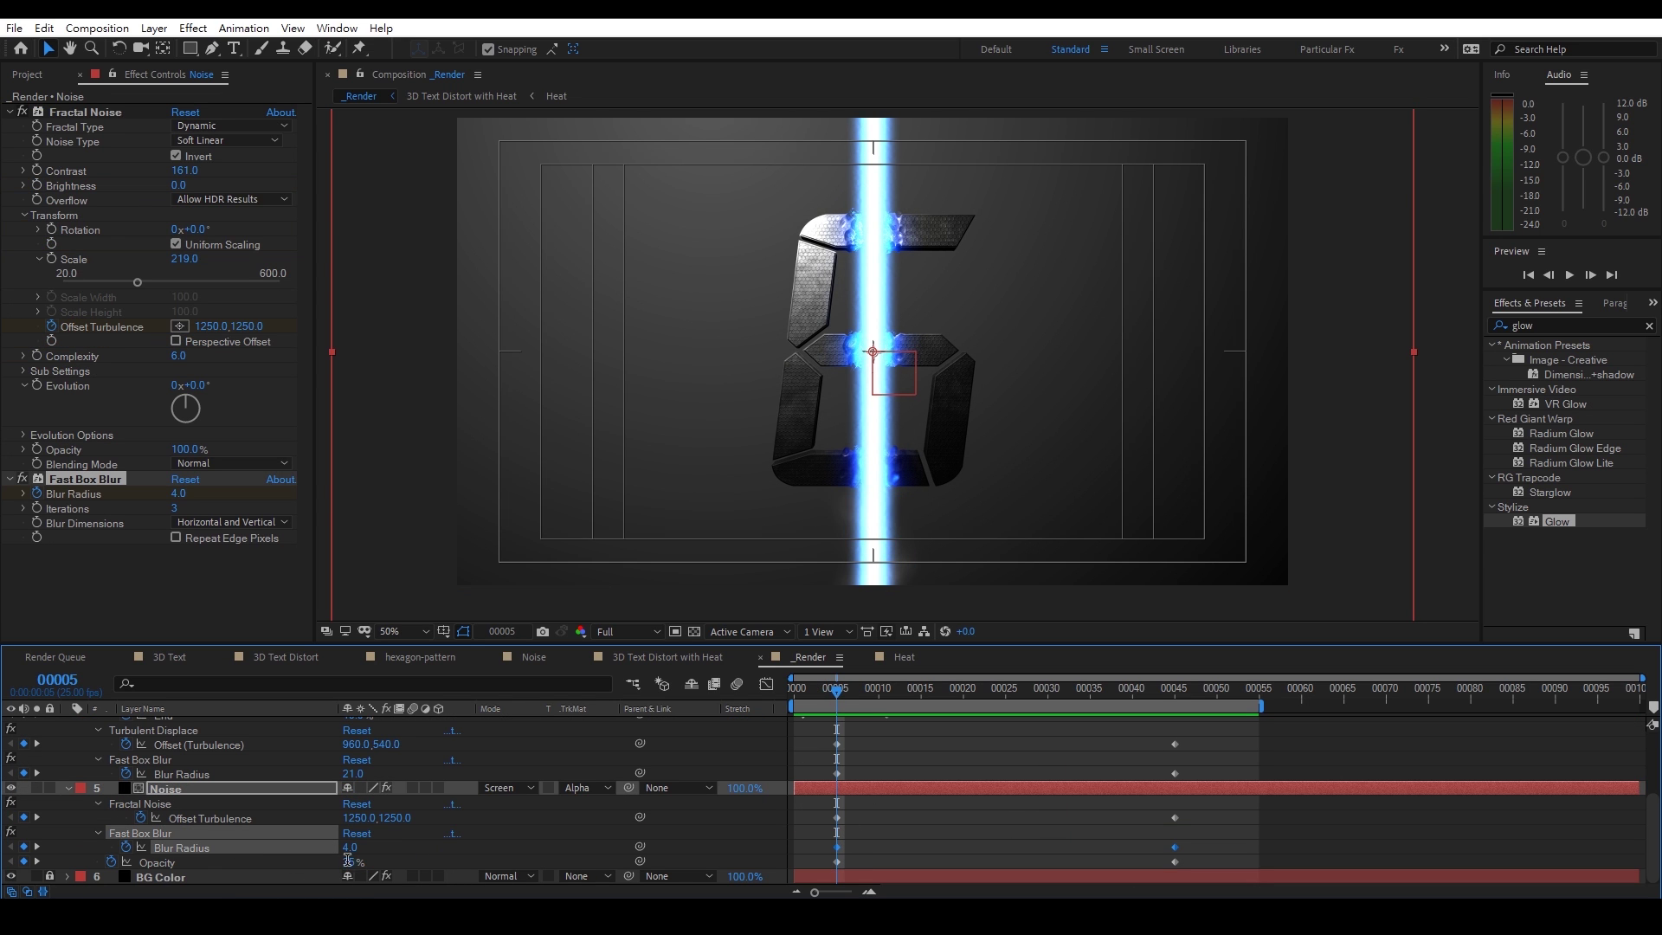
{"action": "left_click", "coordinate": [942, 843]}
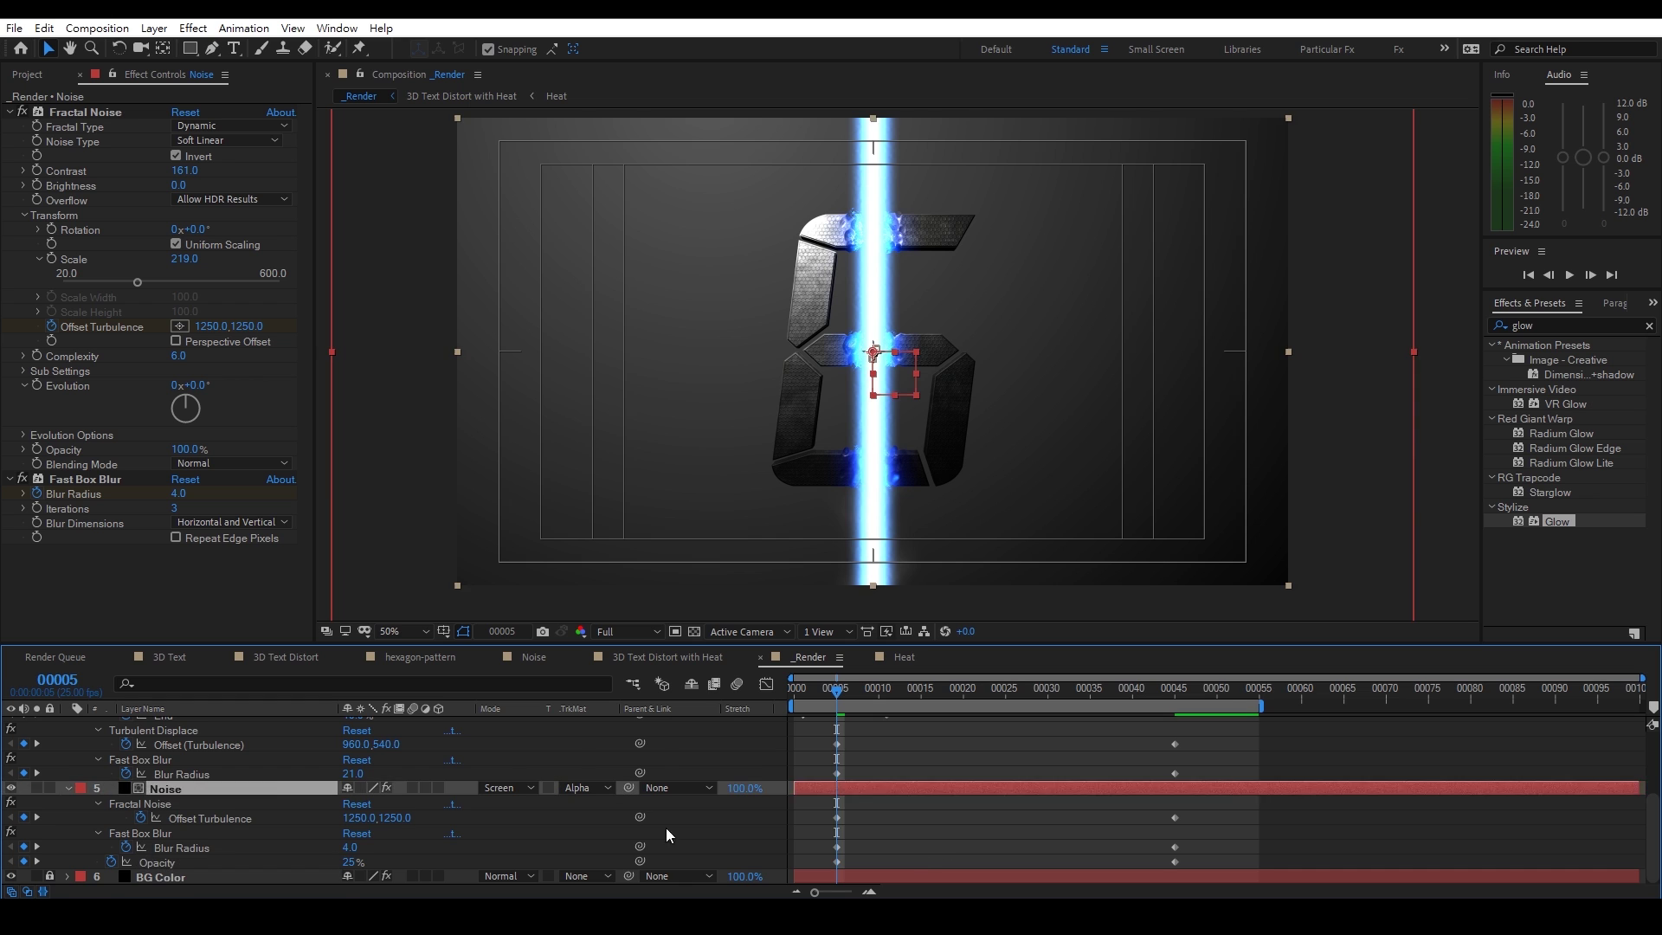
Collapse the keyframed properties of all layers and go to frame 34
{"action": "key", "text": "ctrl+a"}
{"action": "key", "text": "u"}
{"action": "left_click", "coordinate": [315, 863]}
{"action": "left_click_drag", "start_coordinate": [836, 689], "coordinate": [1083, 688]}
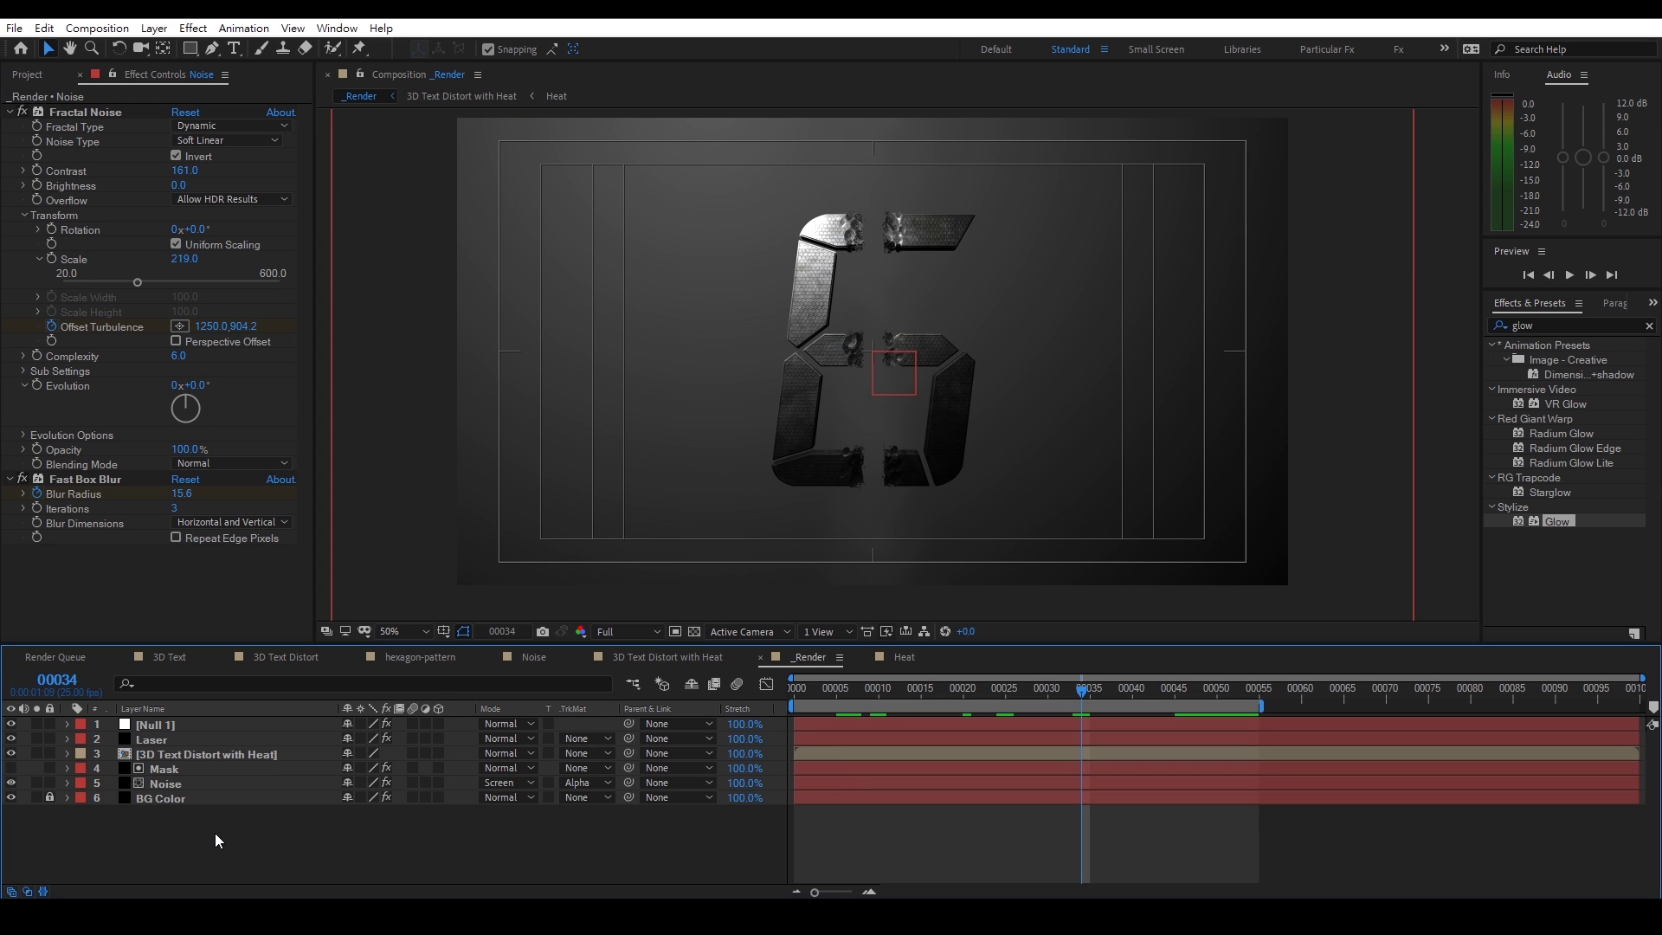
Duplicate the 3D Text Distort with Heat layer and remove all Position keyframes from the upper copy at frame 0
{"action": "left_click", "coordinate": [225, 754]}
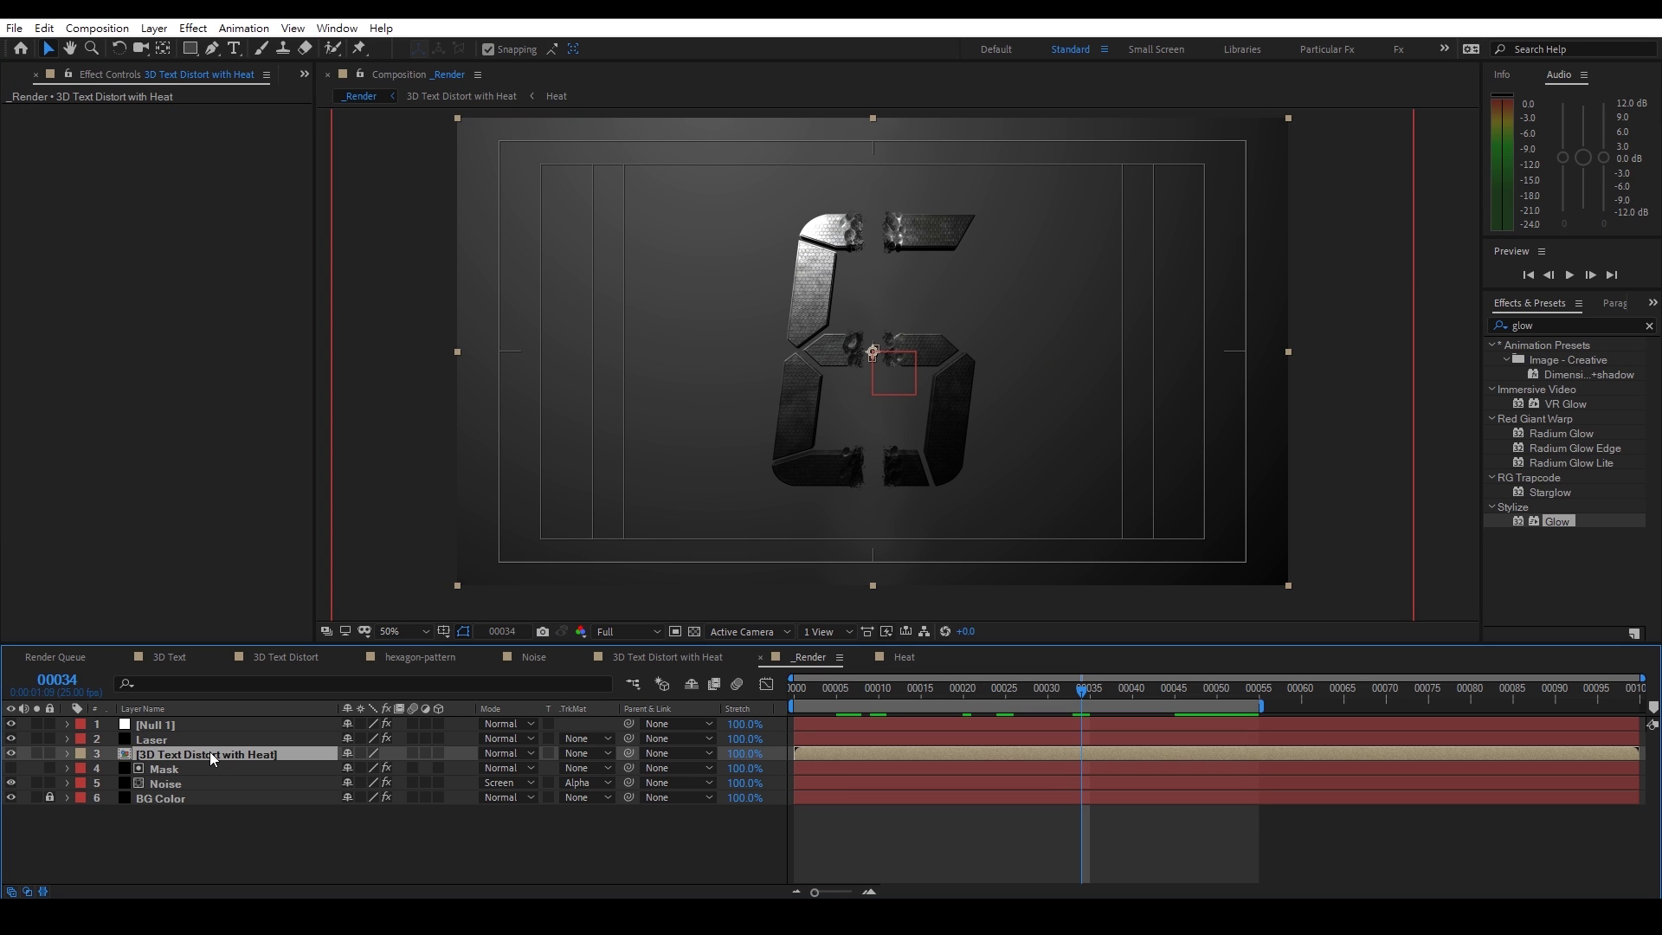
{"action": "key", "text": "ctrl+d"}
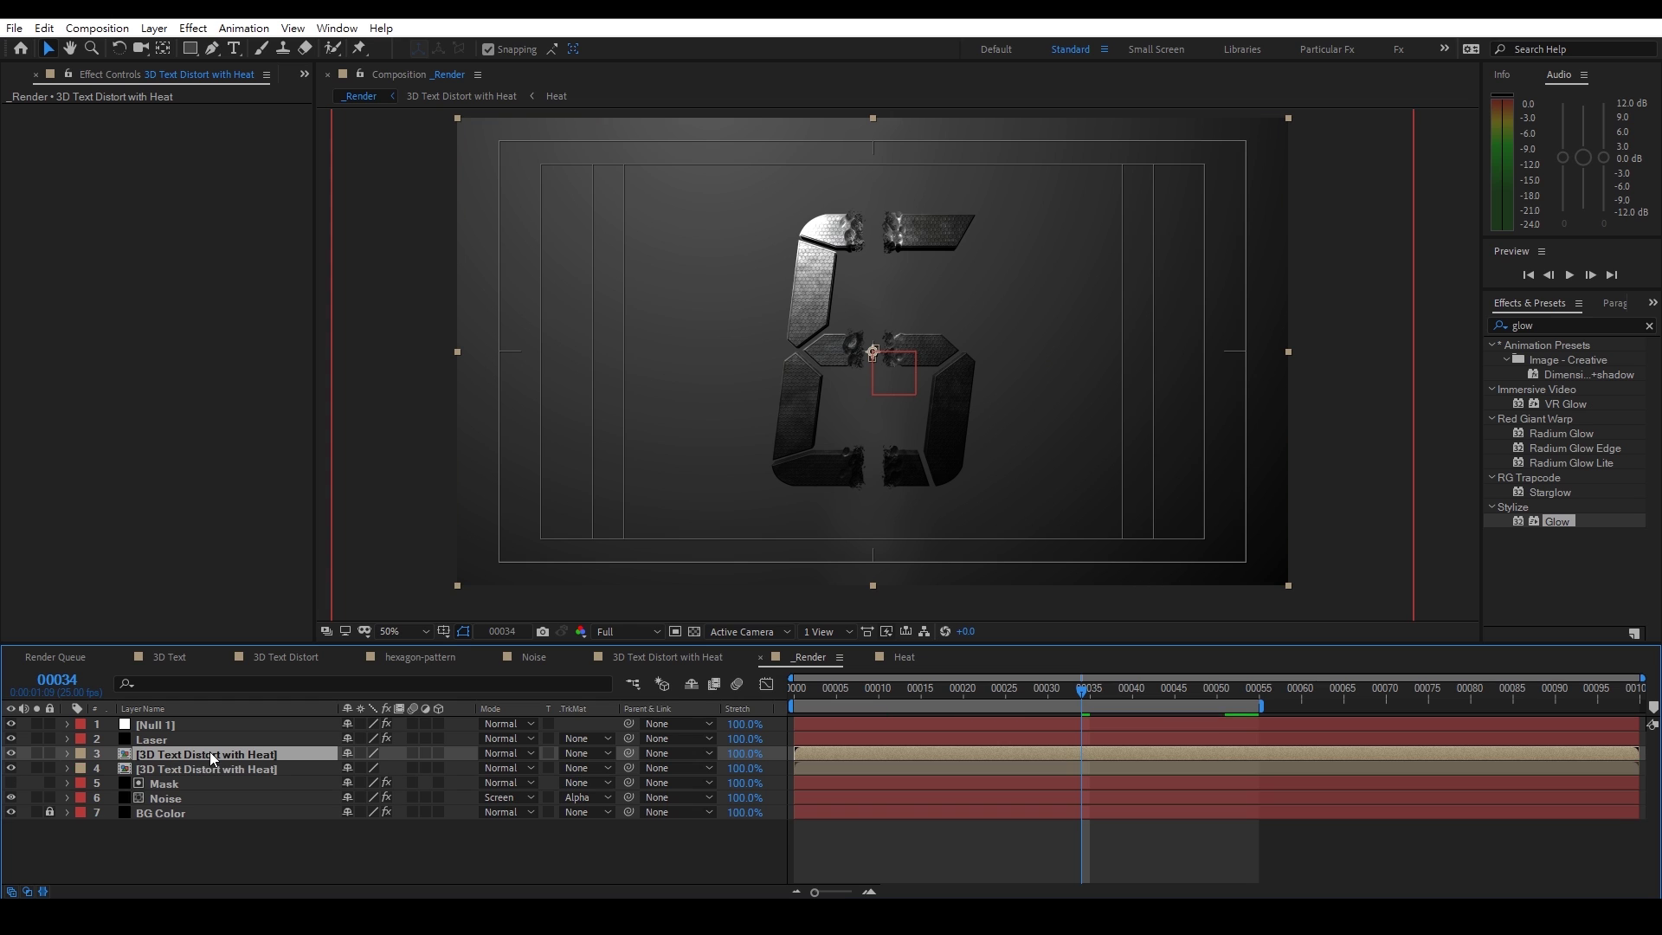
{"action": "key", "text": "p"}
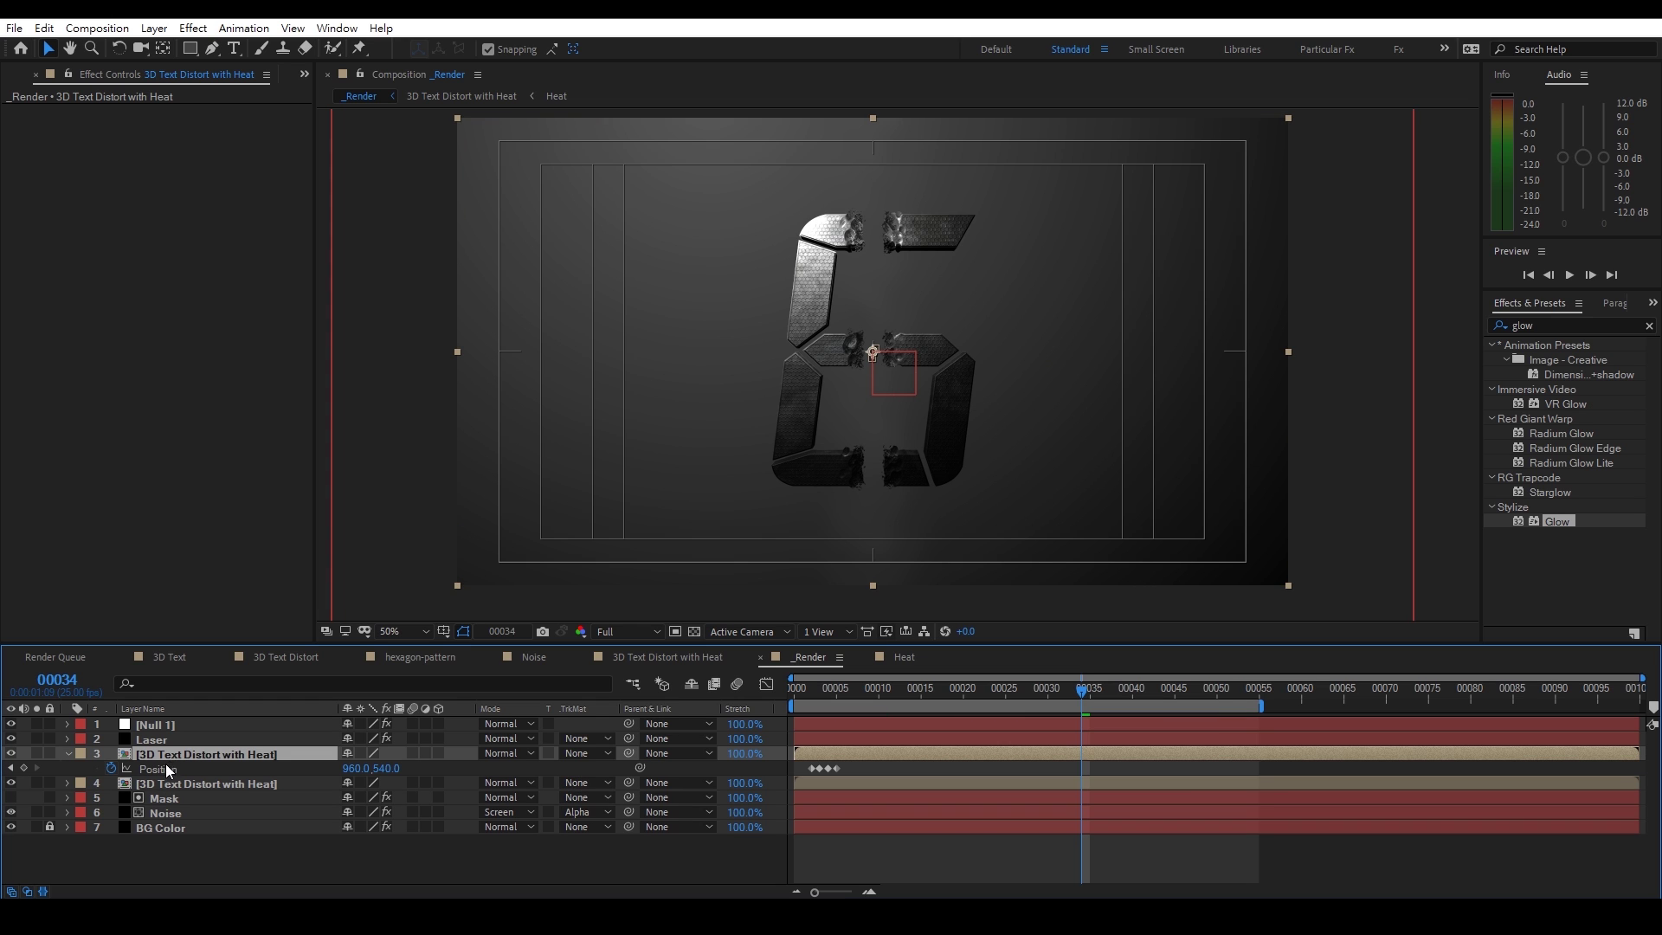
{"action": "left_click", "coordinate": [161, 767]}
{"action": "left_click_drag", "start_coordinate": [803, 679], "coordinate": [780, 697]}
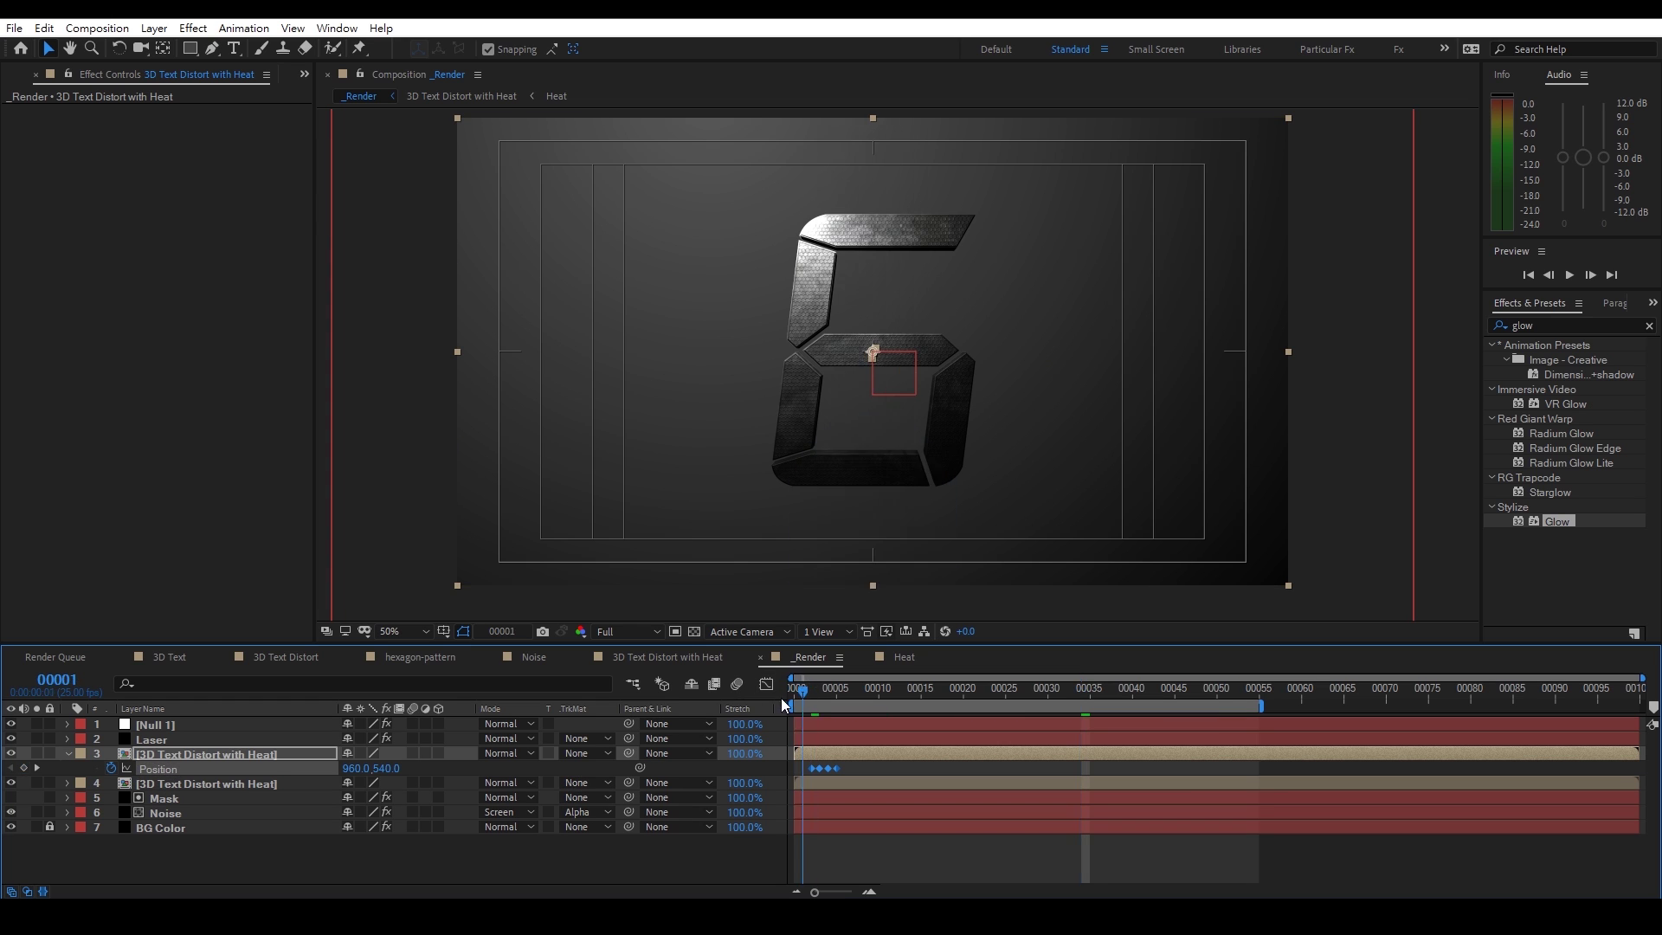
{"action": "left_click", "coordinate": [111, 768]}
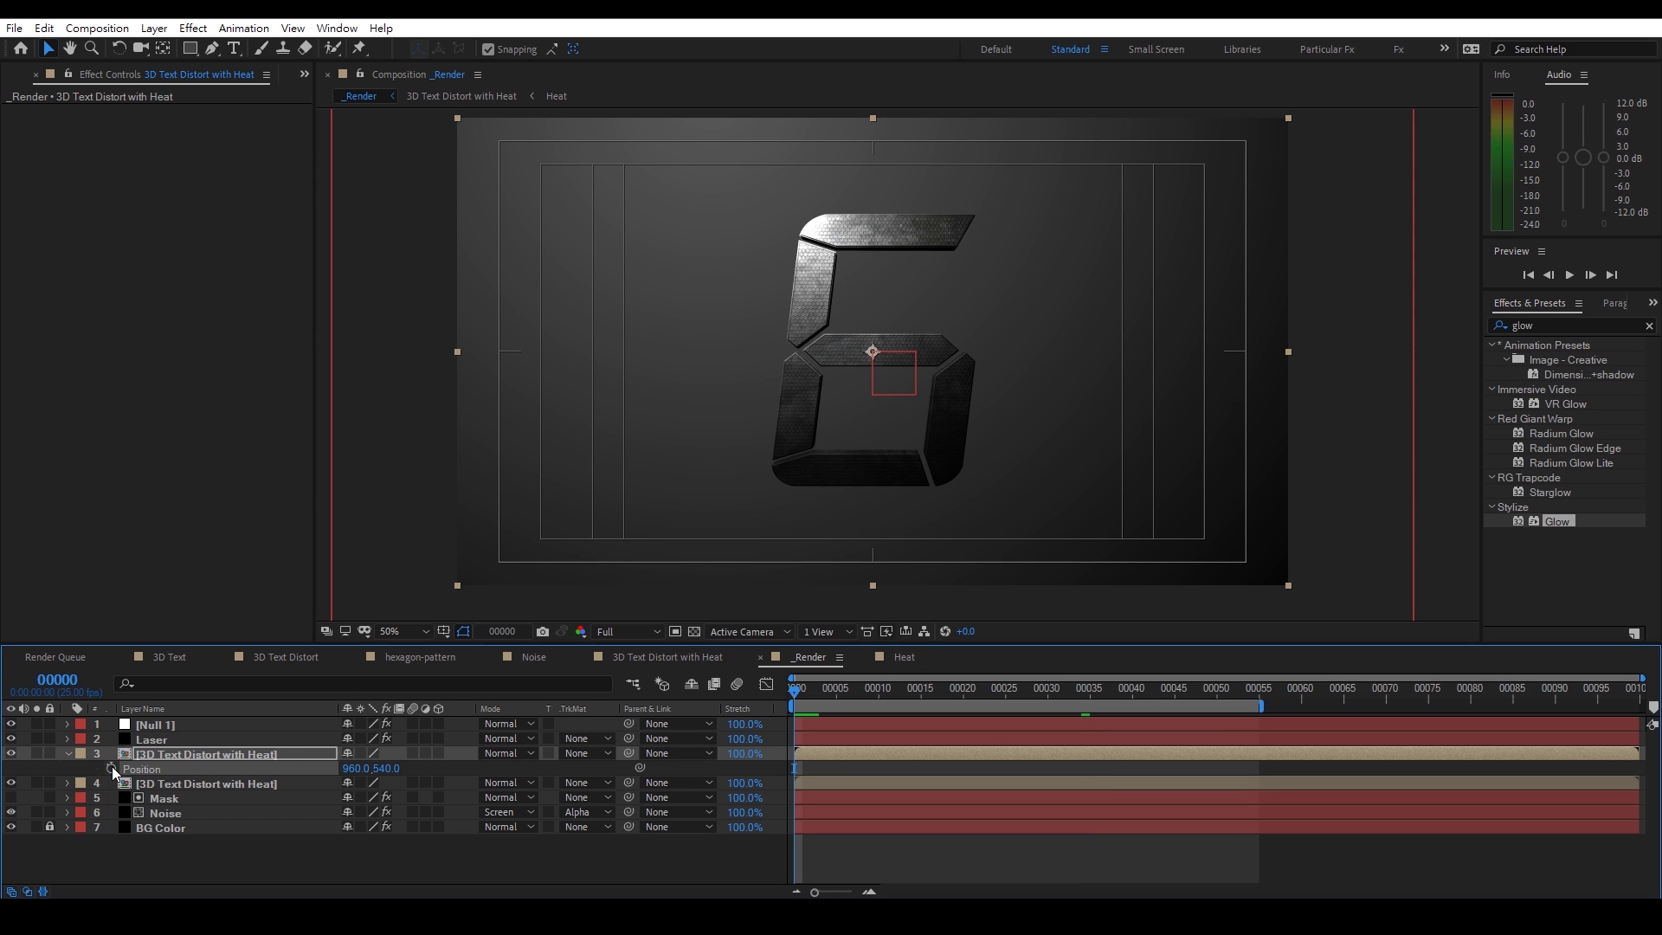
Solo the upper 3D Text Distort with Heat copy and apply the CC Particle Systems II effect to it
{"action": "left_click", "coordinate": [37, 753]}
{"action": "left_click", "coordinate": [189, 751]}
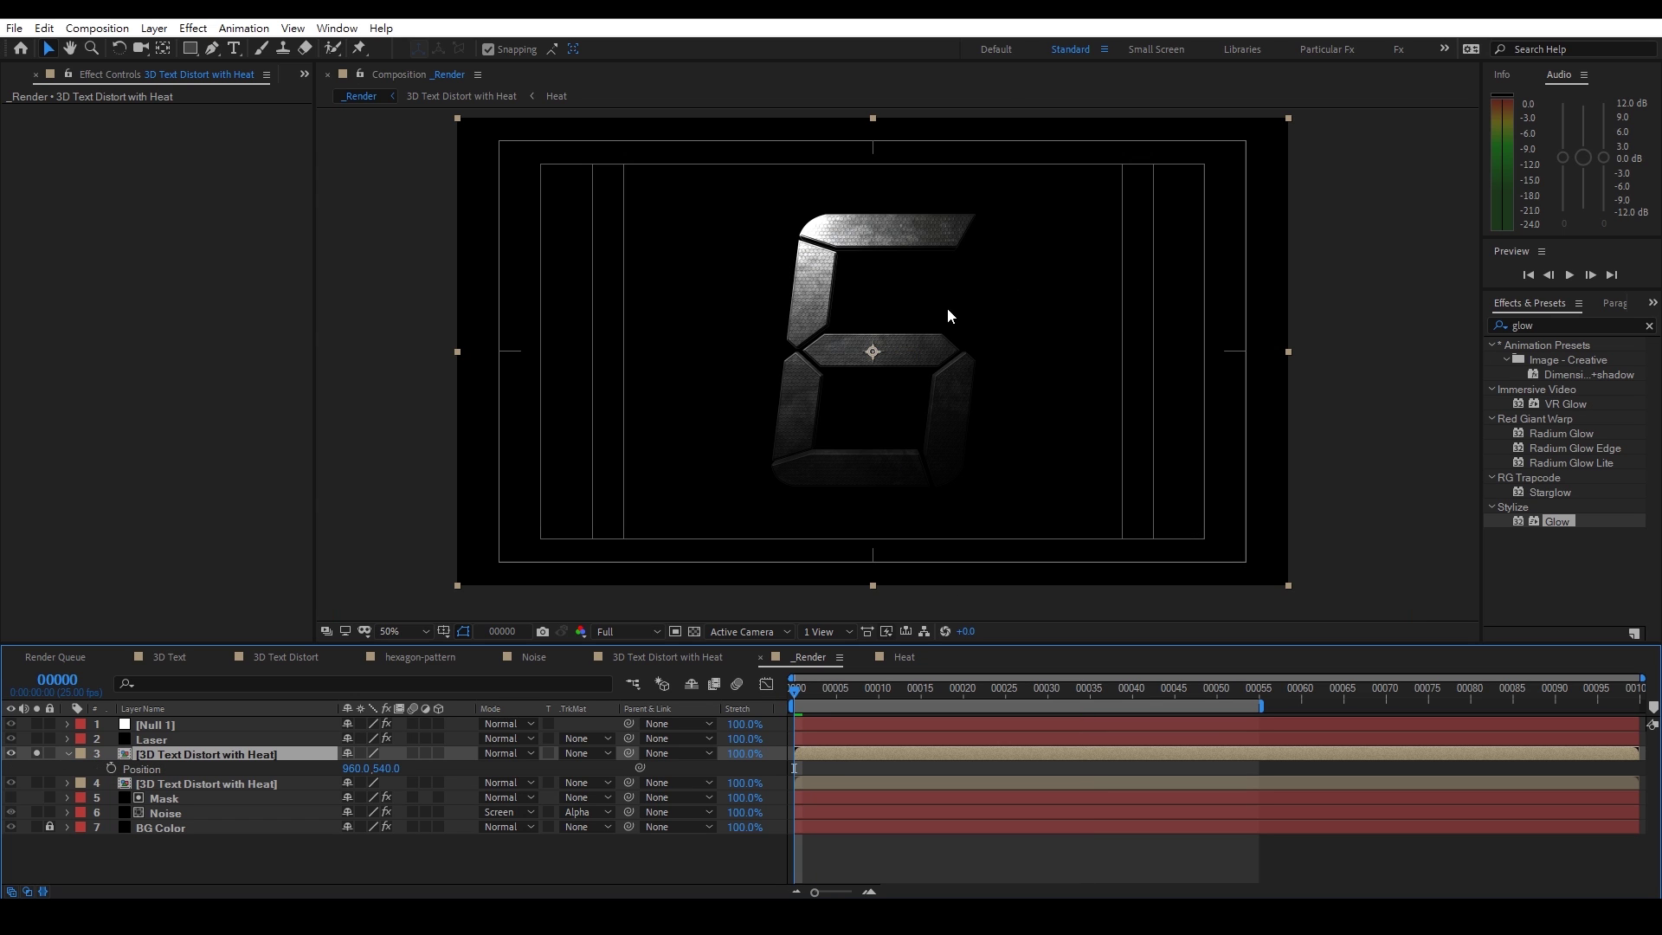
{"action": "left_click", "coordinate": [1539, 324]}
{"action": "double_click", "coordinate": [1547, 322]}
{"action": "type", "text": "CC p"}
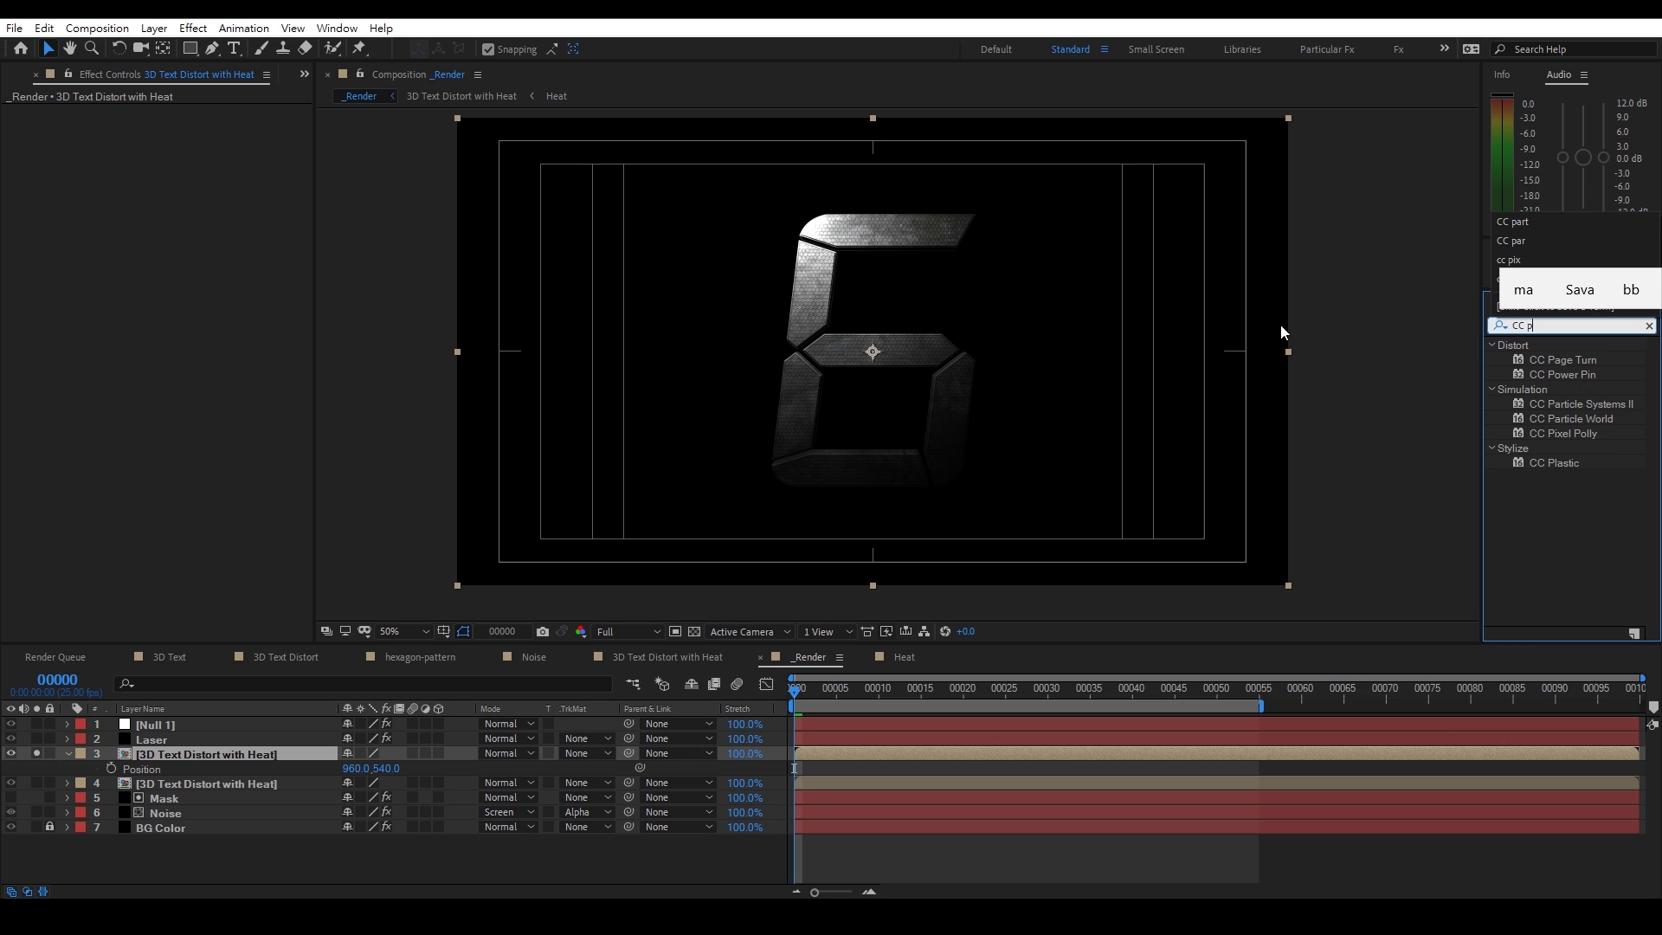
{"action": "type", "text": "ar"}
{"action": "left_click", "coordinate": [1605, 360]}
{"action": "left_click_drag", "start_coordinate": [1608, 362], "coordinate": [151, 408]}
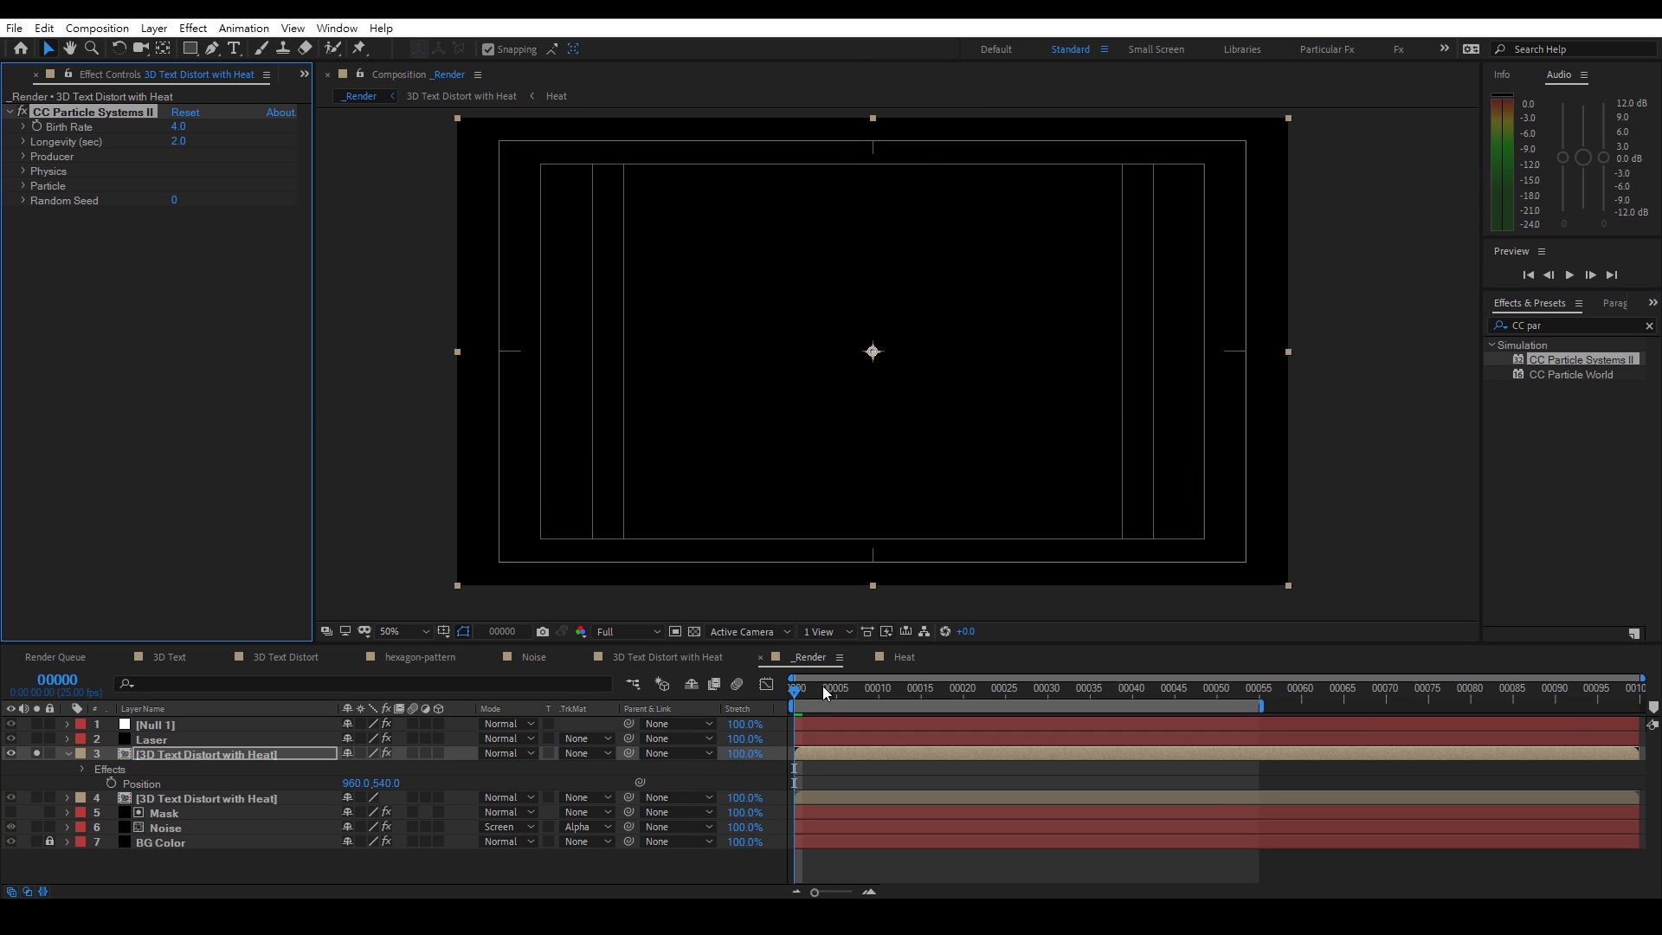
At frame 3, set the Particle Type of CC Particle Systems II to Textured TriPolygon
{"action": "left_click_drag", "start_coordinate": [803, 692], "coordinate": [822, 692]}
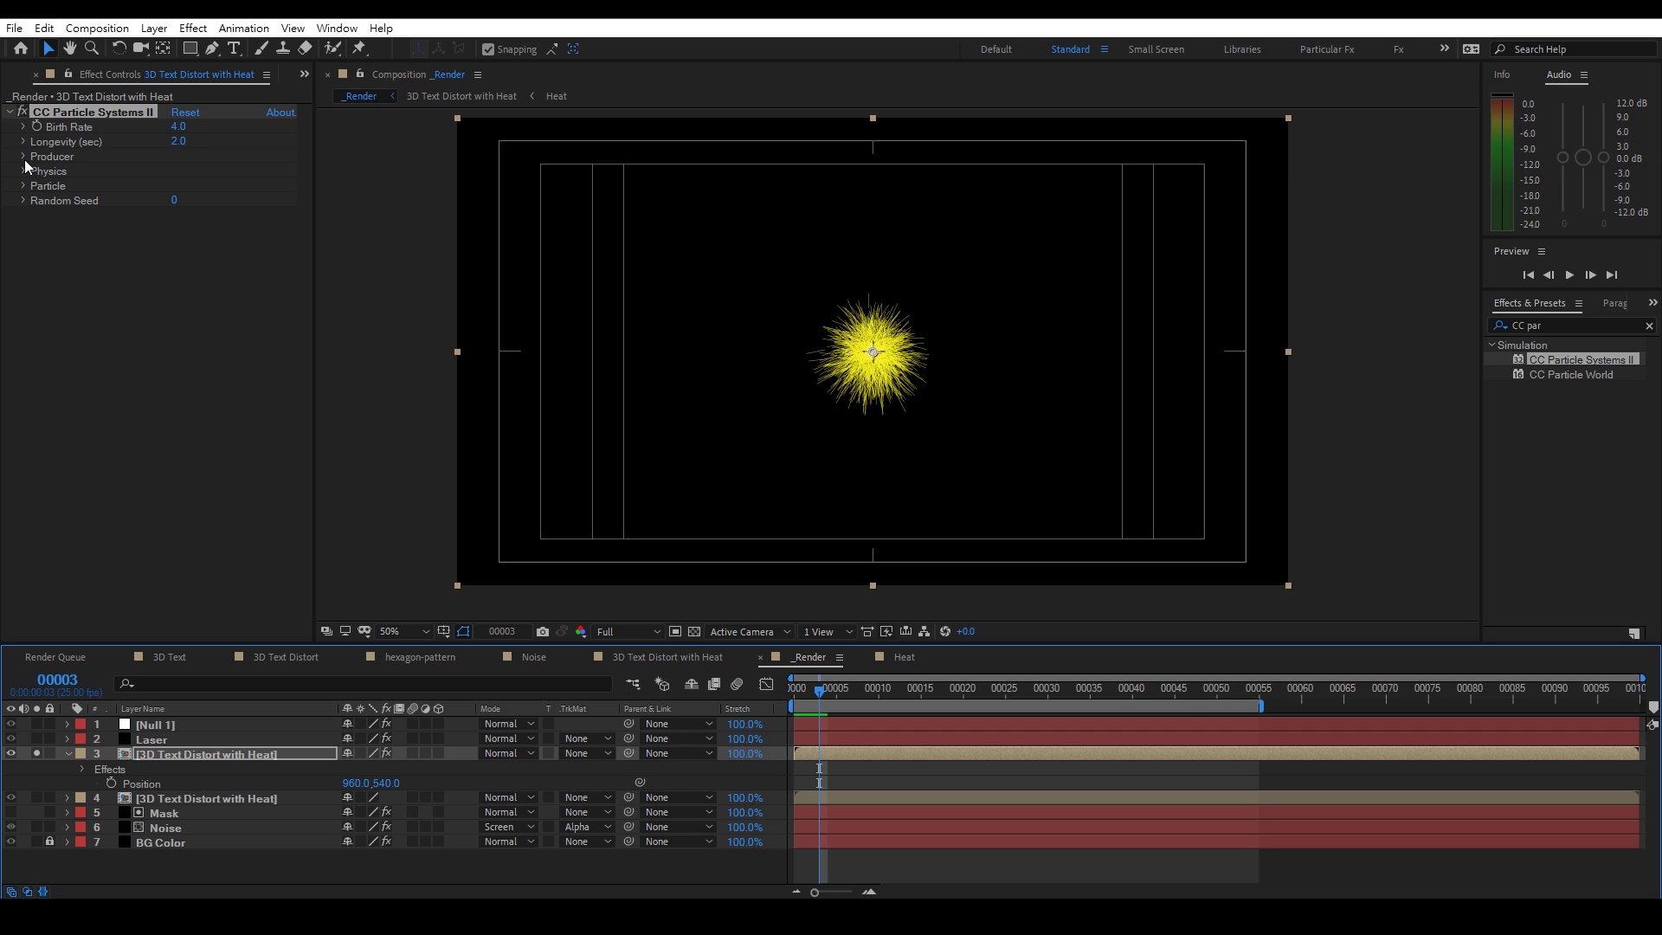
{"action": "left_click", "coordinate": [23, 189]}
{"action": "left_click", "coordinate": [203, 198]}
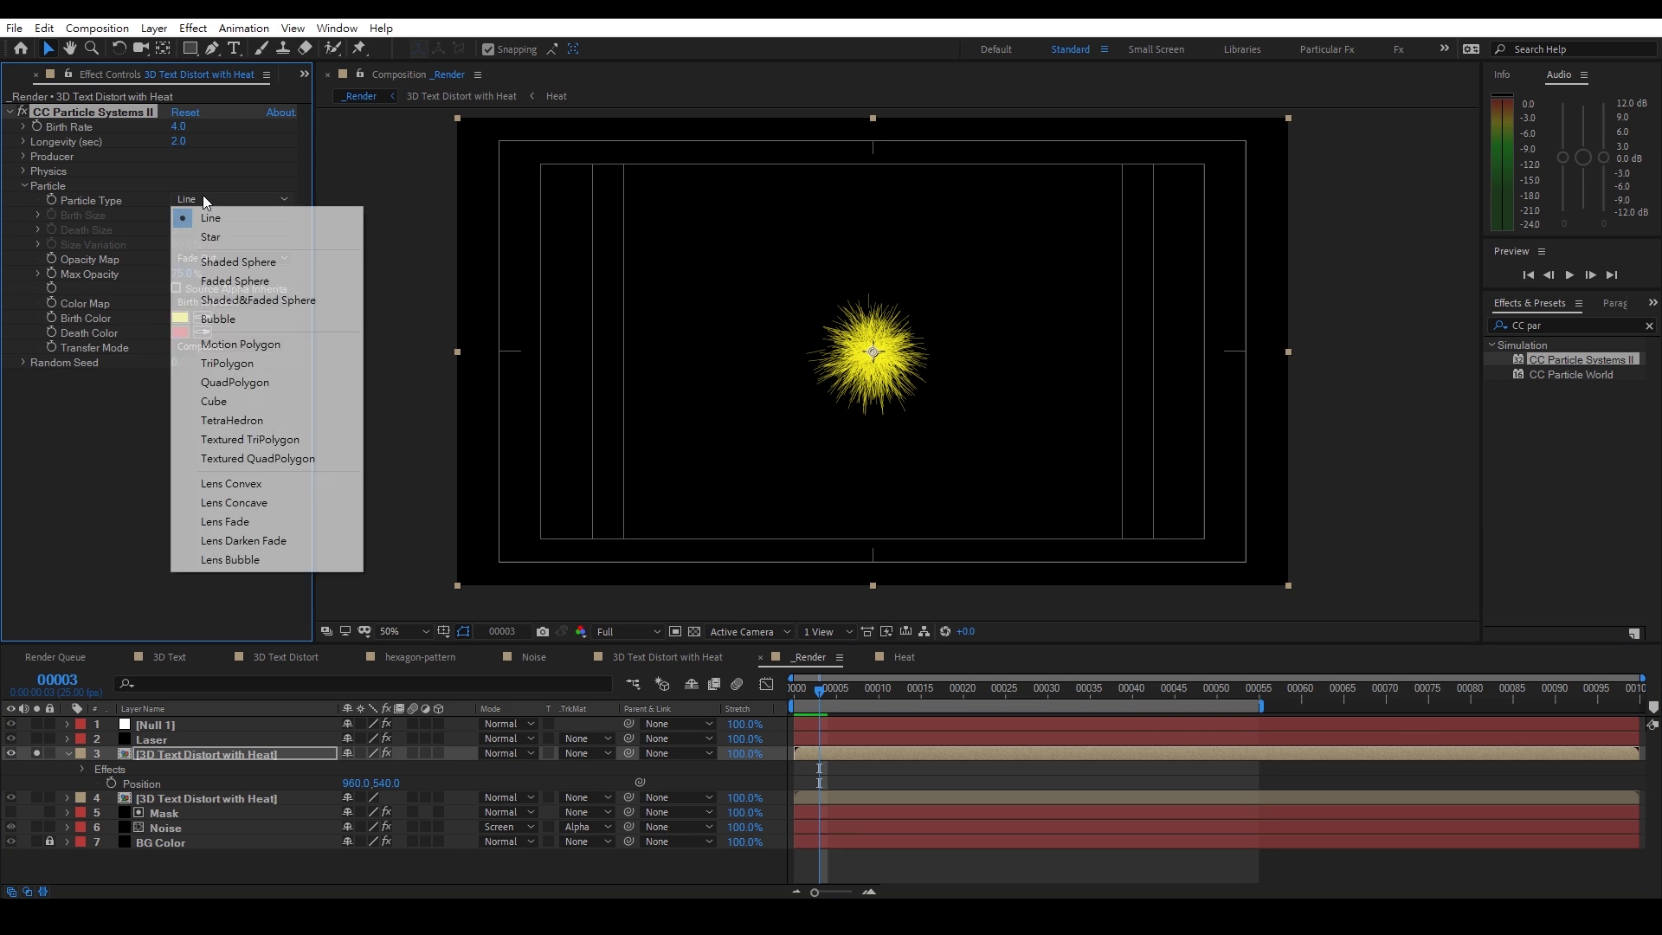
{"action": "left_click", "coordinate": [256, 440]}
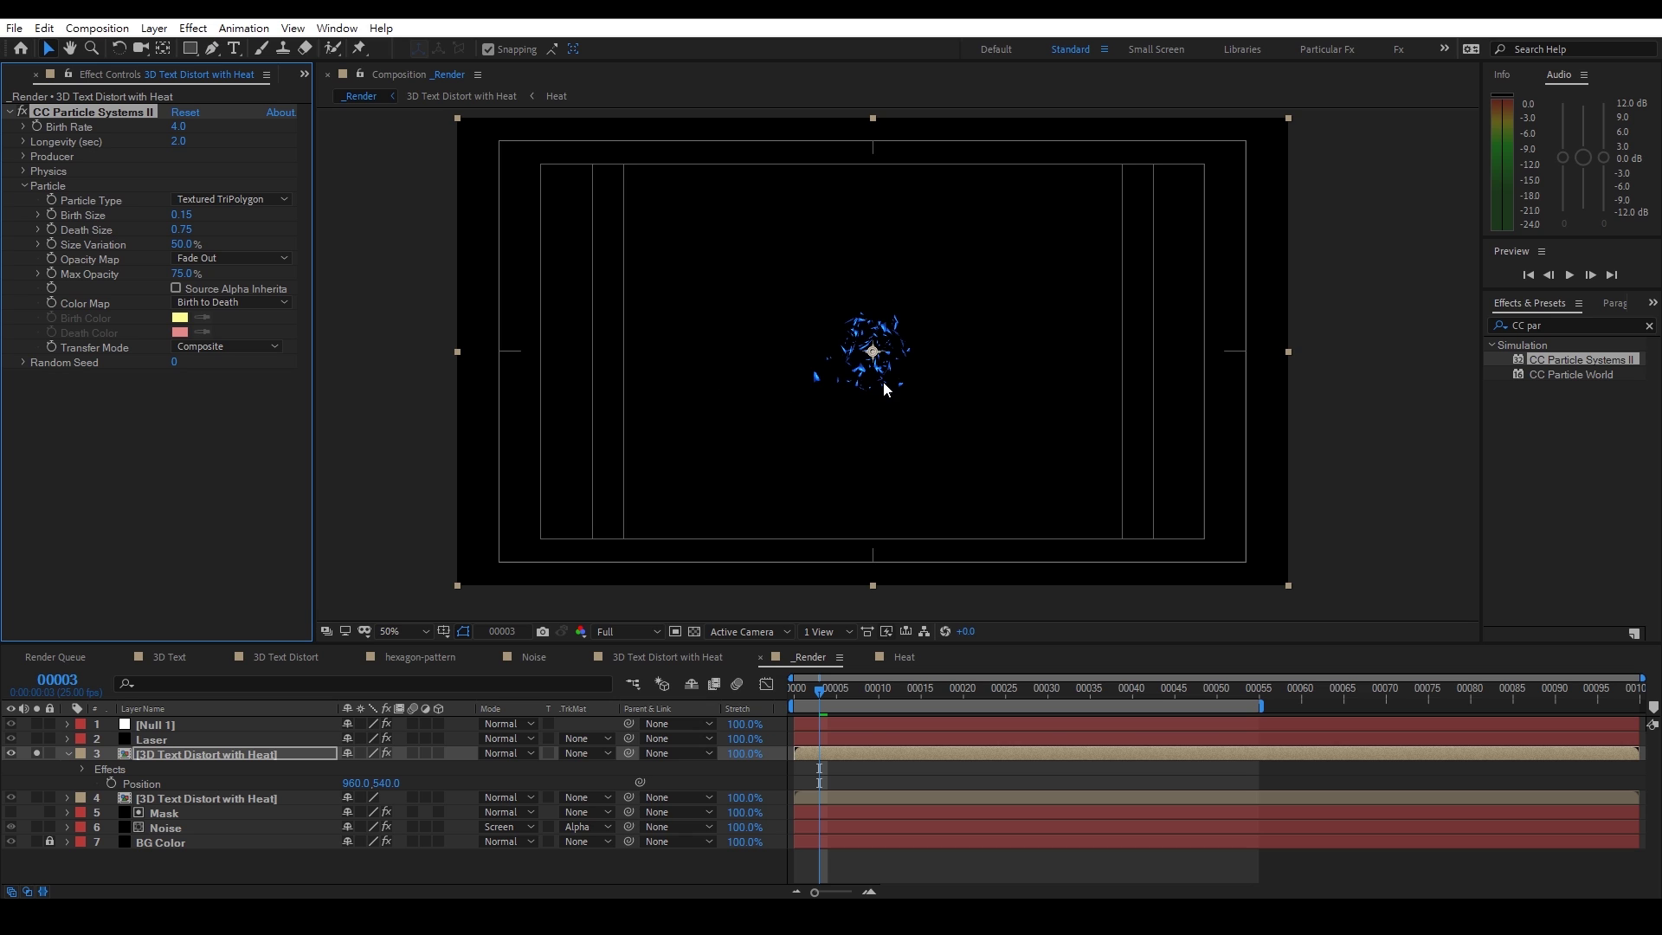
{"action": "scroll", "coordinate": [883, 382], "scroll_direction": "up", "scroll_amount": 2}
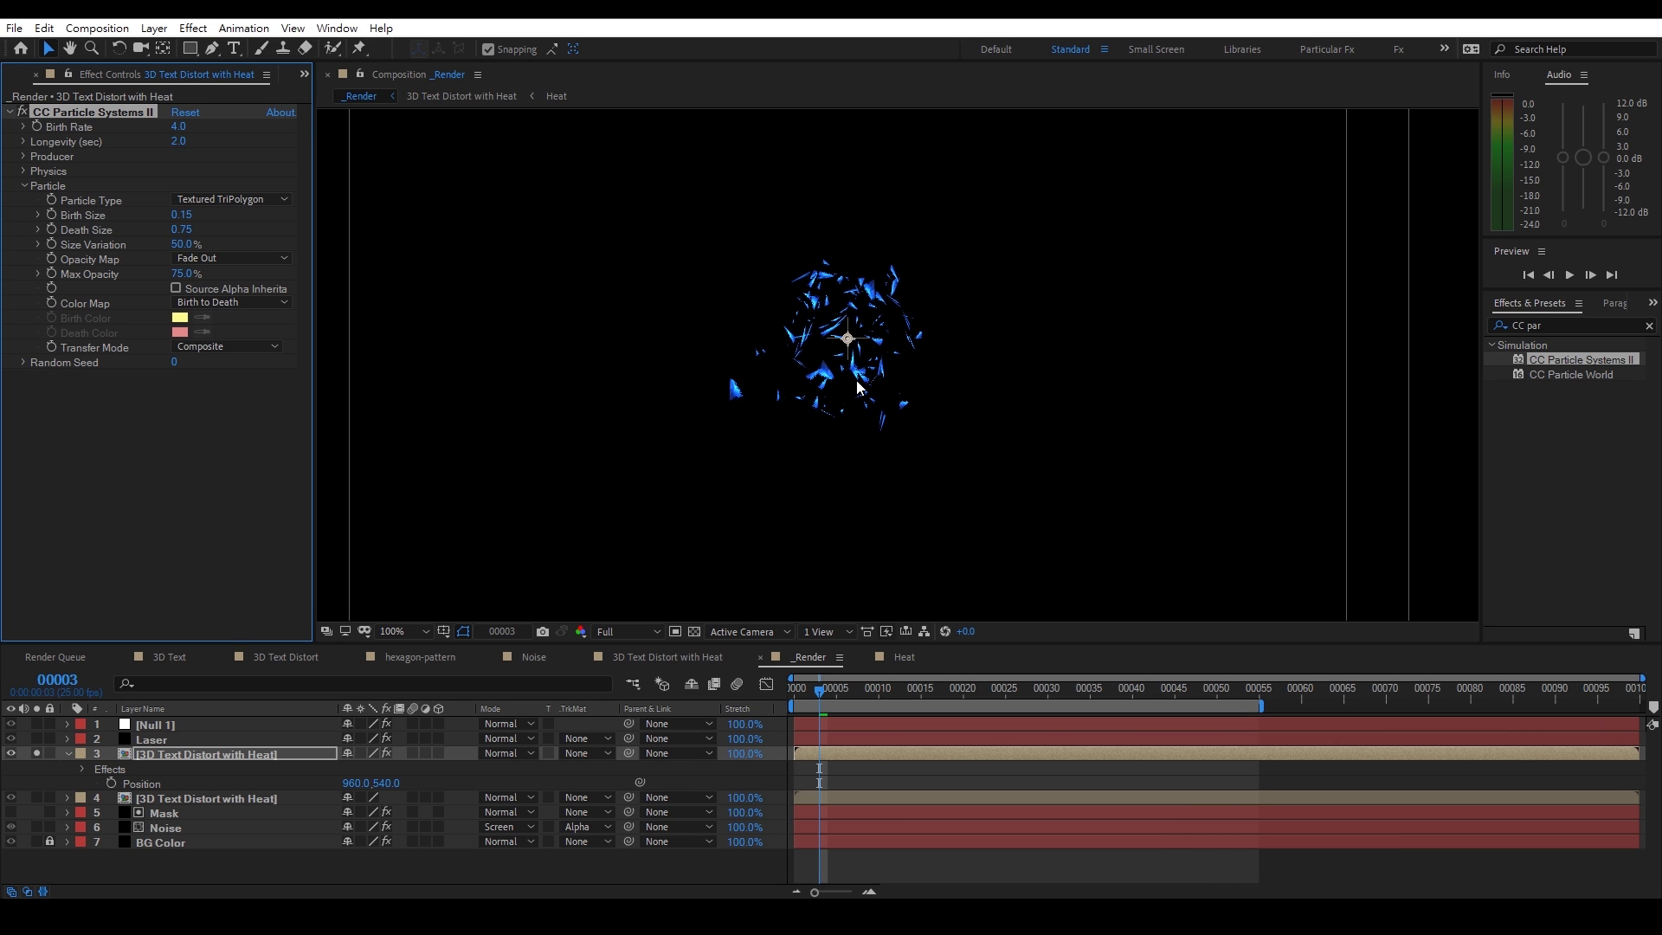
{"action": "scroll", "coordinate": [881, 353], "scroll_direction": "down", "scroll_amount": 2}
Solo the lower 3D Text Distort with Heat layer too and set the particles' Death Size to 0
{"action": "left_click", "coordinate": [36, 797]}
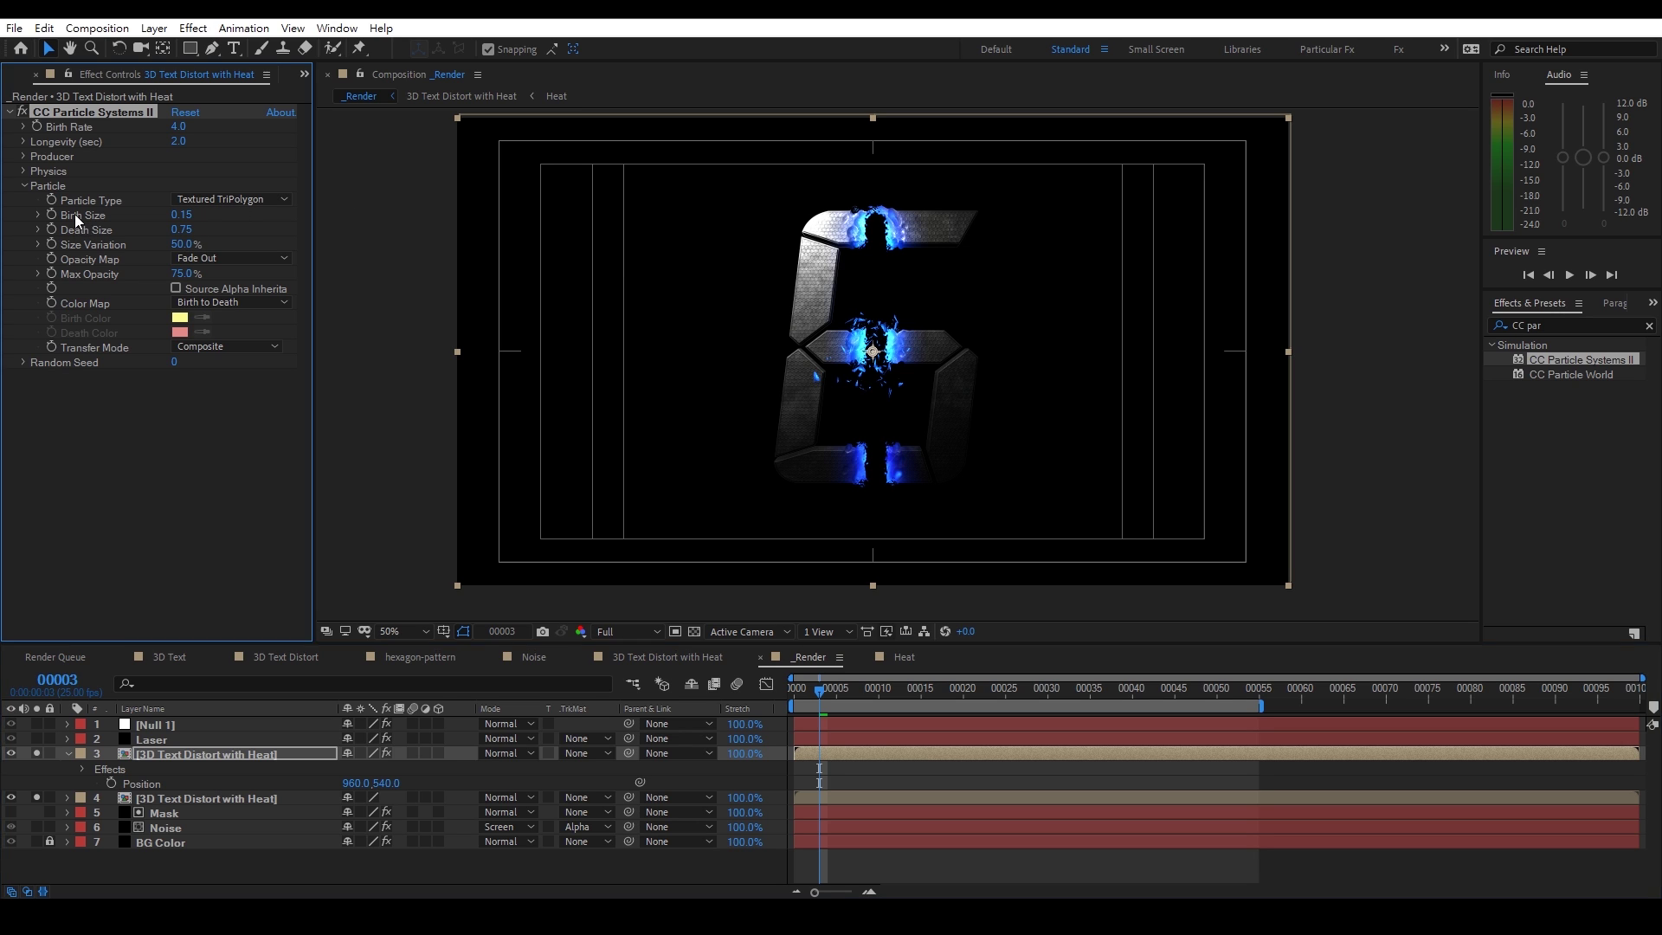
{"action": "left_click", "coordinate": [185, 229]}
{"action": "type", "text": "0"}
{"action": "key", "text": "Return"}
Place the particle producer just below the lower edge of the composition, slightly left of centre
{"action": "left_click", "coordinate": [25, 157]}
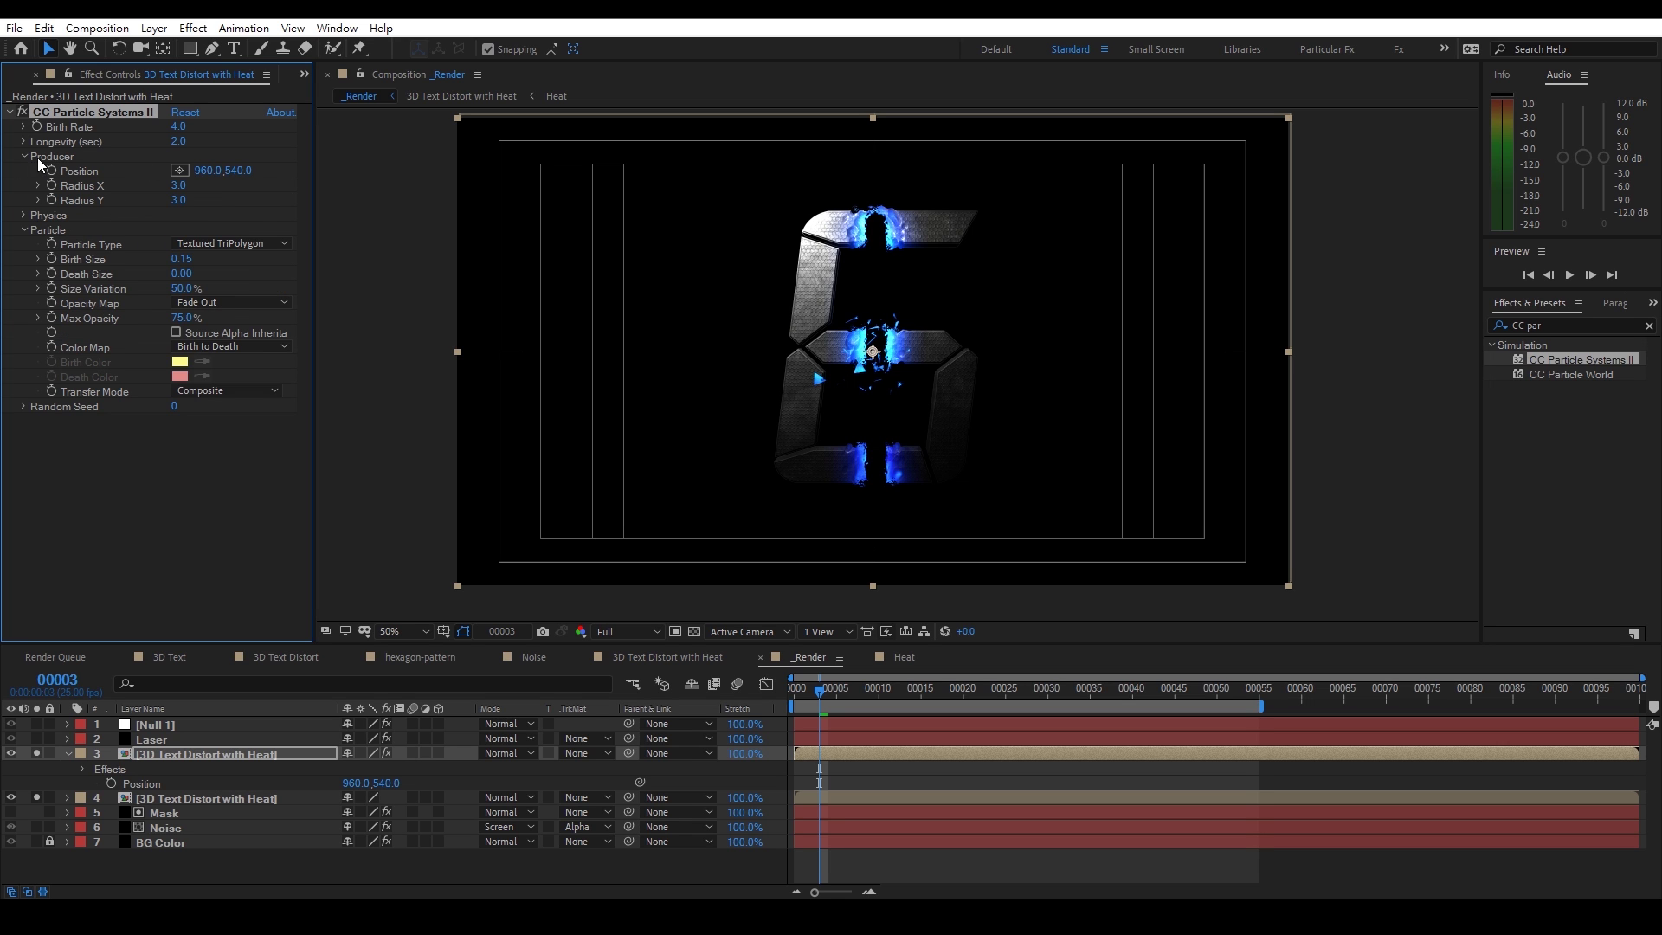
{"action": "left_click", "coordinate": [180, 171]}
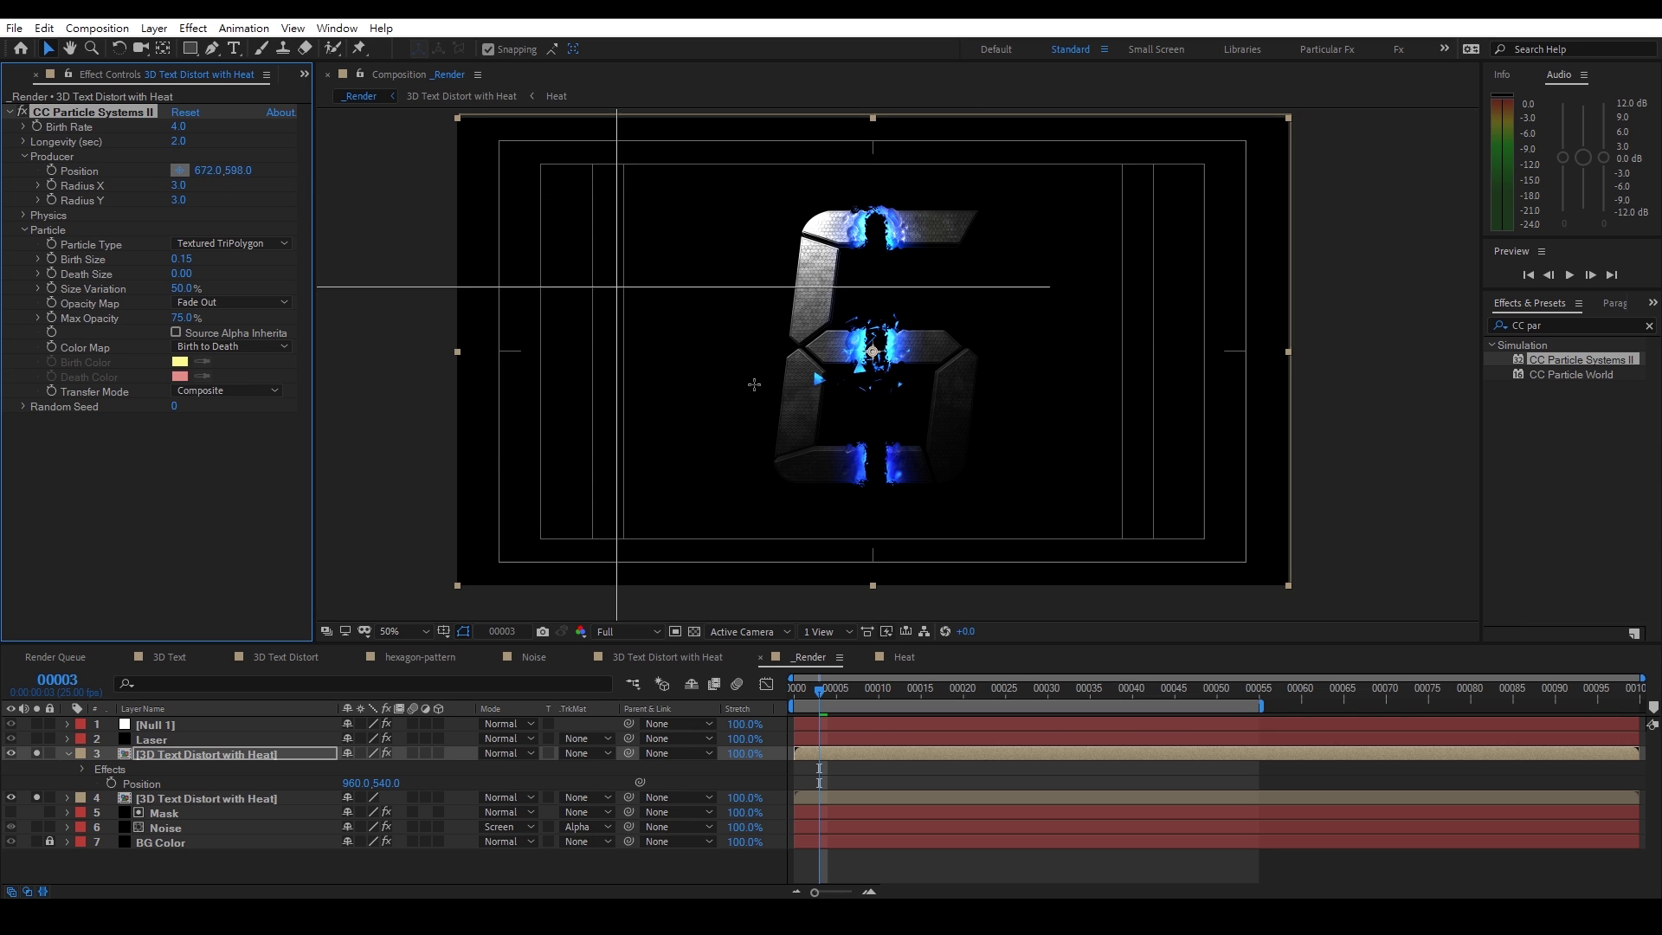
{"action": "left_click", "coordinate": [864, 498]}
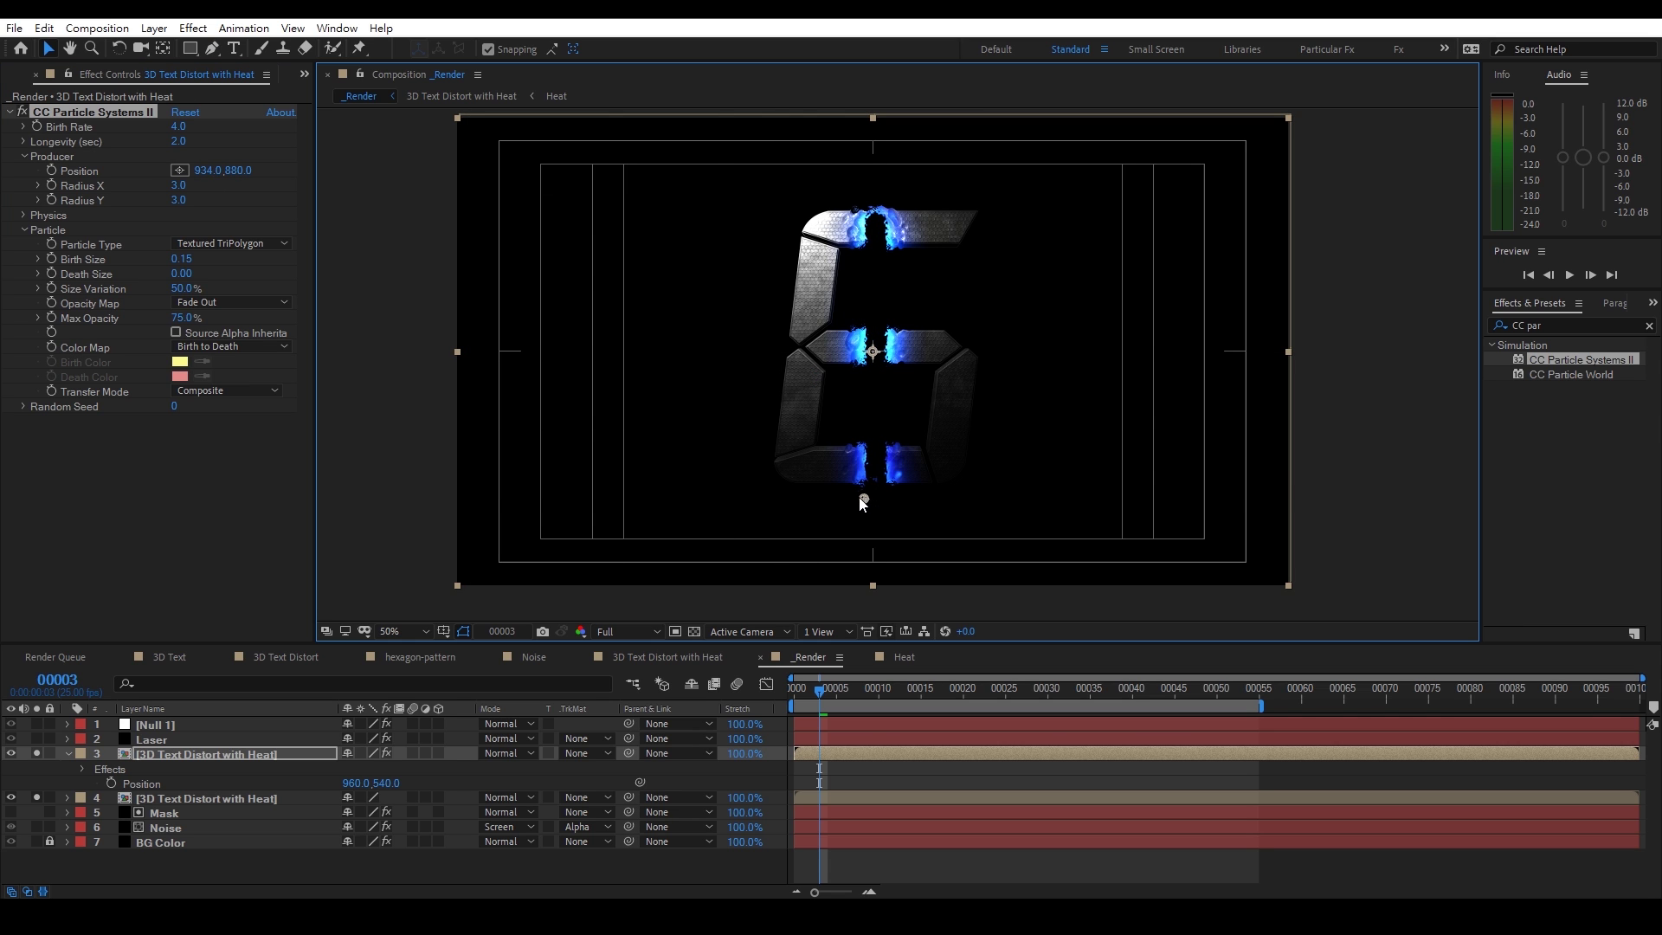
{"action": "left_click_drag", "start_coordinate": [855, 506], "coordinate": [849, 586]}
Solo the Laser layer and, at frame 2, keyframe the particle producer's Position at about 886, 874, near the beam's tip
{"action": "left_click", "coordinate": [121, 739]}
{"action": "left_click", "coordinate": [36, 738]}
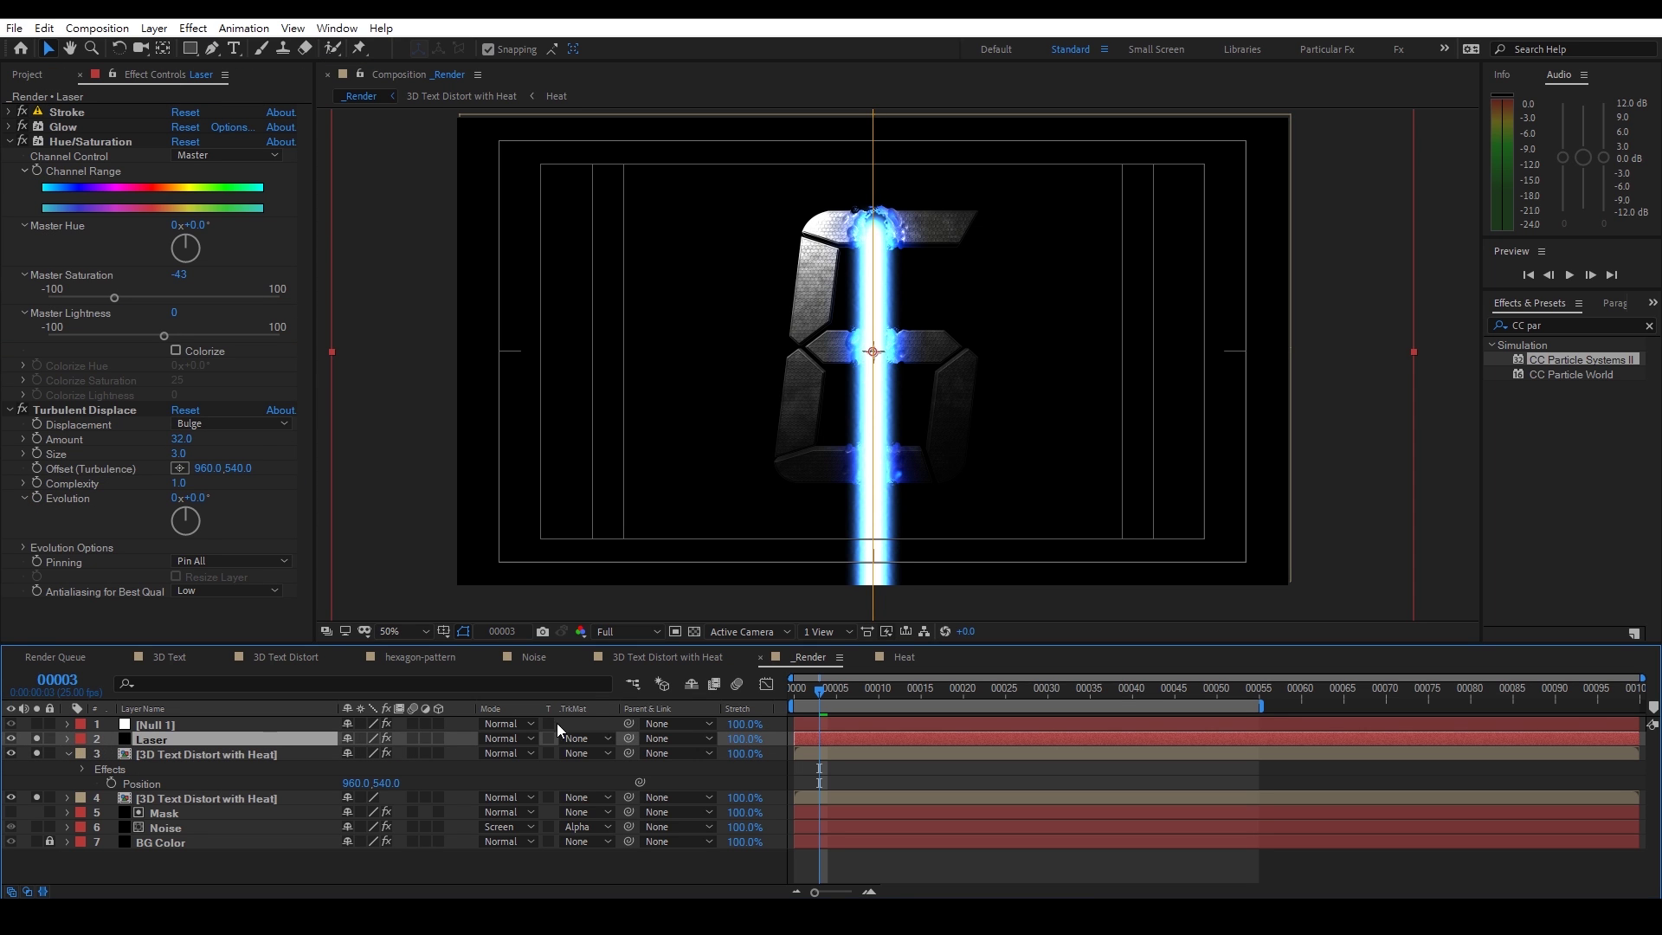
{"action": "left_click", "coordinate": [827, 755]}
{"action": "left_click_drag", "start_coordinate": [819, 693], "coordinate": [811, 697]}
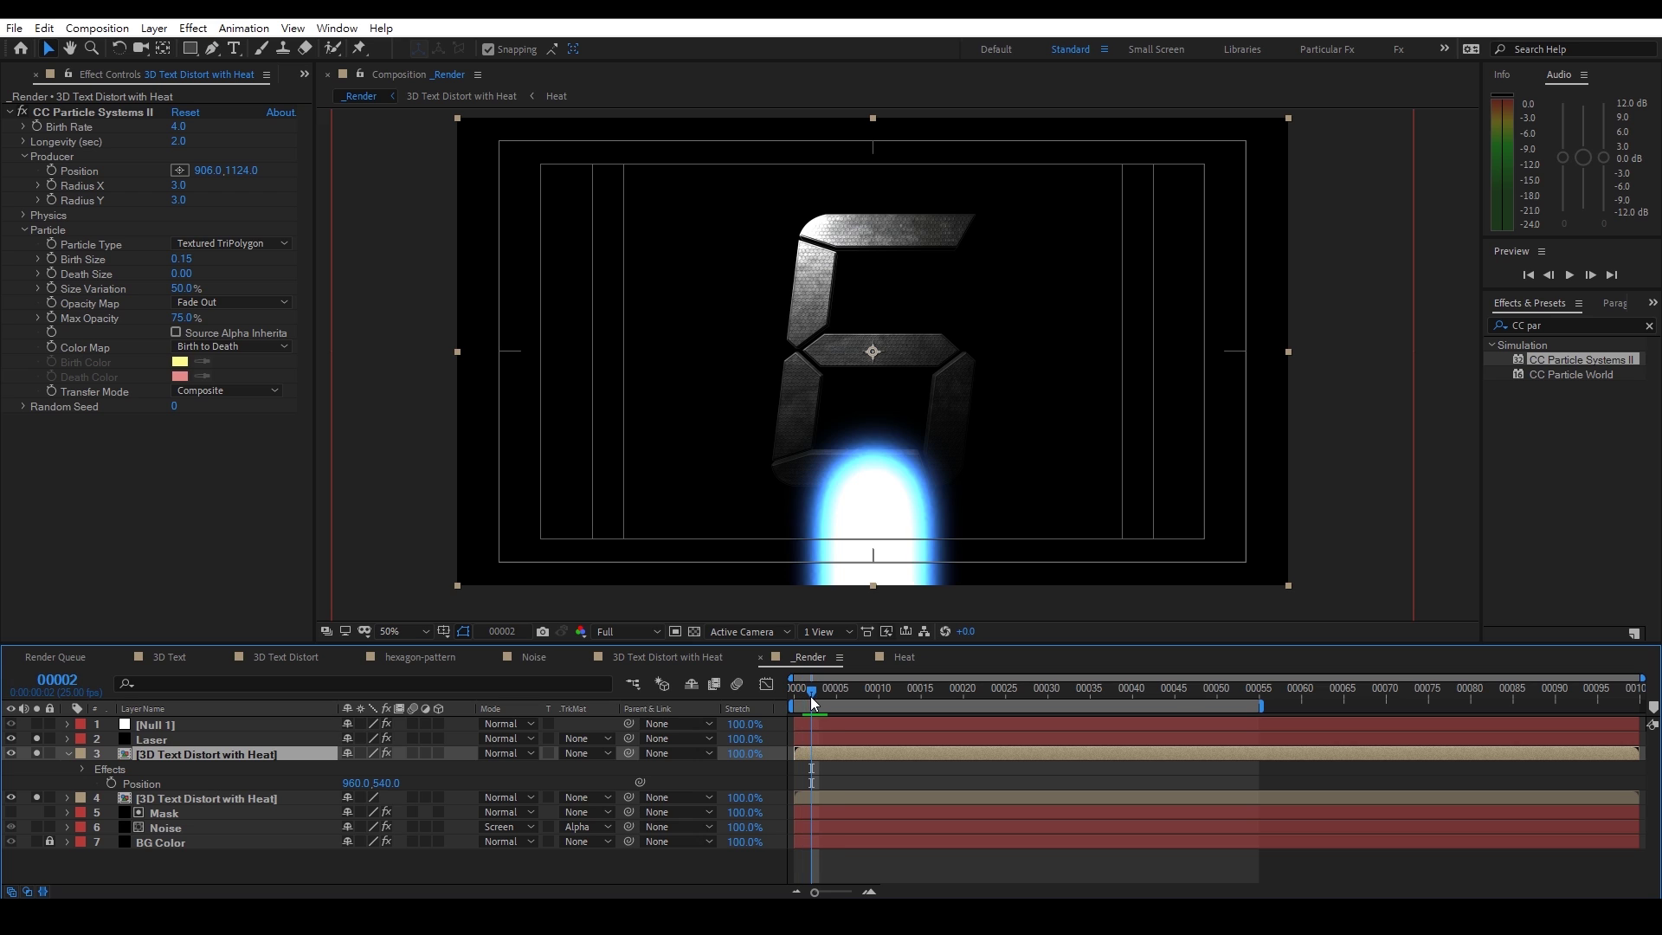
{"action": "left_click", "coordinate": [62, 158]}
{"action": "left_click", "coordinate": [110, 116]}
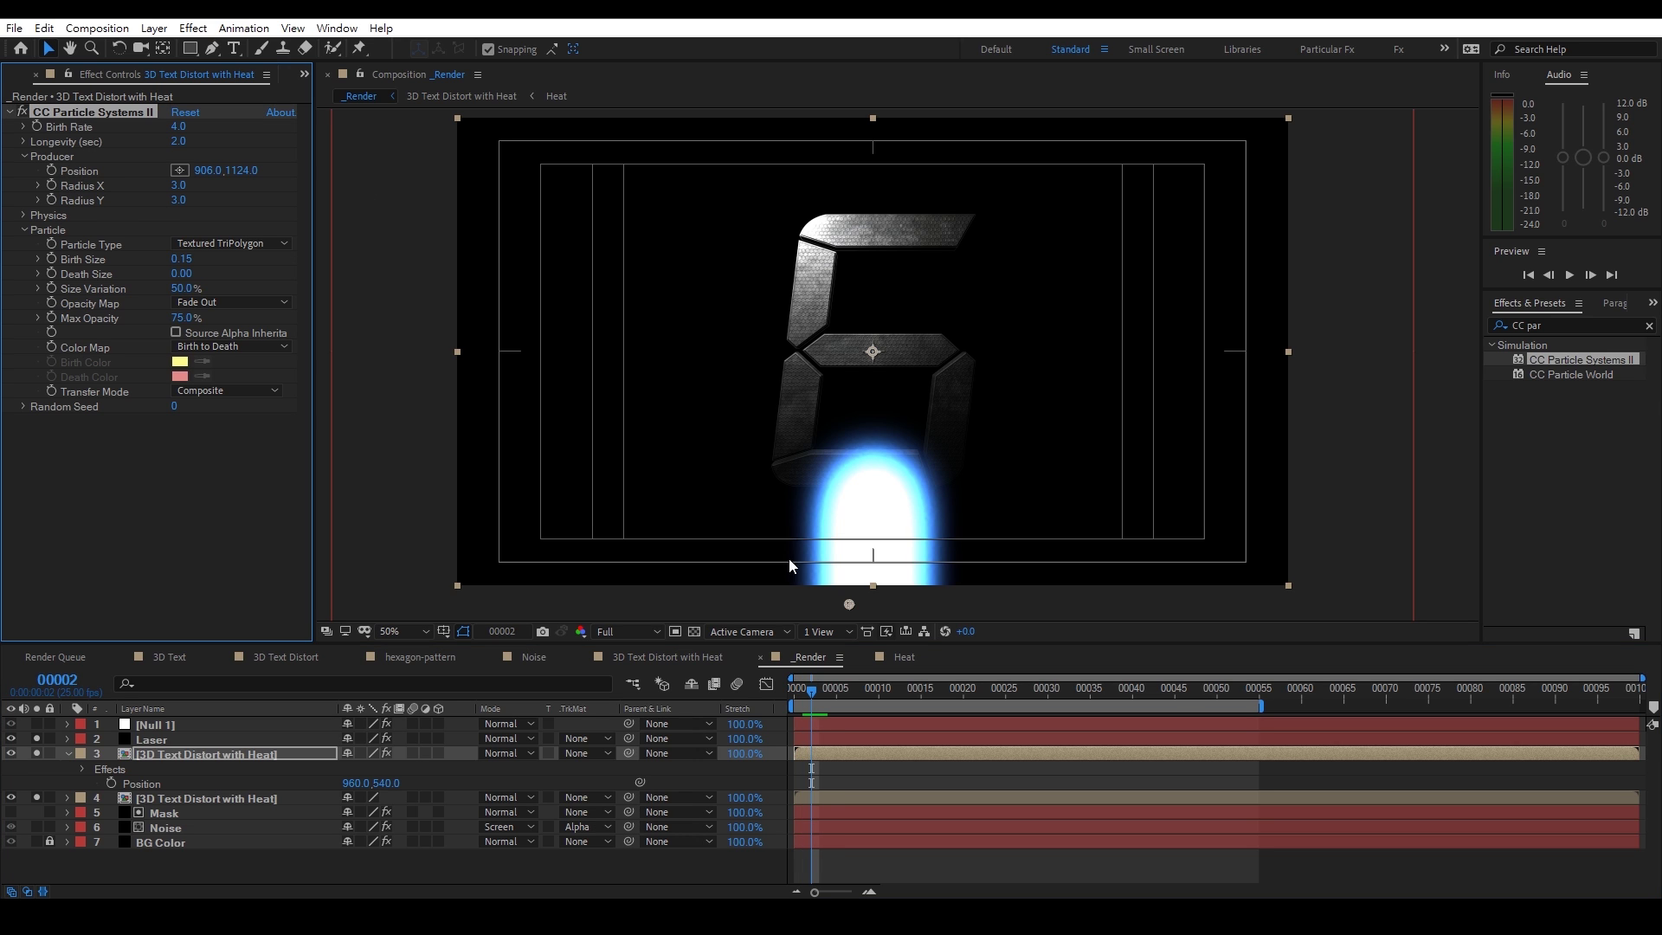
{"action": "left_click_drag", "start_coordinate": [850, 602], "coordinate": [841, 497]}
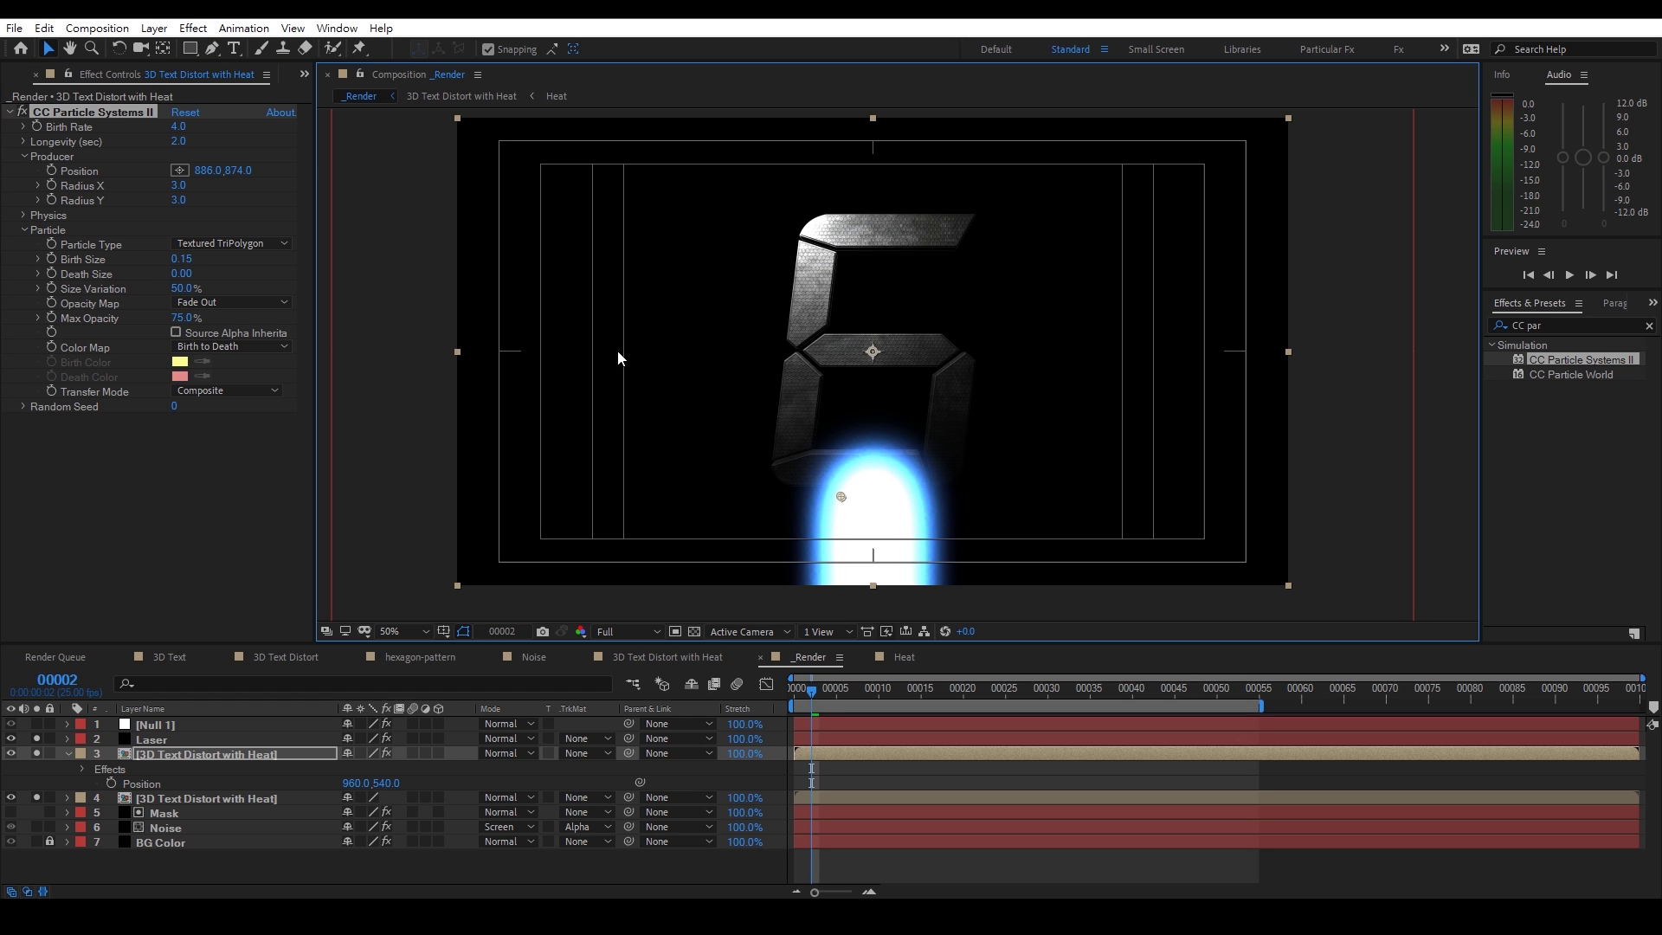
{"action": "left_click", "coordinate": [822, 754]}
{"action": "key", "text": "u"}
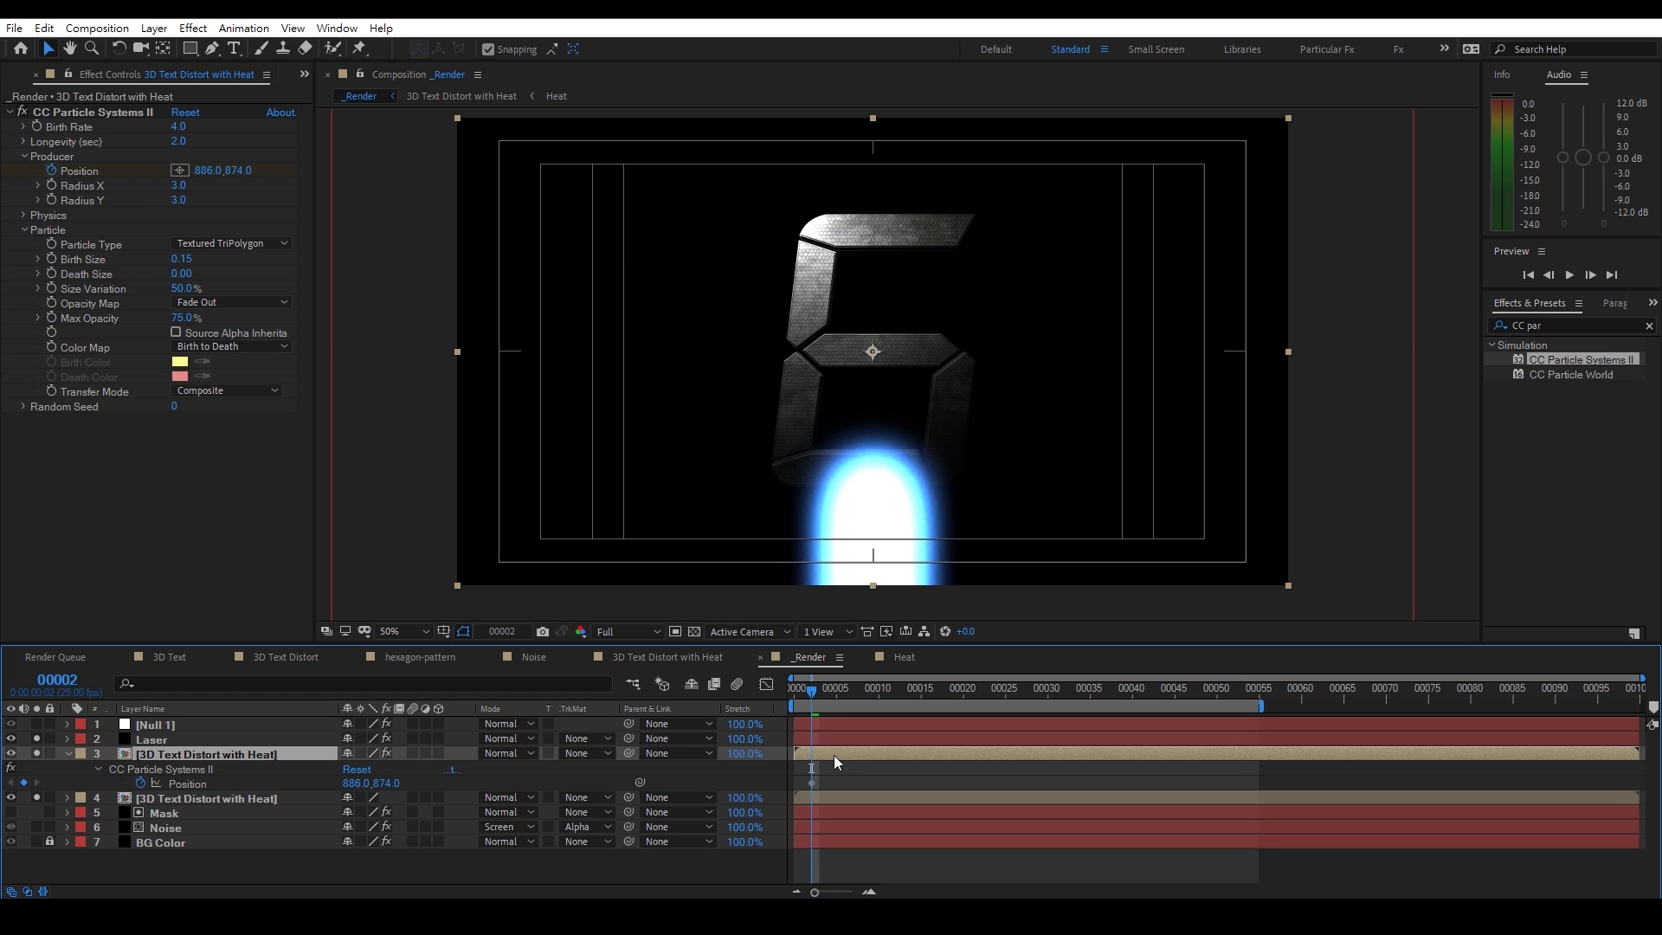
At frame 4, keyframe the particle producer's Position above the composition at about 882, -114
{"action": "left_click_drag", "start_coordinate": [811, 692], "coordinate": [825, 693]}
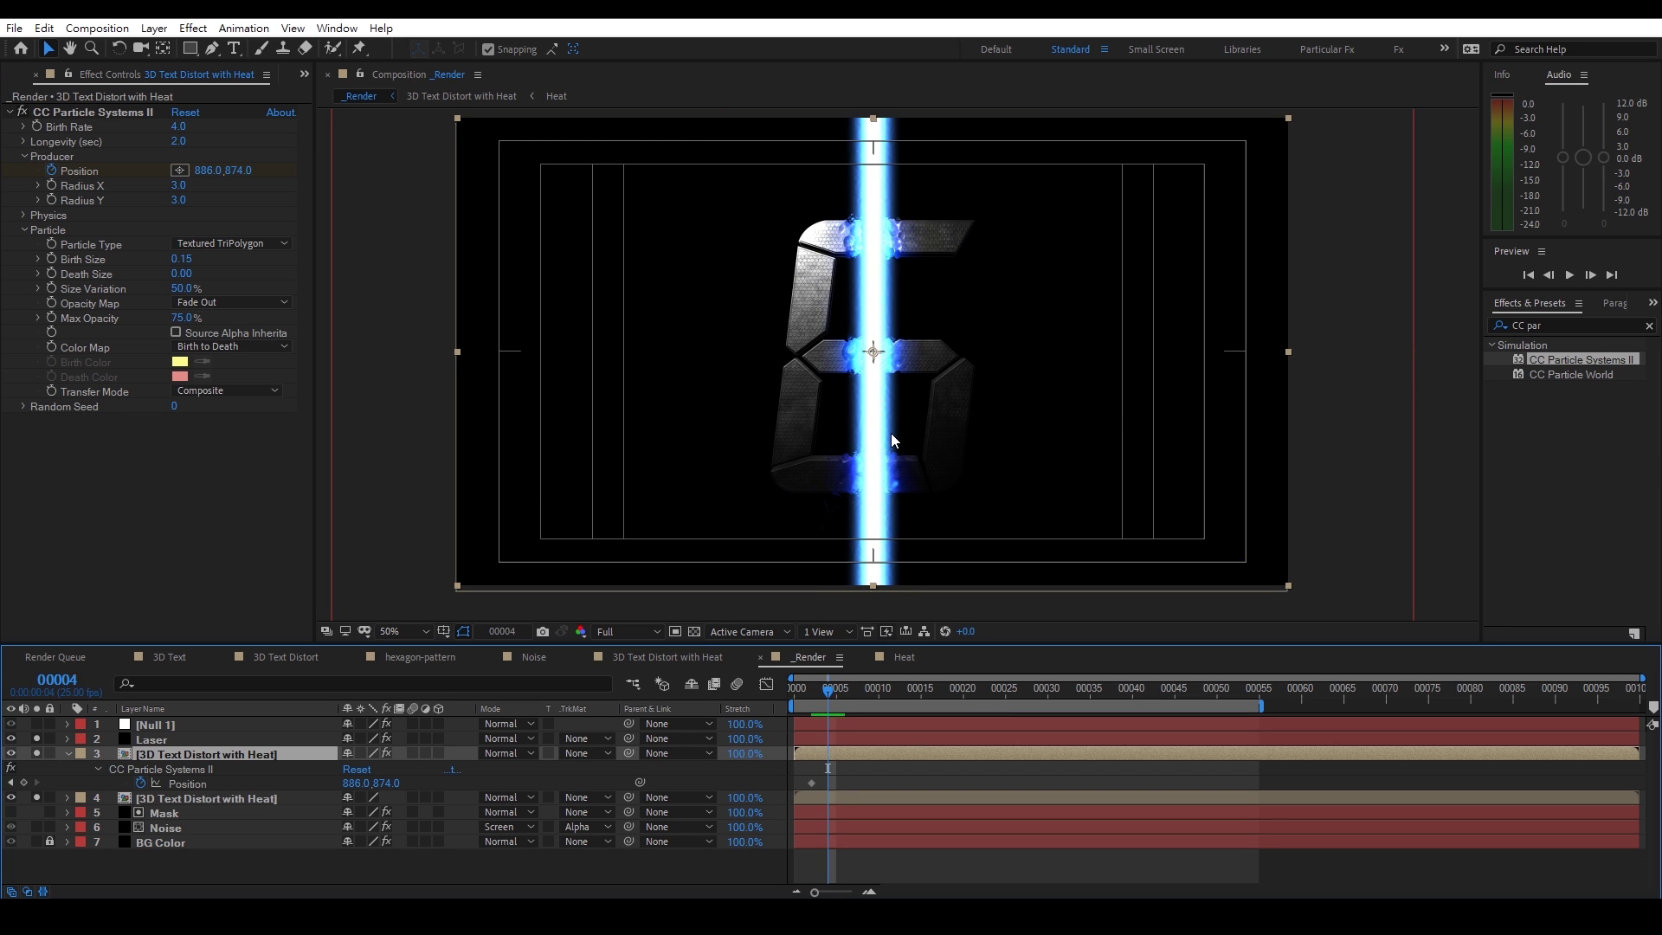
{"action": "scroll", "coordinate": [891, 433], "scroll_direction": "down", "scroll_amount": 2}
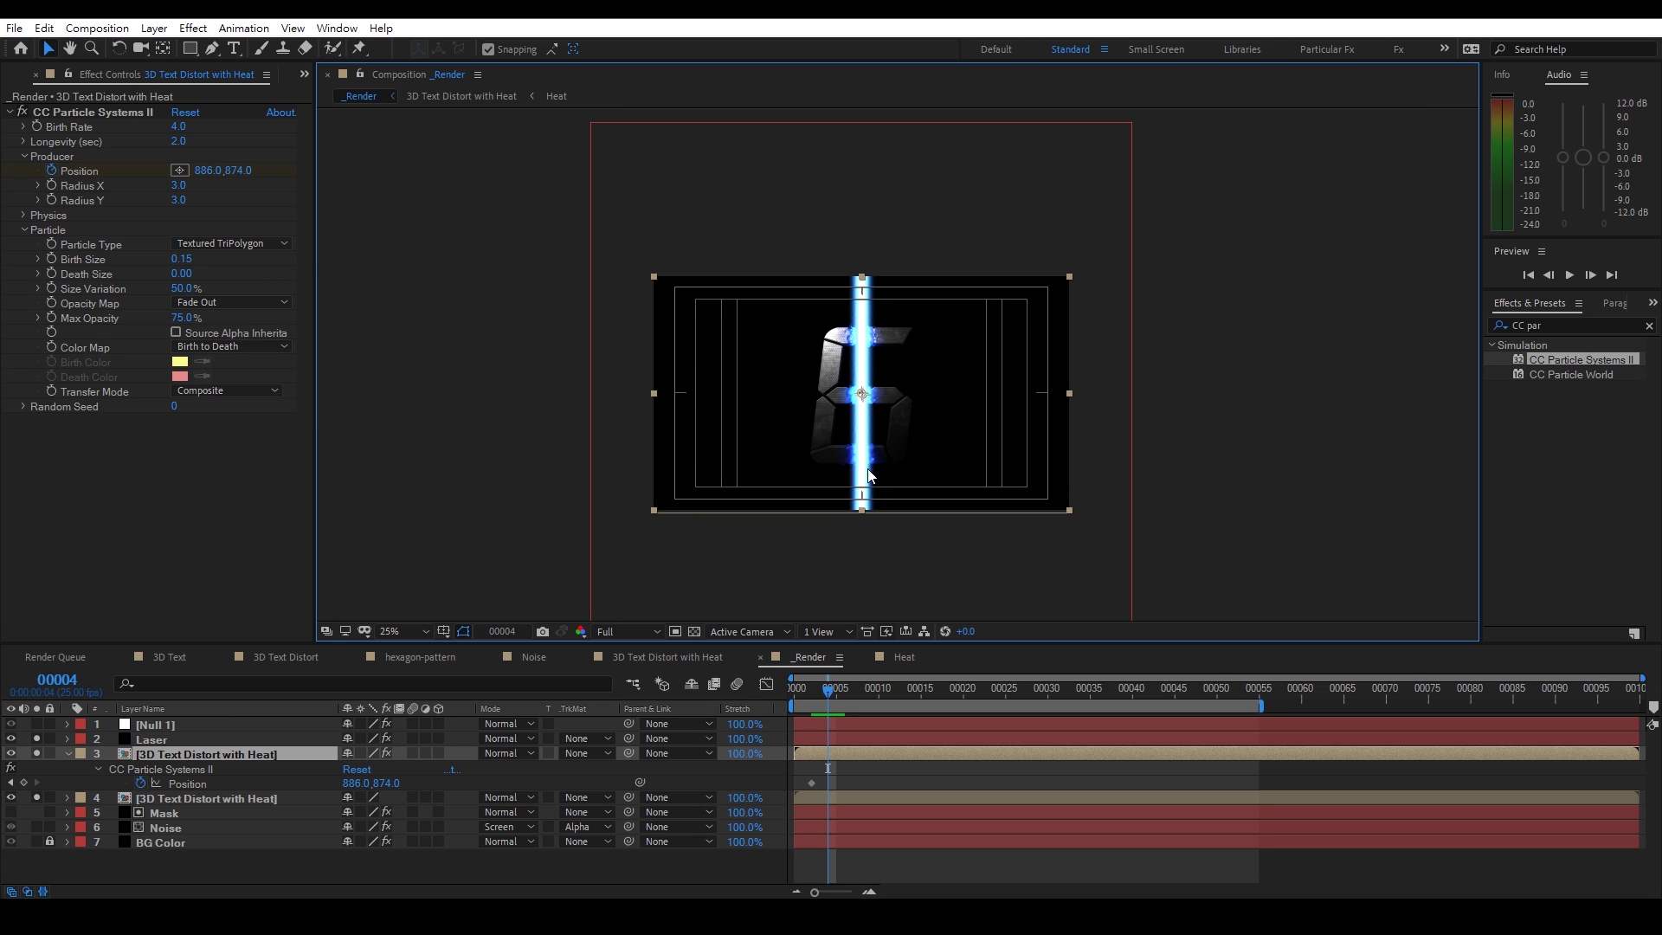
{"action": "left_click", "coordinate": [109, 115]}
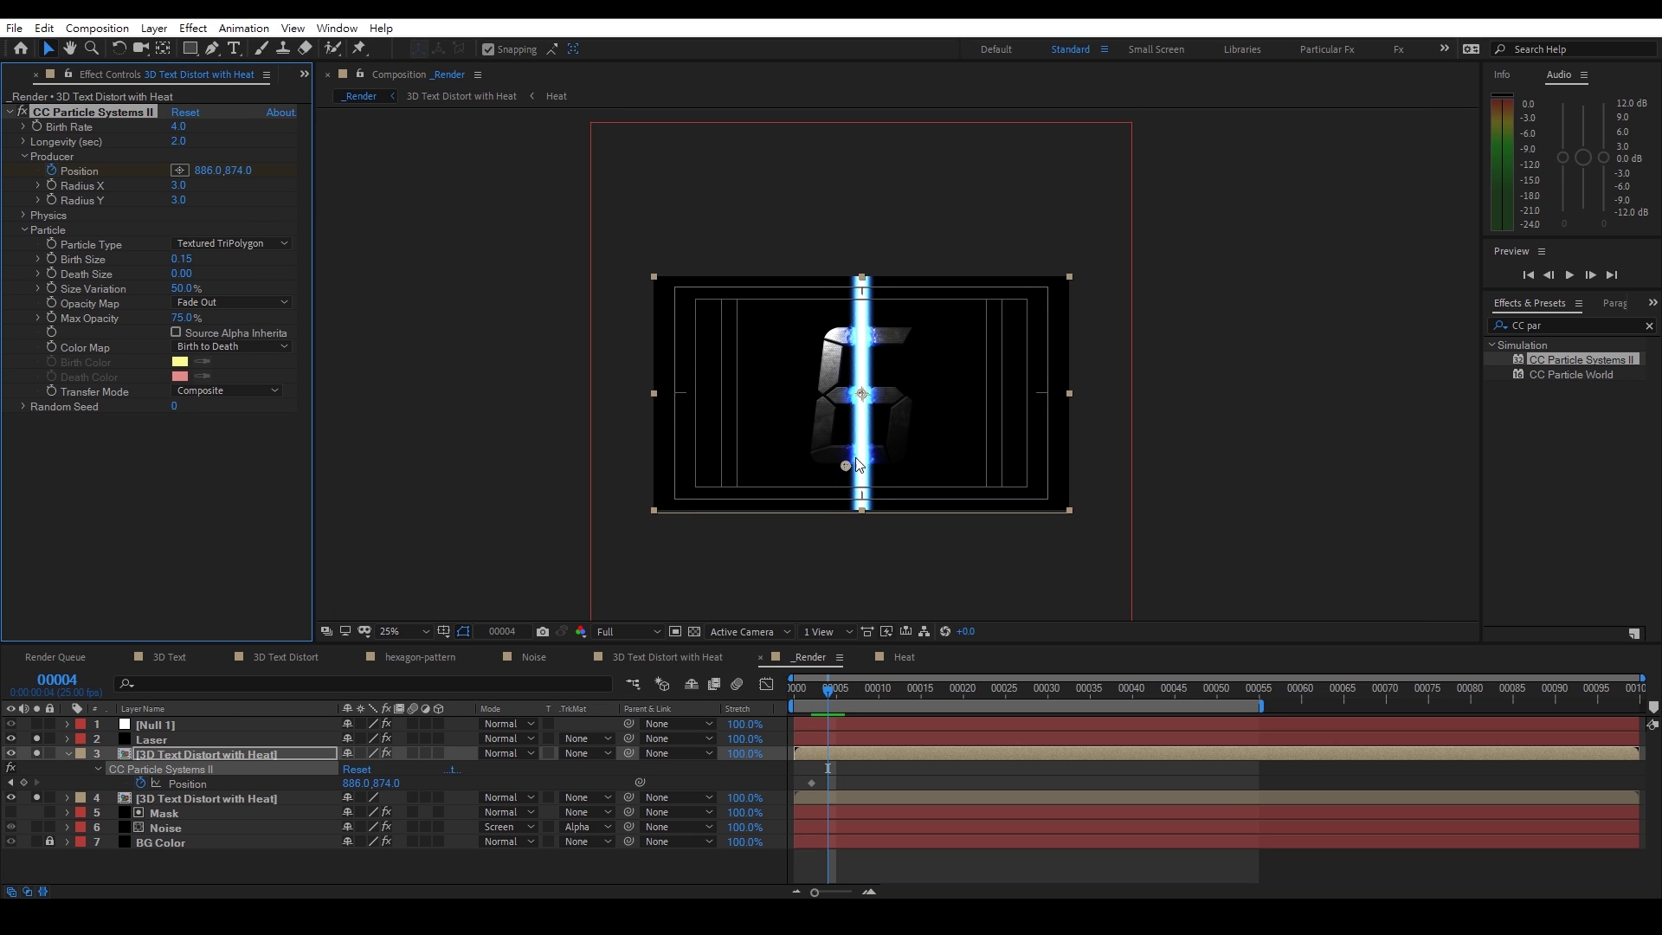
{"action": "left_click_drag", "start_coordinate": [846, 466], "coordinate": [844, 251]}
{"action": "scroll", "coordinate": [870, 372], "scroll_direction": "up", "scroll_amount": 2}
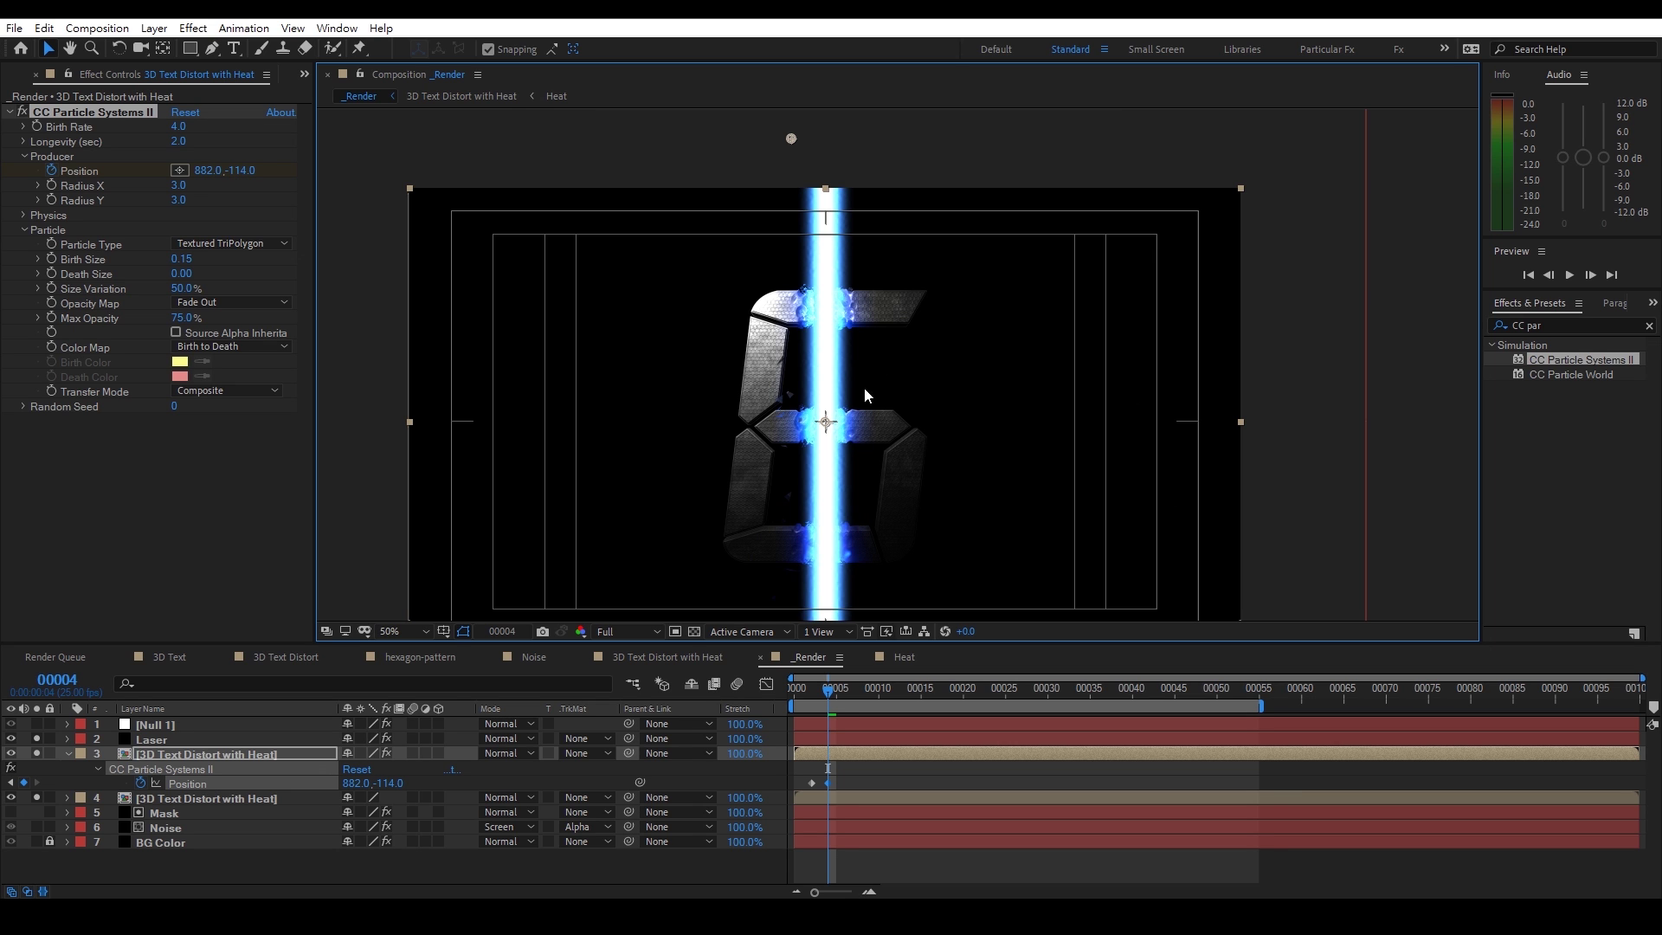
Move the second producer Position keyframe to frame 5 and check the particle motion around it
{"action": "mouse_move", "coordinate": [826, 691]}
{"action": "left_mouse_down"}
{"action": "mouse_move", "coordinate": [796, 691]}
{"action": "mouse_move", "coordinate": [830, 695]}
{"action": "left_mouse_up"}
{"action": "left_click_drag", "start_coordinate": [832, 782], "coordinate": [837, 782]}
{"action": "left_click", "coordinate": [823, 694]}
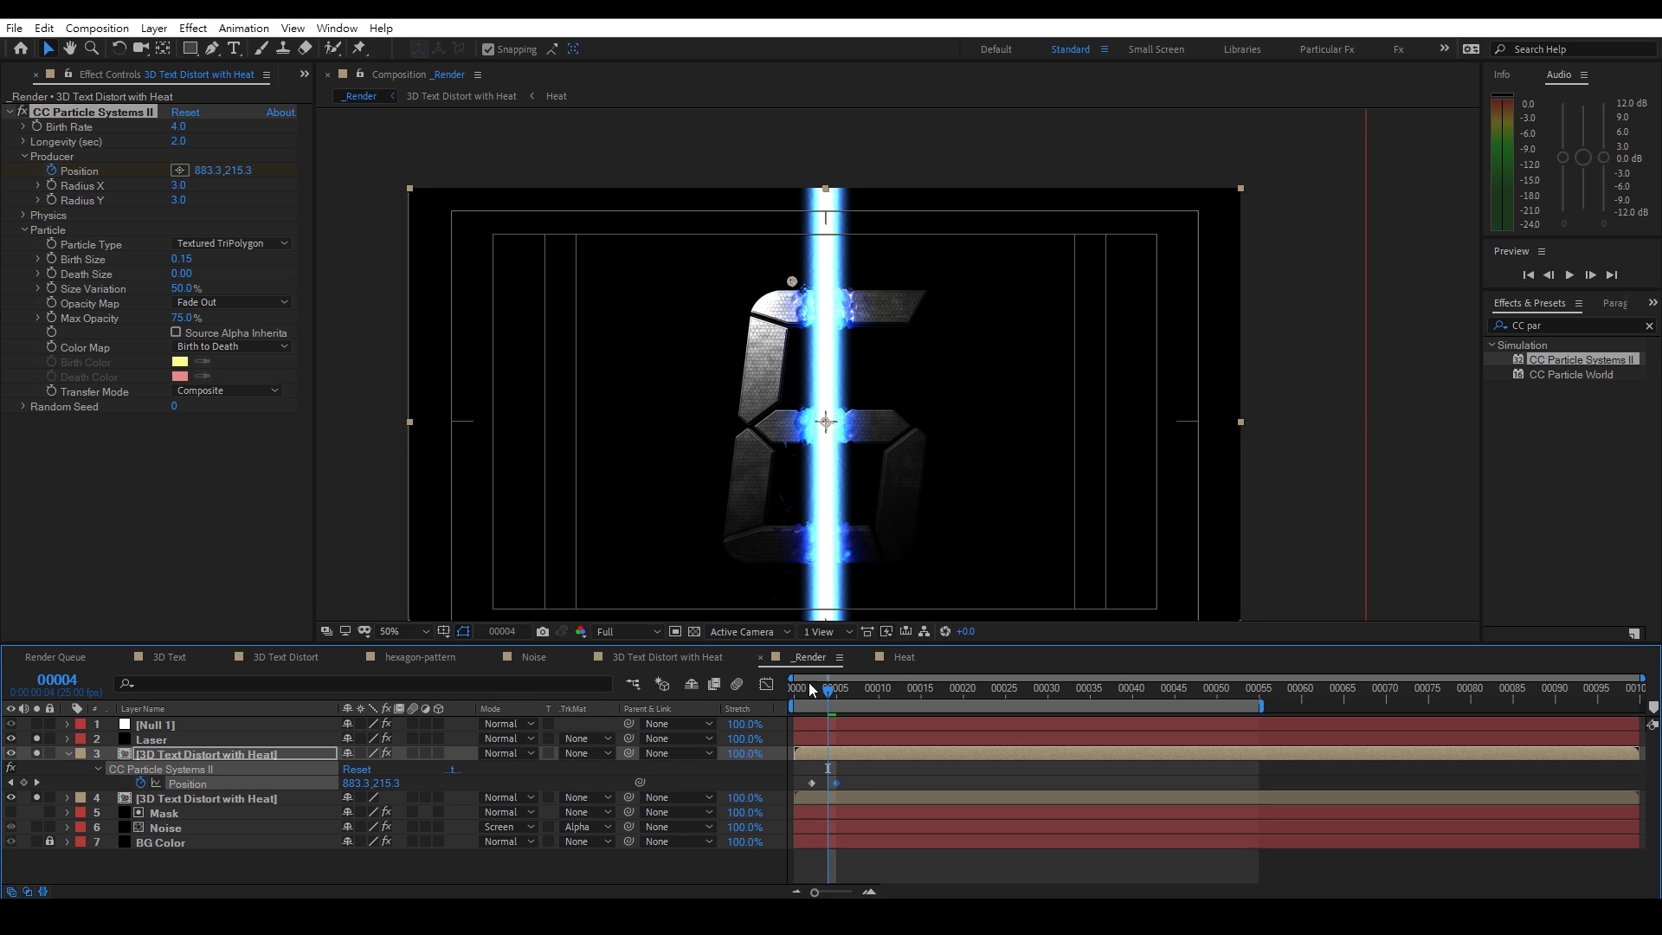
{"action": "left_click_drag", "start_coordinate": [823, 701], "coordinate": [853, 698]}
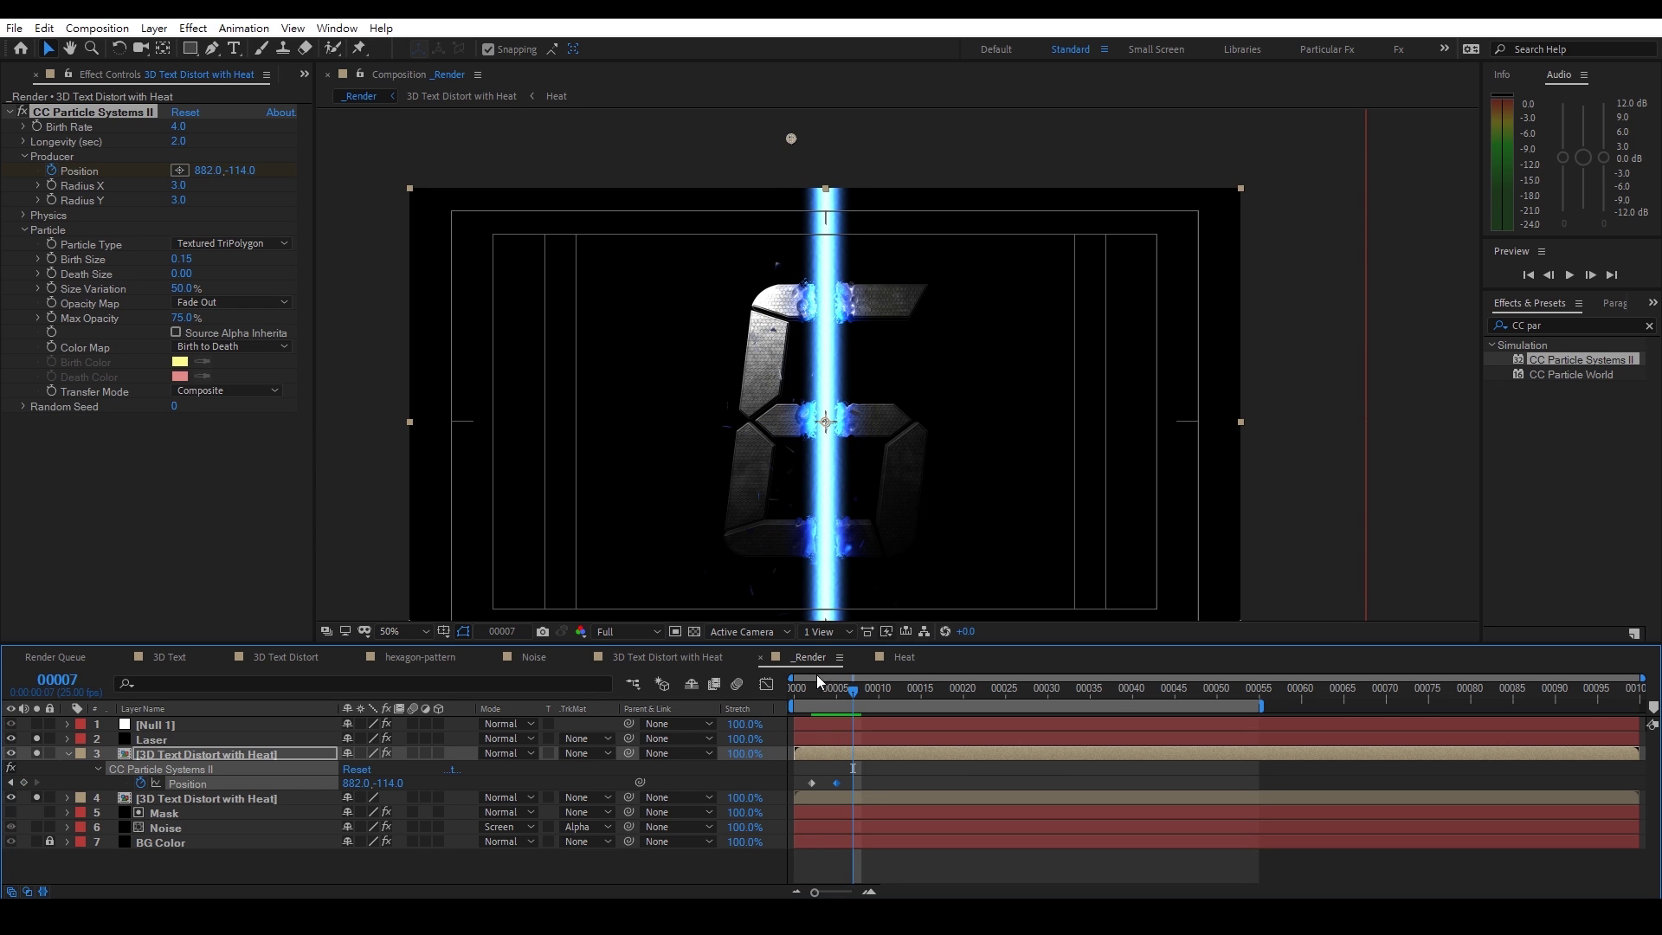
{"action": "left_click_drag", "start_coordinate": [844, 504], "coordinate": [860, 425]}
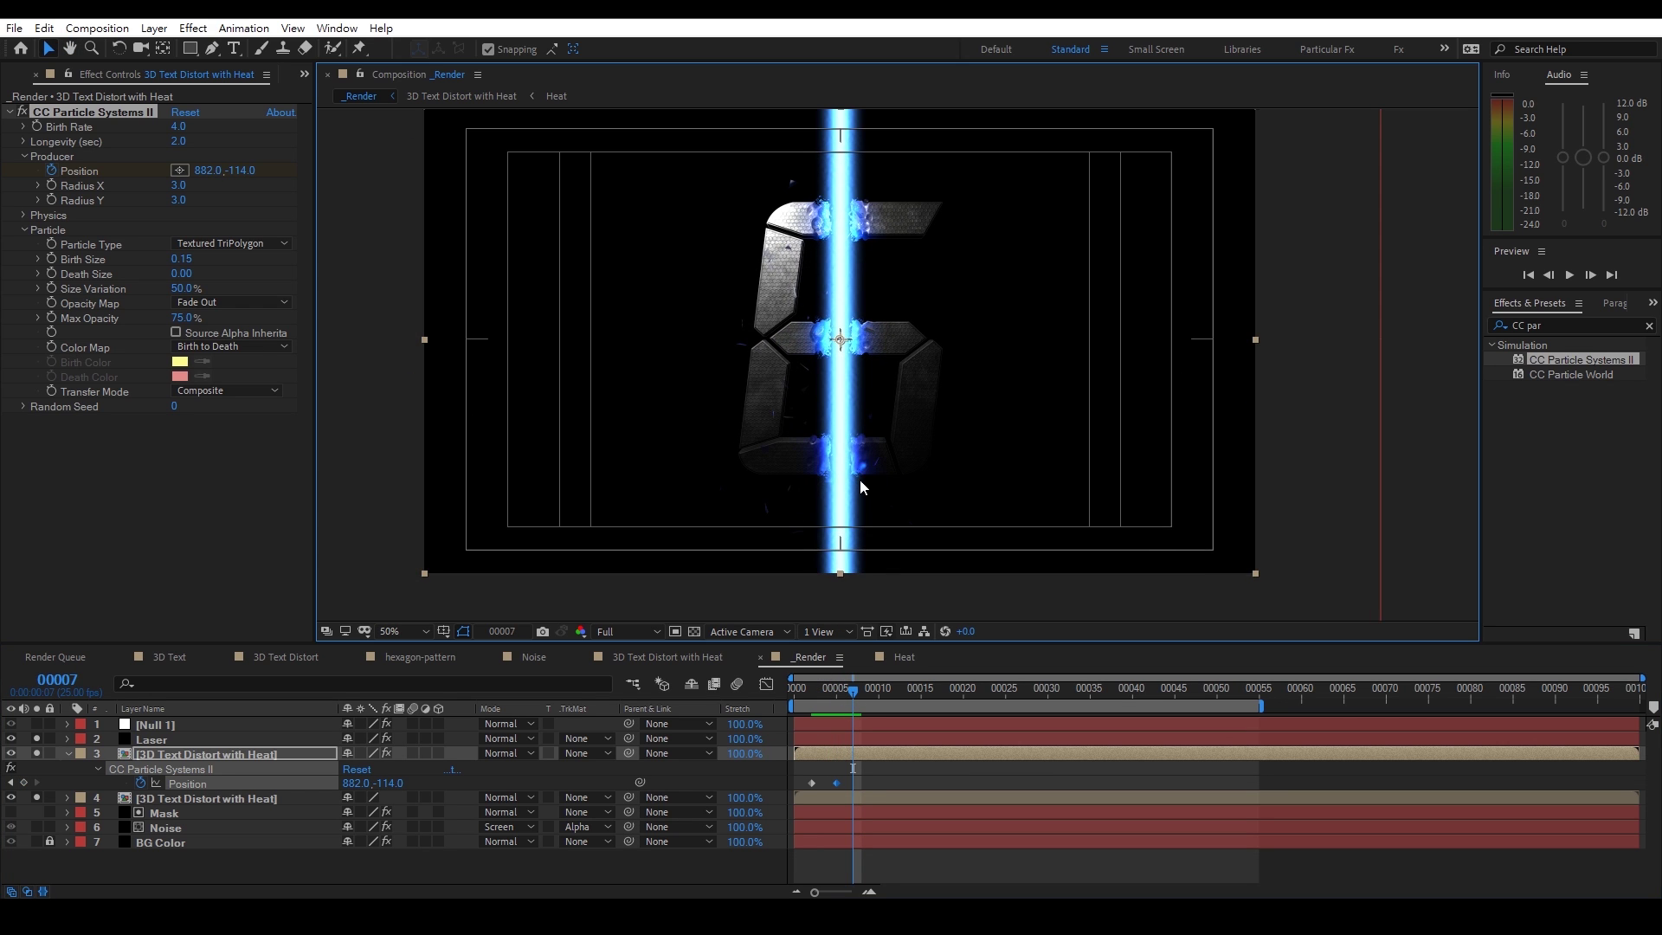
{"action": "mouse_move", "coordinate": [833, 694]}
{"action": "left_mouse_down"}
{"action": "mouse_move", "coordinate": [813, 688]}
{"action": "mouse_move", "coordinate": [952, 699]}
{"action": "mouse_move", "coordinate": [801, 701]}
{"action": "mouse_move", "coordinate": [850, 702]}
{"action": "mouse_move", "coordinate": [833, 703]}
{"action": "left_mouse_up"}
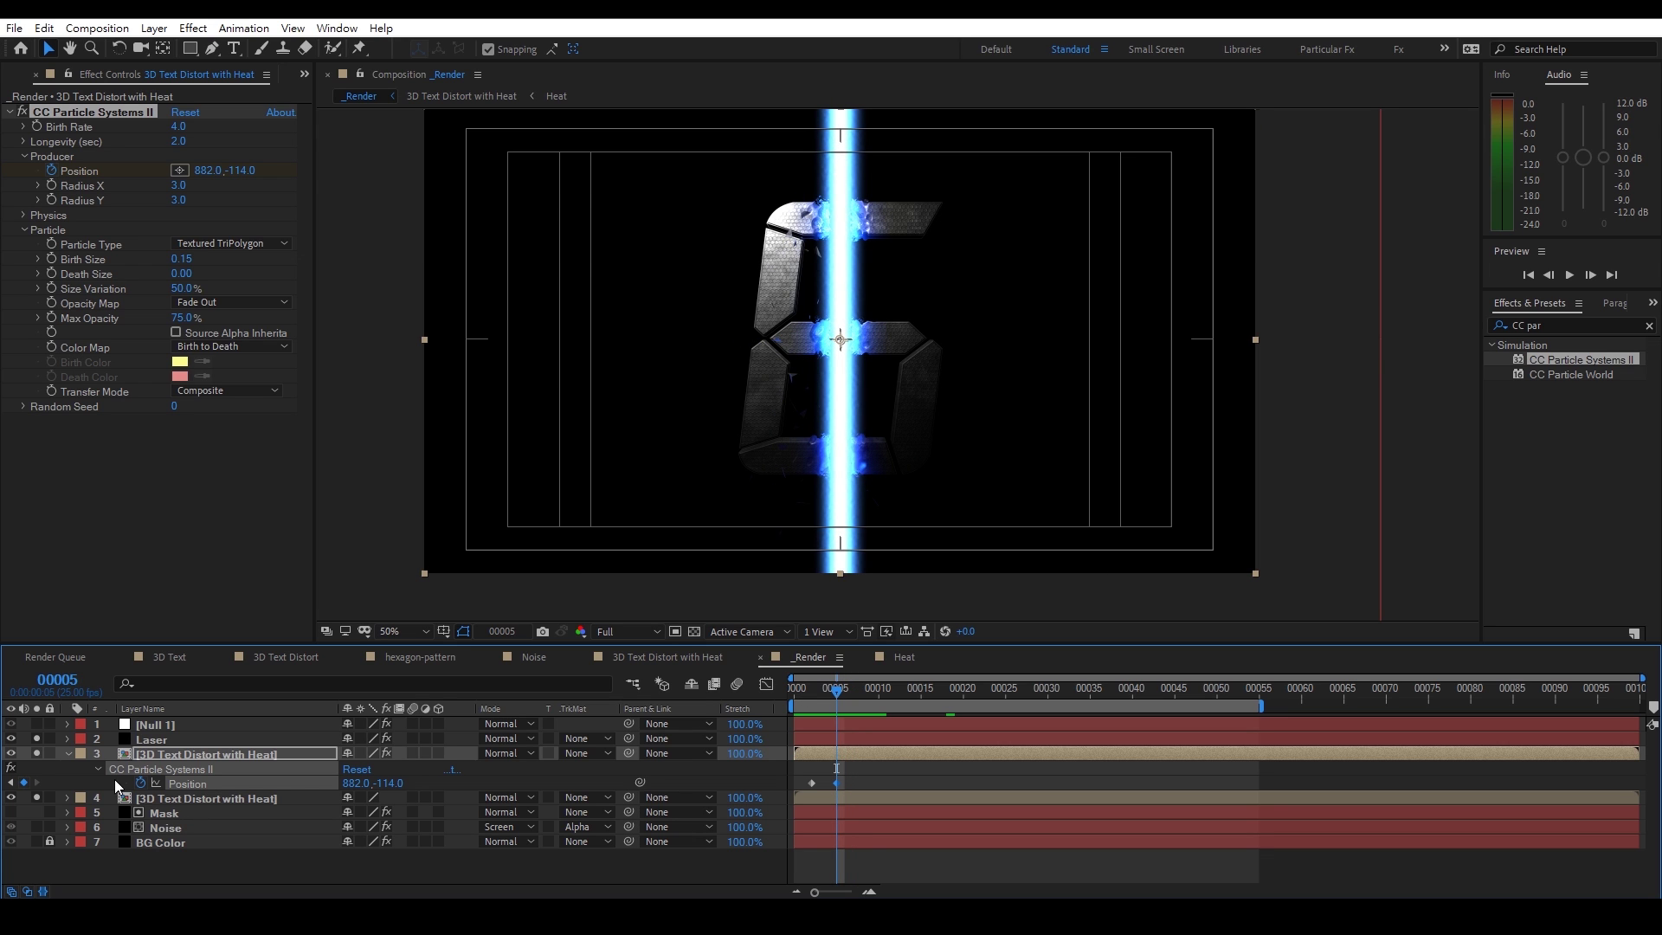
Unsolo the Laser layer and add a Curves effect to the particle copy, raising the RGB midtones to brighten it
{"action": "left_click", "coordinate": [37, 738]}
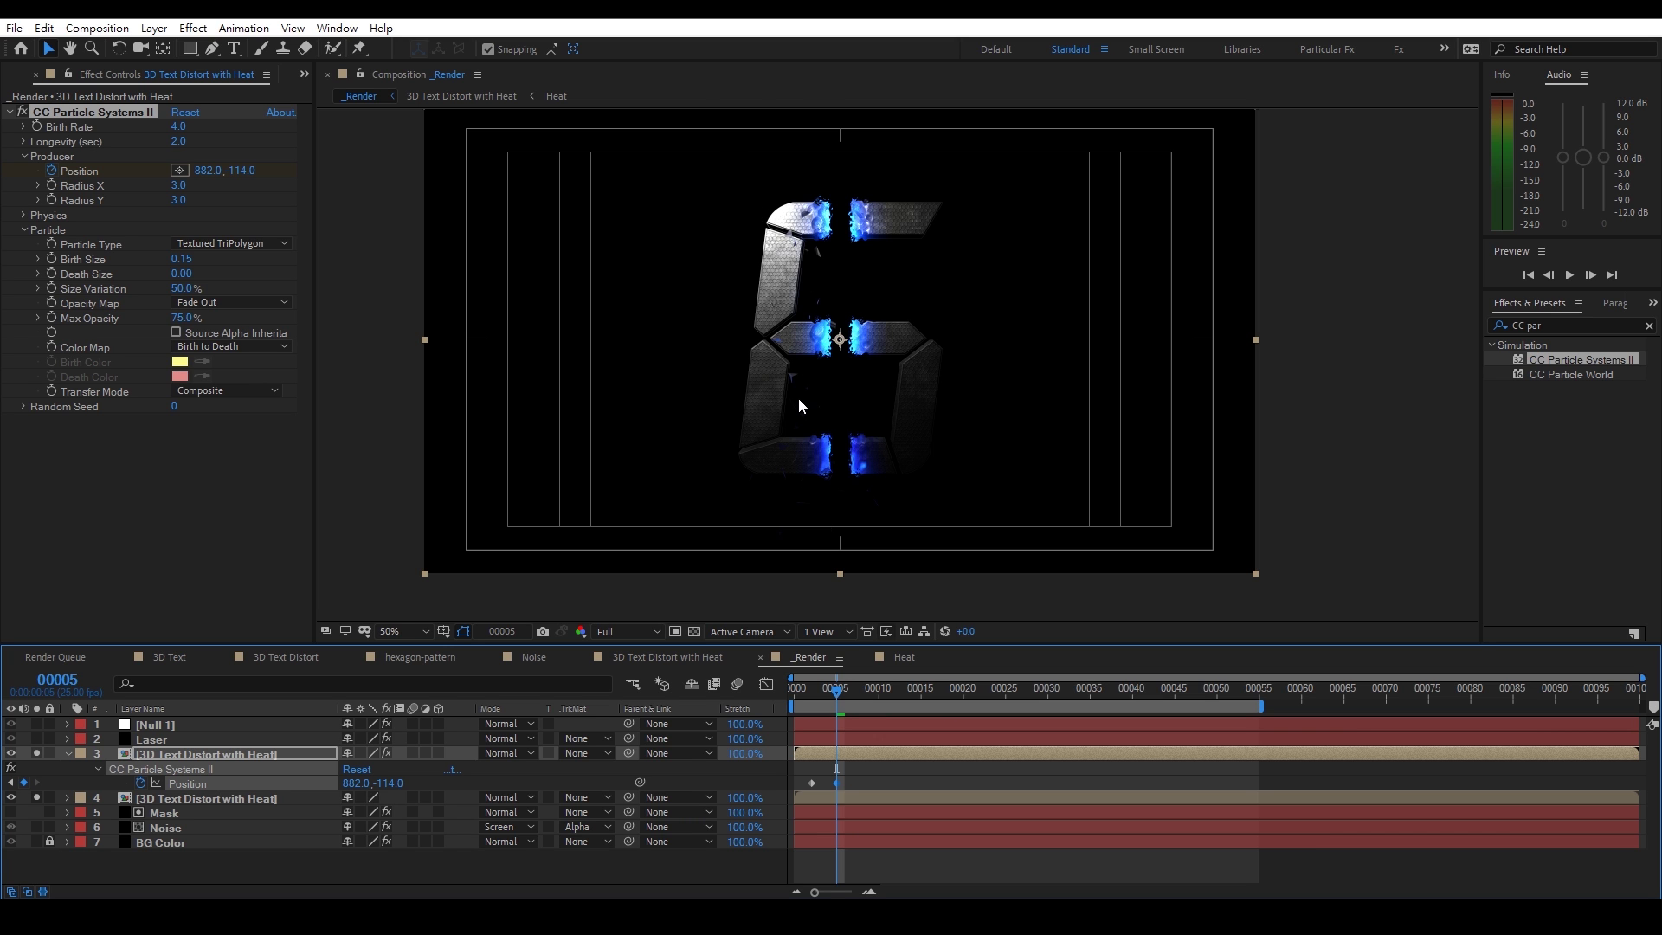
{"action": "key", "text": "period"}
{"action": "right_click", "coordinate": [147, 424]}
{"action": "mouse_move", "coordinate": [226, 396]}
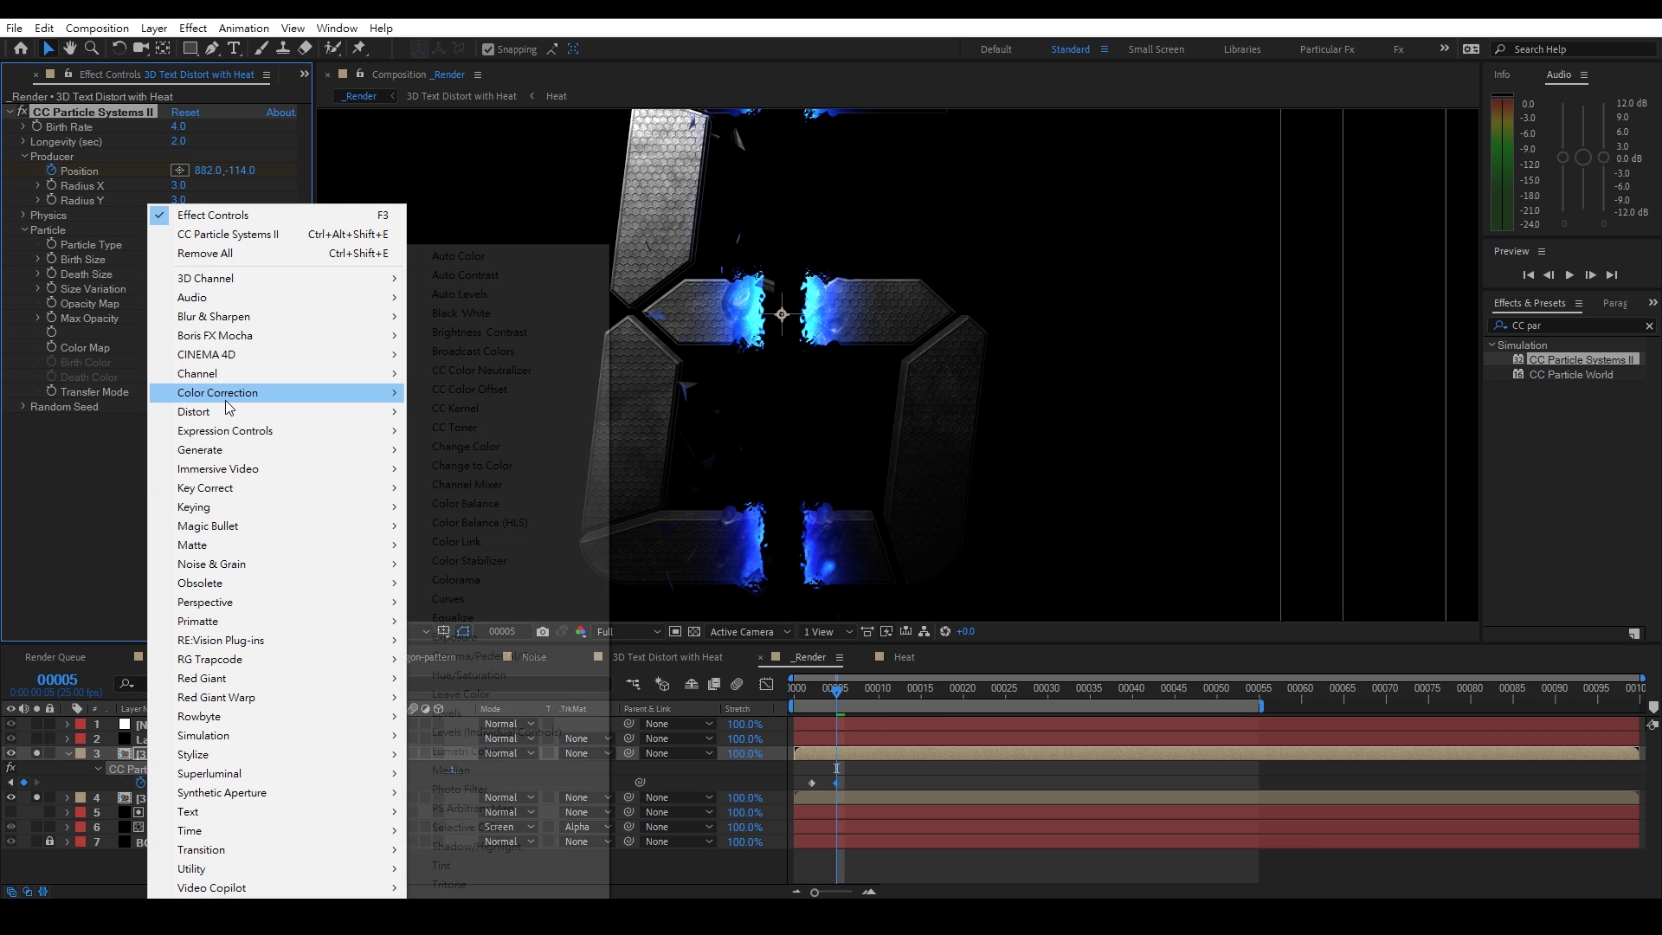
{"action": "left_click", "coordinate": [441, 599]}
{"action": "left_click_drag", "start_coordinate": [127, 439], "coordinate": [128, 422]}
Examine the brightened debris particles around the cut between frames 5 and 10
{"action": "key", "text": "space"}
{"action": "left_click_drag", "start_coordinate": [838, 155], "coordinate": [849, 319]}
{"action": "key", "text": "space"}
{"action": "left_click_drag", "start_coordinate": [746, 413], "coordinate": [755, 258]}
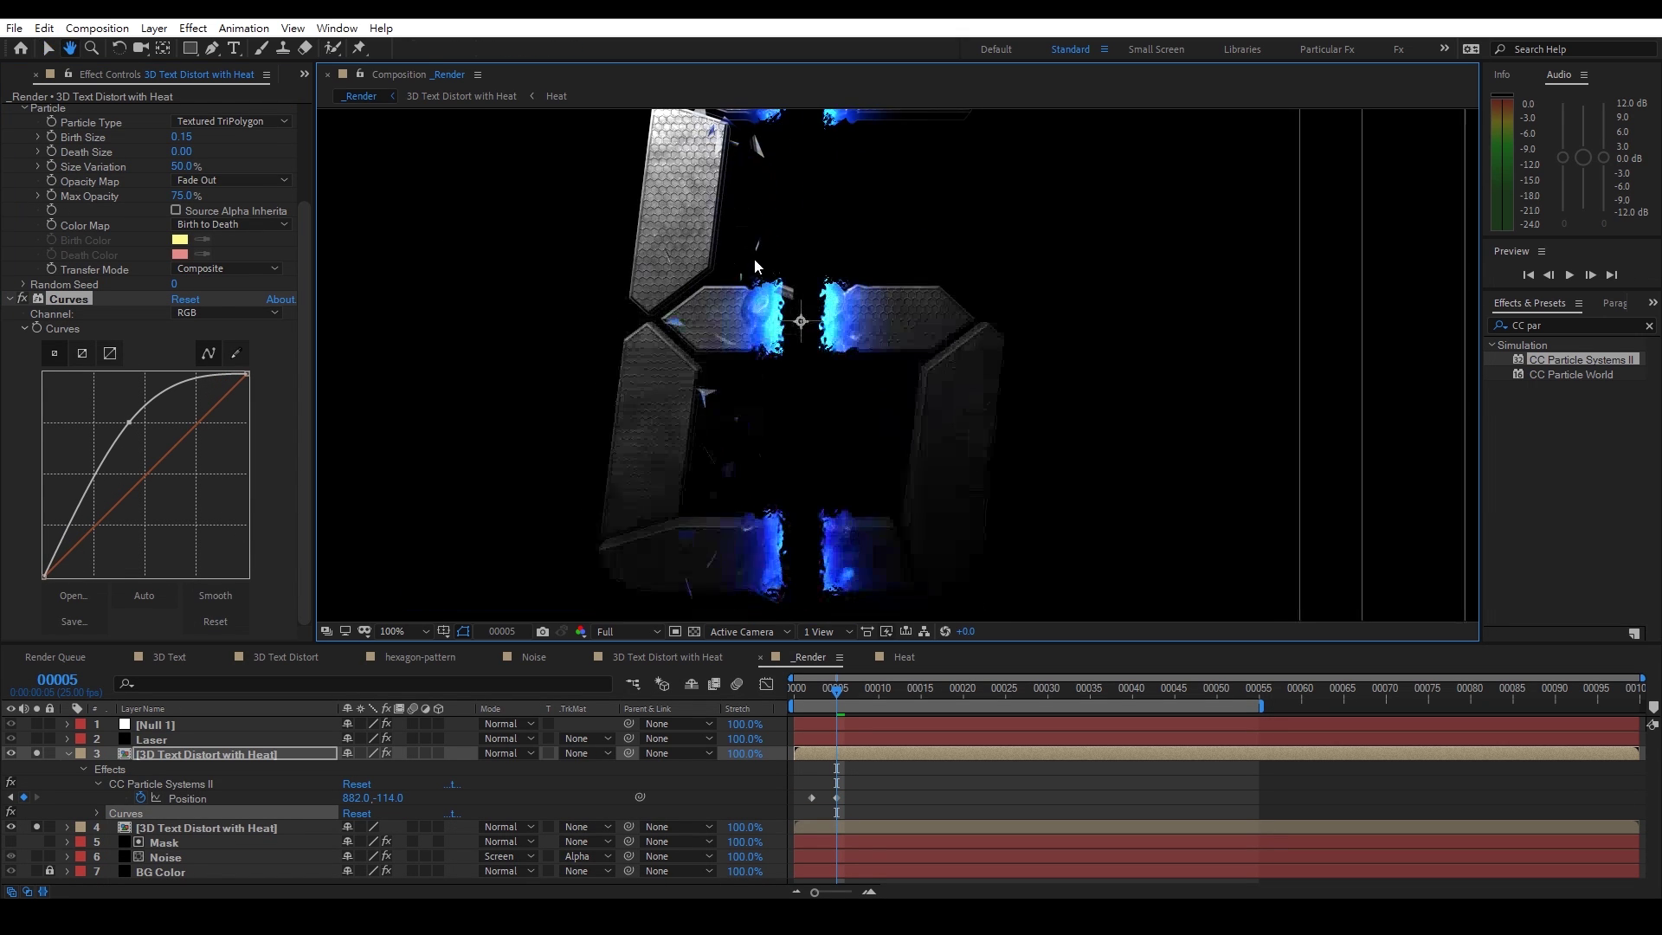
{"action": "scroll", "coordinate": [615, 389], "scroll_direction": "up", "scroll_amount": 1}
{"action": "scroll", "coordinate": [533, 313], "scroll_direction": "down", "scroll_amount": 1}
{"action": "left_click_drag", "start_coordinate": [822, 690], "coordinate": [878, 690]}
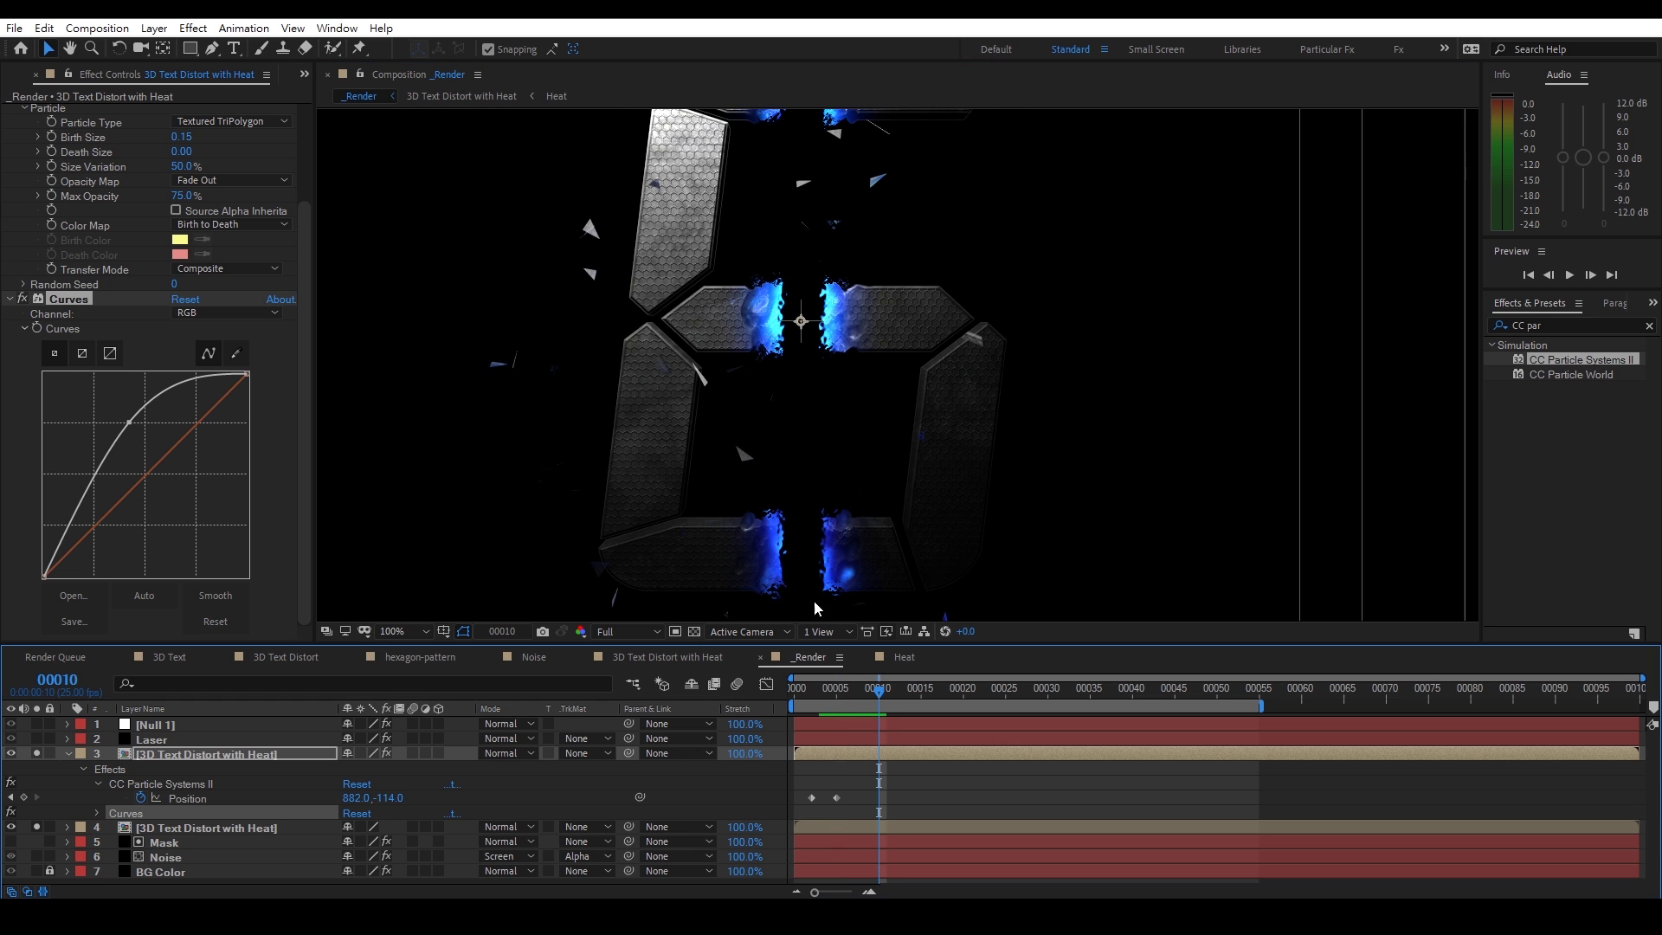
{"action": "scroll", "coordinate": [682, 445], "scroll_direction": "down", "scroll_amount": 1}
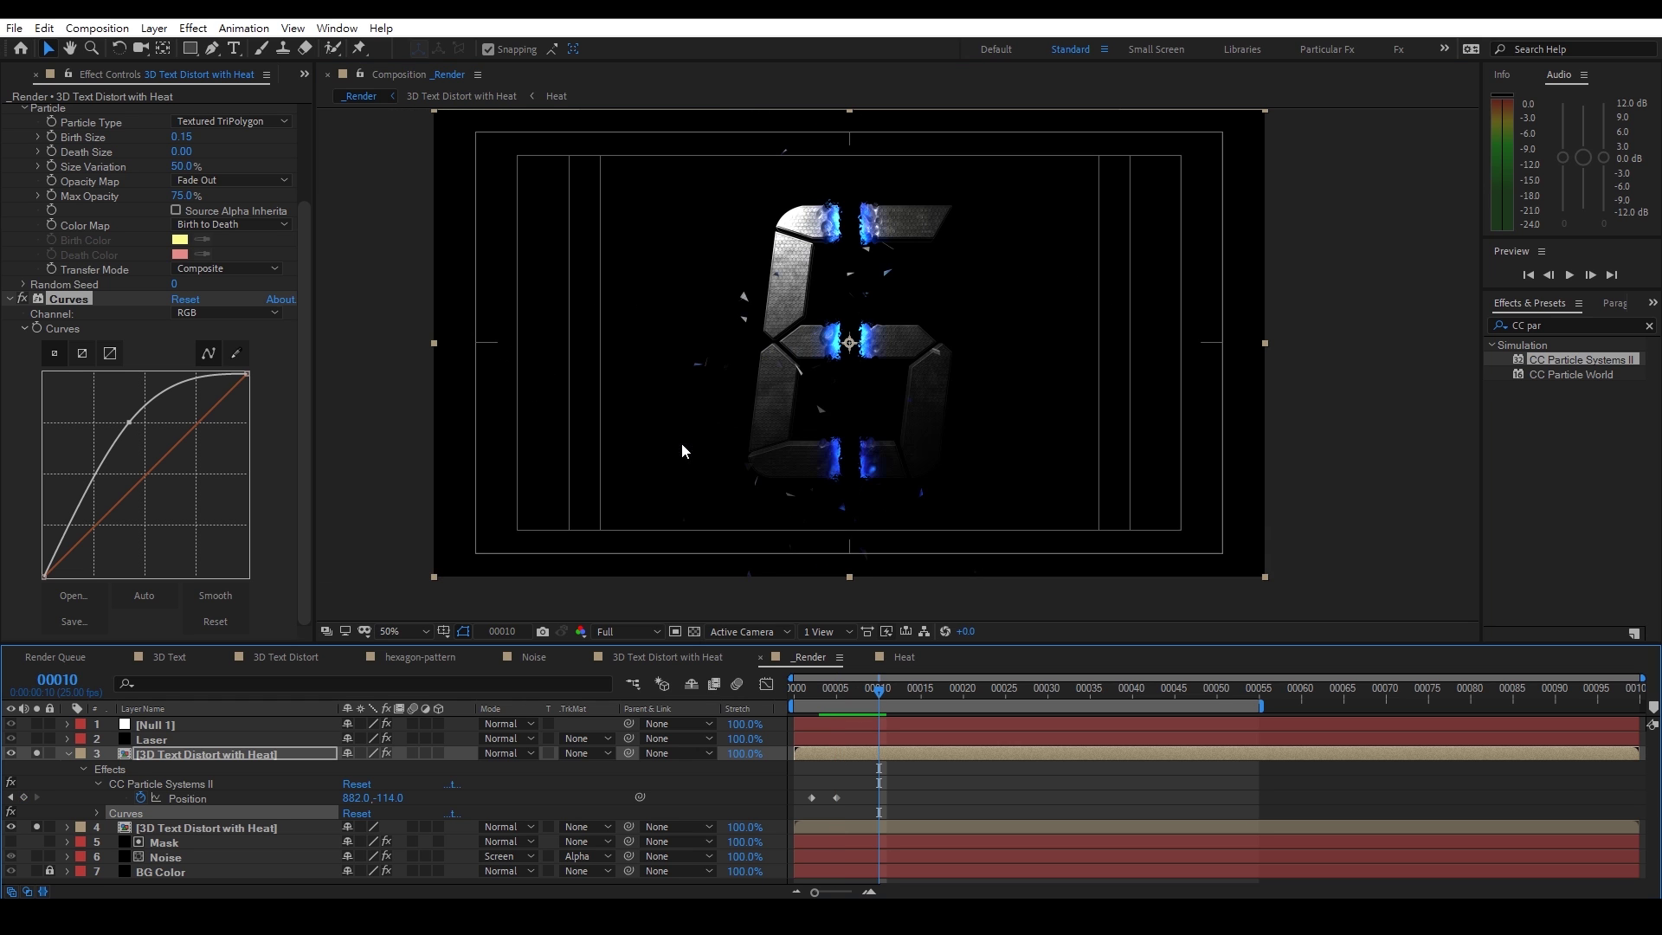
Collapse the two existing effects on the particle copy and add Turbulent Displace after Curves
{"action": "scroll", "coordinate": [33, 134], "scroll_direction": "up", "scroll_amount": 5}
{"action": "left_click", "coordinate": [11, 112]}
{"action": "left_click", "coordinate": [10, 126]}
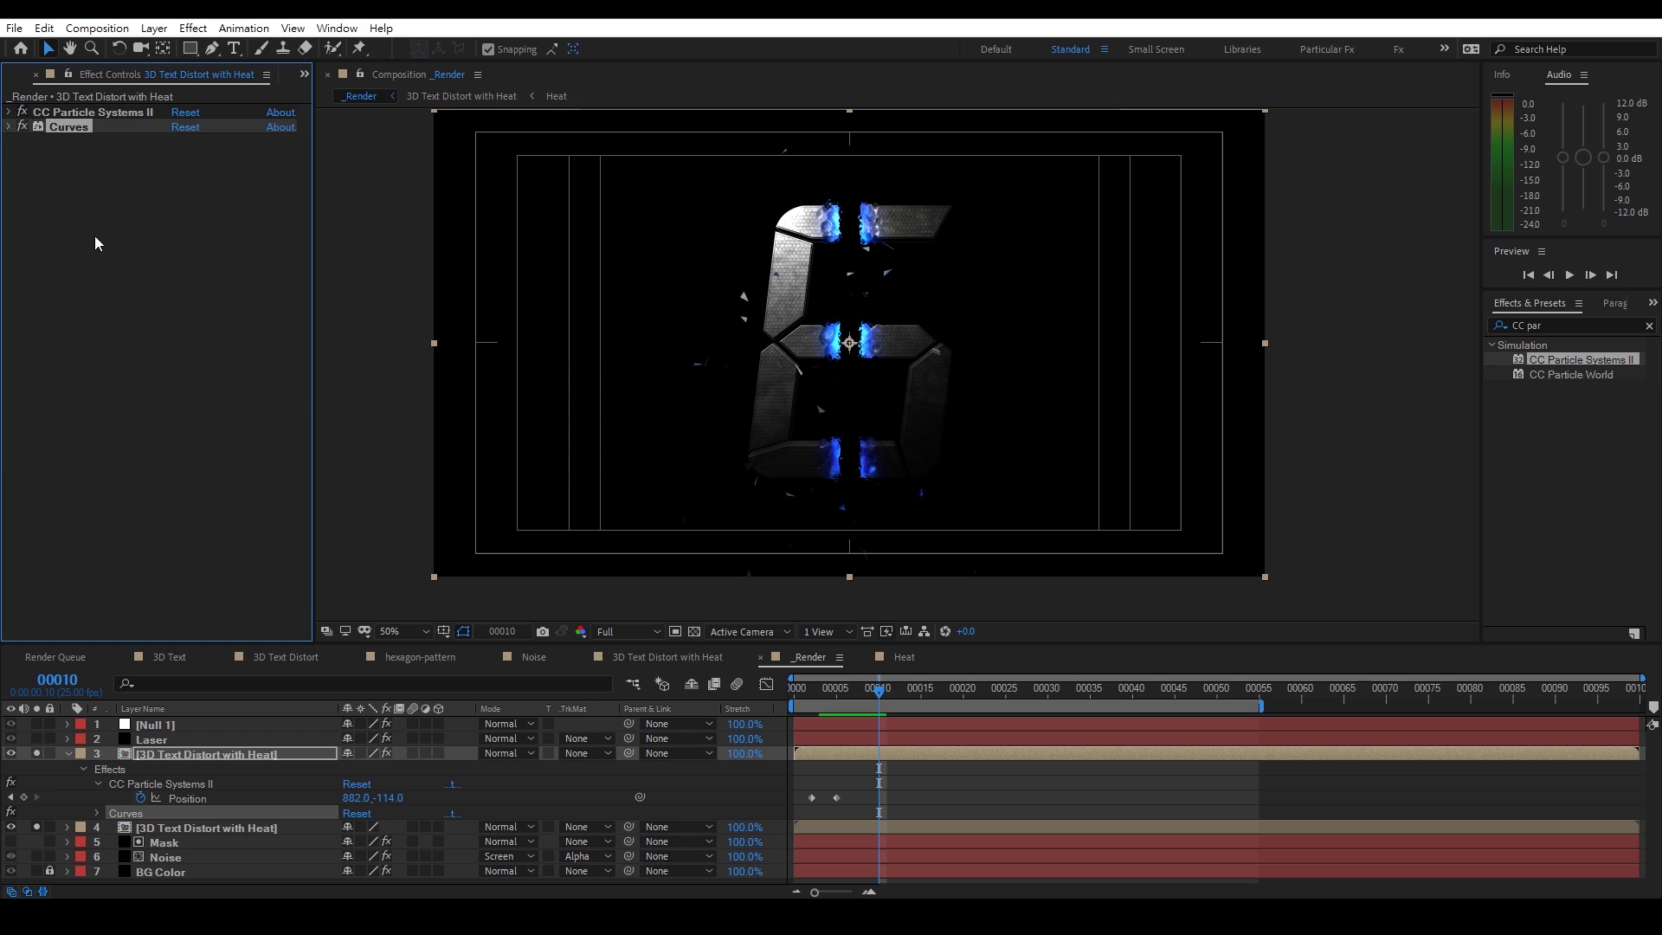
{"action": "left_click", "coordinate": [1585, 333]}
{"action": "left_click_drag", "start_coordinate": [1542, 326], "coordinate": [1167, 325]}
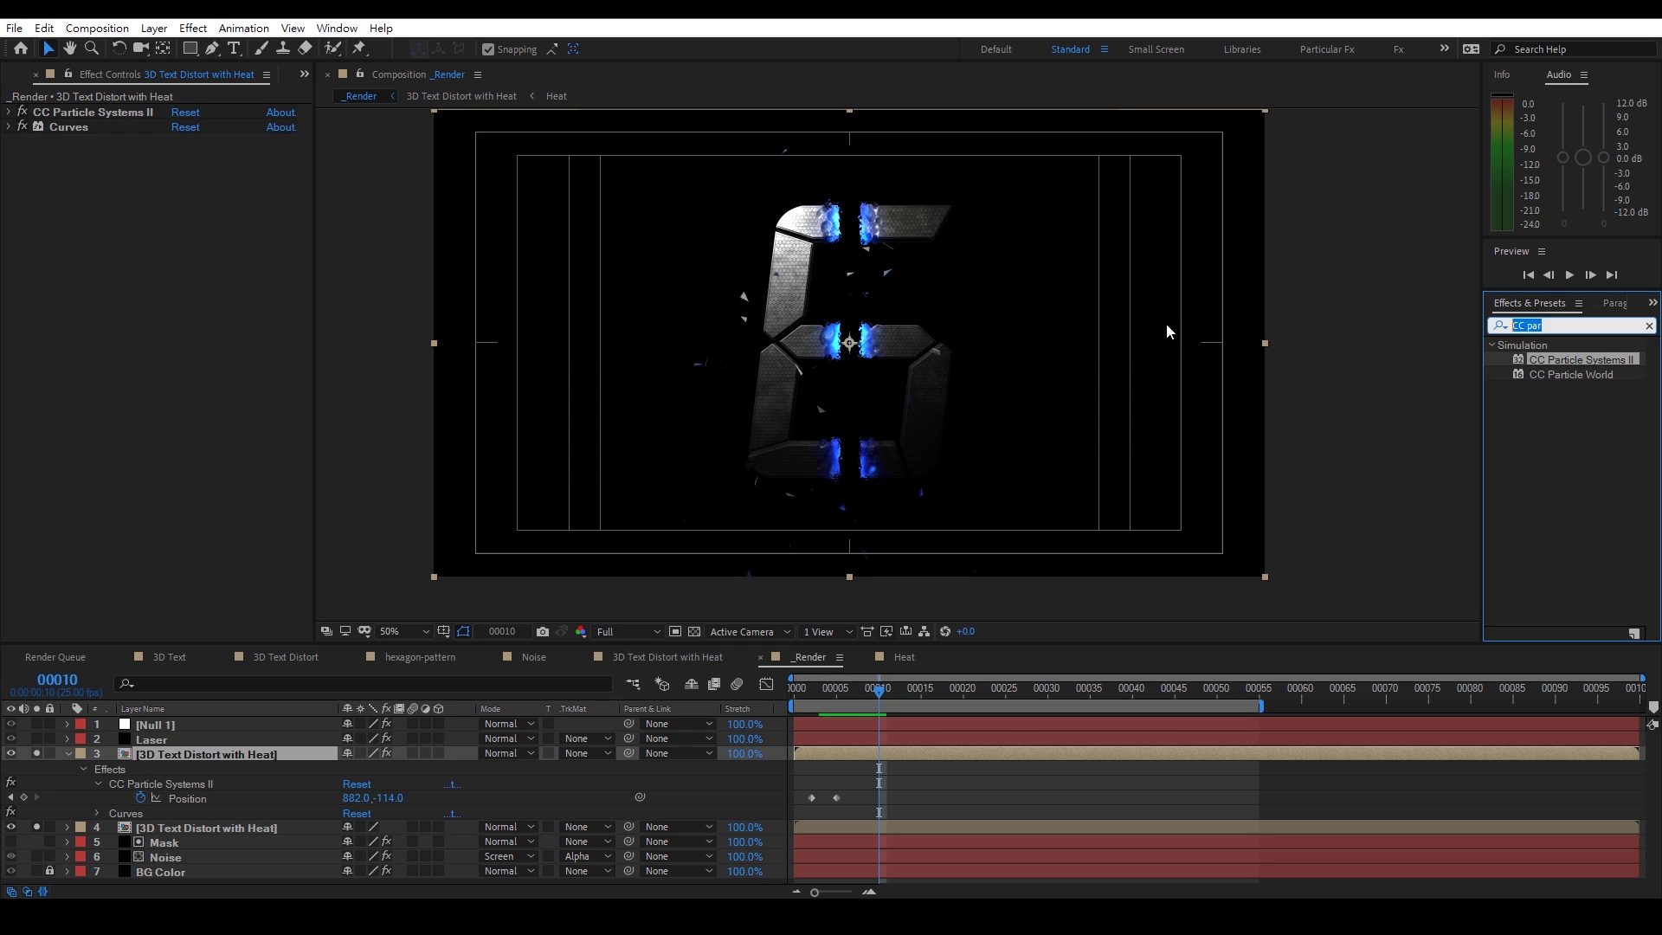
{"action": "type", "text": "tur"}
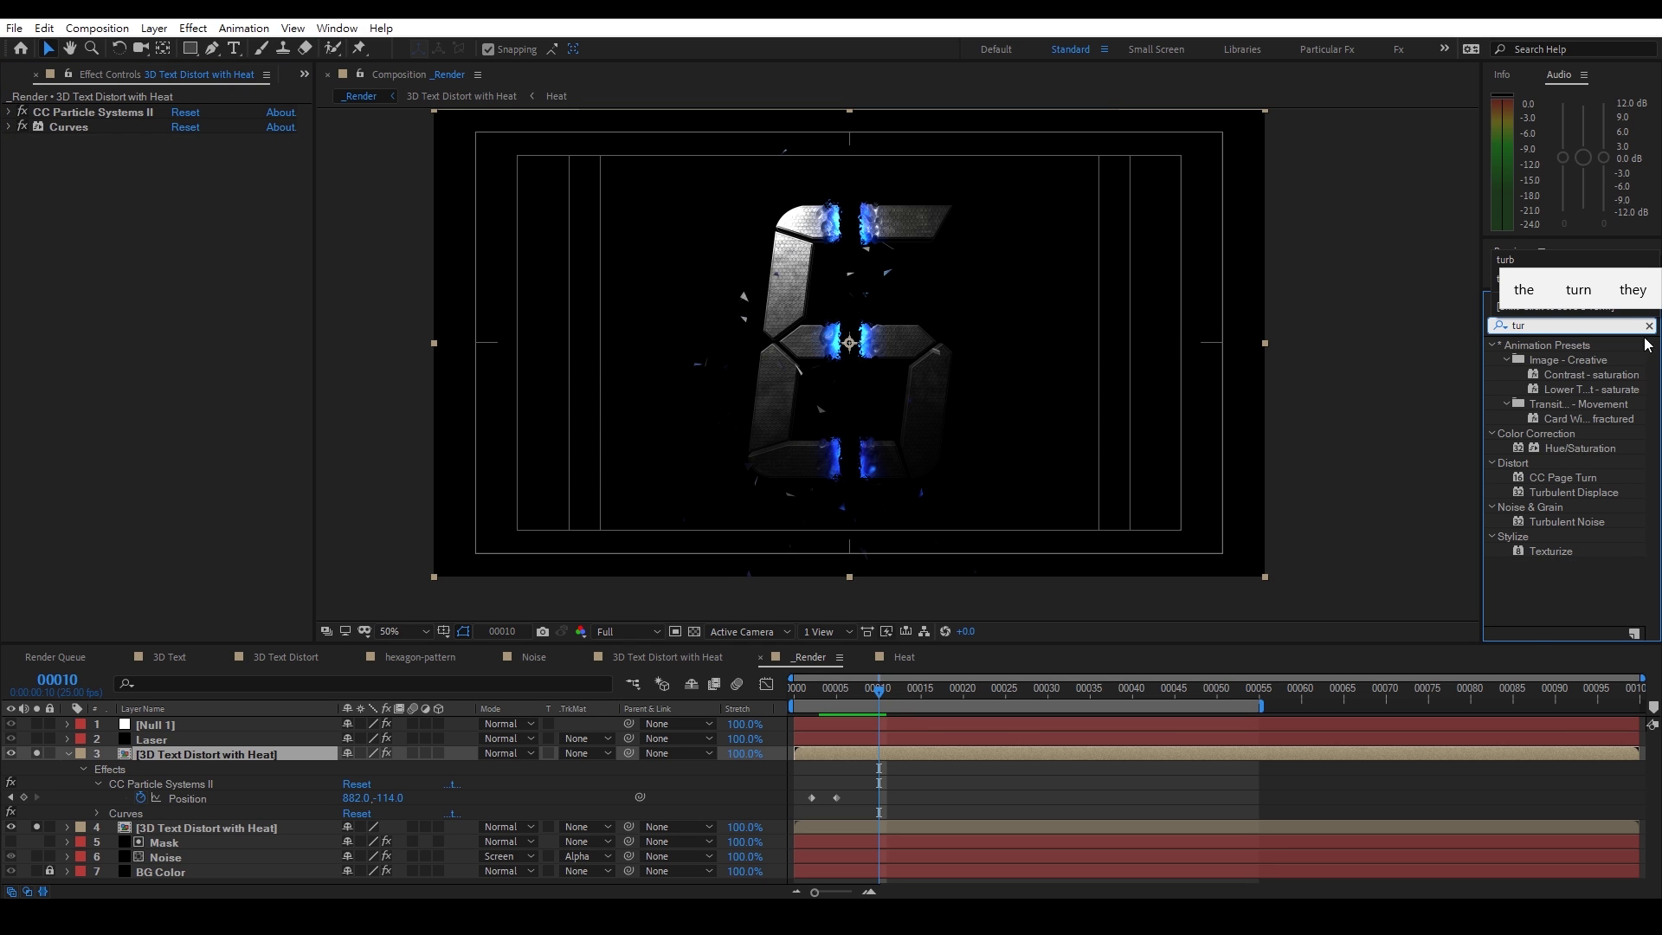
{"action": "left_click_drag", "start_coordinate": [1571, 493], "coordinate": [207, 324]}
Set the Turbulent Displace size to 2 and its displacement type to Bulge on the particle copy
{"action": "key", "text": "period"}
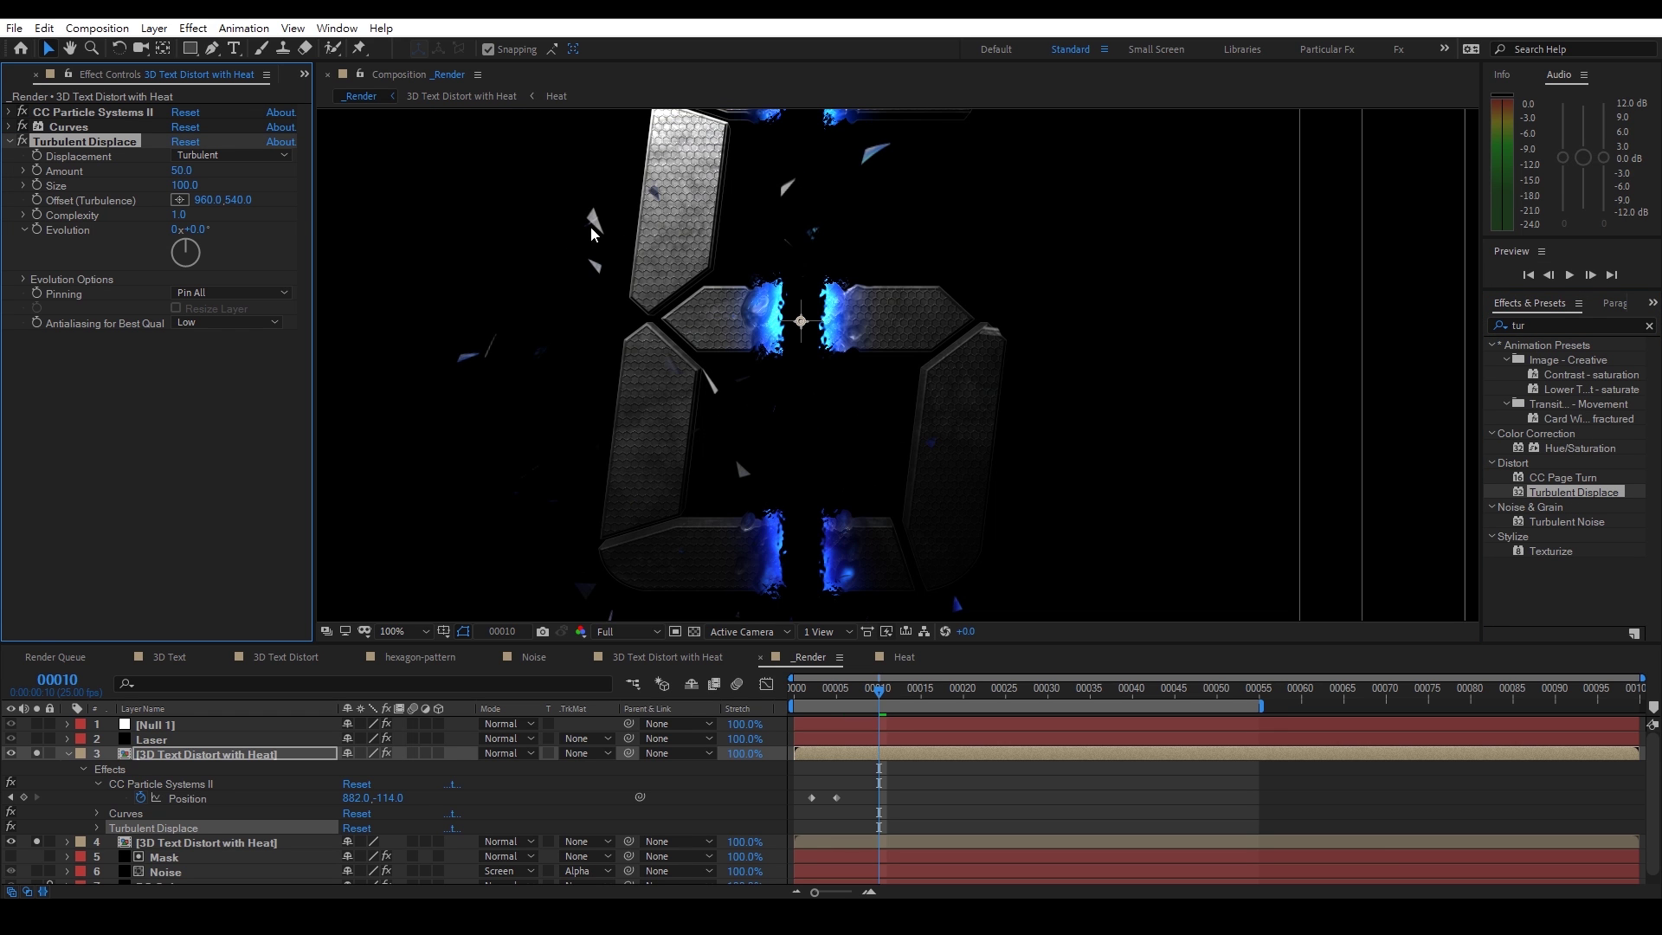
{"action": "left_click_drag", "start_coordinate": [193, 192], "coordinate": [104, 197]}
{"action": "mouse_move", "coordinate": [868, 208]}
{"action": "left_mouse_down"}
{"action": "mouse_move", "coordinate": [838, 291]}
{"action": "mouse_move", "coordinate": [890, 196]}
{"action": "left_mouse_up"}
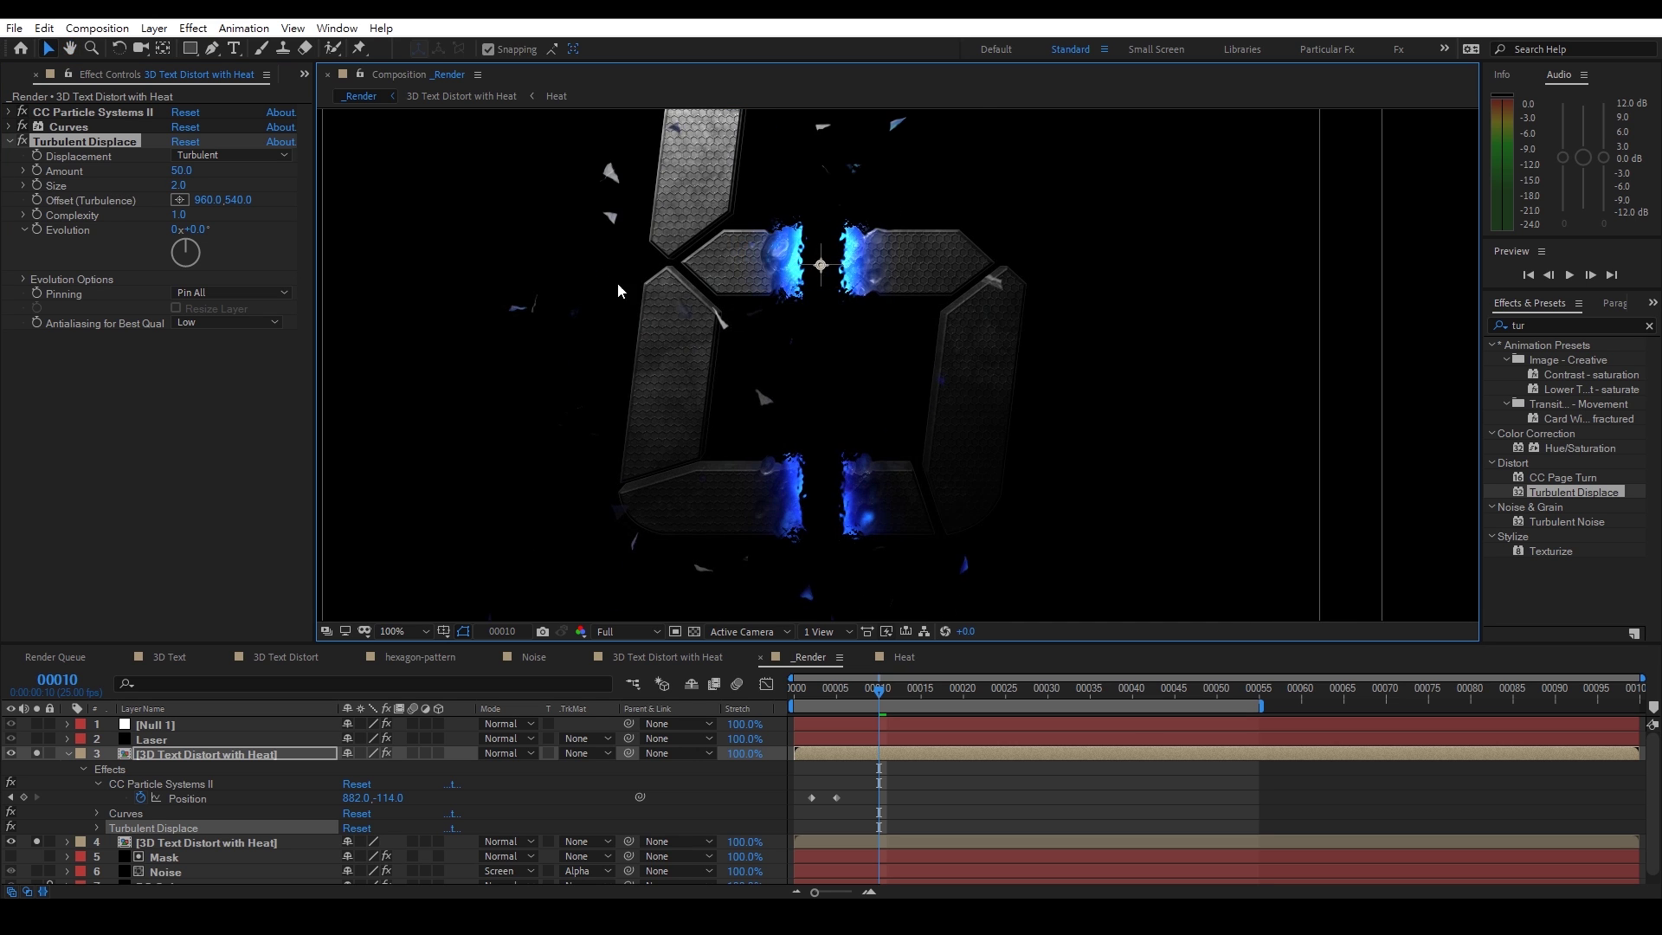
{"action": "left_click", "coordinate": [264, 155]}
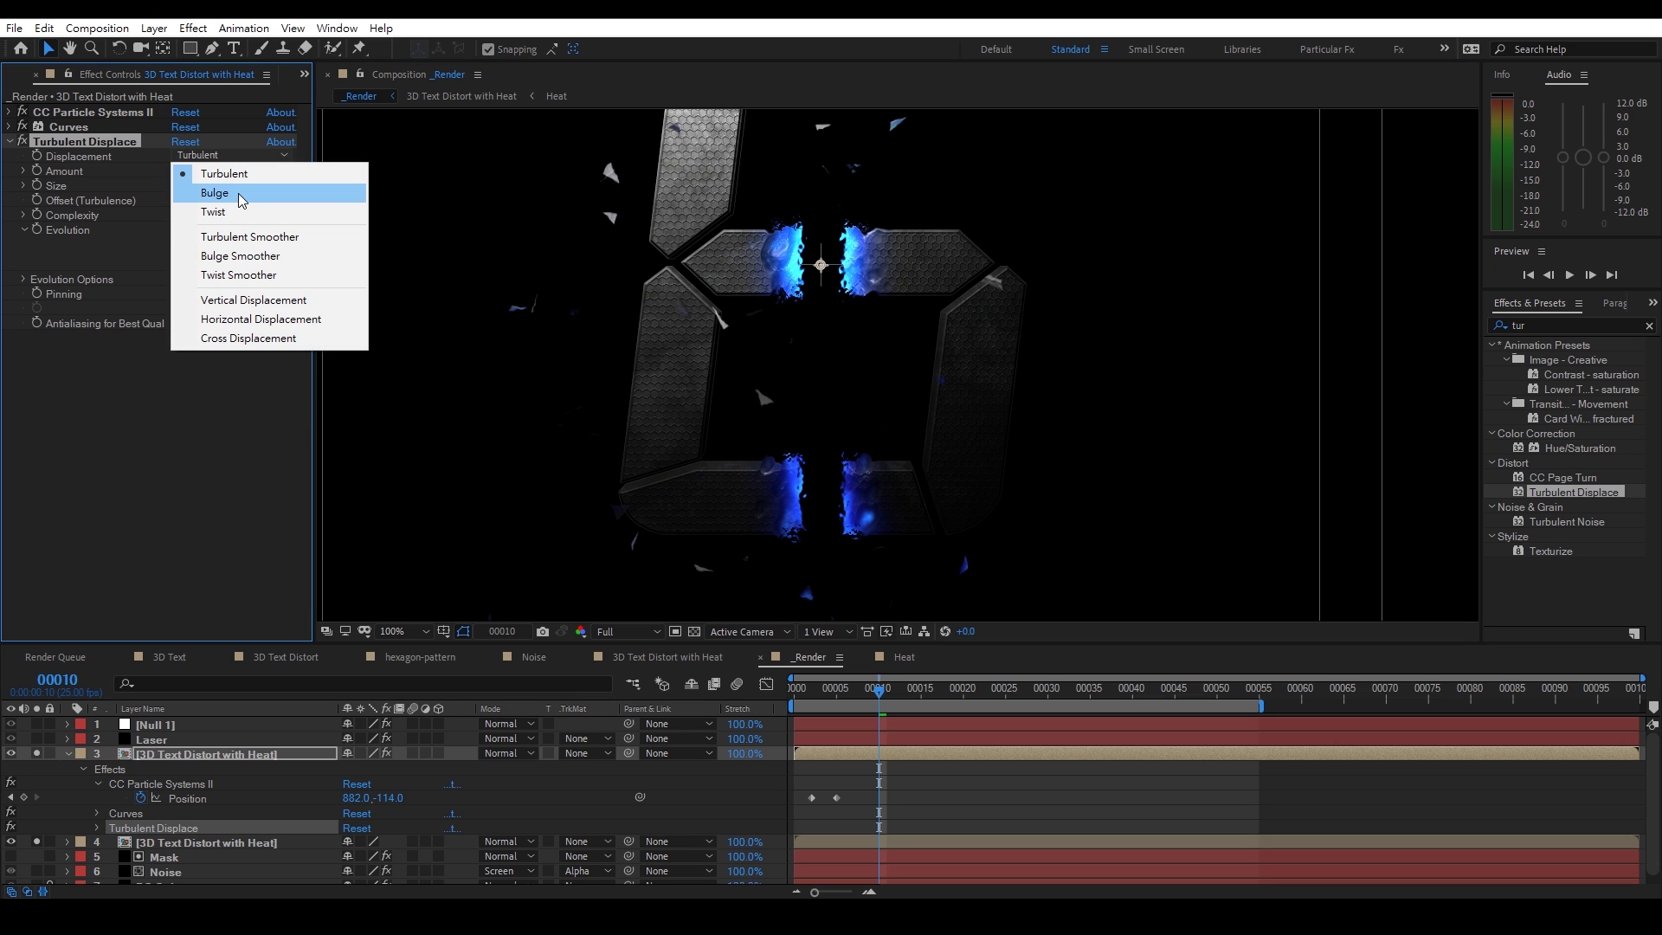
{"action": "left_click", "coordinate": [237, 192]}
Set the Turbulent Displace amount to 92 and its size to 3 to roughen the debris shapes
{"action": "left_click_drag", "start_coordinate": [182, 171], "coordinate": [258, 173]}
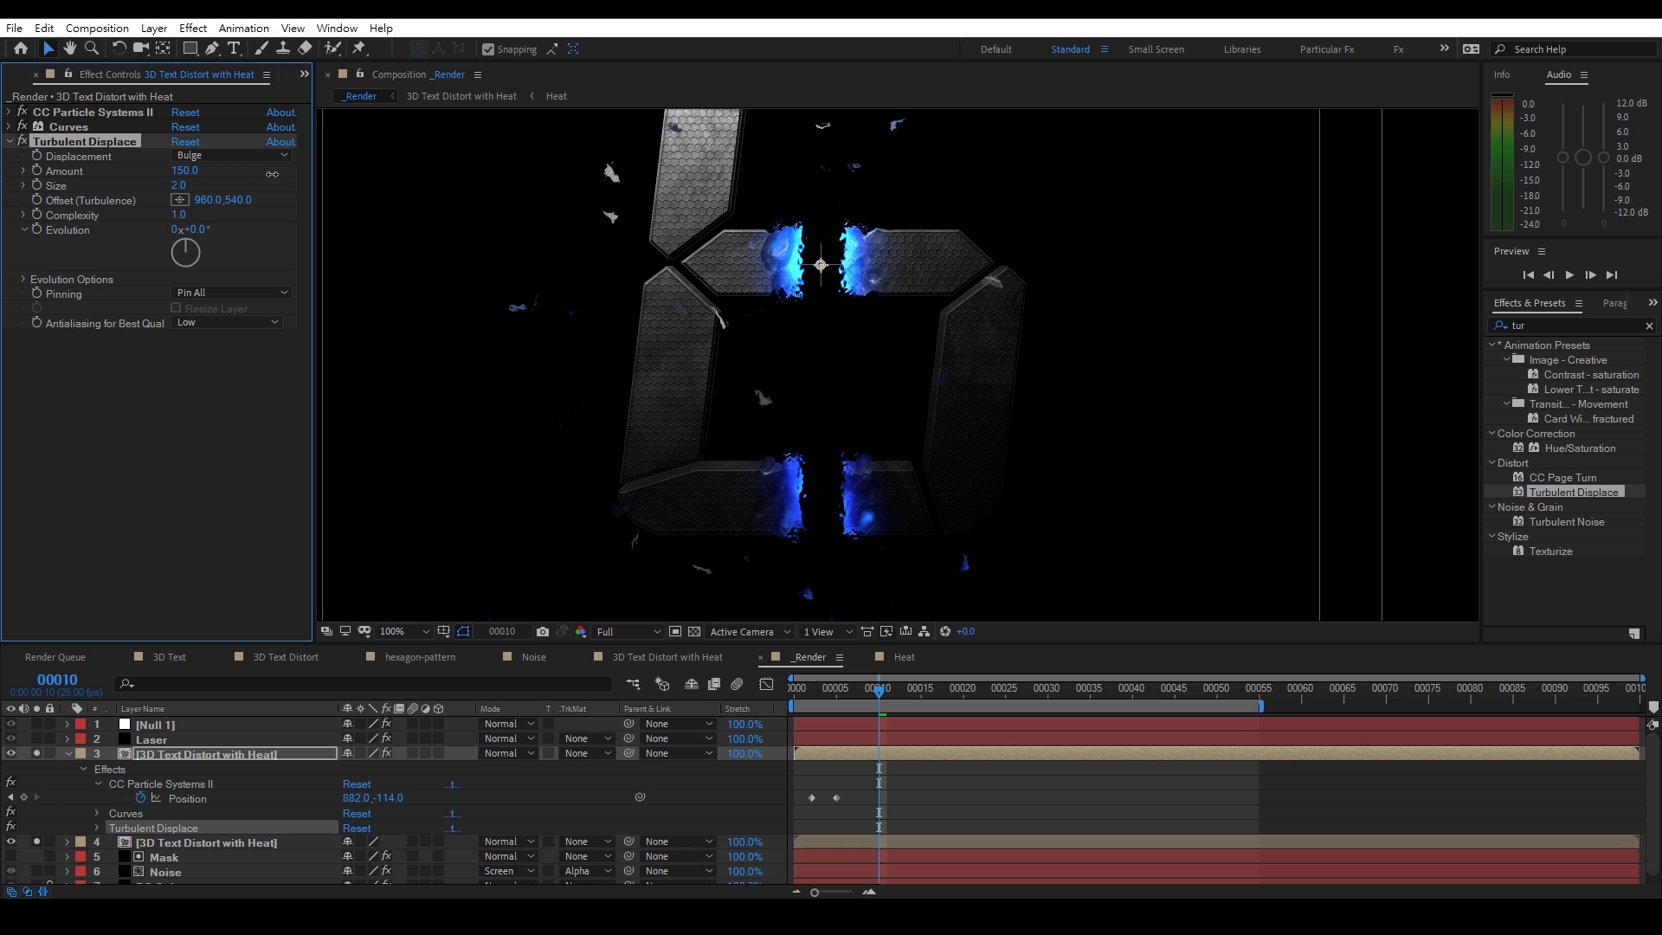
{"action": "scroll", "coordinate": [824, 237], "scroll_direction": "up", "scroll_amount": 3}
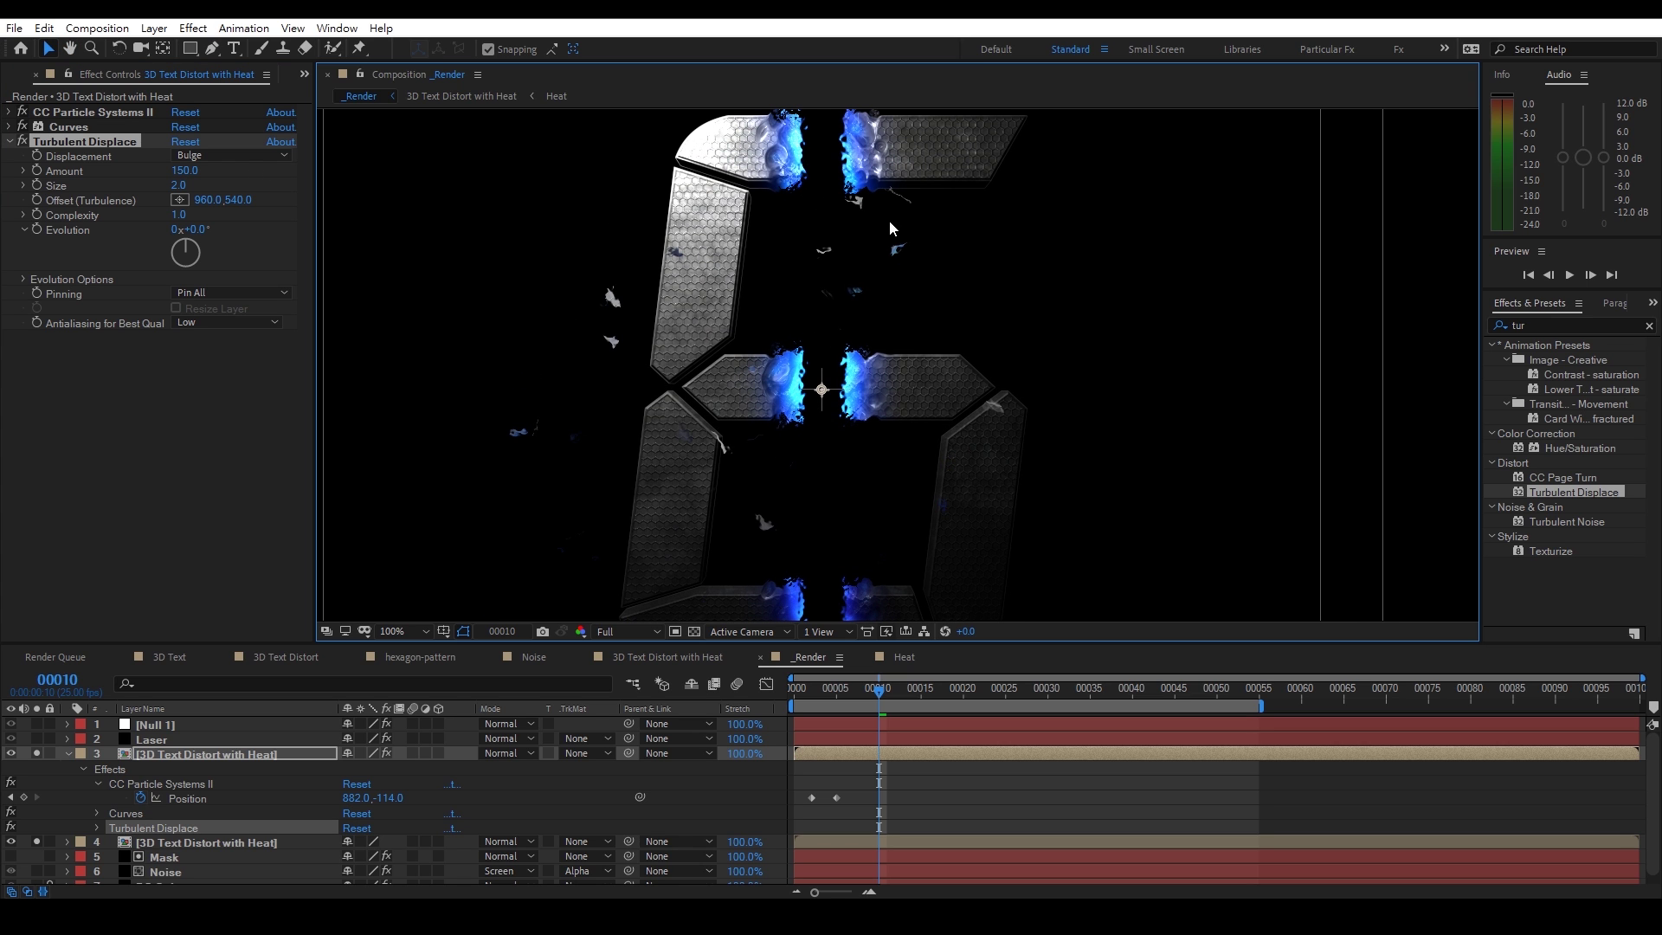
{"action": "left_click_drag", "start_coordinate": [190, 170], "coordinate": [142, 172]}
{"action": "mouse_move", "coordinate": [931, 419]}
{"action": "left_mouse_down"}
{"action": "mouse_move", "coordinate": [890, 272]}
{"action": "mouse_move", "coordinate": [911, 434]}
{"action": "left_mouse_up"}
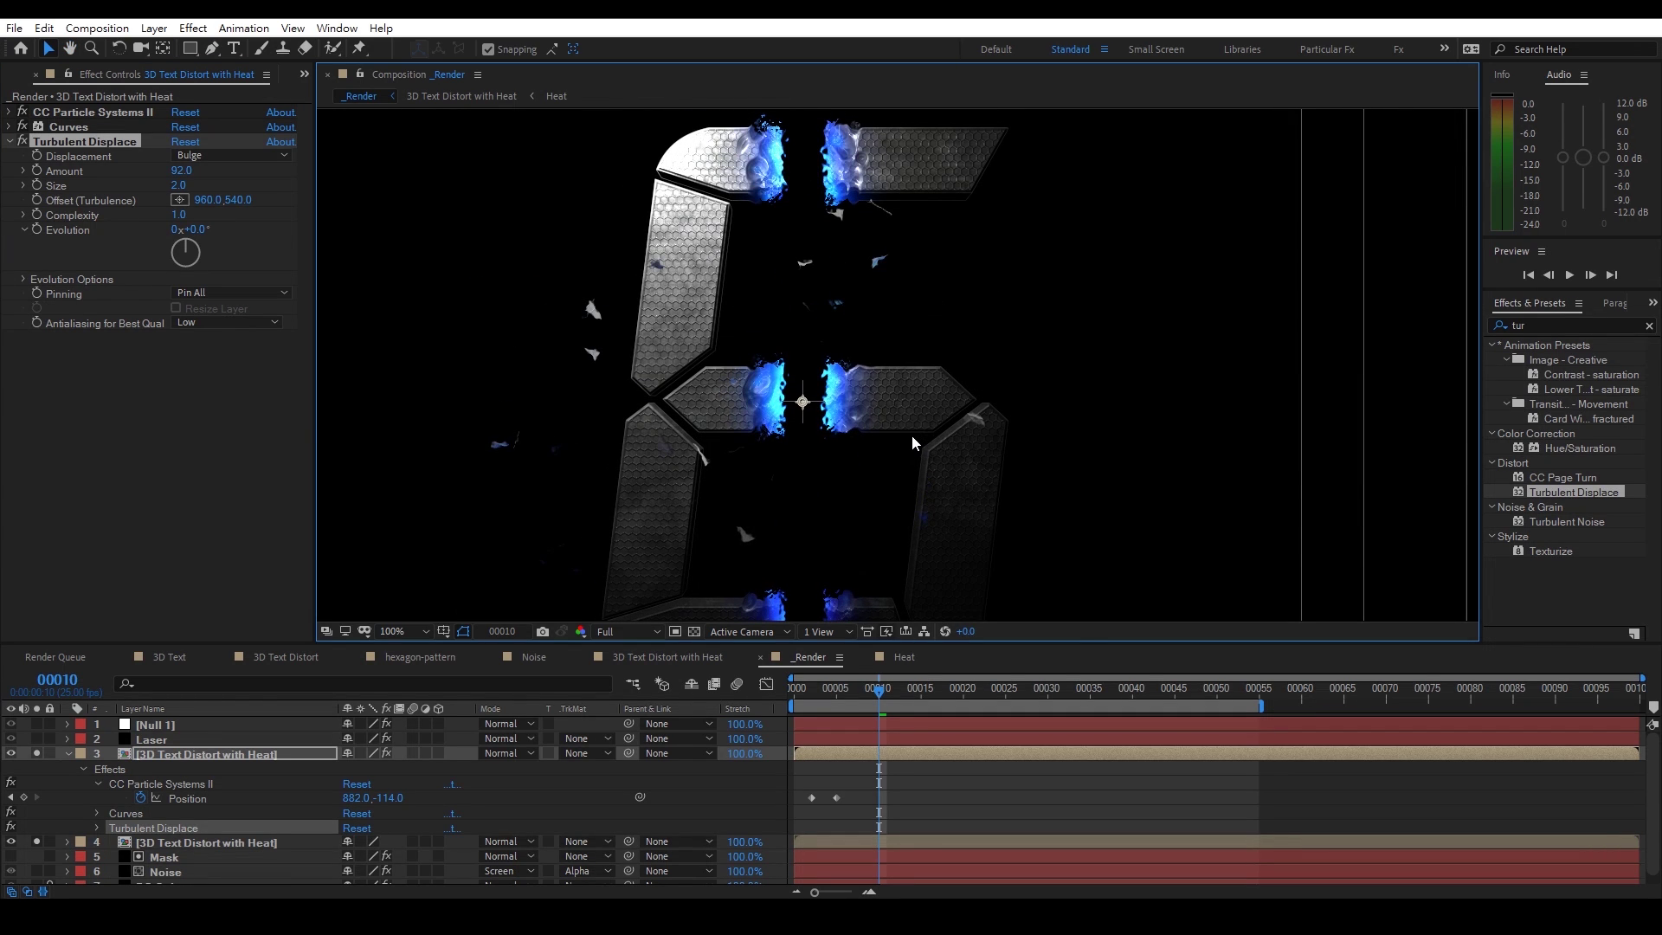
{"action": "left_click", "coordinate": [178, 185]}
{"action": "type", "text": "3"}
{"action": "key", "text": "Return"}
{"action": "left_click_drag", "start_coordinate": [790, 429], "coordinate": [792, 375]}
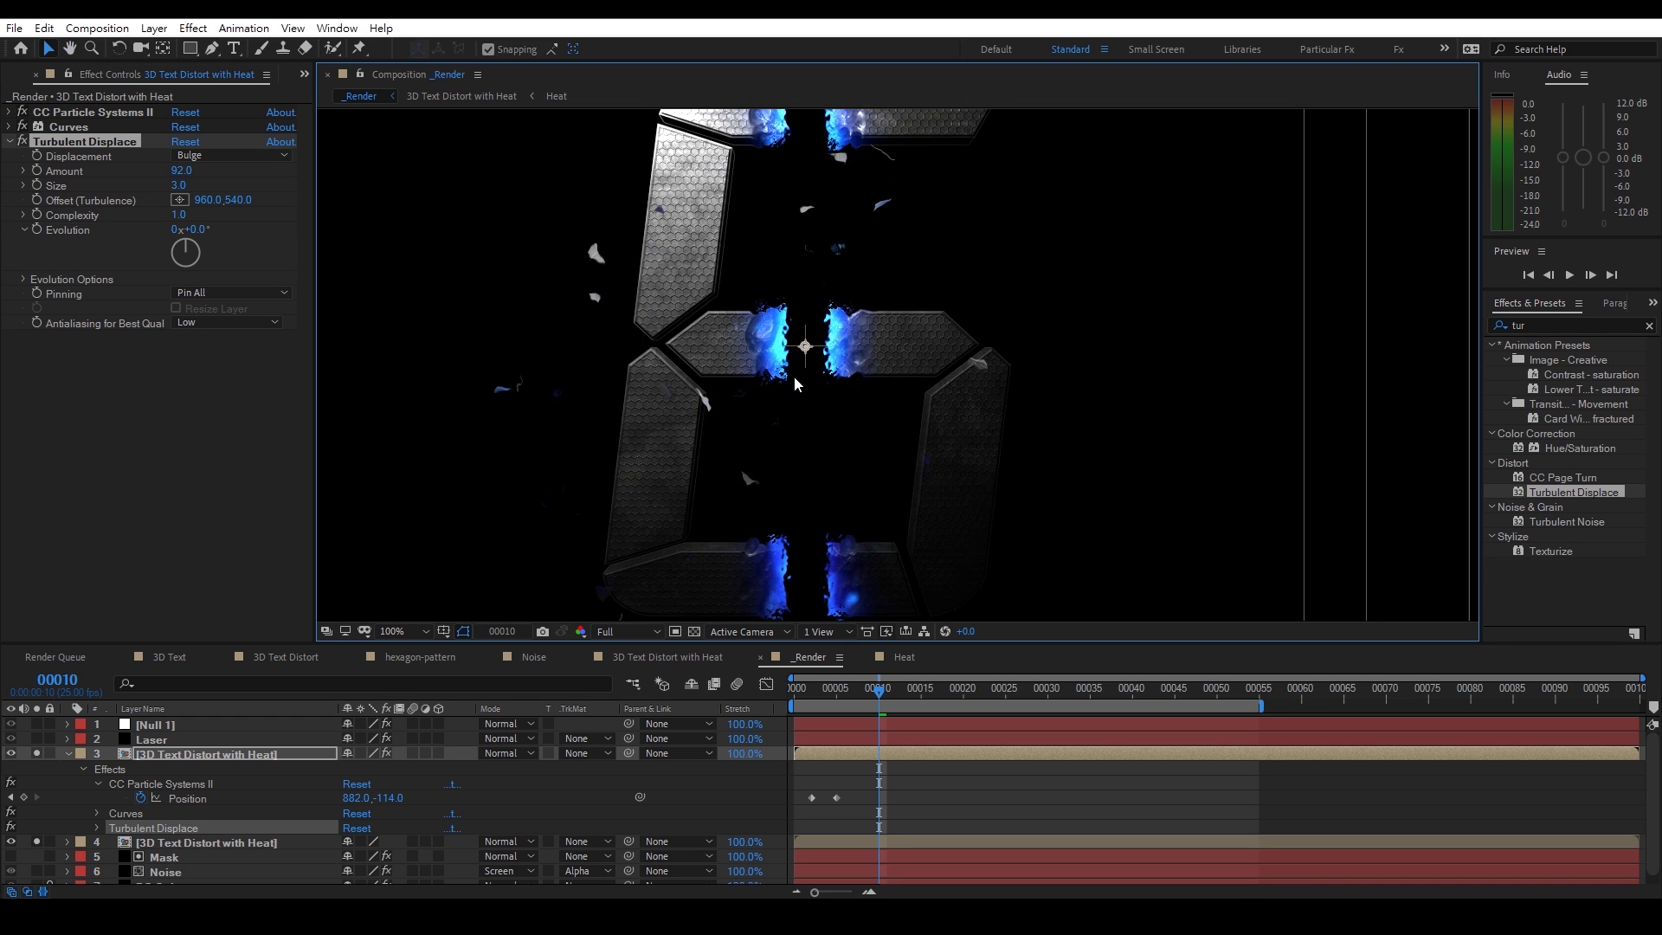
Try the Bulge Smoother, Turbulent Smoother and Twist displacement types on the debris, ending on Bulge
{"action": "left_click", "coordinate": [227, 155]}
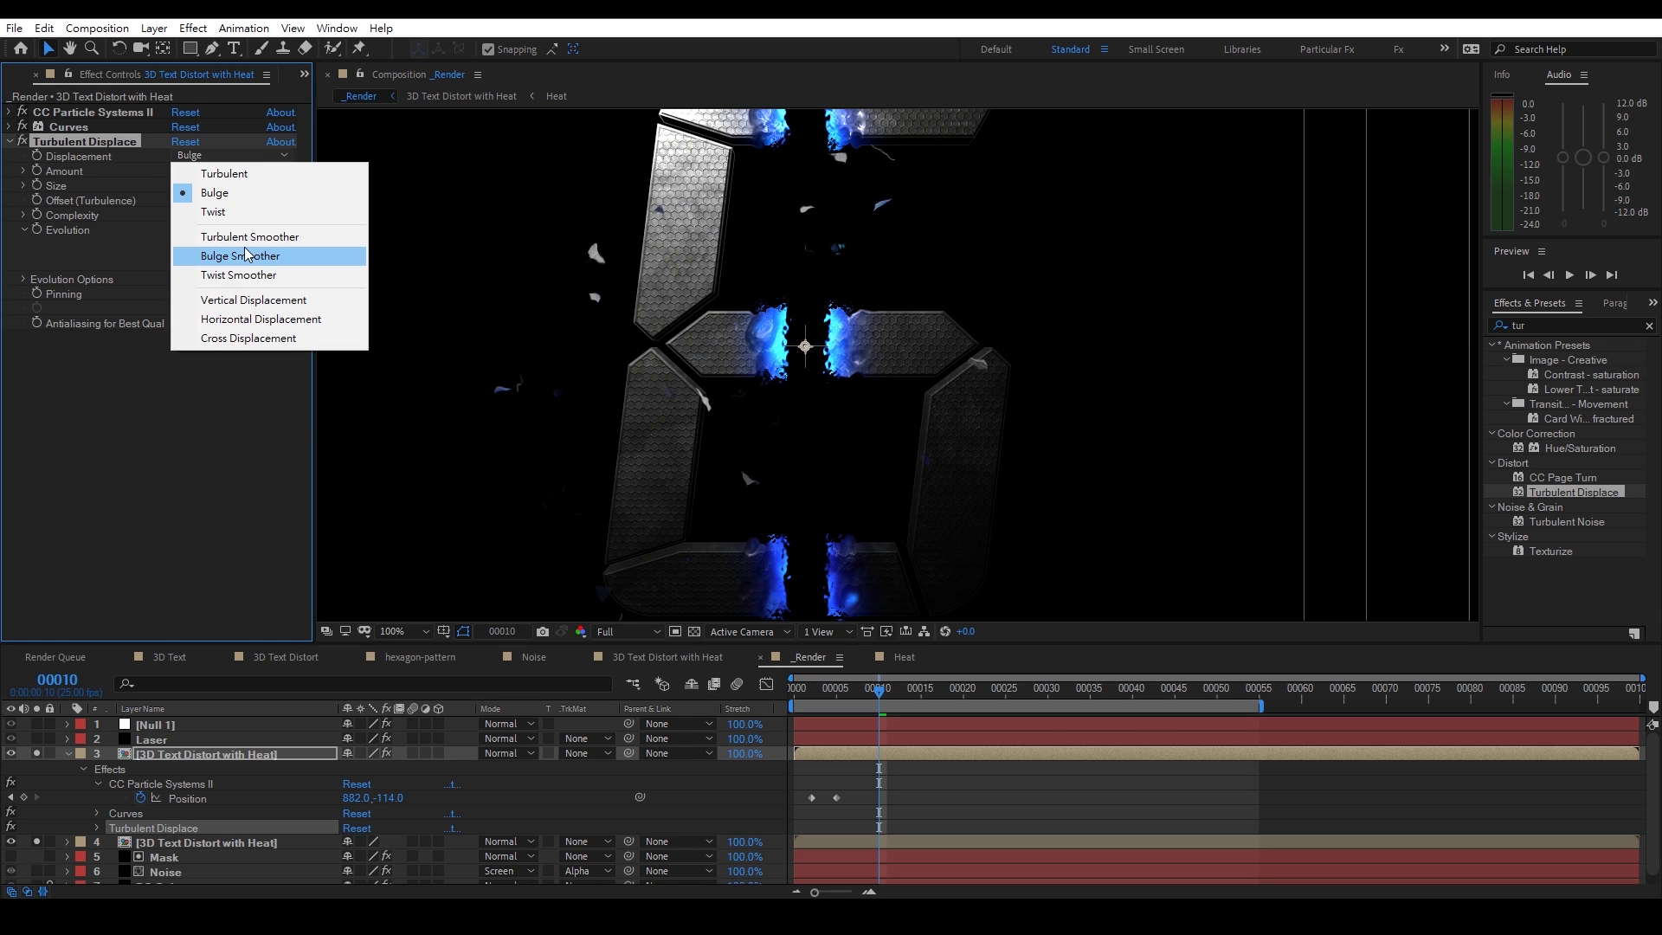
{"action": "left_click", "coordinate": [244, 252]}
{"action": "left_click", "coordinate": [218, 155]}
{"action": "left_click", "coordinate": [235, 234]}
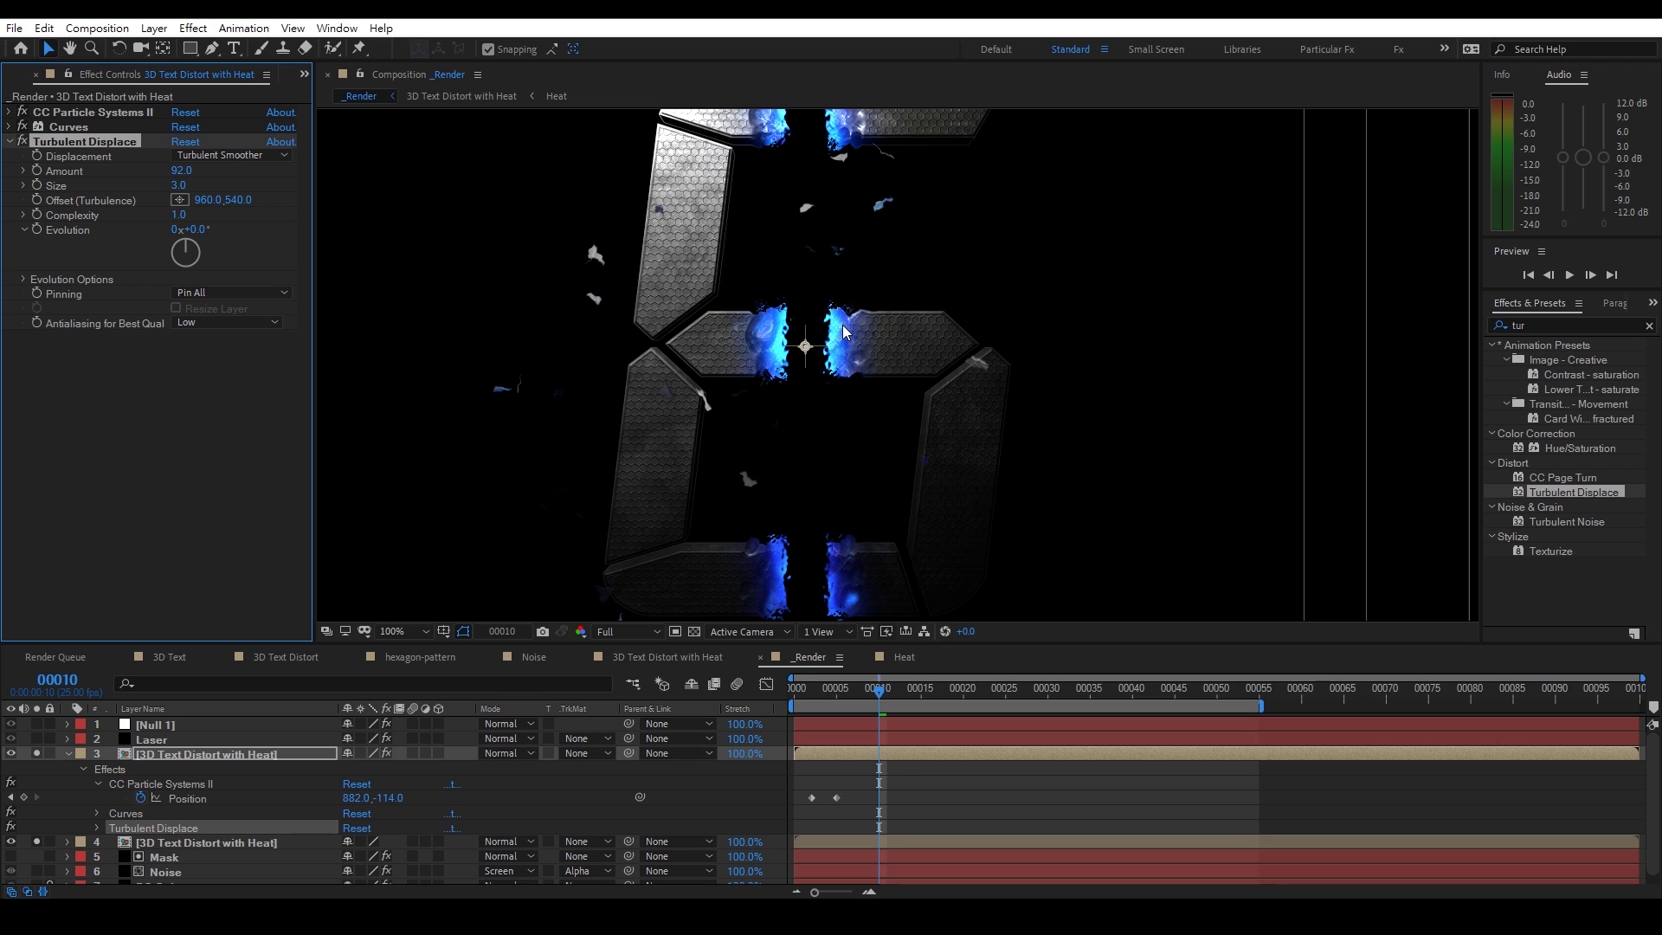
{"action": "scroll", "coordinate": [838, 316], "scroll_direction": "down", "scroll_amount": 2}
{"action": "scroll", "coordinate": [811, 303], "scroll_direction": "up", "scroll_amount": 2}
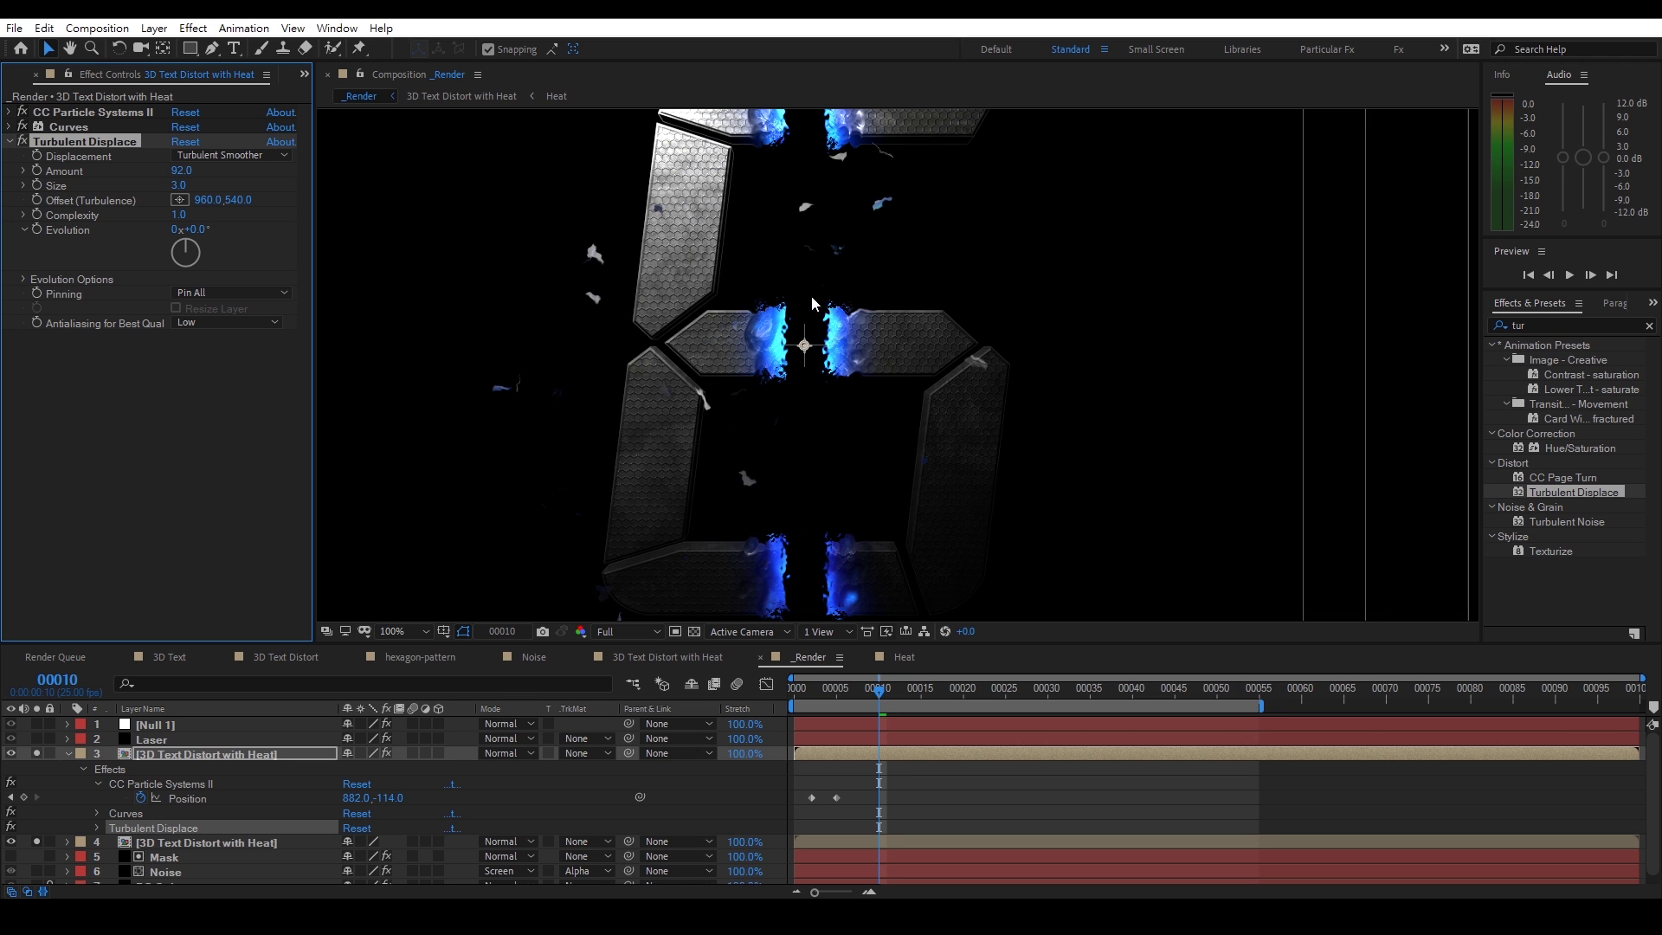
{"action": "left_click", "coordinate": [235, 155]}
{"action": "left_click", "coordinate": [247, 211]}
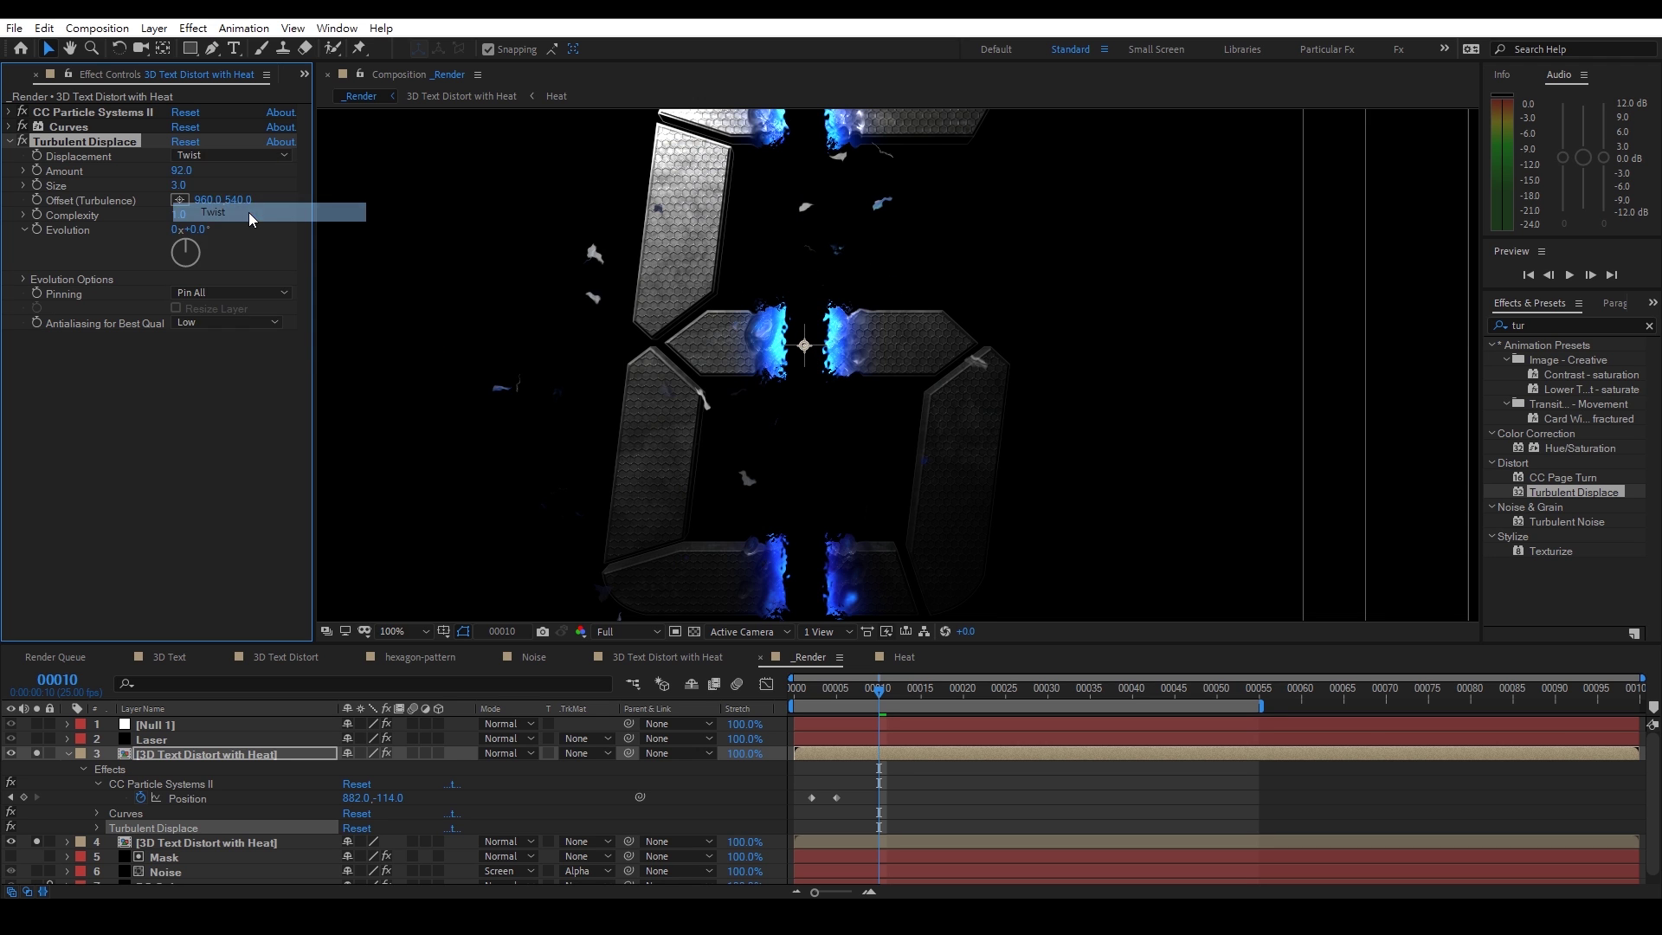
{"action": "left_click", "coordinate": [232, 155]}
{"action": "left_click", "coordinate": [235, 175]}
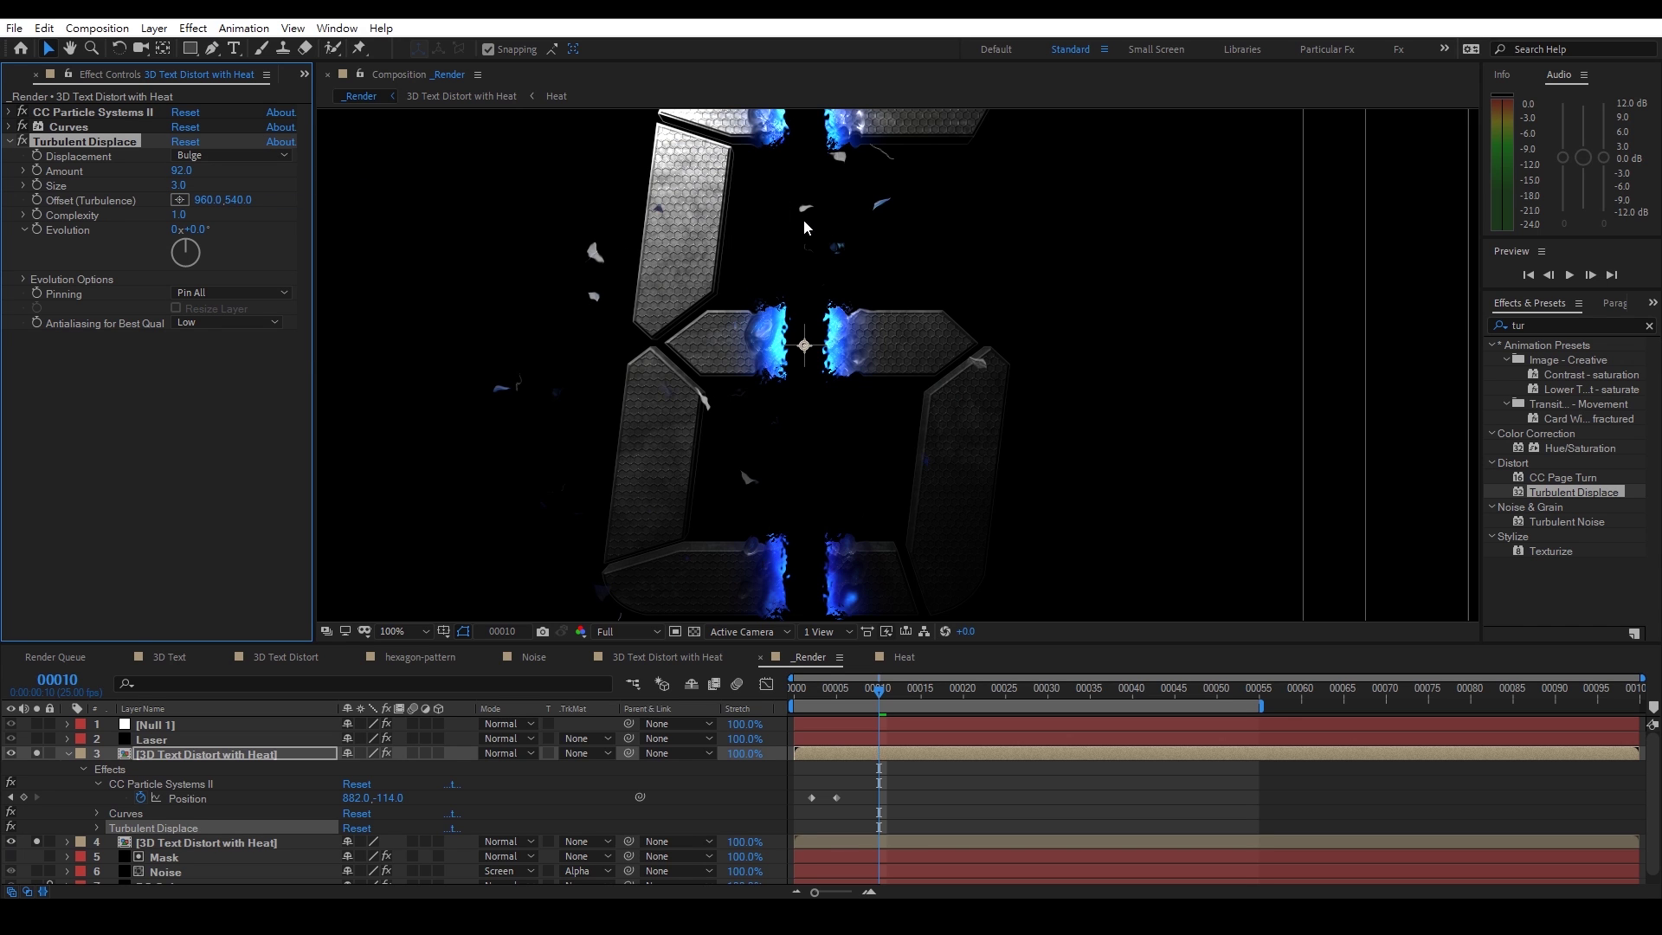
Turn off solo for the 3D Text Distort with Heat layers and select the particle copy
{"action": "scroll", "coordinate": [803, 223], "scroll_direction": "down", "scroll_amount": 2}
{"action": "left_click_drag", "start_coordinate": [38, 751], "coordinate": [34, 854]}
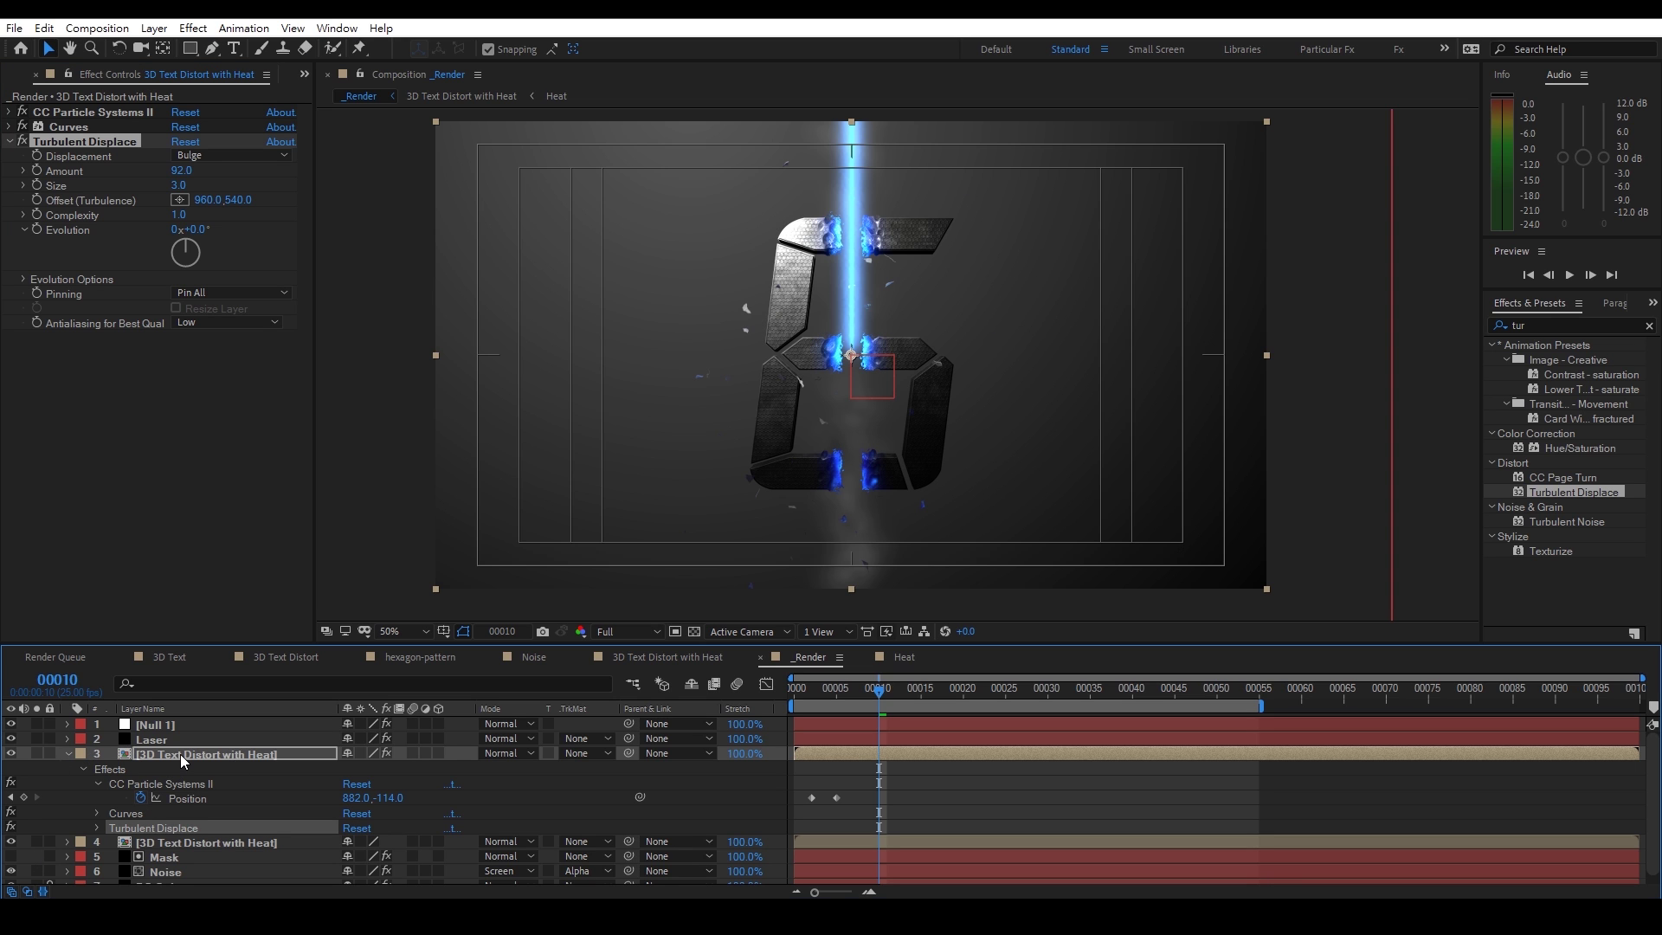
{"action": "left_click", "coordinate": [180, 754]}
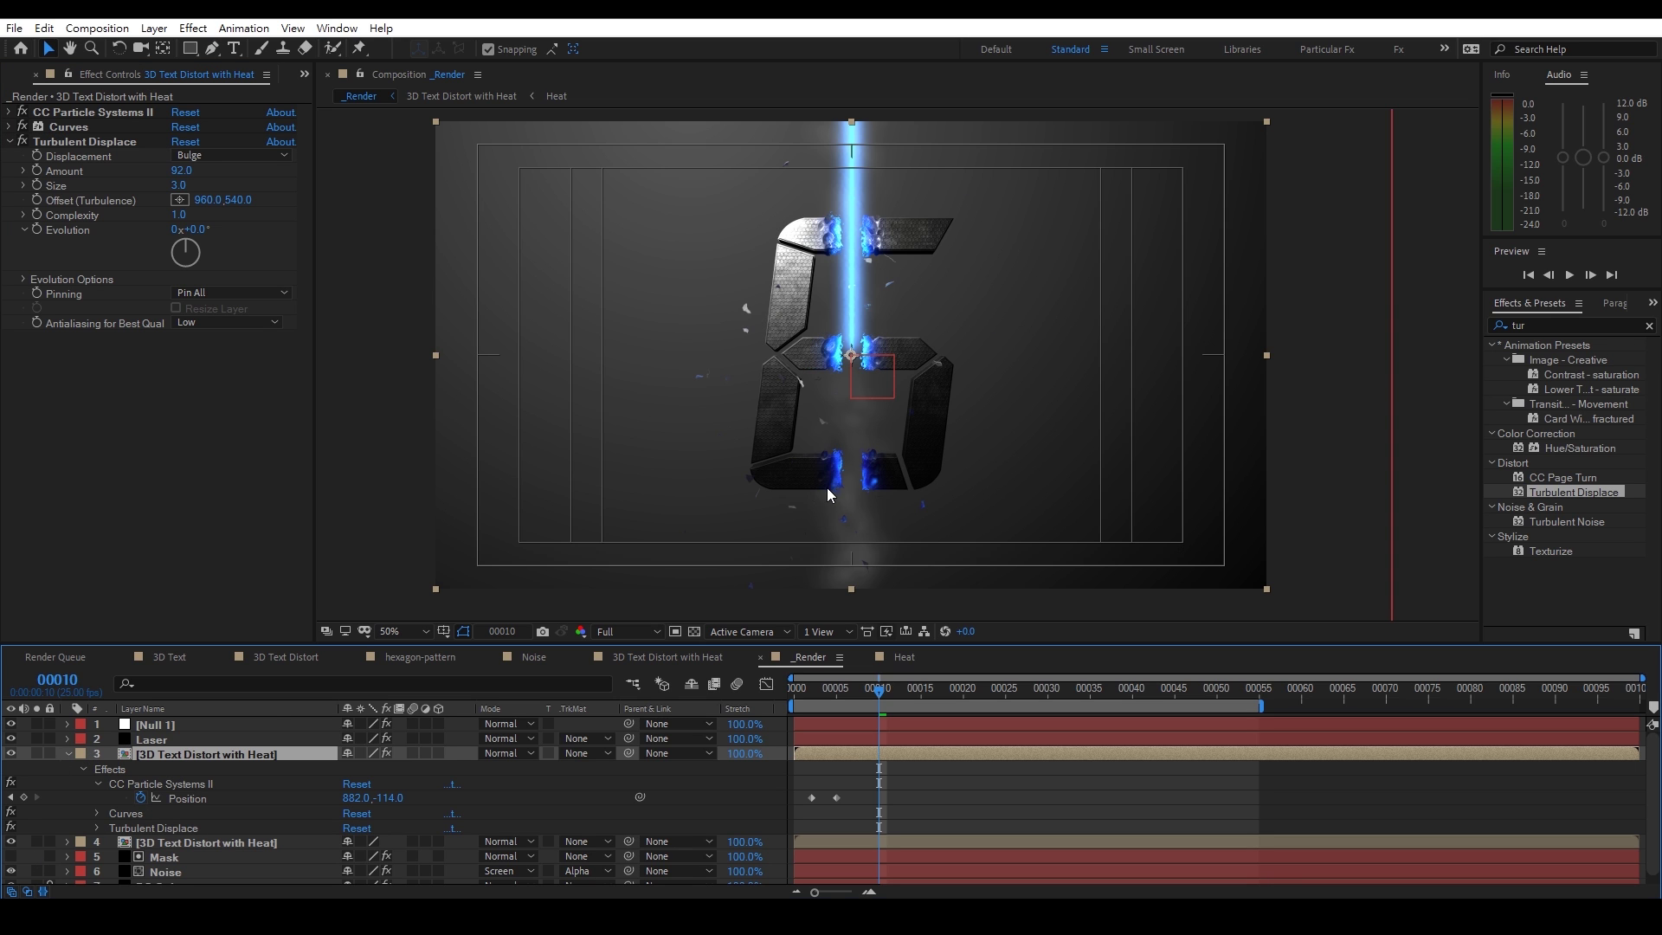
Nudge the particle copy slightly to the right and parent it to Null 1
{"action": "left_click_drag", "start_coordinate": [770, 422], "coordinate": [780, 421]}
{"action": "left_click", "coordinate": [289, 752]}
{"action": "left_click_drag", "start_coordinate": [631, 751], "coordinate": [149, 728]}
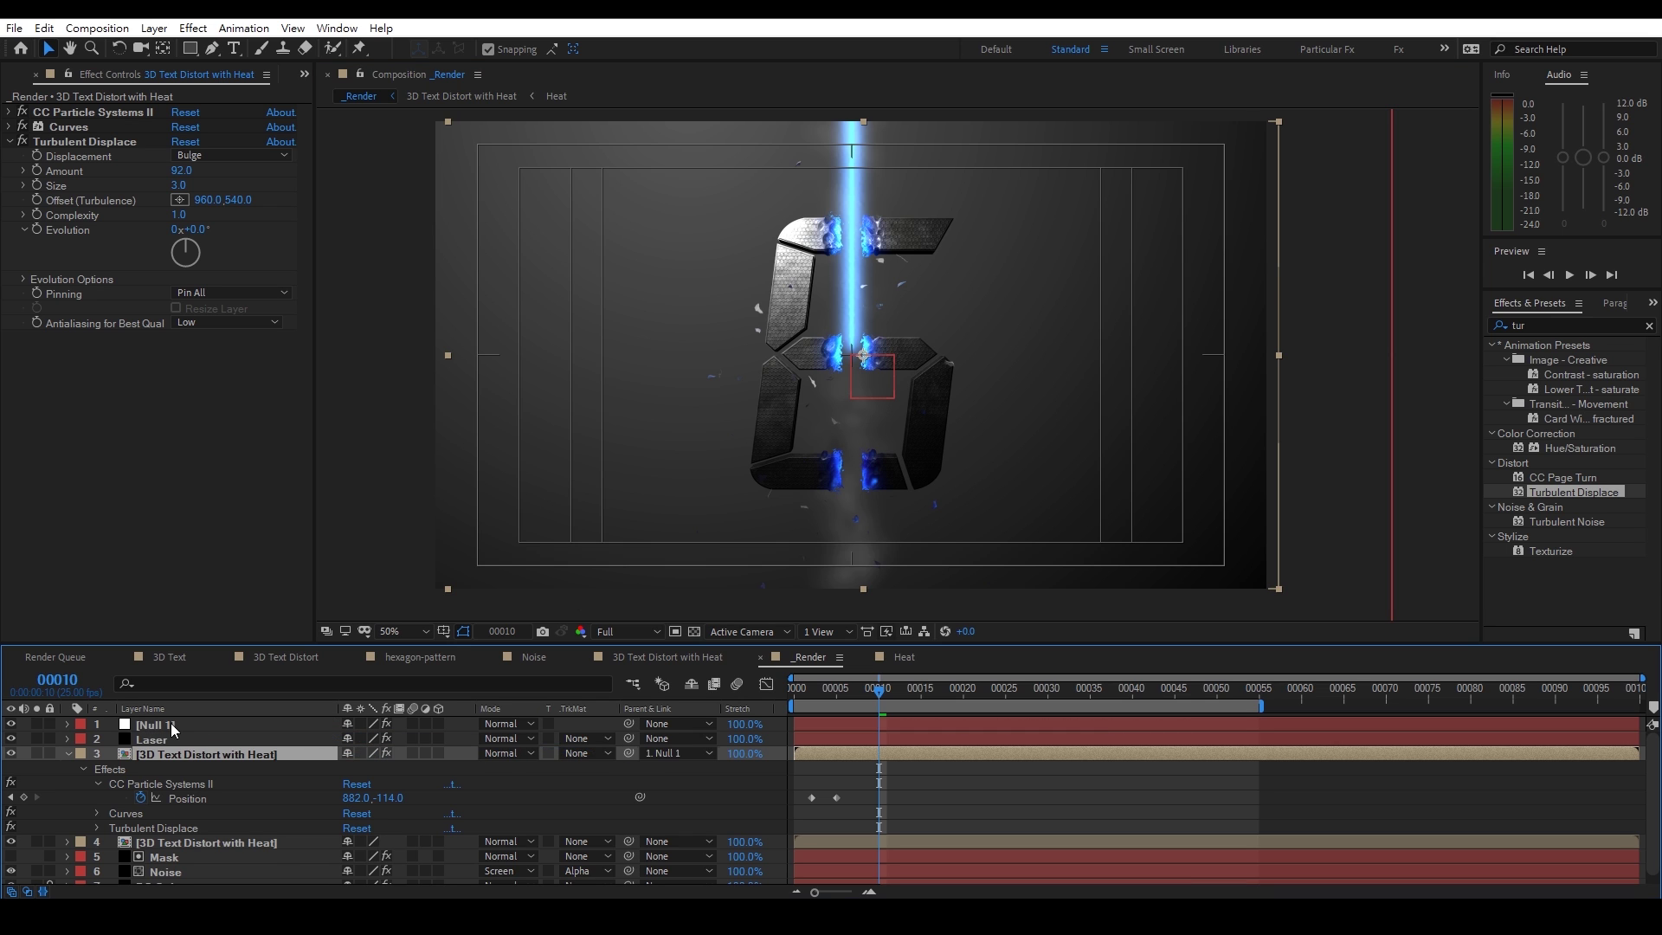
Rotate Null 1 to test how the parented particle layer follows the laser, and undo the rotation
{"action": "left_click", "coordinate": [173, 729]}
{"action": "key", "text": "w"}
{"action": "left_click_drag", "start_coordinate": [886, 395], "coordinate": [893, 397]}
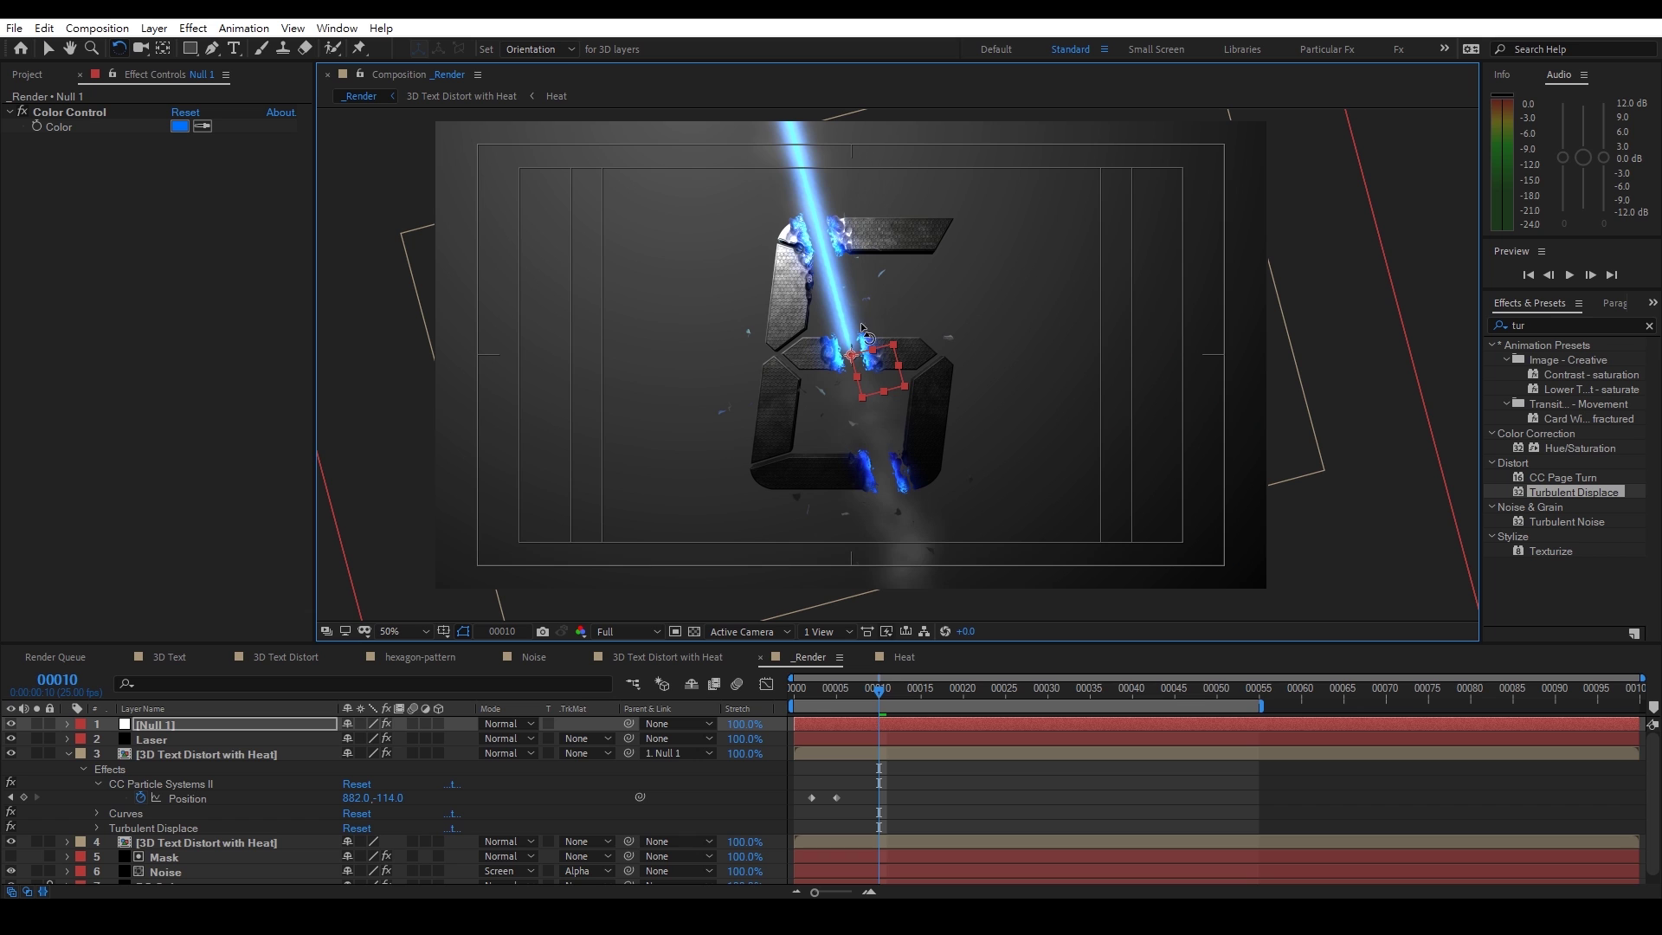
{"action": "key", "text": "ctrl+z"}
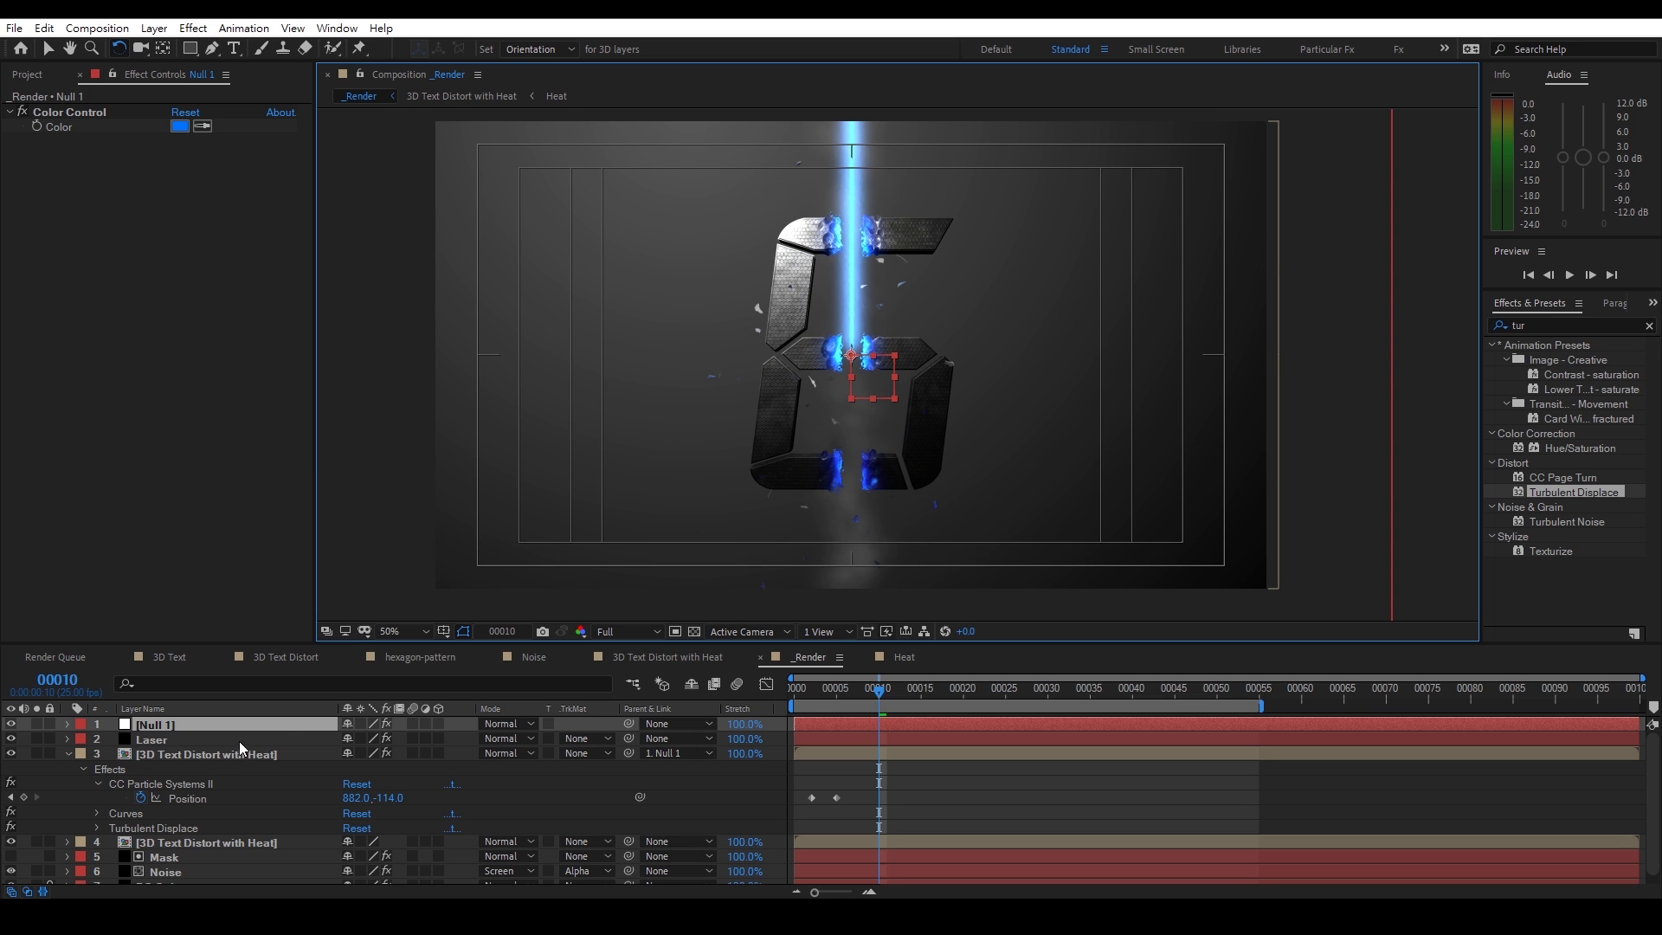
Solo the particle copy, preview its motion and set the CC Particle Systems II velocity to 0.6
{"action": "left_click", "coordinate": [209, 755]}
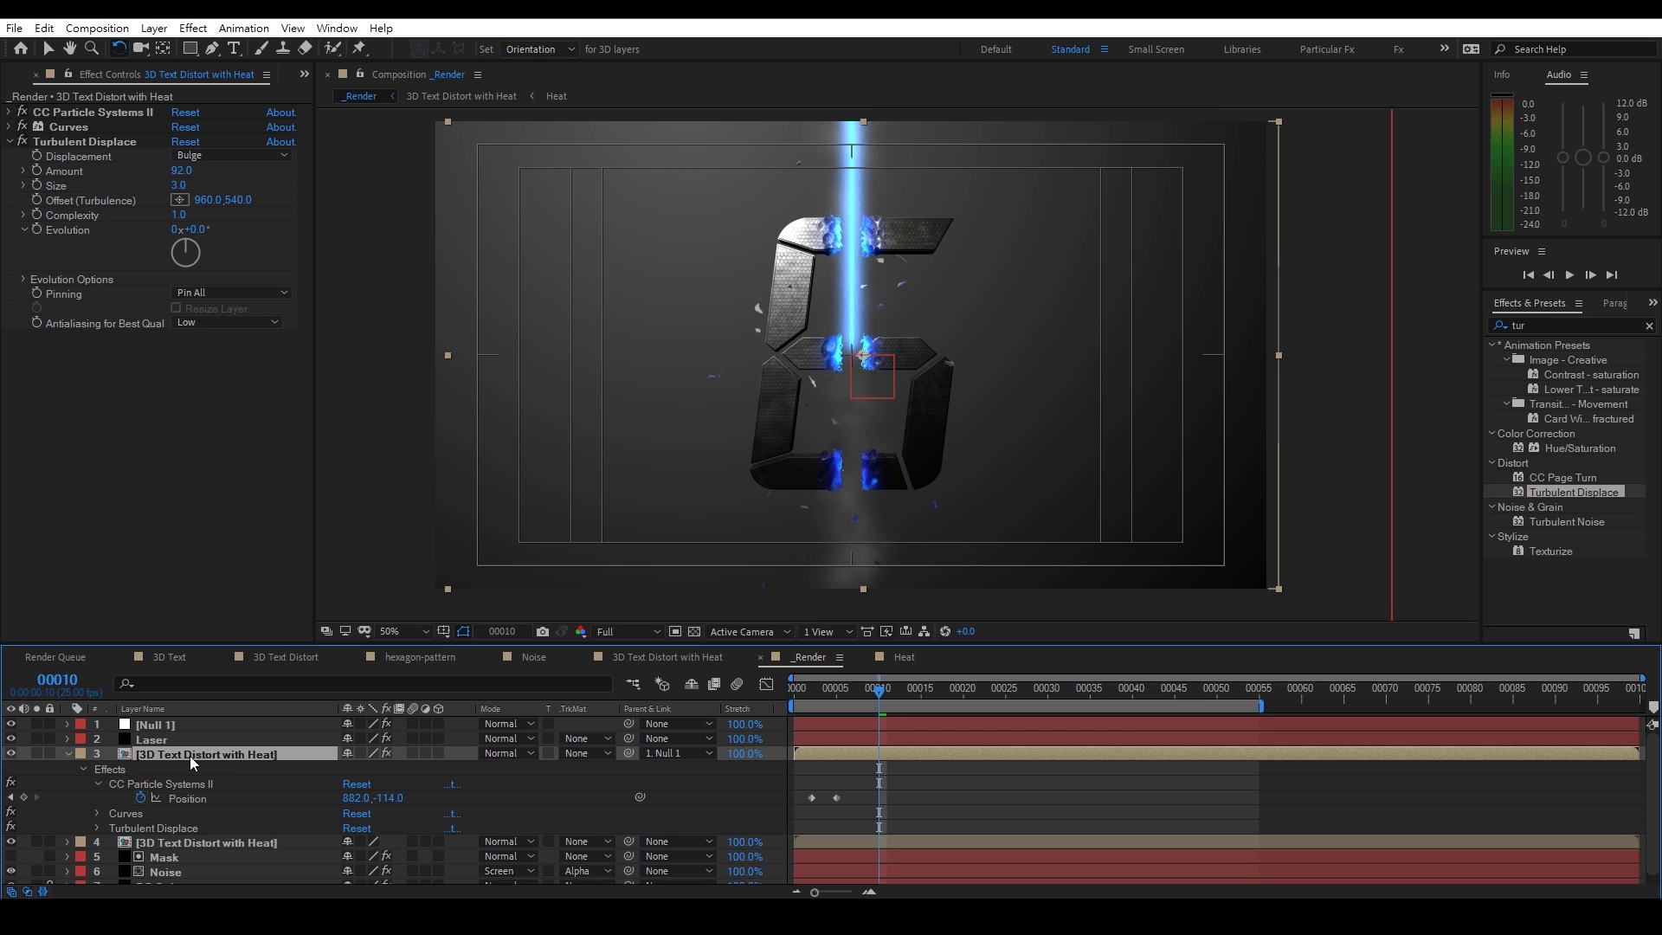
{"action": "left_click", "coordinate": [11, 112]}
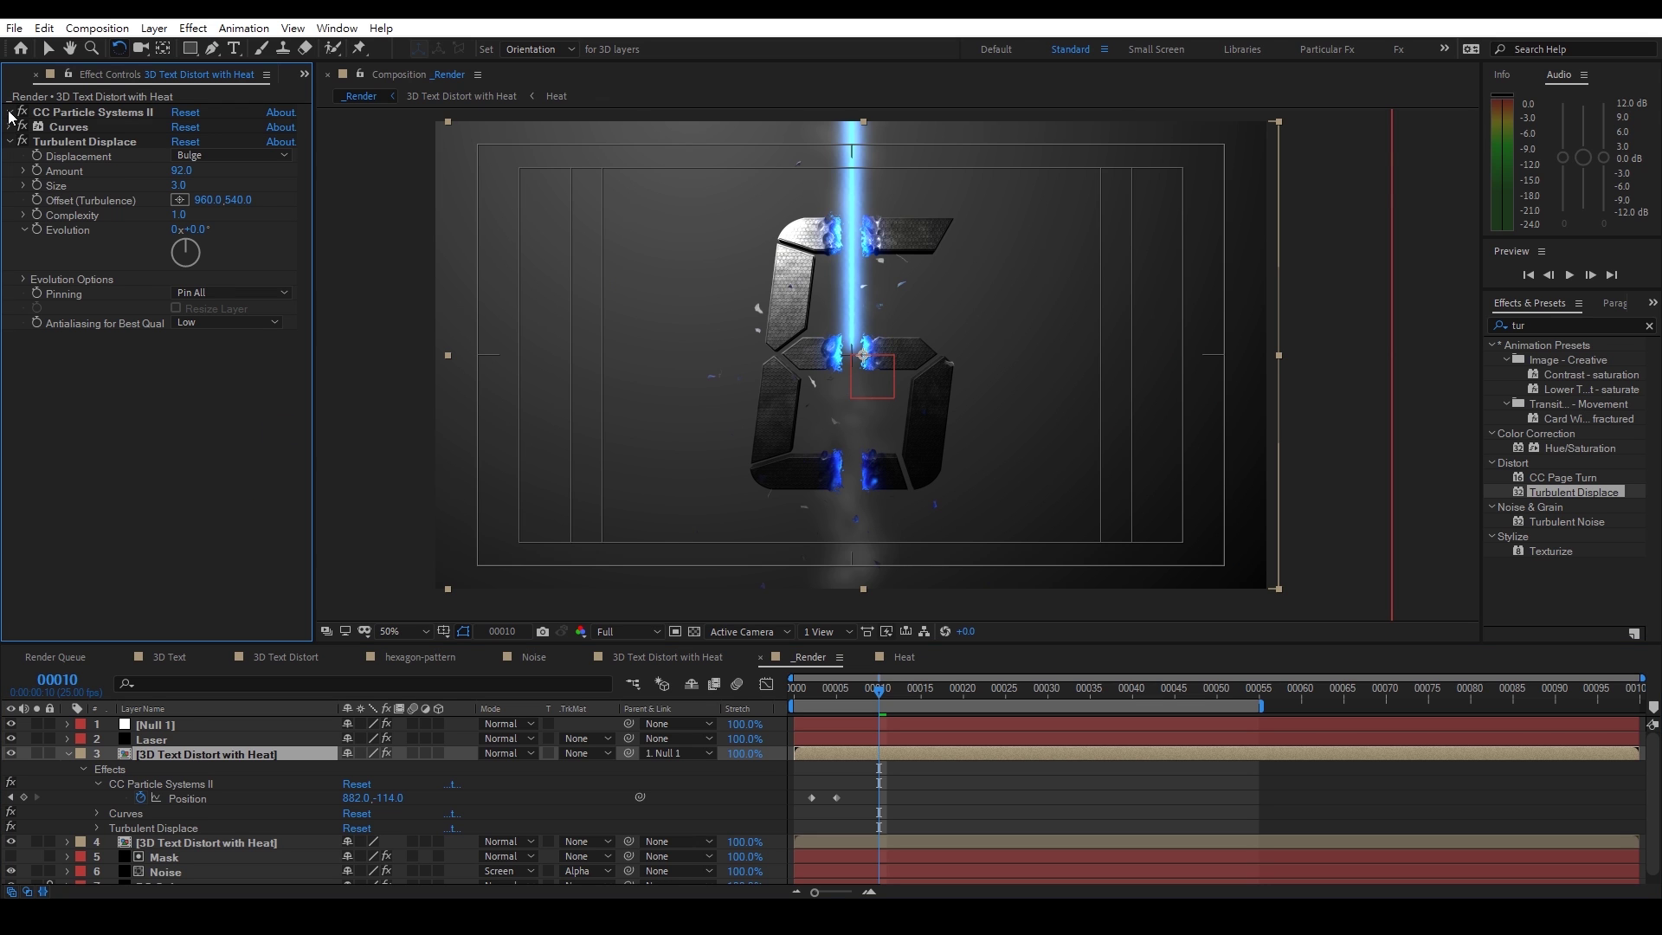
{"action": "left_click", "coordinate": [36, 753]}
{"action": "key", "text": "space"}
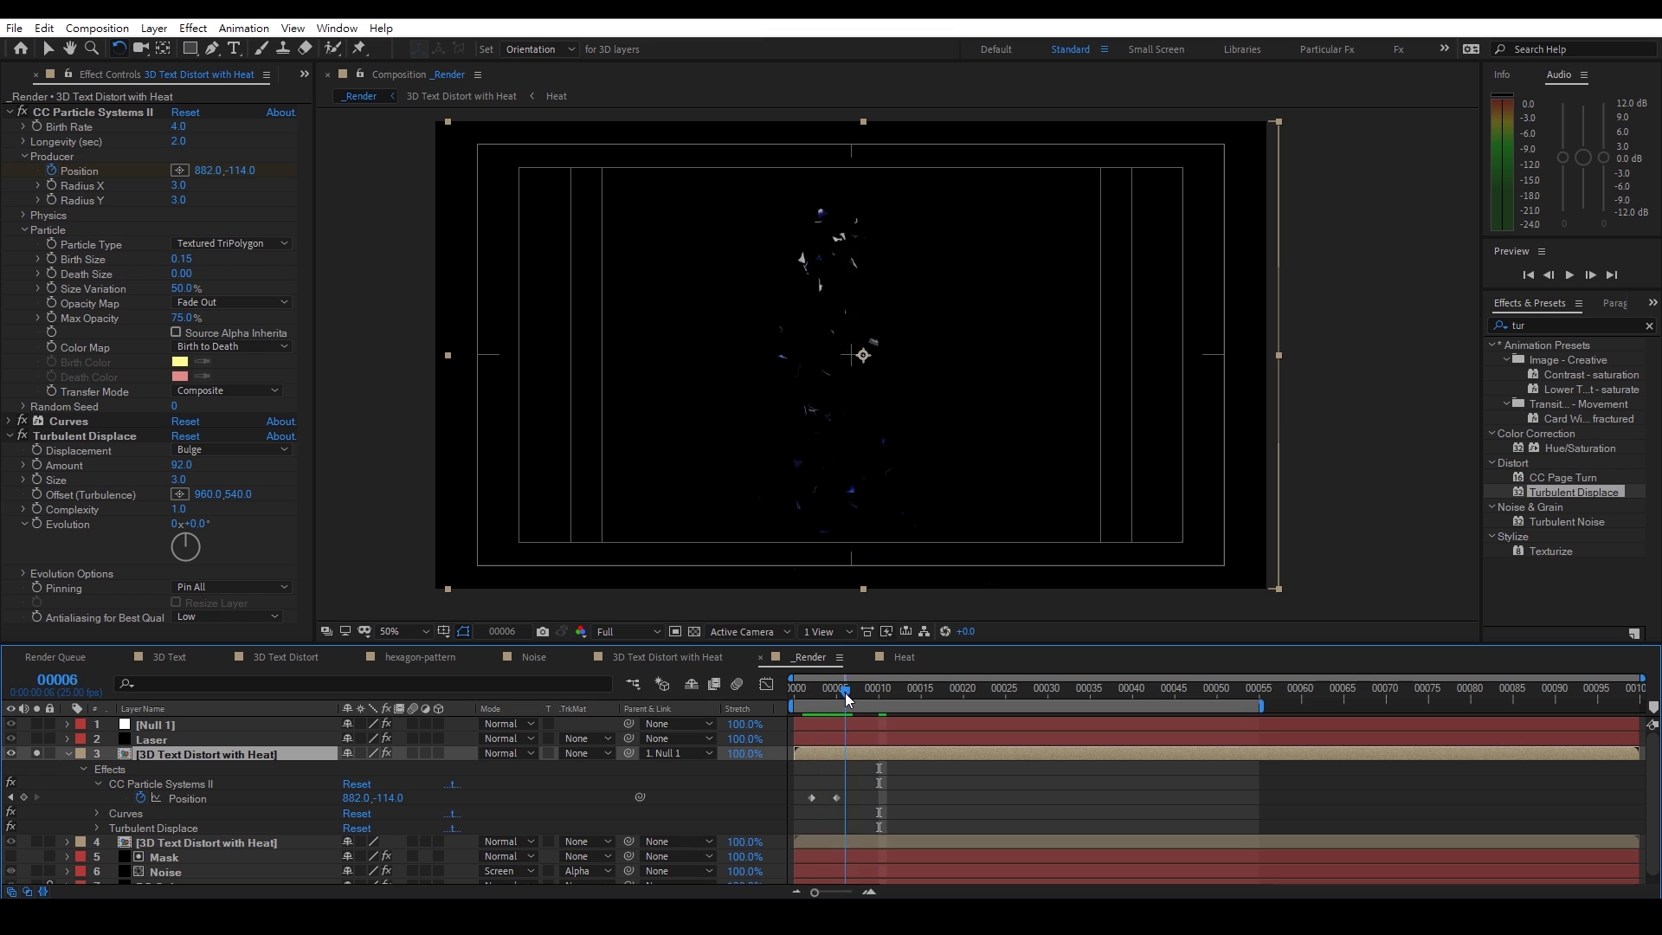
{"action": "left_click", "coordinate": [51, 216]}
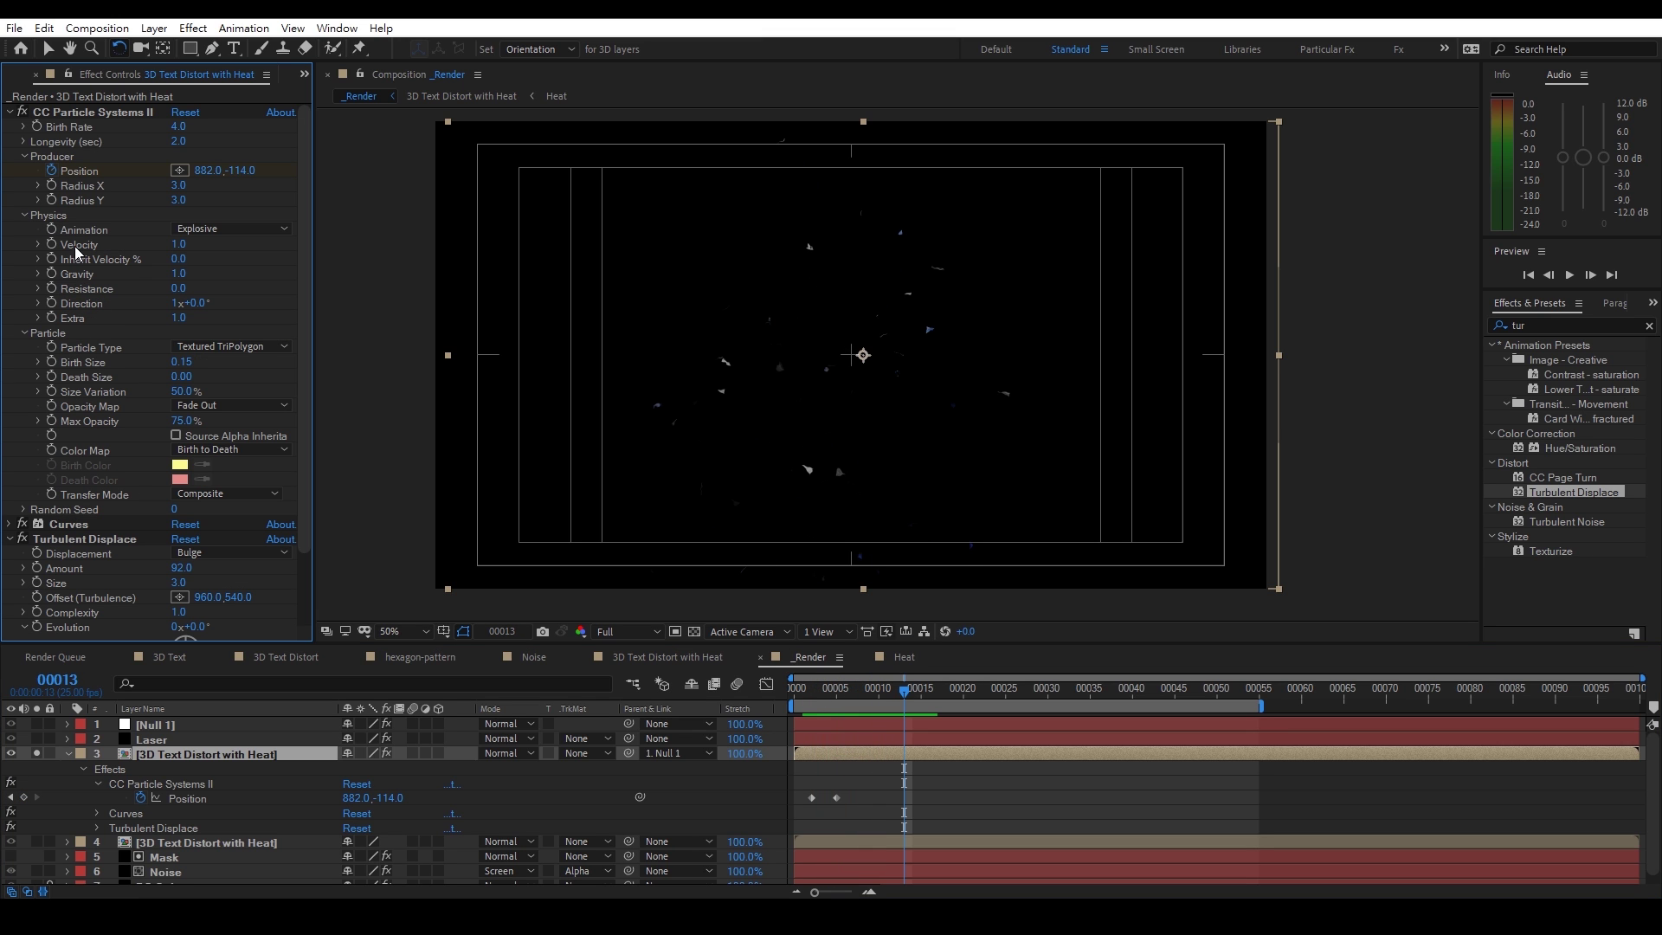
{"action": "left_click", "coordinate": [177, 244]}
{"action": "type", "text": ".6"}
{"action": "key", "text": "Return"}
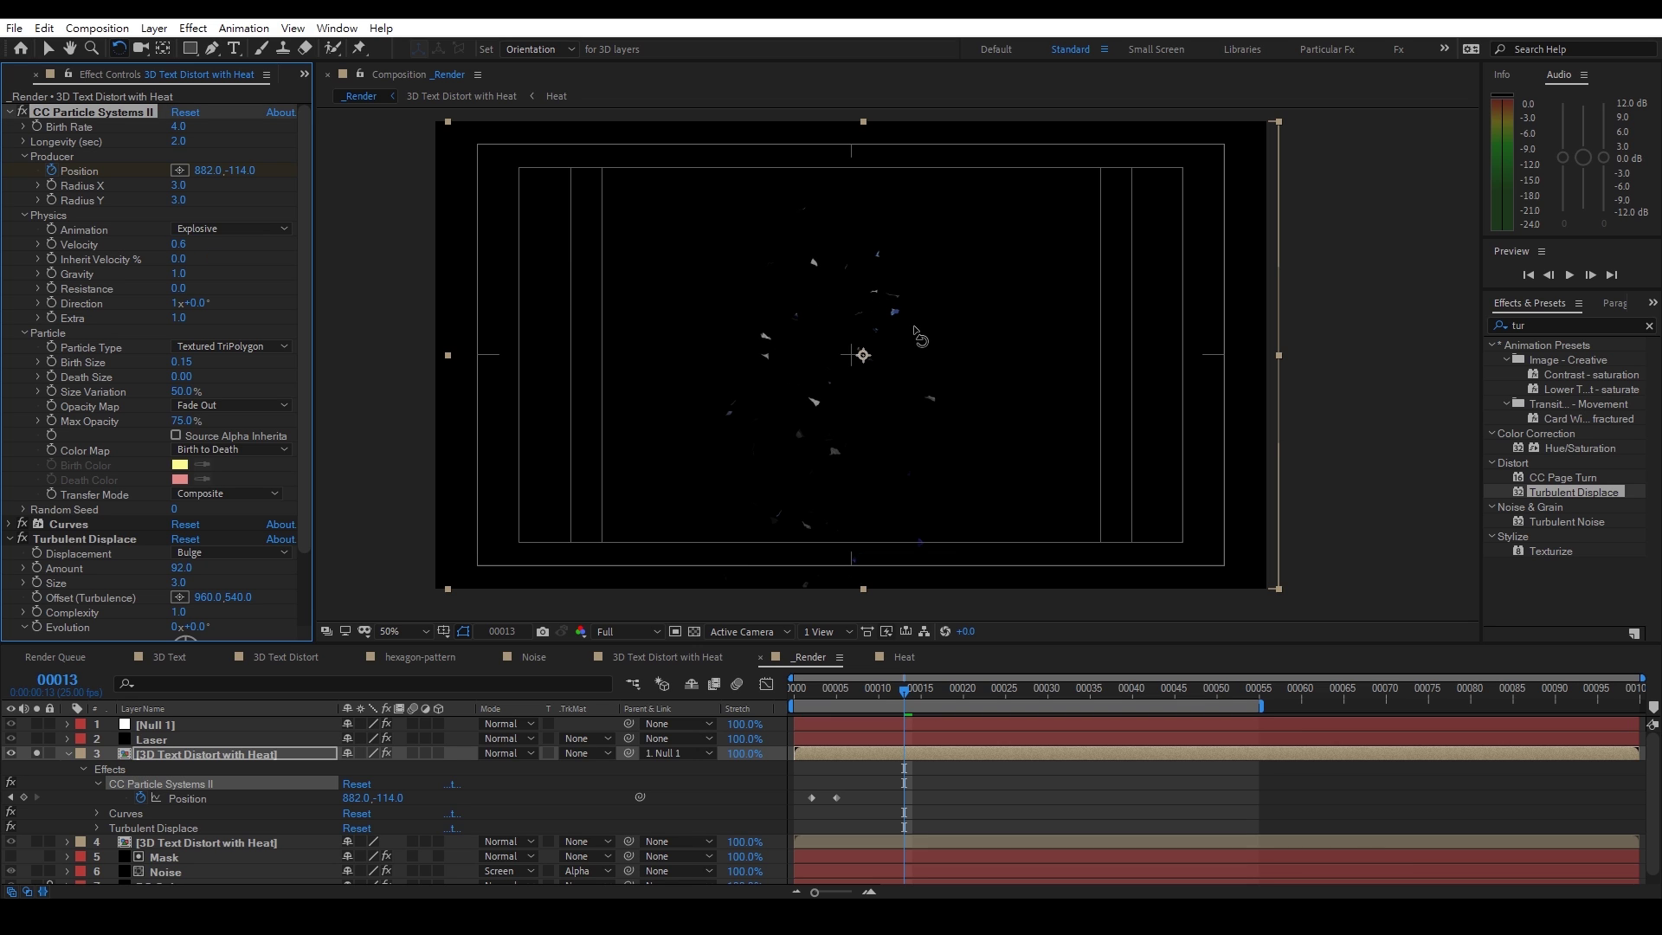
Set the particles' Gravity to 0.8 and Inherit Velocity to 0.4
{"action": "left_click", "coordinate": [176, 273]}
{"action": "type", "text": ".8"}
{"action": "key", "text": "Return"}
{"action": "left_click", "coordinate": [179, 260]}
{"action": "key", "text": "BackSpace"}
{"action": "type", "text": ".4"}
{"action": "key", "text": "Return"}
Raise the particles' Inherit Velocity to 2.4 and then to 3, checking the motion over the following frames
{"action": "left_click_drag", "start_coordinate": [802, 693], "coordinate": [879, 698]}
{"action": "mouse_move", "coordinate": [177, 258]}
{"action": "left_mouse_down"}
{"action": "mouse_move", "coordinate": [206, 259]}
{"action": "mouse_move", "coordinate": [190, 260]}
{"action": "left_mouse_up"}
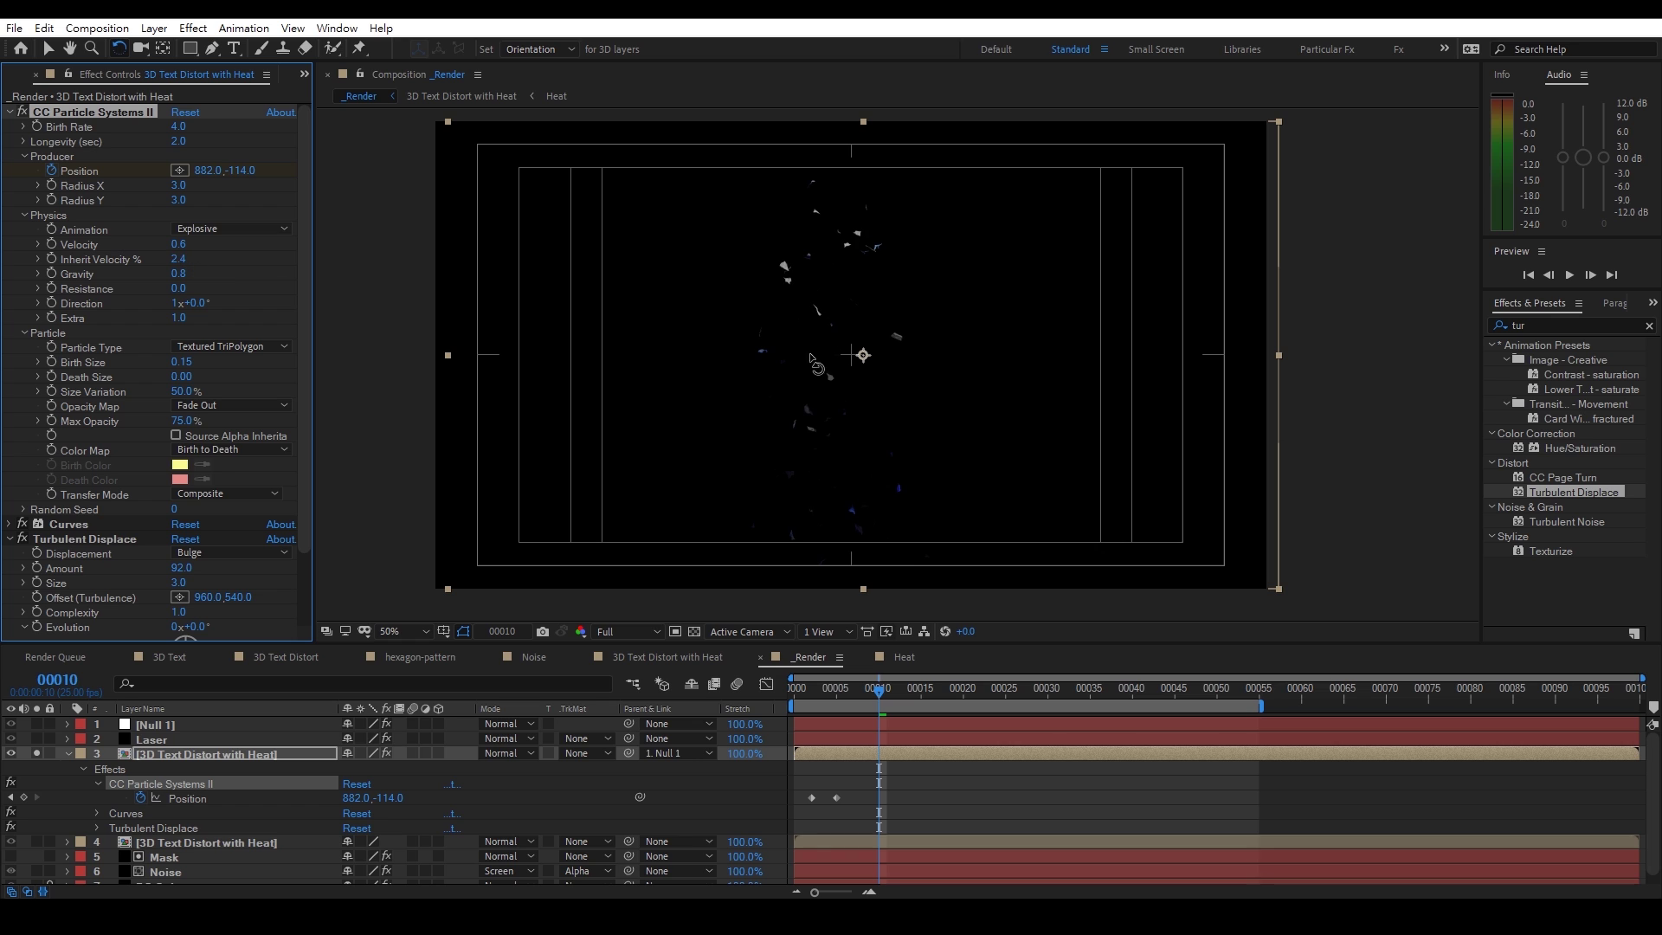
{"action": "left_click_drag", "start_coordinate": [818, 694], "coordinate": [898, 705]}
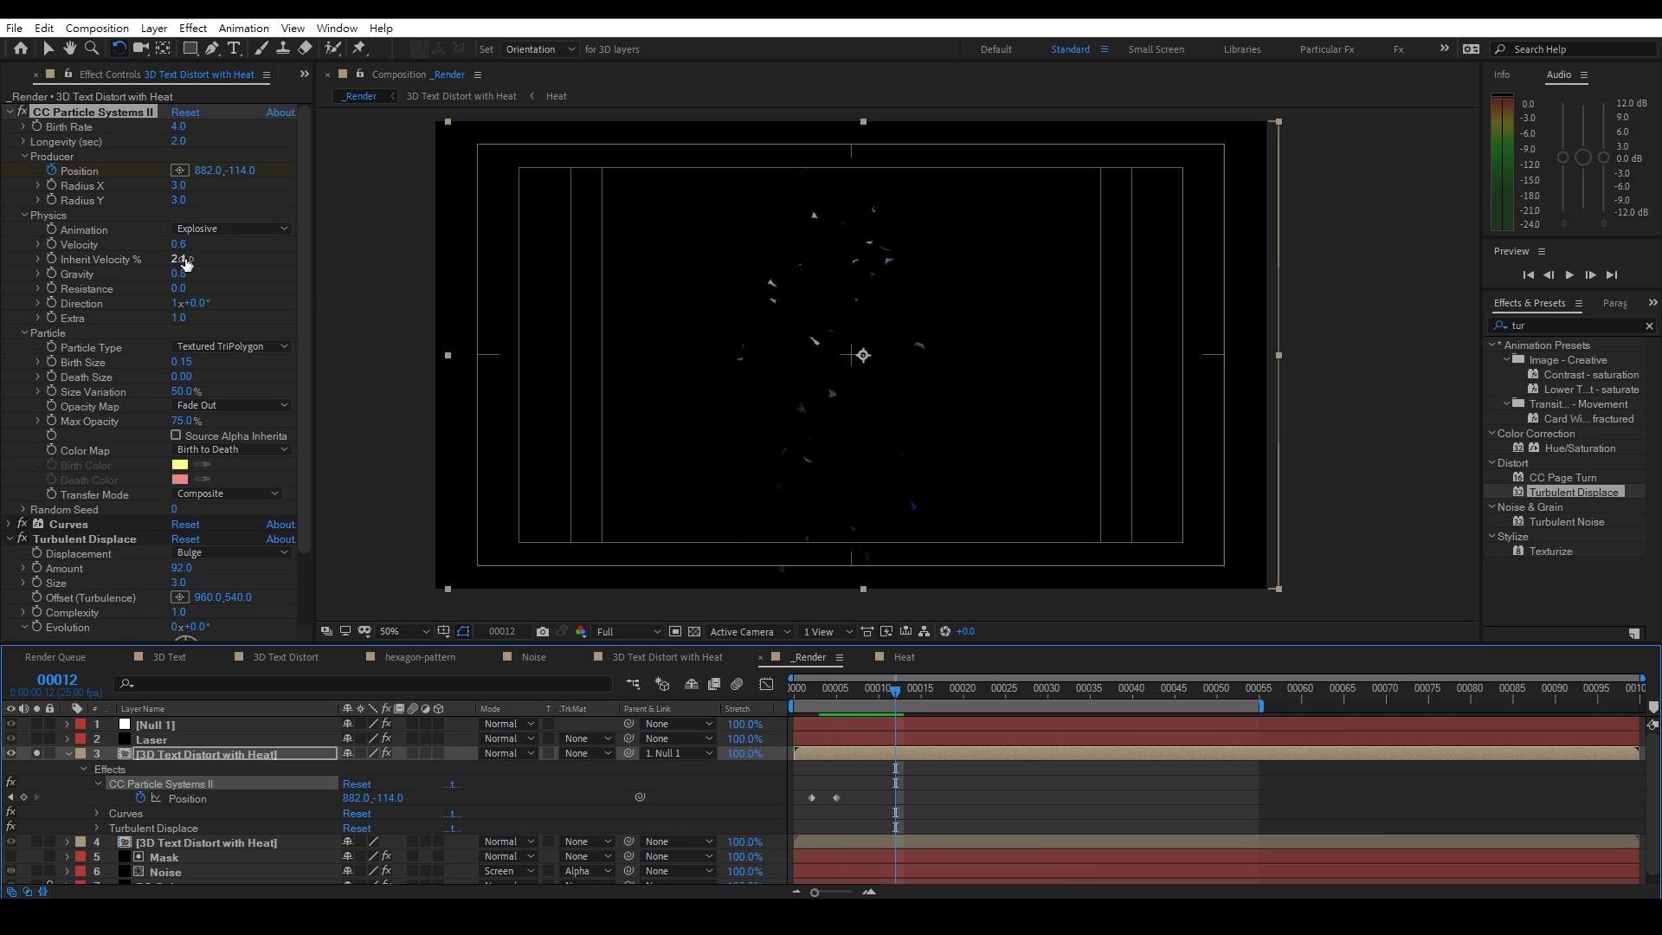
{"action": "left_click", "coordinate": [184, 260]}
{"action": "type", "text": "3"}
{"action": "key", "text": "Return"}
{"action": "left_click_drag", "start_coordinate": [823, 697], "coordinate": [1052, 725]}
Turn off solo for the particle copy and preview the full laser slice animation
{"action": "left_click", "coordinate": [37, 753]}
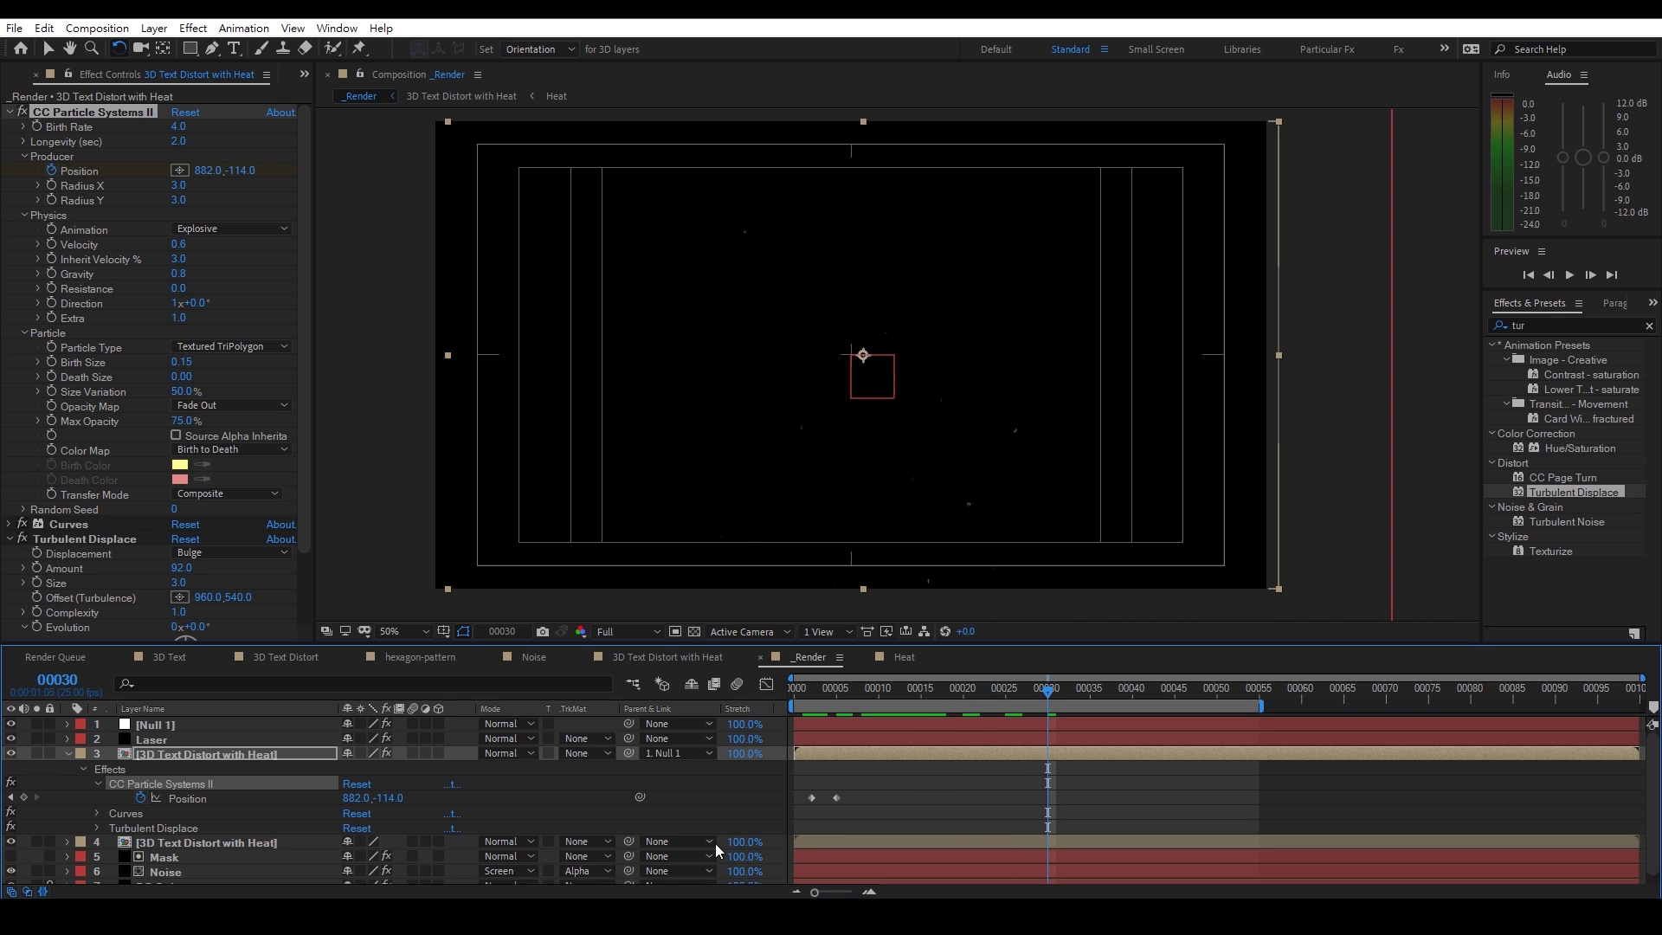
{"action": "key", "text": "space"}
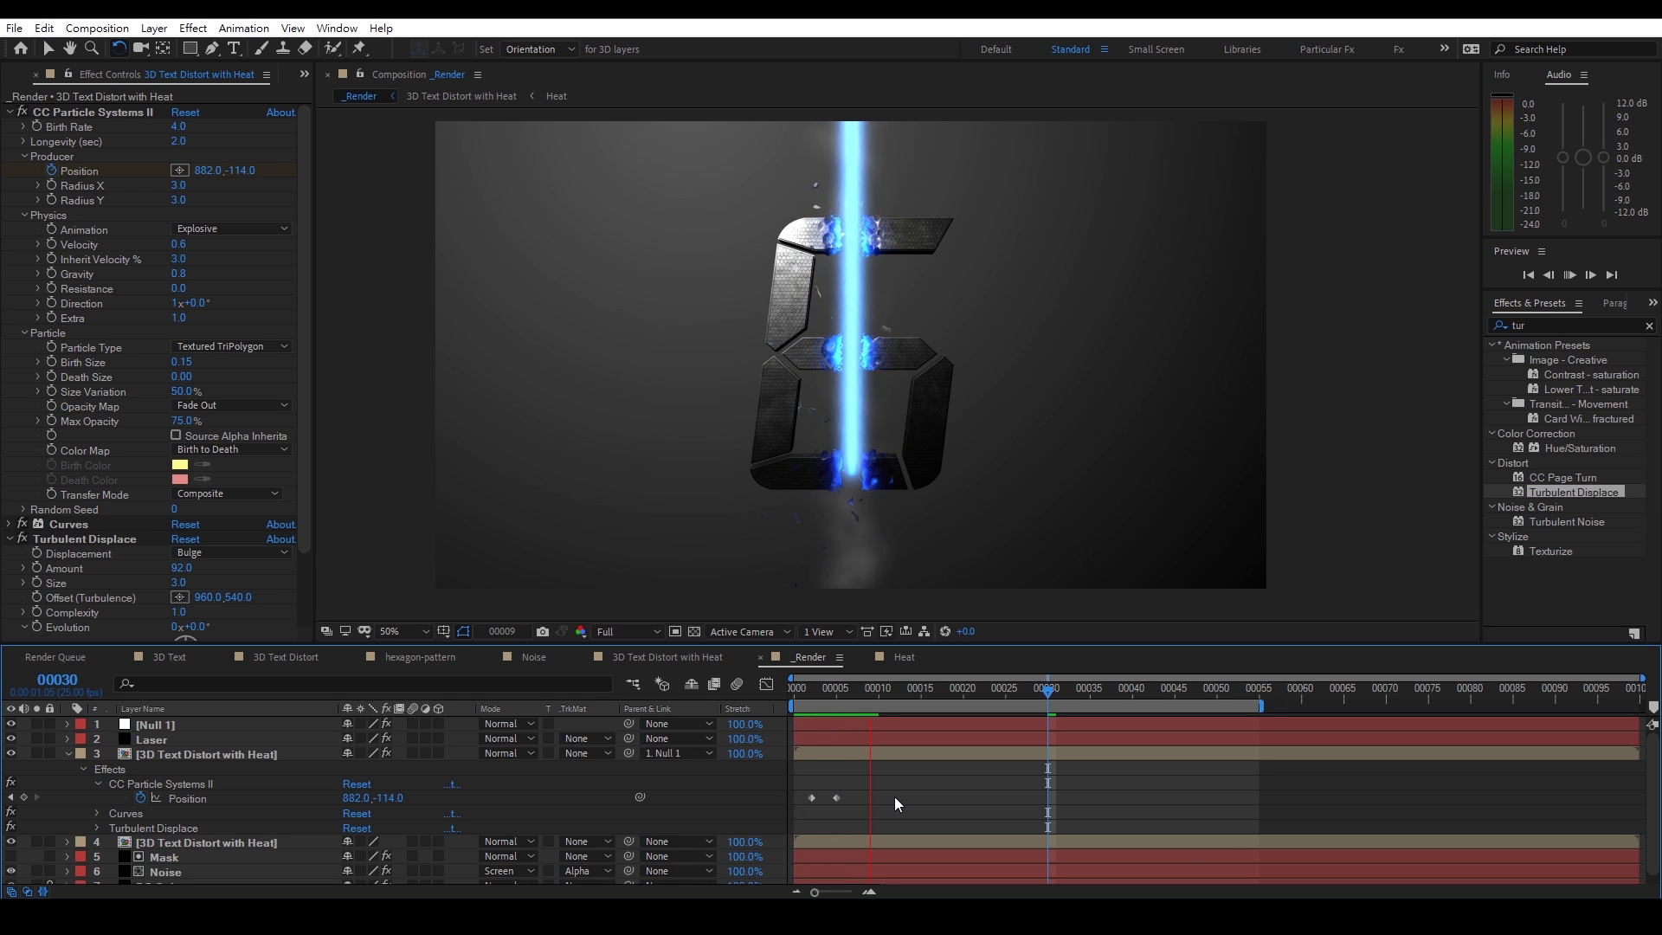
{"action": "left_click", "coordinate": [836, 691]}
{"action": "key", "text": "space"}
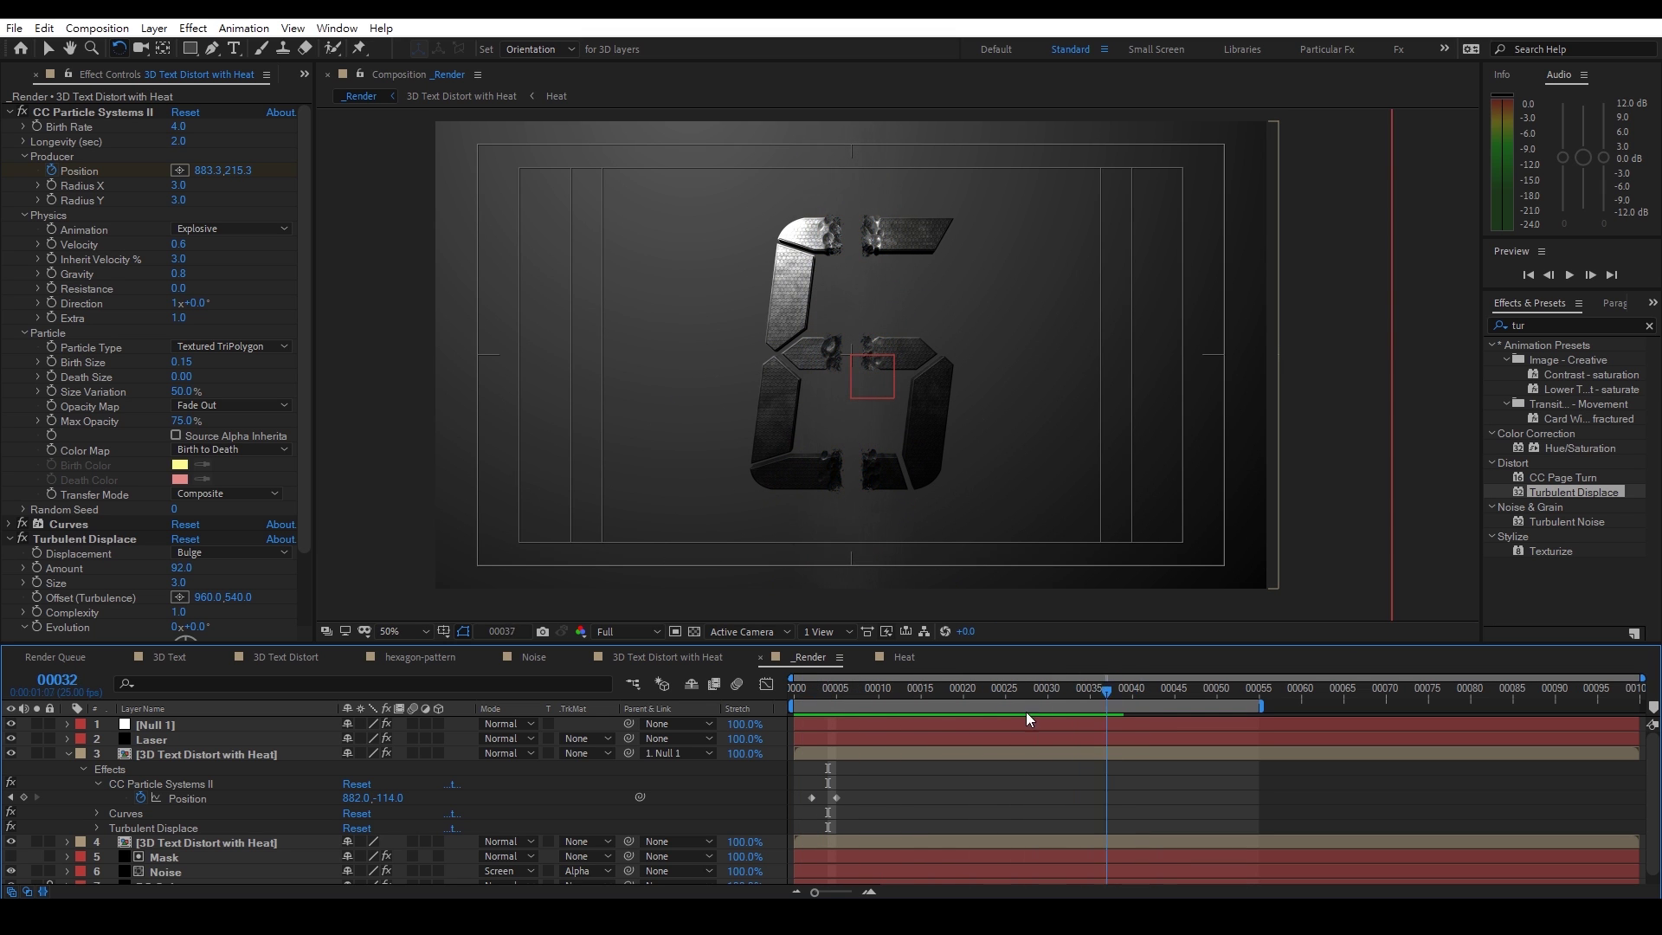
{"action": "left_click", "coordinate": [853, 692]}
Reveal only the keyframed properties of the particle copy, go to frame 5 and select the producer Position property
{"action": "left_click", "coordinate": [191, 754]}
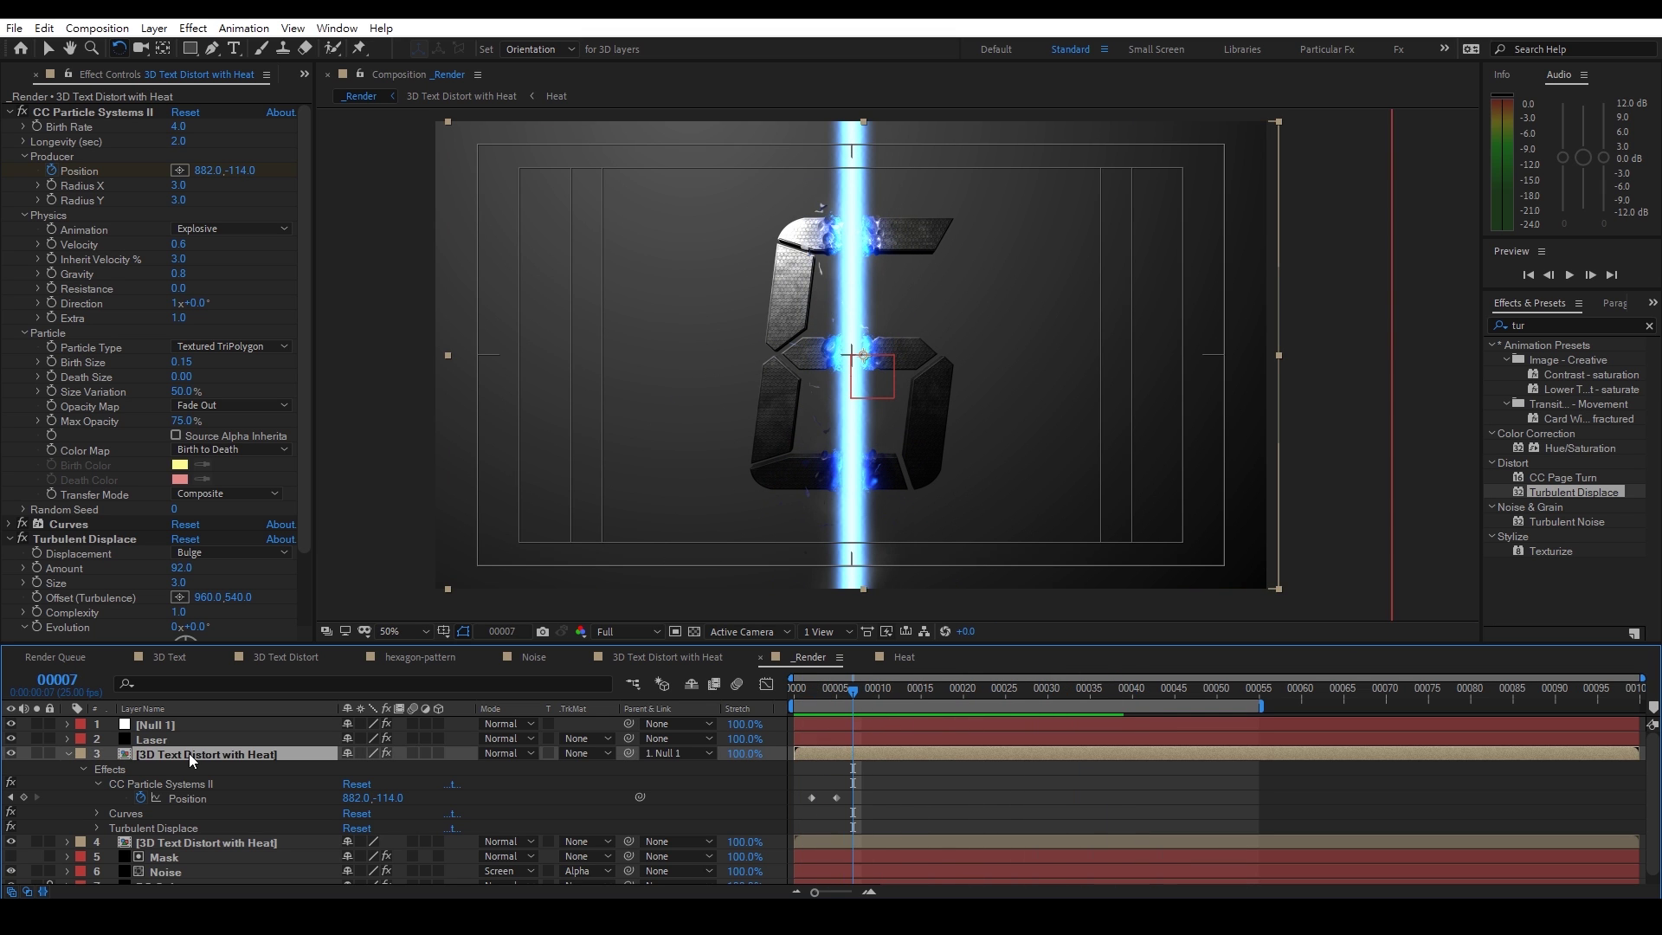
{"action": "left_click", "coordinate": [66, 752]}
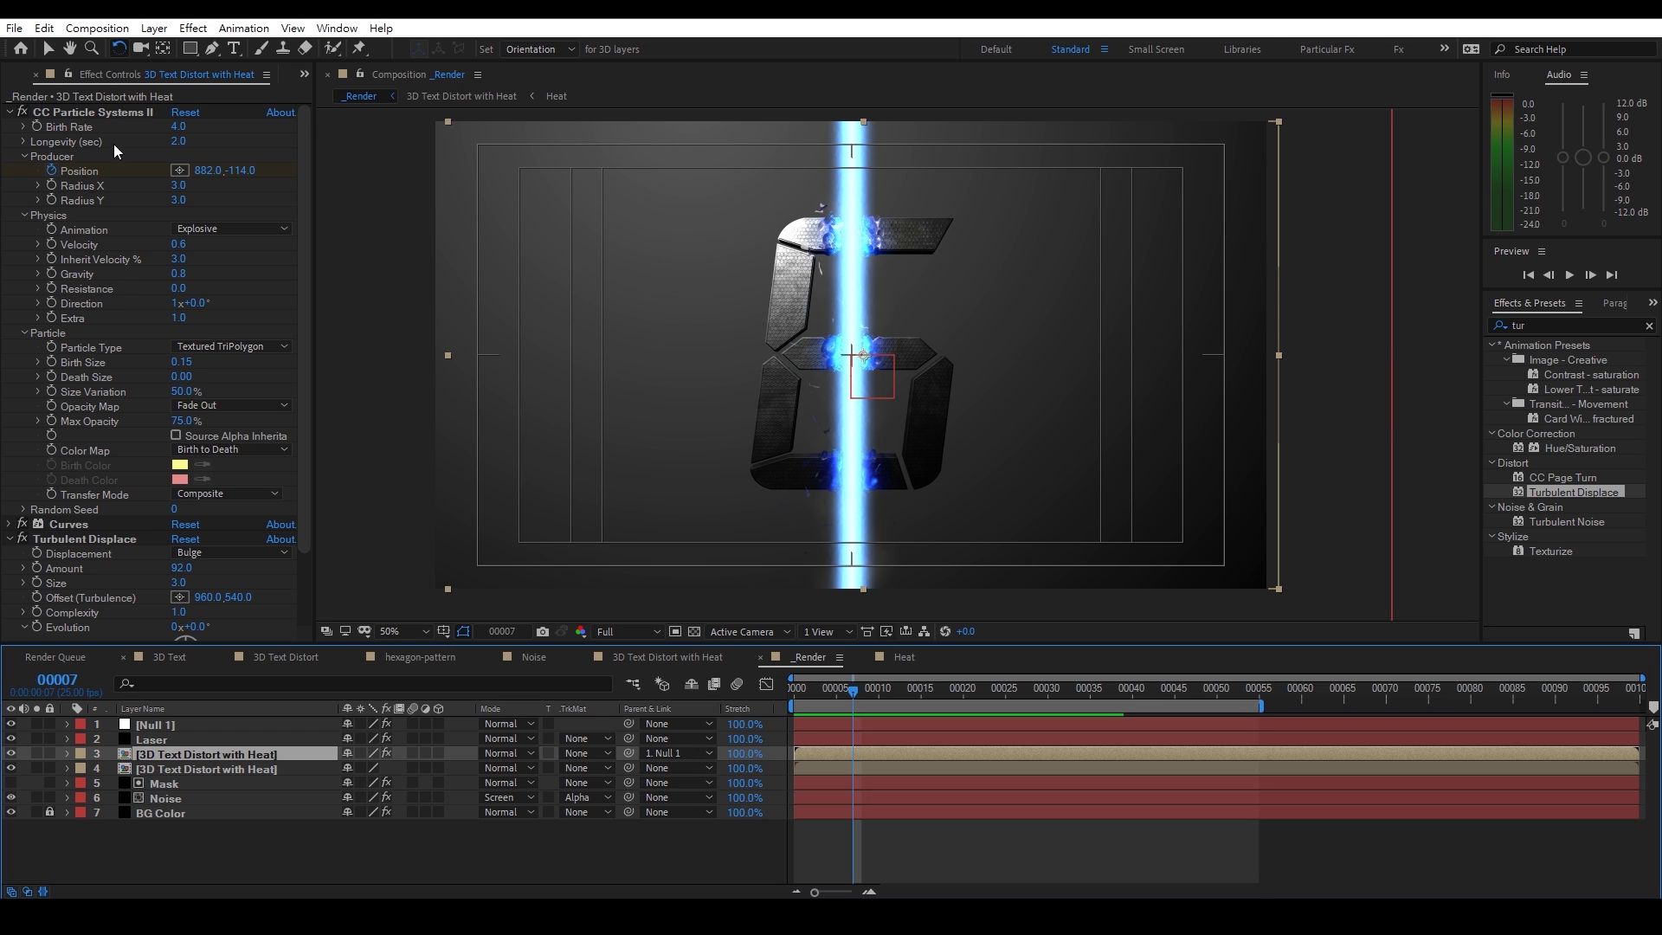
{"action": "left_click", "coordinate": [82, 110]}
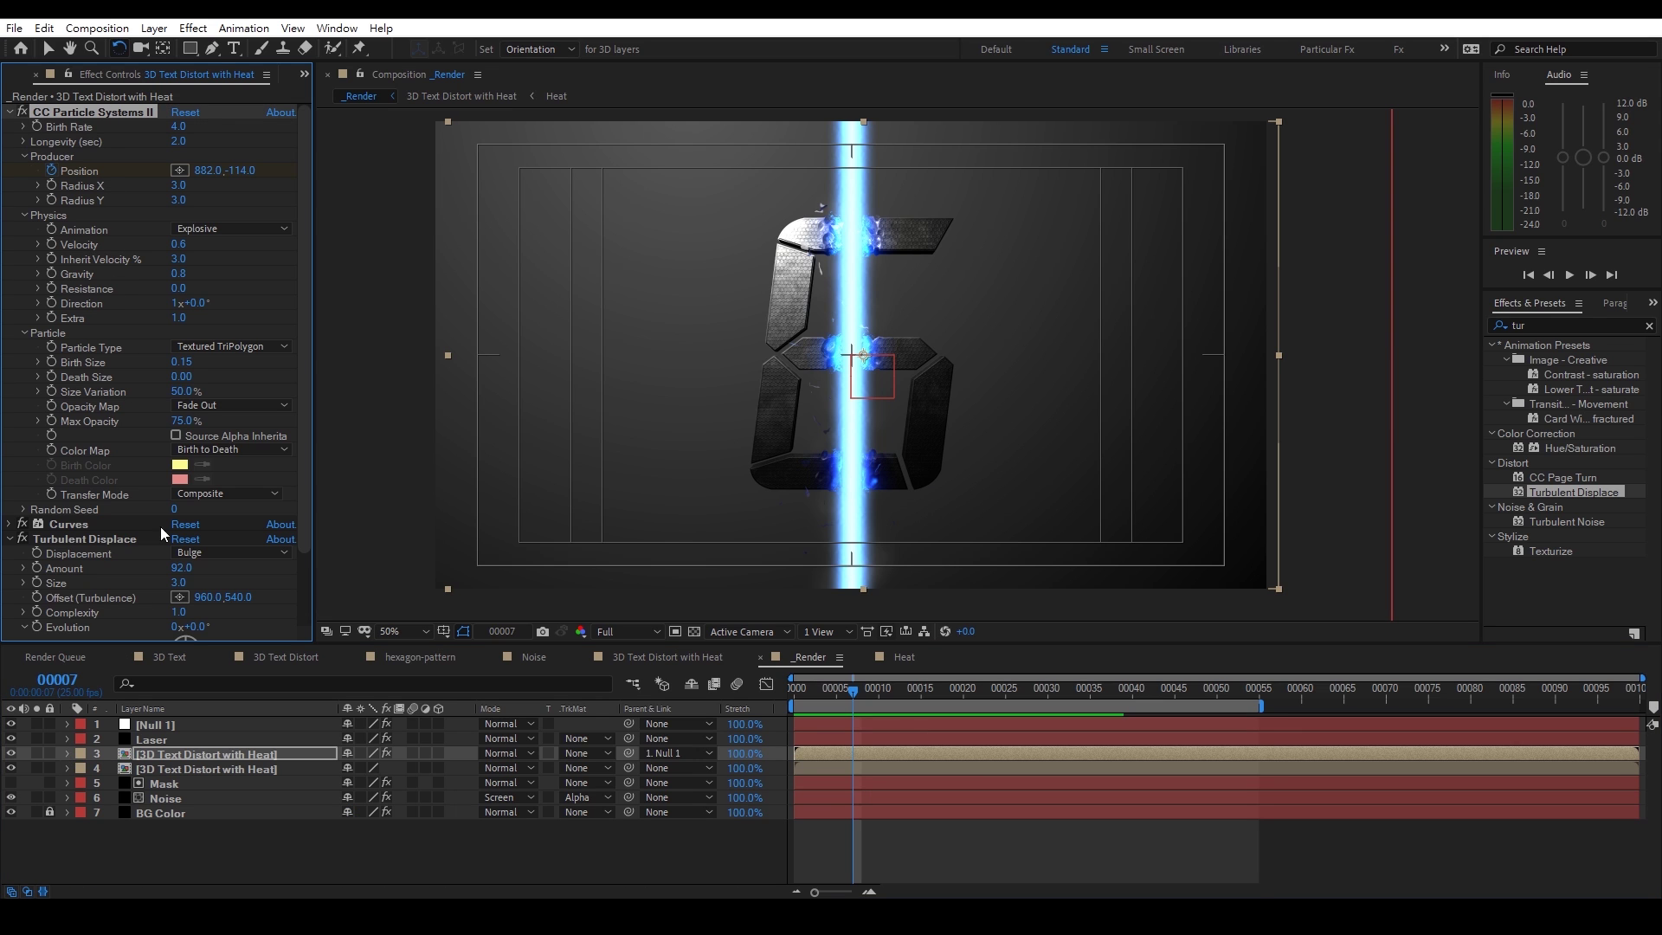
{"action": "key", "text": "u"}
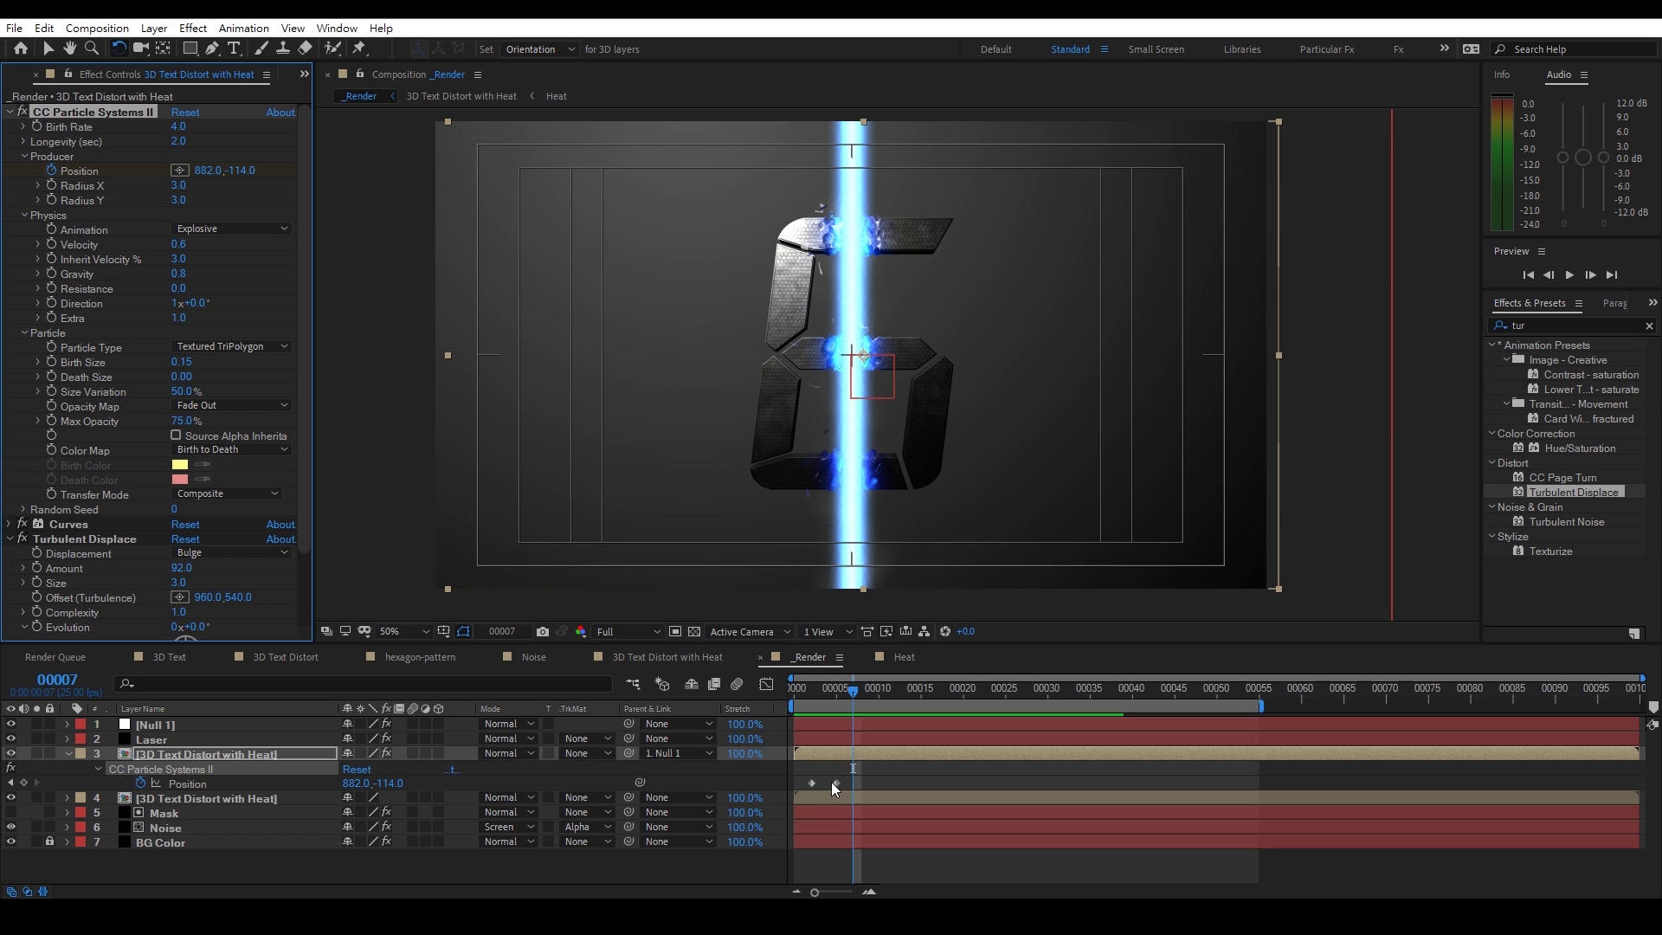
{"action": "left_click", "coordinate": [832, 689]}
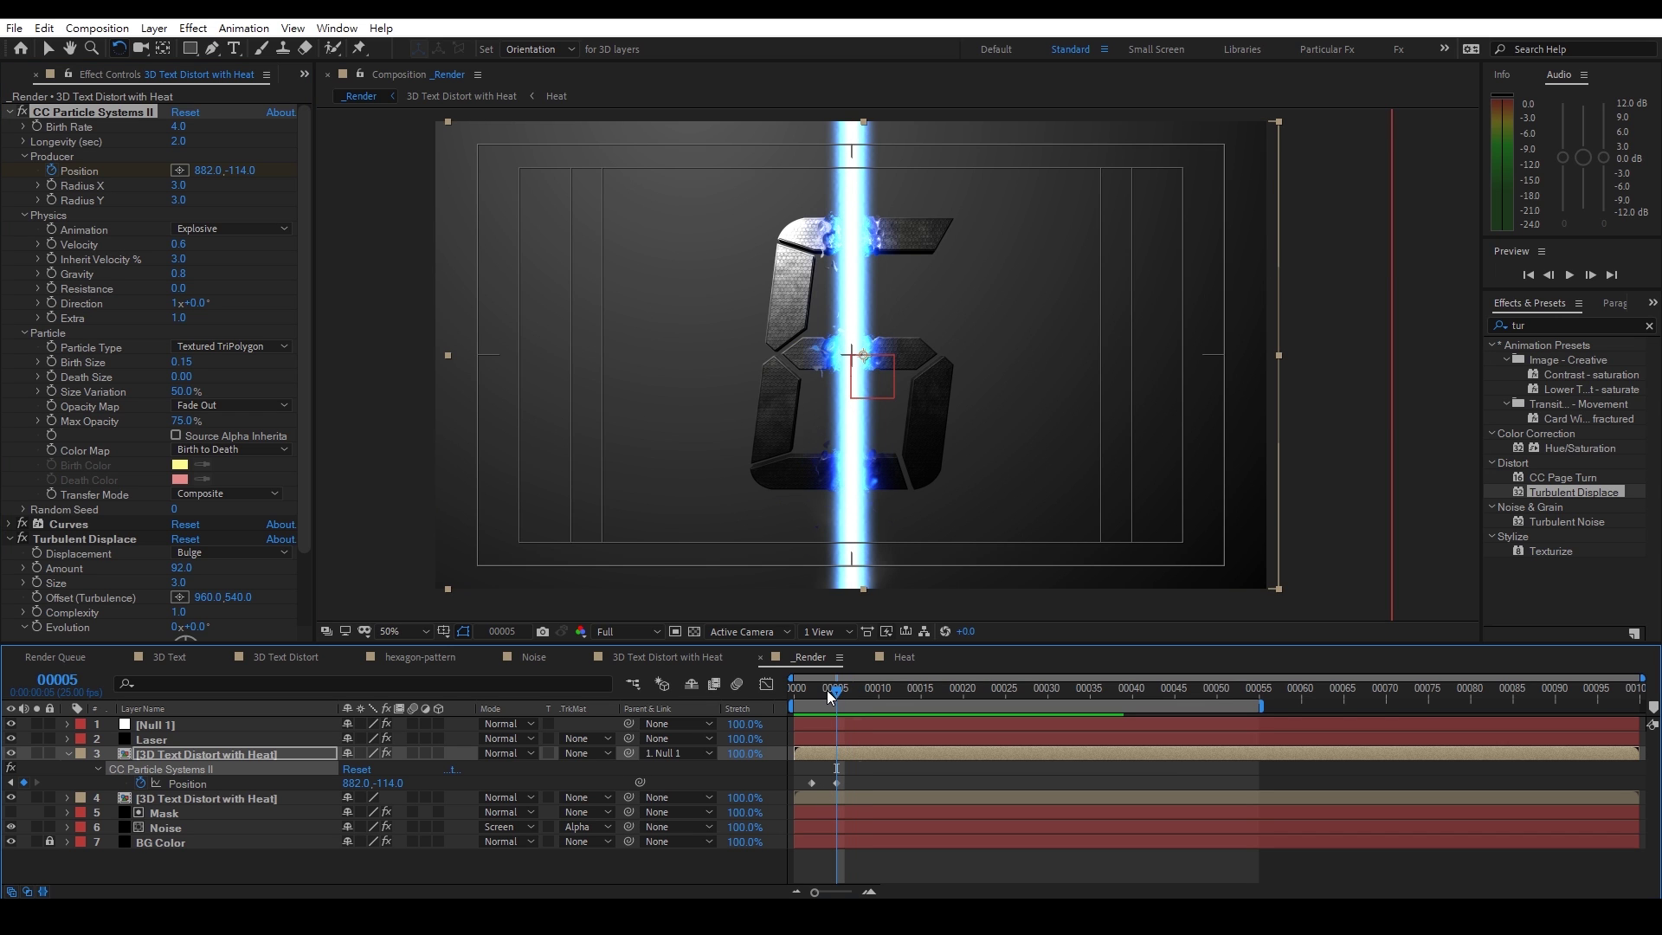
{"action": "left_click", "coordinate": [211, 787]}
{"action": "left_click_drag", "start_coordinate": [704, 418], "coordinate": [692, 582]}
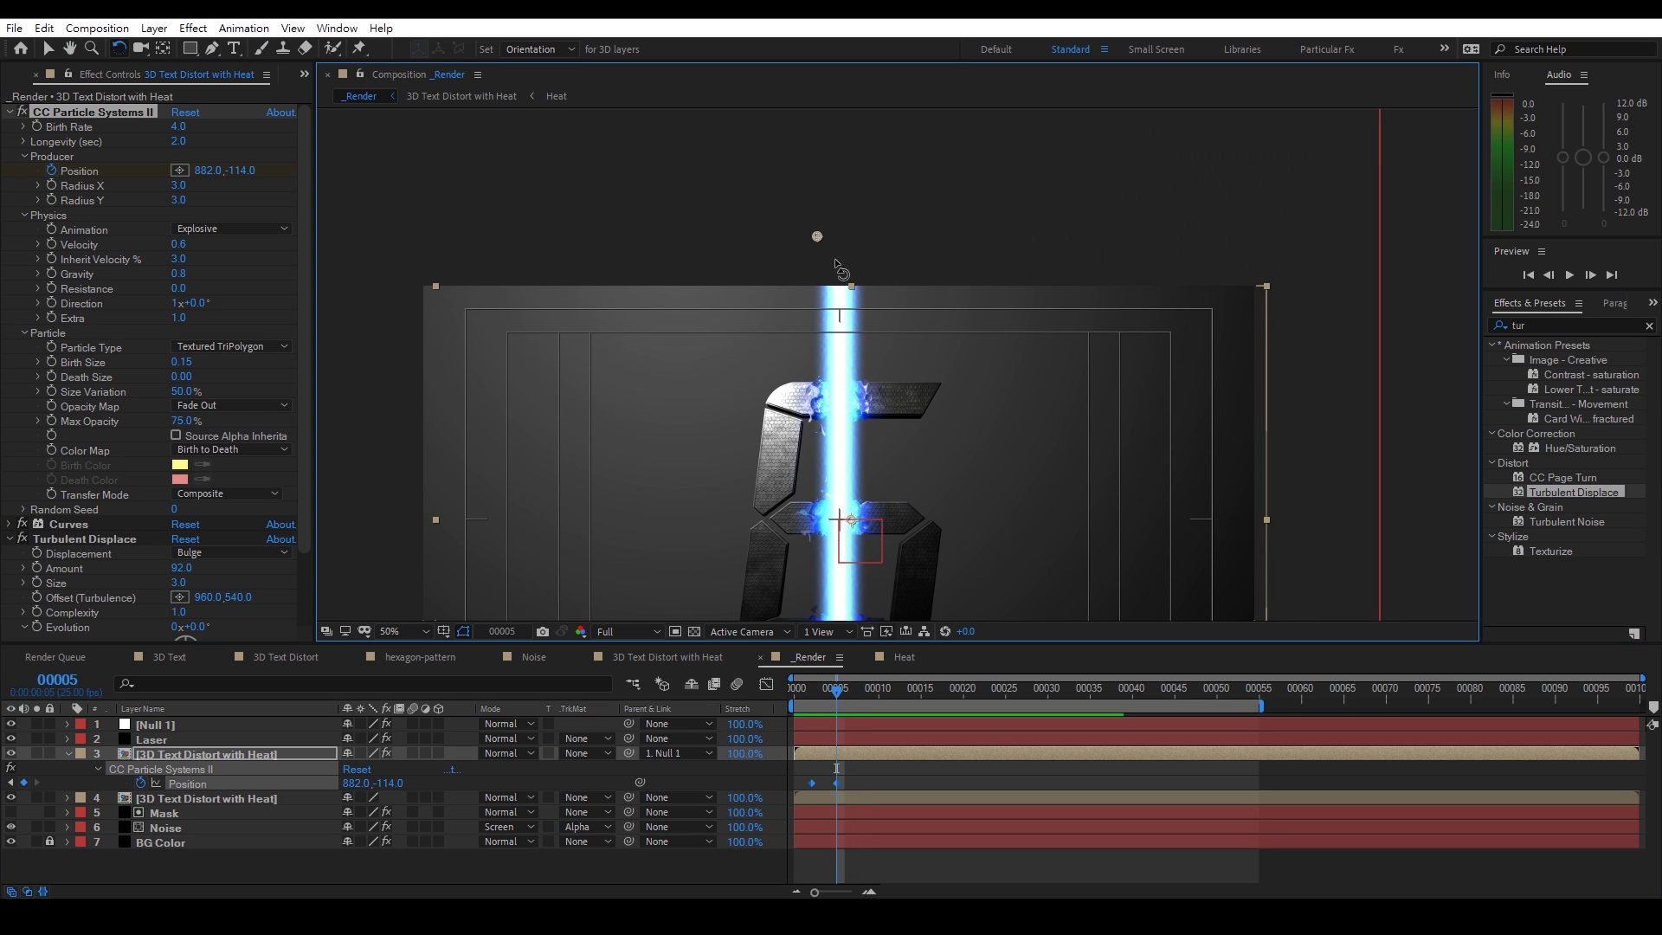
Add a Birth Rate keyframe to the particle copy at frame 5 and reveal it in the timeline
{"action": "left_click", "coordinate": [36, 126]}
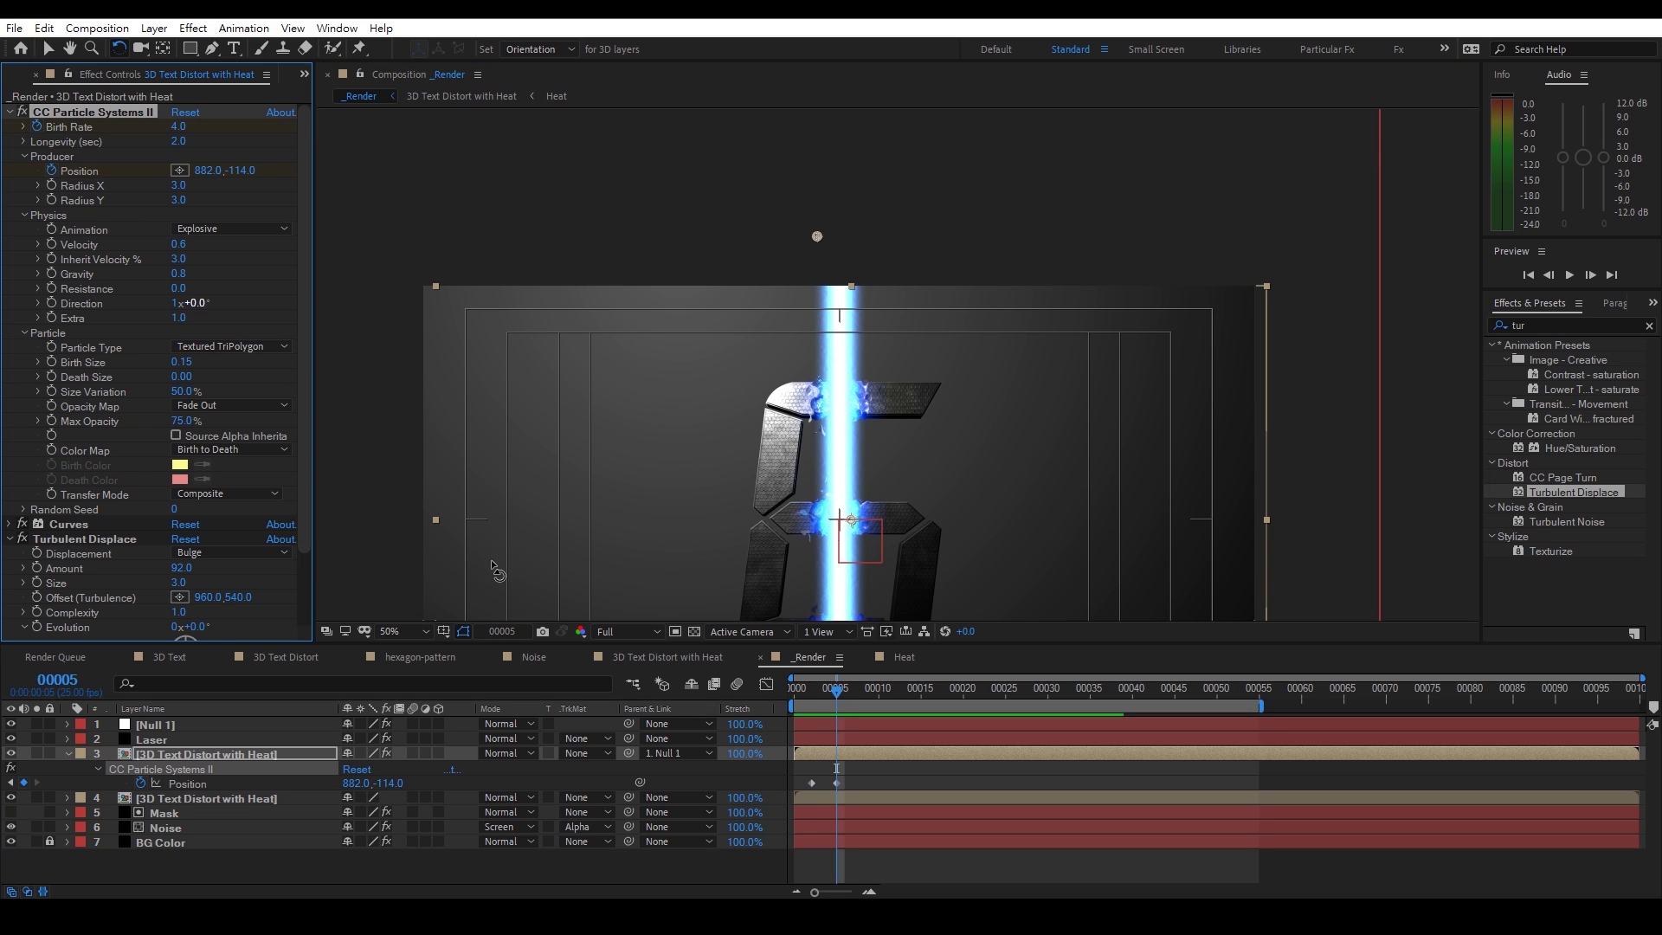
{"action": "left_click", "coordinate": [836, 756]}
{"action": "key", "text": "u"}
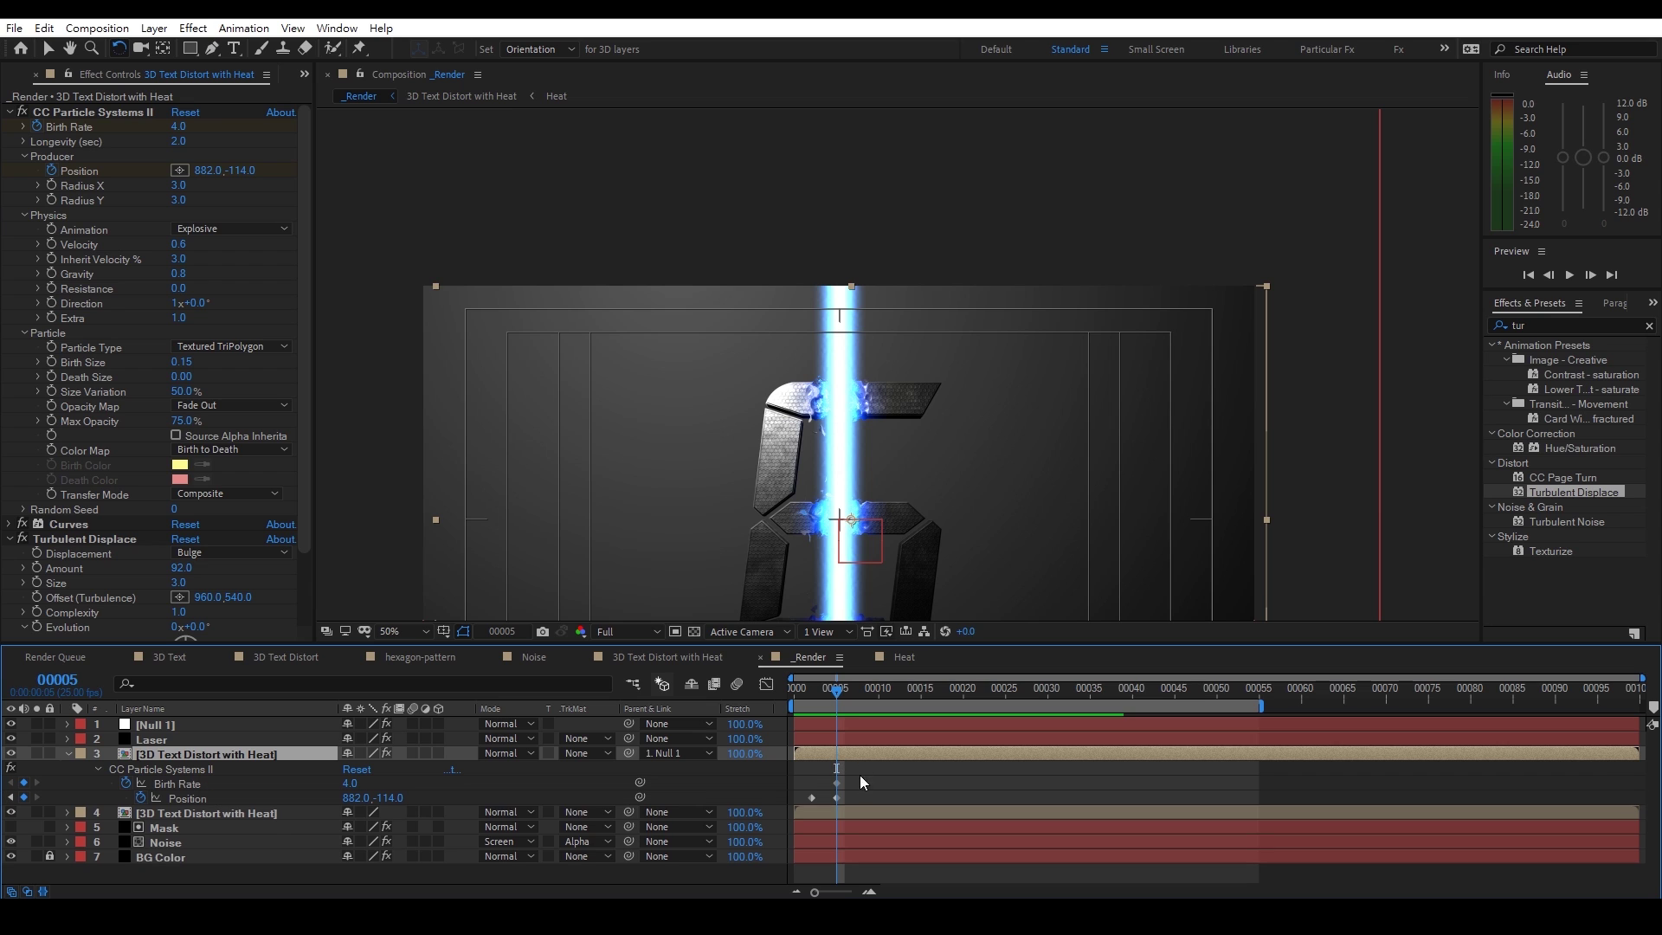
Set the particle copy's Birth Rate keyframe at frame 5 to 6 and add one of 0 at frame 6
{"action": "left_click", "coordinate": [837, 782]}
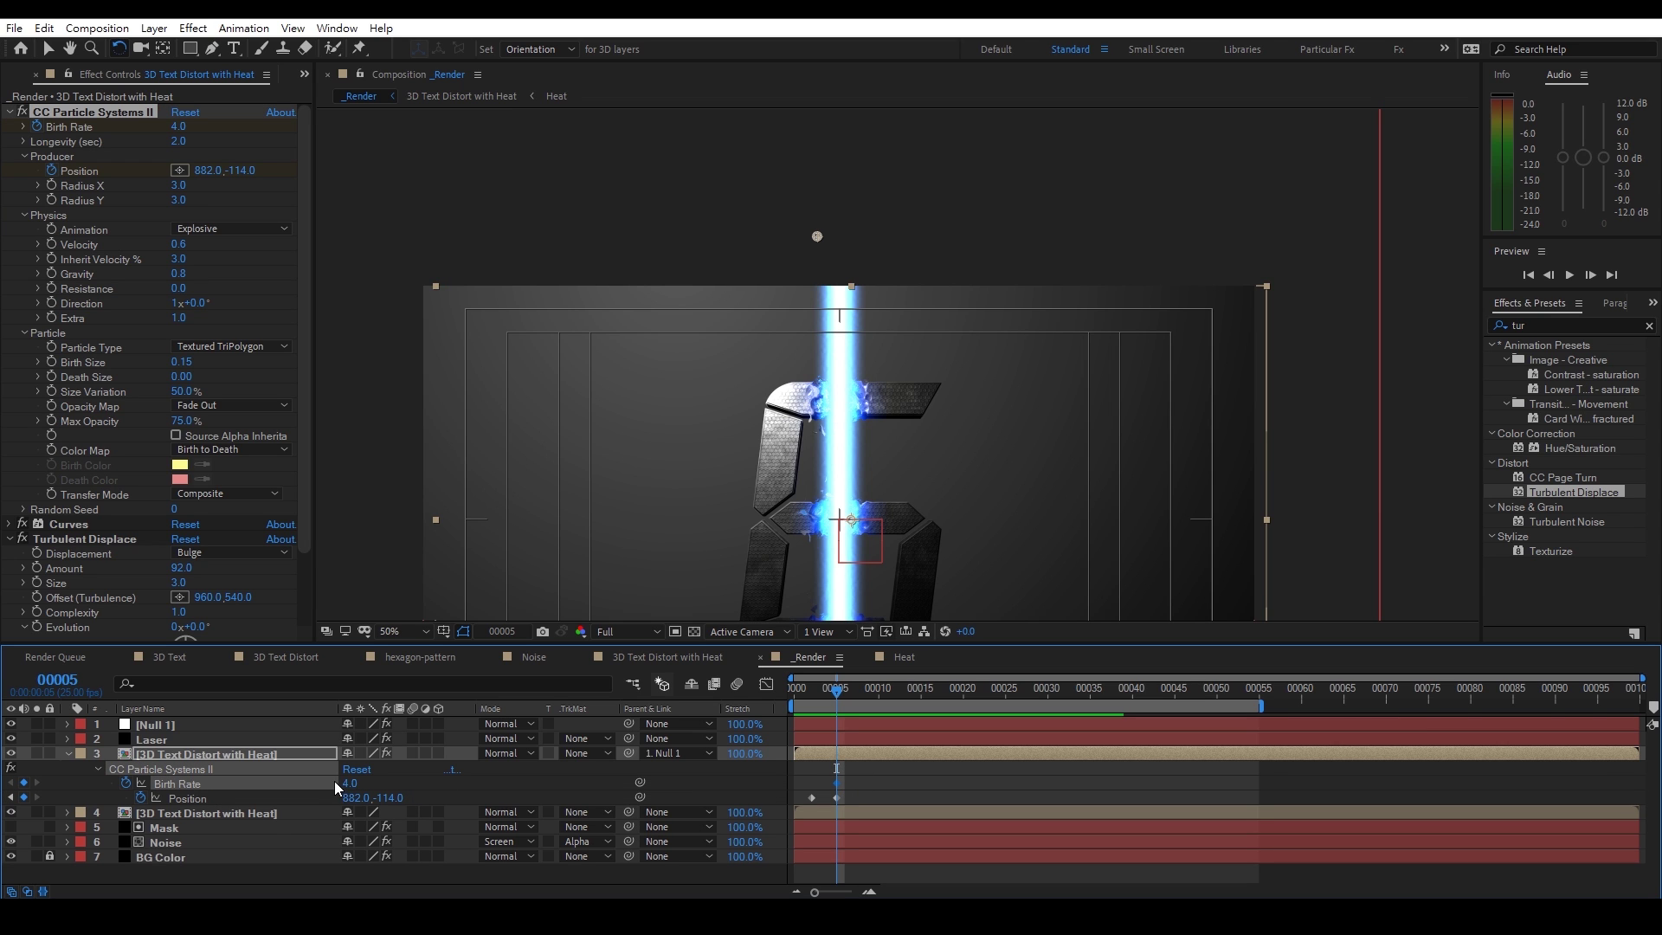
{"action": "left_click", "coordinate": [358, 786]}
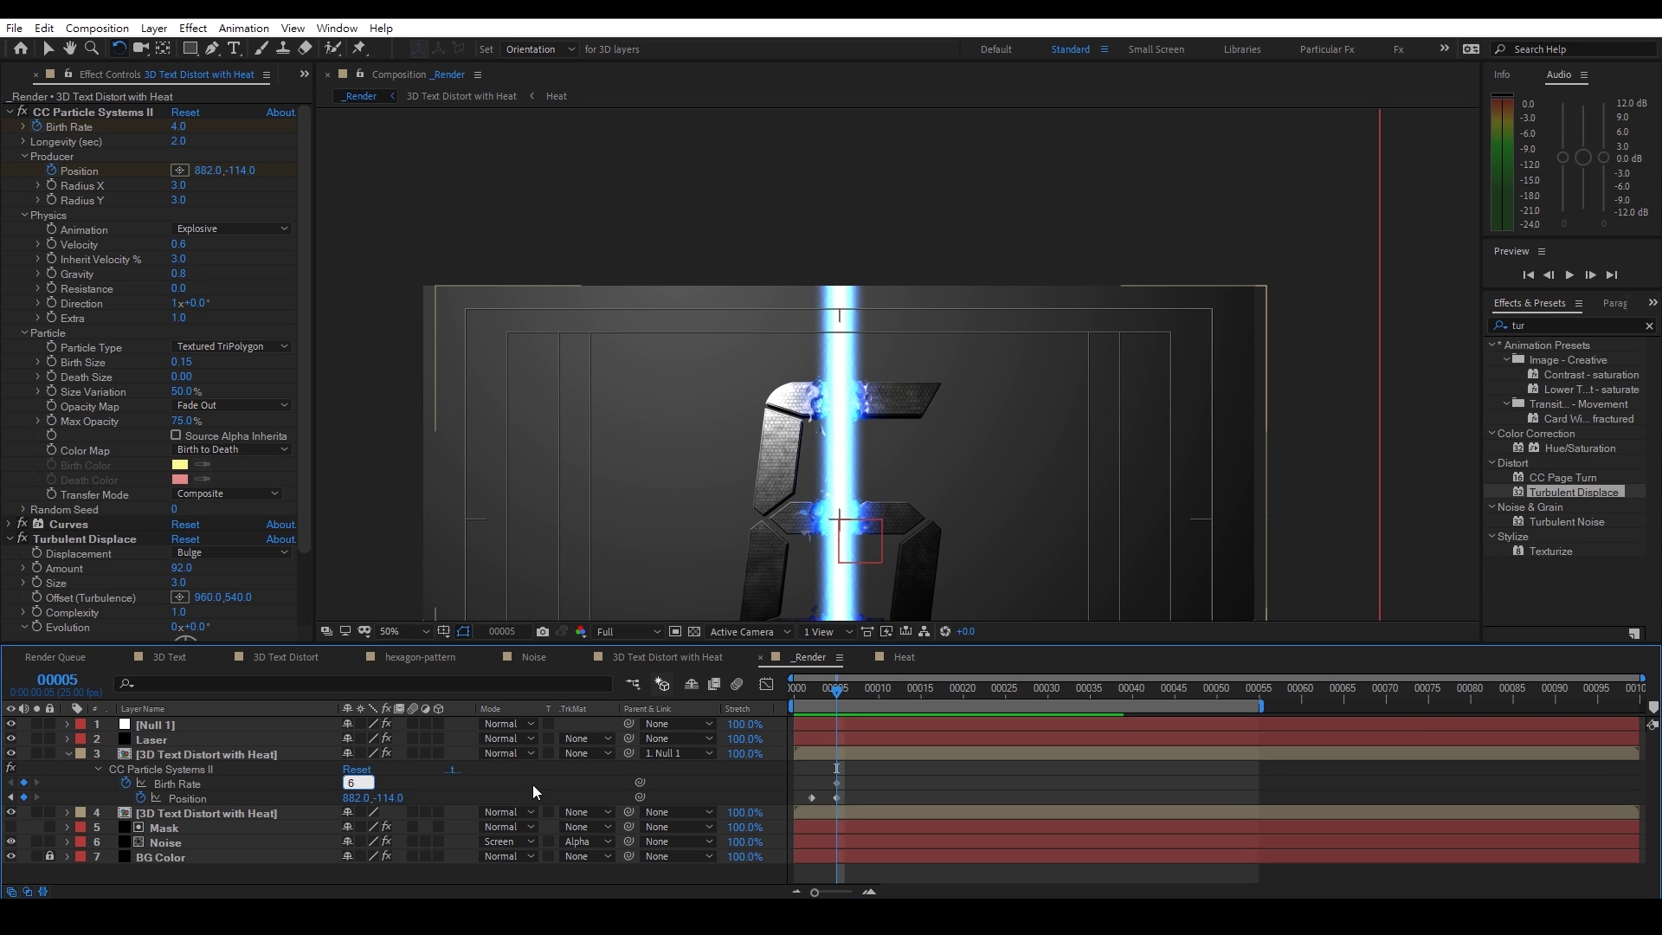
{"action": "key", "text": "Return"}
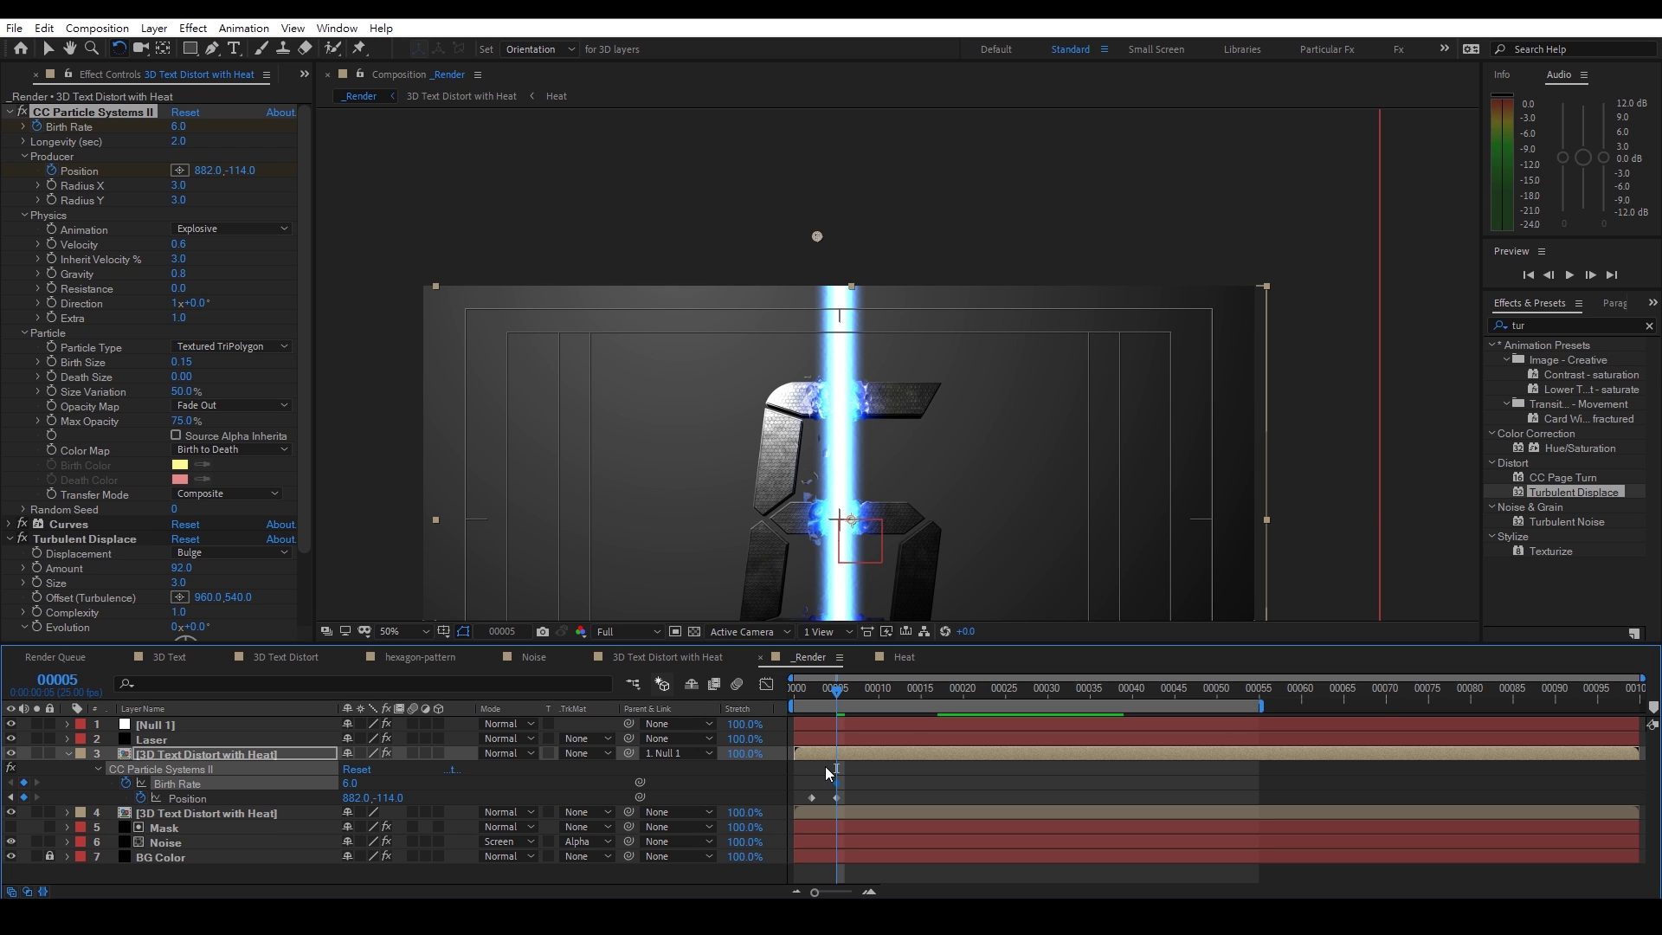
{"action": "key", "text": "Page_Down"}
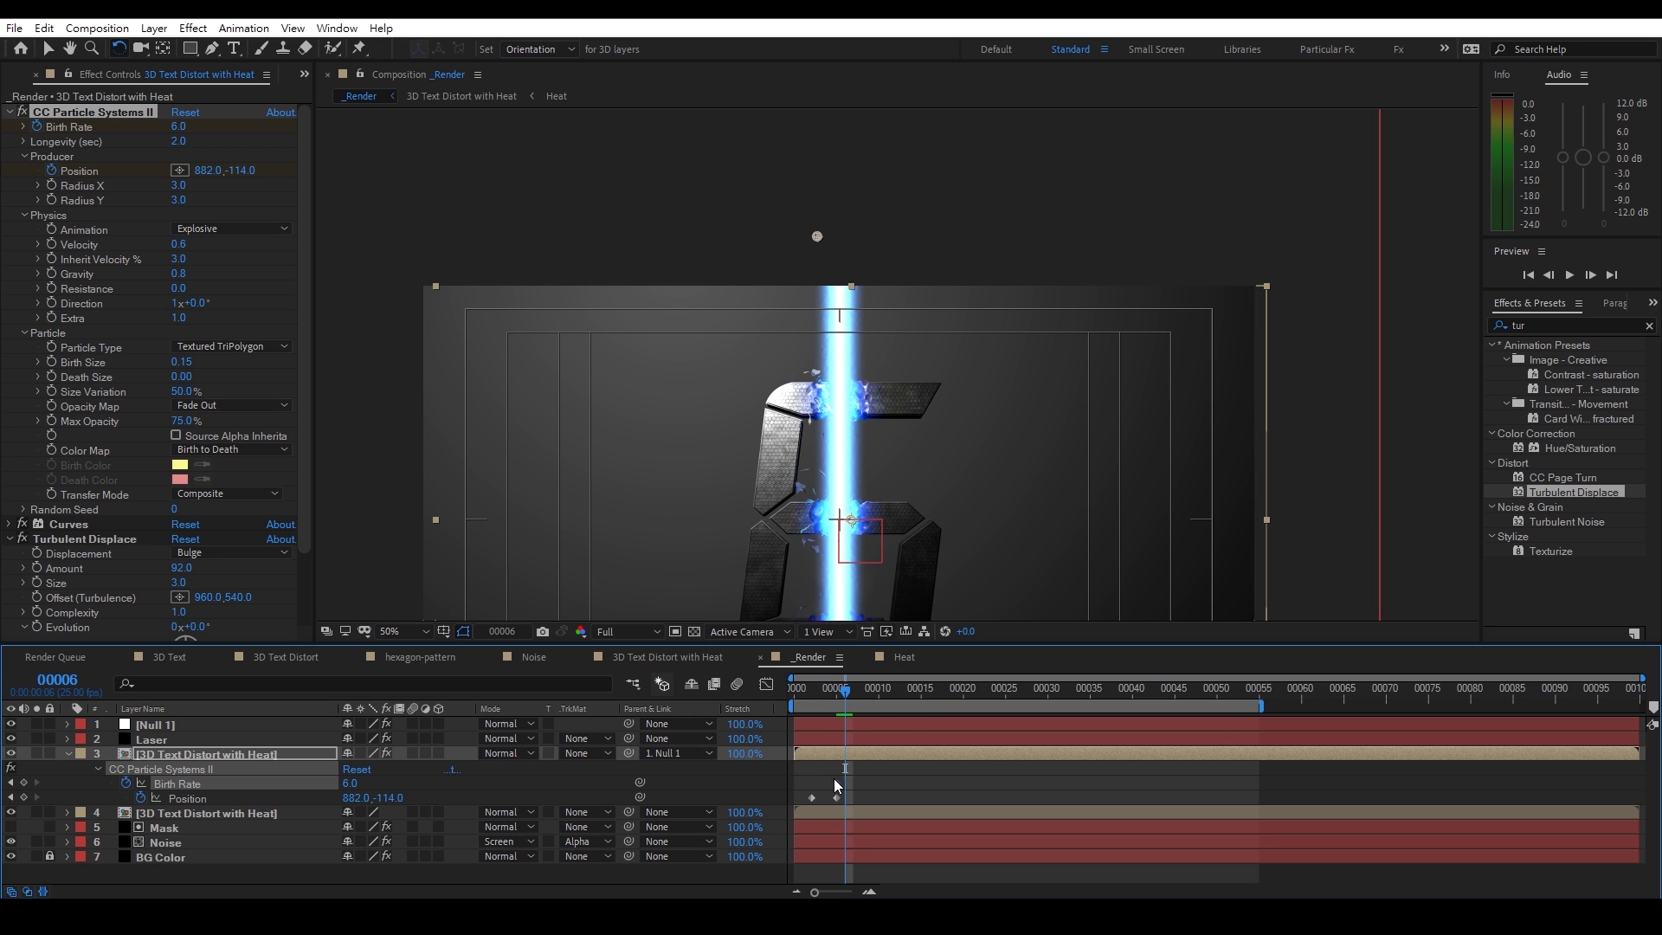
{"action": "left_click", "coordinate": [349, 783]}
{"action": "type", "text": "0"}
{"action": "key", "text": "Return"}
Play and scrub the _Render animation to check the particle burst after the slice
{"action": "left_click_drag", "start_coordinate": [838, 688], "coordinate": [992, 697]}
{"action": "left_click_drag", "start_coordinate": [890, 528], "coordinate": [896, 397]}
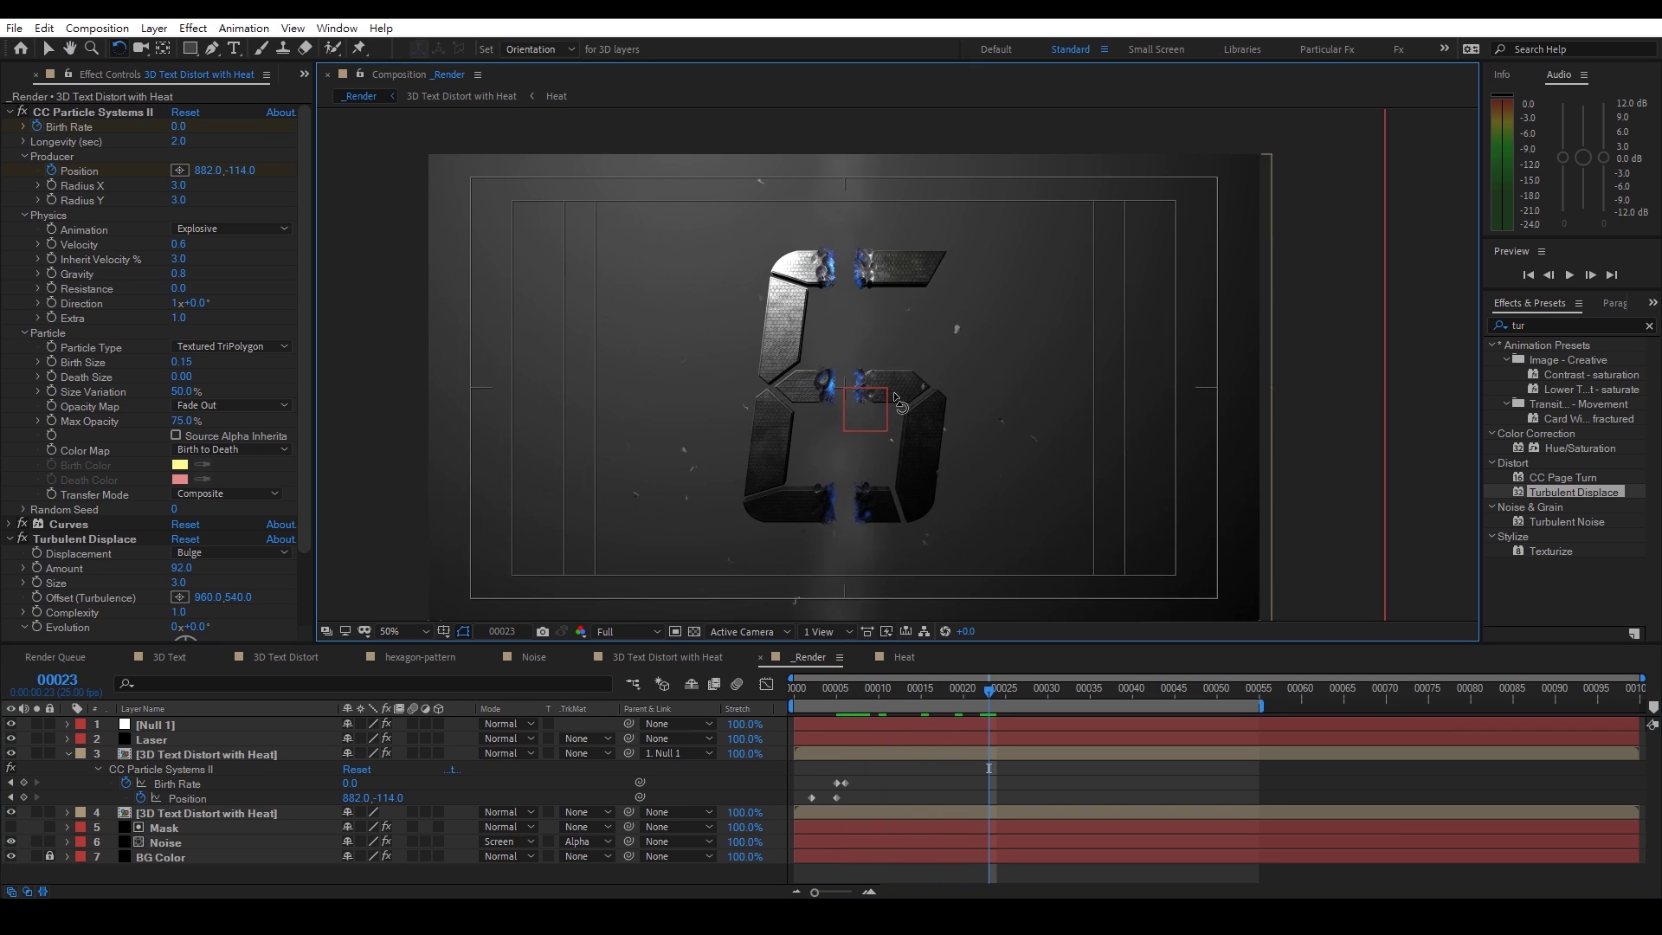
{"action": "key", "text": "space"}
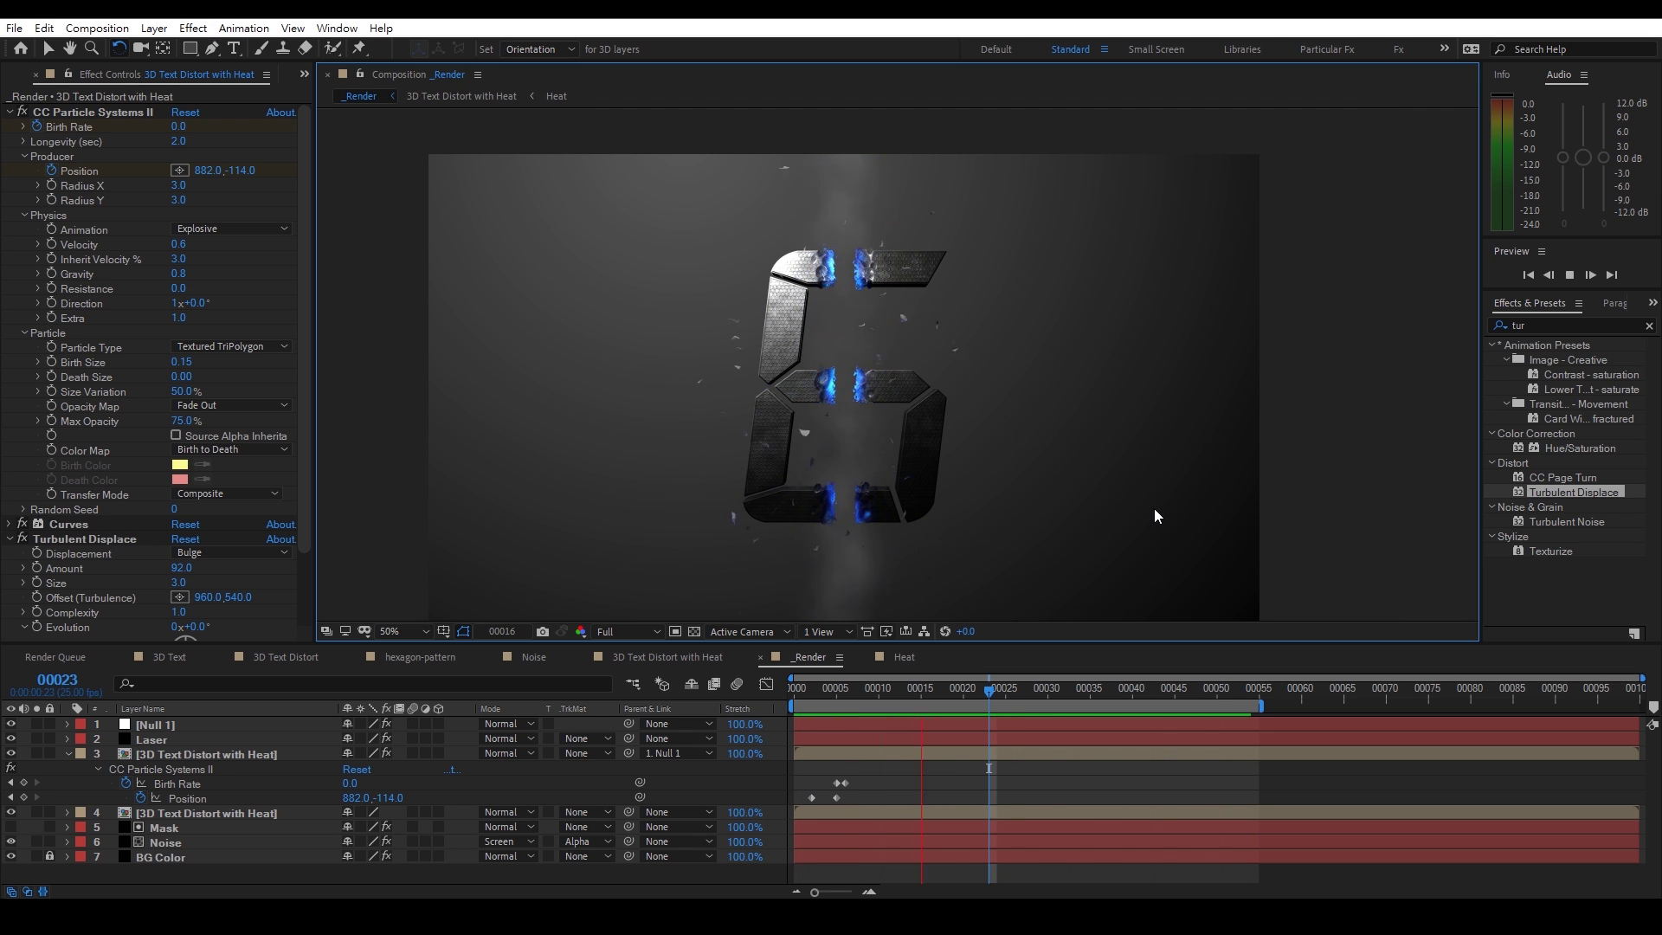
{"action": "key", "text": "space"}
{"action": "mouse_move", "coordinate": [917, 685]}
{"action": "left_mouse_down"}
{"action": "mouse_move", "coordinate": [838, 689]}
{"action": "mouse_move", "coordinate": [892, 693]}
{"action": "left_mouse_up"}
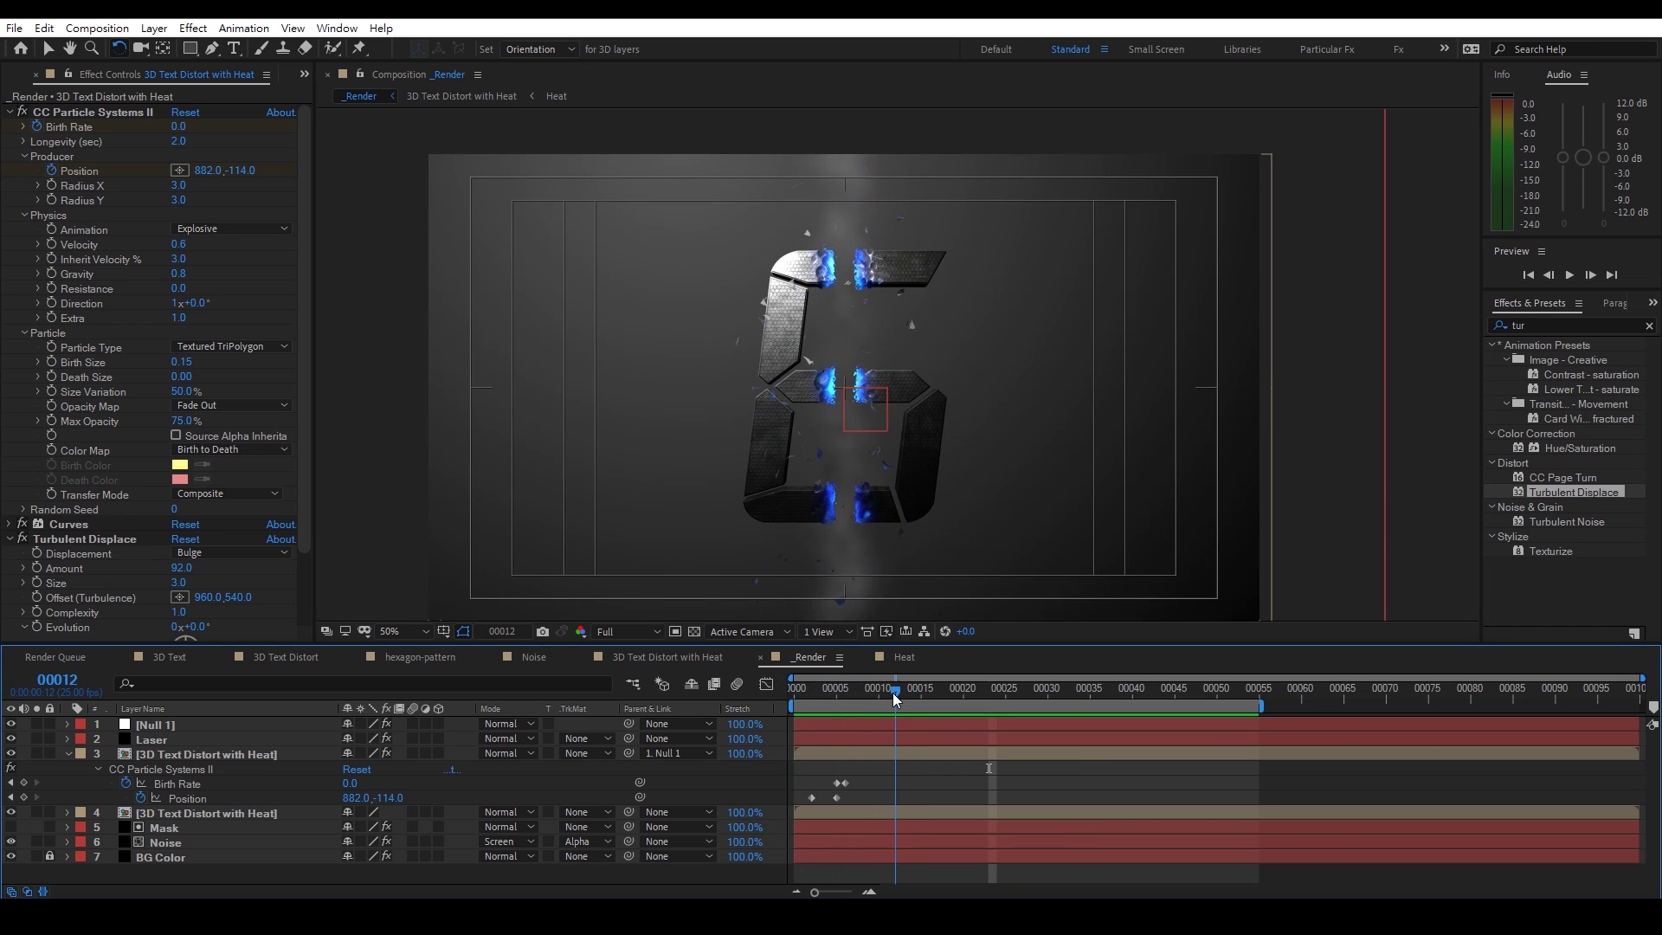
Collapse the keyframed properties of all layers, clear the selection and save the project
{"action": "key", "text": "ctrl+a"}
{"action": "key", "text": "u"}
{"action": "left_click", "coordinate": [241, 848]}
{"action": "key", "text": "ctrl+s"}
Rotate Null 1 so the laser cuts diagonally through the digit, and preview the animation
{"action": "left_click", "coordinate": [178, 725]}
{"action": "left_click", "coordinate": [883, 415]}
{"action": "left_click_drag", "start_coordinate": [884, 416], "coordinate": [893, 411]}
{"action": "key", "text": "space"}
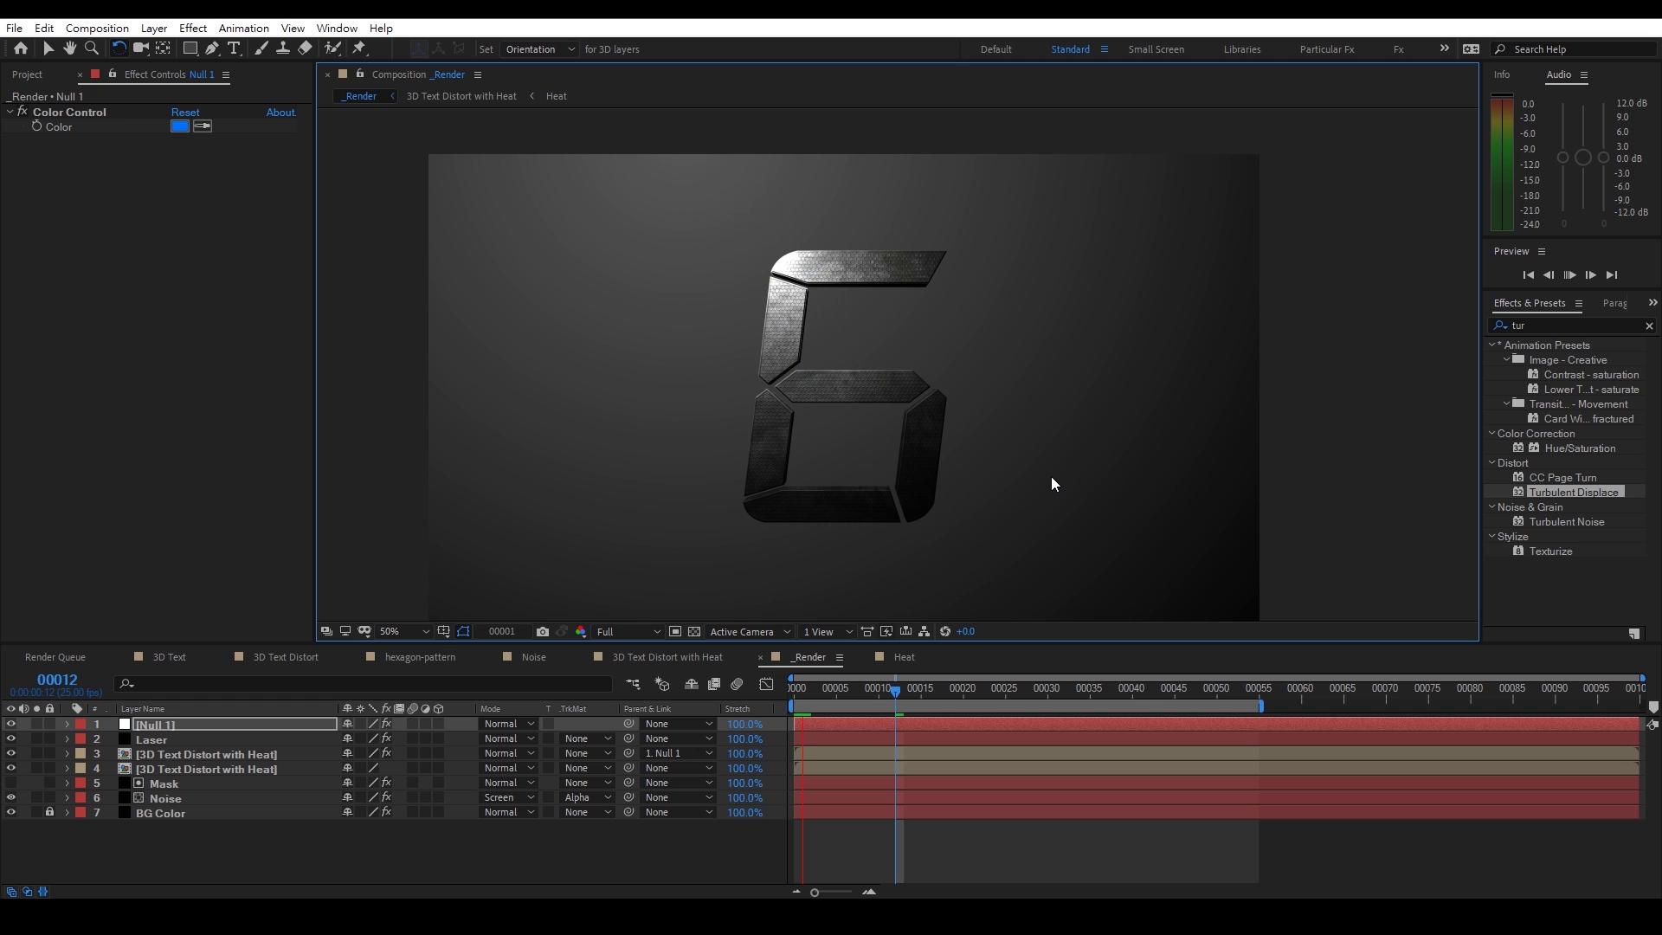
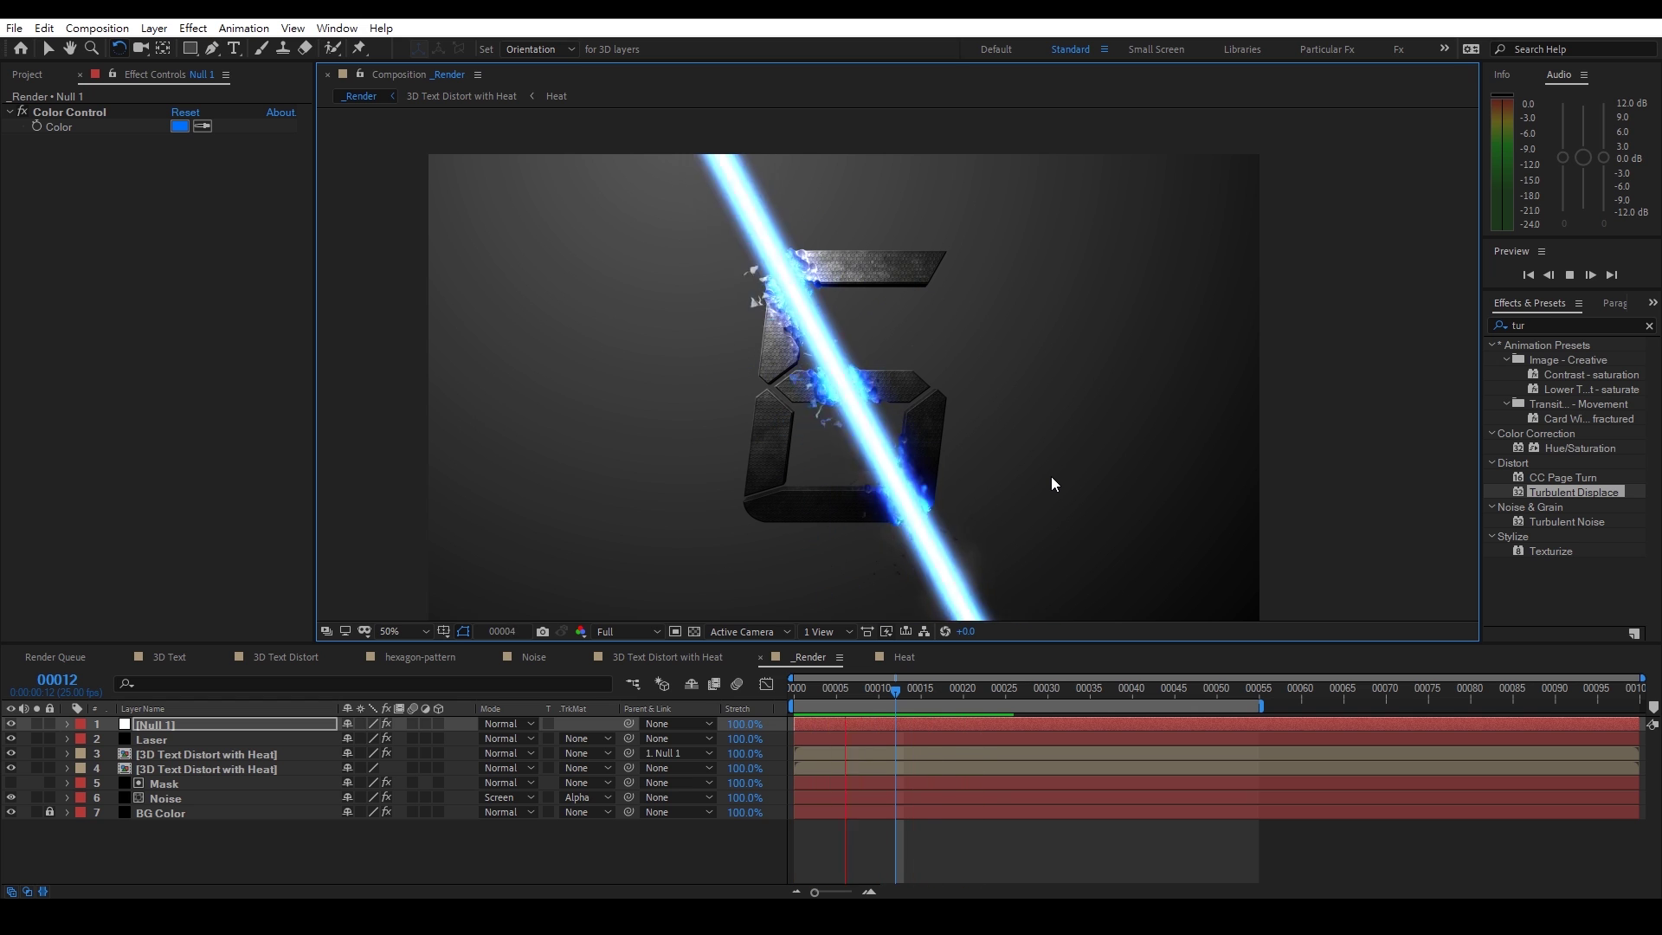
At frame 6, change the Color Control of Null 1 to orange
{"action": "left_click", "coordinate": [861, 703]}
{"action": "left_click", "coordinate": [842, 701]}
{"action": "key", "text": "period"}
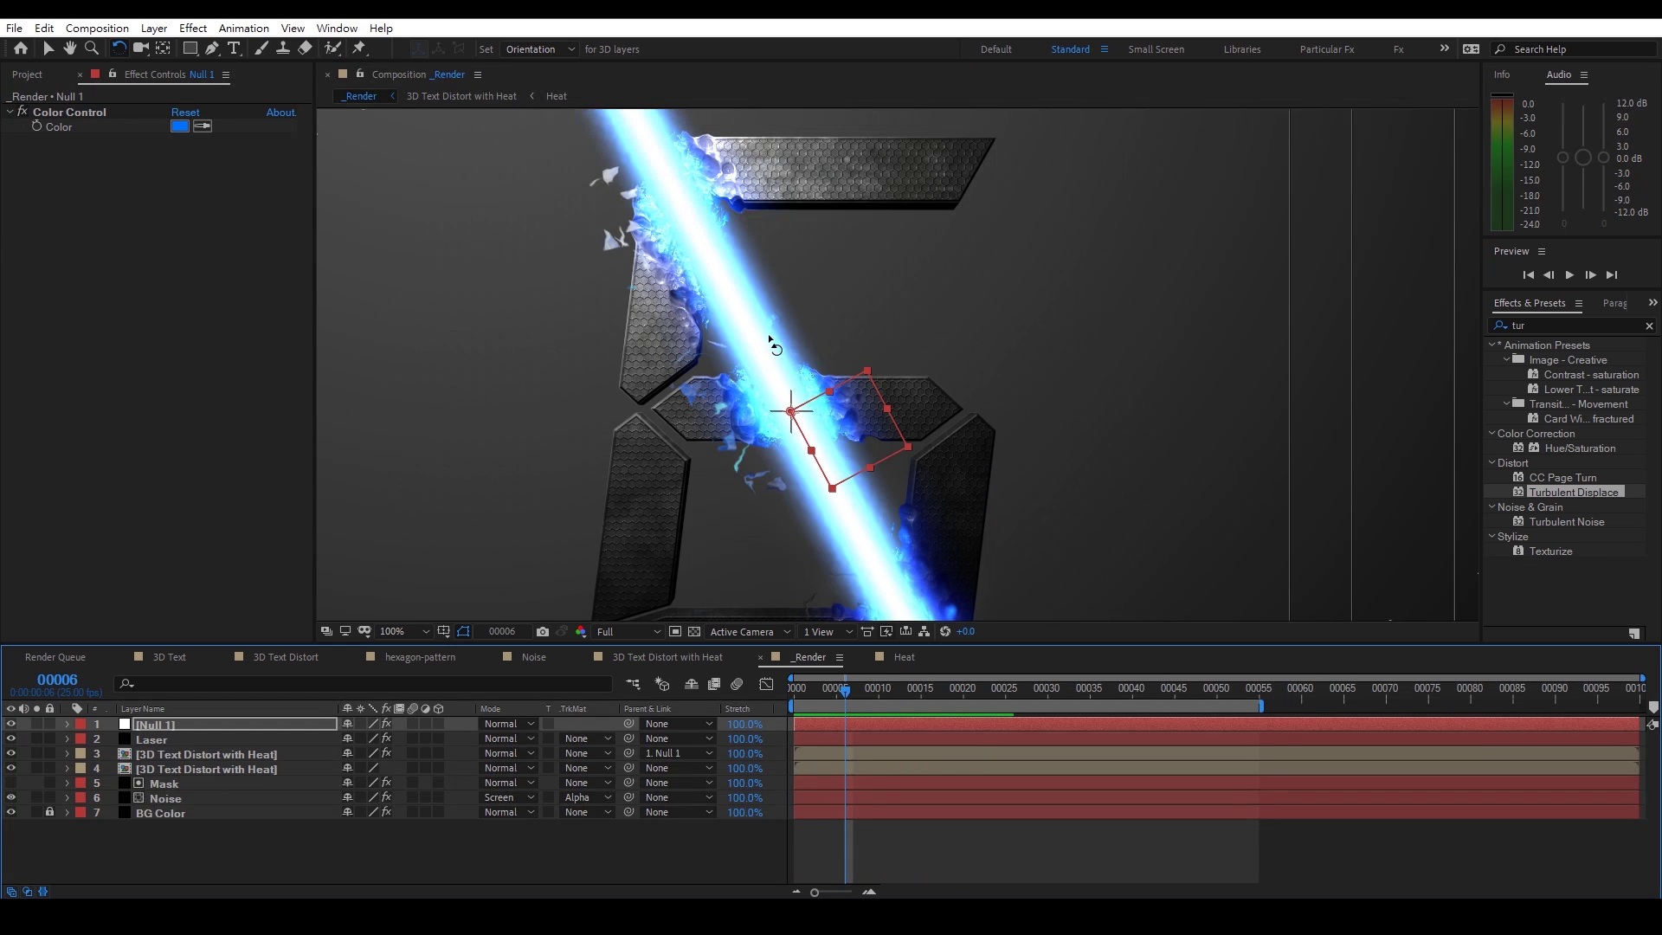
{"action": "left_click", "coordinate": [181, 126]}
{"action": "left_click_drag", "start_coordinate": [1222, 396], "coordinate": [1230, 510]}
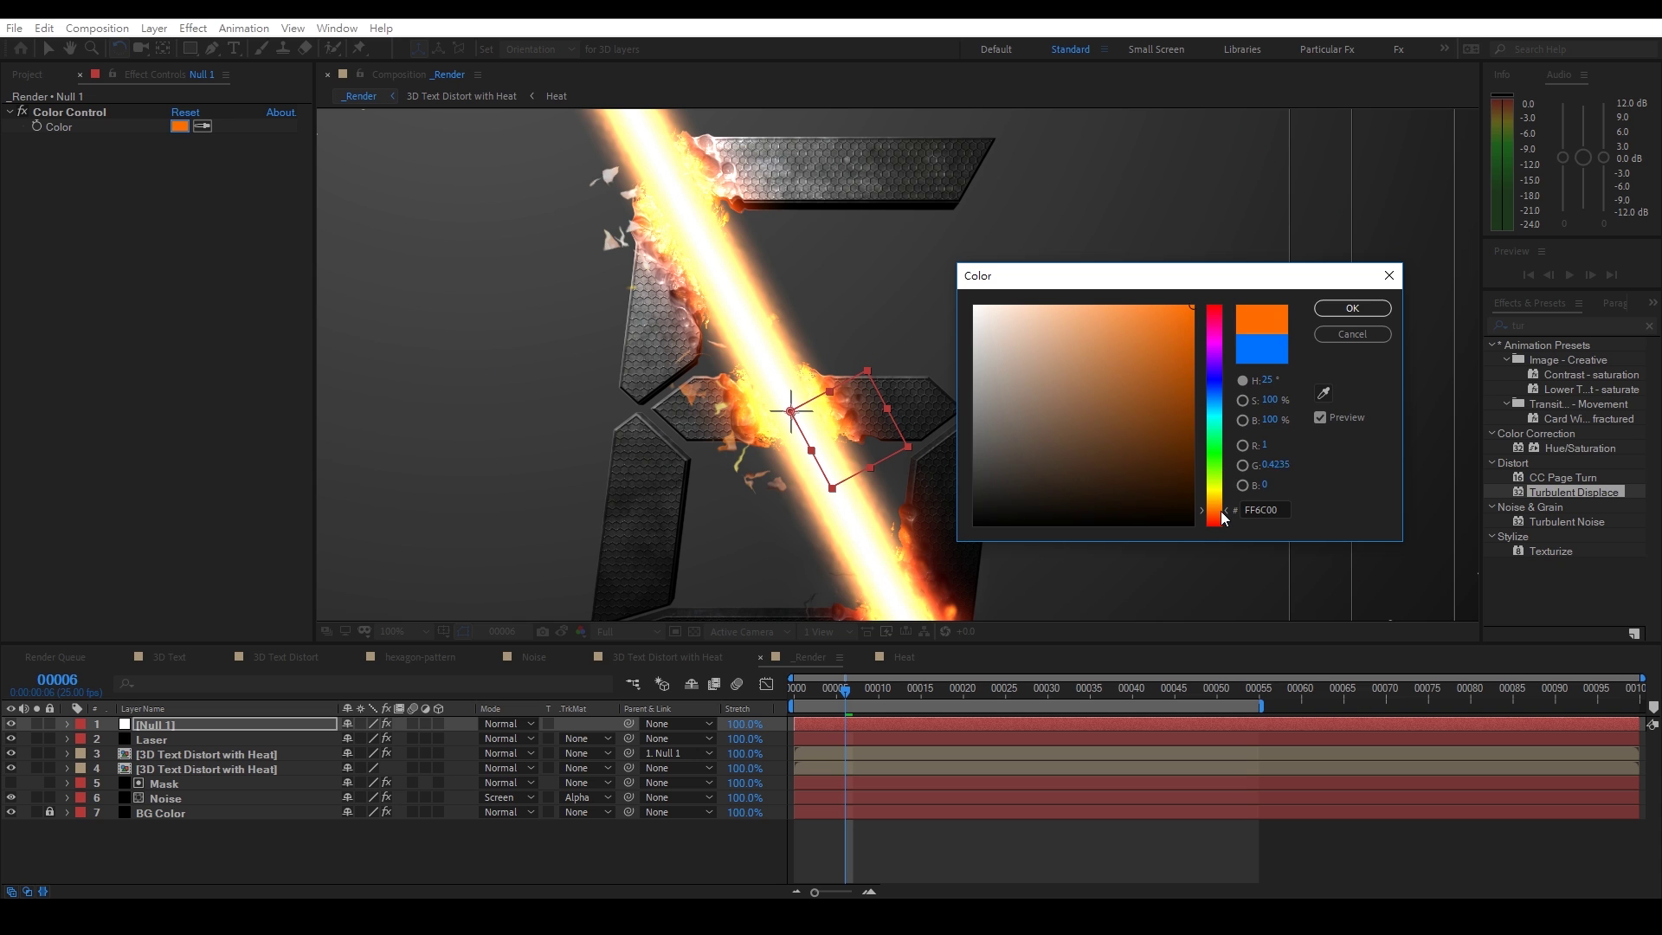
{"action": "left_click", "coordinate": [1346, 309]}
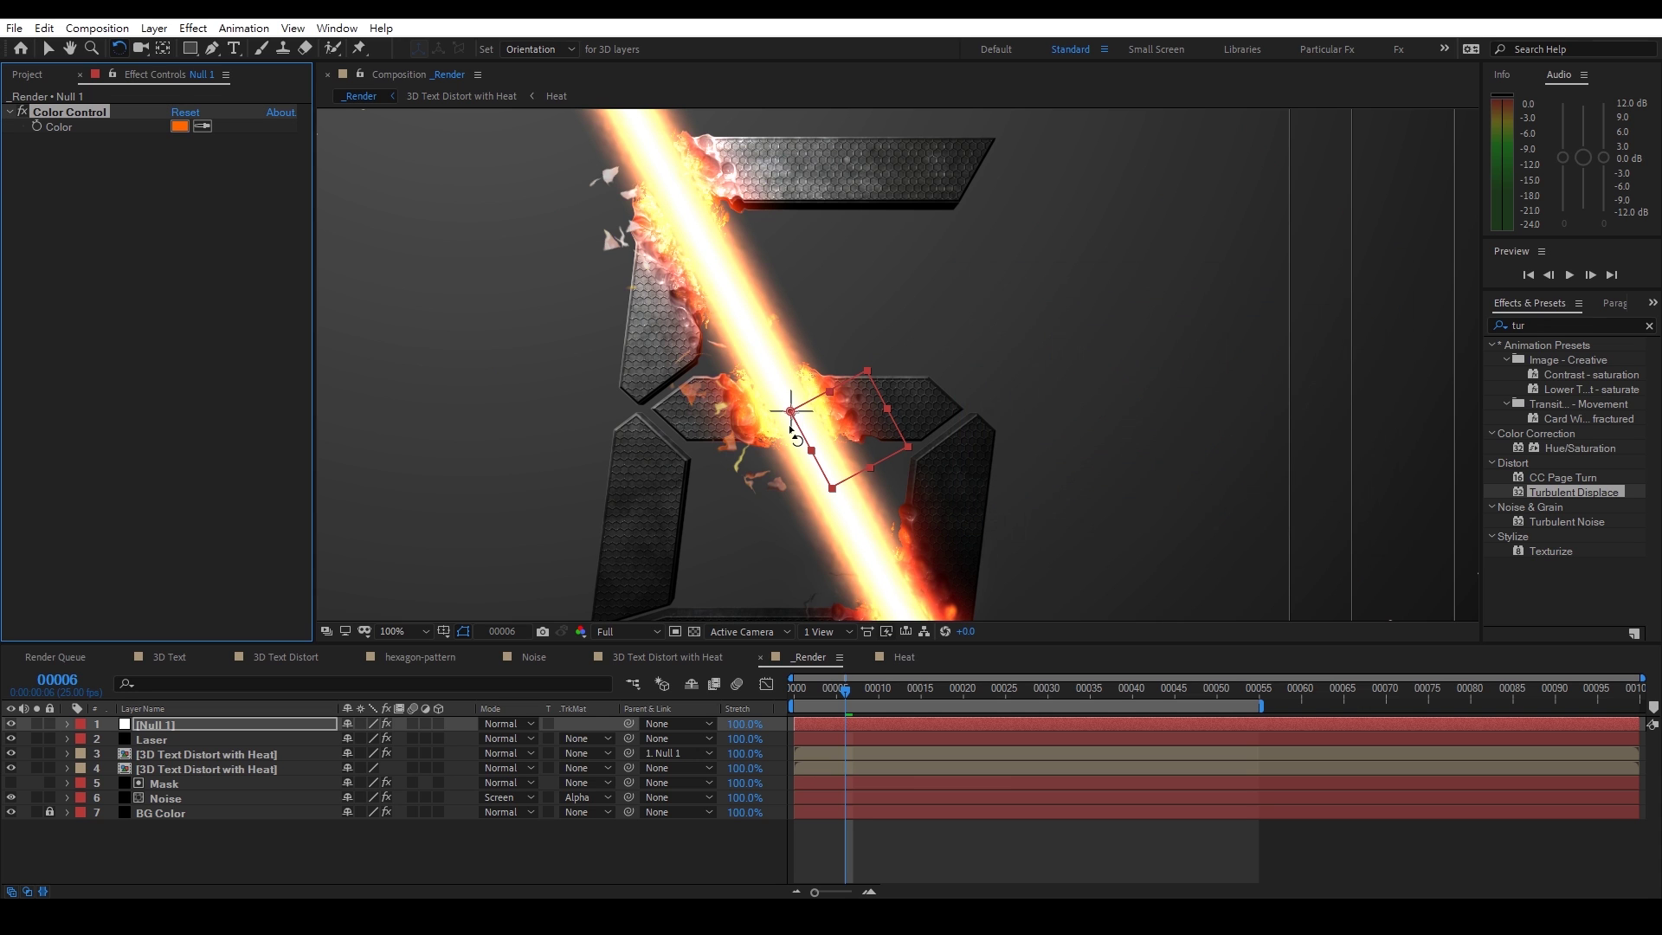
Raise the particle copy's Turbulent Displace Amount, lower its Size and preview the orange slice animation
{"action": "key", "text": "comma"}
{"action": "left_click_drag", "start_coordinate": [853, 692], "coordinate": [880, 693]}
{"action": "key", "text": "period"}
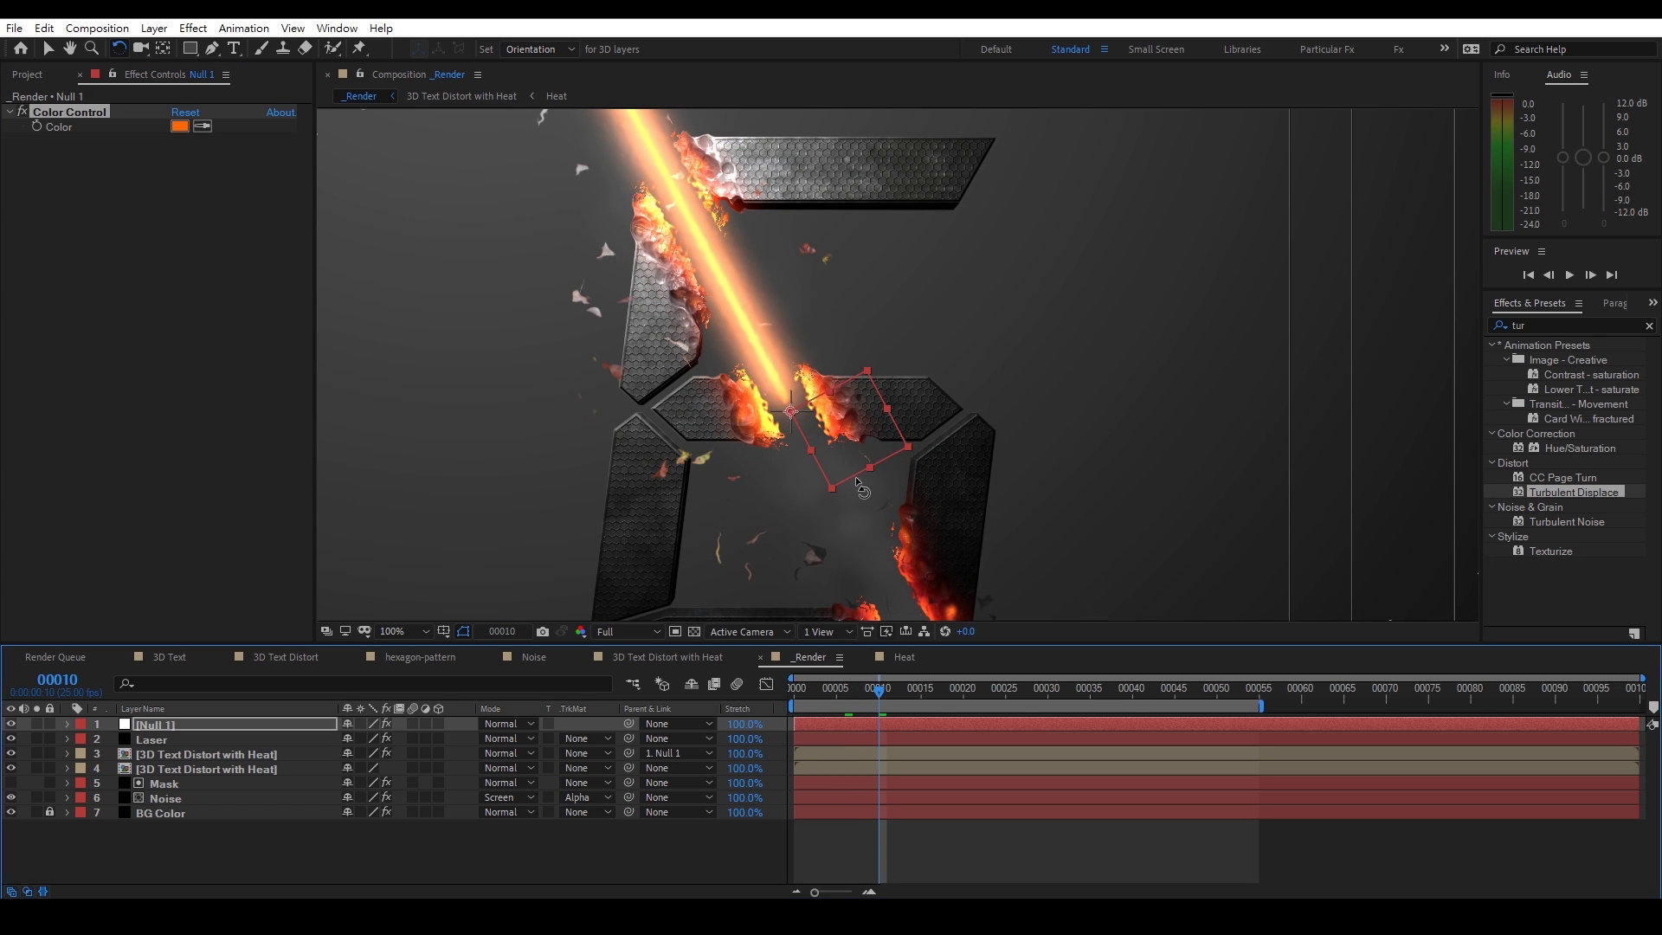
{"action": "left_click", "coordinate": [231, 753]}
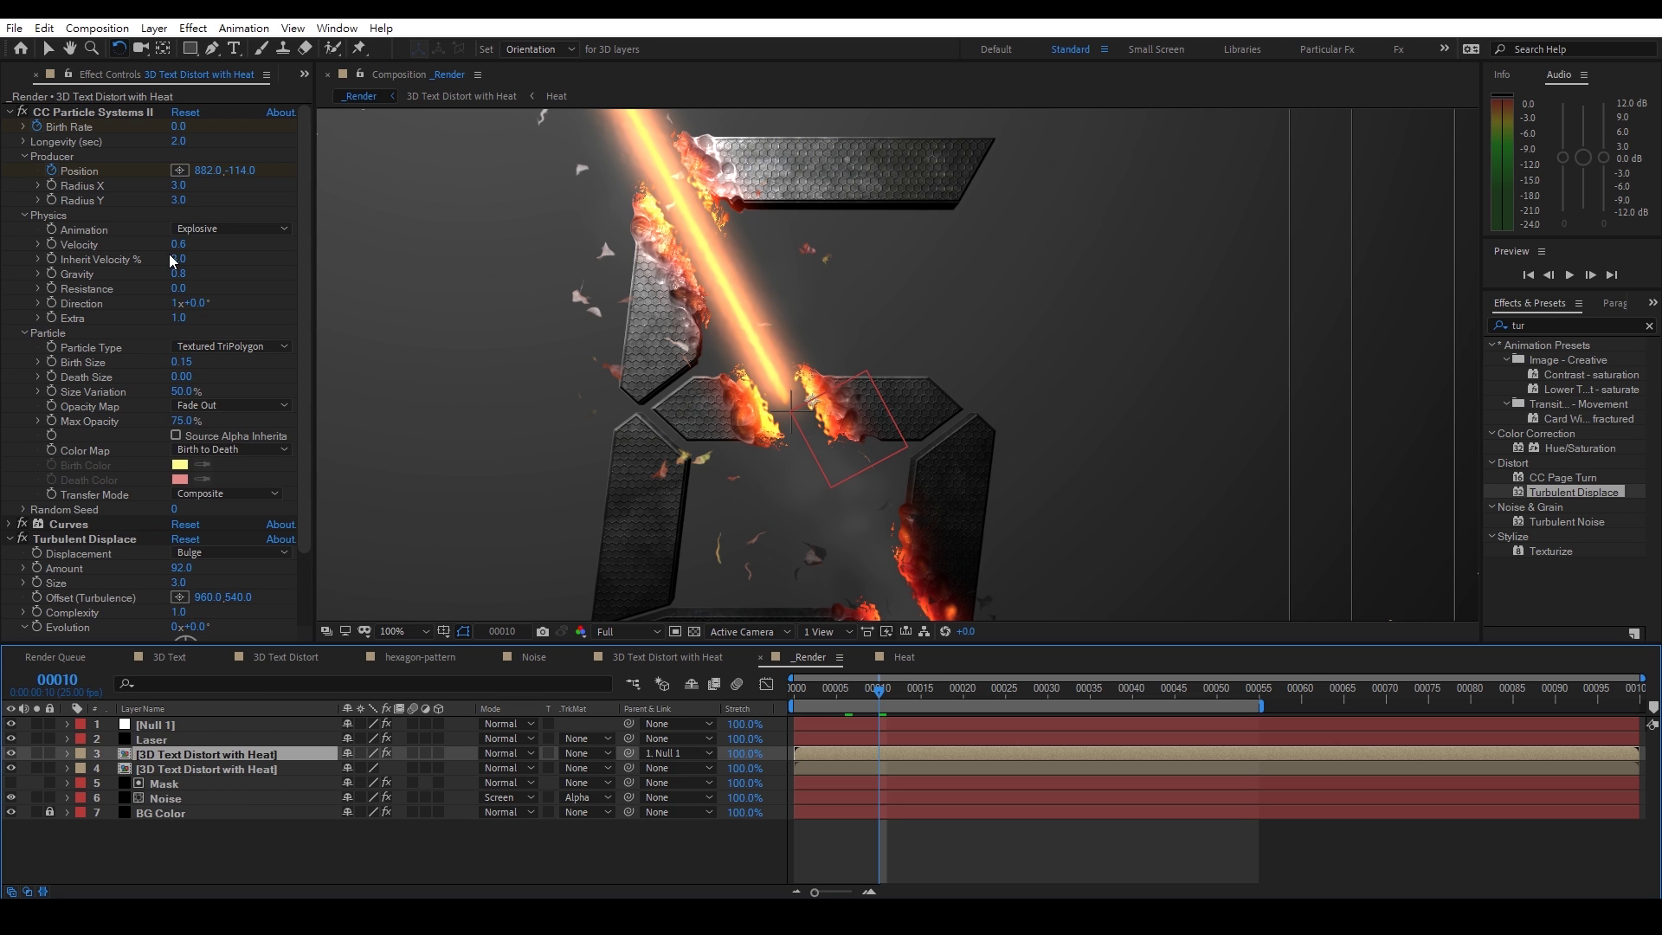
{"action": "left_click", "coordinate": [10, 113]}
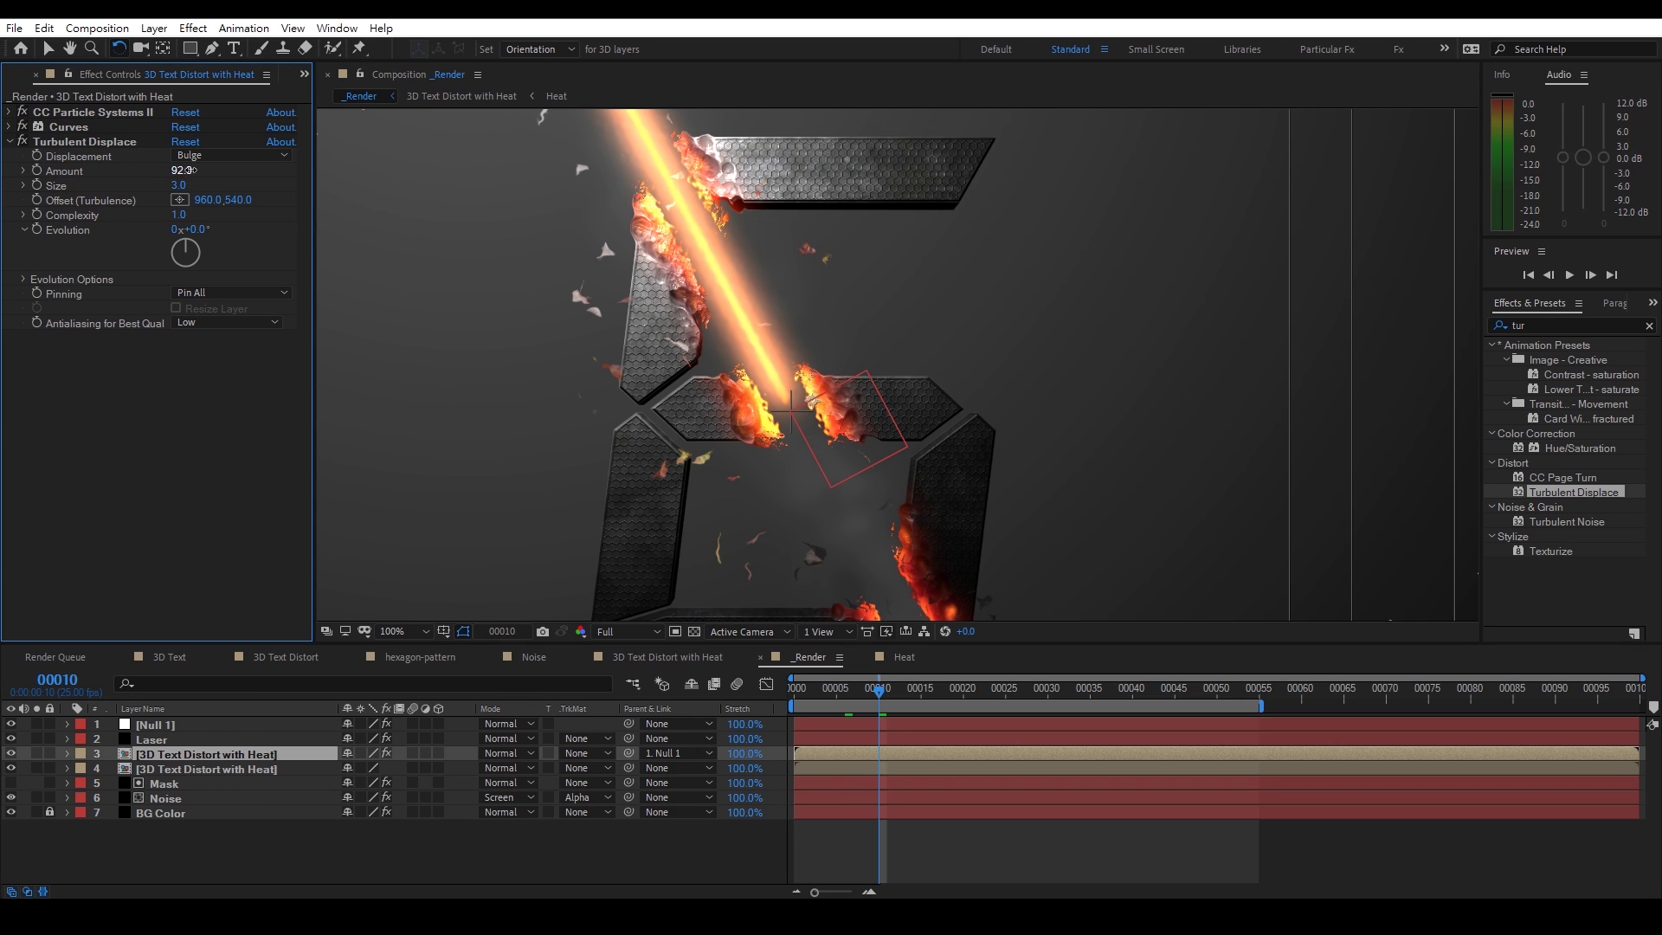
{"action": "left_click_drag", "start_coordinate": [183, 170], "coordinate": [205, 175]}
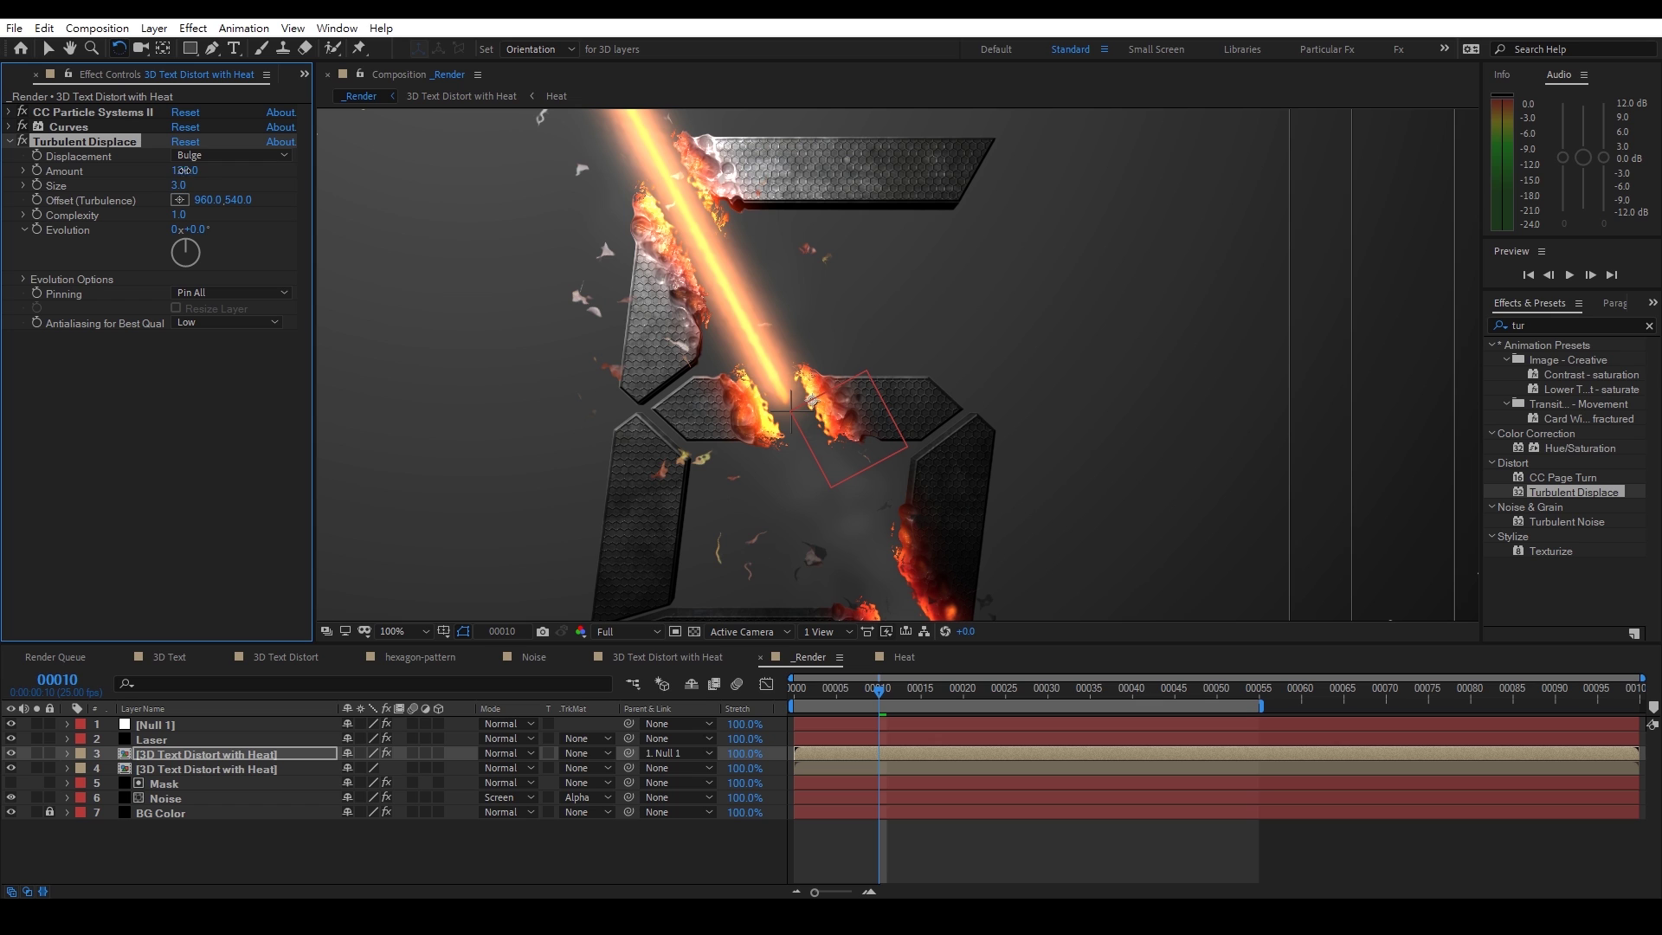
{"action": "left_click_drag", "start_coordinate": [179, 186], "coordinate": [155, 185]}
{"action": "scroll", "coordinate": [876, 467], "scroll_direction": "down", "scroll_amount": 2}
{"action": "left_click_drag", "start_coordinate": [883, 692], "coordinate": [919, 695]}
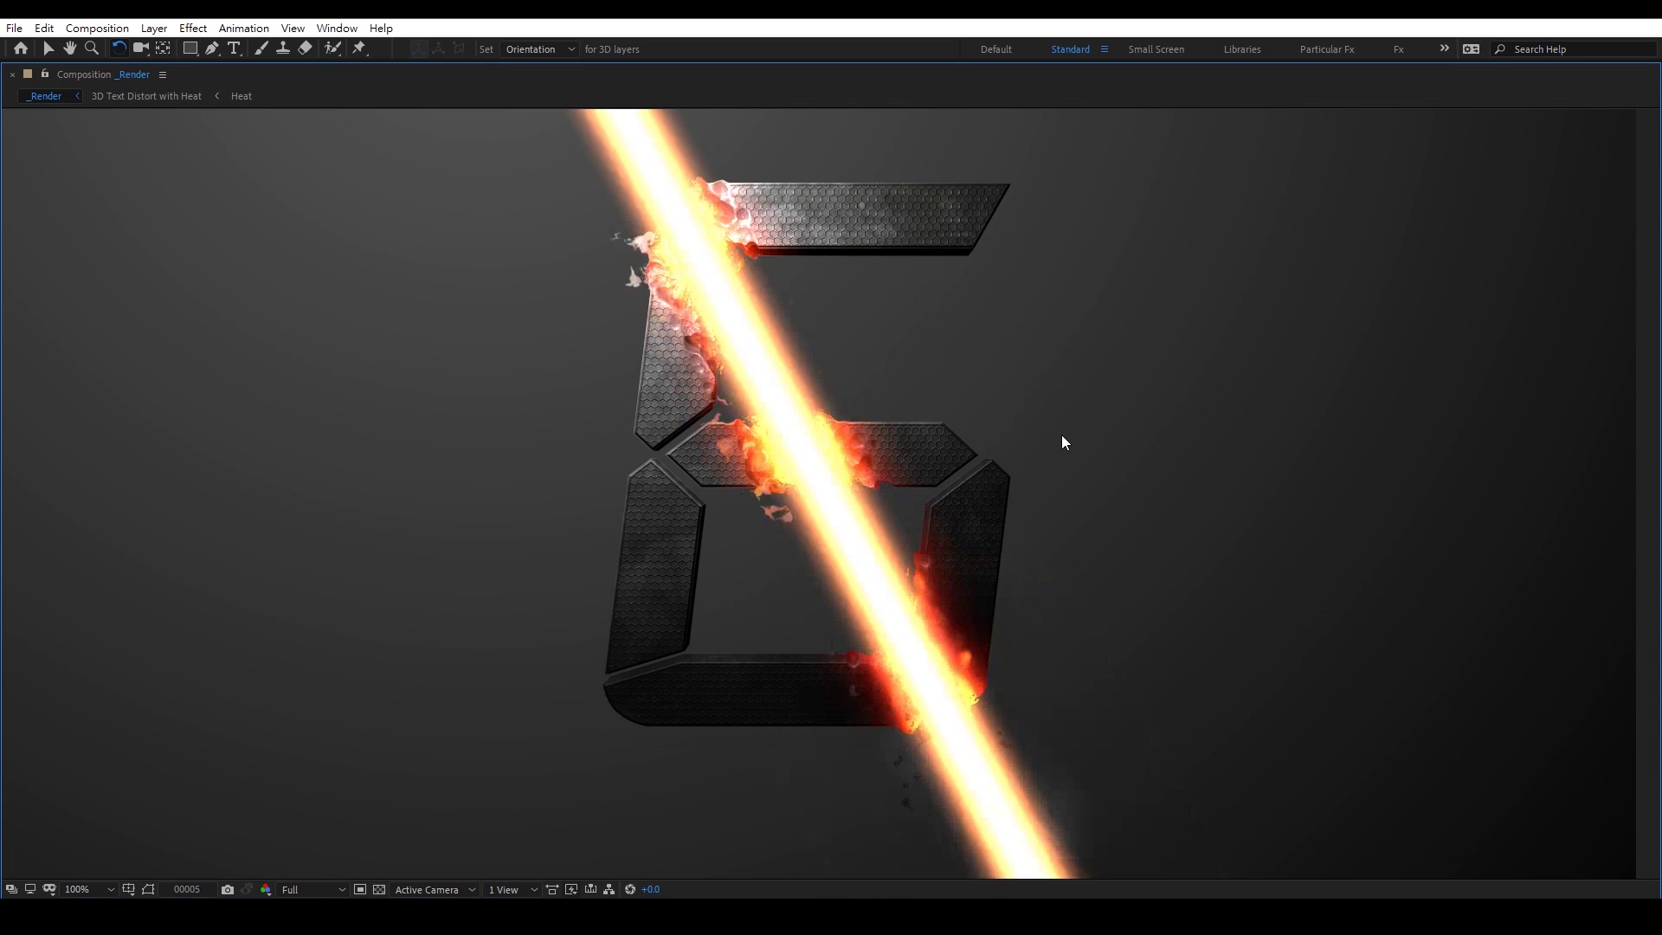
{"action": "key", "text": "space"}
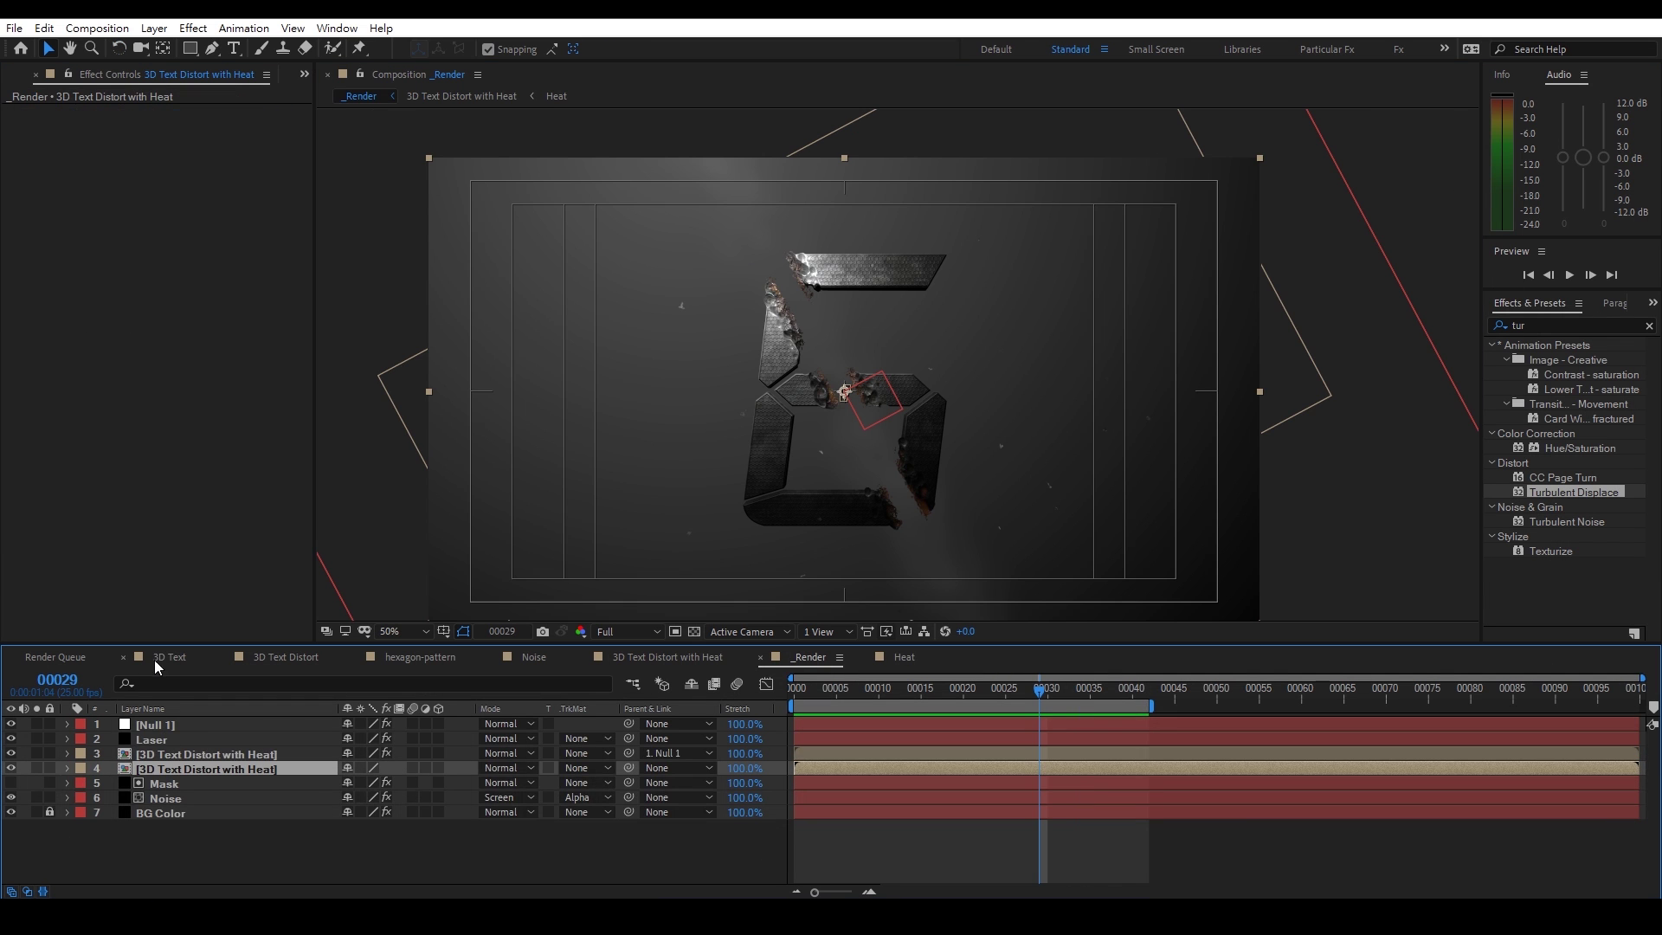
In the 3D Text composition, replace the 6 with 9 in both the main and the matte text layers
{"action": "left_click", "coordinate": [160, 659]}
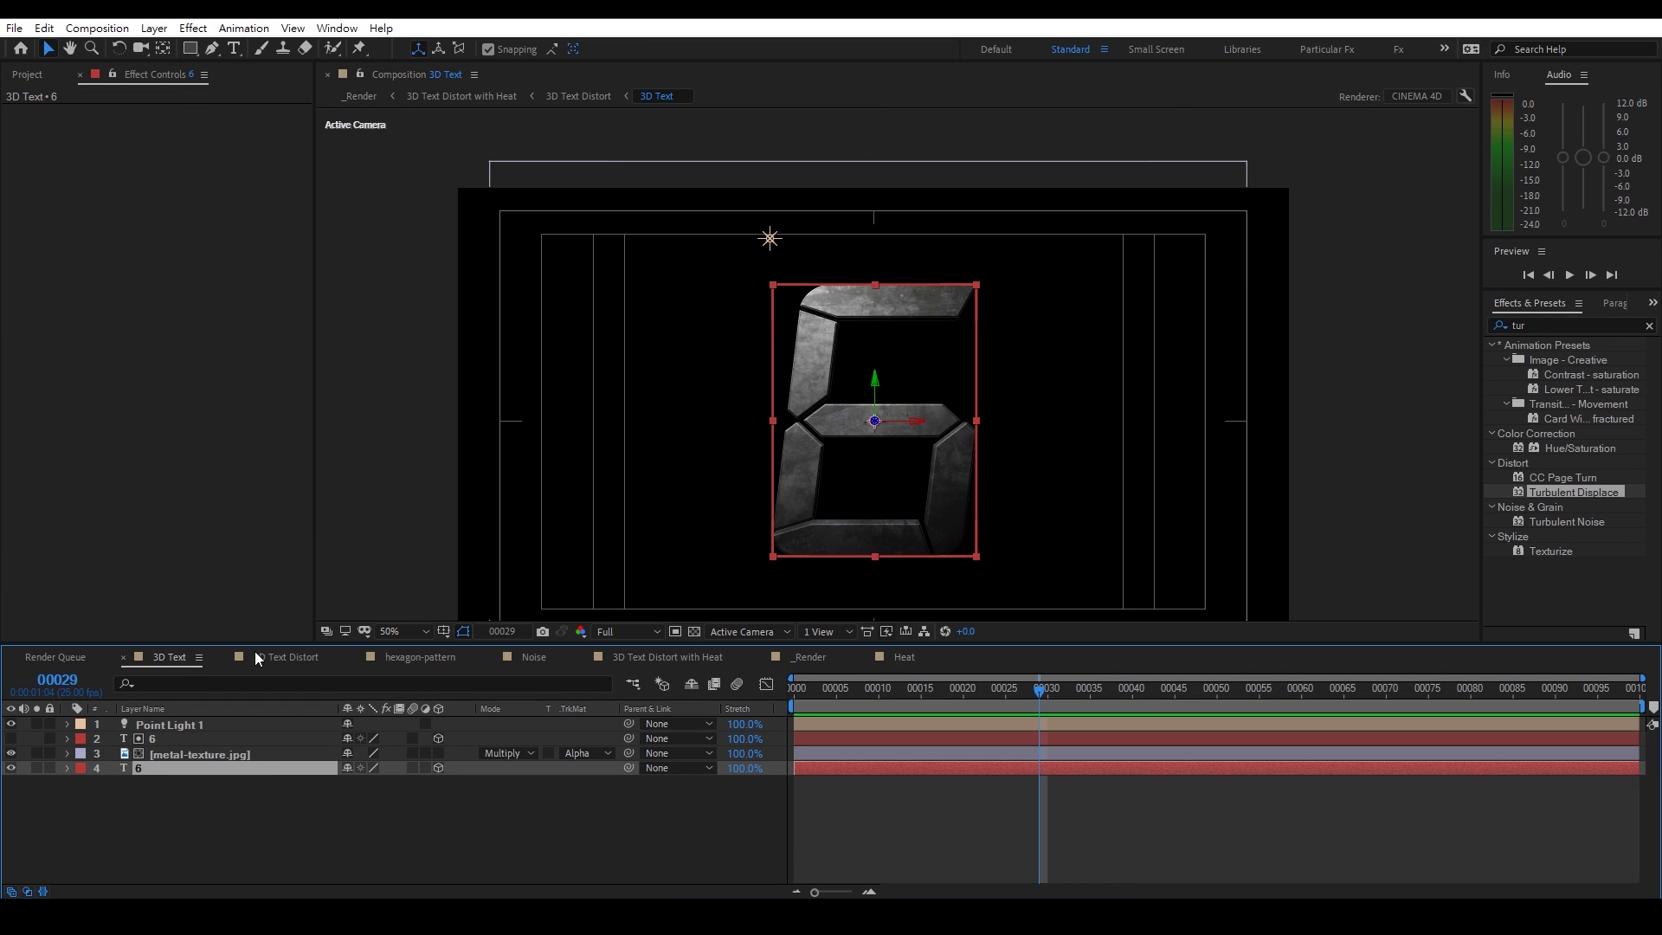
{"action": "double_click", "coordinate": [833, 443]}
{"action": "type", "text": "9"}
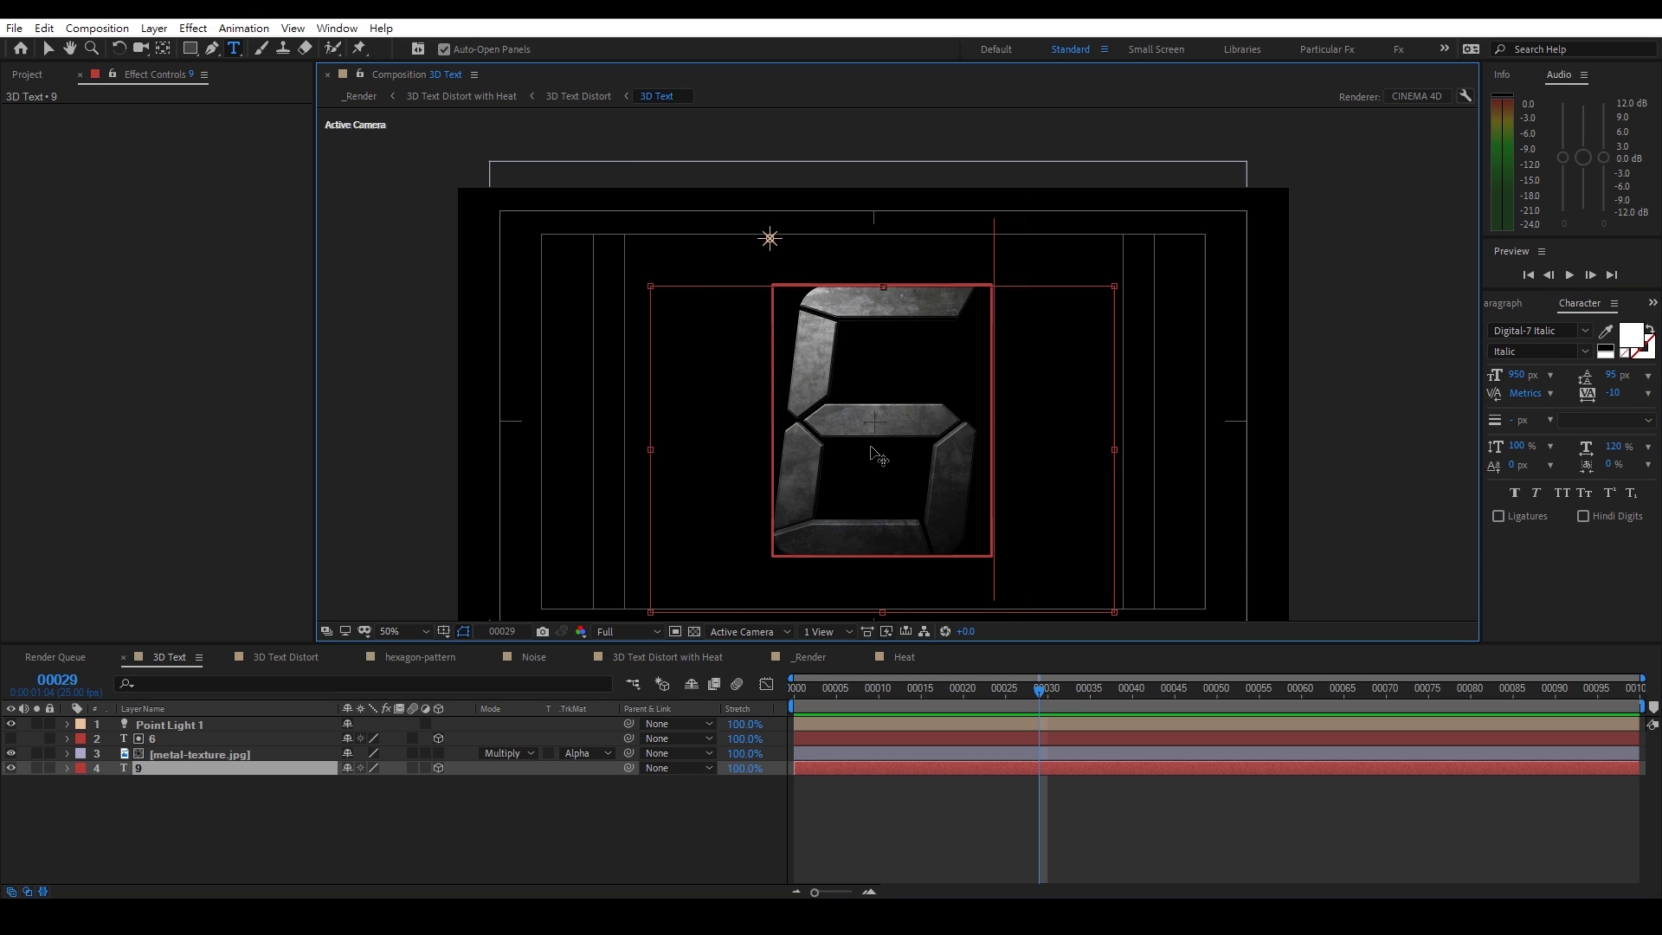
{"action": "left_click", "coordinate": [237, 739]}
{"action": "left_click", "coordinate": [821, 495]}
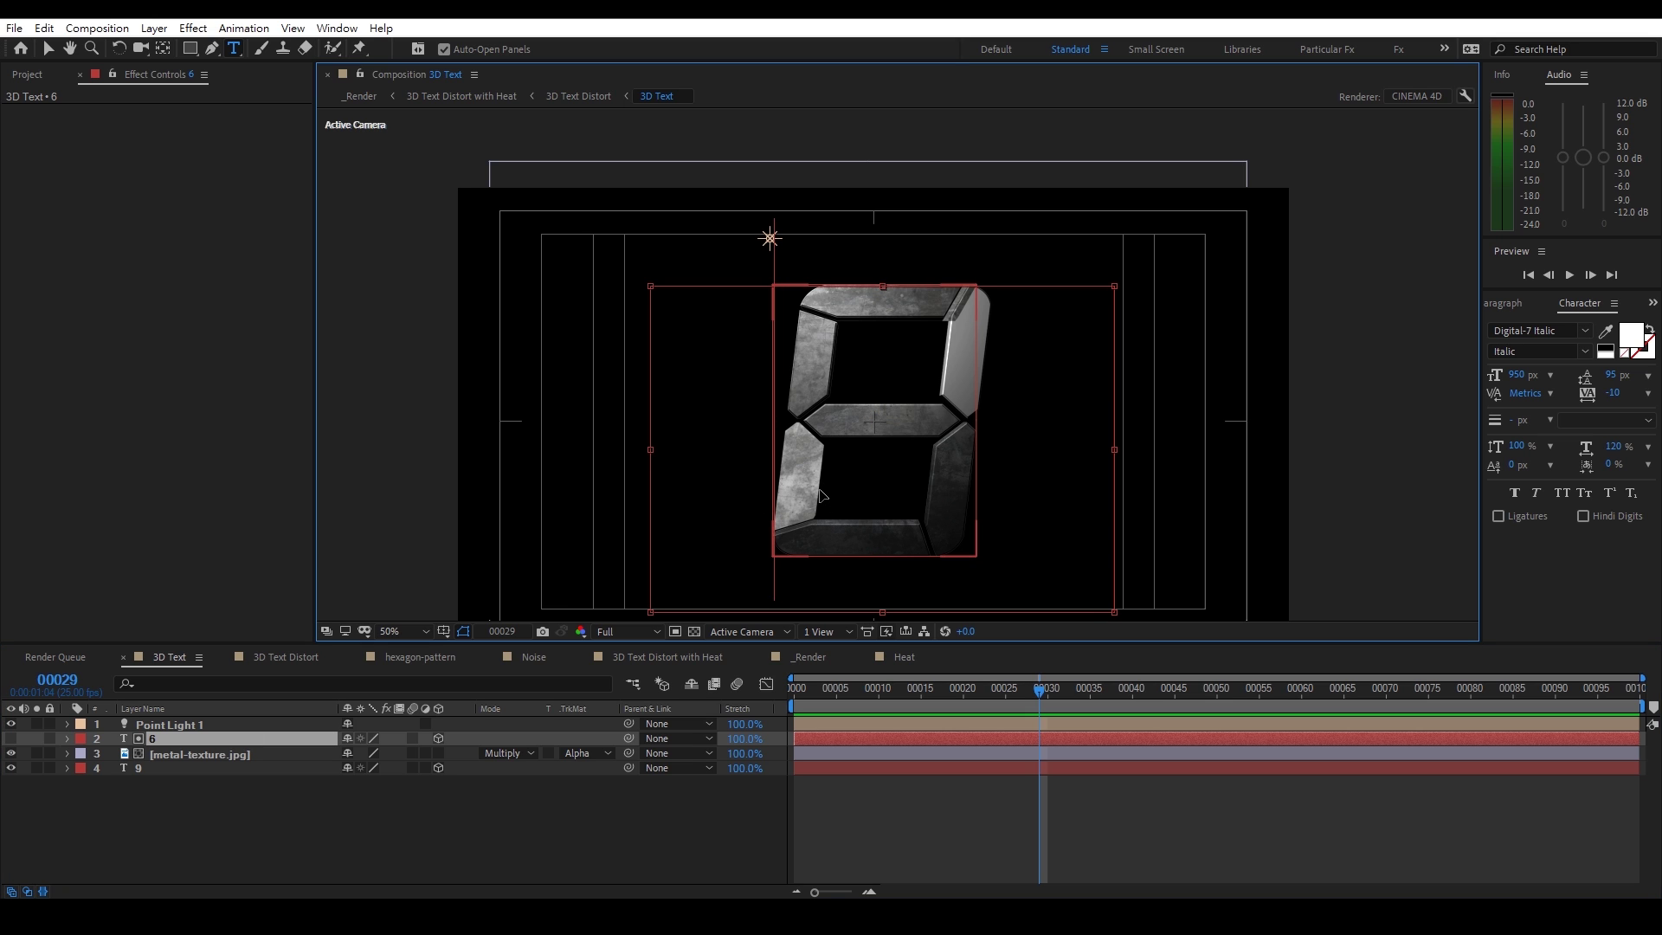
{"action": "double_click", "coordinate": [792, 445]}
{"action": "type", "text": "9"}
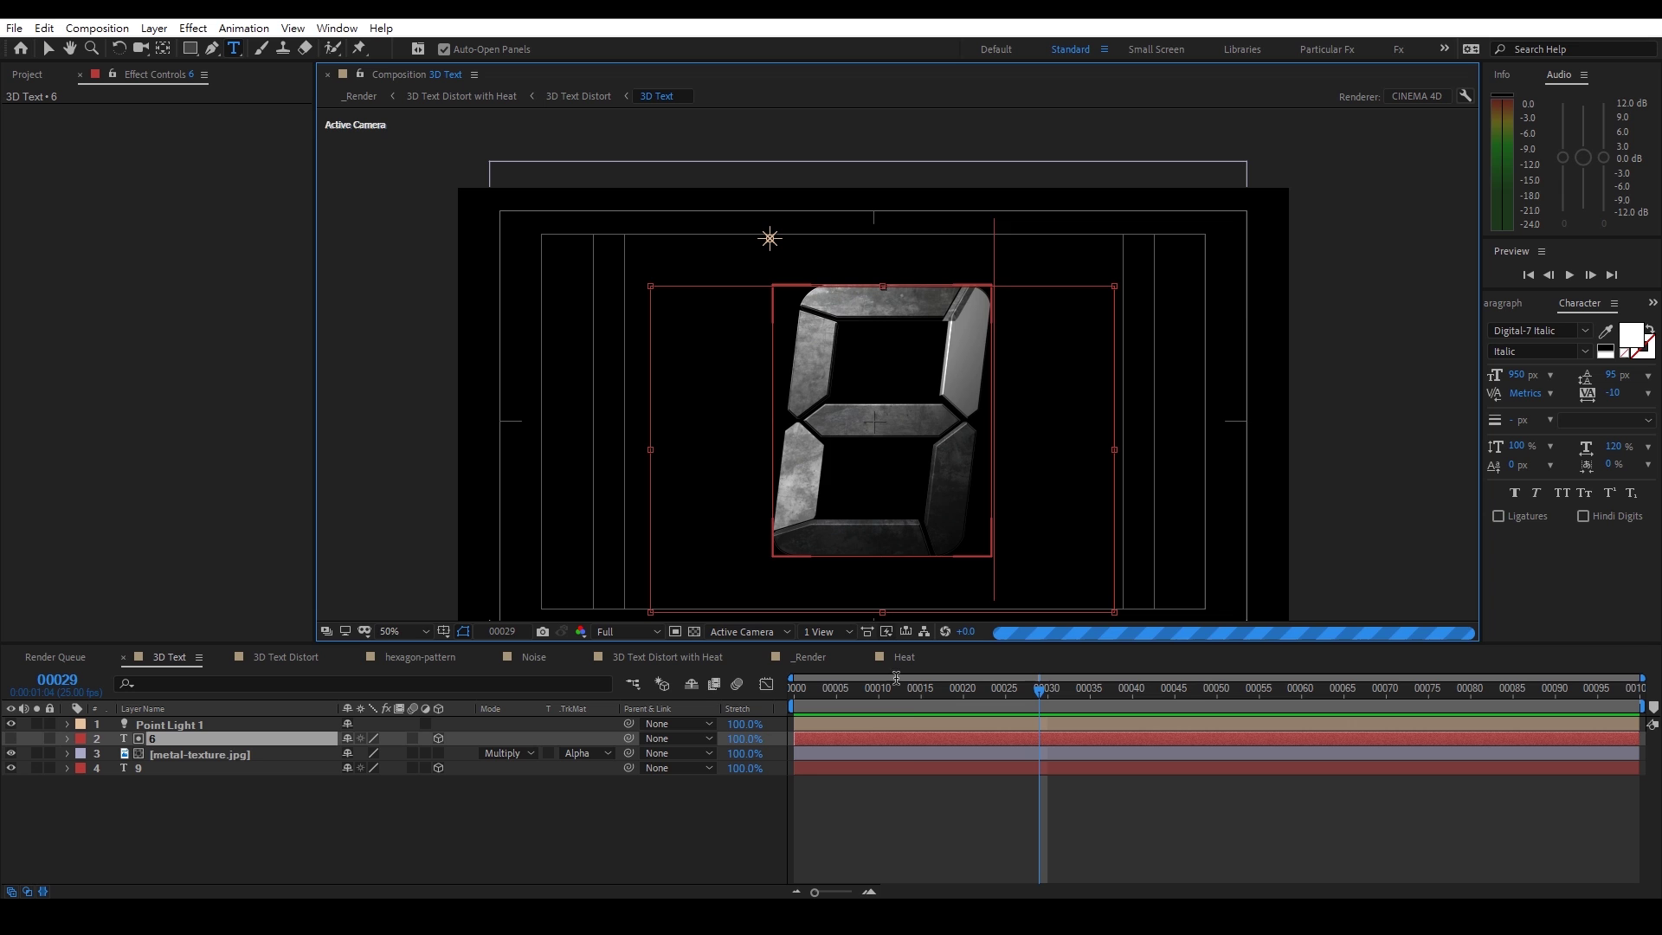
{"action": "left_click", "coordinate": [912, 833]}
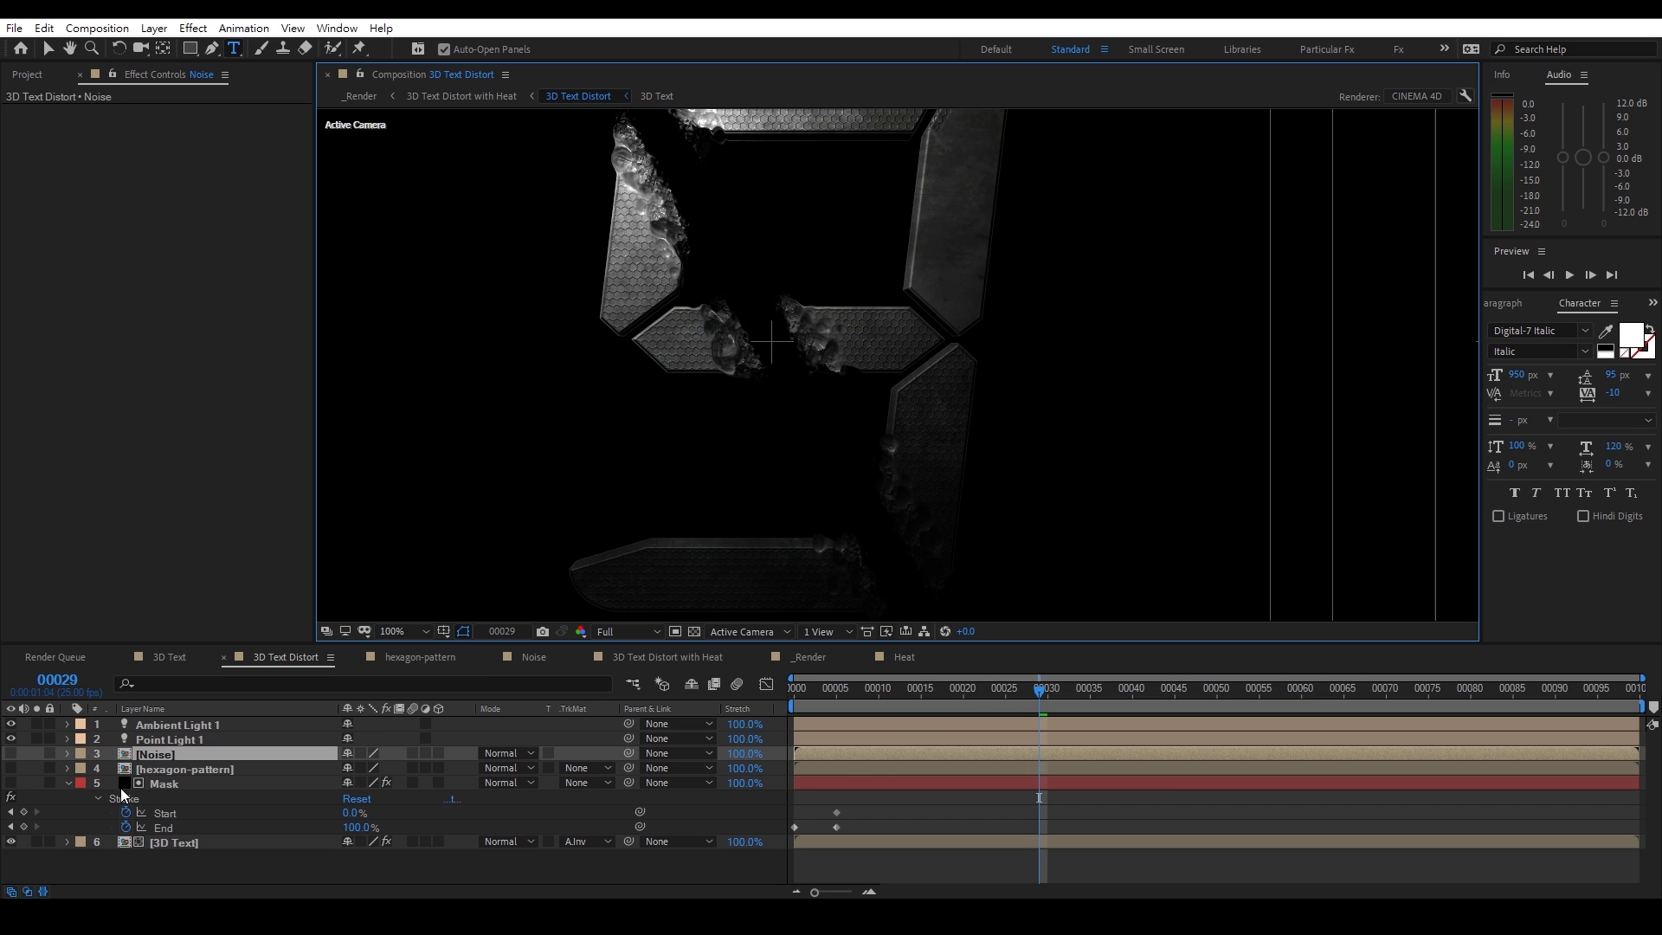
Open the hexagon-pattern composition and change its matte text from 6 to 9
{"action": "double_click", "coordinate": [178, 766]}
{"action": "left_click", "coordinate": [192, 724]}
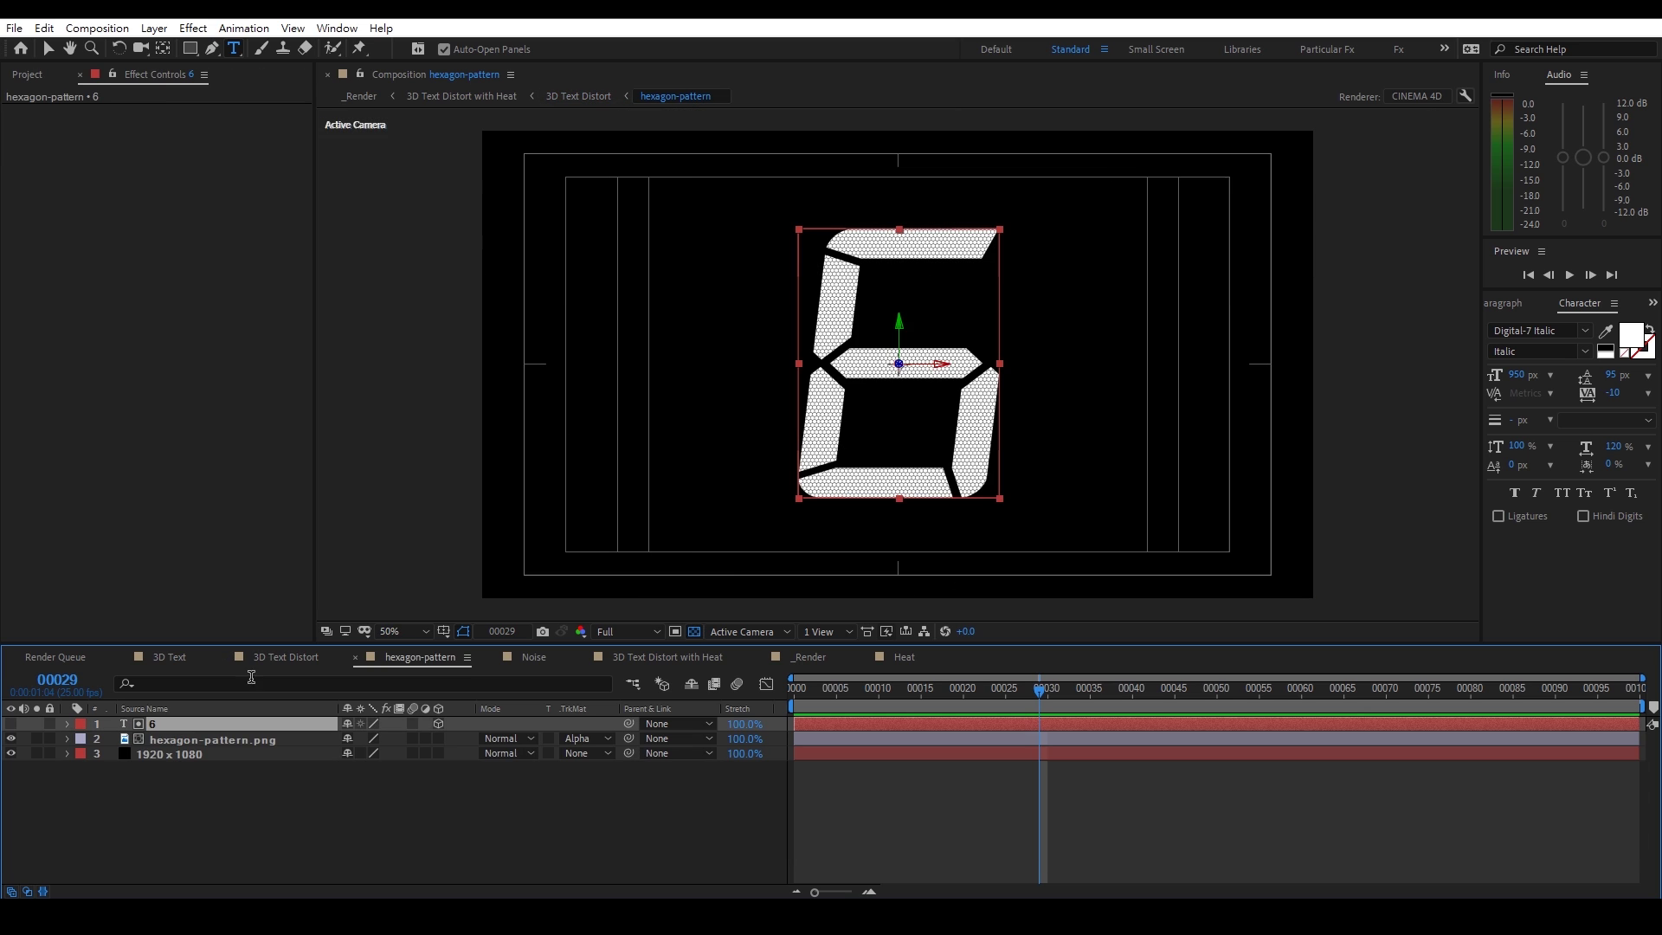
{"action": "left_click", "coordinate": [909, 323]}
{"action": "double_click", "coordinate": [968, 372]}
{"action": "type", "text": "9"}
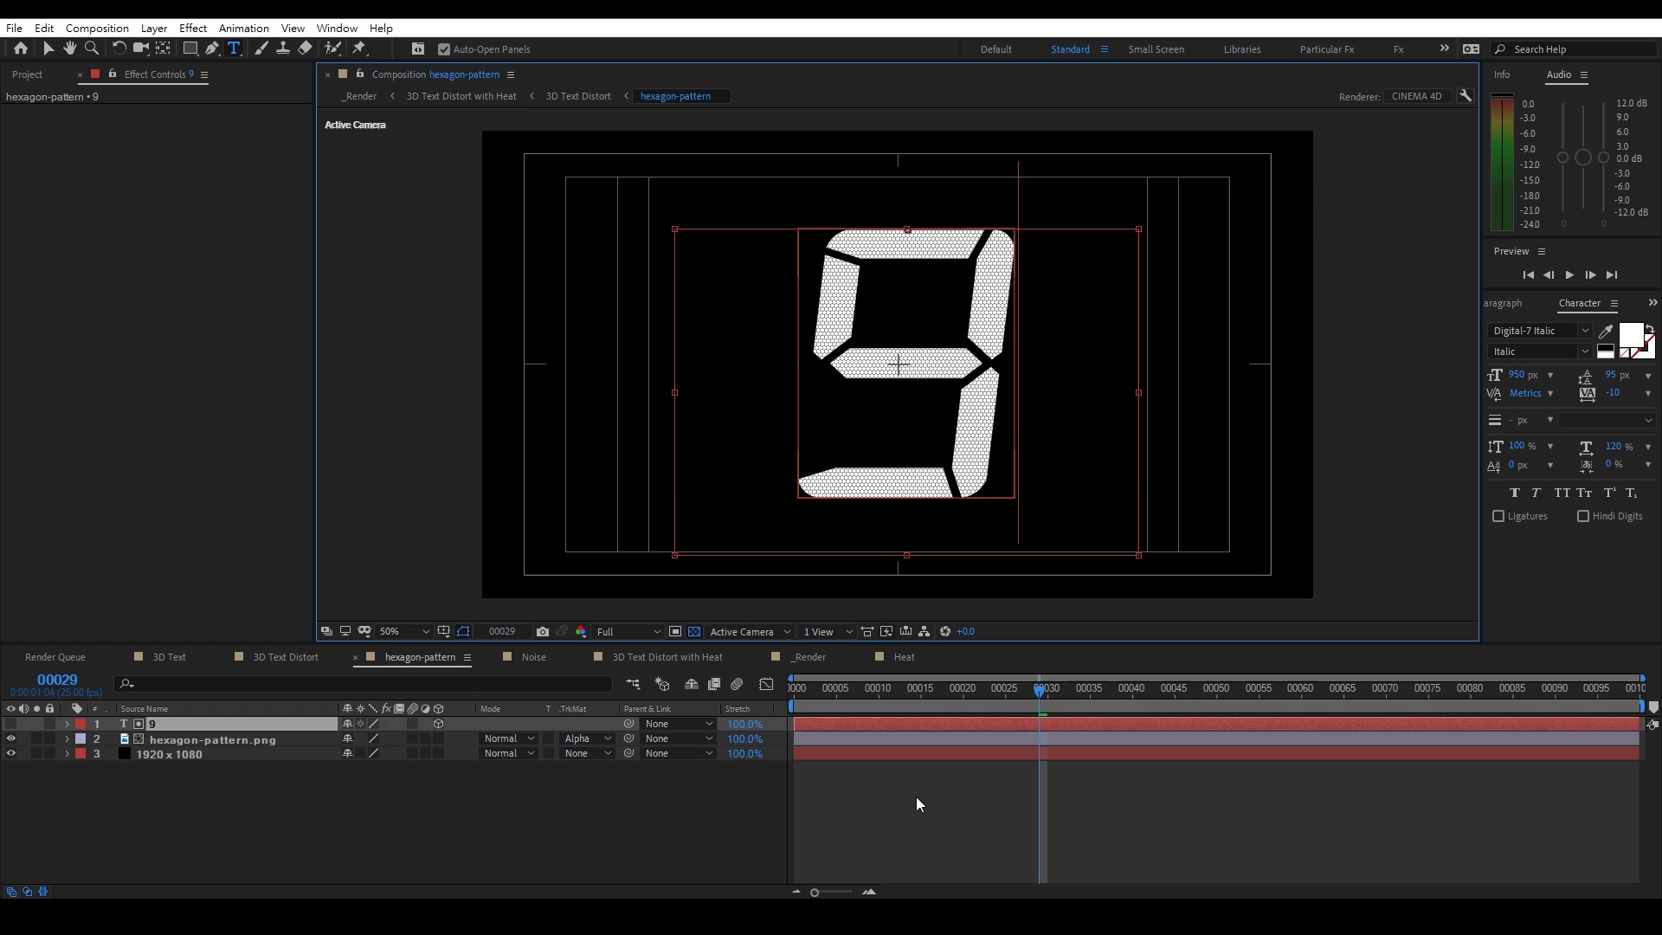
{"action": "left_click", "coordinate": [919, 804]}
Return to _Render and examine the sliced 9 up close at frame 17
{"action": "left_click", "coordinate": [360, 95]}
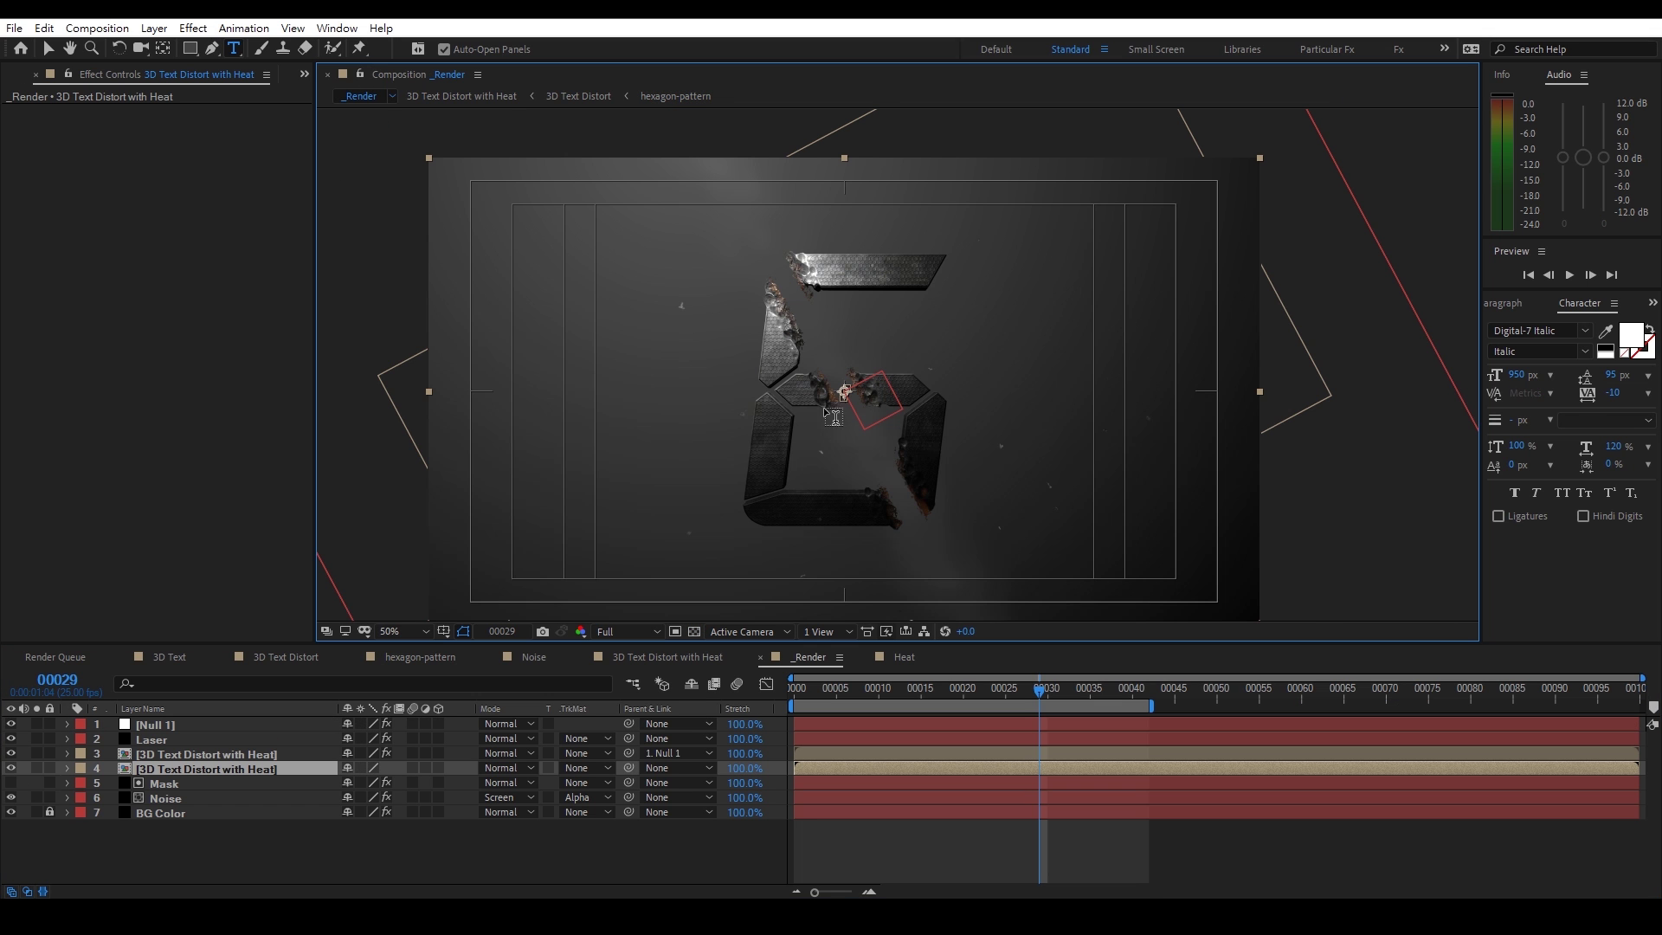
{"action": "left_click", "coordinate": [869, 843]}
{"action": "left_click", "coordinate": [839, 688]}
{"action": "left_click_drag", "start_coordinate": [838, 688], "coordinate": [936, 683]}
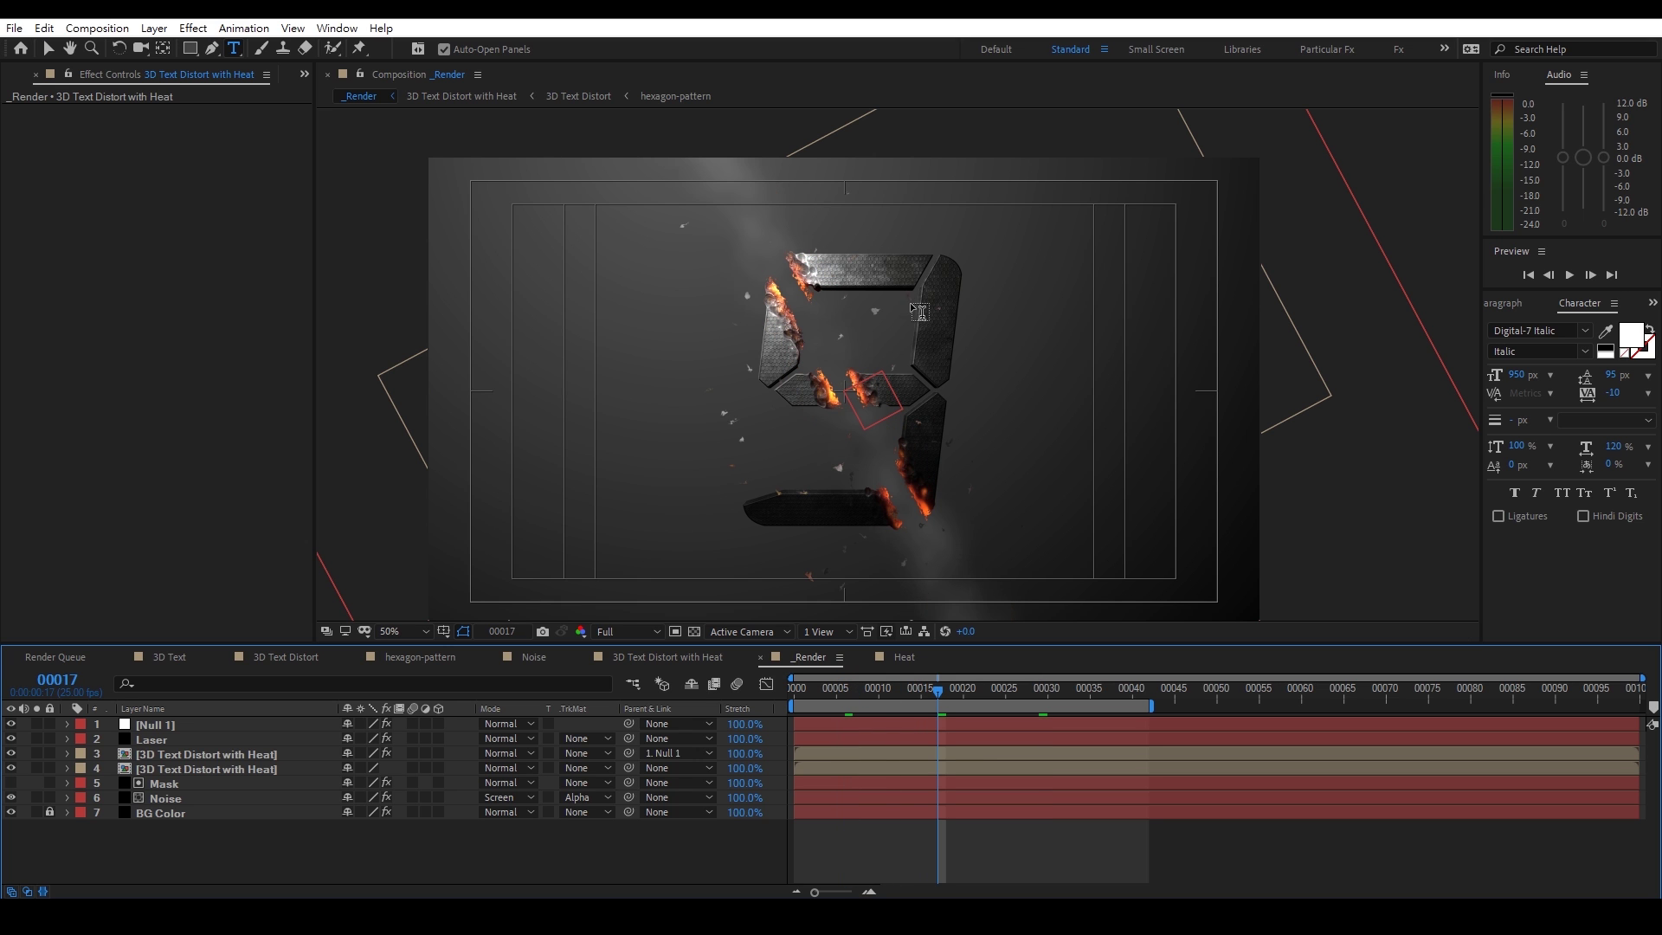
{"action": "key", "text": "period"}
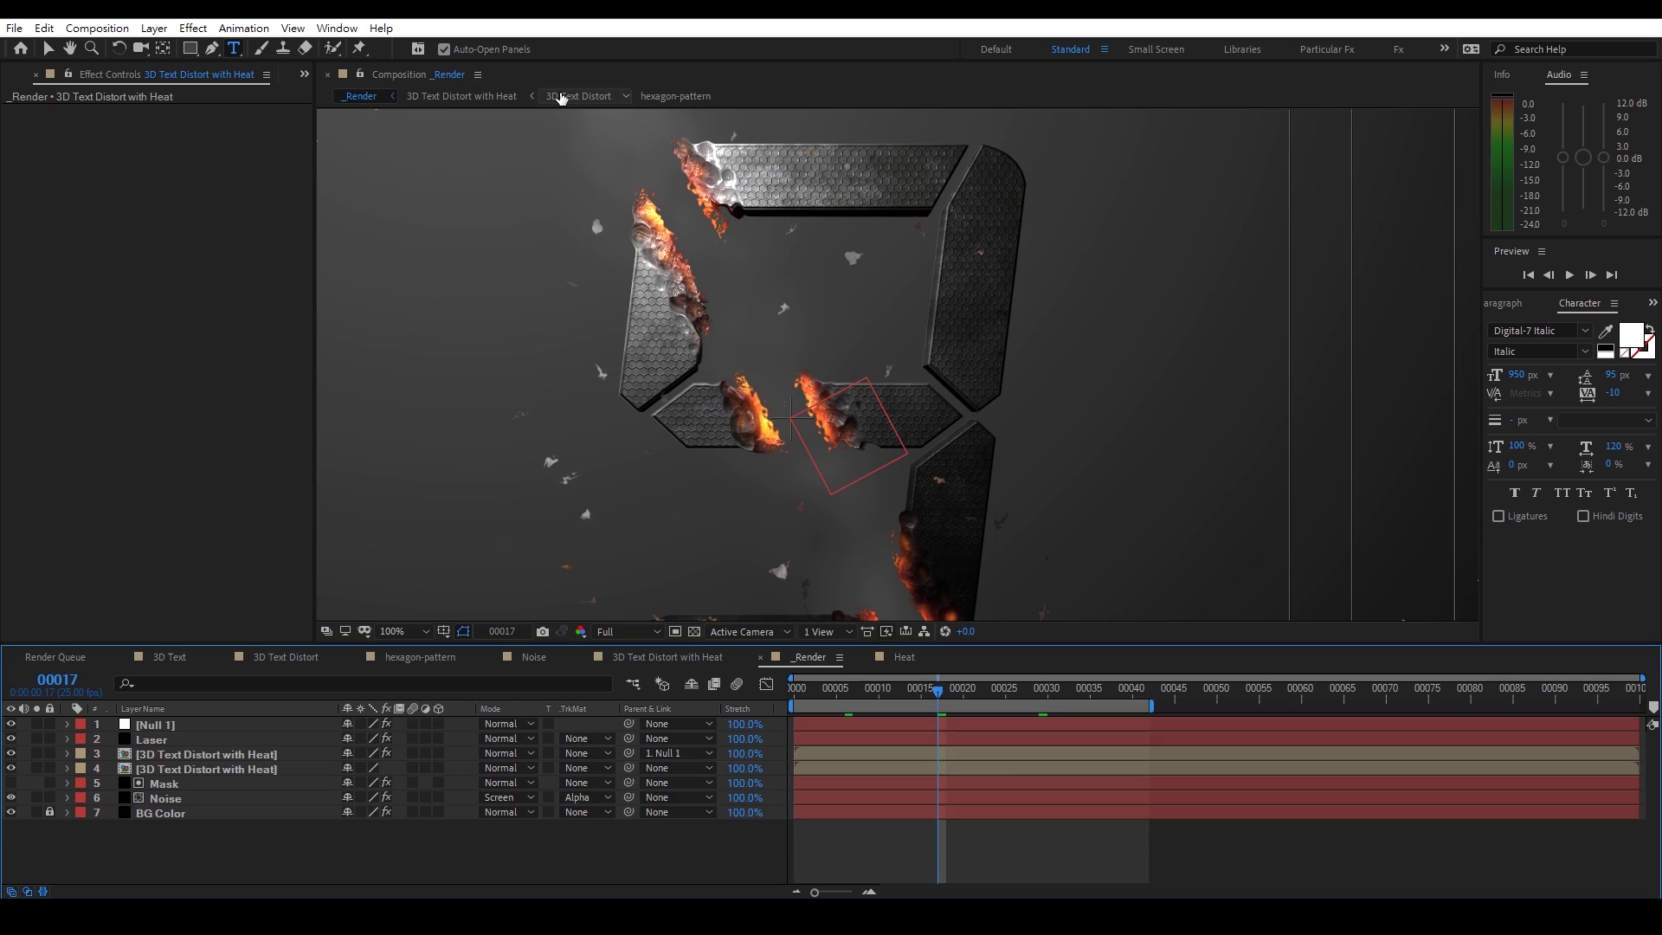
In the Noise composition, set Noise 2's Fractal Noise Contrast to 325 and Scale to 77, and check the edges in 3D Text Distort
{"action": "left_click", "coordinate": [561, 96]}
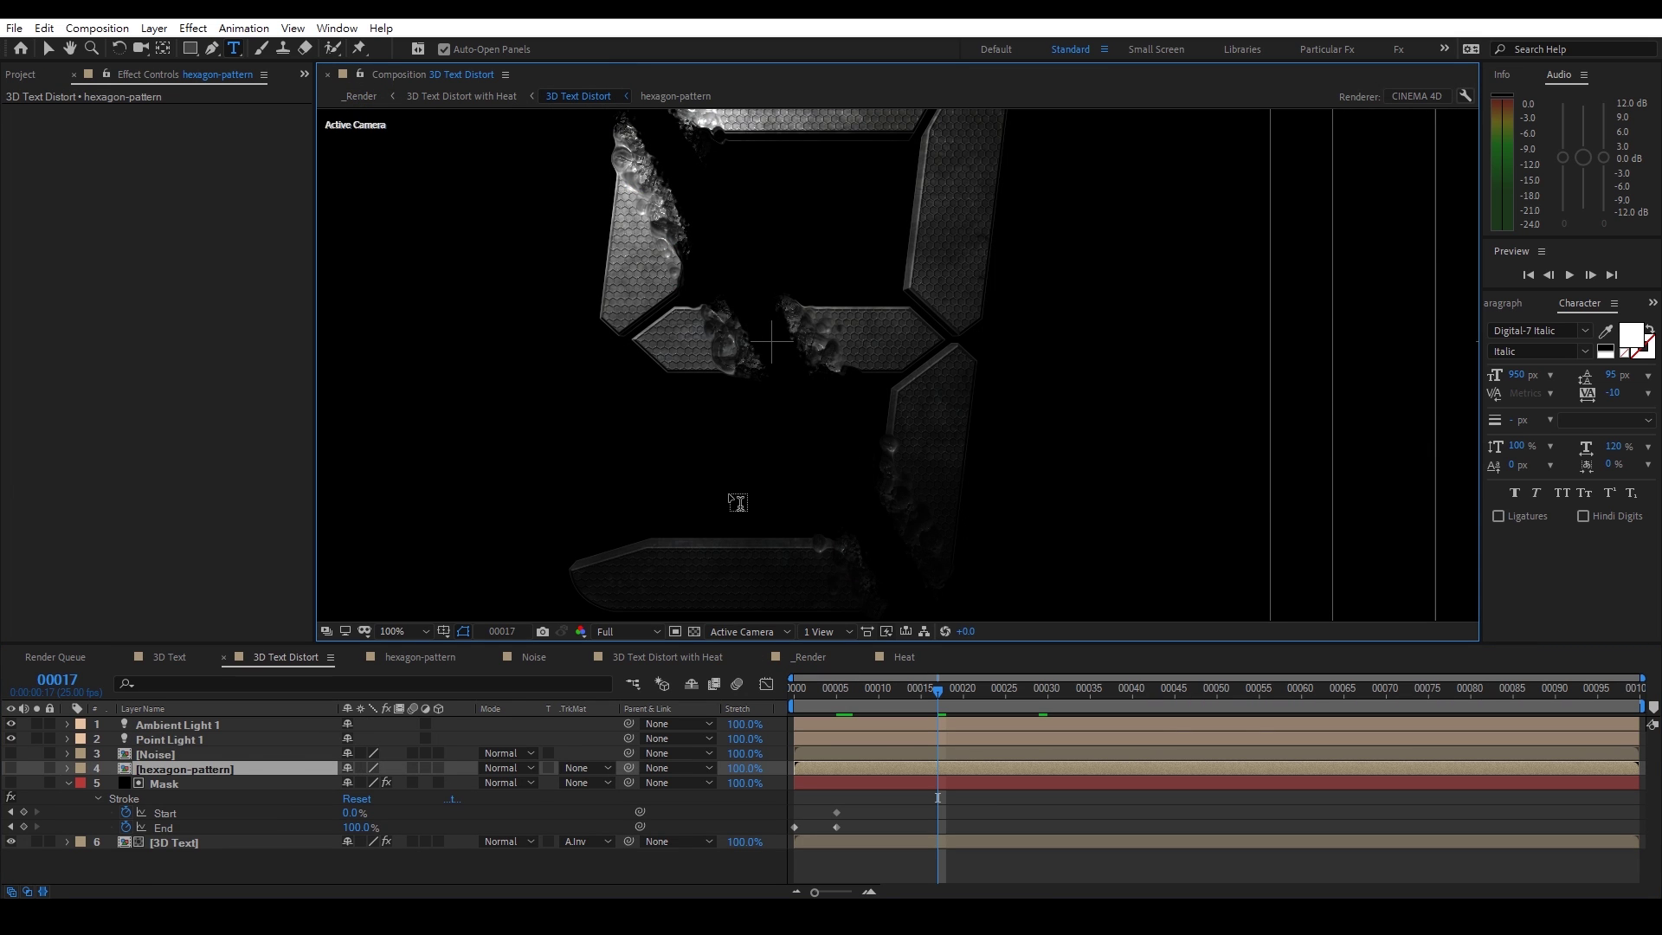
{"action": "double_click", "coordinate": [204, 756]}
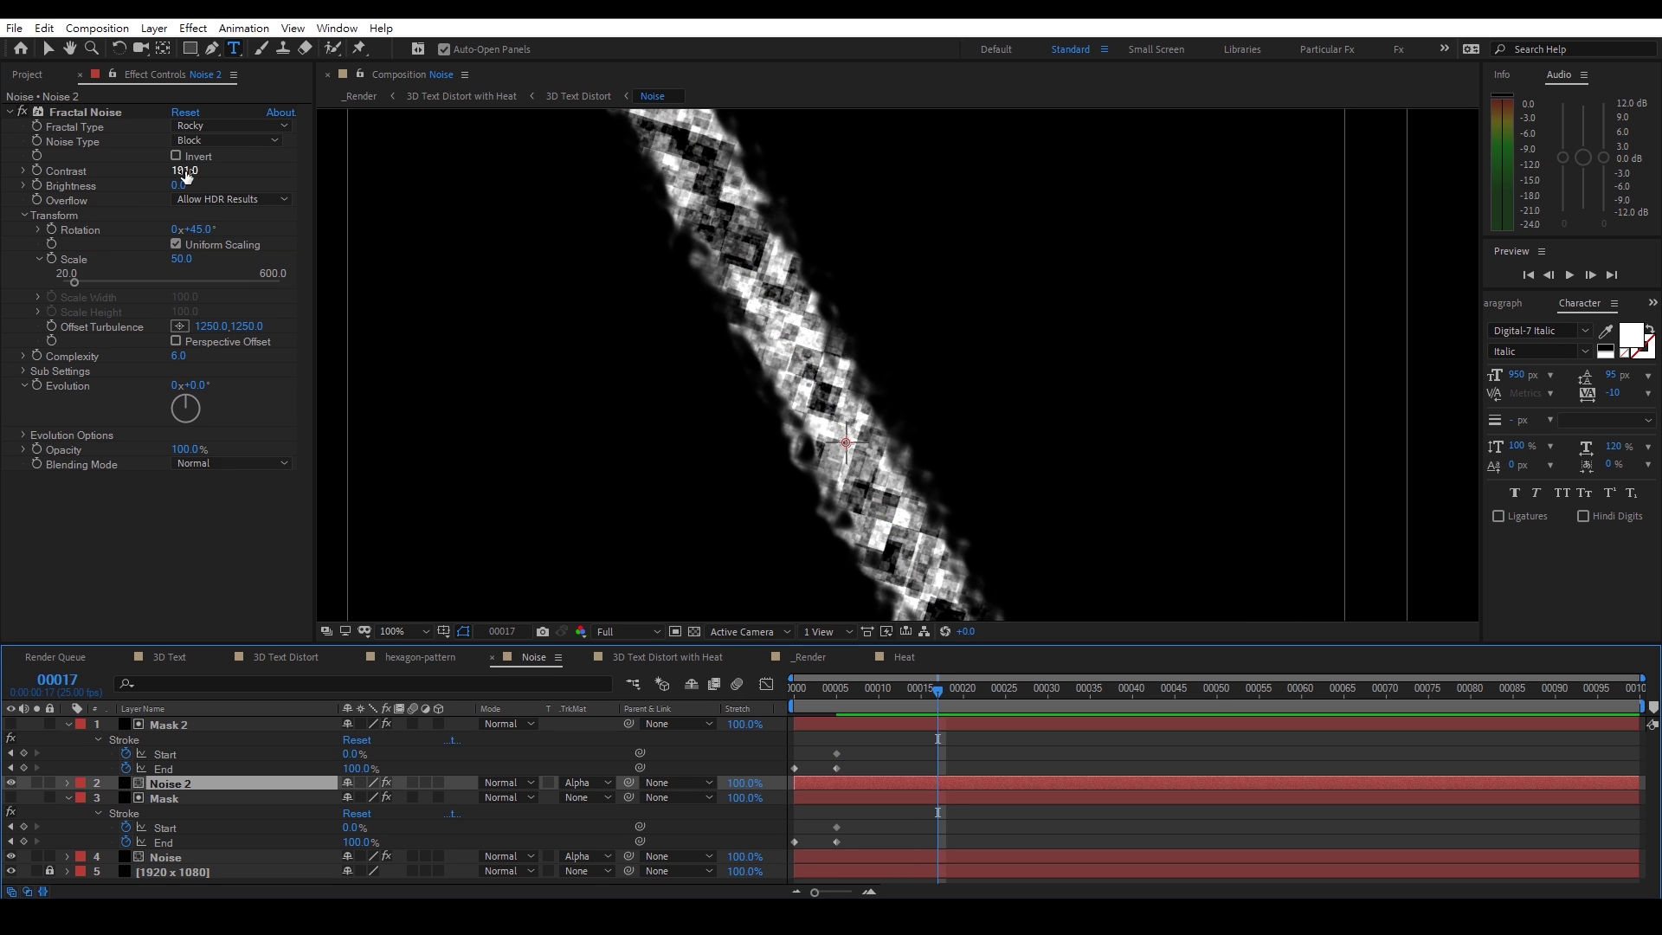
{"action": "left_click_drag", "start_coordinate": [184, 172], "coordinate": [299, 167]}
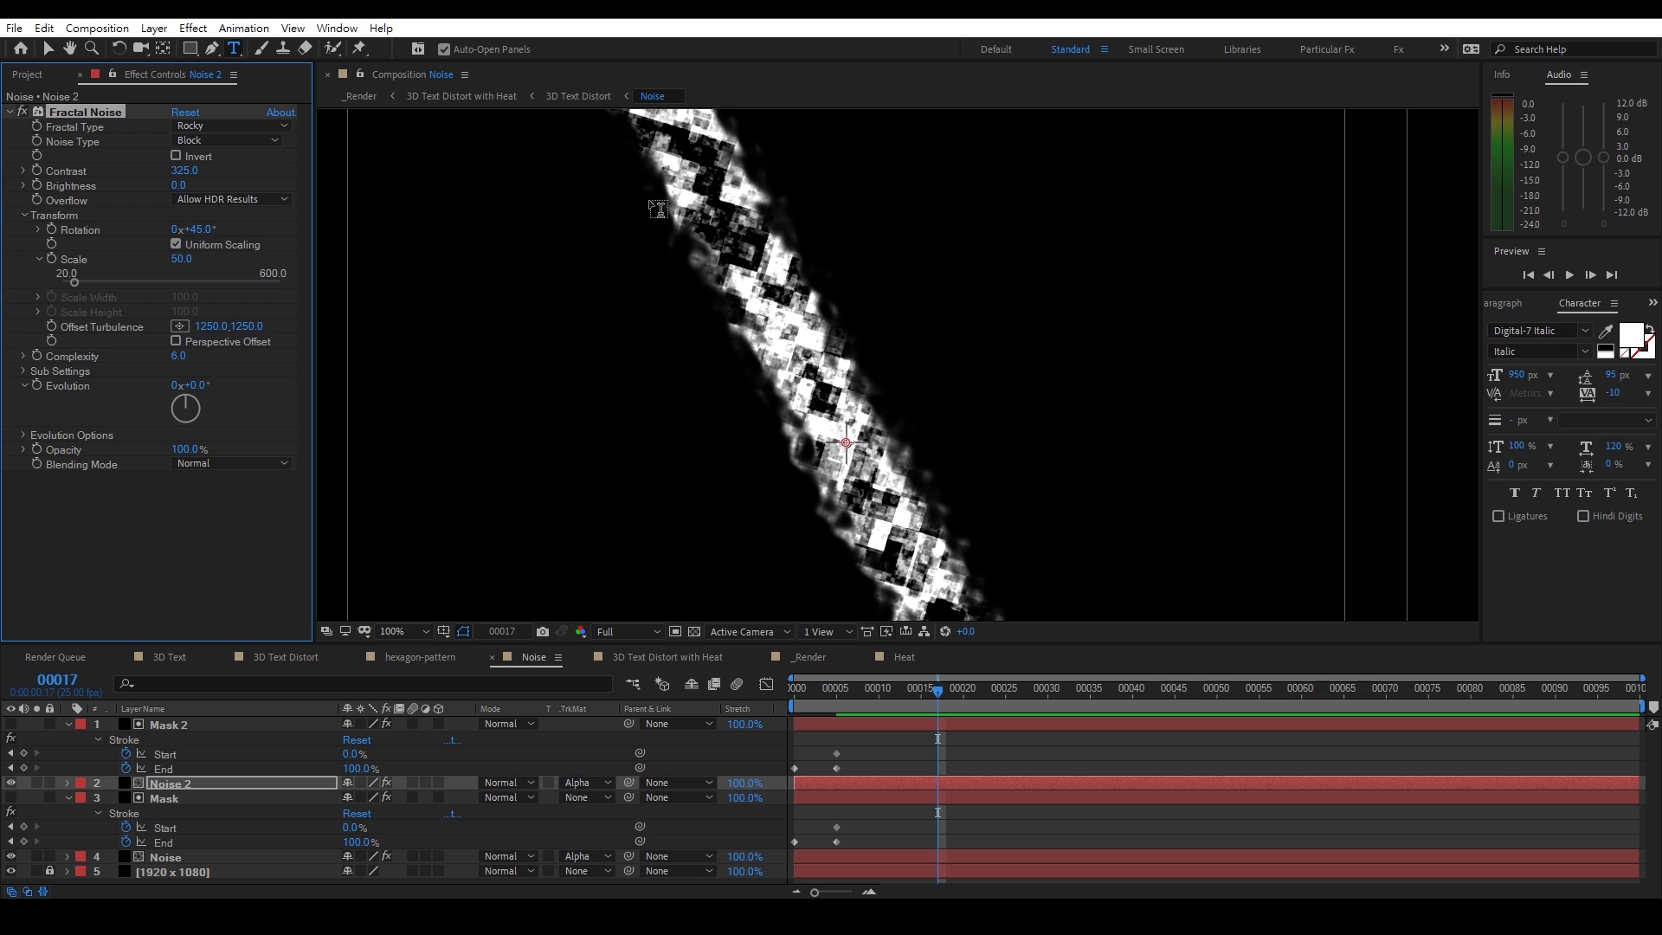
{"action": "left_click_drag", "start_coordinate": [199, 260], "coordinate": [212, 260]}
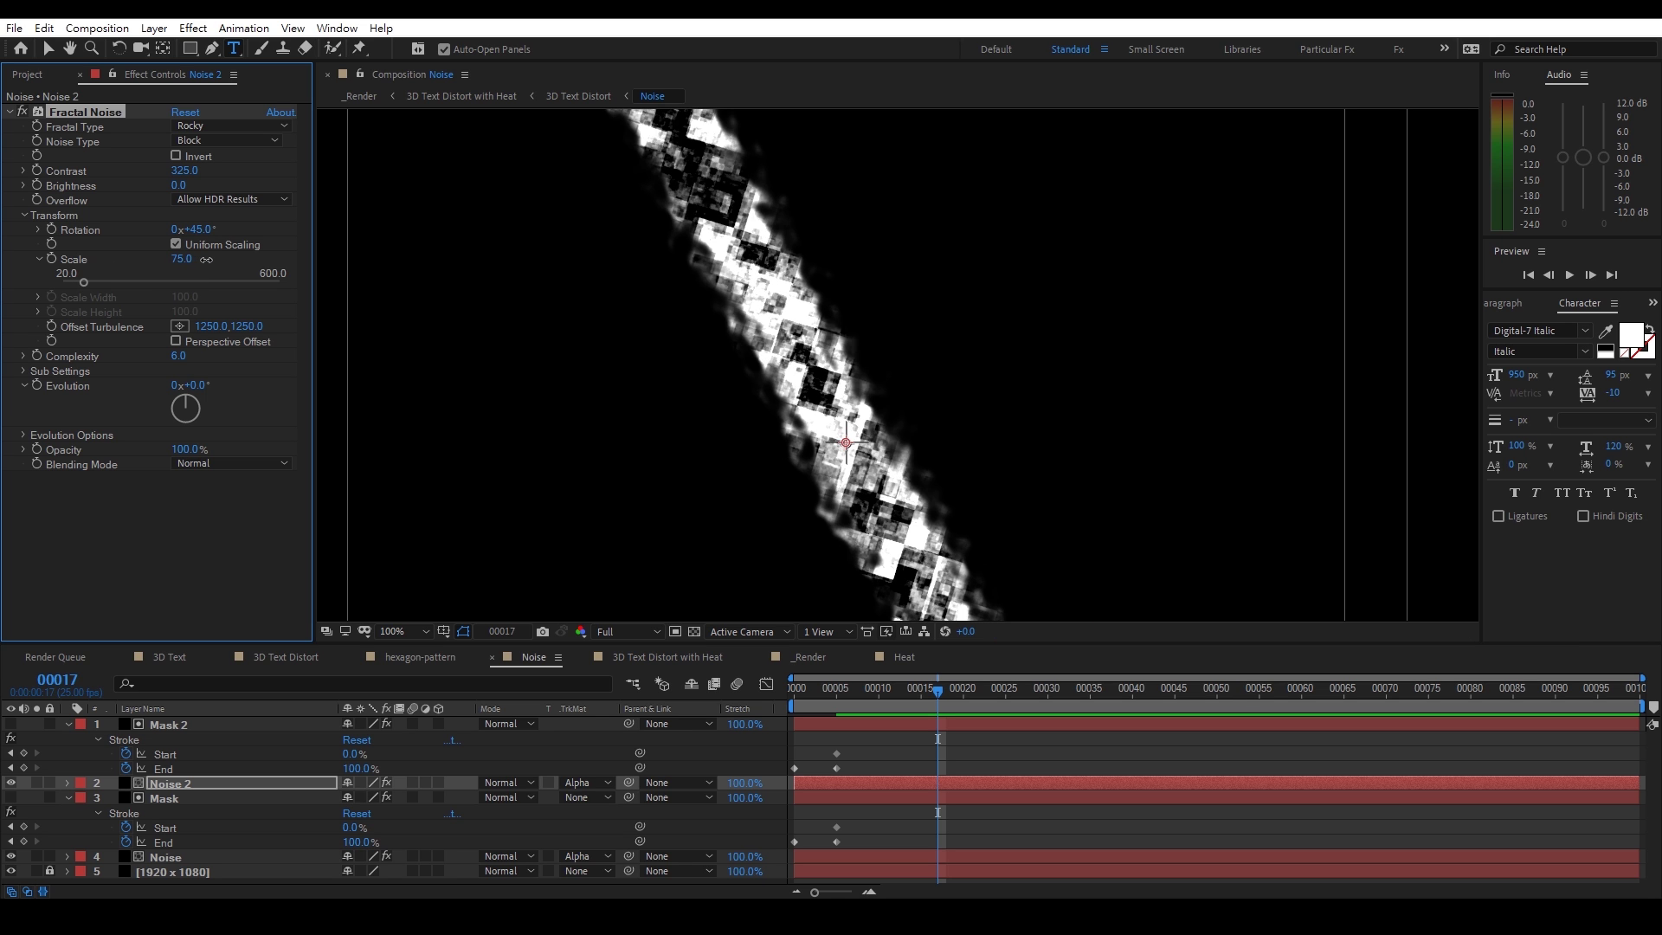
{"action": "left_click", "coordinate": [578, 95]}
{"action": "key", "text": "period"}
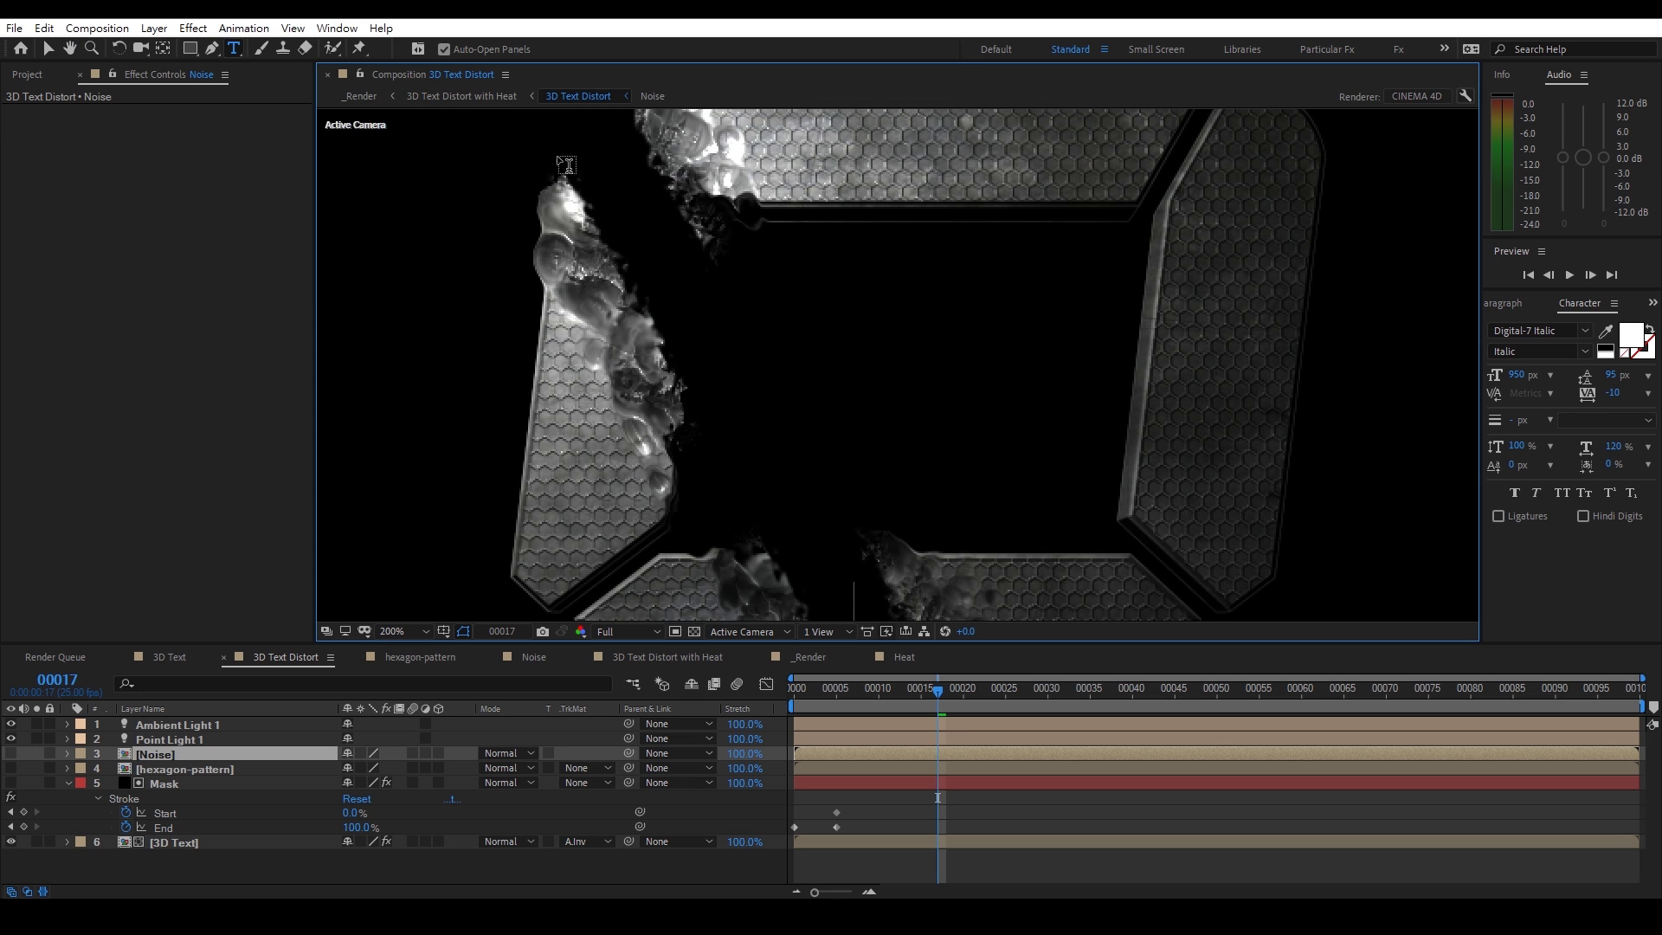
In the Noise composition, collapse the expanded layers and set the Turbulent Displace Size on the Mask layer to 2
{"action": "left_click", "coordinate": [652, 95]}
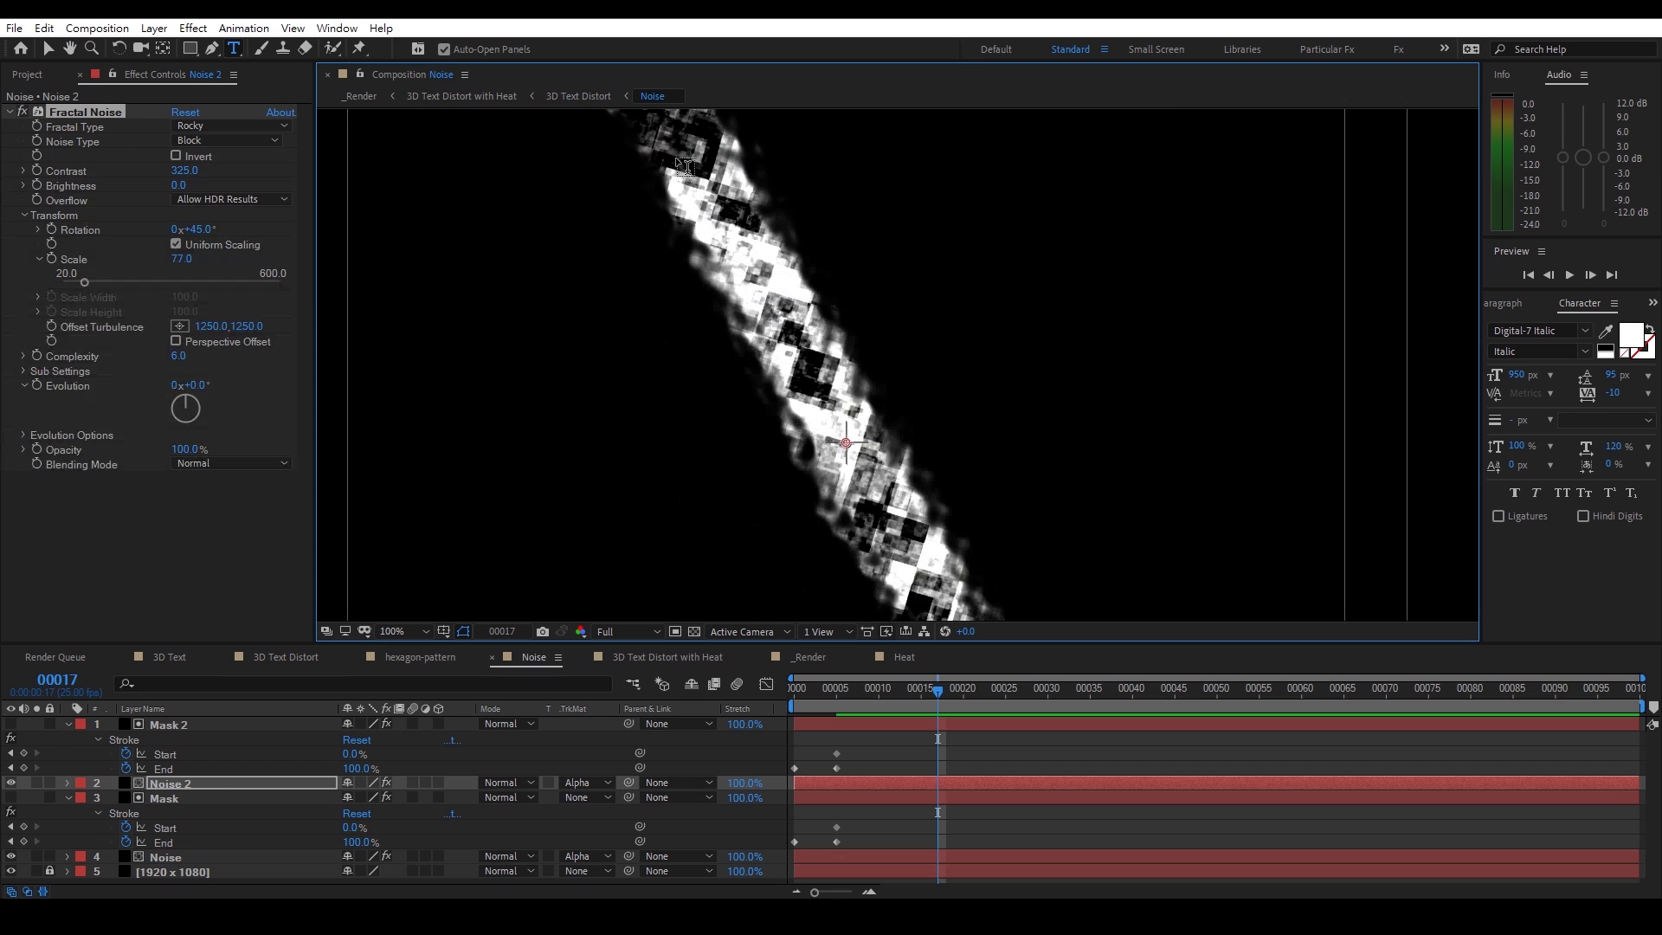
{"action": "left_click", "coordinate": [169, 853]}
{"action": "left_click", "coordinate": [68, 797]}
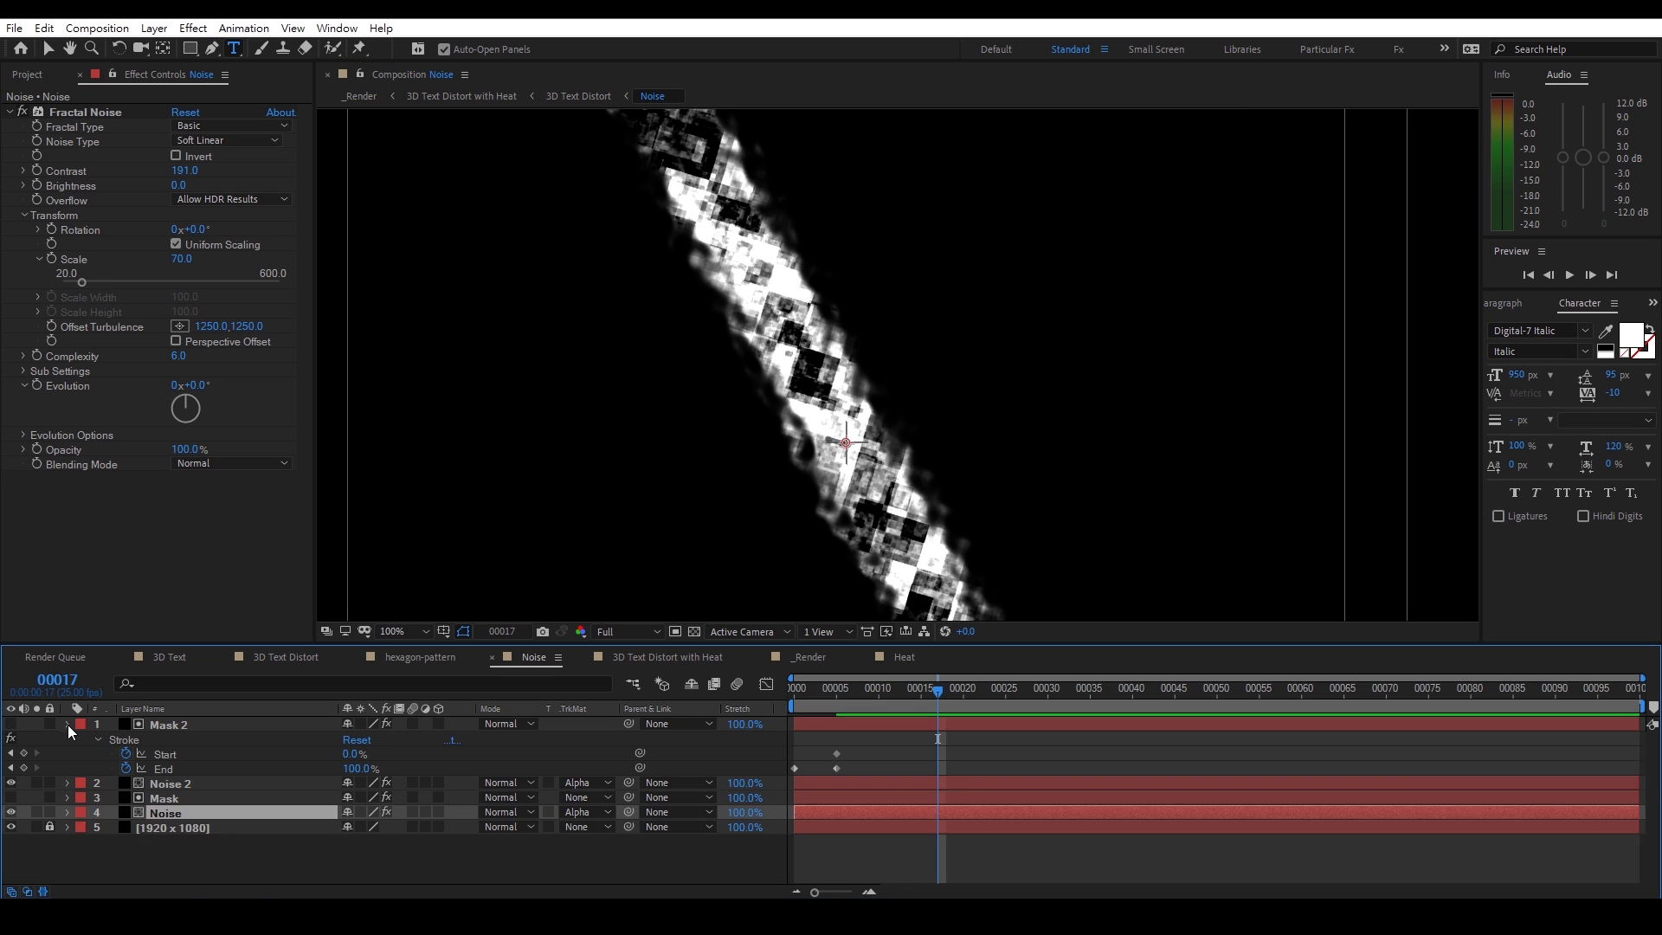
{"action": "left_click", "coordinate": [68, 724]}
{"action": "left_click", "coordinate": [172, 752]}
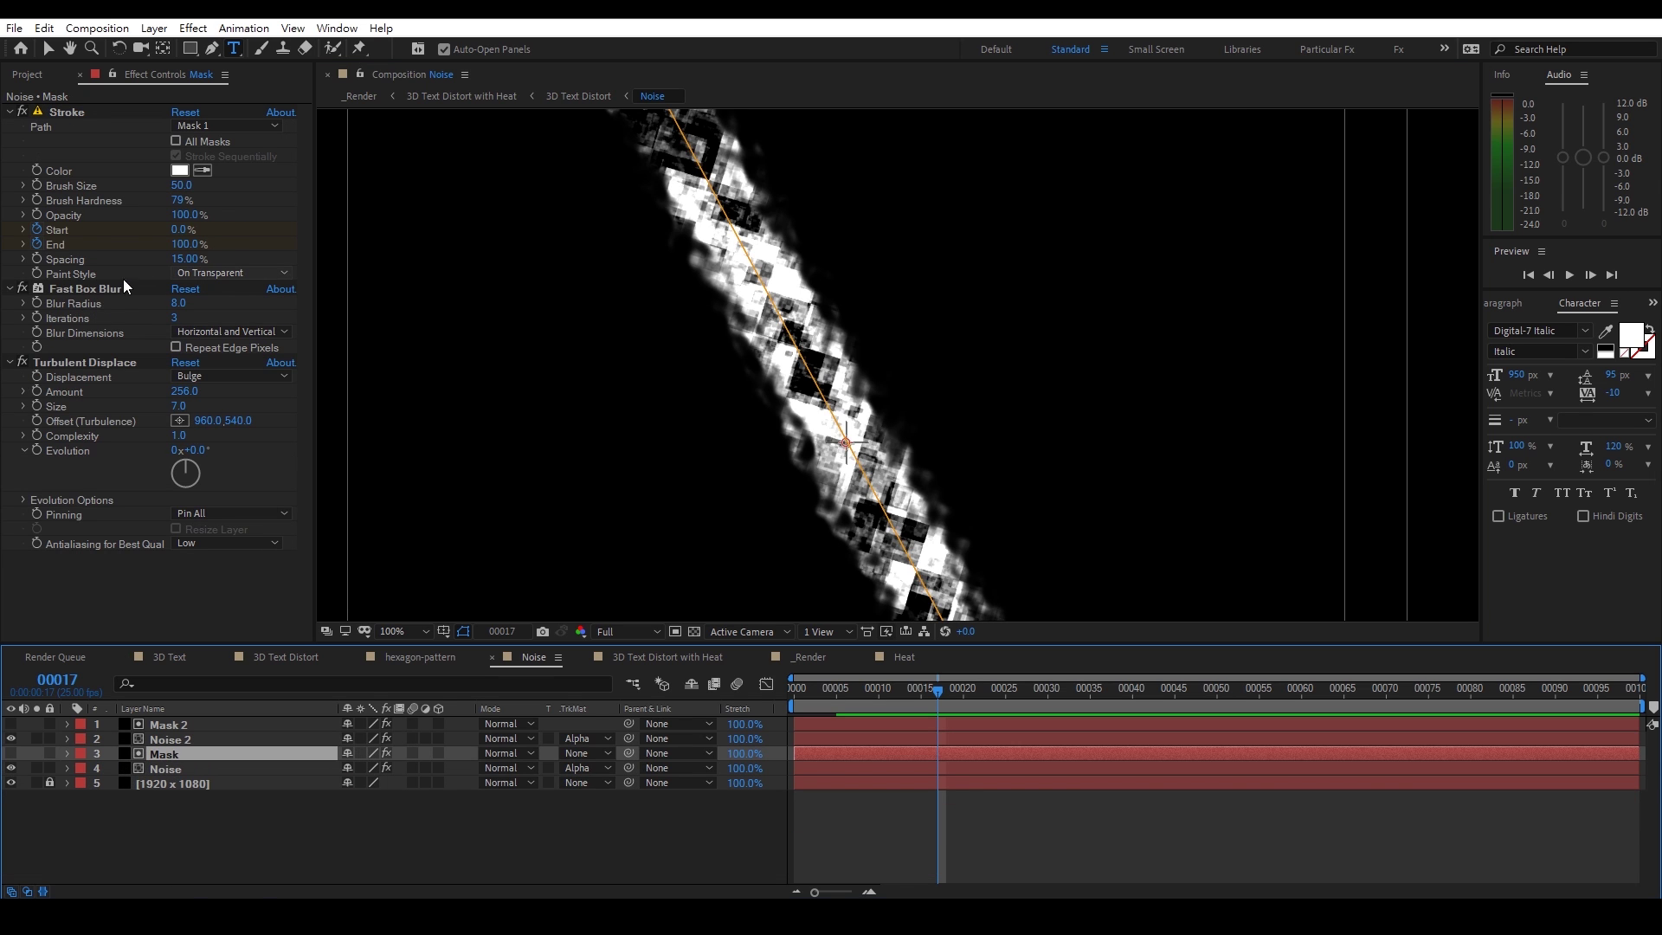
{"action": "left_click", "coordinate": [177, 405]}
{"action": "type", "text": "2"}
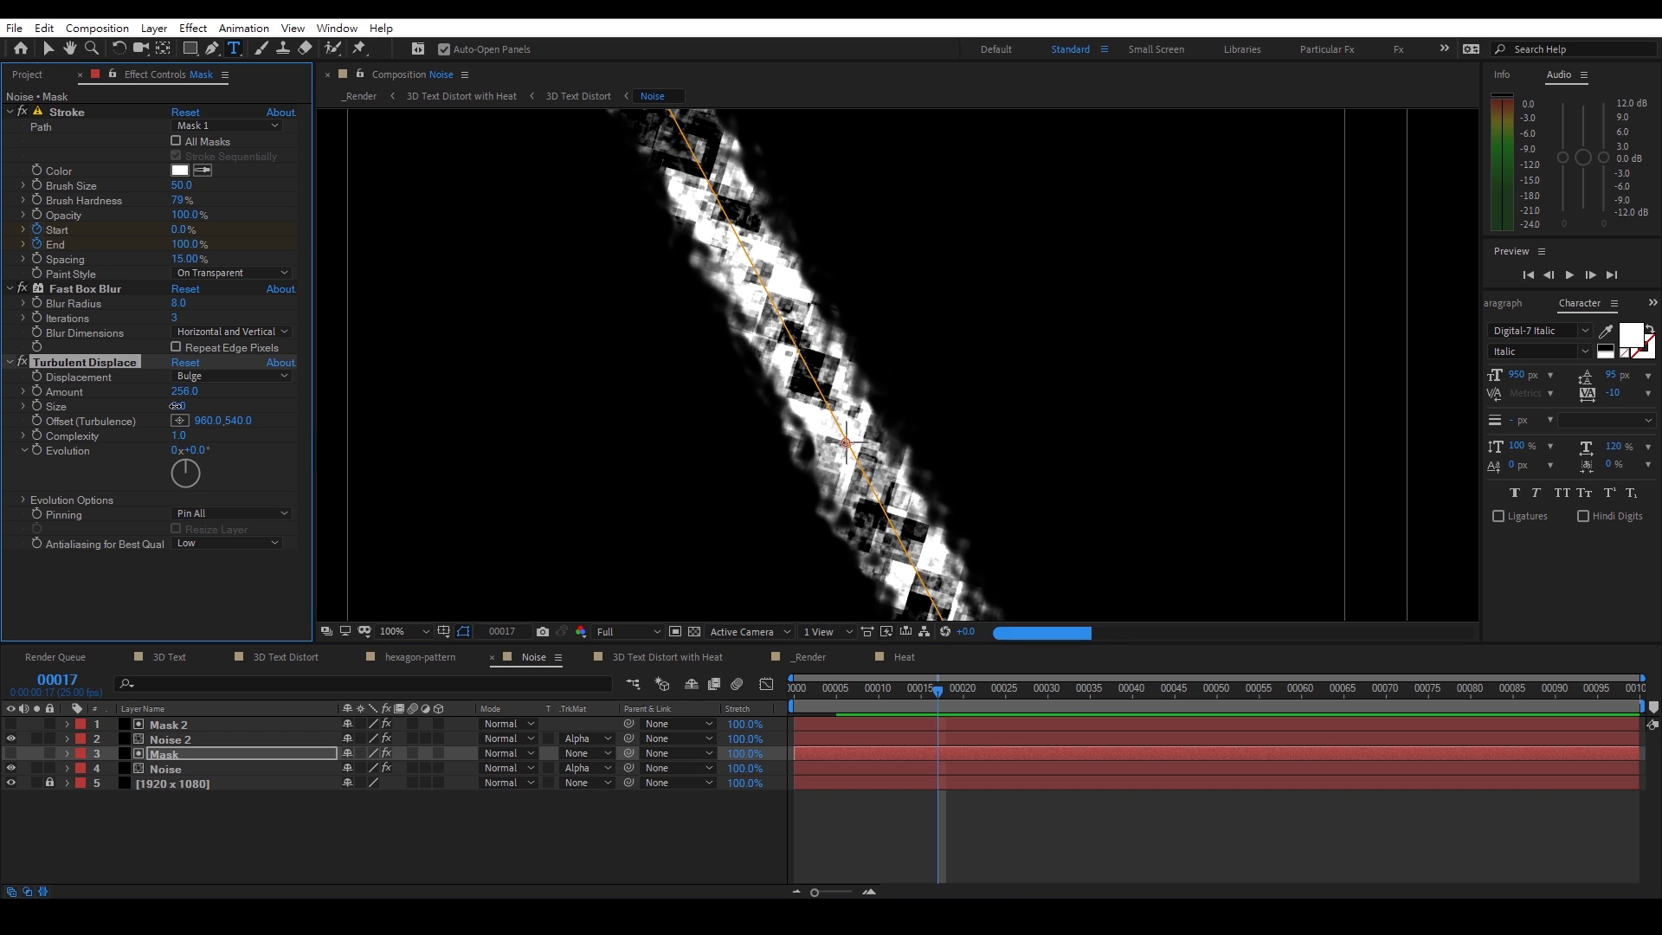
{"action": "key", "text": "Return"}
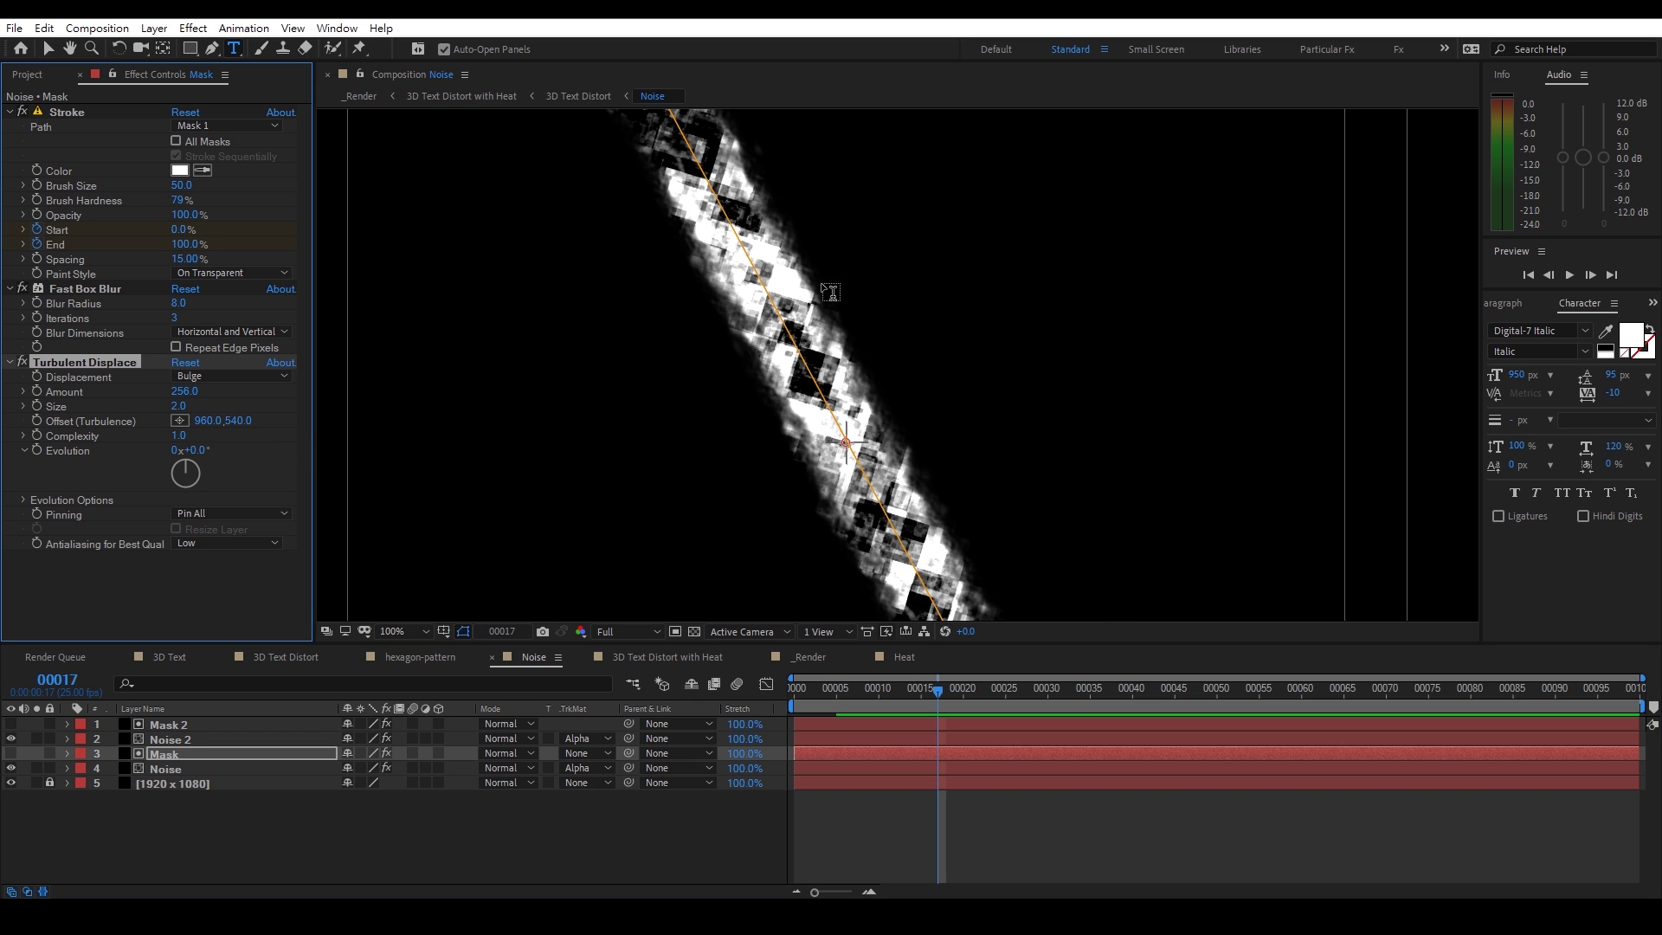
Examine the distorted cut edges of the 9 up close in the 3D Text Distort composition
{"action": "left_click", "coordinate": [578, 95]}
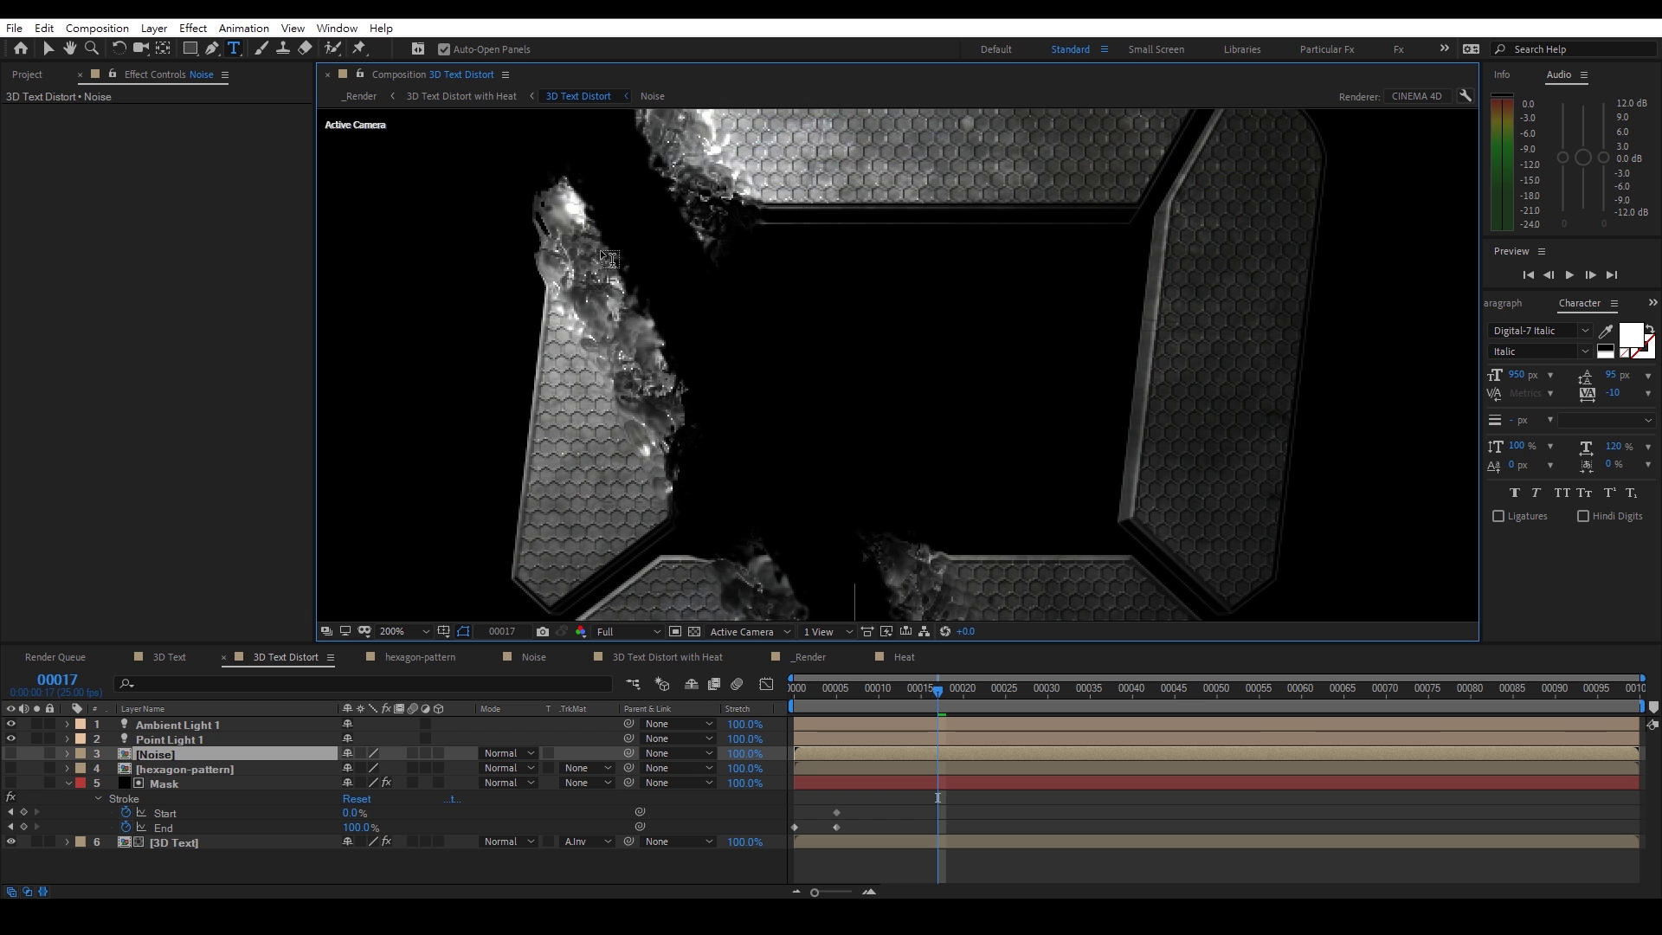
{"action": "left_click_drag", "start_coordinate": [823, 510], "coordinate": [741, 328]}
{"action": "left_click_drag", "start_coordinate": [623, 231], "coordinate": [675, 446]}
{"action": "scroll", "coordinate": [724, 434], "scroll_direction": "down", "scroll_amount": 1}
{"action": "left_click_drag", "start_coordinate": [810, 462], "coordinate": [740, 313]}
{"action": "key", "text": "ctrl+t"}
Return to the _Render composition, maximize the viewer and play back the laser slice across the 9
{"action": "left_click", "coordinate": [372, 98]}
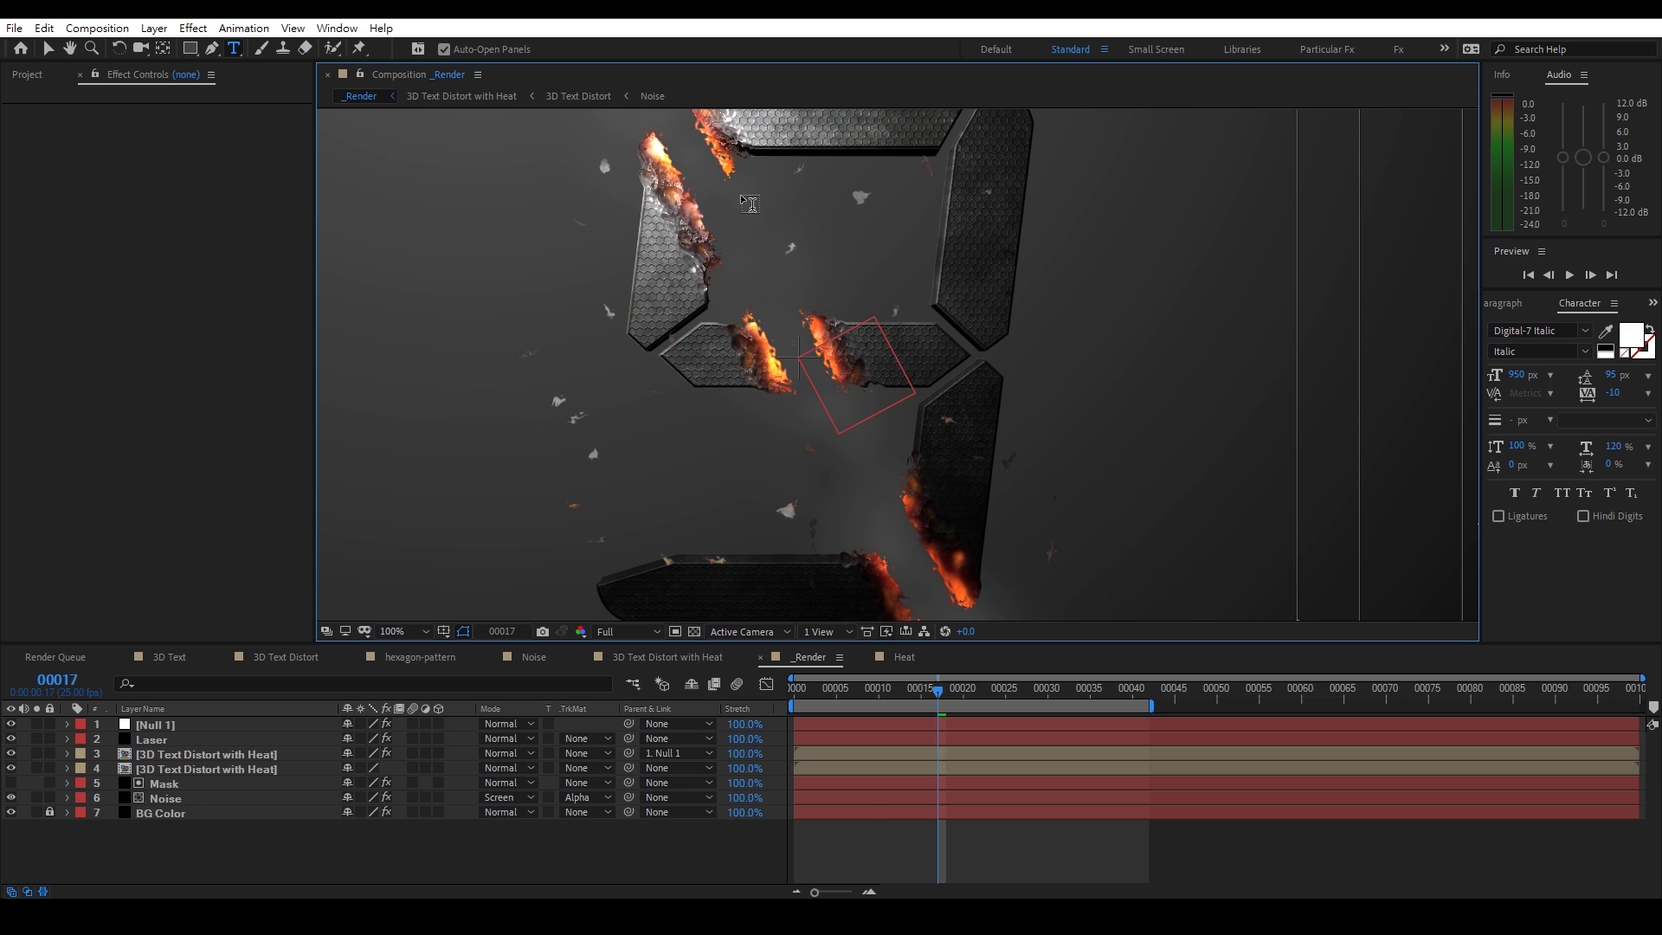
{"action": "left_click", "coordinate": [648, 97]}
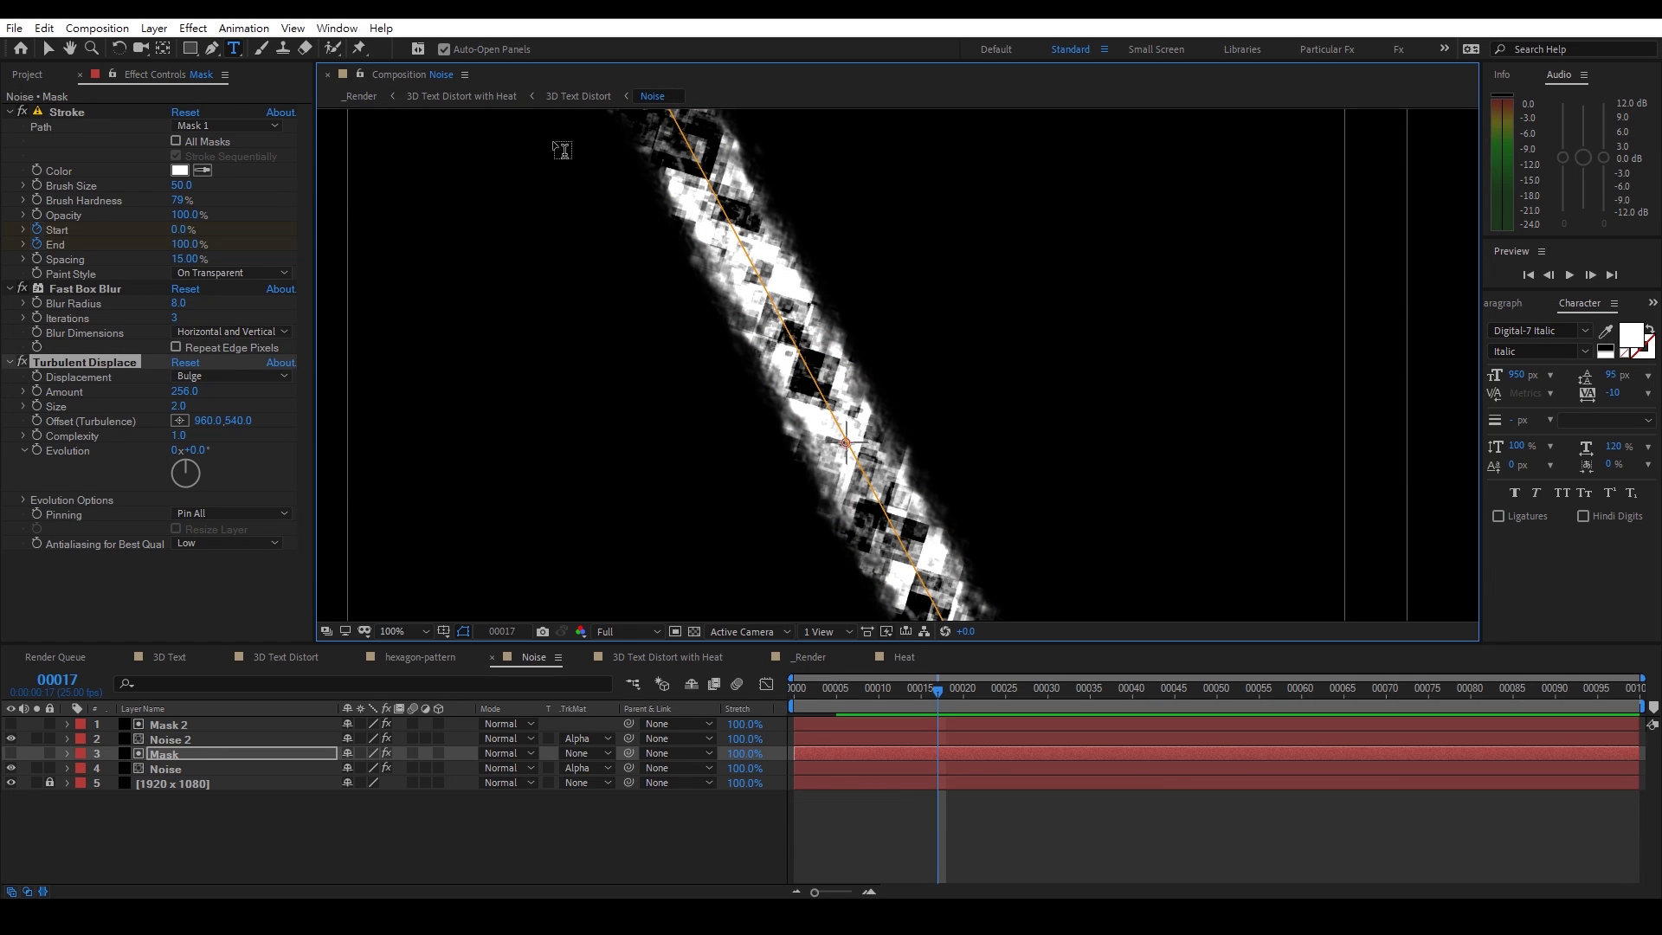
{"action": "left_click", "coordinate": [366, 97]}
{"action": "key", "text": "grave"}
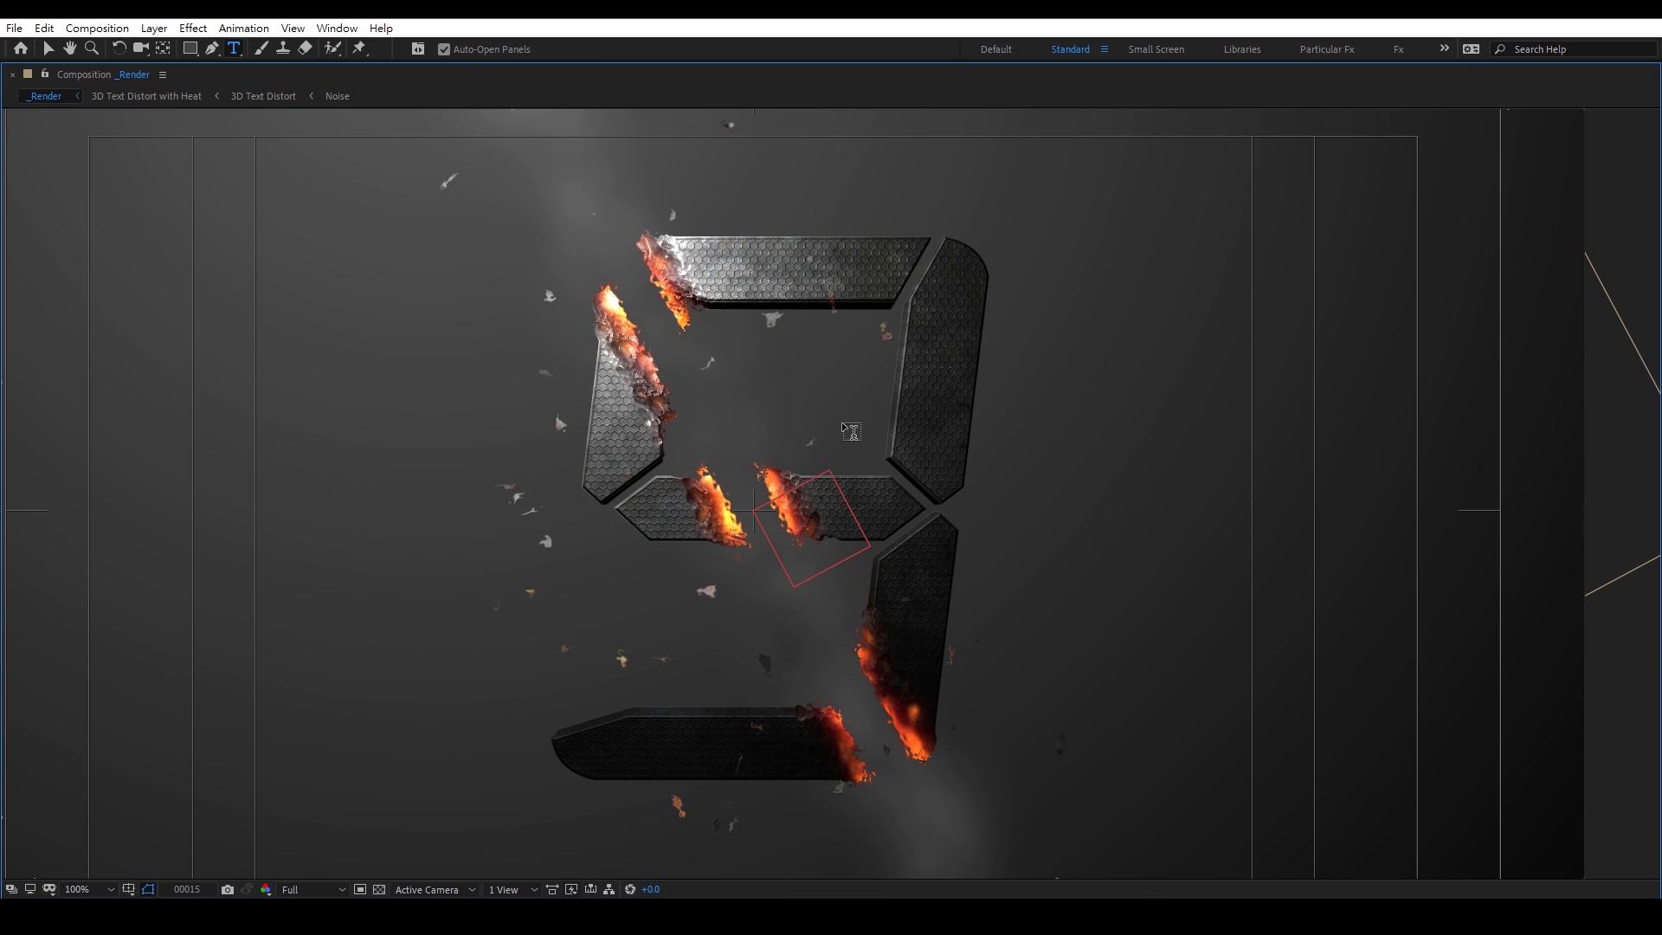
{"action": "key", "text": "v"}
{"action": "key", "text": "space"}
{"action": "left_click_drag", "start_coordinate": [831, 433], "coordinate": [902, 384]}
{"action": "key", "text": "space"}
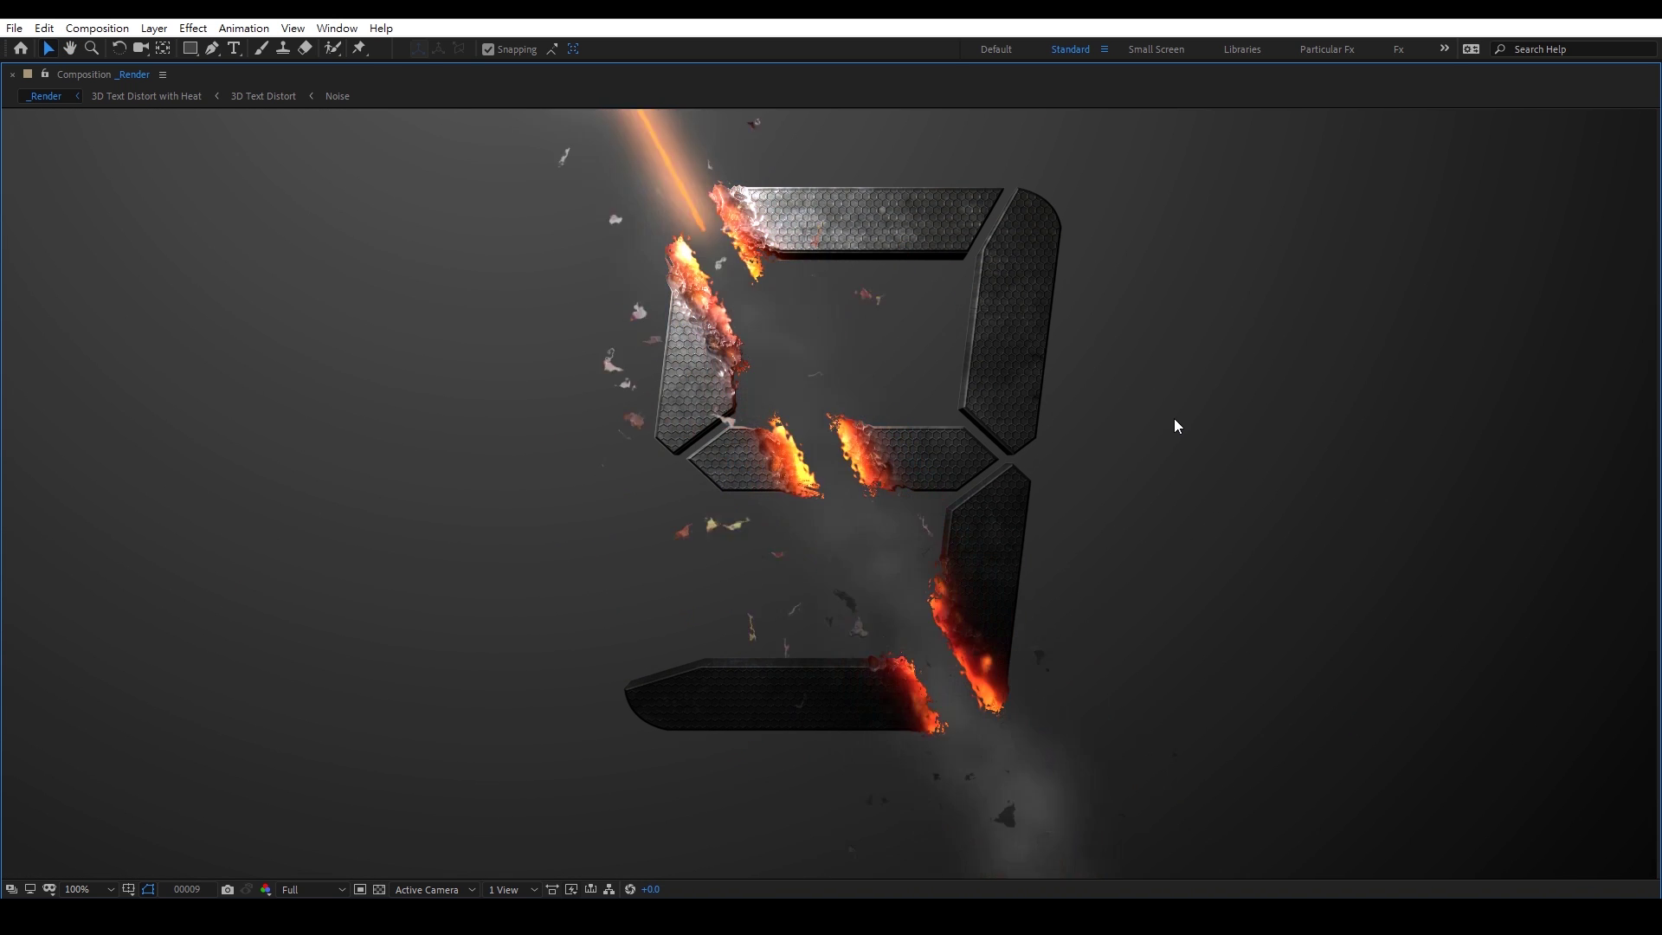